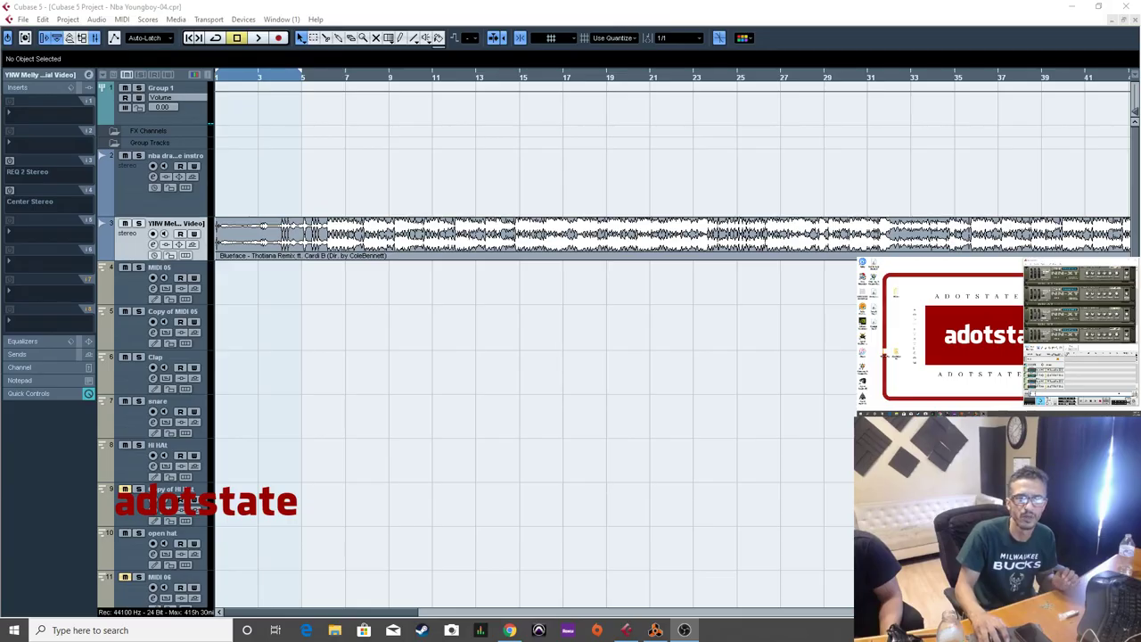
Search the computer for logitech and open Logitech Camera Settings.
{"action": "left_click", "coordinate": [106, 630]}
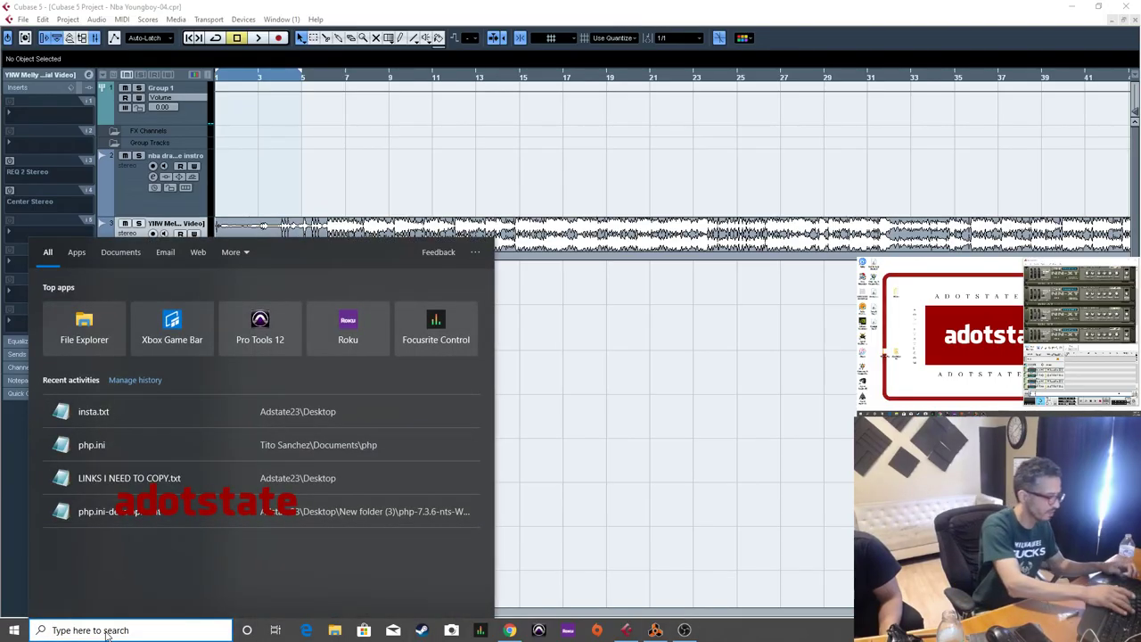
{"action": "type", "text": "logitech"}
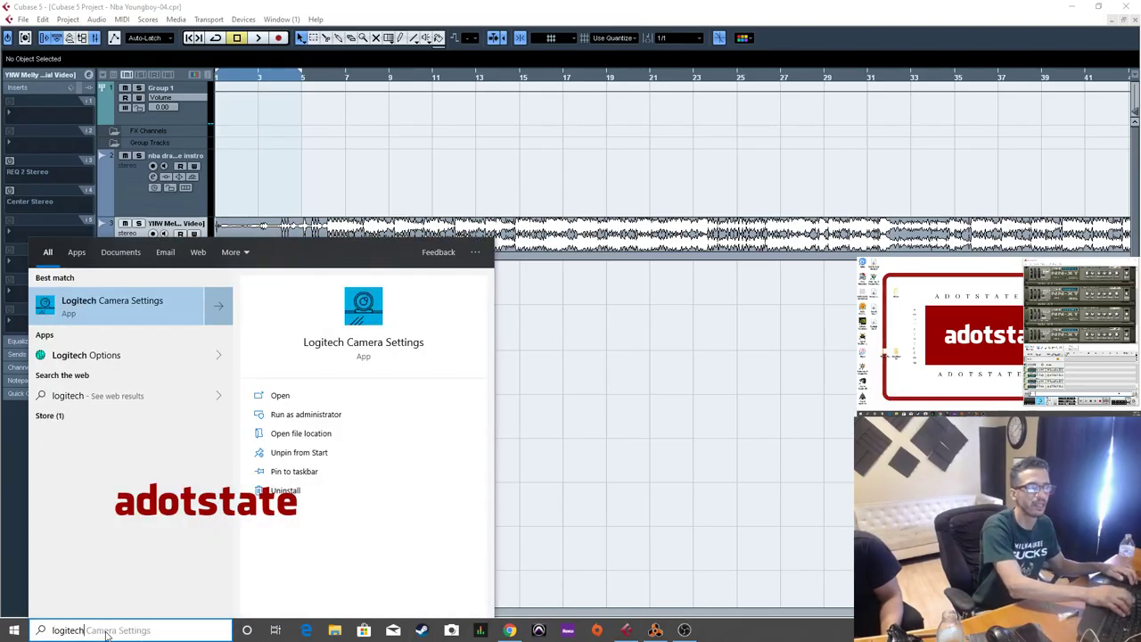
{"action": "key", "text": "Escape"}
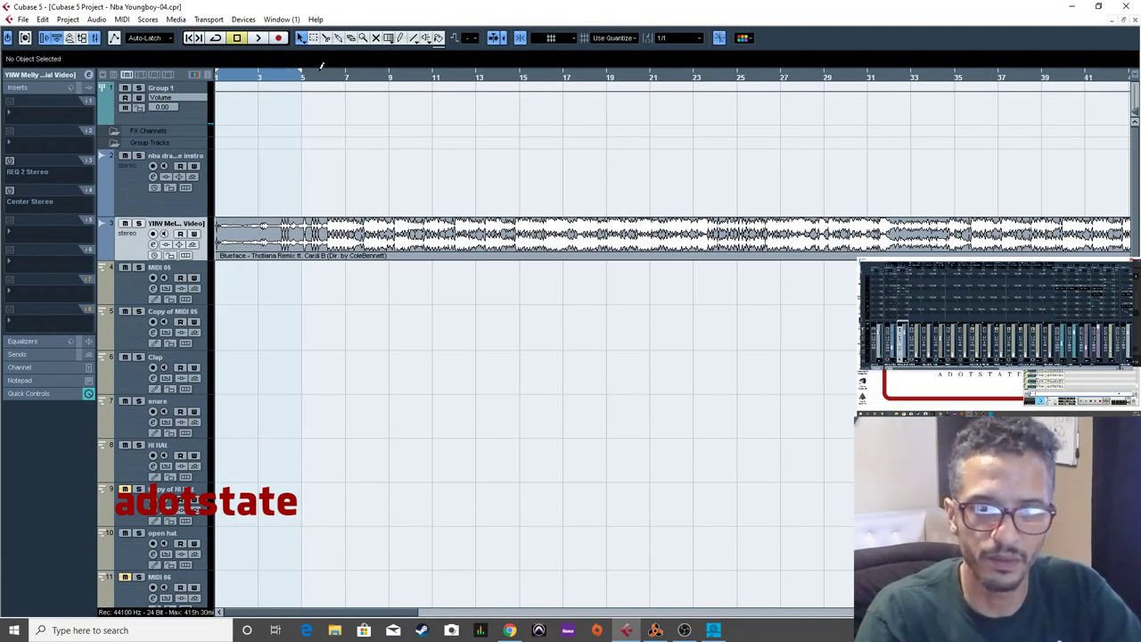
Play the Thotiana Remix audio around bar 6 to locate where its main beat starts.
{"action": "left_click_drag", "start_coordinate": [323, 81], "coordinate": [280, 117]}
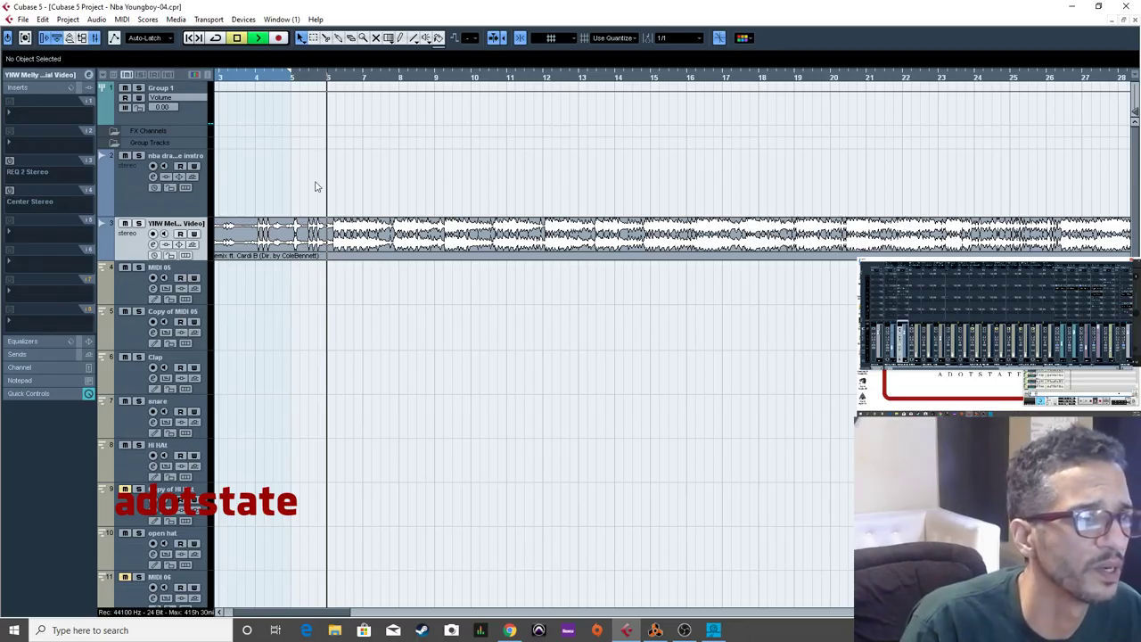
{"action": "key", "text": "space"}
{"action": "key", "text": "h"}
{"action": "key", "text": "h"}
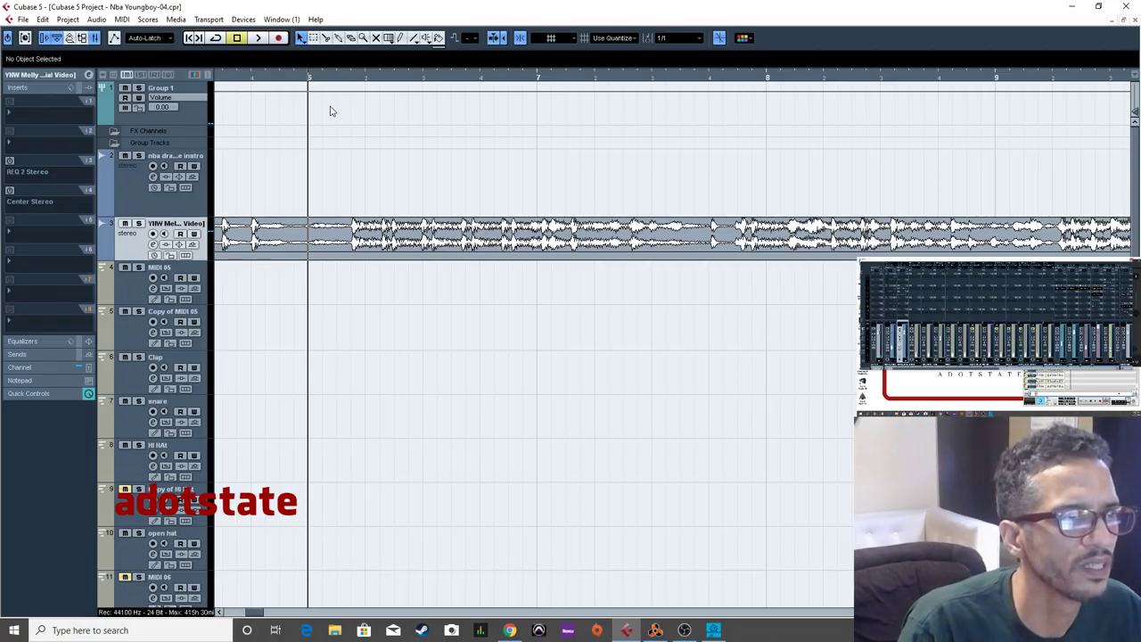
{"action": "key", "text": "h"}
{"action": "key", "text": "space"}
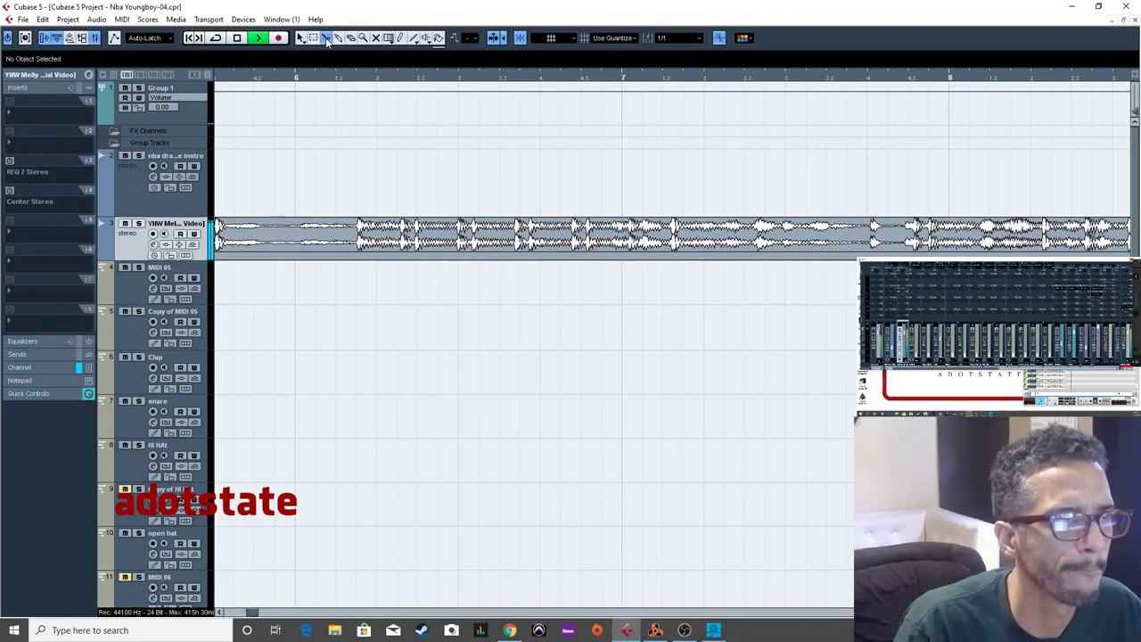
Split the Thotiana Remix event on the beat's first transient at about 6.4.3.33 and delete the part before it.
{"action": "key", "text": "h"}
{"action": "key", "text": "h"}
{"action": "key", "text": "h"}
{"action": "key", "text": "space"}
{"action": "key", "text": "h"}
{"action": "key", "text": "h"}
{"action": "key", "text": "h"}
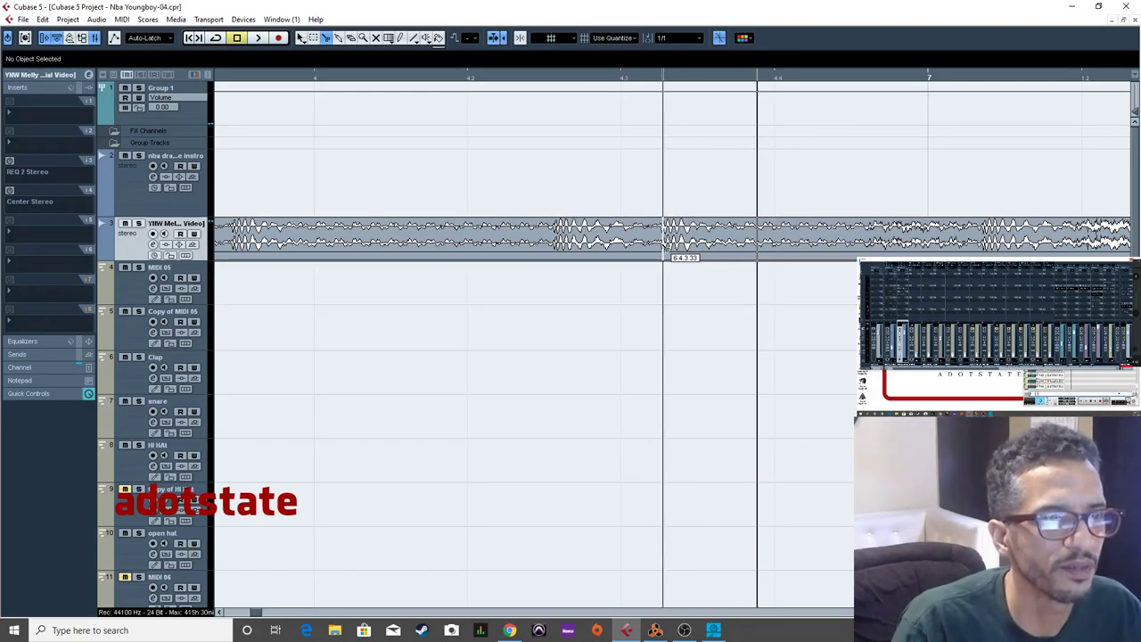
{"action": "left_click", "coordinate": [661, 242]}
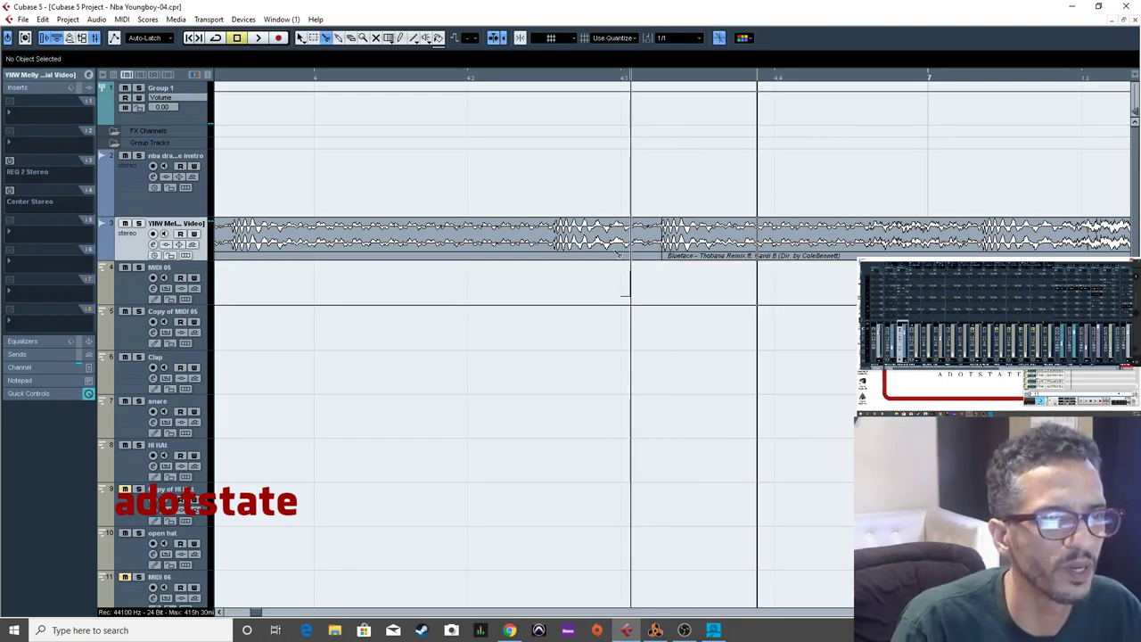
{"action": "key", "text": "Delete"}
Move the remaining audio event to the project start at 1.1.1.0.
{"action": "scroll", "coordinate": [544, 348], "scroll_direction": "down", "scroll_amount": 3}
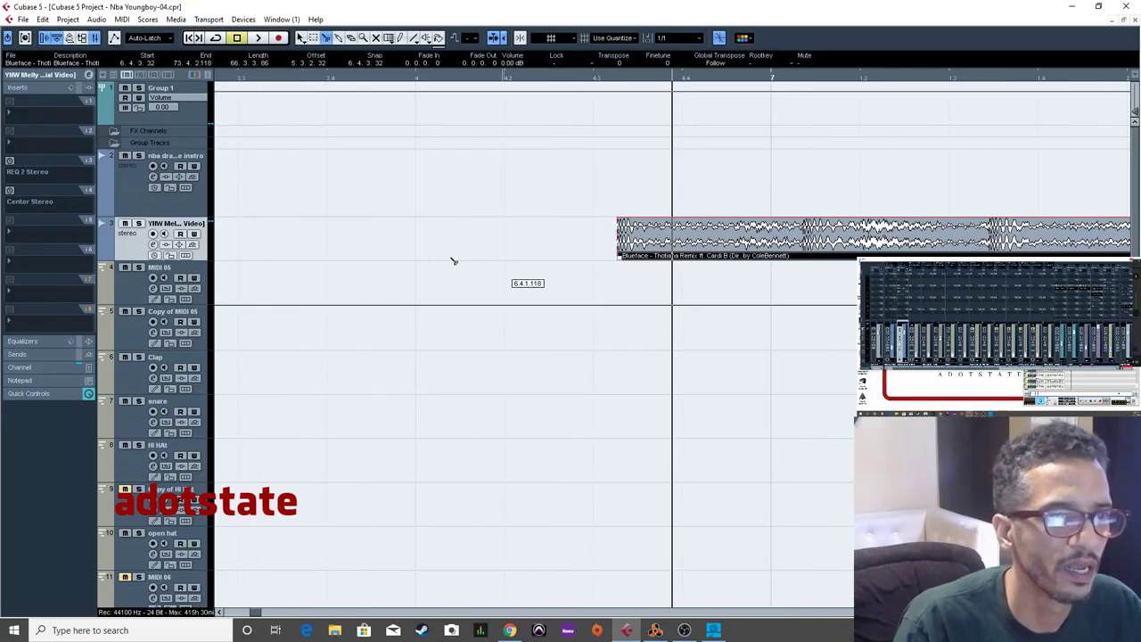
{"action": "left_click_drag", "start_coordinate": [738, 252], "coordinate": [220, 262]}
{"action": "scroll", "coordinate": [172, 113], "scroll_direction": "up", "scroll_amount": 3}
Play the song repeatedly from bar 1 and compare its beats with the bar lines.
{"action": "left_click", "coordinate": [221, 79]}
{"action": "key", "text": "space"}
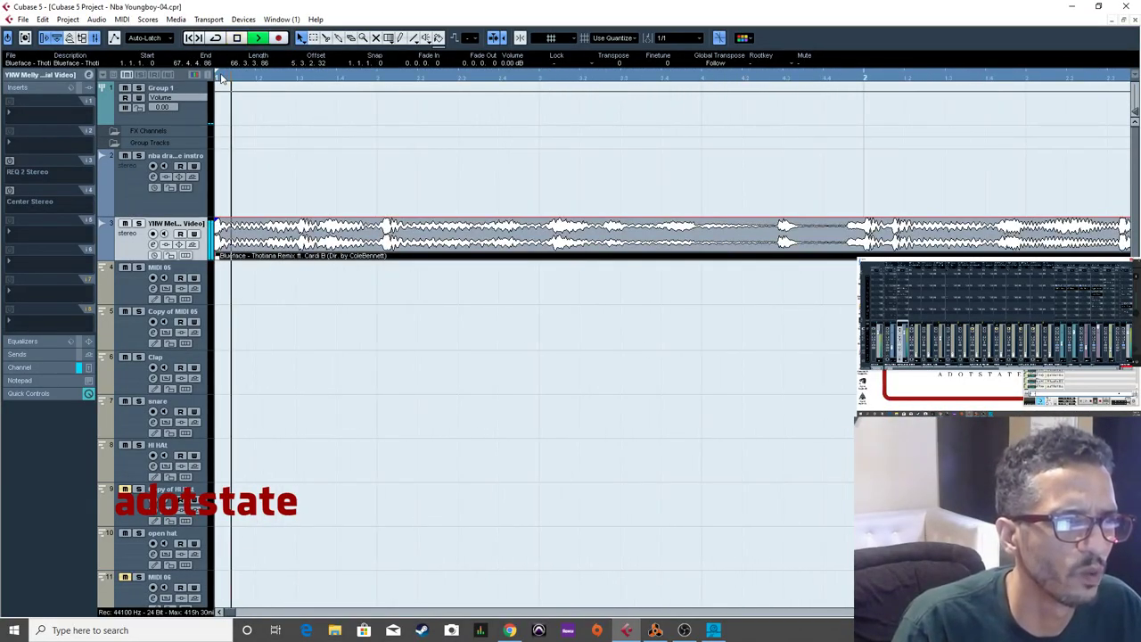
{"action": "scroll", "coordinate": [191, 110], "scroll_direction": "up", "scroll_amount": 1}
{"action": "key", "text": "space"}
{"action": "scroll", "coordinate": [156, 53], "scroll_direction": "down", "scroll_amount": 4}
{"action": "key", "text": "space"}
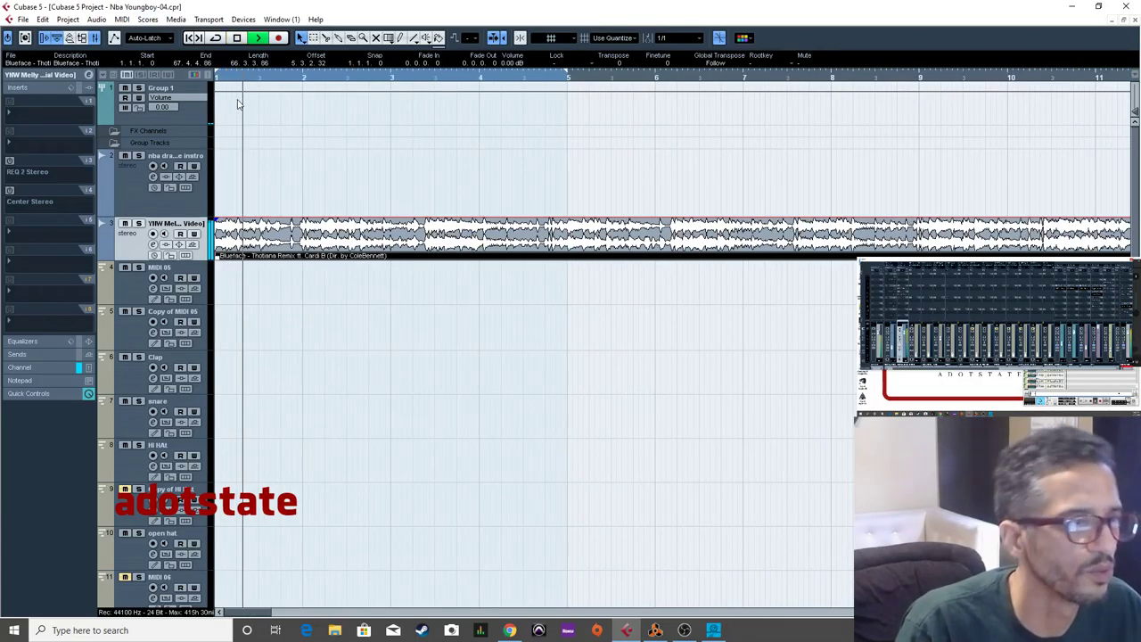
{"action": "scroll", "coordinate": [235, 105], "scroll_direction": "up", "scroll_amount": 2}
{"action": "key", "text": "space"}
{"action": "scroll", "coordinate": [259, 82], "scroll_direction": "up", "scroll_amount": 2}
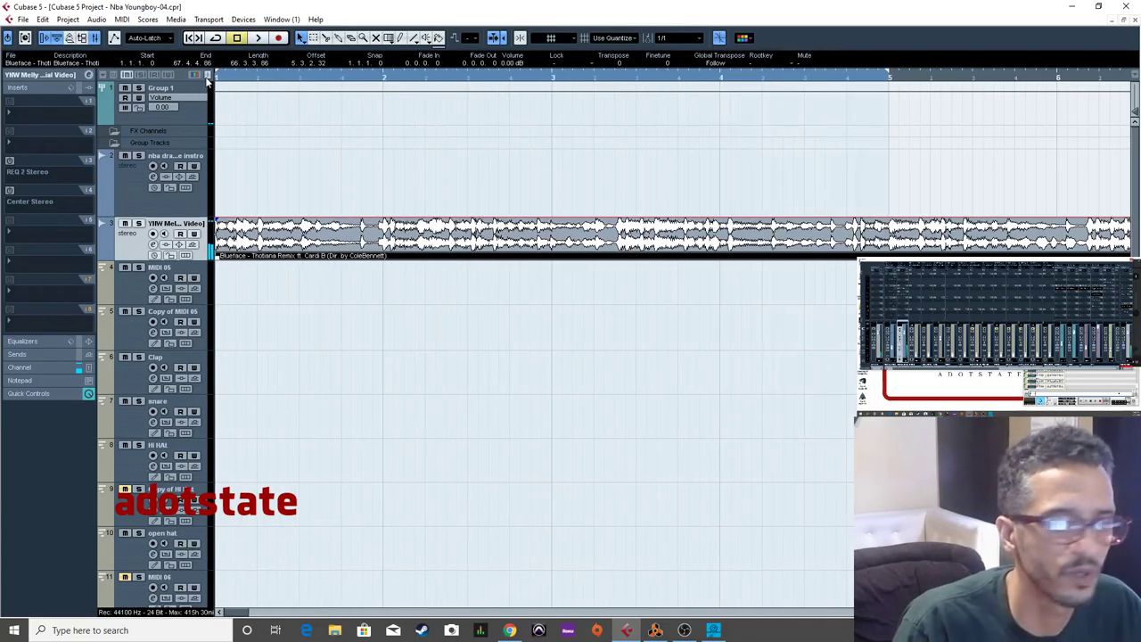
{"action": "key", "text": "space"}
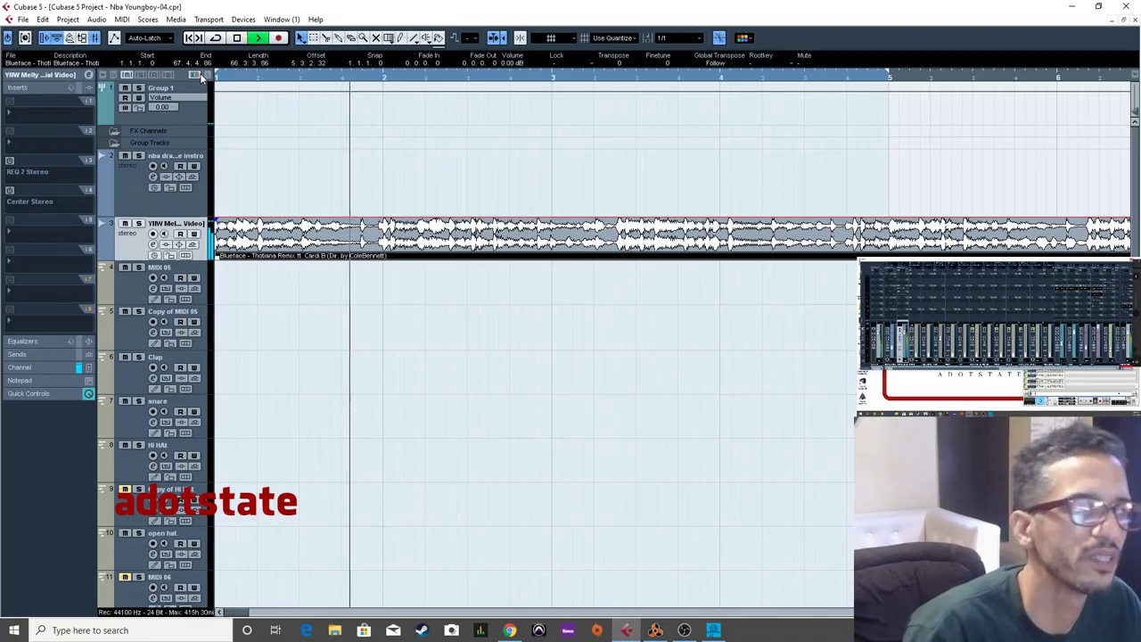
Stop playback and raise the project tempo to bring the bar lines closer to the song's beats.
{"action": "key", "text": "space"}
{"action": "key", "text": "g"}
{"action": "key", "text": "g"}
{"action": "key", "text": "g"}
{"action": "key", "text": "g"}
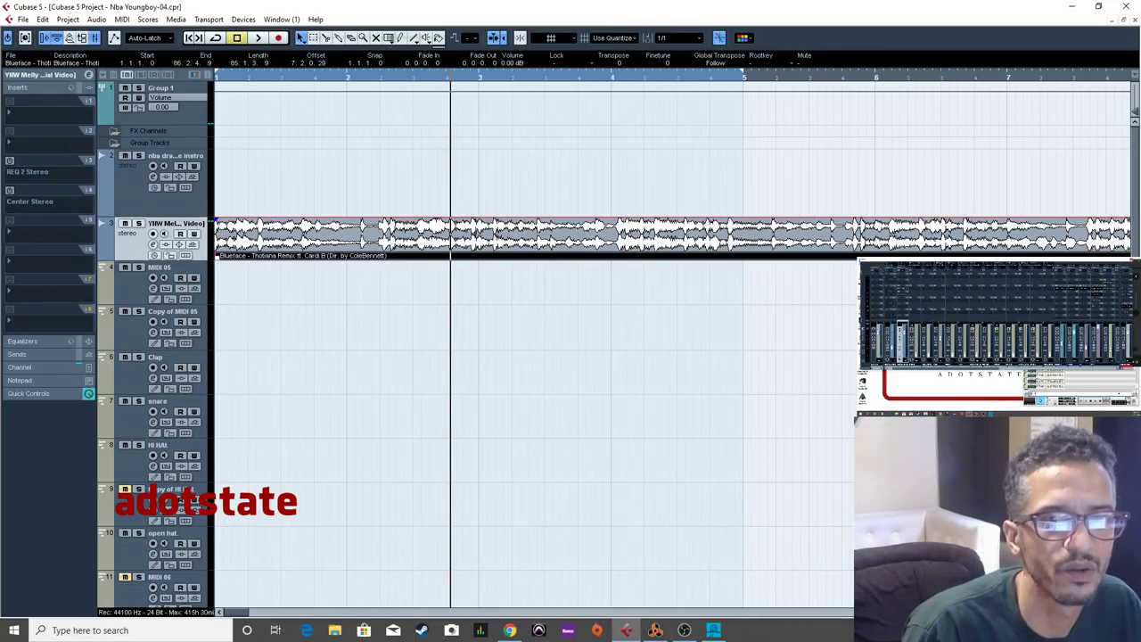
{"action": "key", "text": "g"}
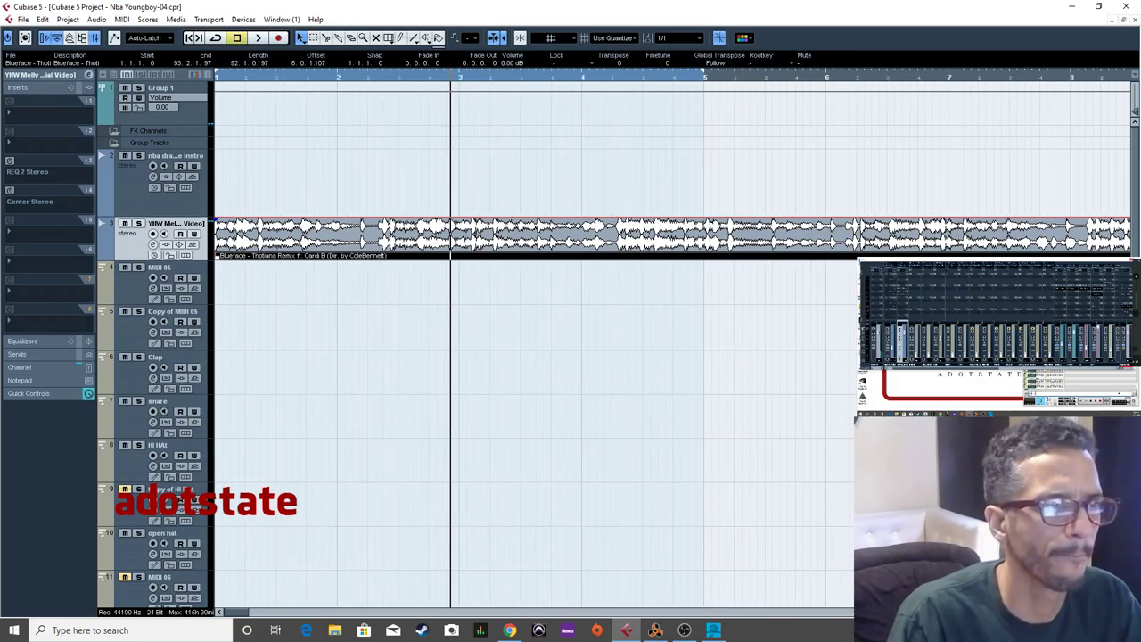
Play the song from the start to check the raised tempo against the bar lines.
{"action": "key", "text": "space"}
{"action": "key", "text": "space"}
{"action": "key", "text": "space"}
{"action": "key", "text": "h"}
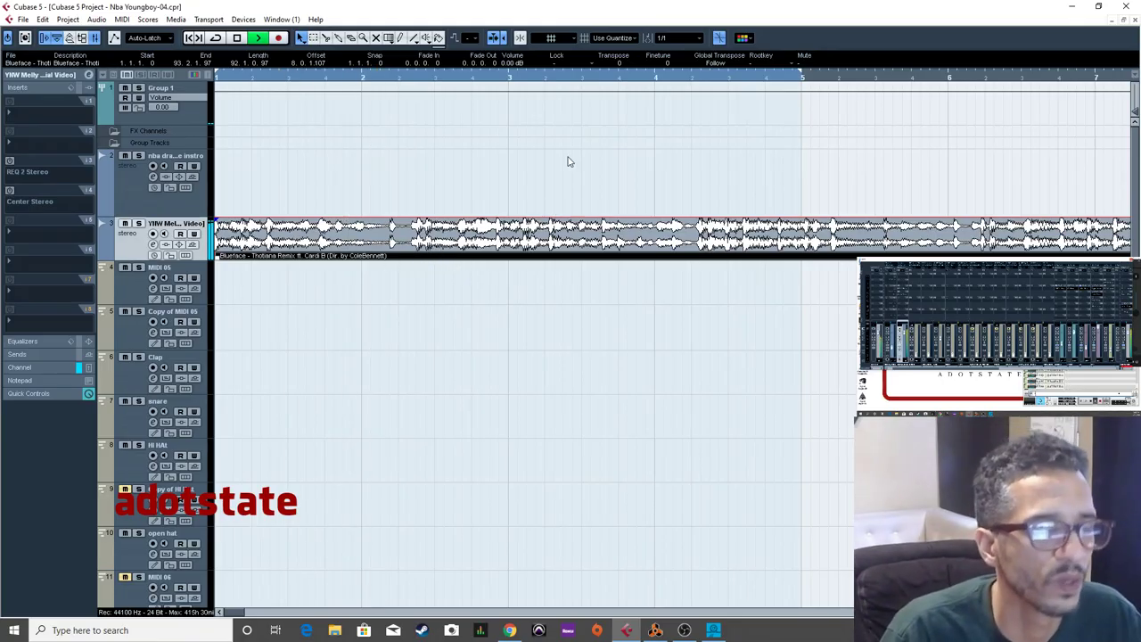
{"action": "key", "text": "space"}
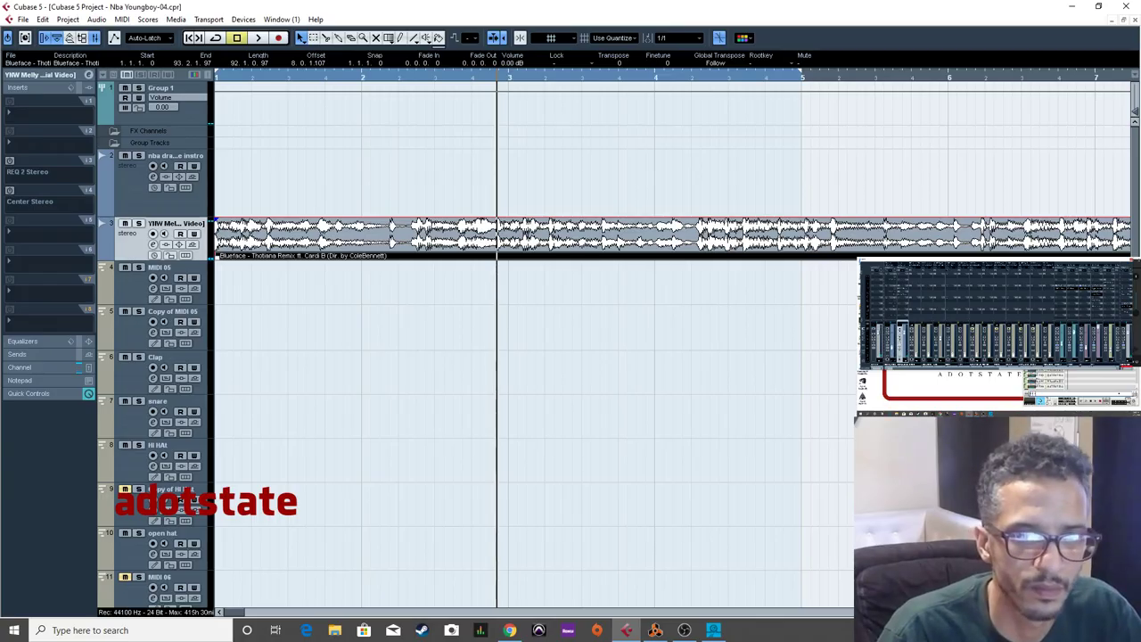
Raise the project tempo slightly further and play the first four bars to check the song's alignment with the grid.
{"action": "key", "text": "g"}
{"action": "key", "text": "g"}
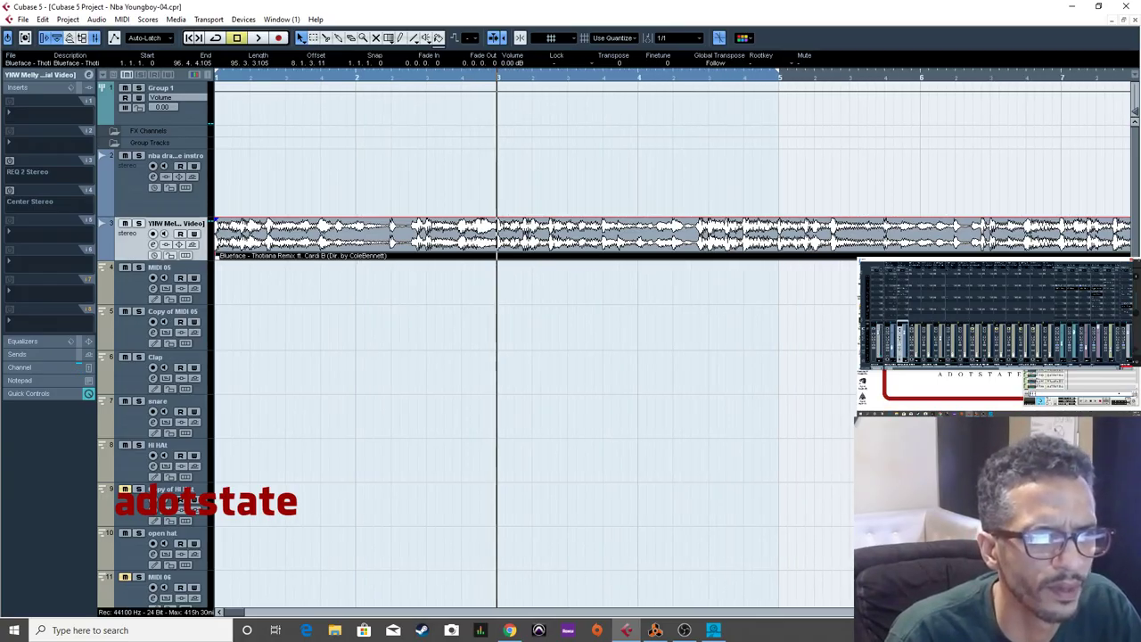
{"action": "left_click", "coordinate": [241, 80]}
{"action": "key", "text": "space"}
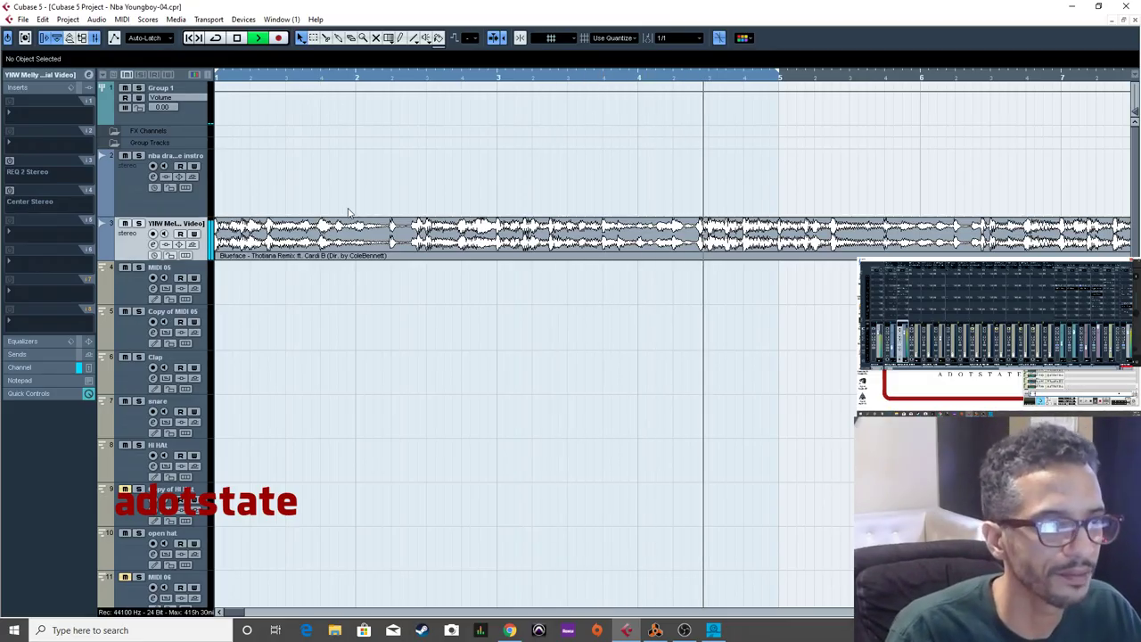
{"action": "key", "text": "g"}
{"action": "key", "text": "g"}
{"action": "key", "text": "g"}
{"action": "key", "text": "space"}
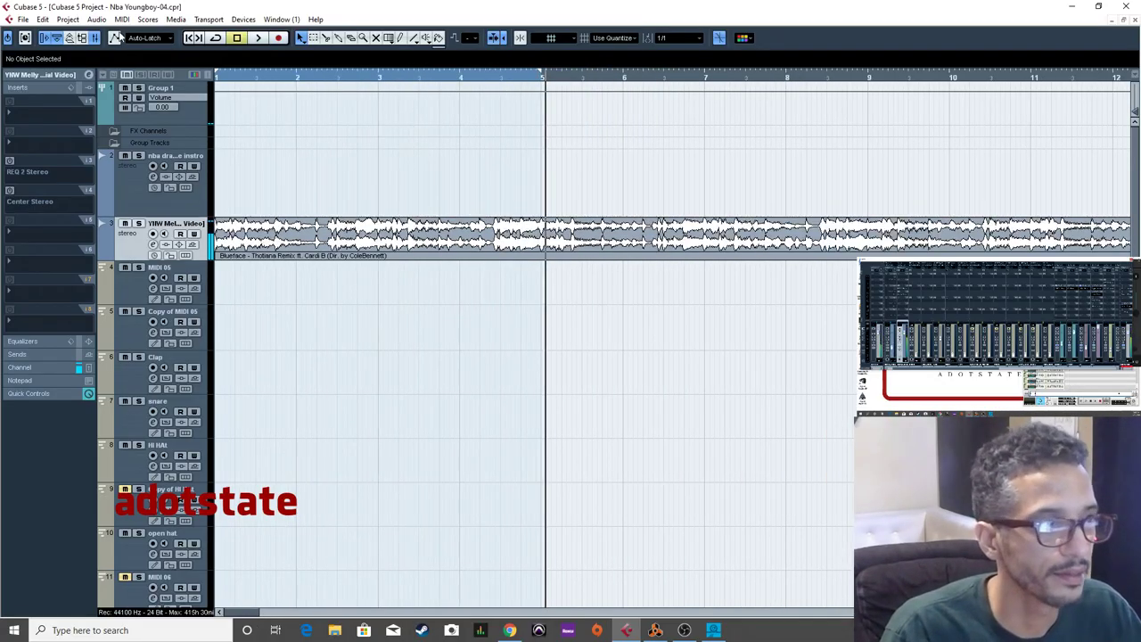
Try moving the song's audio event from the project start to bar 4.
{"action": "key", "text": "g"}
{"action": "key", "text": "g"}
{"action": "key", "text": "g"}
{"action": "key", "text": "g"}
{"action": "key", "text": "g"}
{"action": "key", "text": "g"}
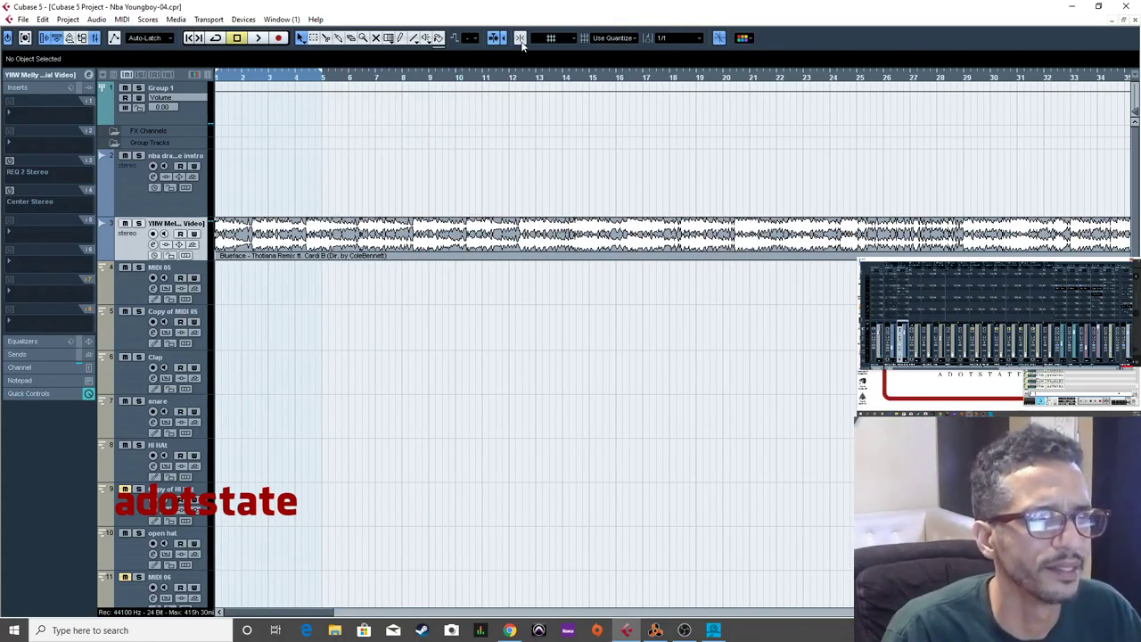
{"action": "left_click", "coordinate": [264, 239]}
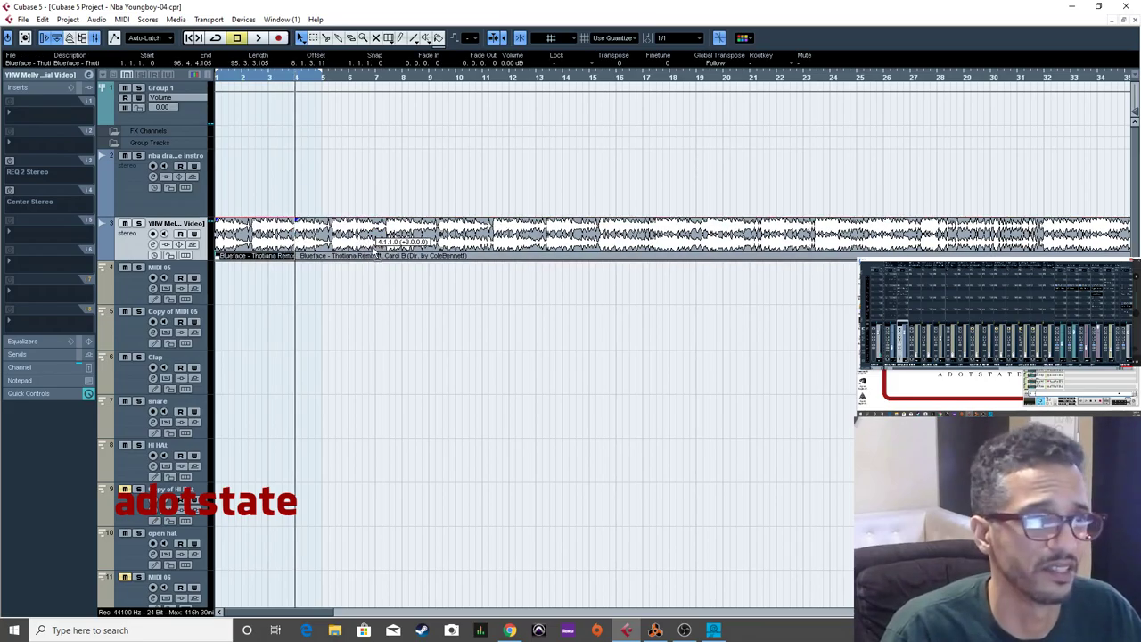
Play the song from bar 9 and jump ahead through the ruler to bar 31 to check that it stays in time.
{"action": "key", "text": "g"}
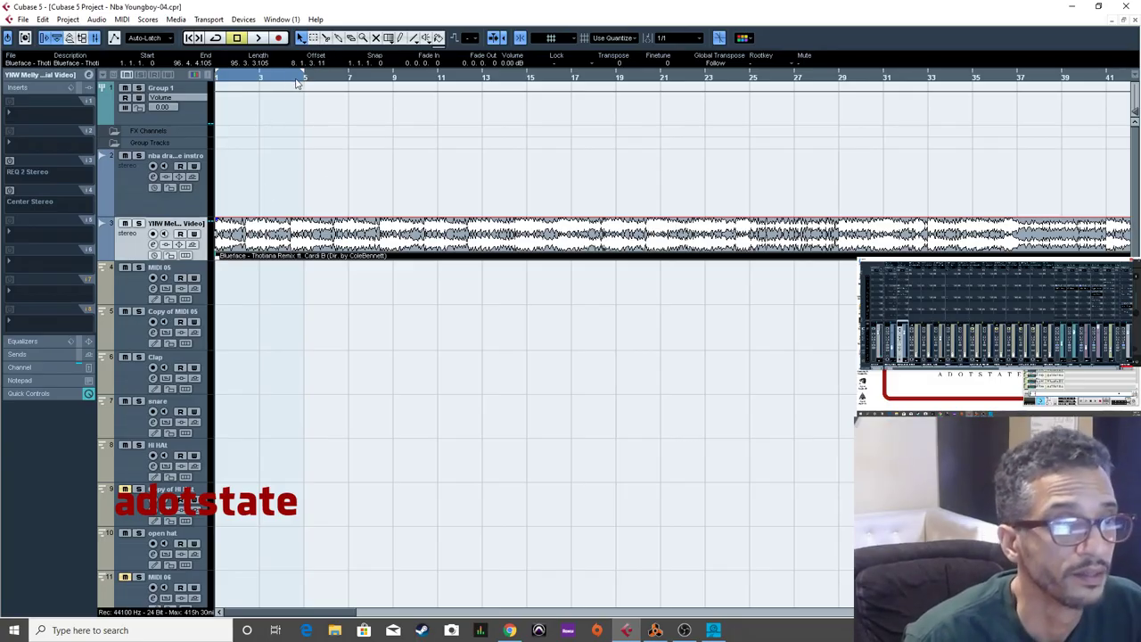
{"action": "left_click", "coordinate": [394, 80]}
{"action": "key", "text": "space"}
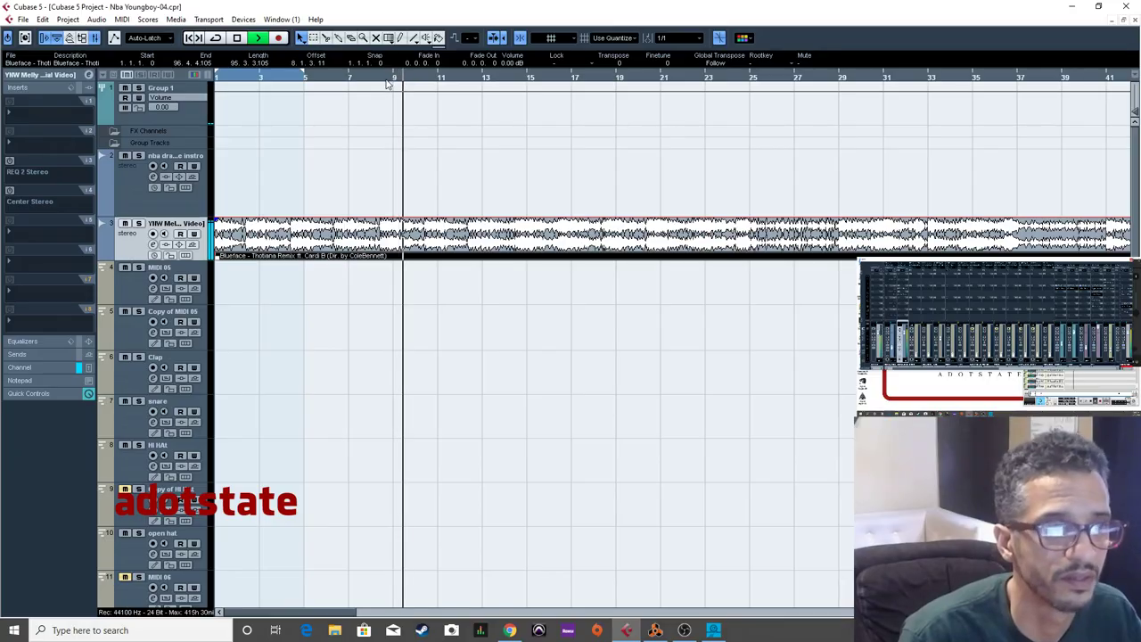
{"action": "left_click", "coordinate": [482, 80]}
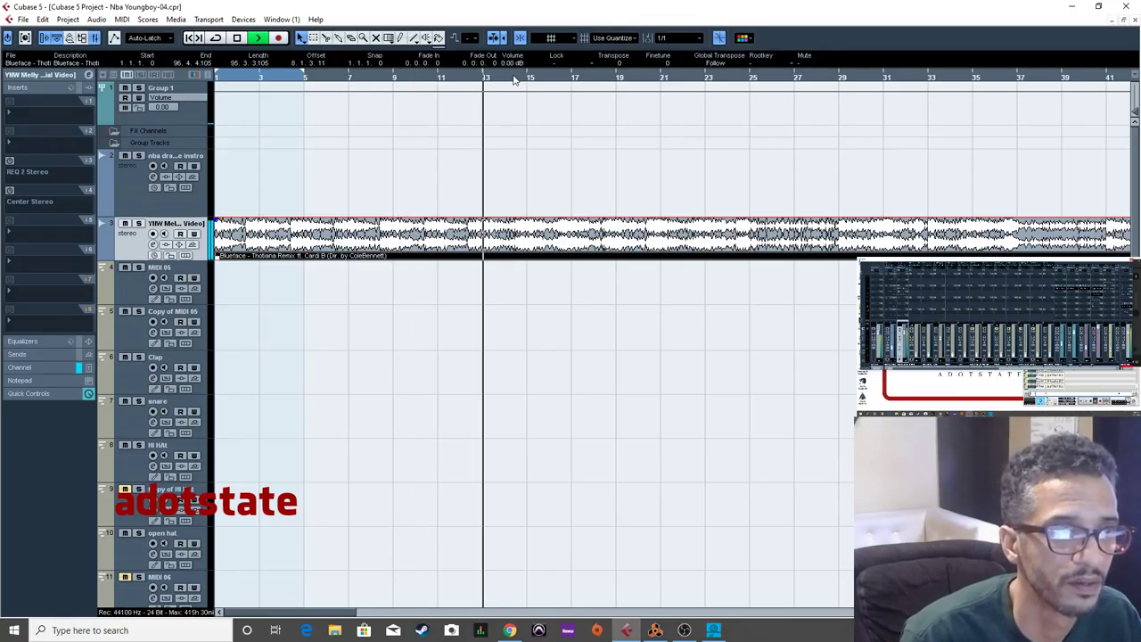
{"action": "left_click", "coordinate": [526, 80]}
{"action": "left_click", "coordinate": [573, 80]}
{"action": "left_click", "coordinate": [615, 80]}
{"action": "left_click", "coordinate": [660, 80]}
{"action": "left_click", "coordinate": [707, 80]}
{"action": "left_click", "coordinate": [753, 80]}
{"action": "left_click", "coordinate": [797, 80]}
{"action": "left_click", "coordinate": [840, 80]}
{"action": "left_click", "coordinate": [888, 80]}
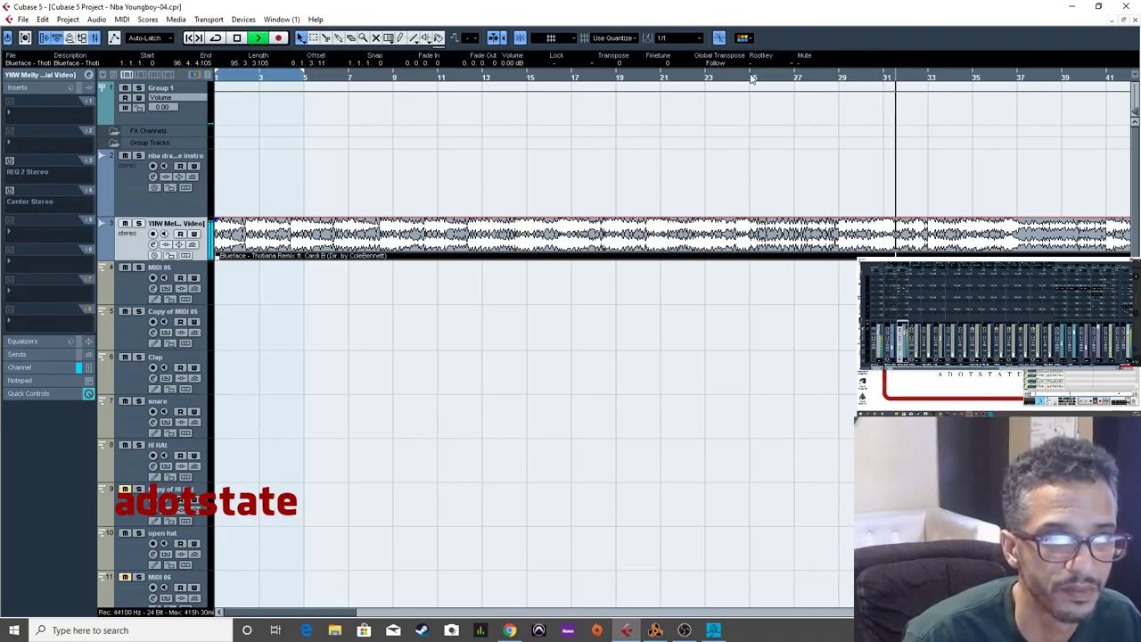
Set the locator range from bar 29 to bar 33 and deselect the audio event.
{"action": "left_click", "coordinate": [841, 80]}
{"action": "left_click_drag", "start_coordinate": [840, 65], "coordinate": [926, 76]}
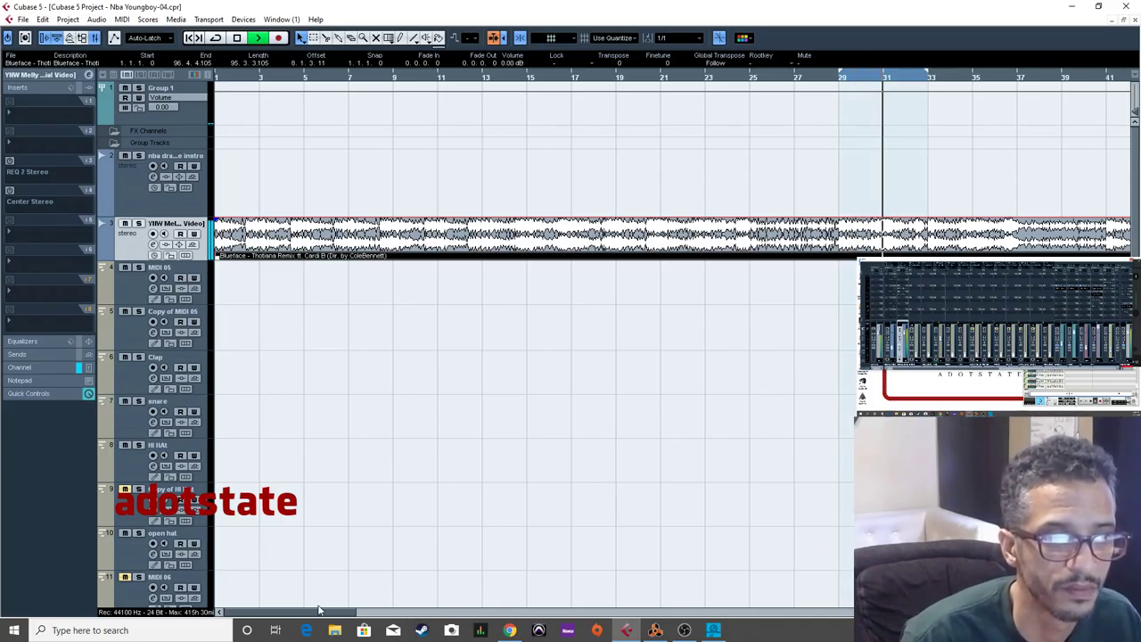
{"action": "left_click", "coordinate": [926, 602]}
Audition the song at bars 41, 49, 29, 13 and 17 to compare its sections.
{"action": "left_click_drag", "start_coordinate": [339, 614], "coordinate": [400, 612]}
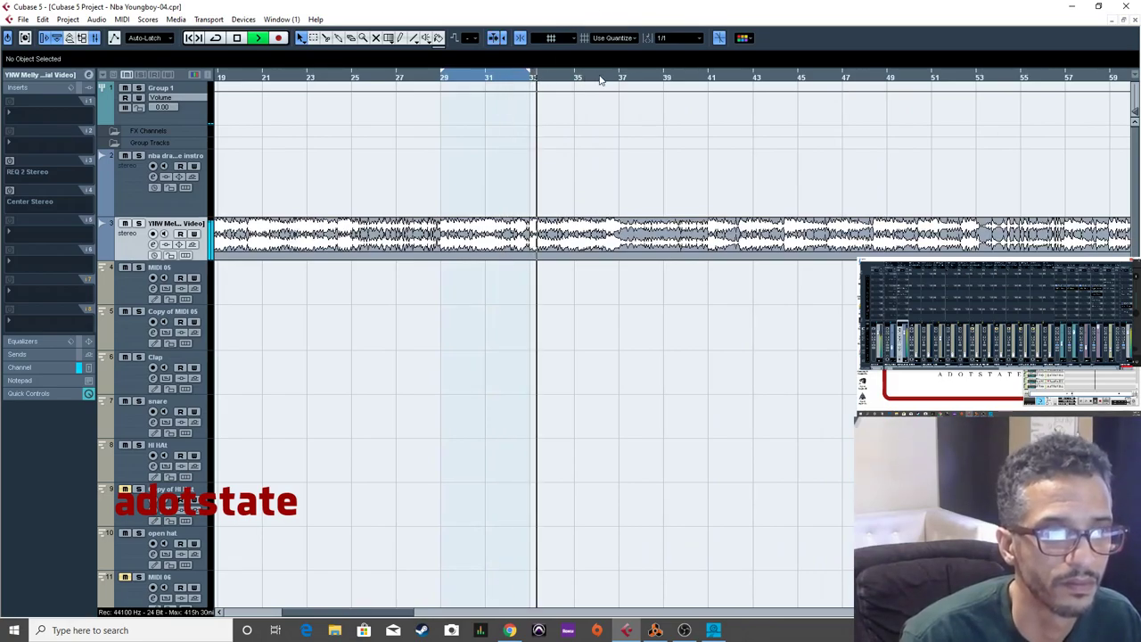
{"action": "left_click", "coordinate": [710, 77]}
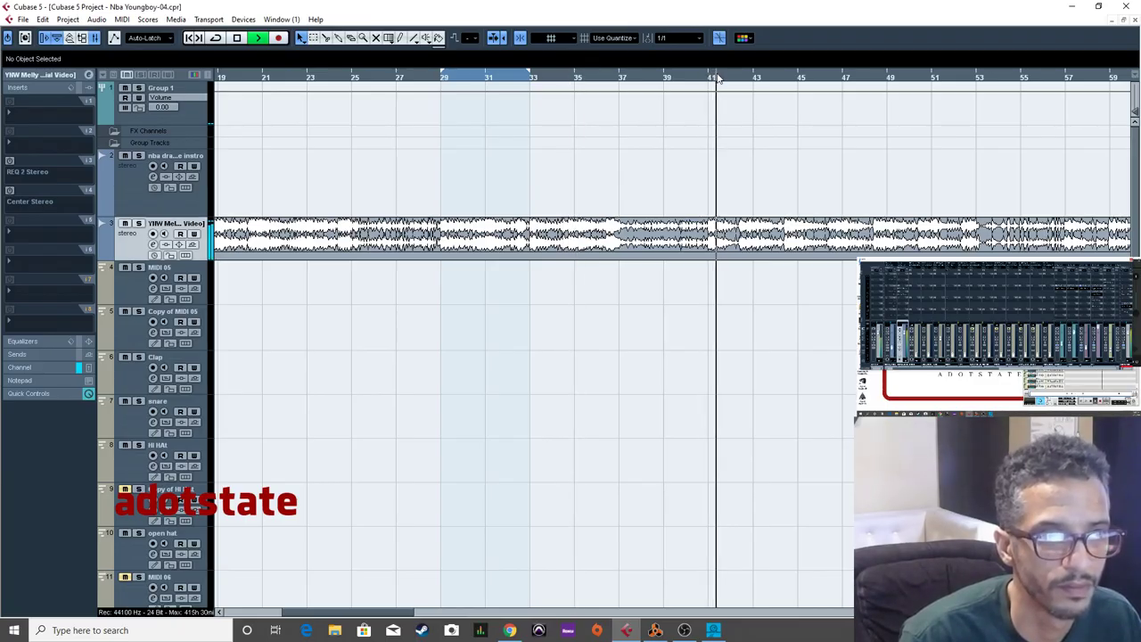
{"action": "left_click", "coordinate": [883, 77]}
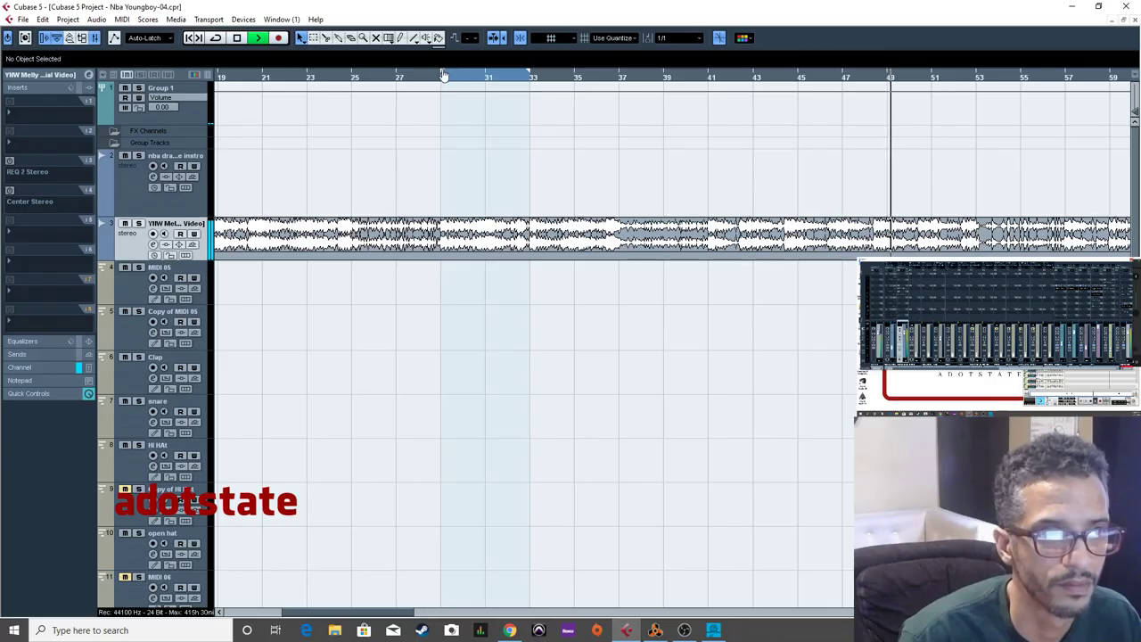
{"action": "left_click", "coordinate": [710, 80]}
{"action": "left_click", "coordinate": [443, 79]}
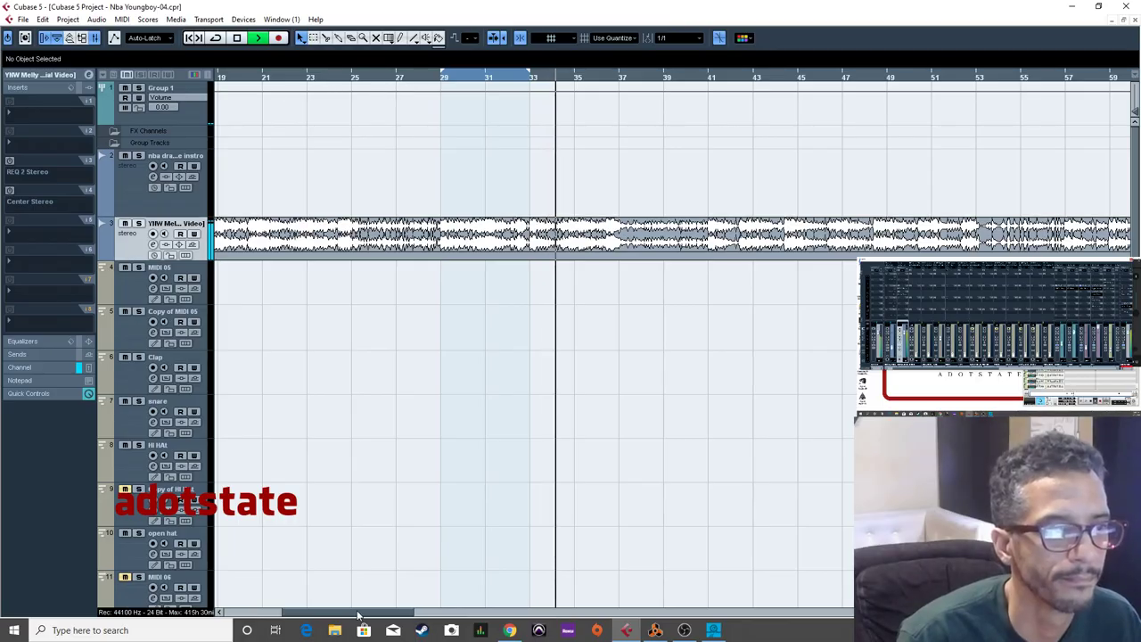
{"action": "left_click_drag", "start_coordinate": [358, 615], "coordinate": [304, 615]}
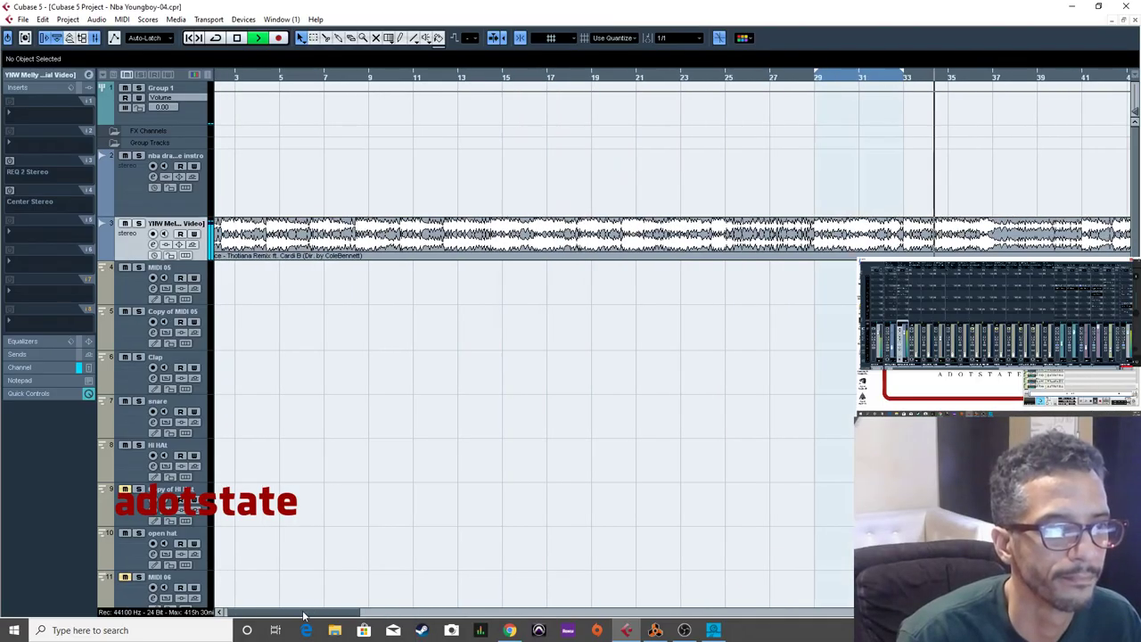
{"action": "left_click", "coordinate": [460, 78]}
{"action": "left_click", "coordinate": [547, 79]}
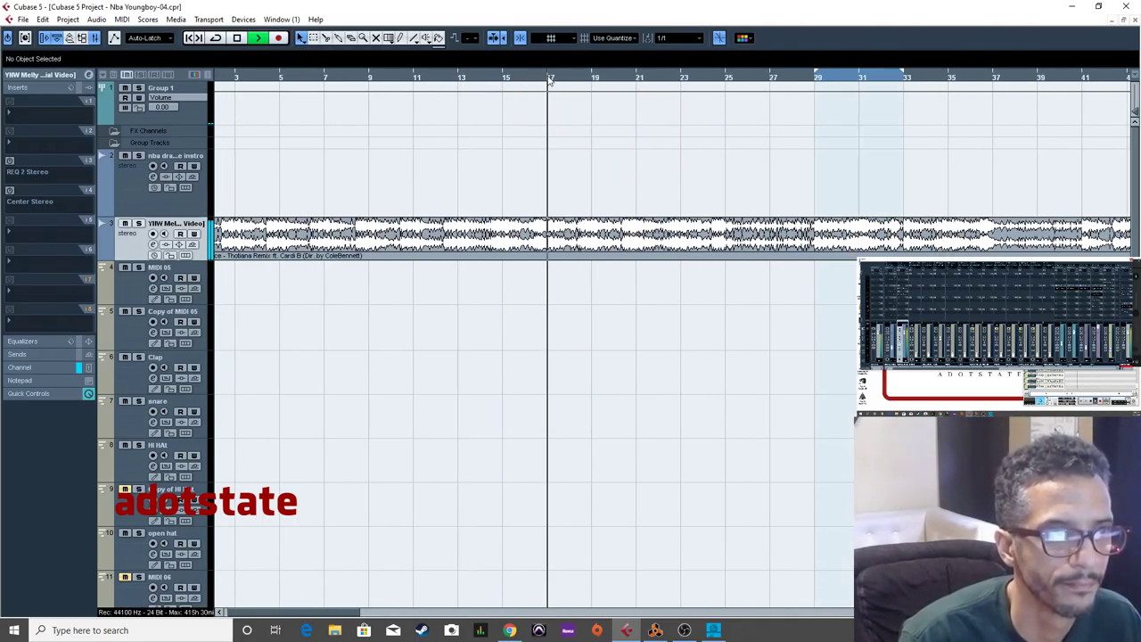
Stop playback and split the song's audio event at bars 29 and 33 with the Split tool.
{"action": "key", "text": "space"}
{"action": "right_click", "coordinate": [819, 223]}
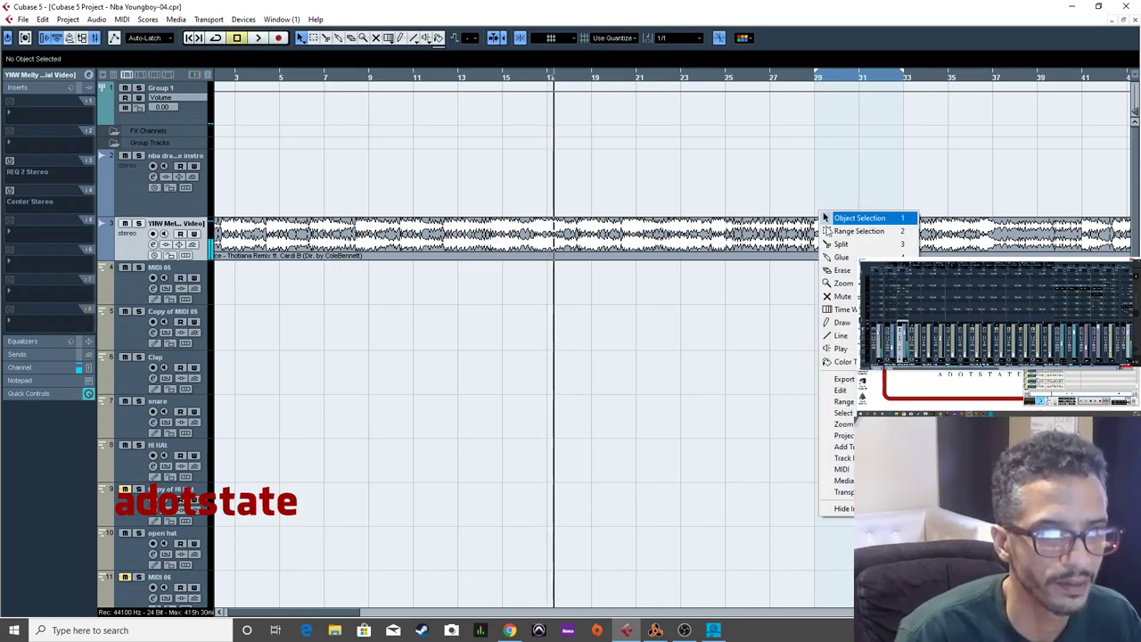
{"action": "left_click", "coordinate": [842, 242]}
{"action": "left_click", "coordinate": [817, 237]}
{"action": "left_click", "coordinate": [859, 236]}
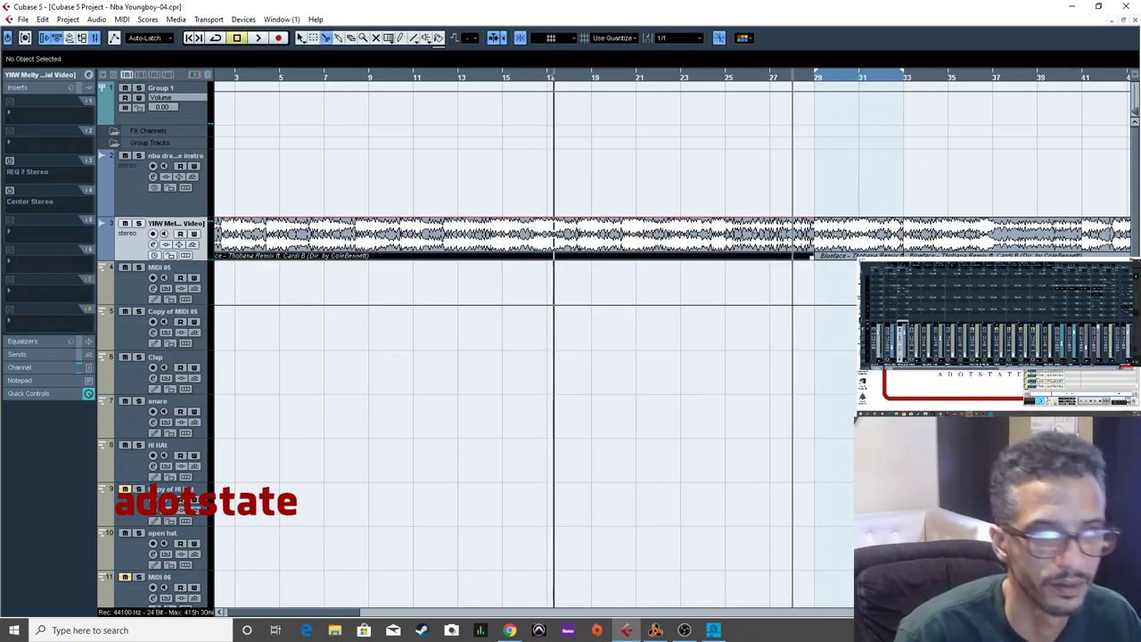
Delete the song pieces before bar 29 and after bar 33, and move the remaining four-bar clip to bar 1.
{"action": "left_click", "coordinate": [729, 236]}
{"action": "key", "text": "Delete"}
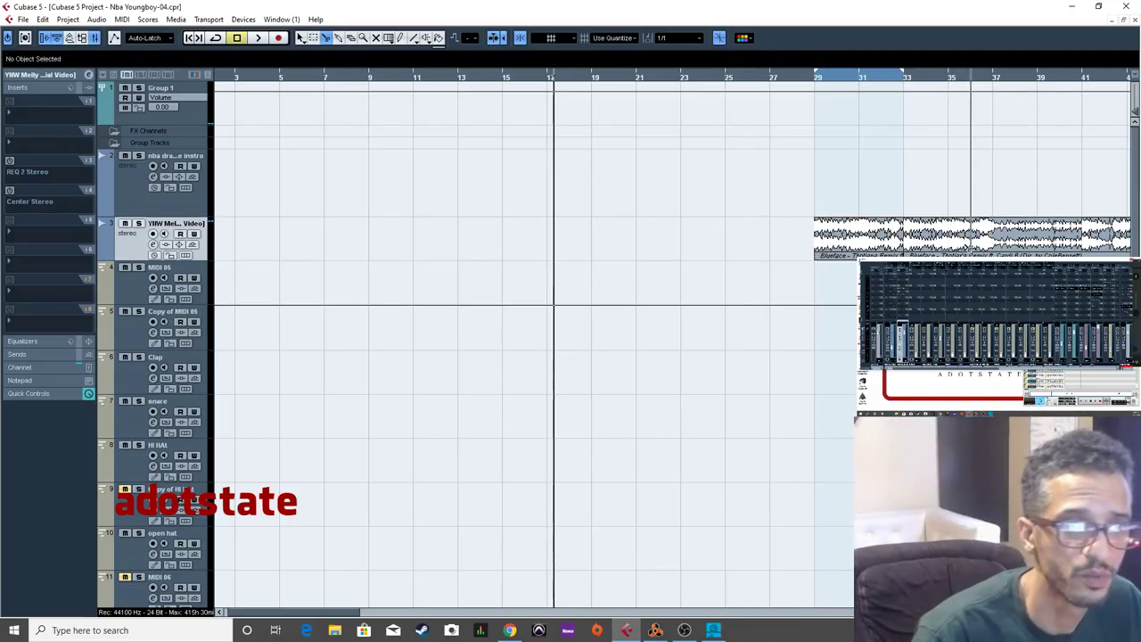
{"action": "left_click", "coordinate": [950, 236]}
{"action": "key", "text": "Delete"}
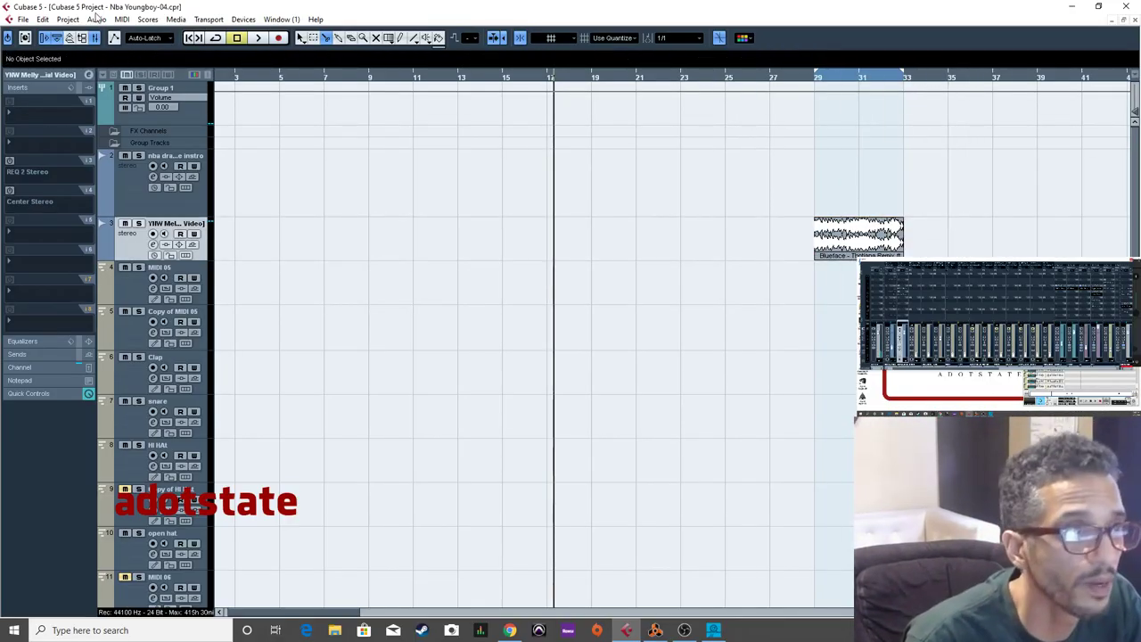
{"action": "left_click_drag", "start_coordinate": [851, 248], "coordinate": [229, 262]}
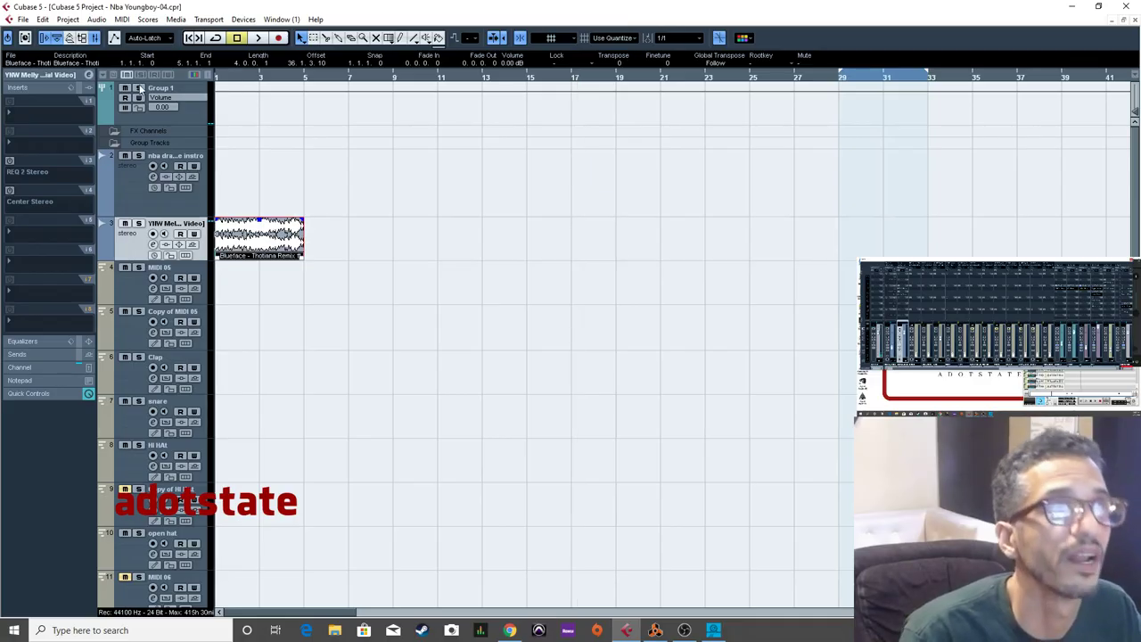
Set the locator range from bar 1 to bar 5 and play through the four-bar clip.
{"action": "key", "text": "h"}
{"action": "key", "text": "space"}
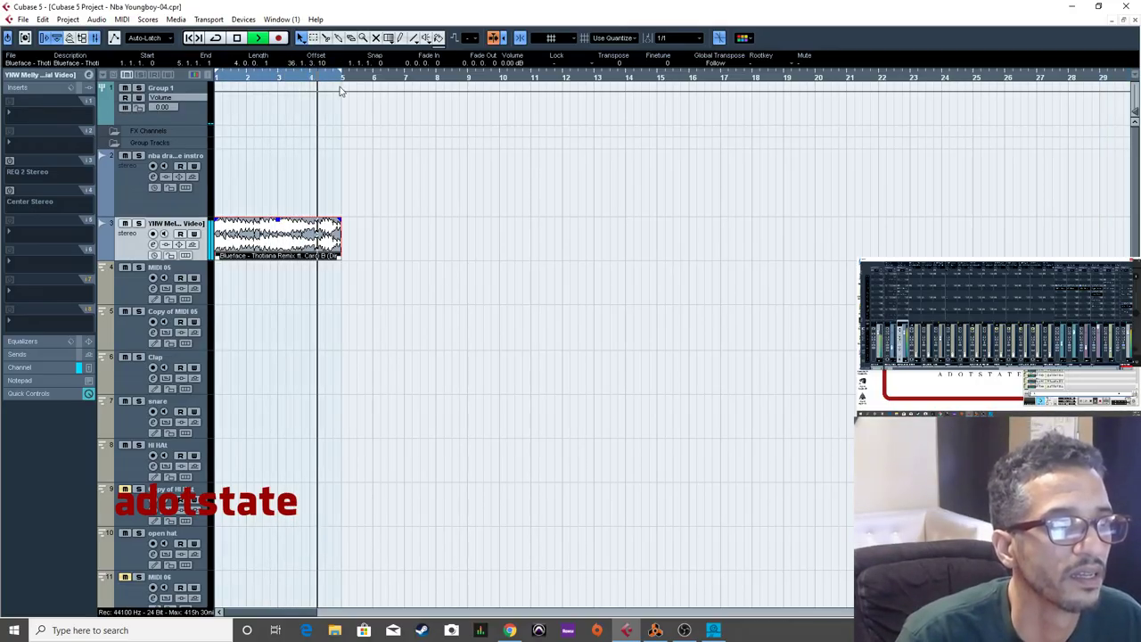
{"action": "key", "text": "space"}
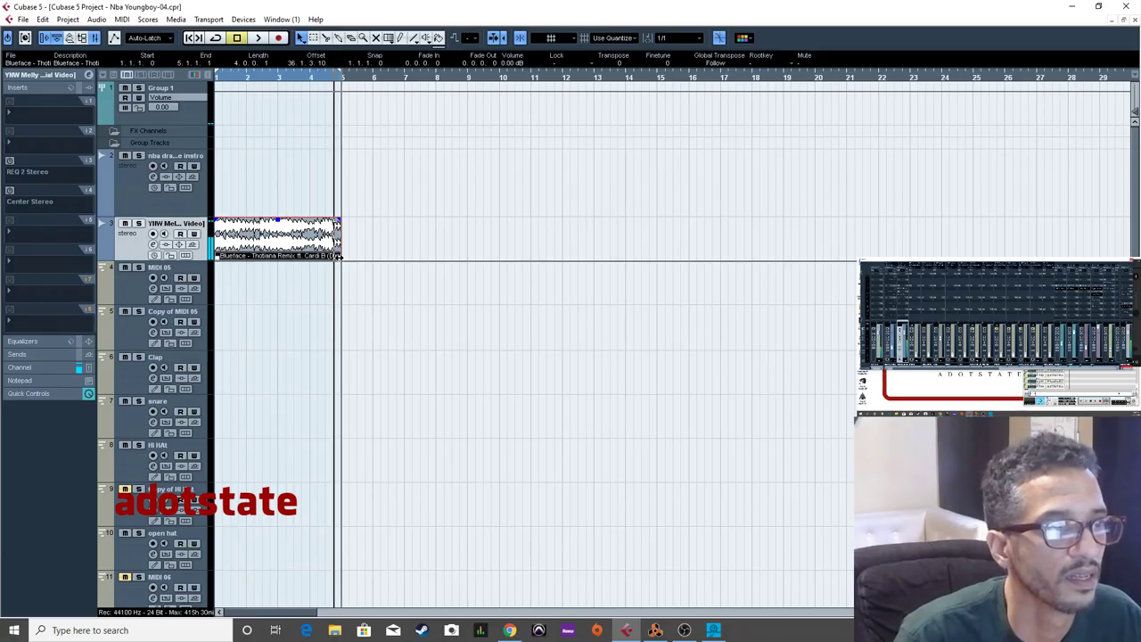
Select the MIDI 05 track, briefly audition the end of the clip and return the playhead to the project start.
{"action": "key", "text": "h"}
{"action": "key", "text": "h"}
{"action": "left_click", "coordinate": [173, 293]}
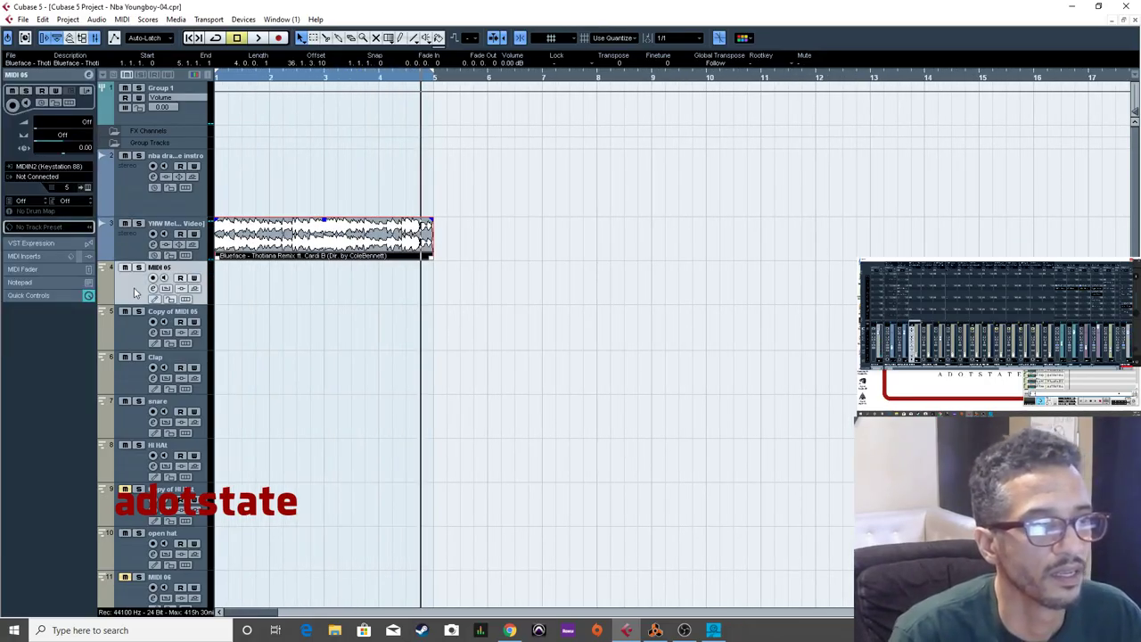
{"action": "key", "text": "h"}
{"action": "key", "text": "h"}
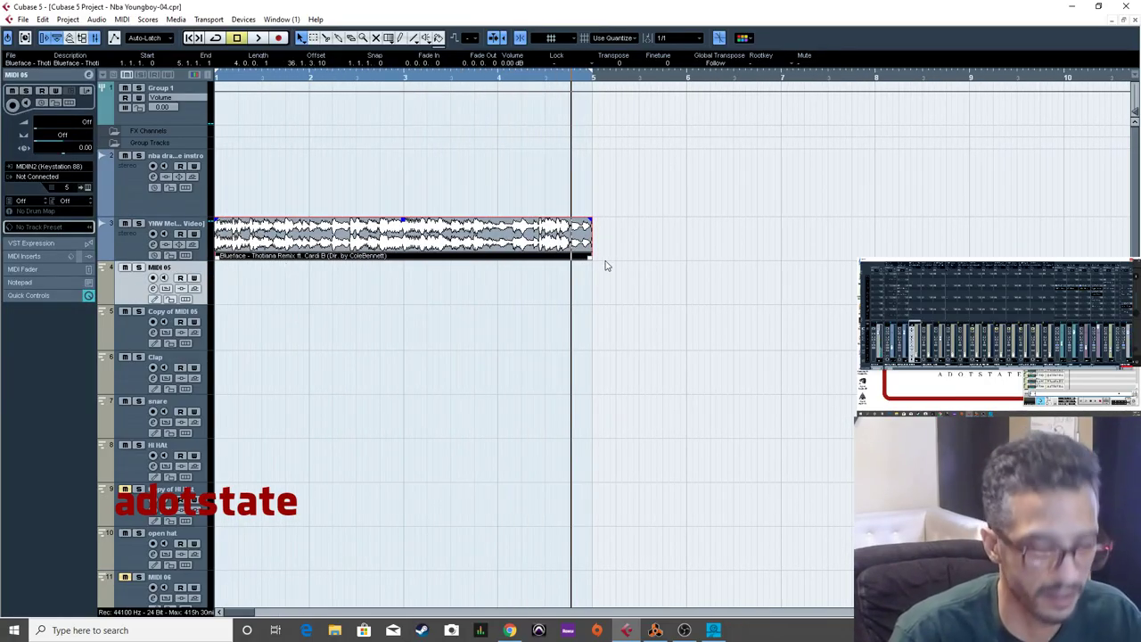
{"action": "key", "text": "space"}
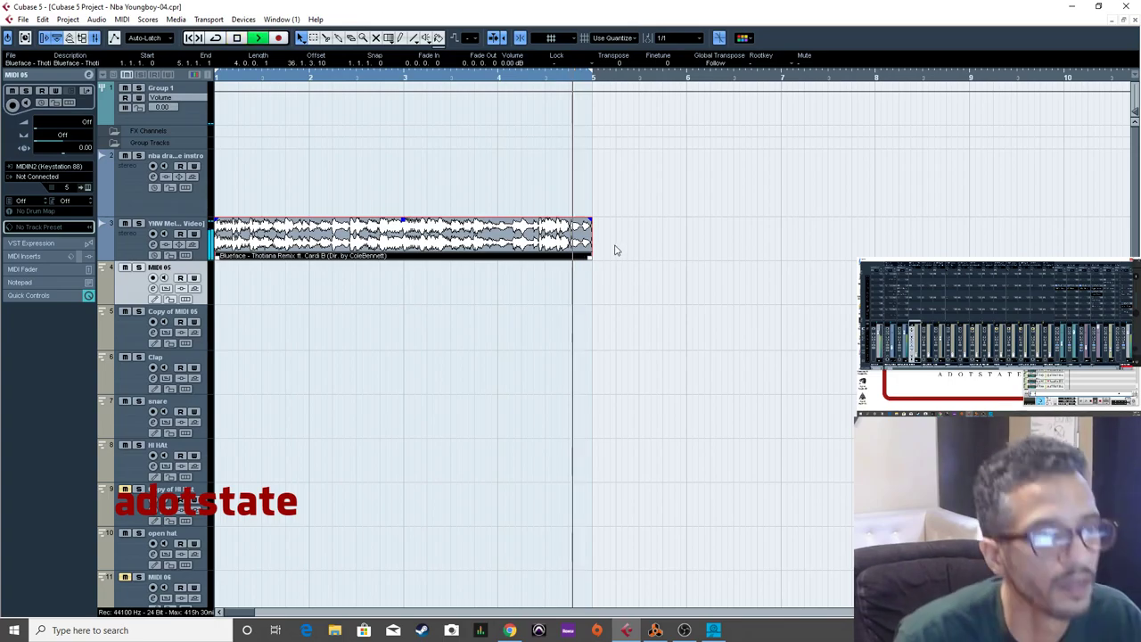
{"action": "key", "text": "Home"}
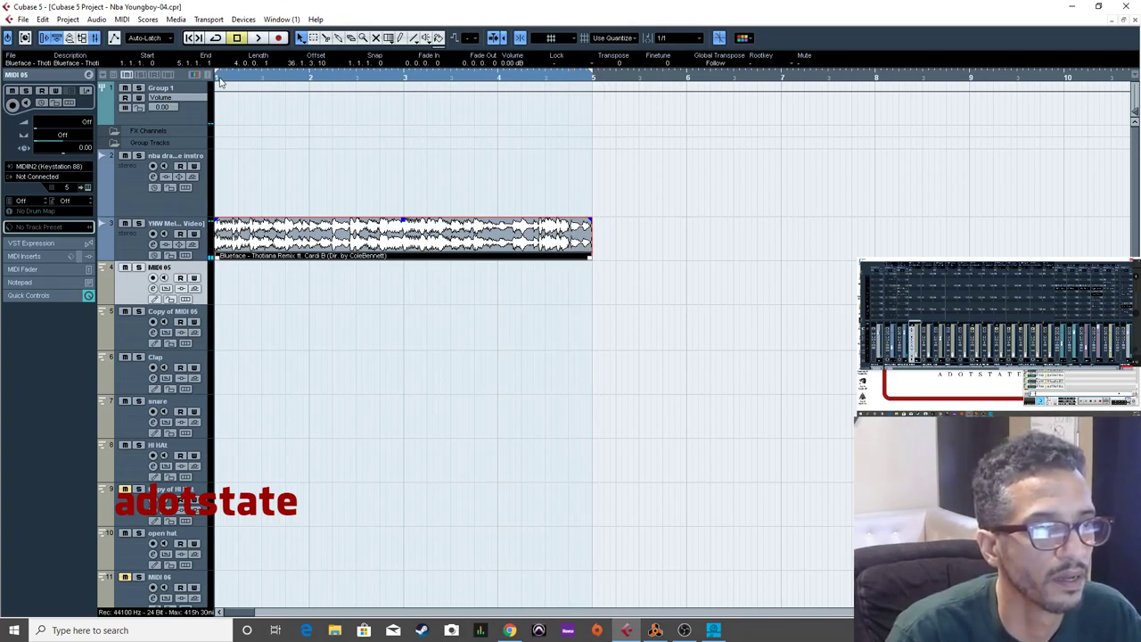
Play from bar 1, extend the song clip's end and the right locator to bar 9, and stop playback.
{"action": "key", "text": "space"}
{"action": "left_click_drag", "start_coordinate": [587, 256], "coordinate": [969, 257]}
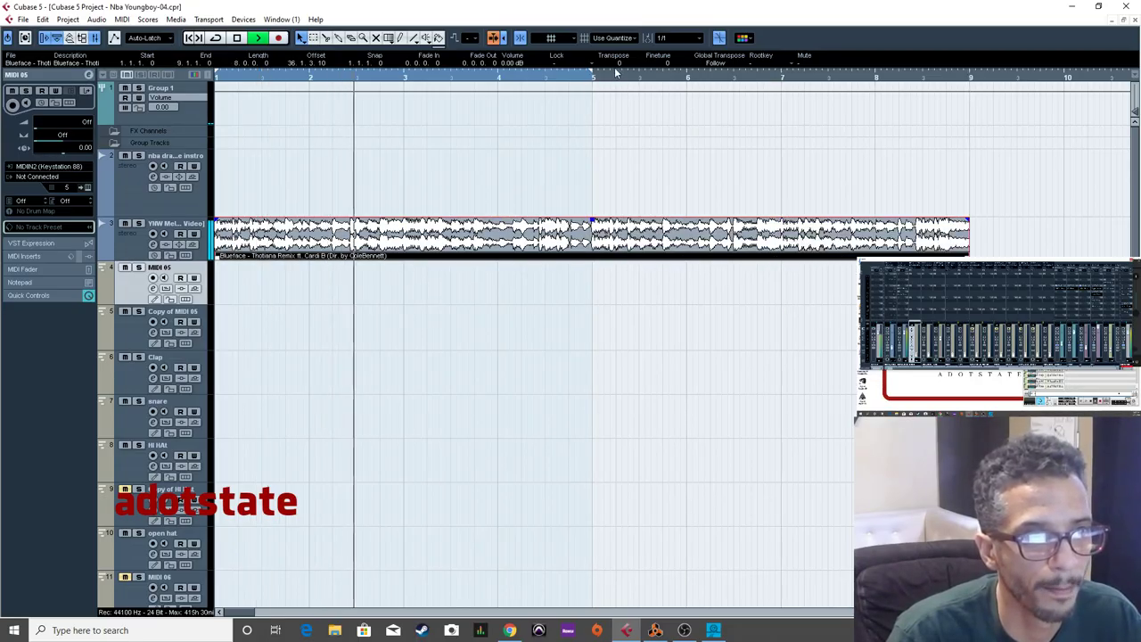
{"action": "left_click_drag", "start_coordinate": [638, 90], "coordinate": [935, 107]}
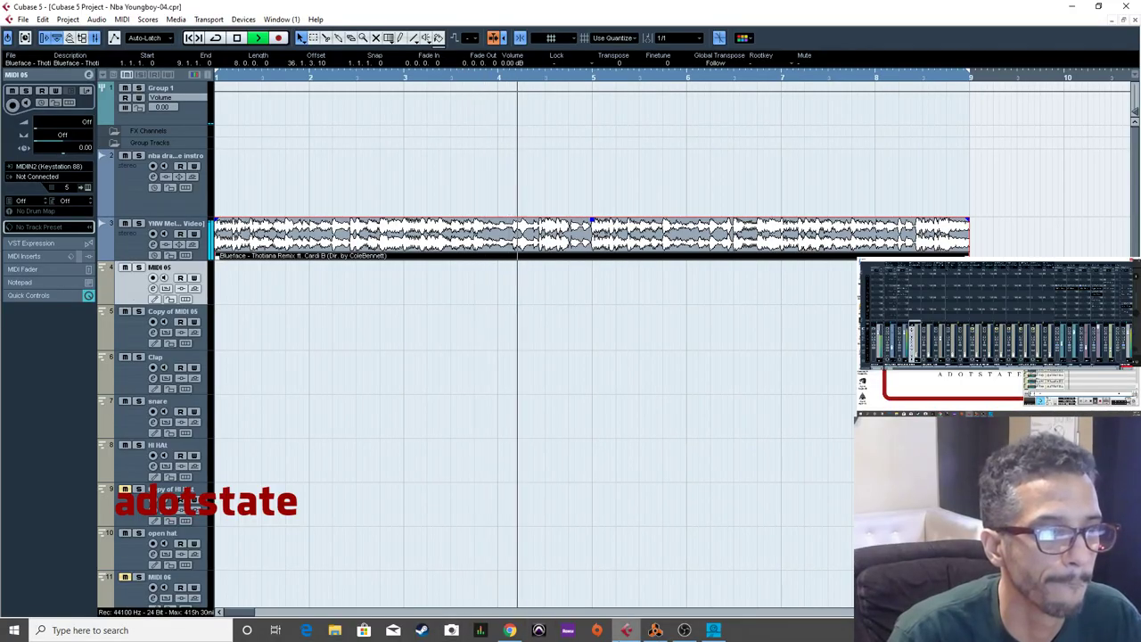
{"action": "left_click", "coordinate": [655, 630]}
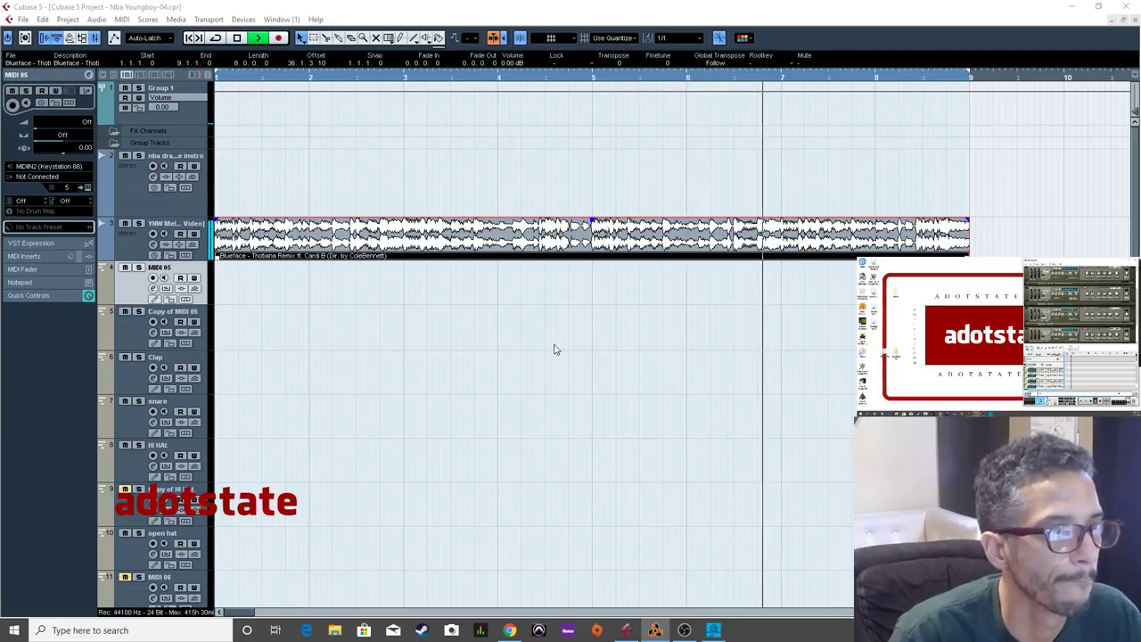
{"action": "key", "text": "space"}
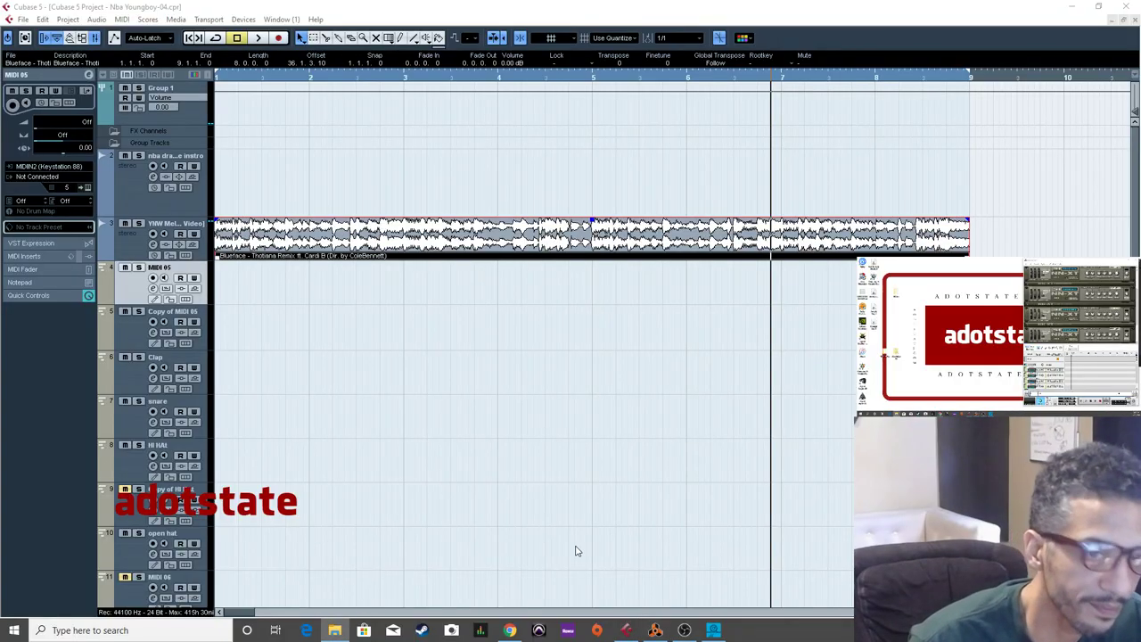
Switch to a new File Explorer window and open the Documents folder.
{"action": "key", "text": "super+e"}
{"action": "left_click_drag", "start_coordinate": [1069, 114], "coordinate": [597, 122]}
{"action": "left_click", "coordinate": [800, 113]}
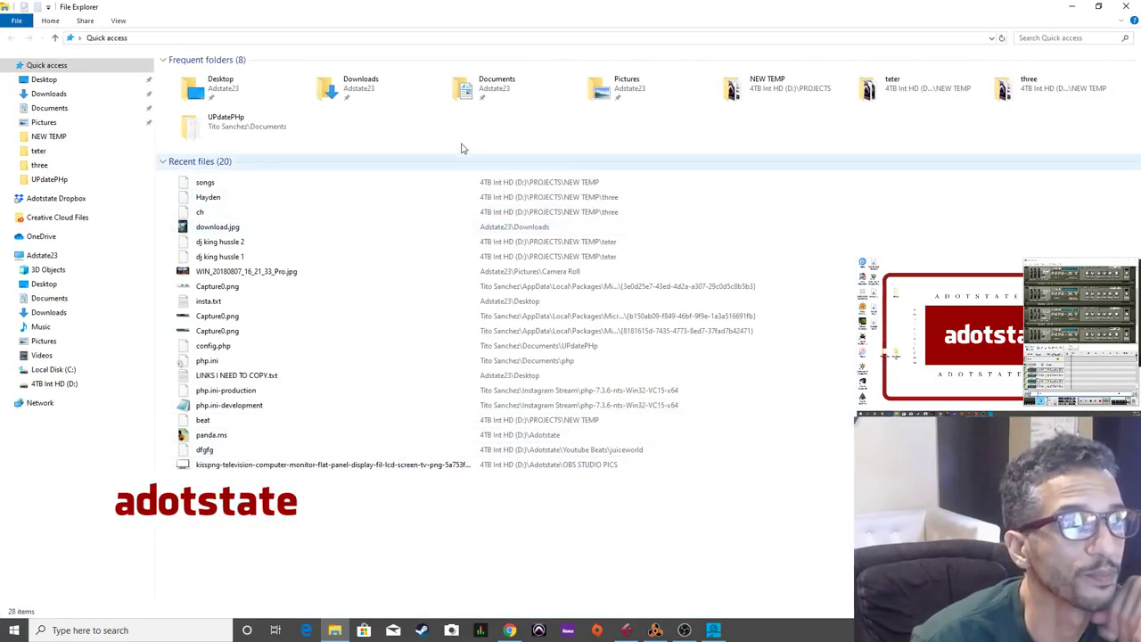
{"action": "double_click", "coordinate": [469, 95]}
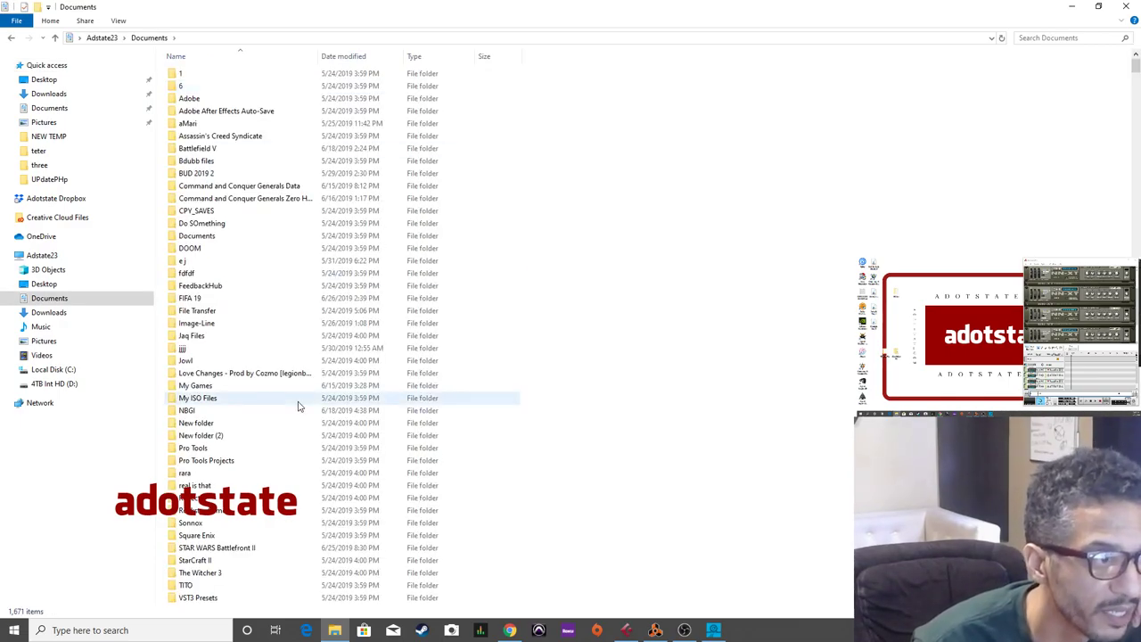
Search the Documents folder for "cp", replace the query with "tr 808", and clear the search.
{"action": "left_click", "coordinate": [1058, 36]}
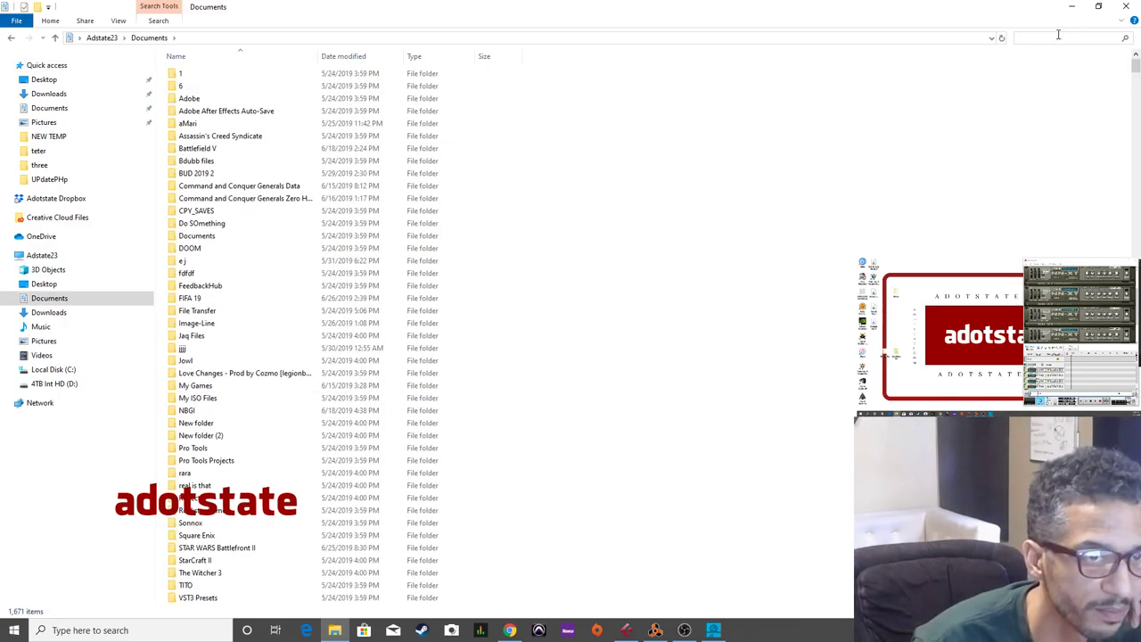
{"action": "type", "text": "cp"}
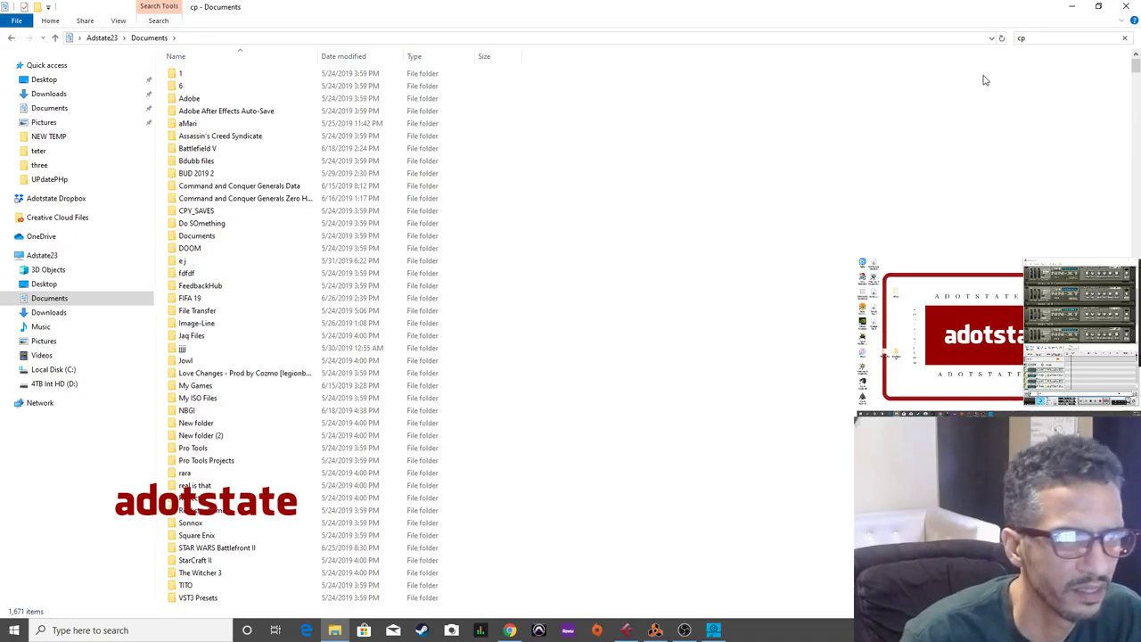
{"action": "left_click", "coordinate": [1041, 38]}
{"action": "key", "text": "BackSpace"}
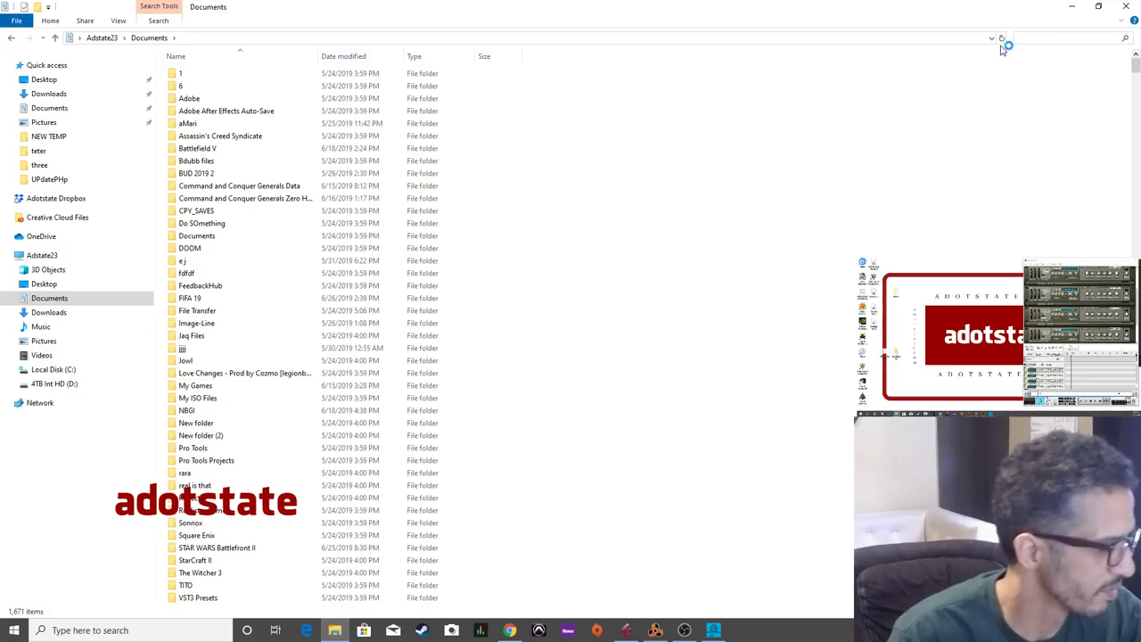
{"action": "type", "text": "tr 8"}
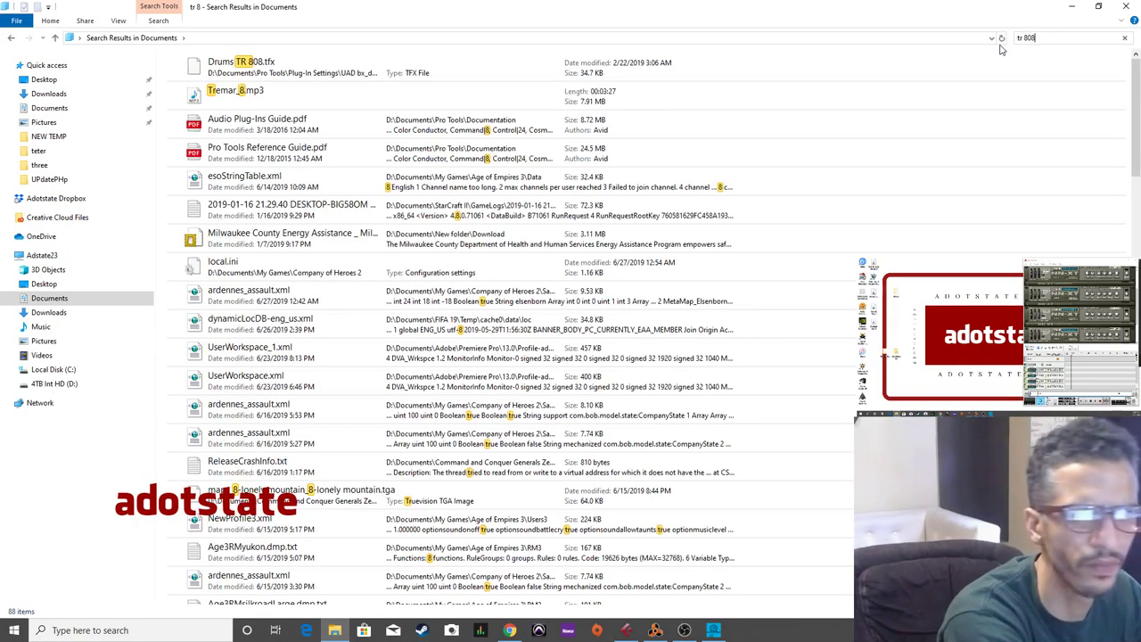
{"action": "type", "text": "08"}
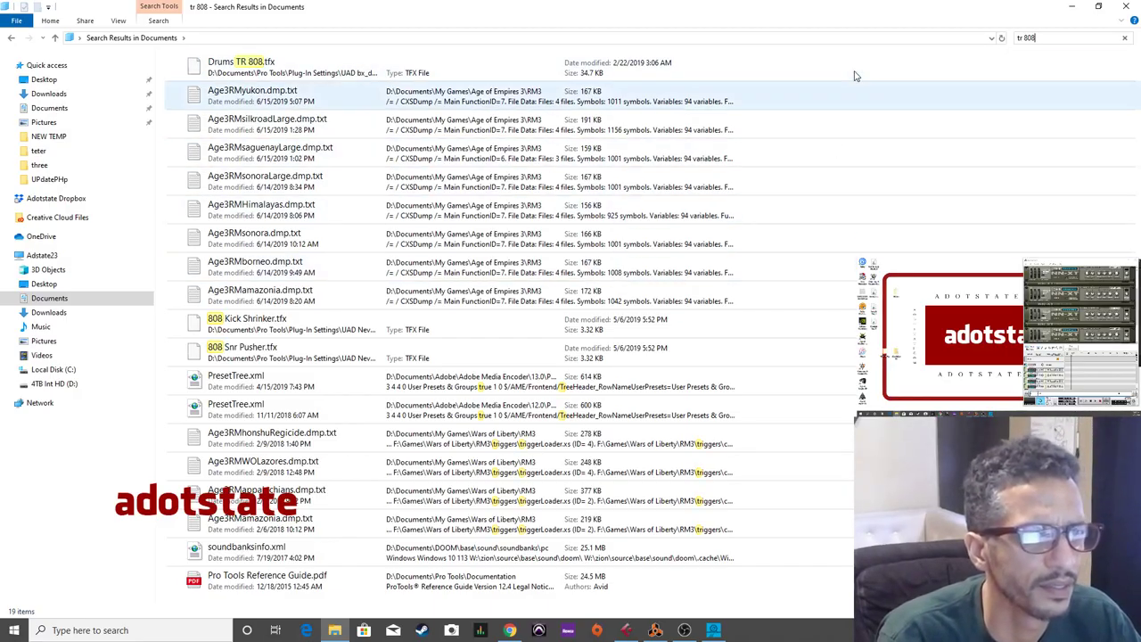
{"action": "key", "text": "Return"}
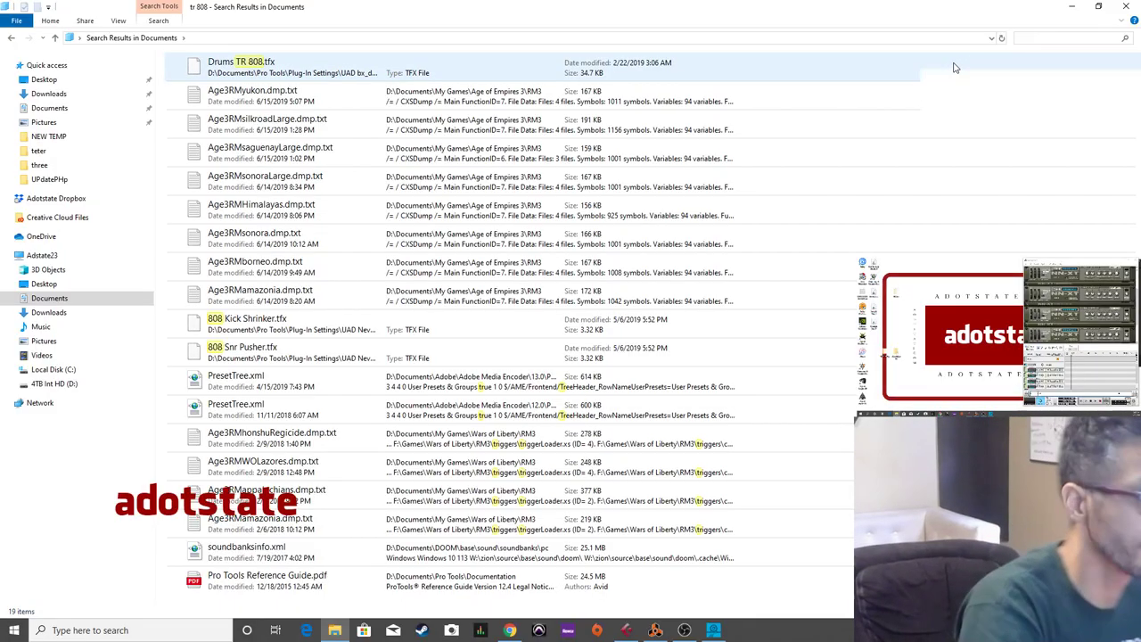
{"action": "key", "text": "Escape"}
Restore the File Explorer window to a smaller size, switch to Chrome and close the Splice free trial tab.
{"action": "left_click_drag", "start_coordinate": [609, 8], "coordinate": [466, 89]}
{"action": "left_click", "coordinate": [507, 628]}
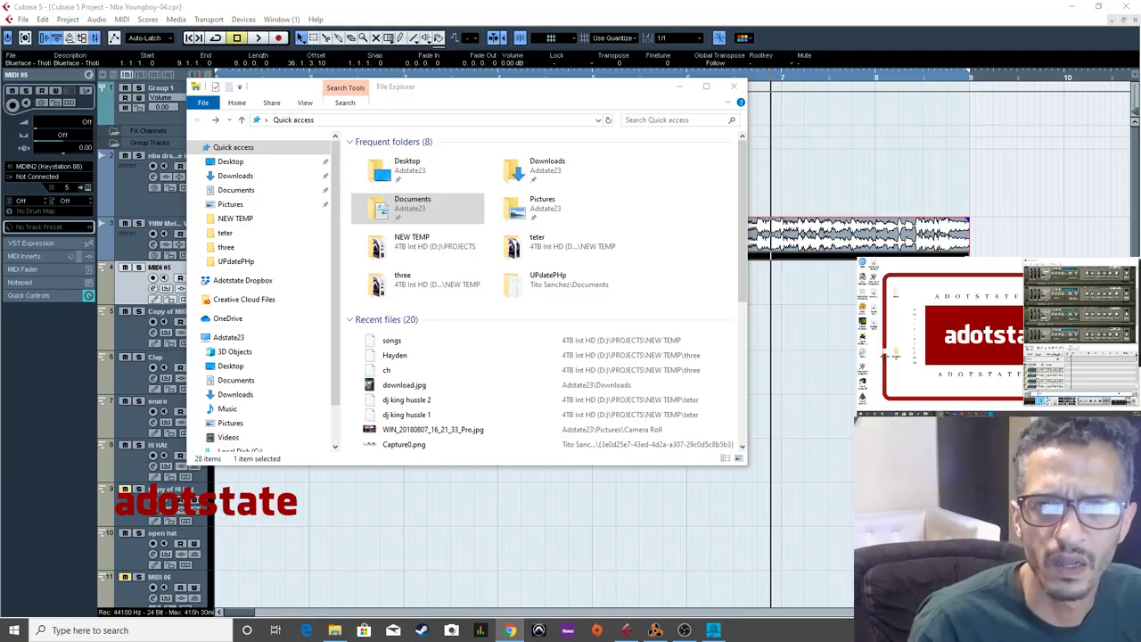
{"action": "key", "text": "alt+Tab"}
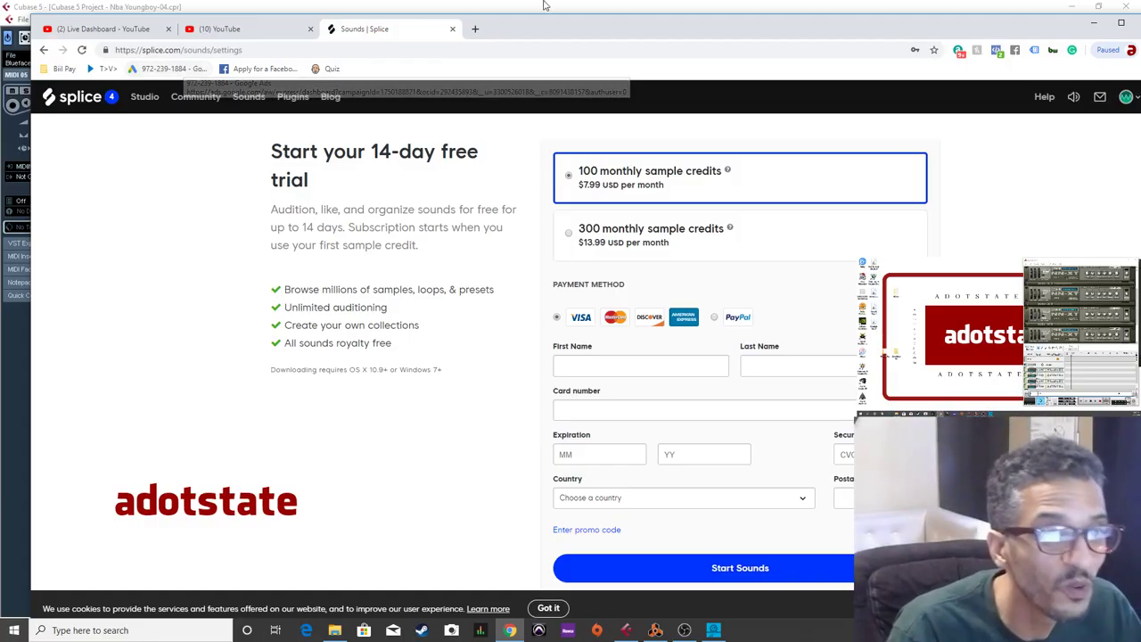
{"action": "left_click", "coordinate": [453, 31]}
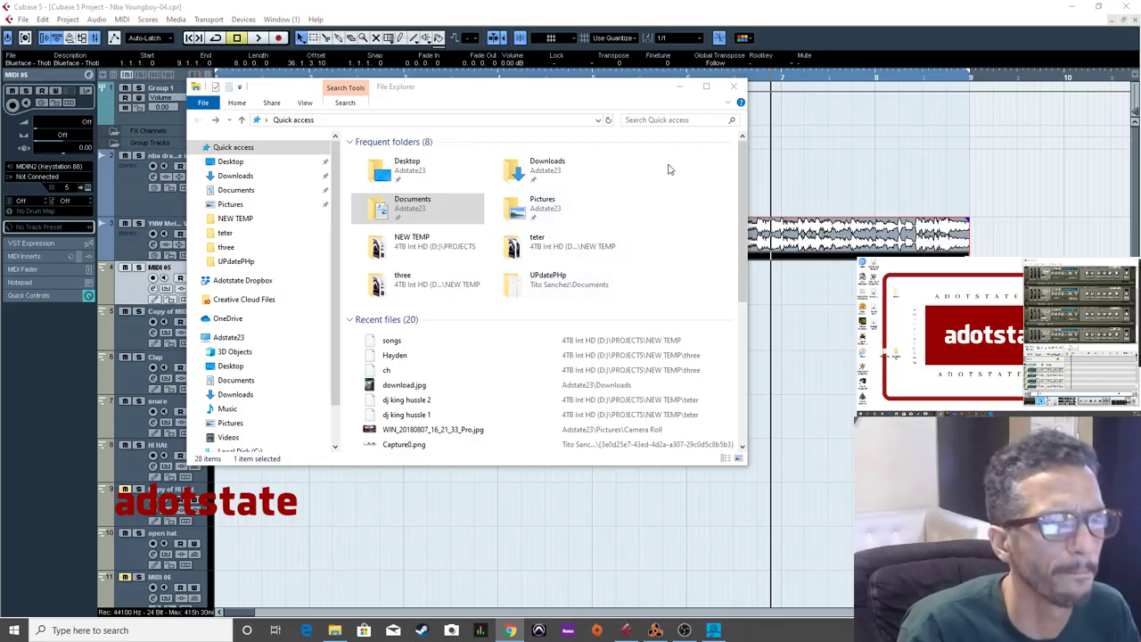
Open the Downloads folder on the 4TB Int HD (D:) drive in File Explorer.
{"action": "scroll", "coordinate": [214, 428], "scroll_direction": "down", "scroll_amount": 2}
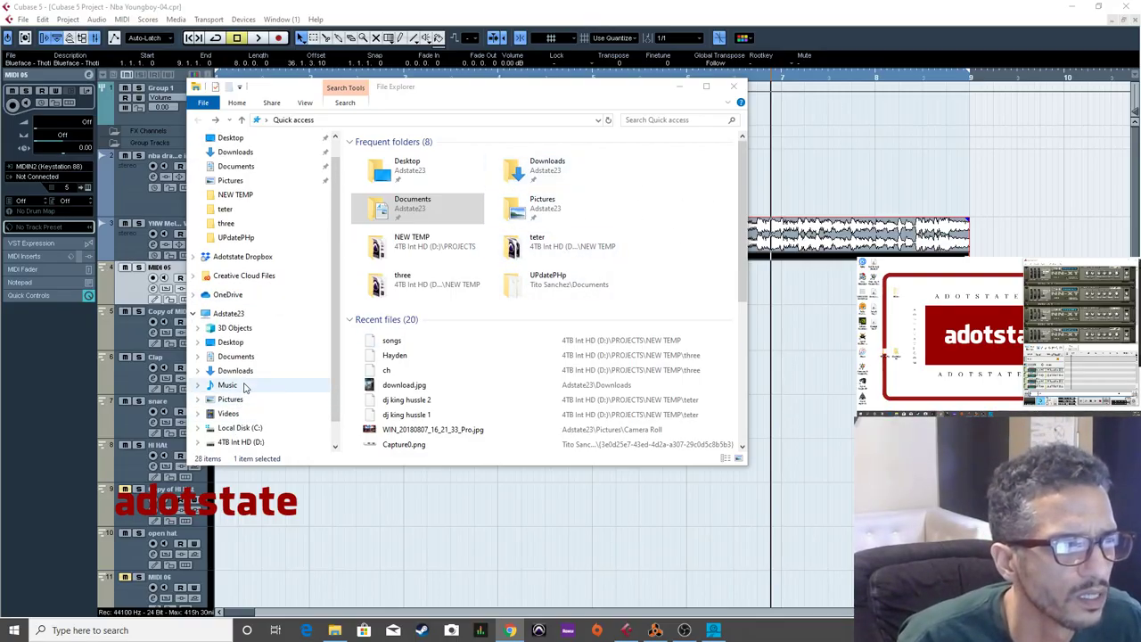
{"action": "left_click", "coordinate": [242, 413]}
{"action": "scroll", "coordinate": [463, 348], "scroll_direction": "down", "scroll_amount": 6}
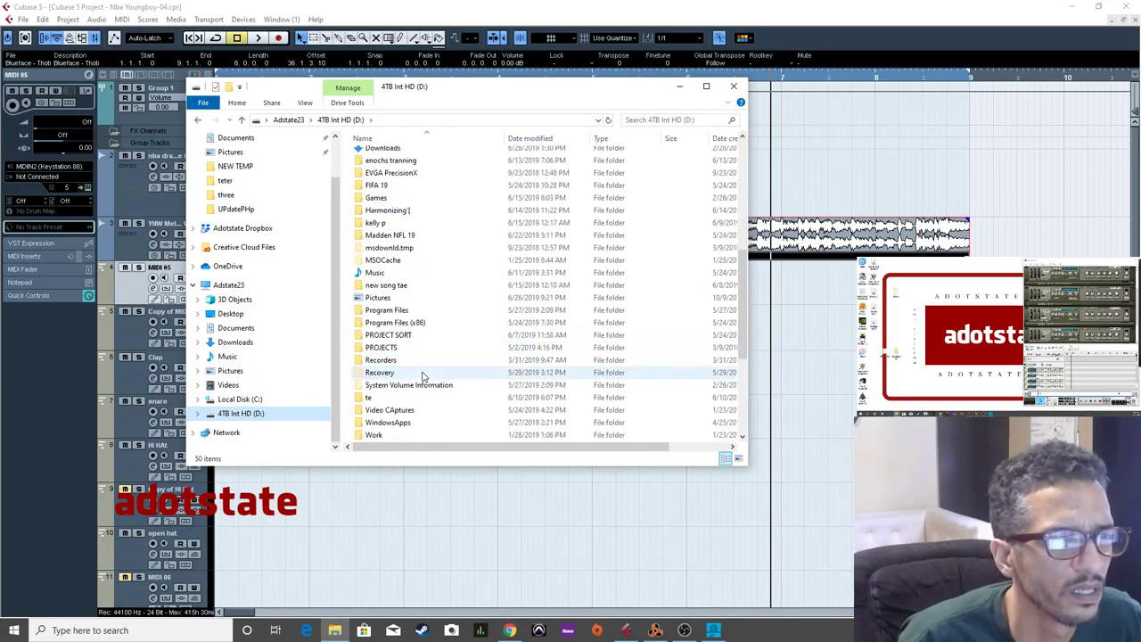
{"action": "scroll", "coordinate": [392, 339], "scroll_direction": "up", "scroll_amount": 2}
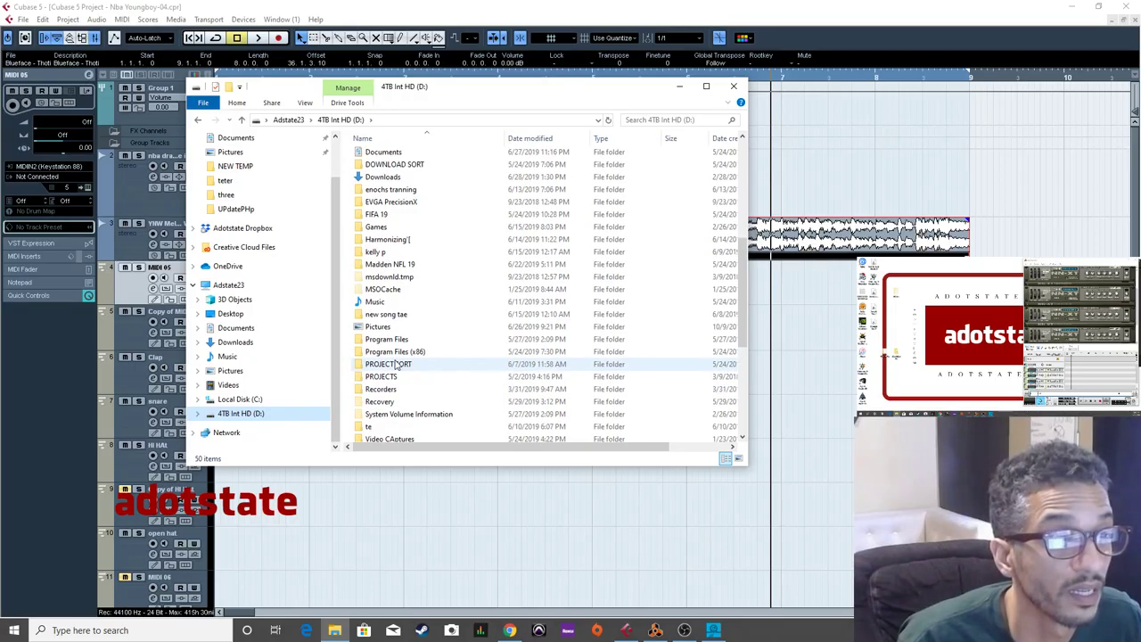
{"action": "double_click", "coordinate": [382, 214]}
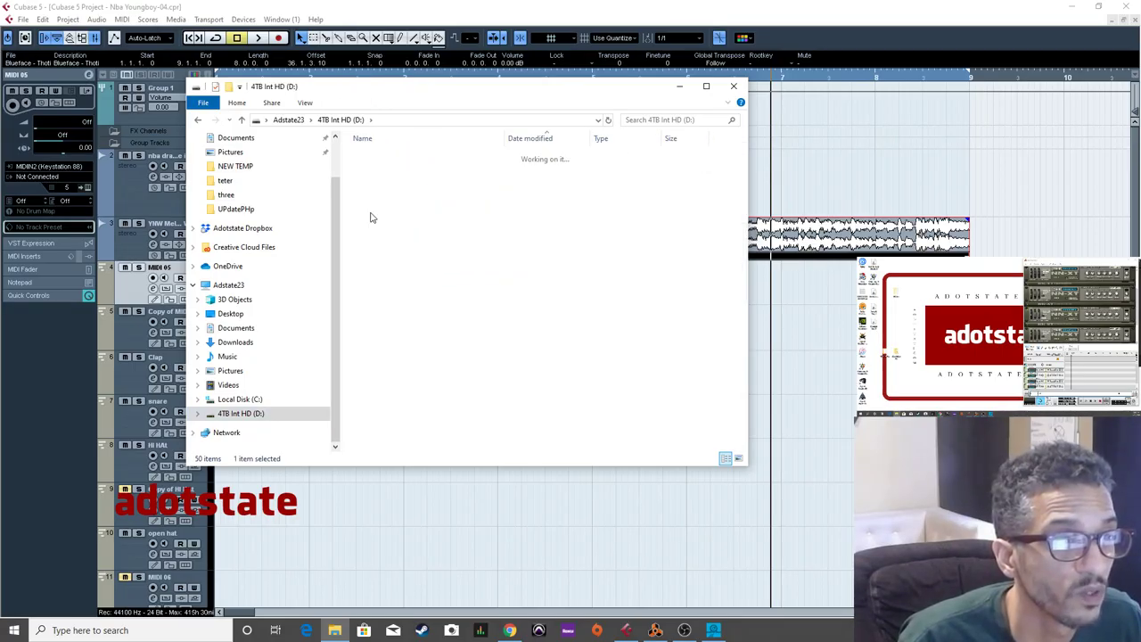
Search the Downloads folder for "808", open Zay 808 10.wav to preview it, and minimize File Explorer.
{"action": "left_click", "coordinate": [668, 118]}
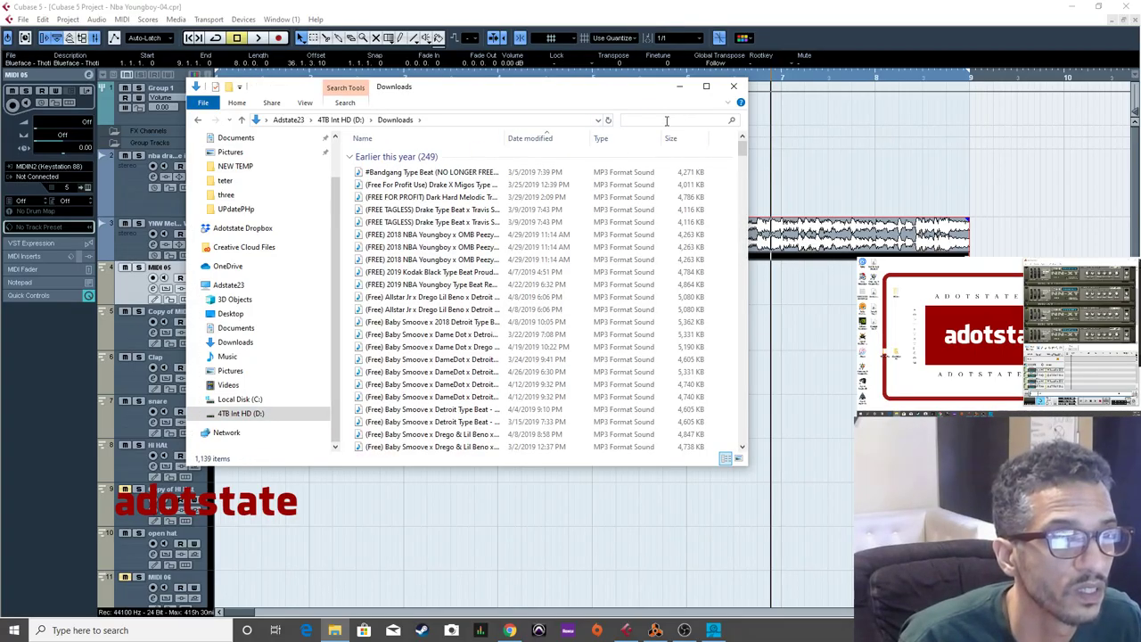
{"action": "type", "text": "808"}
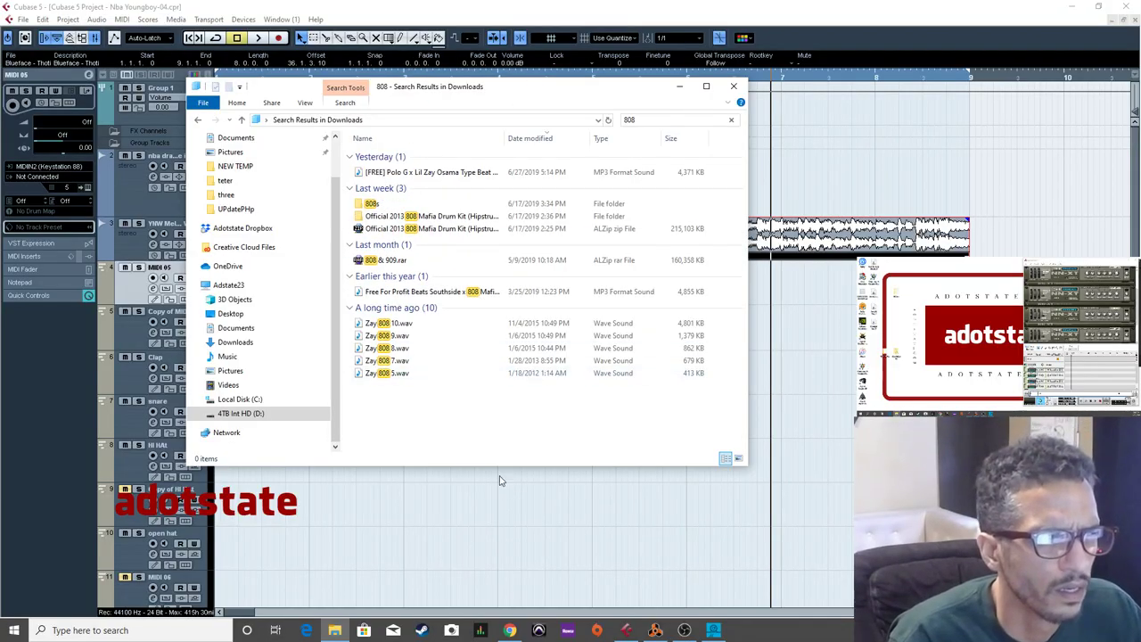
{"action": "left_click", "coordinate": [408, 324]}
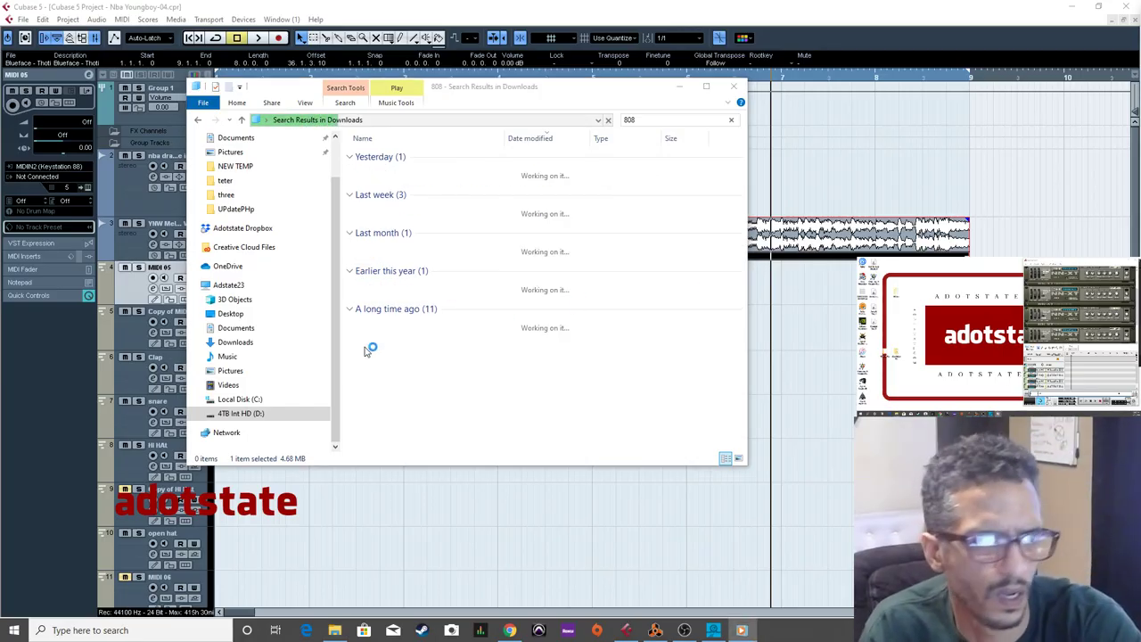
{"action": "left_click", "coordinate": [679, 85]}
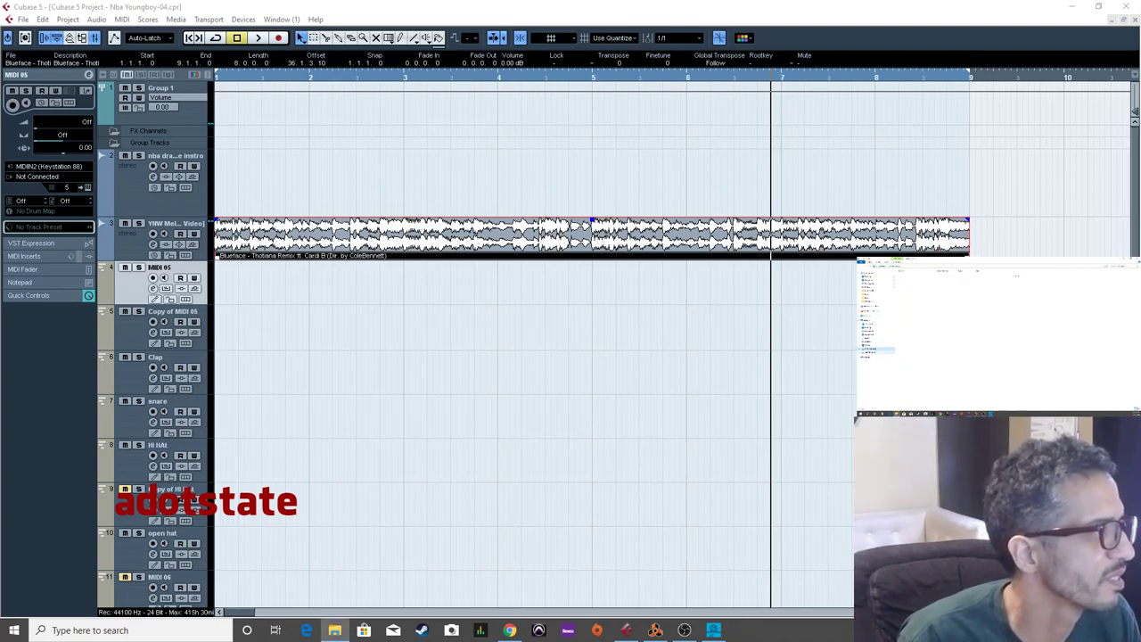
Bring the File Explorer window to the main monitor and browse the Downloads folder on the 4TB Int HD (D:) drive.
{"action": "key", "text": "super+shift+Left"}
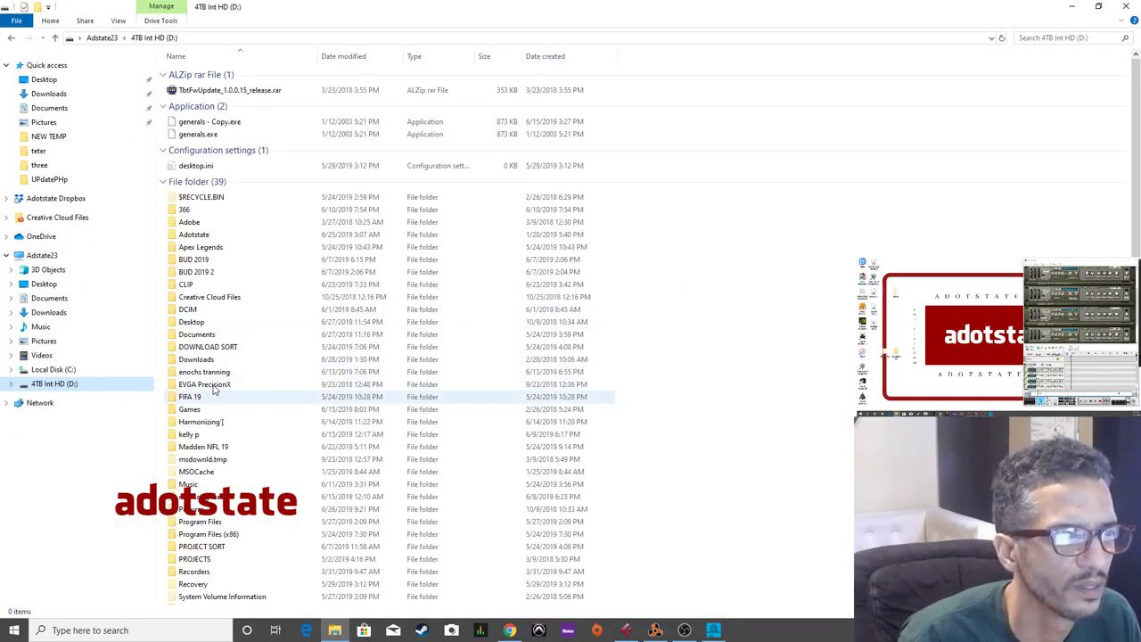
{"action": "double_click", "coordinate": [205, 360]}
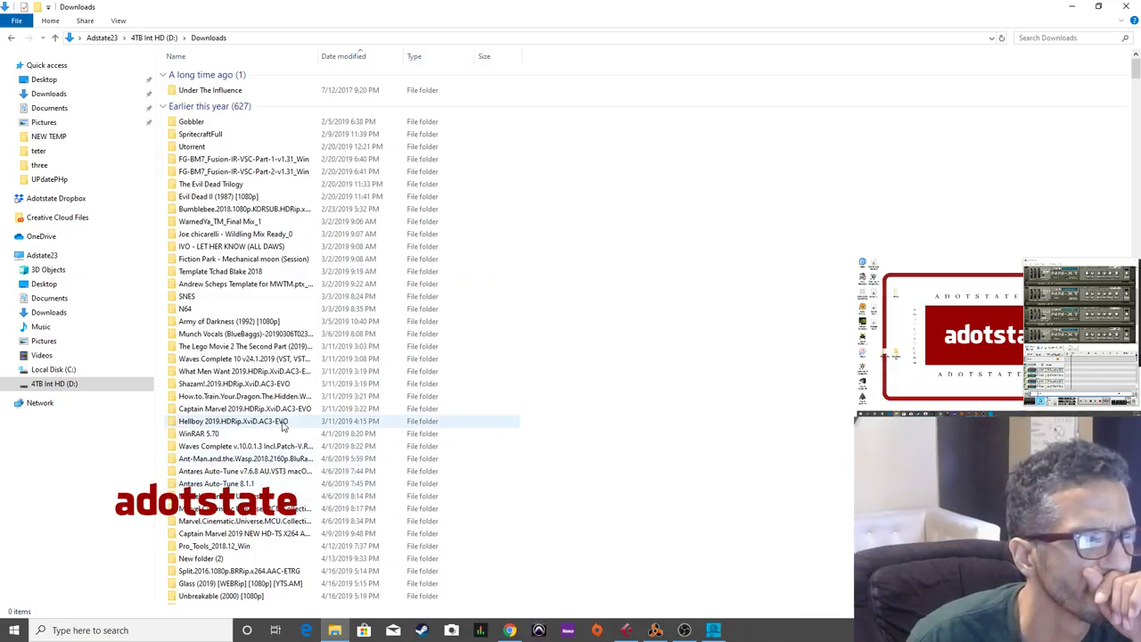
{"action": "scroll", "coordinate": [285, 428], "scroll_direction": "down", "scroll_amount": 4}
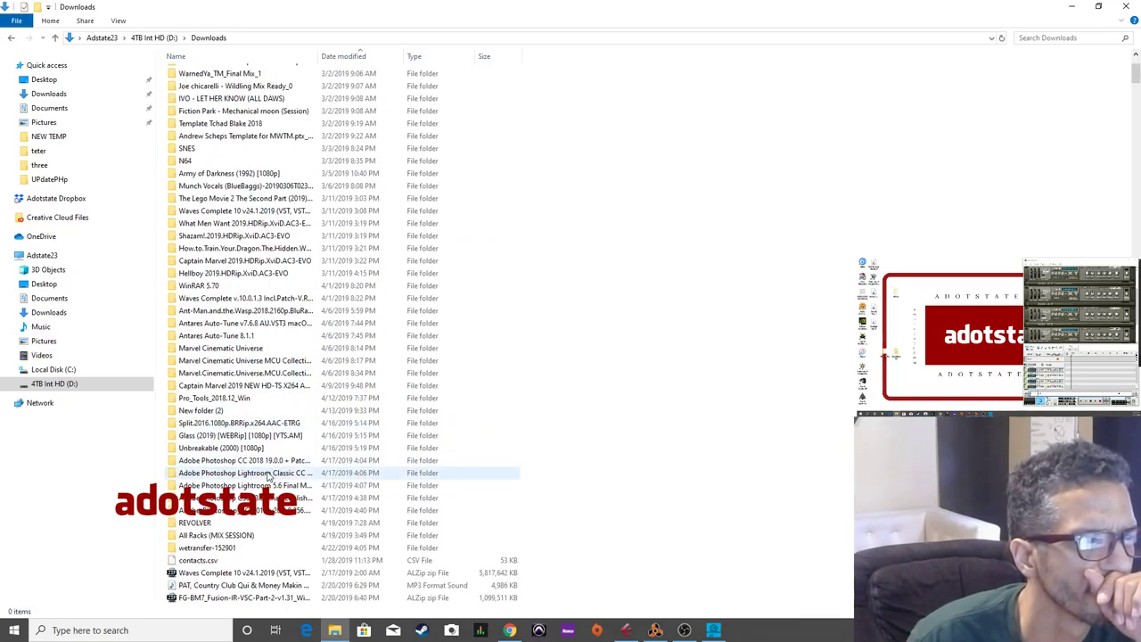
{"action": "scroll", "coordinate": [266, 477], "scroll_direction": "down", "scroll_amount": 3}
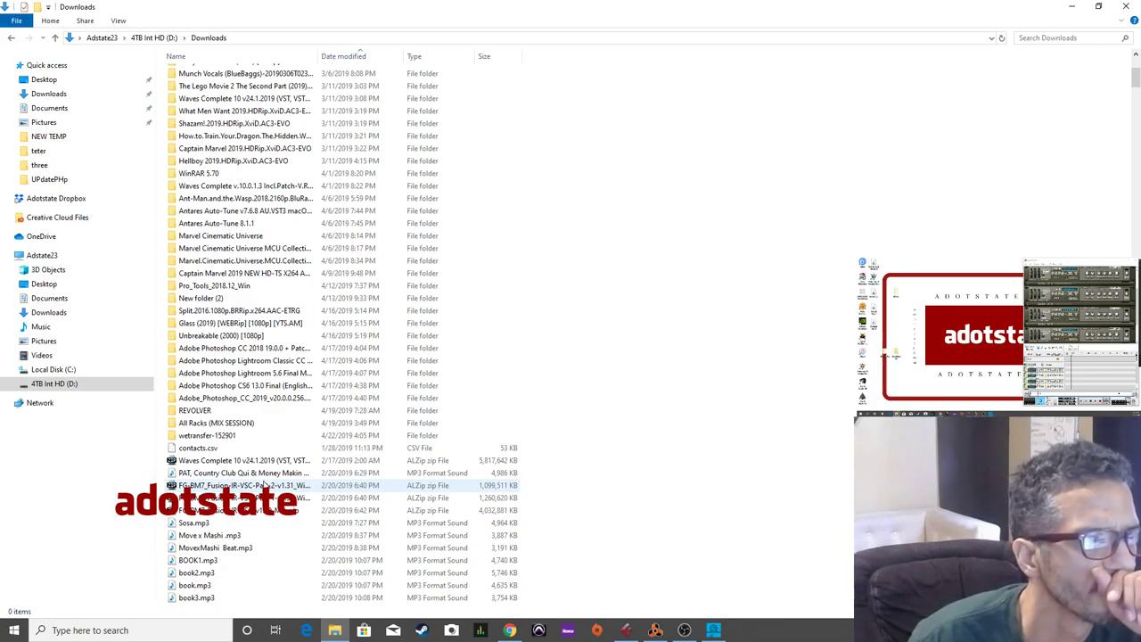
{"action": "scroll", "coordinate": [266, 482], "scroll_direction": "down", "scroll_amount": 11}
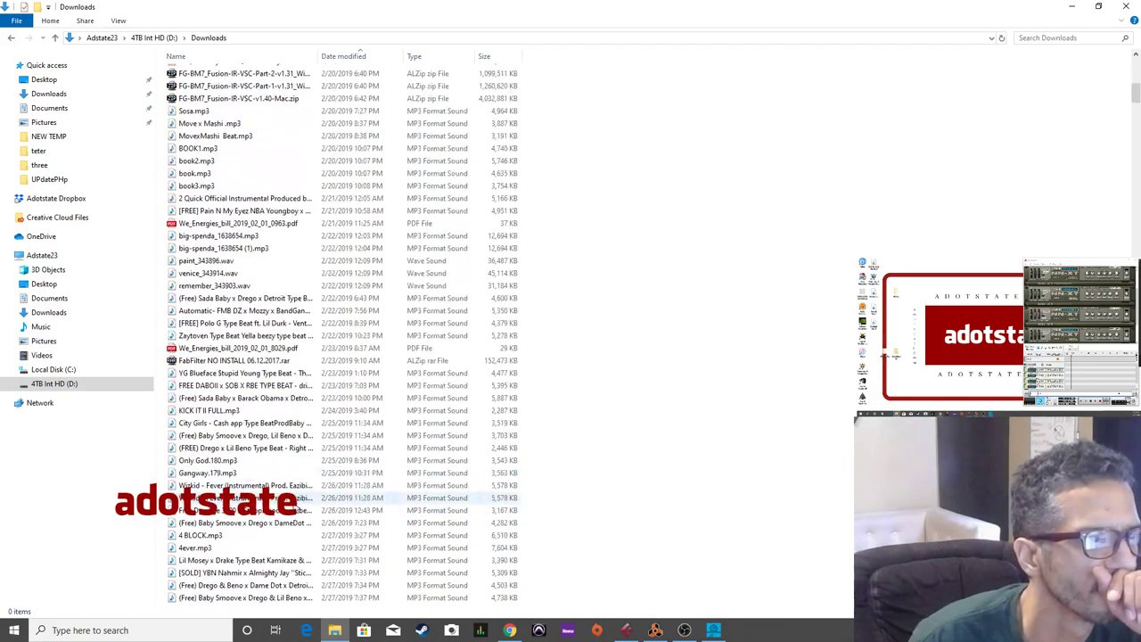
{"action": "scroll", "coordinate": [265, 497], "scroll_direction": "up", "scroll_amount": 4}
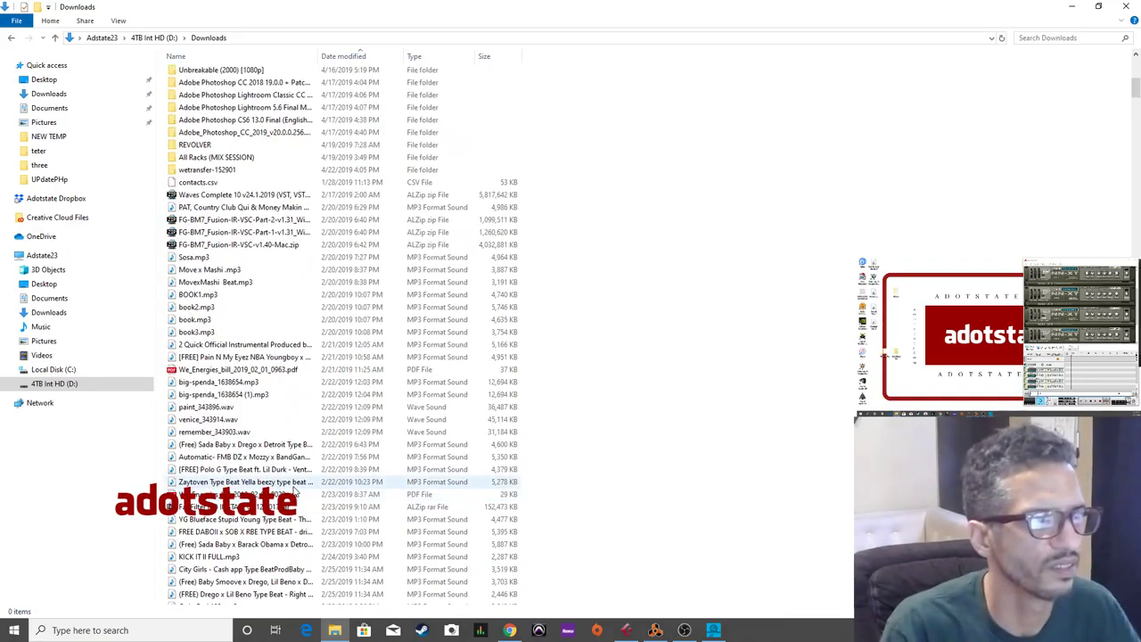
Return to the 4TB Int HD (D:) drive and search it for "sprite".
{"action": "key", "text": "alt+Up"}
{"action": "key", "text": "Up"}
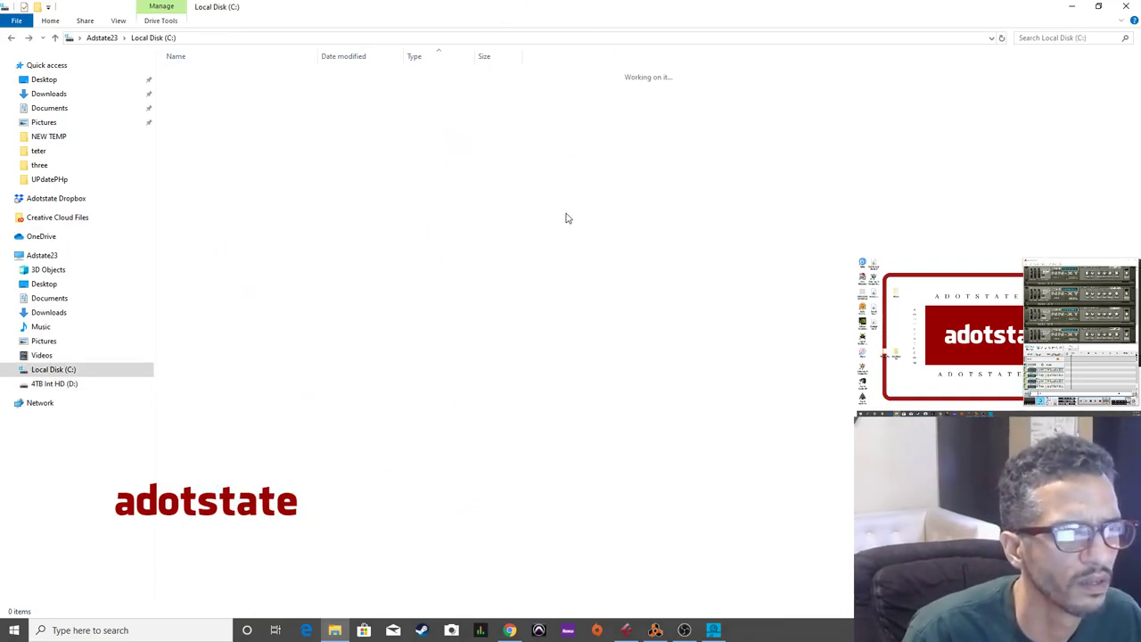
{"action": "left_click", "coordinate": [60, 383]}
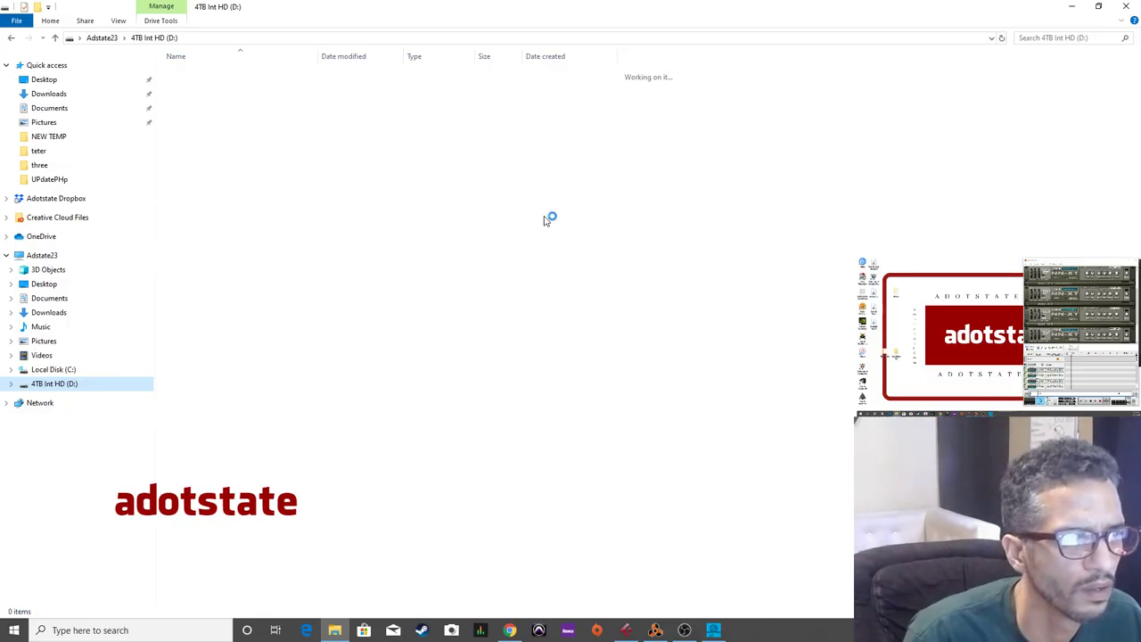
{"action": "left_click", "coordinate": [1037, 37]}
{"action": "type", "text": "t"}
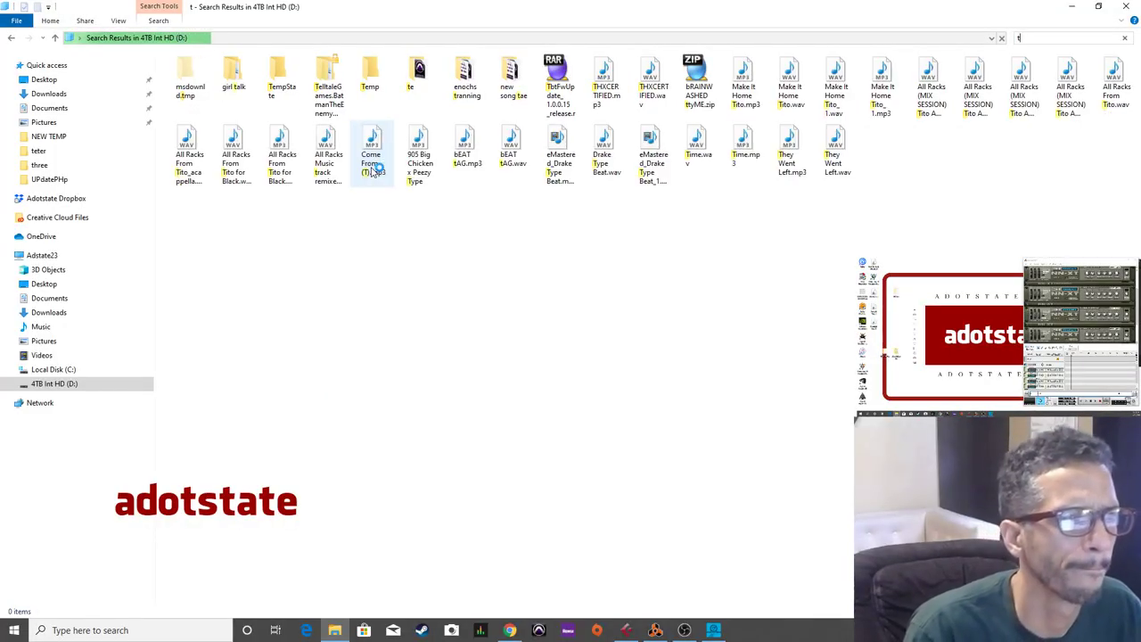
{"action": "key", "text": "BackSpace"}
{"action": "type", "text": "s"}
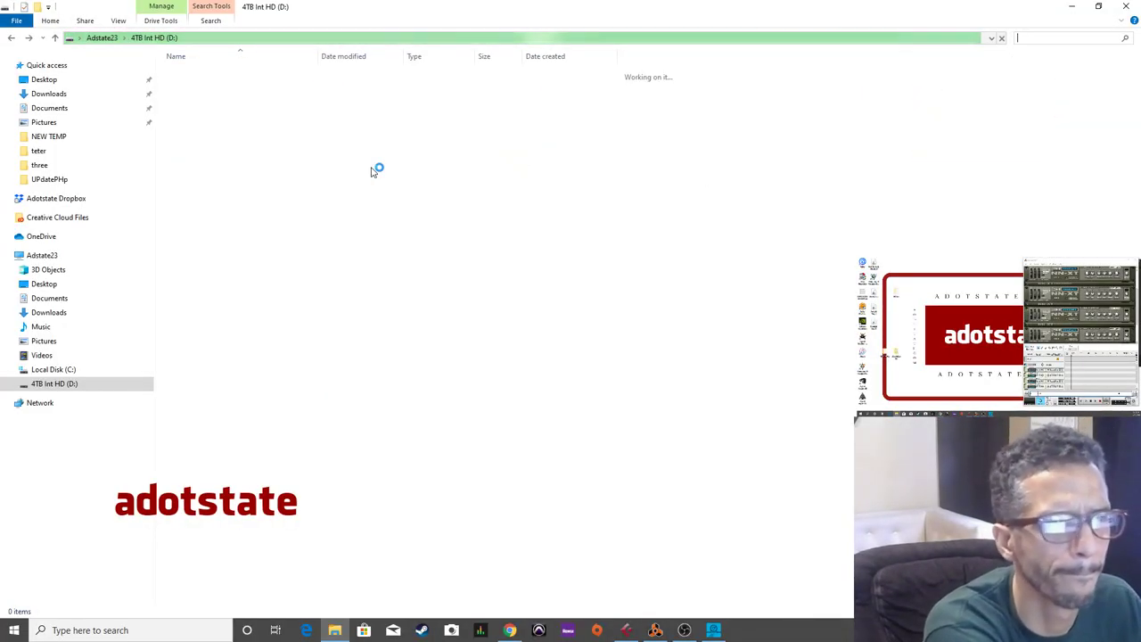
{"action": "type", "text": "prite"}
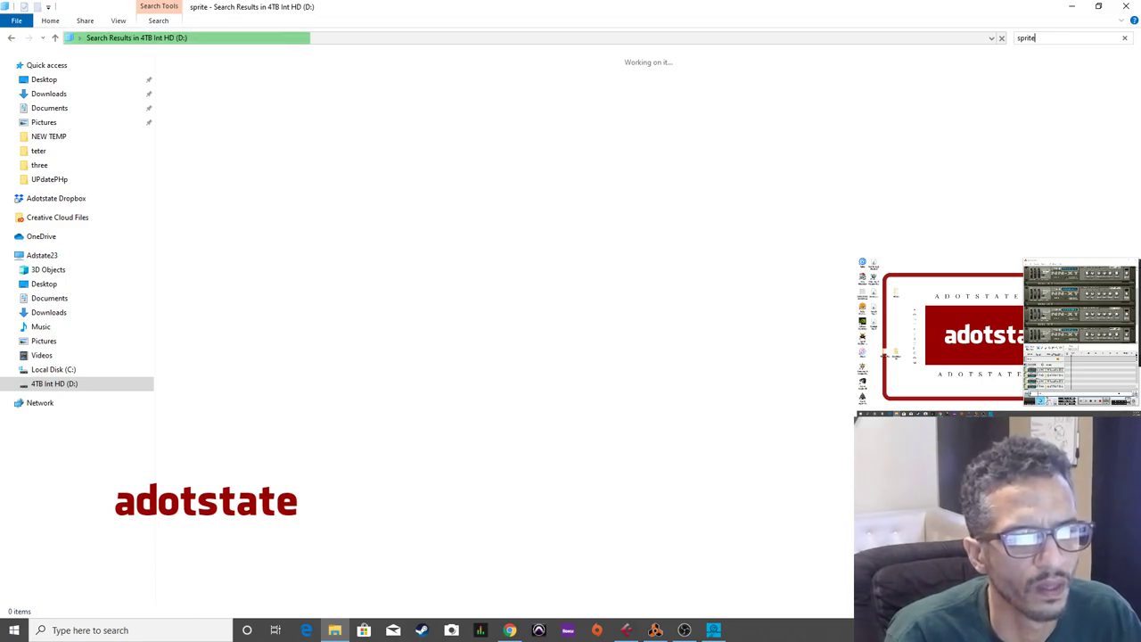
Check the system notifications, leave the "sprite" search and reload the 4TB Int HD (D:) drive's contents.
{"action": "key", "text": "super+a"}
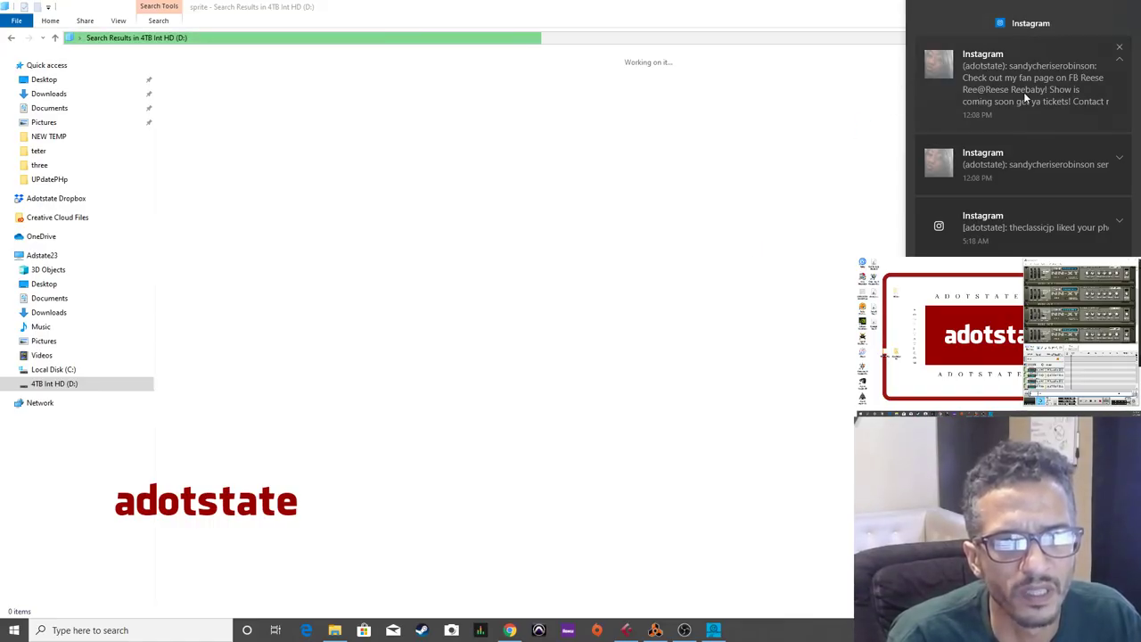
{"action": "left_click", "coordinate": [486, 247]}
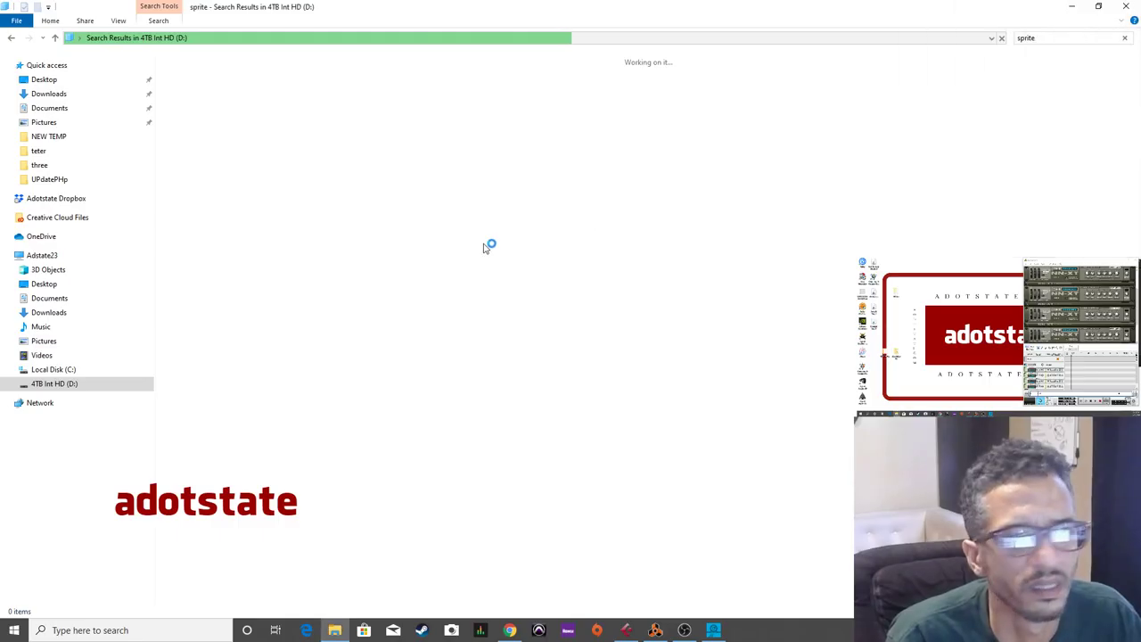
{"action": "key", "text": "alt+Left"}
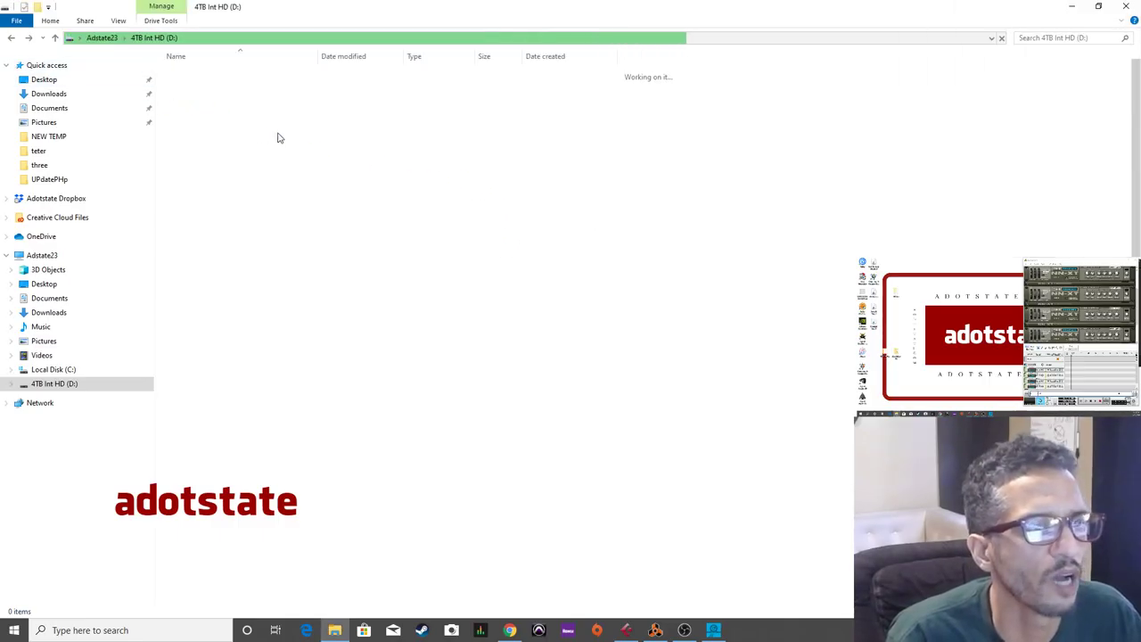
{"action": "left_click", "coordinate": [66, 370]}
{"action": "left_click", "coordinate": [66, 382]}
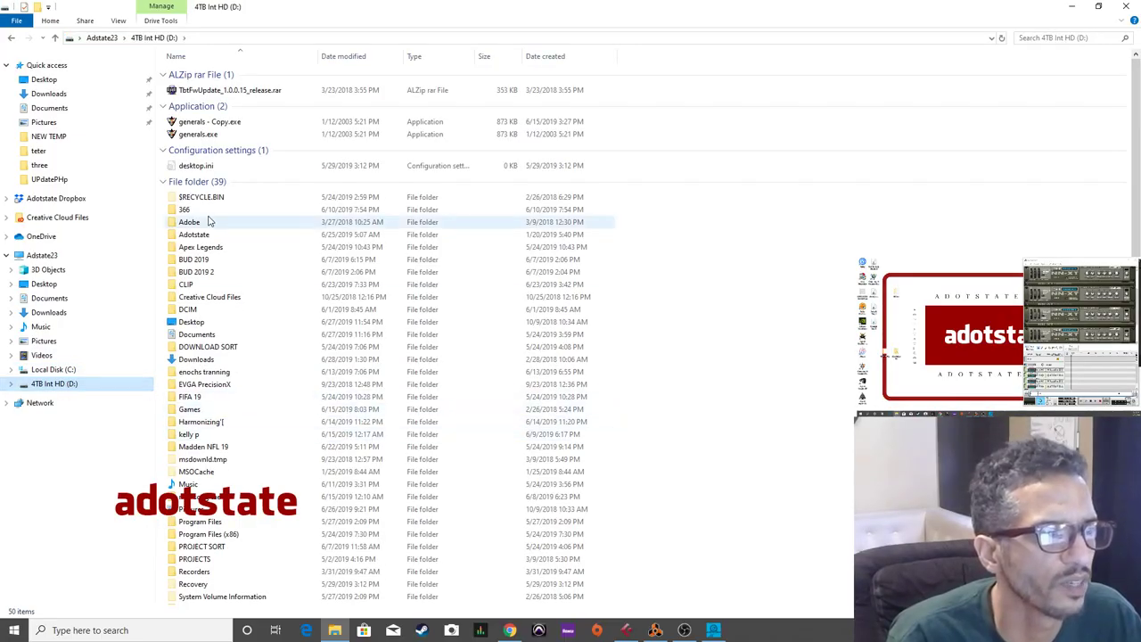
Look through the folders on the D: drive, check its Downloads folder and go back to the drive.
{"action": "scroll", "coordinate": [253, 471], "scroll_direction": "down", "scroll_amount": 5}
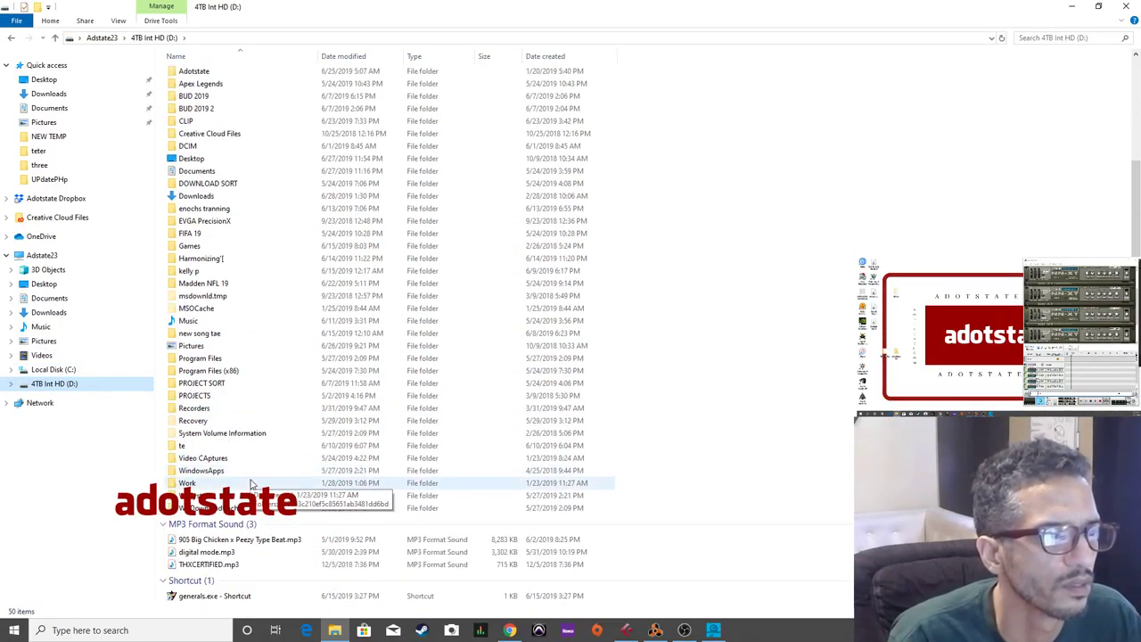
{"action": "scroll", "coordinate": [216, 375], "scroll_direction": "up", "scroll_amount": 6}
{"action": "double_click", "coordinate": [199, 286]}
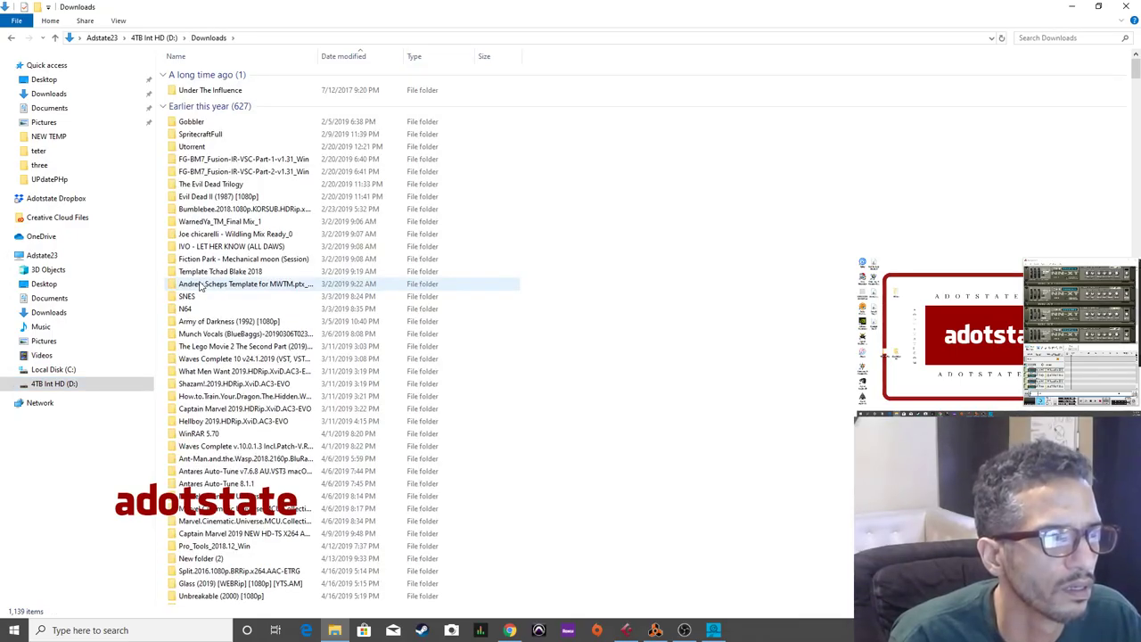
{"action": "scroll", "coordinate": [267, 481], "scroll_direction": "down", "scroll_amount": 3}
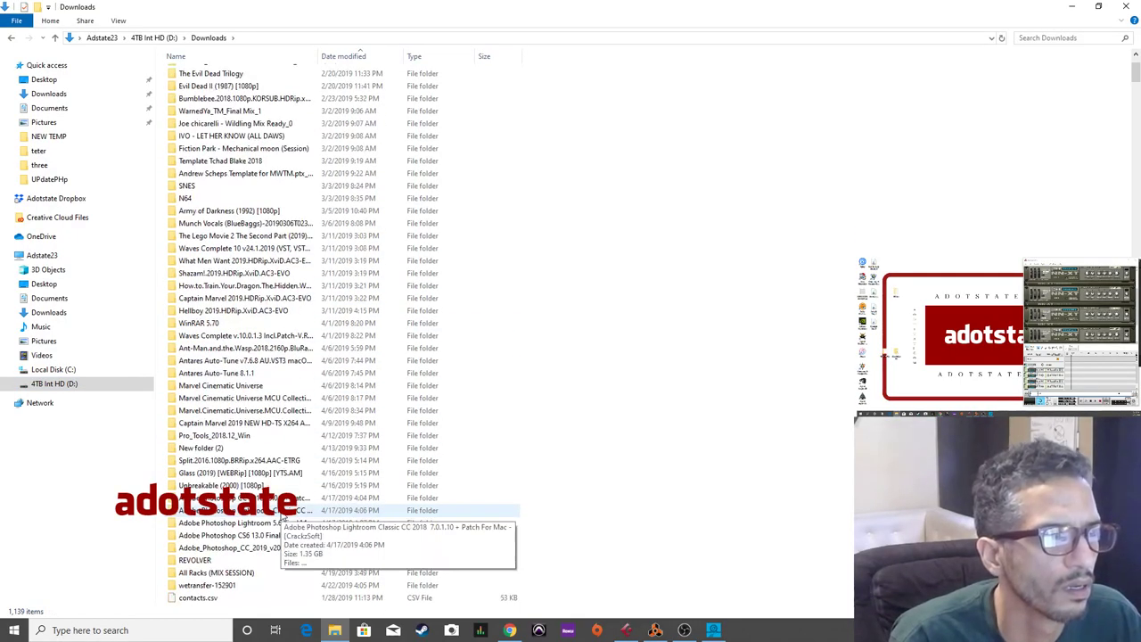
{"action": "key", "text": "BackSpace"}
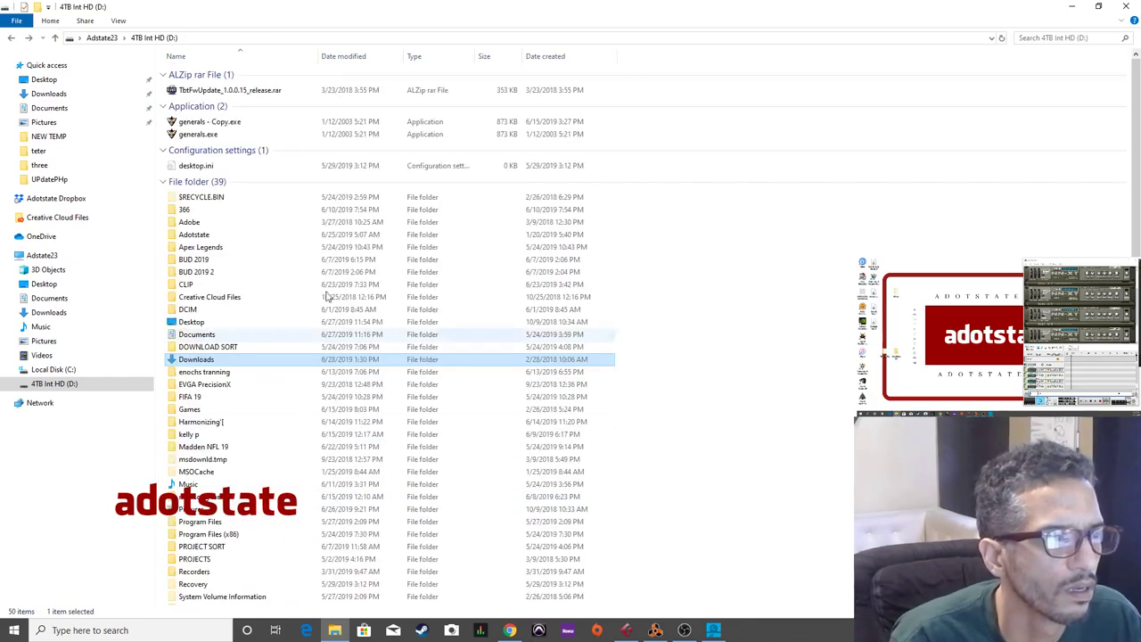
Check the contents of the DOWNLOAD SORT folder and return to the D: drive.
{"action": "left_click", "coordinate": [209, 347]}
{"action": "double_click", "coordinate": [208, 348]}
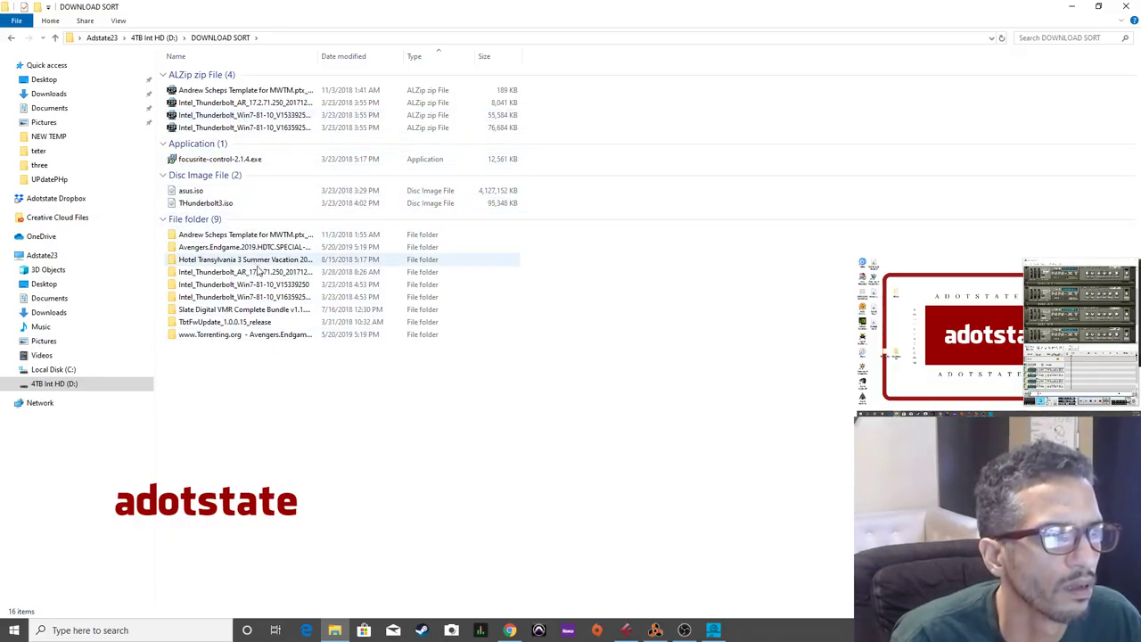
{"action": "key", "text": "alt+Up"}
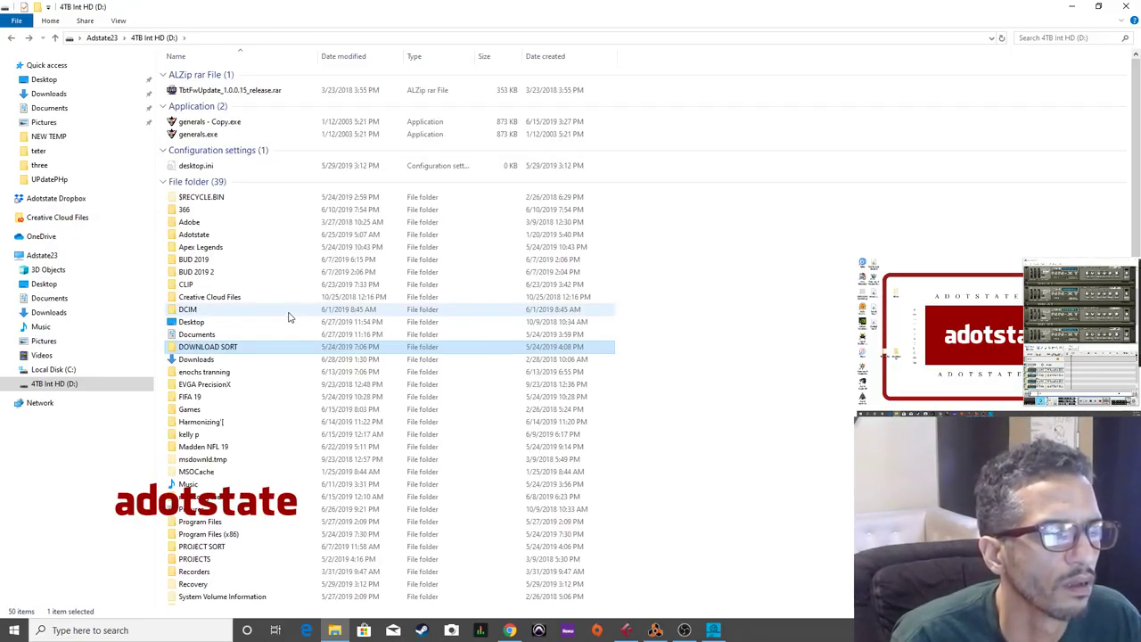
Open the D: drive's Downloads folder and look through its date-grouped files and folders for drum kits.
{"action": "double_click", "coordinate": [214, 365]}
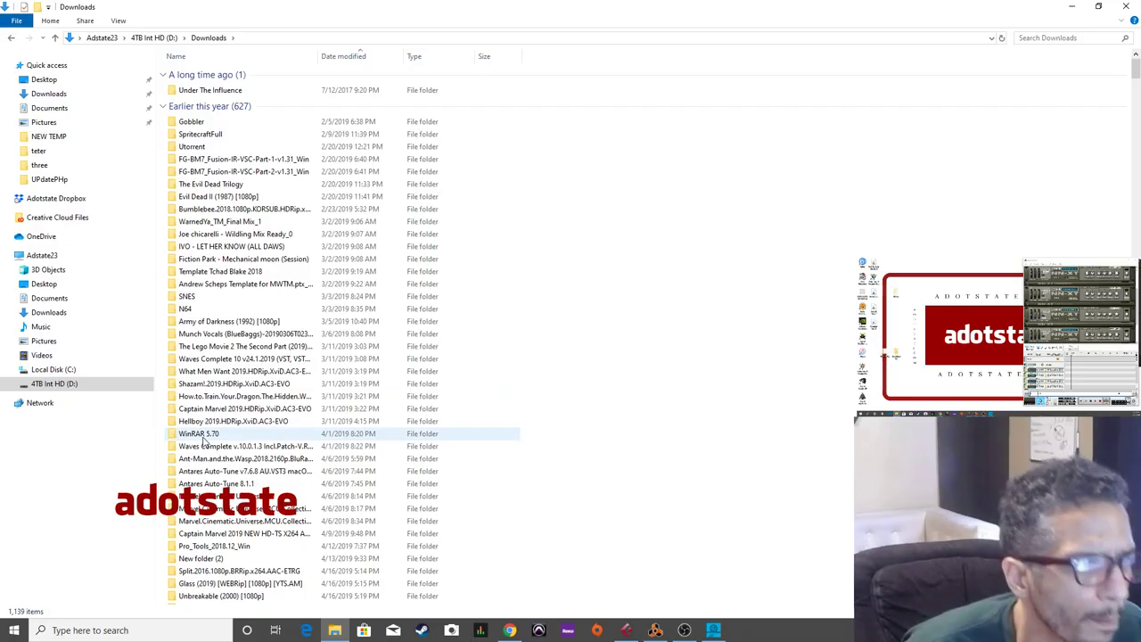
{"action": "scroll", "coordinate": [269, 533], "scroll_direction": "down", "scroll_amount": 1}
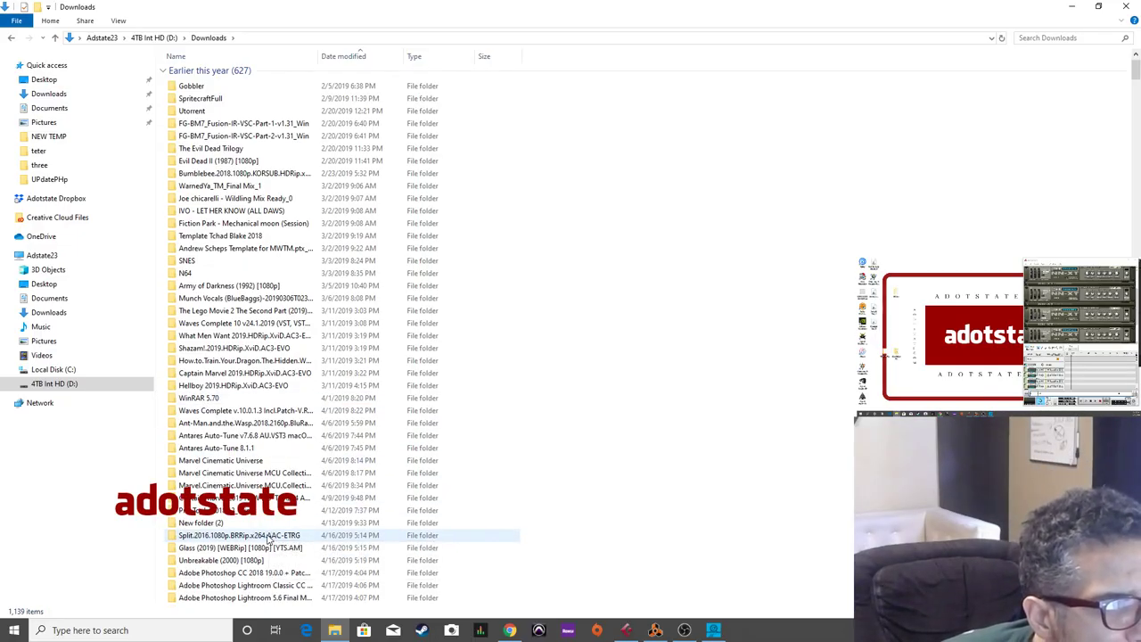
{"action": "scroll", "coordinate": [269, 537], "scroll_direction": "down", "scroll_amount": 4}
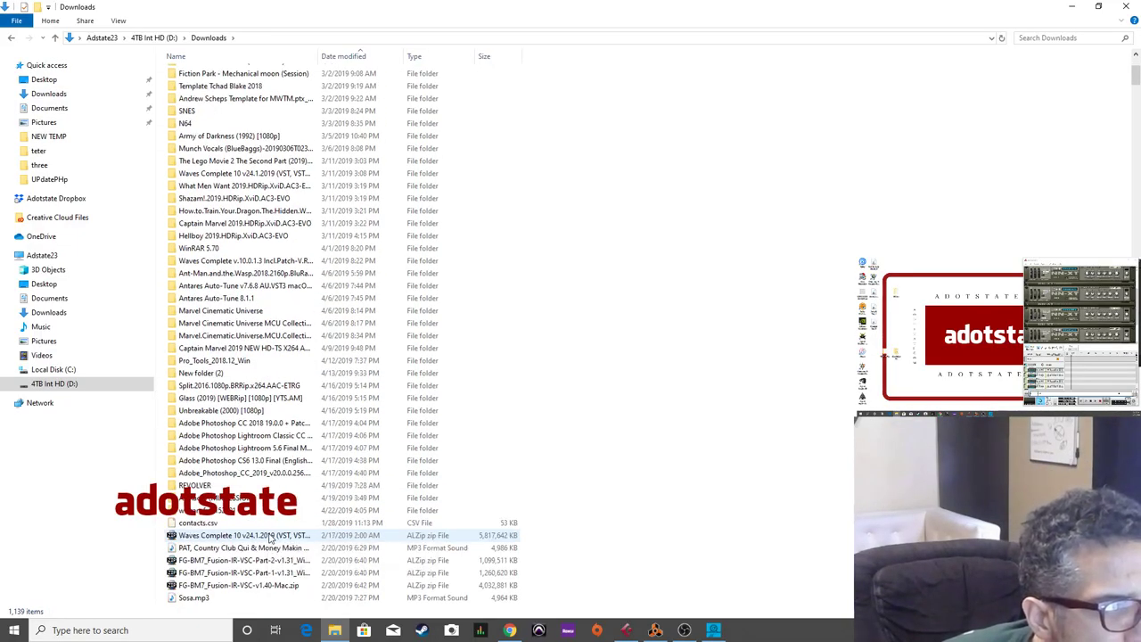
{"action": "scroll", "coordinate": [269, 535], "scroll_direction": "down", "scroll_amount": 11}
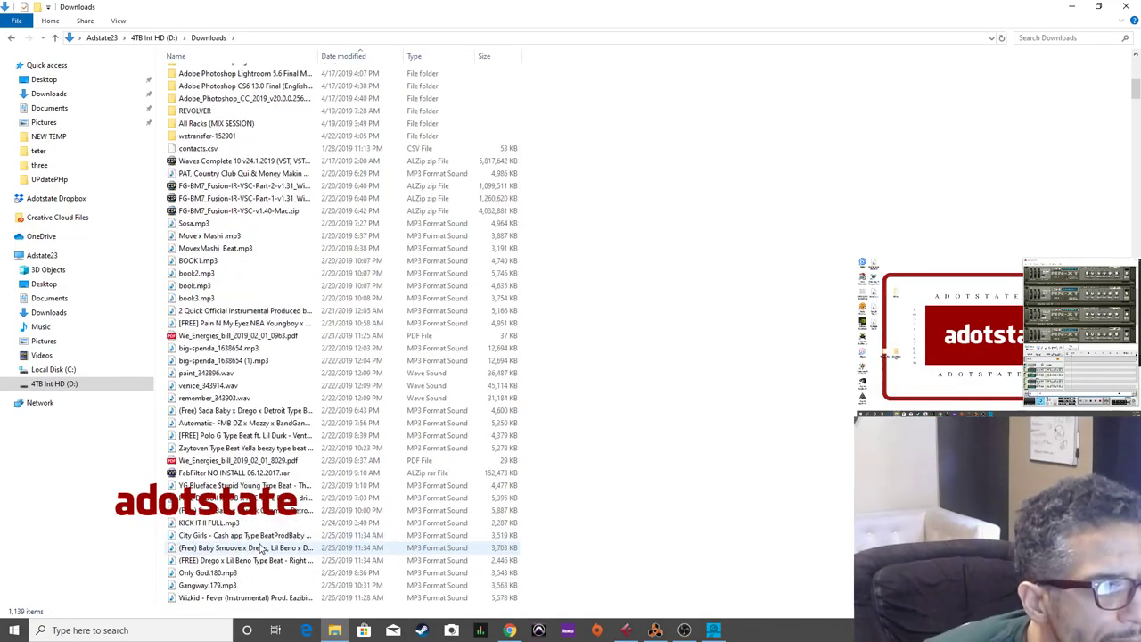
{"action": "scroll", "coordinate": [261, 547], "scroll_direction": "down", "scroll_amount": 14}
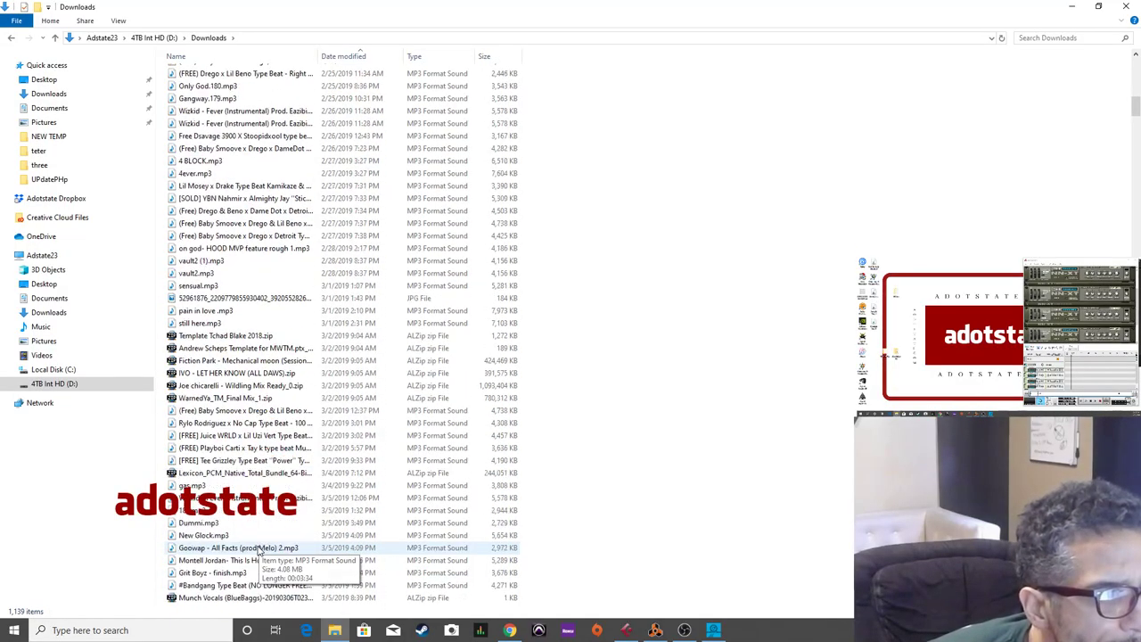
{"action": "scroll", "coordinate": [258, 549], "scroll_direction": "down", "scroll_amount": 14}
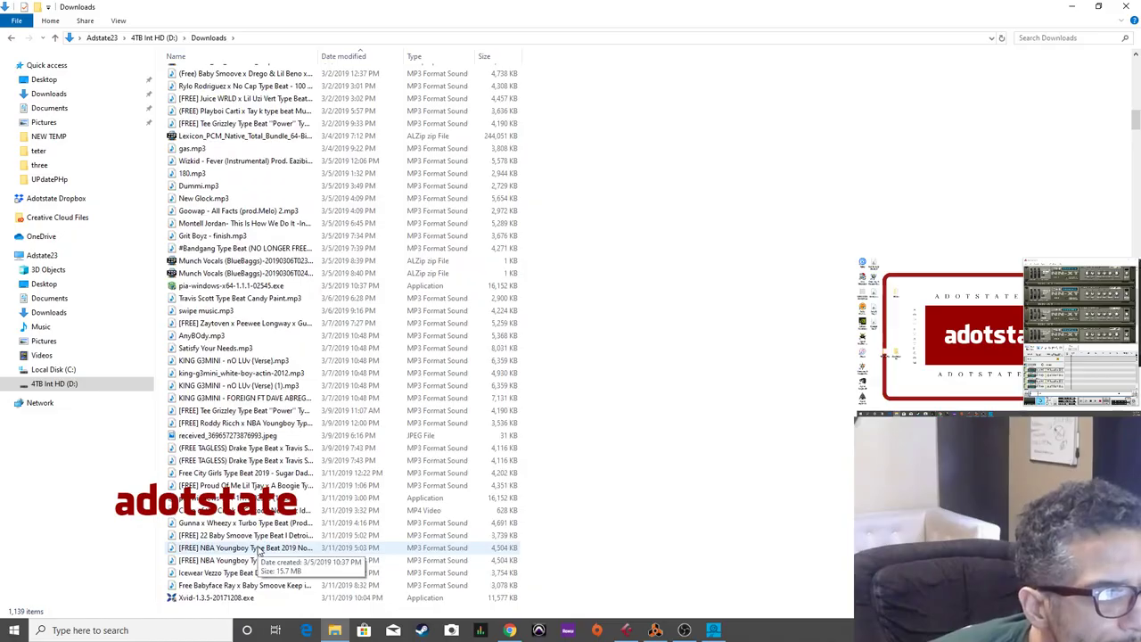
{"action": "scroll", "coordinate": [259, 550], "scroll_direction": "down", "scroll_amount": 13}
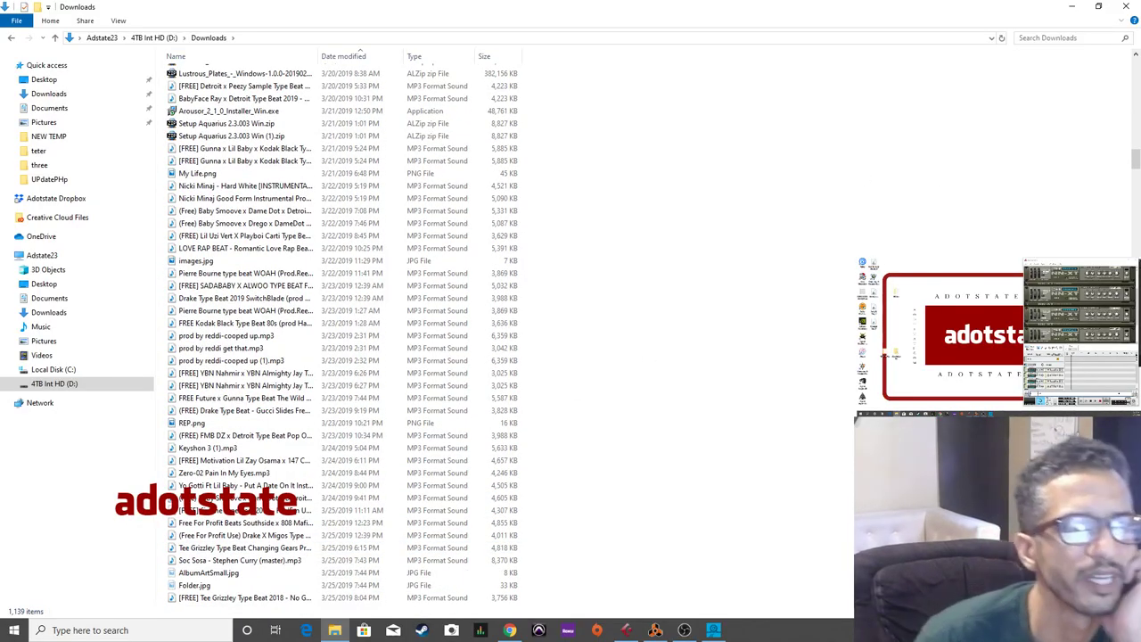
{"action": "left_click_drag", "start_coordinate": [1134, 159], "coordinate": [1134, 263]}
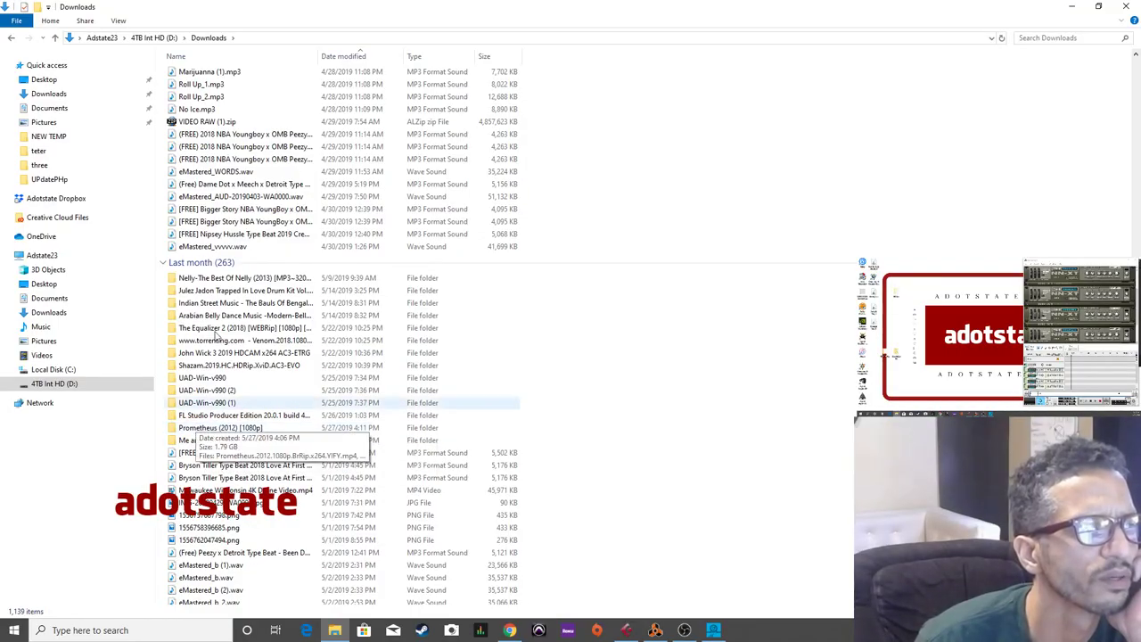
Group the contents of the Downloads folder by Type.
{"action": "right_click", "coordinate": [551, 199]}
{"action": "mouse_move", "coordinate": [608, 218]}
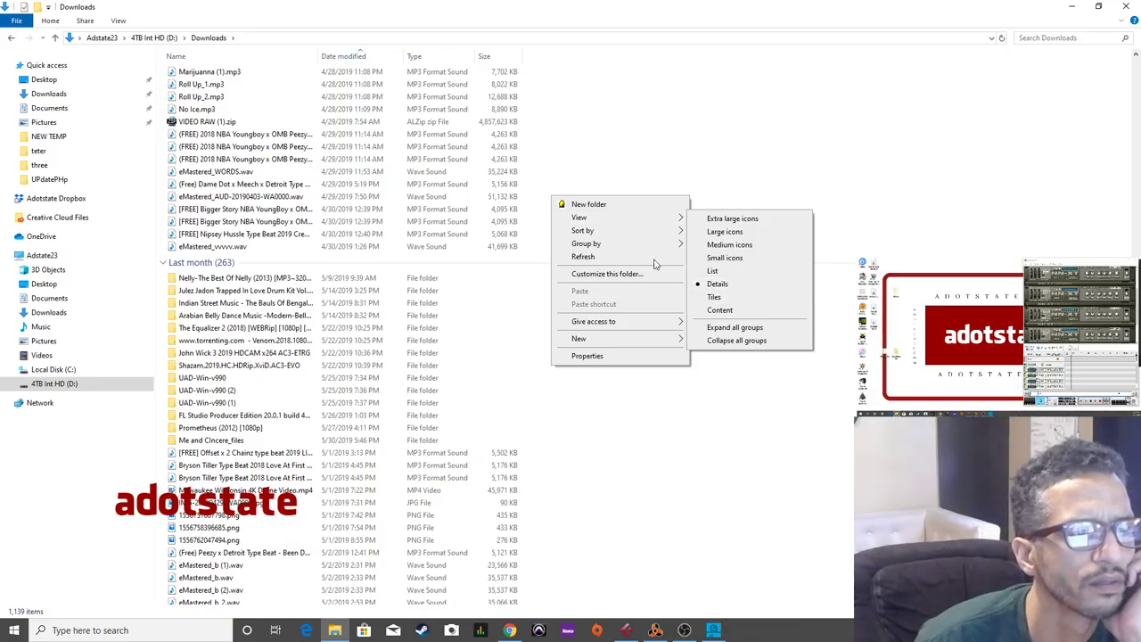
{"action": "mouse_move", "coordinate": [649, 245]}
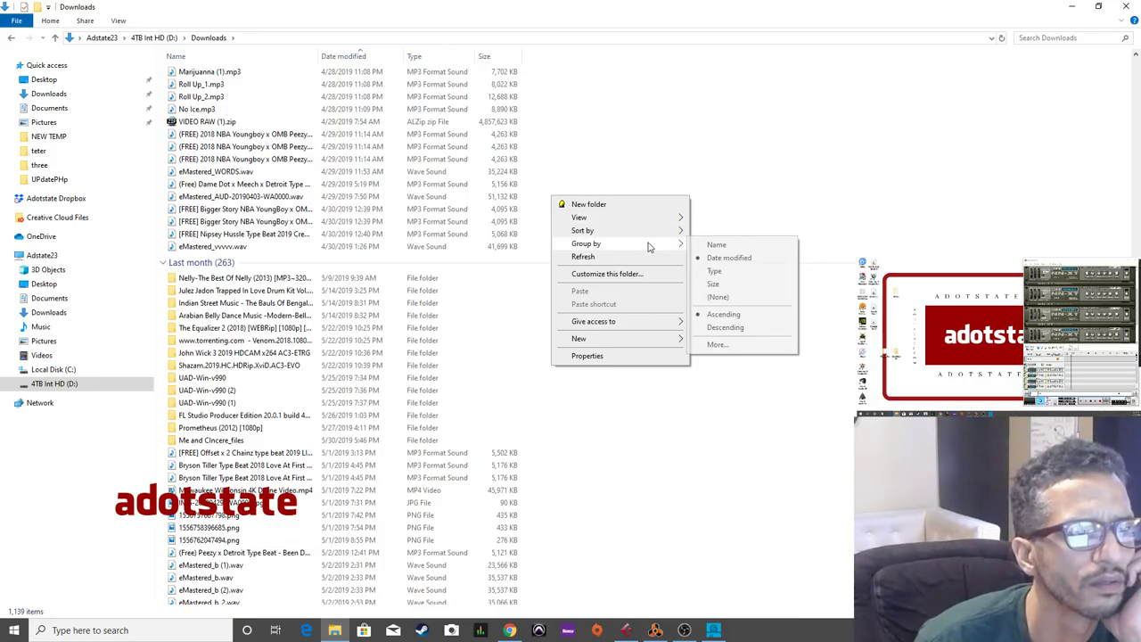
{"action": "left_click", "coordinate": [714, 270]}
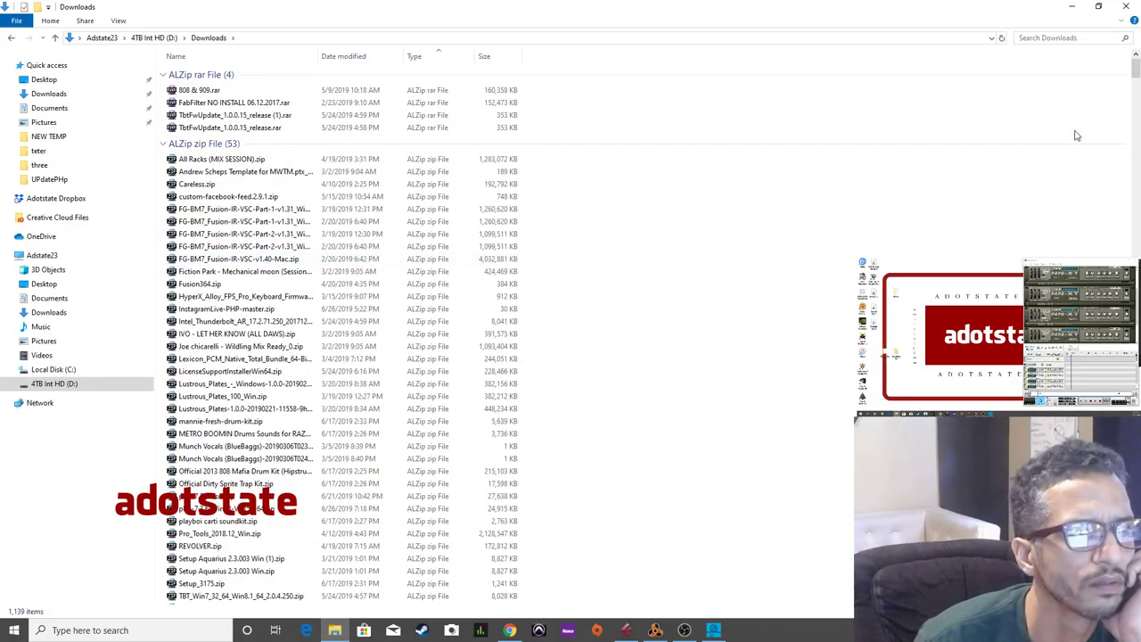
Find the Zaytoven Drum Kit folder in Downloads and open it and the same-named folder inside.
{"action": "left_click_drag", "start_coordinate": [1137, 75], "coordinate": [1135, 124]}
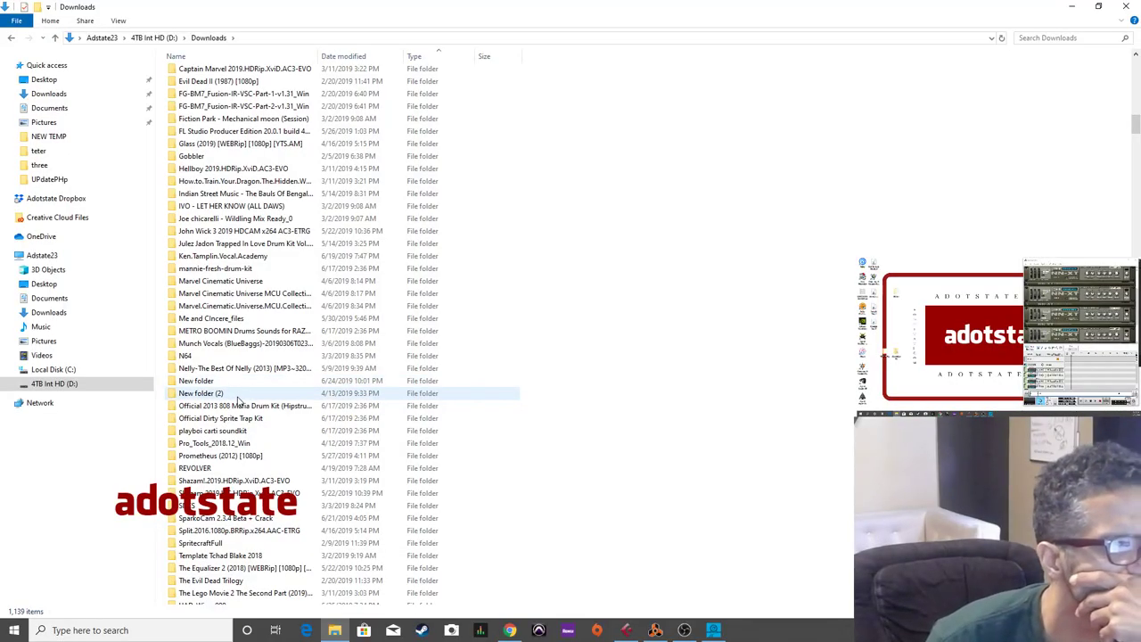
{"action": "scroll", "coordinate": [239, 400], "scroll_direction": "down", "scroll_amount": 10}
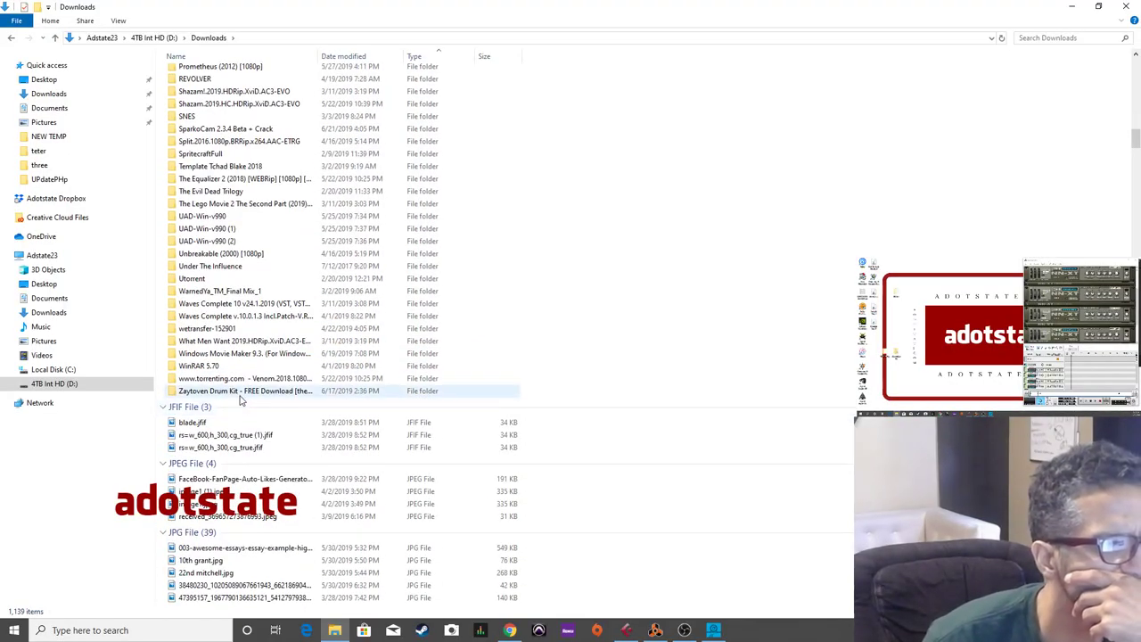
{"action": "double_click", "coordinate": [239, 397]}
{"action": "double_click", "coordinate": [211, 91]}
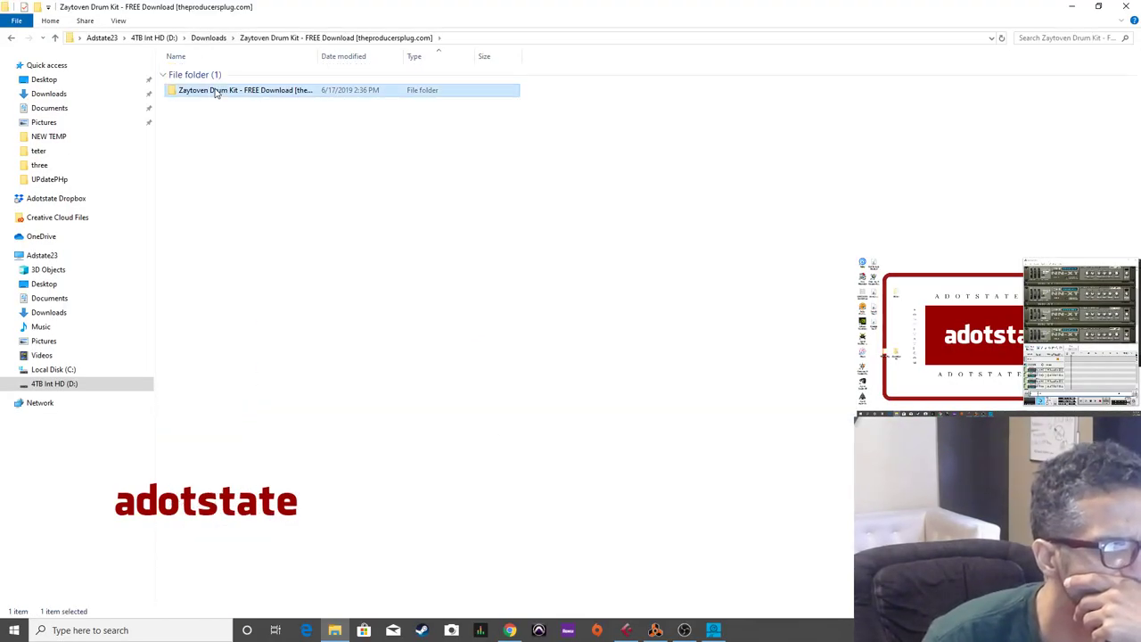
Preview the clap samples in the Zaytoven kit's Claps folder and select Zay Clap 3.wav.
{"action": "left_click", "coordinate": [198, 93]}
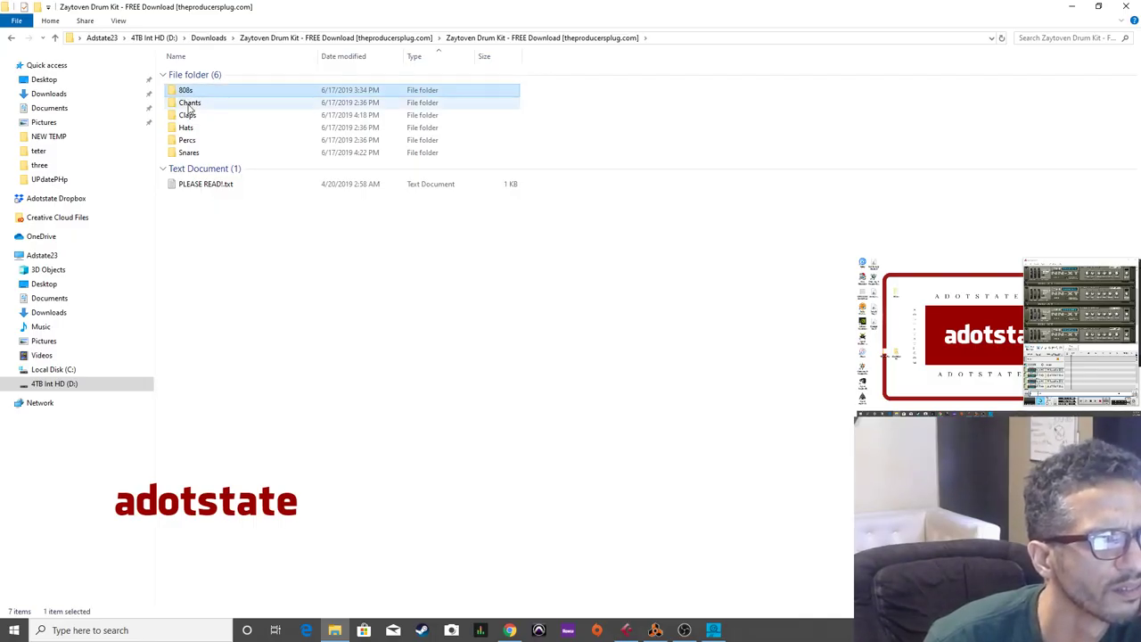
{"action": "double_click", "coordinate": [197, 116]}
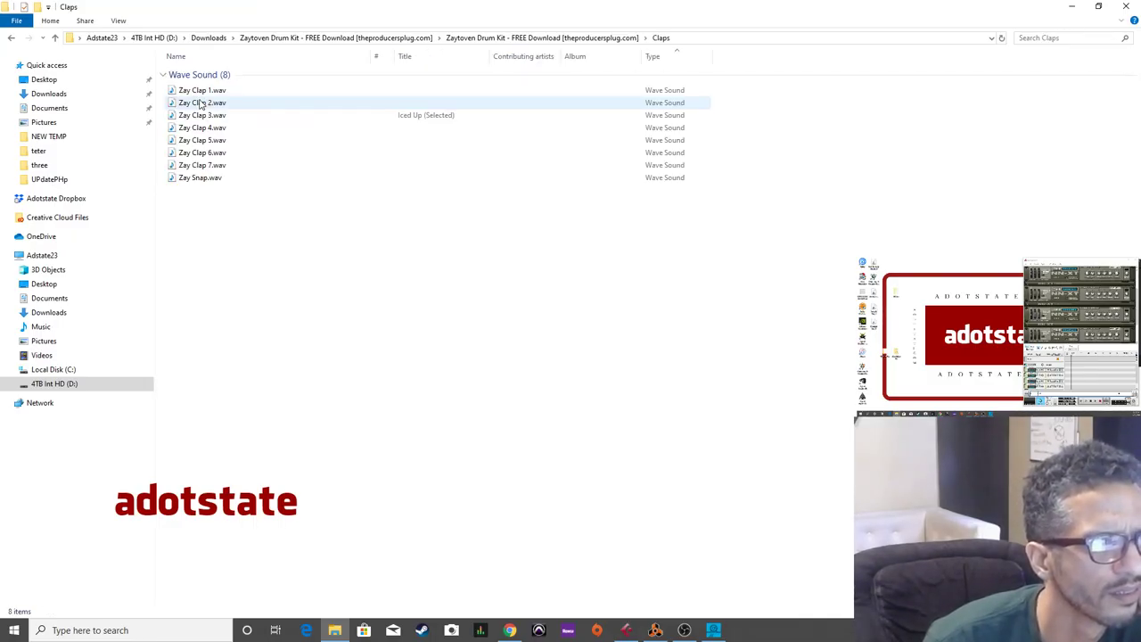
{"action": "key", "text": "Down"}
{"action": "key", "text": "Return"}
{"action": "left_click", "coordinate": [203, 103]}
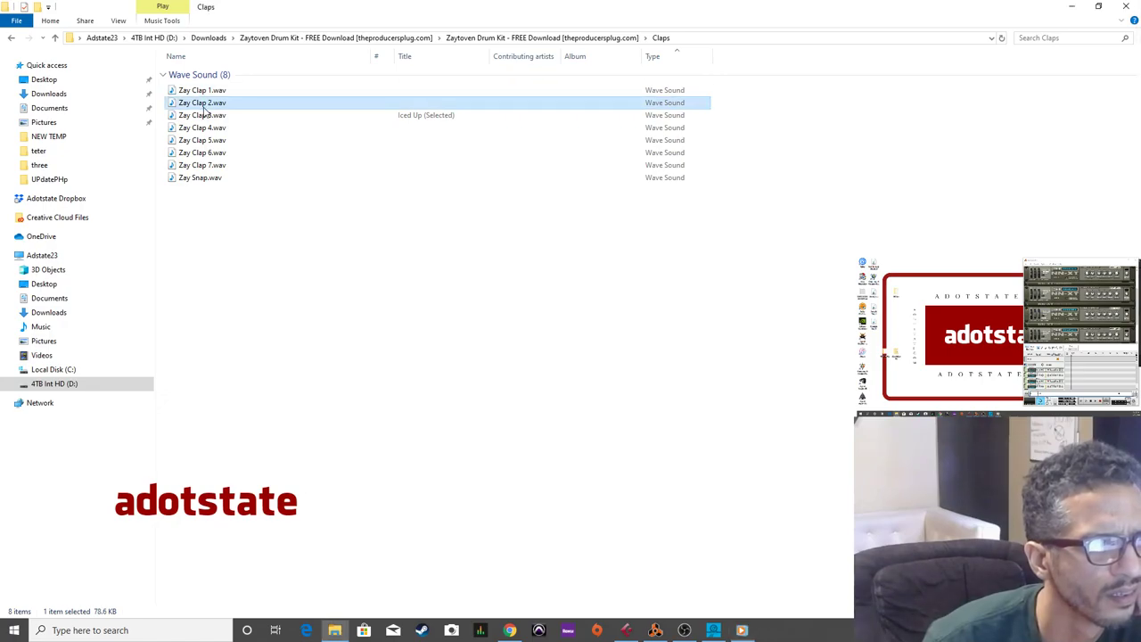
{"action": "left_click", "coordinate": [217, 127]}
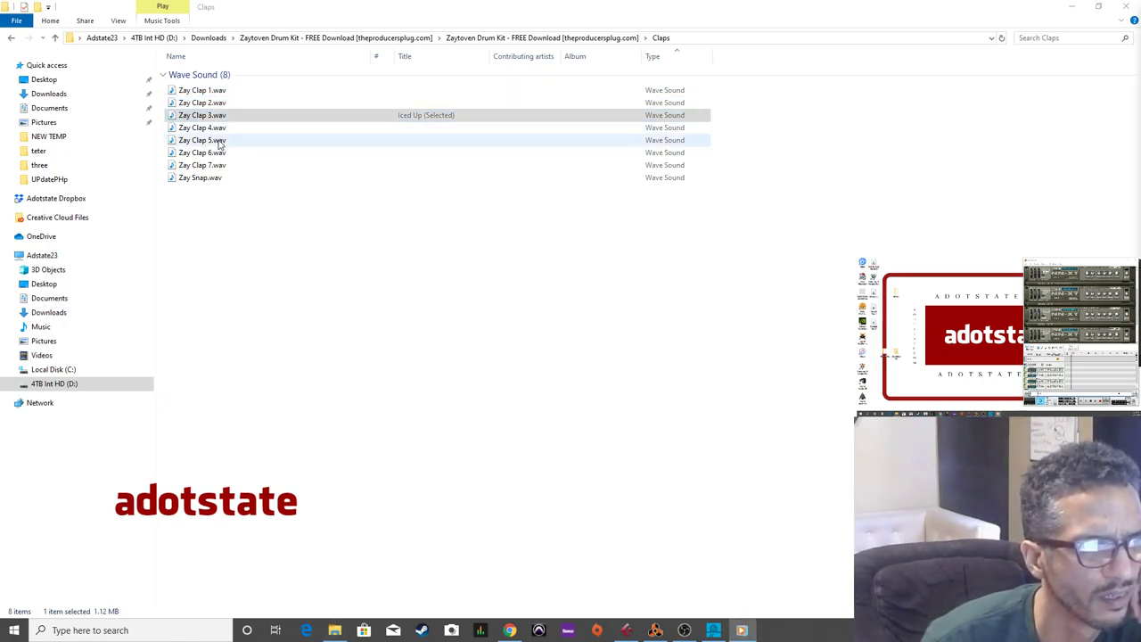
{"action": "left_click", "coordinate": [221, 117]}
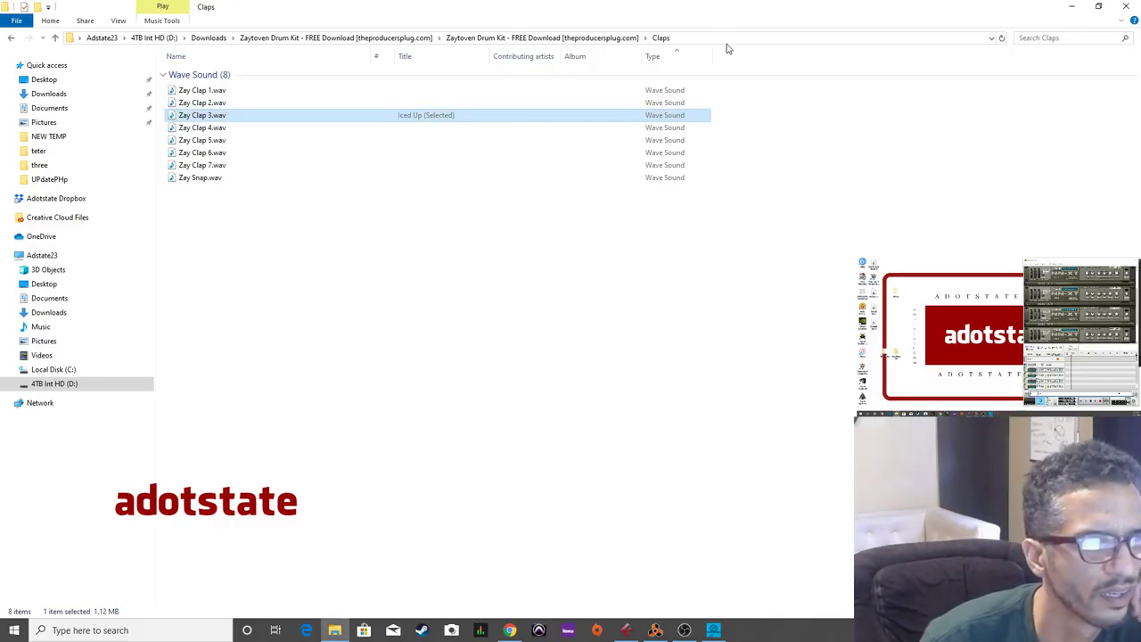
Switch to Cubase, try importing Zay Clap 3 at bar 1 of the first audio track, and clear it again.
{"action": "key", "text": "alt+Tab"}
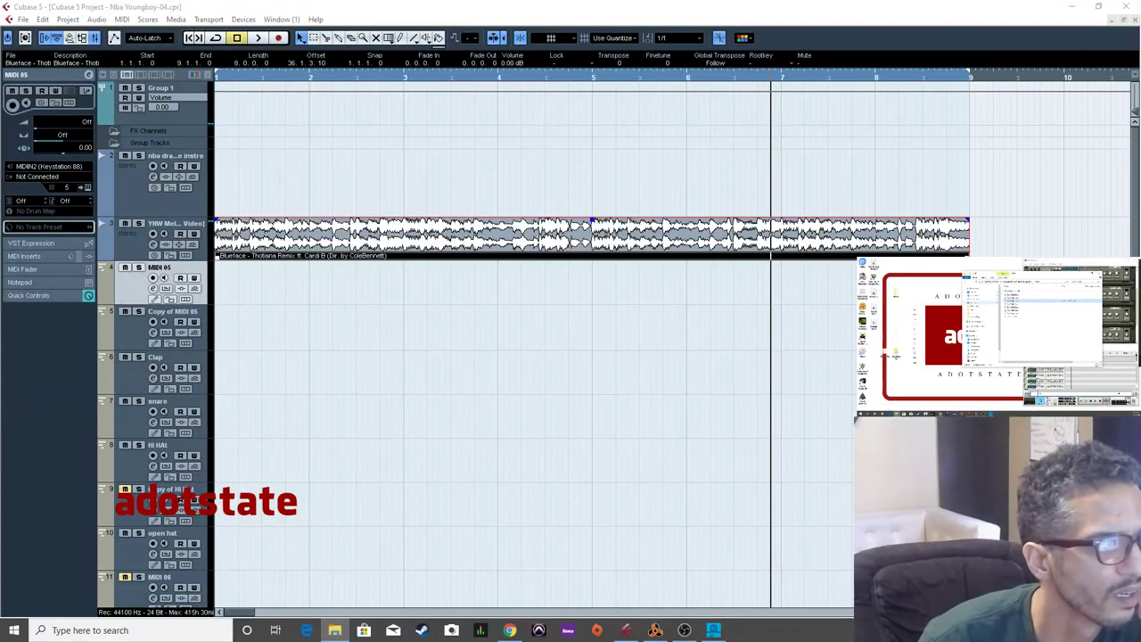
{"action": "left_click_drag", "start_coordinate": [494, 382], "coordinate": [262, 177]}
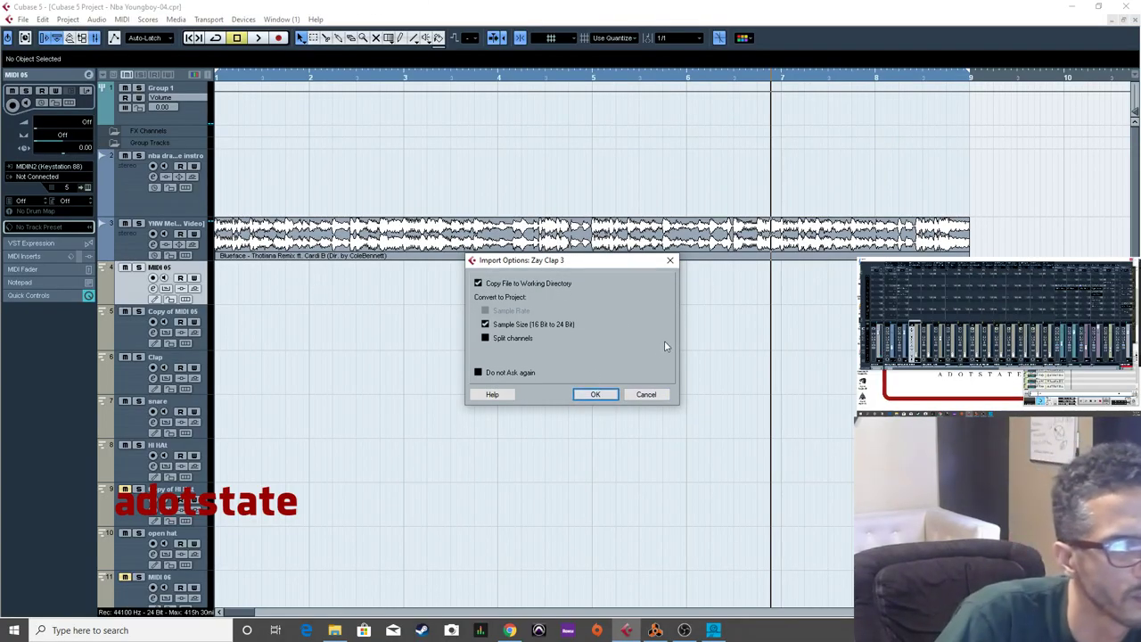
{"action": "left_click", "coordinate": [595, 394]}
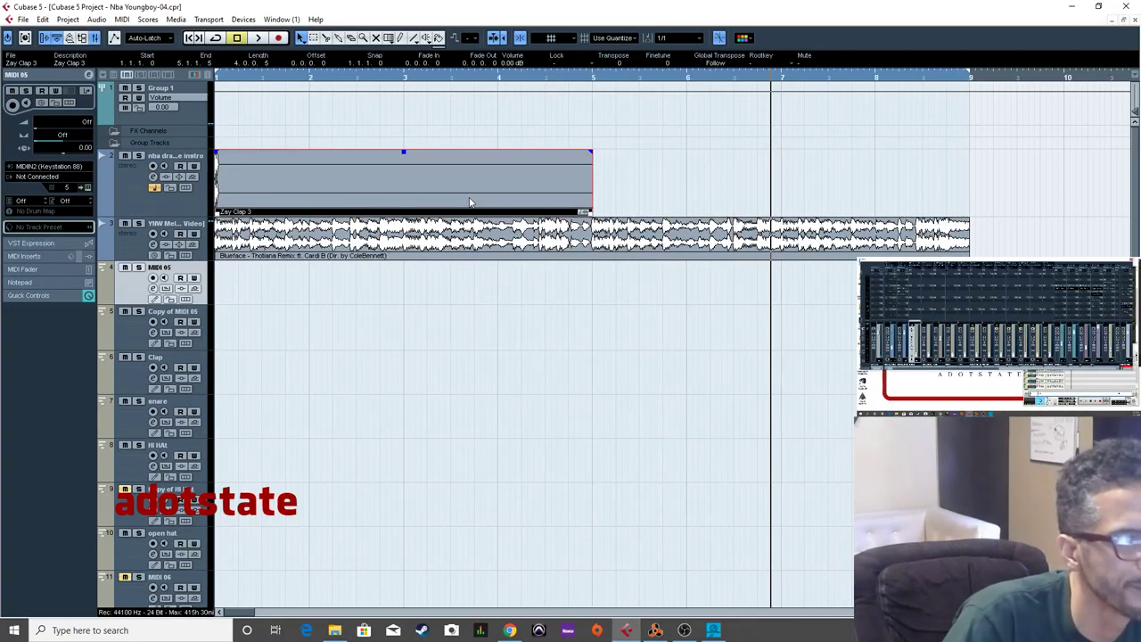
{"action": "key", "text": "Delete"}
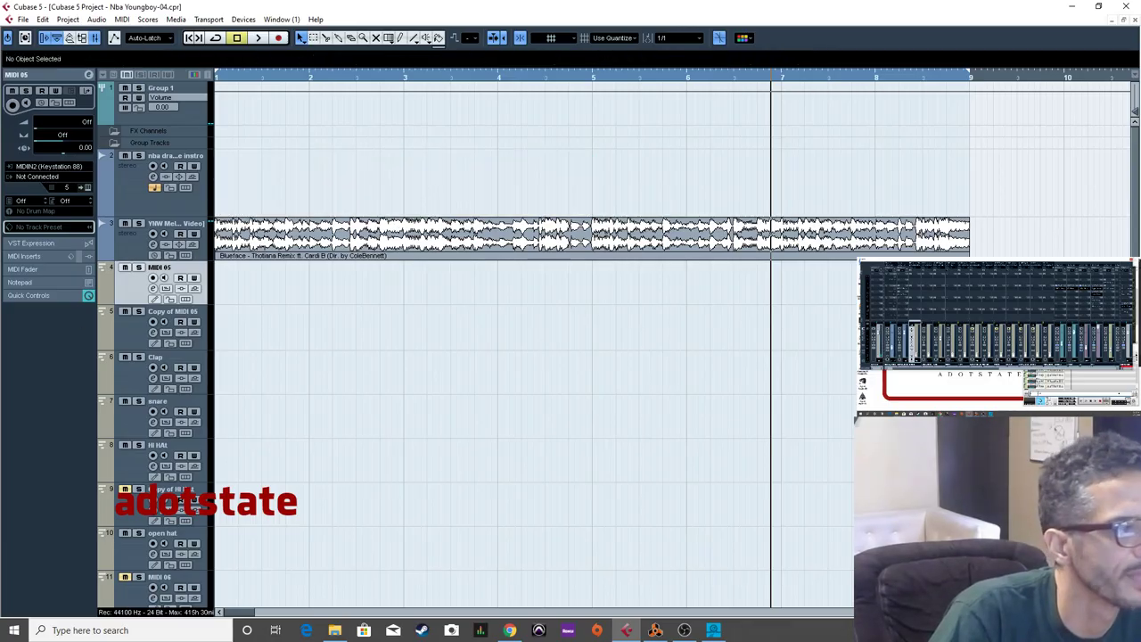
{"action": "left_click", "coordinate": [334, 630]}
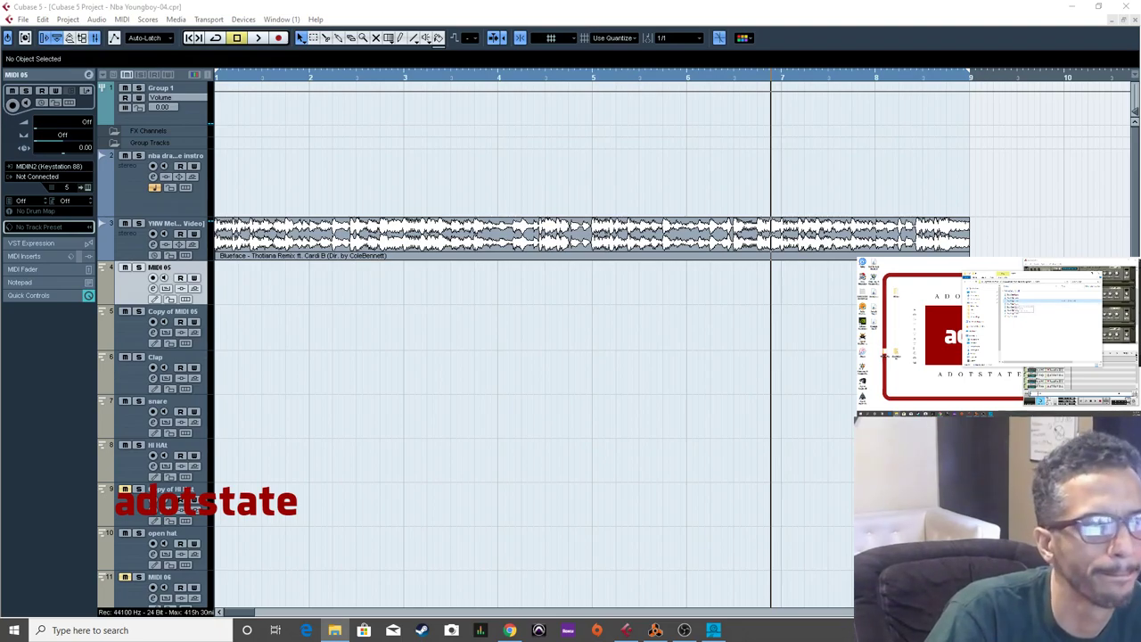
{"action": "left_click", "coordinate": [155, 188]}
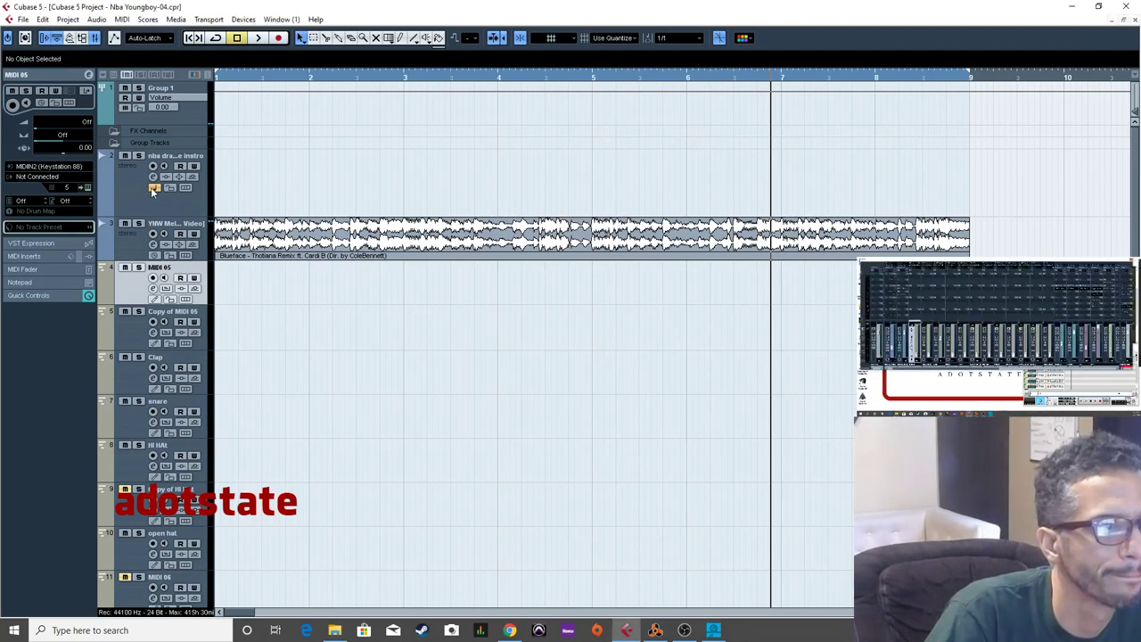
Add one mono audio track below the YNW Melly video track.
{"action": "right_click", "coordinate": [134, 234]}
{"action": "mouse_move", "coordinate": [223, 242]}
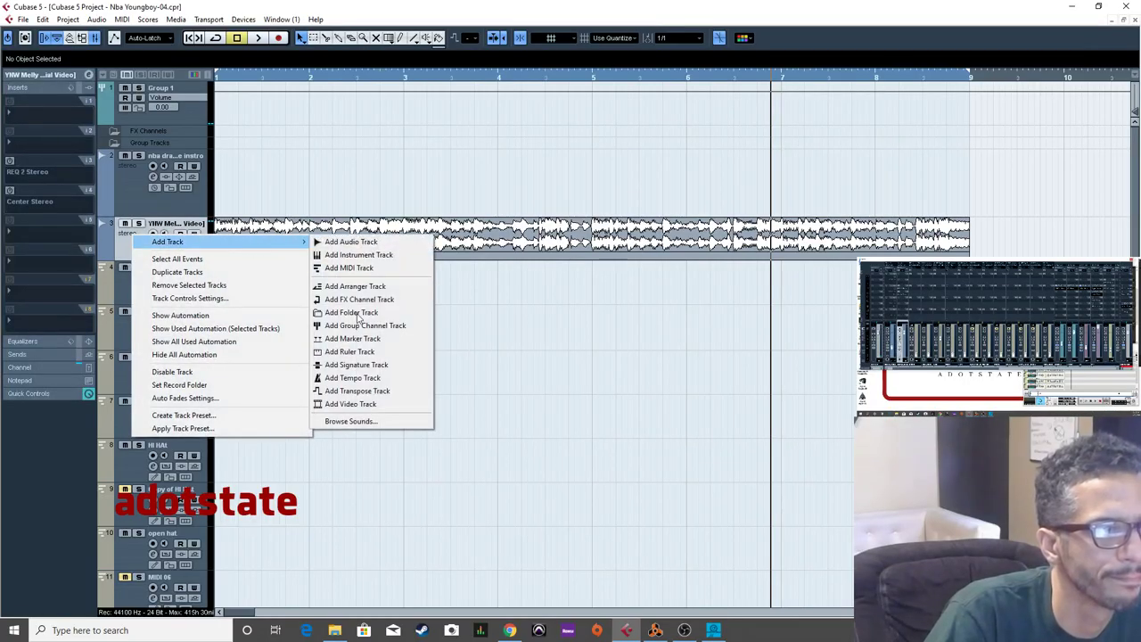
{"action": "left_click", "coordinate": [372, 244]}
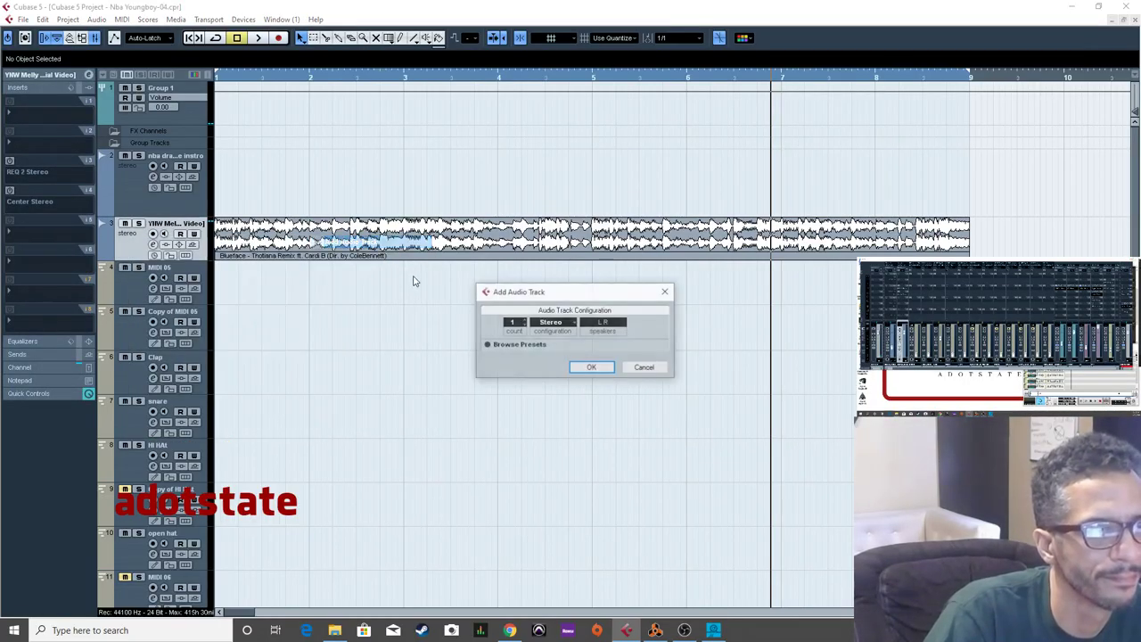
{"action": "left_click", "coordinate": [550, 323]}
{"action": "left_click", "coordinate": [552, 352]}
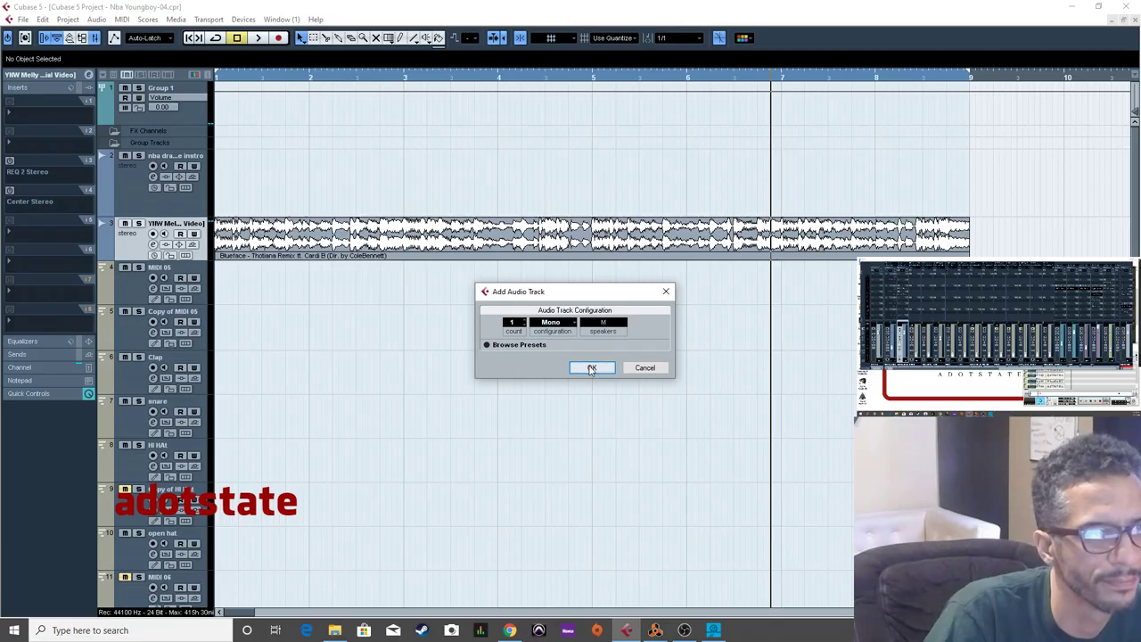
{"action": "left_click", "coordinate": [590, 367]}
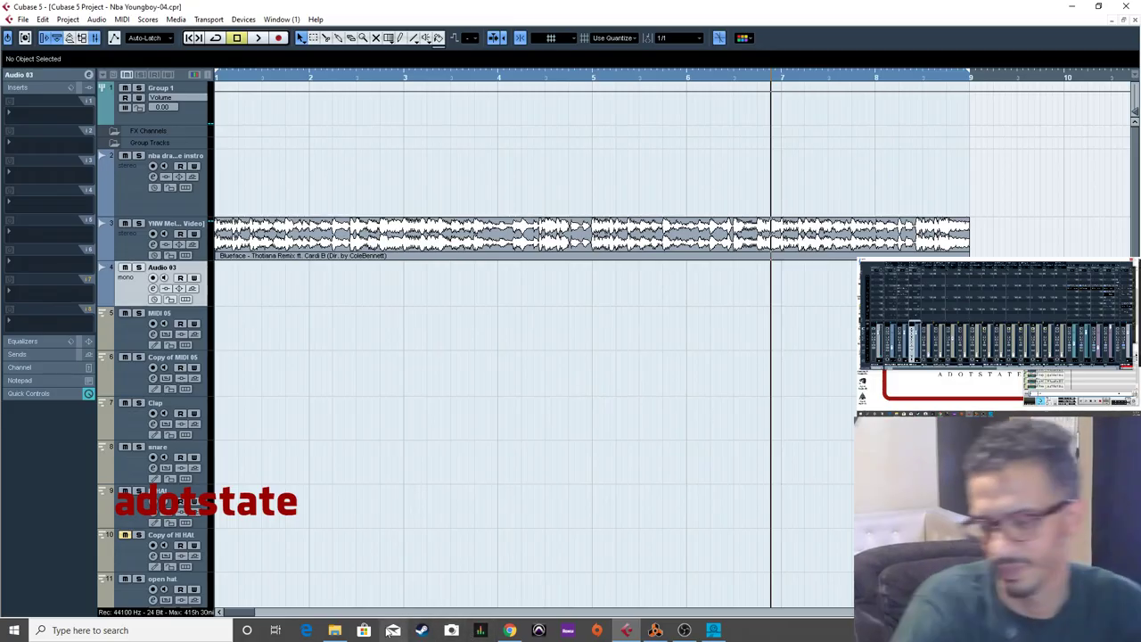
Try importing Zay Clap 3 as a new version at bar 1 of the mono audio track, and delete the clip.
{"action": "left_click", "coordinate": [334, 630]}
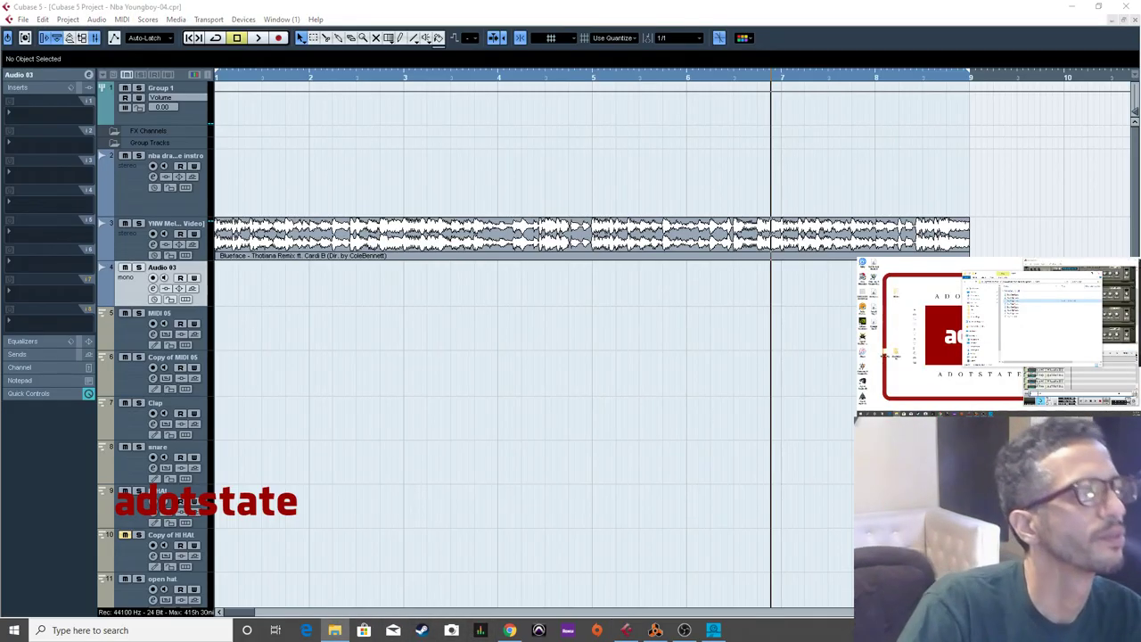
{"action": "left_click_drag", "start_coordinate": [105, 304], "coordinate": [237, 273]}
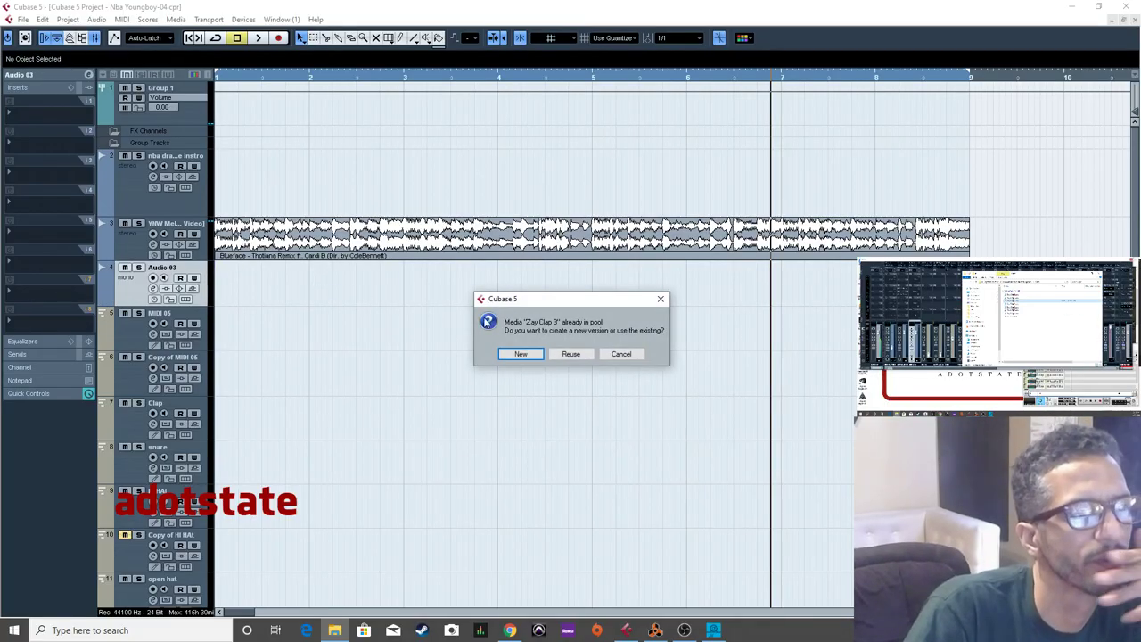
{"action": "left_click", "coordinate": [517, 352]}
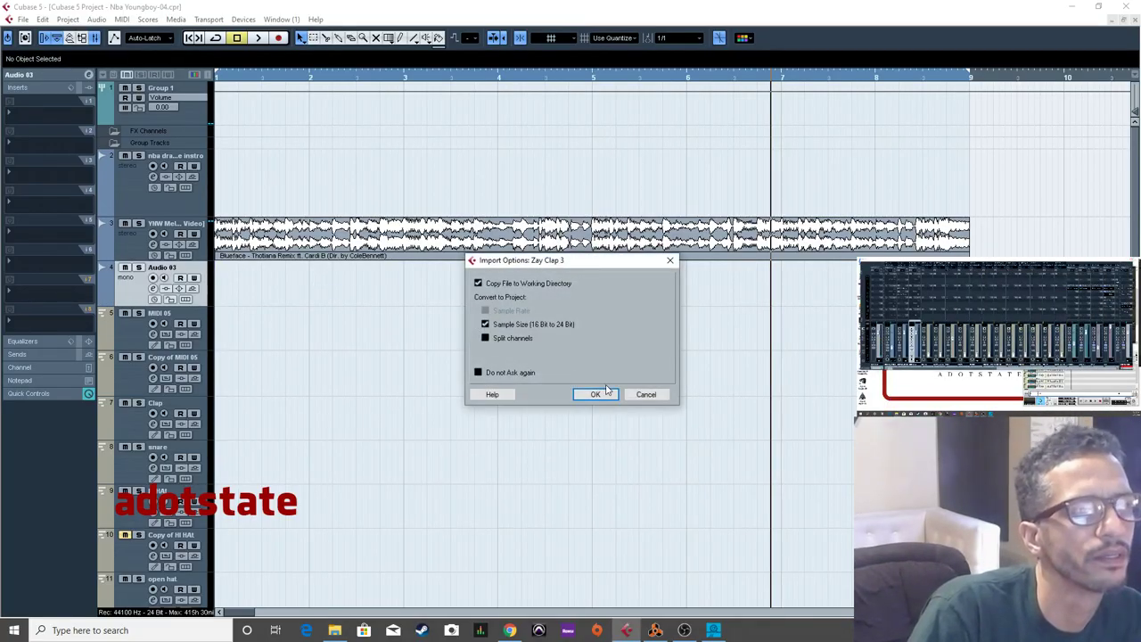
{"action": "left_click", "coordinate": [605, 398]}
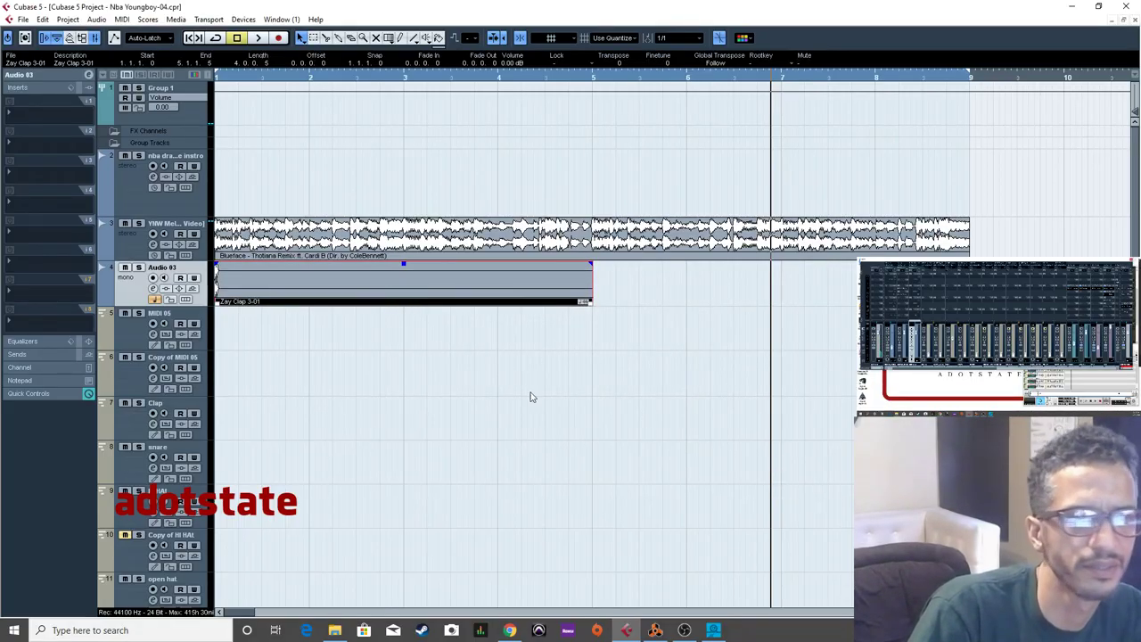
{"action": "key", "text": "Delete"}
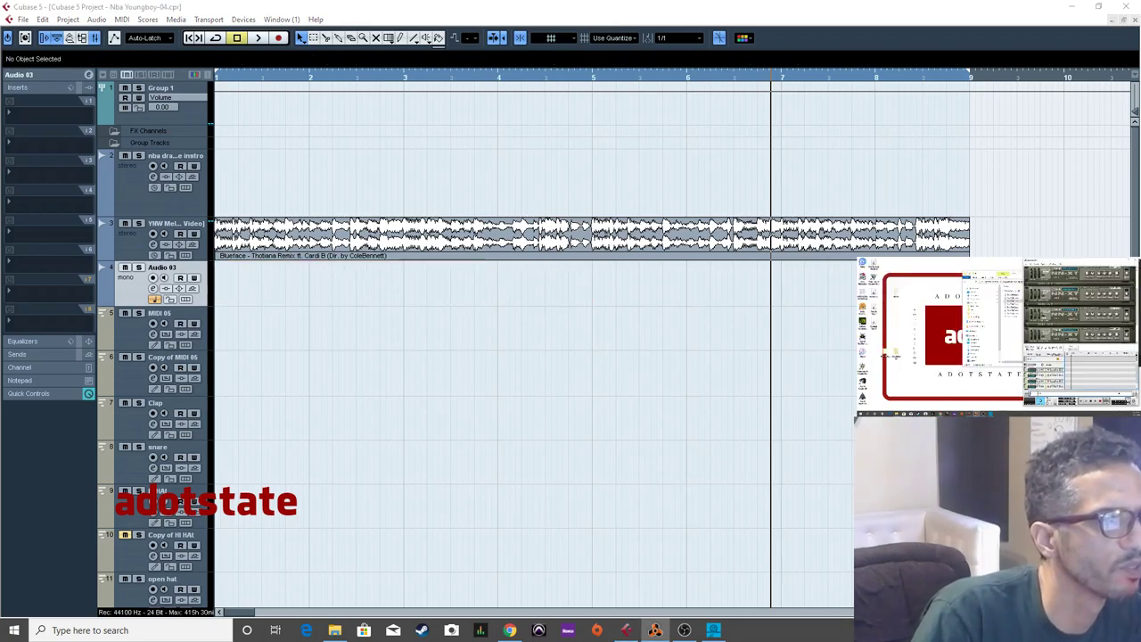
Route the MIDI 05 track's output to Reason NN-XT 1 and arm the track for recording.
{"action": "left_click", "coordinate": [135, 333]}
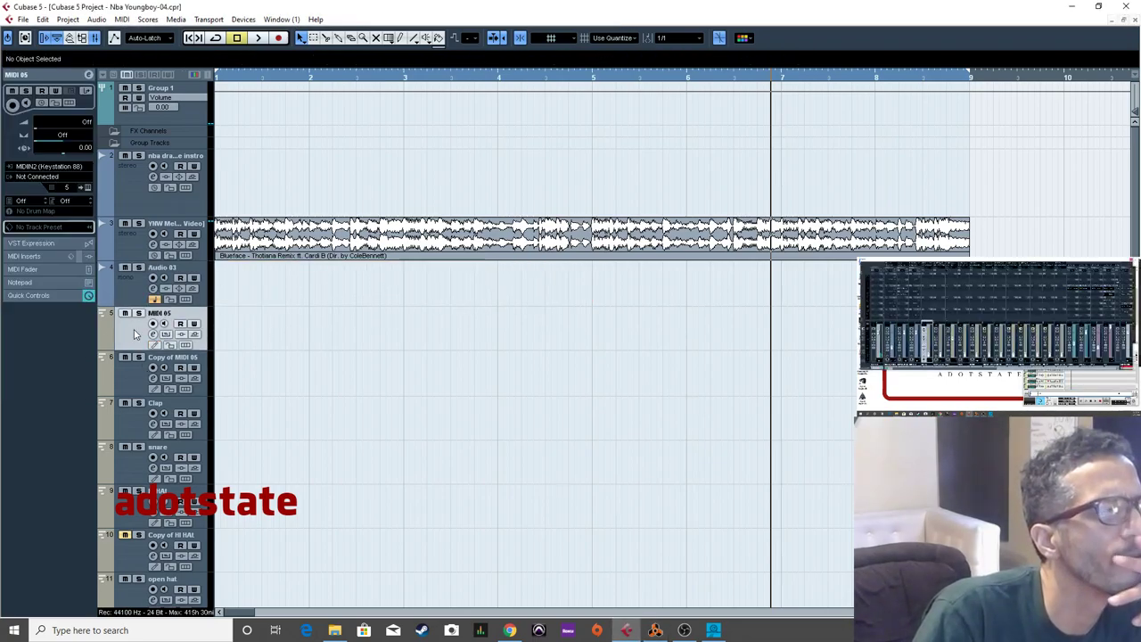
{"action": "left_click", "coordinate": [63, 176]}
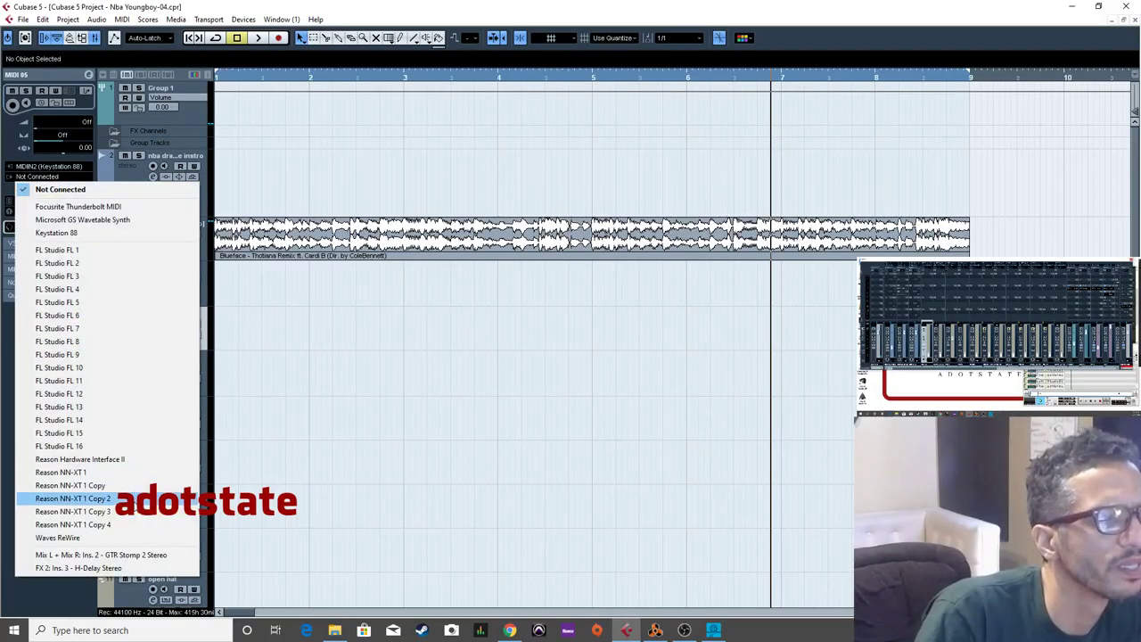
{"action": "left_click", "coordinate": [60, 473]}
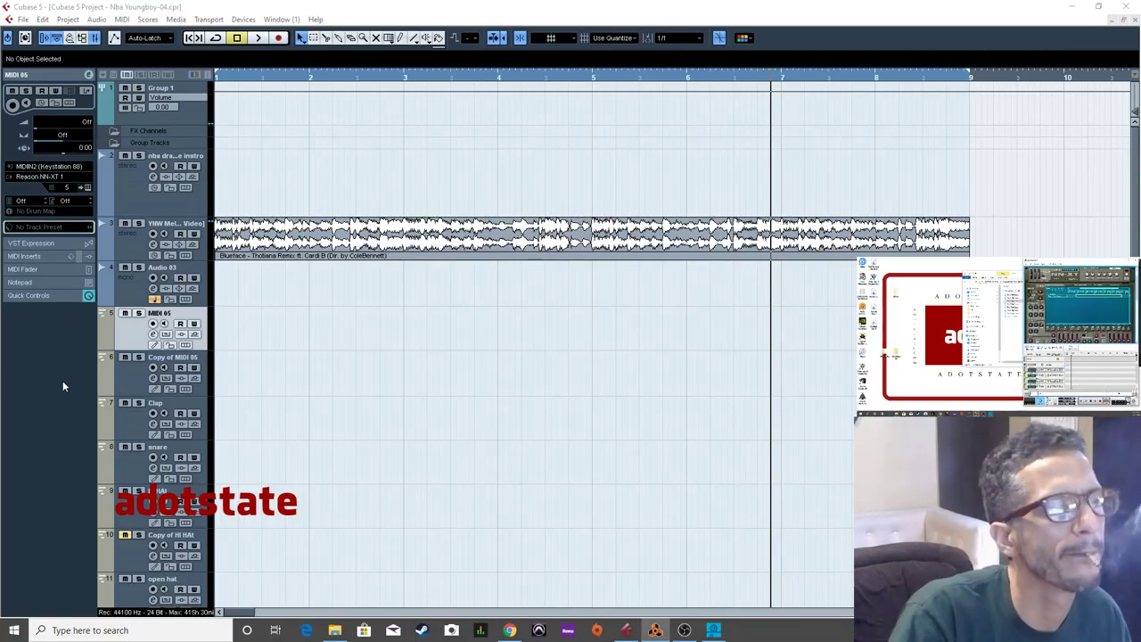
{"action": "left_click", "coordinate": [153, 323]}
{"action": "left_click", "coordinate": [55, 175]}
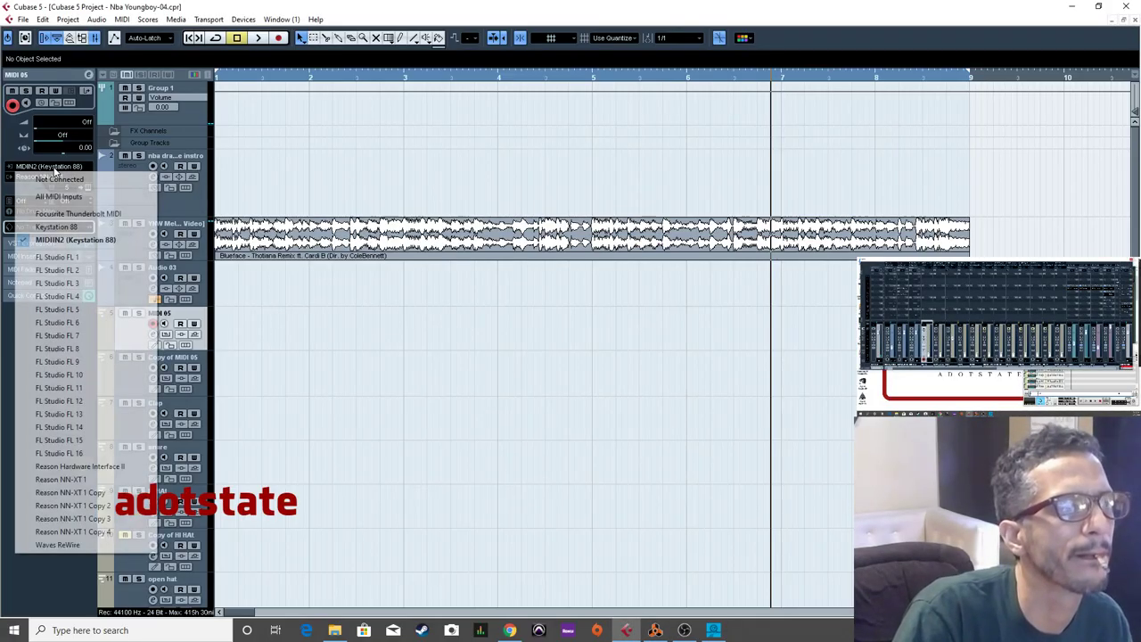
{"action": "left_click", "coordinate": [53, 226]}
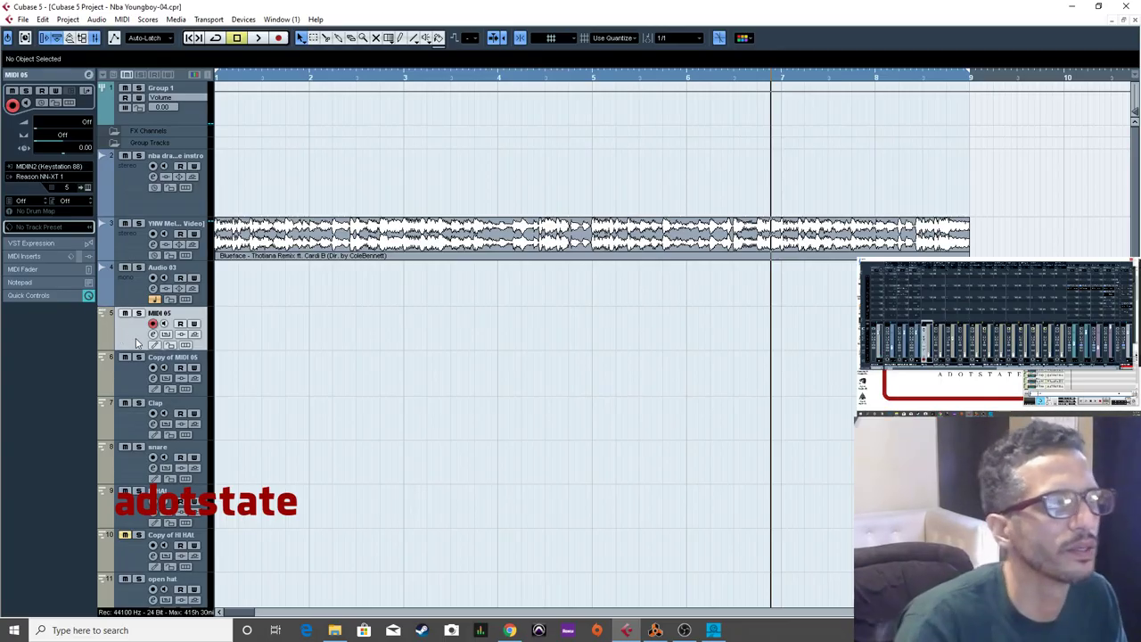
Set the MIDI 05 track's input to Keystation 88 and its output to Reason NN-XT 1.
{"action": "left_click", "coordinate": [78, 175]}
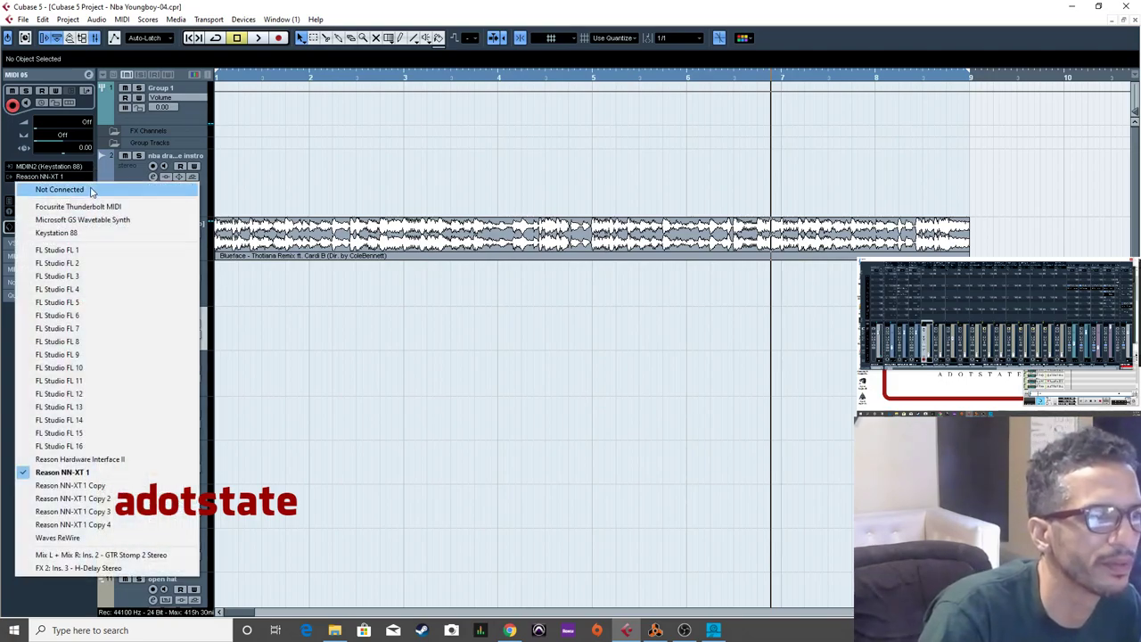
{"action": "left_click", "coordinate": [71, 232]}
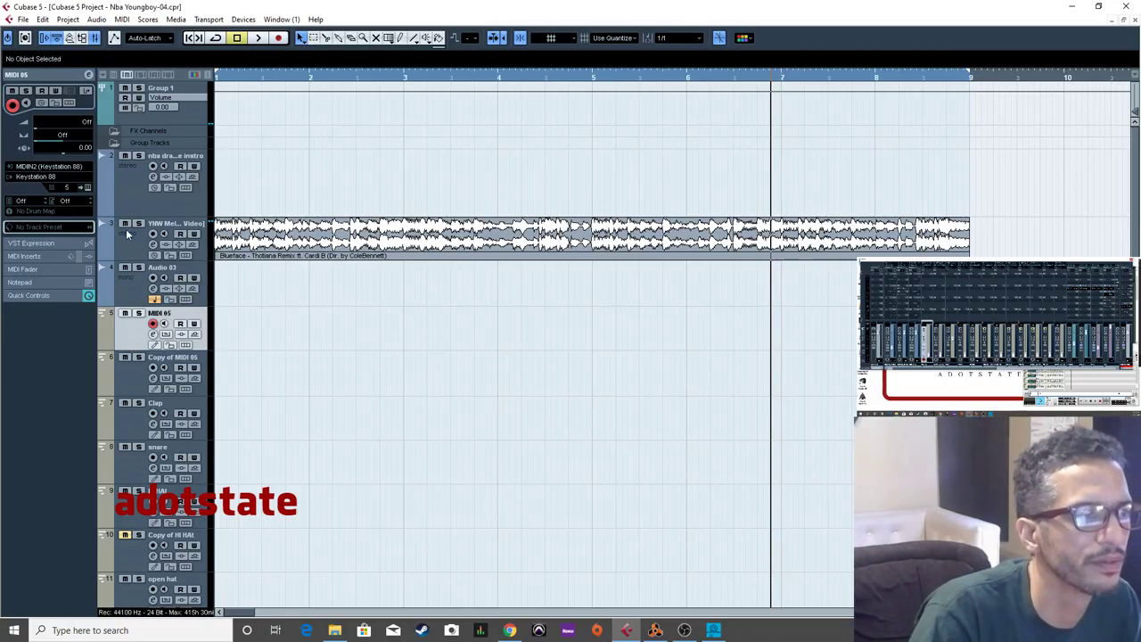
{"action": "left_click", "coordinate": [39, 168]}
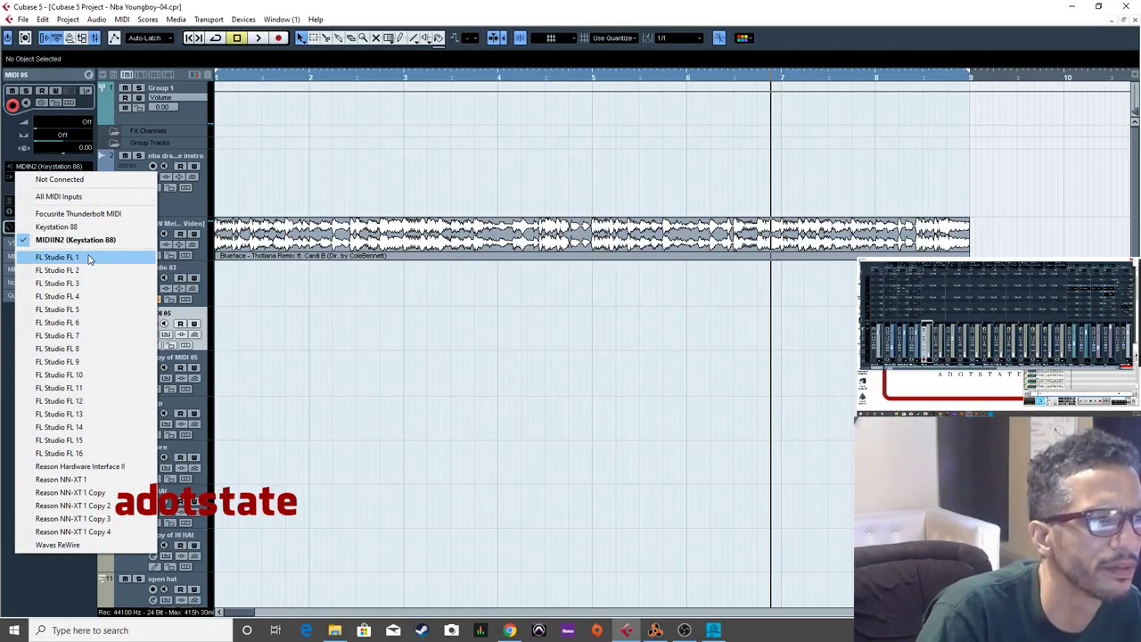
{"action": "left_click", "coordinate": [62, 227]}
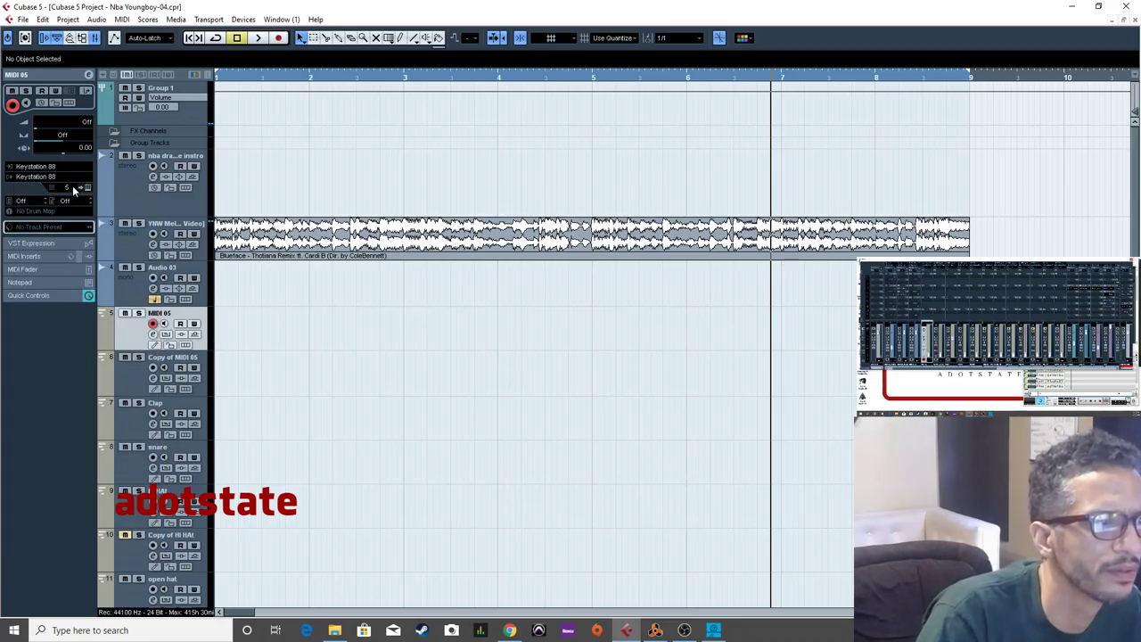
{"action": "left_click", "coordinate": [73, 177]}
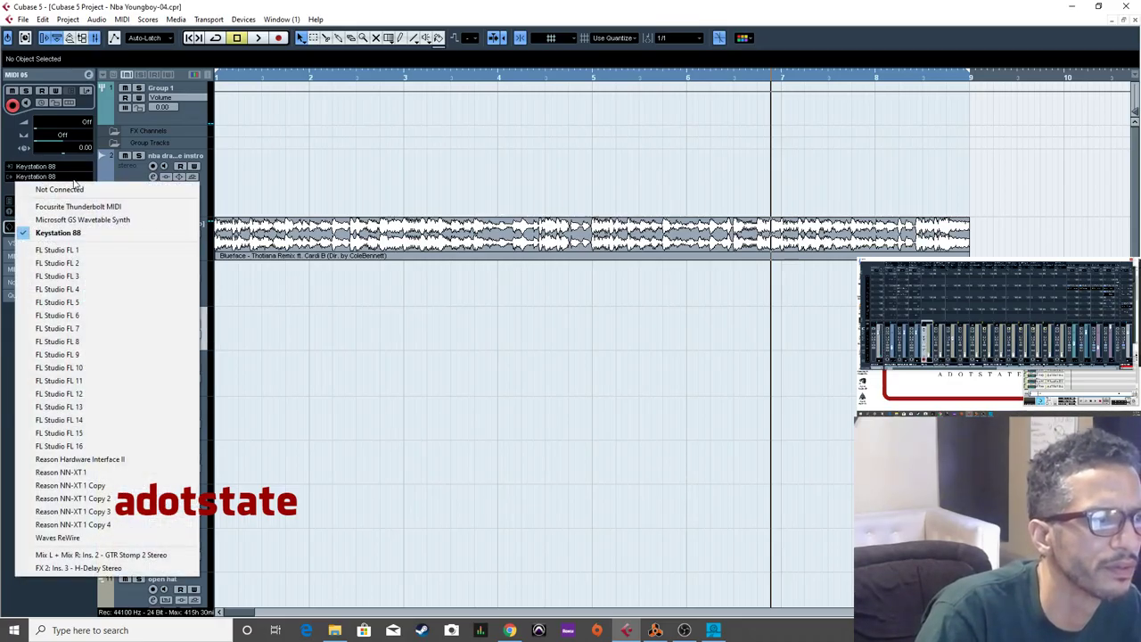
{"action": "left_click", "coordinate": [111, 472]}
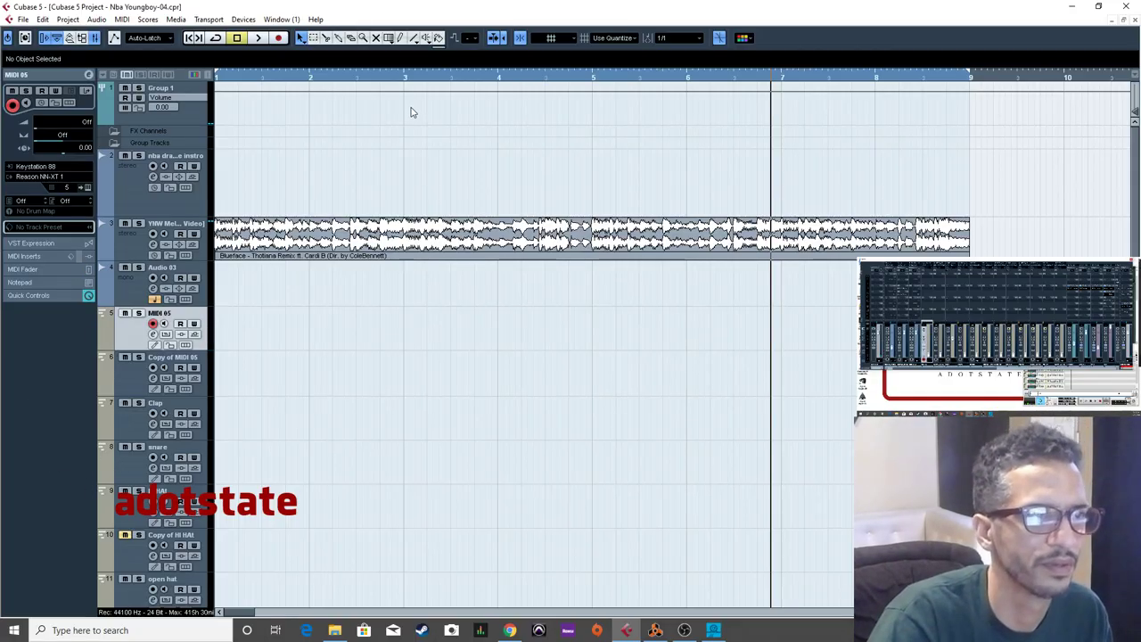
Draw a one-bar MIDI part at bar 1 on the MIDI 05 track and open it in the Key Editor.
{"action": "right_click", "coordinate": [247, 277]}
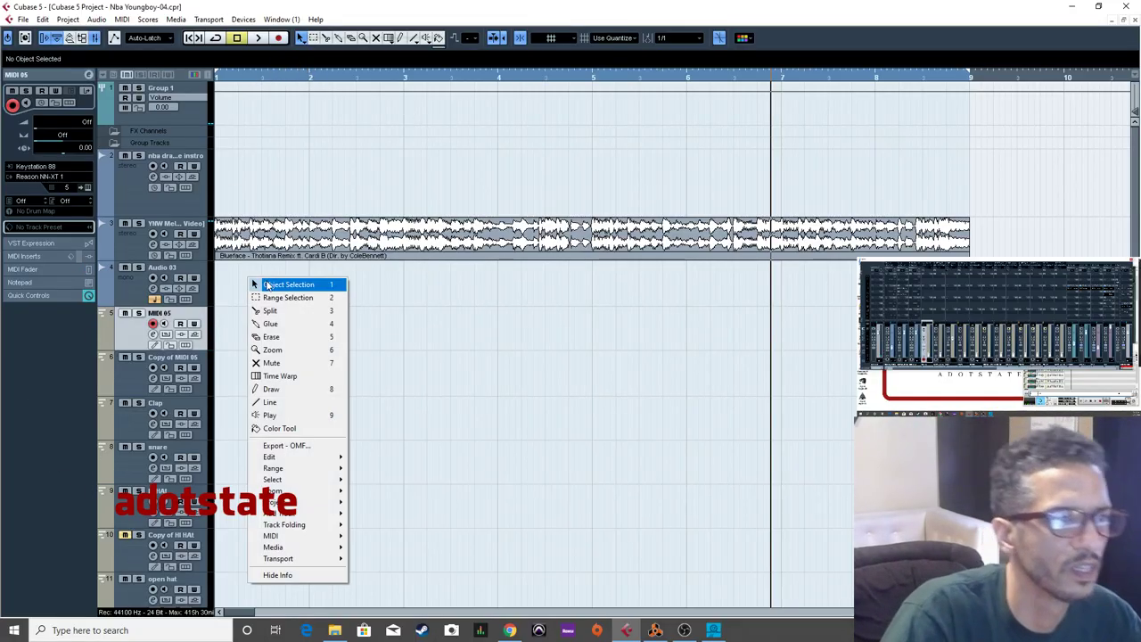
{"action": "left_click", "coordinate": [270, 394]}
{"action": "mouse_move", "coordinate": [223, 327]}
{"action": "left_mouse_down"}
{"action": "mouse_move", "coordinate": [838, 335]}
{"action": "mouse_move", "coordinate": [335, 377]}
{"action": "mouse_move", "coordinate": [318, 368]}
{"action": "left_mouse_up"}
{"action": "right_click", "coordinate": [318, 367]}
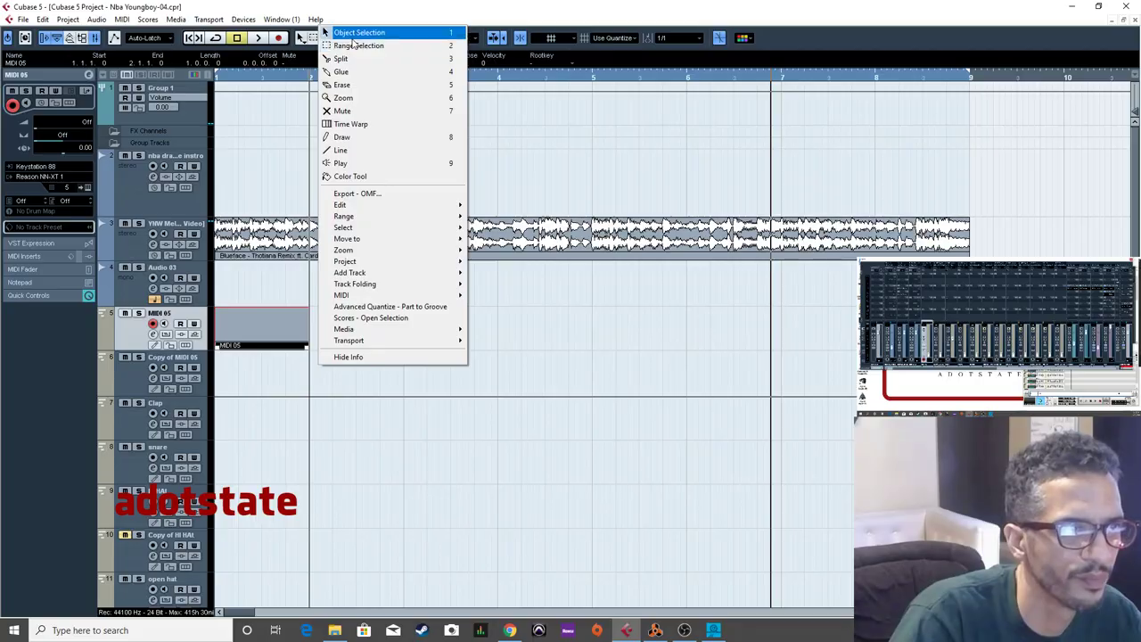
{"action": "left_click", "coordinate": [339, 30]}
{"action": "double_click", "coordinate": [261, 345]}
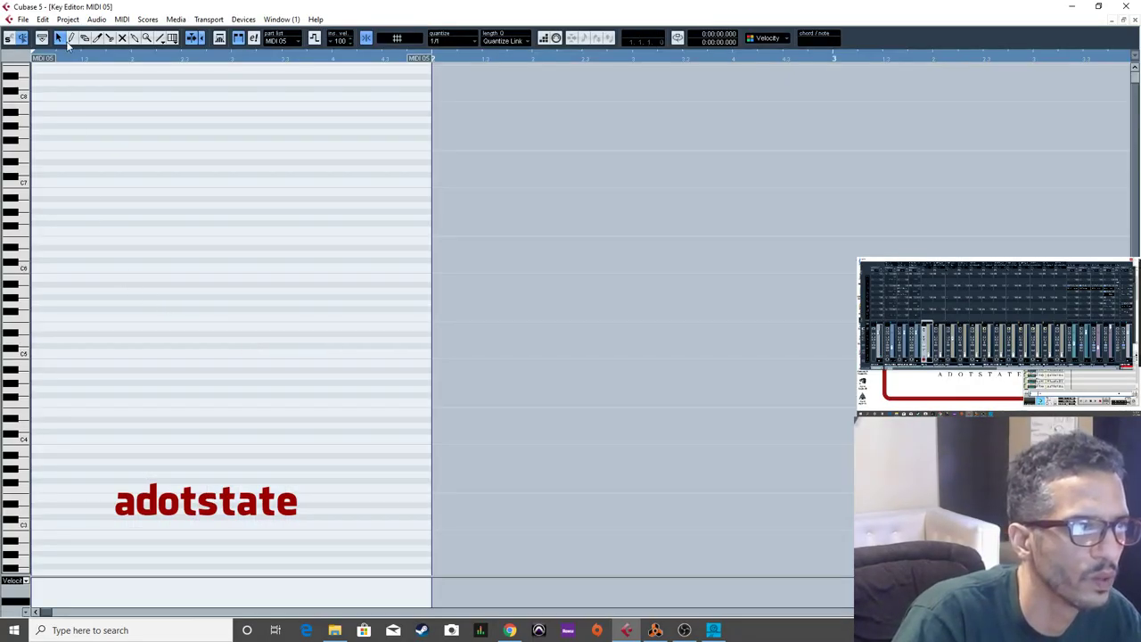
{"action": "left_click", "coordinate": [140, 204]}
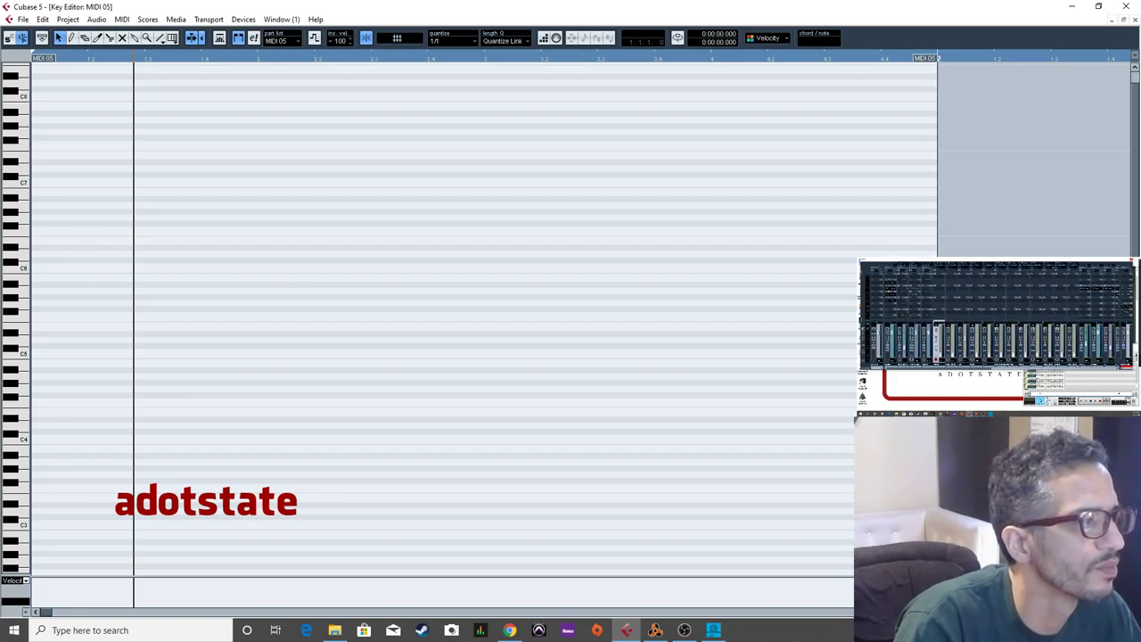
Set the Key Editor's quantize to 1/16 and draw a sixteenth note on F#5 at beat 2 of the MIDI 05 part.
{"action": "key", "text": "space"}
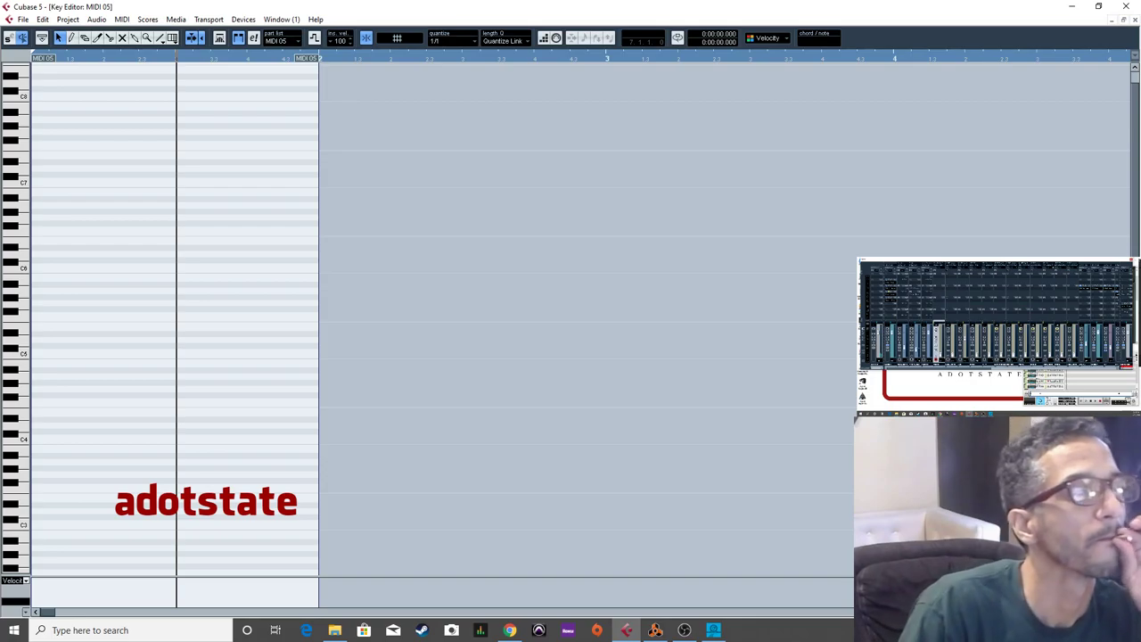
{"action": "left_click_drag", "start_coordinate": [48, 61], "coordinate": [38, 96]}
{"action": "right_click", "coordinate": [196, 221]}
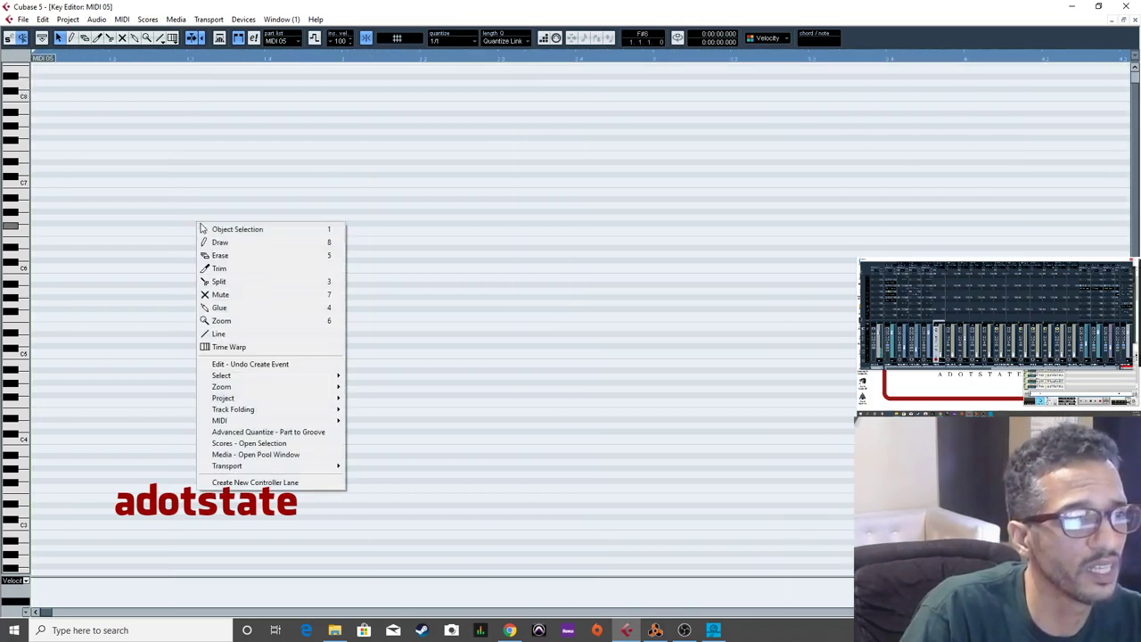
{"action": "left_click", "coordinate": [241, 244]}
{"action": "left_click", "coordinate": [446, 40]}
{"action": "left_click", "coordinate": [464, 81]}
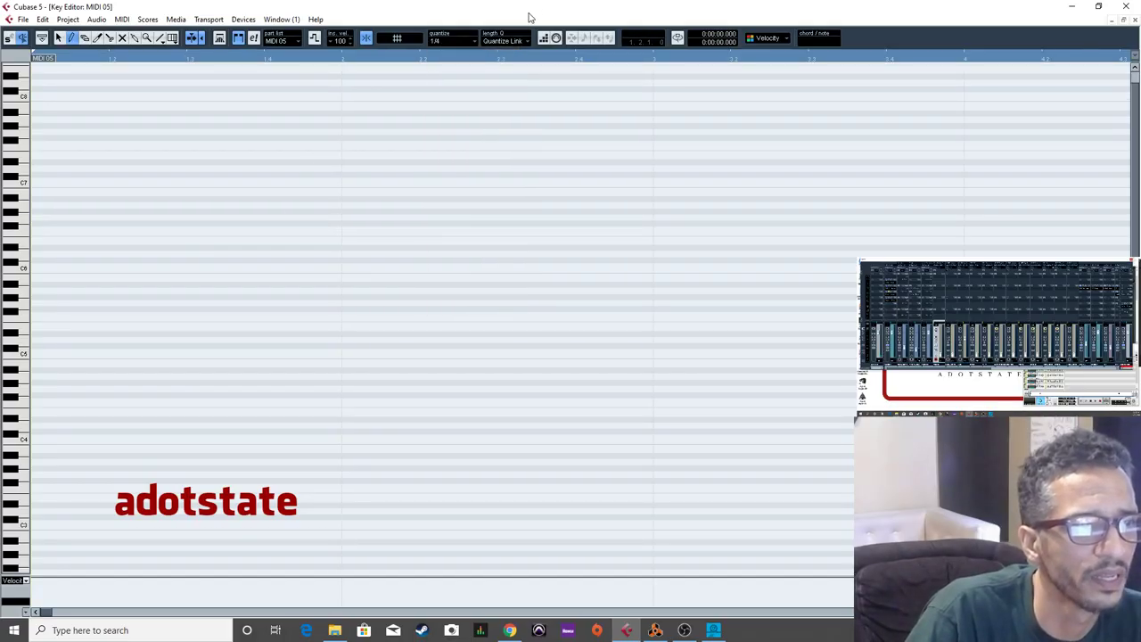
{"action": "left_click", "coordinate": [459, 40]}
{"action": "left_click", "coordinate": [475, 104]}
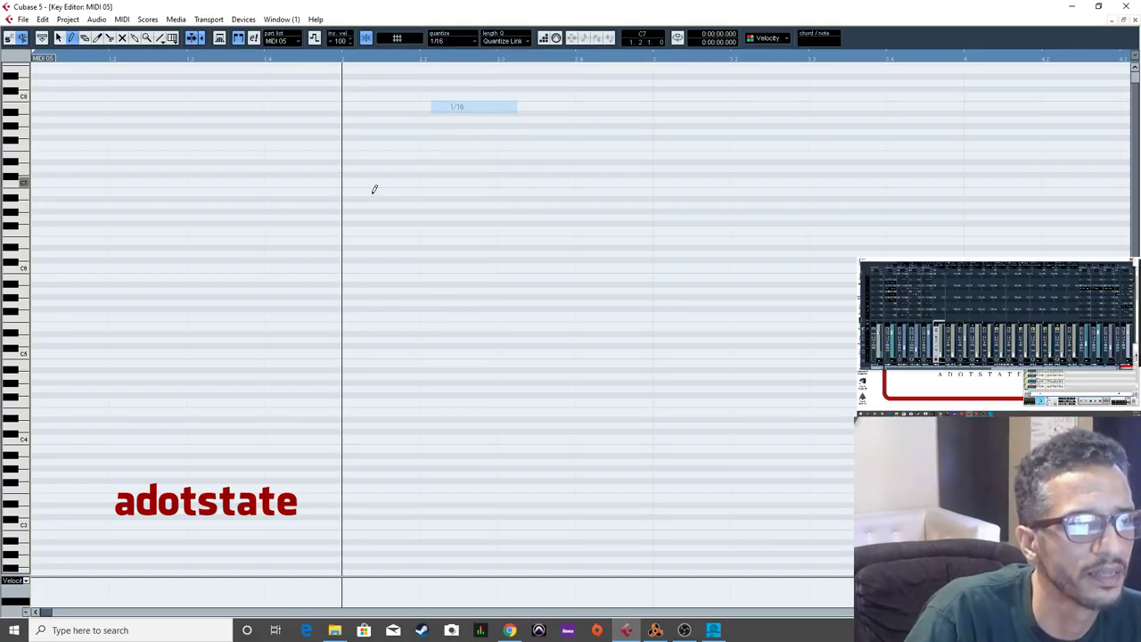
{"action": "left_click", "coordinate": [348, 308]}
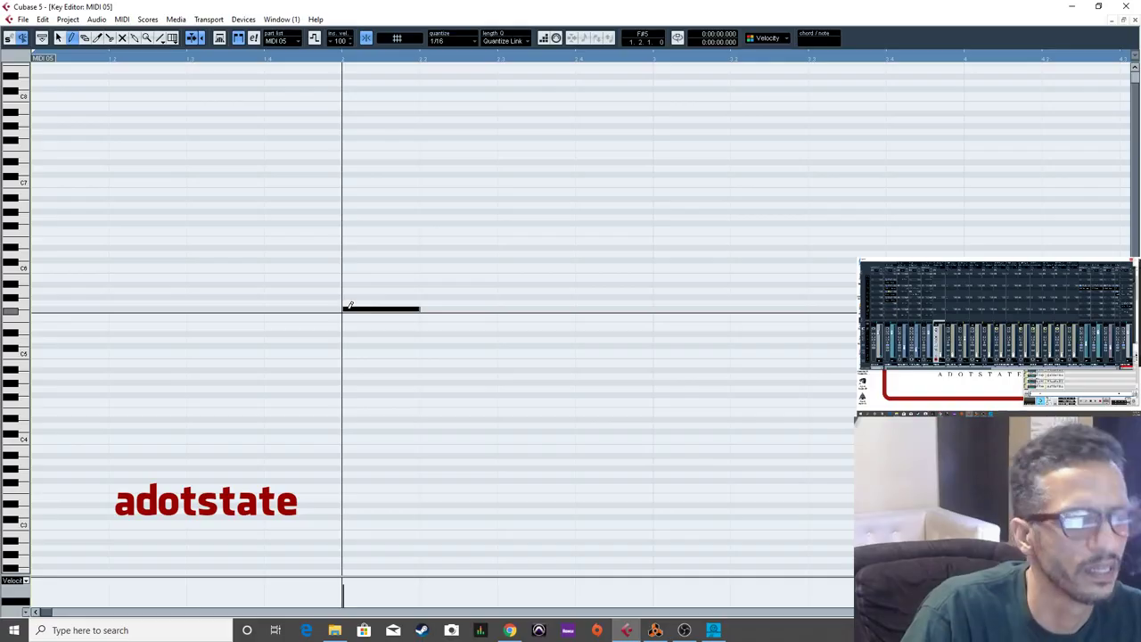
Transpose the note at beat 2 down to C#3.
{"action": "key", "text": "Down"}
{"action": "key", "text": "Down"}
{"action": "key", "text": "Down"}
{"action": "key", "text": "Down"}
{"action": "key", "text": "Down"}
{"action": "key", "text": "Down"}
{"action": "key", "text": "Down"}
{"action": "key", "text": "Down"}
{"action": "key", "text": "Down"}
{"action": "key", "text": "Down"}
{"action": "key", "text": "Down"}
{"action": "key", "text": "Down"}
{"action": "key", "text": "Down"}
{"action": "key", "text": "Down"}
{"action": "key", "text": "Down"}
{"action": "key", "text": "Down"}
{"action": "key", "text": "Down"}
{"action": "key", "text": "Down"}
{"action": "key", "text": "Down"}
{"action": "key", "text": "Down"}
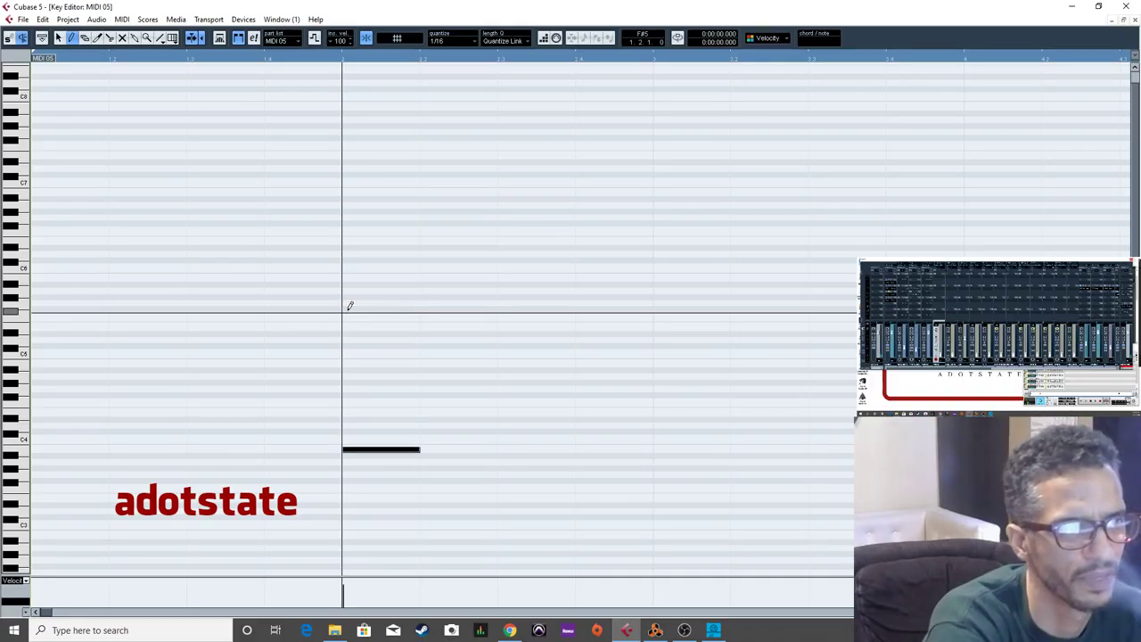
{"action": "key", "text": "Down"}
{"action": "key", "text": "Down"}
{"action": "key", "text": "Down"}
{"action": "key", "text": "Down"}
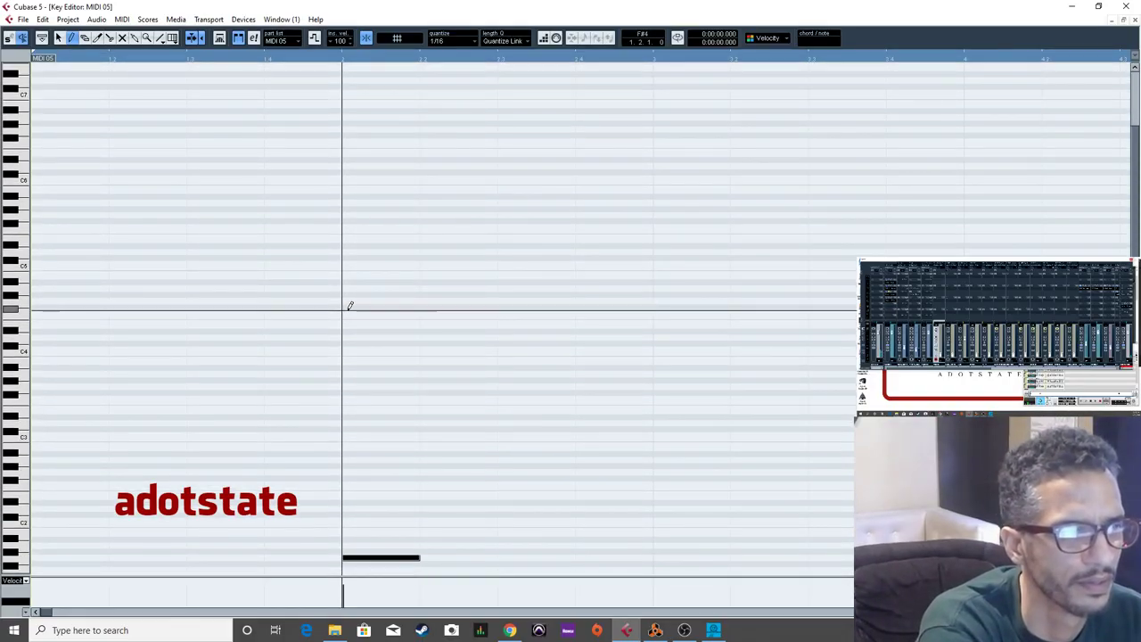
{"action": "key", "text": "Up"}
{"action": "key", "text": "Up"}
{"action": "key", "text": "Up"}
{"action": "key", "text": "Up"}
{"action": "key", "text": "Up"}
{"action": "key", "text": "Up"}
{"action": "key", "text": "Up"}
{"action": "key", "text": "Up"}
{"action": "key", "text": "Up"}
{"action": "key", "text": "Down"}
{"action": "key", "text": "Down"}
{"action": "key", "text": "Down"}
{"action": "key", "text": "Up"}
{"action": "key", "text": "Up"}
{"action": "key", "text": "Up"}
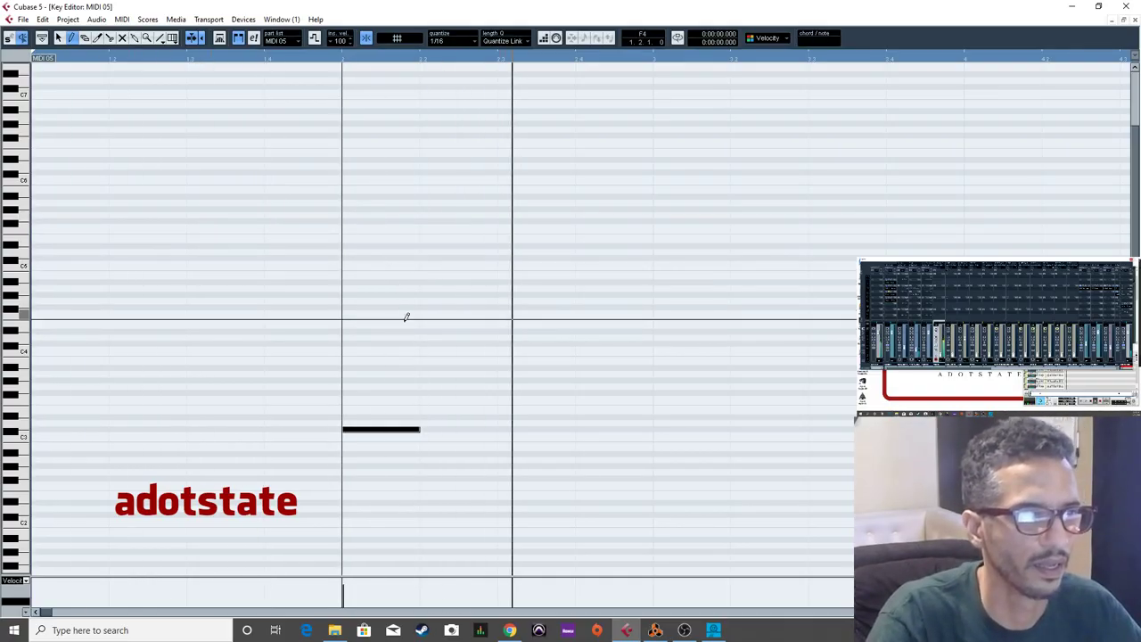
Draw a matching C#3 sixteenth note at beat 4 and close the Key Editor.
{"action": "key", "text": "g"}
{"action": "left_click", "coordinate": [686, 429]}
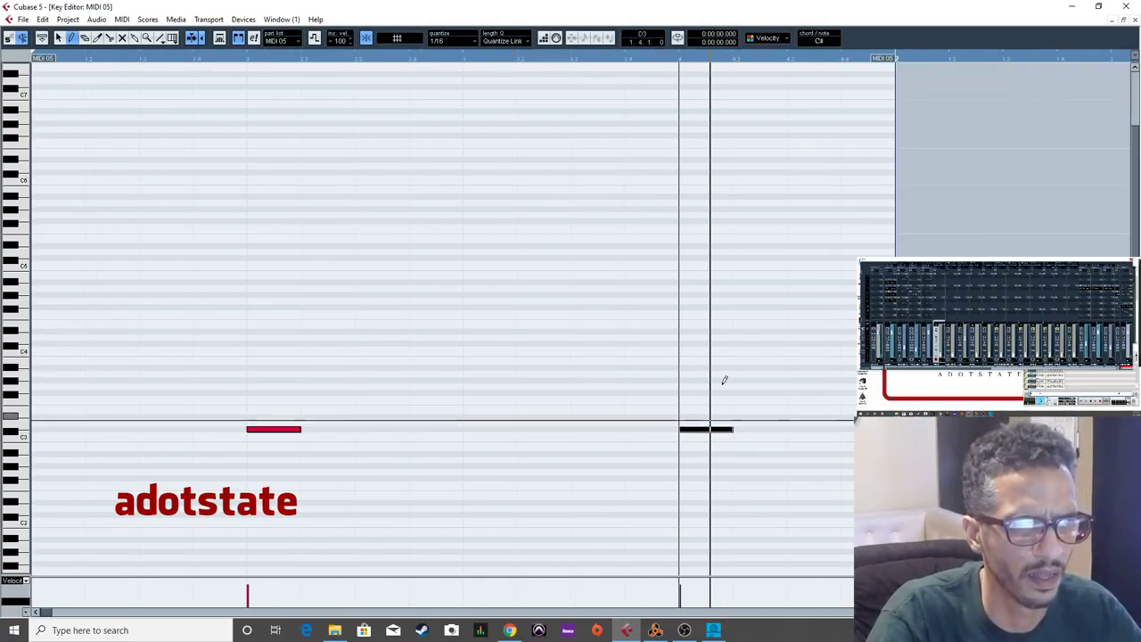
{"action": "left_click", "coordinate": [1132, 19]}
{"action": "right_click", "coordinate": [335, 311]}
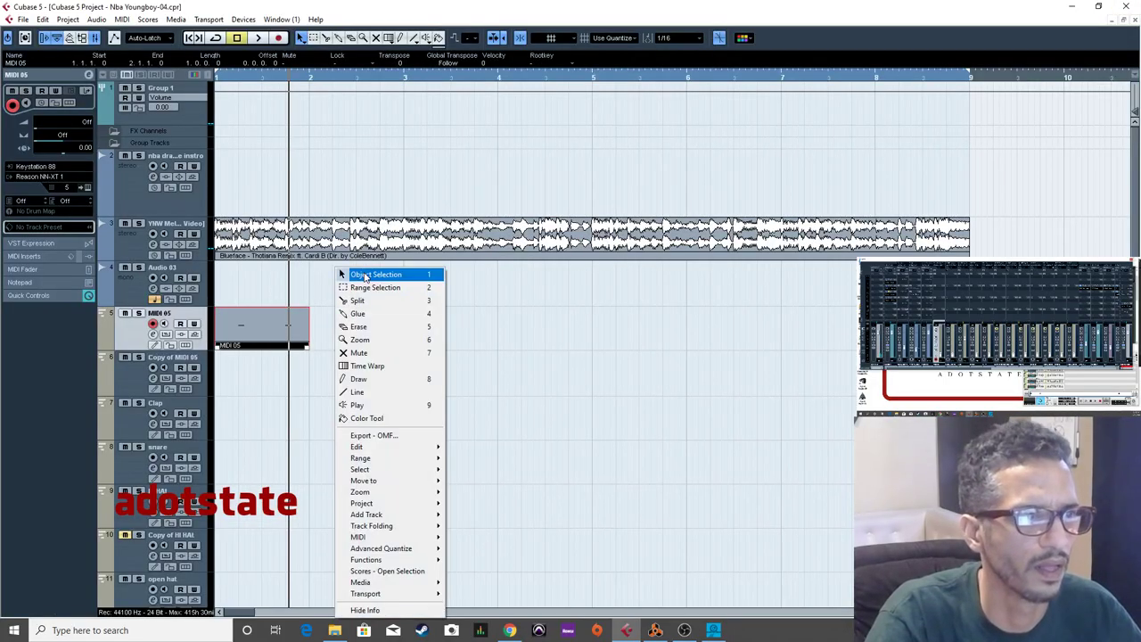
{"action": "left_click", "coordinate": [370, 287]}
{"action": "left_click_drag", "start_coordinate": [216, 325], "coordinate": [356, 326]}
{"action": "right_click", "coordinate": [344, 269]}
{"action": "left_click", "coordinate": [370, 287]}
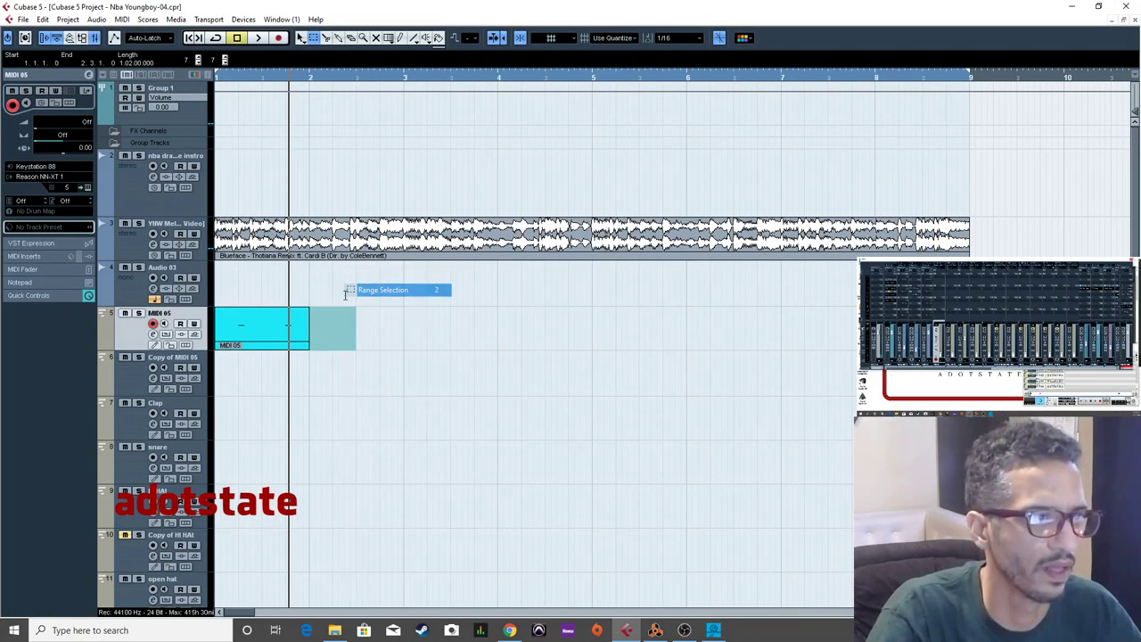
{"action": "left_click", "coordinate": [264, 325]}
{"action": "key", "text": "1"}
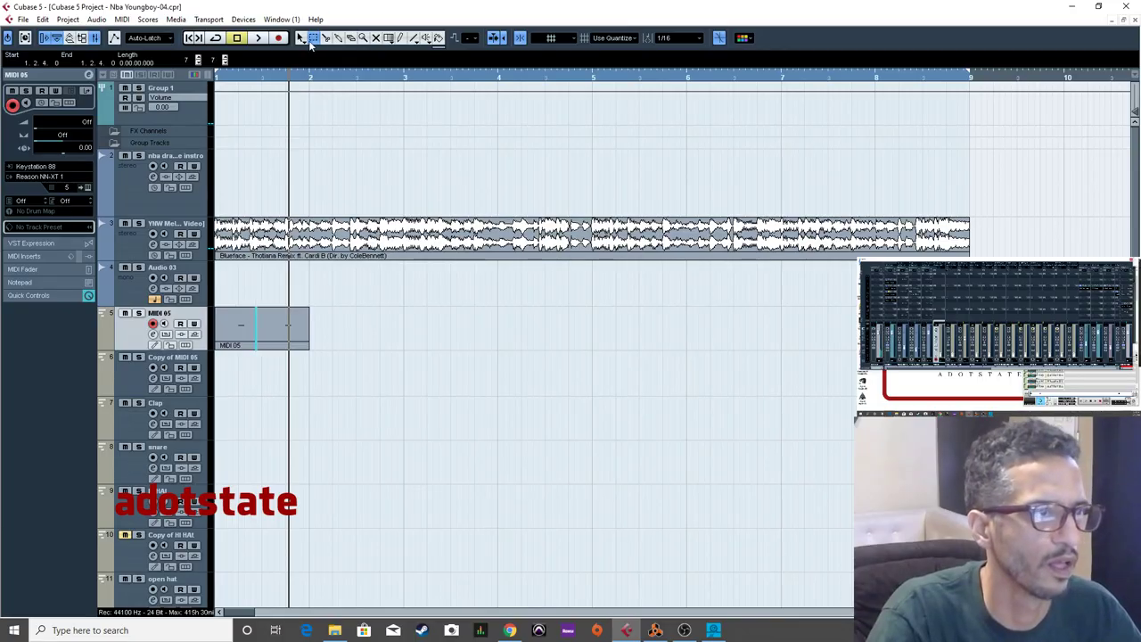
Duplicate the one-bar MIDI 05 part end to end until it fills all eight bars up to bar 9.
{"action": "left_click", "coordinate": [254, 334]}
{"action": "key", "text": "ctrl+d"}
{"action": "key", "text": "ctrl+d"}
{"action": "key", "text": "ctrl+d"}
{"action": "key", "text": "ctrl+d"}
{"action": "key", "text": "ctrl+d"}
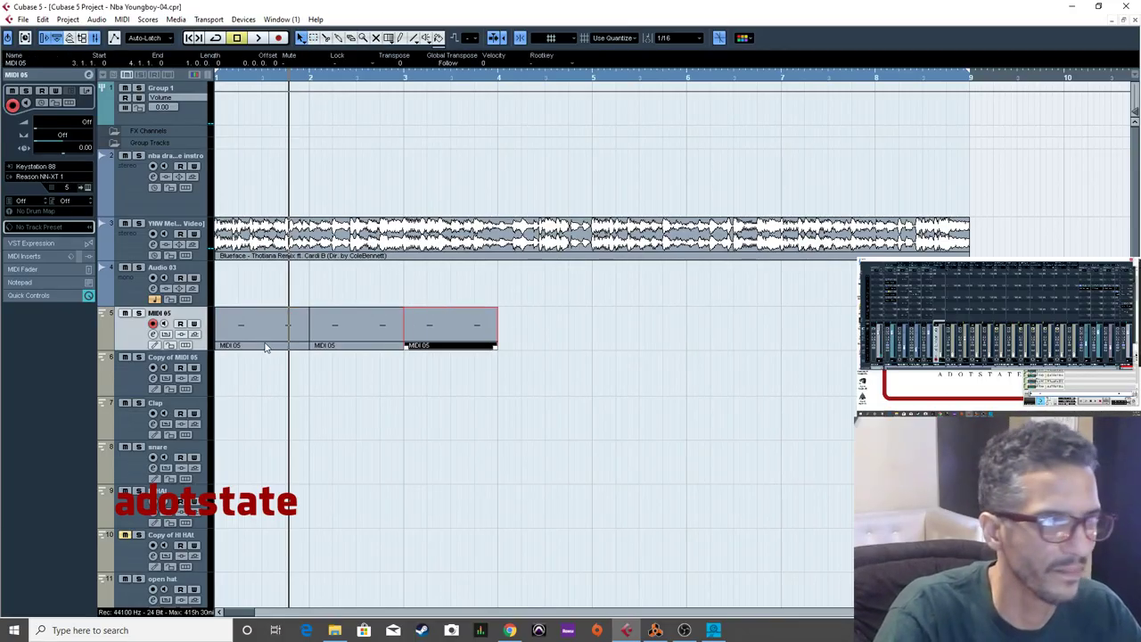
{"action": "key", "text": "ctrl+d"}
{"action": "left_click", "coordinate": [461, 356]}
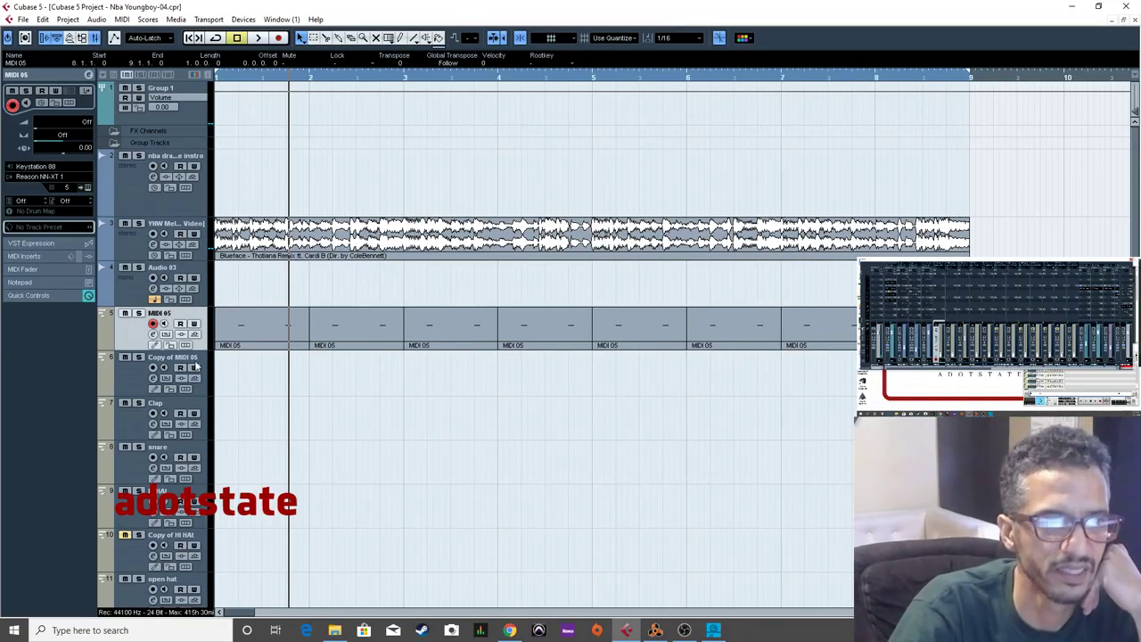
Play the project from the beginning to hear the repeated MIDI 05 pattern against the Thotiana Remix reference, and stop playback.
{"action": "left_click", "coordinate": [797, 489]}
{"action": "left_click", "coordinate": [129, 459]}
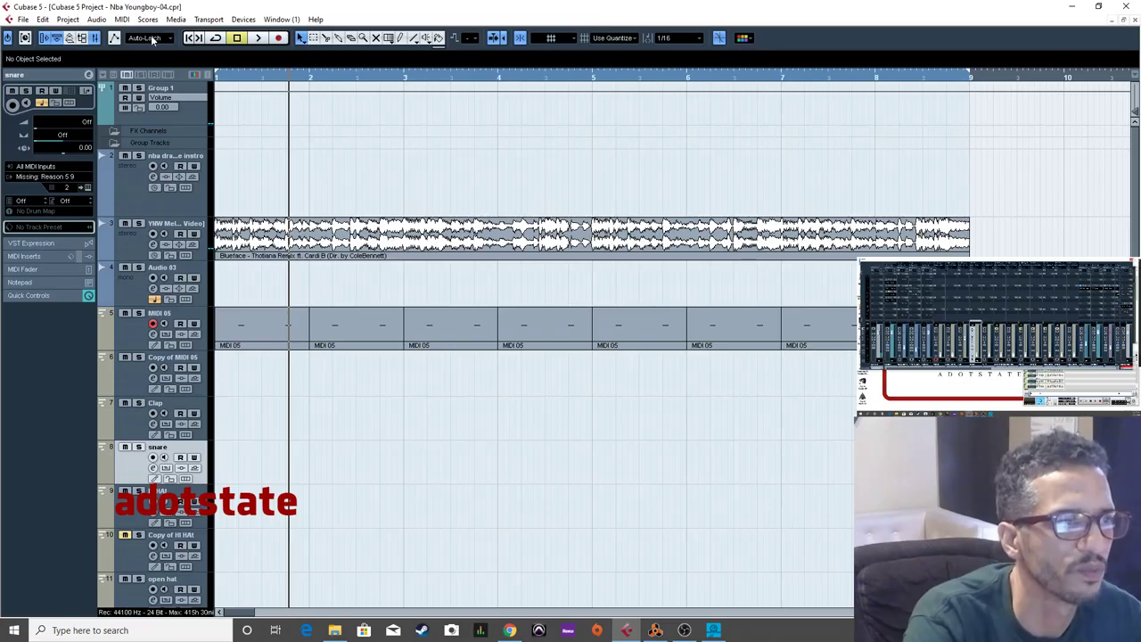
{"action": "left_click", "coordinate": [189, 40]}
{"action": "left_click", "coordinate": [257, 39]}
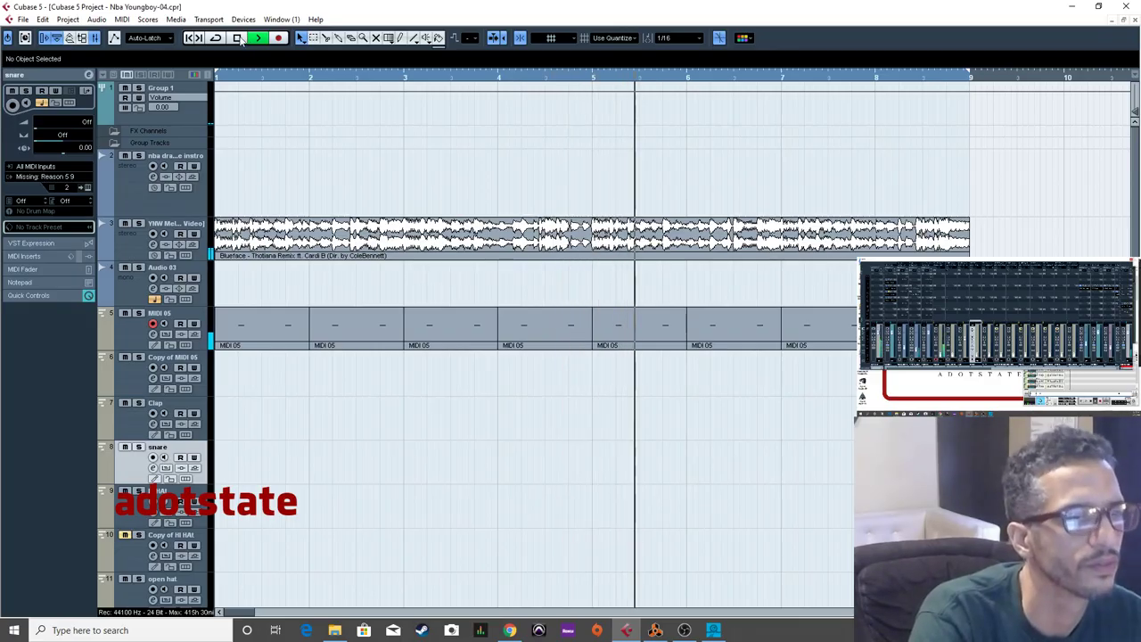
{"action": "key", "text": "space"}
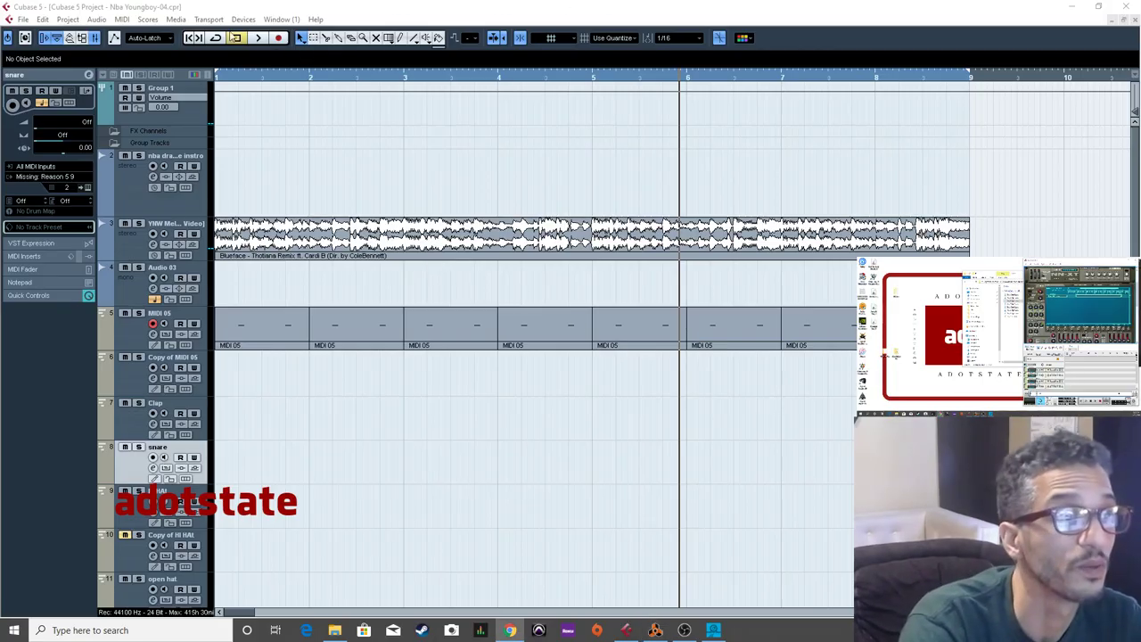
Route the Copy of MIDI 05 track's output to Reason NN-XT 1 Copy and record a MIDI part on it from bar 1 to bar 10.
{"action": "left_click", "coordinate": [125, 367]}
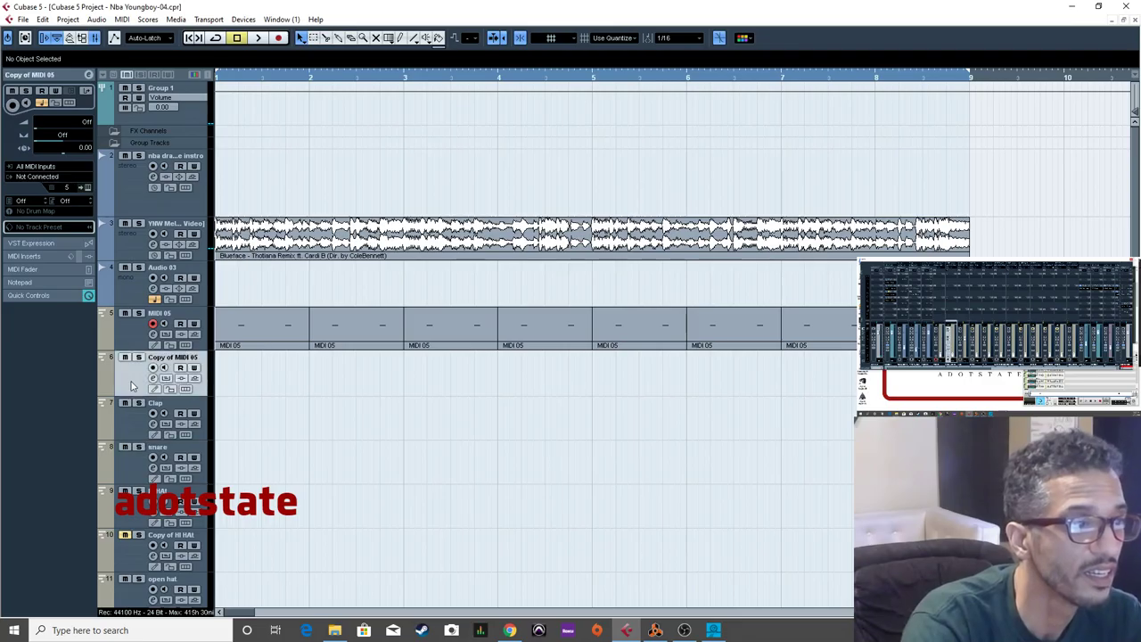
{"action": "left_click", "coordinate": [18, 176]}
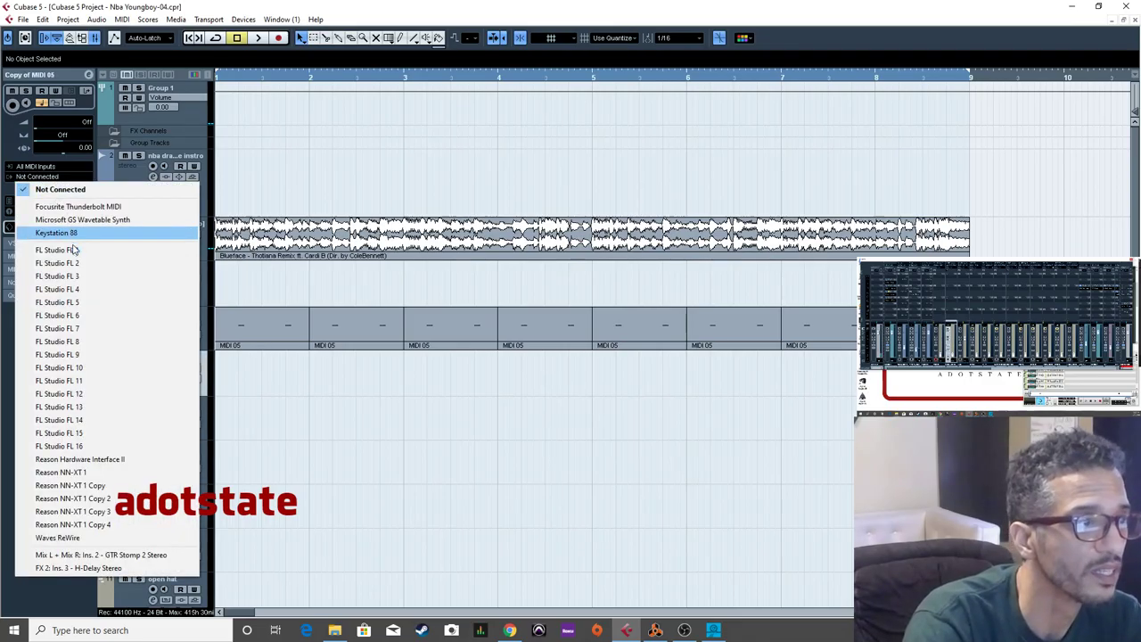
{"action": "left_click", "coordinate": [120, 488]}
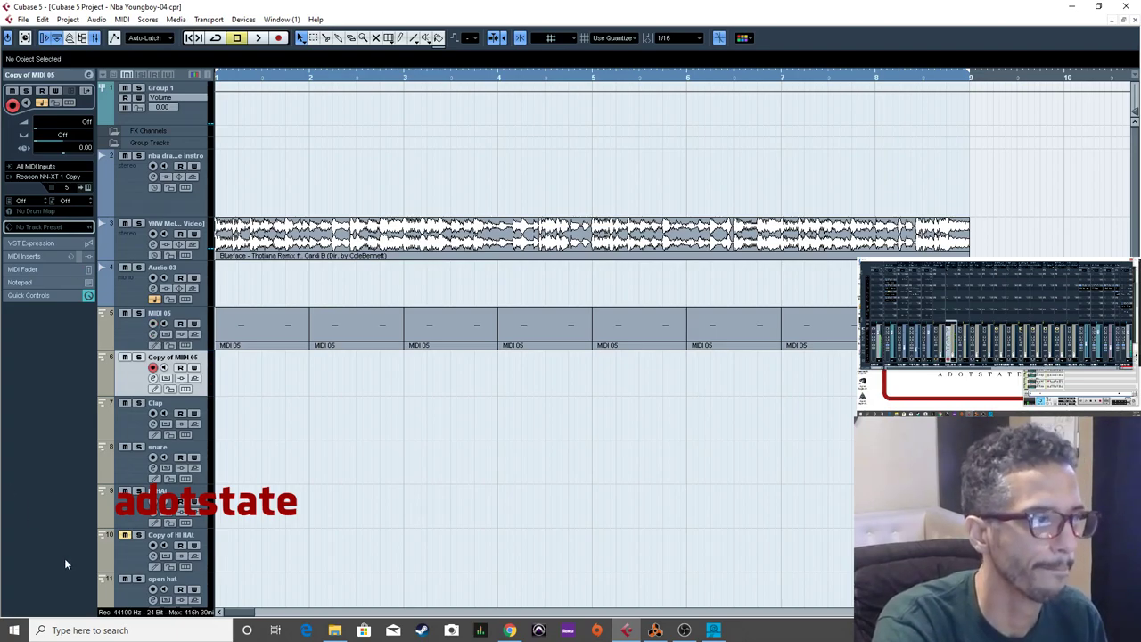
{"action": "left_click", "coordinate": [278, 38]}
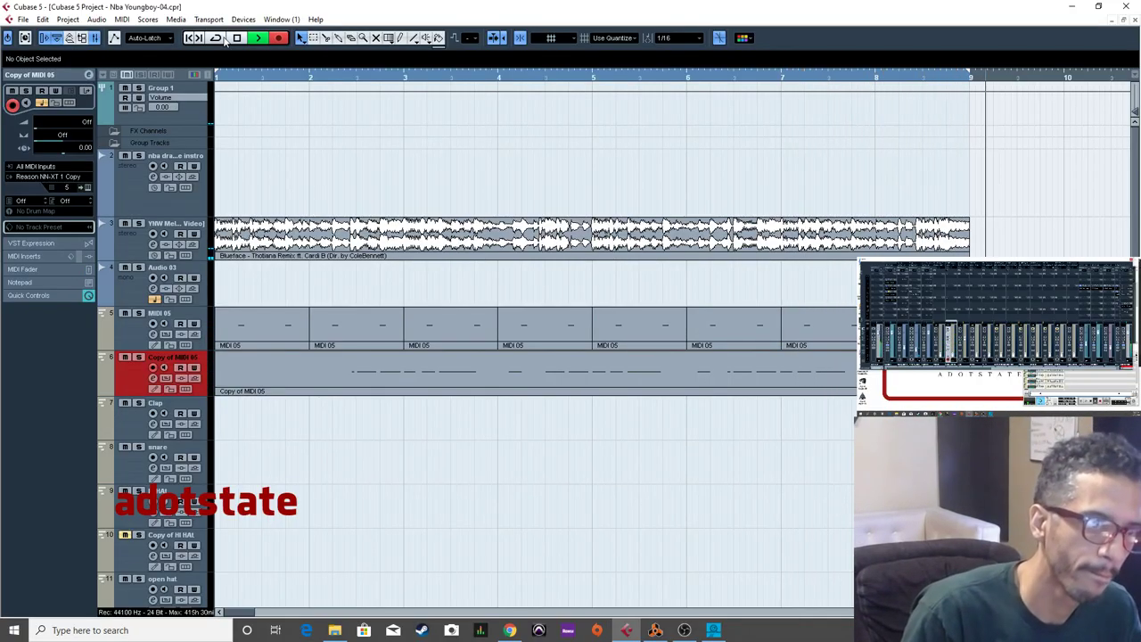
{"action": "key", "text": "space"}
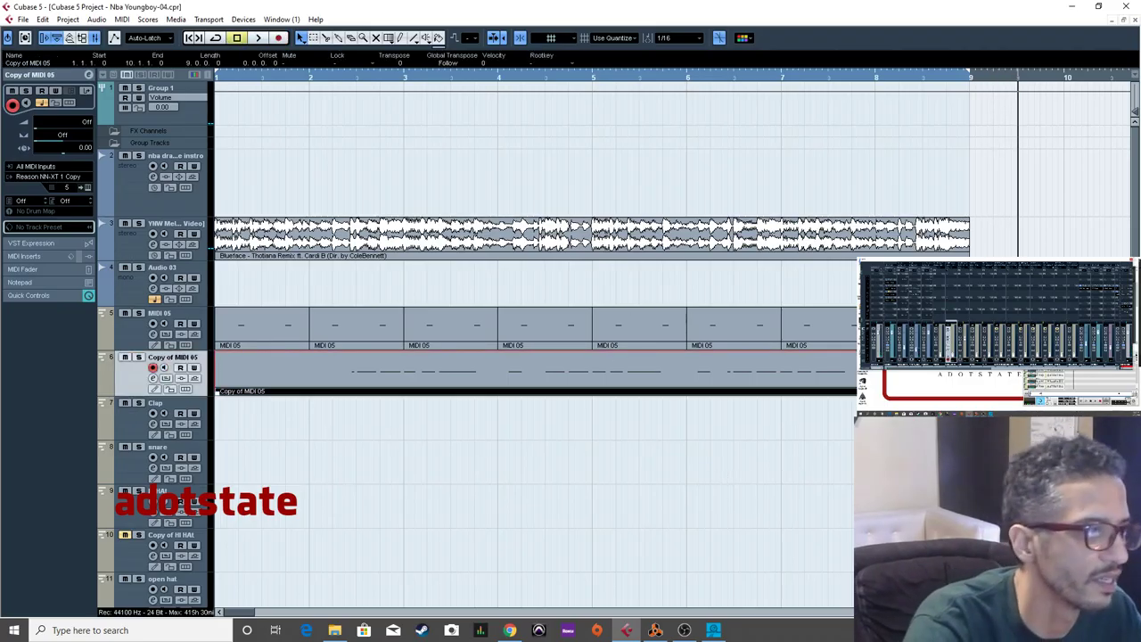
Switch to Reason and, on NN-XT 1 Copy, lower the amp envelope sustain to -∞ dB and adjust its decay.
{"action": "key", "text": "alt+Tab"}
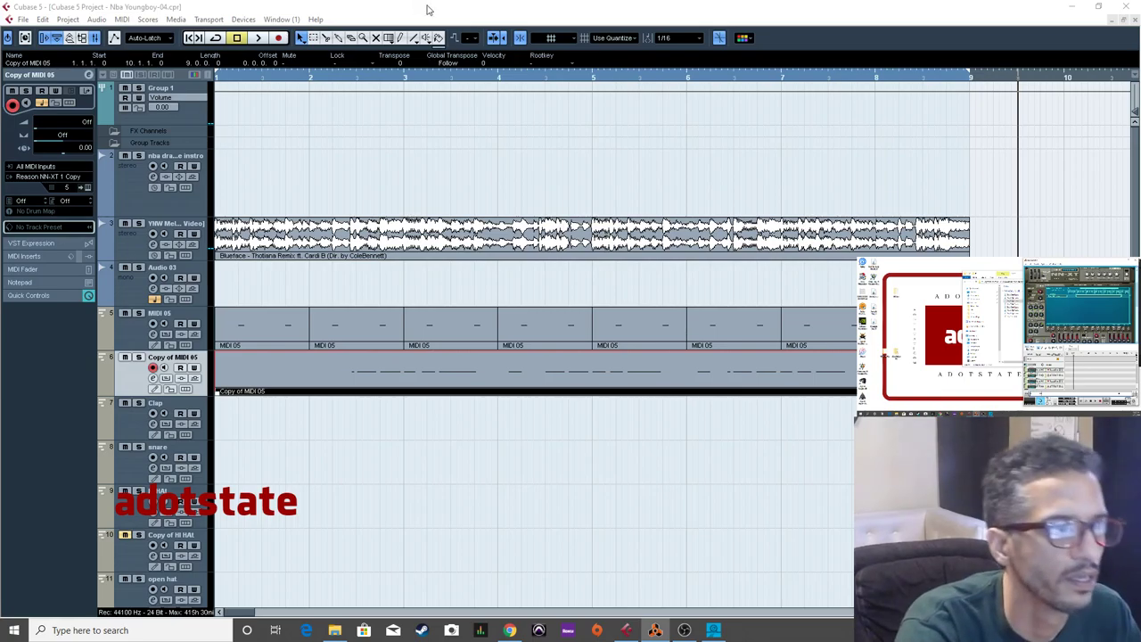
{"action": "left_click", "coordinate": [310, 46]}
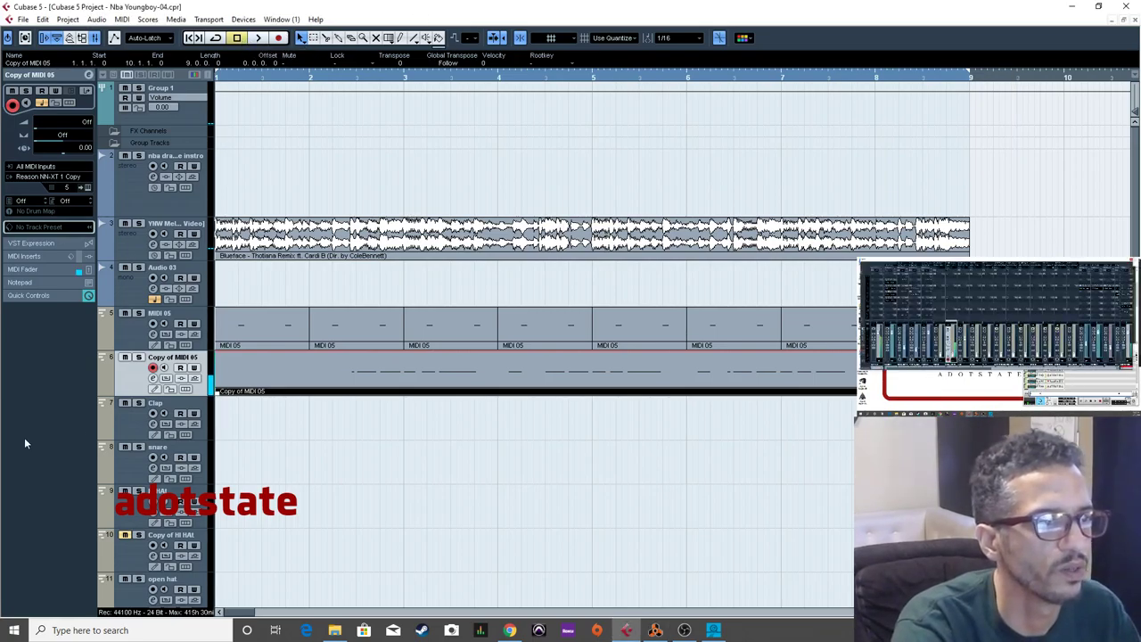
{"action": "key", "text": "alt+Tab"}
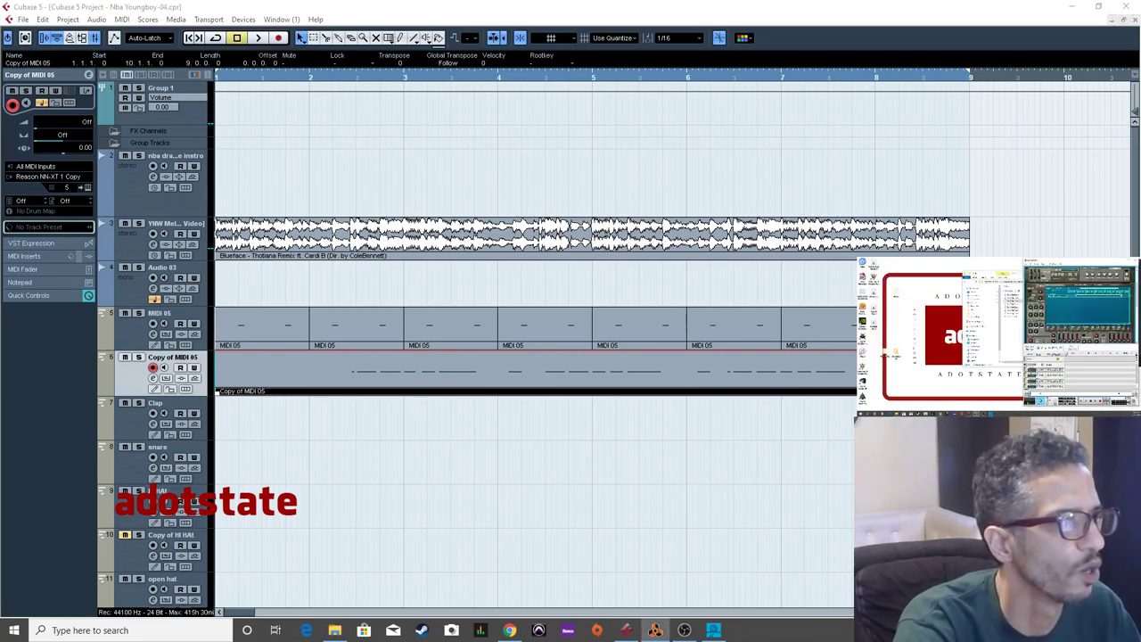
{"action": "left_click_drag", "start_coordinate": [1139, 34], "coordinate": [654, 38]}
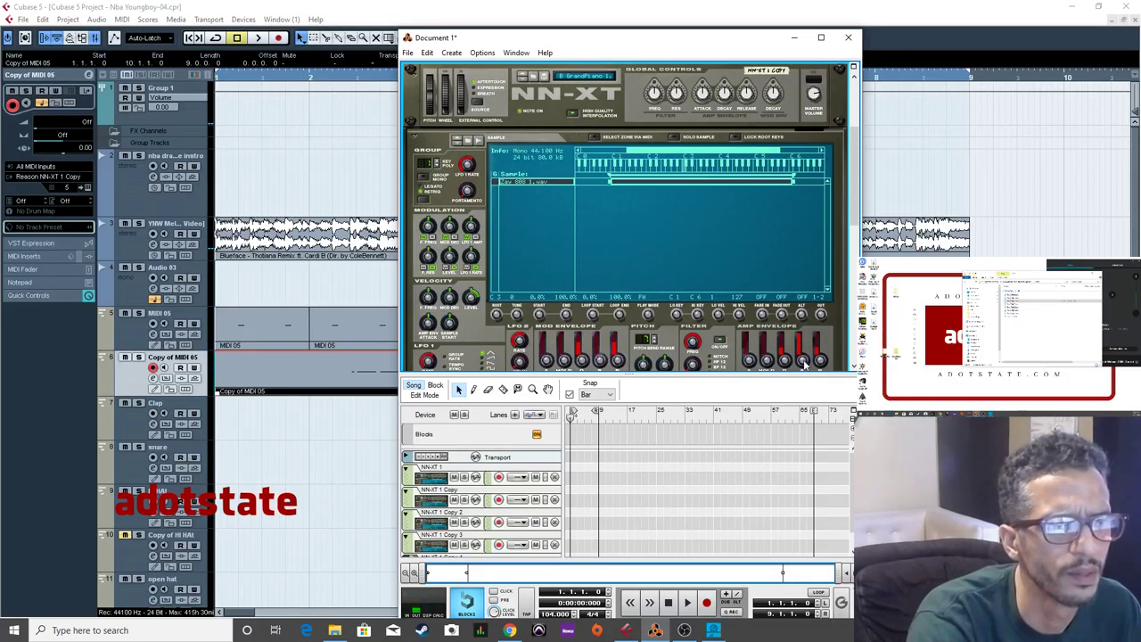
{"action": "left_click_drag", "start_coordinate": [855, 175], "coordinate": [856, 211]}
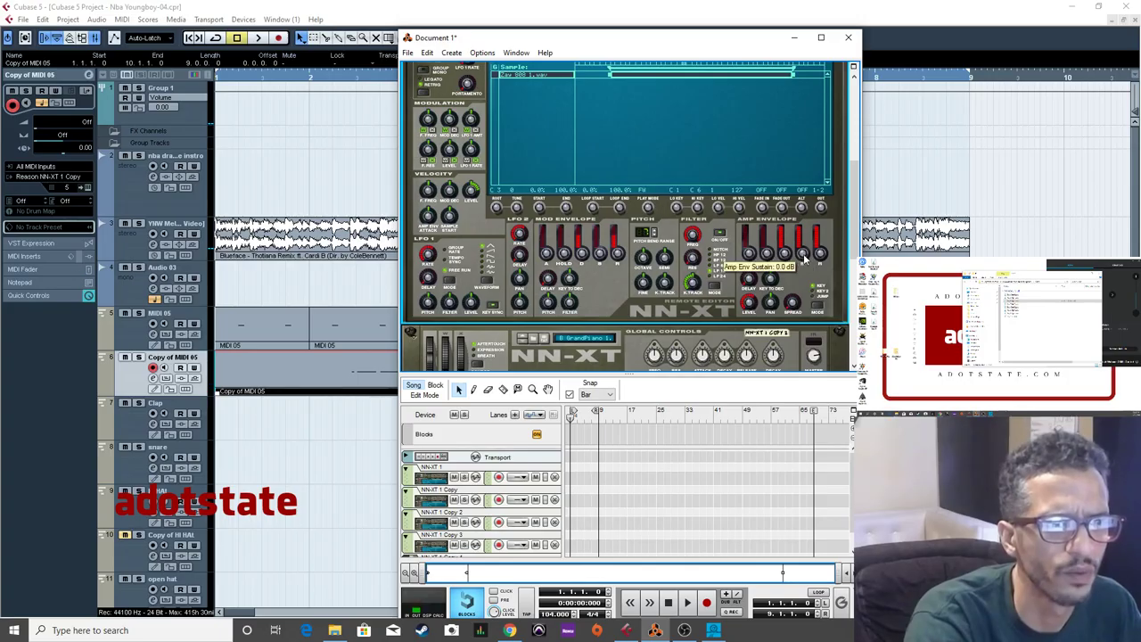
{"action": "left_click_drag", "start_coordinate": [774, 337], "coordinate": [802, 257]}
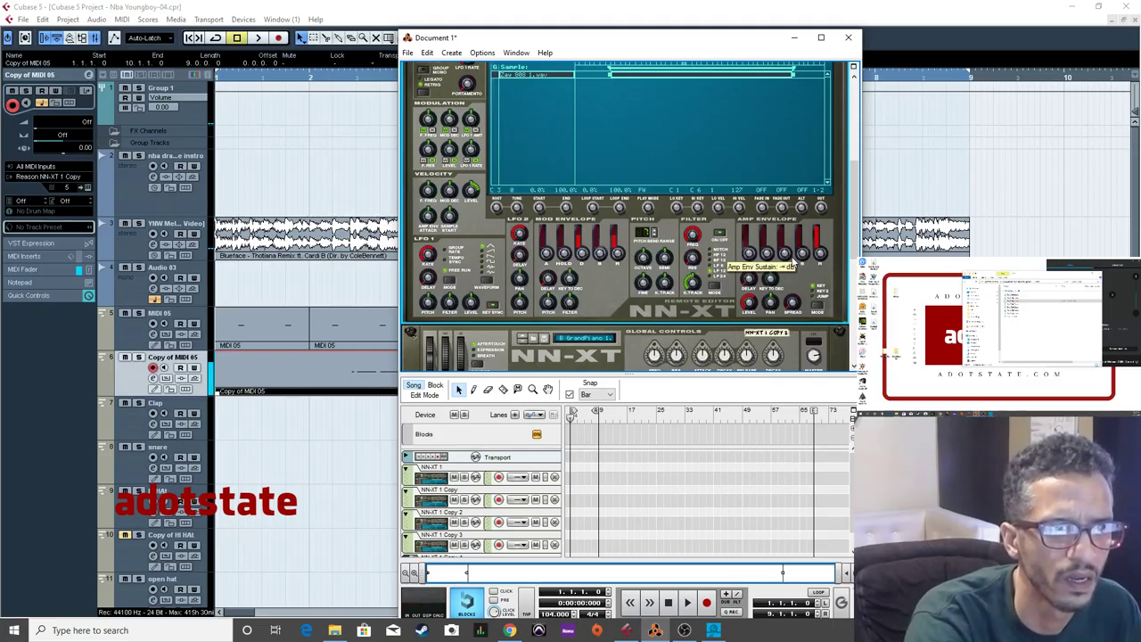
{"action": "mouse_move", "coordinate": [787, 245]}
{"action": "left_mouse_down"}
{"action": "mouse_move", "coordinate": [786, 231]}
{"action": "mouse_move", "coordinate": [785, 242]}
{"action": "left_mouse_up"}
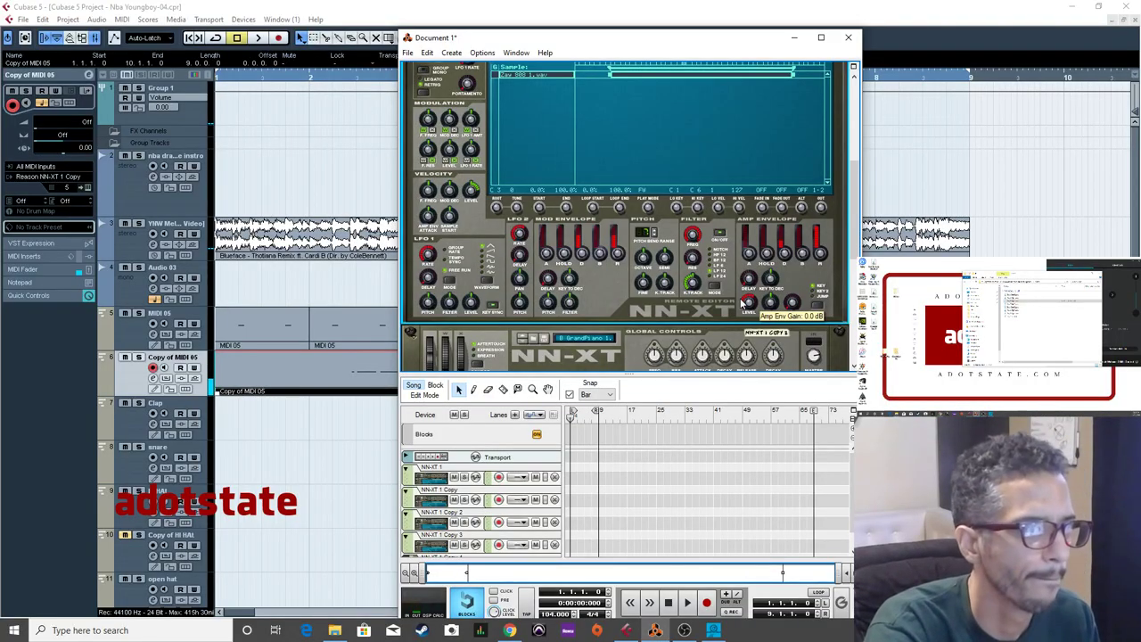
Examine the NN-XT 1 Copy sampler's controls for the Zay 808 sample in Reason while auditioning it through the Copy of MIDI 05 track.
{"action": "left_click", "coordinate": [202, 306]}
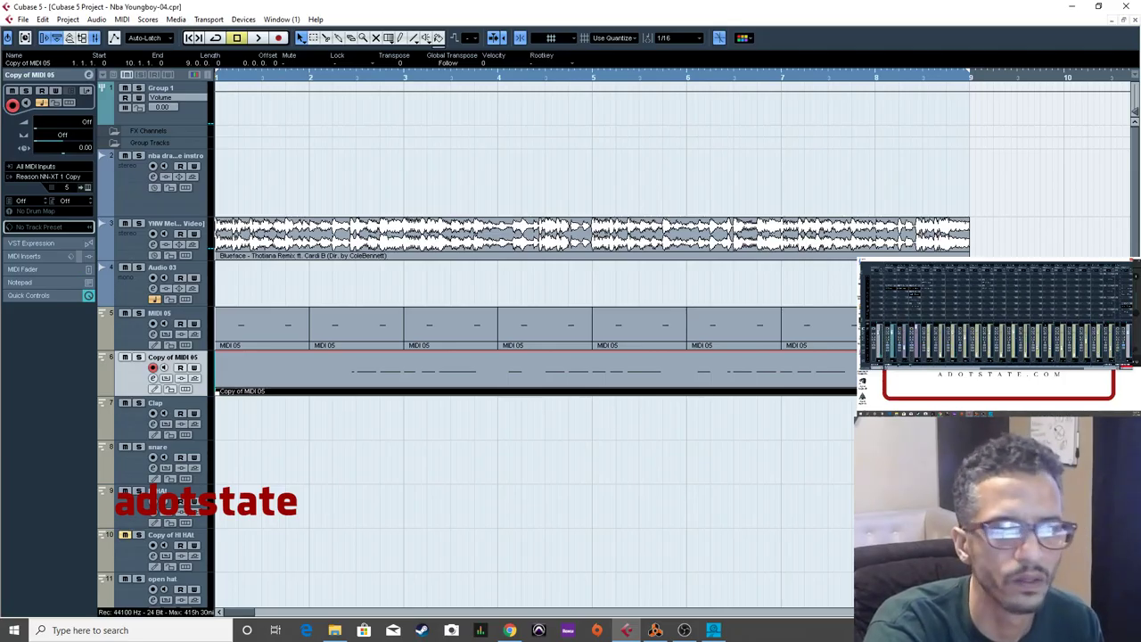
{"action": "left_click", "coordinate": [655, 629]}
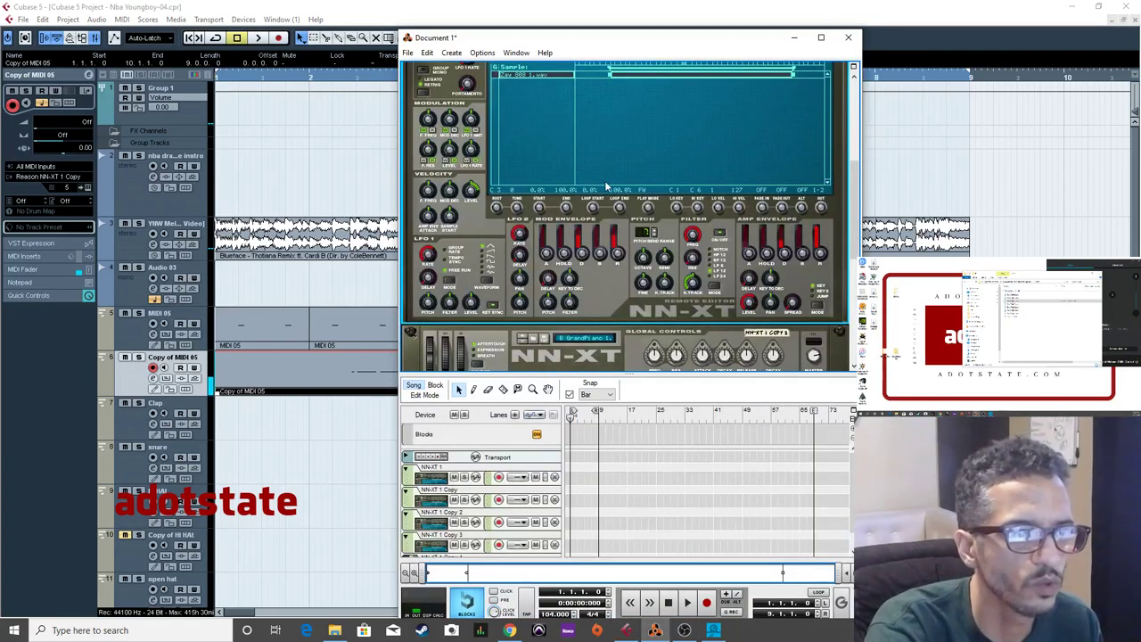
{"action": "left_click_drag", "start_coordinate": [854, 233], "coordinate": [859, 131]}
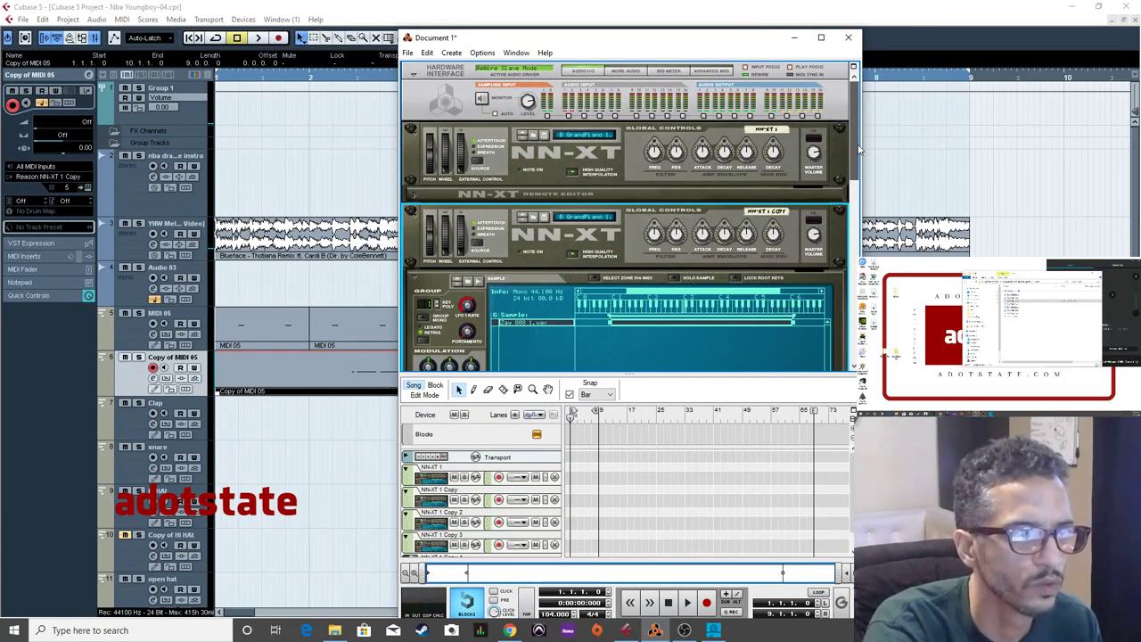
{"action": "scroll", "coordinate": [858, 141], "scroll_direction": "down", "scroll_amount": 2}
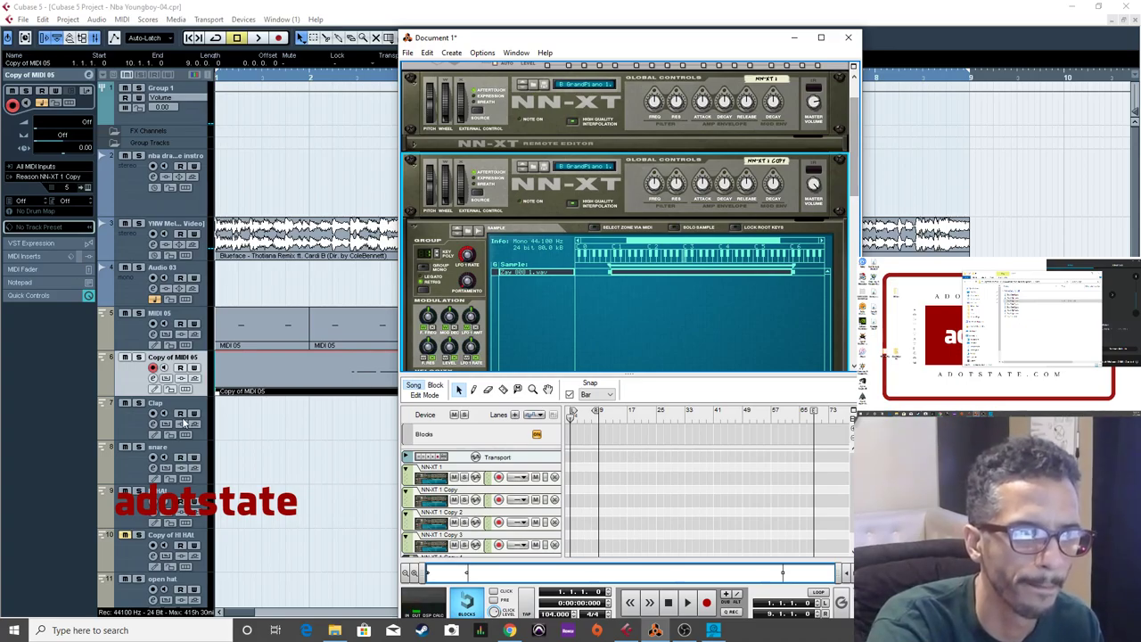
{"action": "left_click", "coordinate": [245, 463]}
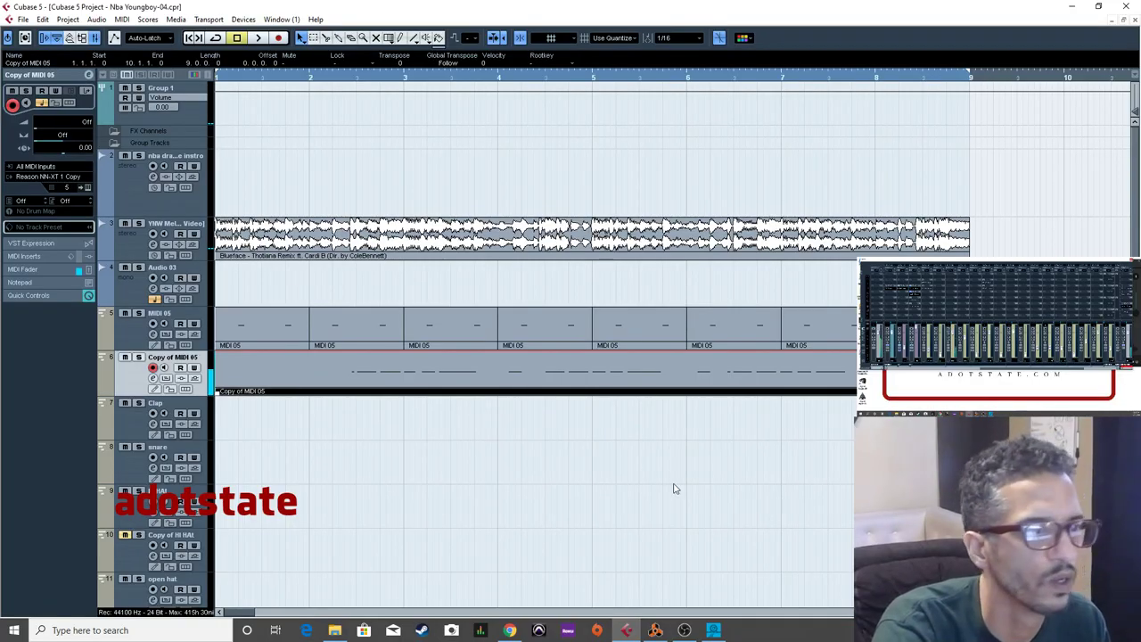
{"action": "left_click", "coordinate": [626, 630]}
{"action": "scroll", "coordinate": [570, 324], "scroll_direction": "down", "scroll_amount": 3}
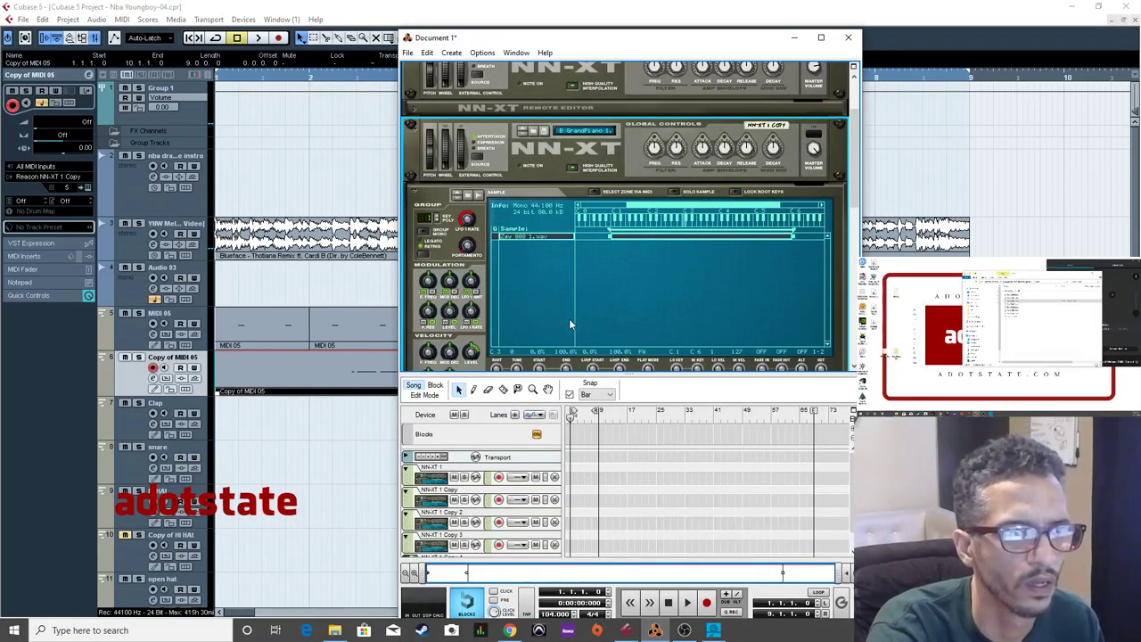
Turn off the amp envelope attack on NN-XT 1 Copy, then switch to Cubase and delete the recorded Copy of MIDI 05 part.
{"action": "scroll", "coordinate": [642, 311], "scroll_direction": "down", "scroll_amount": 2}
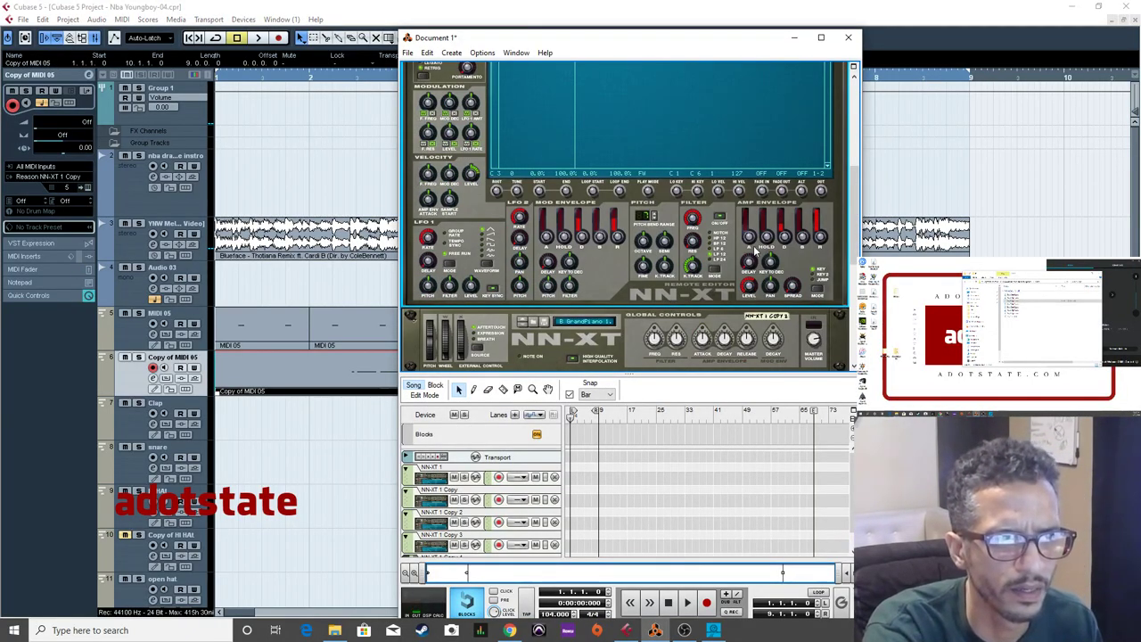
{"action": "left_click_drag", "start_coordinate": [751, 287], "coordinate": [751, 237]}
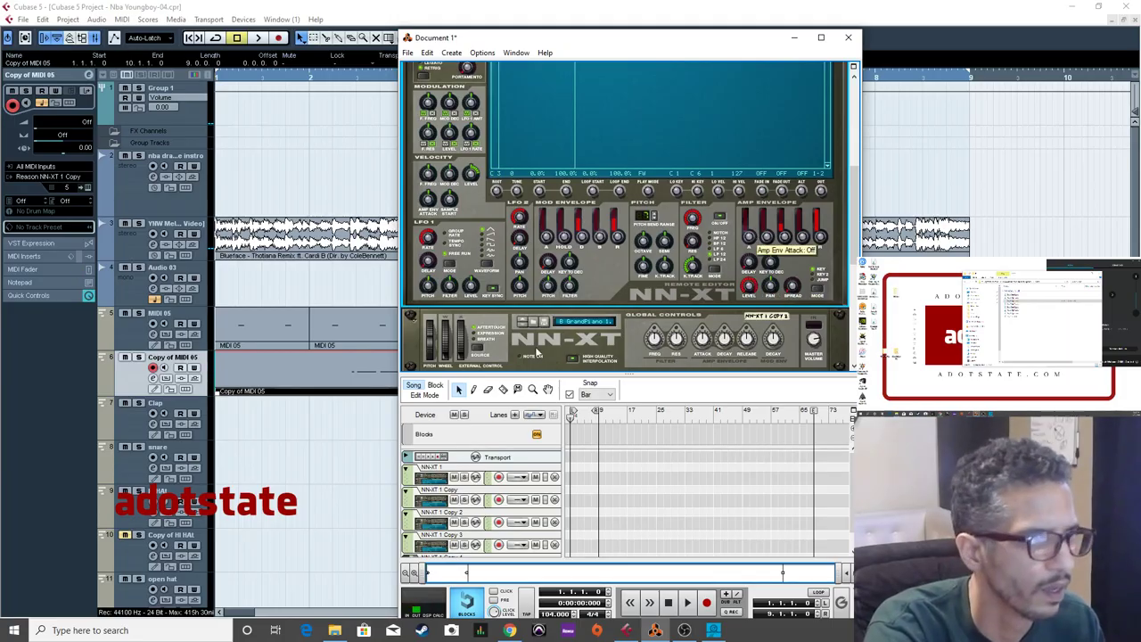
{"action": "left_click", "coordinate": [307, 467]}
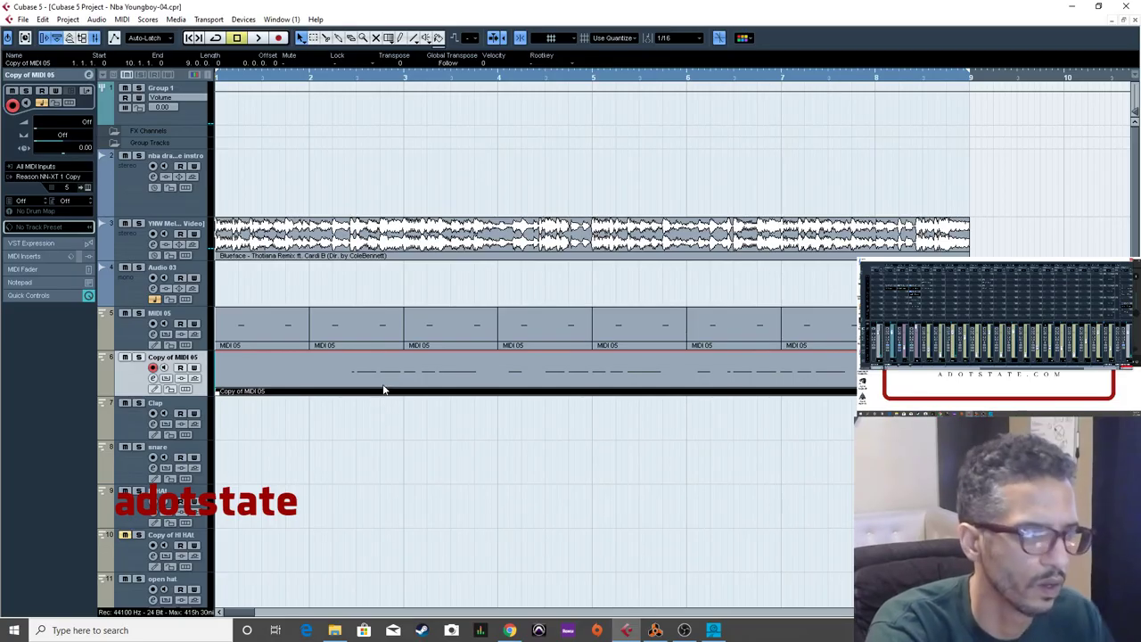
{"action": "key", "text": "Delete"}
{"action": "right_click", "coordinate": [257, 79]}
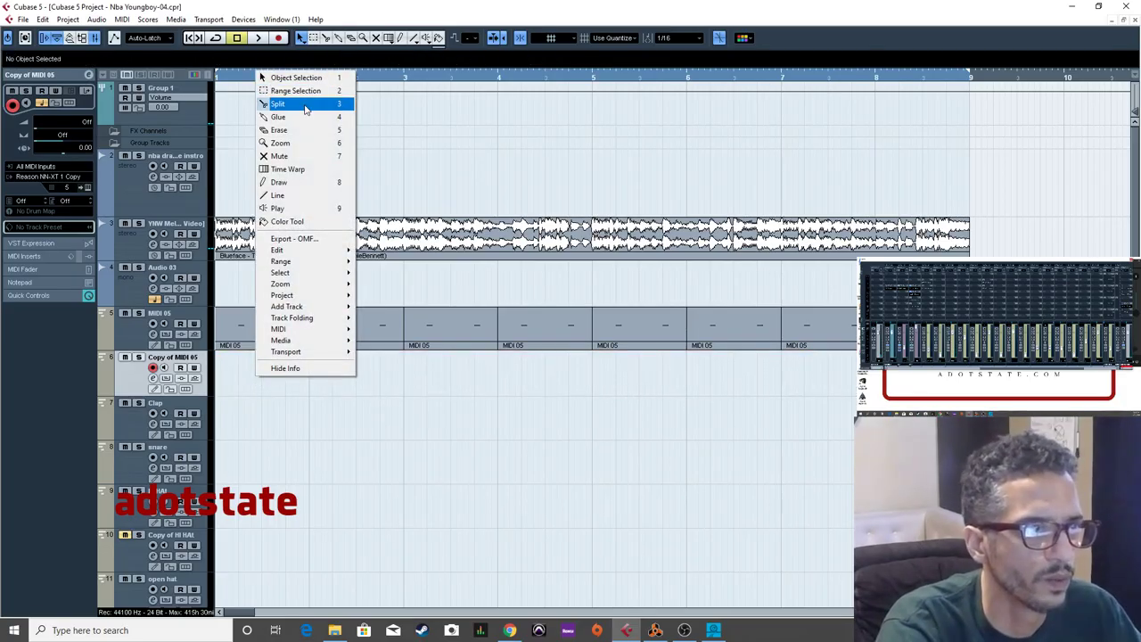
{"action": "left_click", "coordinate": [294, 106]}
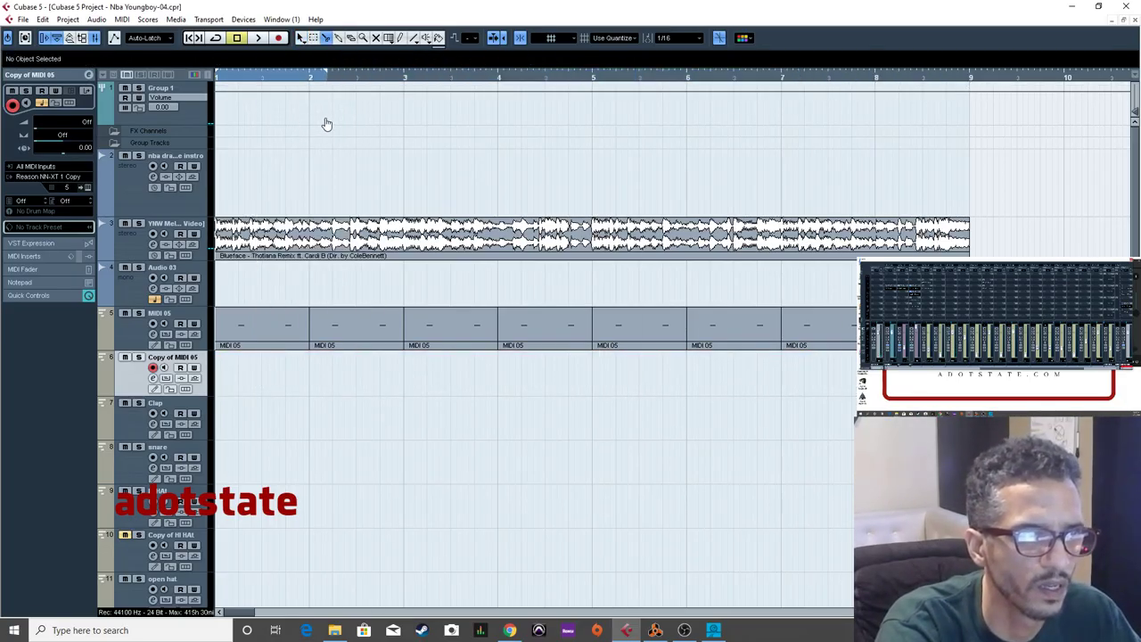
{"action": "left_click_drag", "start_coordinate": [229, 80], "coordinate": [250, 433]}
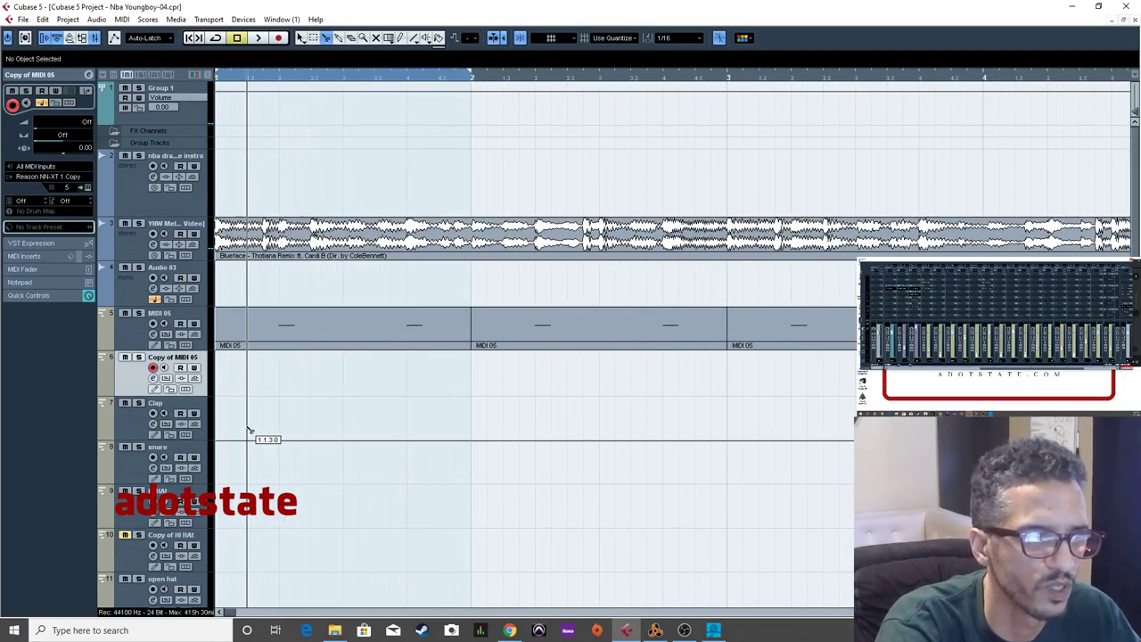
{"action": "right_click", "coordinate": [242, 109]}
{"action": "left_click", "coordinate": [253, 232]}
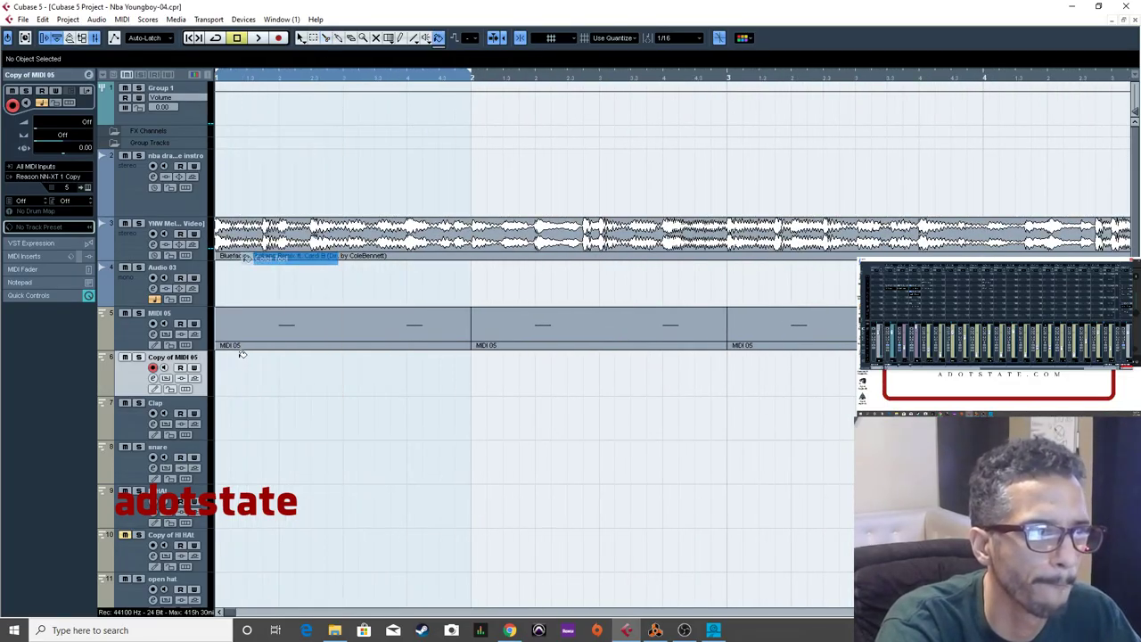
Draw an empty one-bar part on the Copy of MIDI 05 track from bar 1 to bar 2 and return to Object Selection.
{"action": "right_click", "coordinate": [219, 363]}
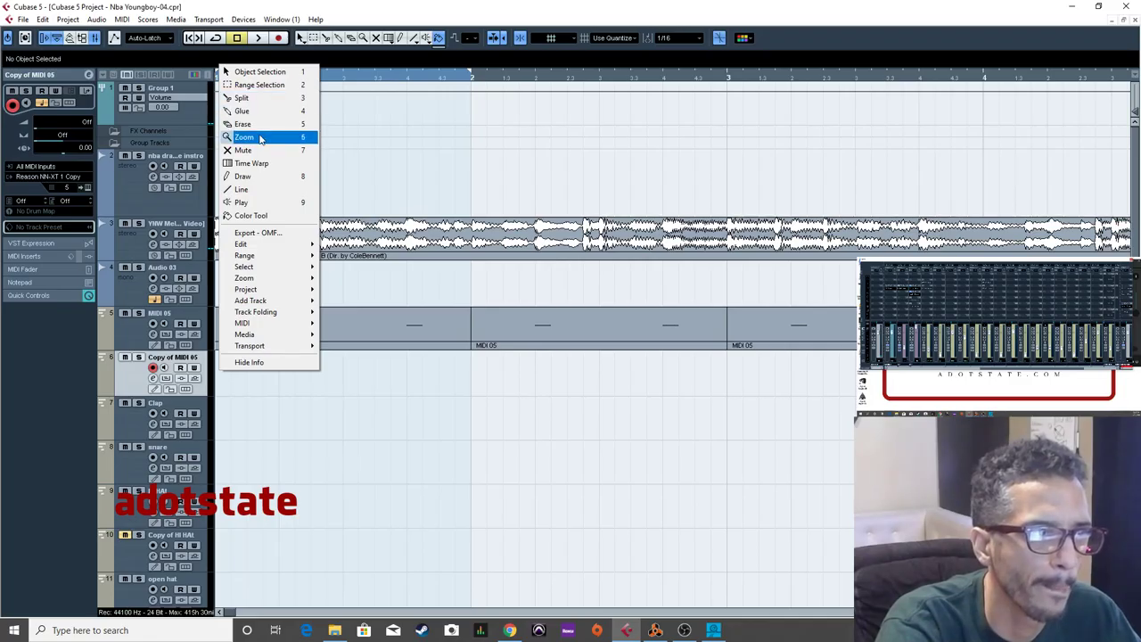
{"action": "left_click", "coordinate": [263, 175]}
{"action": "mouse_move", "coordinate": [223, 365]}
{"action": "left_mouse_down"}
{"action": "mouse_move", "coordinate": [491, 379]}
{"action": "mouse_move", "coordinate": [469, 378]}
{"action": "left_mouse_up"}
{"action": "right_click", "coordinate": [469, 376]}
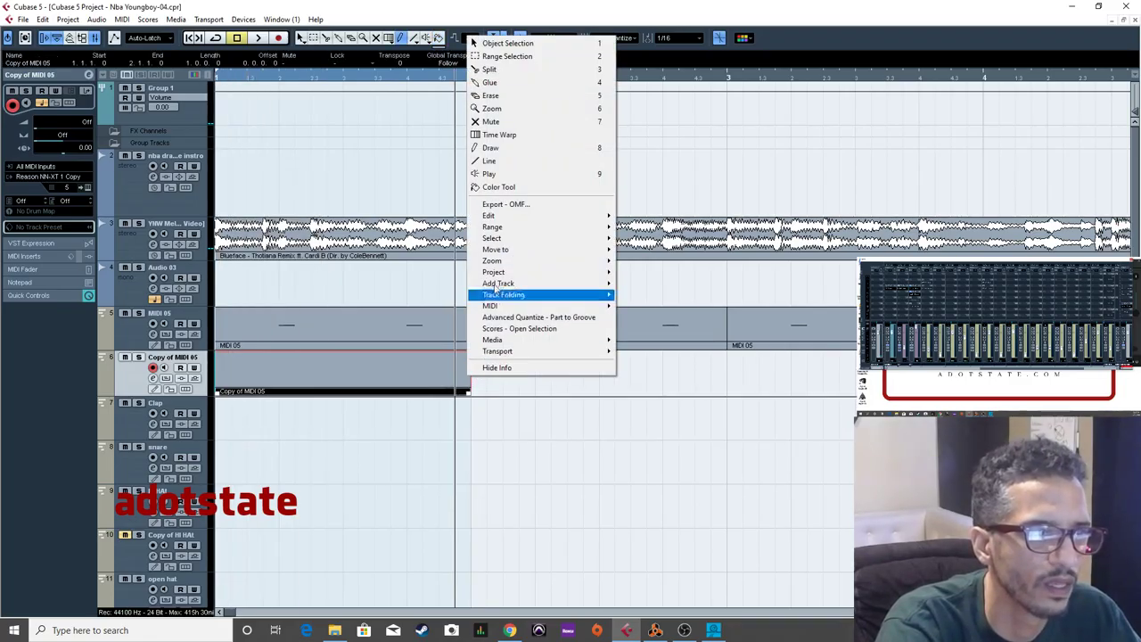
{"action": "left_click", "coordinate": [542, 43]}
In the Key Editor, draw three A2 sixteenth notes in the new Copy of MIDI 05 part at 1.1.1, 1.1.4 and 1.2.4.
{"action": "double_click", "coordinate": [308, 374]}
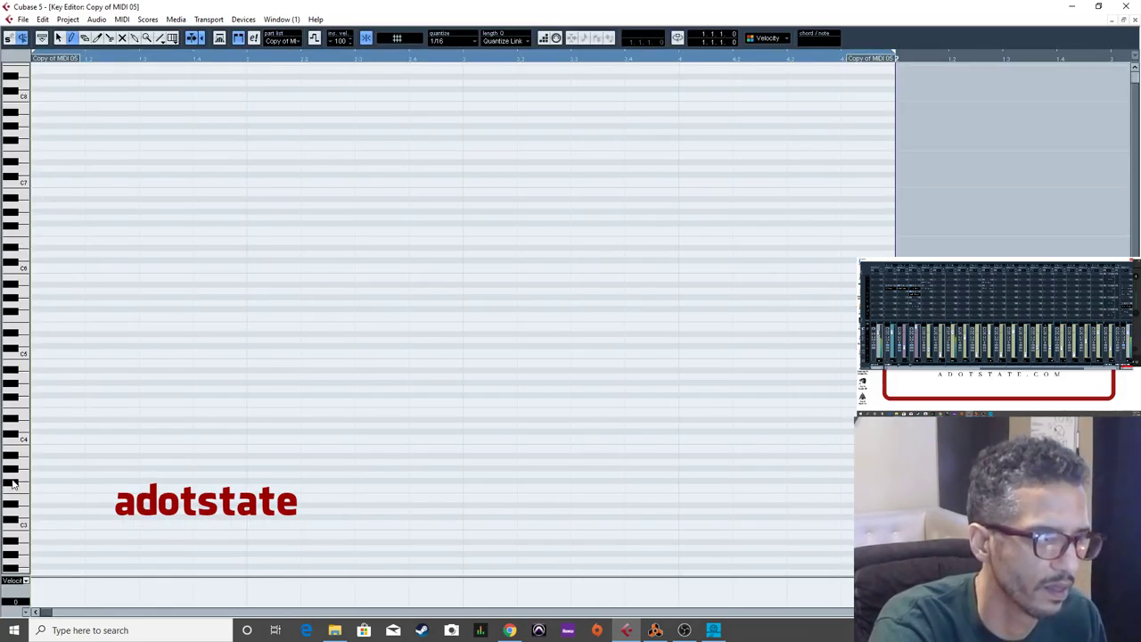
{"action": "left_click_drag", "start_coordinate": [33, 546], "coordinate": [84, 546]}
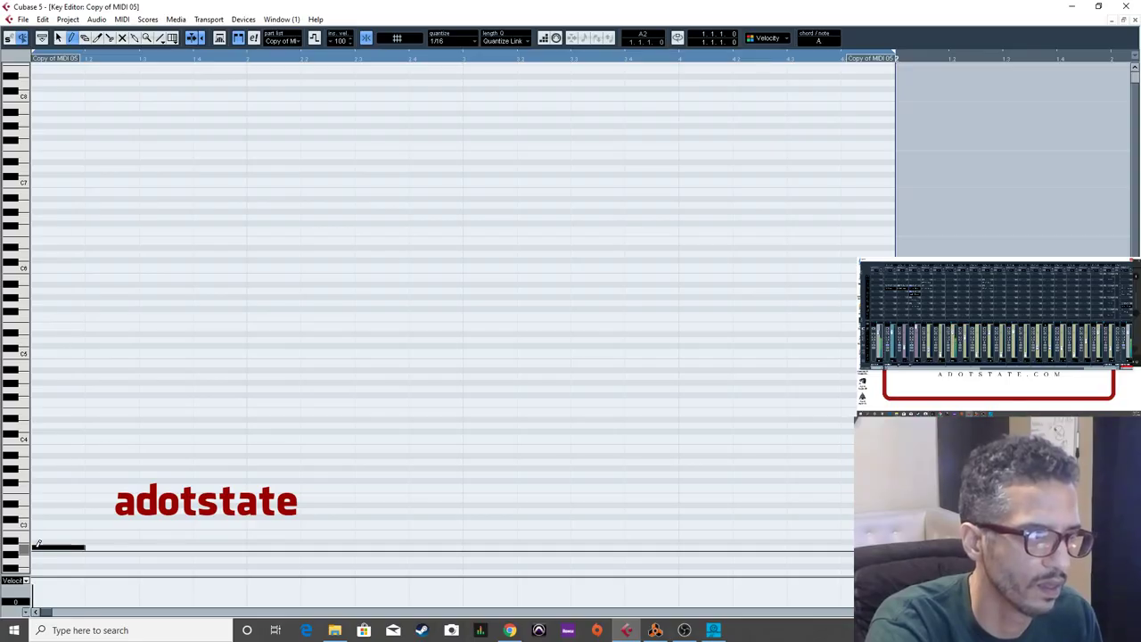
{"action": "left_click_drag", "start_coordinate": [197, 541], "coordinate": [243, 541]}
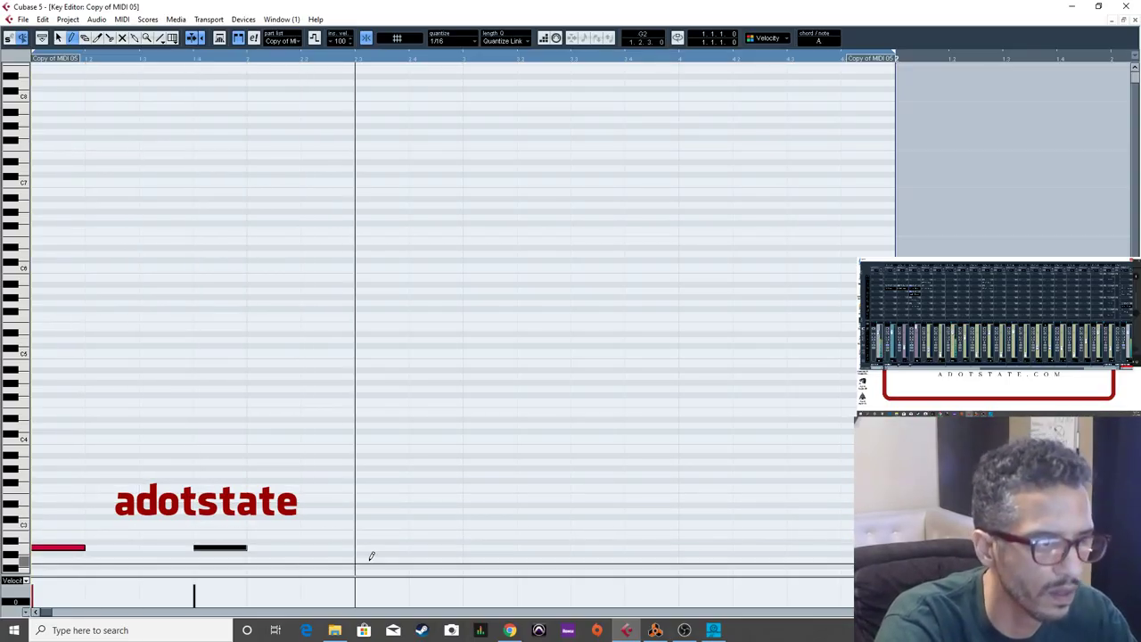
{"action": "left_click_drag", "start_coordinate": [412, 546], "coordinate": [462, 546]}
Play back the A2 notes, move the third one to 1.2.3, start playback again and close the Key Editor.
{"action": "key", "text": "space"}
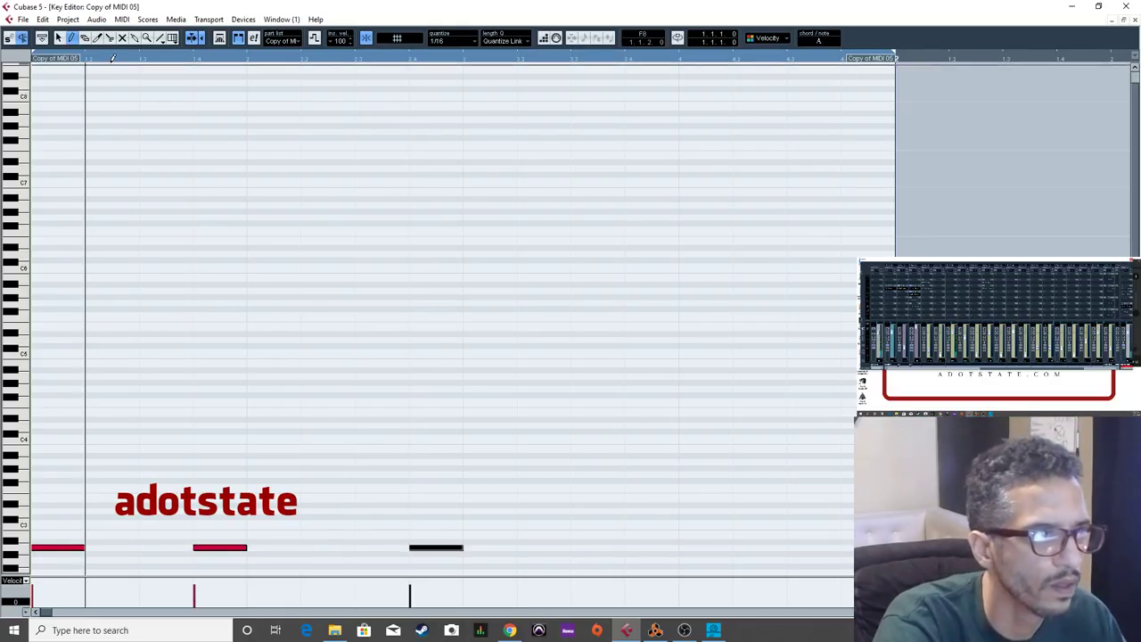
{"action": "key", "text": "g"}
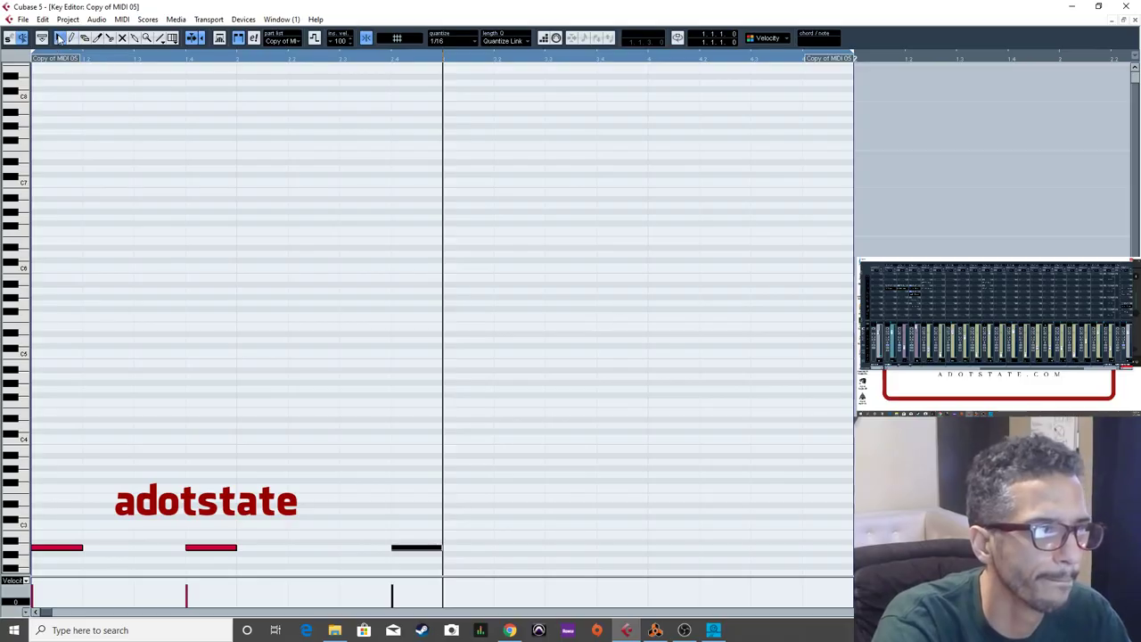
{"action": "left_click_drag", "start_coordinate": [416, 549], "coordinate": [381, 551]}
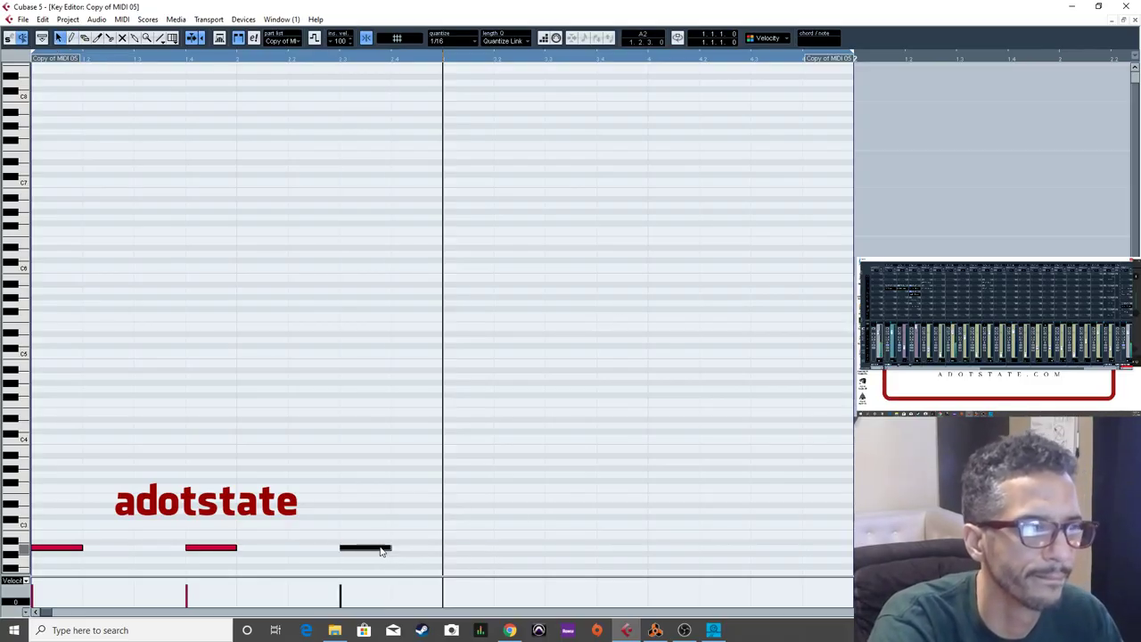
{"action": "key", "text": "space"}
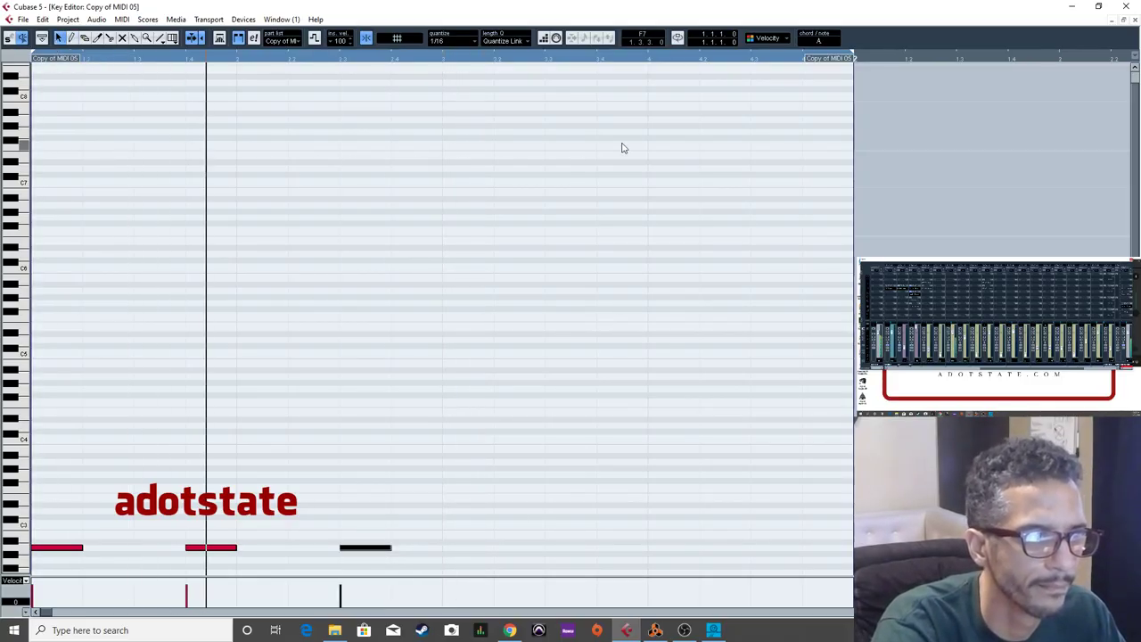
{"action": "left_click", "coordinate": [1130, 19]}
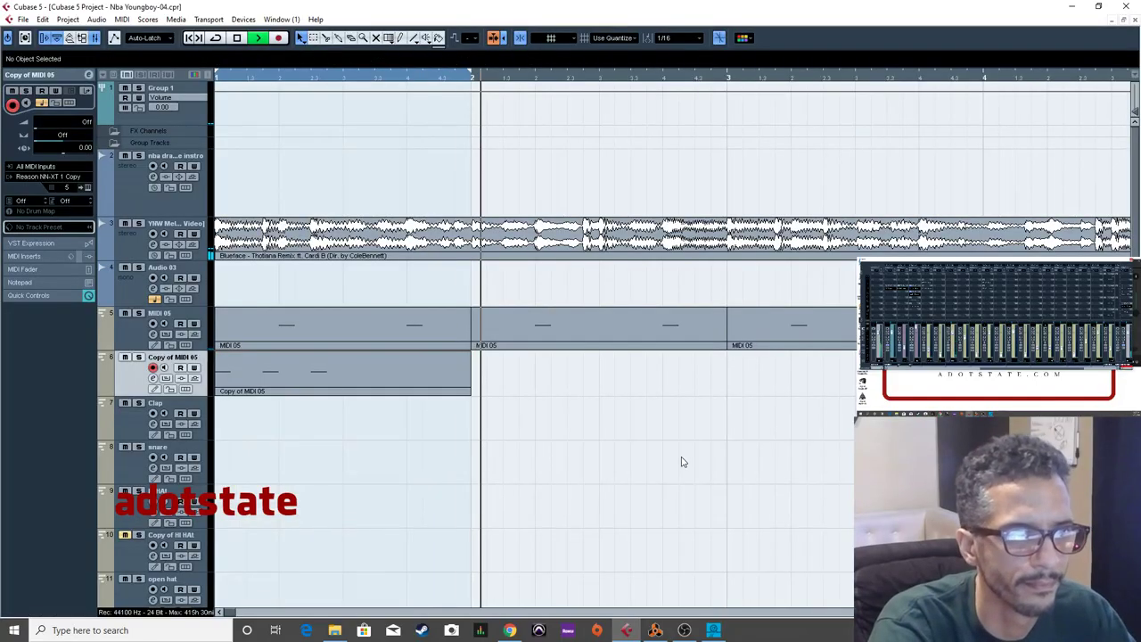
Duplicate the one-bar Copy of MIDI 05 part to bars 3, 5 and 7, deleting the extra copies so the bars between stay empty.
{"action": "left_click", "coordinate": [293, 387]}
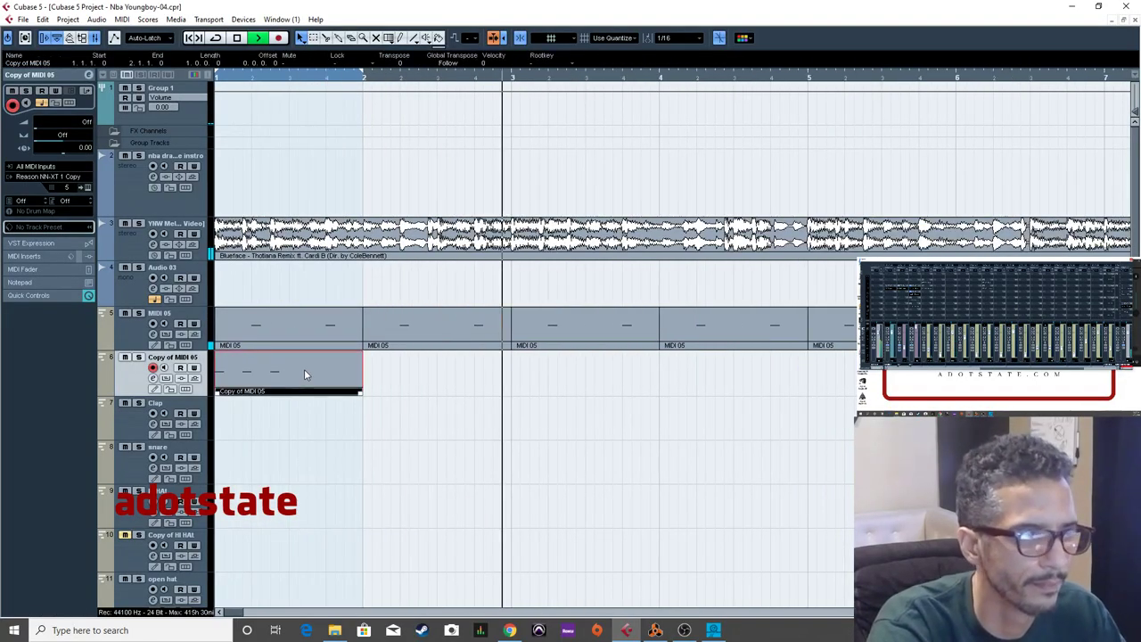
{"action": "key", "text": "ctrl+d"}
{"action": "key", "text": "ctrl+d"}
{"action": "left_click", "coordinate": [407, 378]}
{"action": "key", "text": "Delete"}
{"action": "left_click", "coordinate": [585, 392]}
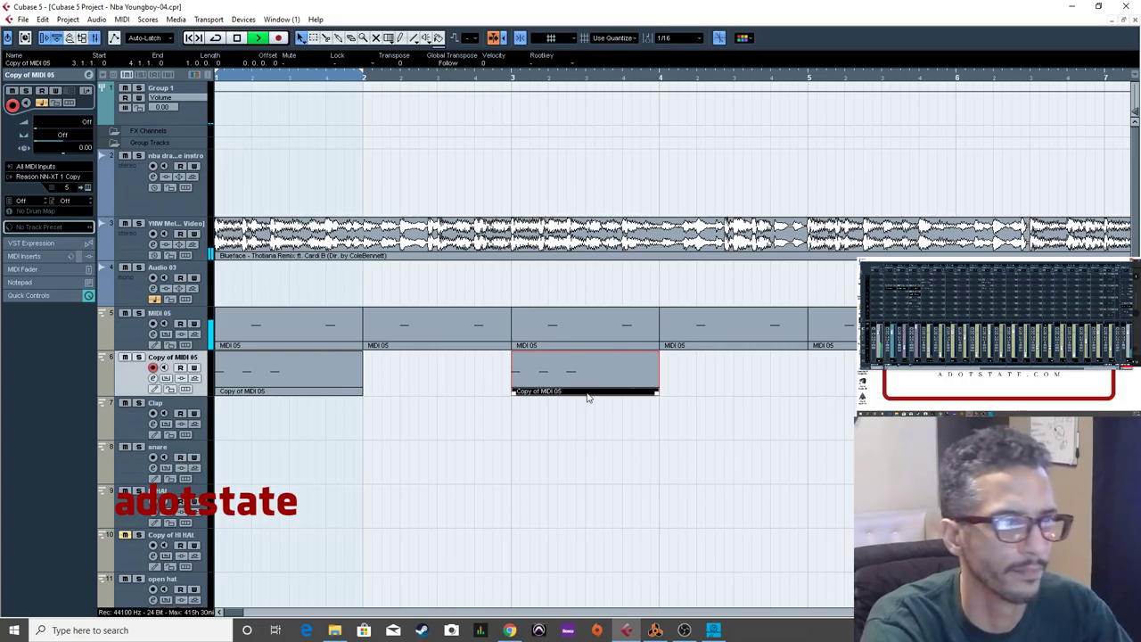
{"action": "key", "text": "ctrl+d"}
{"action": "key", "text": "ctrl+d"}
{"action": "left_click", "coordinate": [770, 378]}
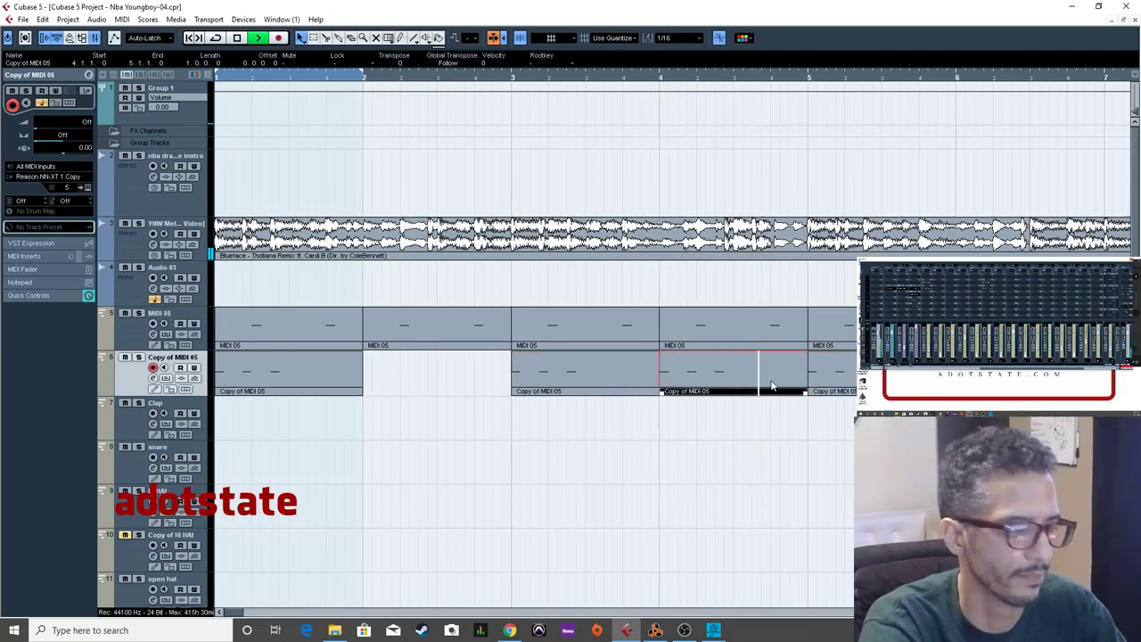
{"action": "key", "text": "Delete"}
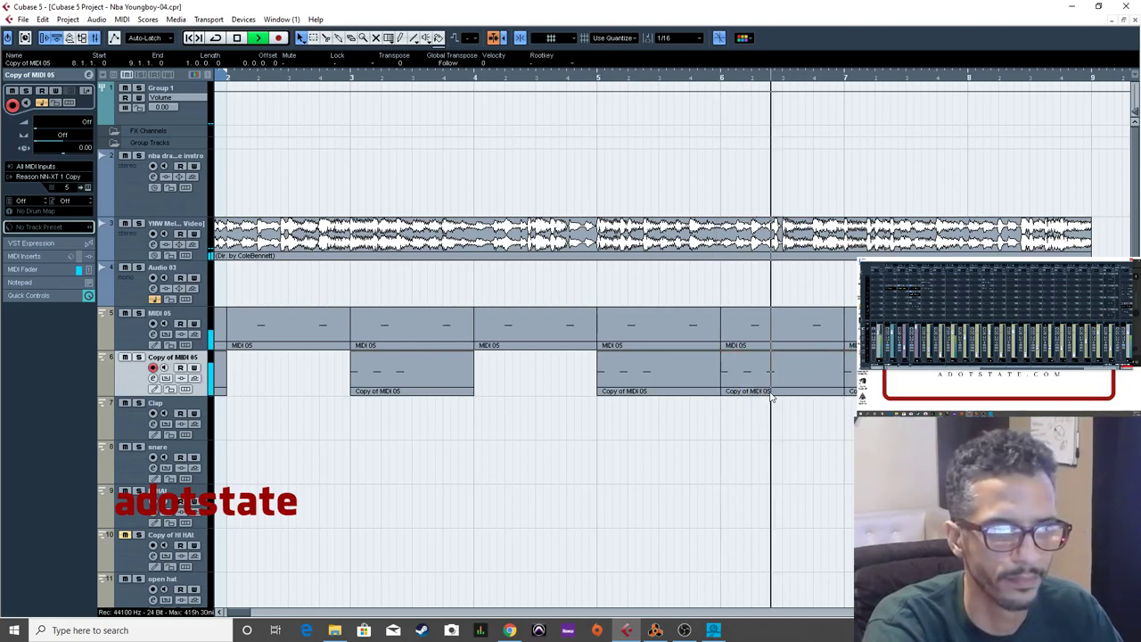
{"action": "key", "text": "Delete"}
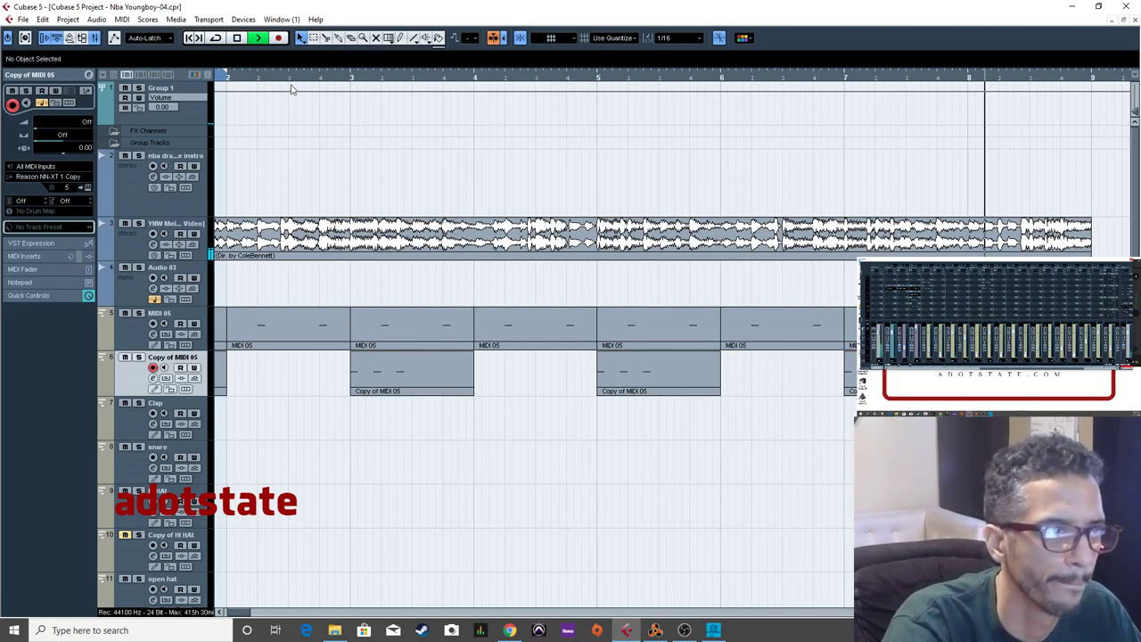
Play the project from the start to hear the alternating Copy of MIDI 05 parts against the Thotiana Remix reference.
{"action": "key", "text": "shift+f"}
{"action": "left_click_drag", "start_coordinate": [255, 82], "coordinate": [248, 165]}
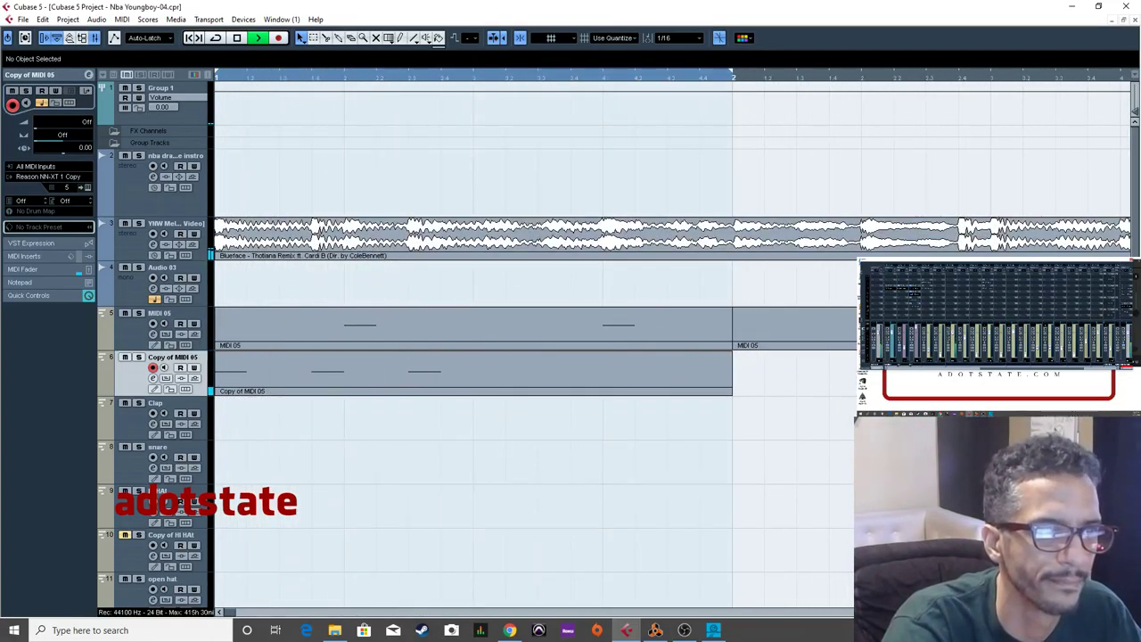
{"action": "key", "text": "g"}
{"action": "key", "text": "g"}
{"action": "key", "text": "g"}
{"action": "key", "text": "g"}
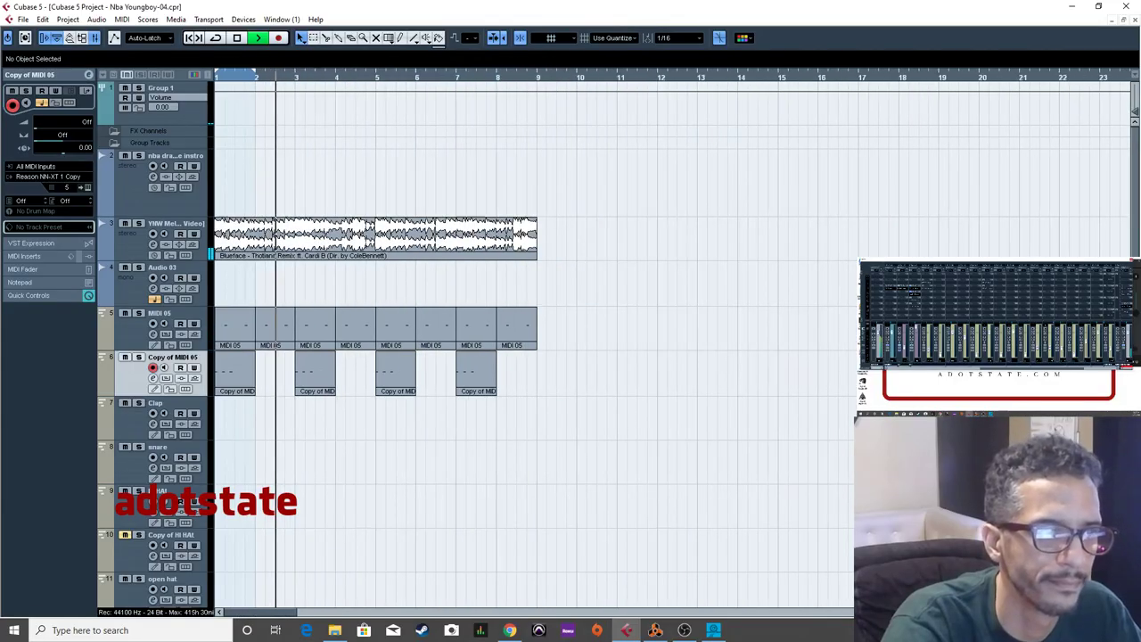
{"action": "key", "text": "h"}
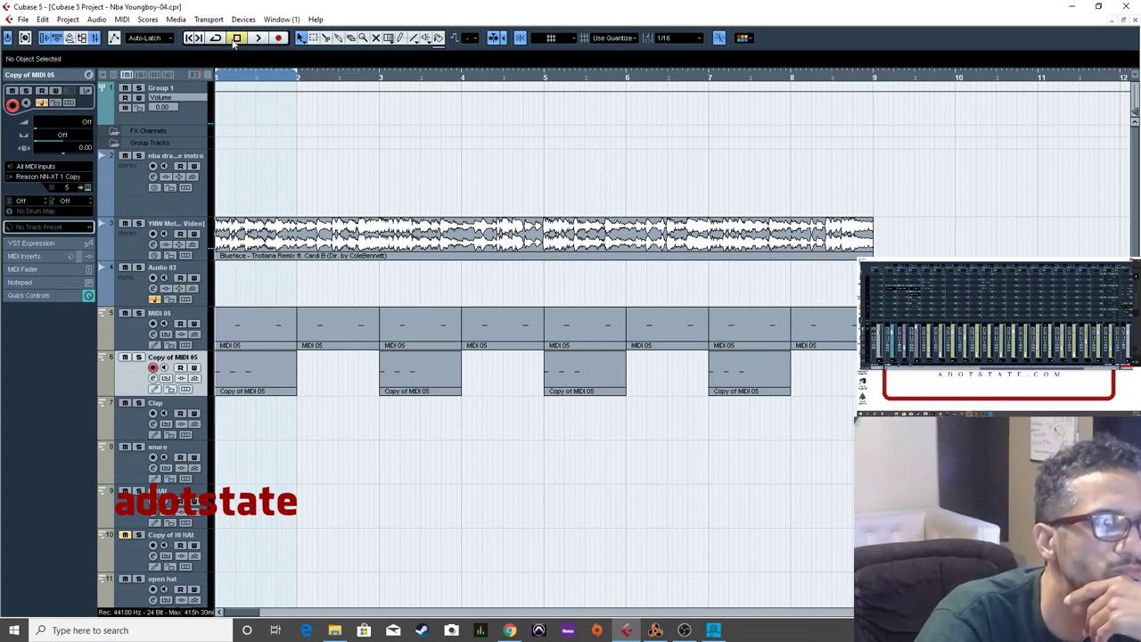
Switch to Reason to check the NN-XT 1 Copy envelope and Zay 808 sample settings, then return to Cubase.
{"action": "left_click", "coordinate": [656, 631]}
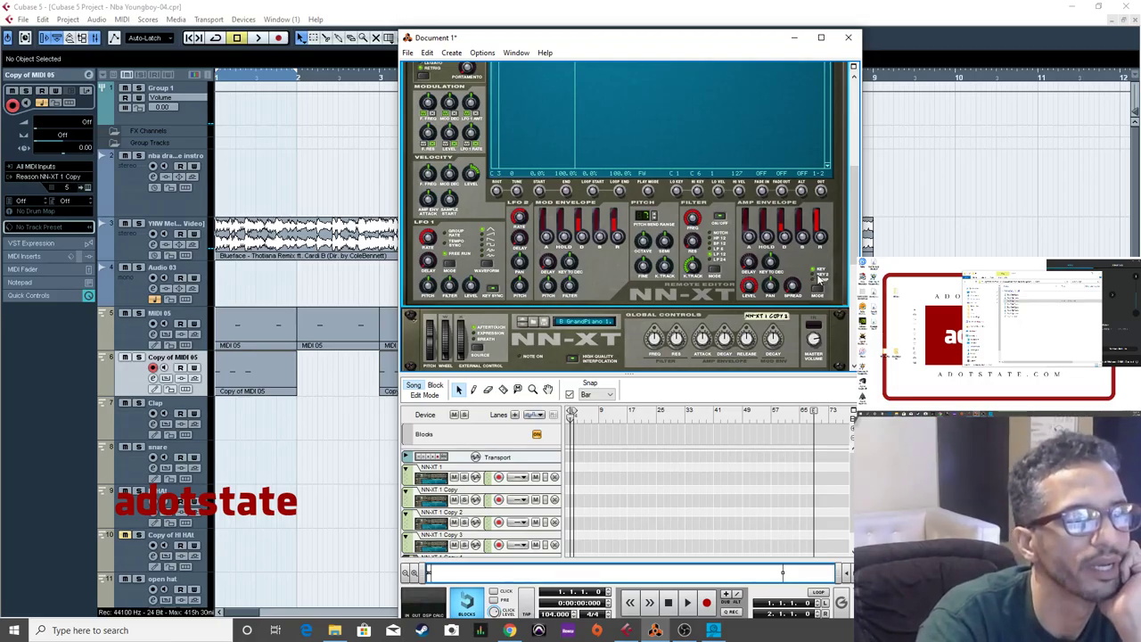
{"action": "scroll", "coordinate": [821, 279], "scroll_direction": "up", "scroll_amount": 2}
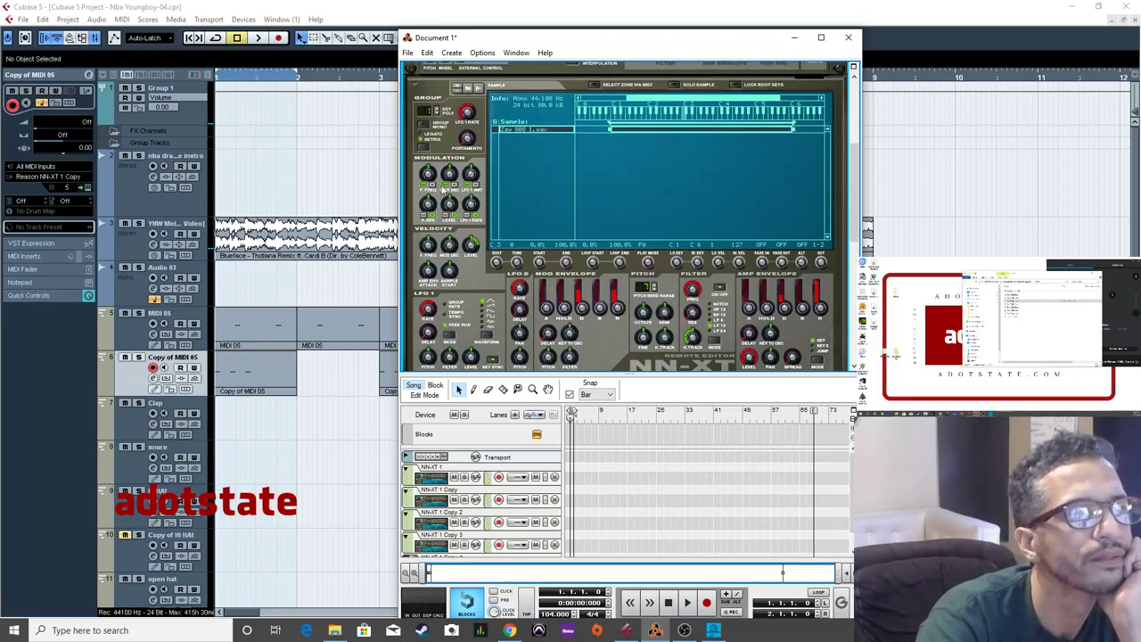
{"action": "left_click", "coordinate": [793, 37]}
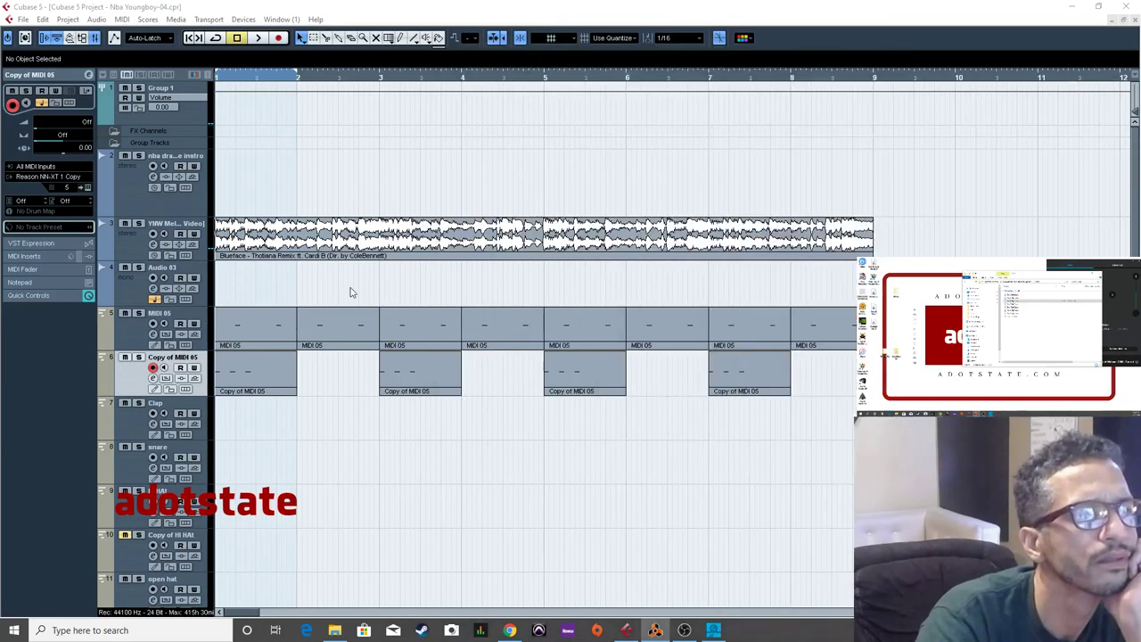
Enable the REQ 2 Stereo insert on the Thotiana Remix reference track and play from the start to compare it with the MIDI patterns.
{"action": "left_click", "coordinate": [131, 242]}
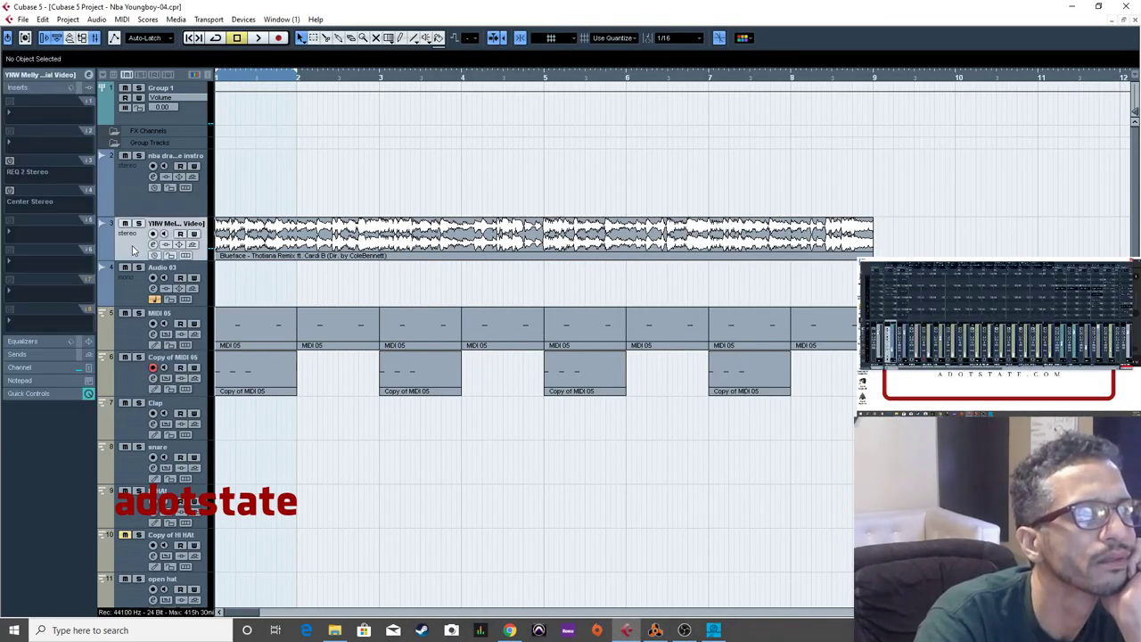
{"action": "left_click_drag", "start_coordinate": [262, 82], "coordinate": [388, 479]}
{"action": "key", "text": "space"}
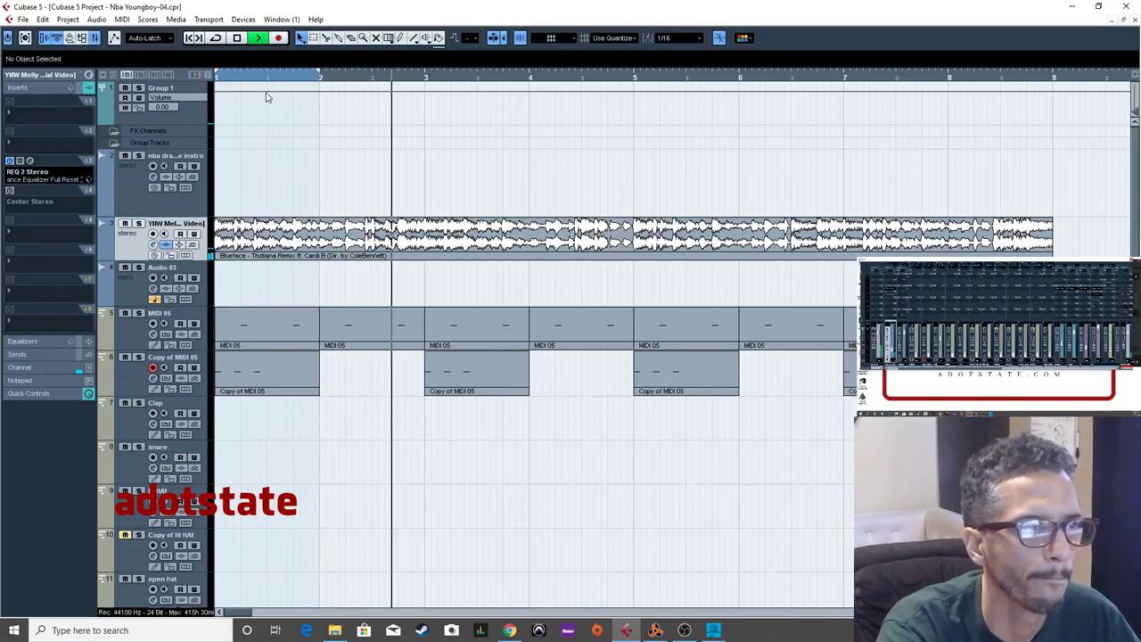
{"action": "key", "text": "space"}
{"action": "key", "text": "h"}
{"action": "key", "text": "space"}
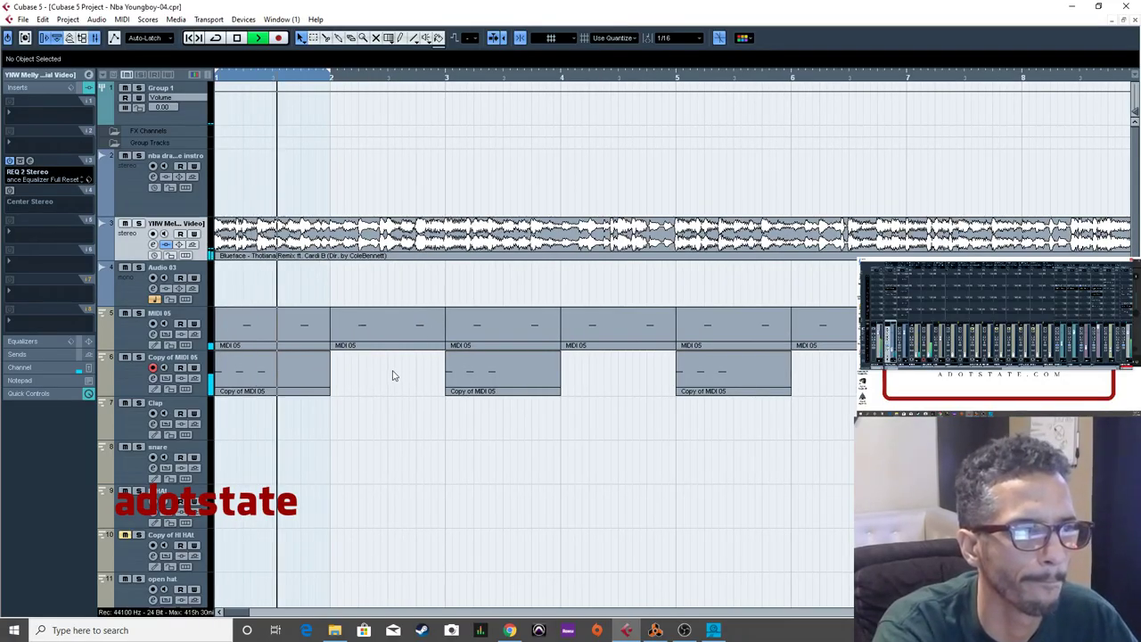
{"action": "key", "text": "h"}
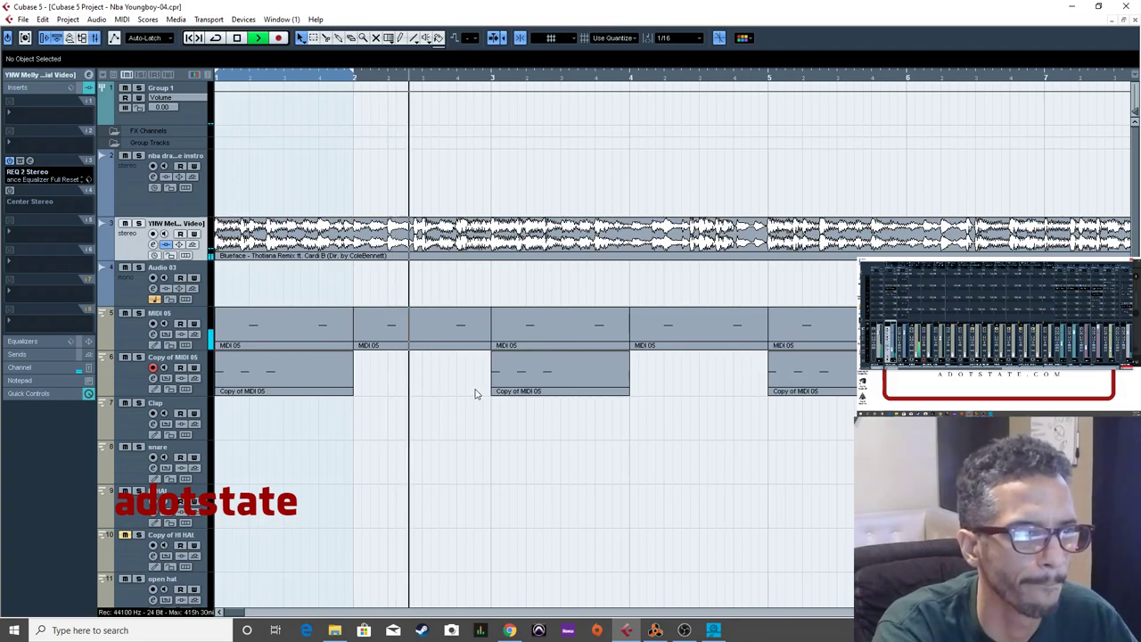
{"action": "key", "text": "space"}
Duplicate the bar 1 Copy of MIDI 05 part into bar 2, delete its first two notes and audition the remaining one.
{"action": "left_click", "coordinate": [341, 380]}
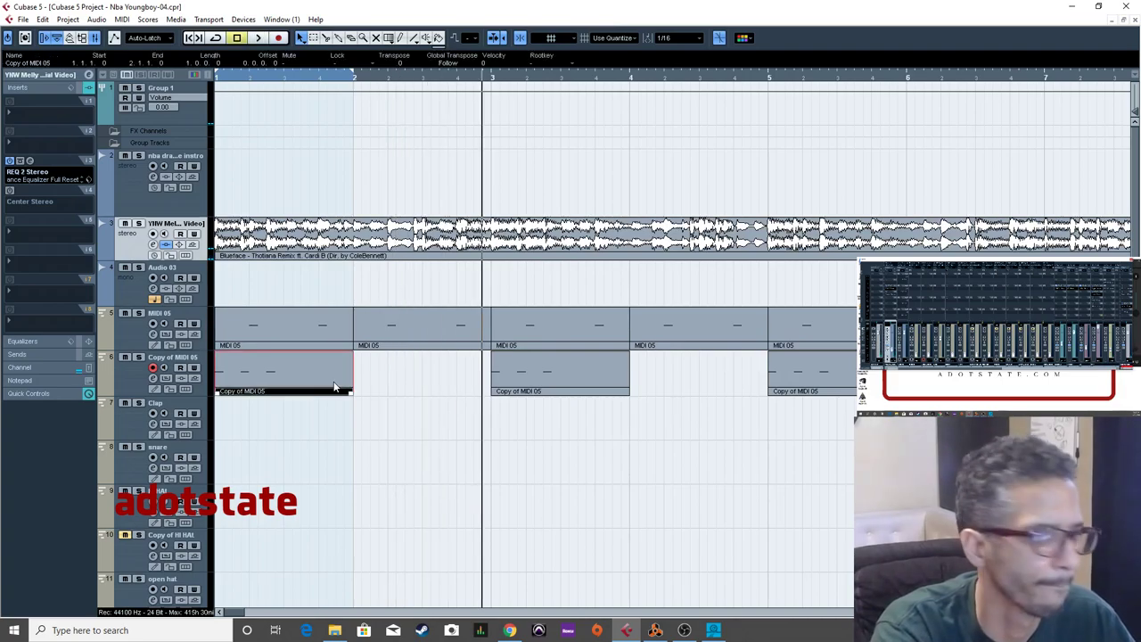
{"action": "key", "text": "ctrl+d"}
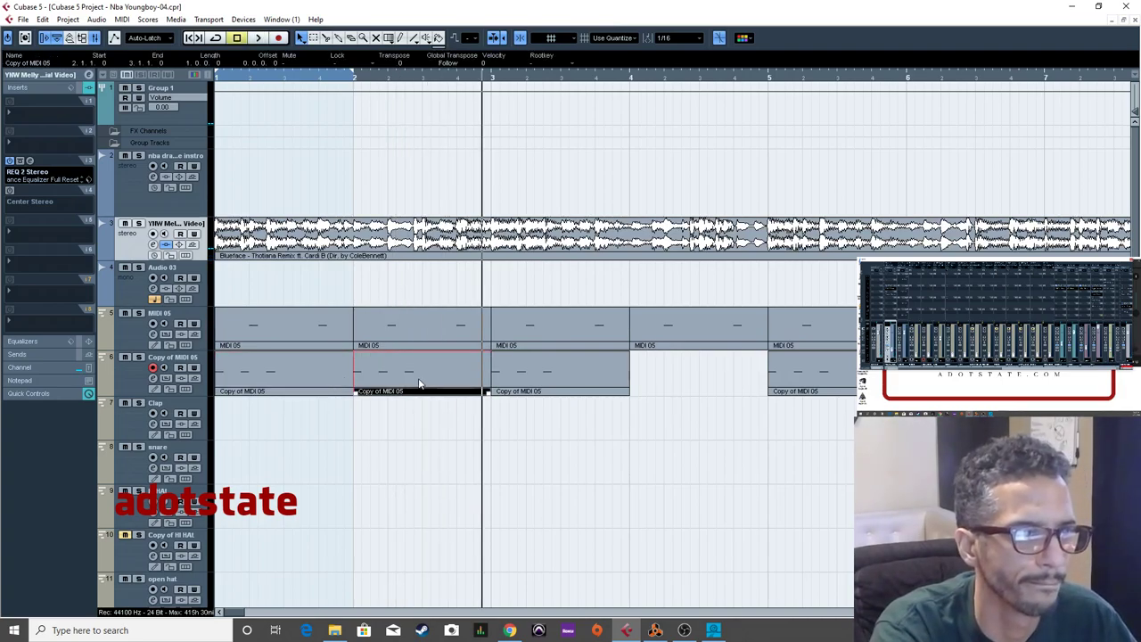
{"action": "double_click", "coordinate": [418, 383]}
{"action": "left_click_drag", "start_coordinate": [278, 569], "coordinate": [54, 482]}
{"action": "key", "text": "Delete"}
{"action": "key", "text": "space"}
{"action": "key", "text": "space"}
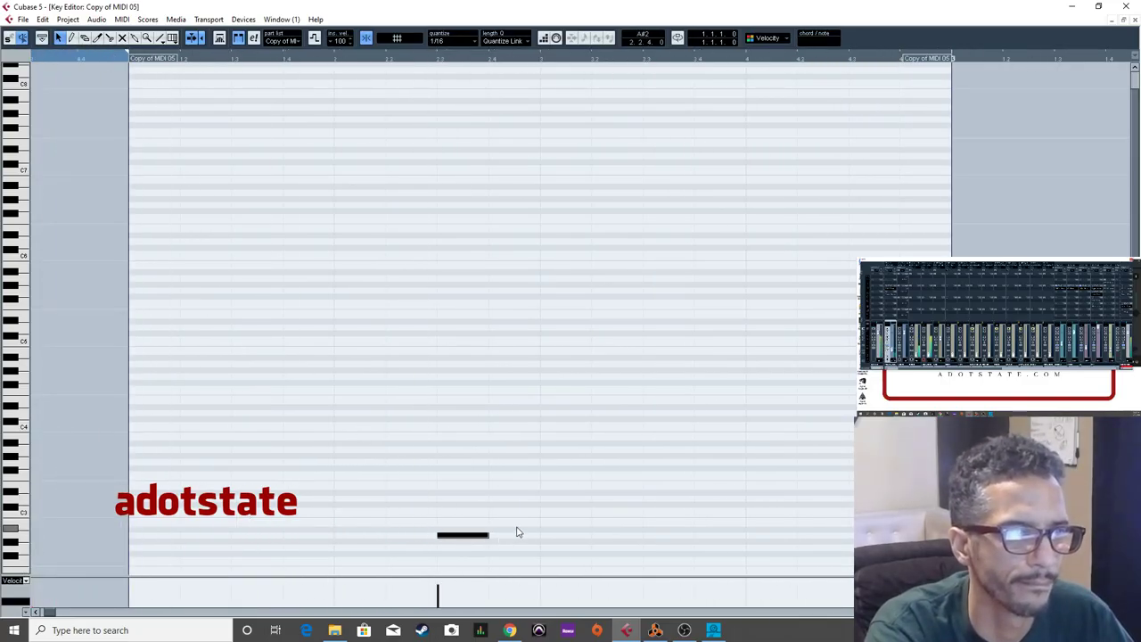
Copy the remaining note in the bar 2 Copy of MIDI 05 part to position 3.2 and audition it looped over bar 2.
{"action": "left_click_drag", "start_coordinate": [521, 544], "coordinate": [640, 542]}
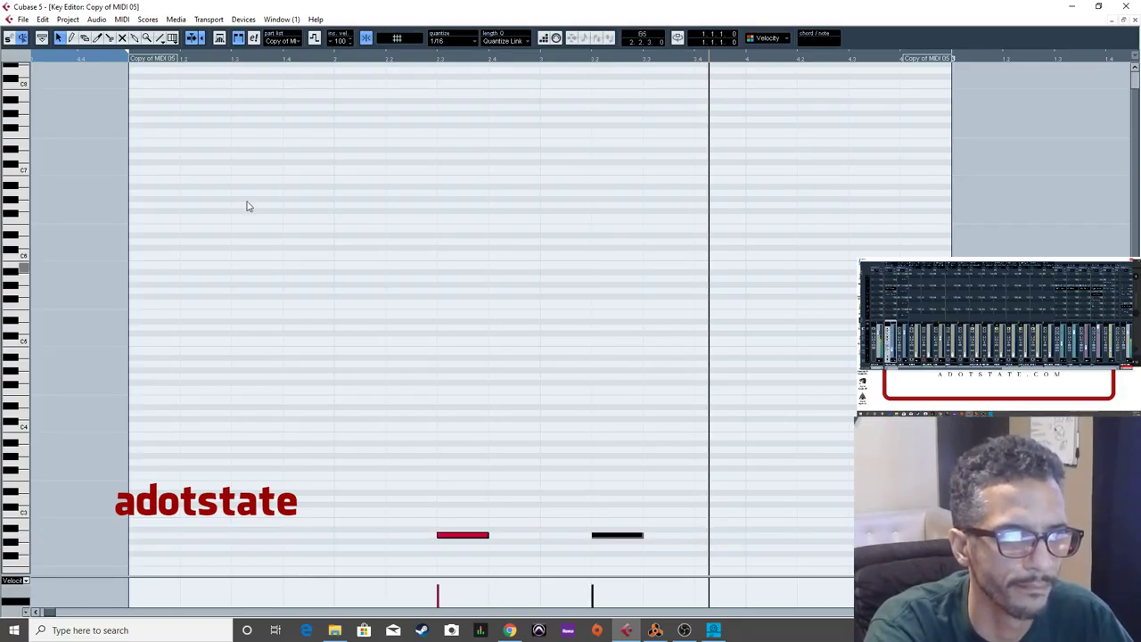
{"action": "left_click_drag", "start_coordinate": [131, 51], "coordinate": [997, 57]}
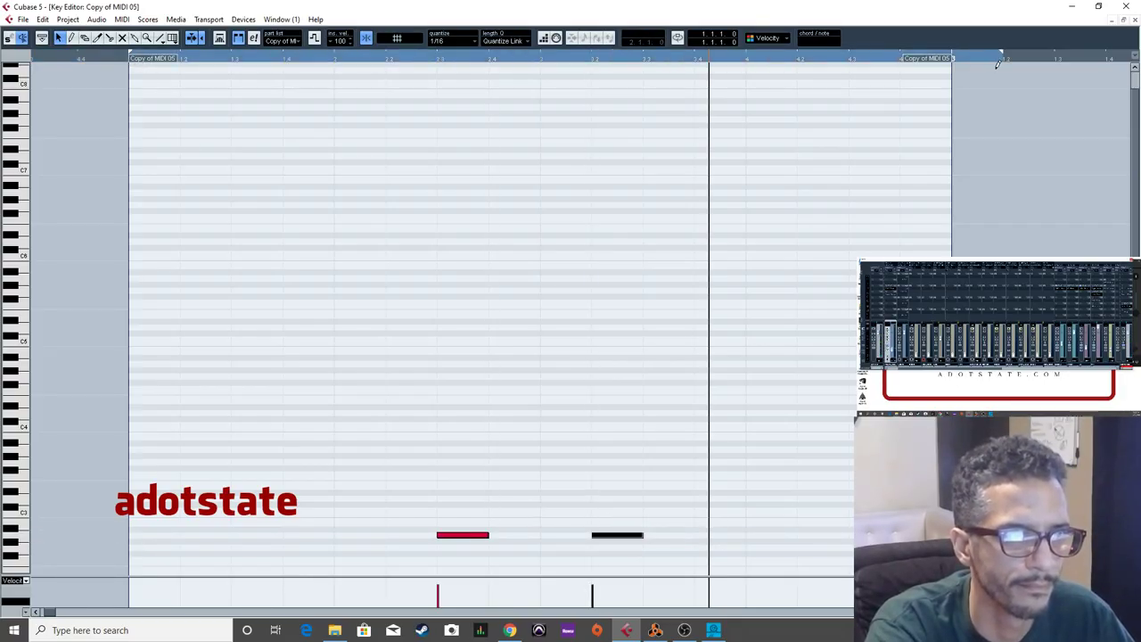
{"action": "key", "text": "space"}
{"action": "key", "text": "space"}
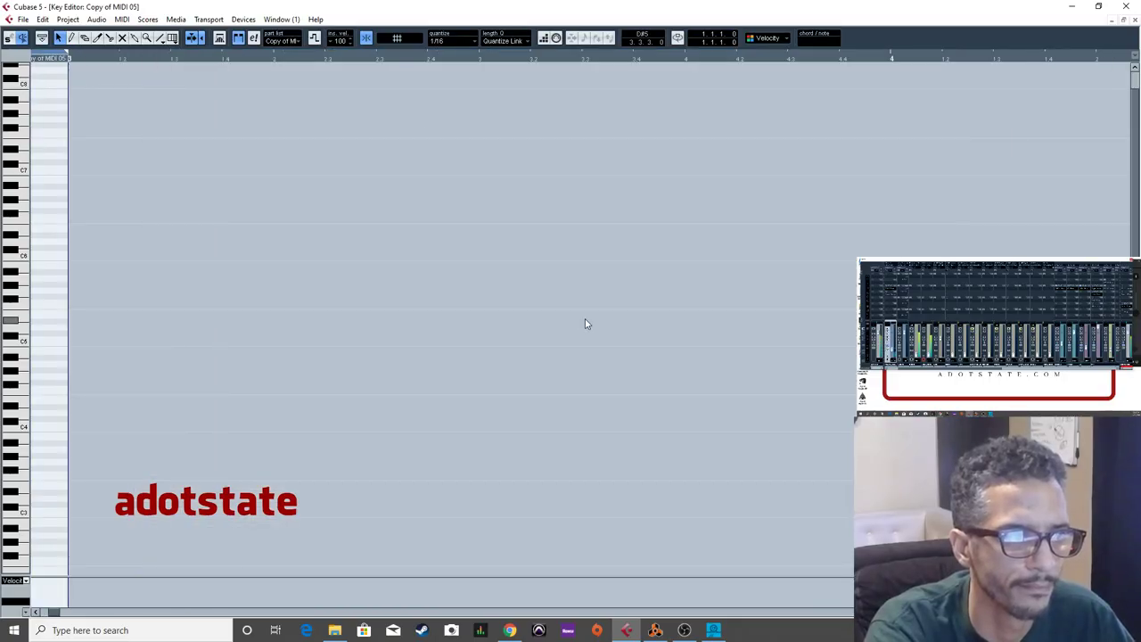
{"action": "key", "text": "space"}
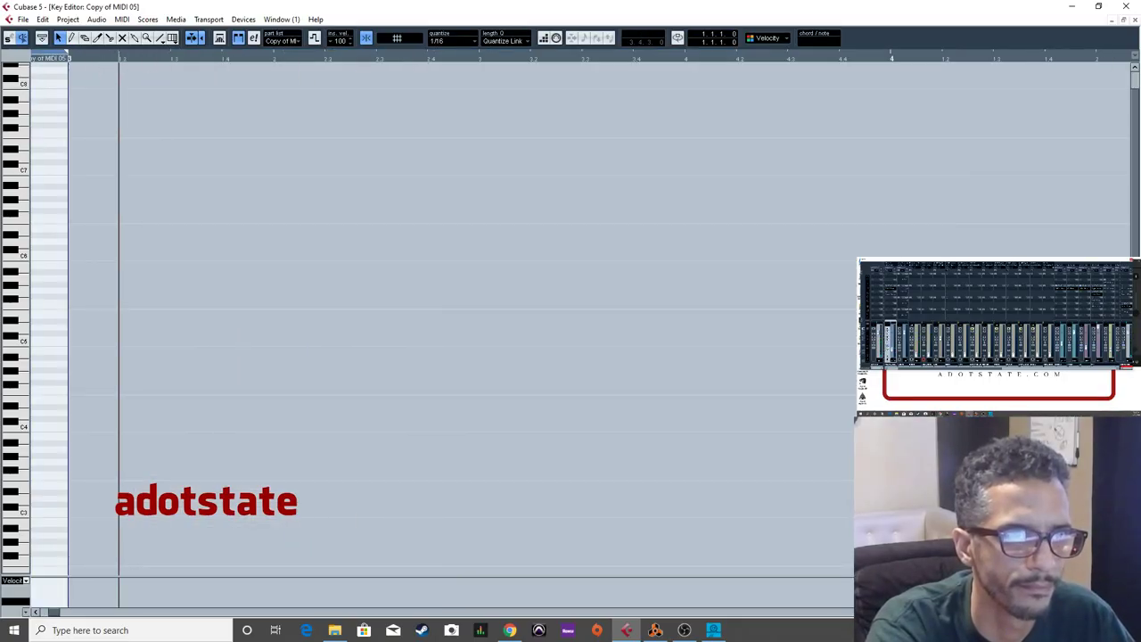
{"action": "key", "text": "Escape"}
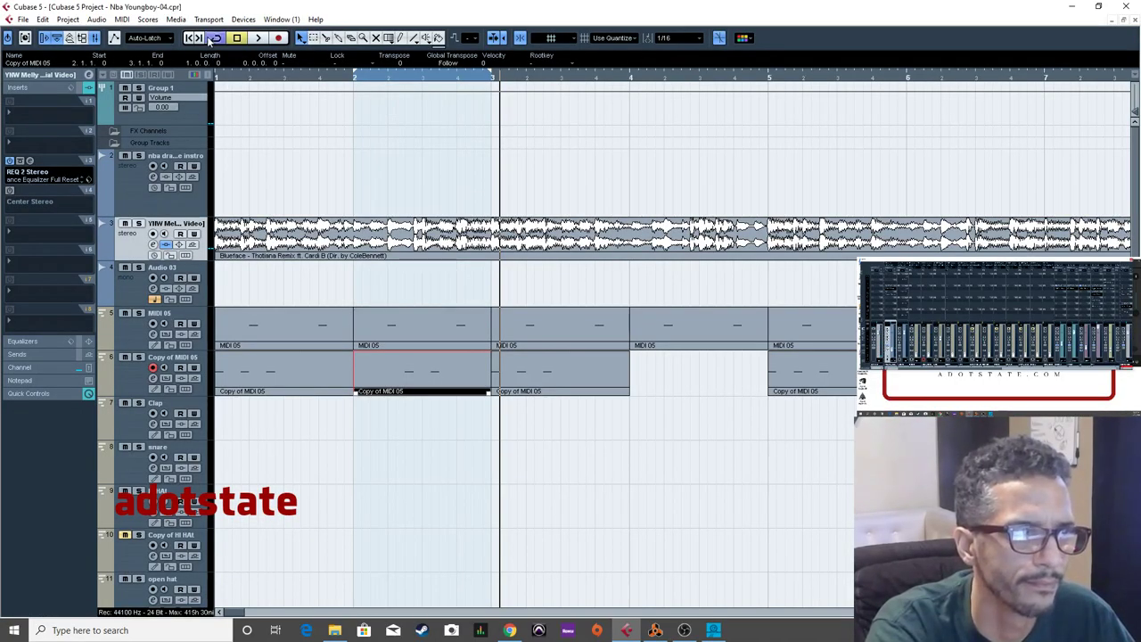
{"action": "key", "text": "space"}
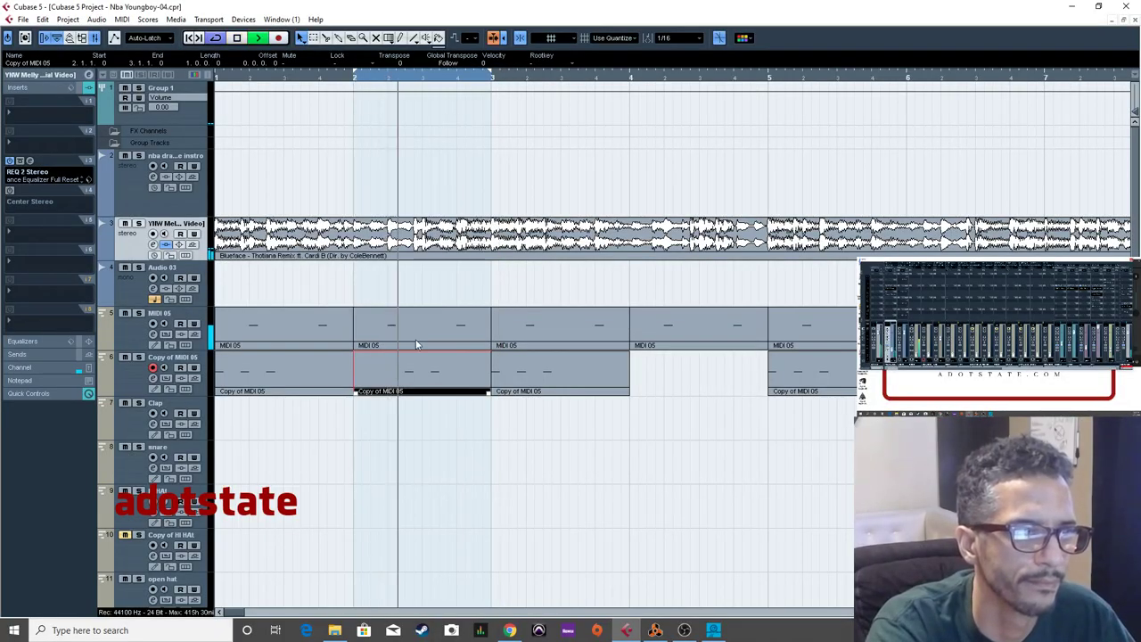
Copy the 3.2 note to position 4.2 in the bar 2 Copy of MIDI 05 part, then return to the arrangement.
{"action": "double_click", "coordinate": [460, 382]}
{"action": "left_click", "coordinate": [521, 535]}
{"action": "scroll", "coordinate": [494, 535], "scroll_direction": "down", "scroll_amount": 1}
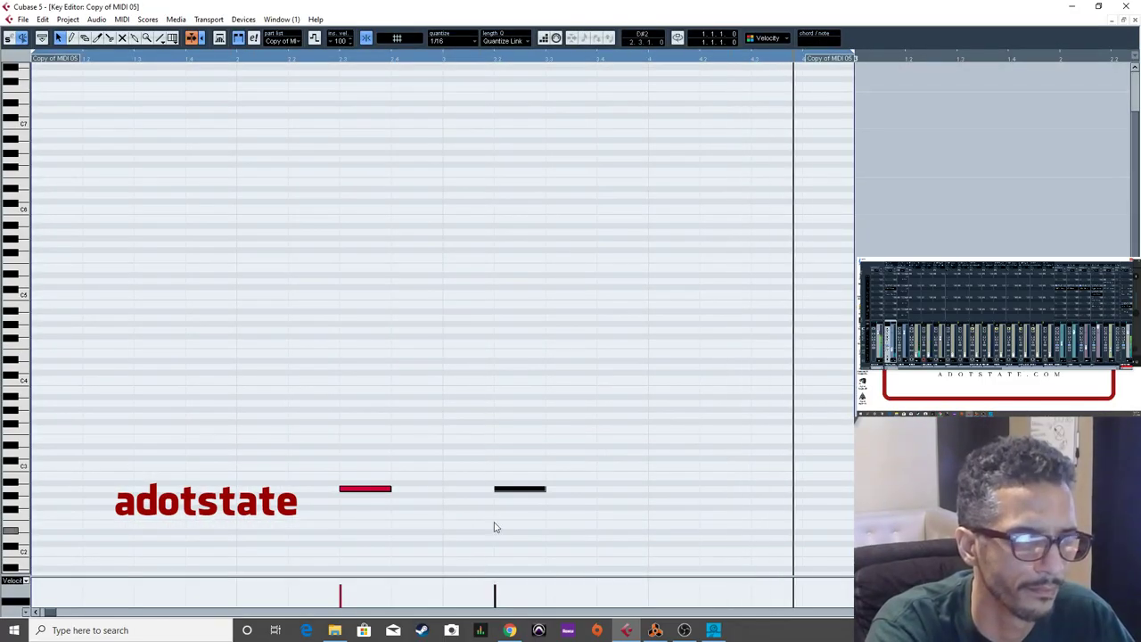
{"action": "left_click_drag", "start_coordinate": [517, 489], "coordinate": [726, 497]}
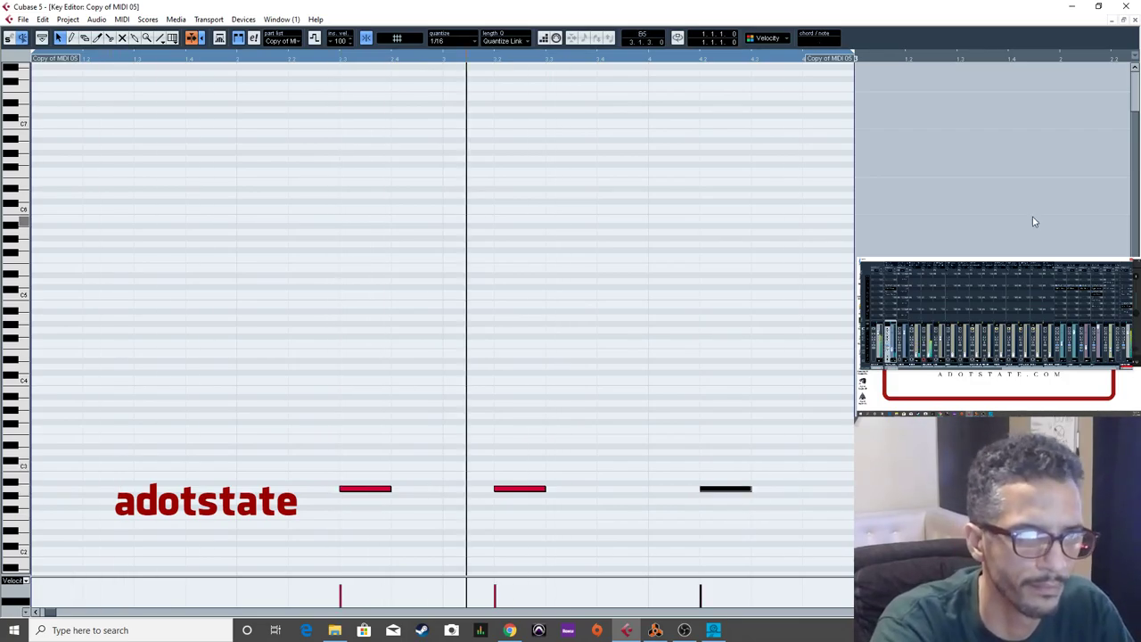
{"action": "left_click", "coordinate": [1136, 20]}
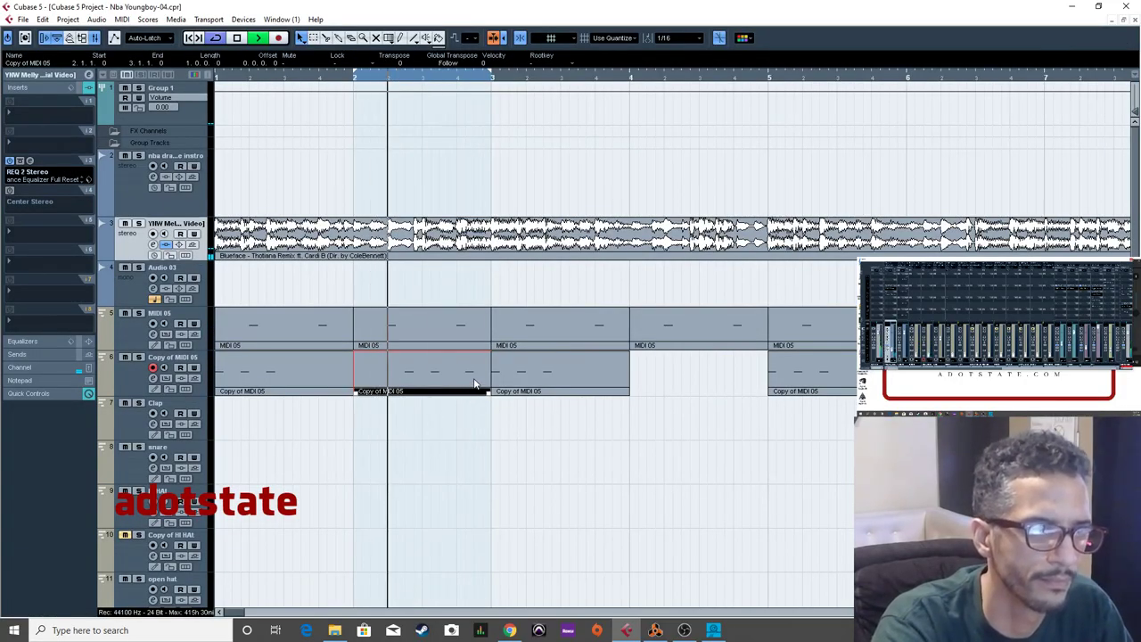
Add two consecutive notes at positions 4.3 and 4.4 of the bar 2 Copy of MIDI 05 part.
{"action": "double_click", "coordinate": [446, 383]}
{"action": "left_click_drag", "start_coordinate": [668, 428], "coordinate": [750, 563]}
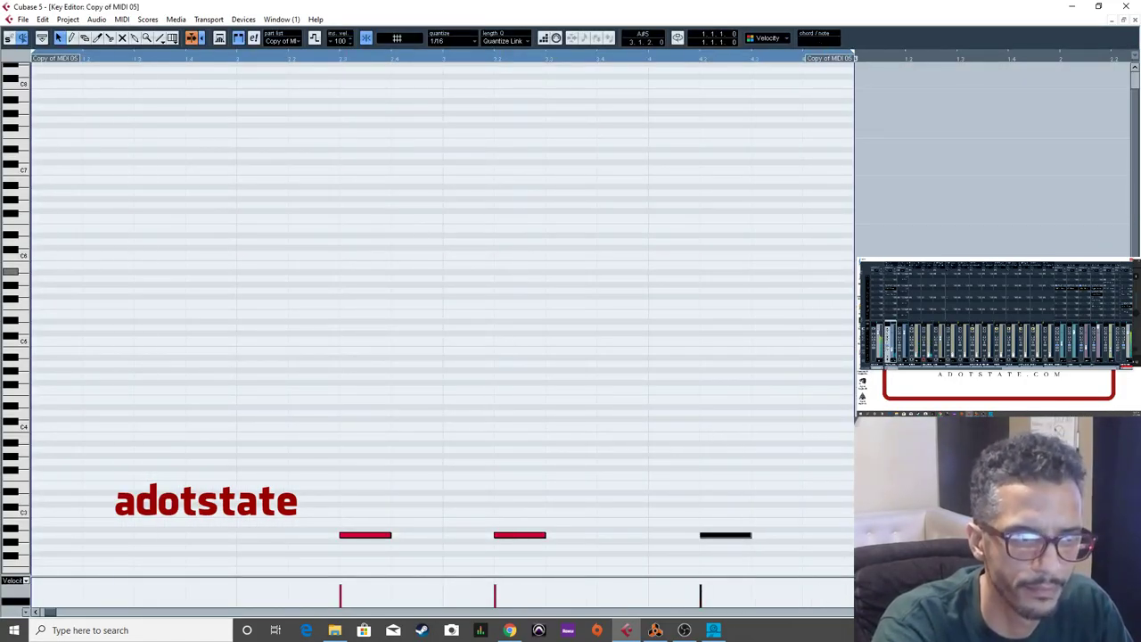
{"action": "left_click", "coordinate": [799, 509]}
{"action": "left_click_drag", "start_coordinate": [799, 509], "coordinate": [710, 552]}
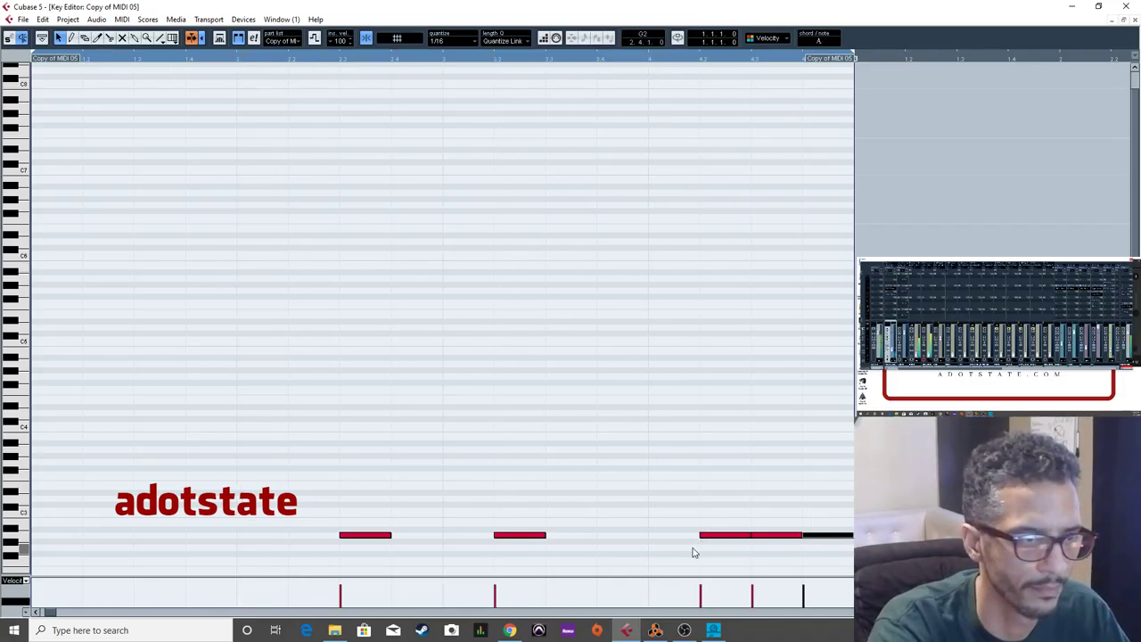
{"action": "left_click", "coordinate": [1132, 19]}
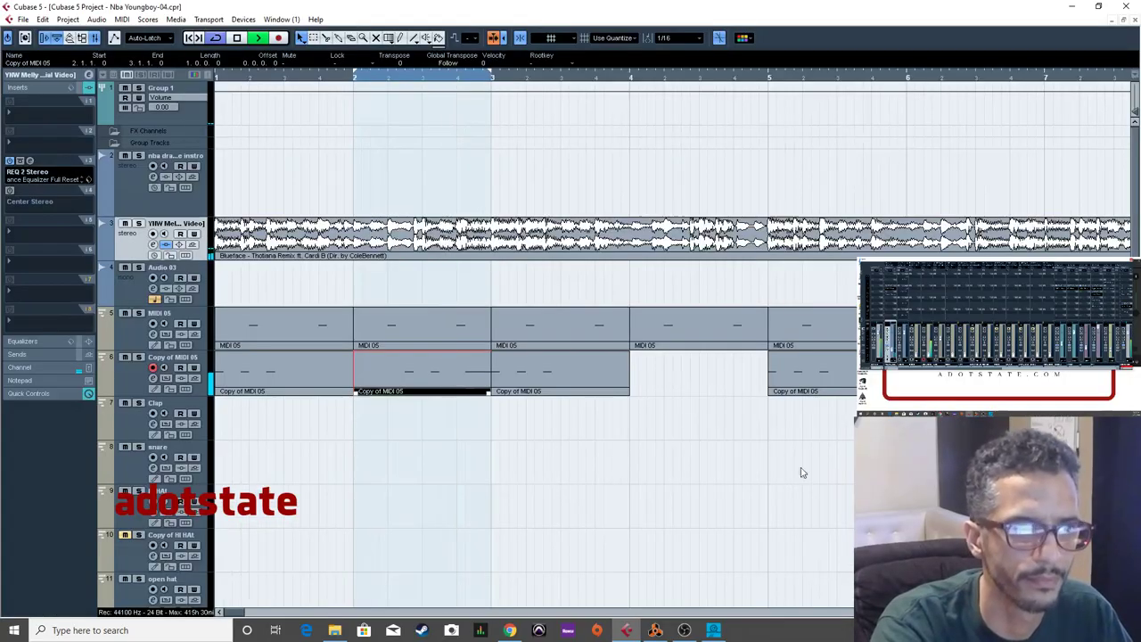
Loop bars 1–2 and delete the notes at positions 4.2 and 4.4 from the bar 2 Copy of MIDI 05 part.
{"action": "left_click", "coordinate": [554, 377]}
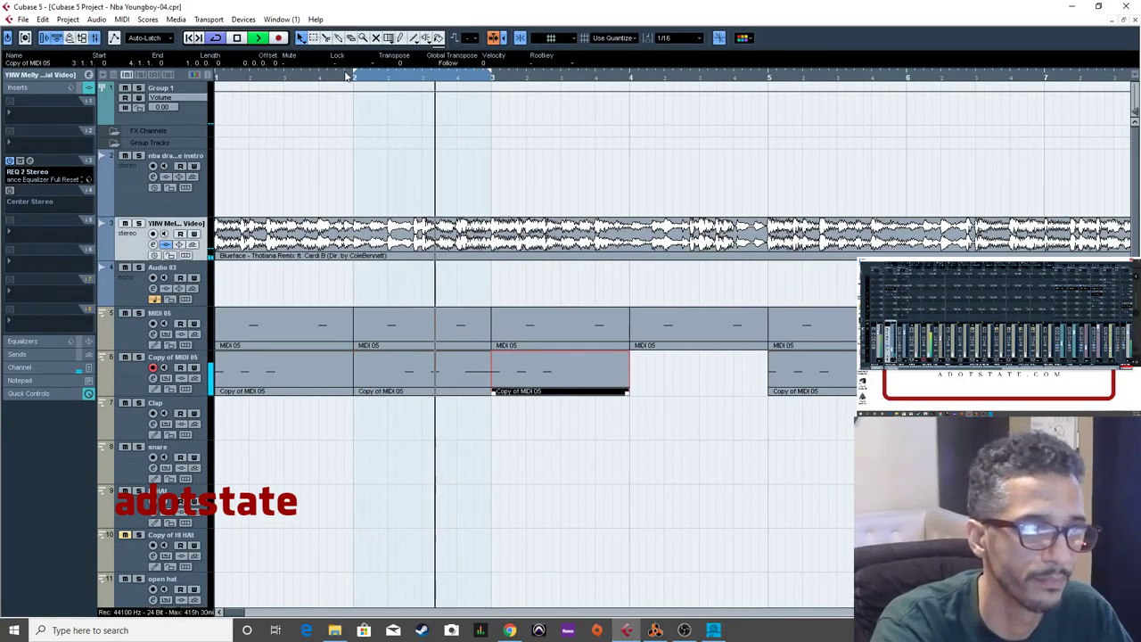
{"action": "key", "text": "h"}
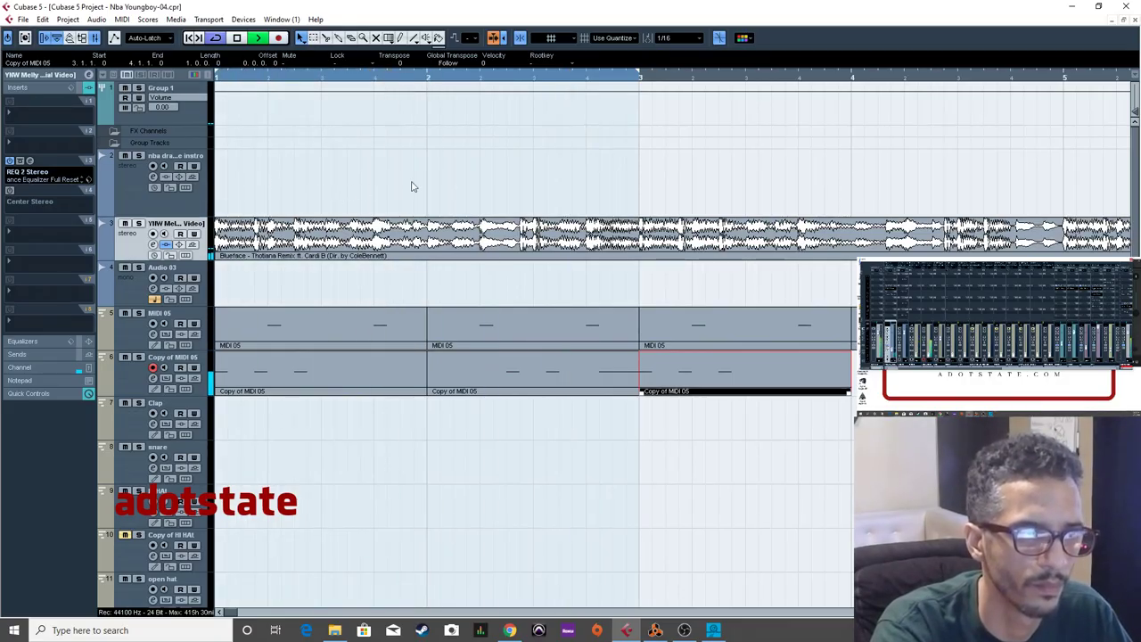
{"action": "double_click", "coordinate": [617, 396]}
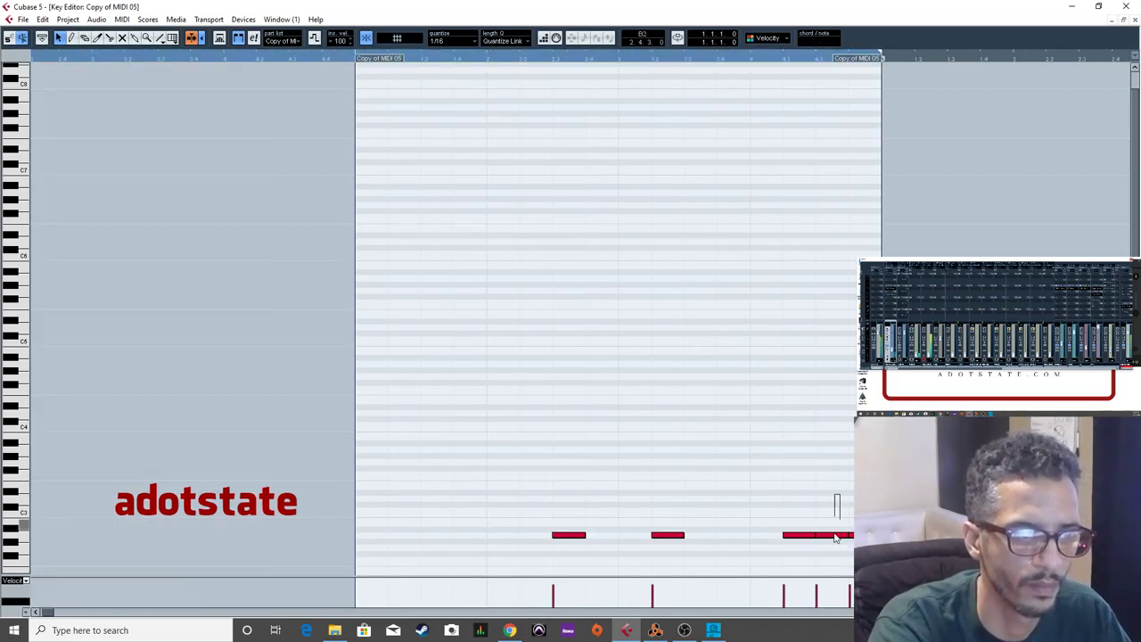
{"action": "left_click", "coordinate": [804, 534]}
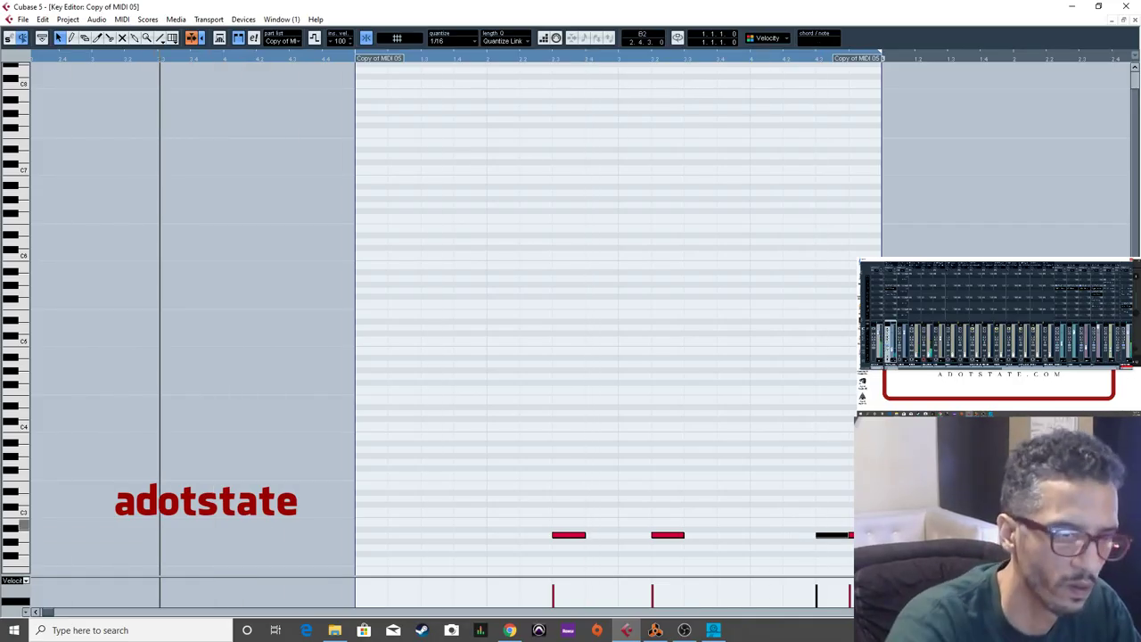
{"action": "left_click", "coordinate": [850, 534]}
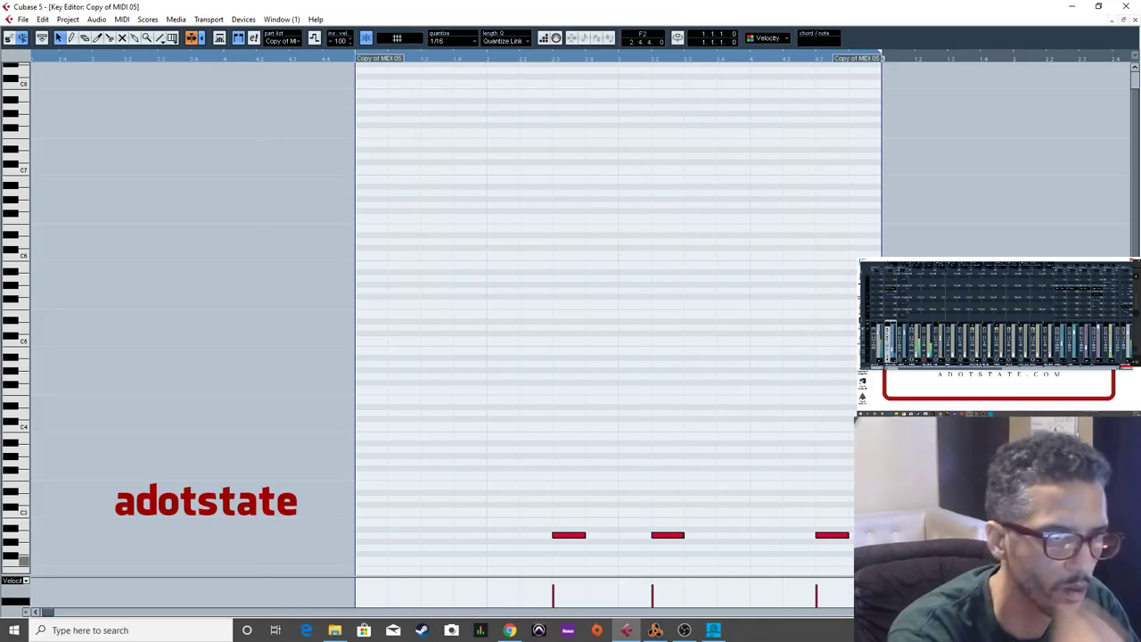
{"action": "left_click", "coordinate": [1132, 20]}
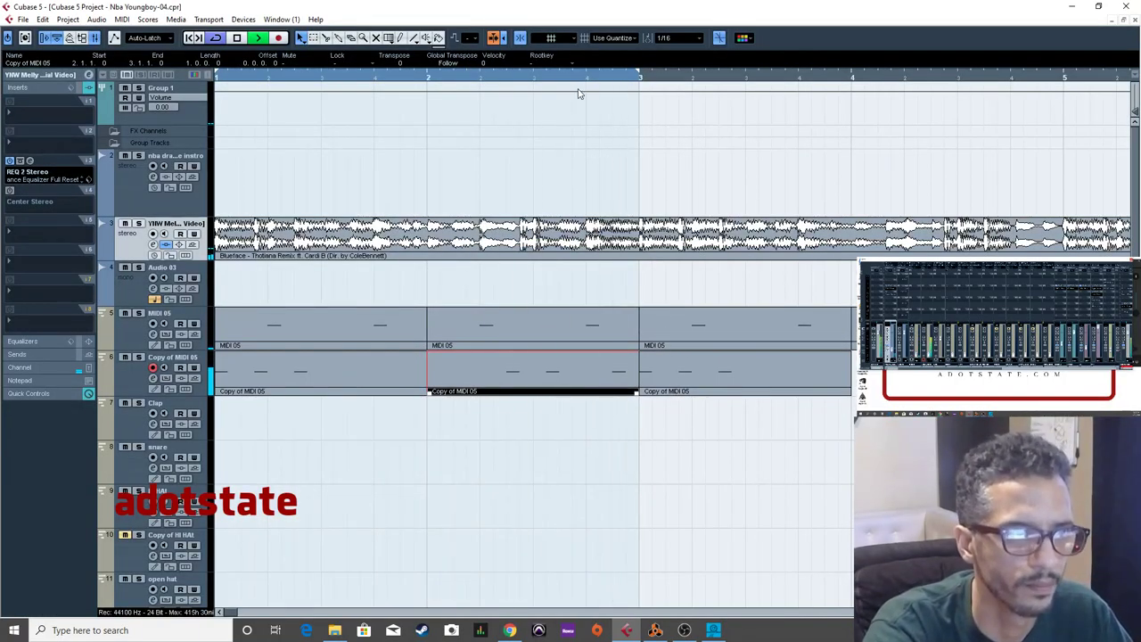
Loop bars 3–4, duplicate the bar 3 Copy of MIDI 05 part into bar 4 and open the copy for editing.
{"action": "left_click_drag", "start_coordinate": [555, 79], "coordinate": [978, 94]}
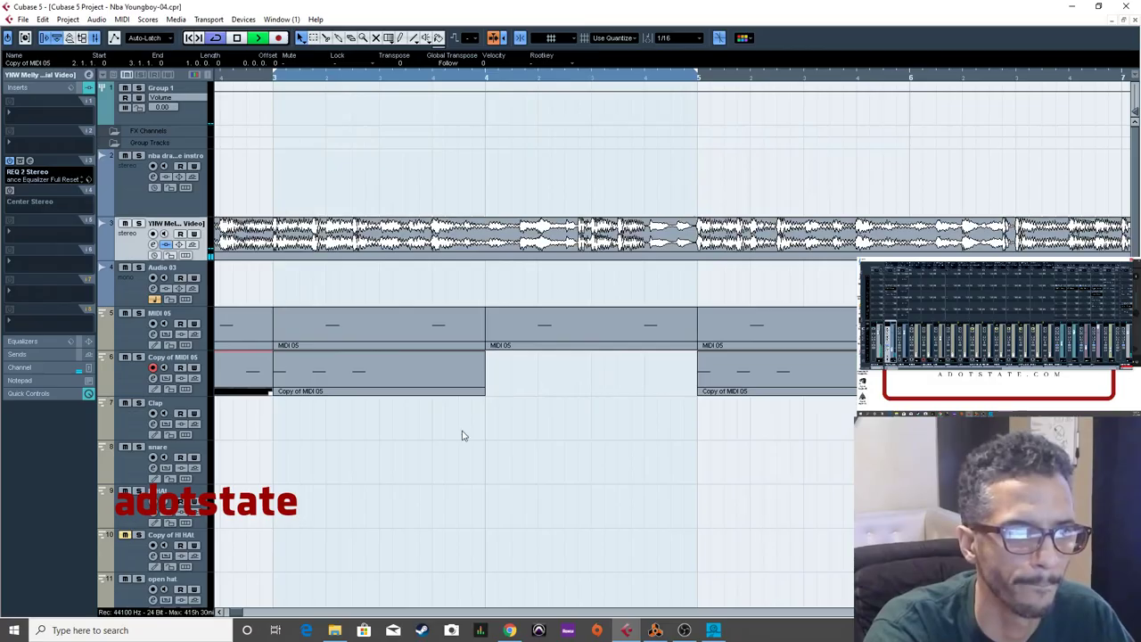
{"action": "key", "text": "Right"}
{"action": "key", "text": "Right"}
{"action": "double_click", "coordinate": [538, 385]}
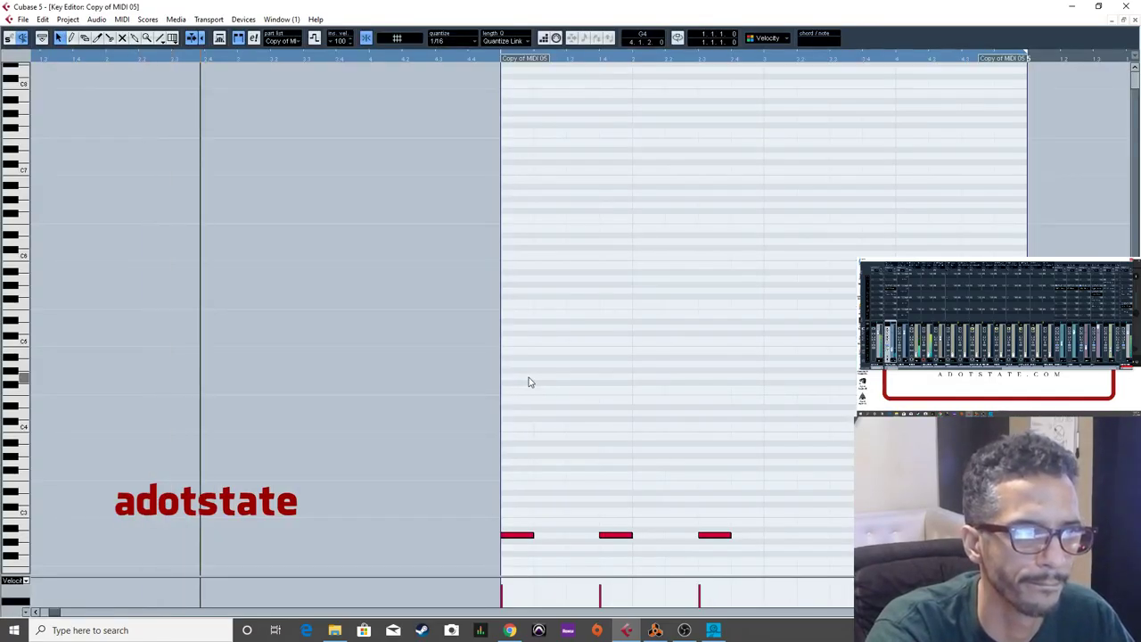
Delete all three notes from the bar 4 Copy of MIDI 05 part.
{"action": "key", "text": "Delete"}
{"action": "left_click_drag", "start_coordinate": [642, 492], "coordinate": [586, 563]}
{"action": "key", "text": "Delete"}
{"action": "left_click_drag", "start_coordinate": [732, 564], "coordinate": [680, 509]}
{"action": "left_click_drag", "start_coordinate": [757, 556], "coordinate": [688, 509]}
{"action": "key", "text": "Delete"}
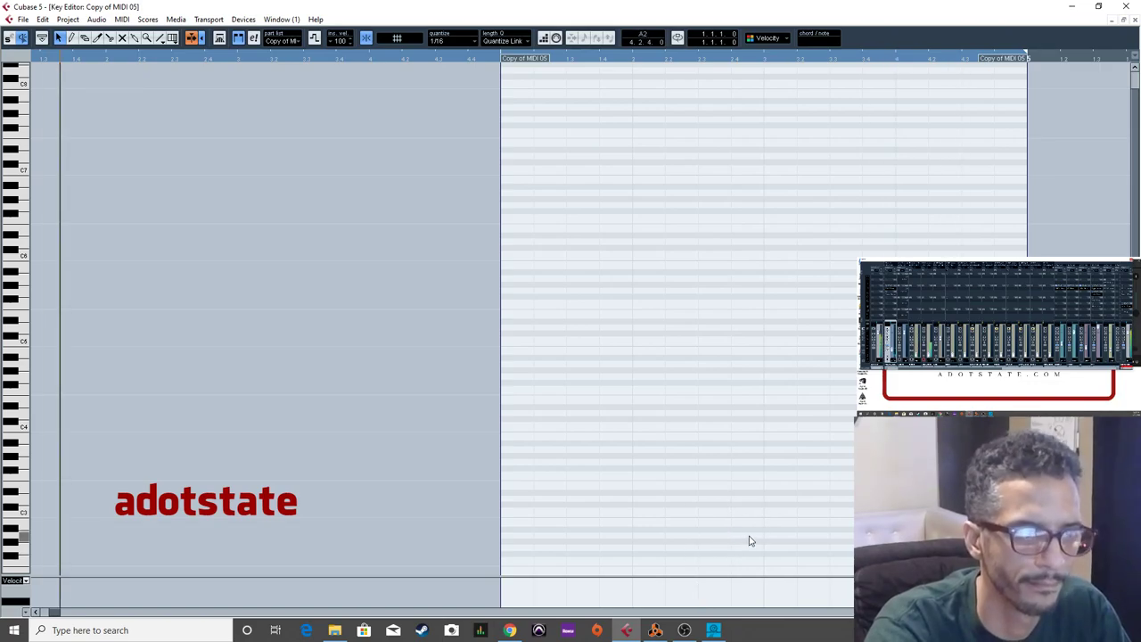
Draw a note at position 2.3 in the bar 4 part and move it to the start of beat 3.
{"action": "right_click", "coordinate": [753, 534]}
{"action": "left_click", "coordinate": [784, 282]}
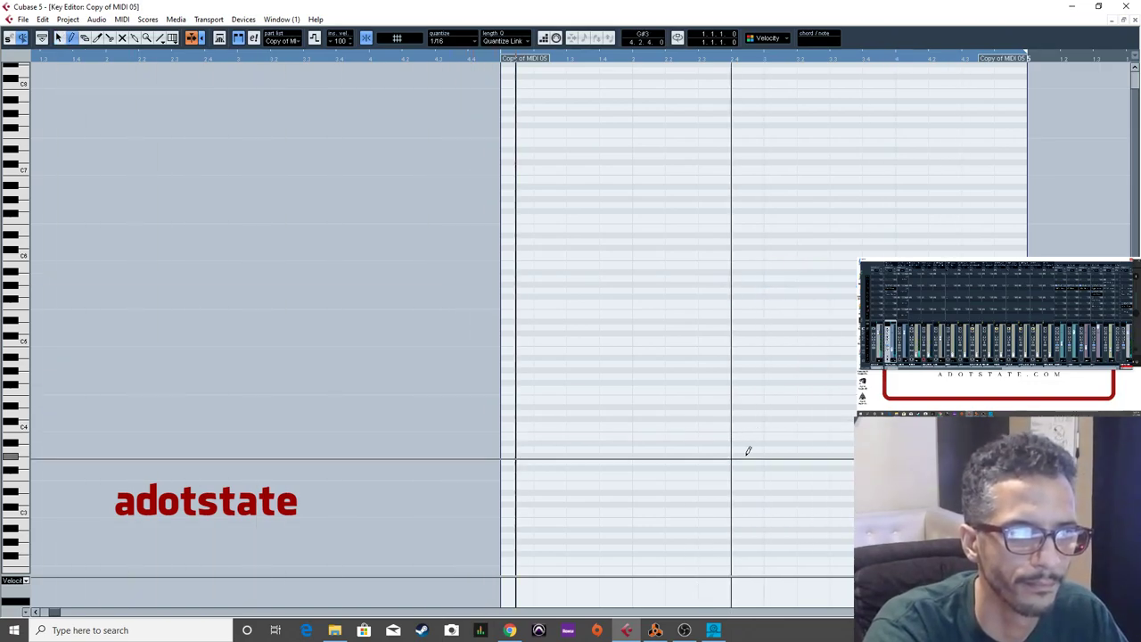
{"action": "left_click", "coordinate": [708, 535]}
{"action": "right_click", "coordinate": [650, 184]}
{"action": "left_click", "coordinate": [691, 186]}
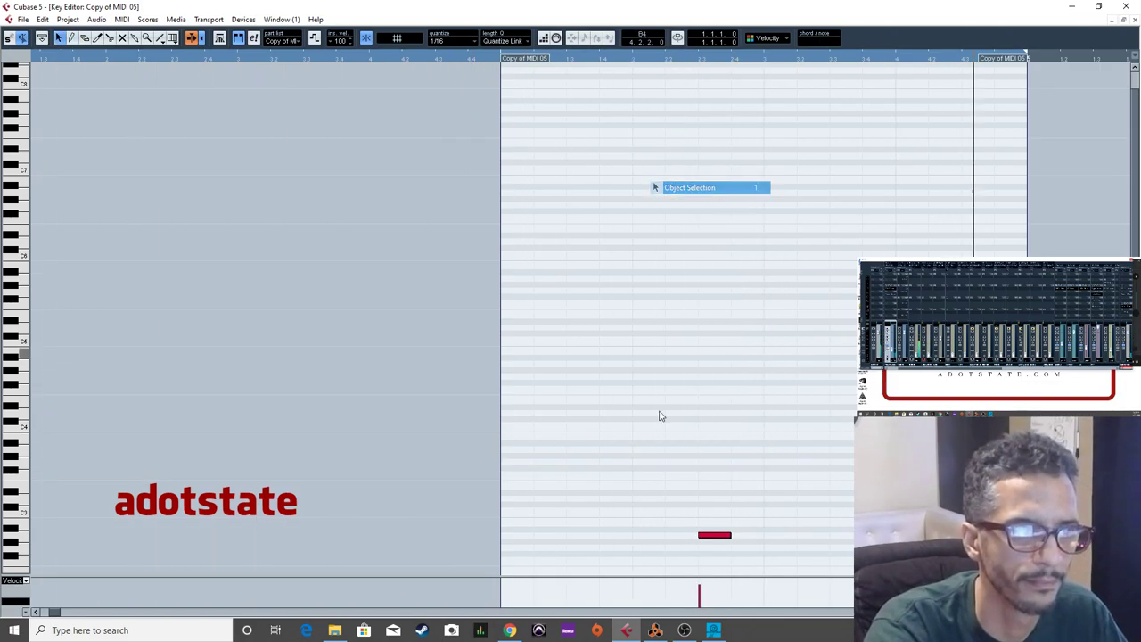
{"action": "left_click_drag", "start_coordinate": [713, 542], "coordinate": [764, 535]}
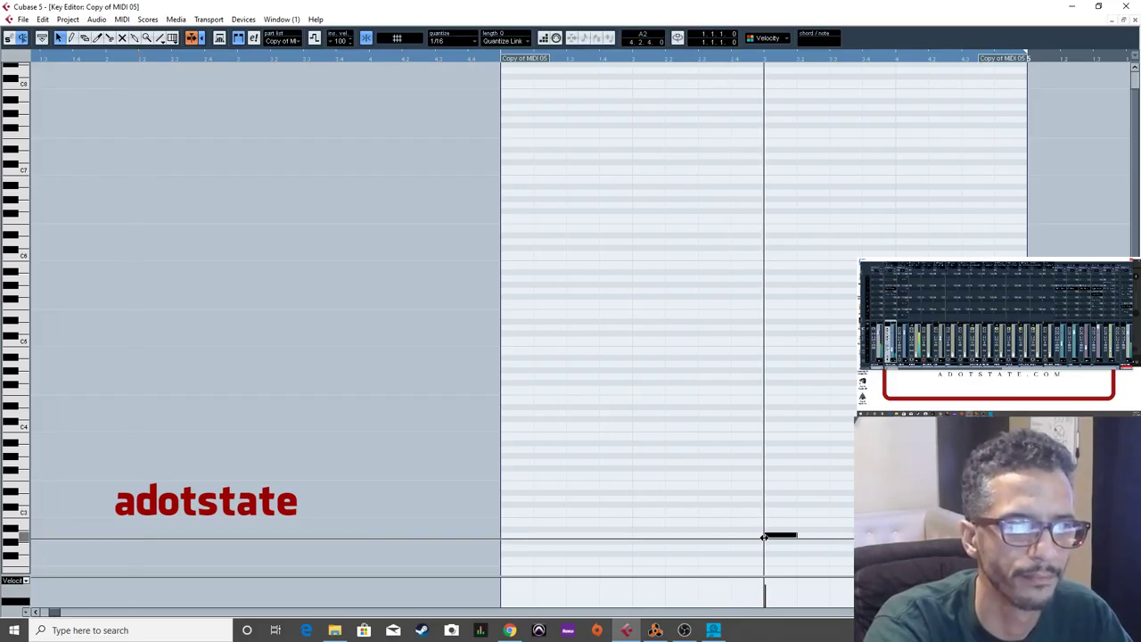
Place adjacent notes at 2.4 and beat 3 of the bar 4 part, copy another further into the bar, and return to the arrangement.
{"action": "key", "text": "space"}
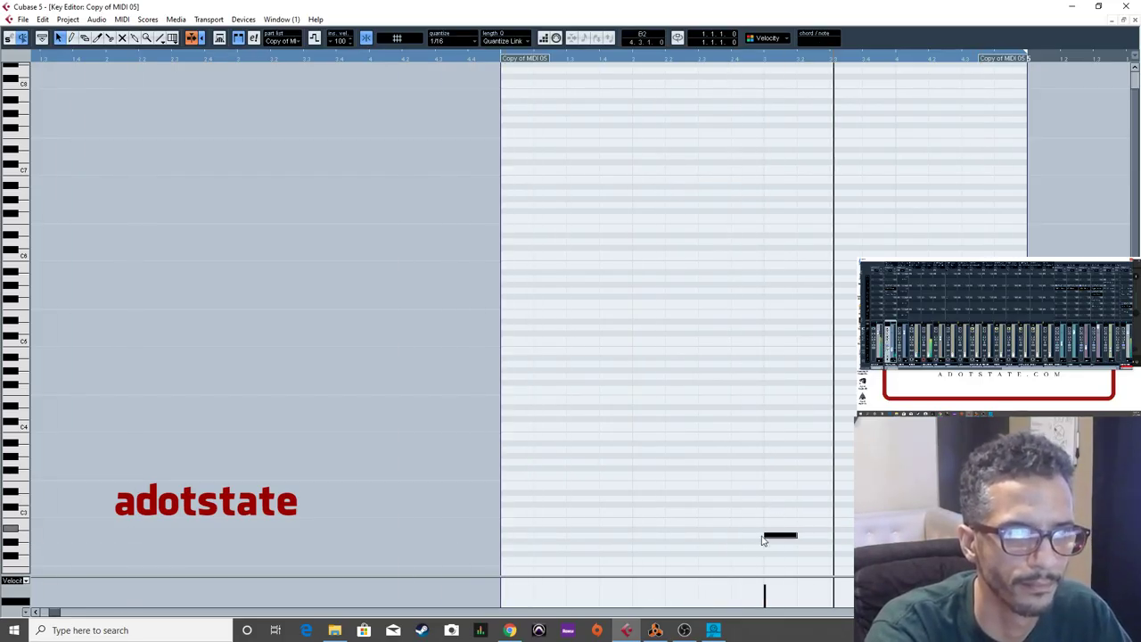
{"action": "mouse_move", "coordinate": [786, 541]}
{"action": "left_mouse_down"}
{"action": "mouse_move", "coordinate": [757, 542]}
{"action": "mouse_move", "coordinate": [797, 535]}
{"action": "left_mouse_up"}
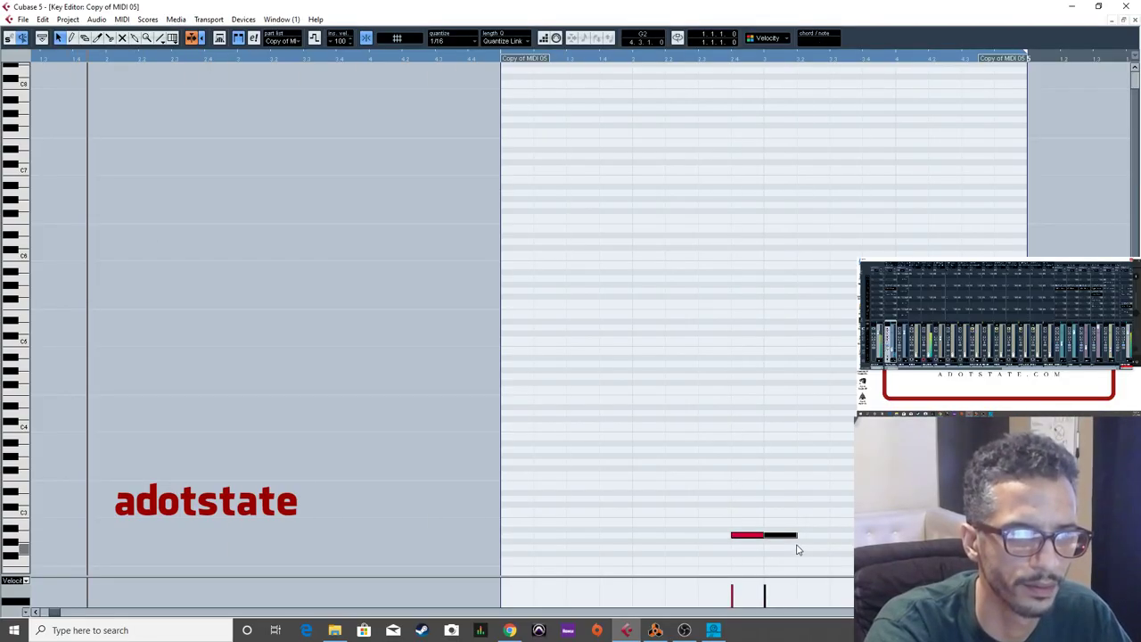
{"action": "left_click", "coordinate": [811, 538]}
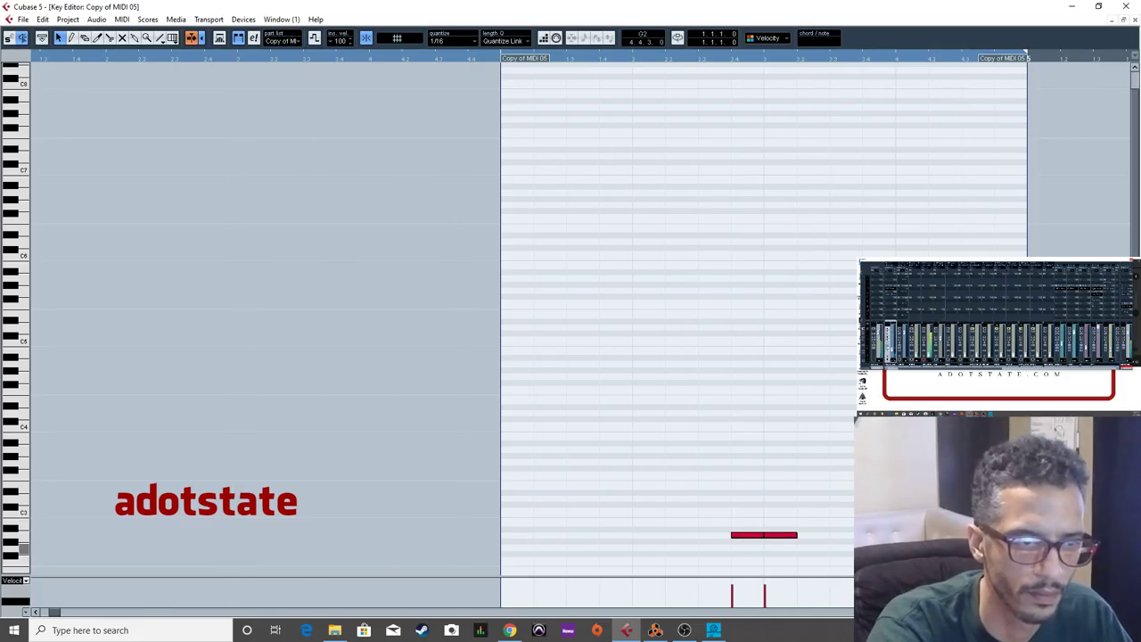
{"action": "left_click", "coordinate": [1124, 19]}
Loop bars 5–6, duplicate the bar 5 Copy of MIDI 05 part into bar 6 and open the copy for editing.
{"action": "key", "text": "g"}
{"action": "key", "text": "g"}
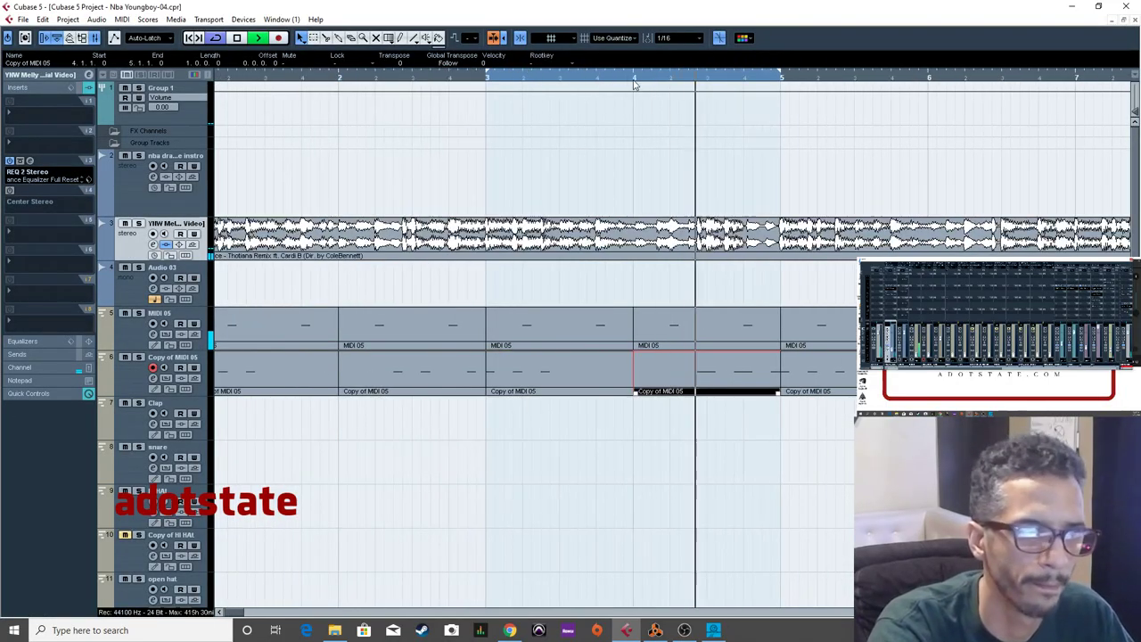
{"action": "left_click_drag", "start_coordinate": [710, 80], "coordinate": [906, 88]}
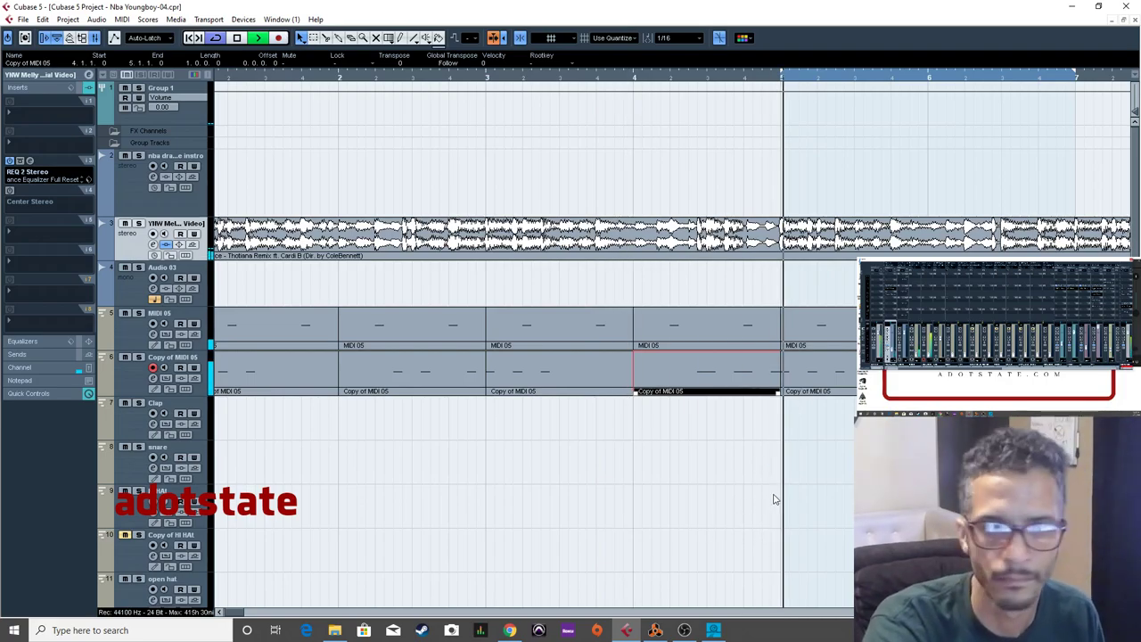
{"action": "left_click", "coordinate": [815, 373]}
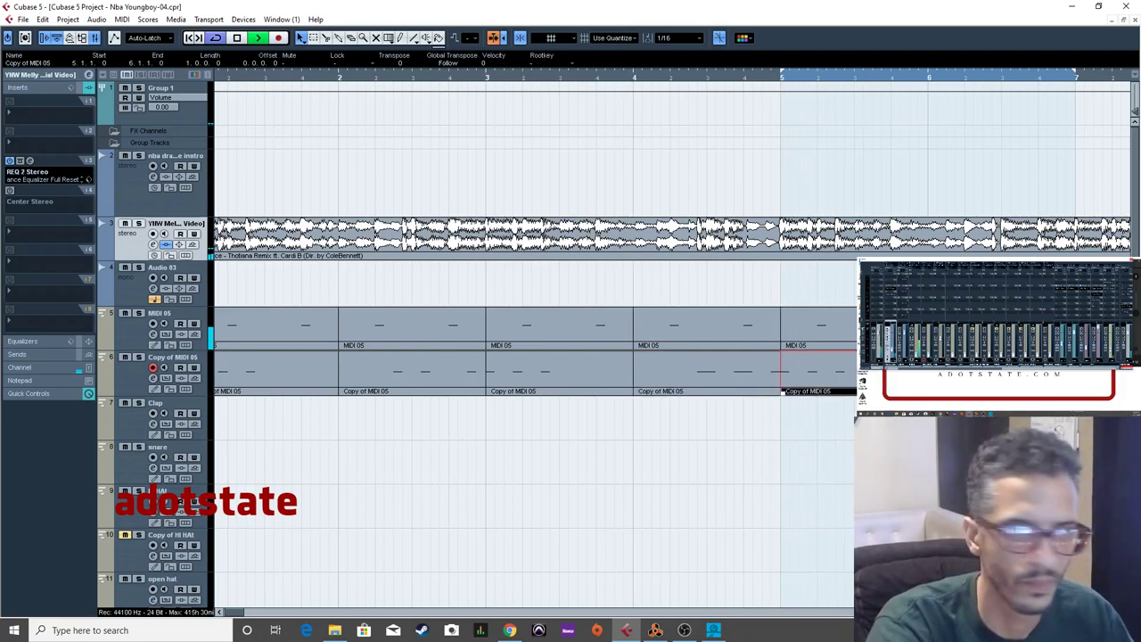
{"action": "left_click", "coordinate": [998, 373]}
{"action": "key", "text": "Return"}
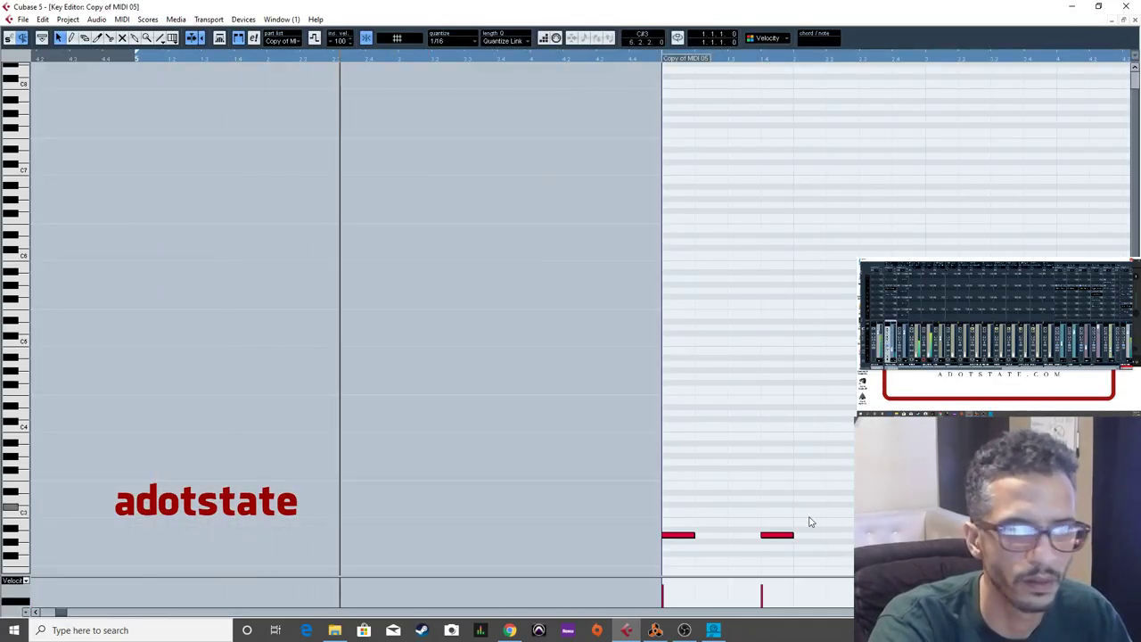
{"action": "left_click_drag", "start_coordinate": [725, 517], "coordinate": [637, 554]}
{"action": "key", "text": "Delete"}
{"action": "left_click_drag", "start_coordinate": [743, 508], "coordinate": [814, 586]}
{"action": "key", "text": "Delete"}
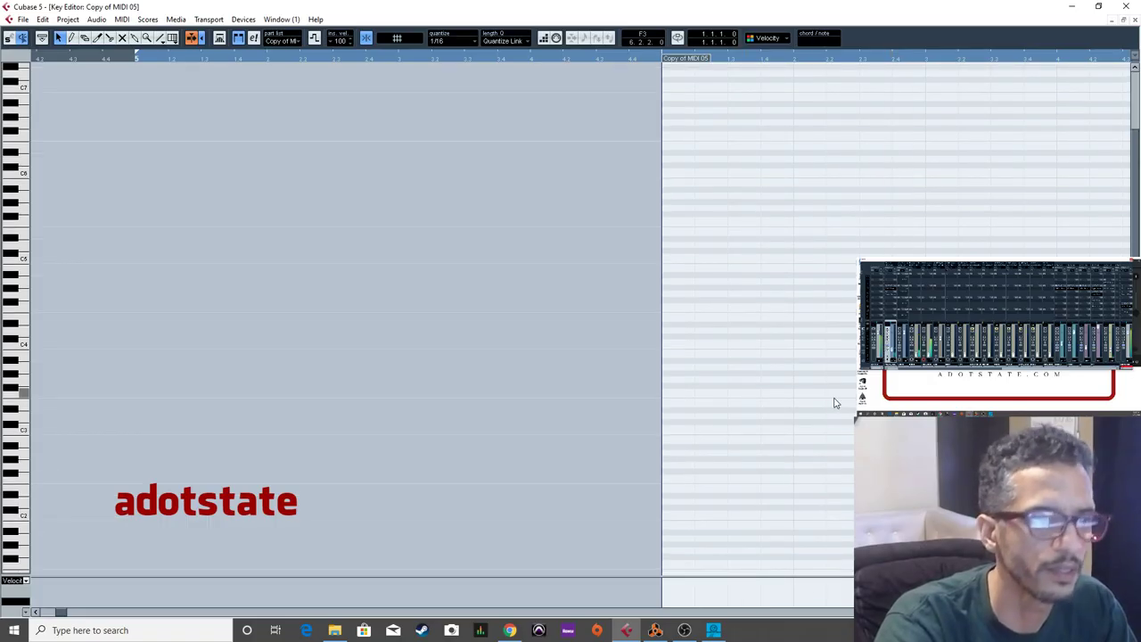
{"action": "key", "text": "ctrl+z"}
{"action": "key", "text": "ctrl+z"}
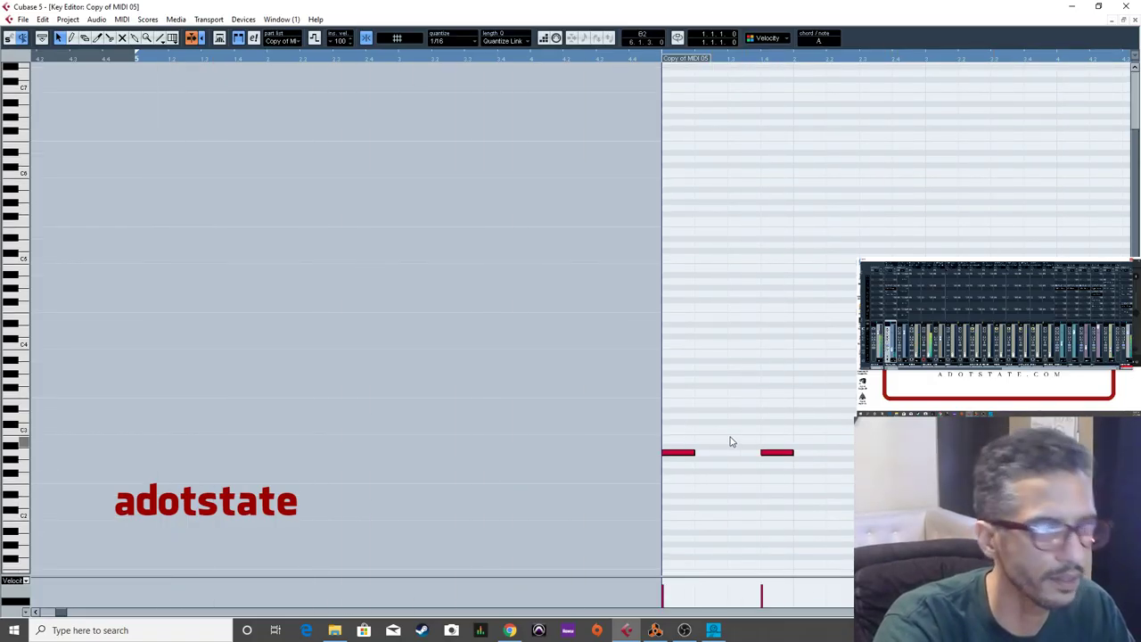
Add copied notes at position 3.4 and beat 4 of the bar 6 Copy of MIDI 05 part, then return to the arrangement.
{"action": "key", "text": "g"}
{"action": "left_click_drag", "start_coordinate": [685, 428], "coordinate": [582, 502]}
{"action": "key", "text": "ctrl+d"}
{"action": "left_click_drag", "start_coordinate": [631, 456], "coordinate": [733, 453]}
{"action": "key", "text": "ctrl+d"}
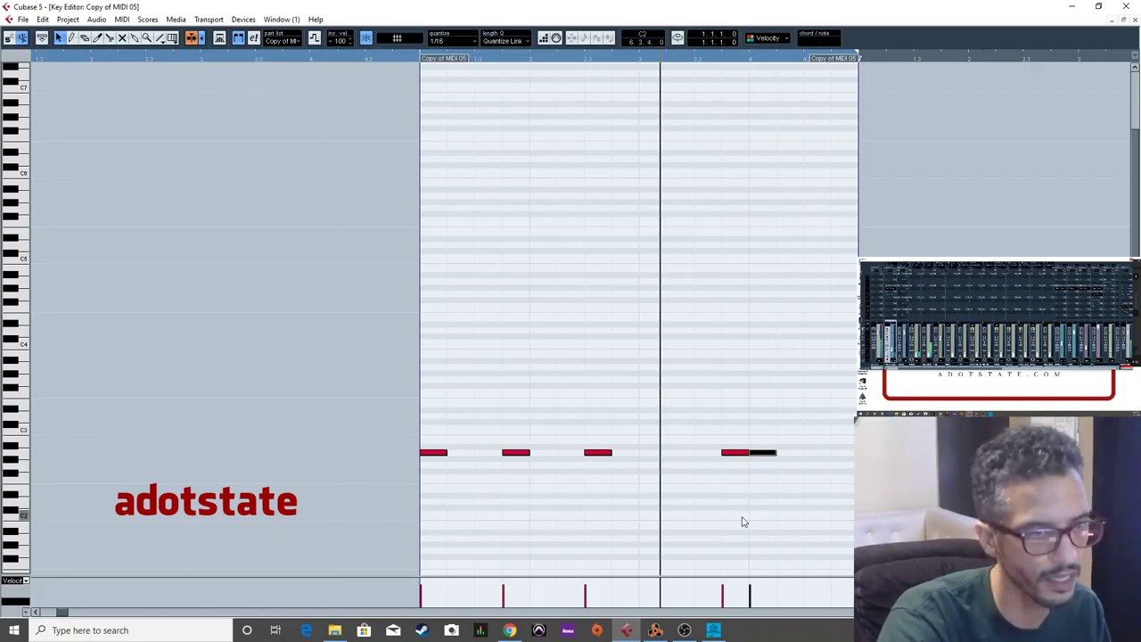
{"action": "left_click", "coordinate": [1136, 19]}
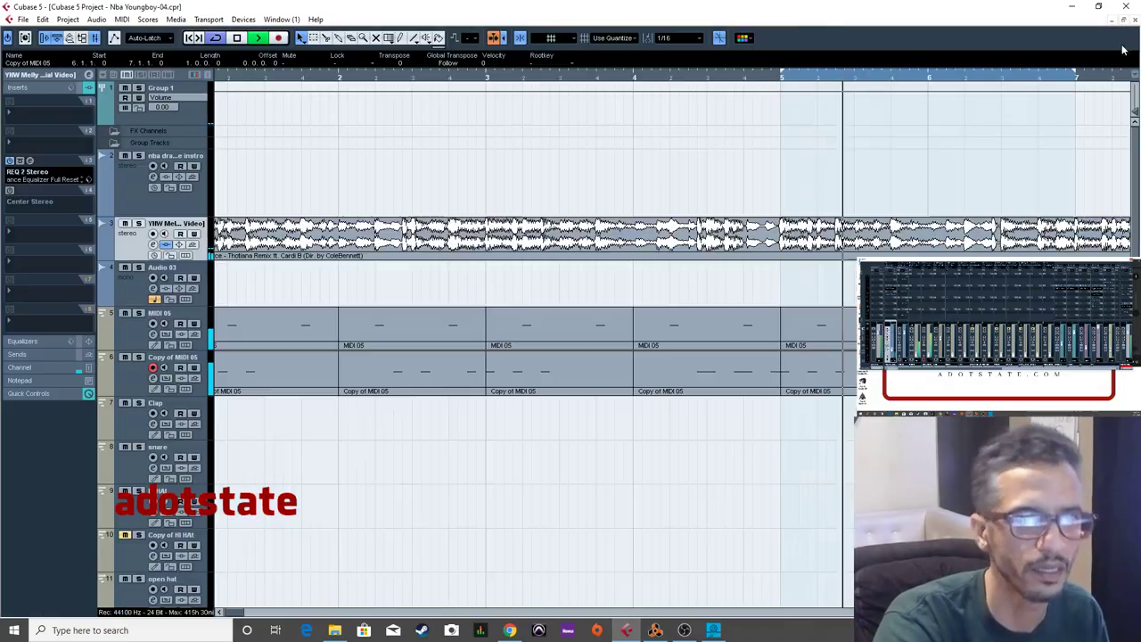
Duplicate the Copy of MIDI 05 part into bars 7 and 8, loop those two bars and open the bar 8 copy for editing.
{"action": "key", "text": "g"}
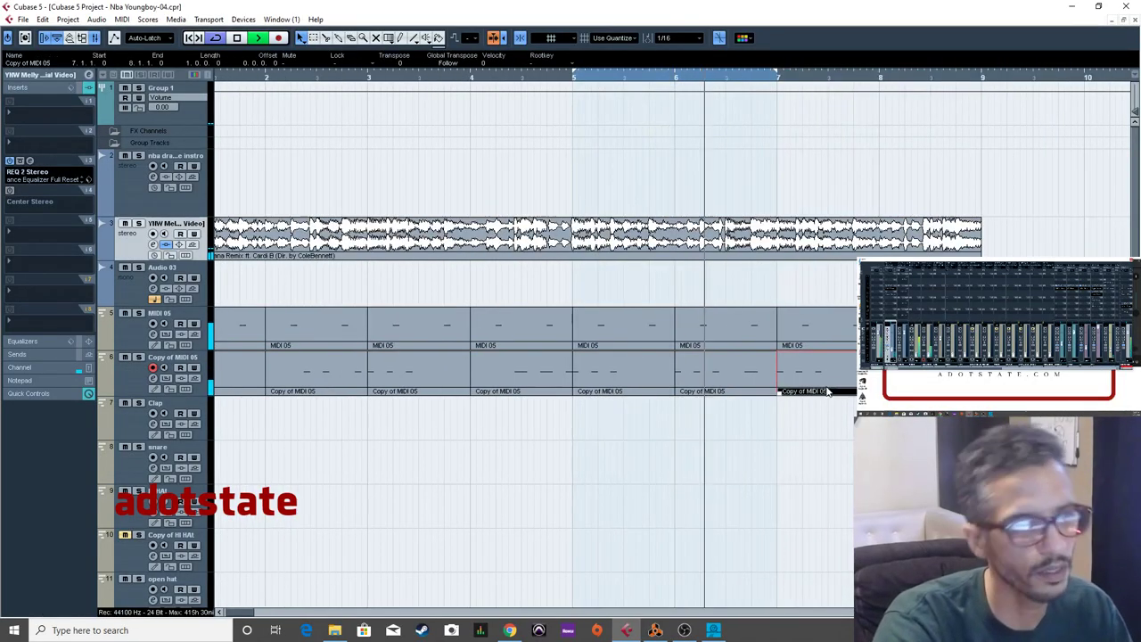
{"action": "left_click_drag", "start_coordinate": [669, 75], "coordinate": [858, 94]}
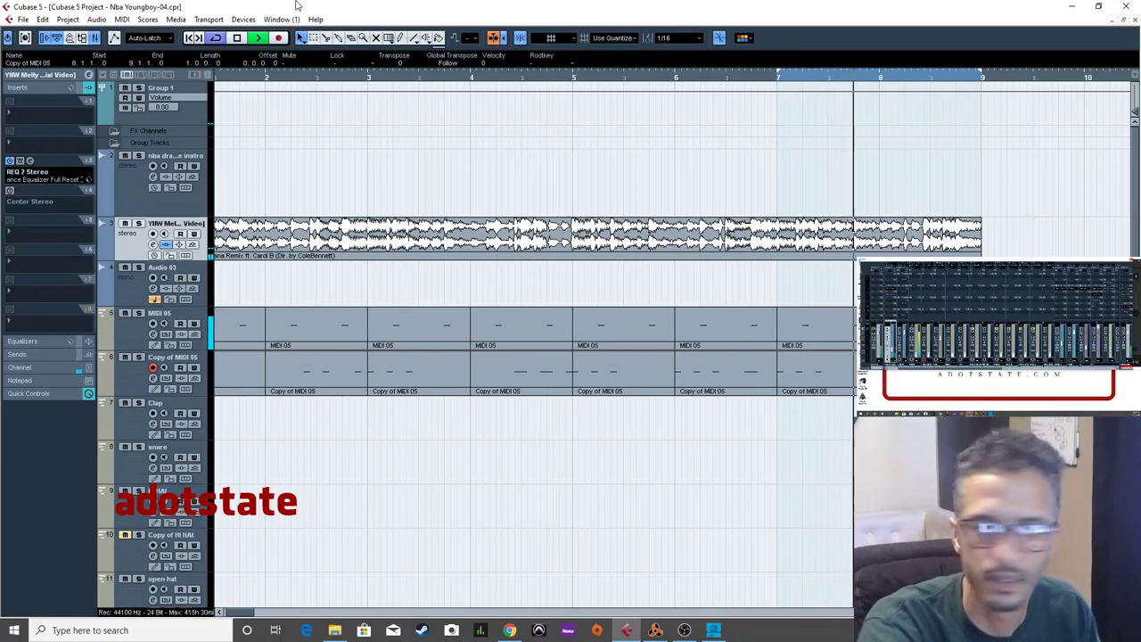
{"action": "key", "text": "ctrl+e"}
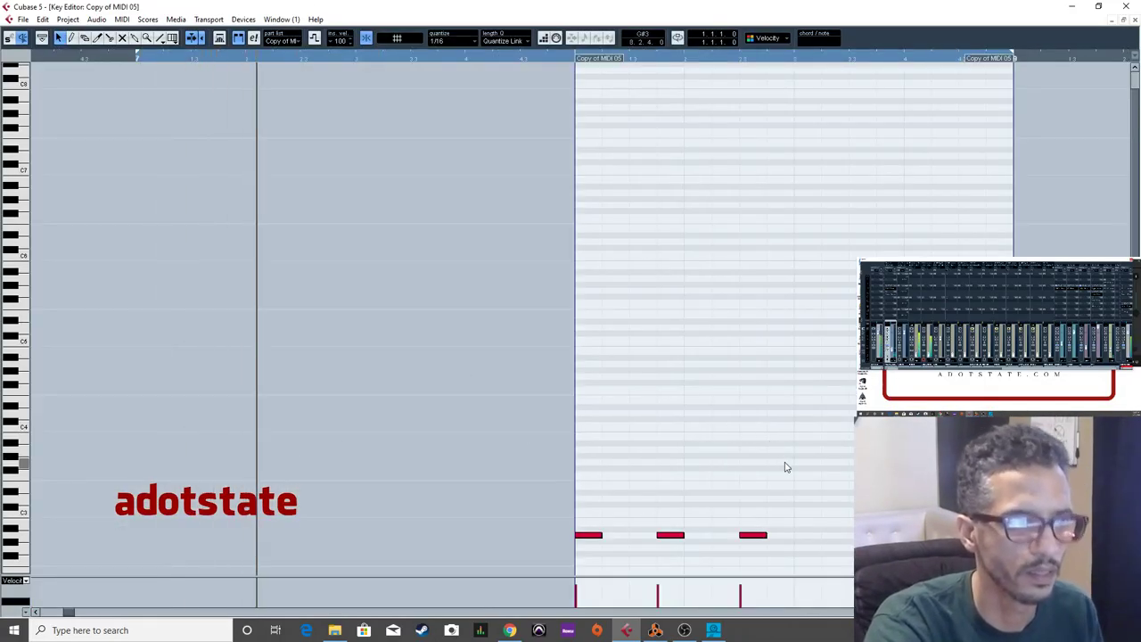
Clear the copied notes from the bar 8 part, keep a single note at beat 3, and return to the arrangement.
{"action": "left_click_drag", "start_coordinate": [891, 468], "coordinate": [588, 565]}
{"action": "left_click_drag", "start_coordinate": [583, 540], "coordinate": [805, 538]}
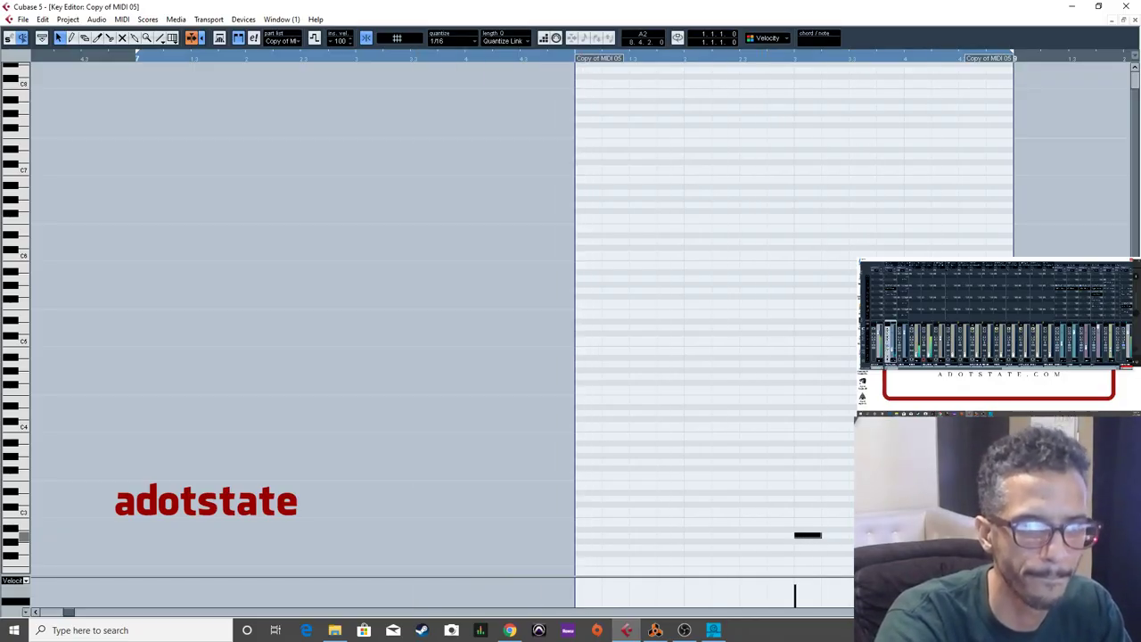
{"action": "left_click", "coordinate": [808, 534]}
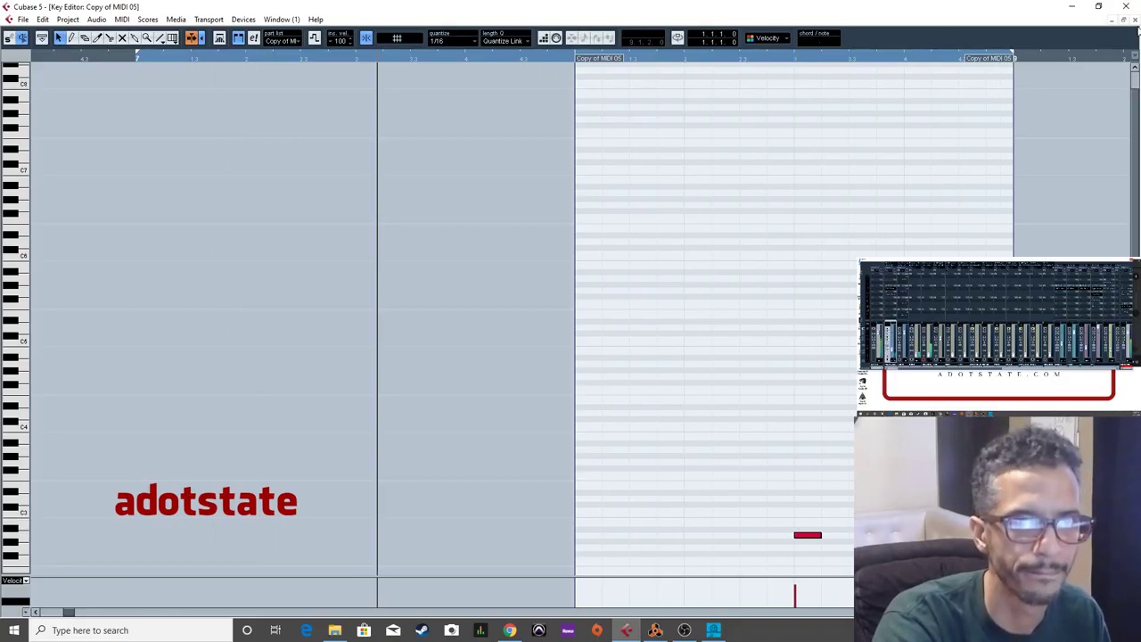
{"action": "left_click", "coordinate": [1126, 19]}
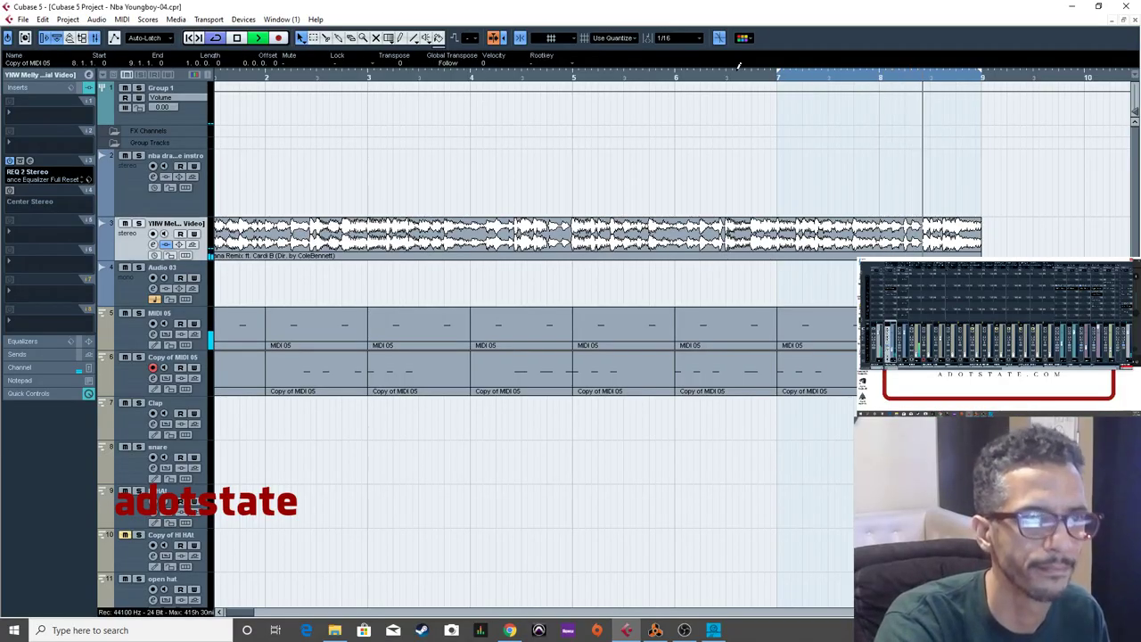
Extend the loop to cover bars 1–8 and check the bar 2 and bar 3 Copy of MIDI 05 parts during playback.
{"action": "left_click_drag", "start_coordinate": [781, 77], "coordinate": [834, 77]}
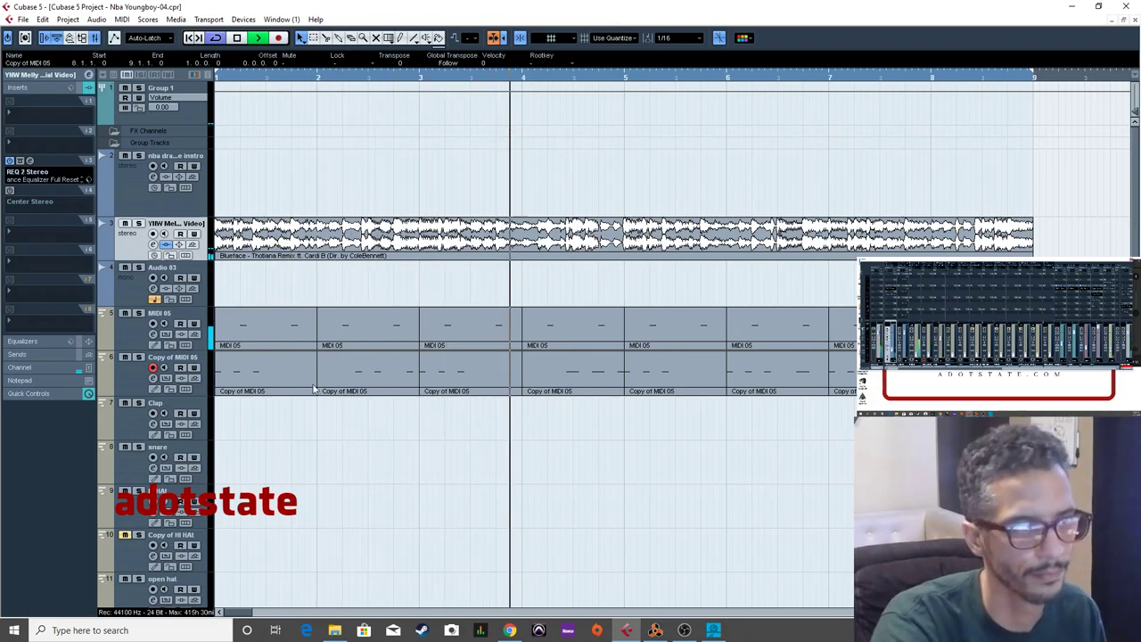
{"action": "left_click", "coordinate": [381, 387]}
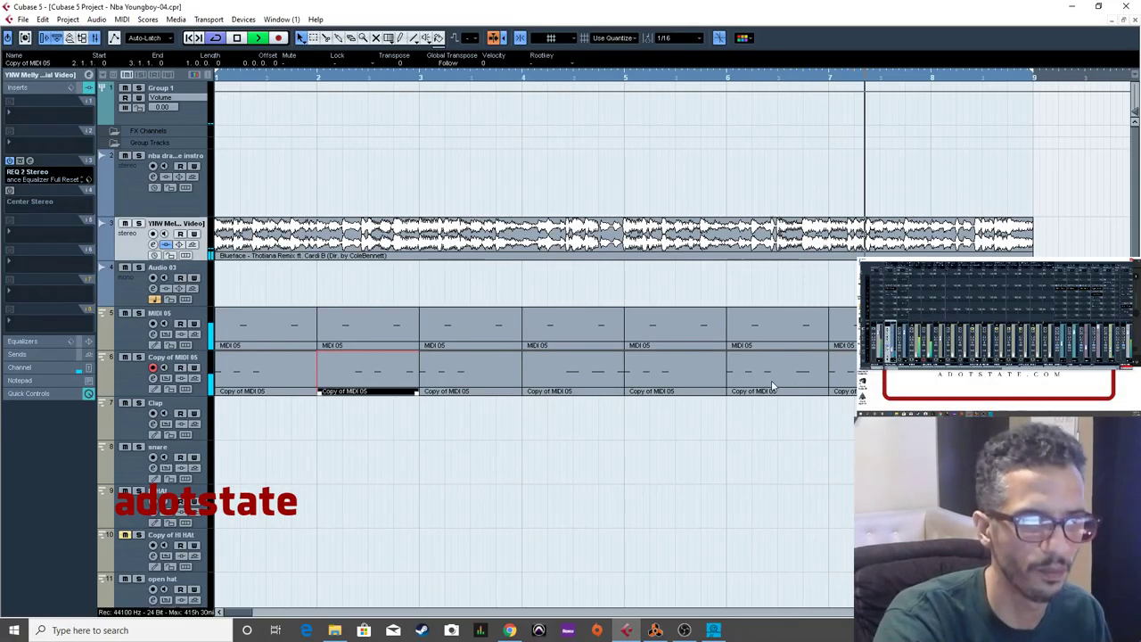
{"action": "left_click", "coordinate": [489, 392]}
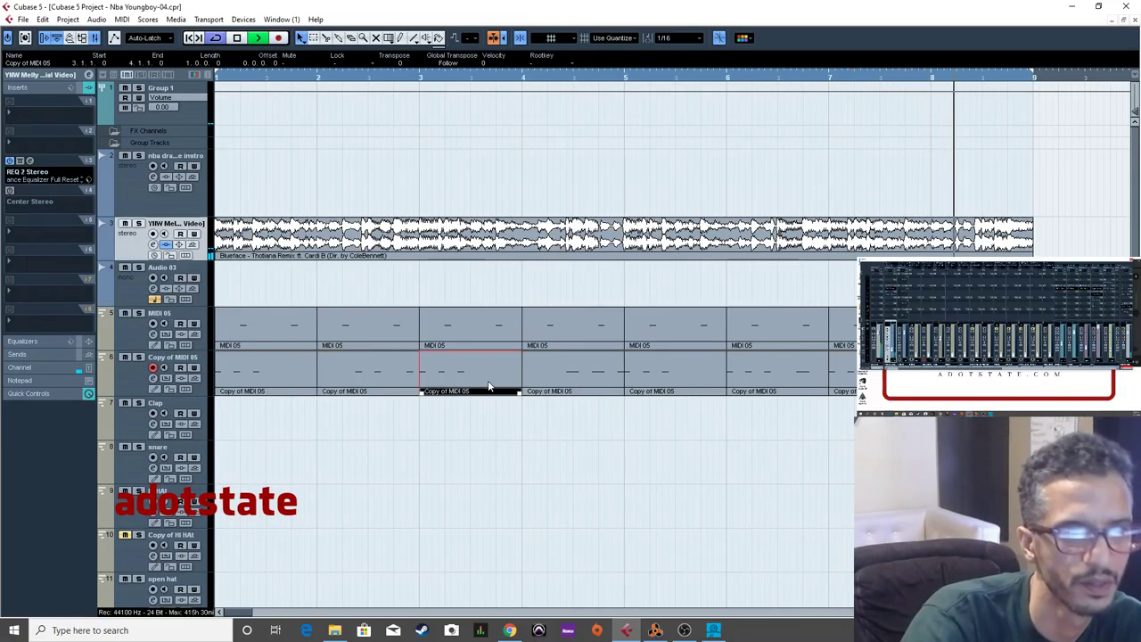
Place the bar 2 Copy of MIDI 05 notes at position 2.4 and beat 3, add one at 4.3, and return to the arrangement.
{"action": "double_click", "coordinate": [374, 387]}
{"action": "left_click", "coordinate": [654, 535]}
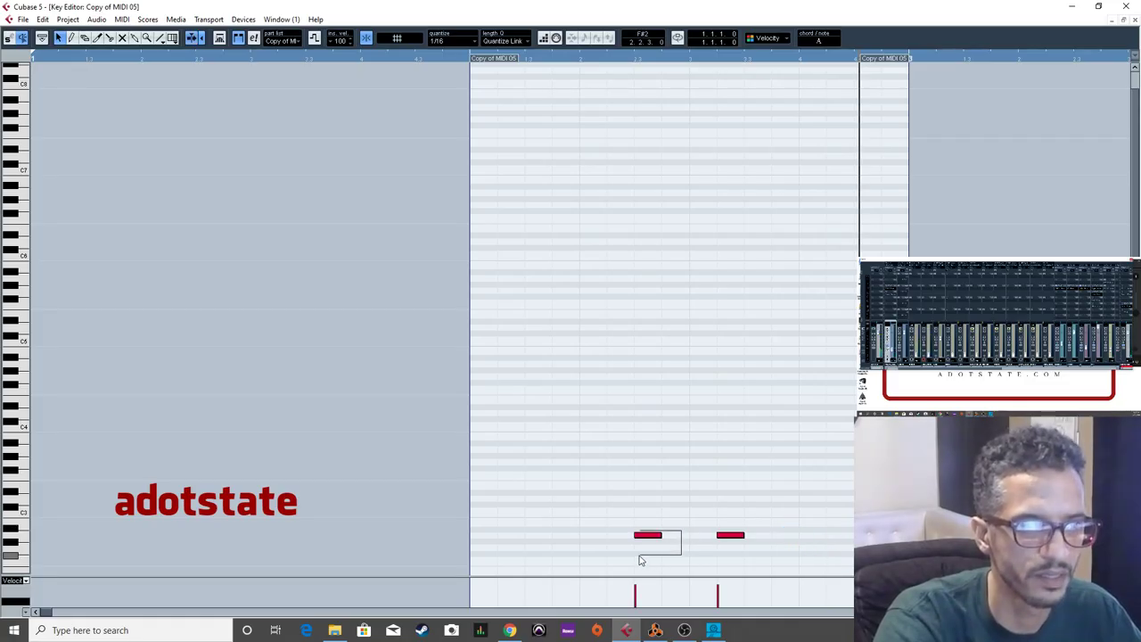
{"action": "left_click_drag", "start_coordinate": [660, 538], "coordinate": [706, 539]}
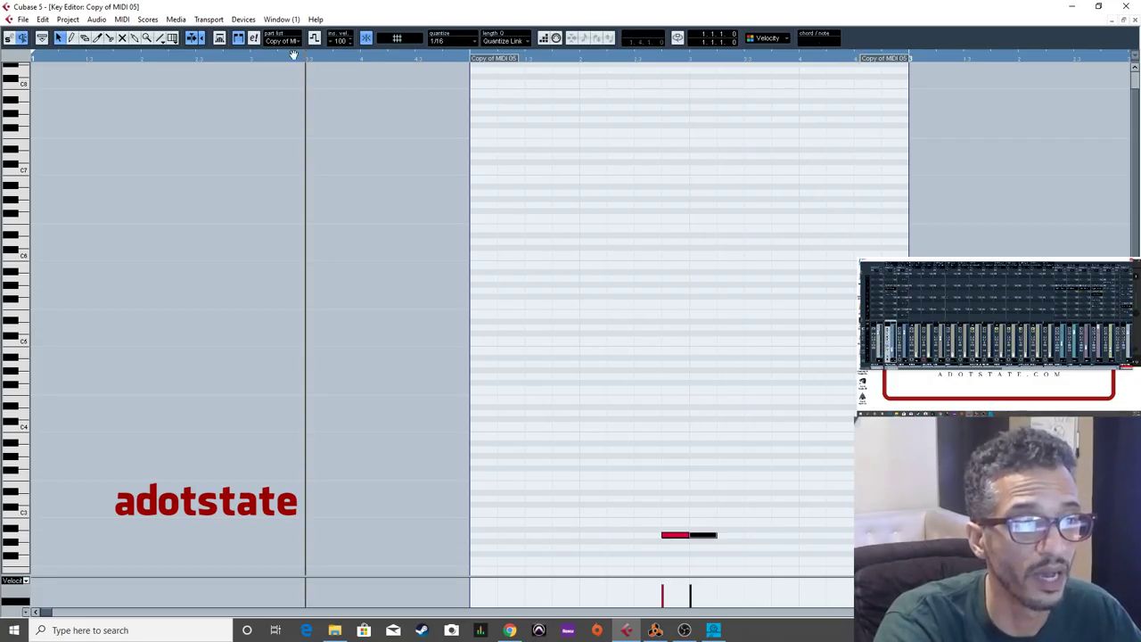
{"action": "left_click_drag", "start_coordinate": [630, 495], "coordinate": [669, 558]}
{"action": "key", "text": "space"}
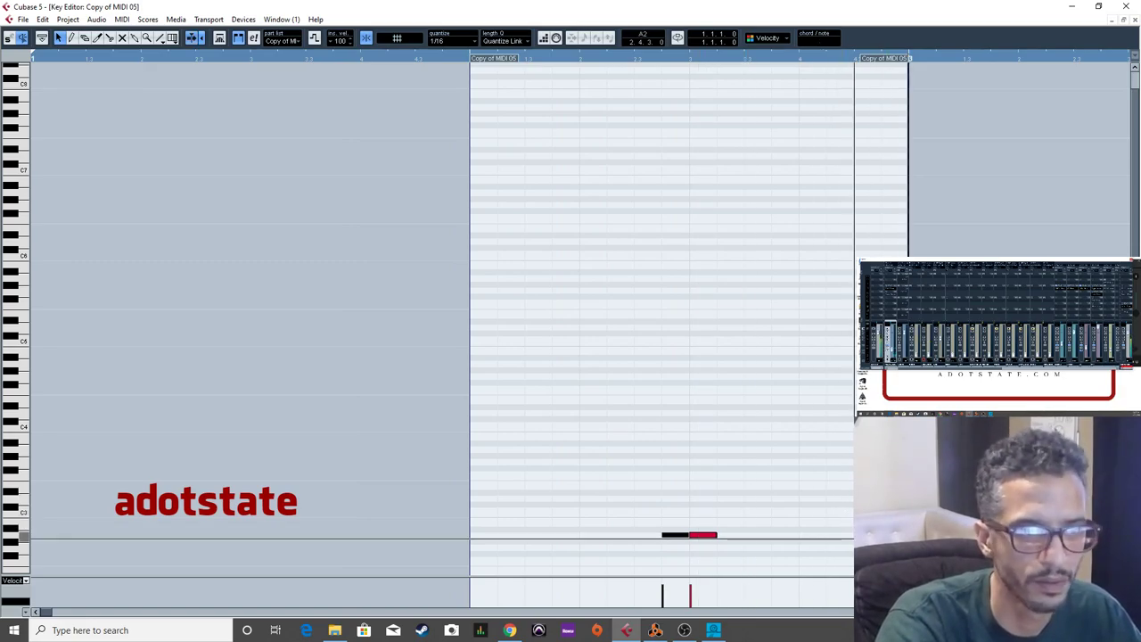
{"action": "left_click", "coordinate": [793, 517]}
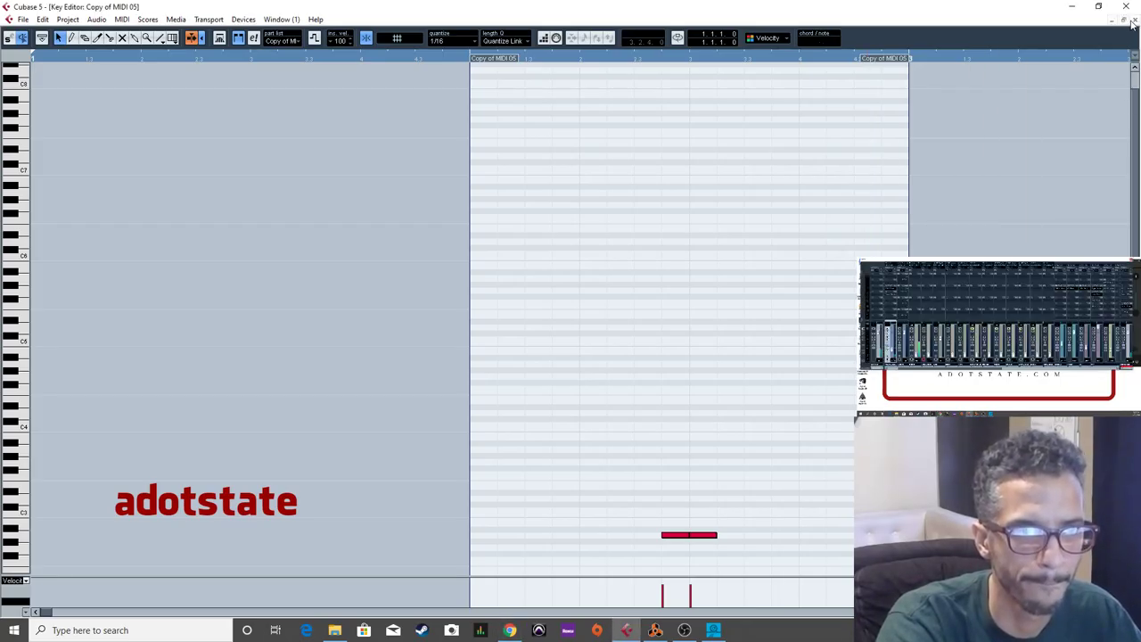
{"action": "key", "text": "g"}
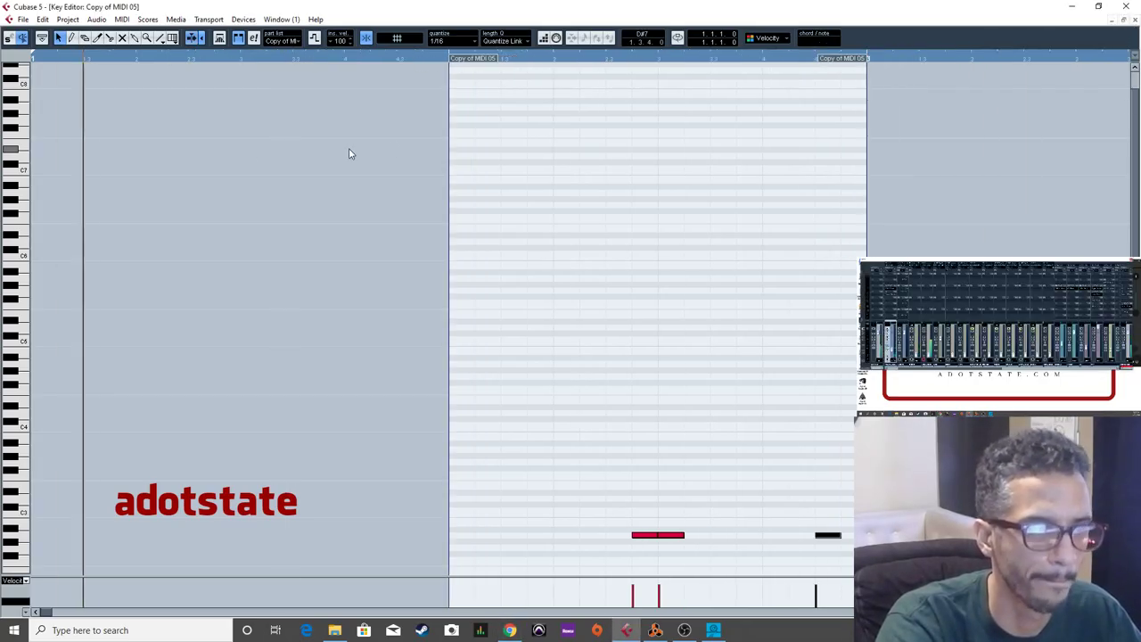
{"action": "key", "text": "Return"}
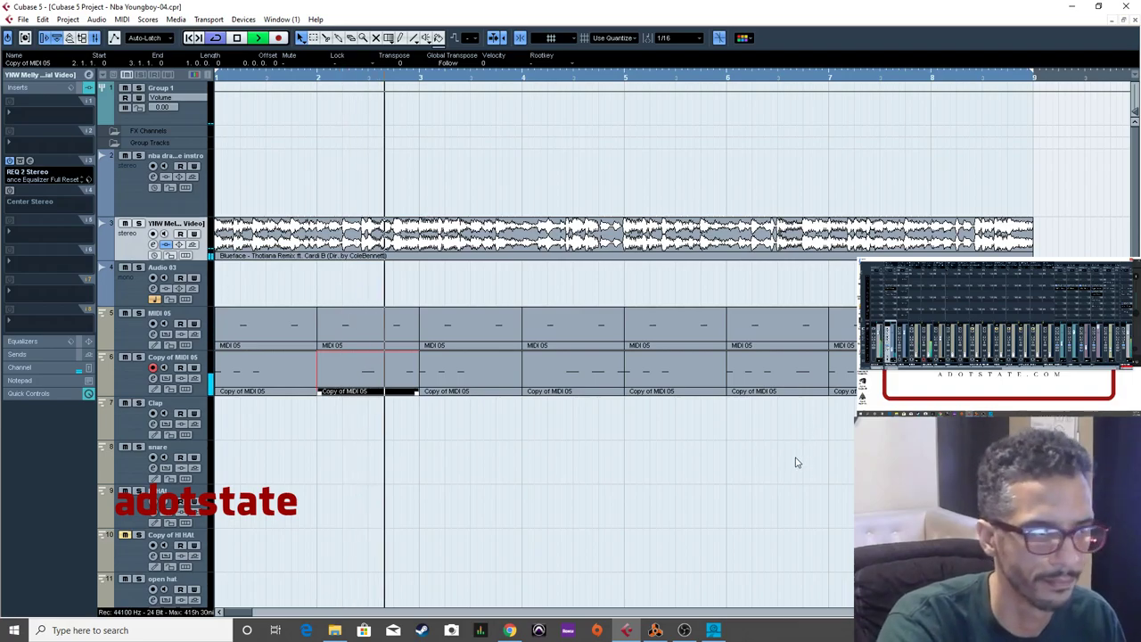
Move the last note of the bar 2 Copy of MIDI 05 part to beat 4, check it in playback and return to the arrangement.
{"action": "double_click", "coordinate": [391, 375]}
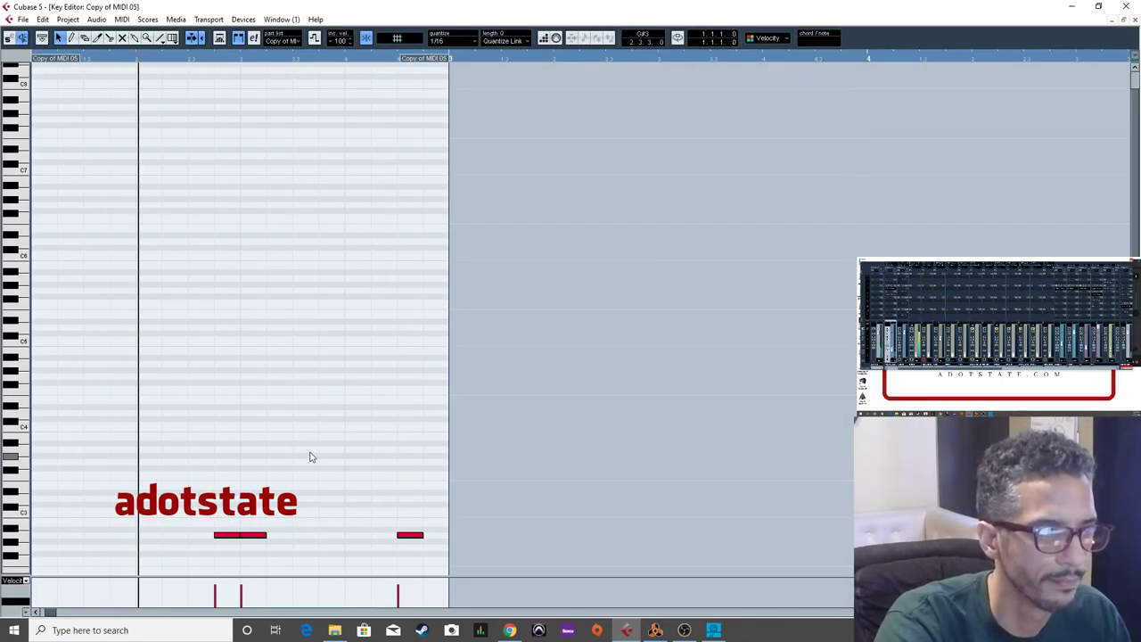
{"action": "scroll", "coordinate": [309, 458], "scroll_direction": "down", "scroll_amount": 5}
{"action": "left_click_drag", "start_coordinate": [410, 283], "coordinate": [372, 296]}
{"action": "left_click", "coordinate": [90, 60]}
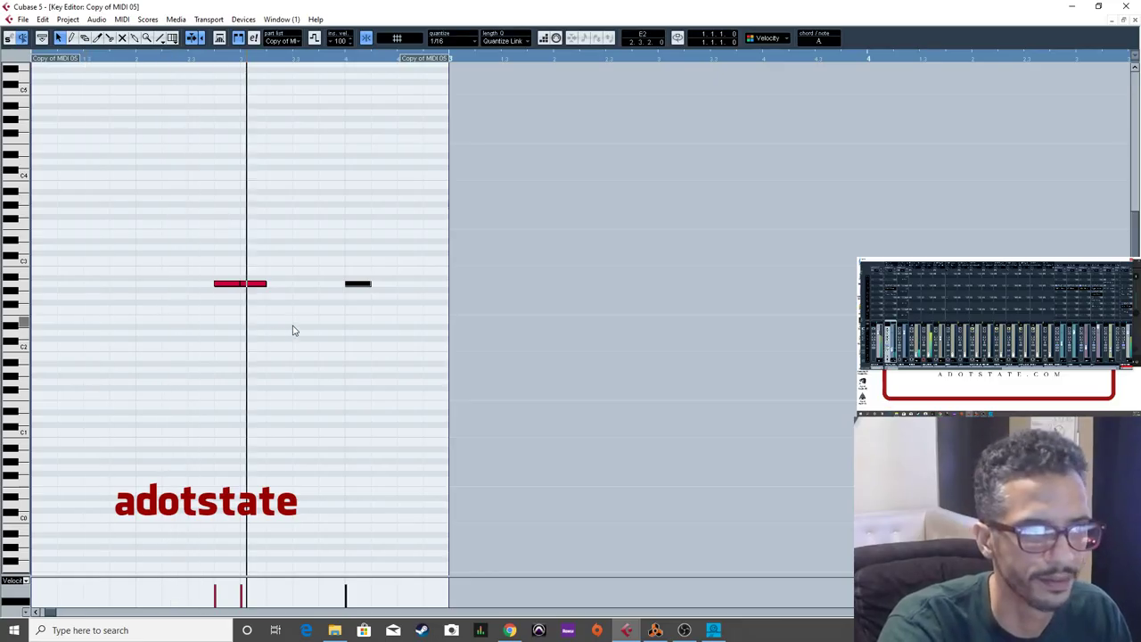
{"action": "key", "text": "space"}
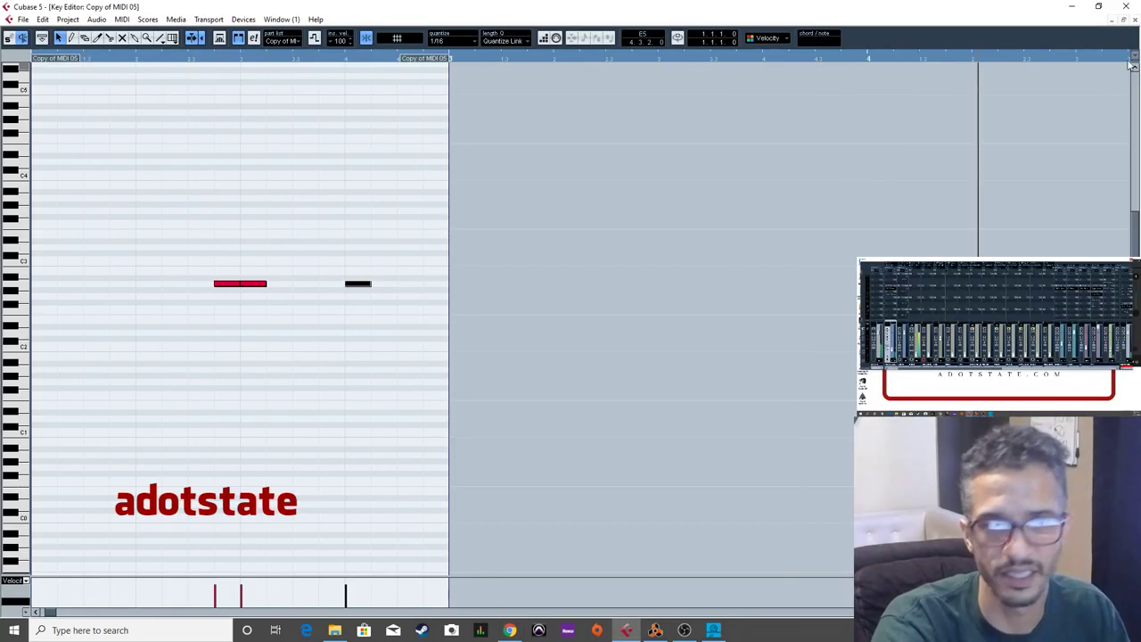
{"action": "key", "text": "Escape"}
{"action": "key", "text": "space"}
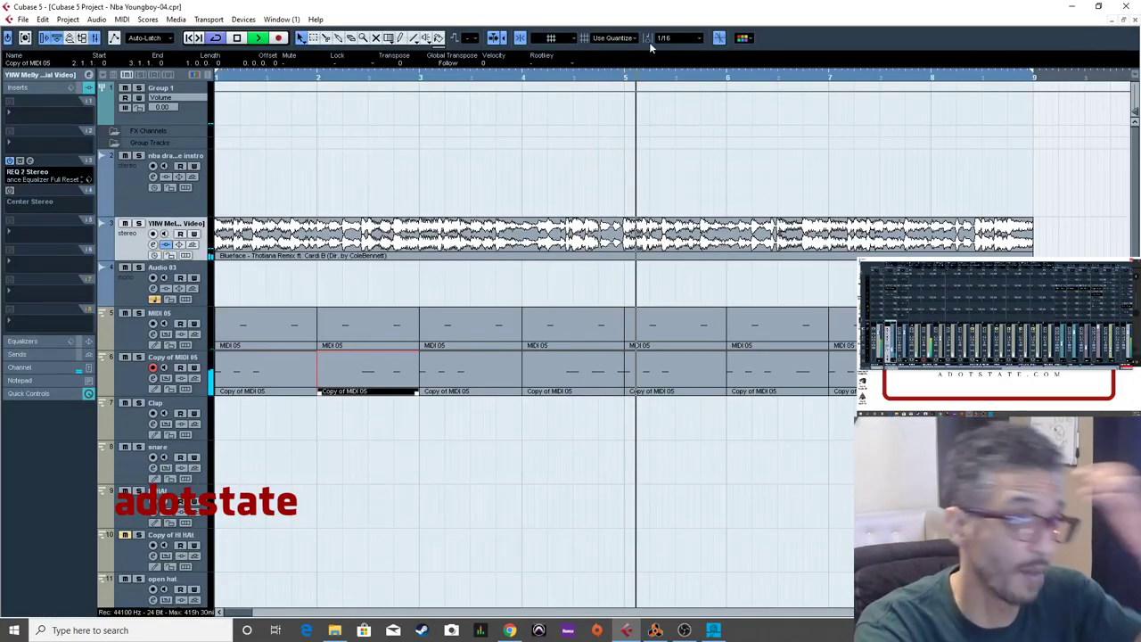
Play back the eight-bar loop against the reference and stop at the bar 6 Copy of MIDI 05 part.
{"action": "left_click", "coordinate": [193, 38]}
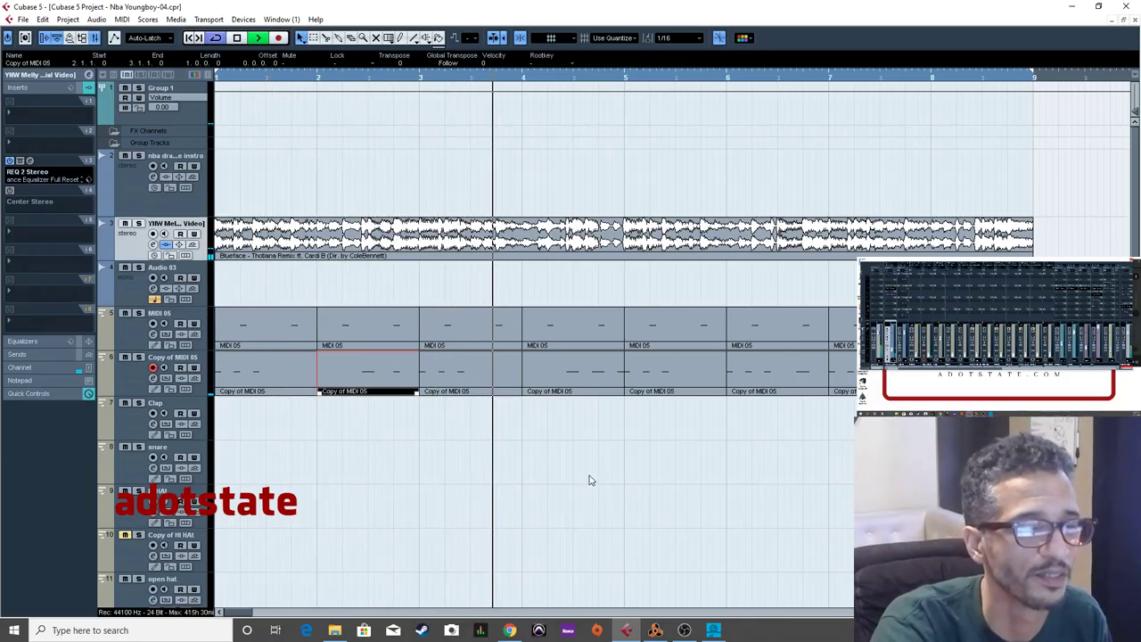
{"action": "key", "text": "space"}
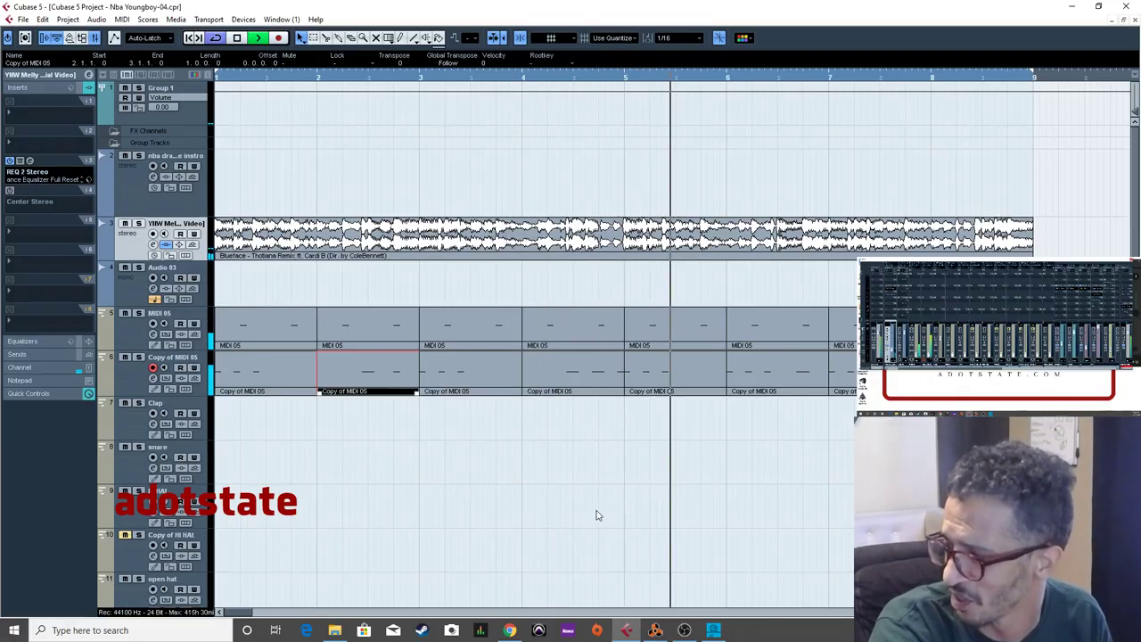
{"action": "key", "text": "space"}
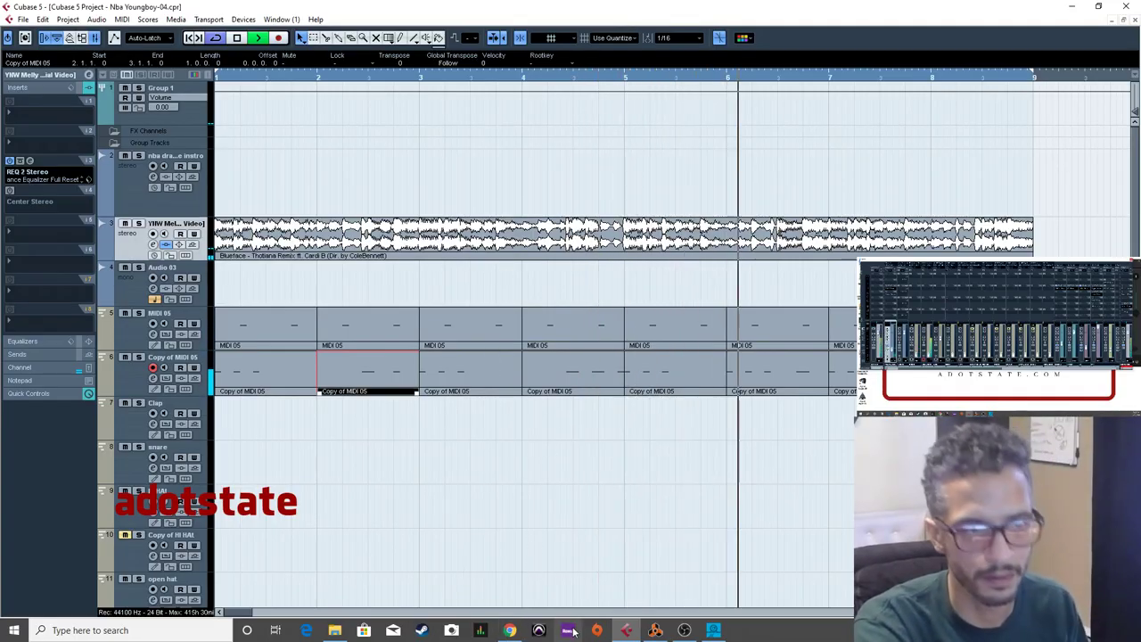
{"action": "left_click", "coordinate": [781, 392]}
{"action": "key", "text": "space"}
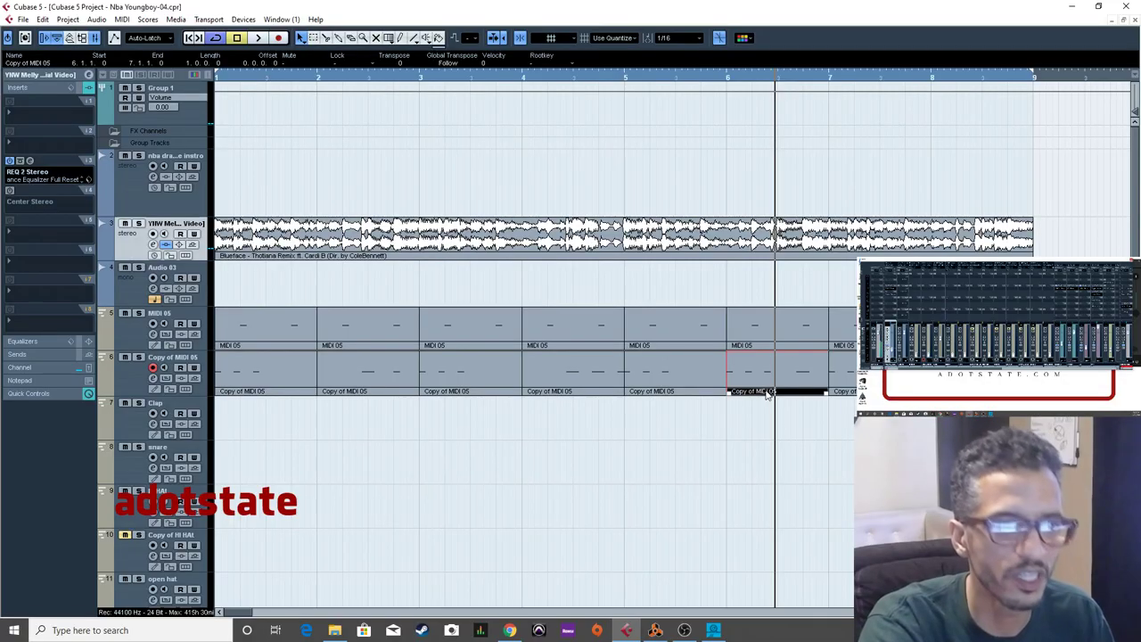
Clear beat 1 of the bar 6 Copy of MIDI 05 part so the pattern starts at position 1.4, then return to the arrangement.
{"action": "double_click", "coordinate": [749, 394]}
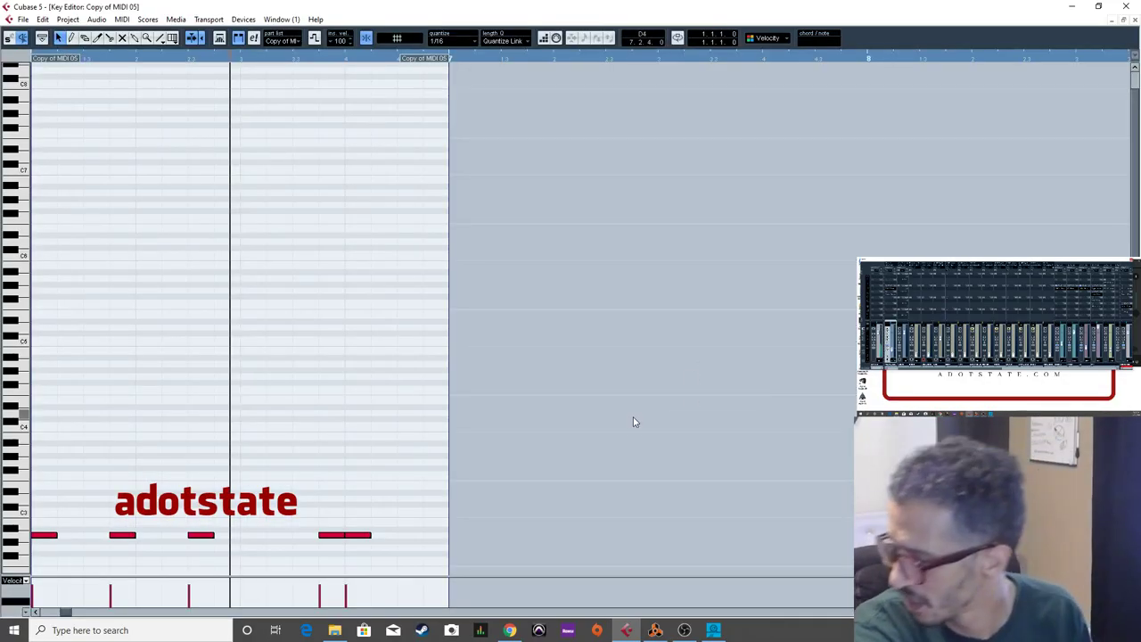
{"action": "scroll", "coordinate": [78, 268], "scroll_direction": "down", "scroll_amount": 3}
{"action": "left_click", "coordinate": [108, 65]}
{"action": "key", "text": "space"}
{"action": "left_click_drag", "start_coordinate": [450, 417], "coordinate": [514, 433]}
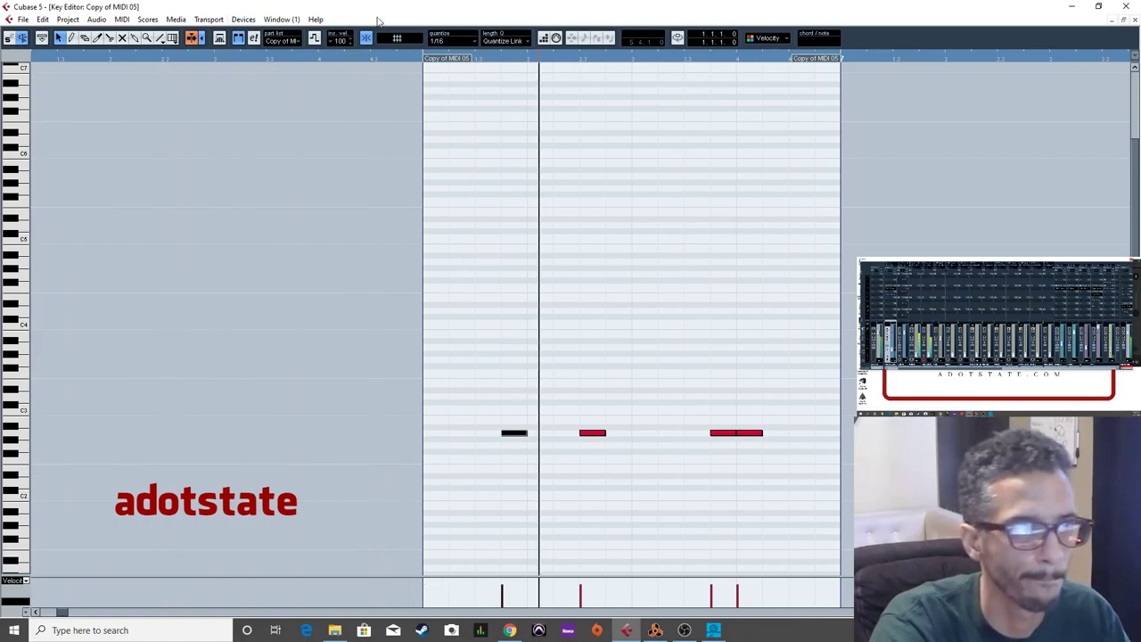
{"action": "left_click", "coordinate": [279, 59]}
{"action": "left_click", "coordinate": [188, 59]}
{"action": "key", "text": "Return"}
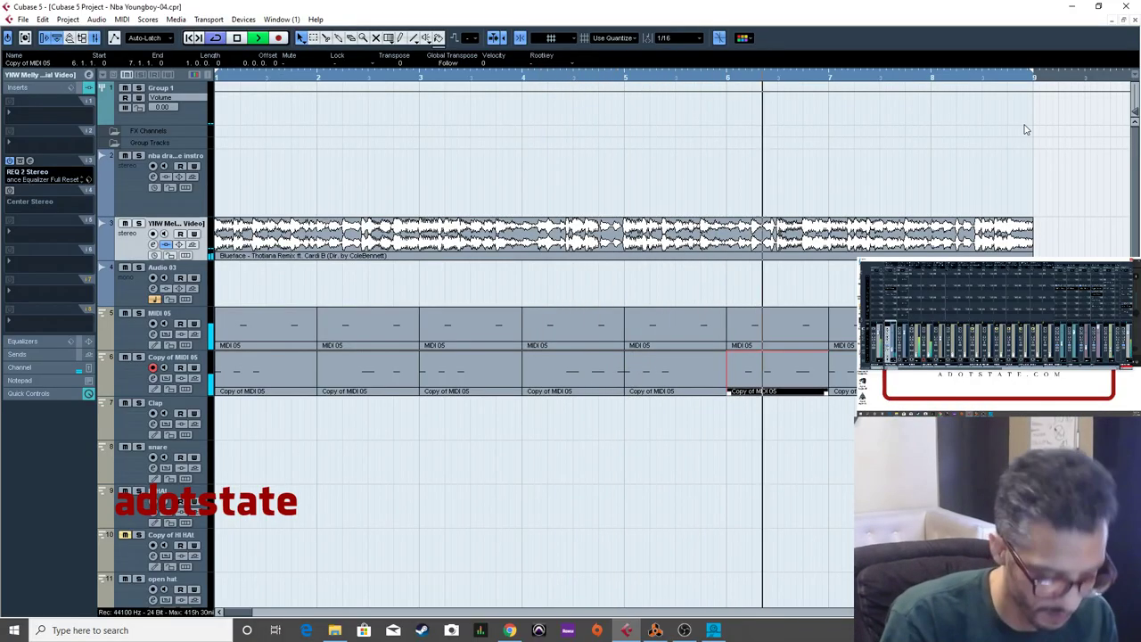
Copy the note at position 2.3 in the bar 6 Copy of MIDI 05 part and place the copy at beat 3.
{"action": "key", "text": "space"}
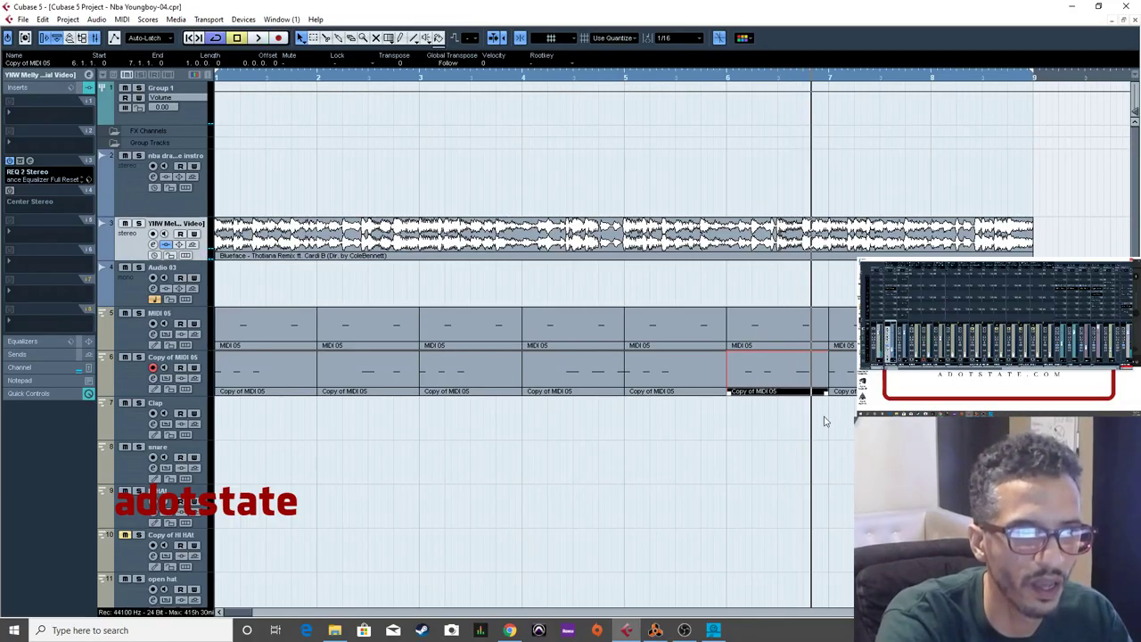
{"action": "double_click", "coordinate": [773, 380]}
{"action": "left_click_drag", "start_coordinate": [200, 534], "coordinate": [227, 535]}
{"action": "left_click_drag", "start_coordinate": [96, 59], "coordinate": [89, 151]}
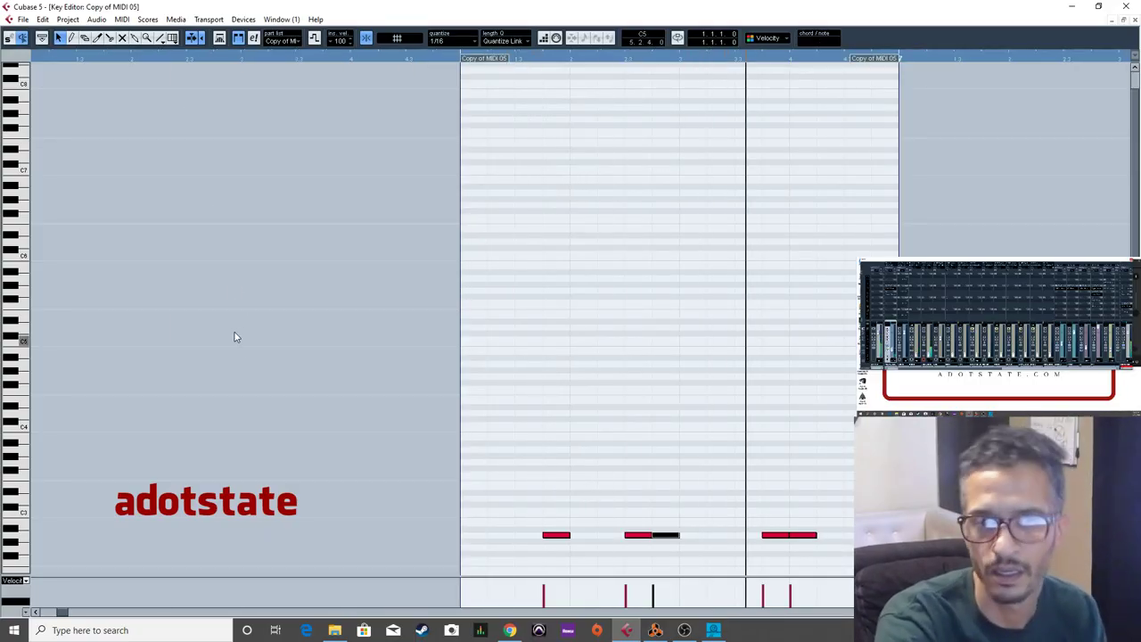
{"action": "left_click", "coordinate": [685, 537]}
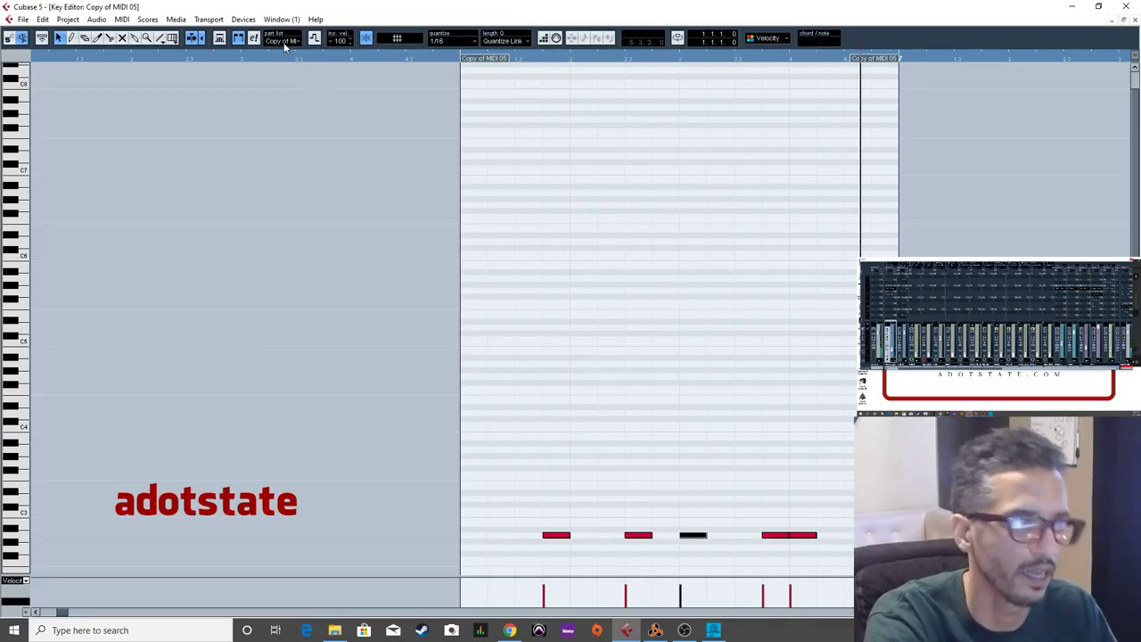
Move the note at position 3.4 in the bar 6 part to 3.3, play it back and return to the arrangement.
{"action": "key", "text": "h"}
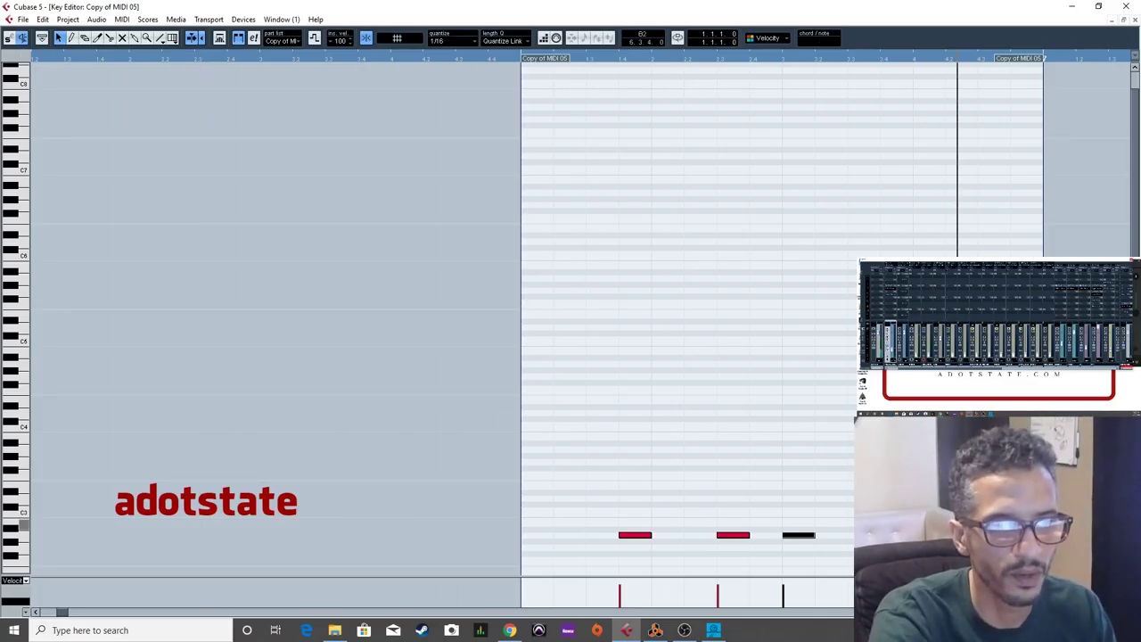
{"action": "left_click", "coordinate": [852, 537]}
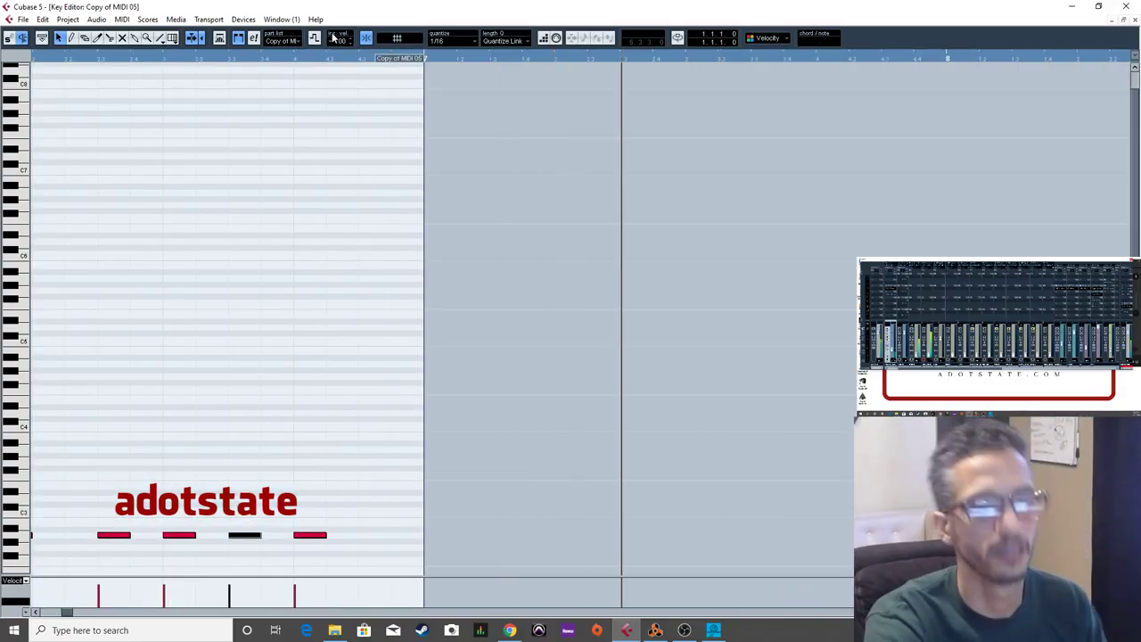
{"action": "key", "text": "space"}
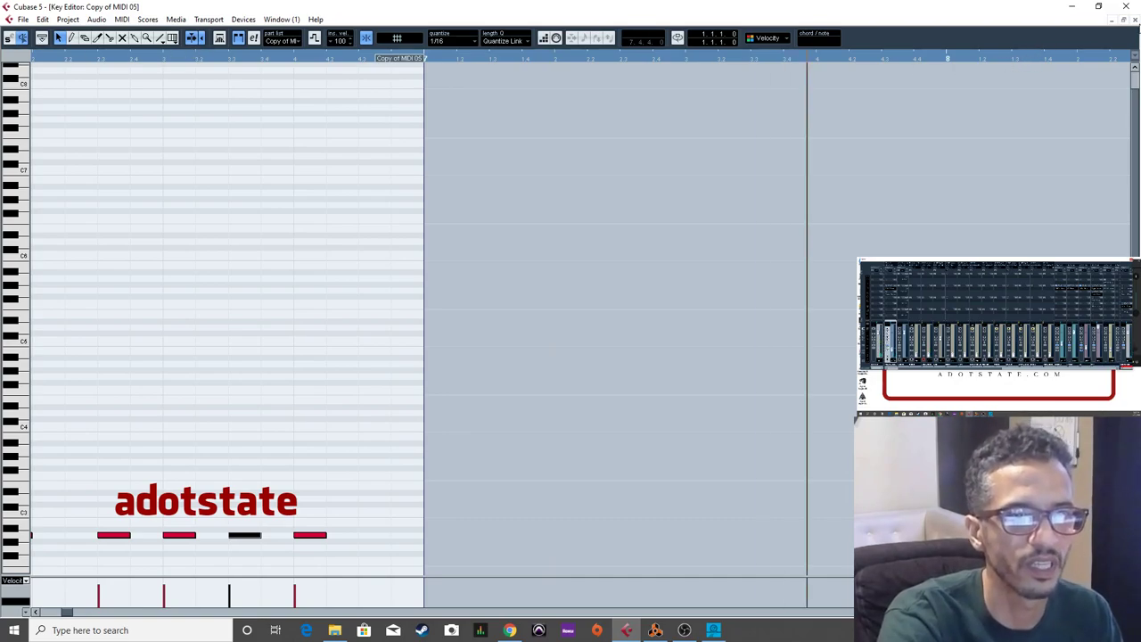
{"action": "key", "text": "Escape"}
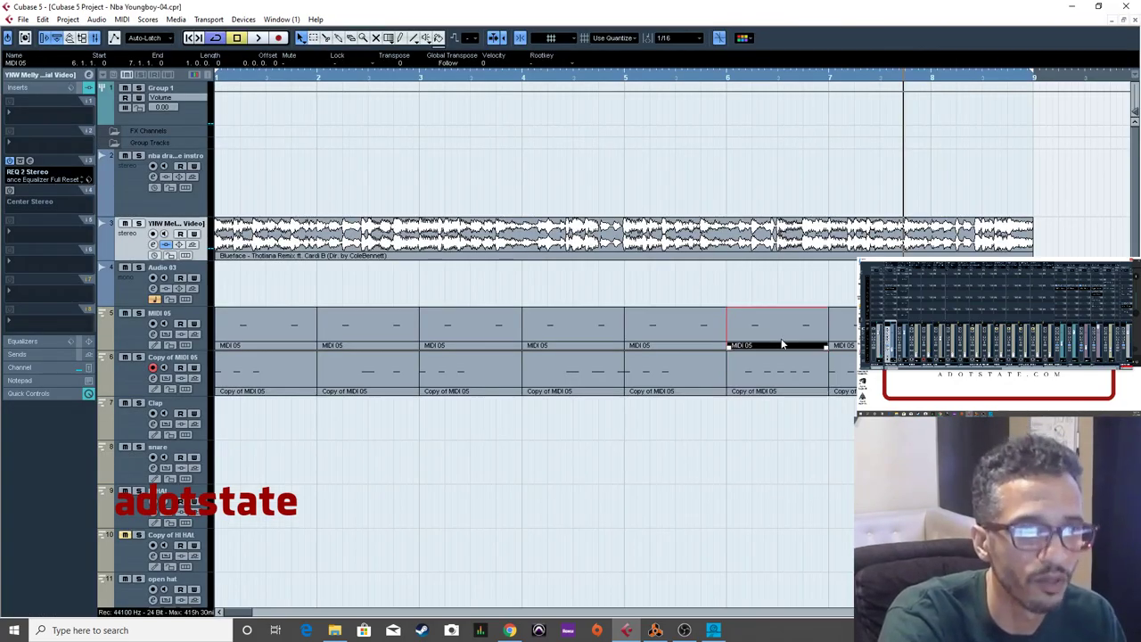
Add a copied clap note at position 3.3 of the bar 6 MIDI 05 part and play it back.
{"action": "double_click", "coordinate": [776, 334]}
{"action": "left_click", "coordinate": [438, 505]}
{"action": "left_click", "coordinate": [445, 529]}
{"action": "left_click", "coordinate": [473, 504]}
{"action": "left_click_drag", "start_coordinate": [472, 504], "coordinate": [374, 514]}
{"action": "scroll", "coordinate": [366, 212], "scroll_direction": "left", "scroll_amount": 5}
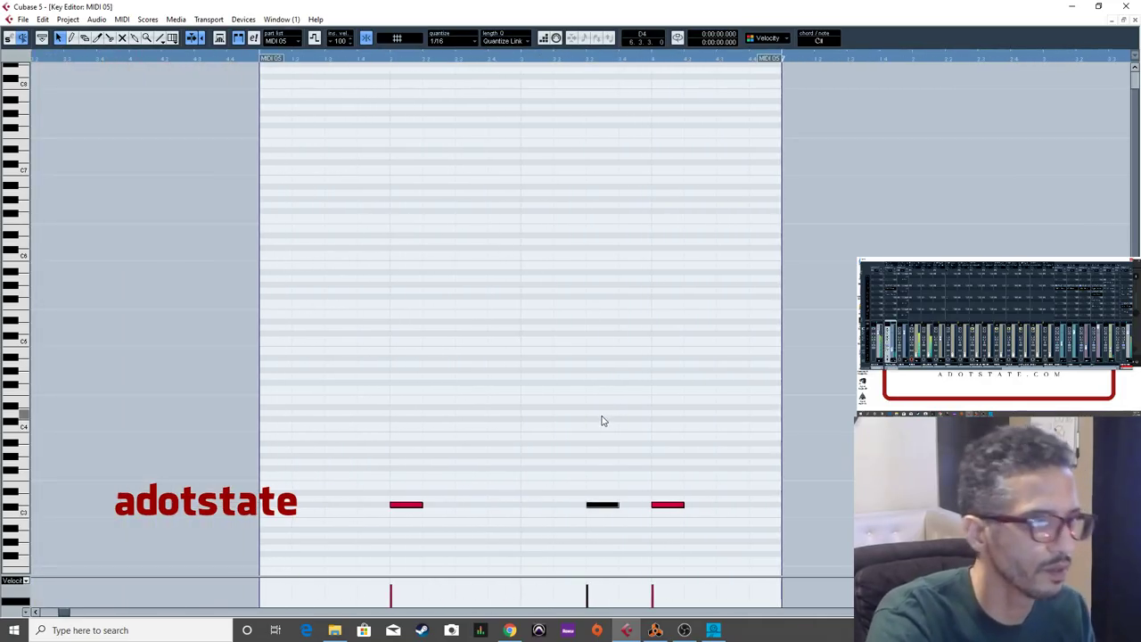
{"action": "key", "text": "space"}
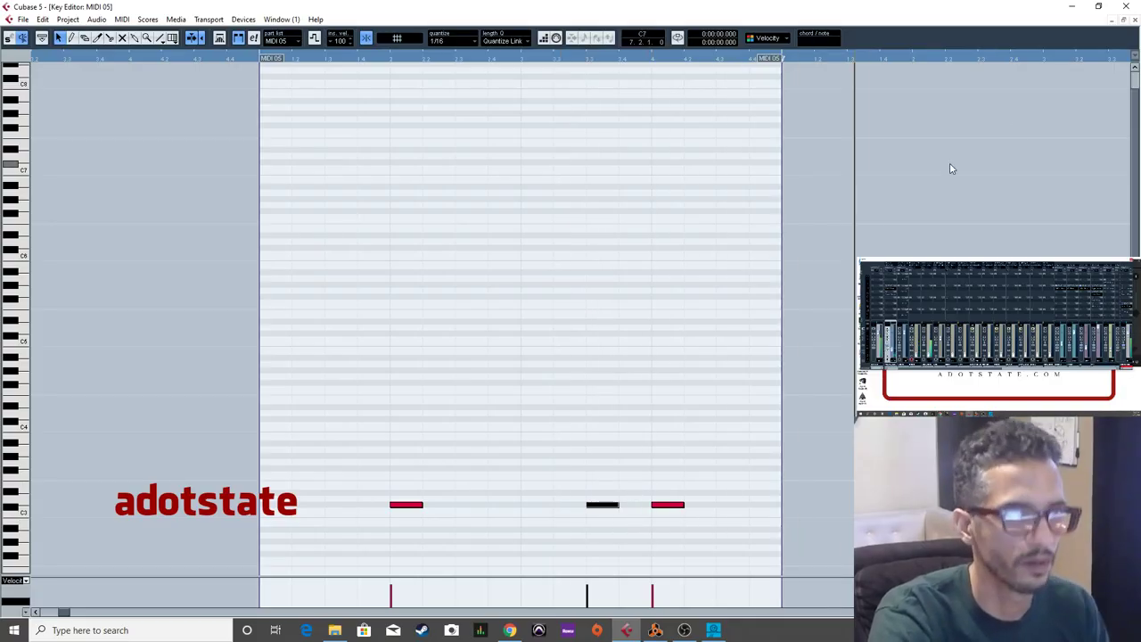
Close the note editor, stop playback and save the Cubase project under the new name blueface beat cardi.
{"action": "left_click", "coordinate": [1132, 19]}
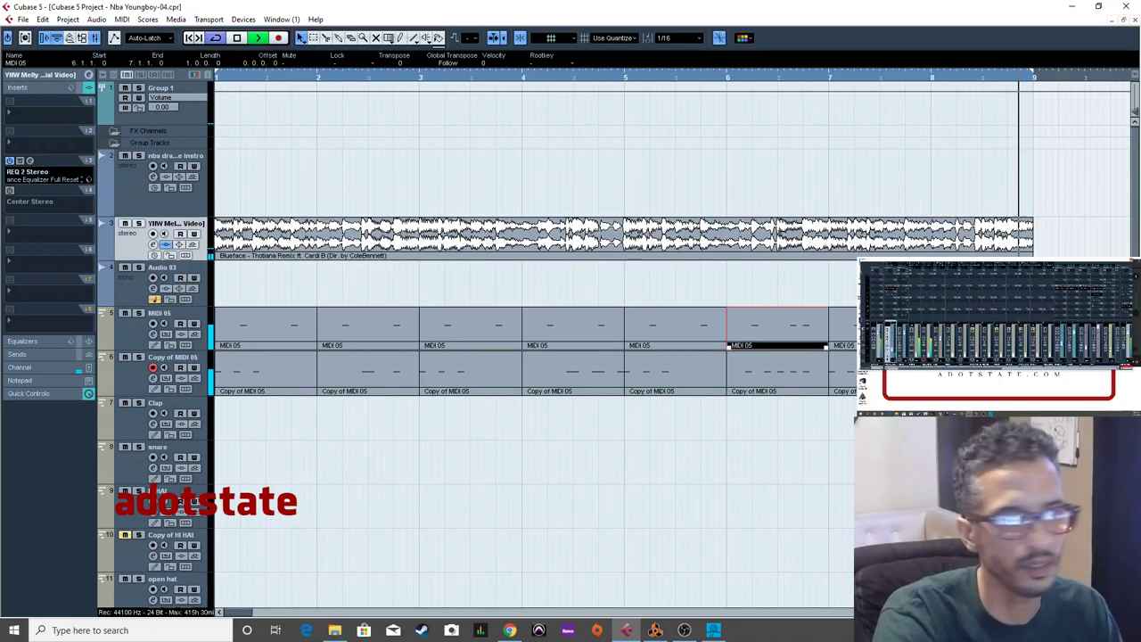
{"action": "key", "text": "space"}
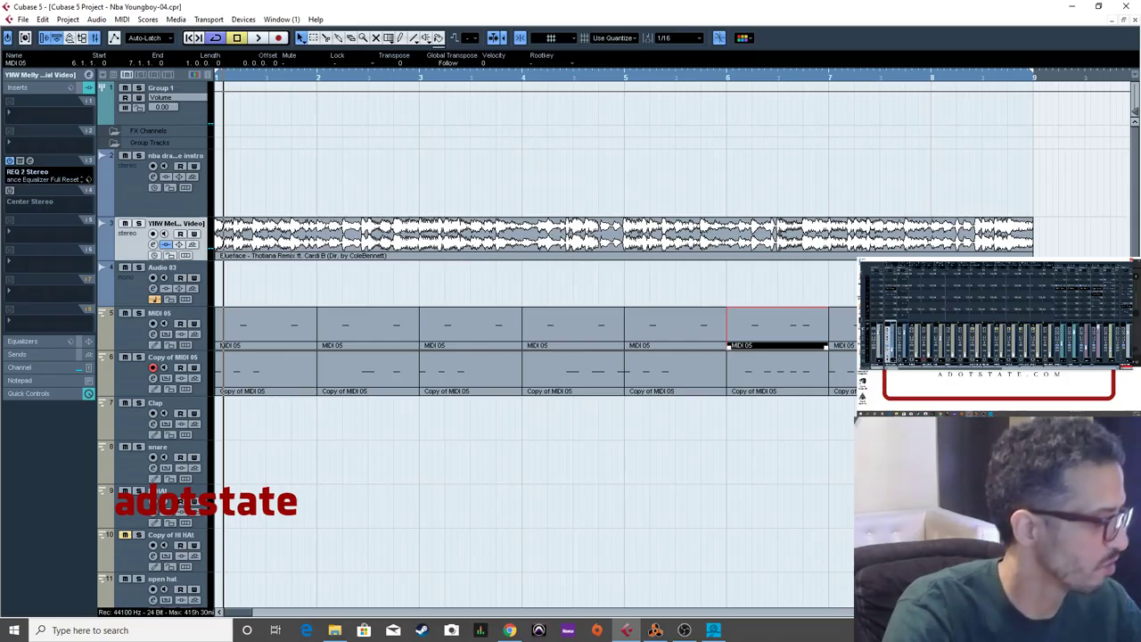
{"action": "left_click", "coordinate": [383, 285]}
{"action": "left_click", "coordinate": [23, 19]}
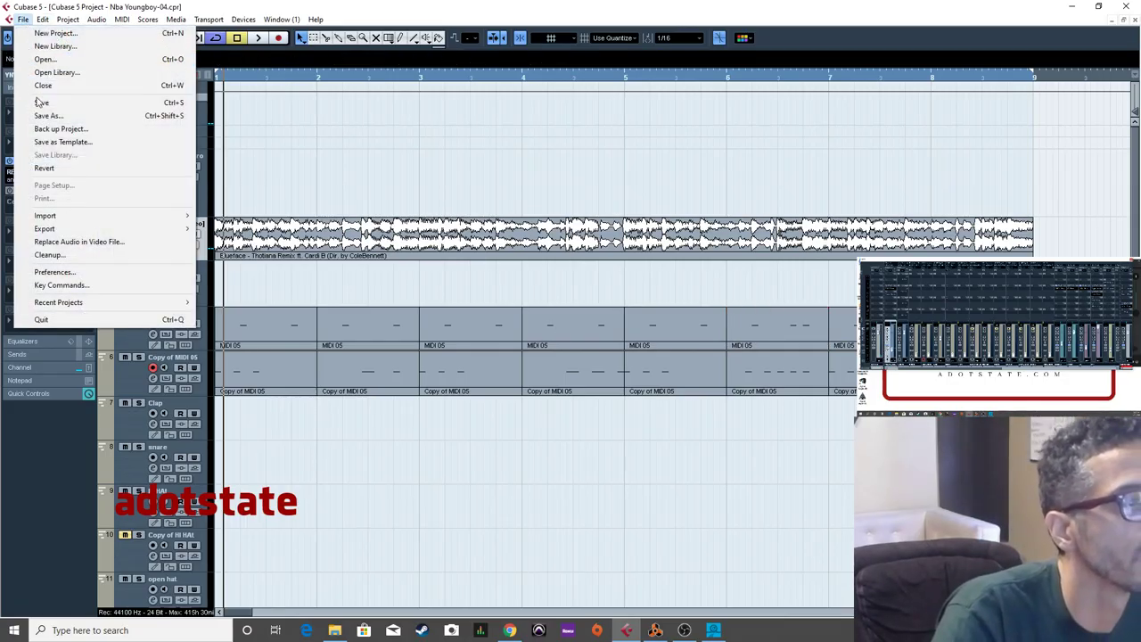
{"action": "left_click", "coordinate": [48, 113]}
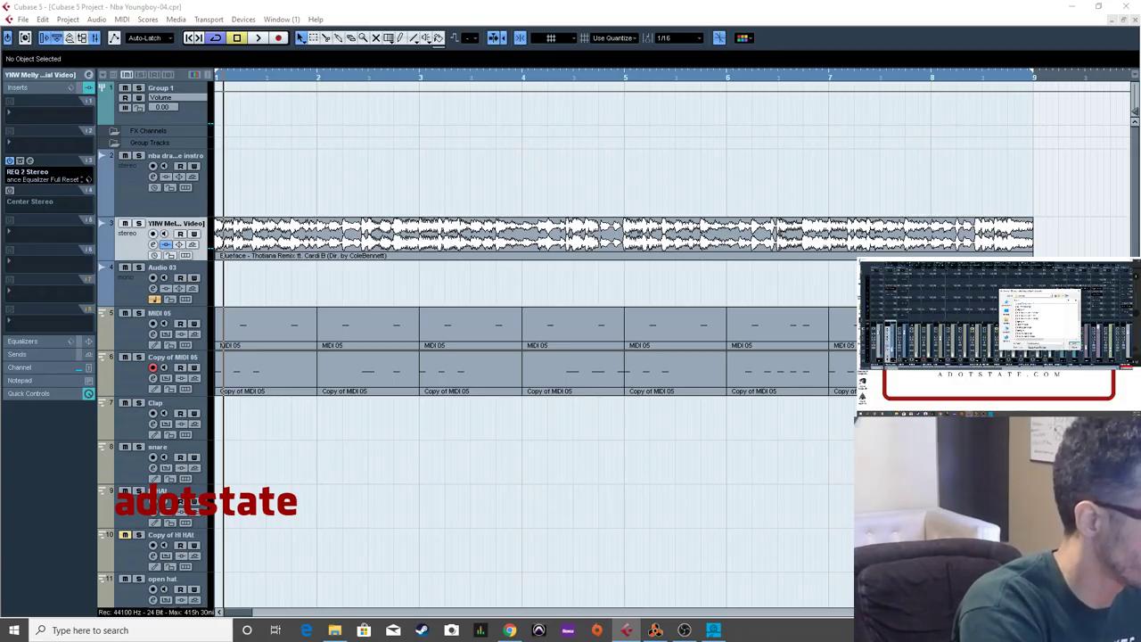
{"action": "key", "text": "Return"}
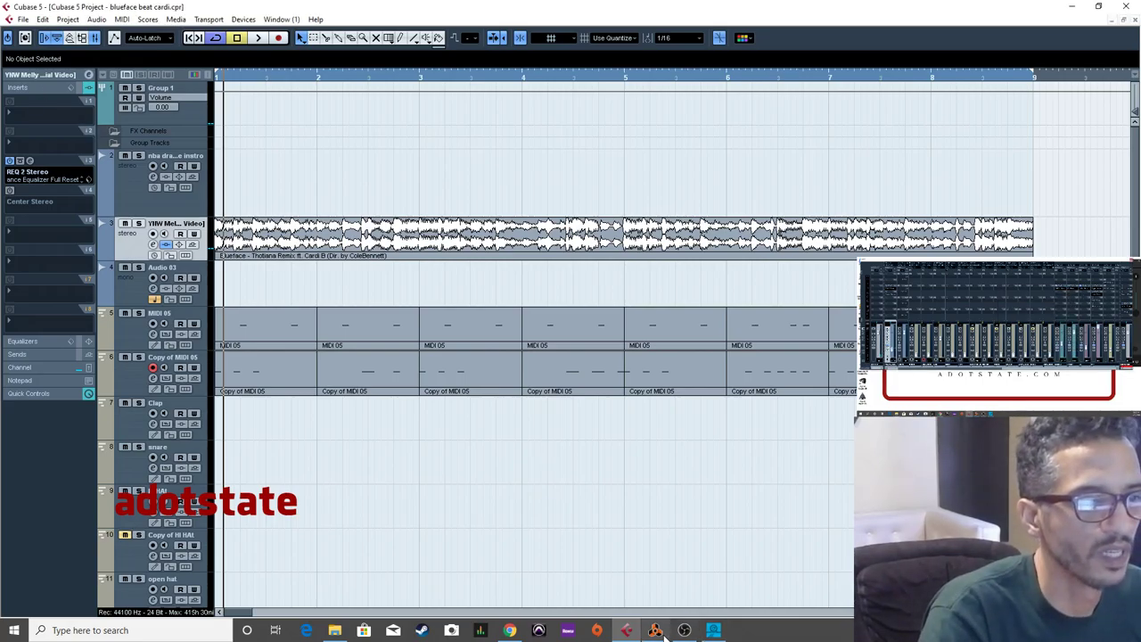
Switch to Reason, save the rack as Blueface cardi.rns and move its window to the second monitor.
{"action": "key", "text": "alt+Tab"}
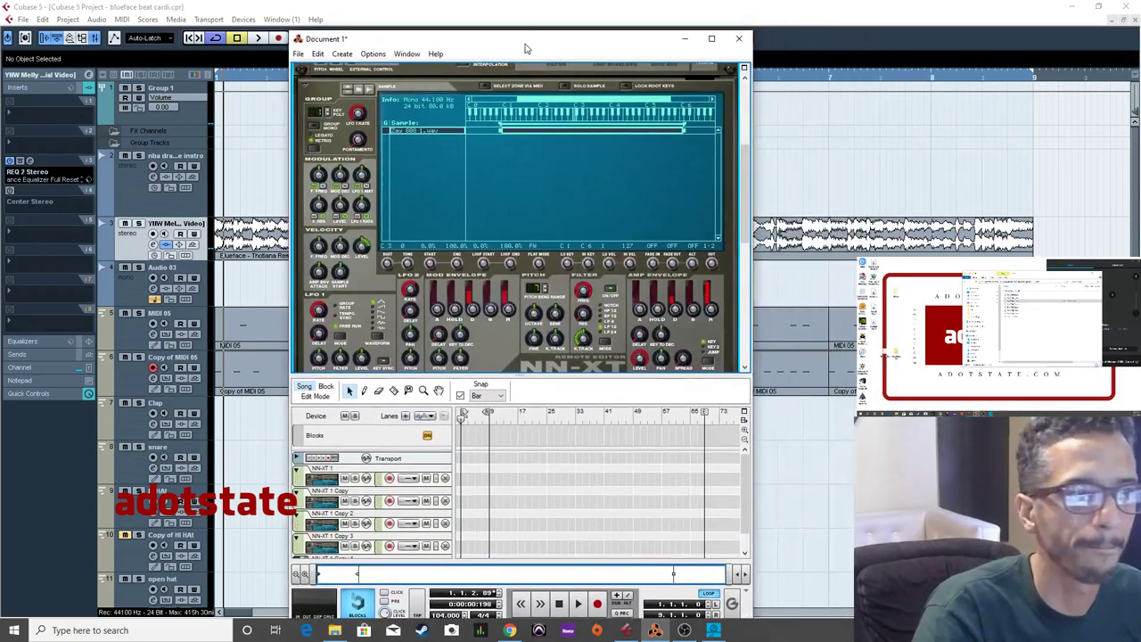
{"action": "left_click", "coordinate": [299, 53]}
{"action": "left_click", "coordinate": [313, 130]}
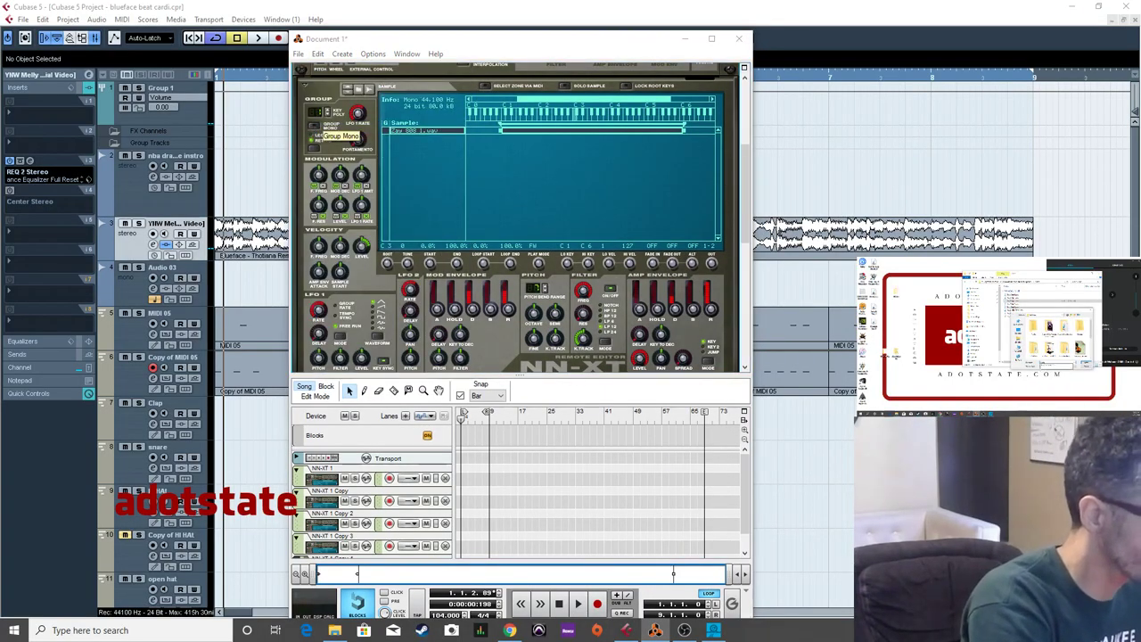
{"action": "key", "text": "Return"}
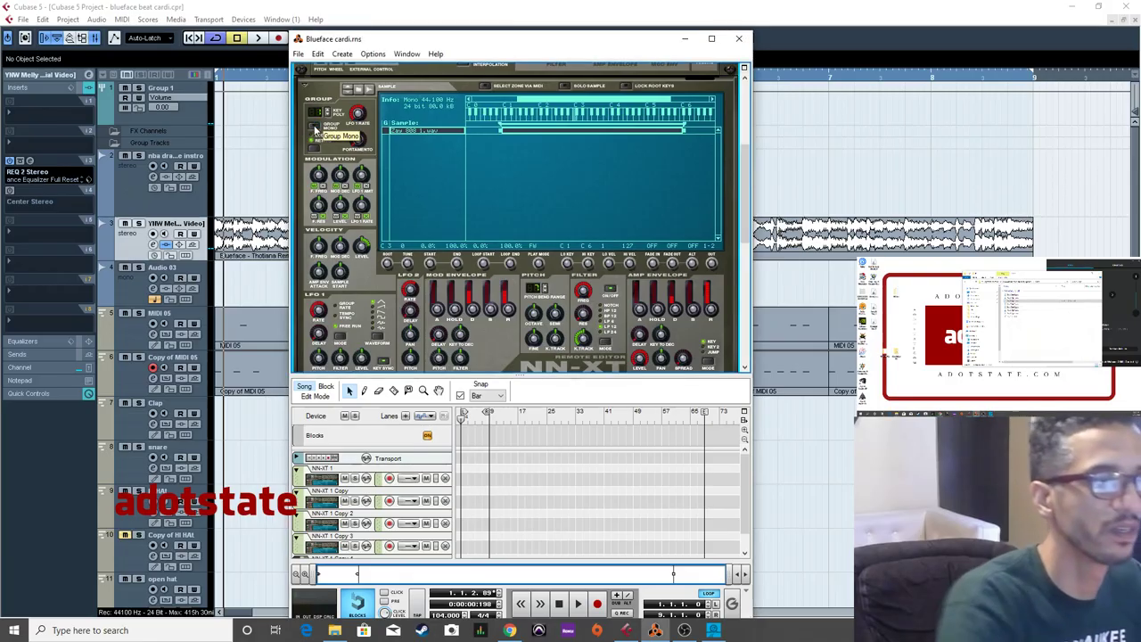
{"action": "left_click_drag", "start_coordinate": [643, 47], "coordinate": [1140, 54]}
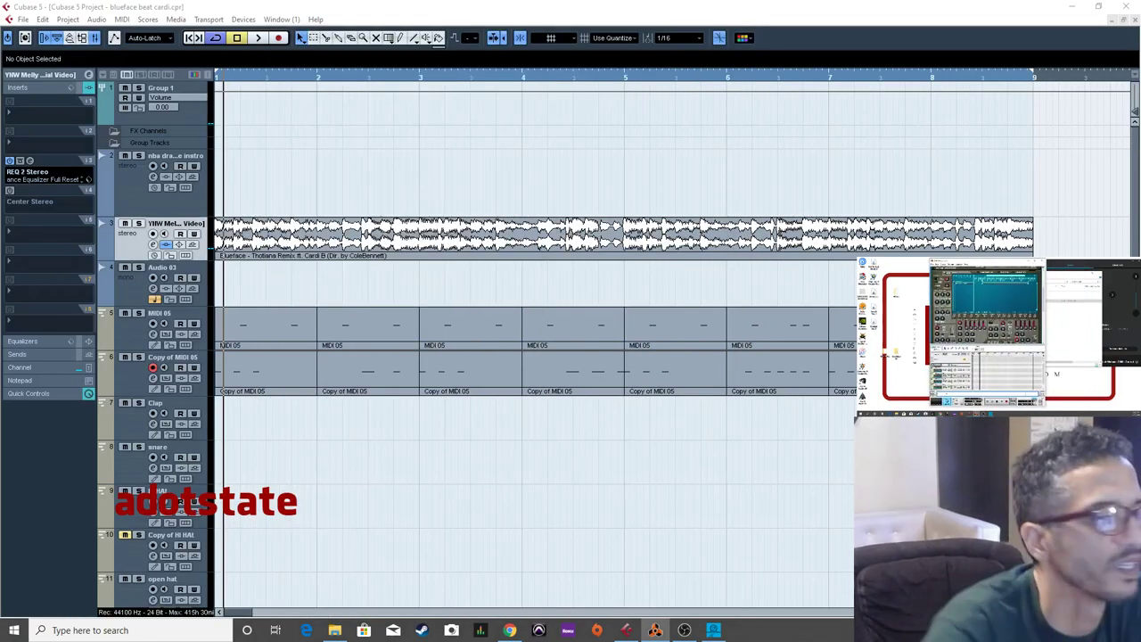
Disarm the Copy of MIDI 05 track in Cubase, record-enable the Clap track and switch to Reason.
{"action": "left_click", "coordinate": [152, 367]}
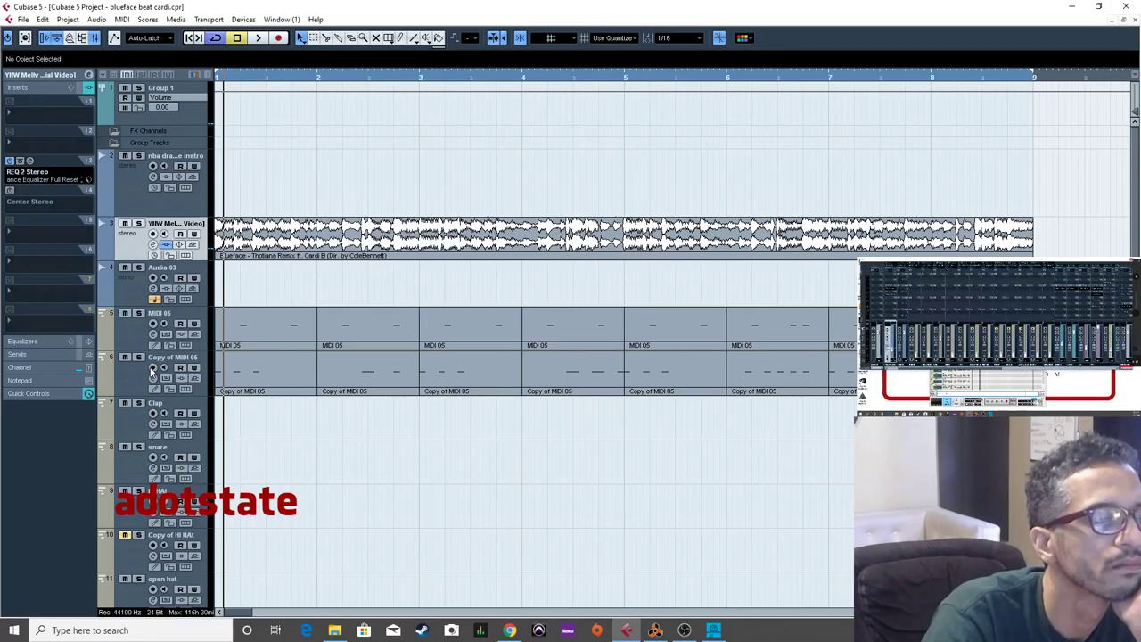
{"action": "left_click", "coordinate": [143, 381]}
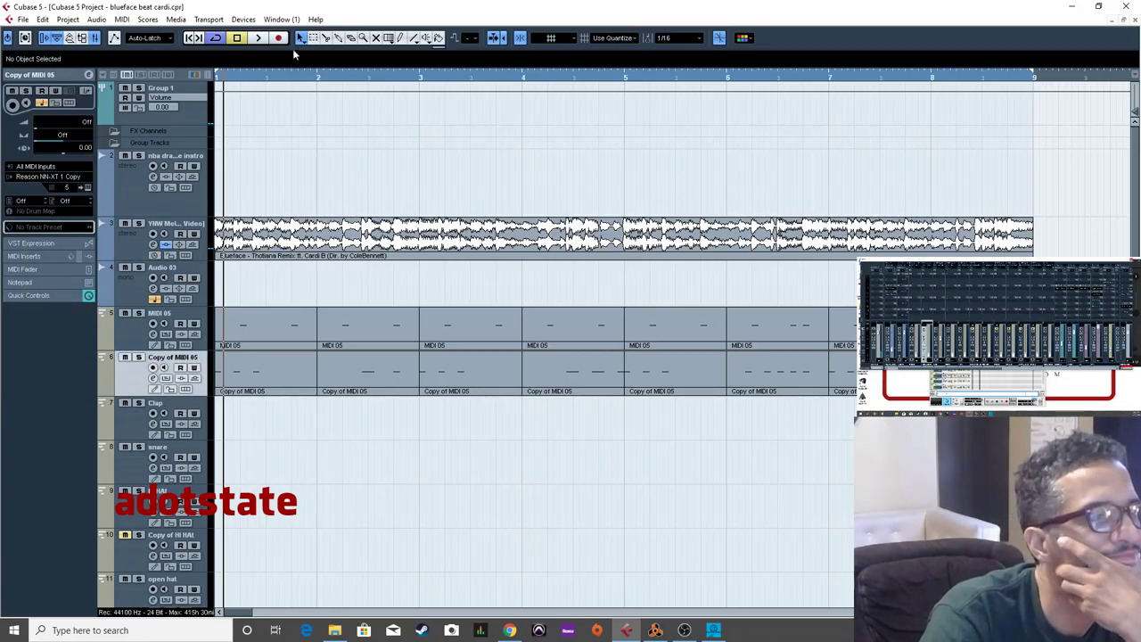
{"action": "left_click", "coordinate": [169, 415]}
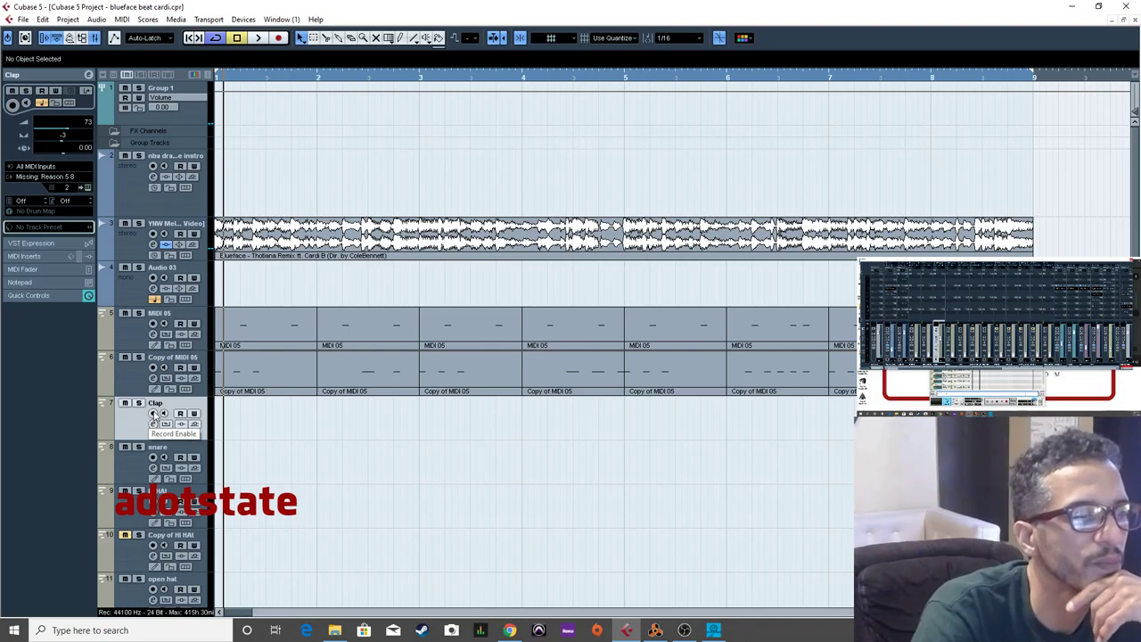
{"action": "left_click", "coordinate": [152, 414]}
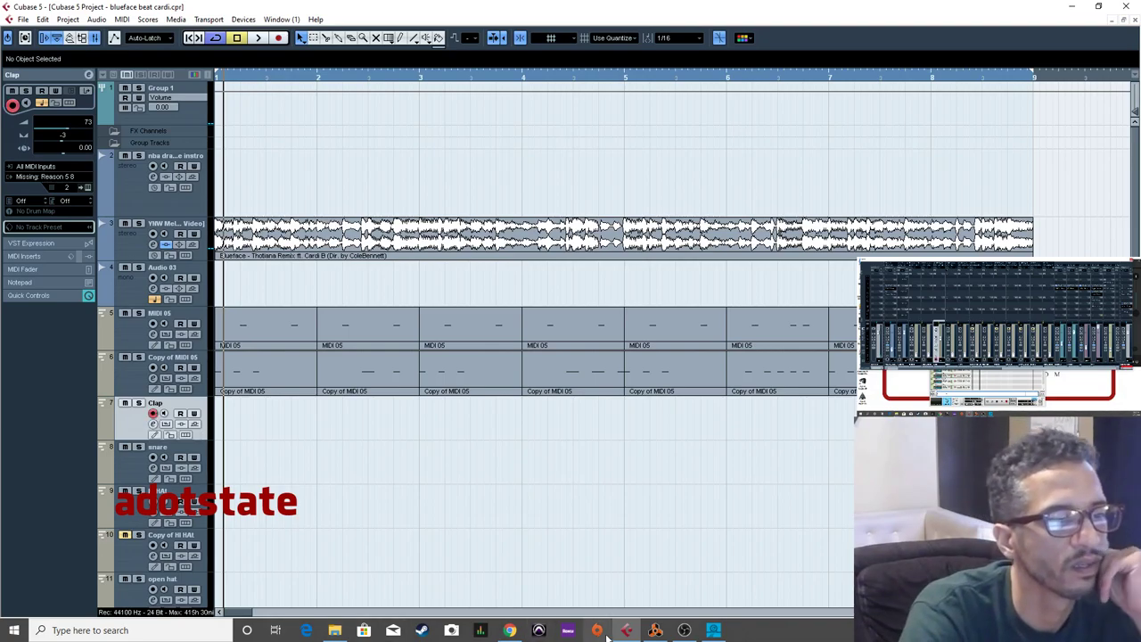
{"action": "left_click", "coordinate": [654, 630]}
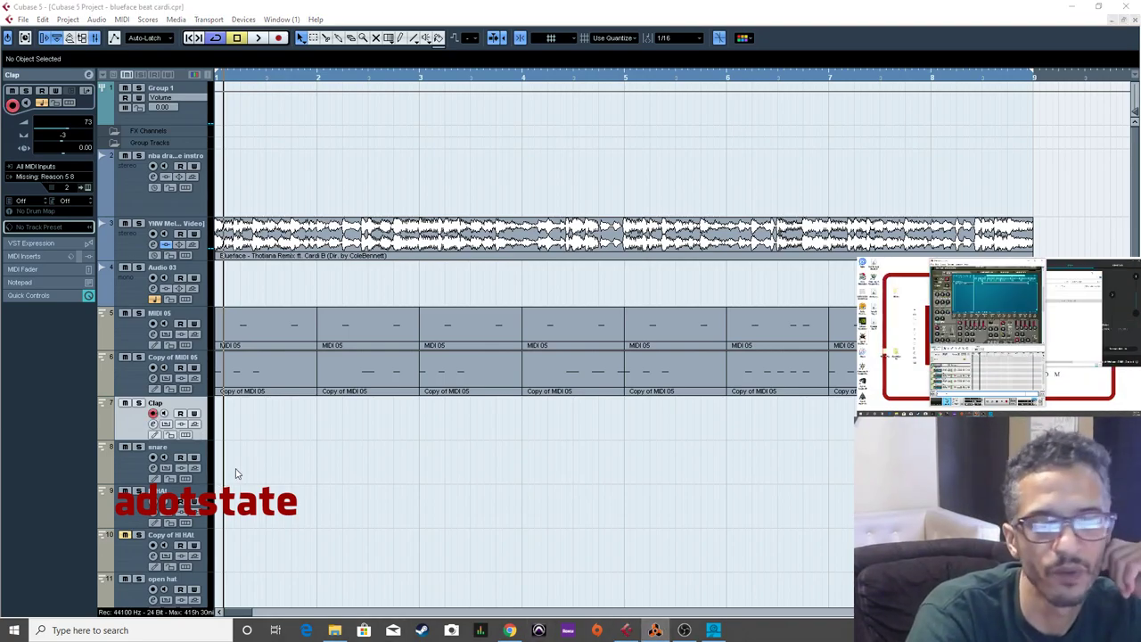
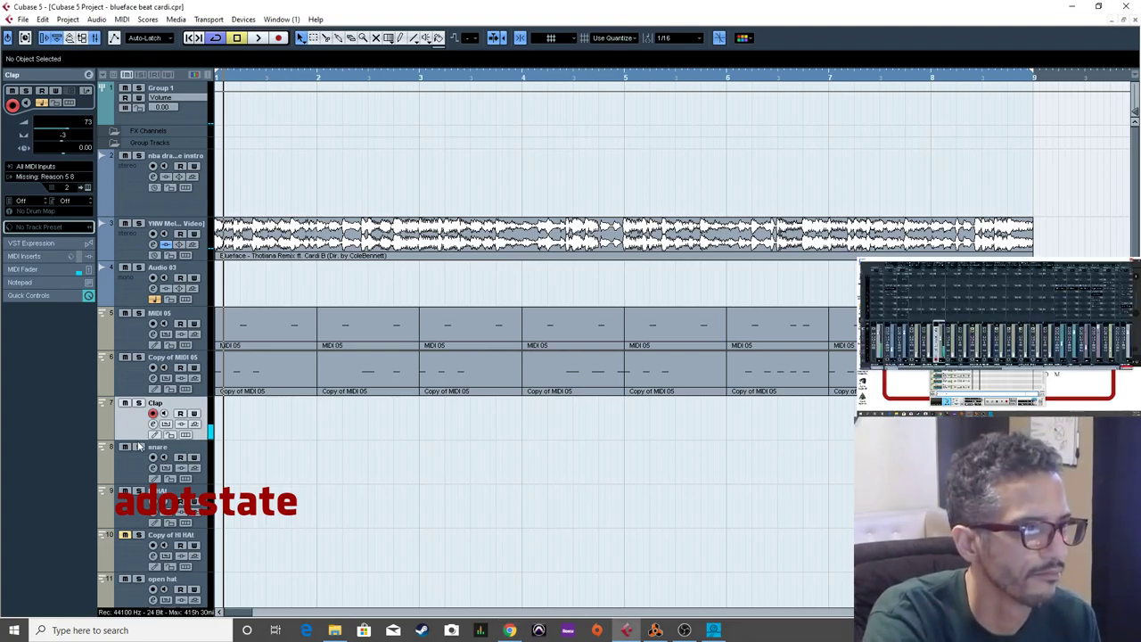
Route the Clap track's MIDI output in Cubase to Reason NN-XT 1 Copy 3.
{"action": "left_click", "coordinate": [655, 630]}
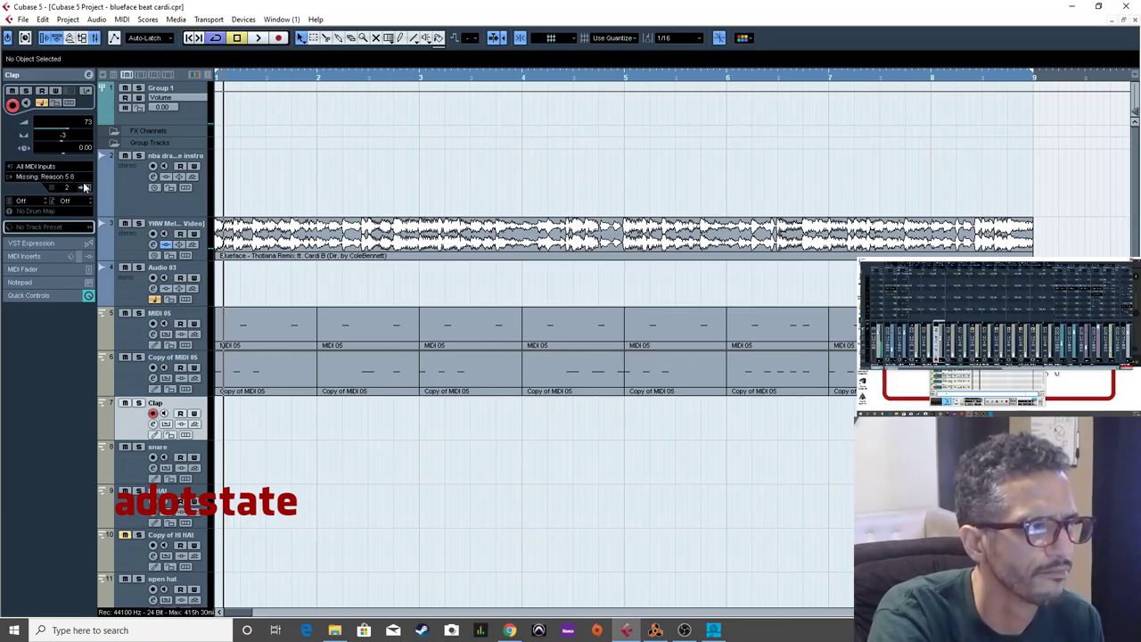
{"action": "left_click", "coordinate": [67, 183]}
{"action": "left_click", "coordinate": [125, 529]}
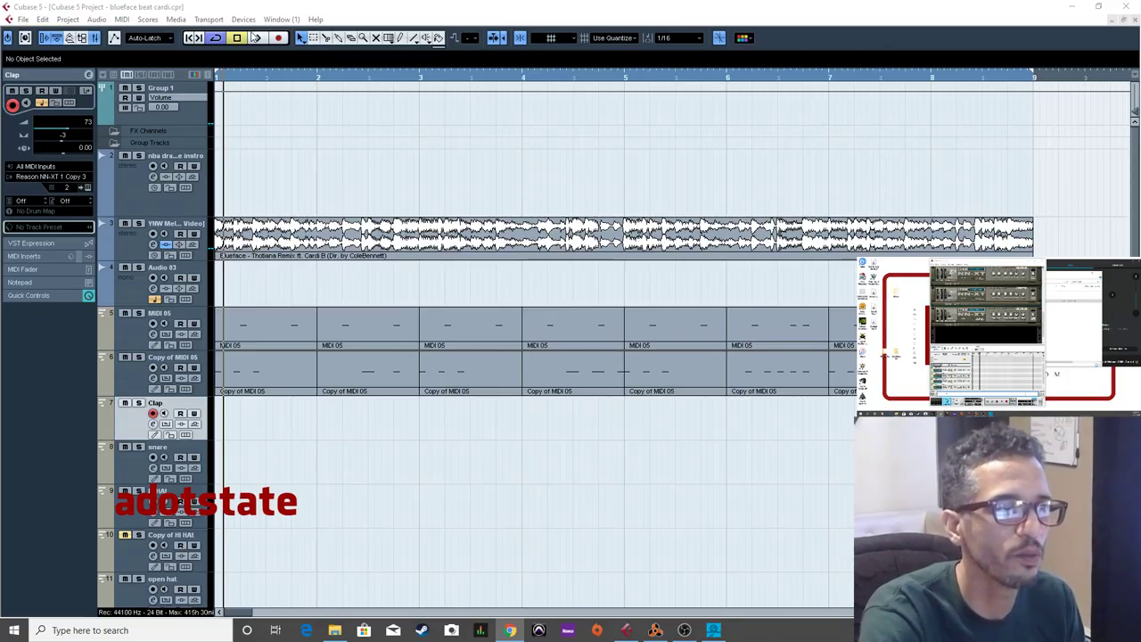
Play the beat and record an eight-bar MIDI melody on the Clap track, then disarm the track.
{"action": "left_click", "coordinate": [258, 39]}
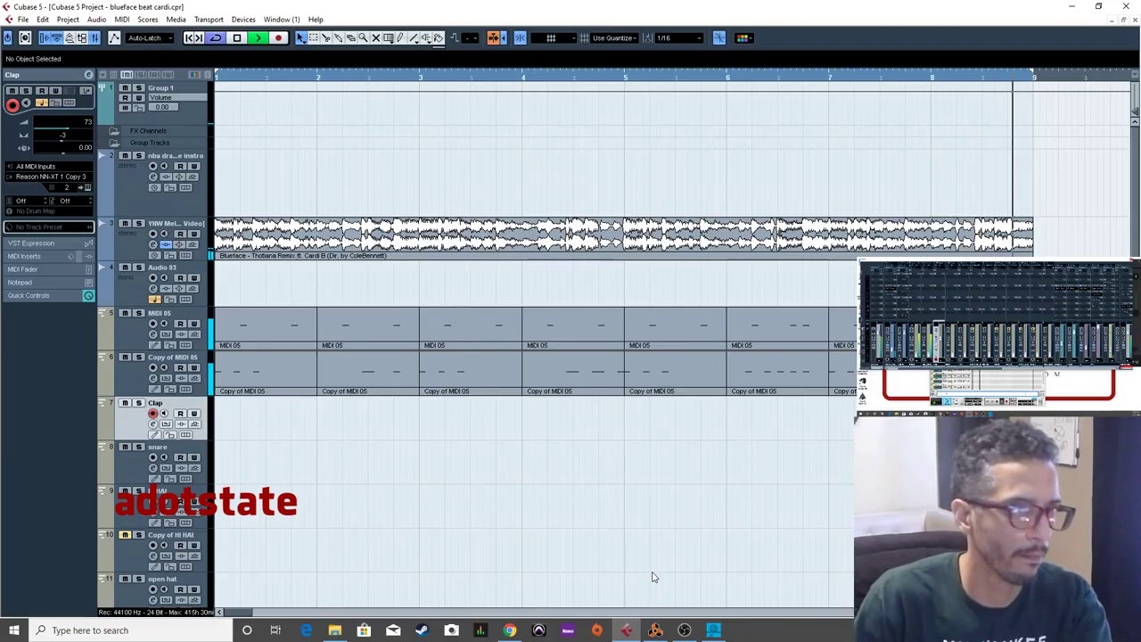
{"action": "key", "text": "KP_Multiply"}
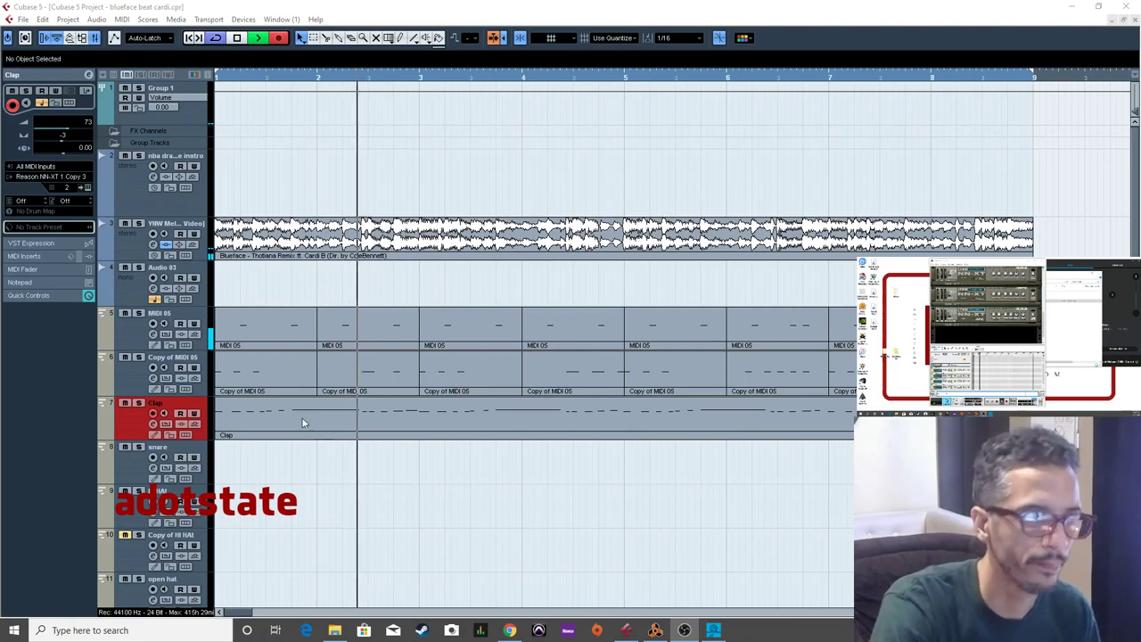
{"action": "left_click", "coordinate": [161, 435]}
Record-enable the snare track during the running take, select it and stop the recording.
{"action": "left_click", "coordinate": [157, 456]}
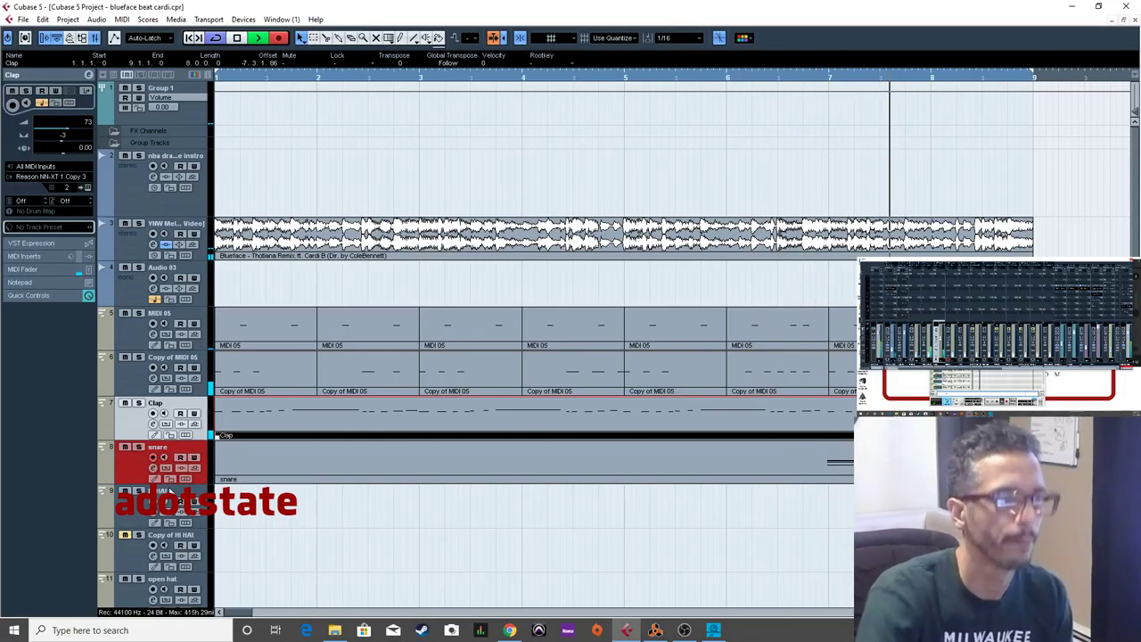
{"action": "left_click", "coordinate": [82, 176]}
{"action": "left_click", "coordinate": [63, 508]}
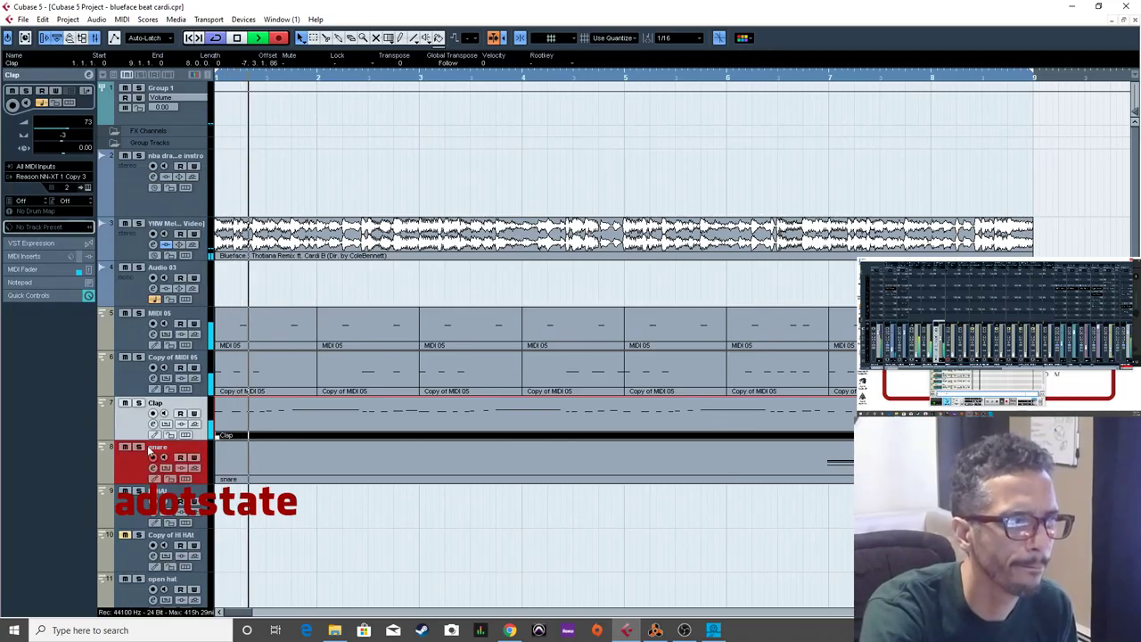
{"action": "left_click", "coordinate": [131, 445]}
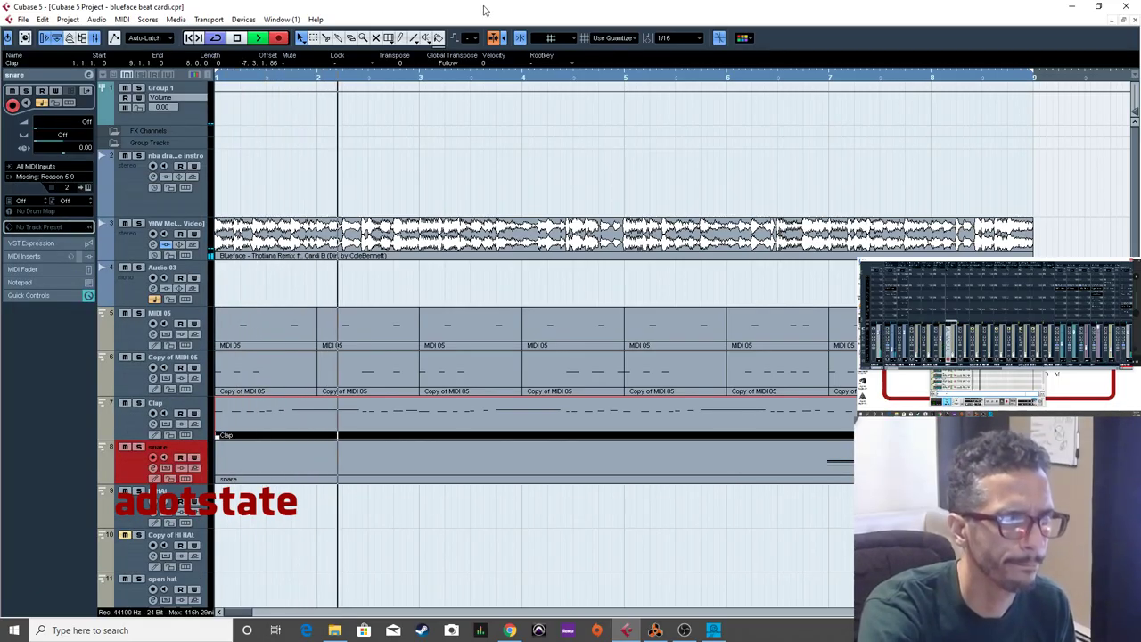
{"action": "left_click", "coordinate": [238, 39]}
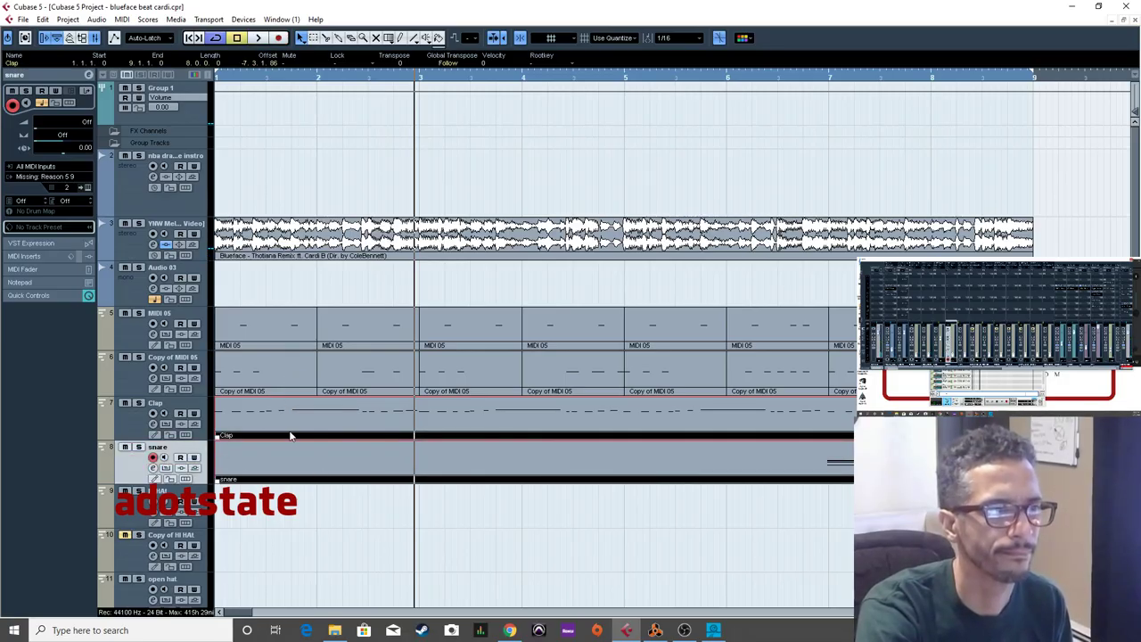
Quantize the recorded Clap part at 1/16, inspect its notes in the Key Editor and return to the arrangement.
{"action": "left_click", "coordinate": [122, 19]}
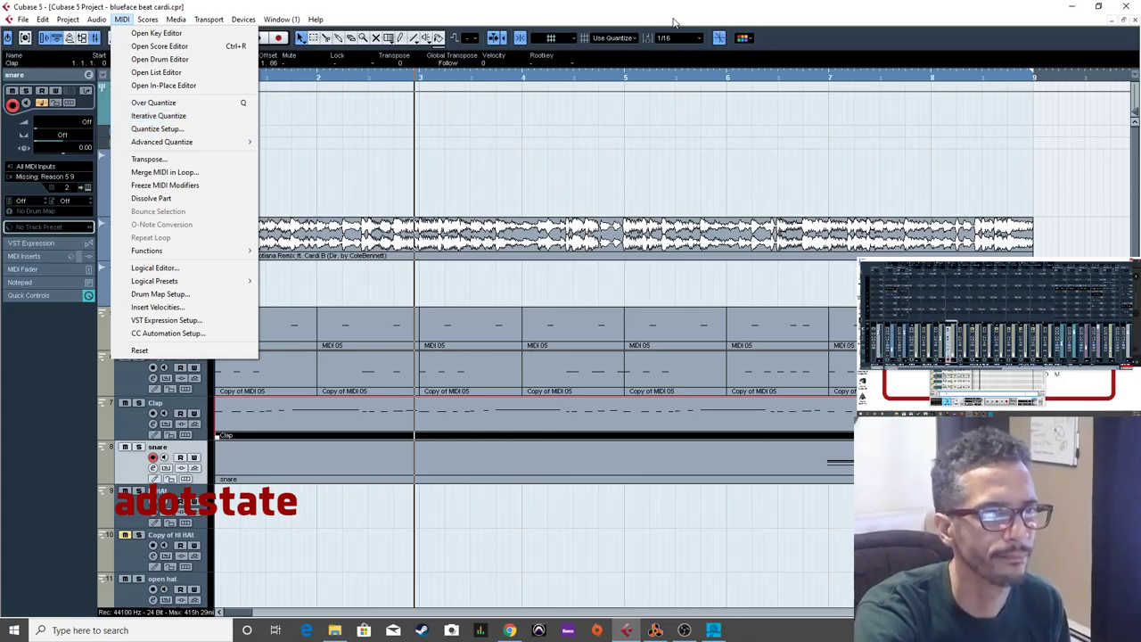
{"action": "left_click", "coordinate": [434, 92]}
{"action": "left_click", "coordinate": [121, 19]}
{"action": "left_click", "coordinate": [178, 110]}
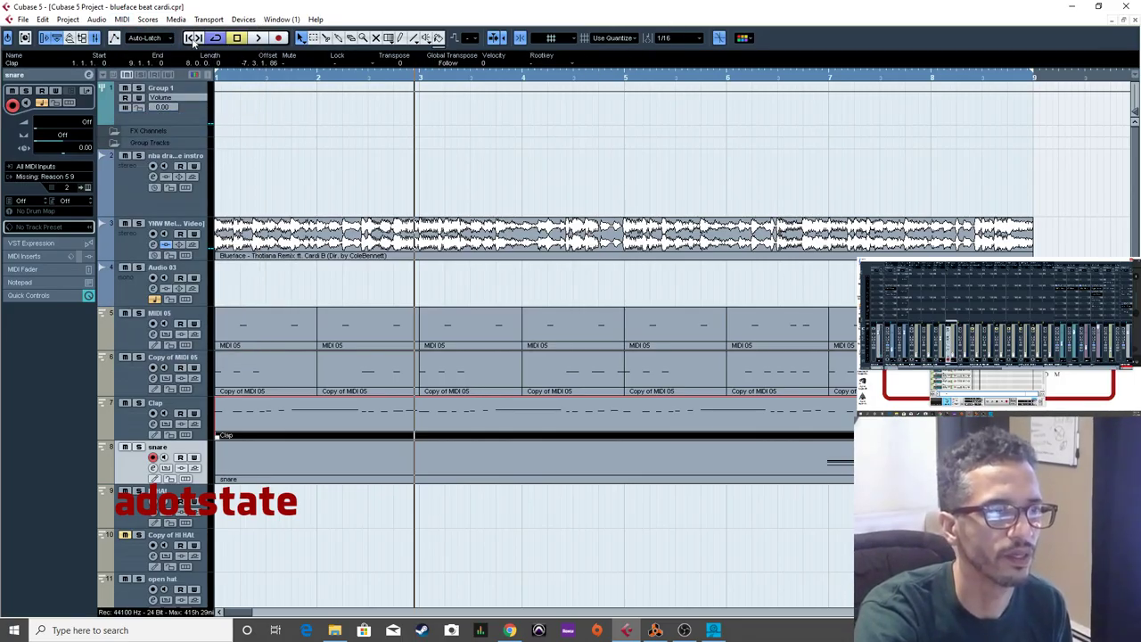
{"action": "left_click", "coordinate": [122, 19]}
{"action": "left_click", "coordinate": [178, 110]}
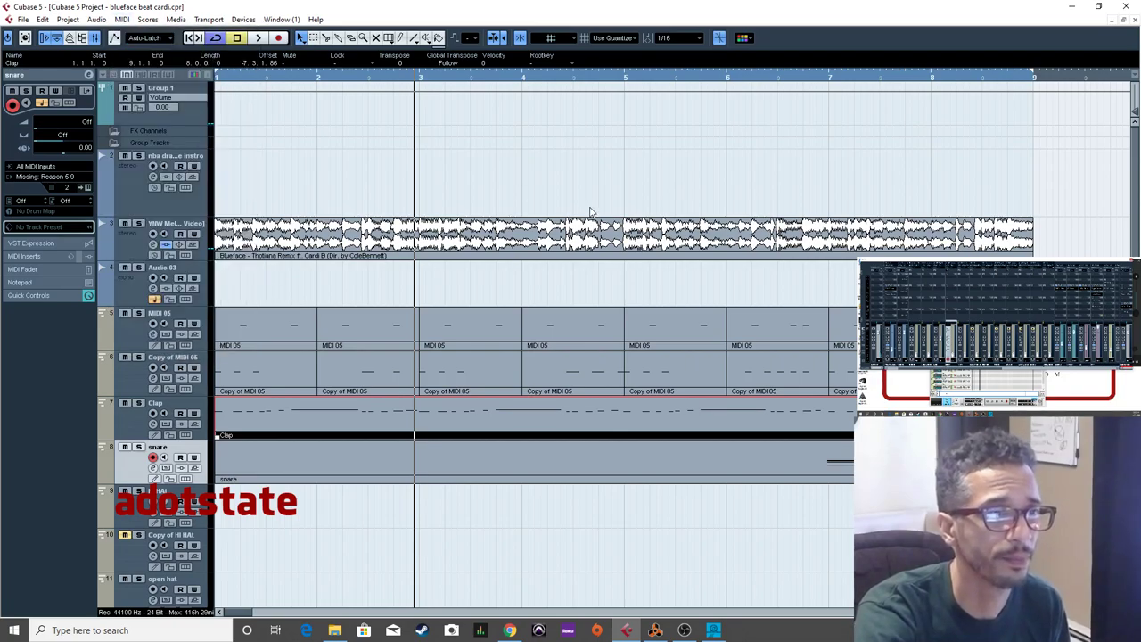
{"action": "double_click", "coordinate": [449, 427]}
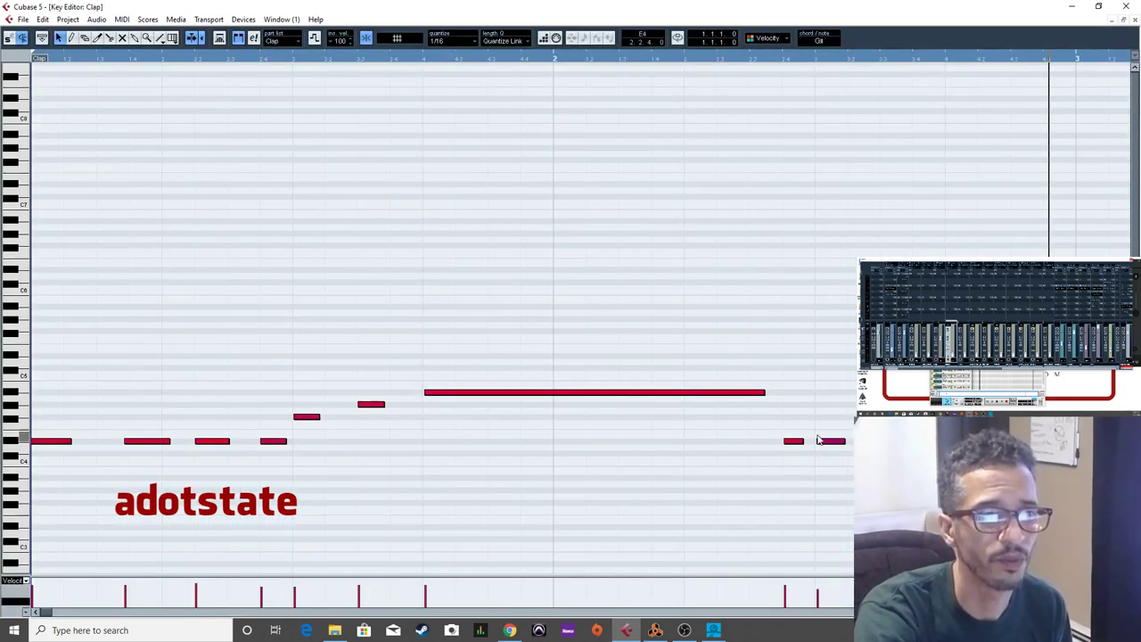
{"action": "left_click", "coordinate": [1135, 20]}
Route the snare track's MIDI output to Reason NN-XT 1 Copy 3 and switch to Reason.
{"action": "left_click", "coordinate": [352, 471]}
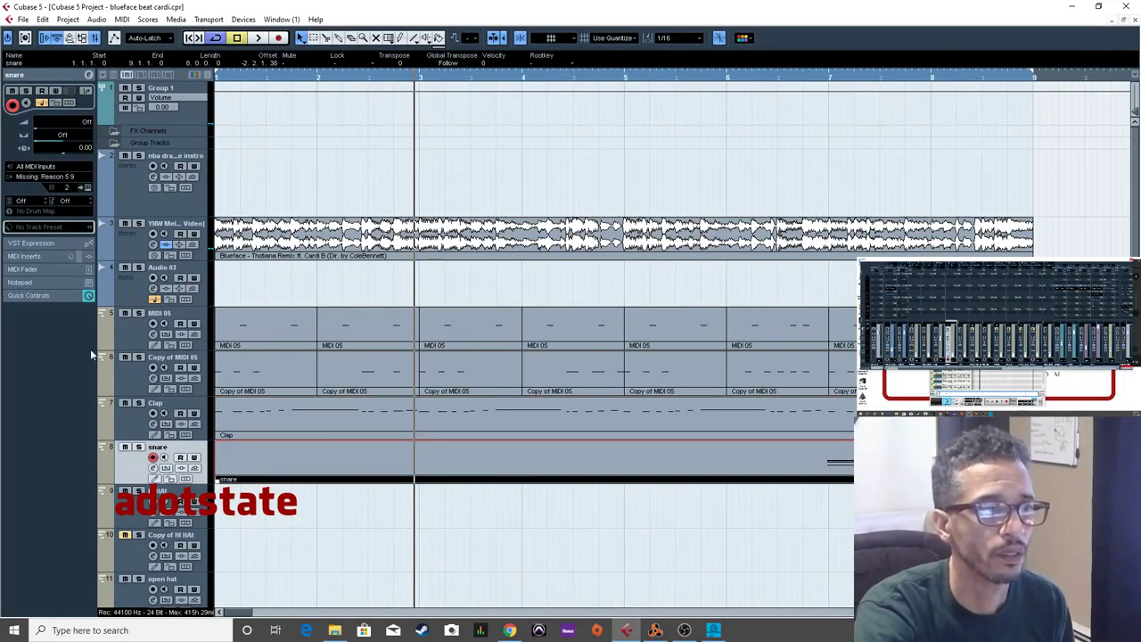
{"action": "left_click", "coordinate": [56, 178]}
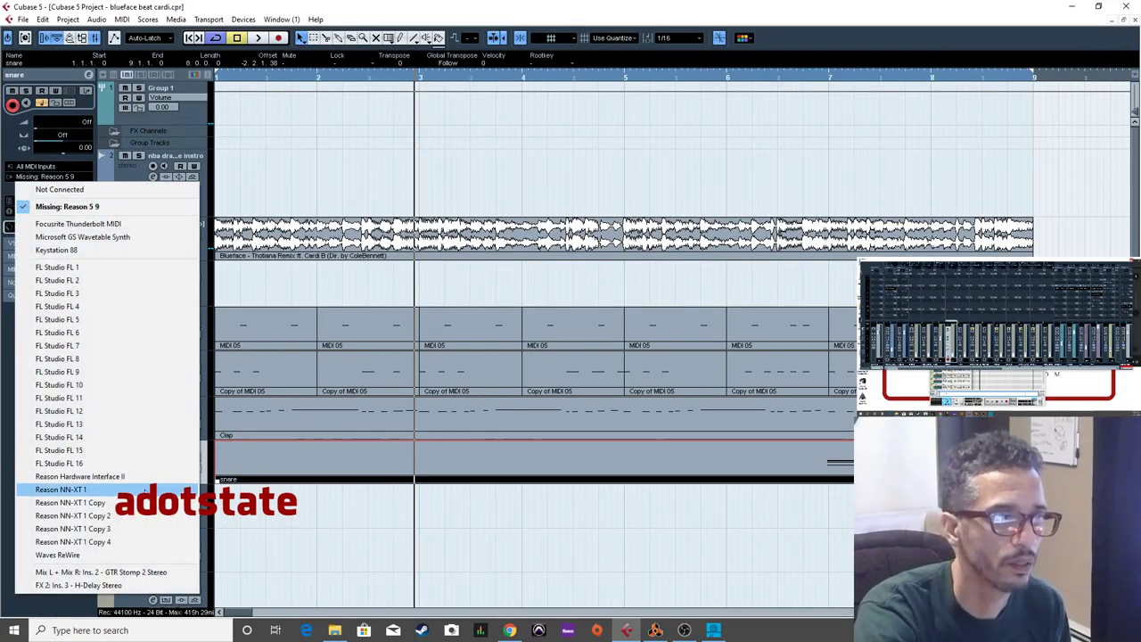
{"action": "left_click", "coordinate": [165, 528]}
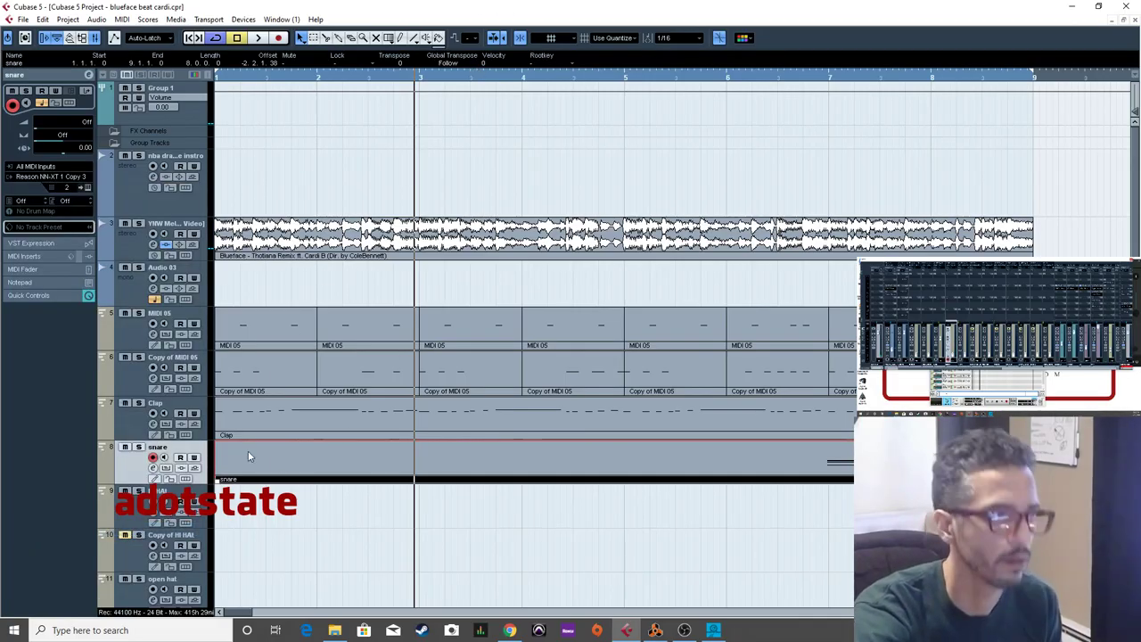
{"action": "left_click", "coordinate": [655, 630]}
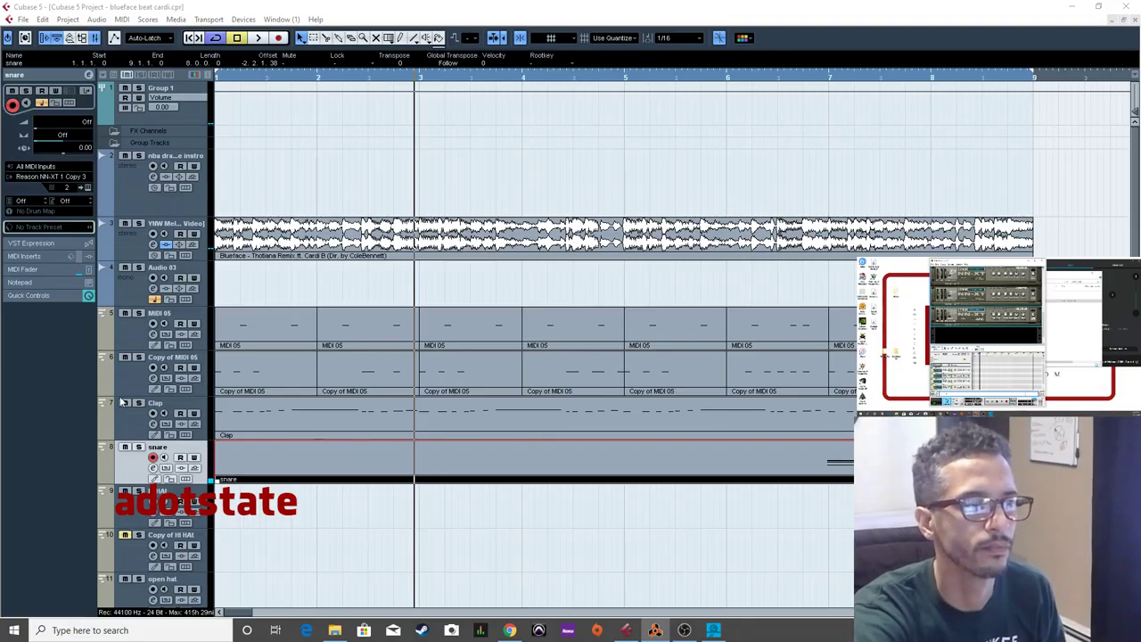
Play the beat with the reference and snare tracks muted, delete the recorded snare part, stop playback and switch to Reason.
{"action": "left_click", "coordinate": [258, 37]}
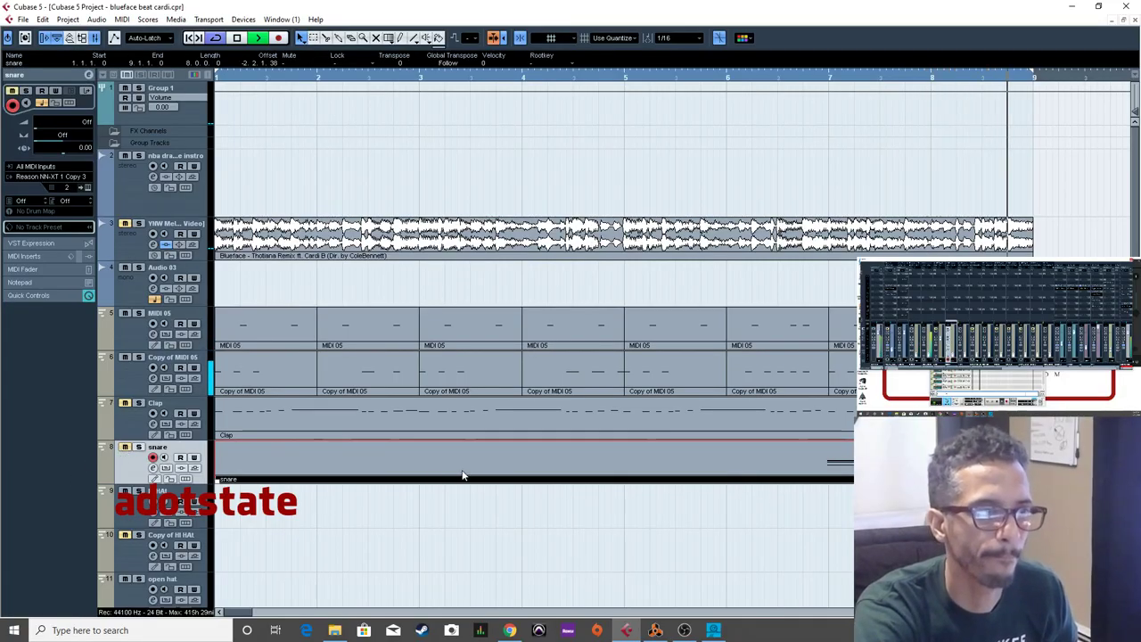
{"action": "left_click", "coordinate": [374, 470]}
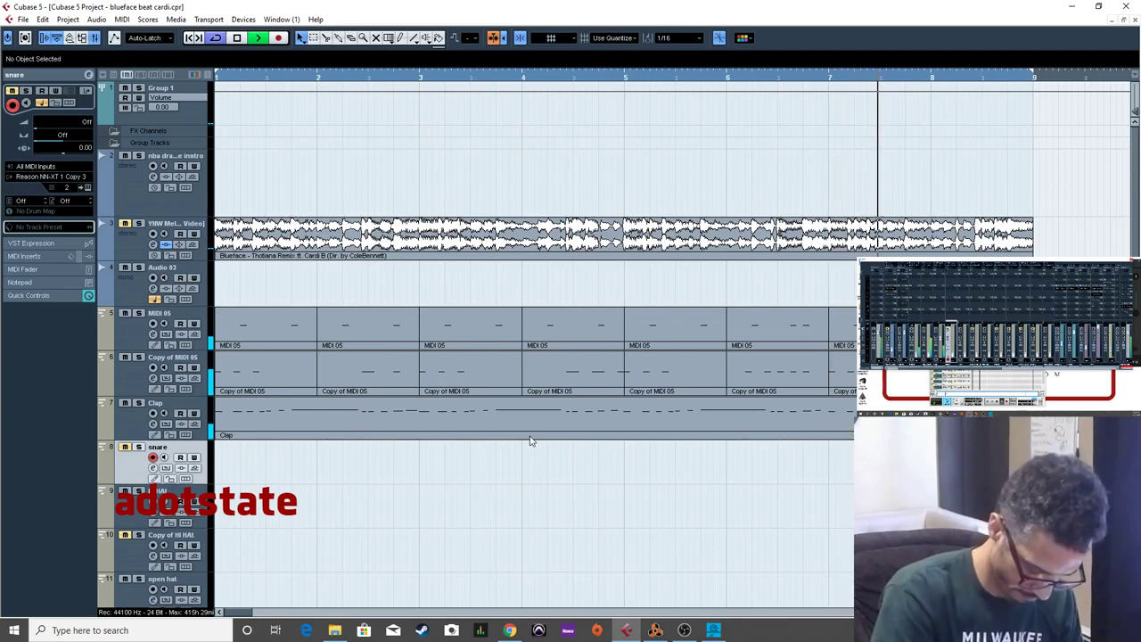
{"action": "key", "text": "space"}
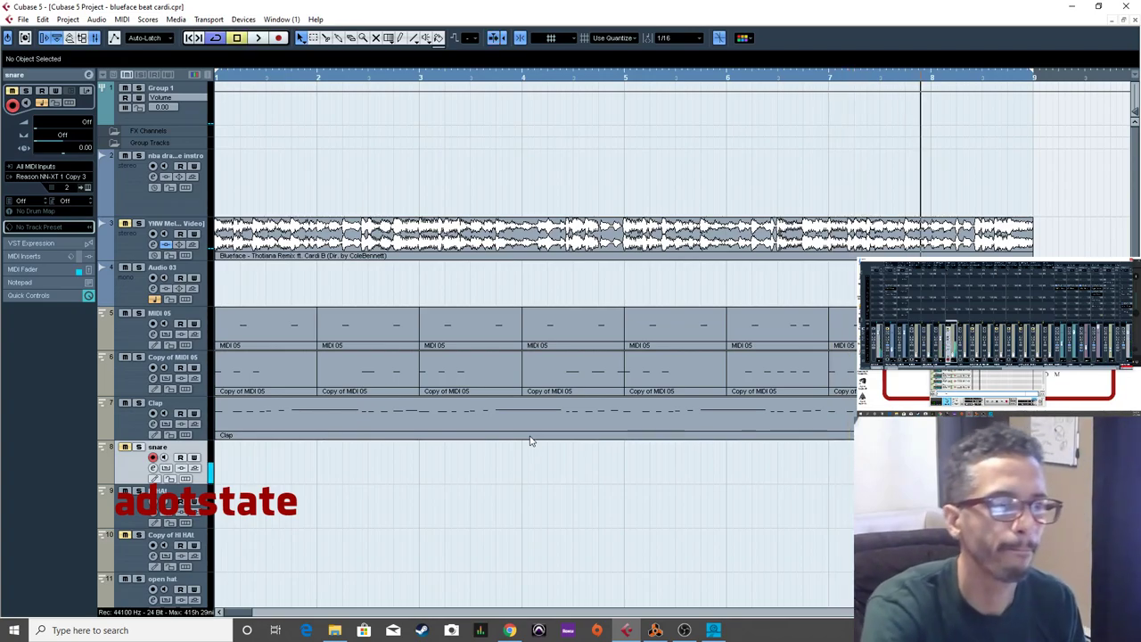
{"action": "left_click", "coordinate": [655, 629]}
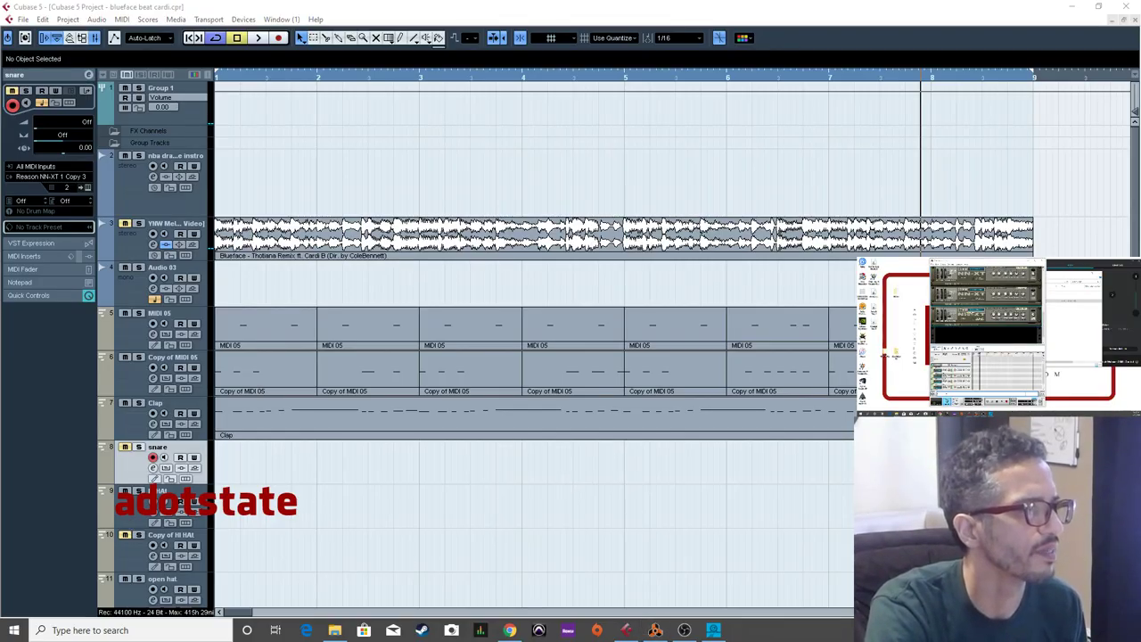
Route the snare track's MIDI output to Reason NN-XT 1 Copy 4, play the beat to try the sound and stop playback.
{"action": "left_click", "coordinate": [87, 176]}
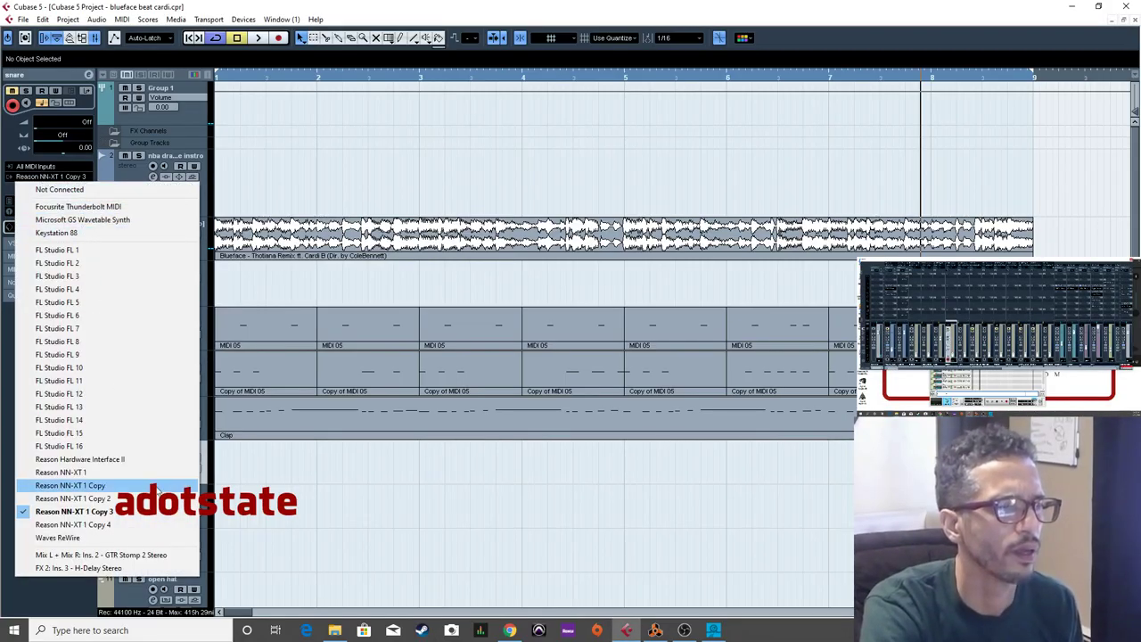
{"action": "left_click", "coordinate": [142, 524]}
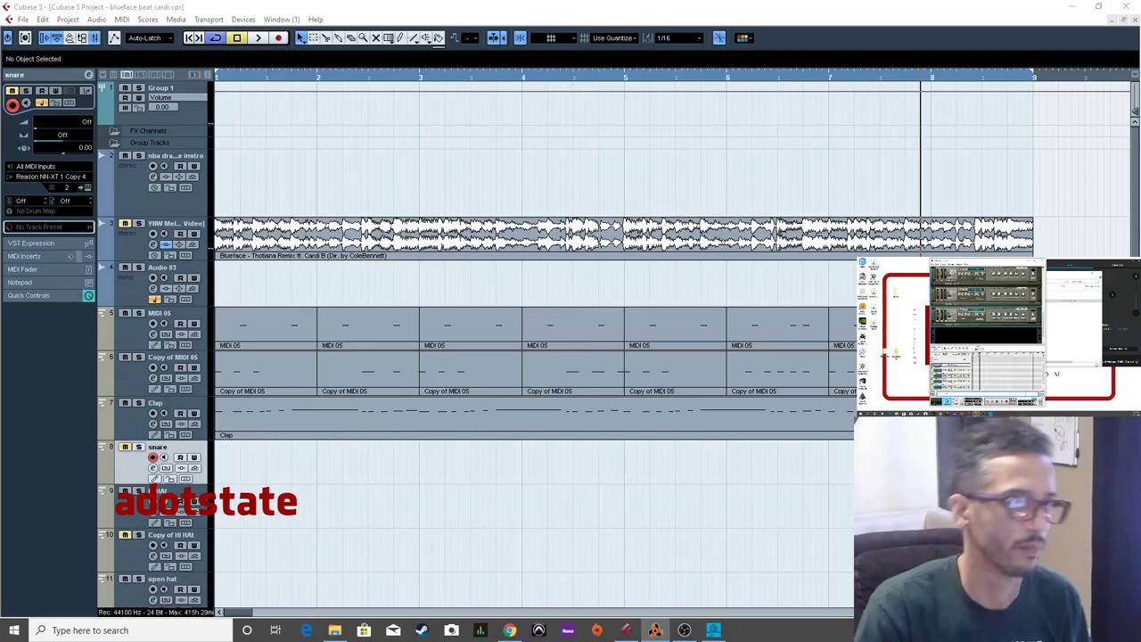
{"action": "left_click", "coordinate": [260, 38]}
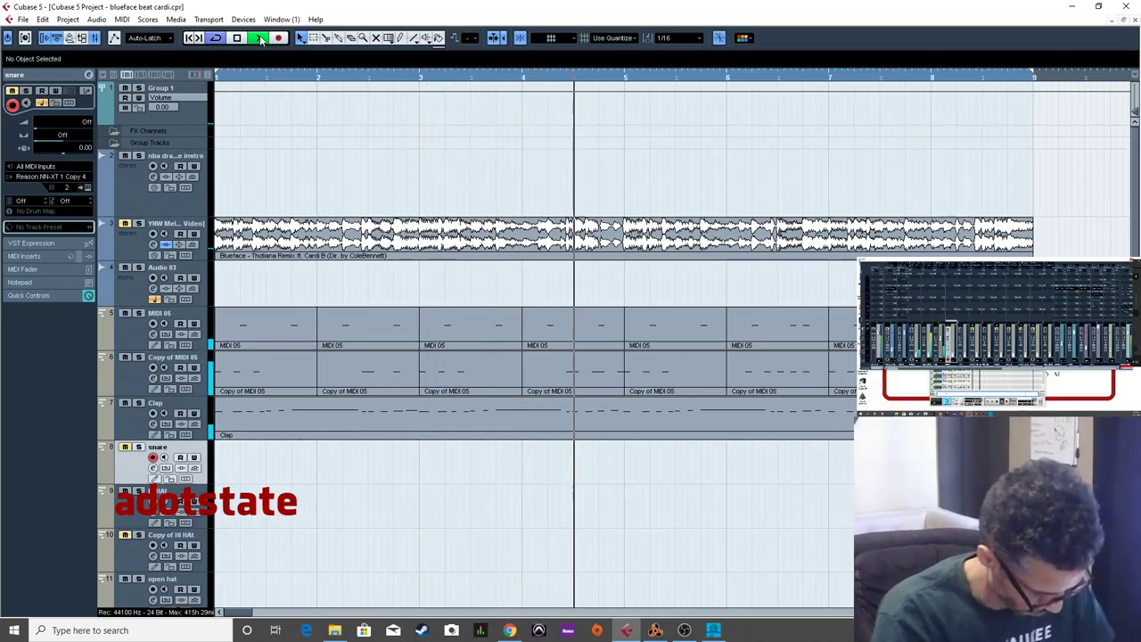
{"action": "key", "text": "space"}
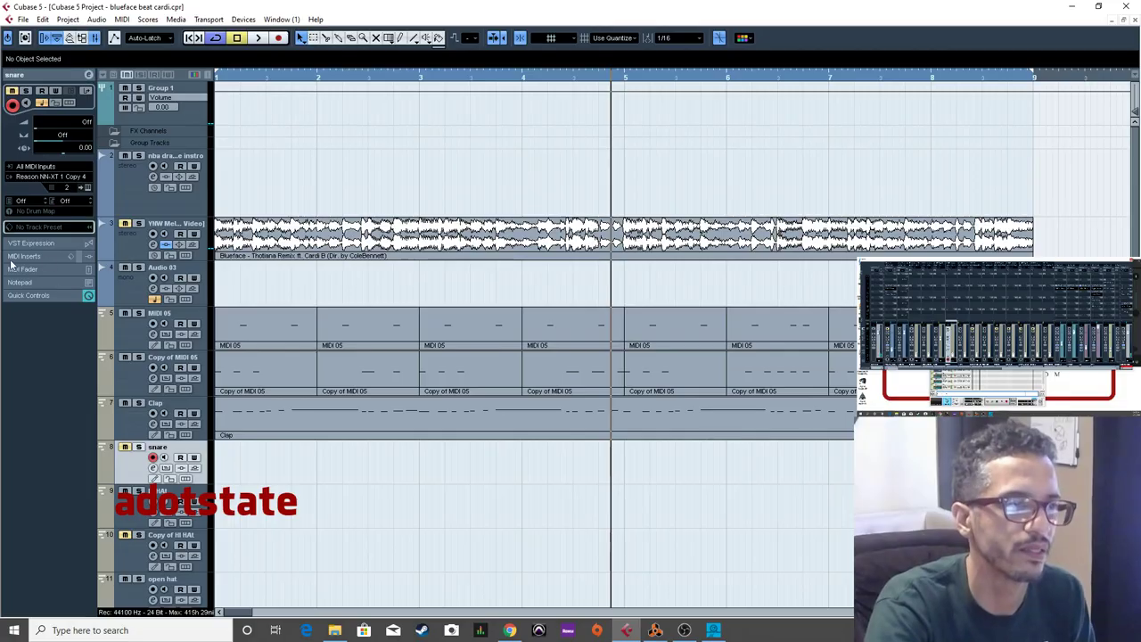
Mute the MIDI 05, Copy of MIDI 05 and Clap tracks, record an eight-bar melody part on the snare track and stop the recording.
{"action": "left_click", "coordinate": [130, 239]}
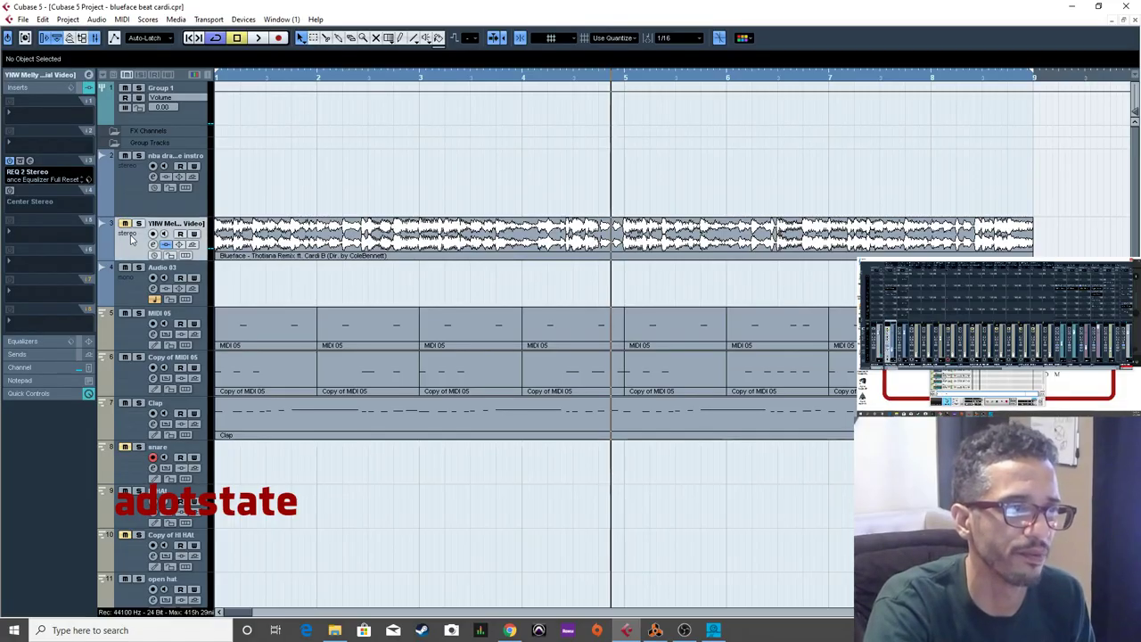
{"action": "left_click", "coordinate": [122, 411]}
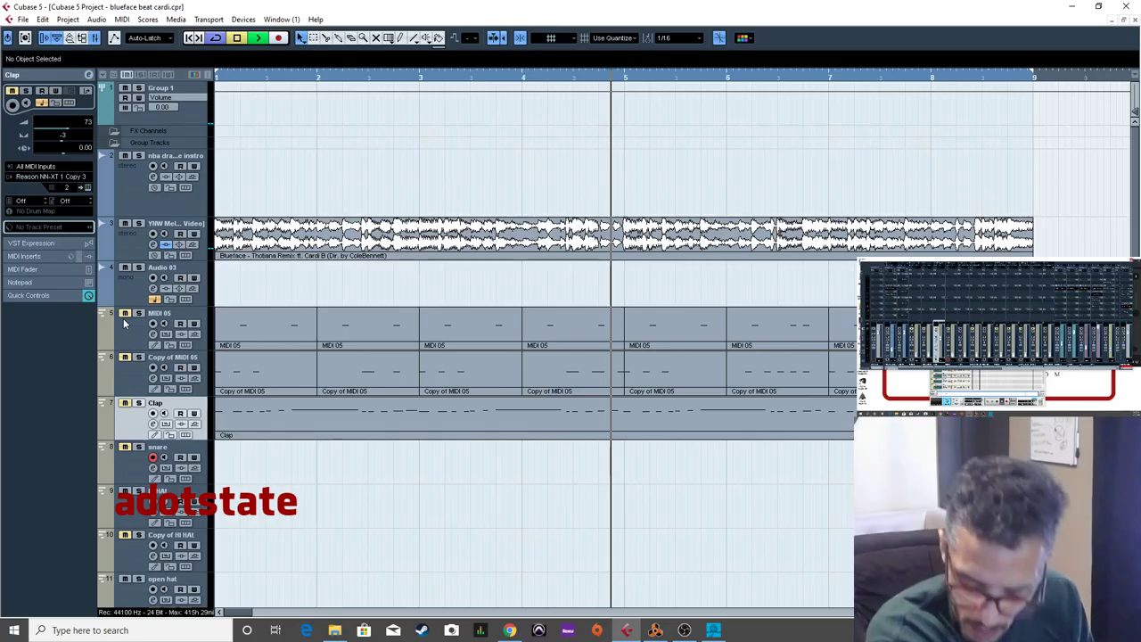
{"action": "key", "text": "space"}
{"action": "key", "text": "space"}
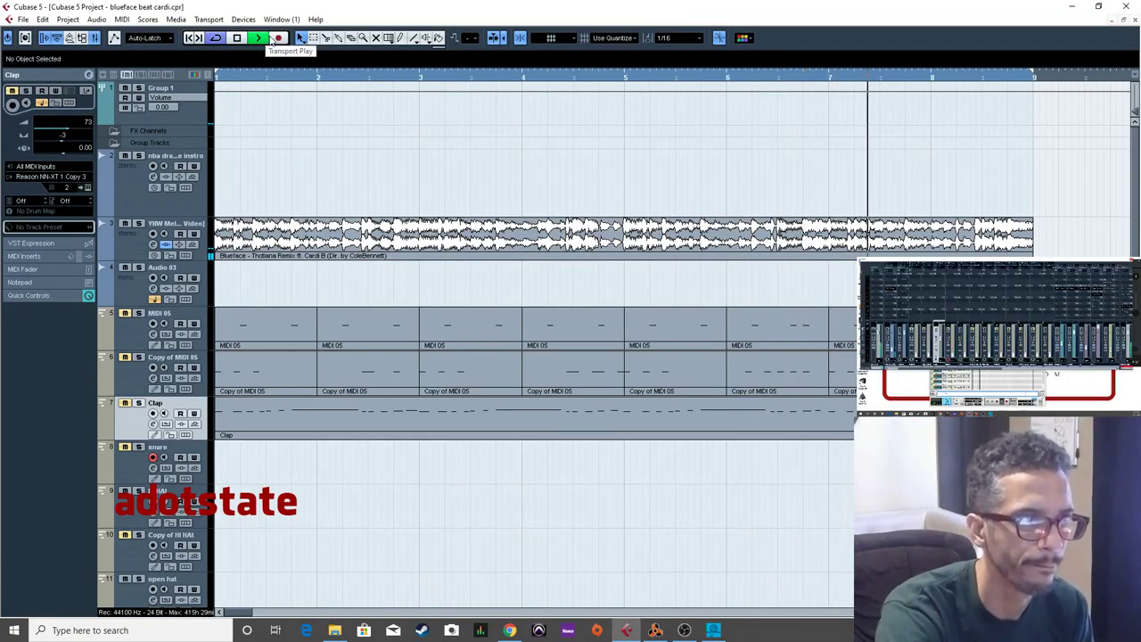
{"action": "left_click", "coordinate": [280, 39]}
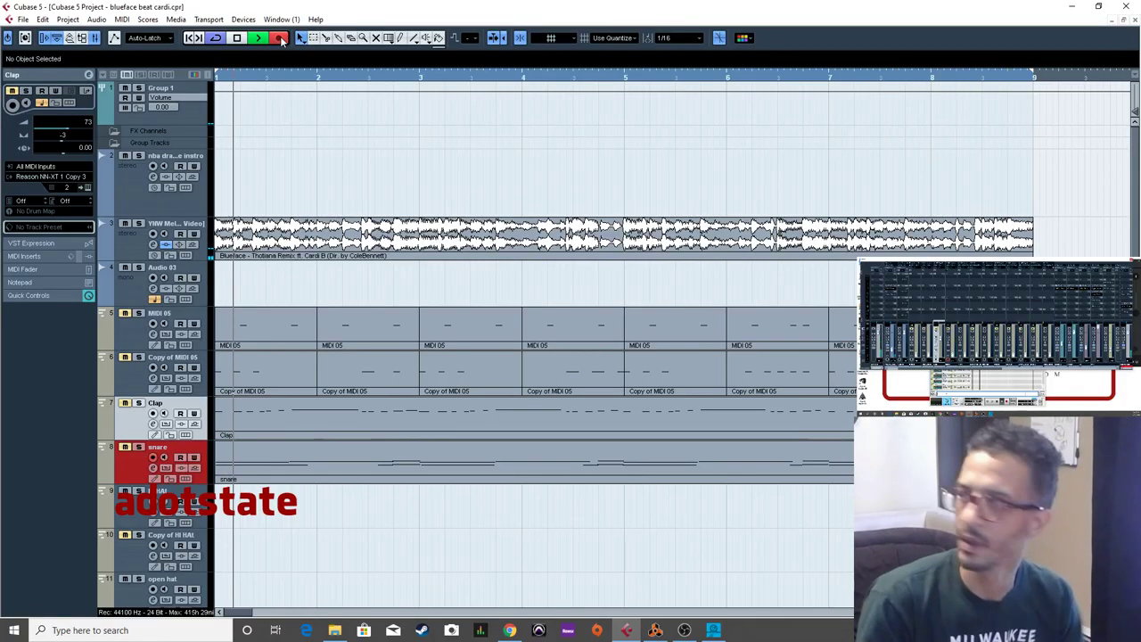
{"action": "left_click", "coordinate": [279, 37]}
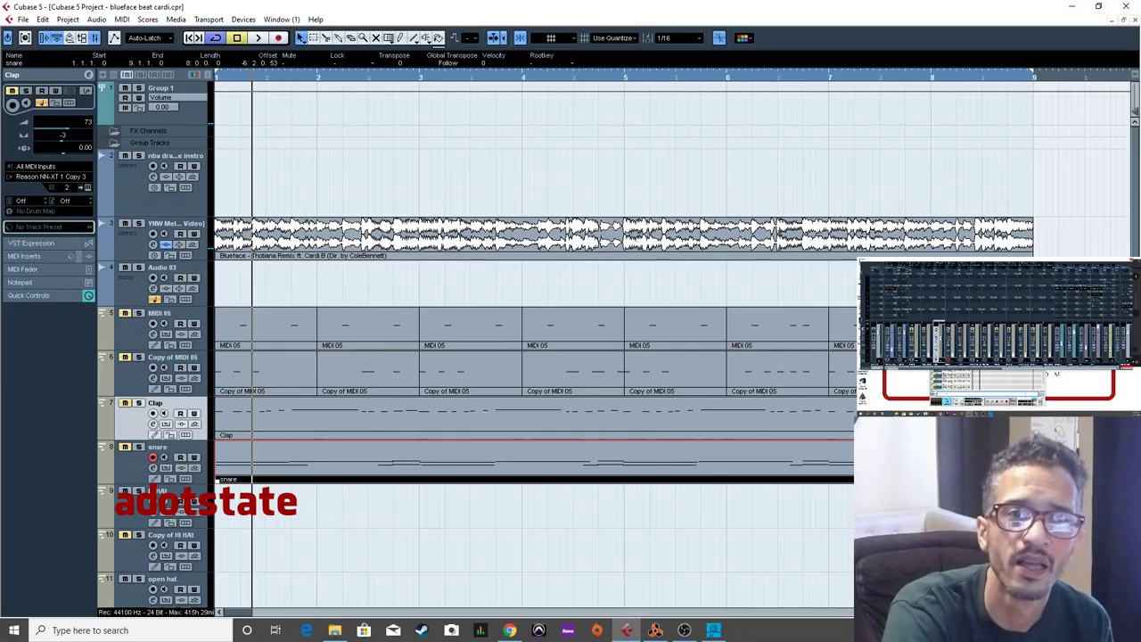
Check the snare part's notes in the Key Editor and apply Iterative Quantize to the part.
{"action": "key", "text": "alt+Tab"}
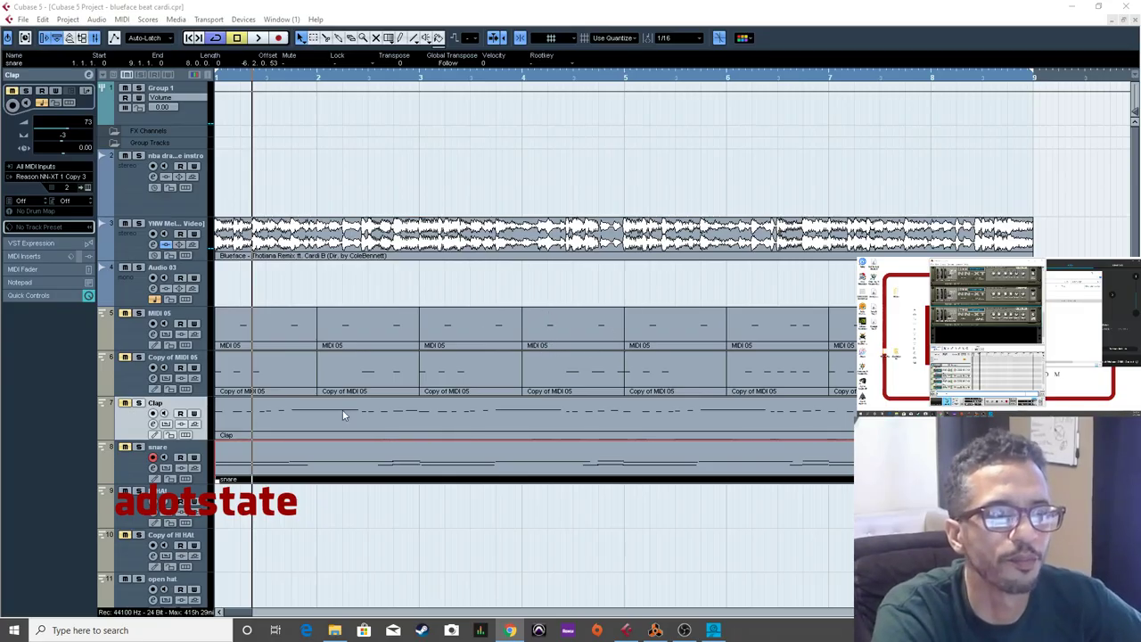
{"action": "left_click", "coordinate": [334, 471]}
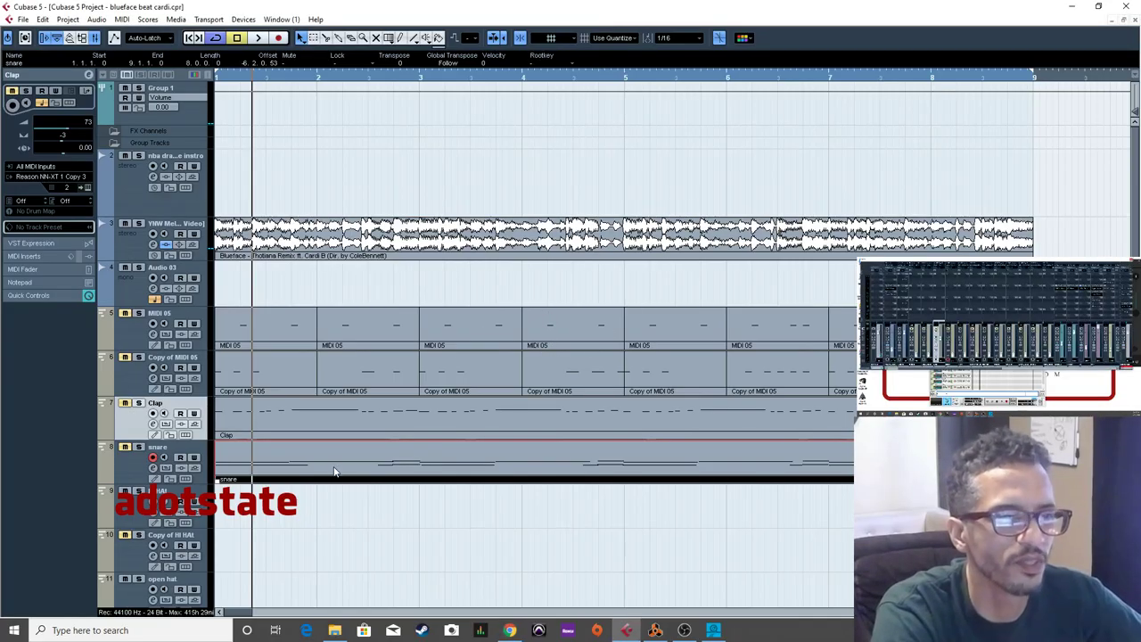
{"action": "double_click", "coordinate": [387, 473]}
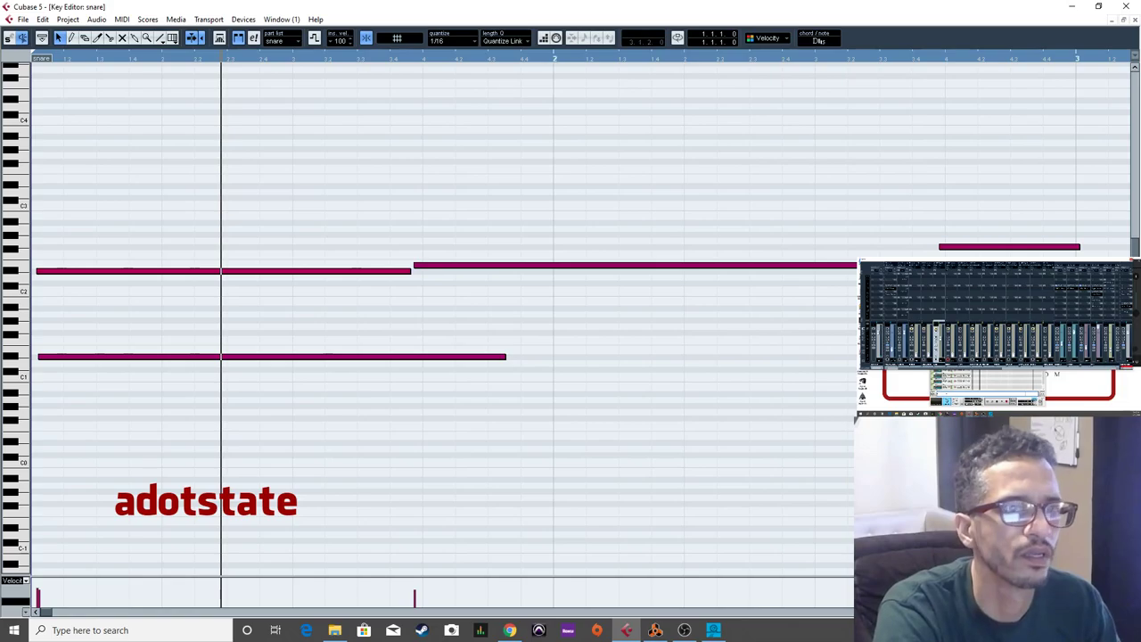
{"action": "left_click", "coordinate": [1134, 20]}
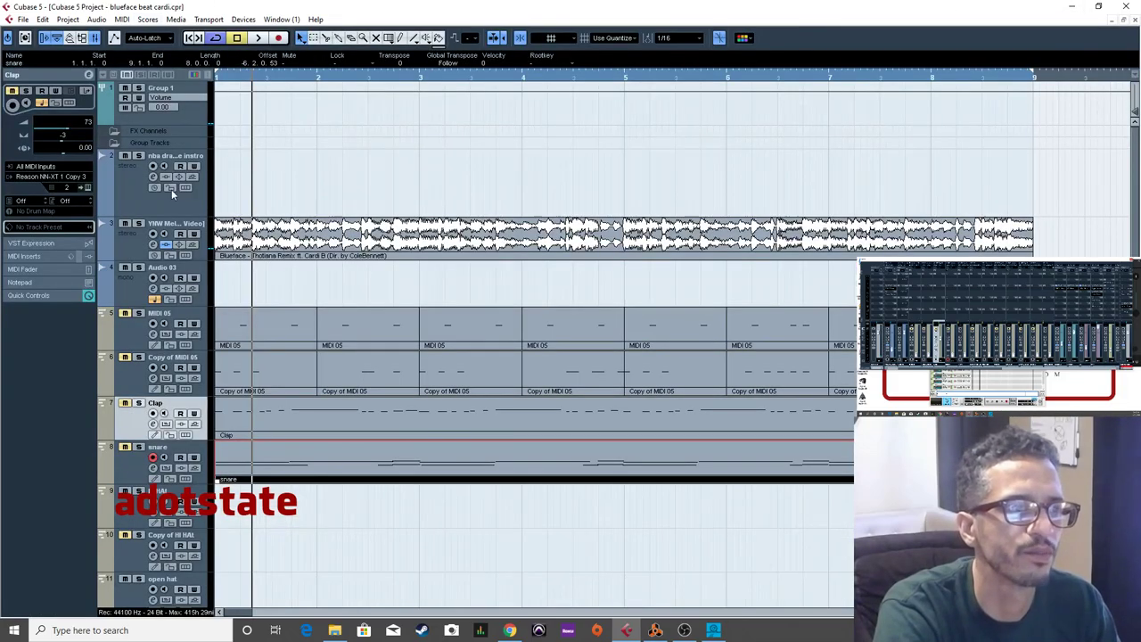
{"action": "left_click", "coordinate": [122, 19]}
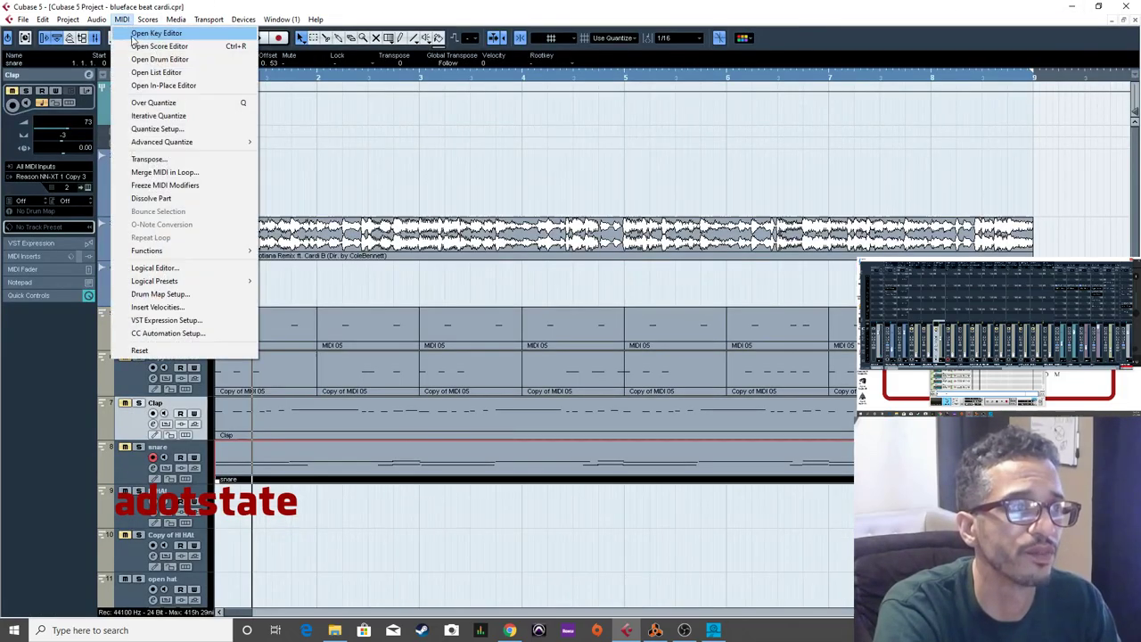
{"action": "left_click", "coordinate": [204, 117]}
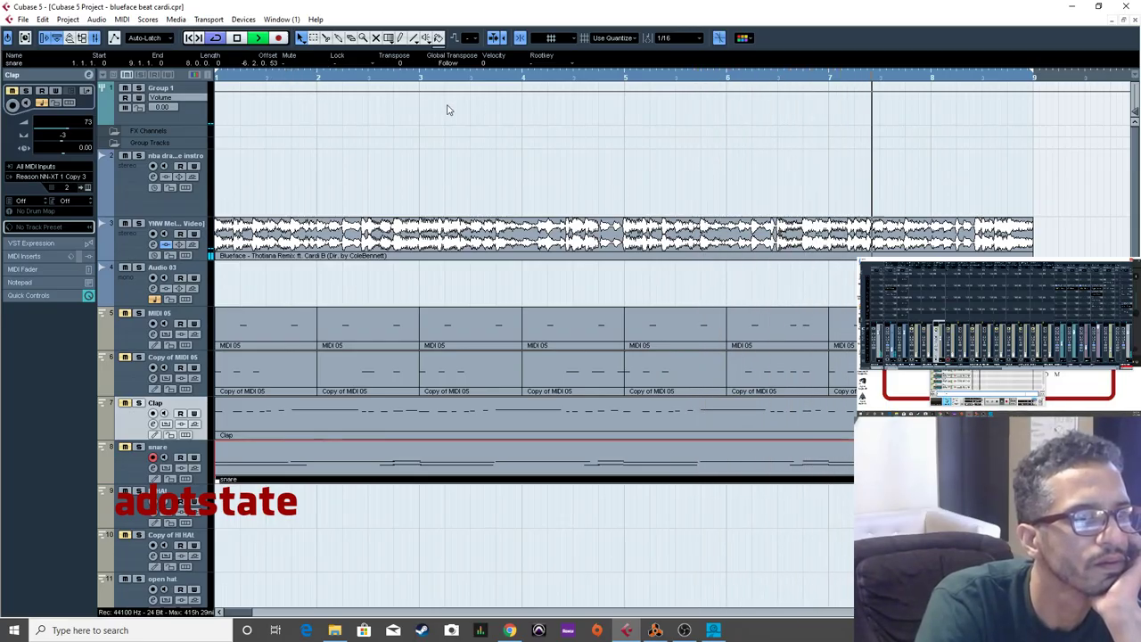
Mute the reference audio track, unmute the MIDI 05, Copy of MIDI 05, Clap and snare tracks, and play the loop.
{"action": "left_click", "coordinate": [238, 39]}
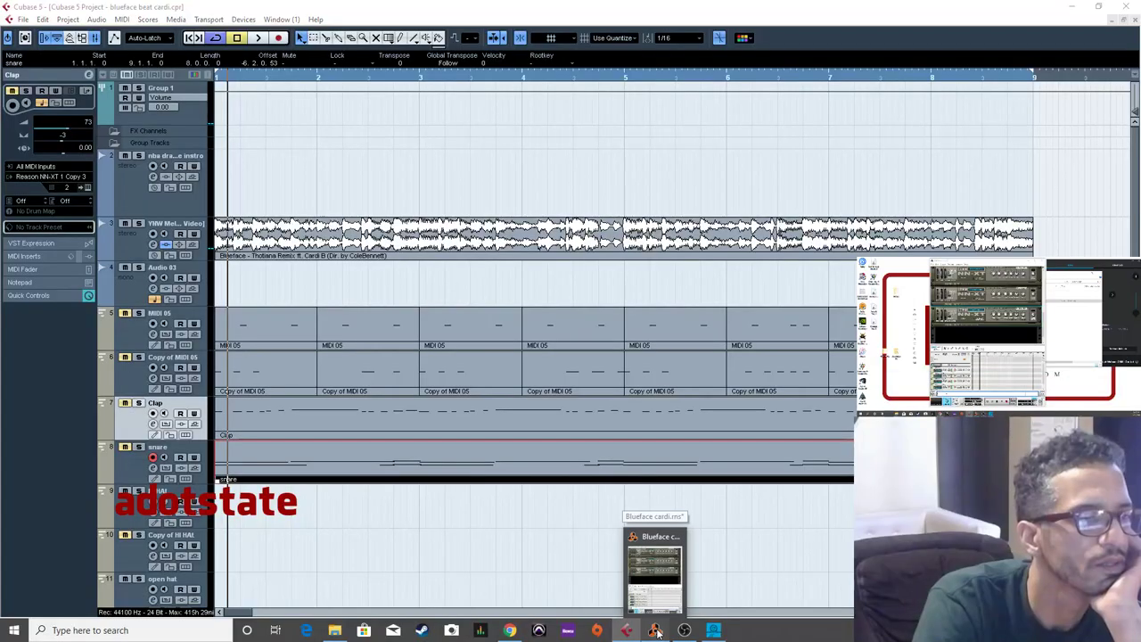
{"action": "left_click", "coordinate": [657, 631]}
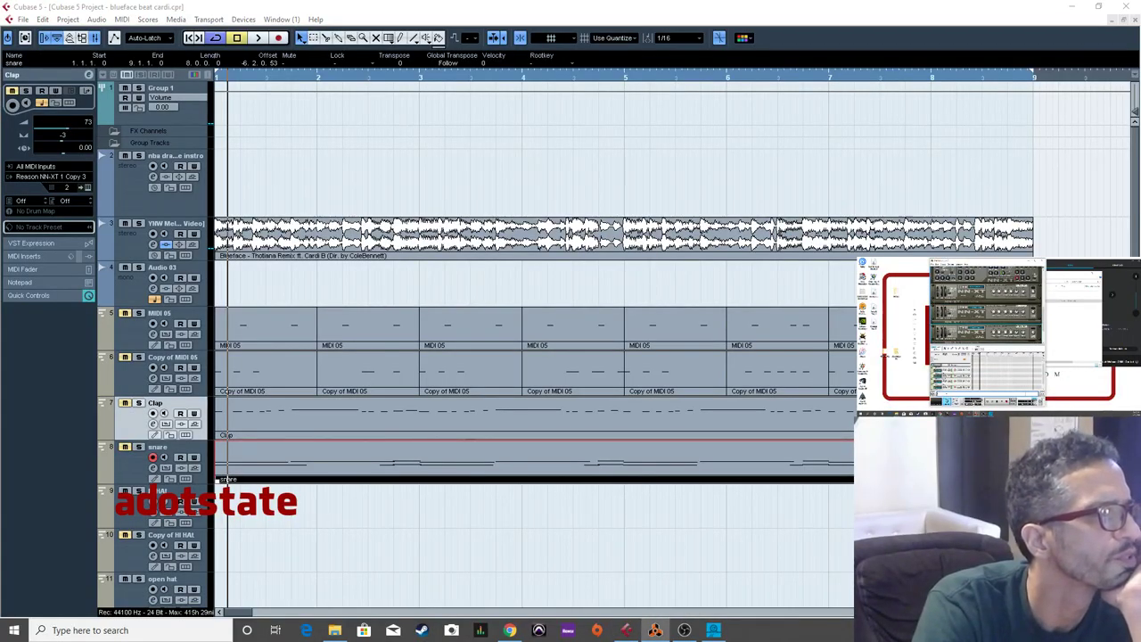
{"action": "left_click", "coordinate": [130, 482]}
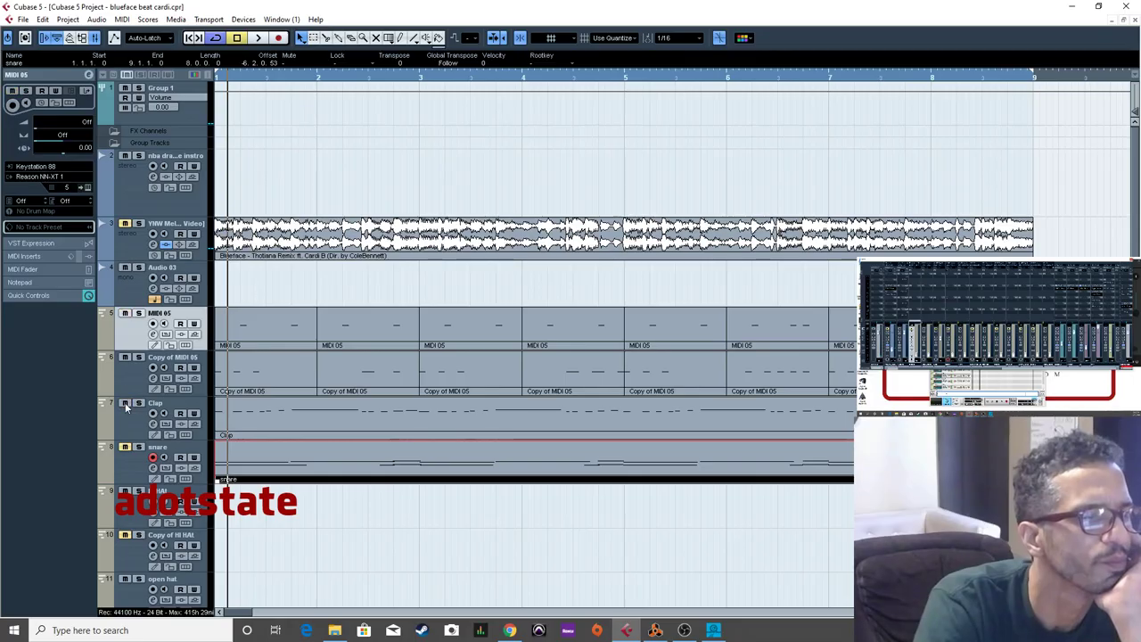
{"action": "left_click", "coordinate": [267, 38]}
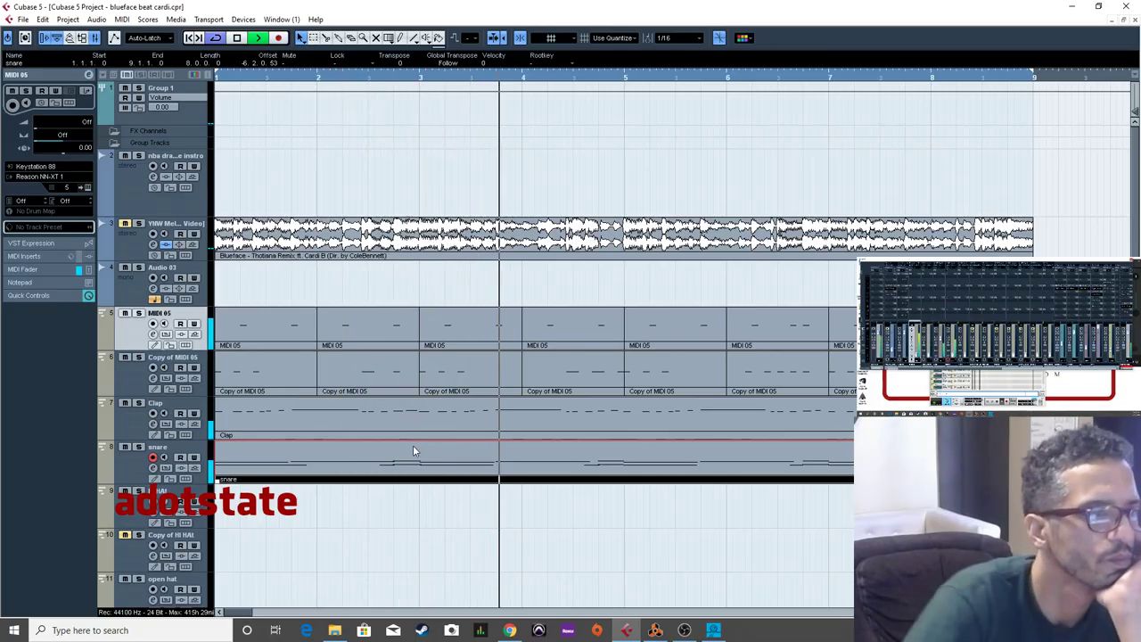
Listen to the loop while stepping through the Copy of MIDI 05, Clap and MIDI 05 tracks, deselecting the snare part.
{"action": "key", "text": "Down"}
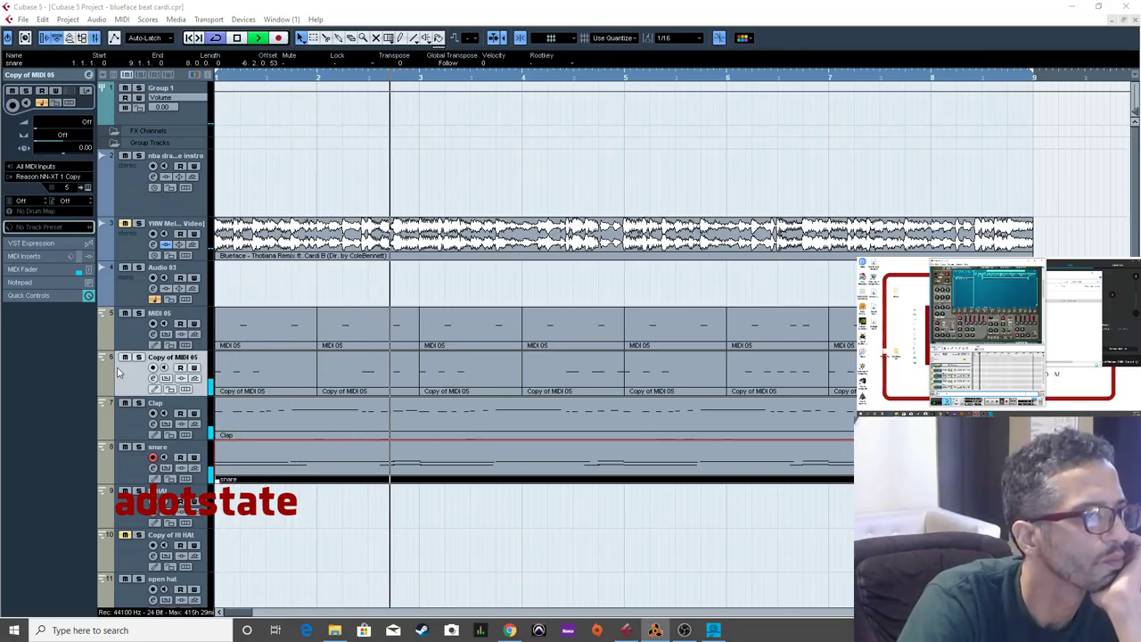
{"action": "left_click", "coordinate": [124, 418]}
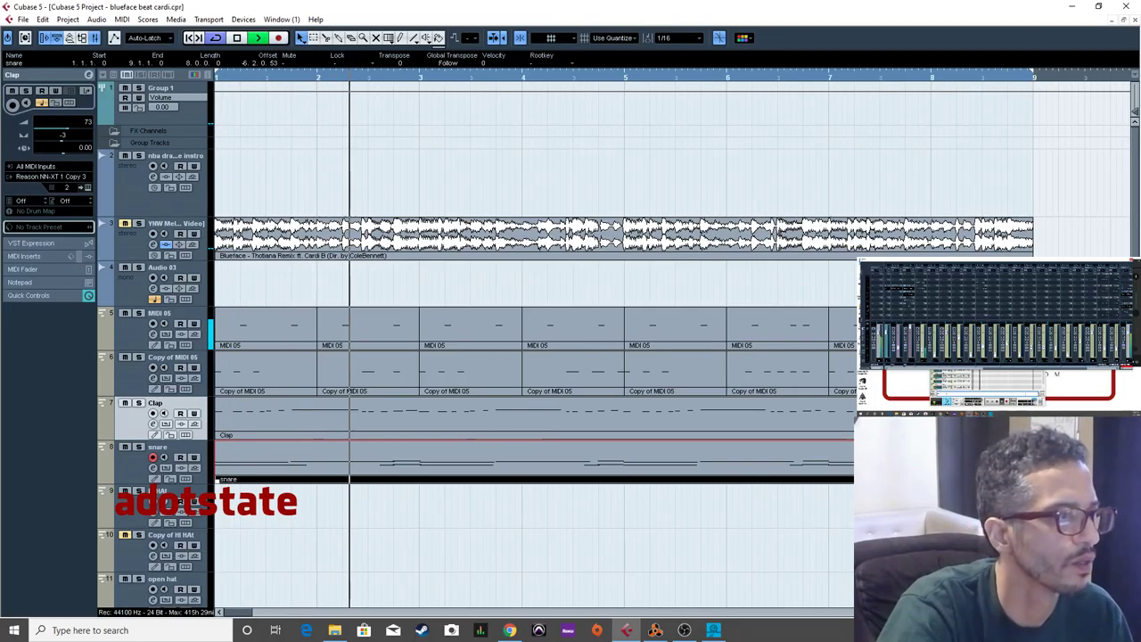
{"action": "left_click", "coordinate": [317, 264]}
{"action": "key", "text": "space"}
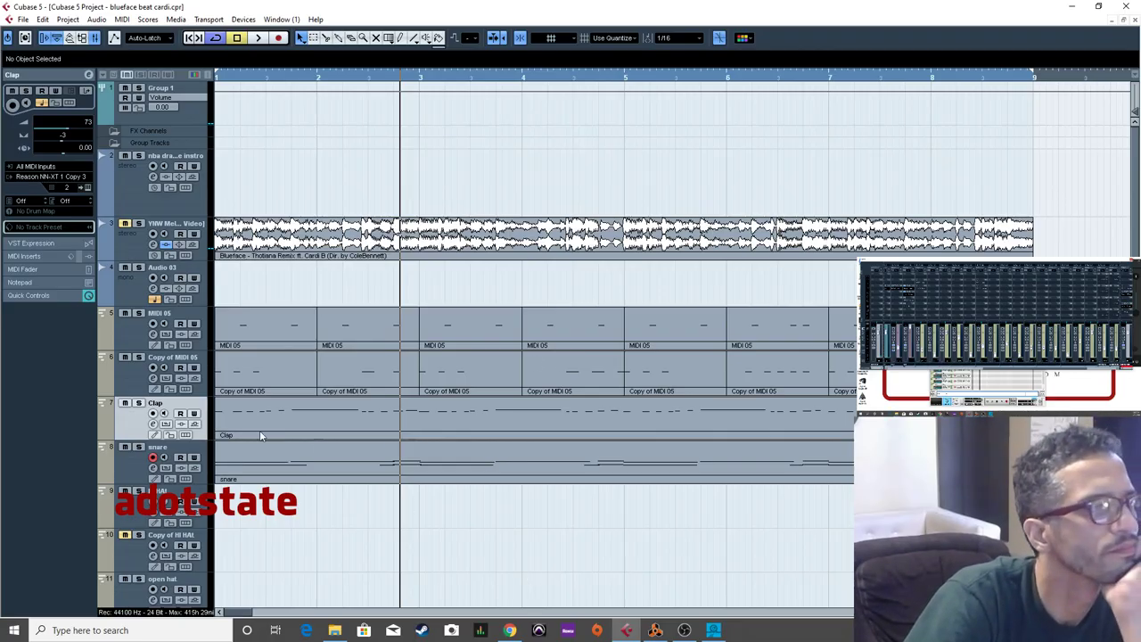
{"action": "left_click", "coordinate": [135, 335]}
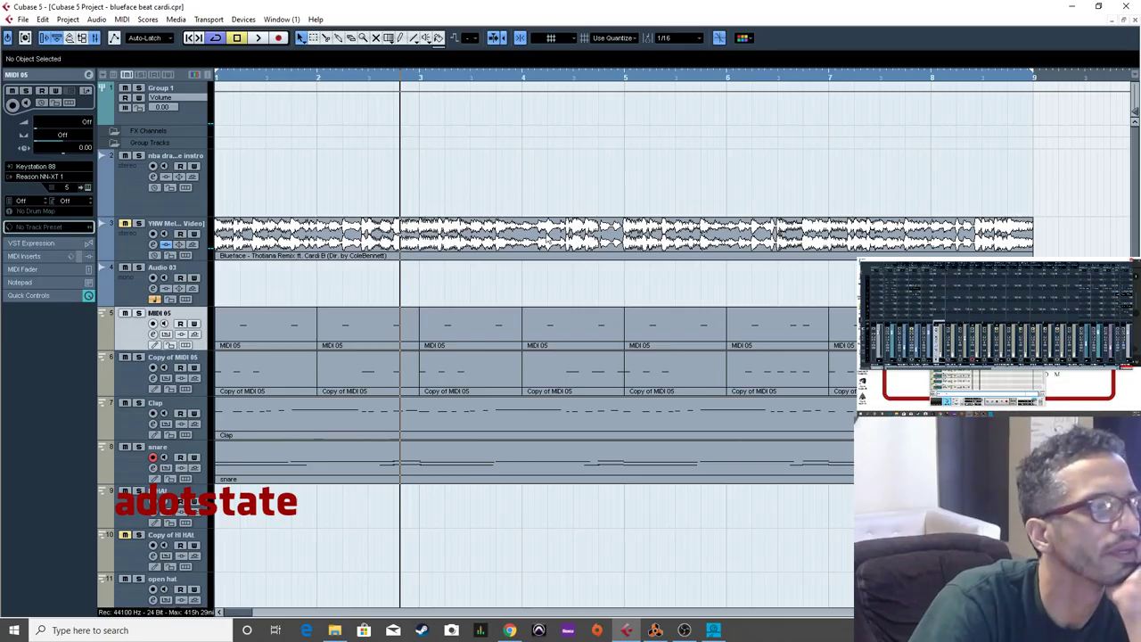
{"action": "left_click", "coordinate": [259, 38]}
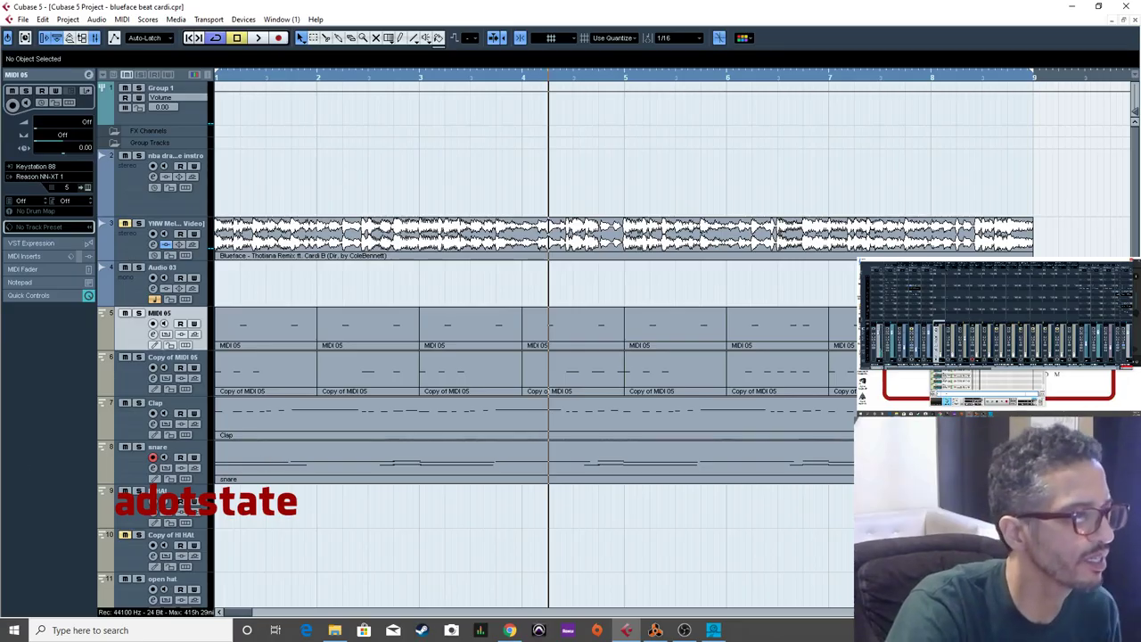
Switch to Reason, dismiss NN-XT 2's patch browser without loading a patch, and cable its audio output to the hardware interface's audio output.
{"action": "key", "text": "alt+Tab"}
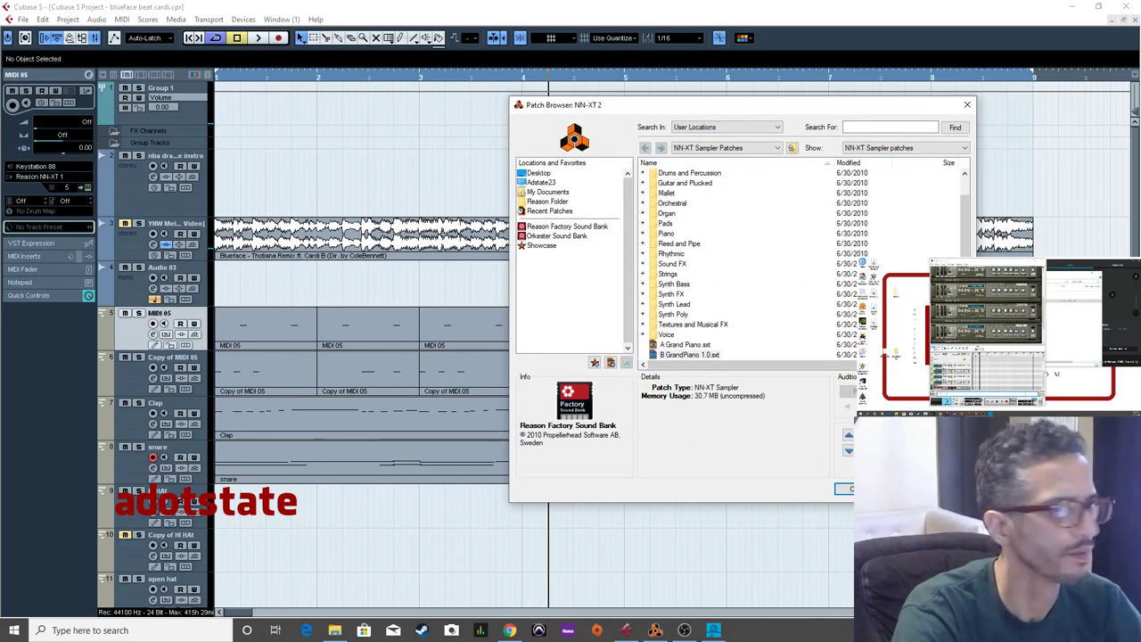
{"action": "key", "text": "Escape"}
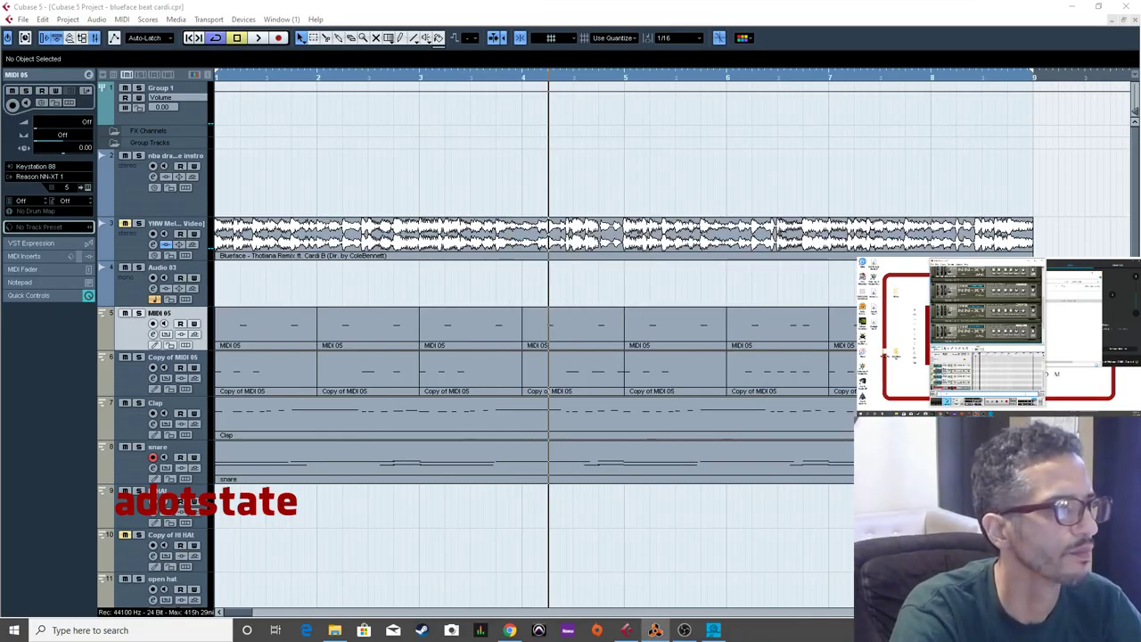
{"action": "key", "text": "alt+Tab"}
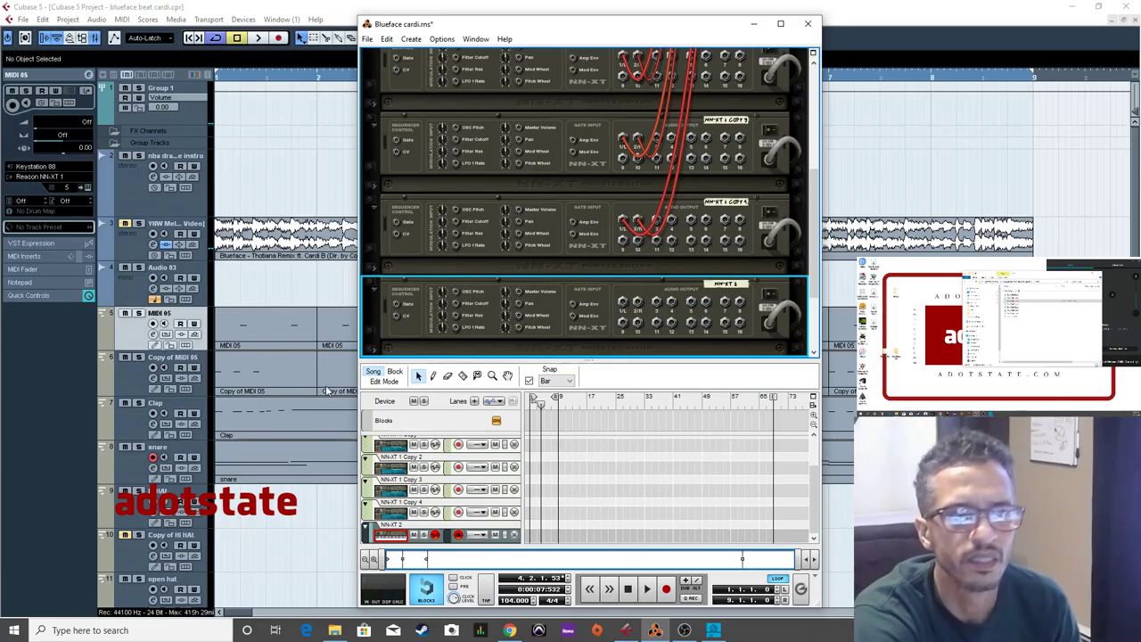
{"action": "scroll", "coordinate": [581, 197], "scroll_direction": "up", "scroll_amount": 1}
{"action": "scroll", "coordinate": [580, 197], "scroll_direction": "down", "scroll_amount": 1}
{"action": "left_click_drag", "start_coordinate": [624, 169], "coordinate": [727, 81]}
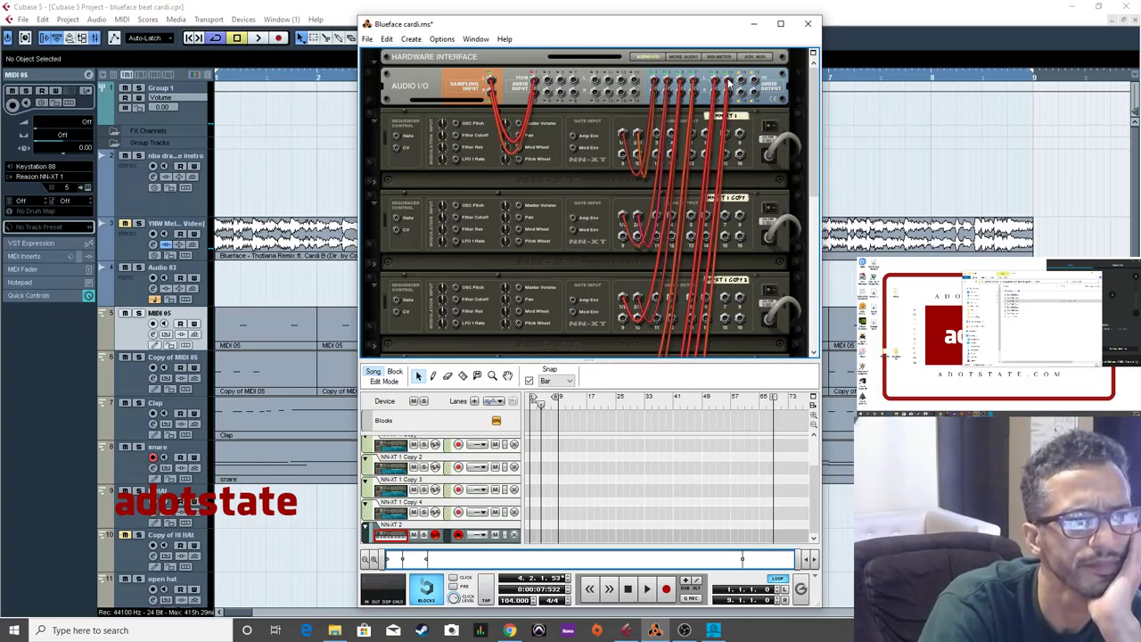
Flip the rack to its front side and expand the Remote Editor of the NN-XT 2 sampler.
{"action": "left_click", "coordinate": [387, 94]}
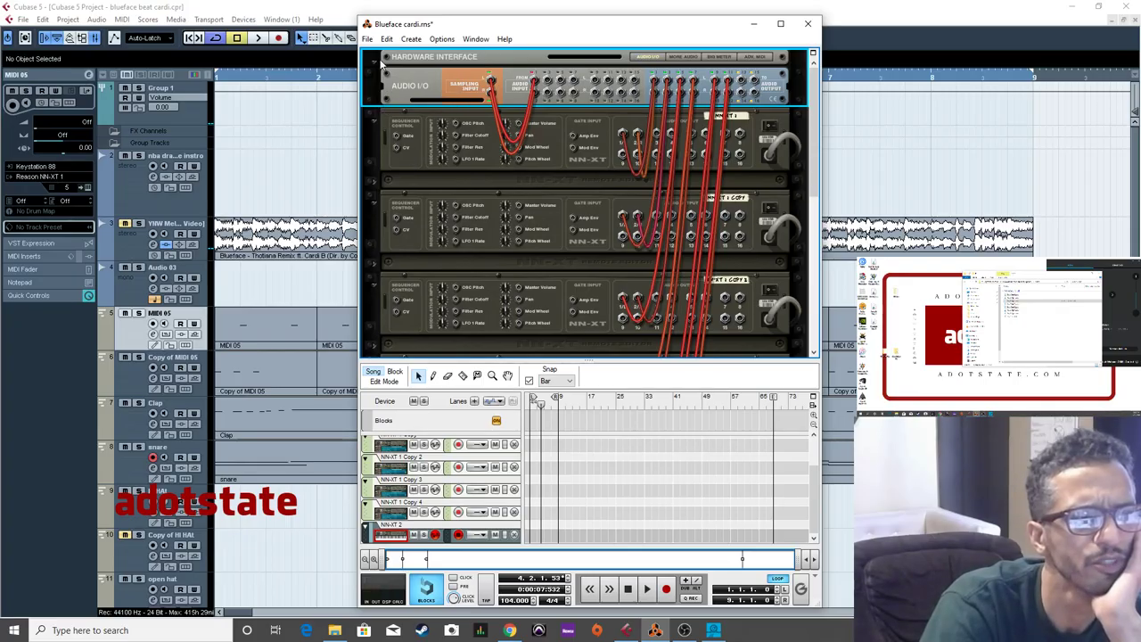
{"action": "scroll", "coordinate": [376, 67], "scroll_direction": "down", "scroll_amount": 2}
{"action": "scroll", "coordinate": [809, 103], "scroll_direction": "up", "scroll_amount": 2}
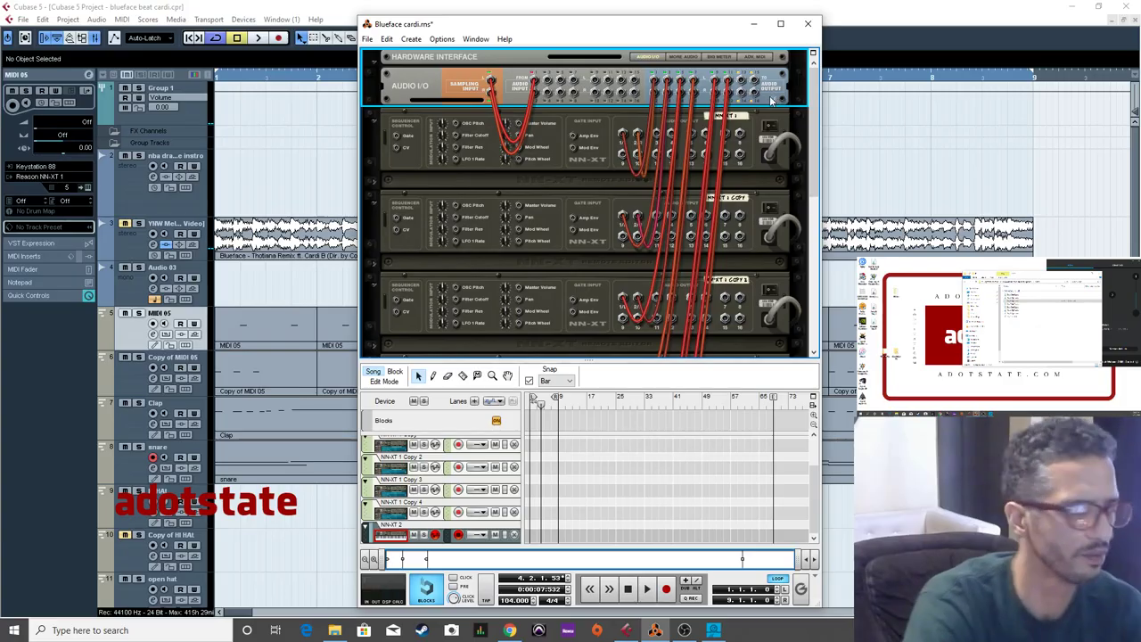
{"action": "key", "text": "Tab"}
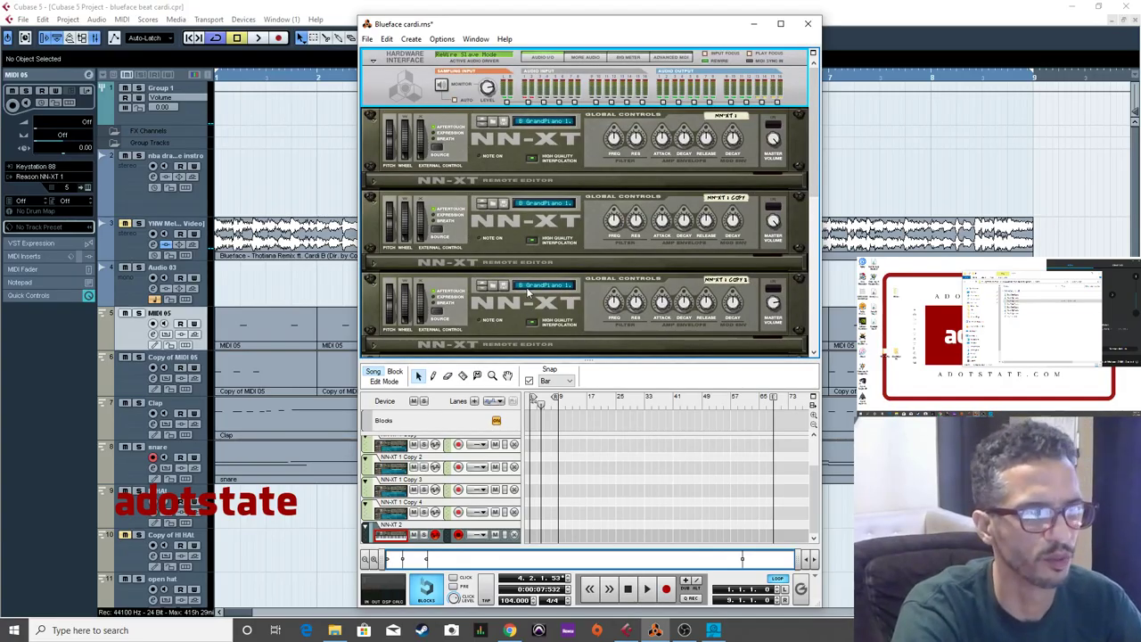
{"action": "scroll", "coordinate": [515, 324], "scroll_direction": "down", "scroll_amount": 2}
{"action": "scroll", "coordinate": [514, 324], "scroll_direction": "down", "scroll_amount": 1}
{"action": "scroll", "coordinate": [473, 251], "scroll_direction": "up", "scroll_amount": 2}
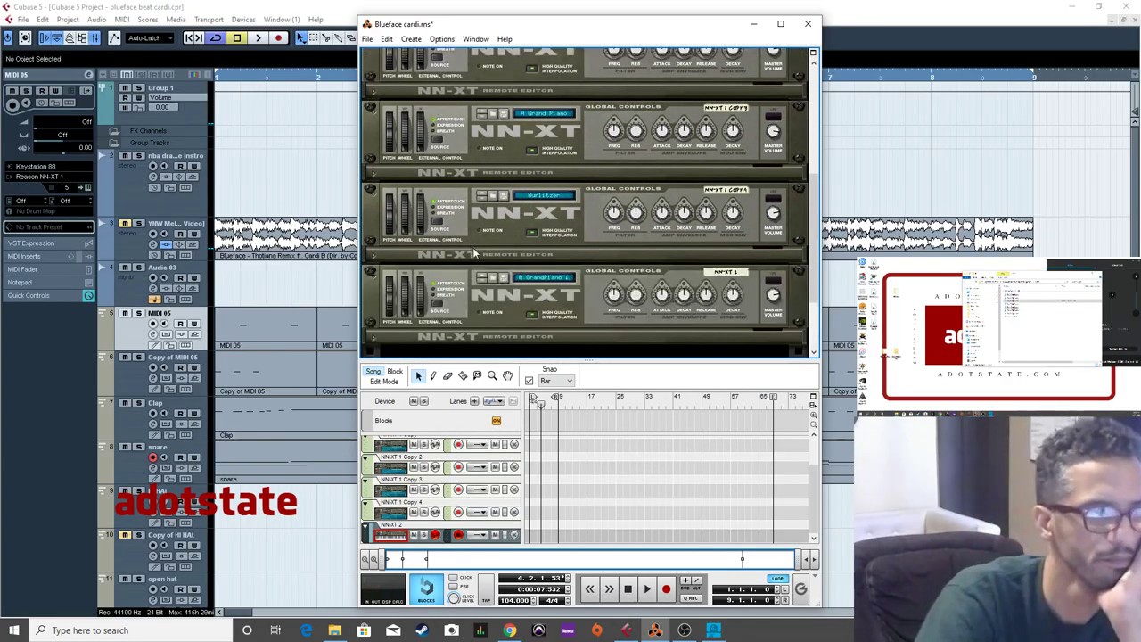
{"action": "left_click", "coordinate": [501, 324]}
{"action": "left_click", "coordinate": [373, 338]}
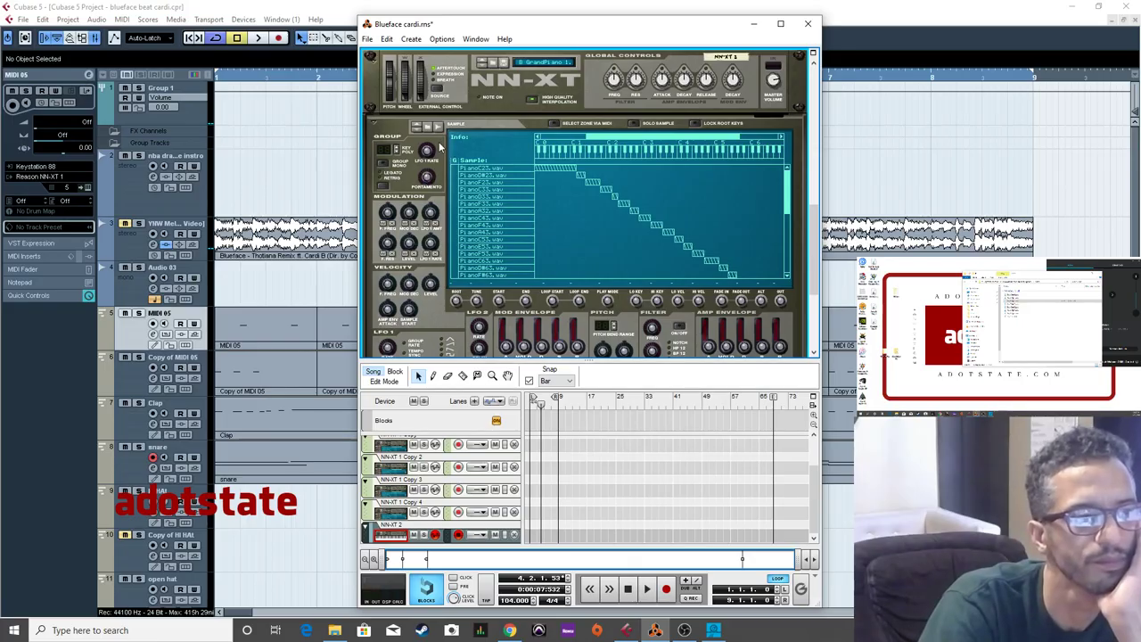
Delete all the piano samples from NN-XT 2's key map.
{"action": "left_click", "coordinate": [454, 198]}
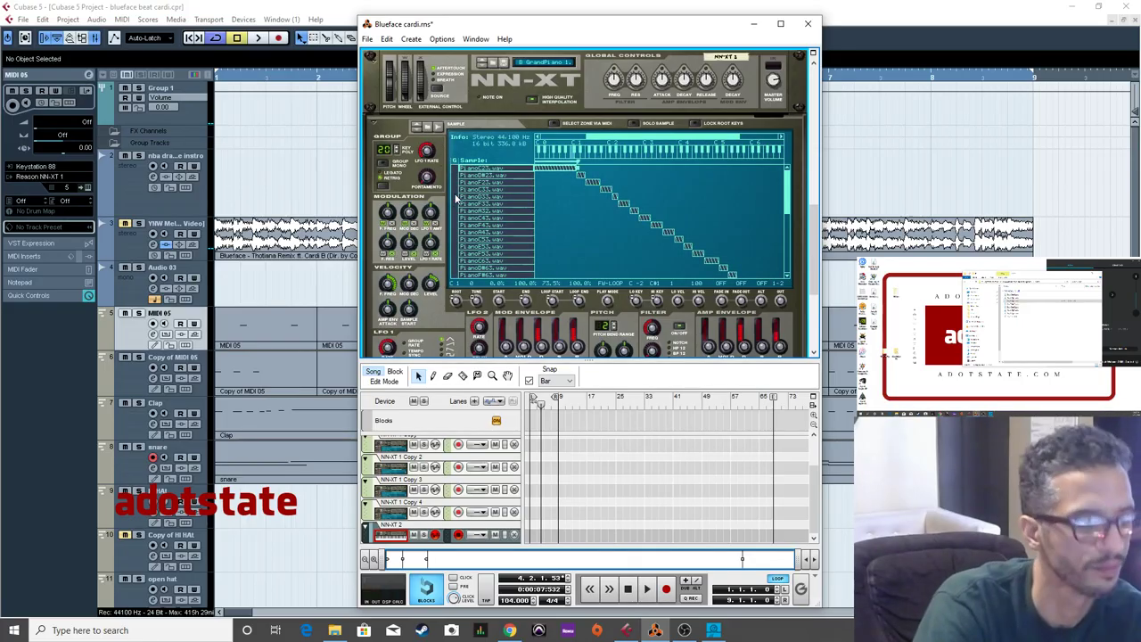
{"action": "key", "text": "Delete"}
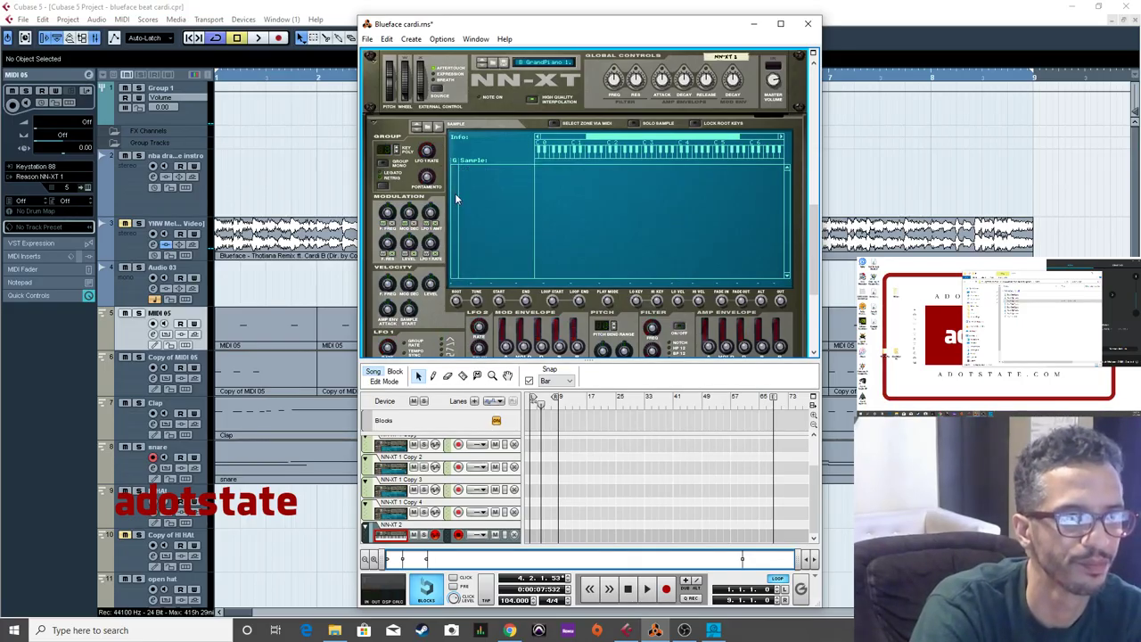
{"action": "key", "text": "Delete"}
Open the sample browser for NN-XT 2 and go to the Hats folder of the Zaytoven Drum Kit.
{"action": "key", "text": "Escape"}
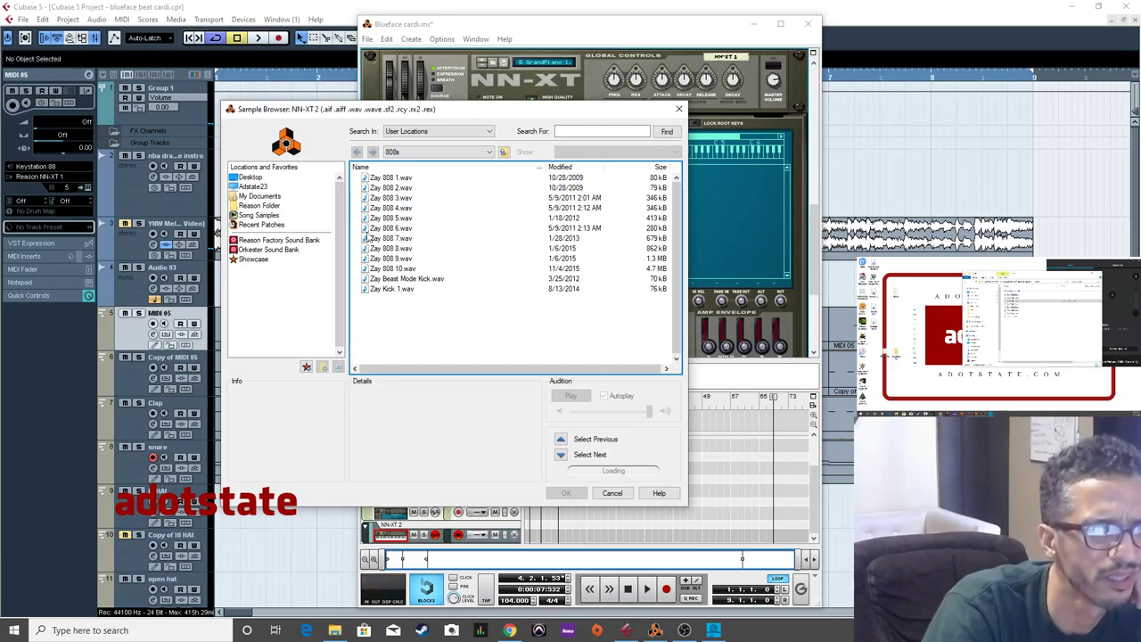
{"action": "left_click", "coordinate": [437, 151]}
{"action": "left_click", "coordinate": [438, 205]}
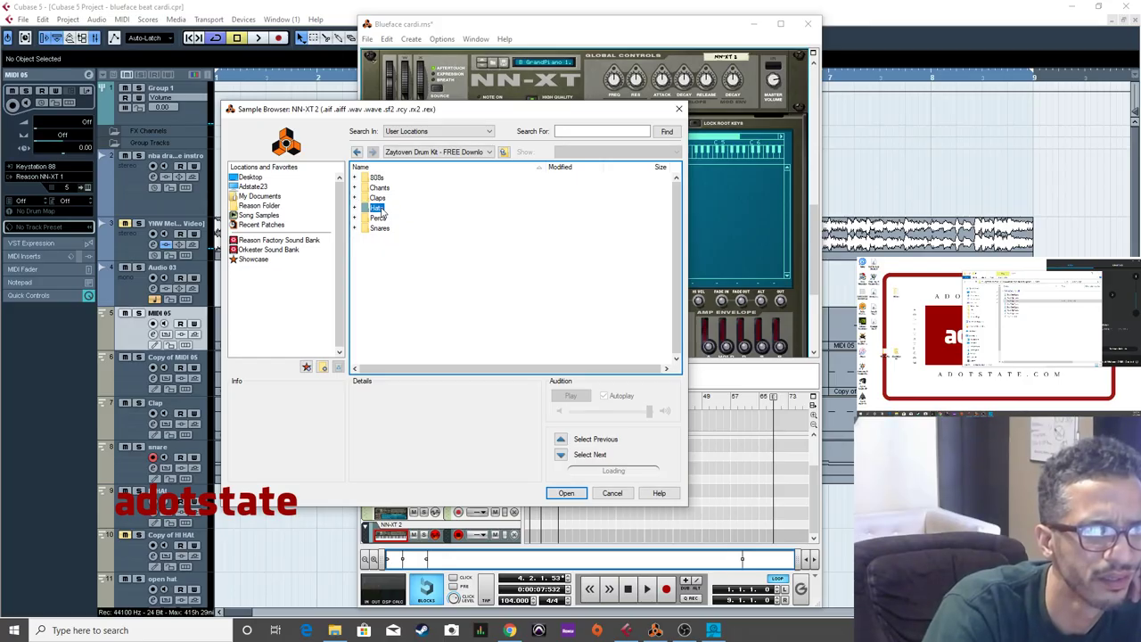
{"action": "double_click", "coordinate": [379, 207]}
Audition the open hat and hi-hat samples in the Zaytoven Hats folder.
{"action": "left_click", "coordinate": [387, 187]}
{"action": "left_click", "coordinate": [390, 238]}
{"action": "left_click", "coordinate": [399, 249]}
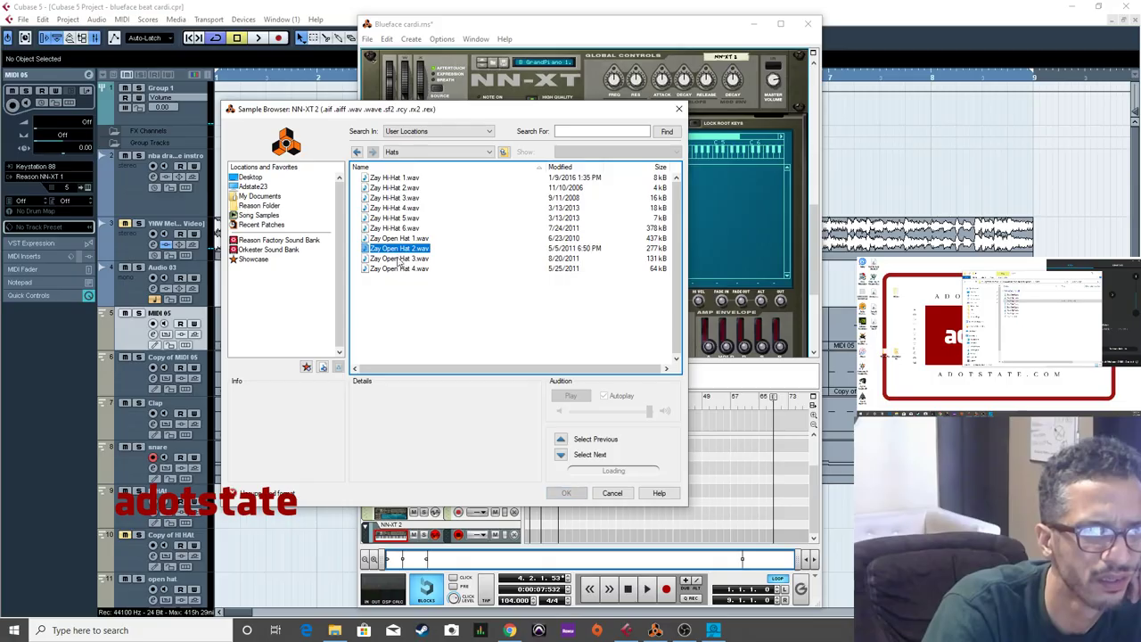
{"action": "left_click", "coordinate": [398, 258]}
{"action": "left_click", "coordinate": [394, 269]}
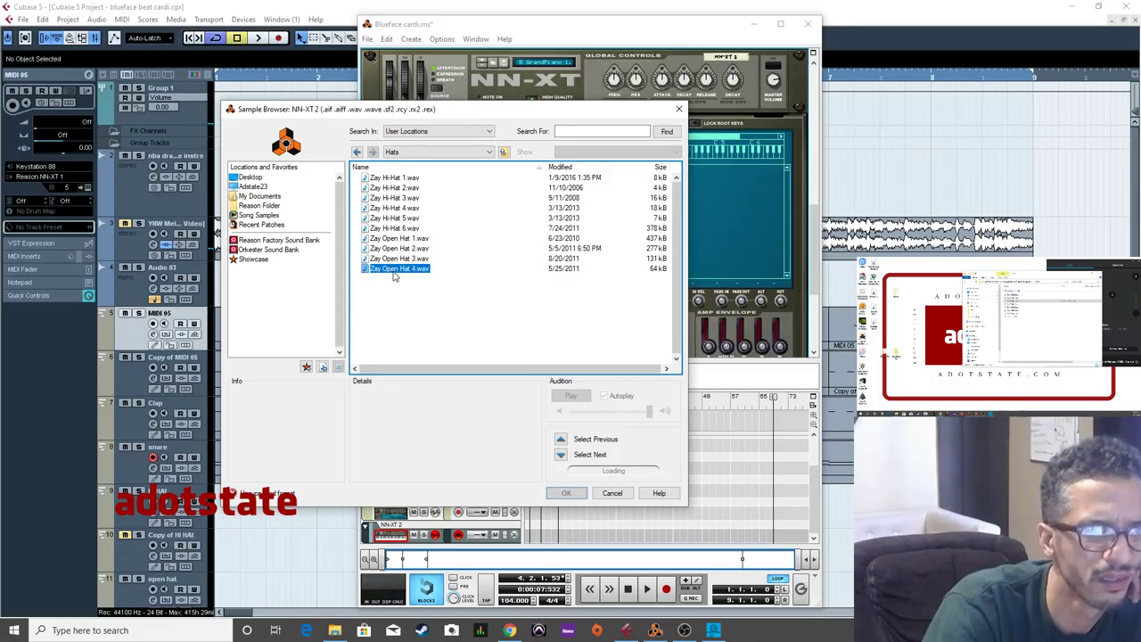
{"action": "left_click", "coordinate": [402, 258]}
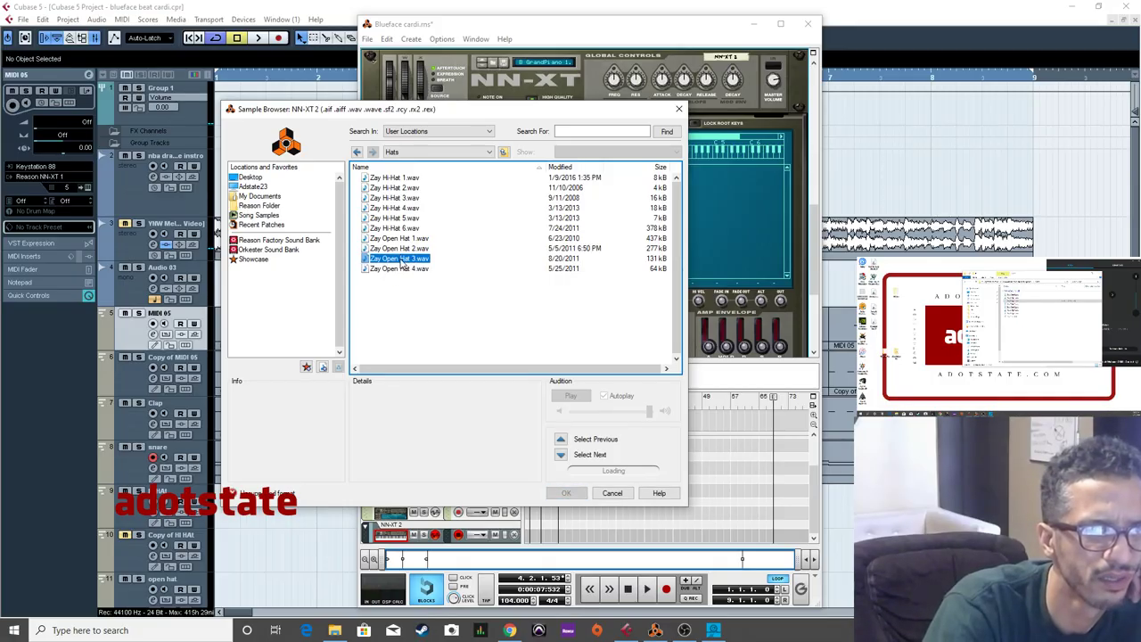
{"action": "left_click", "coordinate": [395, 207]}
{"action": "left_click", "coordinate": [393, 228]}
{"action": "left_click", "coordinate": [395, 207]}
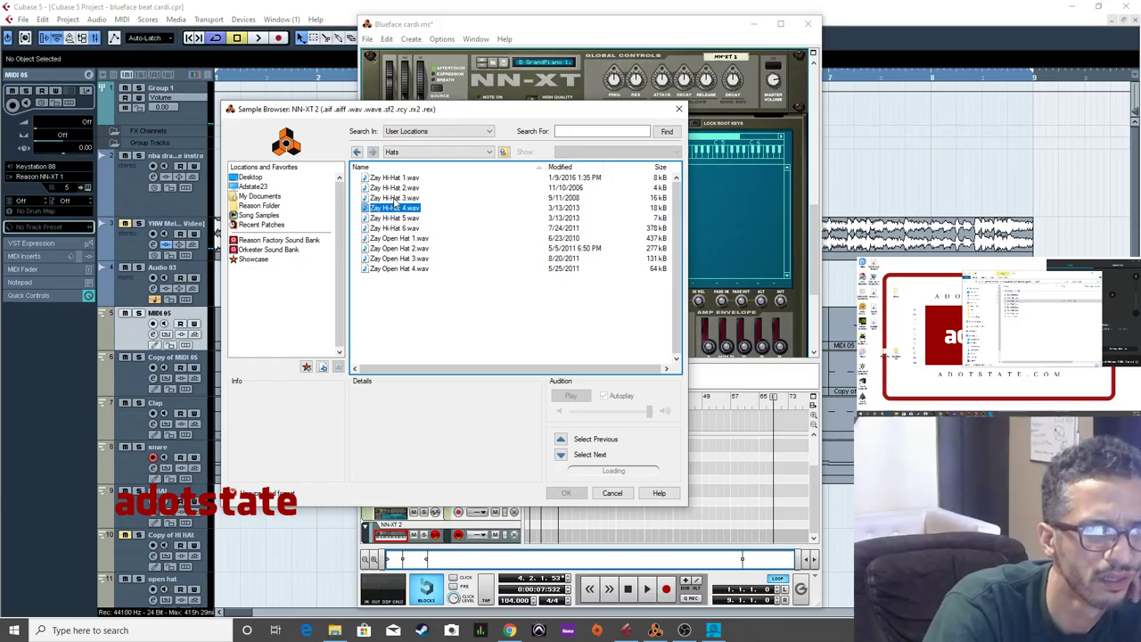
{"action": "left_click", "coordinate": [395, 198]}
{"action": "left_click", "coordinate": [395, 188]}
{"action": "left_click", "coordinate": [397, 178]}
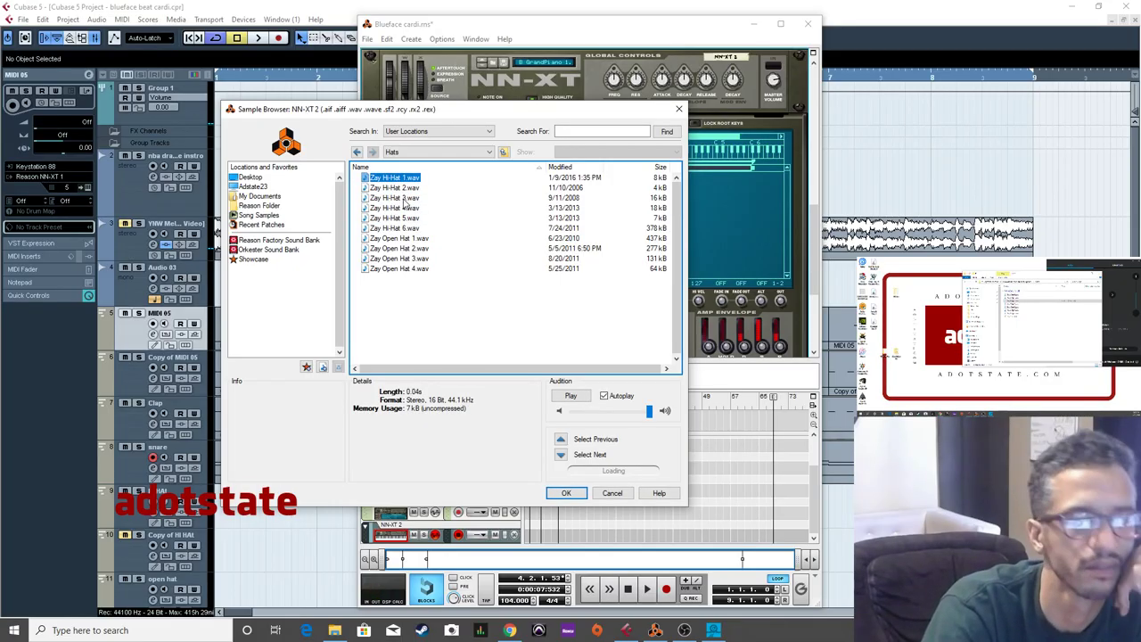
{"action": "left_click", "coordinate": [399, 249]}
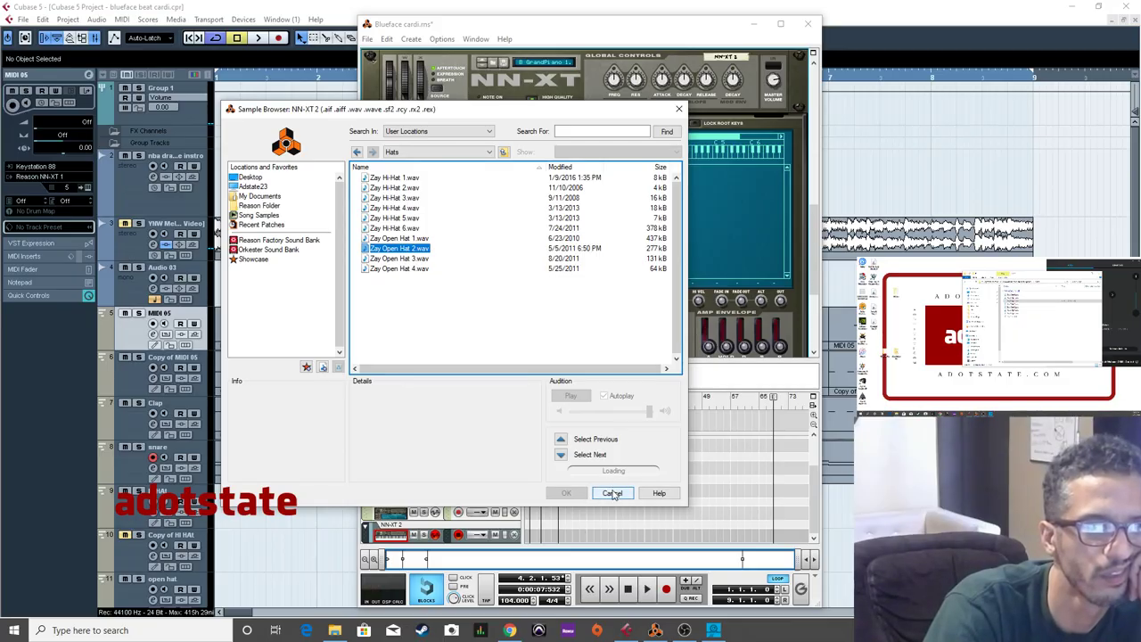
Cancel the NN-XT 2 sample browser without loading a sample and minimise Reason to return to Cubase.
{"action": "key", "text": "alt+Tab"}
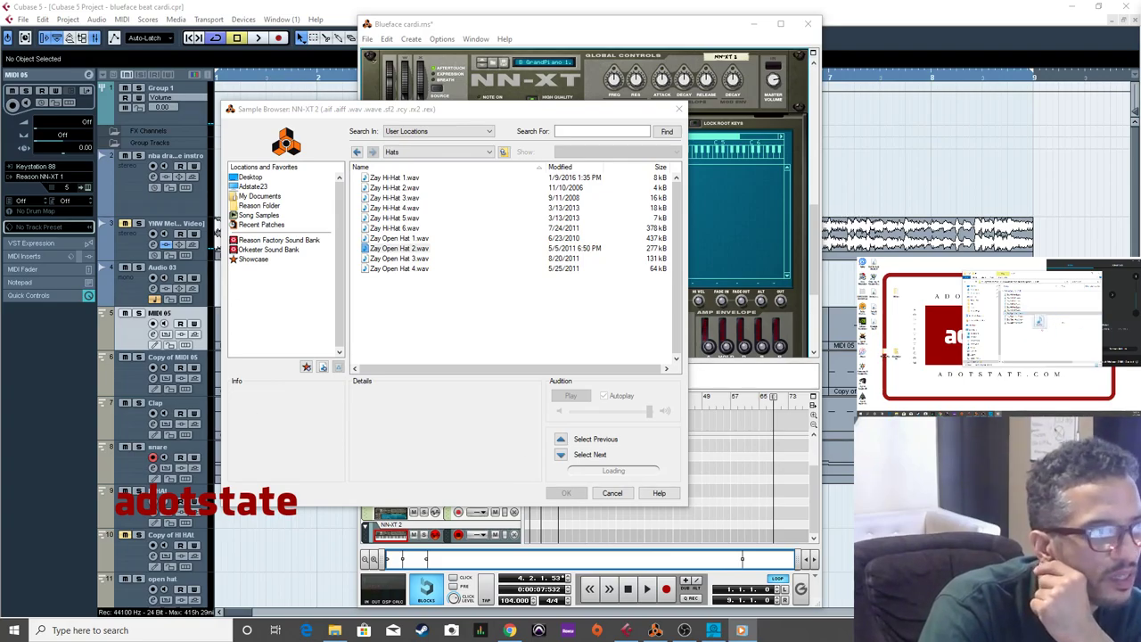
{"action": "left_click", "coordinate": [612, 492]}
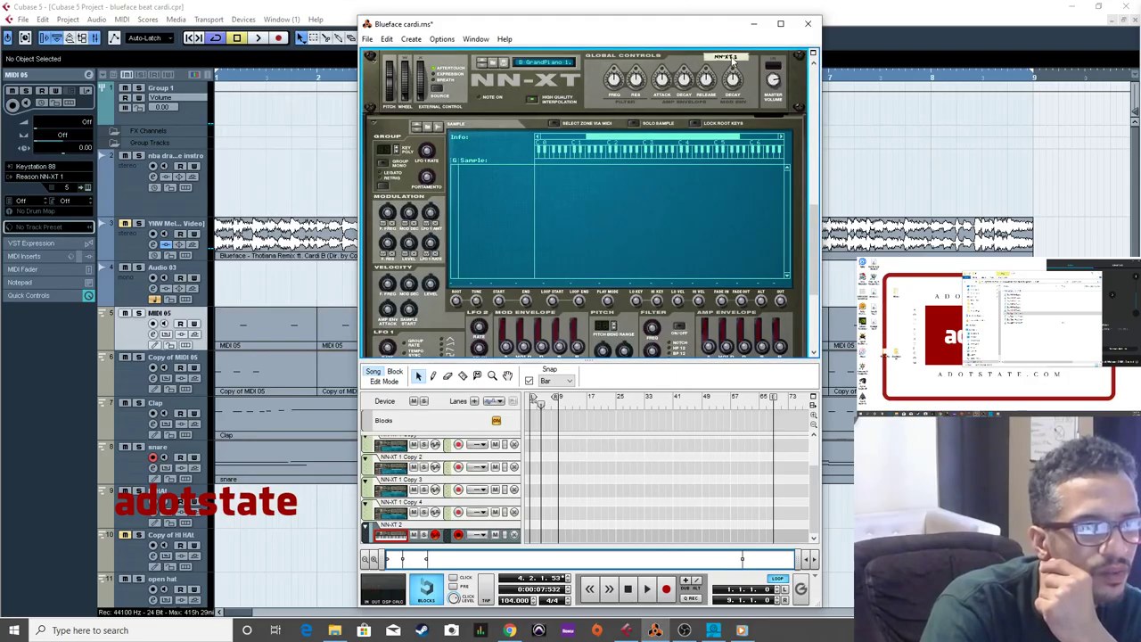
{"action": "left_click", "coordinate": [753, 25]}
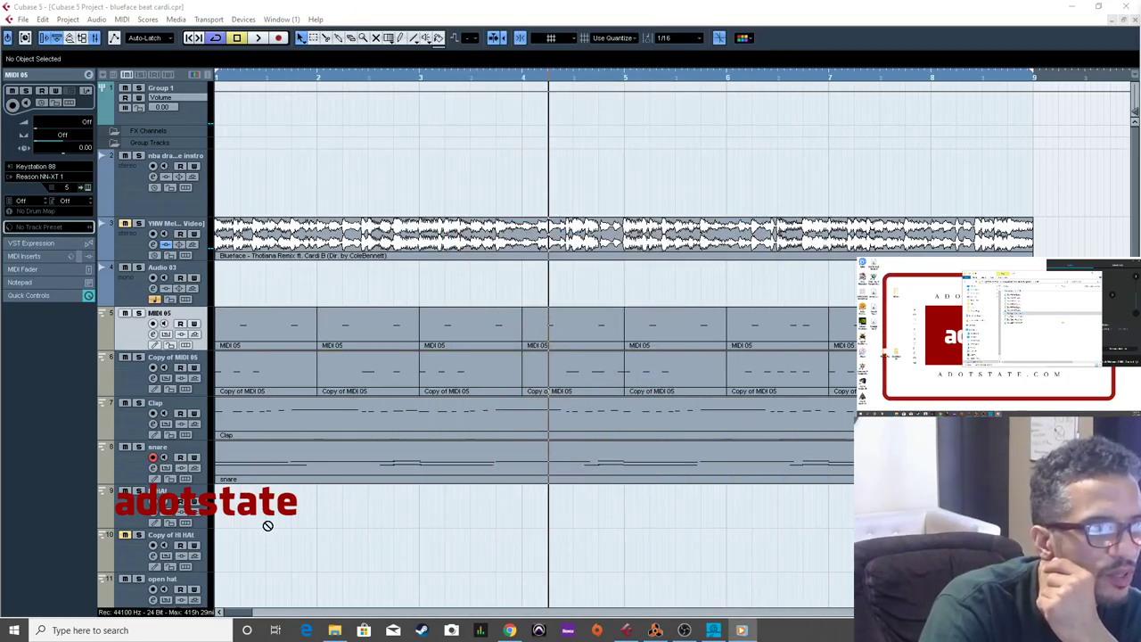
Import Zay Open Hat 1 onto the Audio 03 track, copying the file to the working directory, and move the clip to bar 3.
{"action": "left_click_drag", "start_coordinate": [276, 502], "coordinate": [285, 283]}
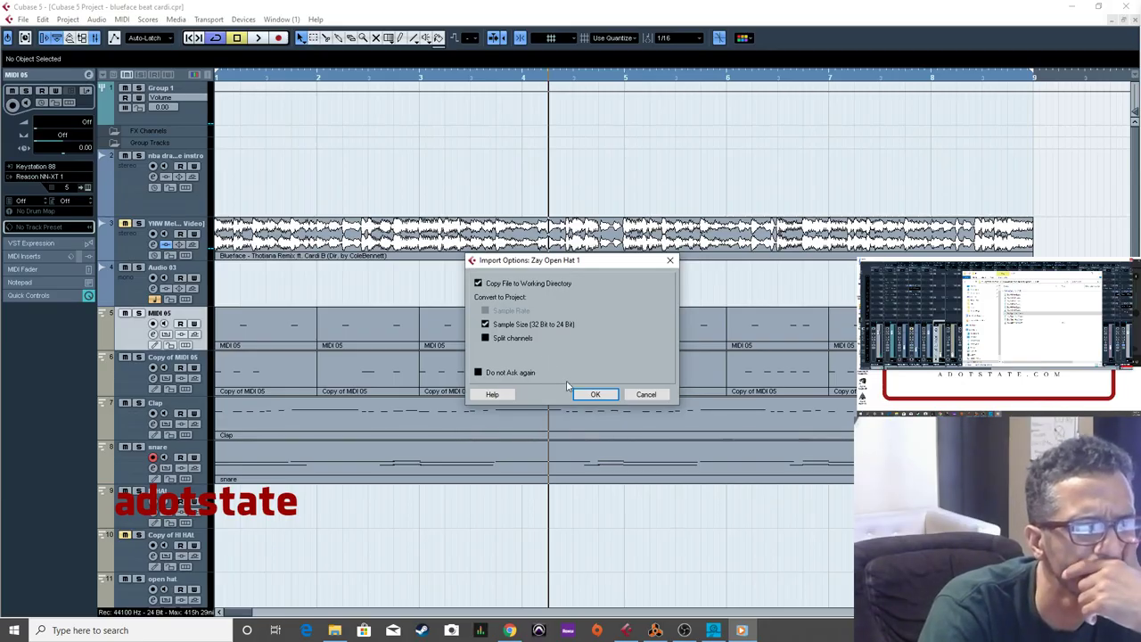
{"action": "left_click", "coordinate": [595, 395]}
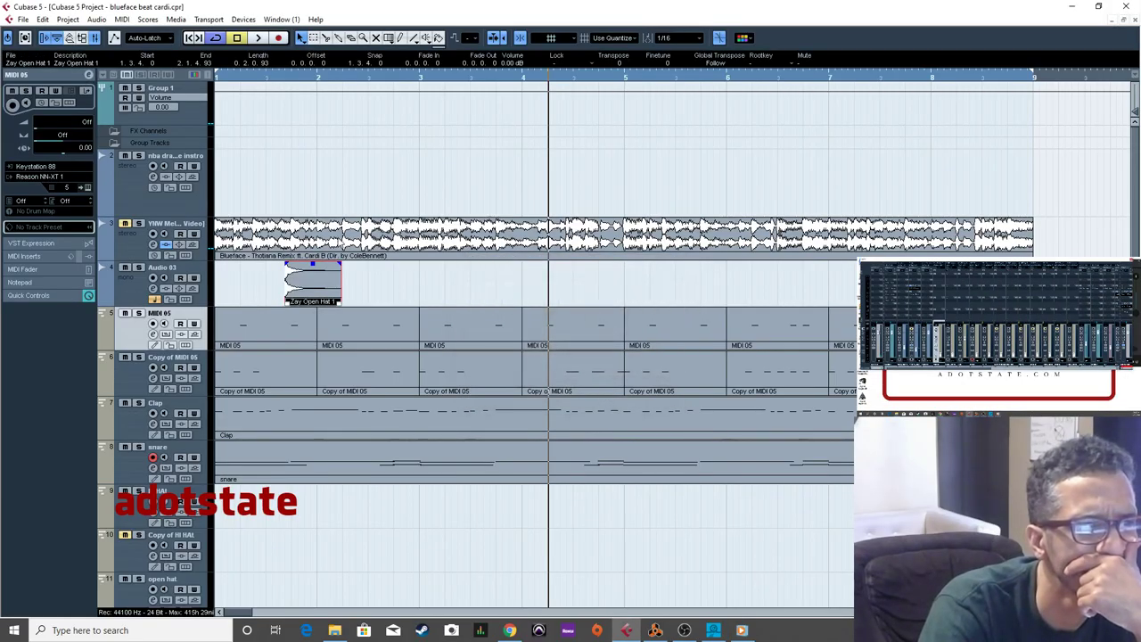
{"action": "left_click_drag", "start_coordinate": [328, 291], "coordinate": [259, 291]}
{"action": "left_click_drag", "start_coordinate": [232, 78], "coordinate": [208, 98]}
{"action": "key", "text": "space"}
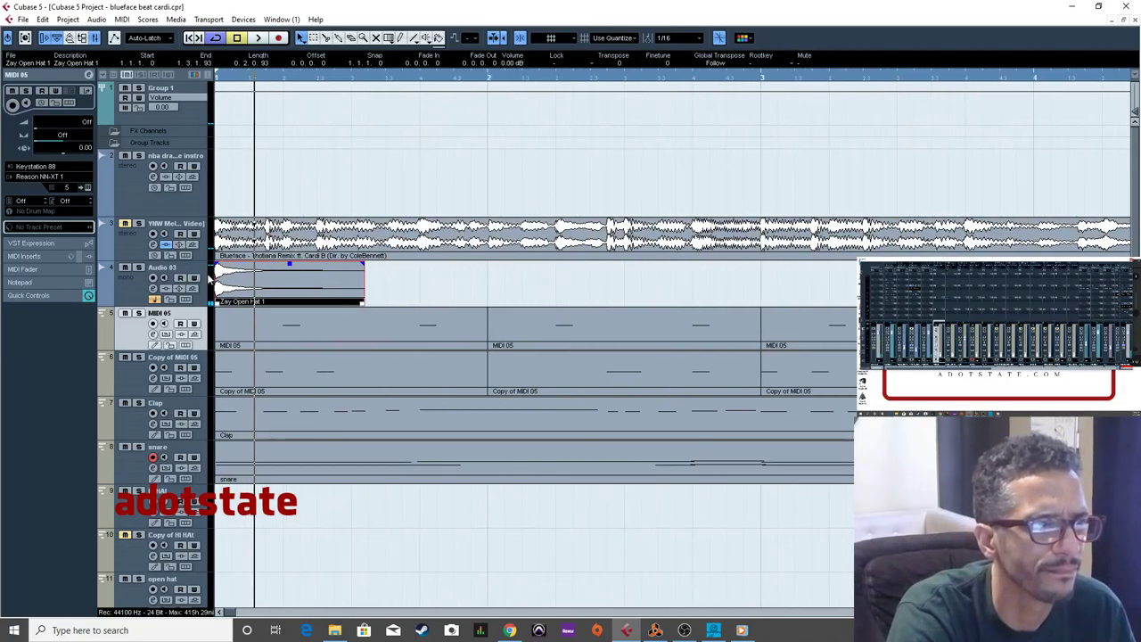
{"action": "left_click_drag", "start_coordinate": [288, 265], "coordinate": [833, 268]}
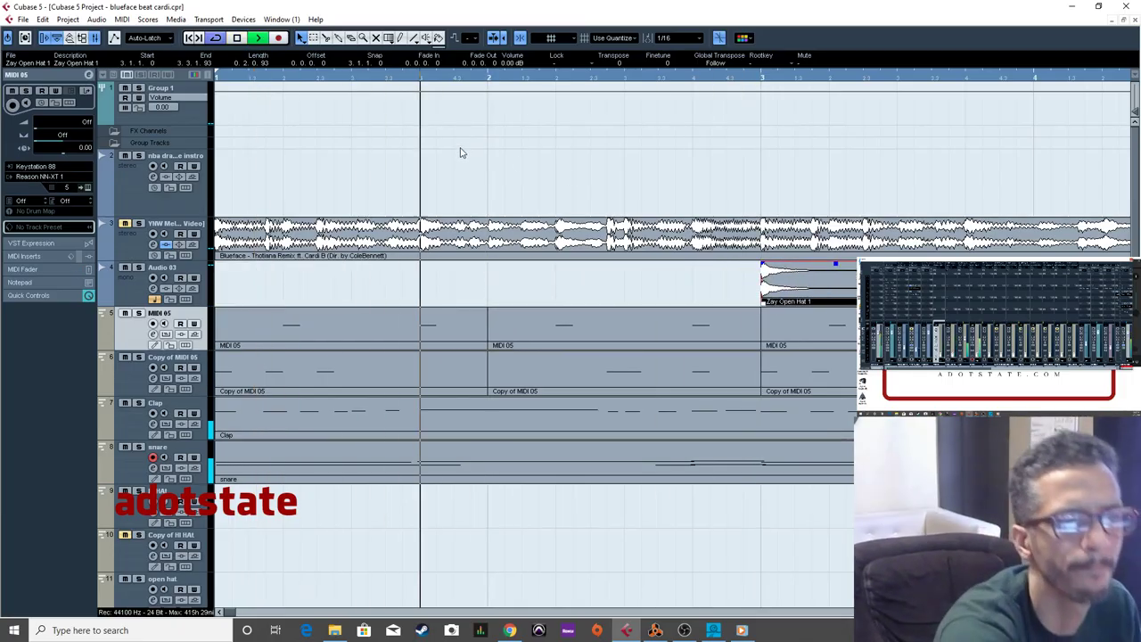
Lower the Zay Open Hat 1 clip's volume to -10.95 dB while checking it in playback.
{"action": "mouse_move", "coordinate": [835, 264]}
{"action": "left_mouse_down"}
{"action": "mouse_move", "coordinate": [847, 311]}
{"action": "mouse_move", "coordinate": [835, 284]}
{"action": "left_mouse_up"}
{"action": "key", "text": "space"}
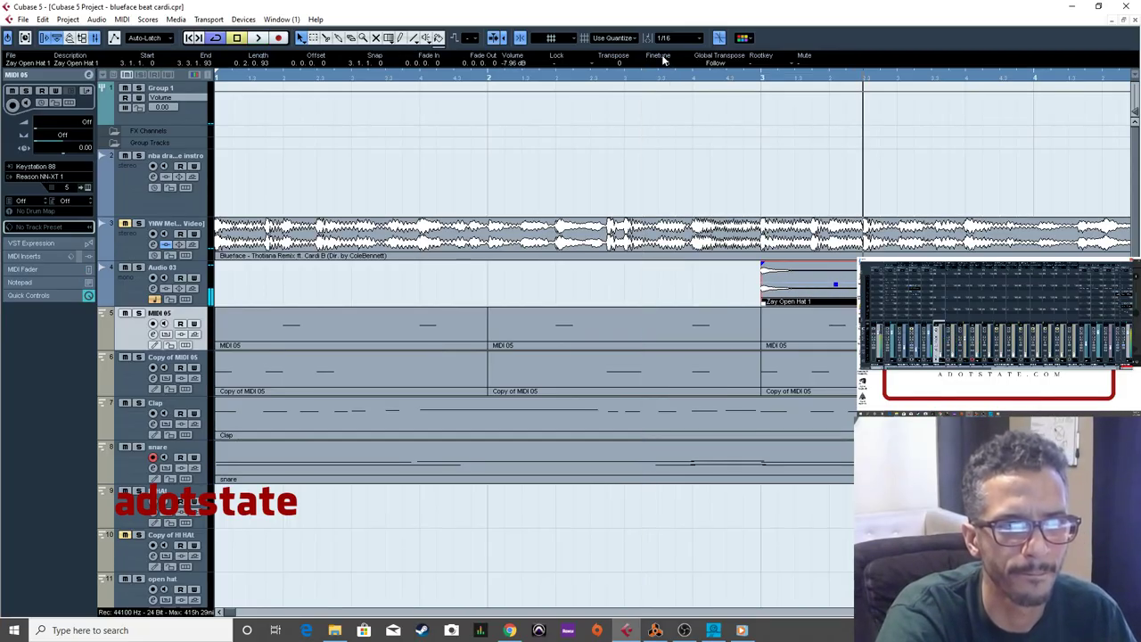
{"action": "left_click", "coordinate": [642, 76]}
{"action": "key", "text": "space"}
{"action": "left_click_drag", "start_coordinate": [835, 283], "coordinate": [835, 290]}
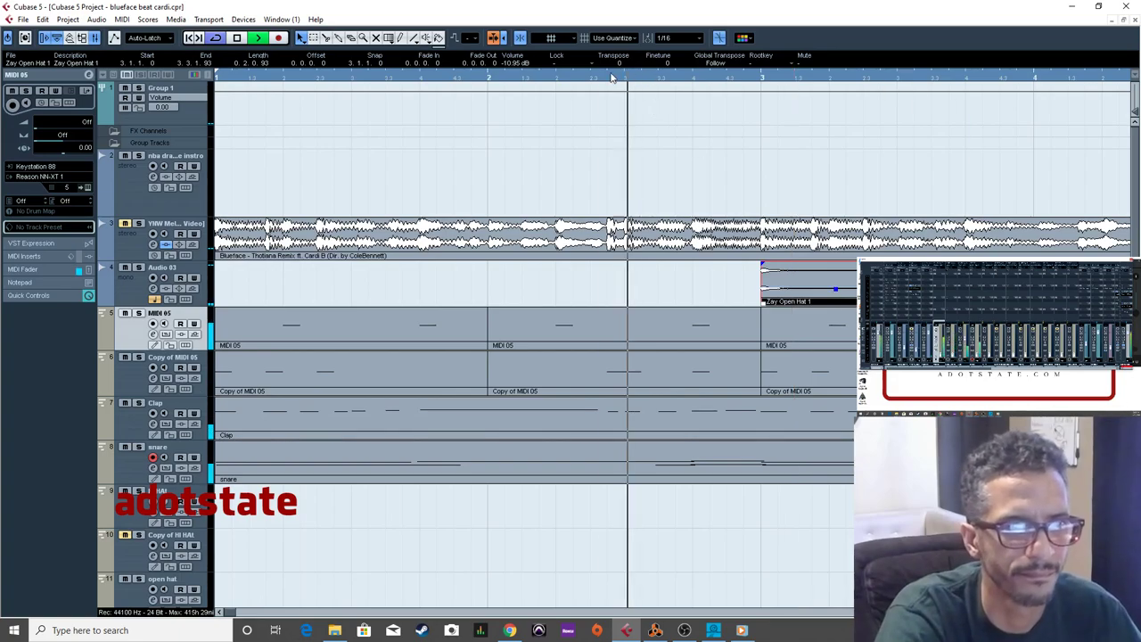
Make two copies of the open hat clip on Audio 03, placing them at 3.1.4 and 3.2.3.
{"action": "key", "text": "ctrl+d"}
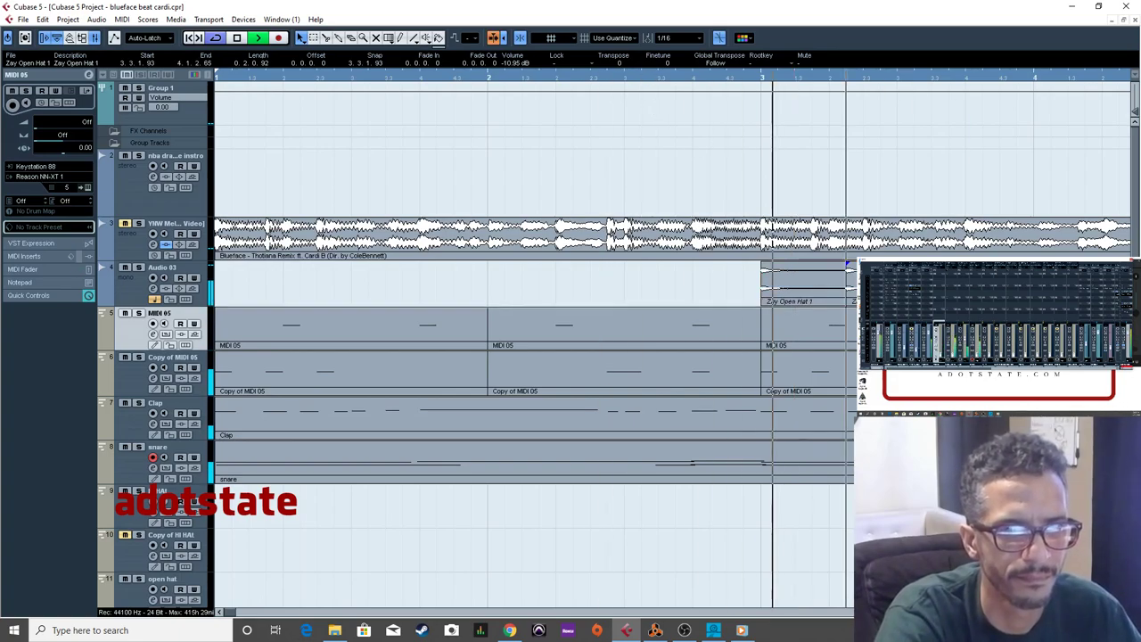
{"action": "key", "text": "space"}
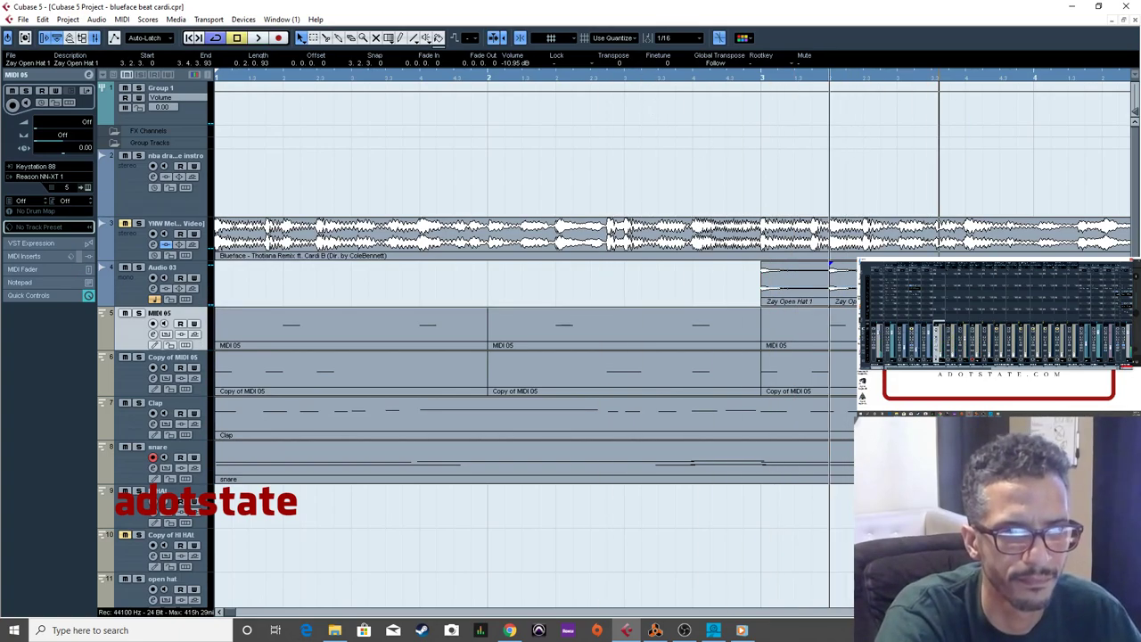
{"action": "left_click_drag", "start_coordinate": [846, 287], "coordinate": [830, 287]}
{"action": "key", "text": "space"}
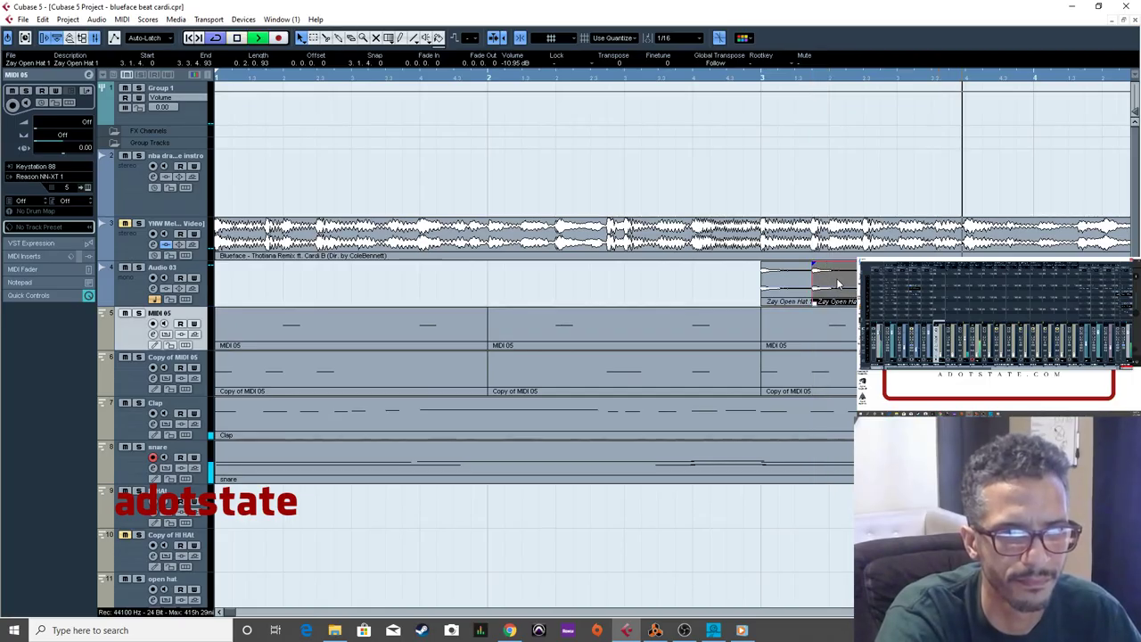
{"action": "key", "text": "space"}
{"action": "key", "text": "space"}
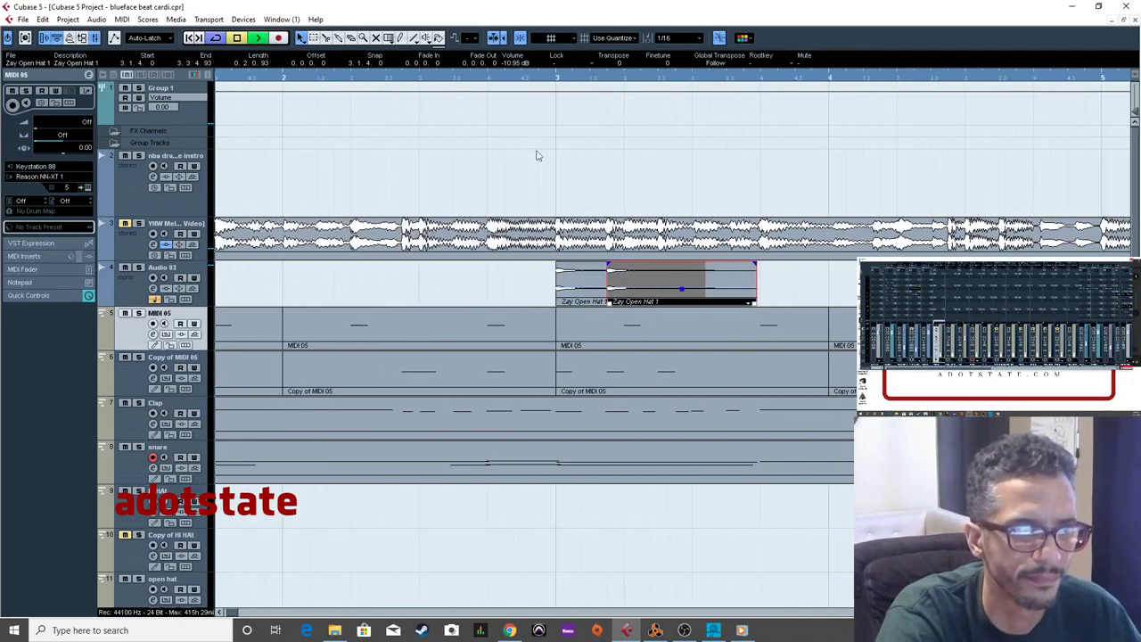
{"action": "left_click_drag", "start_coordinate": [784, 283], "coordinate": [705, 281]}
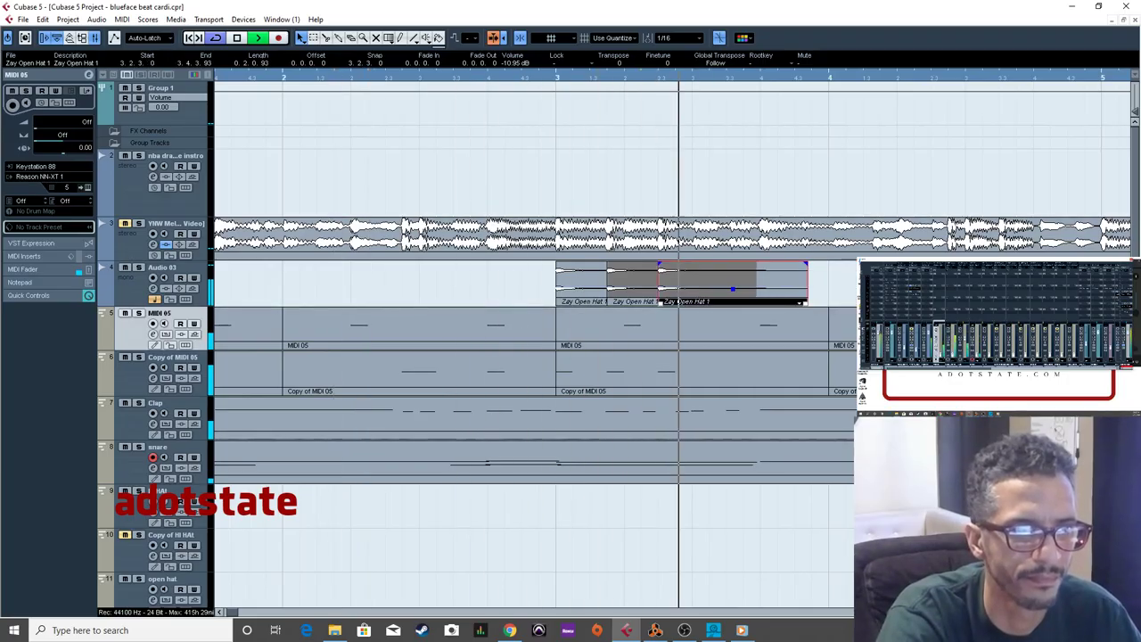
{"action": "left_click", "coordinate": [131, 293]}
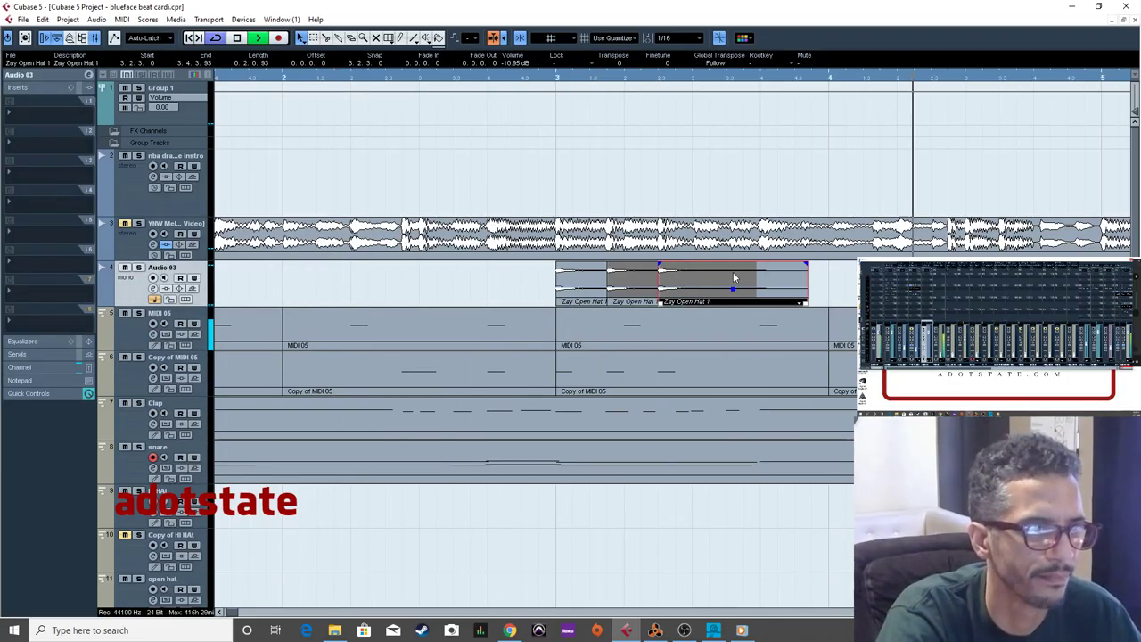
Copy the group of three open hat clips to start at 4.2.4 and play the result.
{"action": "key", "text": "space"}
{"action": "left_click", "coordinate": [508, 278]}
{"action": "left_click_drag", "start_coordinate": [508, 278], "coordinate": [745, 287]}
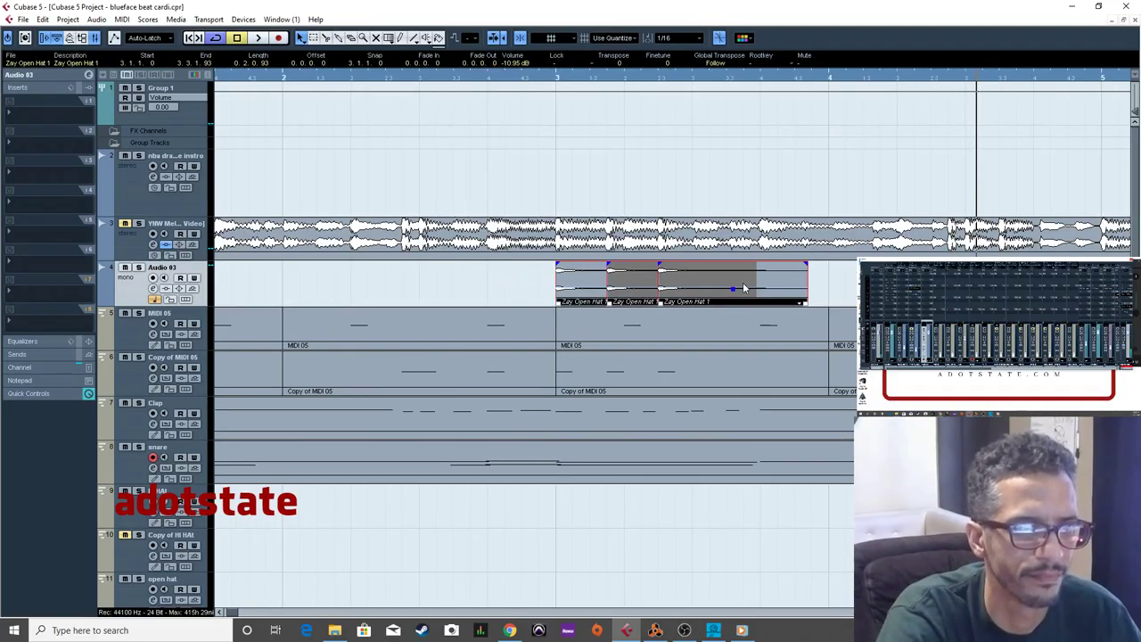
{"action": "key", "text": "ctrl+d"}
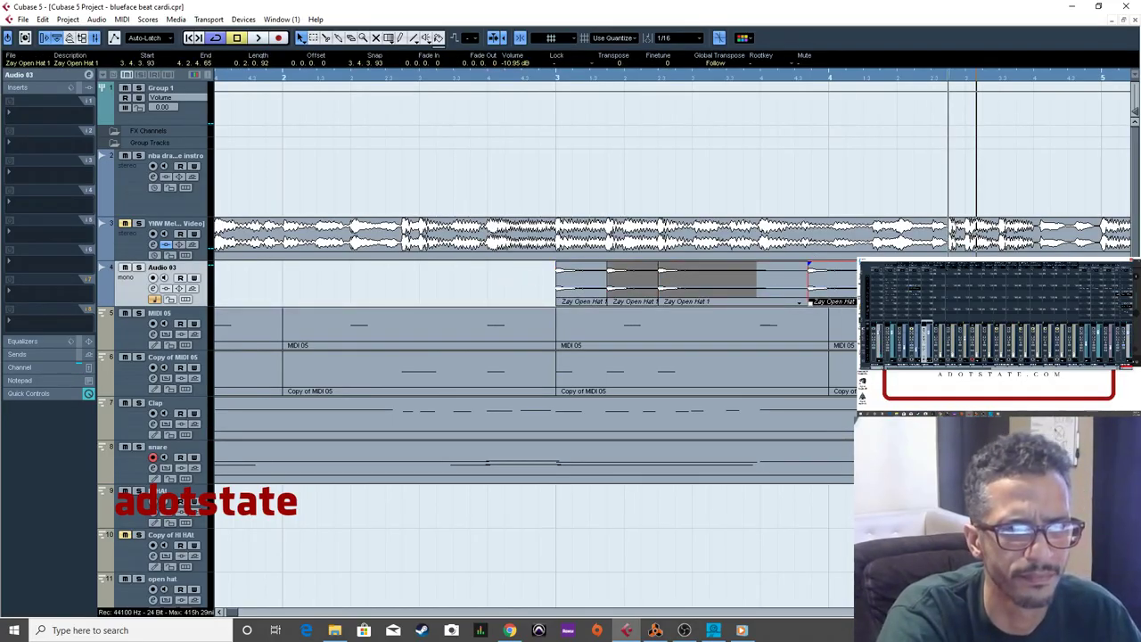
{"action": "key", "text": "Delete"}
{"action": "key", "text": "space"}
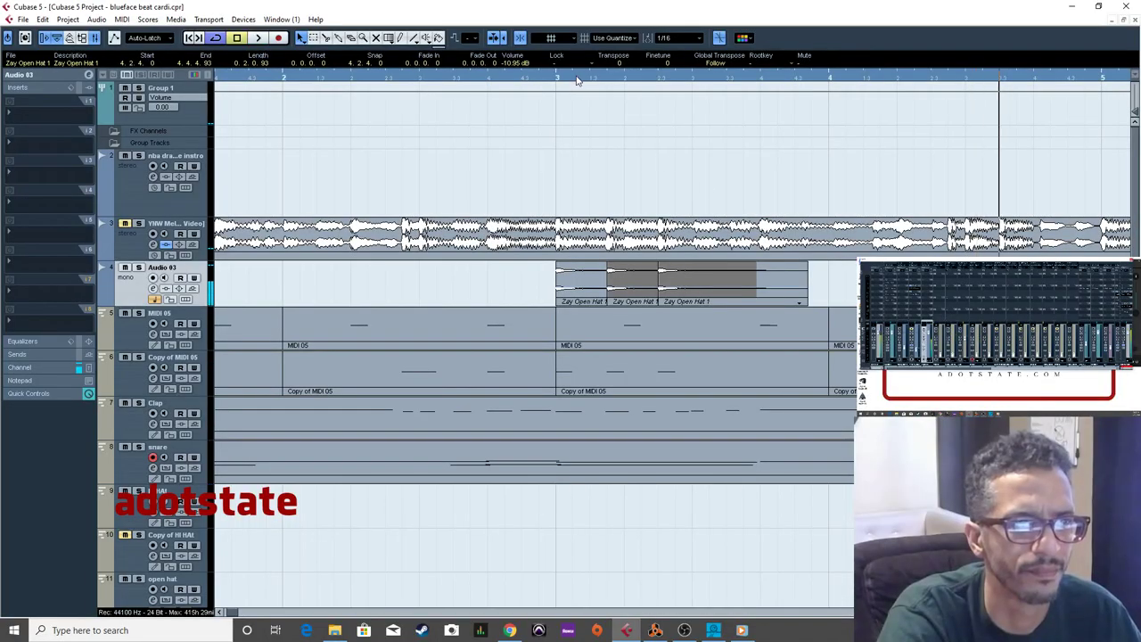
{"action": "key", "text": "g"}
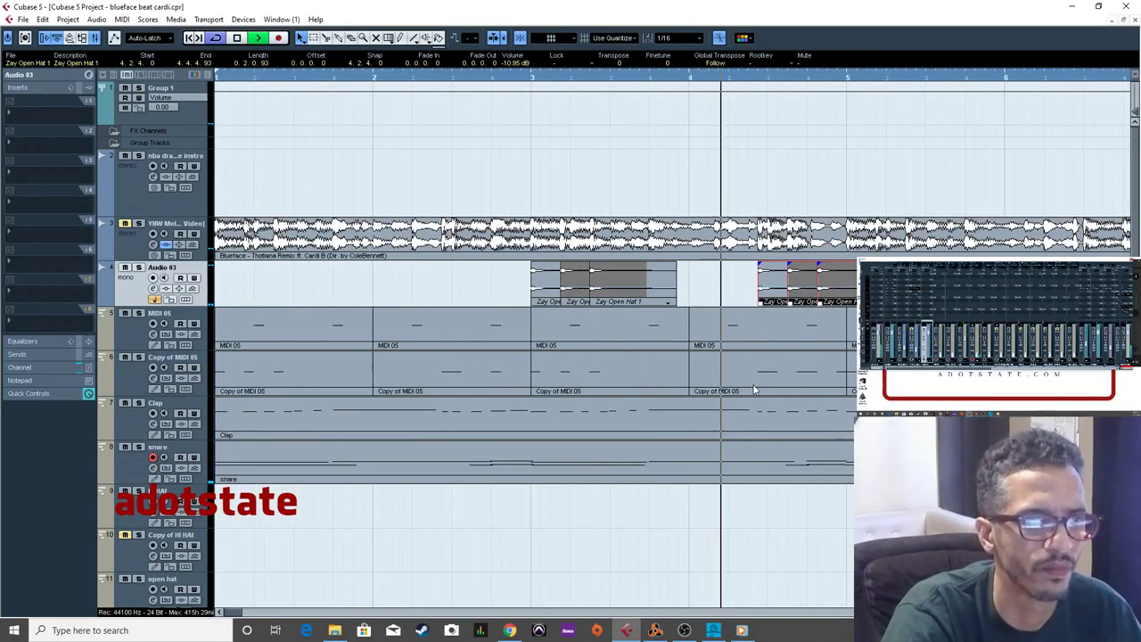
{"action": "key", "text": "space"}
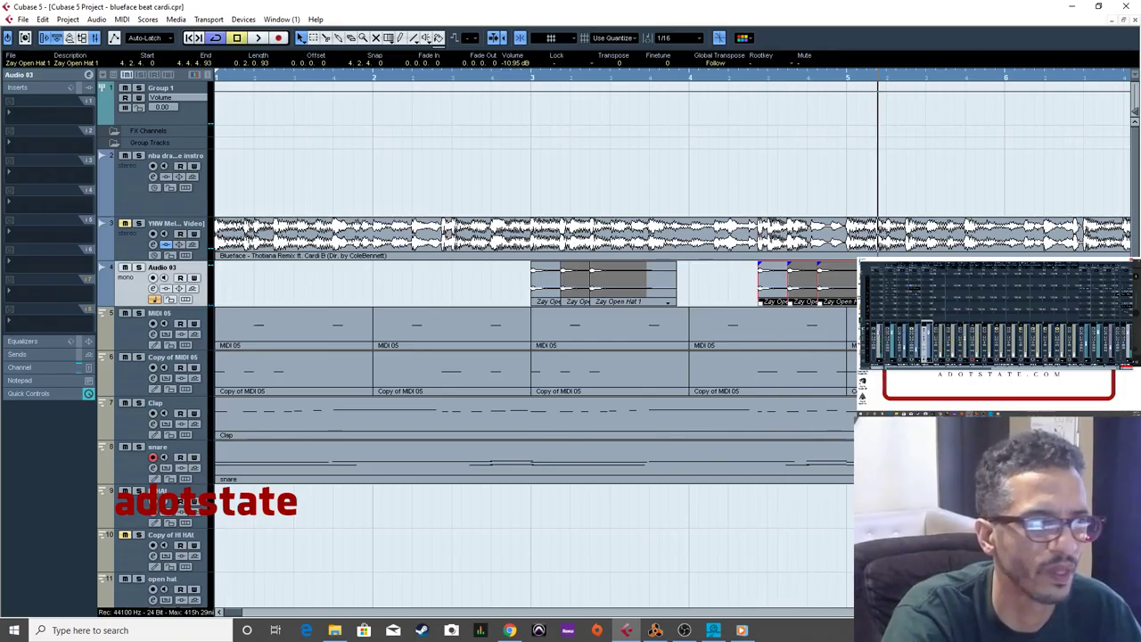
Listen to the soloed reference track and replay the beat from the start to compare the open hat timing.
{"action": "left_click", "coordinate": [138, 223]}
{"action": "key", "text": "space"}
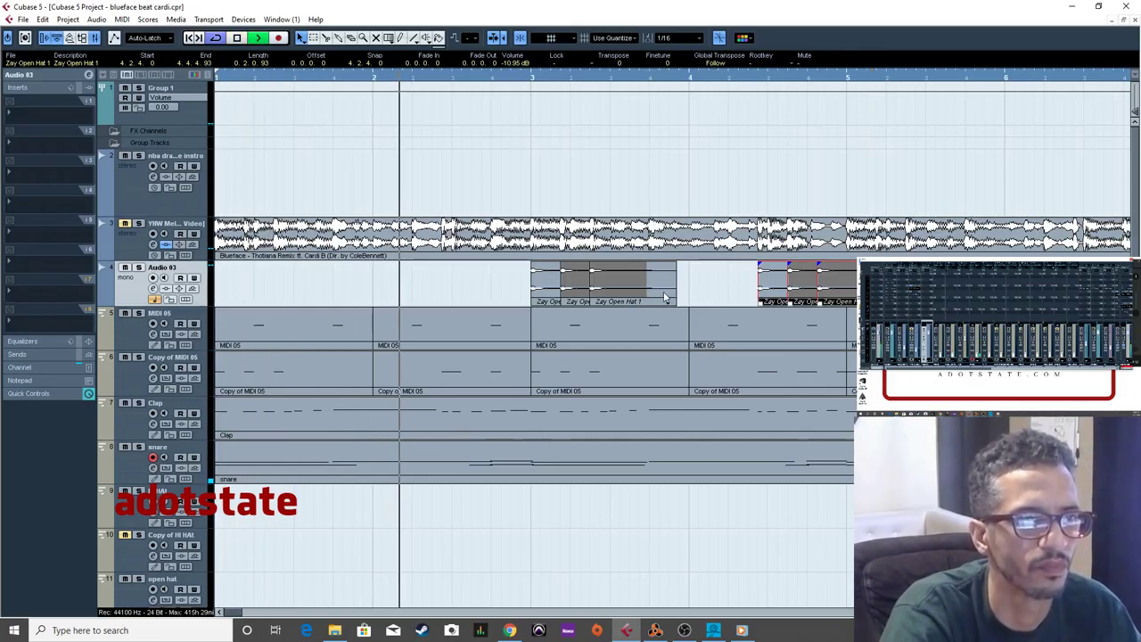
{"action": "key", "text": "space"}
{"action": "left_click", "coordinate": [220, 73]}
{"action": "key", "text": "space"}
Move the first open hat clip to 2.3.1 at -13.28 dB and the second one to 2.4.1.
{"action": "left_click_drag", "start_coordinate": [552, 294], "coordinate": [489, 291]}
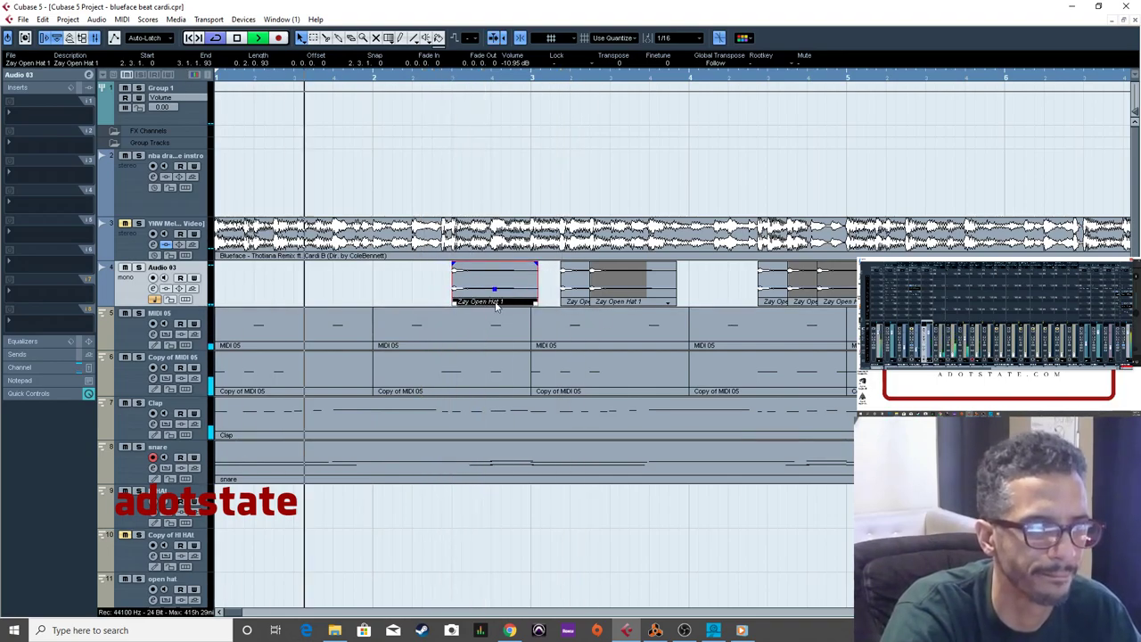
{"action": "left_click_drag", "start_coordinate": [496, 290], "coordinate": [496, 293]}
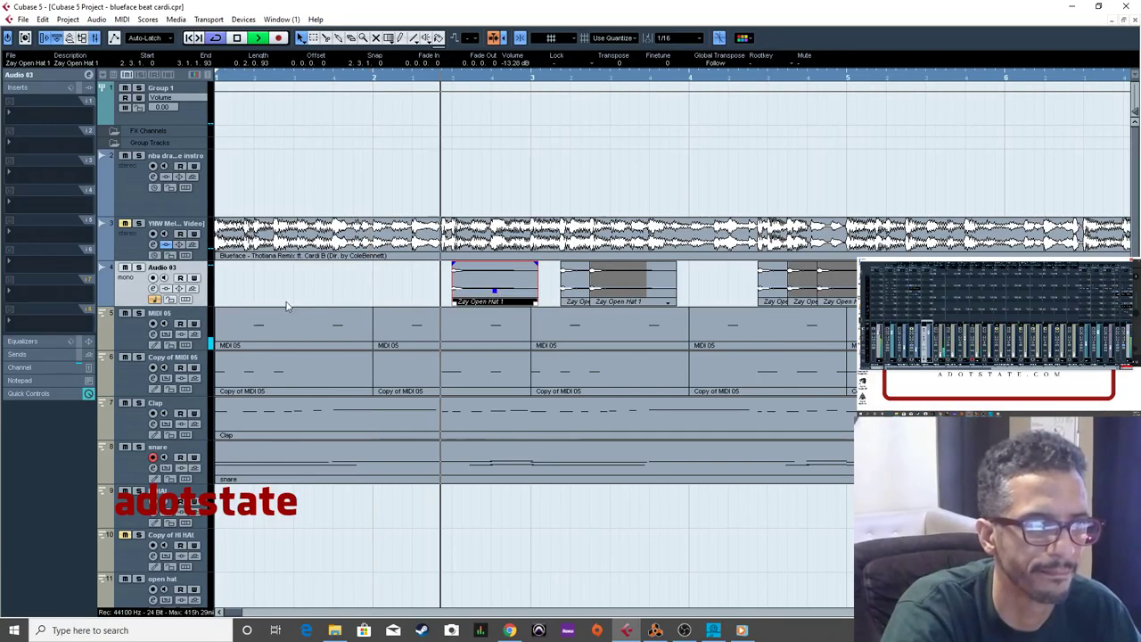
{"action": "left_click_drag", "start_coordinate": [568, 287], "coordinate": [493, 284]}
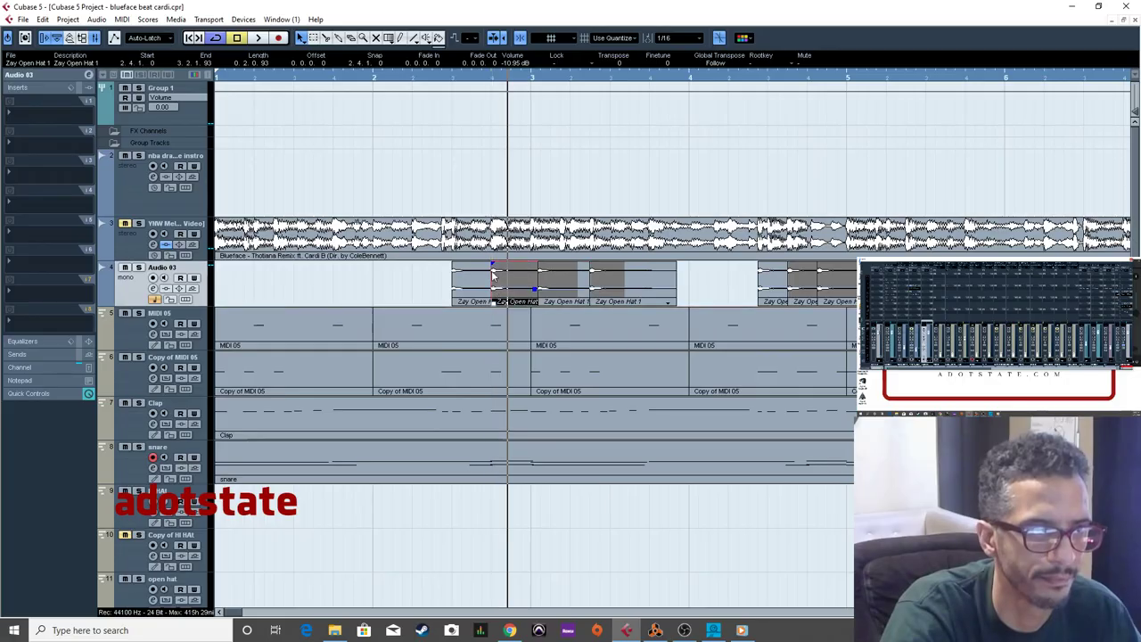
{"action": "key", "text": "space"}
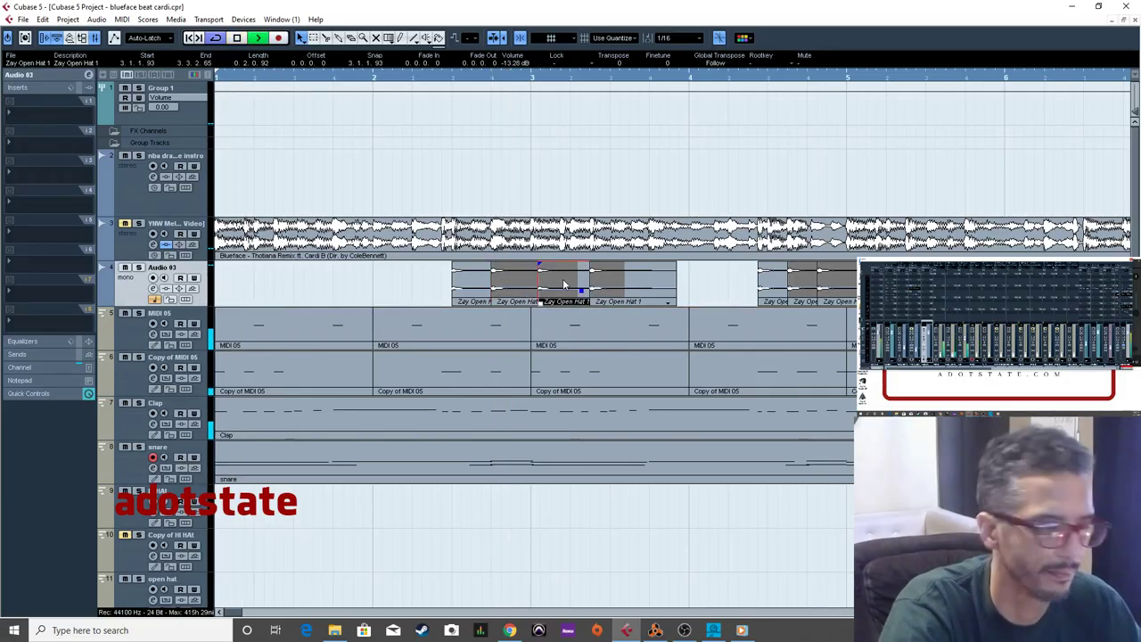
Move the first open hat of the bar 4 group to the start of bar 3 and delete the surplus hat clips.
{"action": "left_click", "coordinate": [674, 295]}
{"action": "key", "text": "Delete"}
{"action": "left_click", "coordinate": [774, 290]}
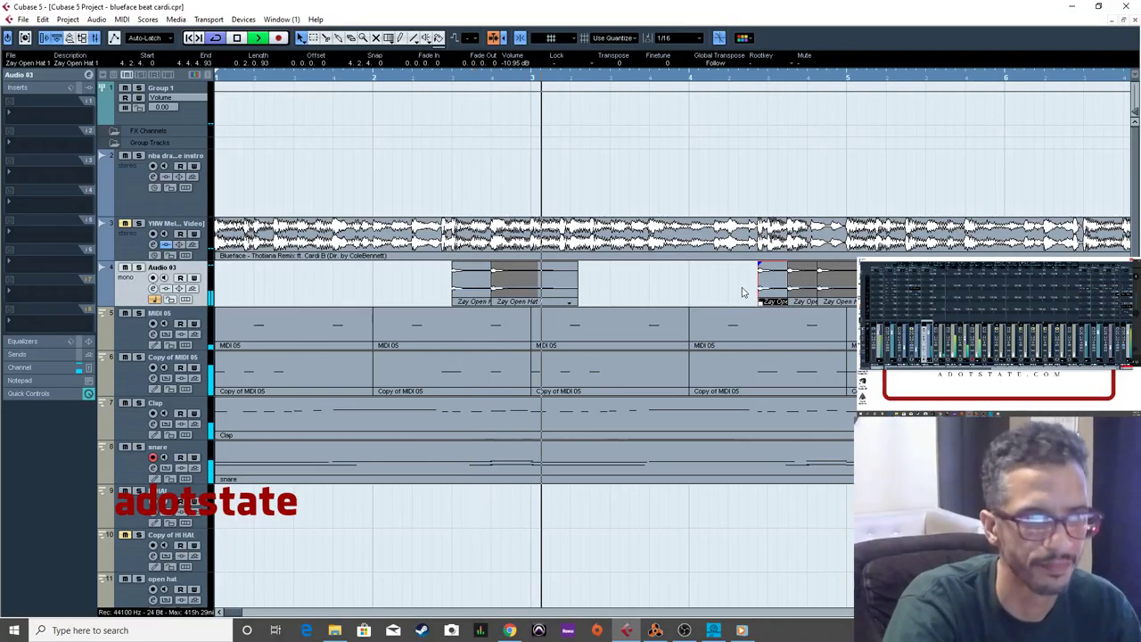
{"action": "left_click_drag", "start_coordinate": [759, 298], "coordinate": [534, 297]}
{"action": "key", "text": "KP_Decimal"}
{"action": "key", "text": "space"}
{"action": "left_click", "coordinate": [761, 292]}
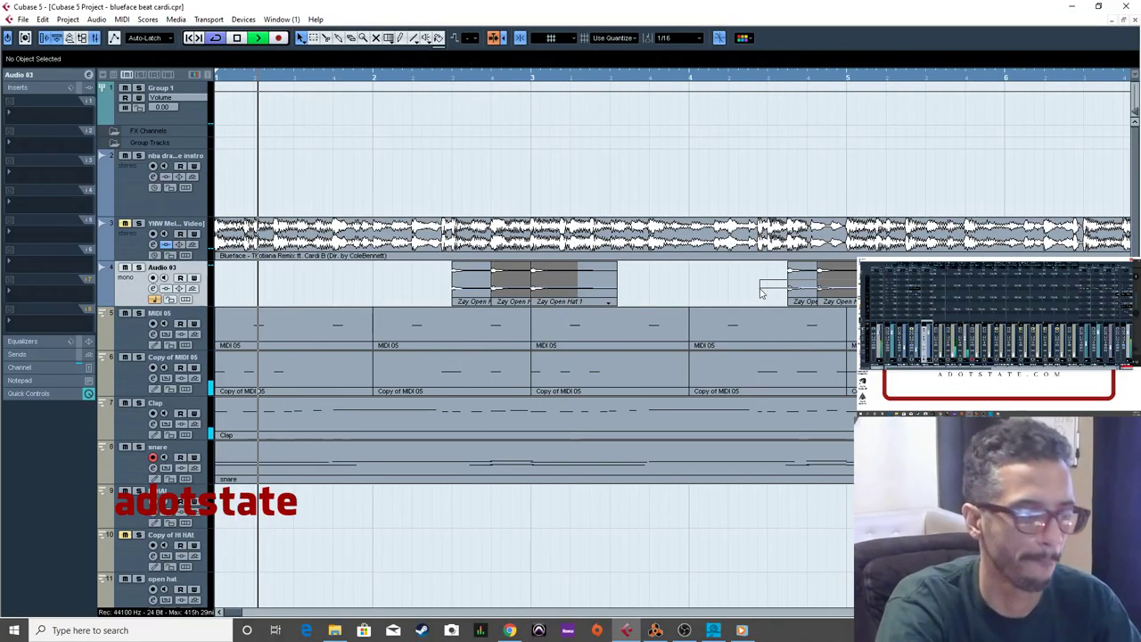
{"action": "key", "text": "space"}
Select the range from 2.1.1 to 4.1.1 on the open hat track and duplicate it three times.
{"action": "right_click", "coordinate": [568, 169]}
{"action": "left_click", "coordinate": [606, 190]}
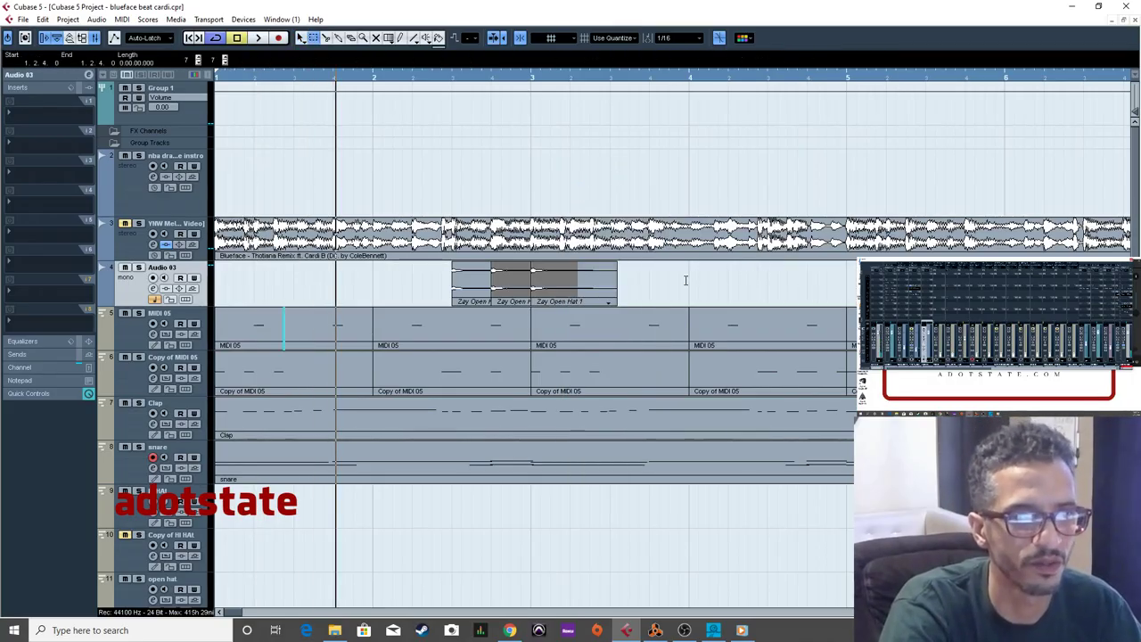
{"action": "left_click_drag", "start_coordinate": [668, 279], "coordinate": [347, 274]}
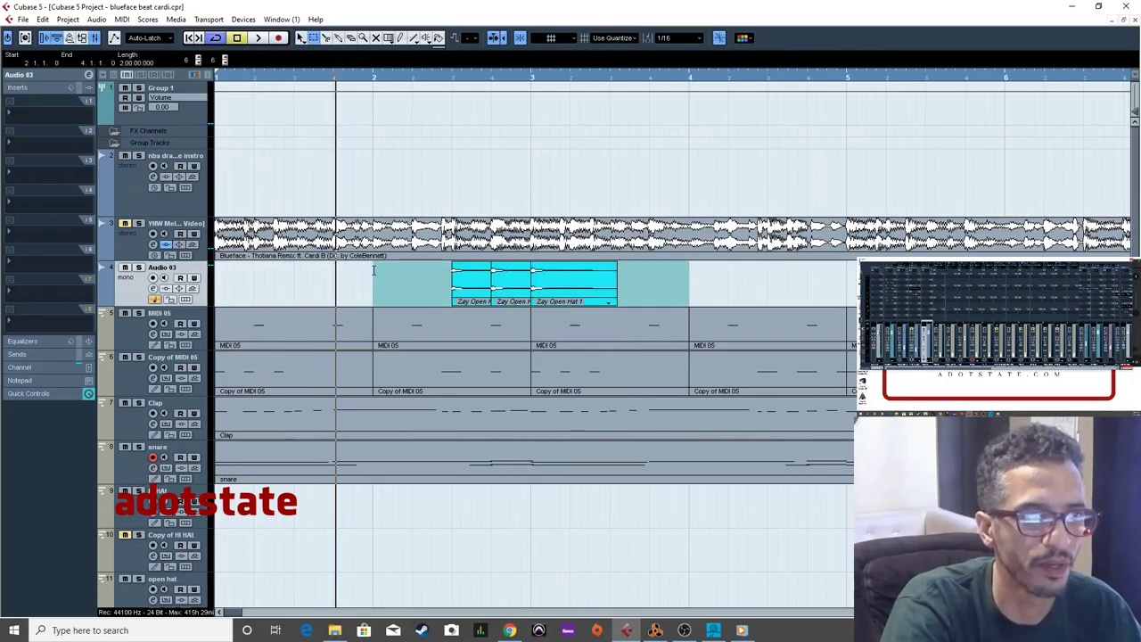
{"action": "key", "text": "ctrl+d"}
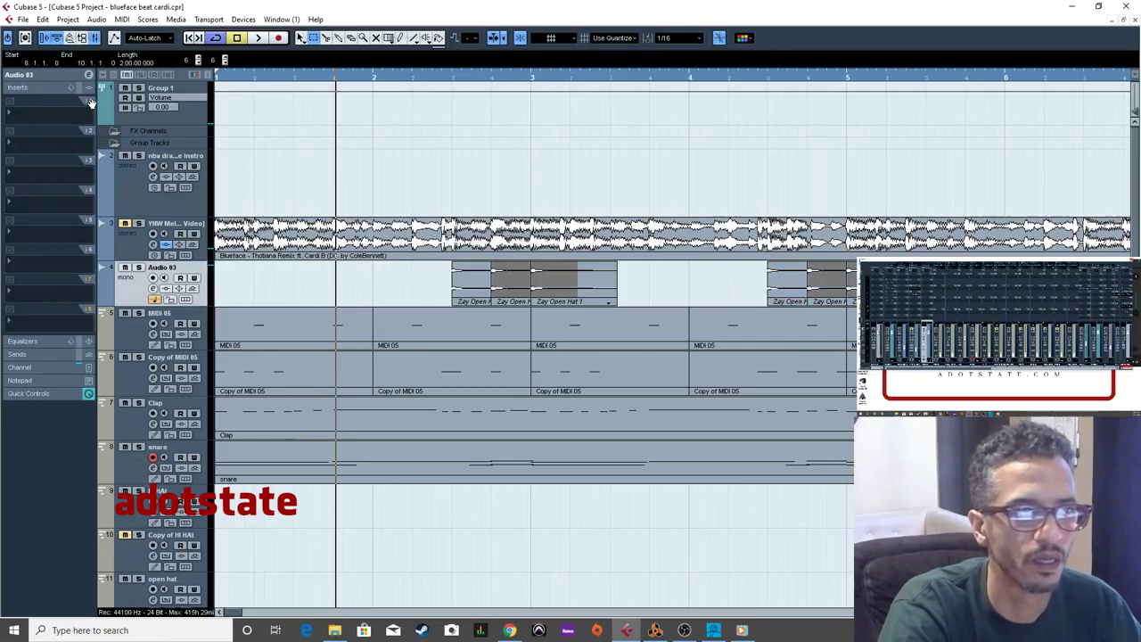
{"action": "key", "text": "g"}
{"action": "key", "text": "g"}
{"action": "key", "text": "g"}
{"action": "key", "text": "g"}
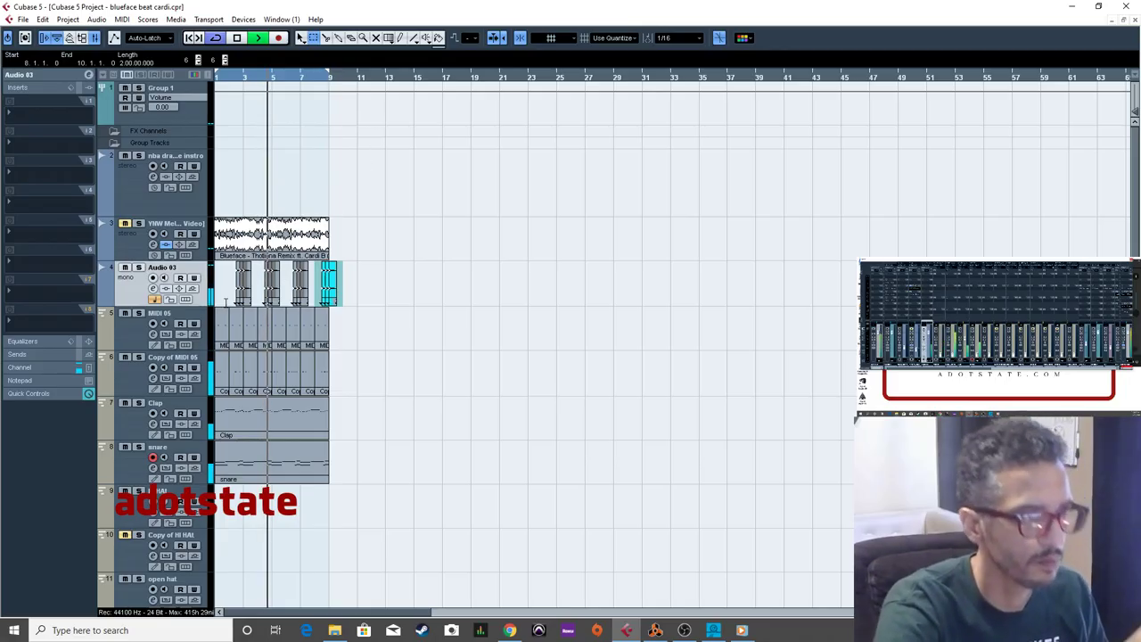
Lower the open hat track's channel fader to -6.81 while the beat plays.
{"action": "left_click", "coordinate": [60, 366]}
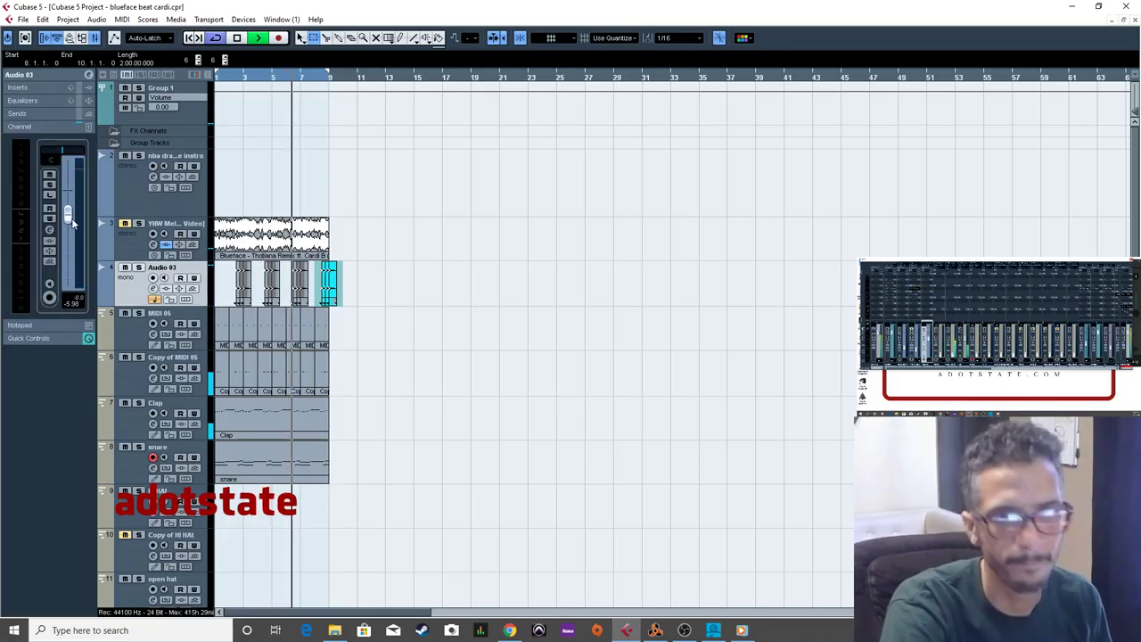
{"action": "left_click", "coordinate": [602, 321]}
{"action": "key", "text": "h"}
{"action": "key", "text": "h"}
{"action": "key", "text": "h"}
{"action": "key", "text": "h"}
{"action": "key", "text": "h"}
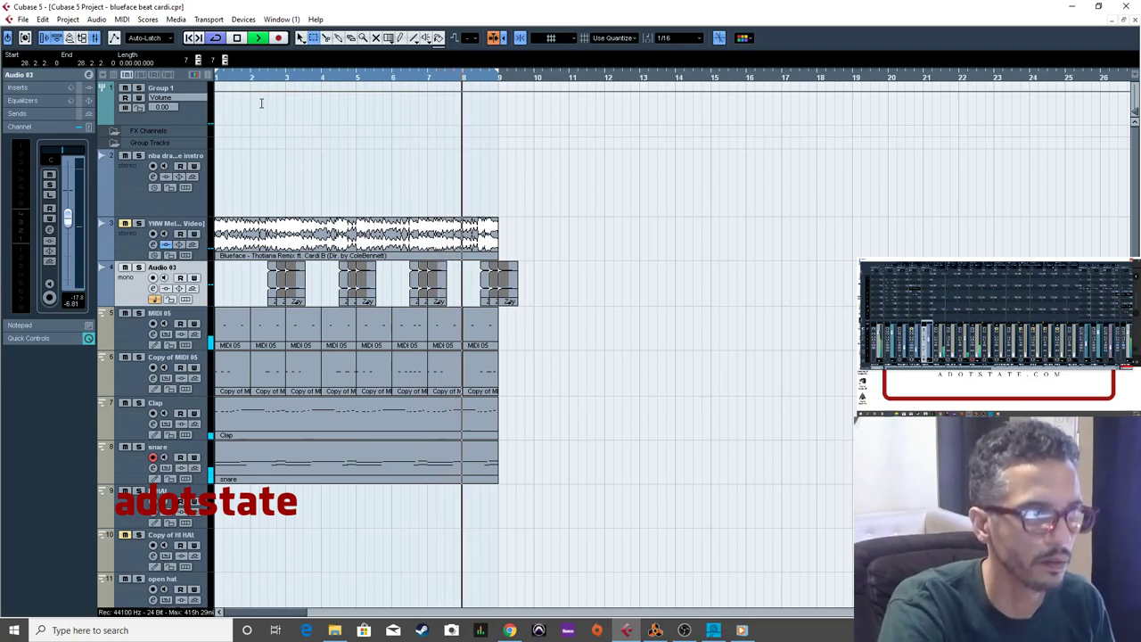
Move the last open hat clip, at the start of bar 9, to 1.1.1.
{"action": "right_click", "coordinate": [541, 271]}
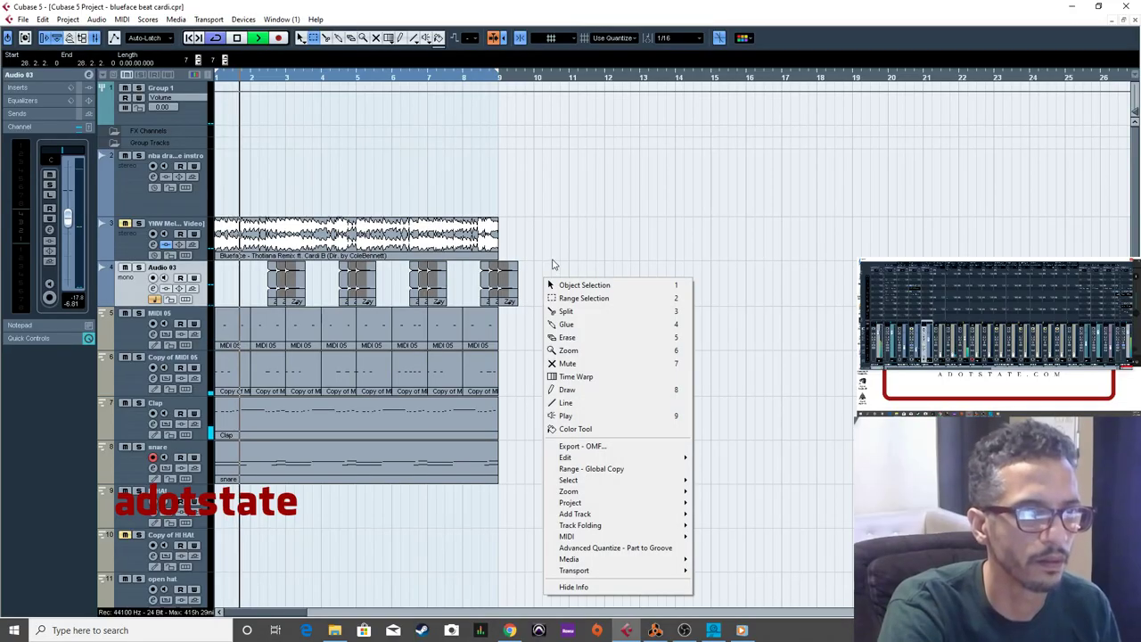
{"action": "left_click", "coordinate": [570, 283]}
{"action": "left_click_drag", "start_coordinate": [499, 283], "coordinate": [224, 278]}
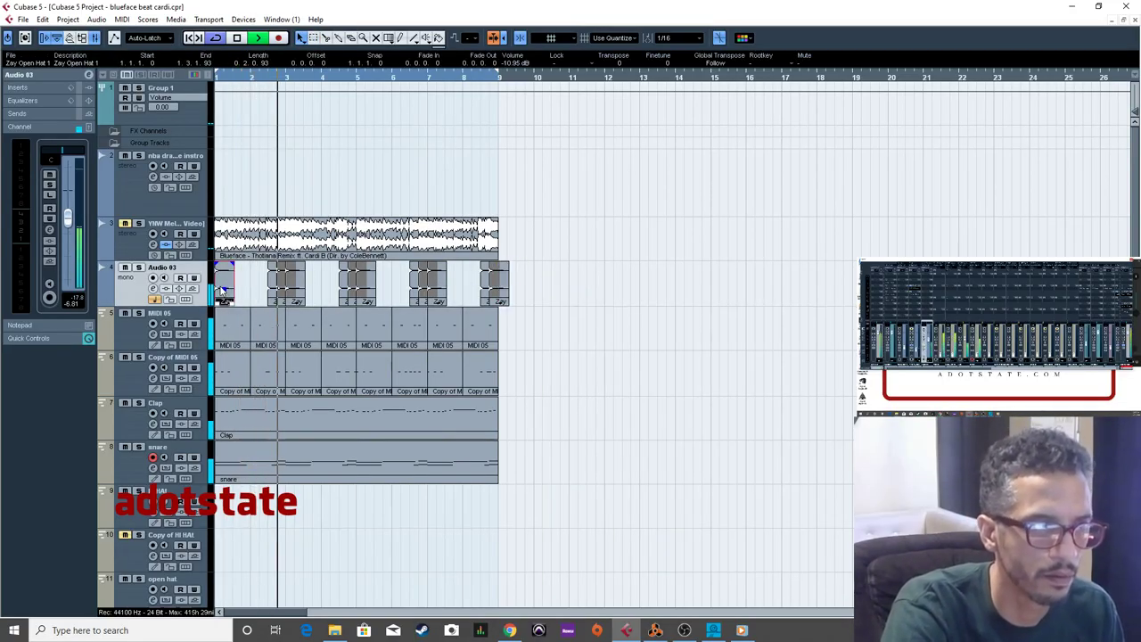
{"action": "left_click", "coordinate": [392, 290]}
Try moving the first open hat clip of the bar 6 group to 6.4.1 and listen to the loop.
{"action": "key", "text": "h"}
{"action": "key", "text": "h"}
{"action": "key", "text": "h"}
{"action": "key", "text": "h"}
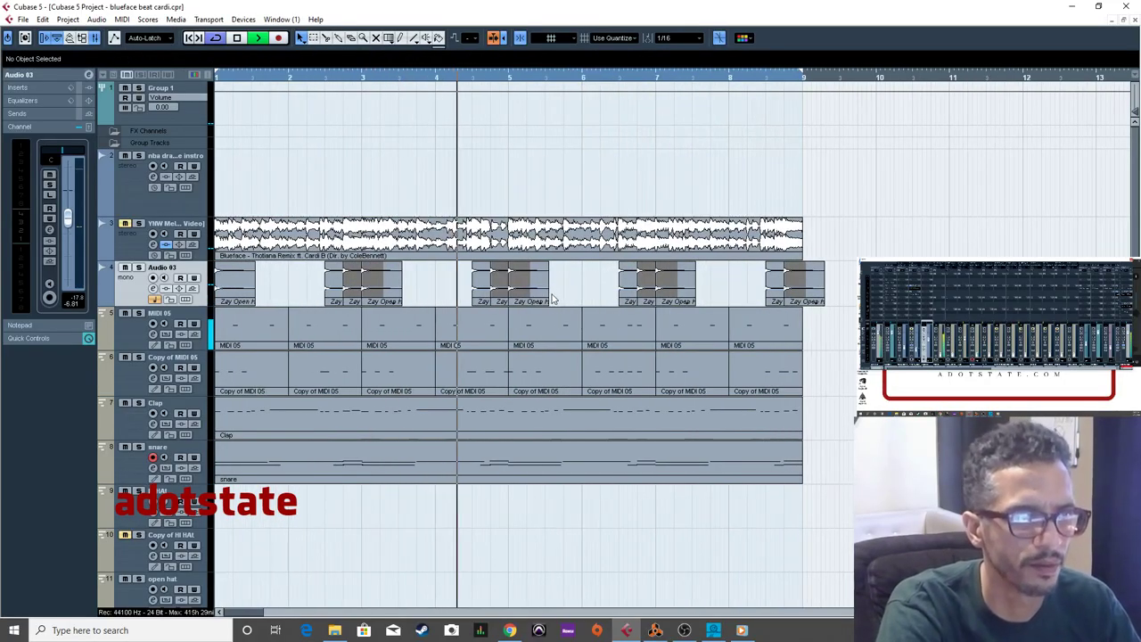
{"action": "left_click", "coordinate": [522, 287]}
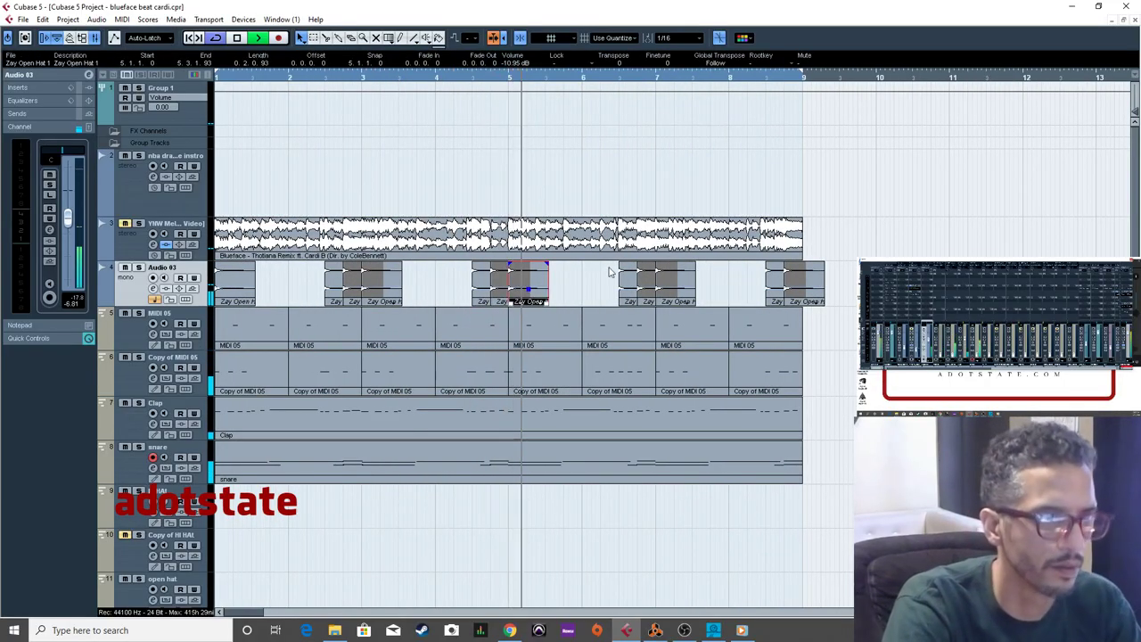
{"action": "left_click", "coordinate": [626, 289]}
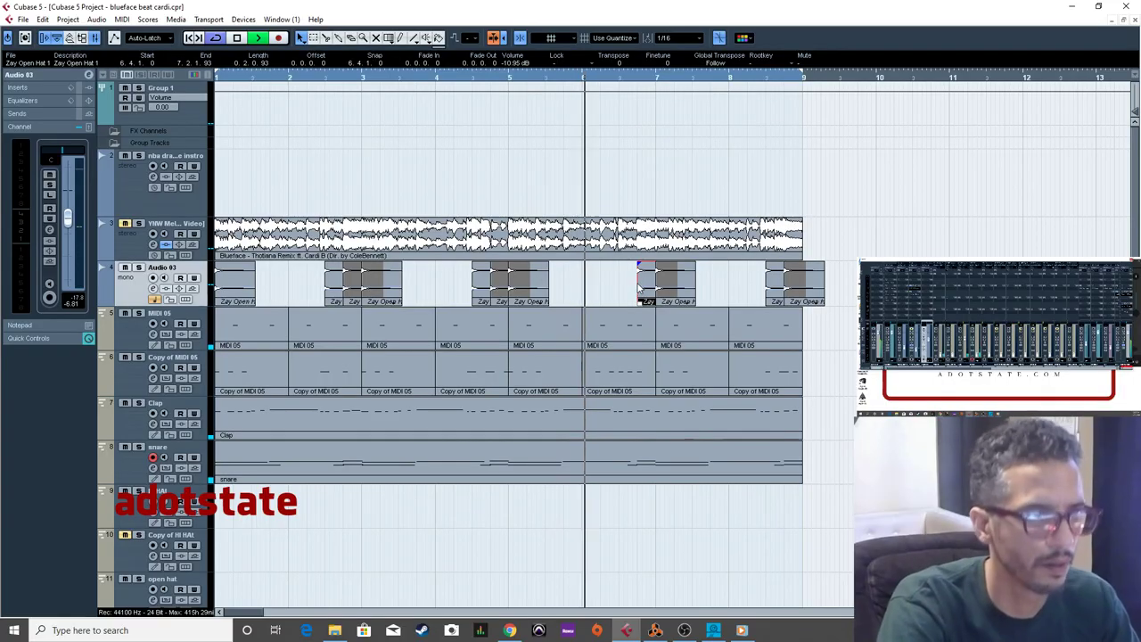
{"action": "key", "text": "h"}
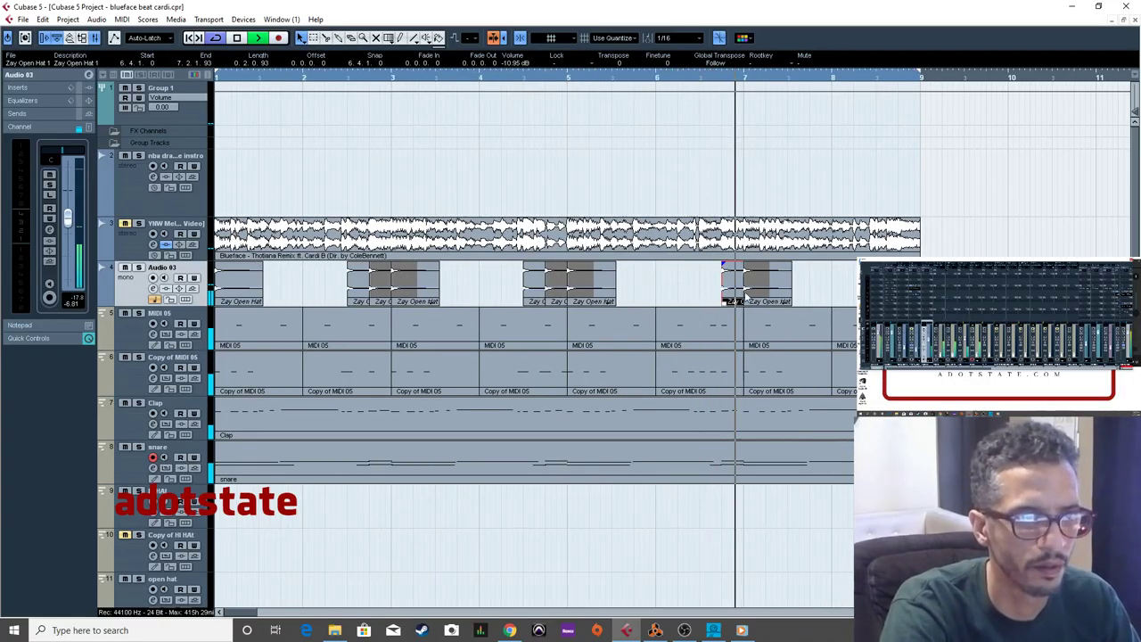
{"action": "key", "text": "g"}
{"action": "key", "text": "g"}
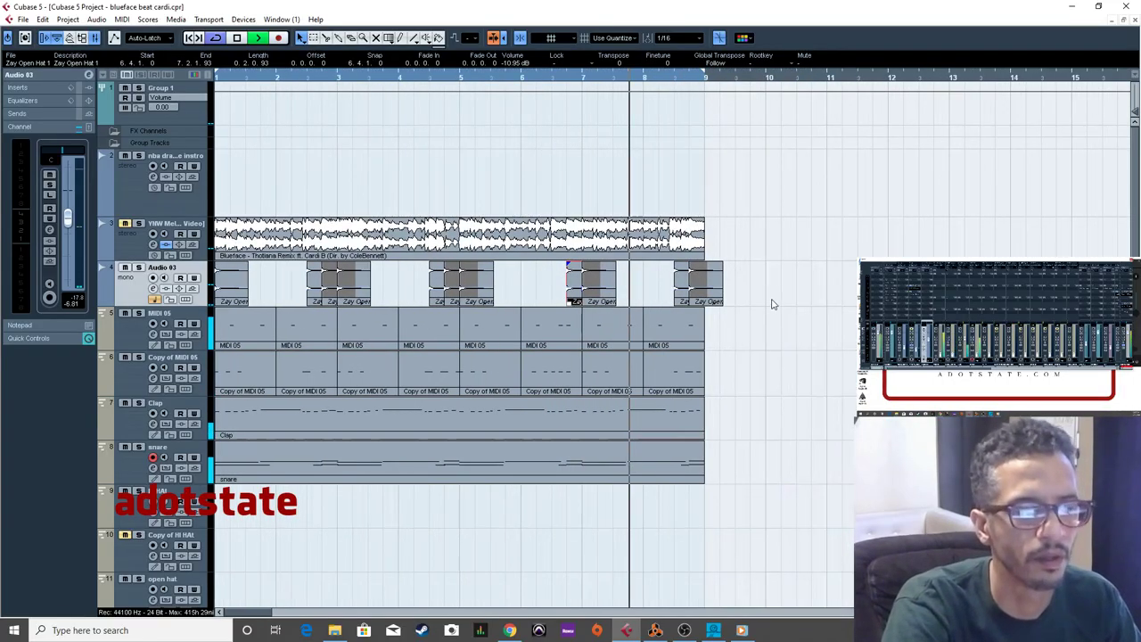
{"action": "key", "text": "h"}
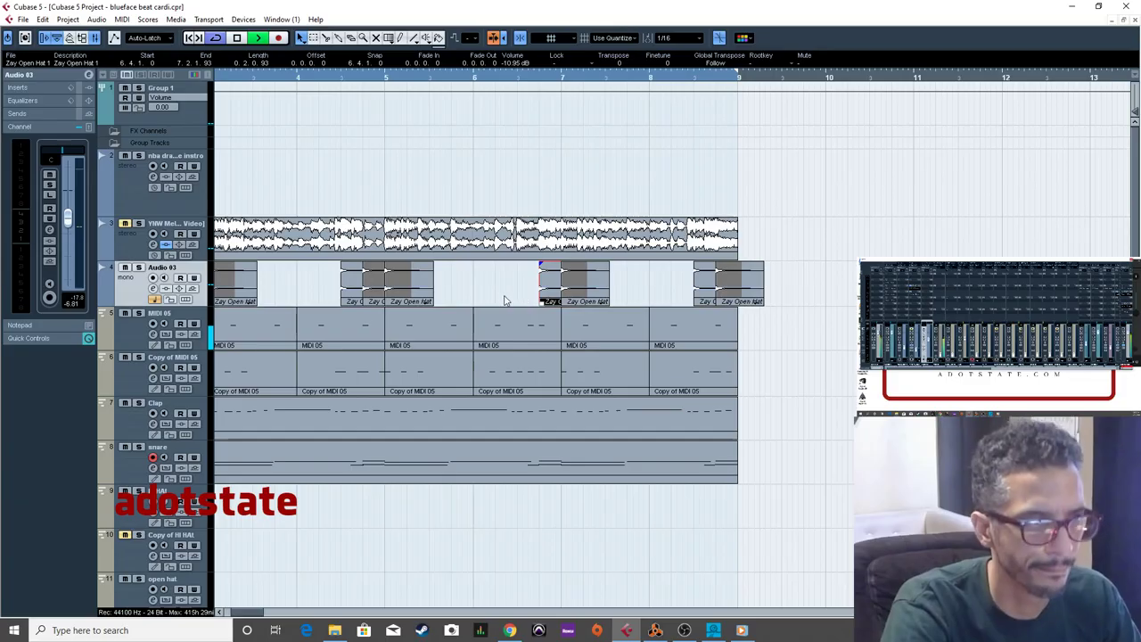
{"action": "key", "text": "g"}
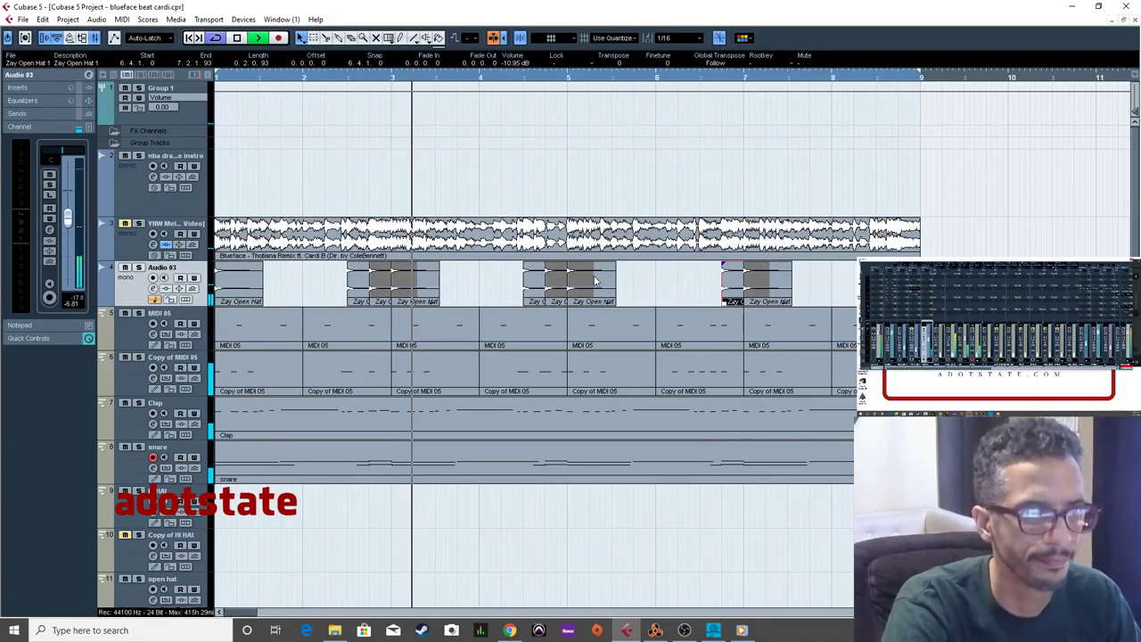
Try removing the middle open hat clip of the bar 4 group, then undo the edits to the bar 4 and bar 6 groups.
{"action": "key", "text": "h"}
{"action": "key", "text": "h"}
{"action": "key", "text": "h"}
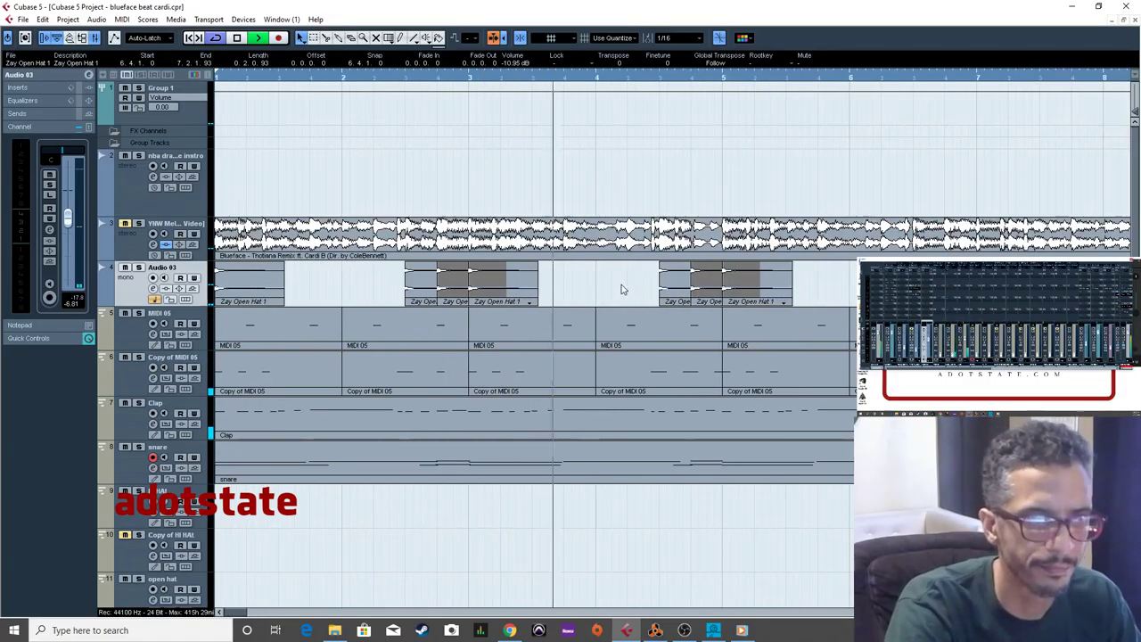
{"action": "left_click", "coordinate": [702, 292]}
{"action": "left_click", "coordinate": [611, 78]}
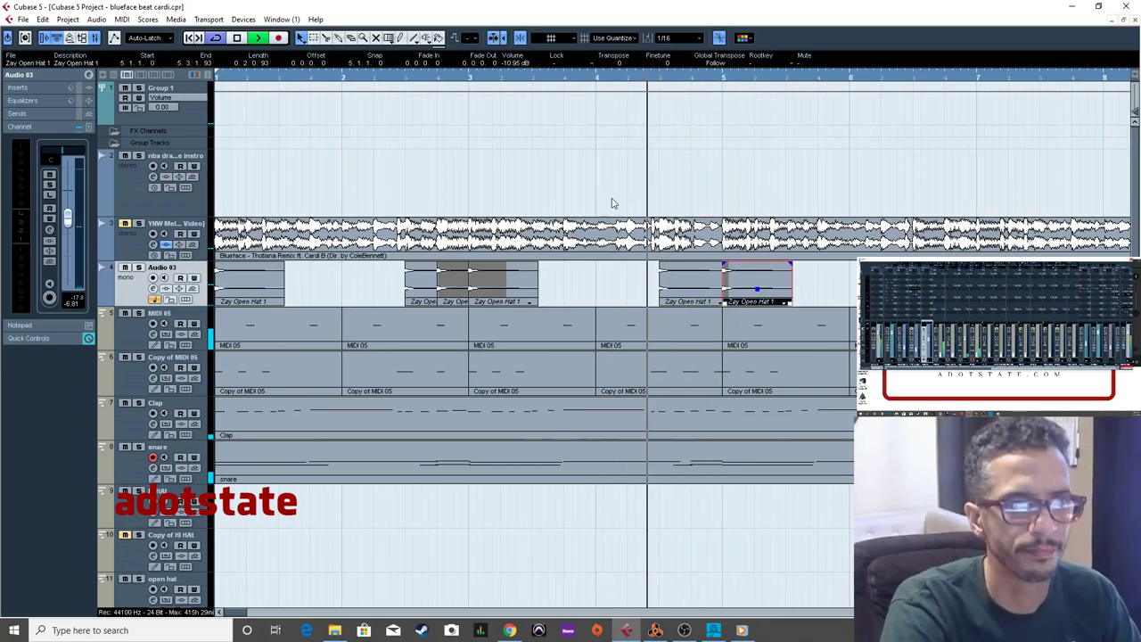
{"action": "key", "text": "g"}
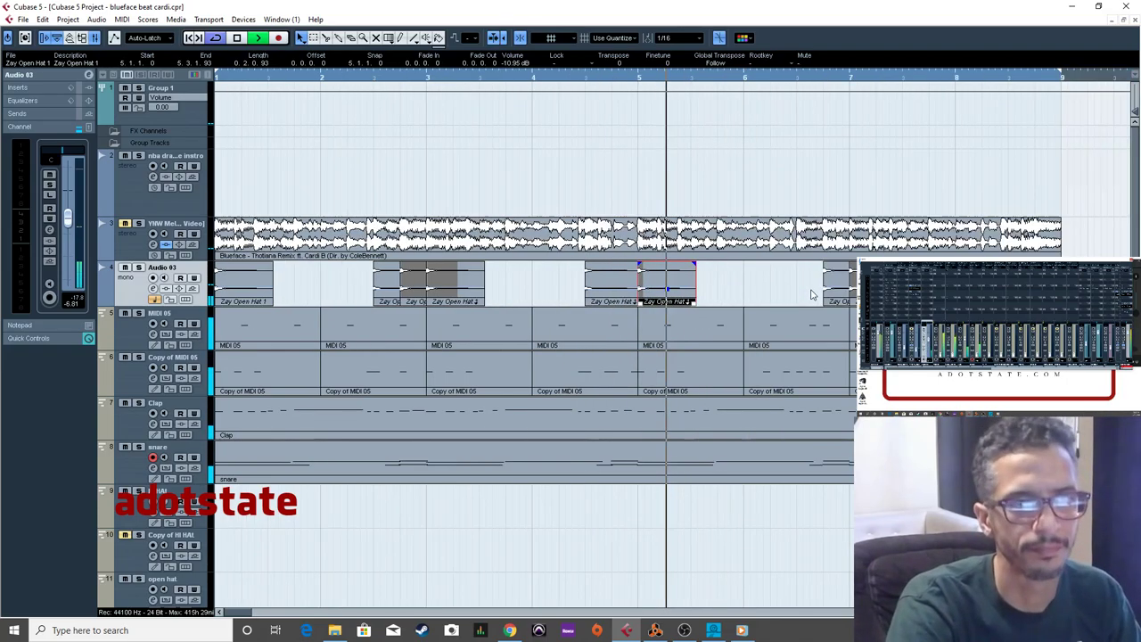
{"action": "key", "text": "g"}
{"action": "key", "text": "g"}
{"action": "key", "text": "h"}
{"action": "key", "text": "g"}
{"action": "key", "text": "h"}
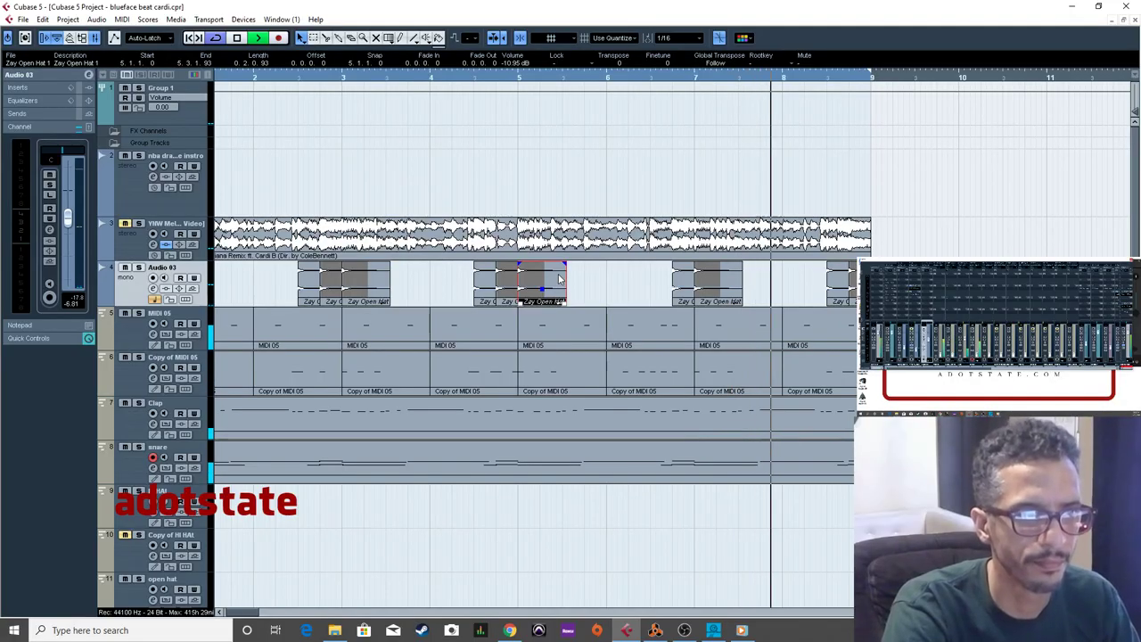
{"action": "key", "text": "ctrl+z"}
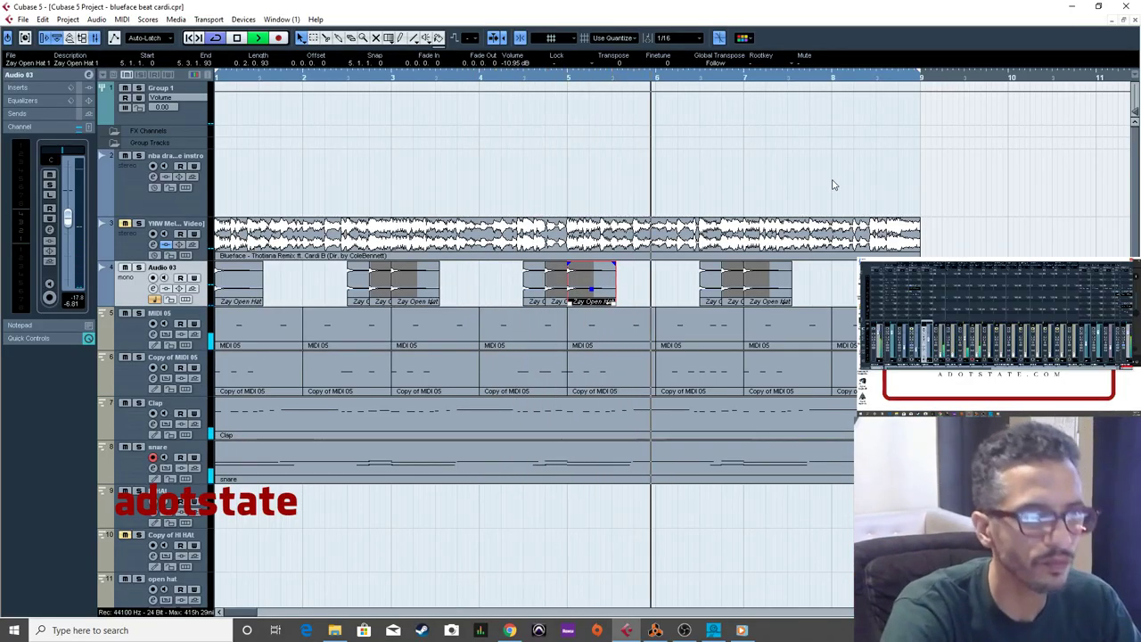
Play the loop and examine the timing of the open hat groups against the other tracks through bar 9.
{"action": "left_click", "coordinate": [1023, 216]}
{"action": "key", "text": "h"}
{"action": "key", "text": "h"}
{"action": "key", "text": "h"}
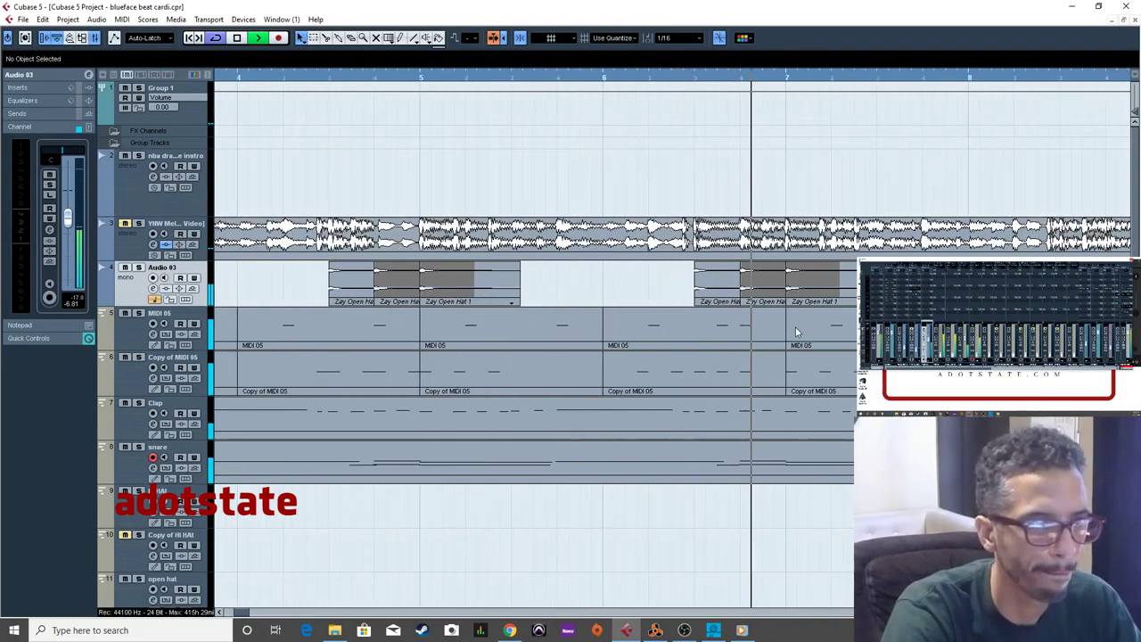
{"action": "key", "text": "g"}
{"action": "key", "text": "g"}
{"action": "key", "text": "g"}
{"action": "key", "text": "g"}
{"action": "key", "text": "g"}
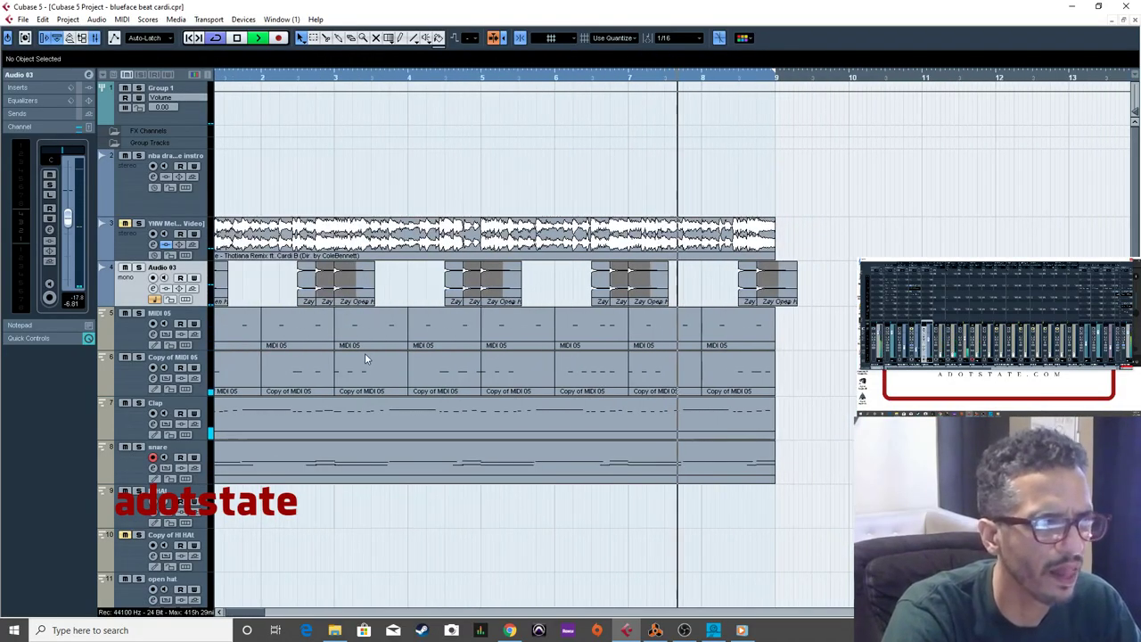
{"action": "key", "text": "g"}
{"action": "key", "text": "h"}
{"action": "key", "text": "h"}
{"action": "key", "text": "h"}
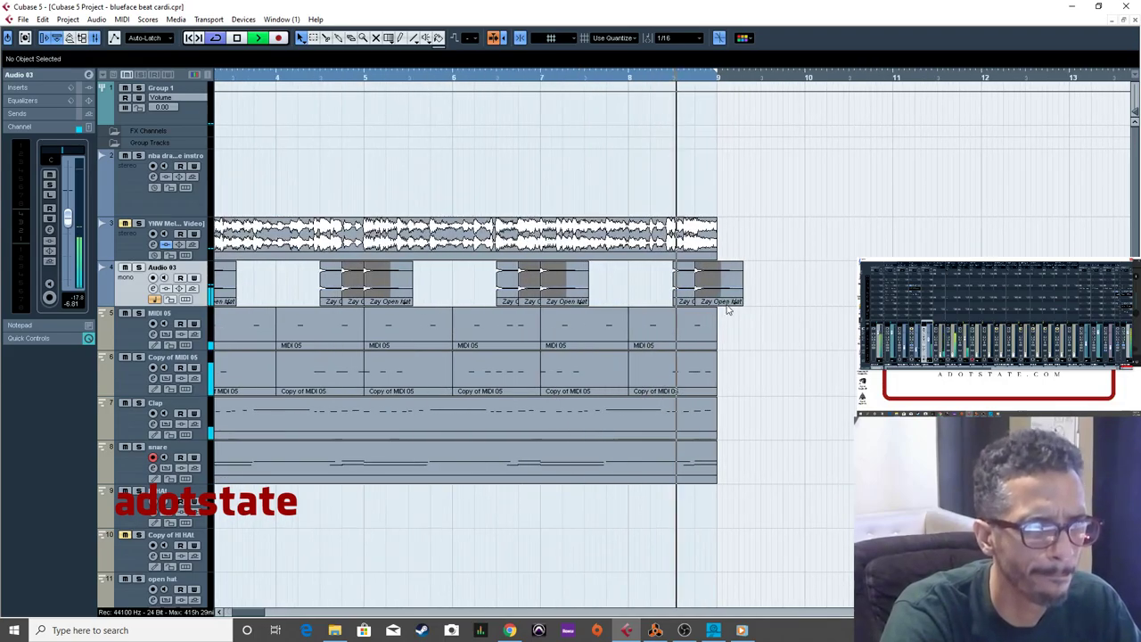
{"action": "key", "text": "g"}
{"action": "key", "text": "g"}
{"action": "key", "text": "g"}
{"action": "key", "text": "g"}
{"action": "key", "text": "g"}
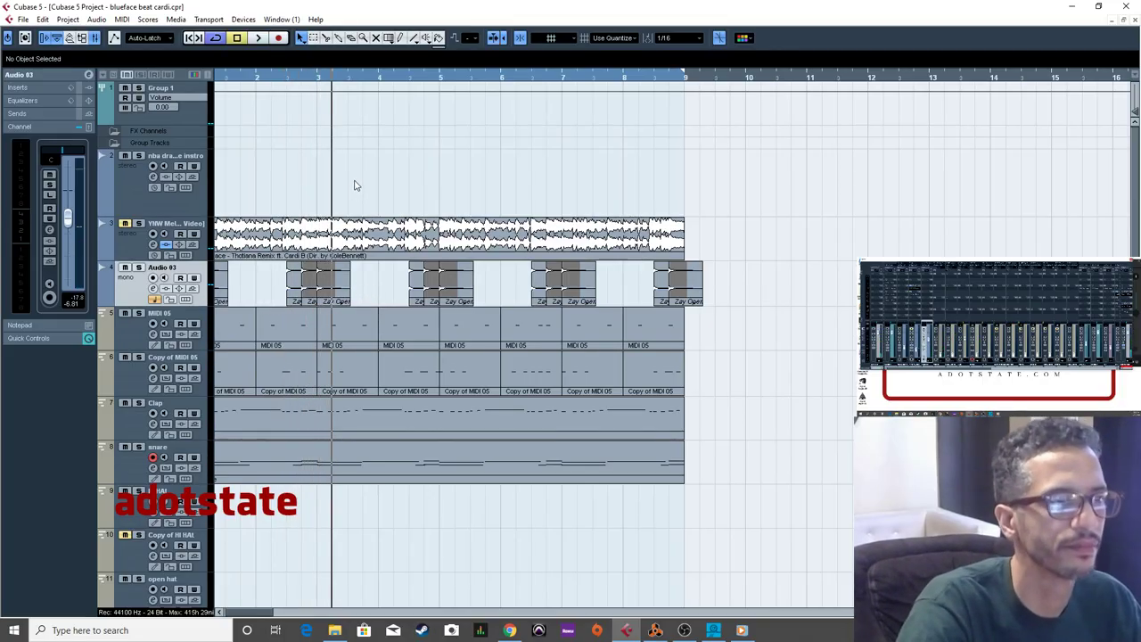
Duplicate the open hat clip at 3.1.1 and place the copy at 3.4.1.
{"action": "key", "text": "h"}
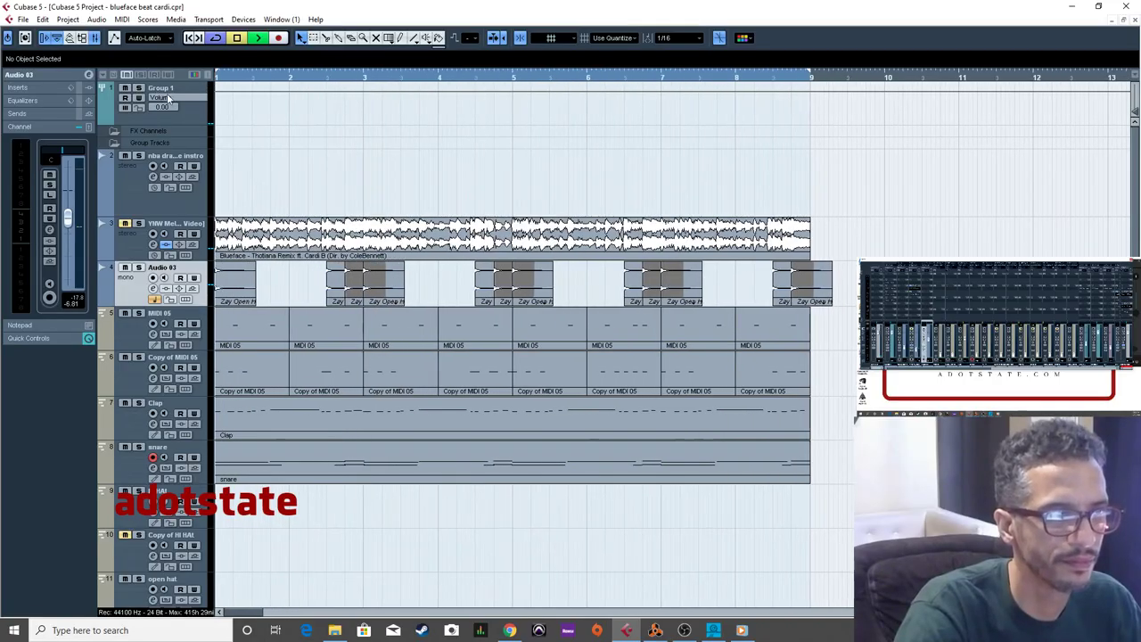
{"action": "key", "text": "h"}
{"action": "left_click", "coordinate": [412, 273]}
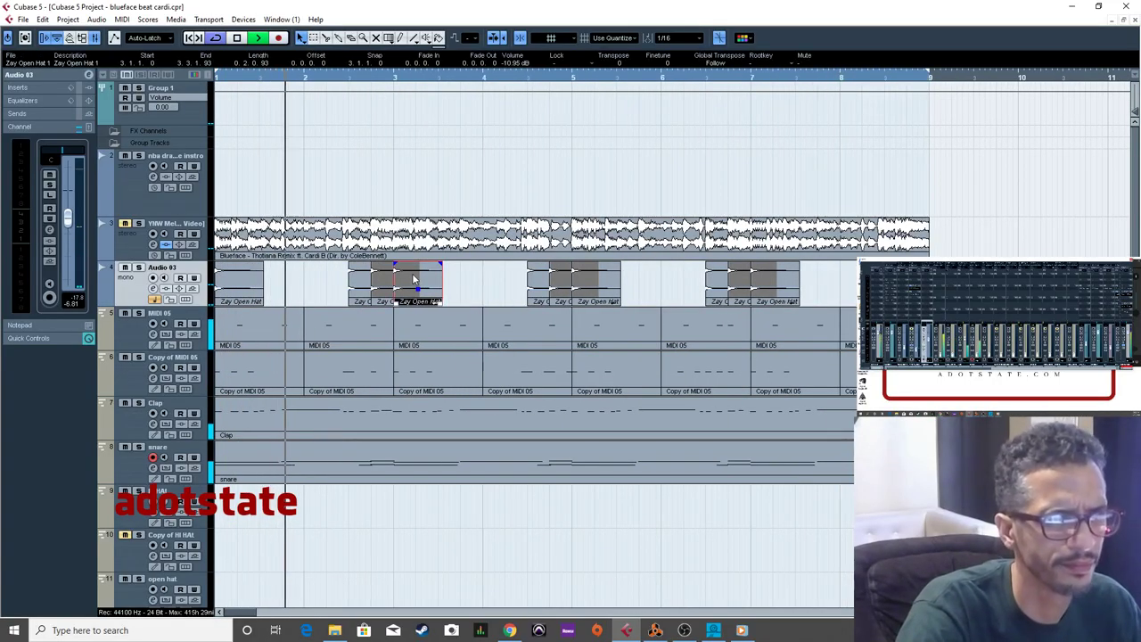
{"action": "key", "text": "ctrl+d"}
{"action": "left_click_drag", "start_coordinate": [475, 285], "coordinate": [499, 286]}
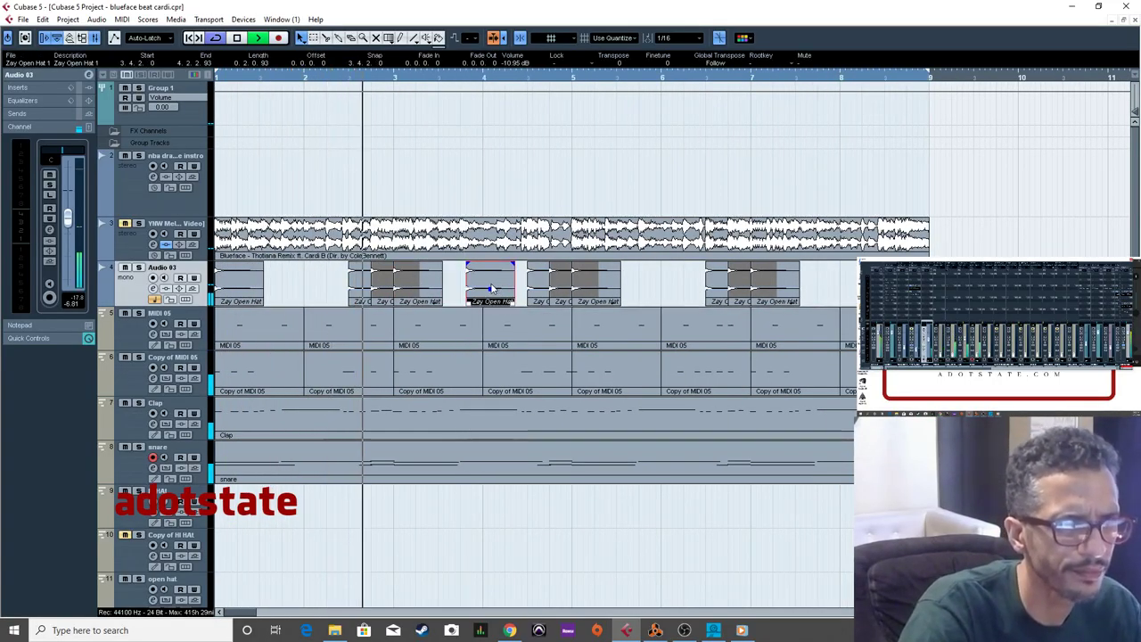
Copy the single open hat clip from 3.4.1 to 7.4.1 and play the loop.
{"action": "key", "text": "h"}
{"action": "key", "text": "h"}
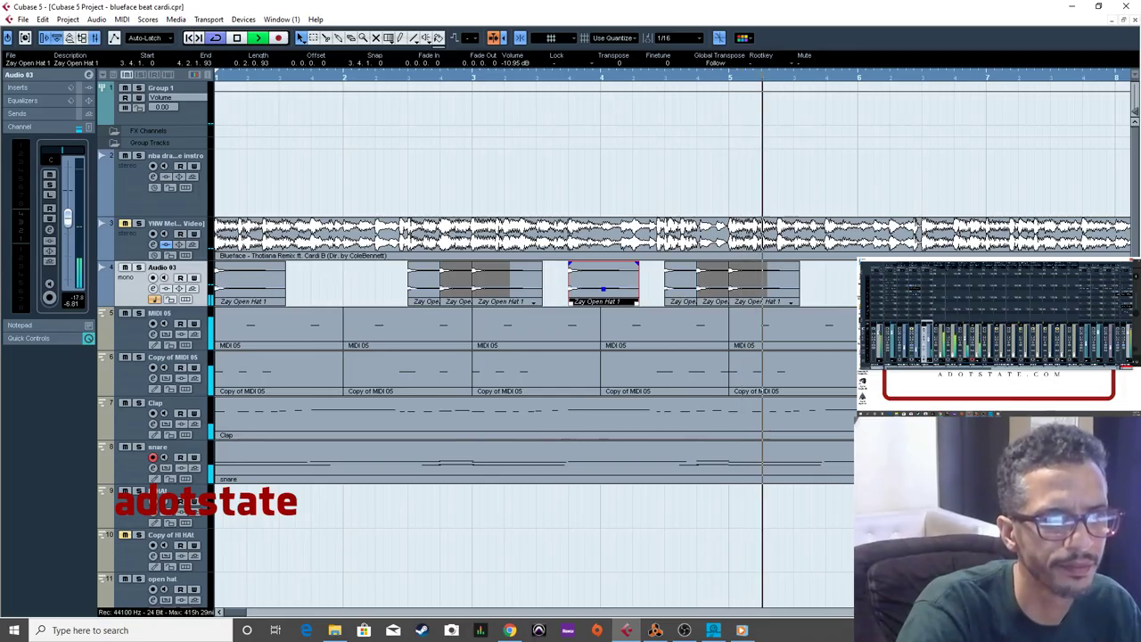
{"action": "left_click_drag", "start_coordinate": [611, 290], "coordinate": [838, 303]}
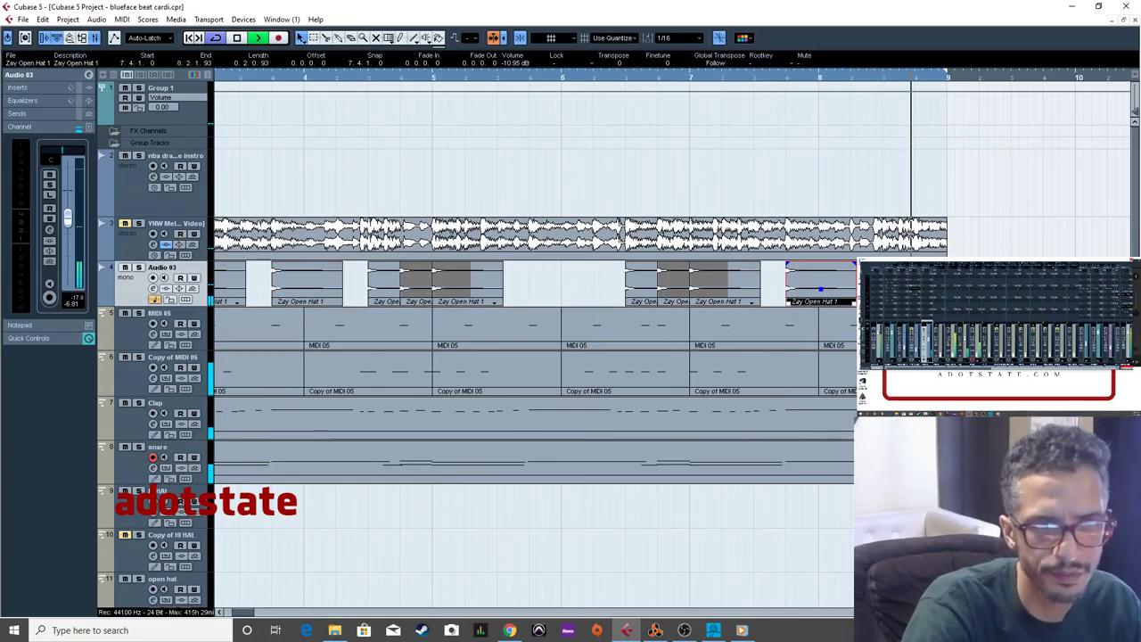
{"action": "key", "text": "g"}
{"action": "key", "text": "g"}
{"action": "key", "text": "g"}
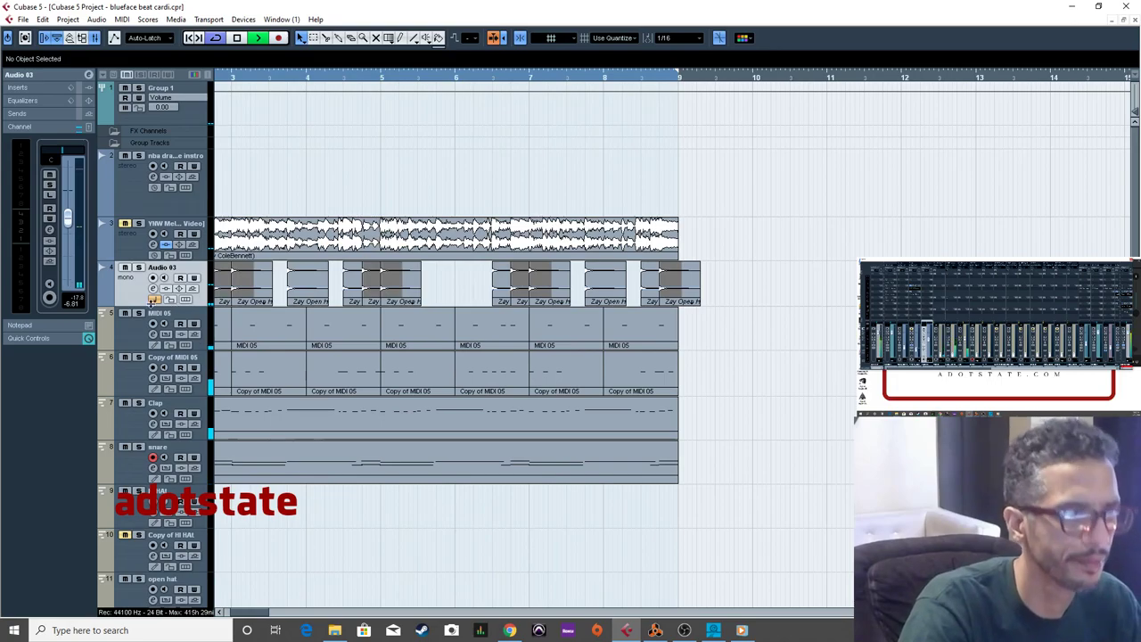
Select all the open hat clips and load the REQ 2 Stereo equalizer in the second insert slot of Audio 03.
{"action": "left_click_drag", "start_coordinate": [734, 308], "coordinate": [208, 287]}
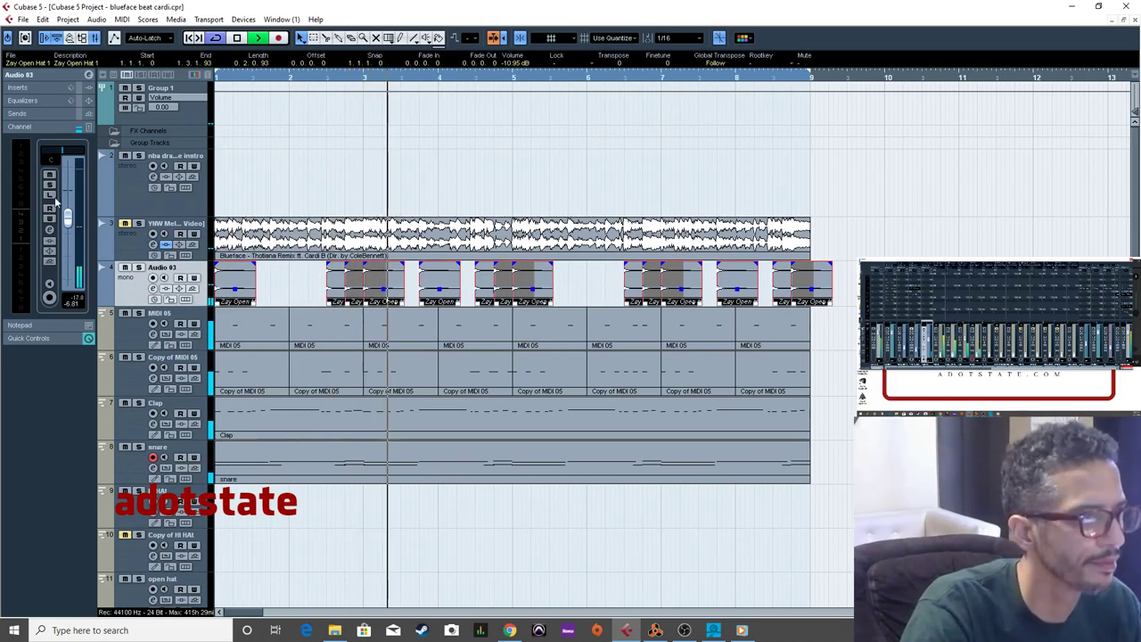
{"action": "left_click", "coordinate": [28, 88]}
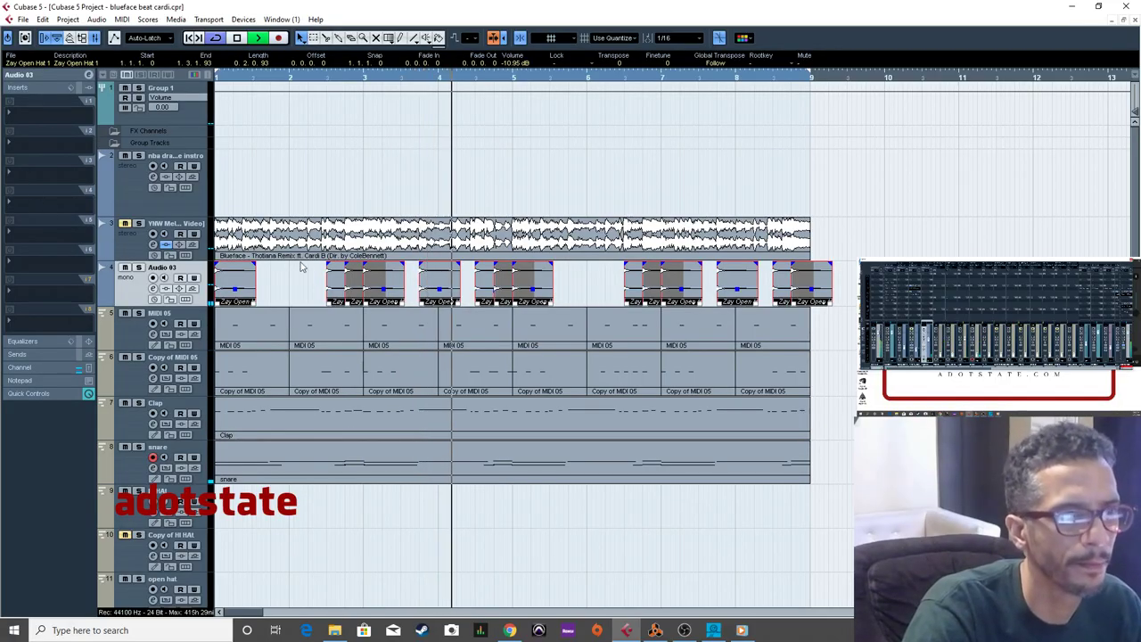
{"action": "left_click", "coordinate": [36, 150]}
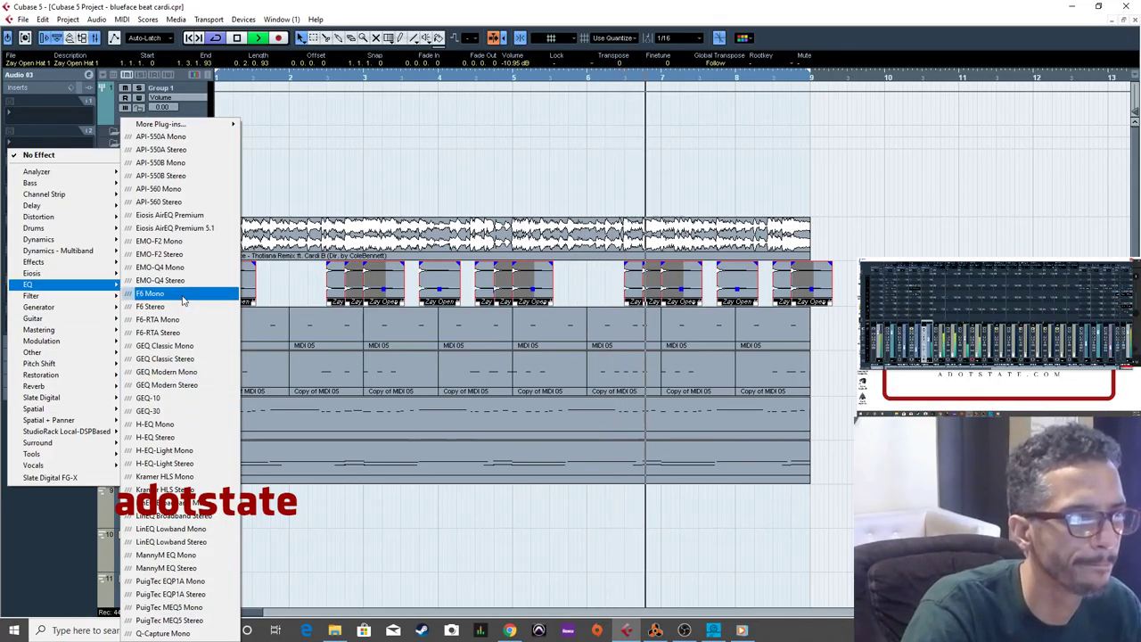
{"action": "mouse_move", "coordinate": [227, 124]}
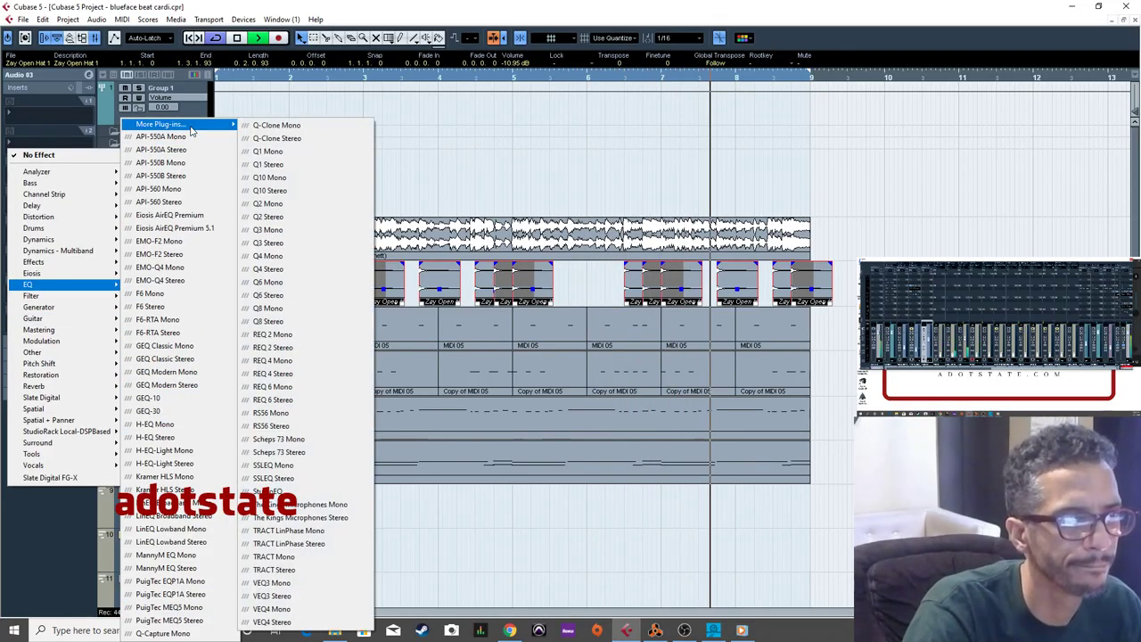
{"action": "left_click", "coordinate": [276, 346]}
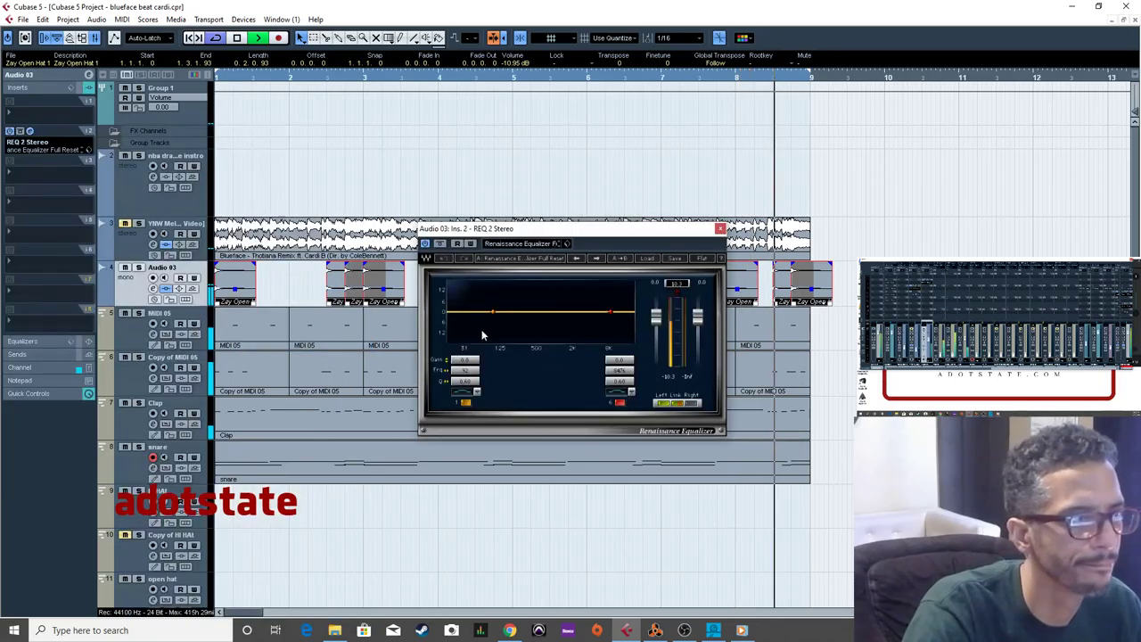
Low-pass the Audio 03 track in REQ 2 with the high band at 7442 Hz and Q 1.41, and close the equalizer.
{"action": "left_click", "coordinate": [620, 402]}
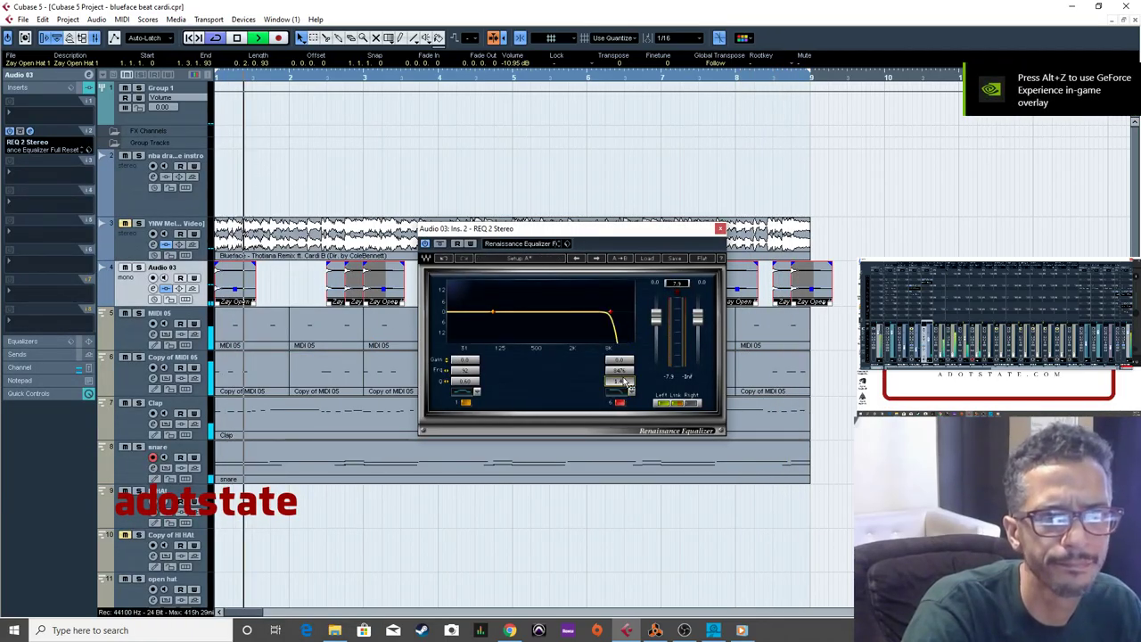
{"action": "left_click_drag", "start_coordinate": [626, 382], "coordinate": [626, 381]}
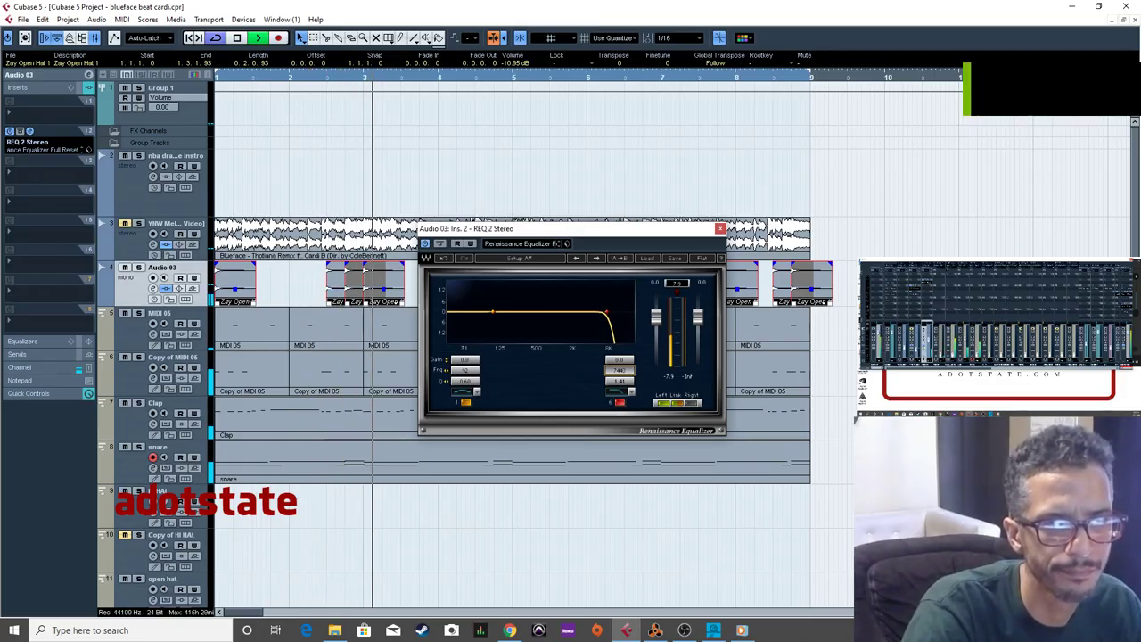
{"action": "left_click", "coordinate": [720, 229]}
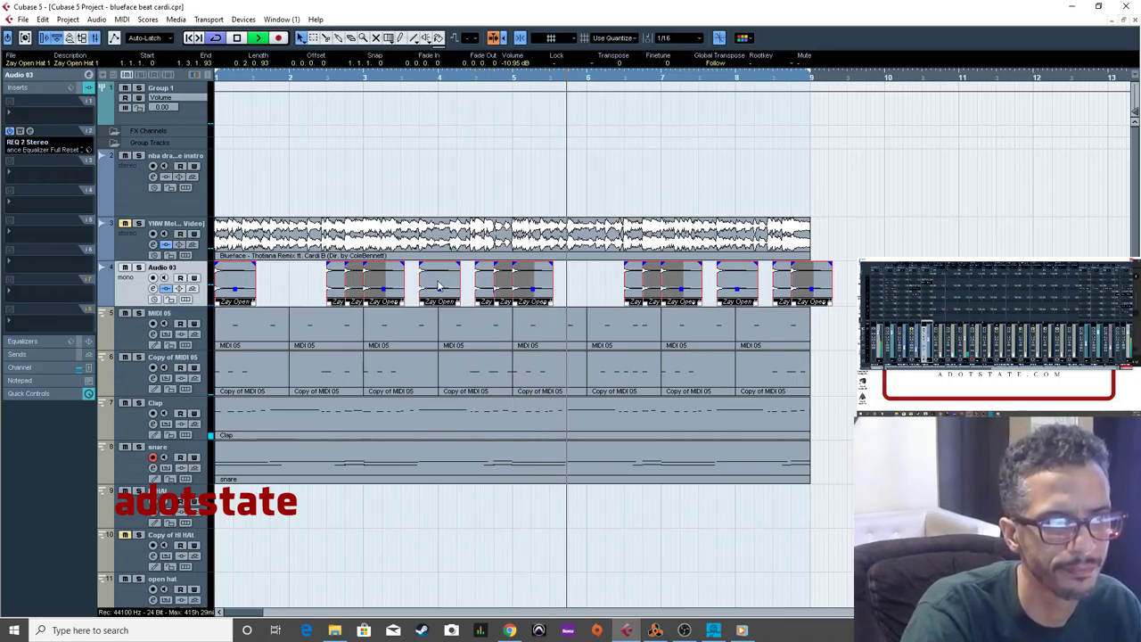
Play the loop and shorten the last open hat clip on Audio 03 to end at bar 9.
{"action": "left_click", "coordinate": [437, 285]}
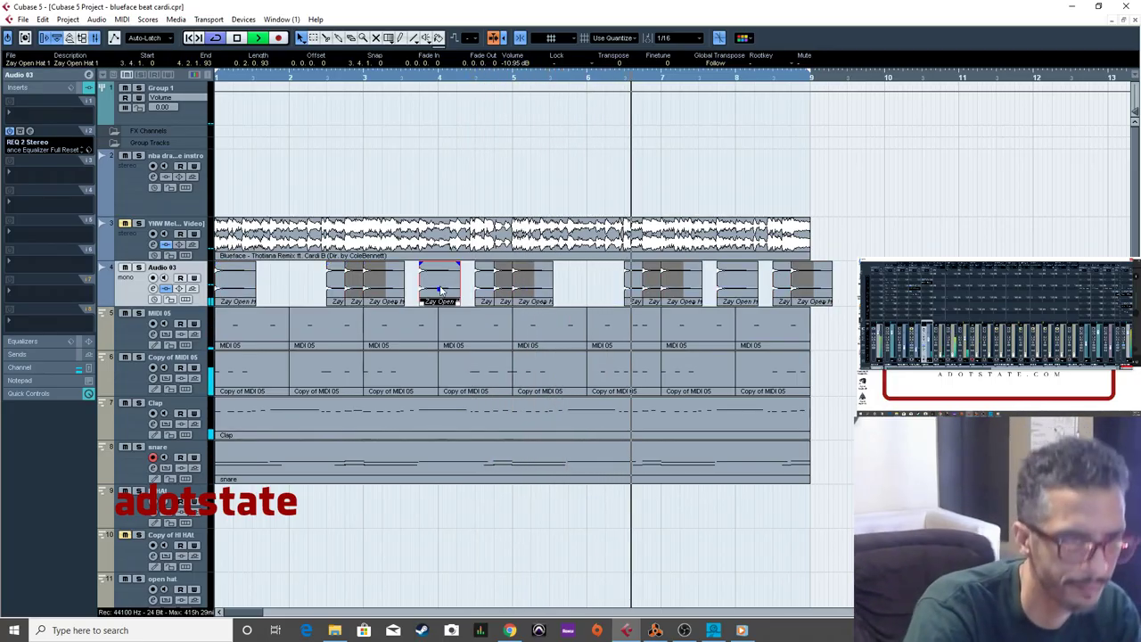
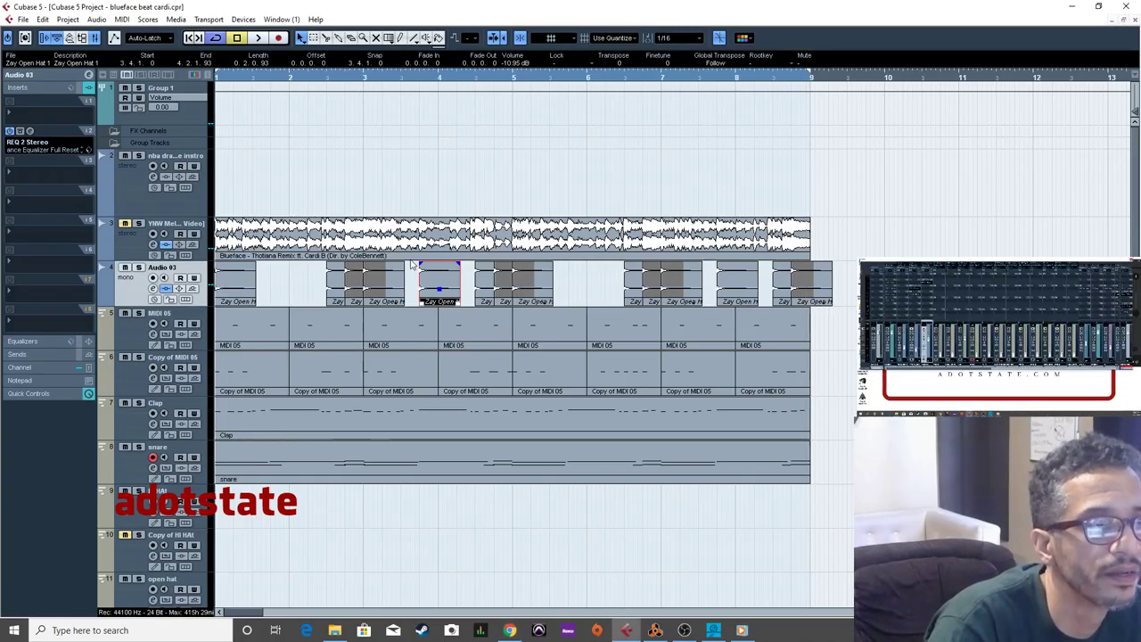
{"action": "left_click", "coordinate": [265, 38]}
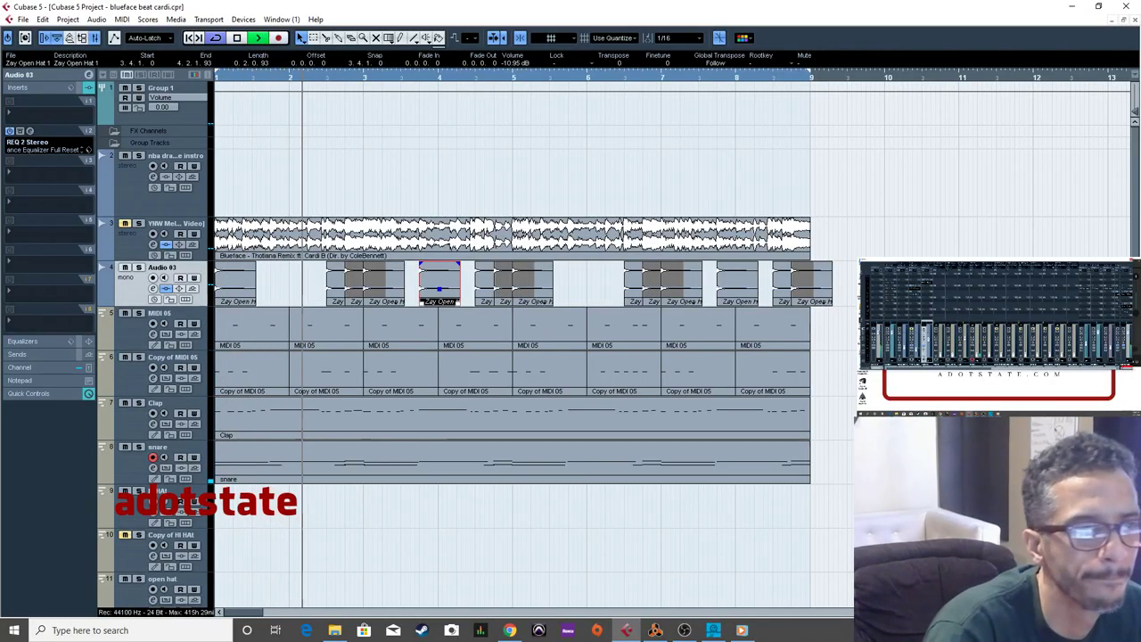
{"action": "left_click", "coordinate": [534, 151]}
{"action": "left_click", "coordinate": [800, 296]}
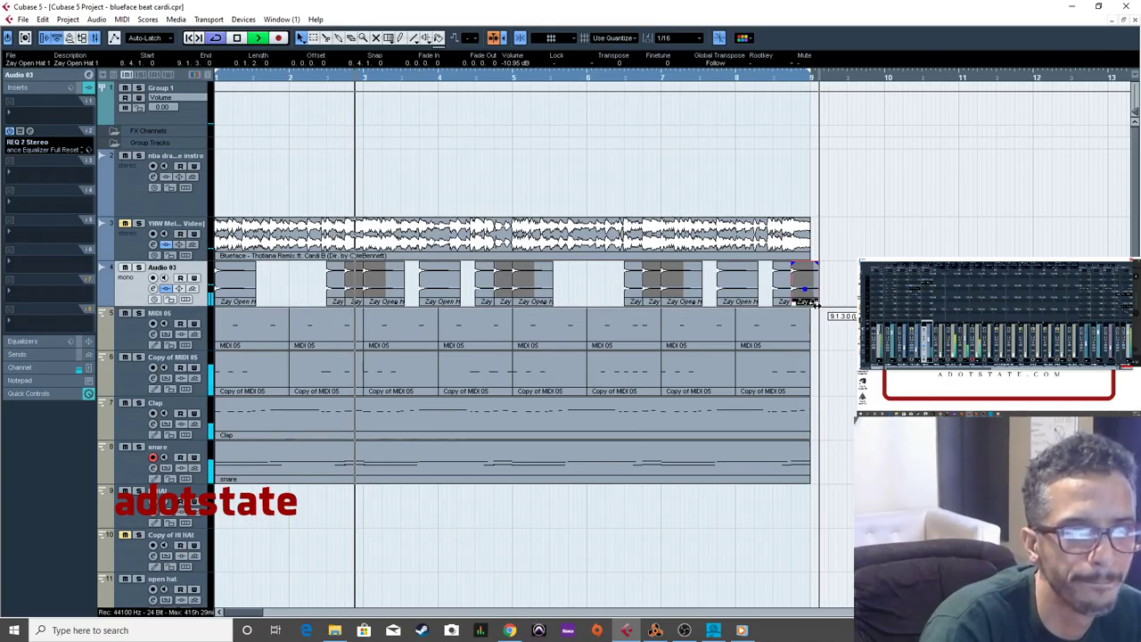
{"action": "left_click_drag", "start_coordinate": [808, 311], "coordinate": [782, 297]}
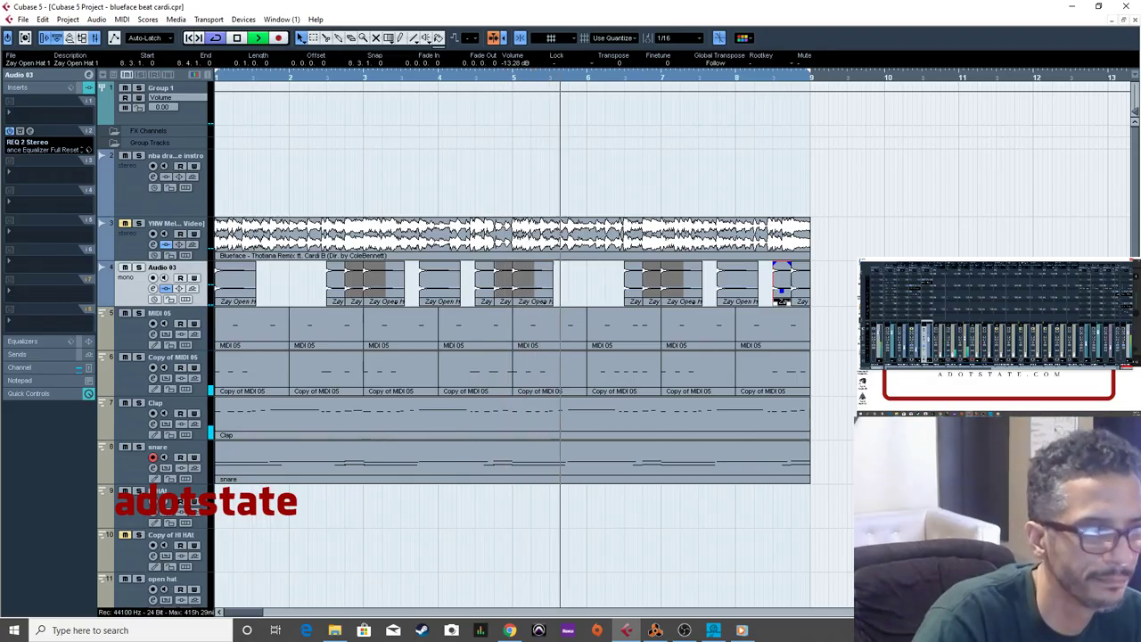
Select the HI HAt track, bring up Reason with the NN-XT 2 sampler, and move its window to the second monitor.
{"action": "left_click", "coordinate": [128, 524]}
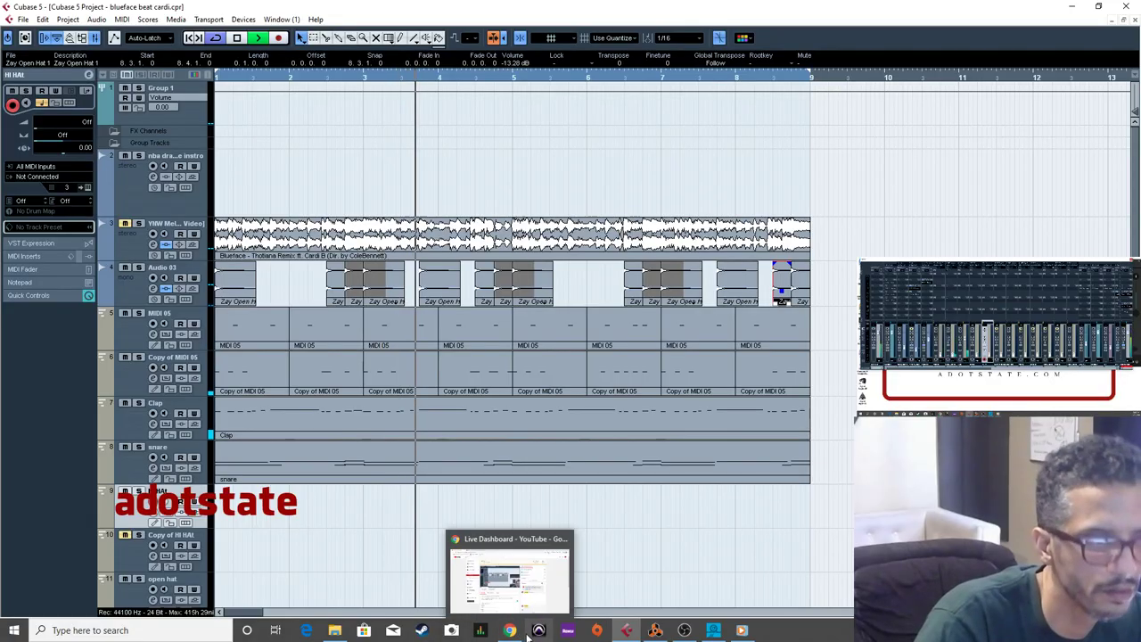
{"action": "left_click", "coordinate": [655, 631]}
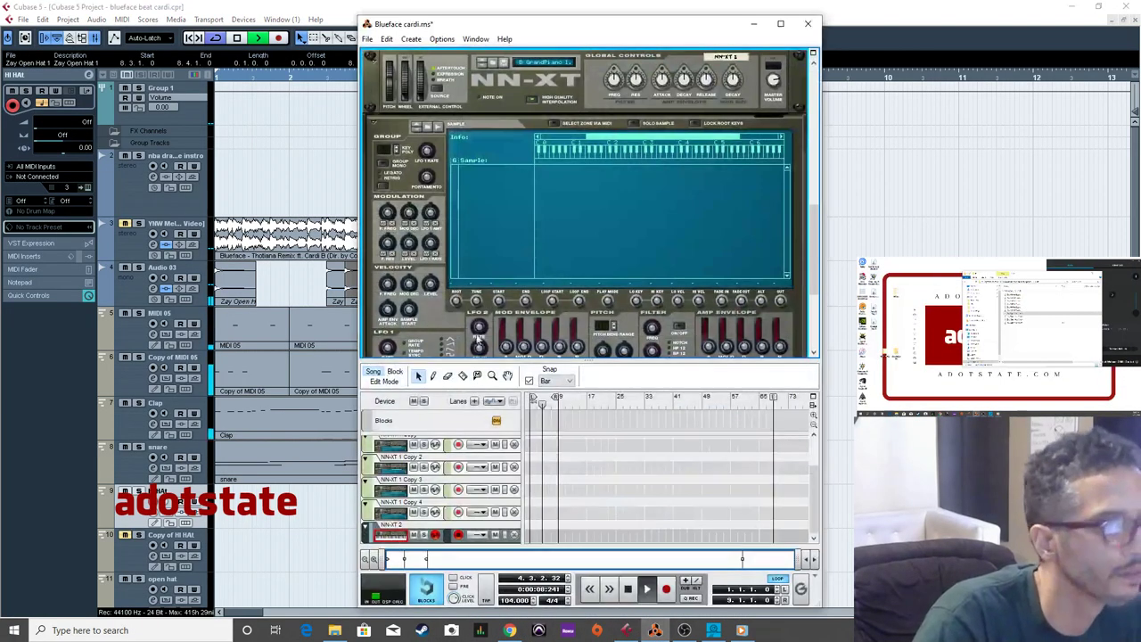
{"action": "left_click_drag", "start_coordinate": [624, 31], "coordinate": [470, 15]}
{"action": "left_click", "coordinate": [713, 178]}
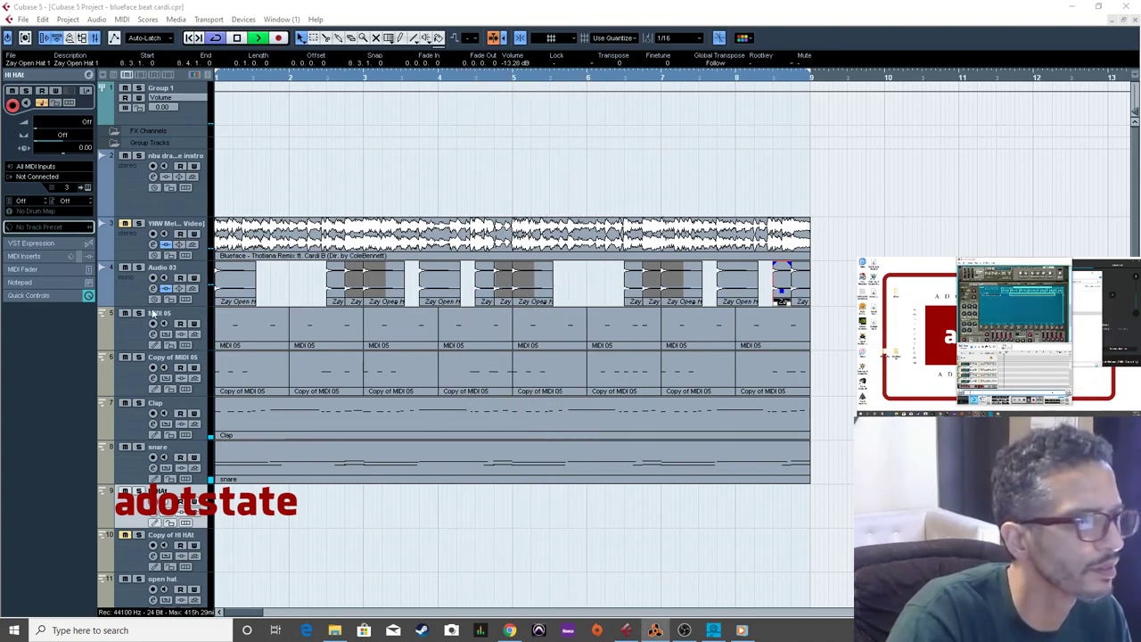
Route the MIDI output of the HI HAt track to Reason NN-XT 2.
{"action": "scroll", "coordinate": [160, 374], "scroll_direction": "down", "scroll_amount": 5}
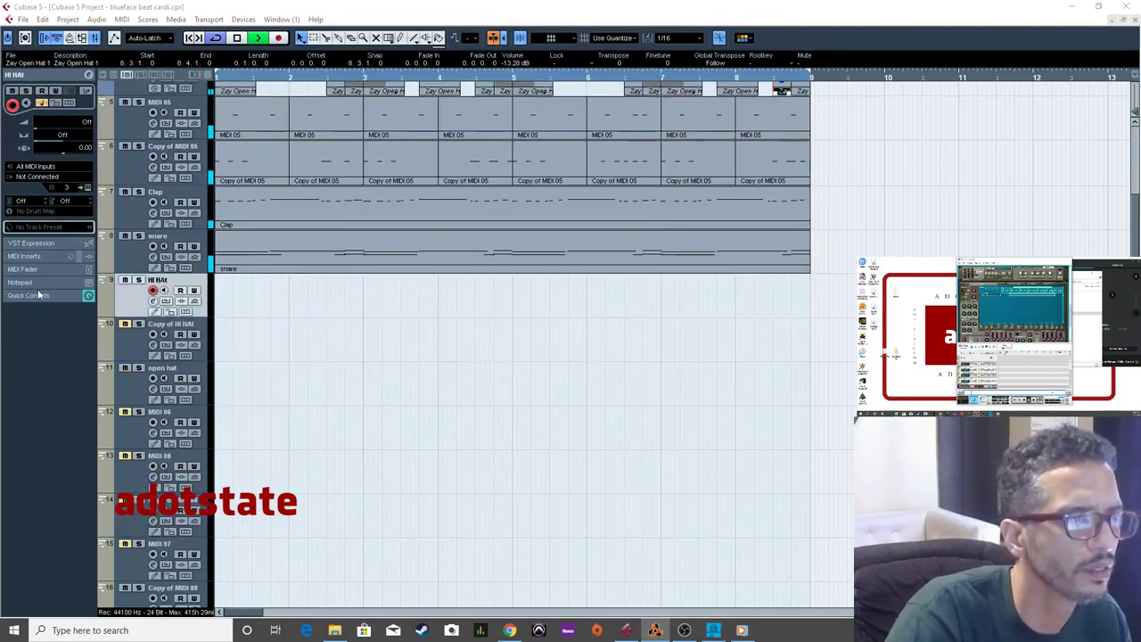
{"action": "left_click", "coordinate": [53, 177]}
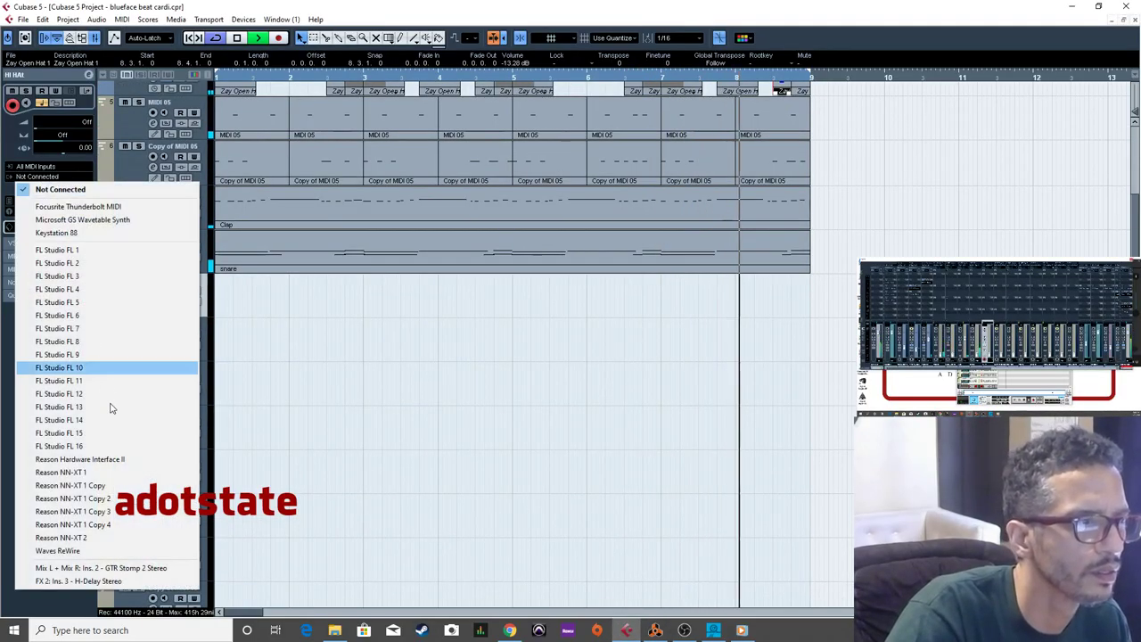
{"action": "left_click", "coordinate": [131, 539]}
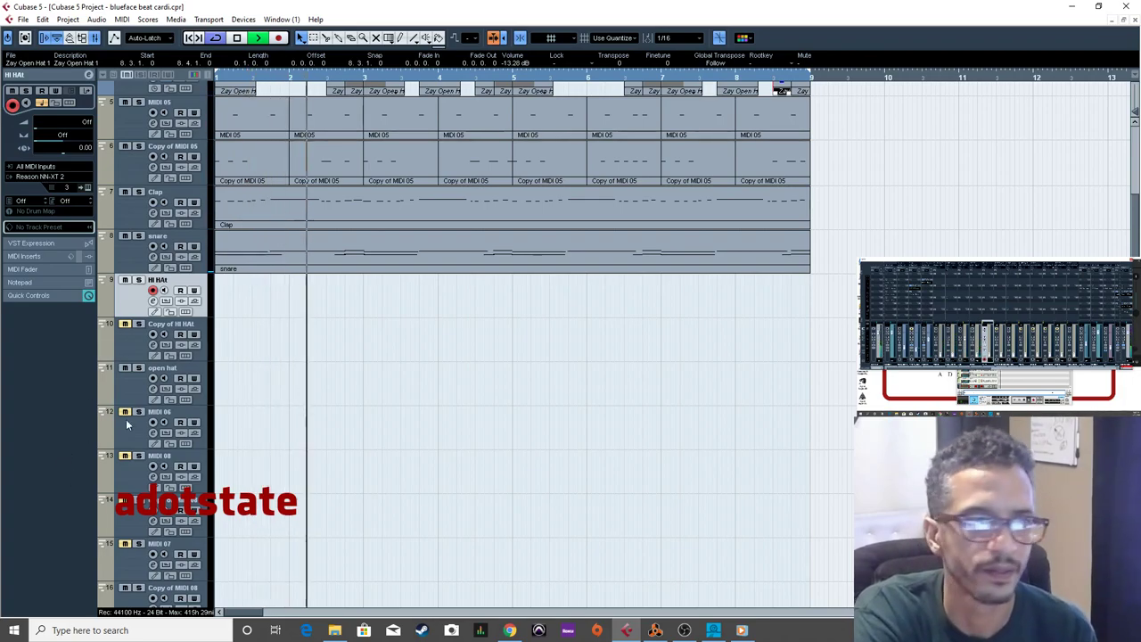
Unmute the reference song track and narrow its REQ 2 band to about 600 Hz to 2.4 kHz with output gain 2.7.
{"action": "scroll", "coordinate": [409, 434], "scroll_direction": "up", "scroll_amount": 5}
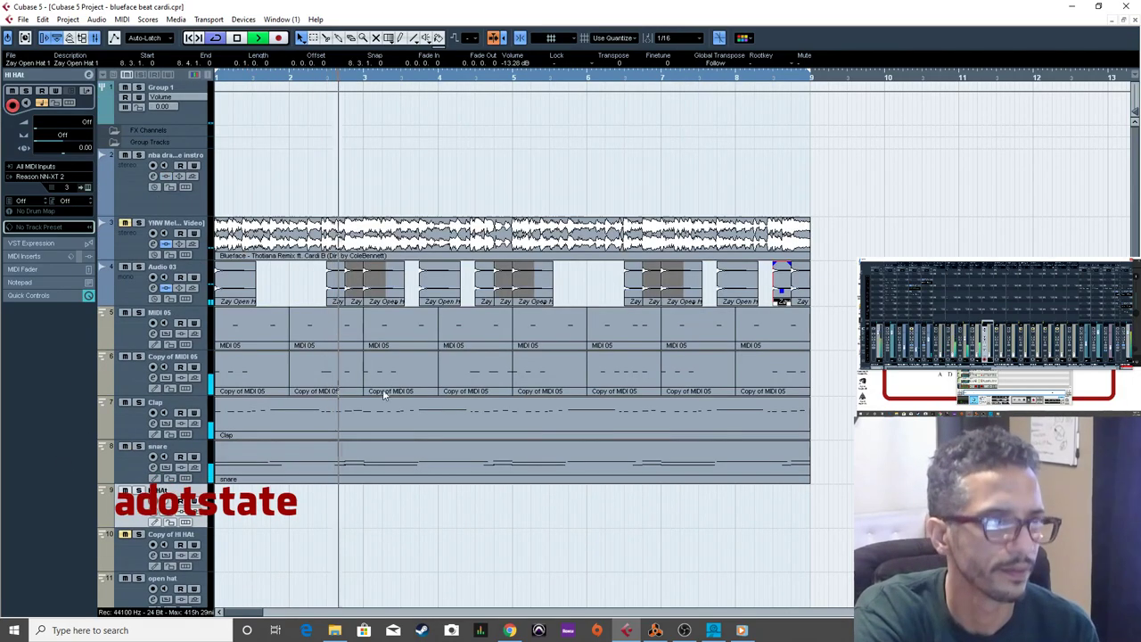
{"action": "left_click", "coordinate": [133, 248]}
{"action": "left_click", "coordinate": [29, 171]}
{"action": "left_click", "coordinate": [30, 161]}
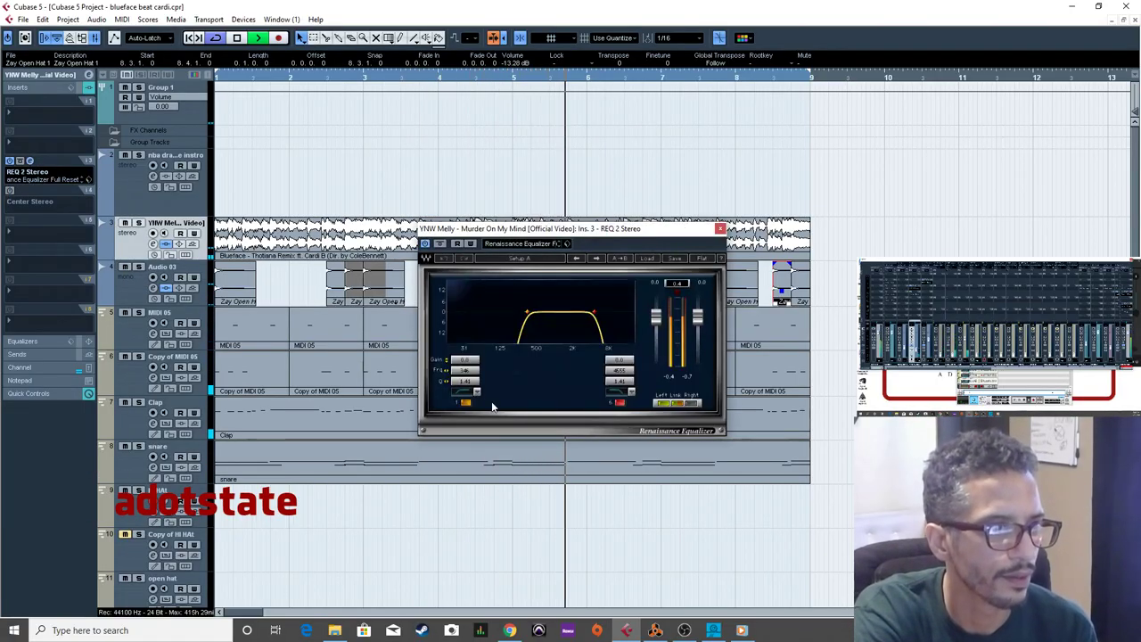
{"action": "left_click_drag", "start_coordinate": [619, 369], "coordinate": [636, 365]}
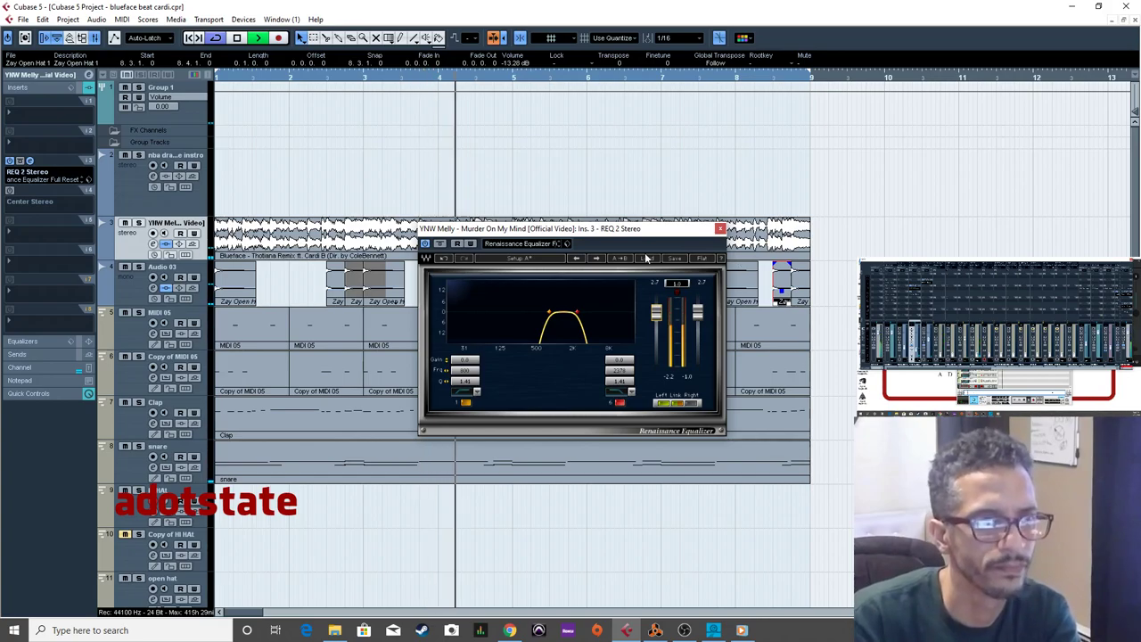
{"action": "left_click_drag", "start_coordinate": [688, 231], "coordinate": [727, 382]}
{"action": "left_click", "coordinate": [759, 380]}
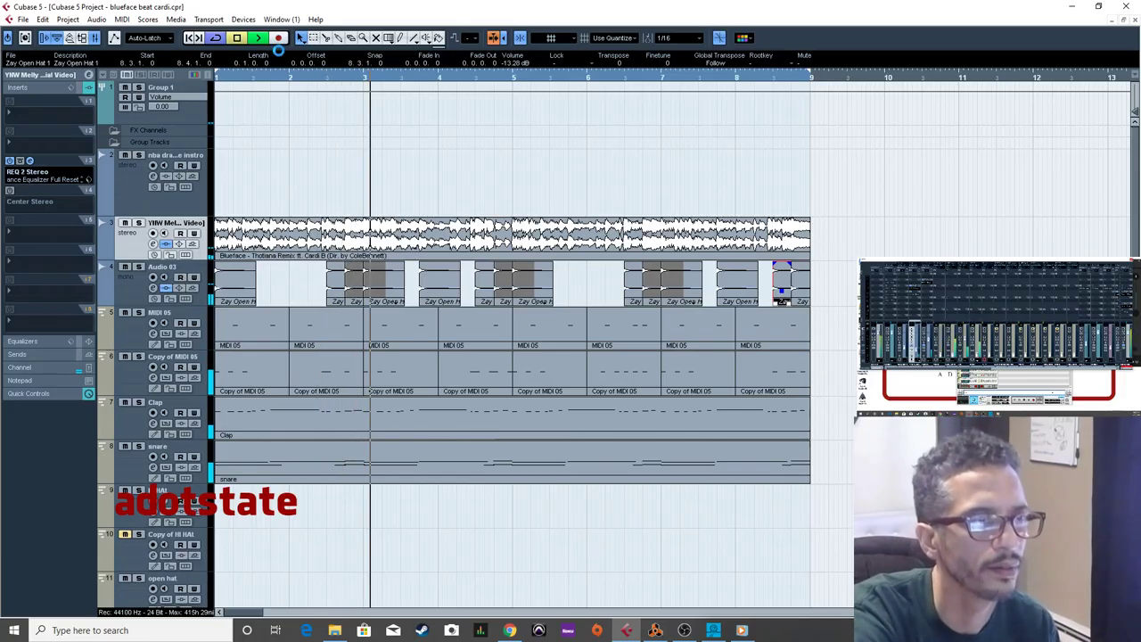
Record a hi-hat part on the HI HAt track across the eight-bar loop and apply Iterative Quantize to it.
{"action": "left_click", "coordinate": [236, 37]}
{"action": "left_click", "coordinate": [279, 40]}
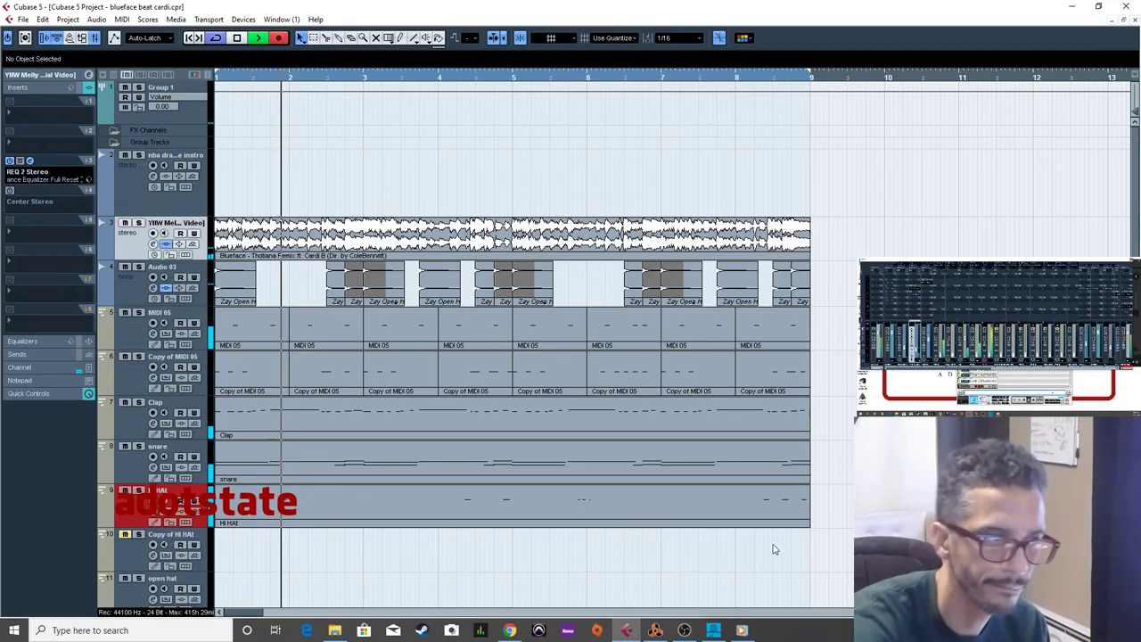
{"action": "left_click", "coordinate": [278, 38]}
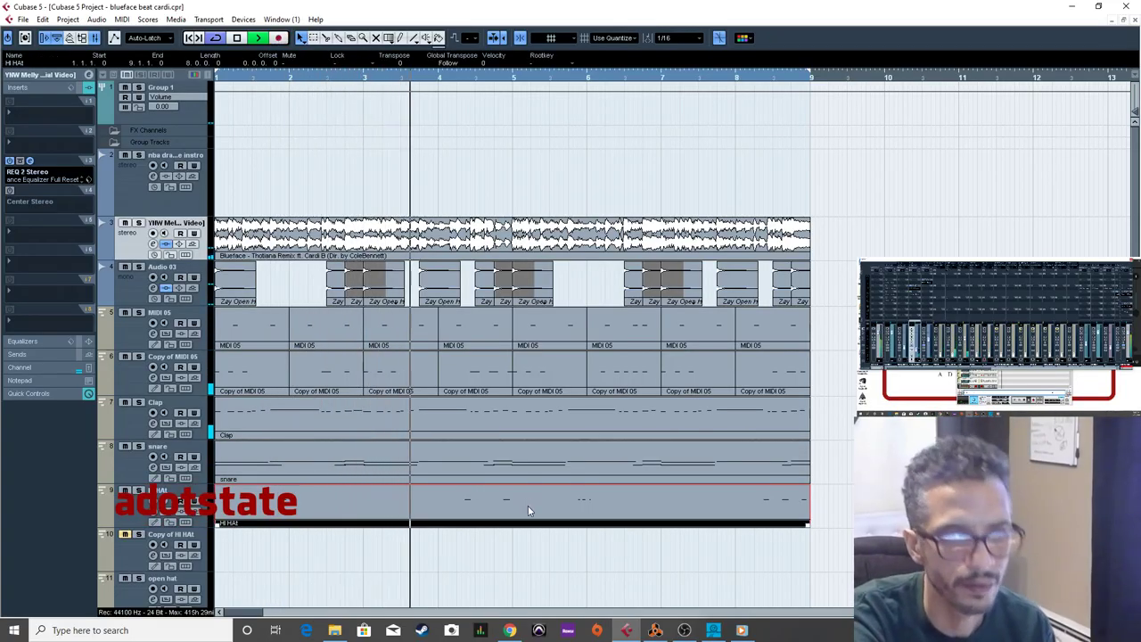
{"action": "left_click", "coordinate": [127, 19]}
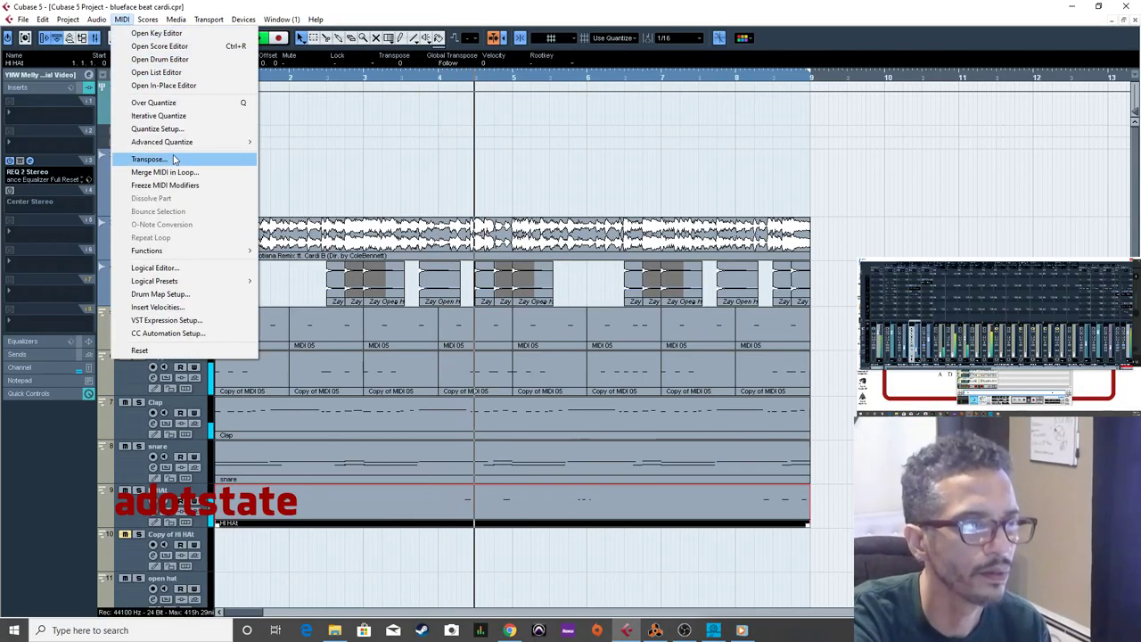
{"action": "left_click", "coordinate": [182, 116]}
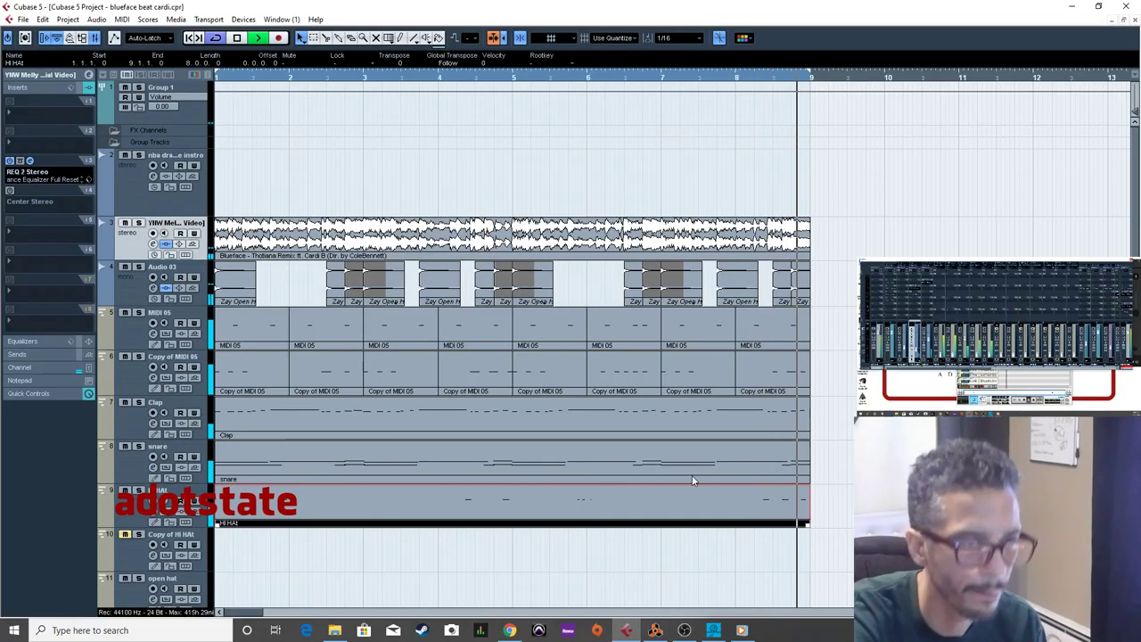
In the Key Editor, delete the extra hi-hat notes, keeping only the pairs just before bars 2 and 6, and close the editor.
{"action": "double_click", "coordinate": [681, 505]}
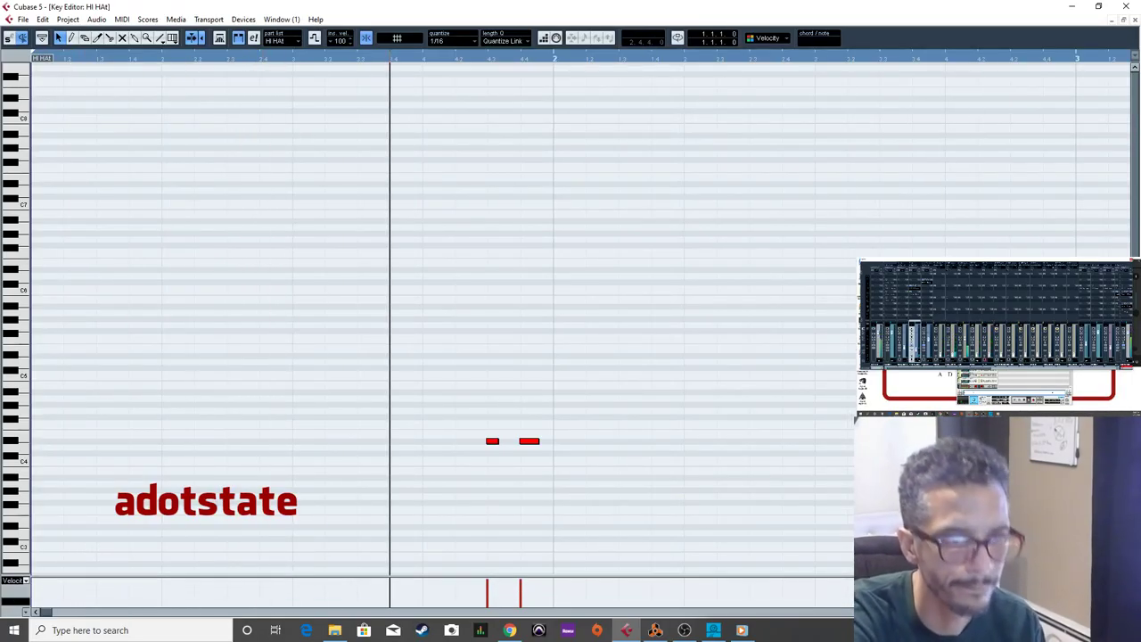
{"action": "key", "text": "g"}
{"action": "key", "text": "g"}
{"action": "key", "text": "g"}
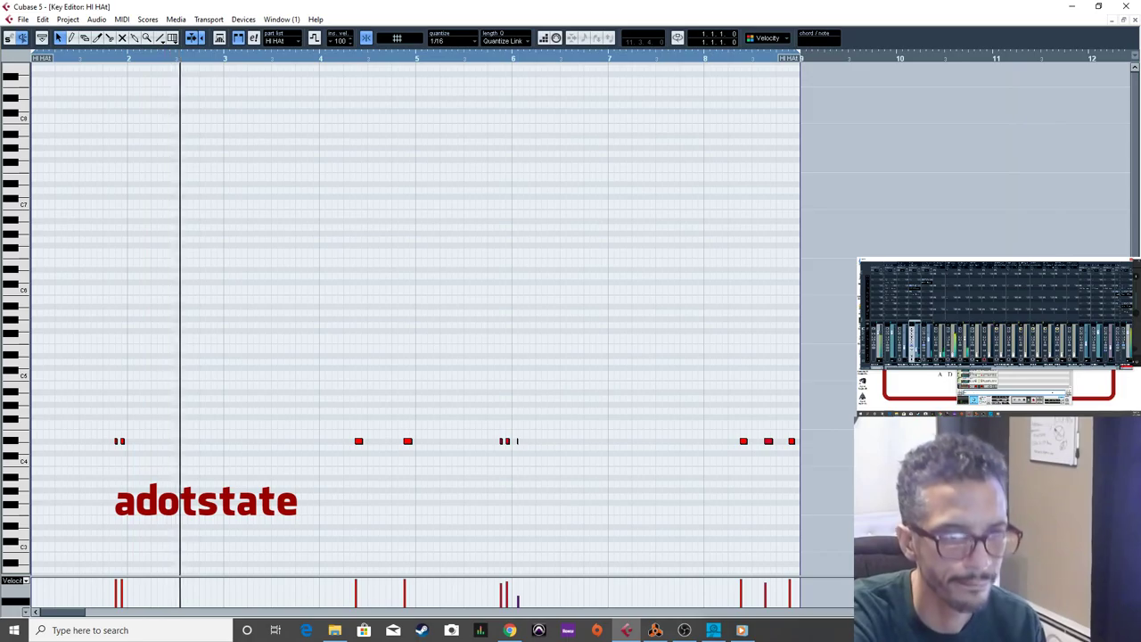
{"action": "key", "text": "h"}
{"action": "key", "text": "g"}
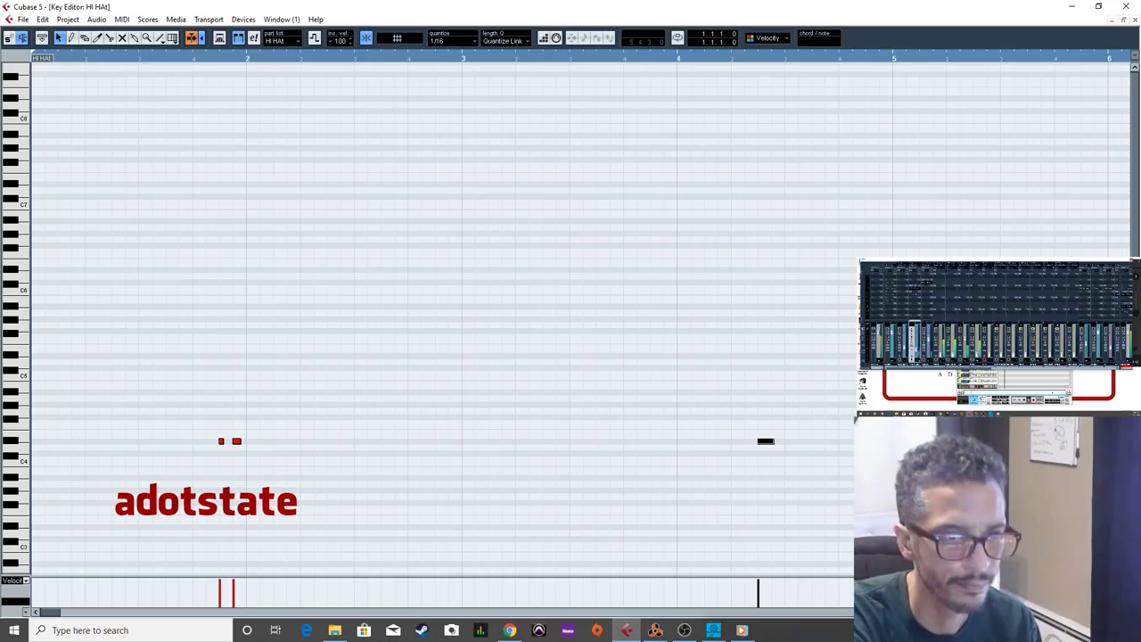
{"action": "key", "text": "g"}
{"action": "left_click_drag", "start_coordinate": [452, 401], "coordinate": [695, 494]}
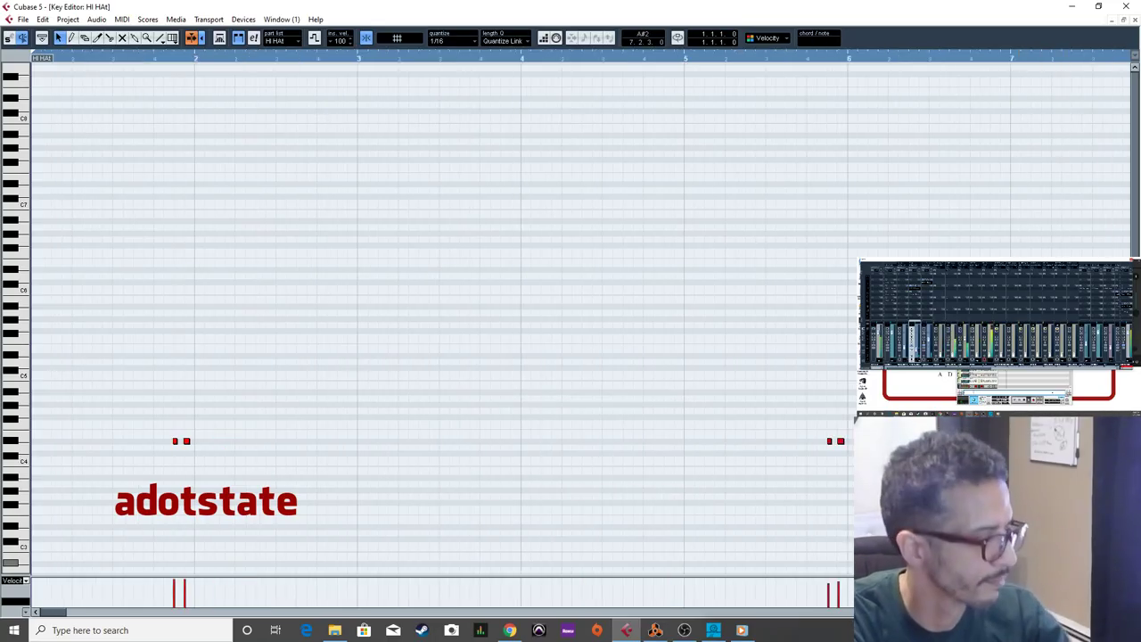
{"action": "key", "text": "g"}
{"action": "key", "text": "space"}
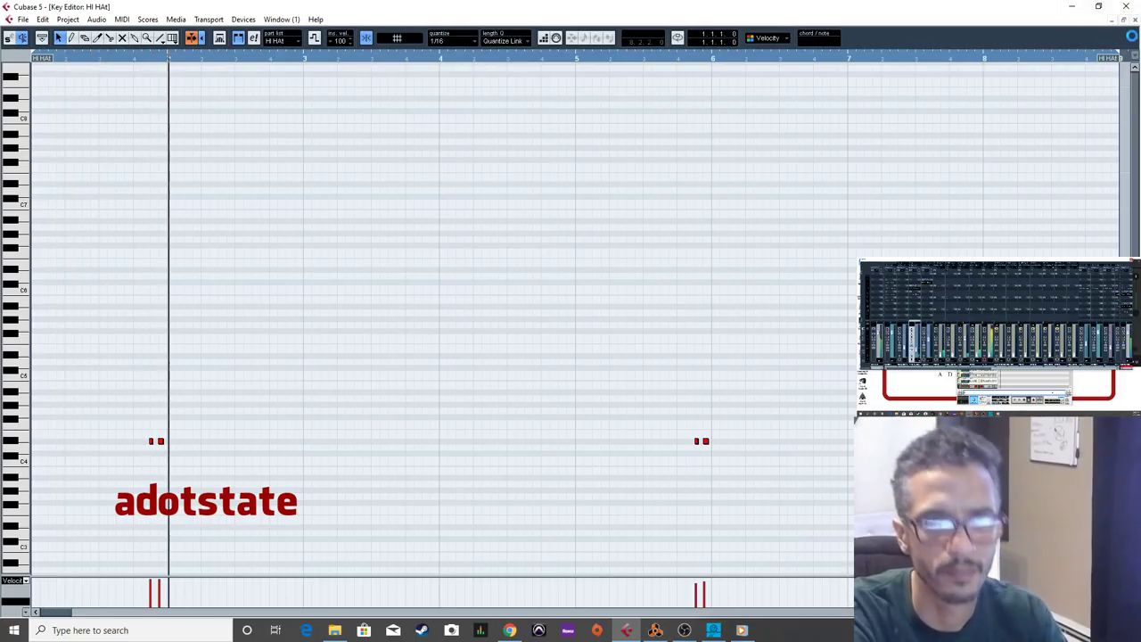
{"action": "left_click", "coordinate": [1134, 22]}
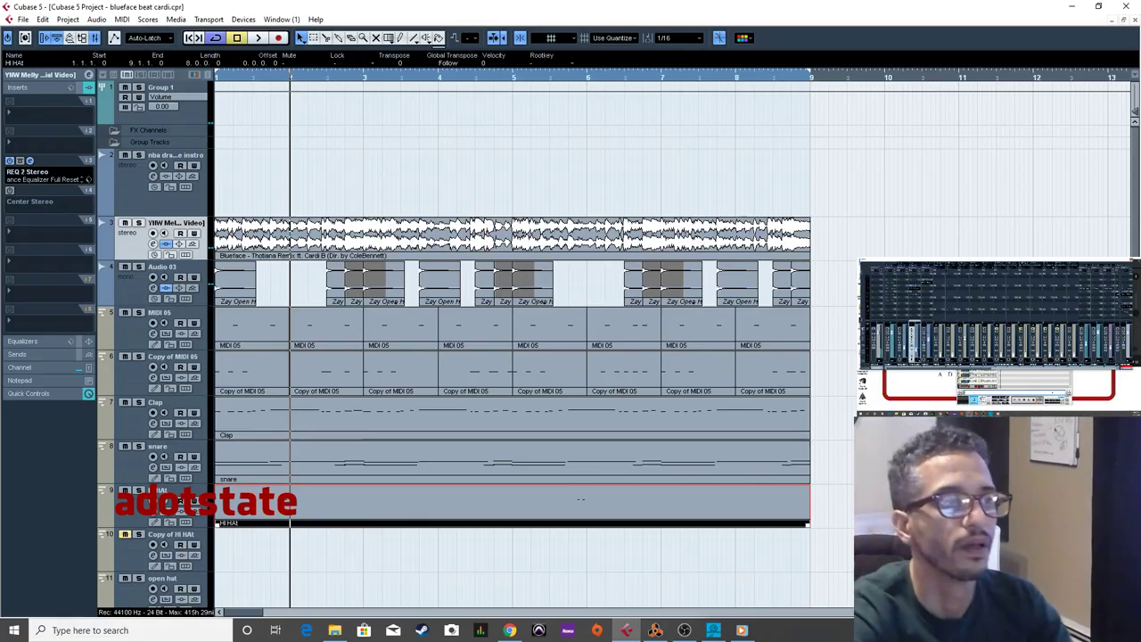
Play the loop and solo the reference song track to compare it with the beat, and turn the solo off.
{"action": "key", "text": "space"}
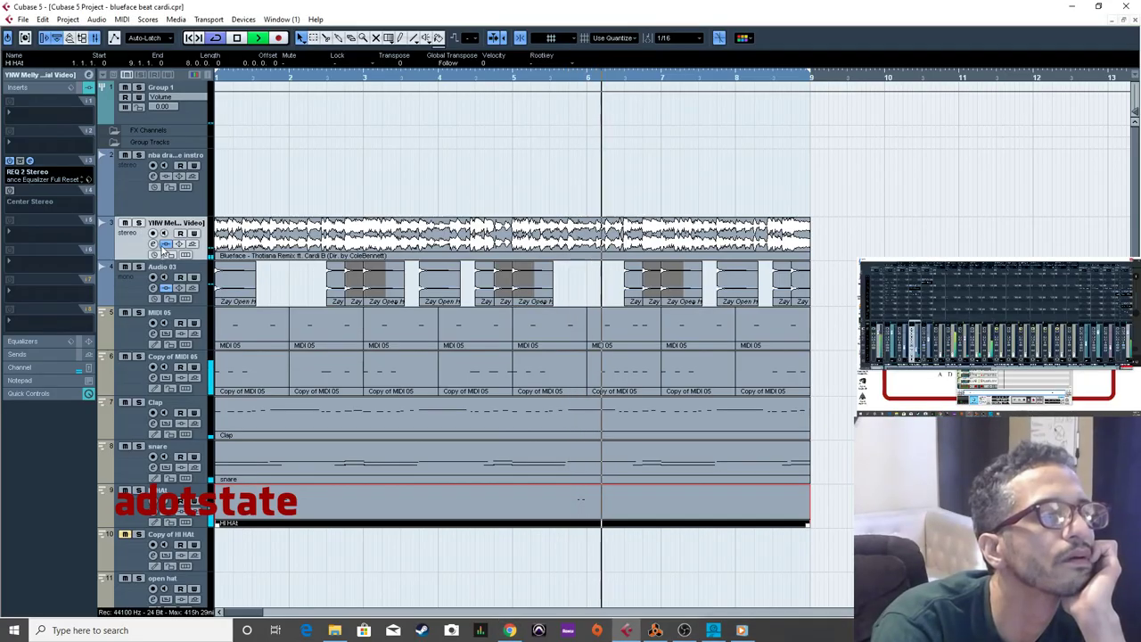
{"action": "left_click", "coordinate": [138, 223]}
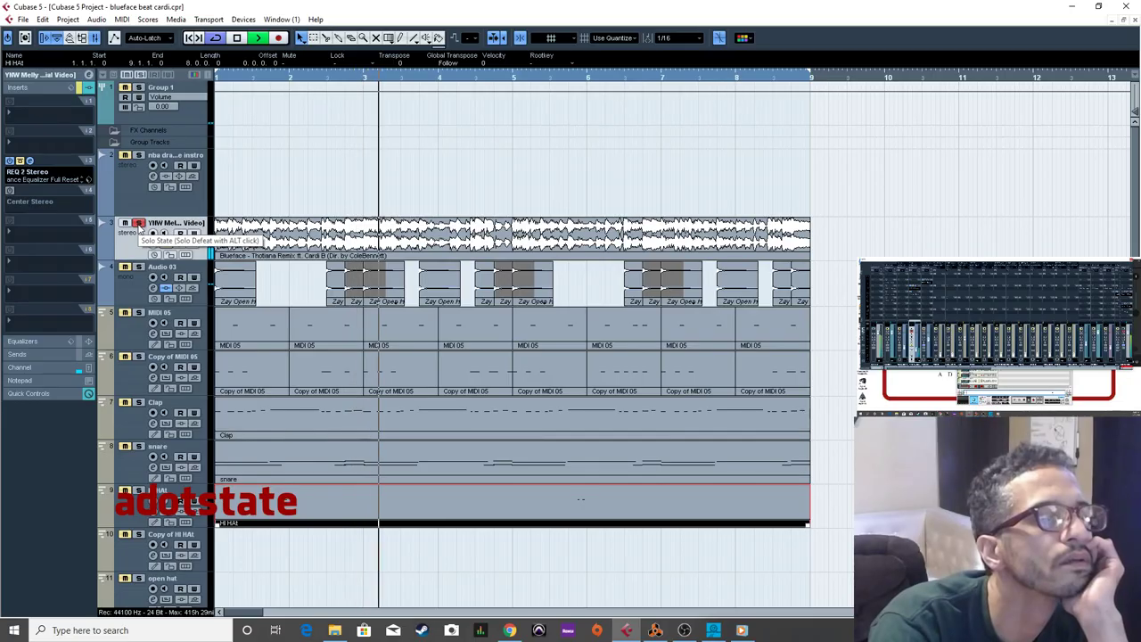
{"action": "left_click", "coordinate": [139, 224]}
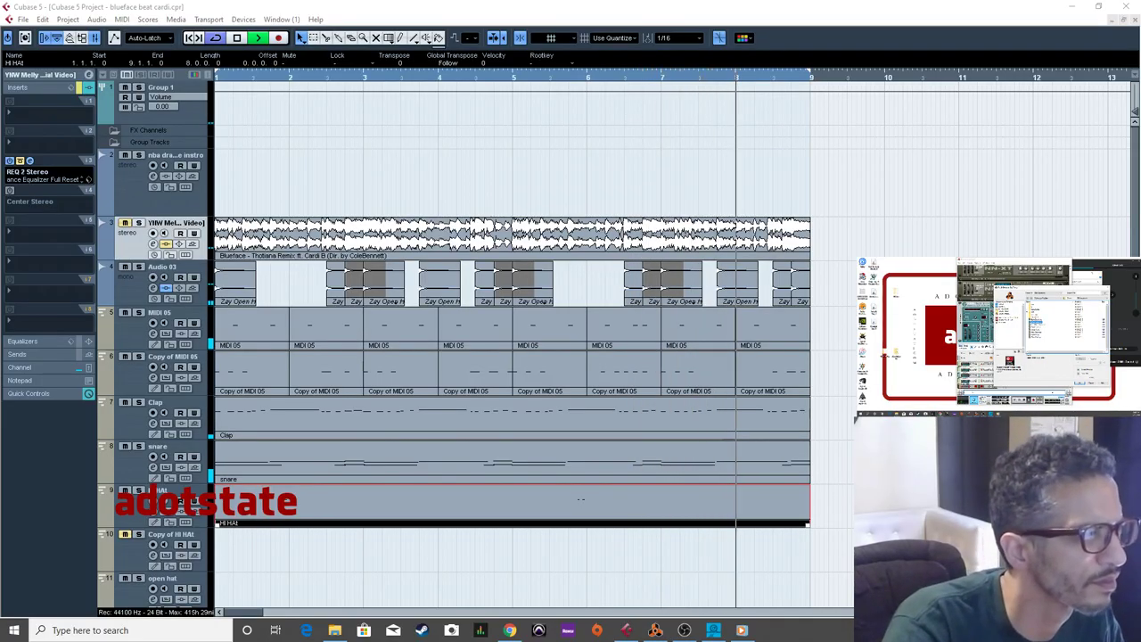
Unmute the Copy of HI HAt track and route its MIDI output to Reason SubTractor 1.
{"action": "scroll", "coordinate": [111, 525], "scroll_direction": "down", "scroll_amount": 5}
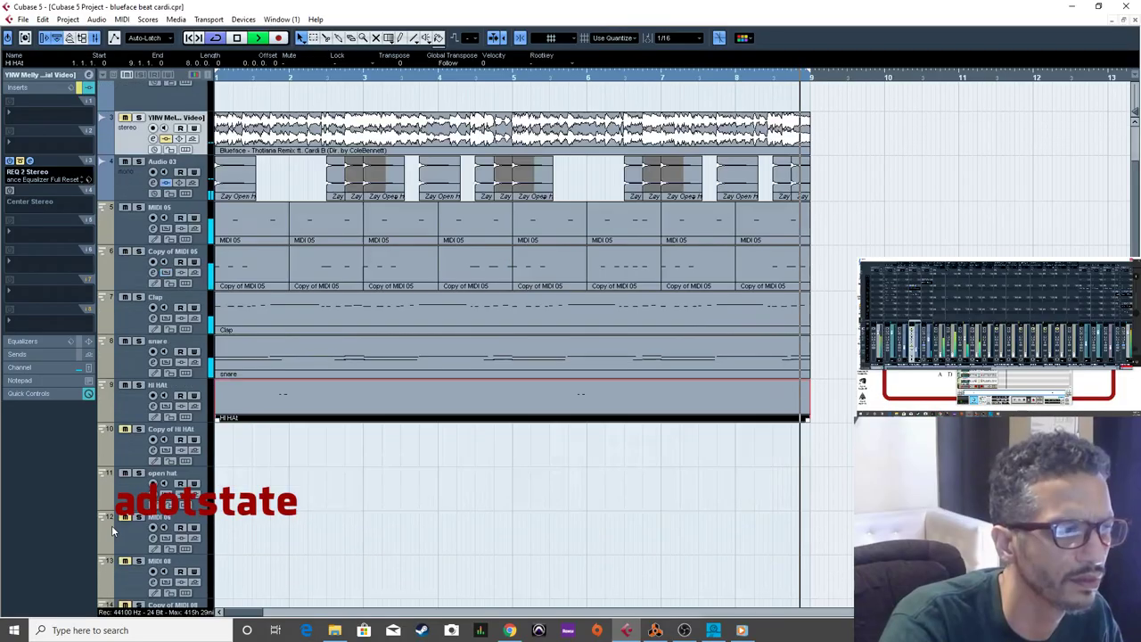
{"action": "left_click", "coordinate": [126, 331]}
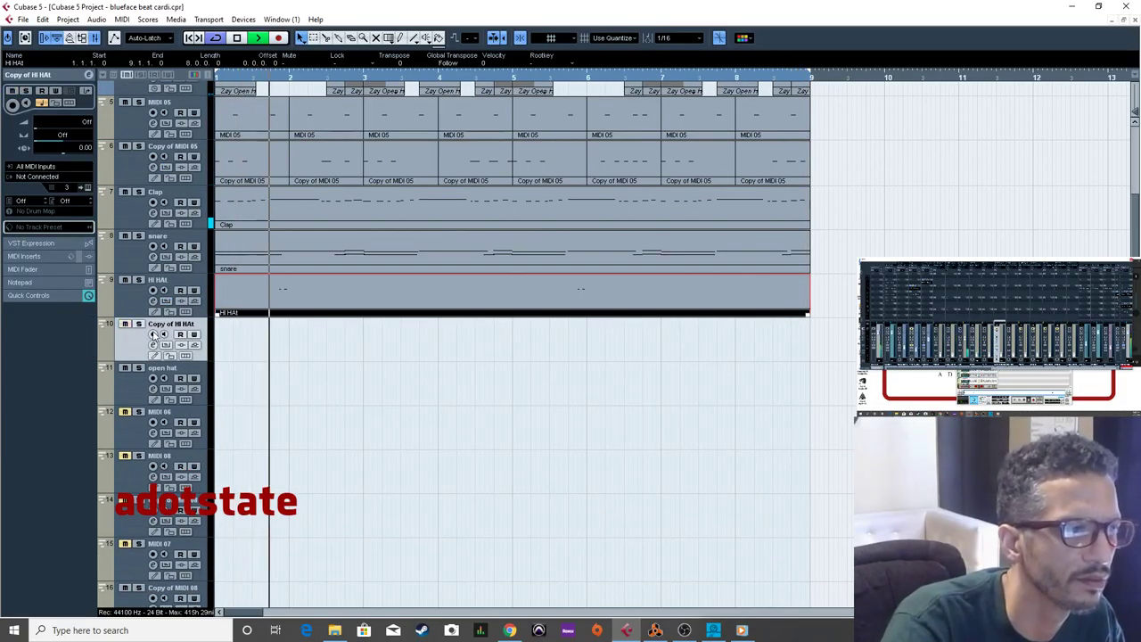
{"action": "left_click", "coordinate": [48, 176]}
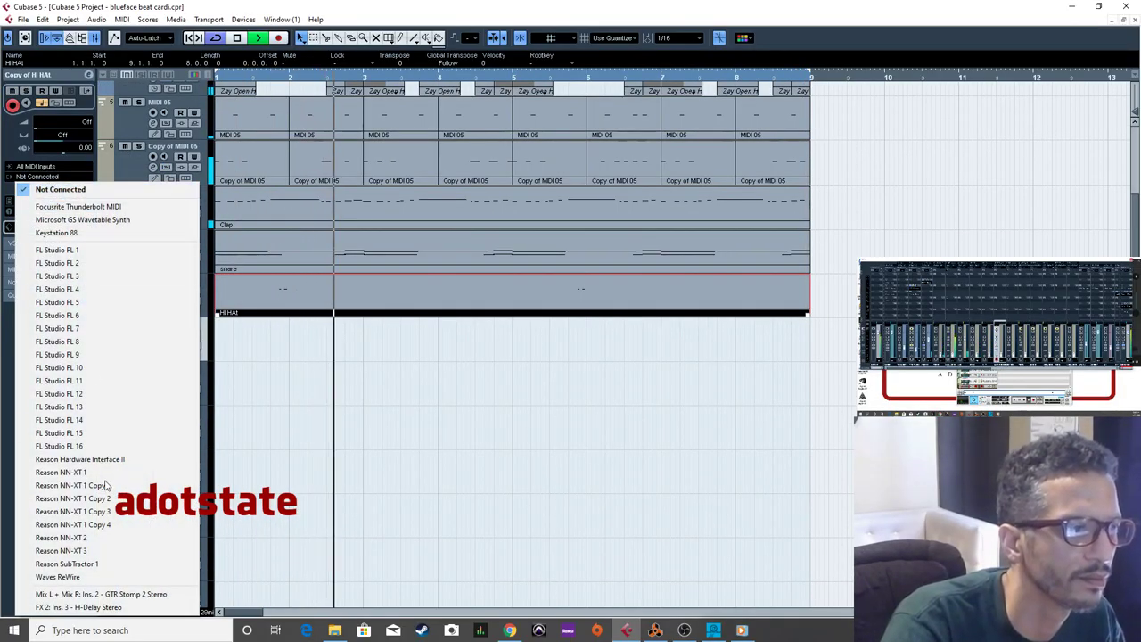
{"action": "left_click", "coordinate": [111, 559]}
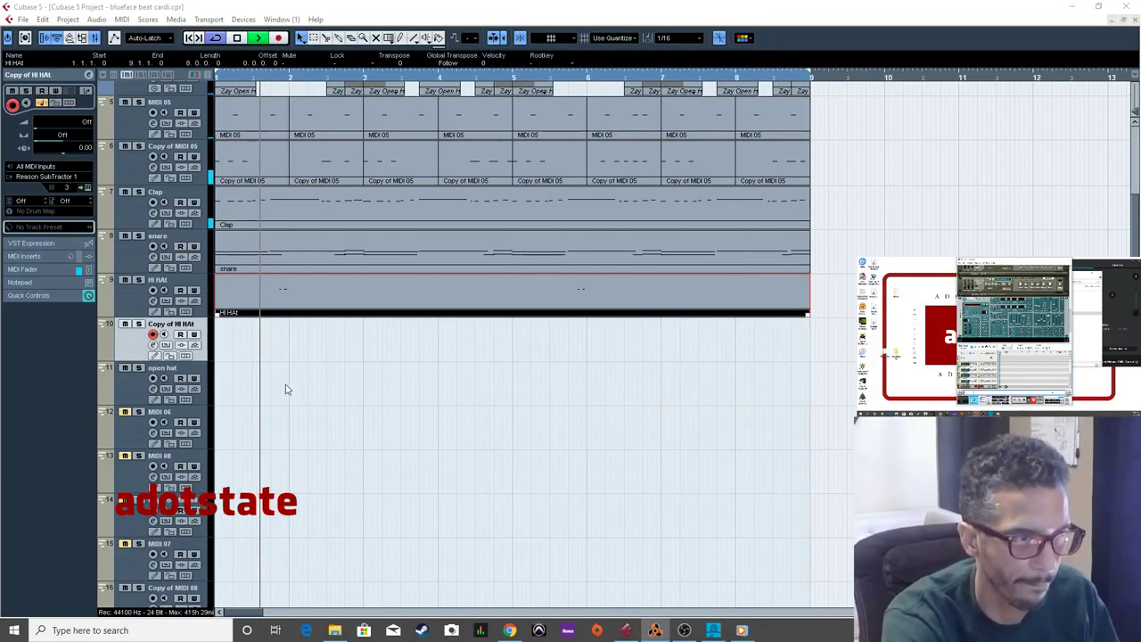
Try recording a SubTractor take on the Copy of HI HAt track and delete the recorded part.
{"action": "key", "text": "Down"}
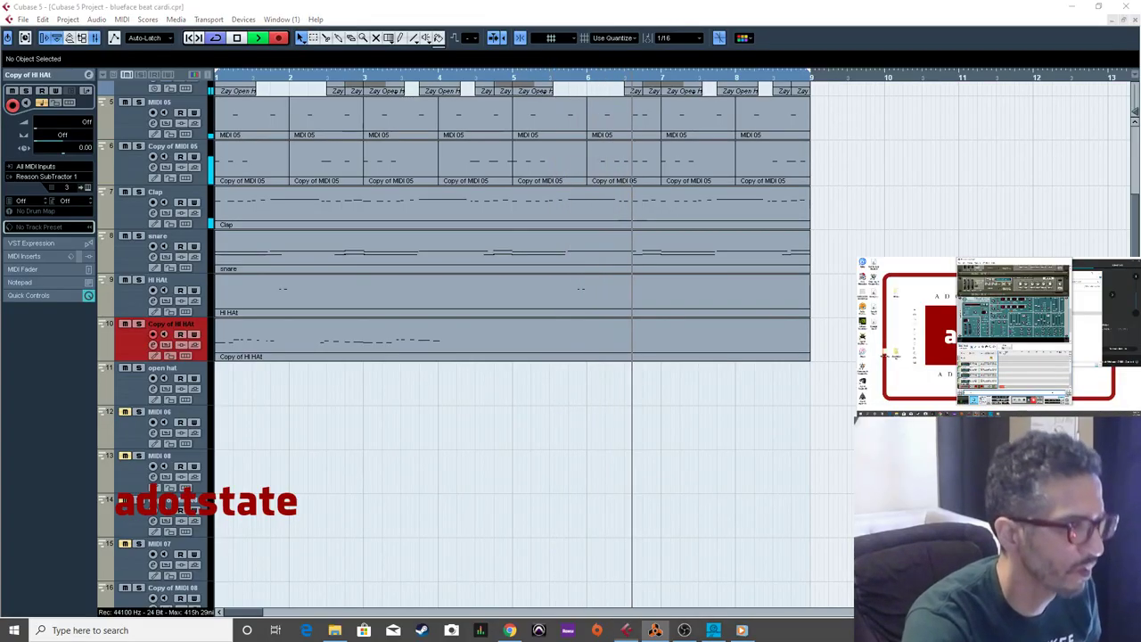
{"action": "key", "text": "space"}
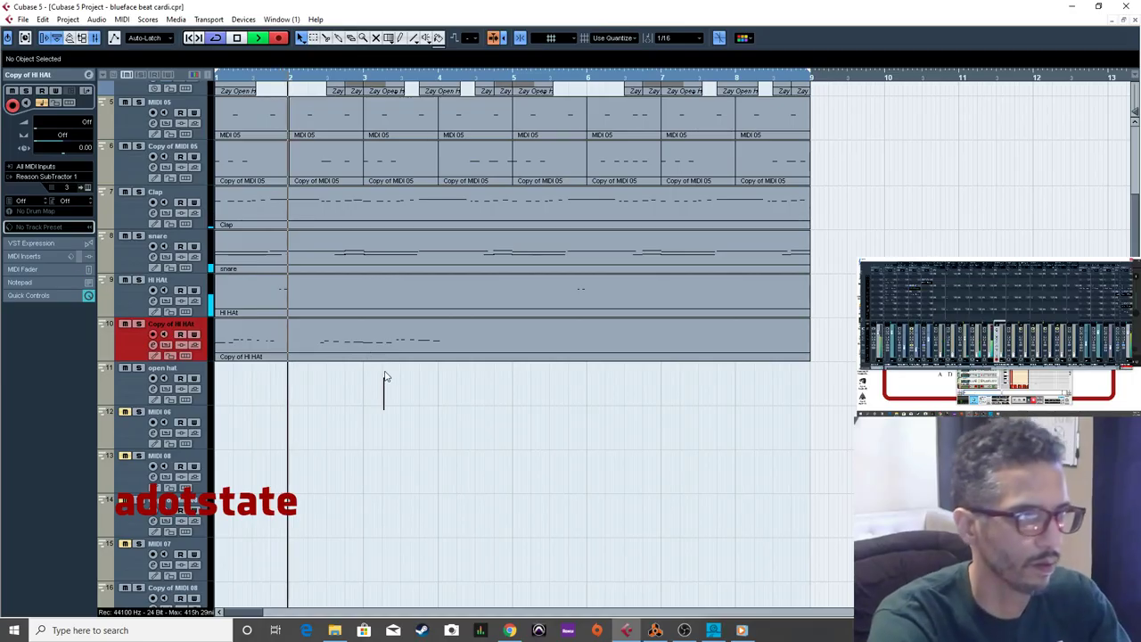
{"action": "left_click", "coordinate": [235, 348]}
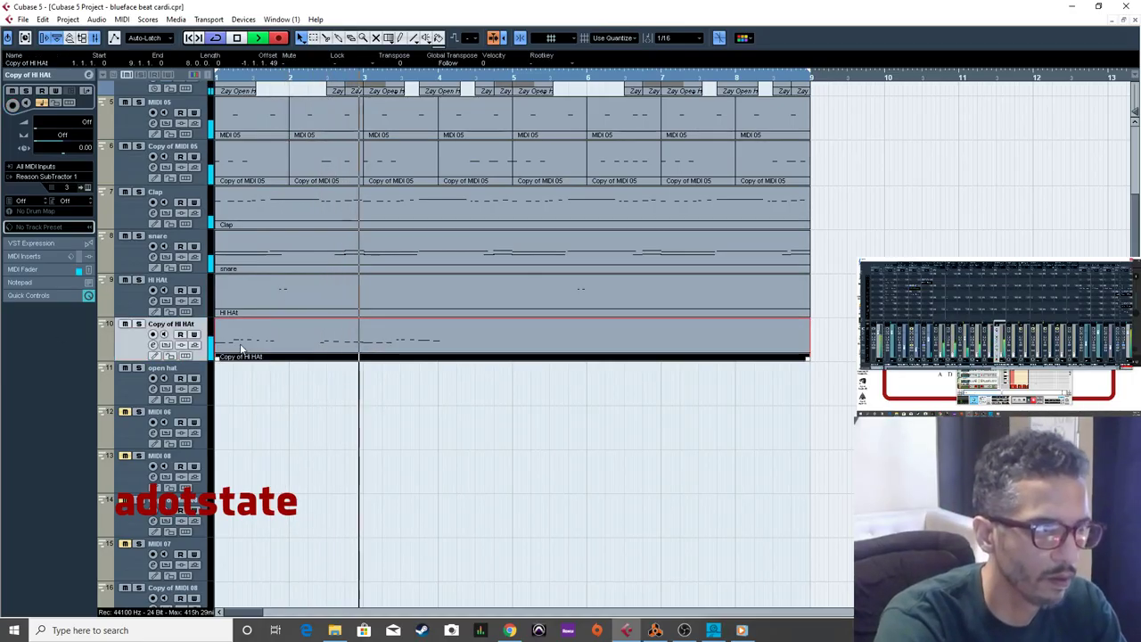
{"action": "key", "text": "Delete"}
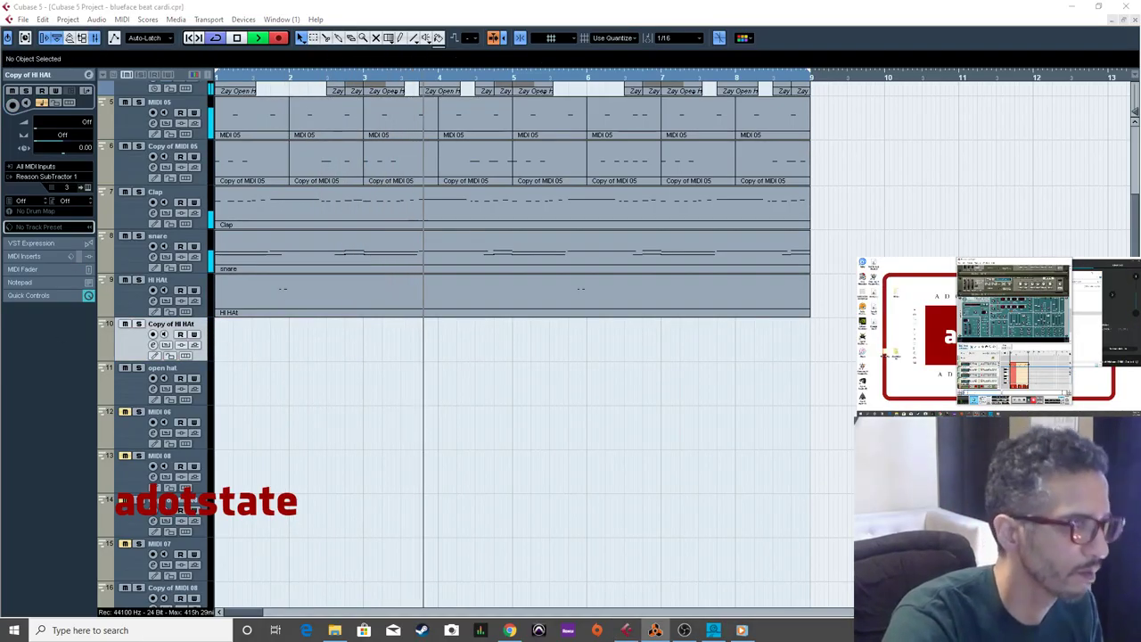
Switch to Reason, stop playback and mute the SubTractor 1 sequencer track, with Copy of HI HAt record-enabled in Cubase.
{"action": "left_click_drag", "start_coordinate": [1140, 18], "coordinate": [612, 17]}
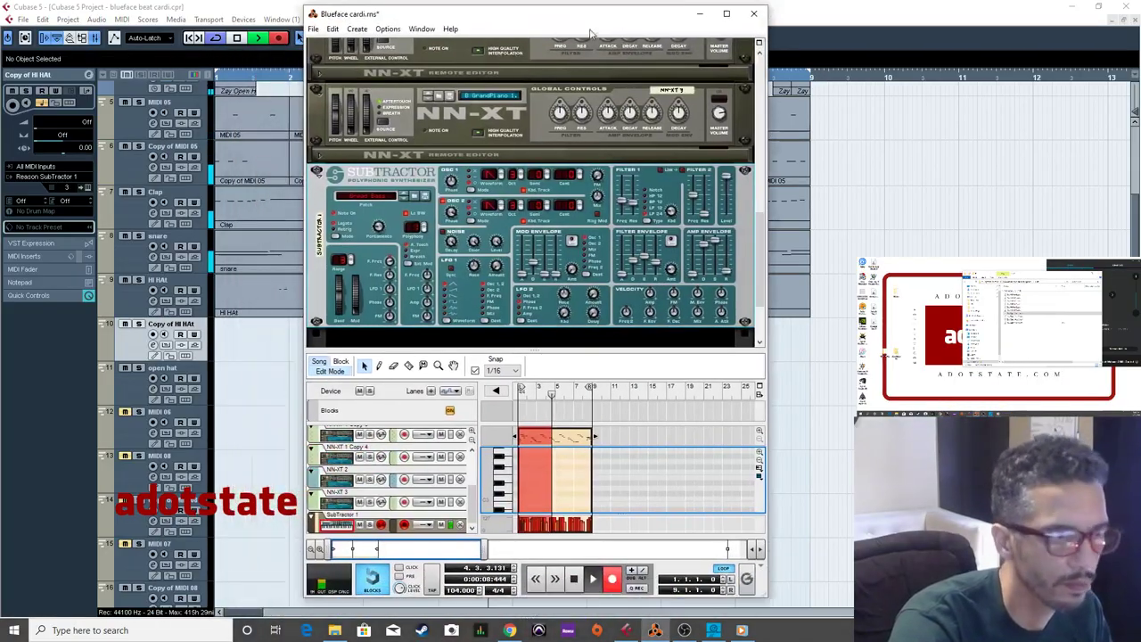
{"action": "left_click", "coordinate": [550, 437]}
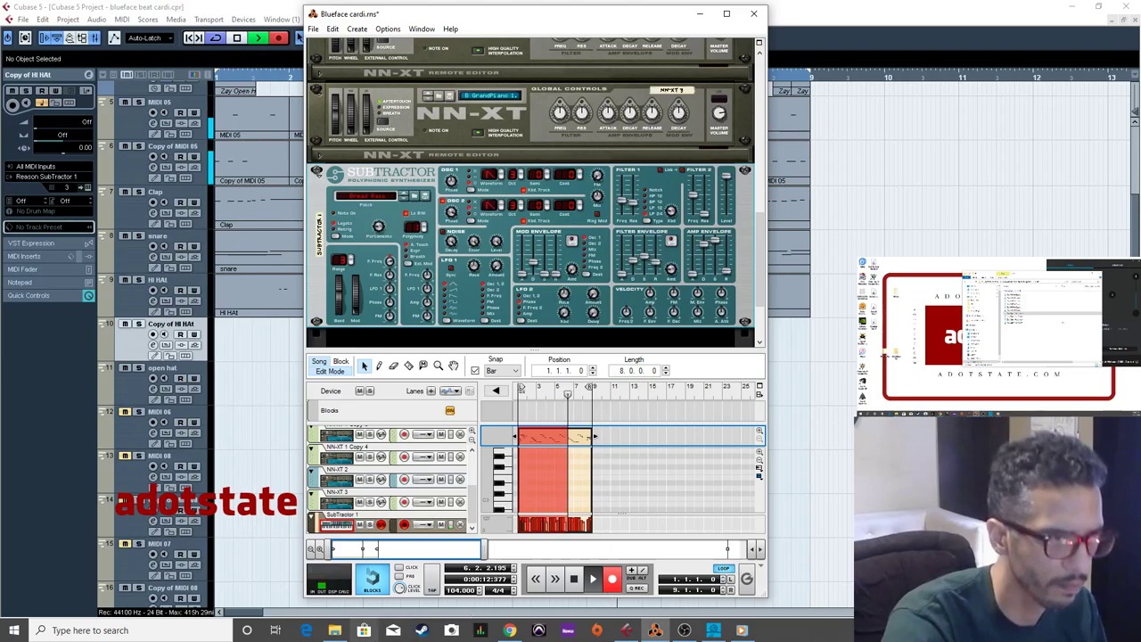
{"action": "left_click", "coordinate": [573, 584]}
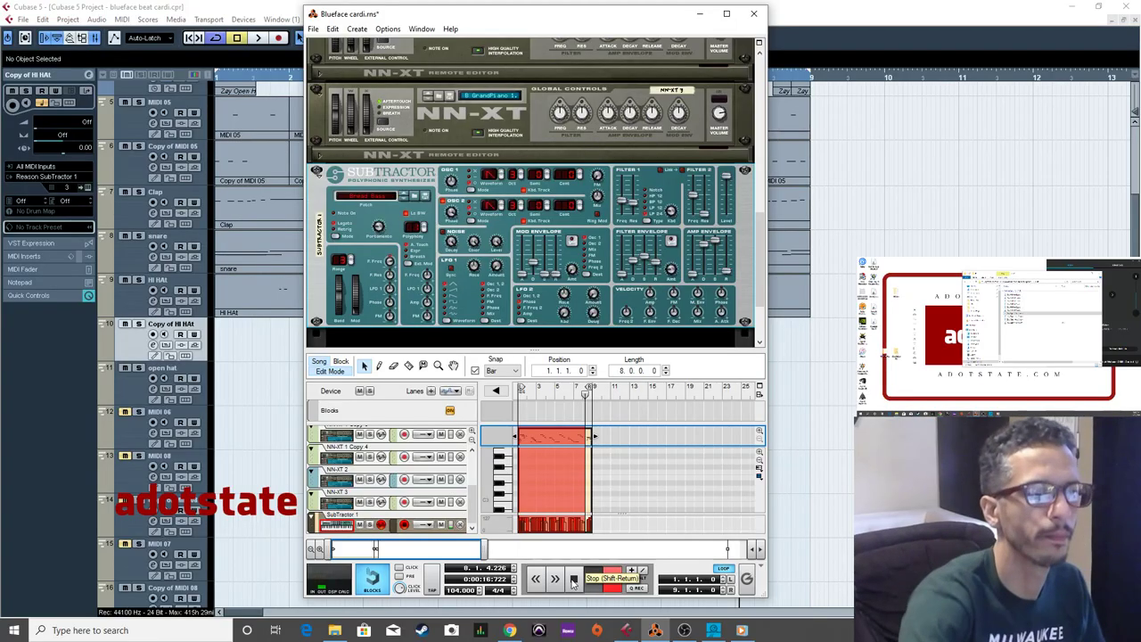
{"action": "left_click", "coordinate": [153, 334]}
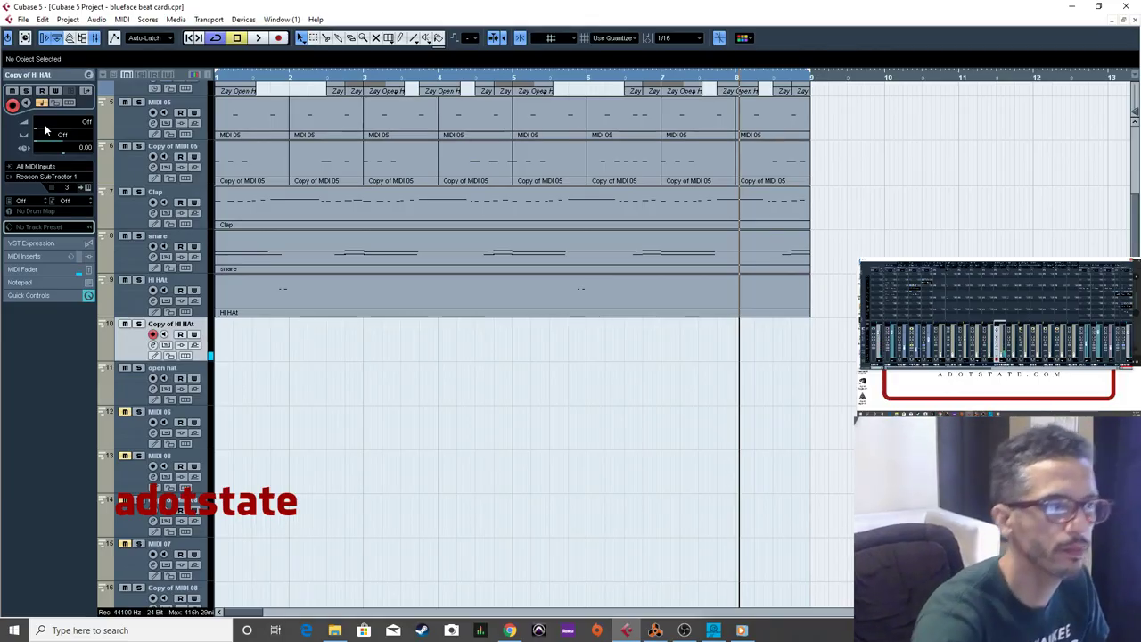
{"action": "left_click", "coordinate": [655, 630]}
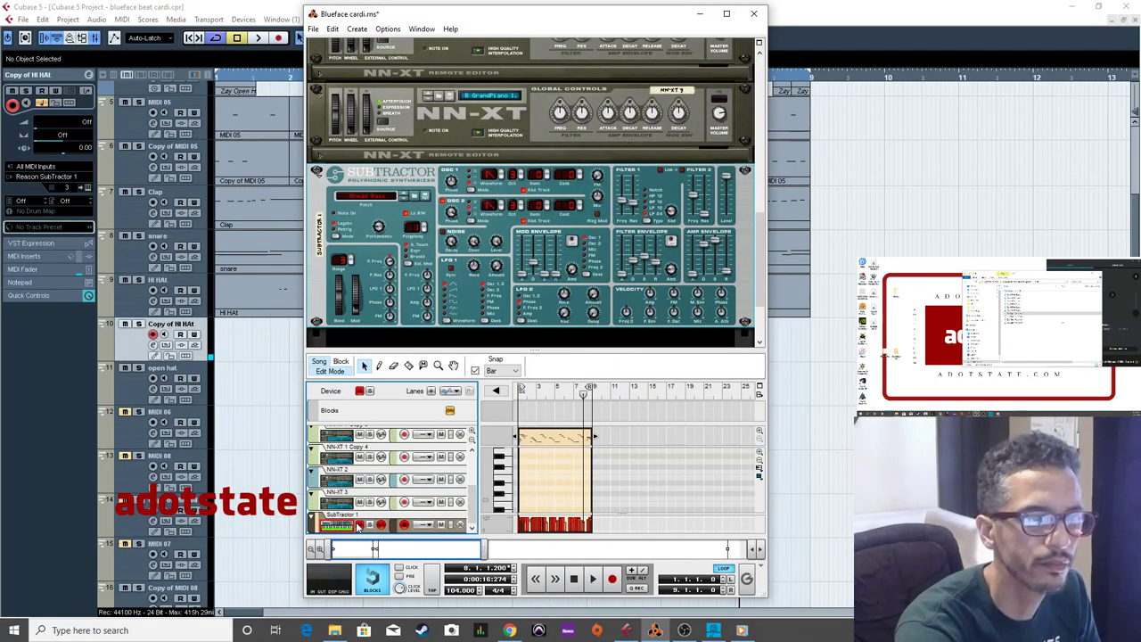
Record a new SubTractor part on the Copy of HI HAt track across the eight-bar loop and stop the transport.
{"action": "left_click", "coordinate": [223, 387]}
{"action": "left_click", "coordinate": [258, 37]}
{"action": "left_click", "coordinate": [236, 38]}
{"action": "left_click", "coordinate": [279, 38]}
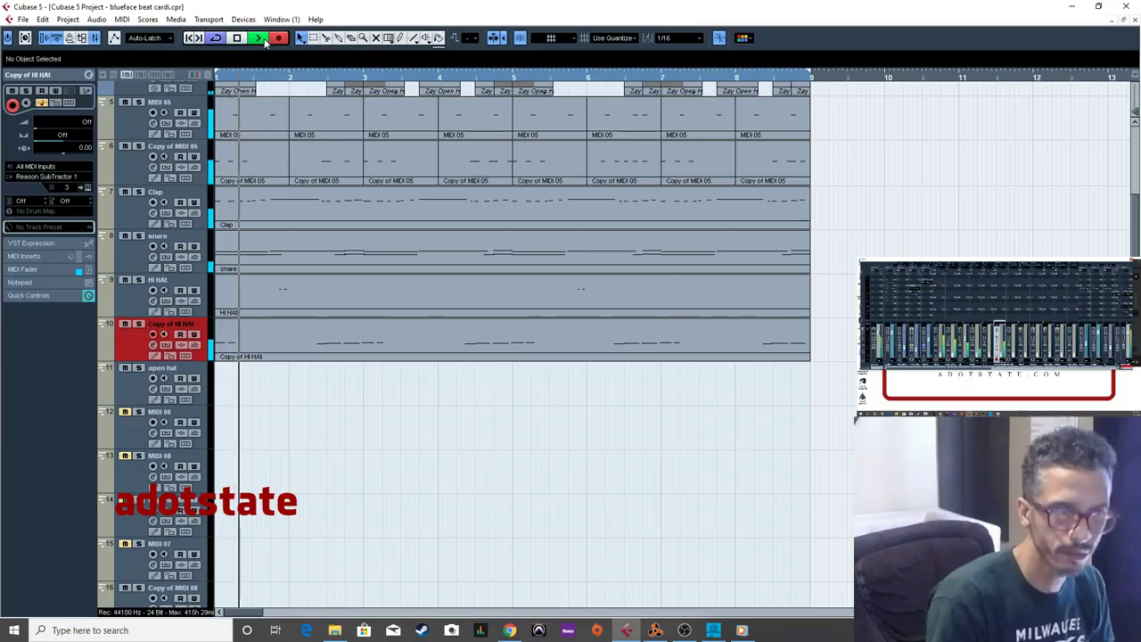
{"action": "key", "text": "space"}
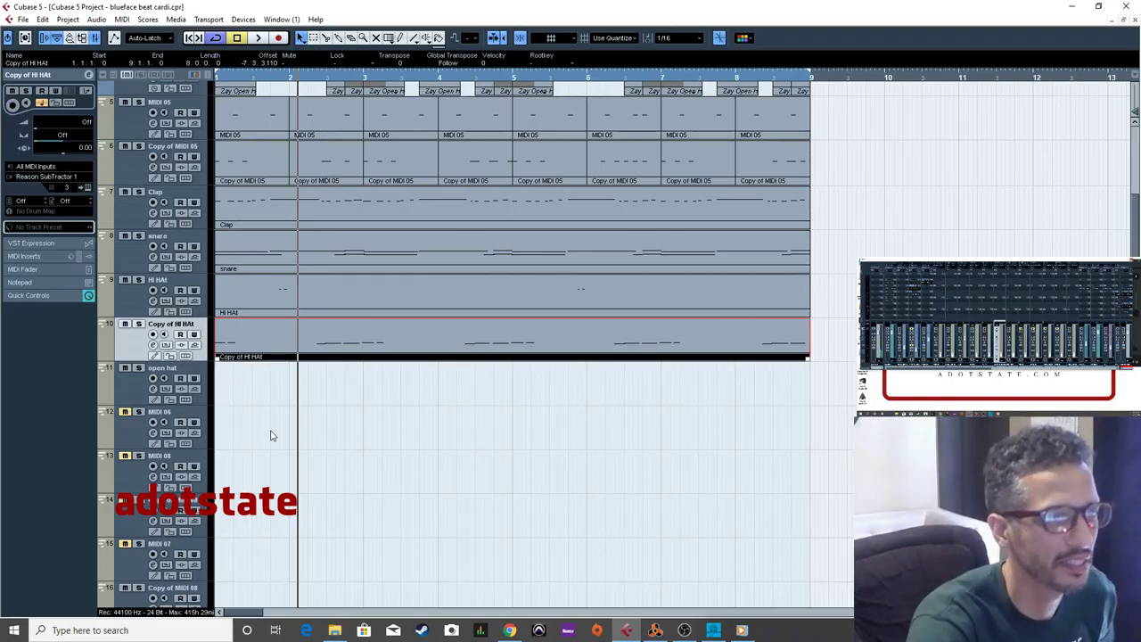
Apply Iterative Quantize to the Copy of HI HAt part and return the playhead to the loop start.
{"action": "left_click", "coordinate": [121, 19]}
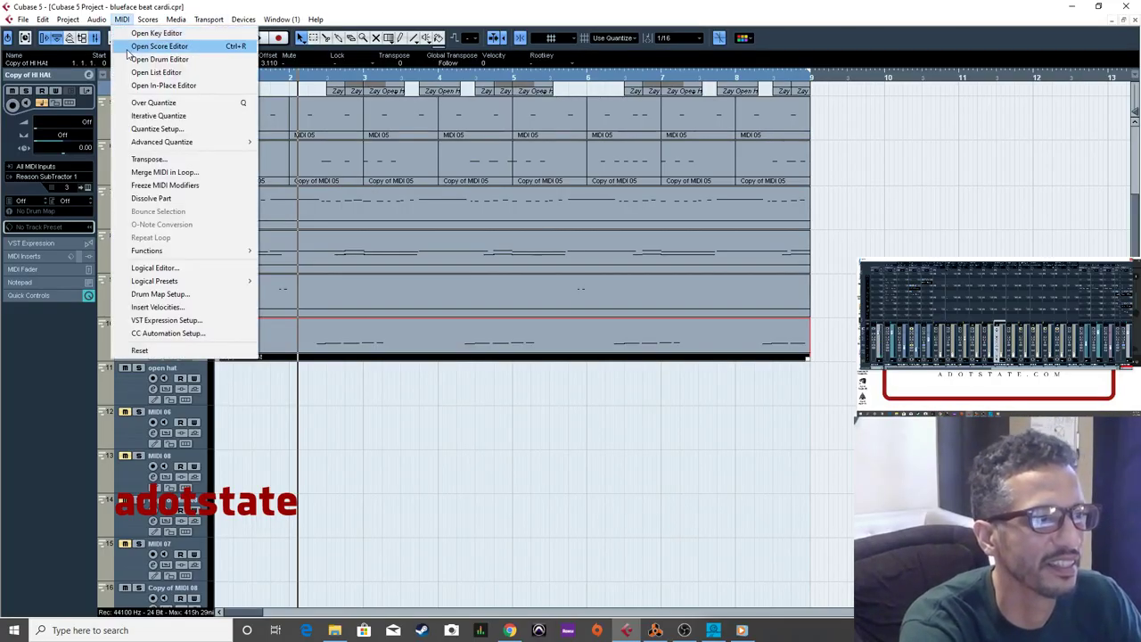
{"action": "left_click", "coordinate": [175, 116]}
{"action": "left_click", "coordinate": [195, 38]}
{"action": "left_click", "coordinate": [24, 18]}
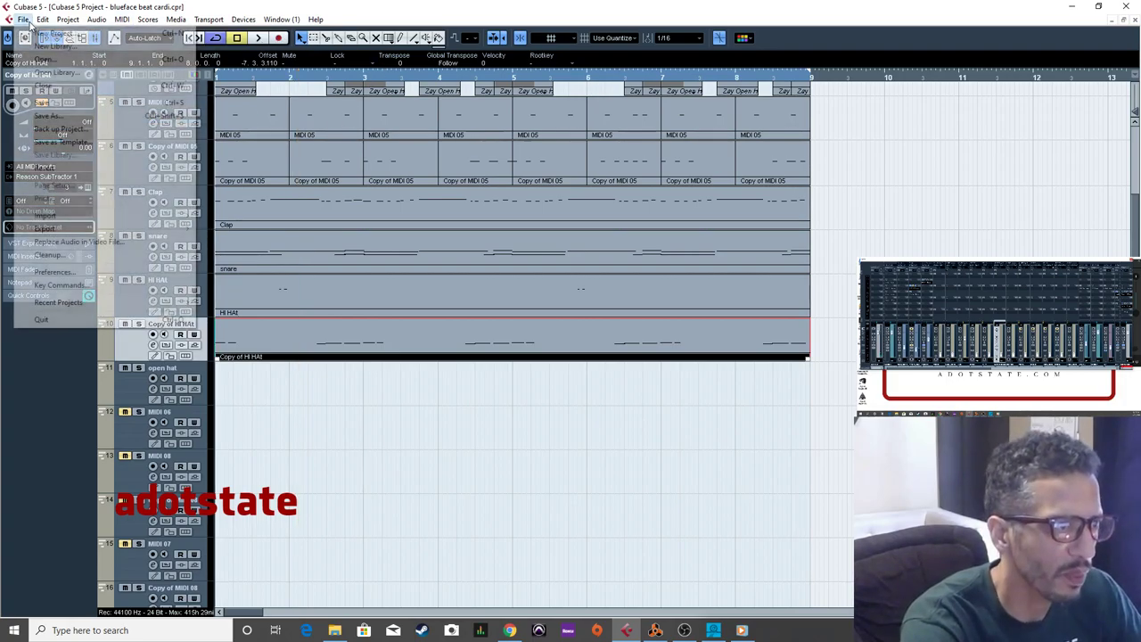
{"action": "key", "text": "Escape"}
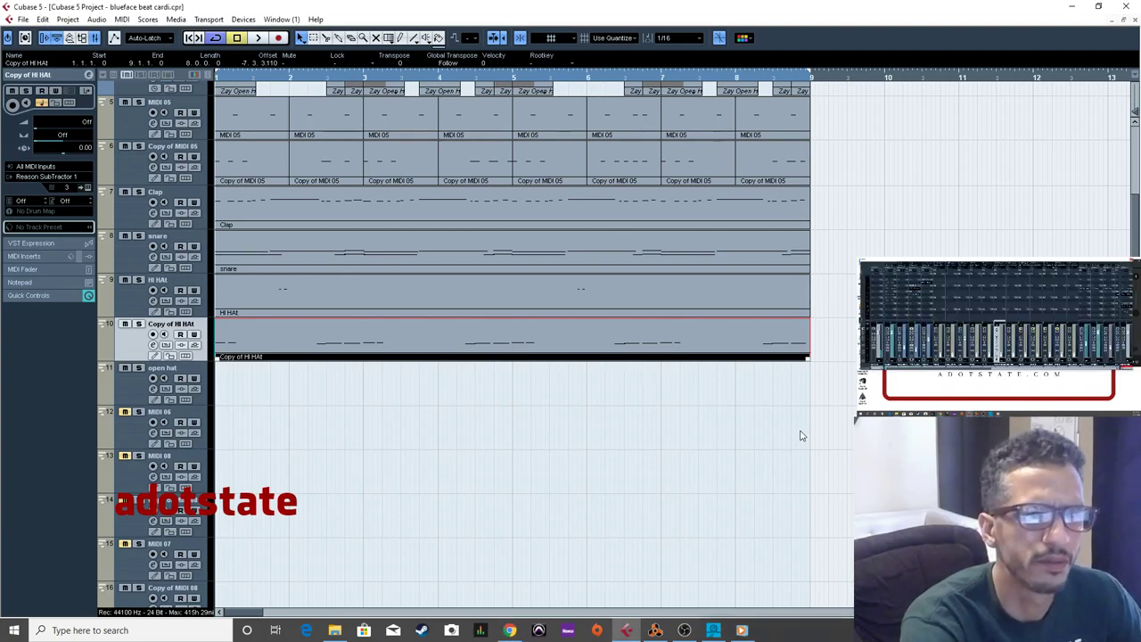
Play the loop and lower the Audio 03 open-hat track's volume to -14.02.
{"action": "scroll", "coordinate": [800, 433], "scroll_direction": "up", "scroll_amount": 3}
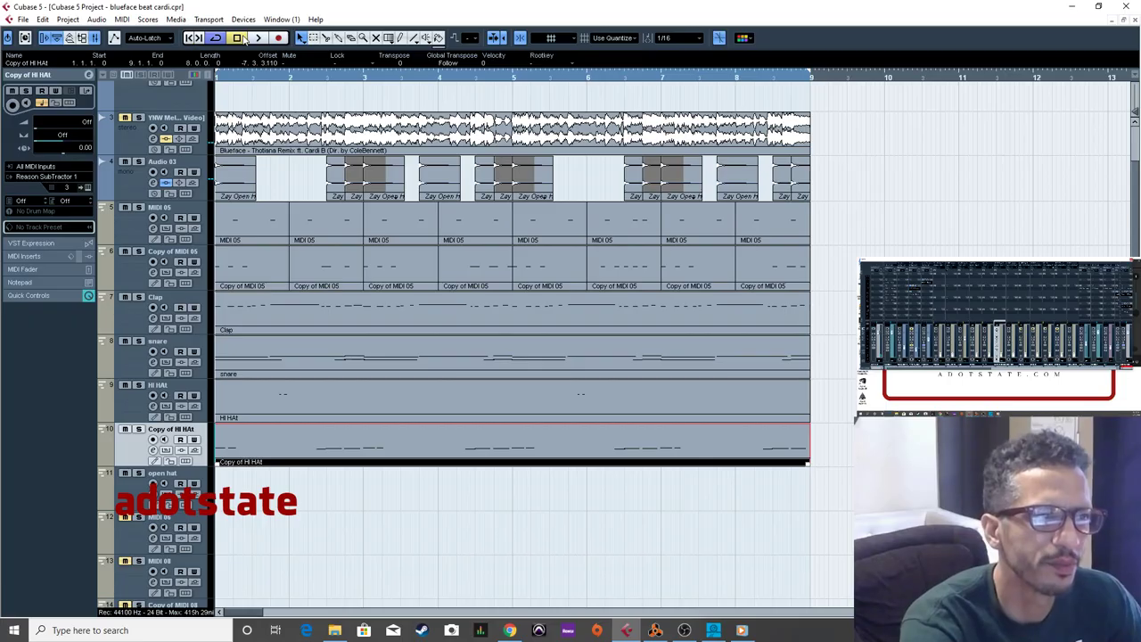
{"action": "left_click", "coordinate": [258, 38]}
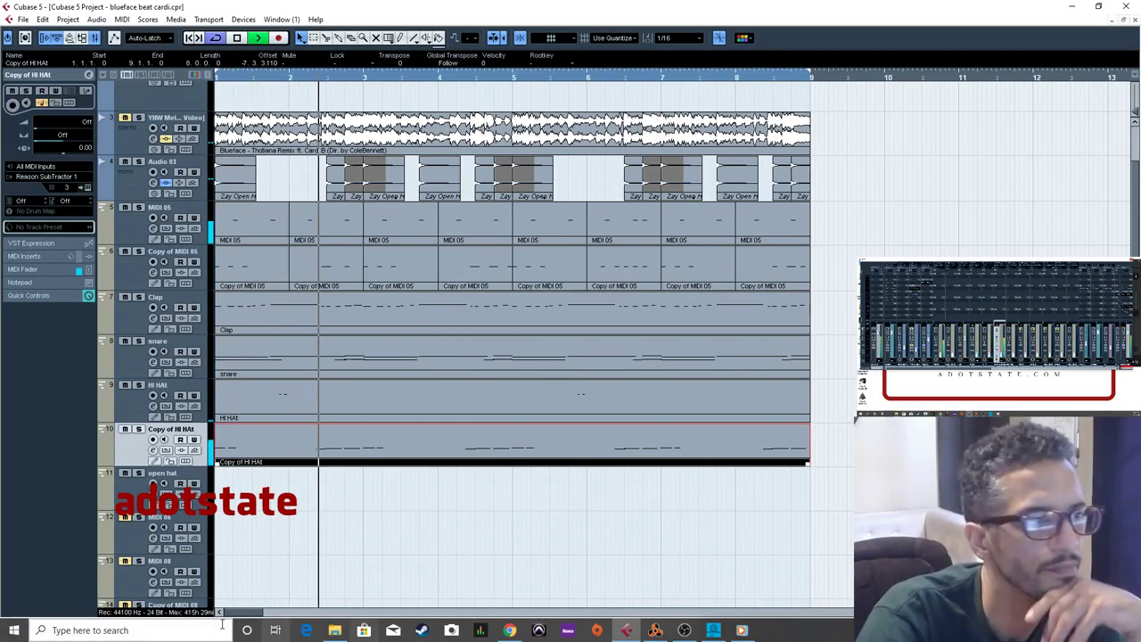
{"action": "left_click", "coordinate": [125, 193]}
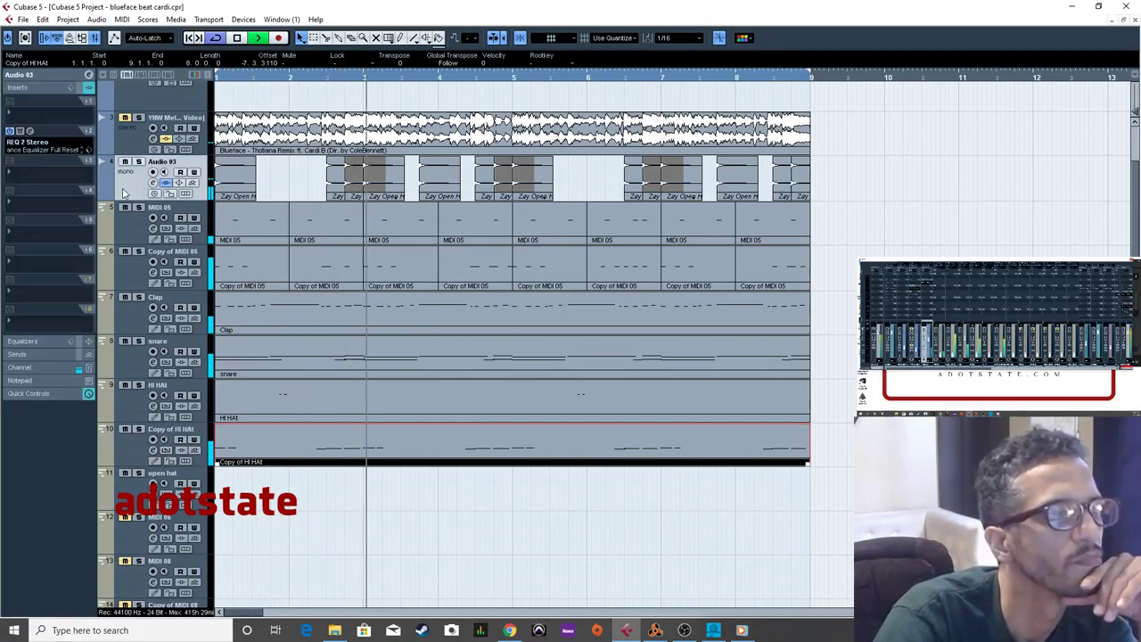
{"action": "left_click", "coordinate": [49, 365]}
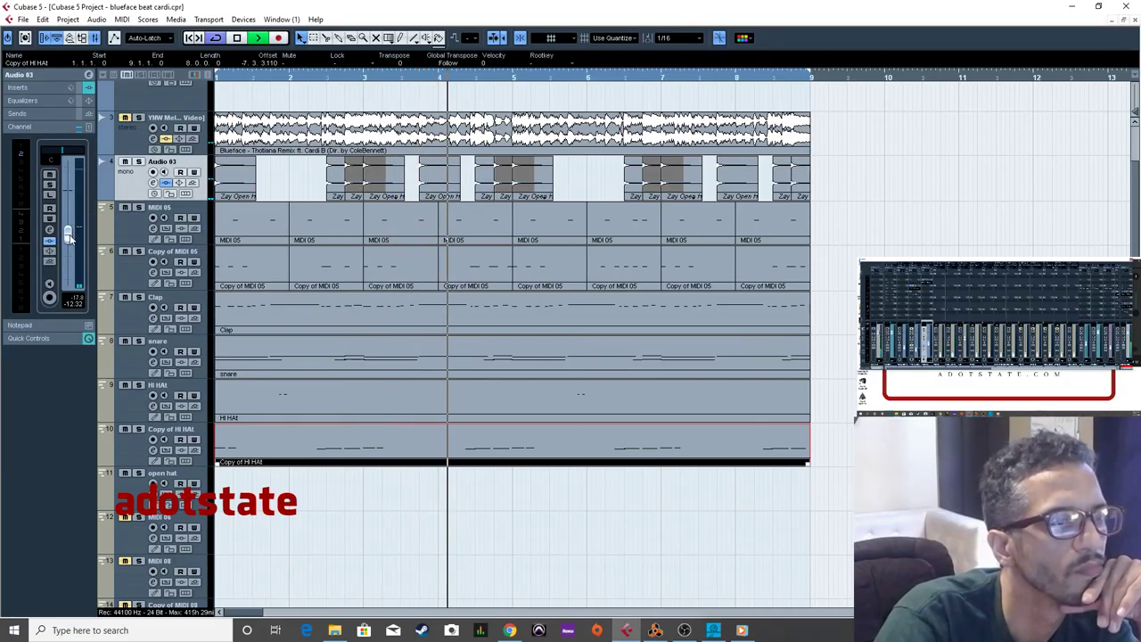
{"action": "left_click", "coordinate": [430, 180]}
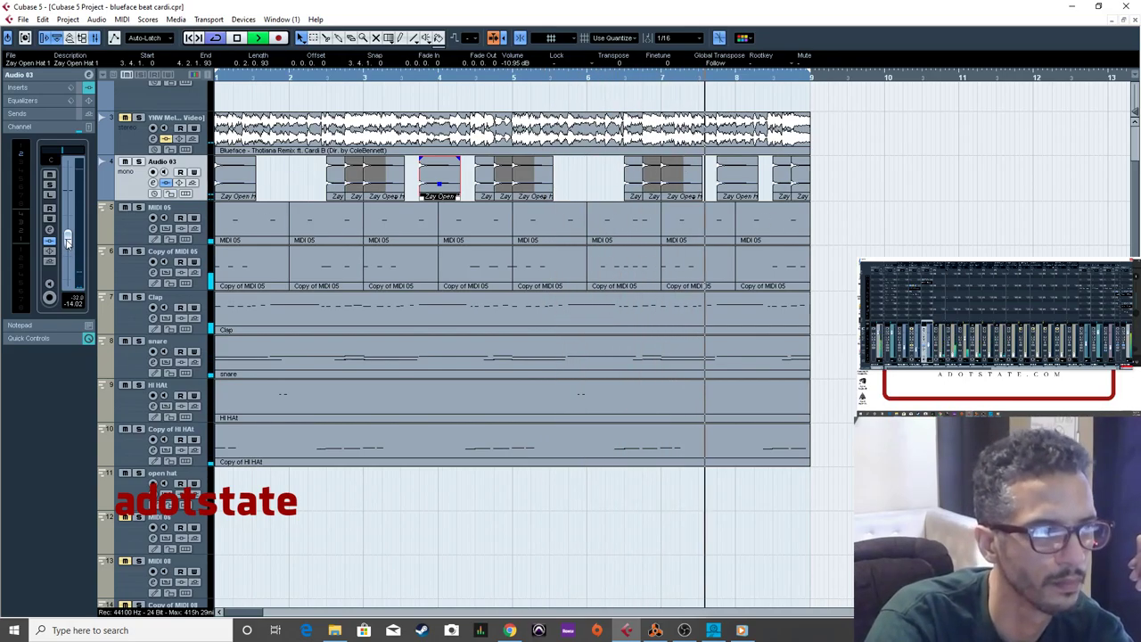
{"action": "left_click_drag", "start_coordinate": [68, 239], "coordinate": [71, 235]}
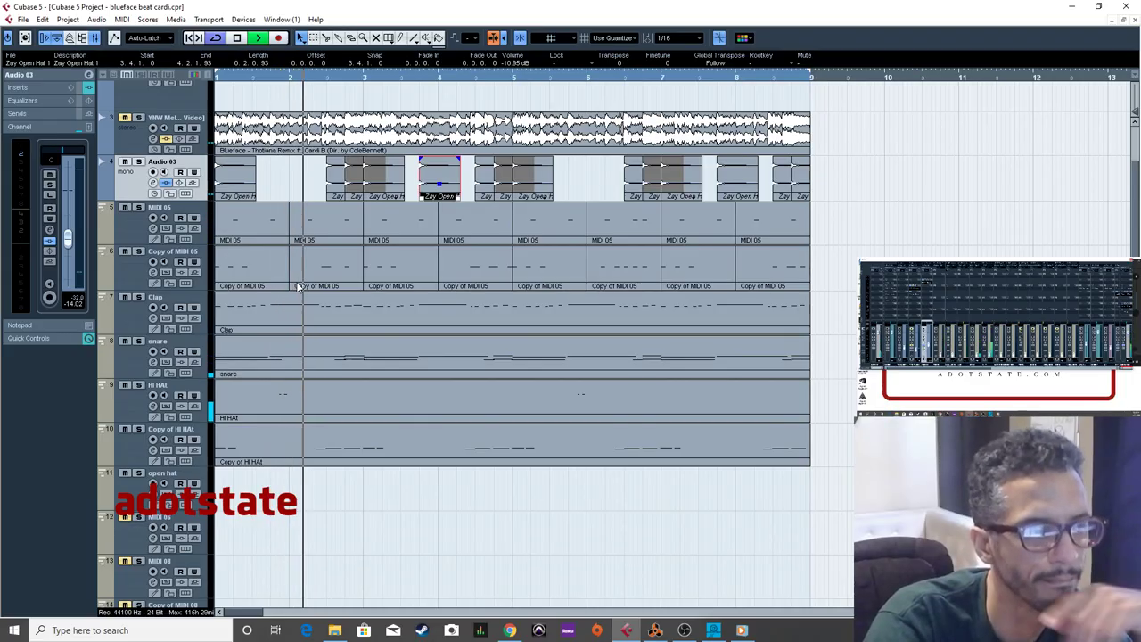
Replay the loop, open the Copy of HI HAt part in the Key Editor and apply Over Quantize at 1/16 to all its notes.
{"action": "left_click", "coordinate": [139, 274]}
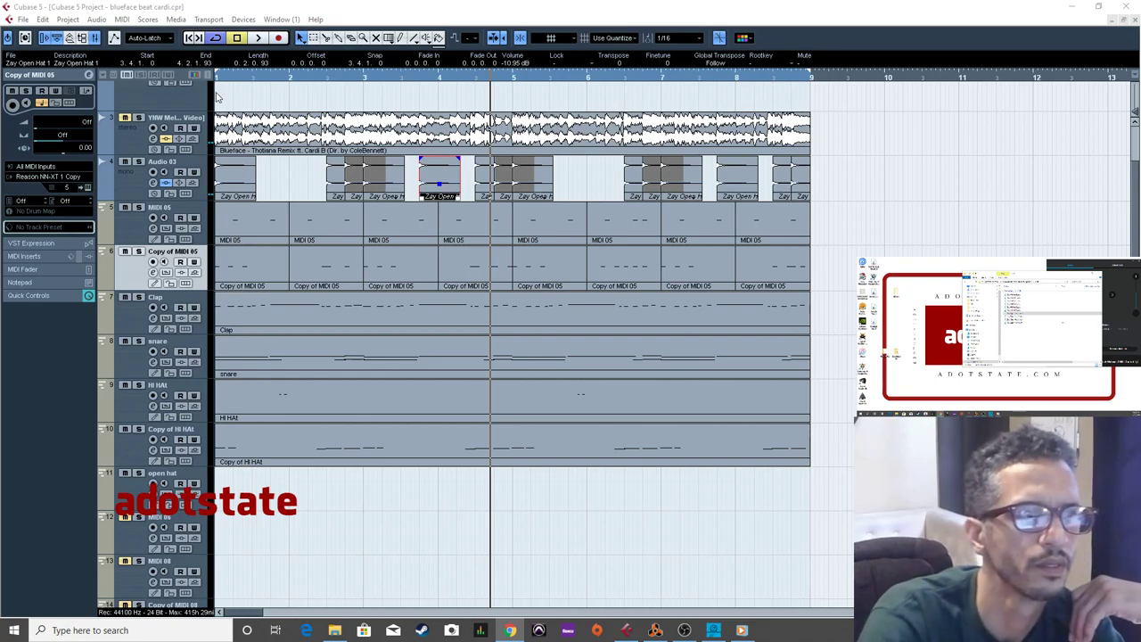
{"action": "left_click", "coordinate": [193, 37]}
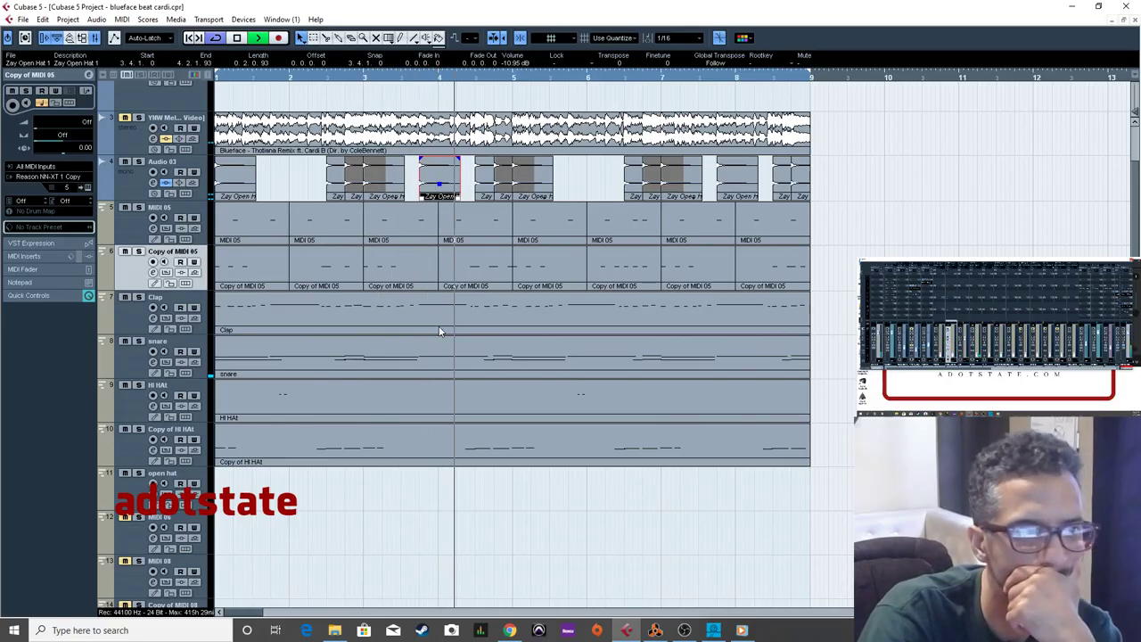
{"action": "double_click", "coordinate": [622, 459]}
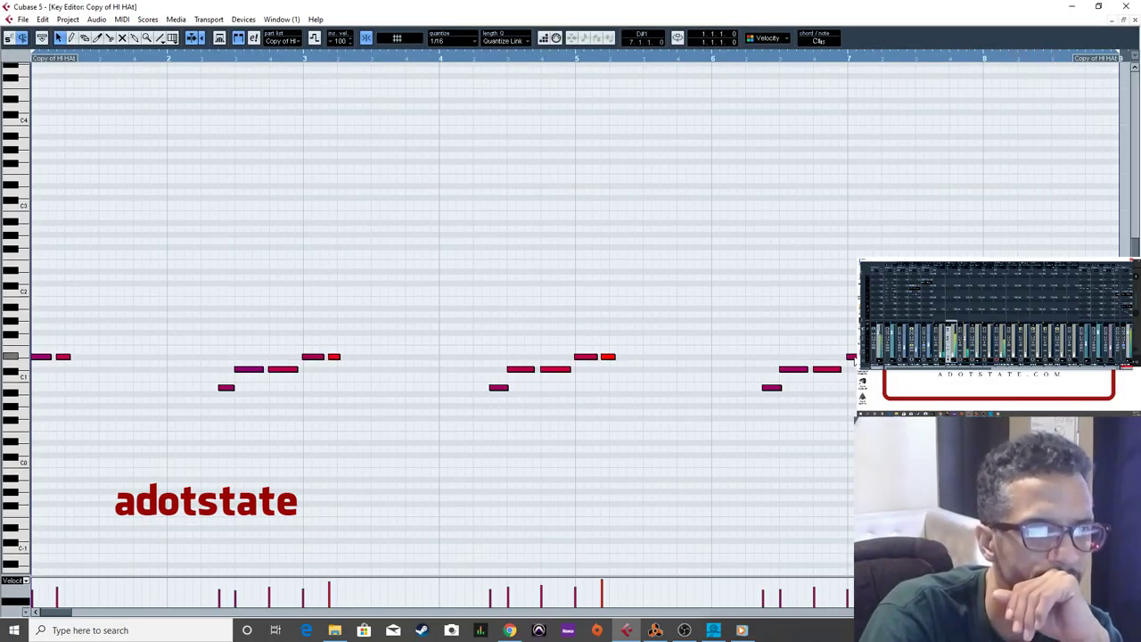
{"action": "scroll", "coordinate": [813, 379], "scroll_direction": "down", "scroll_amount": 3}
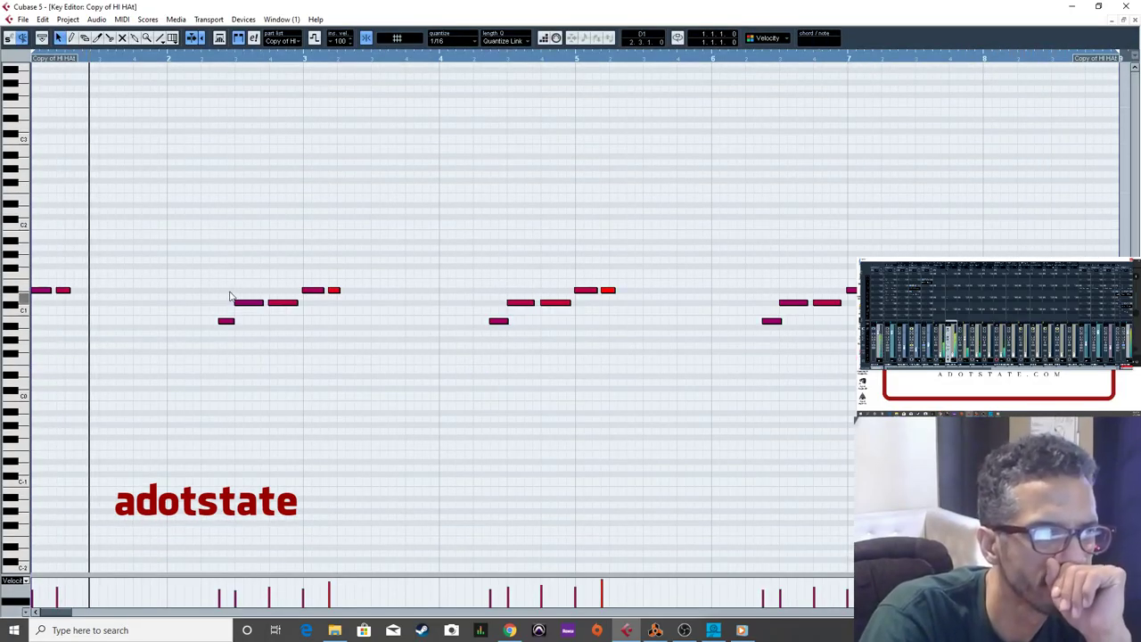
{"action": "left_click_drag", "start_coordinate": [131, 274], "coordinate": [32, 328]}
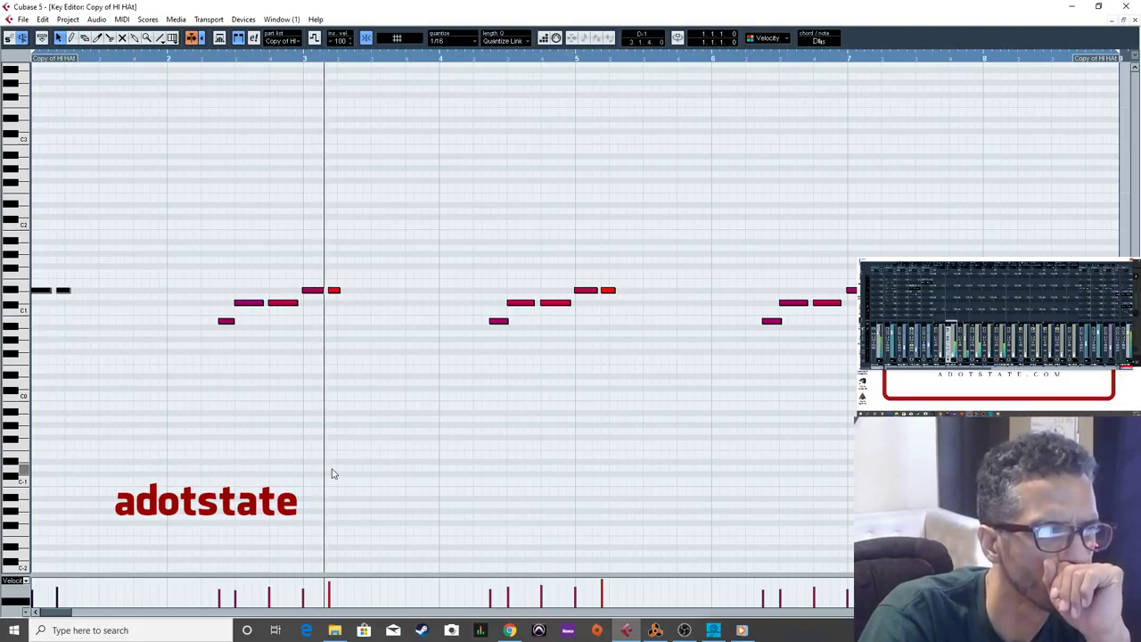
{"action": "left_click_drag", "start_coordinate": [1033, 258], "coordinate": [52, 406]}
{"action": "left_click", "coordinate": [122, 20]}
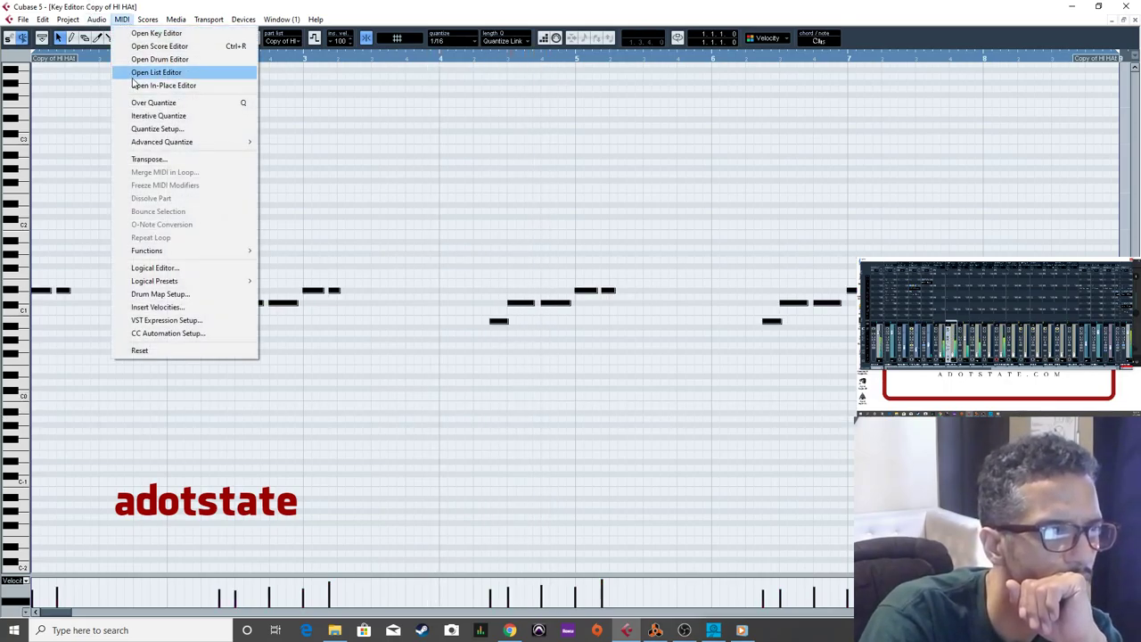
{"action": "left_click", "coordinate": [143, 106]}
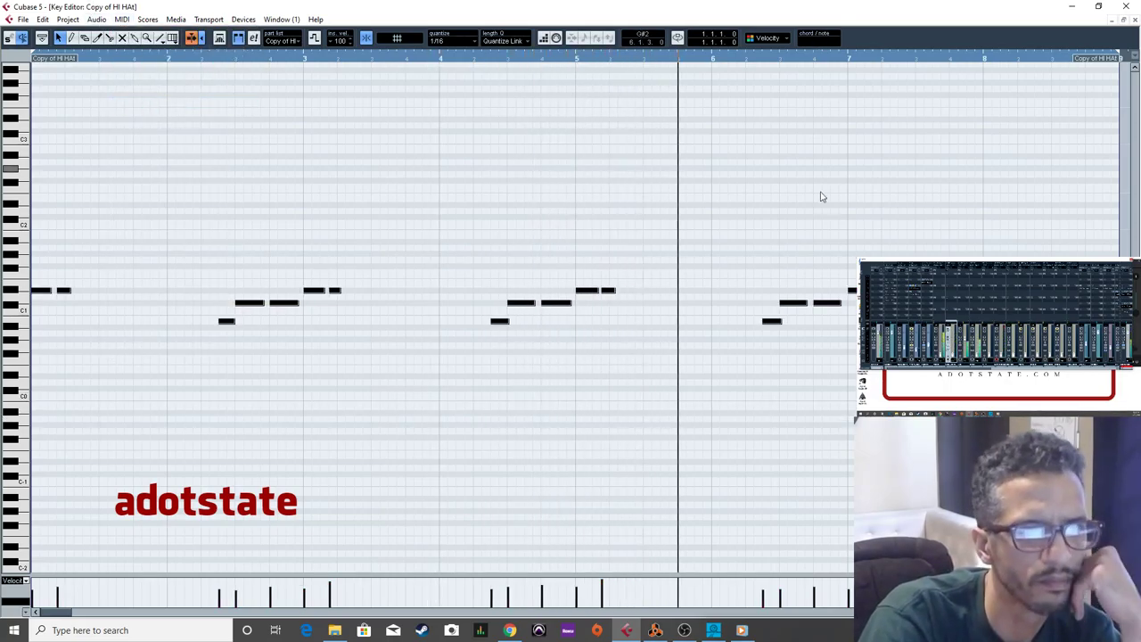
Snap the ends of all selected notes to the 1/16 grid with Advanced Quantize.
{"action": "left_click_drag", "start_coordinate": [780, 322], "coordinate": [780, 321]}
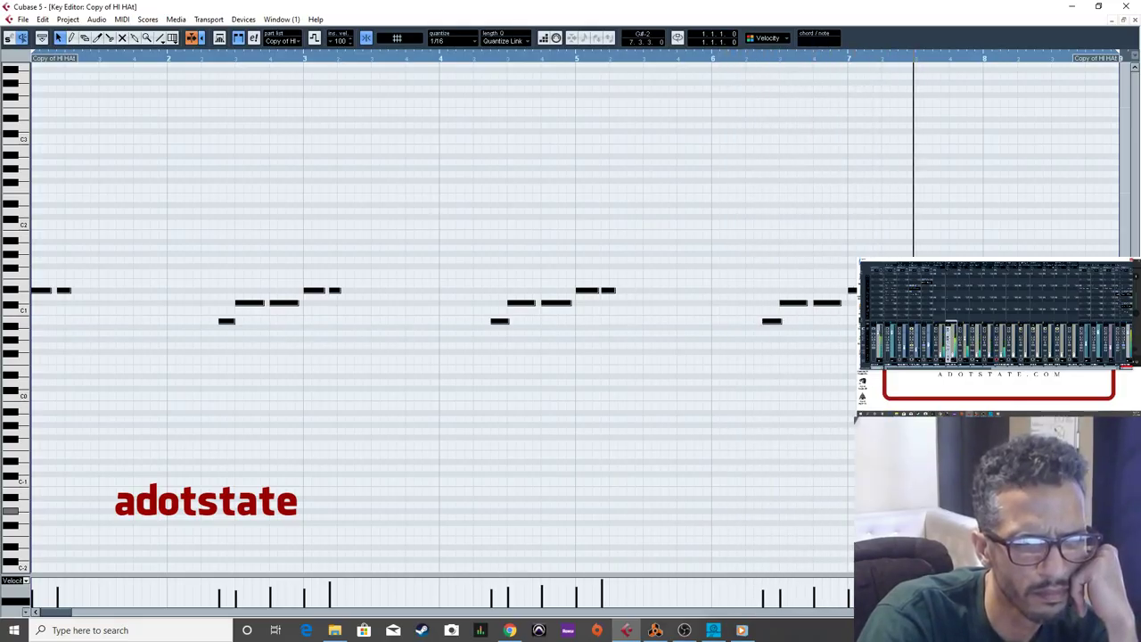
{"action": "left_click", "coordinate": [122, 20]}
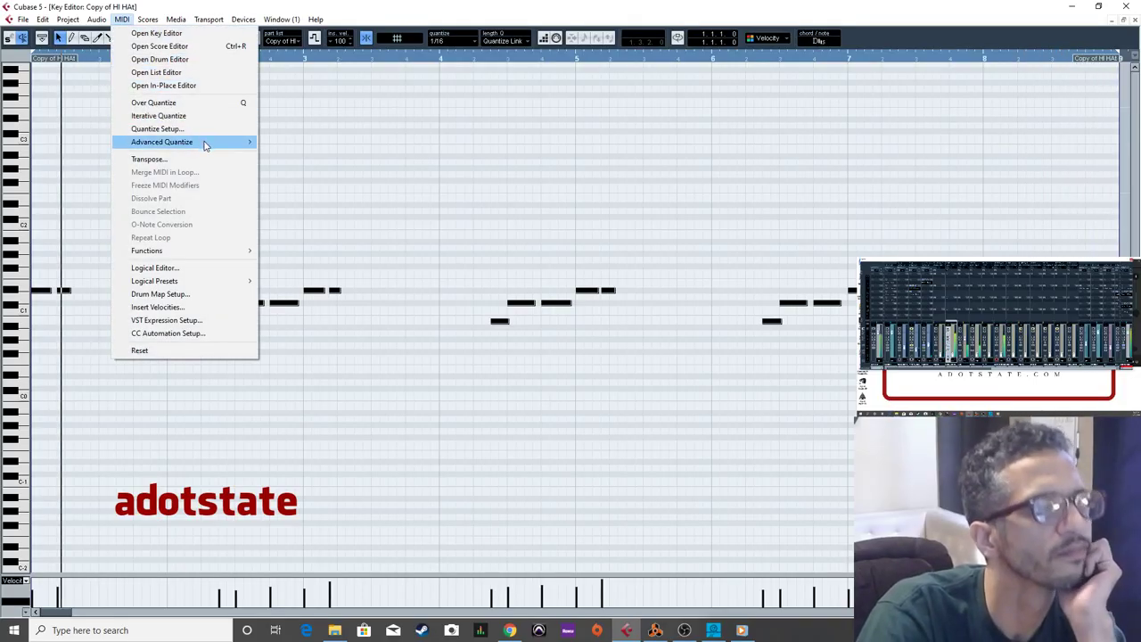
{"action": "mouse_move", "coordinate": [205, 145]}
{"action": "left_click", "coordinate": [307, 155]}
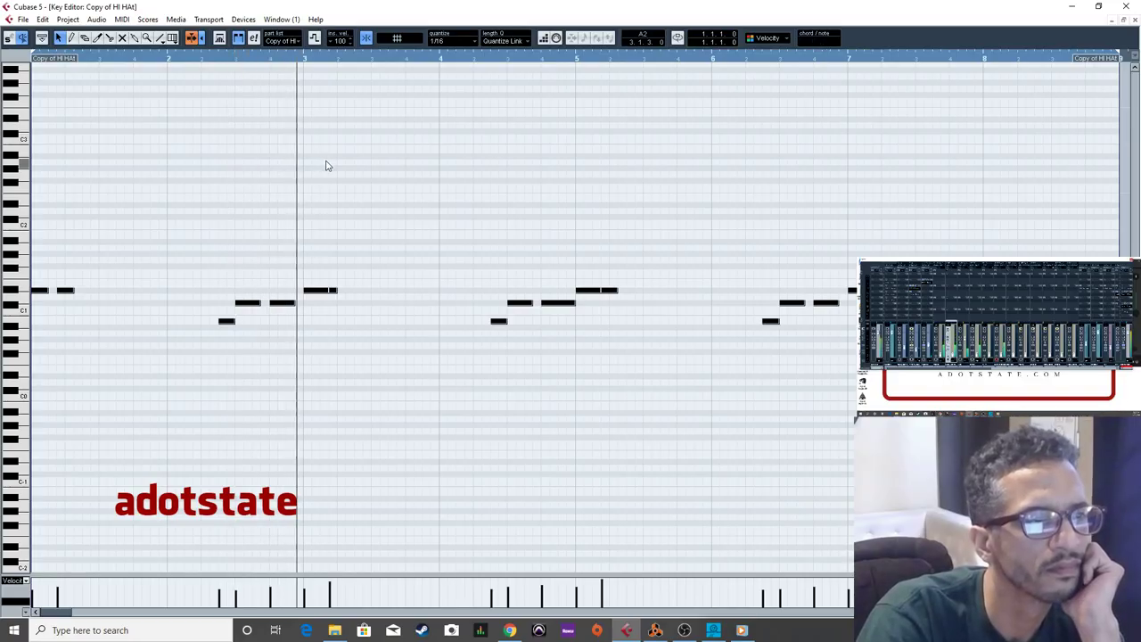
Resize the two notes at the start of bar 3 to two sixteenths each, leaving a gap between them.
{"action": "left_click", "coordinate": [329, 291]}
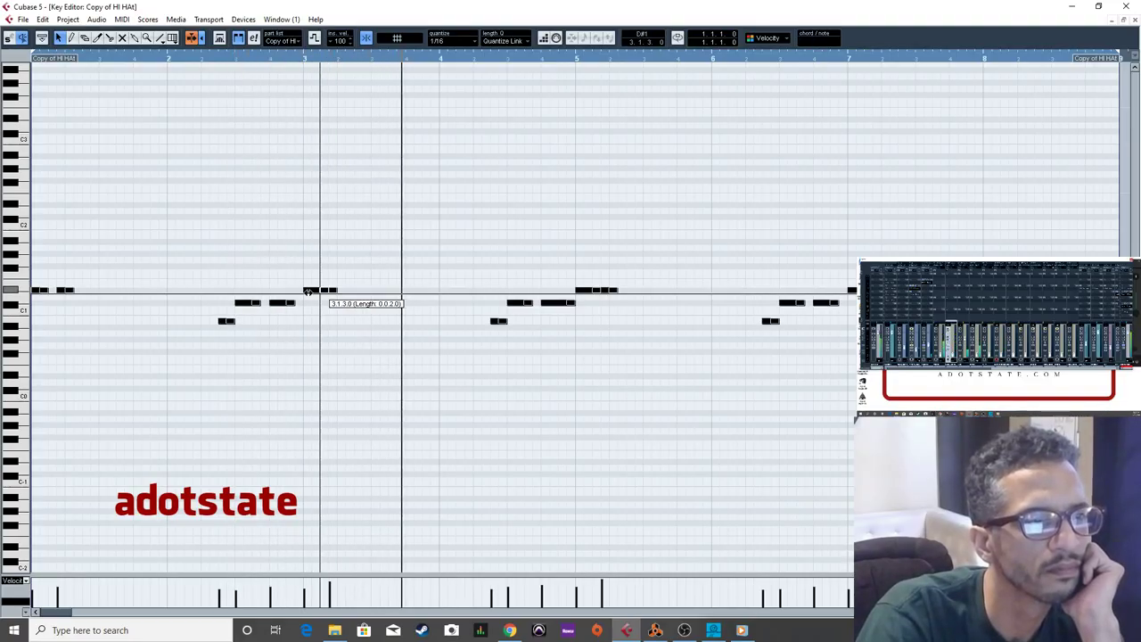
{"action": "left_click", "coordinate": [325, 303]}
{"action": "left_click", "coordinate": [328, 291]}
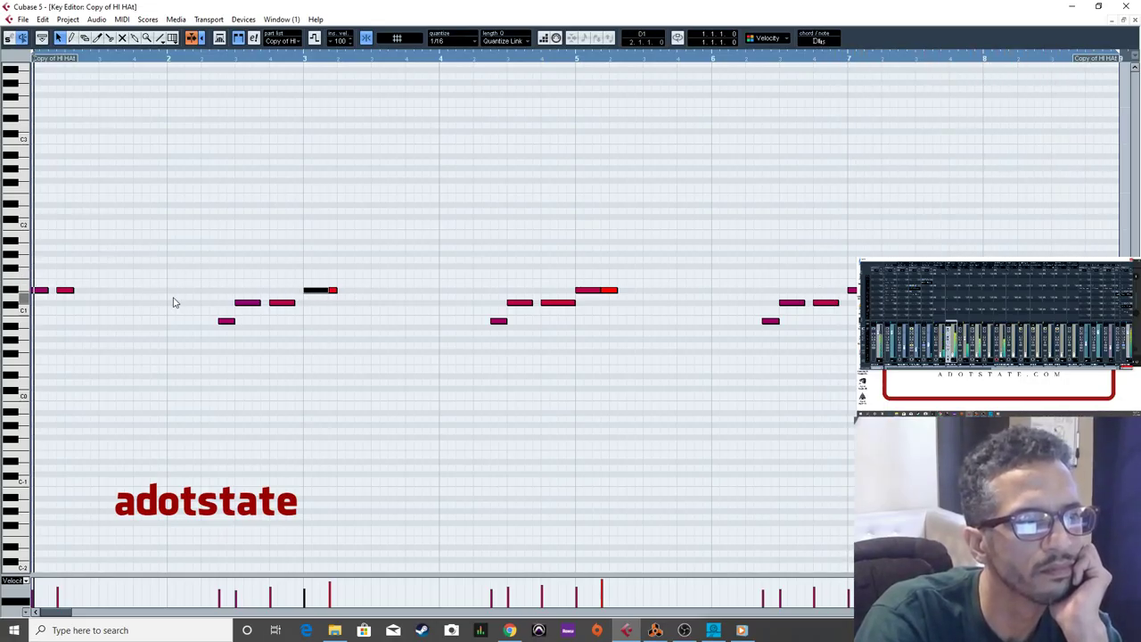
{"action": "left_click_drag", "start_coordinate": [330, 290], "coordinate": [345, 293]}
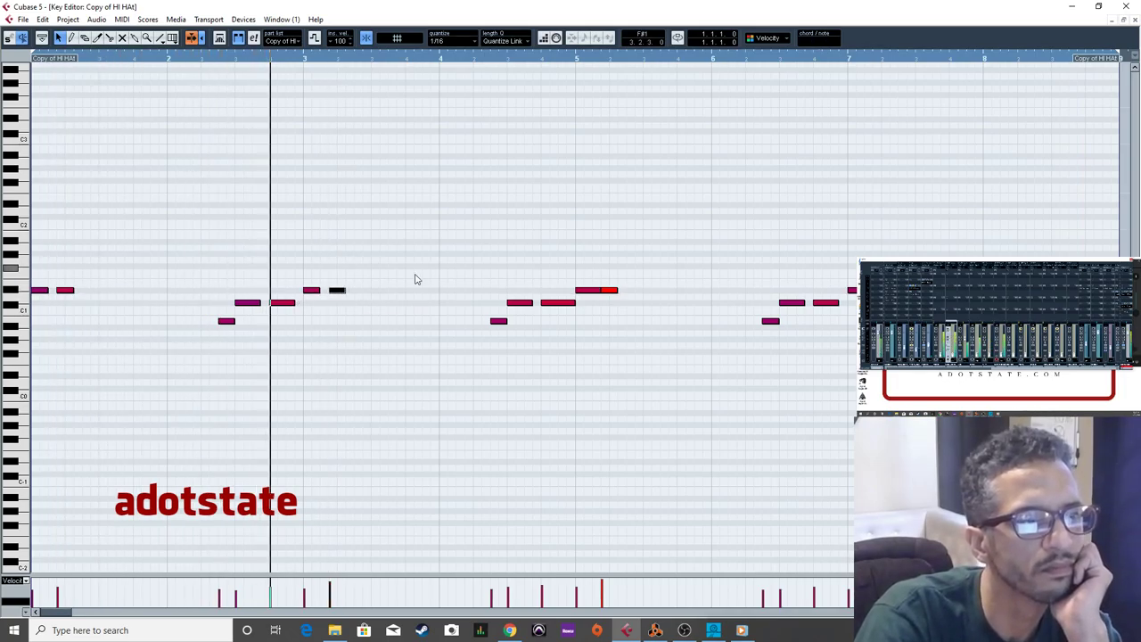
Shorten the first note of bar 5 to two sixteenths and the long note just before bar 5 to three sixteenths.
{"action": "left_click_drag", "start_coordinate": [602, 292], "coordinate": [592, 292]}
{"action": "left_click", "coordinate": [747, 306]}
{"action": "left_click", "coordinate": [723, 303]}
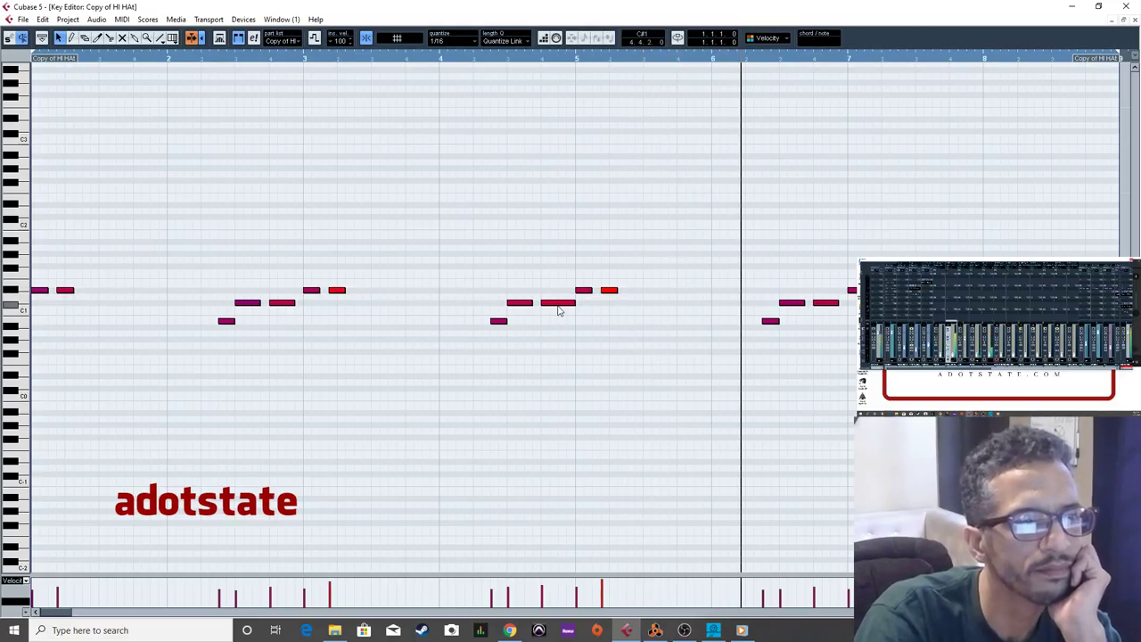
{"action": "left_click_drag", "start_coordinate": [574, 304], "coordinate": [566, 305]}
{"action": "left_click", "coordinate": [529, 303]}
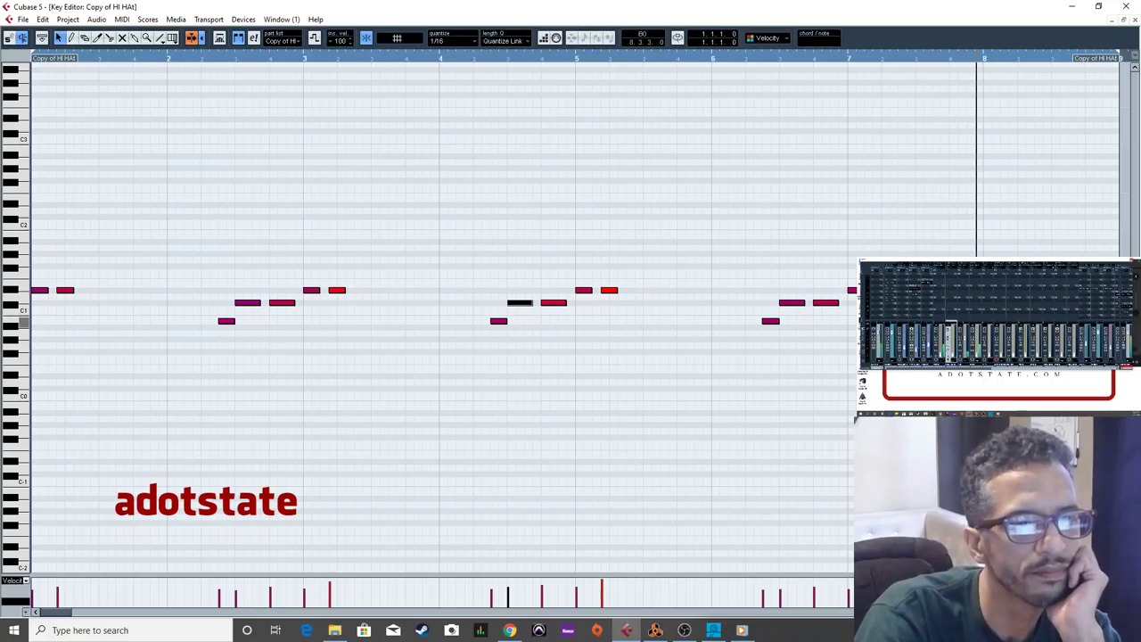
Delete the second note of bar 5 and stretch the bar's first note to fill the whole bar.
{"action": "left_click", "coordinate": [1070, 307]}
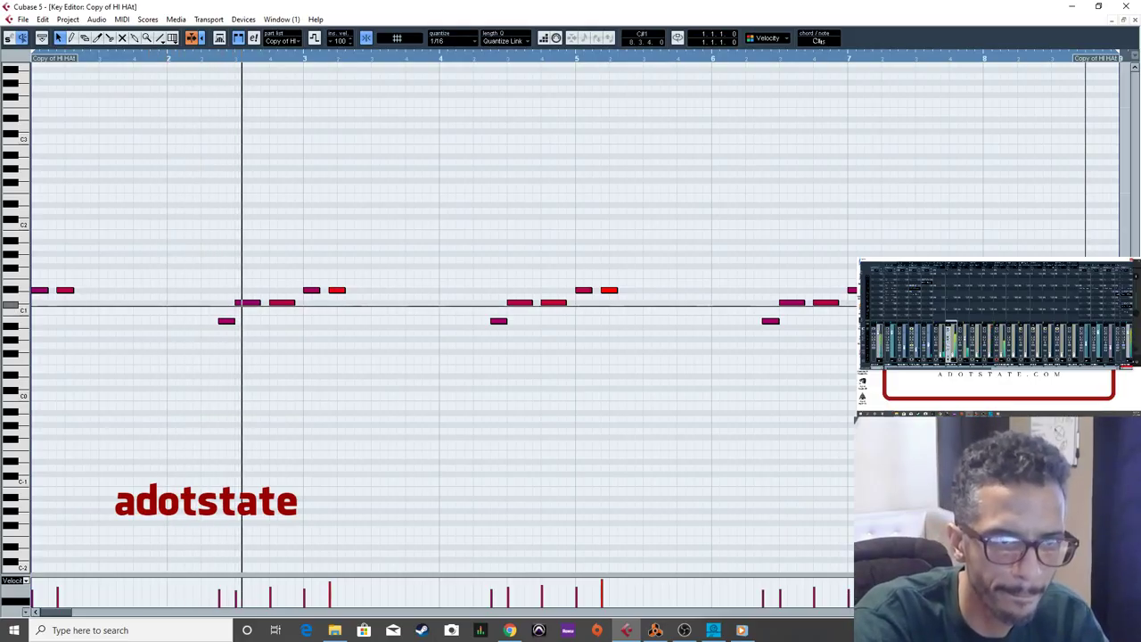
{"action": "left_click", "coordinate": [552, 303]}
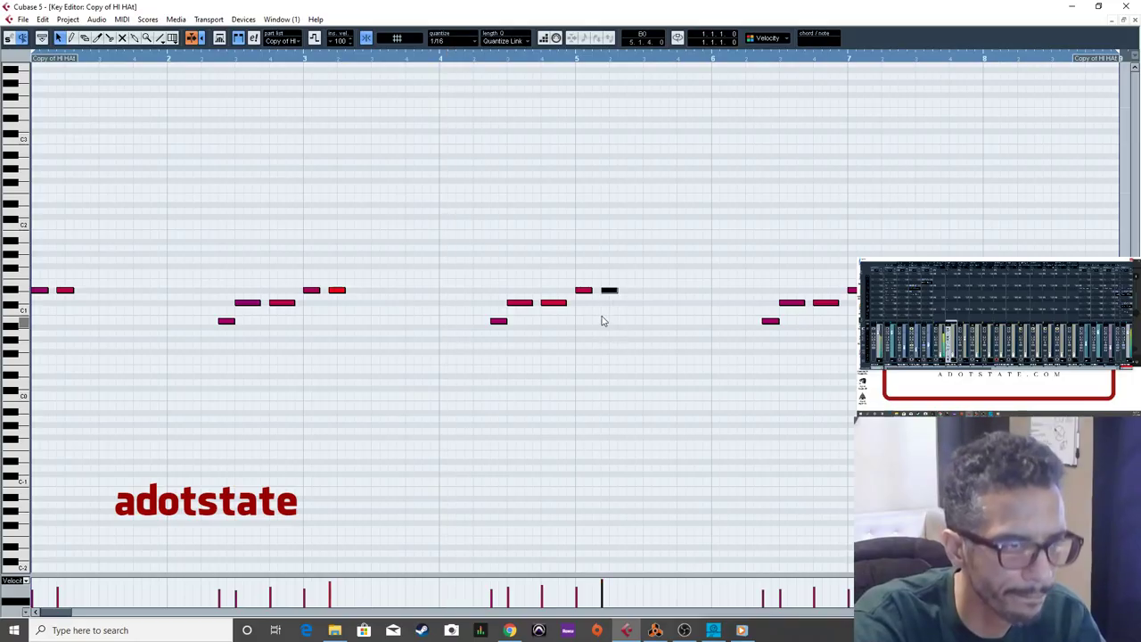
{"action": "key", "text": "Delete"}
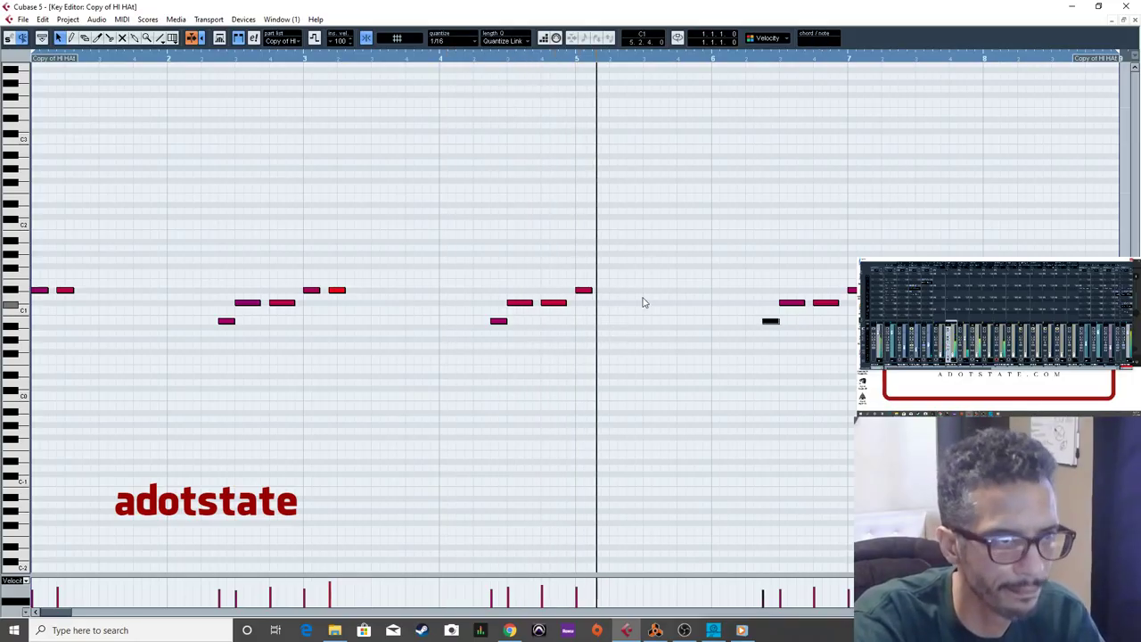
{"action": "left_click_drag", "start_coordinate": [594, 291], "coordinate": [711, 293]}
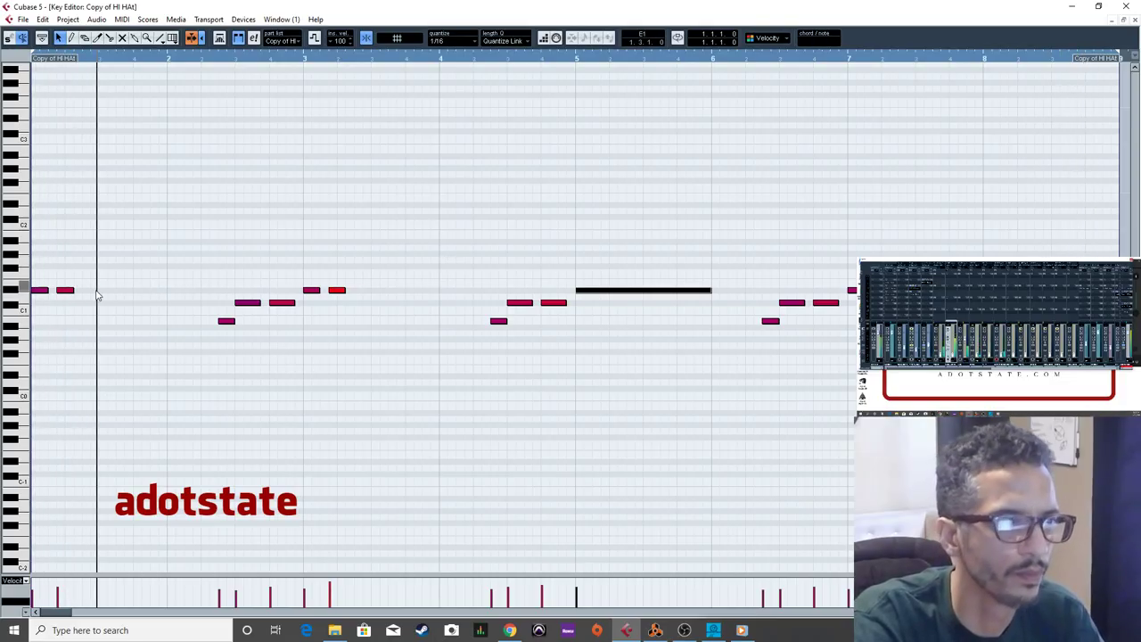
{"action": "left_click_drag", "start_coordinate": [39, 291], "coordinate": [45, 299]}
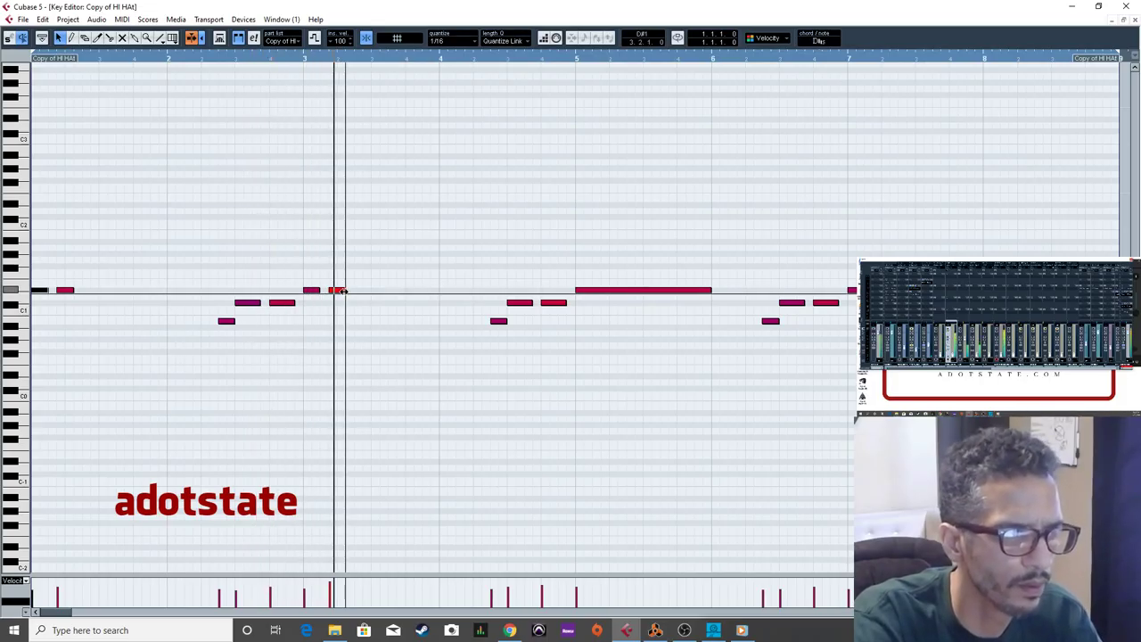
{"action": "left_click_drag", "start_coordinate": [343, 291], "coordinate": [343, 290]}
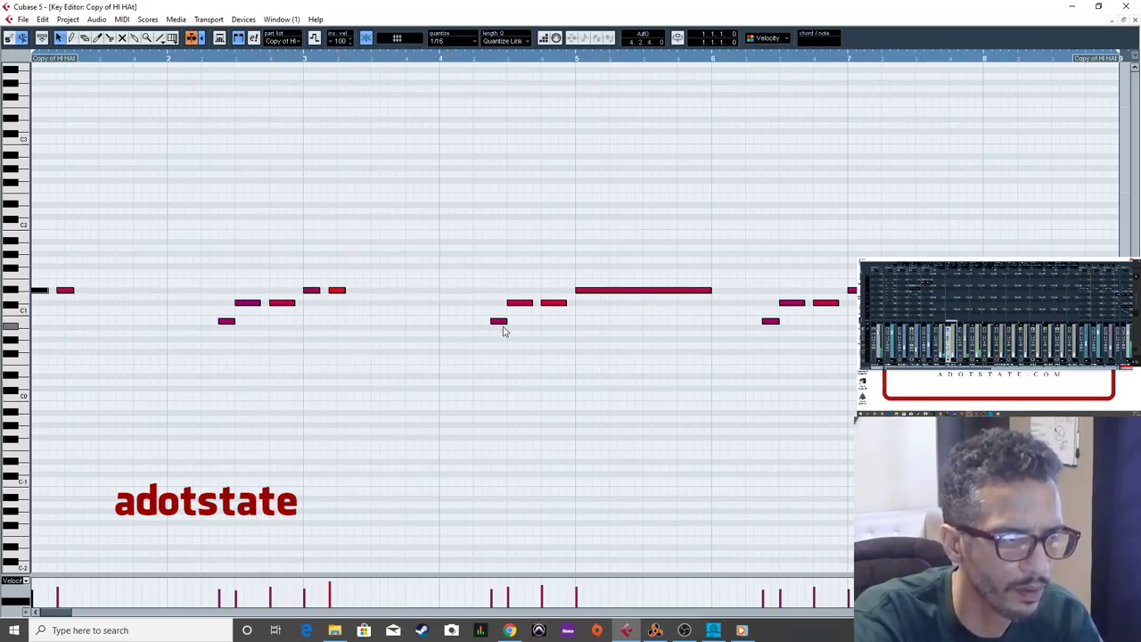
{"action": "left_click", "coordinate": [554, 303]}
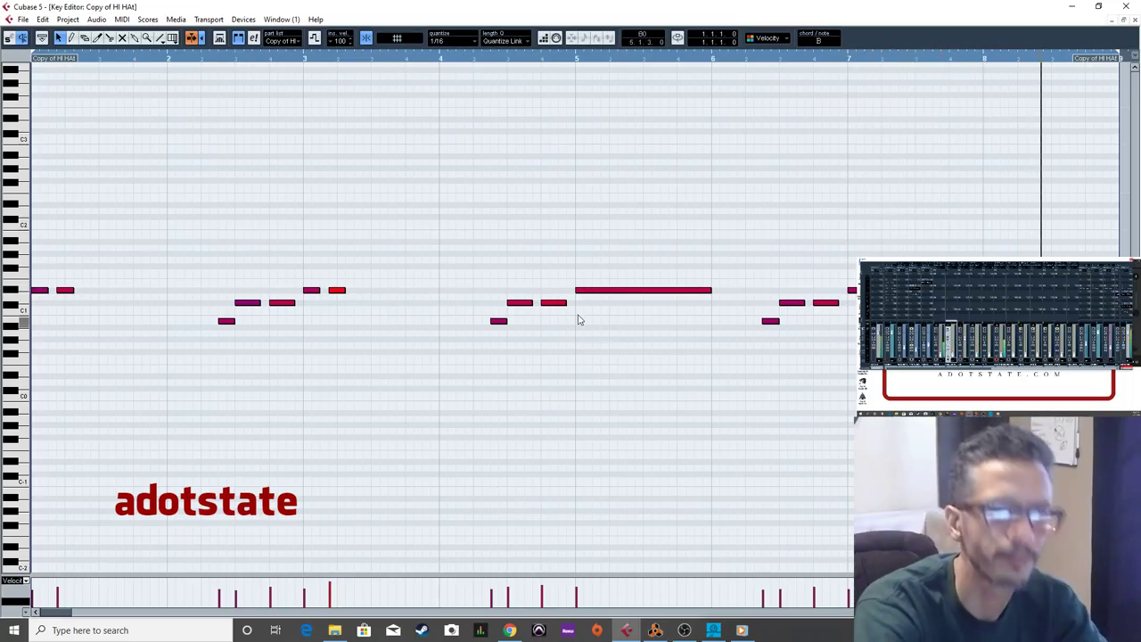
Delete the second note of bar 1 and lengthen the remaining note to the start of bar 2.
{"action": "left_click", "coordinate": [63, 291]}
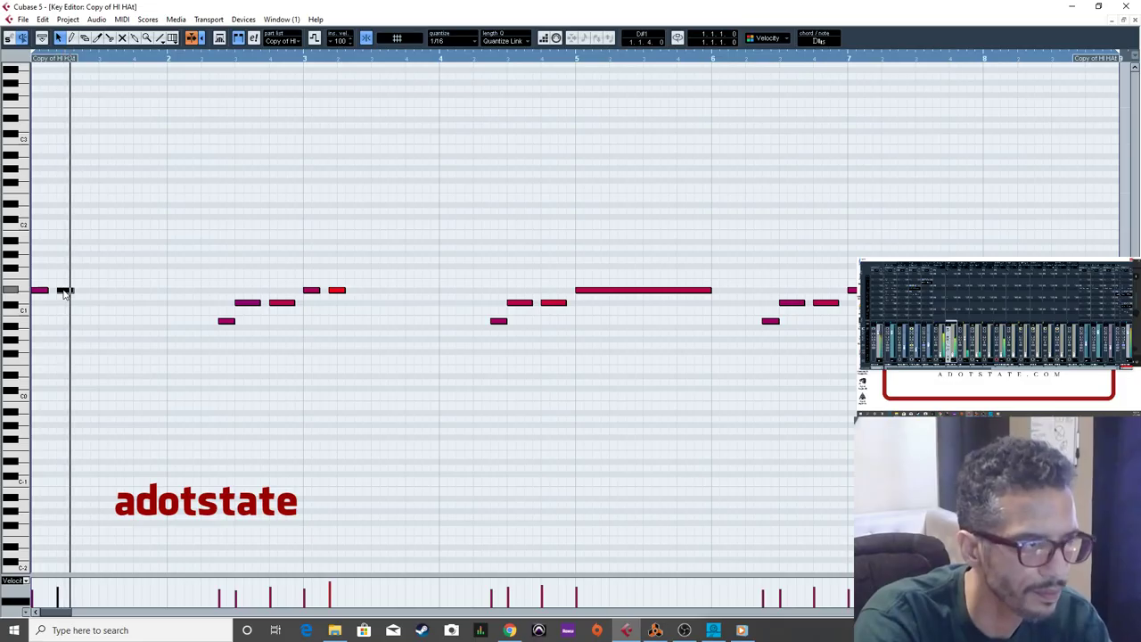
{"action": "key", "text": "Delete"}
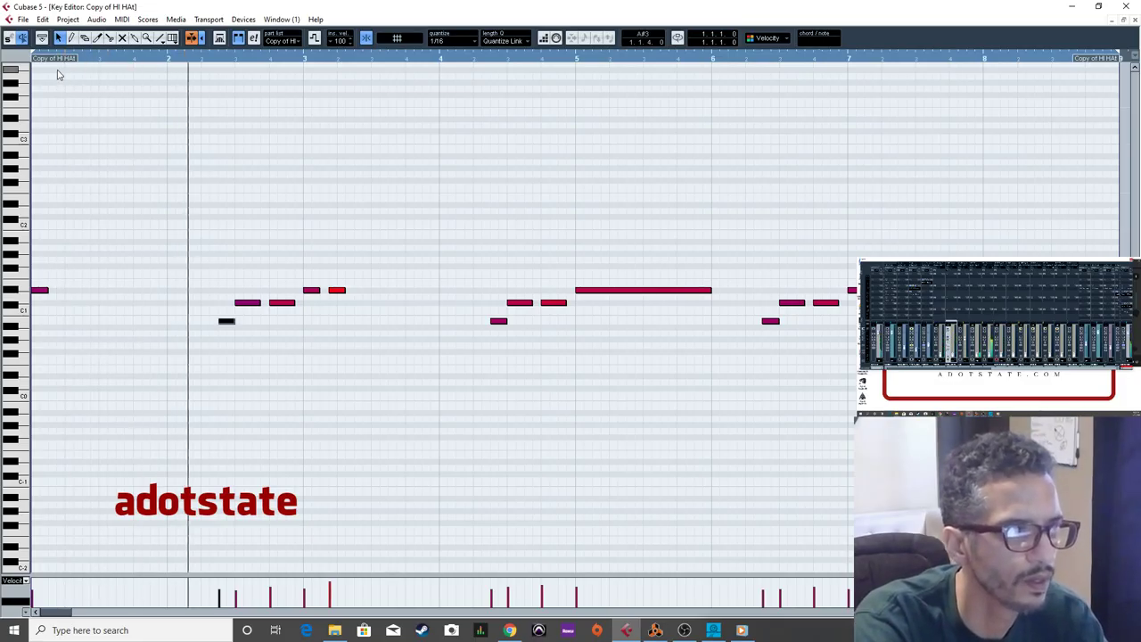
{"action": "left_click_drag", "start_coordinate": [36, 292], "coordinate": [163, 301]}
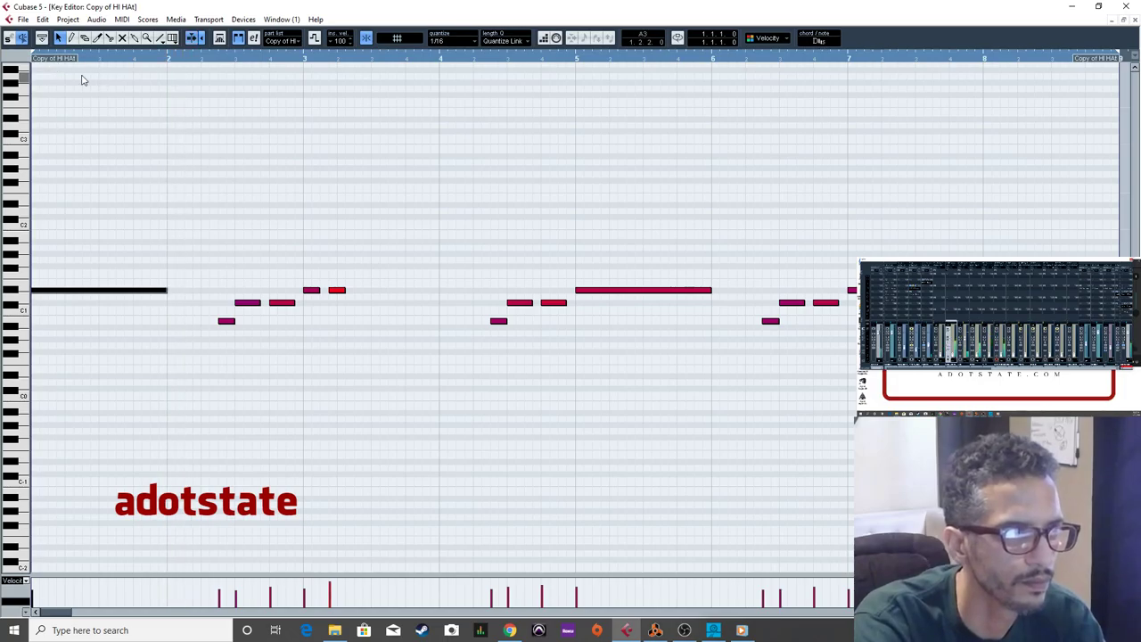
{"action": "left_click", "coordinate": [1026, 61]}
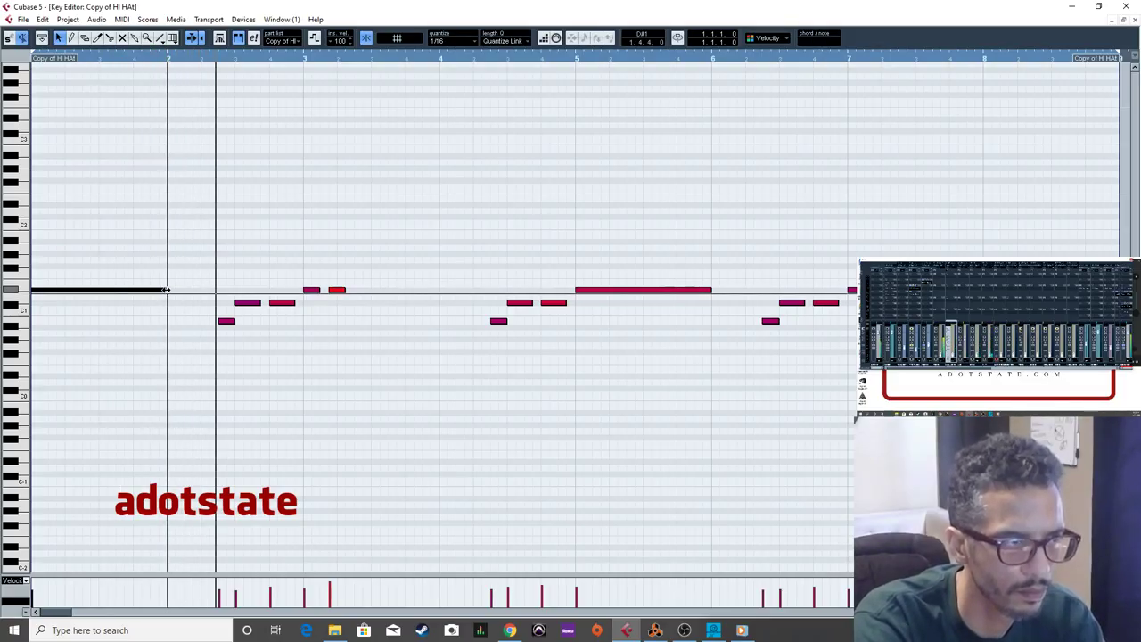
Place the second note of bar 3 directly after the first with no gap, and play the loop.
{"action": "left_click", "coordinate": [335, 291]}
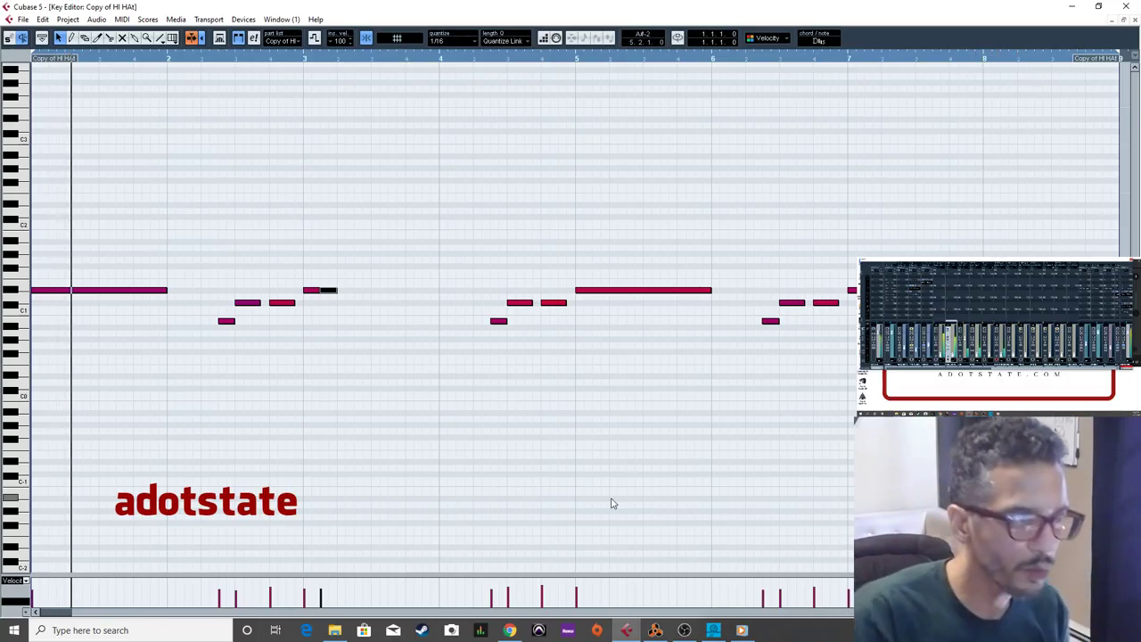
{"action": "key", "text": "space"}
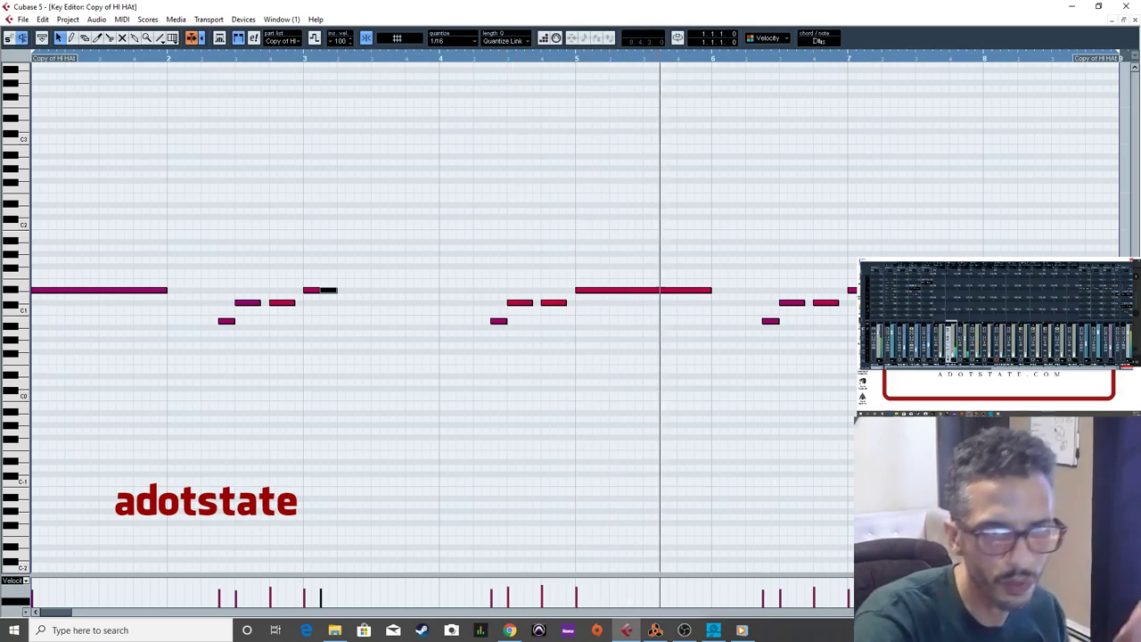
Close the Key Editor, maximize the project window and reopen the Copy of HI HAt part for editing.
{"action": "left_click", "coordinate": [1133, 19]}
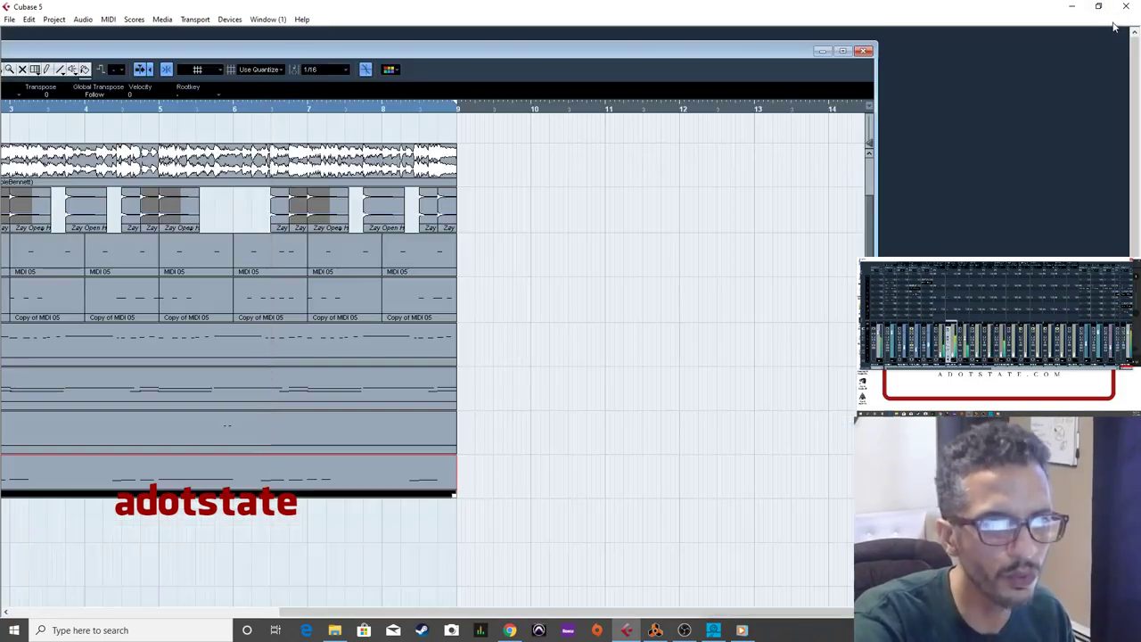
{"action": "left_click", "coordinate": [842, 51]}
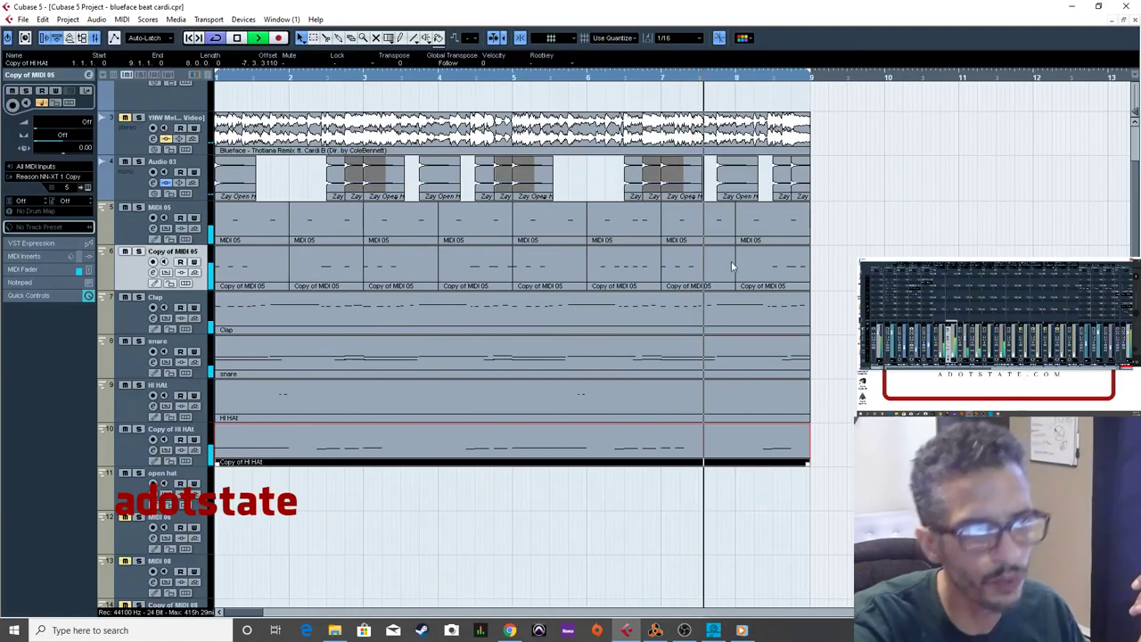
{"action": "double_click", "coordinate": [653, 459]}
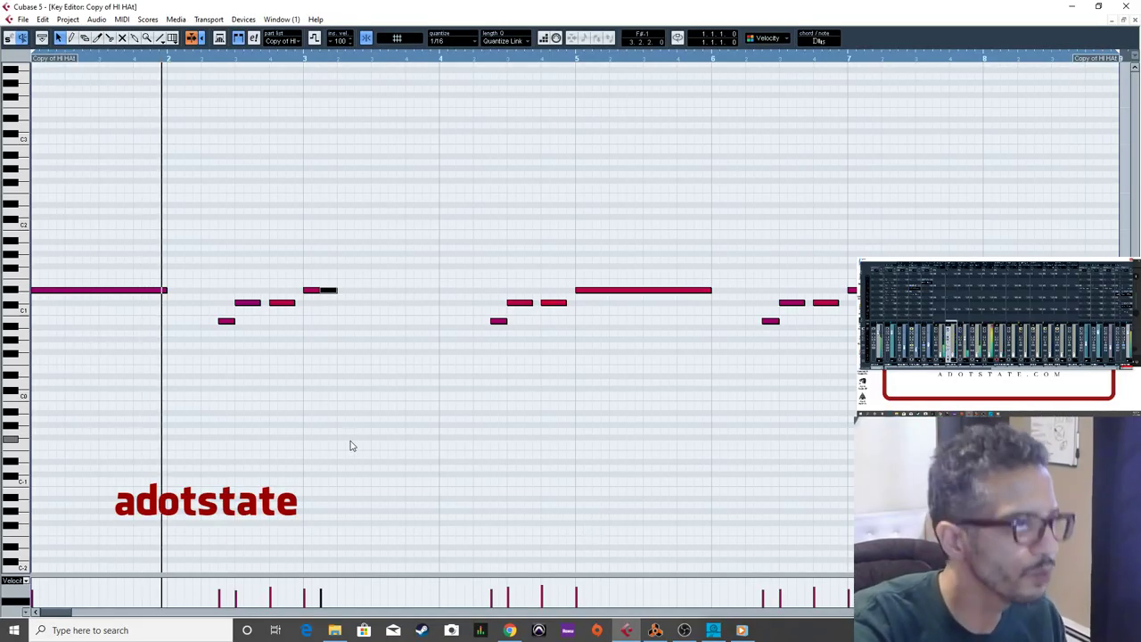
Extend the long notes of bars 1 and 5 two sixteenths past their barlines and check them in playback.
{"action": "left_click_drag", "start_coordinate": [165, 291], "coordinate": [183, 290]}
{"action": "key", "text": "space"}
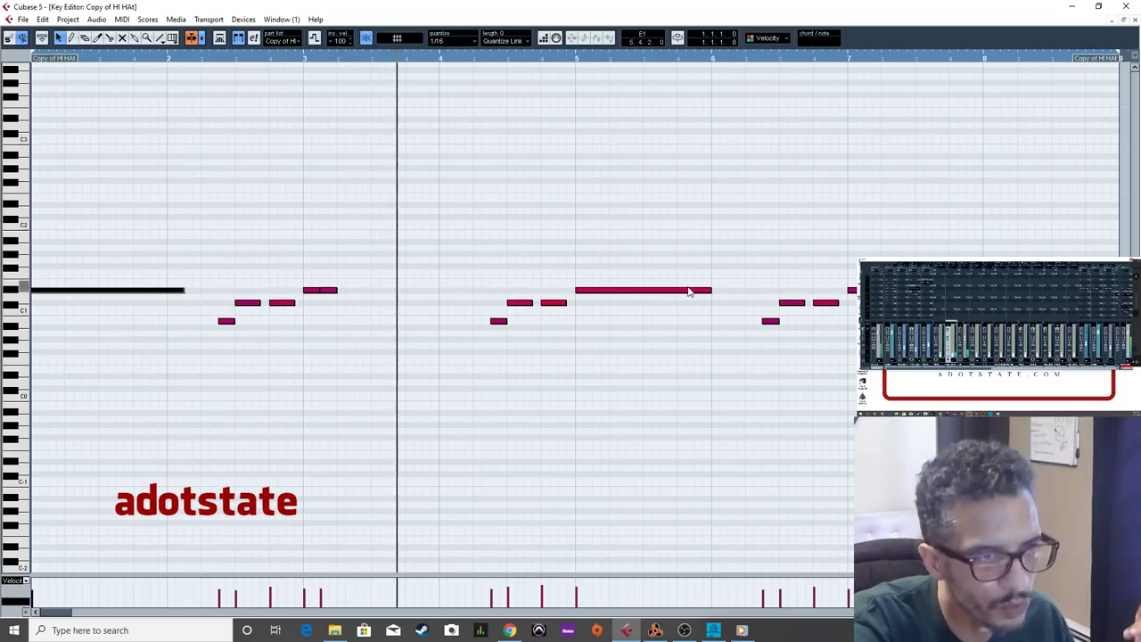
{"action": "mouse_move", "coordinate": [711, 290]}
{"action": "left_mouse_down"}
{"action": "mouse_move", "coordinate": [738, 294]}
{"action": "mouse_move", "coordinate": [728, 294]}
{"action": "left_mouse_up"}
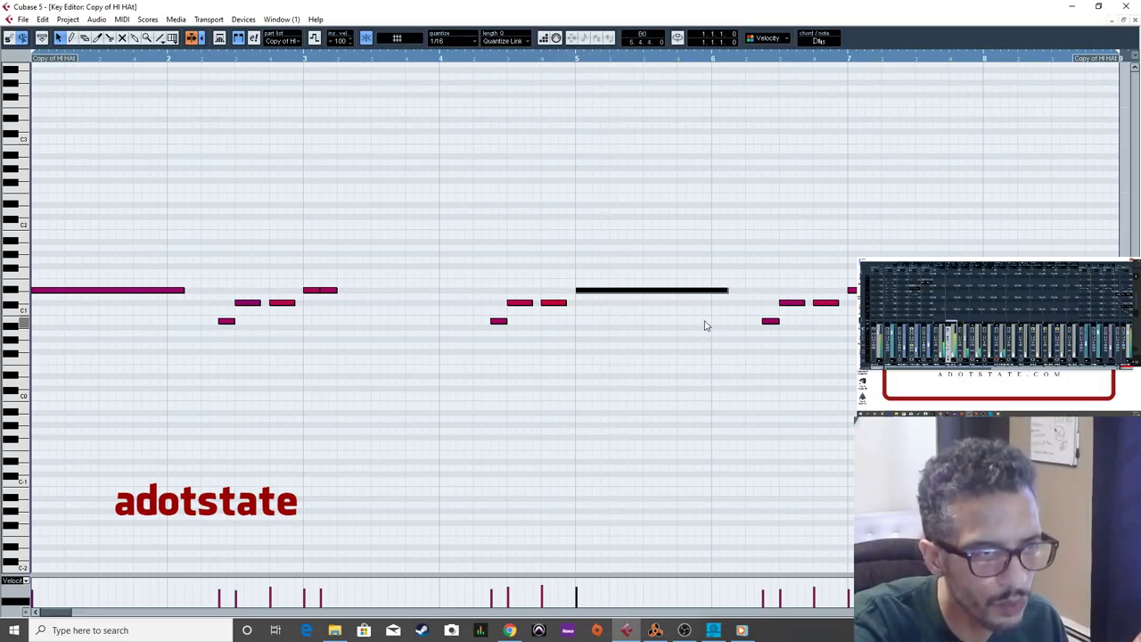
{"action": "key", "text": "space"}
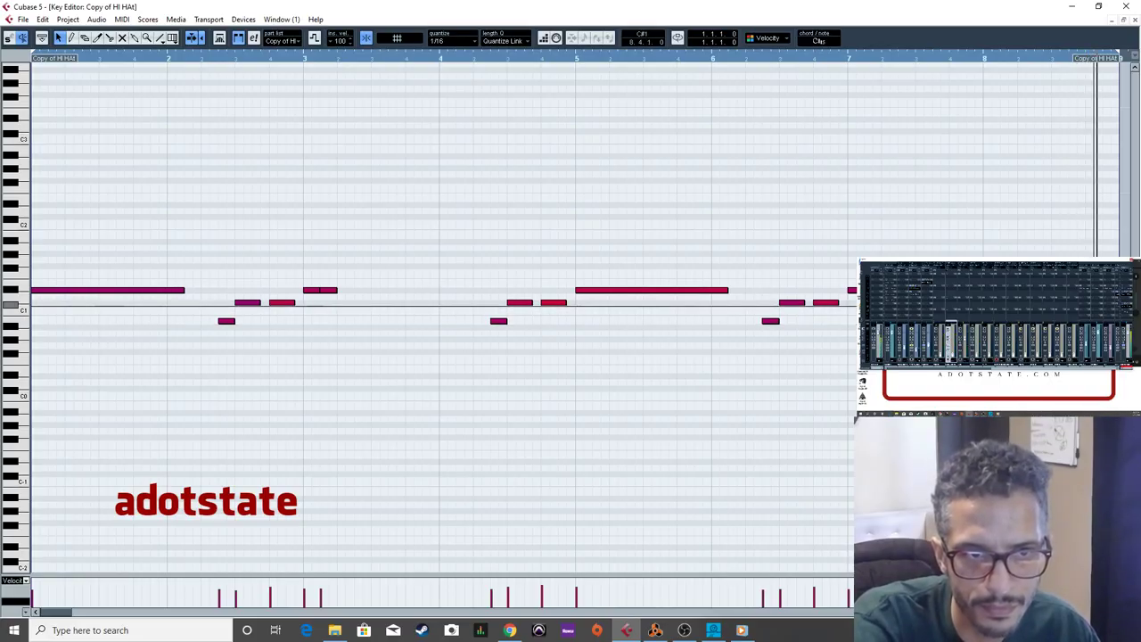
Listen to the loop and examine the Copy of HI HAt notes across the whole part up to bar 9.
{"action": "left_click", "coordinate": [545, 356]}
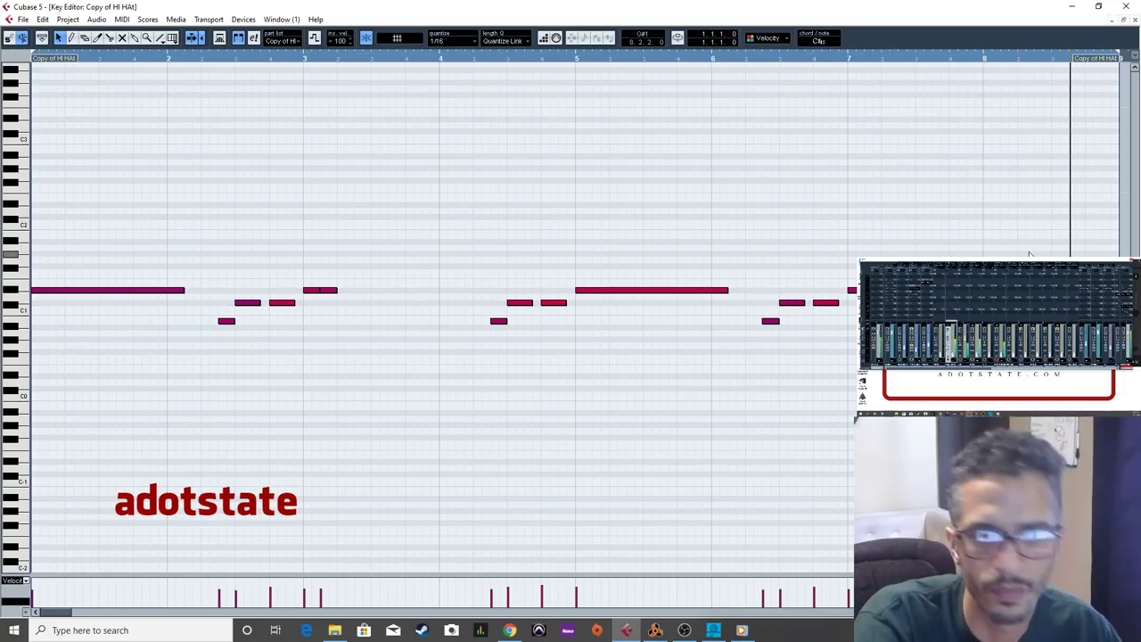
{"action": "key", "text": "h"}
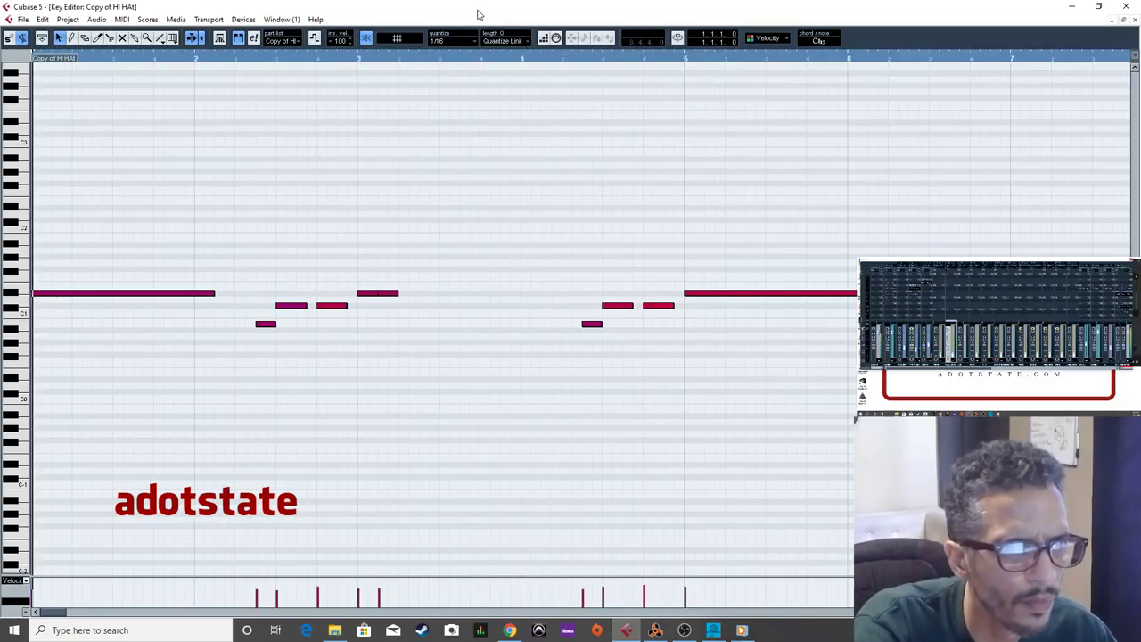
{"action": "key", "text": "g"}
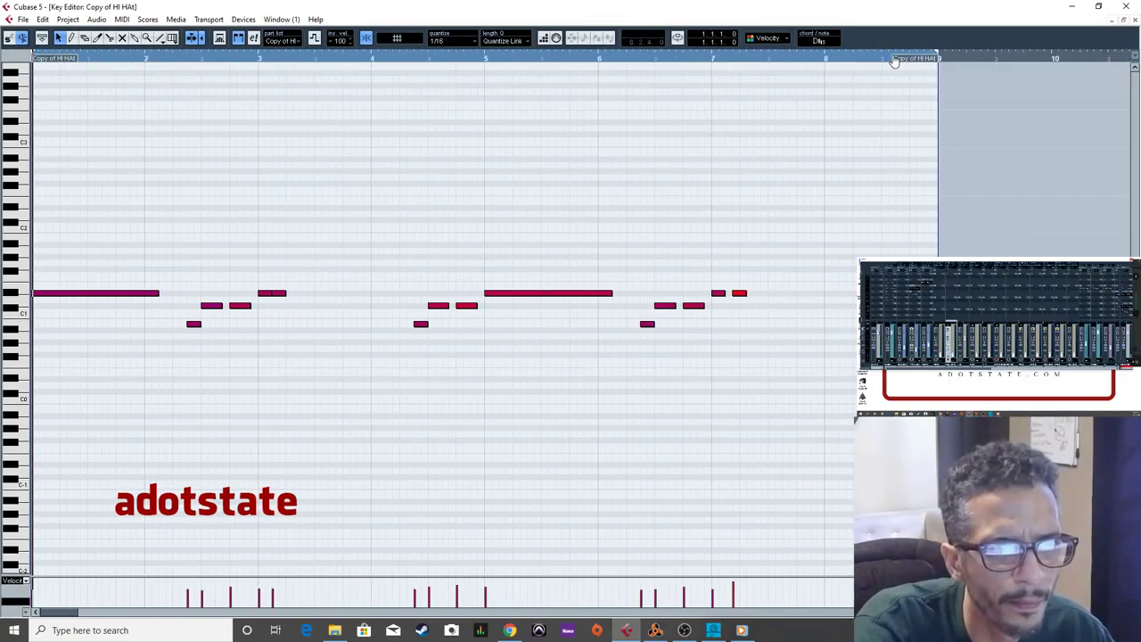
{"action": "left_click", "coordinate": [849, 62]}
{"action": "key", "text": "h"}
{"action": "key", "text": "h"}
{"action": "key", "text": "h"}
{"action": "key", "text": "h"}
{"action": "key", "text": "h"}
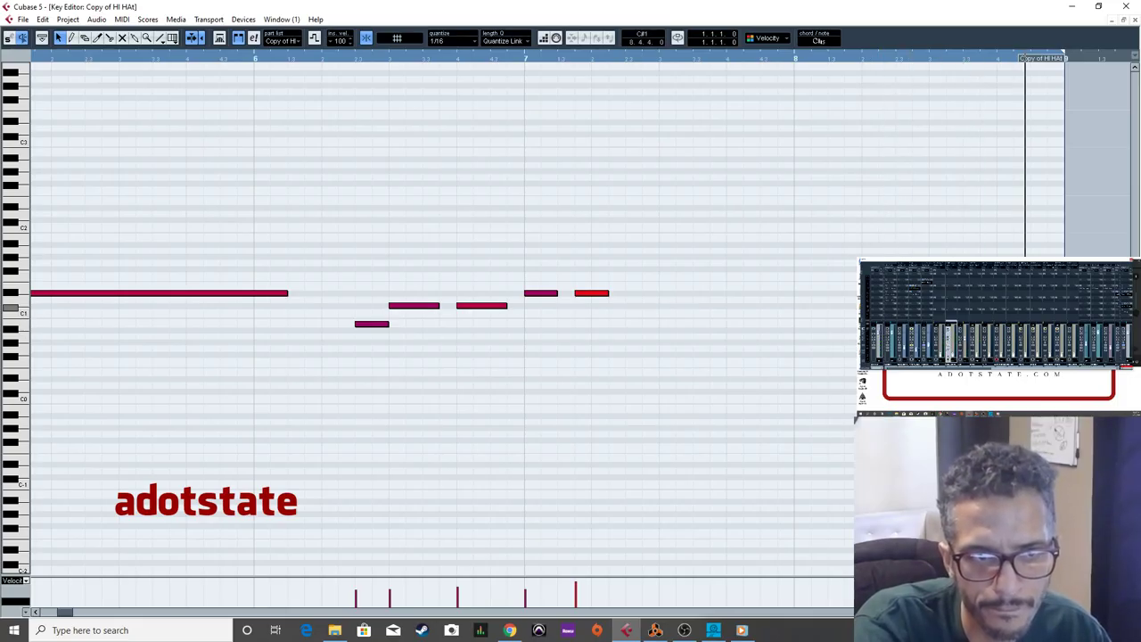
{"action": "key", "text": "g"}
{"action": "key", "text": "g"}
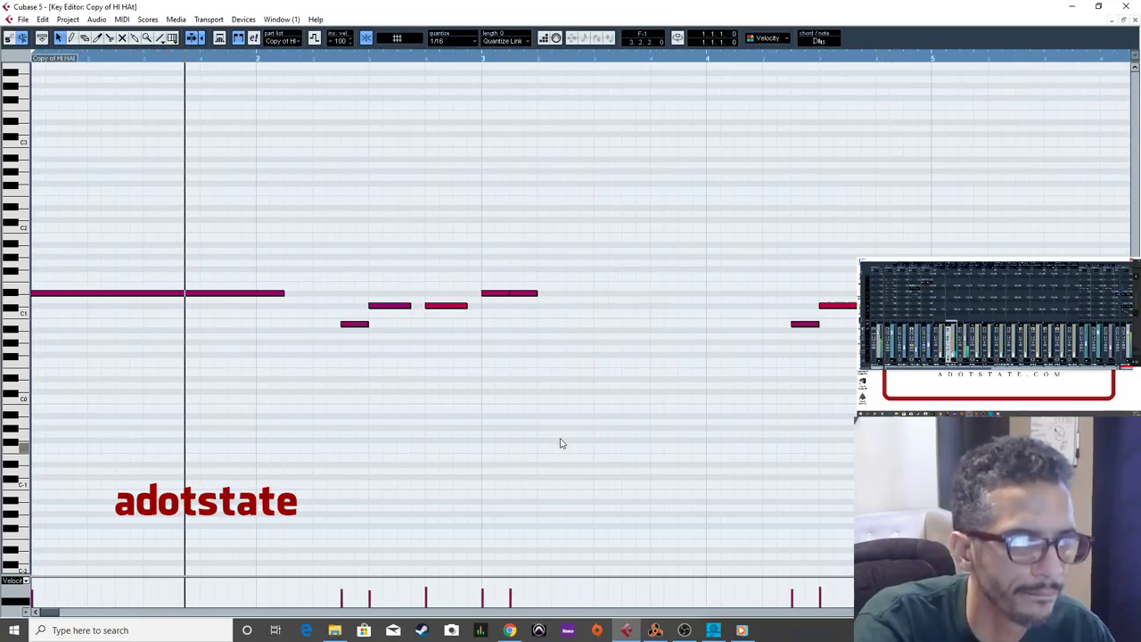
{"action": "key", "text": "g"}
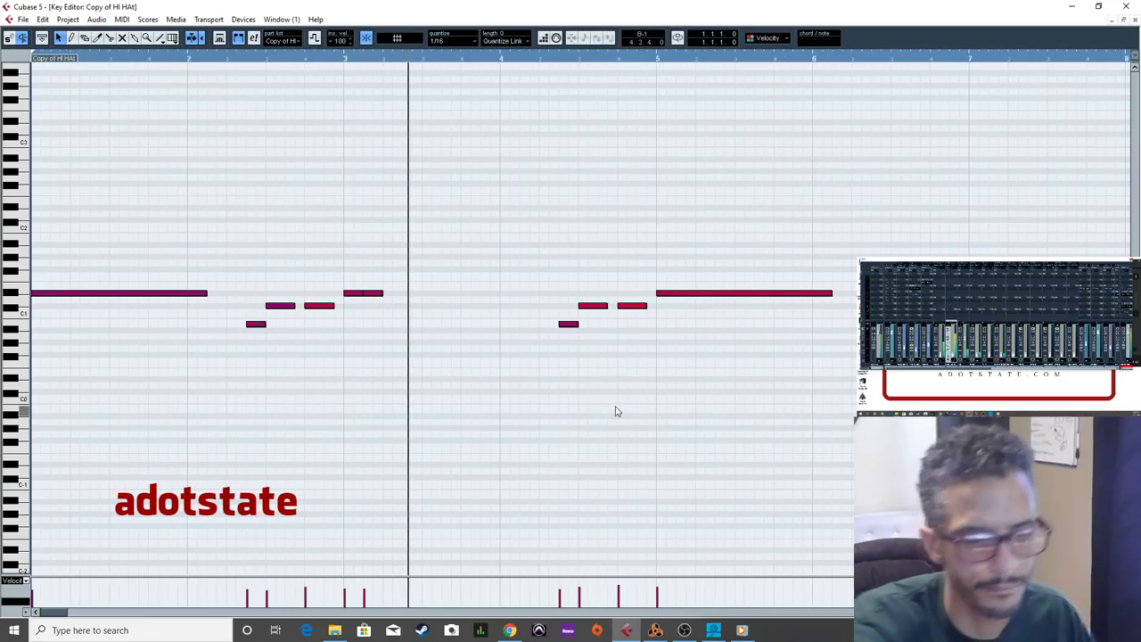
{"action": "key", "text": "space"}
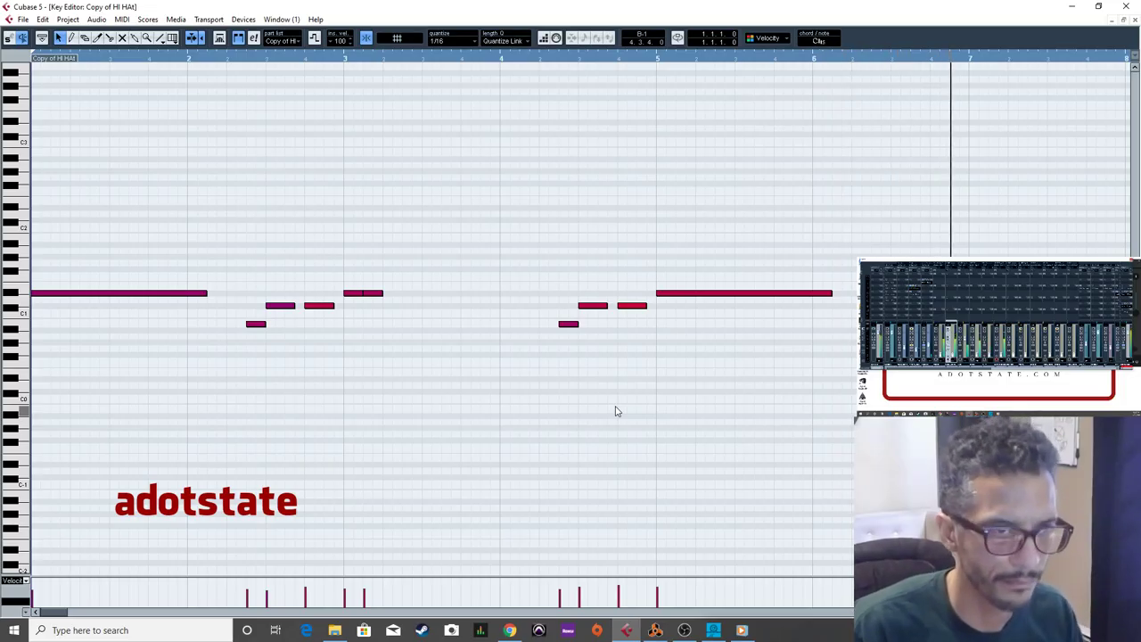
{"action": "scroll", "coordinate": [615, 410], "scroll_direction": "right", "scroll_amount": 5}
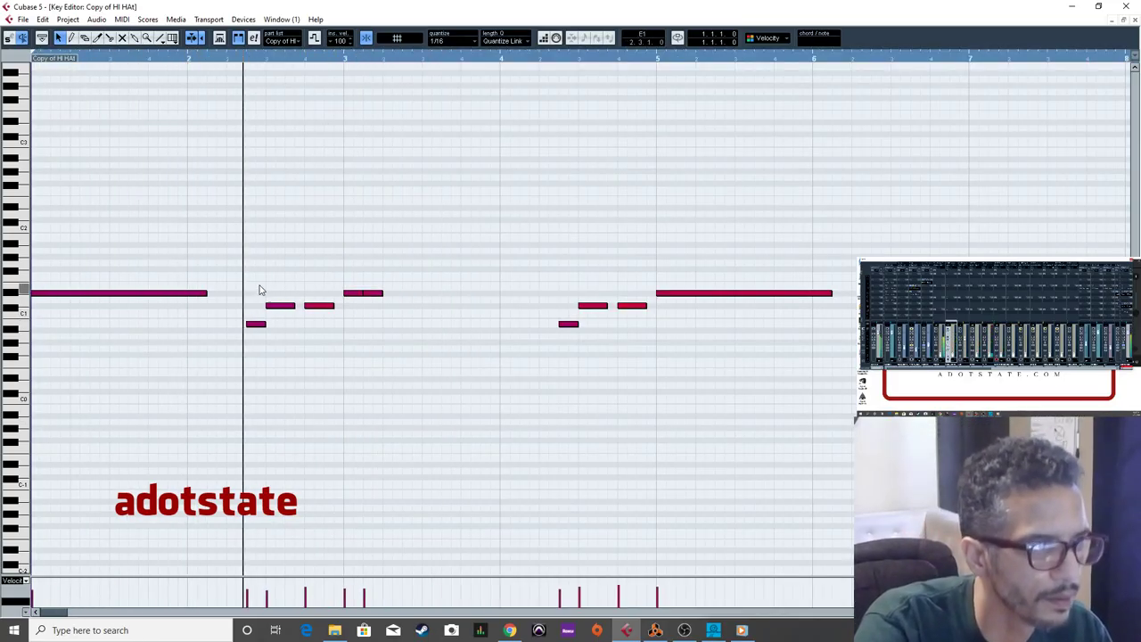
Replace the long note of bar 1 with two notes of two sixteenths each, separated by a one-sixteenth gap.
{"action": "left_click_drag", "start_coordinate": [206, 294], "coordinate": [81, 301]}
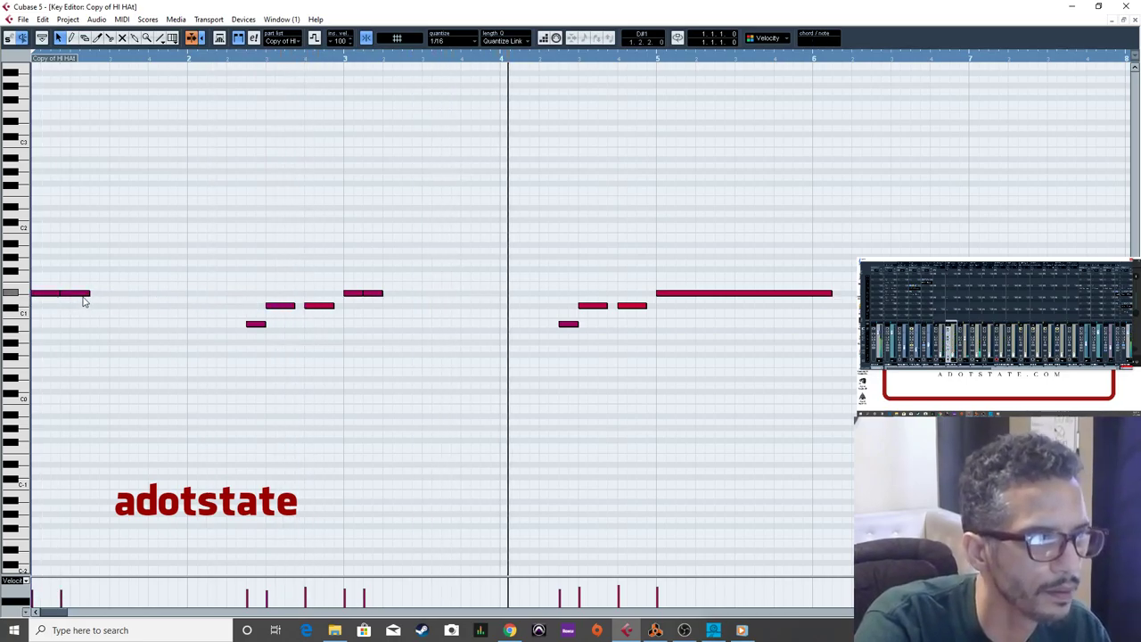
{"action": "left_click", "coordinate": [50, 299]}
{"action": "left_click_drag", "start_coordinate": [51, 297], "coordinate": [51, 296]}
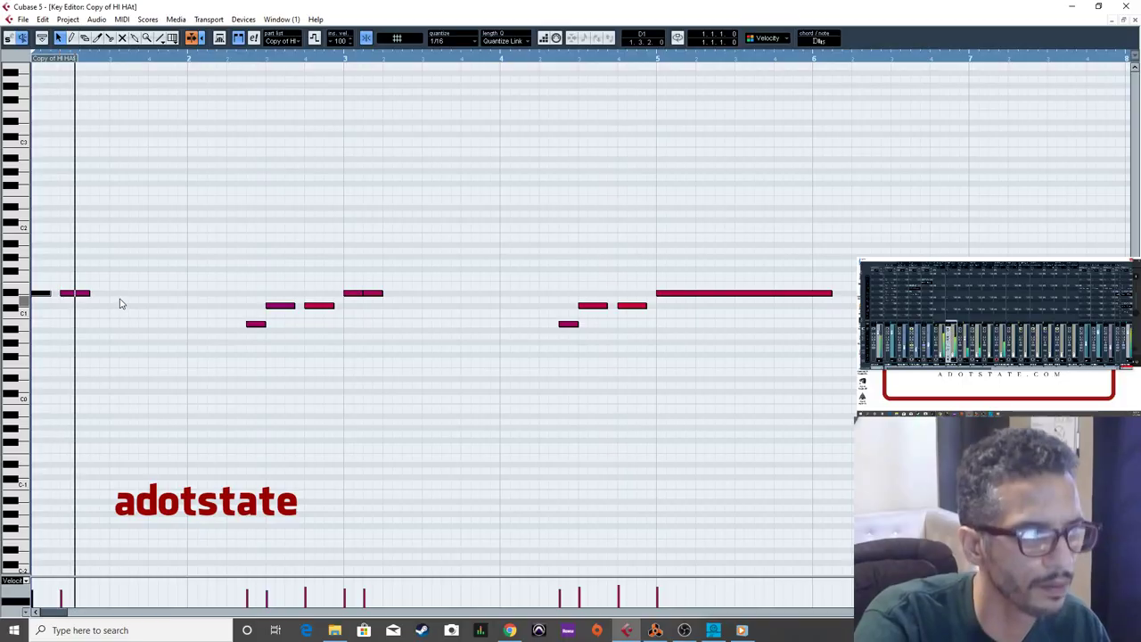
{"action": "left_click", "coordinate": [78, 294]}
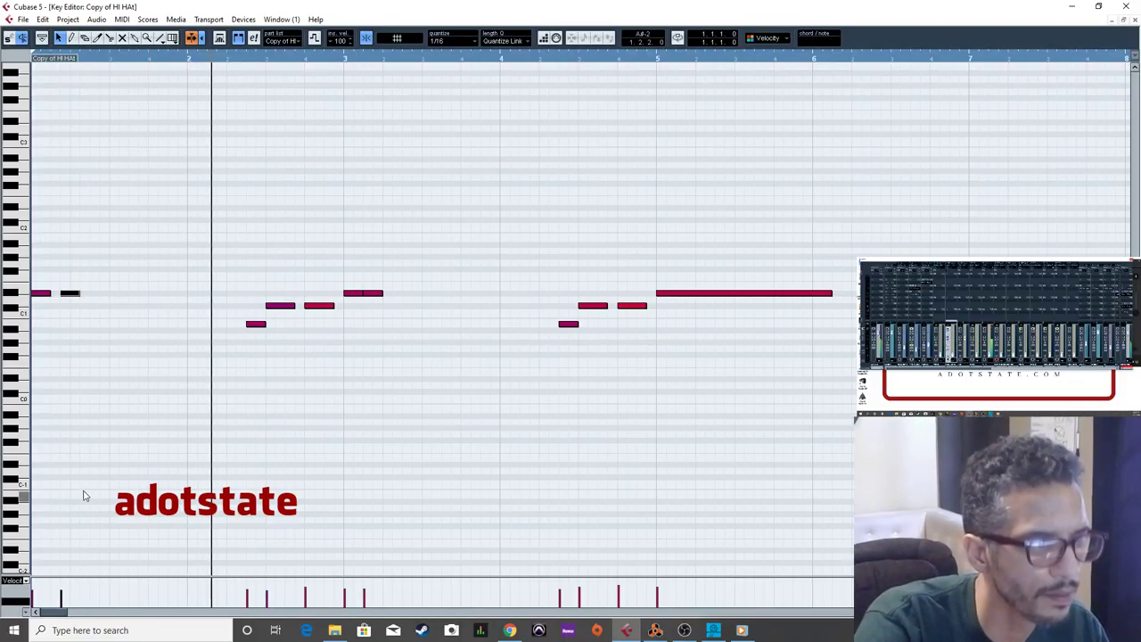
Raise the velocity of all notes in the Copy of HI HAt part to the maximum.
{"action": "key", "text": "g"}
{"action": "key", "text": "g"}
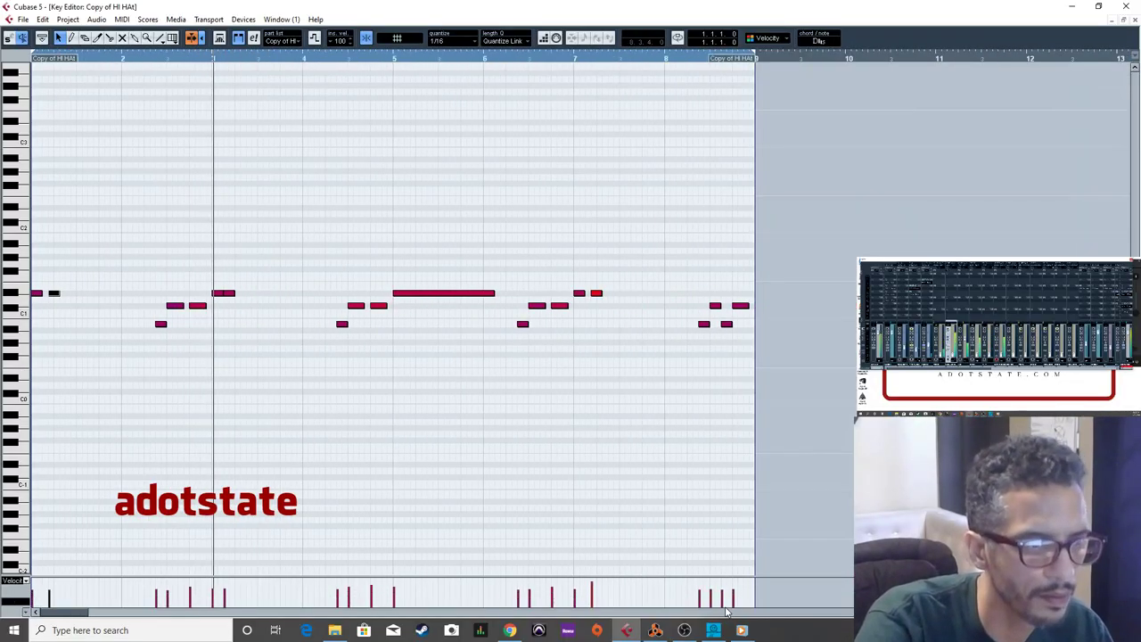
{"action": "left_click_drag", "start_coordinate": [737, 559], "coordinate": [732, 557]}
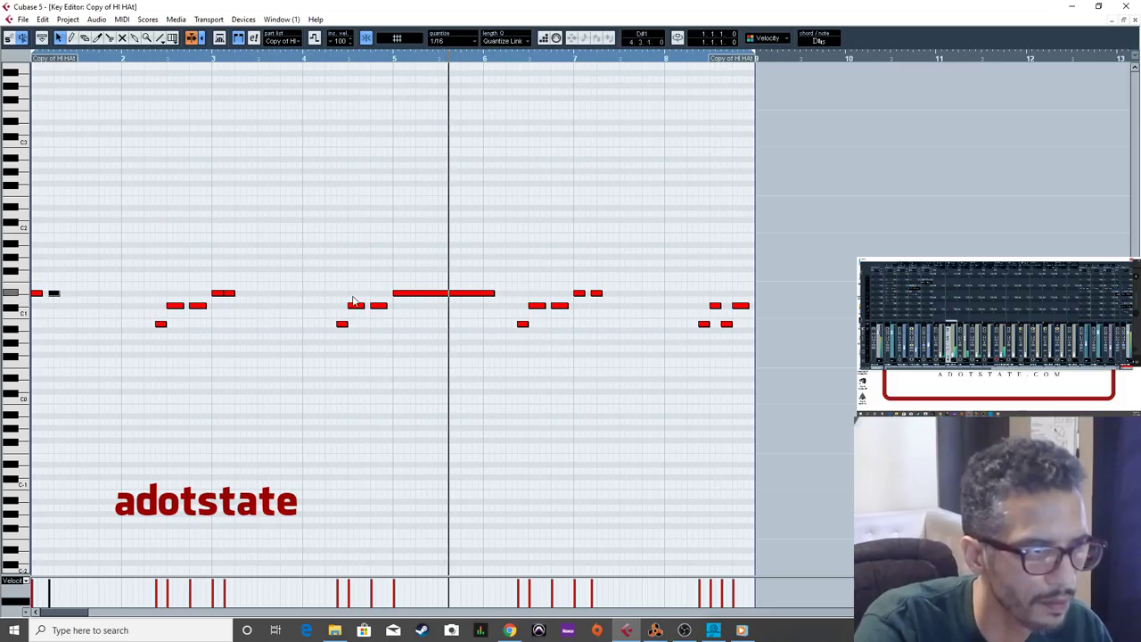
Shorten the long note of bar 5 to two sixteenths, duplicate it and place the copy one sixteenth after it.
{"action": "left_click_drag", "start_coordinate": [493, 294], "coordinate": [401, 307]}
{"action": "key", "text": "h"}
{"action": "key", "text": "h"}
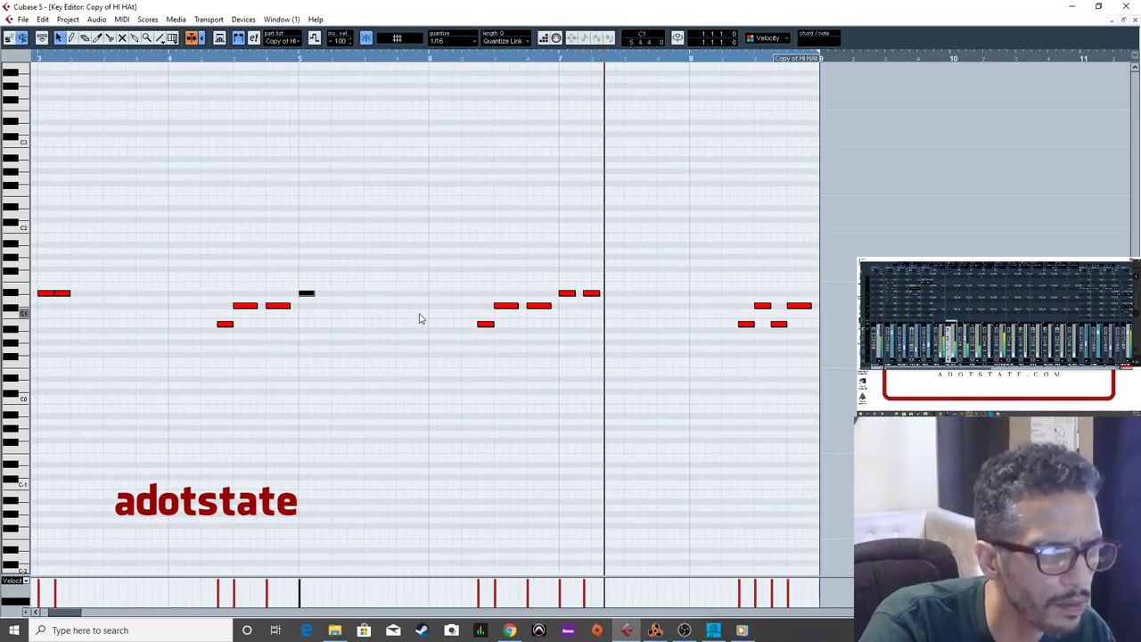
{"action": "left_click_drag", "start_coordinate": [296, 308], "coordinate": [290, 310]}
{"action": "left_click_drag", "start_coordinate": [377, 270], "coordinate": [311, 311]}
{"action": "key", "text": "alt+d"}
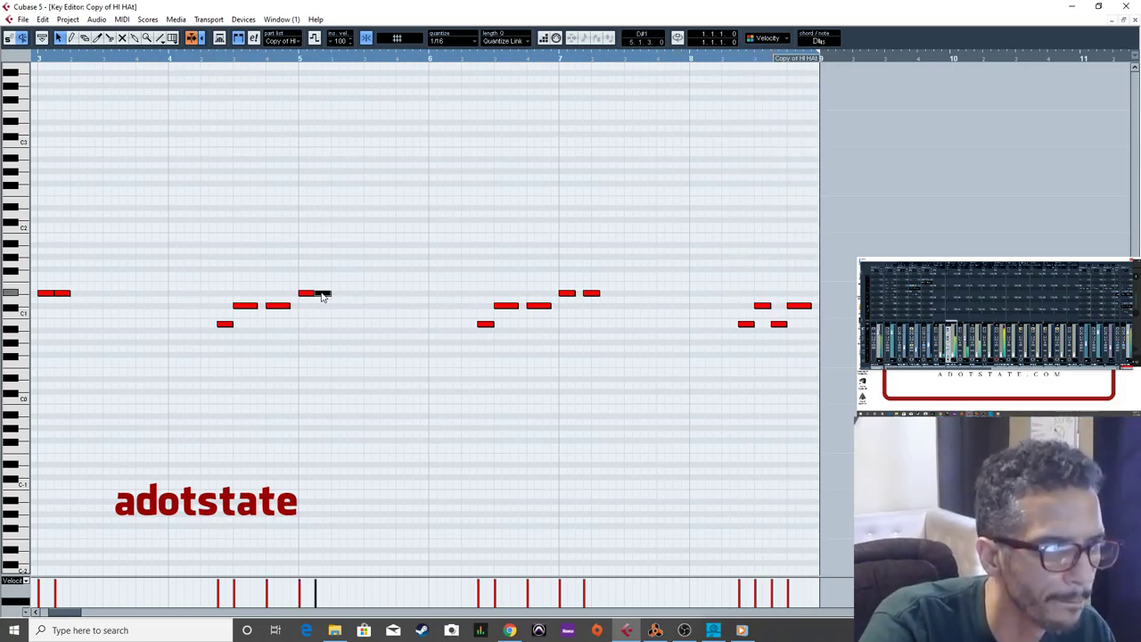
{"action": "left_click_drag", "start_coordinate": [324, 299], "coordinate": [331, 300]}
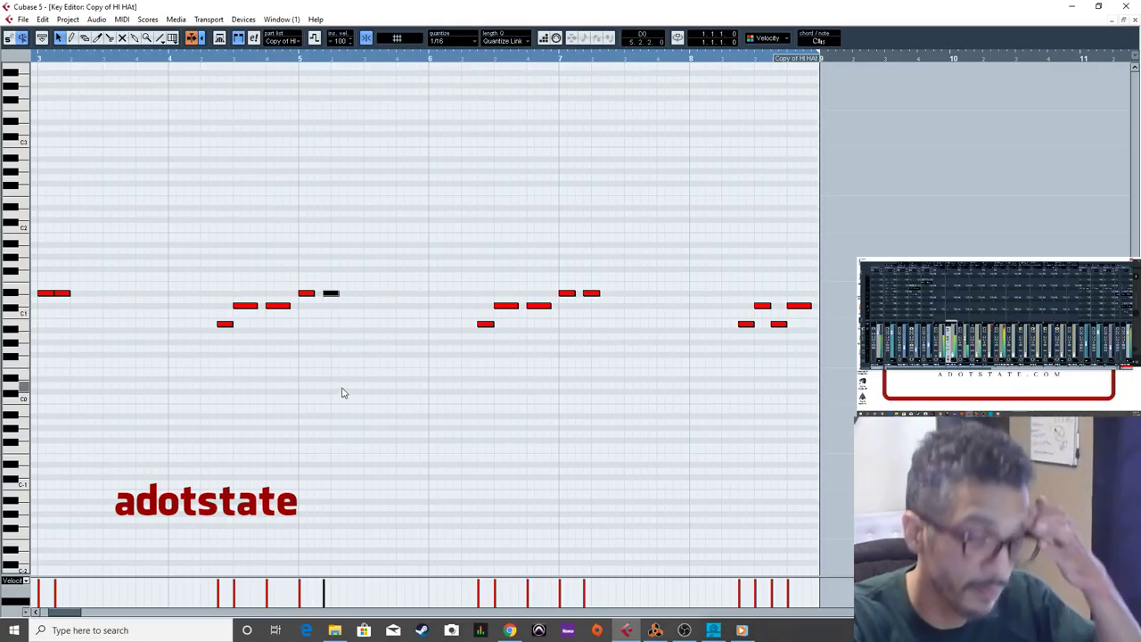
Move the second note of bar 3 in the Copy of HI HAt part one sixteenth later and play it back.
{"action": "key", "text": "space"}
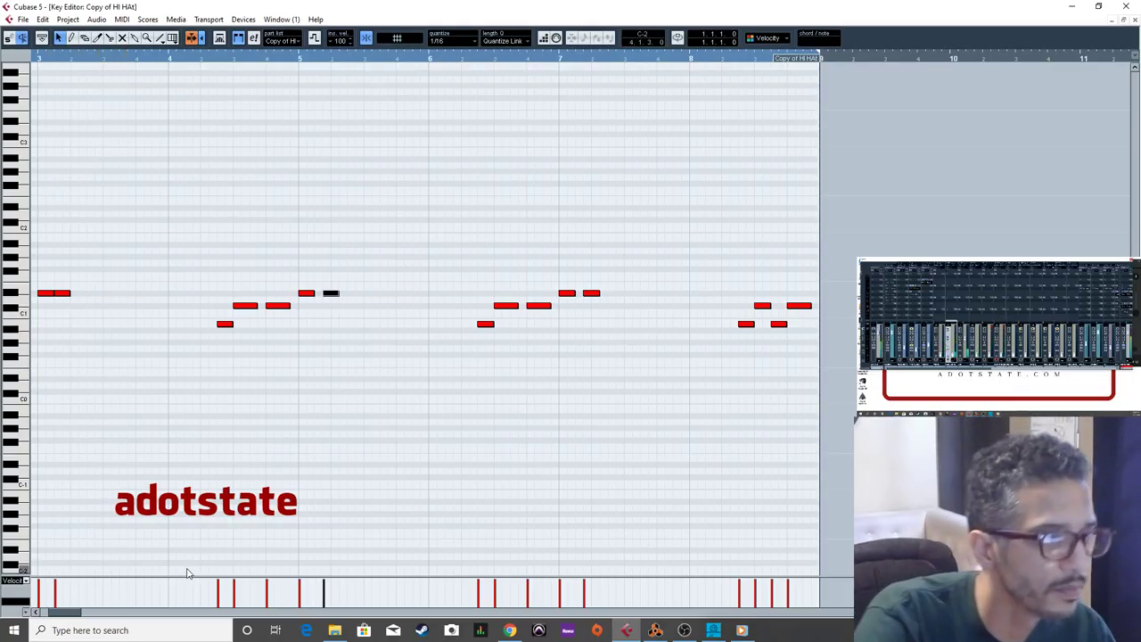
{"action": "scroll", "coordinate": [186, 573], "scroll_direction": "left", "scroll_amount": 5}
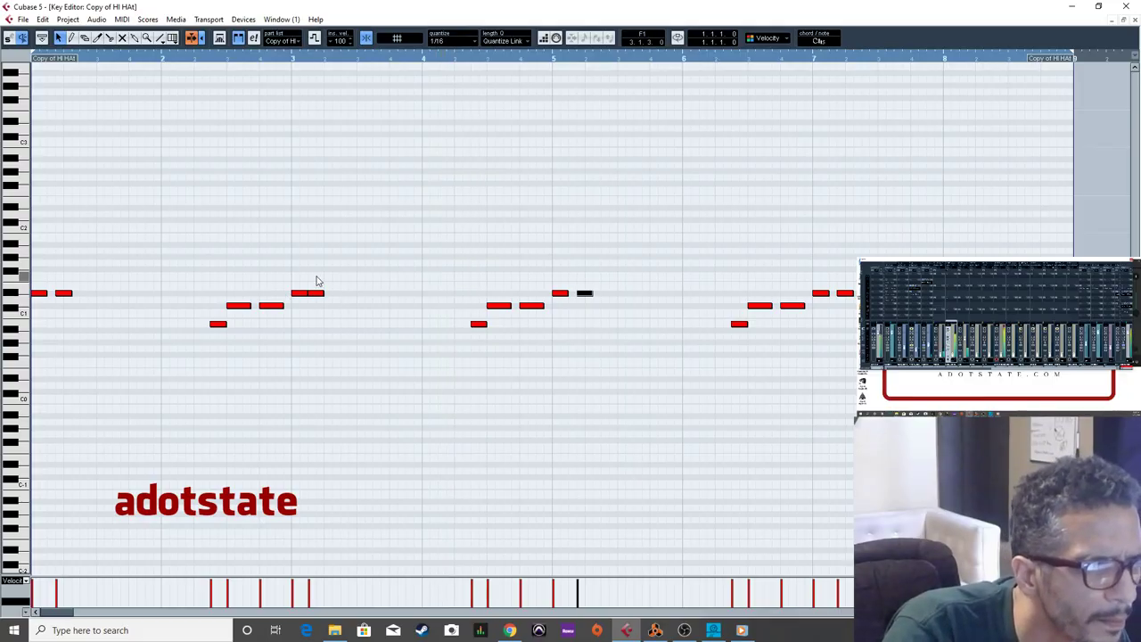
{"action": "left_click_drag", "start_coordinate": [321, 299], "coordinate": [327, 303]}
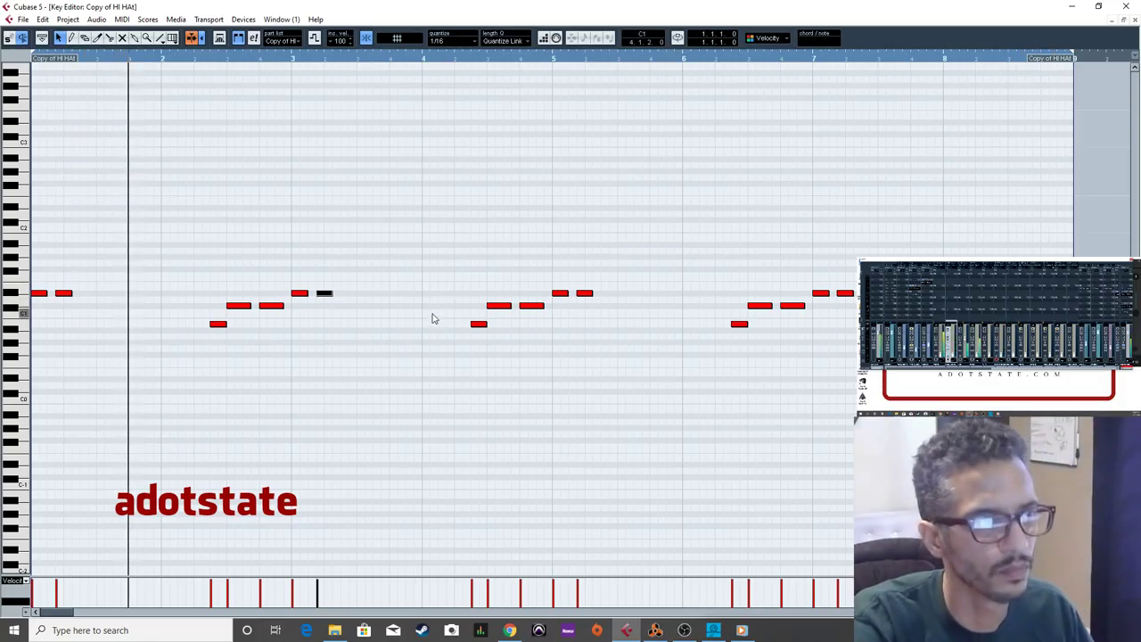
{"action": "key", "text": "space"}
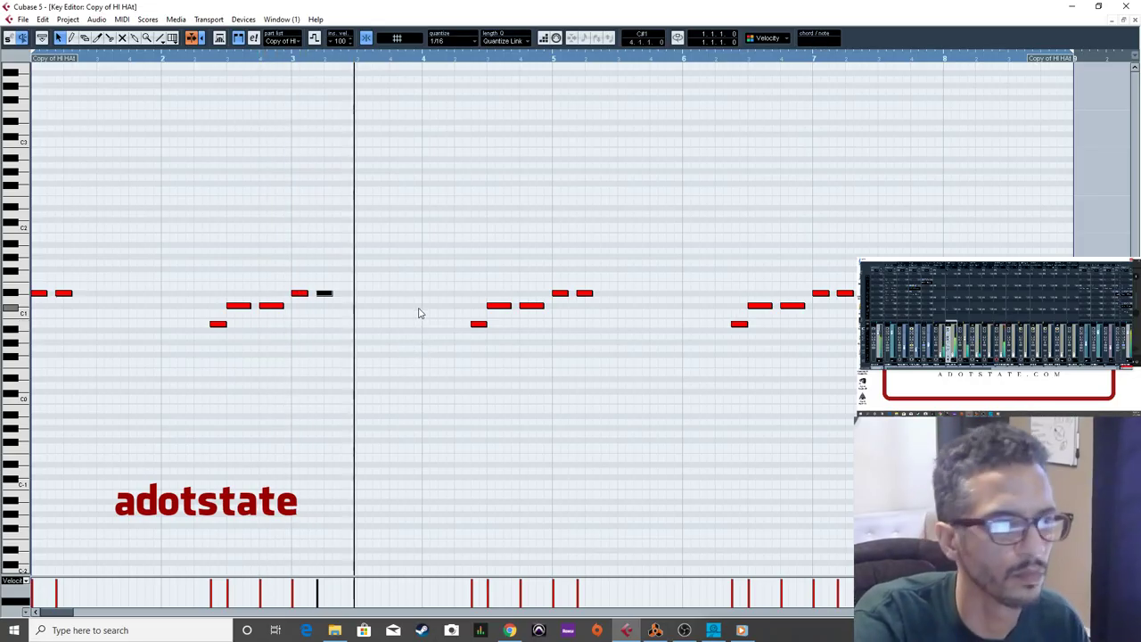
Delete the note at beat 4 of bar 4 in the Copy of HI HAt part, audition the result and close the editor.
{"action": "left_click", "coordinate": [531, 305]}
{"action": "key", "text": "Delete"}
{"action": "left_click", "coordinate": [425, 57]}
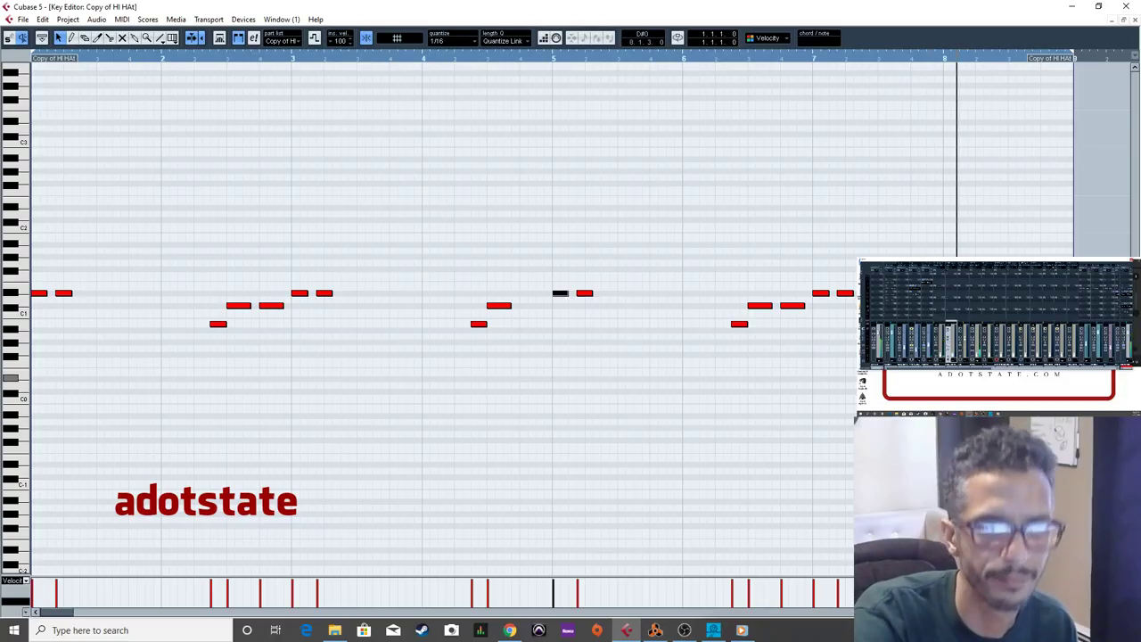
{"action": "left_click", "coordinate": [55, 310]}
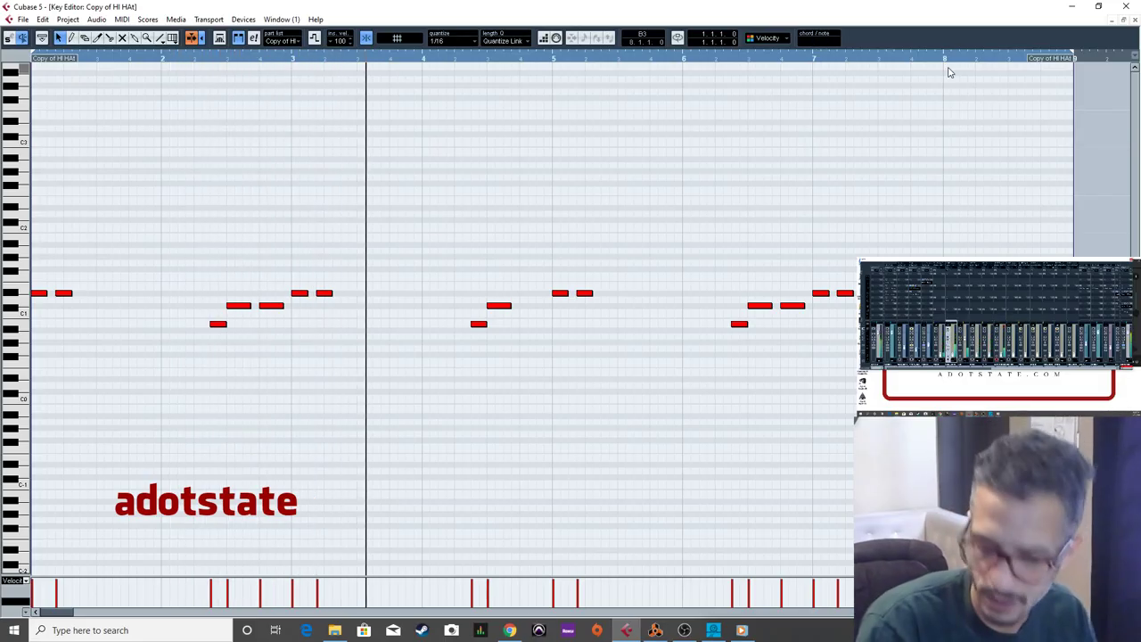
{"action": "key", "text": "space"}
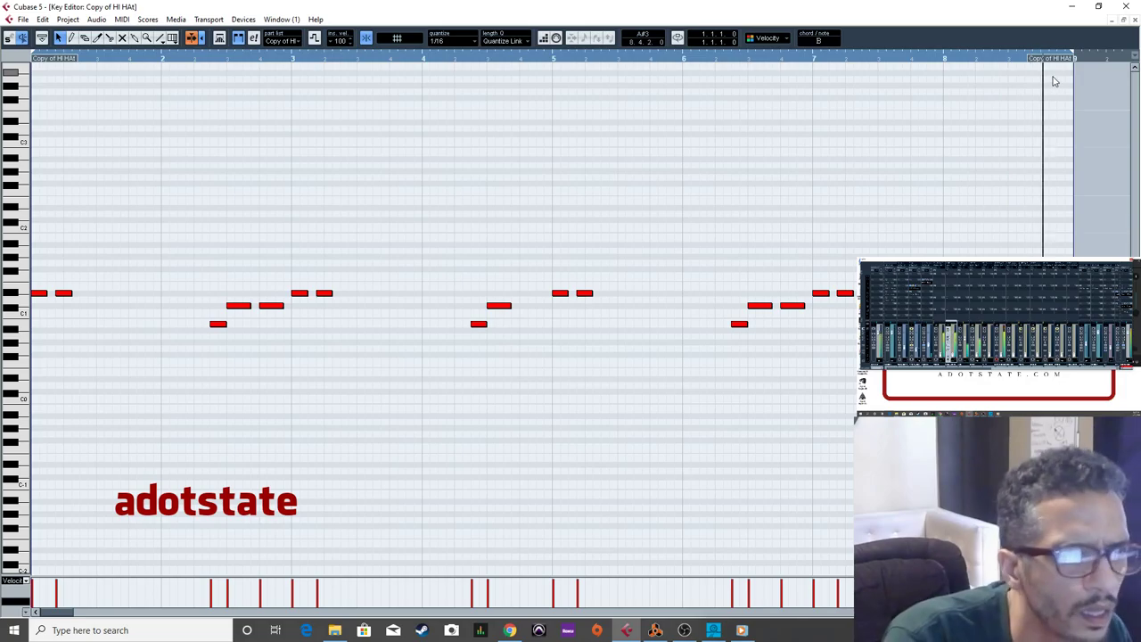
{"action": "left_click", "coordinate": [1135, 23]}
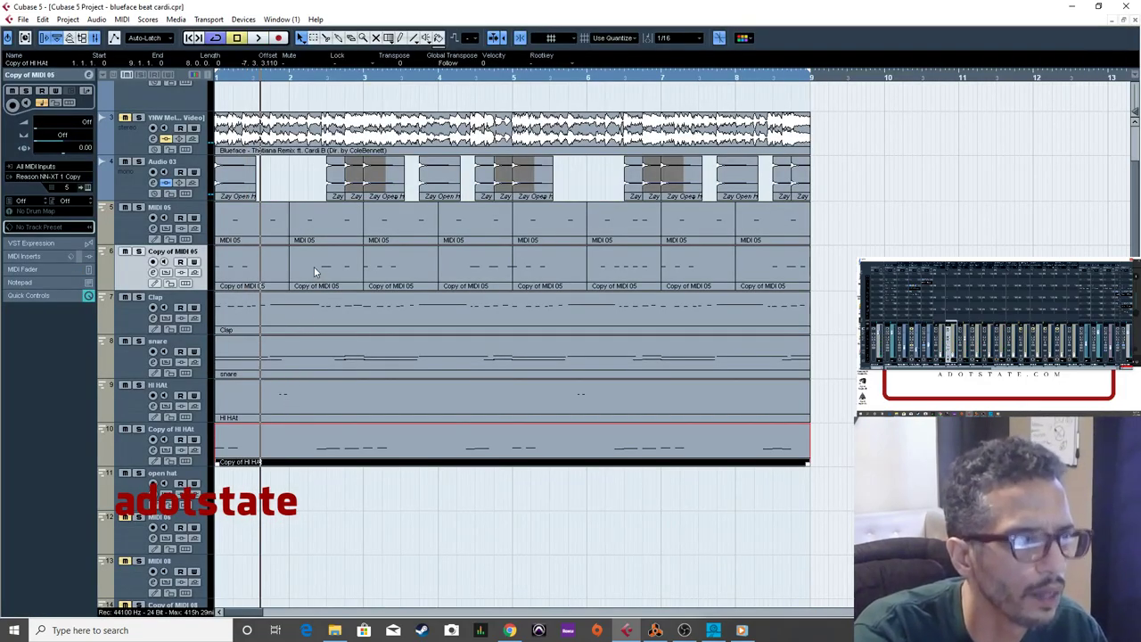
Select all MIDI parts on the tracks from MIDI 05 through Copy of HI HAt and play the arrangement.
{"action": "left_click_drag", "start_coordinate": [830, 238], "coordinate": [216, 466]}
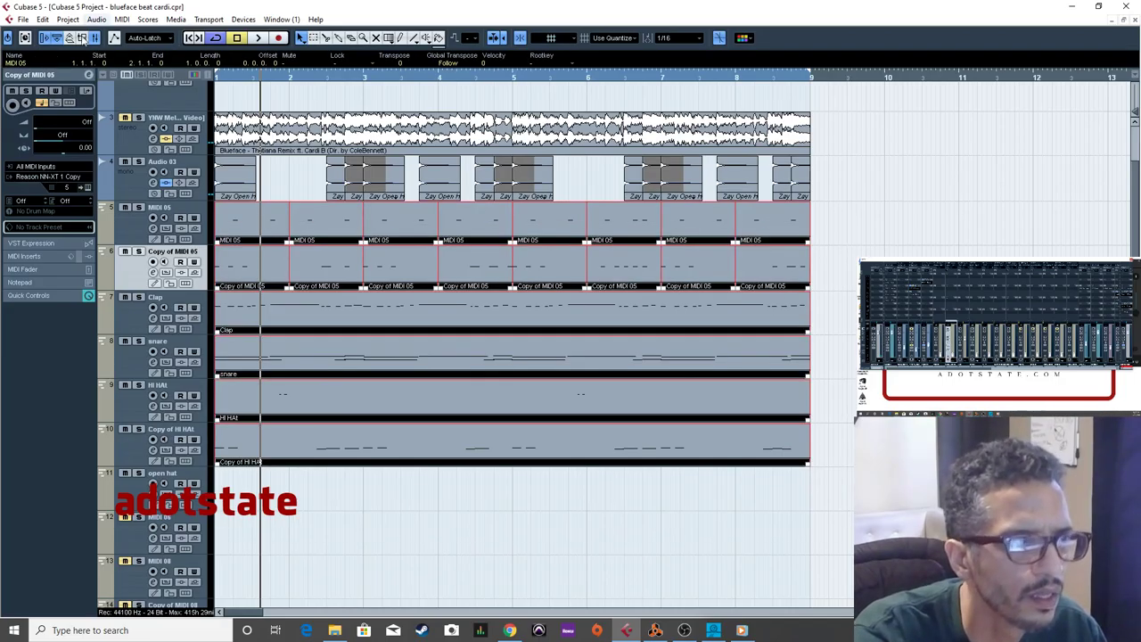
{"action": "left_click", "coordinate": [125, 20]}
{"action": "left_click", "coordinate": [138, 102]}
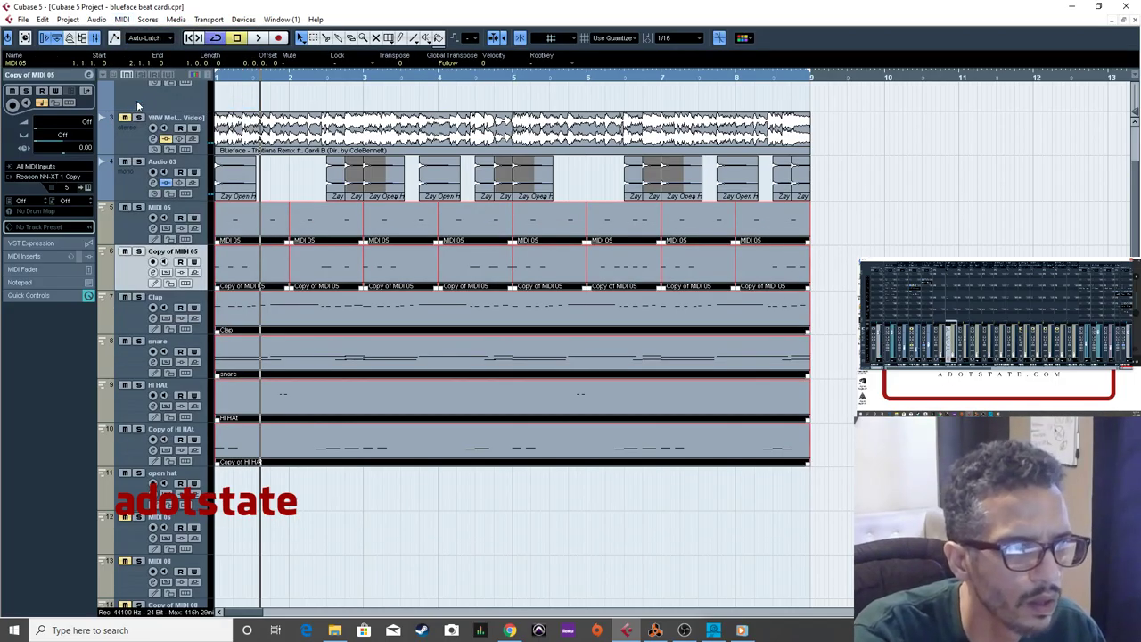
{"action": "key", "text": "h"}
{"action": "key", "text": "space"}
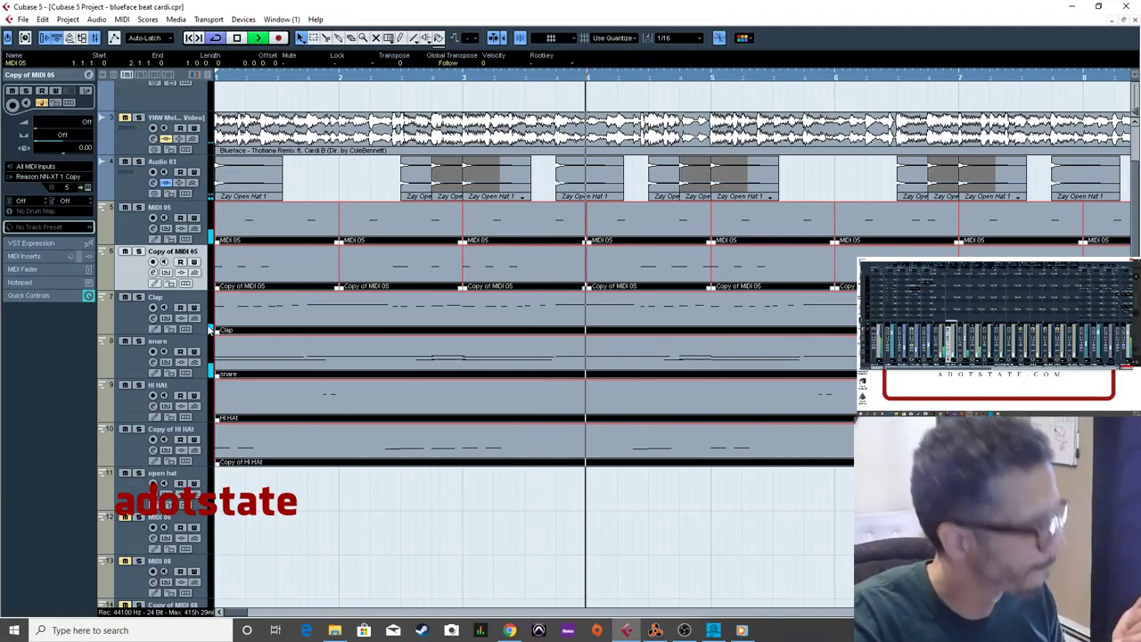
Shorten the standalone Zay Open Hat 1 events at 1.1, 3.4 and 7.4 on Audio 03 to one beat each.
{"action": "left_click", "coordinate": [588, 178]}
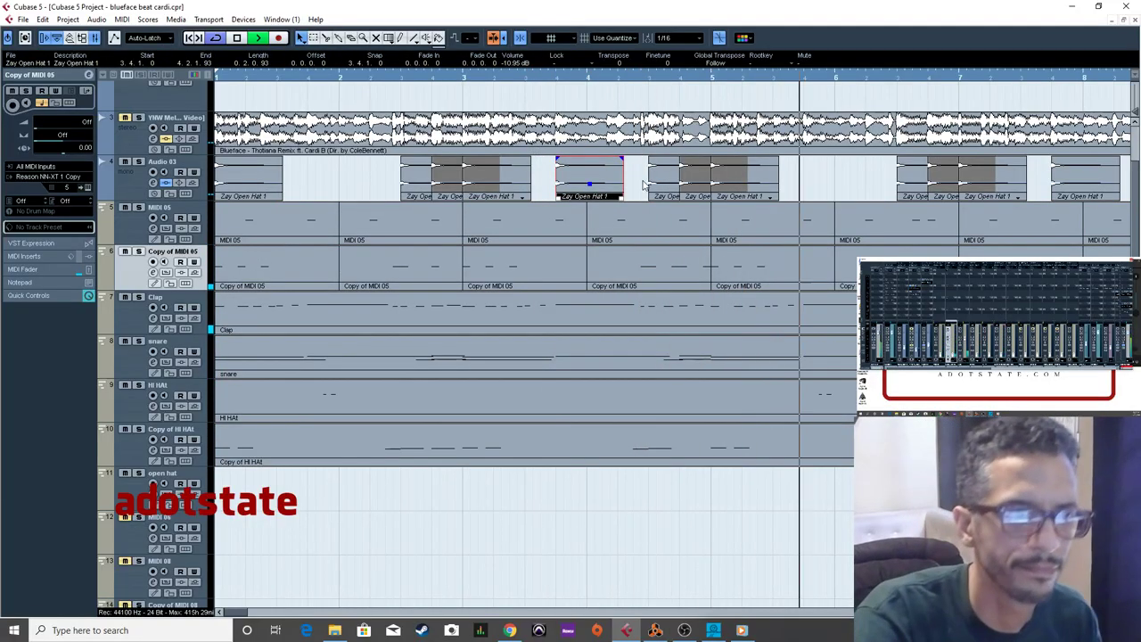
{"action": "left_click_drag", "start_coordinate": [622, 187], "coordinate": [586, 189]}
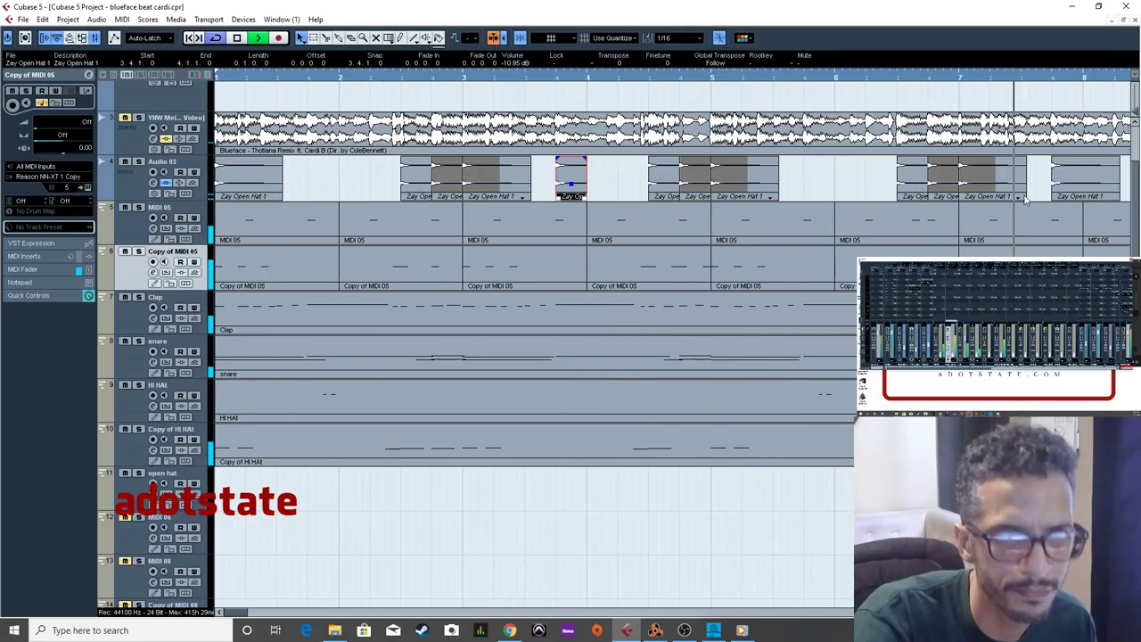
{"action": "left_click_drag", "start_coordinate": [1114, 200], "coordinate": [1099, 206]}
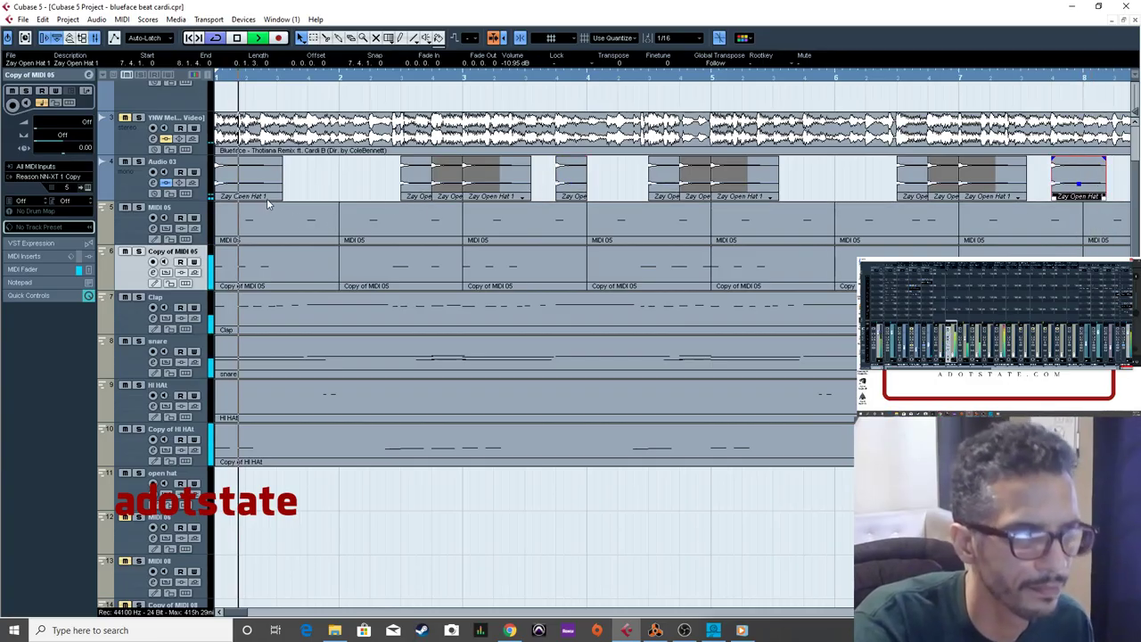
{"action": "left_click_drag", "start_coordinate": [282, 198], "coordinate": [245, 196]}
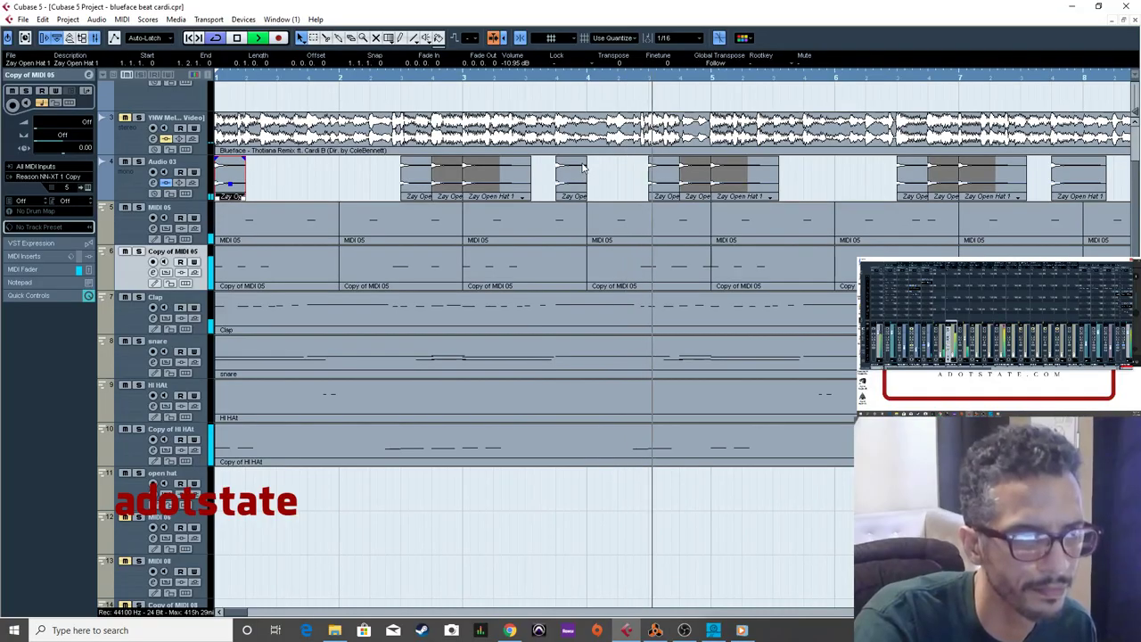
{"action": "left_click", "coordinate": [584, 170]}
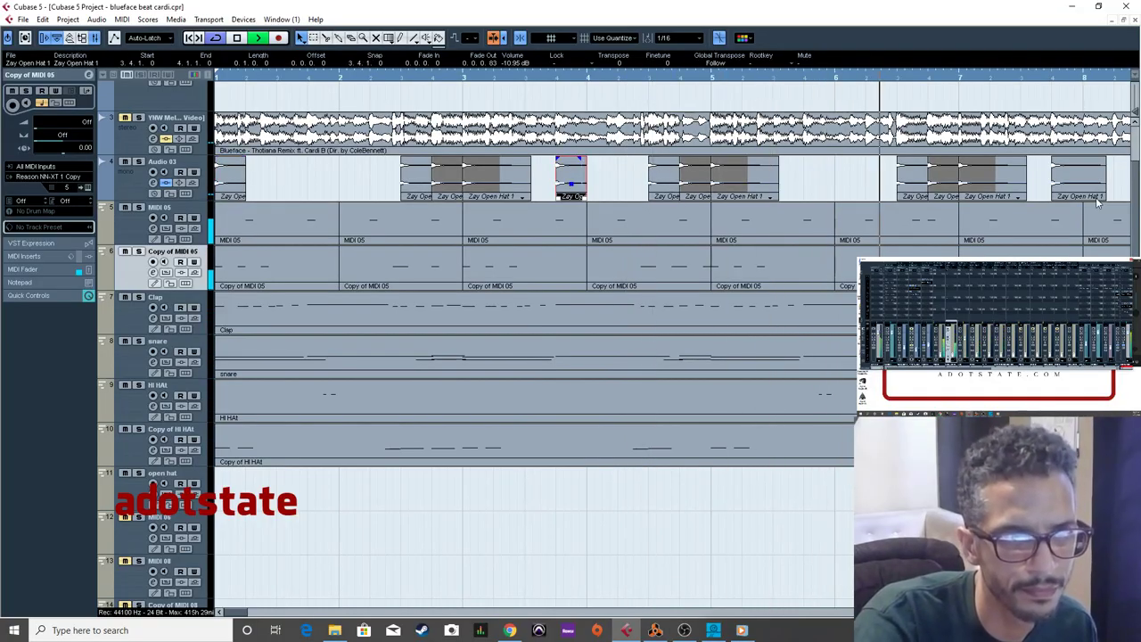
{"action": "left_click_drag", "start_coordinate": [1104, 196], "coordinate": [1084, 184]}
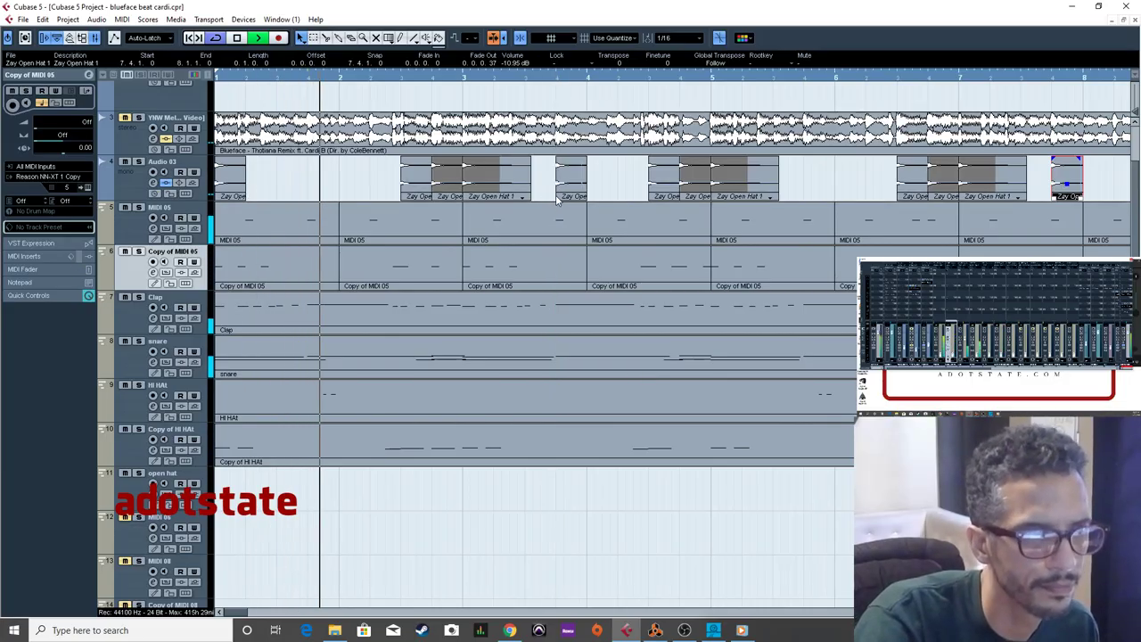
Shorten the overlapping Zay Open Hat 1 events starting at 2.4, 3.1, 4.4, 5.1 and 7.1 to one beat each.
{"action": "left_click_drag", "start_coordinate": [529, 196], "coordinate": [502, 198]}
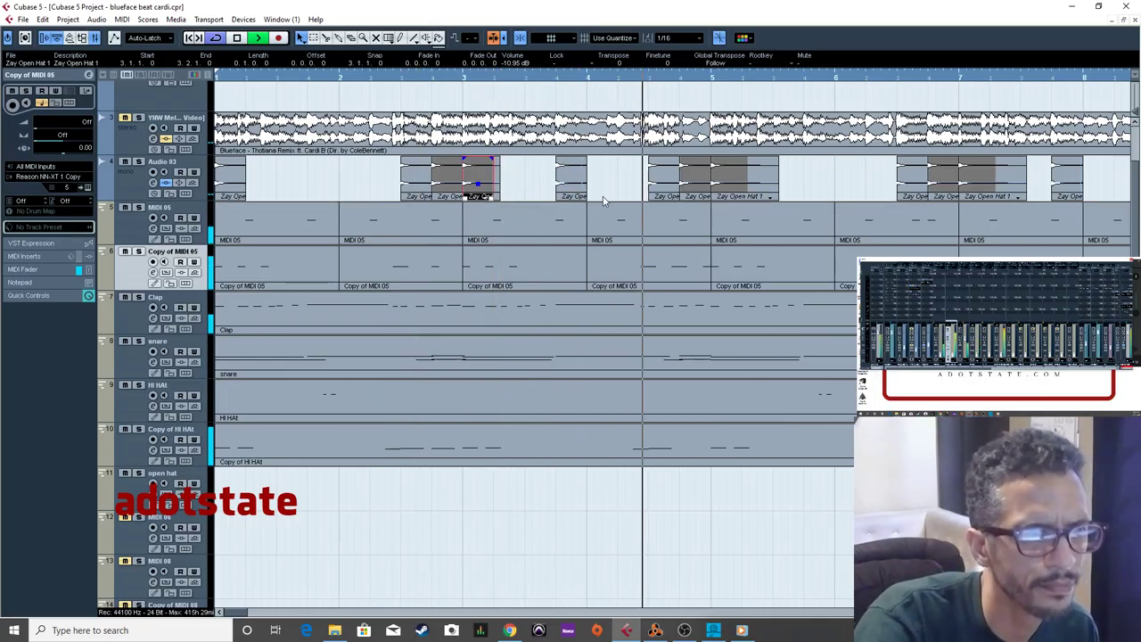
{"action": "left_click", "coordinate": [569, 175]}
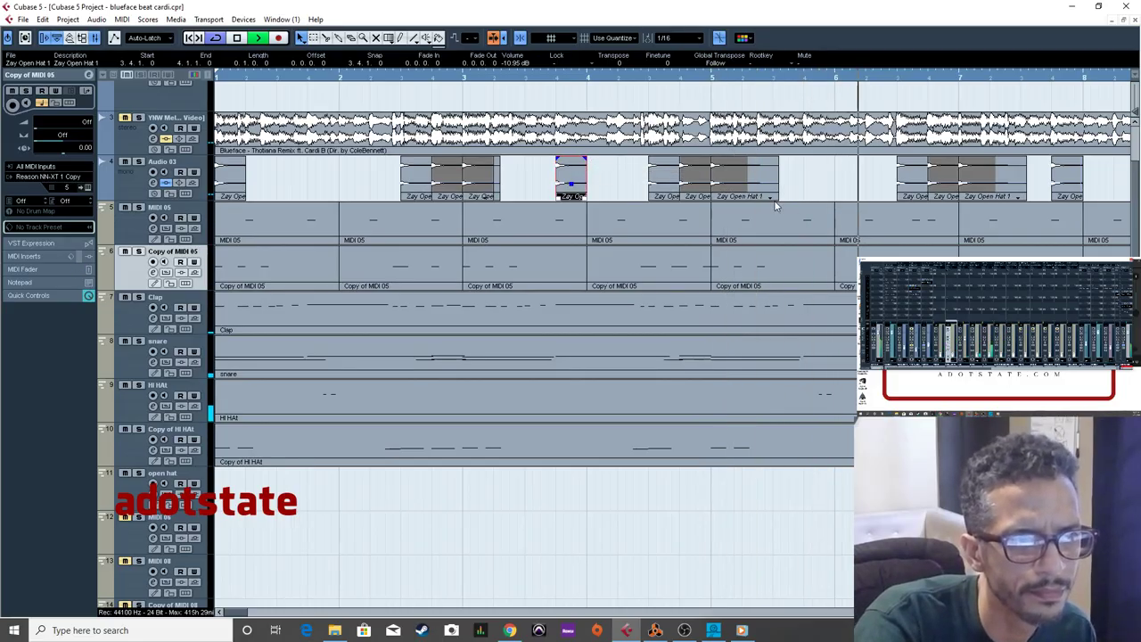
{"action": "left_click", "coordinate": [746, 195]}
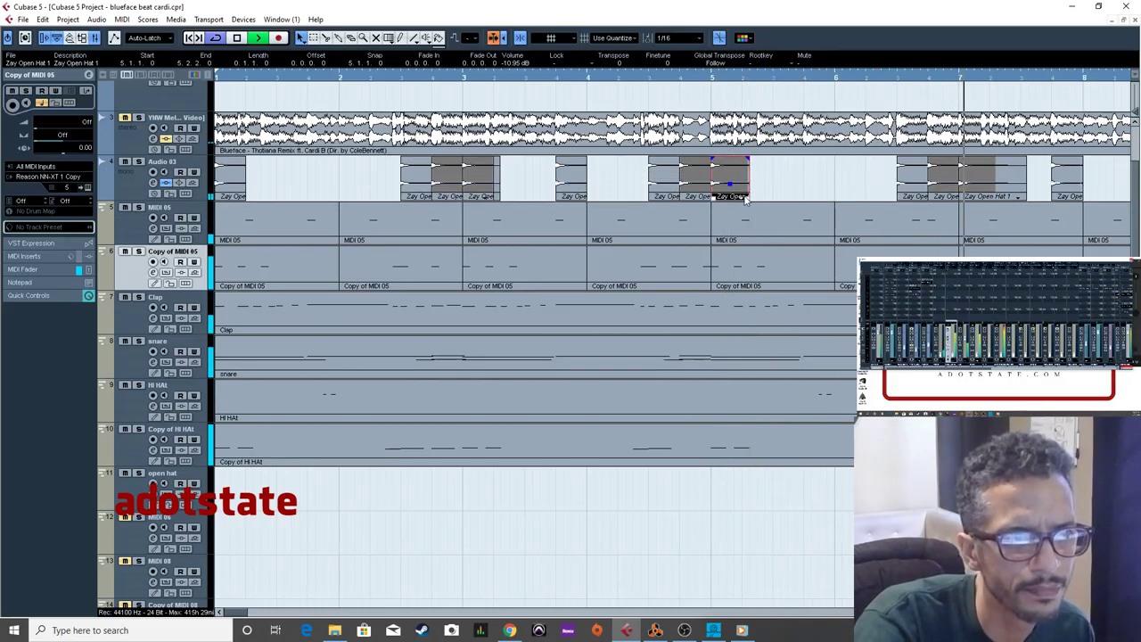
{"action": "left_click_drag", "start_coordinate": [746, 198], "coordinate": [692, 189]}
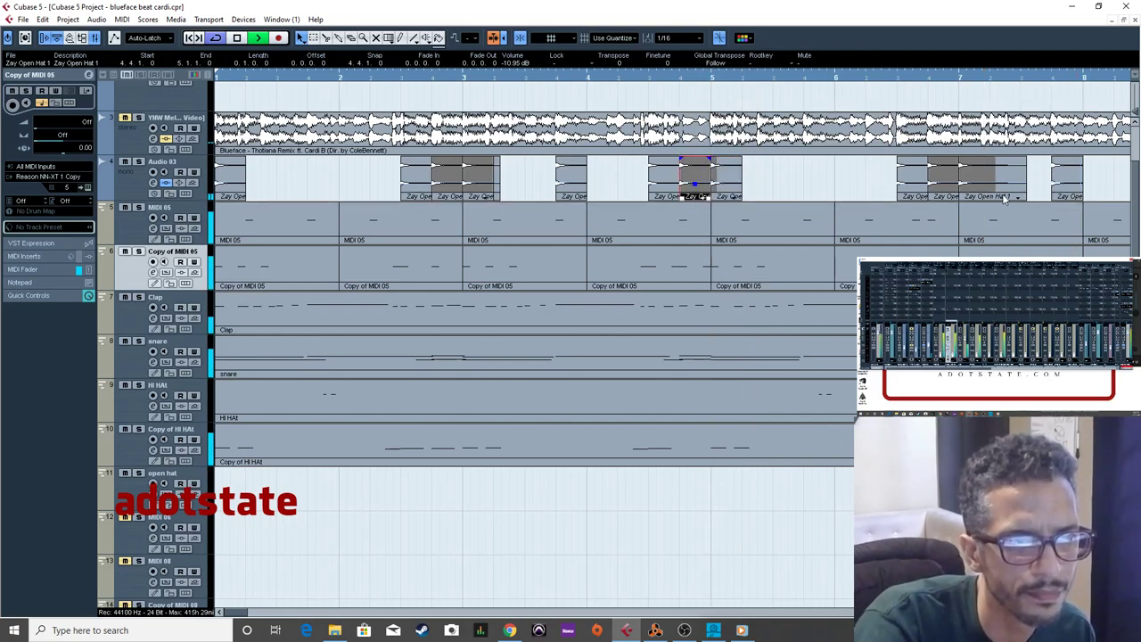
{"action": "left_click_drag", "start_coordinate": [1024, 197], "coordinate": [989, 198]}
{"action": "left_click", "coordinate": [943, 187]}
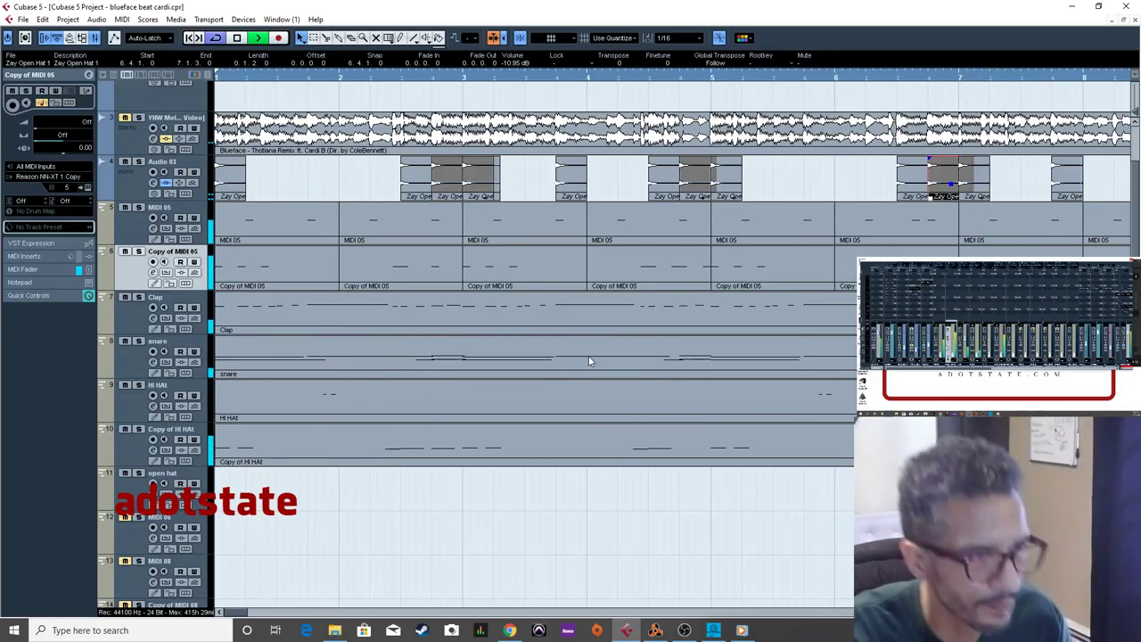
{"action": "left_click_drag", "start_coordinate": [497, 193], "coordinate": [493, 194]}
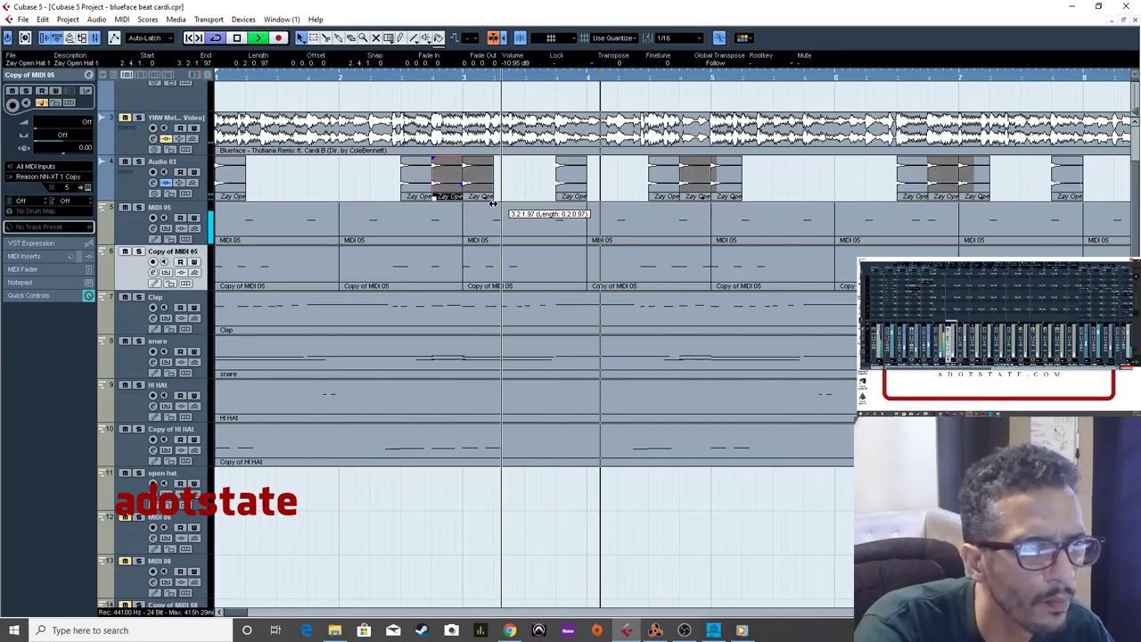
{"action": "left_click", "coordinate": [447, 189]}
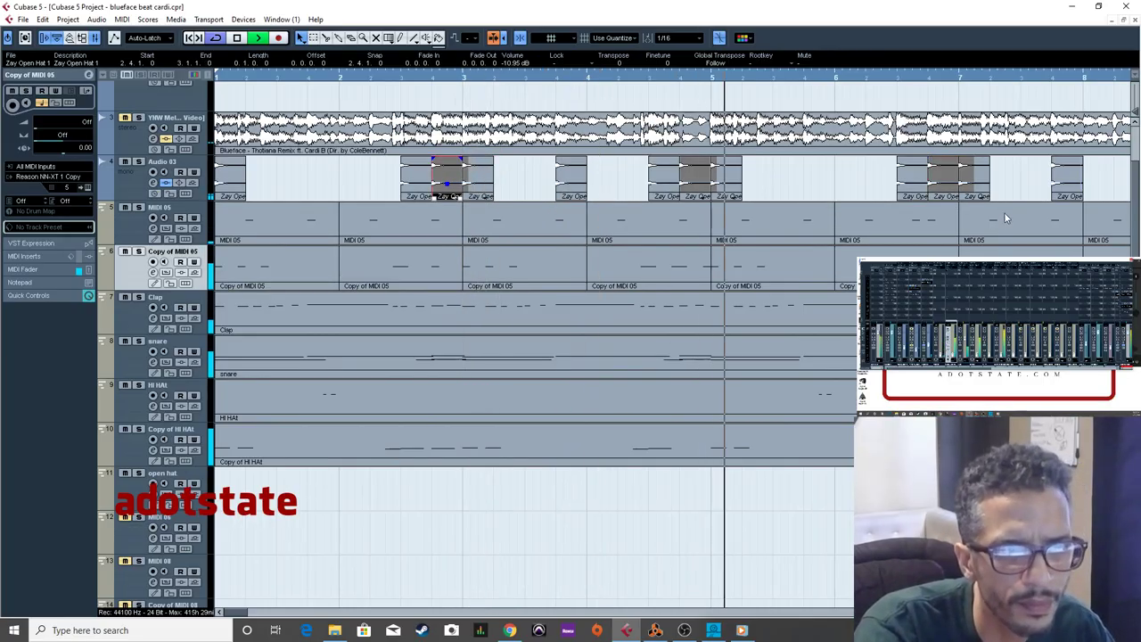
Delete the note just before beat 4 in the bar 6 part of the MIDI 05 track and close the editor.
{"action": "left_click_drag", "start_coordinate": [236, 613], "coordinate": [252, 613]}
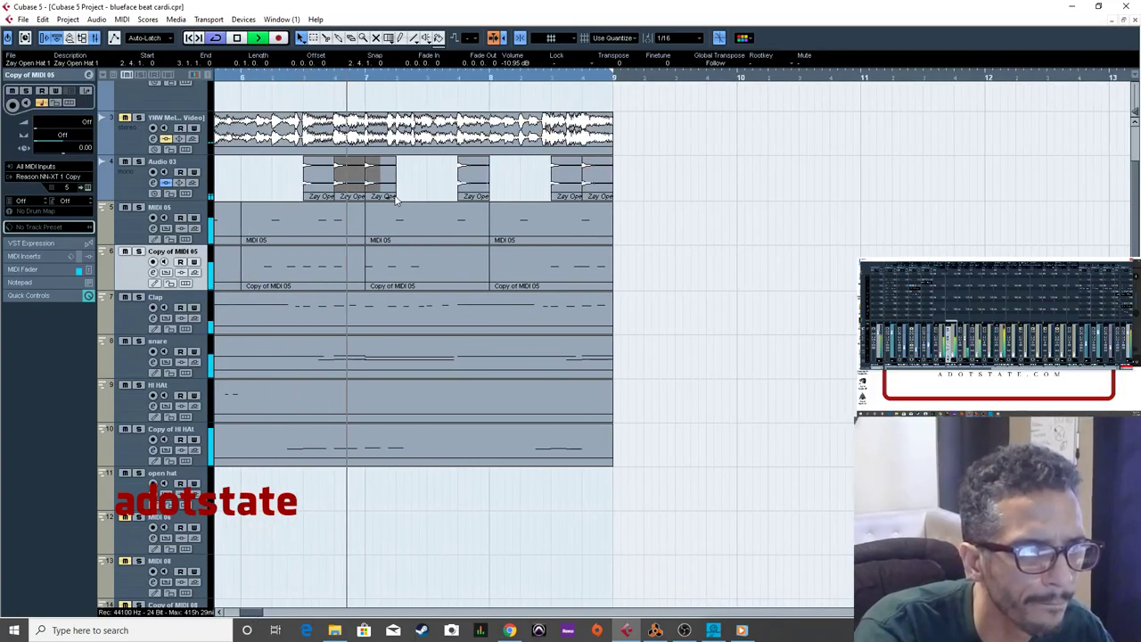
{"action": "double_click", "coordinate": [350, 223]}
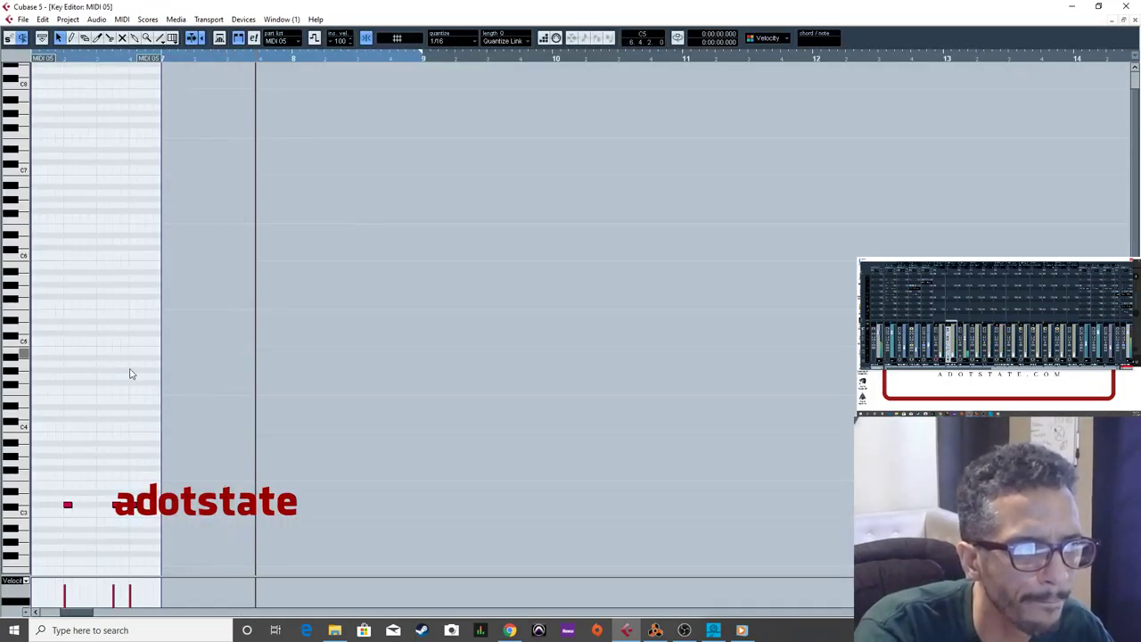
{"action": "left_click_drag", "start_coordinate": [92, 468], "coordinate": [119, 519]}
{"action": "key", "text": "Delete"}
{"action": "left_click", "coordinate": [1133, 20]}
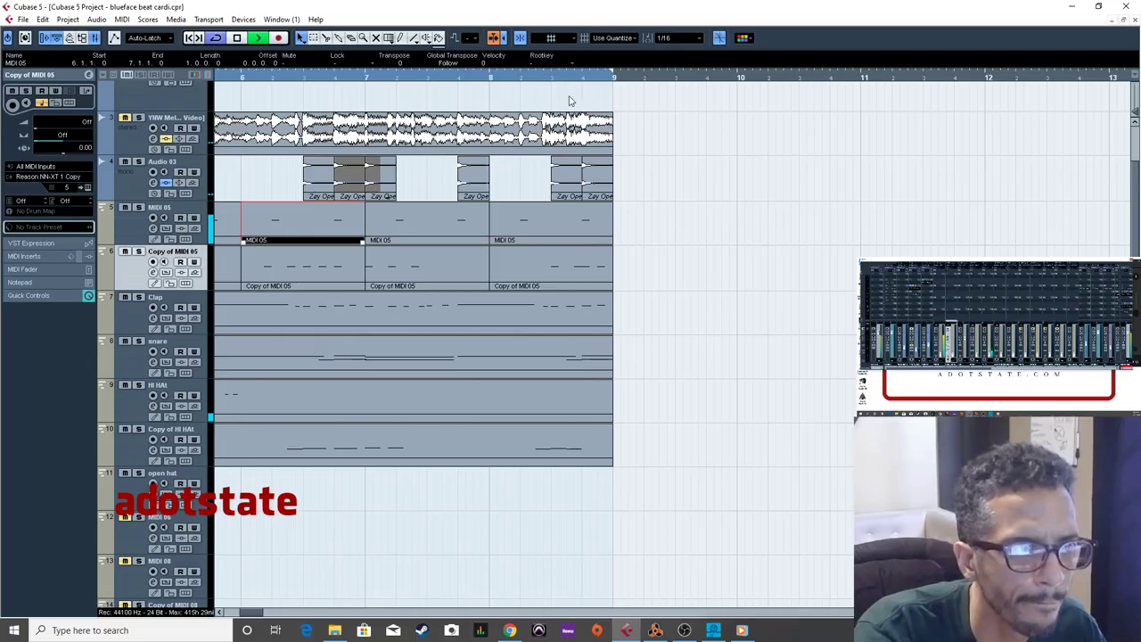
Set the loop range to bar 8 and play it back to check the parts against each other.
{"action": "key", "text": "h"}
{"action": "key", "text": "h"}
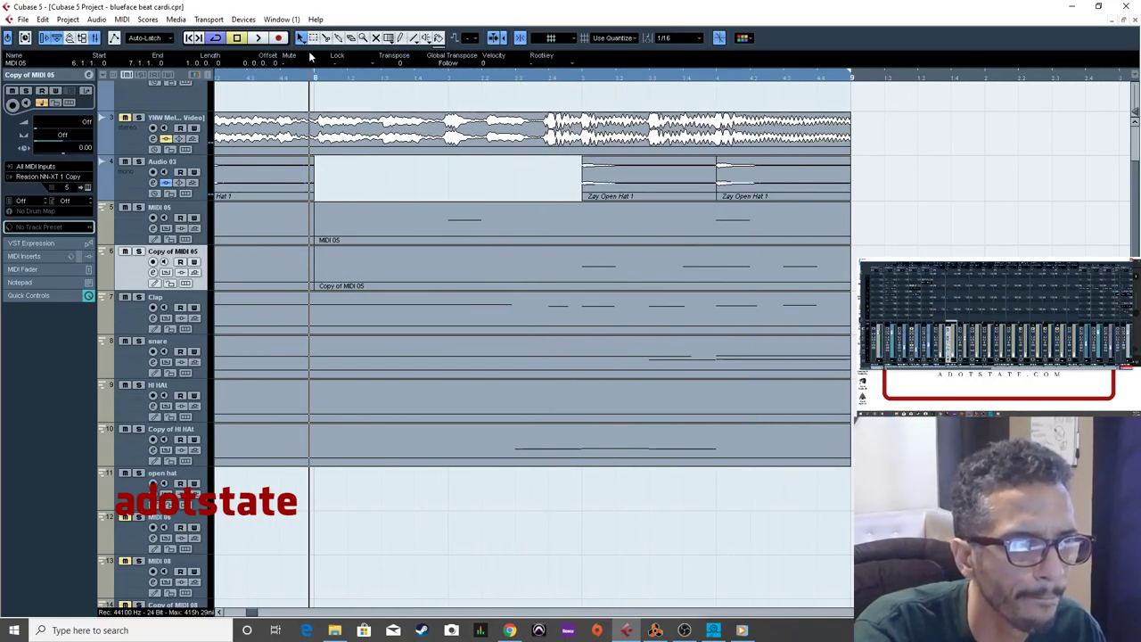
{"action": "key", "text": "g"}
{"action": "key", "text": "g"}
{"action": "key", "text": "h"}
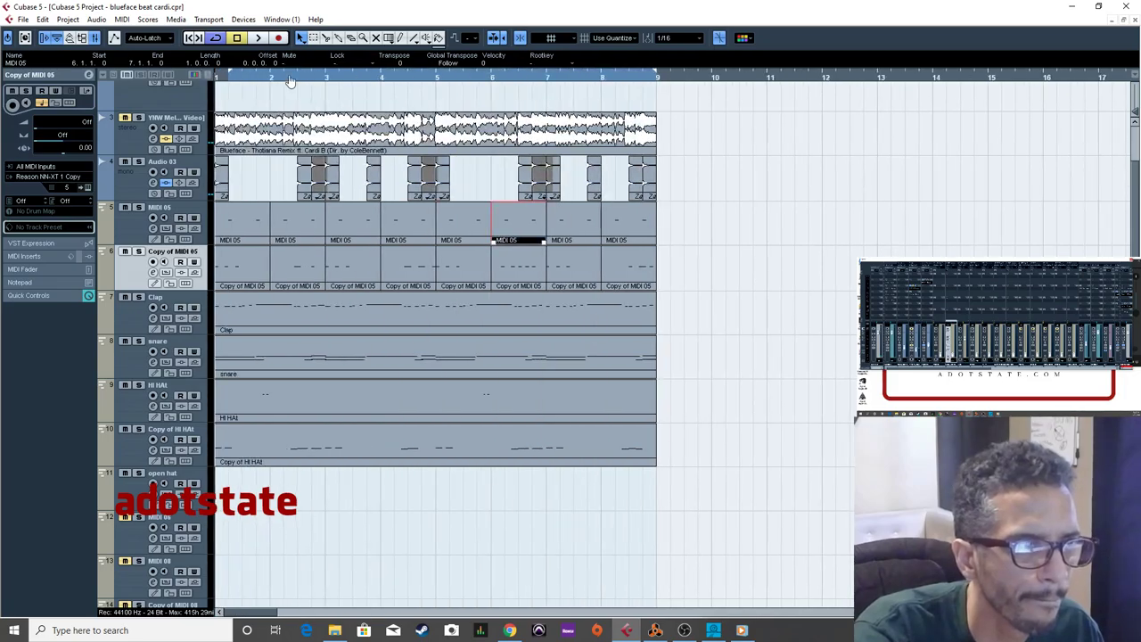
{"action": "left_click_drag", "start_coordinate": [243, 78], "coordinate": [615, 98]}
{"action": "key", "text": "space"}
{"action": "key", "text": "h"}
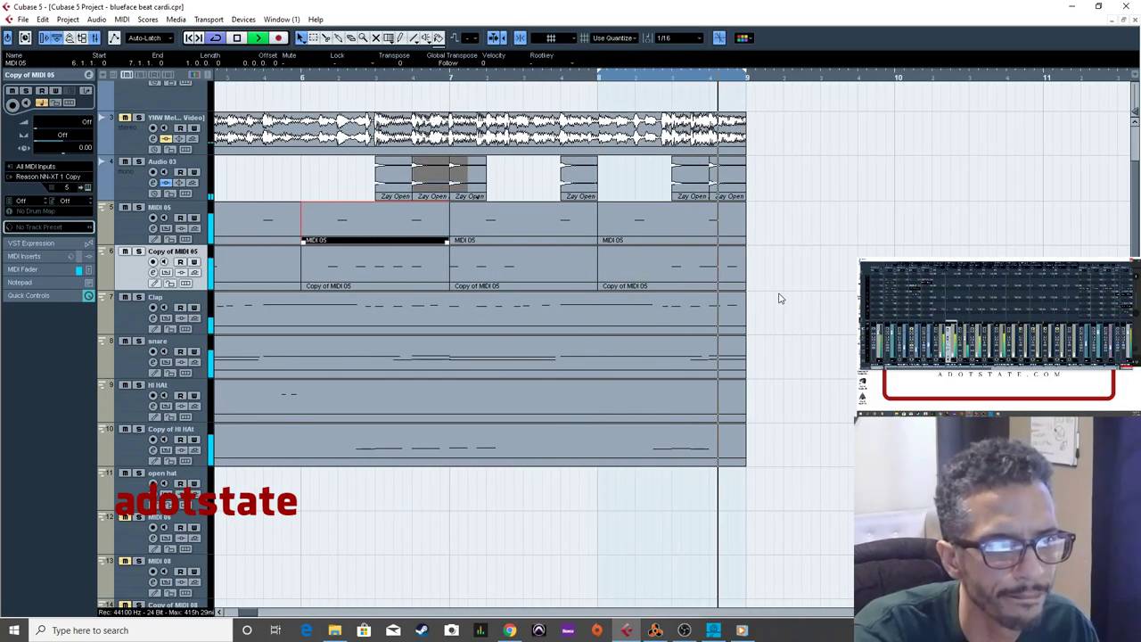
{"action": "key", "text": "h"}
{"action": "key", "text": "h"}
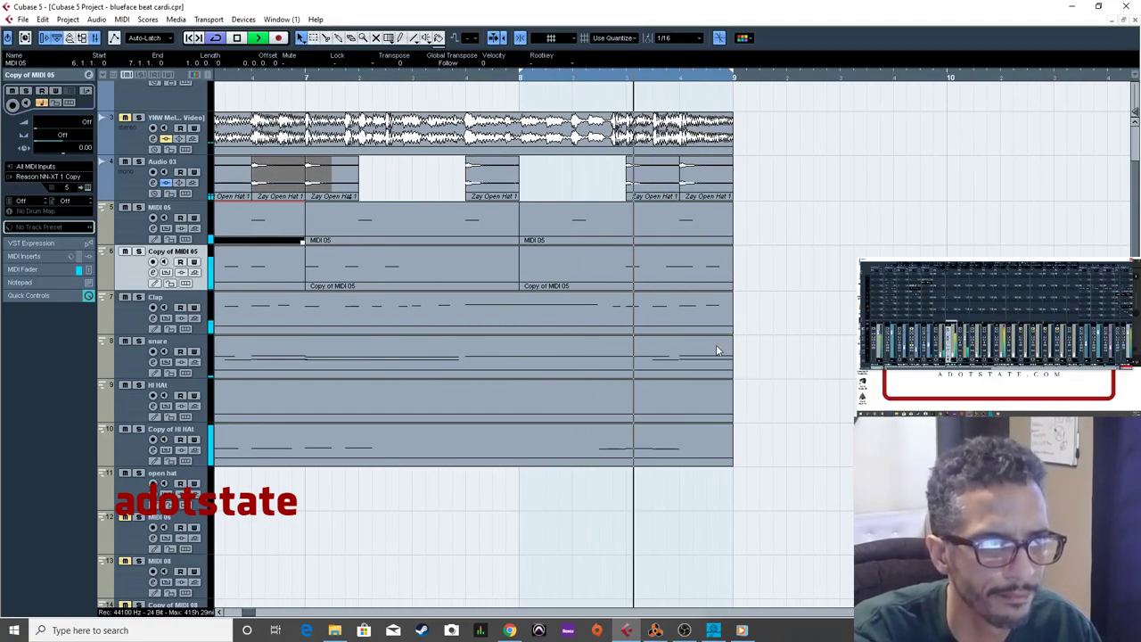
Loop bar 1, shorten the lower opening note of the snare part to end at beat 4, and close the editor.
{"action": "double_click", "coordinate": [692, 359]}
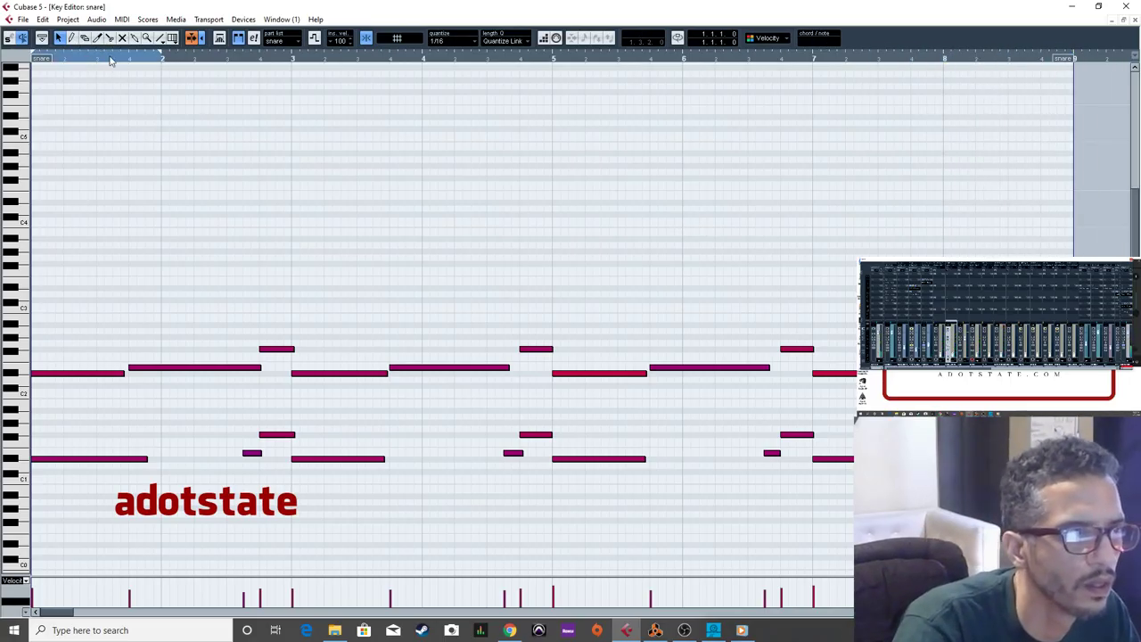
{"action": "key", "text": "h"}
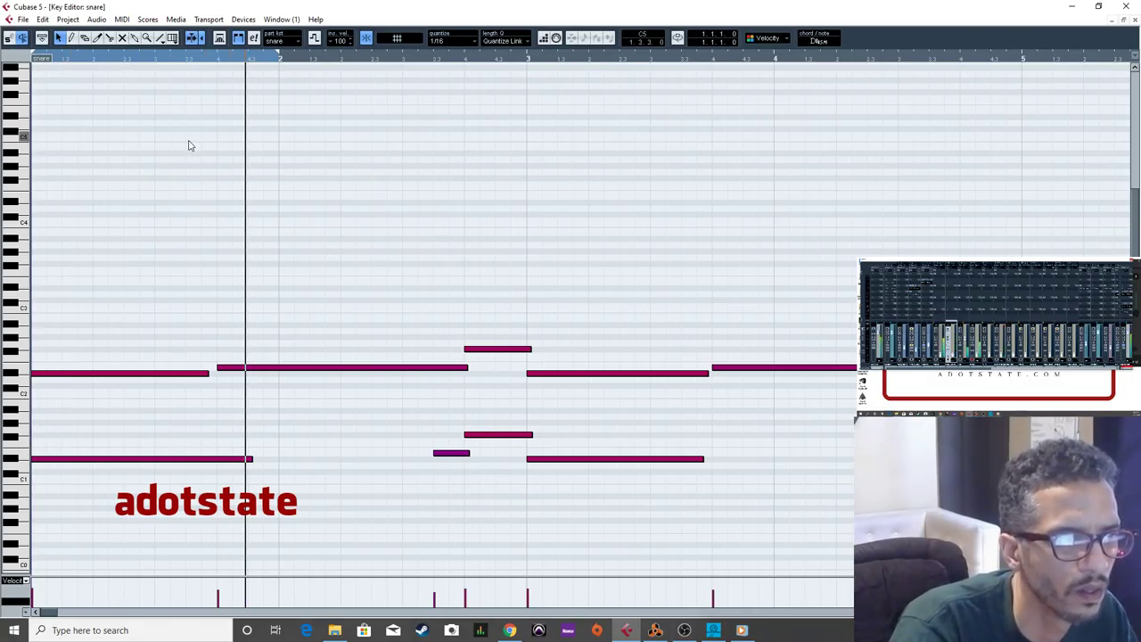
{"action": "left_click_drag", "start_coordinate": [250, 459], "coordinate": [217, 461]}
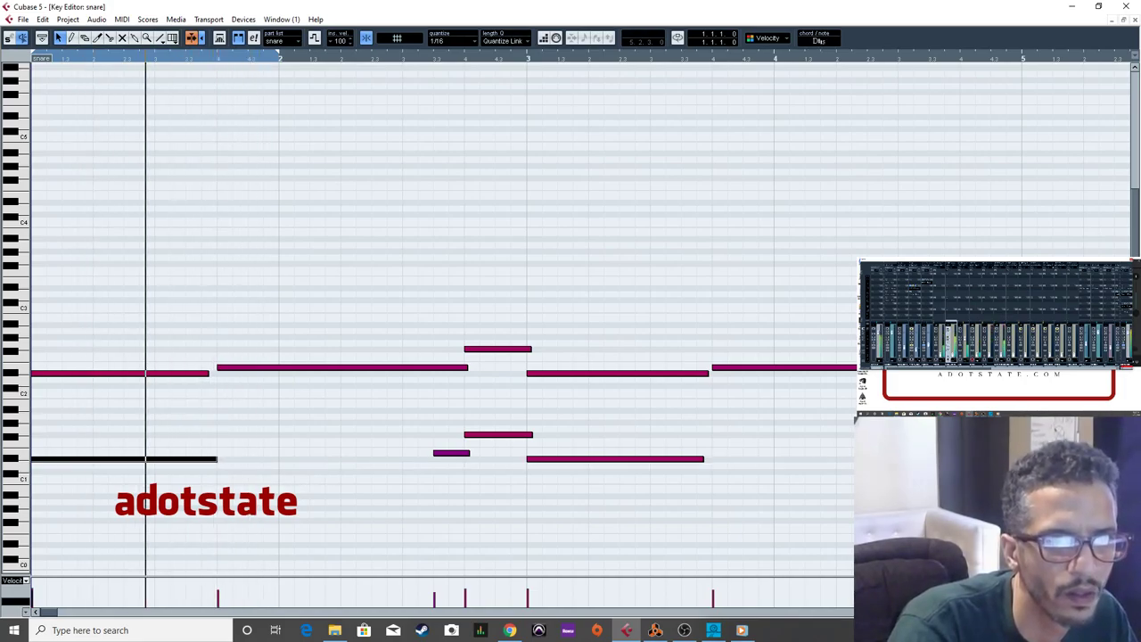
{"action": "key", "text": "Escape"}
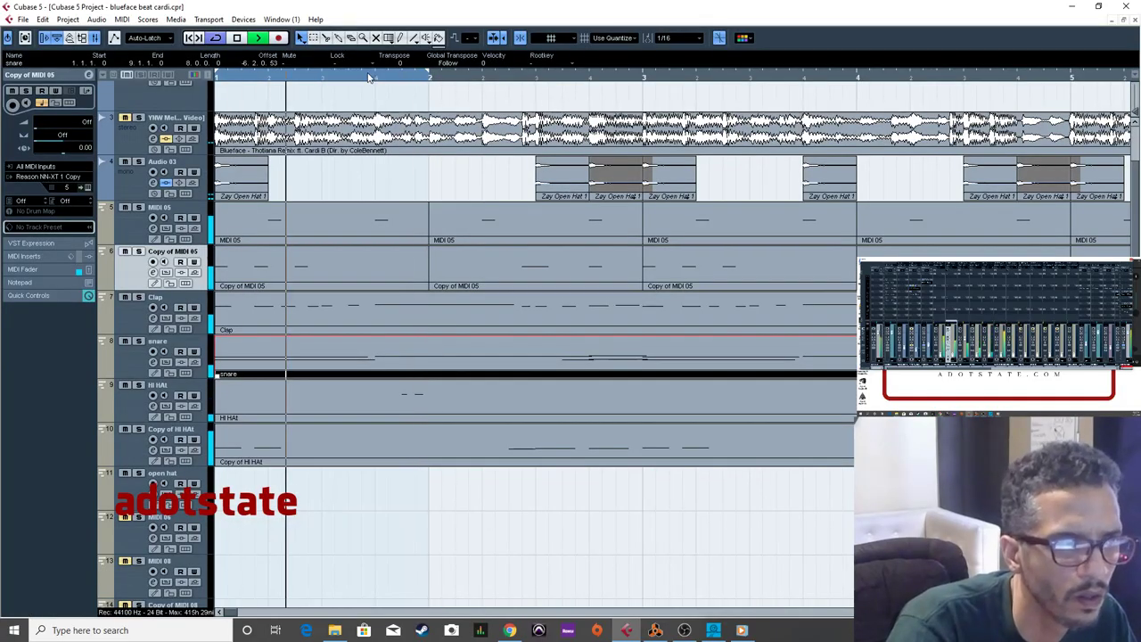
Set the loop range to bar 2 and play it back to check the parts against the reference.
{"action": "left_click_drag", "start_coordinate": [371, 73], "coordinate": [589, 80]}
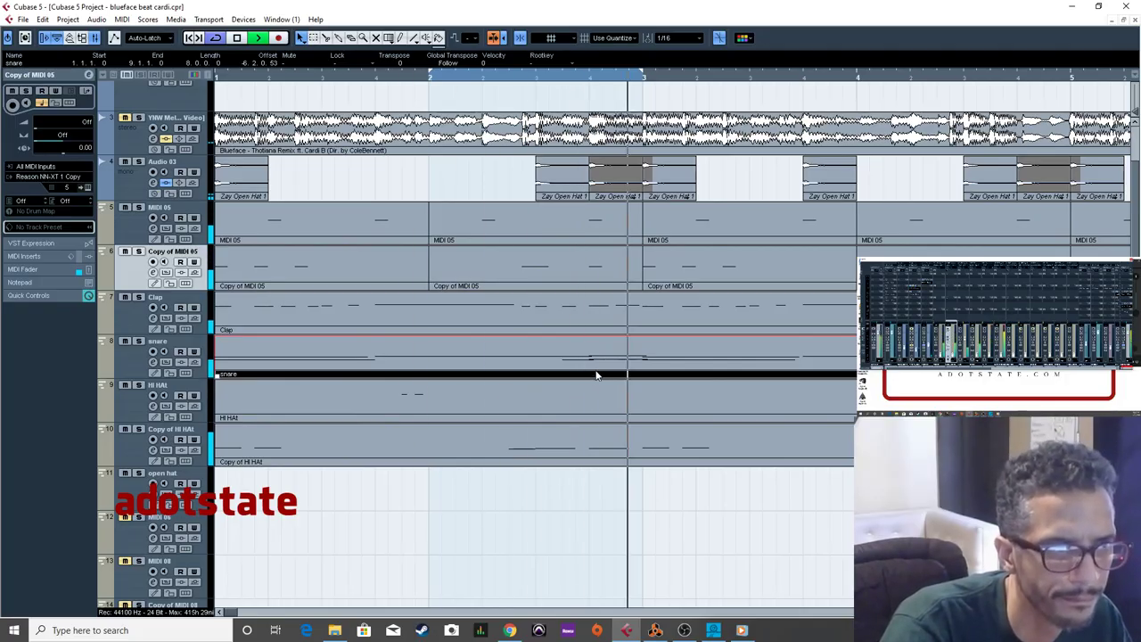
{"action": "key", "text": "space"}
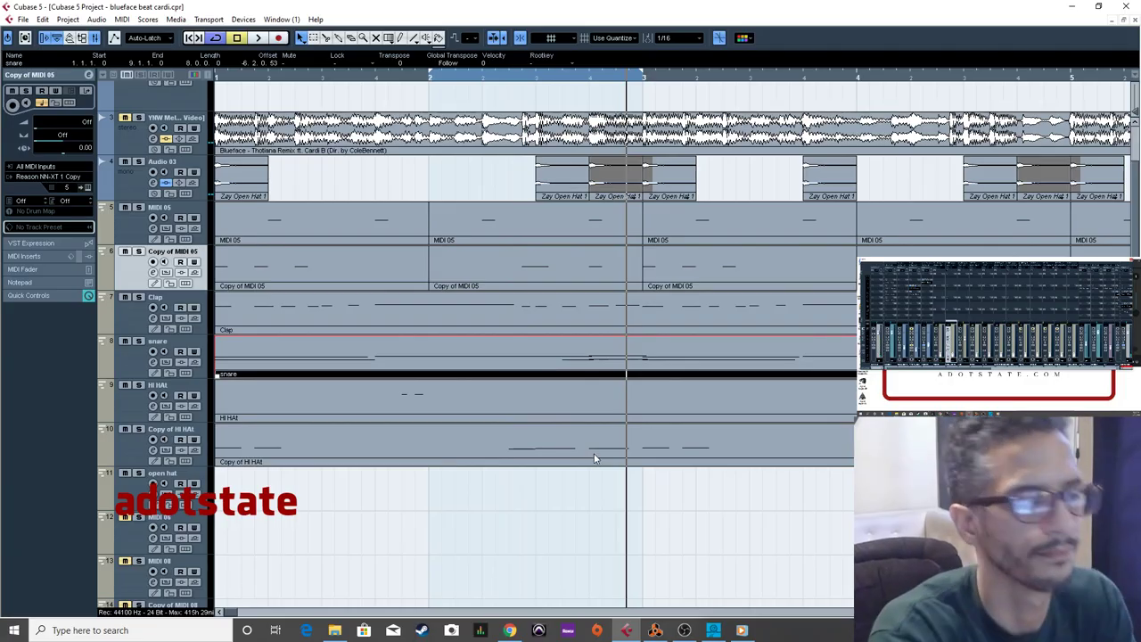
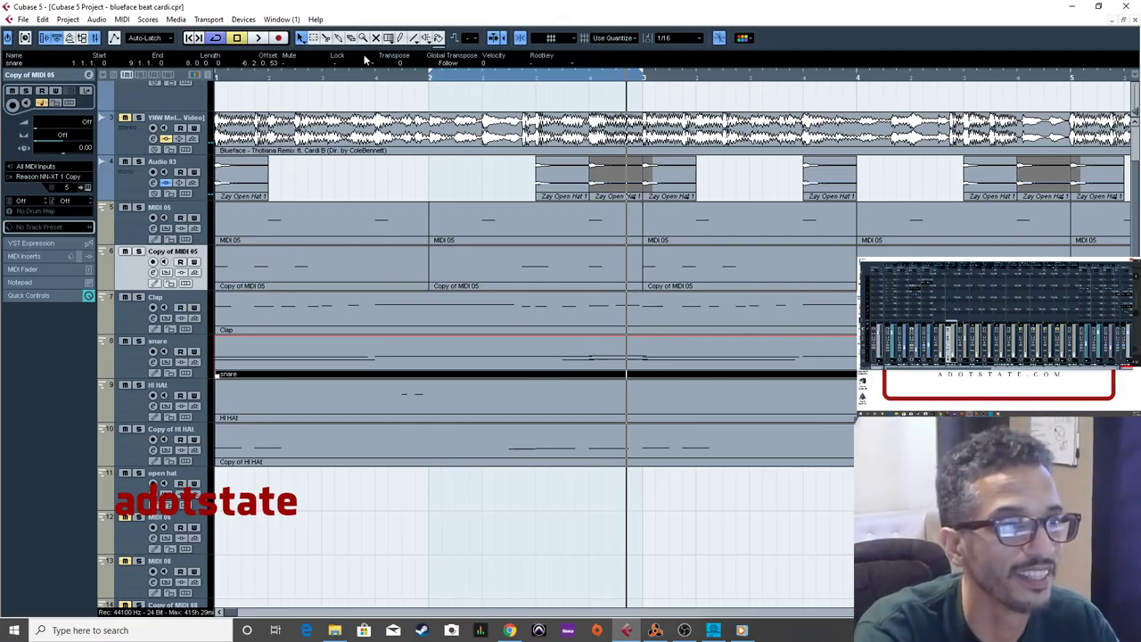
{"action": "key", "text": "space"}
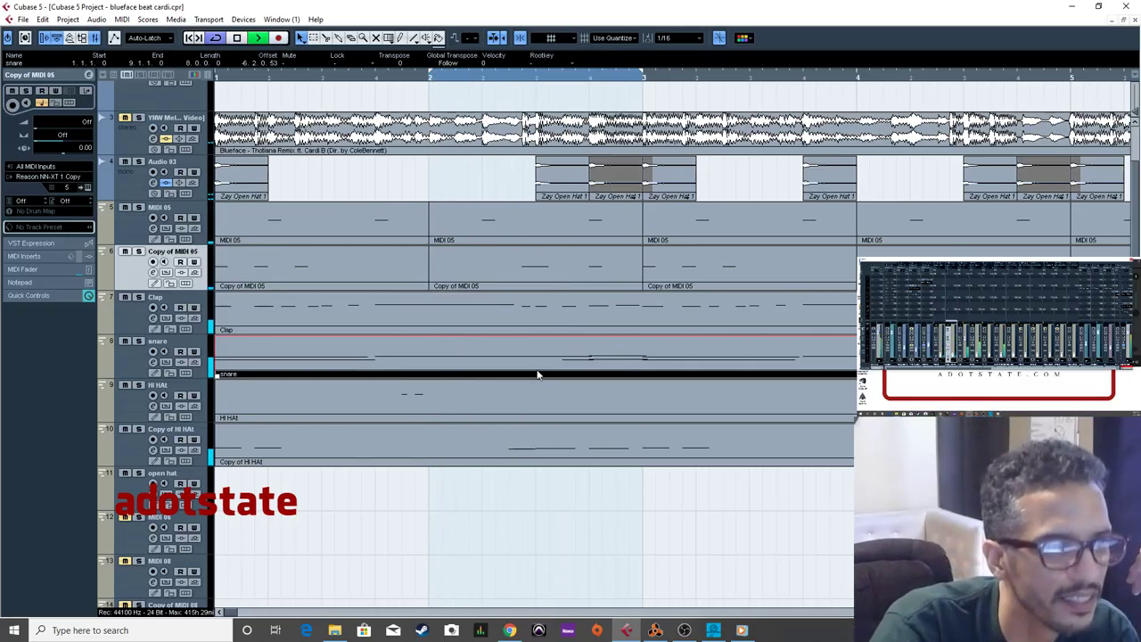
In the Copy of HI HAt part, raise the notes on beats 3 and 4 of bar 2 by three semitones each.
{"action": "double_click", "coordinate": [562, 452]}
{"action": "scroll", "coordinate": [535, 419], "scroll_direction": "down", "scroll_amount": 10}
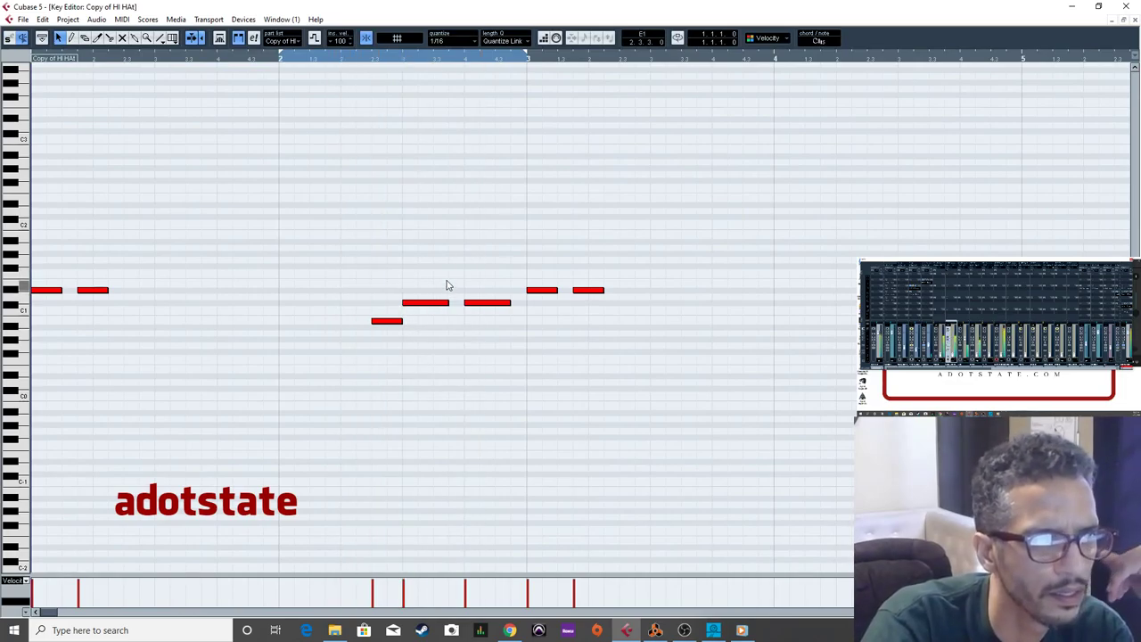
{"action": "left_click", "coordinate": [443, 304]}
{"action": "key", "text": "Up"}
{"action": "key", "text": "Up"}
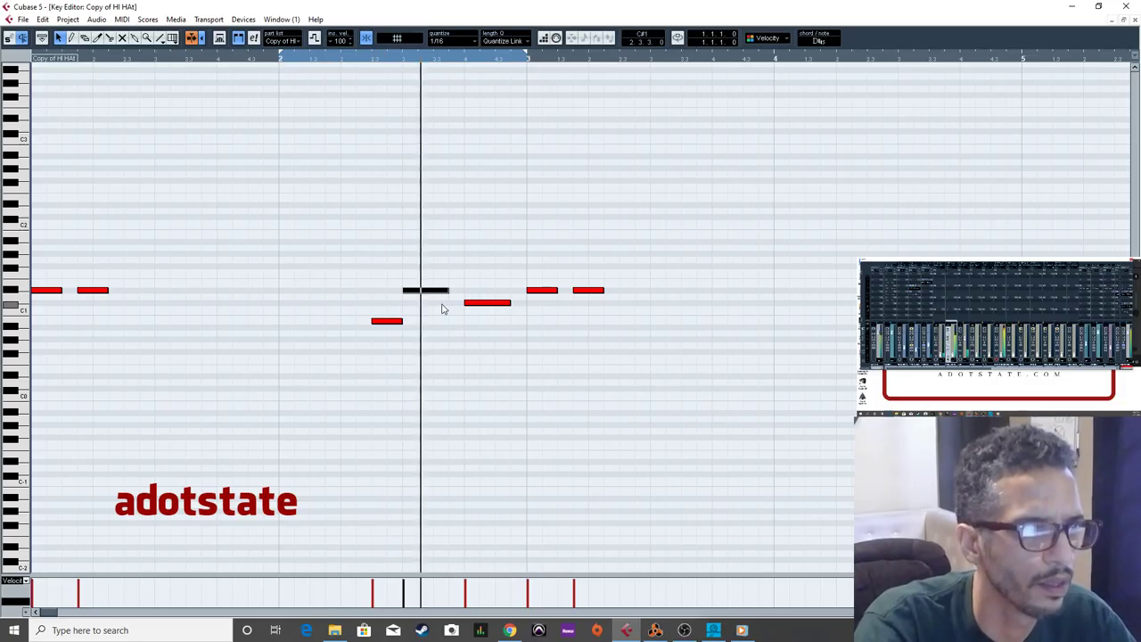
{"action": "key", "text": "Up"}
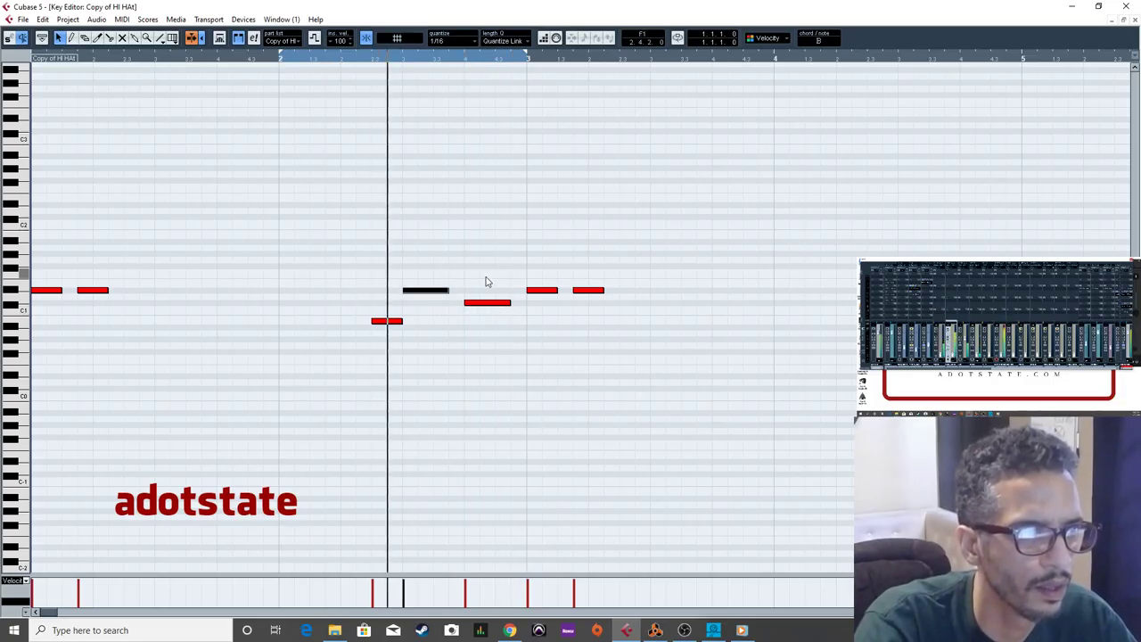
{"action": "left_click", "coordinate": [482, 303]}
{"action": "key", "text": "Up"}
{"action": "key", "text": "Up"}
{"action": "key", "text": "Up"}
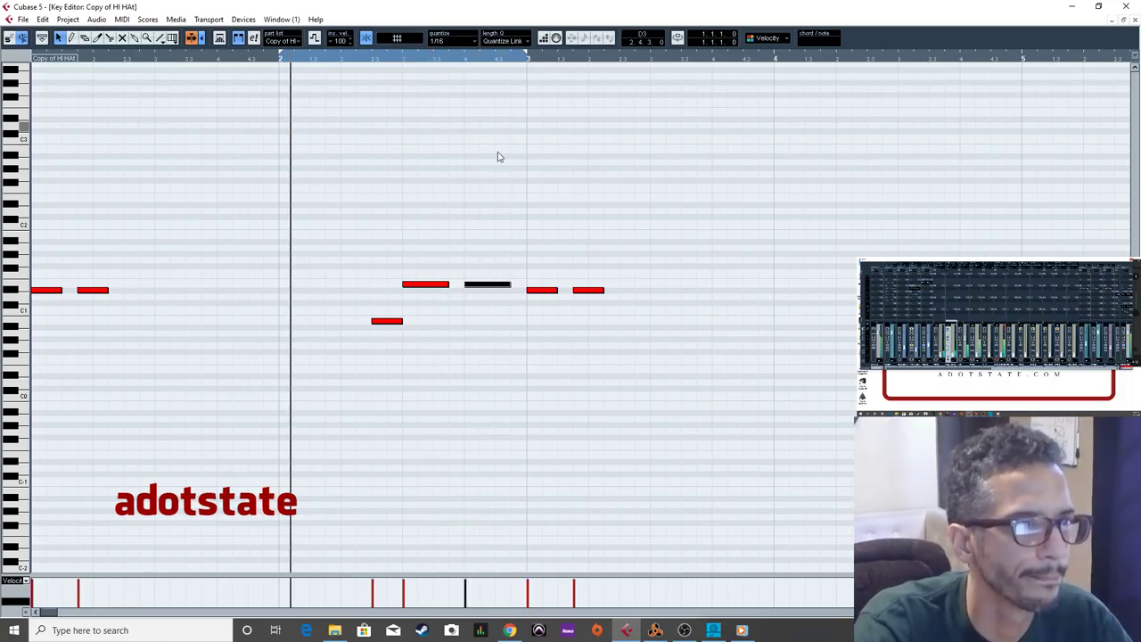
Shorten the two raised notes on beats 3 and 4 of bar 2 to an eighth note each and close the editor.
{"action": "left_click_drag", "start_coordinate": [448, 284], "coordinate": [433, 285]}
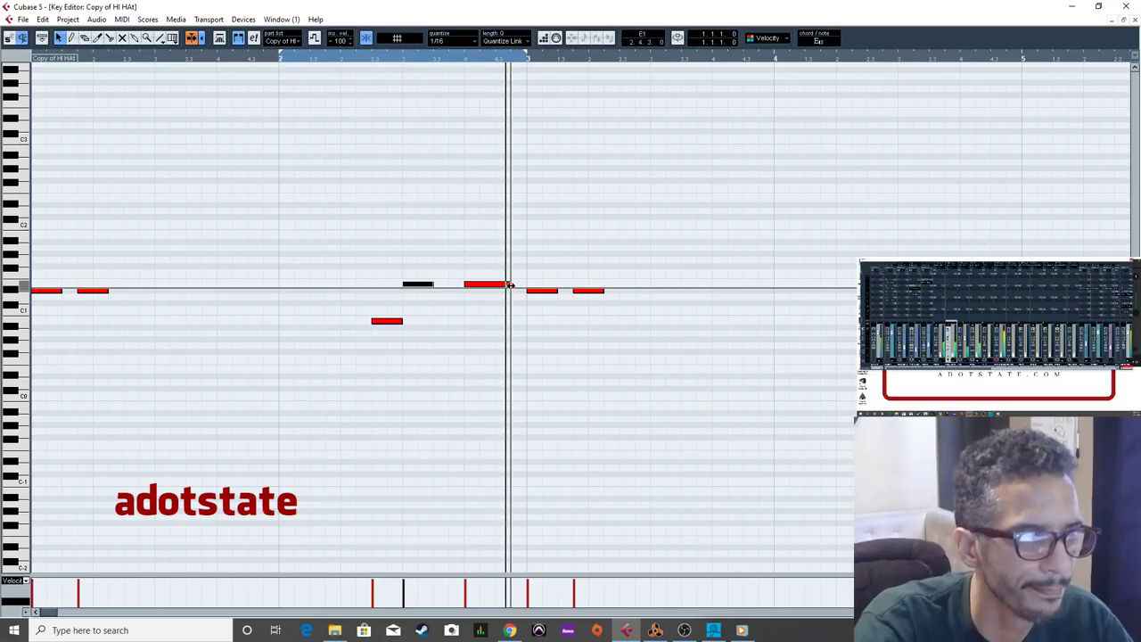
{"action": "left_click_drag", "start_coordinate": [508, 284], "coordinate": [495, 284]}
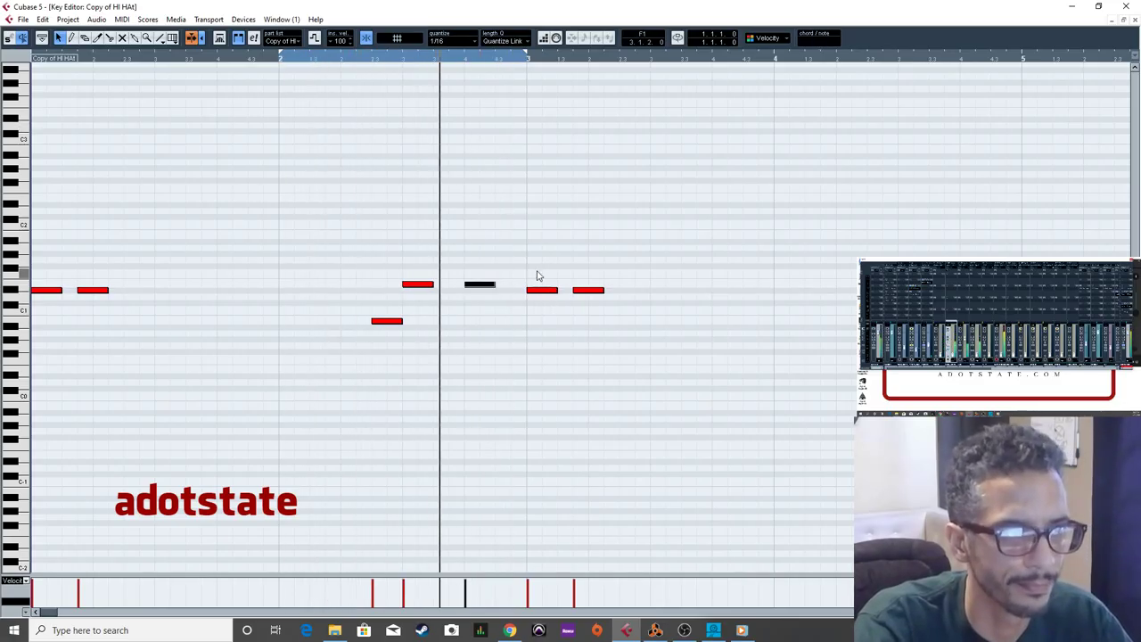
{"action": "left_click_drag", "start_coordinate": [403, 56], "coordinate": [357, 94]}
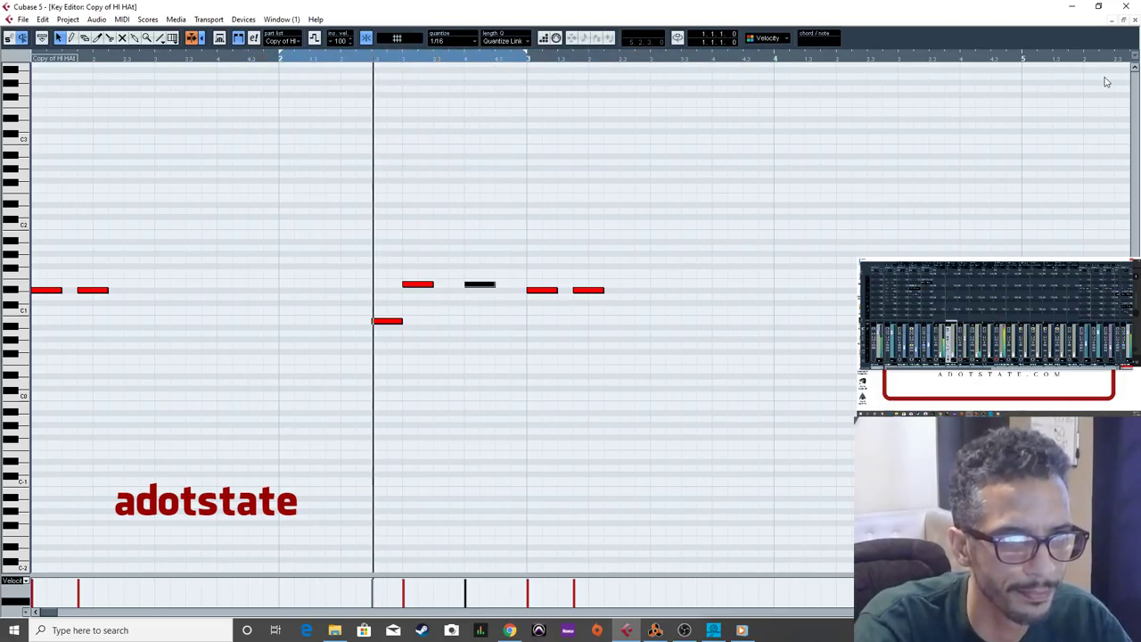
{"action": "left_click", "coordinate": [1132, 18]}
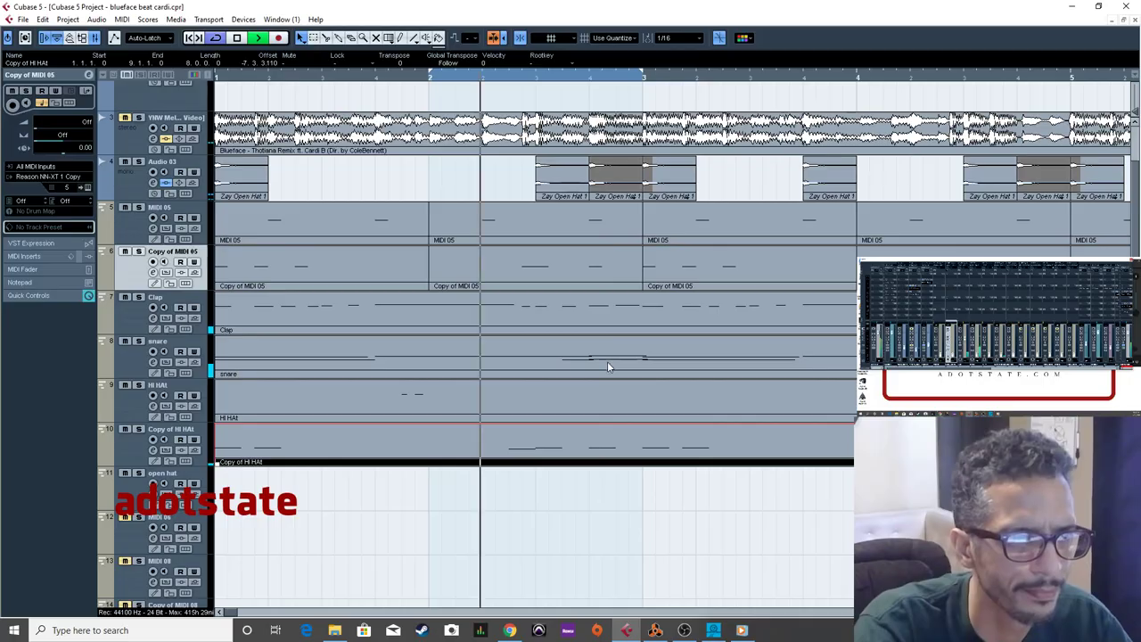
In the snare part, trim the two notes overlapping beat 4 of bar 2 to end there, and delete the upper note starting on it.
{"action": "double_click", "coordinate": [607, 361]}
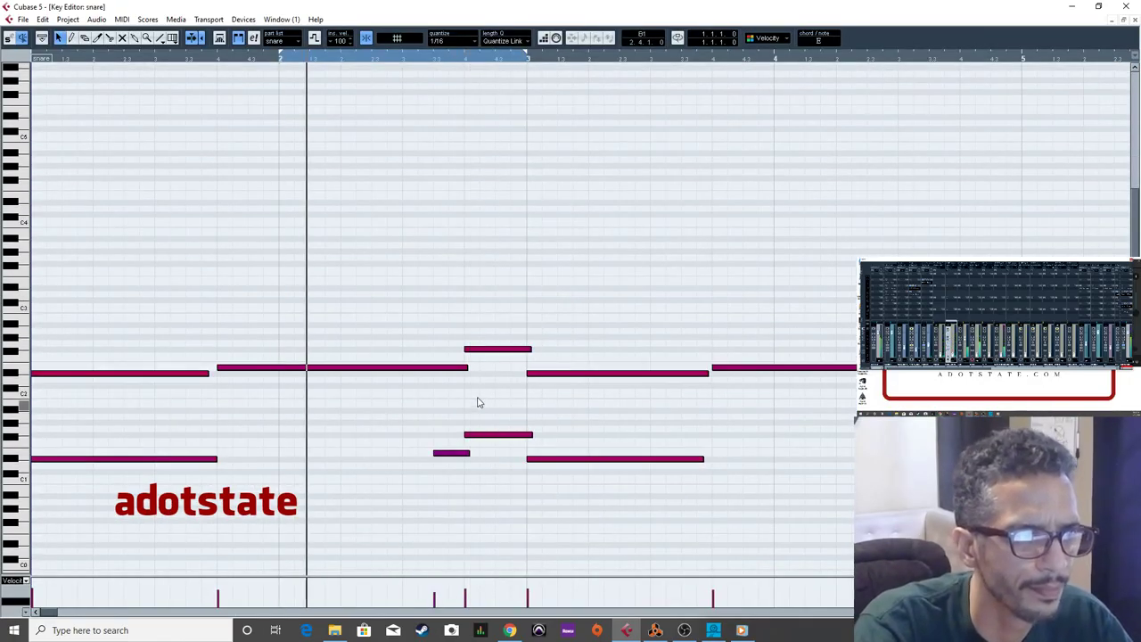
{"action": "left_click_drag", "start_coordinate": [466, 367], "coordinate": [463, 369]}
{"action": "left_click_drag", "start_coordinate": [466, 454], "coordinate": [464, 455]}
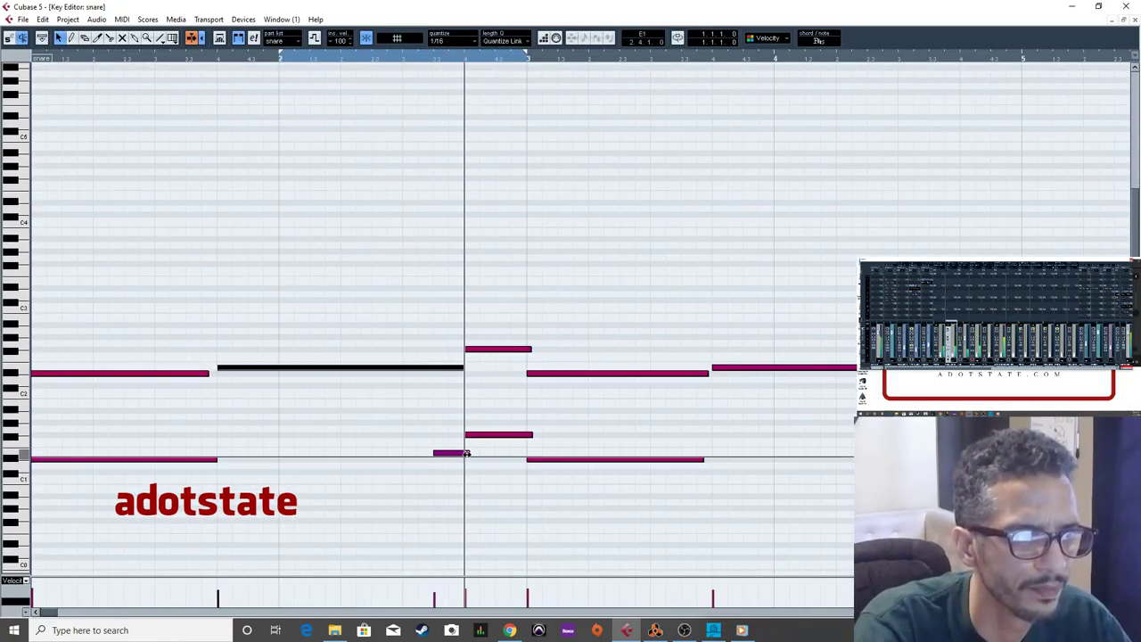
{"action": "key", "text": "Up"}
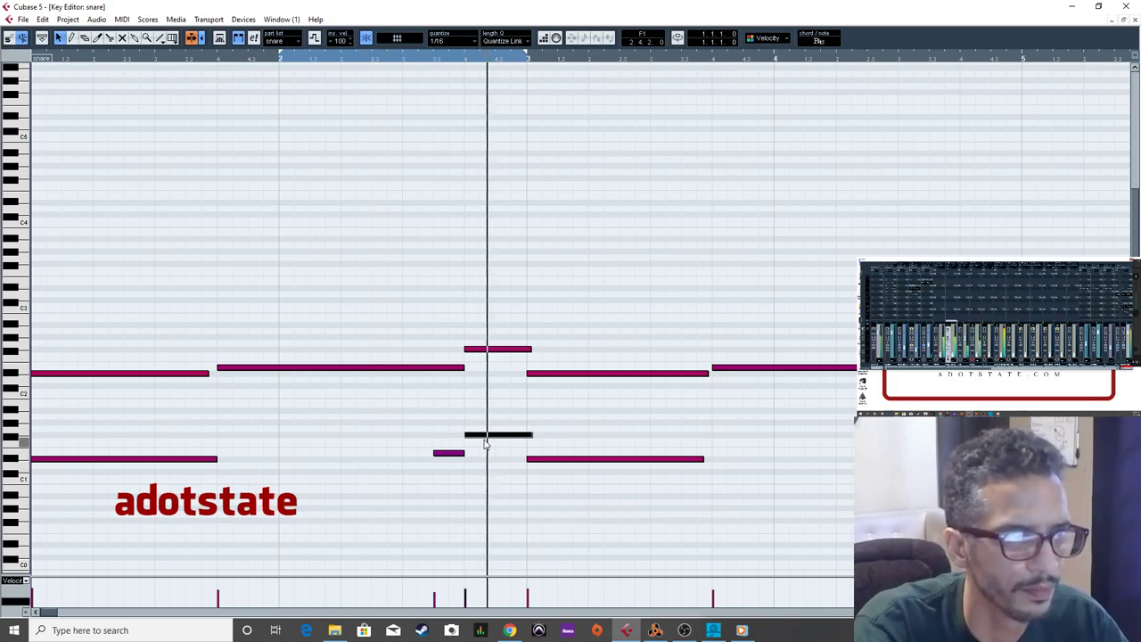
{"action": "key", "text": "Delete"}
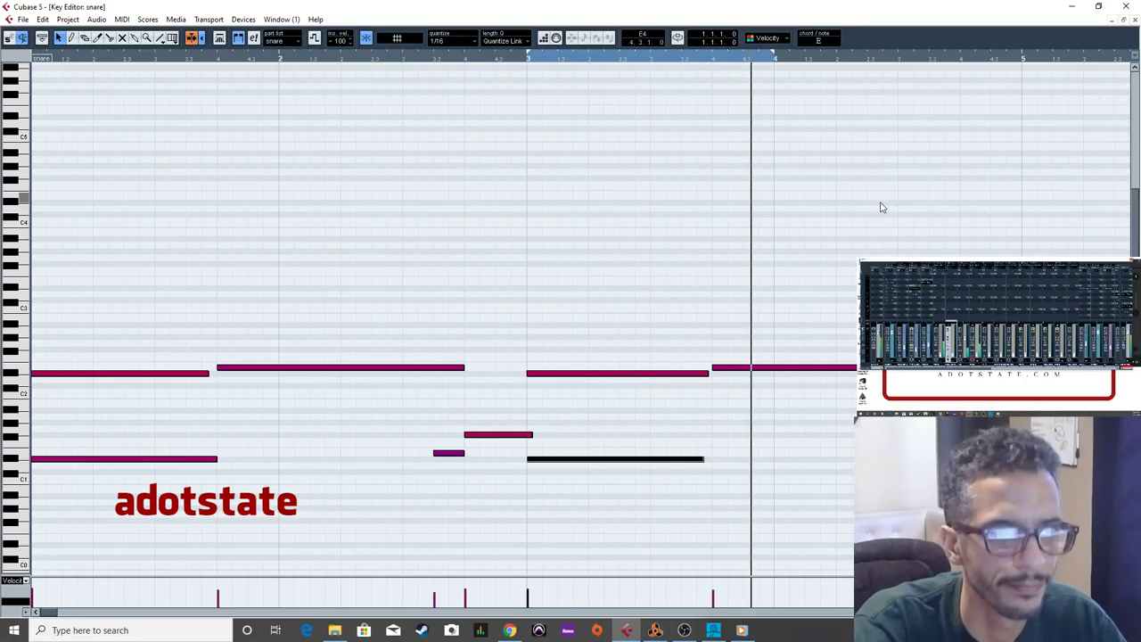
Adjust the upper and lower snare notes starting bar 3 so both end at beat 4.
{"action": "left_click", "coordinate": [713, 375]}
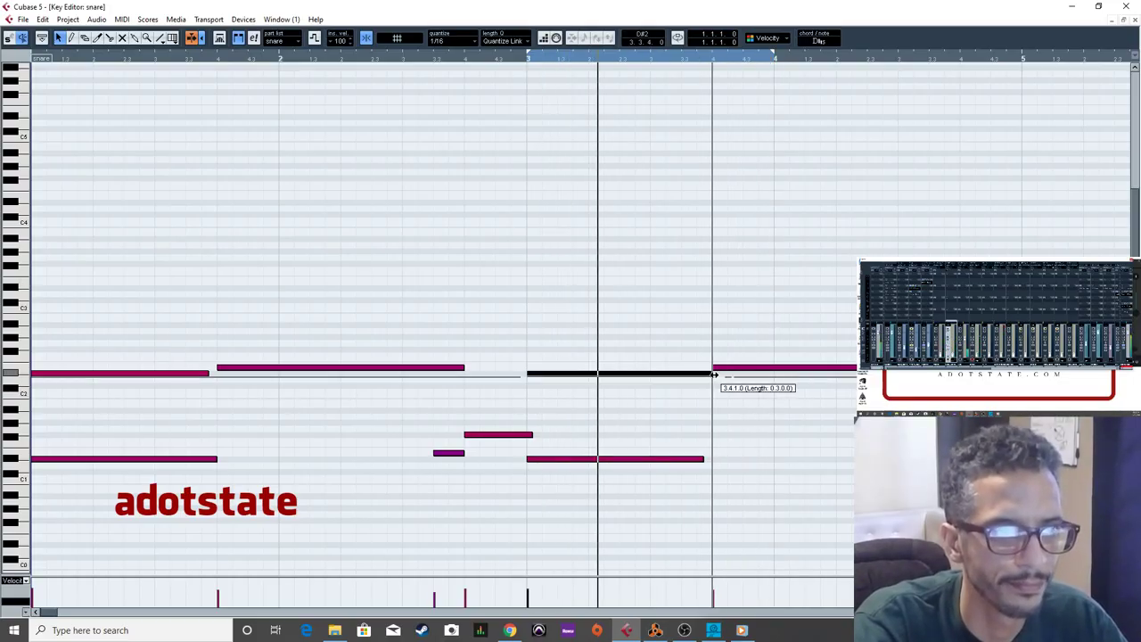
{"action": "left_click_drag", "start_coordinate": [710, 374], "coordinate": [696, 375]}
{"action": "left_click_drag", "start_coordinate": [700, 459], "coordinate": [712, 459]}
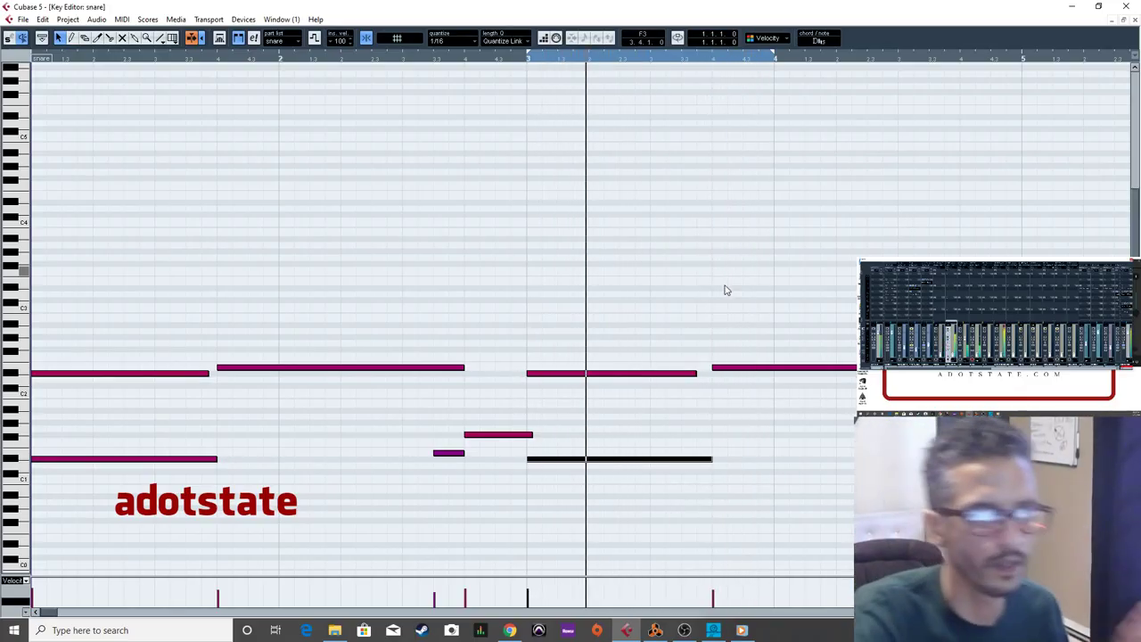
{"action": "left_click_drag", "start_coordinate": [702, 374], "coordinate": [704, 375]}
Move the loop range to bar 4 and open the Copy of HI HAt part for editing in place of the snare part.
{"action": "left_click_drag", "start_coordinate": [651, 65], "coordinate": [896, 81]}
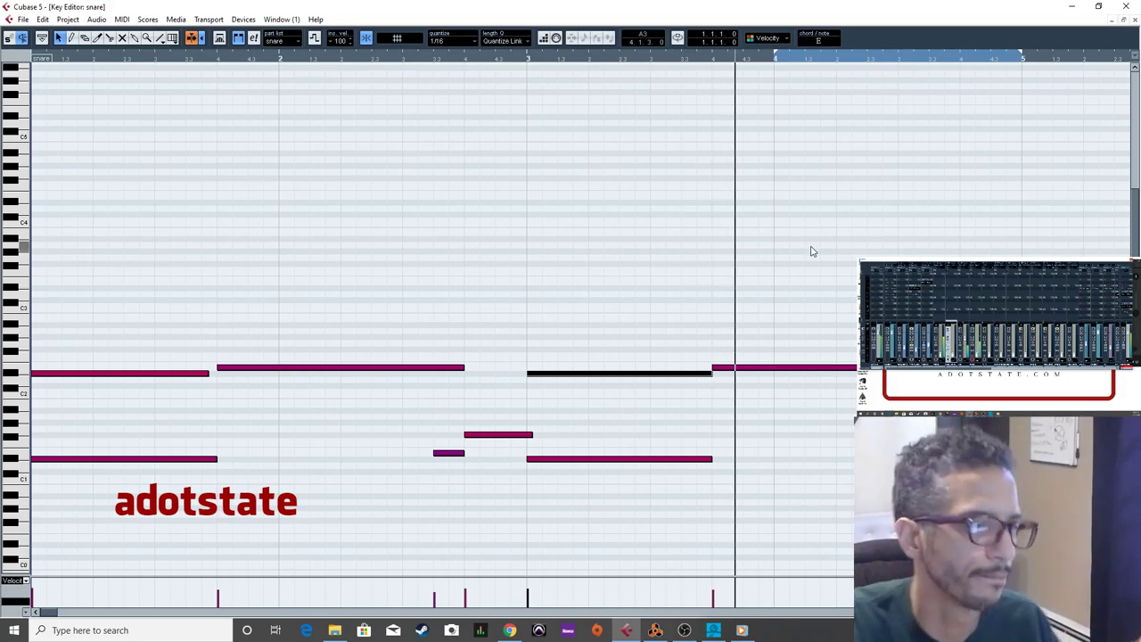
{"action": "key", "text": "space"}
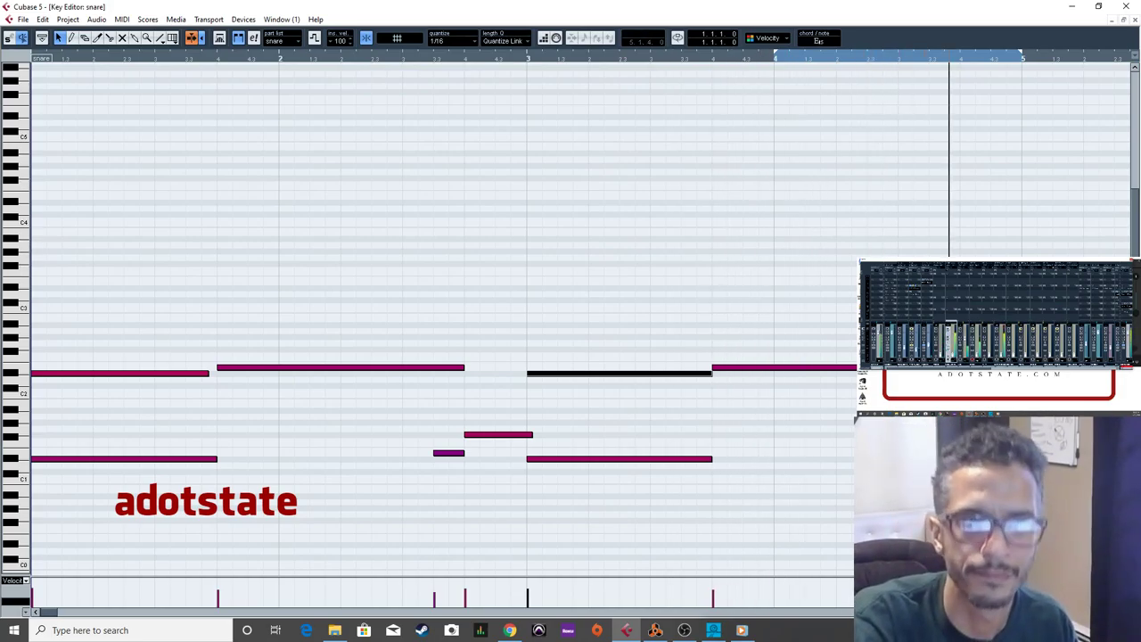
{"action": "key", "text": "alt+Tab"}
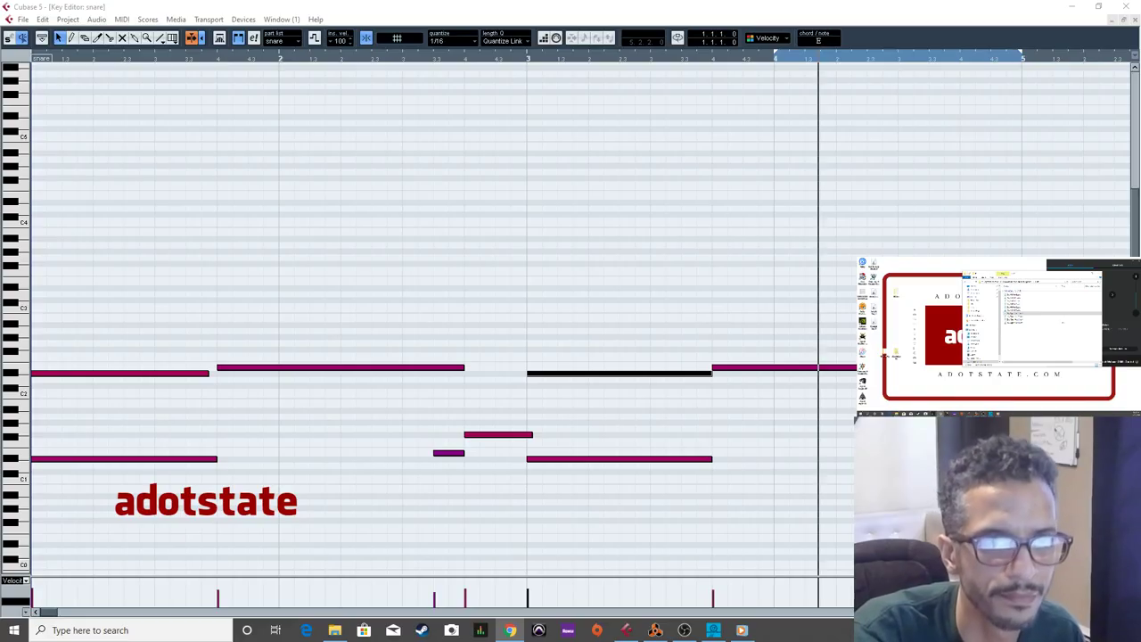
{"action": "key", "text": "alt+Tab"}
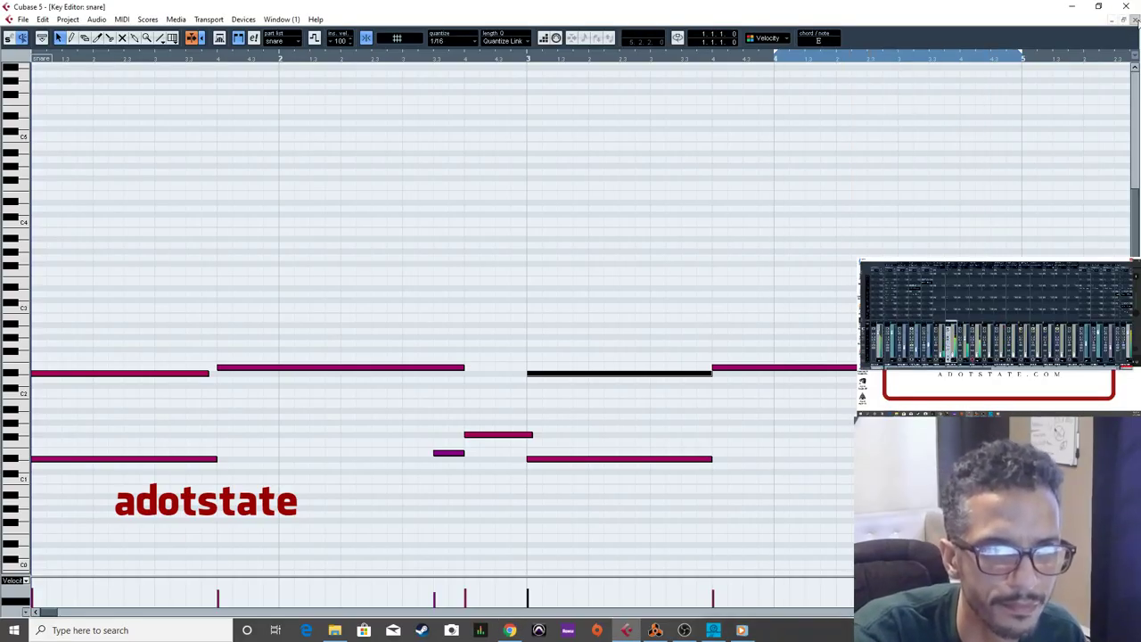
{"action": "key", "text": "Escape"}
{"action": "key", "text": "Return"}
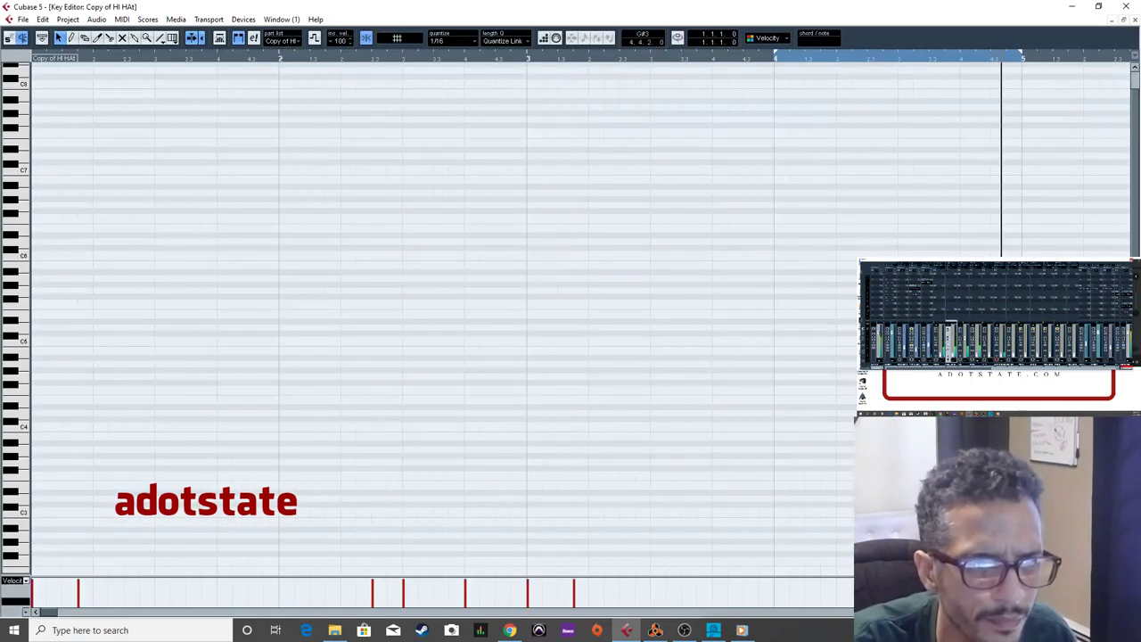
{"action": "scroll", "coordinate": [784, 491], "scroll_direction": "down", "scroll_amount": 10}
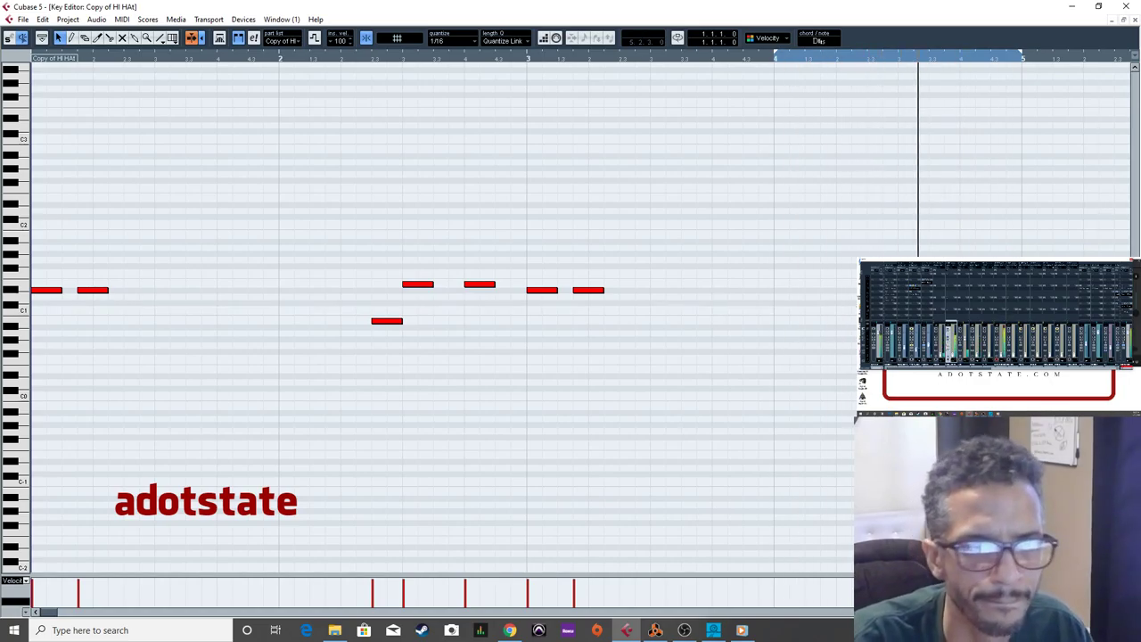
Lower the Copy of HI HAt note on beat 3 of bar 4 by two semitones.
{"action": "key", "text": "space"}
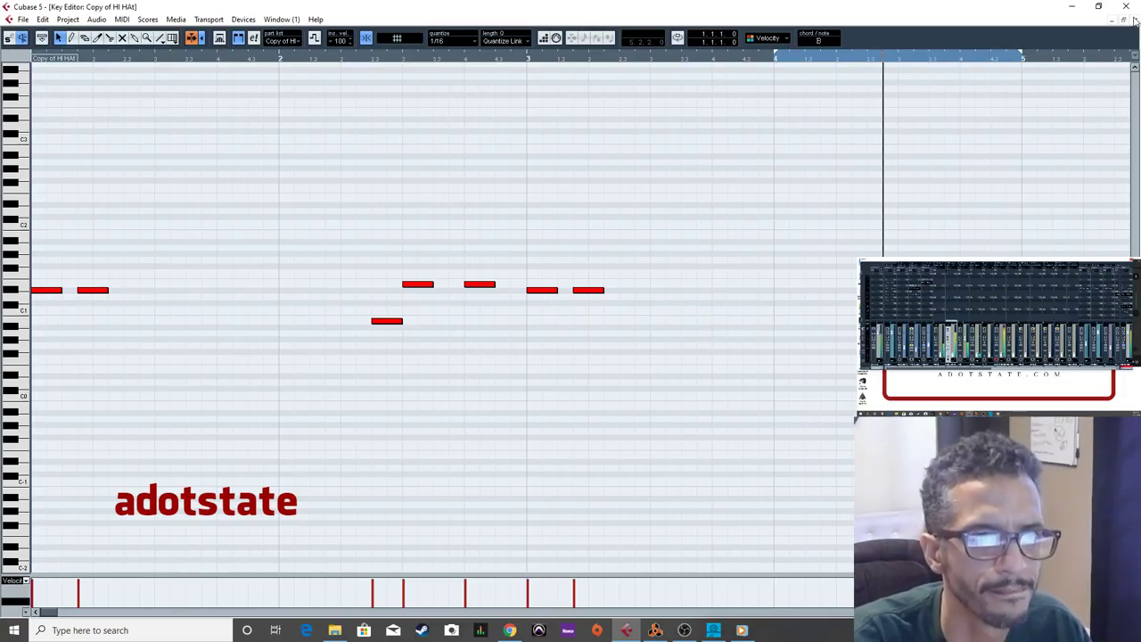
{"action": "left_click", "coordinate": [316, 58]}
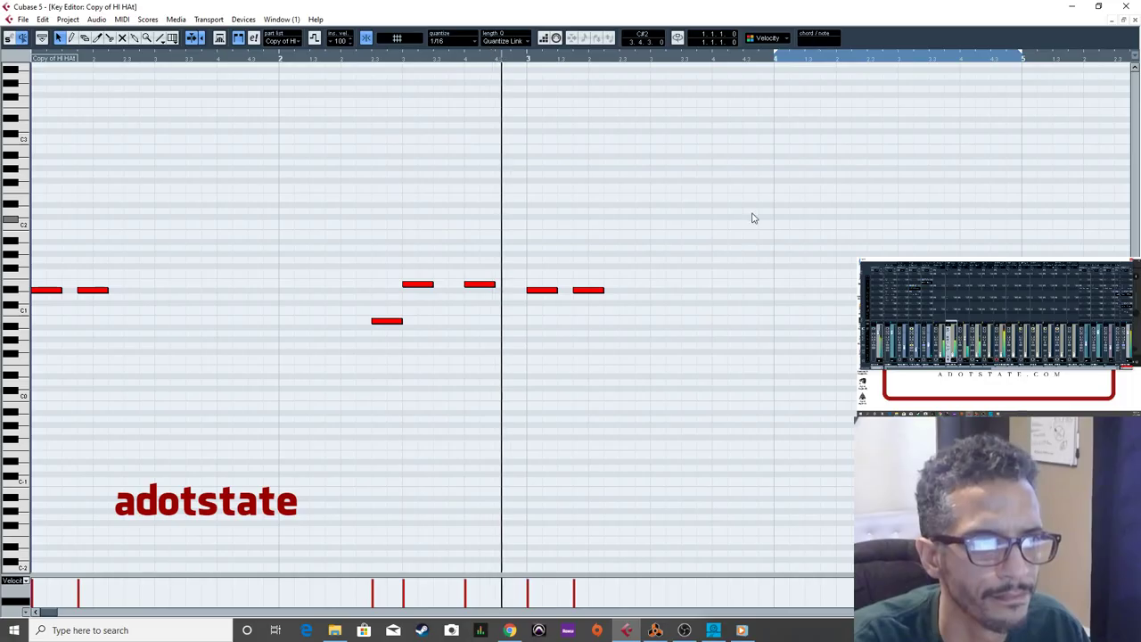
{"action": "key", "text": "shift+f"}
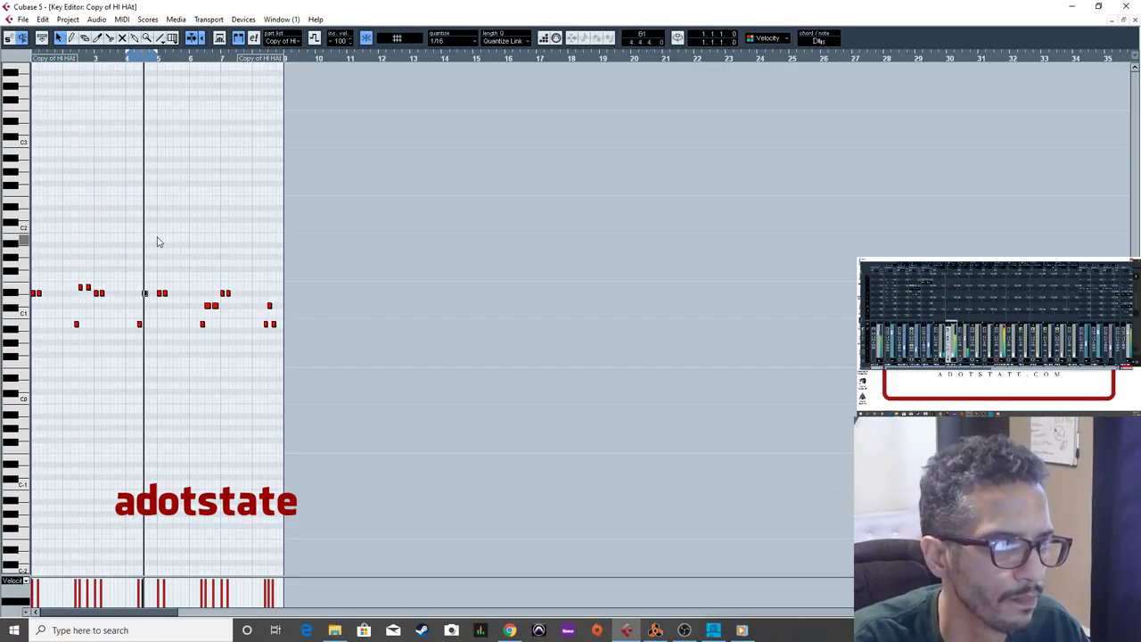
{"action": "key", "text": "h"}
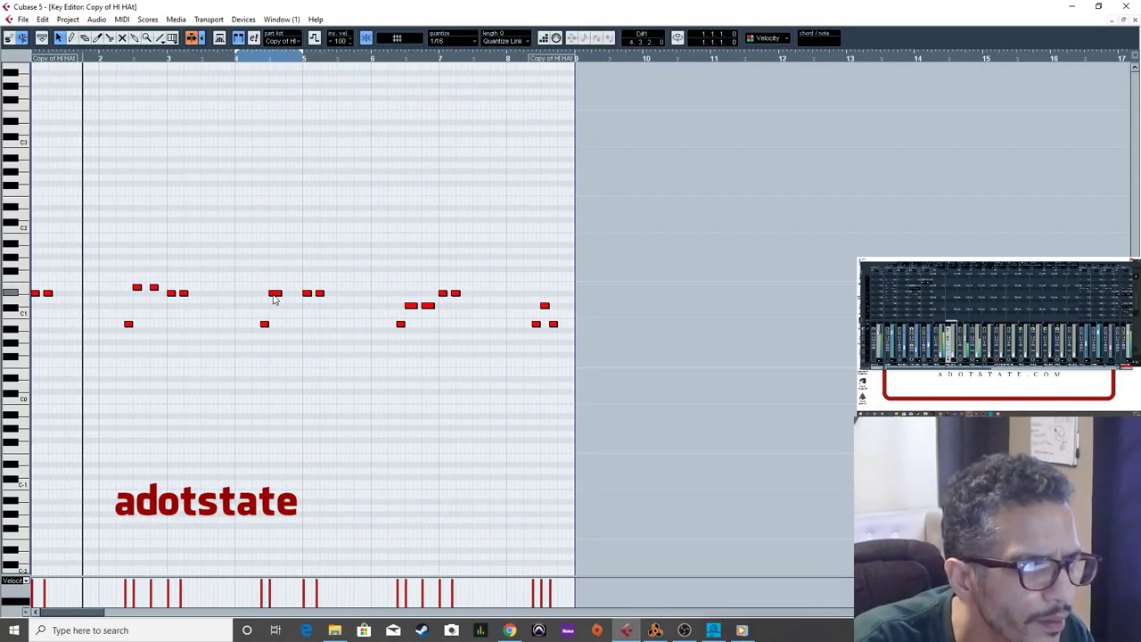
{"action": "left_click_drag", "start_coordinate": [272, 307], "coordinate": [273, 307]}
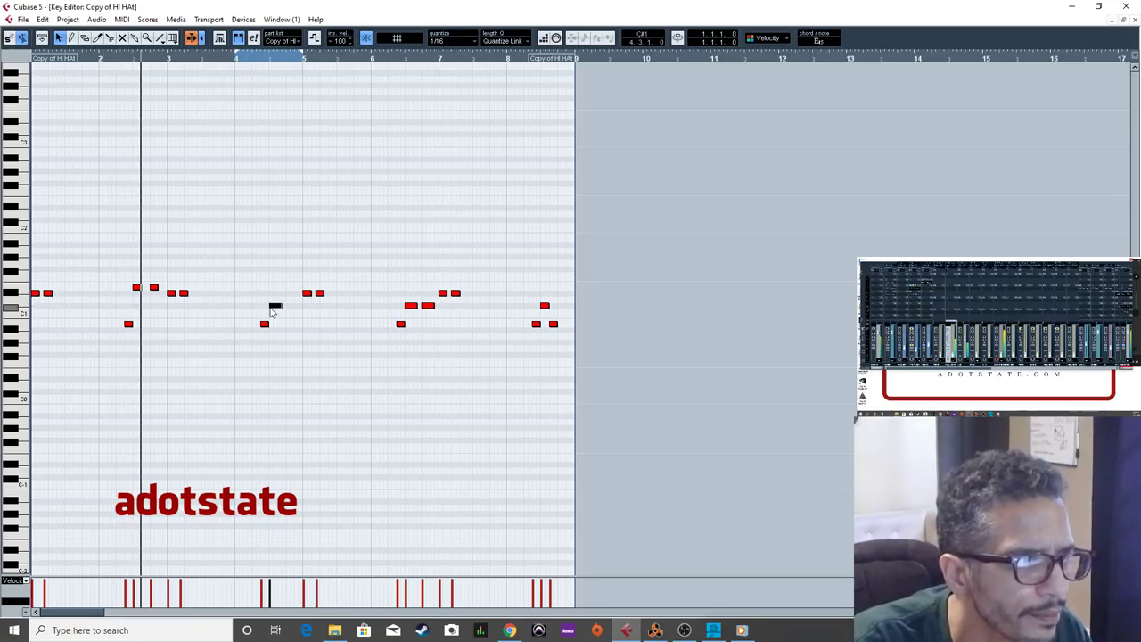
{"action": "left_click", "coordinate": [321, 278]}
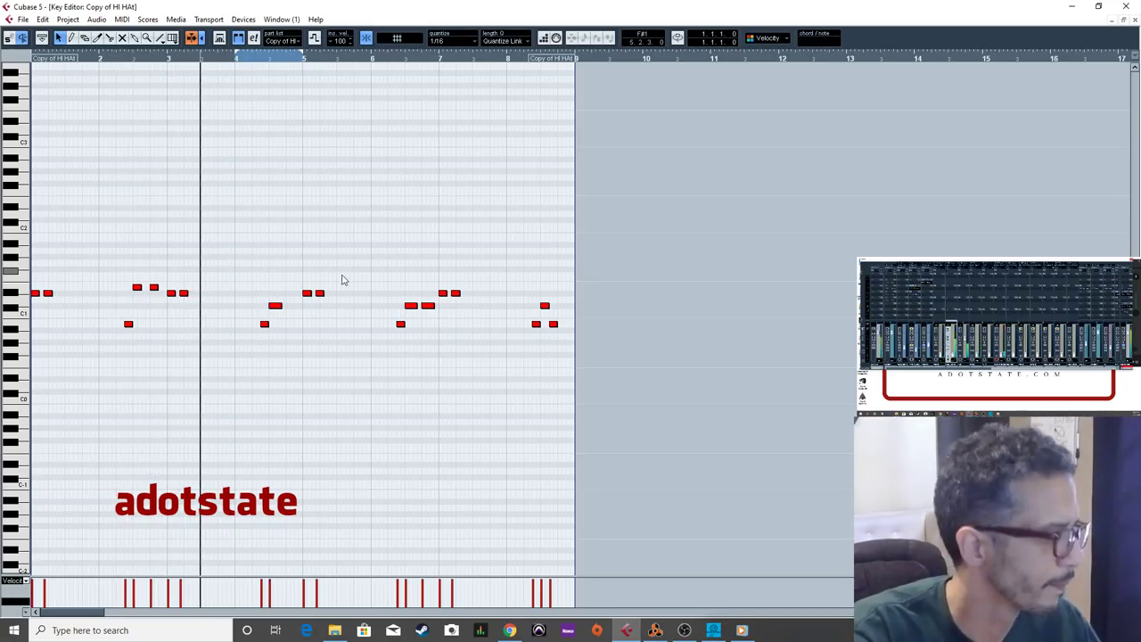
{"action": "key", "text": "h"}
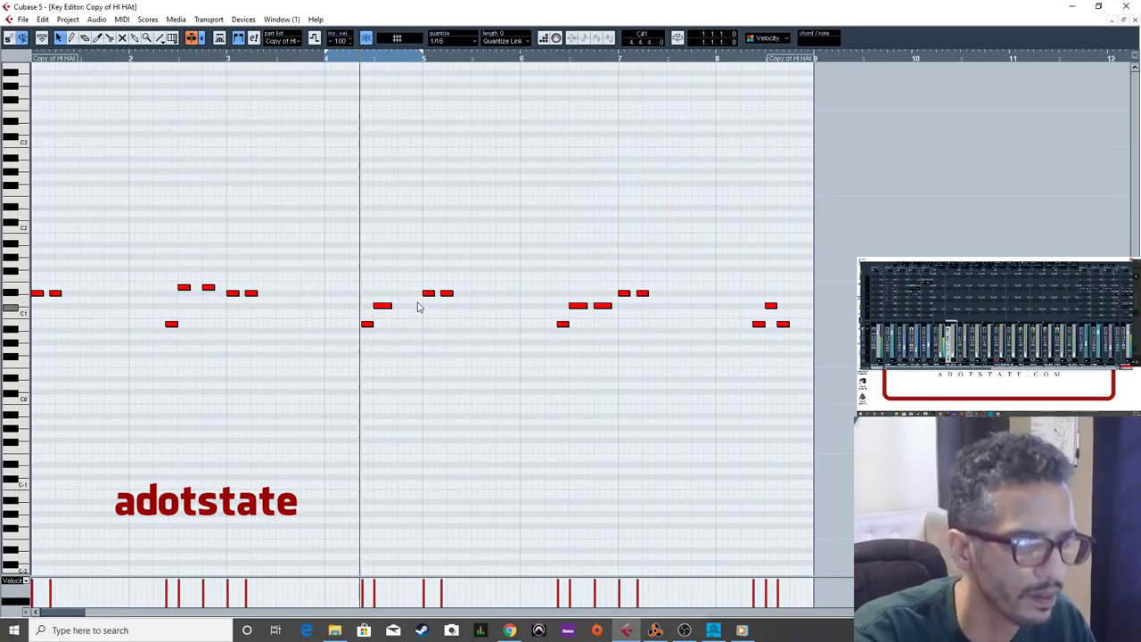
Lower bar 4's first note one semitone and its beat 3 note three semitones, then shorten the latter to an eighth and copy it to 4.3.4.
{"action": "left_click_drag", "start_coordinate": [398, 310], "coordinate": [377, 291]}
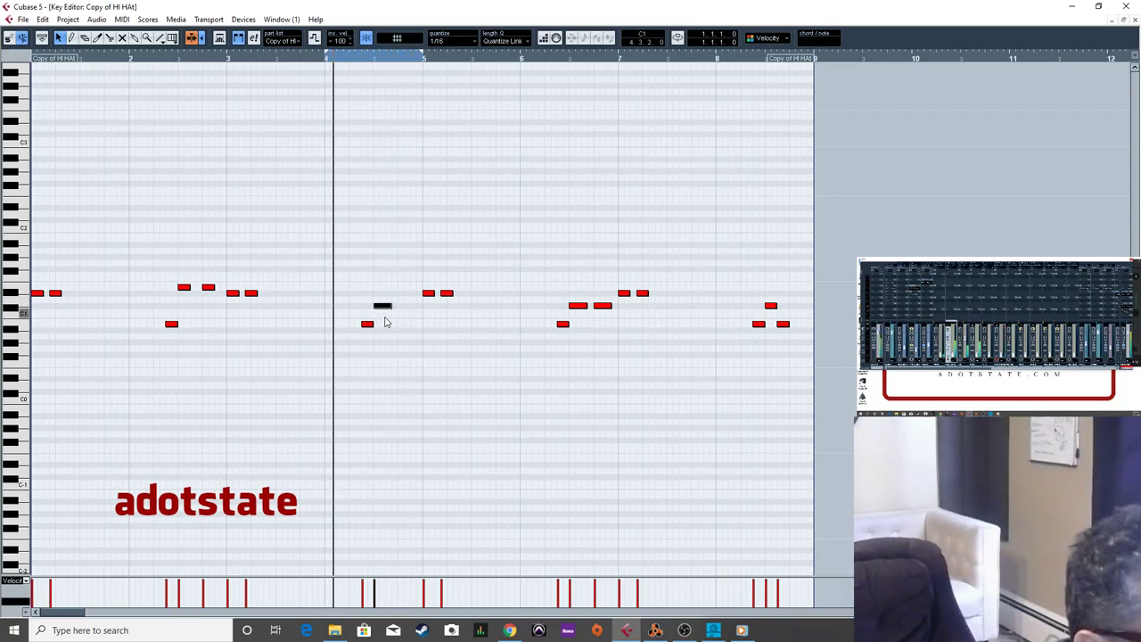
{"action": "left_click", "coordinate": [365, 325]}
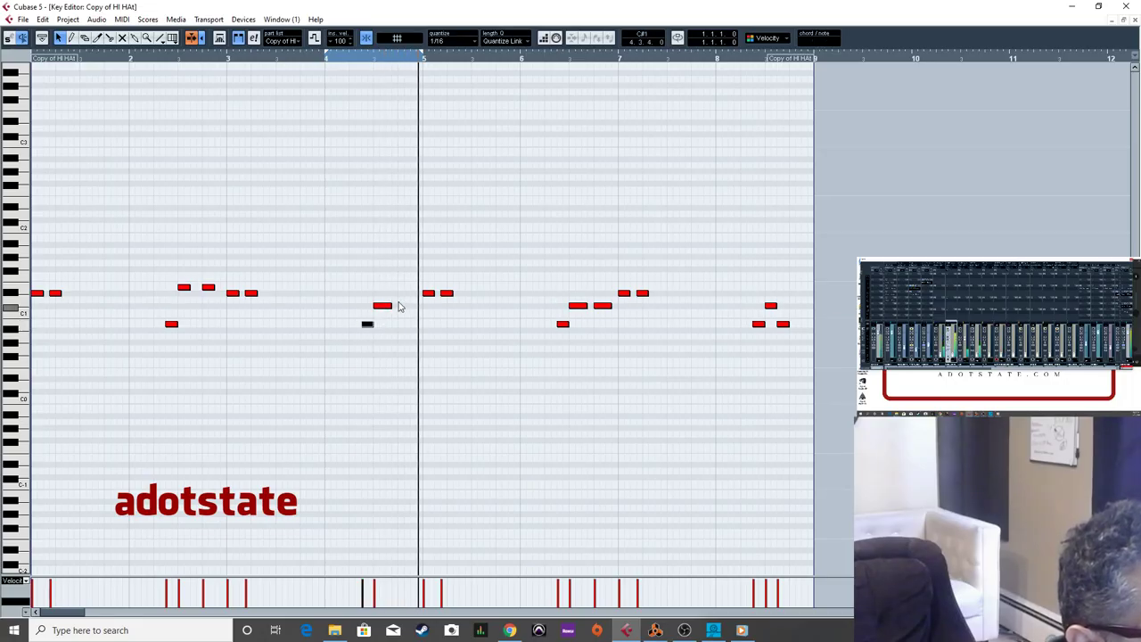
{"action": "left_click_drag", "start_coordinate": [385, 306], "coordinate": [364, 330]}
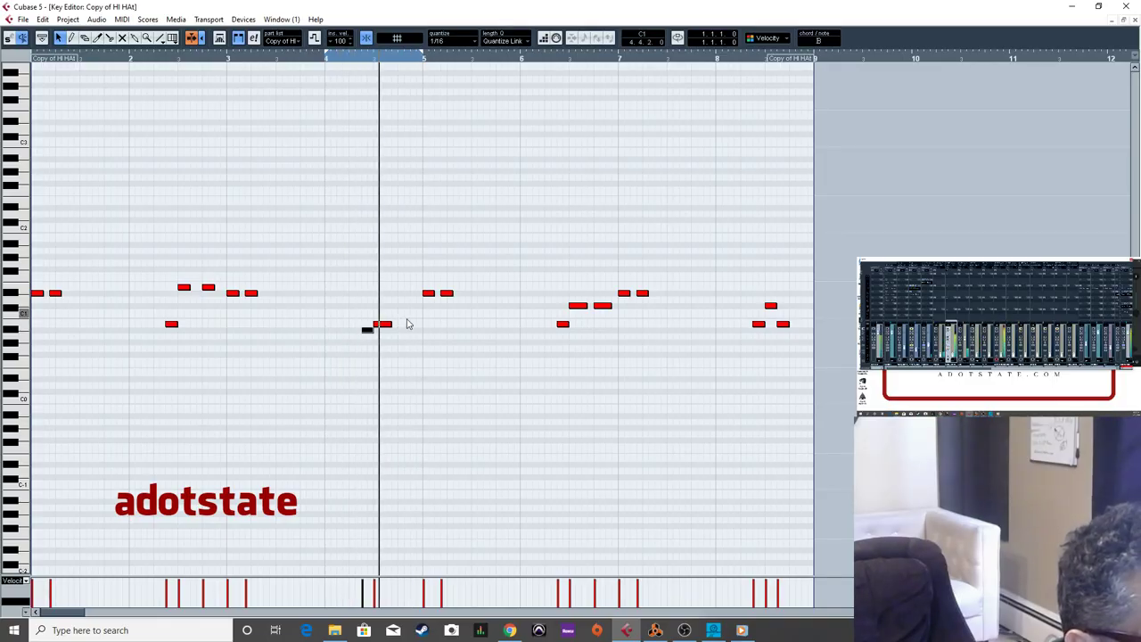
{"action": "left_click_drag", "start_coordinate": [385, 324], "coordinate": [395, 328]}
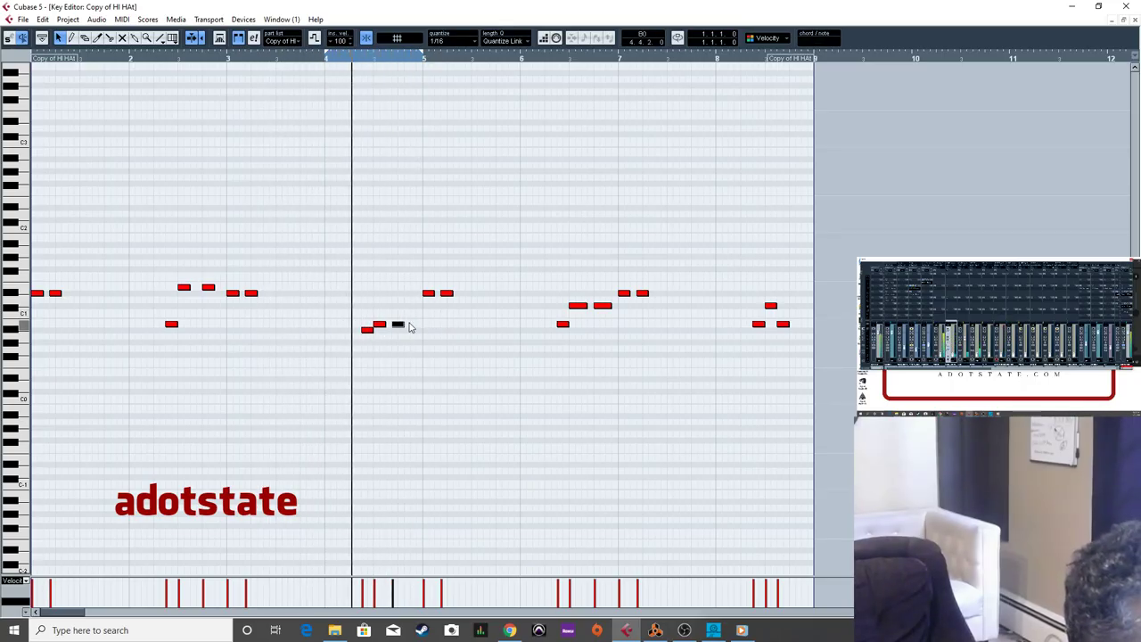
Move bar 4's last note to beat 4, then shorten it and the beat 3 note to sixteenths.
{"action": "left_click_drag", "start_coordinate": [396, 325], "coordinate": [399, 325]}
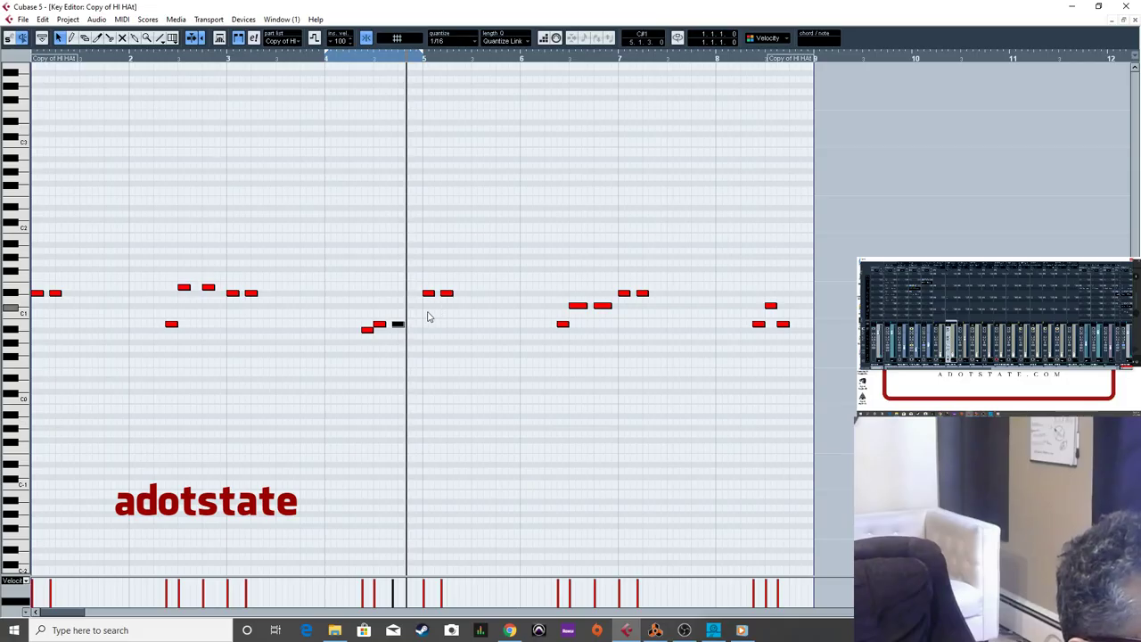
{"action": "left_click_drag", "start_coordinate": [406, 327], "coordinate": [412, 325]}
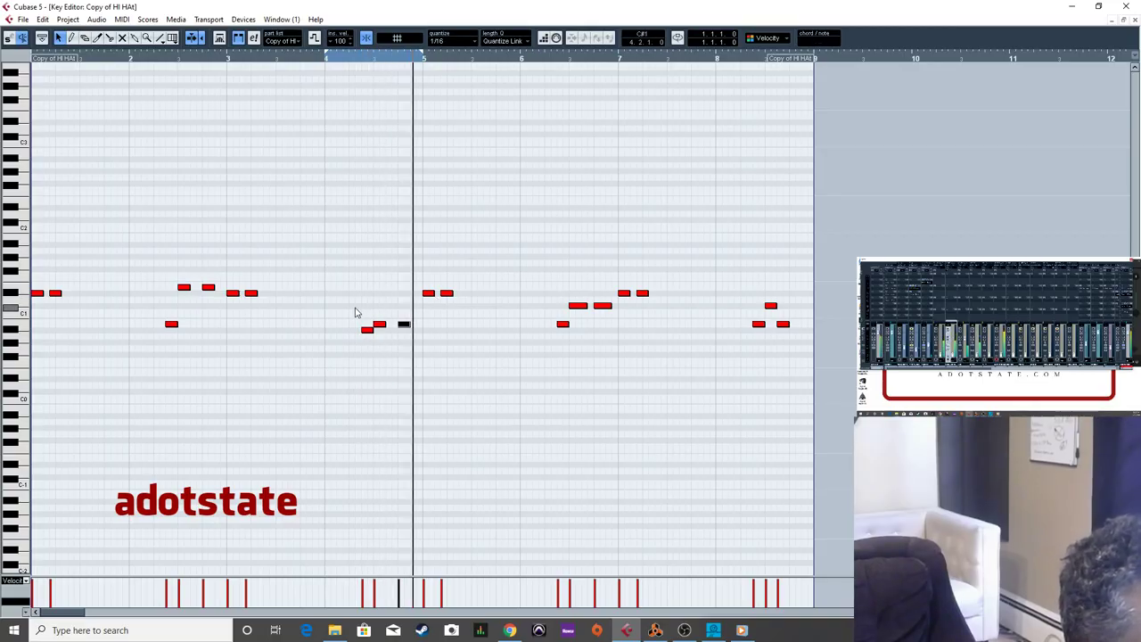
{"action": "left_click_drag", "start_coordinate": [406, 330], "coordinate": [421, 328]}
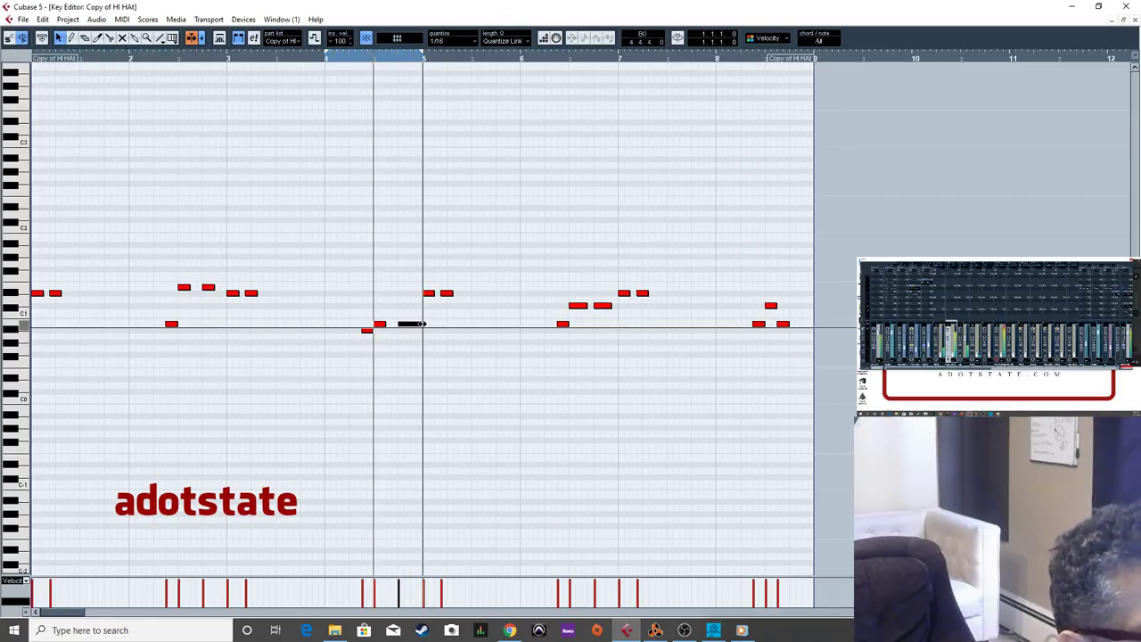
{"action": "left_click_drag", "start_coordinate": [424, 324], "coordinate": [401, 330]}
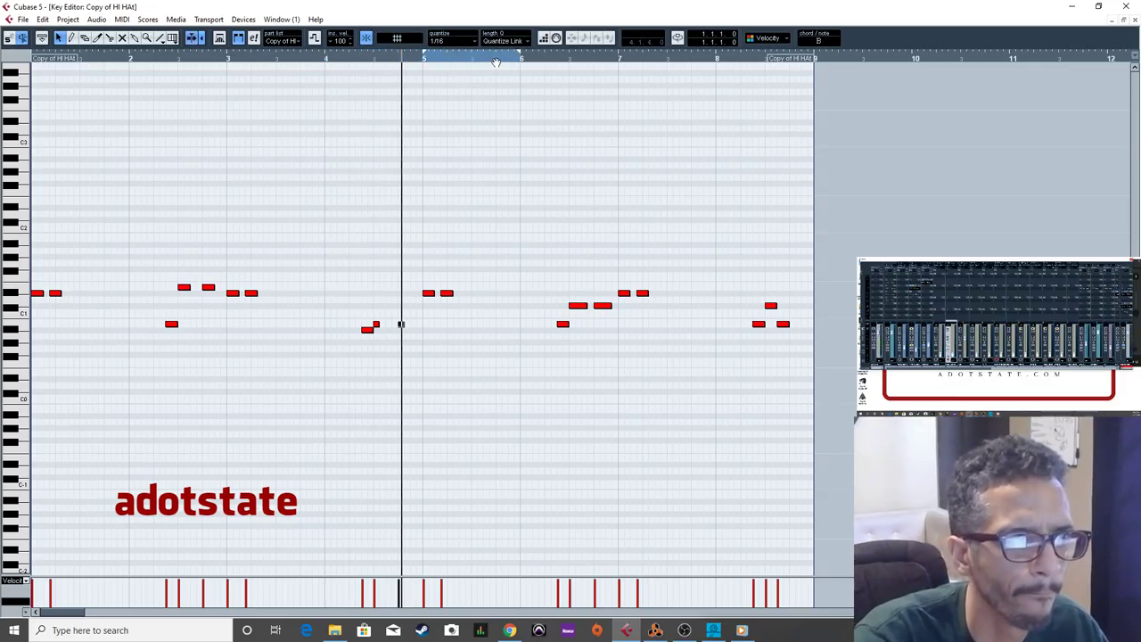
Shorten both notes at the start of bar 5 to sixteenths.
{"action": "left_click", "coordinate": [410, 59]}
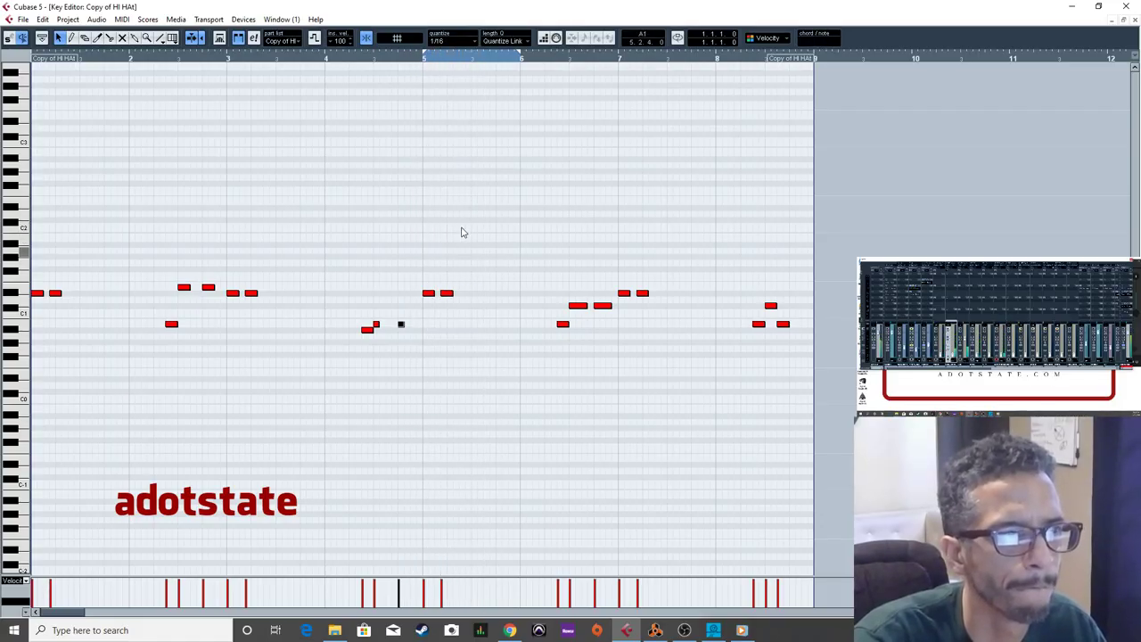
{"action": "key", "text": "h"}
{"action": "key", "text": "h"}
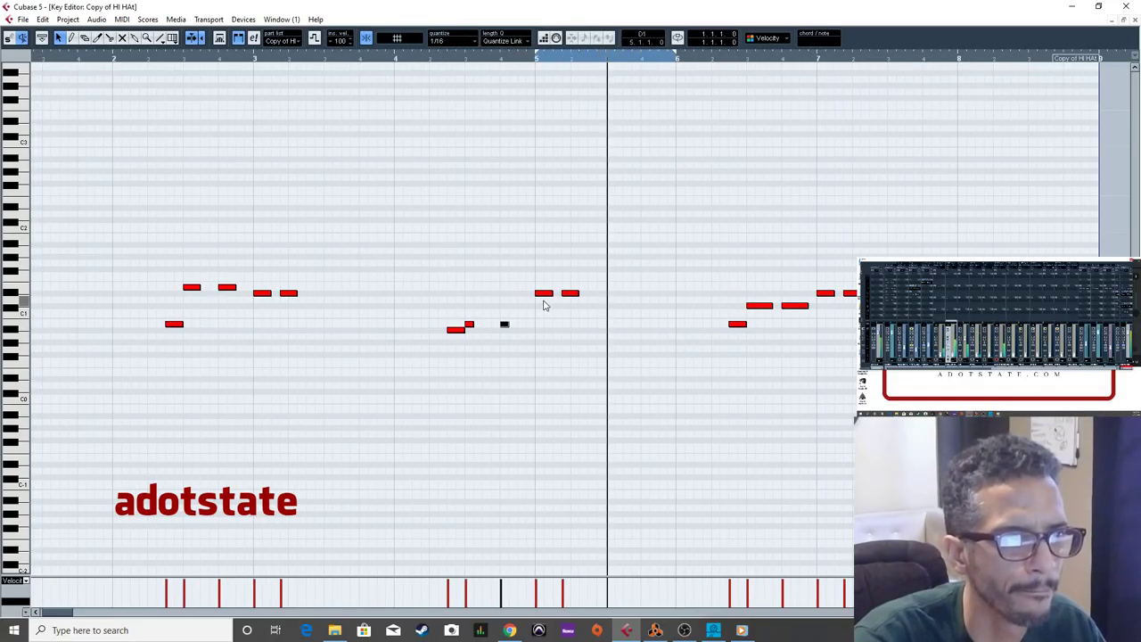
{"action": "left_click_drag", "start_coordinate": [552, 293], "coordinate": [542, 295]}
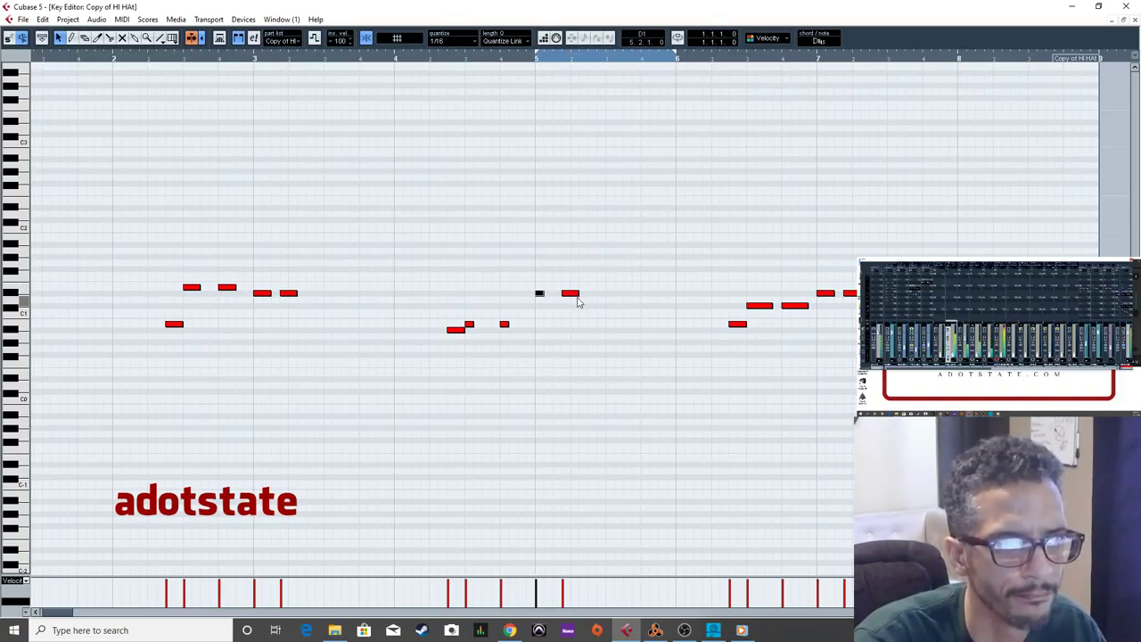
{"action": "mouse_move", "coordinate": [576, 298]}
{"action": "left_mouse_down"}
{"action": "mouse_move", "coordinate": [591, 293]}
{"action": "mouse_move", "coordinate": [574, 300]}
{"action": "left_mouse_up"}
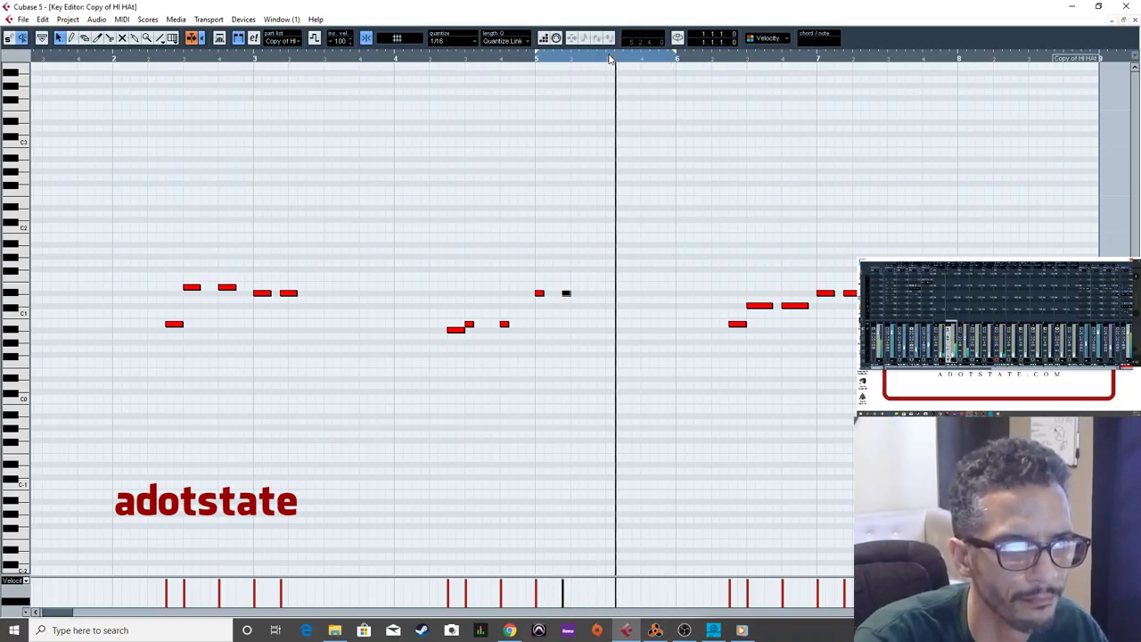
Move the loop range to bar 6 and shorten that bar's beat 3 note to an eighth.
{"action": "left_click_drag", "start_coordinate": [614, 55], "coordinate": [753, 56]}
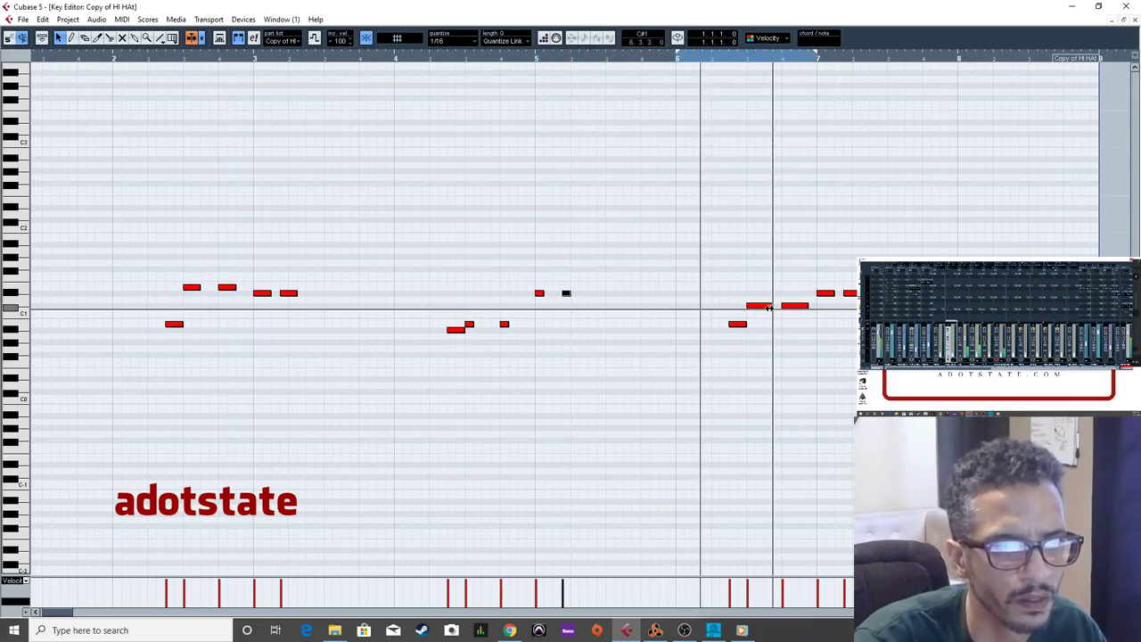
{"action": "left_click_drag", "start_coordinate": [771, 305], "coordinate": [763, 306]}
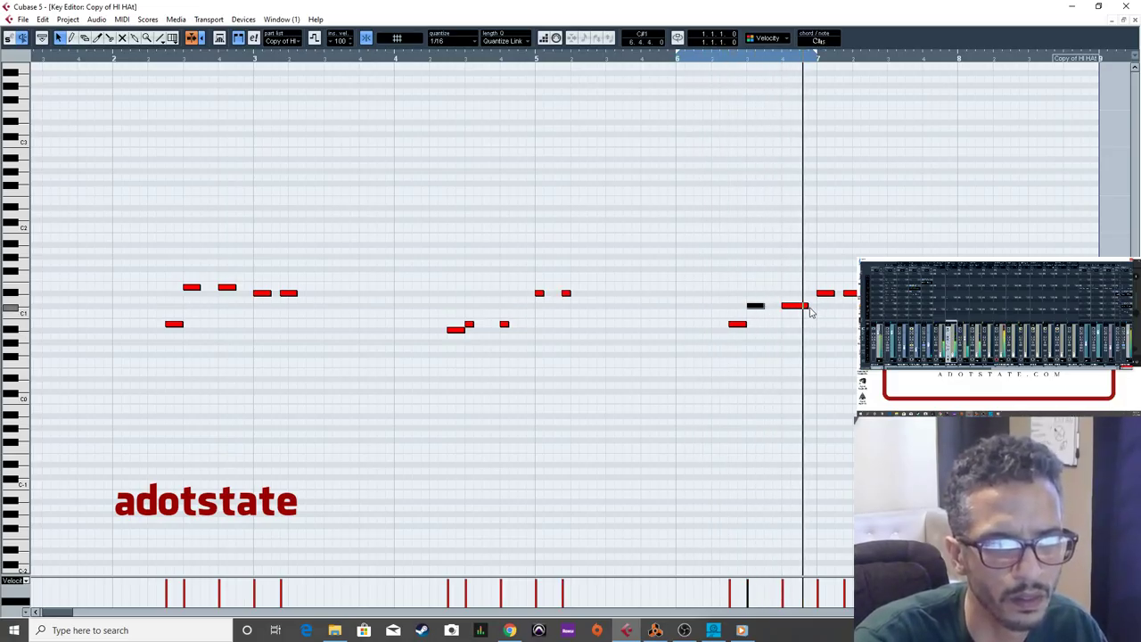
{"action": "key", "text": "space"}
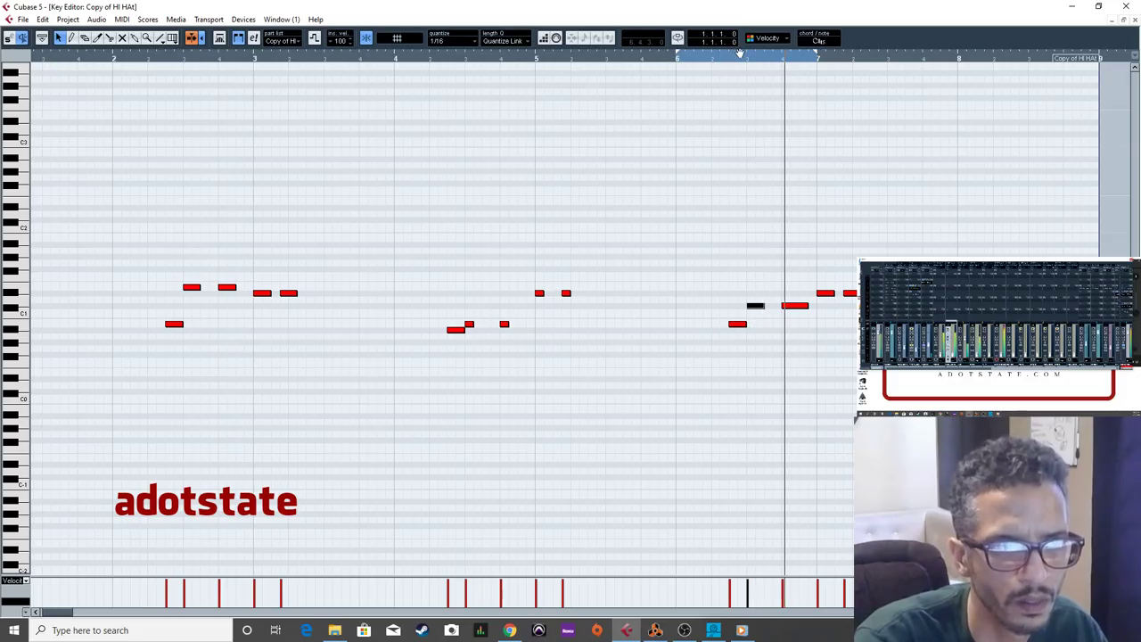
Move the loop range on to bar 8, then close the note editor and show the whole eight-bar arrangement.
{"action": "left_click_drag", "start_coordinate": [738, 54], "coordinate": [901, 60]}
{"action": "key", "text": "space"}
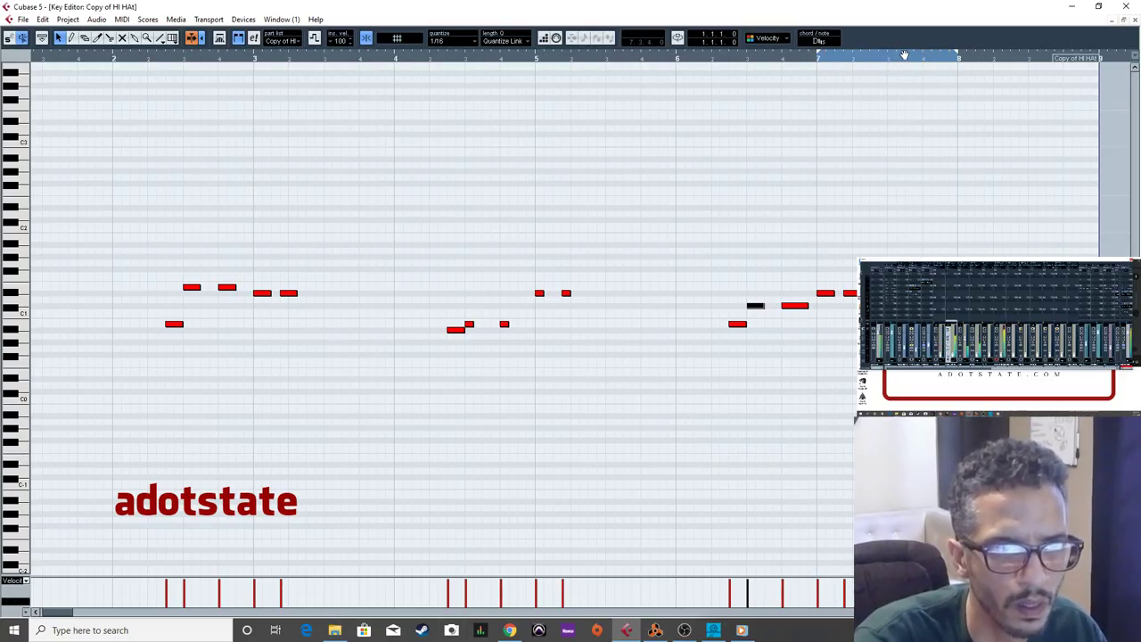
{"action": "left_click_drag", "start_coordinate": [958, 58], "coordinate": [1027, 59]}
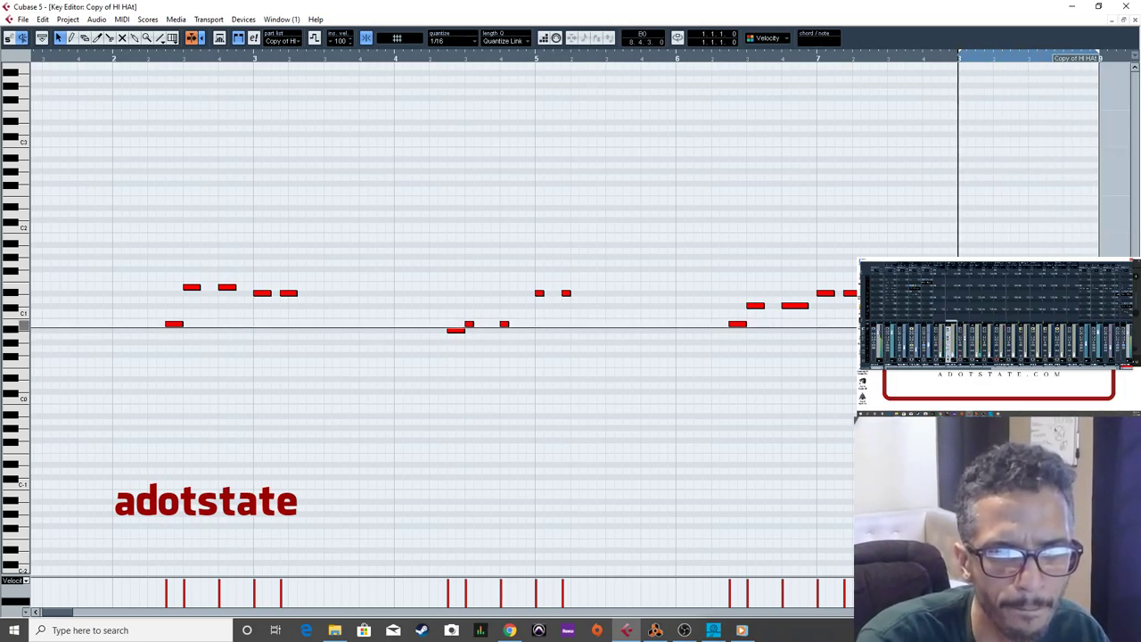
{"action": "left_click", "coordinate": [1133, 20]}
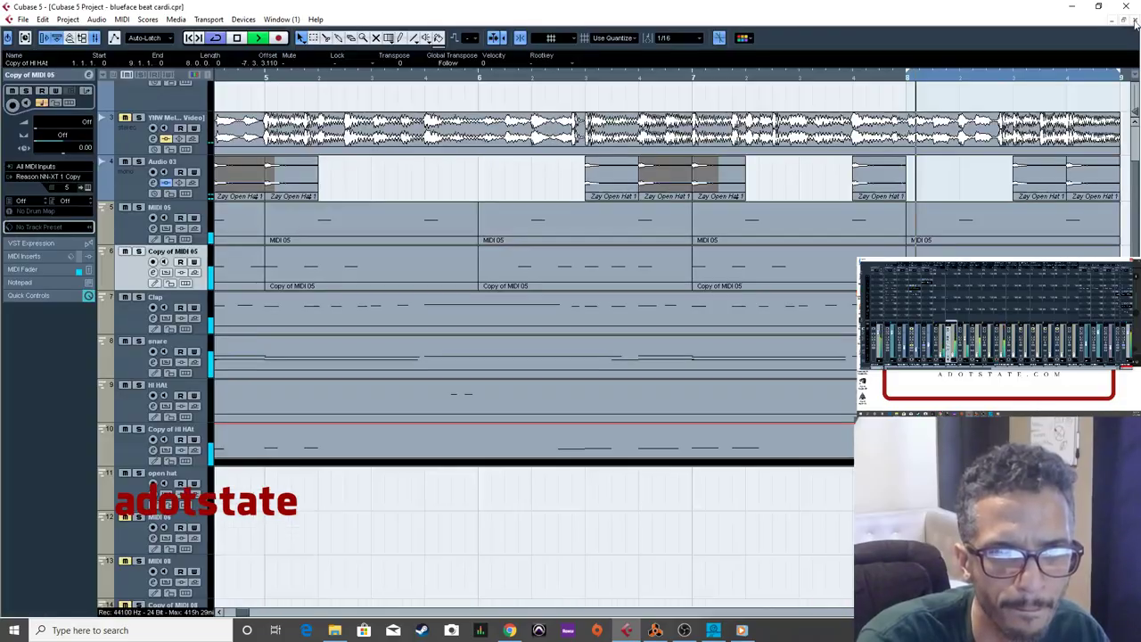
{"action": "left_click_drag", "start_coordinate": [680, 79], "coordinate": [220, 42]}
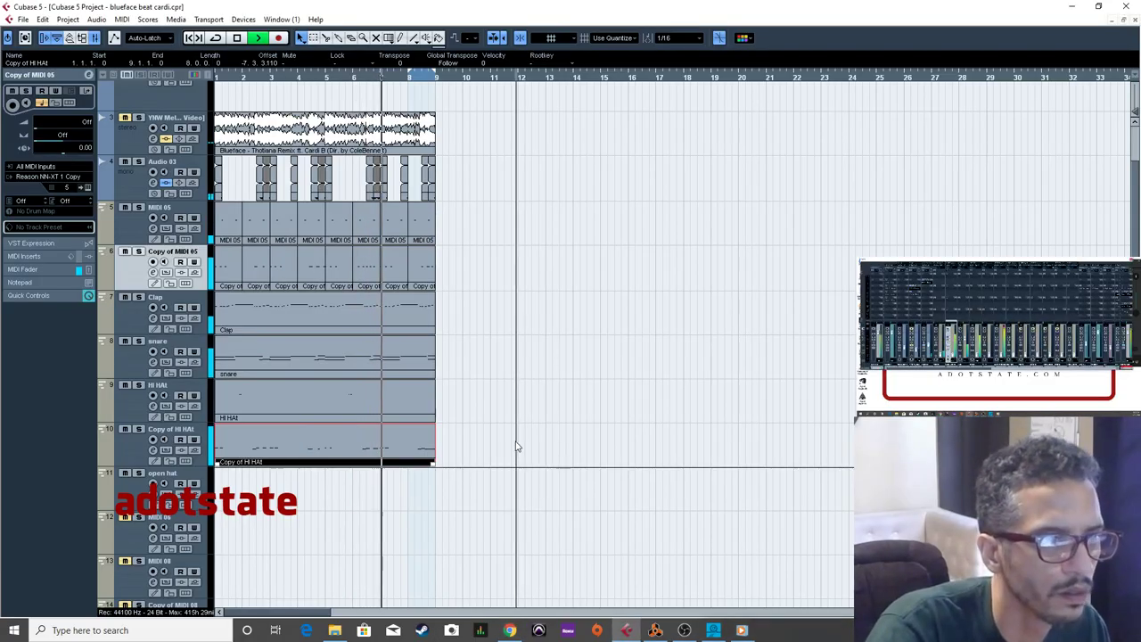
Reopen the Copy of HI HAt part and shorten the beat 4 note in bar 6 to an eighth.
{"action": "double_click", "coordinate": [348, 444]}
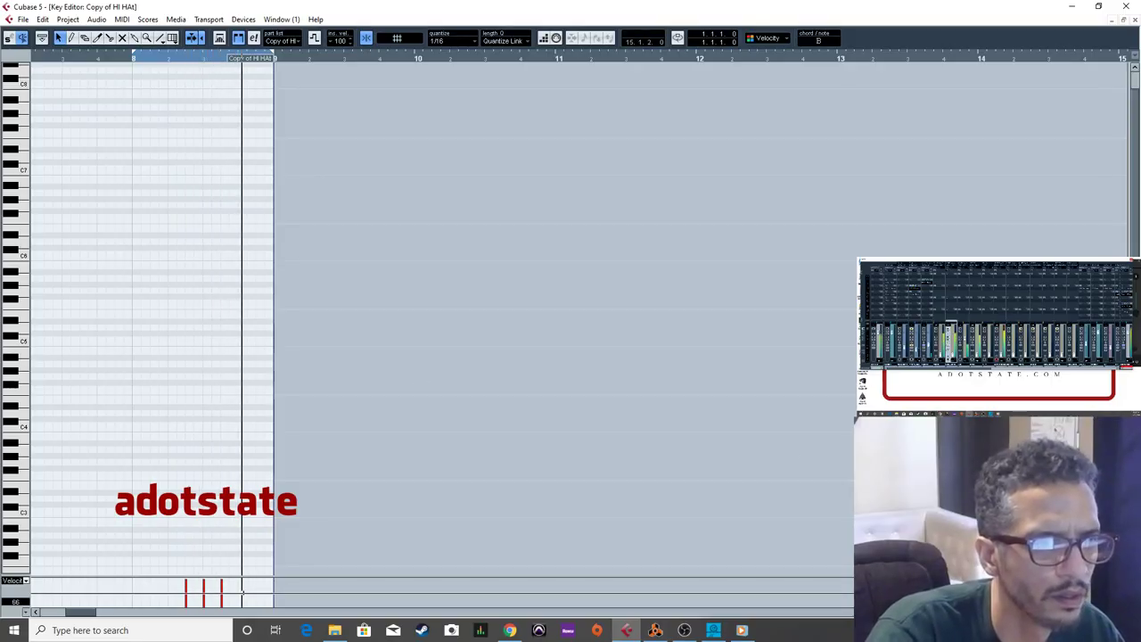
{"action": "key", "text": "g"}
{"action": "key", "text": "g"}
{"action": "key", "text": "g"}
{"action": "key", "text": "h"}
{"action": "scroll", "coordinate": [580, 334], "scroll_direction": "down", "scroll_amount": 8}
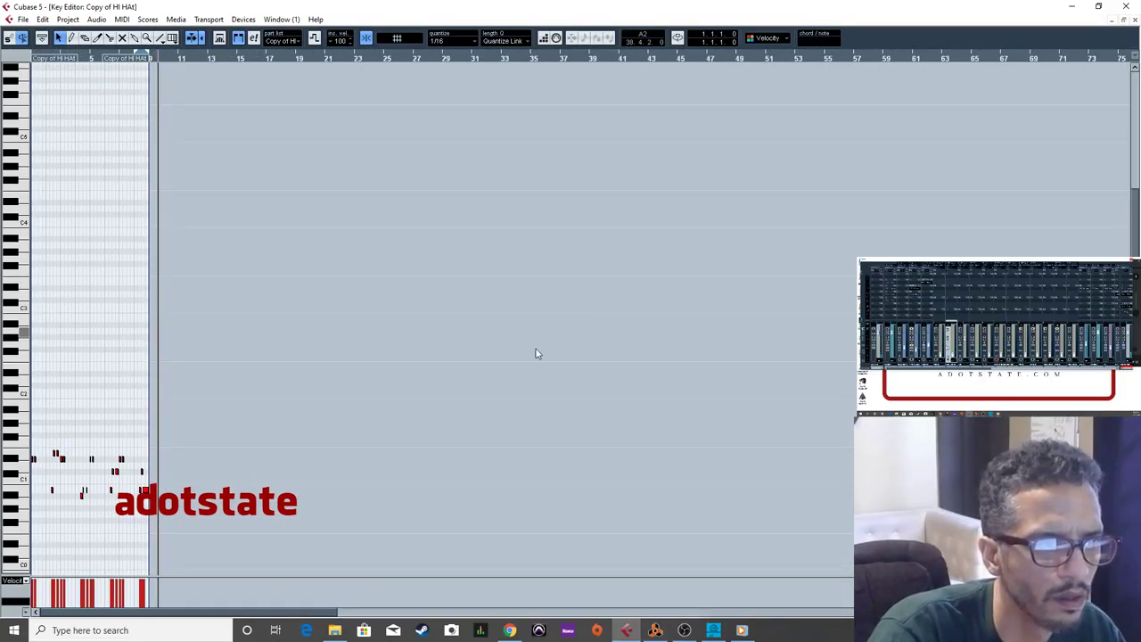
{"action": "key", "text": "h"}
{"action": "key", "text": "h"}
{"action": "key", "text": "h"}
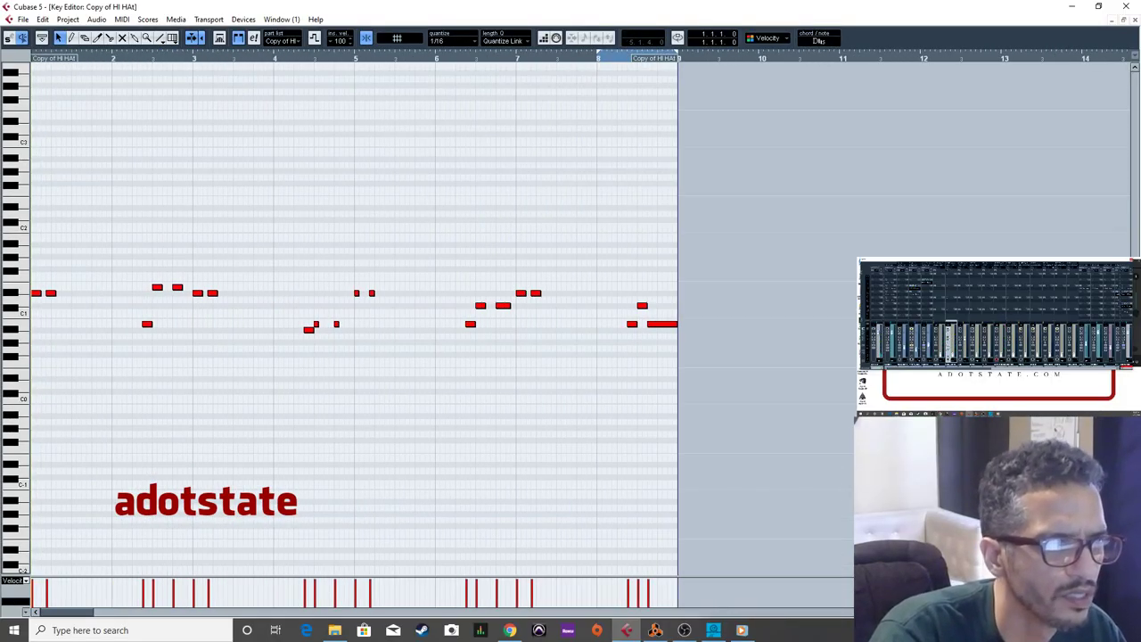
{"action": "left_click_drag", "start_coordinate": [460, 346], "coordinate": [460, 346]}
{"action": "left_click_drag", "start_coordinate": [510, 305], "coordinate": [504, 306]}
Delete the notes in bars 2 to 5 and replace them with copies of the five-note phrase from bars 6 and 7.
{"action": "left_click", "coordinate": [517, 324]}
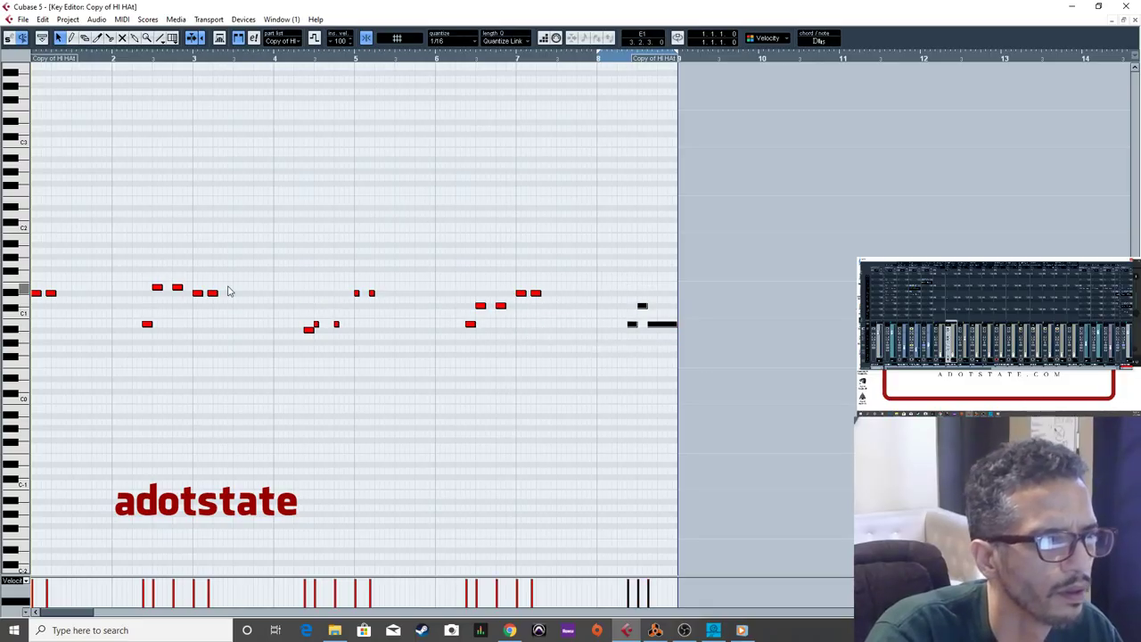
{"action": "left_click_drag", "start_coordinate": [50, 330], "coordinate": [30, 348]}
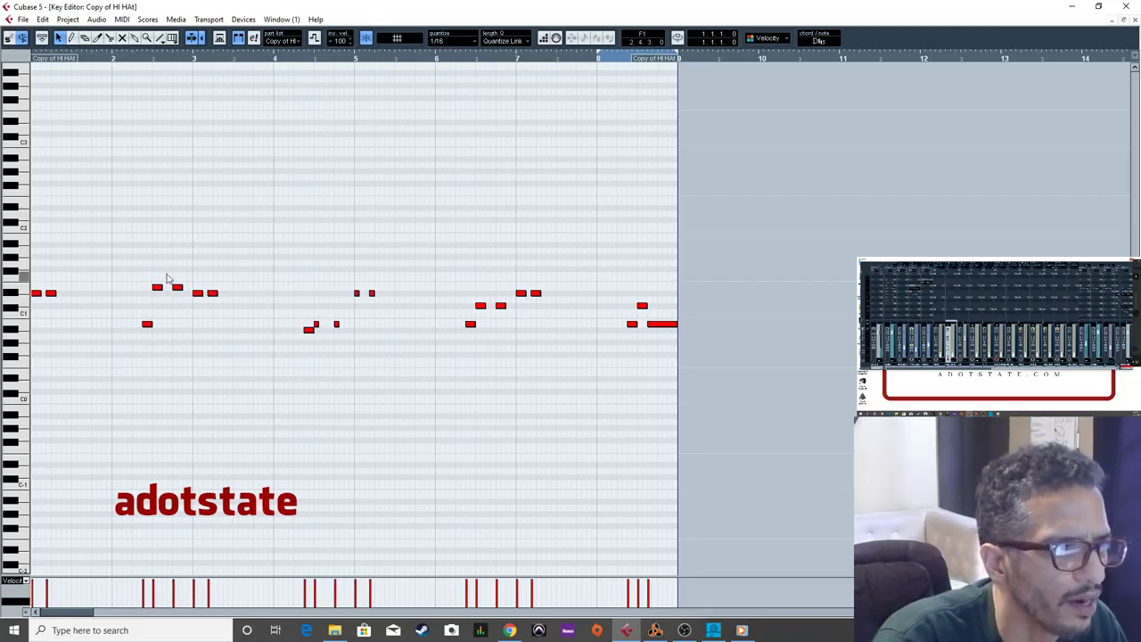
{"action": "left_click_drag", "start_coordinate": [371, 360], "coordinate": [375, 360]}
{"action": "key", "text": "Delete"}
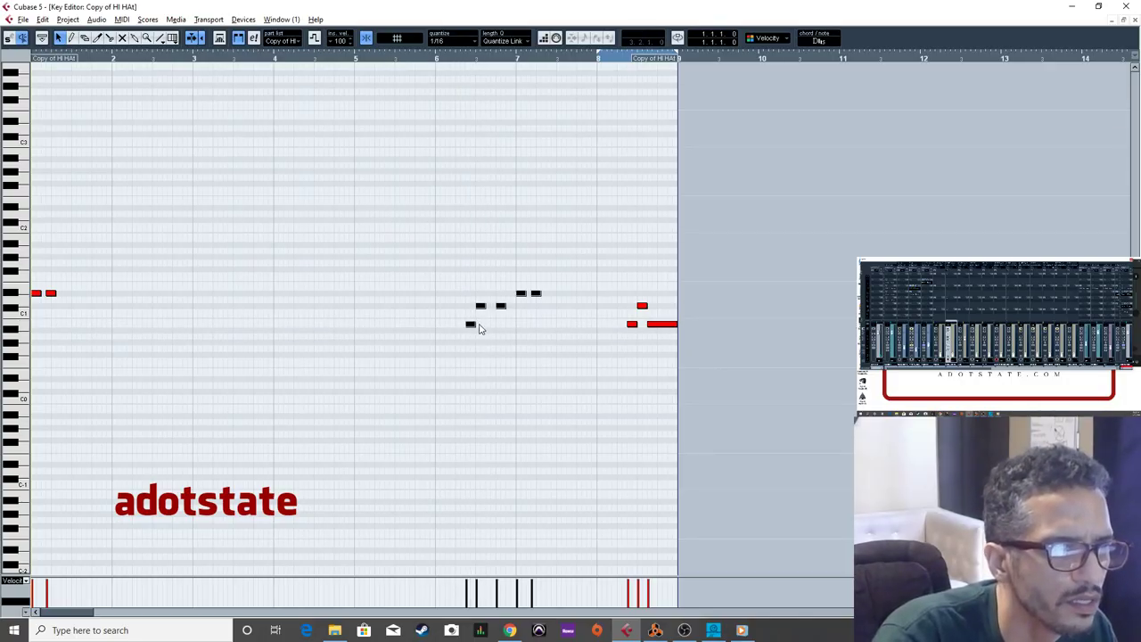
{"action": "left_click_drag", "start_coordinate": [469, 326], "coordinate": [308, 325]}
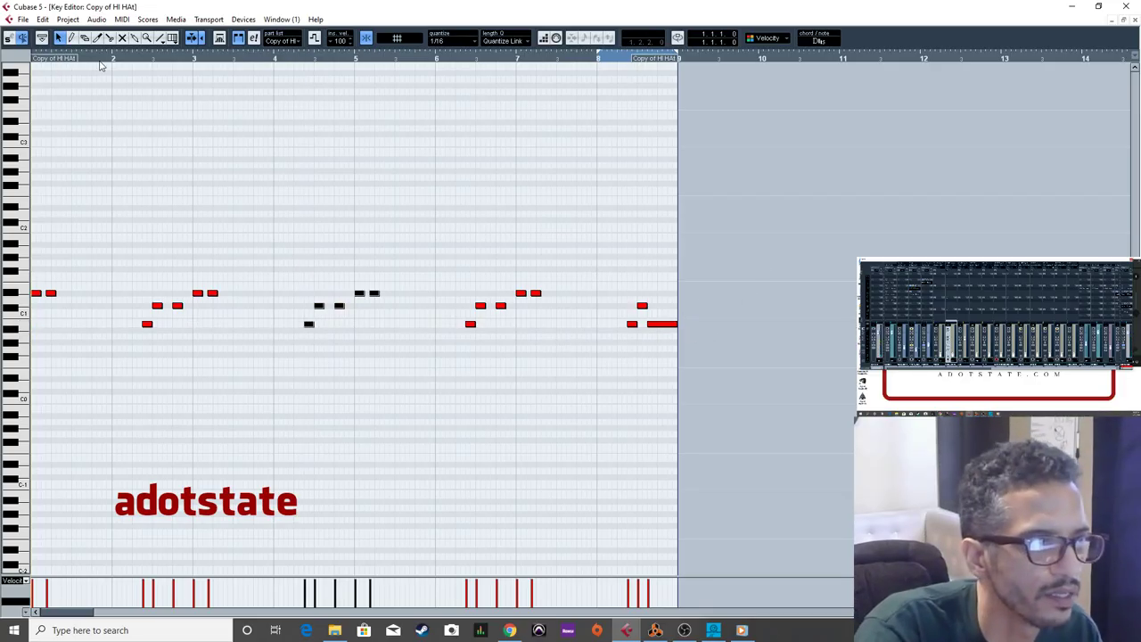
{"action": "key", "text": "space"}
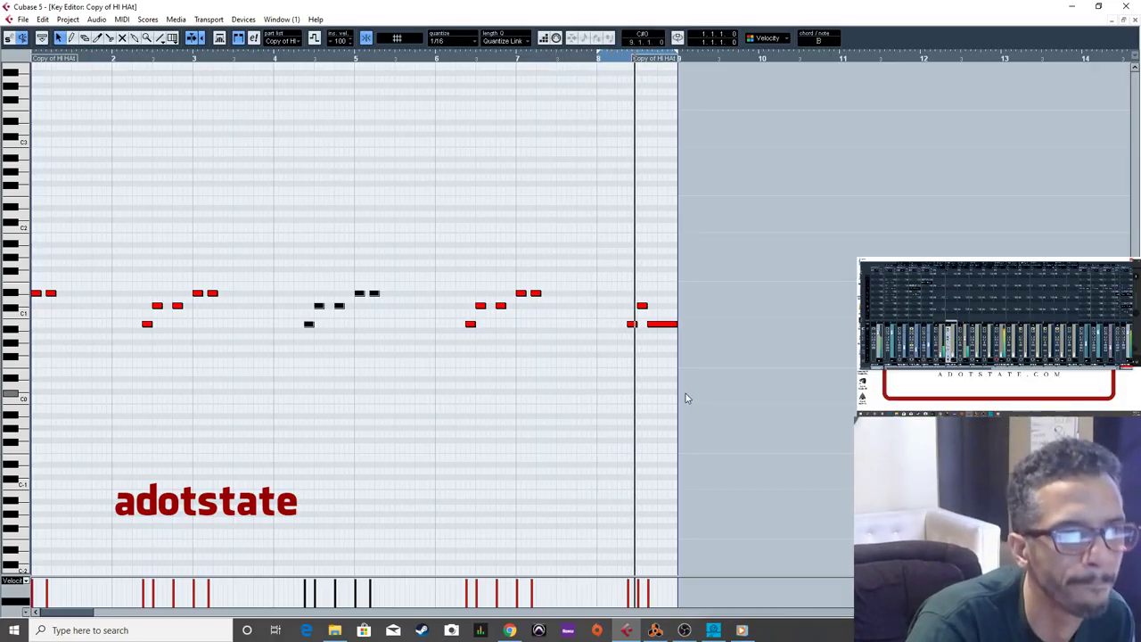
Shorten the last note of bar 8 to an eighth.
{"action": "left_click_drag", "start_coordinate": [672, 326], "coordinate": [656, 325]}
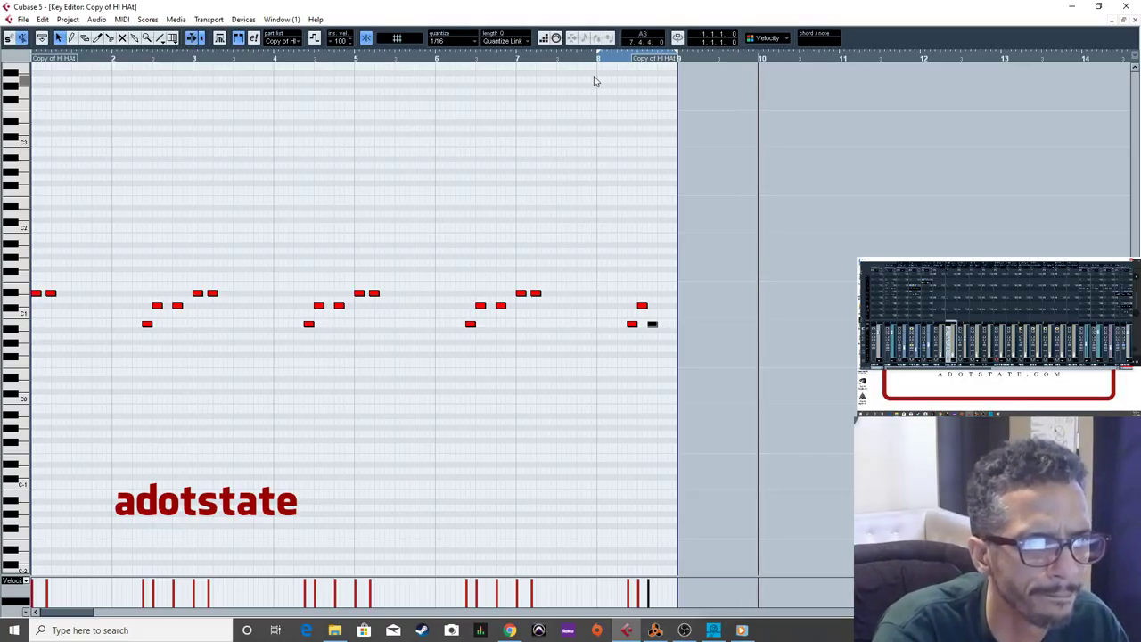
{"action": "scroll", "coordinate": [529, 52], "scroll_direction": "down", "scroll_amount": 3}
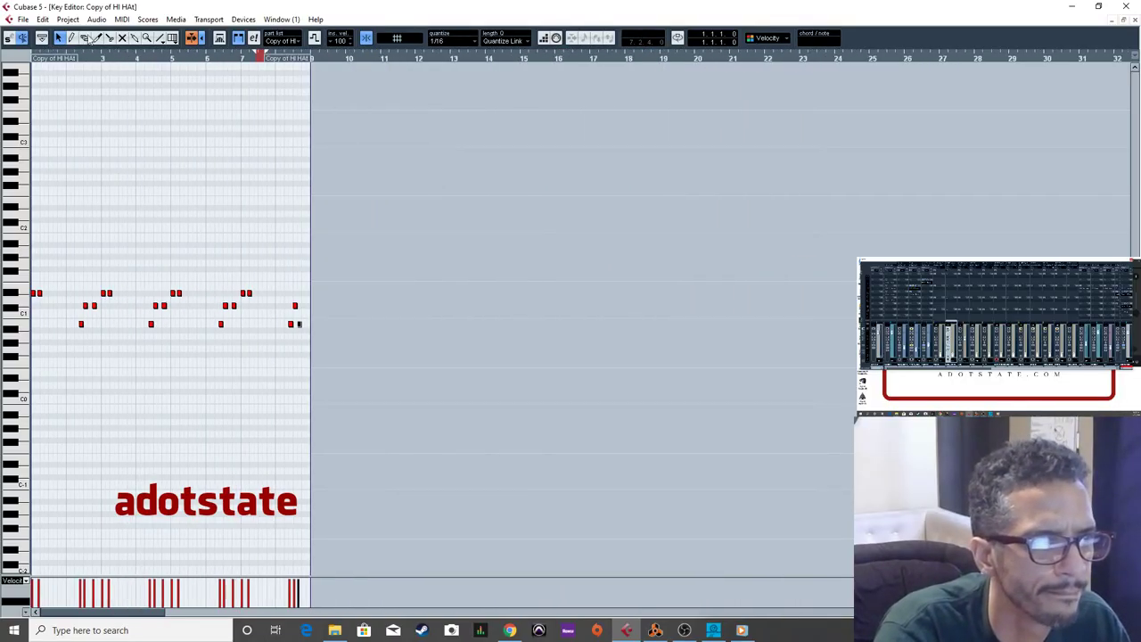
{"action": "scroll", "coordinate": [187, 137], "scroll_direction": "up", "scroll_amount": 3}
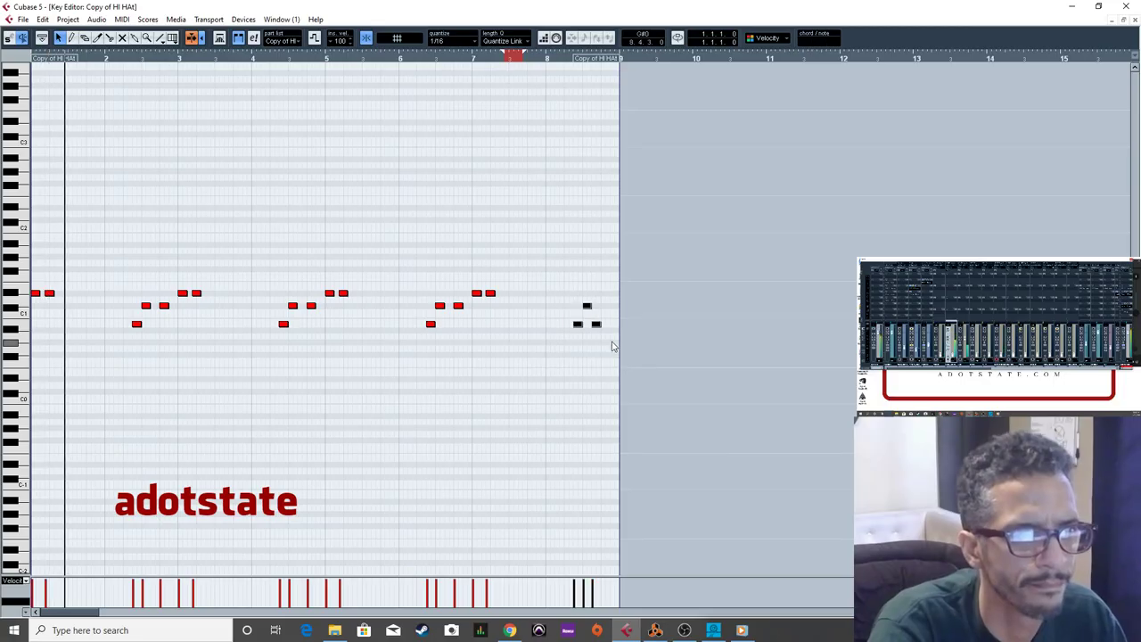
Try raising bar 8's last note to the pitch of the note before it, then return it to its original pitch.
{"action": "key", "text": "Up"}
{"action": "key", "text": "Up"}
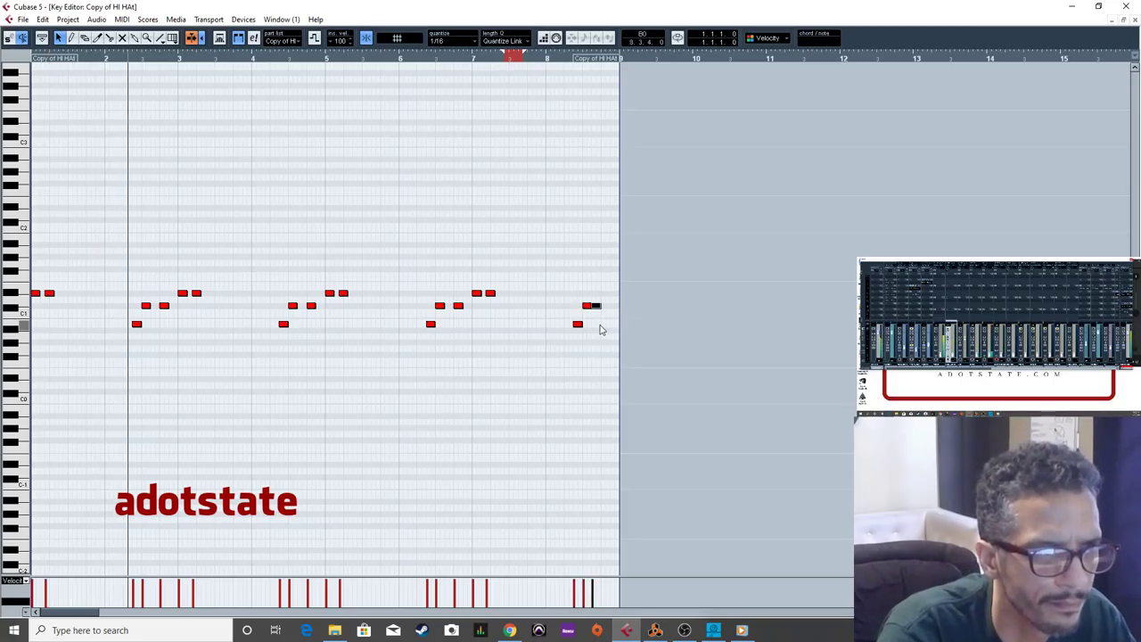
{"action": "key", "text": "Down"}
{"action": "key", "text": "Down"}
{"action": "key", "text": "Down"}
{"action": "key", "text": "Down"}
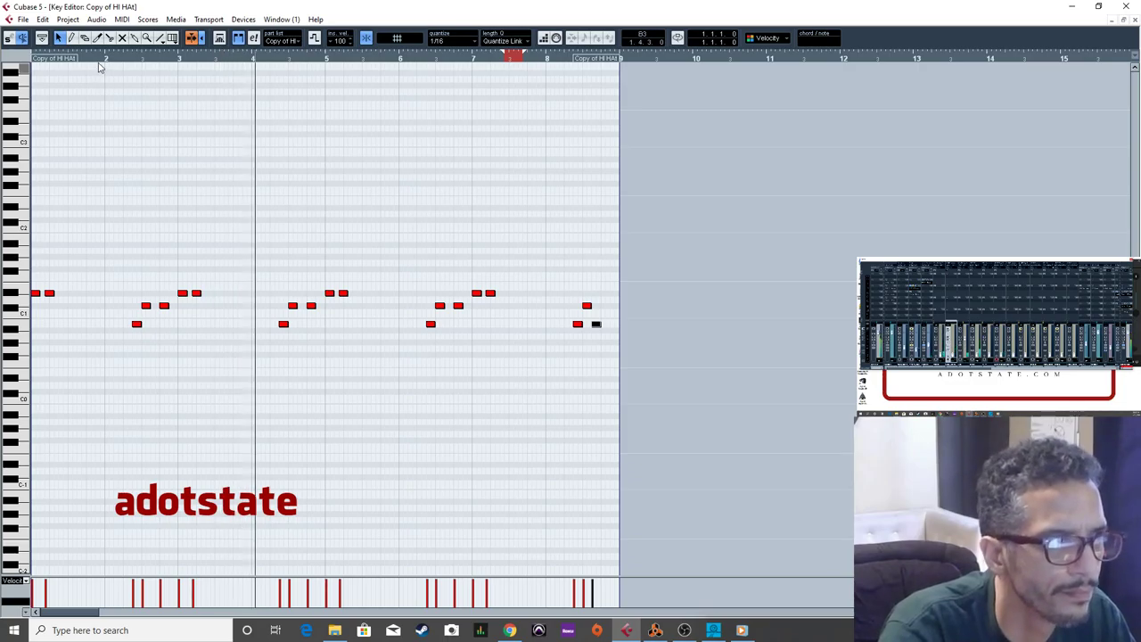
Try adding copies of the low note on beat 4 of bars 1 and 3, then undo both copies.
{"action": "key", "text": "h"}
{"action": "left_click_drag", "start_coordinate": [90, 281], "coordinate": [104, 326]}
{"action": "key", "text": "h"}
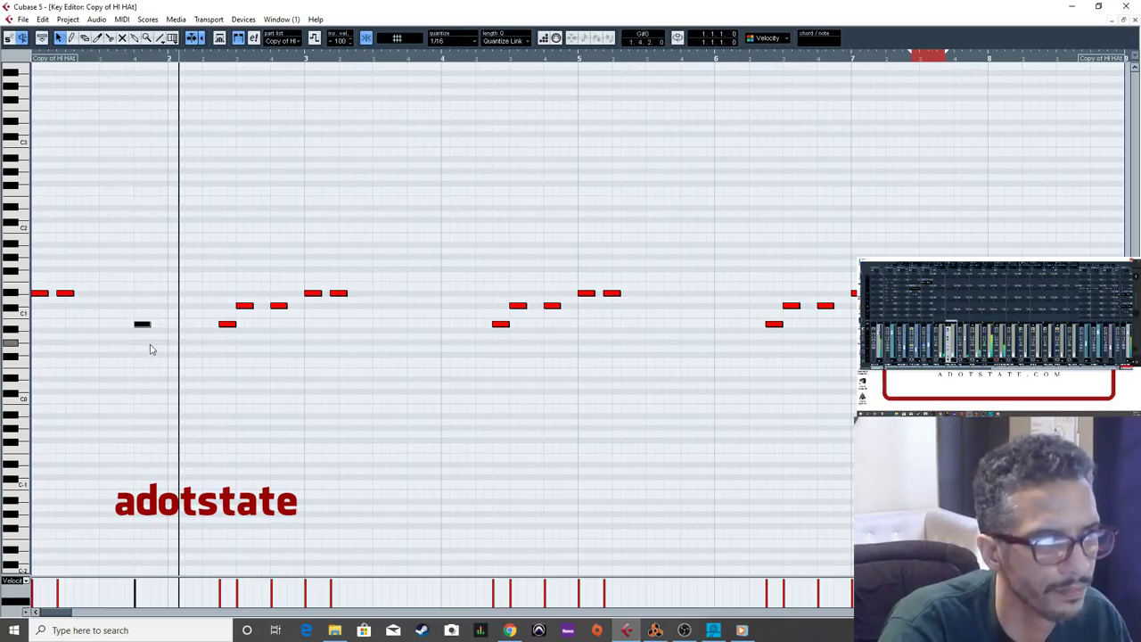
{"action": "key", "text": "g"}
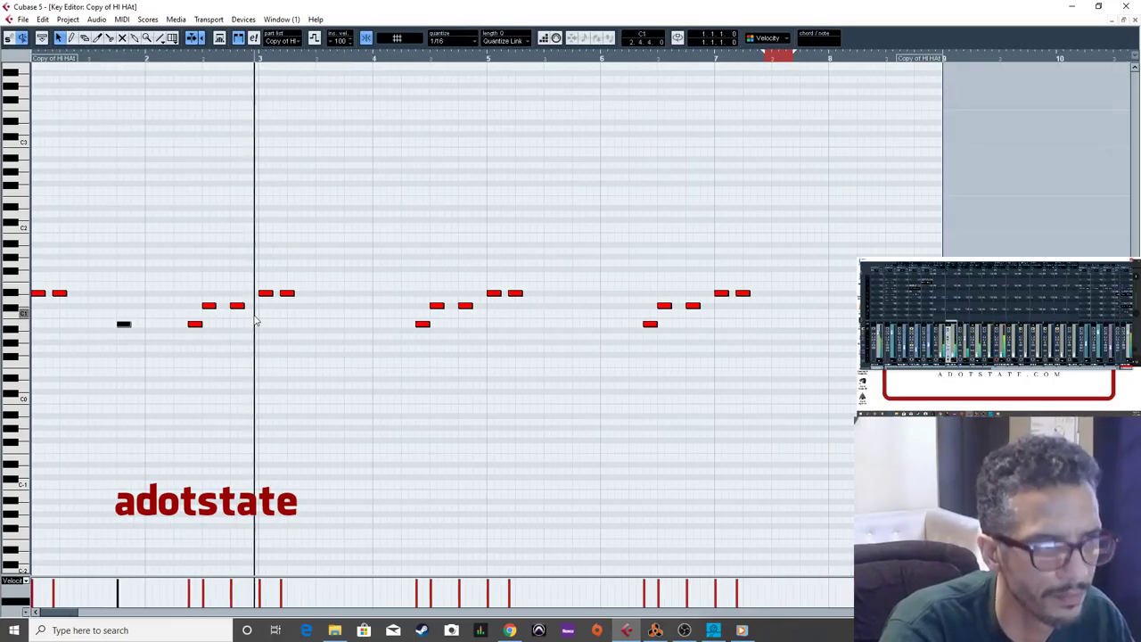
{"action": "key", "text": "g"}
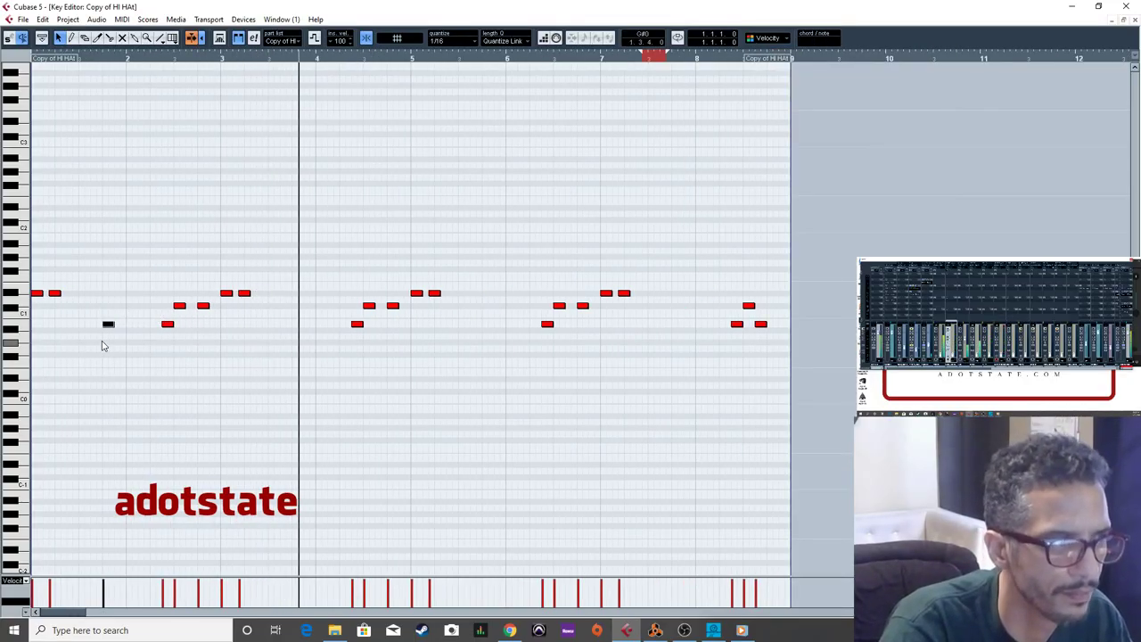
{"action": "left_click", "coordinate": [120, 325]}
{"action": "left_click_drag", "start_coordinate": [141, 323], "coordinate": [301, 328]}
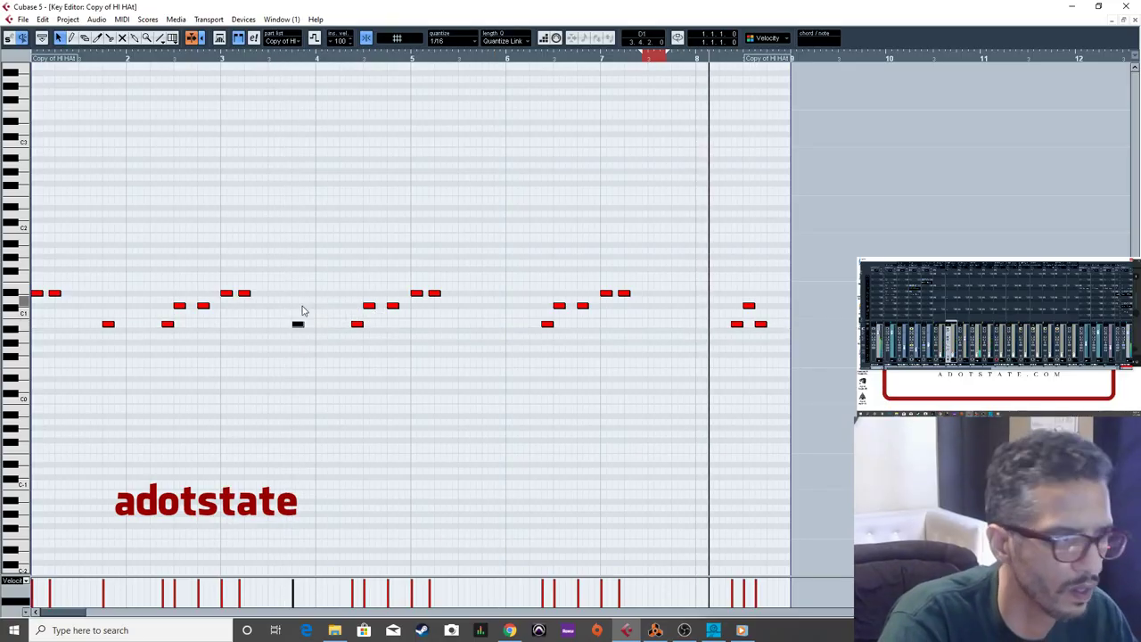
{"action": "key", "text": "ctrl+z"}
{"action": "key", "text": "ctrl+z"}
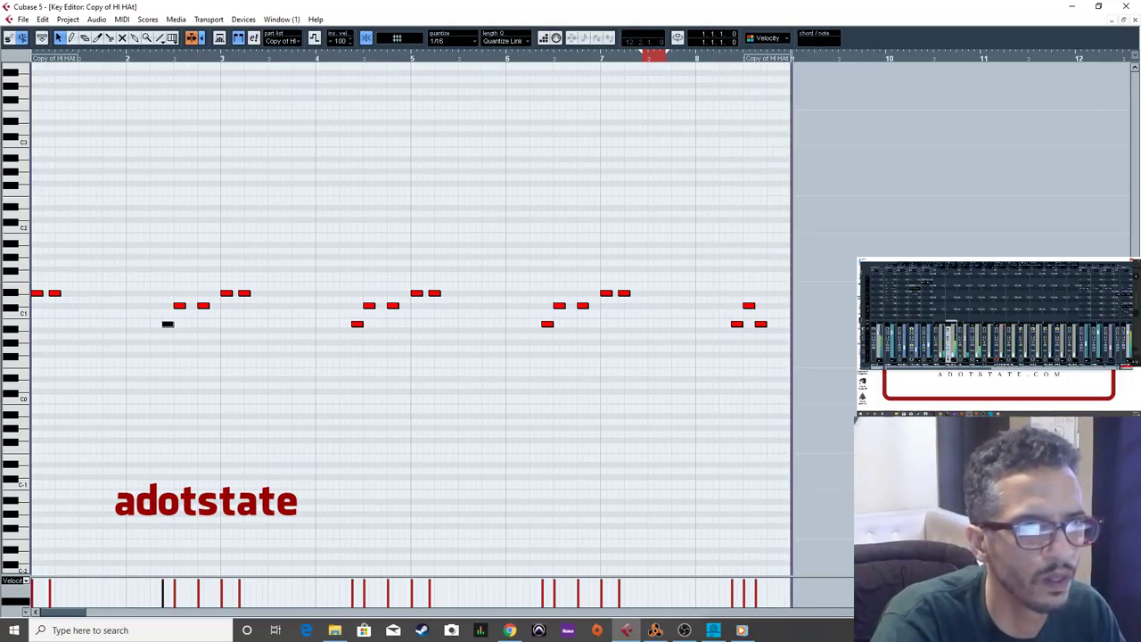
Close the Copy of HI HAt note editor and return to the project arrangement.
{"action": "left_click", "coordinate": [1135, 20]}
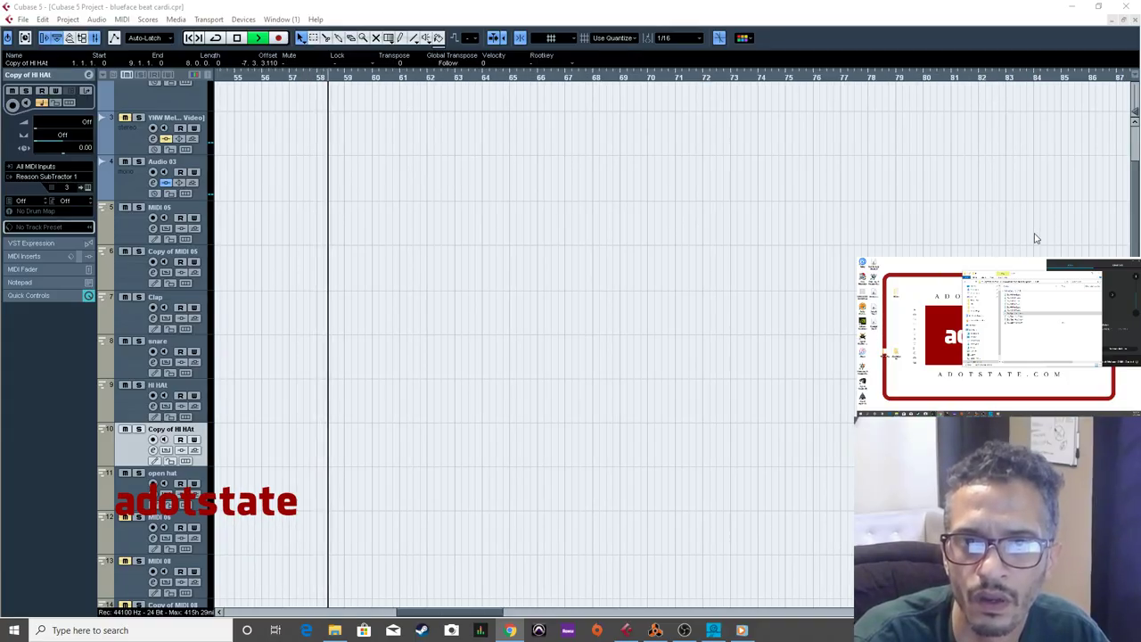
{"action": "key", "text": "g"}
{"action": "key", "text": "g"}
{"action": "key", "text": "g"}
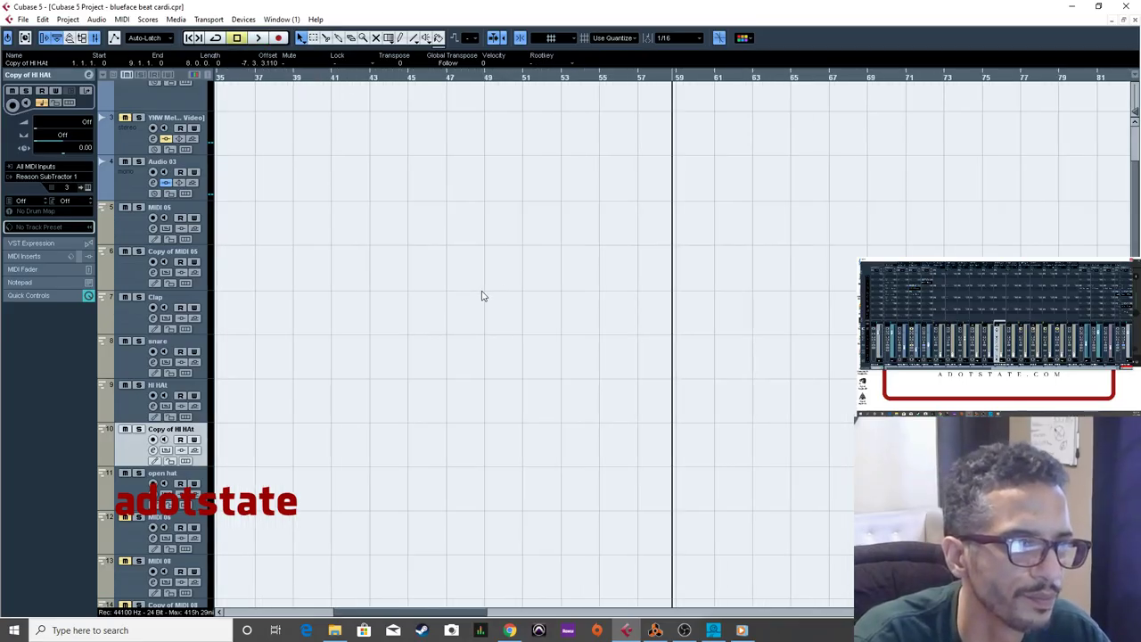
Play back the eight-bar arrangement to check how the edited Copy of HI HAt part sits with the other tracks, then stop playback.
{"action": "scroll", "coordinate": [384, 288], "scroll_direction": "up", "scroll_amount": 3}
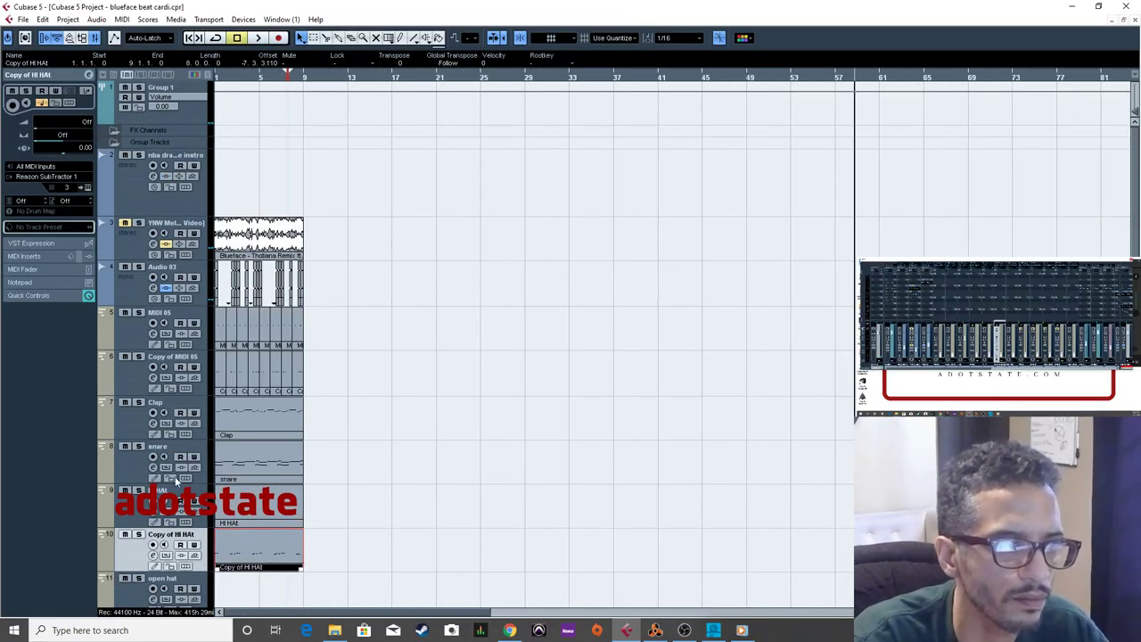
{"action": "key", "text": "h"}
{"action": "scroll", "coordinate": [223, 455], "scroll_direction": "down", "scroll_amount": 2}
{"action": "left_click_drag", "start_coordinate": [376, 606], "coordinate": [223, 606]}
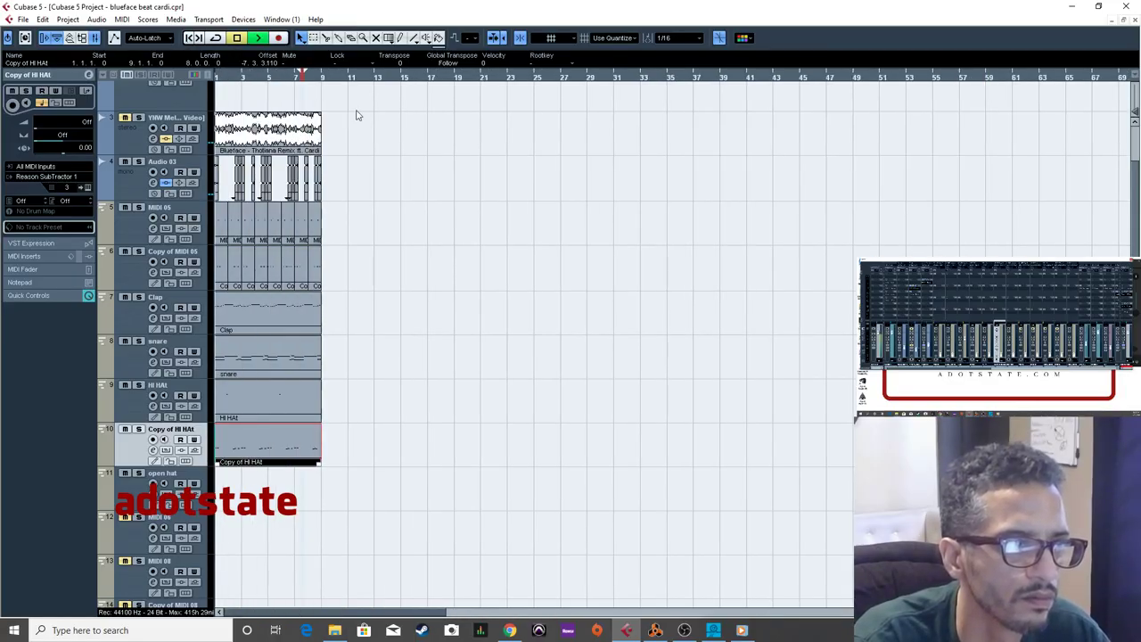
{"action": "key", "text": "h"}
{"action": "key", "text": "h"}
{"action": "key", "text": "h"}
{"action": "key", "text": "h"}
{"action": "key", "text": "h"}
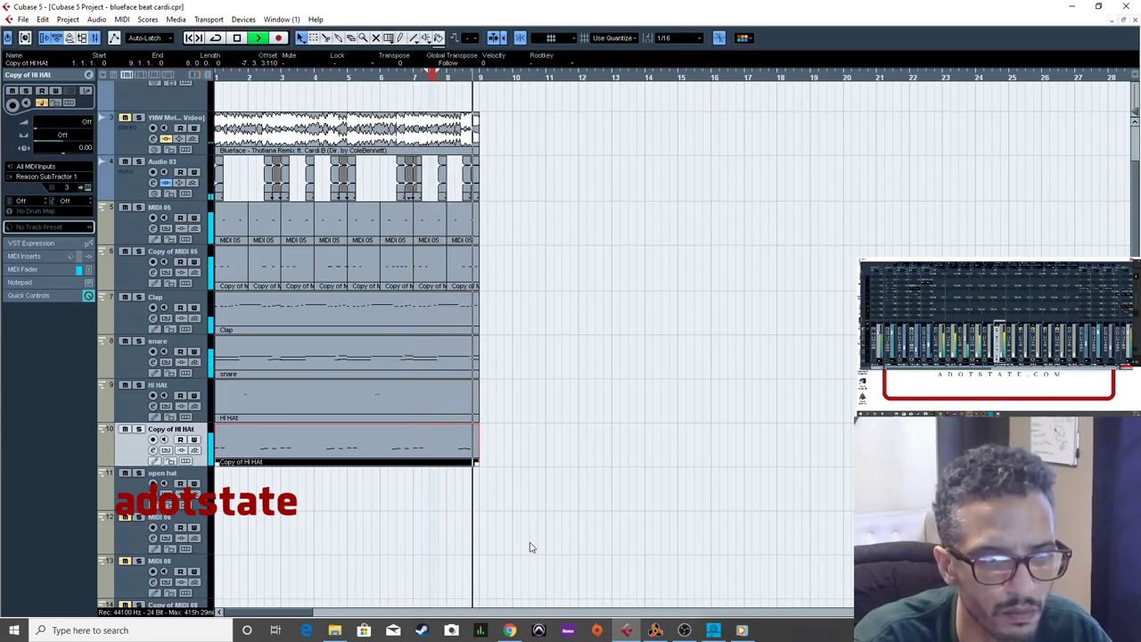
{"action": "key", "text": "space"}
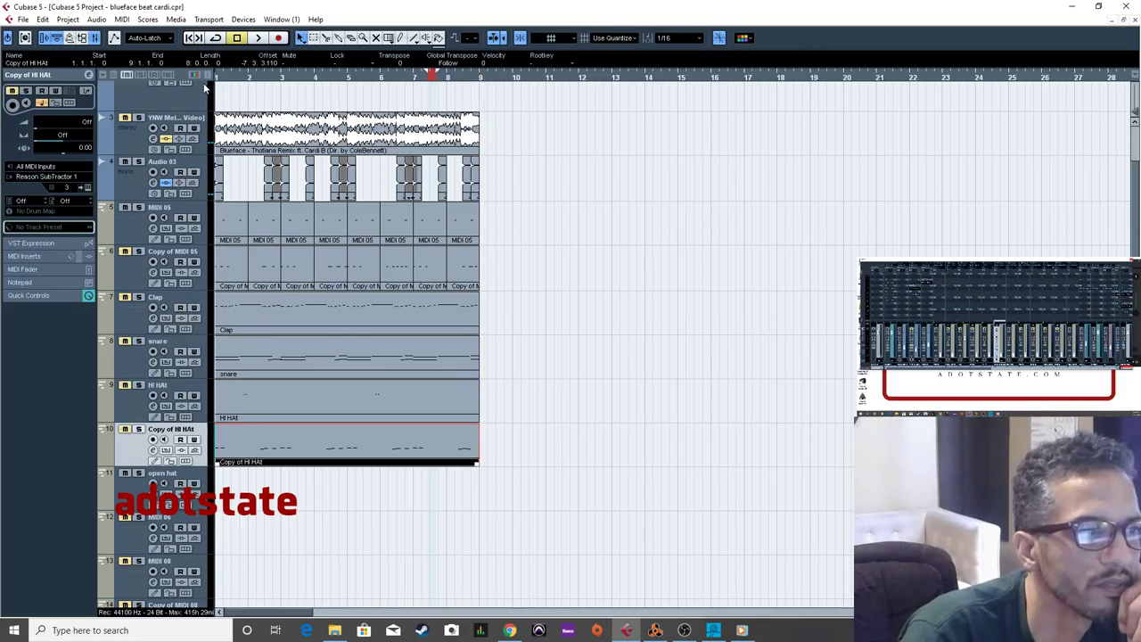
Try unmuting the YNW Melly reference audio track, then mute it again.
{"action": "key", "text": "h"}
{"action": "key", "text": "h"}
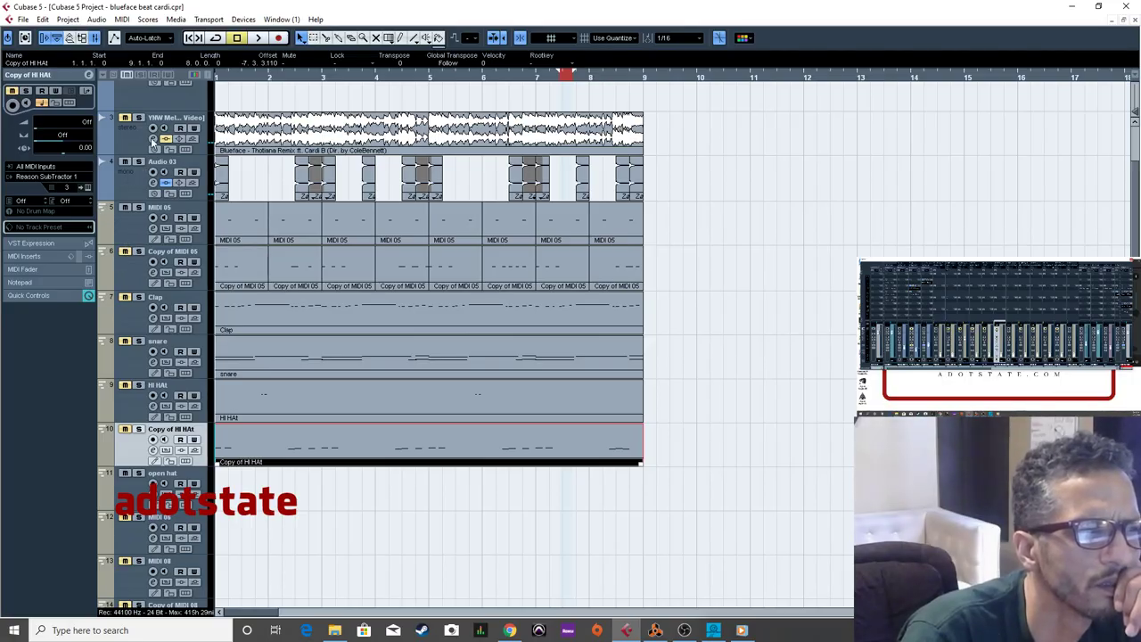
{"action": "left_click", "coordinate": [127, 150]}
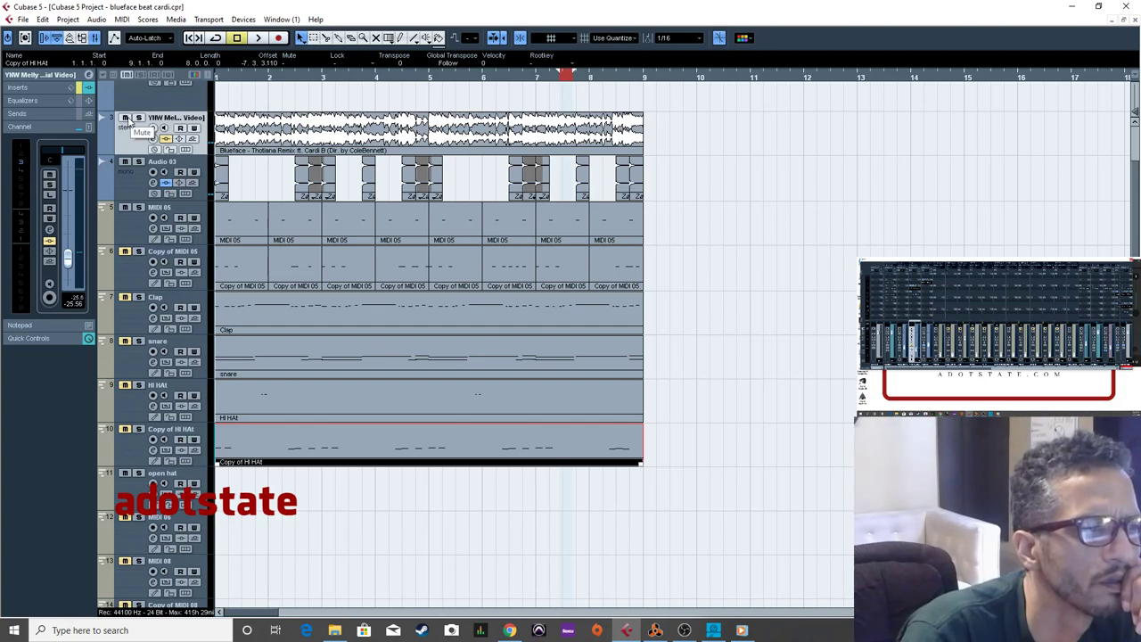
{"action": "left_click", "coordinate": [125, 118]}
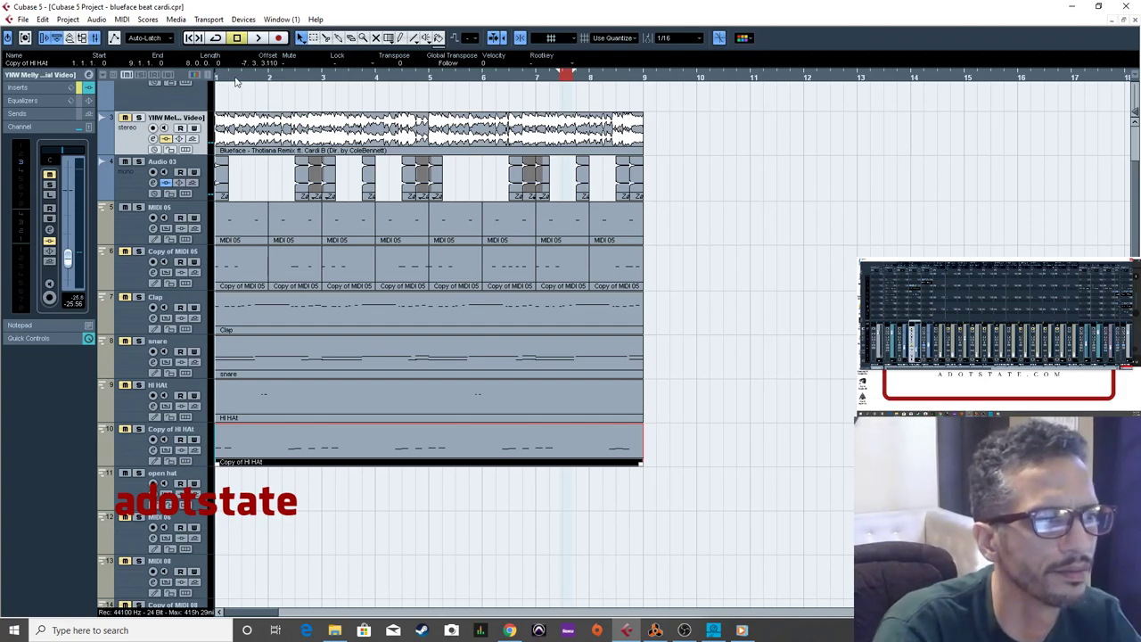
Set the locator range from bar 1 to bar 9, with the quantize value at 1/1.
{"action": "left_click_drag", "start_coordinate": [217, 71], "coordinate": [660, 75]}
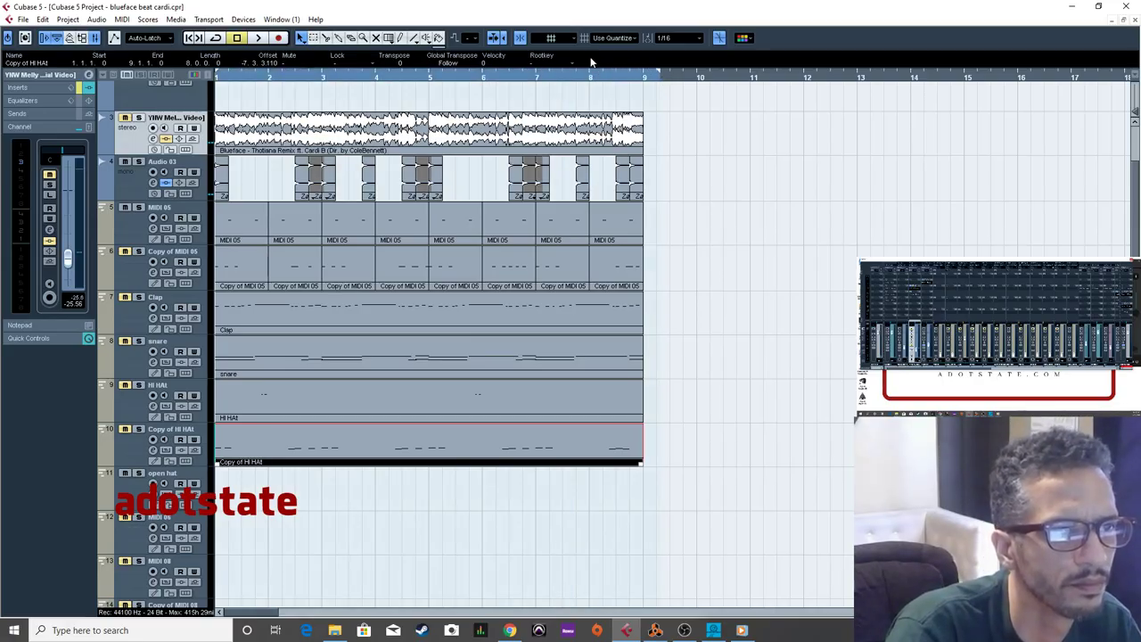
{"action": "left_click", "coordinate": [698, 36]}
{"action": "left_click", "coordinate": [676, 45]}
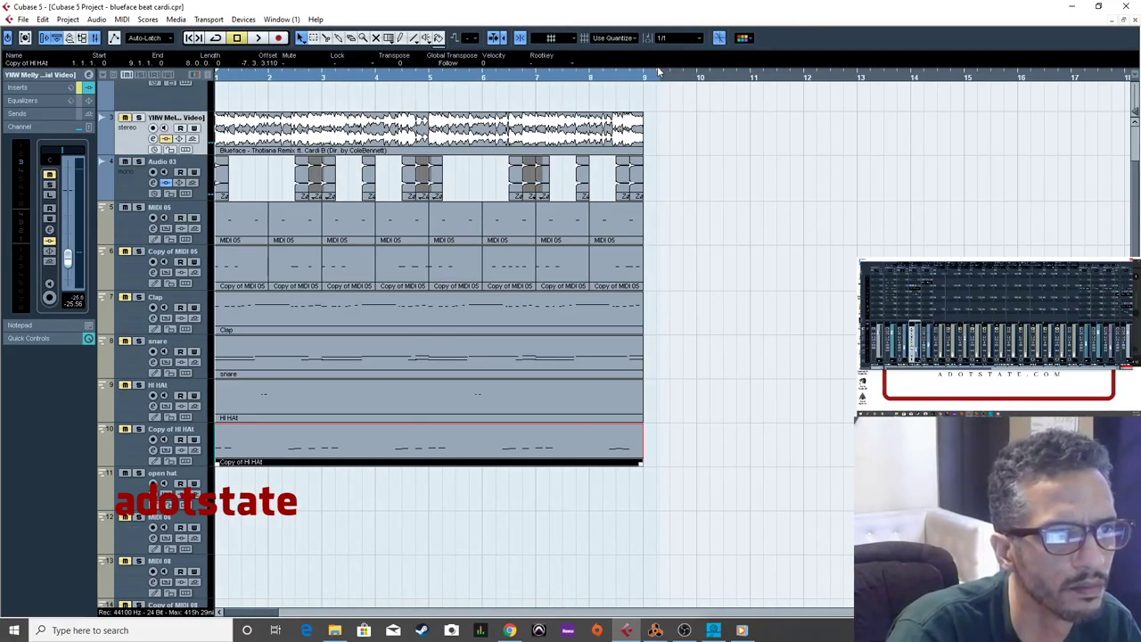
{"action": "key", "text": "g"}
{"action": "key", "text": "g"}
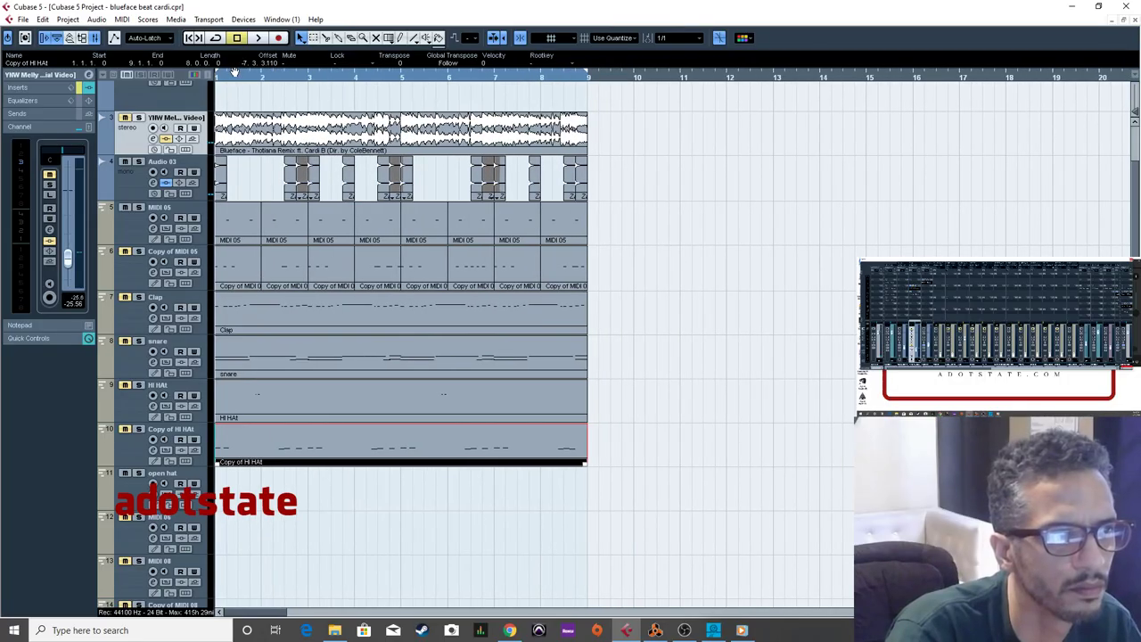
{"action": "key", "text": "g"}
{"action": "key", "text": "g"}
{"action": "key", "text": "g"}
Isolate the Audio 03 track during playback of the range and switch off its REQ 2 Stereo insert.
{"action": "key", "text": "space"}
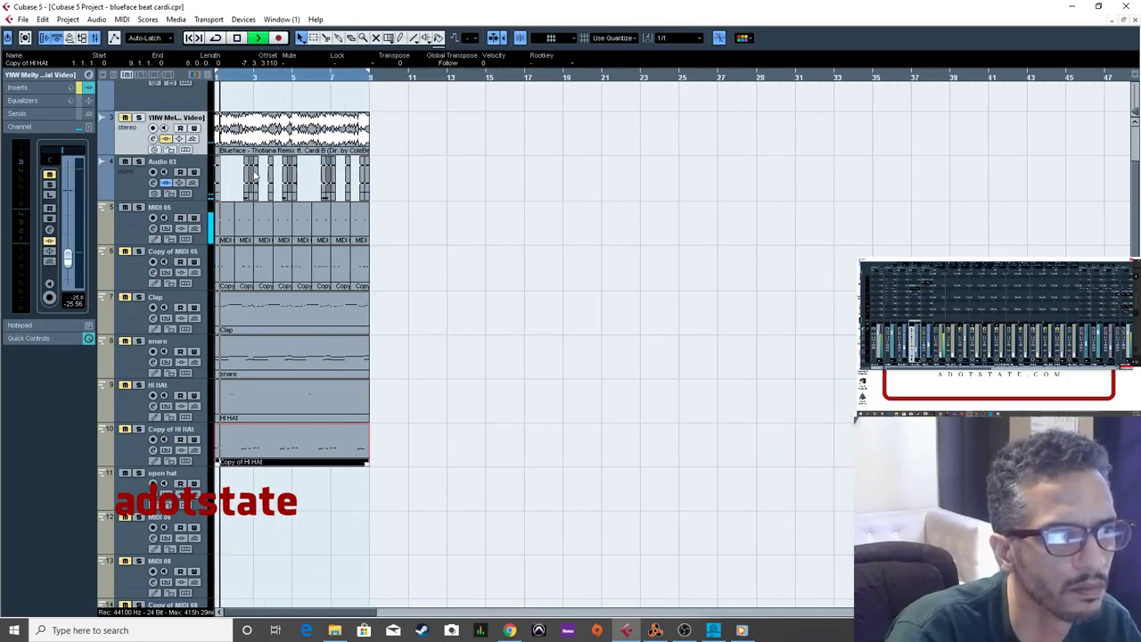
{"action": "left_click", "coordinate": [141, 182]}
{"action": "left_click", "coordinate": [41, 90]}
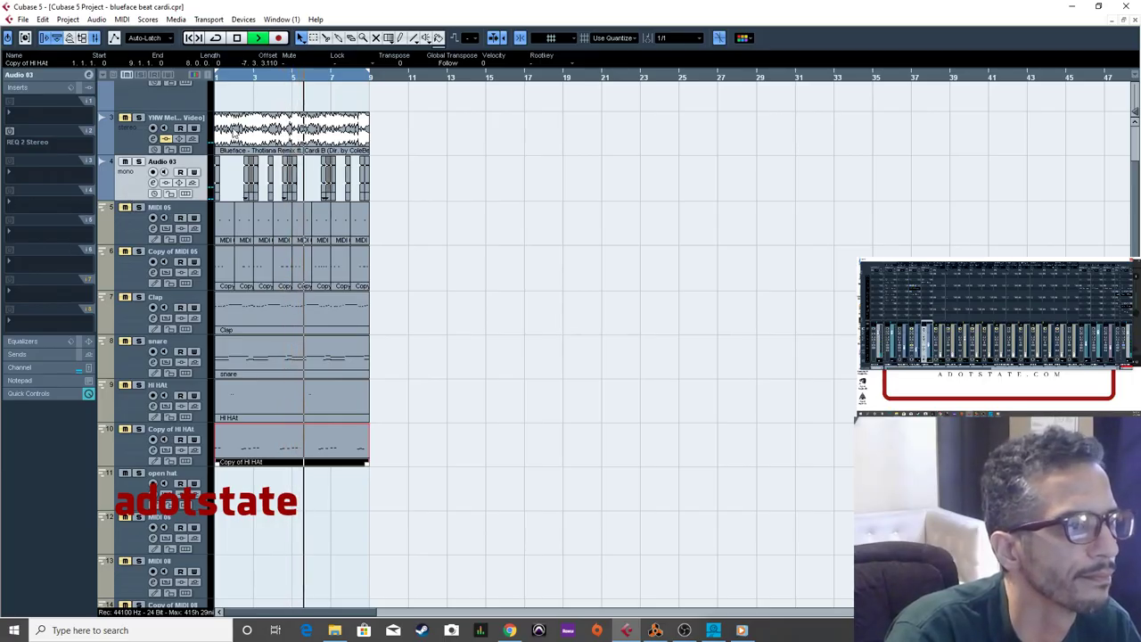
{"action": "key", "text": "space"}
{"action": "key", "text": "space"}
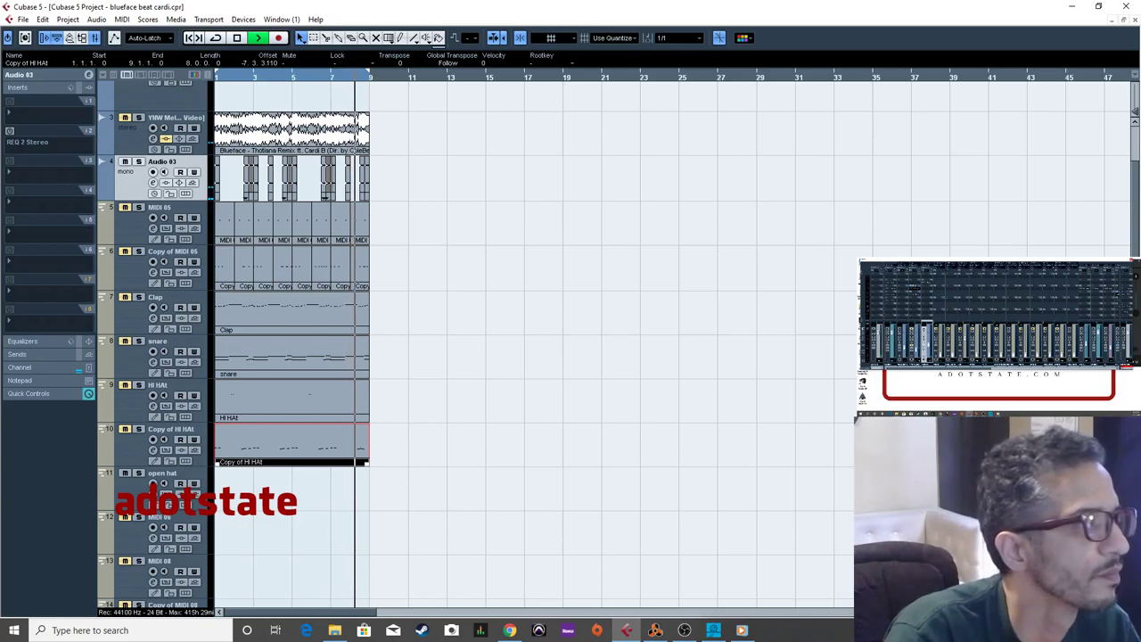
Open the Audio Mixdown export settings and select the existing file name for editing.
{"action": "left_click", "coordinate": [22, 21]}
{"action": "mouse_move", "coordinate": [110, 230]}
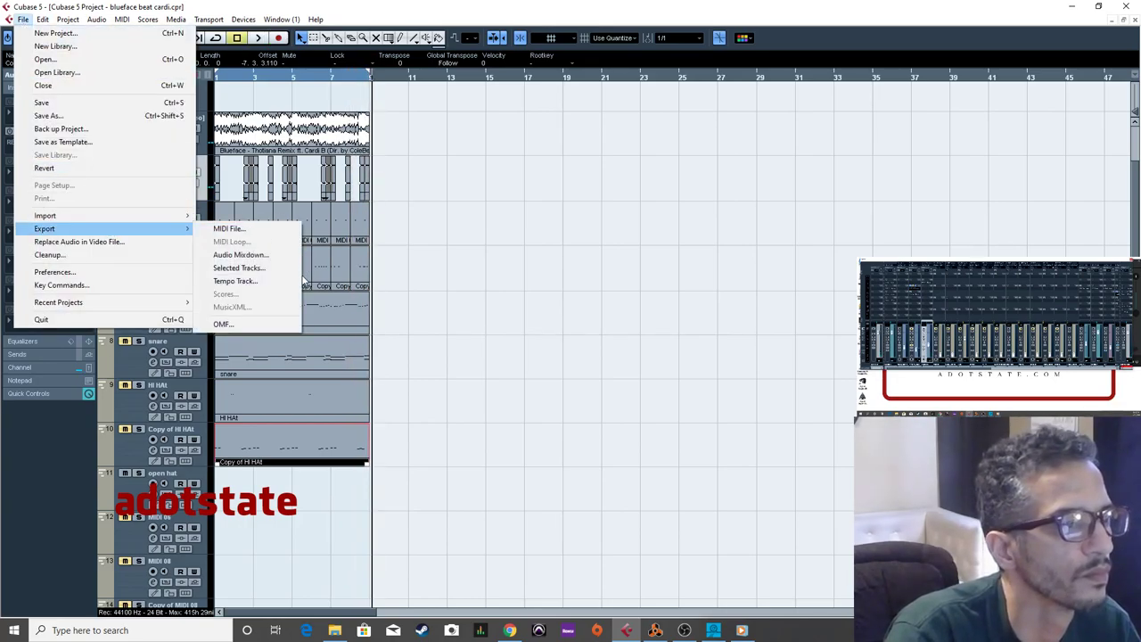
{"action": "left_click", "coordinate": [283, 256]}
{"action": "left_click", "coordinate": [611, 246]}
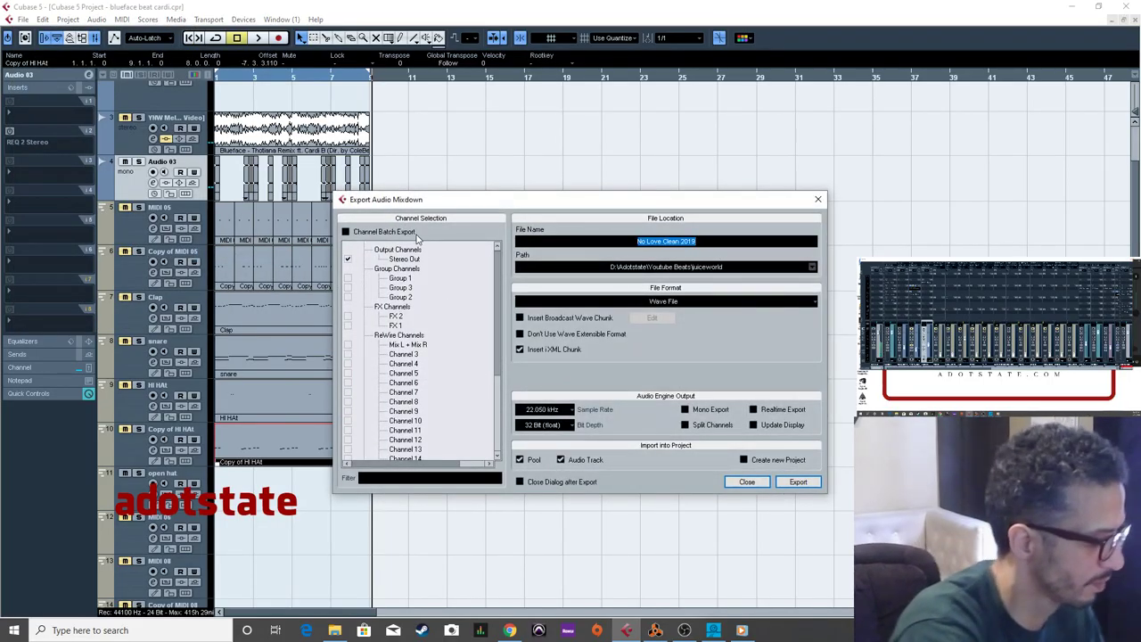
Export the stereo mixdown as a Wave file named "bLUEFACE oH" at 16.000 kHz and import it with the default conversion options.
{"action": "type", "text": "bLUEFACE oH"}
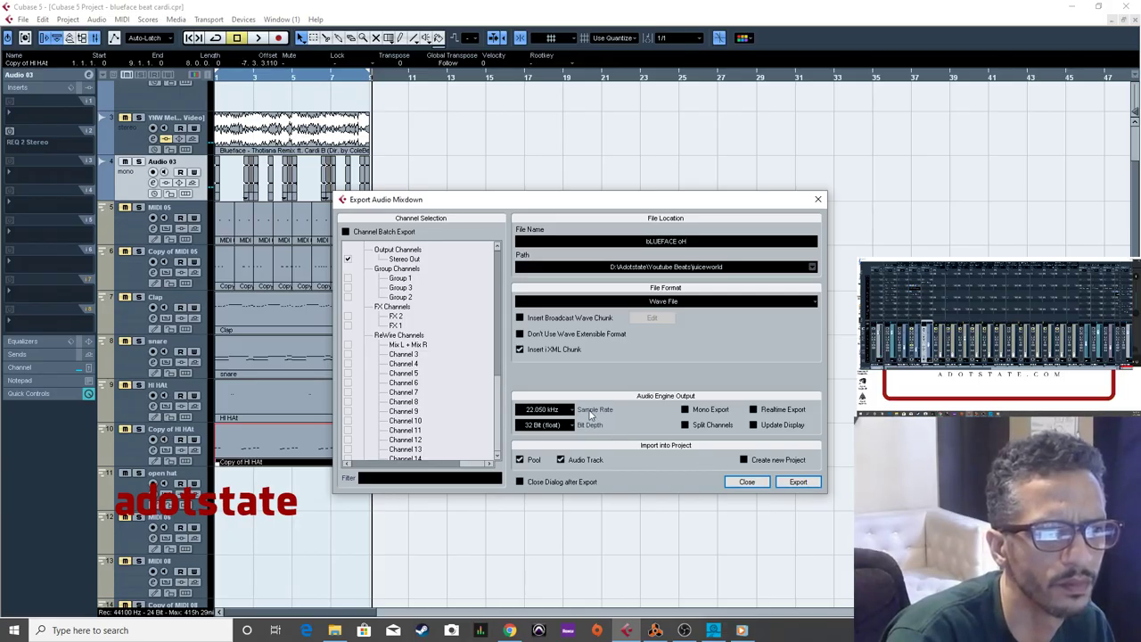
{"action": "left_click", "coordinate": [571, 409]}
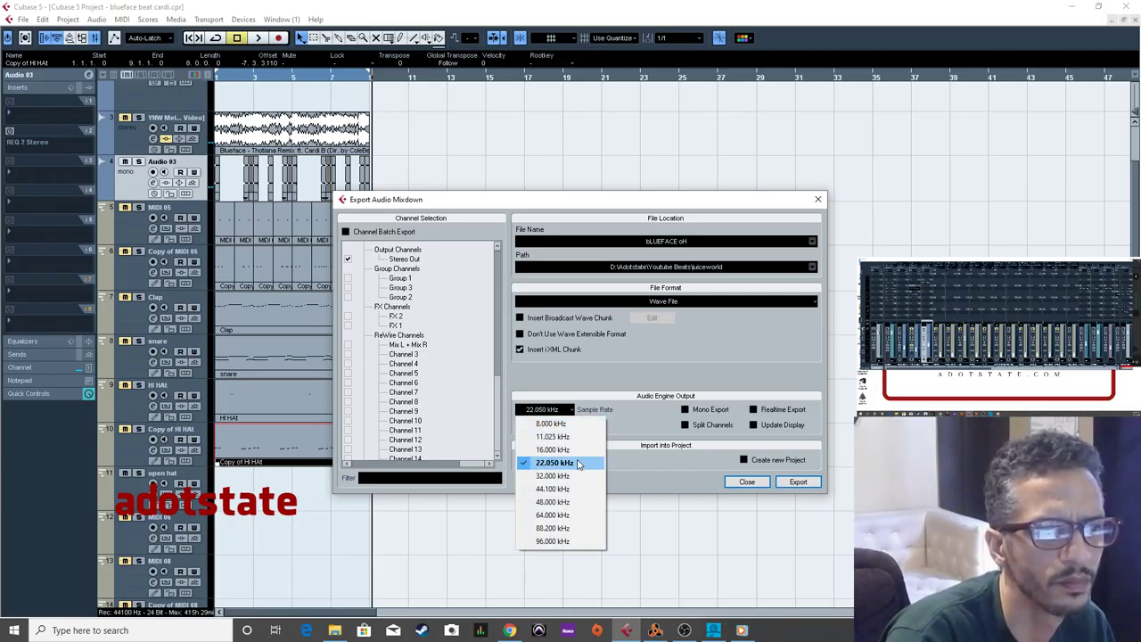
{"action": "left_click", "coordinate": [578, 449]}
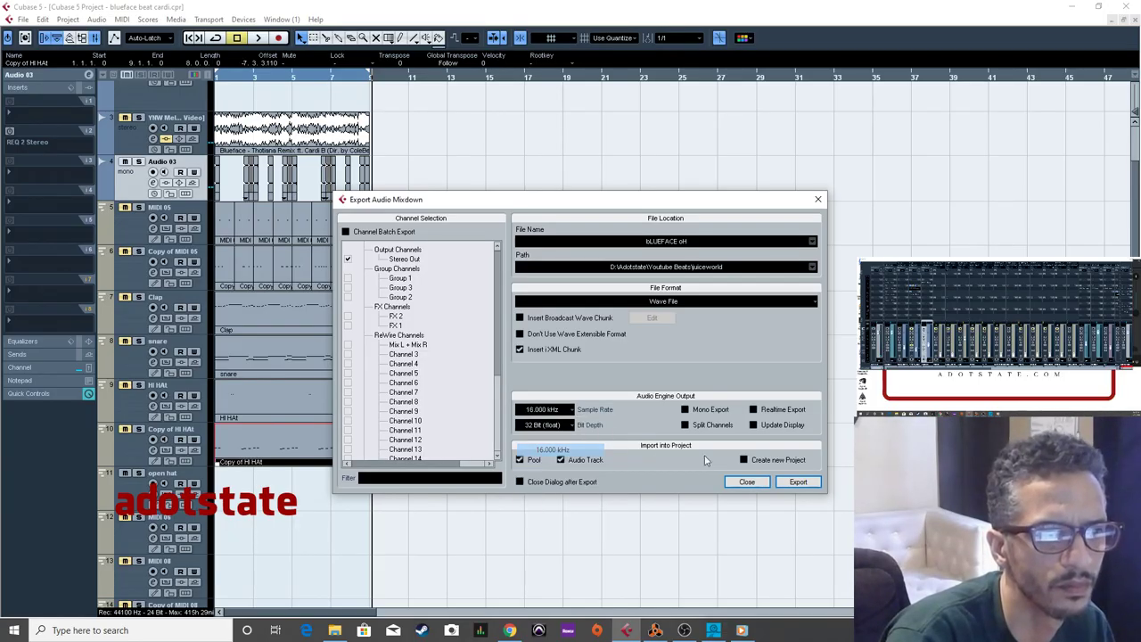
{"action": "left_click", "coordinate": [798, 481]}
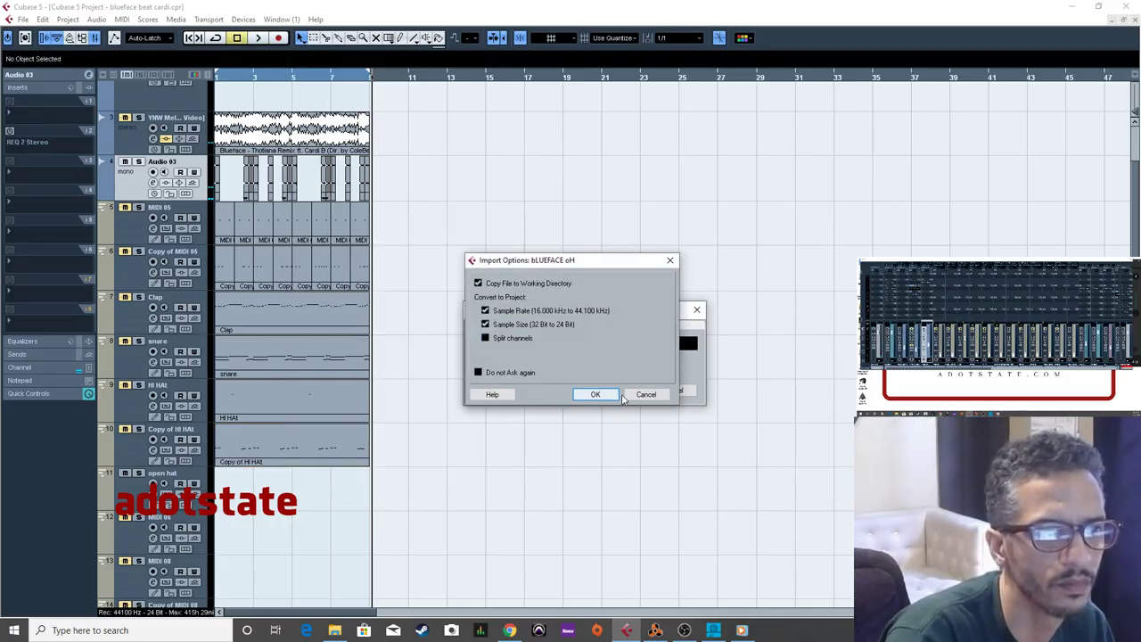
{"action": "left_click", "coordinate": [612, 399]}
{"action": "left_click", "coordinate": [747, 482]}
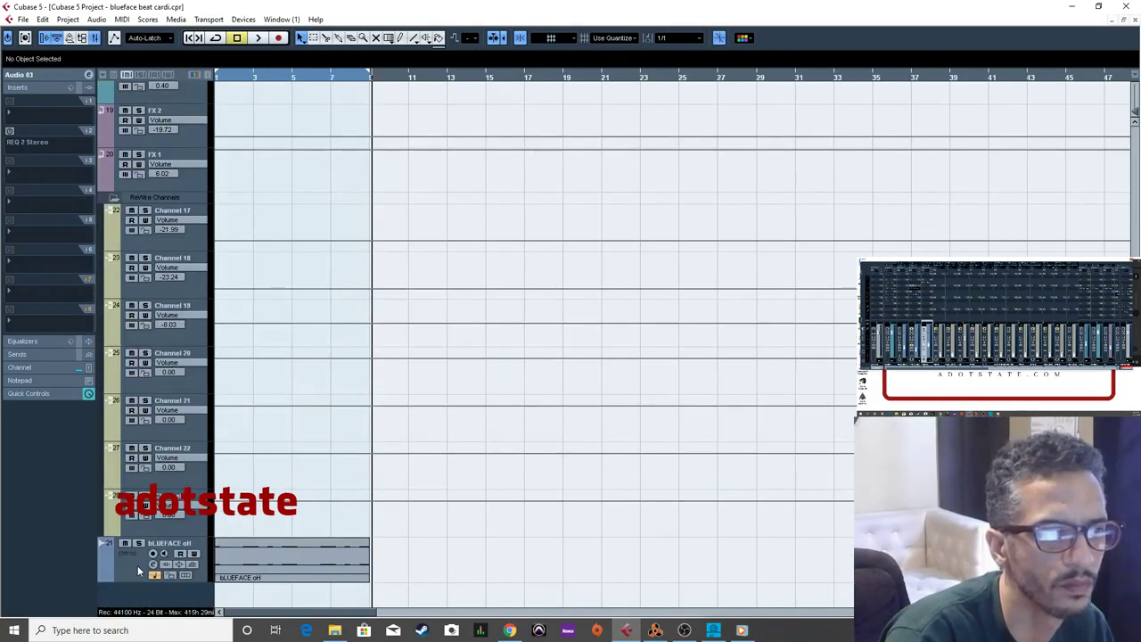
Move the imported bLUEFACE oH track directly above Audio 03 and audition it from the start of the project.
{"action": "left_click", "coordinate": [138, 571]}
{"action": "scroll", "coordinate": [163, 307], "scroll_direction": "up", "scroll_amount": 10}
{"action": "left_click_drag", "start_coordinate": [163, 308], "coordinate": [216, 252]}
{"action": "key", "text": "space"}
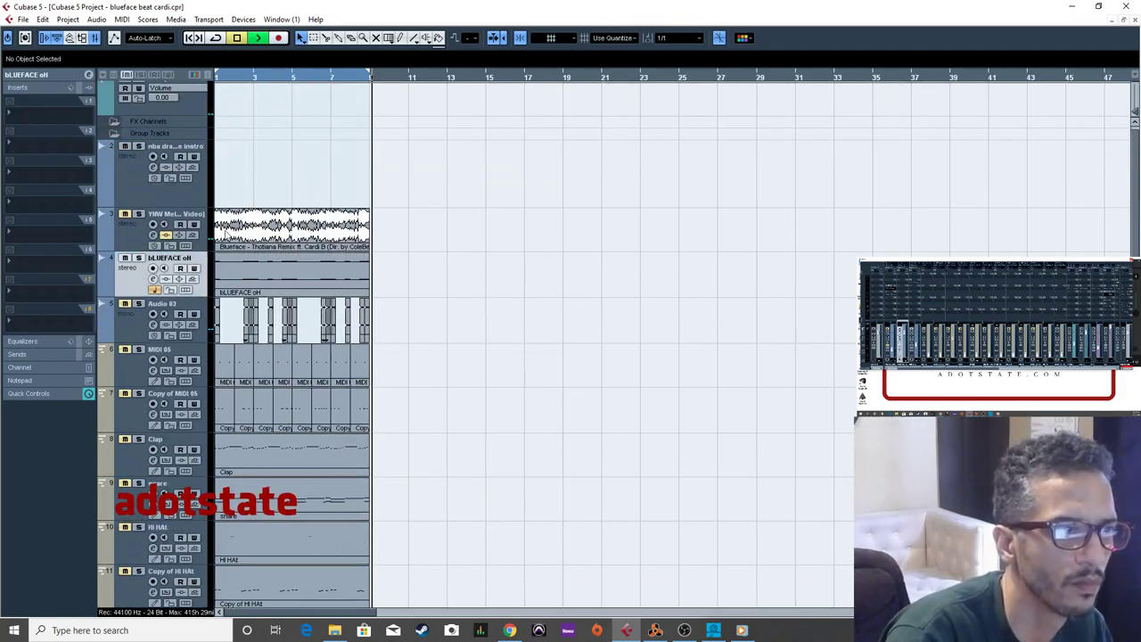
{"action": "left_click", "coordinate": [216, 79]}
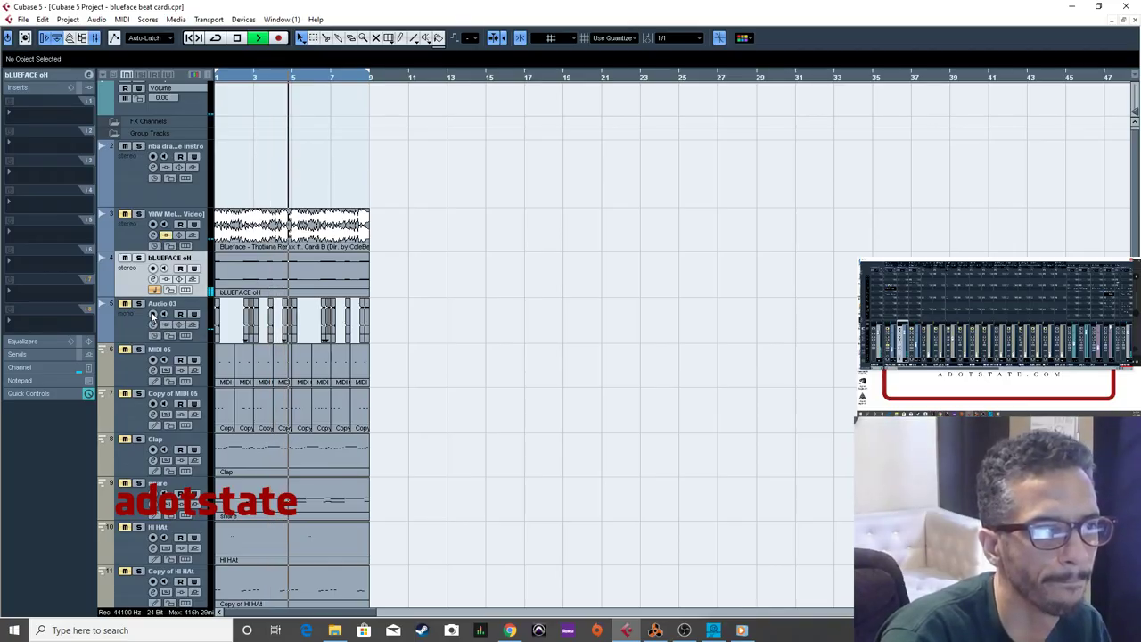
{"action": "key", "text": "space"}
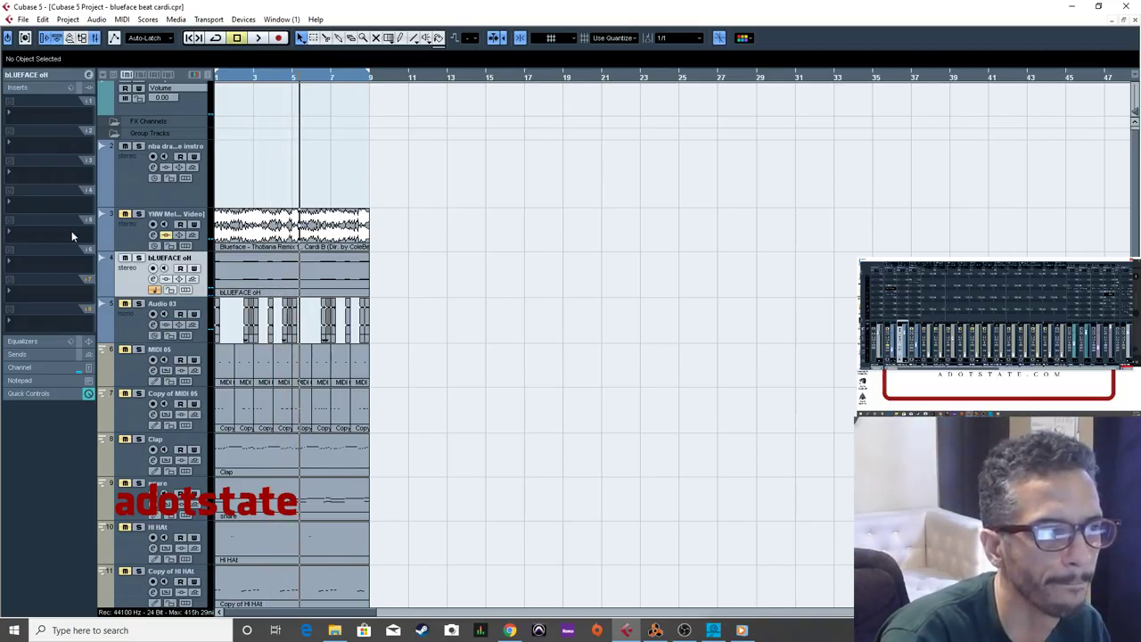
Select Audio 03, export another stereo mixdown at 22.050 kHz under a unique file name, and import it with conversion.
{"action": "left_click", "coordinate": [163, 307]}
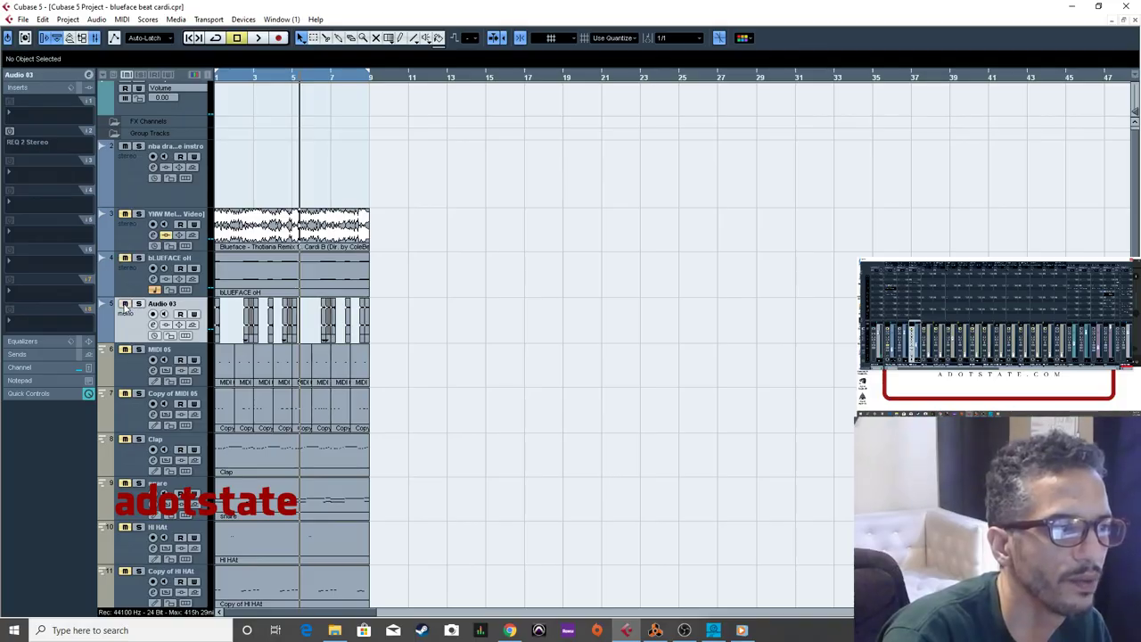
{"action": "left_click", "coordinate": [42, 19]}
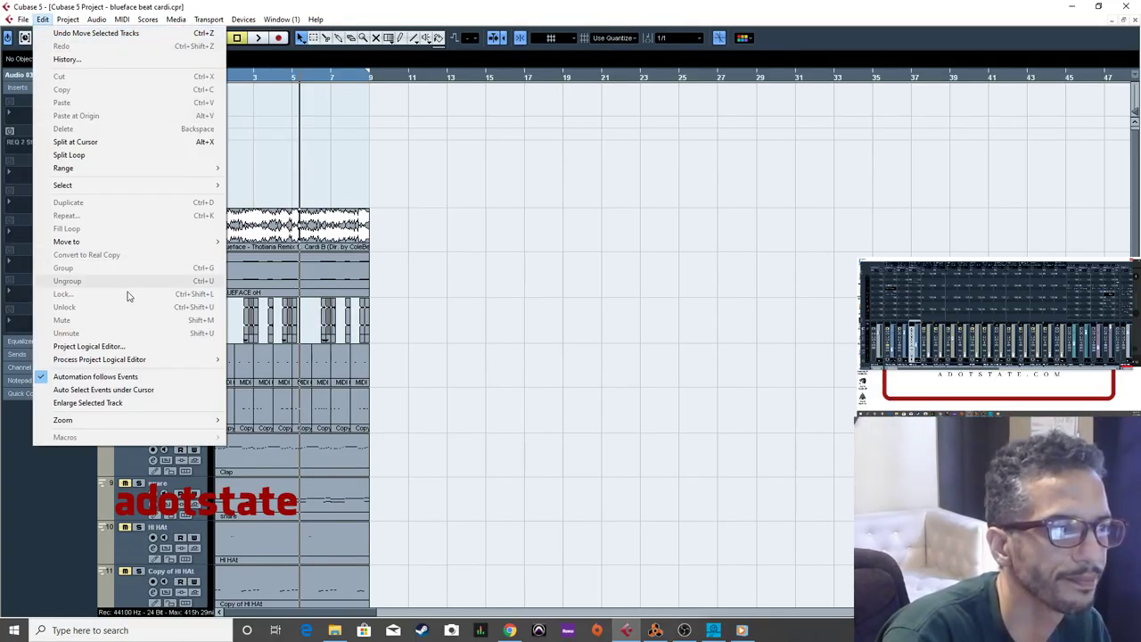
{"action": "left_click", "coordinate": [8, 19]}
{"action": "left_click", "coordinate": [24, 19]}
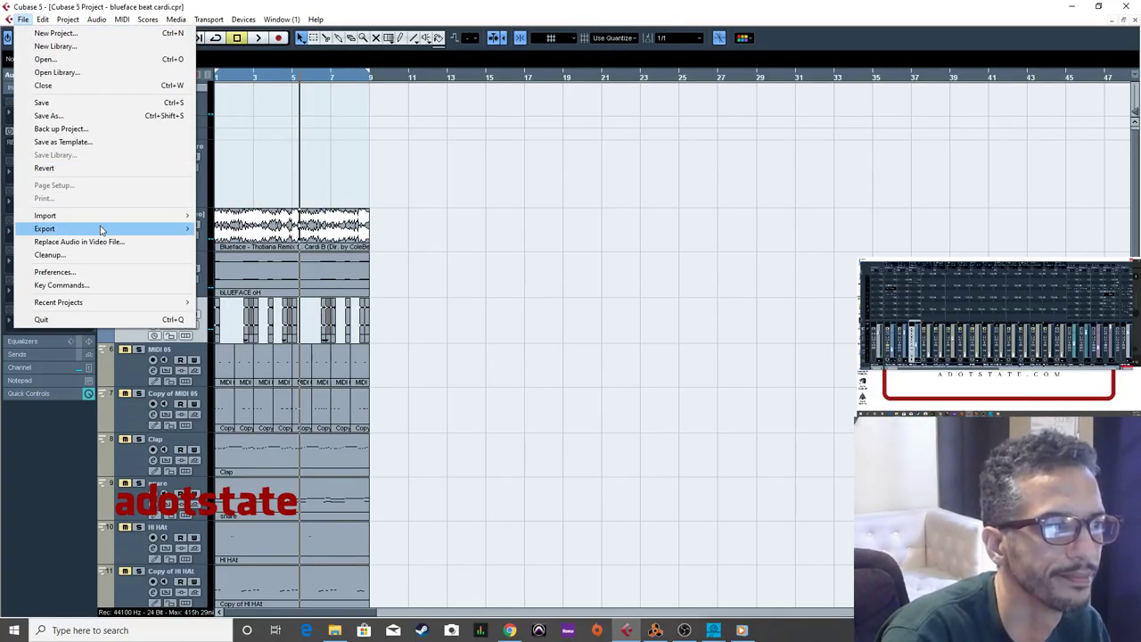
{"action": "mouse_move", "coordinate": [102, 228]}
{"action": "left_click", "coordinate": [266, 255]}
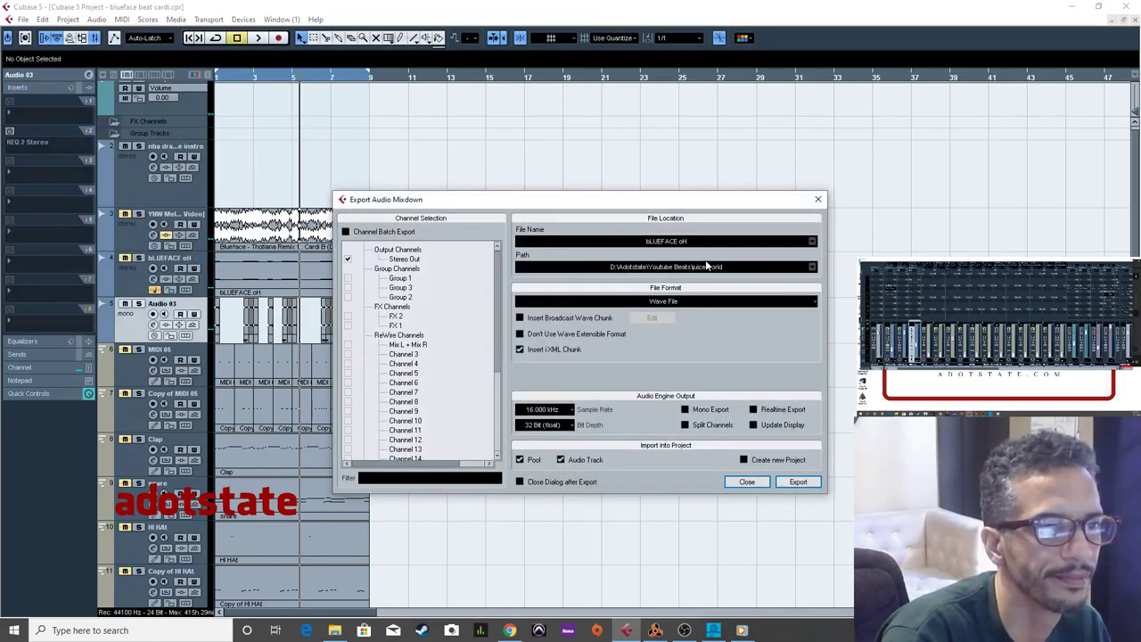
{"action": "left_click", "coordinate": [575, 409]}
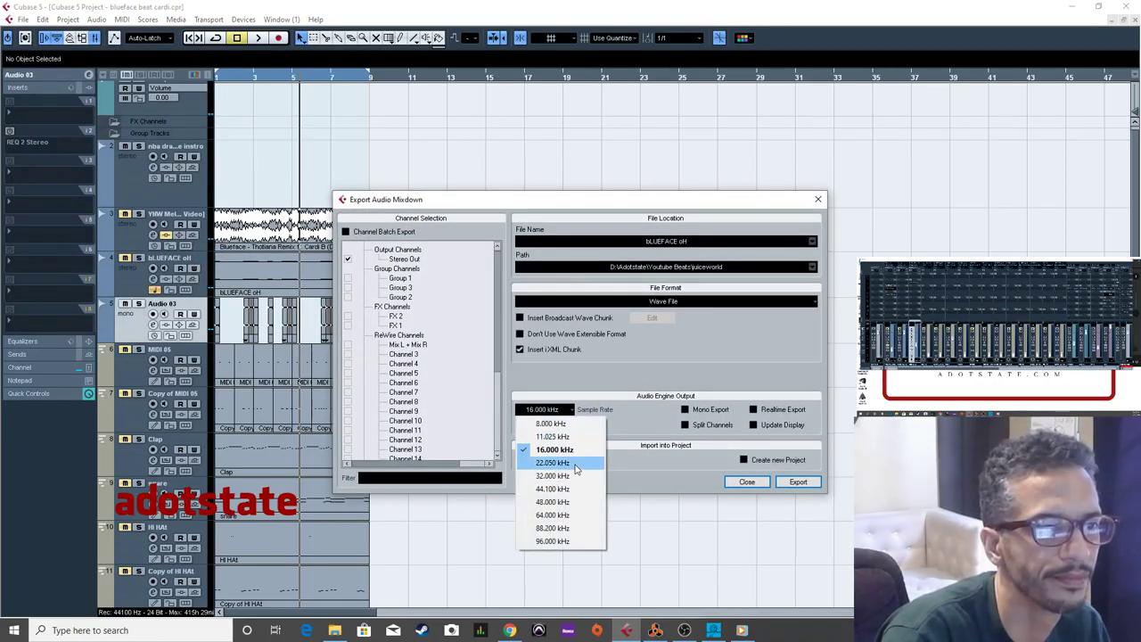
{"action": "left_click", "coordinate": [579, 470]}
{"action": "left_click", "coordinate": [795, 481]}
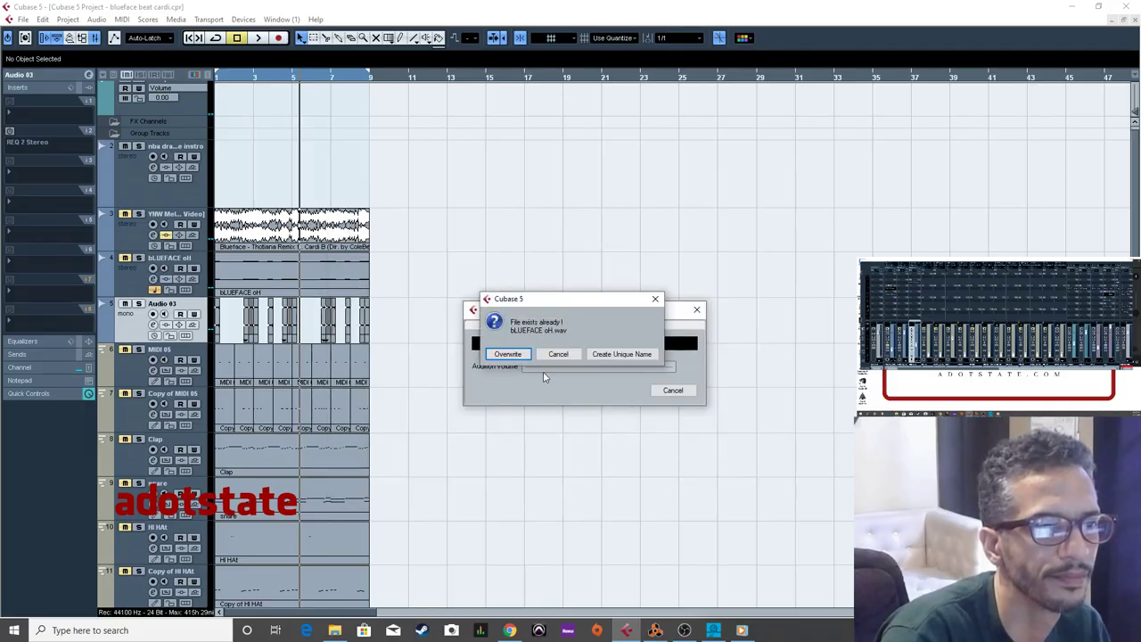
{"action": "left_click", "coordinate": [597, 354]}
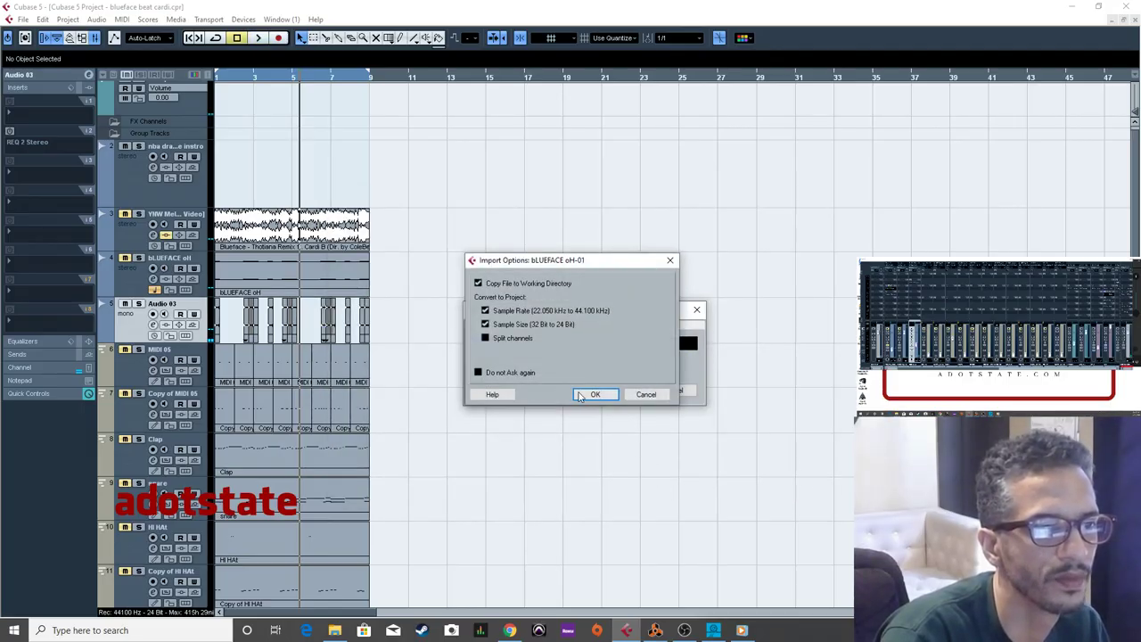
{"action": "left_click", "coordinate": [592, 393]}
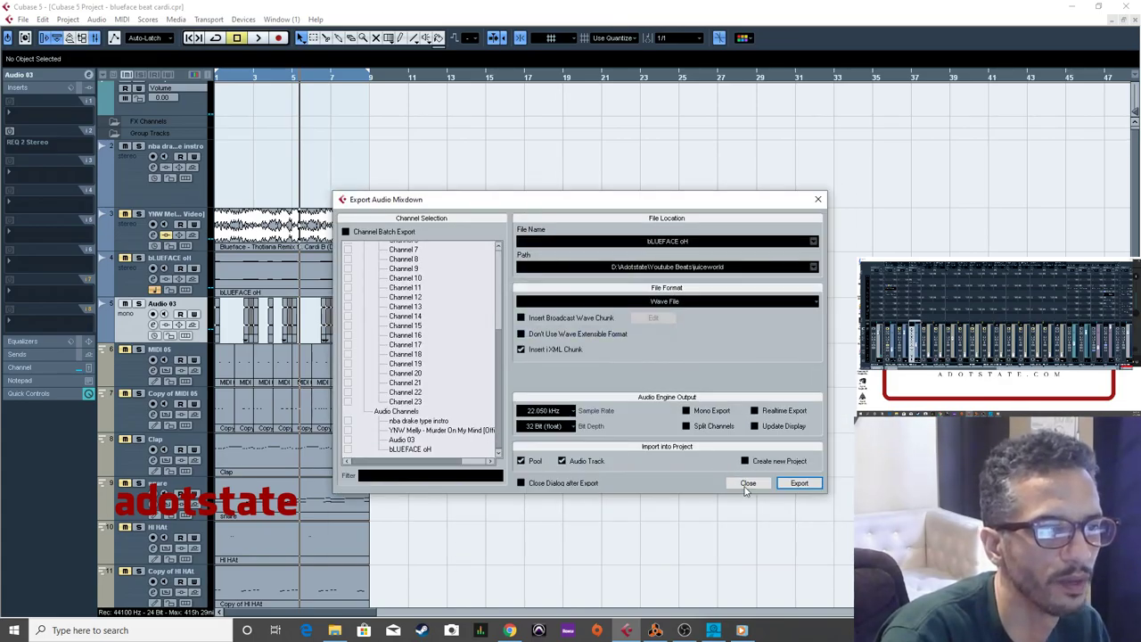
{"action": "left_click", "coordinate": [747, 483]}
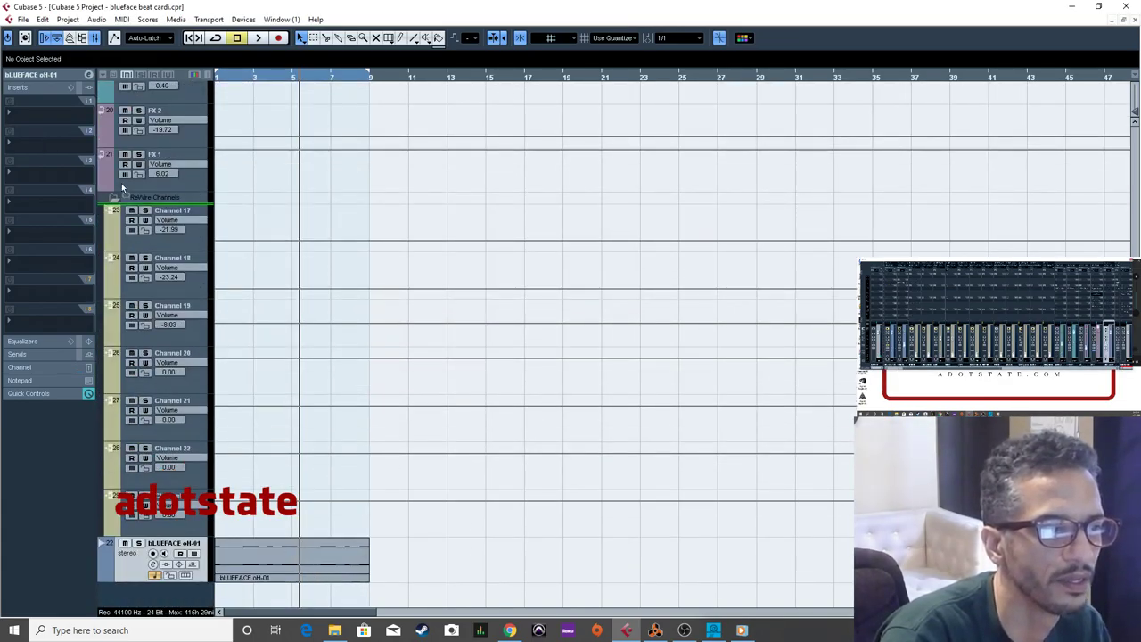
Move the newly imported track between bLUEFACE oH and Audio 03 and play from the start to compare the versions.
{"action": "scroll", "coordinate": [122, 197], "scroll_direction": "up", "scroll_amount": 10}
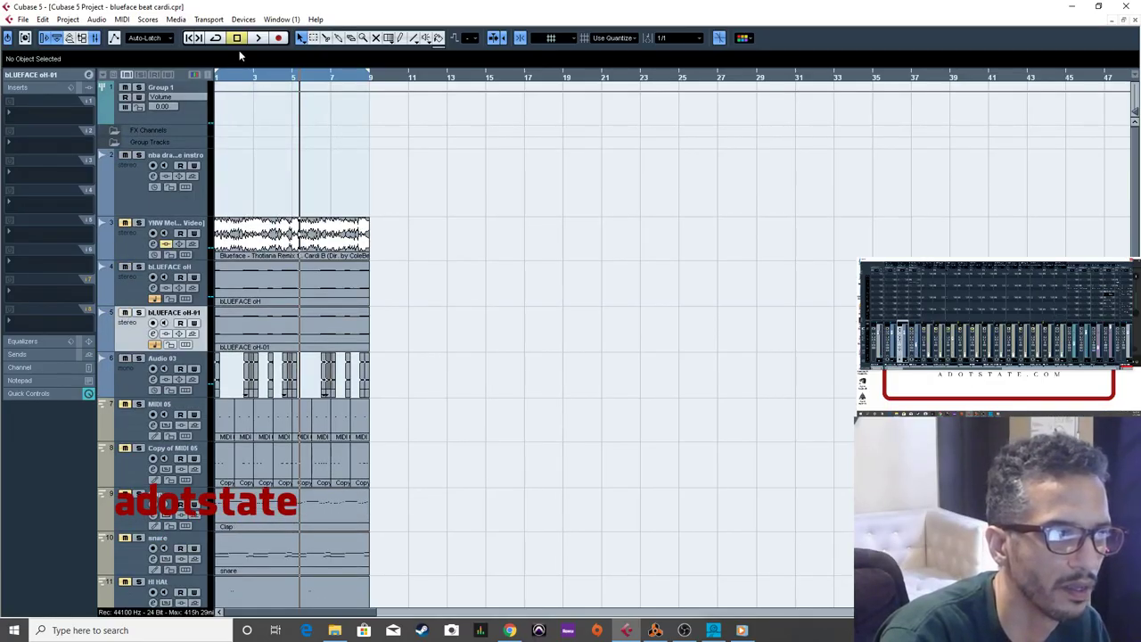
{"action": "left_click", "coordinate": [223, 77]}
{"action": "key", "text": "space"}
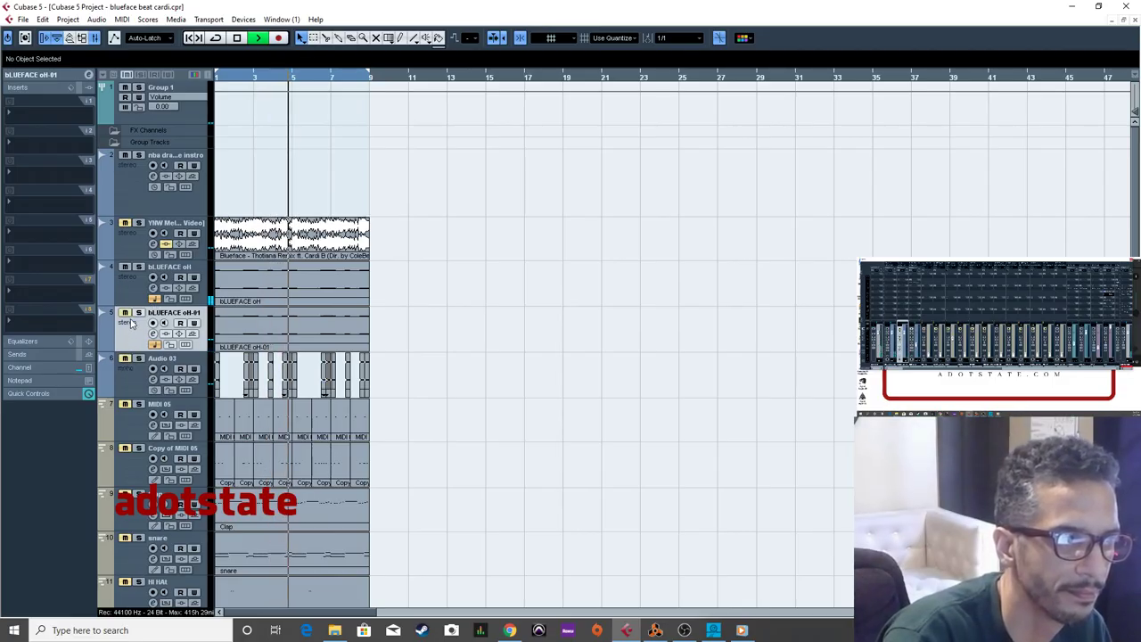
{"action": "key", "text": "space"}
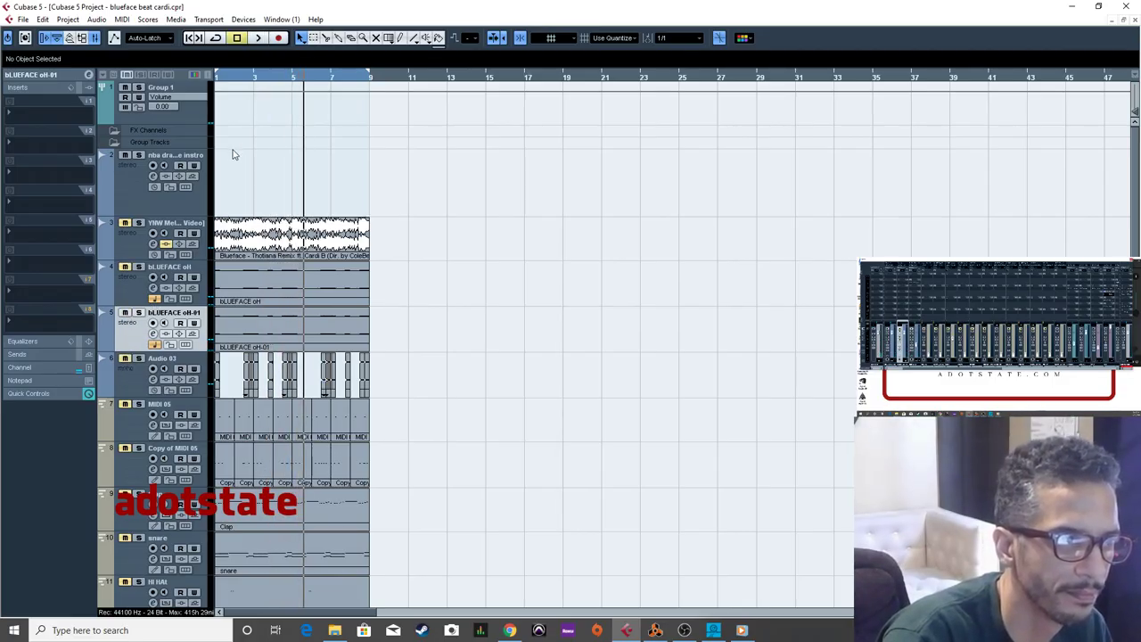
{"action": "key", "text": "KP_Decimal"}
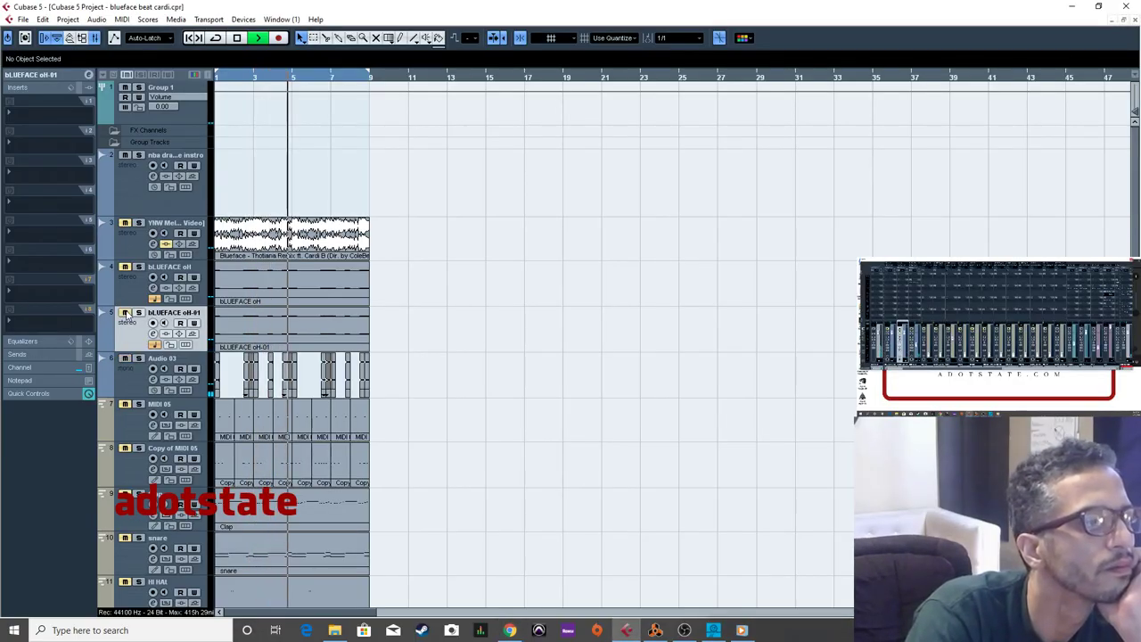
Delete the bLUEFACE oH clip and all the clips on the Audio 03 track.
{"action": "left_click", "coordinate": [274, 301]}
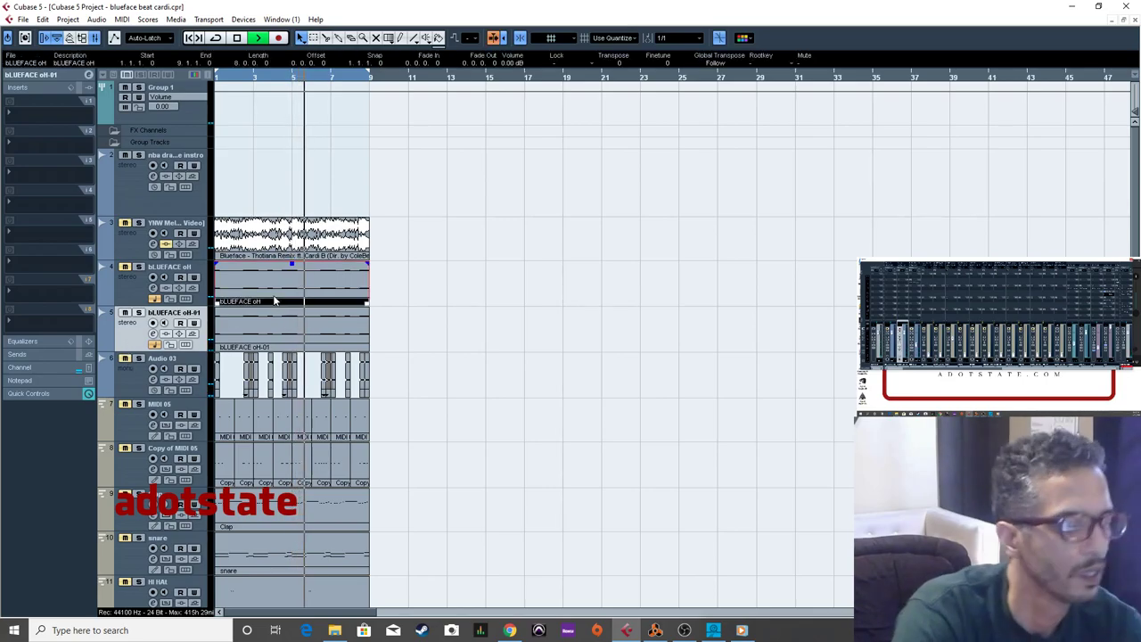
{"action": "key", "text": "Delete"}
{"action": "left_click_drag", "start_coordinate": [481, 388], "coordinate": [219, 376]}
{"action": "key", "text": "Delete"}
Move the bLUEFACE oH-01 track above bLUEFACE oH, remove the emptied bLUEFACE oH and Audio 03 tracks, and restart playback from bar 1.
{"action": "left_click", "coordinate": [254, 335]}
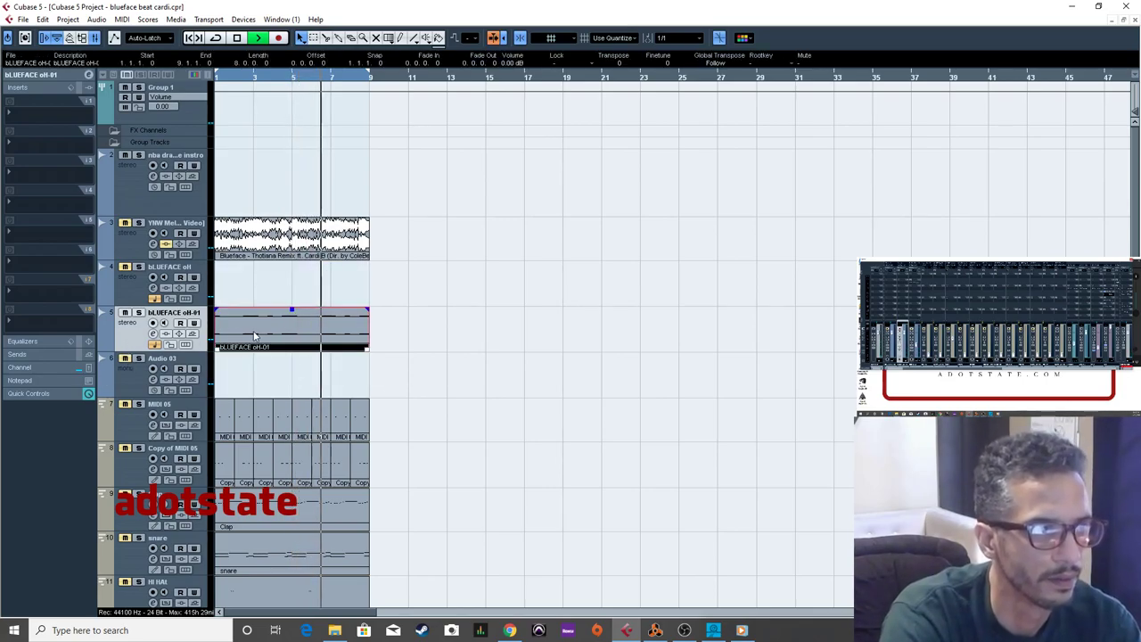
{"action": "left_click_drag", "start_coordinate": [132, 323], "coordinate": [134, 280]}
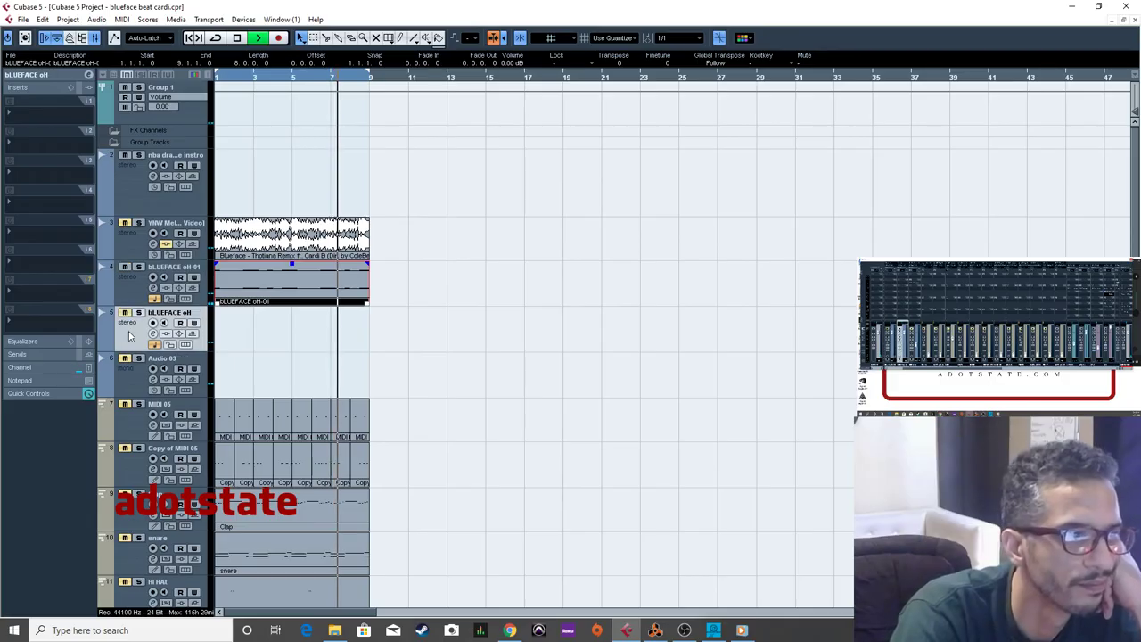
{"action": "right_click", "coordinate": [130, 332]}
{"action": "left_click", "coordinate": [181, 382]}
{"action": "left_click", "coordinate": [140, 326]}
{"action": "right_click", "coordinate": [140, 328]}
{"action": "left_click", "coordinate": [183, 383]}
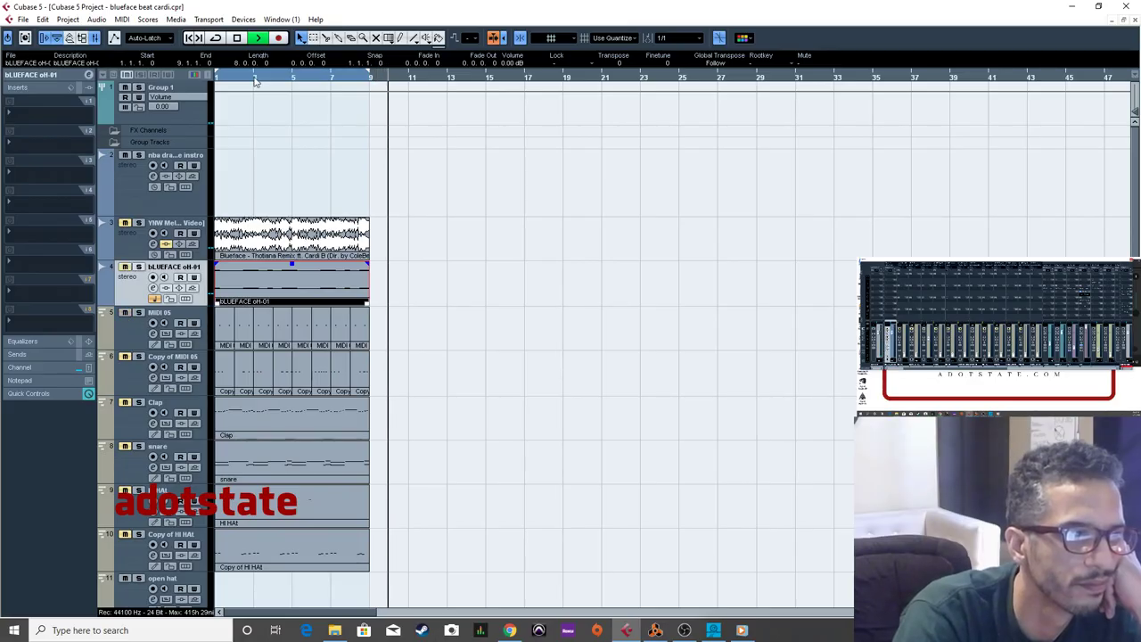
{"action": "left_click_drag", "start_coordinate": [230, 83], "coordinate": [208, 92]}
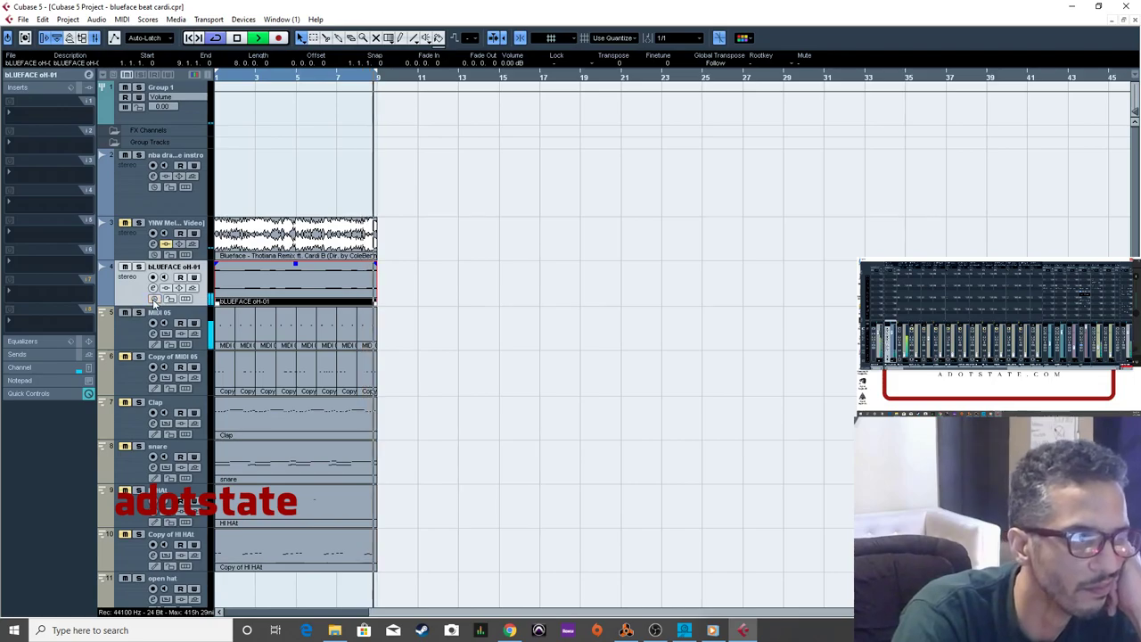
Select the MIDI 05 track, export a stereo mixdown at 44.100 kHz under a unique file name, and import it into the project.
{"action": "left_click", "coordinate": [136, 330]}
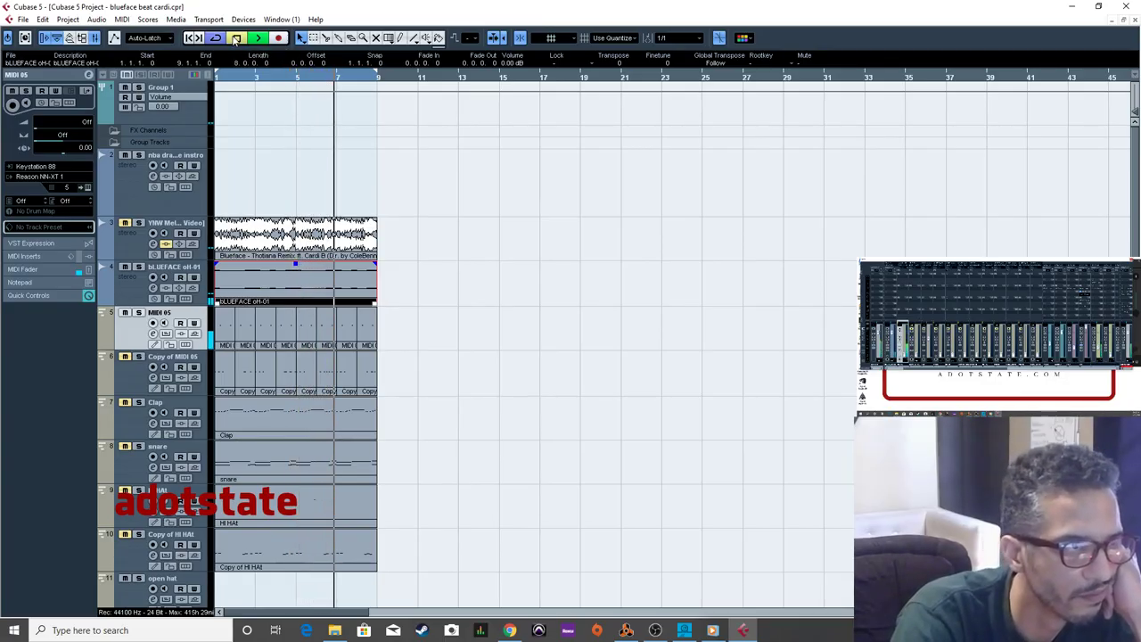
{"action": "left_click", "coordinate": [23, 18]}
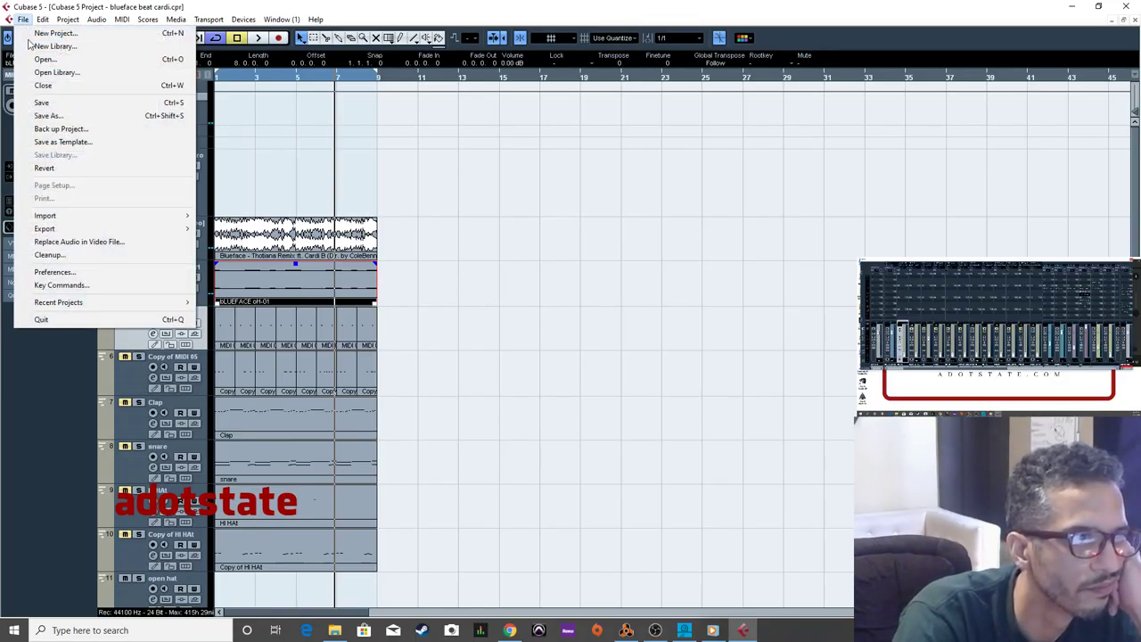
{"action": "mouse_move", "coordinate": [119, 229]}
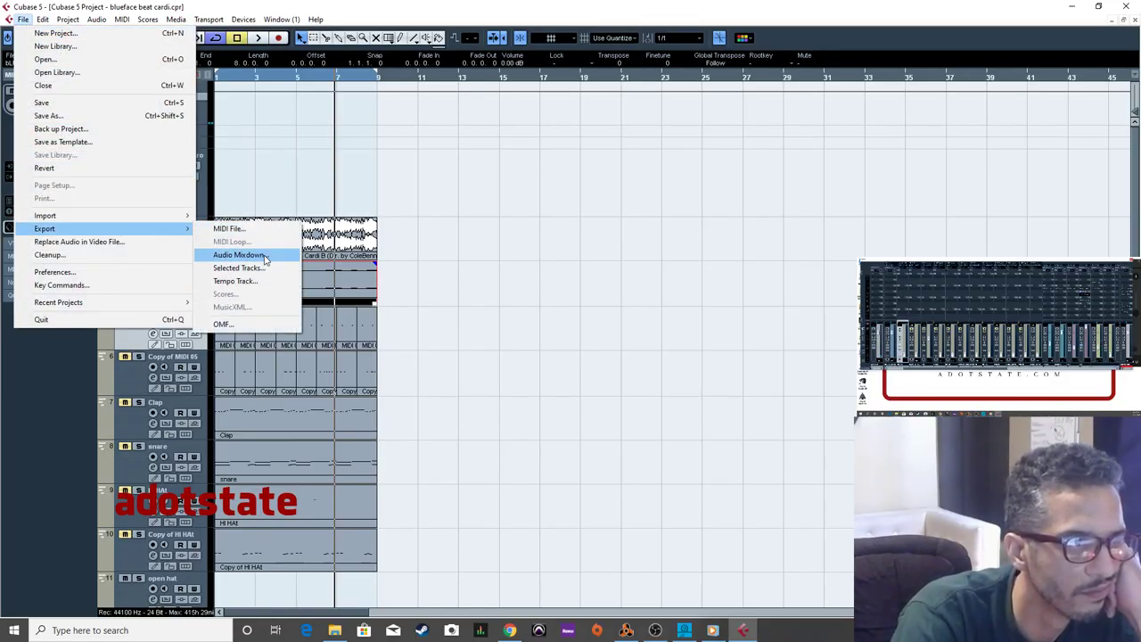
{"action": "left_click", "coordinate": [241, 254]}
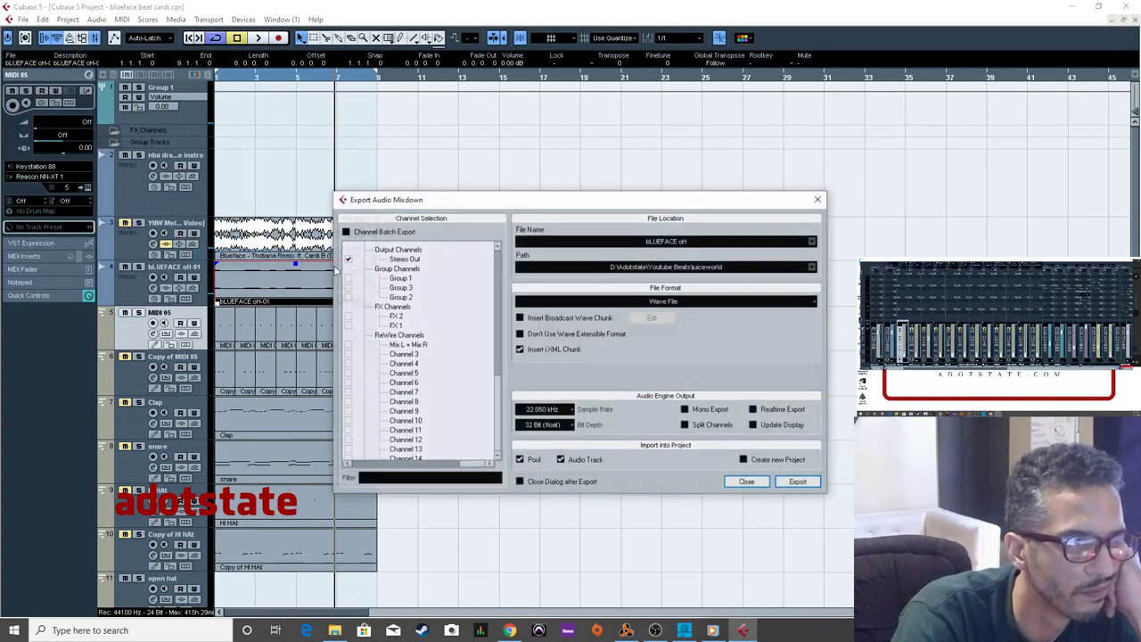
{"action": "left_click", "coordinate": [551, 410]}
{"action": "left_click", "coordinate": [552, 489]}
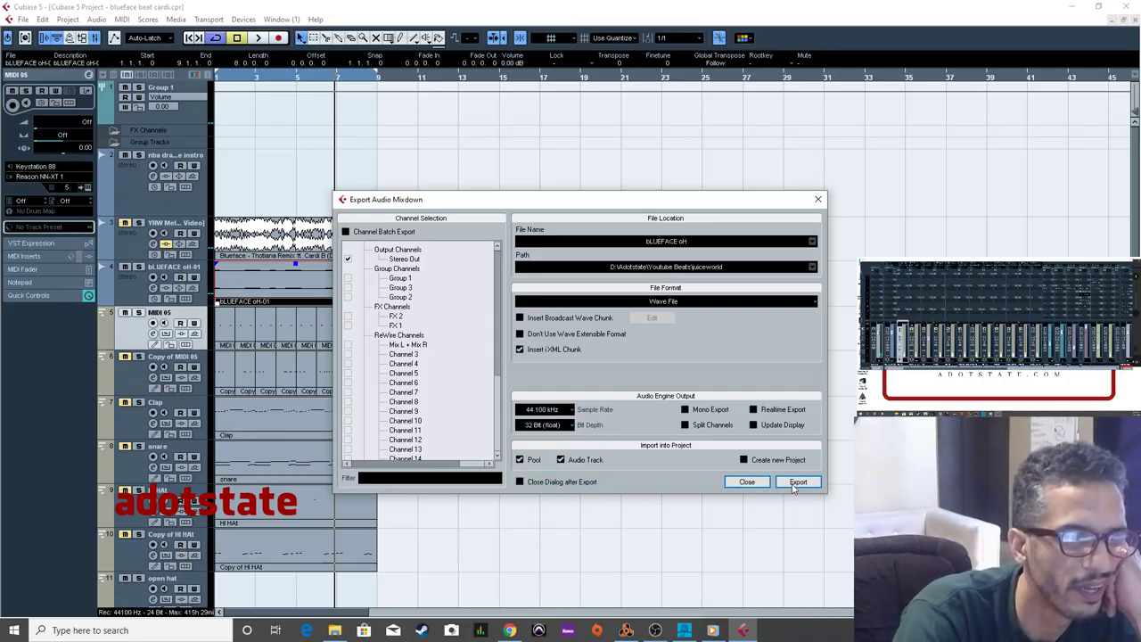
{"action": "left_click", "coordinate": [796, 483]}
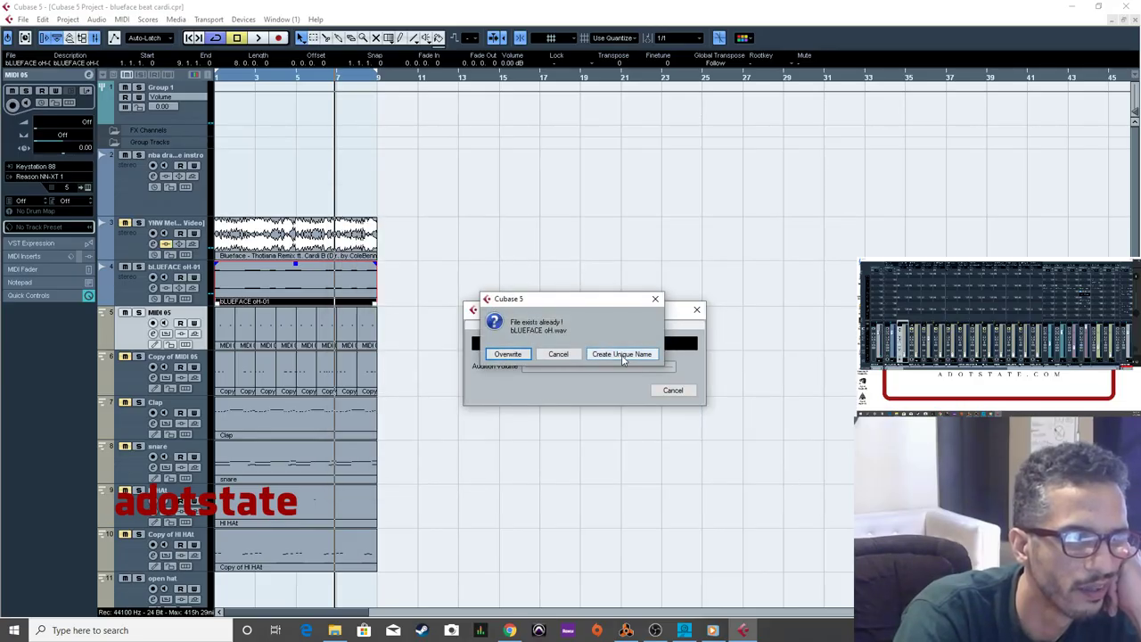
{"action": "left_click", "coordinate": [622, 355]}
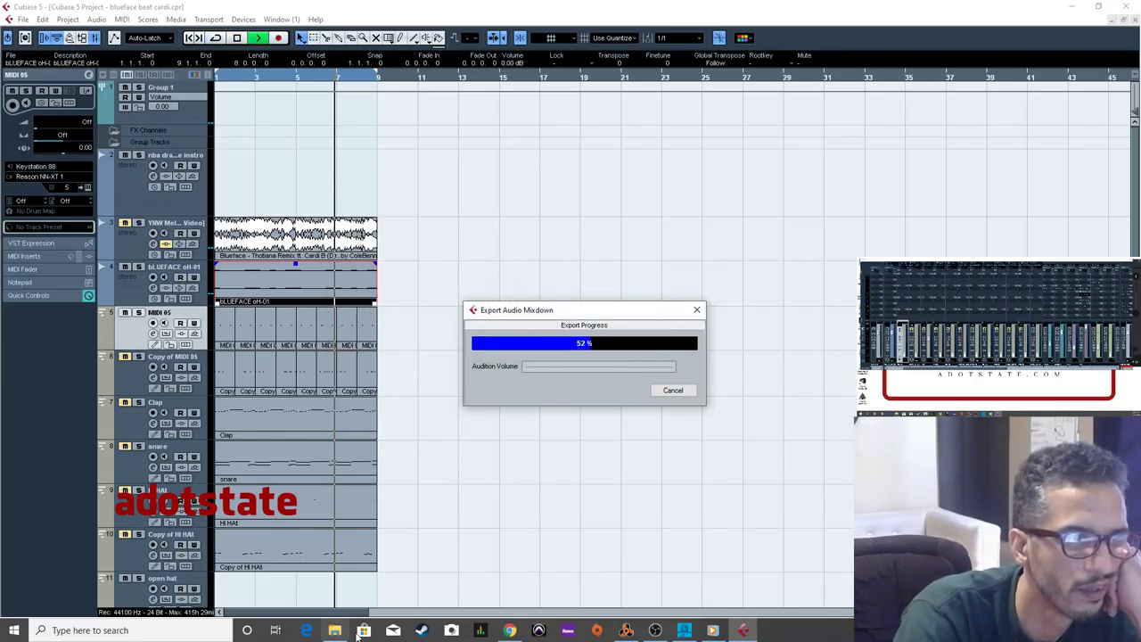
{"action": "left_click", "coordinate": [595, 395]}
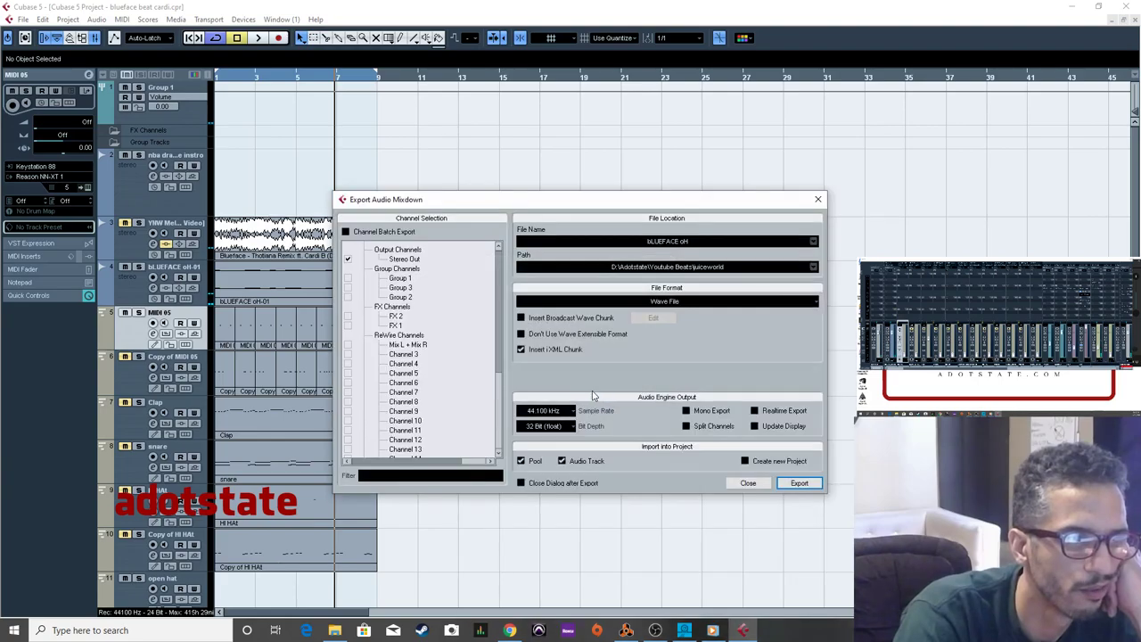
{"action": "left_click", "coordinate": [756, 481]}
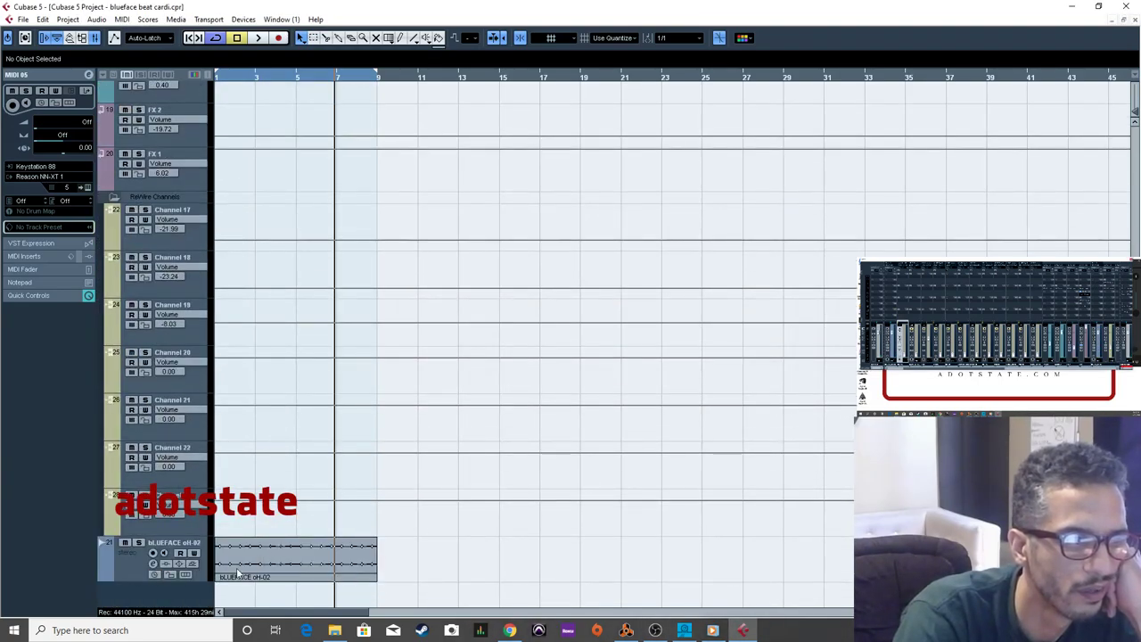
Move the imported bLUEFACE oH-02 track between bLUEFACE oH-01 and MIDI 05 and play from the start.
{"action": "left_click", "coordinate": [103, 575]}
{"action": "scroll", "coordinate": [142, 111], "scroll_direction": "up", "scroll_amount": 10}
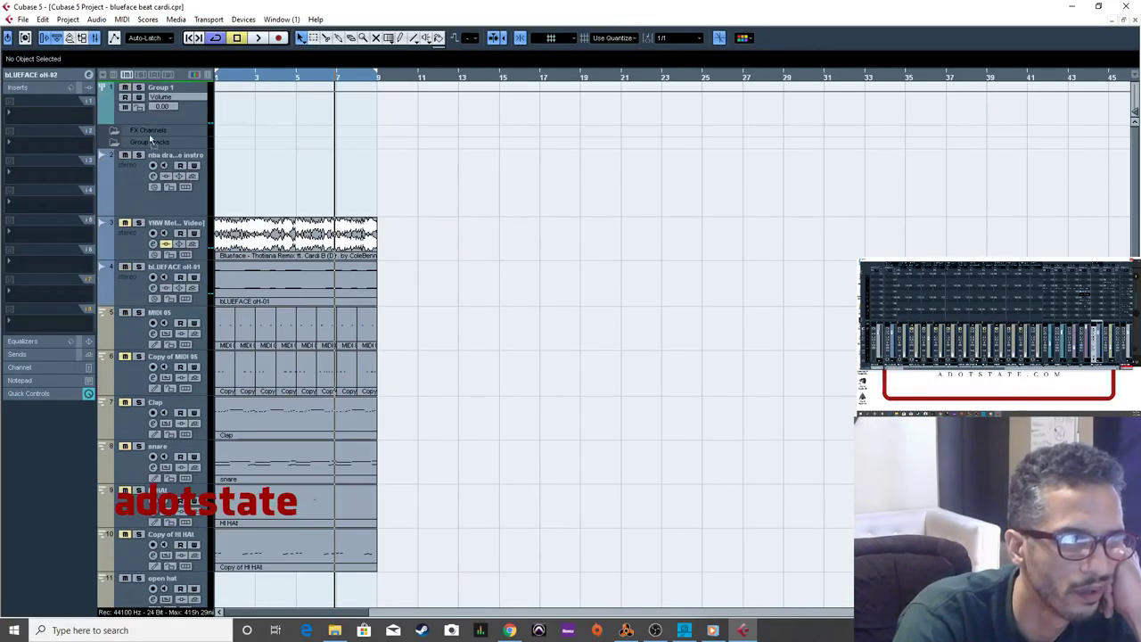
{"action": "left_click_drag", "start_coordinate": [169, 335], "coordinate": [168, 335]}
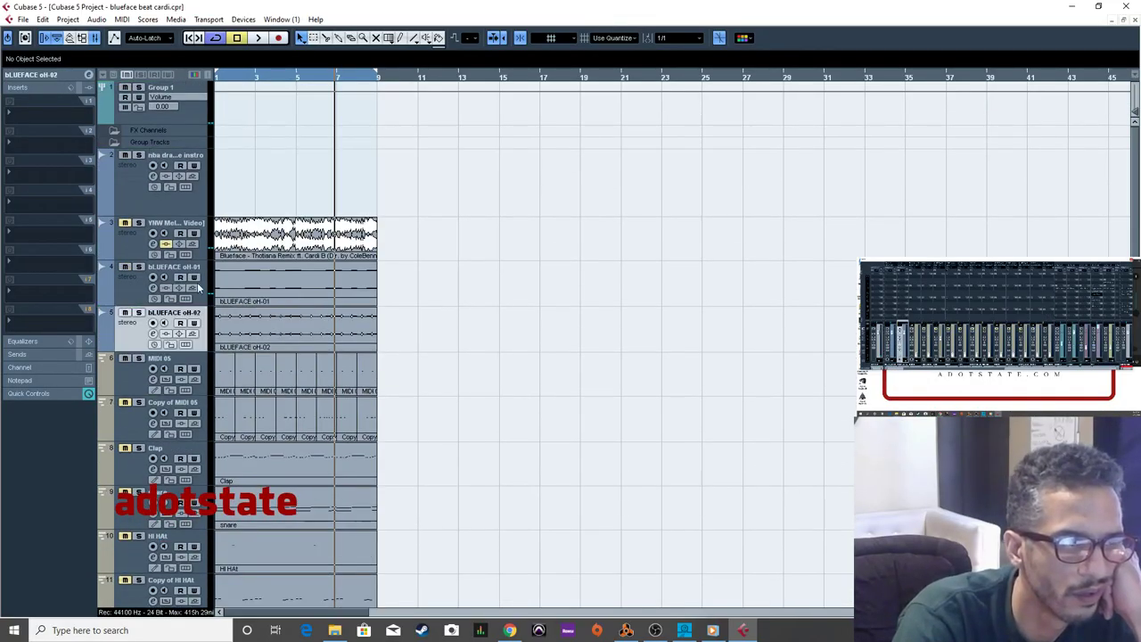
{"action": "left_click_drag", "start_coordinate": [250, 83], "coordinate": [203, 123]}
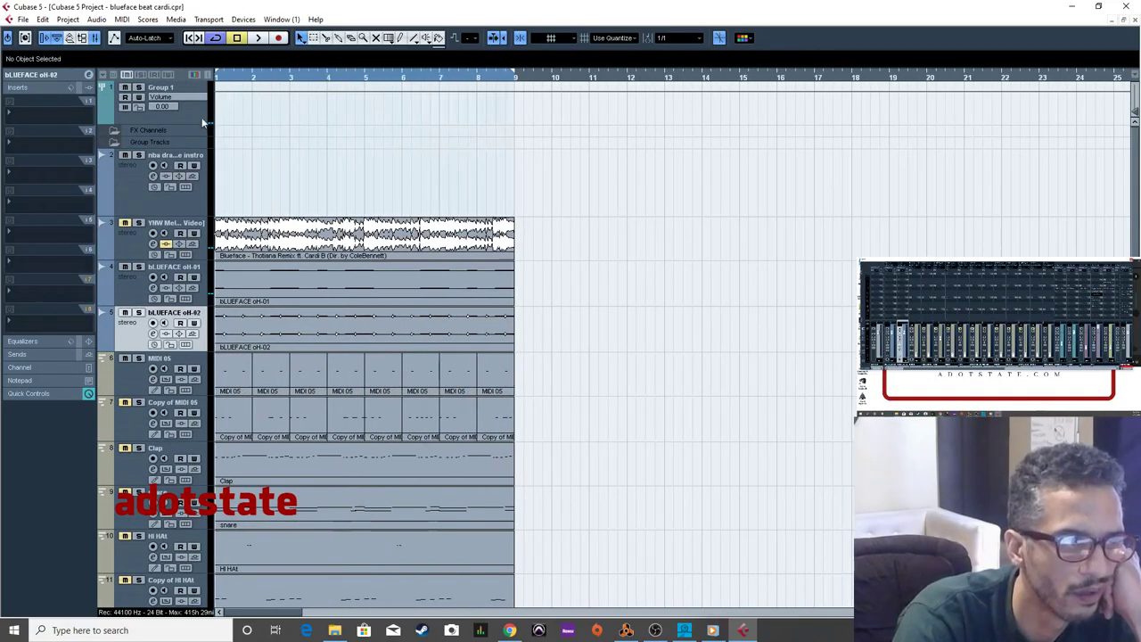
{"action": "left_click", "coordinate": [258, 39]}
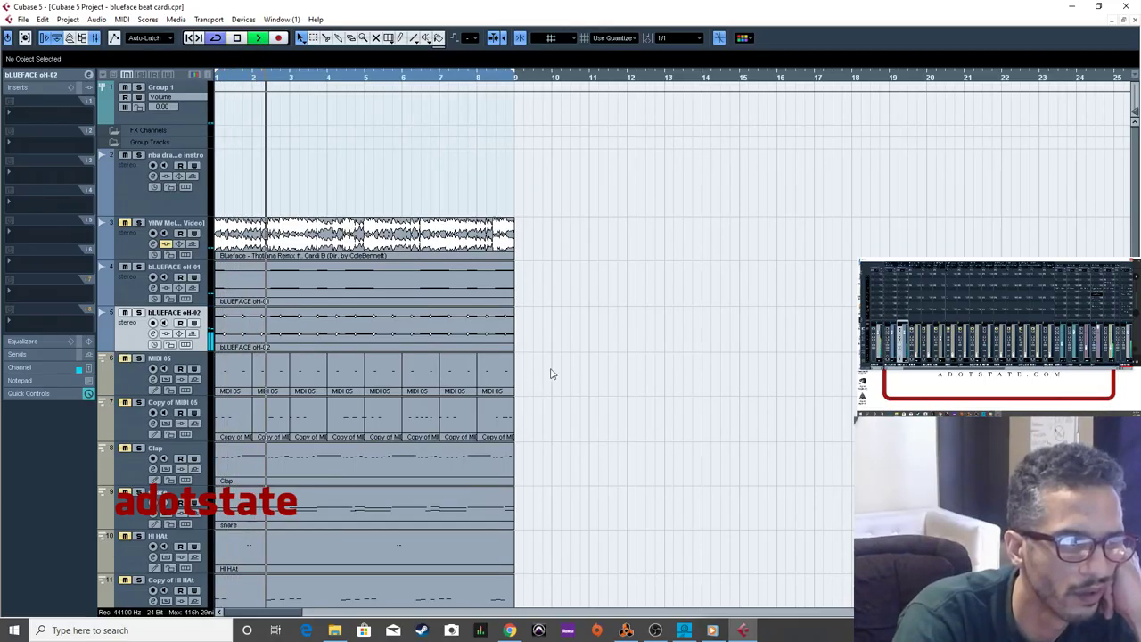
Delete all the clips on the MIDI 05 track and remove the emptied track.
{"action": "left_click_drag", "start_coordinate": [529, 373], "coordinate": [223, 374]}
{"action": "key", "text": "Delete"}
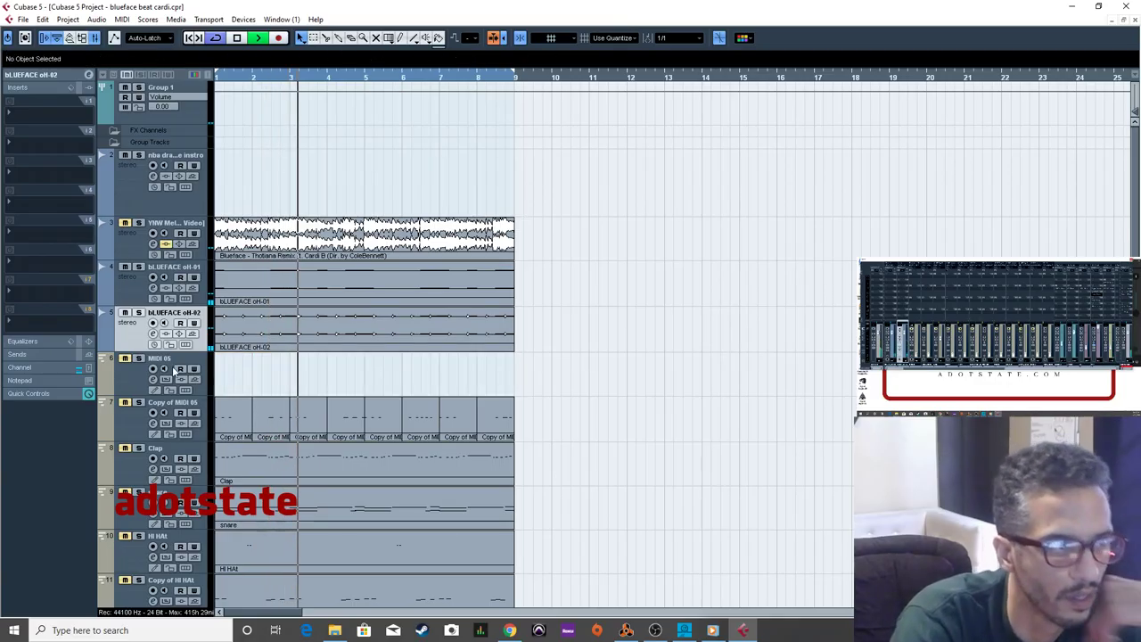
{"action": "left_click", "coordinate": [147, 379]}
{"action": "right_click", "coordinate": [134, 374]}
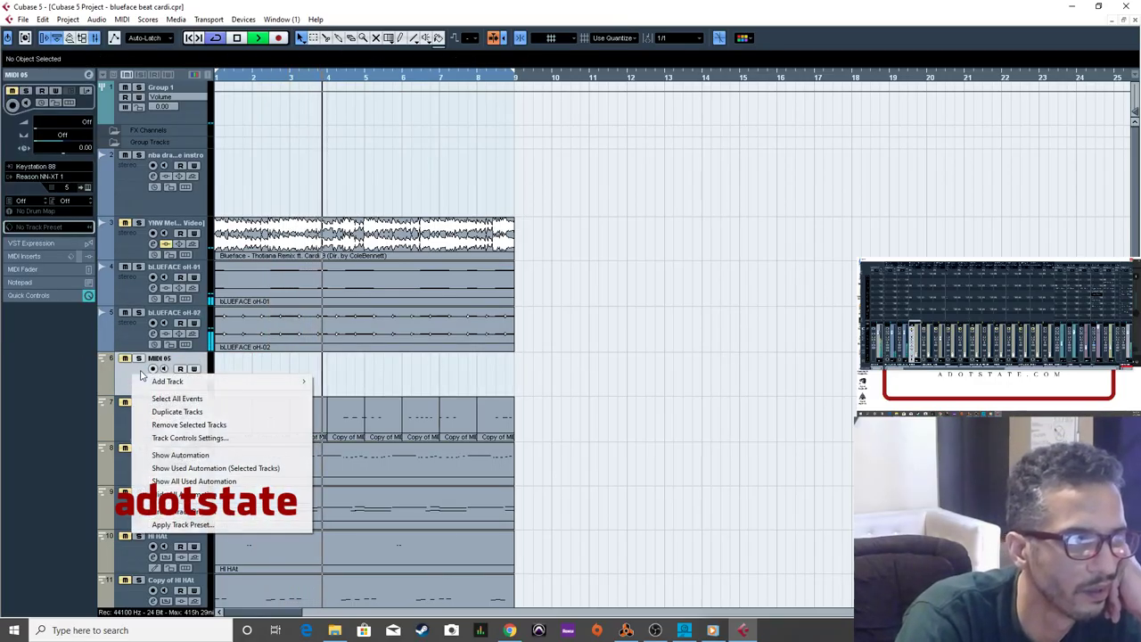
{"action": "left_click", "coordinate": [183, 424]}
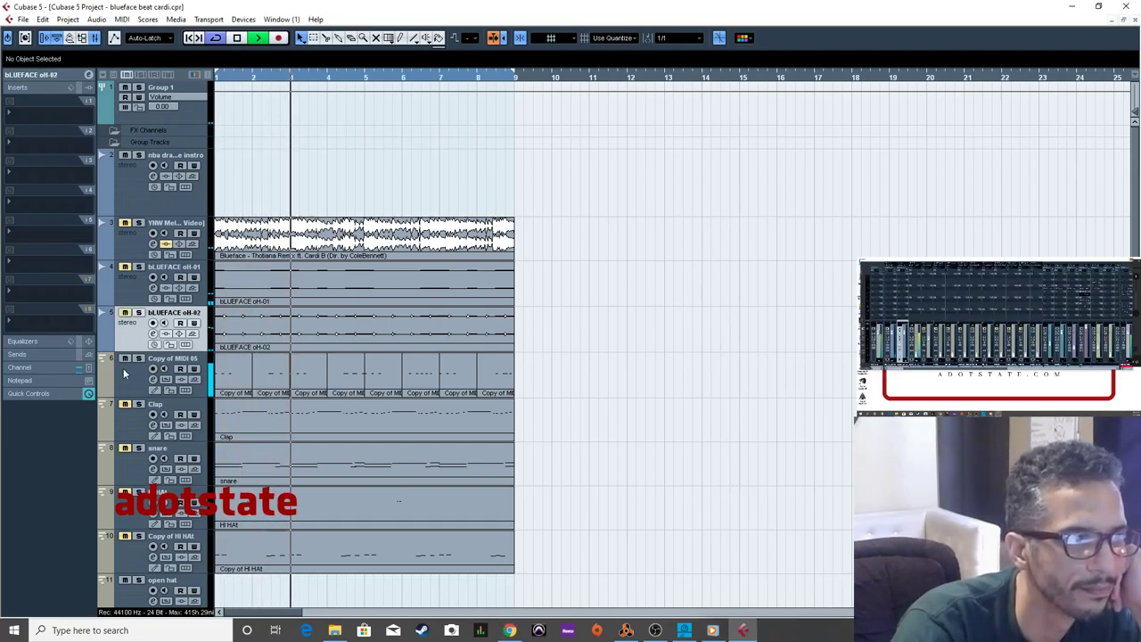
Export the Copy of MIDI 05 part as a 44.100 kHz Stereo Out mixdown and import it, converting it to 24 bit.
{"action": "key", "text": "Down"}
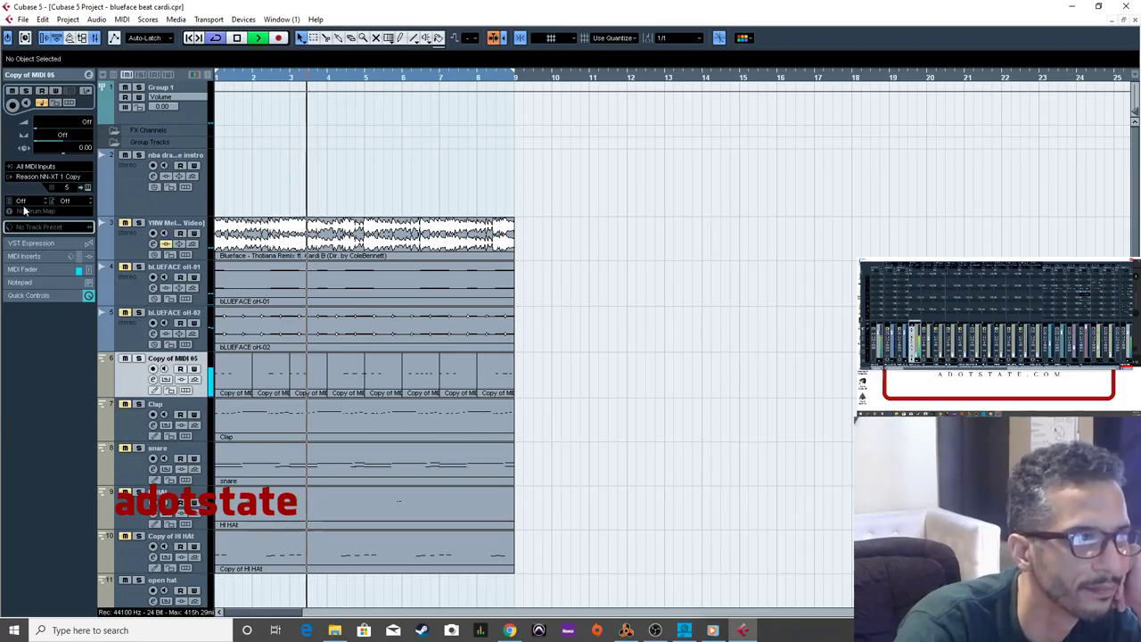
{"action": "left_click", "coordinate": [22, 19]}
{"action": "mouse_move", "coordinate": [116, 230]}
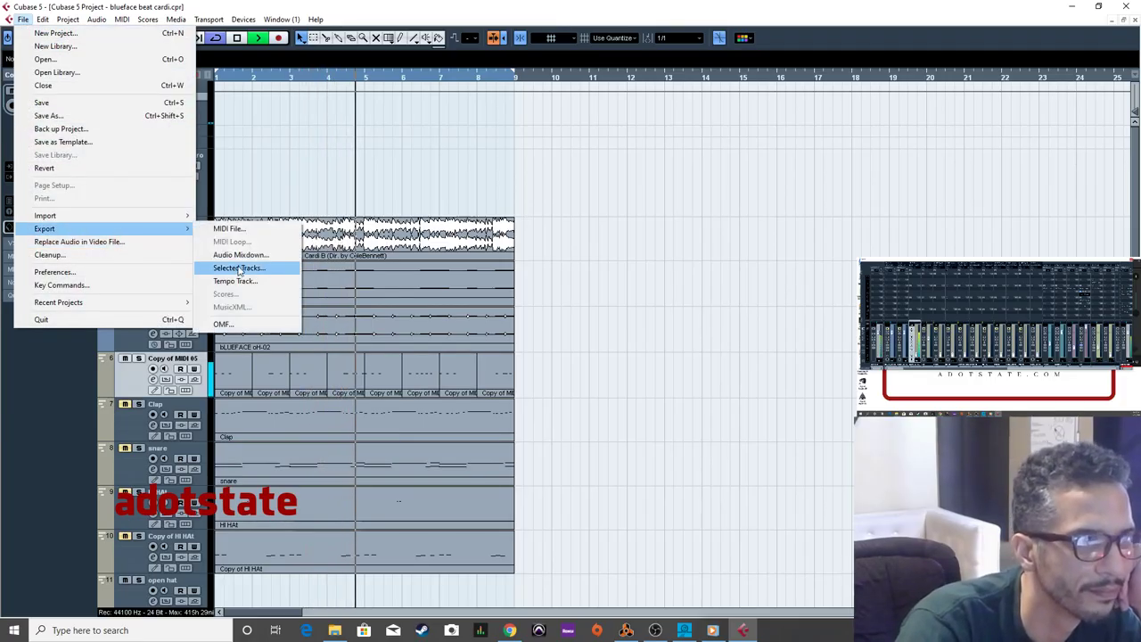
{"action": "left_click", "coordinate": [237, 253]}
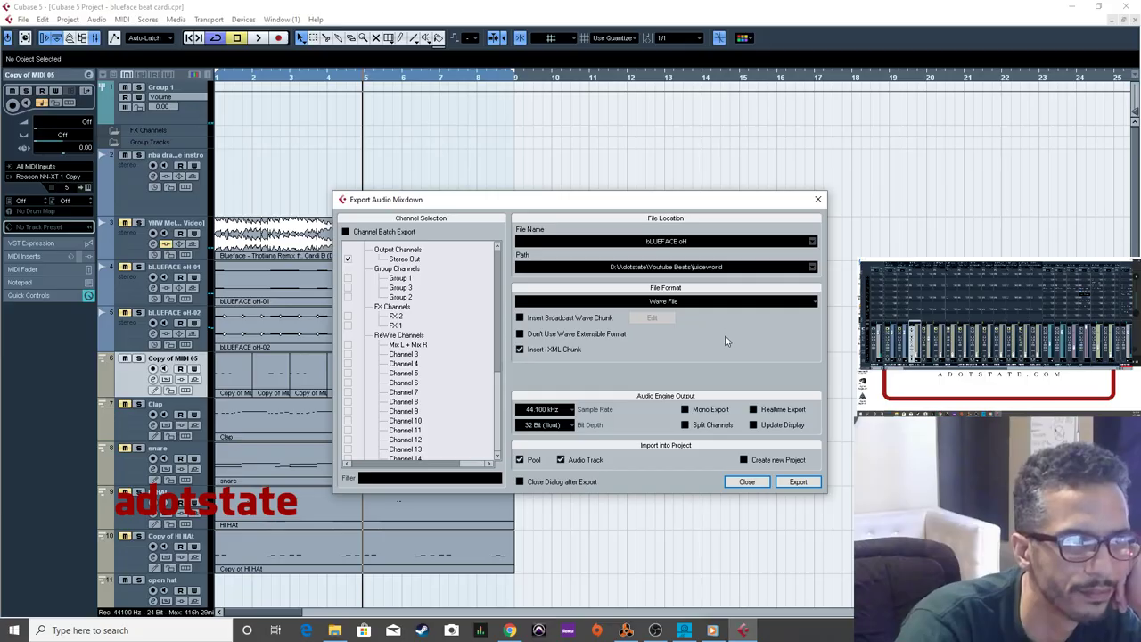
{"action": "left_click", "coordinate": [816, 487]}
{"action": "left_click", "coordinate": [623, 355]}
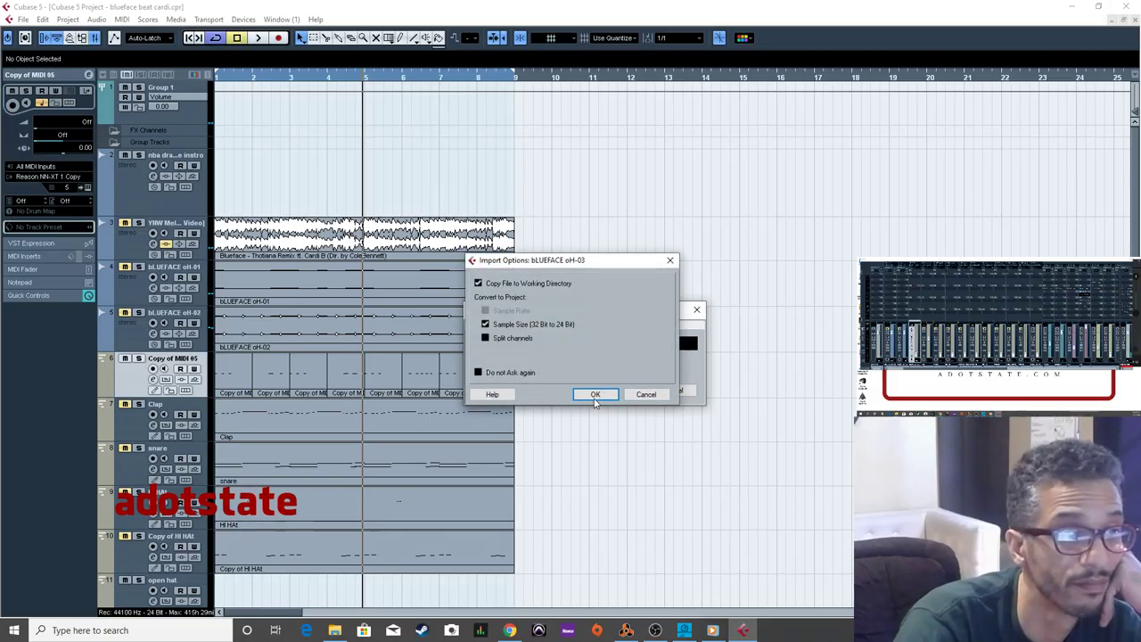
{"action": "left_click", "coordinate": [594, 397]}
{"action": "left_click", "coordinate": [748, 483]}
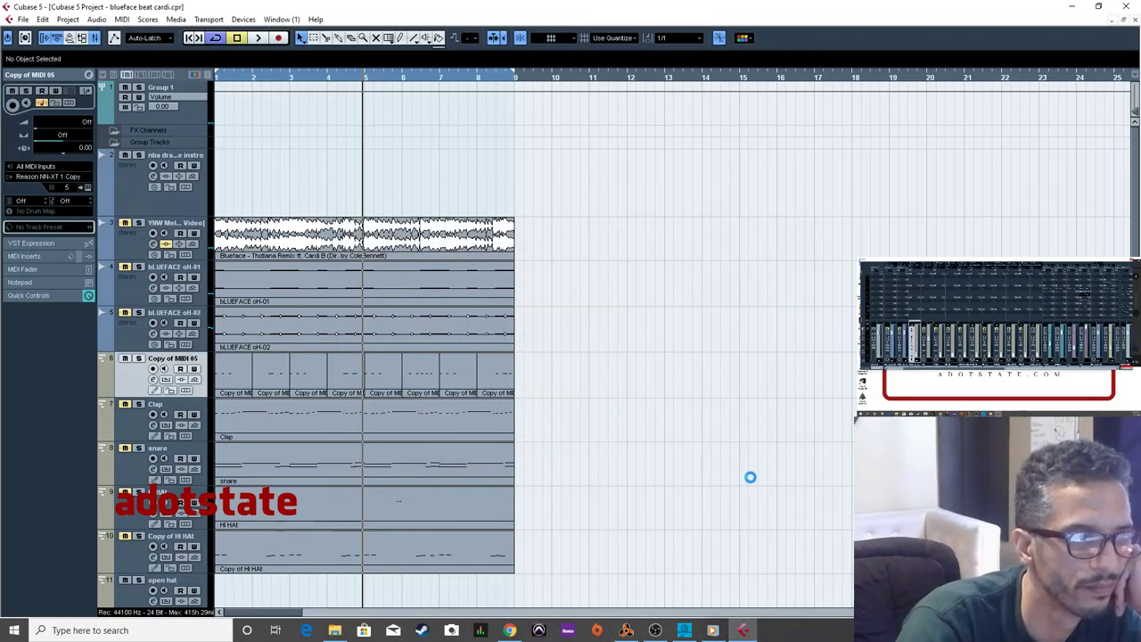
Move the imported bLUEFACE oH-03 track between bLUEFACE oH-02 and Copy of MIDI 05 and play from the start.
{"action": "scroll", "coordinate": [586, 438], "scroll_direction": "down", "scroll_amount": 10}
{"action": "left_click", "coordinate": [124, 562]}
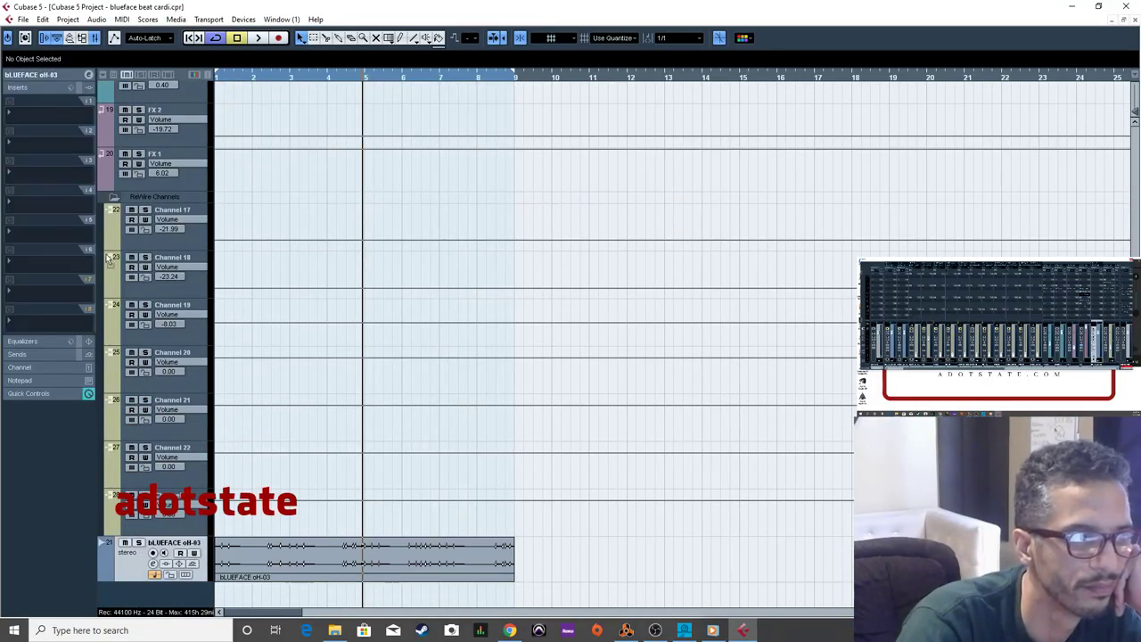
{"action": "scroll", "coordinate": [148, 116], "scroll_direction": "up", "scroll_amount": 10}
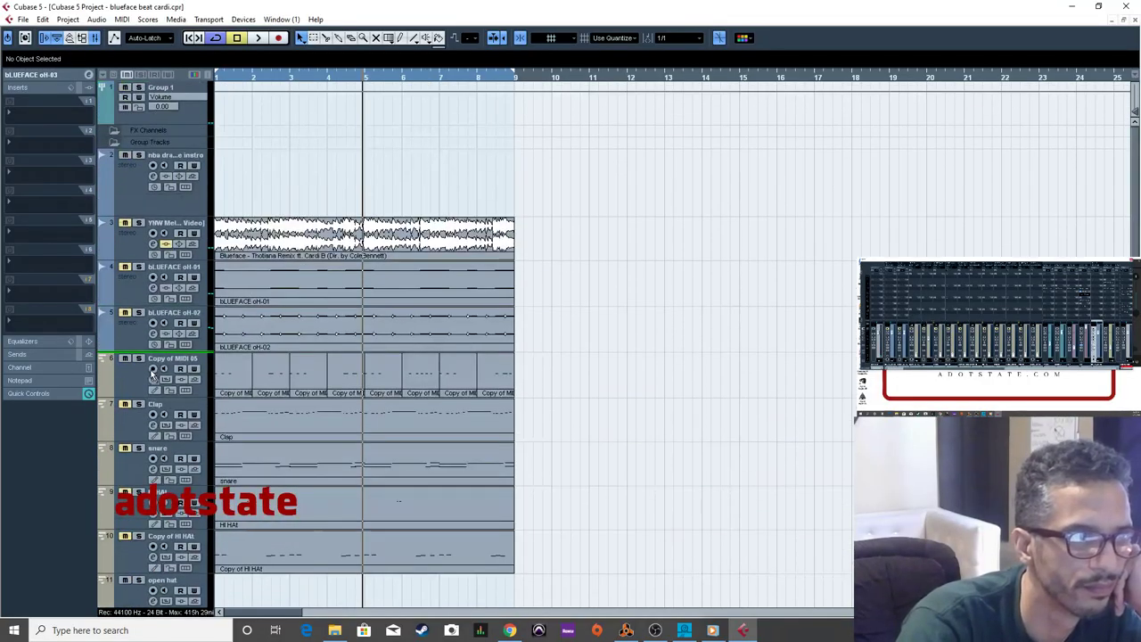
{"action": "left_click_drag", "start_coordinate": [152, 379], "coordinate": [192, 361]}
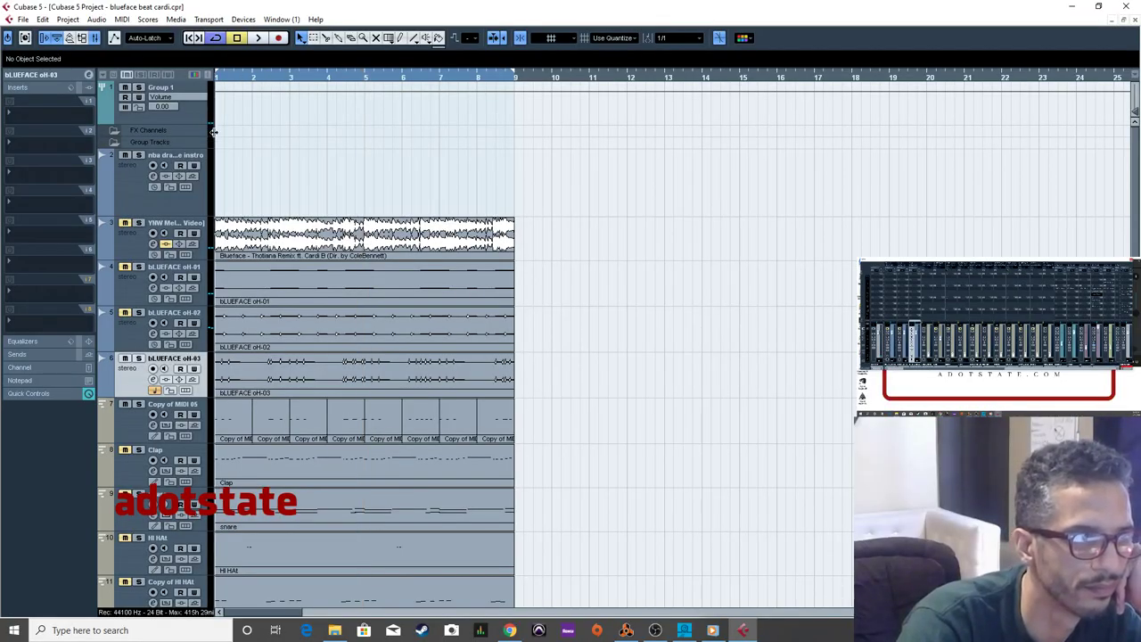
{"action": "left_click", "coordinate": [258, 38]}
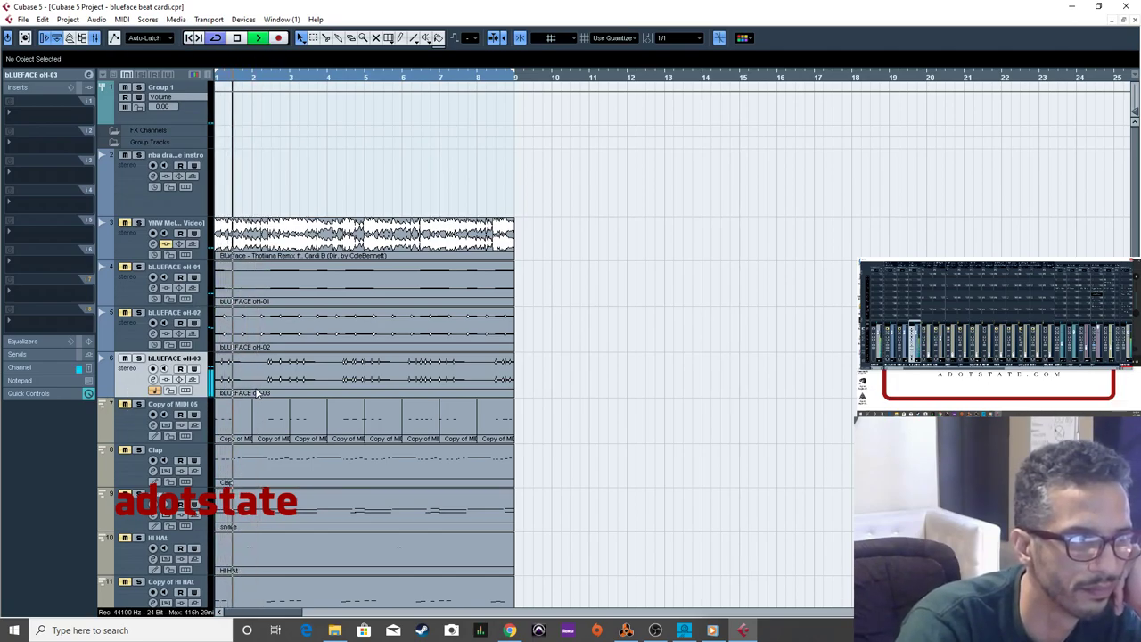
Examine the start of the bLUEFACE oH-03 clip up close against the MIDI notes below it.
{"action": "left_click", "coordinate": [245, 365]}
{"action": "key", "text": "h"}
{"action": "key", "text": "h"}
{"action": "key", "text": "h"}
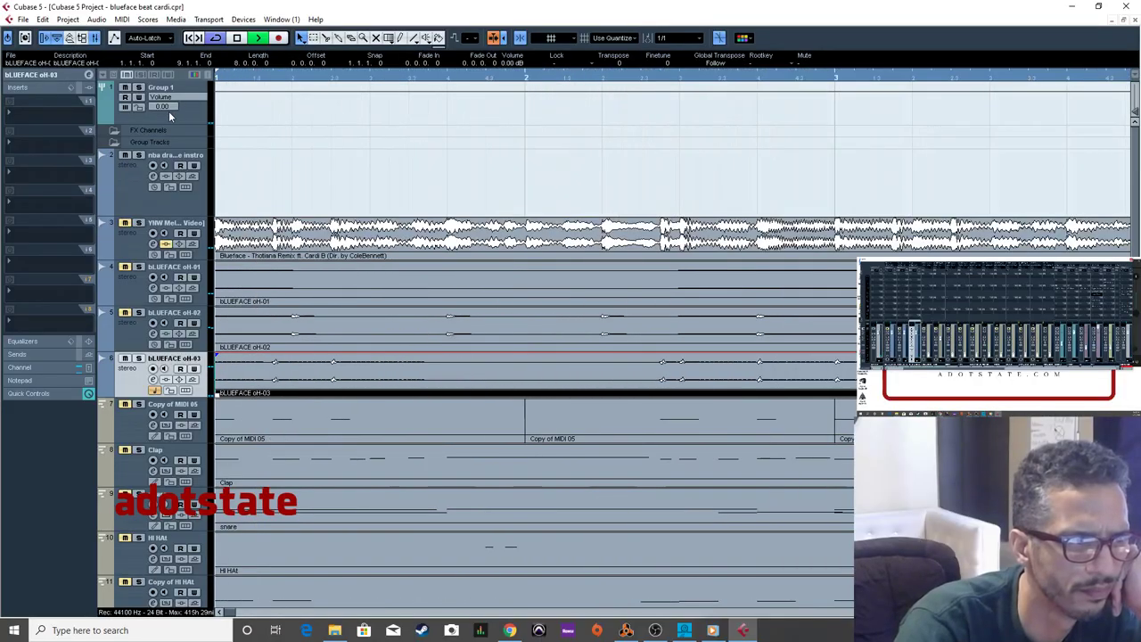
{"action": "key", "text": "g"}
{"action": "key", "text": "g"}
{"action": "key", "text": "g"}
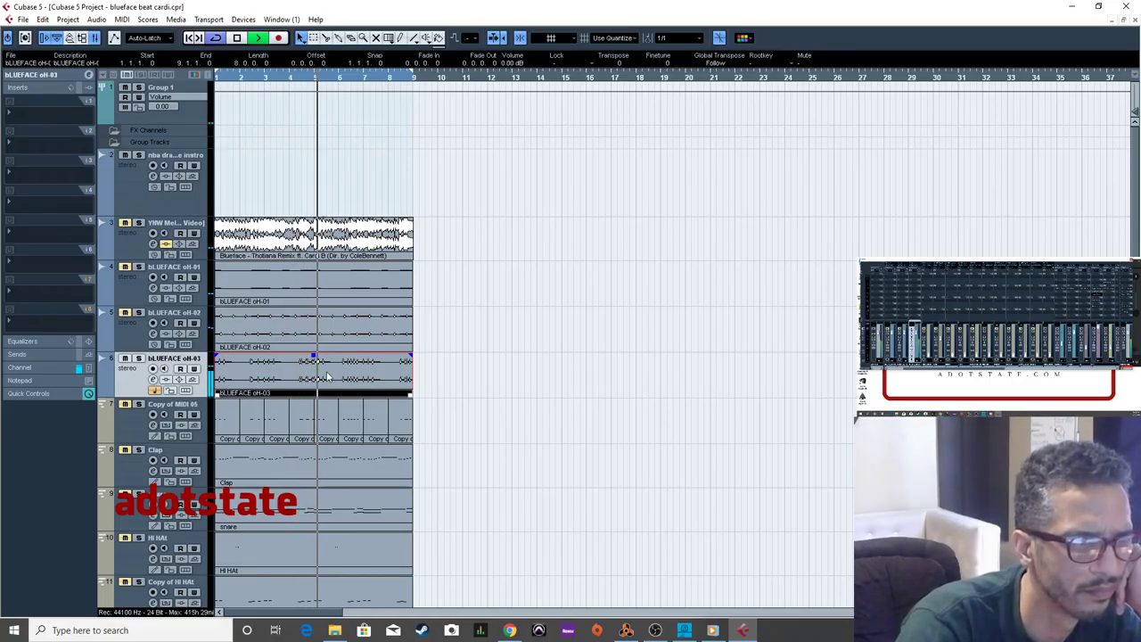
Duplicate all the clips on the tracks from Copy of MIDI 05 through Copy of HI HAt directly after the originals.
{"action": "left_click", "coordinate": [469, 430]}
{"action": "scroll", "coordinate": [113, 336], "scroll_direction": "down", "scroll_amount": 6}
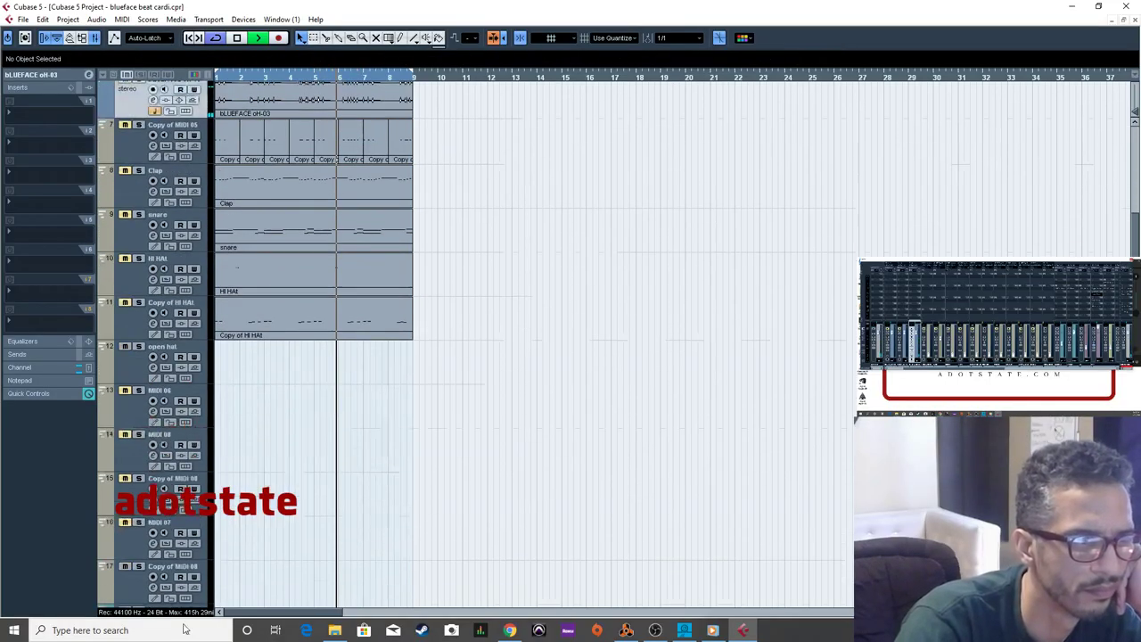
{"action": "scroll", "coordinate": [508, 347], "scroll_direction": "up", "scroll_amount": 5}
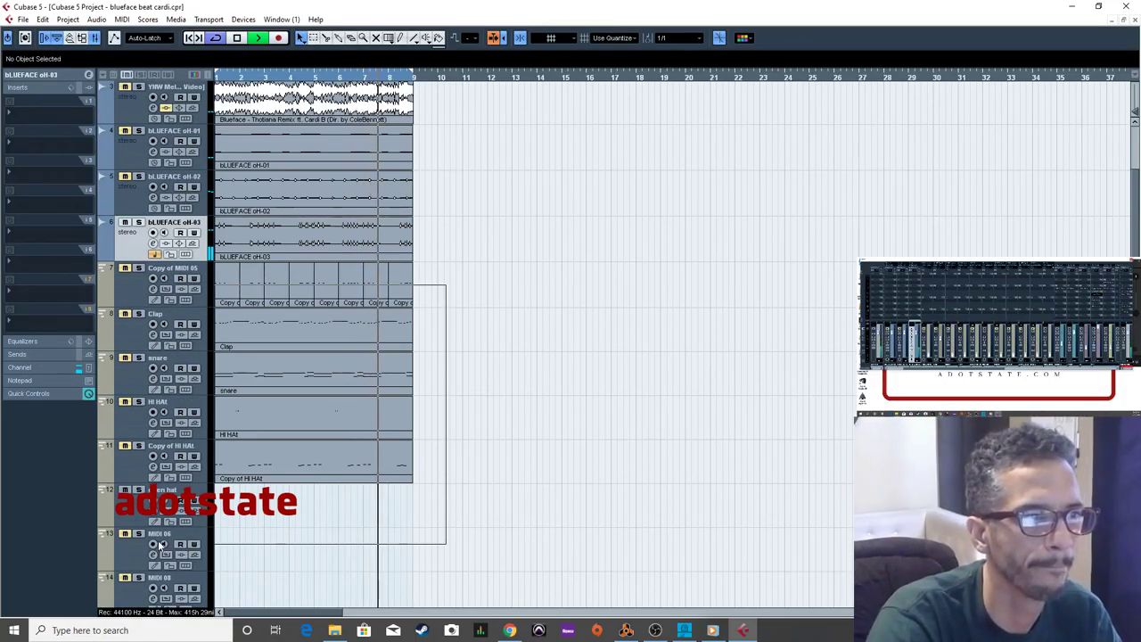
{"action": "left_click_drag", "start_coordinate": [157, 548], "coordinate": [178, 534]}
{"action": "key", "text": "ctrl+d"}
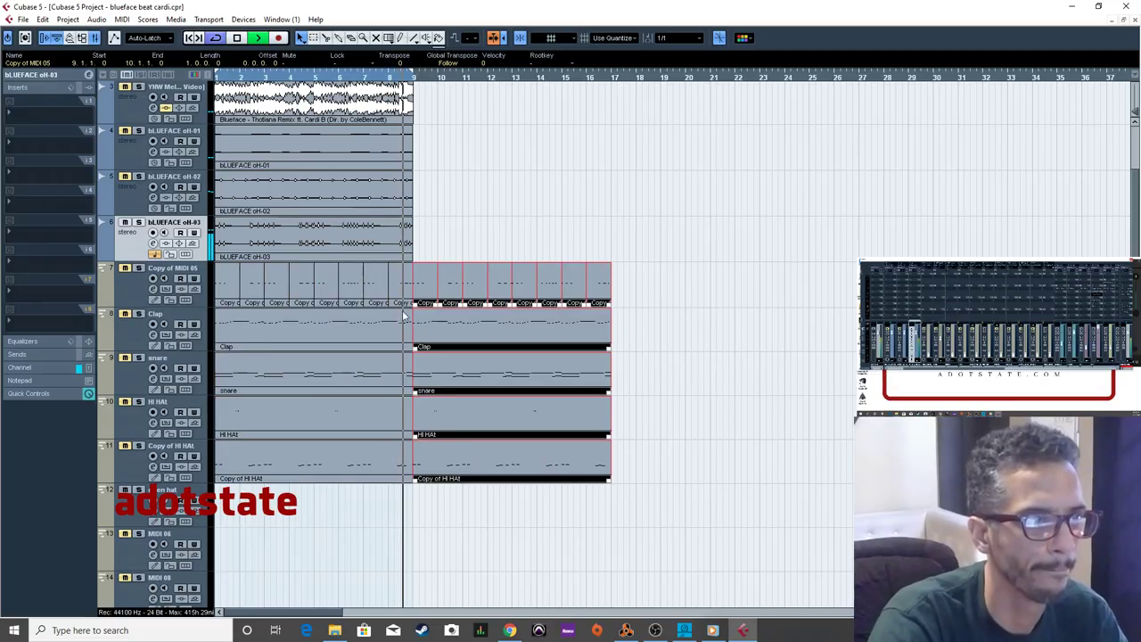
Extend the end of the loop range to bar 17.
{"action": "left_click", "coordinate": [459, 136]}
{"action": "key", "text": "h"}
{"action": "key", "text": "h"}
{"action": "key", "text": "h"}
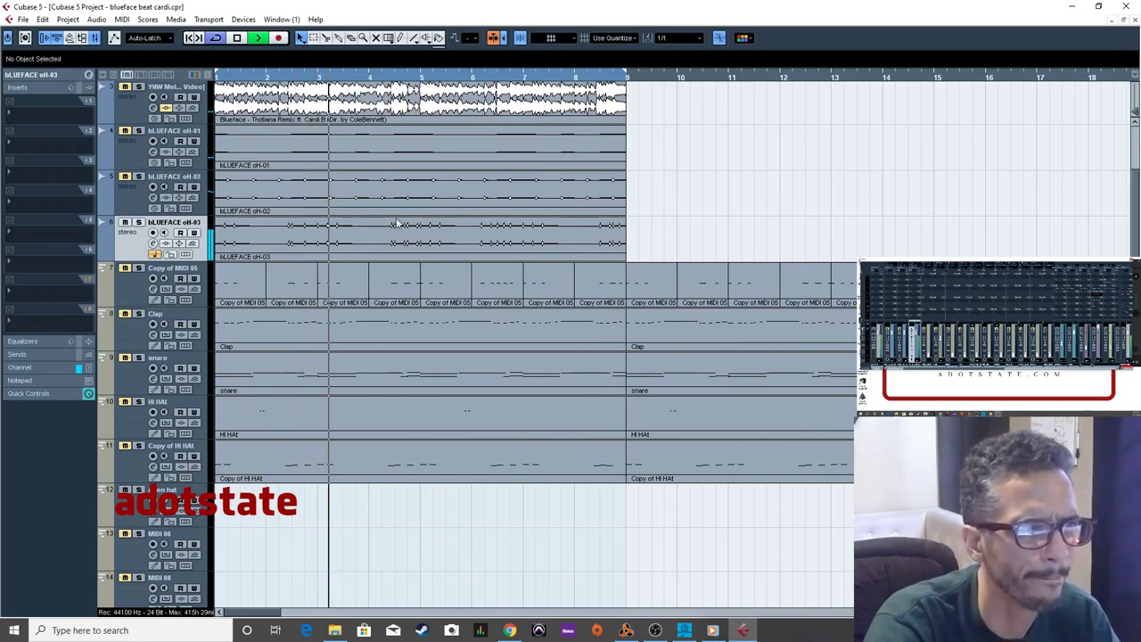
{"action": "key", "text": "3"}
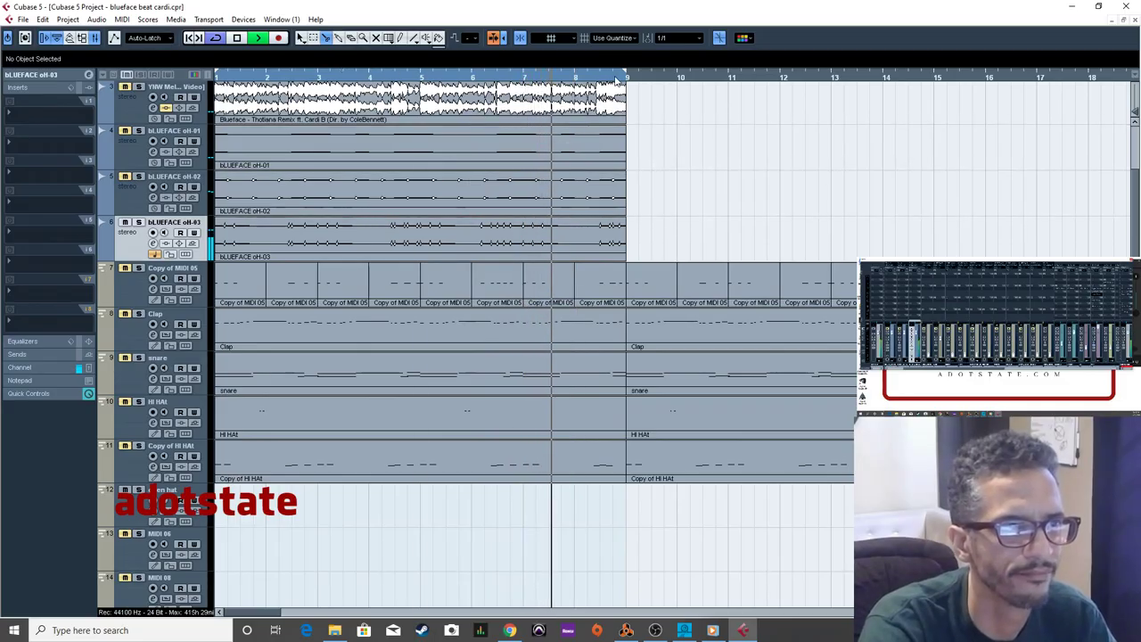
{"action": "left_click_drag", "start_coordinate": [626, 78], "coordinate": [1040, 82]}
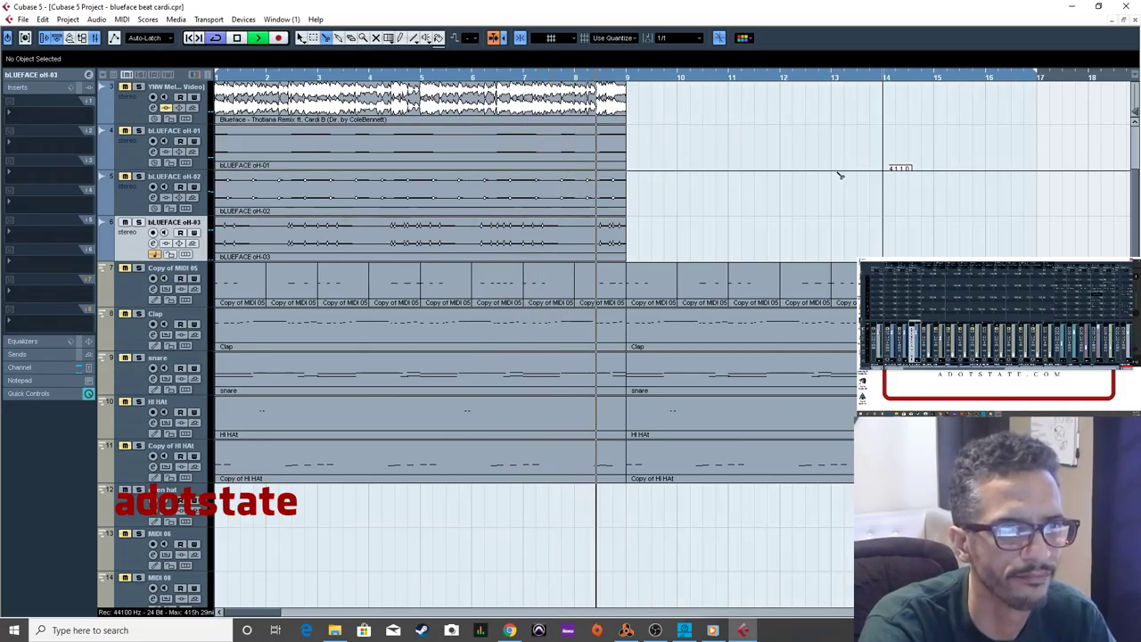
Split the bLUEFACE oH-03 clip at bar 5.
{"action": "left_click", "coordinate": [423, 239]}
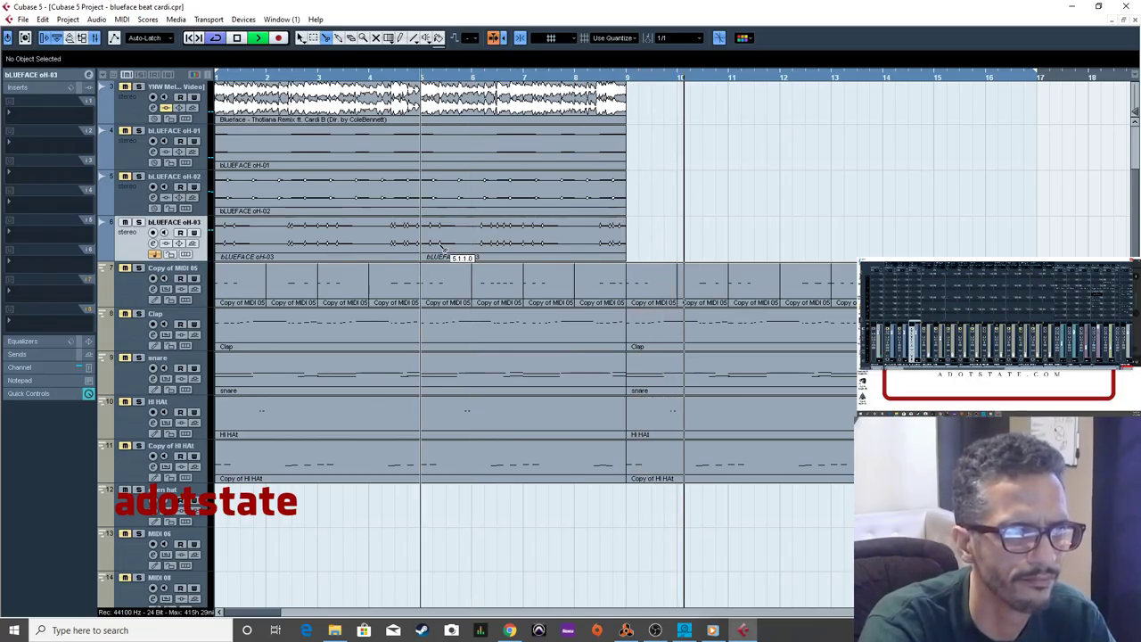
{"action": "right_click", "coordinate": [447, 236]}
{"action": "left_click", "coordinate": [486, 251]}
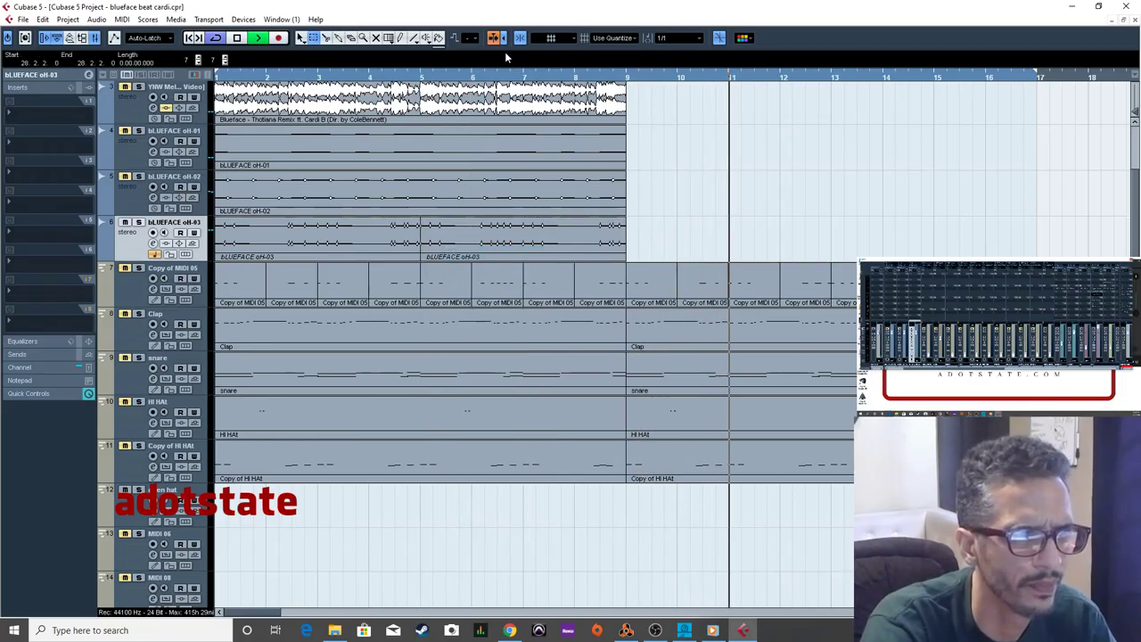
Set the quantize value to 1/16 and split the second bLUEFACE oH-03 piece at bar 5, beat 3.
{"action": "left_click", "coordinate": [677, 37]}
{"action": "left_click", "coordinate": [682, 105]}
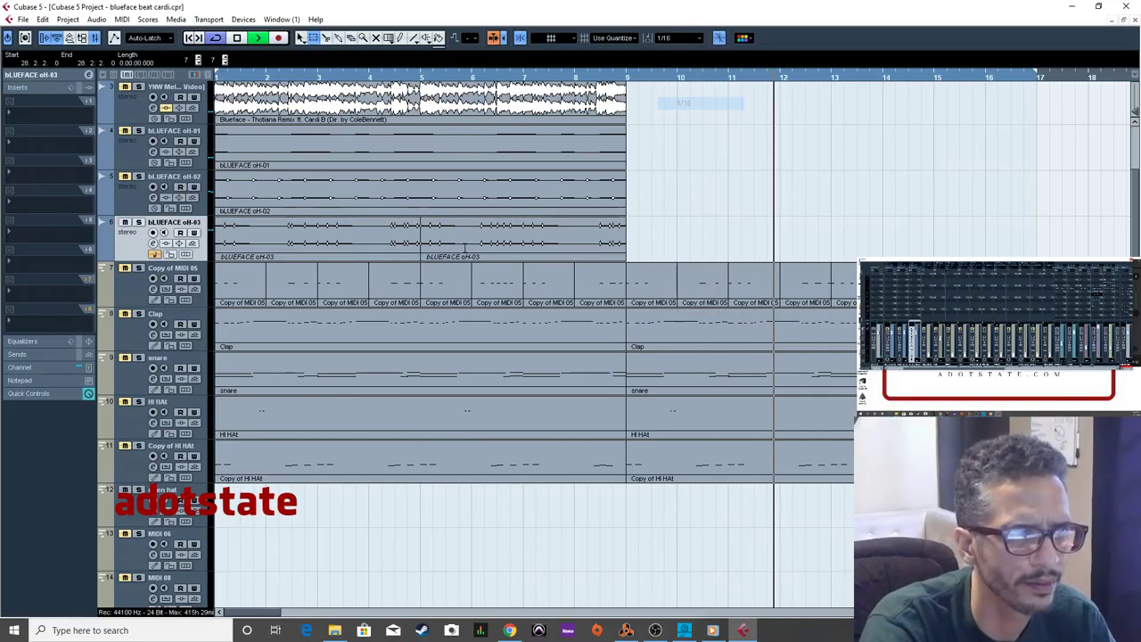
{"action": "right_click", "coordinate": [448, 238]}
{"action": "left_click", "coordinate": [486, 279]}
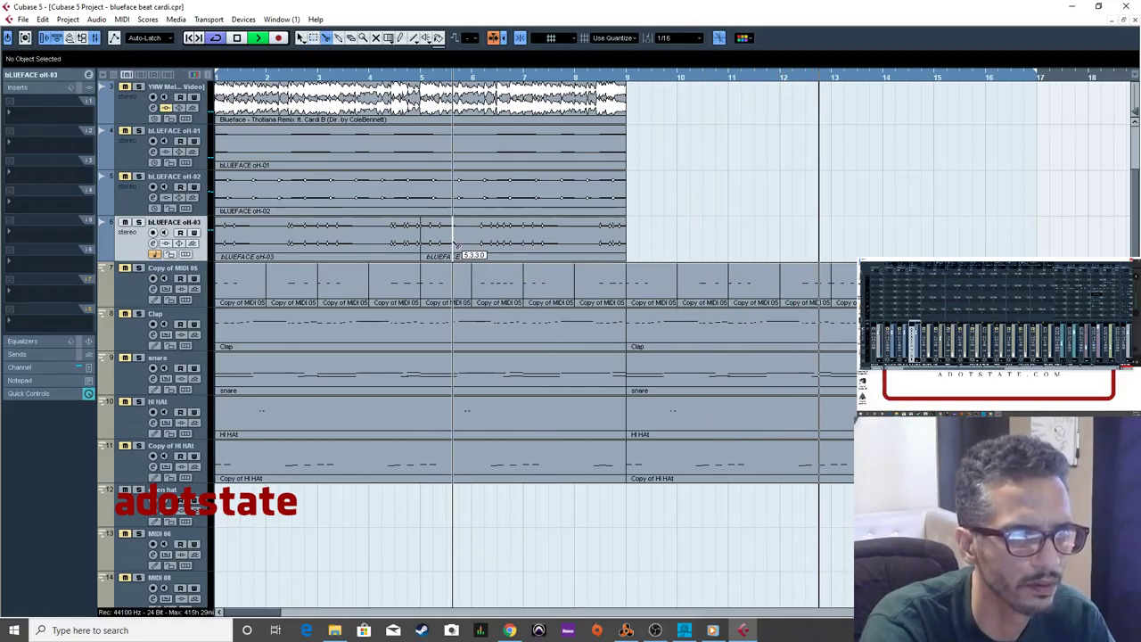
{"action": "left_click", "coordinate": [456, 243]}
{"action": "right_click", "coordinate": [452, 244]}
{"action": "left_click", "coordinate": [476, 247]}
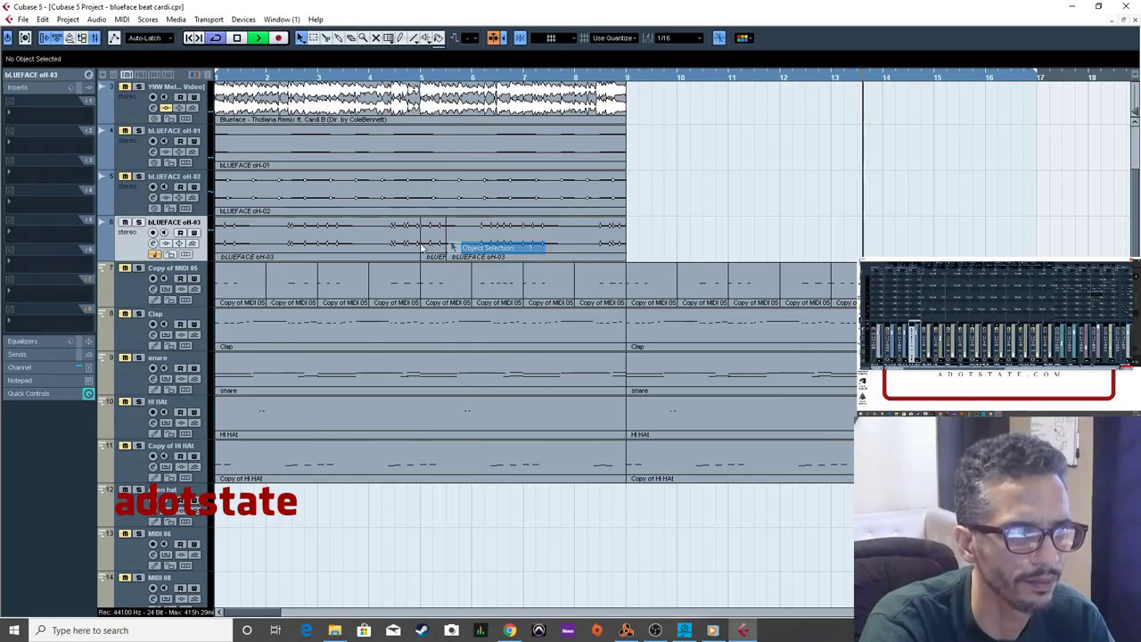
Copy the short two-beat piece from bar 5 to the start of the bLUEFACE oH-03 track and replay it from bar 1.
{"action": "left_click_drag", "start_coordinate": [430, 251], "coordinate": [228, 241]}
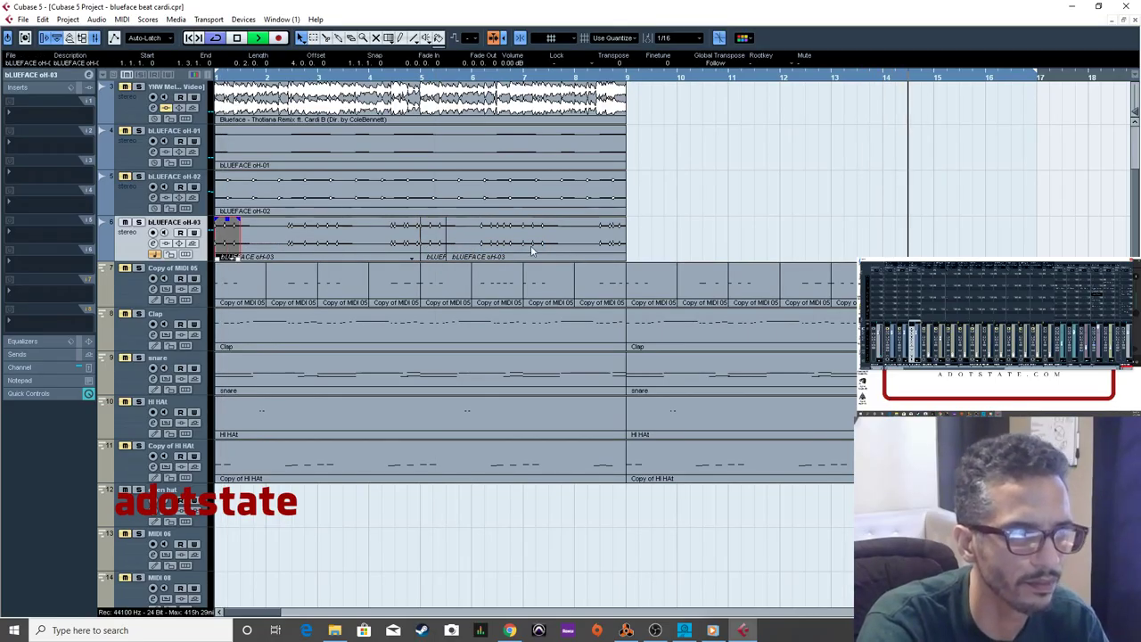
{"action": "left_click", "coordinate": [166, 243]}
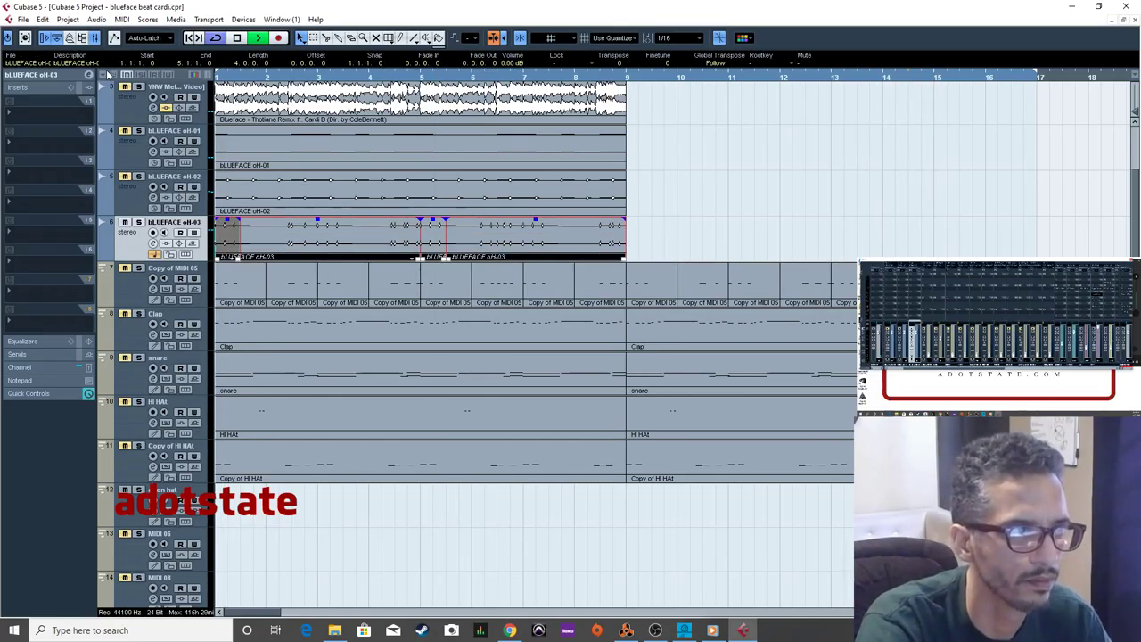
{"action": "left_click", "coordinate": [717, 230]}
{"action": "left_click", "coordinate": [116, 236]}
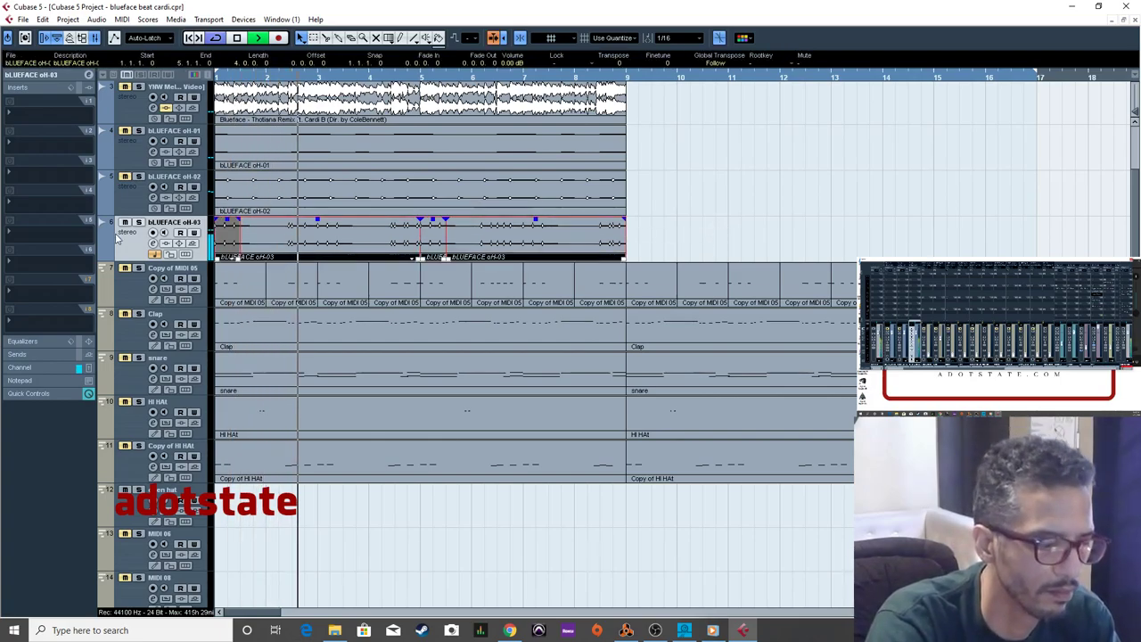
Undo the copied piece and both splits on the bLUEFACE oH-03 track.
{"action": "left_click", "coordinate": [445, 249]}
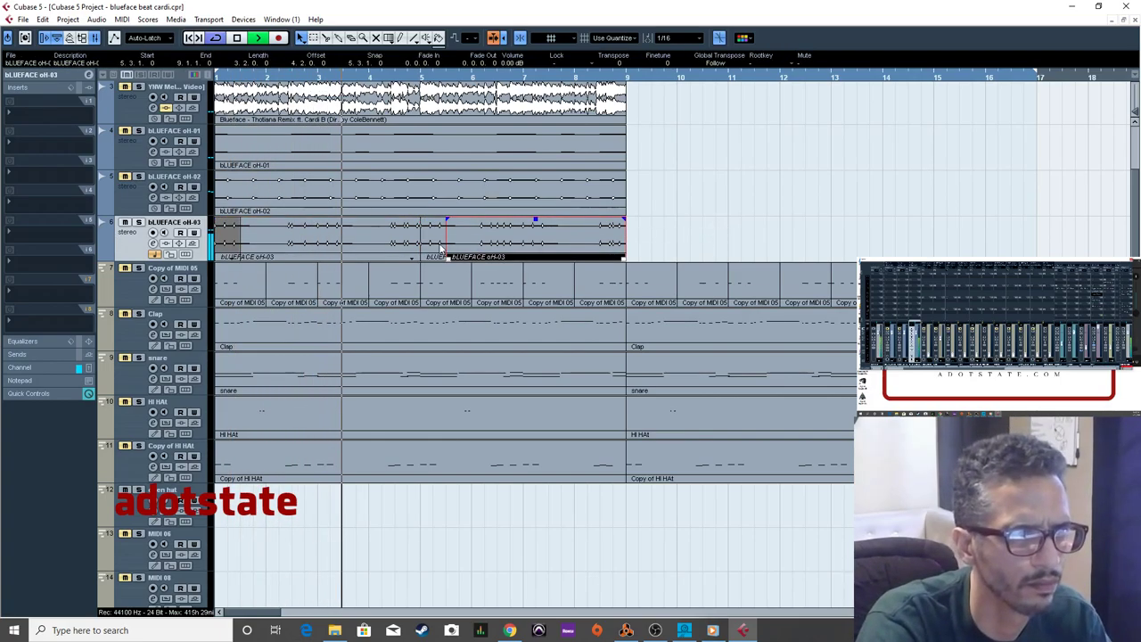
{"action": "key", "text": "Delete"}
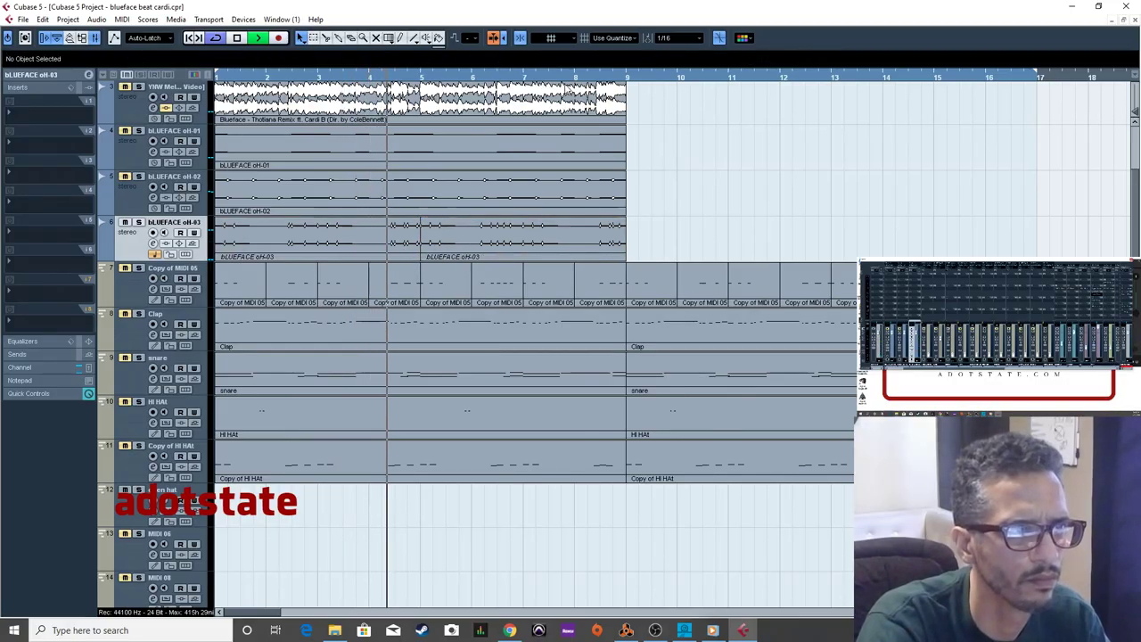
{"action": "left_click", "coordinate": [431, 244]}
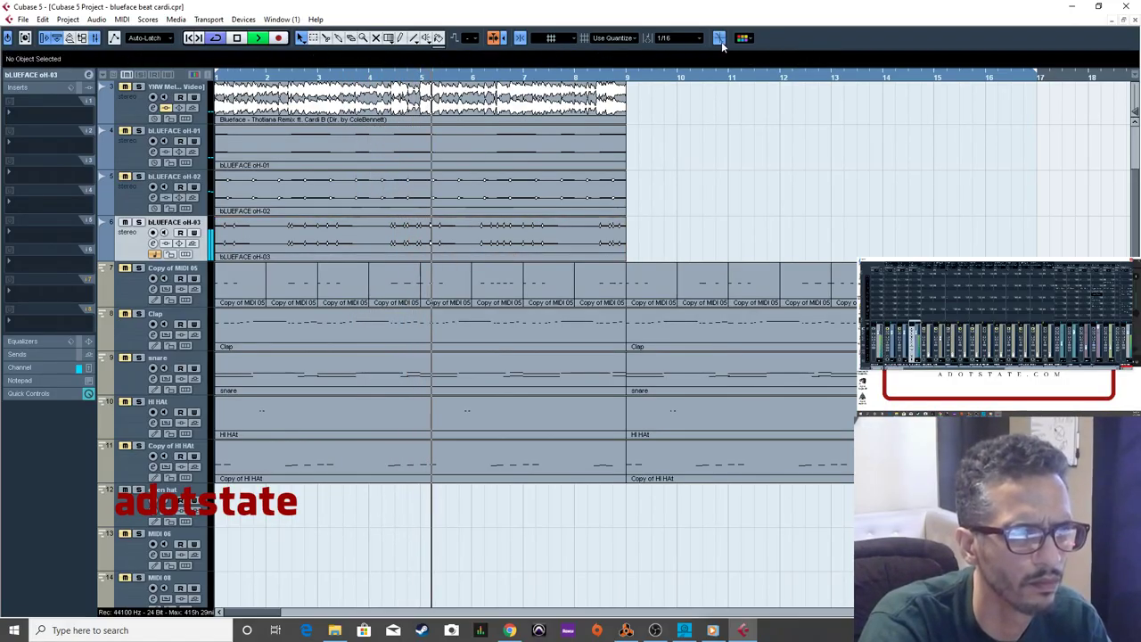
Split the bLUEFACE oH-03 clip at bar 5 and again at bar 6.
{"action": "right_click", "coordinate": [431, 239]}
{"action": "left_click", "coordinate": [445, 269]}
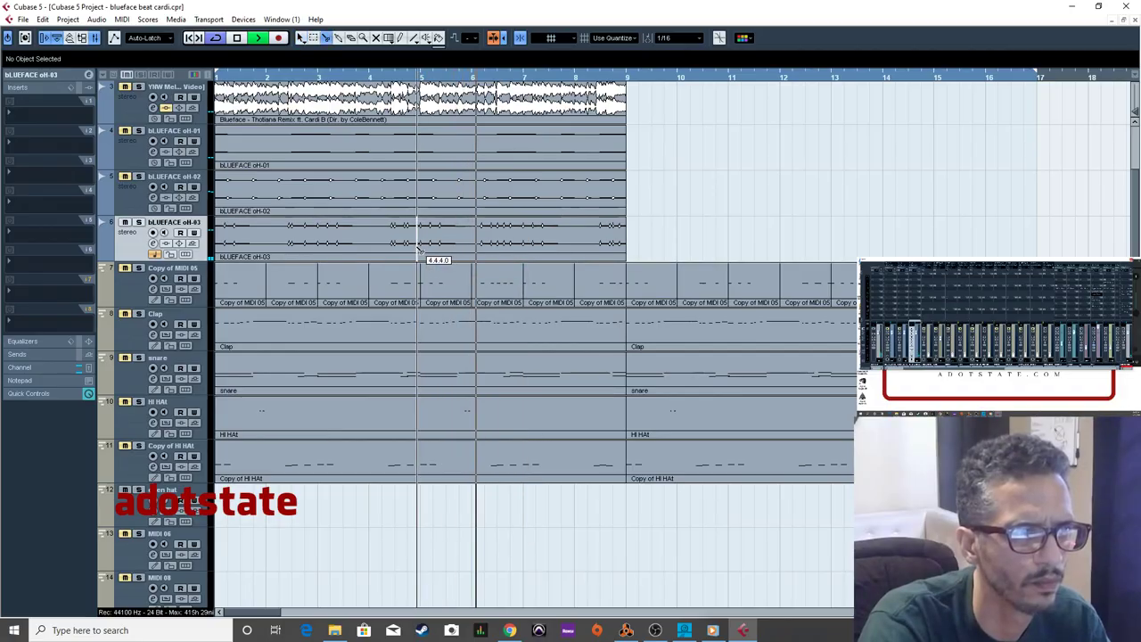
{"action": "right_click", "coordinate": [427, 253]}
{"action": "left_click", "coordinate": [444, 284]}
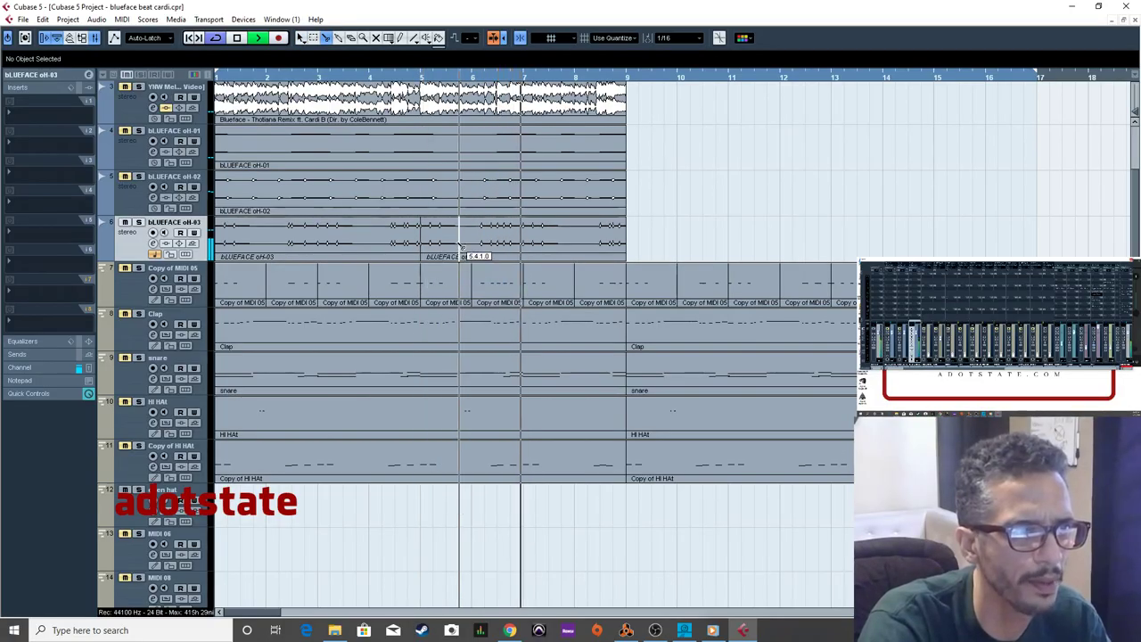
{"action": "right_click", "coordinate": [475, 254]}
{"action": "left_click", "coordinate": [481, 255]}
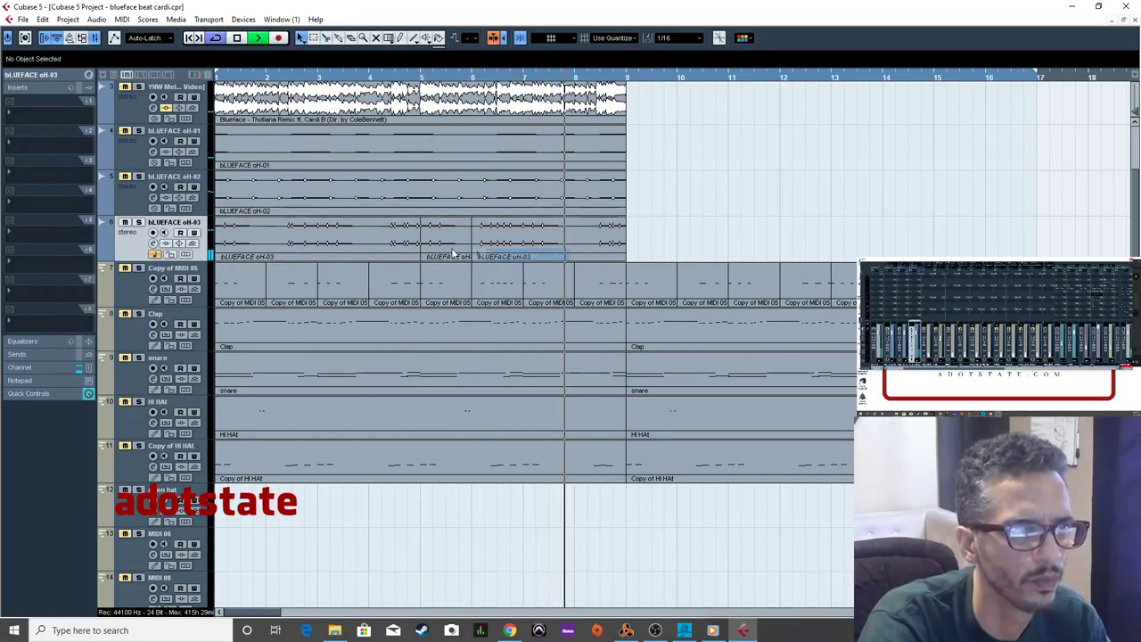
Move the one-bar piece from bar 5 to the start of the bLUEFACE oH-03 track and extend the last piece back to bar 5.
{"action": "left_click", "coordinate": [445, 239]}
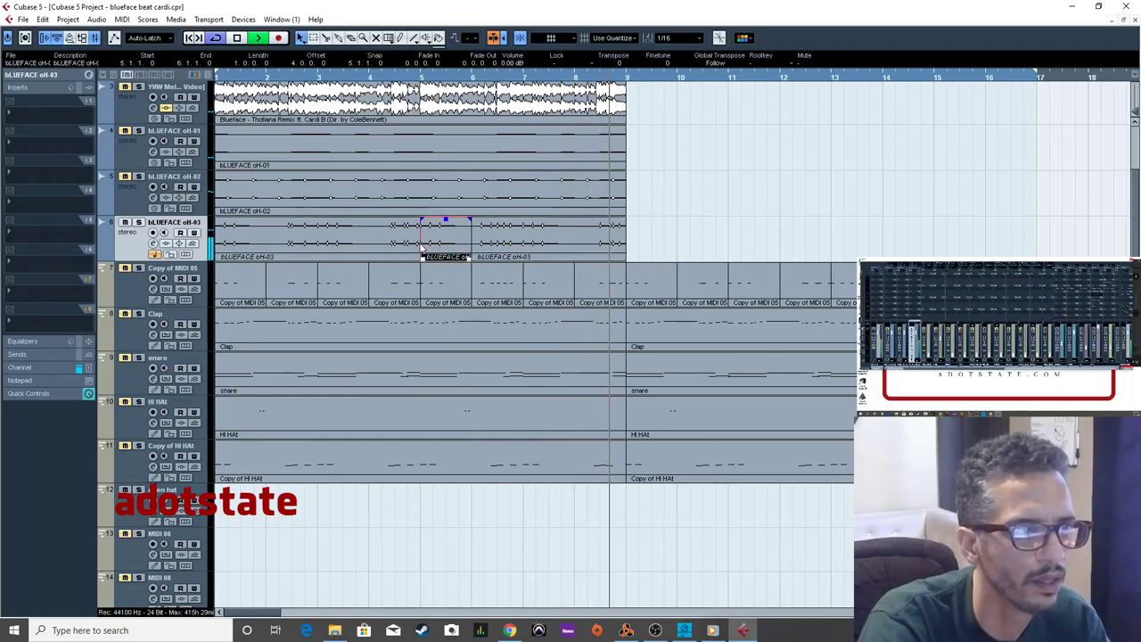
{"action": "left_click_drag", "start_coordinate": [440, 250], "coordinate": [236, 258]}
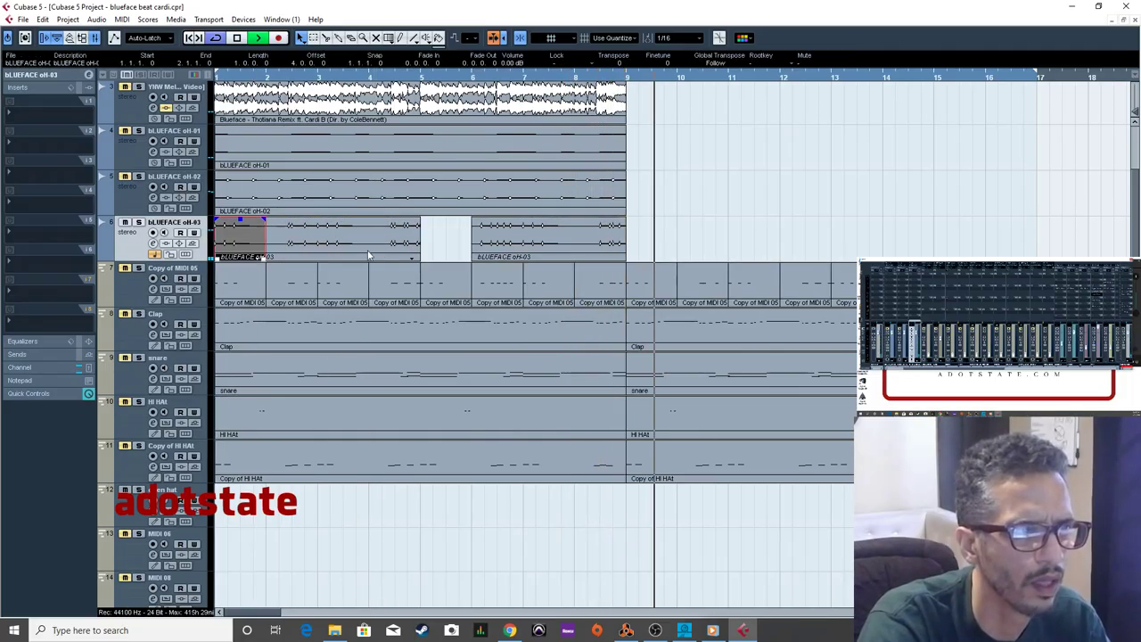
{"action": "left_click_drag", "start_coordinate": [474, 258], "coordinate": [422, 260]}
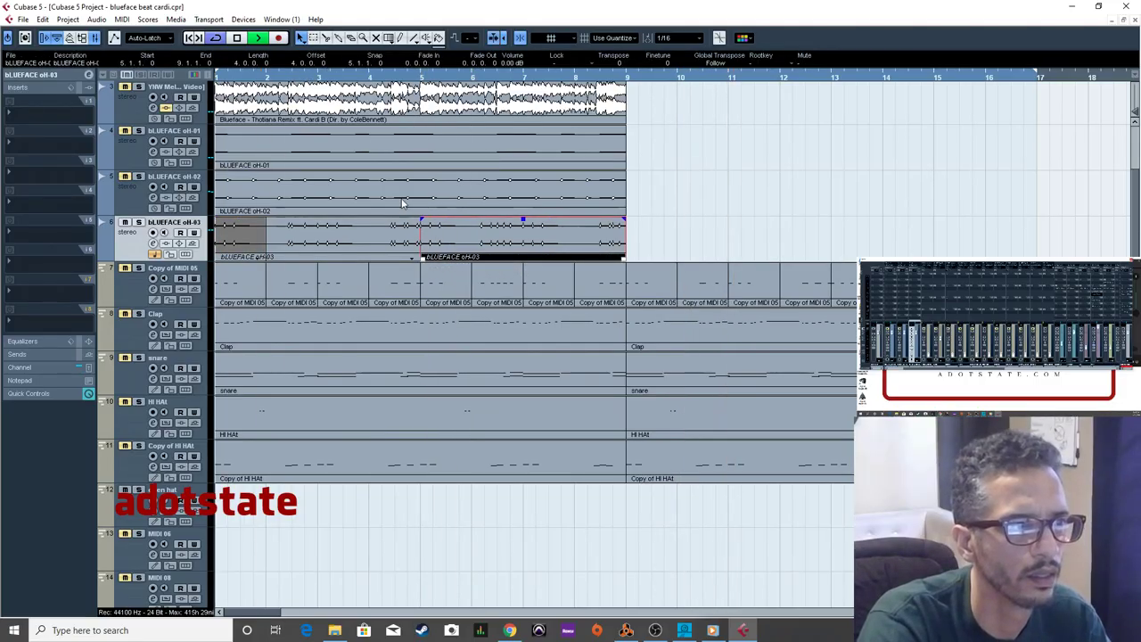
Bounce all pieces on the bLUEFACE oH-03 track into one audio clip, replacing the original events.
{"action": "left_click_drag", "start_coordinate": [660, 240], "coordinate": [258, 257]}
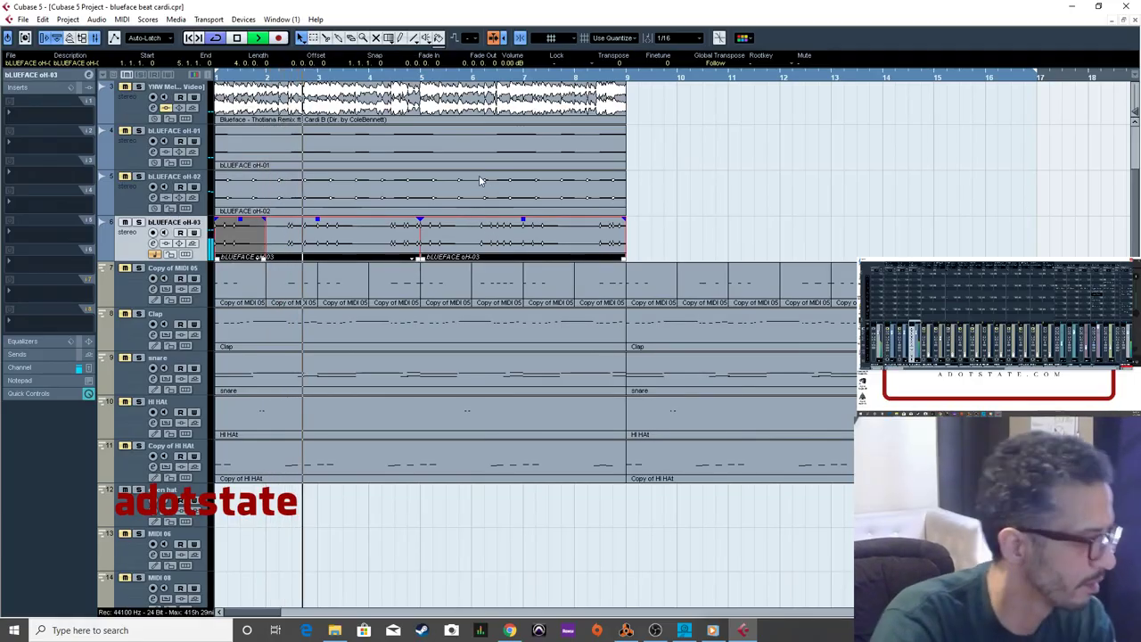
{"action": "left_click", "coordinate": [640, 241]}
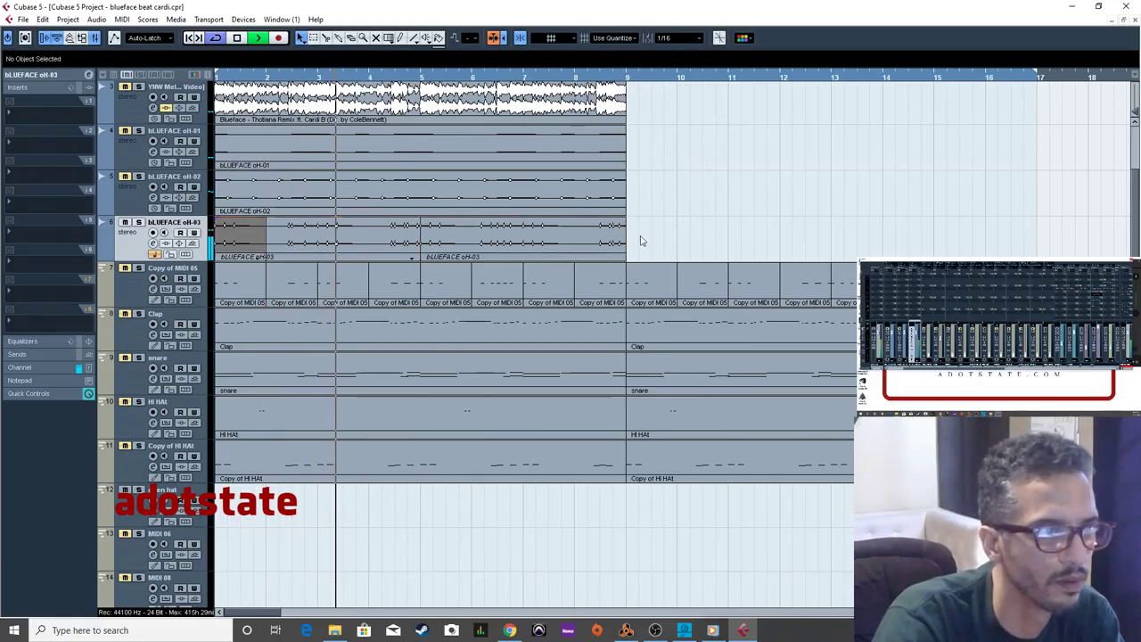
{"action": "left_click", "coordinate": [152, 236]}
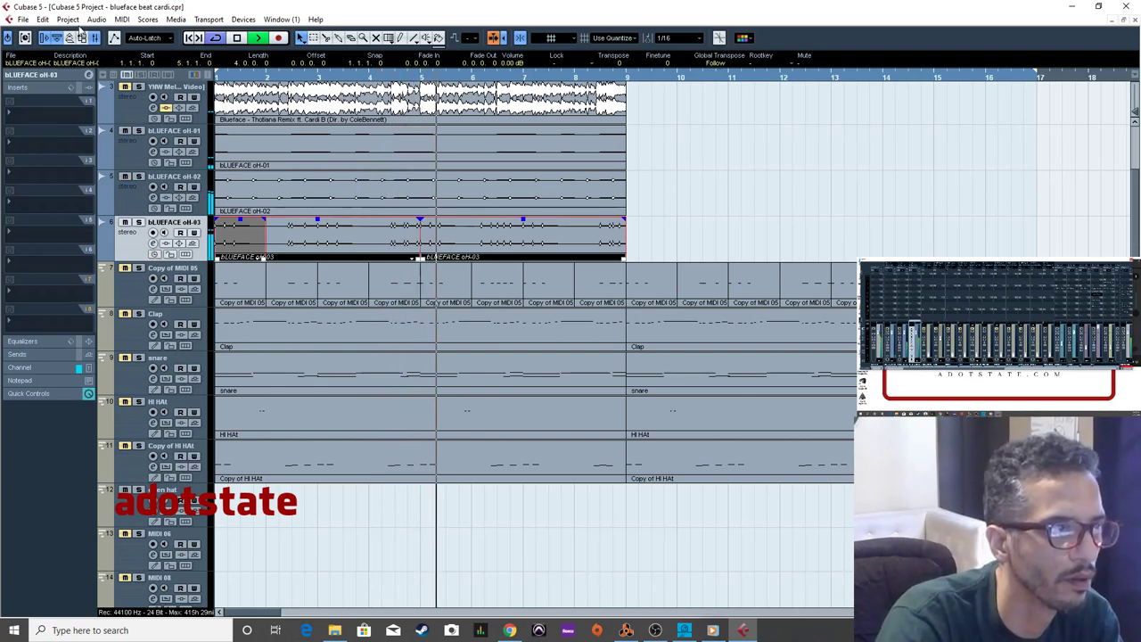
{"action": "left_click", "coordinate": [106, 19]}
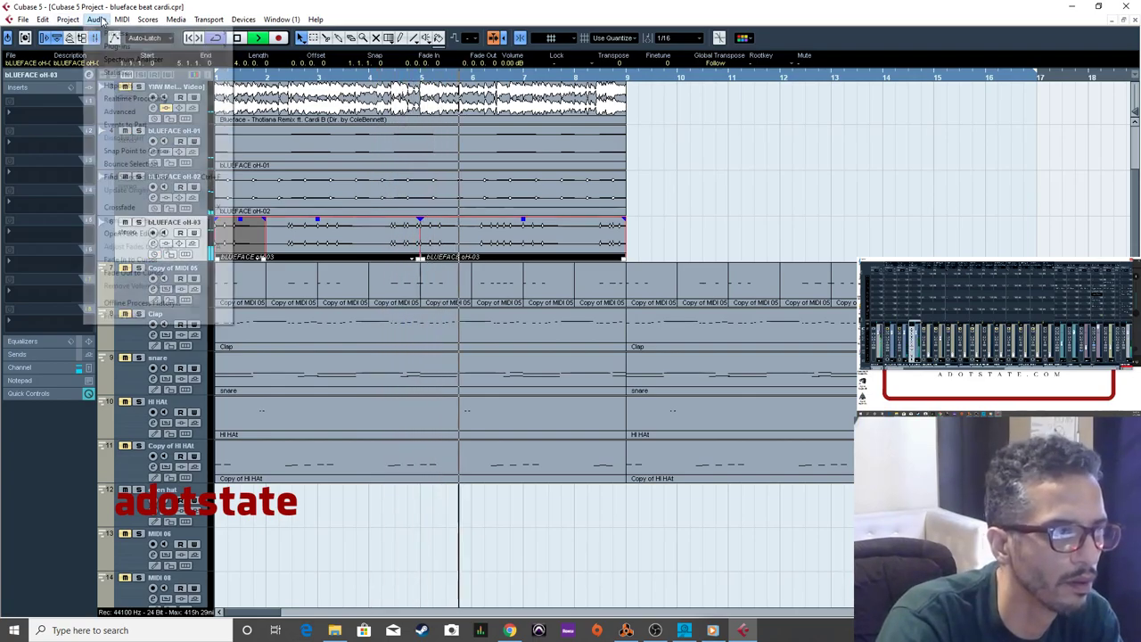
{"action": "left_click", "coordinate": [153, 166]}
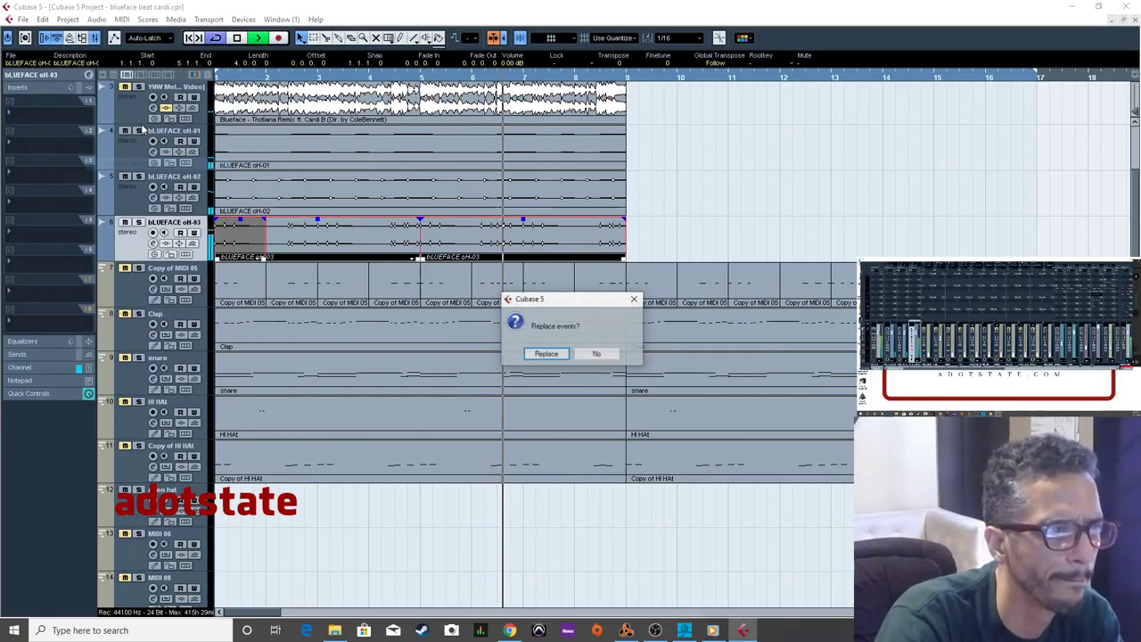
{"action": "left_click", "coordinate": [543, 353]}
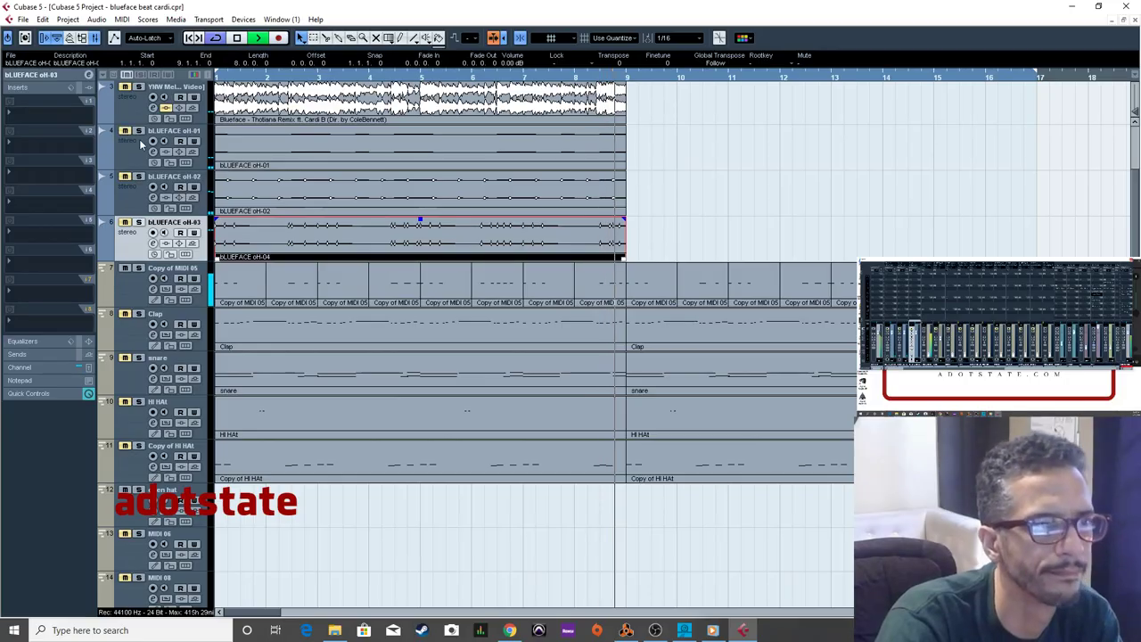
Delete all clips on the Copy of MIDI 05 track and move the Copy of HI HAt track directly below bLUEFACE oH-03.
{"action": "left_click", "coordinate": [314, 272]}
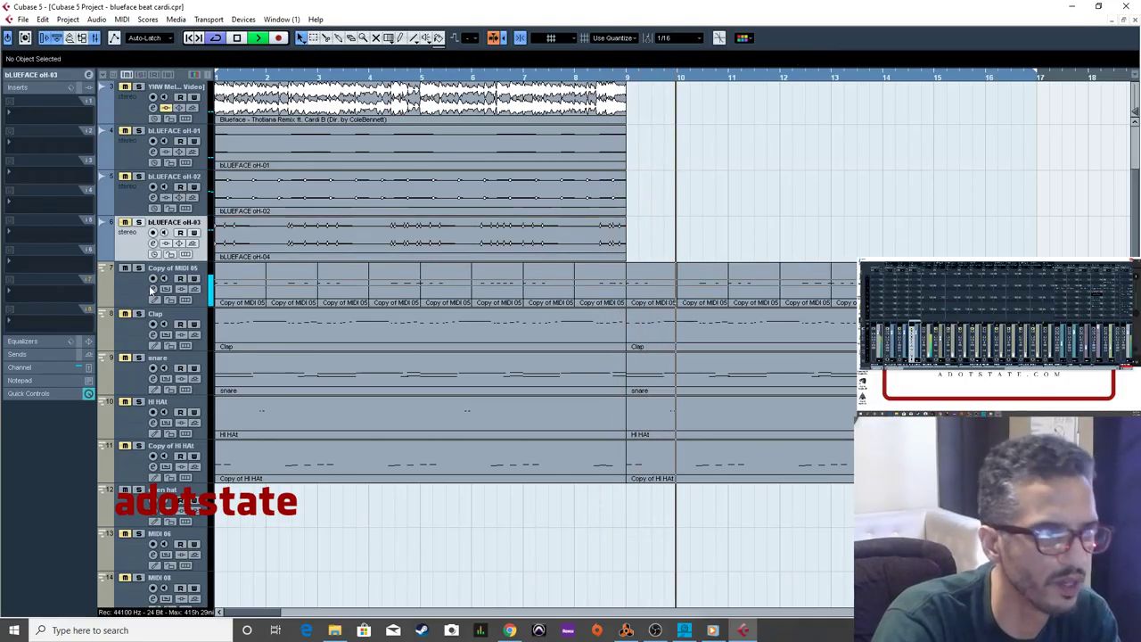
{"action": "key", "text": "Delete"}
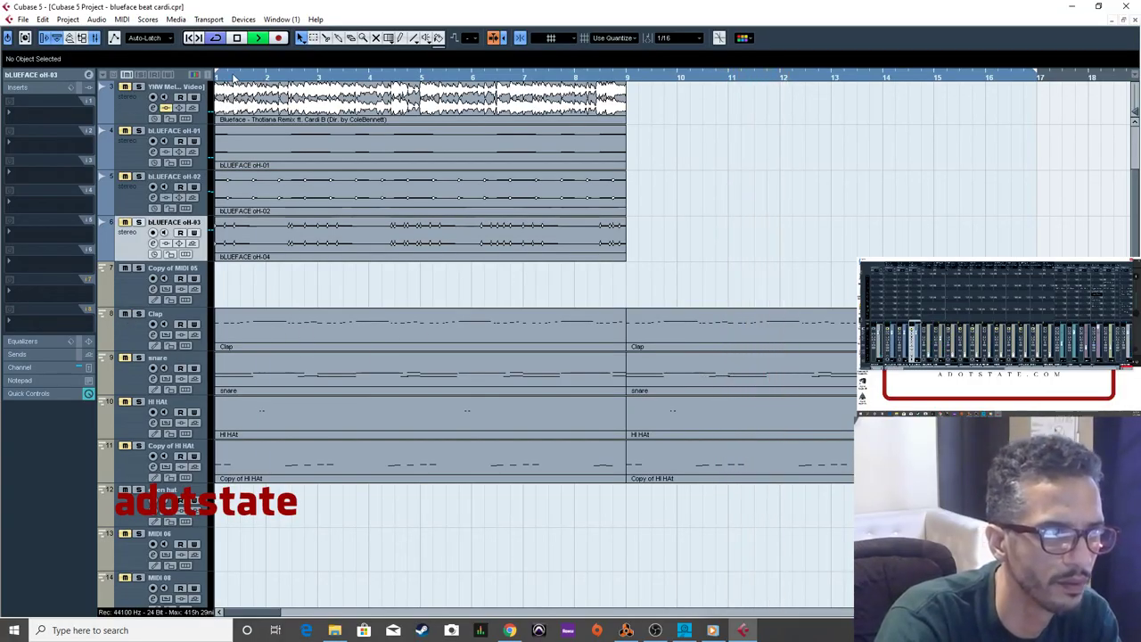
{"action": "key", "text": "g"}
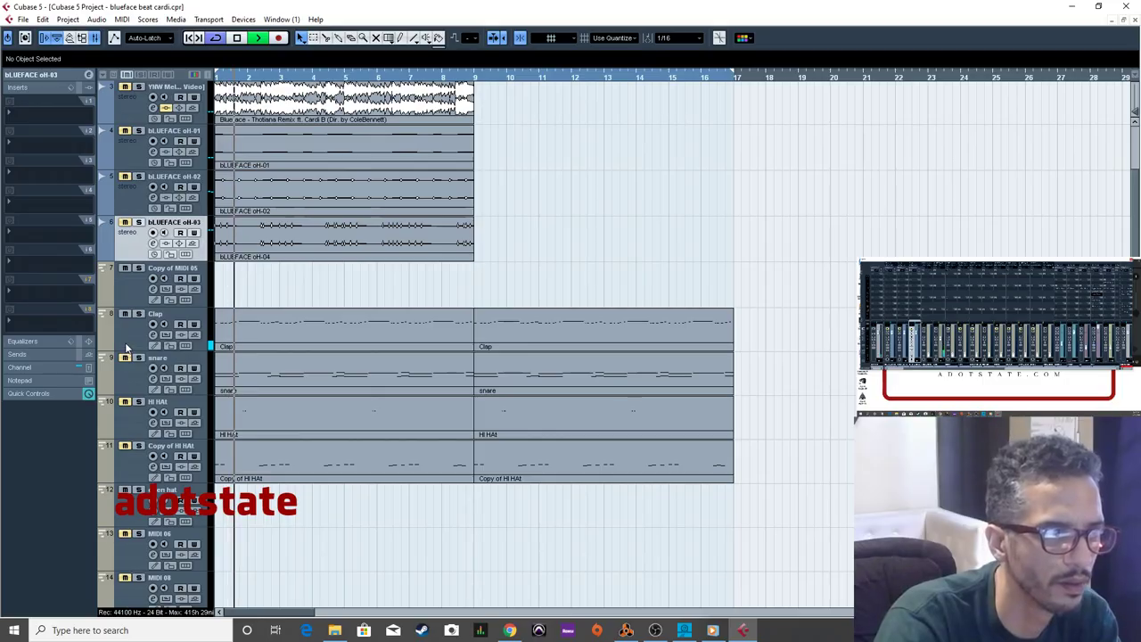
{"action": "left_click_drag", "start_coordinate": [125, 467], "coordinate": [134, 293]}
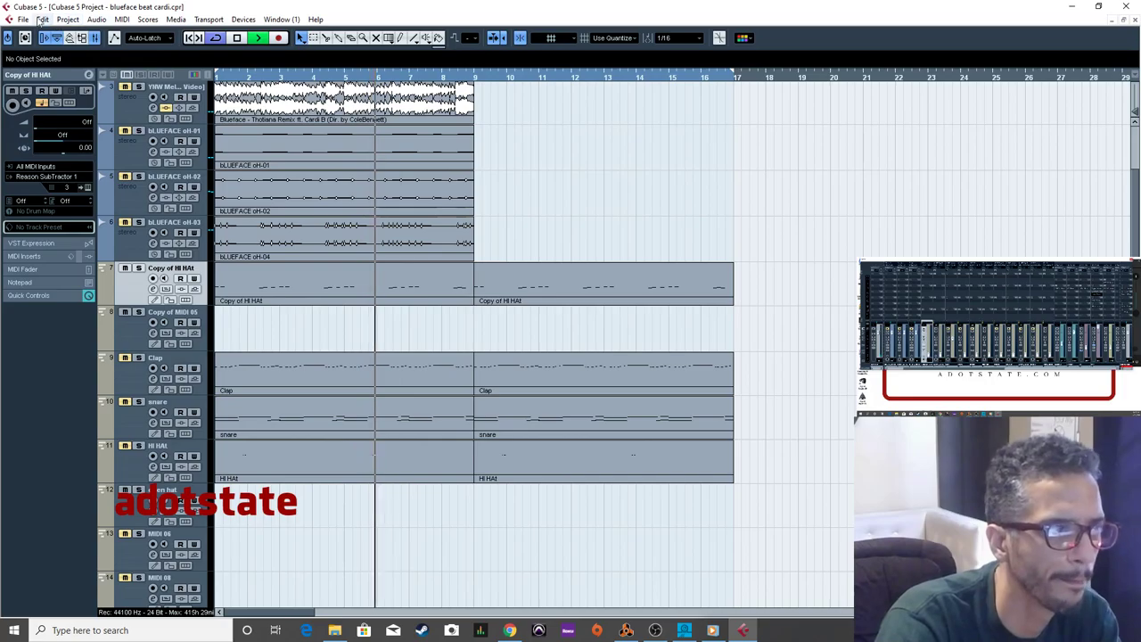
Start an audio mixdown export of Stereo Out as bLUEFACE oH and set its sample rate to 32.000 kHz.
{"action": "left_click", "coordinate": [23, 19]}
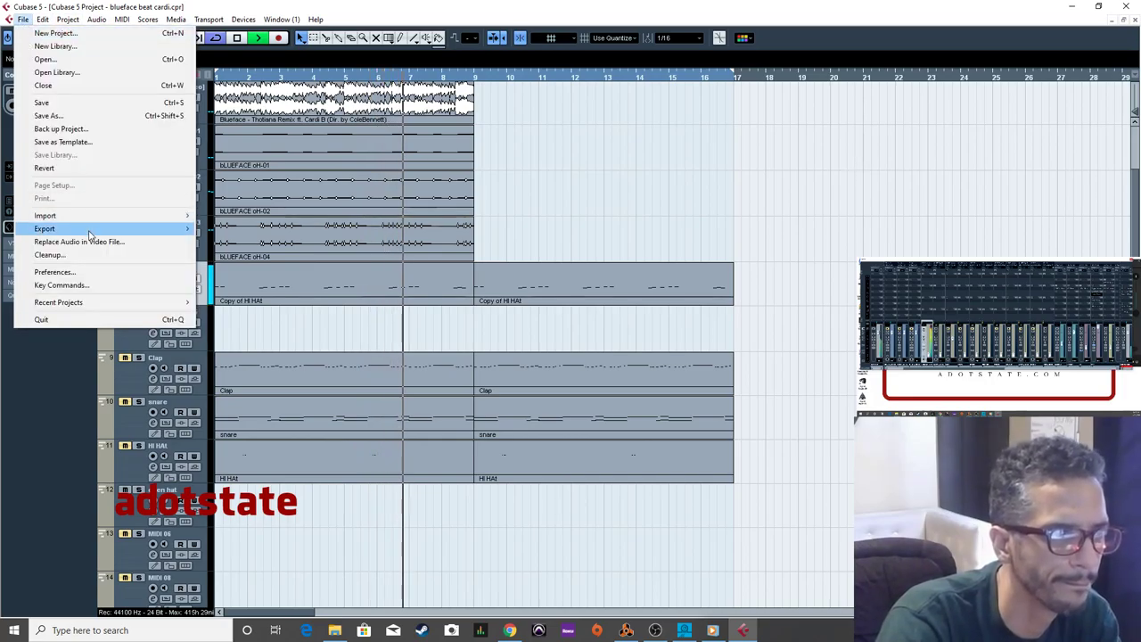
{"action": "mouse_move", "coordinate": [94, 229]}
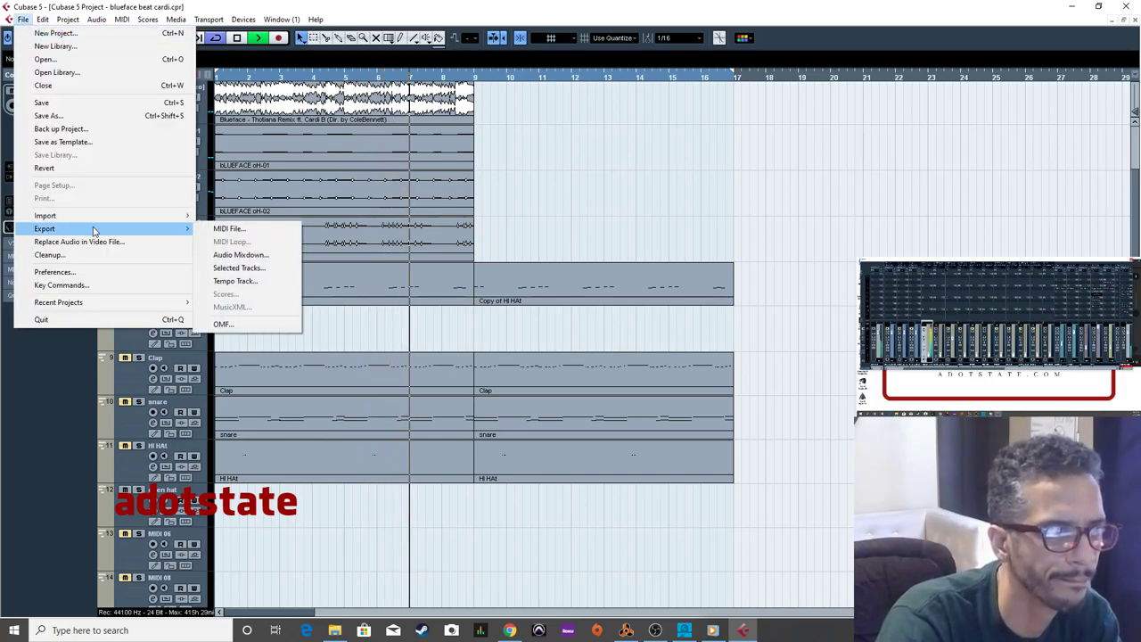
{"action": "left_click", "coordinate": [259, 255]}
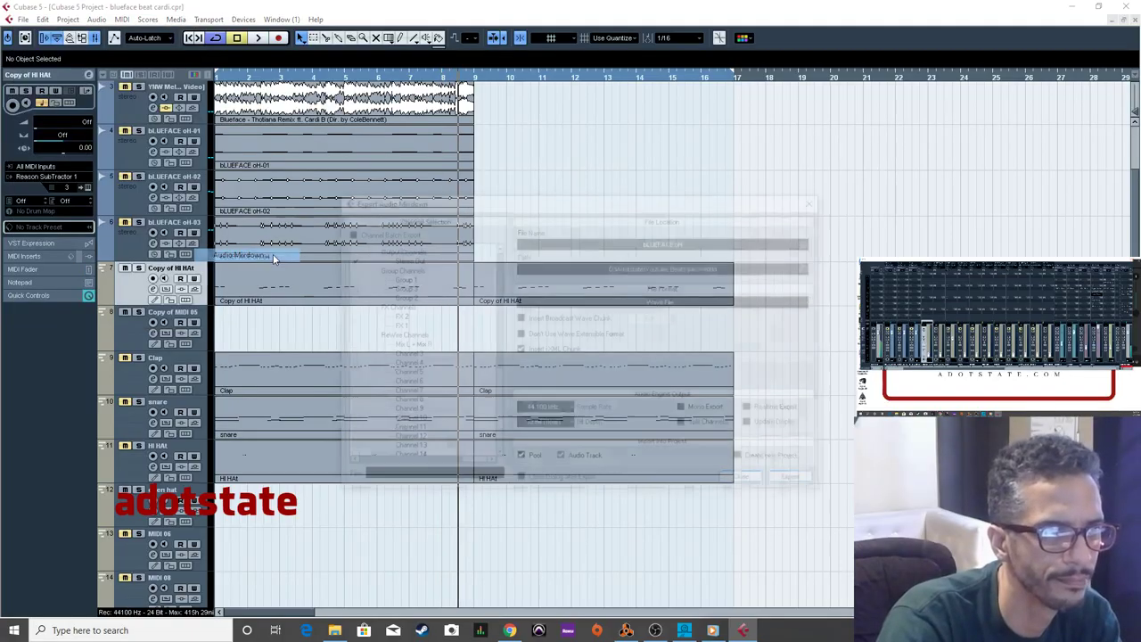
{"action": "left_click", "coordinate": [562, 410]}
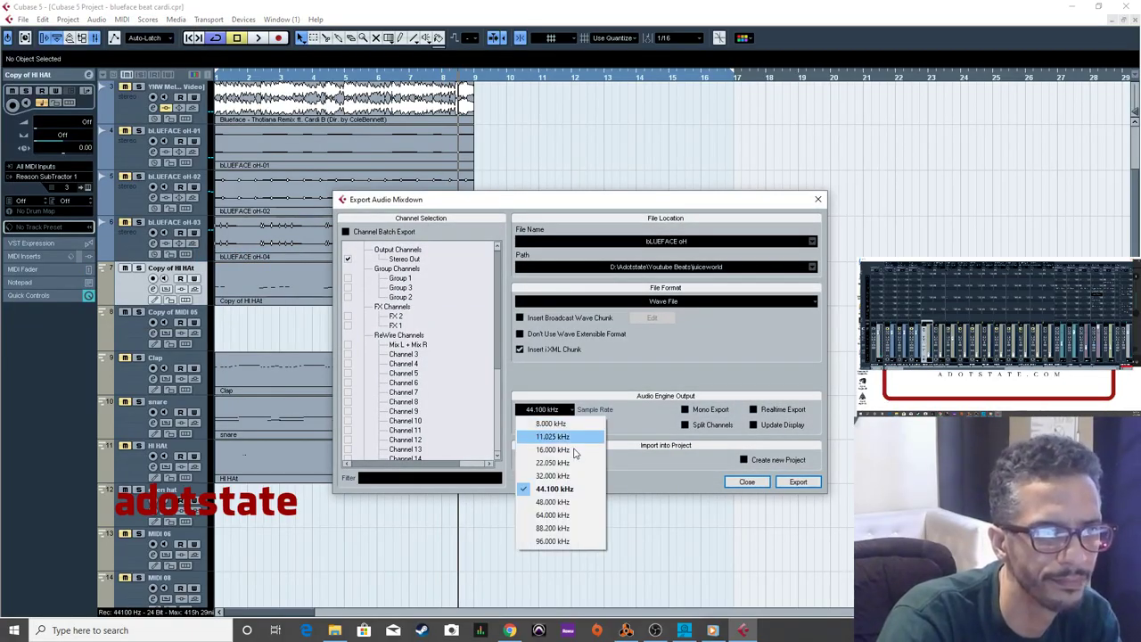
{"action": "left_click", "coordinate": [593, 481]}
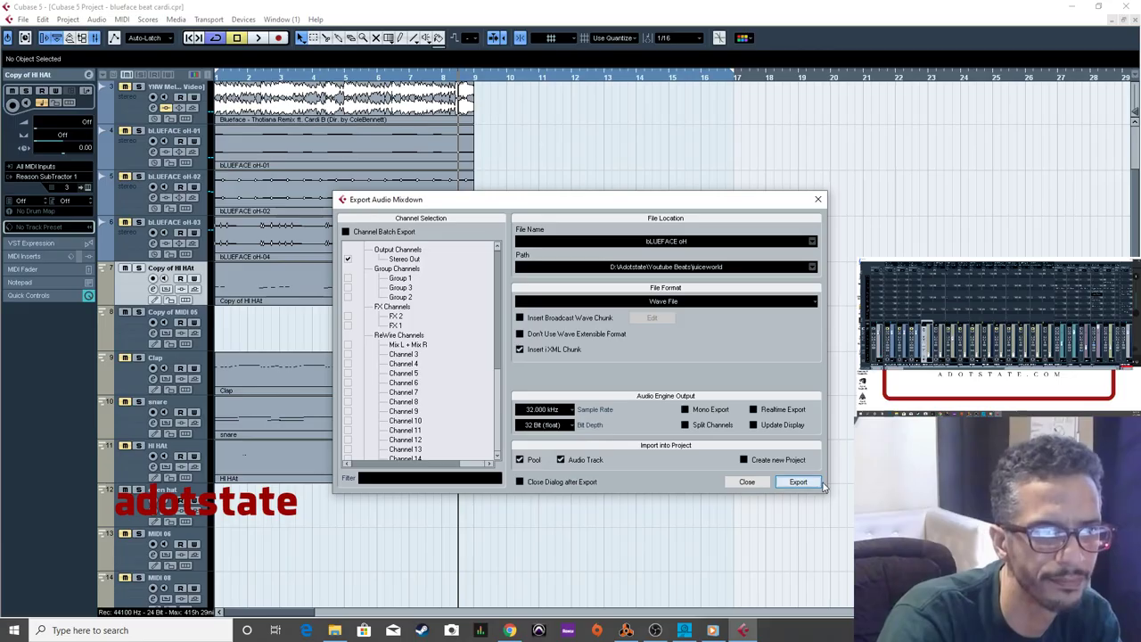
{"action": "left_click", "coordinate": [543, 410]}
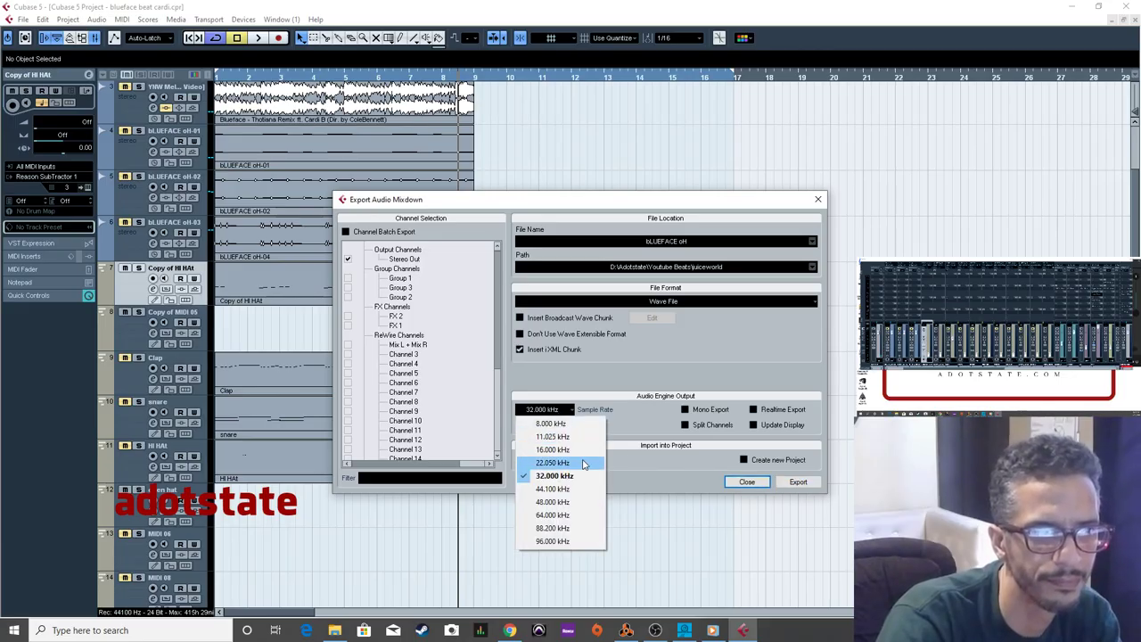
{"action": "left_click", "coordinate": [811, 486]}
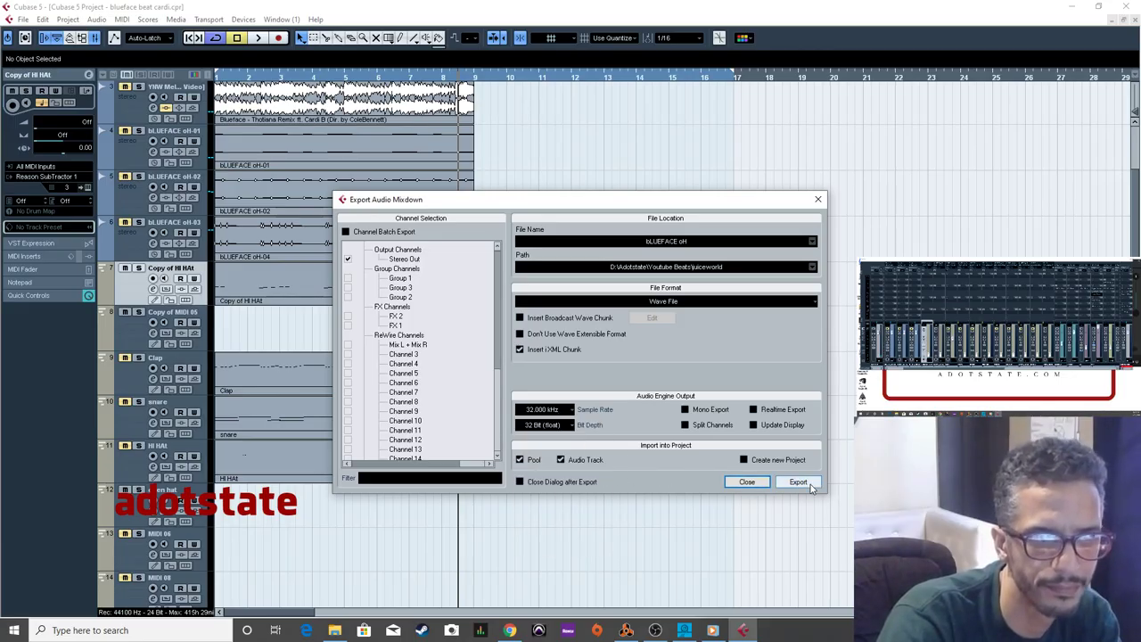
Export the mixdown under a unique file name and import it as an audio track, converting its sample rate and size to the project's.
{"action": "left_click", "coordinate": [802, 486]}
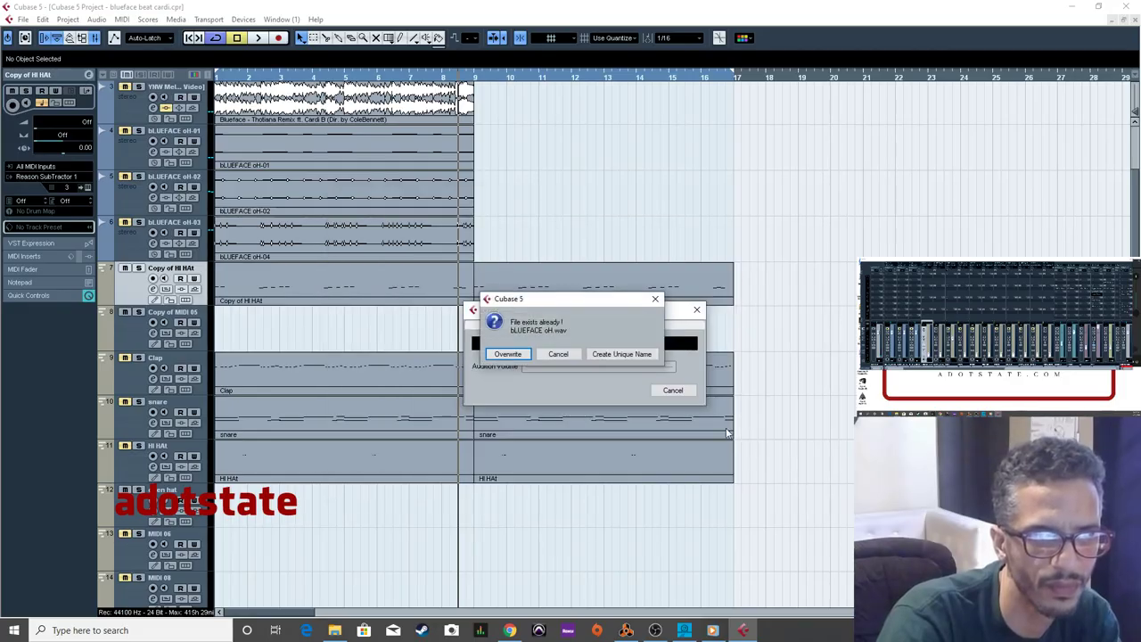
{"action": "left_click", "coordinate": [622, 356]}
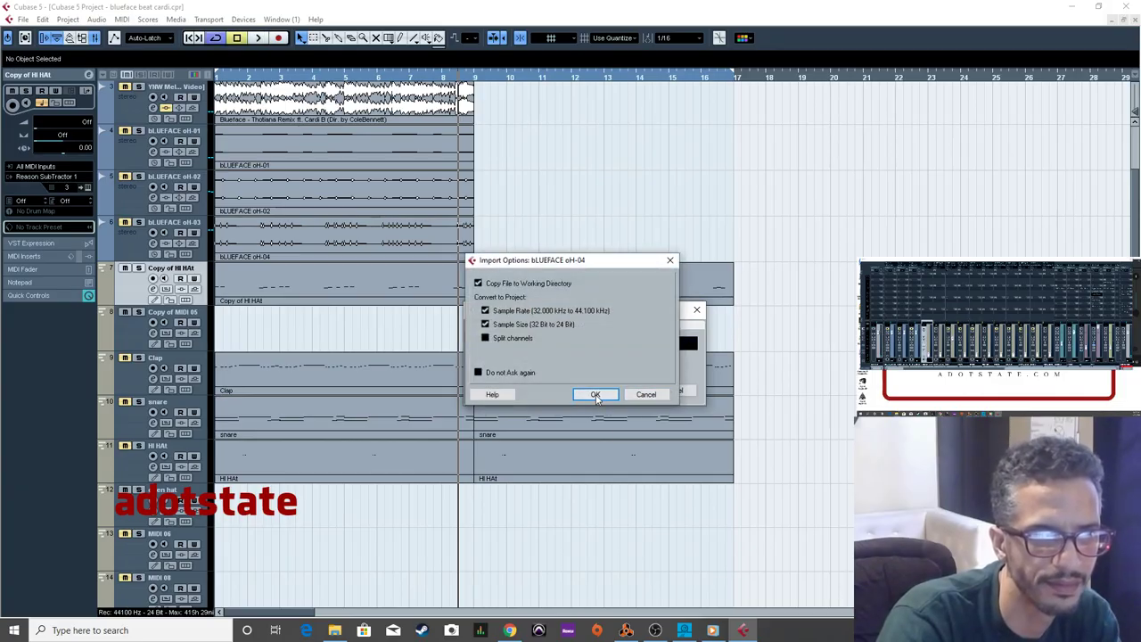
{"action": "left_click", "coordinate": [595, 395]}
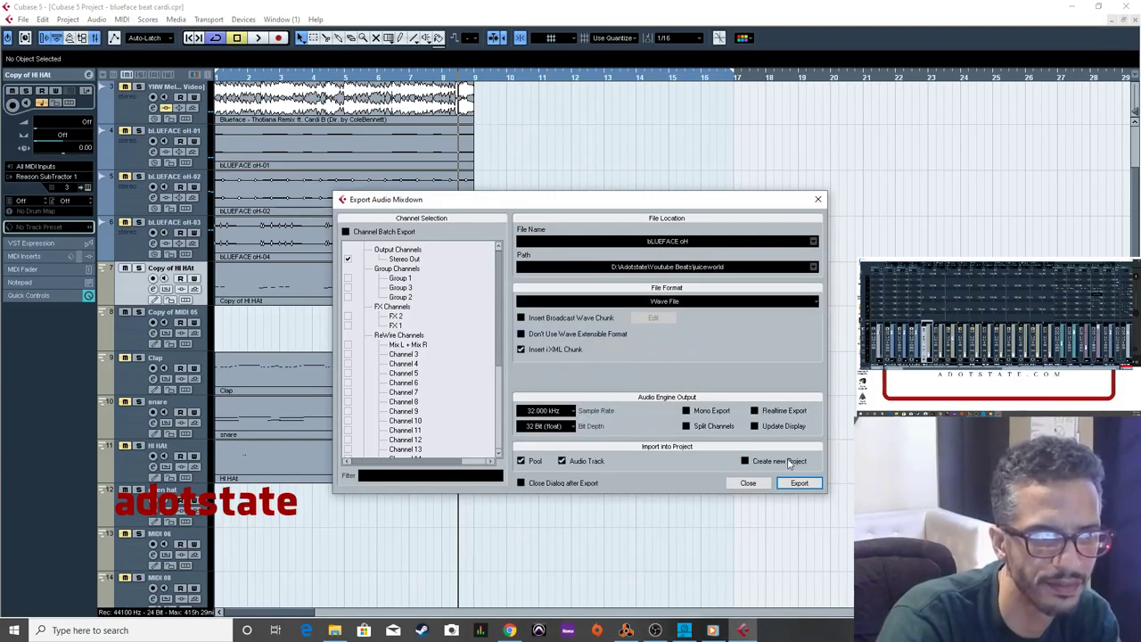
{"action": "left_click", "coordinate": [764, 482]}
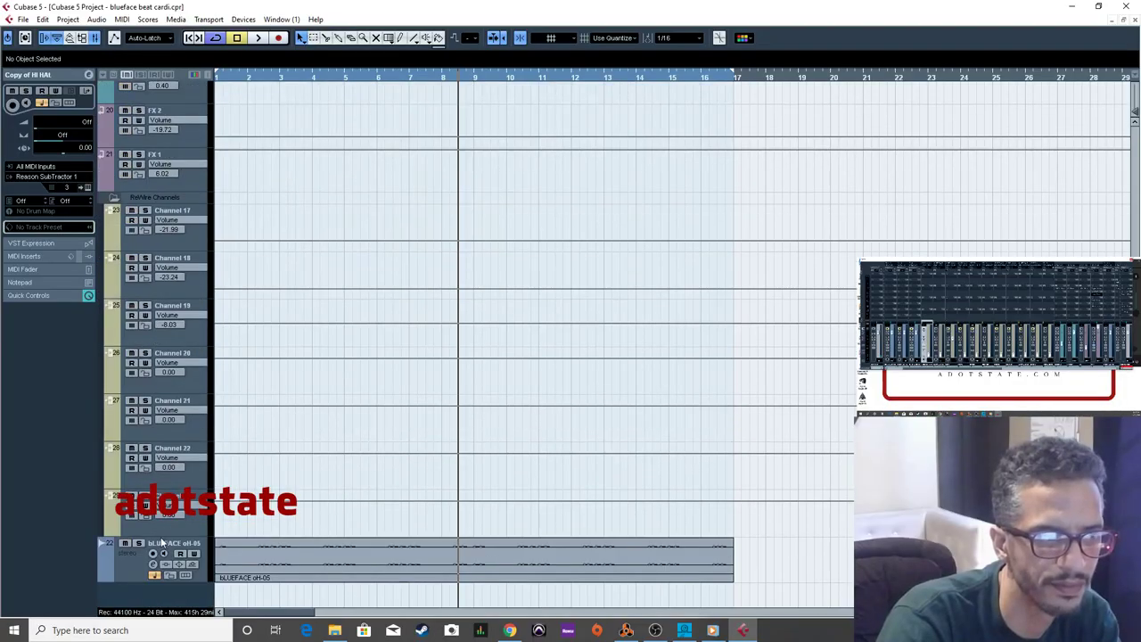
Move the imported bLUEFACE oH-05 track directly above the Copy of HI HAt track.
{"action": "left_click", "coordinate": [140, 550]}
{"action": "scroll", "coordinate": [147, 121], "scroll_direction": "up", "scroll_amount": 8}
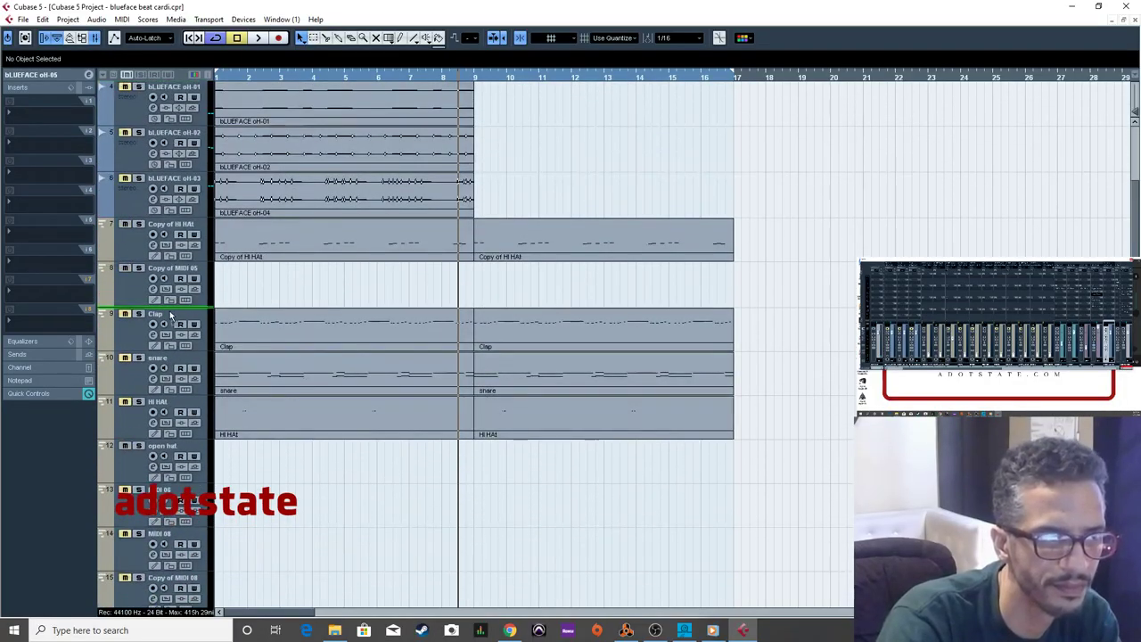
{"action": "left_click_drag", "start_coordinate": [180, 252], "coordinate": [185, 253]}
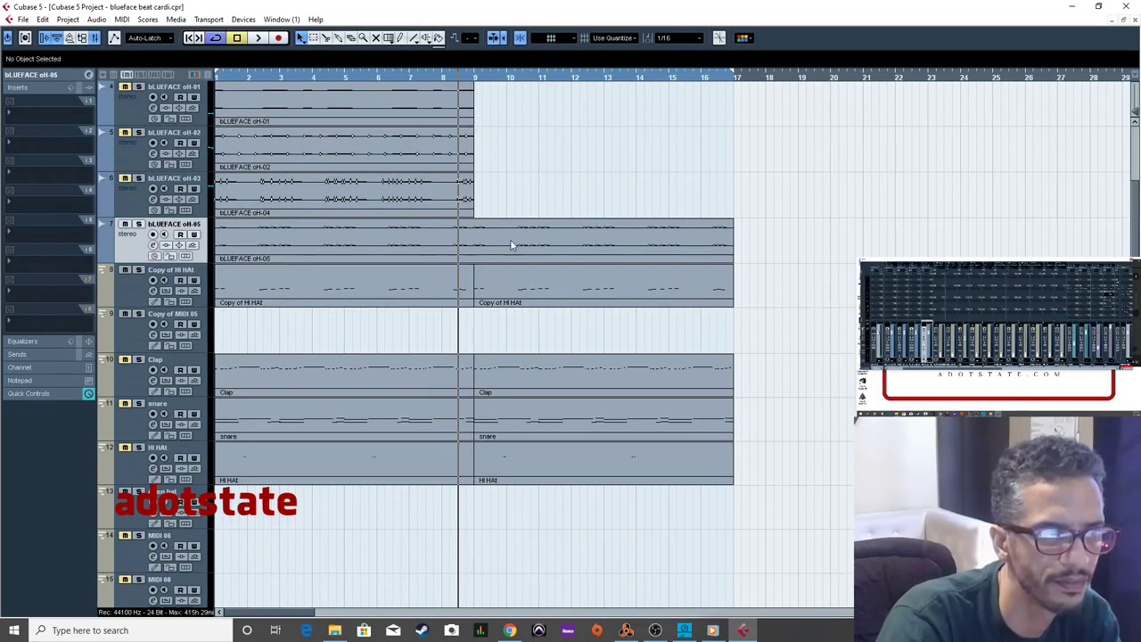
Set the quantize value to 1/1 and split the bLUEFACE oH-05 clip at bars 9 and 10.
{"action": "right_click", "coordinate": [540, 241]}
{"action": "left_click", "coordinate": [559, 272]}
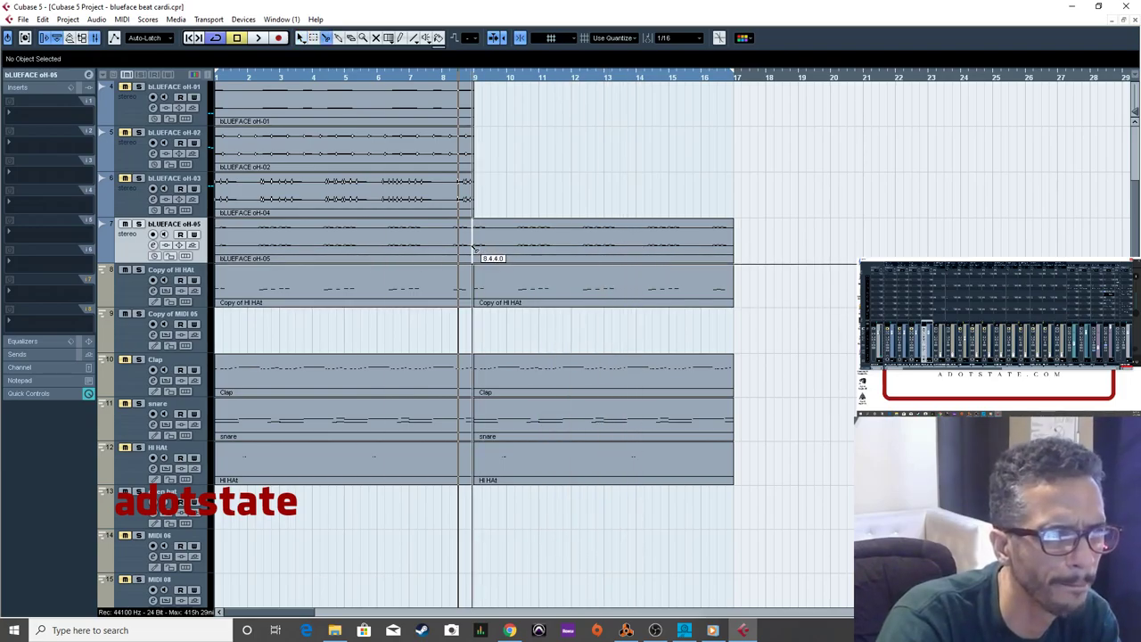
{"action": "left_click", "coordinate": [696, 38]}
{"action": "left_click", "coordinate": [677, 69]}
{"action": "left_click", "coordinate": [477, 242]}
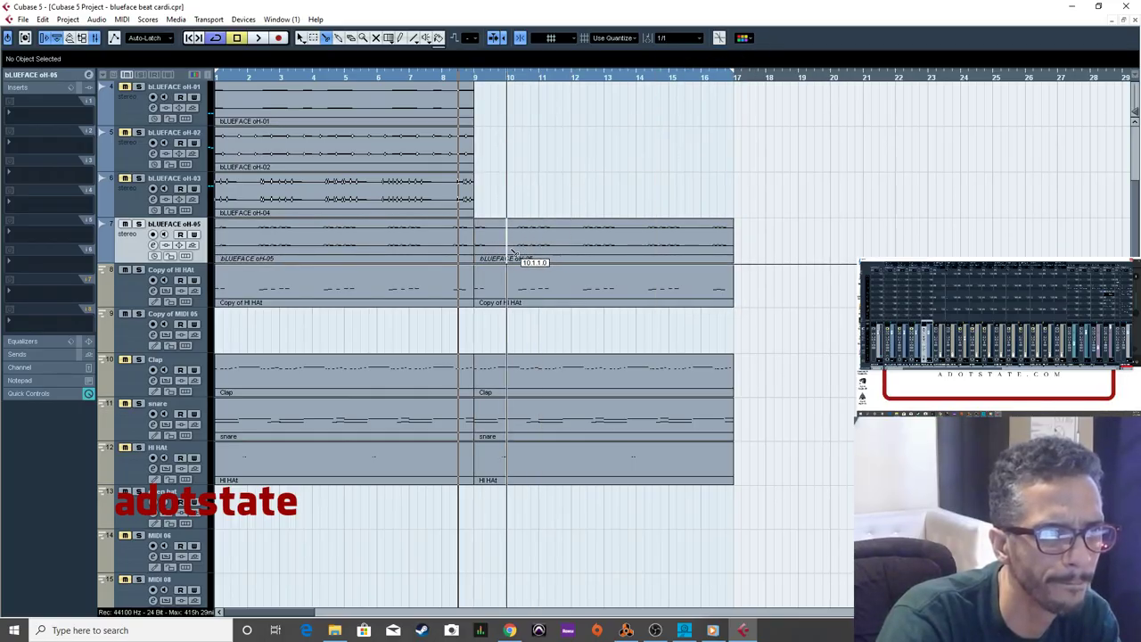
{"action": "right_click", "coordinate": [512, 252]}
{"action": "left_click", "coordinate": [512, 257]}
Move the one-bar piece from bar 9 to the start of the bLUEFACE oH-05 track and delete the remaining piece after bar 10.
{"action": "left_click_drag", "start_coordinate": [502, 255], "coordinate": [233, 248]}
{"action": "left_click", "coordinate": [557, 254]}
{"action": "key", "text": "Delete"}
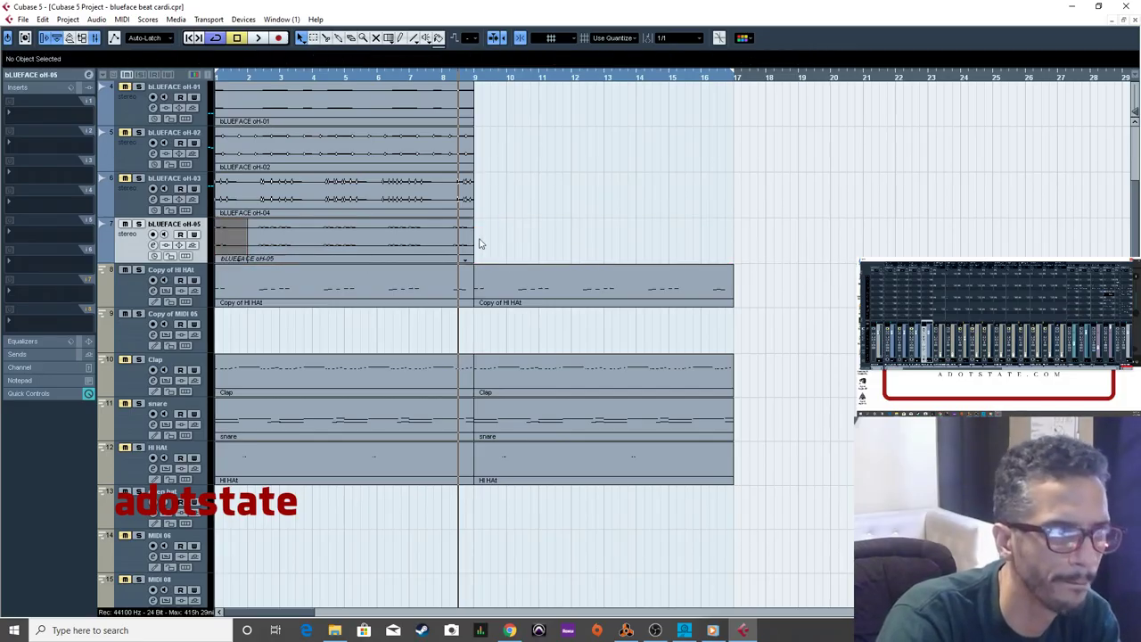
Bounce the overlapping pieces on the bLUEFACE oH-05 track into one audio clip, replacing the original events.
{"action": "left_click", "coordinate": [243, 258]}
{"action": "left_click", "coordinate": [96, 19]}
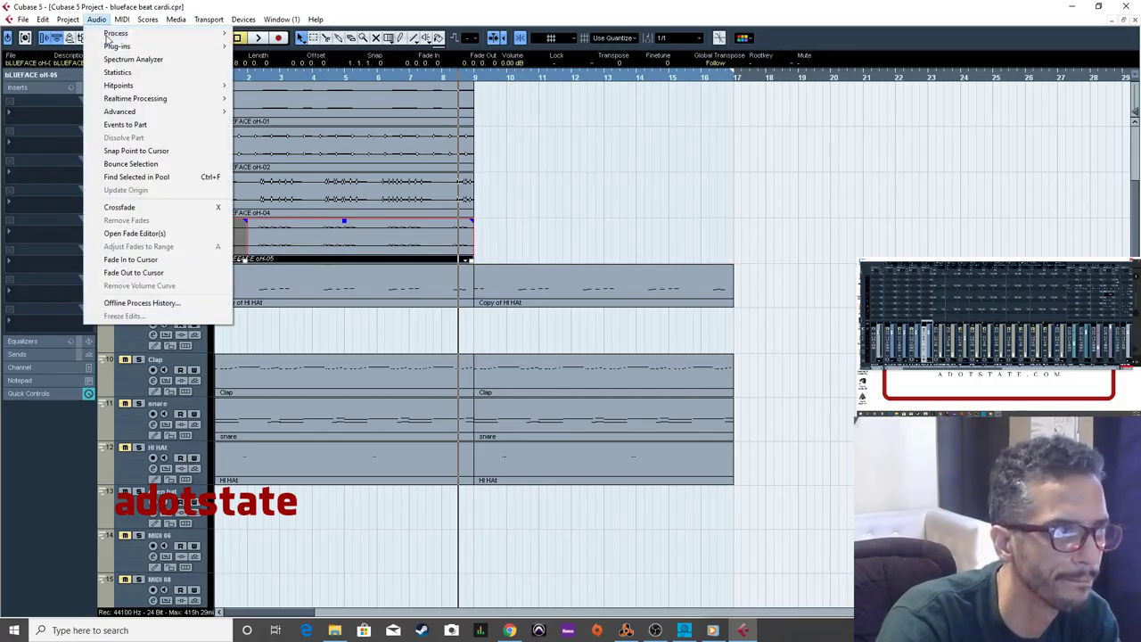
{"action": "left_click", "coordinate": [143, 164]}
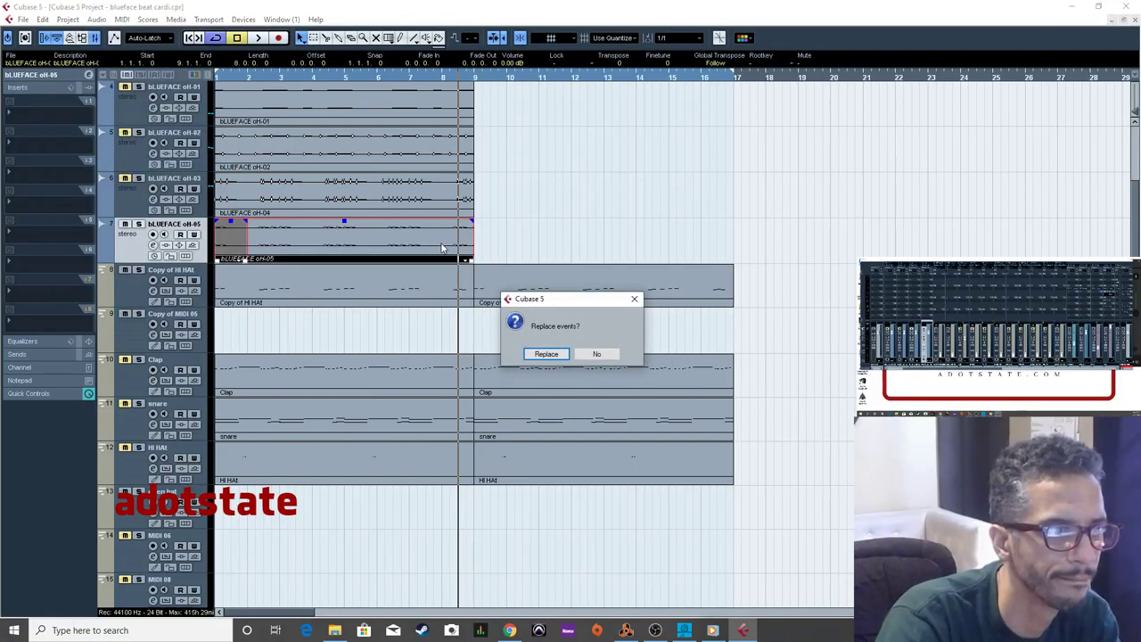
{"action": "left_click", "coordinate": [547, 355]}
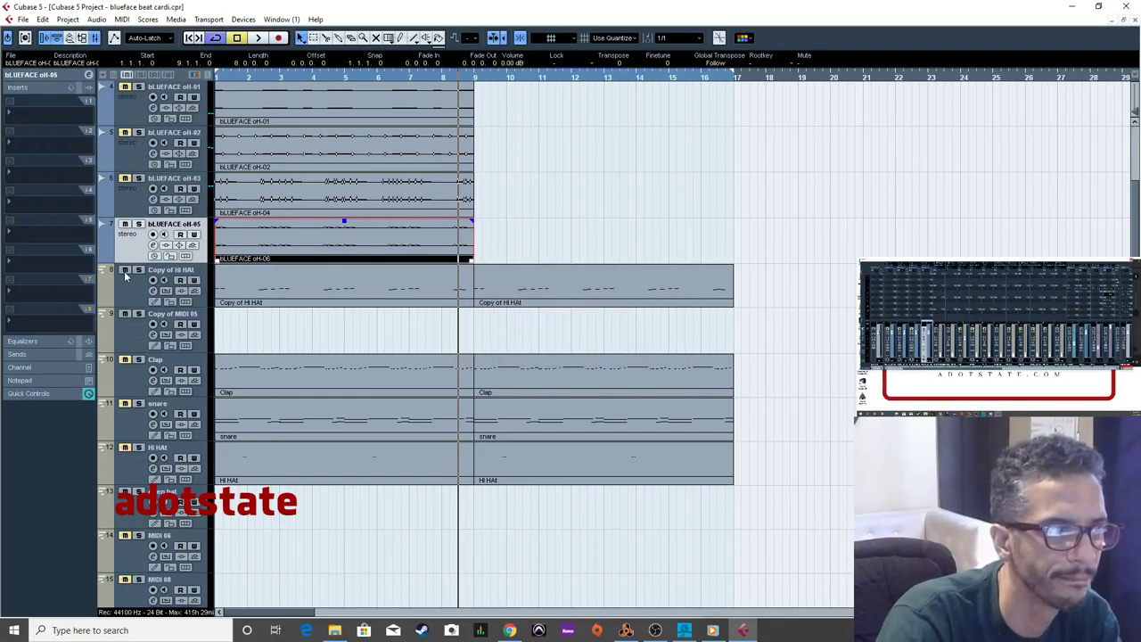
Play the arrangement from the start to check the bounced bLUEFACE oH-05 clip.
{"action": "left_click", "coordinate": [189, 37]}
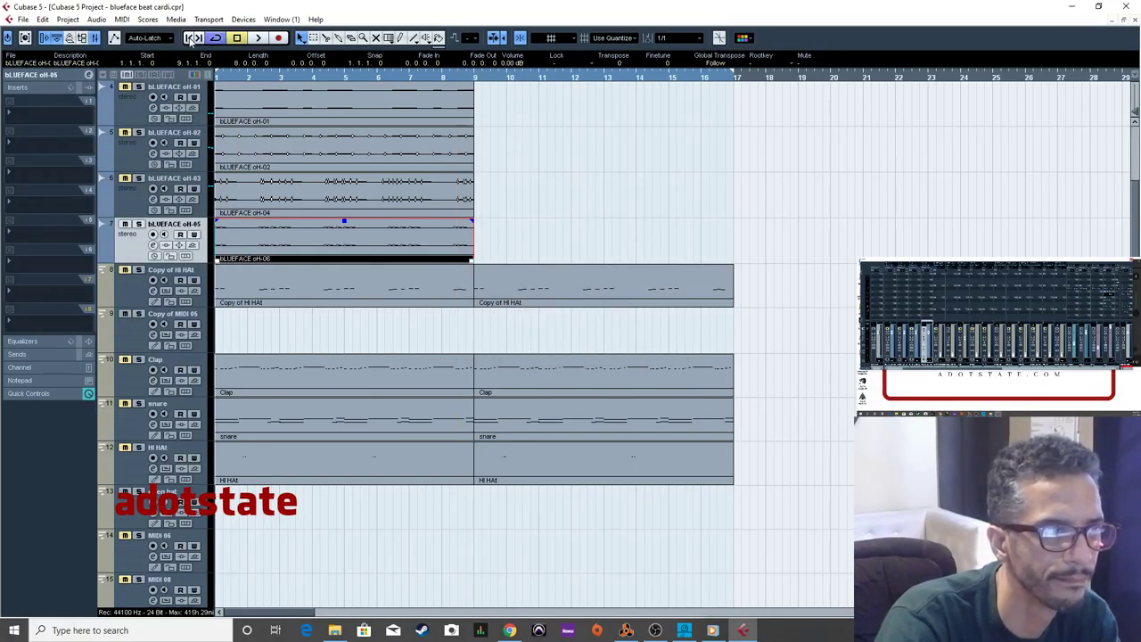
{"action": "left_click", "coordinate": [258, 37]}
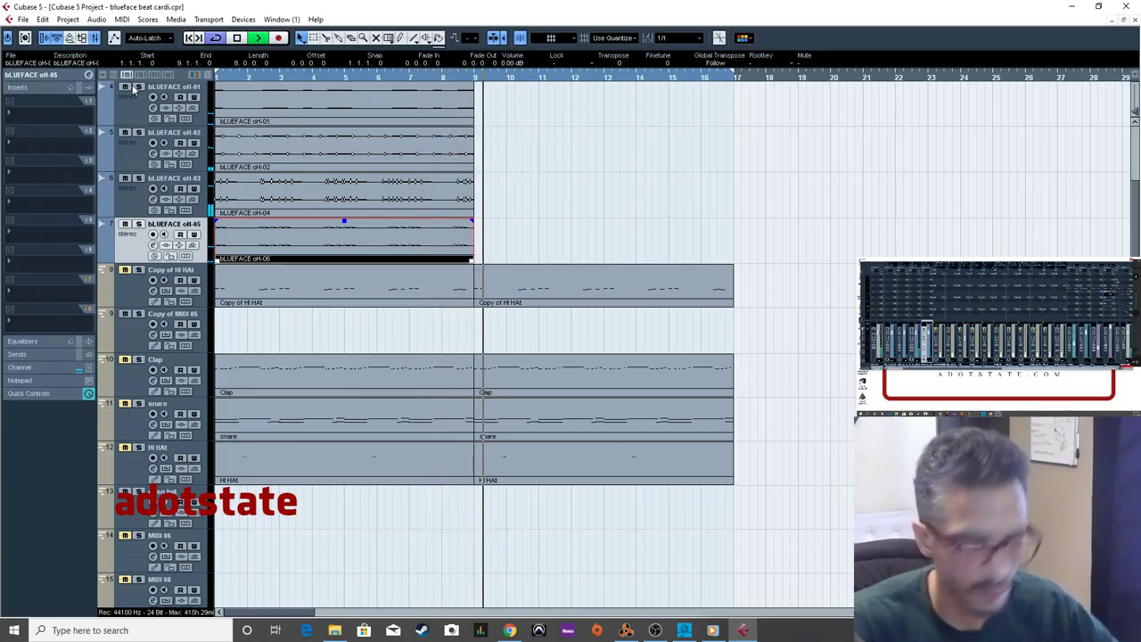
{"action": "key", "text": "space"}
Delete both Copy of HI HAt clips and remove the Copy of HI HAt and Copy of MIDI 05 tracks.
{"action": "left_click", "coordinate": [692, 291]}
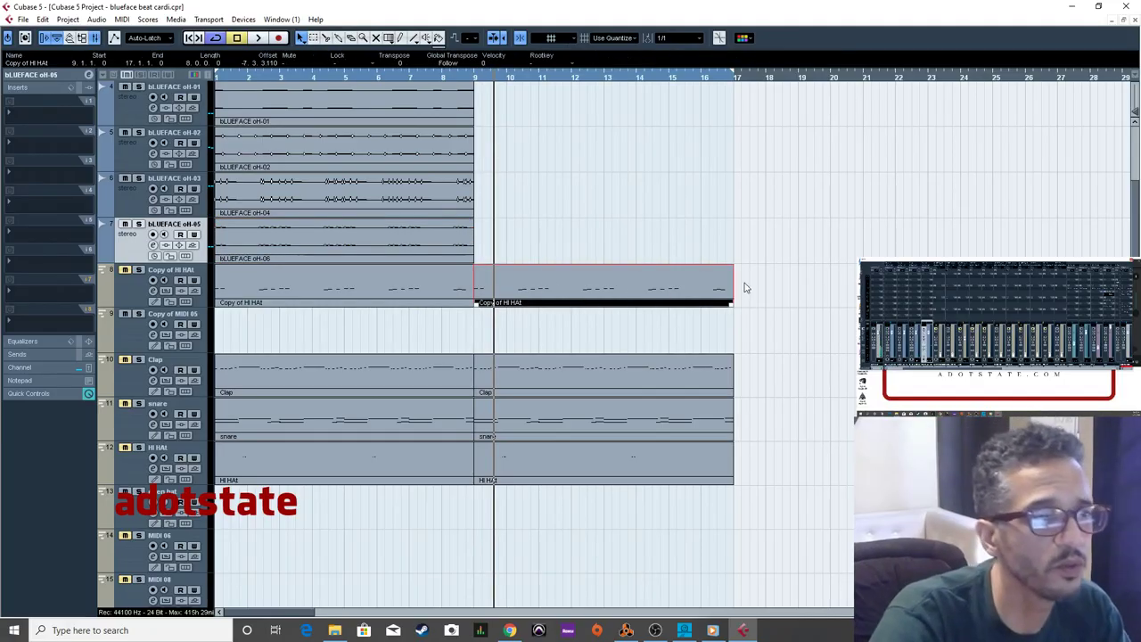
{"action": "left_click_drag", "start_coordinate": [878, 248], "coordinate": [268, 280]}
{"action": "key", "text": "Delete"}
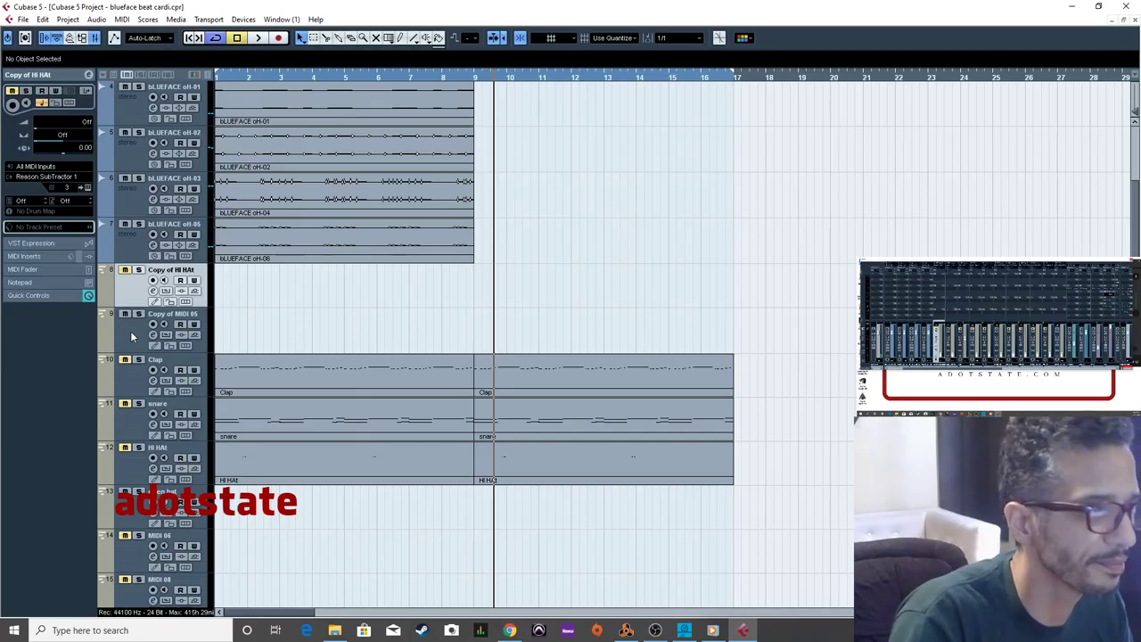
{"action": "right_click", "coordinate": [132, 335]}
{"action": "left_click", "coordinate": [204, 392]}
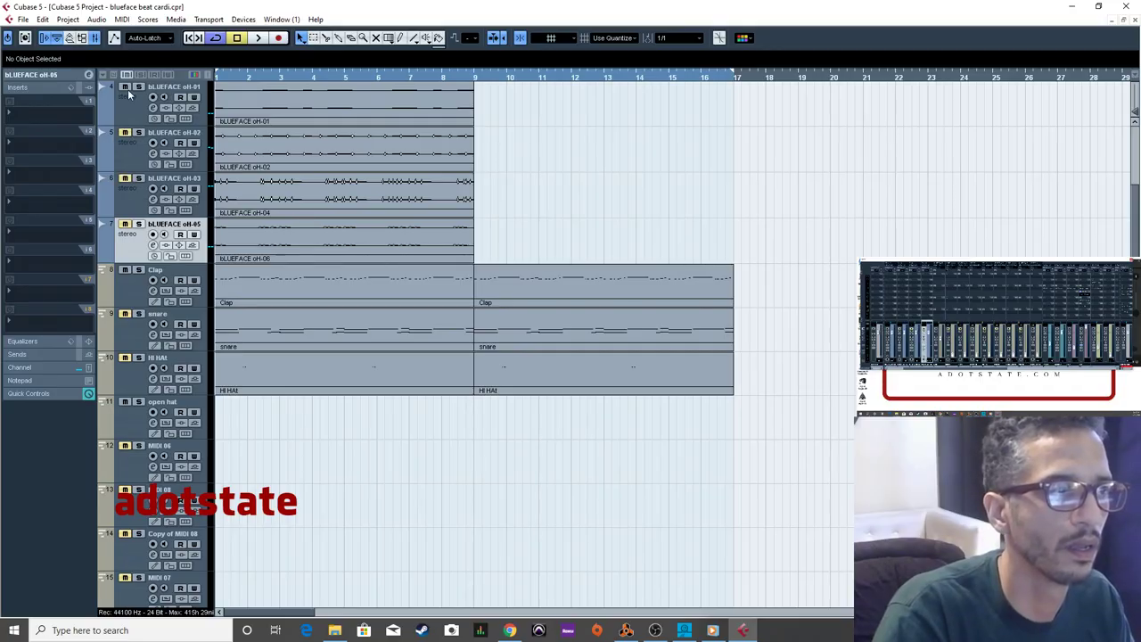
Move the HI HAt track directly above the Clap track and open its first clip in the Key Editor.
{"action": "key", "text": "space"}
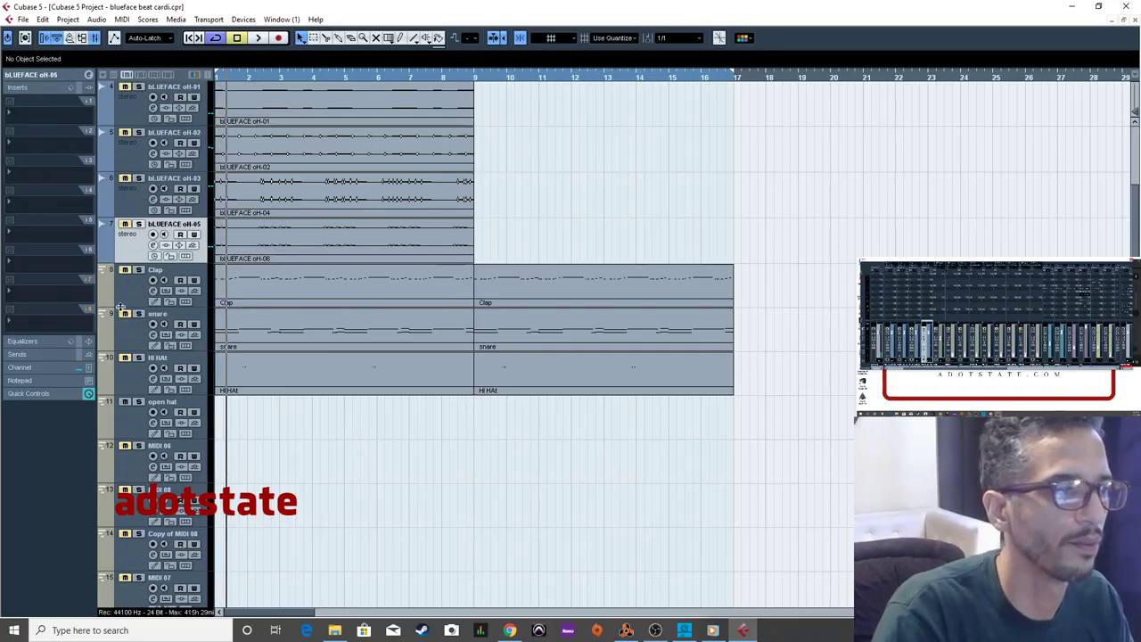
{"action": "left_click_drag", "start_coordinate": [133, 377], "coordinate": [125, 284]}
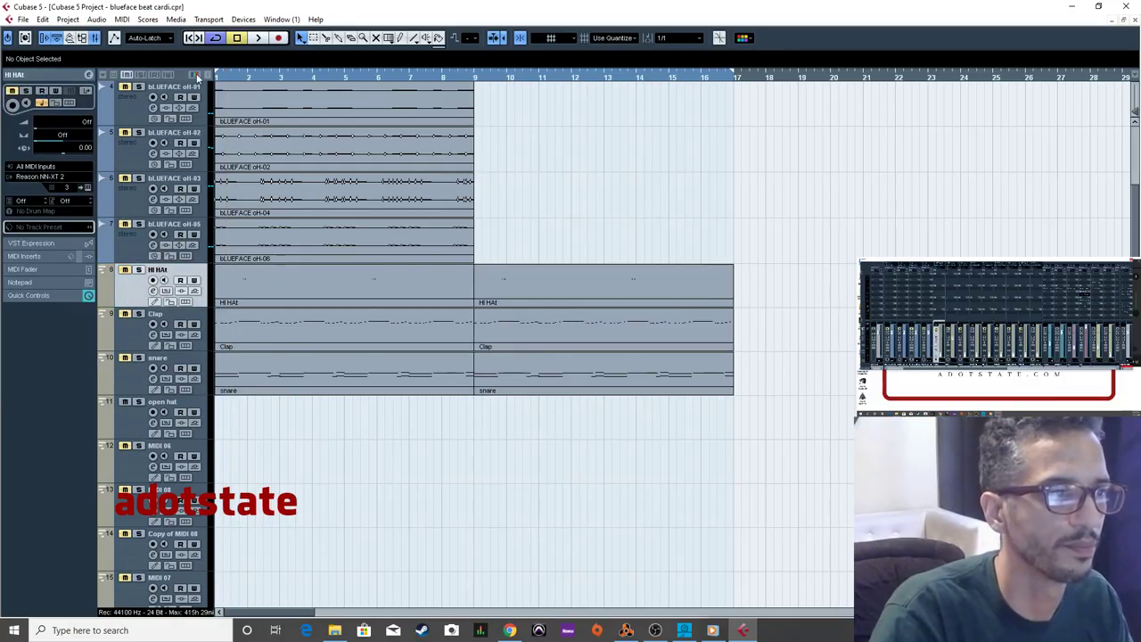
{"action": "double_click", "coordinate": [319, 301]}
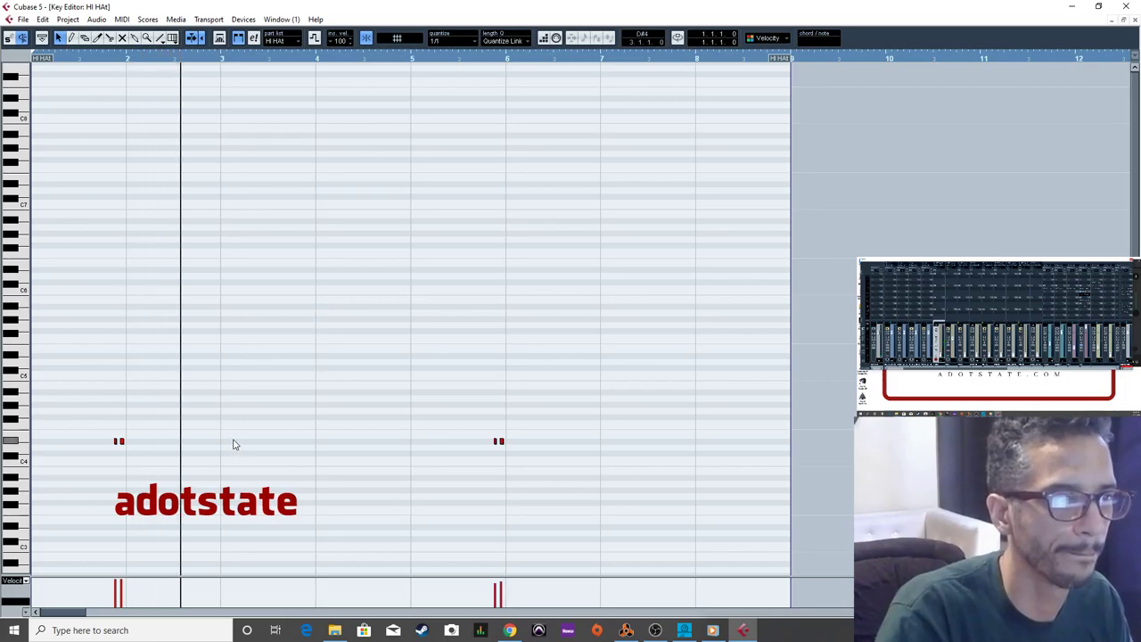
Lower the velocity of the second note just before bar 2 and the first note just before bar 6 in the HI HAt clip.
{"action": "left_click_drag", "start_coordinate": [96, 59], "coordinate": [425, 364]}
{"action": "right_click", "coordinate": [236, 219]}
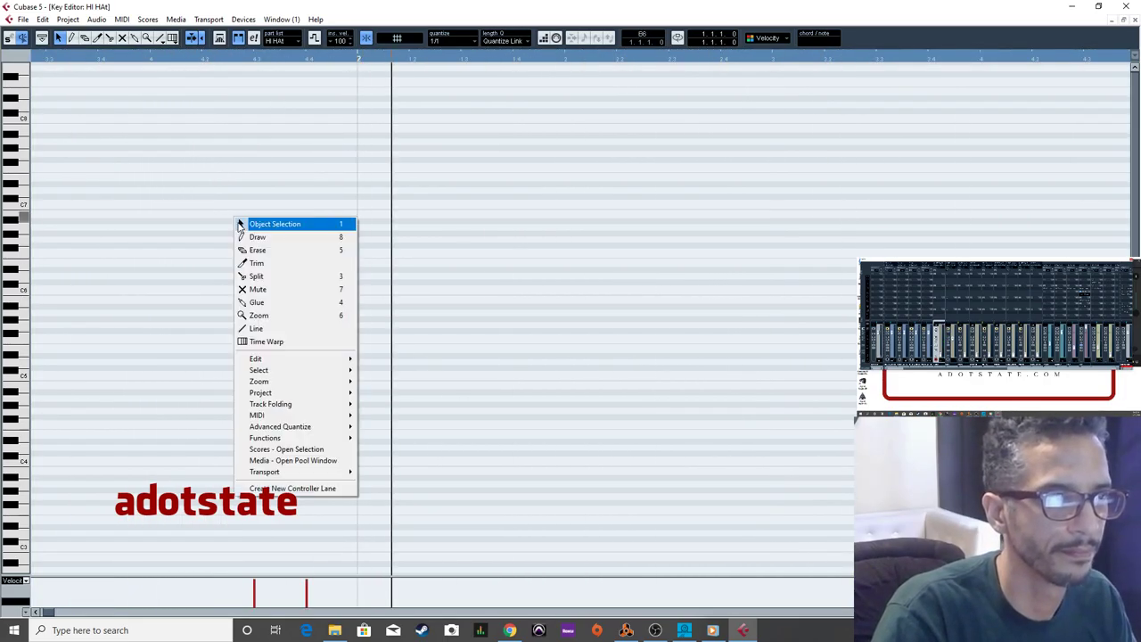
{"action": "left_click", "coordinate": [257, 236]}
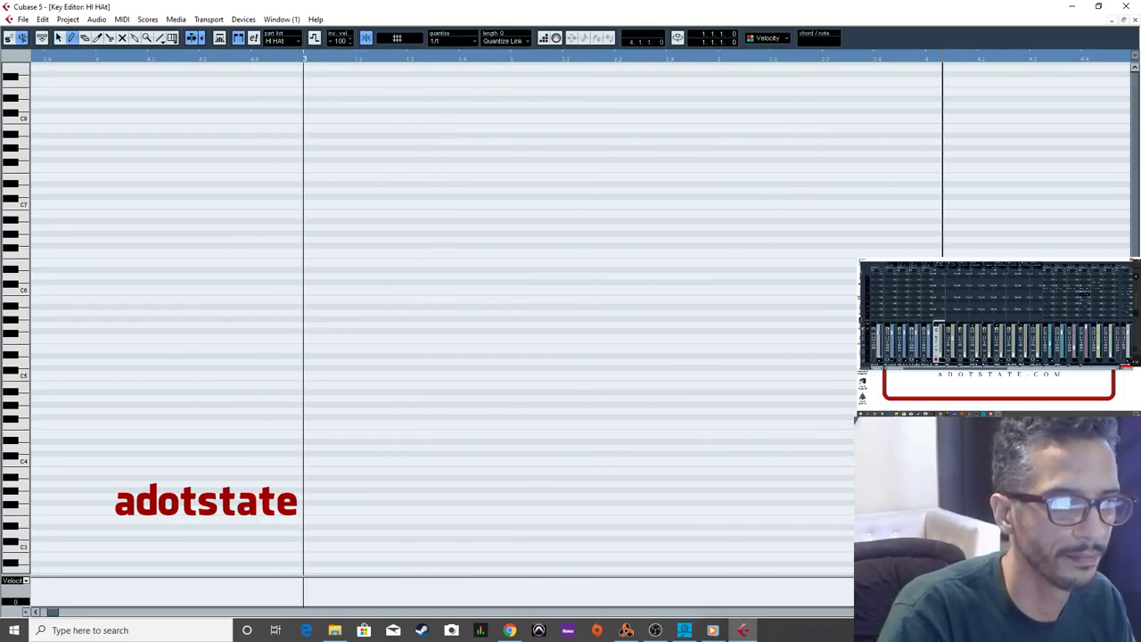
{"action": "key", "text": "g"}
{"action": "key", "text": "g"}
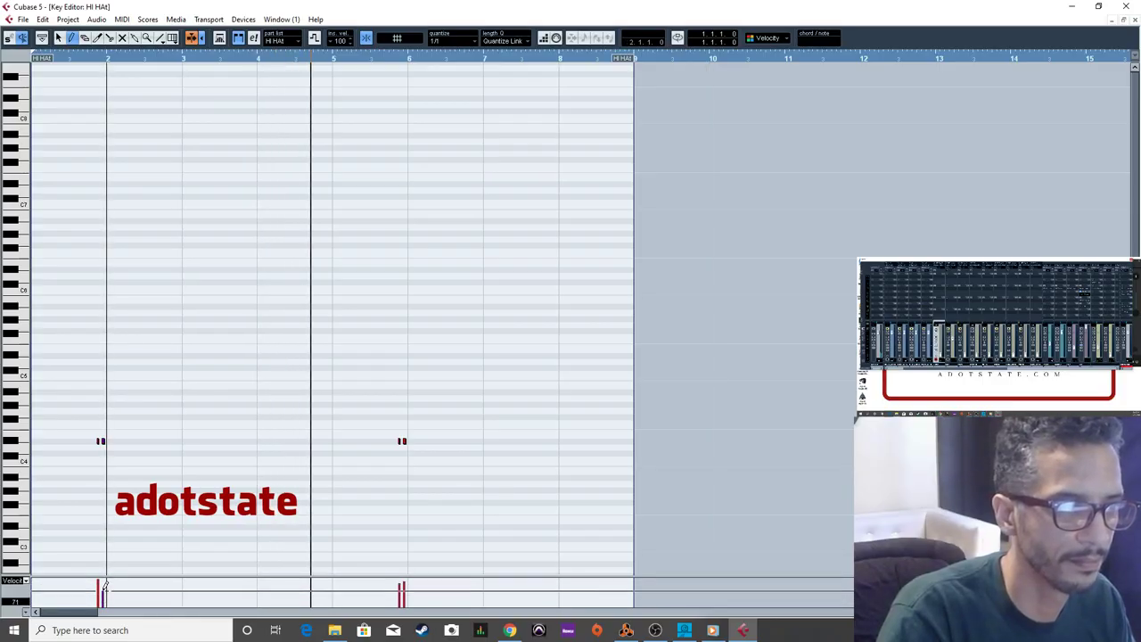
{"action": "left_click", "coordinate": [102, 592]}
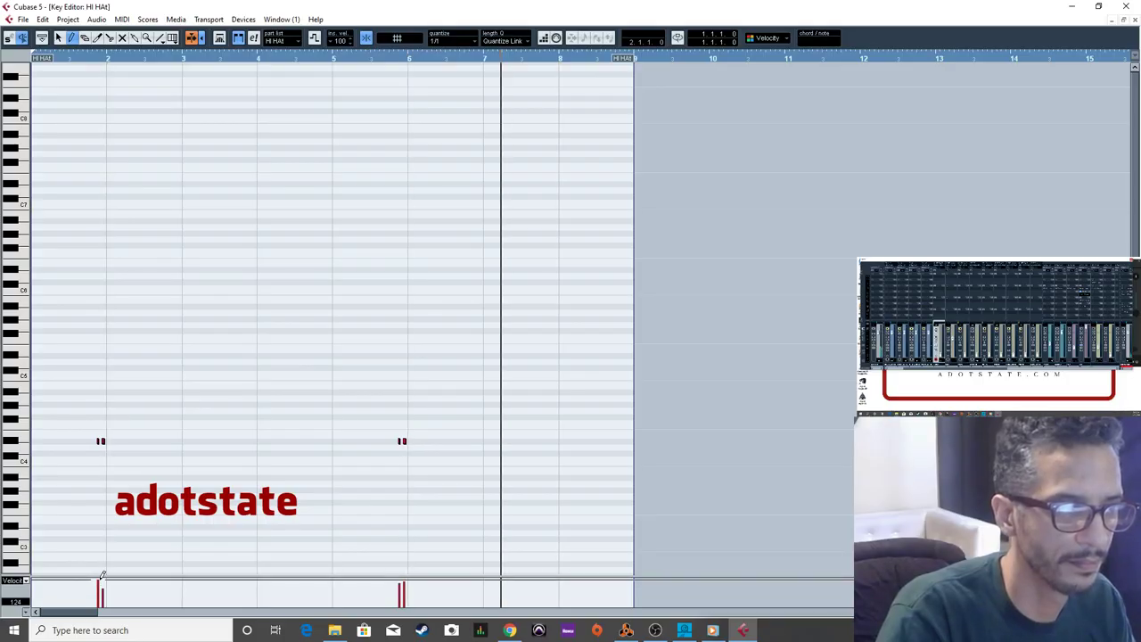
{"action": "left_click", "coordinate": [43, 60]}
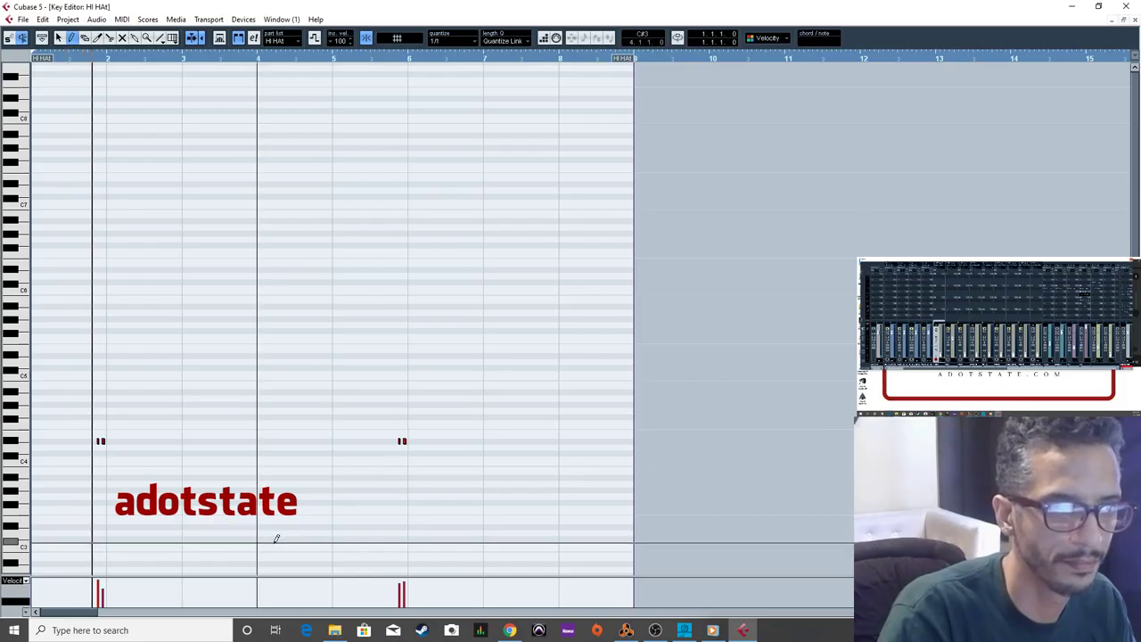
{"action": "mouse_move", "coordinate": [408, 591]}
{"action": "left_mouse_down"}
{"action": "mouse_move", "coordinate": [407, 577]}
{"action": "mouse_move", "coordinate": [400, 590]}
{"action": "left_mouse_up"}
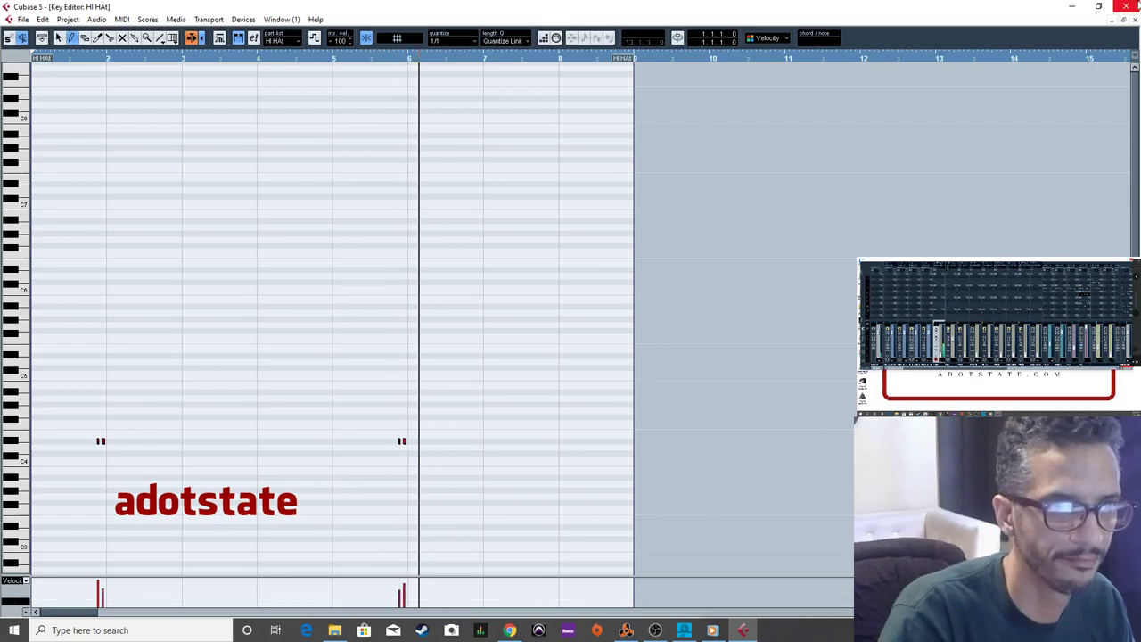
{"action": "key", "text": "Return"}
{"action": "key", "text": "space"}
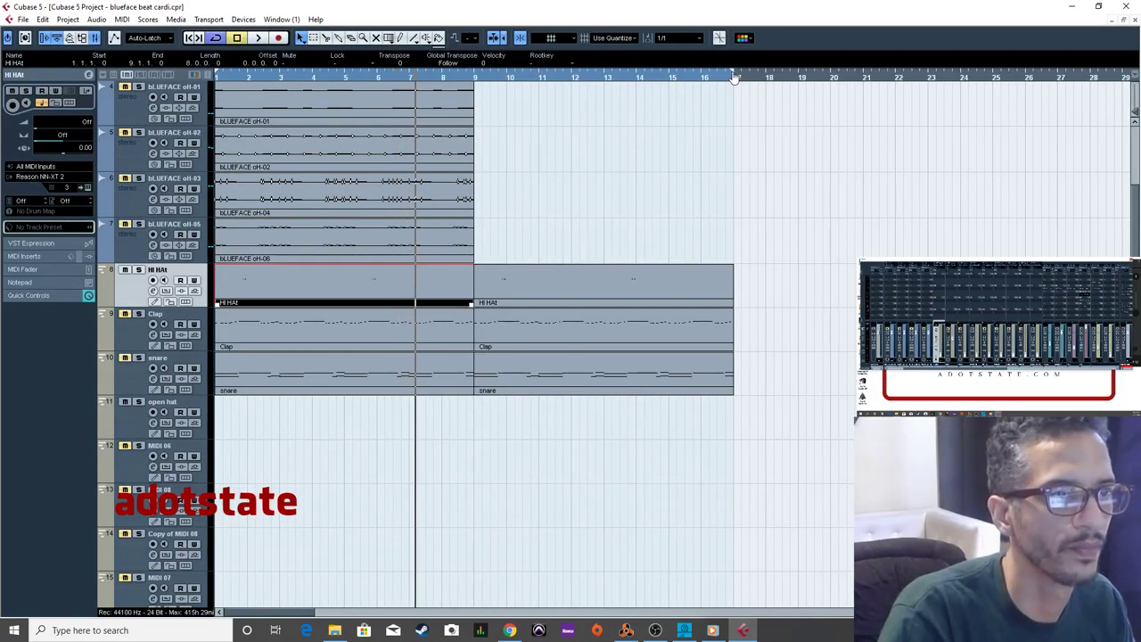
Set the right locator to bar 9 and the audio mixdown's sample rate to 16.000 kHz.
{"action": "left_click_drag", "start_coordinate": [733, 77], "coordinate": [539, 79]}
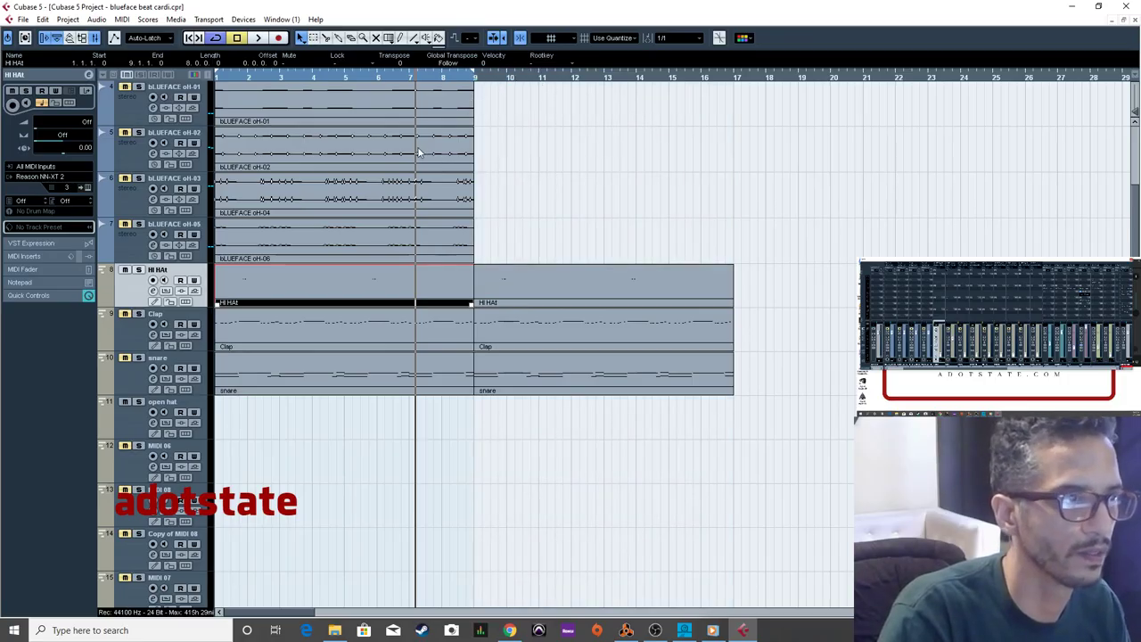
{"action": "left_click", "coordinate": [23, 19]}
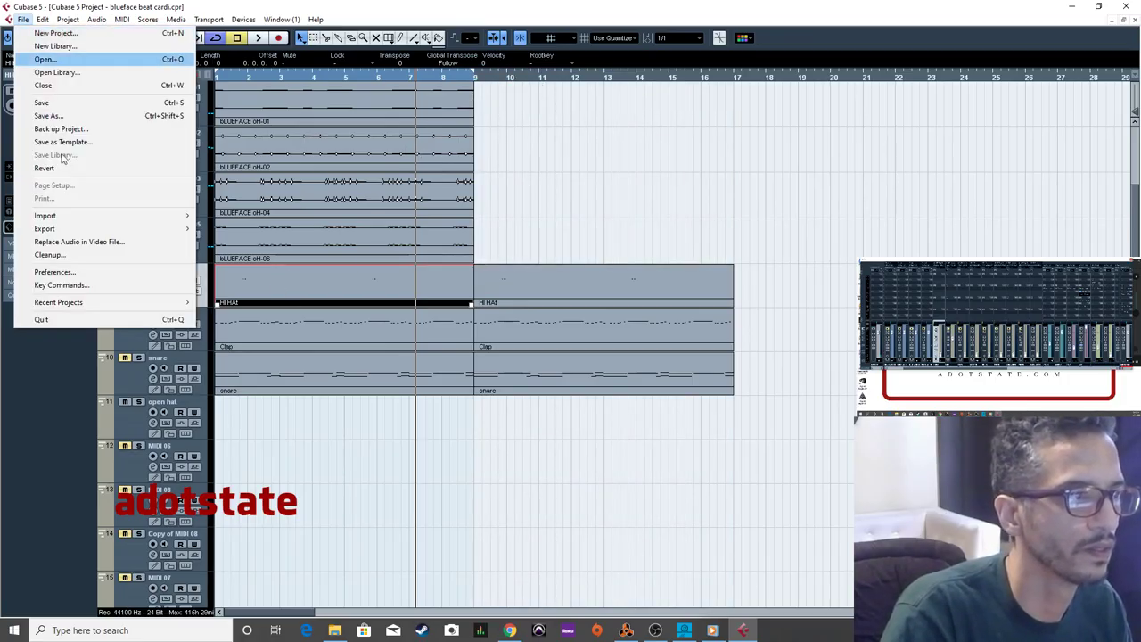
{"action": "mouse_move", "coordinate": [115, 228]}
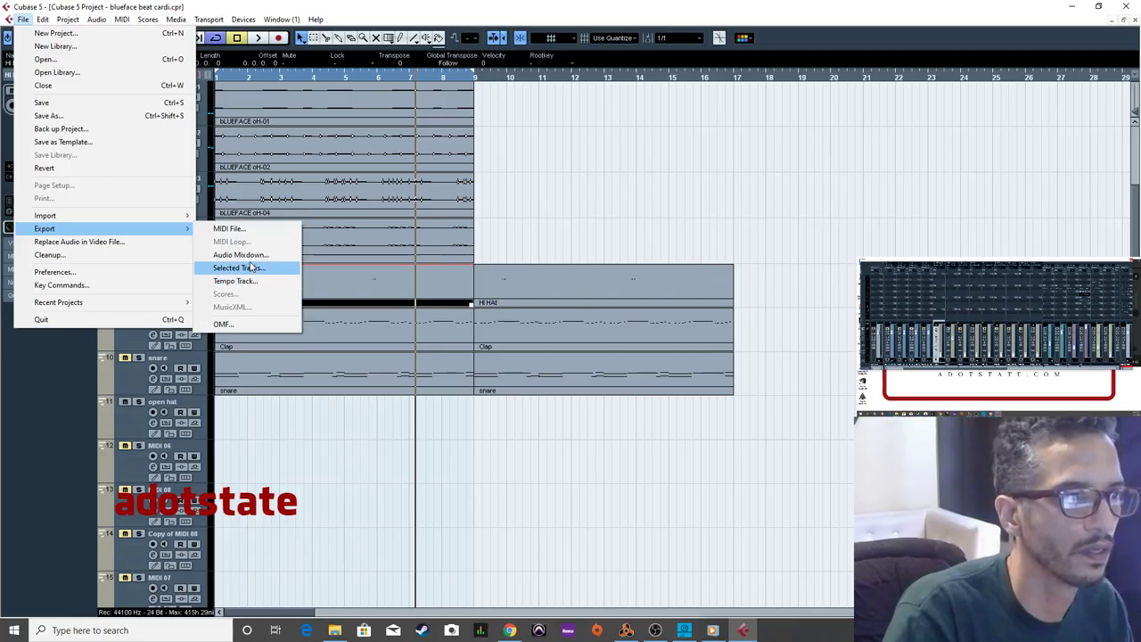
{"action": "left_click", "coordinate": [239, 254]}
{"action": "left_click", "coordinate": [565, 411]}
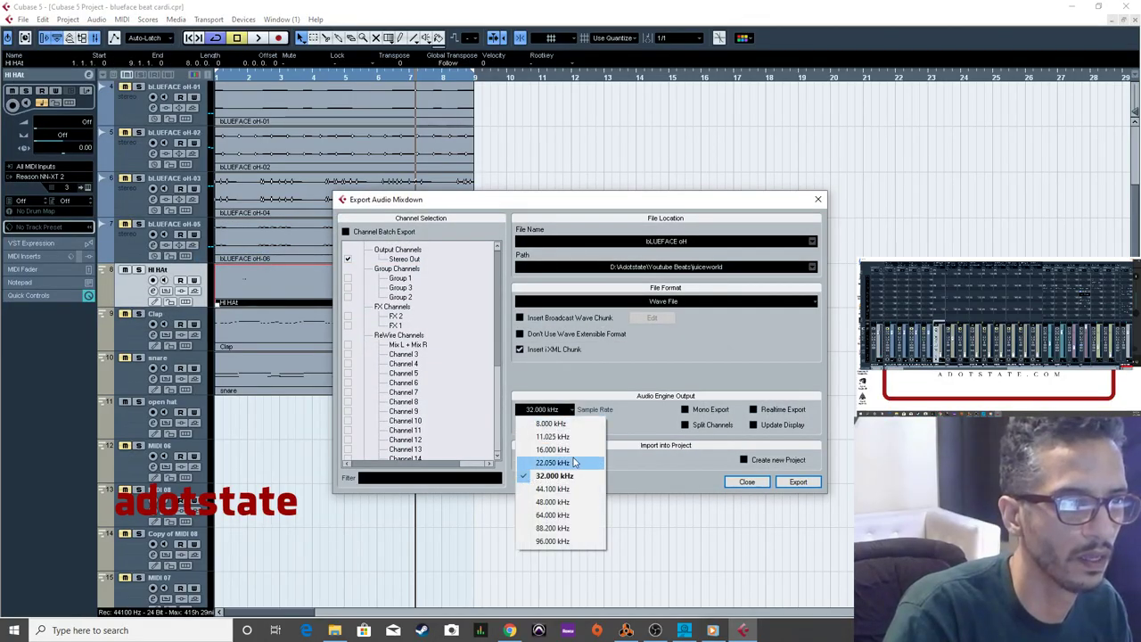
{"action": "left_click", "coordinate": [570, 450]}
Export the mixdown under a unique file name and import it into the project, converted to 44.100 kHz and 24 bit.
{"action": "left_click", "coordinate": [800, 482]}
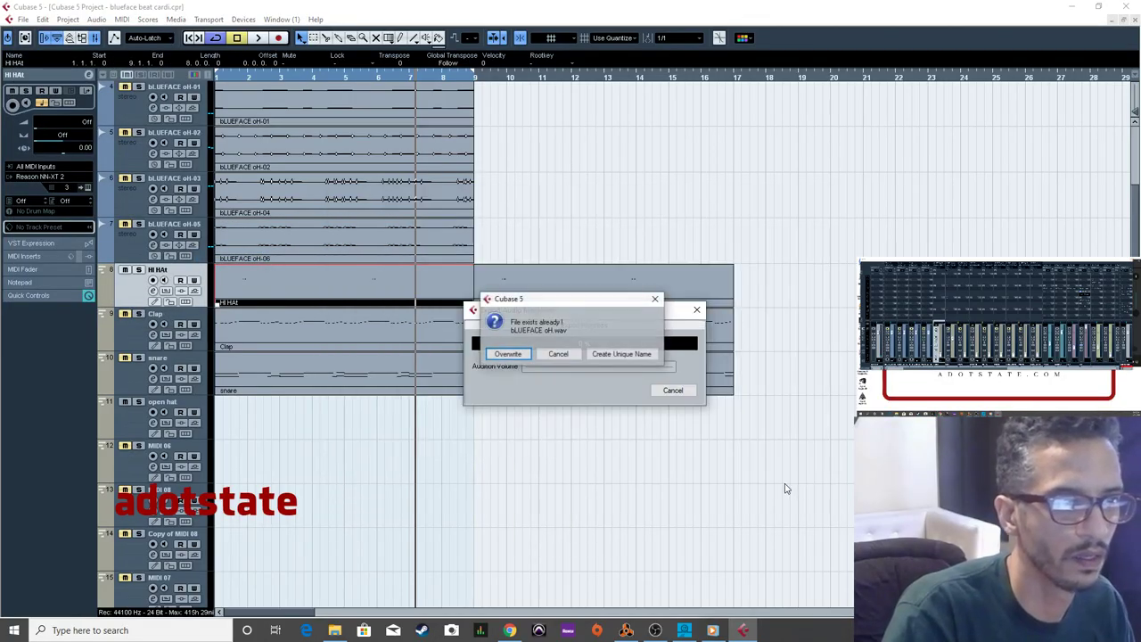
{"action": "left_click", "coordinate": [636, 354]}
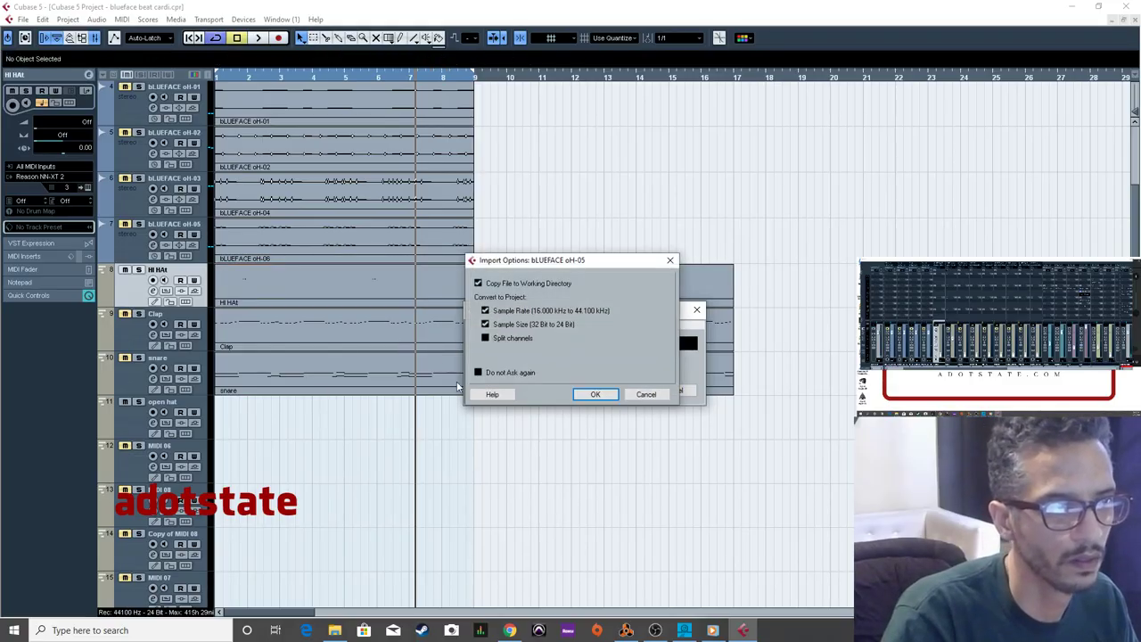
{"action": "left_click", "coordinate": [586, 398]}
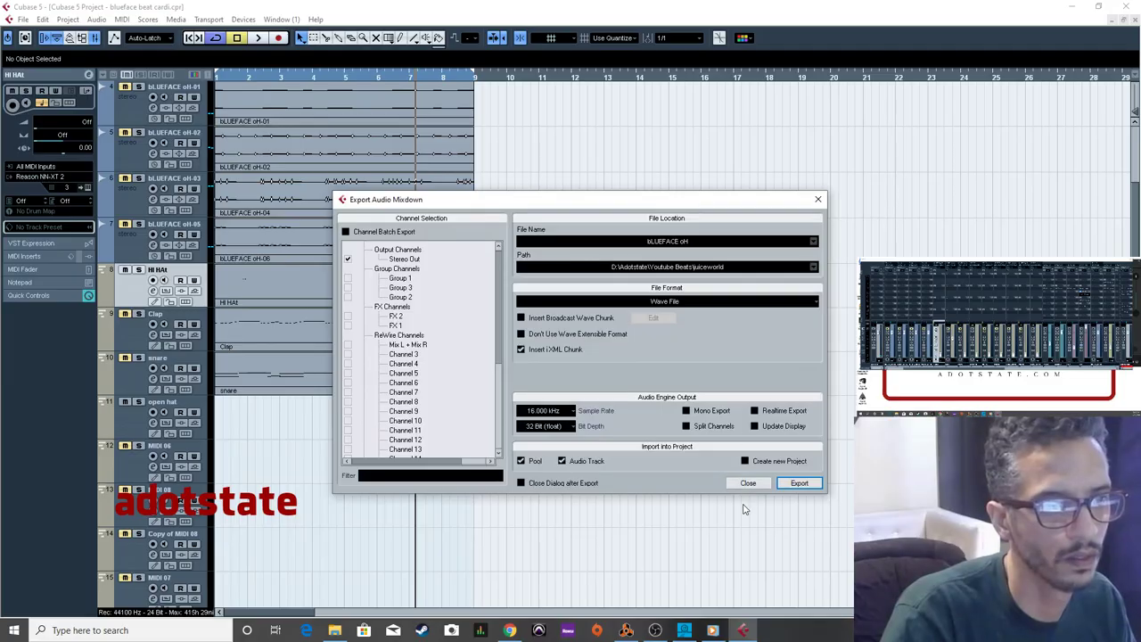
{"action": "left_click", "coordinate": [748, 483]}
Move the imported bLUEFACE oH-07 track directly above the HI HAt track and switch it to linear time base.
{"action": "scroll", "coordinate": [821, 538], "scroll_direction": "down", "scroll_amount": 5}
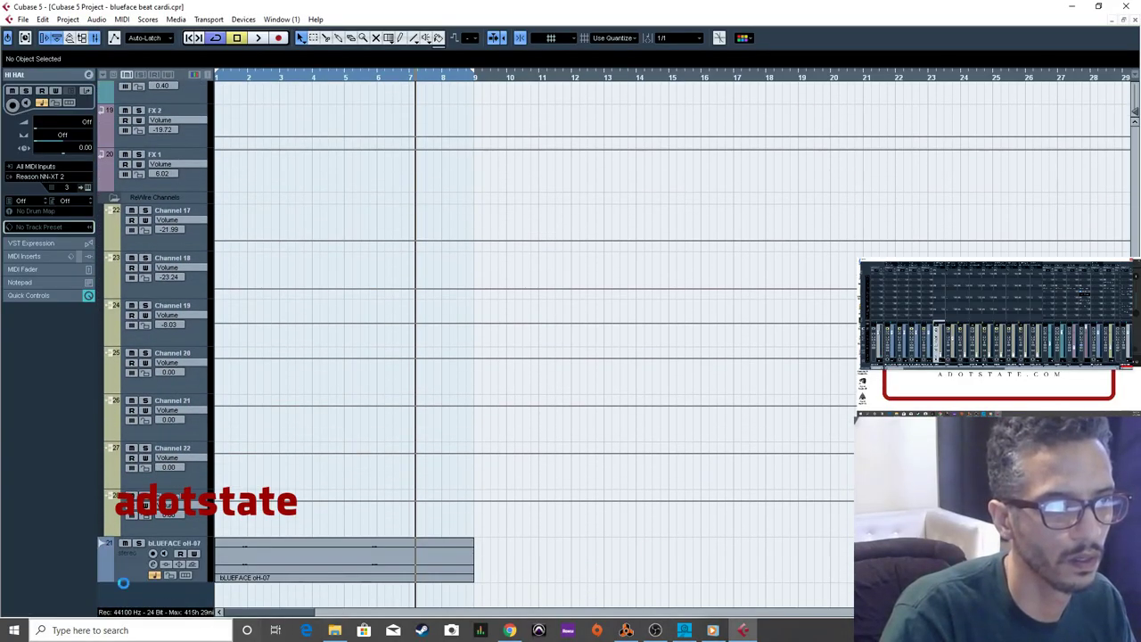
{"action": "scroll", "coordinate": [140, 98], "scroll_direction": "up", "scroll_amount": 10}
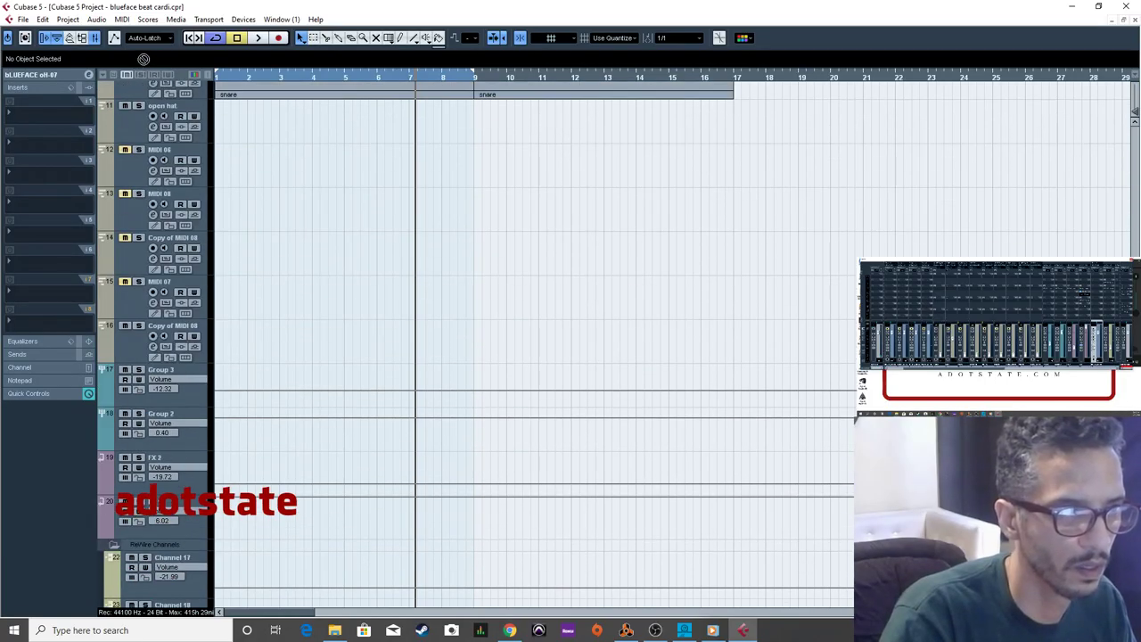
{"action": "scroll", "coordinate": [141, 113], "scroll_direction": "up", "scroll_amount": 2}
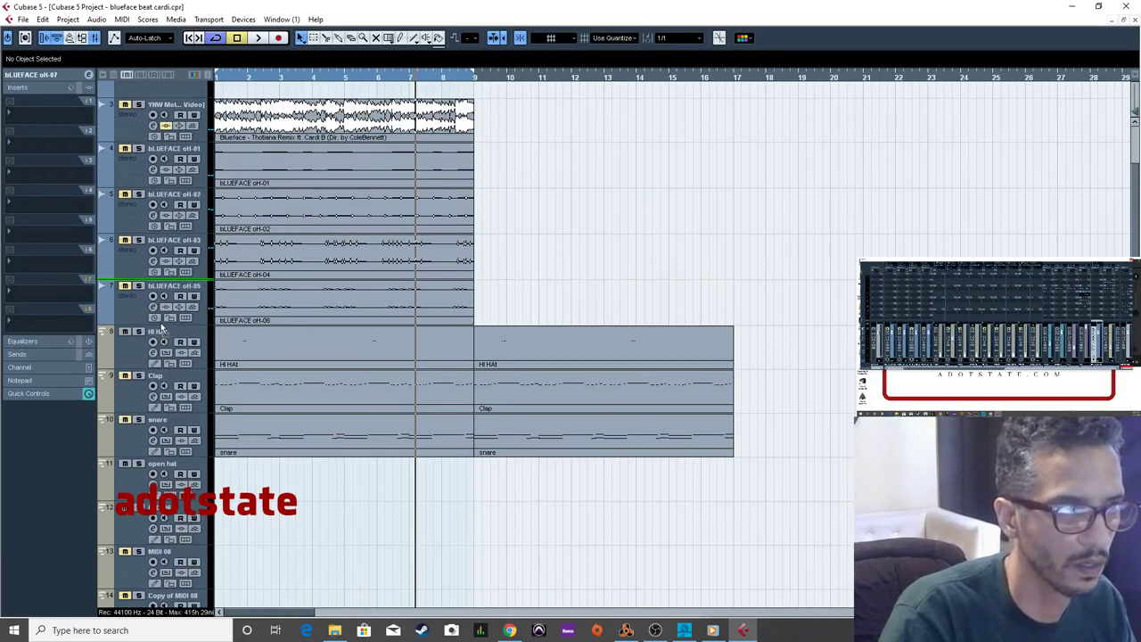
{"action": "key", "text": "ctrl+z"}
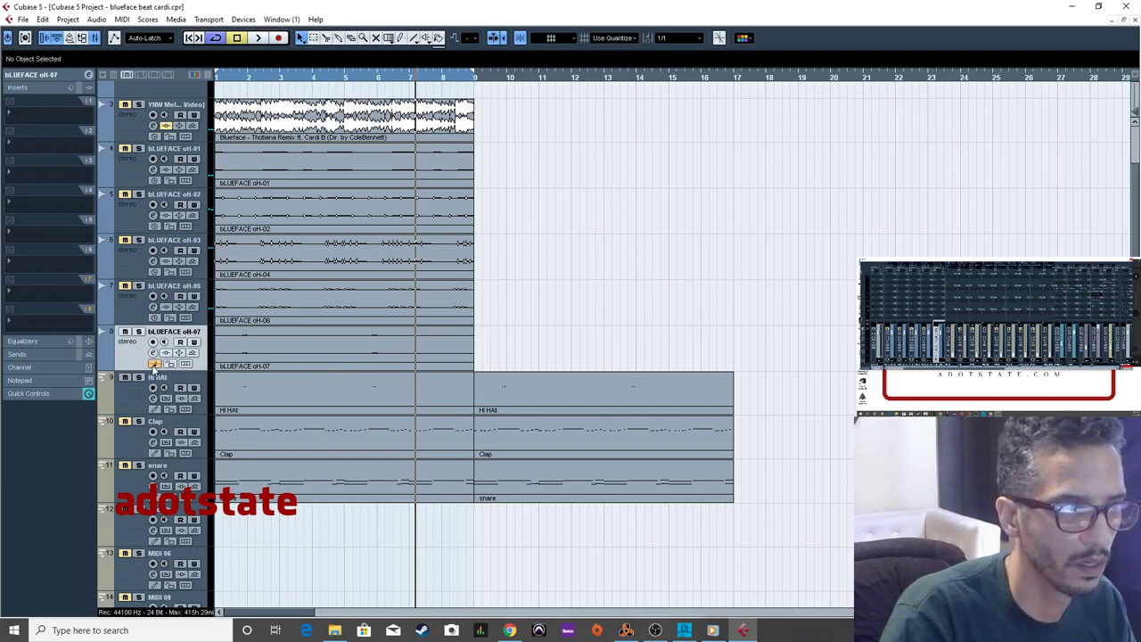
Play the loop from the start to check the imported bLUEFACE oH-07 clip with the other parts.
{"action": "key", "text": "Home"}
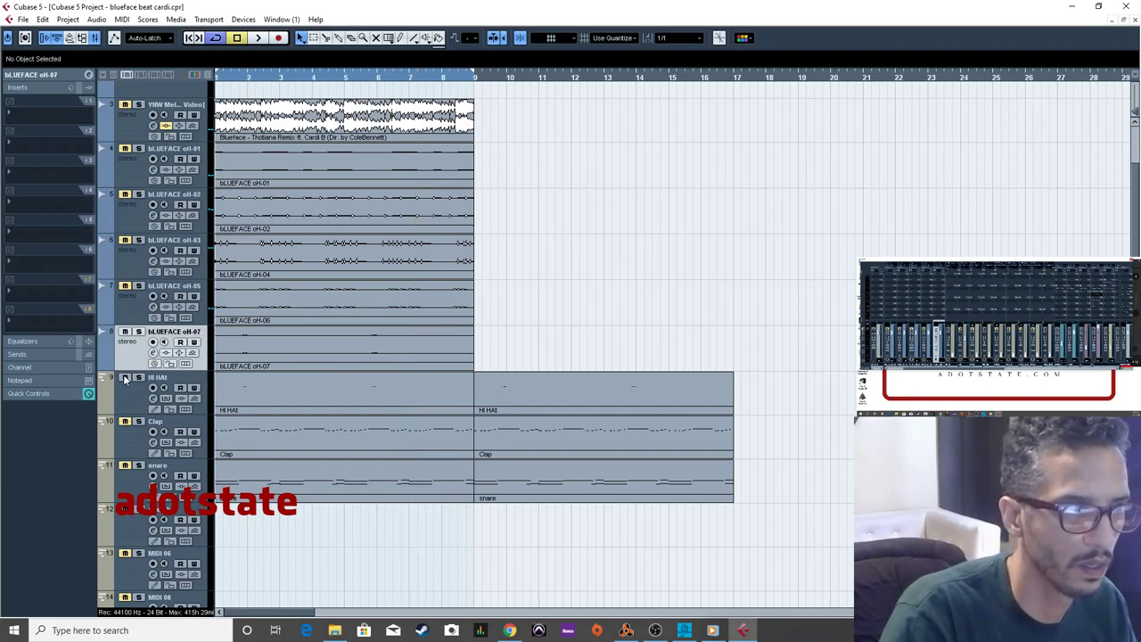
{"action": "key", "text": "space"}
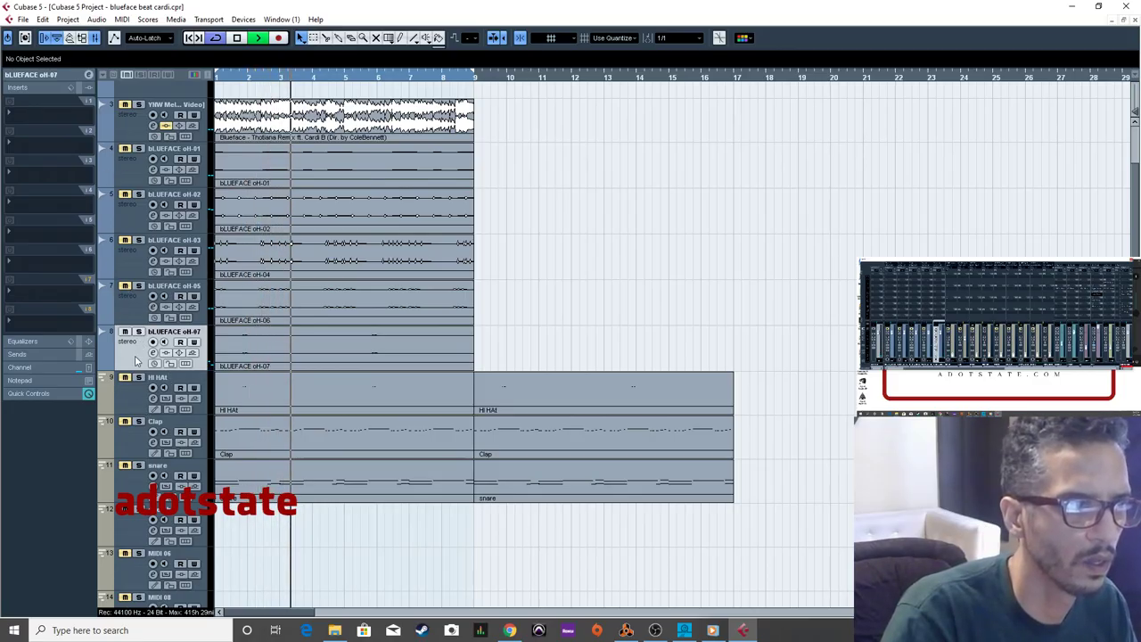
{"action": "left_click", "coordinate": [124, 258]}
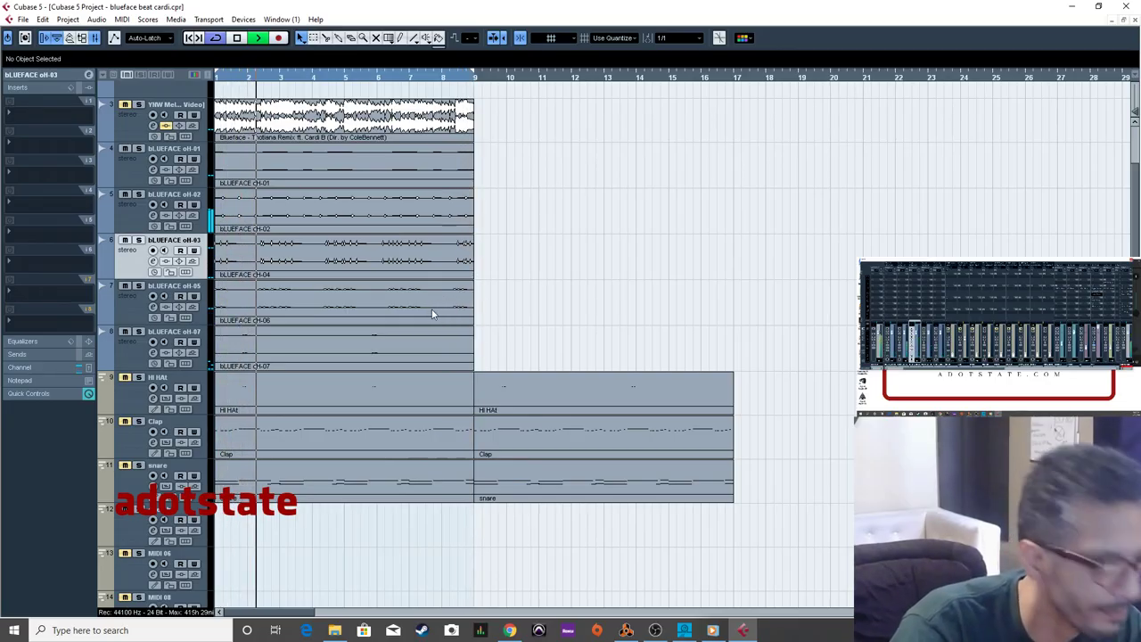
Delete both HI HAt clips and move the snare track directly below the bLUEFACE oH-07 track.
{"action": "left_click", "coordinate": [133, 377]}
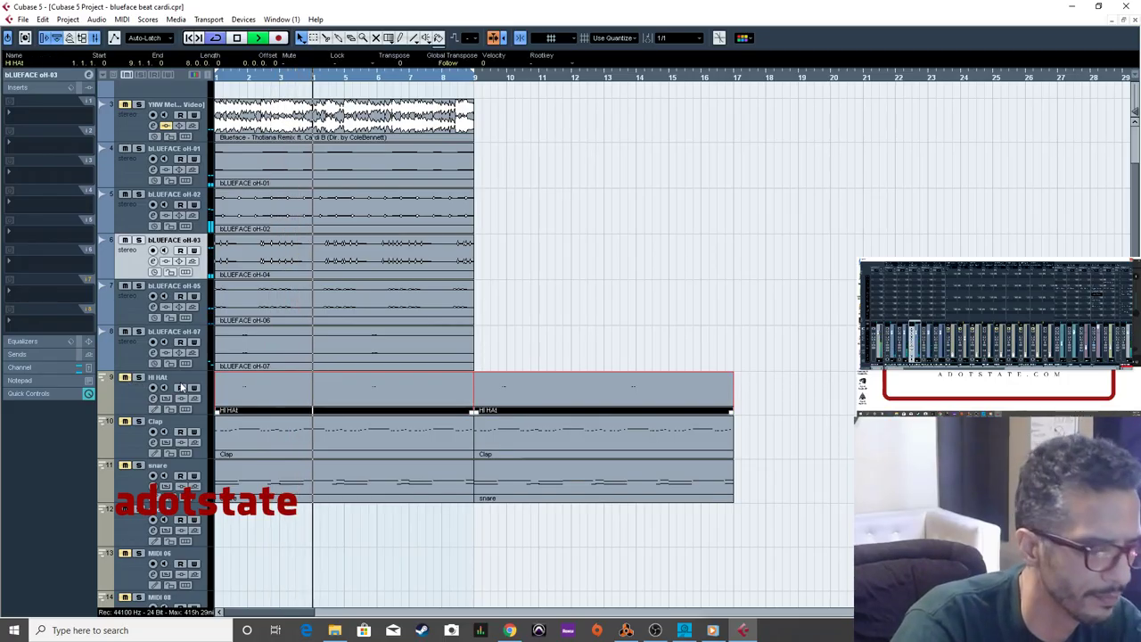
{"action": "key", "text": "Delete"}
{"action": "left_click", "coordinate": [126, 398]}
{"action": "double_click", "coordinate": [359, 400]}
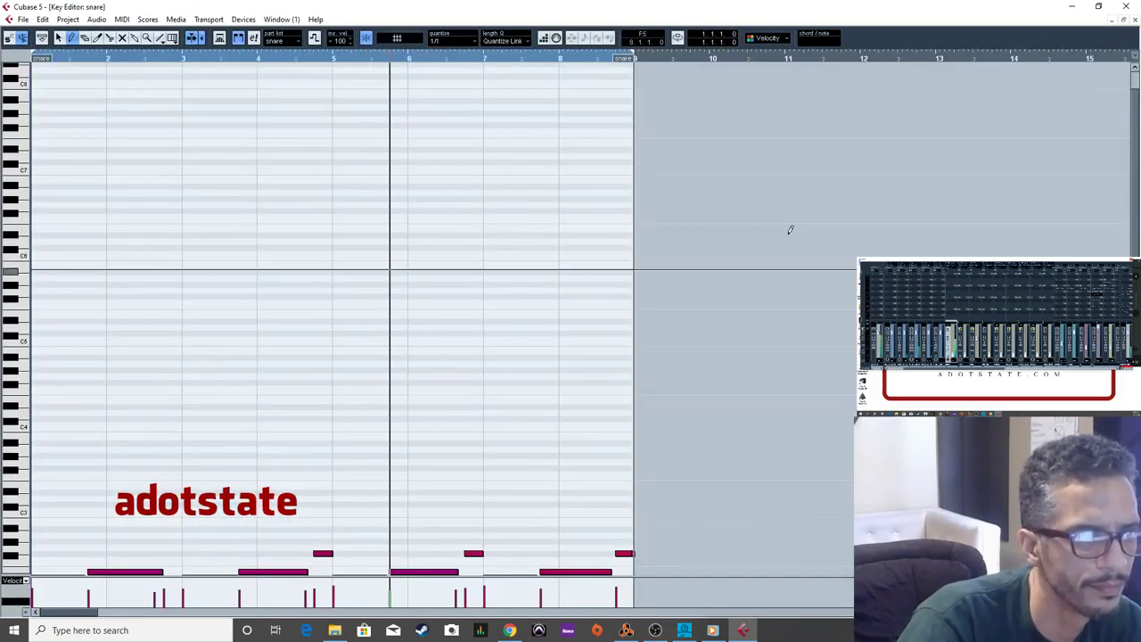
{"action": "key", "text": "Escape"}
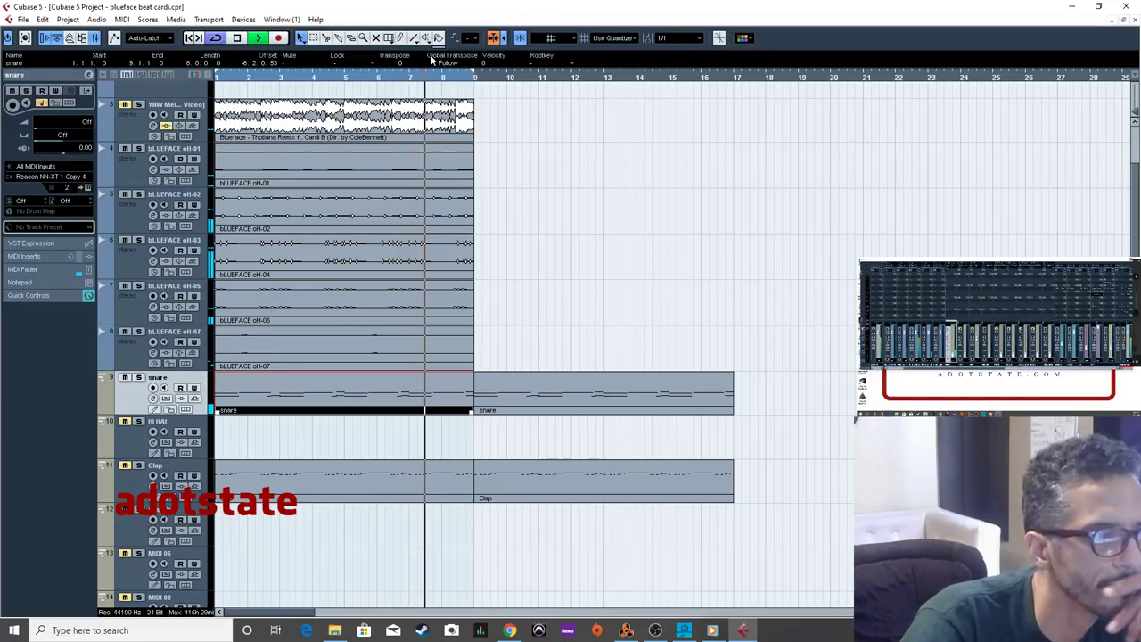
{"action": "left_click", "coordinate": [27, 20]}
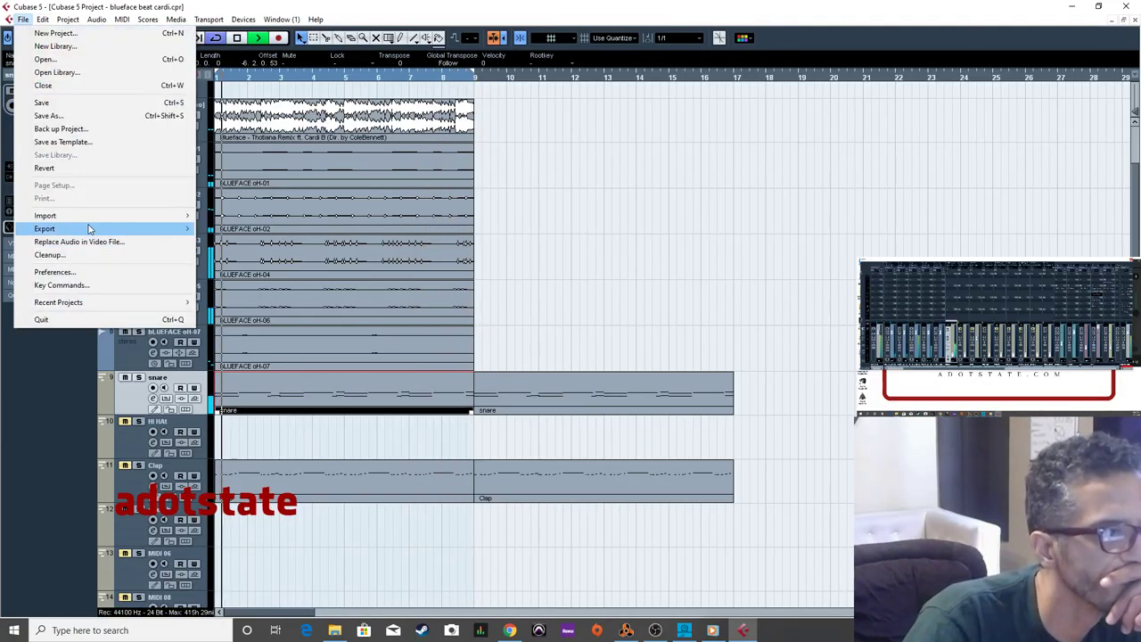
{"action": "mouse_move", "coordinate": [89, 229]}
{"action": "left_click", "coordinate": [647, 270]}
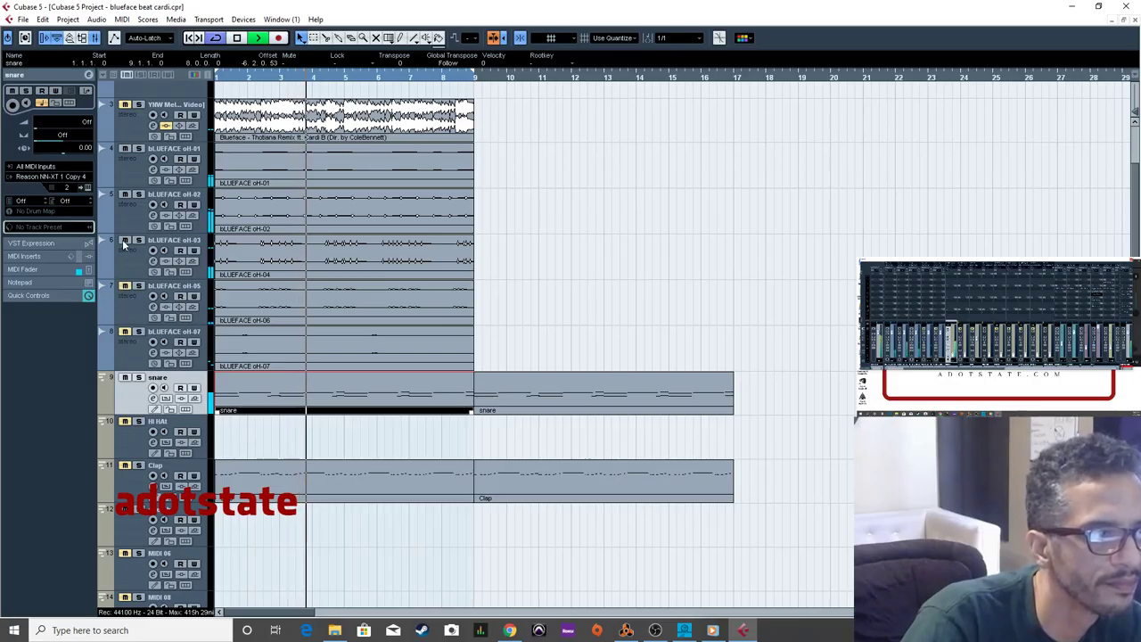
Export the eight-bar snare mixdown at 16.000 kHz under a unique file name and import it, converted to 44.100 kHz and 24 bit.
{"action": "left_click", "coordinate": [22, 18]}
{"action": "mouse_move", "coordinate": [133, 229]}
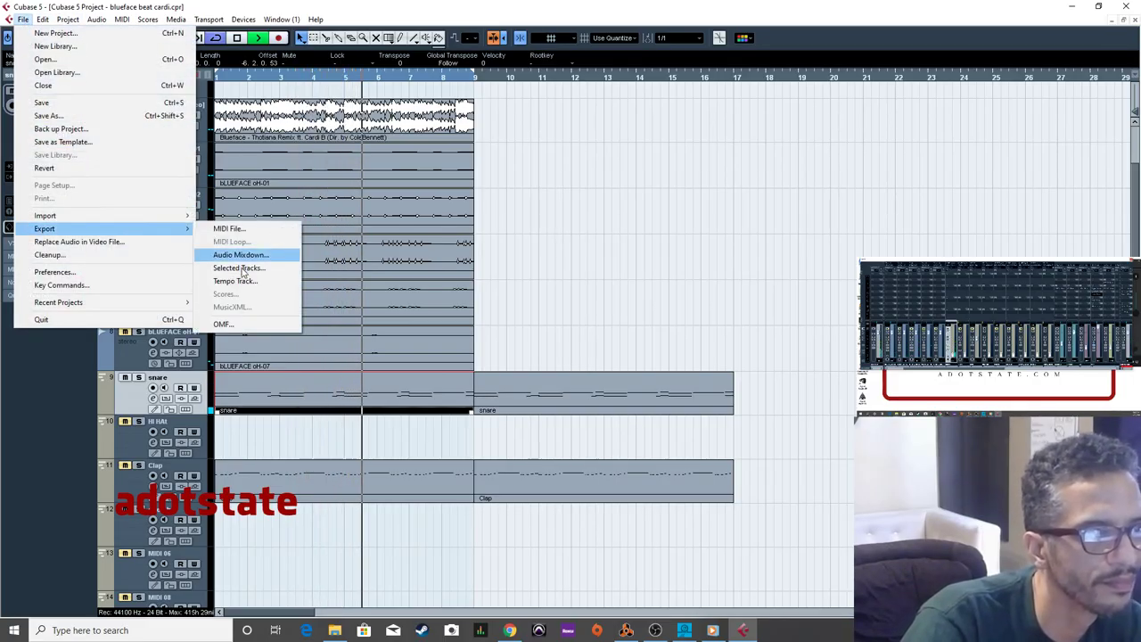
{"action": "left_click", "coordinate": [267, 256]}
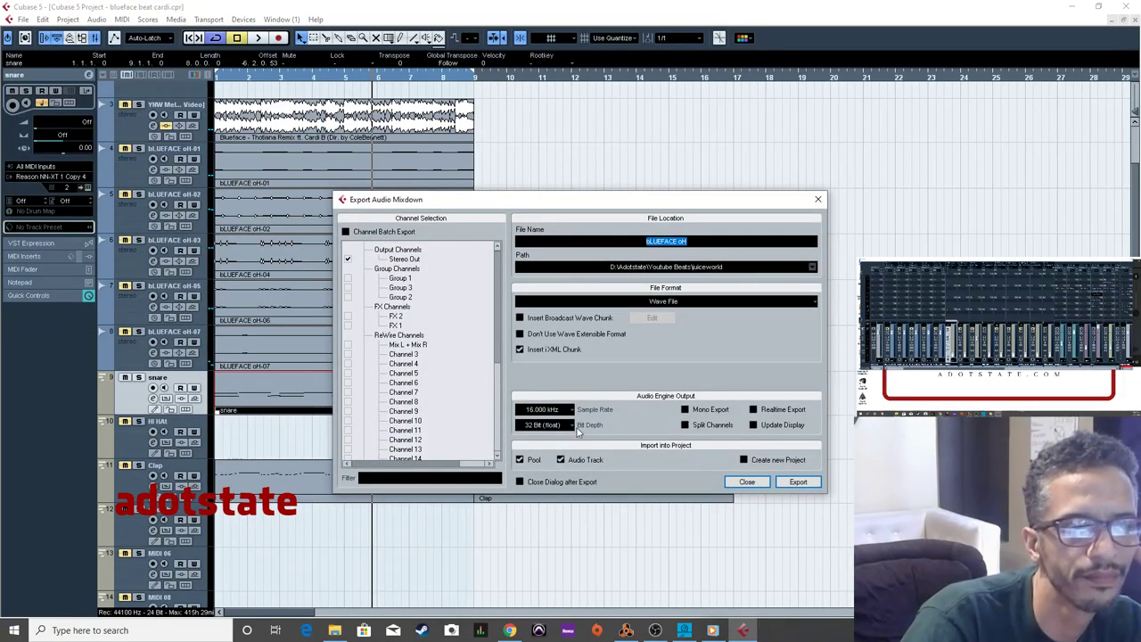
{"action": "left_click", "coordinate": [545, 409]}
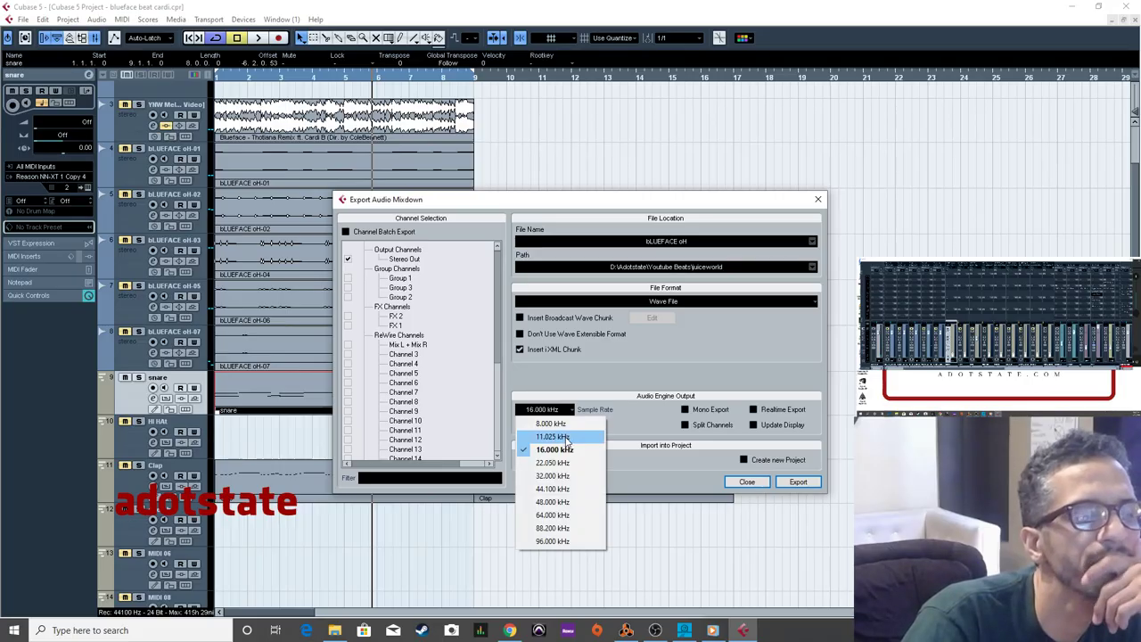
{"action": "left_click", "coordinate": [805, 483]}
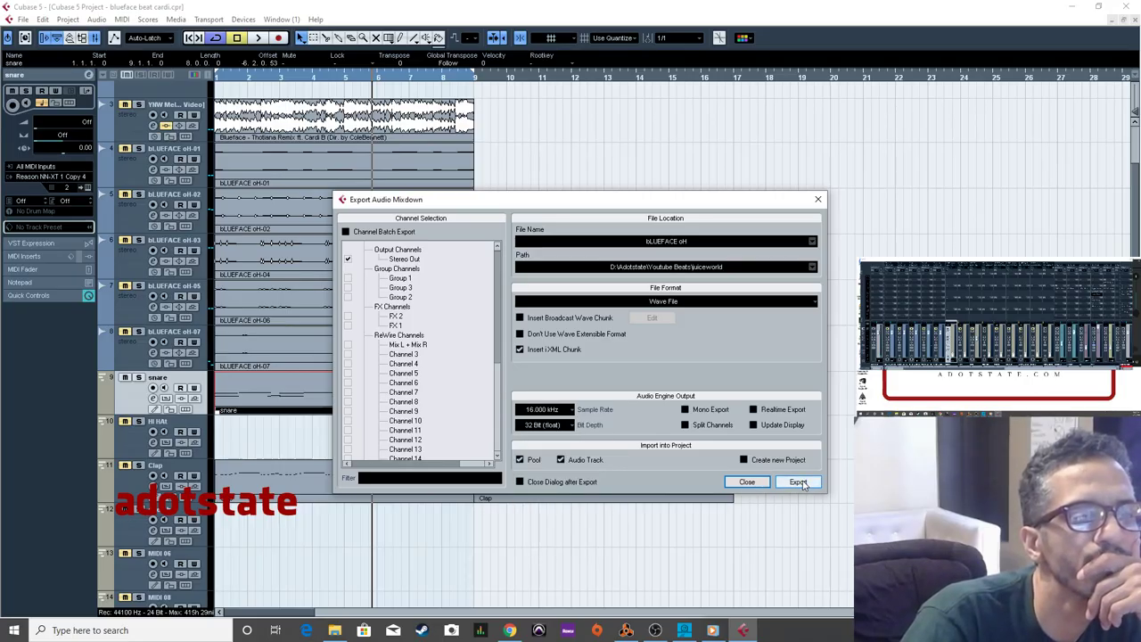
{"action": "left_click", "coordinate": [800, 482]}
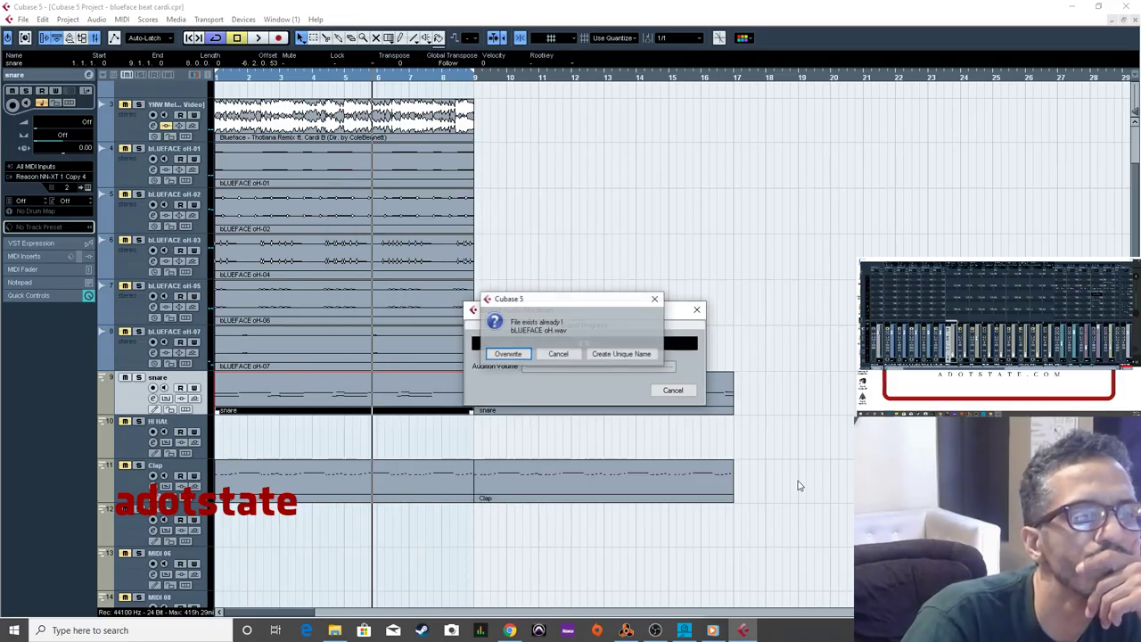
{"action": "left_click", "coordinate": [622, 355]}
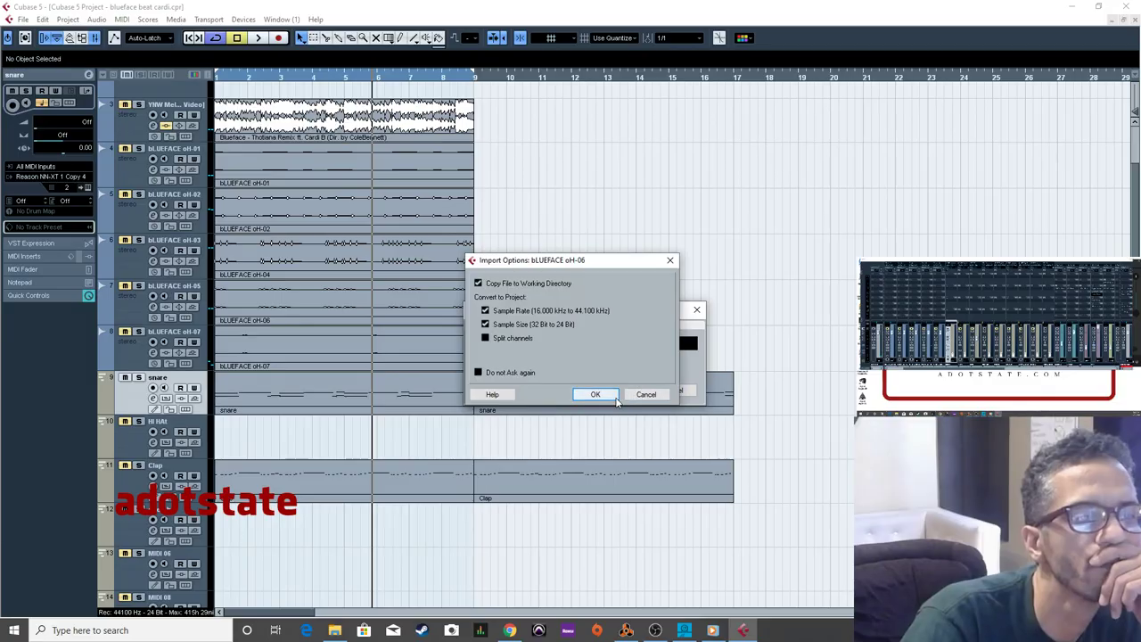
{"action": "left_click", "coordinate": [595, 394]}
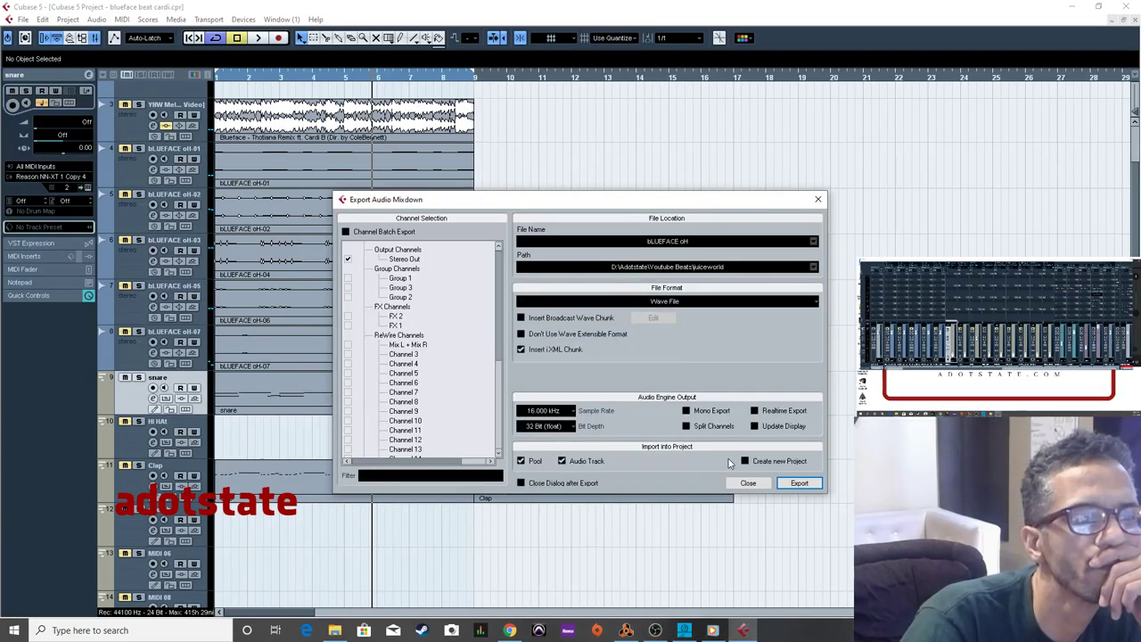
{"action": "left_click", "coordinate": [748, 483]}
Move the imported bLUEFACE oH-08 track directly below the snare track.
{"action": "scroll", "coordinate": [326, 440], "scroll_direction": "down", "scroll_amount": 15}
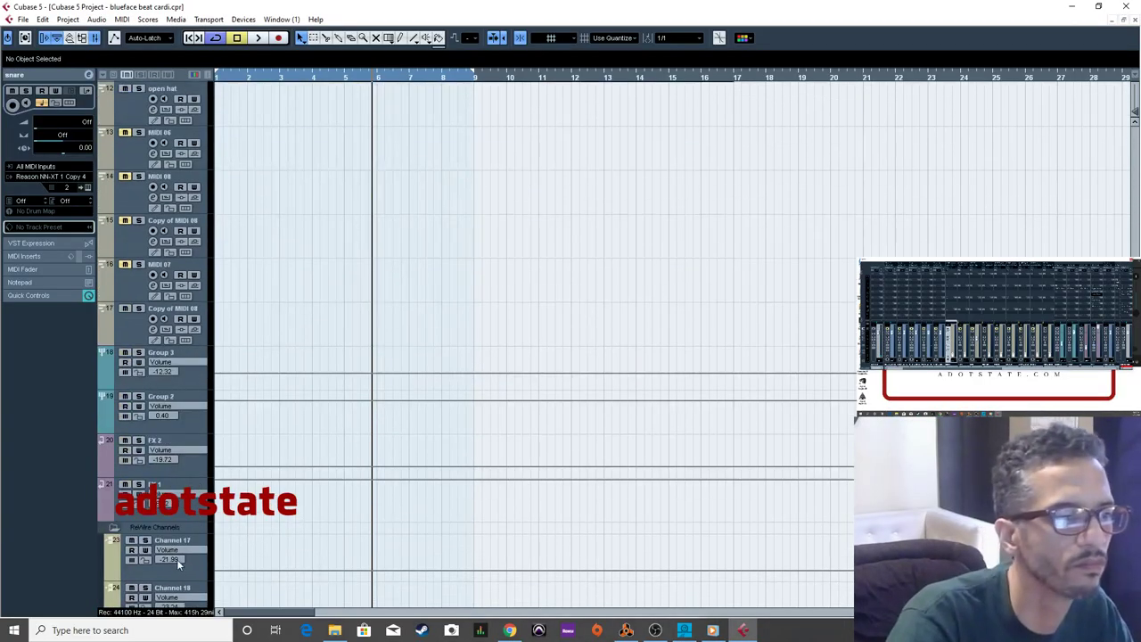
{"action": "left_click", "coordinate": [147, 548]}
{"action": "scroll", "coordinate": [133, 339], "scroll_direction": "up", "scroll_amount": 10}
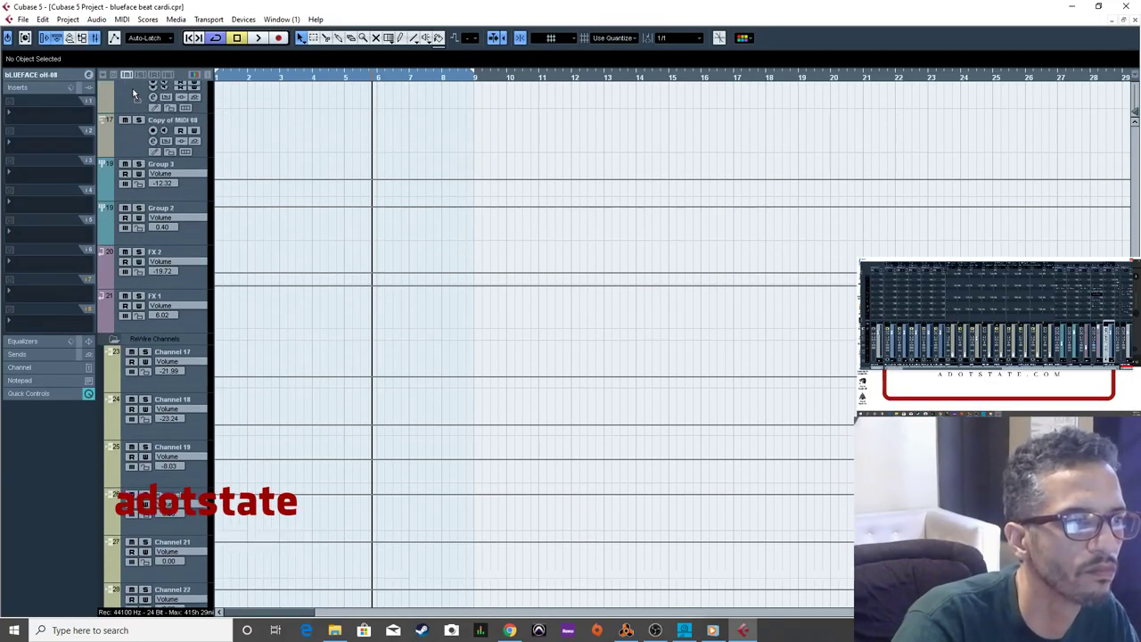
{"action": "left_click_drag", "start_coordinate": [126, 389], "coordinate": [127, 389]}
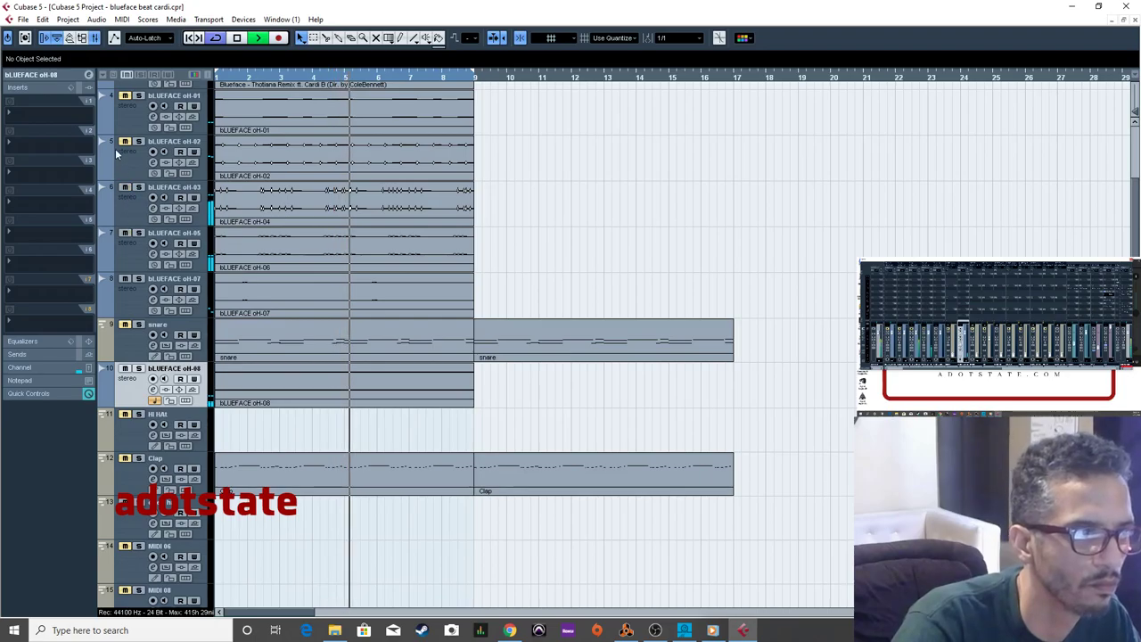
Play the loop to check the imported bLUEFACE oH-08 clip with the other parts.
{"action": "scroll", "coordinate": [126, 116], "scroll_direction": "up", "scroll_amount": 4}
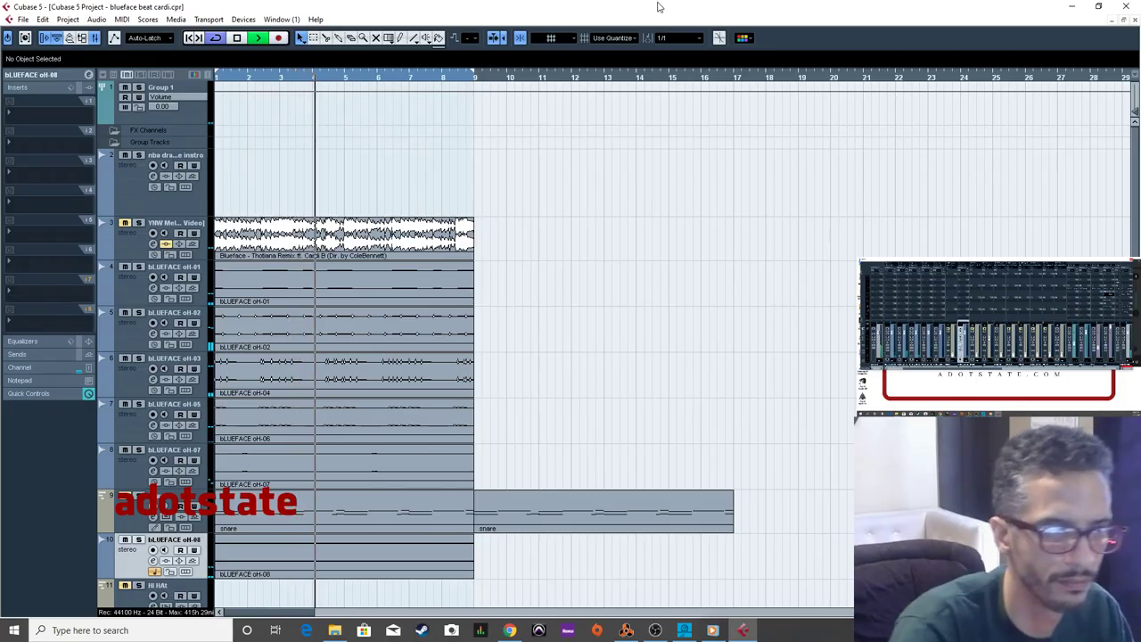
{"action": "scroll", "coordinate": [661, 323], "scroll_direction": "down", "scroll_amount": 8}
{"action": "scroll", "coordinate": [428, 364], "scroll_direction": "up", "scroll_amount": 4}
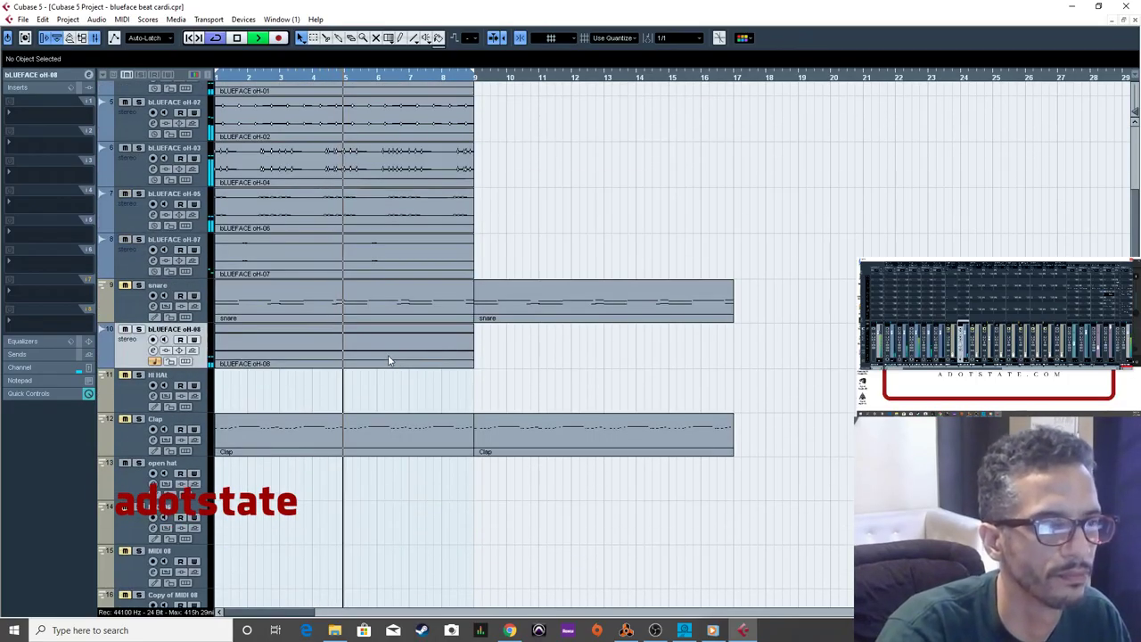
Solo the snare track and extend the loop range to bar 17, covering both snare clips.
{"action": "left_click", "coordinate": [327, 361]}
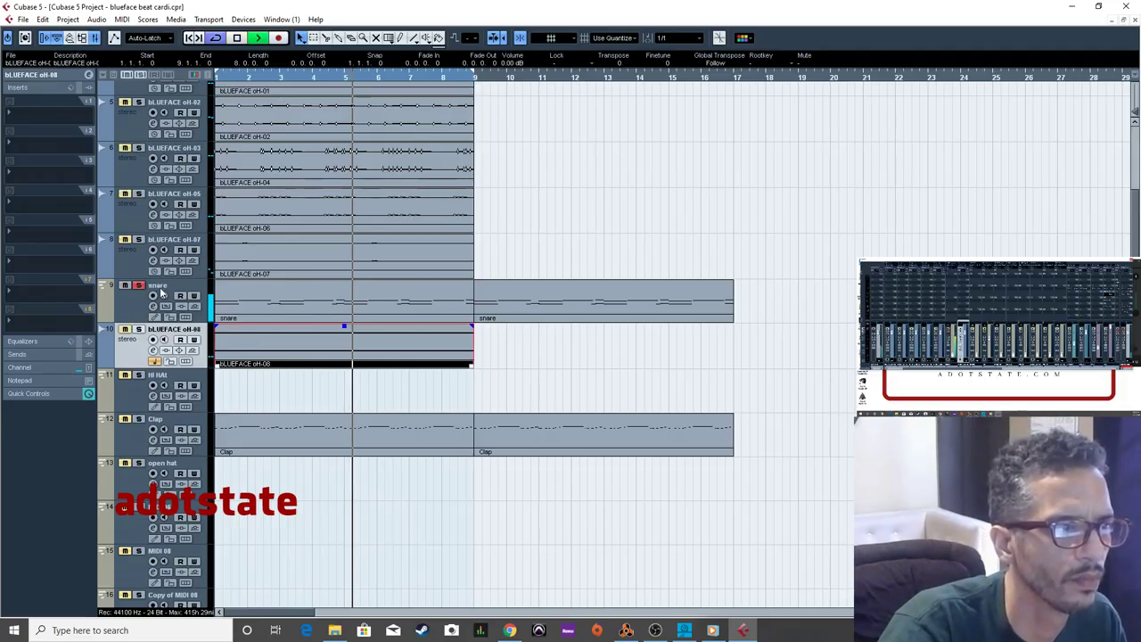
{"action": "left_click", "coordinate": [143, 286]}
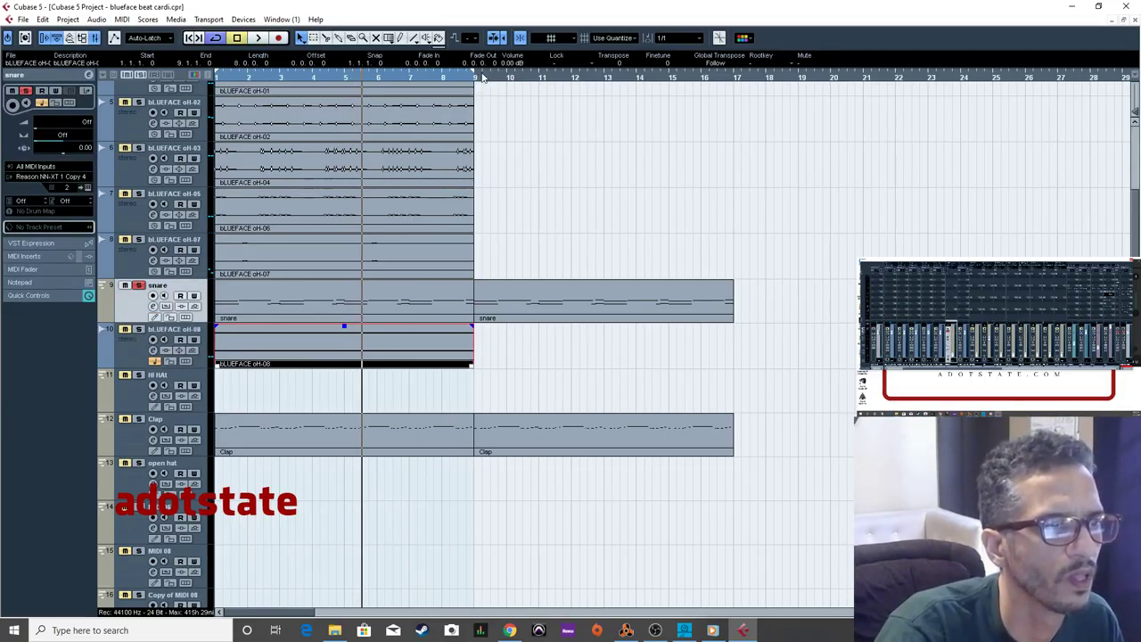
{"action": "left_click_drag", "start_coordinate": [473, 78], "coordinate": [766, 79]}
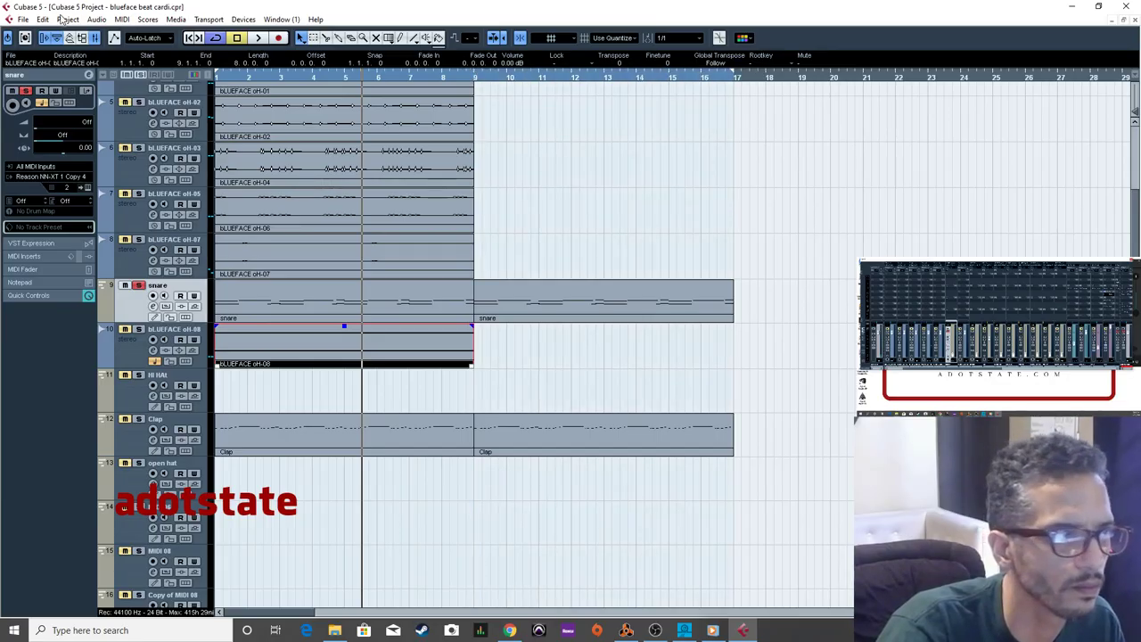
Export the soloed snare over sixteen bars at 11.025 kHz under a unique file name and import it, converted to 44.100 kHz and 24 bit.
{"action": "left_click", "coordinate": [27, 19]}
{"action": "mouse_move", "coordinate": [89, 227]}
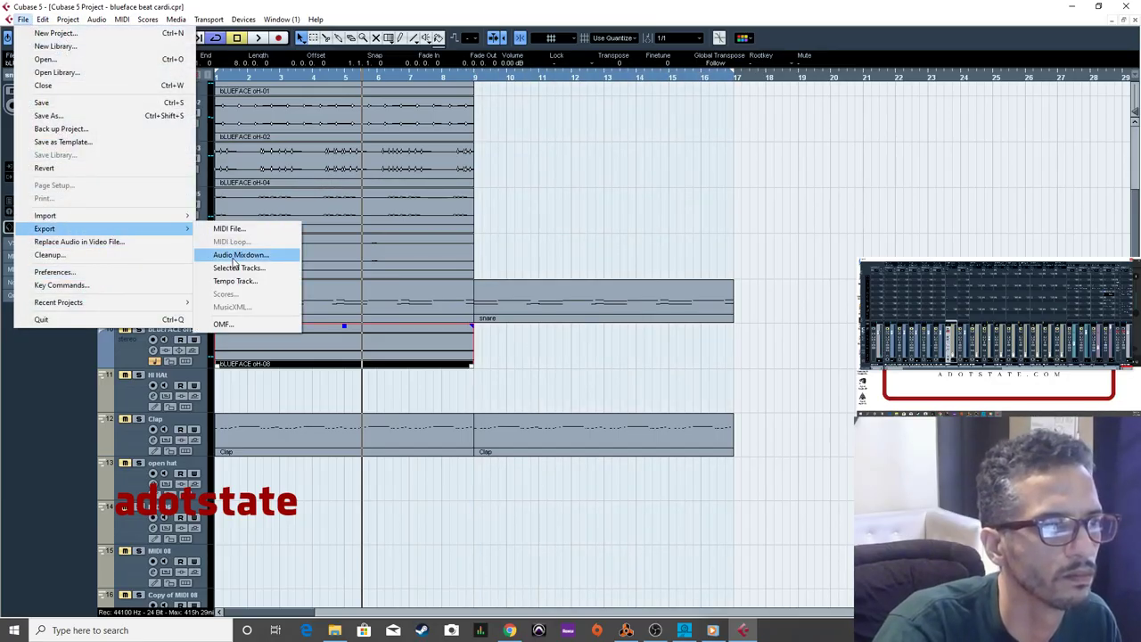
{"action": "left_click", "coordinate": [241, 255]}
{"action": "left_click", "coordinate": [553, 410]}
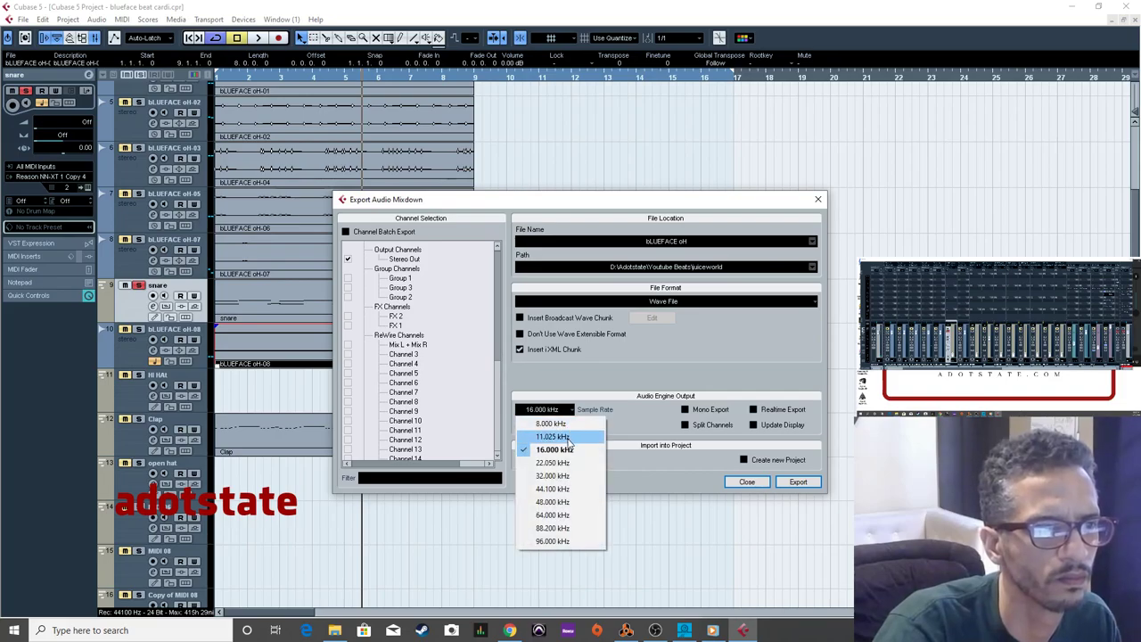
{"action": "left_click", "coordinate": [555, 423]}
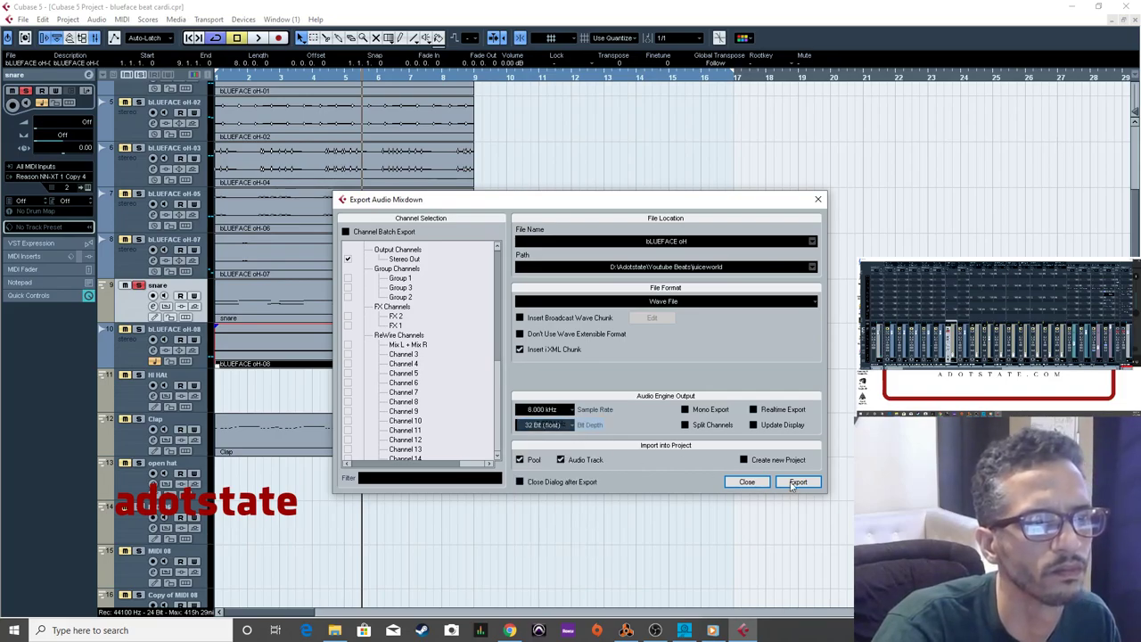
{"action": "left_click", "coordinate": [531, 407]}
{"action": "left_click", "coordinate": [555, 437]}
{"action": "left_click", "coordinate": [797, 481]}
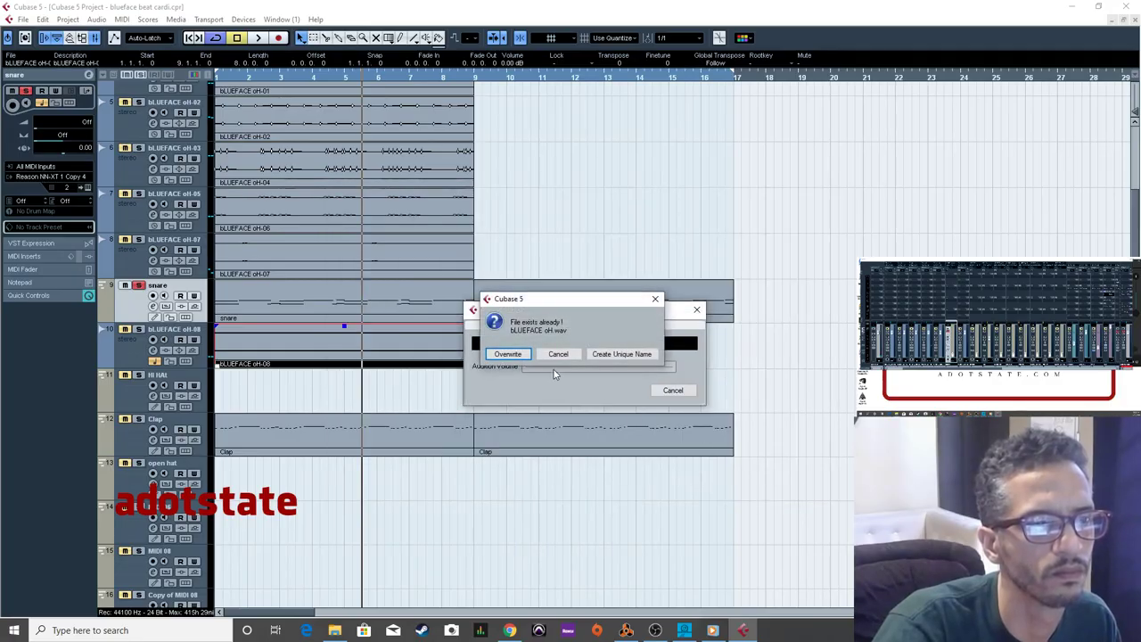
{"action": "left_click", "coordinate": [649, 355]}
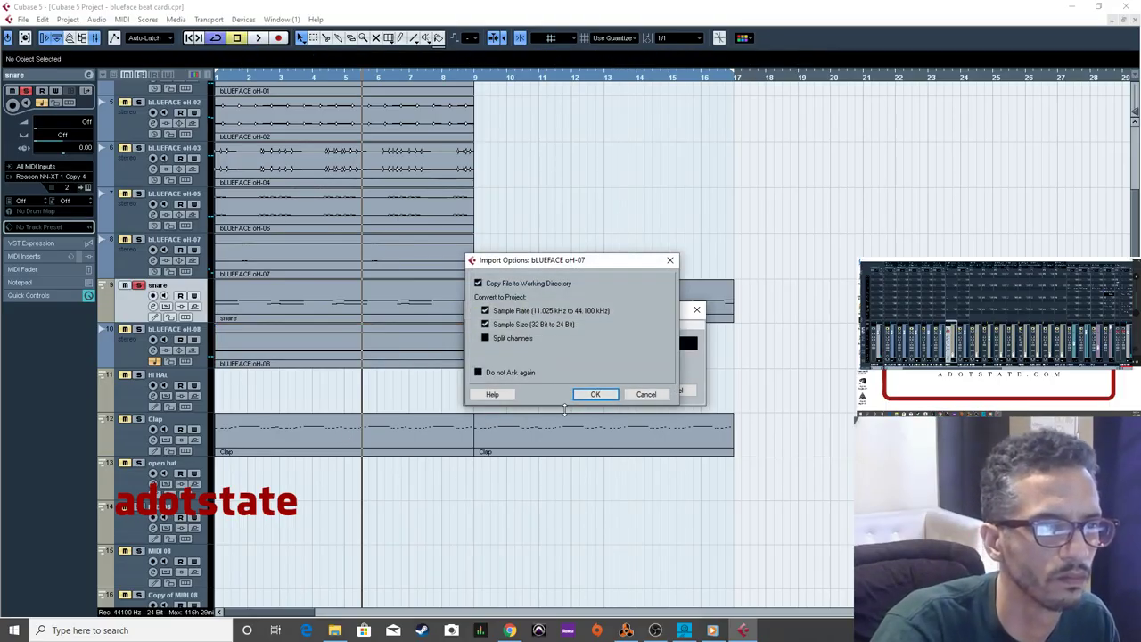
{"action": "left_click", "coordinate": [595, 395]}
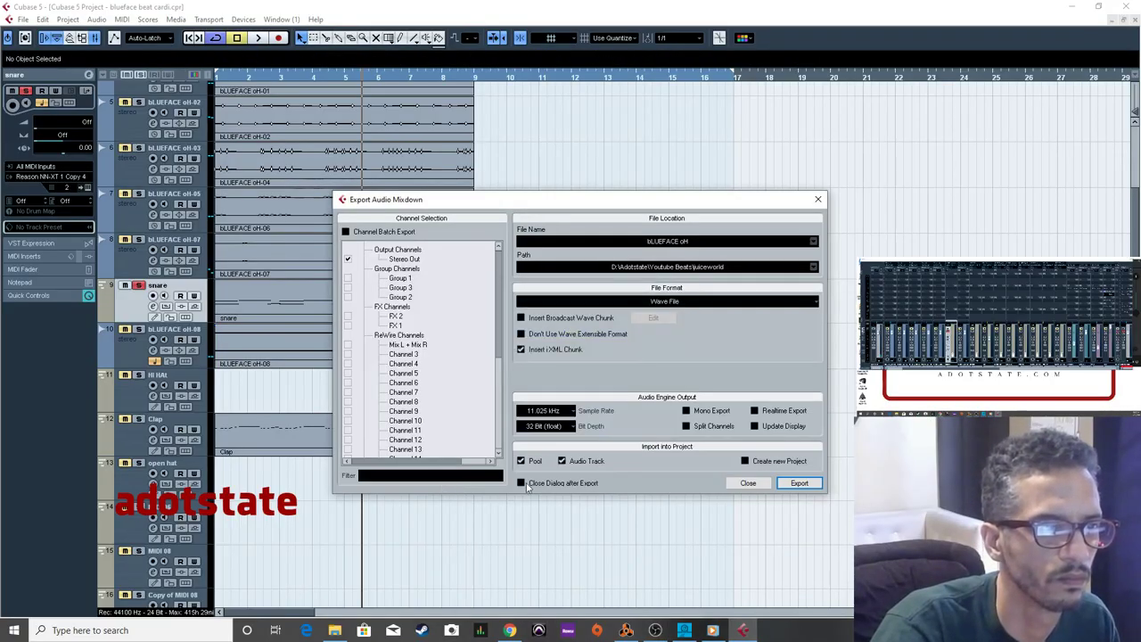
{"action": "left_click", "coordinate": [753, 483]}
Move the imported bLUEFACE oH-09 track directly below the bLUEFACE oH-08 track.
{"action": "scroll", "coordinate": [138, 531], "scroll_direction": "down", "scroll_amount": 10}
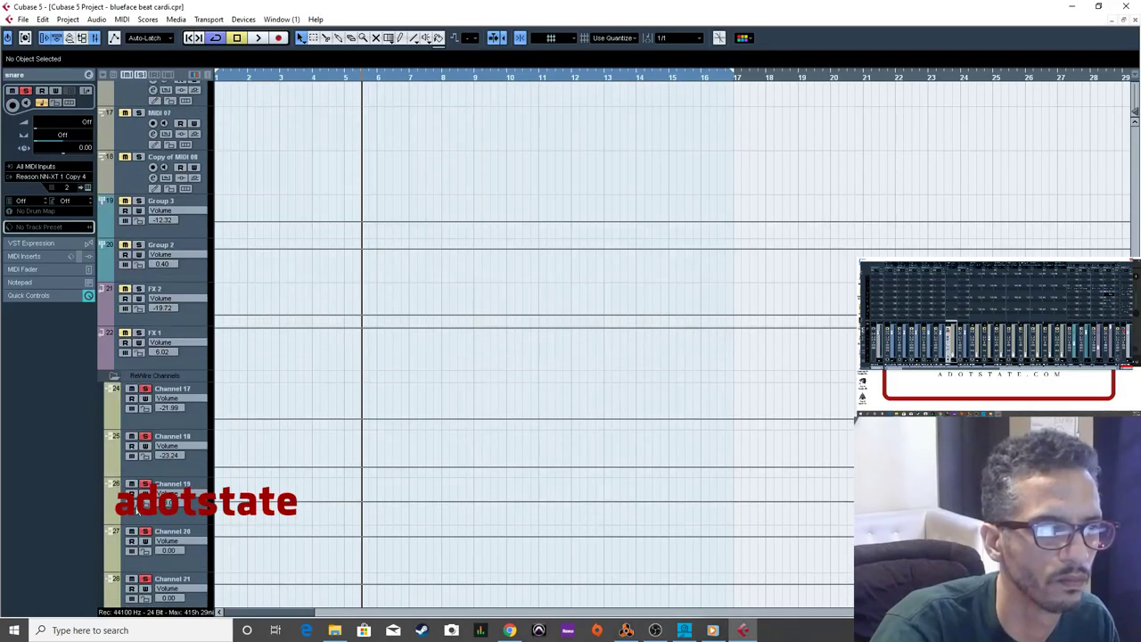
{"action": "left_click", "coordinate": [125, 540]}
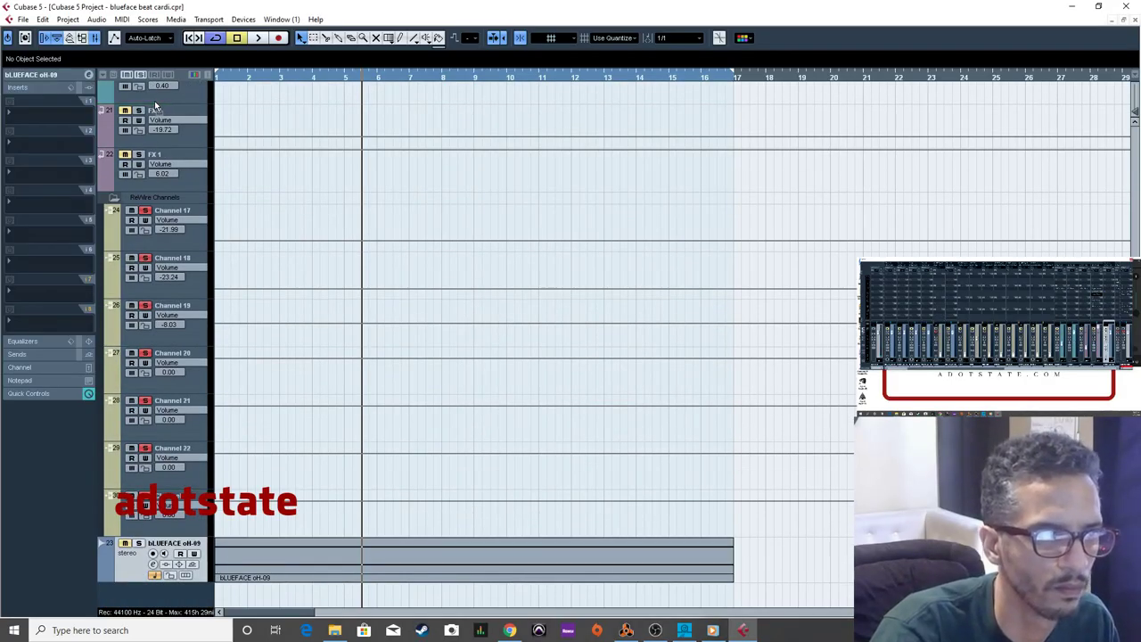
{"action": "scroll", "coordinate": [147, 312], "scroll_direction": "up", "scroll_amount": 10}
{"action": "left_click_drag", "start_coordinate": [154, 259], "coordinate": [189, 207]}
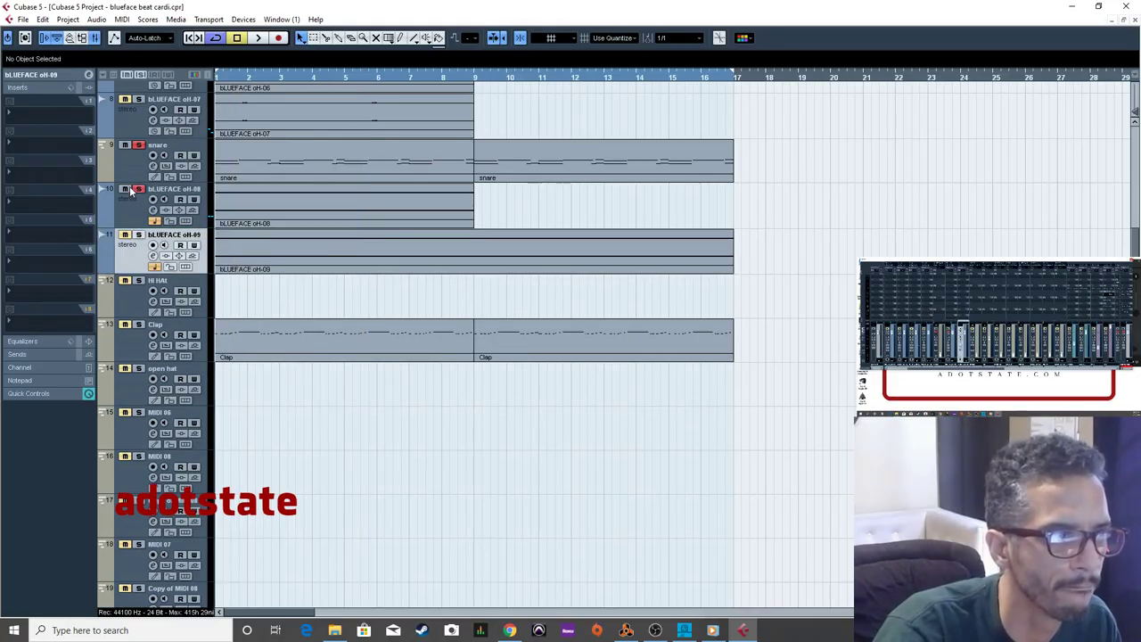
Play the loop and compare the original snare with the bLUEFACE oH-08 and bLUEFACE oH-09 clips.
{"action": "key", "text": "space"}
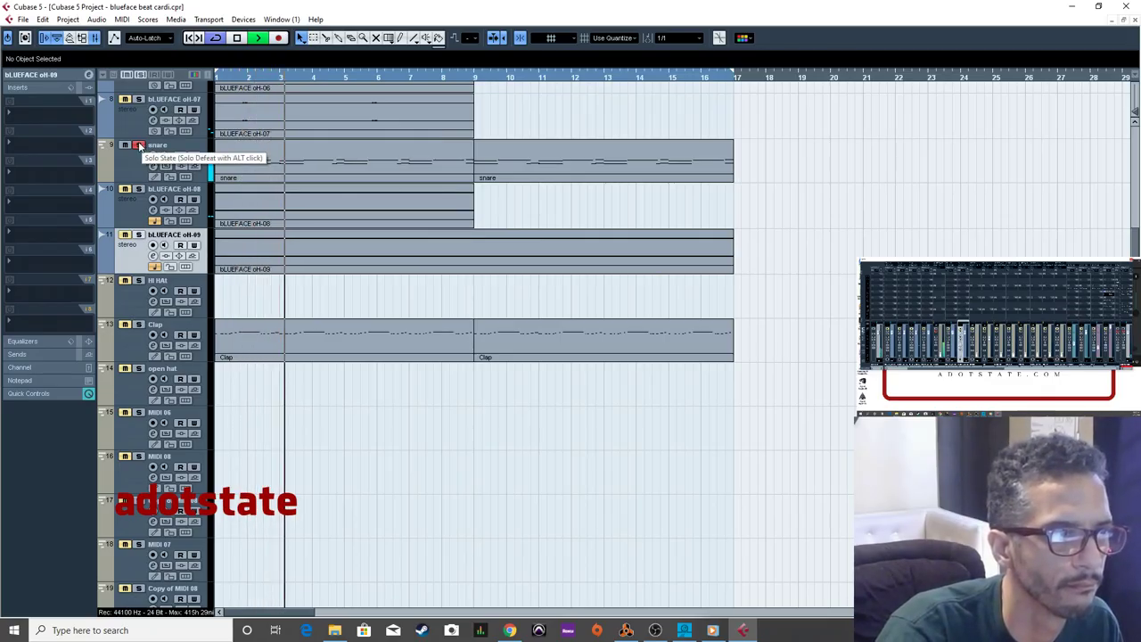
{"action": "left_click", "coordinate": [139, 145]}
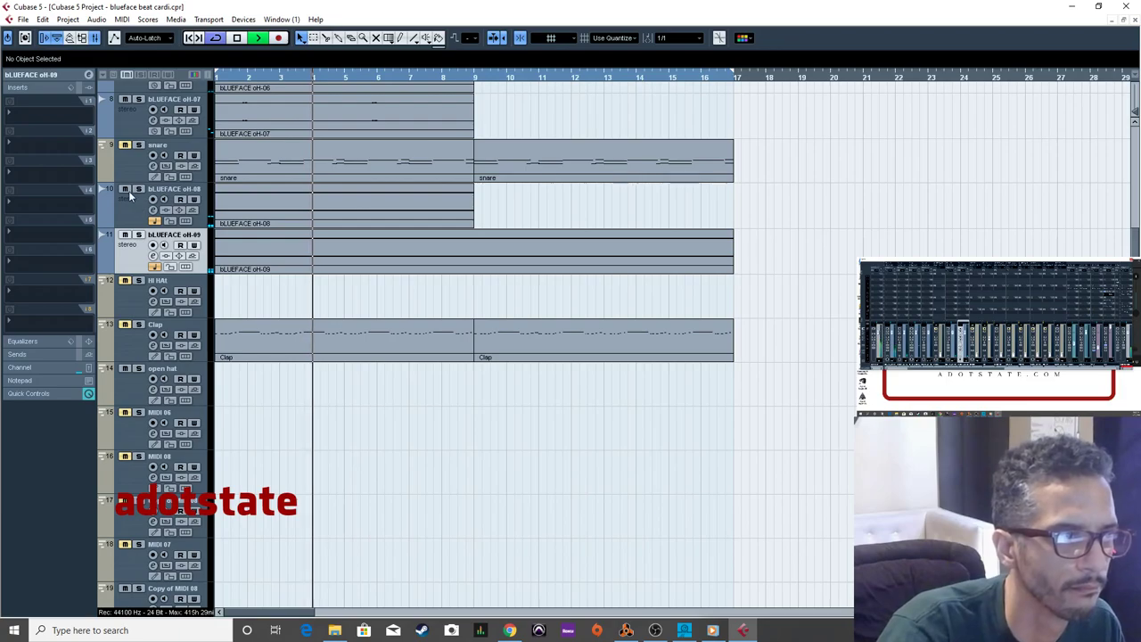
{"action": "left_click", "coordinate": [292, 267]}
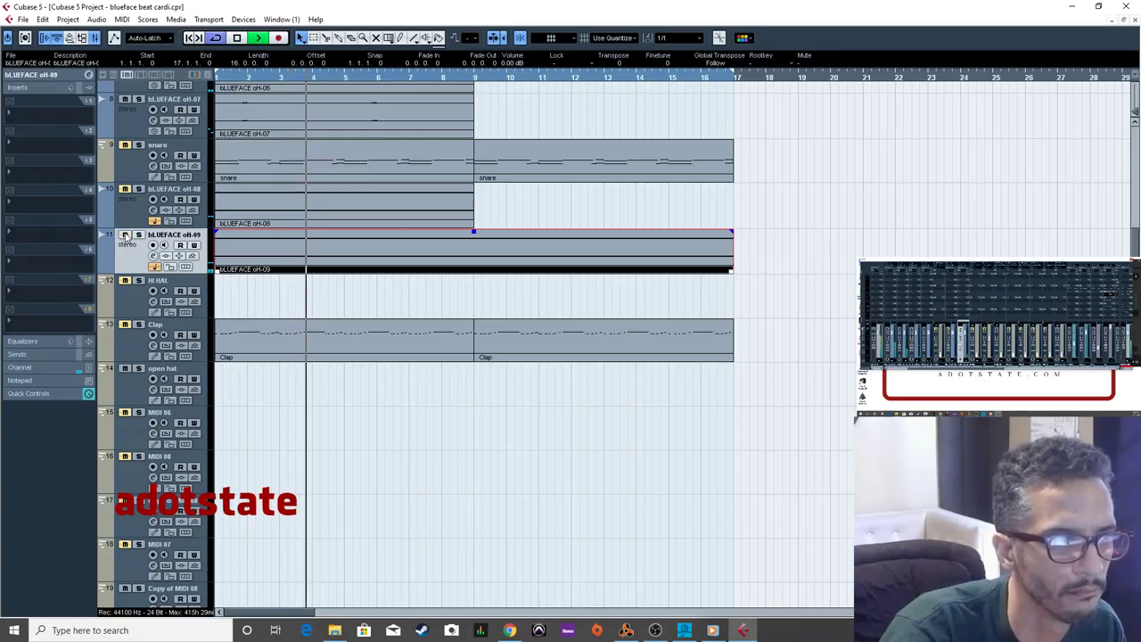
{"action": "left_click", "coordinate": [124, 191]}
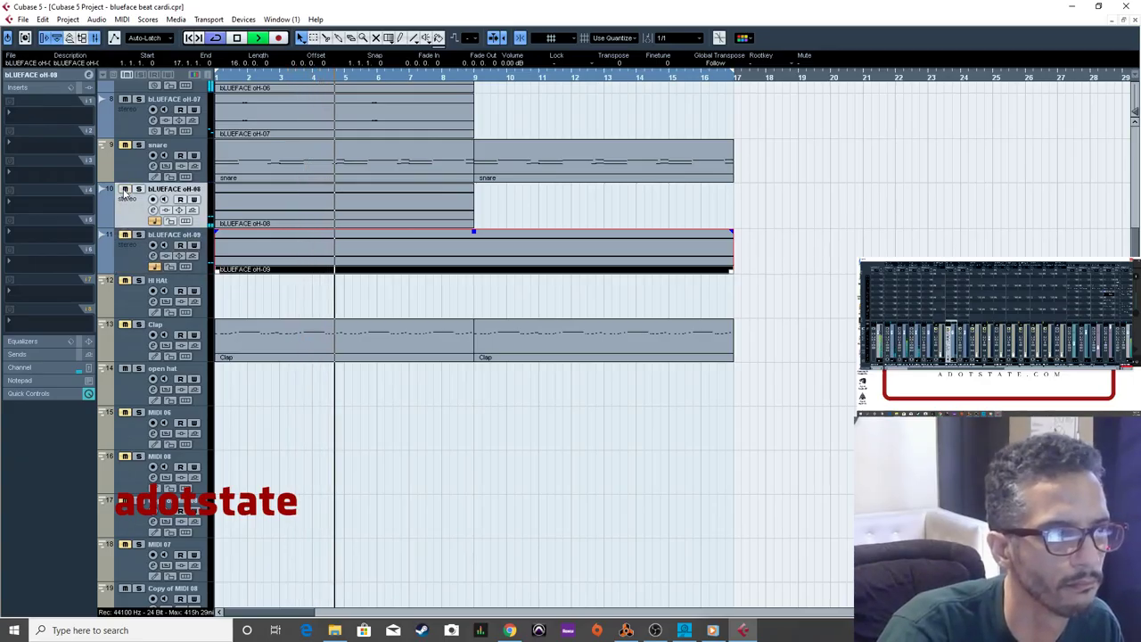
Delete the bLUEFACE oH-08 and bLUEFACE oH-09 clips from their tracks.
{"action": "left_click", "coordinate": [250, 254]}
{"action": "key", "text": "ctrl+z"}
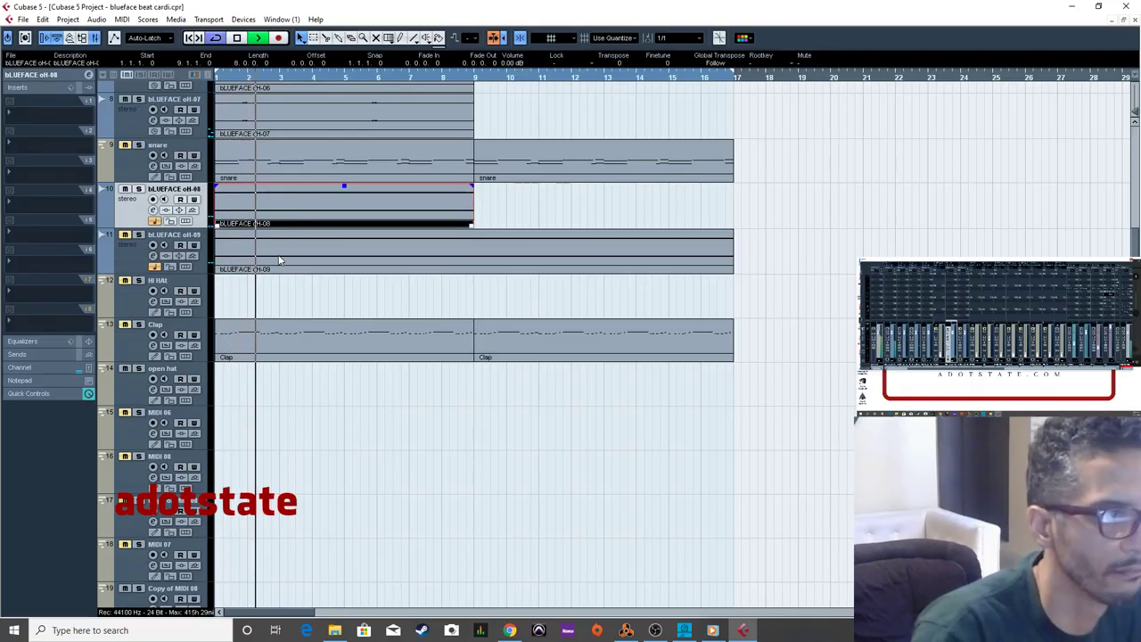
{"action": "key", "text": "ctrl+z"}
Export the soloed snare over sixteen bars at 16.000 kHz under a unique file name and import it, converted to 44.100 kHz and 24 bit.
{"action": "left_click", "coordinate": [138, 144]}
{"action": "key", "text": "space"}
{"action": "left_click", "coordinate": [24, 18]}
{"action": "mouse_move", "coordinate": [114, 229]}
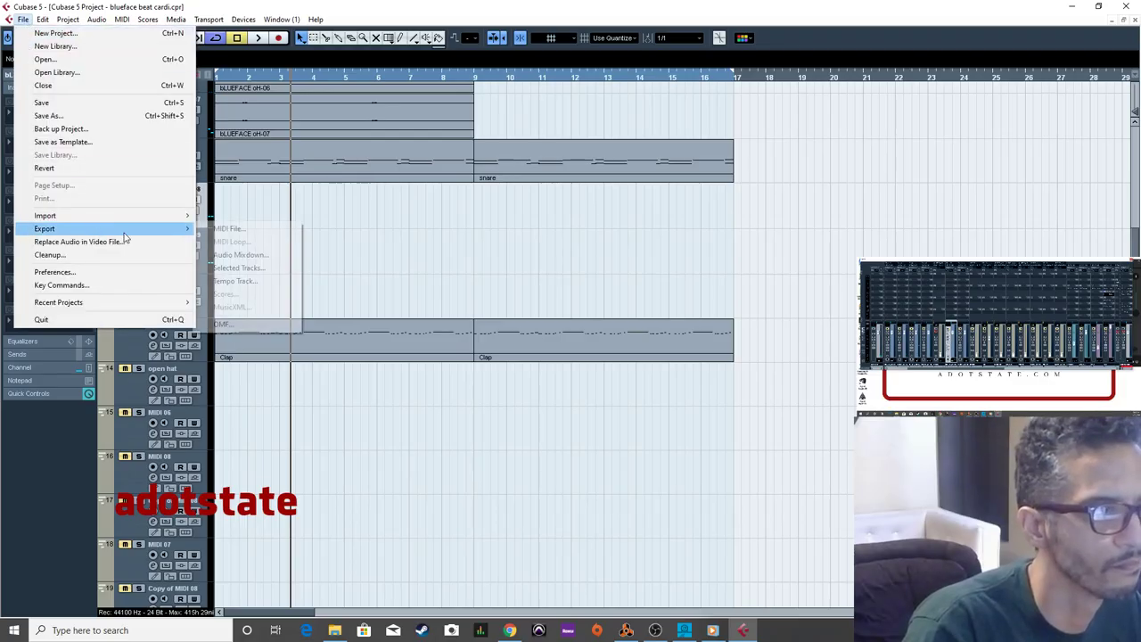
{"action": "left_click", "coordinate": [245, 253]}
{"action": "left_click", "coordinate": [558, 411]}
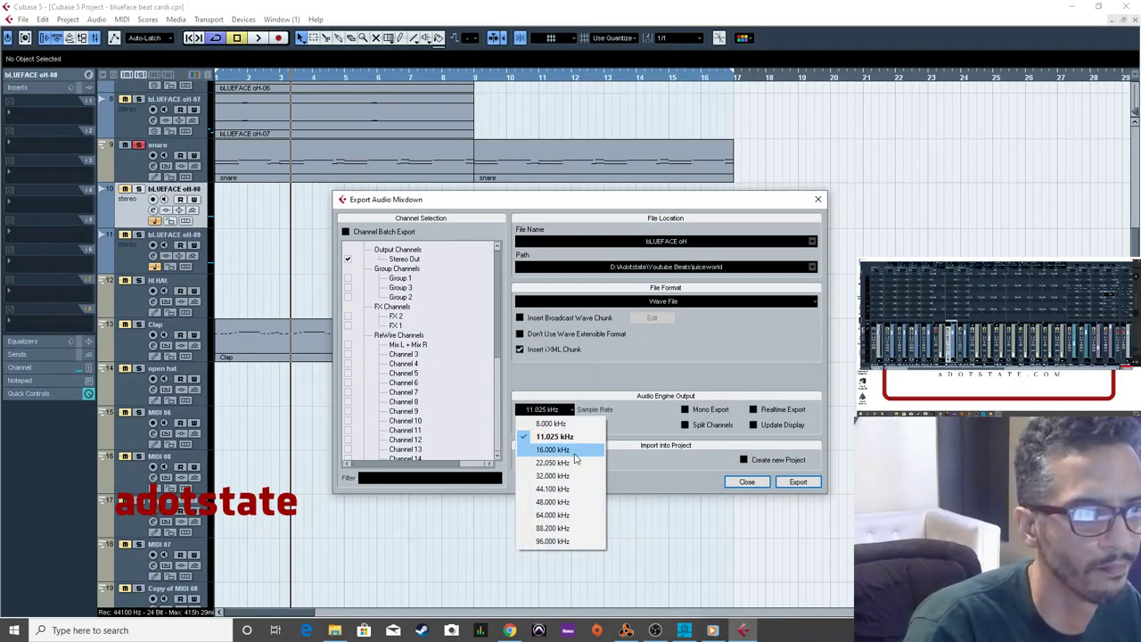
{"action": "left_click", "coordinate": [535, 449]}
{"action": "left_click", "coordinate": [797, 482]}
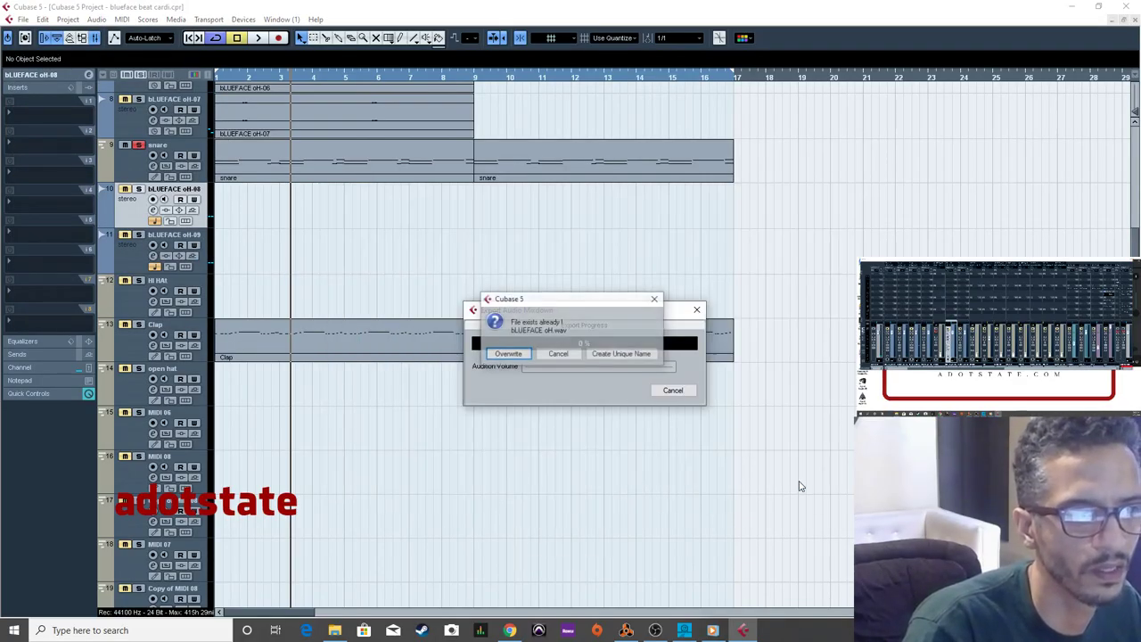
{"action": "left_click", "coordinate": [621, 354]}
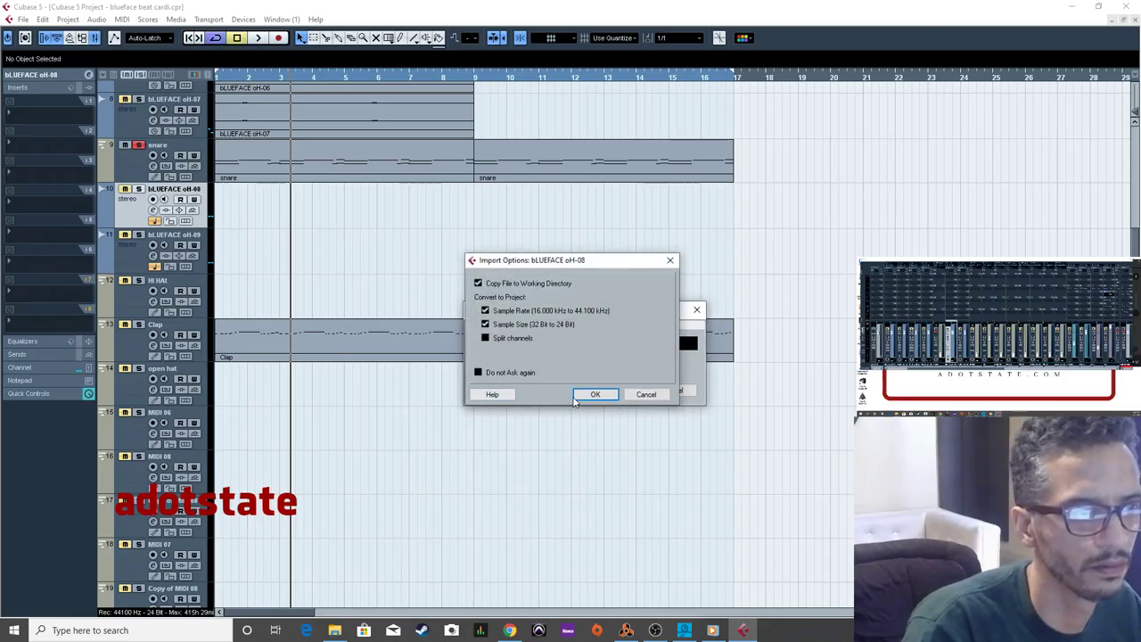
{"action": "key", "text": "Return"}
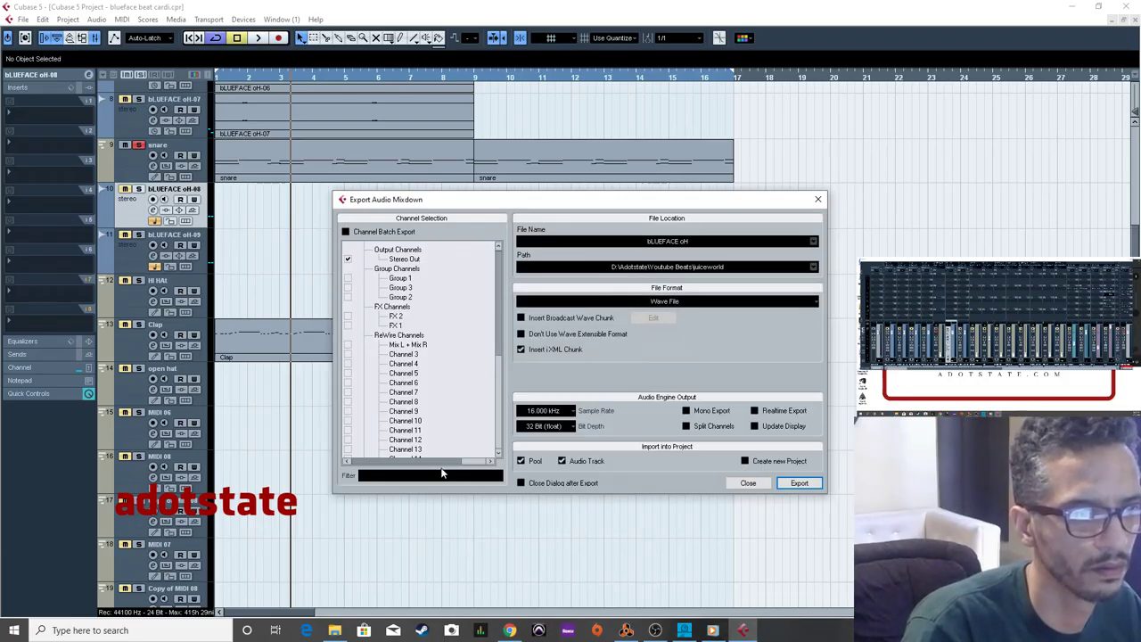
{"action": "left_click", "coordinate": [748, 482]}
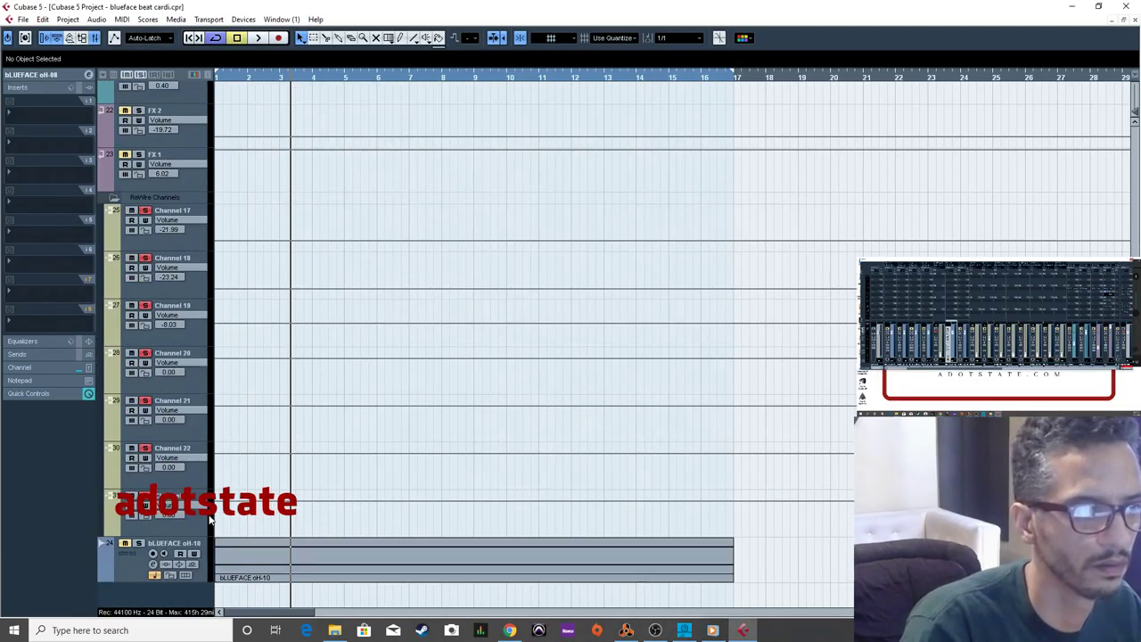
Move the imported bLUEFACE oH-10 track directly below the bLUEFACE oH-07 track, above the snare track.
{"action": "scroll", "coordinate": [156, 267], "scroll_direction": "up", "scroll_amount": 6}
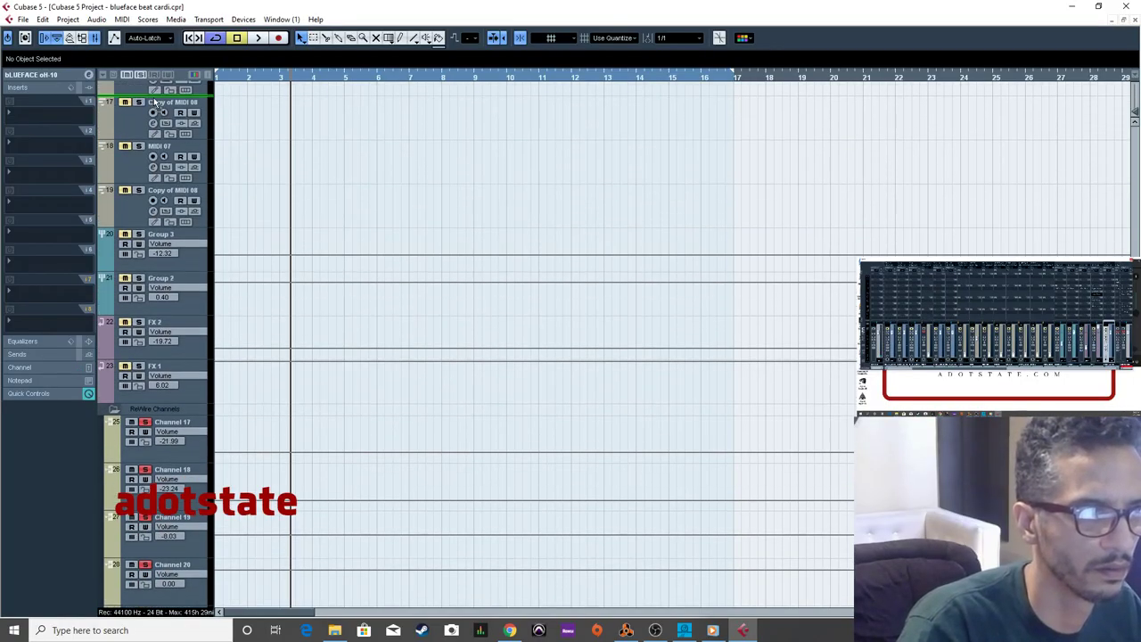
{"action": "scroll", "coordinate": [154, 89], "scroll_direction": "up", "scroll_amount": 6}
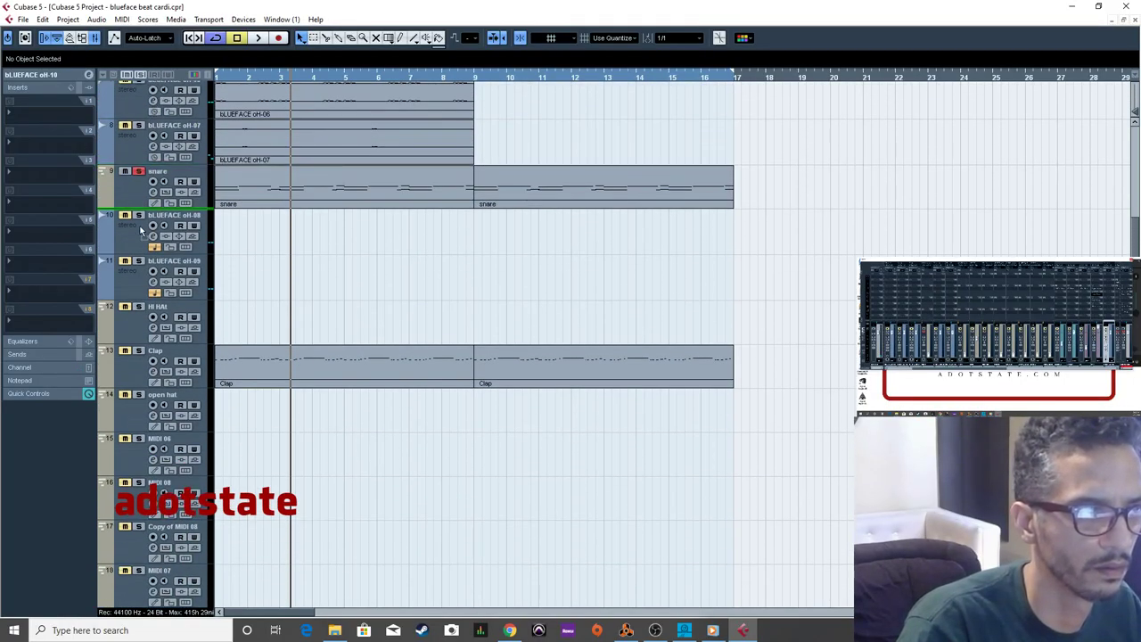
{"action": "key", "text": "ctrl+z"}
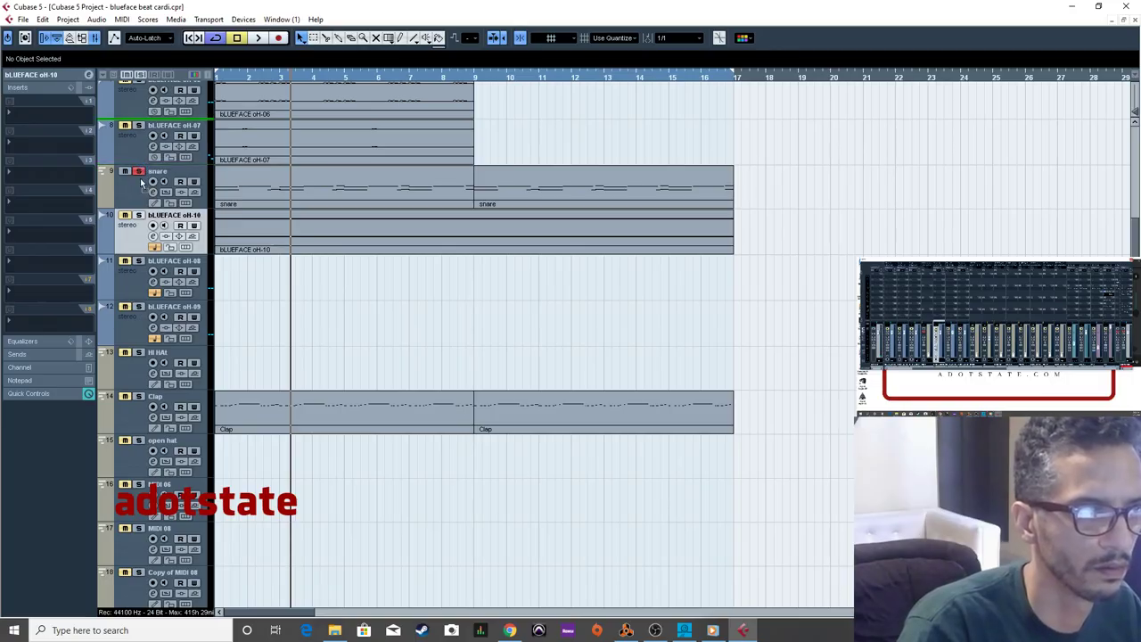
{"action": "left_click_drag", "start_coordinate": [140, 190], "coordinate": [551, 211]}
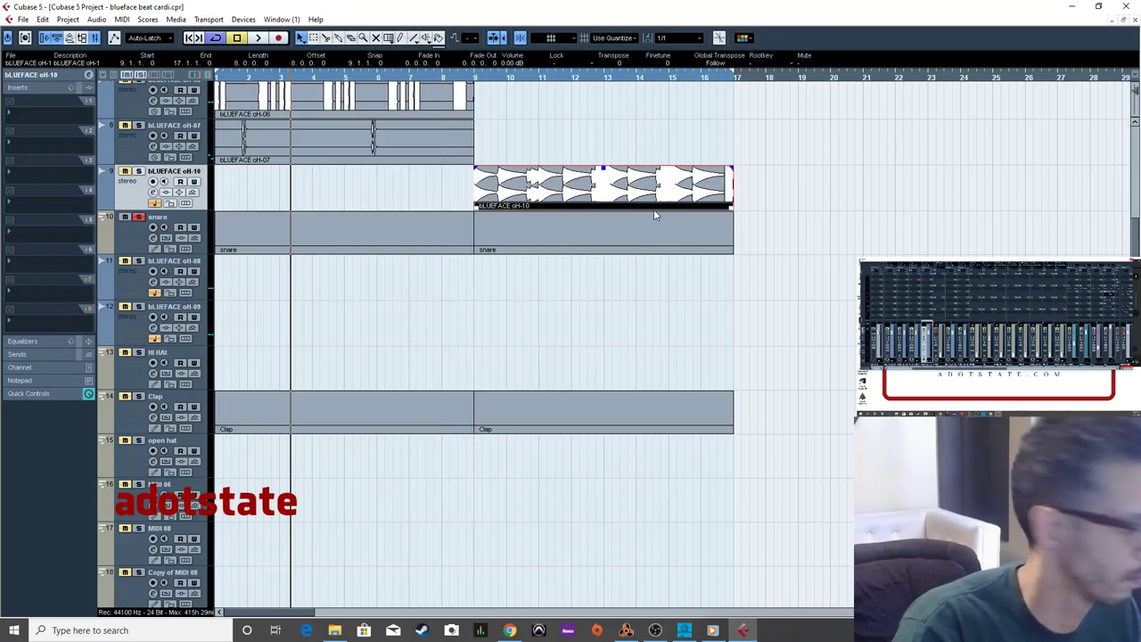
{"action": "key", "text": "ctrl+z"}
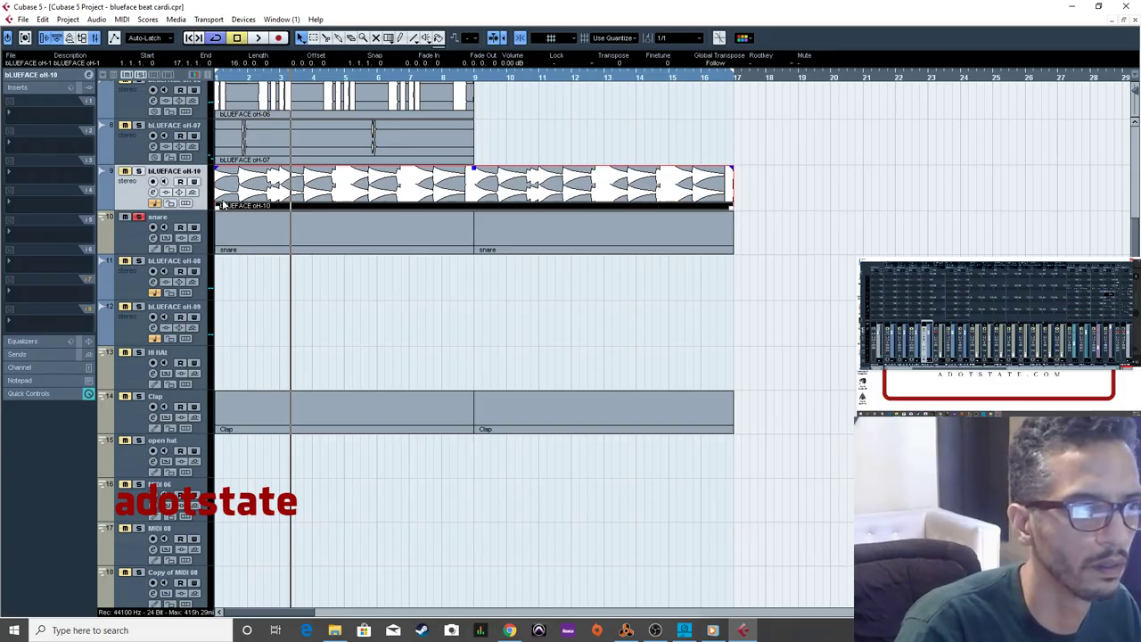
{"action": "left_click_drag", "start_coordinate": [223, 203], "coordinate": [285, 198]}
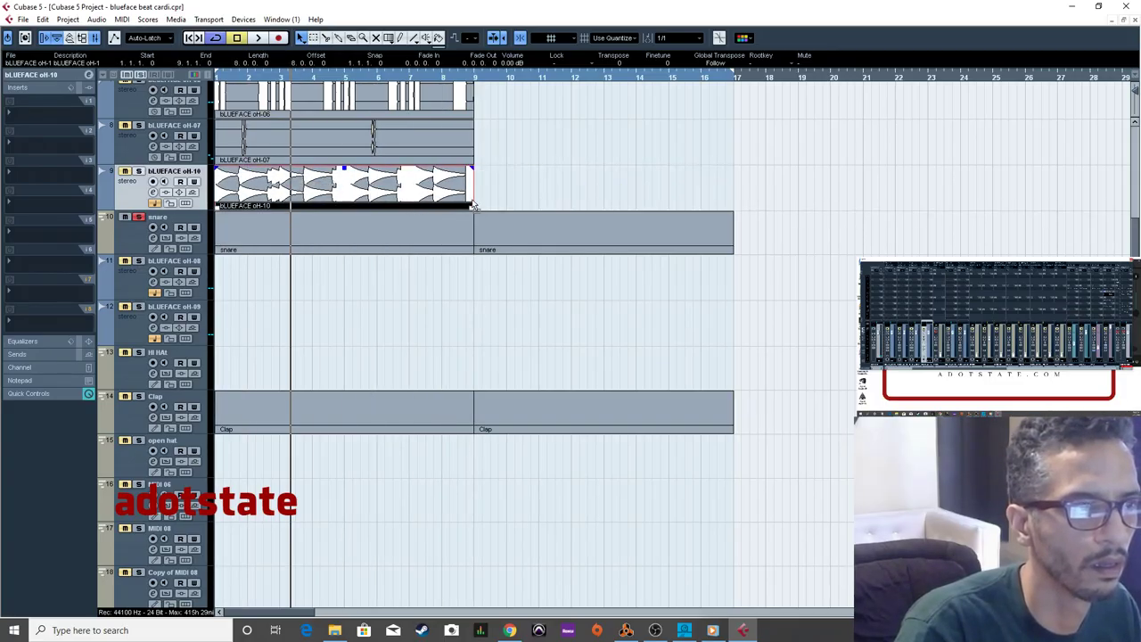
{"action": "key", "text": "ctrl+d"}
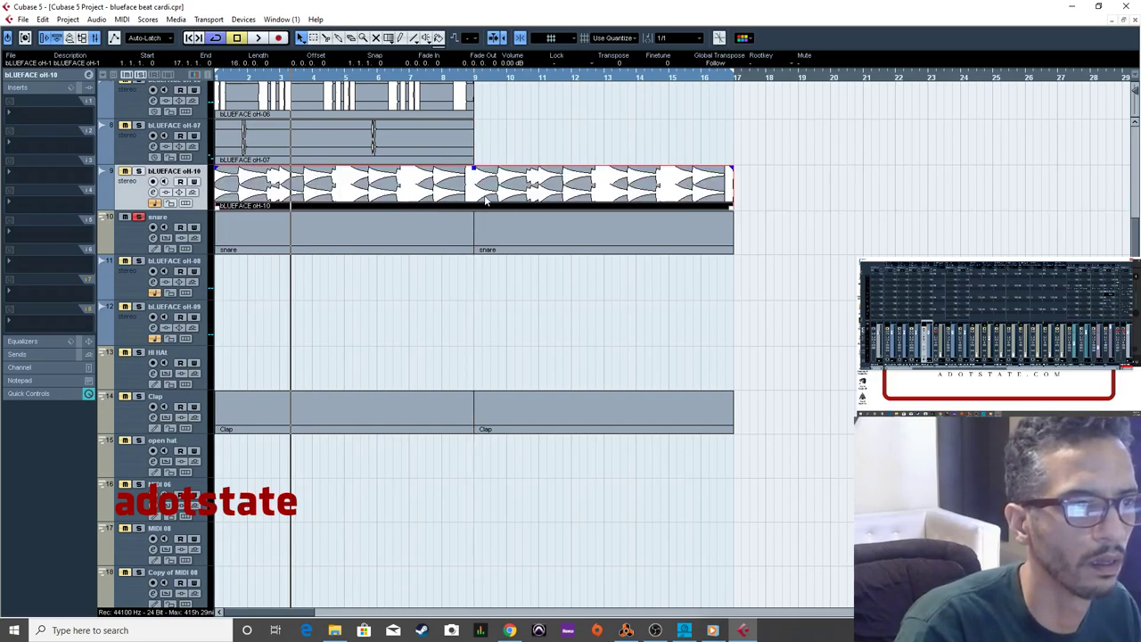
Split the bLUEFACE oH-10 clip at bar 9 and bar 11.
{"action": "right_click", "coordinate": [497, 144]}
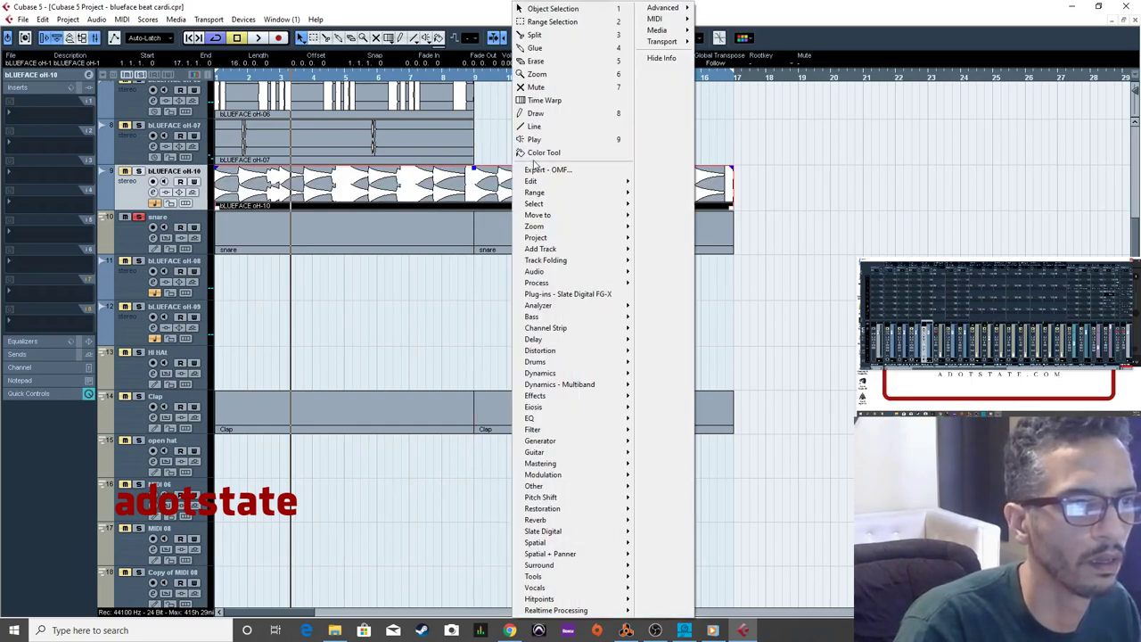
{"action": "left_click", "coordinate": [530, 36]}
{"action": "left_click", "coordinate": [538, 184]}
{"action": "right_click", "coordinate": [482, 200]}
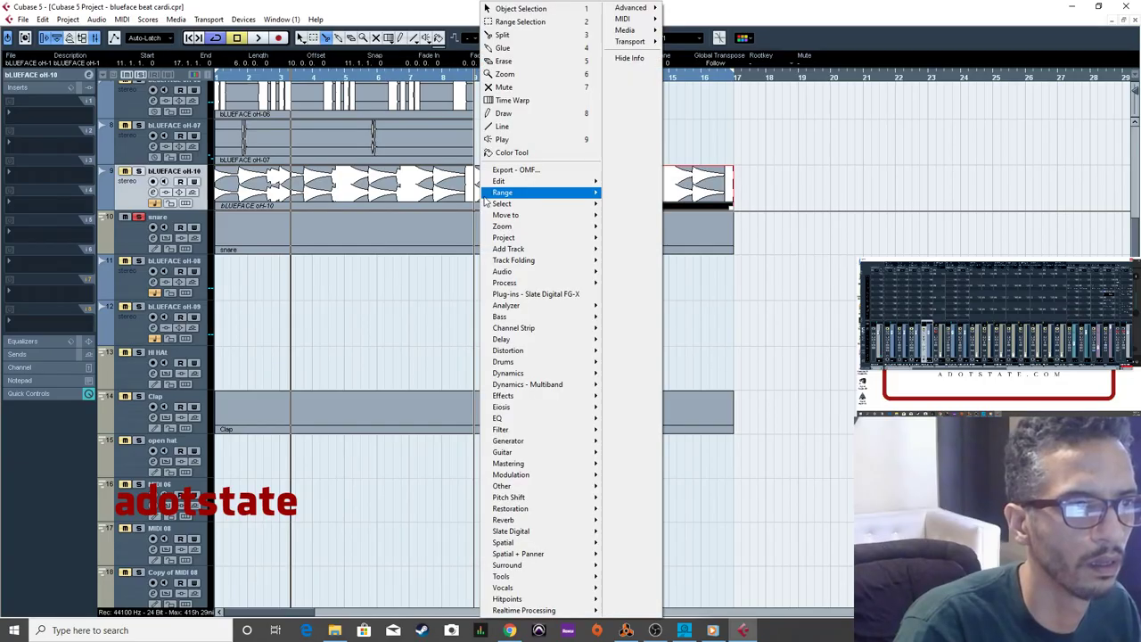
{"action": "left_click", "coordinate": [521, 9]}
Move the bar 9 to 11 piece of the bLUEFACE oH-10 clip to bar 1 and delete the piece starting at bar 11.
{"action": "left_click", "coordinate": [504, 186]}
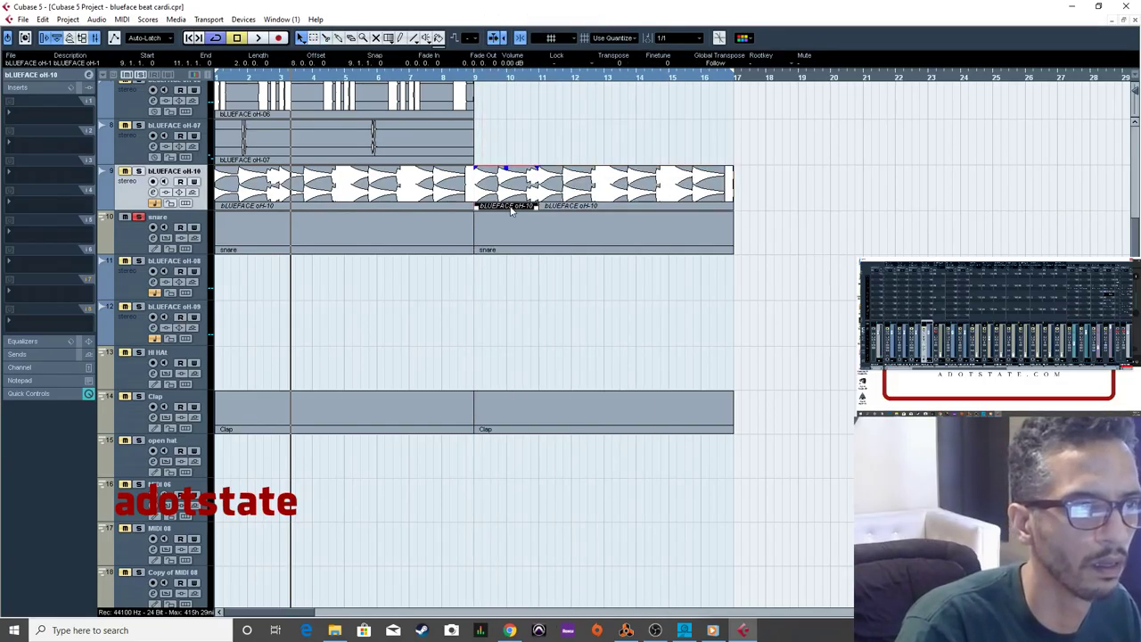
{"action": "left_click_drag", "start_coordinate": [282, 215], "coordinate": [252, 214]}
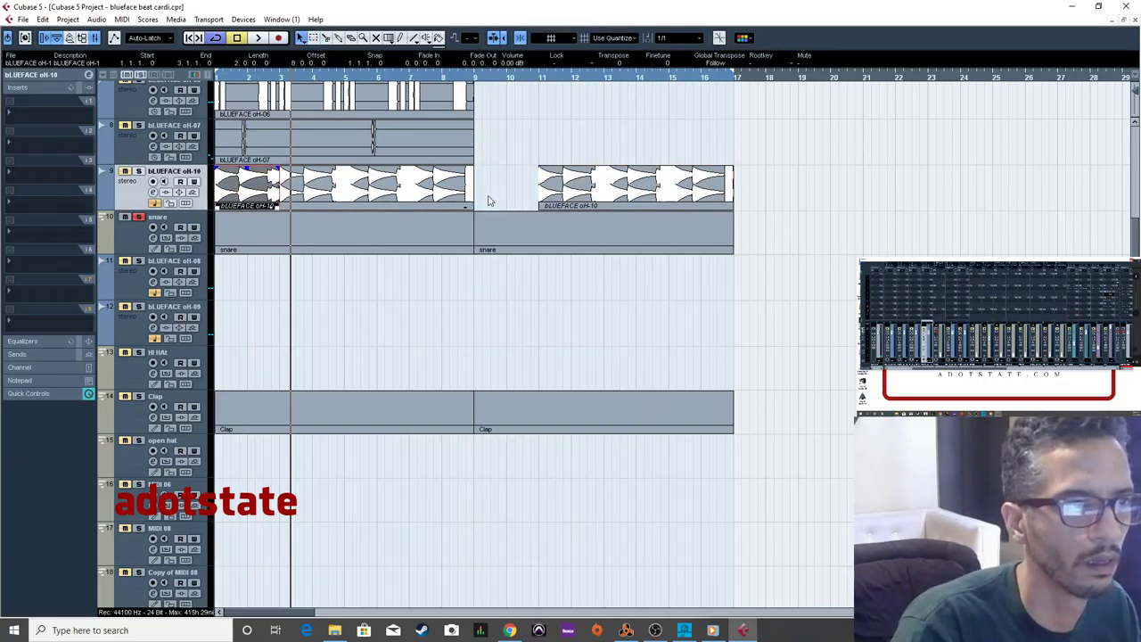
{"action": "left_click", "coordinate": [582, 191]}
{"action": "key", "text": "Delete"}
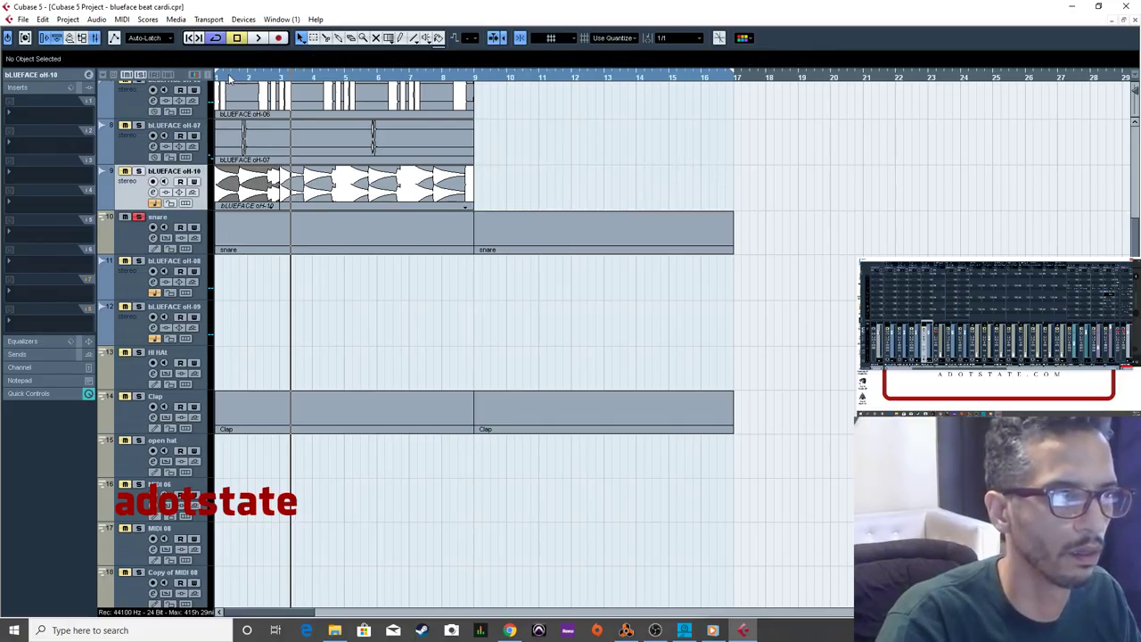
Shorten the overlaid bLUEFACE oH-10 piece at bar 1 so it ends at about 1.3.4, and play the start briefly.
{"action": "left_click_drag", "start_coordinate": [228, 79], "coordinate": [211, 94]}
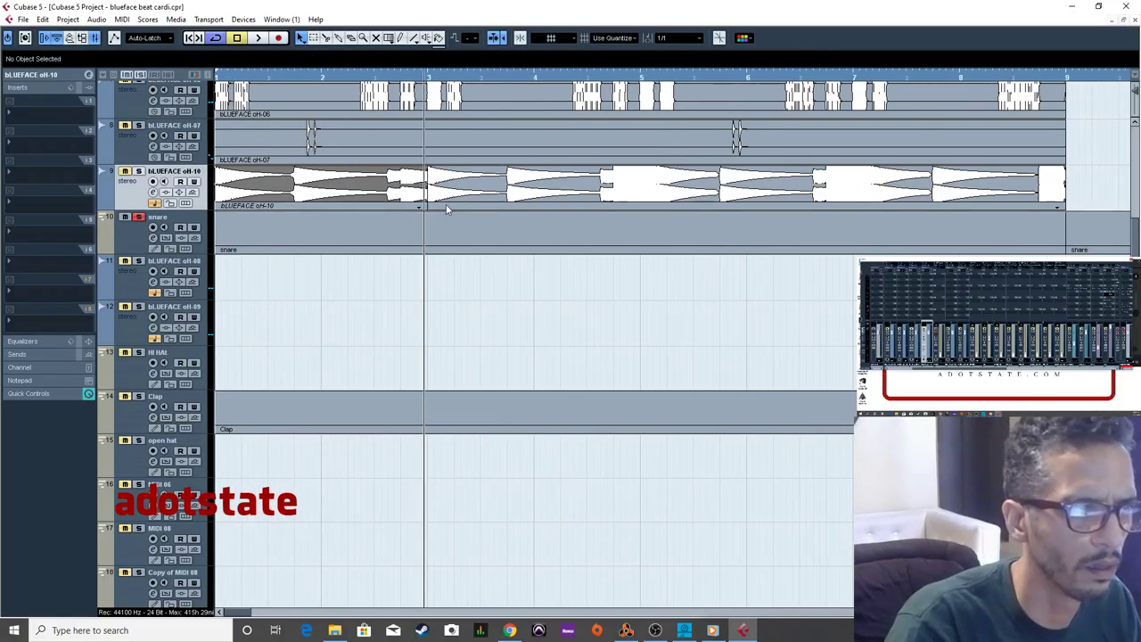
{"action": "left_click_drag", "start_coordinate": [427, 210], "coordinate": [291, 207]}
{"action": "left_click_drag", "start_coordinate": [293, 74], "coordinate": [129, 48]}
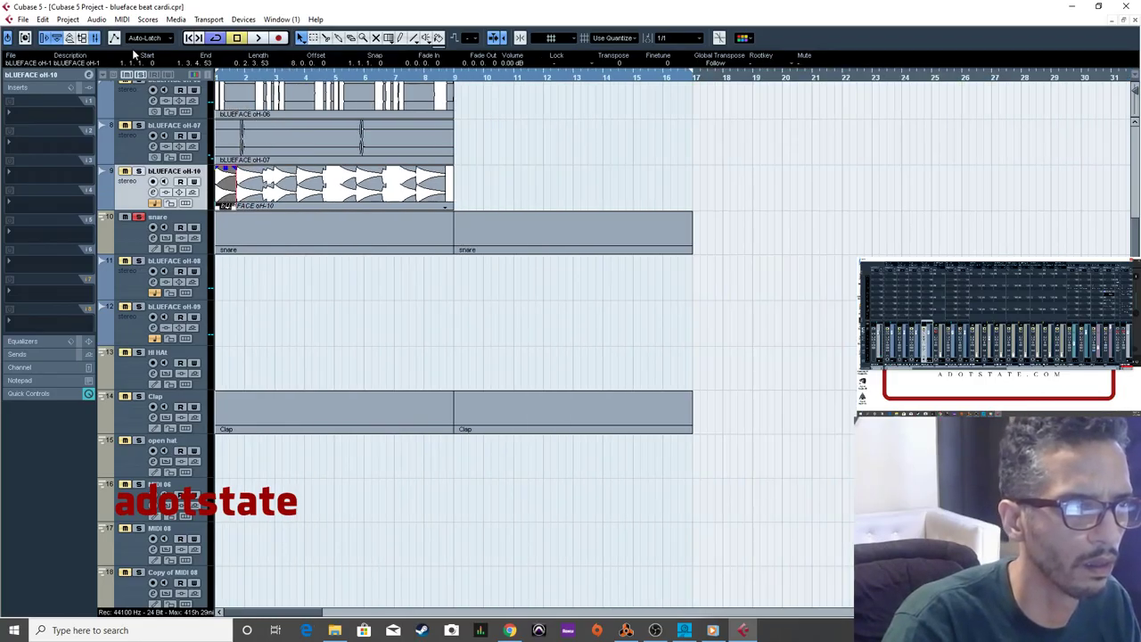
{"action": "key", "text": "space"}
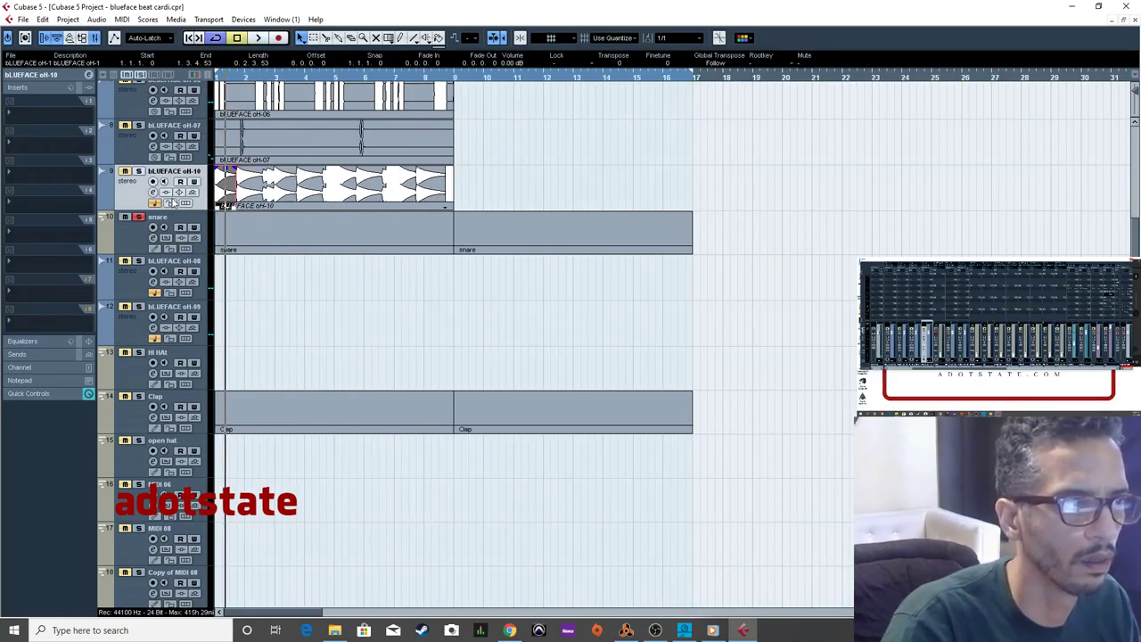
Delete both snare MIDI parts and play the loop with the snare track unsoloed.
{"action": "left_click", "coordinate": [326, 234]}
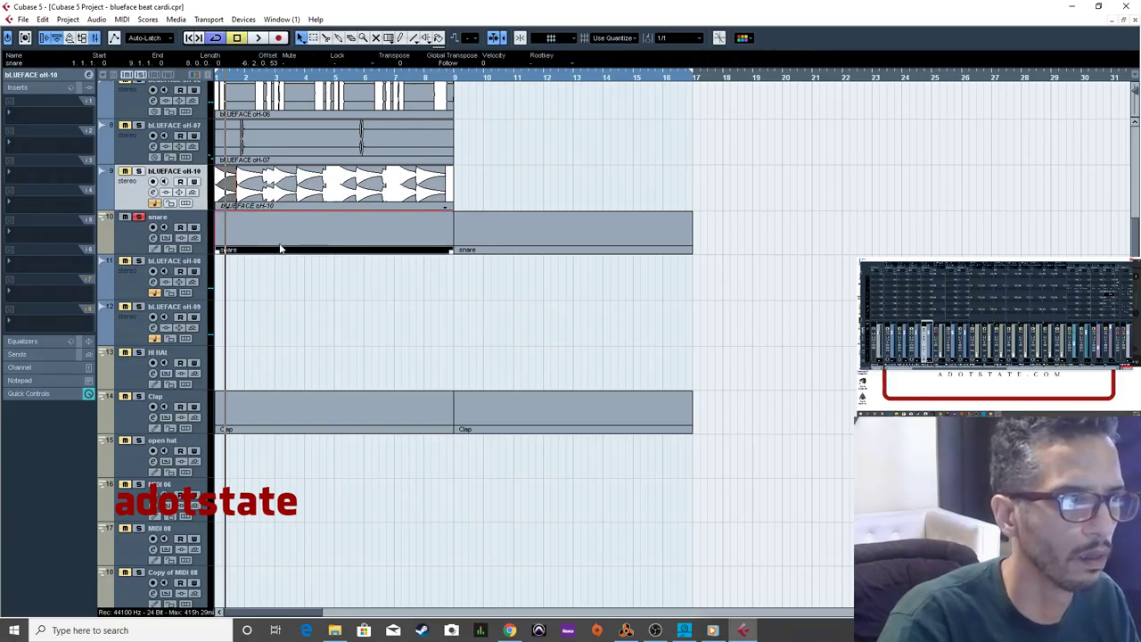
{"action": "left_click", "coordinate": [636, 237]}
{"action": "key", "text": "Delete"}
{"action": "left_click", "coordinate": [415, 243]}
{"action": "key", "text": "Delete"}
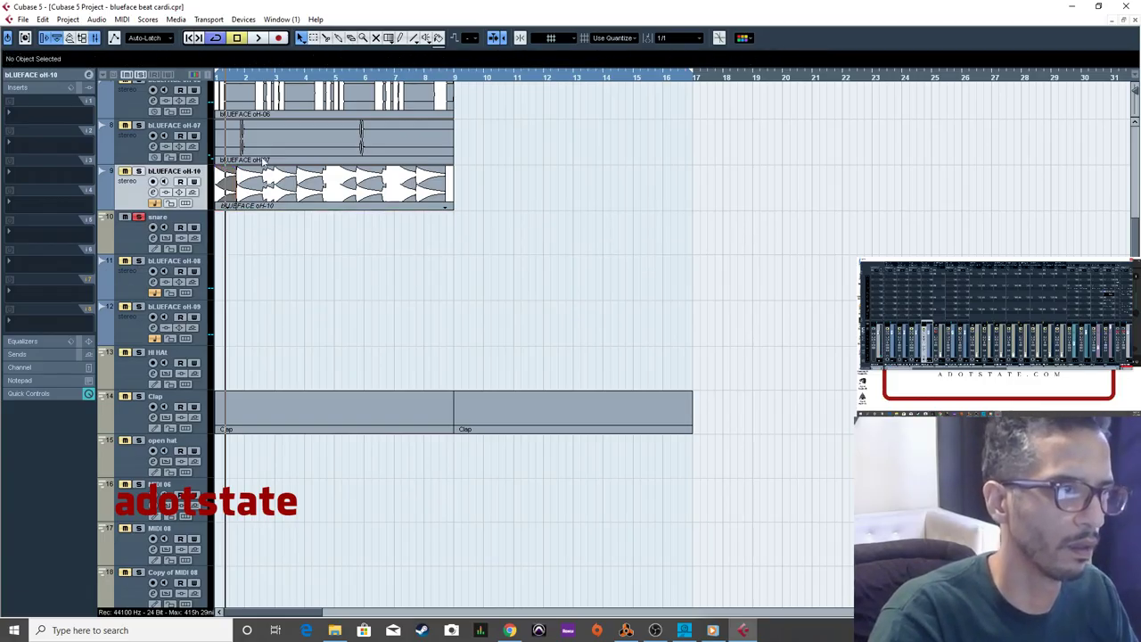
{"action": "left_click_drag", "start_coordinate": [255, 86], "coordinate": [161, 86]}
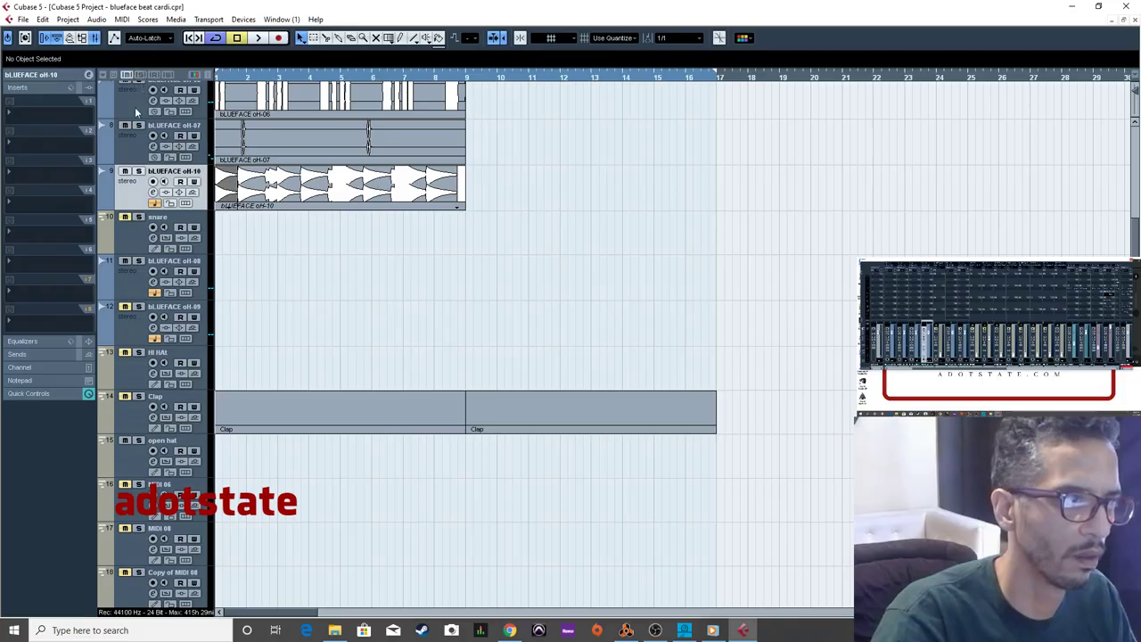
{"action": "key", "text": "space"}
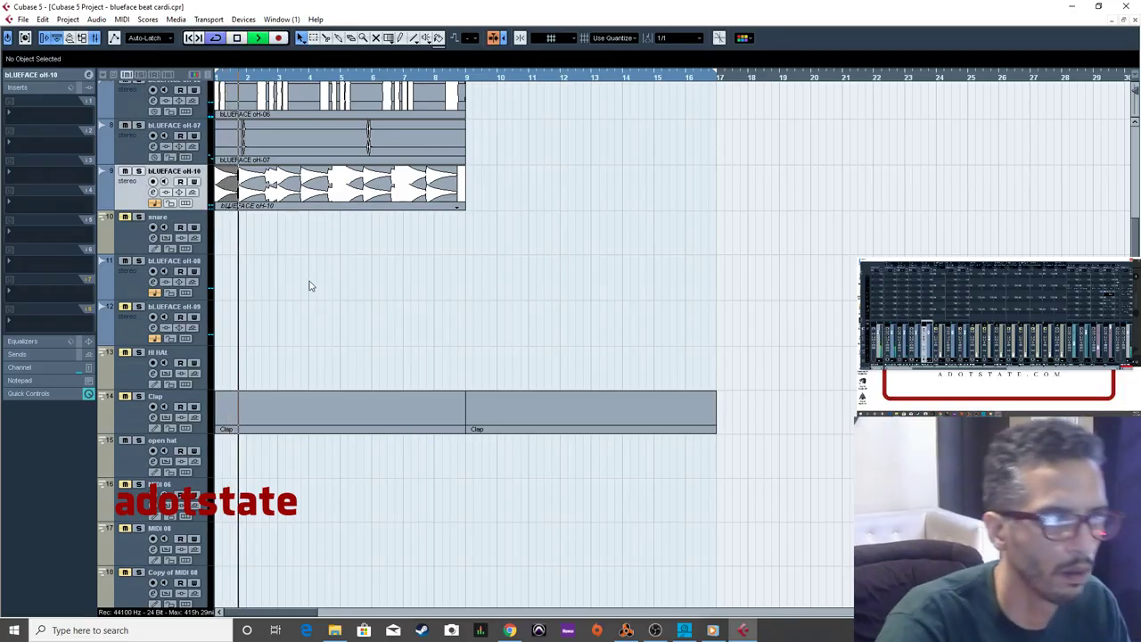
Delete the restored MIDI parts from the snare track again during playback.
{"action": "scroll", "coordinate": [252, 383], "scroll_direction": "up", "scroll_amount": 5}
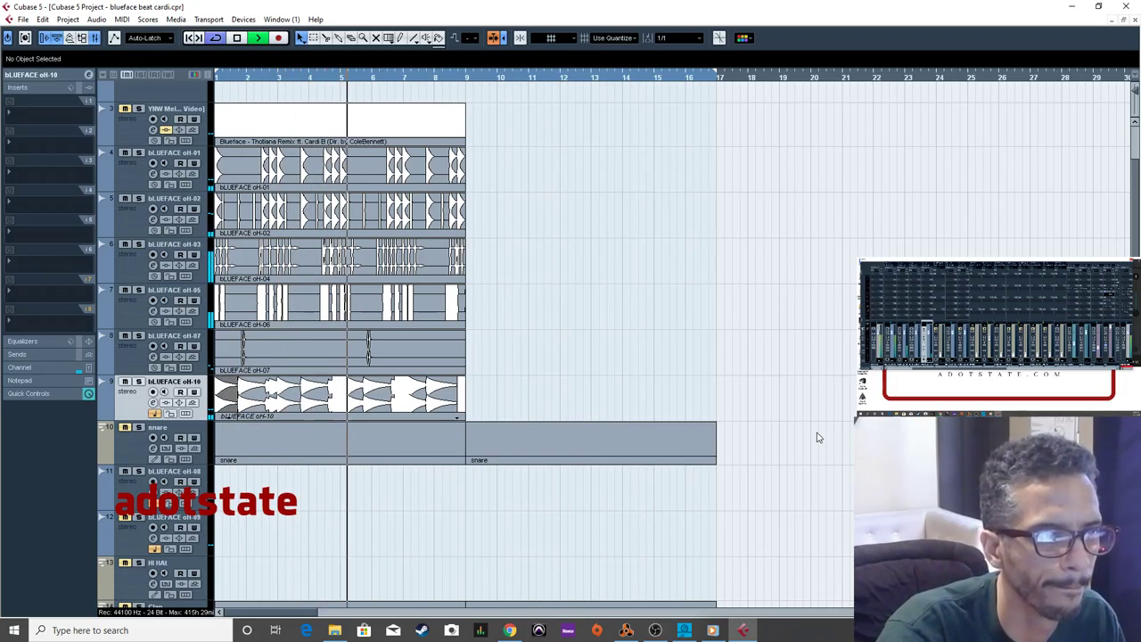
{"action": "left_click", "coordinate": [311, 445]}
{"action": "key", "text": "Delete"}
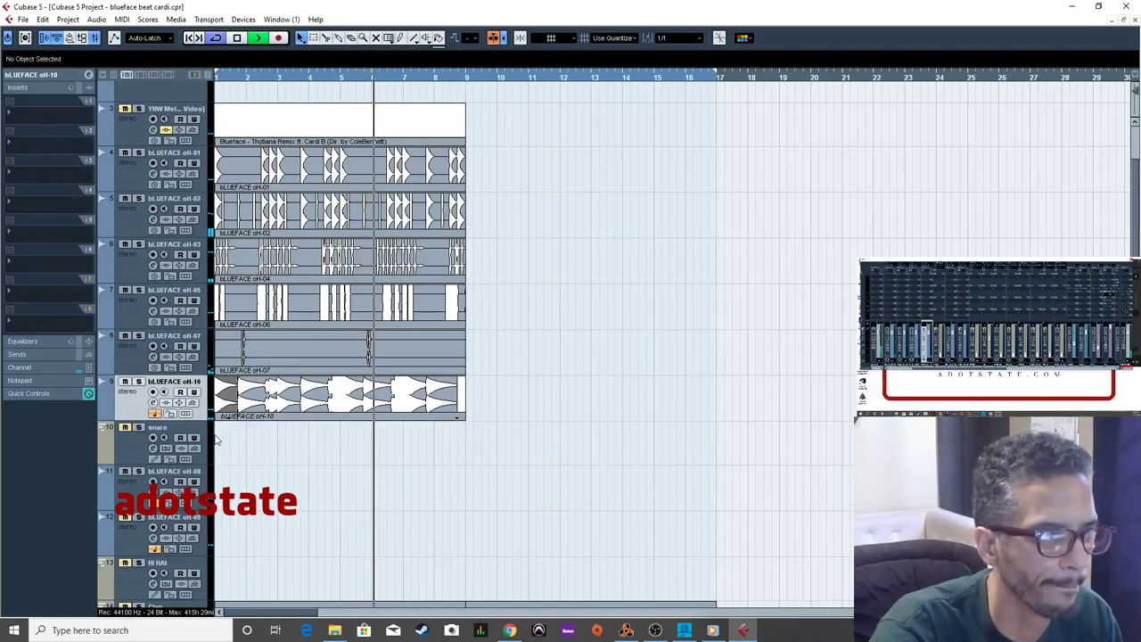
Move the Clap track directly below the bLUEFACE oH-10 track.
{"action": "scroll", "coordinate": [144, 405], "scroll_direction": "down", "scroll_amount": 5}
{"action": "left_click_drag", "start_coordinate": [131, 401], "coordinate": [143, 219]}
{"action": "scroll", "coordinate": [154, 446], "scroll_direction": "up", "scroll_amount": 5}
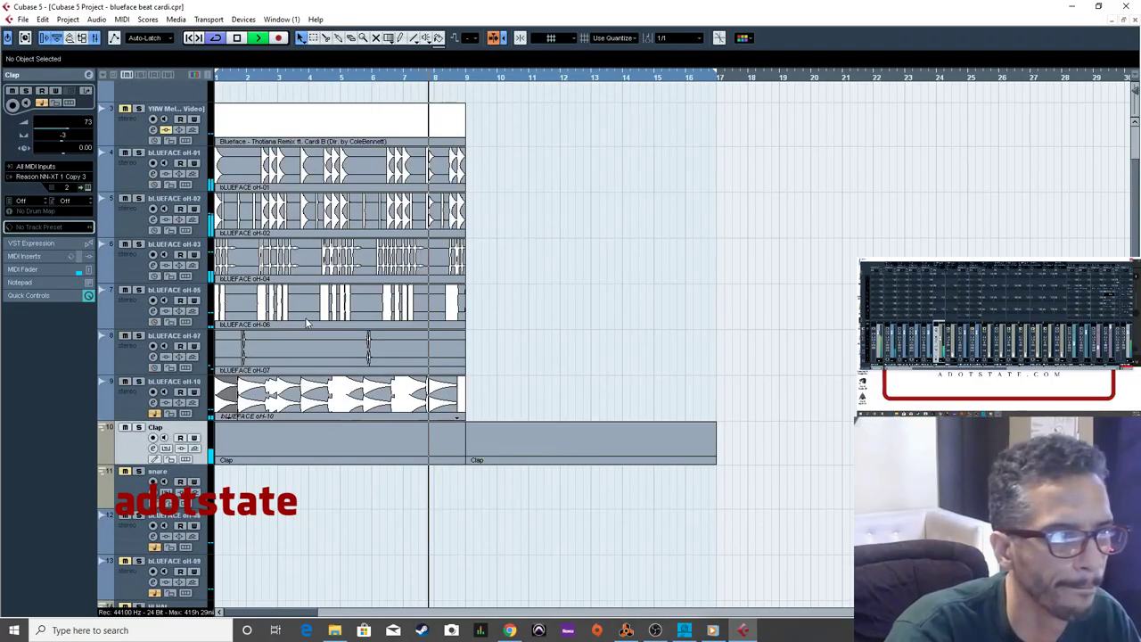
{"action": "left_click", "coordinate": [512, 450]}
{"action": "key", "text": "Delete"}
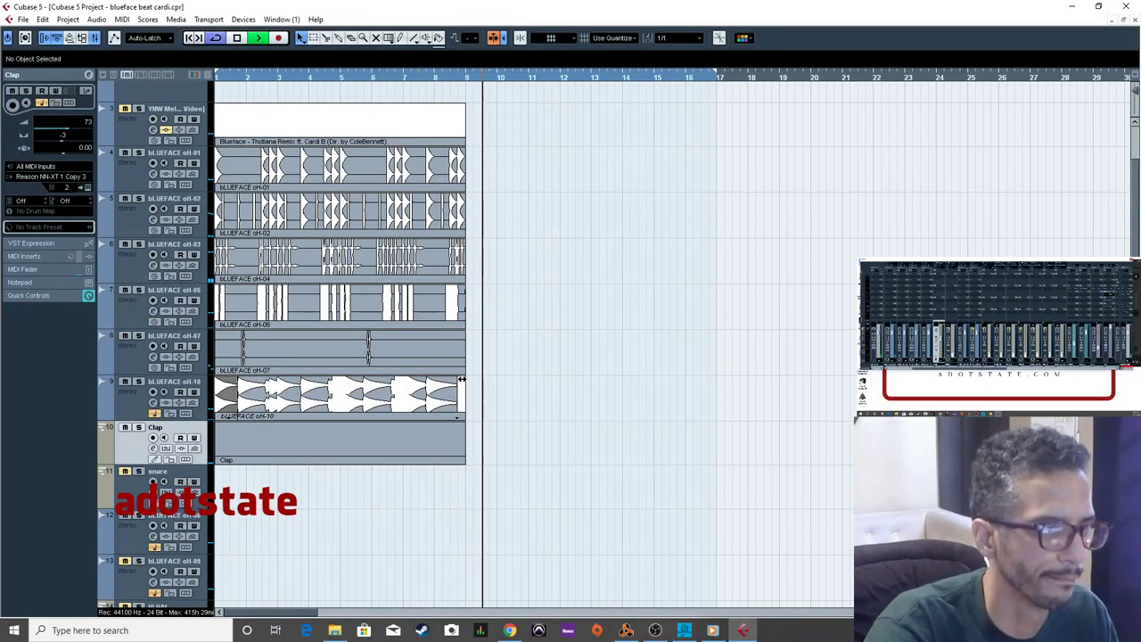
{"action": "key", "text": "ctrl+z"}
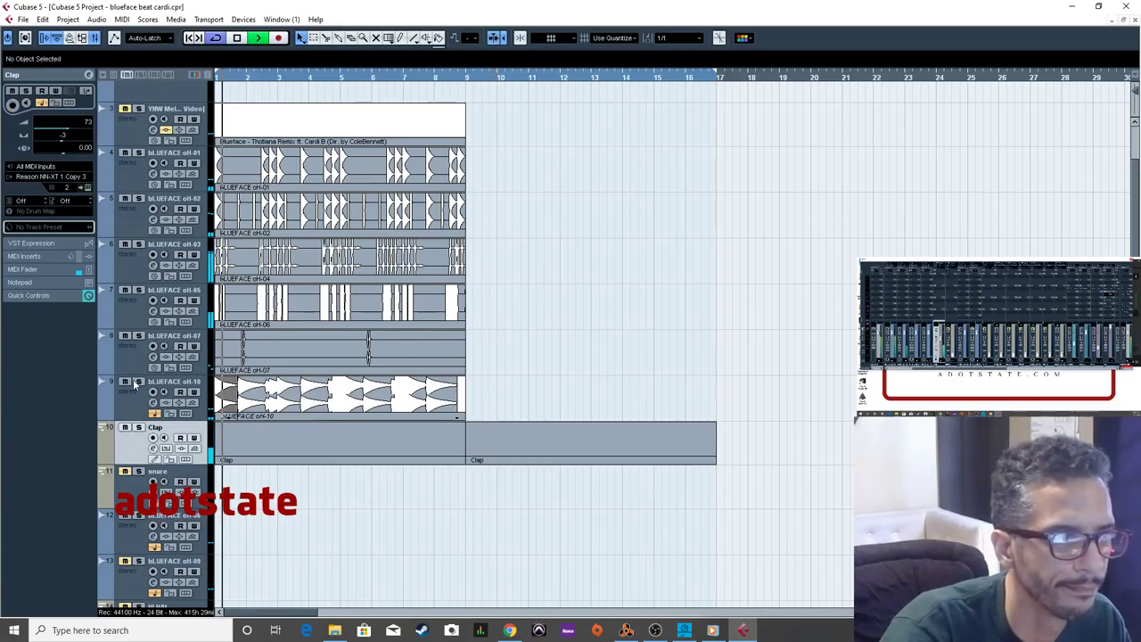
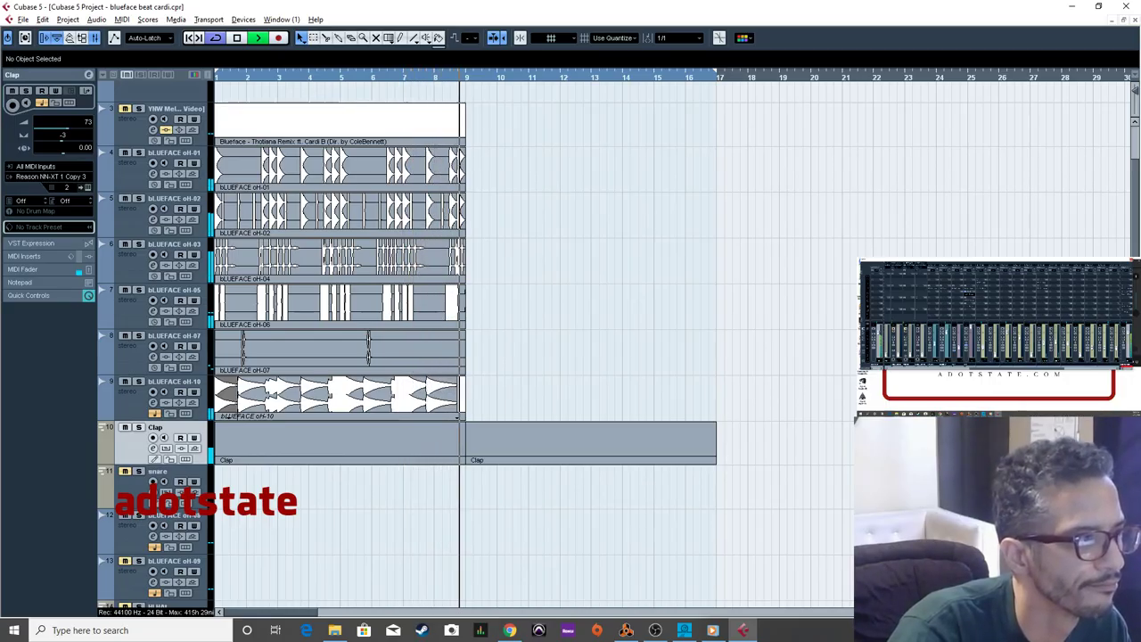
Play the loop from the start, then open the first Clap part in the Key Editor and play through its notes.
{"action": "key", "text": "Home"}
{"action": "key", "text": "space"}
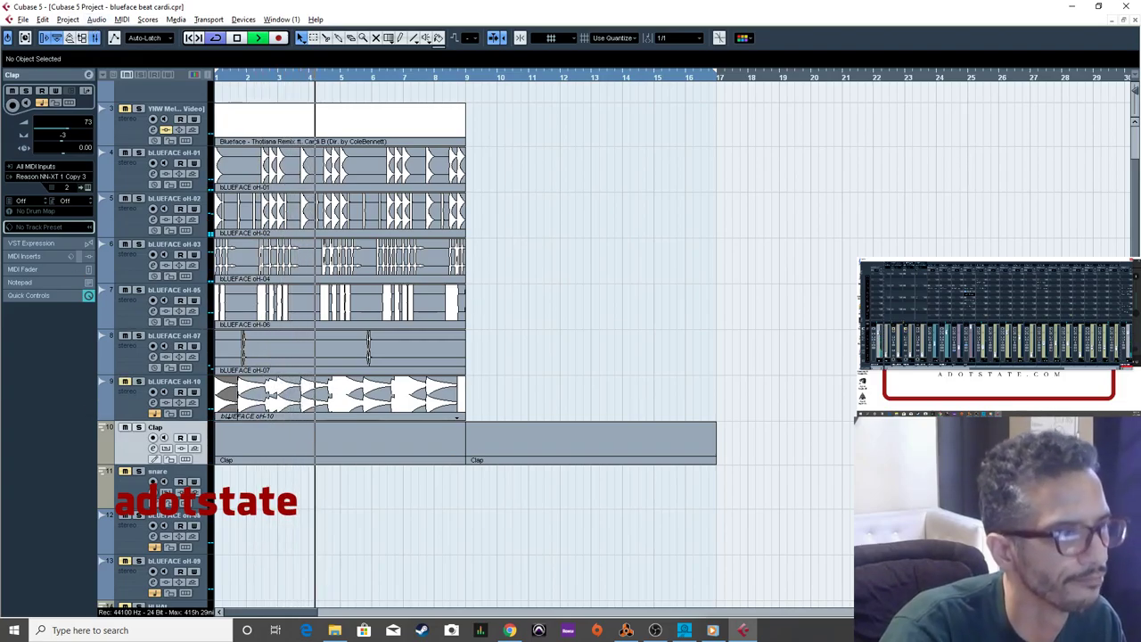
{"action": "double_click", "coordinate": [311, 449]}
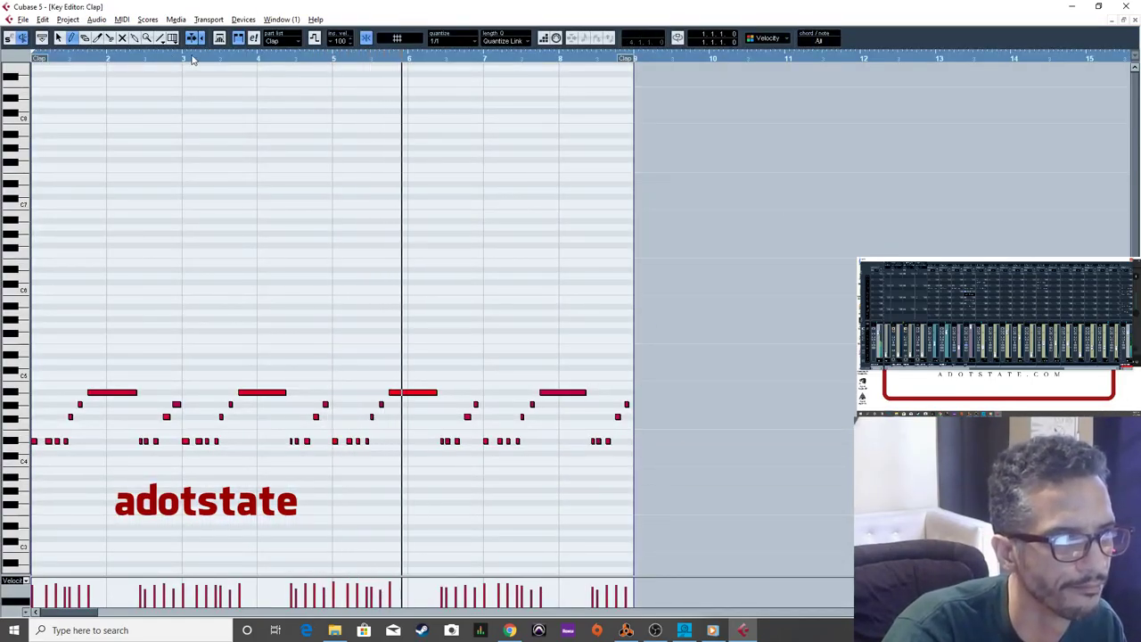
{"action": "key", "text": "h"}
{"action": "key", "text": "h"}
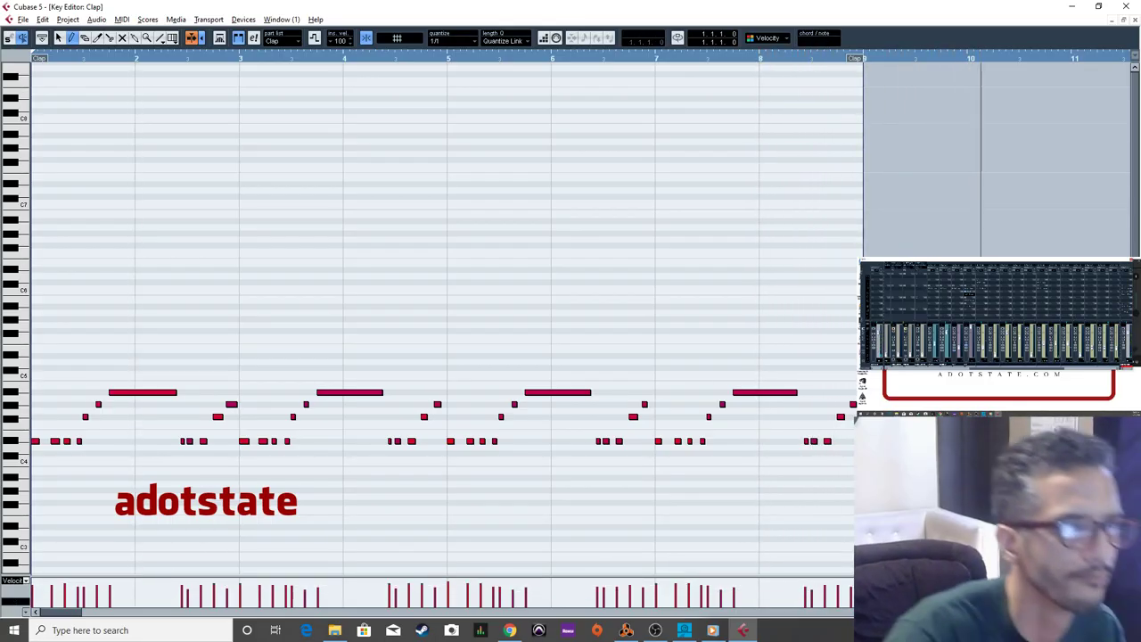
{"action": "left_click", "coordinate": [61, 53]}
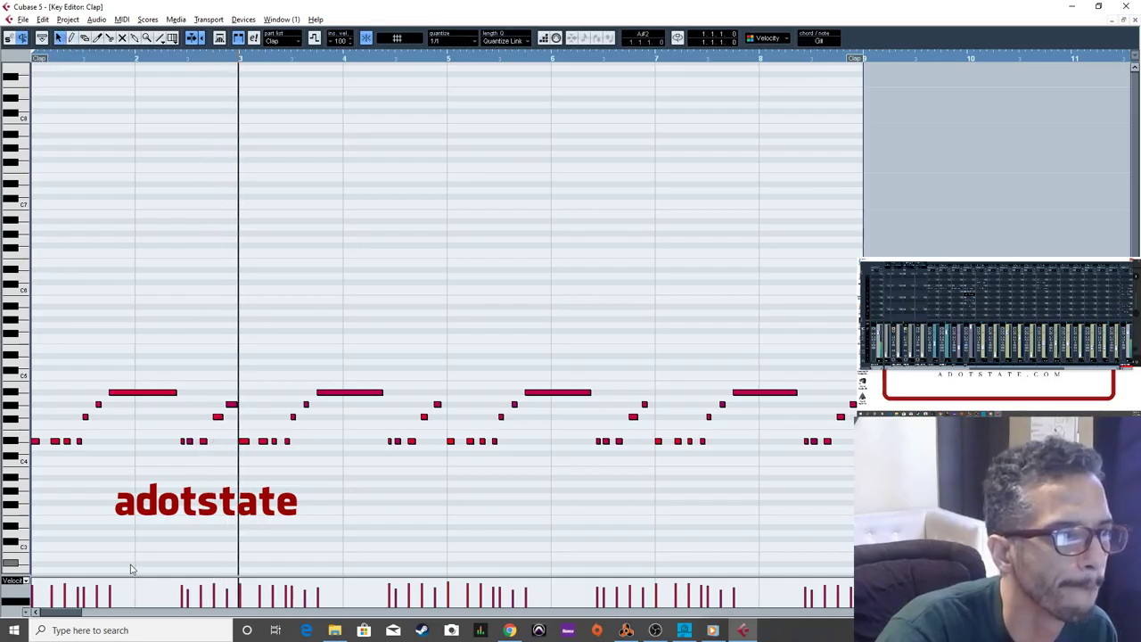
Enlarge the velocity lane, raise the first Clap note's velocity, slightly lower the bar 5 note's, and return to the project.
{"action": "left_click_drag", "start_coordinate": [130, 577], "coordinate": [114, 118]}
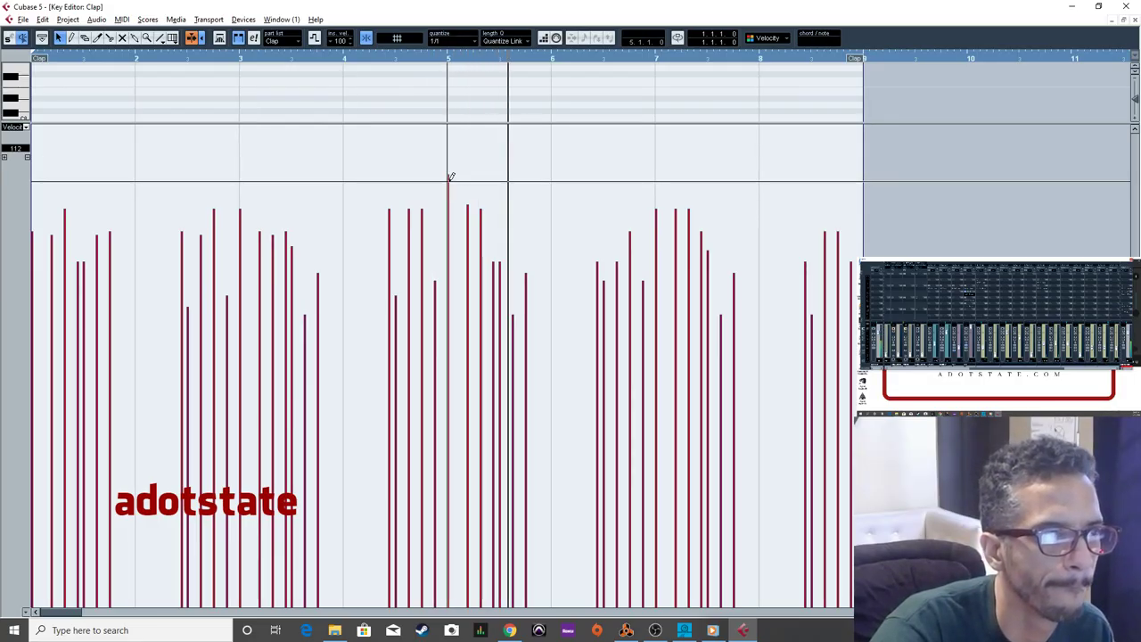
{"action": "left_click", "coordinate": [35, 169]}
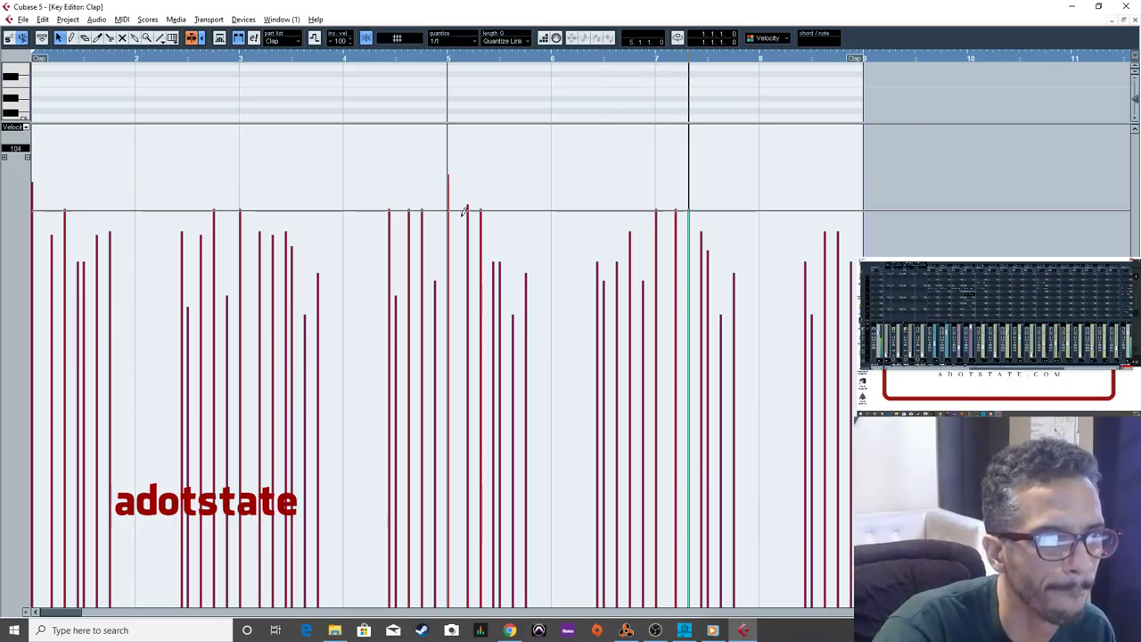
{"action": "left_click_drag", "start_coordinate": [450, 170], "coordinate": [452, 180]}
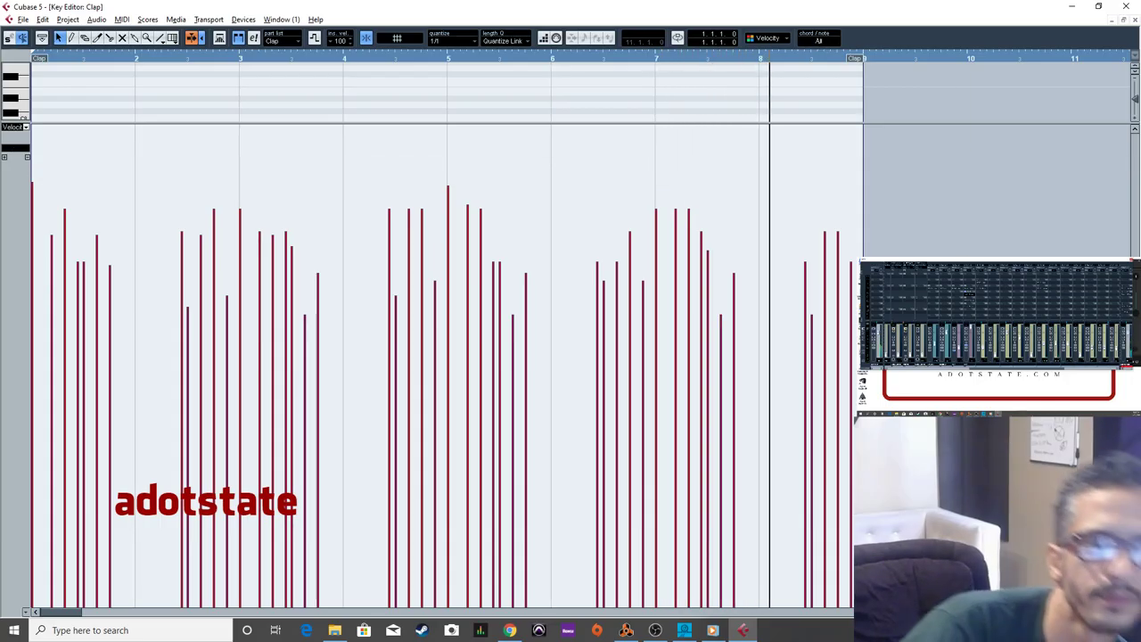
{"action": "key", "text": "Return"}
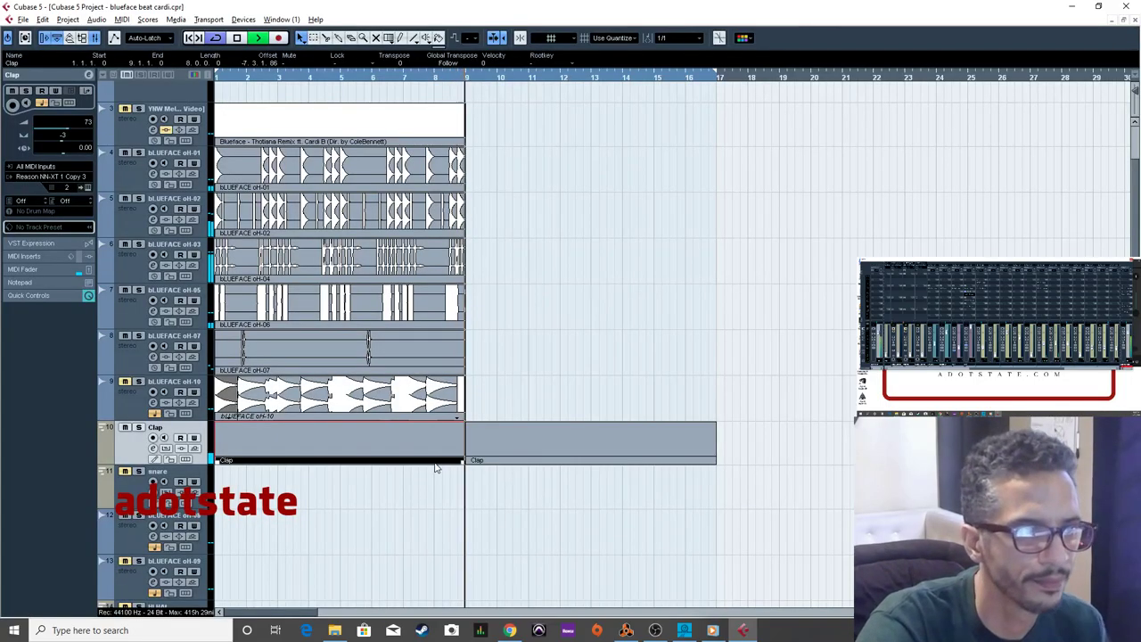
Replace the second Clap part at bar 9 with a duplicate of the edited first part.
{"action": "left_click", "coordinate": [533, 434]}
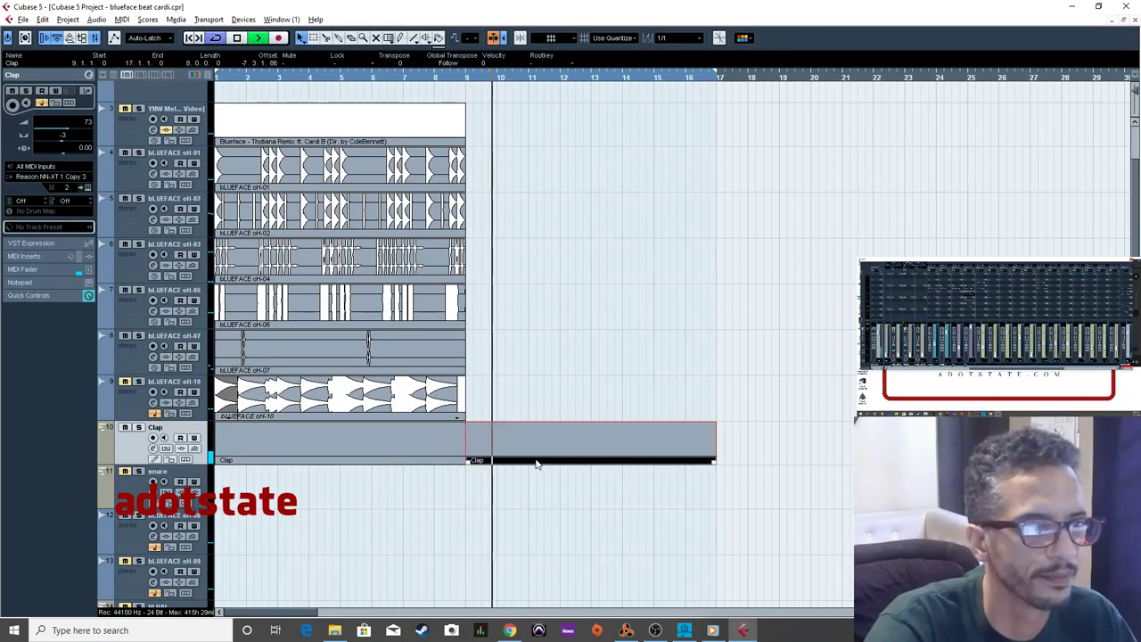
{"action": "key", "text": "Delete"}
{"action": "left_click", "coordinate": [395, 456]}
{"action": "key", "text": "ctrl+d"}
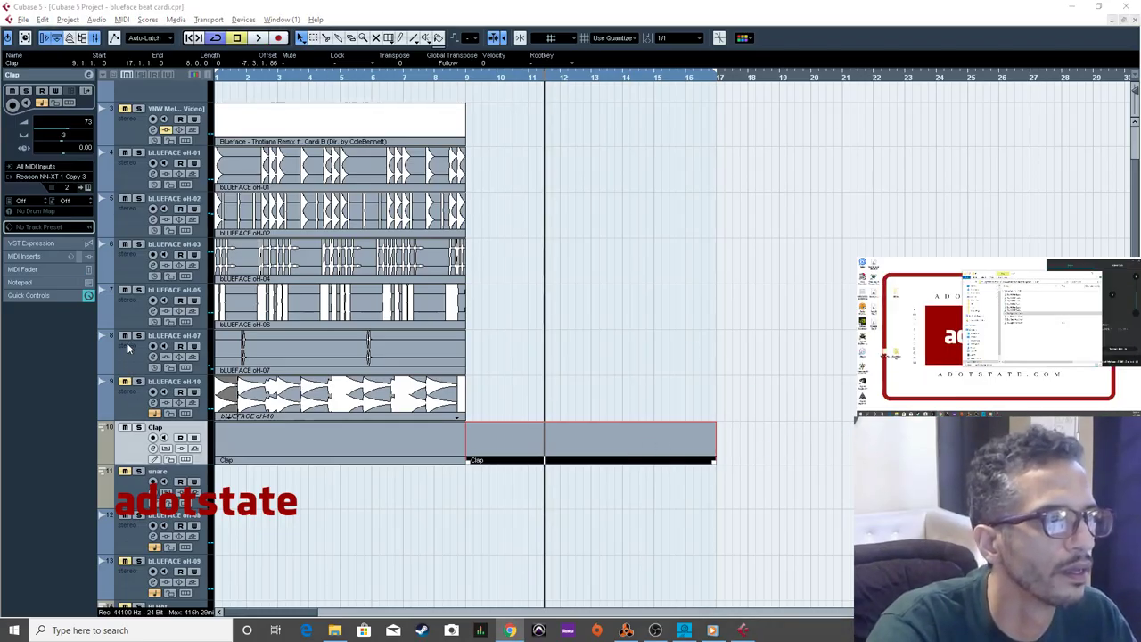
{"action": "left_click", "coordinate": [22, 18]}
{"action": "mouse_move", "coordinate": [134, 228]}
{"action": "left_click", "coordinate": [258, 254]}
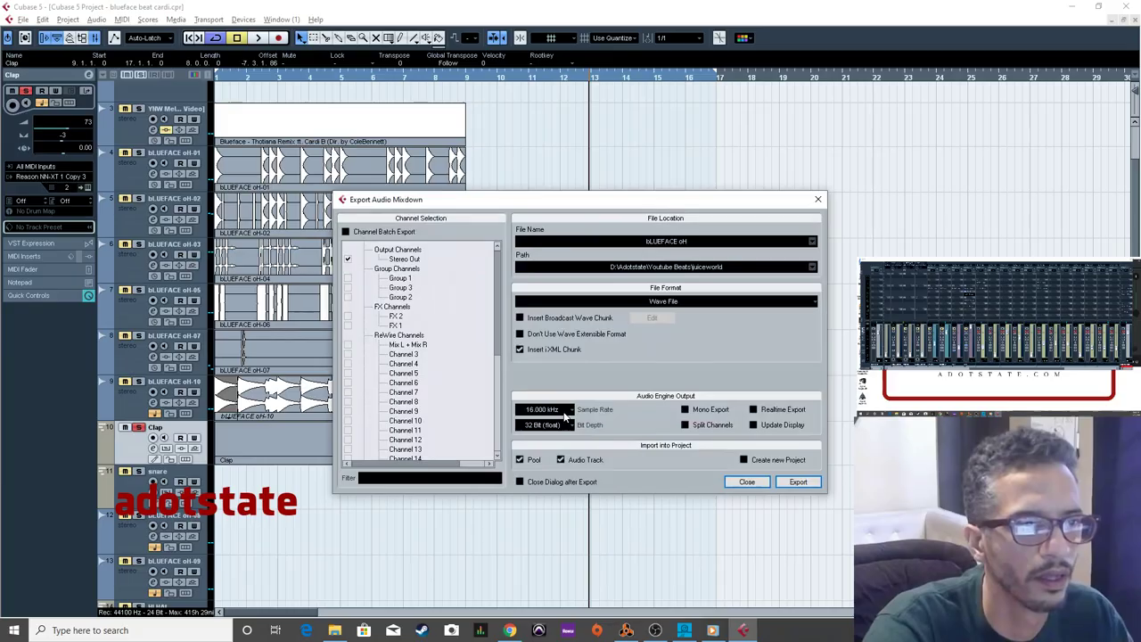
{"action": "left_click", "coordinate": [564, 411]}
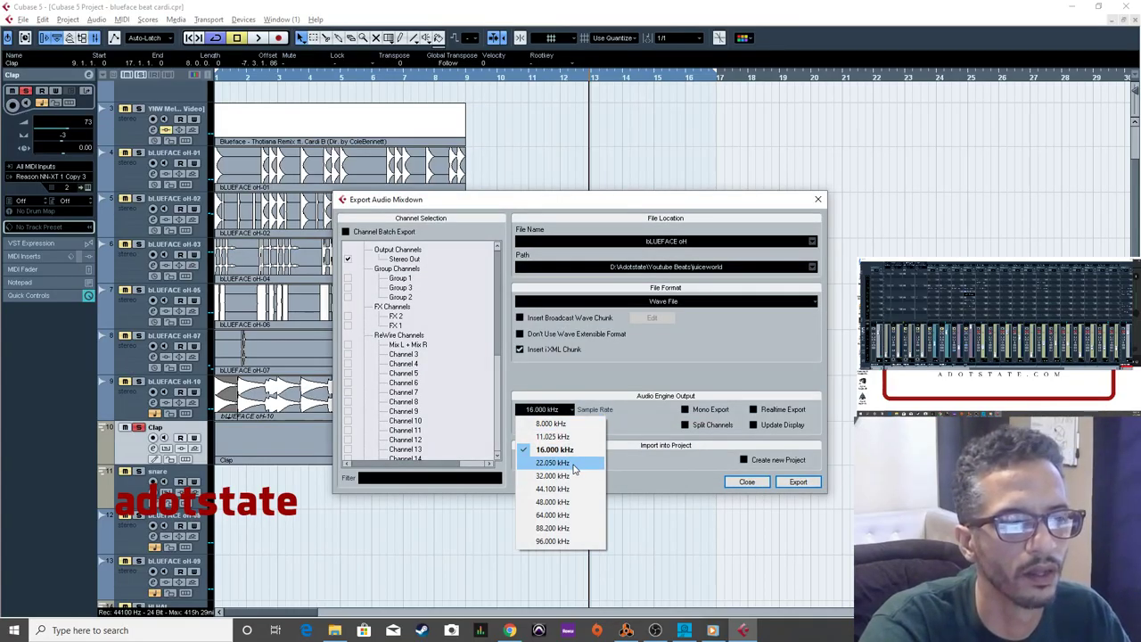
{"action": "left_click", "coordinate": [570, 463]}
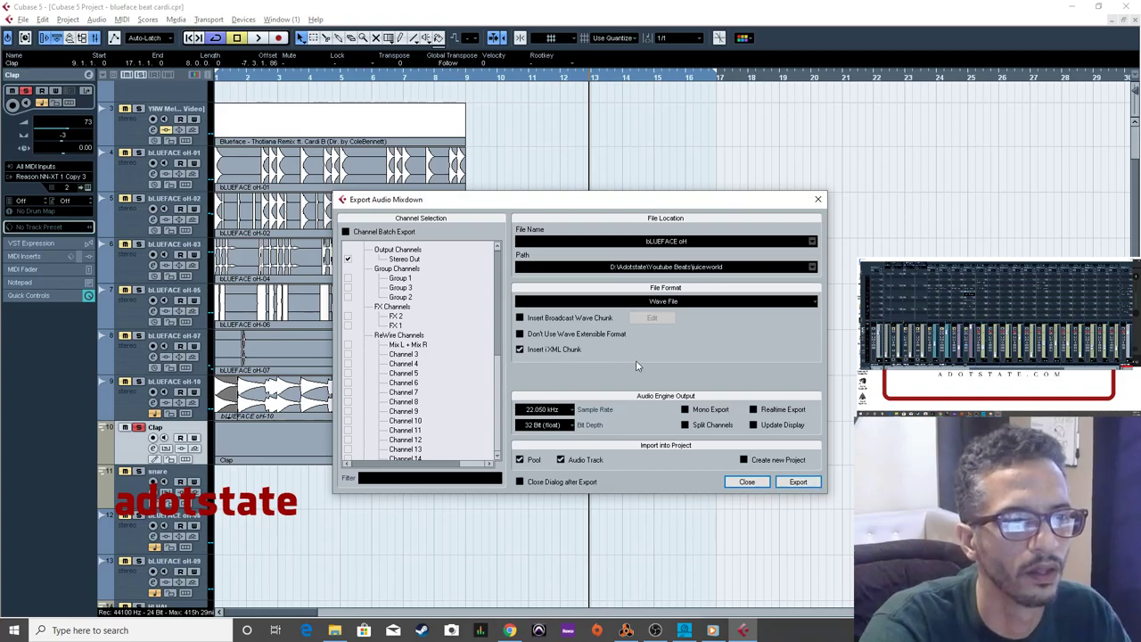
{"action": "left_click", "coordinate": [555, 412]}
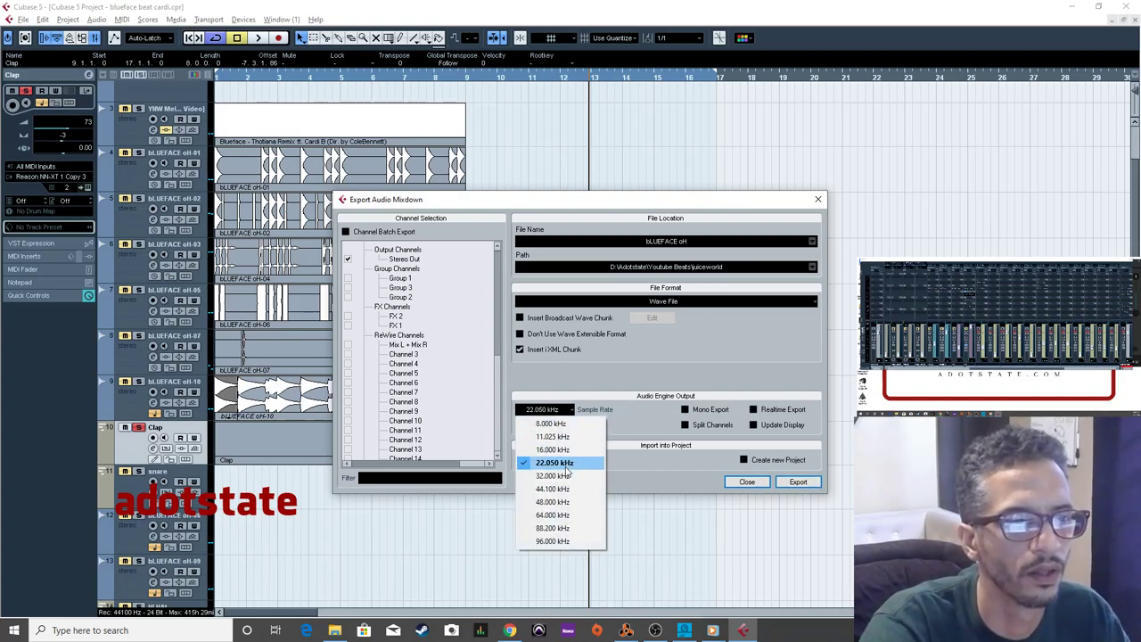
{"action": "left_click", "coordinate": [807, 486]}
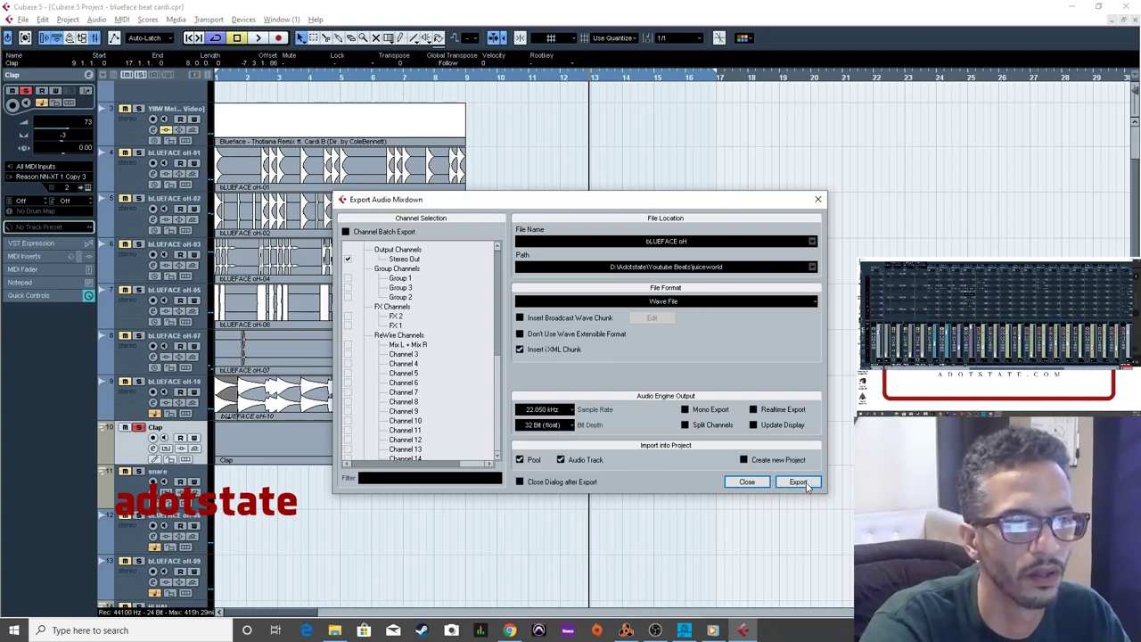
{"action": "left_click", "coordinate": [799, 482]}
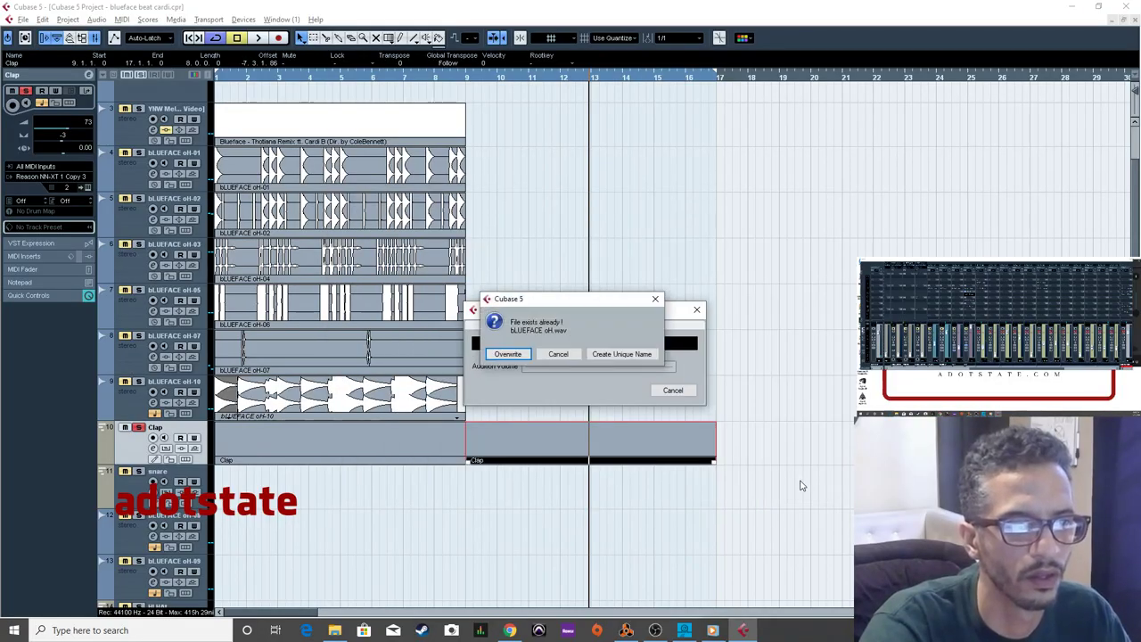
{"action": "left_click", "coordinate": [568, 355]}
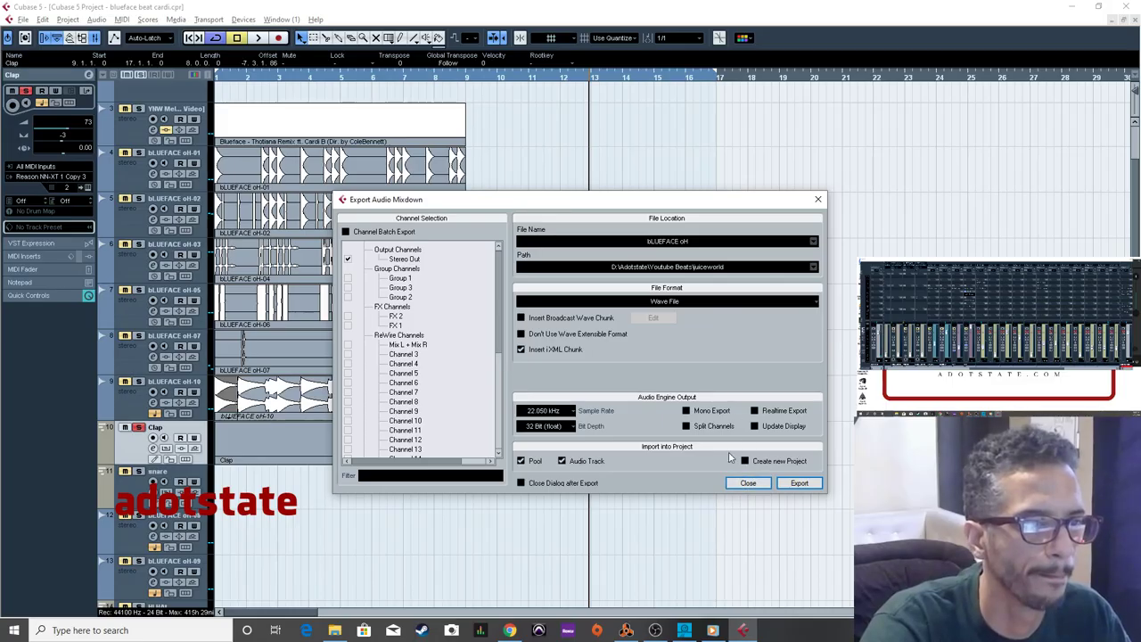
{"action": "left_click", "coordinate": [748, 483]}
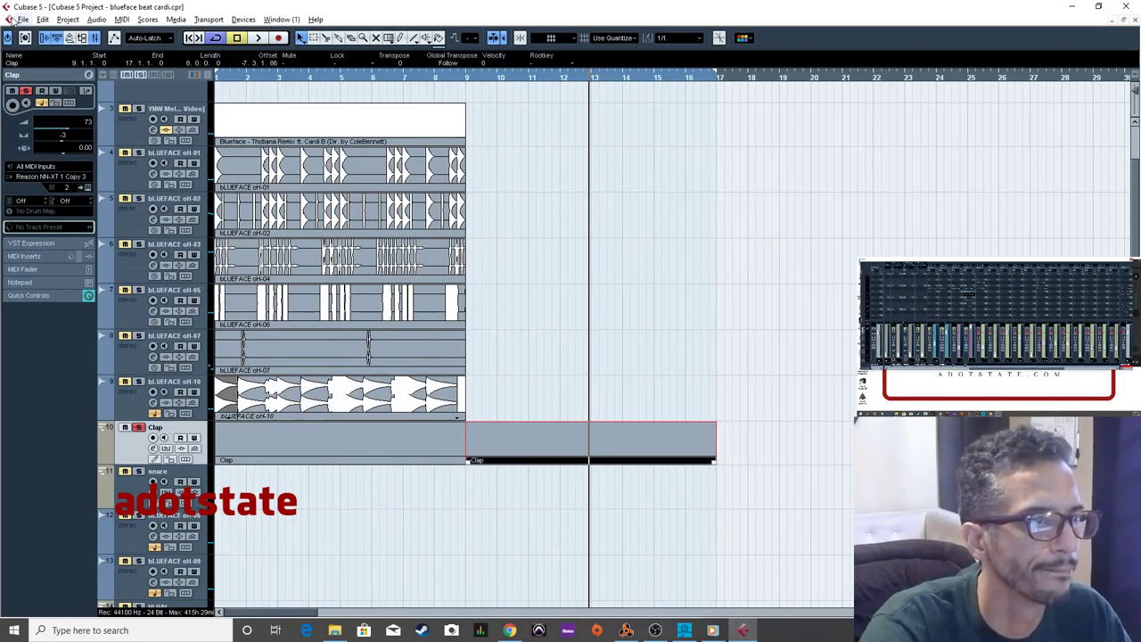
Export the soloed Clap track as a 32.000 kHz audio mixdown under a unique file name and import it converted to the project settings.
{"action": "left_click", "coordinate": [22, 20]}
{"action": "mouse_move", "coordinate": [133, 227]}
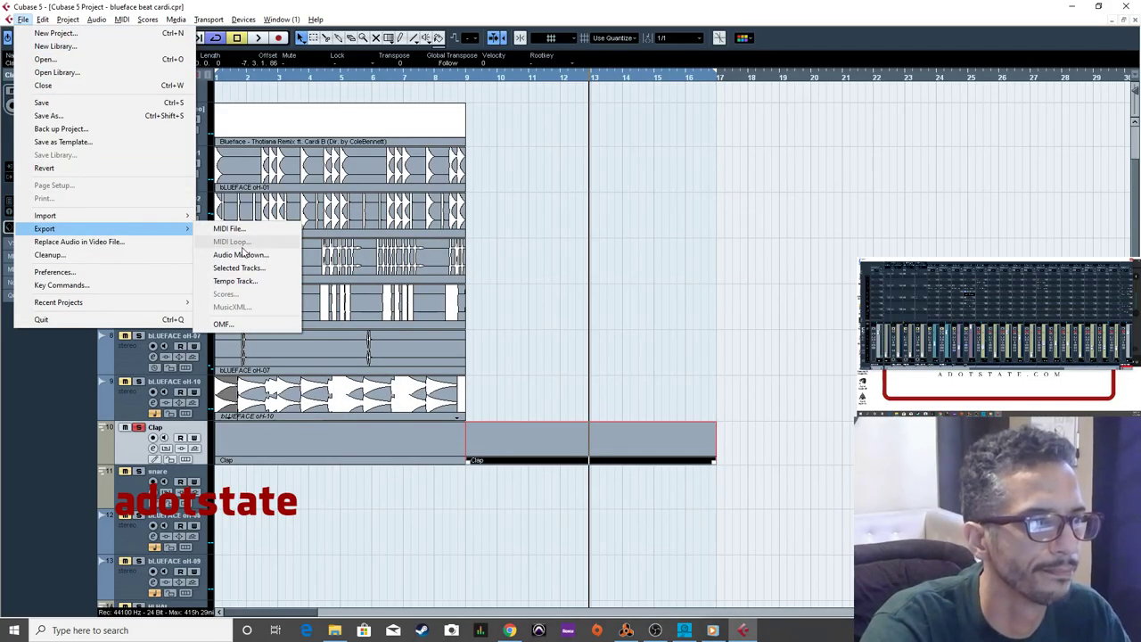
{"action": "left_click", "coordinate": [259, 256]}
{"action": "left_click", "coordinate": [544, 409]}
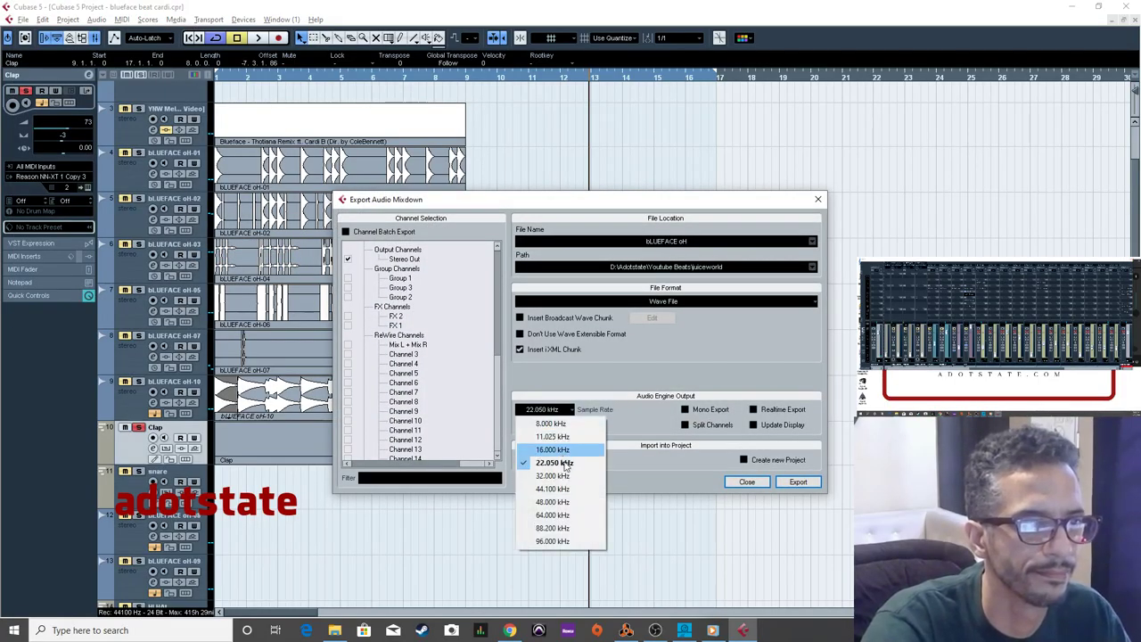
{"action": "left_click", "coordinate": [573, 476]}
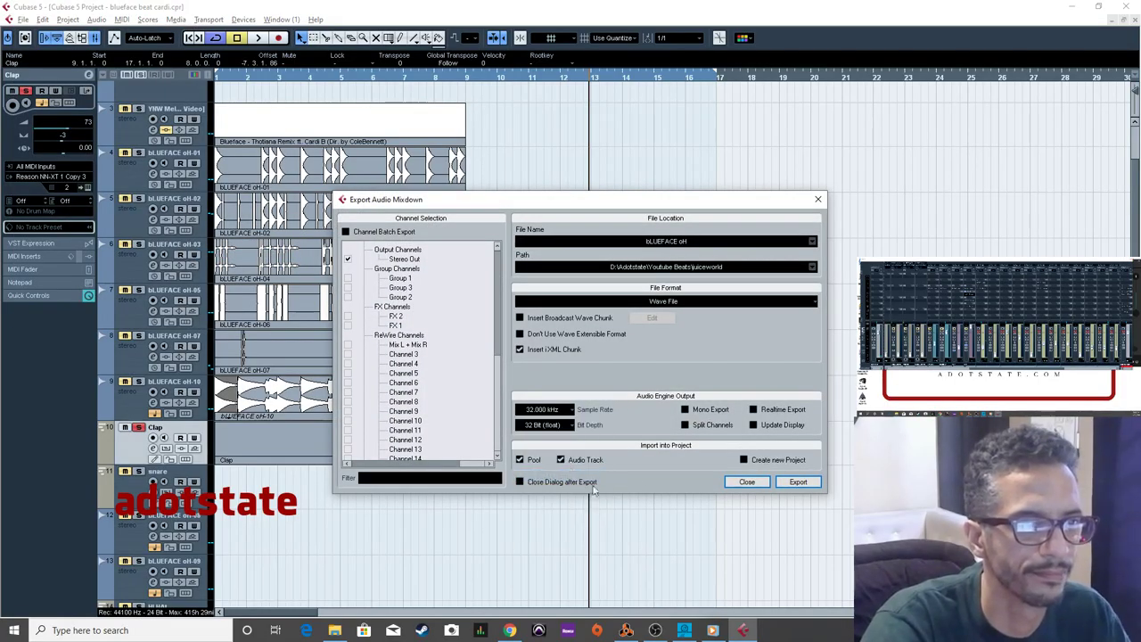
{"action": "left_click", "coordinate": [807, 486]}
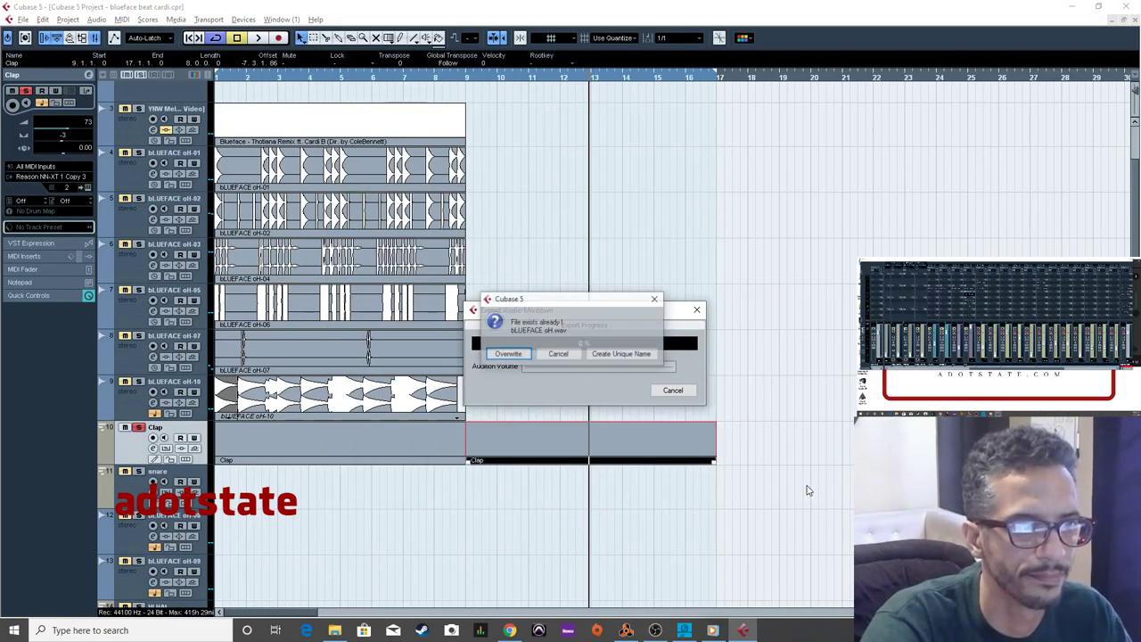
{"action": "left_click", "coordinate": [616, 357]}
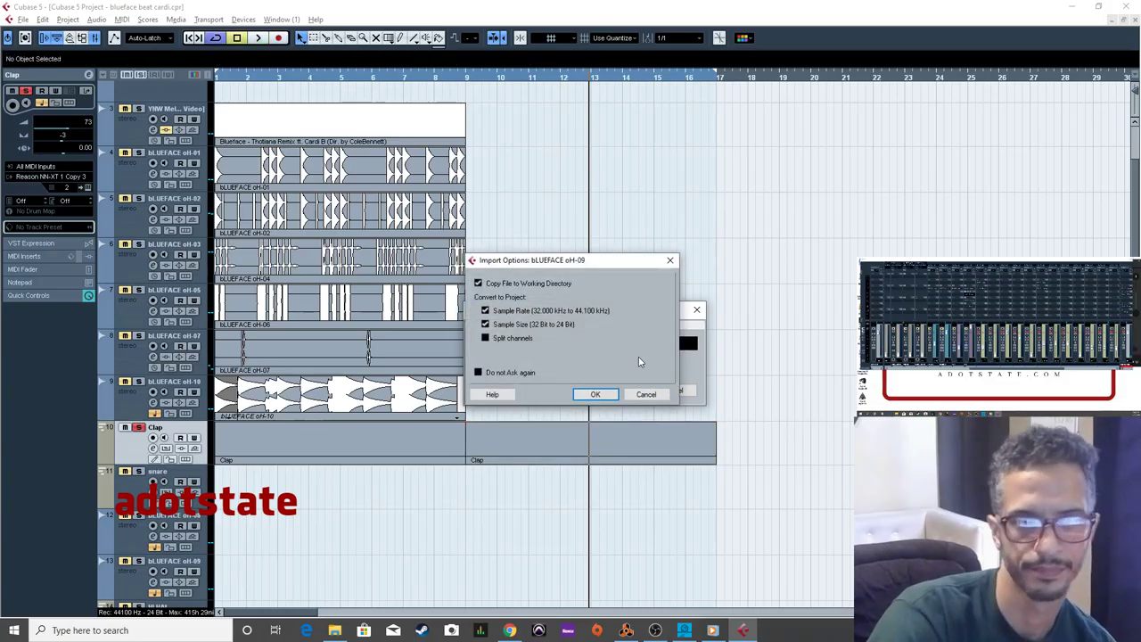
{"action": "left_click", "coordinate": [595, 394]}
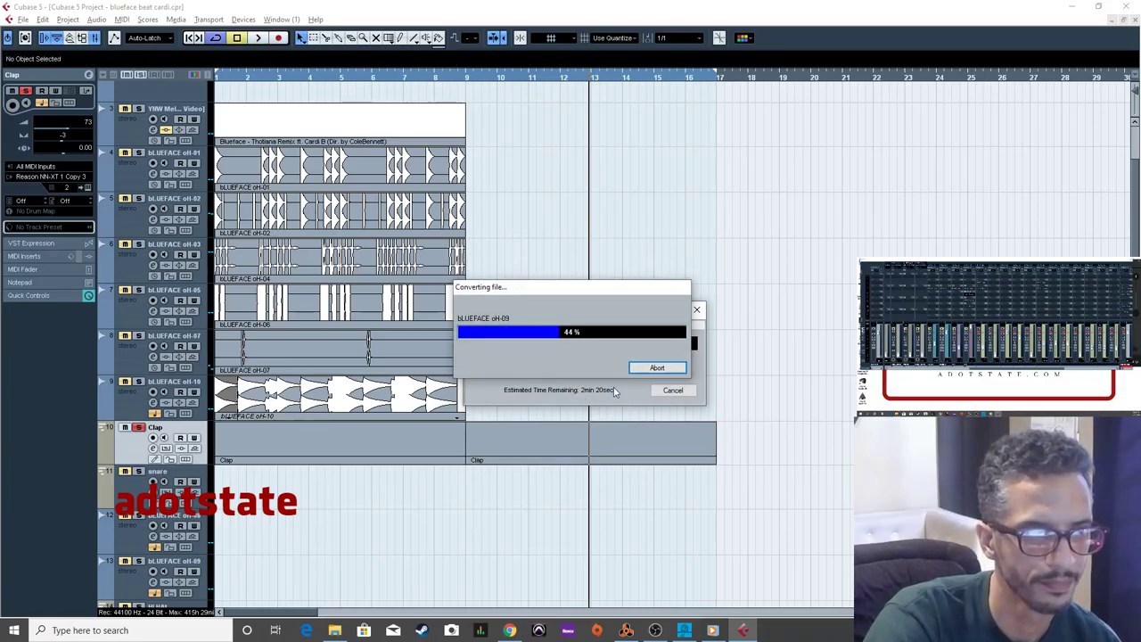
{"action": "left_click", "coordinate": [751, 486]}
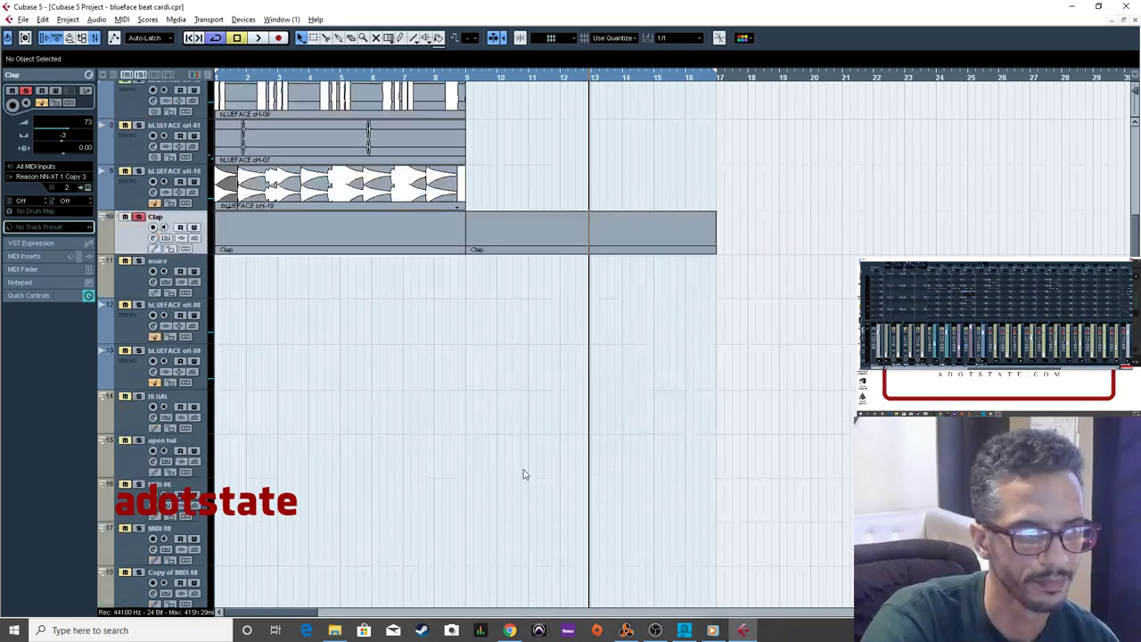
Move the imported bLUEFACE oH-11 track directly above the Clap track.
{"action": "left_click", "coordinate": [138, 566]}
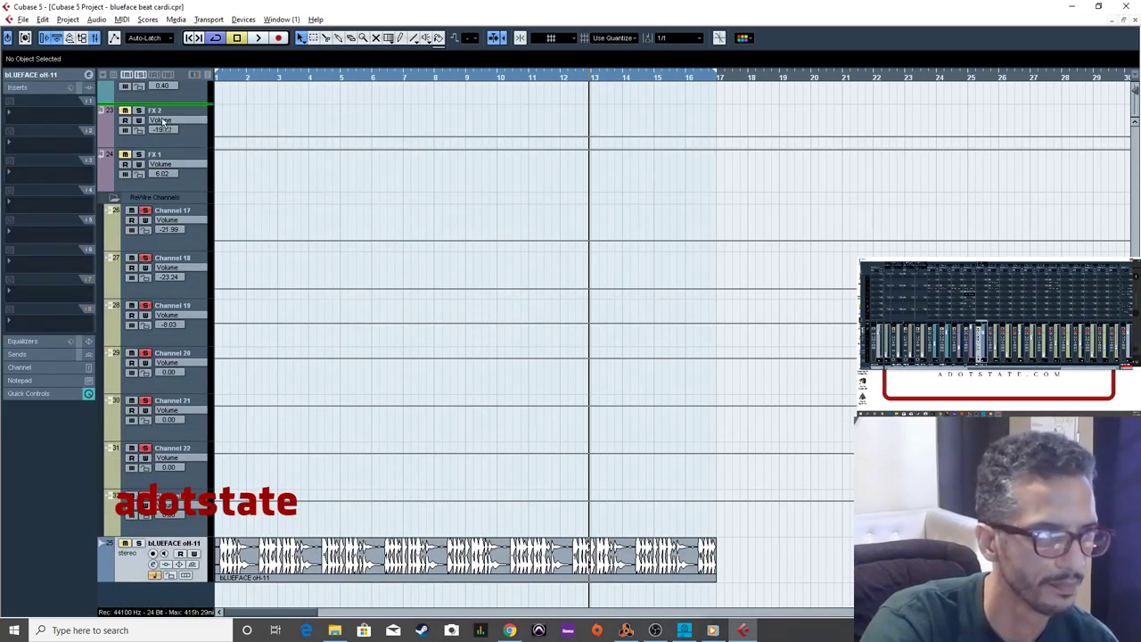
{"action": "scroll", "coordinate": [163, 131], "scroll_direction": "up", "scroll_amount": 5}
{"action": "scroll", "coordinate": [180, 121], "scroll_direction": "up", "scroll_amount": 6}
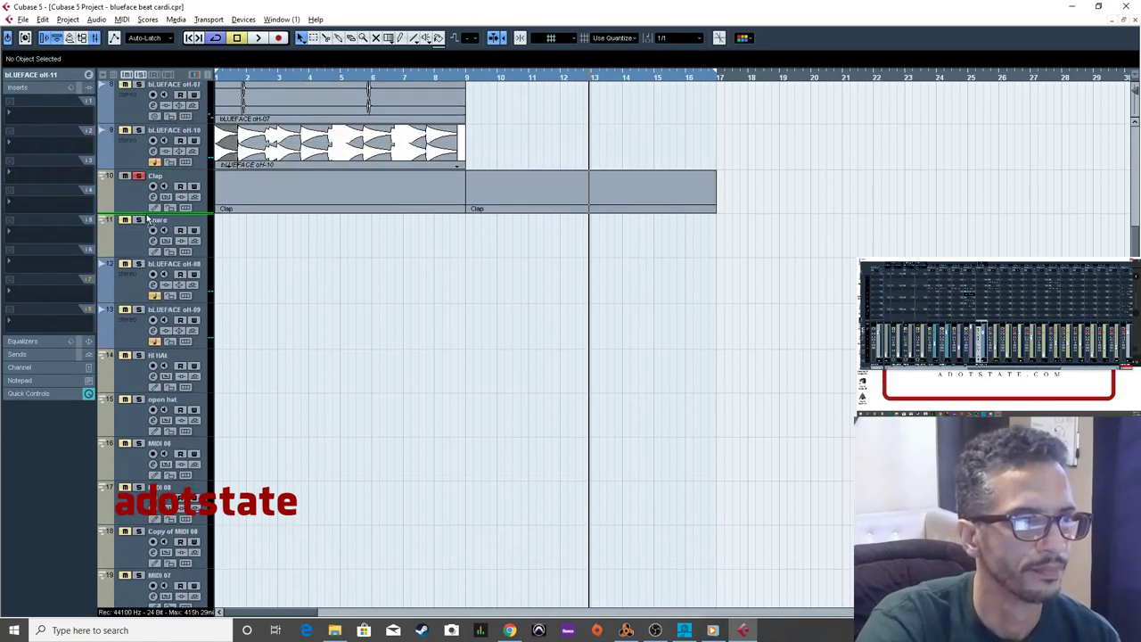
{"action": "left_click_drag", "start_coordinate": [161, 177], "coordinate": [162, 175]}
Split the bLUEFACE oH-11 clip at bar 9 and delete everything after the split.
{"action": "right_click", "coordinate": [429, 159]}
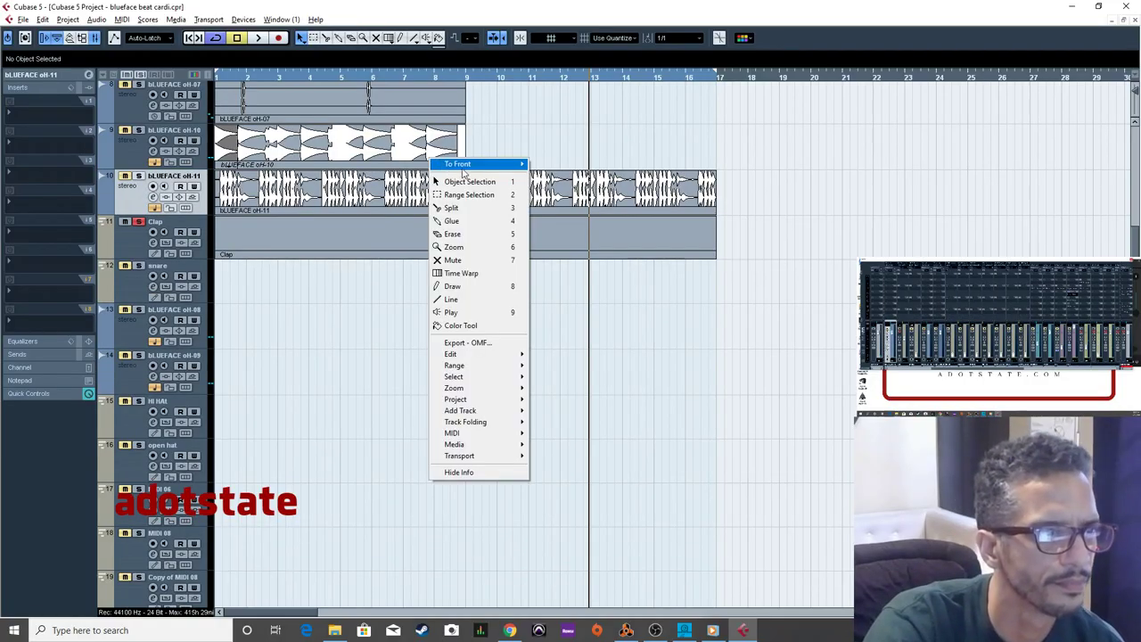
{"action": "left_click", "coordinate": [464, 194]}
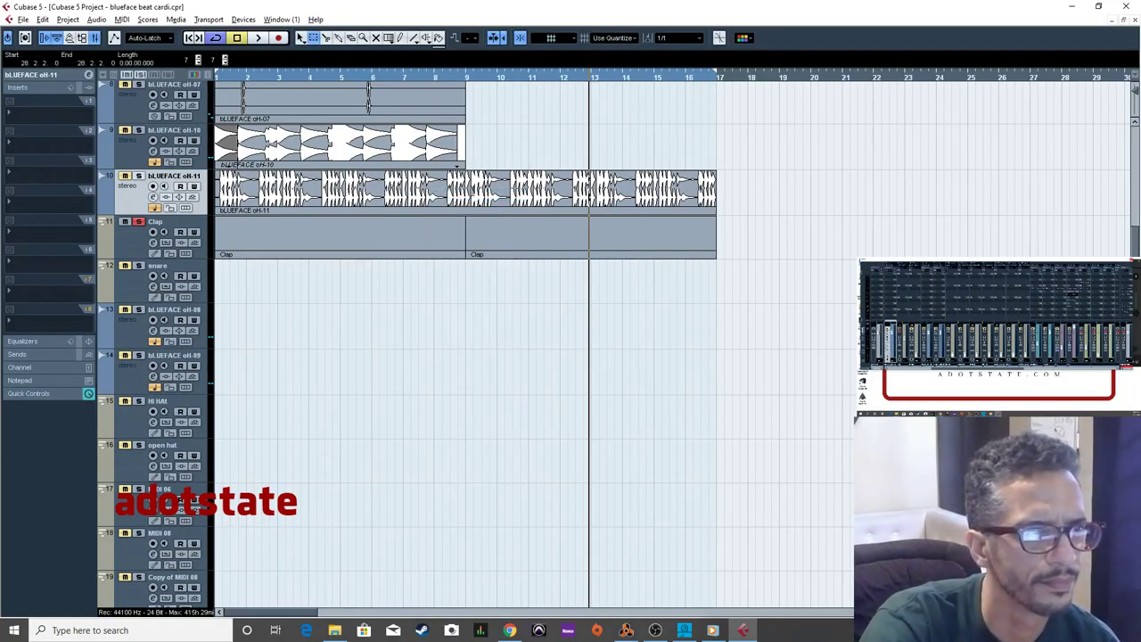
{"action": "right_click", "coordinate": [495, 192]}
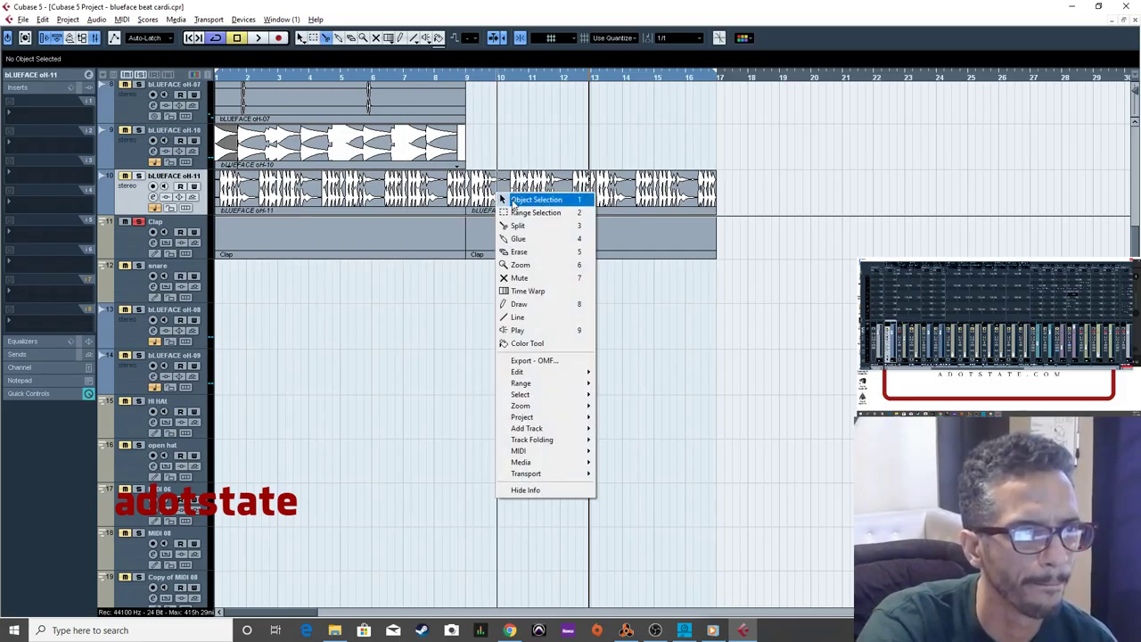
{"action": "left_click", "coordinate": [513, 197]}
{"action": "left_click", "coordinate": [482, 191]}
{"action": "key", "text": "Delete"}
{"action": "left_click", "coordinate": [664, 213]}
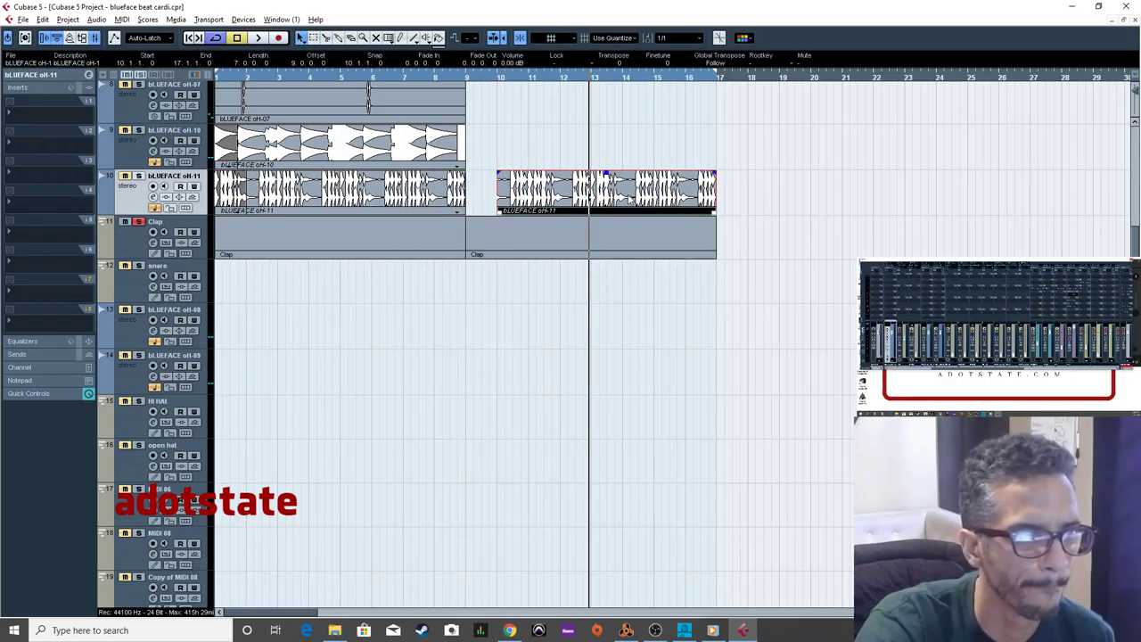
{"action": "key", "text": "Delete"}
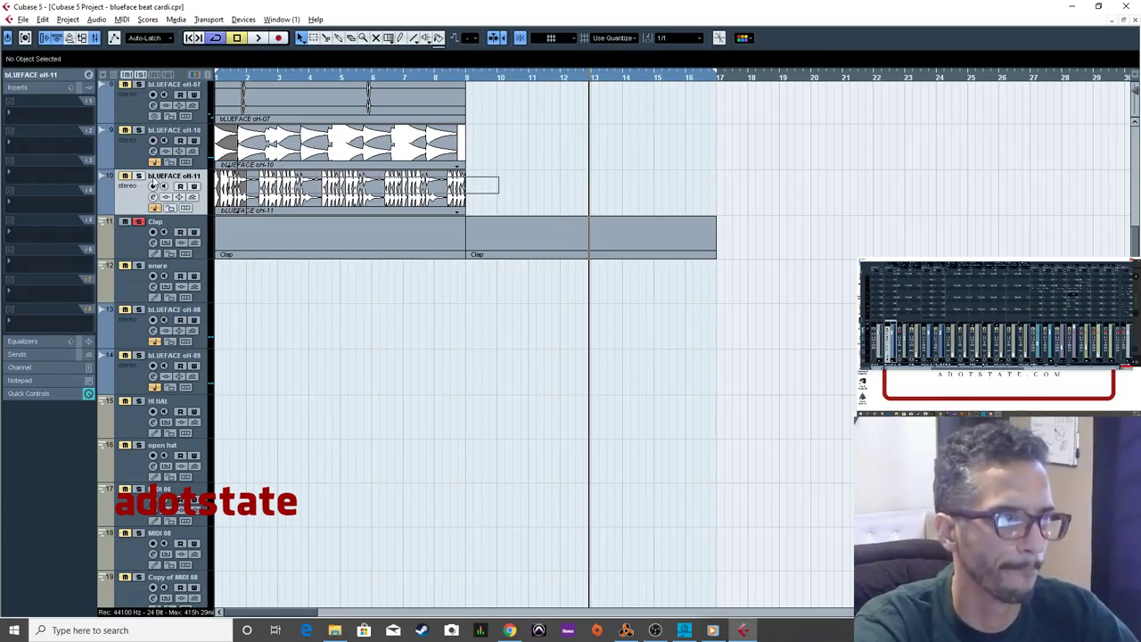
Bounce the clips on the bLUEFACE oH-10 and bLUEFACE oH-11 tracks, replacing the original events.
{"action": "left_click", "coordinate": [234, 190]}
{"action": "left_click_drag", "start_coordinate": [486, 148], "coordinate": [463, 182]}
{"action": "left_click", "coordinate": [96, 19]}
{"action": "left_click", "coordinate": [133, 164]}
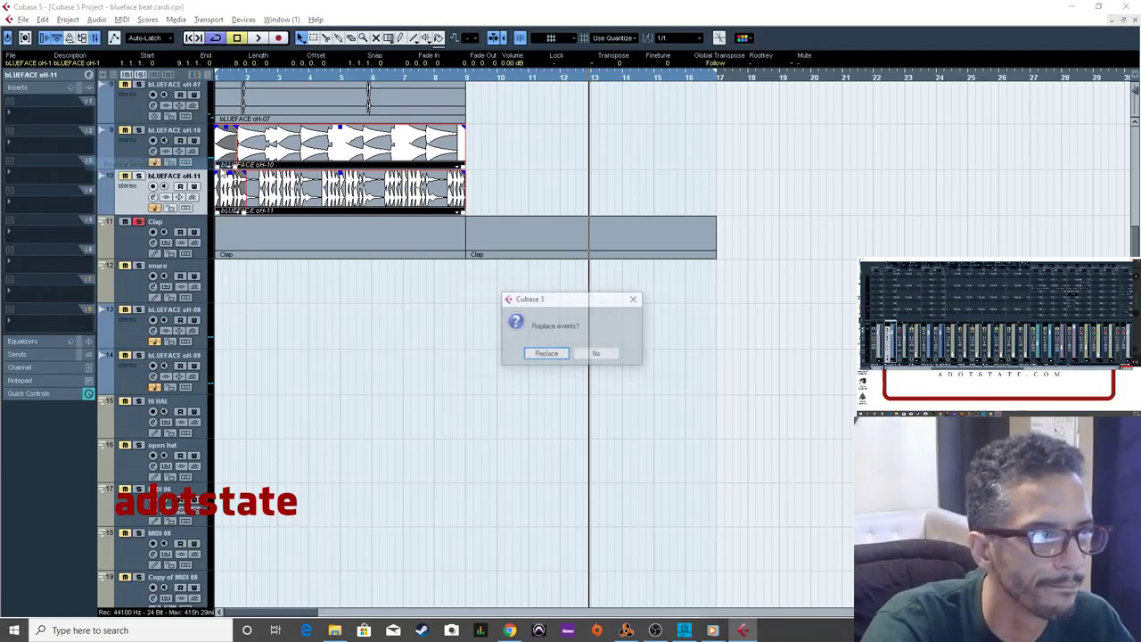
{"action": "left_click", "coordinate": [546, 353]}
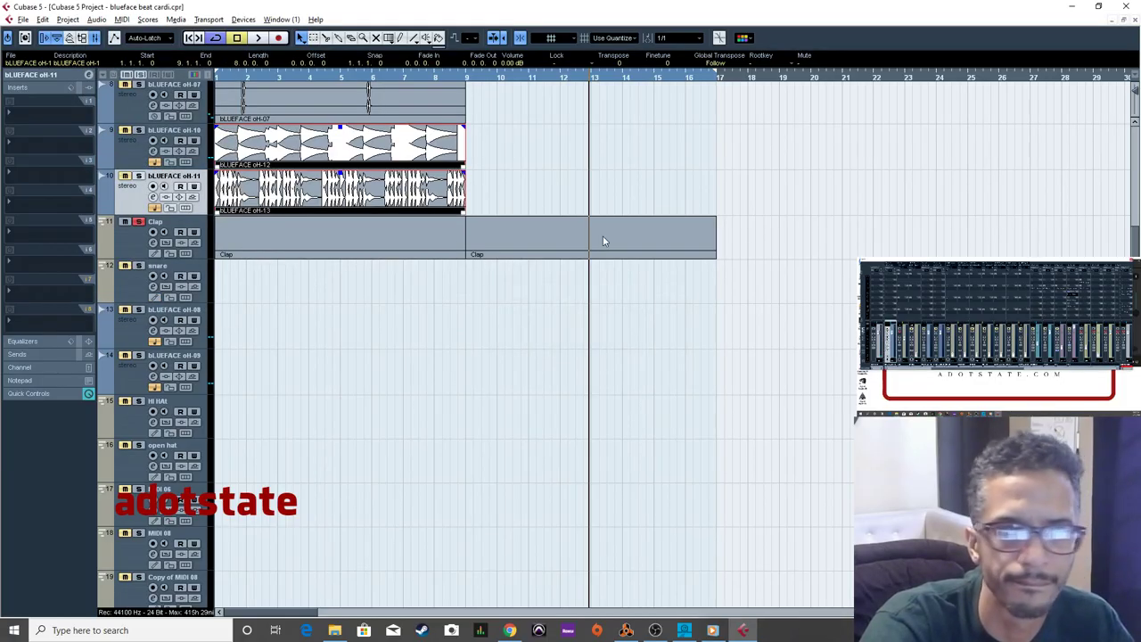
{"action": "left_click_drag", "start_coordinate": [489, 156], "coordinate": [463, 190]}
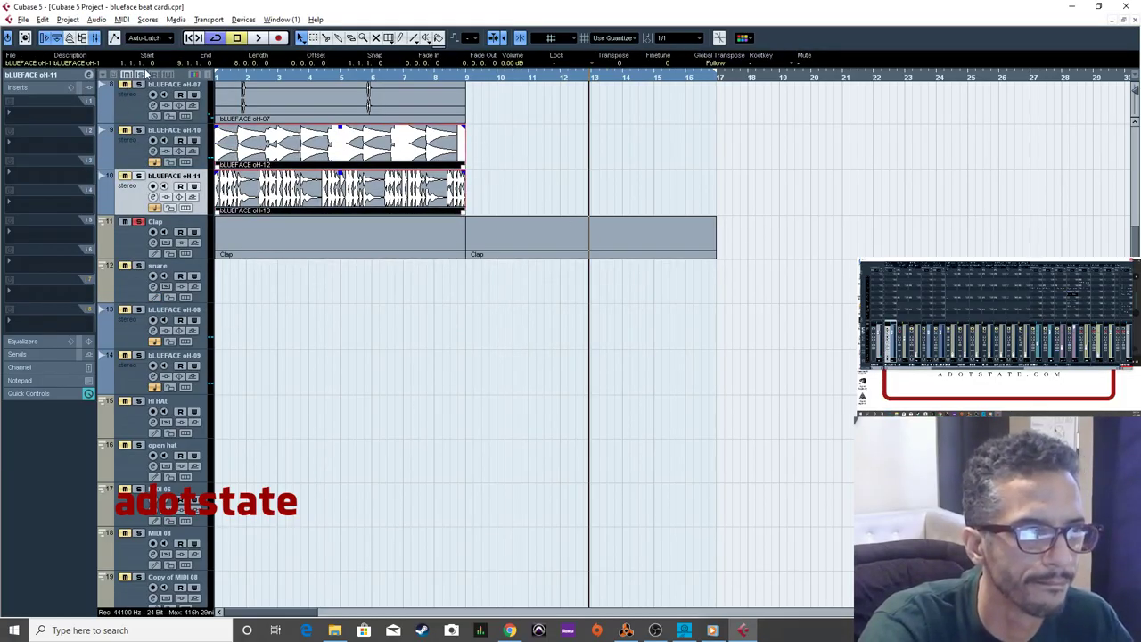
Delete both Clap MIDI parts and play the loop with the Clap track unsoloed, stopping playback near bar 11.
{"action": "left_click", "coordinate": [385, 241]}
{"action": "key", "text": "Delete"}
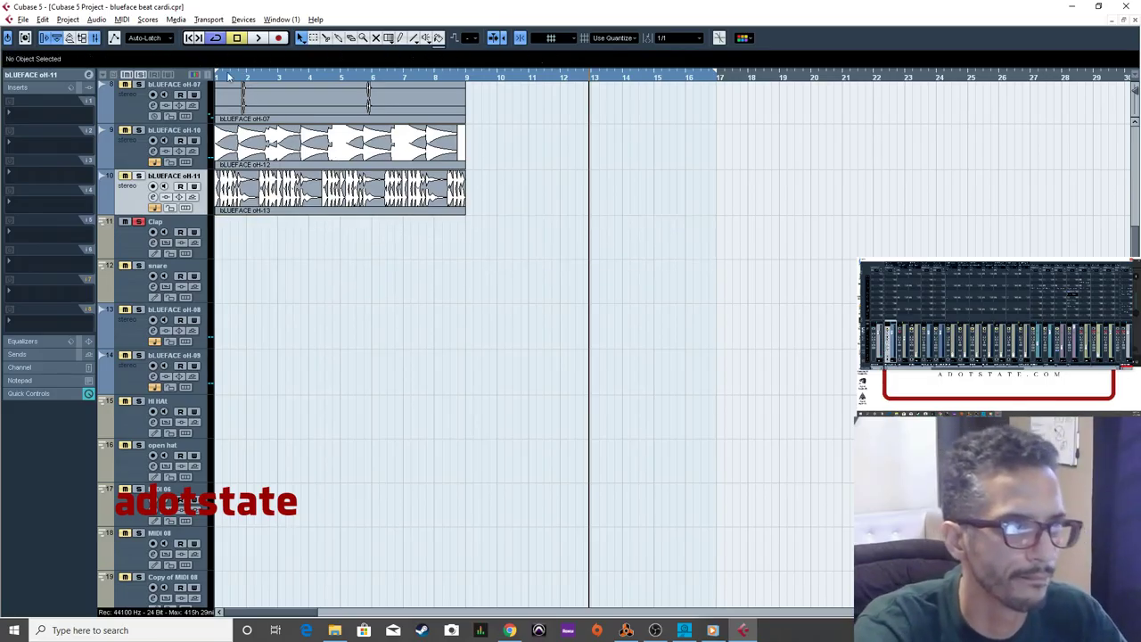
{"action": "key", "text": "space"}
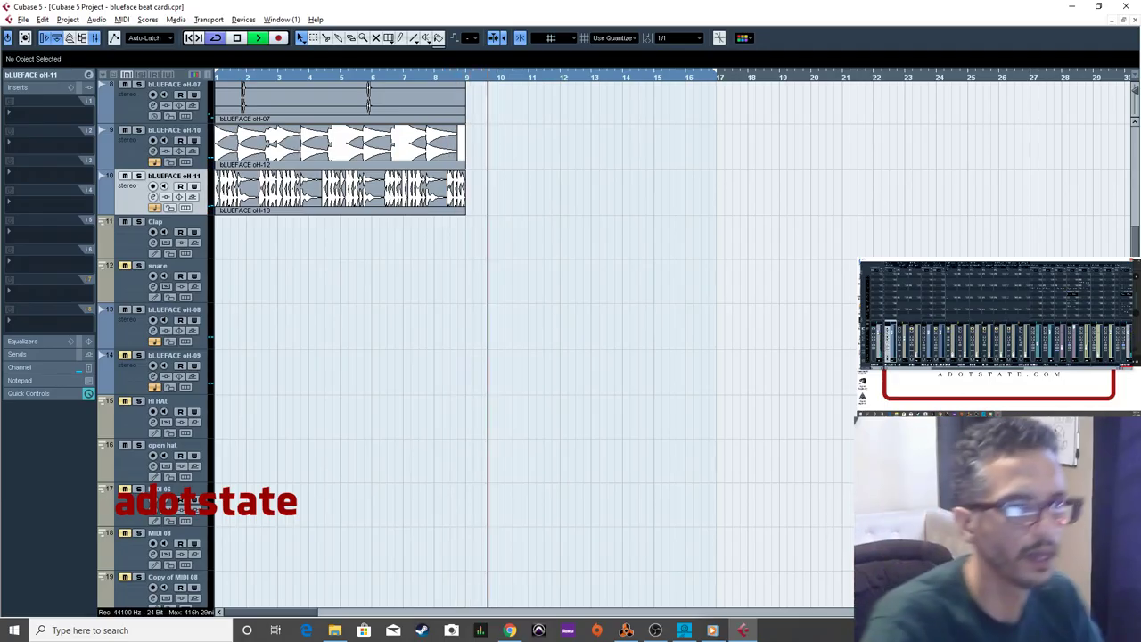
{"action": "scroll", "coordinate": [415, 170], "scroll_direction": "up", "scroll_amount": 6}
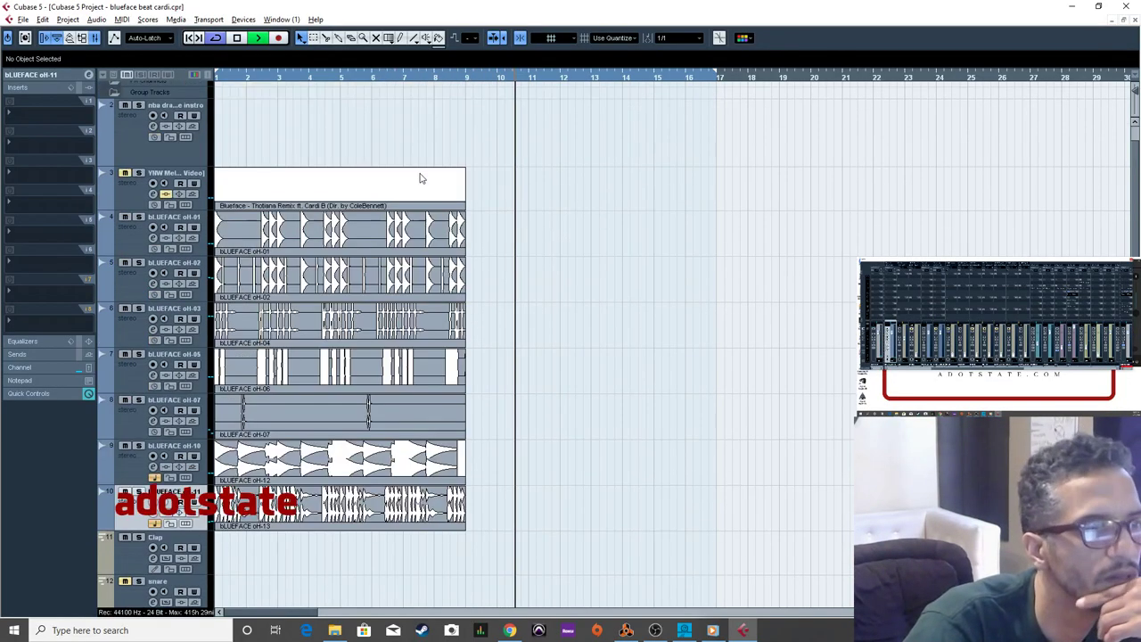
{"action": "key", "text": "space"}
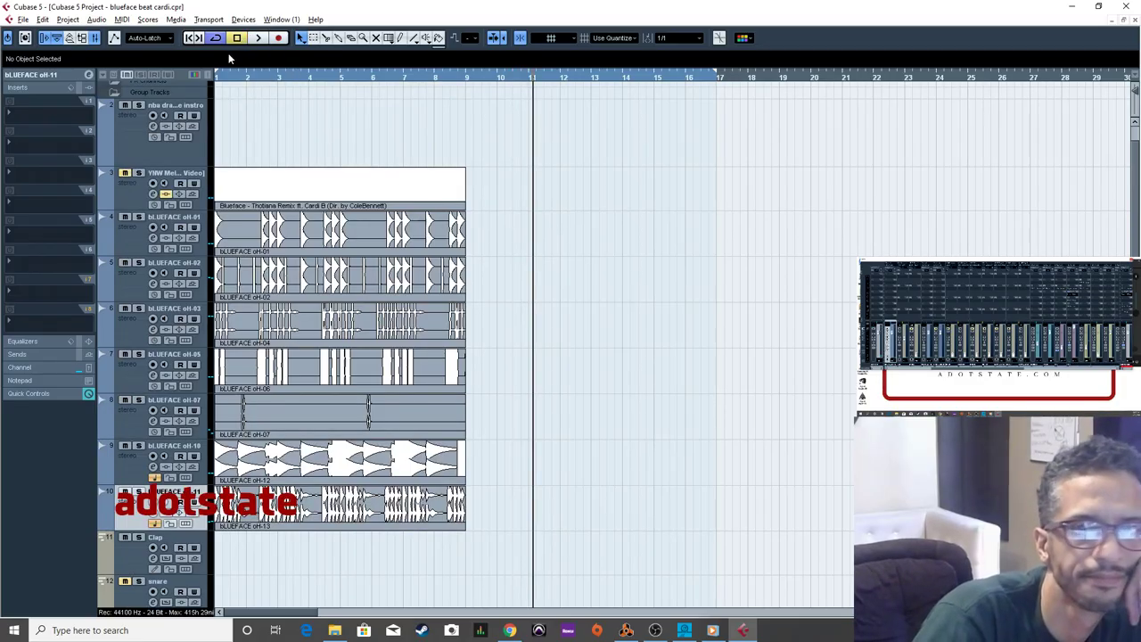
Play the loop from the start with the YNW Melly reference track unmuted, comparing it with the beat up to bar 9.
{"action": "left_click", "coordinate": [191, 39]}
{"action": "left_click", "coordinate": [258, 38]}
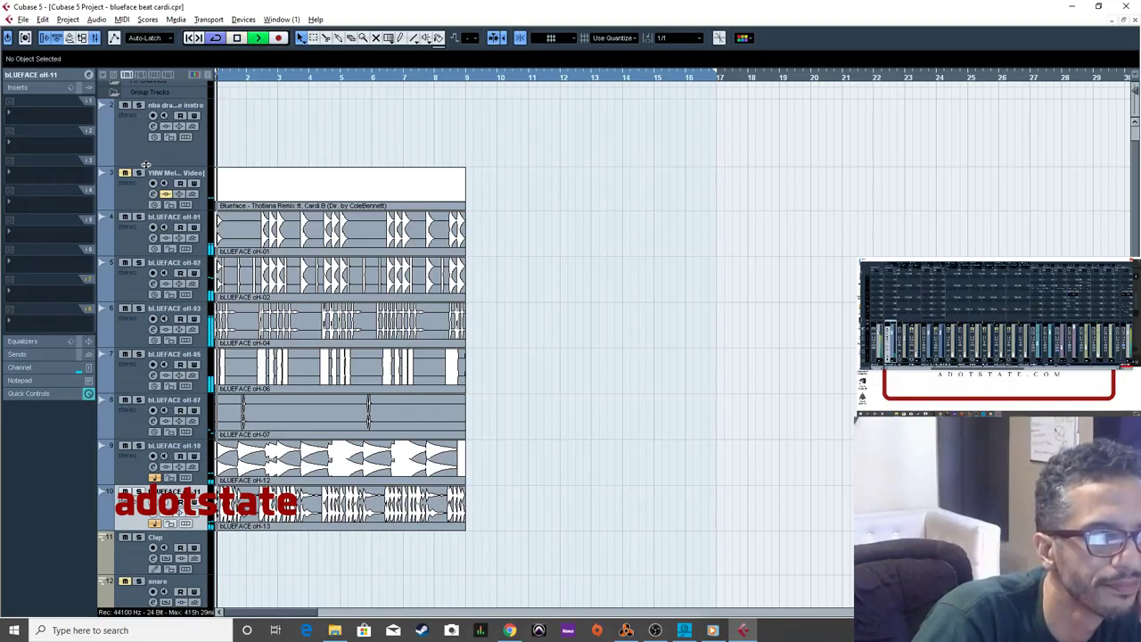
{"action": "left_click", "coordinate": [125, 173]}
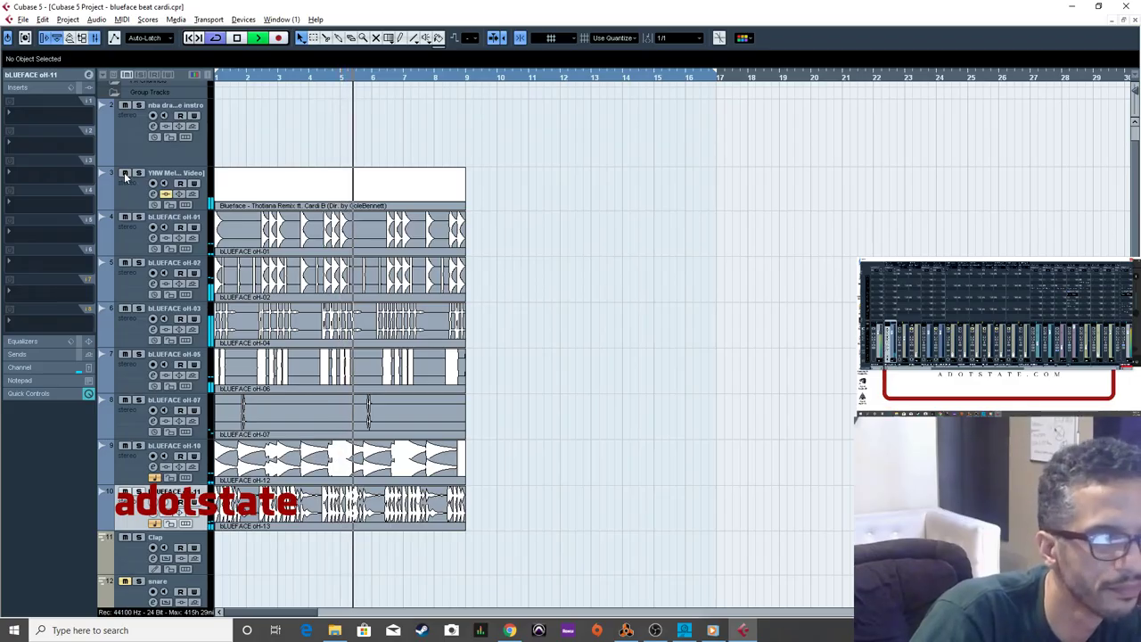
{"action": "left_click", "coordinate": [125, 173]}
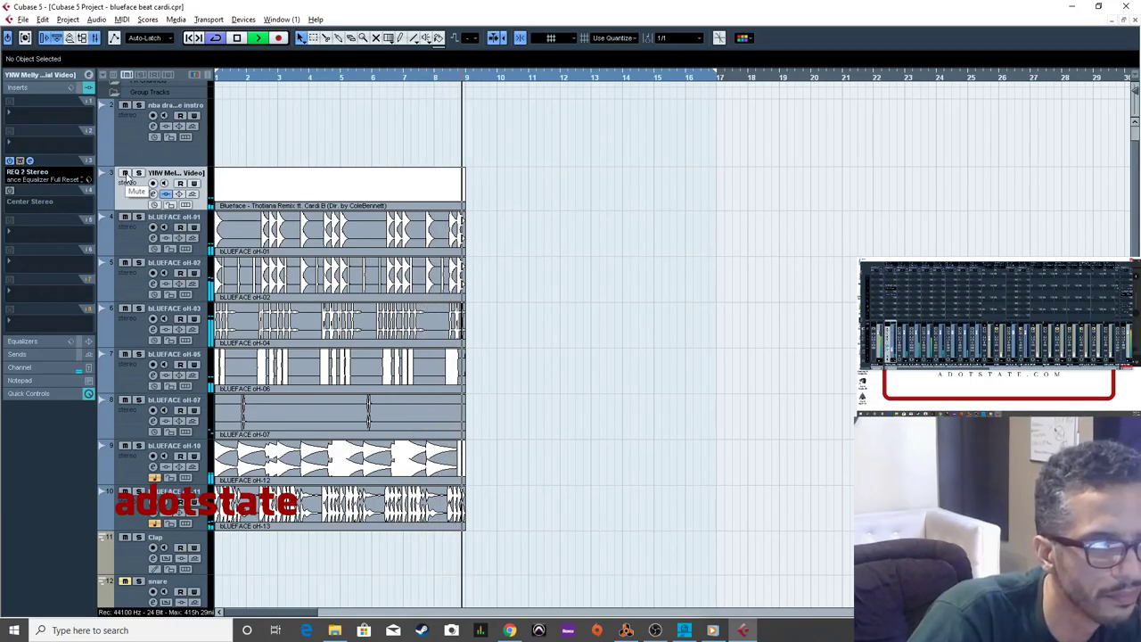
{"action": "left_click", "coordinate": [428, 79]}
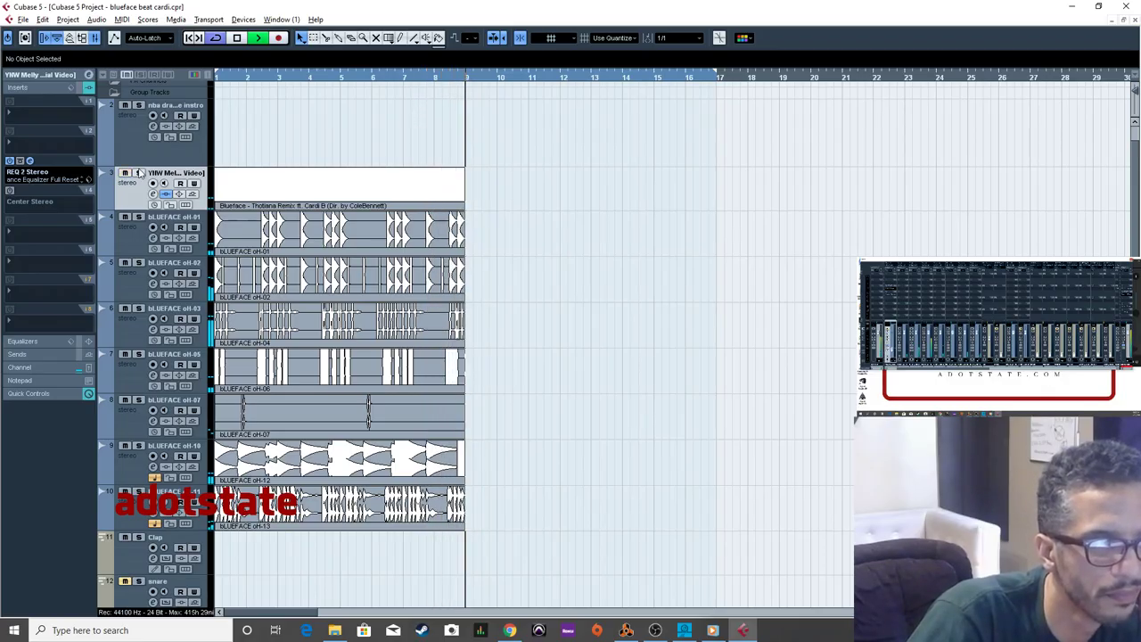
{"action": "left_click", "coordinate": [429, 80]}
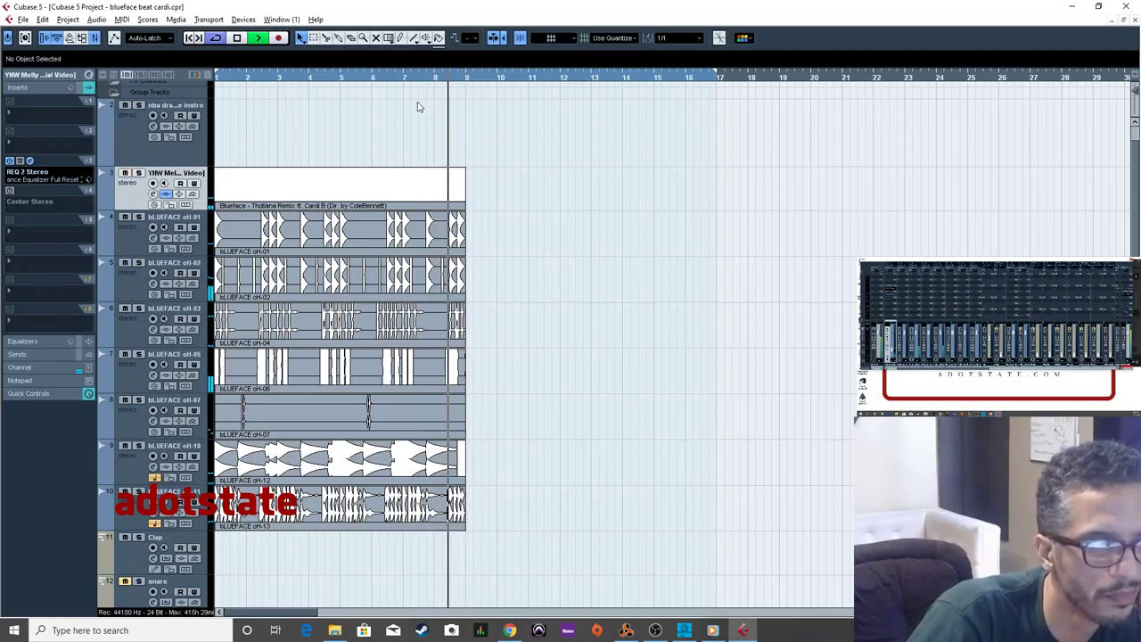
Split the Blueface - Thotiana Remix reference clip at bar 8 while bars 7 to 9 loop.
{"action": "right_click", "coordinate": [432, 152]}
{"action": "left_click", "coordinate": [452, 182]}
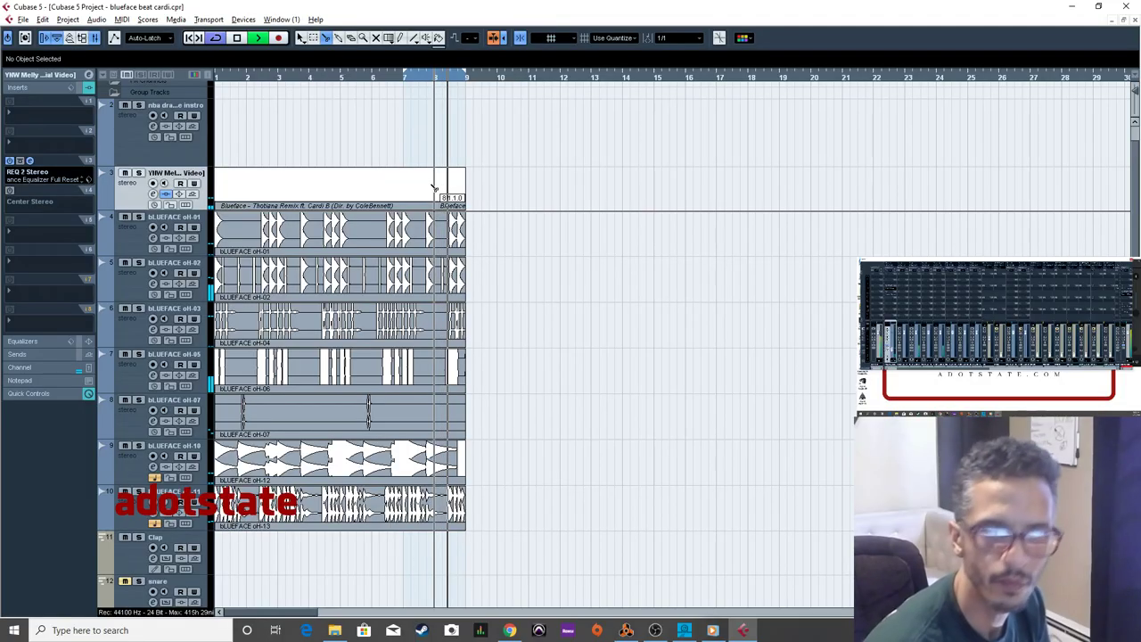
{"action": "right_click", "coordinate": [594, 207]}
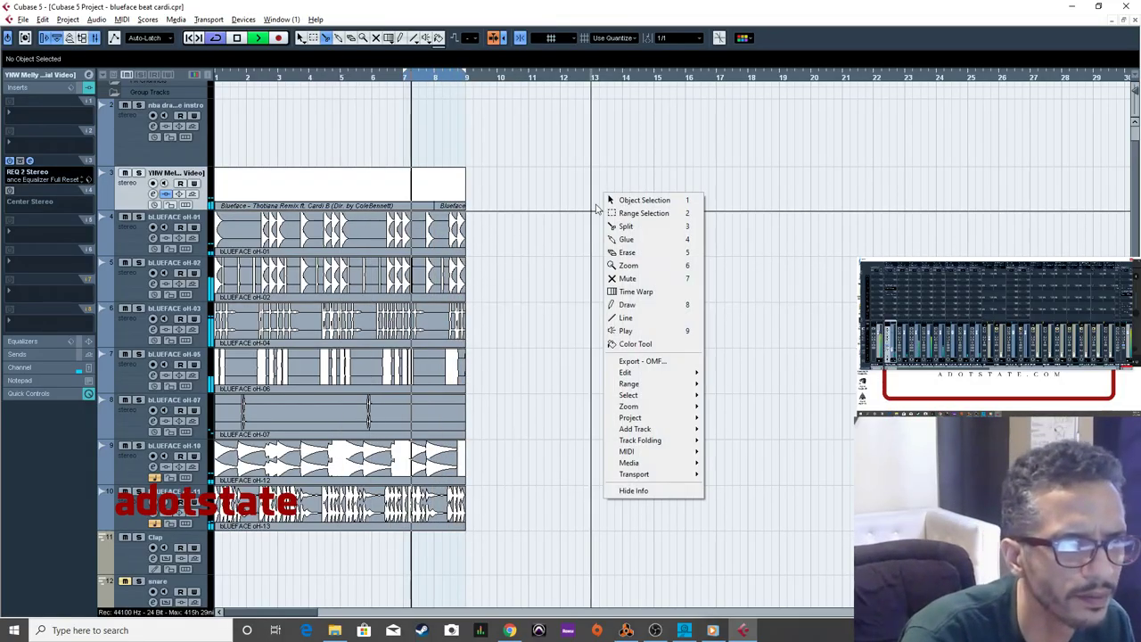
{"action": "left_click", "coordinate": [621, 201]}
{"action": "left_click", "coordinate": [301, 194]}
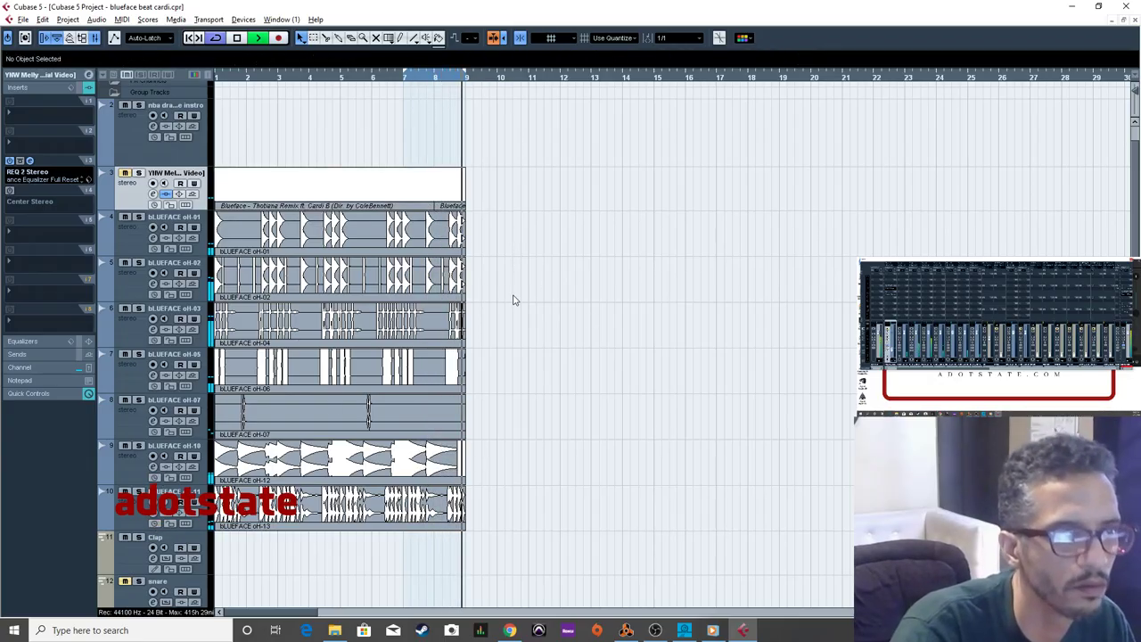
Stop playback and delete the piece of the reference clip that follows the bar 8 split.
{"action": "key", "text": "space"}
{"action": "key", "text": "g"}
{"action": "key", "text": "g"}
{"action": "key", "text": "g"}
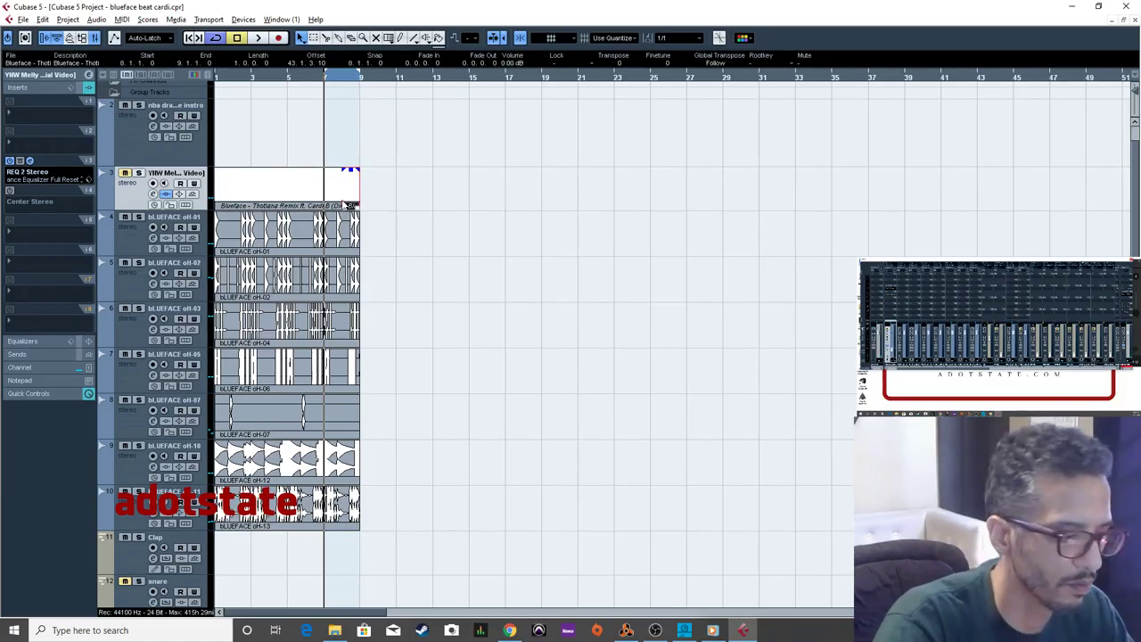
{"action": "double_click", "coordinate": [280, 202]}
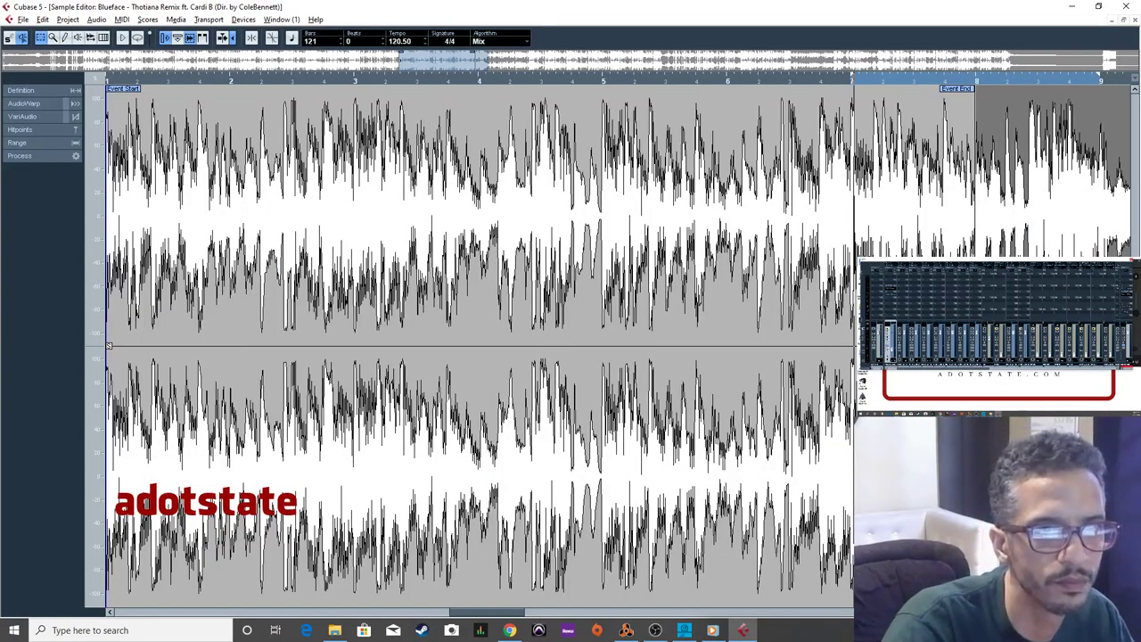
{"action": "left_click", "coordinate": [1135, 19]}
{"action": "left_click", "coordinate": [326, 151]}
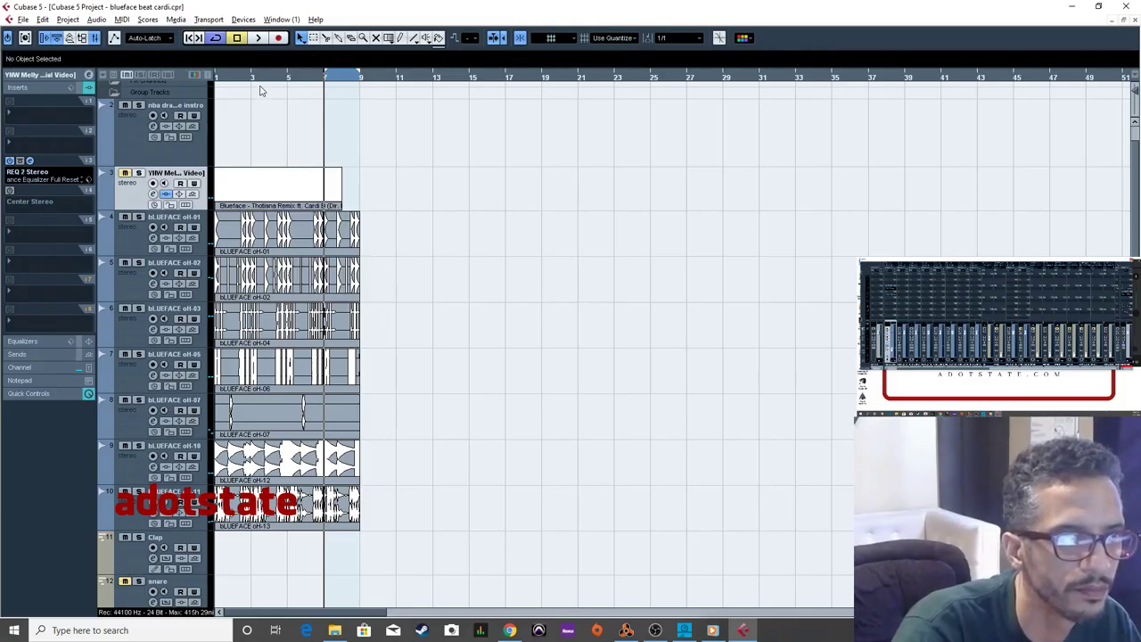
Extend the reference clip at both ends to restore its hidden audio, and position it from bar 1 to bar 97.
{"action": "key", "text": "g"}
{"action": "left_click_drag", "start_coordinate": [240, 183], "coordinate": [216, 201]}
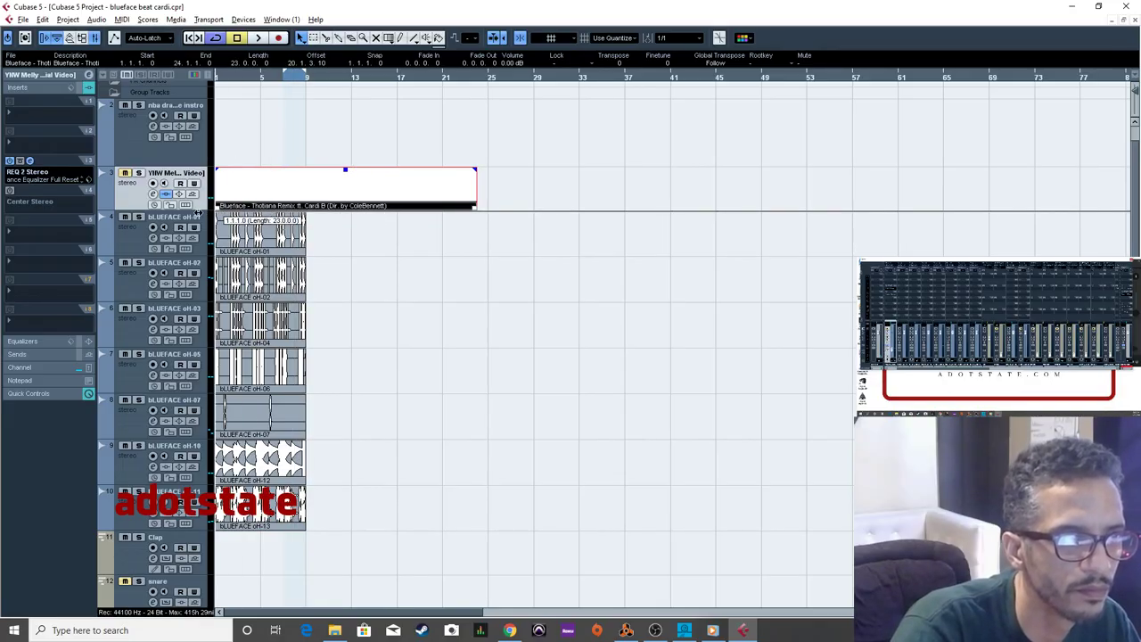
{"action": "left_click_drag", "start_coordinate": [292, 201], "coordinate": [216, 207]}
{"action": "key", "text": "g"}
{"action": "key", "text": "g"}
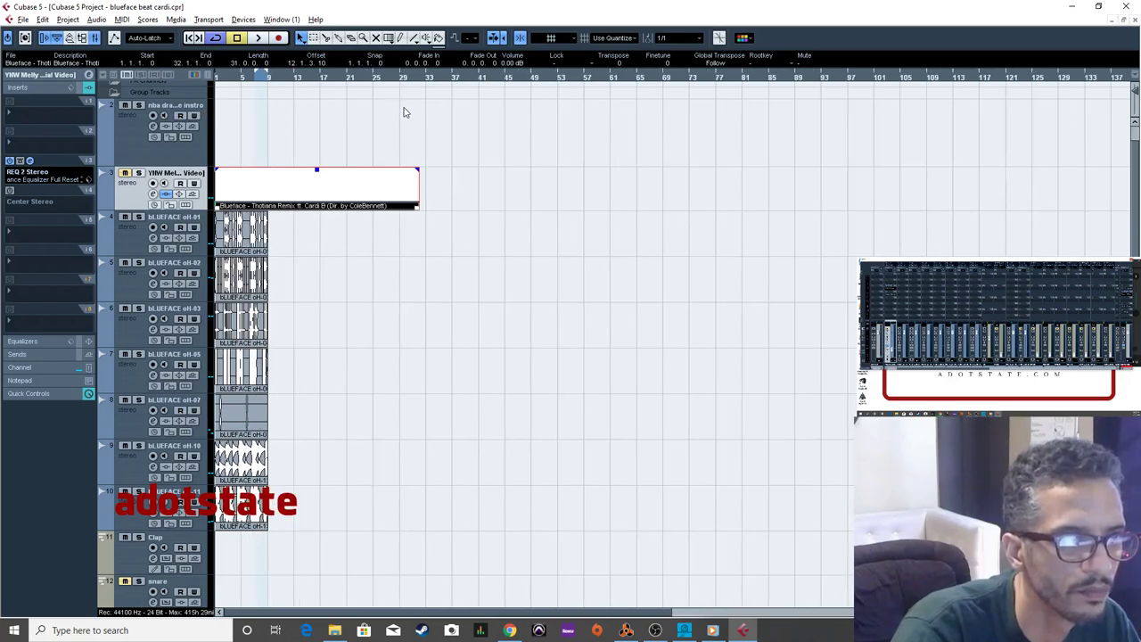
{"action": "left_click_drag", "start_coordinate": [341, 205], "coordinate": [630, 207]}
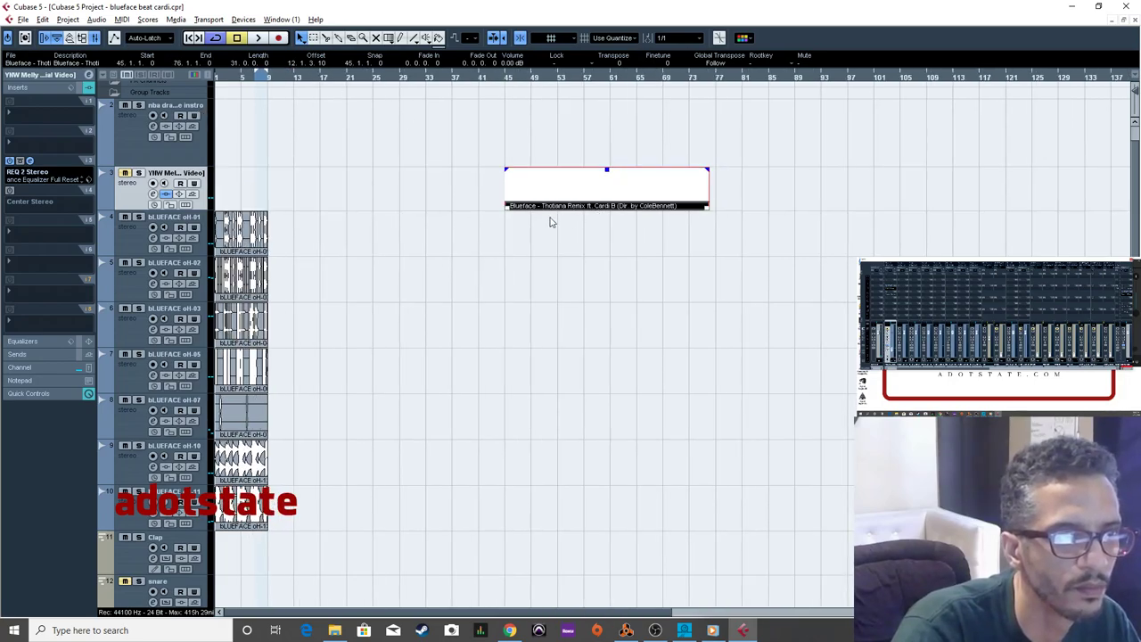
{"action": "left_click_drag", "start_coordinate": [504, 211], "coordinate": [426, 211]}
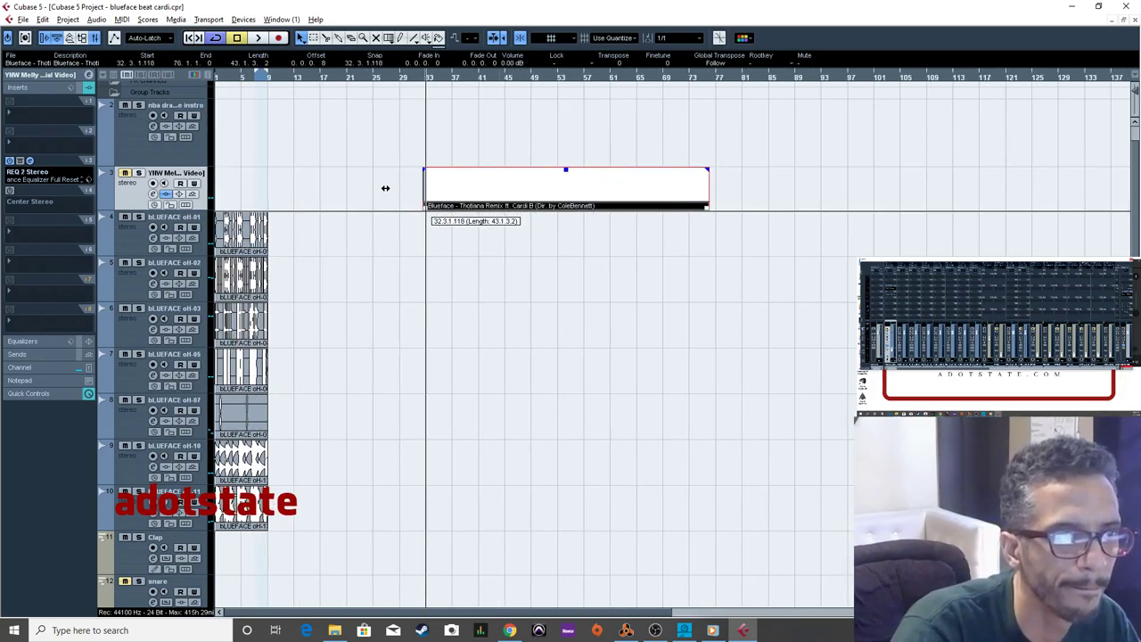
{"action": "left_click_drag", "start_coordinate": [540, 207], "coordinate": [329, 208]}
{"action": "left_click_drag", "start_coordinate": [494, 215], "coordinate": [843, 211]}
{"action": "left_click", "coordinate": [891, 181]}
{"action": "left_click_drag", "start_coordinate": [440, 186], "coordinate": [443, 187]}
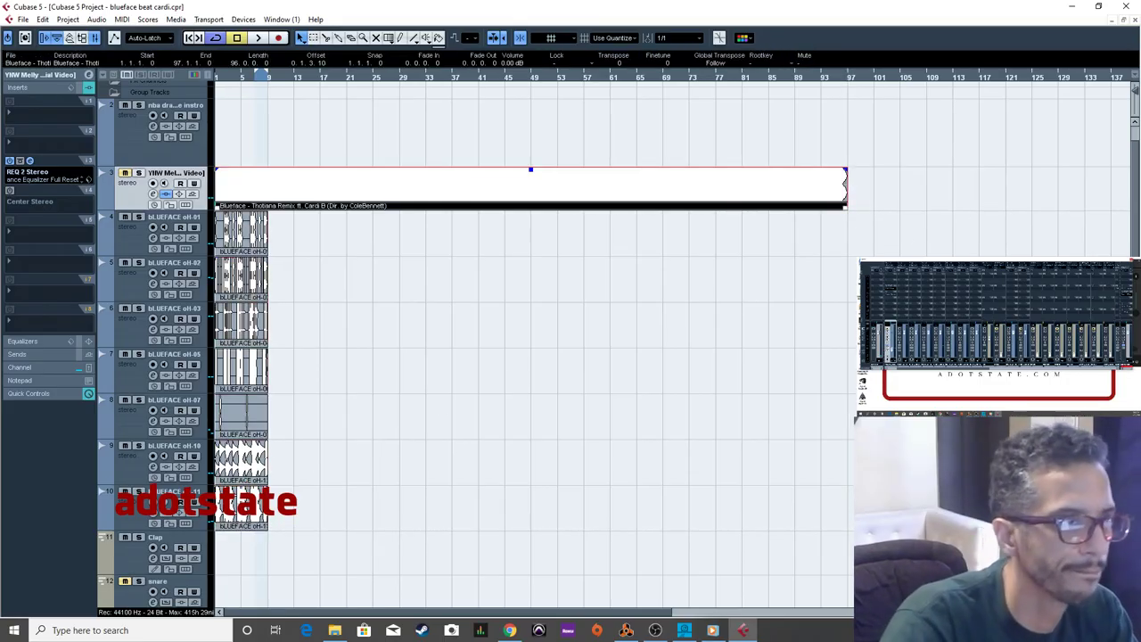
Bounce the extended reference clip, replacing the original event.
{"action": "left_click", "coordinate": [25, 20]}
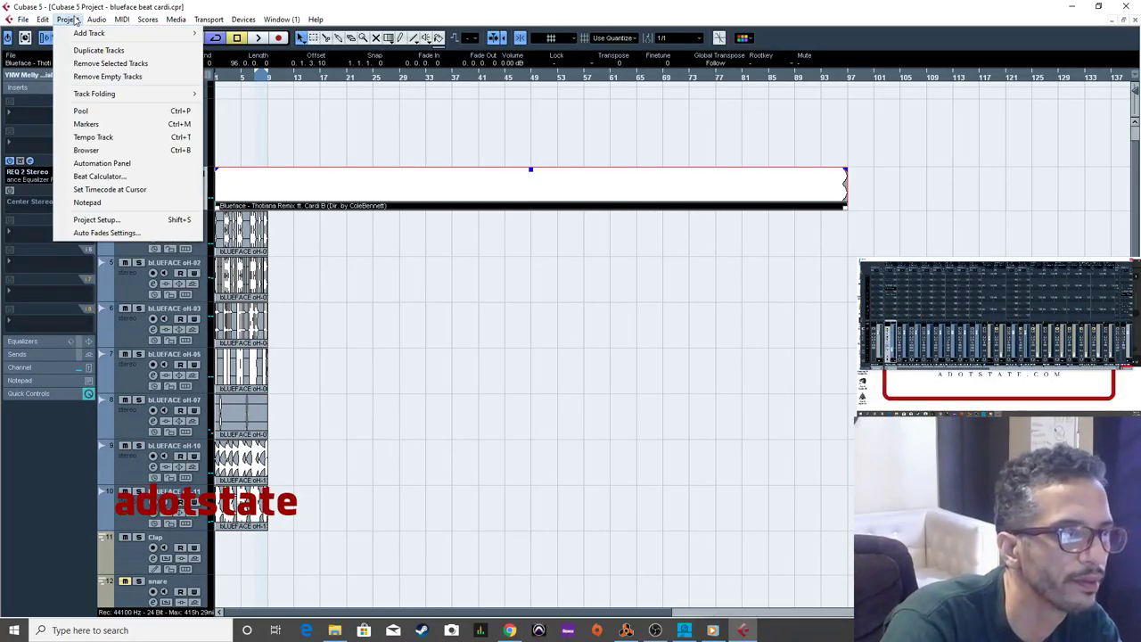
{"action": "mouse_move", "coordinate": [97, 20]}
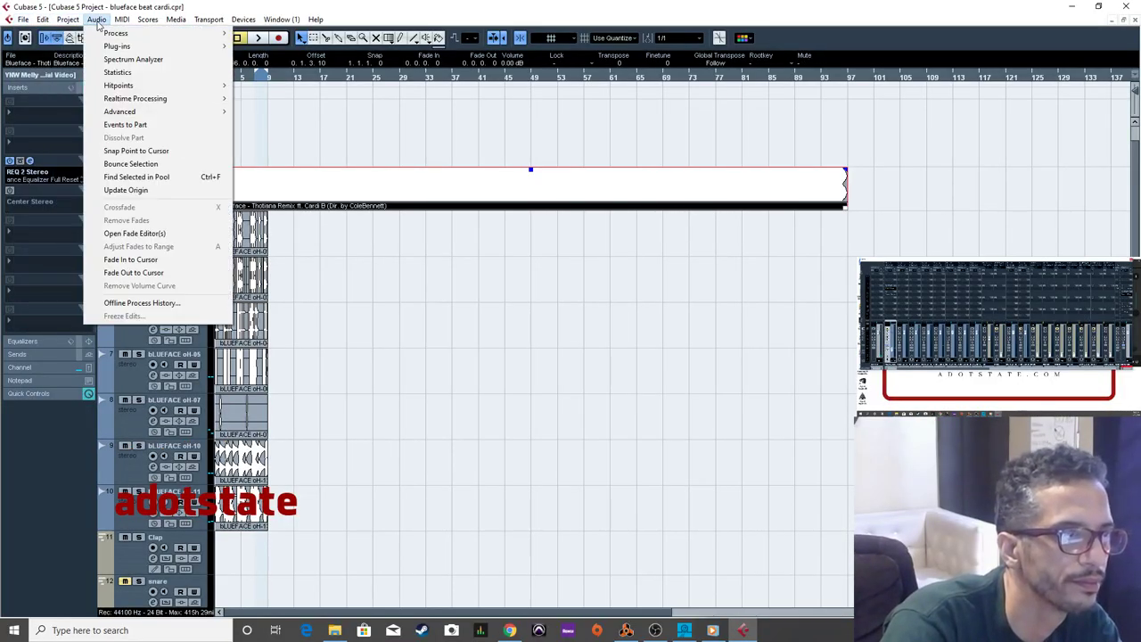
{"action": "left_click", "coordinate": [131, 164]}
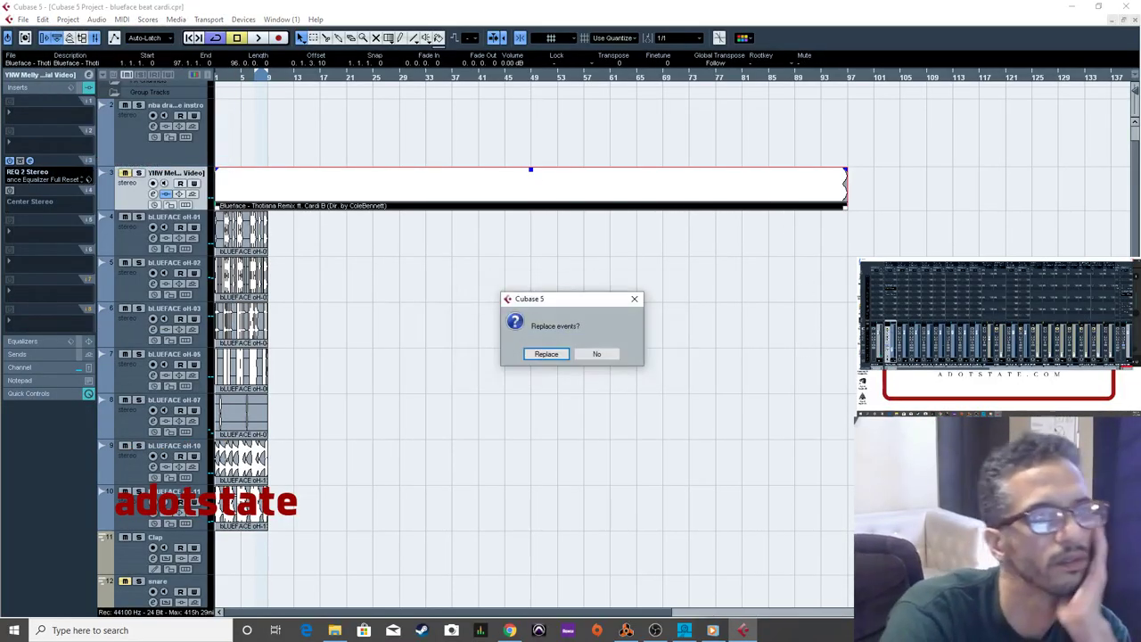
{"action": "left_click", "coordinate": [547, 355]}
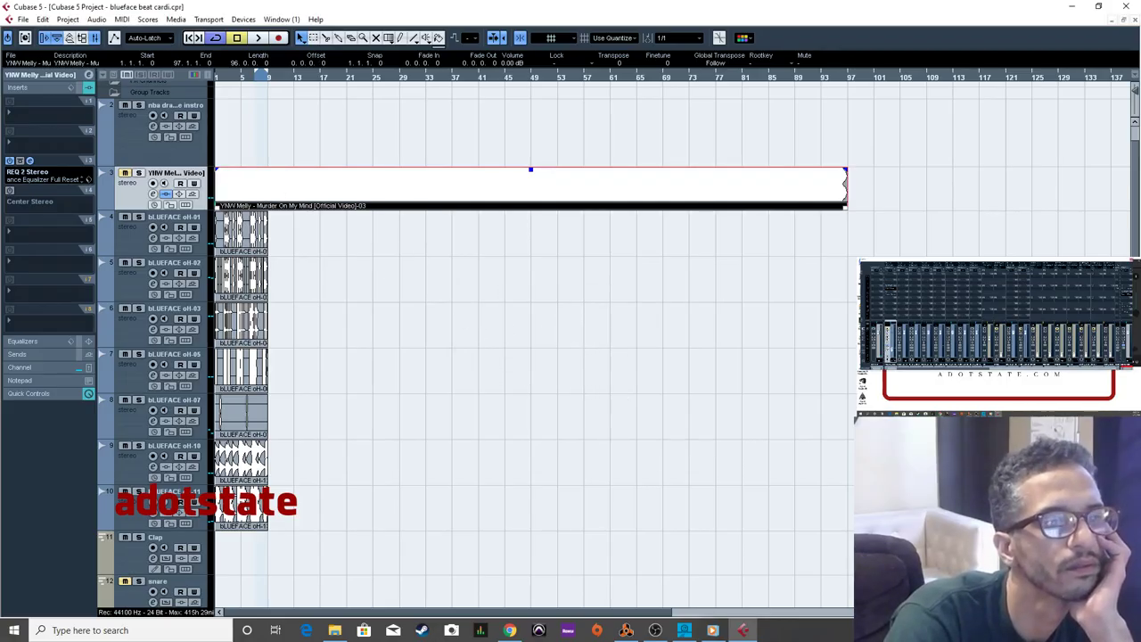
Select the HI HAt MIDI track, unmute it and arm it for recording.
{"action": "key", "text": "shift+g"}
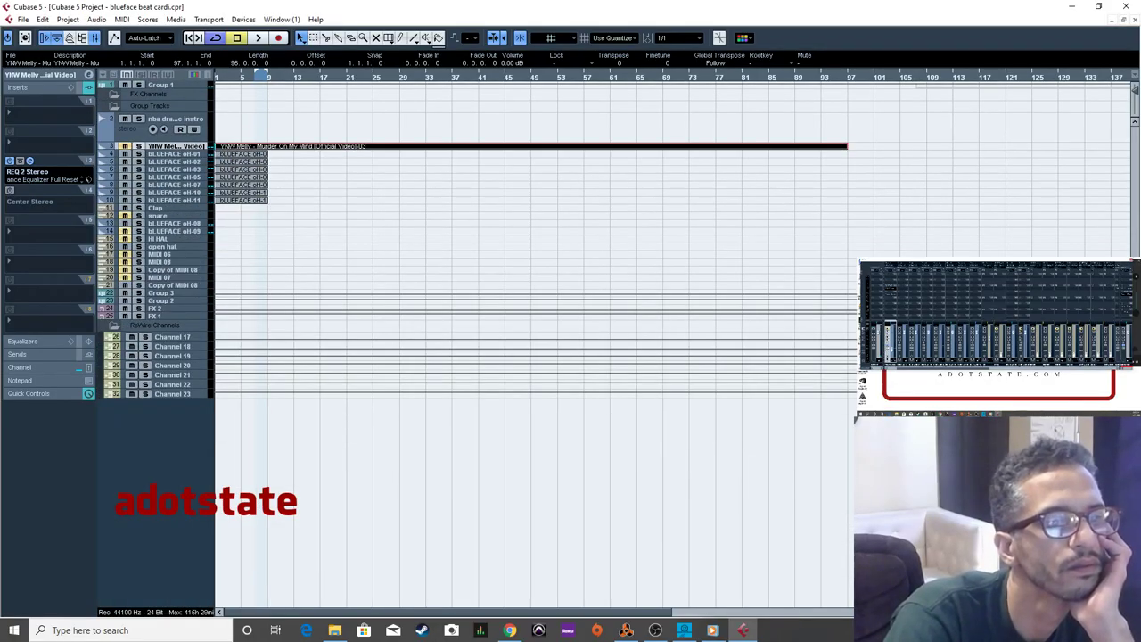
{"action": "key", "text": "shift+h"}
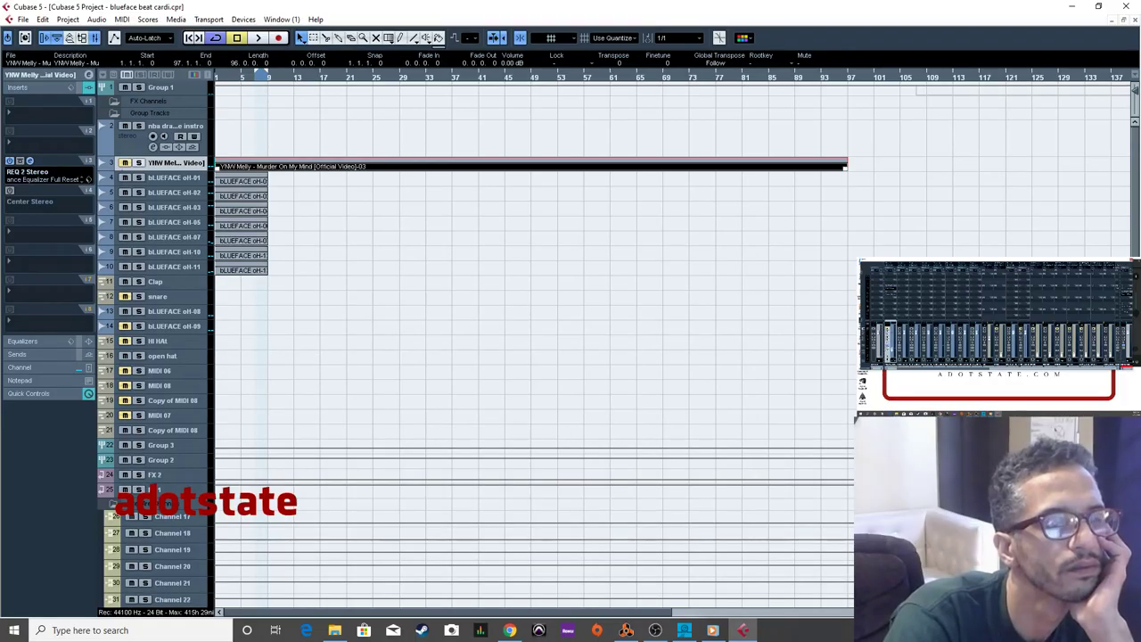
{"action": "key", "text": "shift+h"}
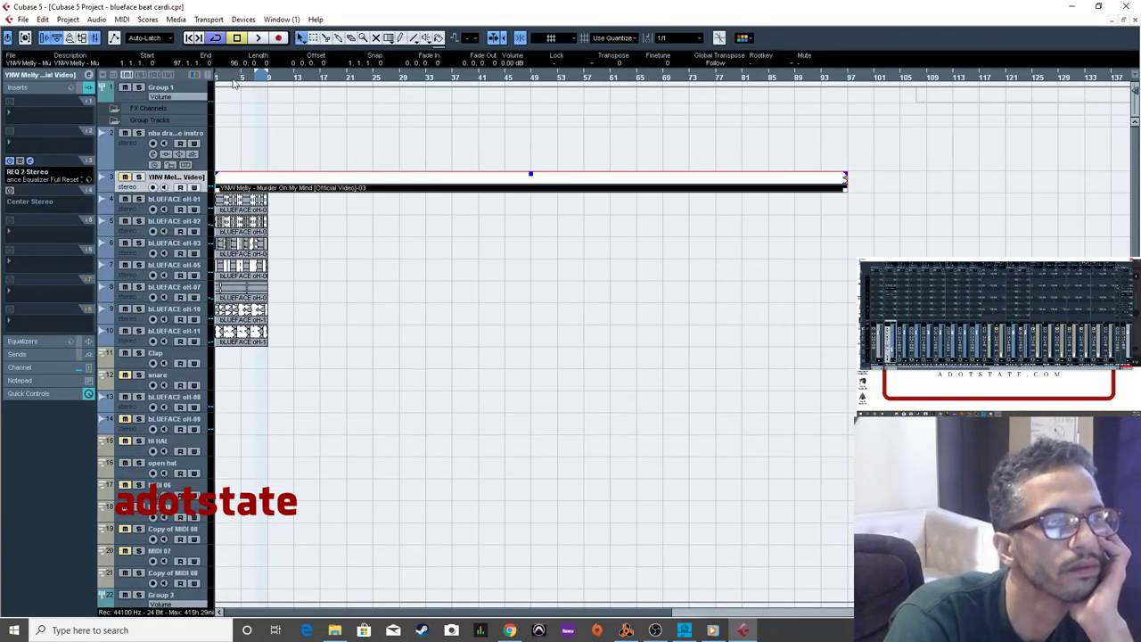
{"action": "key", "text": "h"}
{"action": "key", "text": "h"}
{"action": "key", "text": "h"}
{"action": "key", "text": "h"}
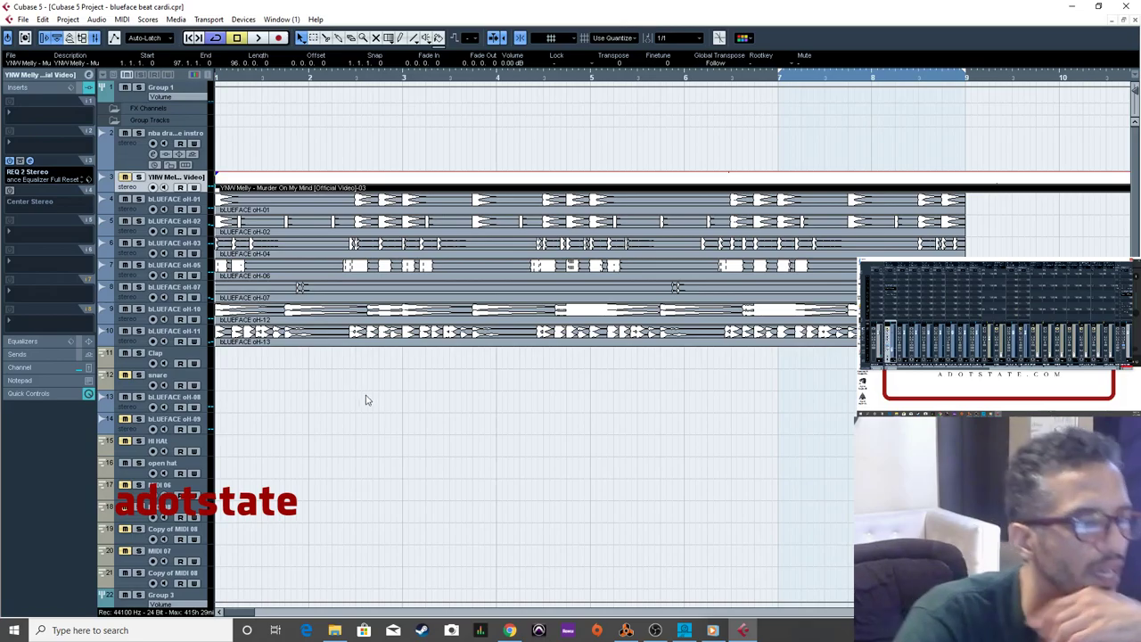
{"action": "left_click", "coordinate": [627, 630]}
{"action": "left_click", "coordinate": [153, 361]}
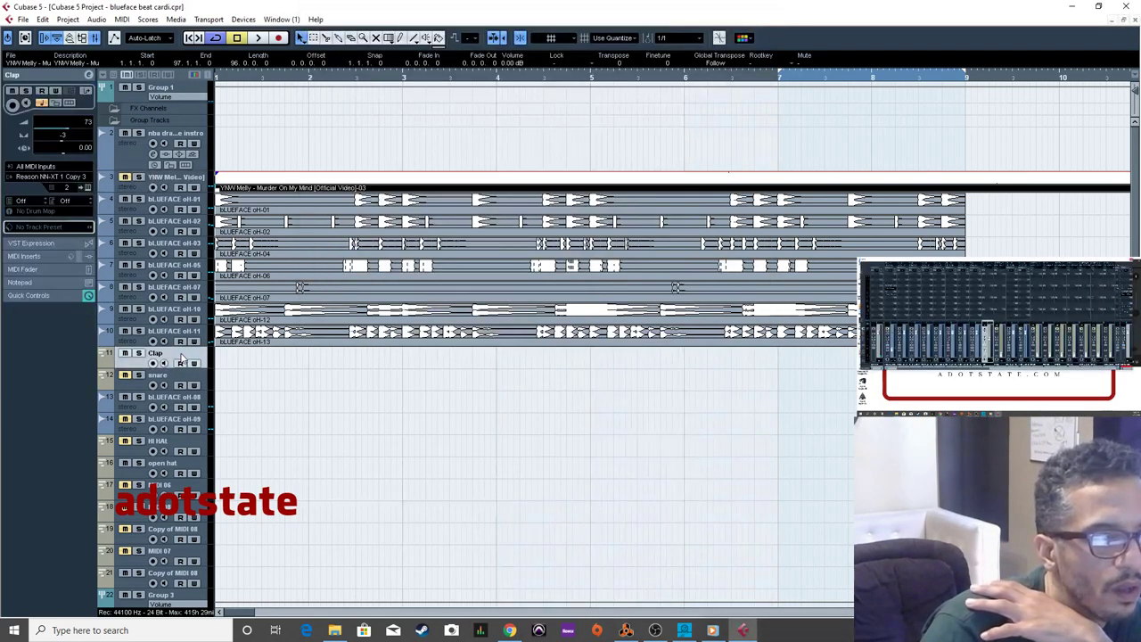
{"action": "left_click", "coordinate": [194, 446]}
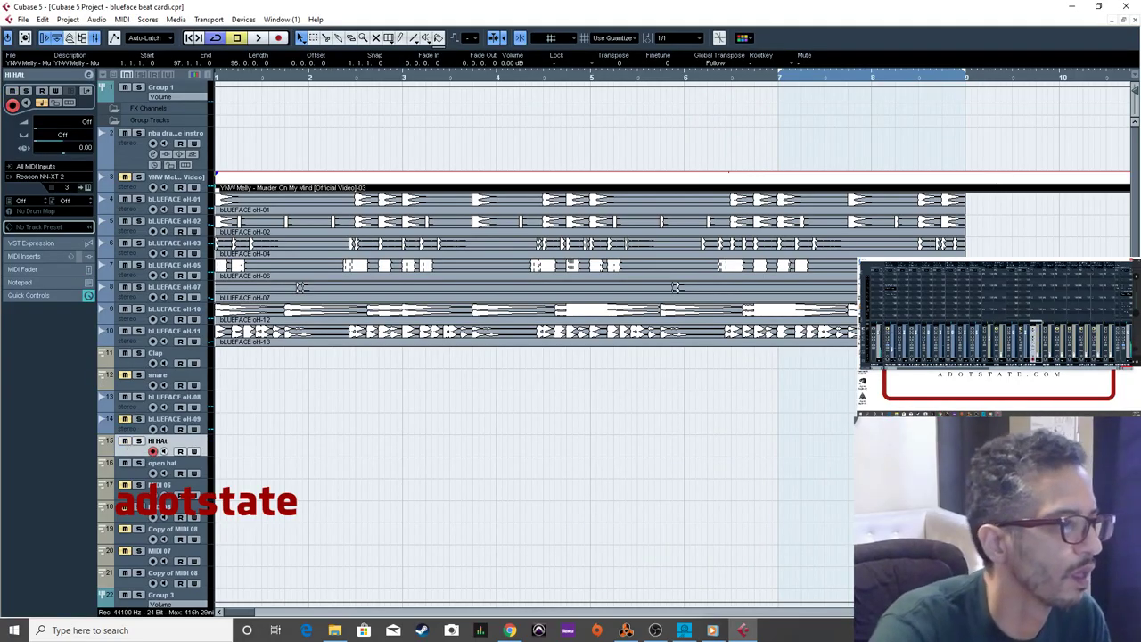
{"action": "left_click", "coordinate": [450, 604]}
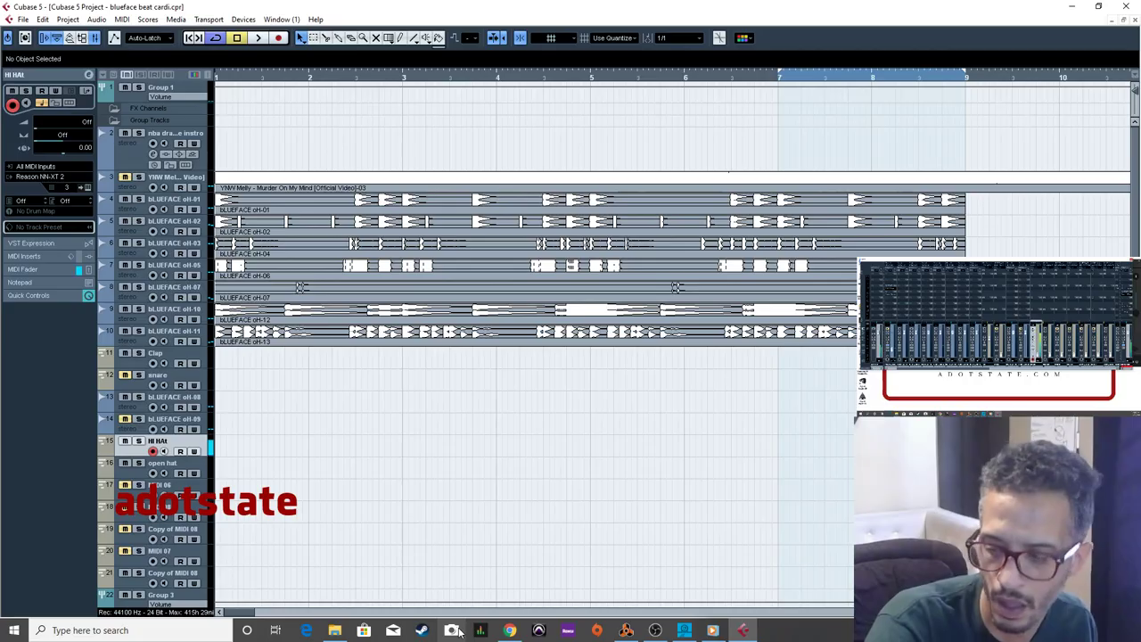
Switch to Reason and replace the conga sample in the NN-XT 1 sampler with Zay Hi-Hat 1.wav.
{"action": "left_click", "coordinate": [611, 631]}
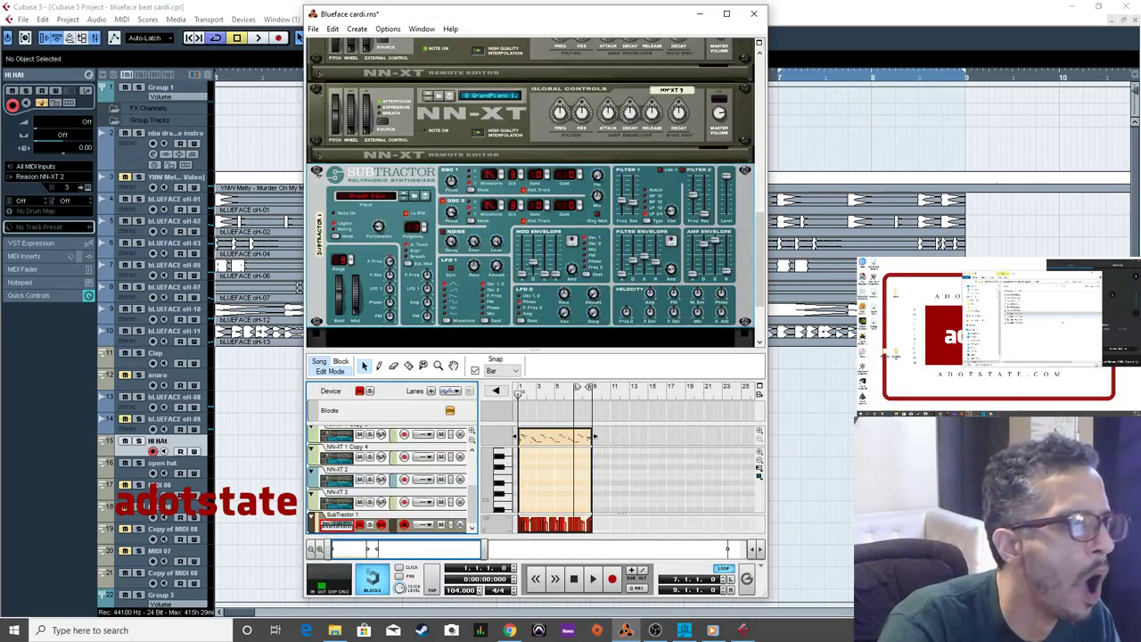
{"action": "scroll", "coordinate": [456, 167], "scroll_direction": "up", "scroll_amount": 3}
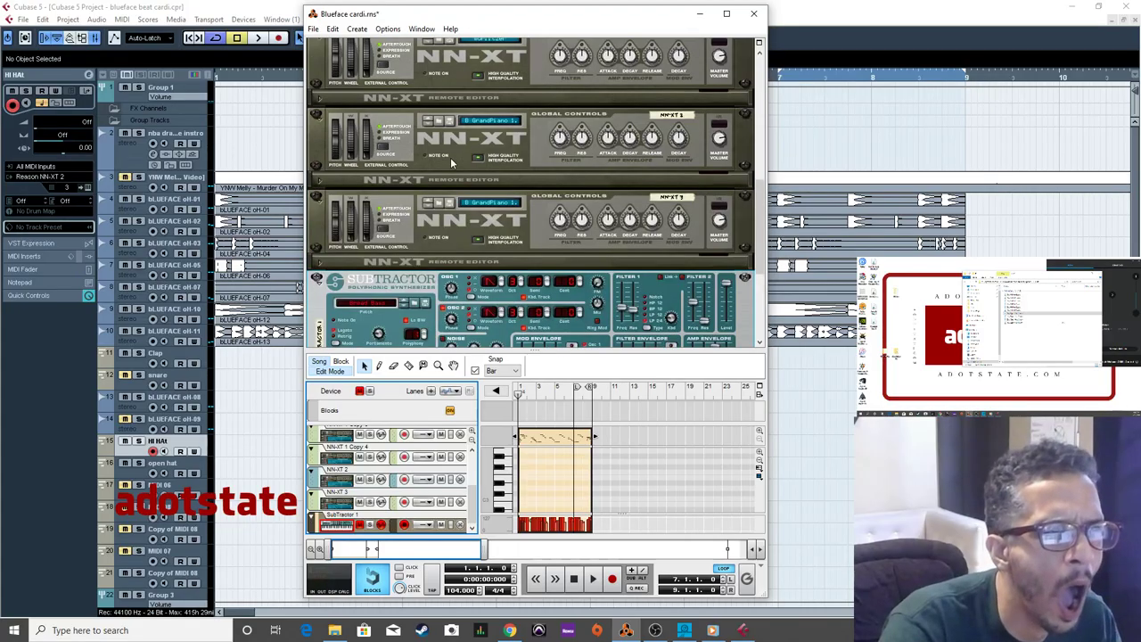
{"action": "left_click", "coordinate": [402, 174]}
{"action": "left_click", "coordinate": [325, 182]}
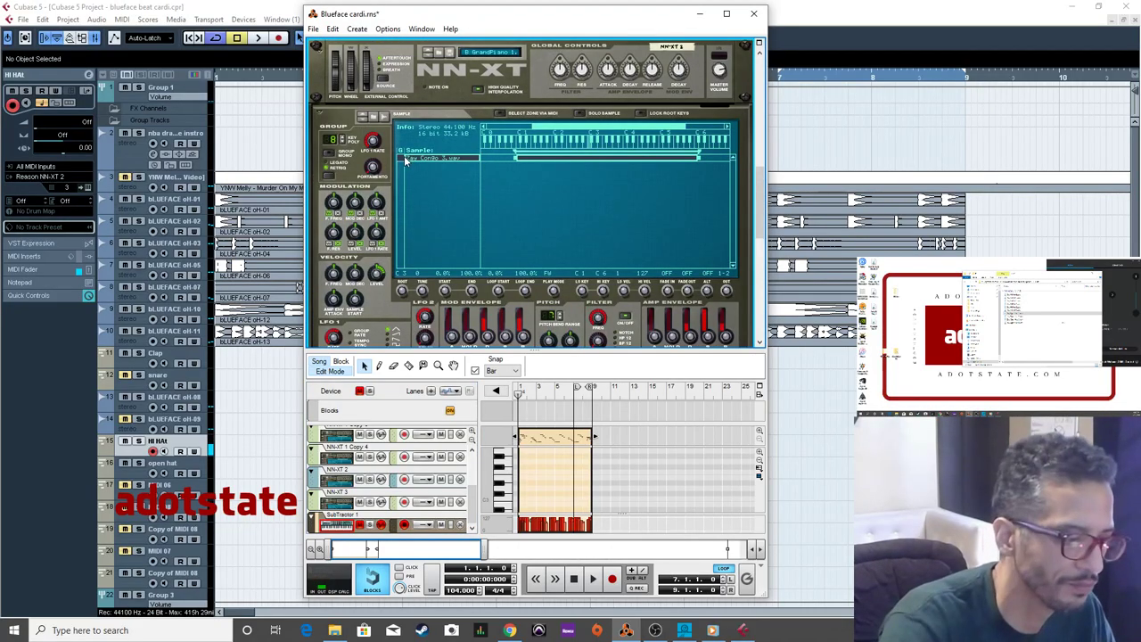
{"action": "key", "text": "Delete"}
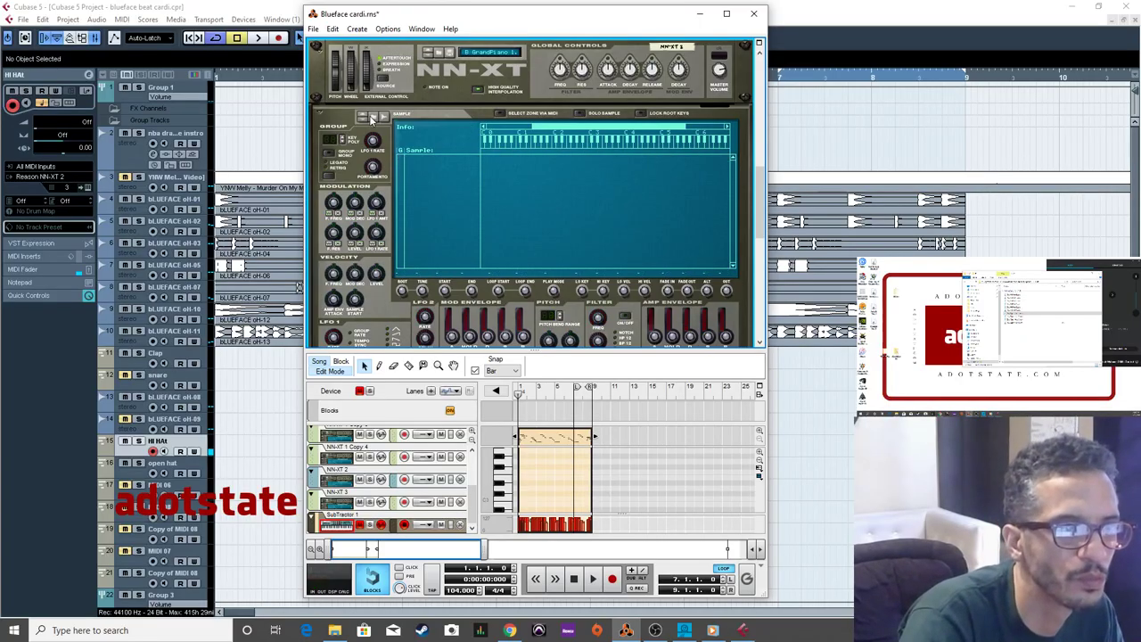
{"action": "left_click", "coordinate": [373, 117]}
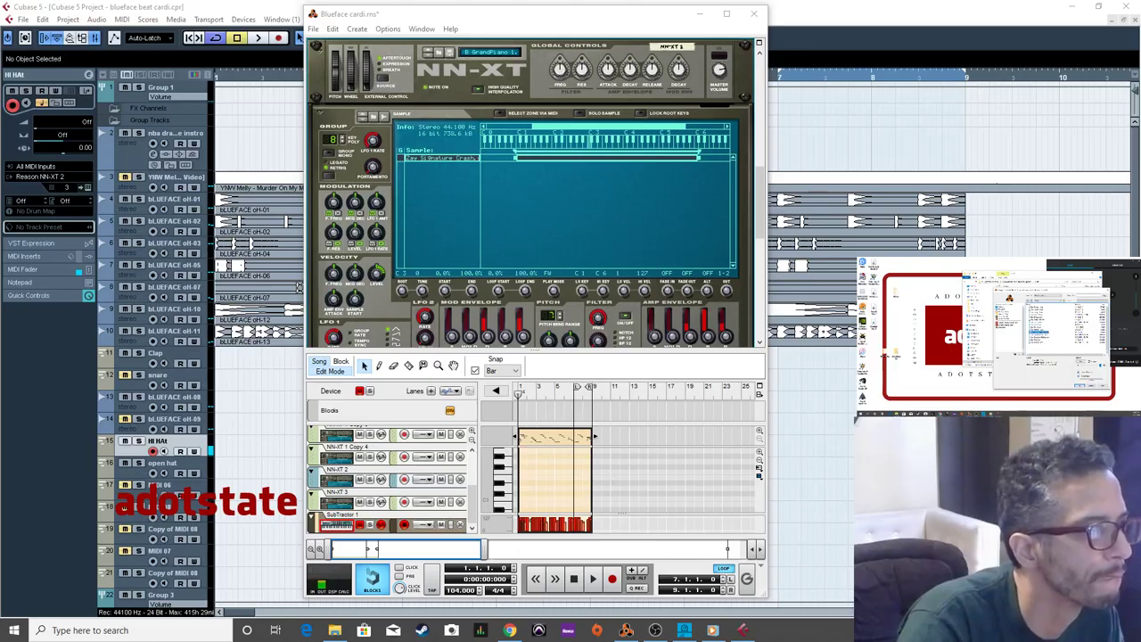
{"action": "key", "text": "Delete"}
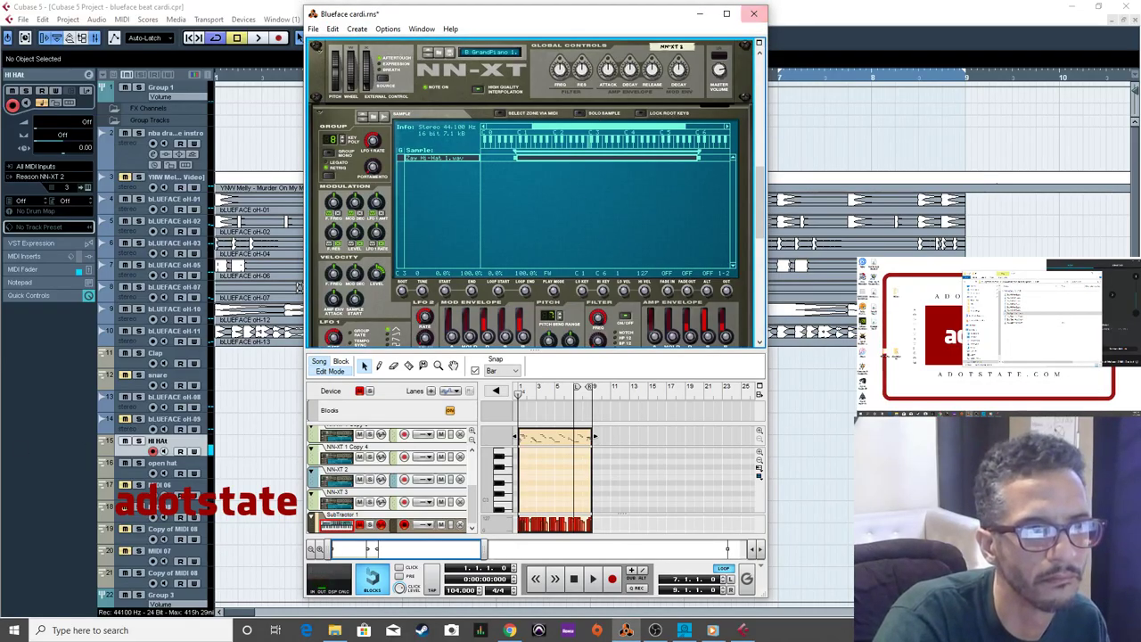
Return to Cubase, move the loop start to bar 1 and play the loop with the HI HAt track armed.
{"action": "left_click", "coordinate": [701, 14]}
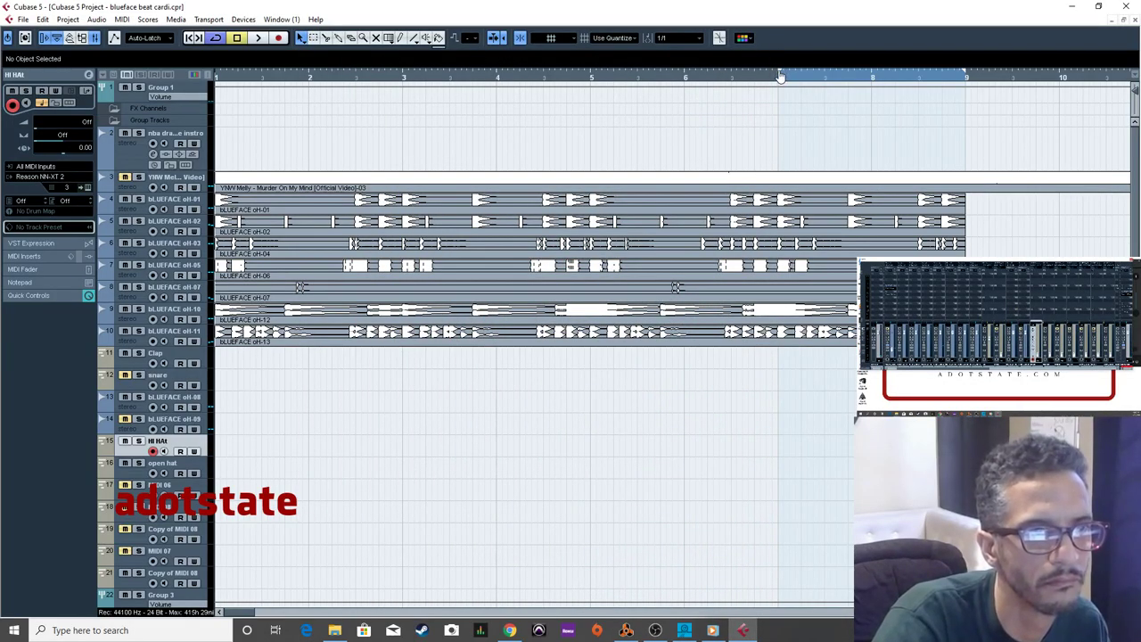
{"action": "left_click_drag", "start_coordinate": [780, 78], "coordinate": [136, 125]}
{"action": "left_click", "coordinate": [266, 38]}
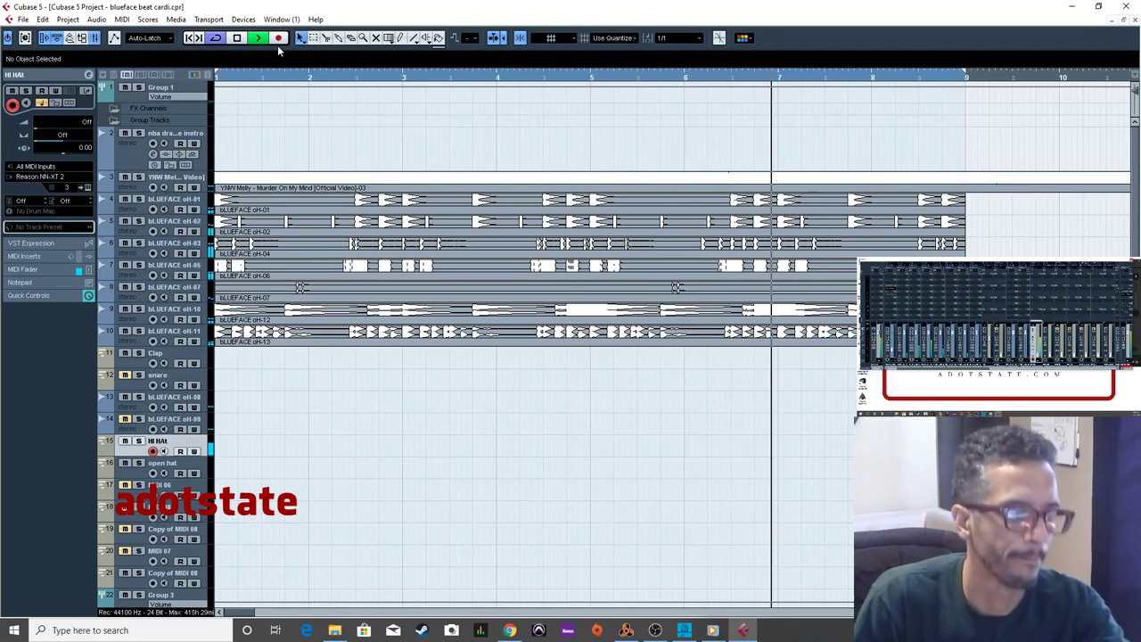
Record a hi-hat part on the HI HAt track over bars 1 to 9 and Over Quantize it at 1/16.
{"action": "left_click", "coordinate": [277, 44]}
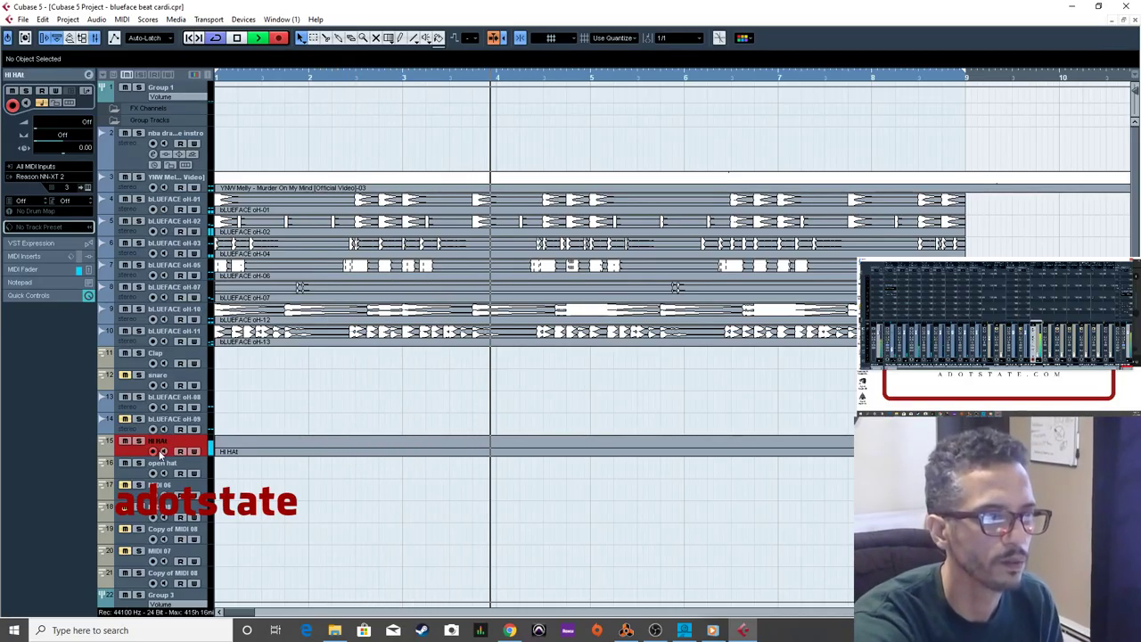
{"action": "left_click", "coordinate": [290, 452]}
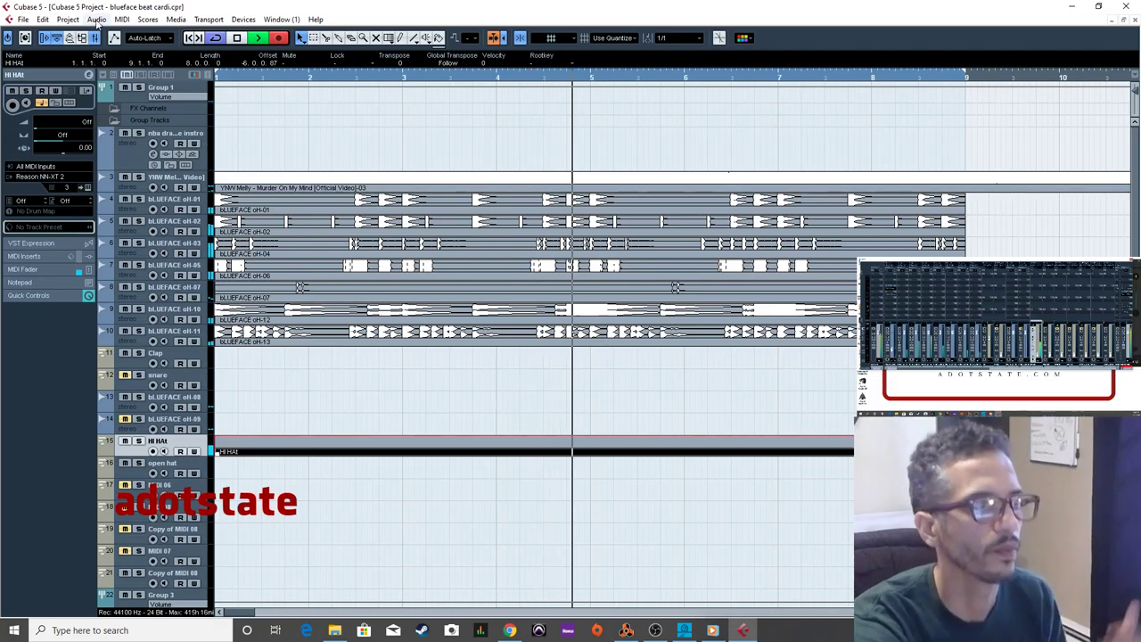
{"action": "left_click", "coordinate": [96, 18]}
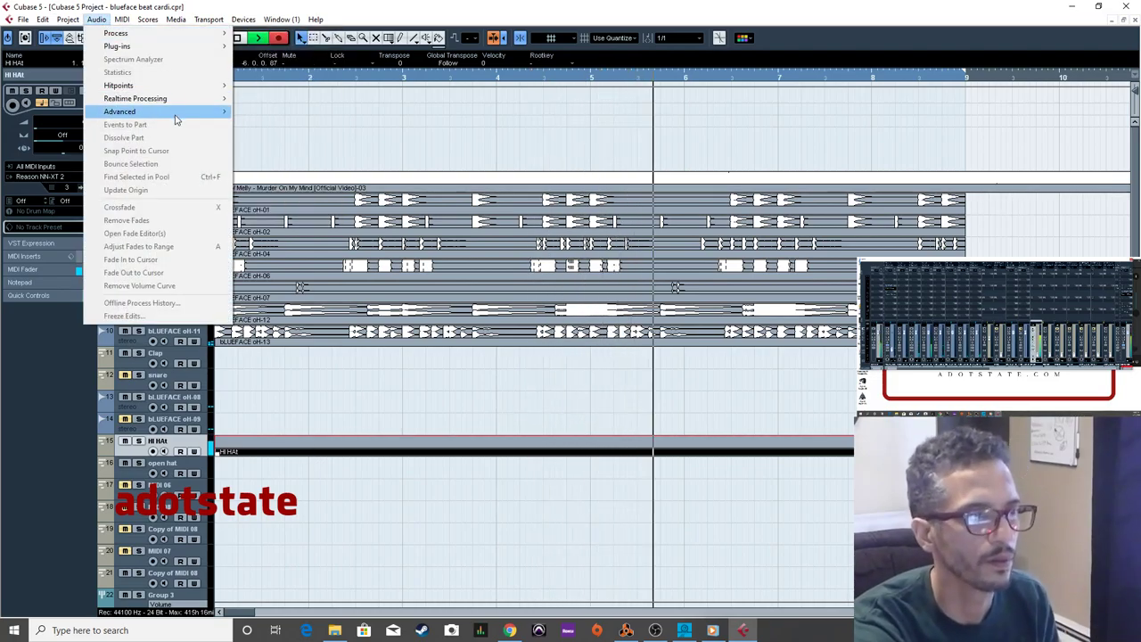
{"action": "mouse_move", "coordinate": [233, 118]}
{"action": "mouse_move", "coordinate": [121, 19]}
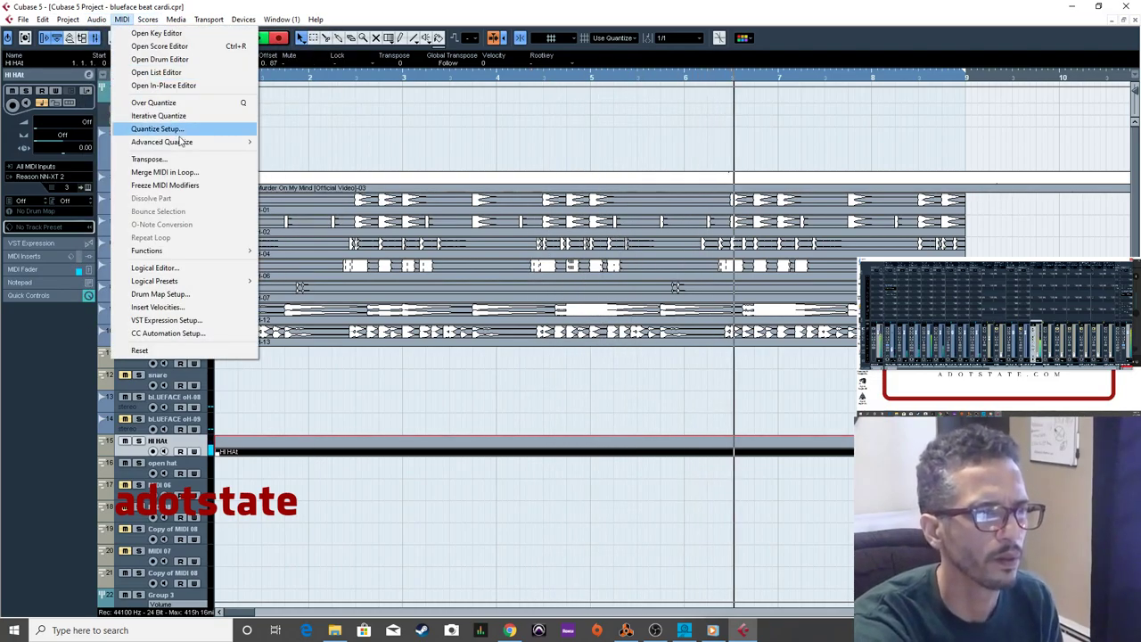
{"action": "left_click", "coordinate": [186, 106]}
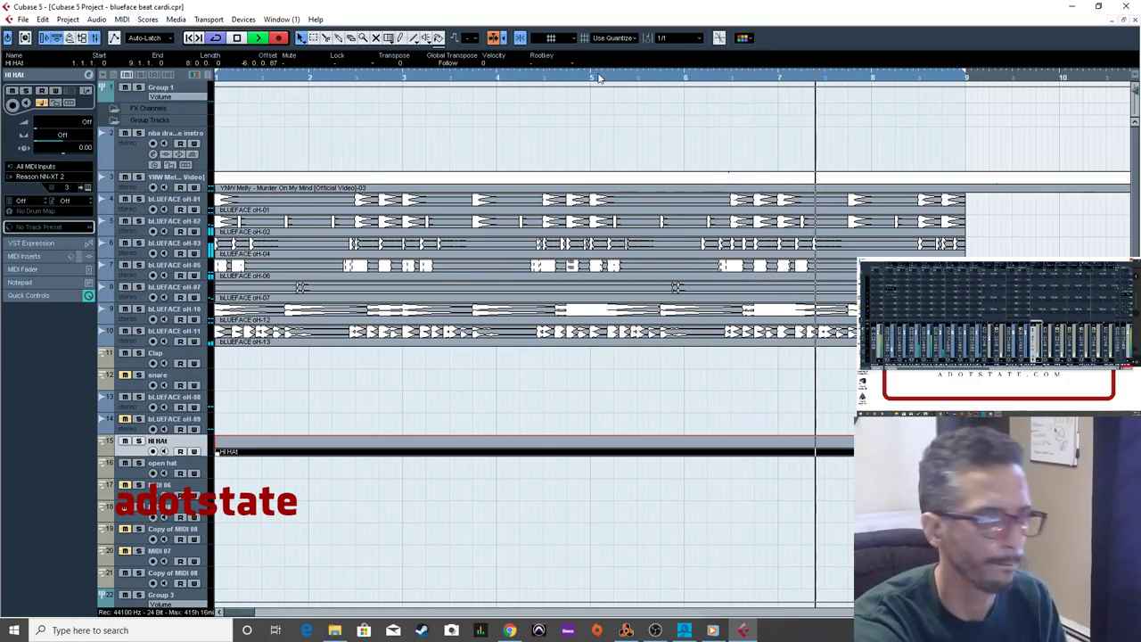
{"action": "left_click", "coordinate": [693, 39]}
{"action": "left_click", "coordinate": [701, 102]}
{"action": "left_click", "coordinate": [124, 25]}
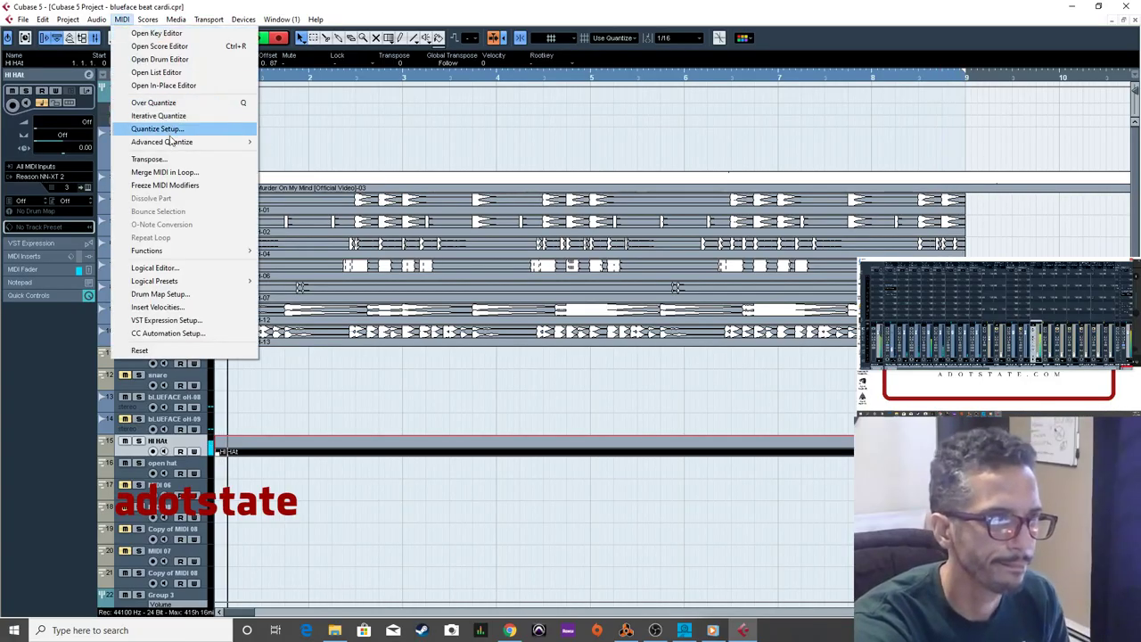
{"action": "left_click", "coordinate": [180, 104]}
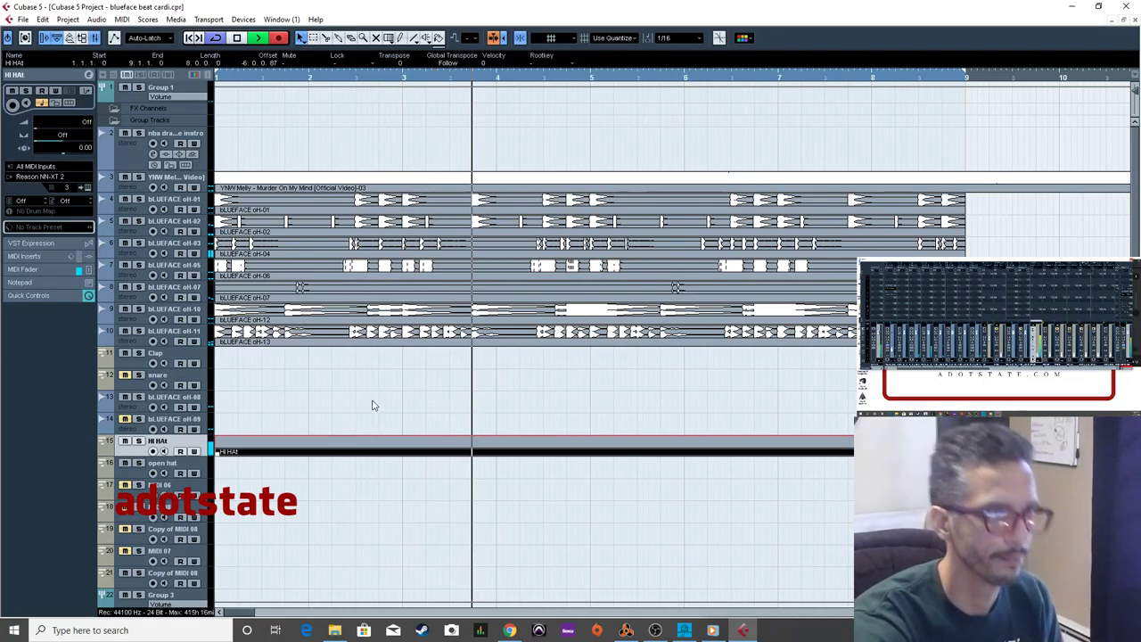
Open the HI HAt part in the Key Editor, select all its notes and apply Iterative Quantize.
{"action": "double_click", "coordinate": [378, 452]}
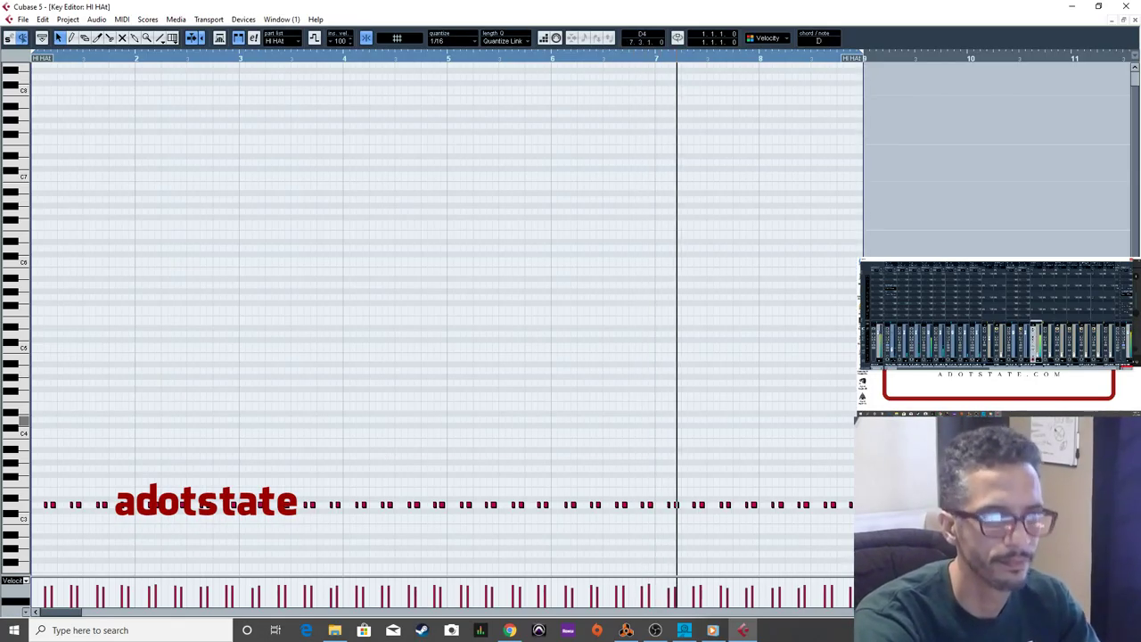
{"action": "key", "text": "h"}
{"action": "key", "text": "h"}
{"action": "key", "text": "h"}
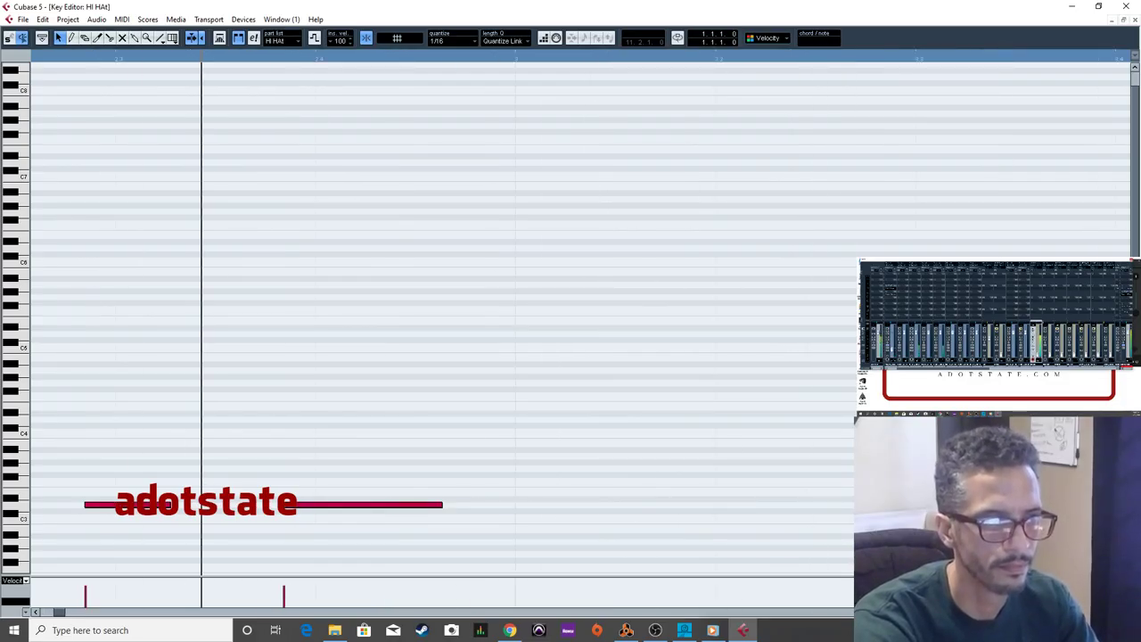
{"action": "key", "text": "g"}
{"action": "key", "text": "g"}
{"action": "key", "text": "g"}
{"action": "key", "text": "g"}
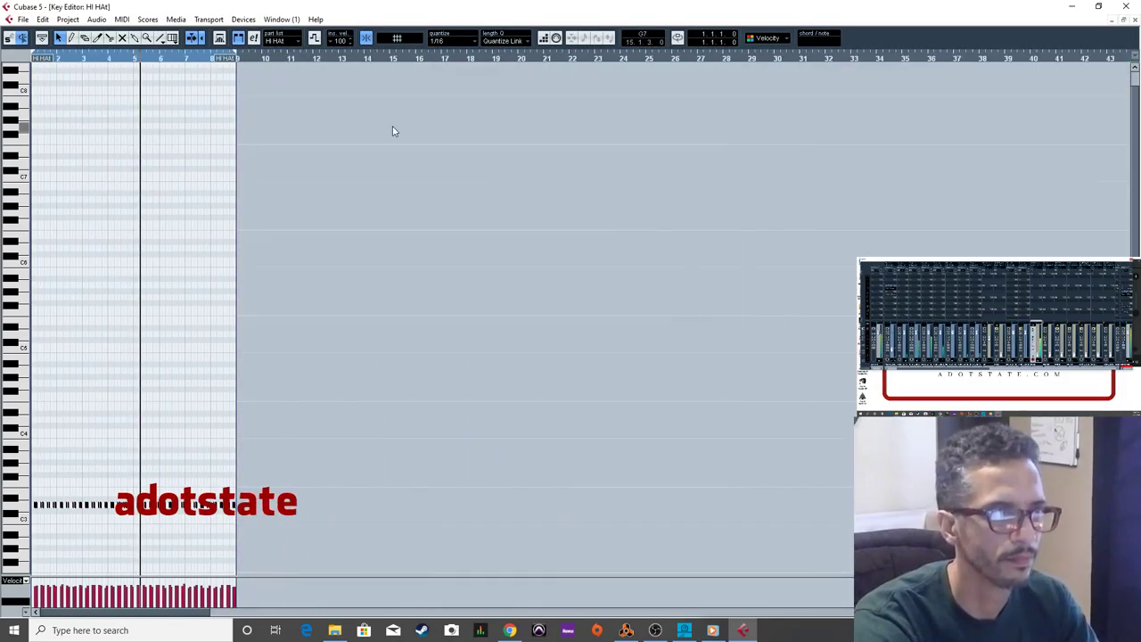
{"action": "left_click_drag", "start_coordinate": [293, 434], "coordinate": [32, 573]}
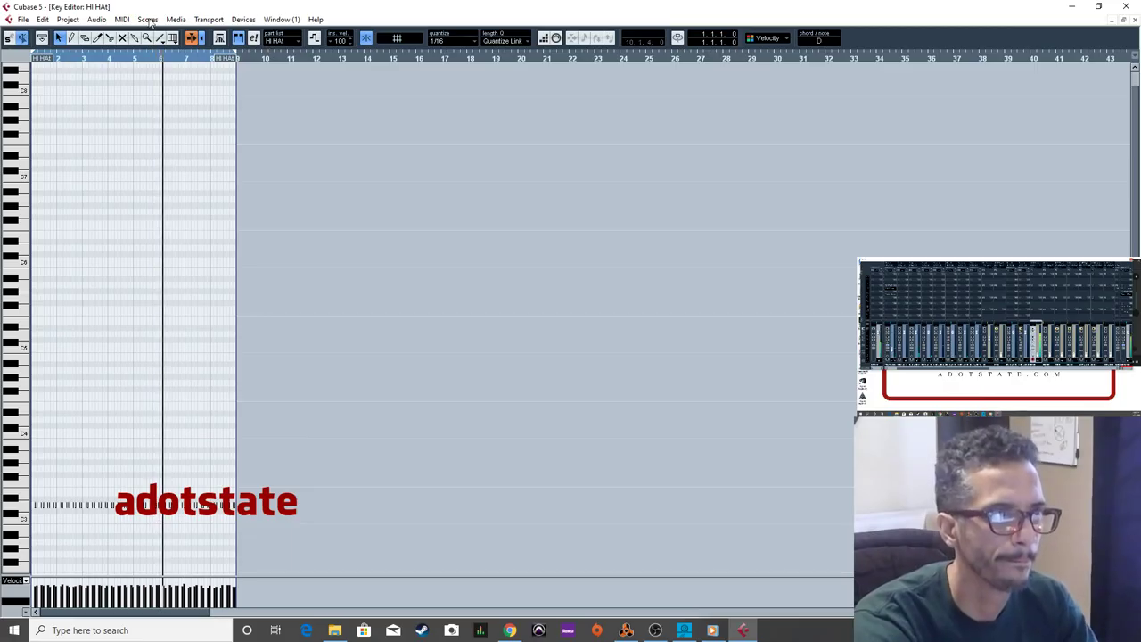
{"action": "left_click", "coordinate": [121, 19]}
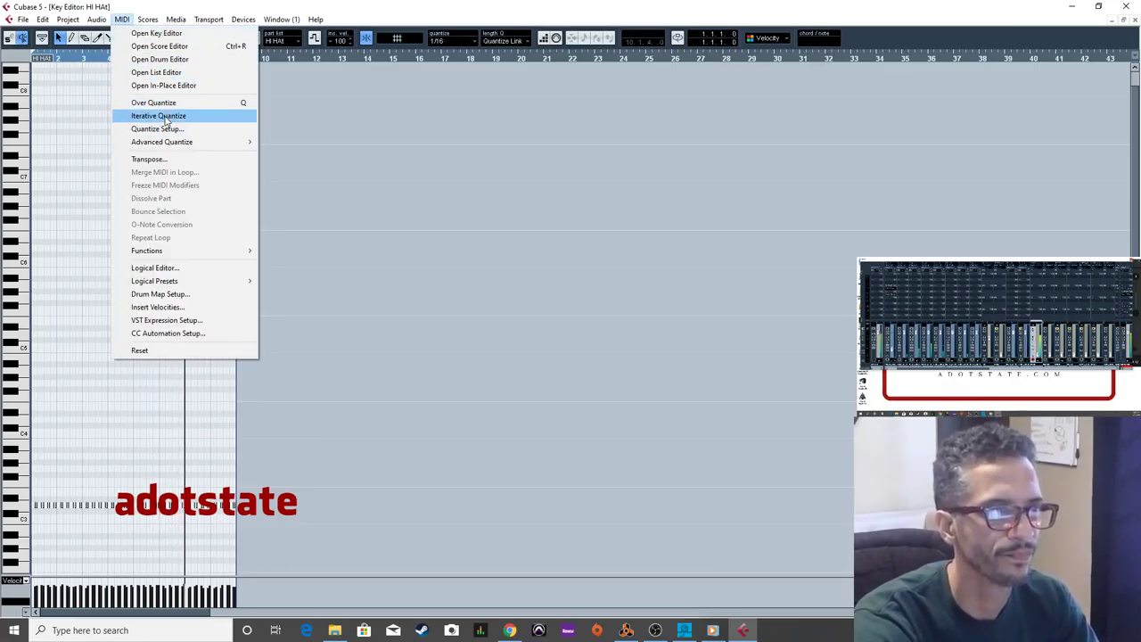
{"action": "left_click", "coordinate": [157, 116]}
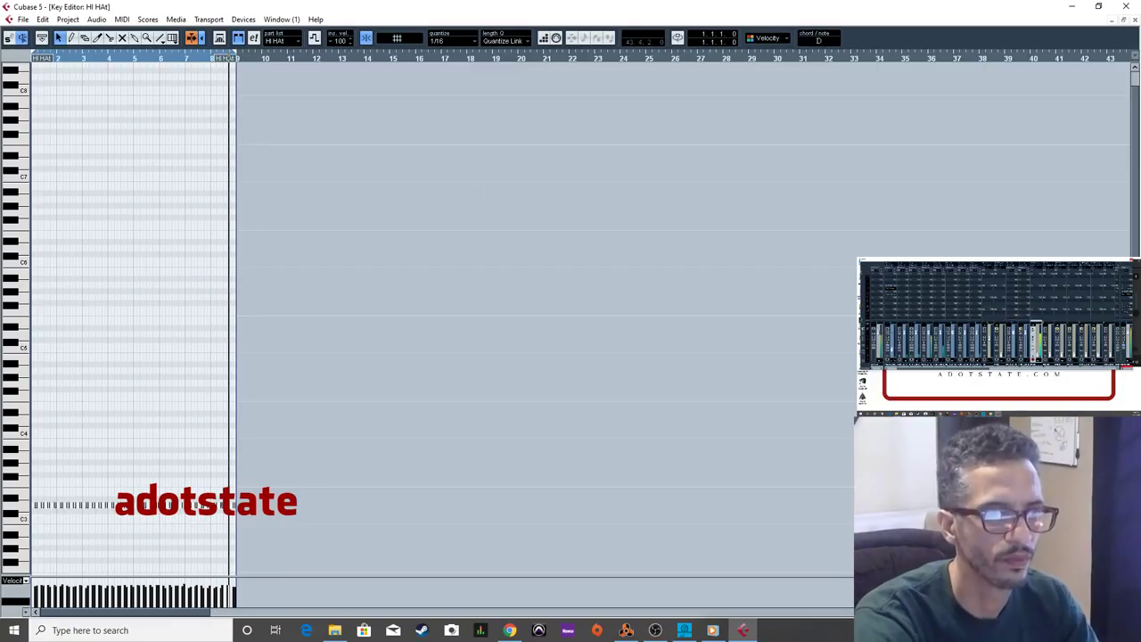
Enlarge the velocity lane, examine the timing and velocities of the hi-hat notes during playback, and close the Key Editor.
{"action": "key", "text": "h"}
{"action": "key", "text": "h"}
{"action": "key", "text": "h"}
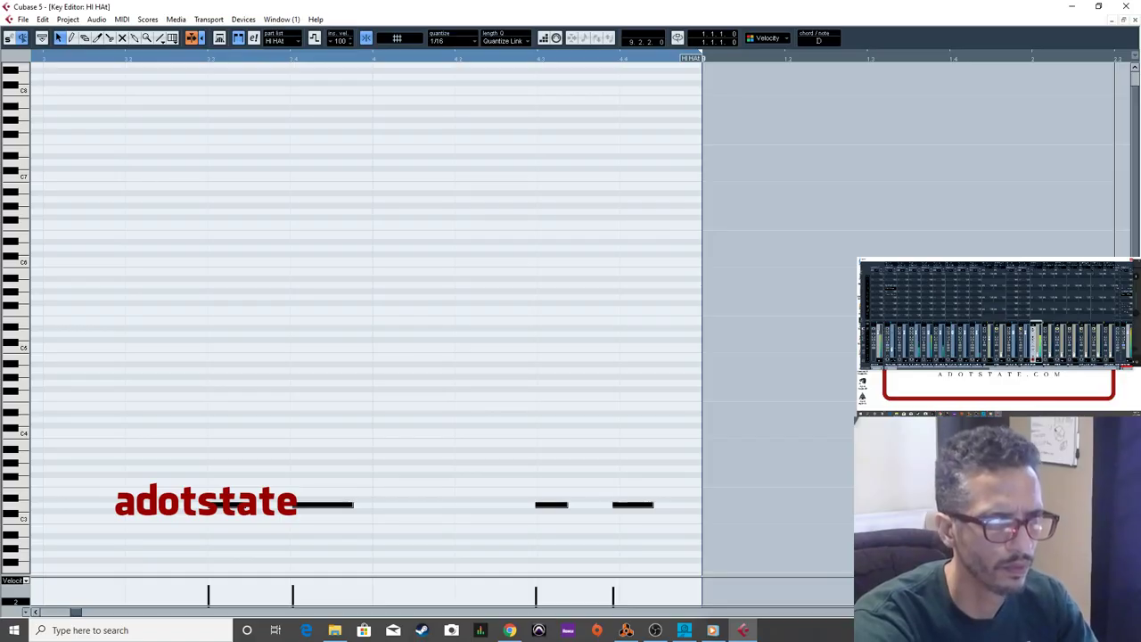
{"action": "key", "text": "g"}
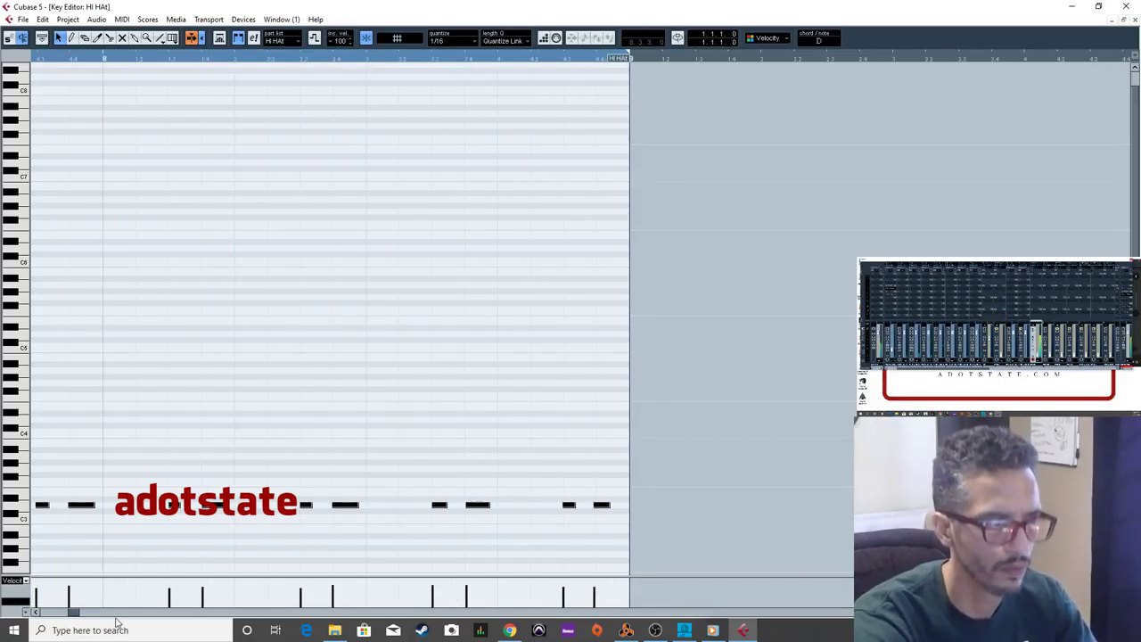
{"action": "left_click_drag", "start_coordinate": [407, 576], "coordinate": [392, 262]}
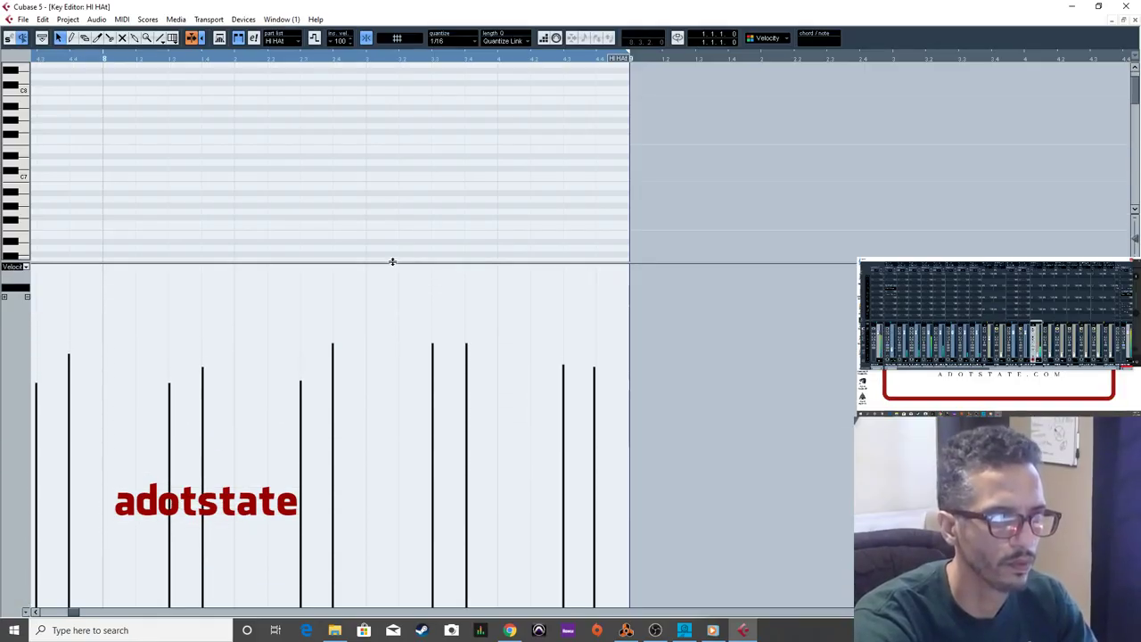
{"action": "key", "text": "g"}
{"action": "key", "text": "h"}
{"action": "key", "text": "space"}
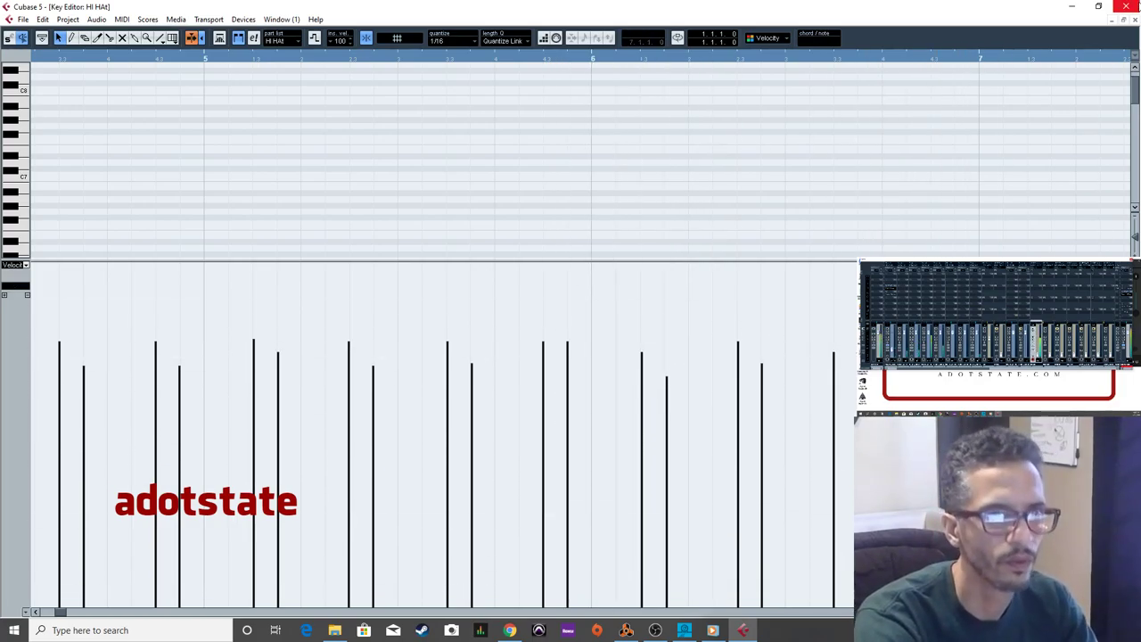
{"action": "left_click", "coordinate": [1136, 19]}
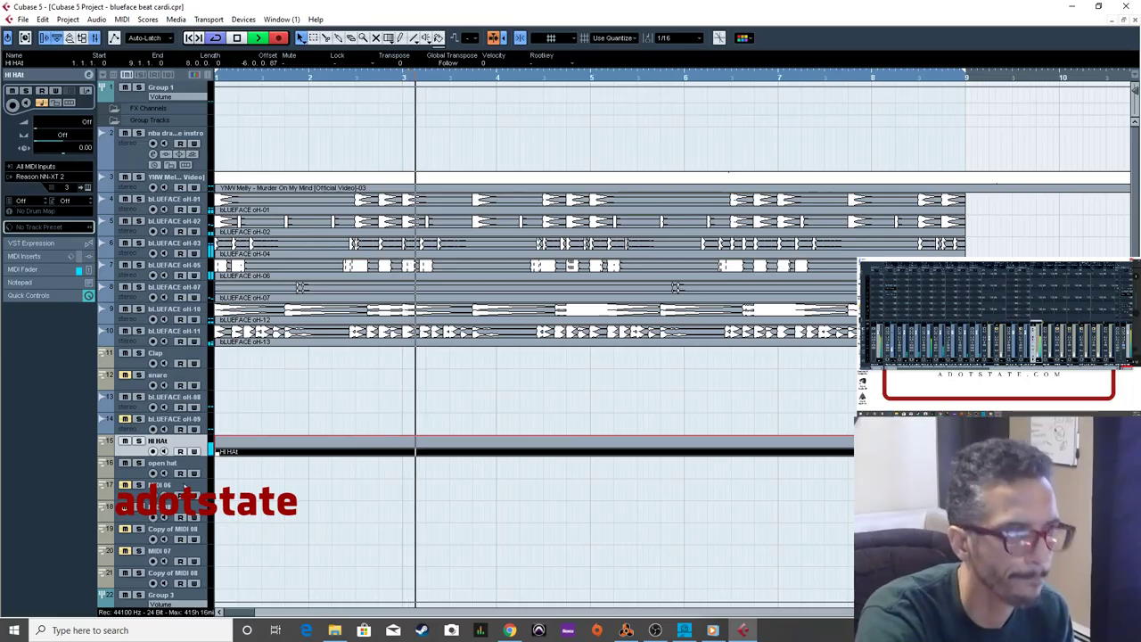
Split the HI HAt part at bars 5 and 7.
{"action": "left_click", "coordinate": [153, 452]}
{"action": "left_click", "coordinate": [154, 452]}
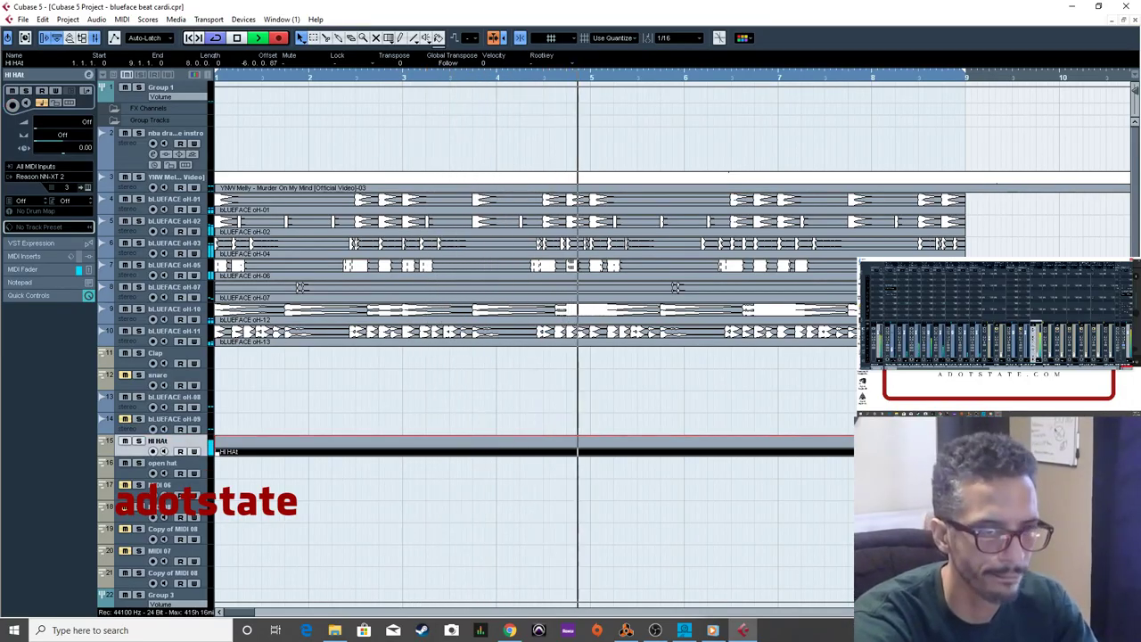
{"action": "key", "text": "shift+h"}
{"action": "key", "text": "shift+h"}
{"action": "scroll", "coordinate": [636, 497], "scroll_direction": "down", "scroll_amount": 5}
{"action": "right_click", "coordinate": [630, 396]}
{"action": "left_click", "coordinate": [713, 85]}
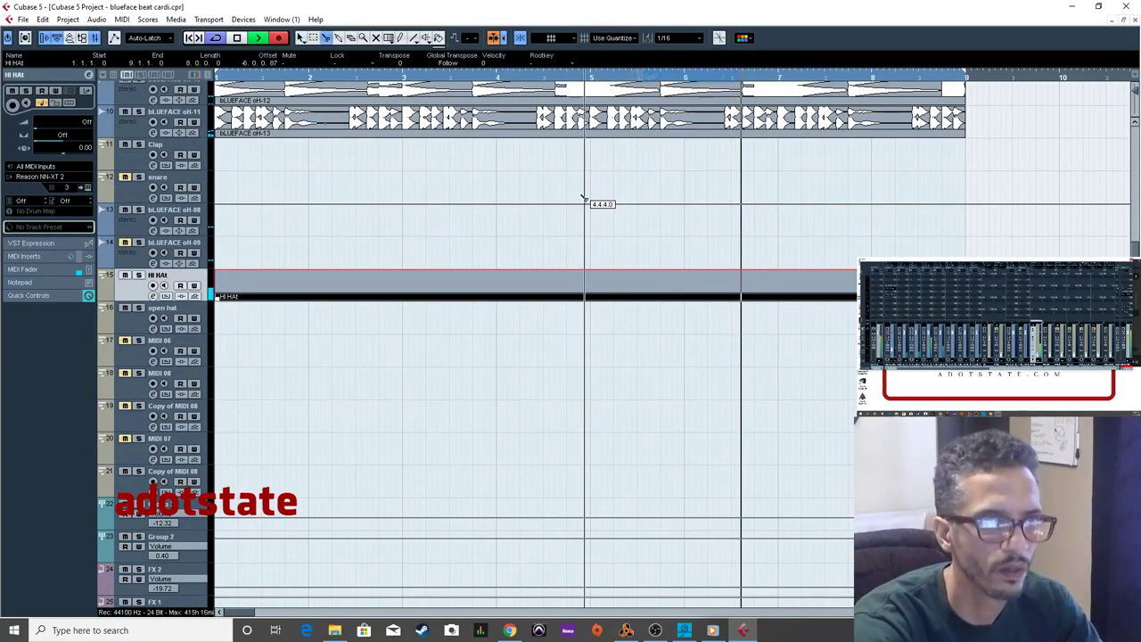
{"action": "left_click", "coordinate": [628, 290]}
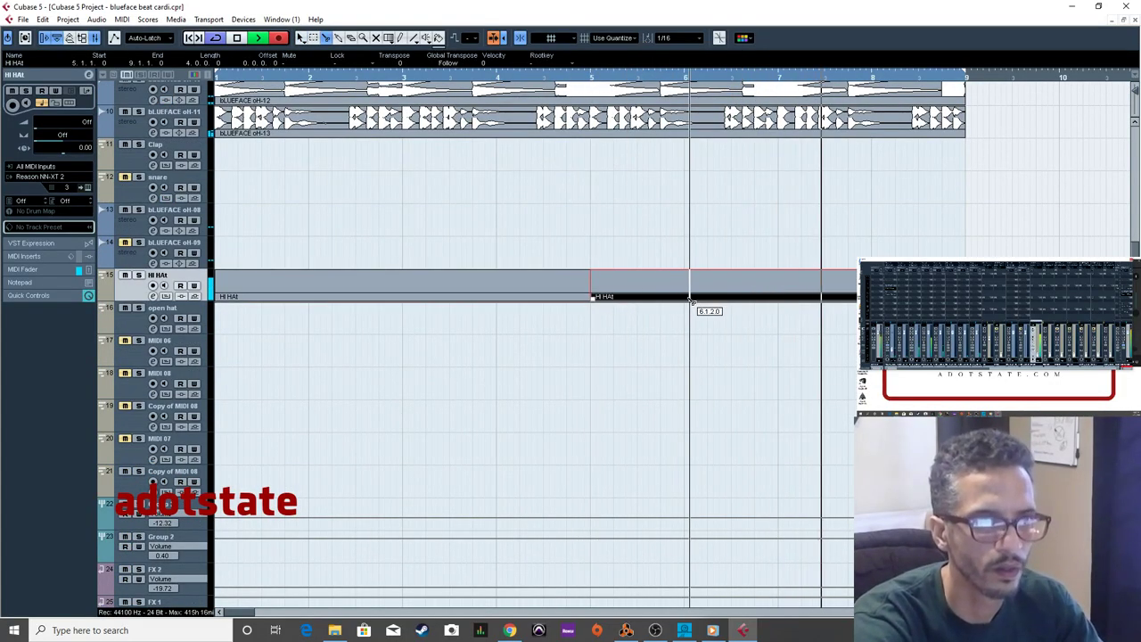
{"action": "left_click", "coordinate": [779, 295]}
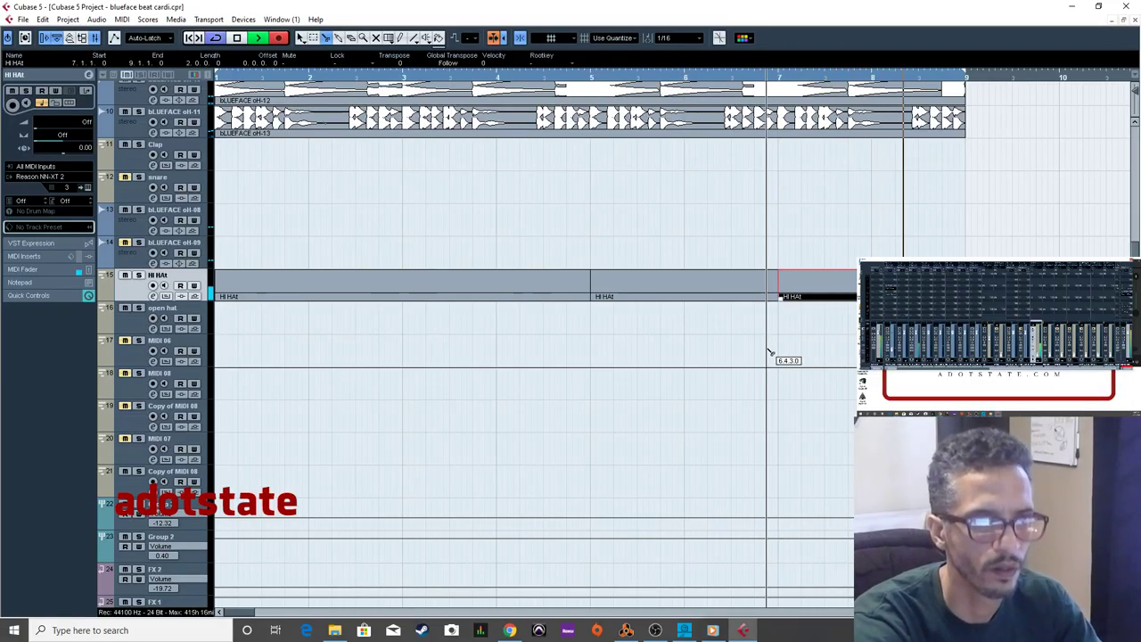
Mute the YNW Melly reference track.
{"action": "scroll", "coordinate": [505, 377], "scroll_direction": "up", "scroll_amount": 5}
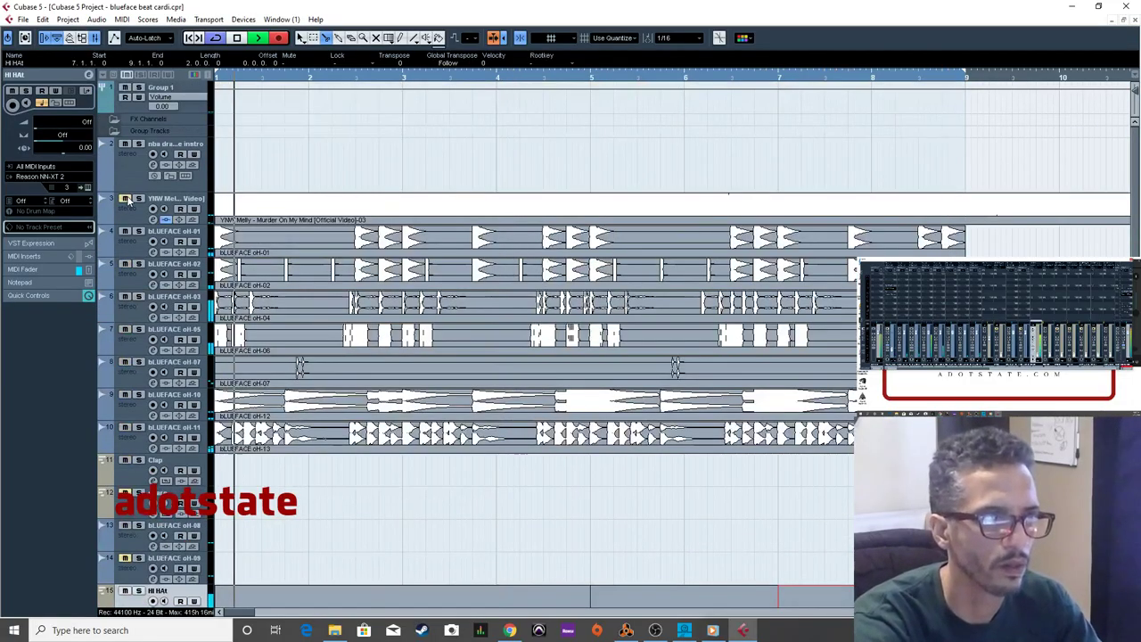
{"action": "scroll", "coordinate": [395, 476], "scroll_direction": "down", "scroll_amount": 5}
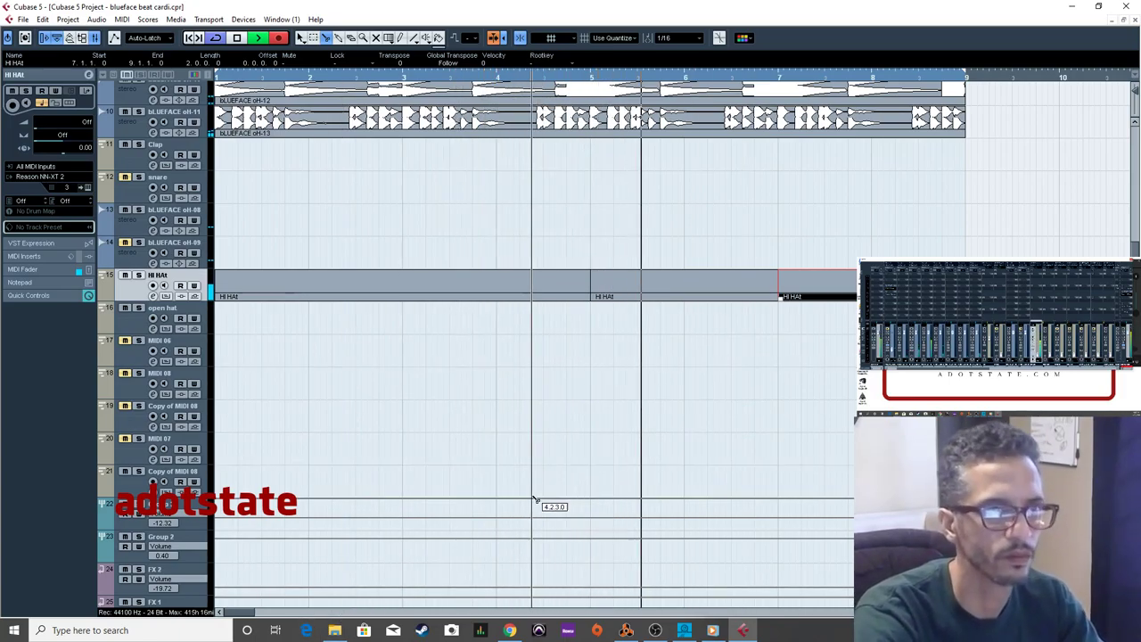
{"action": "left_click_drag", "start_coordinate": [535, 114], "coordinate": [650, 361]}
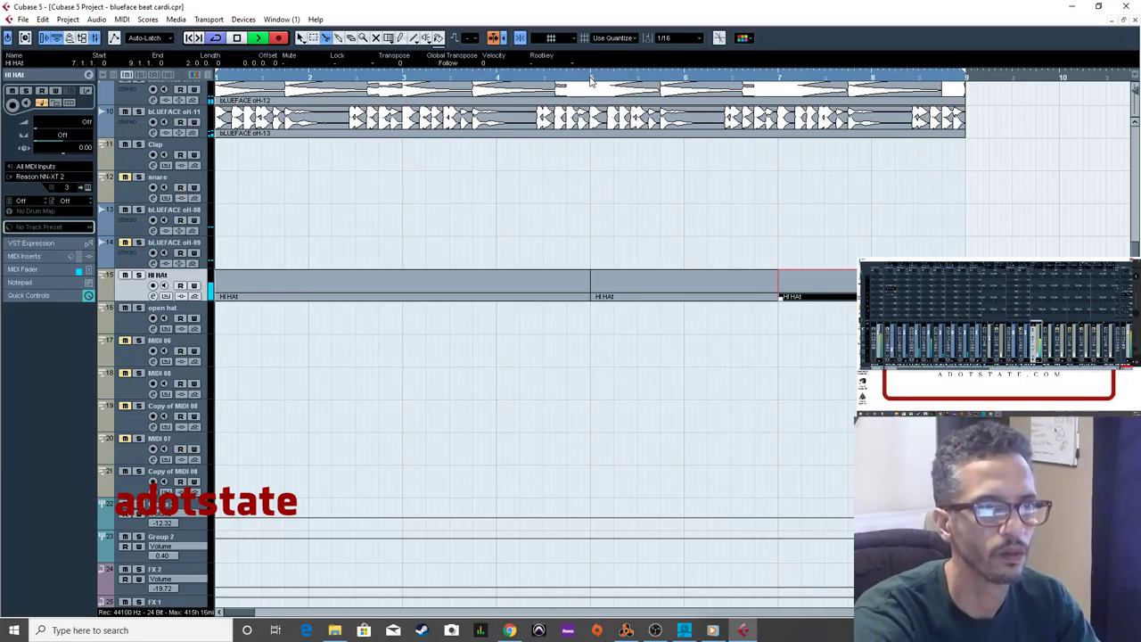
{"action": "left_click_drag", "start_coordinate": [374, 214], "coordinate": [349, 269]}
{"action": "right_click", "coordinate": [349, 269]}
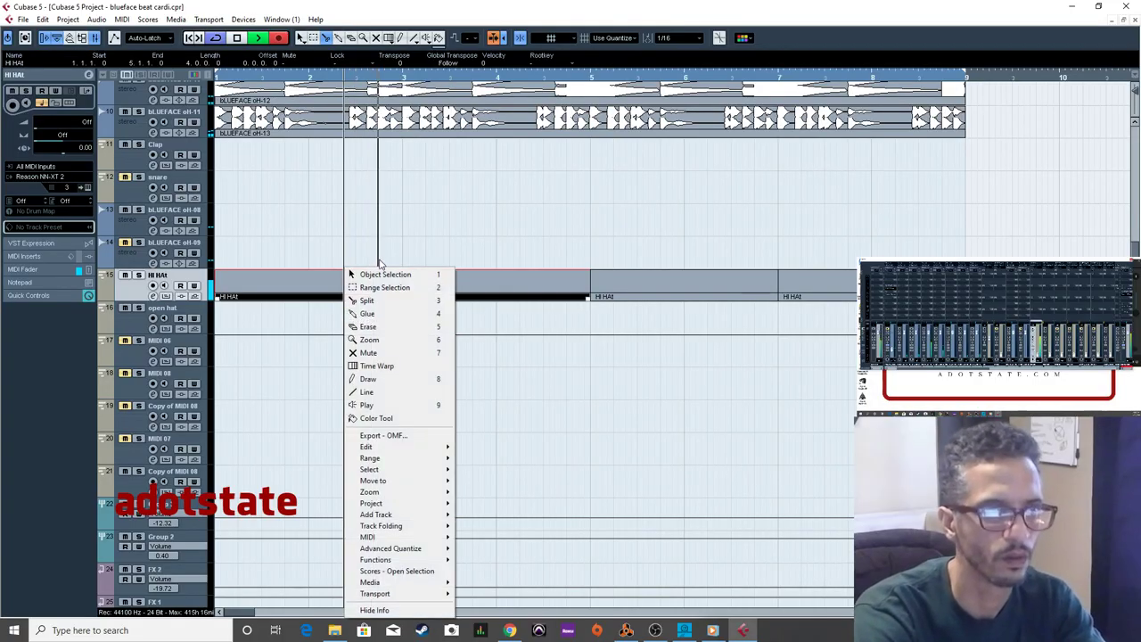
{"action": "double_click", "coordinate": [369, 285]}
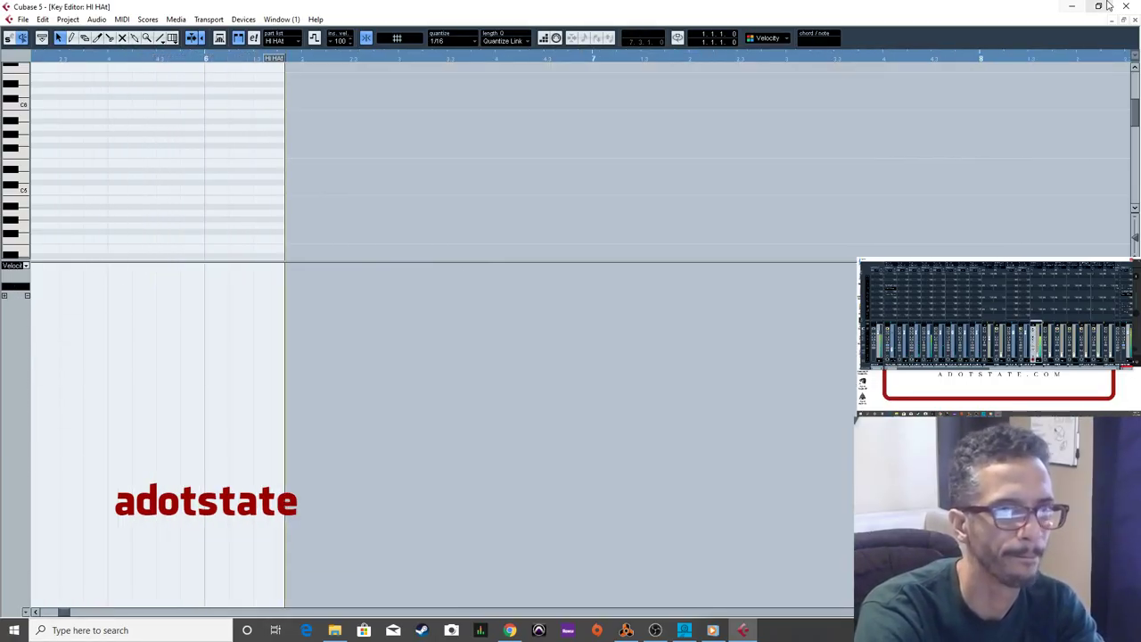
{"action": "key", "text": "ctrl+w"}
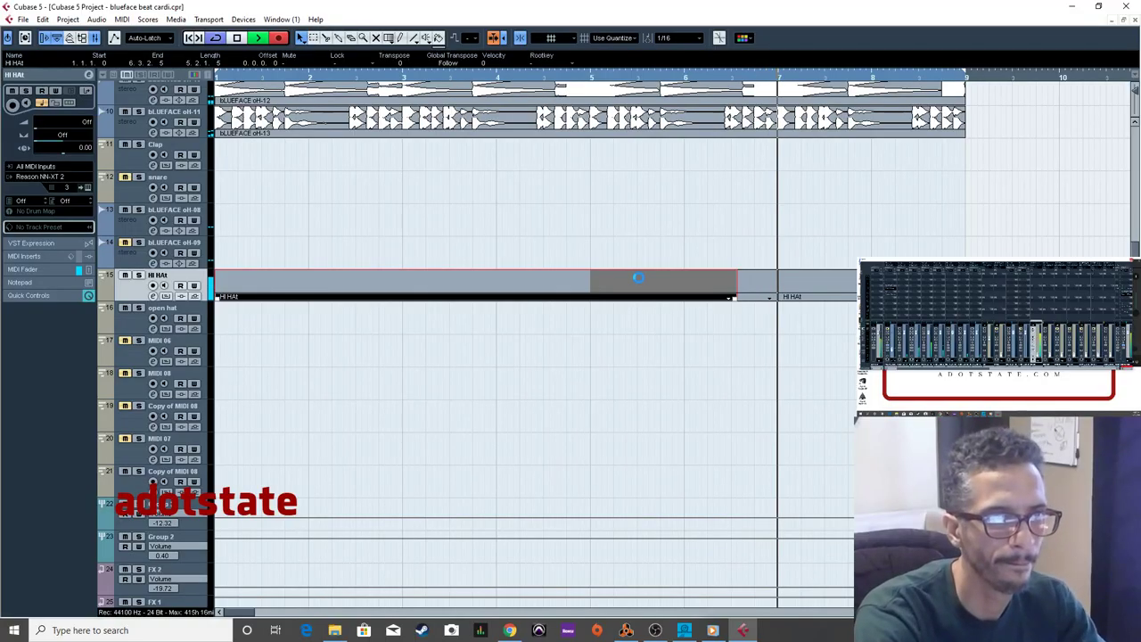
{"action": "key", "text": "space"}
{"action": "right_click", "coordinate": [649, 271]}
{"action": "left_click", "coordinate": [688, 275]}
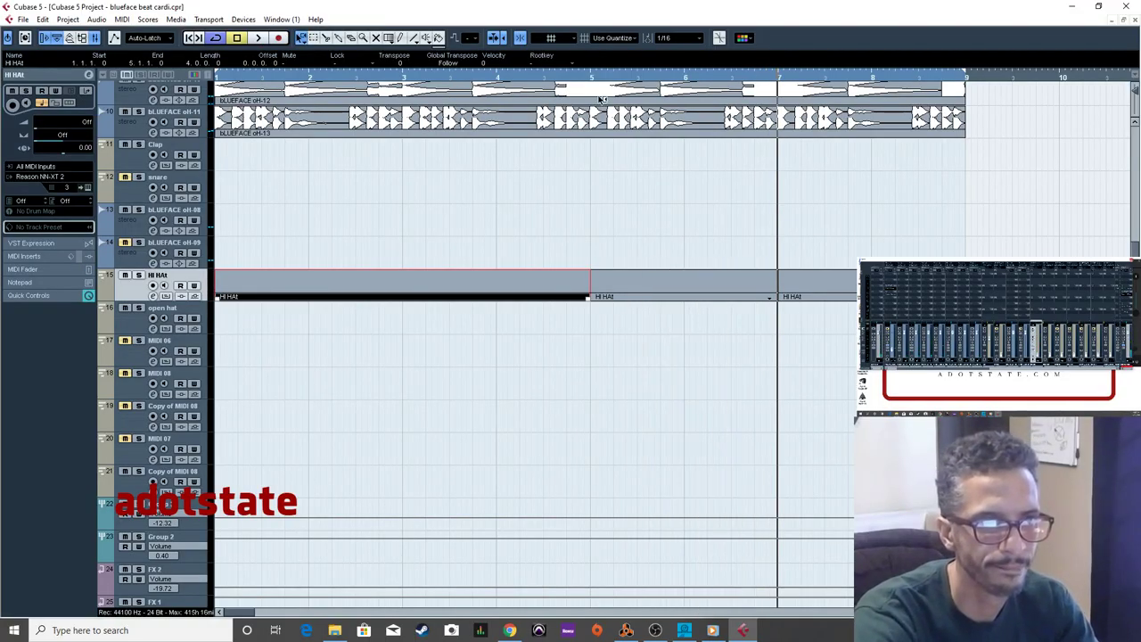
Open the HI HAt part covering bars 5 to 7 in the Key Editor, examine its notes during playback and close the editor.
{"action": "double_click", "coordinate": [655, 288]}
{"action": "key", "text": "space"}
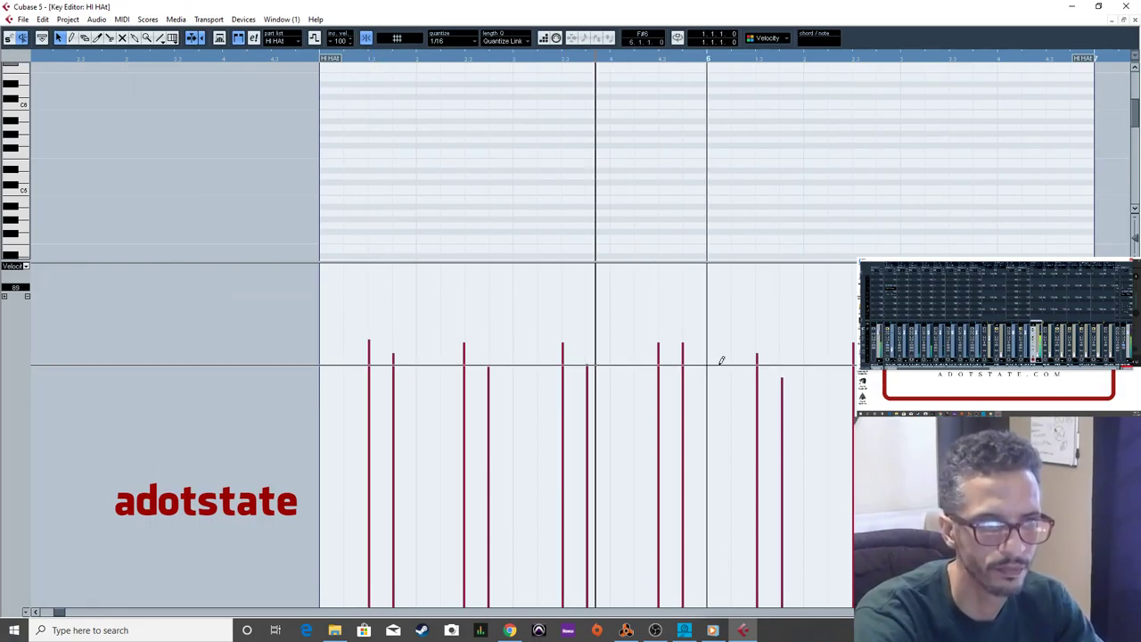
{"action": "key", "text": "space"}
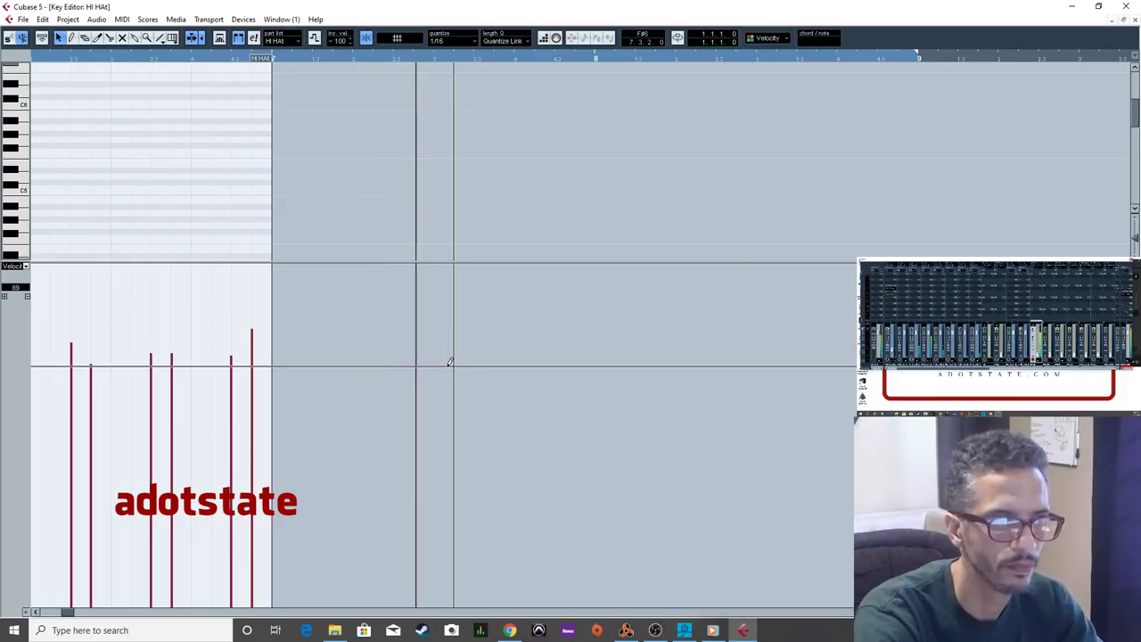
{"action": "key", "text": "g"}
{"action": "left_click", "coordinate": [1134, 19]}
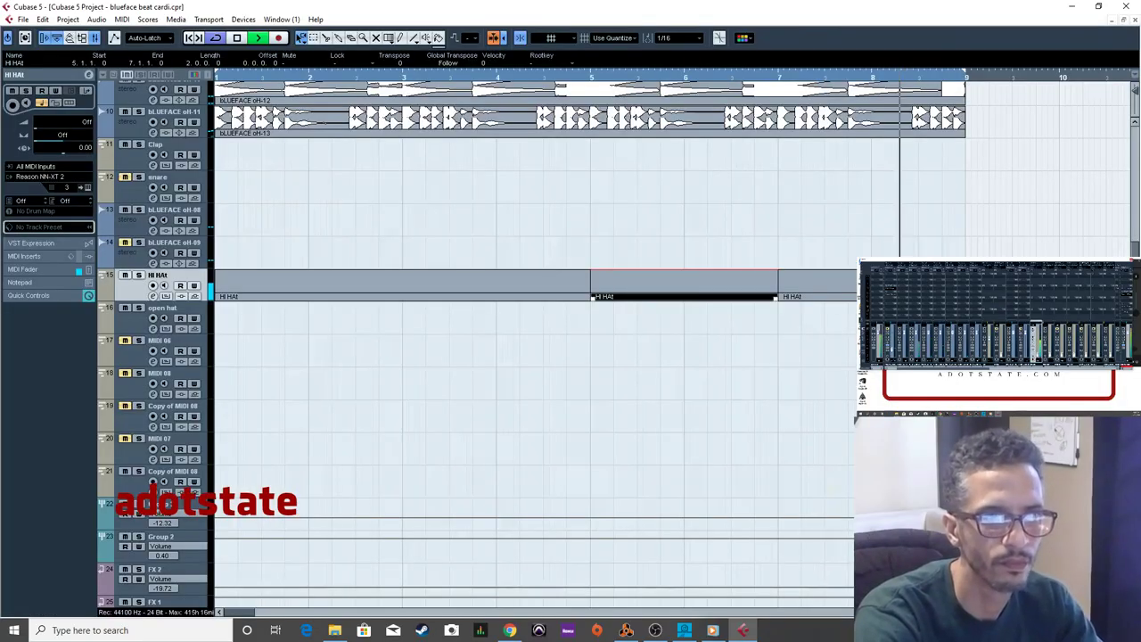
Undo the splits in the HI HAt part and open the whole part in the Key Editor.
{"action": "left_click", "coordinate": [828, 294]}
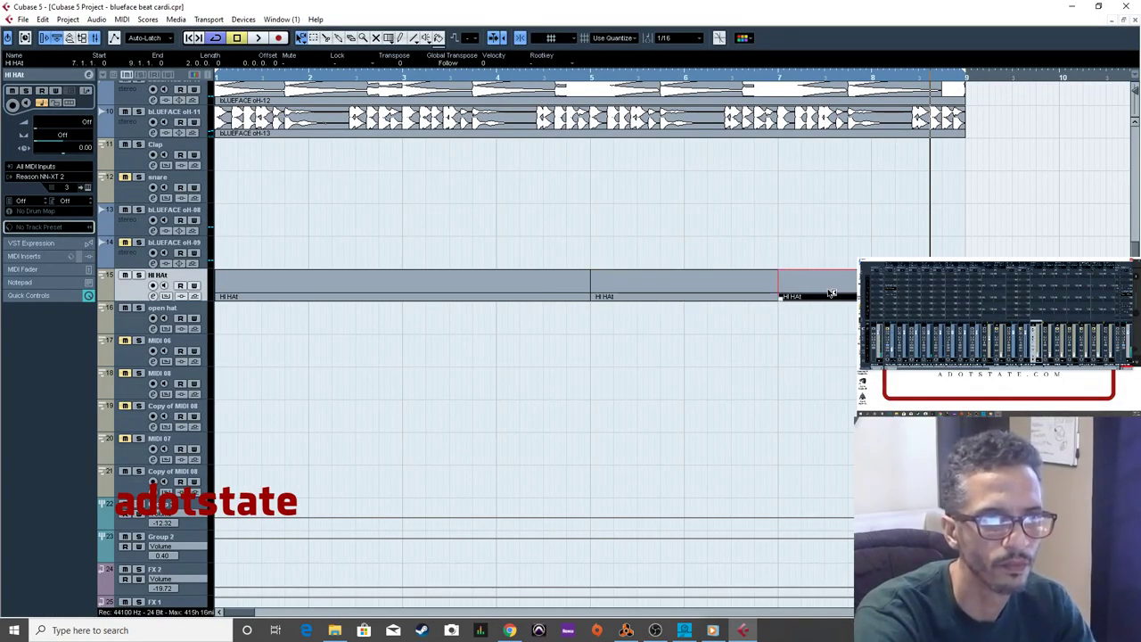
{"action": "left_click", "coordinate": [678, 285]}
{"action": "left_click", "coordinate": [562, 285]}
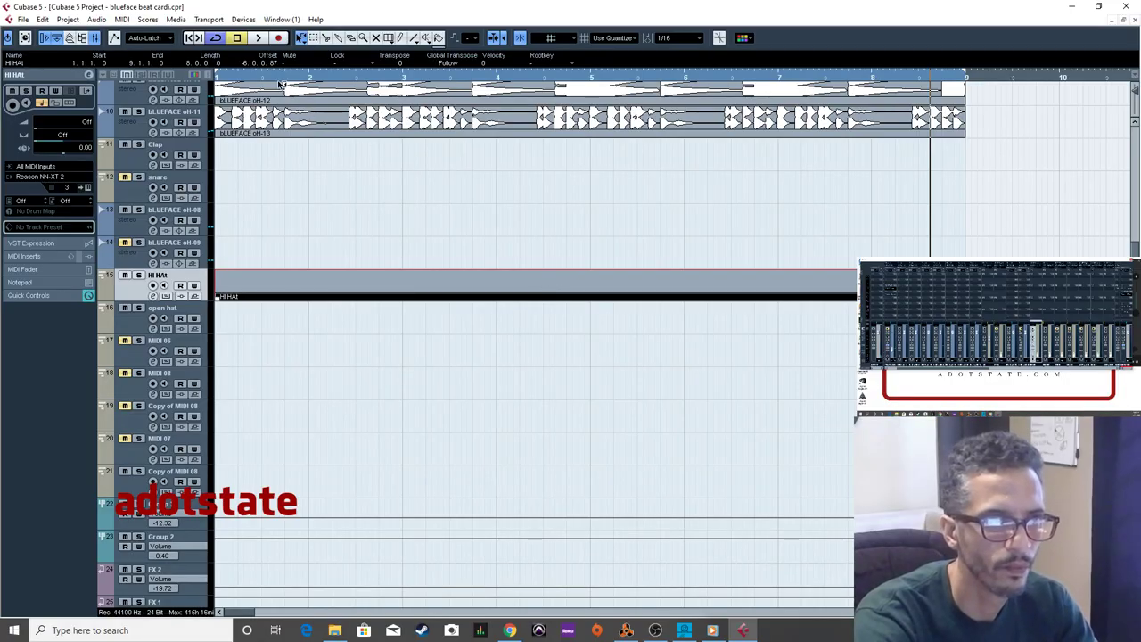
{"action": "double_click", "coordinate": [382, 283]}
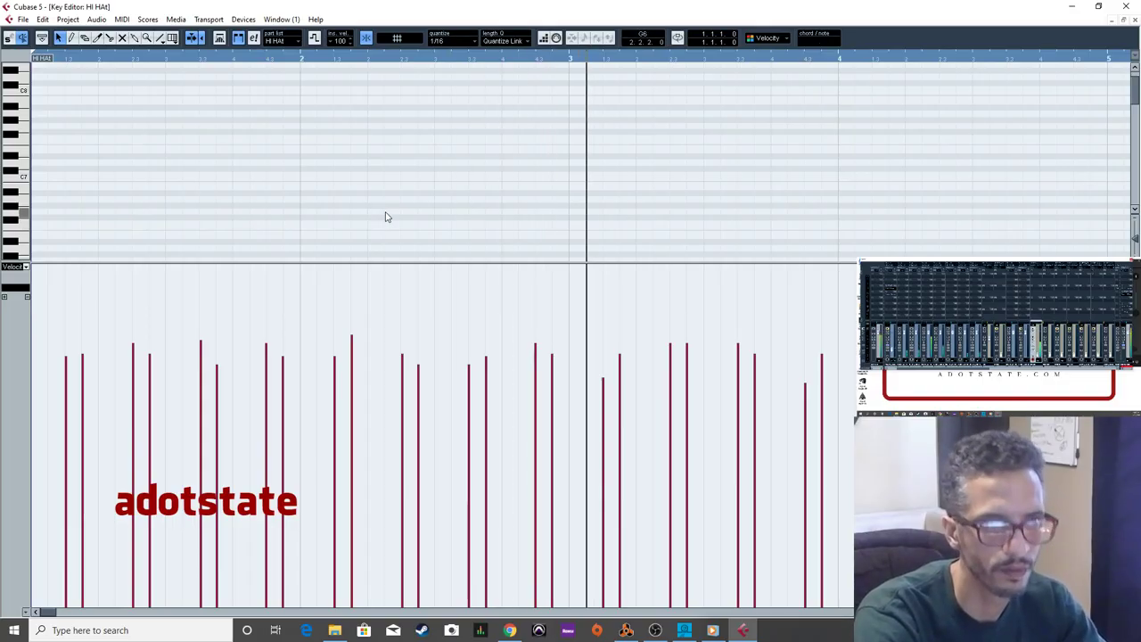
Examine the HI HAt part's notes in the Key Editor during stop-and-start playback and close the editor.
{"action": "key", "text": "space"}
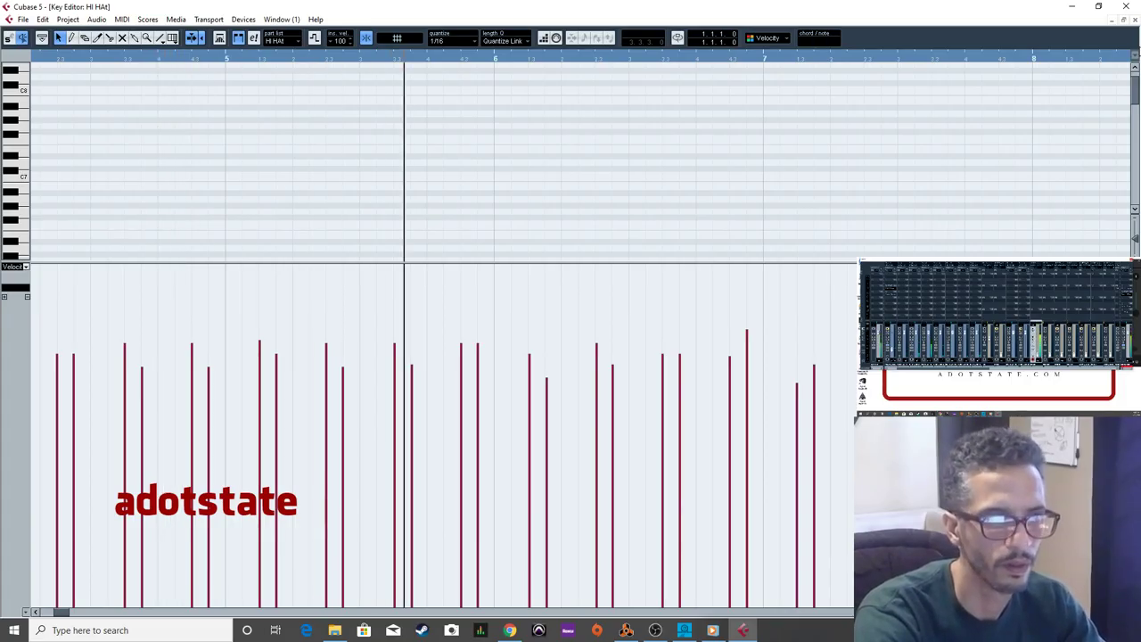
{"action": "key", "text": "space"}
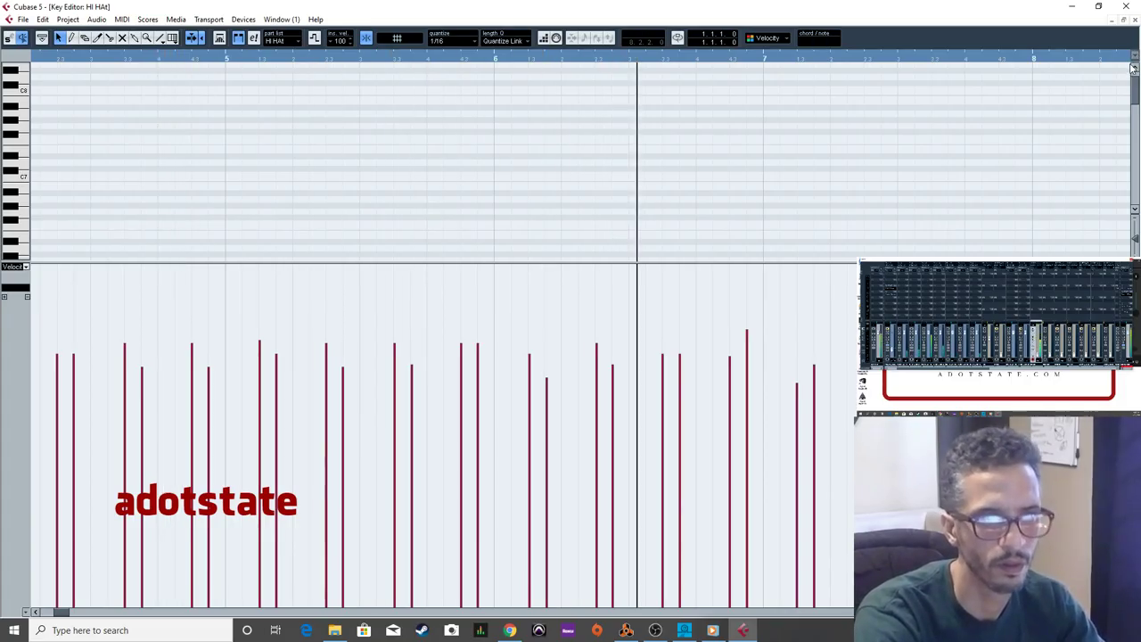
{"action": "key", "text": "space"}
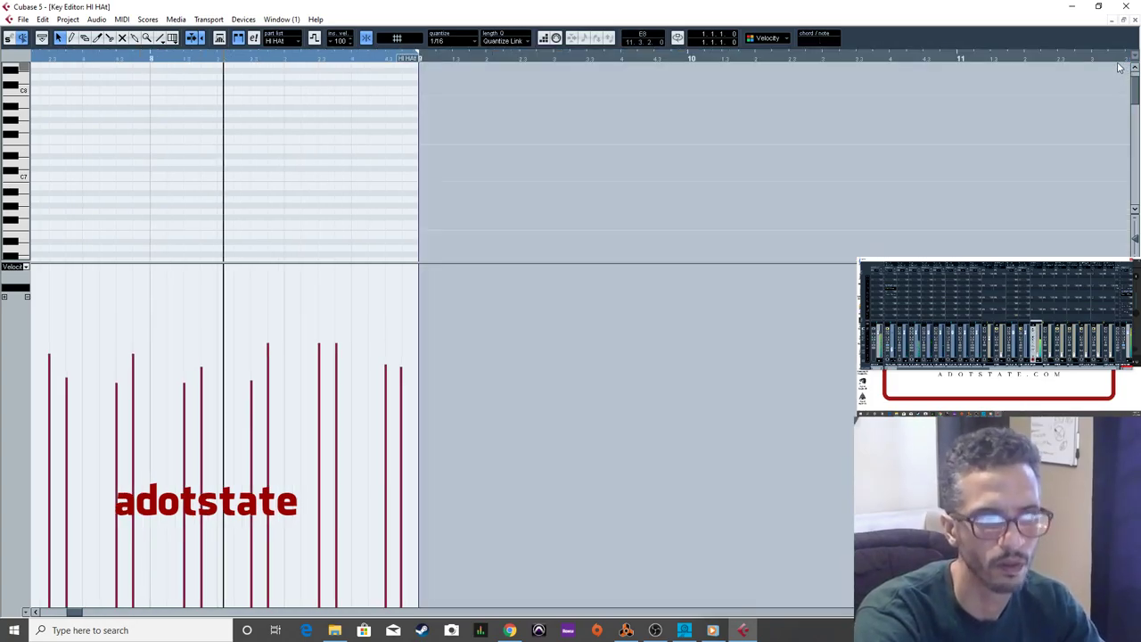
{"action": "key", "text": "space"}
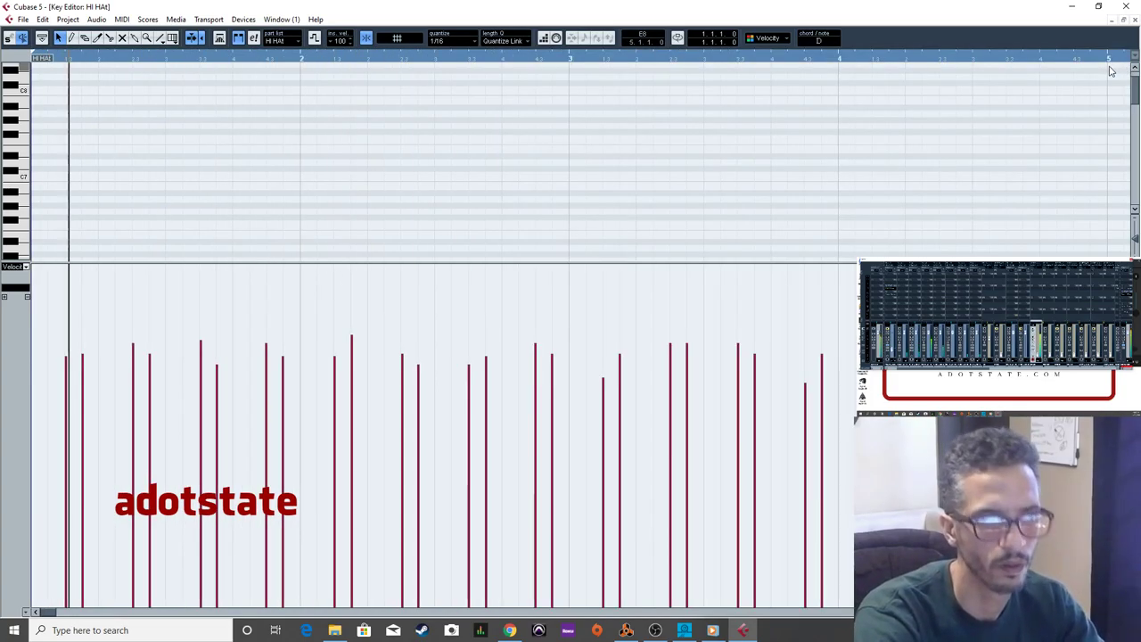
{"action": "key", "text": "space"}
{"action": "key", "text": "space"}
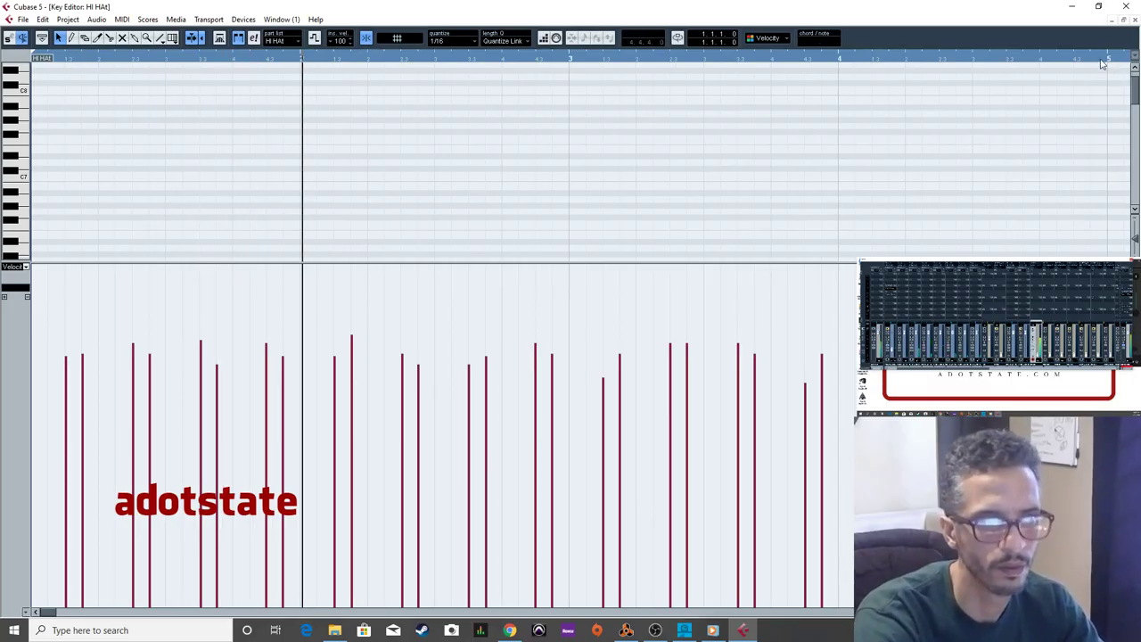
{"action": "key", "text": "space"}
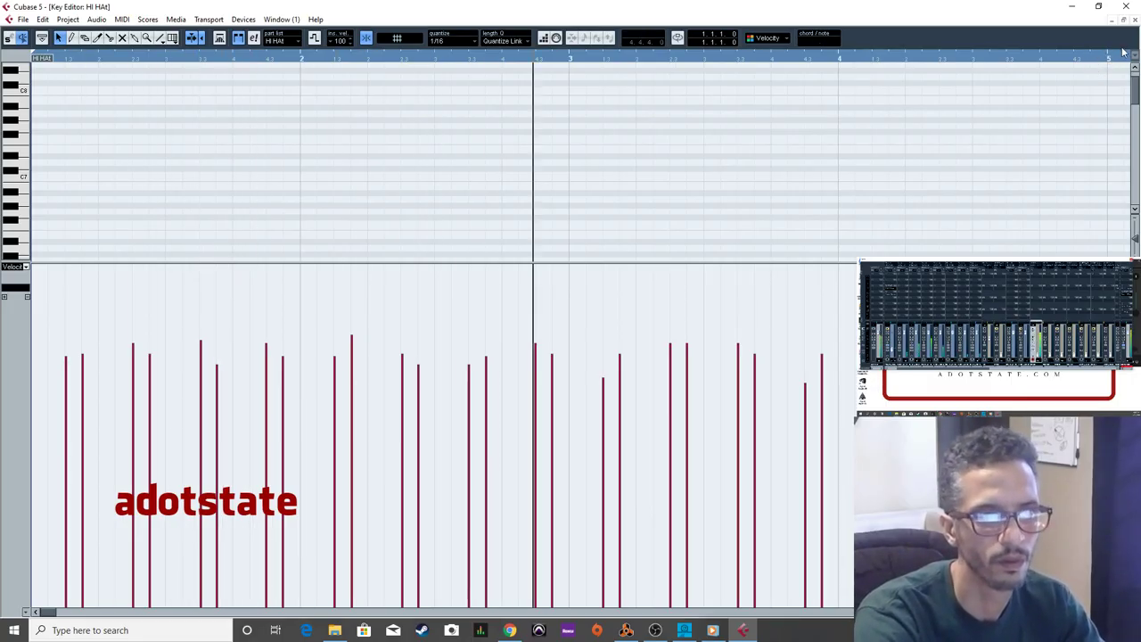
{"action": "left_click", "coordinate": [1132, 22]}
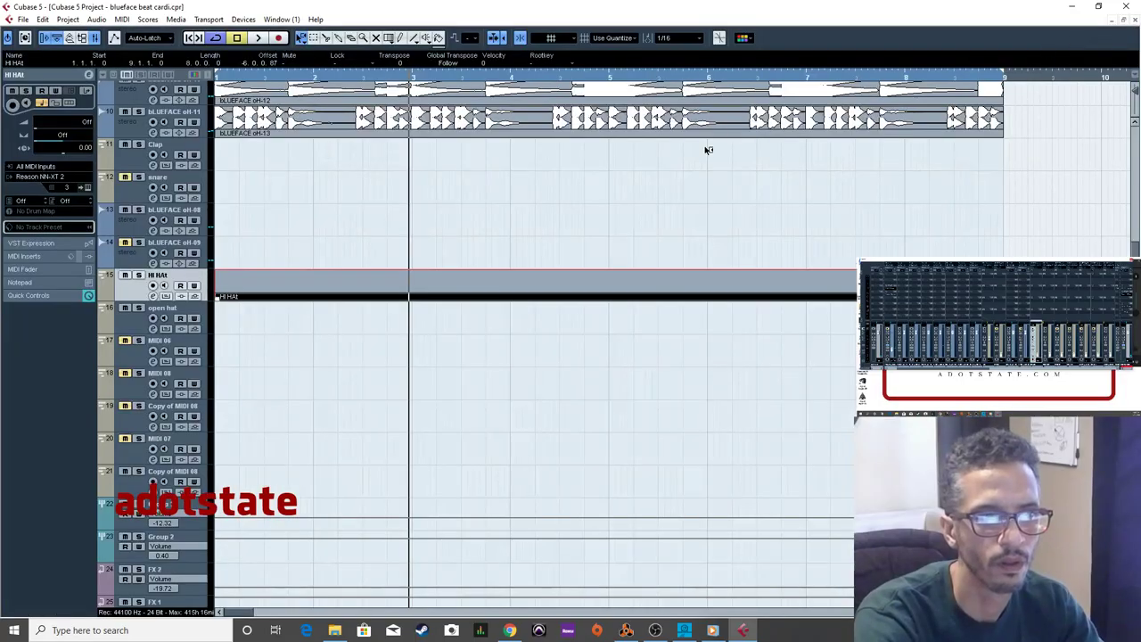
Split the HI HAt part at bars 2 and 3 and delete everything after bar 3.
{"action": "right_click", "coordinate": [473, 205]}
{"action": "left_click", "coordinate": [472, 222]}
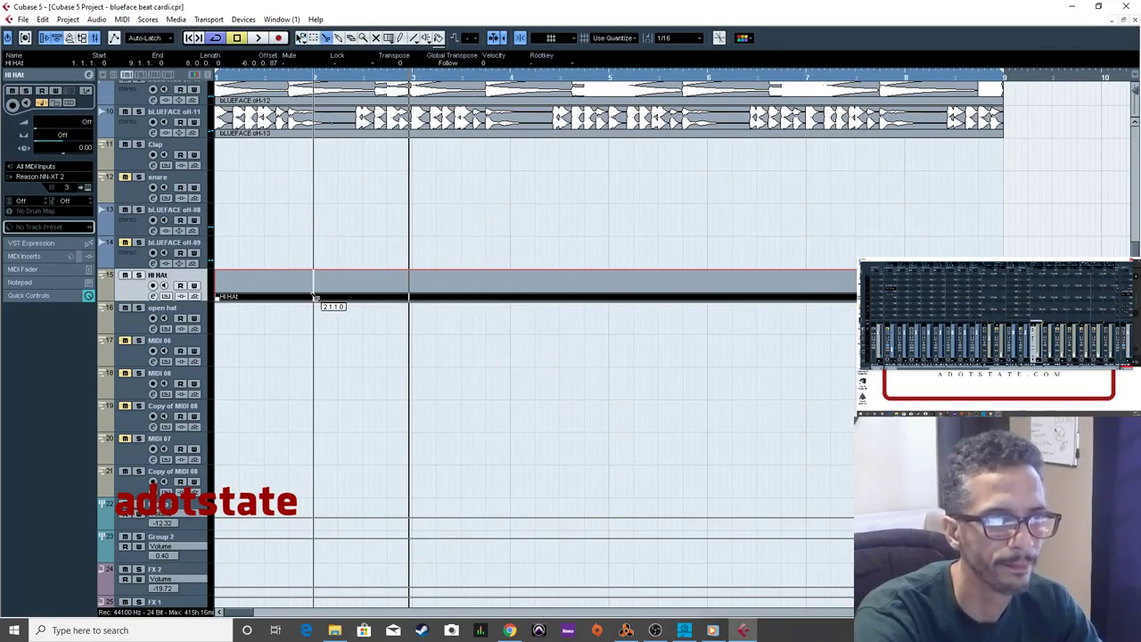
{"action": "left_click_drag", "start_coordinate": [314, 297], "coordinate": [410, 296]}
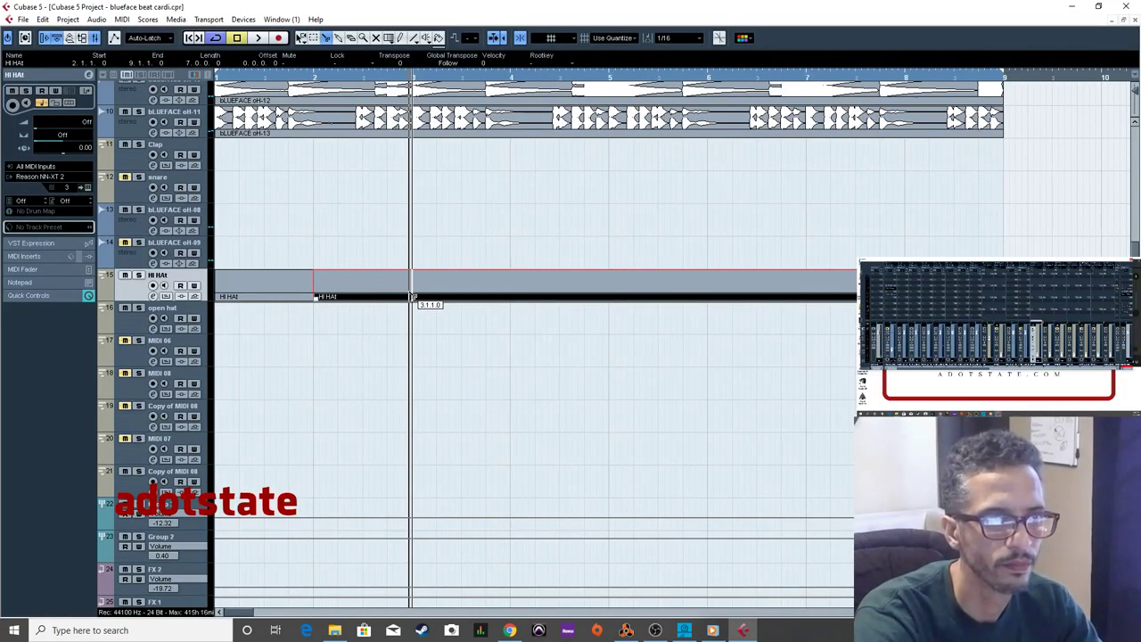
{"action": "right_click", "coordinate": [416, 270]}
{"action": "left_click", "coordinate": [445, 273]}
{"action": "key", "text": "Delete"}
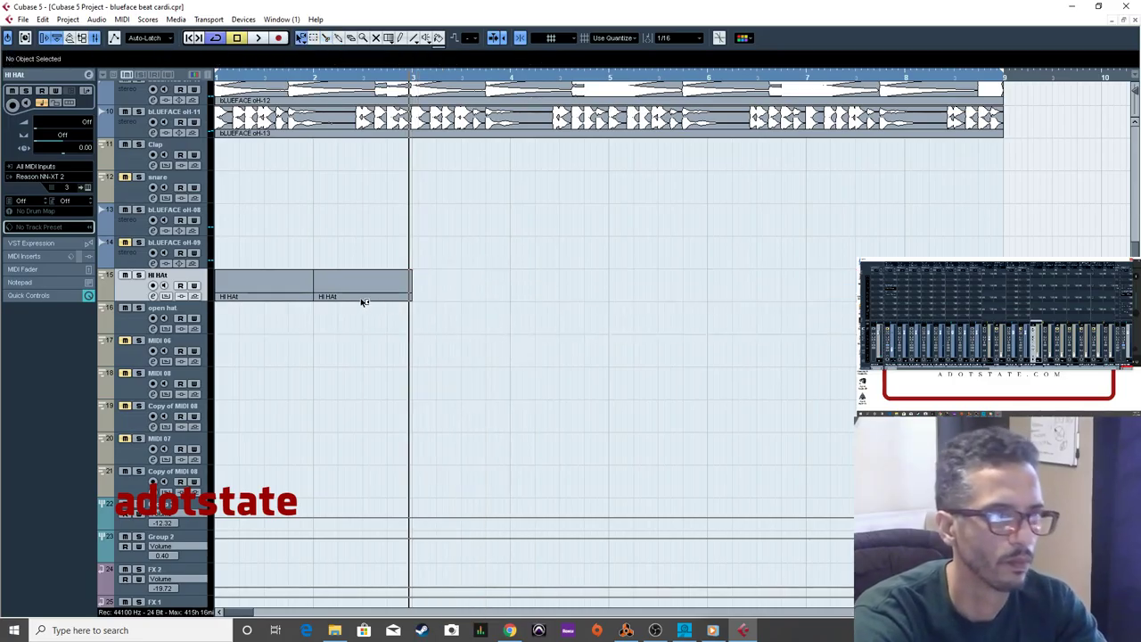
Duplicate the one-bar HI HAt part from bar 2 repeatedly to fill the track up to bar 9.
{"action": "left_click", "coordinate": [271, 289]}
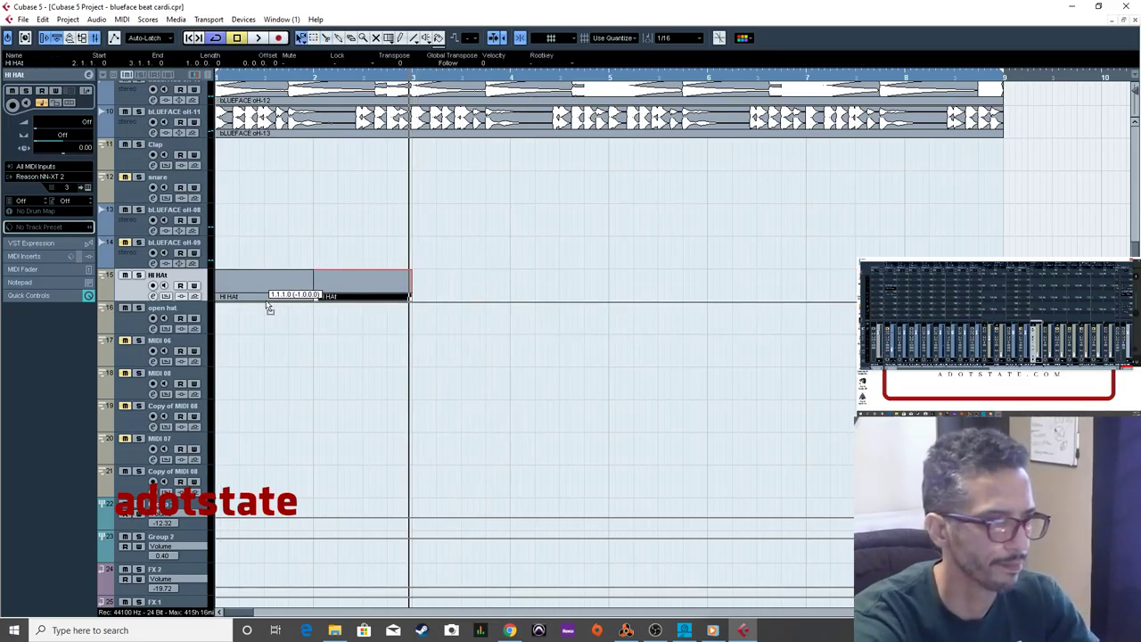
{"action": "key", "text": "ctrl+d"}
{"action": "key", "text": "ctrl+d"}
{"action": "key", "text": "ctrl+d"}
{"action": "key", "text": "ctrl+d"}
{"action": "key", "text": "ctrl+d"}
{"action": "key", "text": "ctrl+d"}
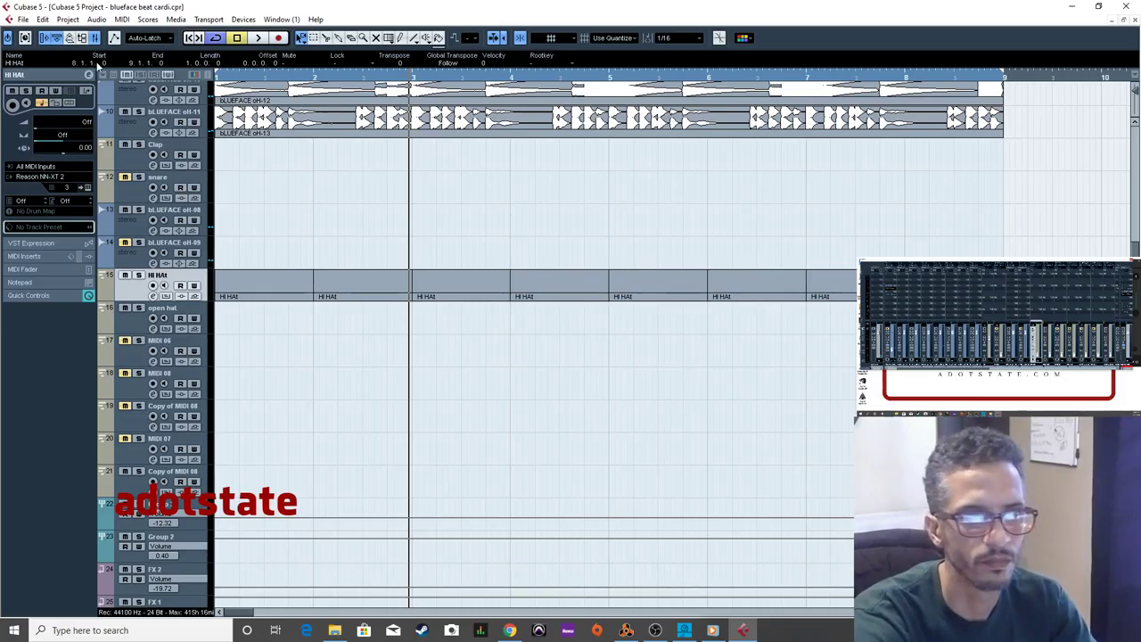
Play the loop from the start, move the HI HAt track directly above the Clap track and solo it.
{"action": "key", "text": "Home"}
{"action": "key", "text": "space"}
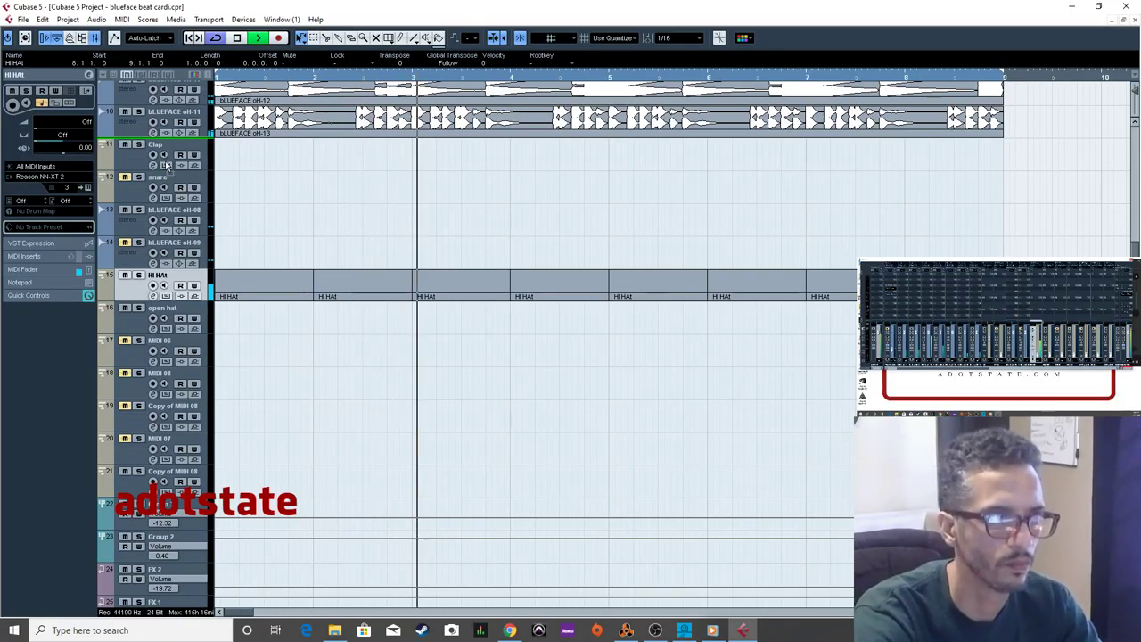
{"action": "left_click_drag", "start_coordinate": [160, 281], "coordinate": [178, 147]}
{"action": "key", "text": "s"}
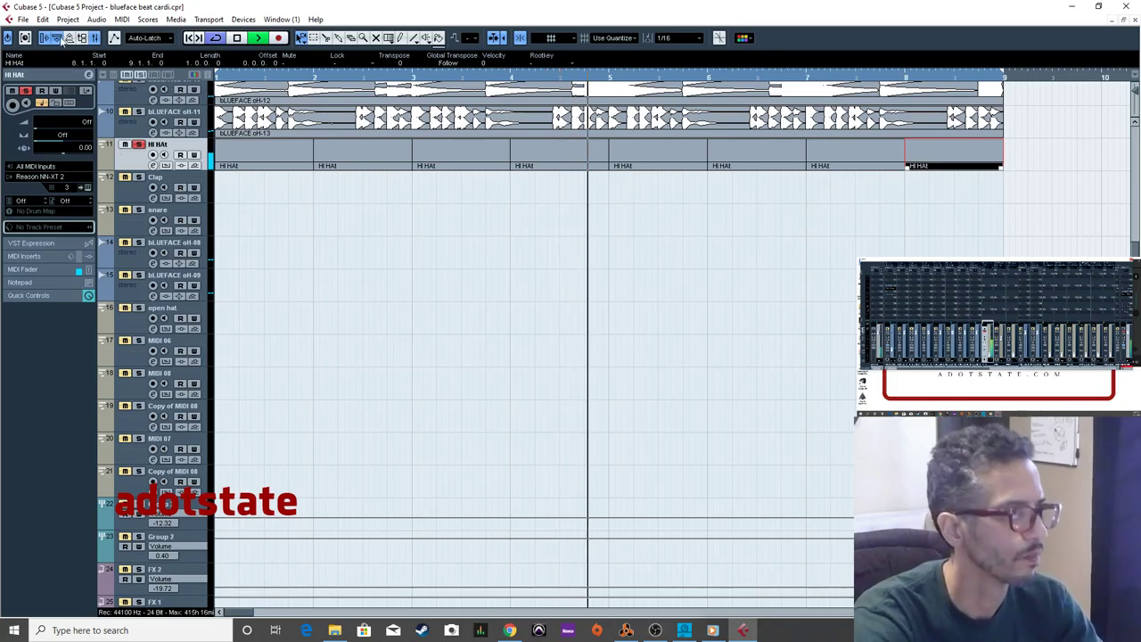
Stop playback and set up an audio mixdown export of the soloed hi-hat with a 22.050 kHz sample rate.
{"action": "key", "text": "space"}
{"action": "left_click", "coordinate": [24, 20]}
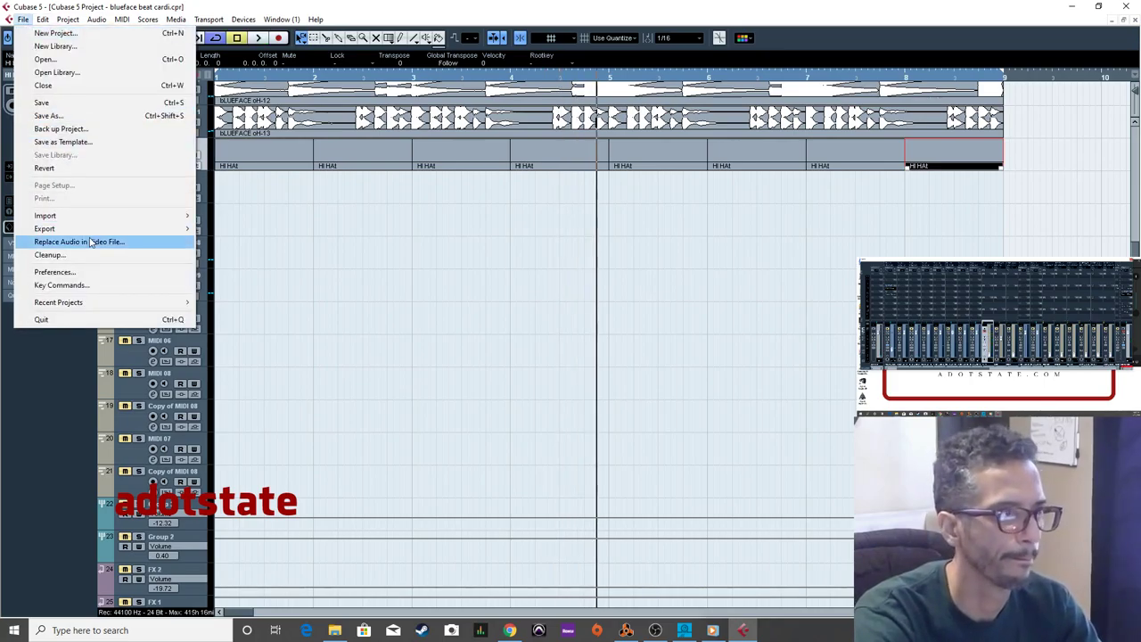
{"action": "mouse_move", "coordinate": [97, 229]}
{"action": "left_click", "coordinate": [241, 255]}
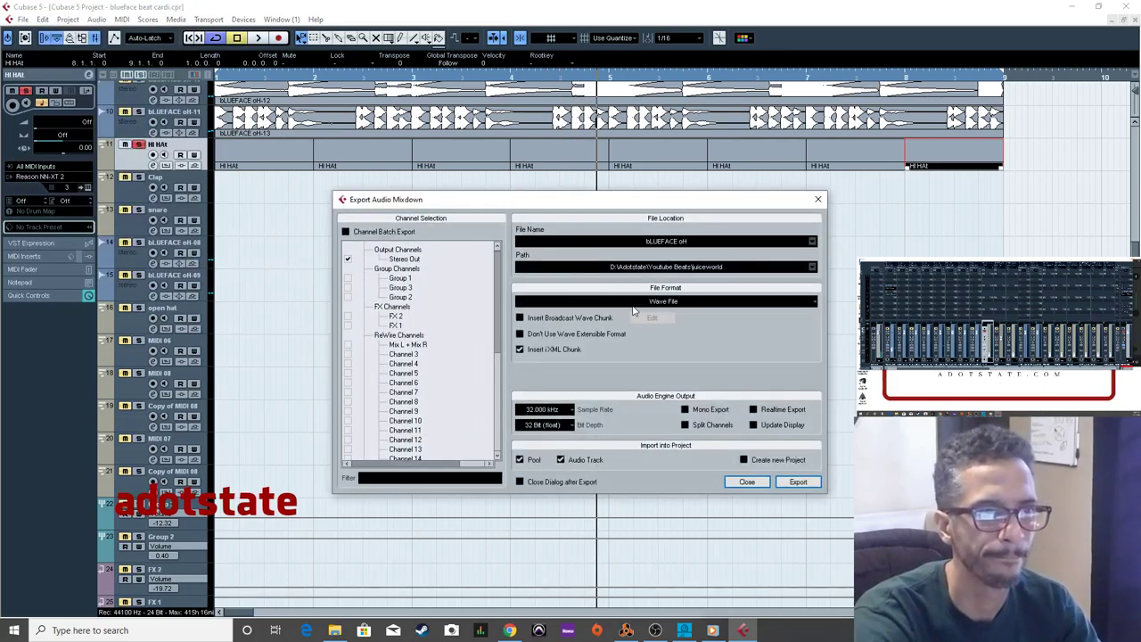
{"action": "left_click", "coordinate": [554, 412]}
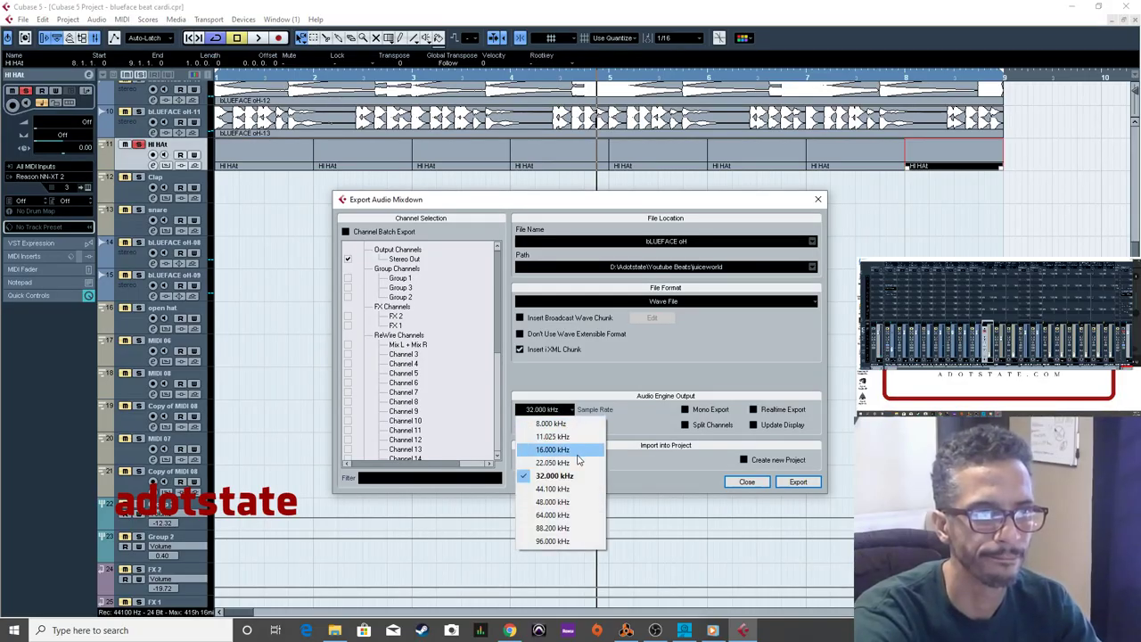
{"action": "left_click", "coordinate": [579, 464]}
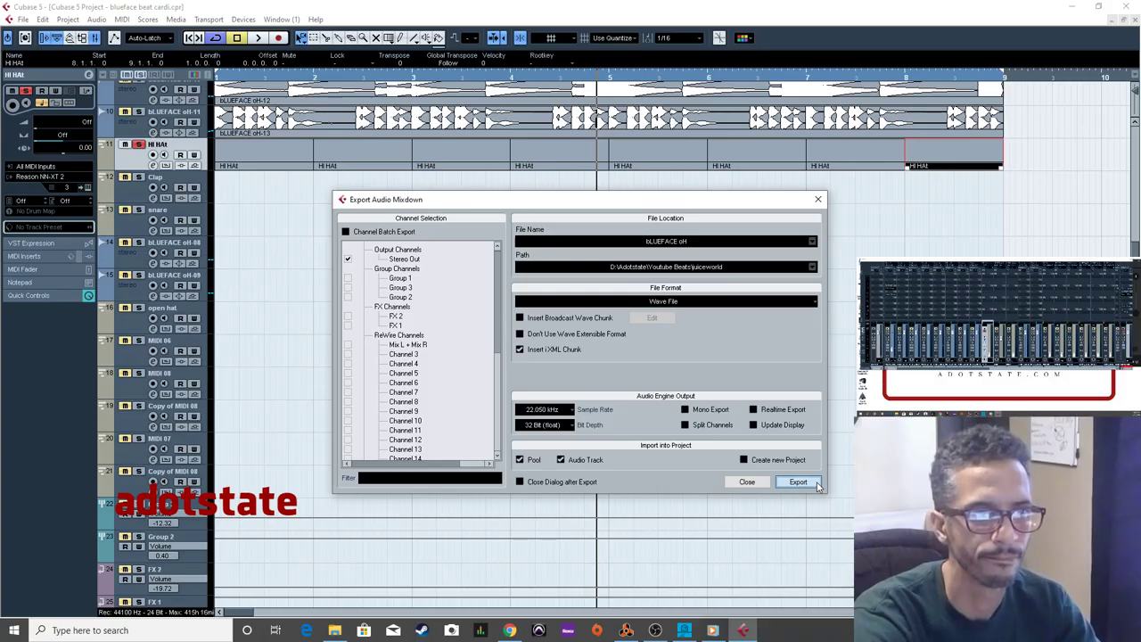
Export the mixdown under a unique file name and import it into the project, converting its sample rate and size.
{"action": "left_click", "coordinate": [798, 482]}
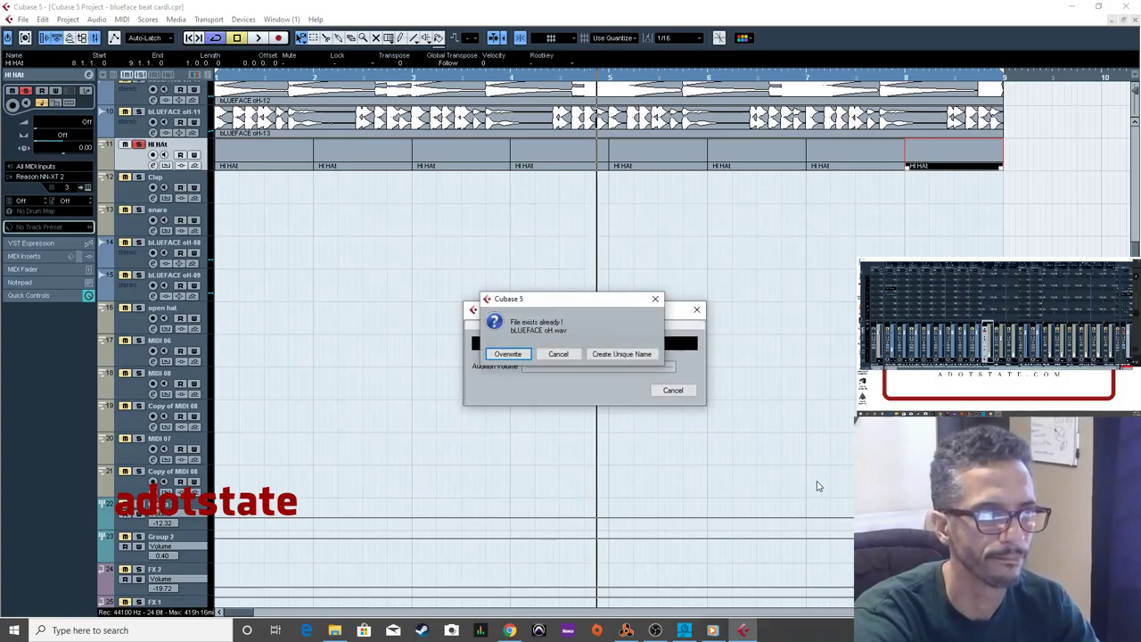
{"action": "left_click", "coordinate": [624, 353]}
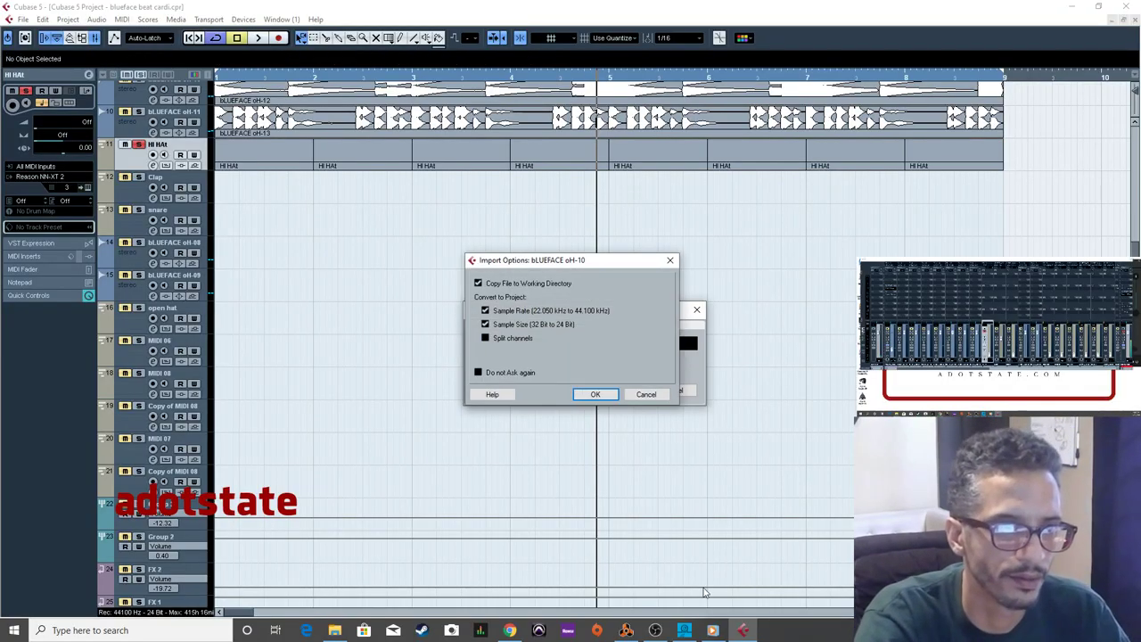
{"action": "left_click", "coordinate": [593, 396]}
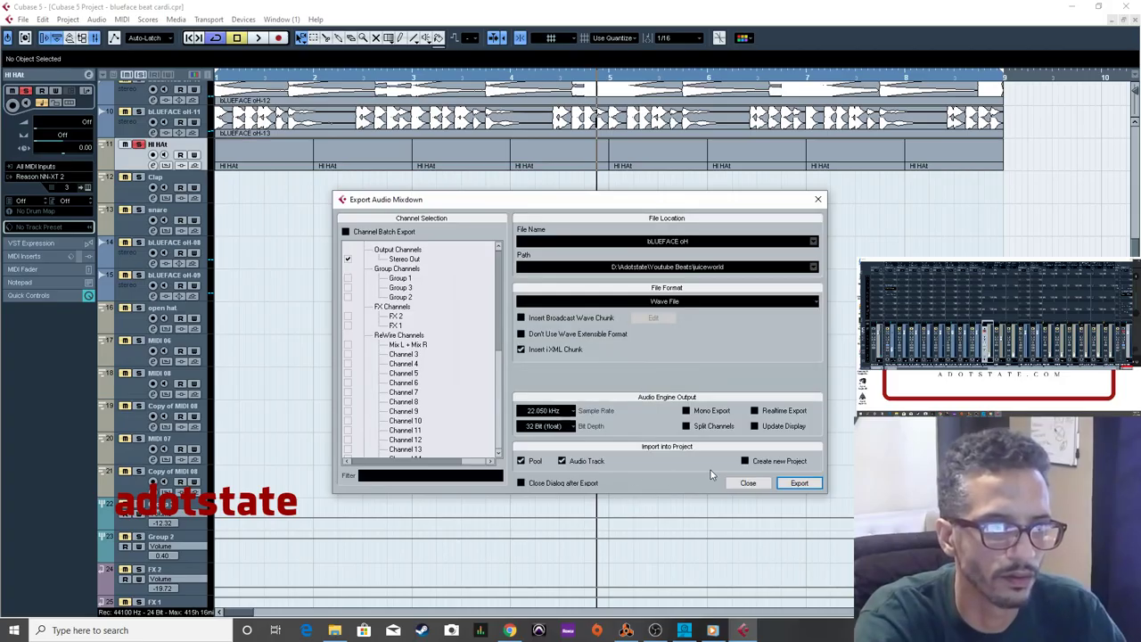
{"action": "left_click", "coordinate": [746, 482]}
Move the newly imported bLUEFACE oH-14 audio track up to sit directly above the HI HAt track.
{"action": "scroll", "coordinate": [606, 495], "scroll_direction": "down", "scroll_amount": 5}
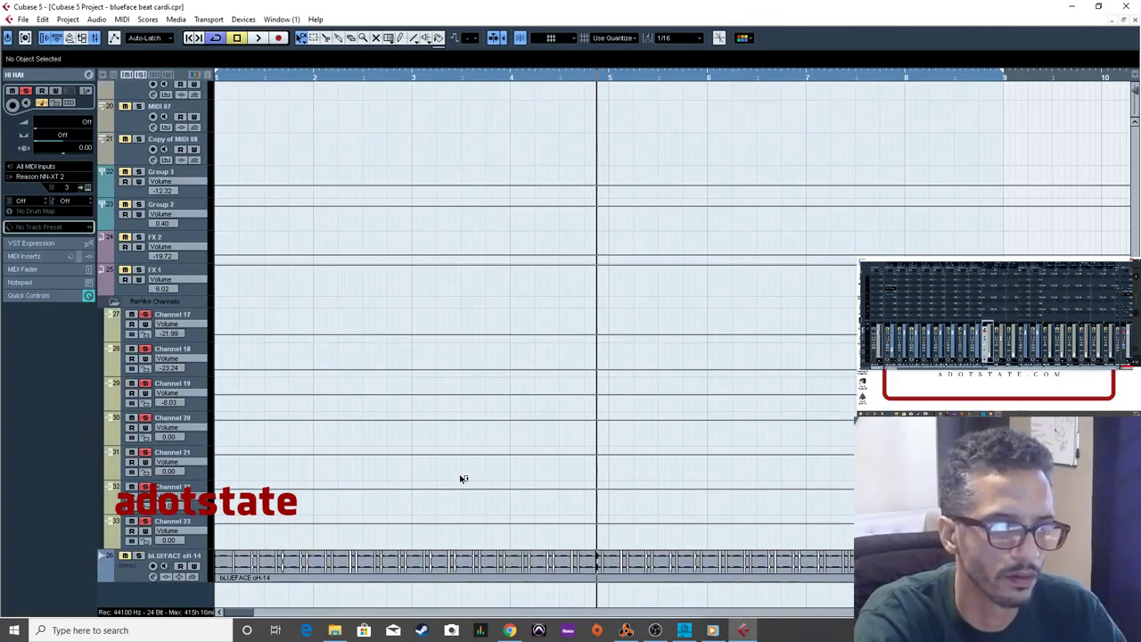
{"action": "left_click", "coordinate": [171, 577]}
{"action": "scroll", "coordinate": [181, 96], "scroll_direction": "up", "scroll_amount": 10}
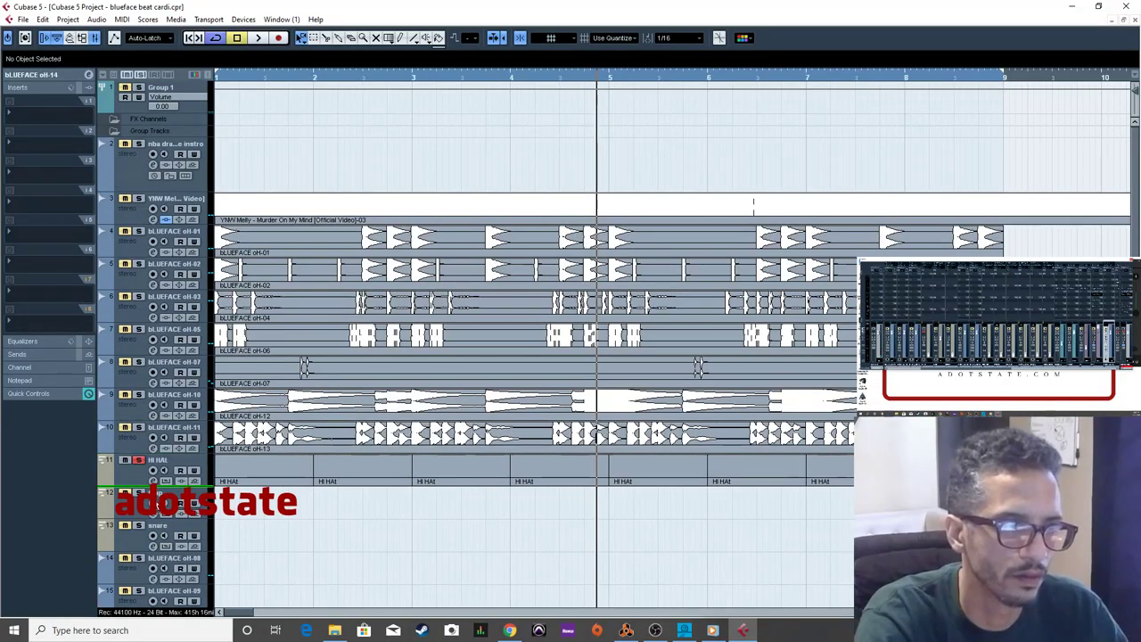
{"action": "left_click_drag", "start_coordinate": [169, 526], "coordinate": [165, 498]}
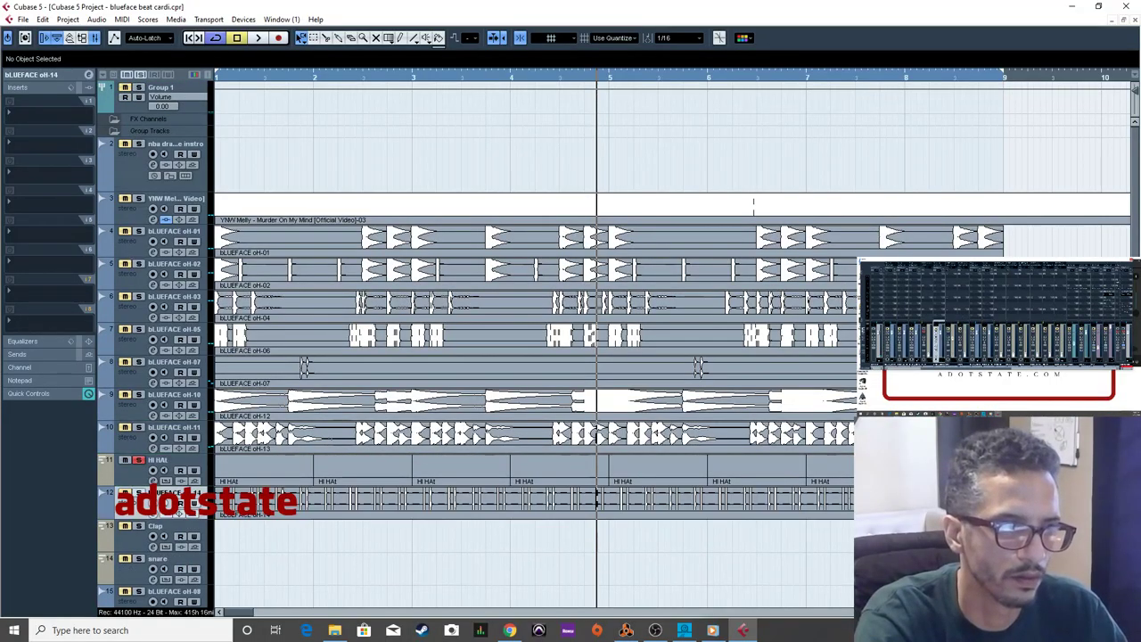
{"action": "left_click_drag", "start_coordinate": [138, 460], "coordinate": [132, 473]}
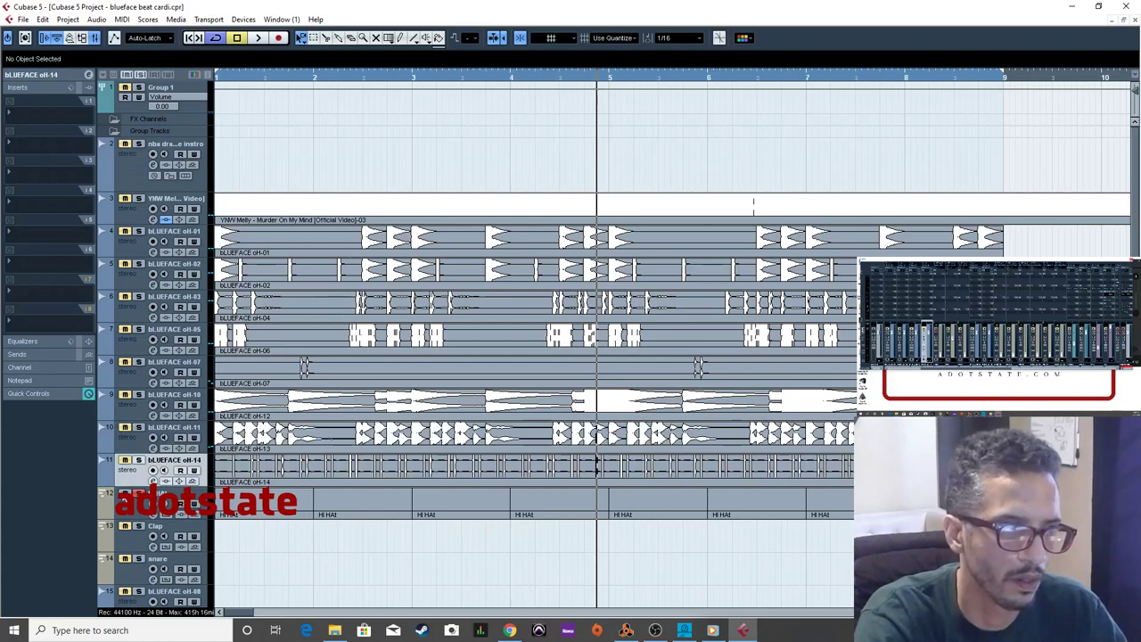
Set the bLUEFACE oH-14 clip's volume to -17 dB, auditioning it soloed and with the full beat.
{"action": "key", "text": "space"}
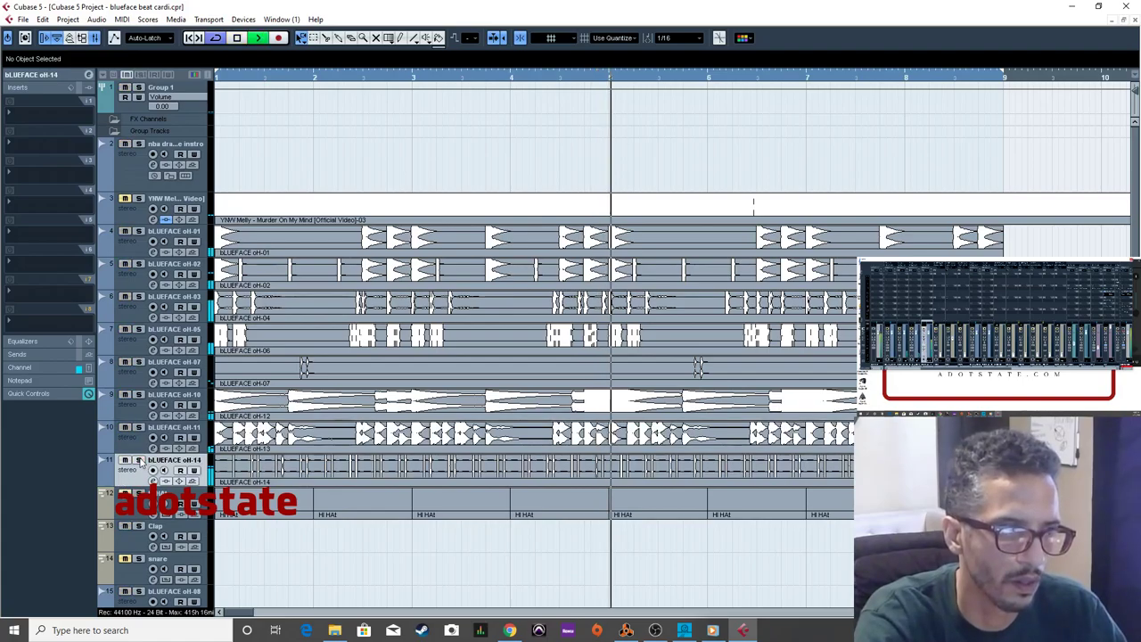
{"action": "left_click", "coordinate": [139, 460]}
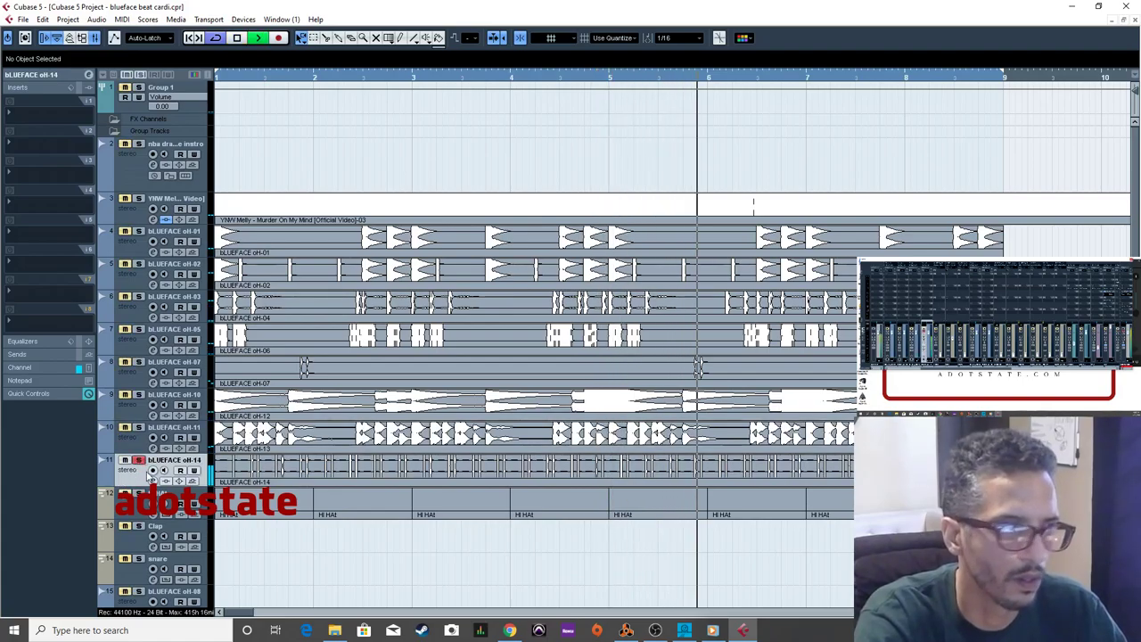
{"action": "left_click", "coordinate": [294, 470]}
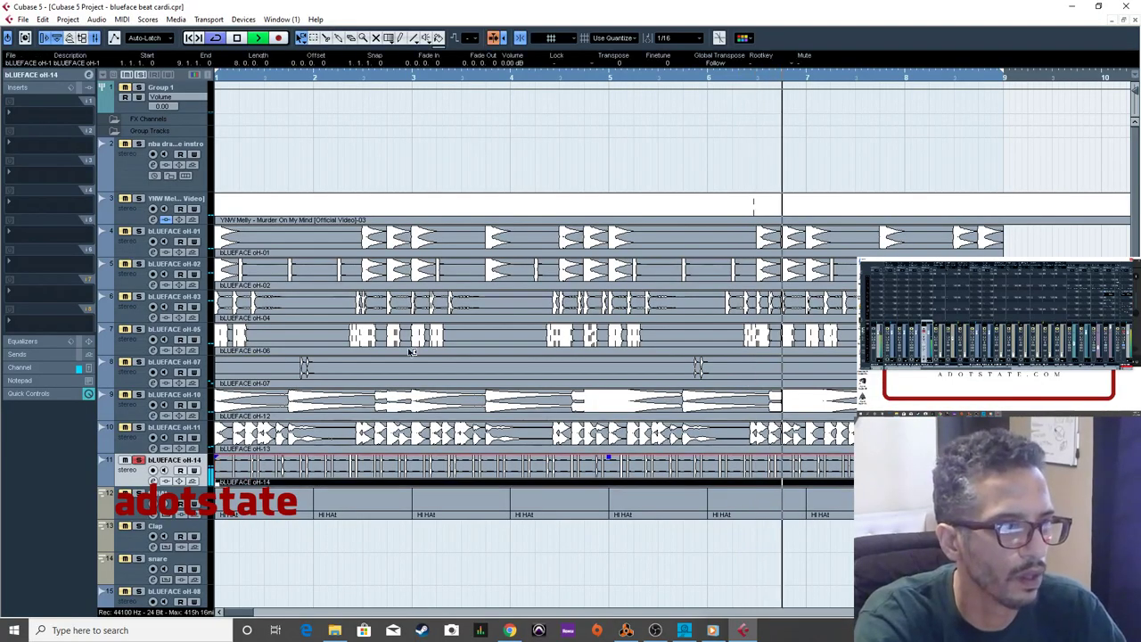
{"action": "scroll", "coordinate": [535, 80], "scroll_direction": "down", "scroll_amount": 10}
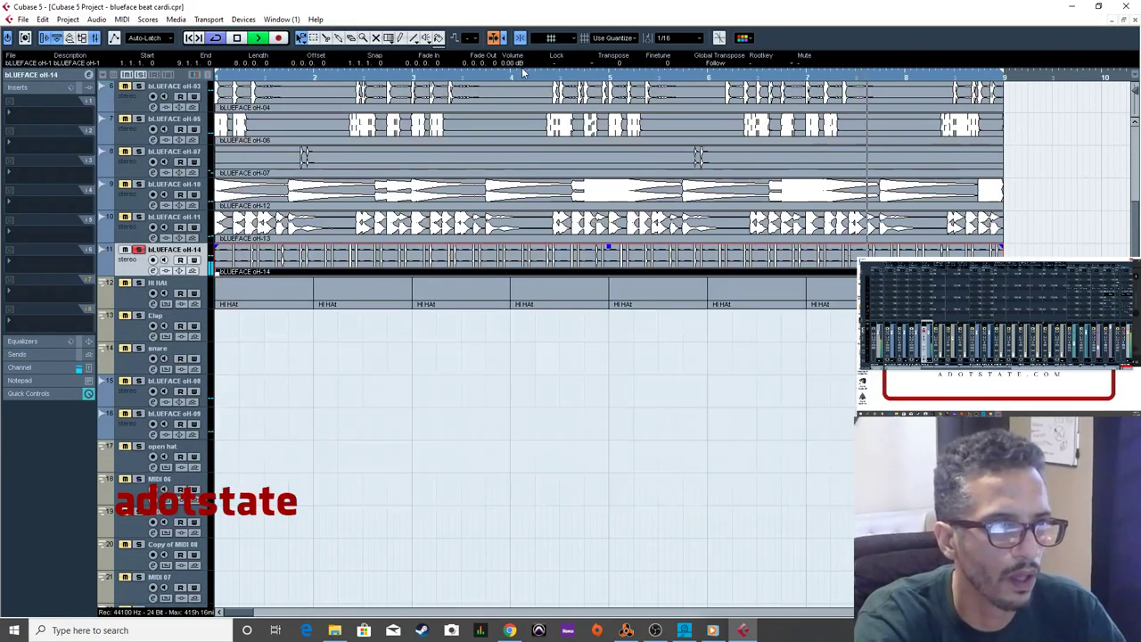
{"action": "scroll", "coordinate": [177, 76], "scroll_direction": "up", "scroll_amount": 10}
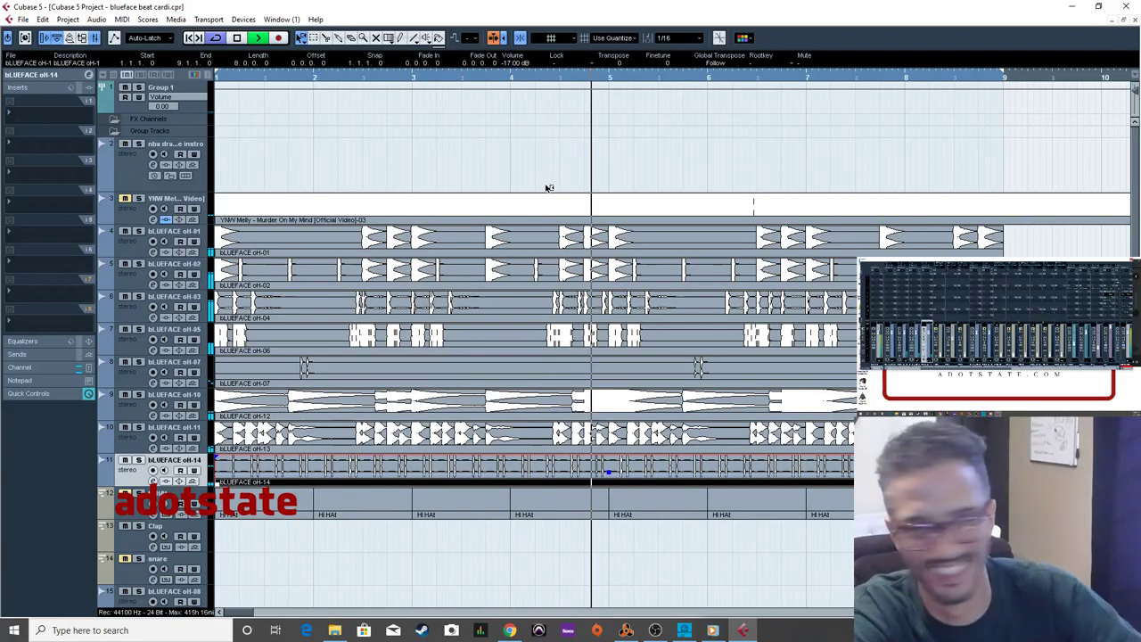
{"action": "key", "text": "space"}
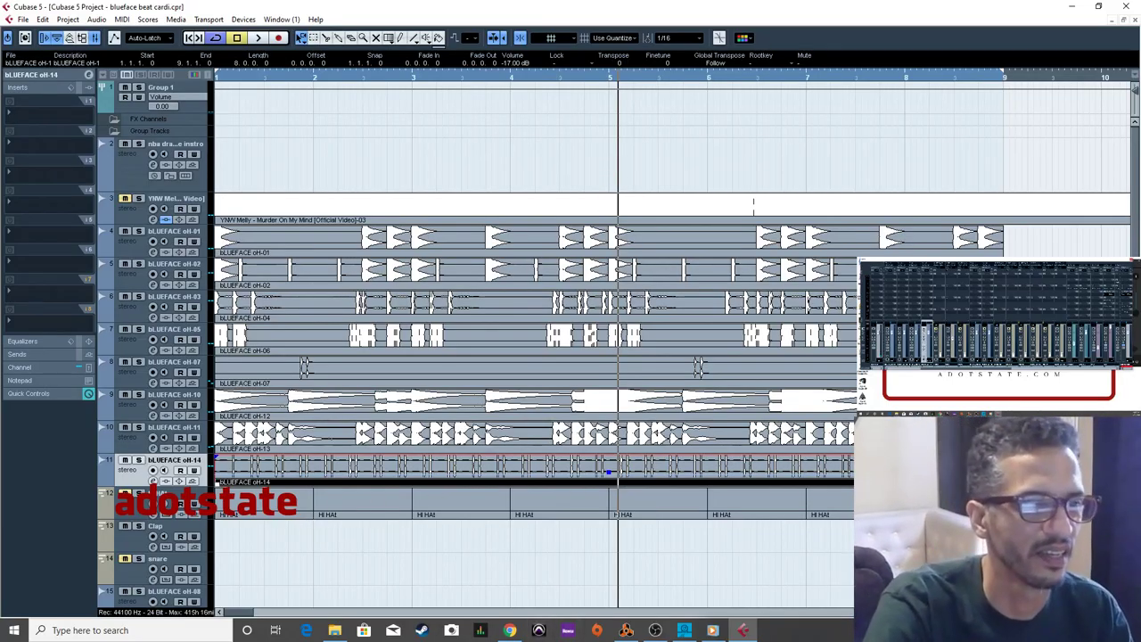
Delete all the MIDI parts on the HI HAt track.
{"action": "left_click", "coordinate": [243, 515]}
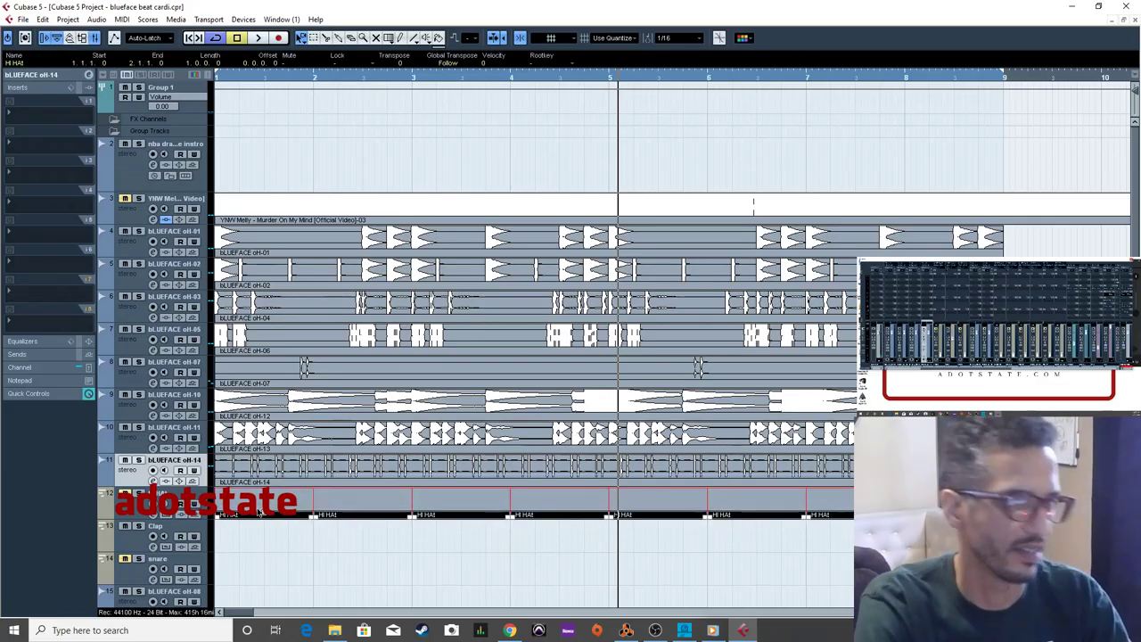
{"action": "key", "text": "Delete"}
{"action": "key", "text": "g"}
{"action": "key", "text": "g"}
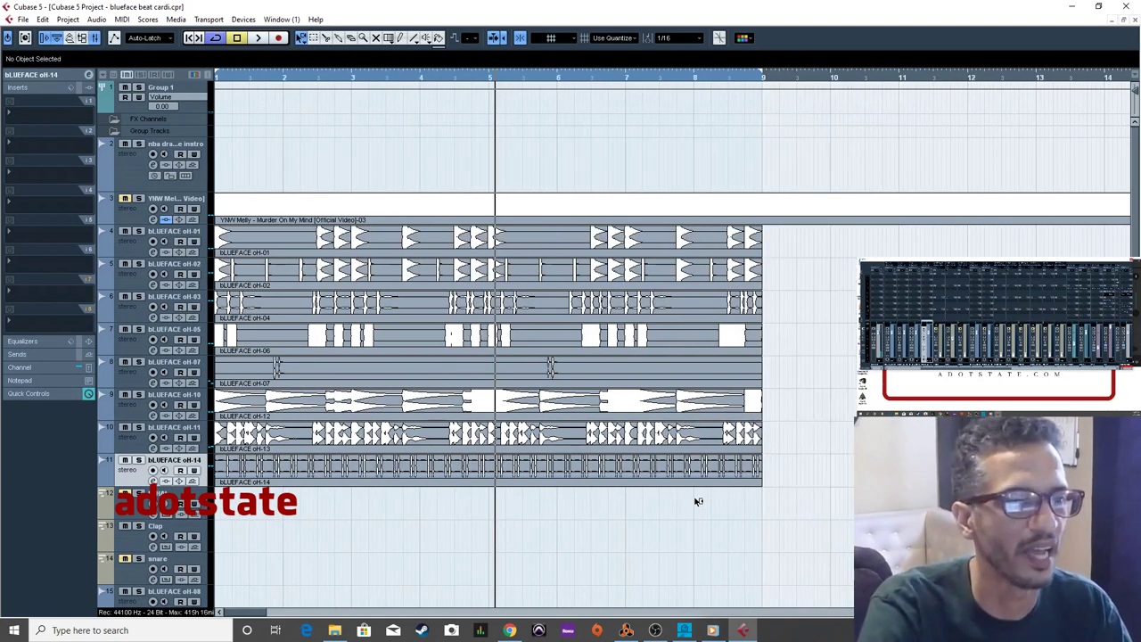
{"action": "key", "text": "g"}
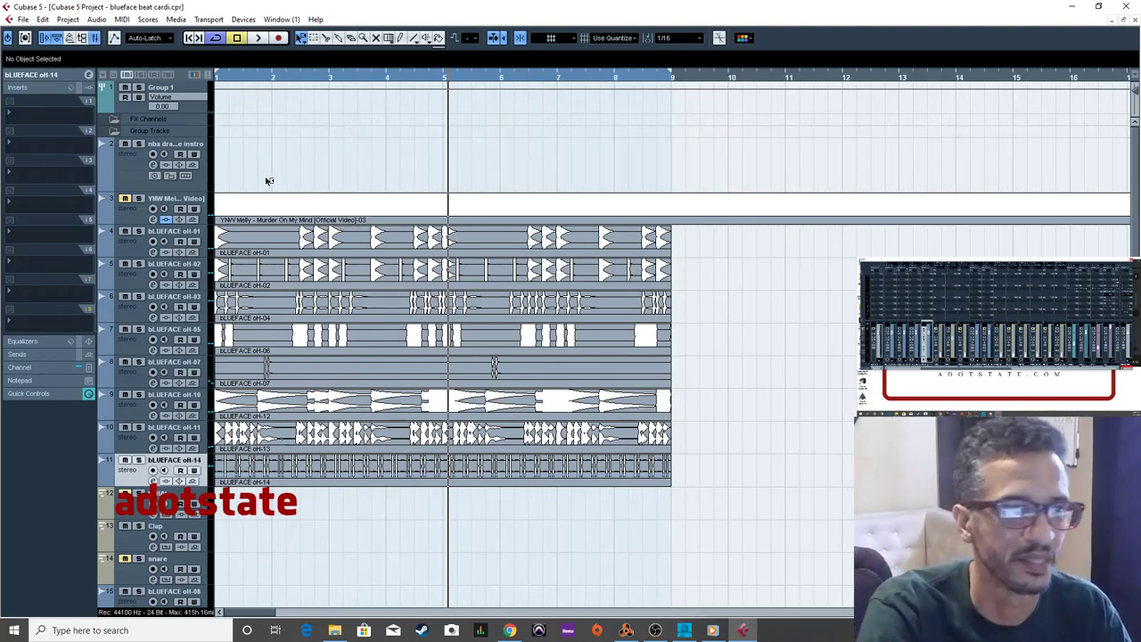
Play the loop from the start and examine the bounced hi-hat waveform up close around bar 3.
{"action": "key", "text": "Home"}
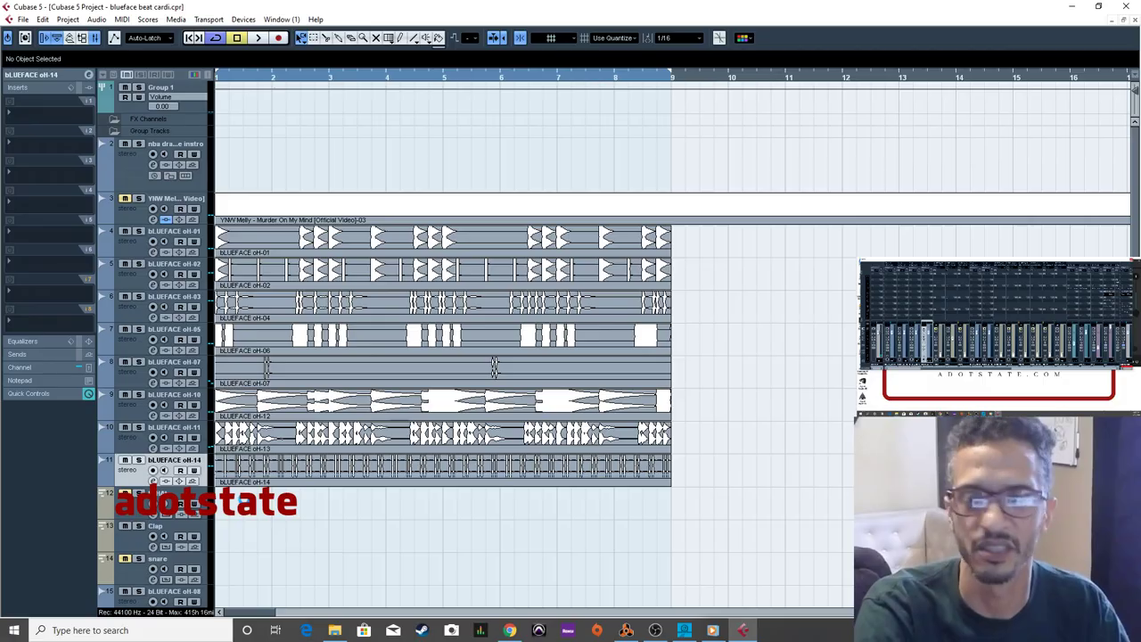
{"action": "key", "text": "space"}
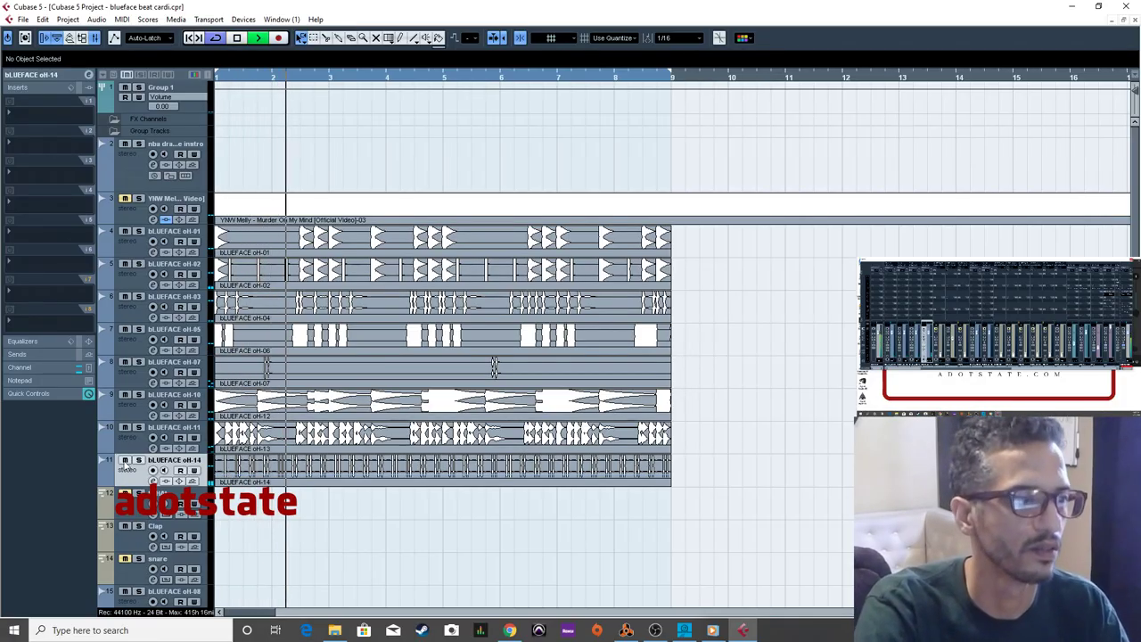
{"action": "key", "text": "h"}
{"action": "key", "text": "h"}
{"action": "key", "text": "h"}
{"action": "key", "text": "h"}
{"action": "key", "text": "h"}
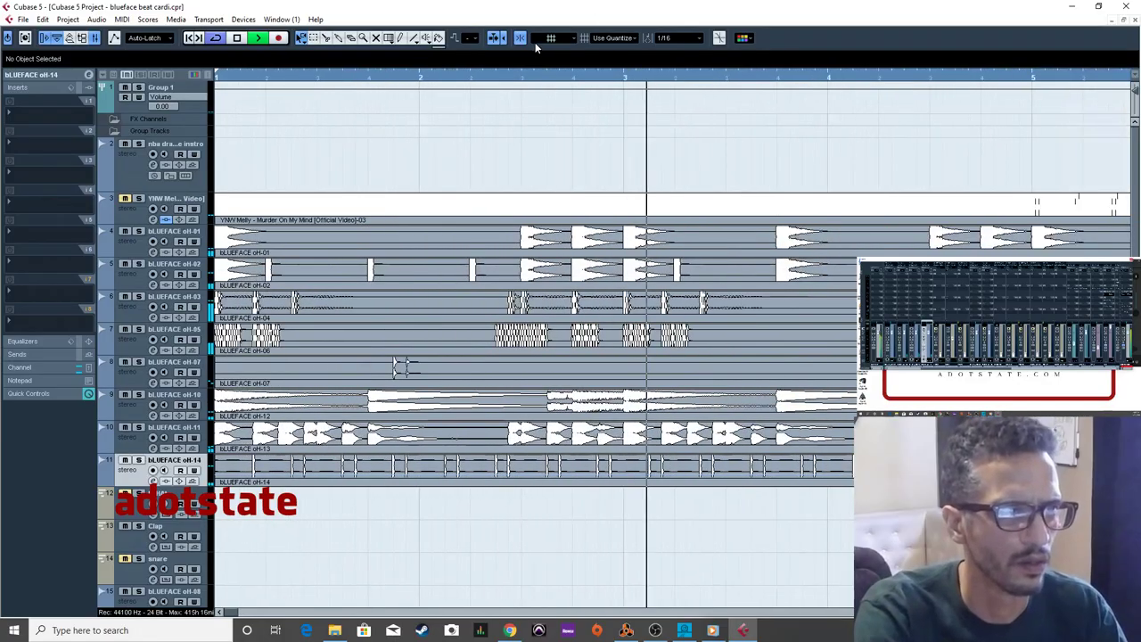
{"action": "key", "text": "space"}
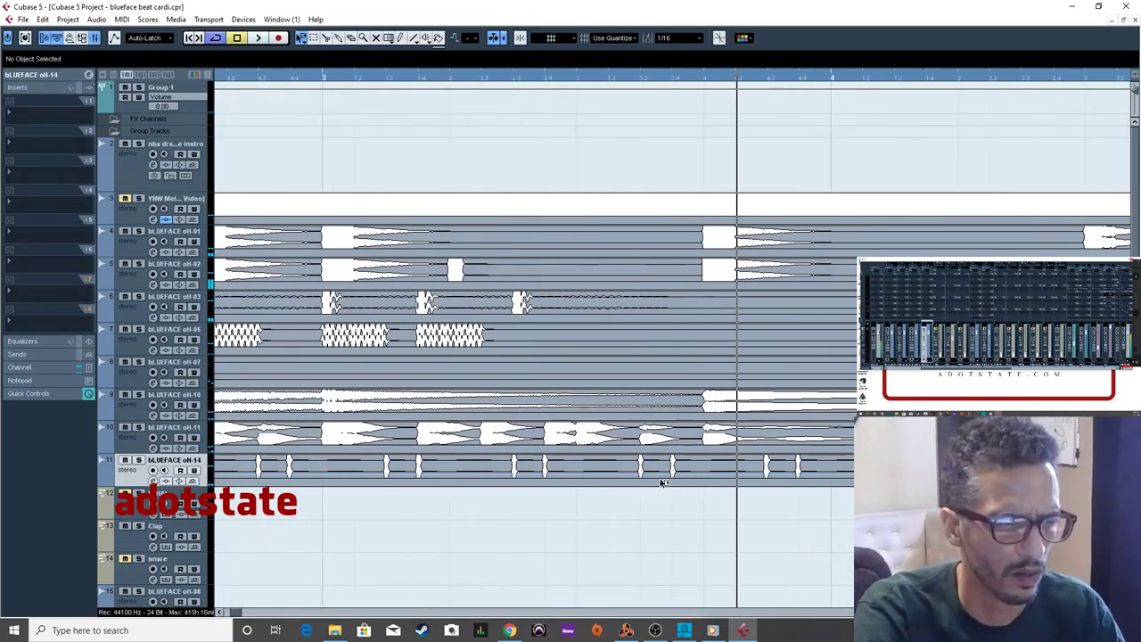
Select the bLUEFACE oH-14 clip and compare its hits with the other tracks' timing, up close and in playback.
{"action": "key", "text": "h"}
{"action": "key", "text": "h"}
{"action": "key", "text": "h"}
{"action": "left_click", "coordinate": [753, 471]}
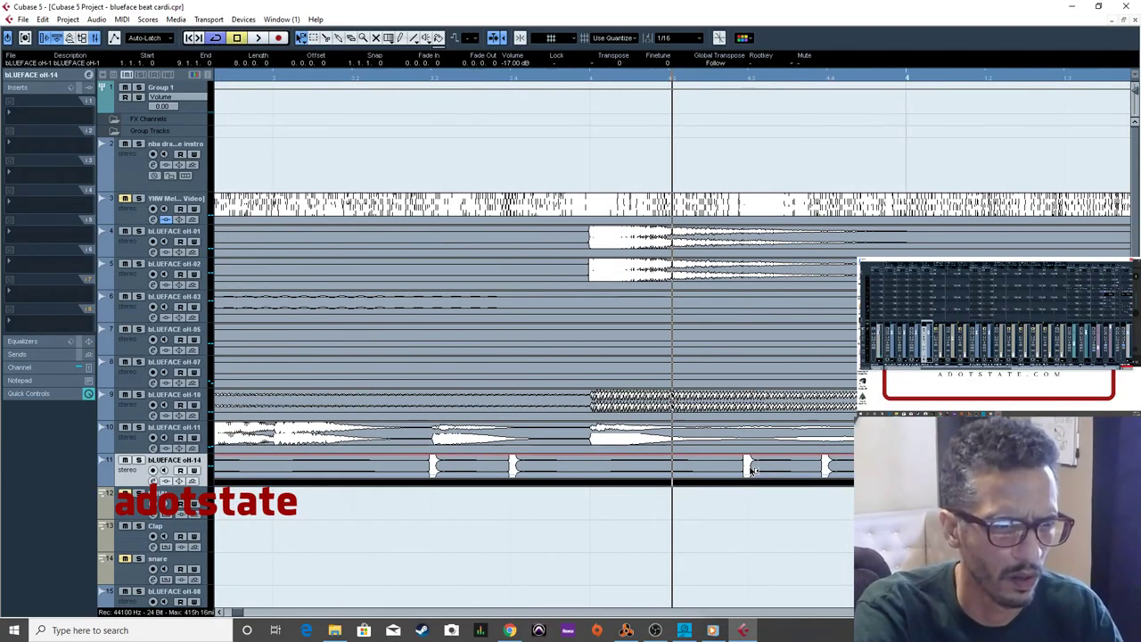
{"action": "left_click_drag", "start_coordinate": [753, 471], "coordinate": [750, 471]}
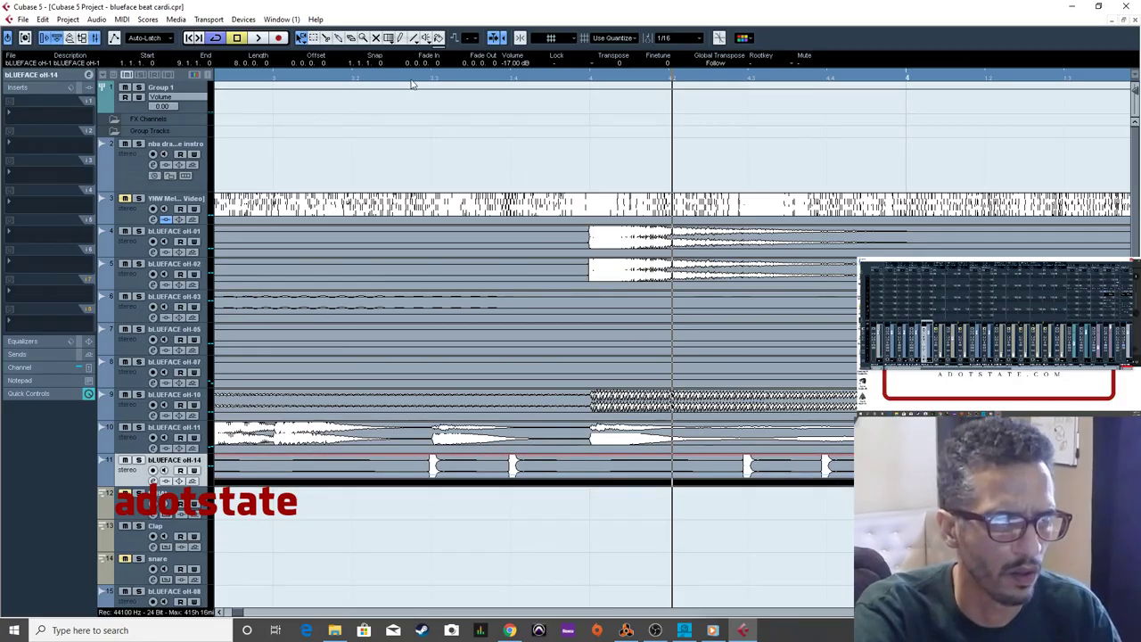
{"action": "key", "text": "g"}
{"action": "key", "text": "g"}
{"action": "key", "text": "space"}
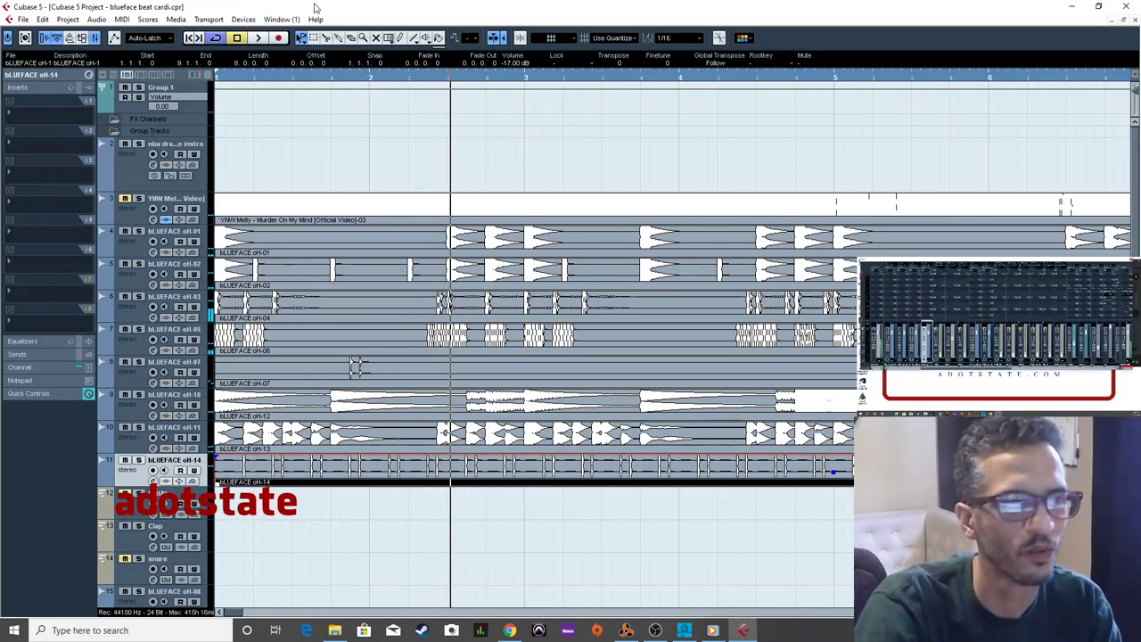
Compare the bLUEFACE oH-14 hits with the drum tracks up close around bars 2 and 3, starting and stopping playback.
{"action": "left_click_drag", "start_coordinate": [256, 80], "coordinate": [389, 330]}
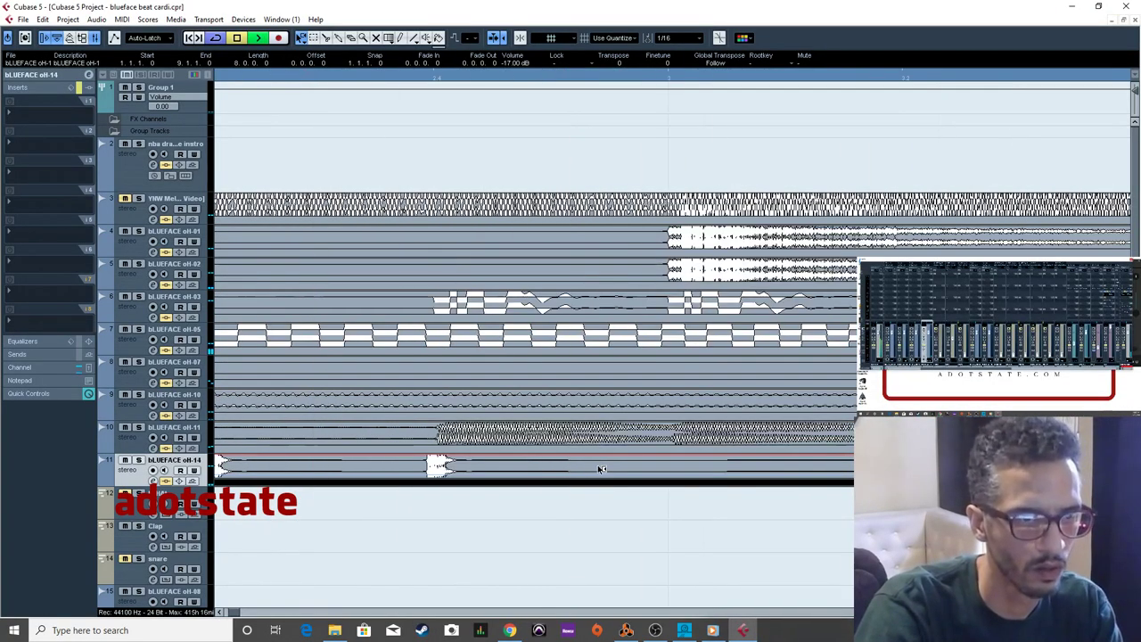
{"action": "key", "text": "space"}
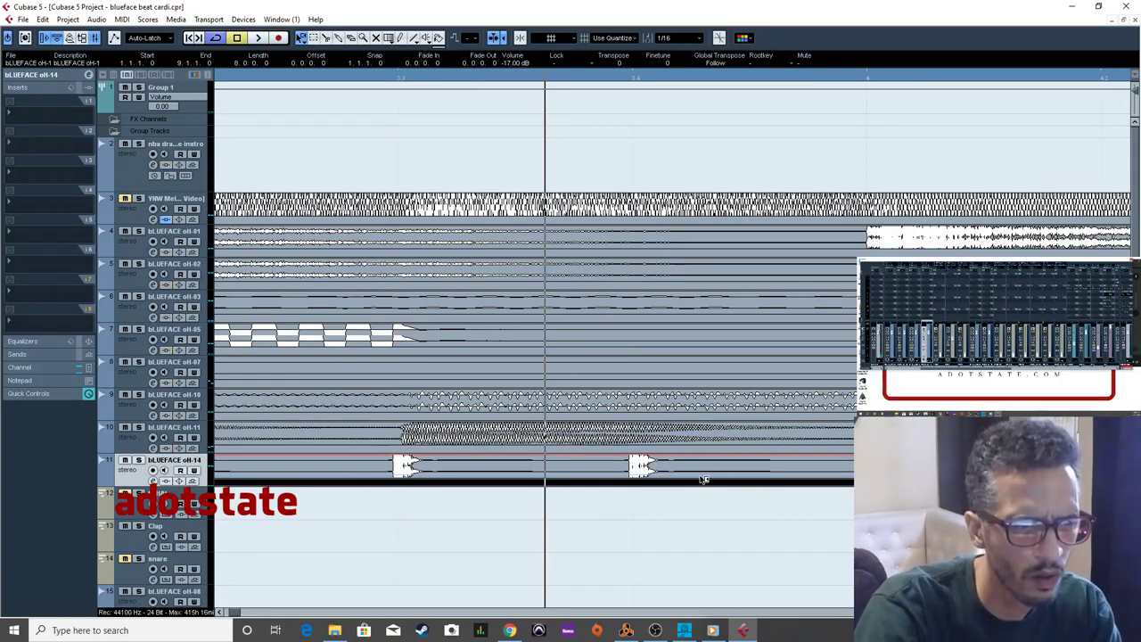
{"action": "key", "text": "space"}
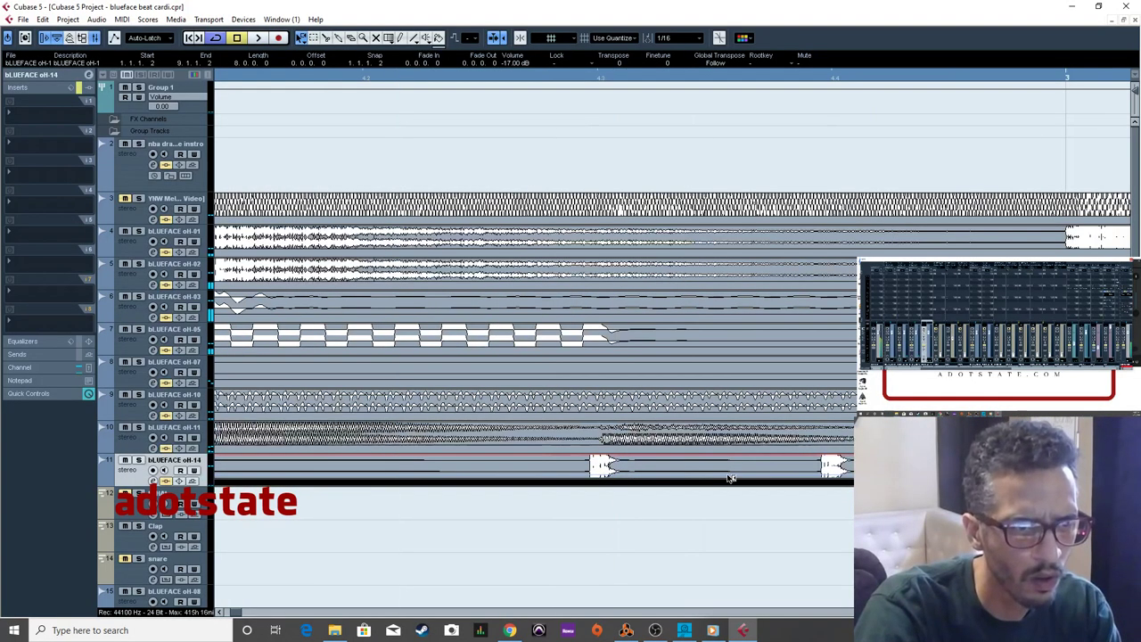
{"action": "key", "text": "space"}
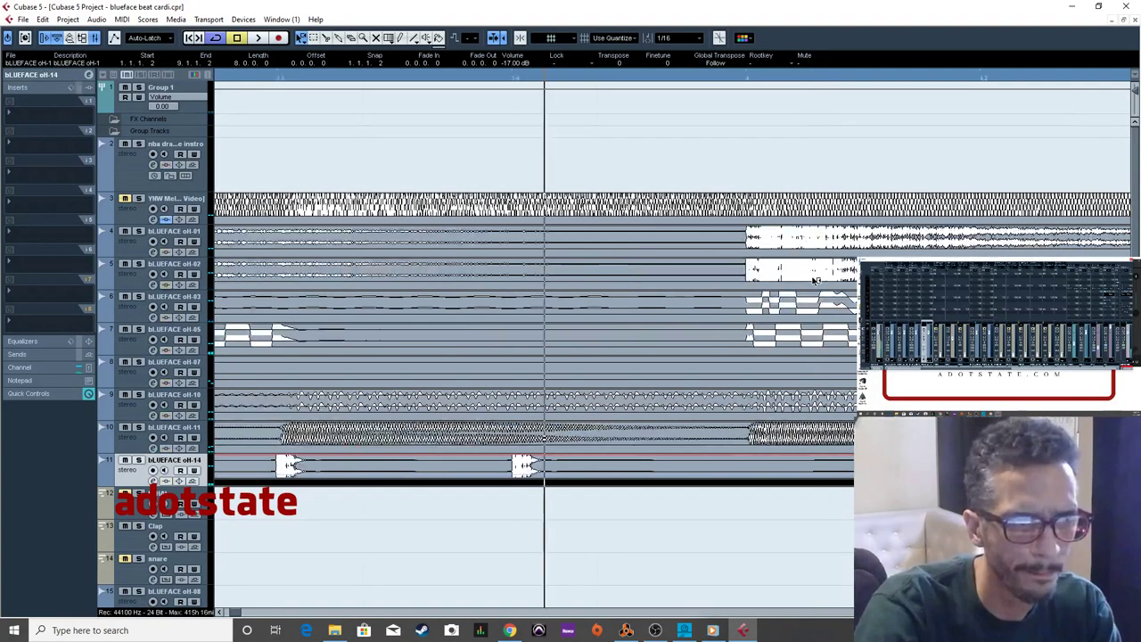
{"action": "key", "text": "space"}
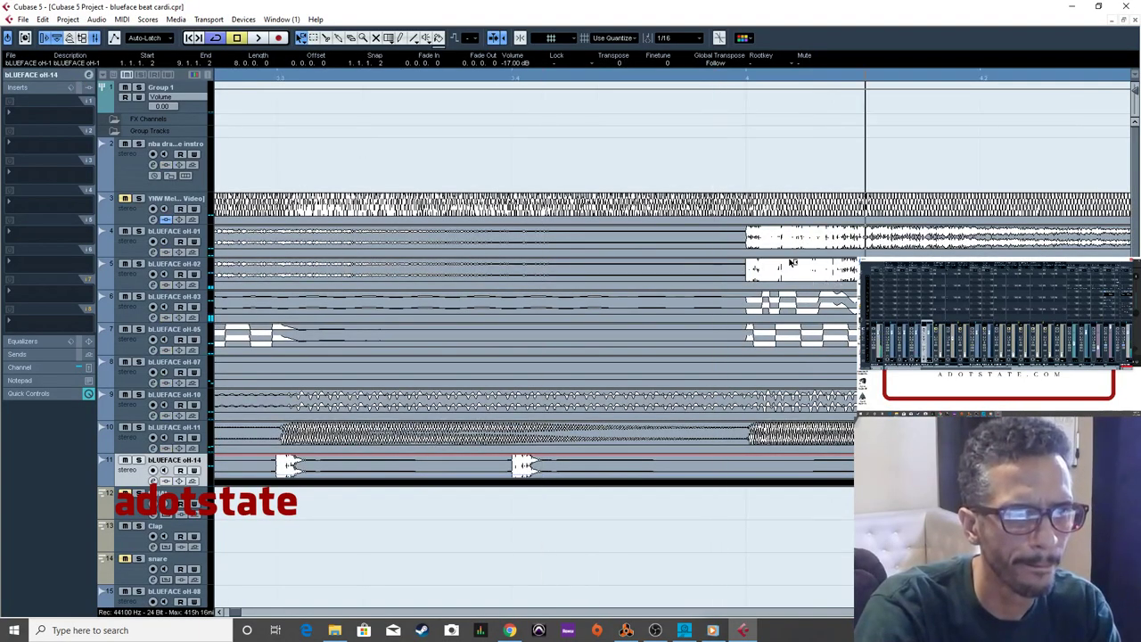
{"action": "left_click", "coordinate": [737, 79]}
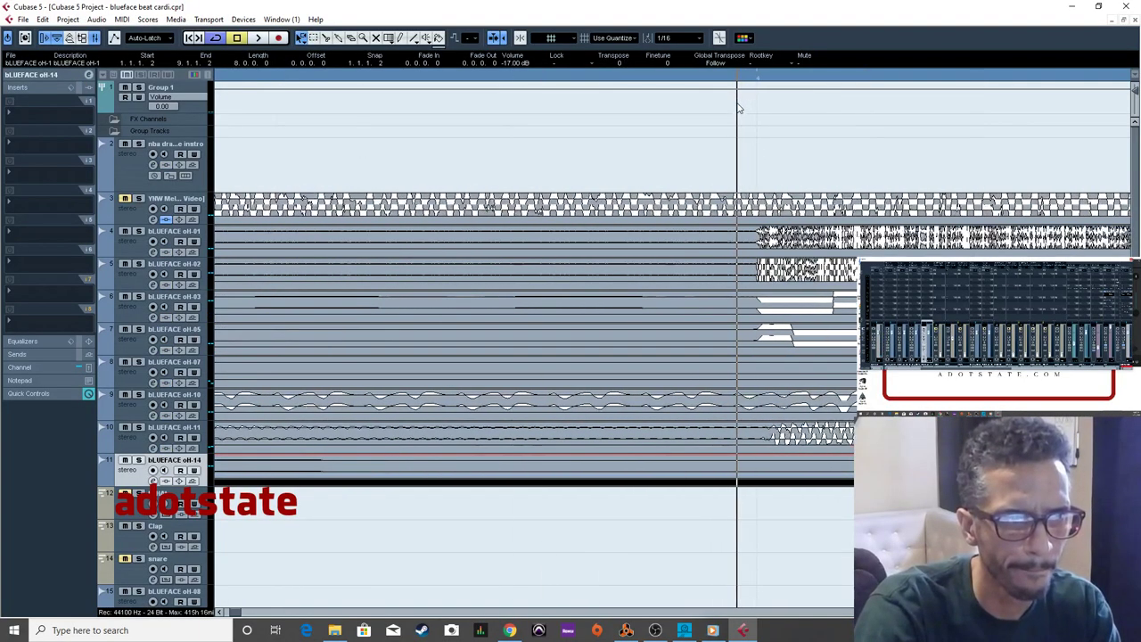
{"action": "key", "text": "space"}
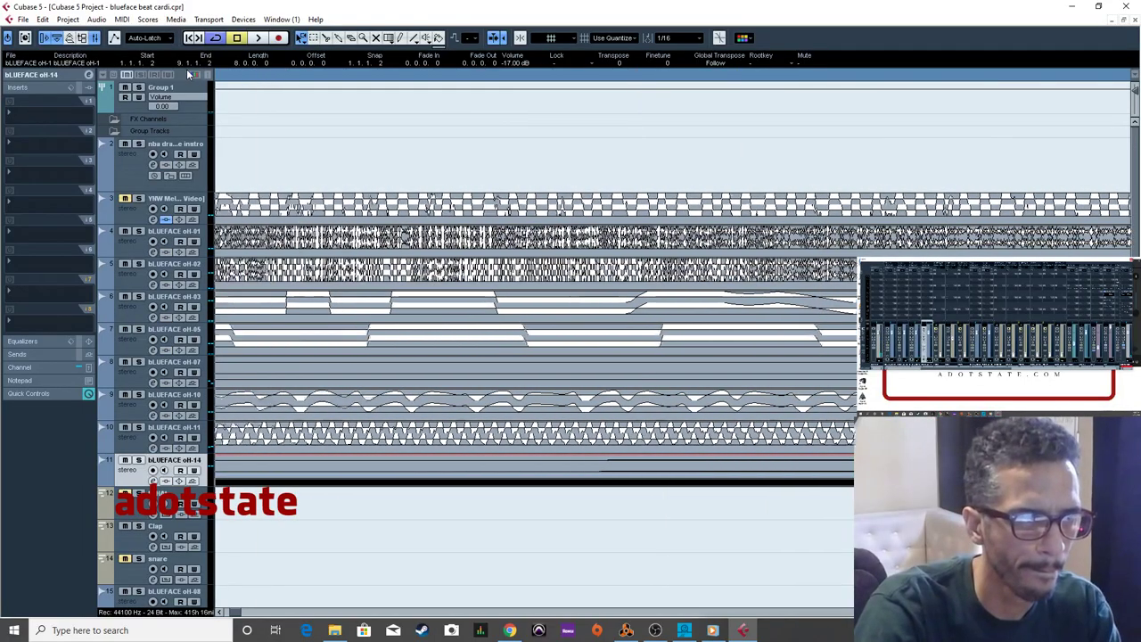
{"action": "left_click_drag", "start_coordinate": [238, 86], "coordinate": [409, 170]}
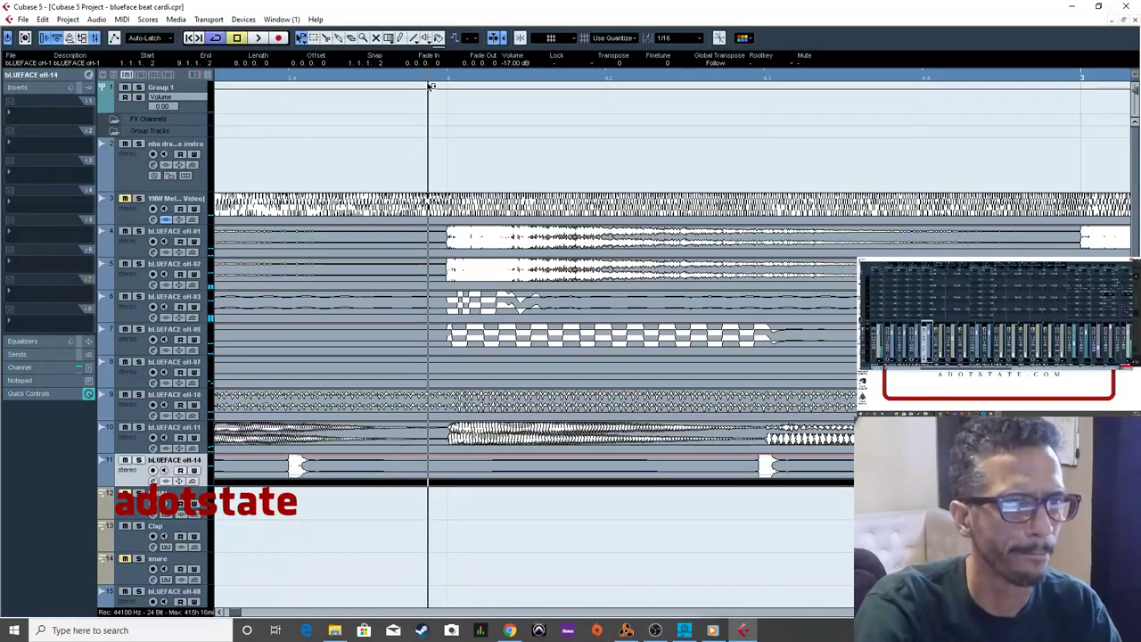
{"action": "left_click_drag", "start_coordinate": [396, 83], "coordinate": [230, 43]}
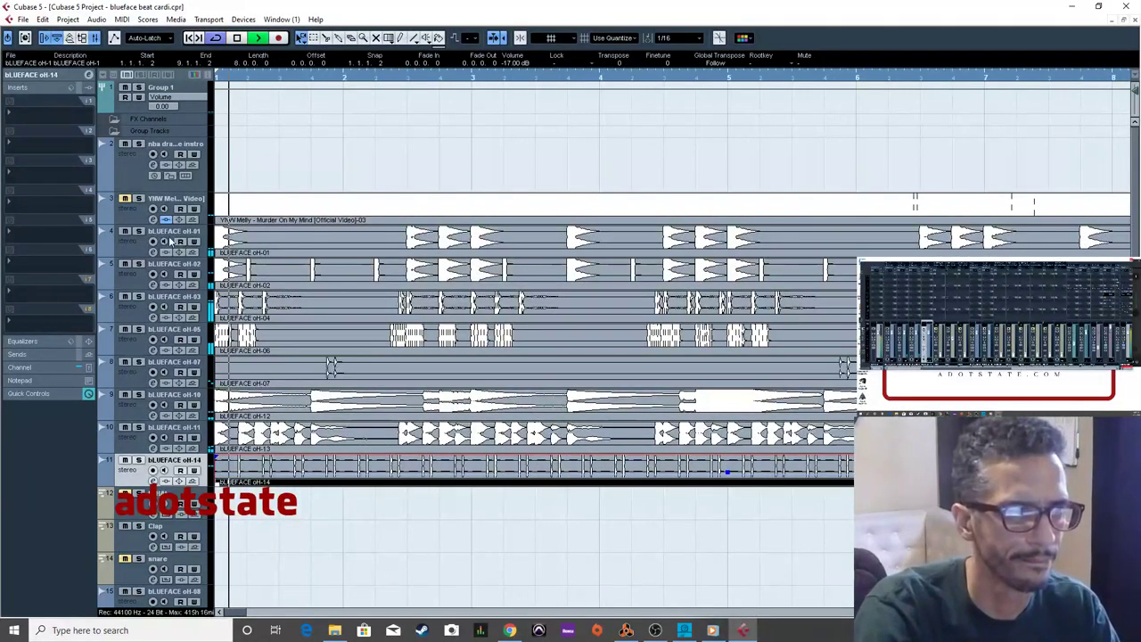
Solo the bLUEFACE oH-02 track and listen to its hits across the first bars of the loop.
{"action": "left_click", "coordinate": [138, 230]}
{"action": "left_click", "coordinate": [138, 264]}
{"action": "left_click", "coordinate": [138, 231]}
{"action": "key", "text": "space"}
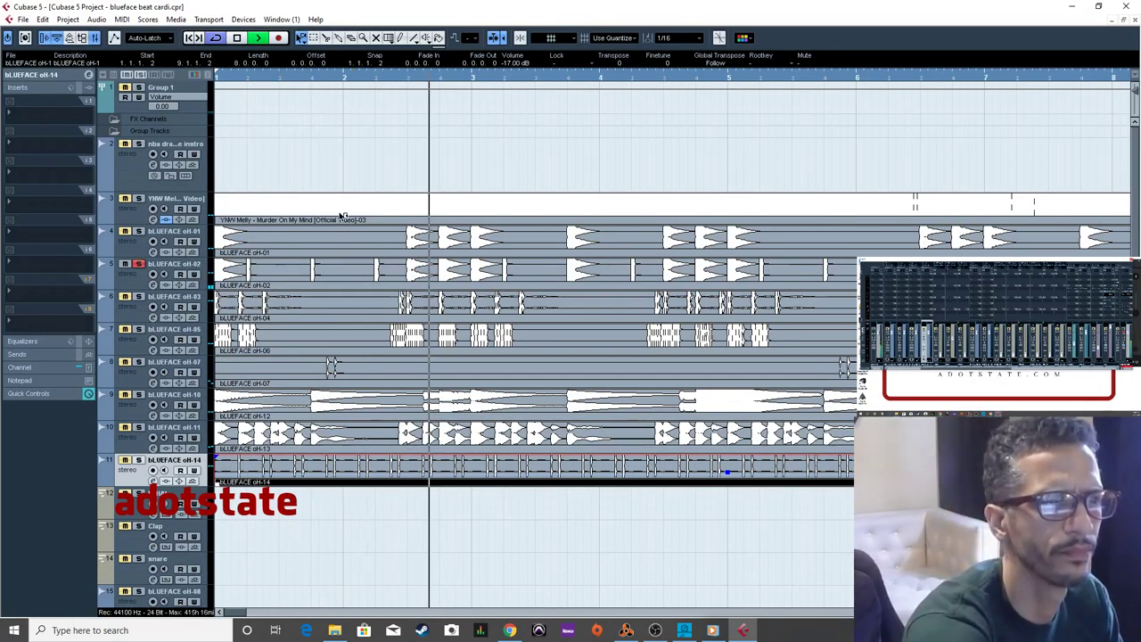
{"action": "key", "text": "g"}
{"action": "key", "text": "g"}
{"action": "key", "text": "g"}
{"action": "key", "text": "g"}
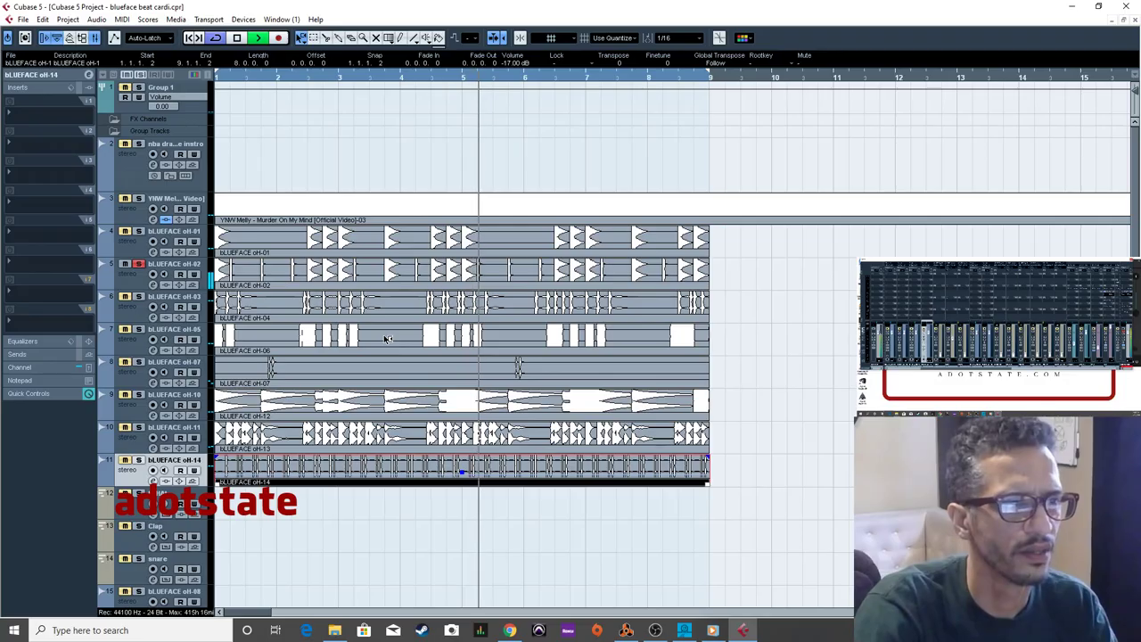
{"action": "key", "text": "space"}
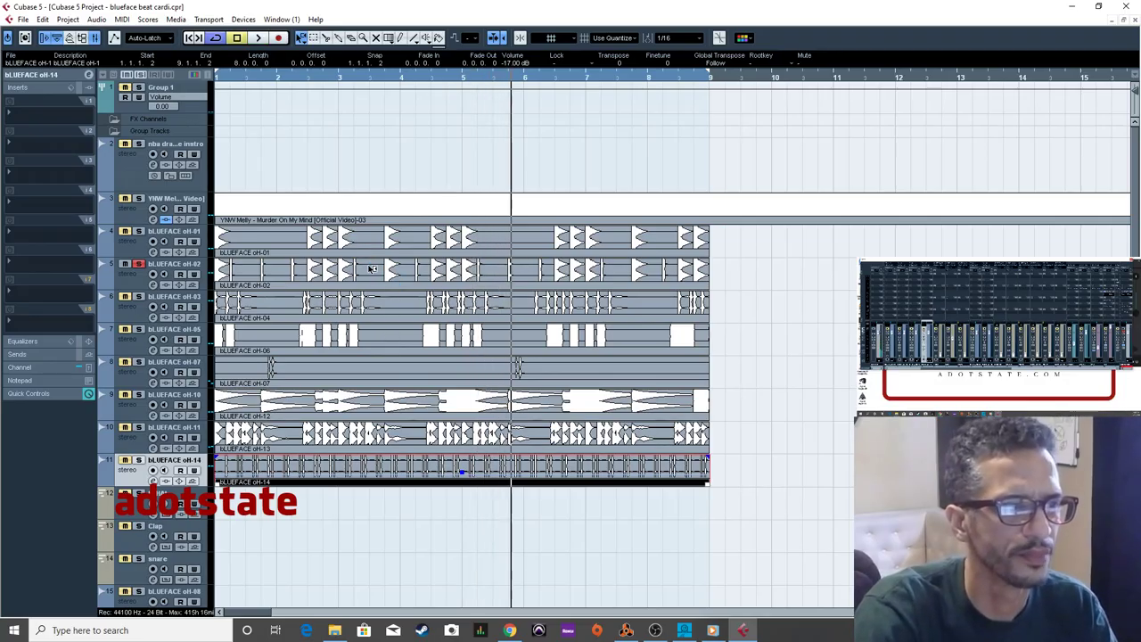
Split the bLUEFACE oH-02 clip at beat 4 of bar 1 and at the start of bar 2.
{"action": "right_click", "coordinate": [272, 284]}
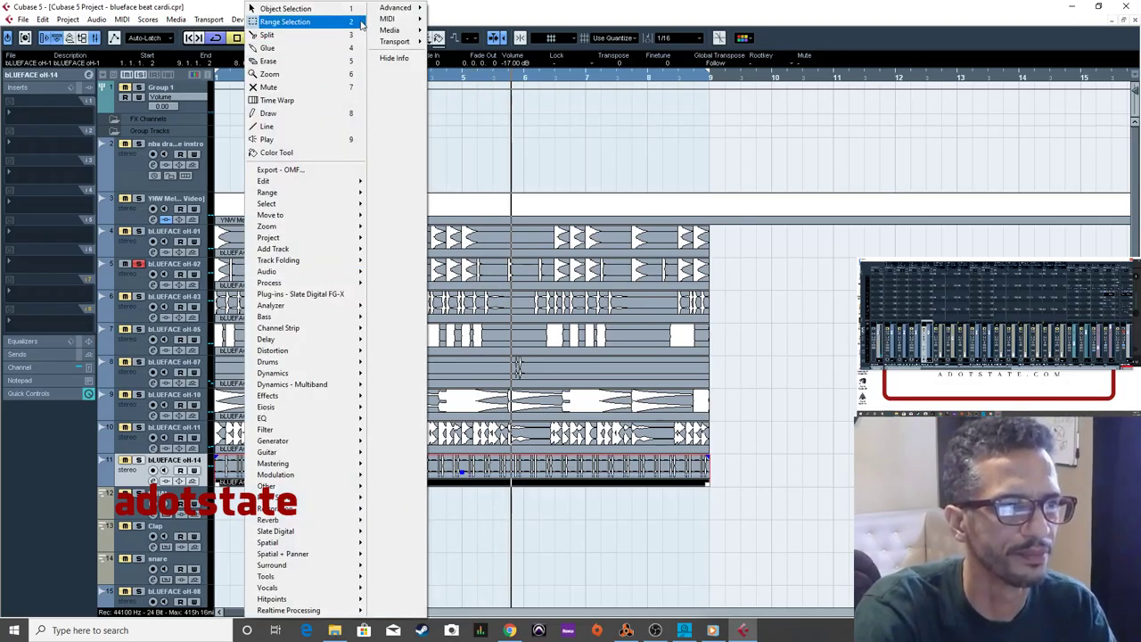
{"action": "left_click", "coordinate": [305, 35]}
{"action": "left_click_drag", "start_coordinate": [265, 78], "coordinate": [207, 203]}
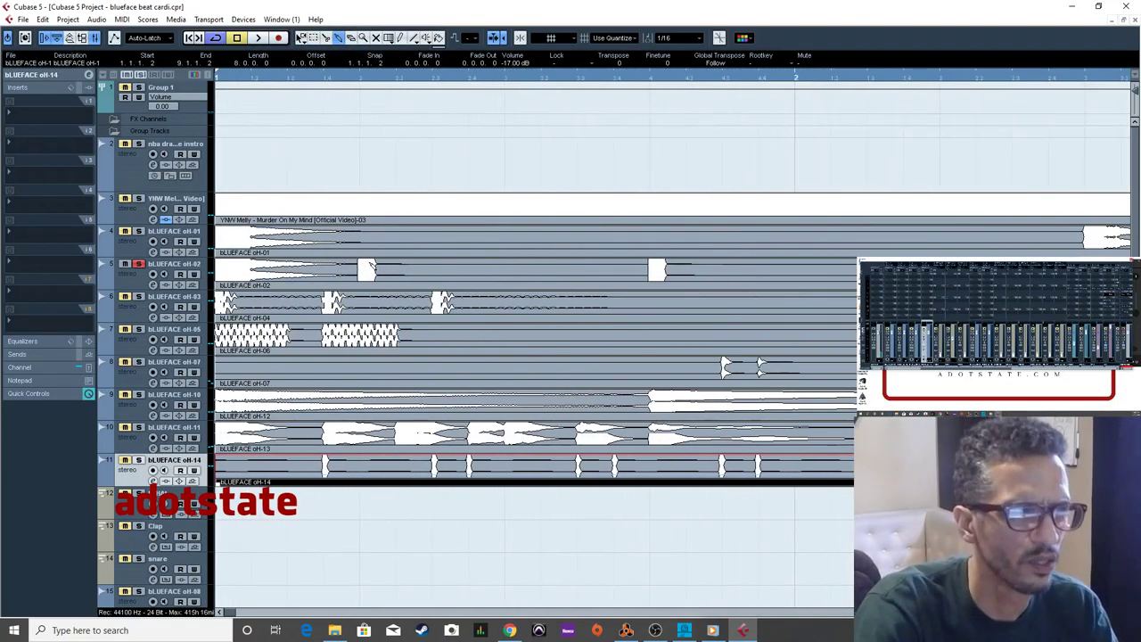
{"action": "right_click", "coordinate": [371, 265]}
{"action": "left_click", "coordinate": [392, 38]}
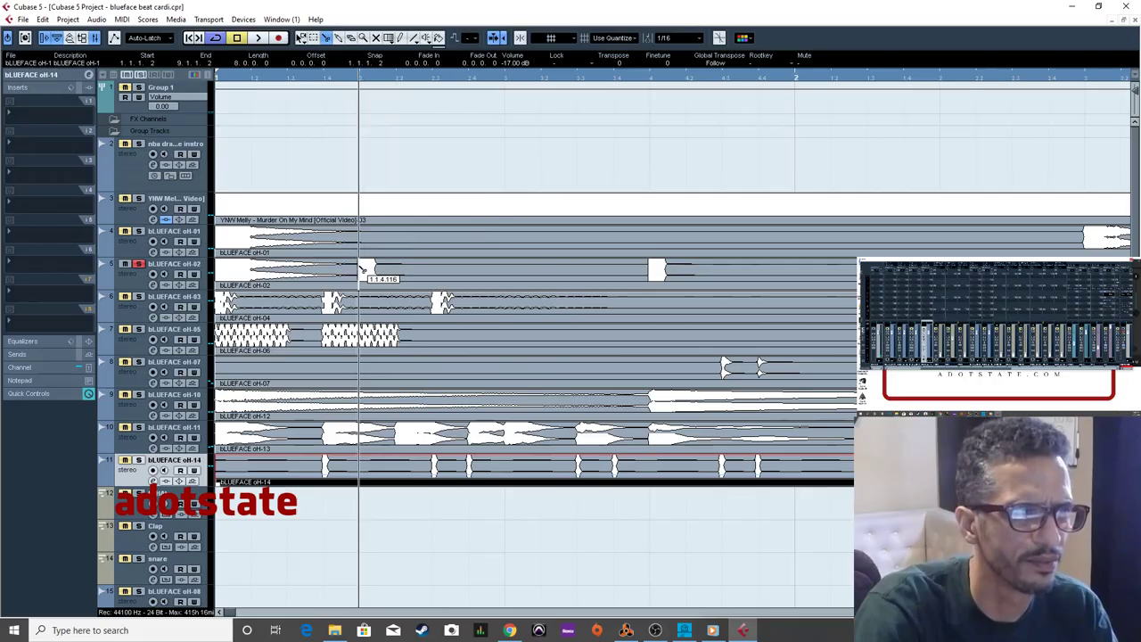
{"action": "left_click", "coordinate": [652, 270]}
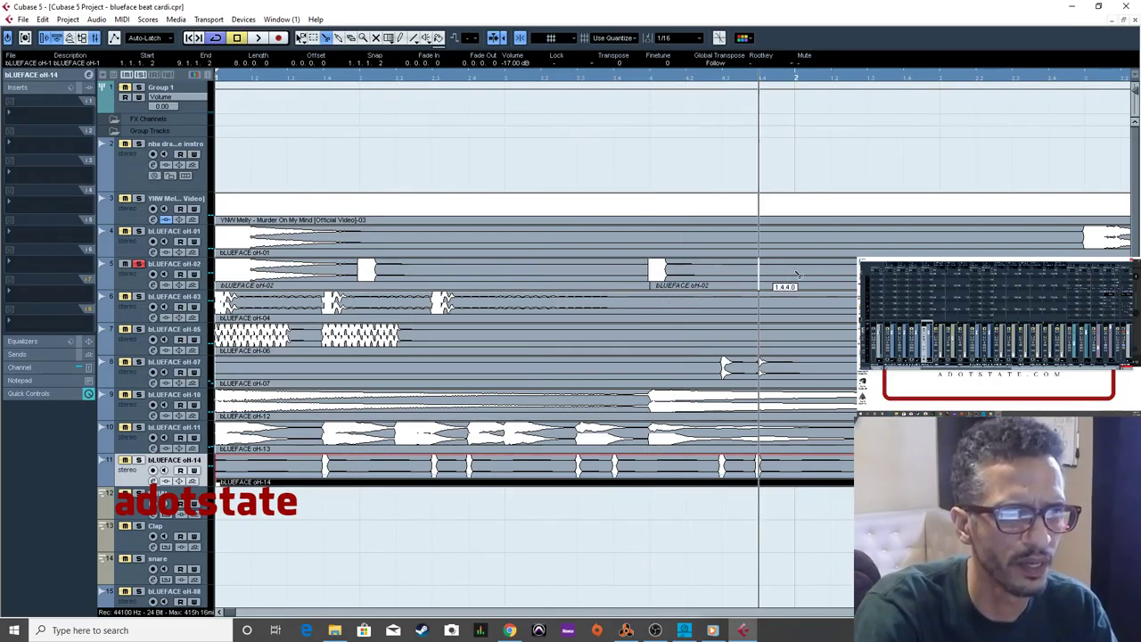
{"action": "left_click", "coordinate": [794, 271]}
{"action": "right_click", "coordinate": [796, 276]}
{"action": "left_click", "coordinate": [869, 9]}
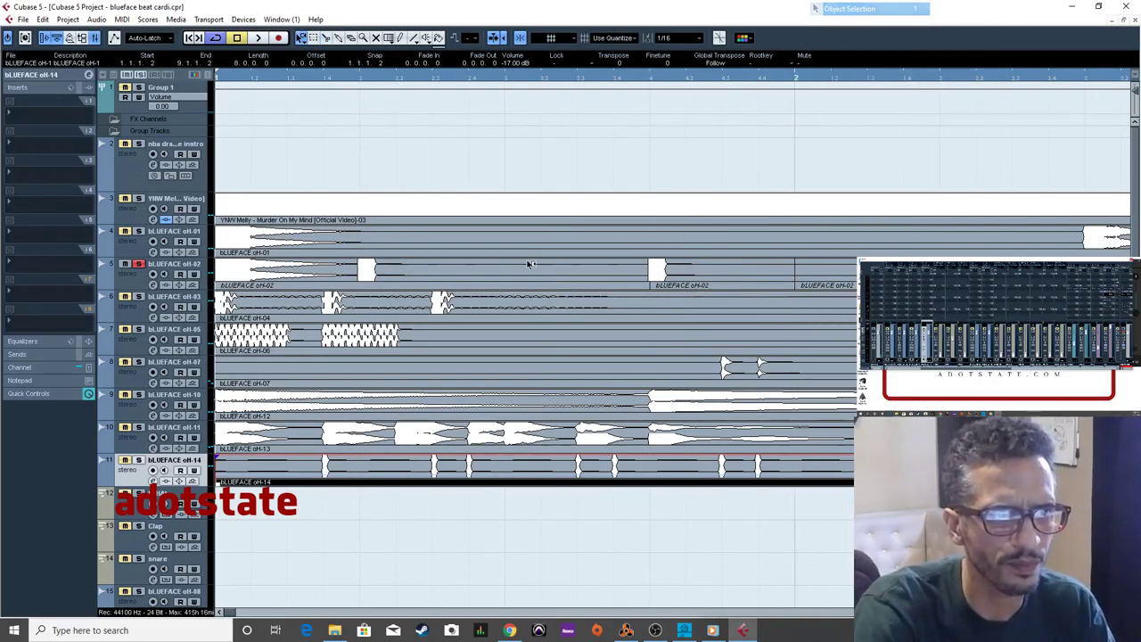
Remove the bLUEFACE oH-02 clip's first section and place a copy of the beat 4 slice at 1.2.1.
{"action": "left_click", "coordinate": [479, 296]}
{"action": "left_click", "coordinate": [481, 285]}
{"action": "left_click_drag", "start_coordinate": [668, 284], "coordinate": [711, 284]}
{"action": "key", "text": "g"}
{"action": "left_click_drag", "start_coordinate": [251, 71], "coordinate": [365, 160]}
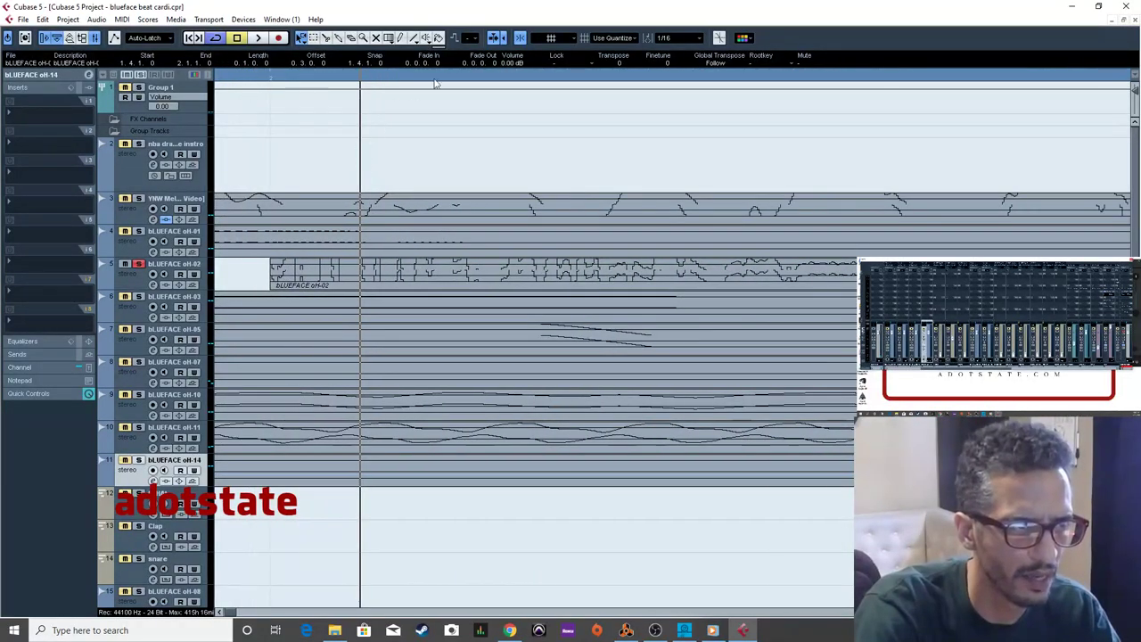
{"action": "mouse_move", "coordinate": [273, 288]}
{"action": "left_mouse_down"}
{"action": "mouse_move", "coordinate": [245, 292]}
{"action": "mouse_move", "coordinate": [270, 292]}
{"action": "left_mouse_up"}
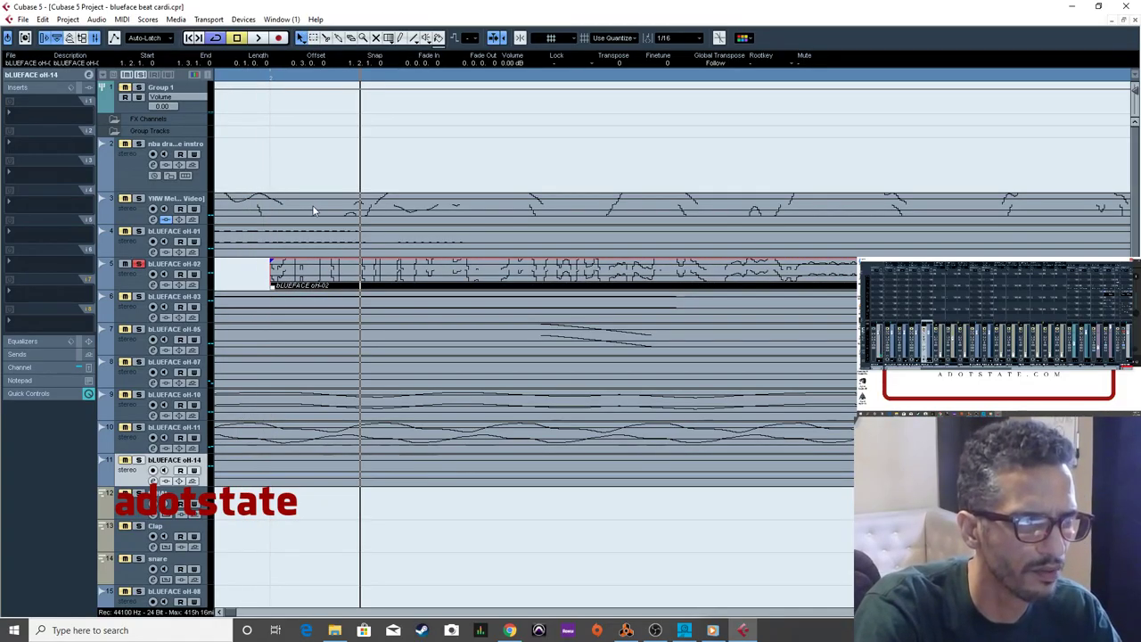
Delete the remaining bLUEFACE oH-02 audio from bar 2 onwards, leaving only the two slices in bar 1.
{"action": "key", "text": "g"}
{"action": "key", "text": "g"}
{"action": "key", "text": "g"}
{"action": "key", "text": "g"}
{"action": "key", "text": "g"}
{"action": "key", "text": "g"}
{"action": "key", "text": "h"}
{"action": "key", "text": "h"}
{"action": "key", "text": "h"}
{"action": "key", "text": "h"}
{"action": "key", "text": "h"}
{"action": "key", "text": "h"}
{"action": "key", "text": "g"}
{"action": "key", "text": "g"}
{"action": "left_click", "coordinate": [426, 264]}
{"action": "key", "text": "Delete"}
Select the bar 1 range on the bLUEFACE oH-02 track and duplicate it seven times to fill the eight-bar loop.
{"action": "right_click", "coordinate": [409, 256]}
{"action": "left_click", "coordinate": [417, 258]}
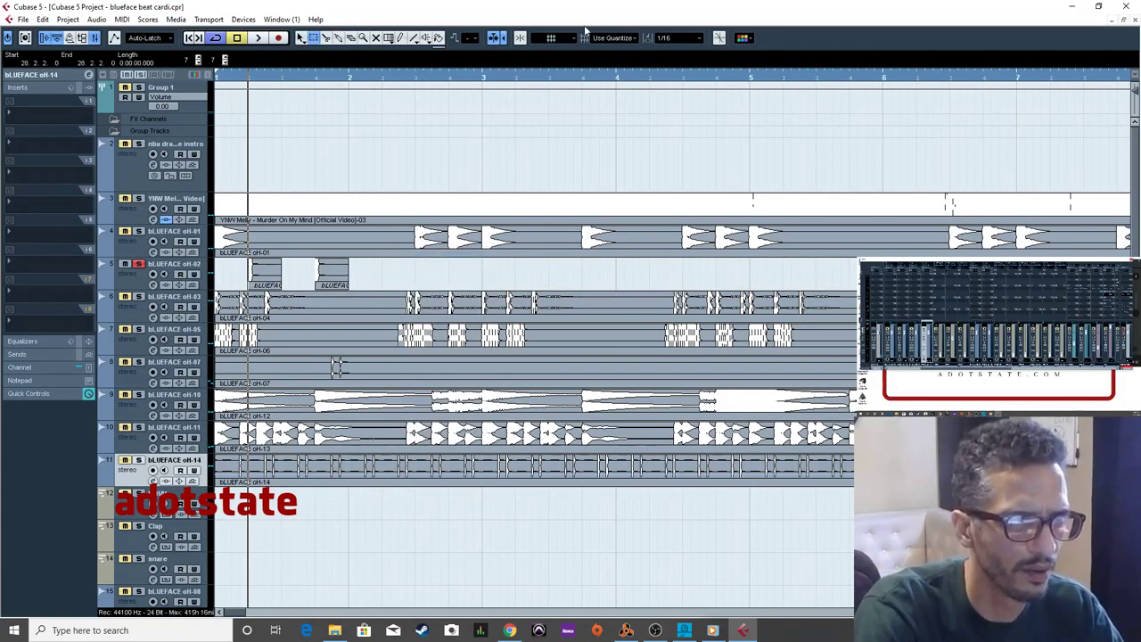
{"action": "left_click_drag", "start_coordinate": [356, 267], "coordinate": [222, 267]}
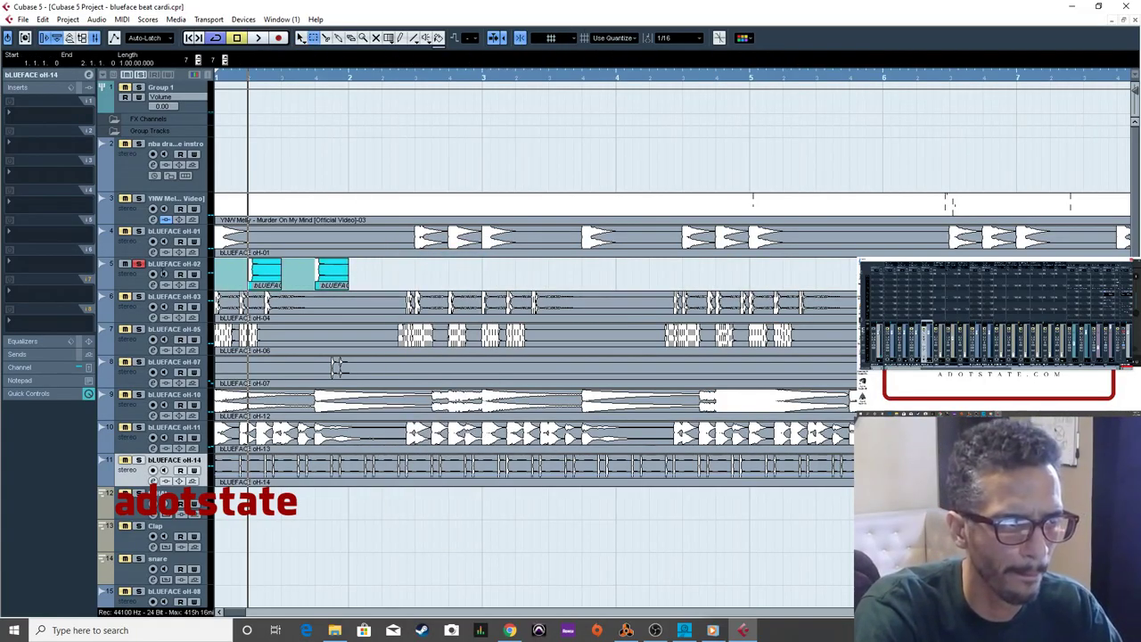
{"action": "key", "text": "ctrl+d"}
{"action": "key", "text": "ctrl+d"}
{"action": "key", "text": "ctrl+d"}
{"action": "key", "text": "ctrl+d"}
{"action": "key", "text": "ctrl+d"}
{"action": "key", "text": "ctrl+d"}
{"action": "key", "text": "ctrl+d"}
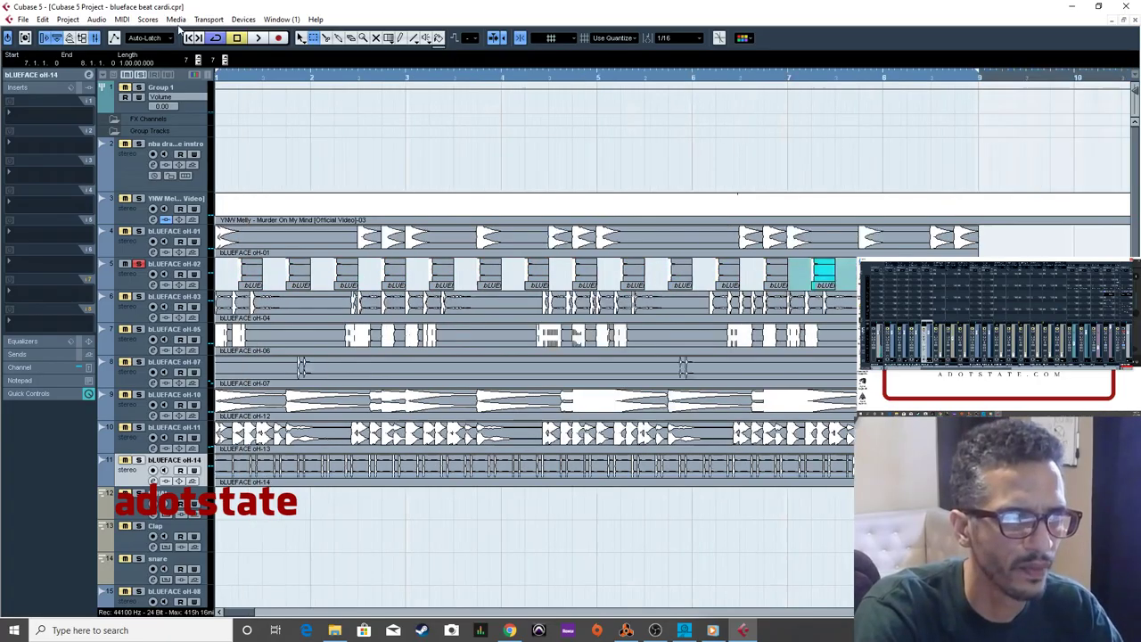
{"action": "key", "text": "g"}
{"action": "key", "text": "g"}
{"action": "key", "text": "g"}
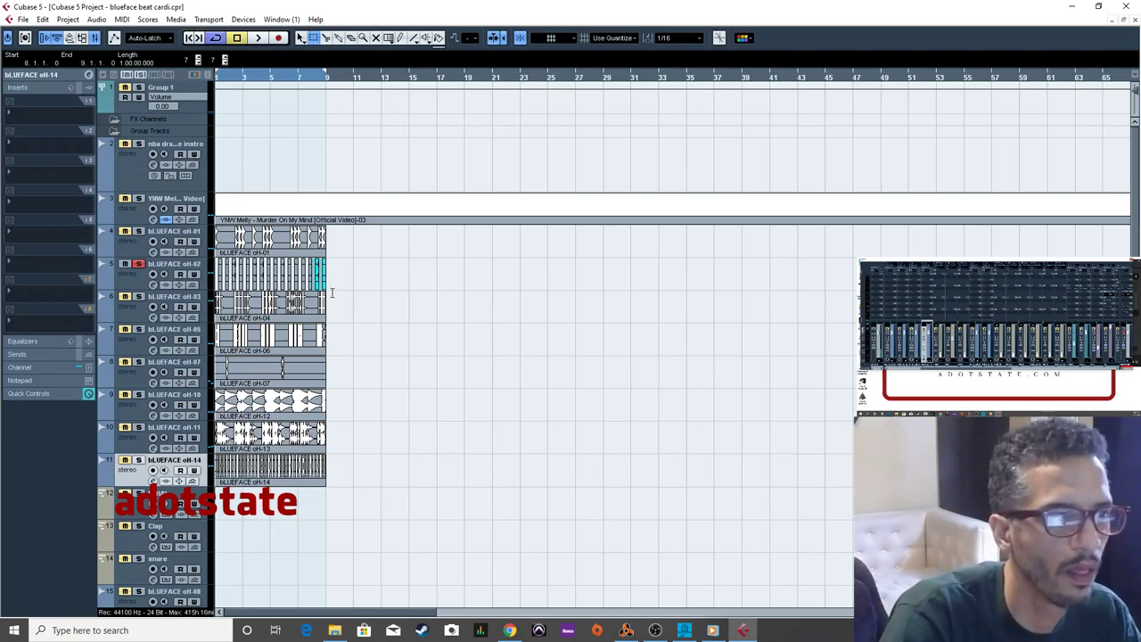
{"action": "left_click", "coordinate": [412, 331]}
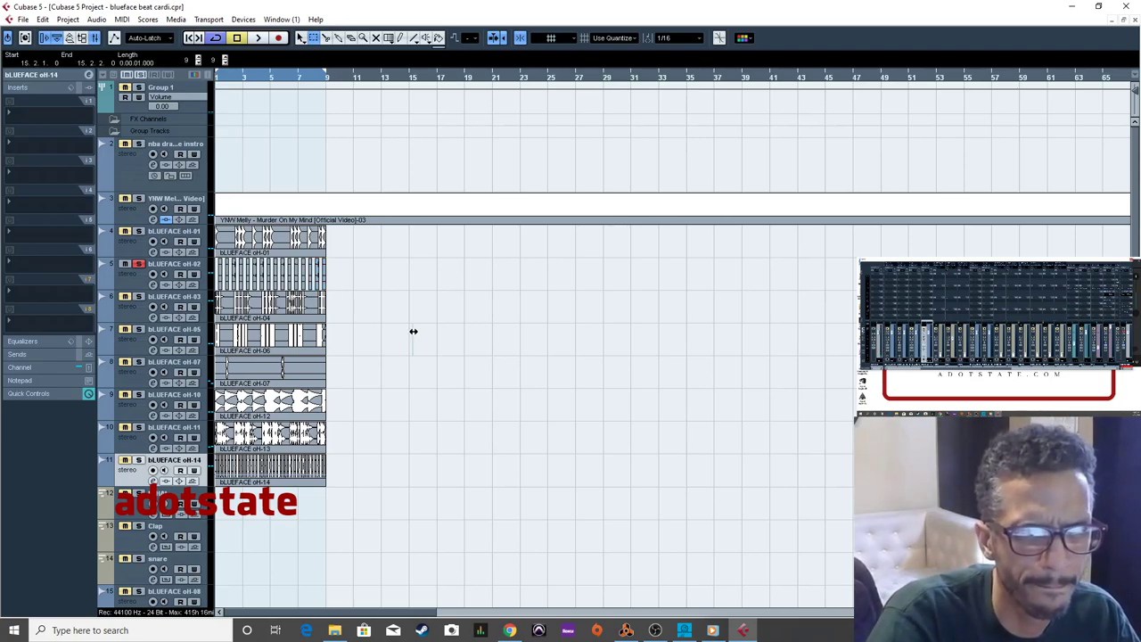
Bounce the bLUEFACE oH-02 slices from bar 1 to bar 9 into one clip, replacing the original events.
{"action": "key", "text": "h"}
{"action": "key", "text": "h"}
{"action": "left_click_drag", "start_coordinate": [403, 268], "coordinate": [143, 294]}
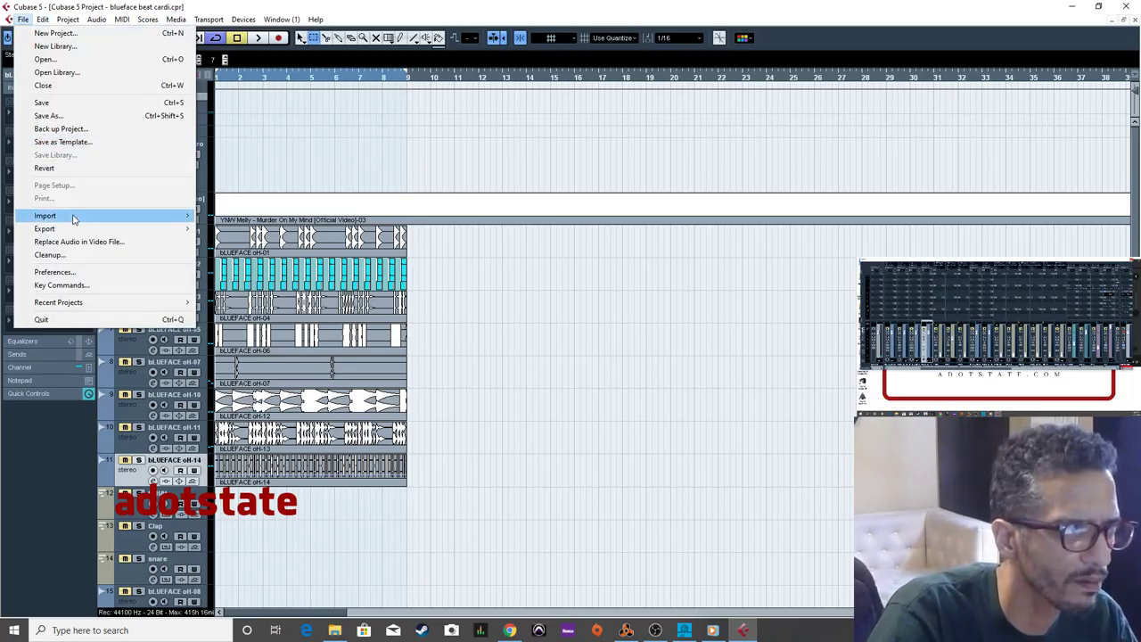
{"action": "mouse_move", "coordinate": [75, 221]}
{"action": "left_click", "coordinate": [556, 279]}
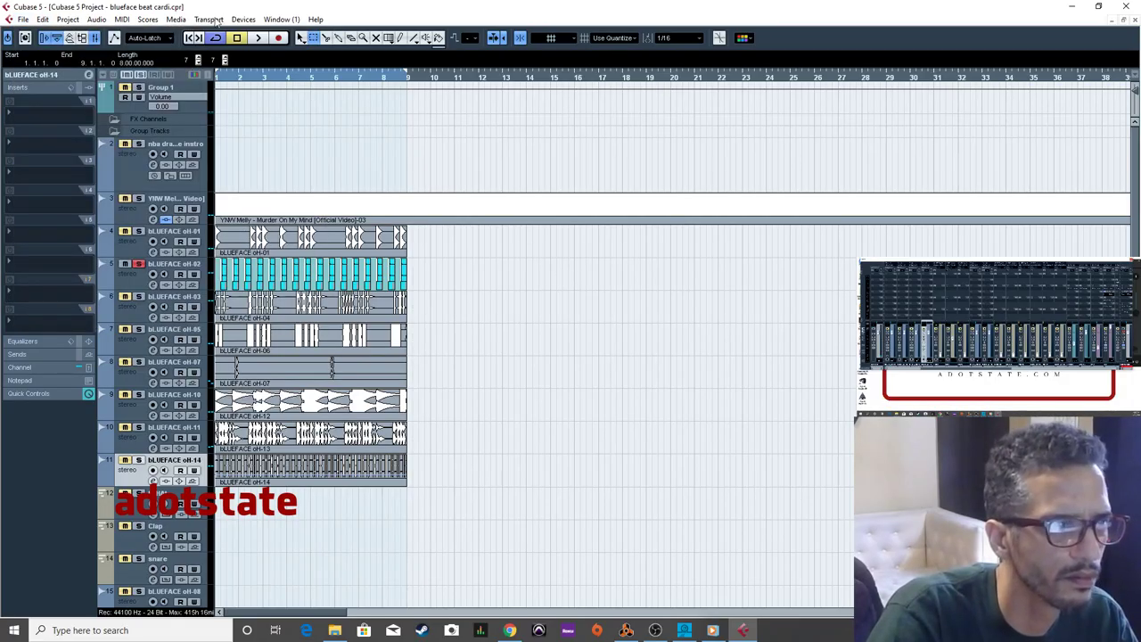
{"action": "left_click", "coordinate": [25, 19]}
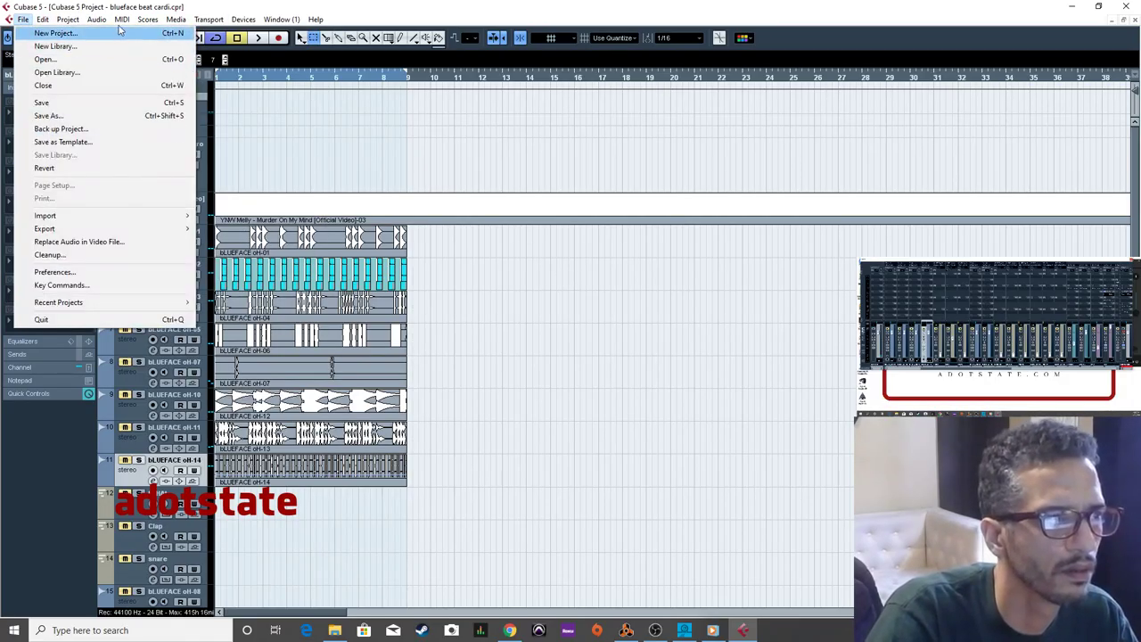
{"action": "mouse_move", "coordinate": [103, 24]}
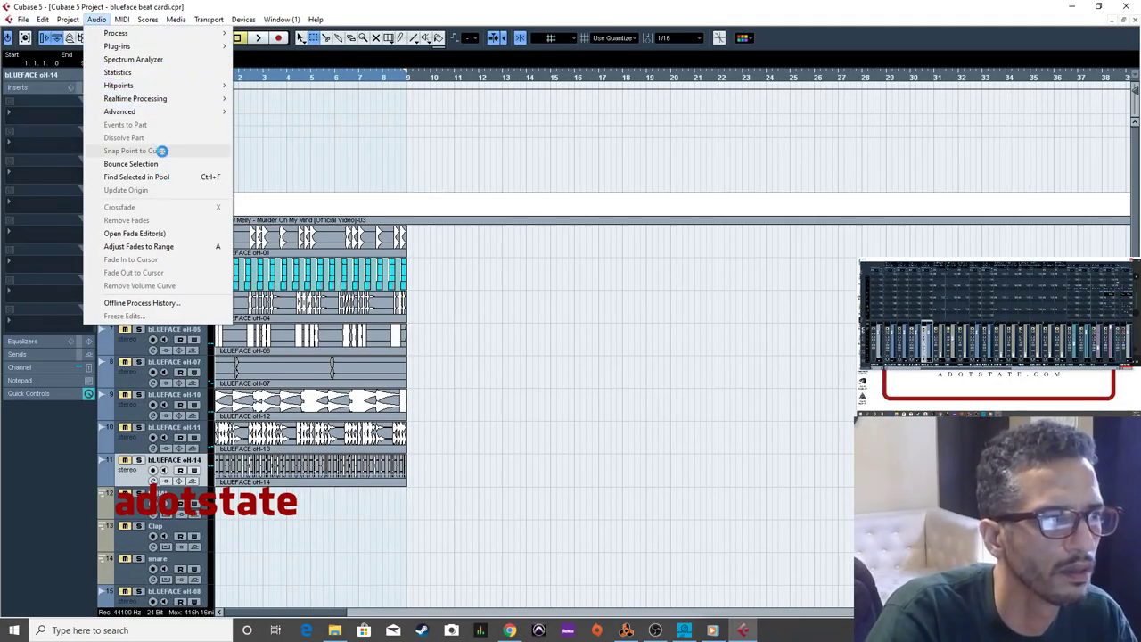
{"action": "left_click", "coordinate": [134, 164]}
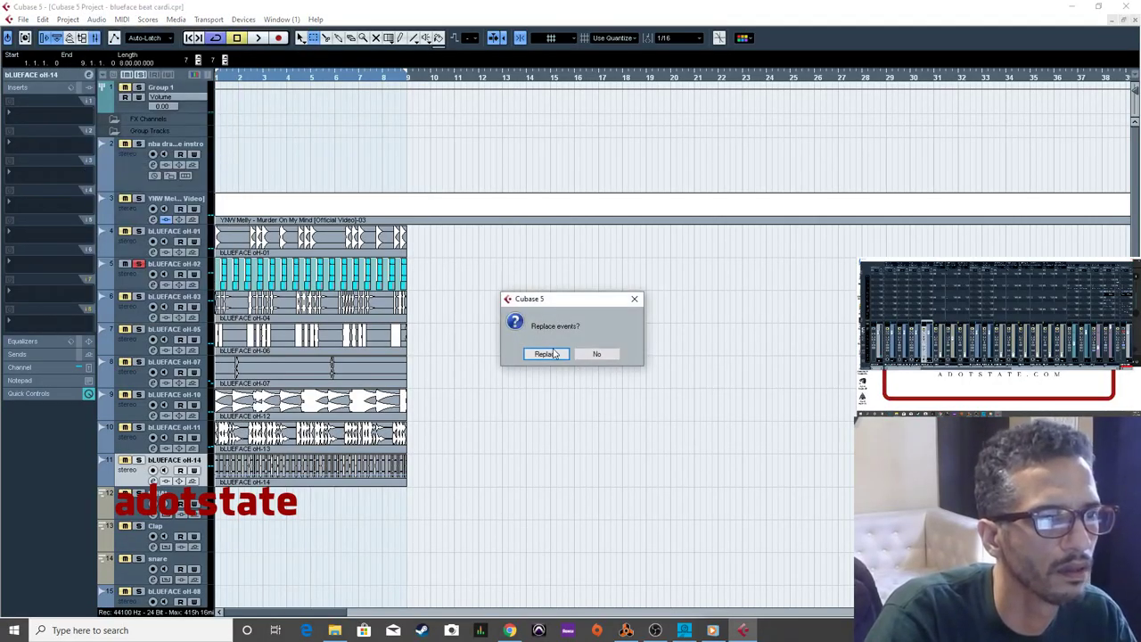
{"action": "left_click", "coordinate": [547, 354]}
Examine the bounced clip on the bLUEFACE oH-02 track against the other tracks around bars 1 to 3, up close and in playback.
{"action": "key", "text": "h"}
{"action": "key", "text": "h"}
{"action": "key", "text": "h"}
{"action": "key", "text": "h"}
{"action": "key", "text": "h"}
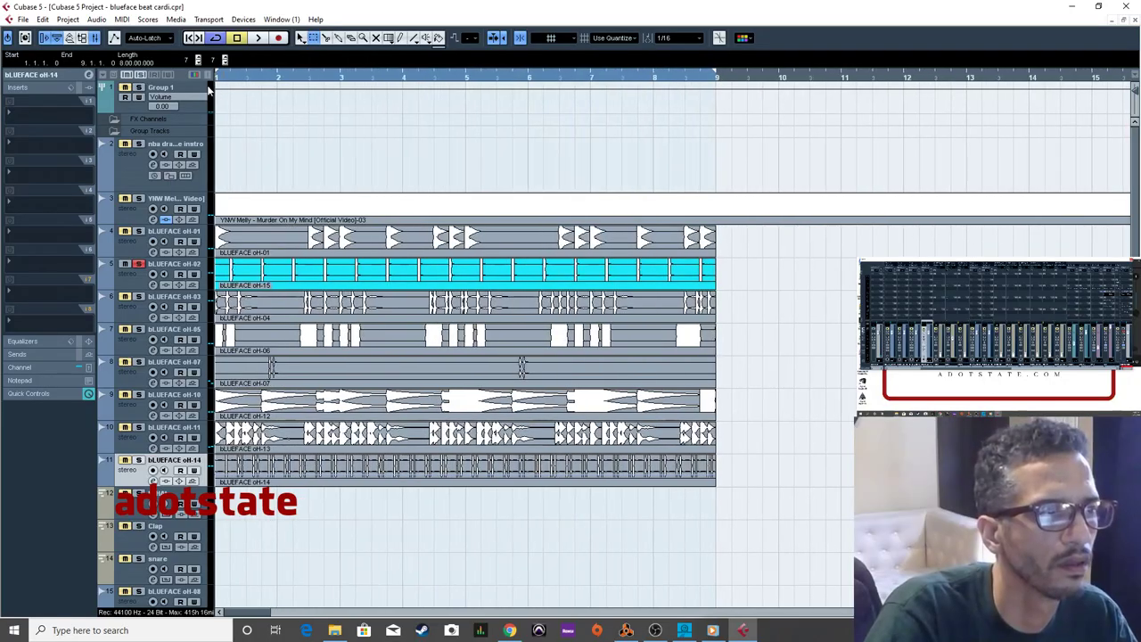
{"action": "key", "text": "h"}
{"action": "key", "text": "h"}
{"action": "key", "text": "h"}
{"action": "key", "text": "h"}
{"action": "key", "text": "h"}
{"action": "key", "text": "h"}
{"action": "key", "text": "h"}
{"action": "key", "text": "h"}
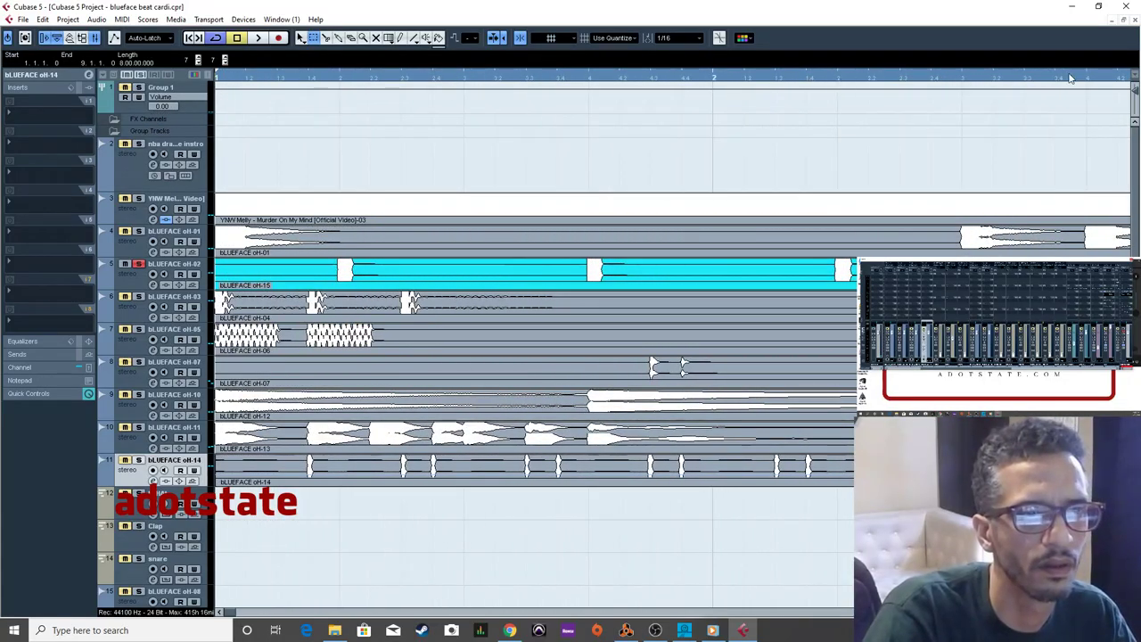
{"action": "key", "text": "h"}
{"action": "key", "text": "h"}
{"action": "left_click", "coordinate": [877, 98]}
{"action": "key", "text": "h"}
{"action": "key", "text": "h"}
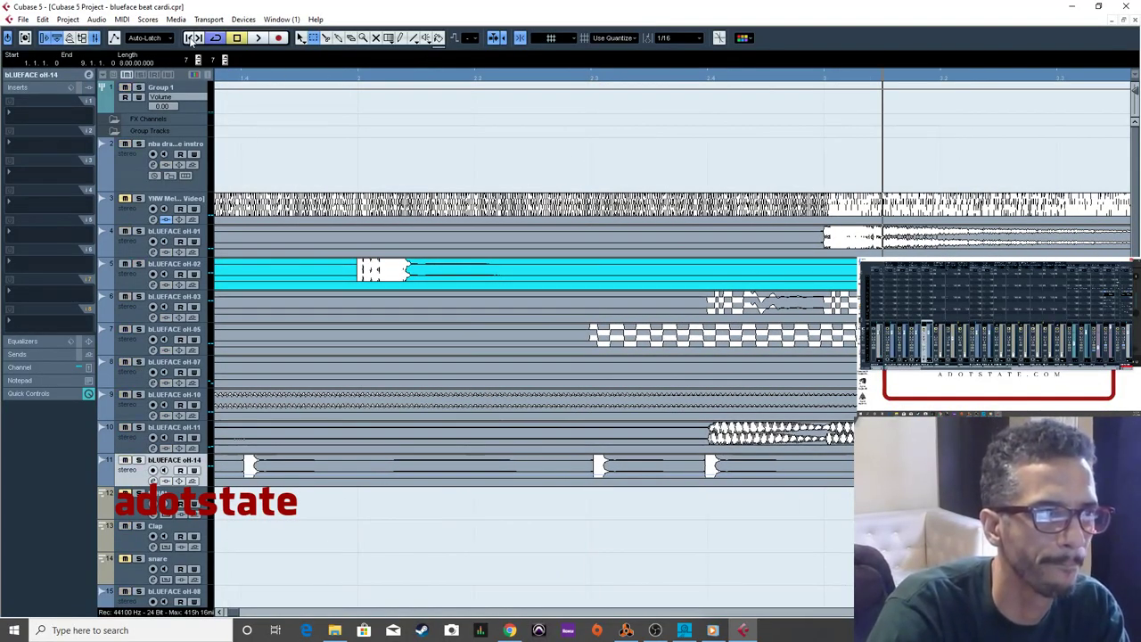
{"action": "left_click", "coordinate": [194, 38]}
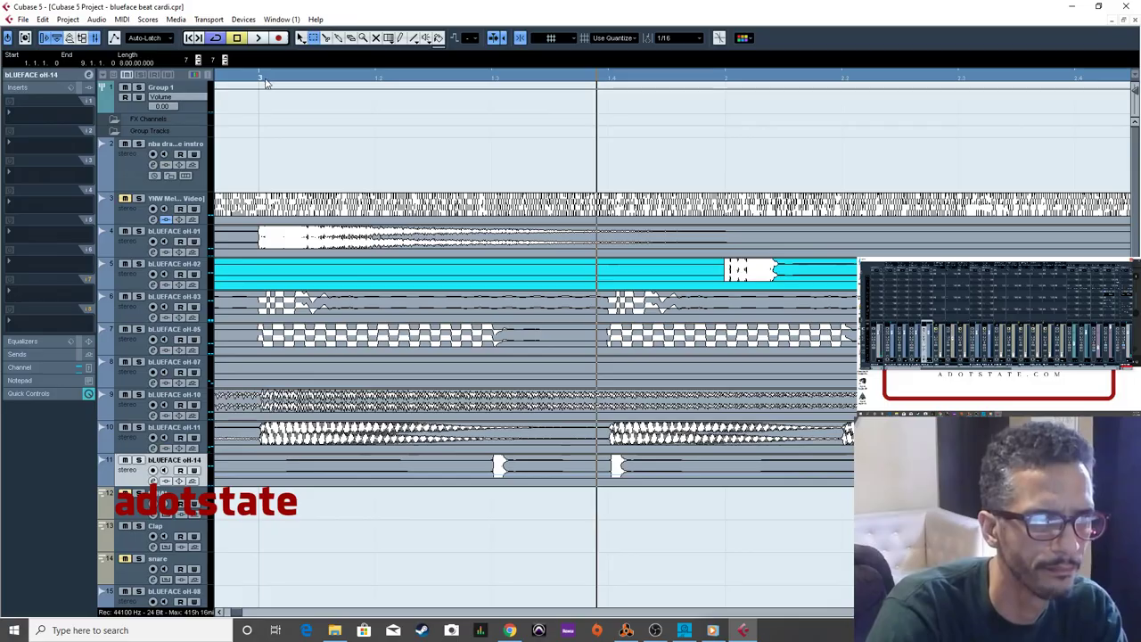
{"action": "key", "text": "space"}
{"action": "key", "text": "space"}
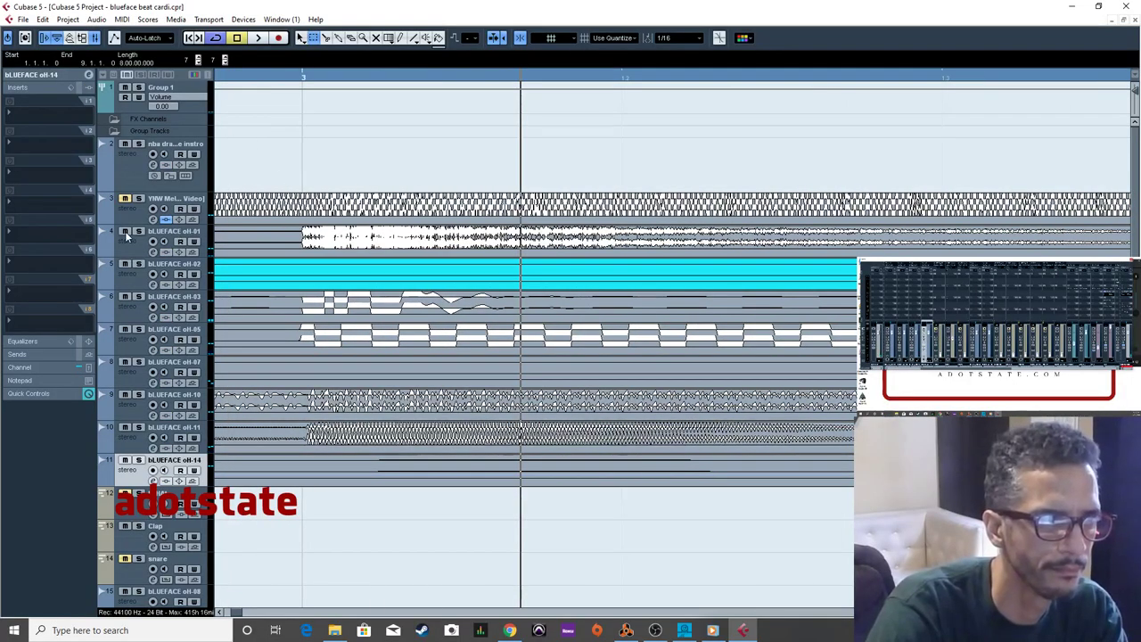
Move the bLUEFACE oH-01 clip to start at 1.1.1.1 and check its hits in playback against the other tracks.
{"action": "right_click", "coordinate": [310, 232]}
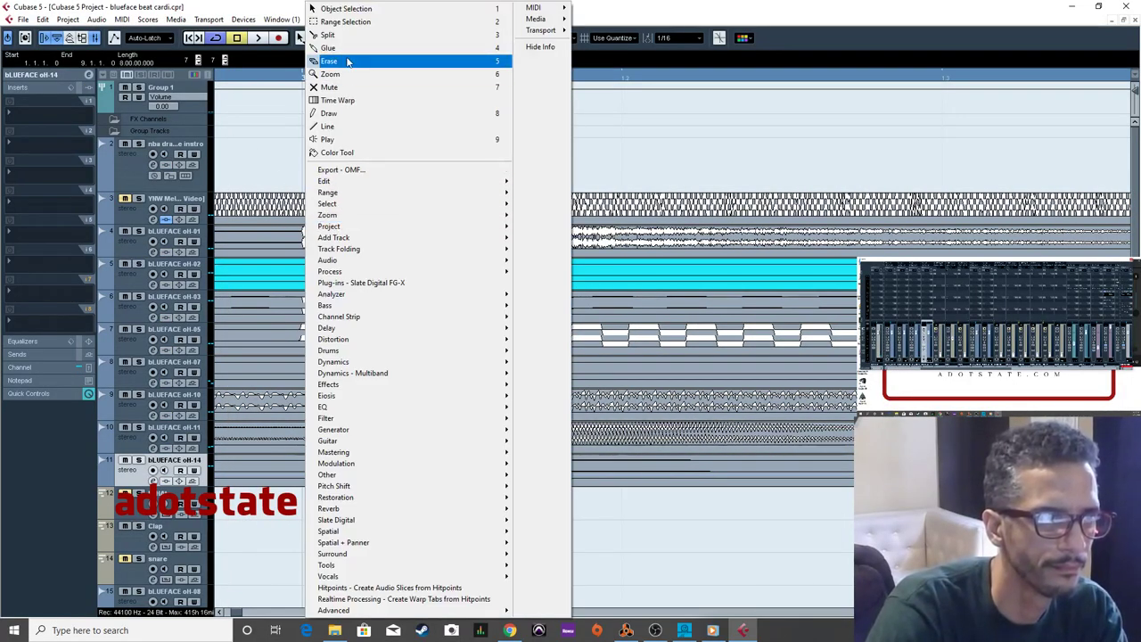
{"action": "left_click", "coordinate": [346, 8]}
{"action": "left_click_drag", "start_coordinate": [286, 81], "coordinate": [262, 105]}
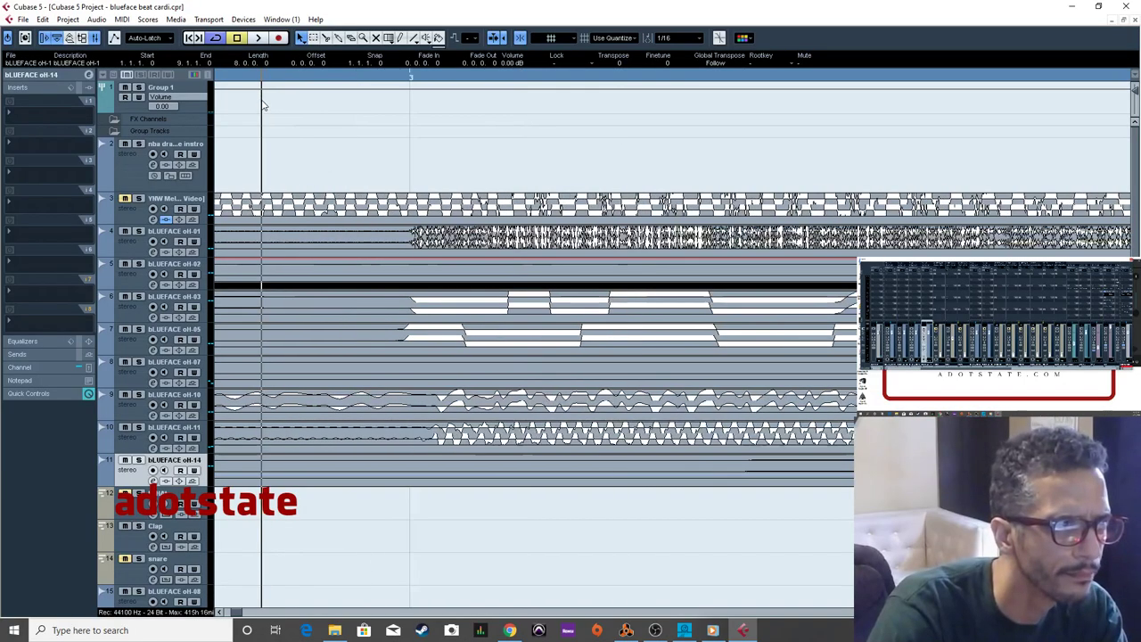
{"action": "key", "text": "space"}
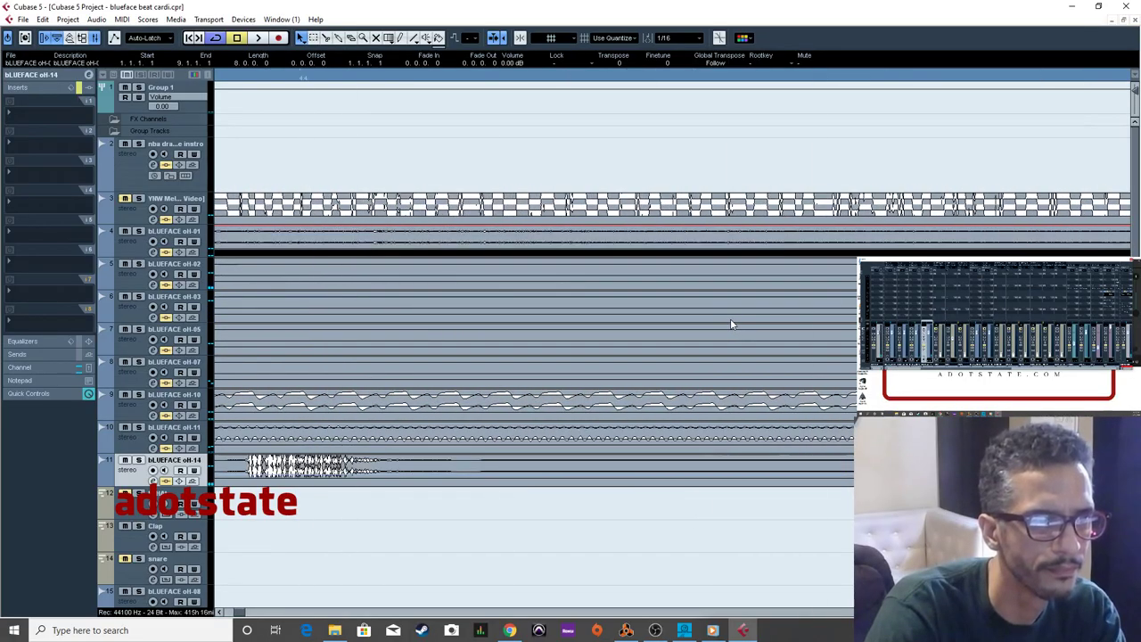
{"action": "key", "text": "space"}
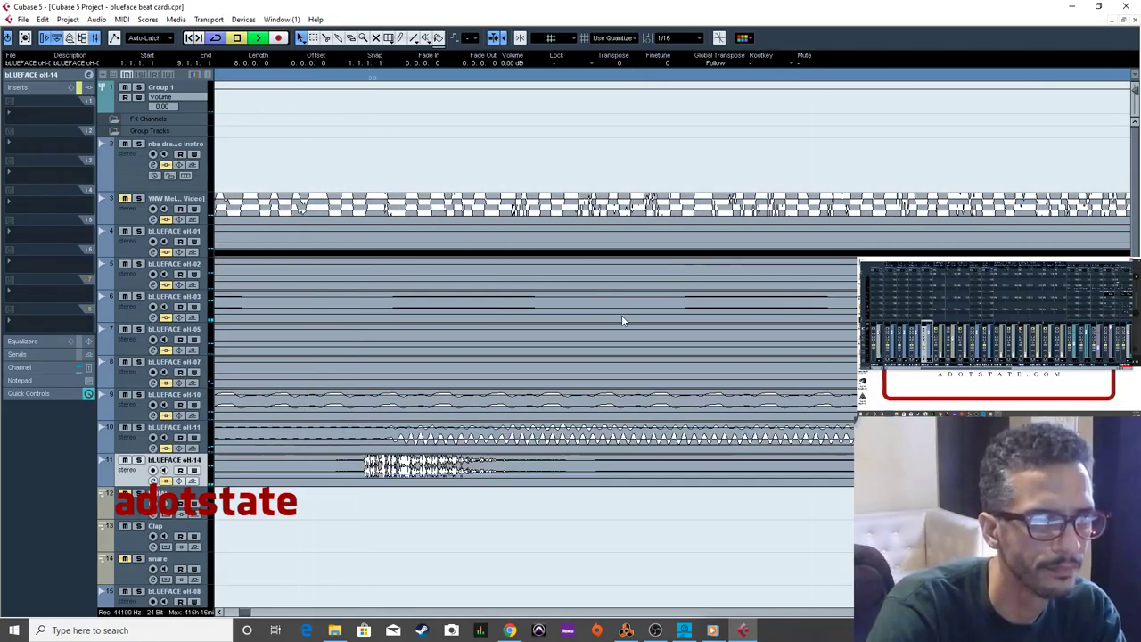
{"action": "key", "text": "space"}
{"action": "left_click", "coordinate": [671, 128]}
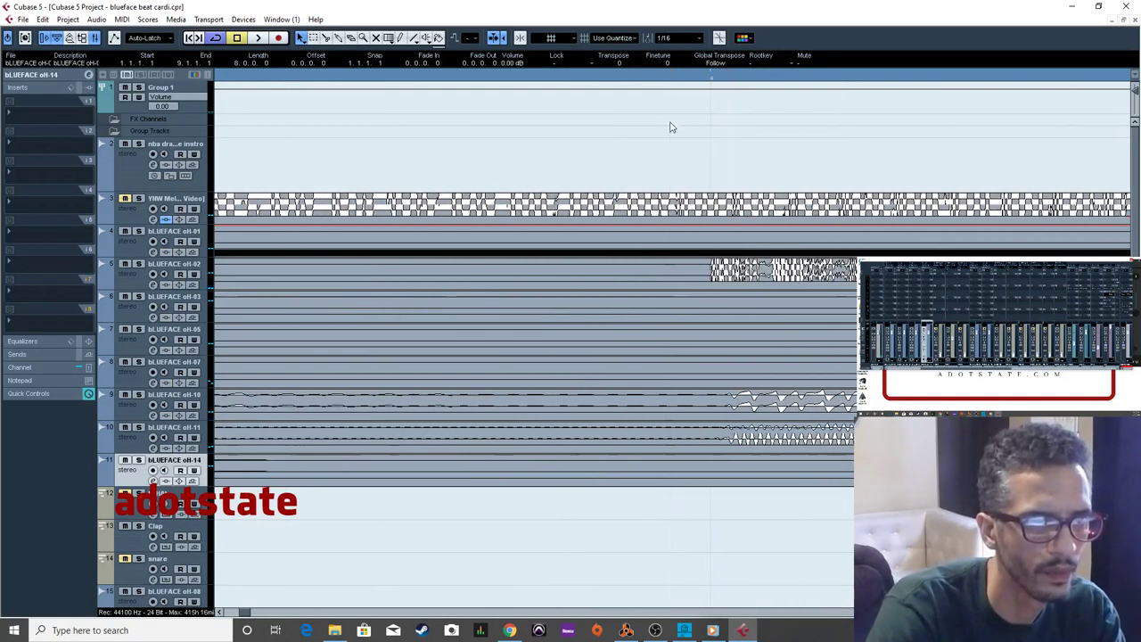
{"action": "key", "text": "h"}
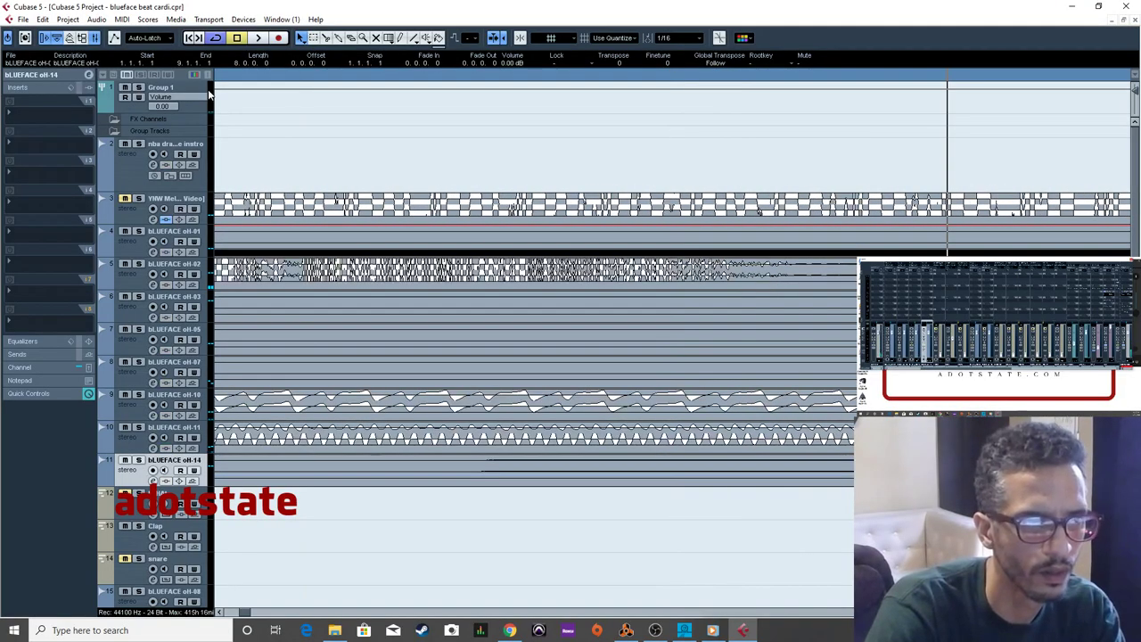
{"action": "key", "text": "g"}
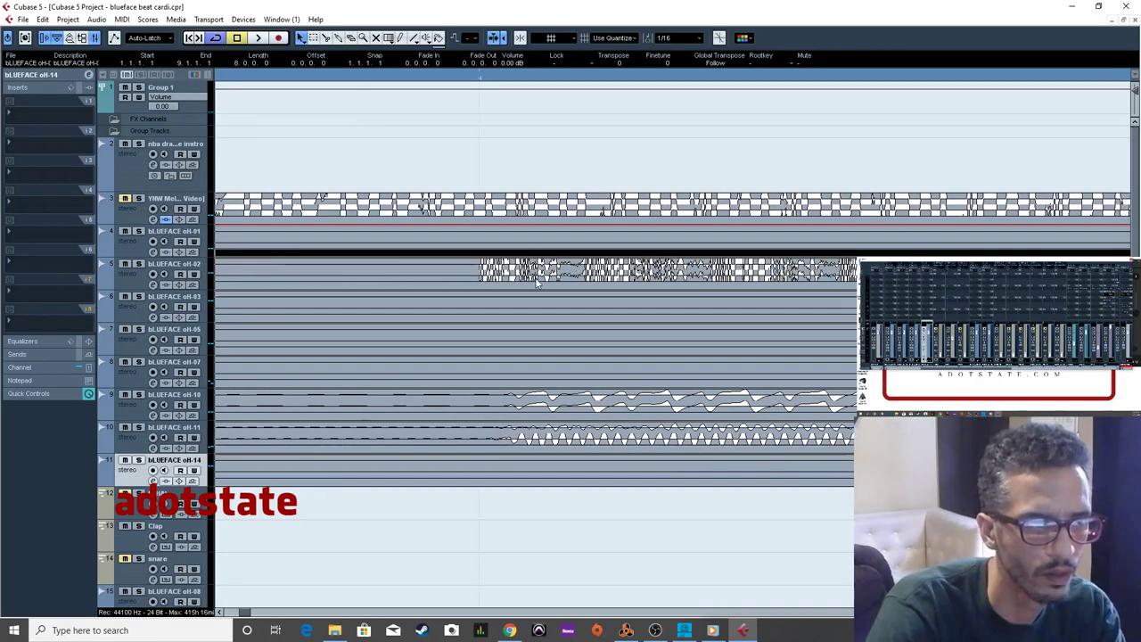
Move the bLUEFACE oH-02 clip to start at 1.1.1.2 and check its hits against the other tracks up close.
{"action": "key", "text": "g"}
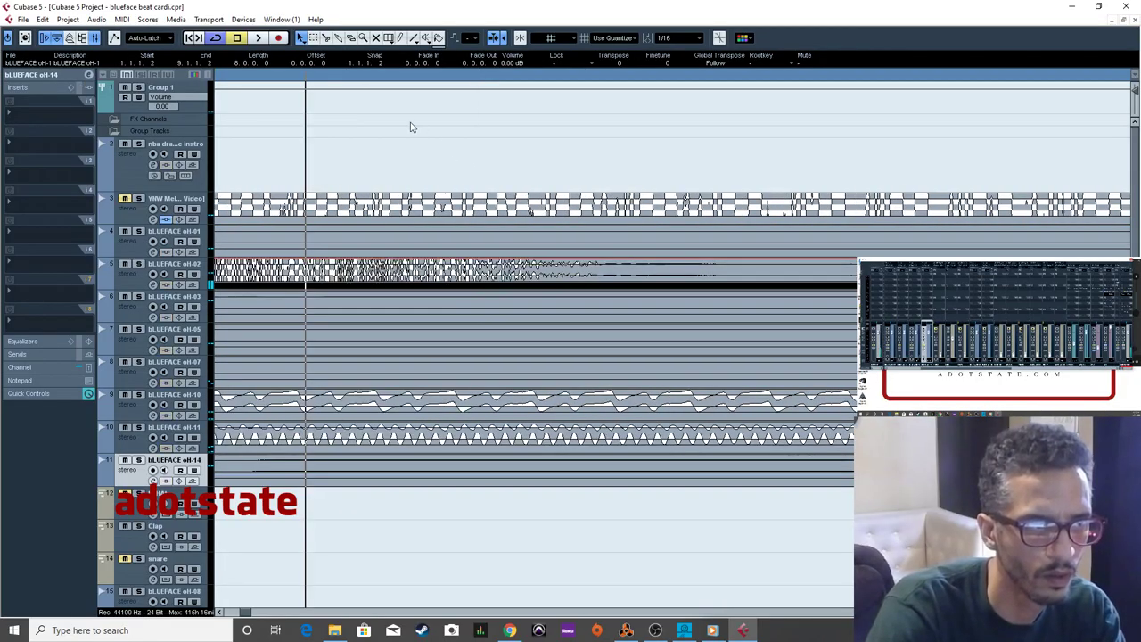
{"action": "key", "text": "h"}
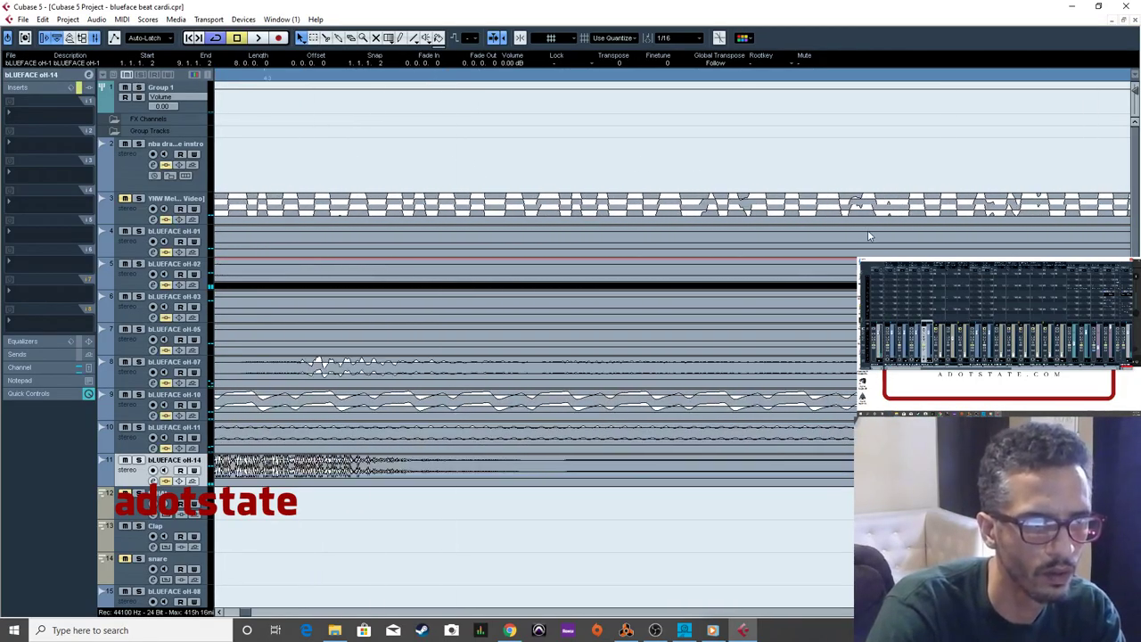
{"action": "key", "text": "g"}
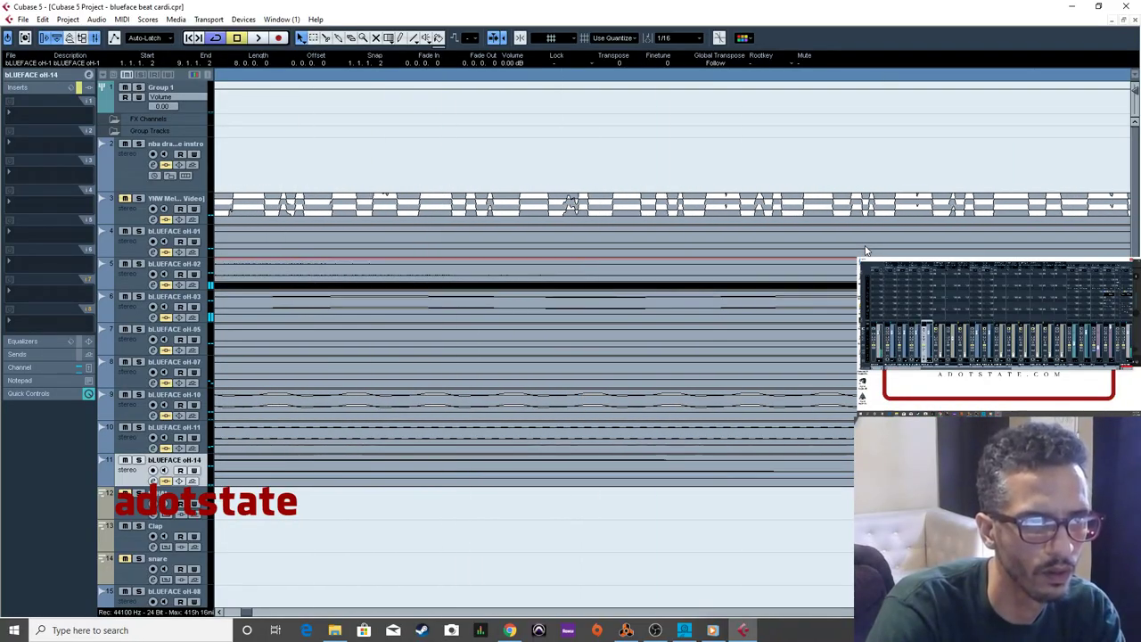
{"action": "key", "text": "h"}
{"action": "key", "text": "g"}
{"action": "key", "text": "h"}
{"action": "key", "text": "h"}
{"action": "key", "text": "g"}
{"action": "key", "text": "g"}
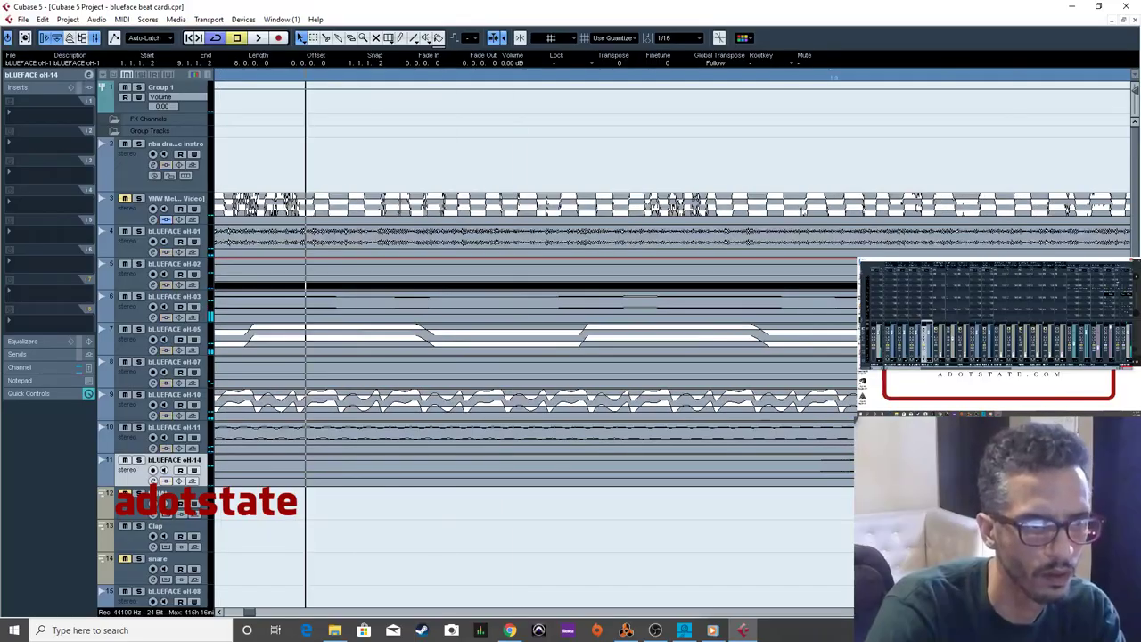
{"action": "key", "text": "h"}
{"action": "key", "text": "g"}
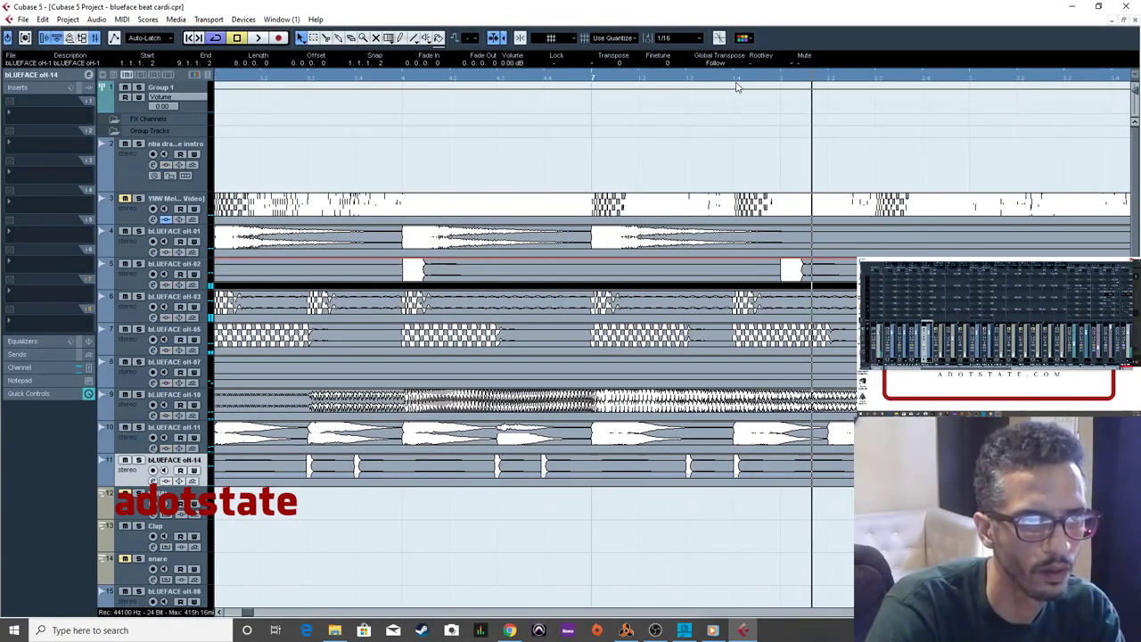
Move the bLUEFACE oH-03 clip to start at 1.1.1.4, comparing its hits with the neighbouring tracks after bar 7.
{"action": "key", "text": "h"}
{"action": "key", "text": "g"}
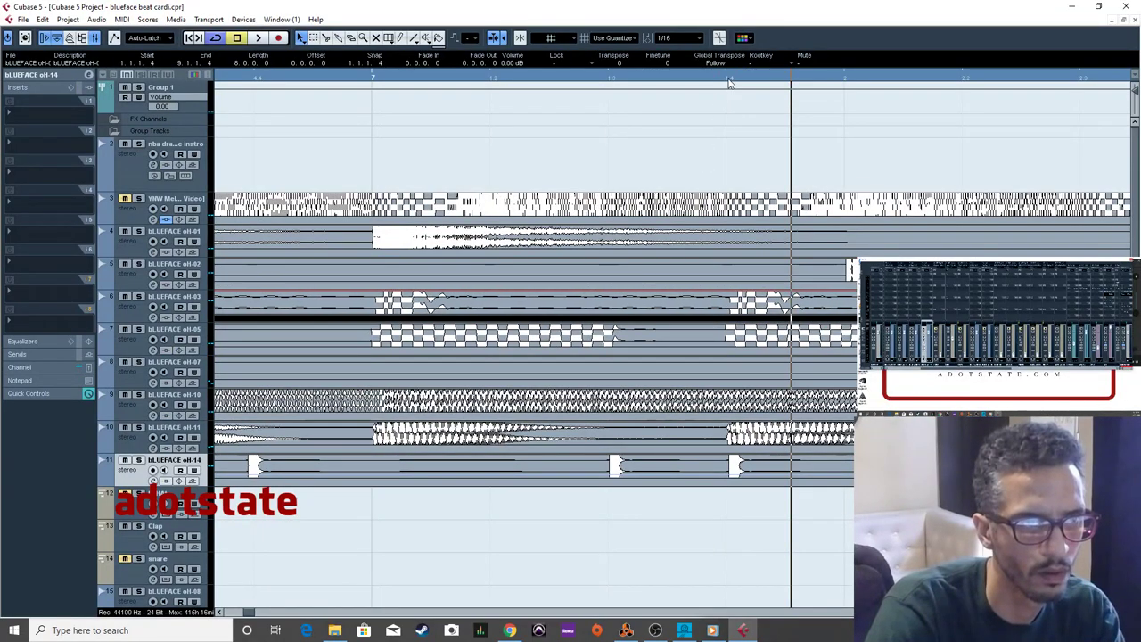
{"action": "key", "text": "g"}
{"action": "key", "text": "h"}
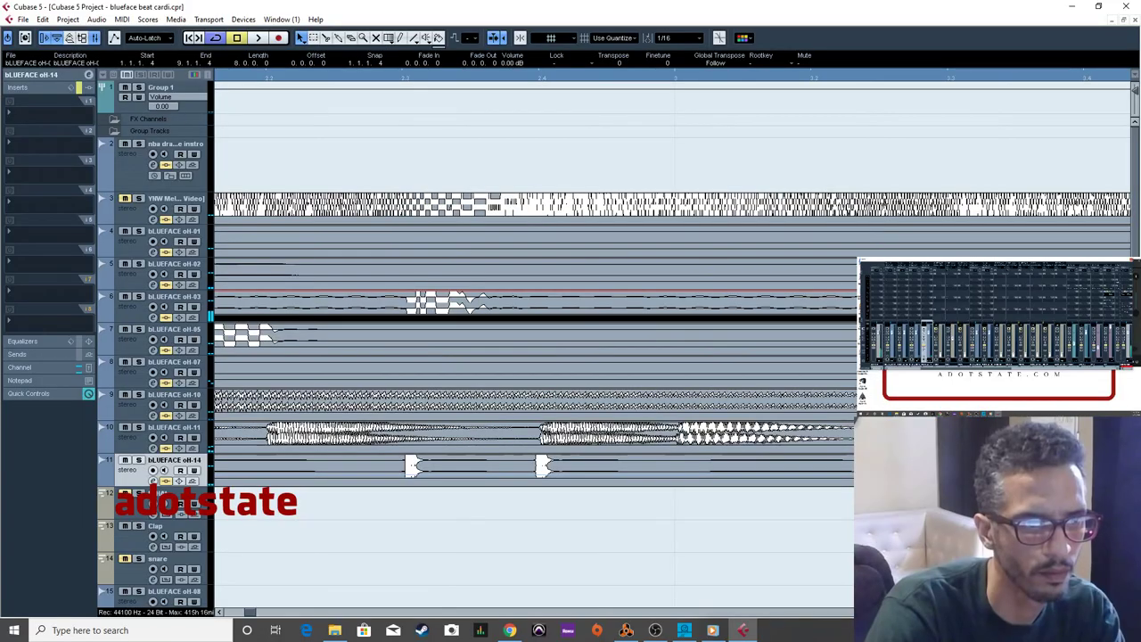
Examine the moved bLUEFACE clips against the grid and each other from bar 1 to bar 3, up close and in playback.
{"action": "left_click", "coordinate": [187, 40]}
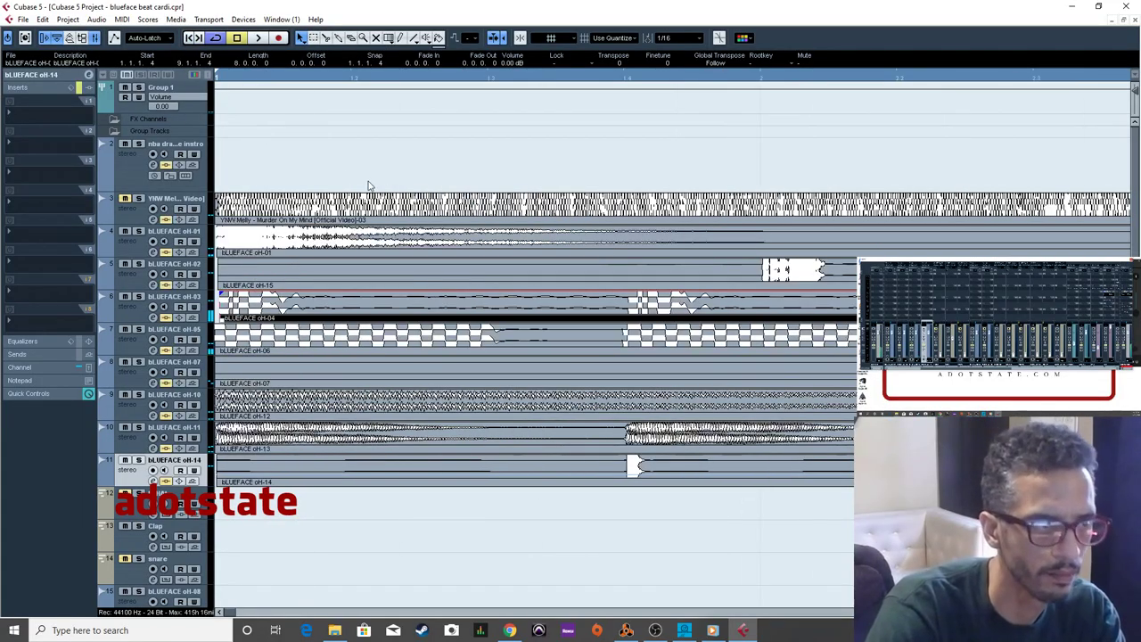
{"action": "scroll", "coordinate": [419, 184], "scroll_direction": "right", "scroll_amount": 3}
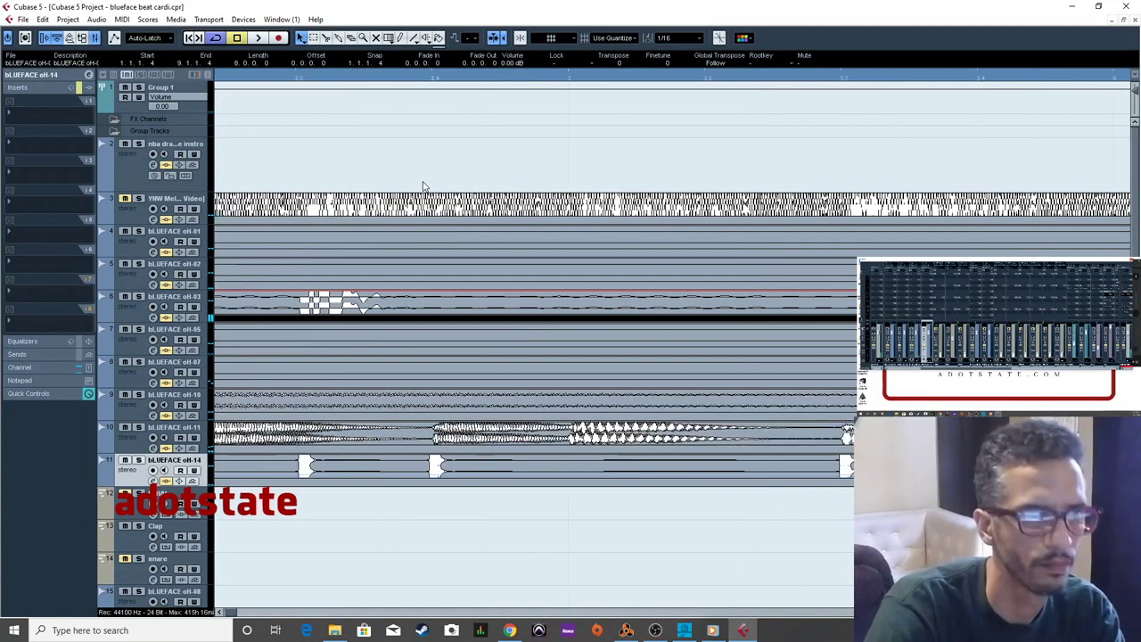
{"action": "scroll", "coordinate": [423, 185], "scroll_direction": "right", "scroll_amount": 3}
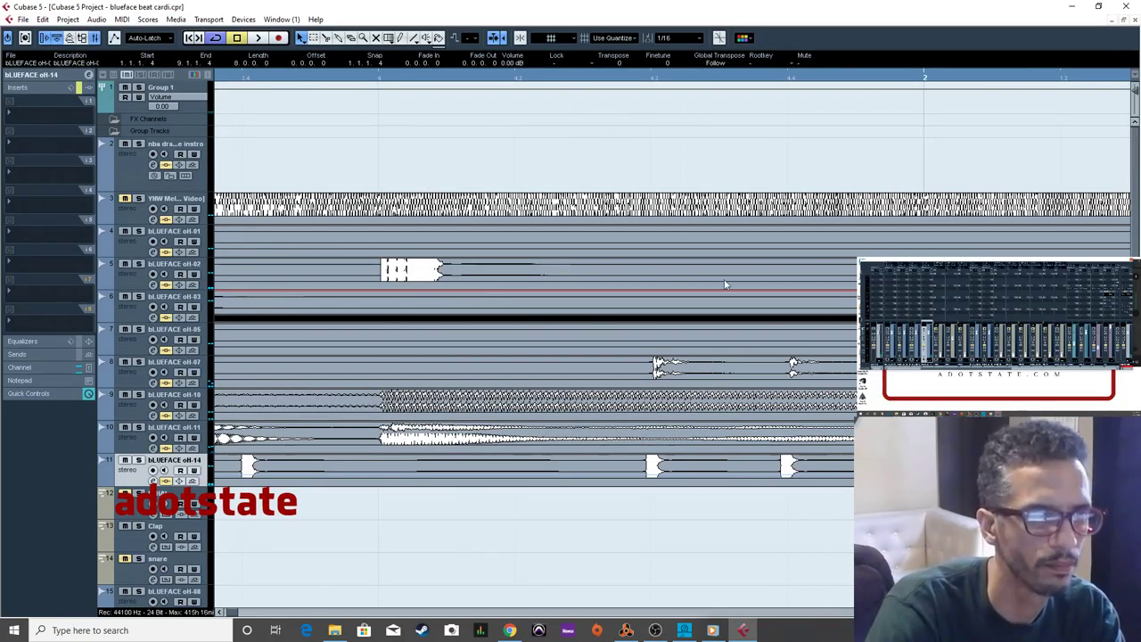
{"action": "key", "text": "space"}
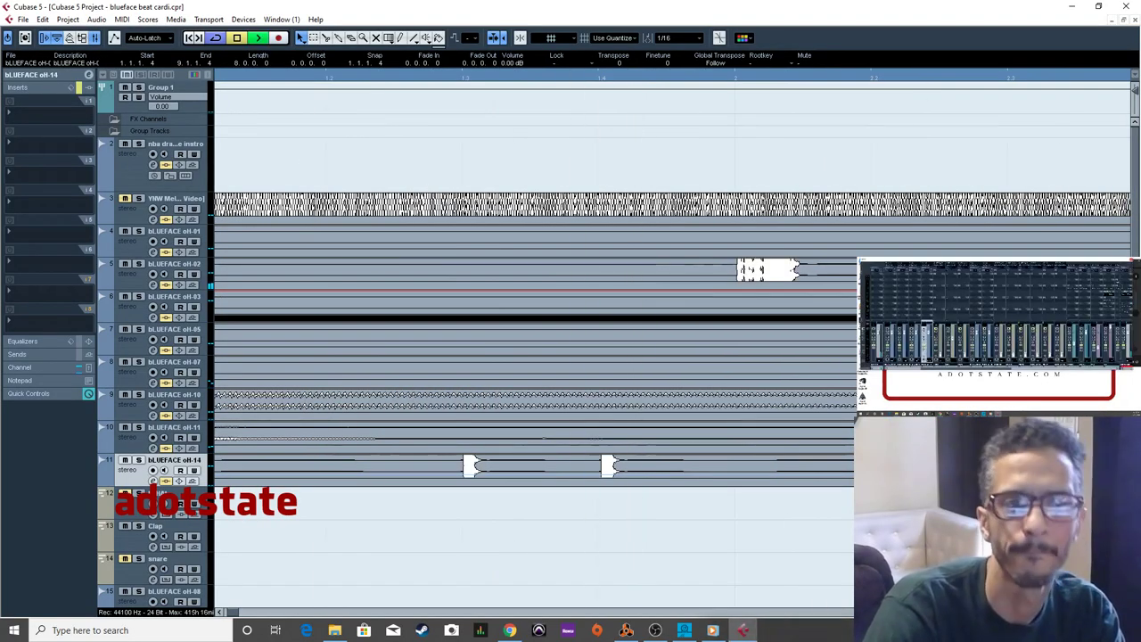
{"action": "key", "text": "space"}
{"action": "key", "text": "h"}
{"action": "key", "text": "h"}
{"action": "key", "text": "h"}
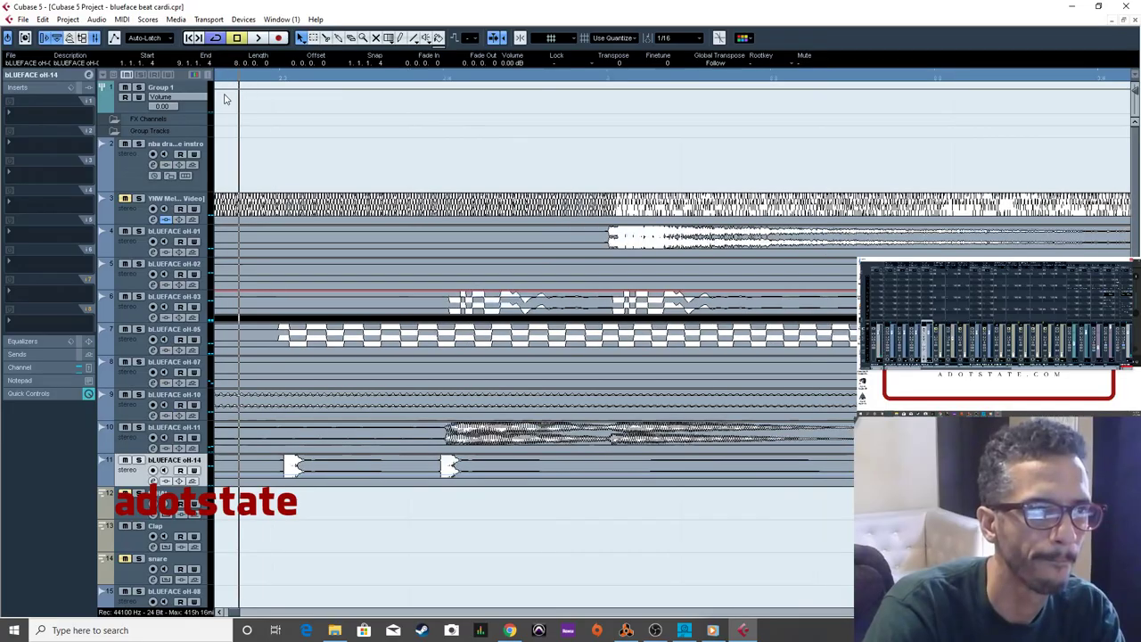
{"action": "key", "text": "space"}
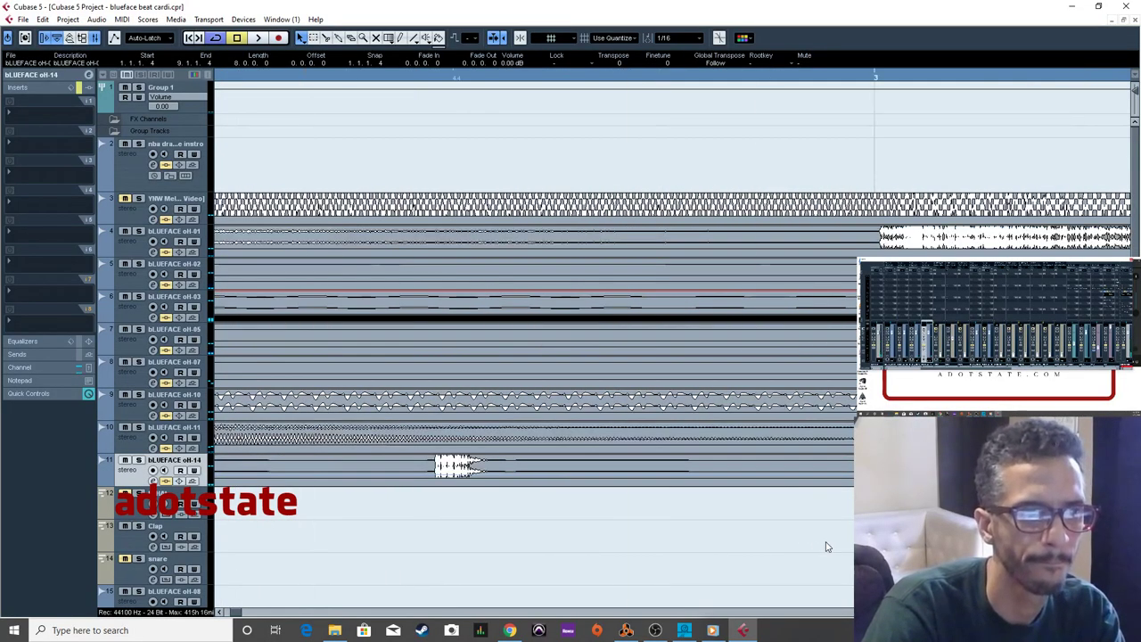
{"action": "key", "text": "space"}
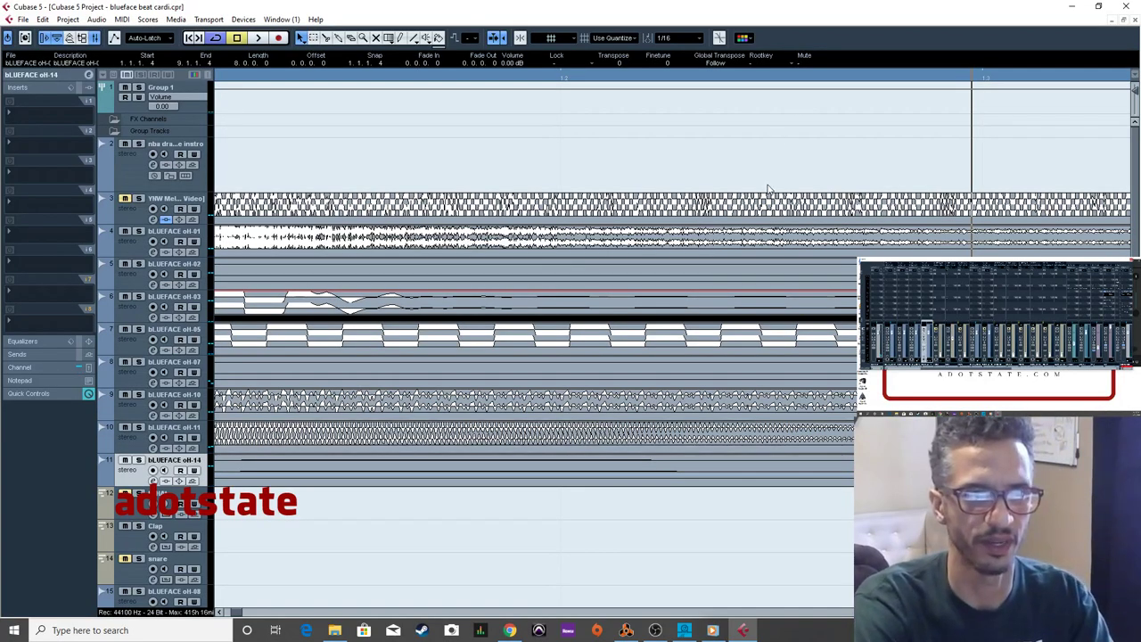
Deselect all clips and play through the loop to check how the adjusted tracks sound together.
{"action": "left_click", "coordinate": [786, 112]}
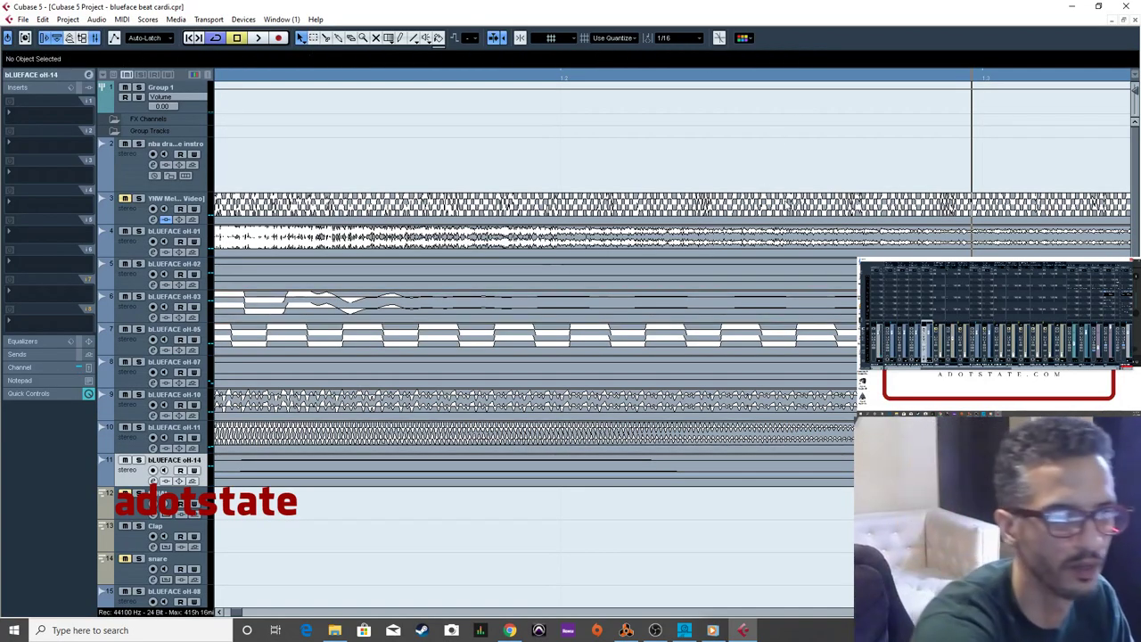
{"action": "scroll", "coordinate": [534, 338], "scroll_direction": "right", "scroll_amount": 10}
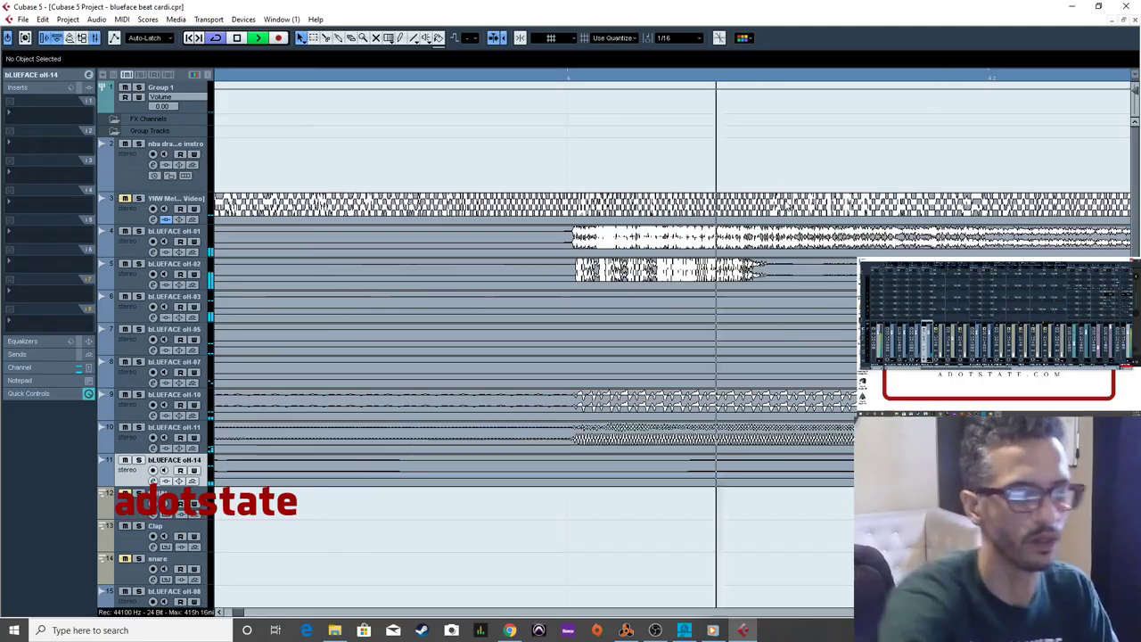
{"action": "scroll", "coordinate": [535, 339], "scroll_direction": "left", "scroll_amount": 5}
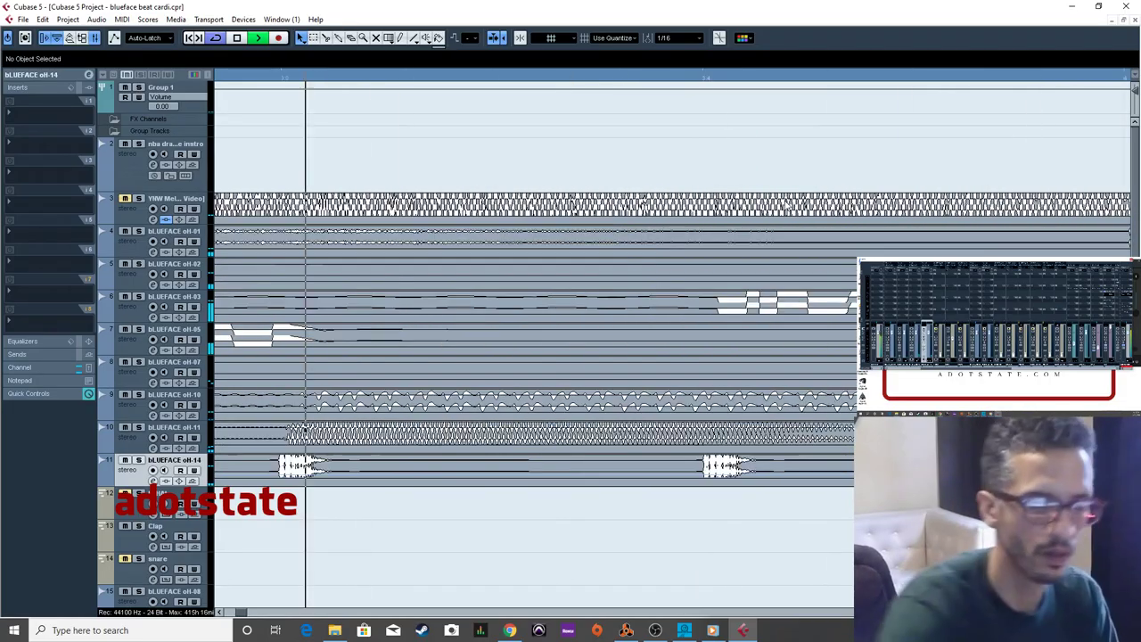
{"action": "scroll", "coordinate": [535, 339], "scroll_direction": "left", "scroll_amount": 15}
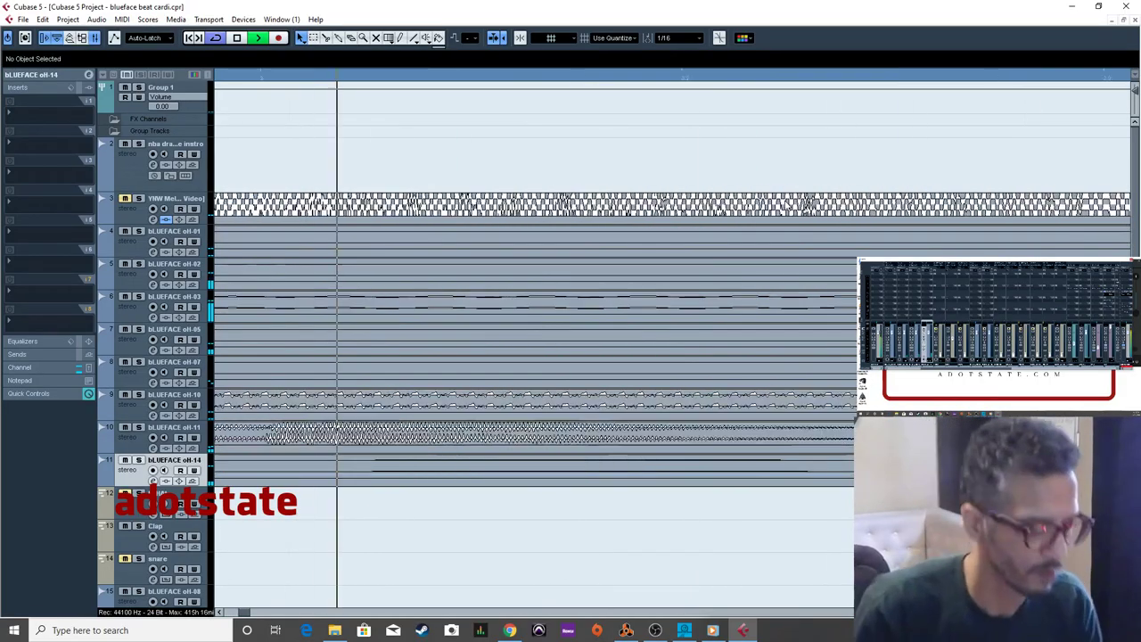
{"action": "scroll", "coordinate": [535, 338], "scroll_direction": "right", "scroll_amount": 3}
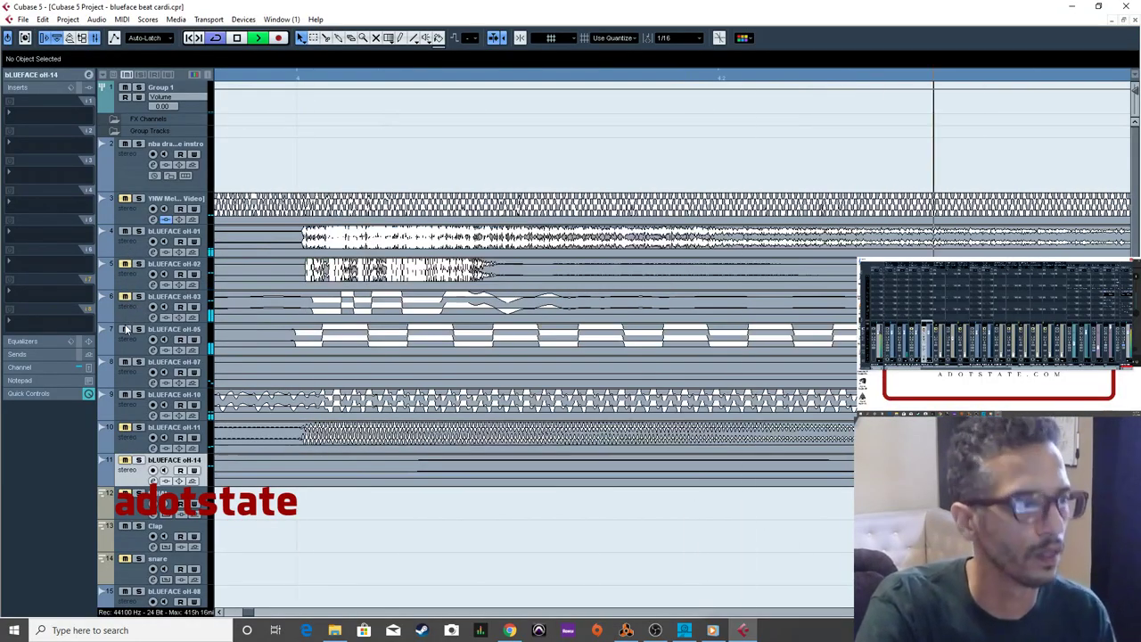
Select the bLUEFACE oH-14 clip and stop playback.
{"action": "left_click", "coordinate": [339, 477]}
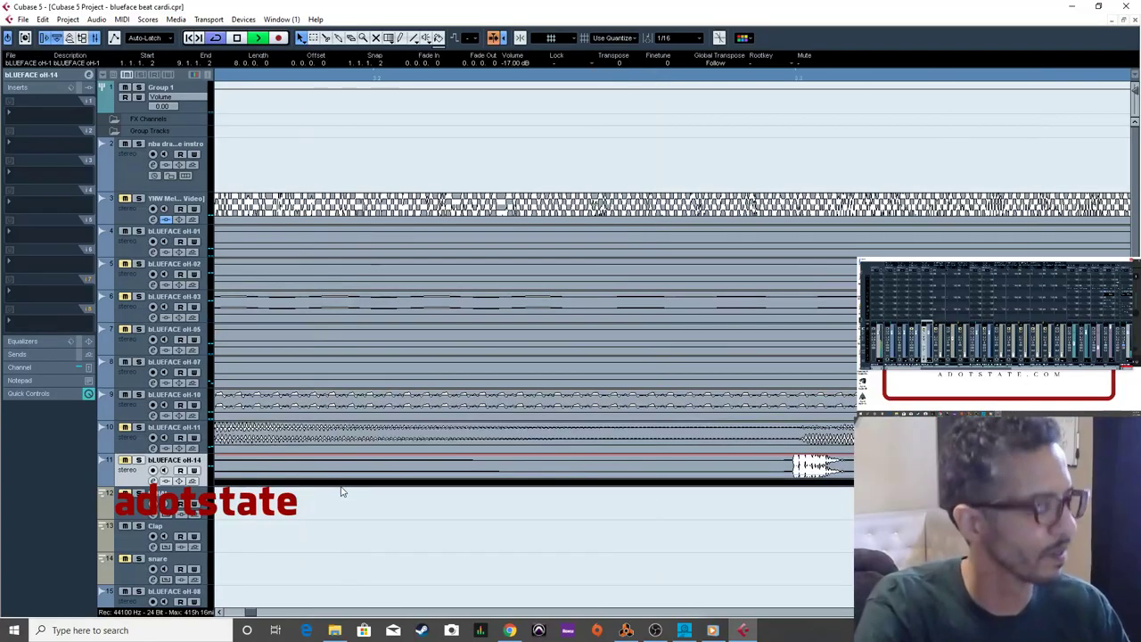
{"action": "key", "text": "g"}
{"action": "key", "text": "g"}
{"action": "key", "text": "g"}
{"action": "key", "text": "g"}
{"action": "key", "text": "g"}
{"action": "key", "text": "g"}
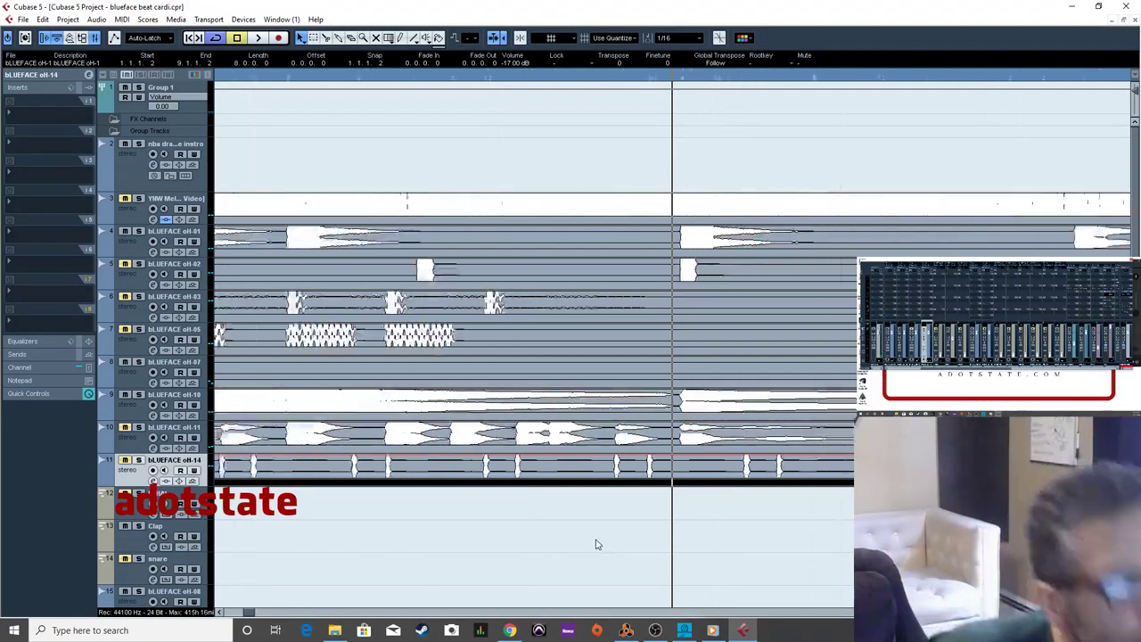
Turn on snap to the grid and return to the Object Selection tool.
{"action": "right_click", "coordinate": [657, 283]}
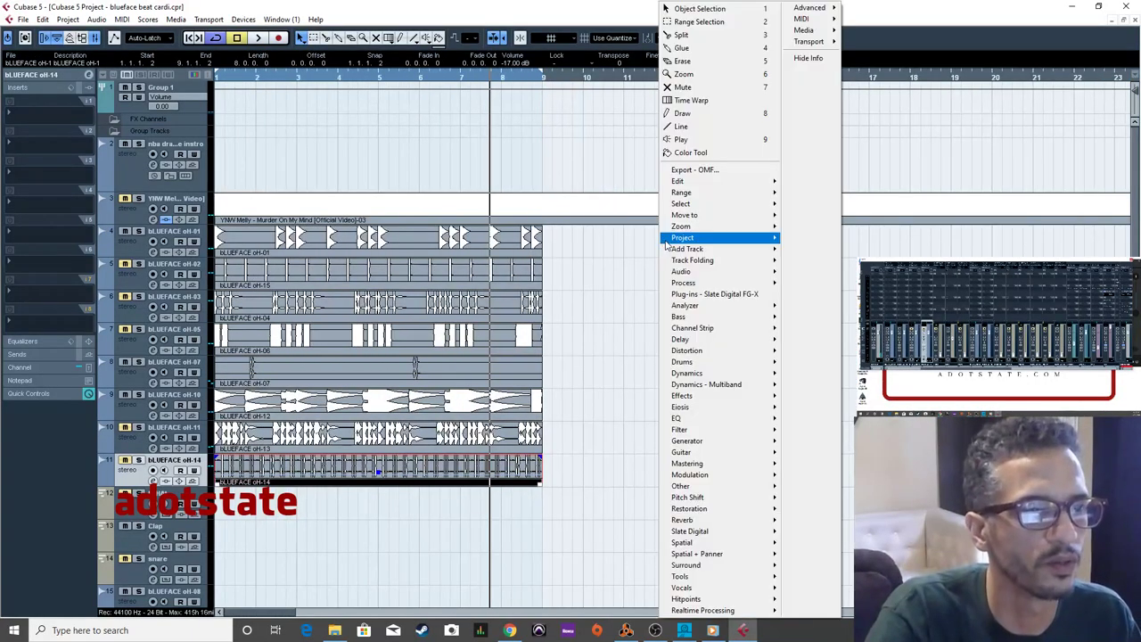
{"action": "left_click", "coordinate": [613, 20]}
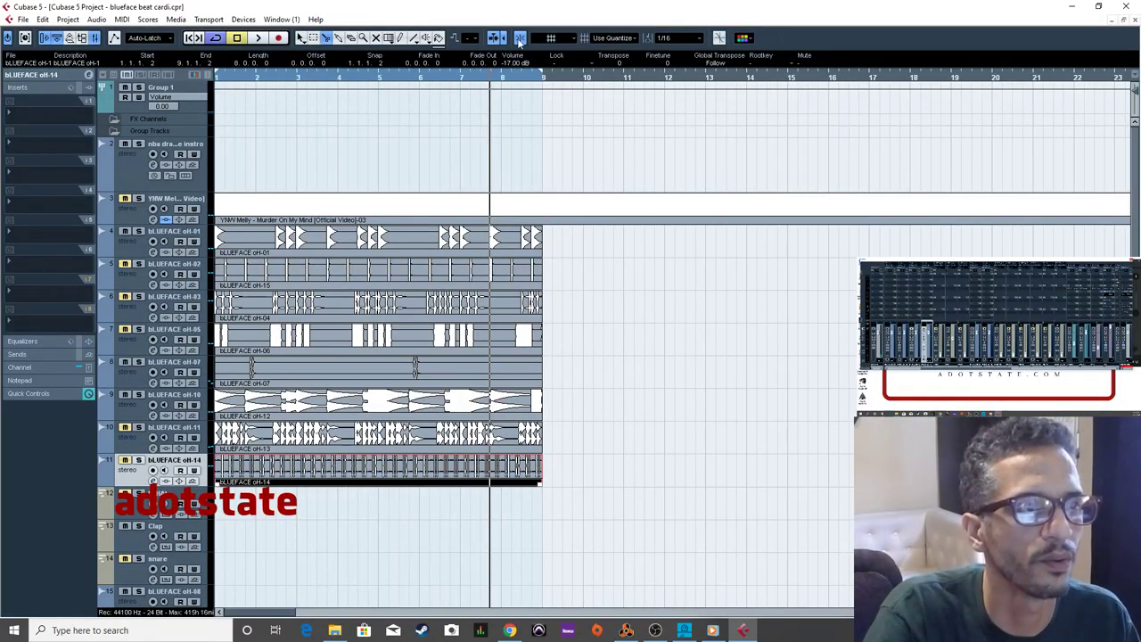
{"action": "key", "text": "h"}
{"action": "key", "text": "h"}
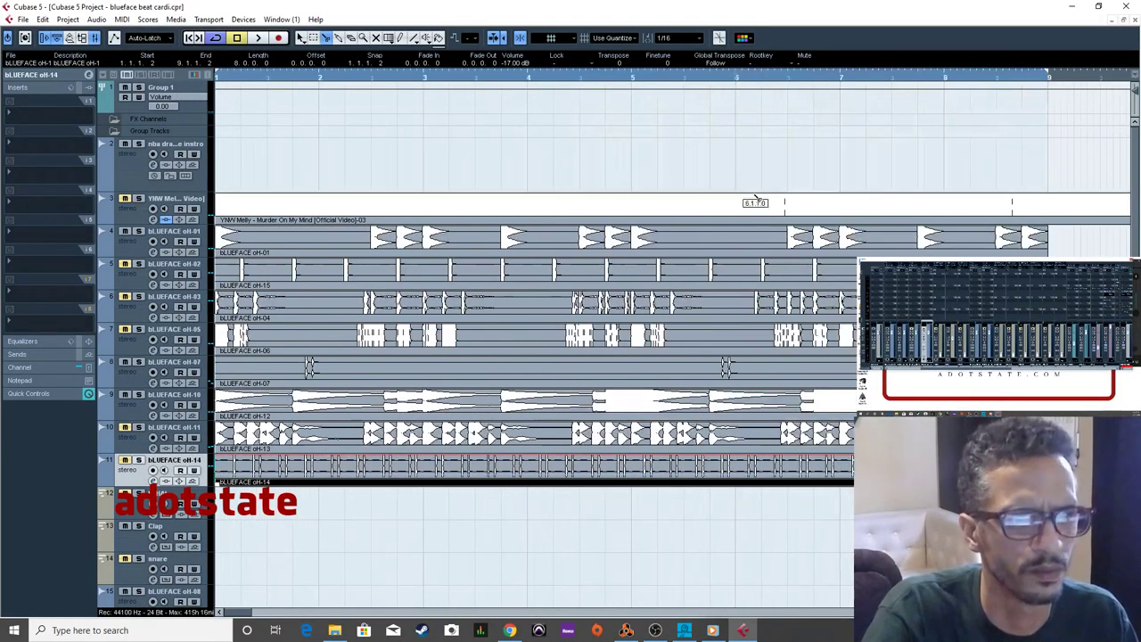
{"action": "right_click", "coordinate": [806, 214]}
{"action": "left_click", "coordinate": [845, 9]}
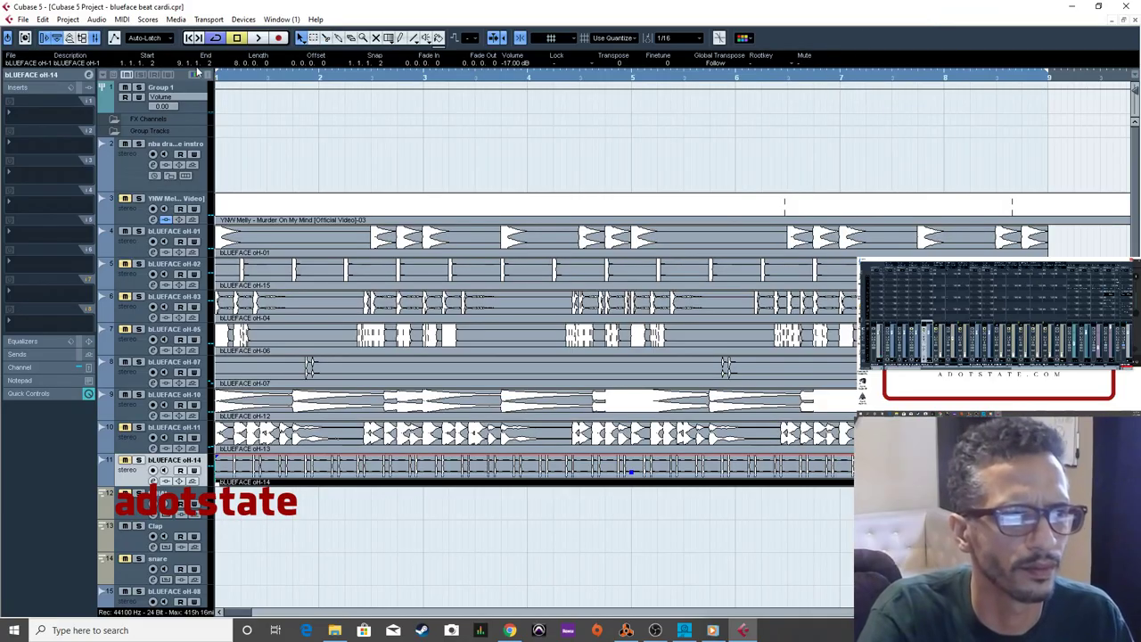
Examine where the bLUEFACE clips end relative to bar 9, comparing the overhang of each track up close.
{"action": "left_click_drag", "start_coordinate": [243, 73], "coordinate": [122, 129]}
{"action": "key", "text": "g"}
{"action": "key", "text": "g"}
{"action": "key", "text": "g"}
{"action": "key", "text": "g"}
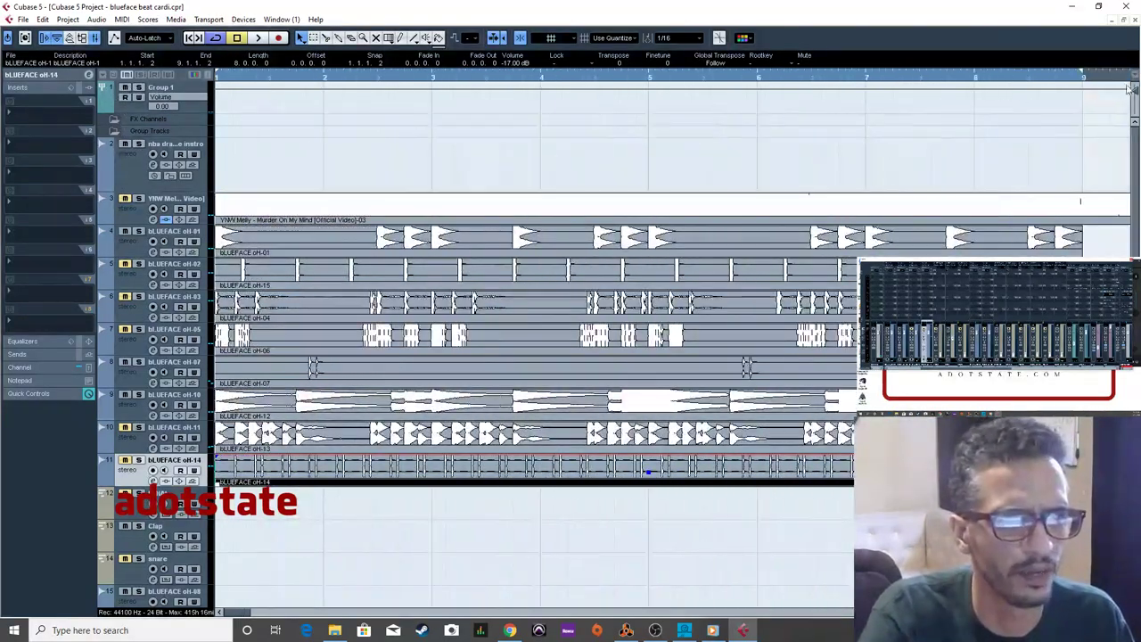
{"action": "key", "text": "g"}
{"action": "key", "text": "g"}
{"action": "key", "text": "g"}
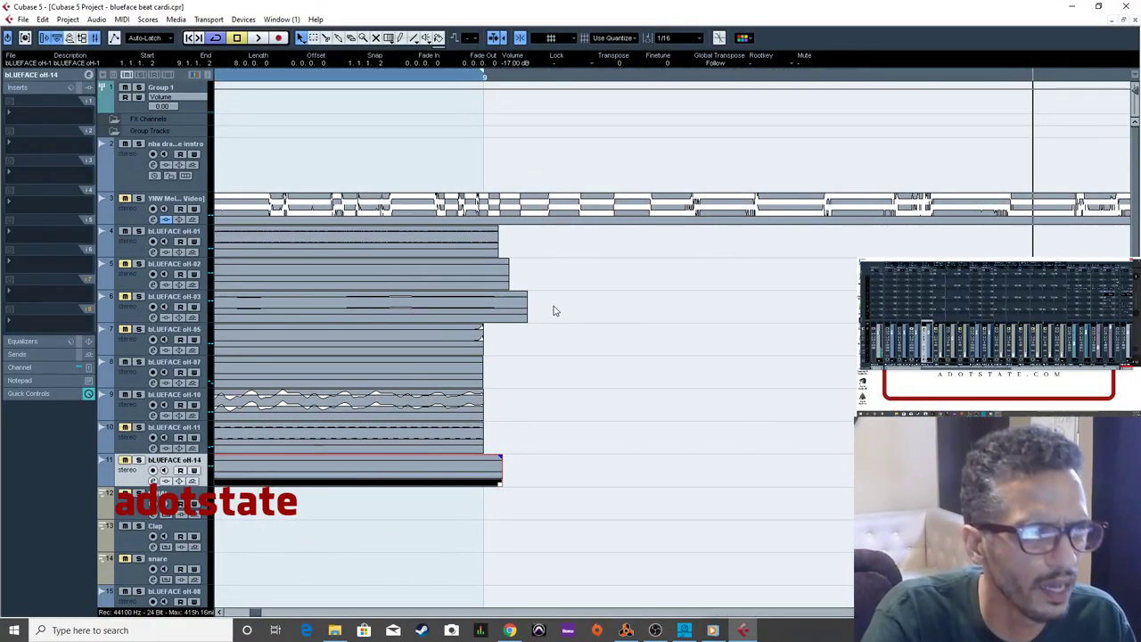
{"action": "left_click_drag", "start_coordinate": [459, 78], "coordinate": [453, 115]}
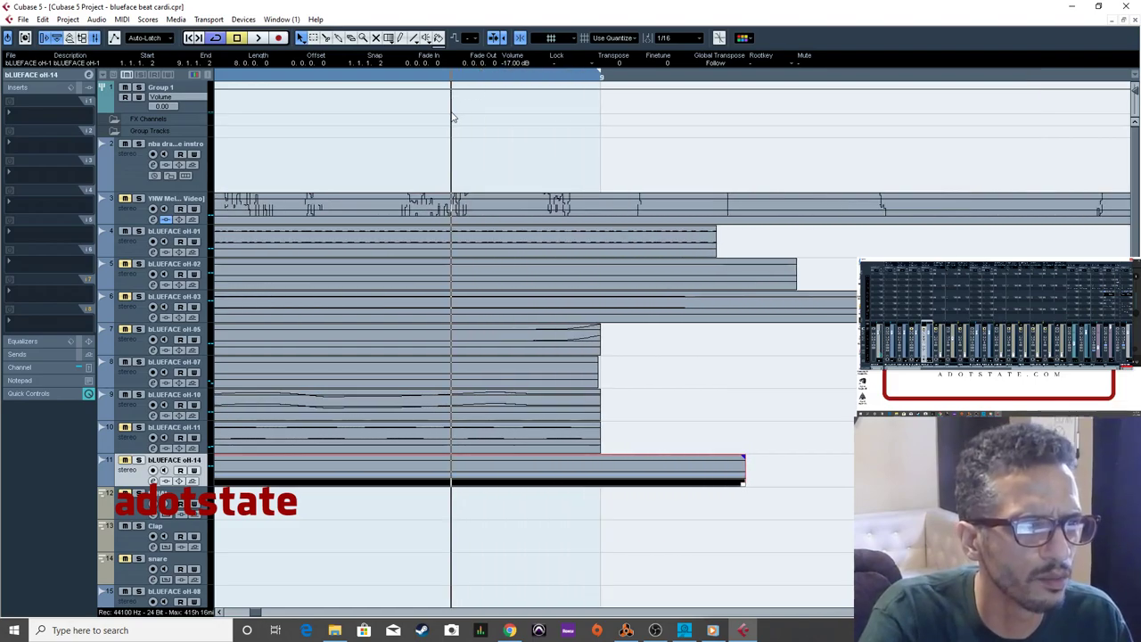
Shorten the end of the bLUEFACE oH-05 clip to about position 8.4.4.119.
{"action": "left_click", "coordinate": [595, 352]}
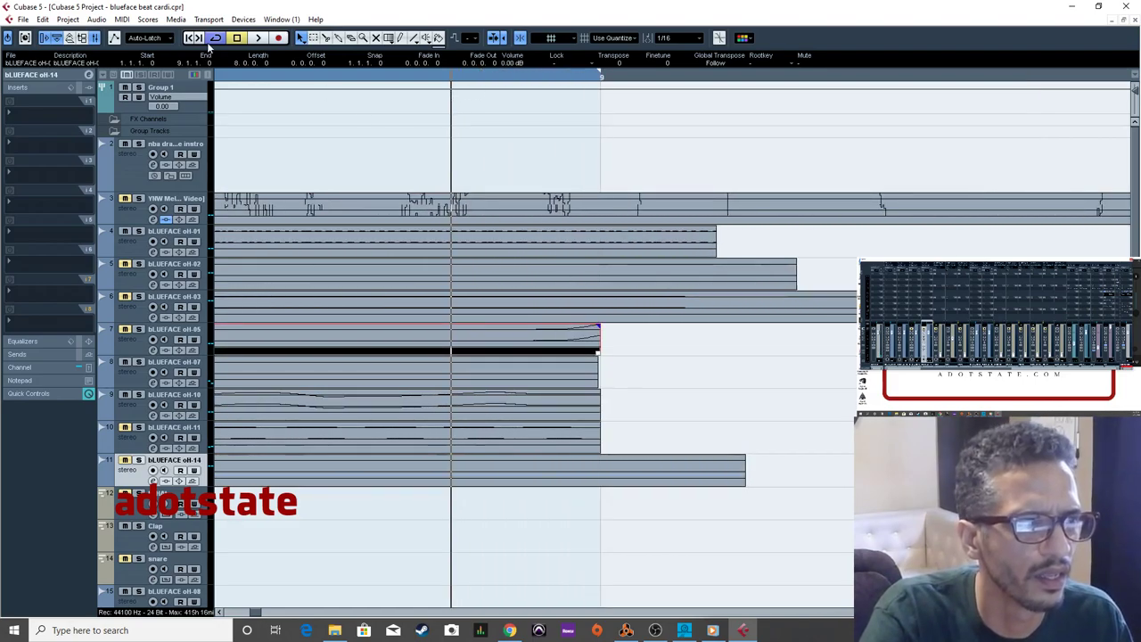
{"action": "left_click_drag", "start_coordinate": [597, 351], "coordinate": [508, 352]}
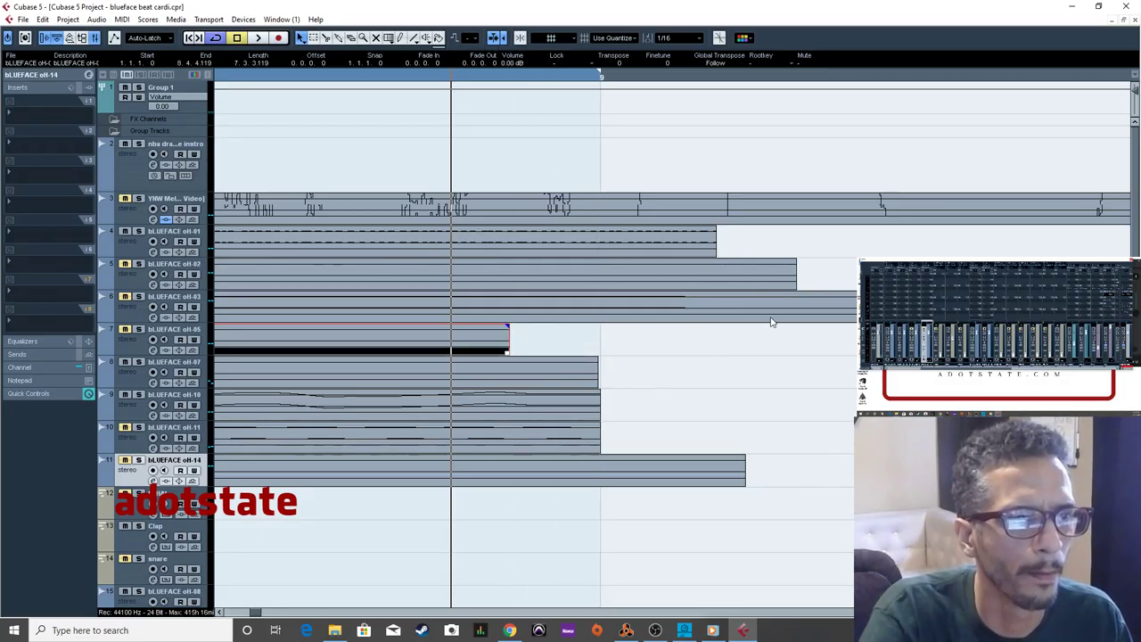
Split the bLUEFACE oH-01, oH-02, oH-03 and oH-14 clips at bar 9, delete the pieces past it, and return to Object Selection.
{"action": "left_click_drag", "start_coordinate": [712, 561], "coordinate": [623, 230]}
{"action": "right_click", "coordinate": [663, 85]}
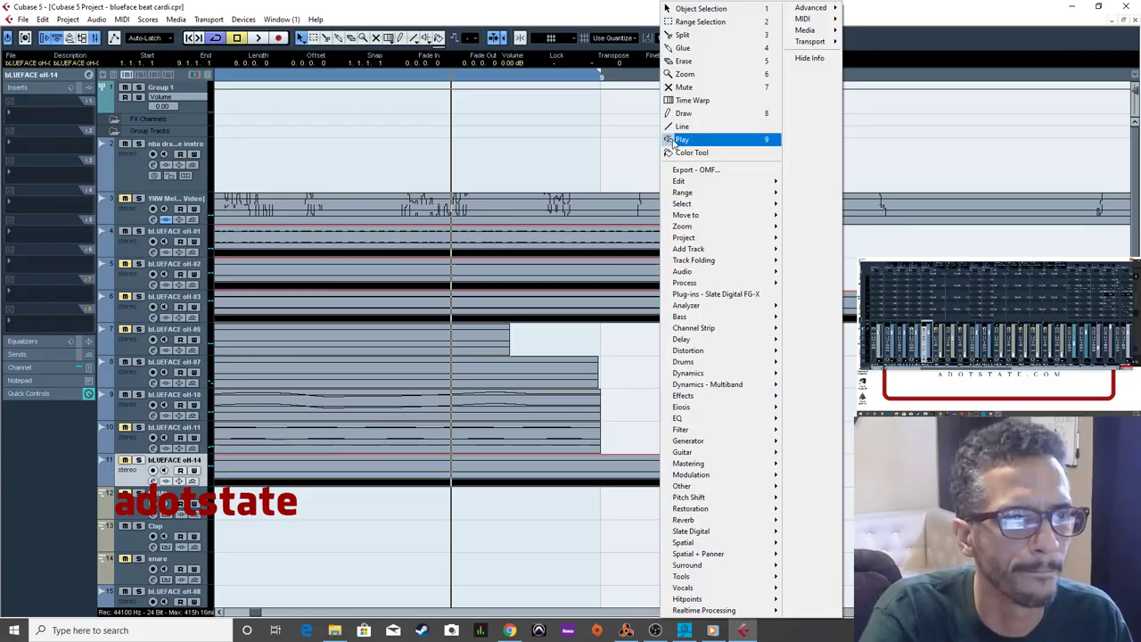
{"action": "left_click", "coordinate": [703, 36]}
{"action": "left_click", "coordinate": [600, 243]}
{"action": "left_click_drag", "start_coordinate": [644, 333], "coordinate": [575, 499]}
{"action": "key", "text": "Delete"}
{"action": "right_click", "coordinate": [623, 271]}
{"action": "left_click", "coordinate": [657, 274]}
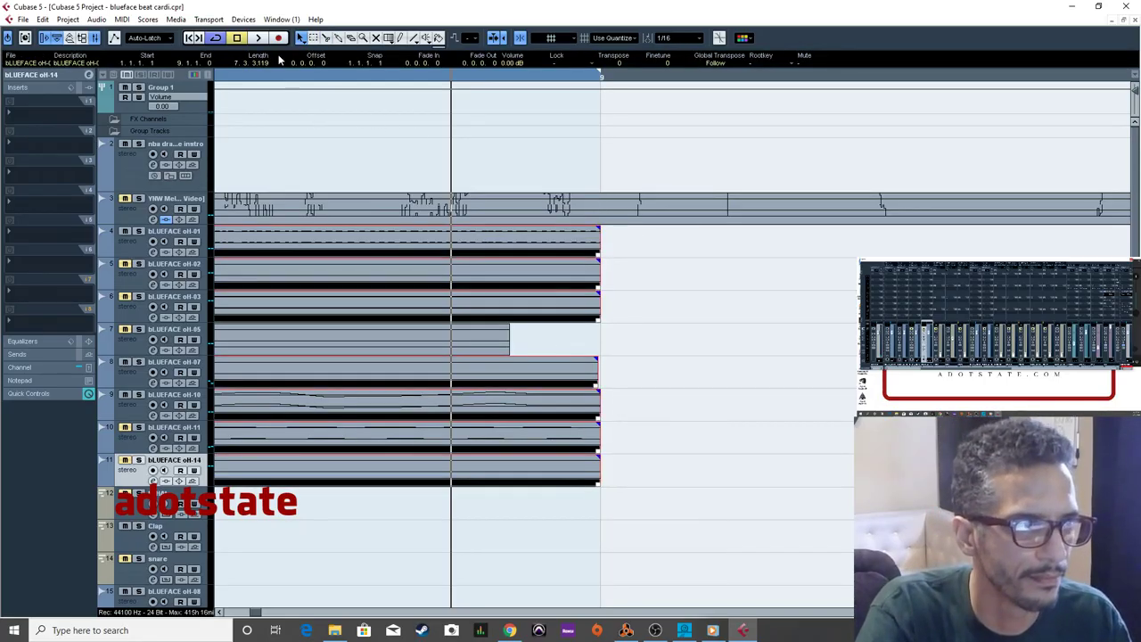
Extend the short bLUEFACE clips so that their ends snap exactly to bar 9.
{"action": "left_click", "coordinate": [580, 129]}
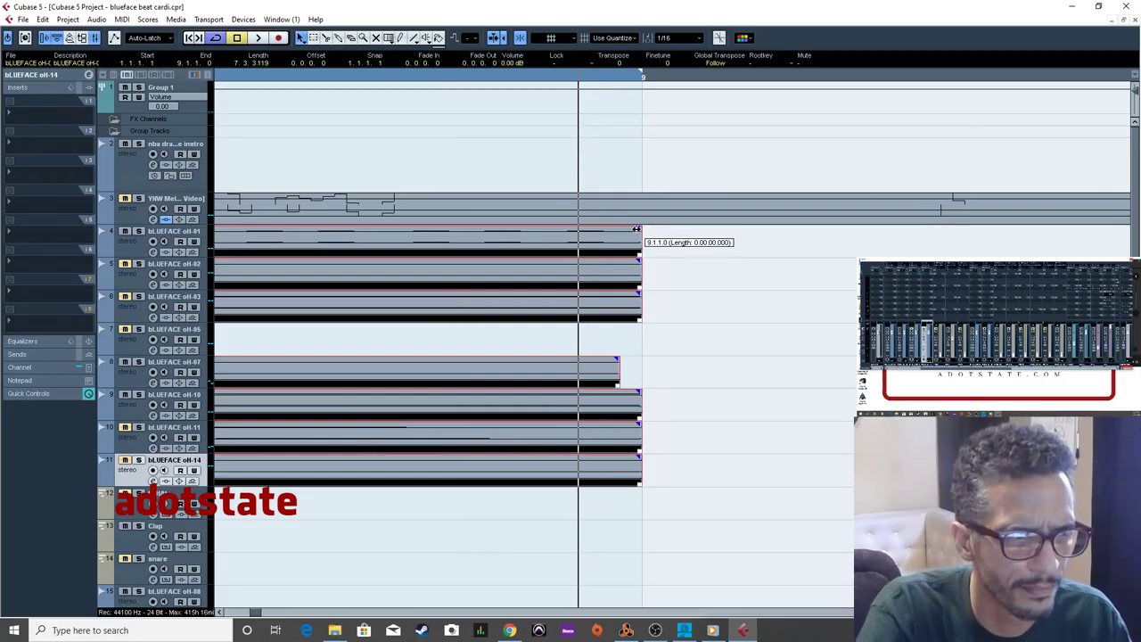
{"action": "key", "text": "shift+f"}
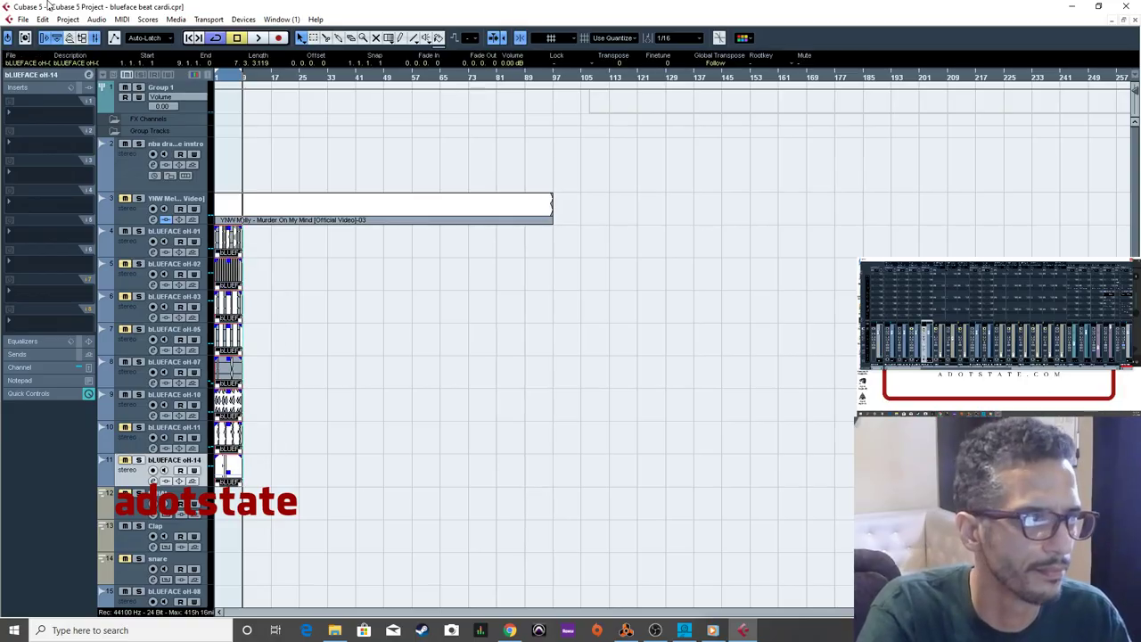
Set the quantize value to 1/1 and range-select bars 1 to 9 across all bLUEFACE tracks from oH-01 to oH-14.
{"action": "right_click", "coordinate": [267, 266]}
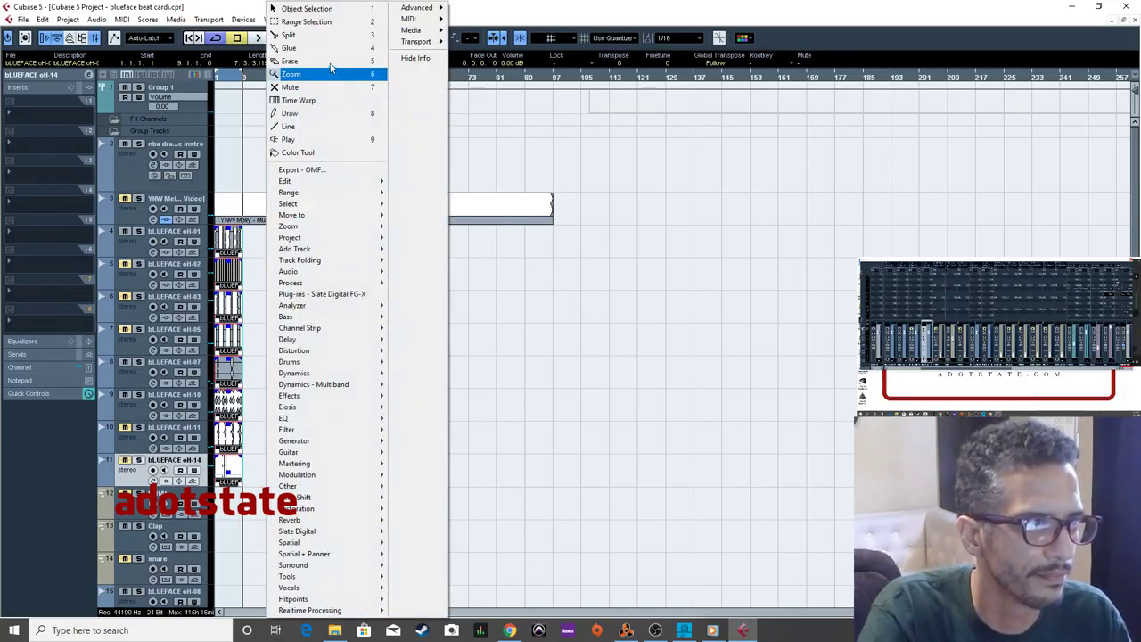
{"action": "left_click", "coordinate": [308, 21]}
{"action": "left_click_drag", "start_coordinate": [230, 77], "coordinate": [294, 180]}
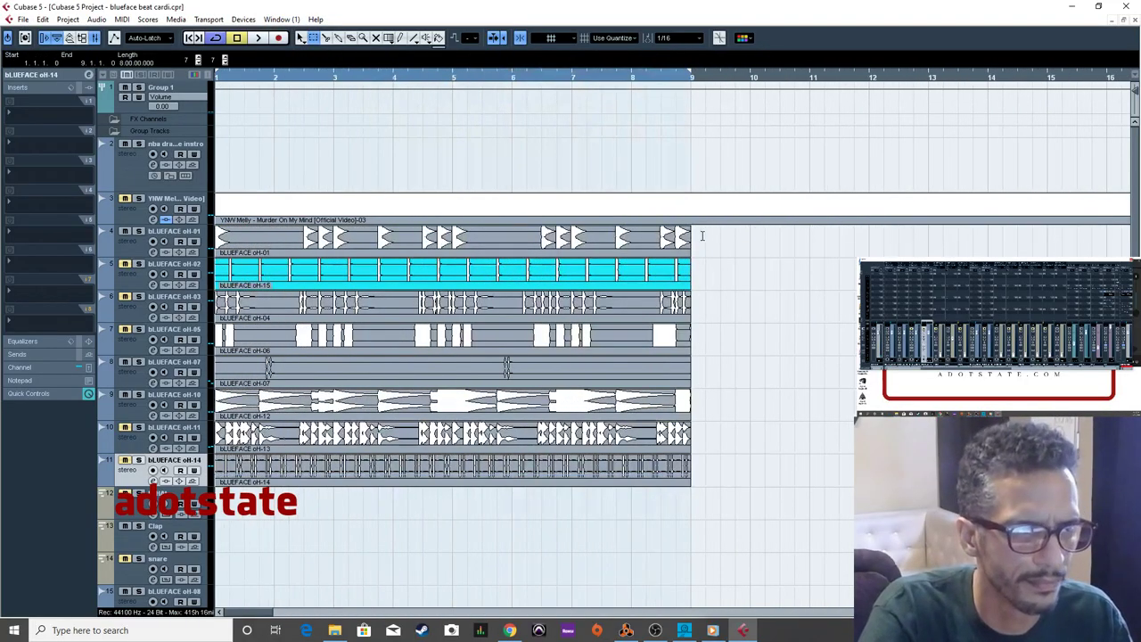
{"action": "left_click_drag", "start_coordinate": [692, 233], "coordinate": [89, 417]}
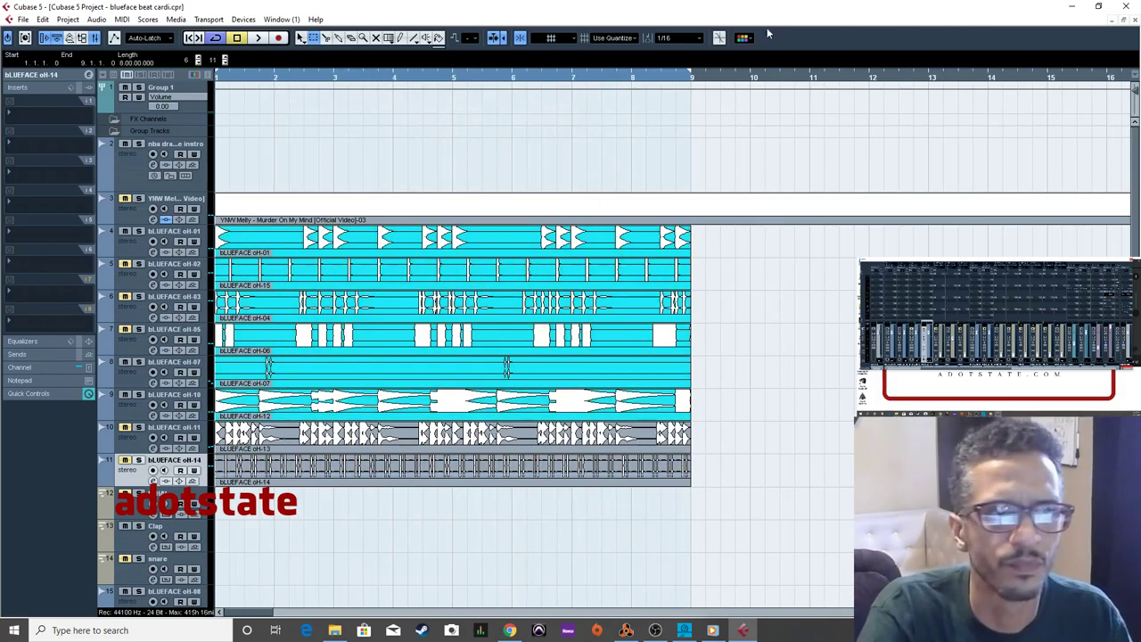
{"action": "left_click", "coordinate": [682, 38]}
{"action": "left_click", "coordinate": [679, 46]}
{"action": "left_click", "coordinate": [750, 339]}
{"action": "left_click_drag", "start_coordinate": [704, 223], "coordinate": [215, 452]}
Bounce the selected range on the bLUEFACE tracks and replace the original events with the bounced audio.
{"action": "left_click", "coordinate": [96, 19]}
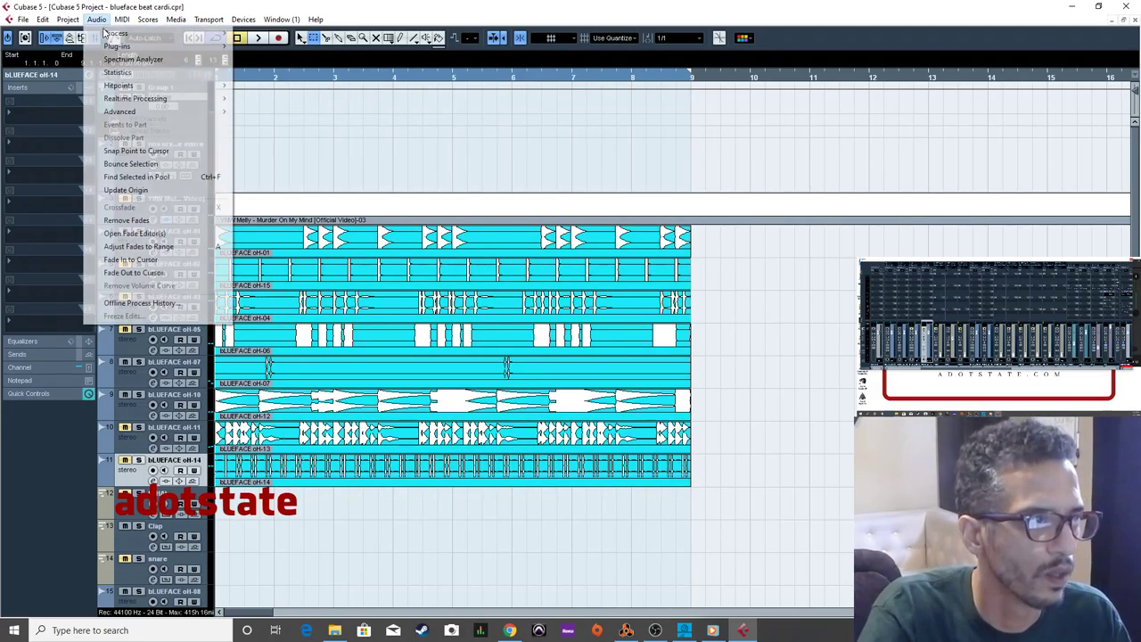
{"action": "left_click", "coordinate": [131, 163]}
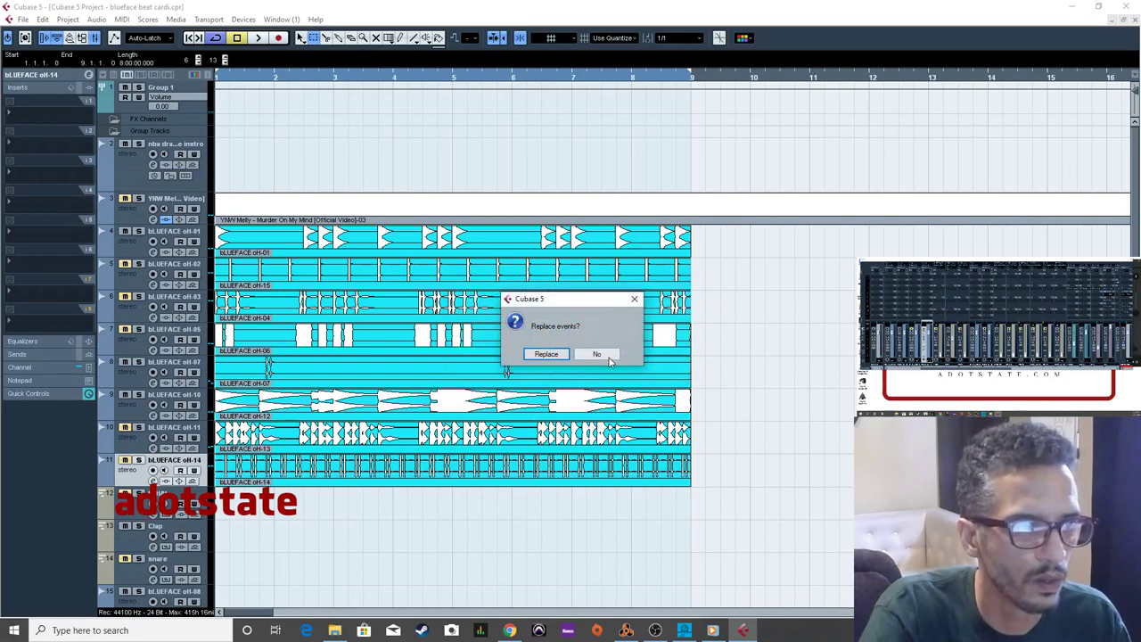
{"action": "left_click", "coordinate": [546, 354]}
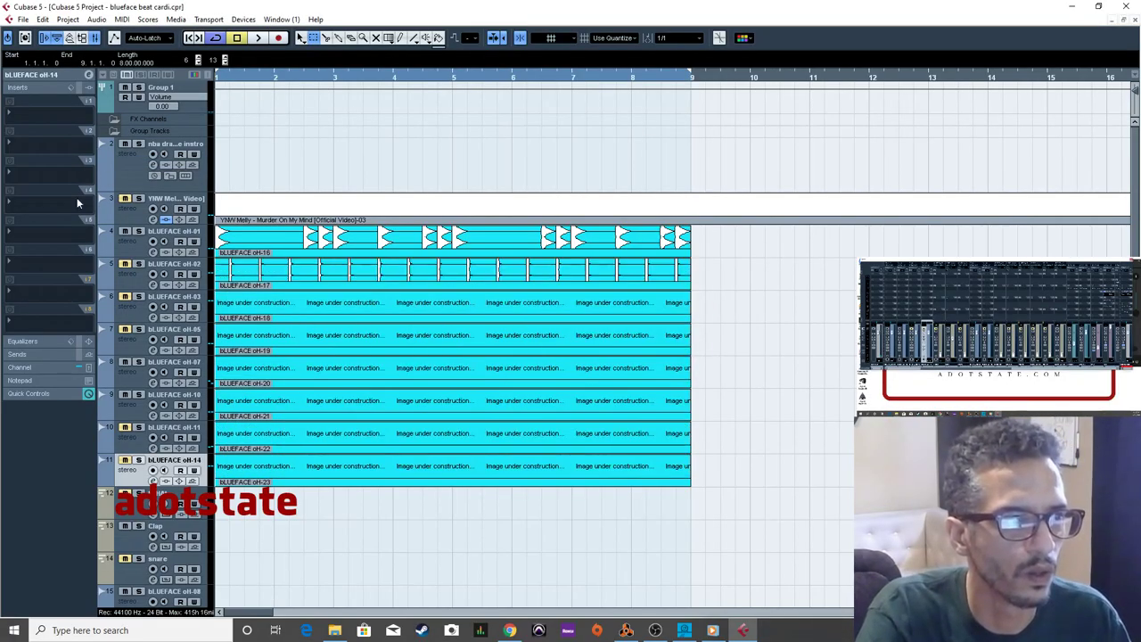
Back up the project into a new folder inside Adotstate > Youtube Beats on drive D:, keeping the default backup options.
{"action": "left_click_drag", "start_coordinate": [256, 82], "coordinate": [150, 9]}
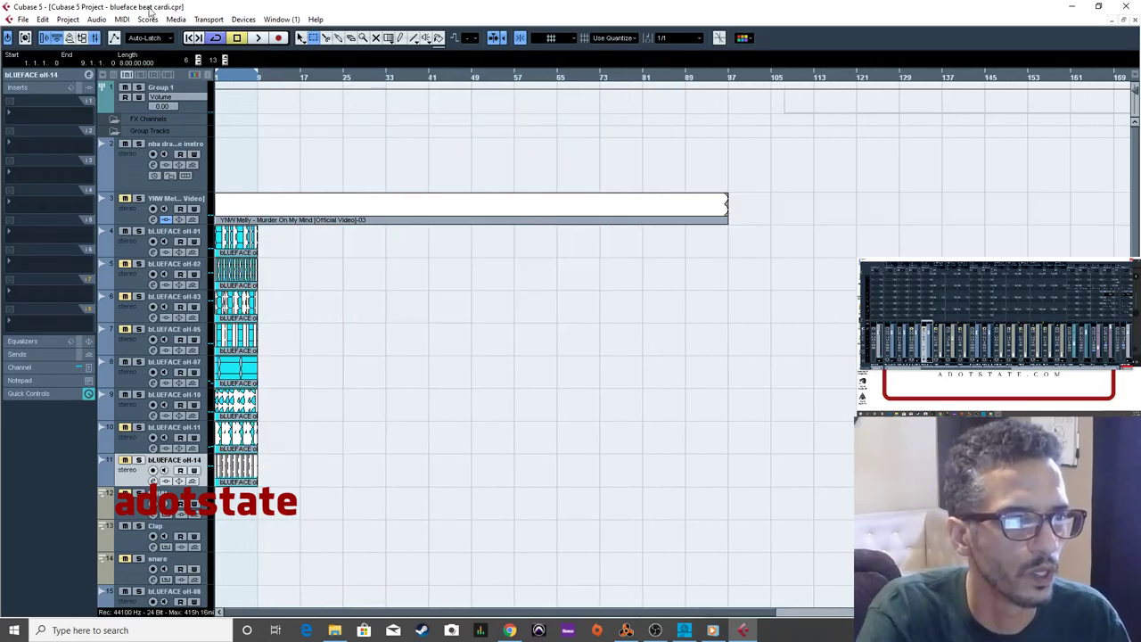
{"action": "left_click", "coordinate": [26, 20]}
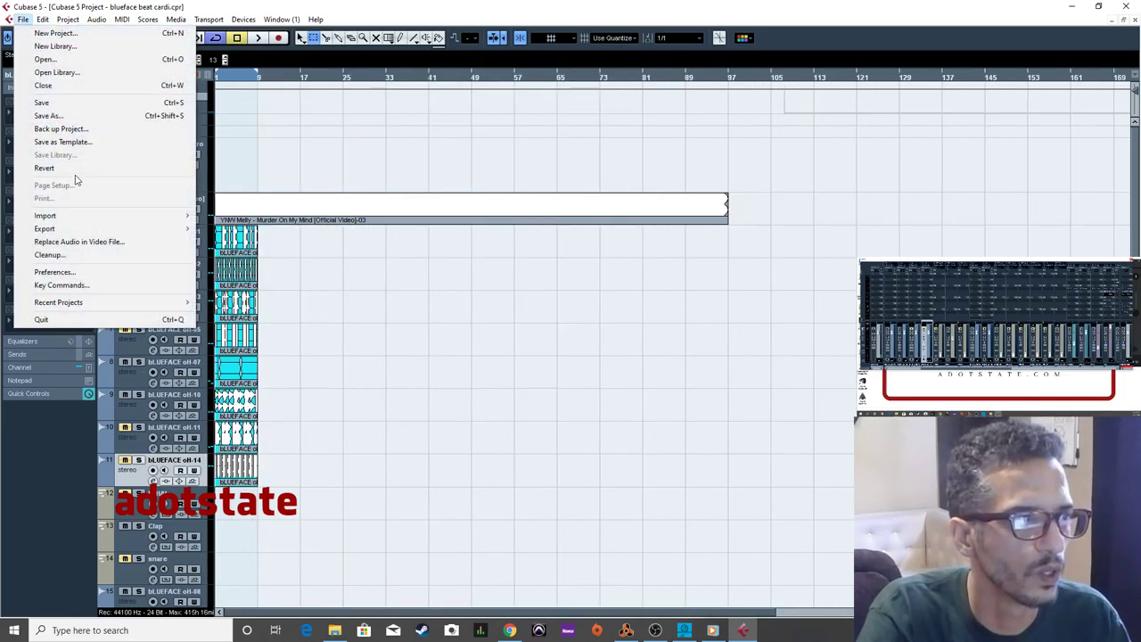
{"action": "left_click", "coordinate": [105, 134]}
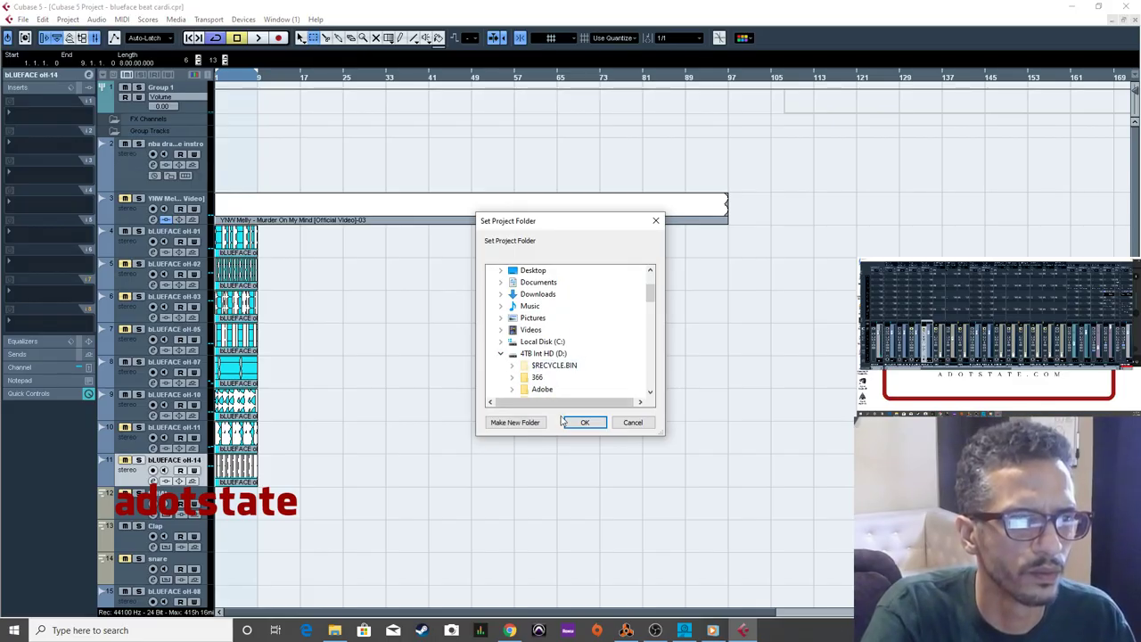
{"action": "scroll", "coordinate": [595, 388], "scroll_direction": "down", "scroll_amount": 1}
{"action": "left_click", "coordinate": [598, 366]}
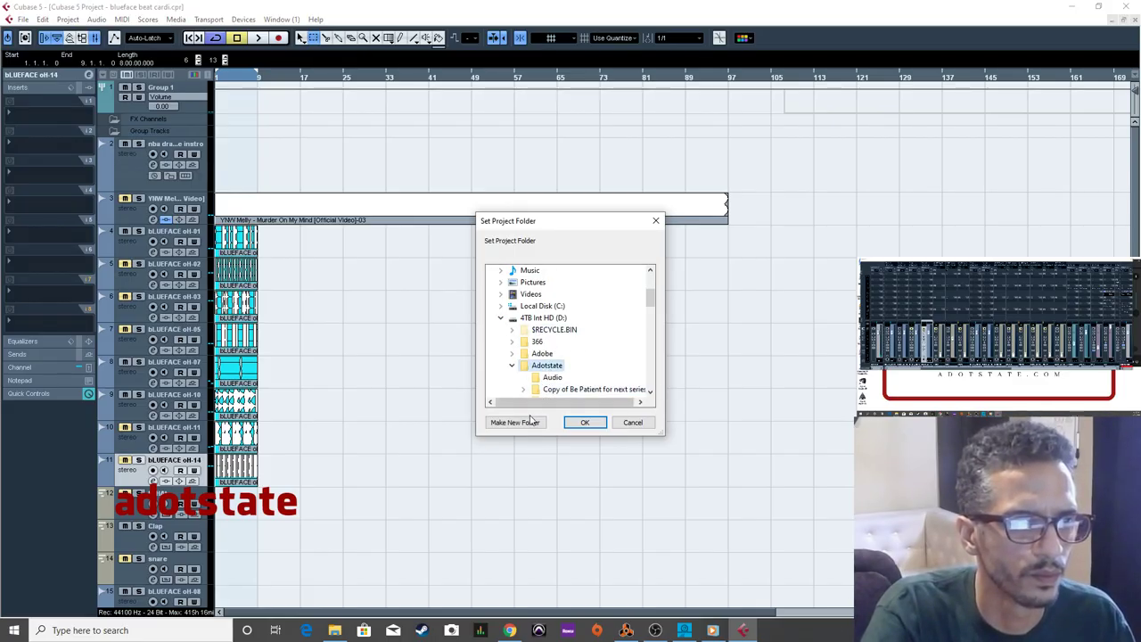
{"action": "scroll", "coordinate": [576, 385], "scroll_direction": "down", "scroll_amount": 1}
{"action": "scroll", "coordinate": [581, 384], "scroll_direction": "down", "scroll_amount": 1}
{"action": "left_click", "coordinate": [581, 380]}
{"action": "left_click", "coordinate": [526, 423]}
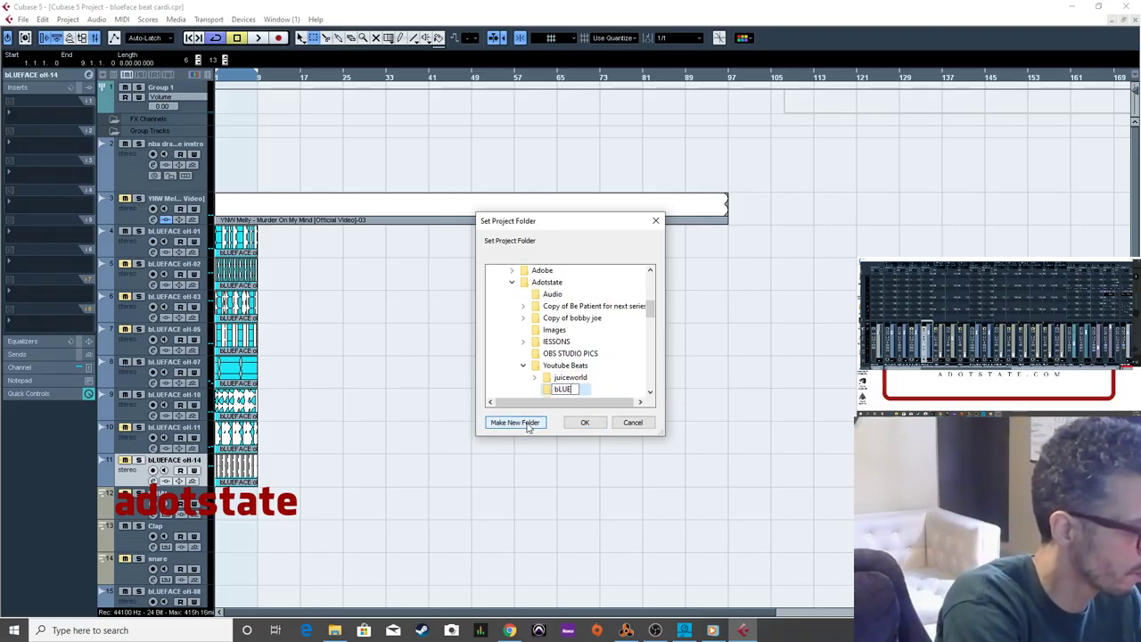
{"action": "key", "text": "Escape"}
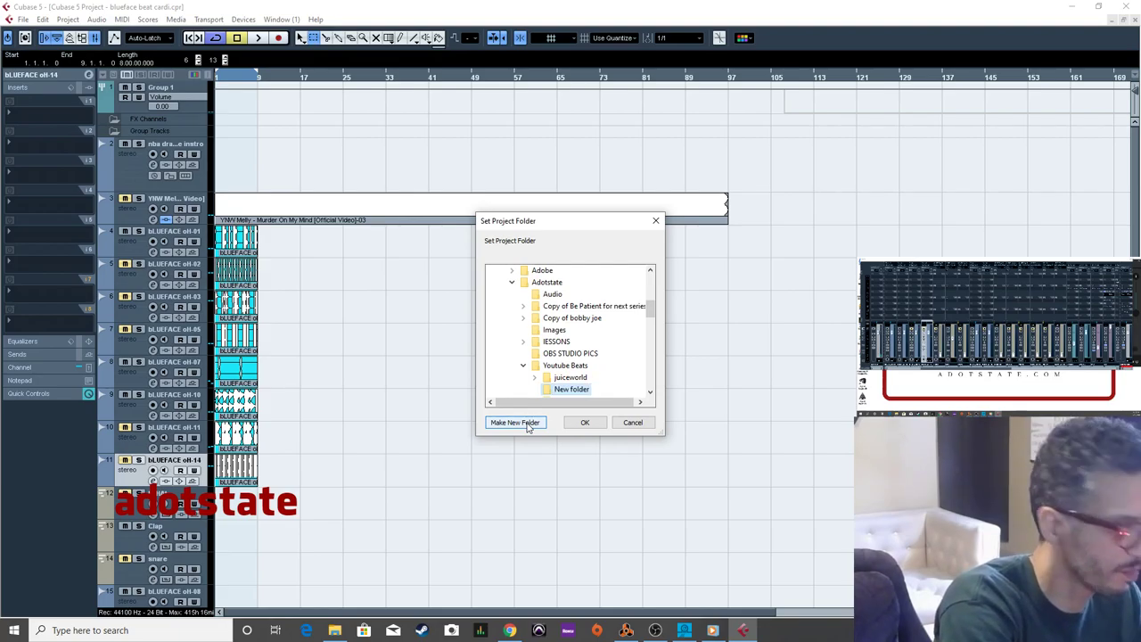
{"action": "left_click", "coordinate": [590, 422]}
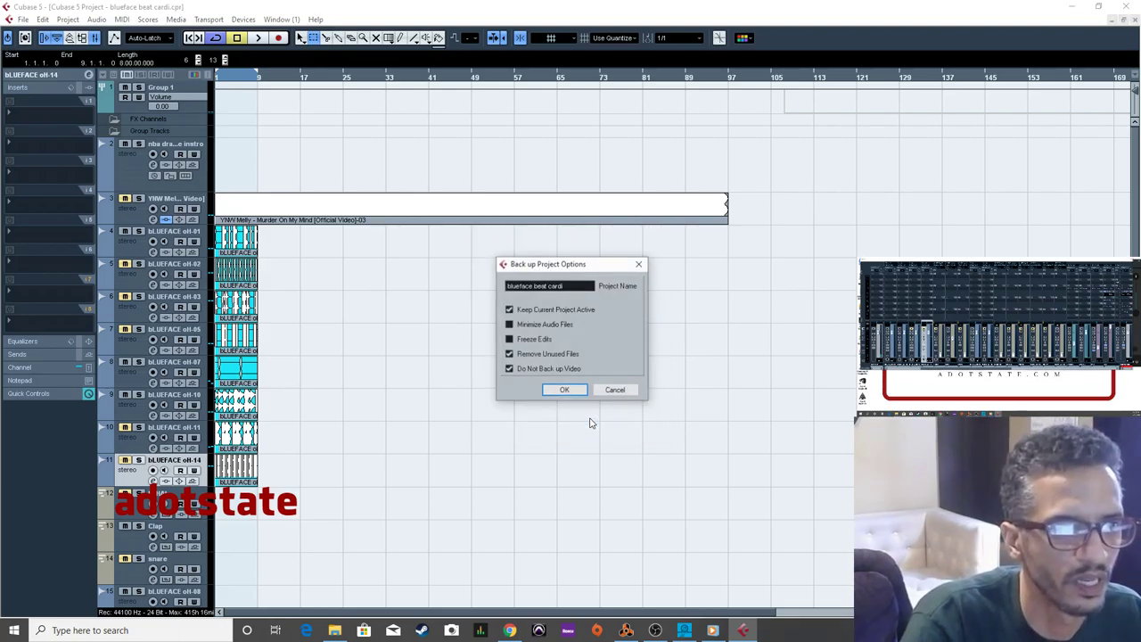
{"action": "left_click", "coordinate": [574, 394]}
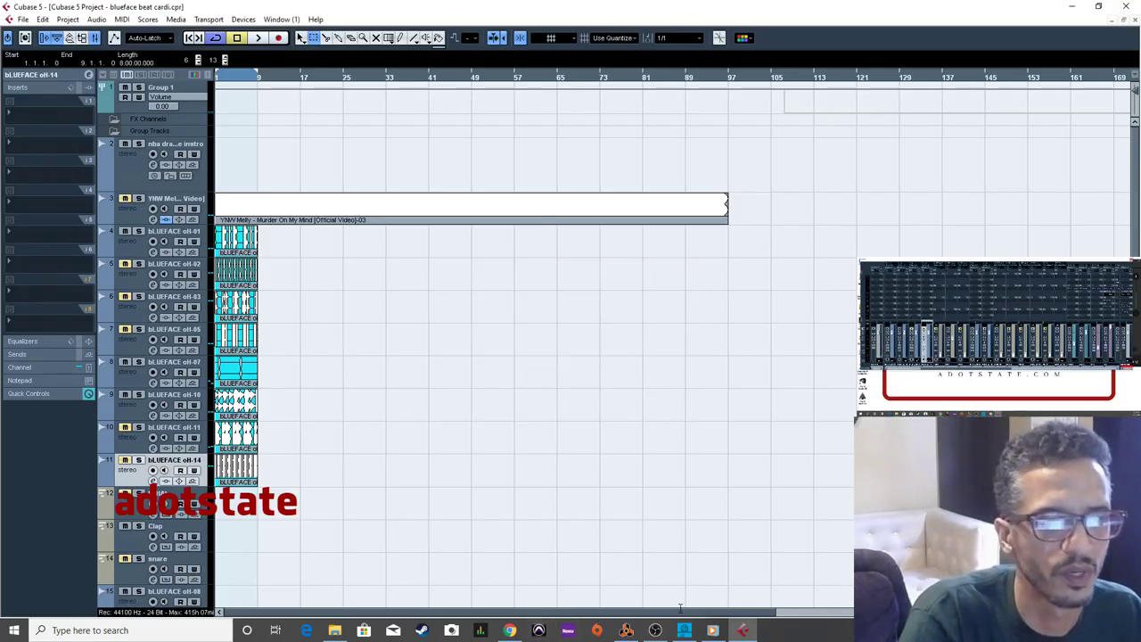
Switch to Reason, close the Blueface cardi song, and quit Cubase.
{"action": "left_click", "coordinate": [625, 630]}
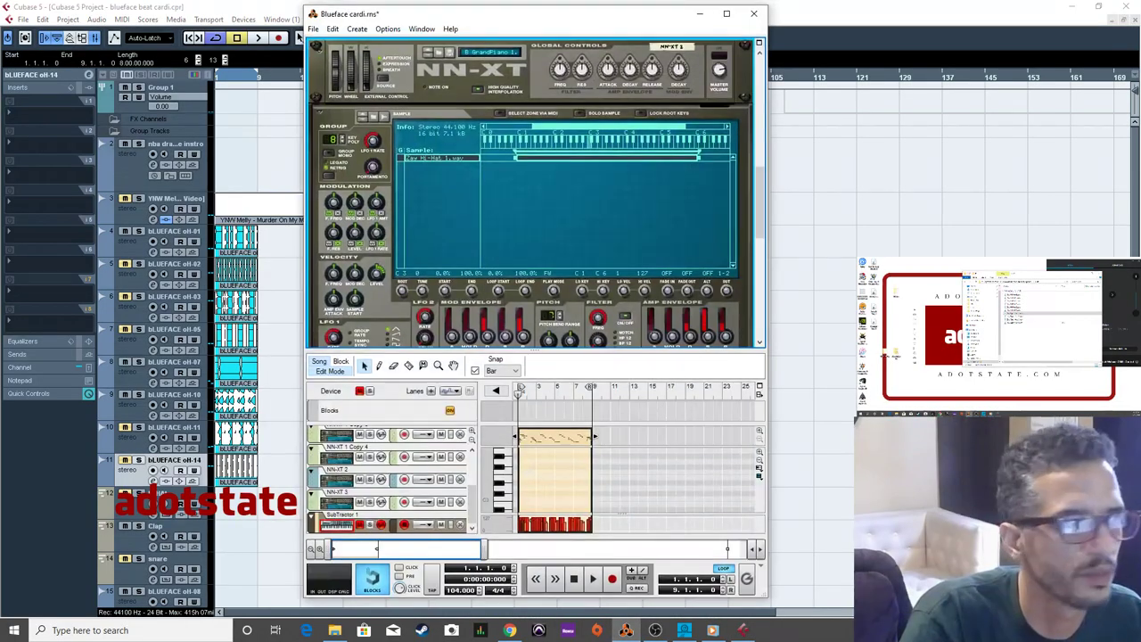
{"action": "left_click", "coordinate": [753, 13]}
{"action": "left_click", "coordinate": [496, 321]}
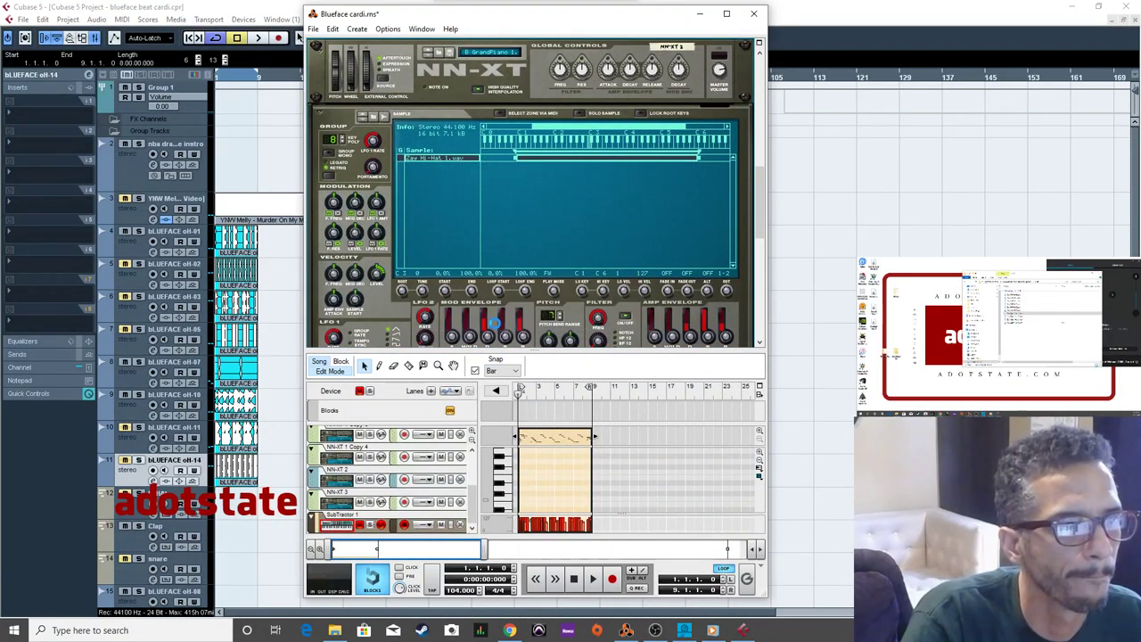
{"action": "left_click", "coordinate": [1125, 7]}
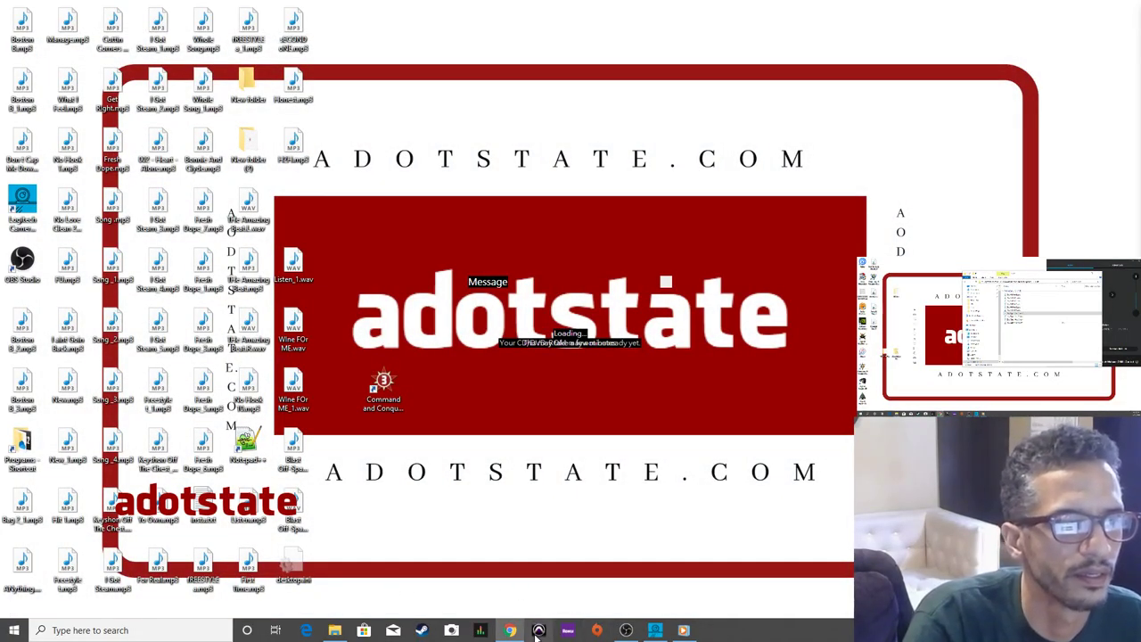
Launch Pro Tools HD and bring the bLUEFACE BEAT session's Edit window to the front.
{"action": "left_click", "coordinate": [539, 631]}
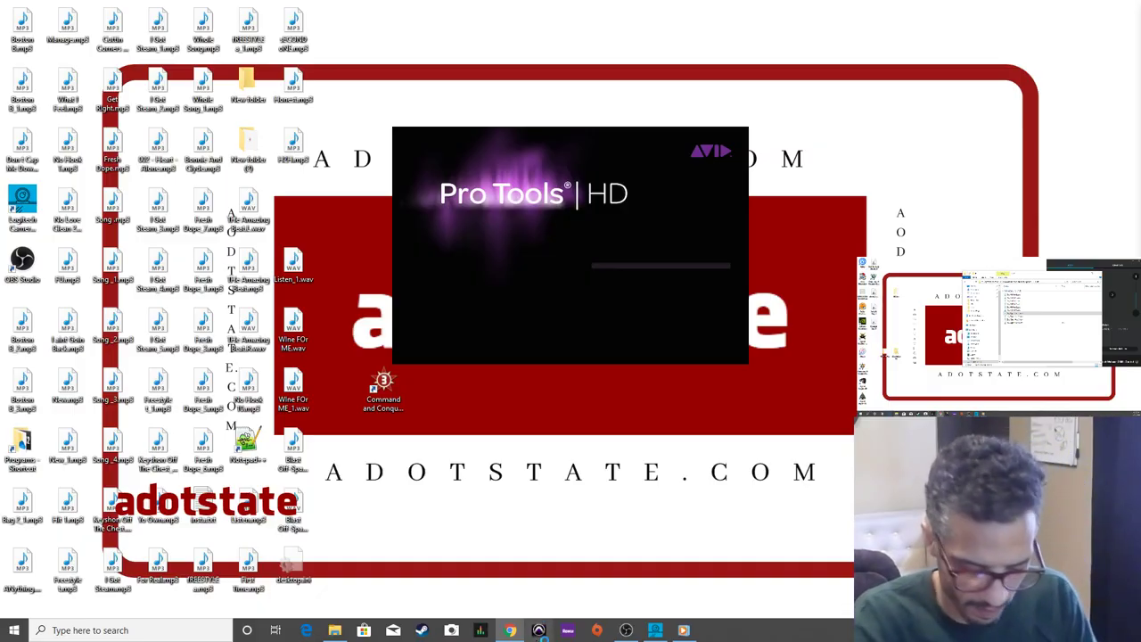
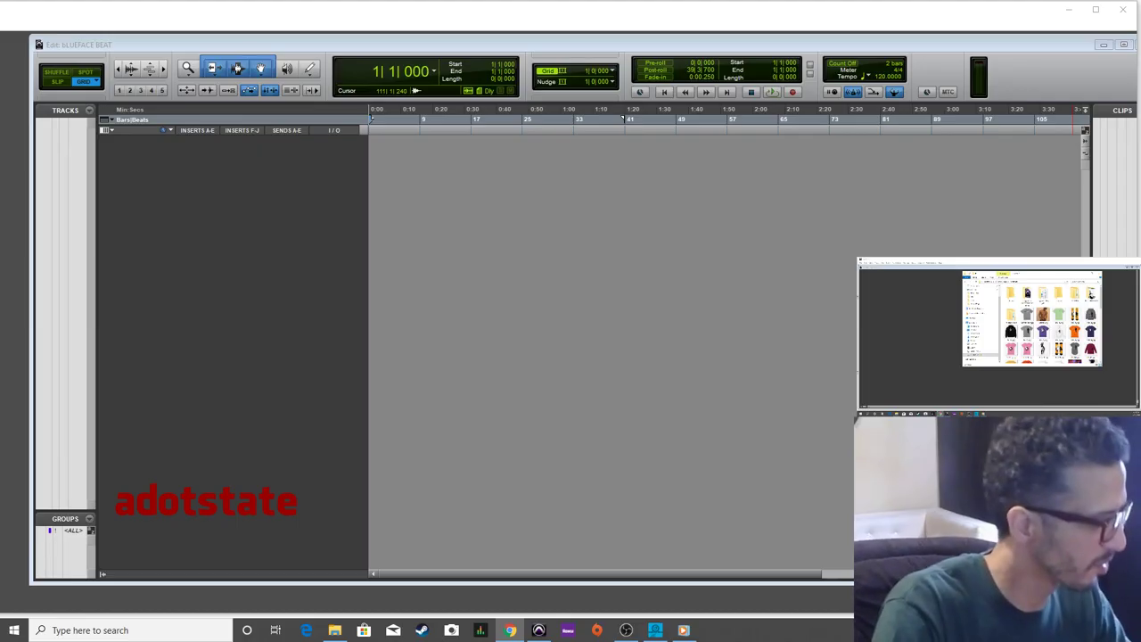
{"action": "left_click", "coordinate": [542, 378]}
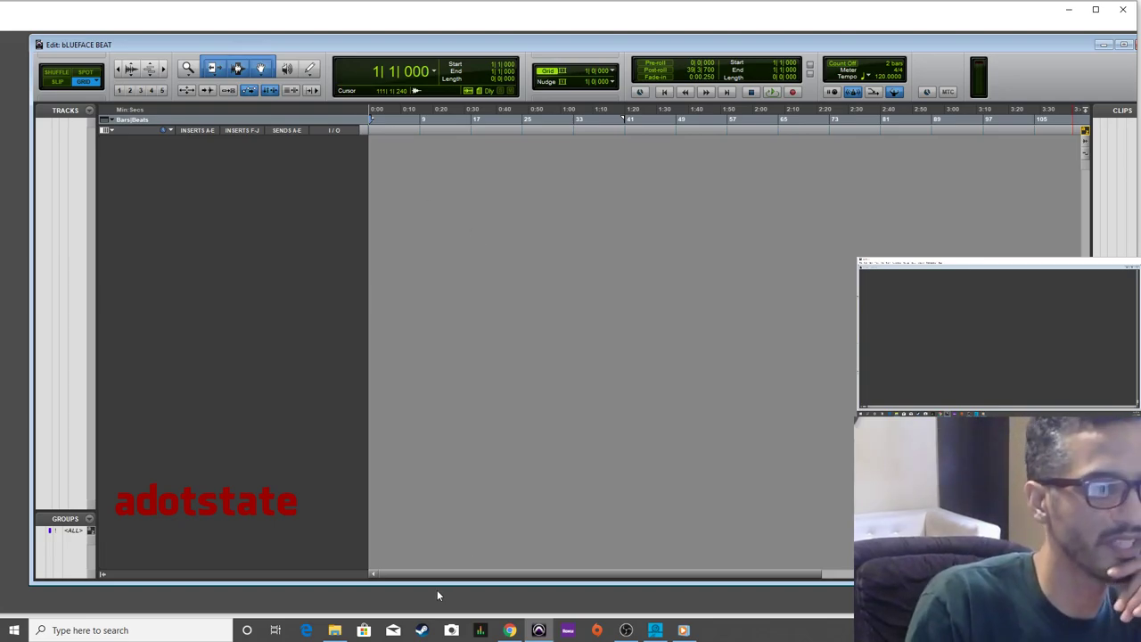
Import the bounced bLUEFACE files and the YNW Melly audio from File Explorer as new tracks, and align all clips to bar 1.
{"action": "left_click", "coordinate": [336, 629]}
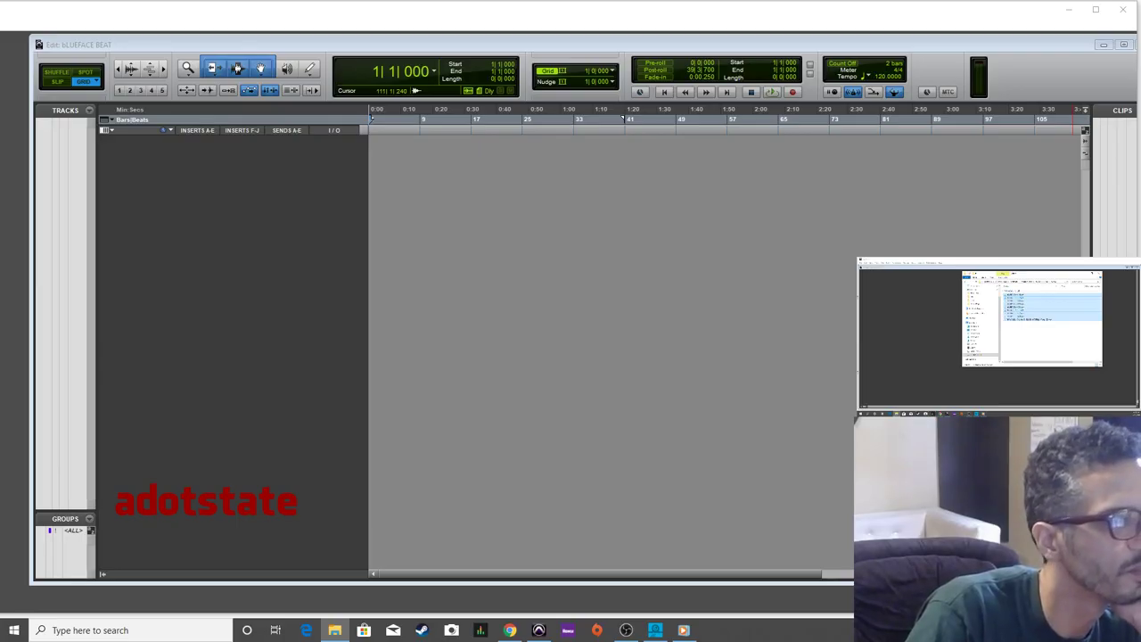
{"action": "left_click_drag", "start_coordinate": [1139, 181], "coordinate": [392, 181]}
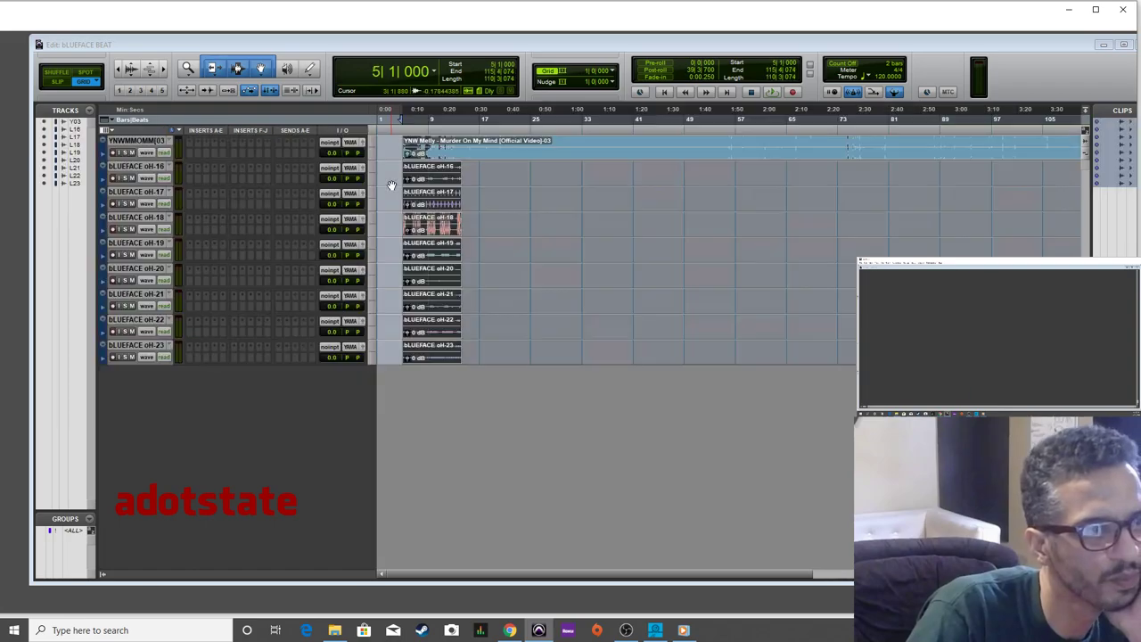
{"action": "left_click_drag", "start_coordinate": [431, 167], "coordinate": [405, 167]}
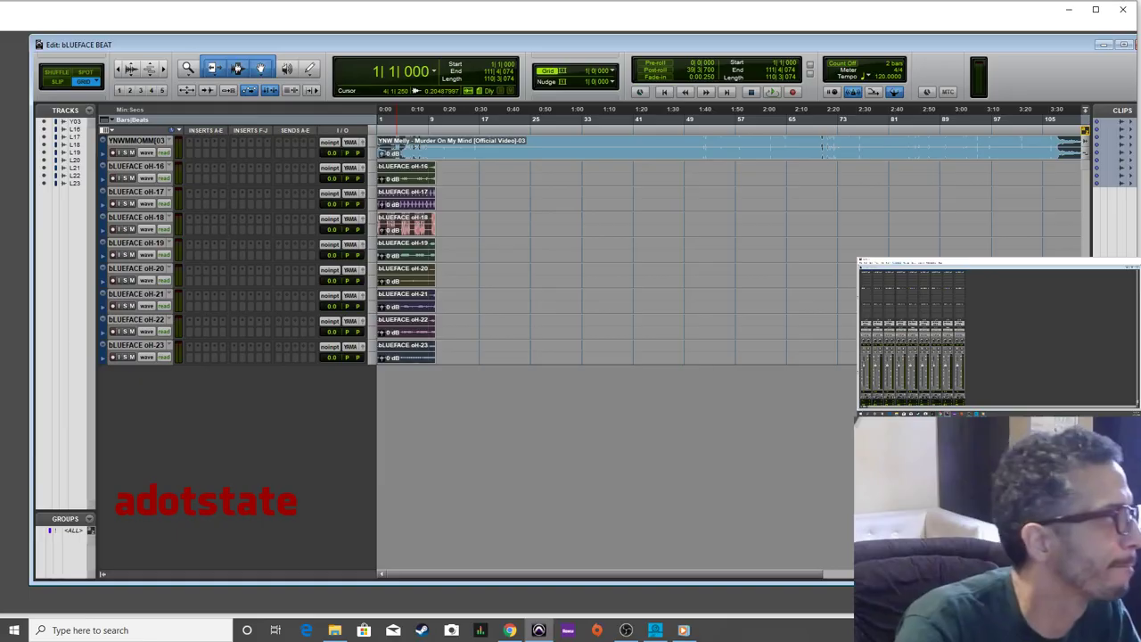
Create one stereo master fader track and insert a plug-in on it.
{"action": "key", "text": "ctrl+shift+n"}
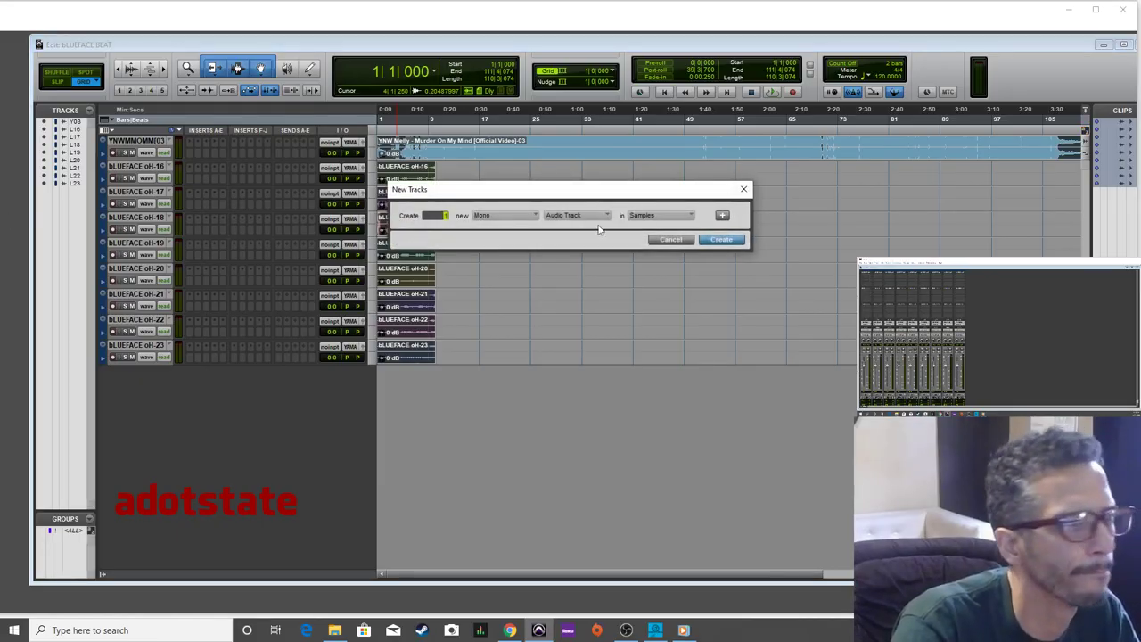
{"action": "left_click", "coordinate": [575, 214]}
{"action": "left_click", "coordinate": [588, 241]}
{"action": "left_click", "coordinate": [517, 215]}
{"action": "left_click", "coordinate": [536, 230]}
{"action": "left_click", "coordinate": [726, 239]}
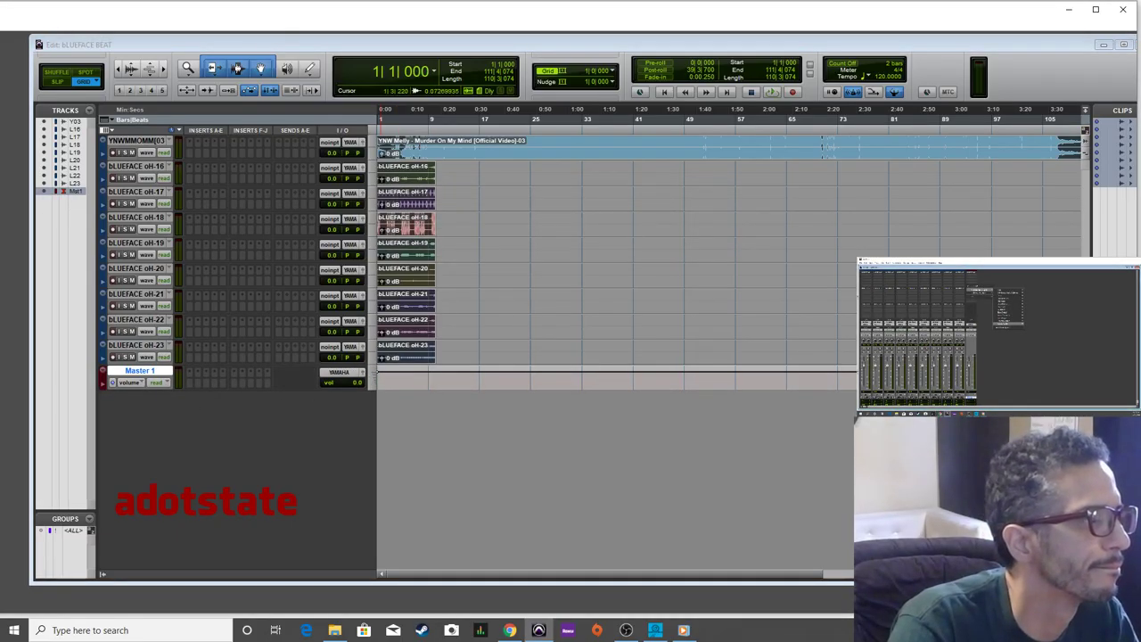
{"action": "mouse_move", "coordinate": [1011, 320]}
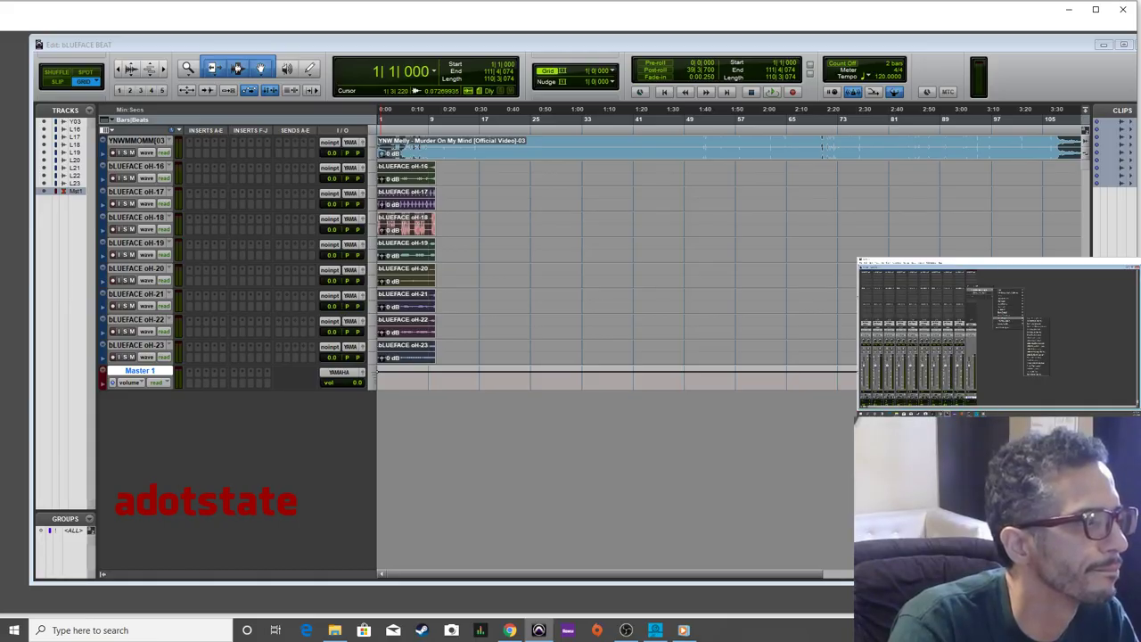
{"action": "left_click", "coordinate": [1036, 334]}
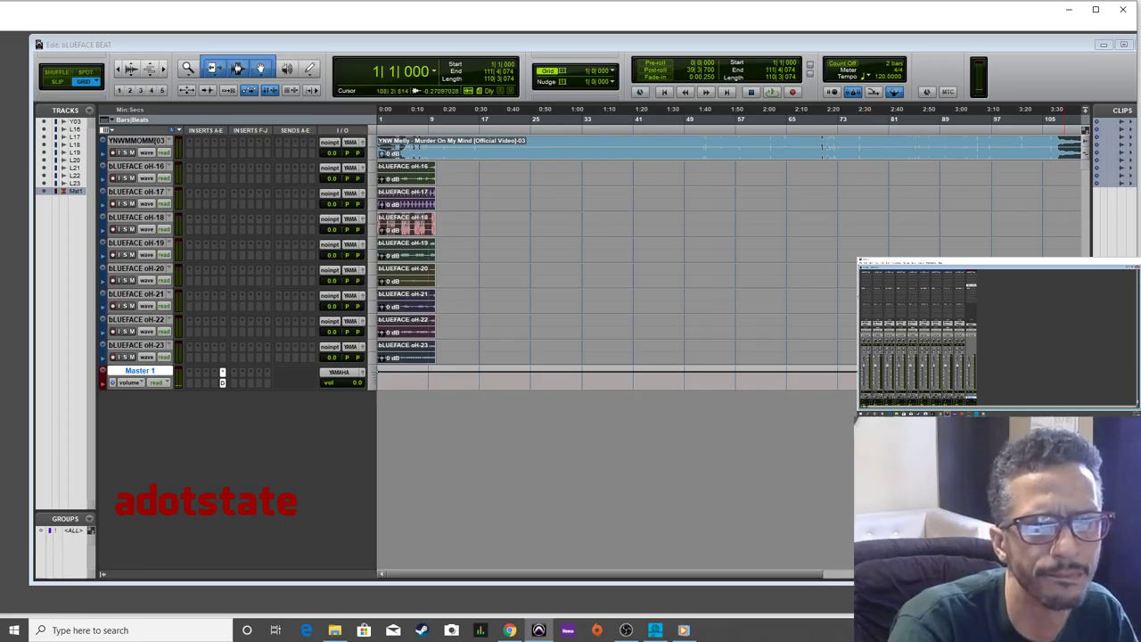
Play the session from the start and mute the YNW Melly track during playback.
{"action": "key", "text": "space"}
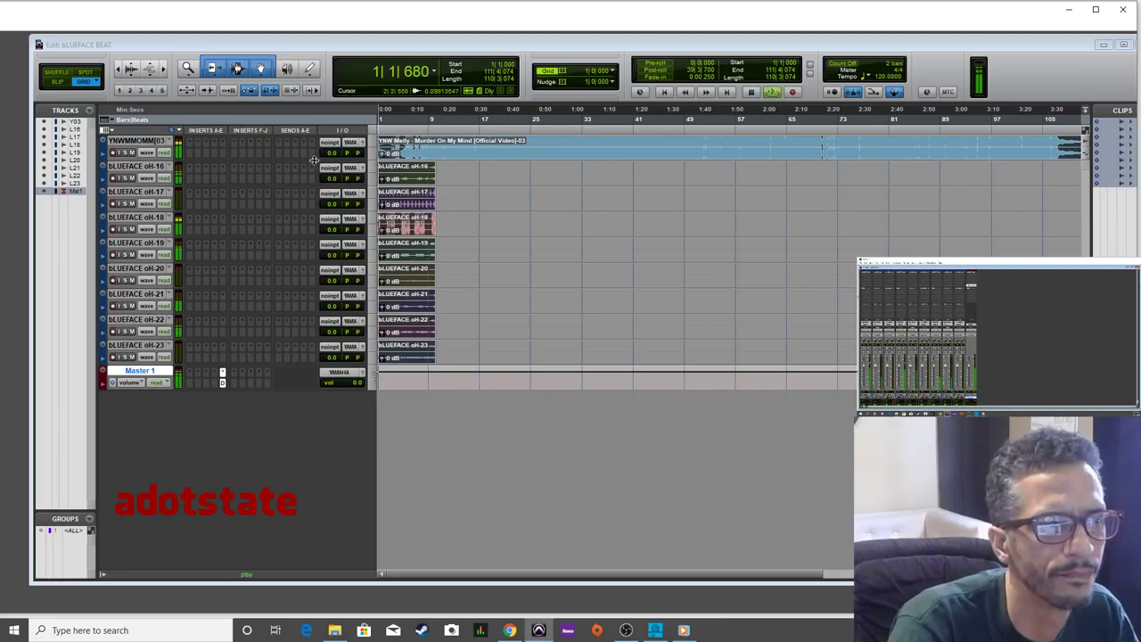
{"action": "left_click", "coordinate": [130, 154]}
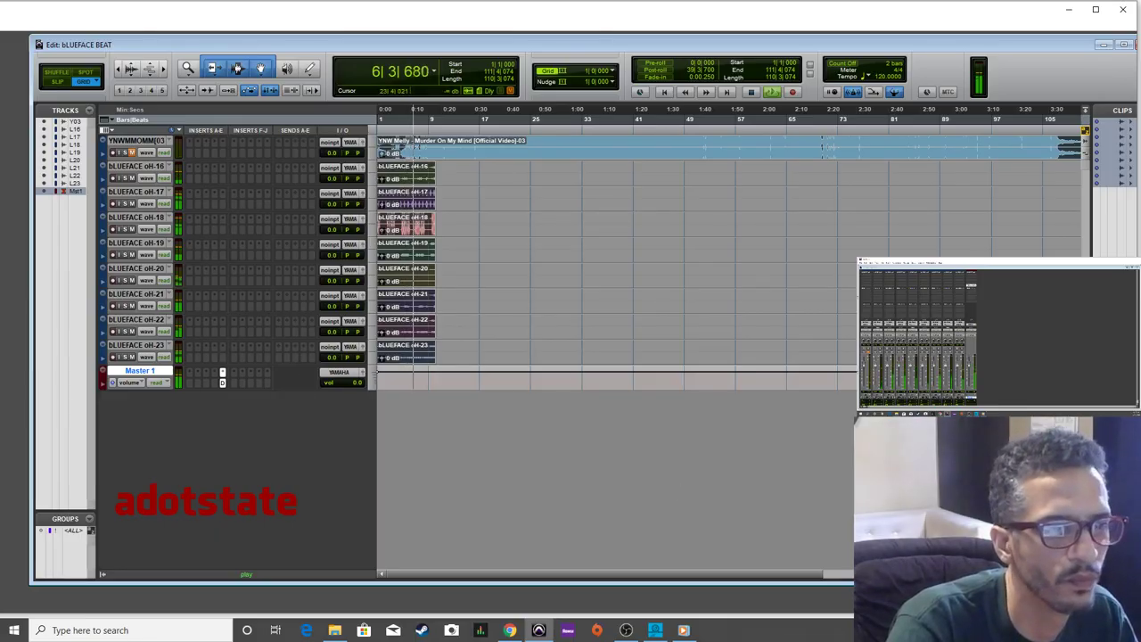
Zoom the timeline so the beat clips fill about a third of the view, and increase the height of all tracks.
{"action": "key", "text": "ctrl+]"}
{"action": "key", "text": "ctrl+]"}
{"action": "key", "text": "ctrl+]"}
{"action": "key", "text": "ctrl+]"}
{"action": "key", "text": "ctrl+]"}
{"action": "key", "text": "ctrl+]"}
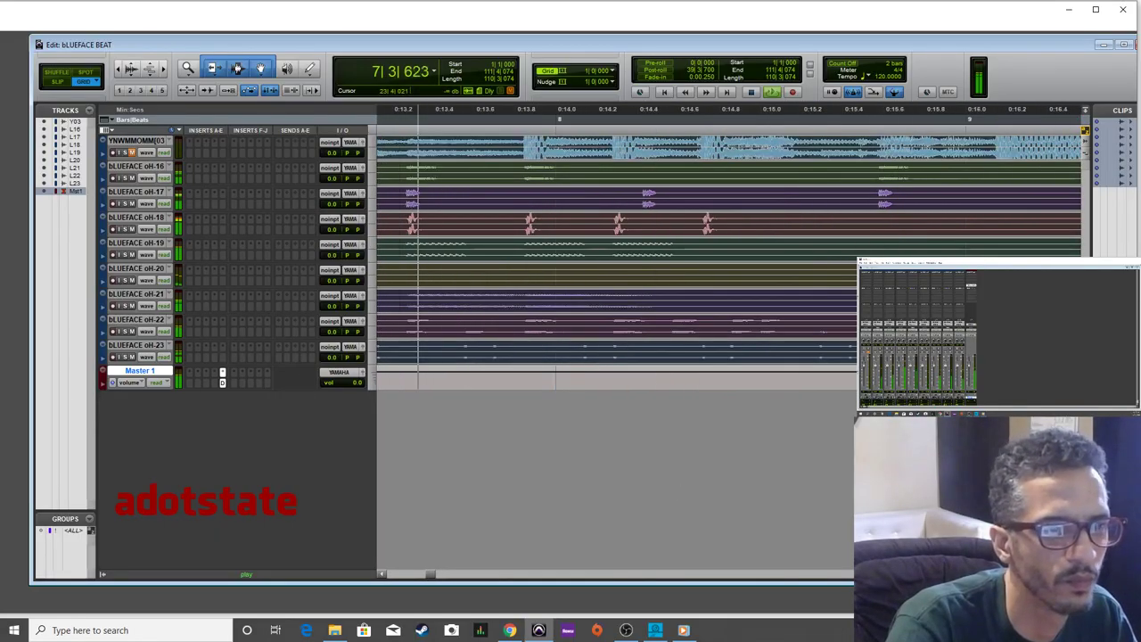
{"action": "key", "text": "ctrl+["}
{"action": "key", "text": "ctrl+["}
{"action": "key", "text": "ctrl+["}
{"action": "key", "text": "ctrl+["}
{"action": "key", "text": "ctrl+["}
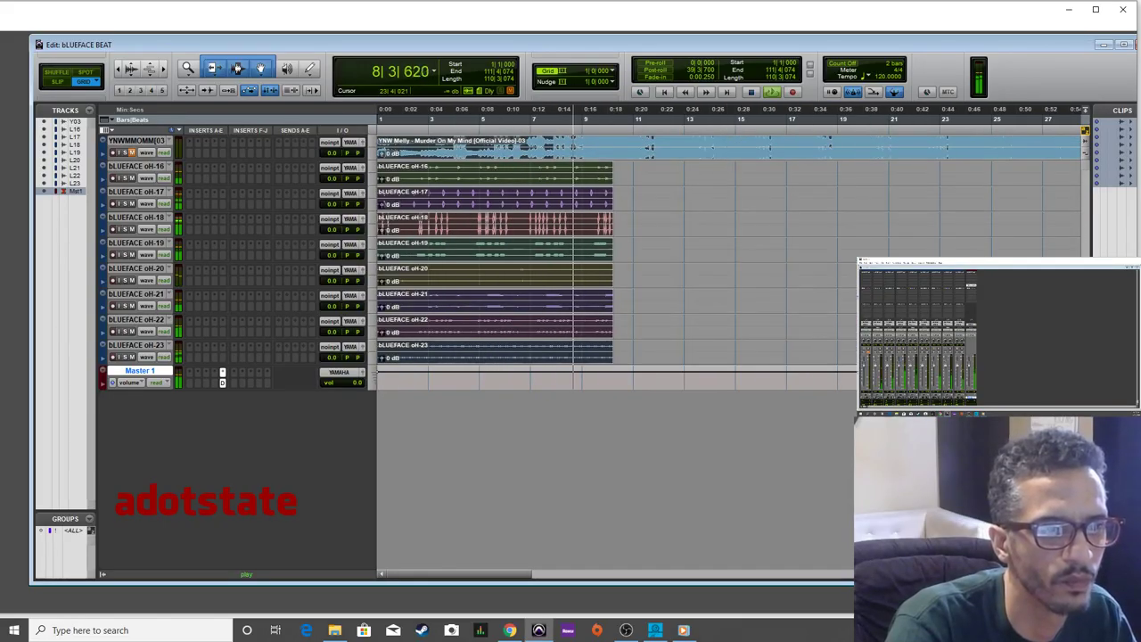
{"action": "key", "text": "super+Down"}
{"action": "scroll", "coordinate": [766, 351], "scroll_direction": "down", "scroll_amount": 1}
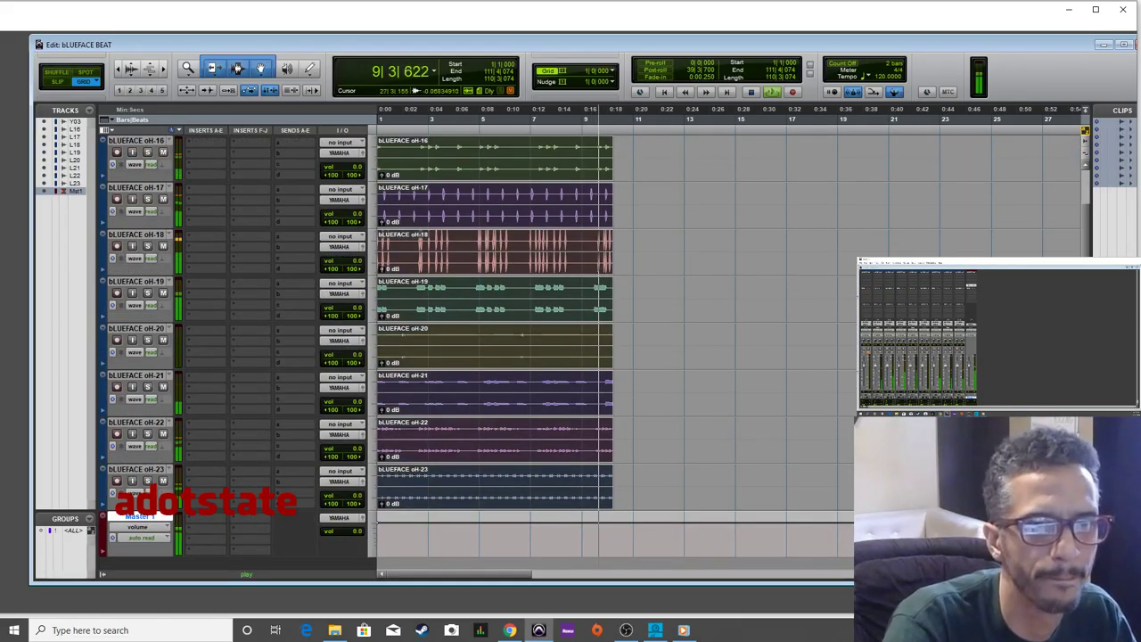
Restart playback from bar 1 and inspect the beginnings of the beat clips up close.
{"action": "key", "text": "space"}
{"action": "key", "text": "space"}
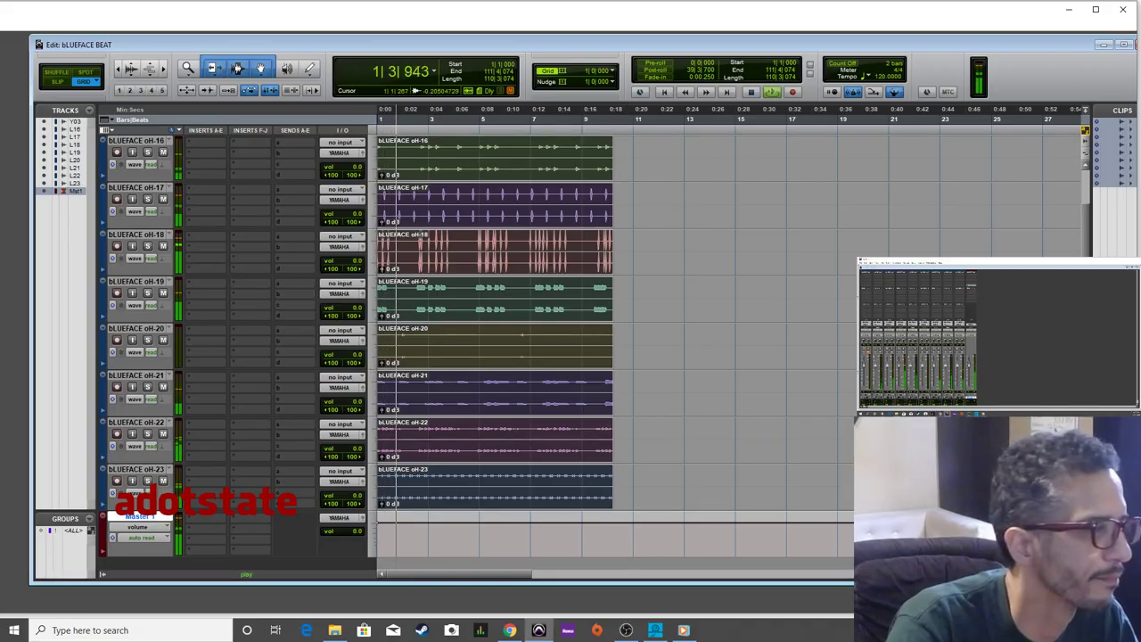
{"action": "key", "text": "space"}
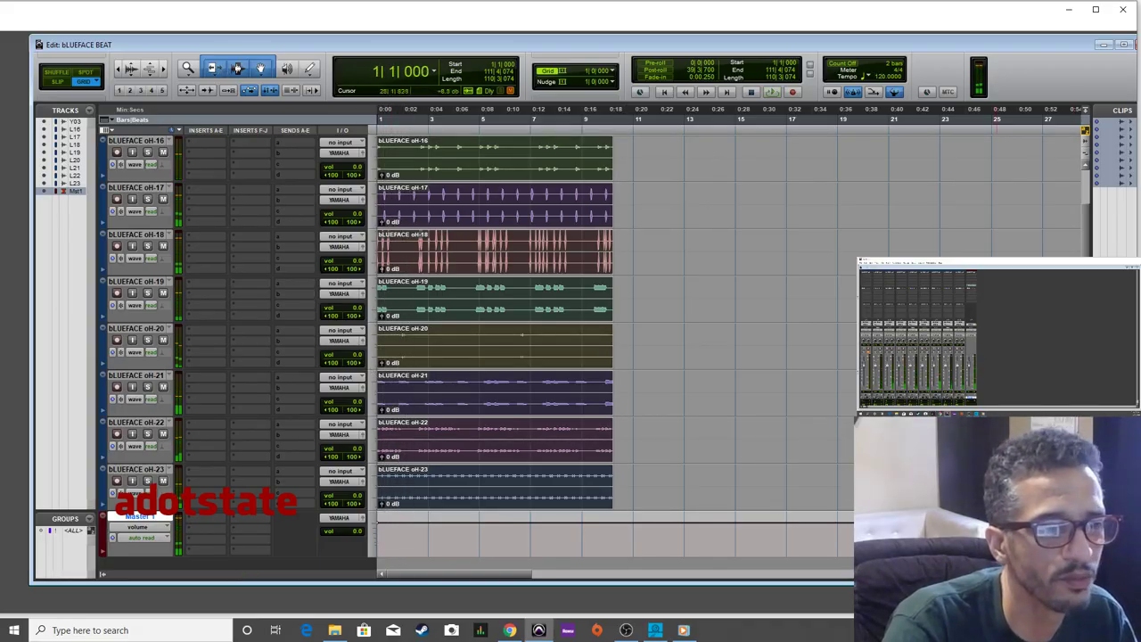
{"action": "key", "text": "ctrl+bracketright"}
{"action": "key", "text": "ctrl+bracketright"}
{"action": "key", "text": "ctrl+bracketright"}
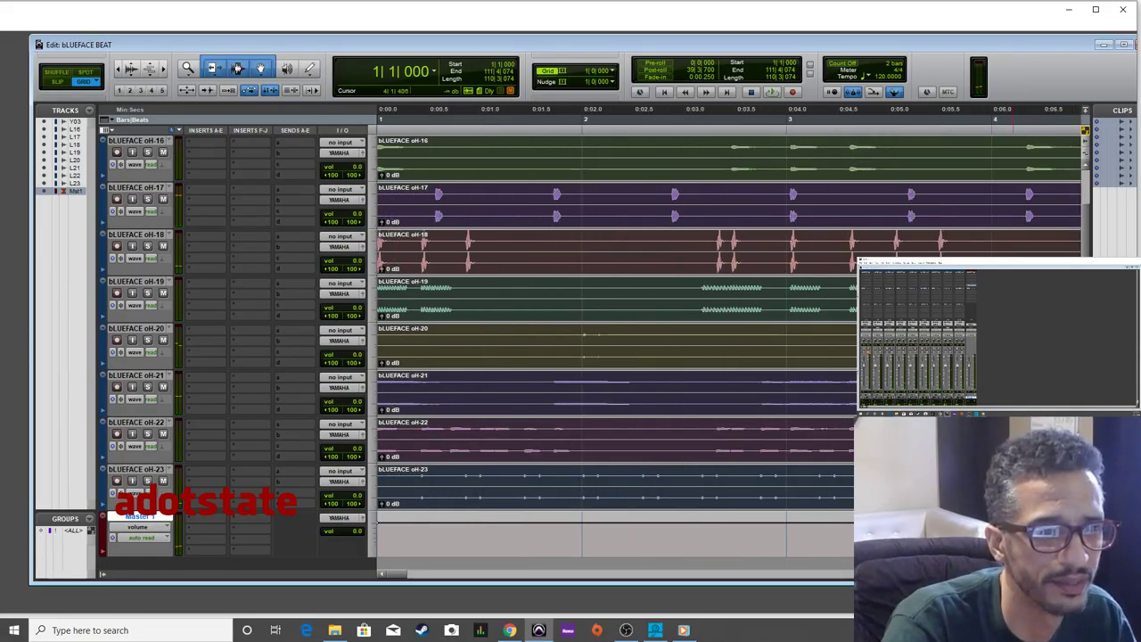
{"action": "key", "text": "ctrl+bracketleft"}
{"action": "key", "text": "ctrl+bracketleft"}
{"action": "key", "text": "ctrl+bracketleft"}
{"action": "key", "text": "space"}
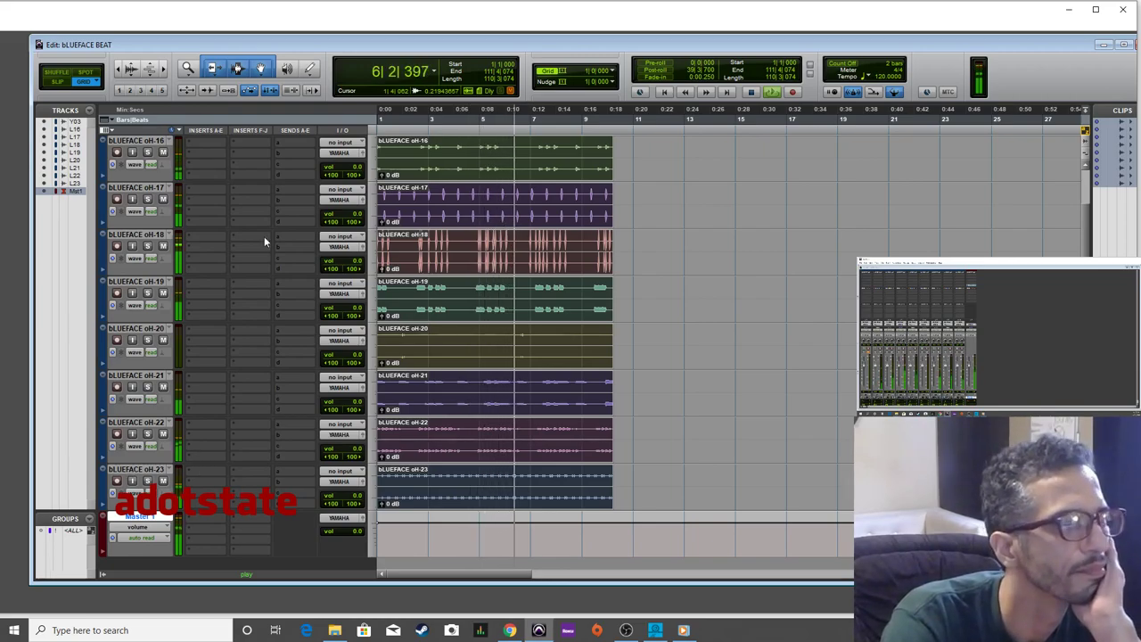
Solo the bLUEFACE oH-16 track to identify its sound and rename the track as Open Hat.
{"action": "left_click", "coordinate": [147, 198]}
{"action": "double_click", "coordinate": [143, 188]}
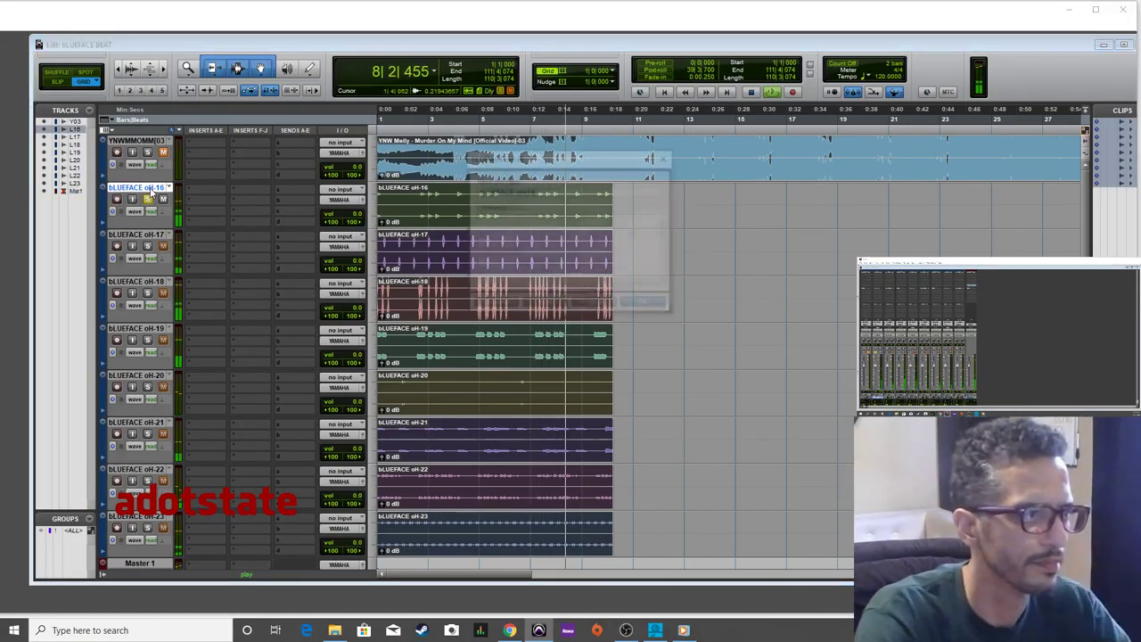
{"action": "type", "text": "oPEN"}
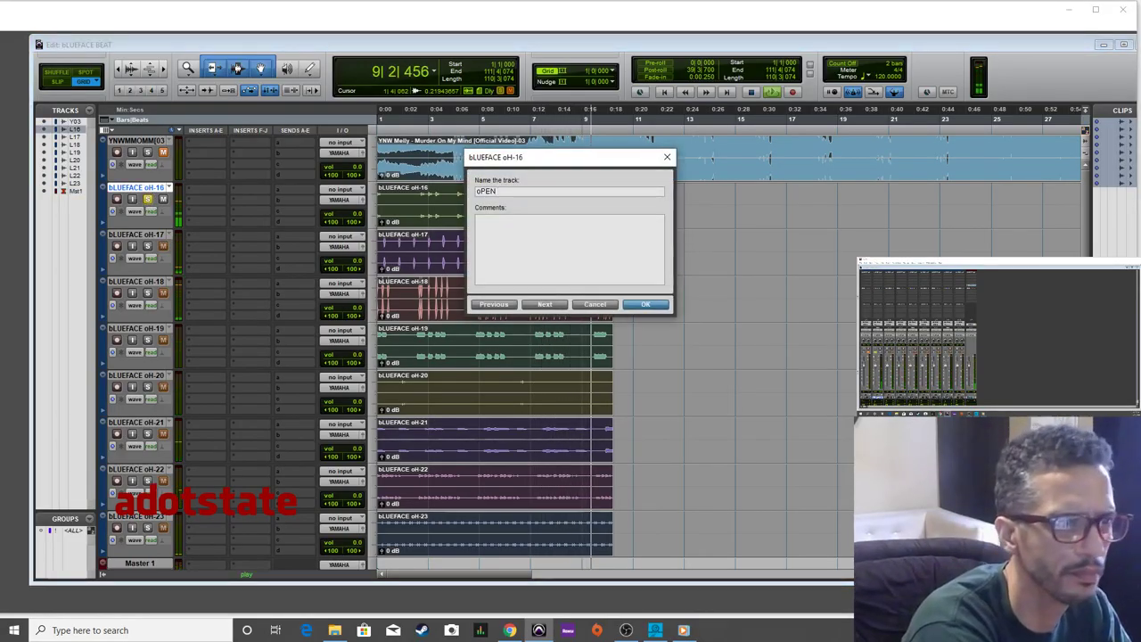
{"action": "key", "text": "BackSpace"}
{"action": "key", "text": "BackSpace"}
{"action": "key", "text": "BackSpace"}
{"action": "key", "text": "BackSpace"}
{"action": "type", "text": "Open Hat"}
{"action": "key", "text": "Return"}
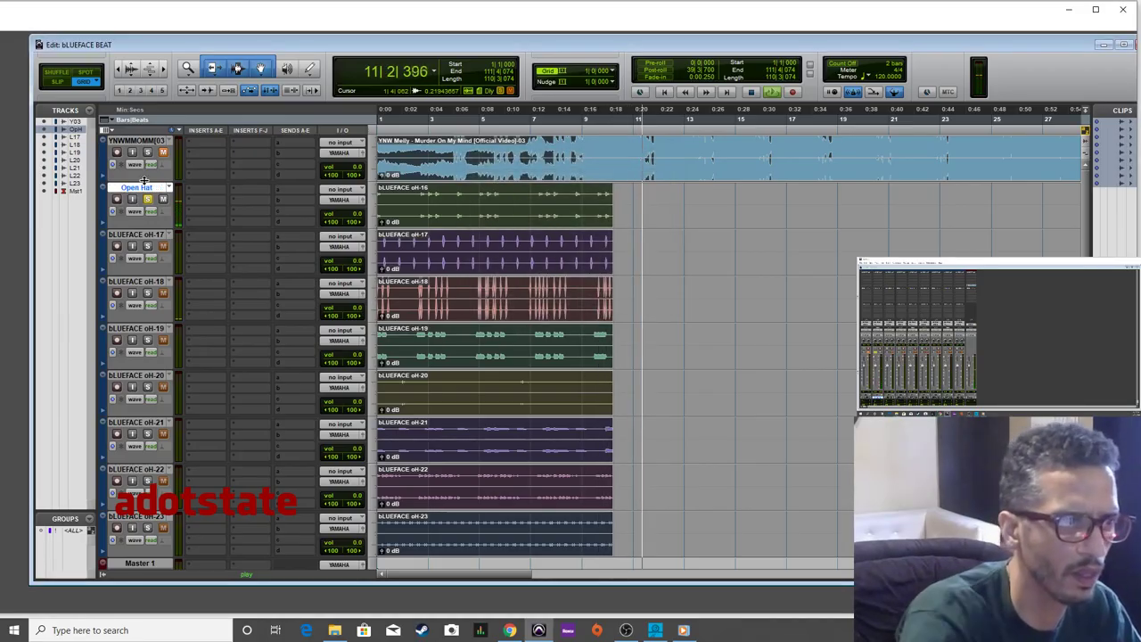
Switch the solo to the bLUEFACE oH-17 track, restart playback, and rename the track as Clap.
{"action": "left_click", "coordinate": [147, 245]}
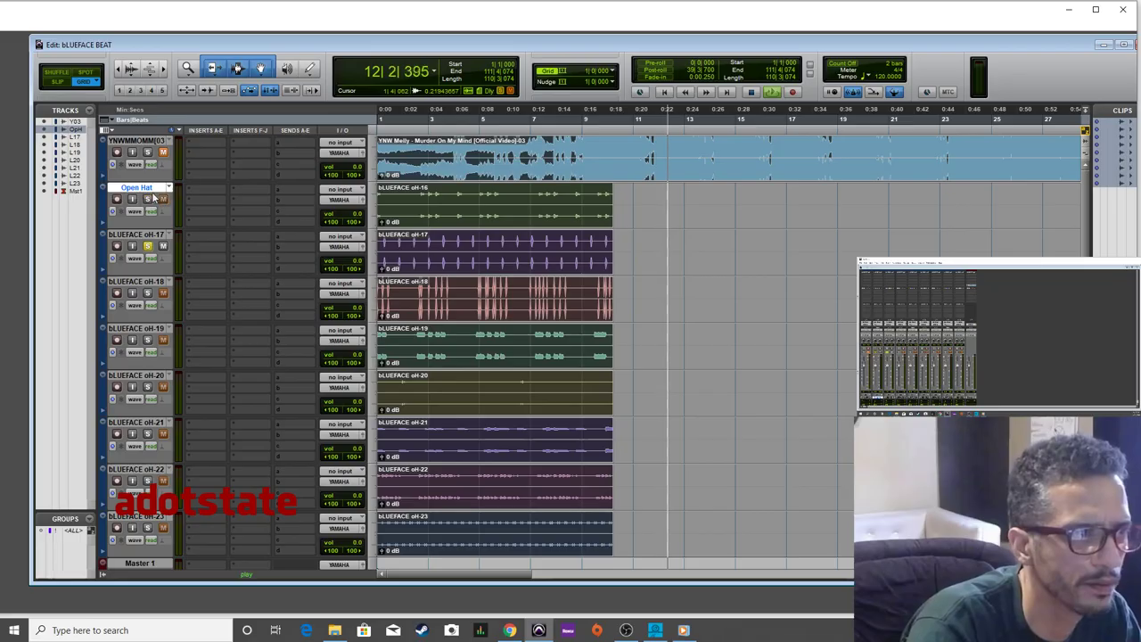
{"action": "key", "text": "space"}
{"action": "key", "text": "space"}
{"action": "double_click", "coordinate": [159, 236]}
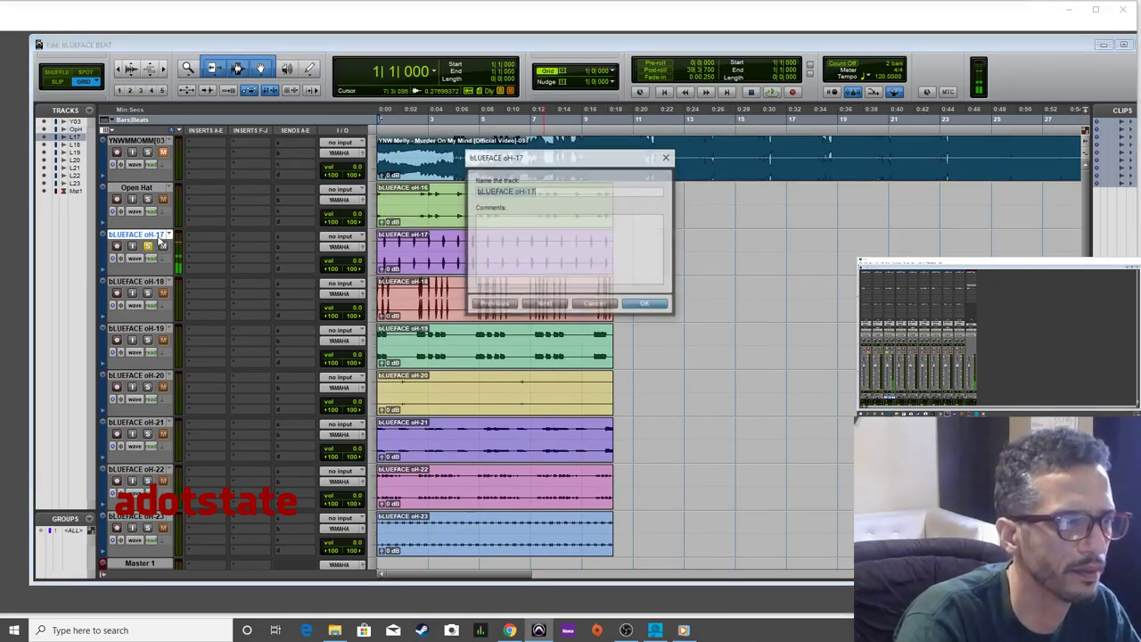
{"action": "type", "text": "Cla"}
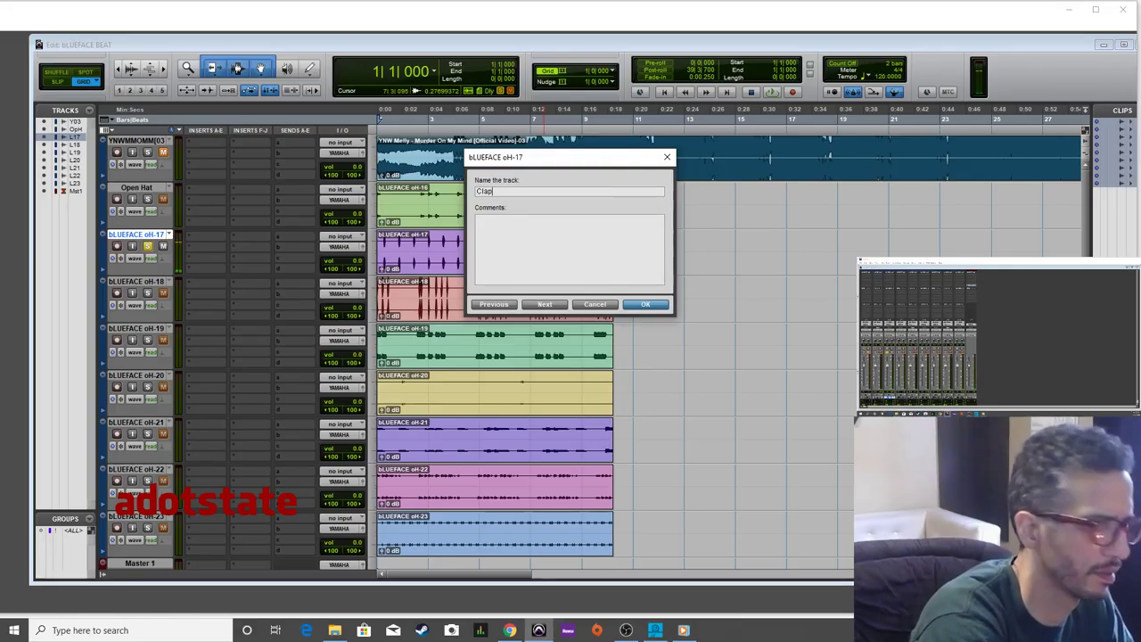
{"action": "type", "text": "p"}
{"action": "key", "text": "Return"}
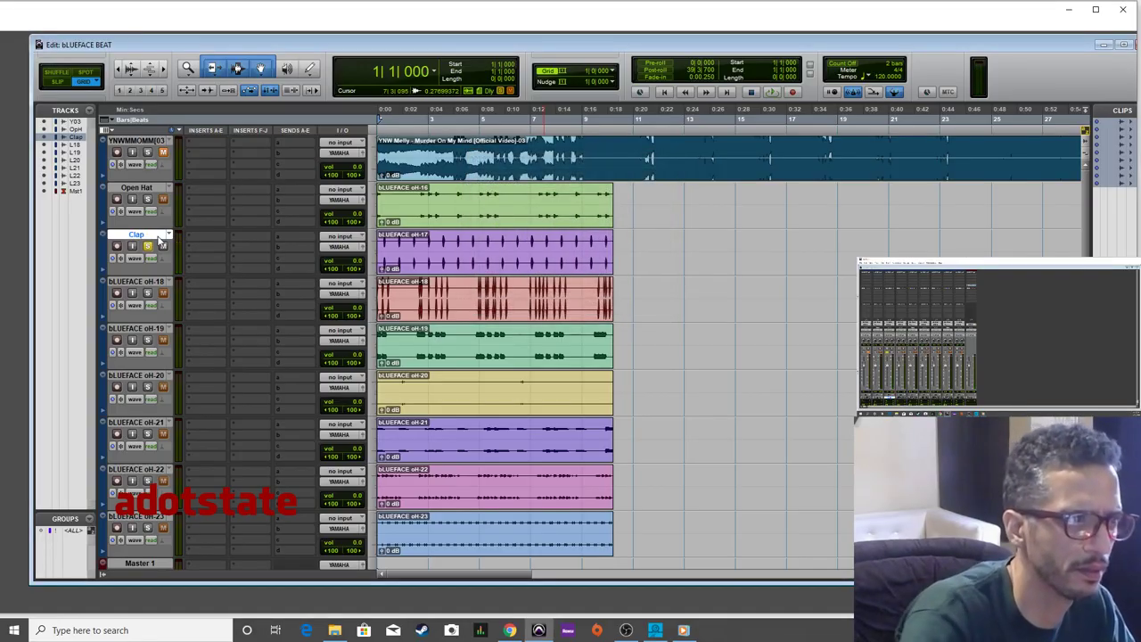
Solo the bLUEFACE oH-18 track during playback and rename it as Kick.
{"action": "left_click", "coordinate": [148, 294]}
{"action": "key", "text": "space"}
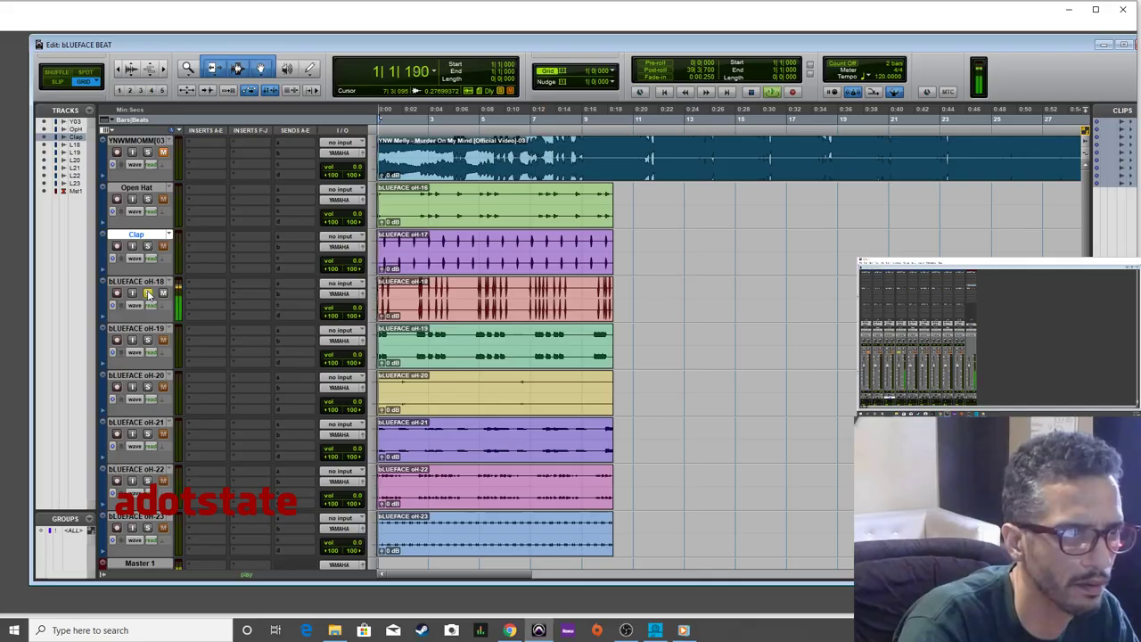
{"action": "double_click", "coordinate": [157, 282]}
{"action": "type", "text": "Kick"}
{"action": "key", "text": "Return"}
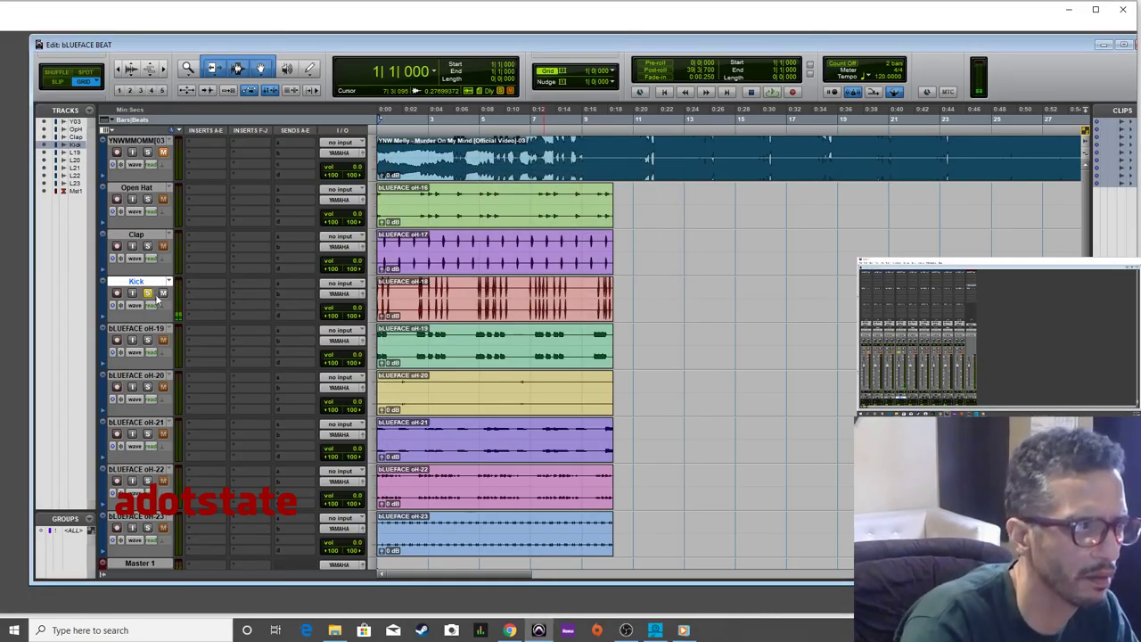
Switch the solo to the bLUEFACE oH-19 track, listen to it, and rename the track as BassLine.
{"action": "left_click", "coordinate": [151, 352]}
{"action": "left_click", "coordinate": [147, 340]}
{"action": "key", "text": "space"}
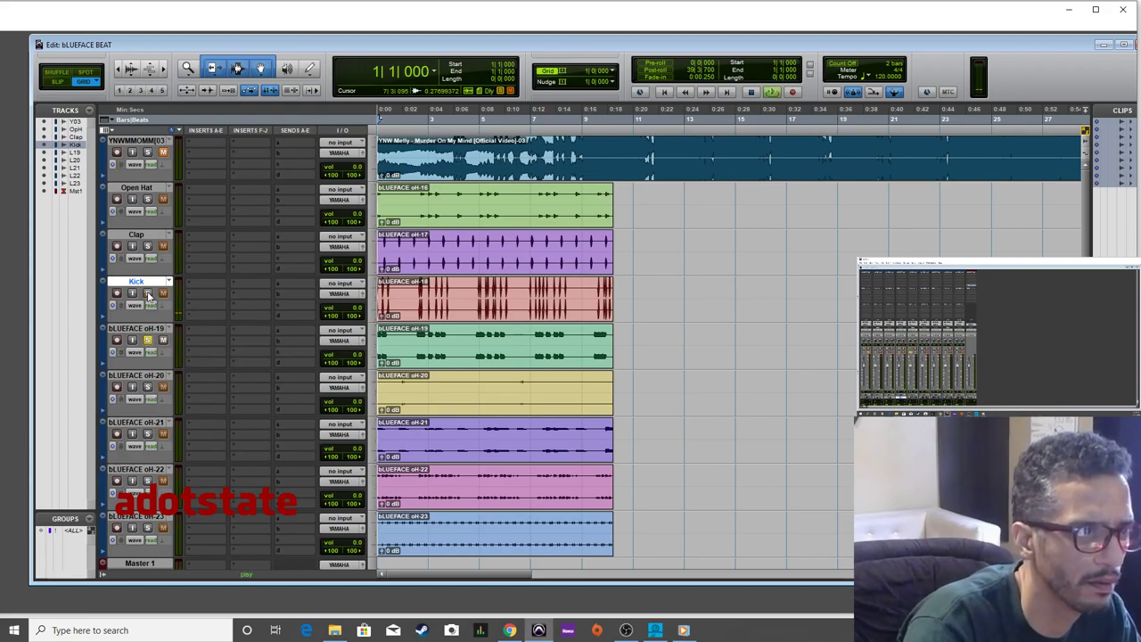
{"action": "key", "text": "space"}
{"action": "left_click", "coordinate": [150, 329]}
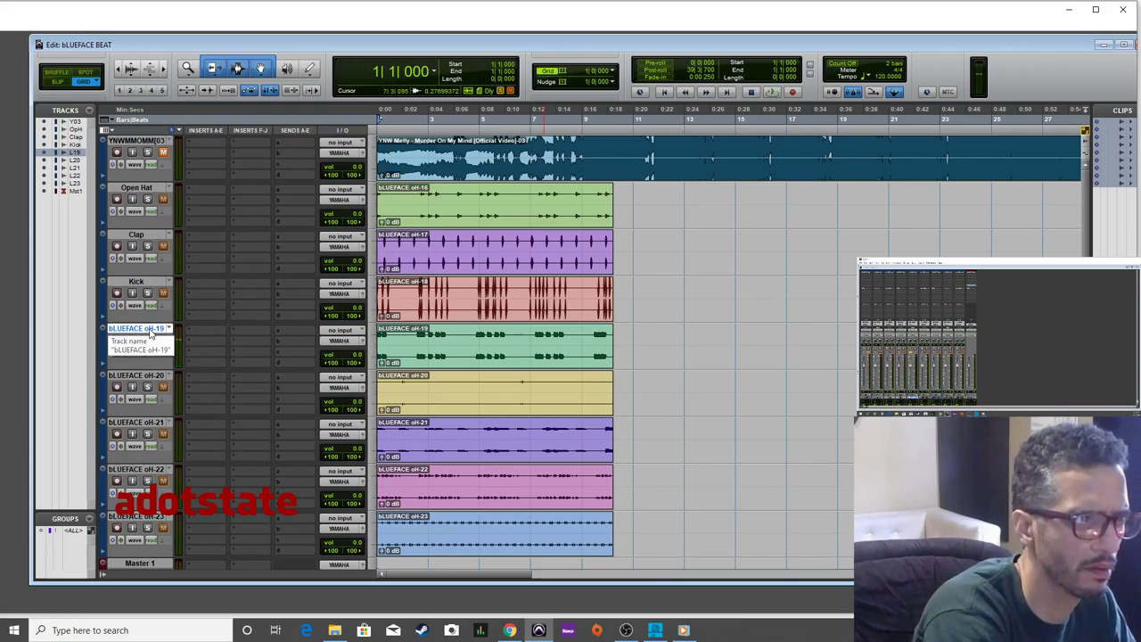
{"action": "double_click", "coordinate": [149, 330]}
{"action": "type", "text": "Bass"}
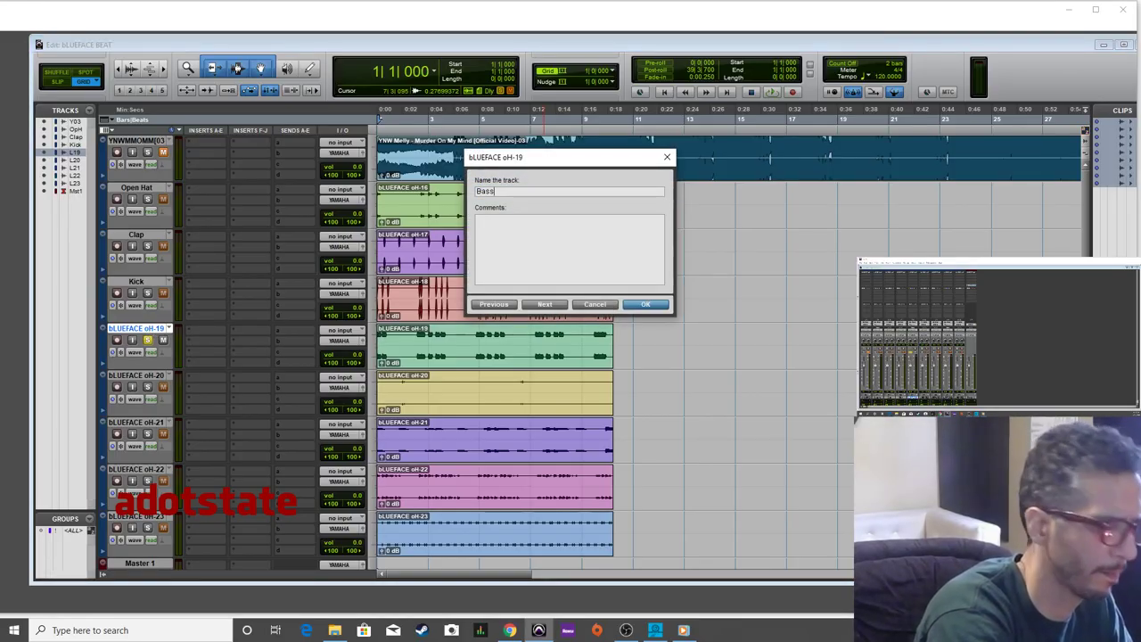
{"action": "type", "text": "Line"}
{"action": "key", "text": "Return"}
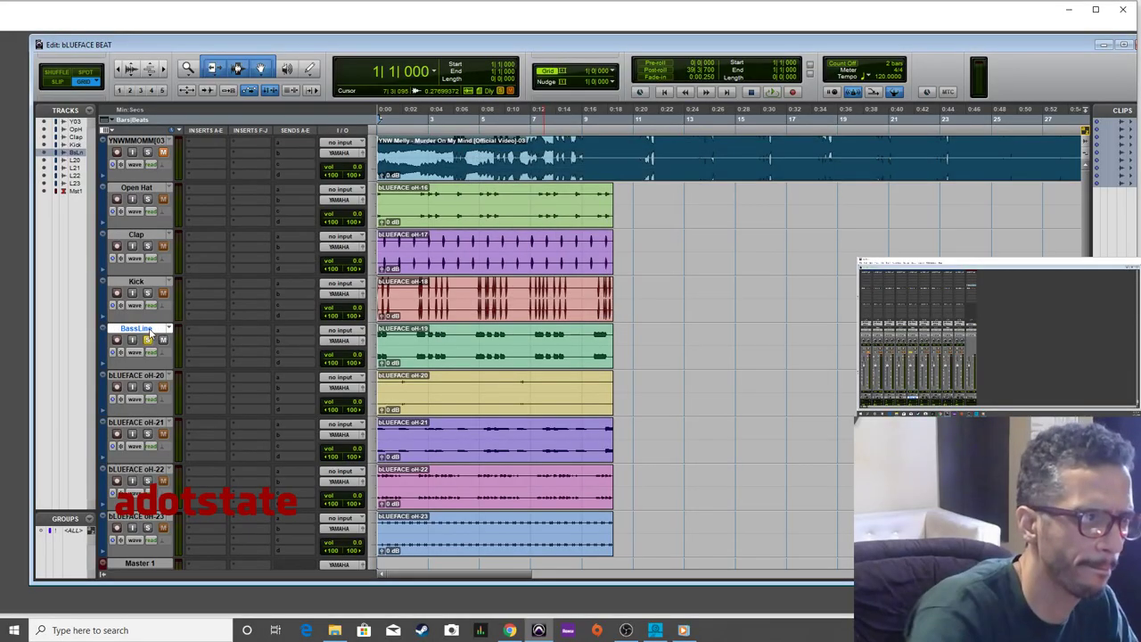
Switch the solo to the bLUEFACE oH-20 track and rename it as Bongos.
{"action": "left_click", "coordinate": [148, 387]}
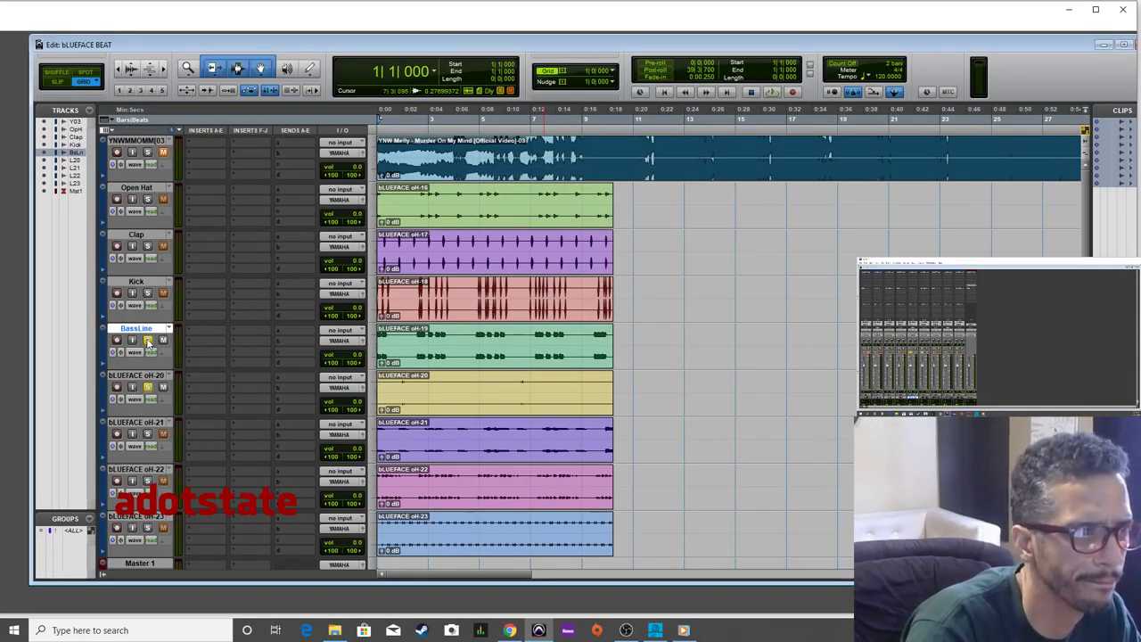
{"action": "double_click", "coordinate": [143, 376]}
{"action": "type", "text": "Bon"}
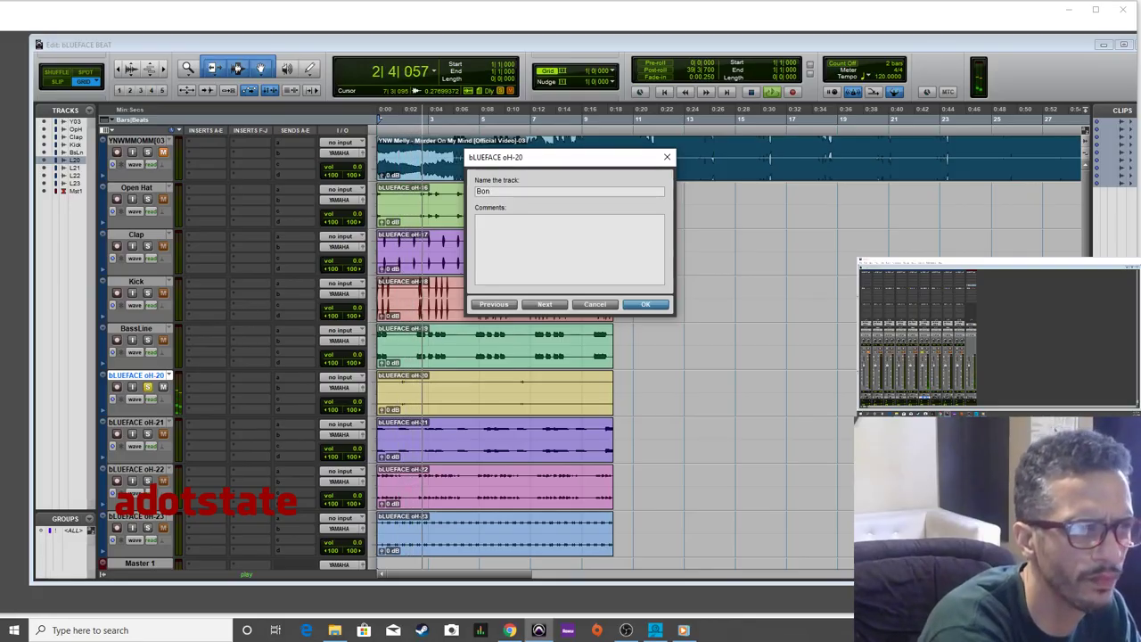
{"action": "type", "text": "gos"}
{"action": "key", "text": "Return"}
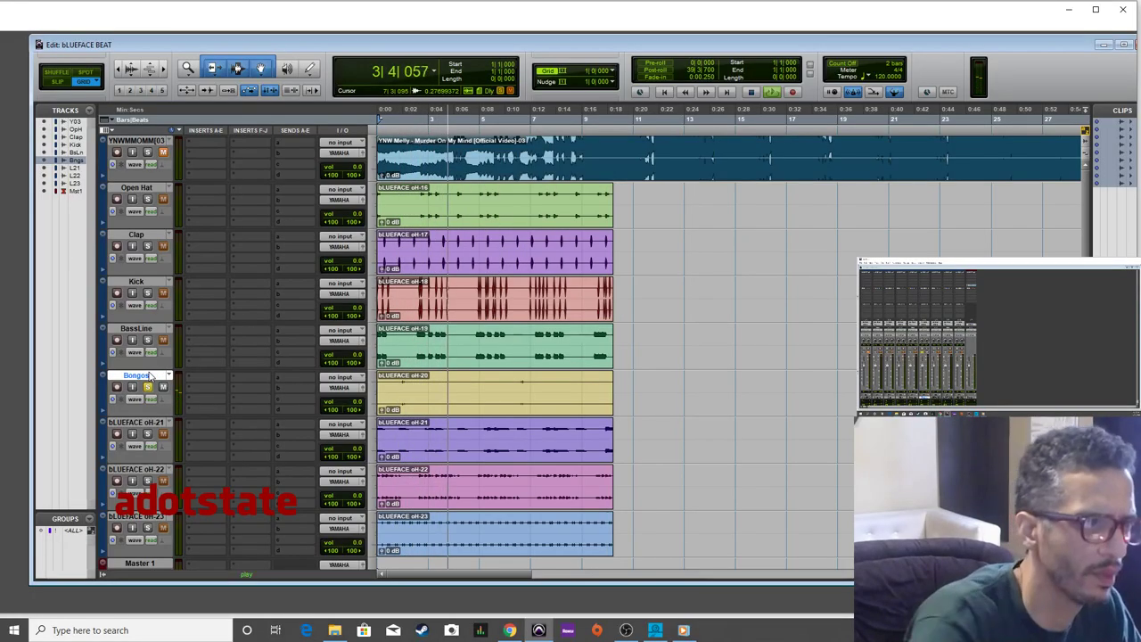
Switch the solo to the bLUEFACE oH-21 track and rename it as Rhodes.
{"action": "left_click", "coordinate": [147, 387]}
{"action": "left_click", "coordinate": [147, 433]}
{"action": "double_click", "coordinate": [159, 421]}
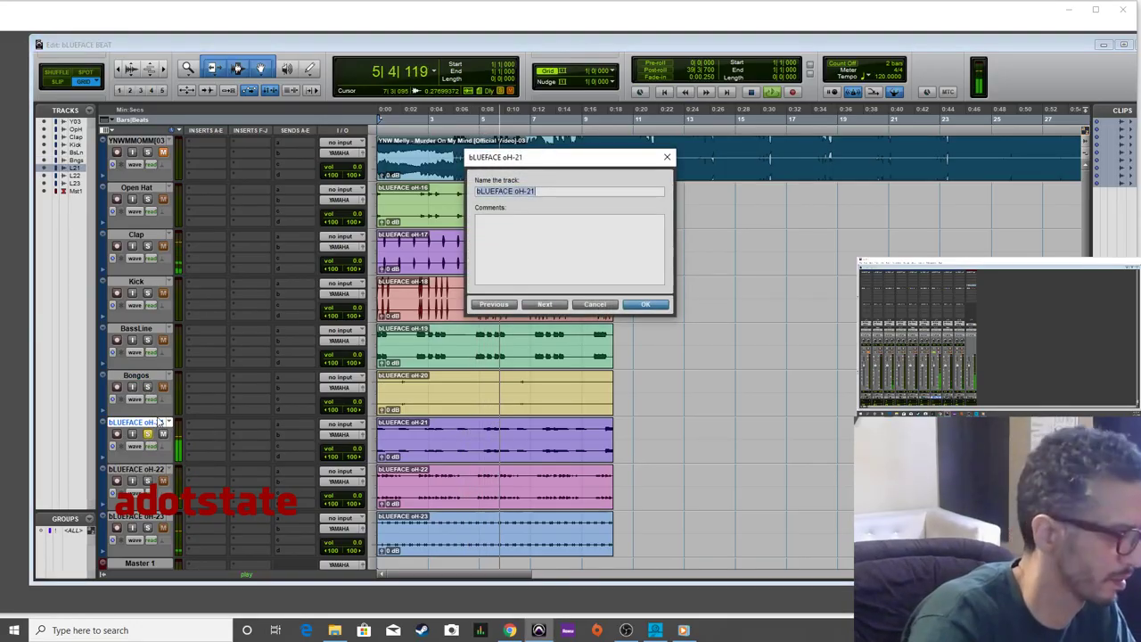
{"action": "key", "text": "Return"}
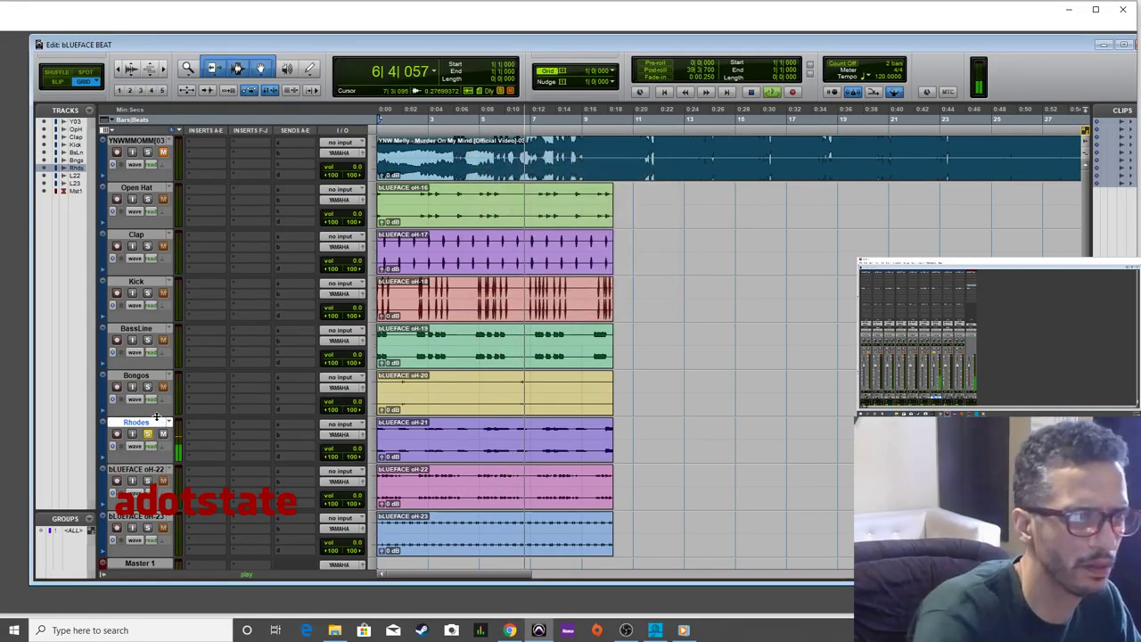
Solo the bLUEFACE oH-22 track and rename it as Piano.
{"action": "left_click", "coordinate": [147, 481]}
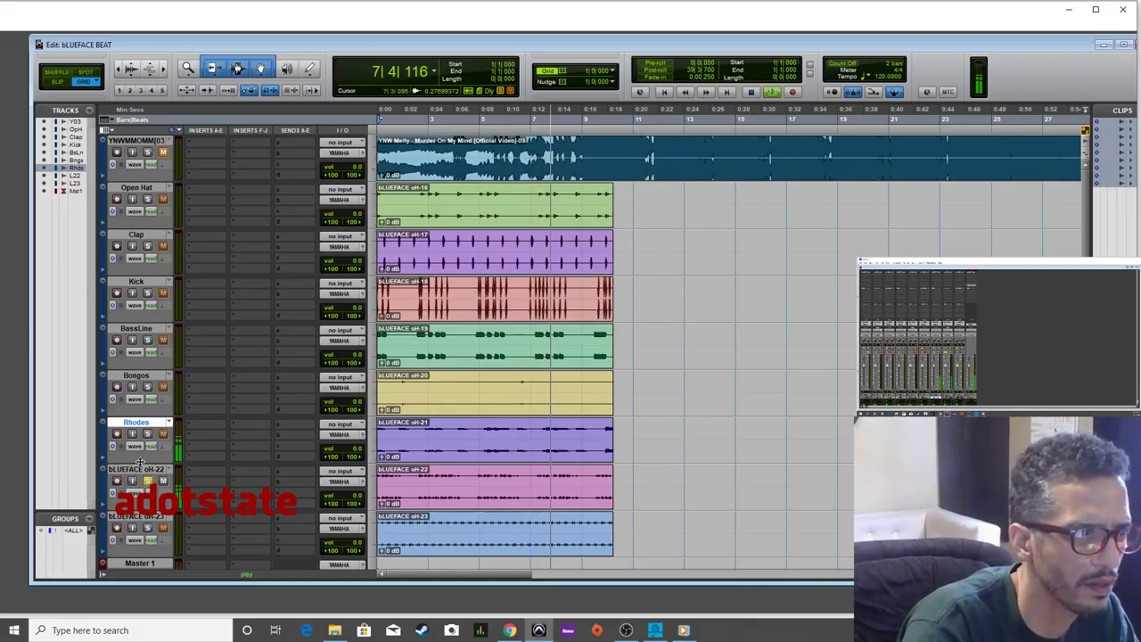
{"action": "double_click", "coordinate": [136, 468]}
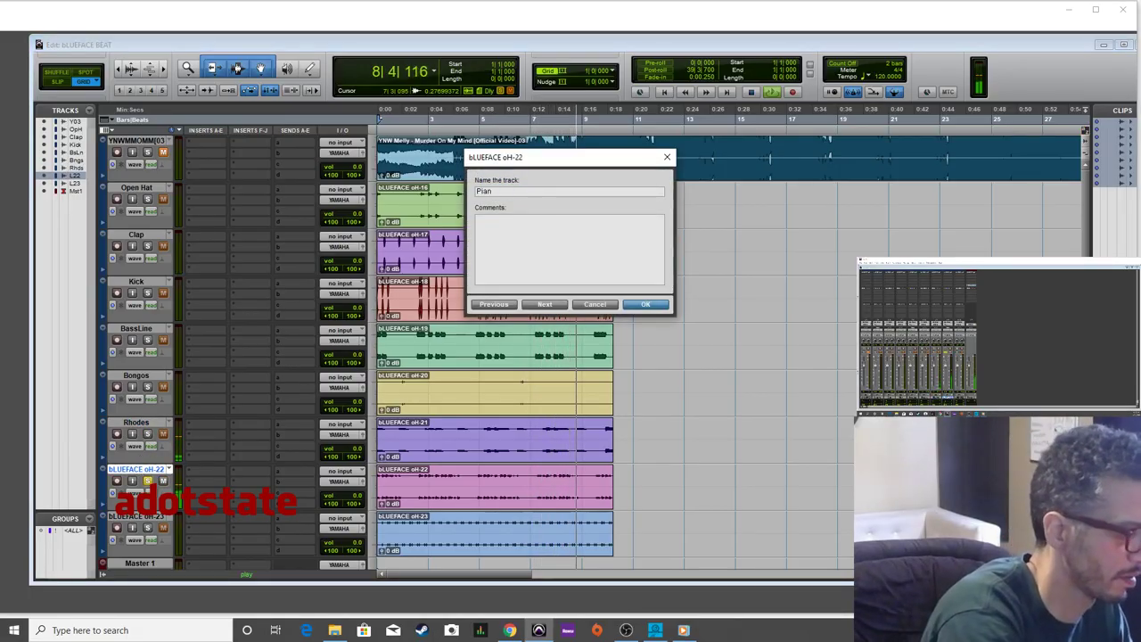
{"action": "type", "text": "Piano"}
{"action": "key", "text": "Return"}
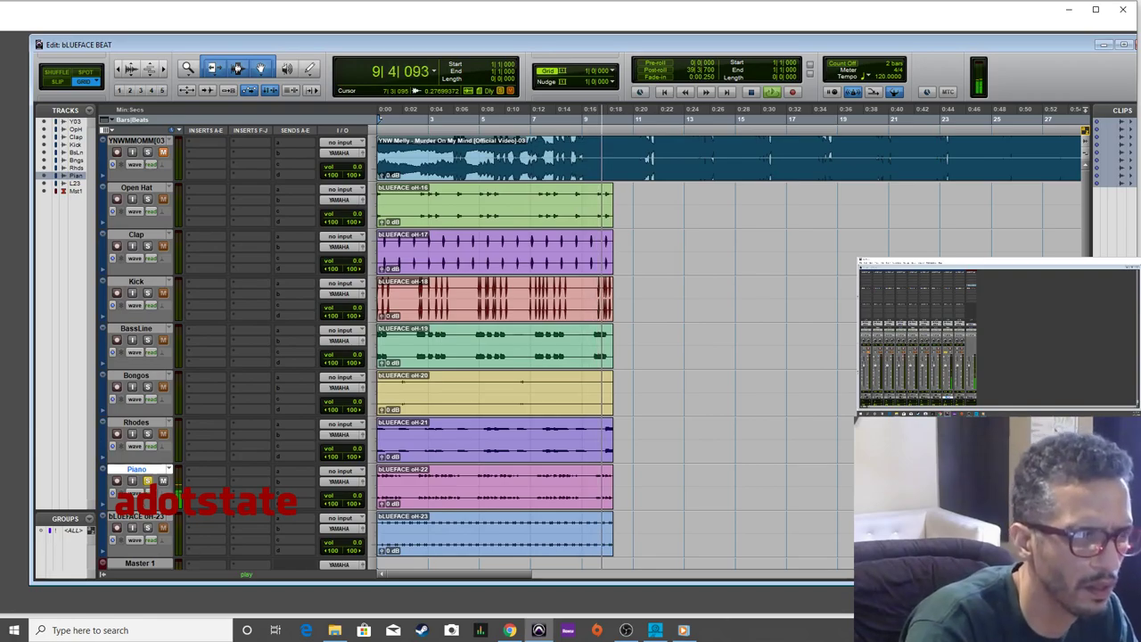
Rename the bLUEFACE oH-23 track as Hi Hat with only the initials capitalized, and stop playback.
{"action": "double_click", "coordinate": [142, 517]}
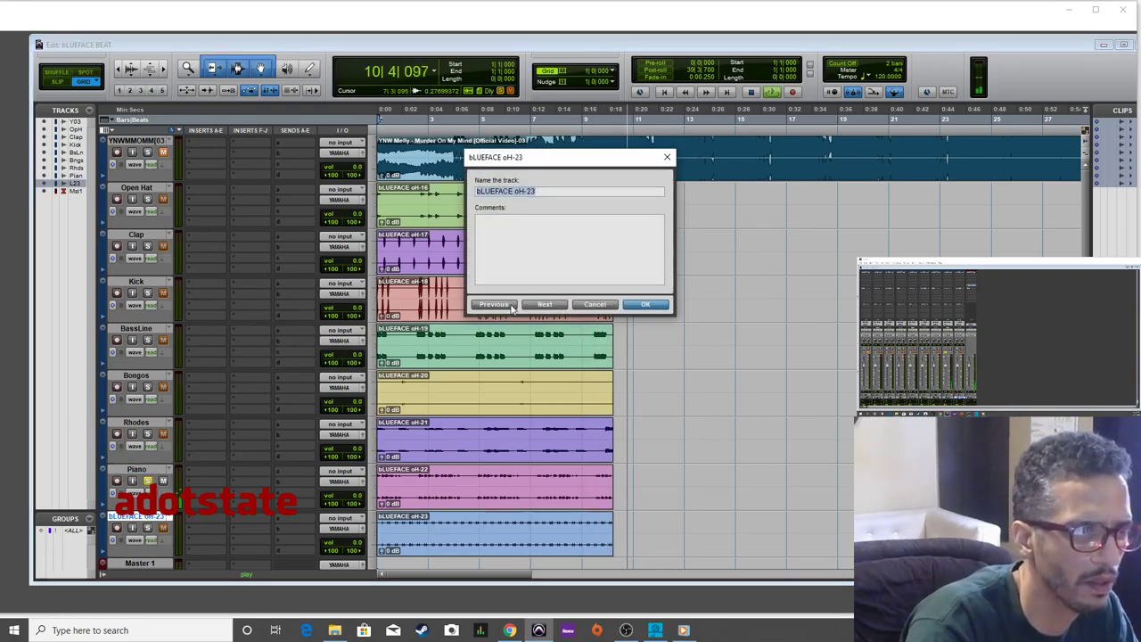
{"action": "left_click", "coordinate": [595, 303]}
{"action": "double_click", "coordinate": [143, 517]}
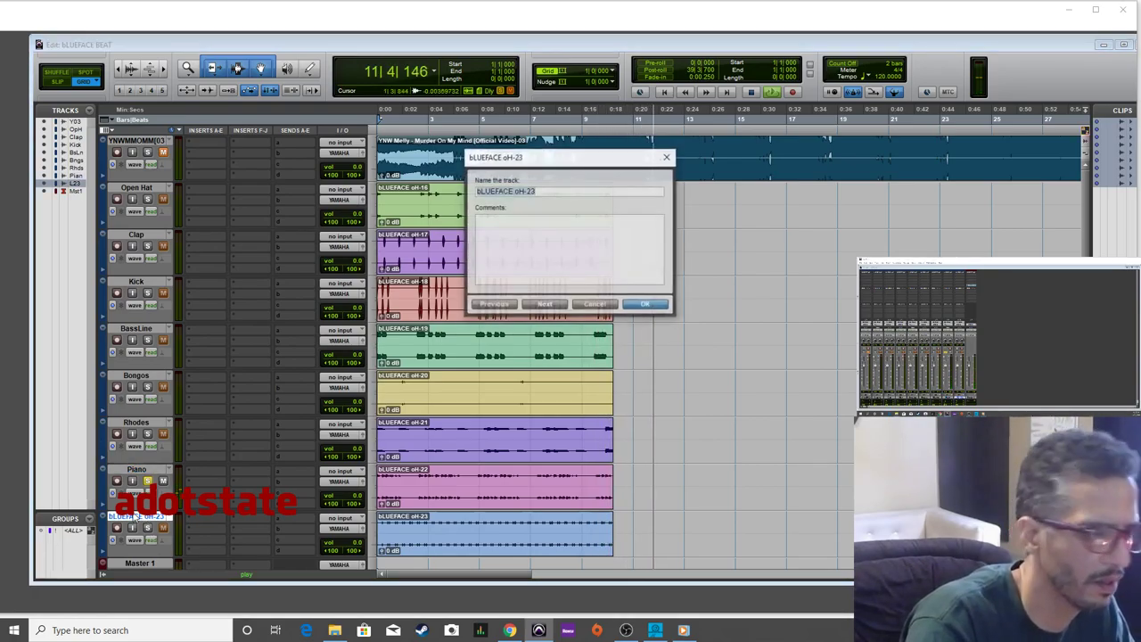
{"action": "type", "text": "Hi HAT"}
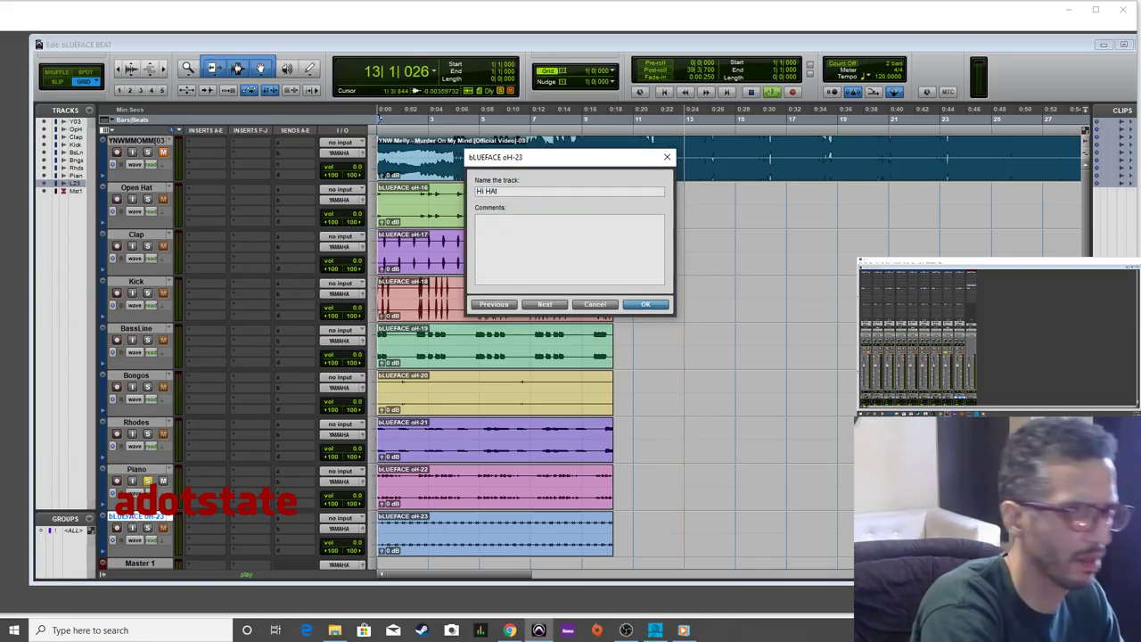
{"action": "key", "text": "Return"}
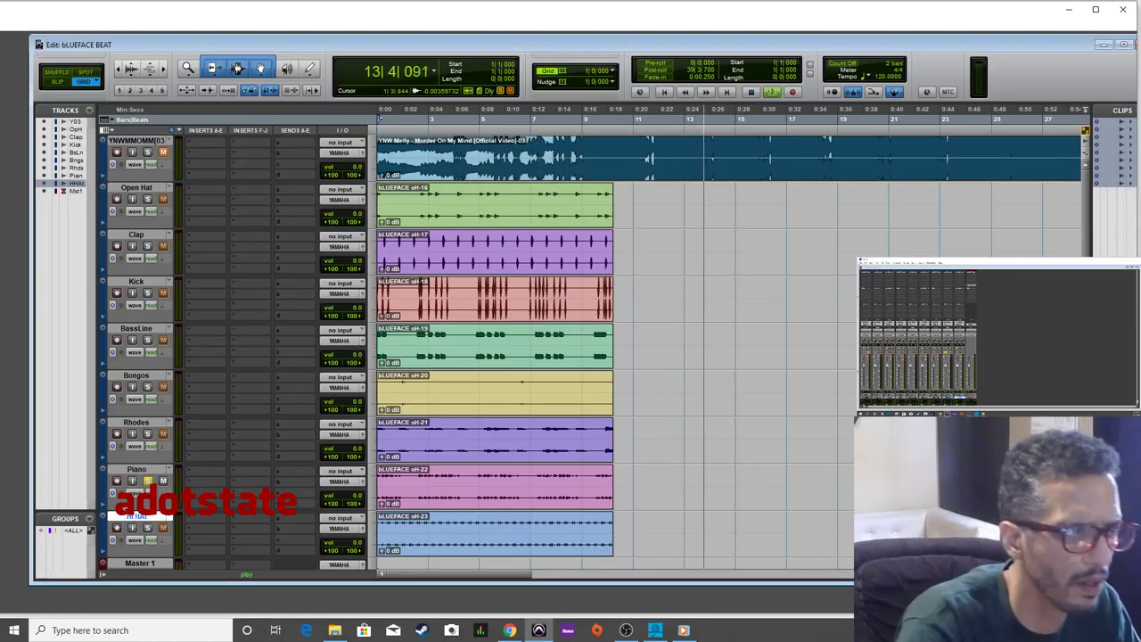
{"action": "double_click", "coordinate": [152, 518]}
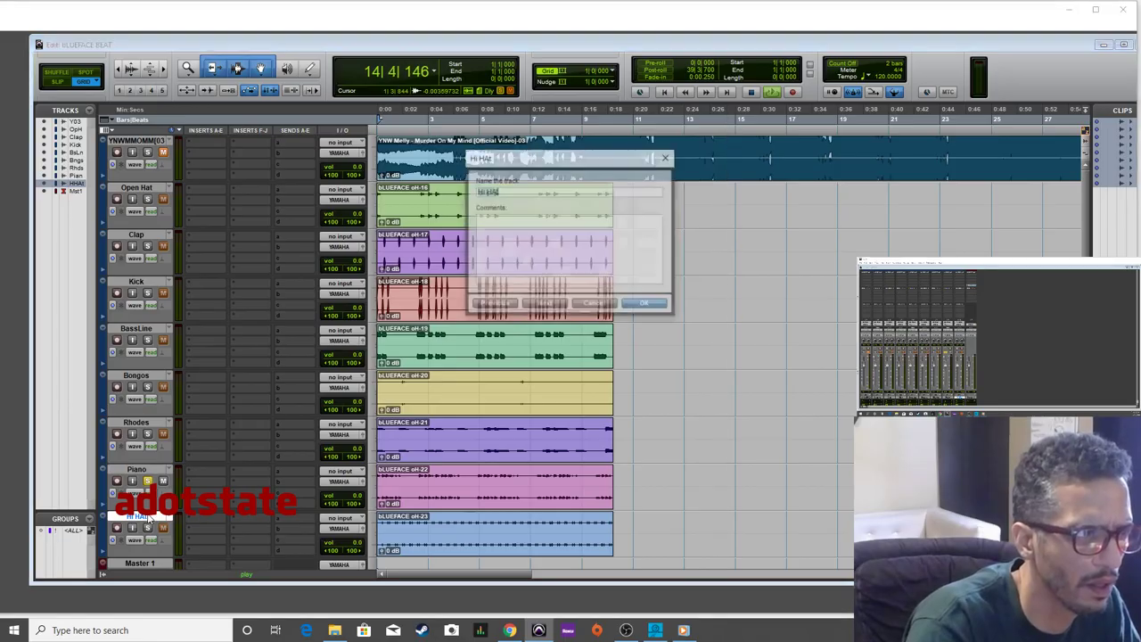
{"action": "type", "text": "Hi Hat"}
{"action": "key", "text": "Return"}
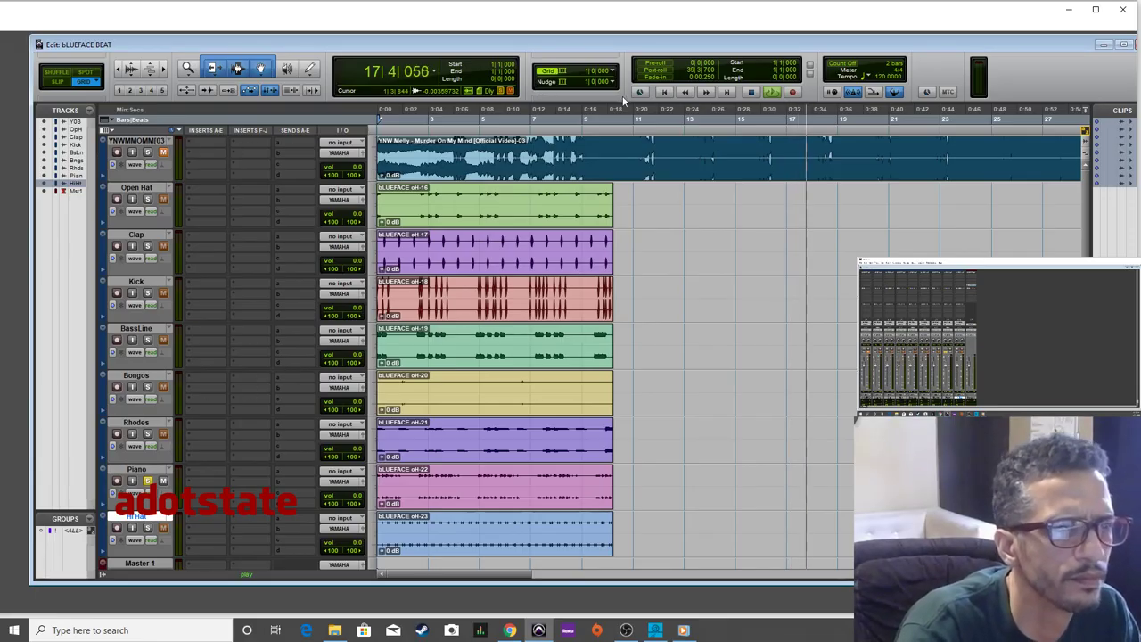
{"action": "key", "text": "space"}
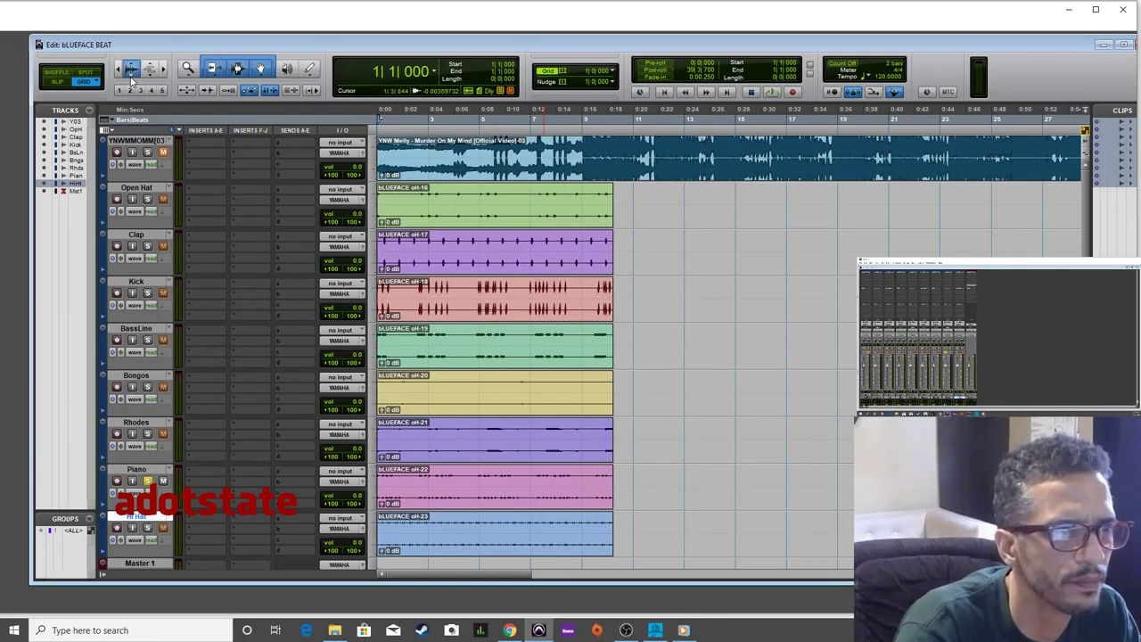
Remove the first eight bars of the YNW Melly reference clip and move the rest to the session start.
{"action": "left_click", "coordinate": [131, 67]}
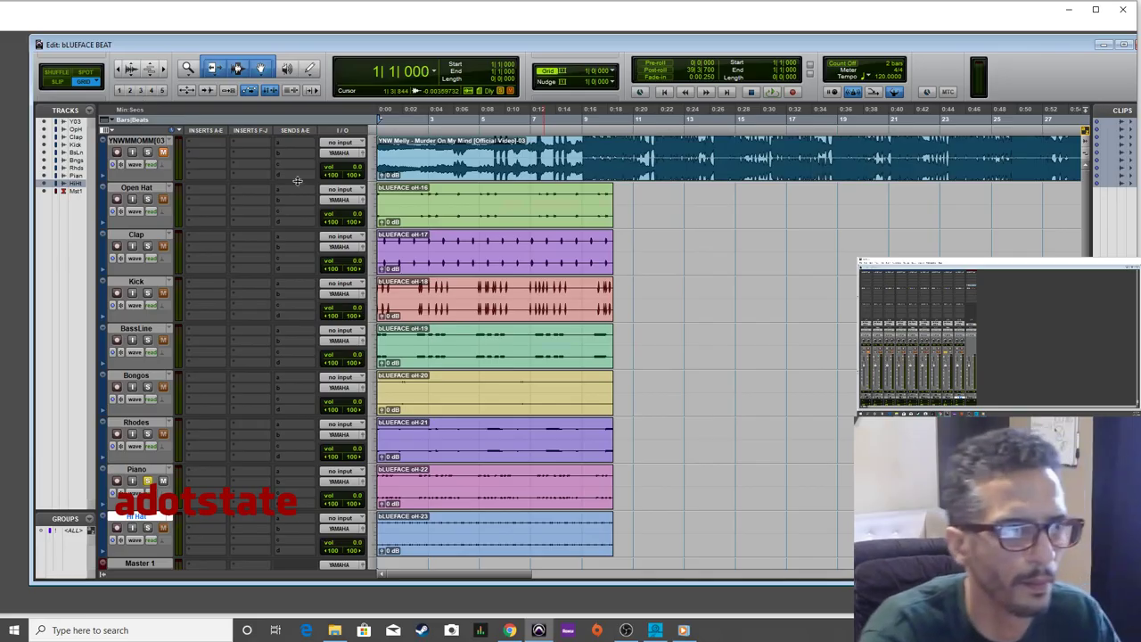
{"action": "key", "text": "ctrl+bracketleft"}
{"action": "key", "text": "ctrl+bracketleft"}
{"action": "key", "text": "ctrl+bracketright"}
{"action": "key", "text": "ctrl+bracketright"}
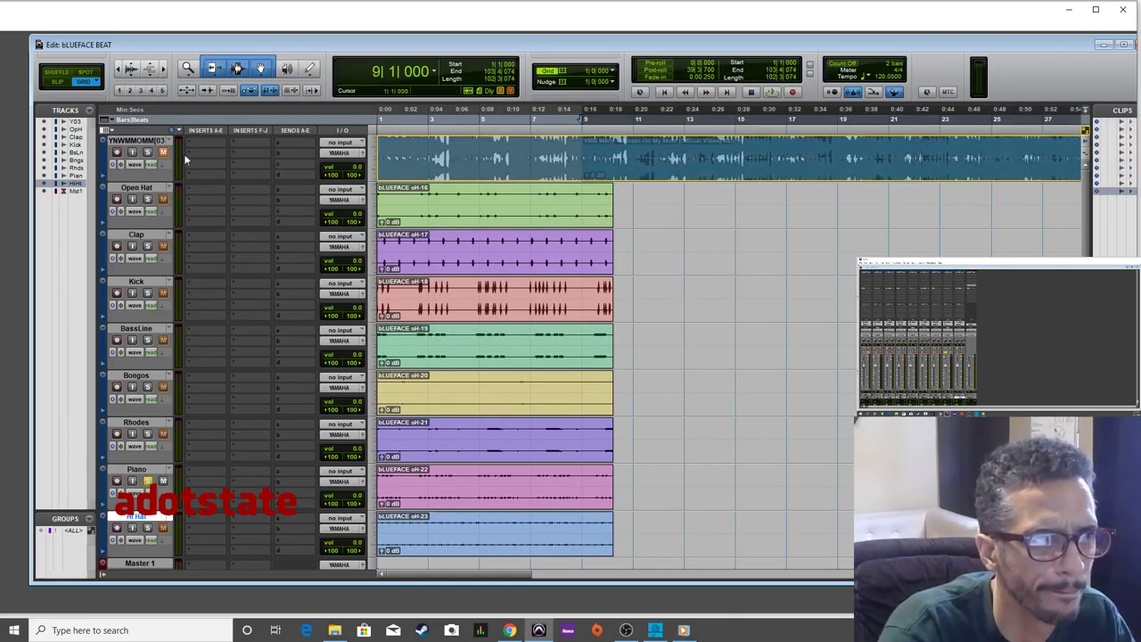
{"action": "left_click_drag", "start_coordinate": [234, 162], "coordinate": [205, 158]}
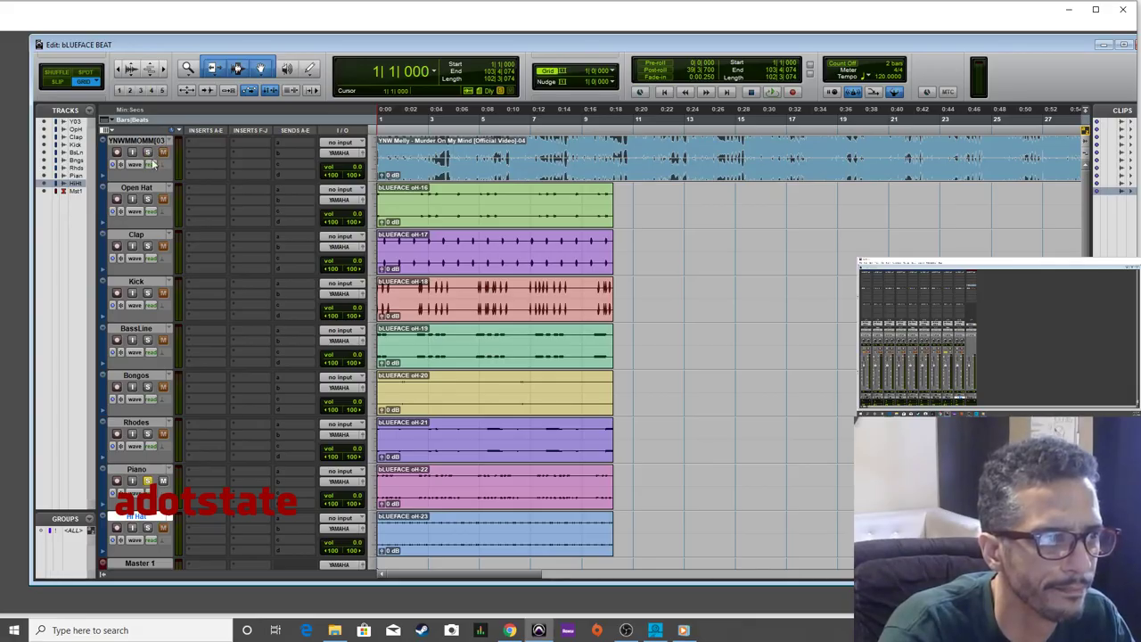
Solo the reference track, play it briefly, and lower its clip gain to -19.9 dB.
{"action": "left_click", "coordinate": [148, 151]}
{"action": "key", "text": "space"}
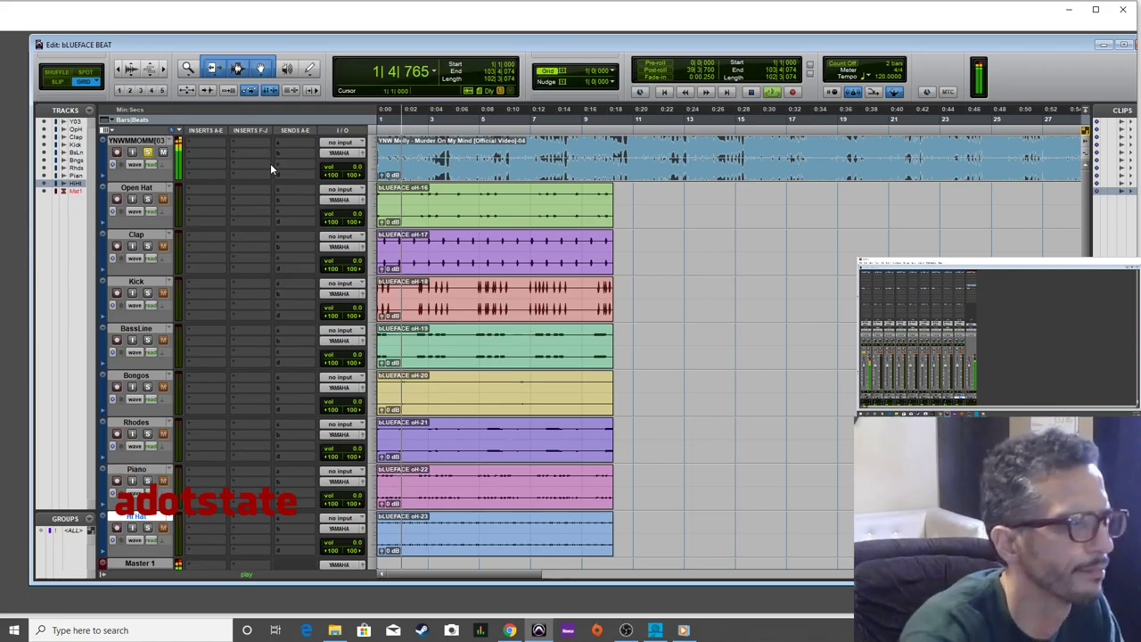
{"action": "key", "text": "space"}
{"action": "left_click_drag", "start_coordinate": [357, 169], "coordinate": [359, 383]}
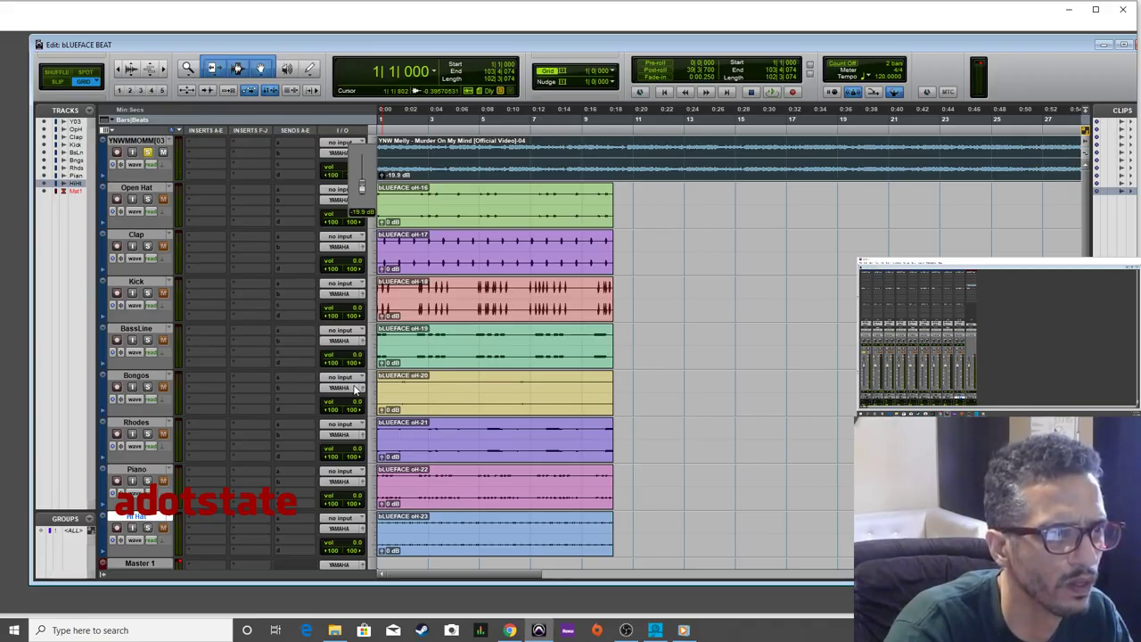
Loop the first bar of the soloed reference clip to check its timing against the grid.
{"action": "key", "text": "space"}
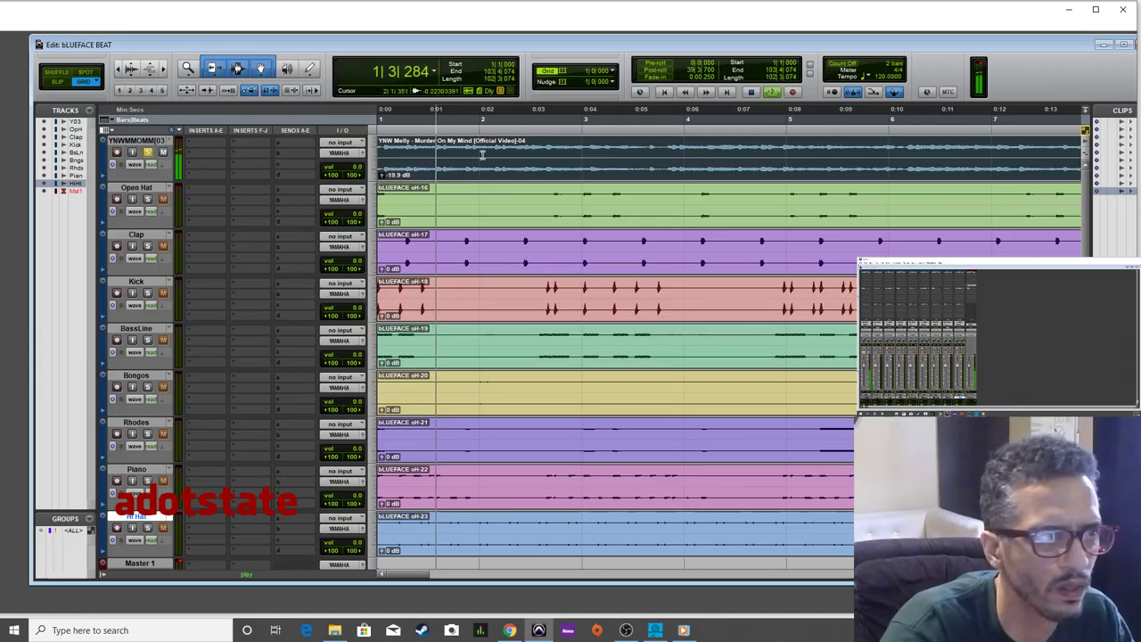
{"action": "key", "text": "ctrl+]"}
{"action": "key", "text": "ctrl+]"}
{"action": "key", "text": "space"}
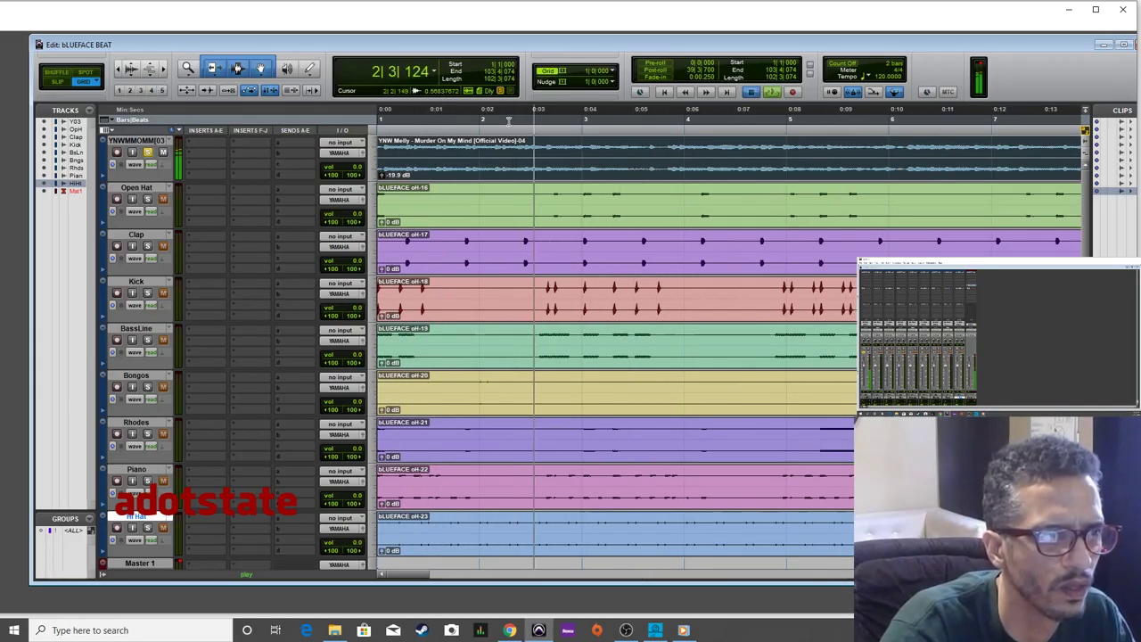
{"action": "left_click", "coordinate": [484, 118], "text": "shift"}
{"action": "key", "text": "space"}
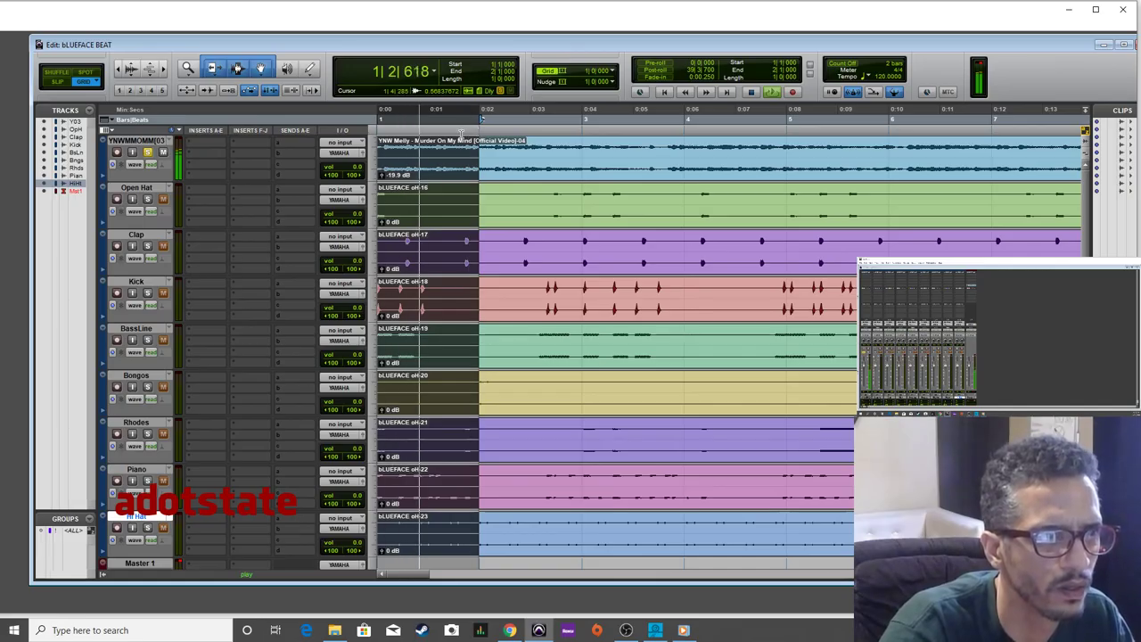
{"action": "key", "text": "space"}
Set the session tempo to 104 BPM and play the soloed reference with the Open Hat clip's range selected.
{"action": "key", "text": "r"}
{"action": "key", "text": "r"}
{"action": "left_click", "coordinate": [553, 223]}
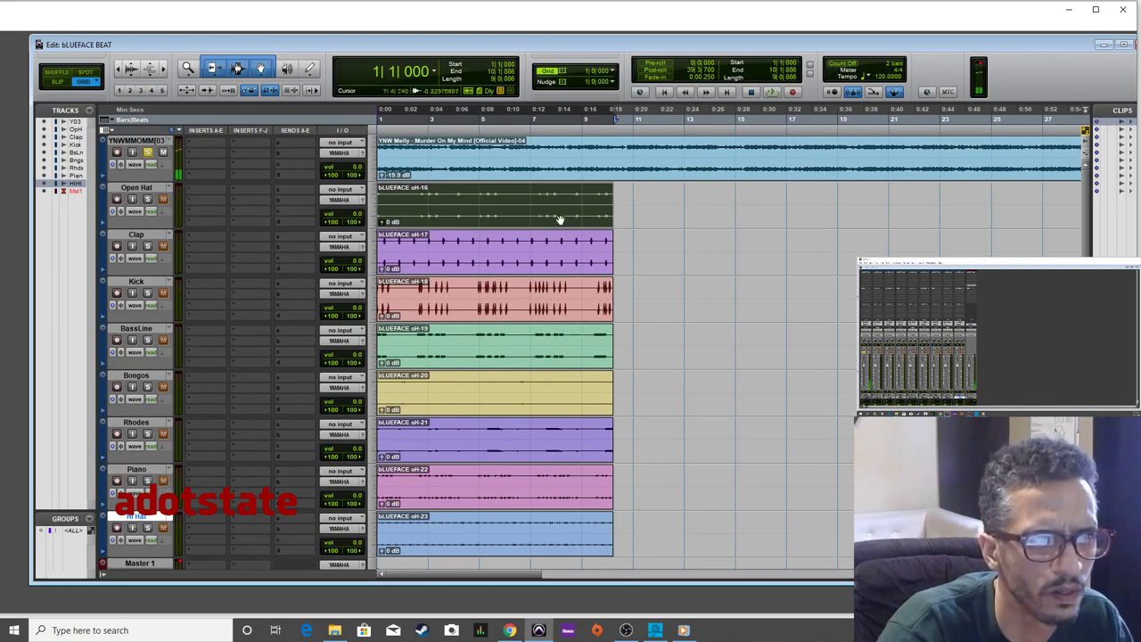
{"action": "key", "text": "t"}
{"action": "left_click_drag", "start_coordinate": [887, 80], "coordinate": [881, 92]}
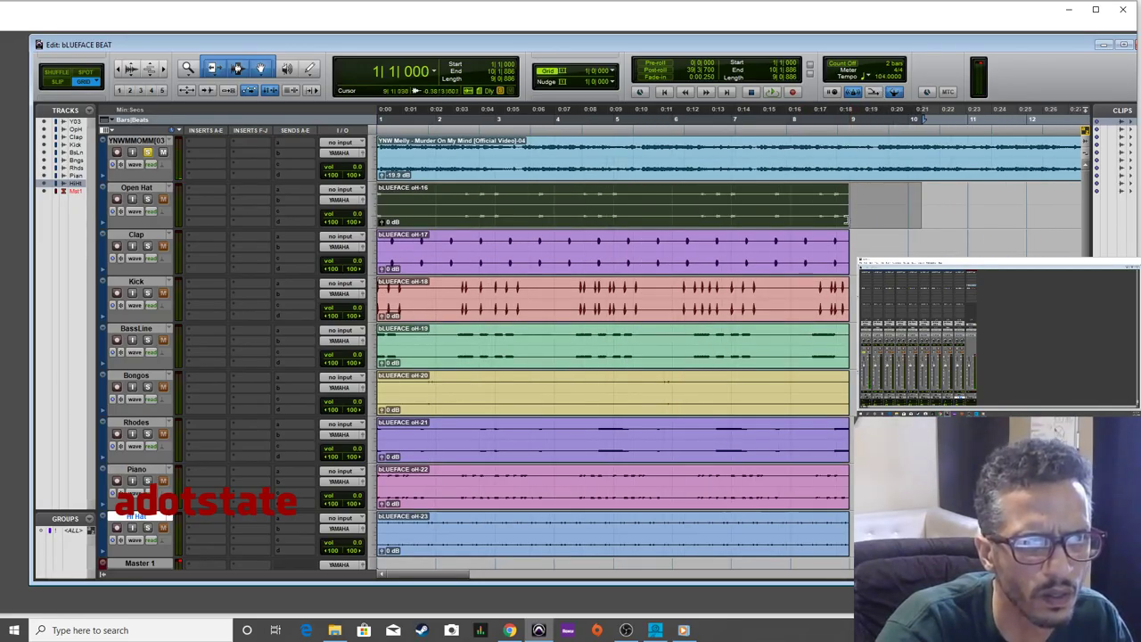
{"action": "left_click", "coordinate": [739, 215]}
{"action": "key", "text": "space"}
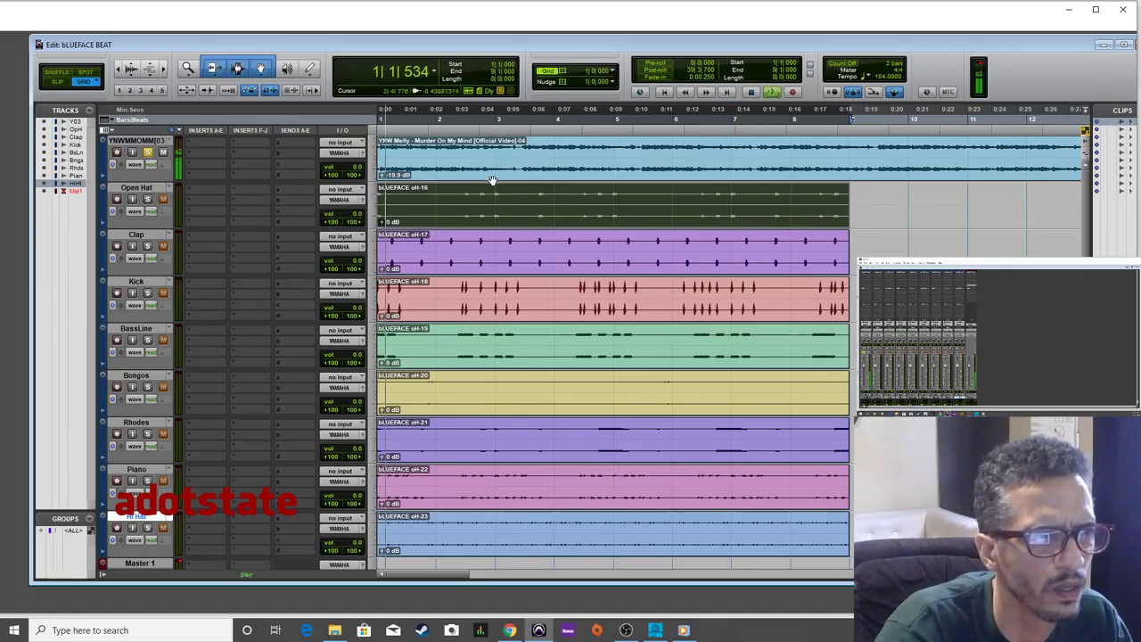
Loop the reference clip from bar 1 to bar 2 to check it against the new tempo.
{"action": "key", "text": "t"}
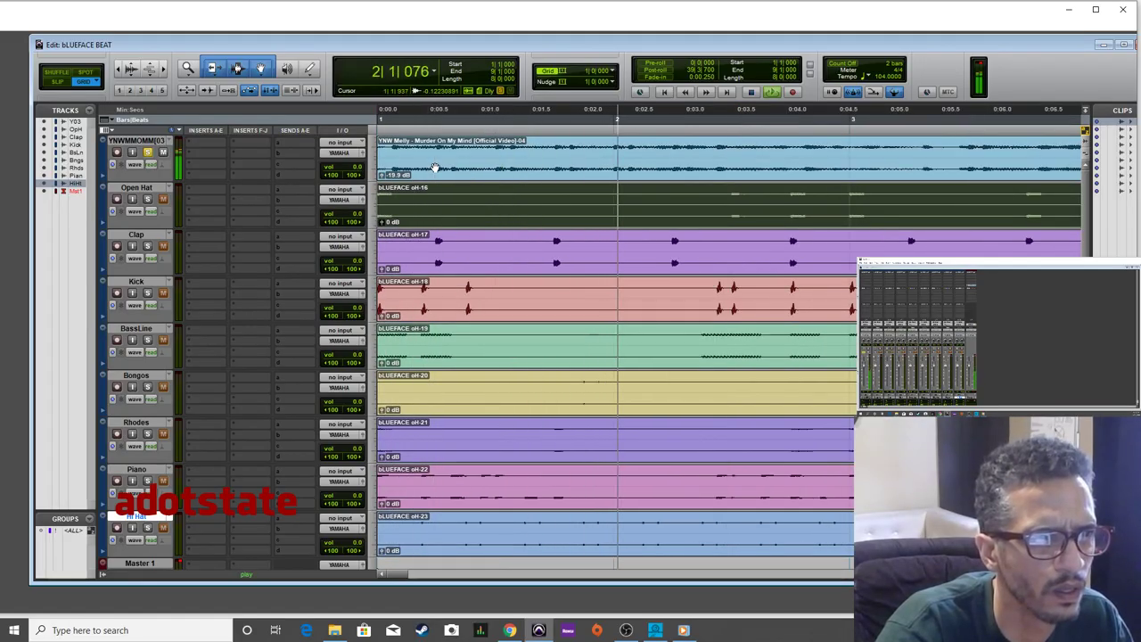
{"action": "key", "text": "r"}
{"action": "key", "text": "r"}
{"action": "key", "text": "space"}
{"action": "key", "text": "t"}
{"action": "key", "text": "space"}
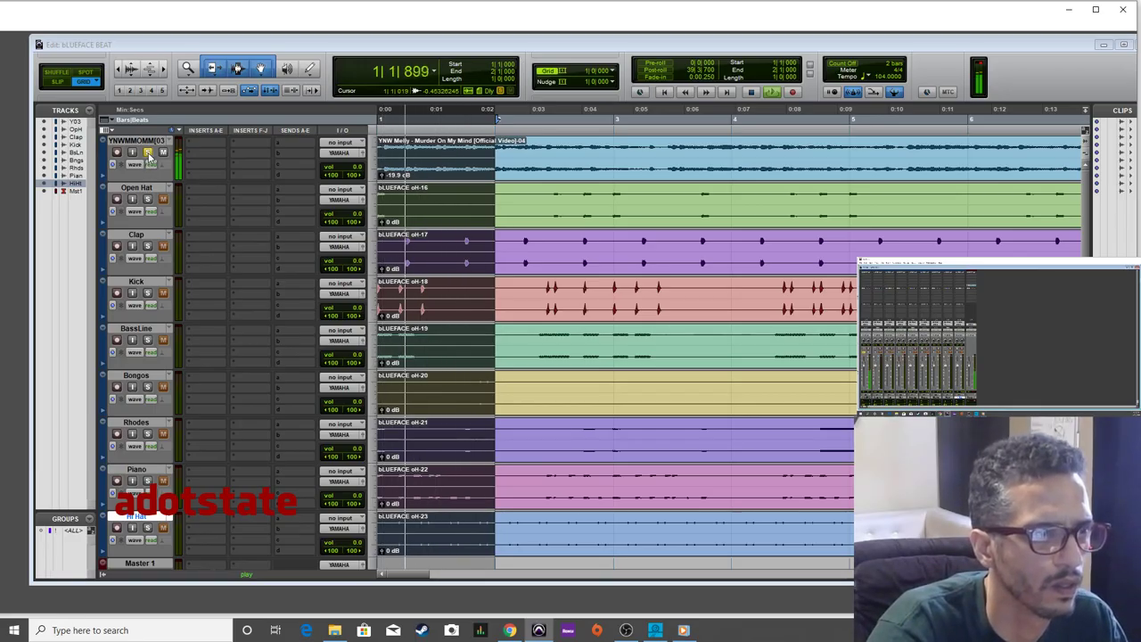
Unsolo and mute the reference track to hear the beat alone, and examine the clips' alignment at the session start.
{"action": "left_click", "coordinate": [147, 153]}
{"action": "left_click", "coordinate": [163, 152]}
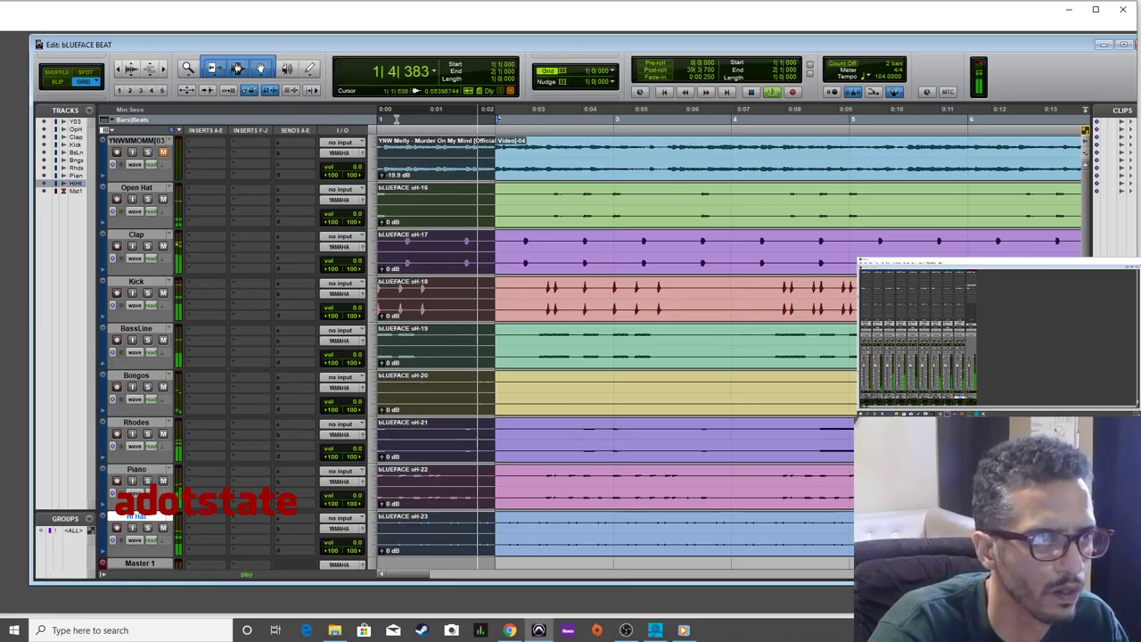
{"action": "key", "text": "Return"}
{"action": "key", "text": "space"}
{"action": "key", "text": "ctrl+bracketright"}
{"action": "key", "text": "ctrl+bracketright"}
{"action": "key", "text": "ctrl+bracketright"}
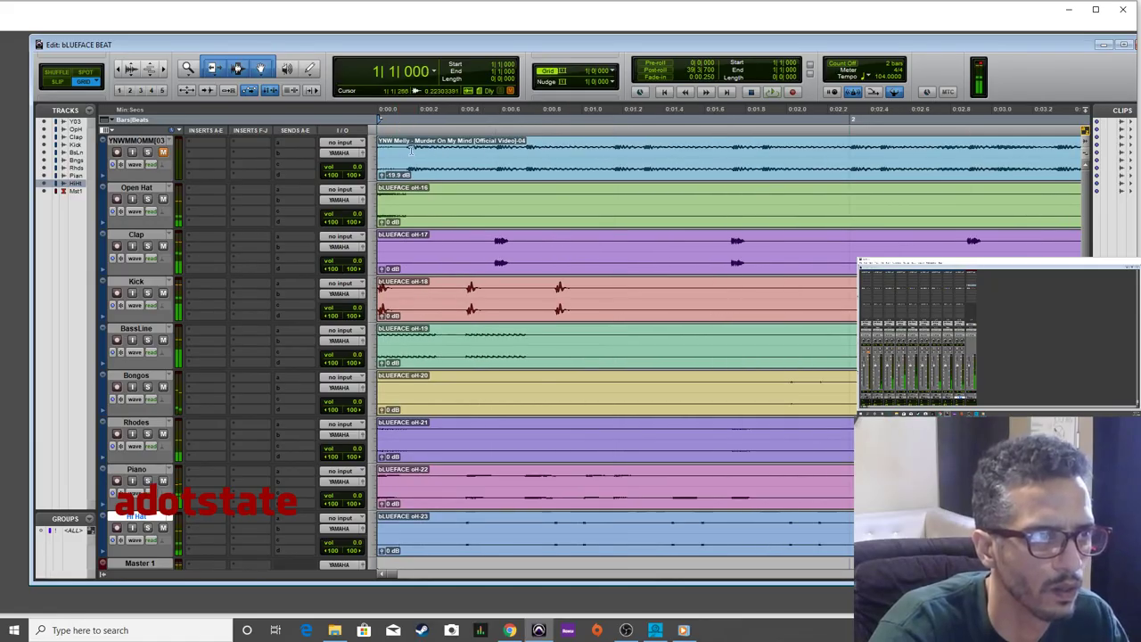
Solo the unmuted reference track, slide its clip slightly earlier in Slip mode so its first hit meets the session start, and restore Grid mode.
{"action": "left_click", "coordinate": [148, 152]}
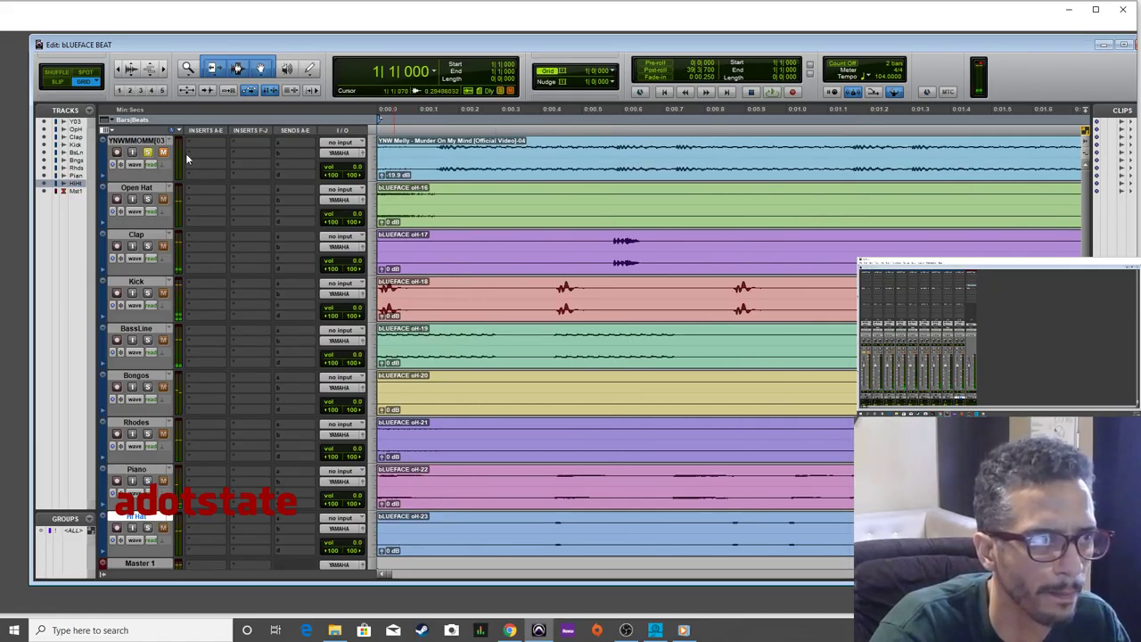
{"action": "key", "text": "space"}
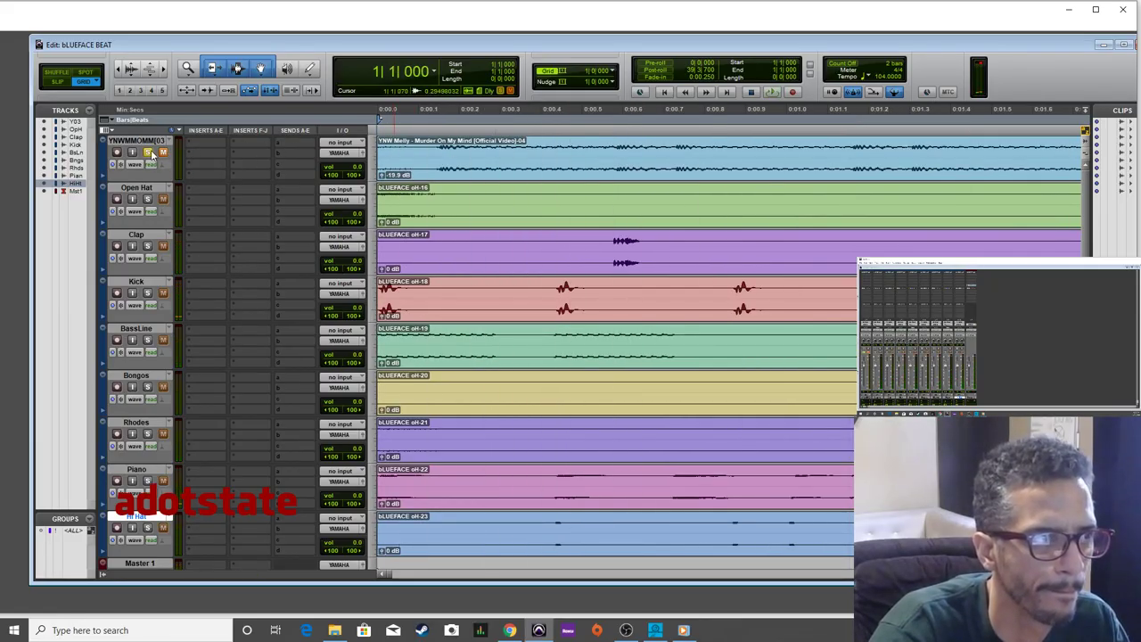
{"action": "key", "text": "space"}
{"action": "key", "text": "space"}
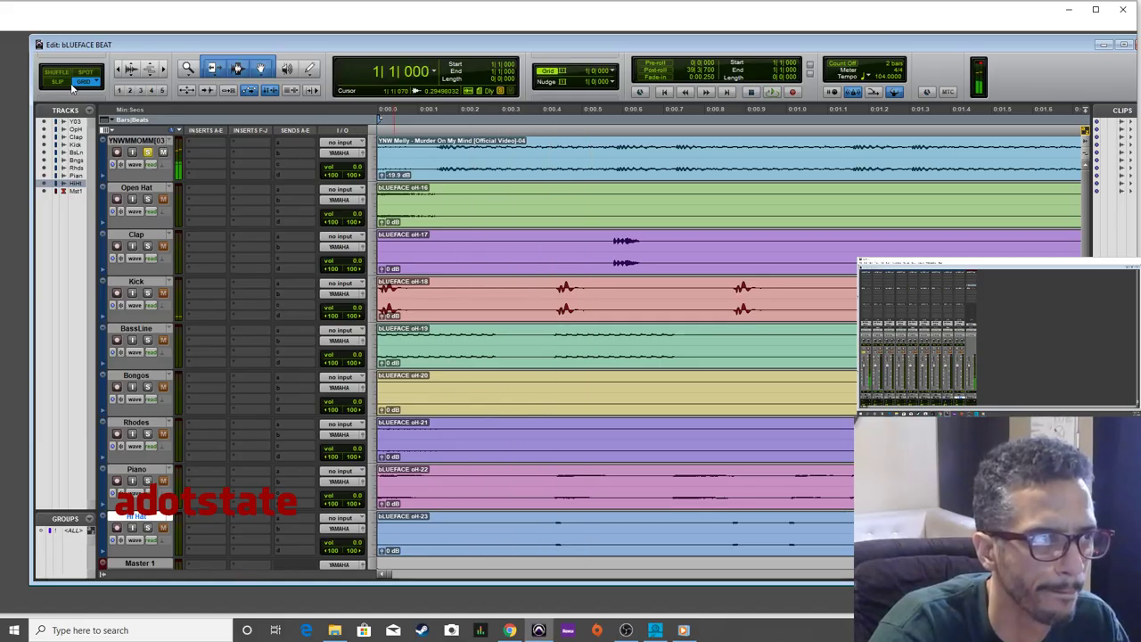
{"action": "left_click", "coordinate": [70, 83]}
{"action": "mouse_move", "coordinate": [389, 166]}
{"action": "left_mouse_down"}
{"action": "mouse_move", "coordinate": [380, 156]}
{"action": "mouse_move", "coordinate": [429, 154]}
{"action": "mouse_move", "coordinate": [403, 169]}
{"action": "left_mouse_up"}
{"action": "key", "text": "space"}
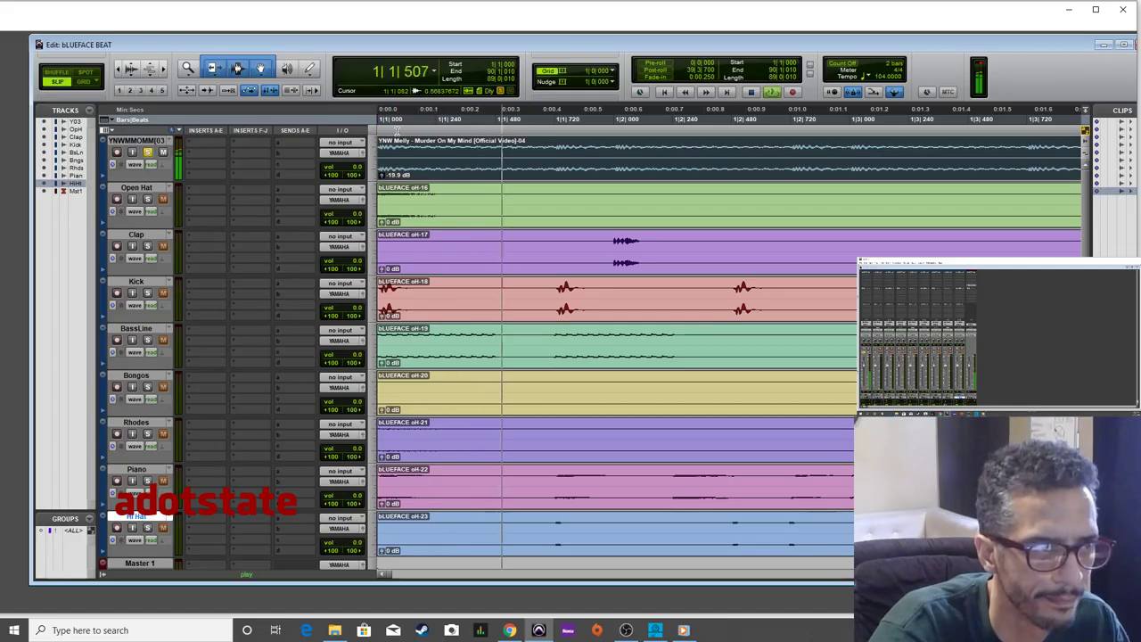
{"action": "left_click", "coordinate": [87, 82]}
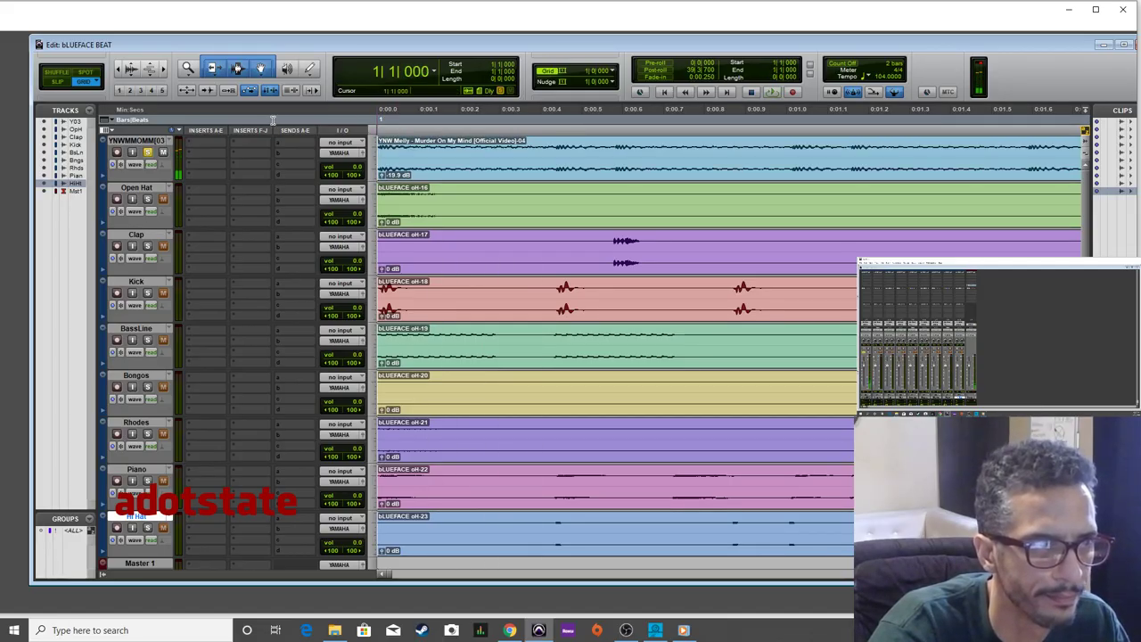
Set the grid value to 0|0|120 and loop the reference from 1|1|000 to 1|2|000.
{"action": "left_click", "coordinate": [613, 71]}
{"action": "left_click", "coordinate": [655, 132]}
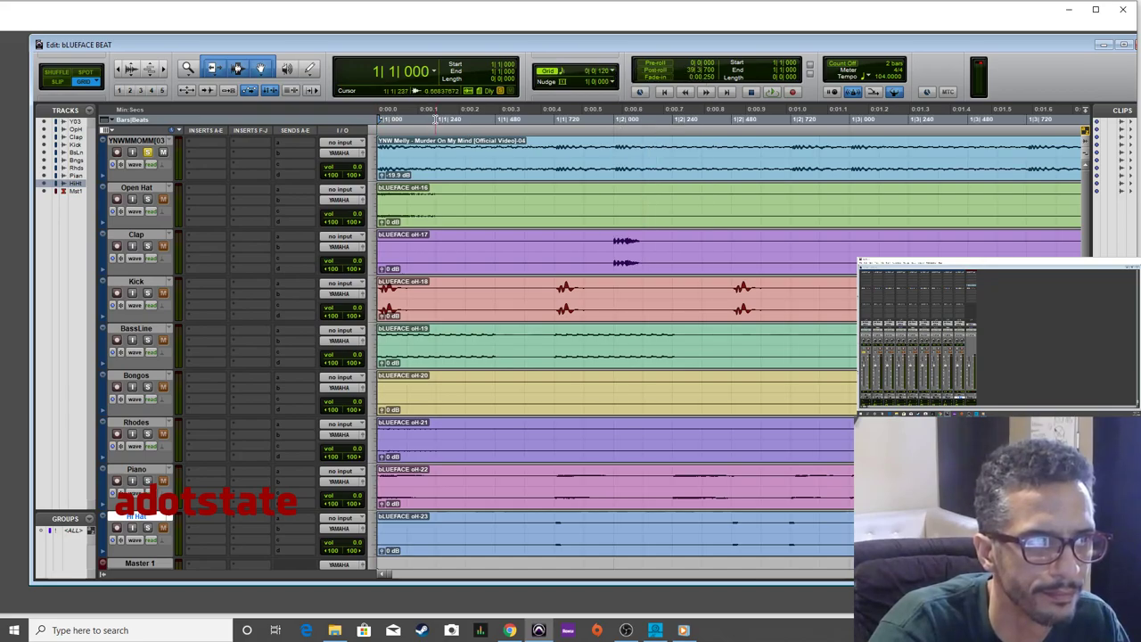
{"action": "left_click_drag", "start_coordinate": [435, 118], "coordinate": [368, 121]}
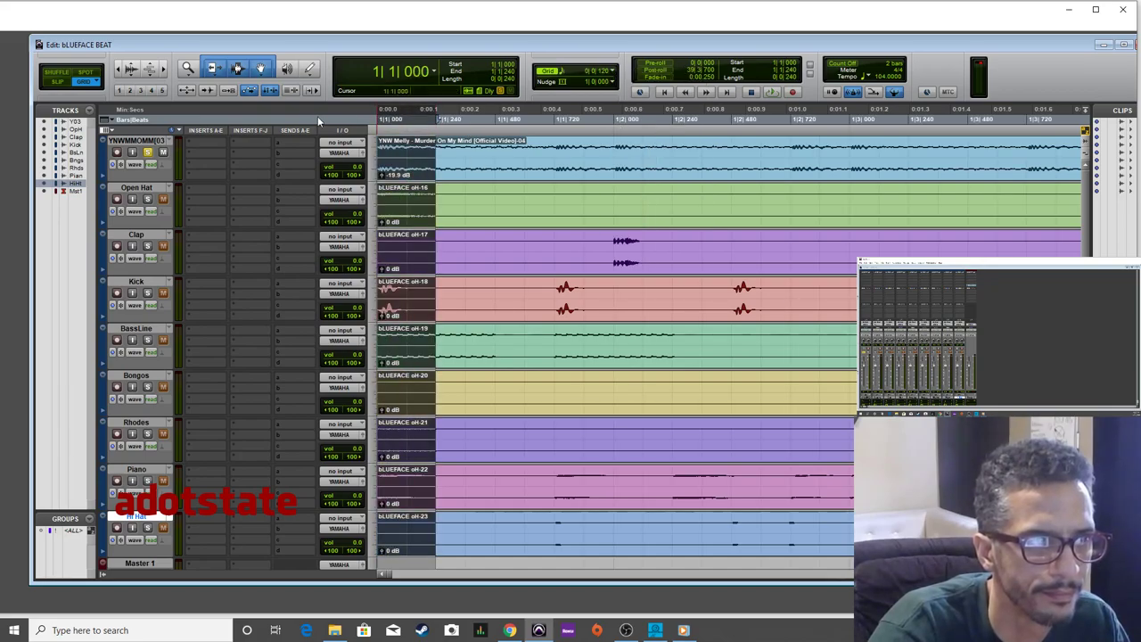
{"action": "left_click", "coordinate": [553, 116], "text": "shift"}
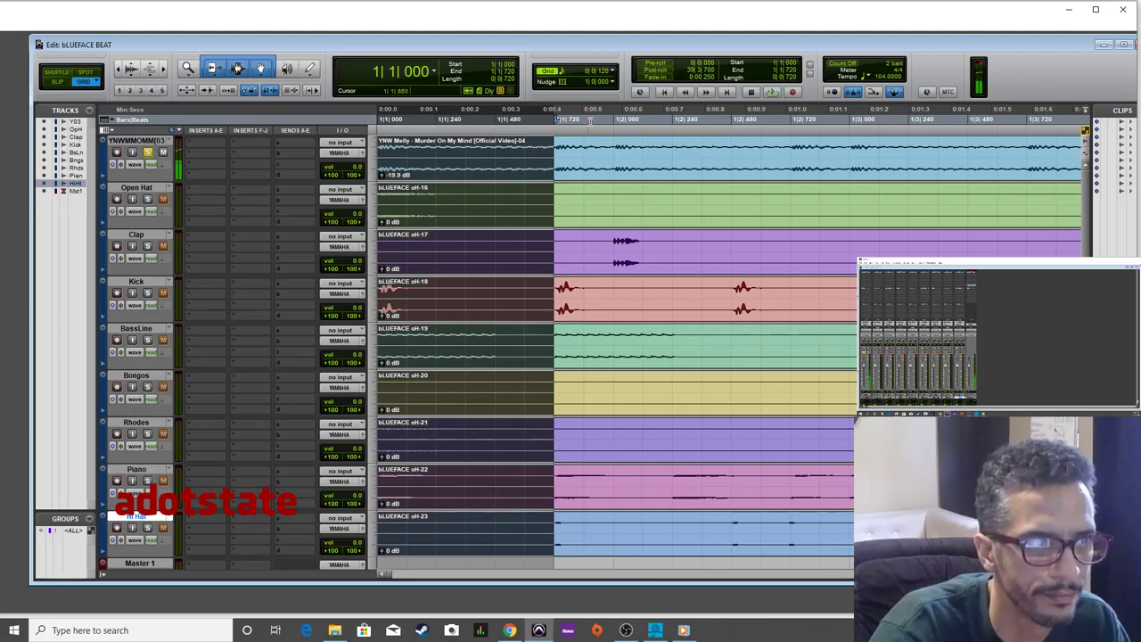
{"action": "left_click", "coordinate": [613, 118], "text": "shift"}
{"action": "key", "text": "space"}
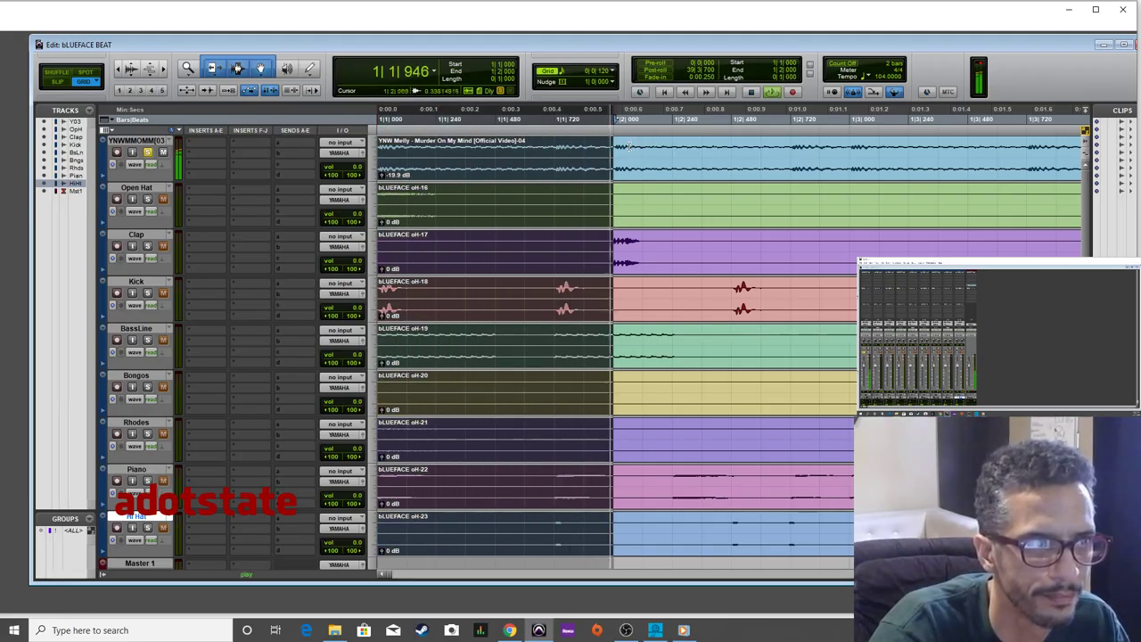
Compare the looped beat with the reference by toggling the reference track's solo and mute.
{"action": "left_click", "coordinate": [147, 152]}
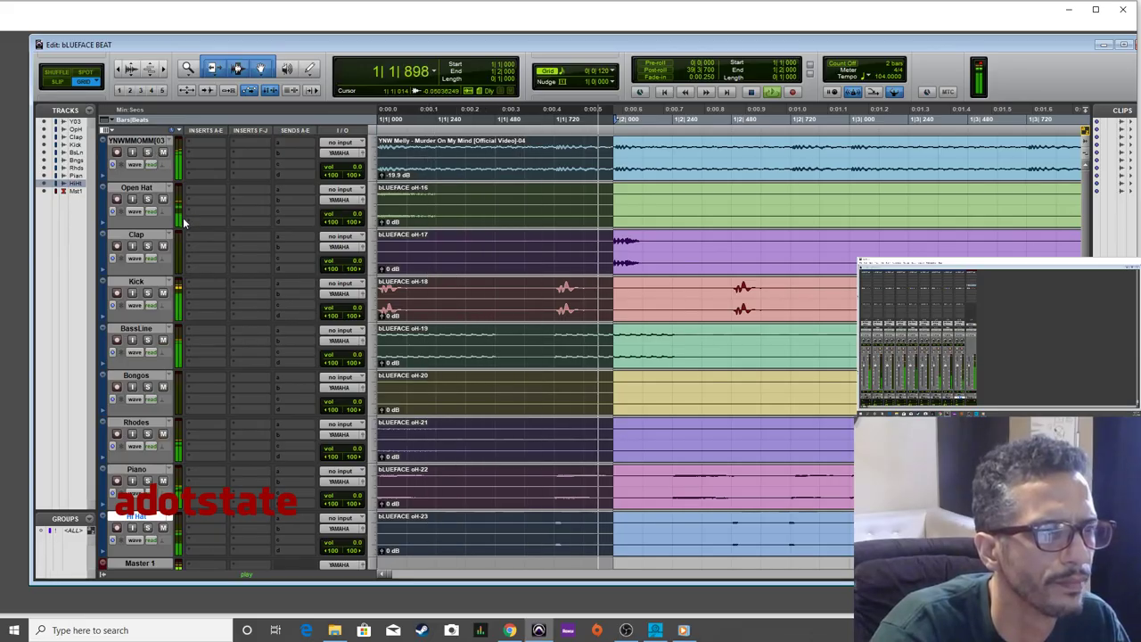
{"action": "scroll", "coordinate": [182, 216], "scroll_direction": "down", "scroll_amount": 2}
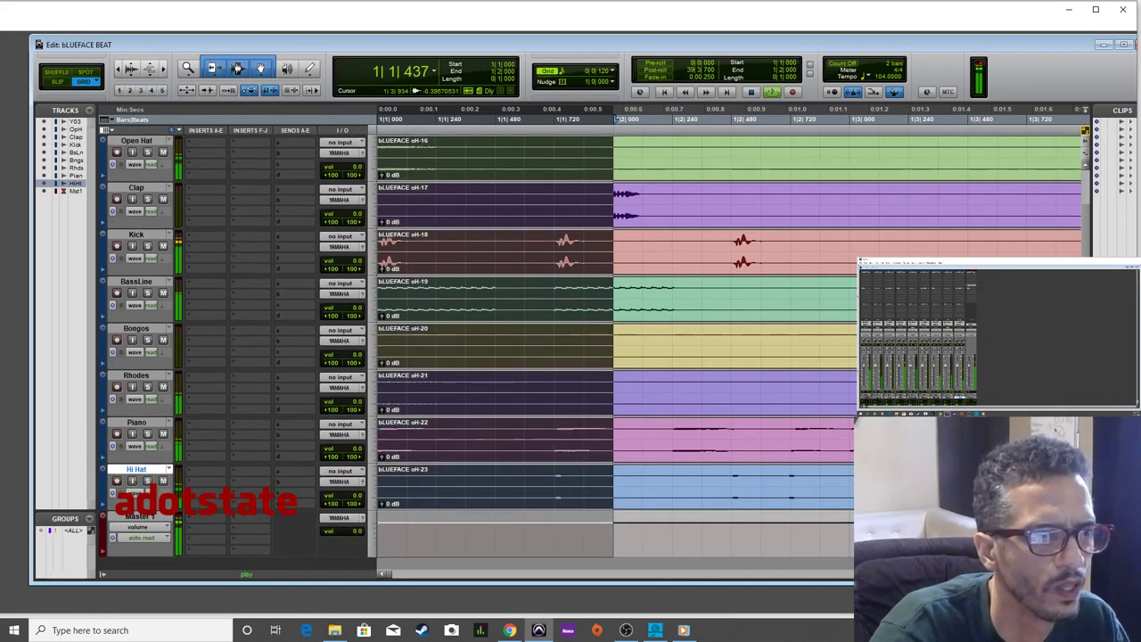
{"action": "scroll", "coordinate": [499, 296], "scroll_direction": "up", "scroll_amount": 1}
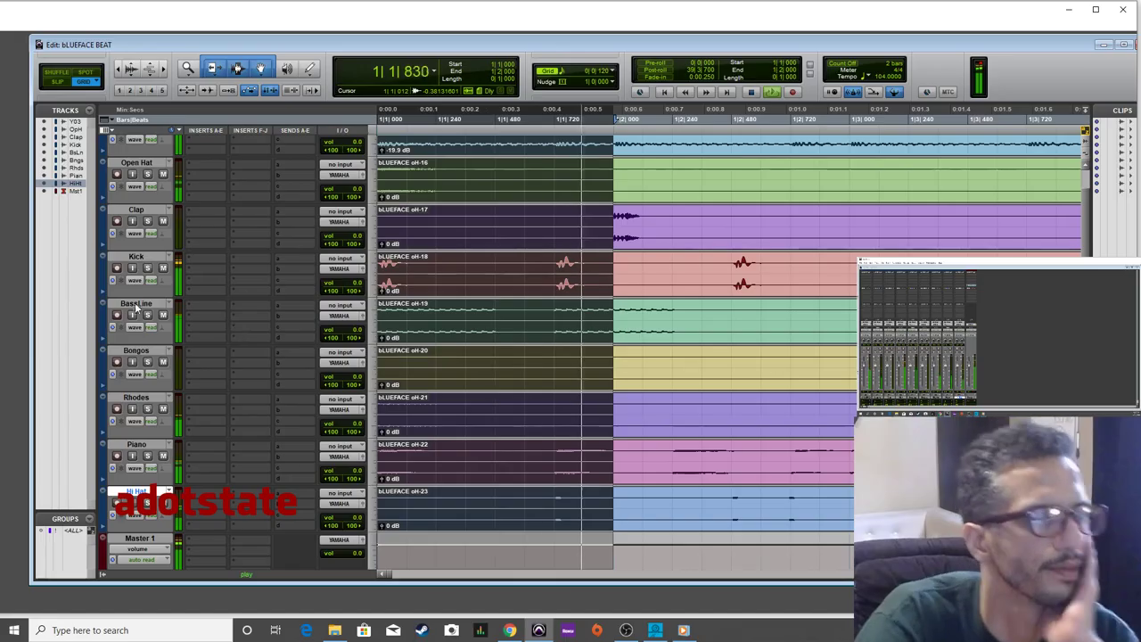
{"action": "scroll", "coordinate": [158, 159], "scroll_direction": "up", "scroll_amount": 1}
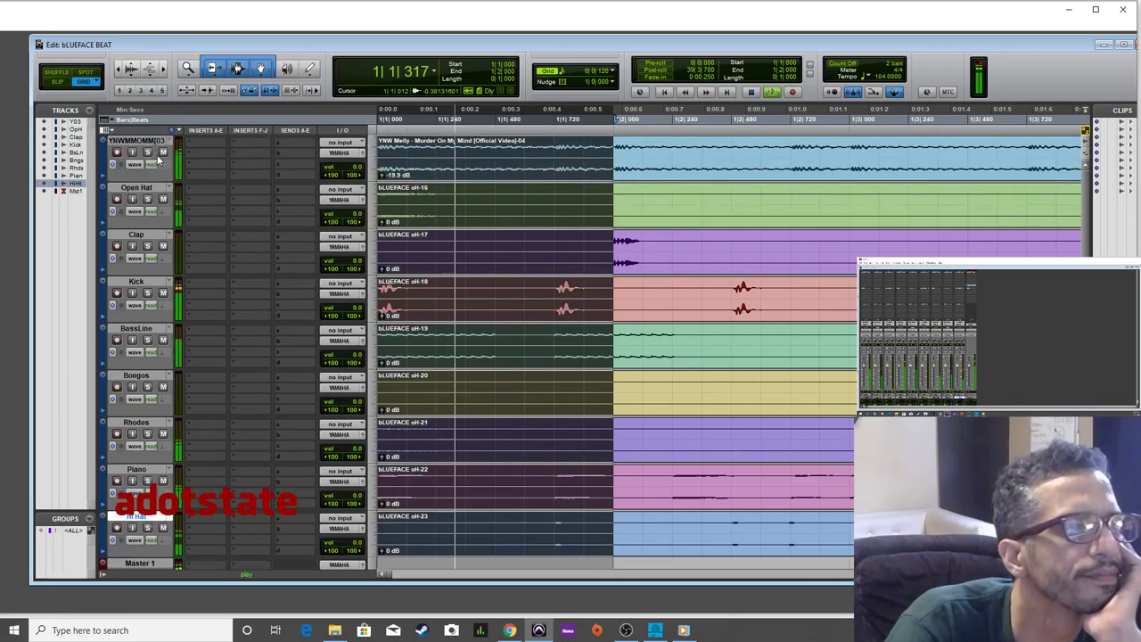
{"action": "left_click", "coordinate": [147, 153]}
{"action": "left_click", "coordinate": [163, 152]}
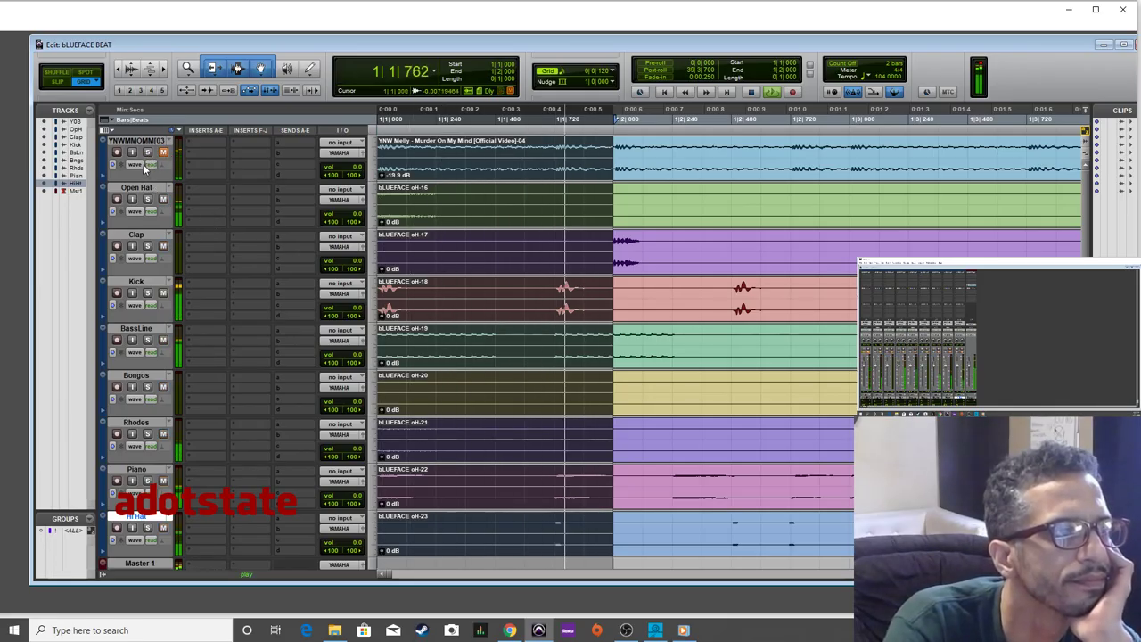
{"action": "left_click", "coordinate": [148, 153]}
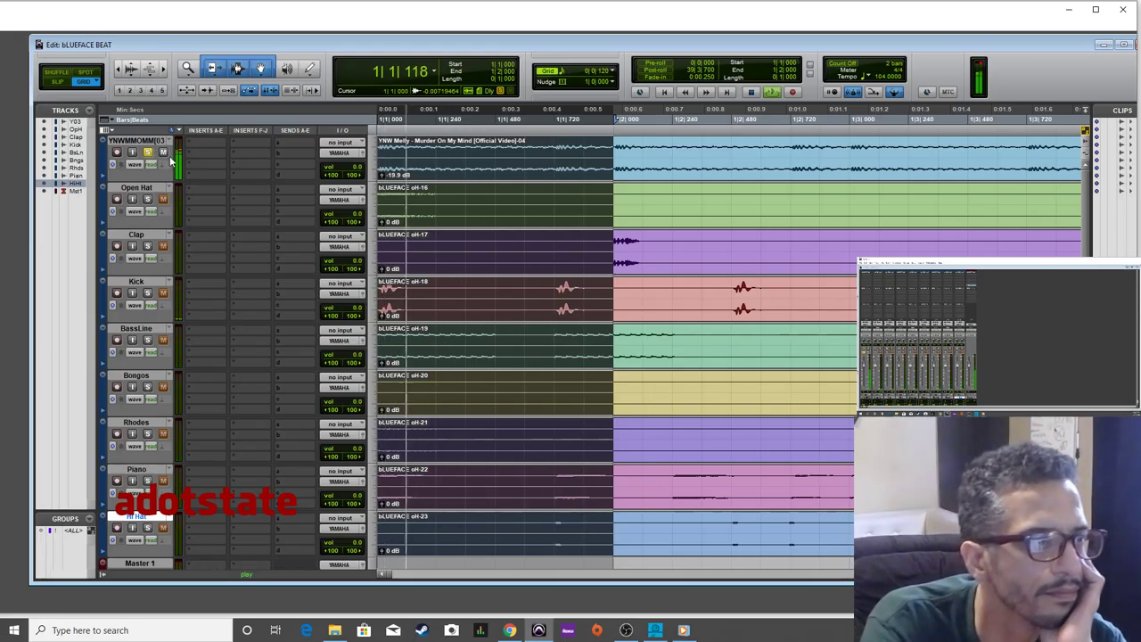
{"action": "left_click", "coordinate": [148, 153]}
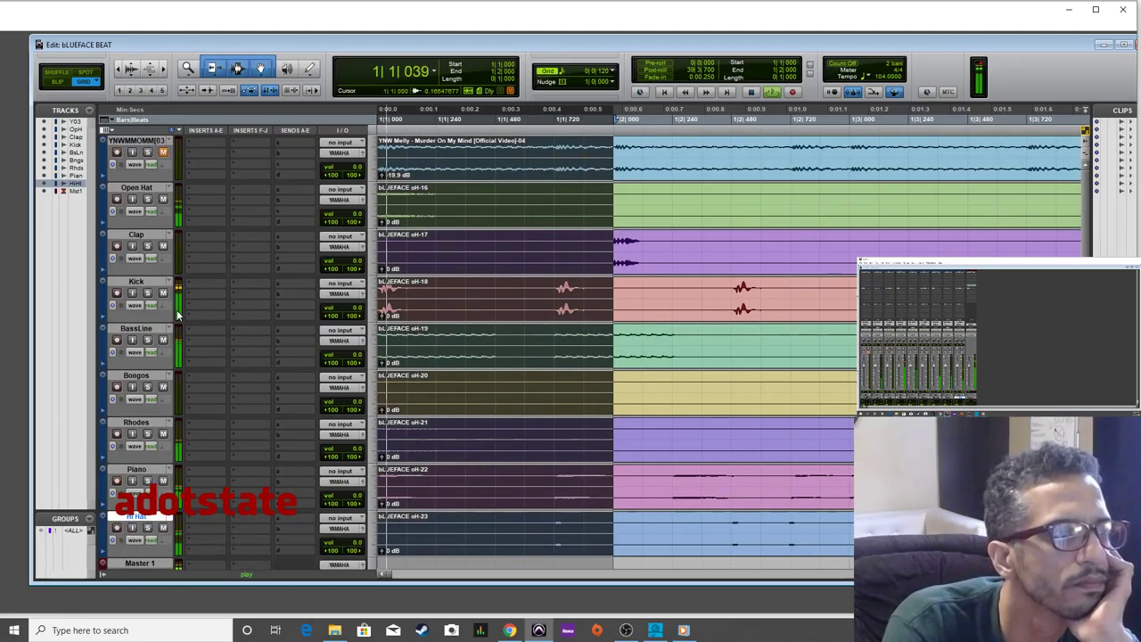
Select the Open Hat clip and lower its clip gain to -3.0 dB.
{"action": "left_click", "coordinate": [484, 220]}
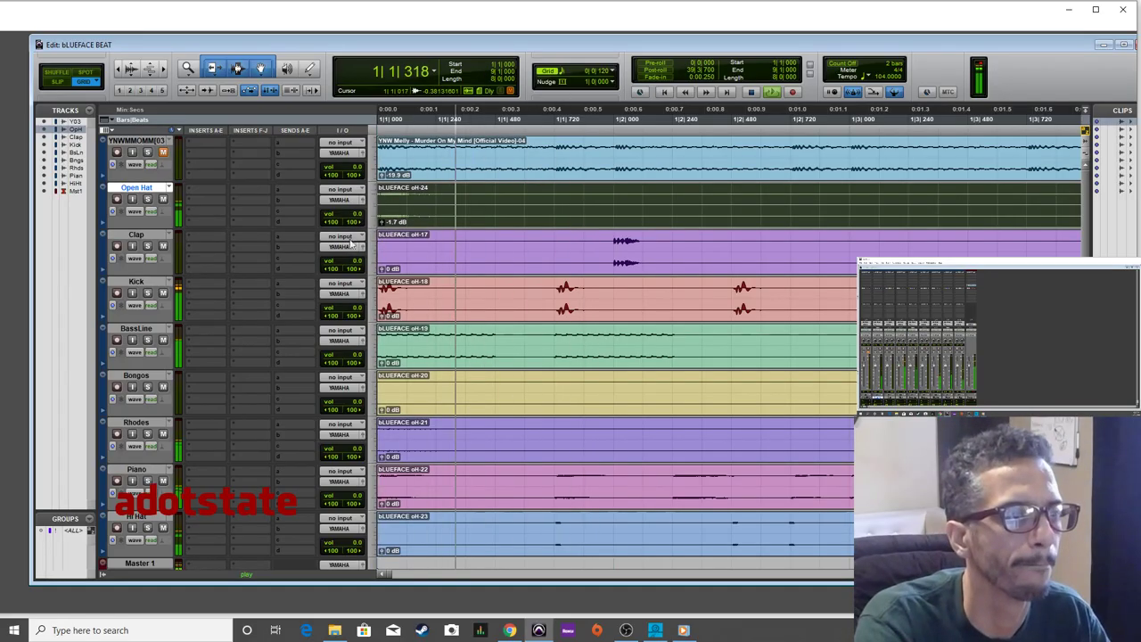
{"action": "left_click_drag", "start_coordinate": [381, 229], "coordinate": [383, 250]}
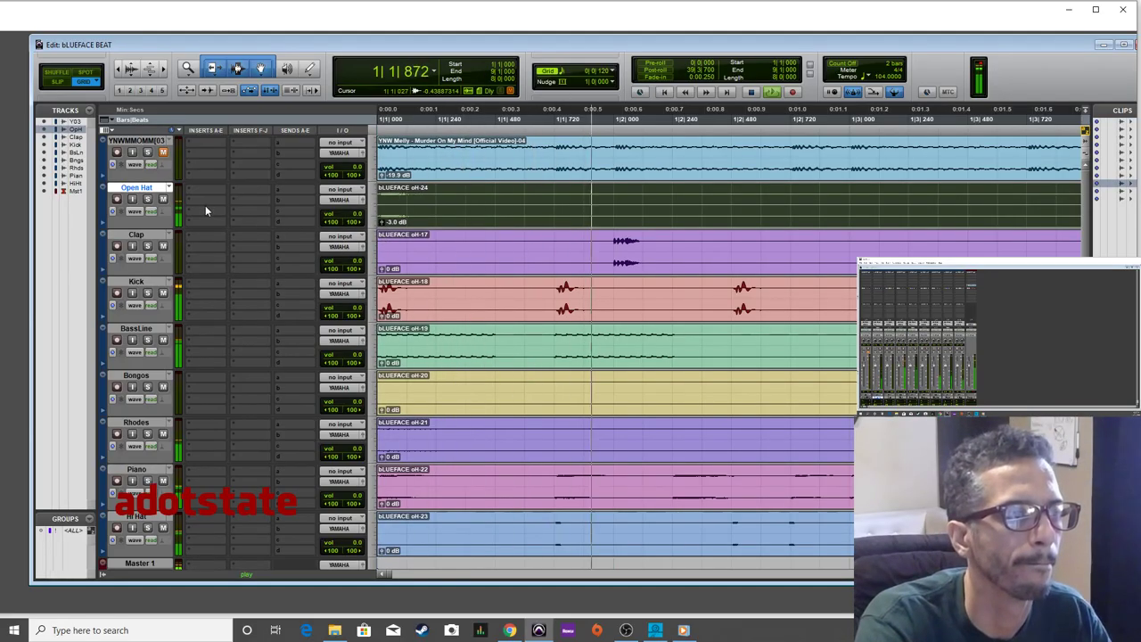
Insert the stereo SoundToys Little MicroShift plug-in on the Open Hat track and close its window.
{"action": "left_click", "coordinate": [187, 212]}
{"action": "mouse_move", "coordinate": [258, 229]}
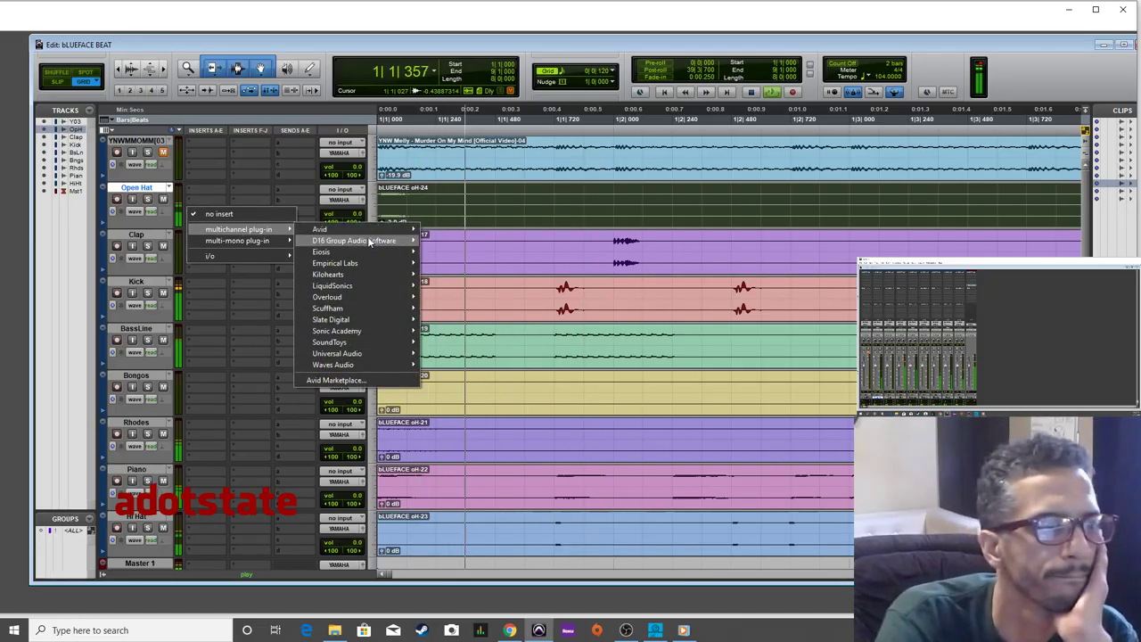
{"action": "mouse_move", "coordinate": [363, 345]}
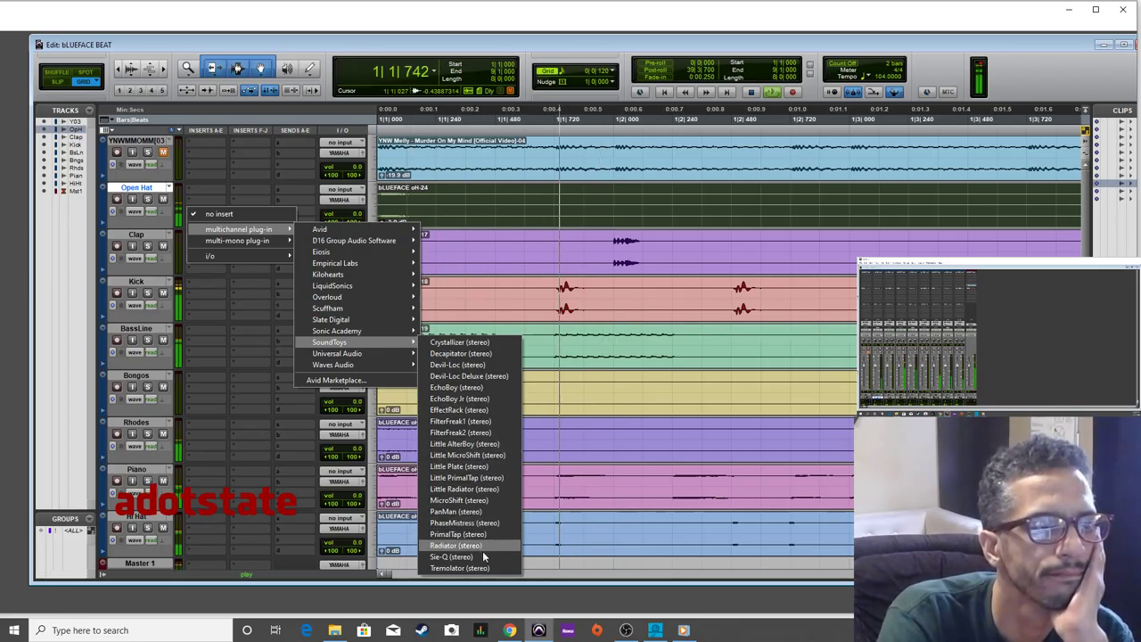
{"action": "left_click", "coordinate": [477, 458]}
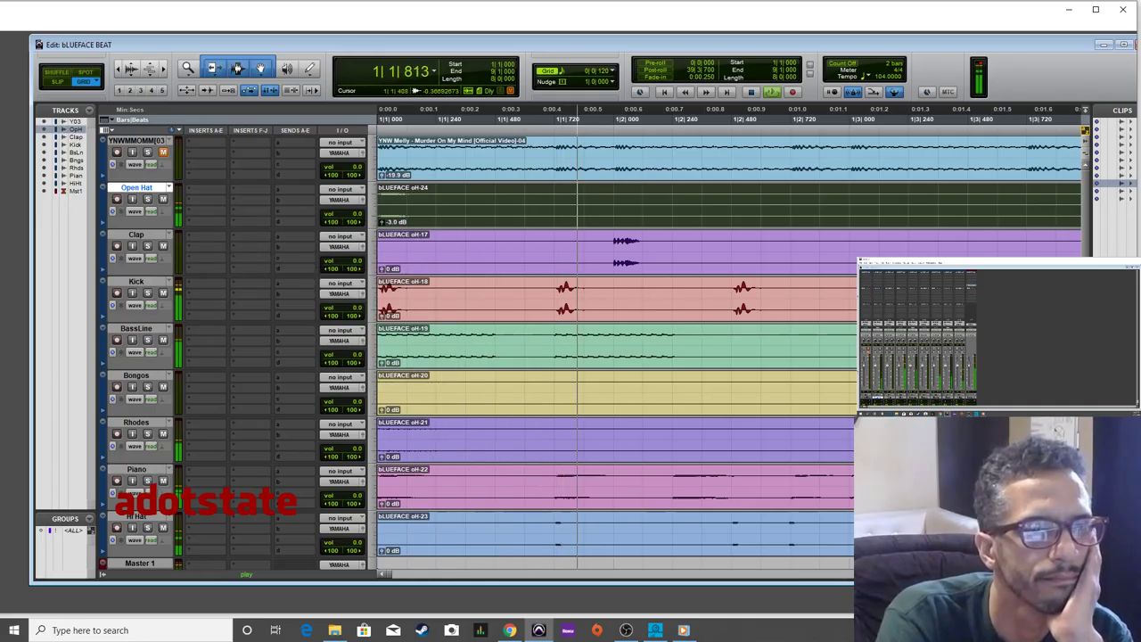
{"action": "left_click_drag", "start_coordinate": [761, 188], "coordinate": [446, 189]}
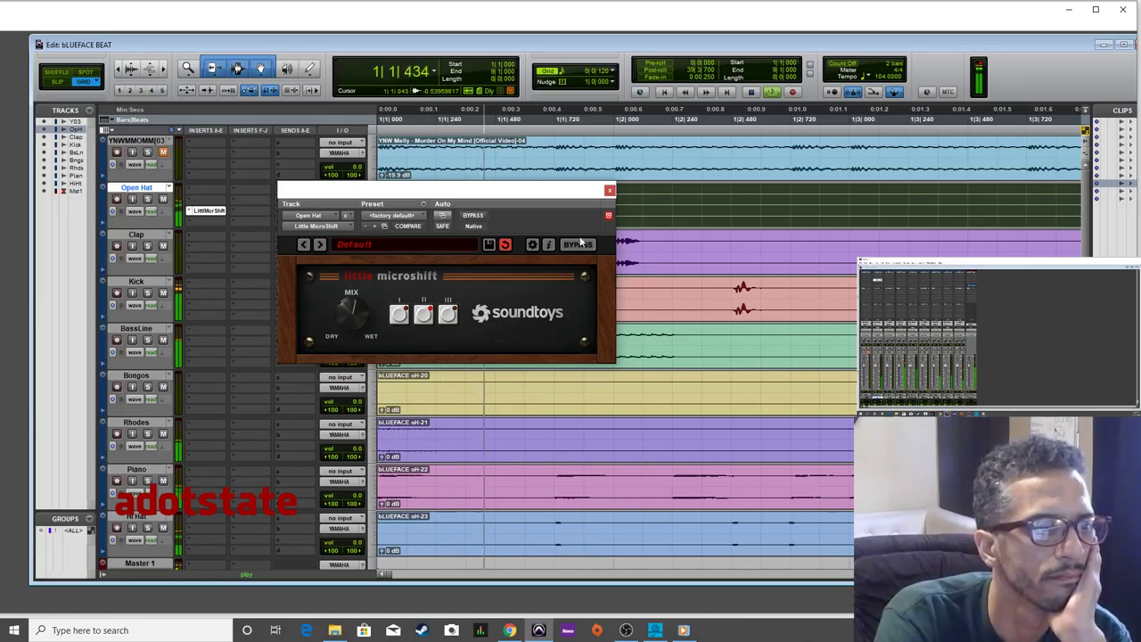
{"action": "left_click", "coordinate": [610, 189]}
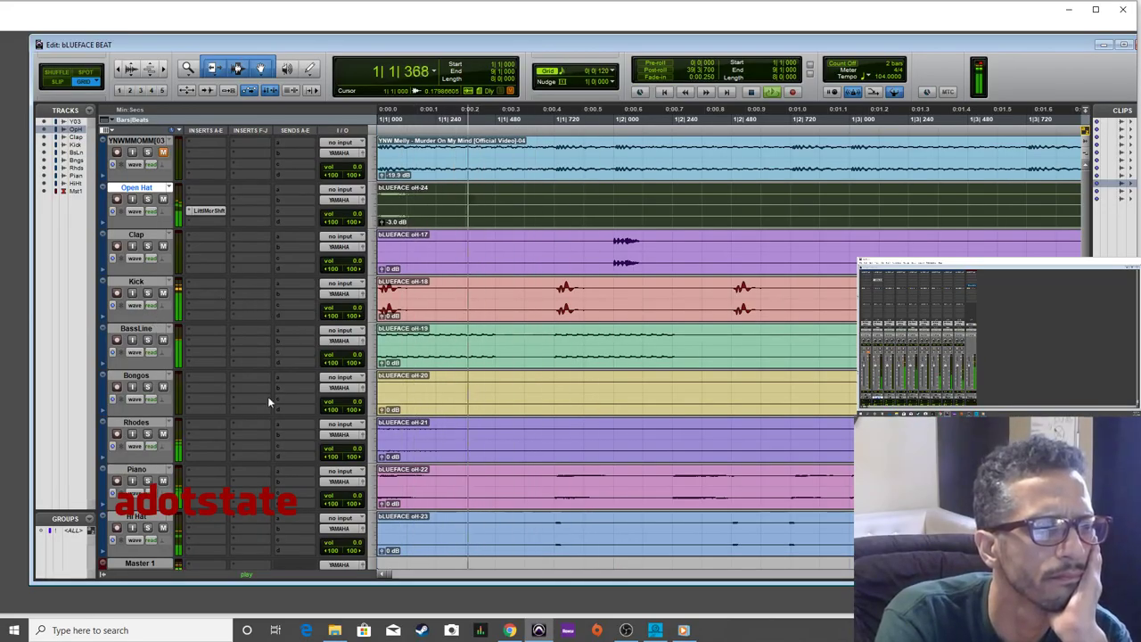
Select the Hi Hat track, stop playback and place the edit cursor at 1|2|720.
{"action": "scroll", "coordinate": [361, 385], "scroll_direction": "down", "scroll_amount": 2}
{"action": "left_click", "coordinate": [160, 424]}
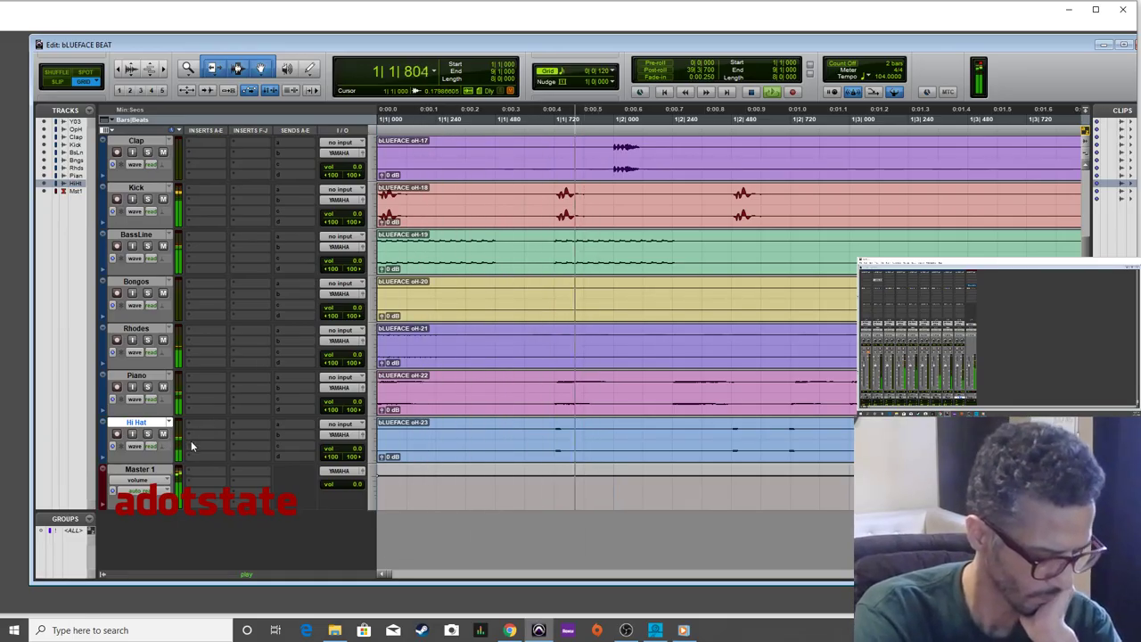
{"action": "key", "text": "space"}
{"action": "left_click", "coordinate": [804, 342]}
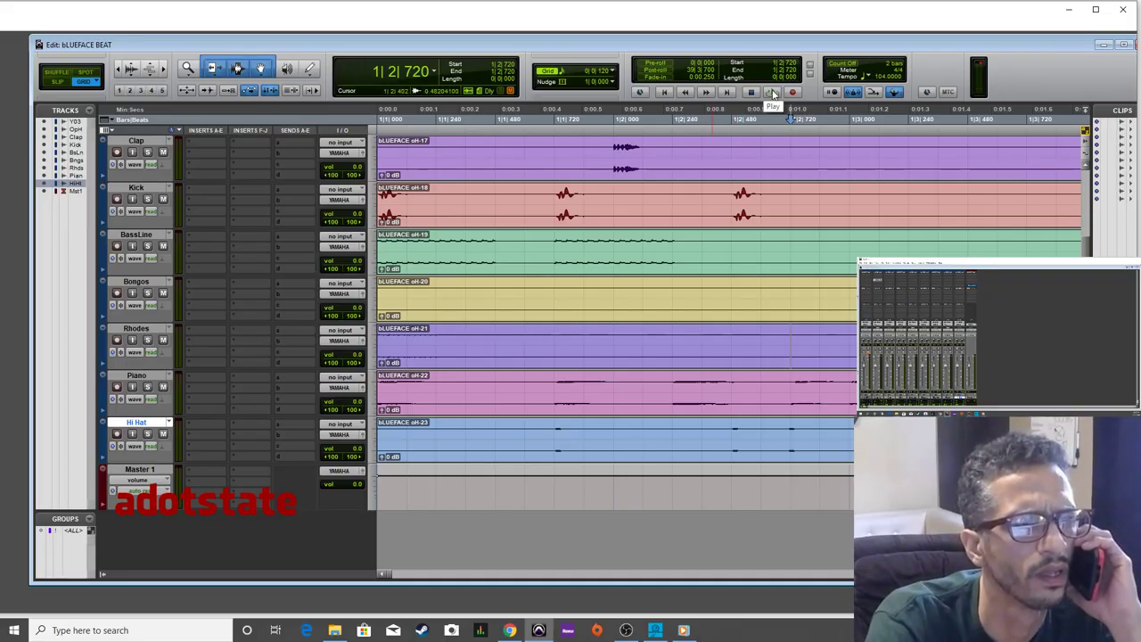
Zoom the timeline out slightly and loop playback across all tracks from 1|1|000 to 1|2|000.
{"action": "scroll", "coordinate": [429, 328], "scroll_direction": "up", "scroll_amount": 2}
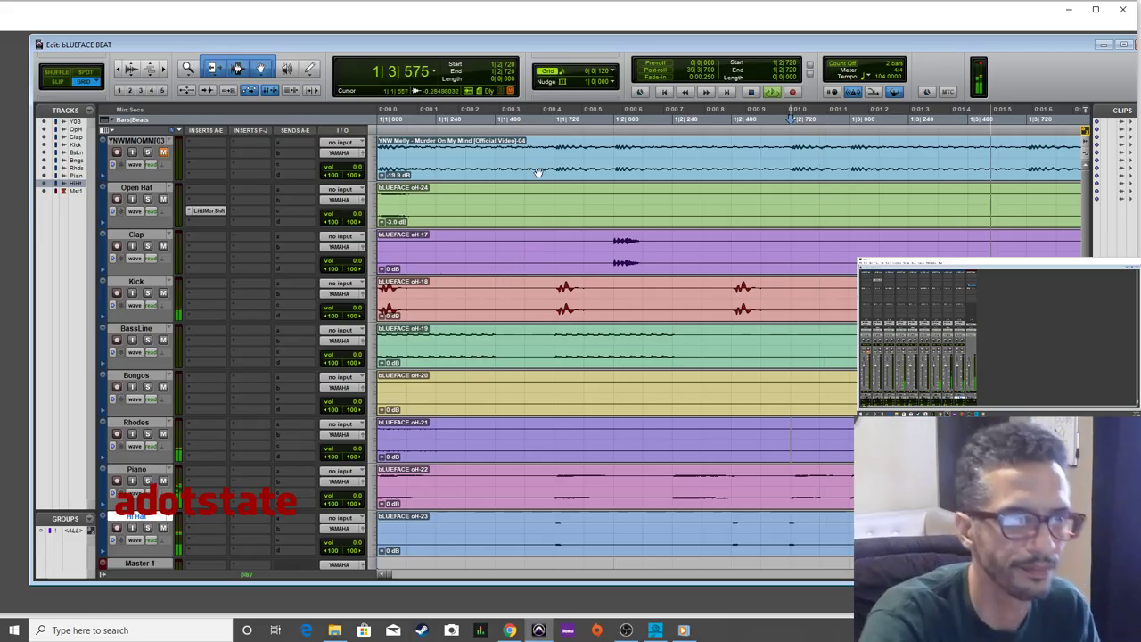
{"action": "key", "text": "ctrl+["}
{"action": "key", "text": "ctrl+["}
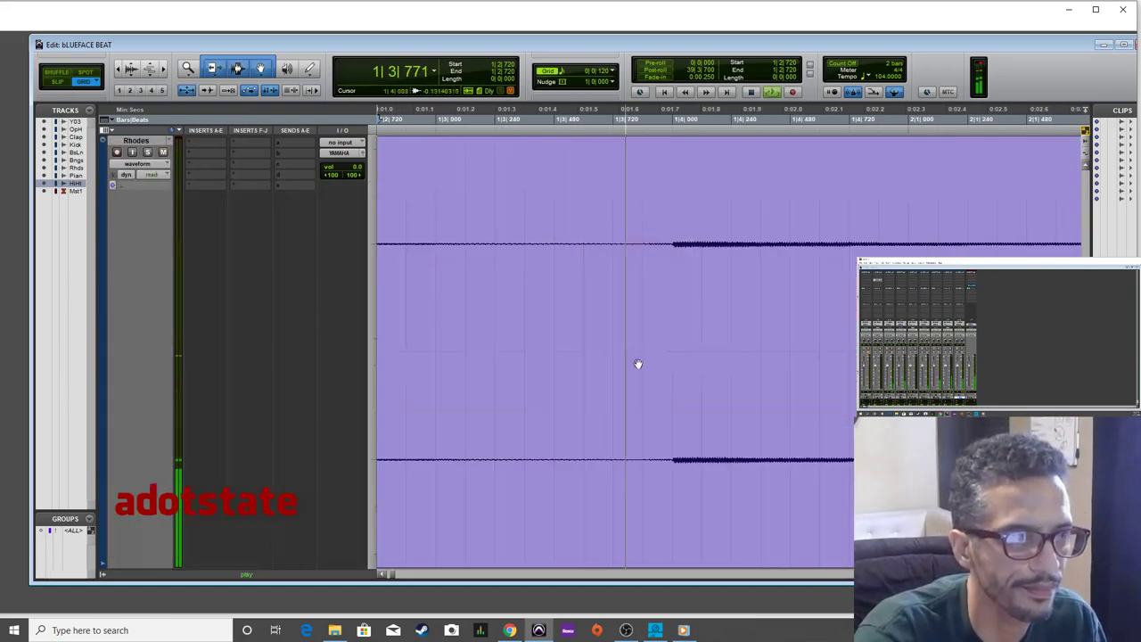
{"action": "key", "text": "ctrl+["}
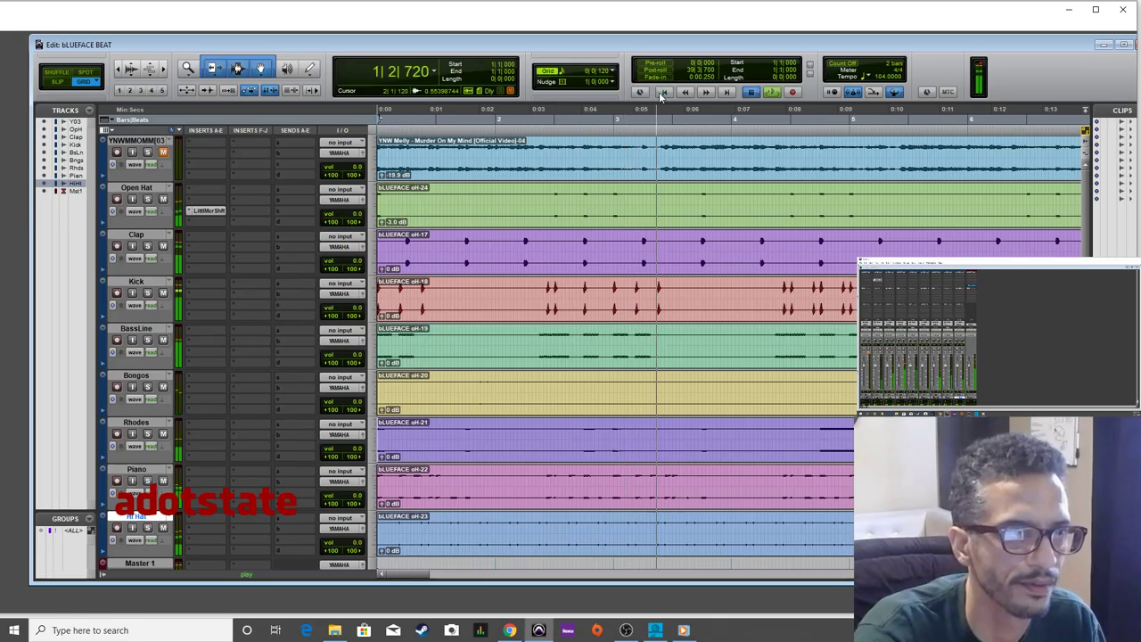
{"action": "left_click", "coordinate": [404, 150]}
{"action": "key", "text": "ctrl+]"}
{"action": "key", "text": "ctrl+]"}
{"action": "key", "text": "space"}
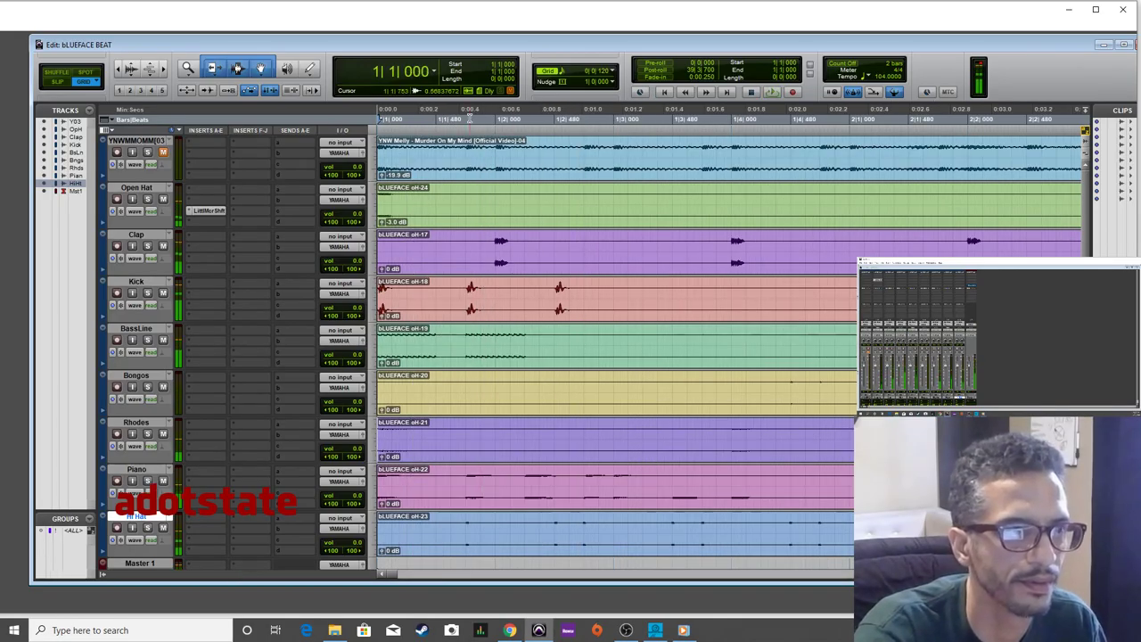
{"action": "key", "text": "shift+Tab"}
{"action": "key", "text": "space"}
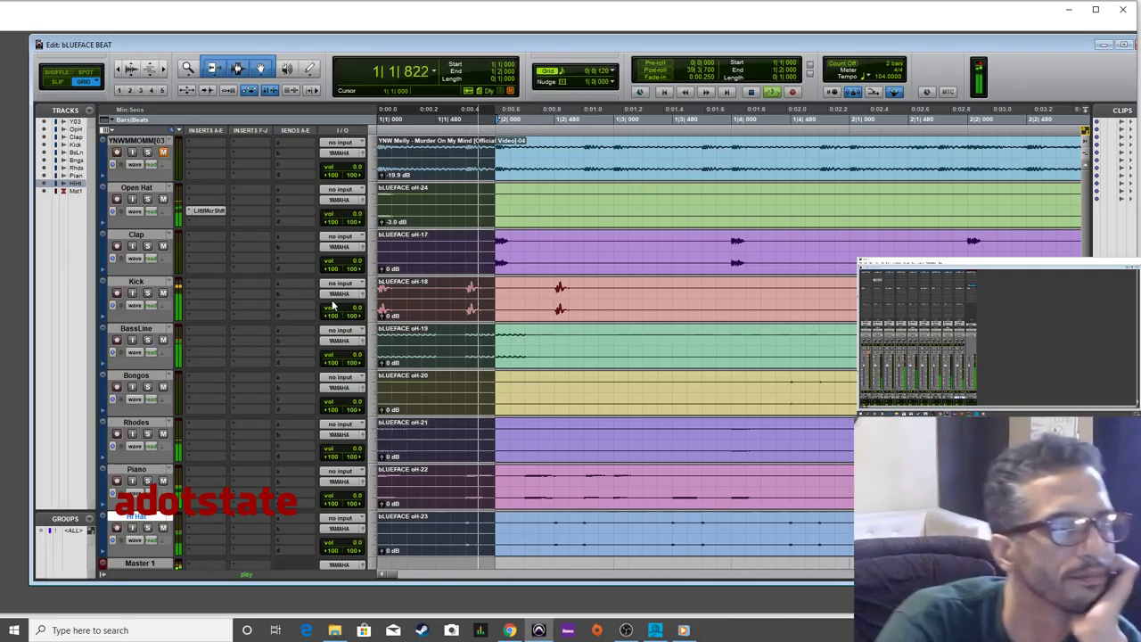
Bring the Little MicroShift insert from Open Hat onto the Hi Hat track's second insert slot and open its window.
{"action": "scroll", "coordinate": [167, 455], "scroll_direction": "down", "scroll_amount": 2}
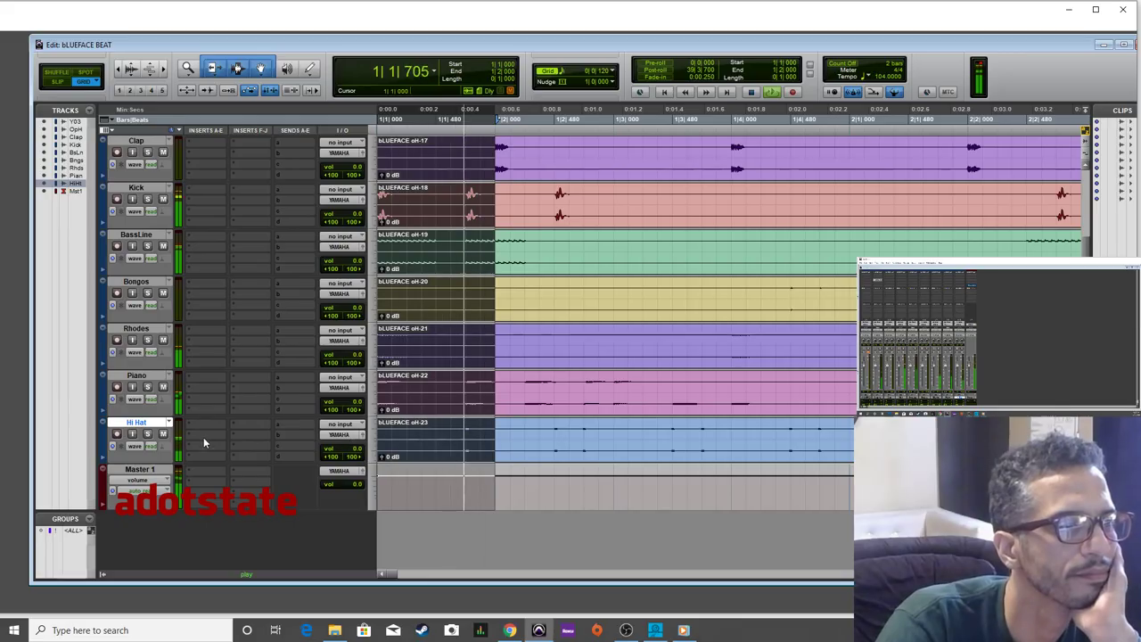
{"action": "scroll", "coordinate": [188, 427], "scroll_direction": "up", "scroll_amount": 2}
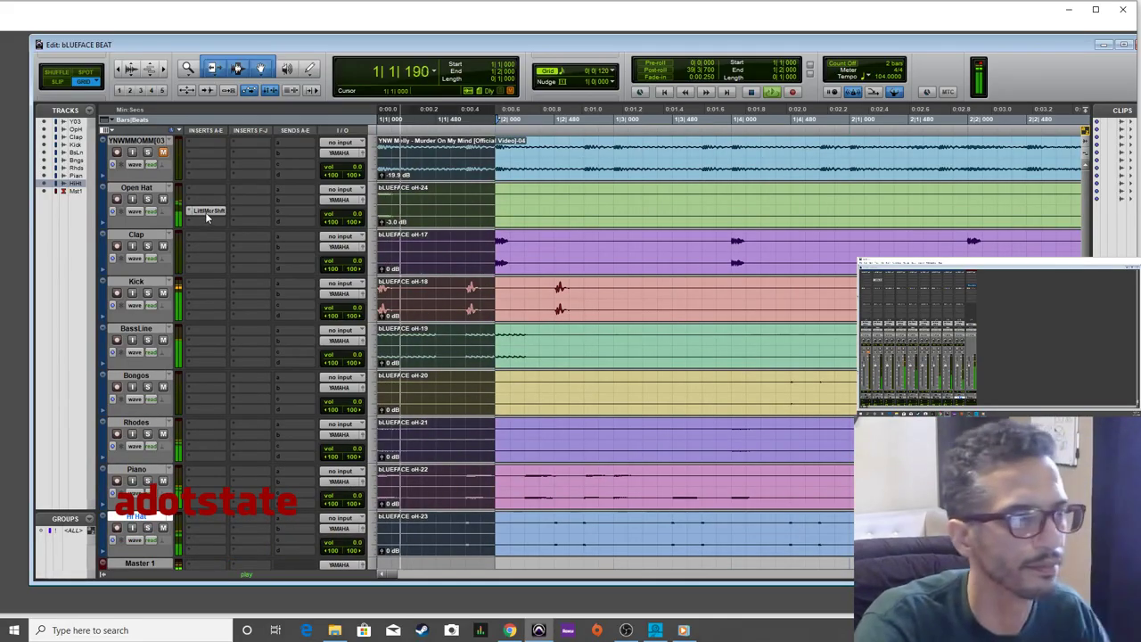
{"action": "left_click_drag", "start_coordinate": [217, 208], "coordinate": [203, 435]}
{"action": "left_click", "coordinate": [206, 434]}
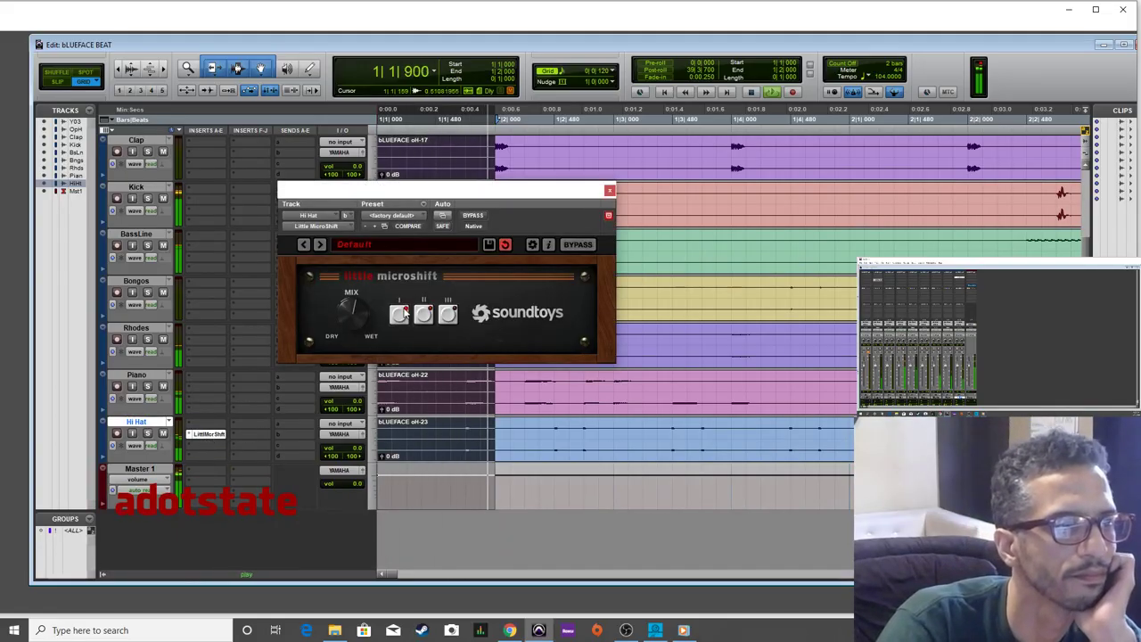
Audition the Little MicroShift styles on Hi Hat, keep style I, lower the mix toward dry and close the plug-in.
{"action": "left_click", "coordinate": [422, 314]}
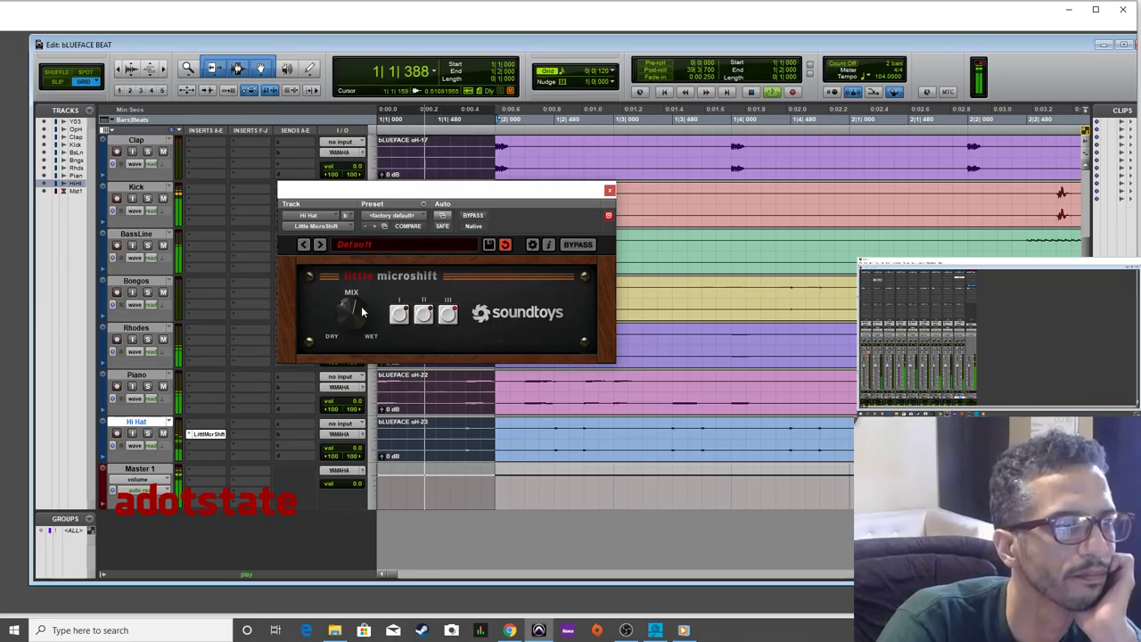
{"action": "left_click", "coordinate": [400, 314]}
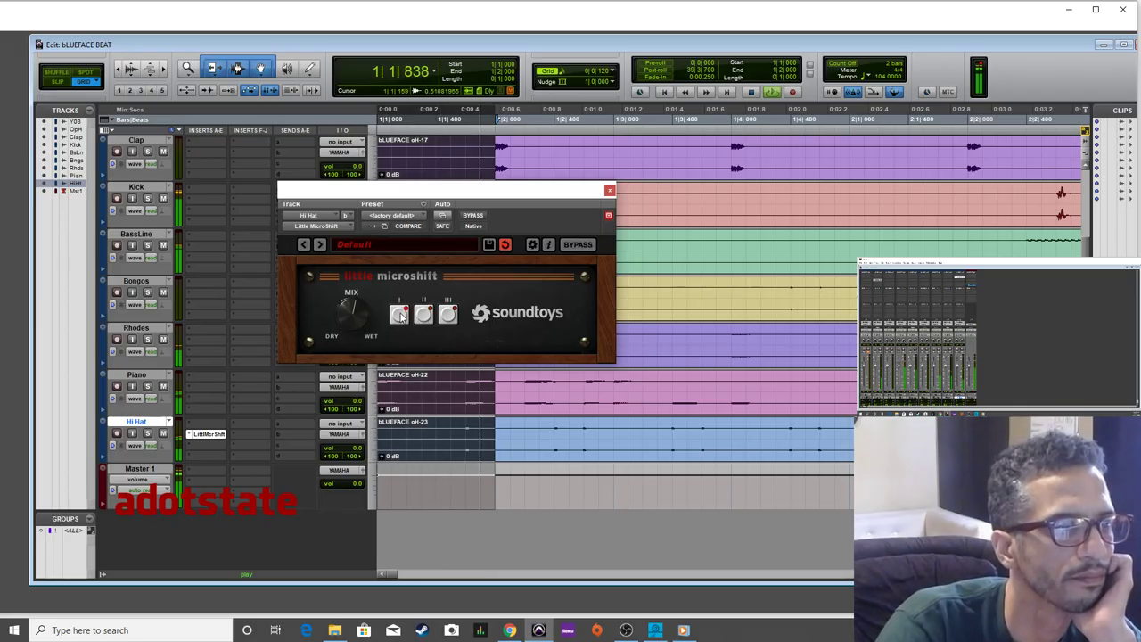
{"action": "left_click_drag", "start_coordinate": [353, 334], "coordinate": [359, 364]}
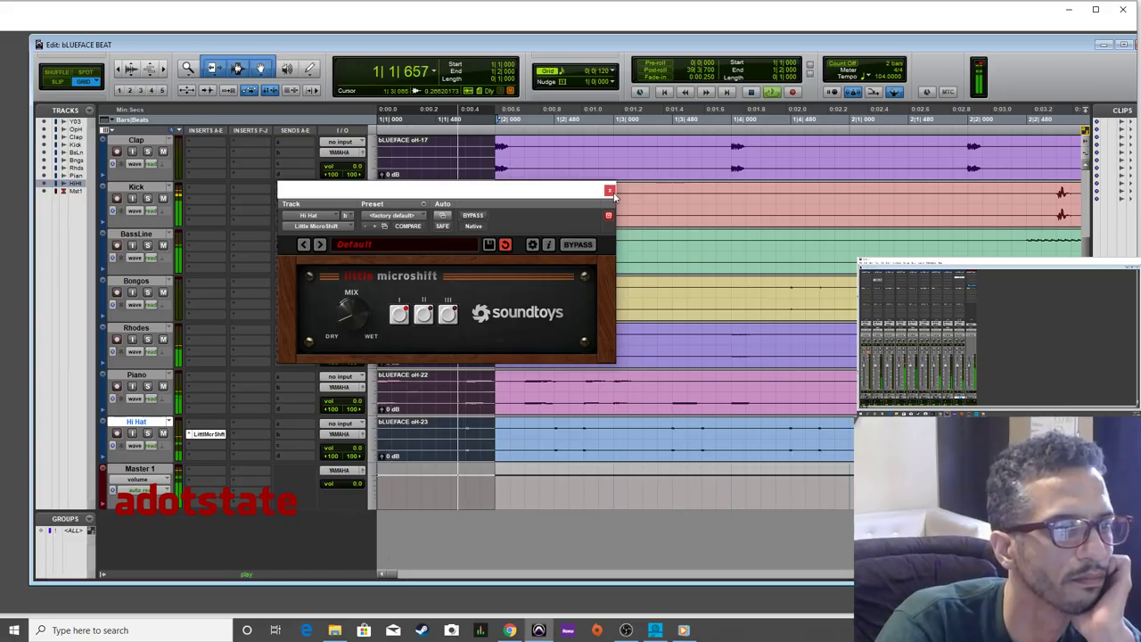
{"action": "left_click", "coordinate": [610, 191]}
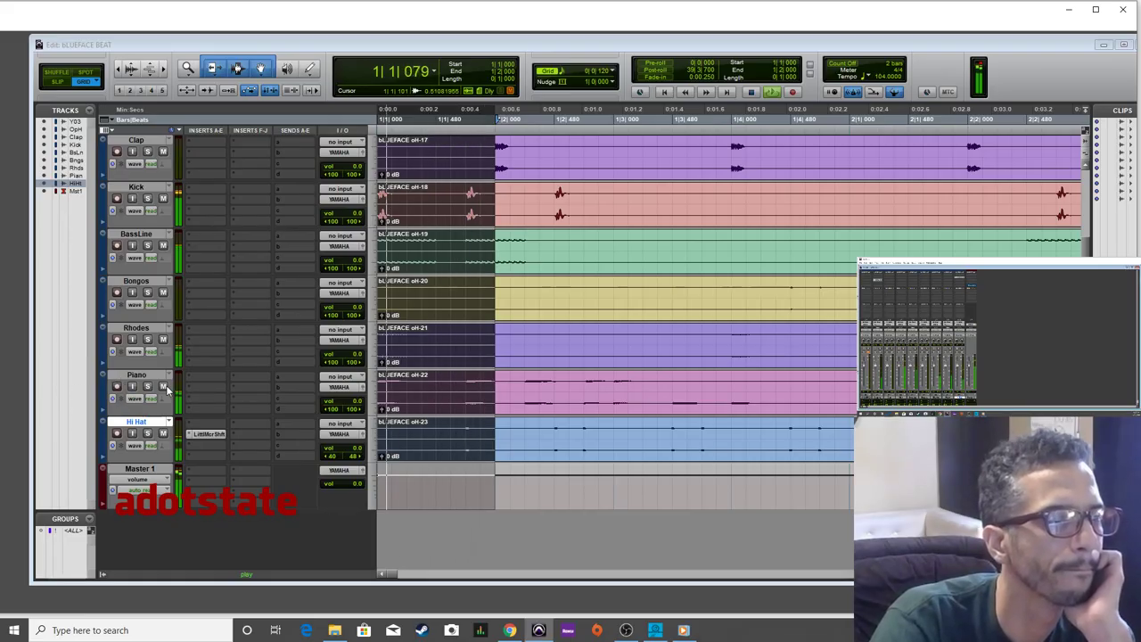
Insert the stereo UAD Lexicon 480L reverb in the Piano track's second insert slot.
{"action": "left_click", "coordinate": [185, 387]}
{"action": "left_click", "coordinate": [192, 387]}
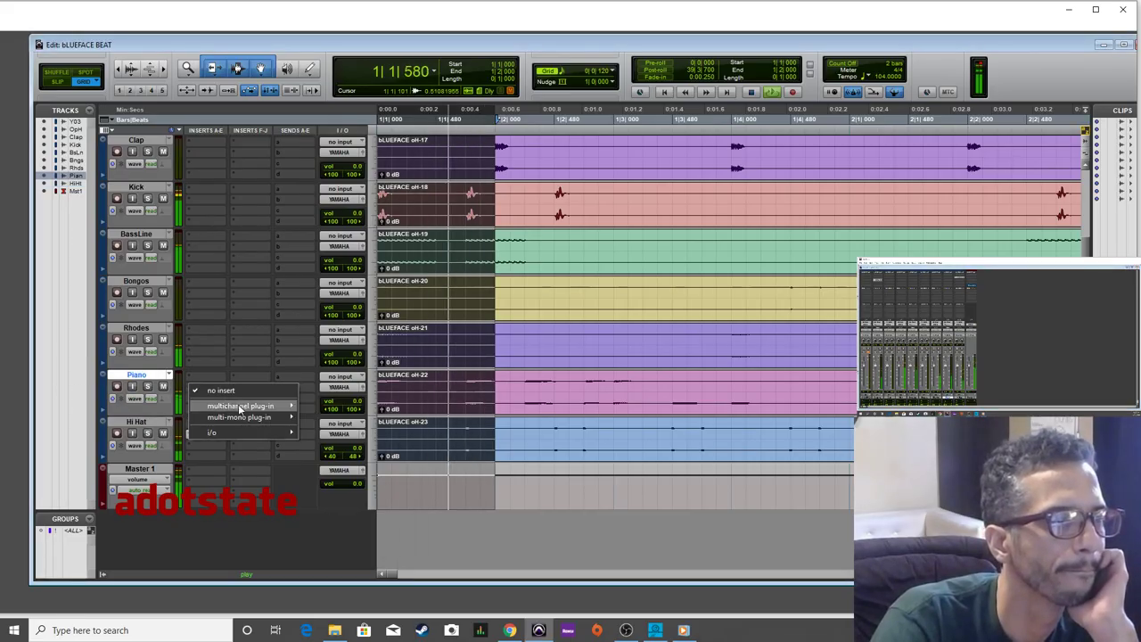
{"action": "mouse_move", "coordinate": [238, 407]}
{"action": "mouse_move", "coordinate": [393, 519]}
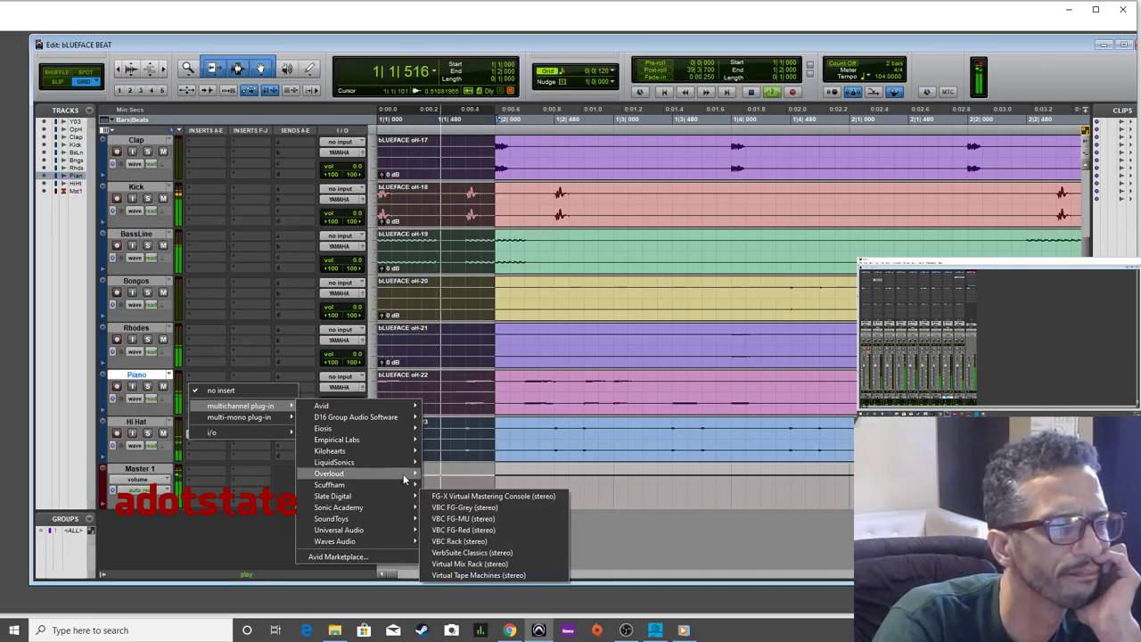
{"action": "mouse_move", "coordinate": [403, 465]}
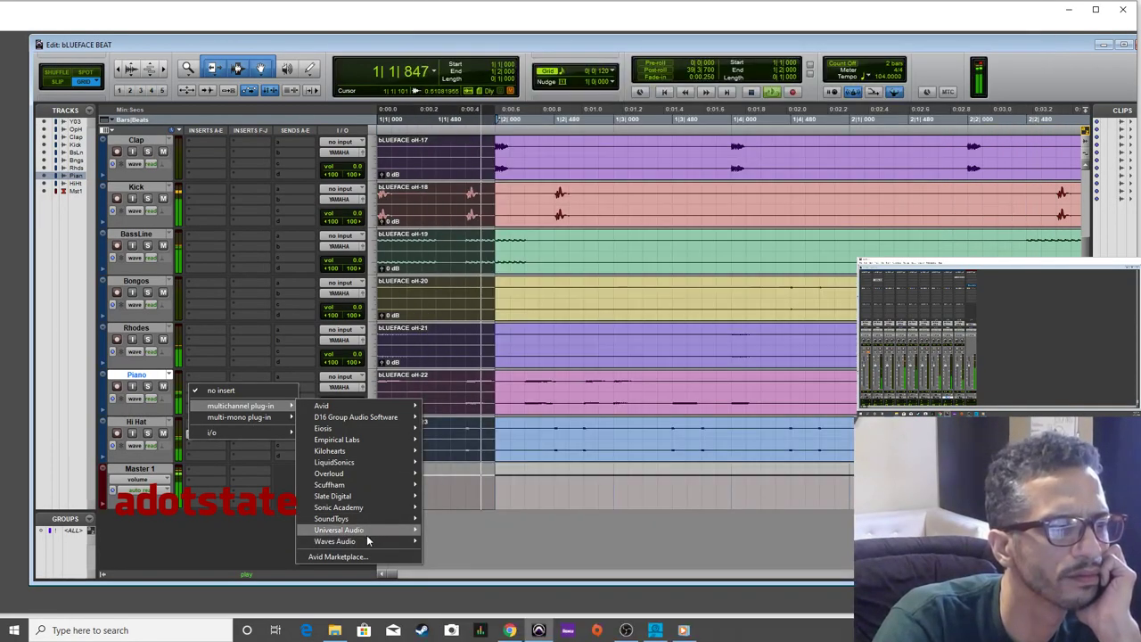
{"action": "mouse_move", "coordinate": [367, 534]}
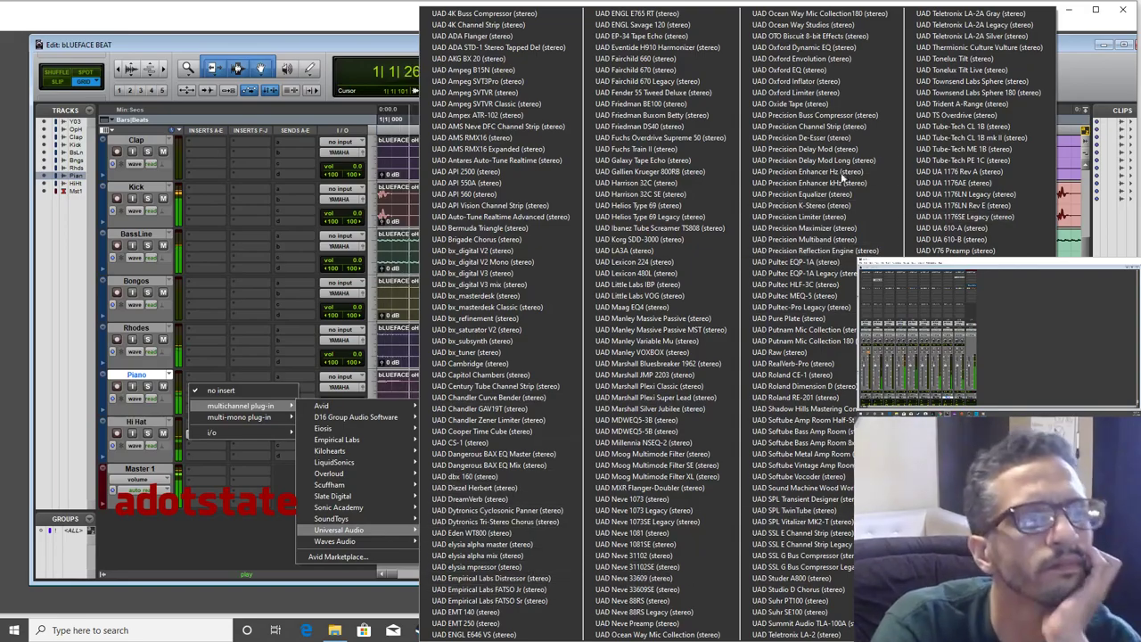
{"action": "left_click", "coordinate": [642, 279]}
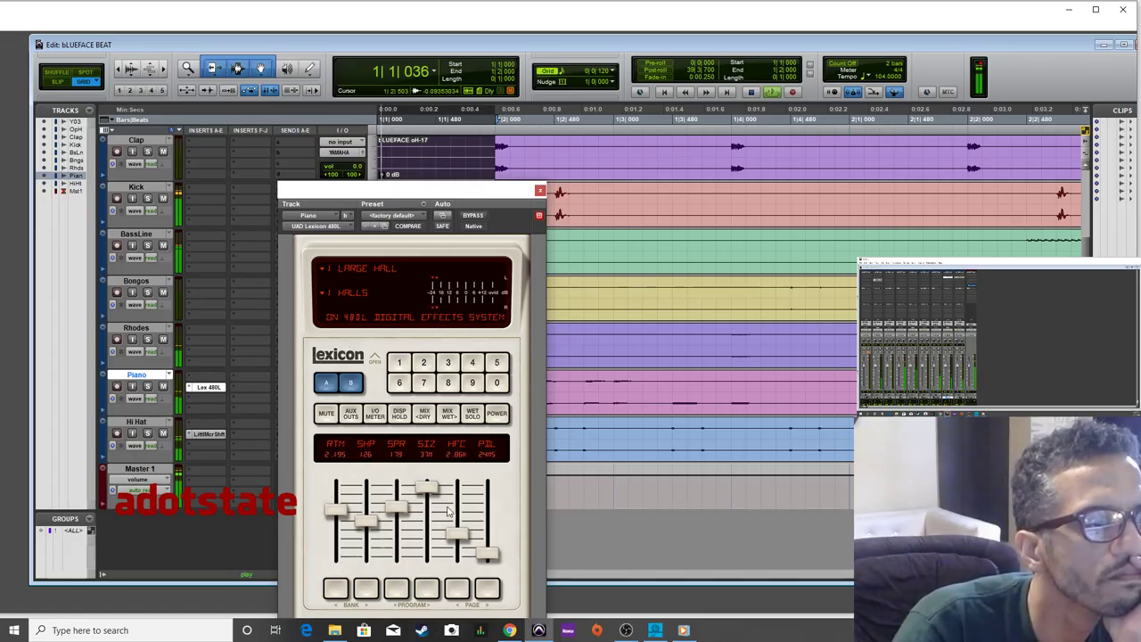
Move the Lexicon 480L window fully into view and raise its dry/wet mix to about 38%.
{"action": "left_click_drag", "start_coordinate": [437, 191], "coordinate": [438, 116]}
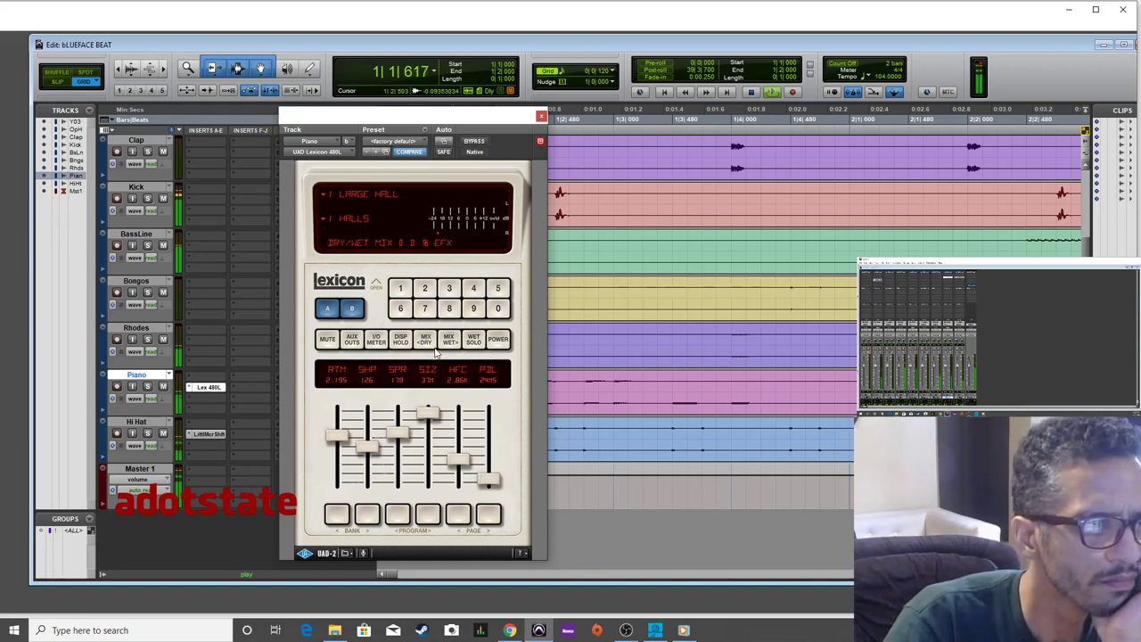
{"action": "left_click", "coordinate": [450, 347]}
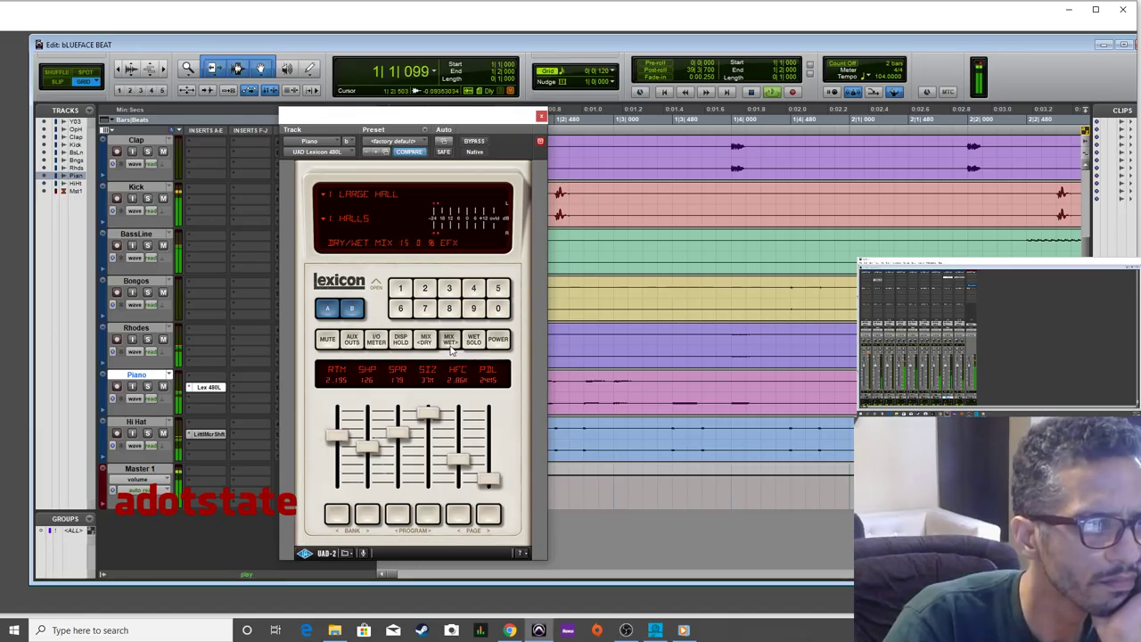
{"action": "left_click", "coordinate": [451, 347]}
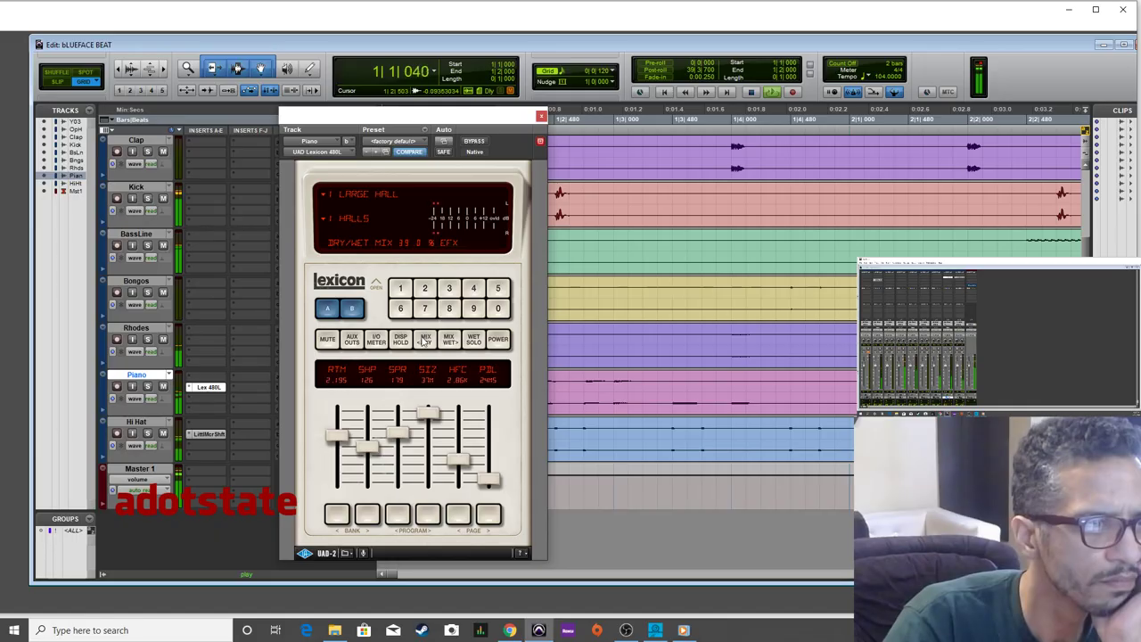
Insert the stereo SoundToys Decapitator on the Piano track ahead of the Lexicon 480L.
{"action": "left_click", "coordinate": [210, 397]}
{"action": "mouse_move", "coordinate": [223, 397]}
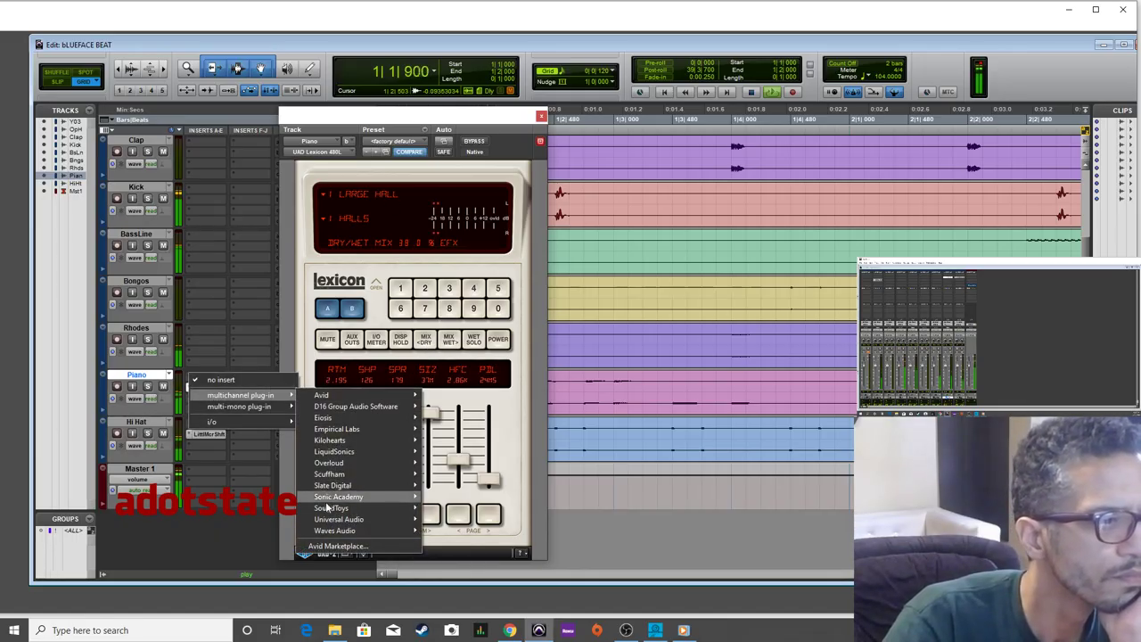
{"action": "mouse_move", "coordinate": [330, 508]}
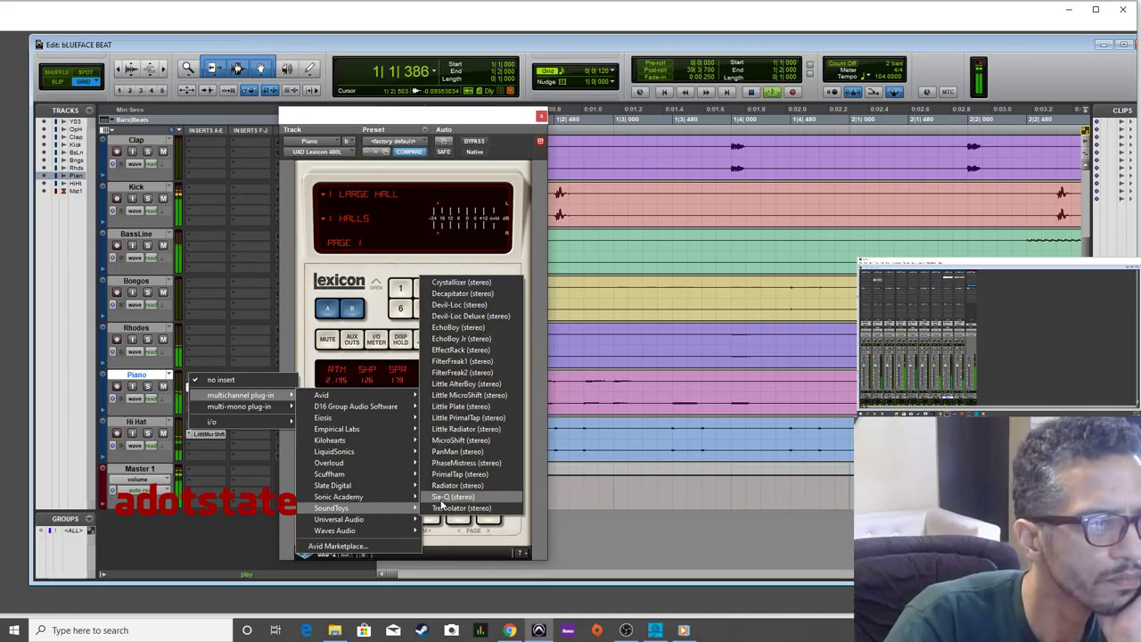
{"action": "left_click", "coordinate": [479, 294]}
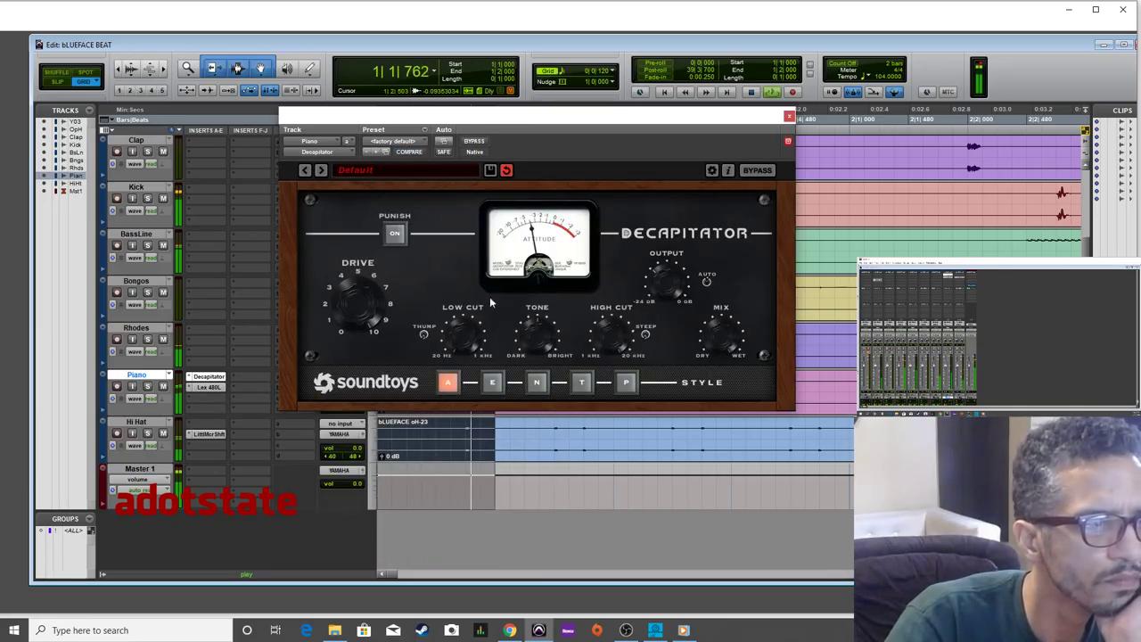
Audition Decapitator styles N, E and T on Piano, keep style P and close the plug-in.
{"action": "left_click", "coordinate": [536, 382]}
{"action": "left_click", "coordinate": [492, 382]}
{"action": "left_click", "coordinate": [582, 382]}
{"action": "left_click", "coordinate": [626, 382]}
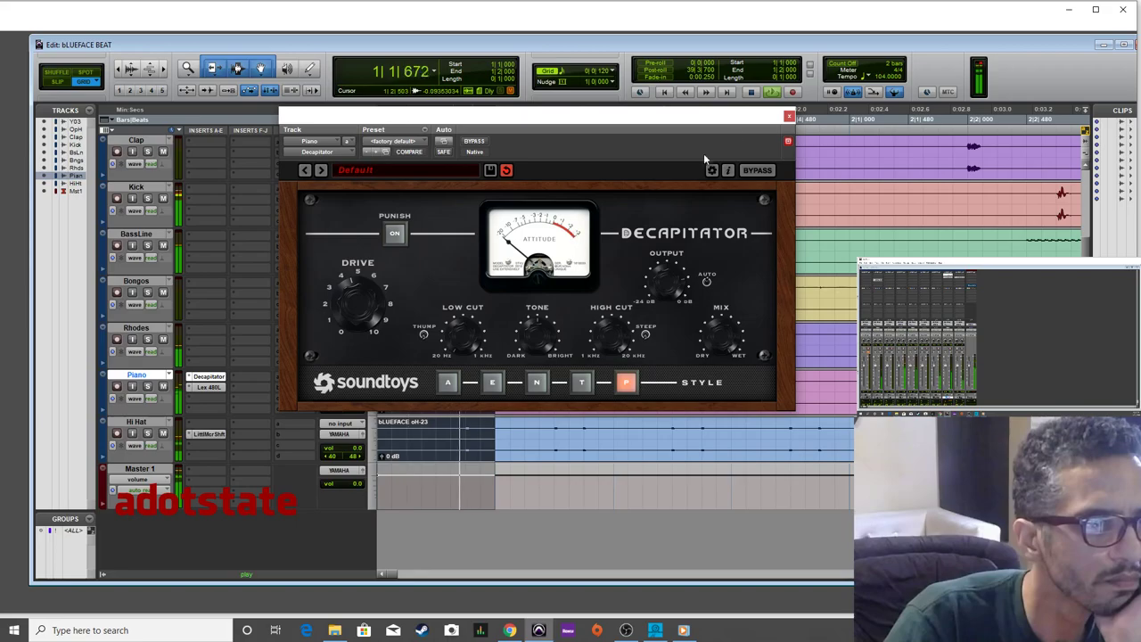
{"action": "left_click", "coordinate": [789, 117]}
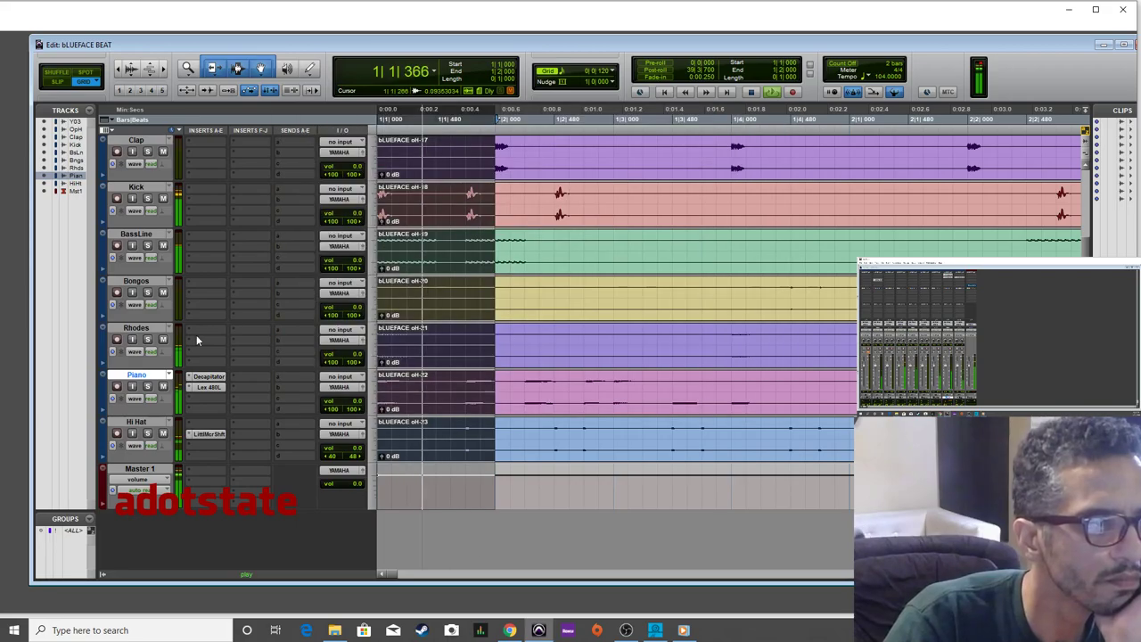
Move the Lexicon 480L down to Piano's third insert slot, leaving an empty slot after Decapitator.
{"action": "left_click", "coordinate": [189, 397]}
{"action": "mouse_move", "coordinate": [259, 417]}
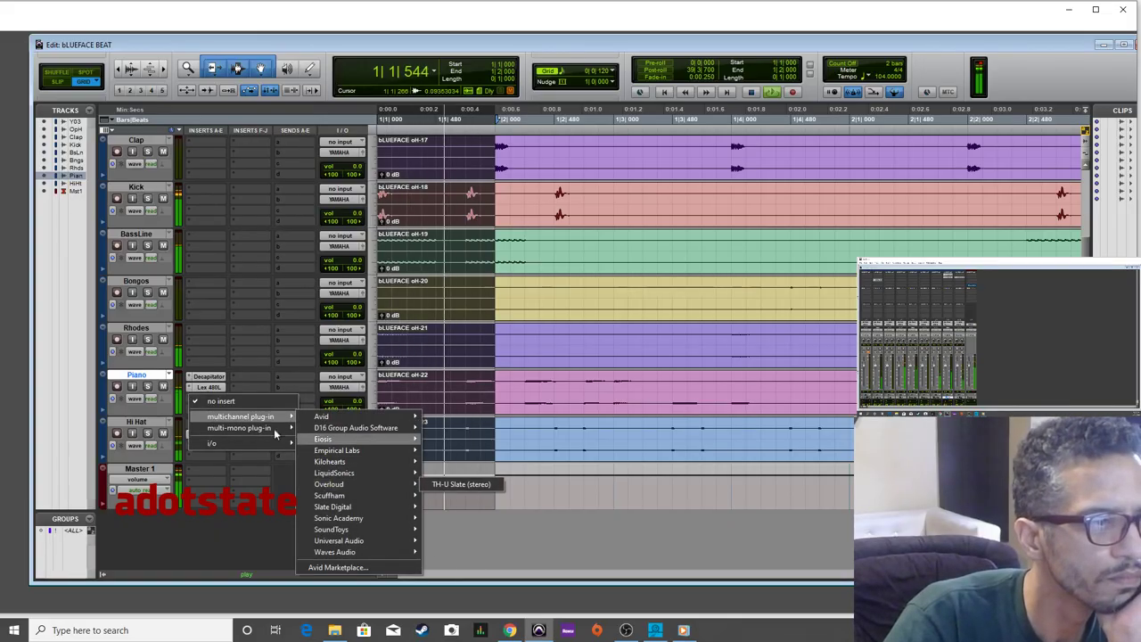
{"action": "left_click", "coordinate": [241, 380]}
{"action": "left_click", "coordinate": [198, 392]}
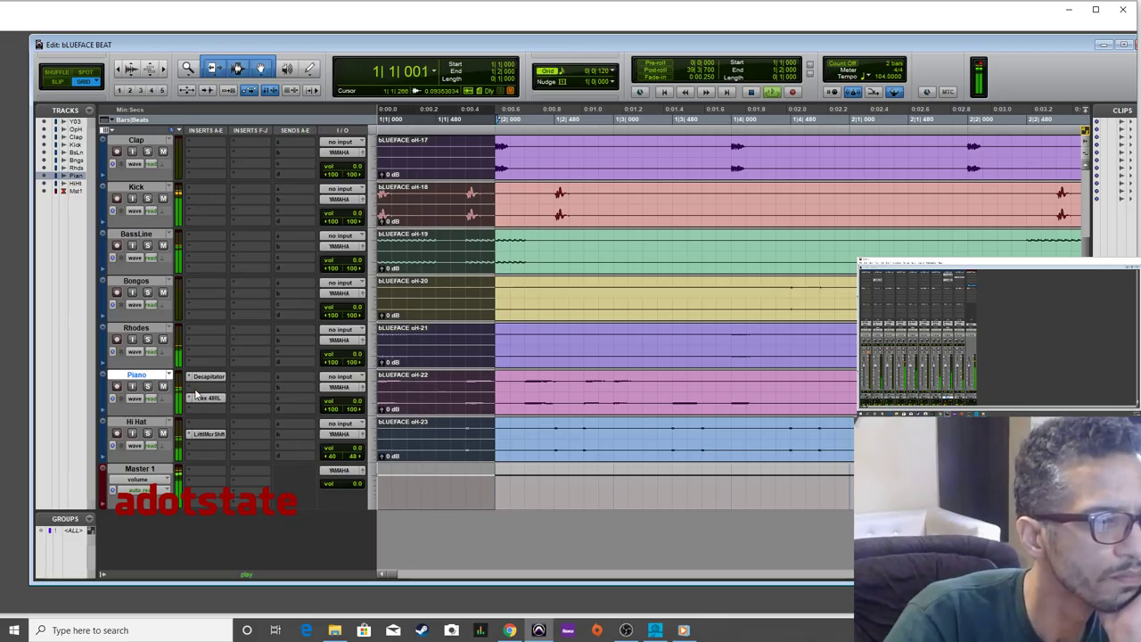
Insert the stereo Waves S1 Imager in Piano's second slot and set its gain to -5.1, leaving width at 1.00.
{"action": "left_click", "coordinate": [196, 396]}
{"action": "mouse_move", "coordinate": [242, 408]}
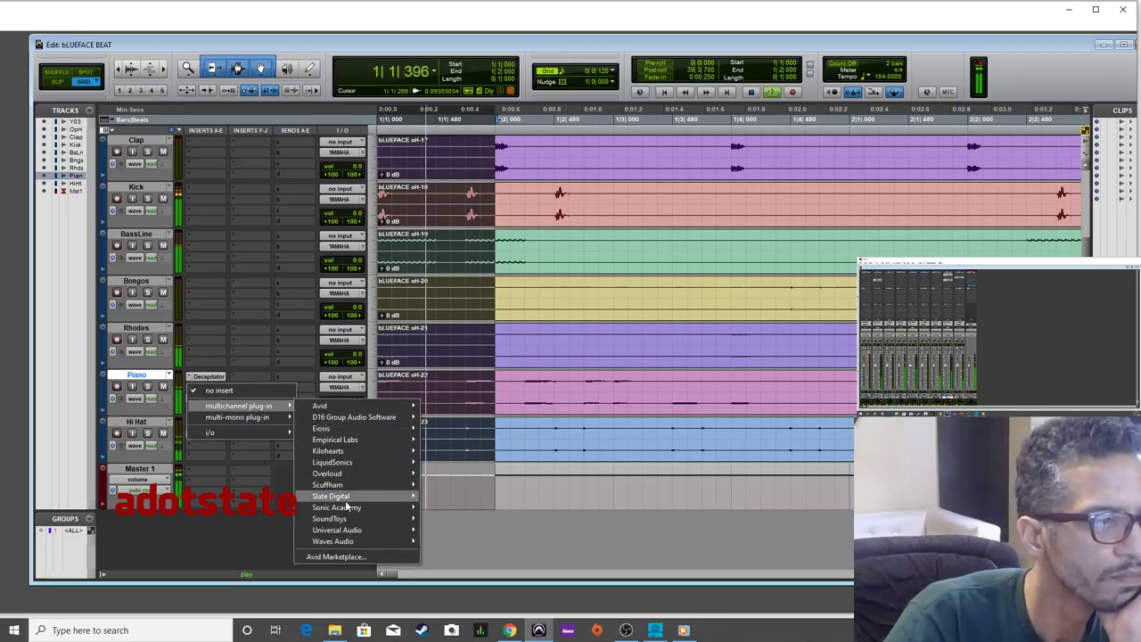
{"action": "mouse_move", "coordinate": [369, 541]}
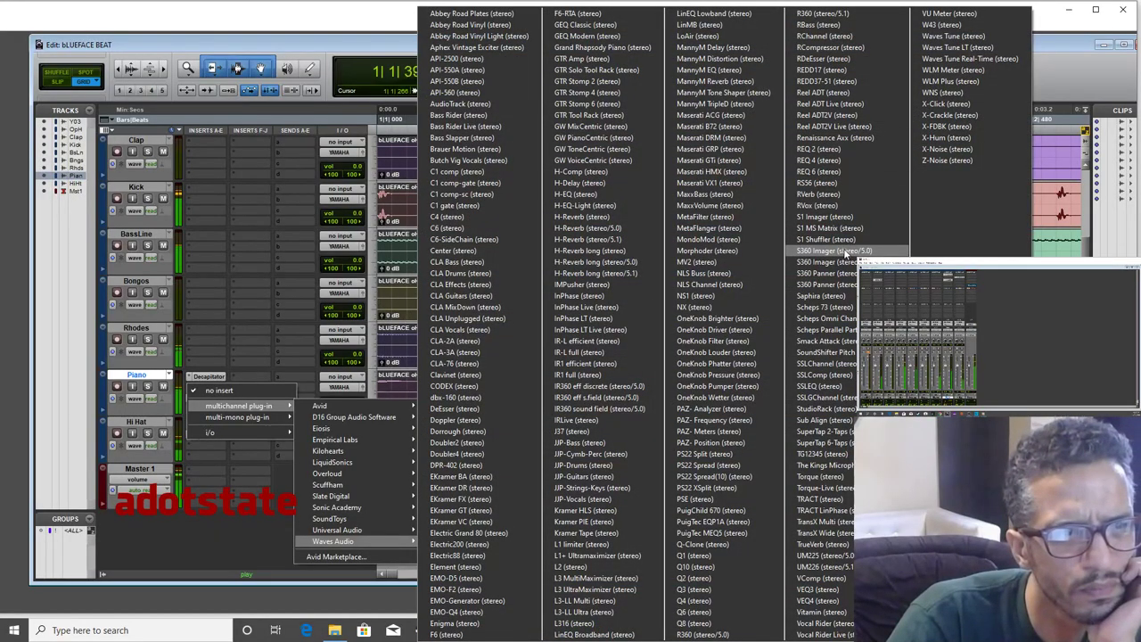
{"action": "left_click", "coordinate": [837, 219]}
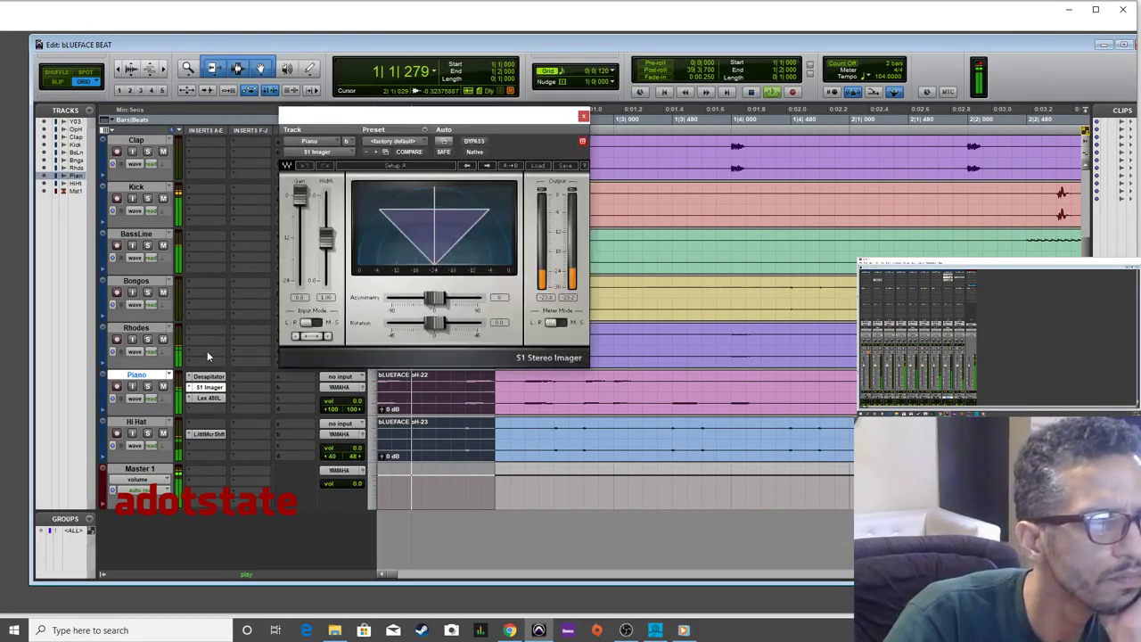
{"action": "left_click_drag", "start_coordinate": [326, 195], "coordinate": [326, 212]}
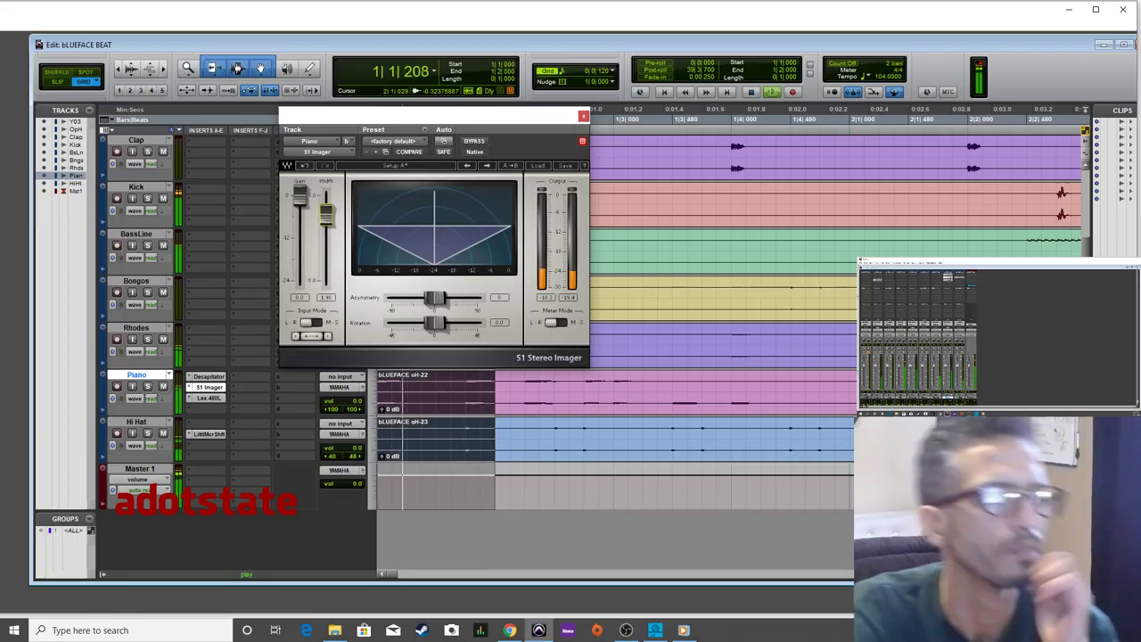
{"action": "left_click_drag", "start_coordinate": [294, 214], "coordinate": [326, 237]}
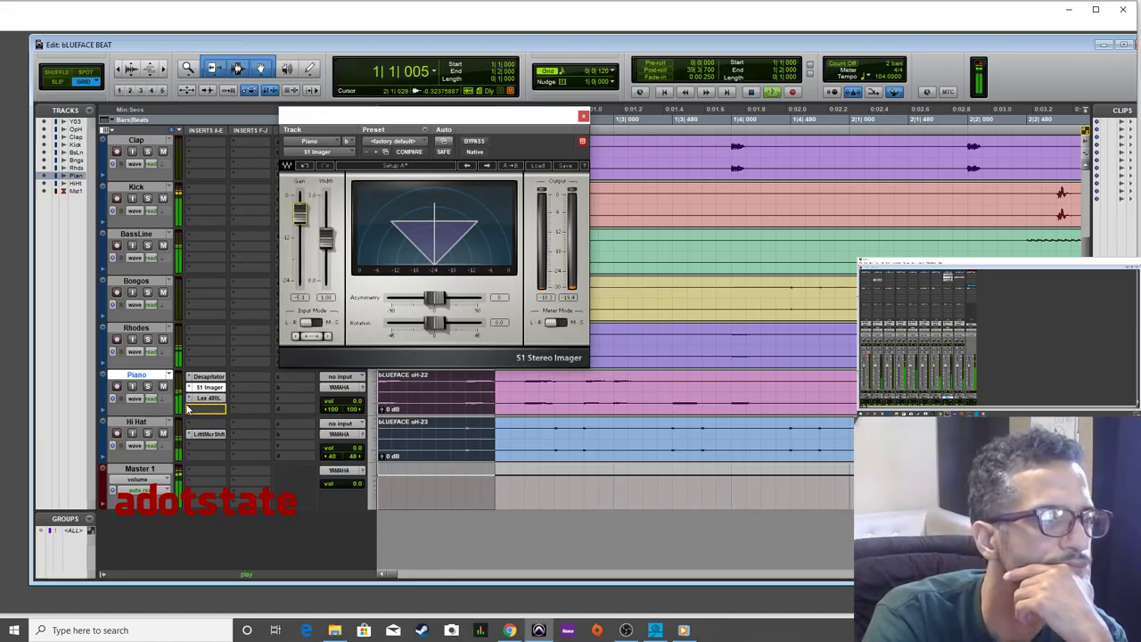
Move the Lexicon 480L to Piano's fourth insert slot and insert the stereo SSLGChannel in the third.
{"action": "left_click", "coordinate": [189, 408]}
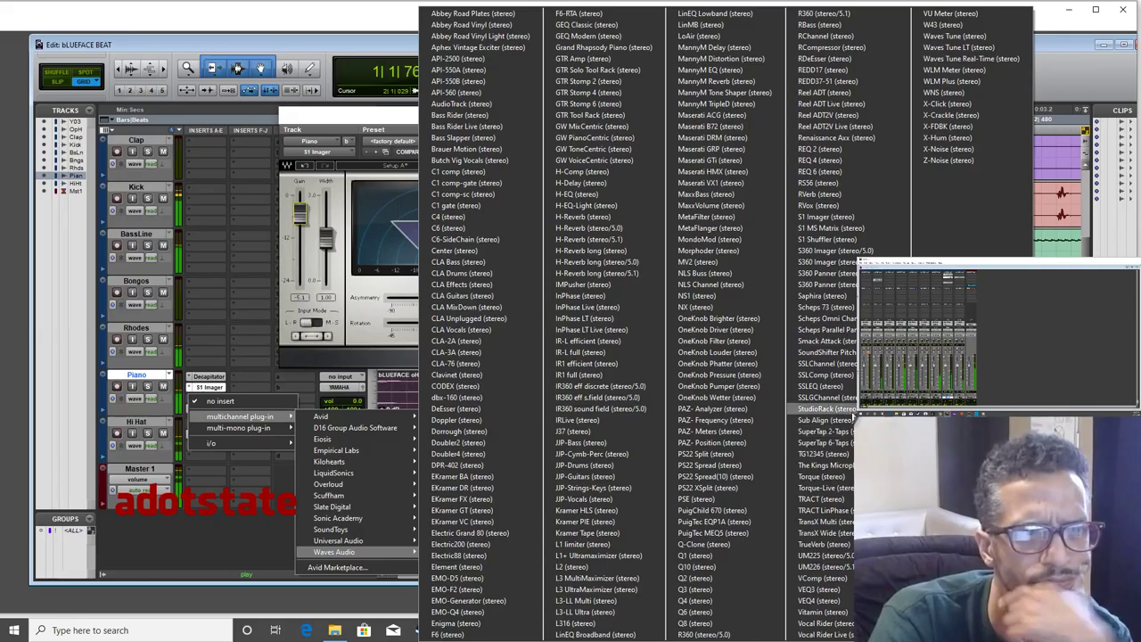
{"action": "left_click", "coordinate": [829, 398]}
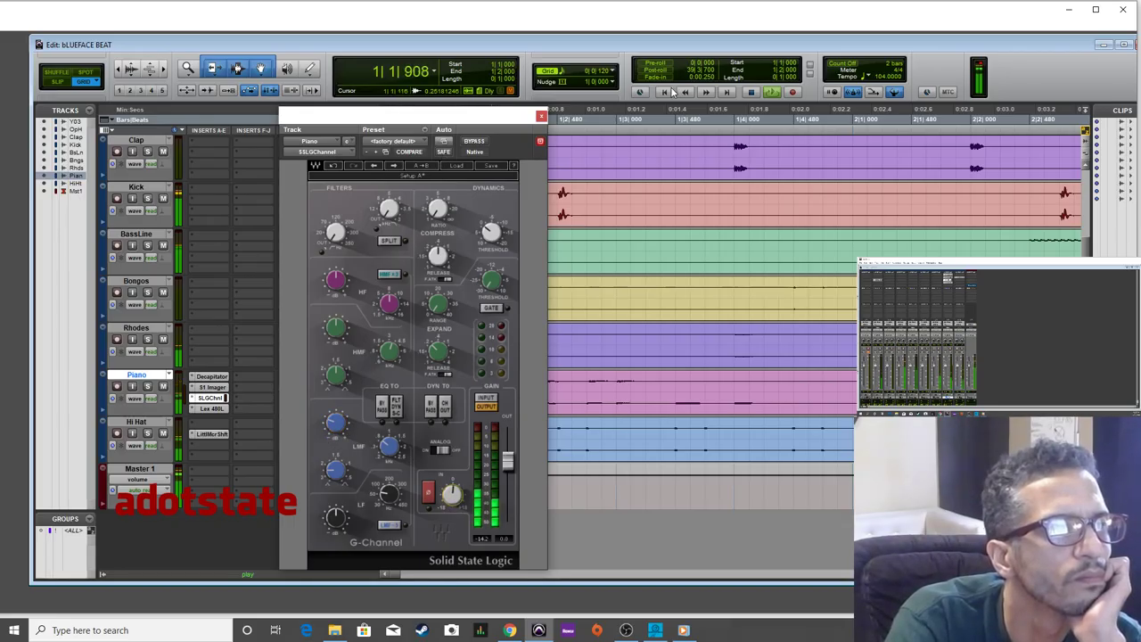
{"action": "left_click", "coordinate": [540, 116]}
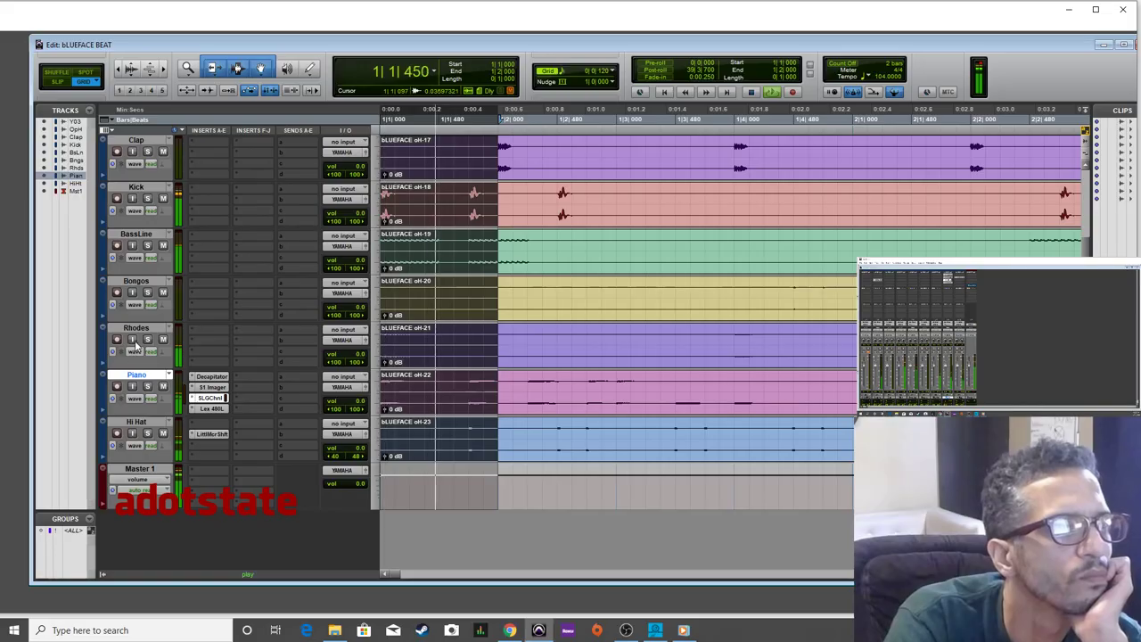
Compare the beat with the YNW Melly reference track using the reference's mute and solo.
{"action": "left_click", "coordinate": [196, 340]}
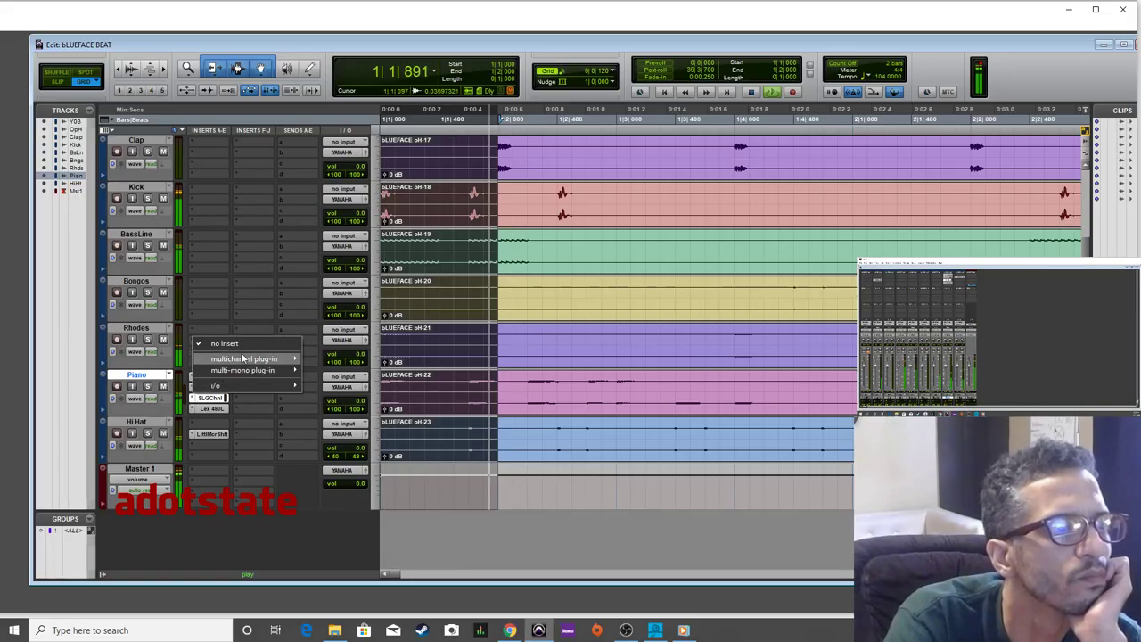
{"action": "mouse_move", "coordinate": [248, 360]}
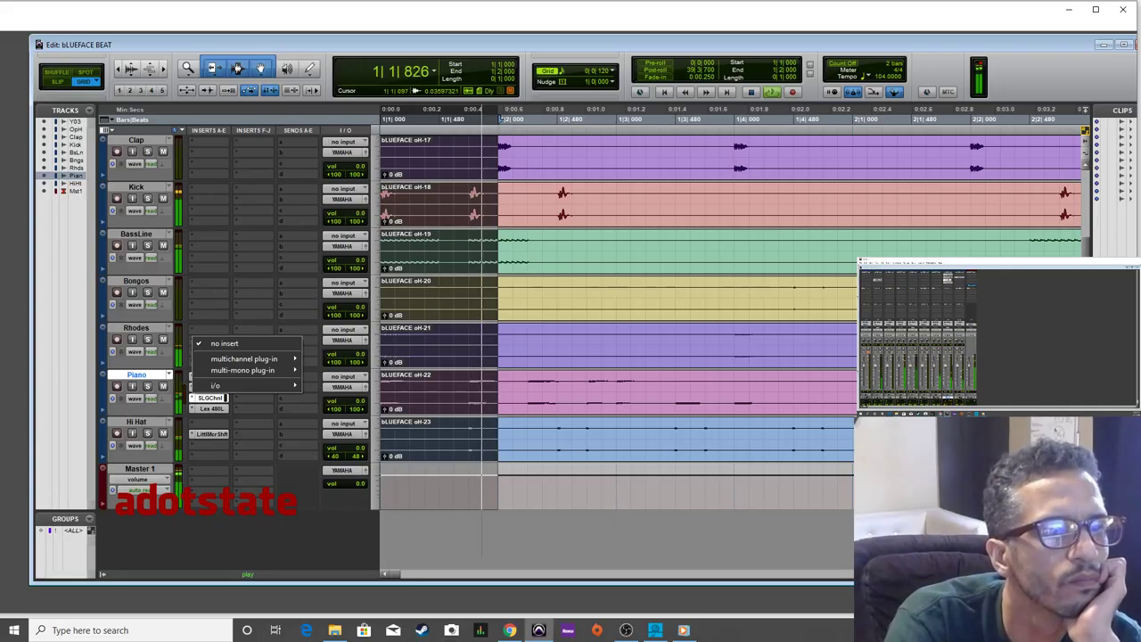
{"action": "scroll", "coordinate": [243, 161], "scroll_direction": "up", "scroll_amount": 3}
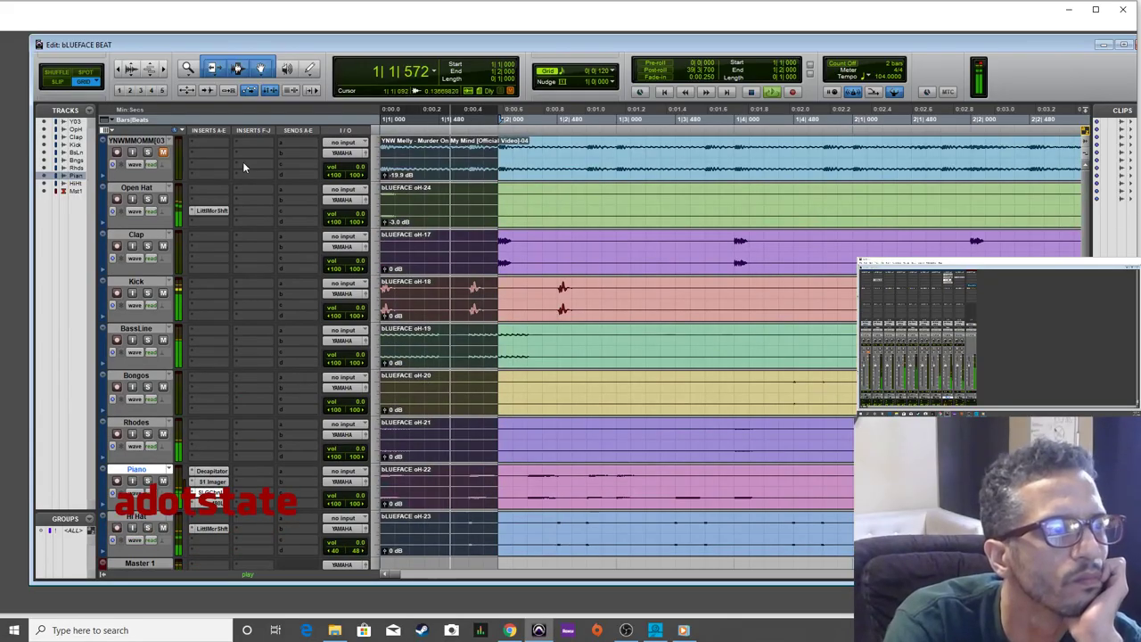
{"action": "left_click", "coordinate": [163, 153]}
{"action": "left_click", "coordinate": [147, 152]}
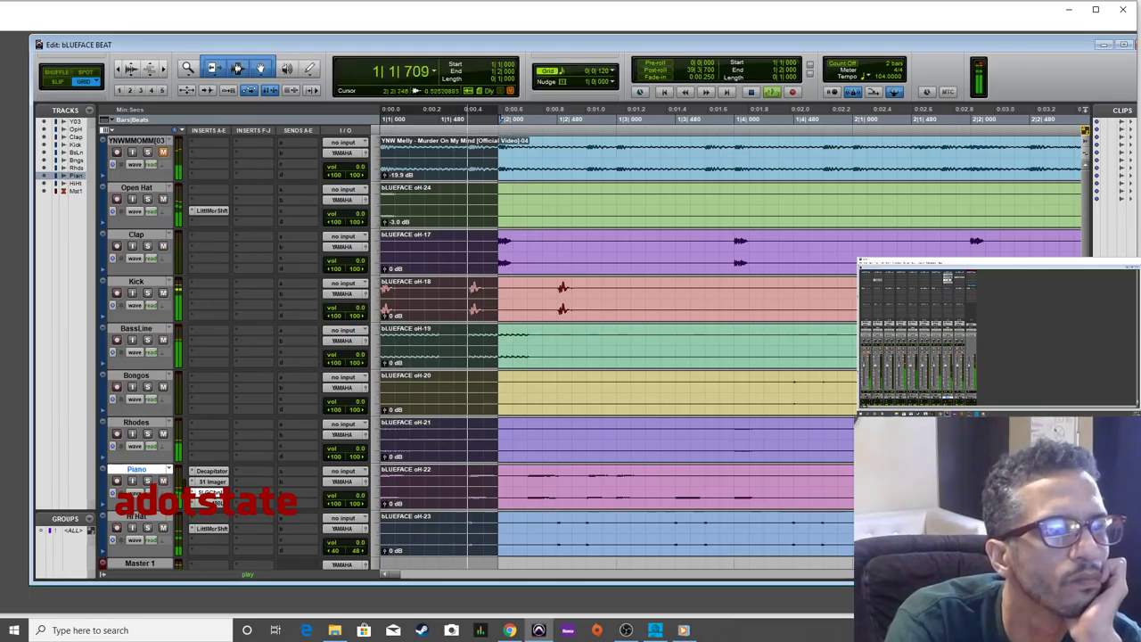
Insert the stereo SoundToys Decapitator on the BassLine track.
{"action": "scroll", "coordinate": [51, 416], "scroll_direction": "down", "scroll_amount": 2}
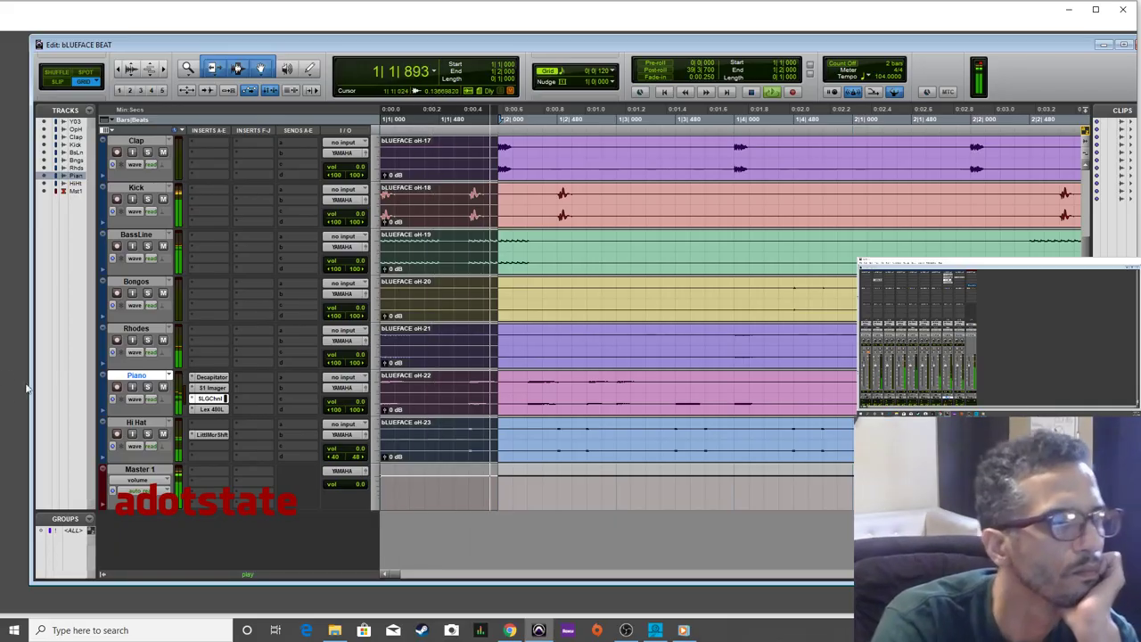
{"action": "left_click", "coordinate": [194, 239]}
{"action": "mouse_move", "coordinate": [231, 265]}
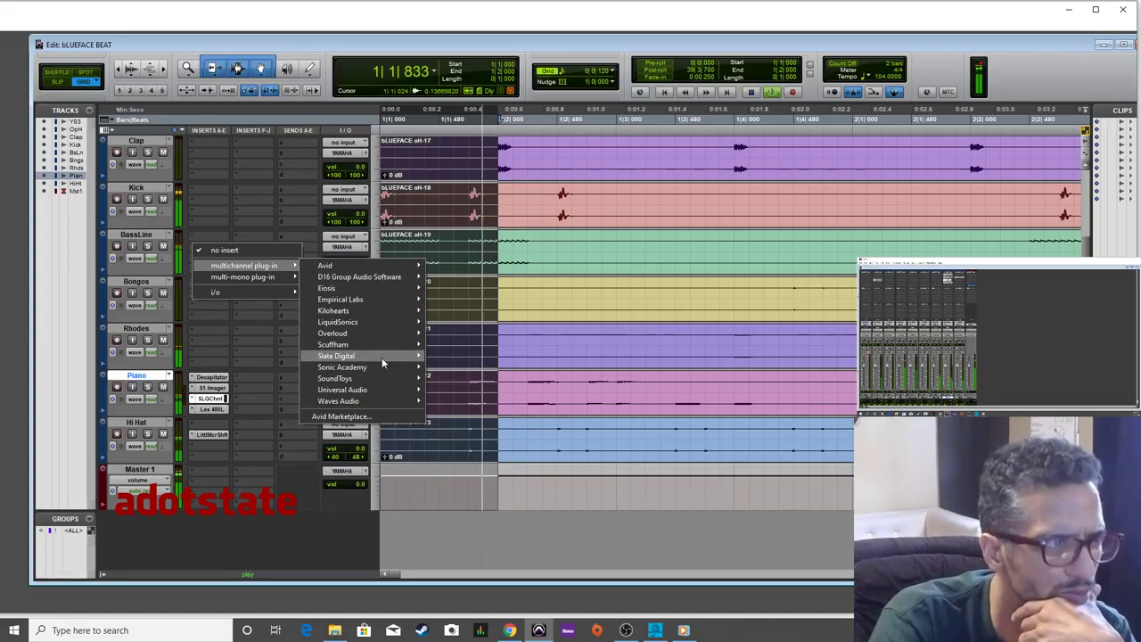
{"action": "mouse_move", "coordinate": [386, 376]}
{"action": "left_click", "coordinate": [459, 390]}
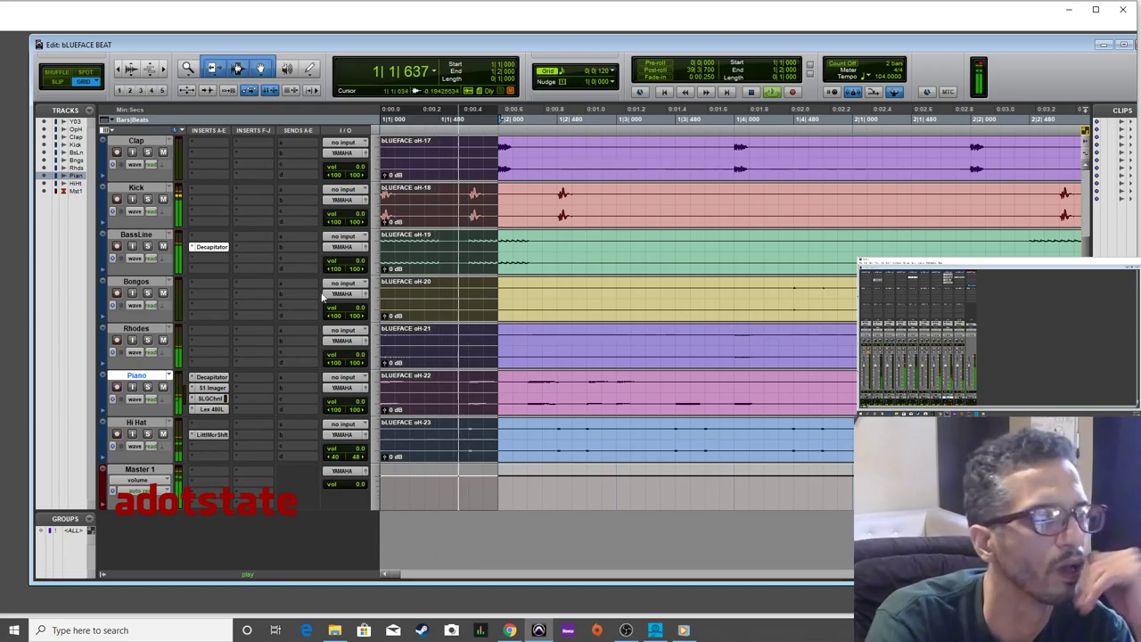
Insert the stereo Waves Vitamin on the Rhodes track.
{"action": "left_click", "coordinate": [193, 341]}
{"action": "mouse_move", "coordinate": [267, 359]}
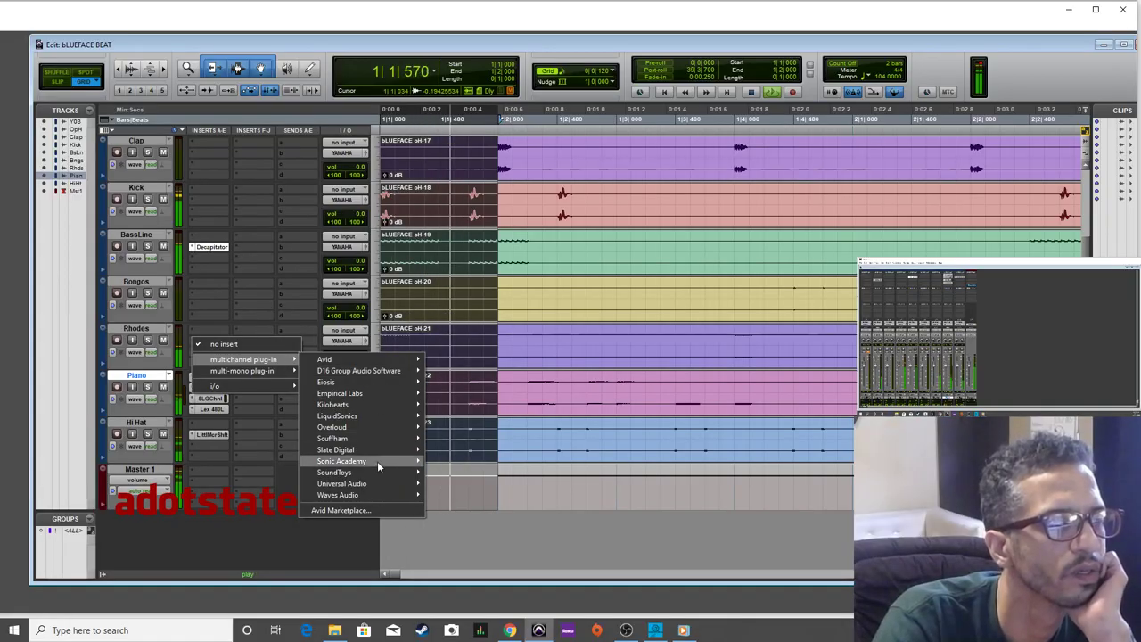
{"action": "mouse_move", "coordinate": [378, 483]}
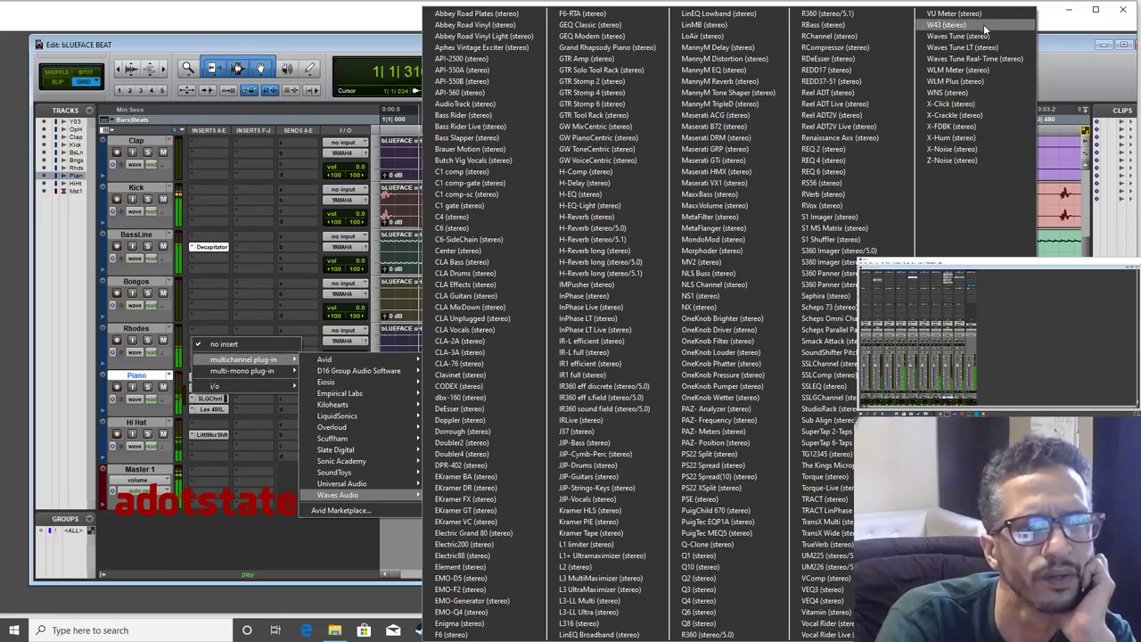
{"action": "left_click", "coordinate": [834, 612]}
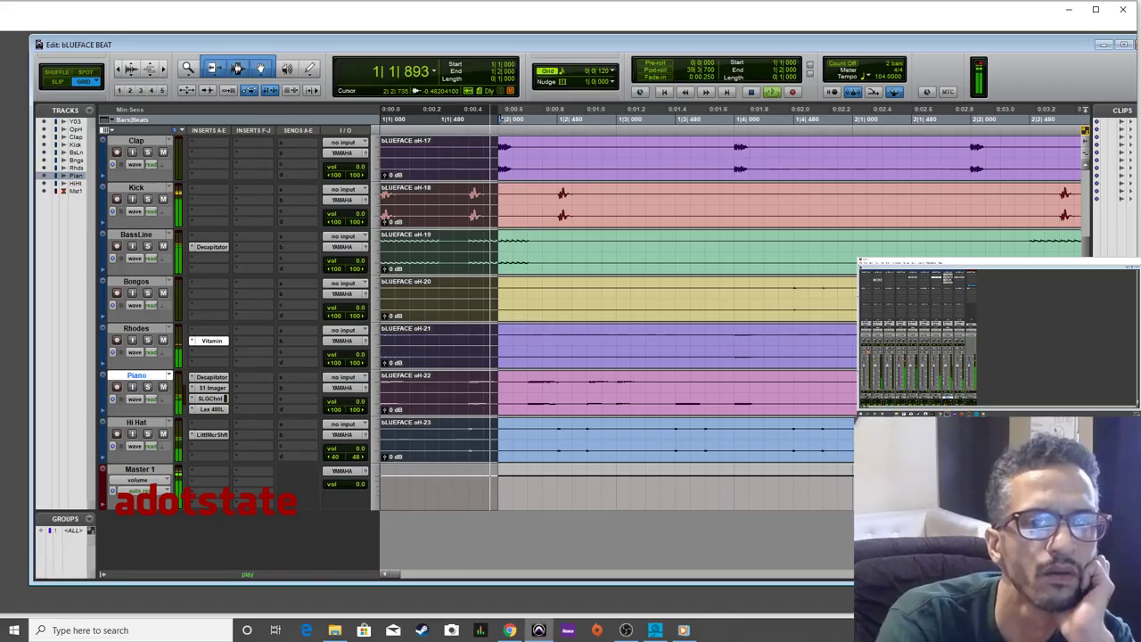
{"action": "left_click", "coordinate": [199, 363]}
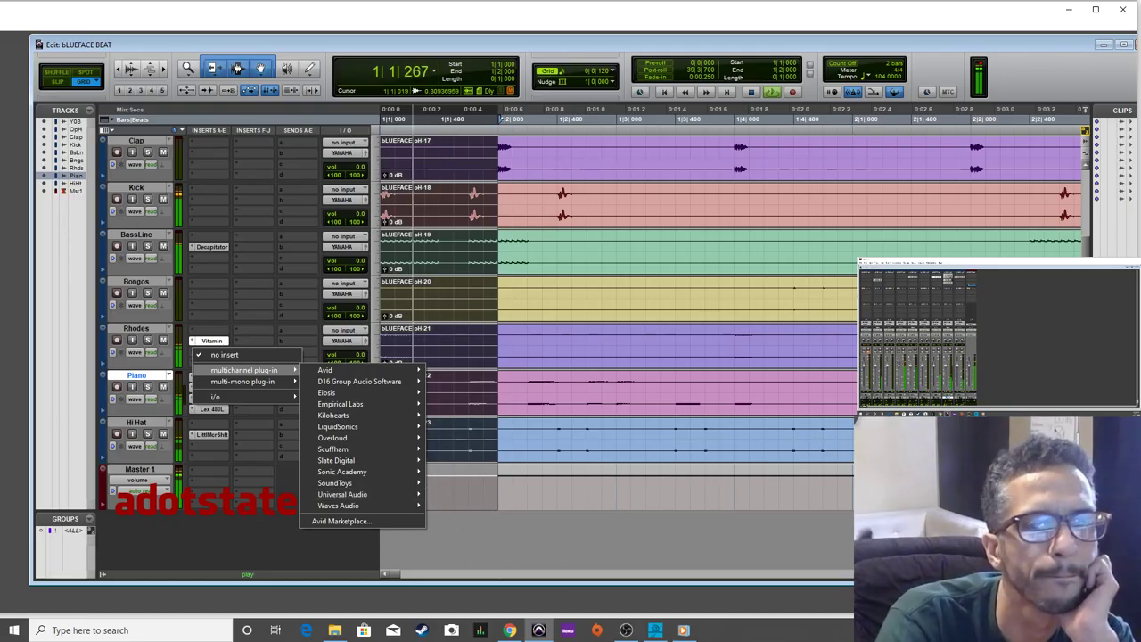
{"action": "key", "text": "Escape"}
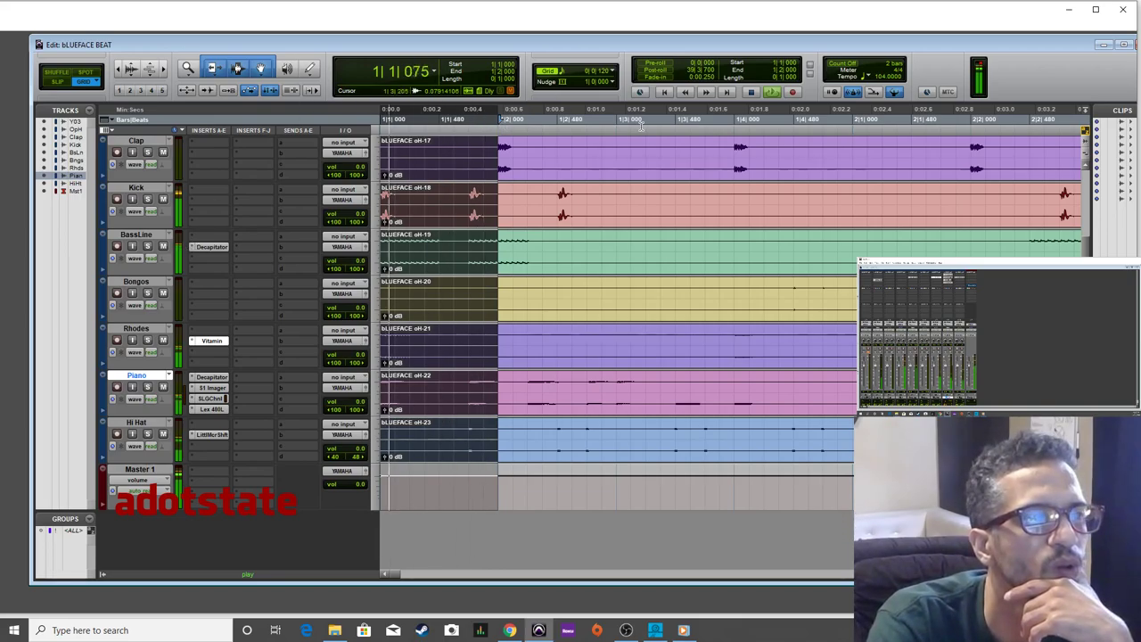
Play the whole beat from the start to check the mix.
{"action": "left_click", "coordinate": [750, 93]}
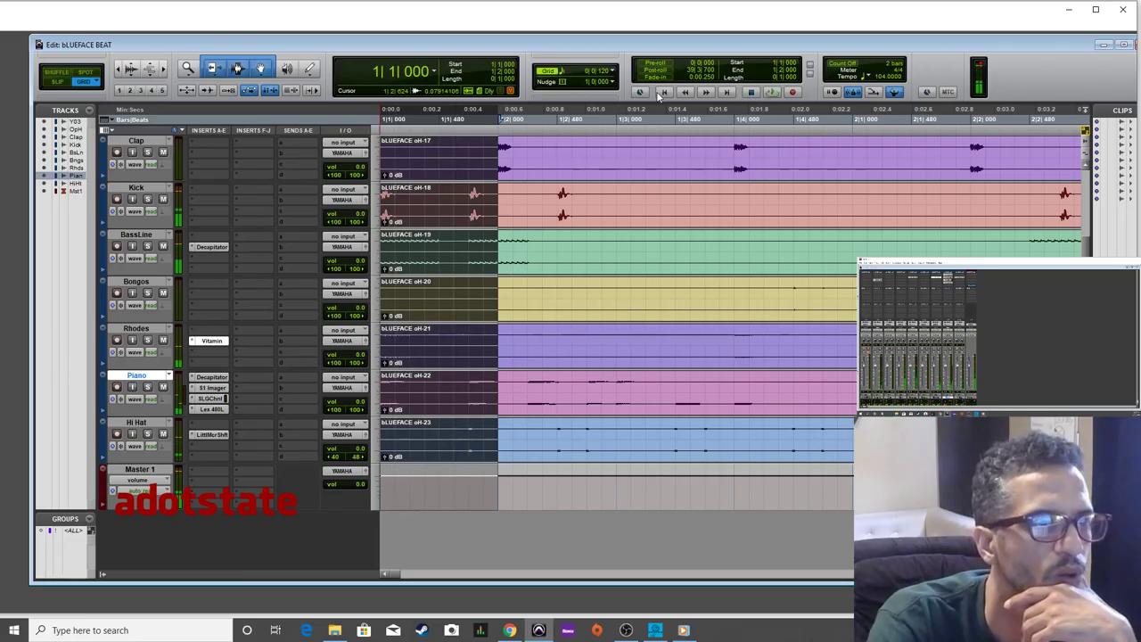
{"action": "left_click", "coordinate": [771, 93]}
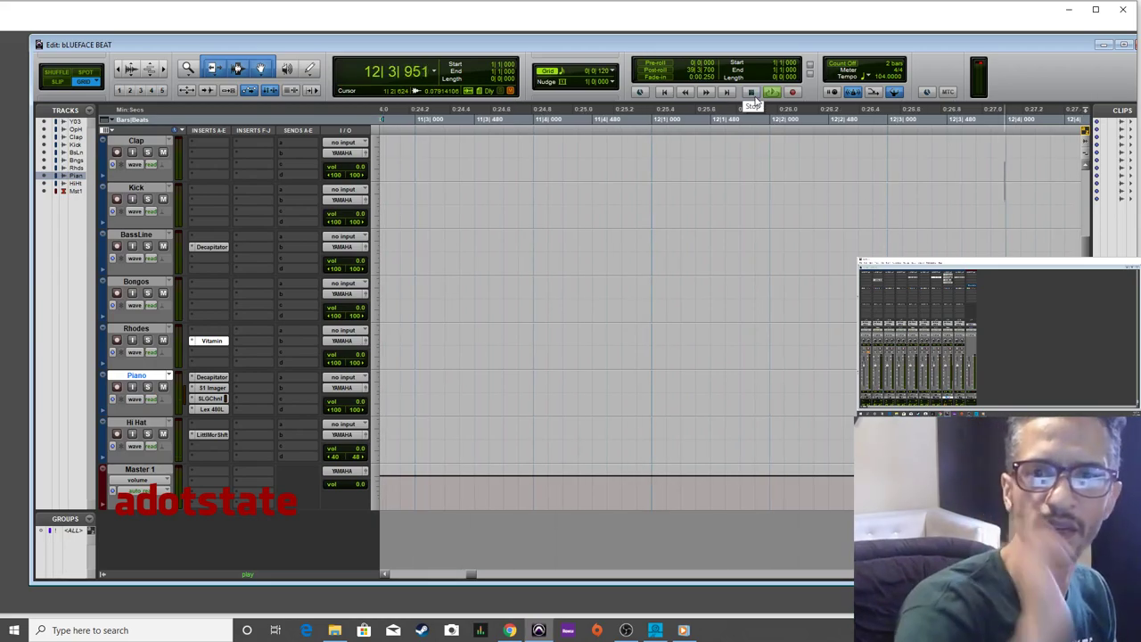
{"action": "key", "text": "space"}
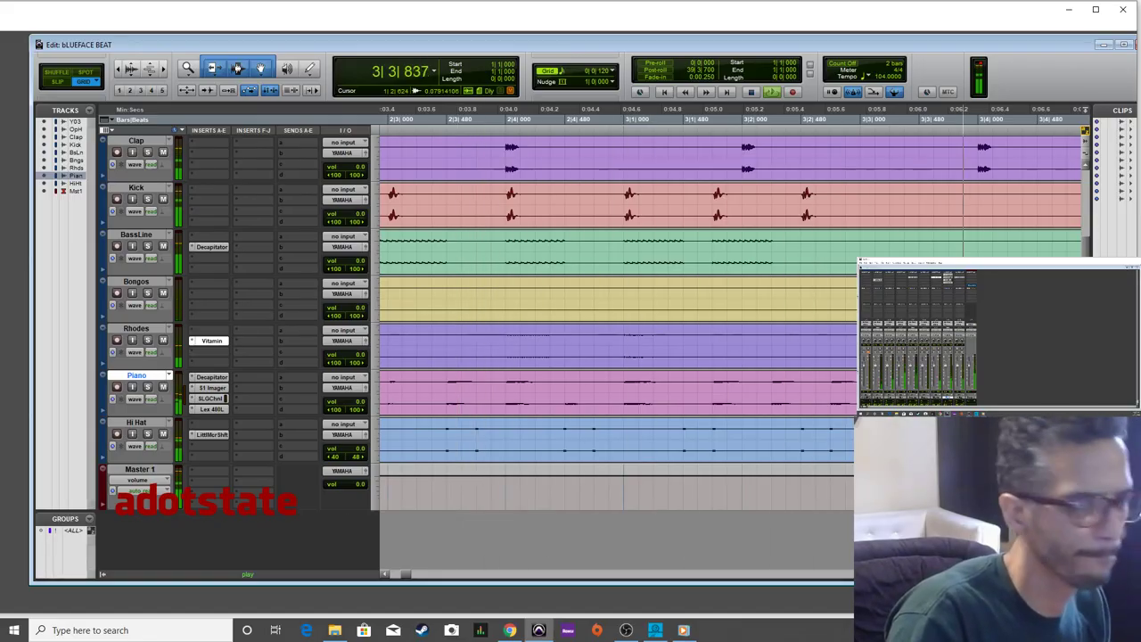
Lower the Hi Hat clip's gain to -7.4 dB while the beat plays.
{"action": "left_click", "coordinate": [137, 423]}
{"action": "key", "text": "space"}
{"action": "left_click", "coordinate": [551, 451]}
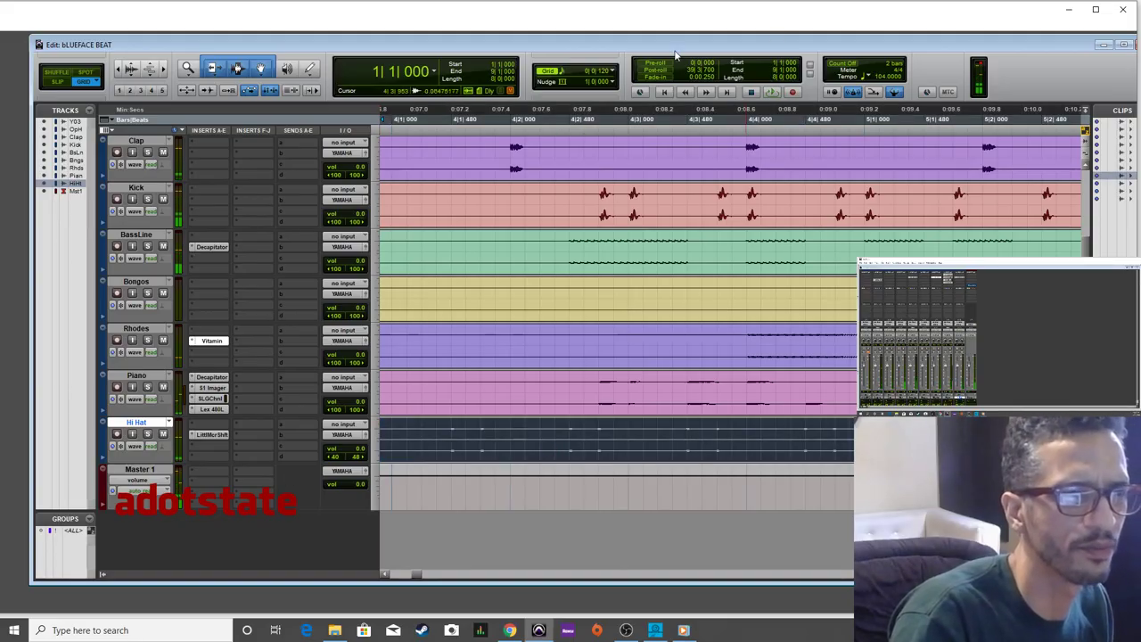
{"action": "key", "text": "space"}
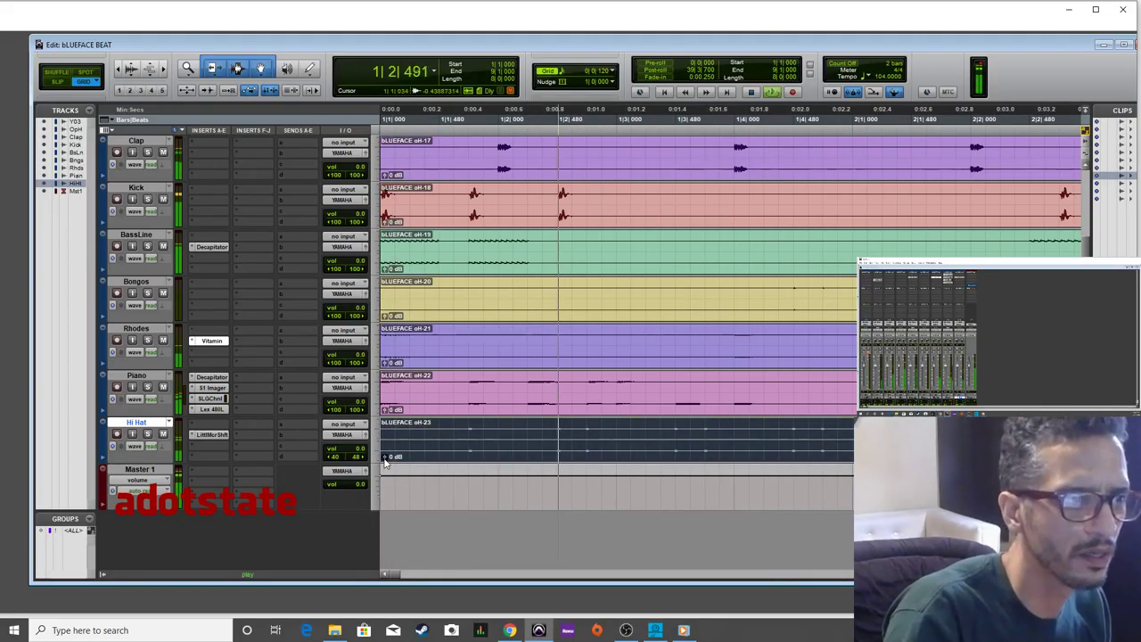
{"action": "mouse_move", "coordinate": [373, 531]}
{"action": "left_mouse_down"}
{"action": "mouse_move", "coordinate": [362, 558]}
{"action": "mouse_move", "coordinate": [371, 523]}
{"action": "mouse_move", "coordinate": [379, 540]}
{"action": "left_mouse_up"}
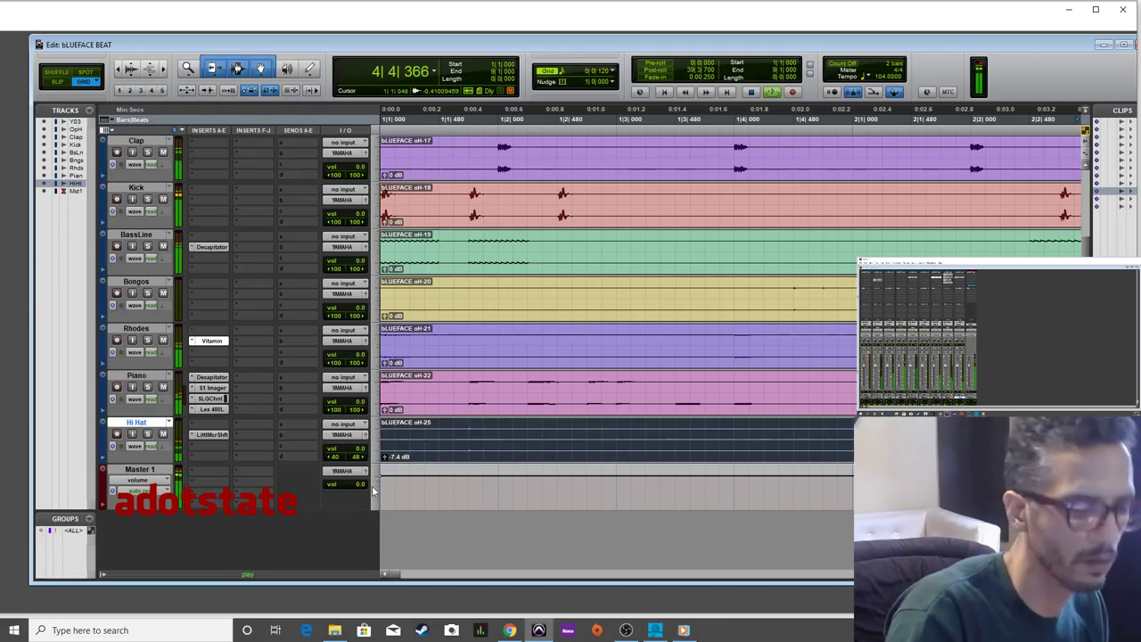
{"action": "key", "text": "space"}
Select the eight beat clips from Open Hat through Hi Hat and duplicate them five times.
{"action": "key", "text": "ctrl+bracketleft"}
{"action": "key", "text": "ctrl+bracketleft"}
{"action": "key", "text": "ctrl+bracketleft"}
{"action": "key", "text": "ctrl+bracketleft"}
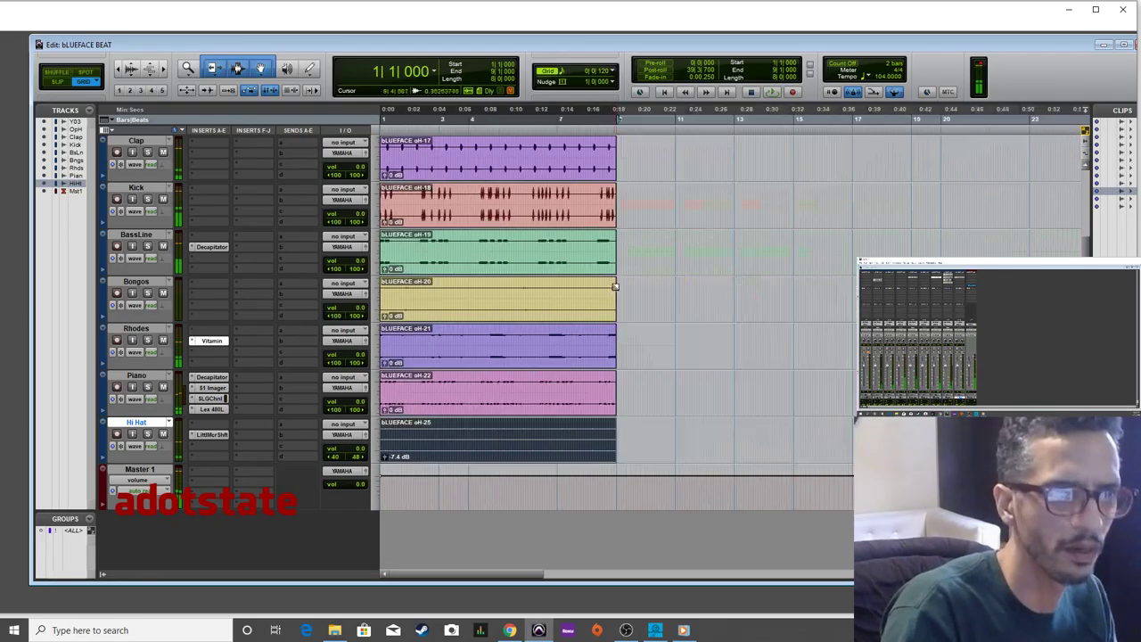
{"action": "scroll", "coordinate": [452, 172], "scroll_direction": "up", "scroll_amount": 2}
{"action": "left_click", "coordinate": [458, 219]}
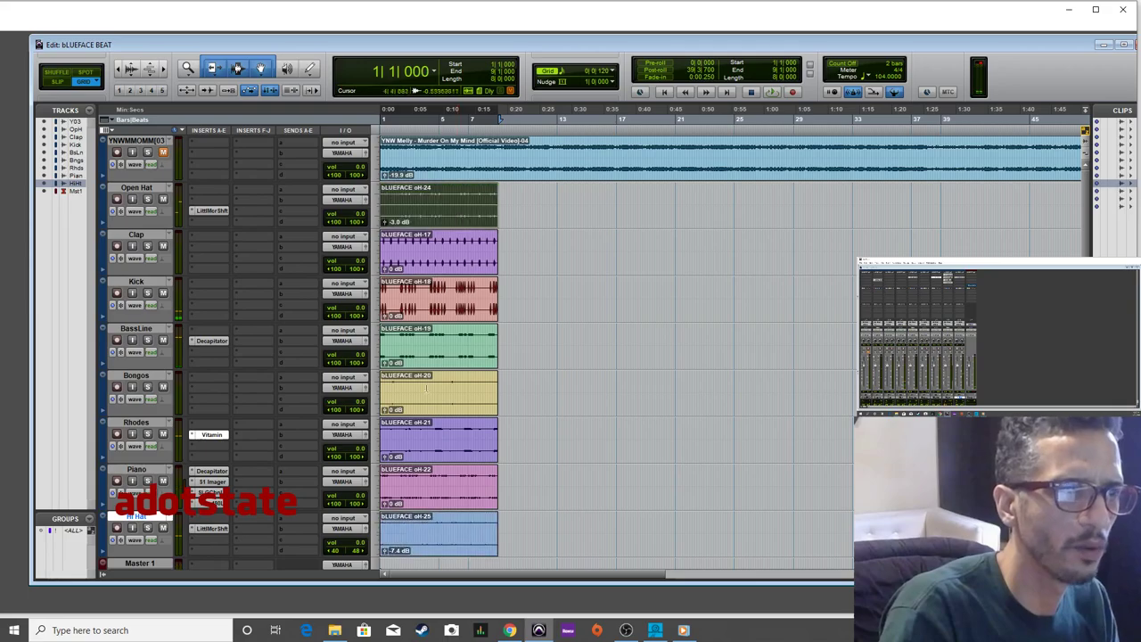
{"action": "left_click", "coordinate": [440, 551]}
{"action": "left_click", "coordinate": [420, 491], "text": "shift"}
{"action": "left_click", "coordinate": [414, 445], "text": "shift"}
{"action": "left_click", "coordinate": [419, 396], "text": "shift"}
{"action": "left_click", "coordinate": [433, 348], "text": "shift"}
{"action": "left_click", "coordinate": [443, 303], "text": "shift"}
{"action": "left_click", "coordinate": [436, 259], "text": "shift"}
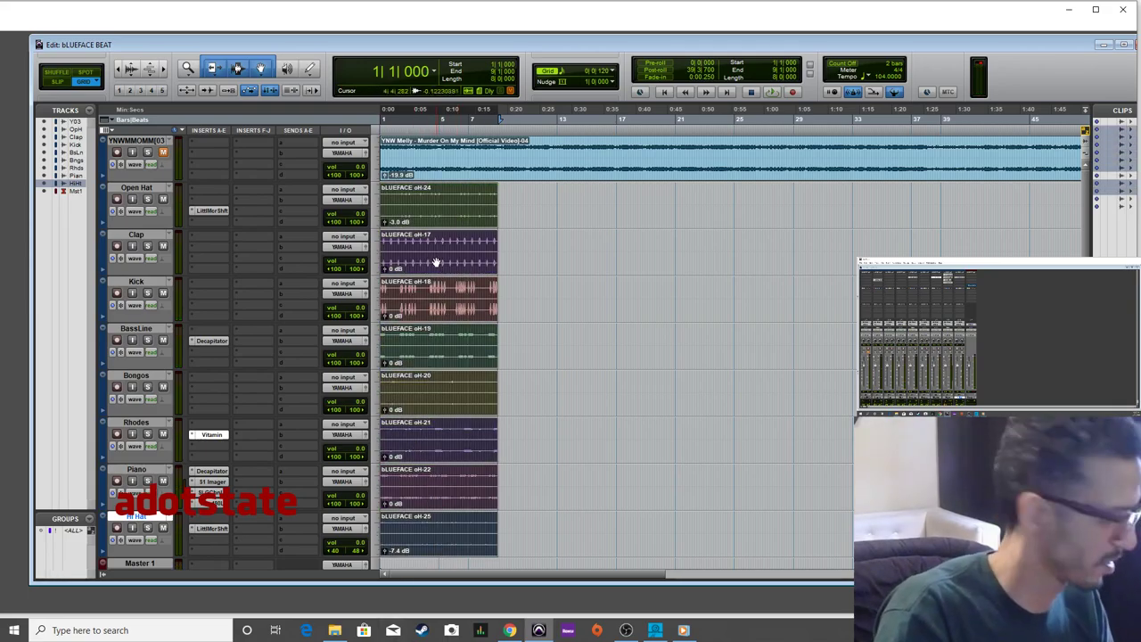
{"action": "key", "text": "ctrl+d"}
{"action": "key", "text": "ctrl+d"}
{"action": "key", "text": "ctrl+d"}
{"action": "key", "text": "ctrl+d"}
{"action": "key", "text": "ctrl+d"}
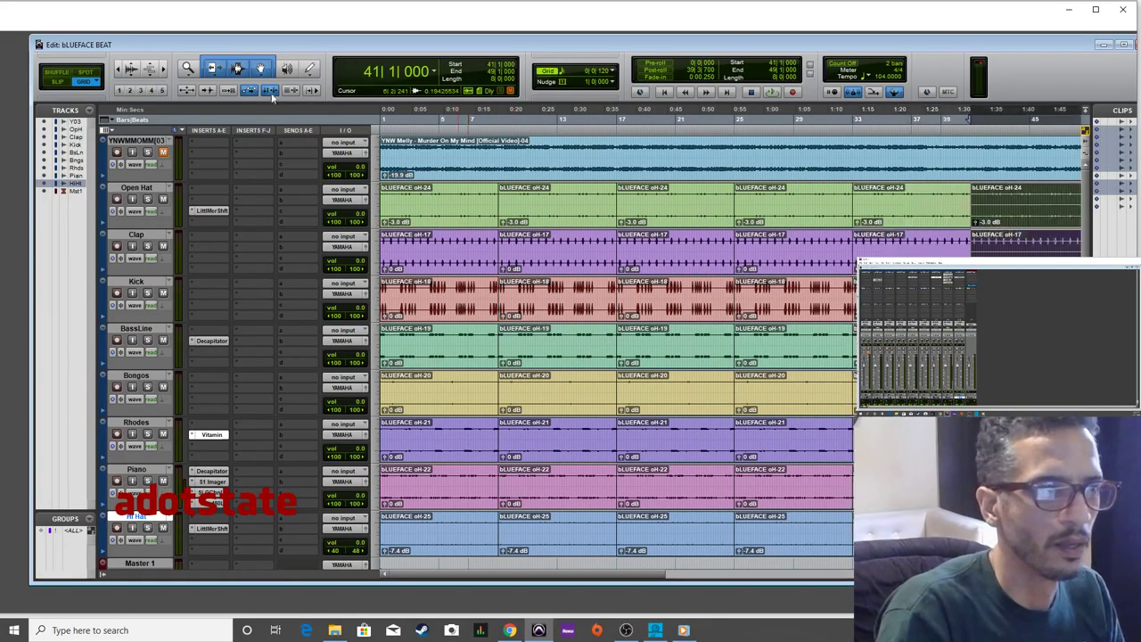
Duplicate the selected beat clips nine more times, until the last copy starts at bar 113.
{"action": "left_click", "coordinate": [128, 71]}
{"action": "left_click", "coordinate": [128, 72]}
{"action": "left_click", "coordinate": [127, 71]}
{"action": "key", "text": "ctrl+d"}
{"action": "key", "text": "ctrl+d"}
{"action": "key", "text": "ctrl+d"}
{"action": "key", "text": "ctrl+d"}
{"action": "key", "text": "ctrl+d"}
{"action": "key", "text": "ctrl+d"}
{"action": "key", "text": "ctrl+d"}
{"action": "key", "text": "ctrl+d"}
{"action": "key", "text": "ctrl+d"}
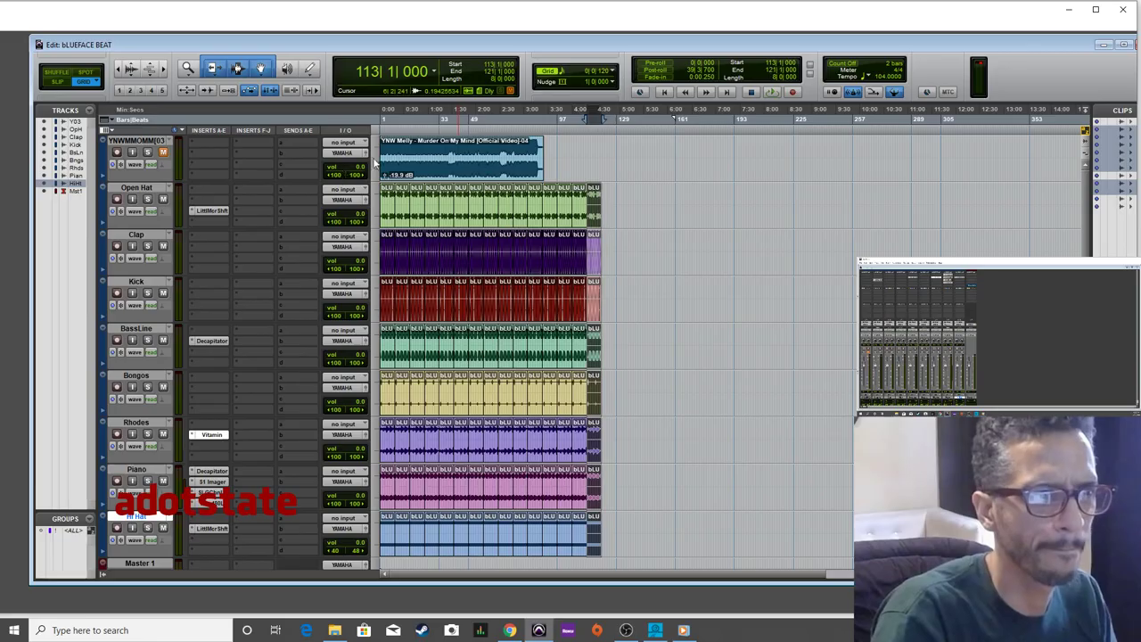
Set the grid to 0|2|000 and move the YNW Melly reference clip to start at 1|1|000.
{"action": "key", "text": "ctrl+]"}
{"action": "key", "text": "ctrl+]"}
{"action": "key", "text": "Return"}
{"action": "key", "text": "ctrl+["}
{"action": "key", "text": "ctrl+["}
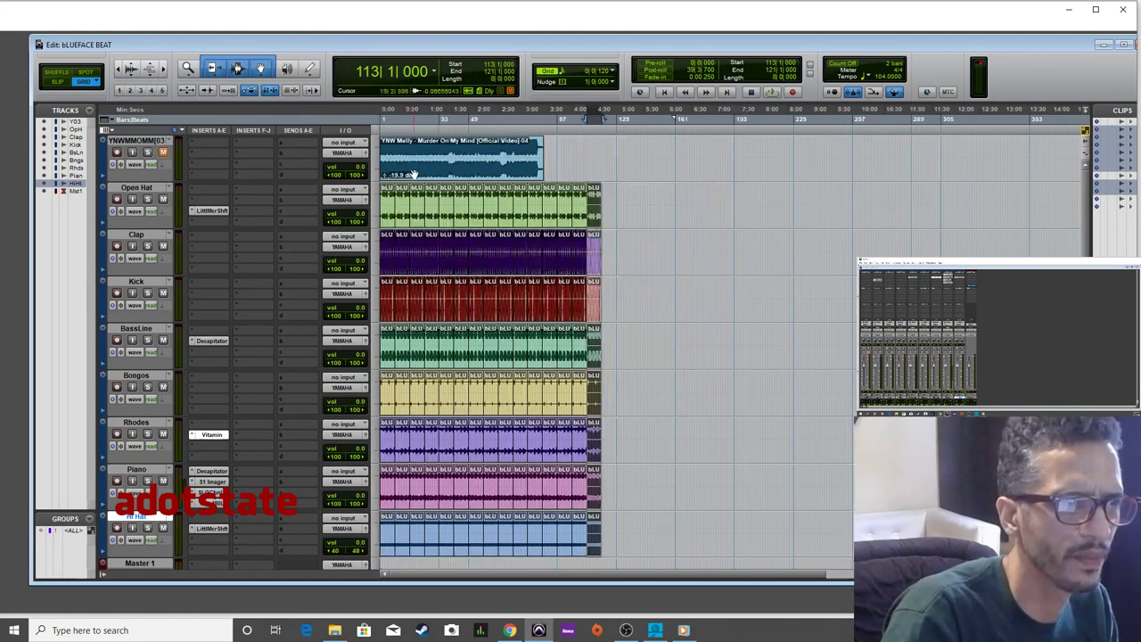
{"action": "key", "text": "ctrl+]"}
{"action": "key", "text": "ctrl+]"}
{"action": "key", "text": "ctrl+]"}
{"action": "key", "text": "ctrl+]"}
{"action": "left_click_drag", "start_coordinate": [752, 170], "coordinate": [706, 171]}
{"action": "left_click", "coordinate": [605, 78]}
{"action": "left_click", "coordinate": [636, 92]}
{"action": "left_click_drag", "start_coordinate": [704, 160], "coordinate": [385, 147]}
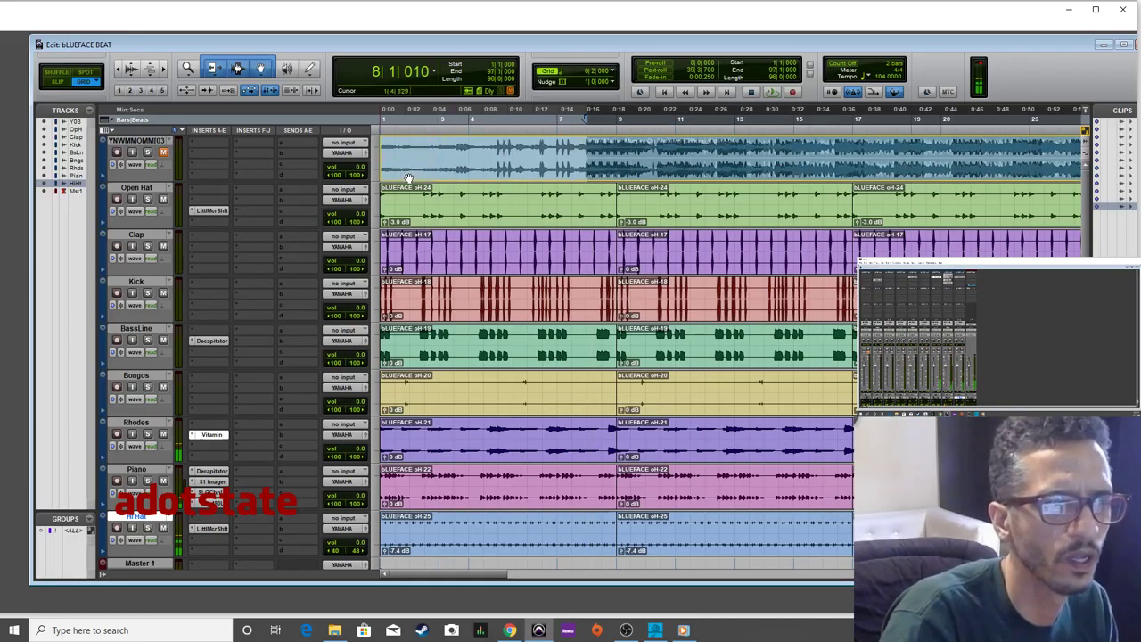
Solo the YNW Melly reference track and play it from the start.
{"action": "key", "text": "ctrl+bracketright"}
{"action": "key", "text": "ctrl+bracketright"}
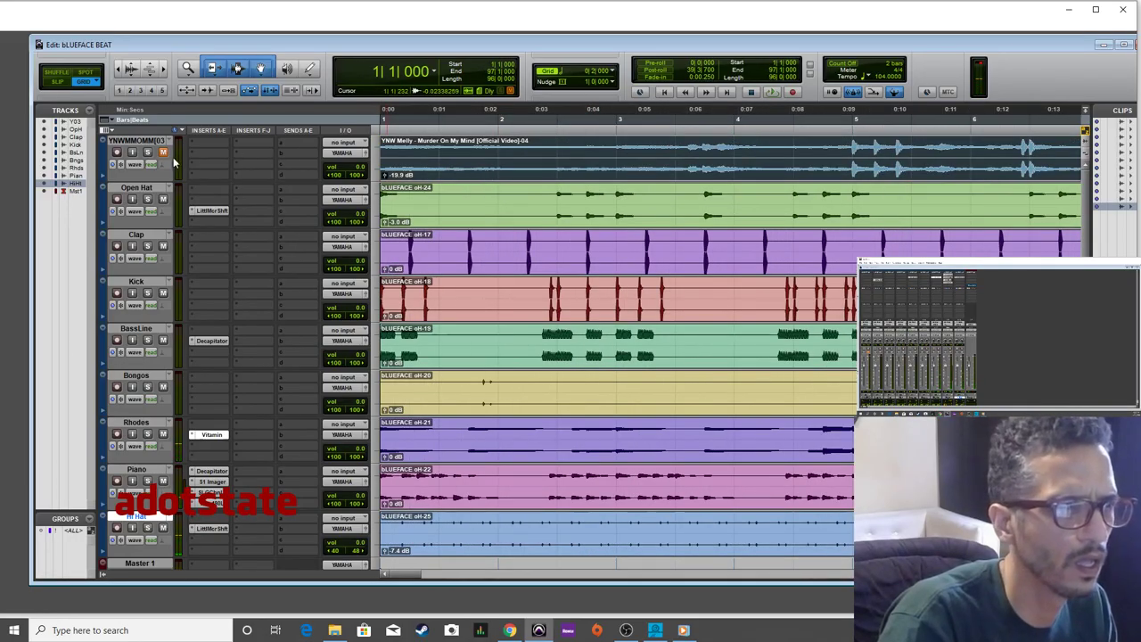
{"action": "left_click", "coordinate": [147, 153]}
{"action": "key", "text": "space"}
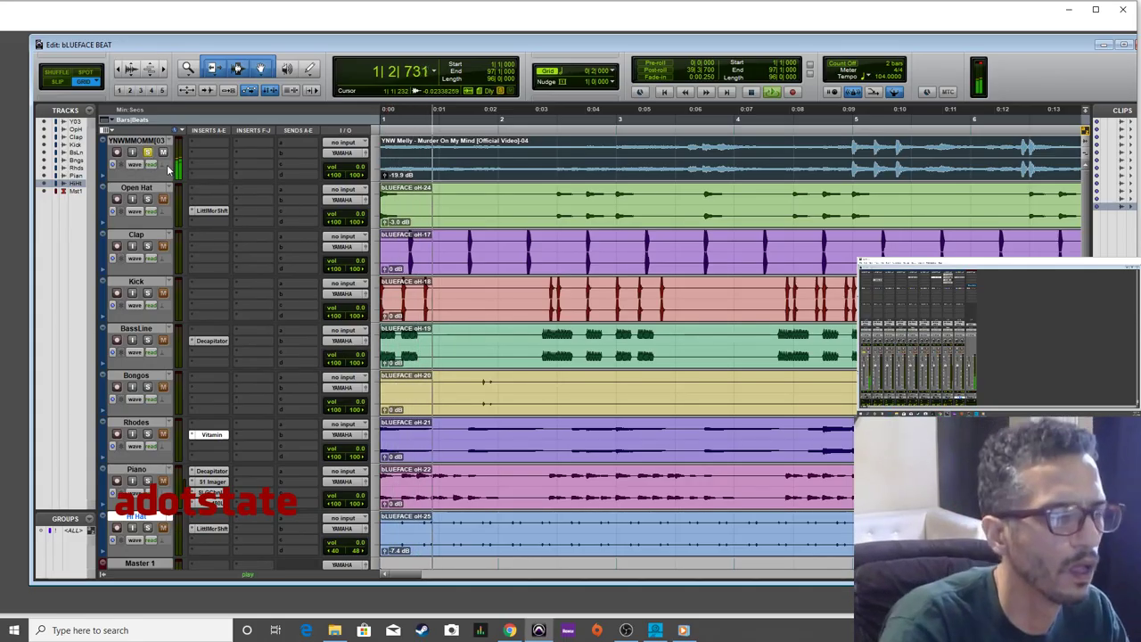
Stop playback and move the Hi Hat track above the Rhodes track, directly below Bongos.
{"action": "key", "text": "ctrl+bracketleft"}
{"action": "key", "text": "space"}
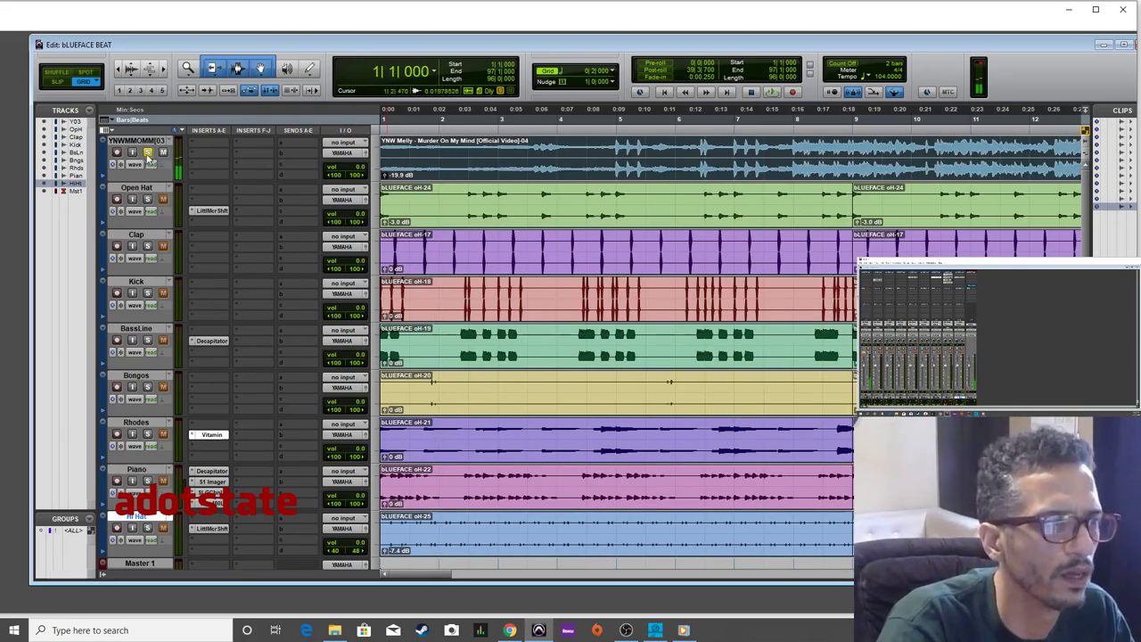
{"action": "key", "text": "ctrl+bracketleft"}
{"action": "key", "text": "ctrl+bracketleft"}
{"action": "key", "text": "ctrl+bracketright"}
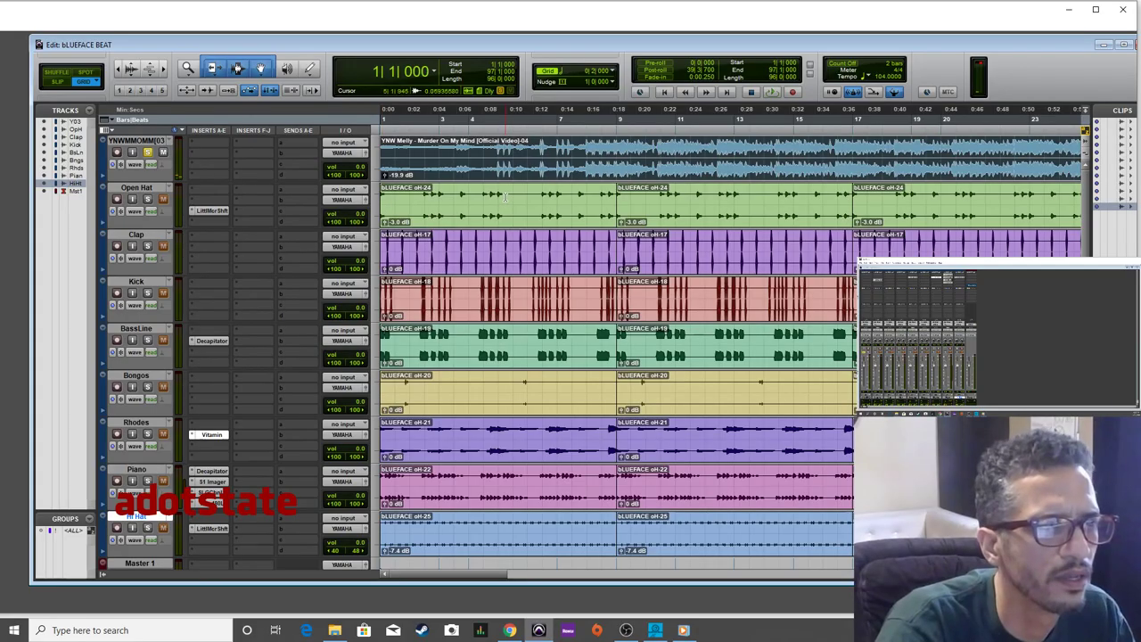
{"action": "scroll", "coordinate": [479, 352], "scroll_direction": "down", "scroll_amount": 2}
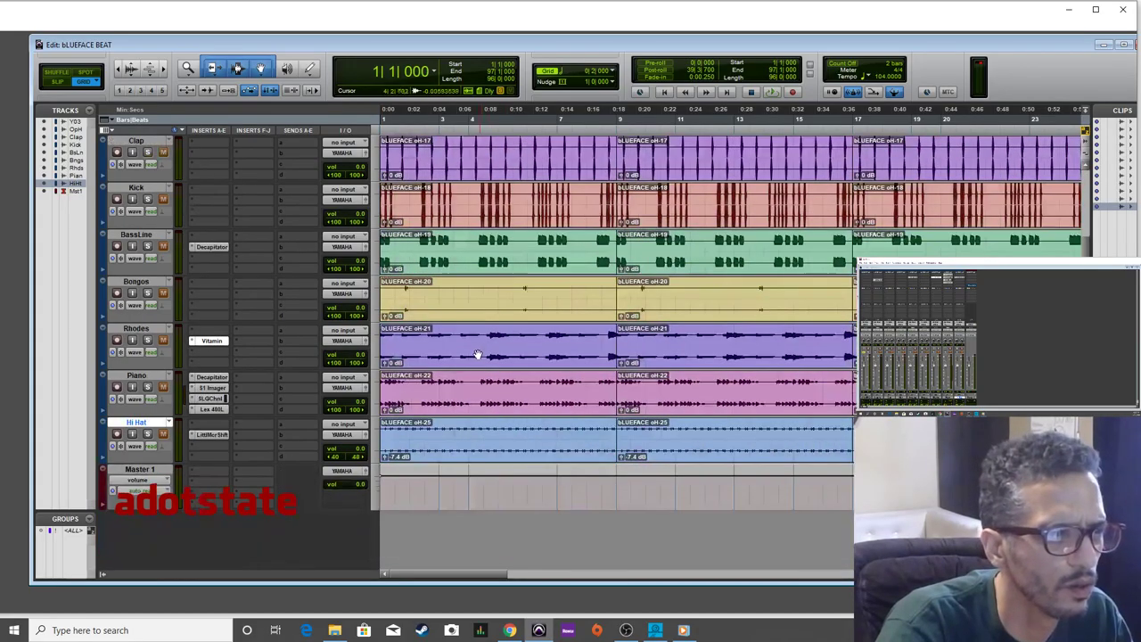
{"action": "left_click_drag", "start_coordinate": [149, 383], "coordinate": [137, 415]}
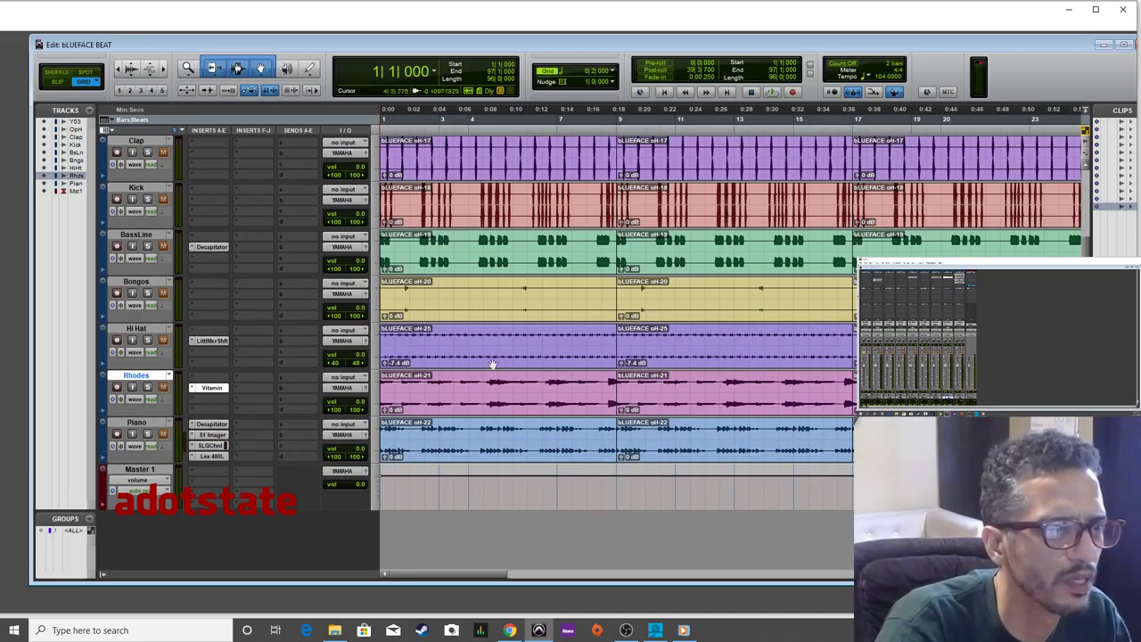
Set the grid to 1|0|000 and delete bars 1 through 4 of the clips from Open Hat through Hi Hat.
{"action": "left_click", "coordinate": [604, 77]}
{"action": "left_click", "coordinate": [638, 80]}
{"action": "key", "text": "ctrl+bracketright"}
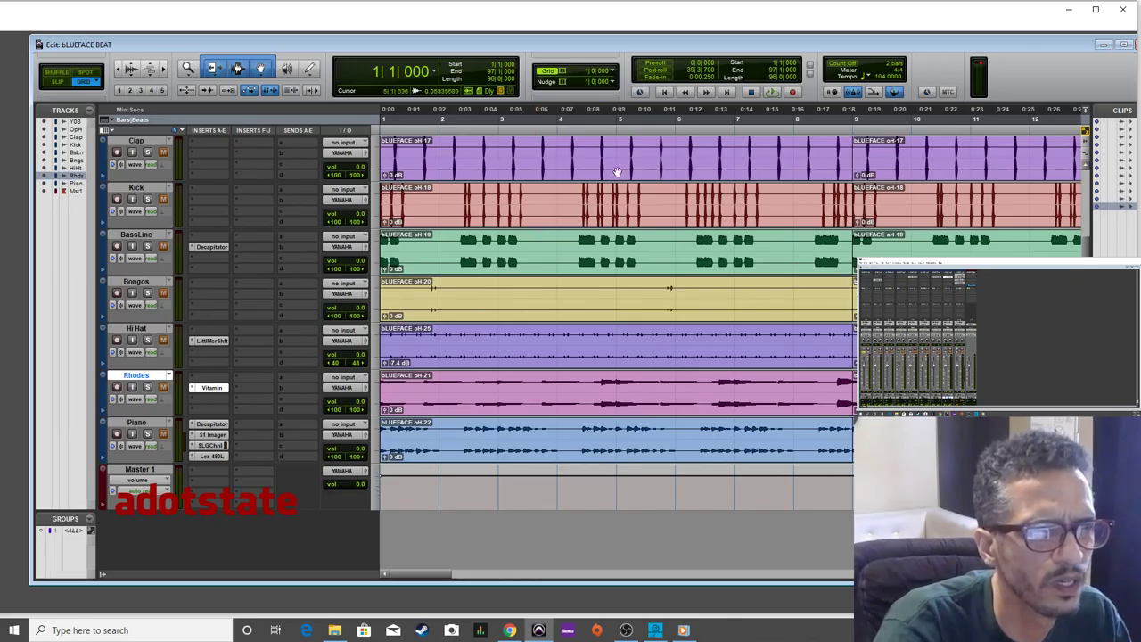
{"action": "scroll", "coordinate": [617, 336], "scroll_direction": "up", "scroll_amount": 2}
{"action": "left_click_drag", "start_coordinate": [617, 436], "coordinate": [351, 211]}
{"action": "key", "text": "Delete"}
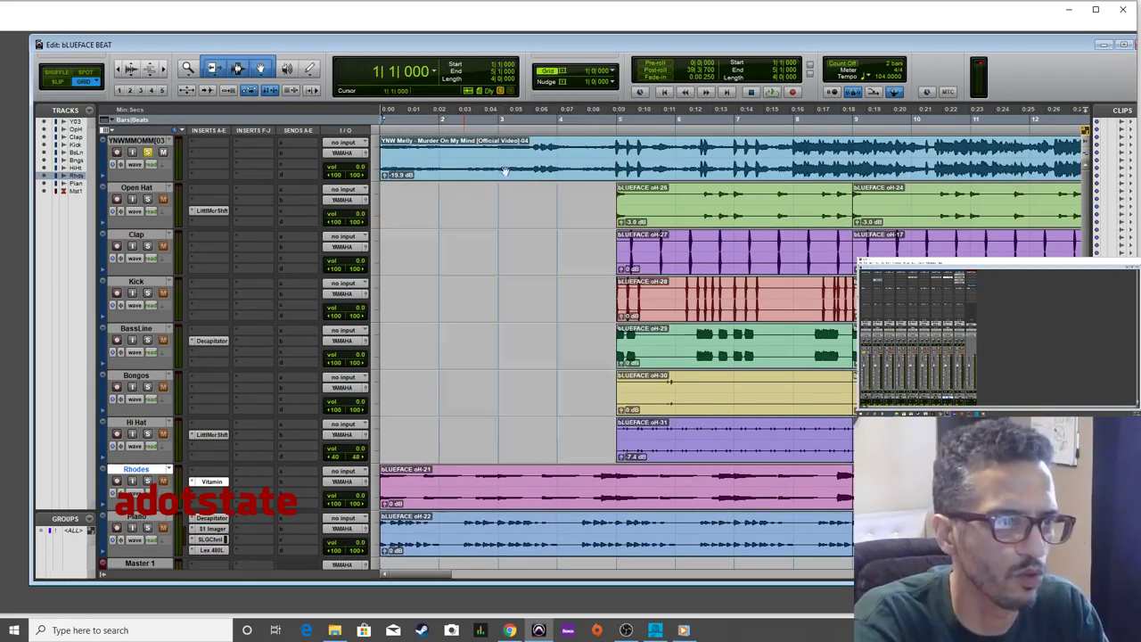
Play the soloed reference track from bar 5 and from bar 2 to check where its drums enter.
{"action": "key", "text": "space"}
{"action": "key", "text": "Tab"}
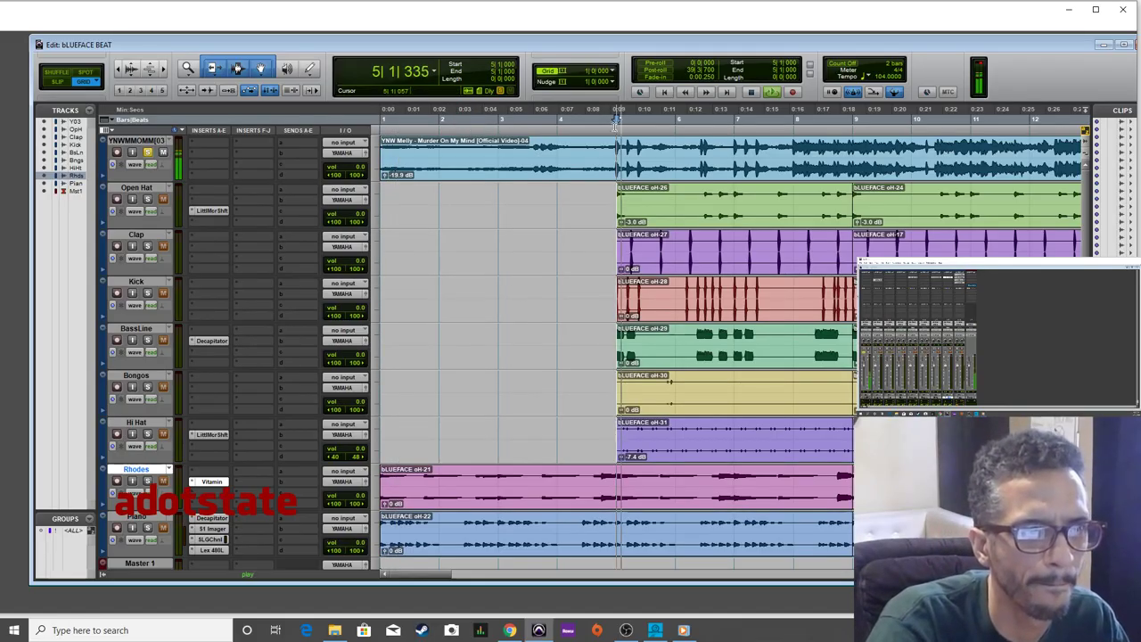
{"action": "left_click", "coordinate": [440, 120]}
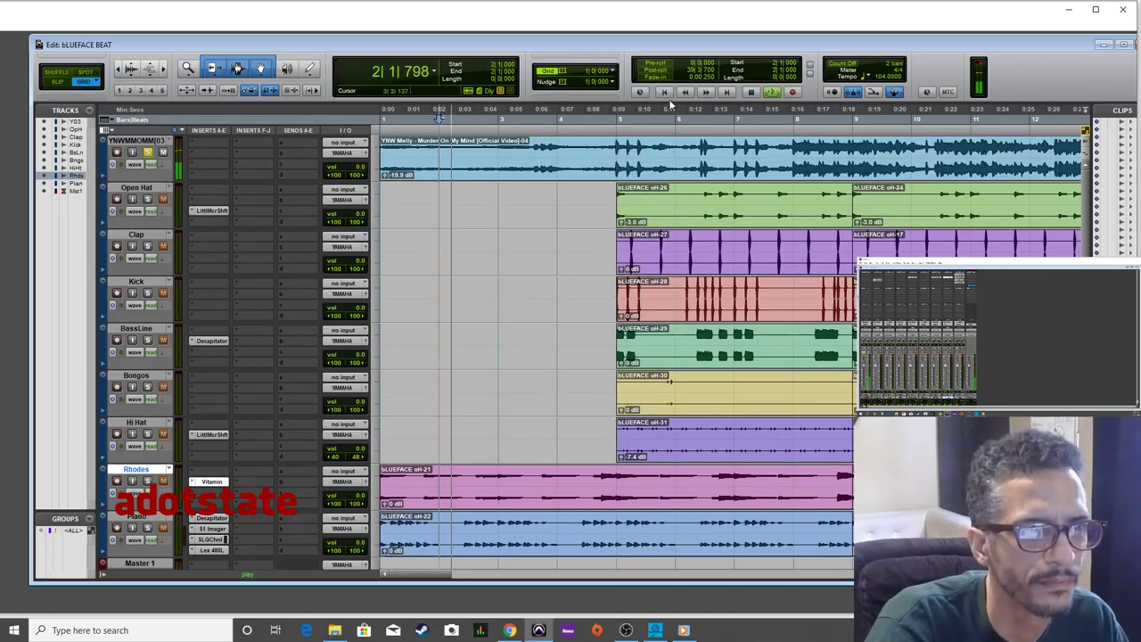
{"action": "key", "text": "ctrl+]"}
{"action": "key", "text": "ctrl+]"}
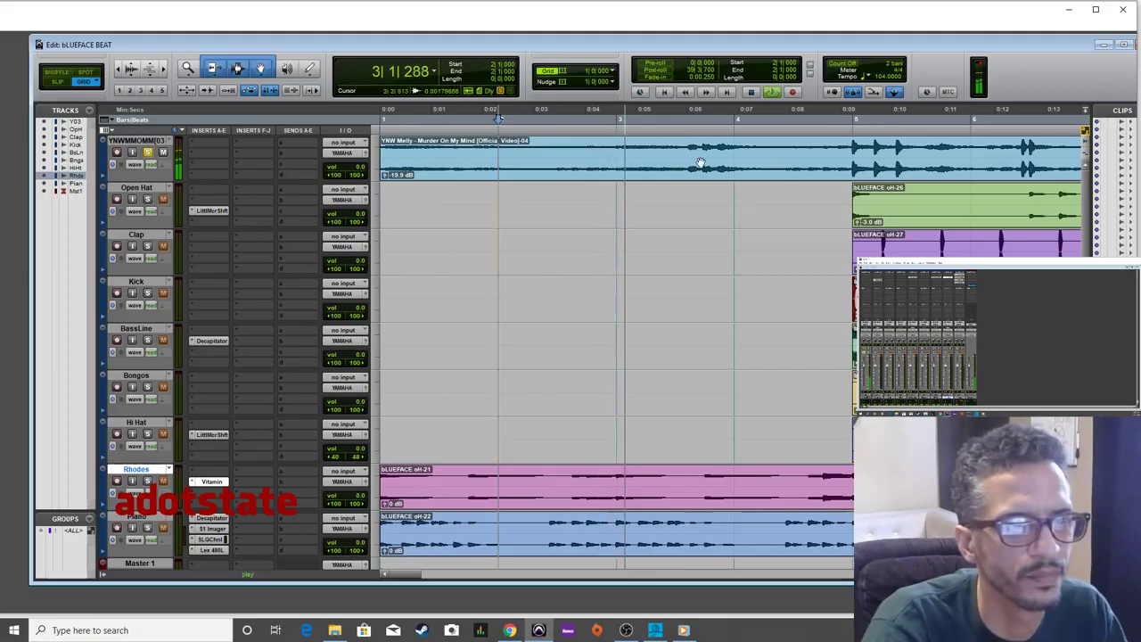
{"action": "key", "text": "ctrl+["}
{"action": "key", "text": "ctrl+["}
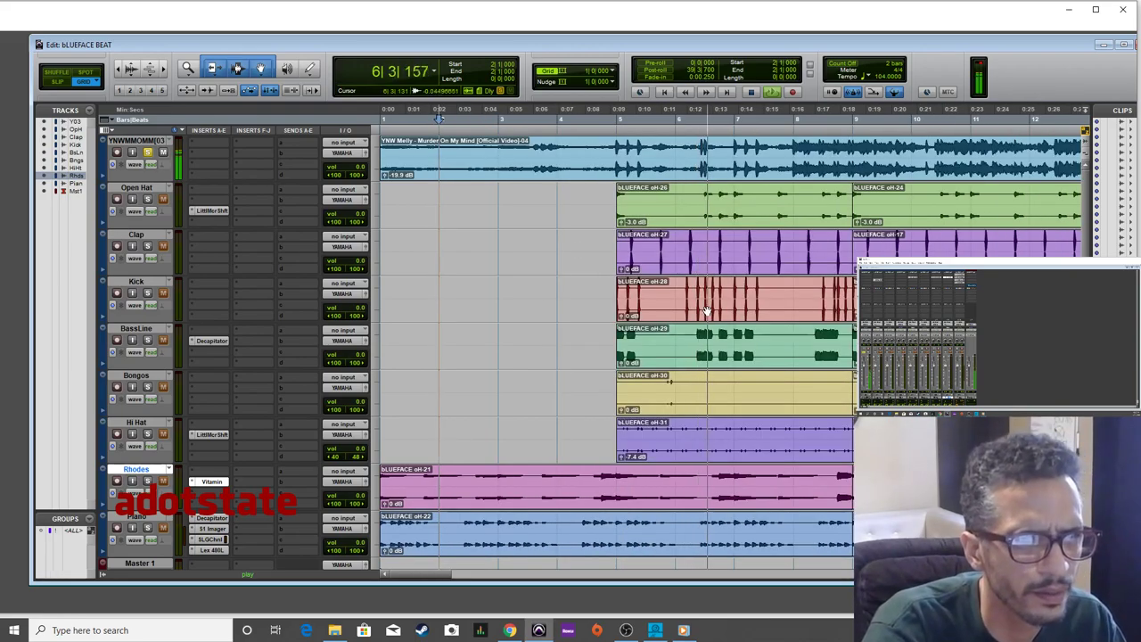
{"action": "key", "text": "space"}
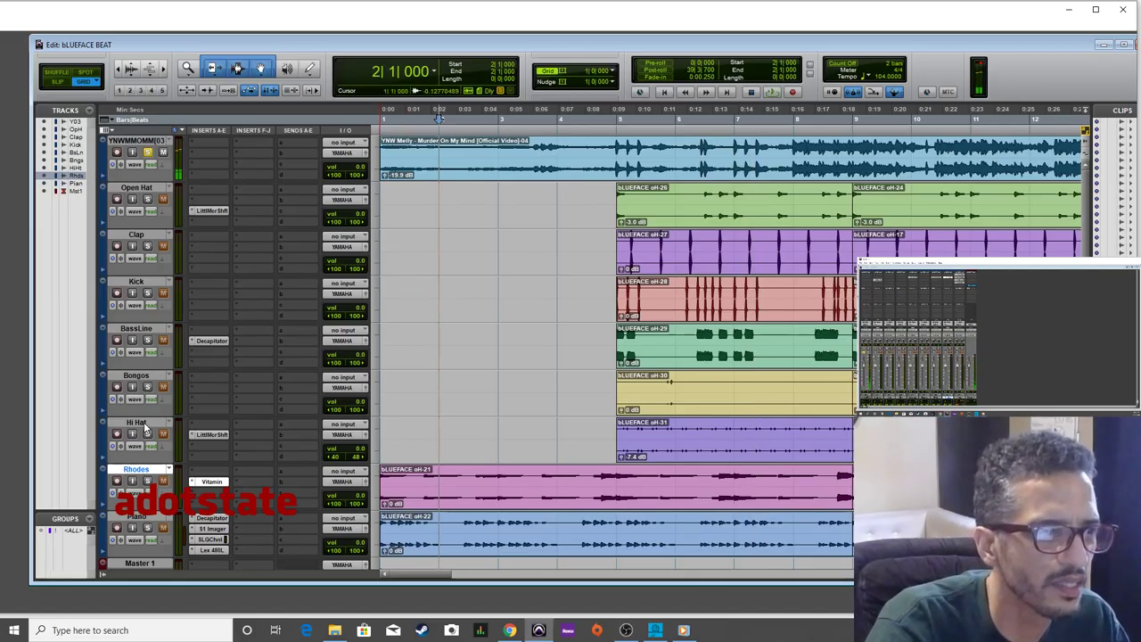
Move the Kick track above Open Hat and delete bars 5 and 6 of the Clap, BassLine, Bongos and Hi Hat clips.
{"action": "left_click_drag", "start_coordinate": [160, 288], "coordinate": [152, 210]}
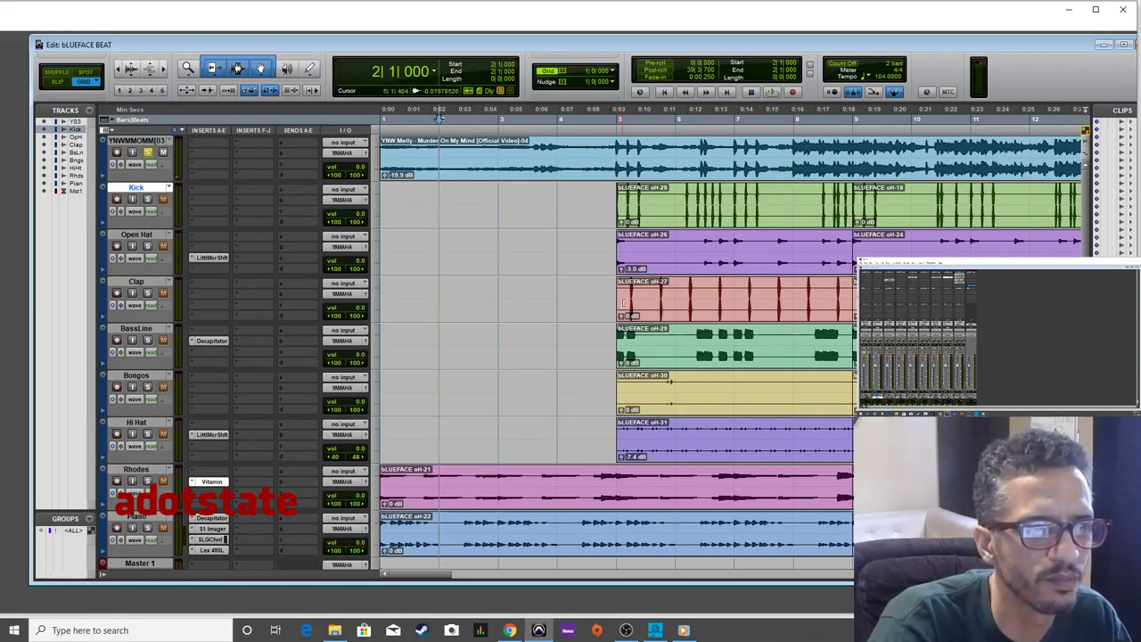
{"action": "left_click_drag", "start_coordinate": [606, 283], "coordinate": [735, 424]}
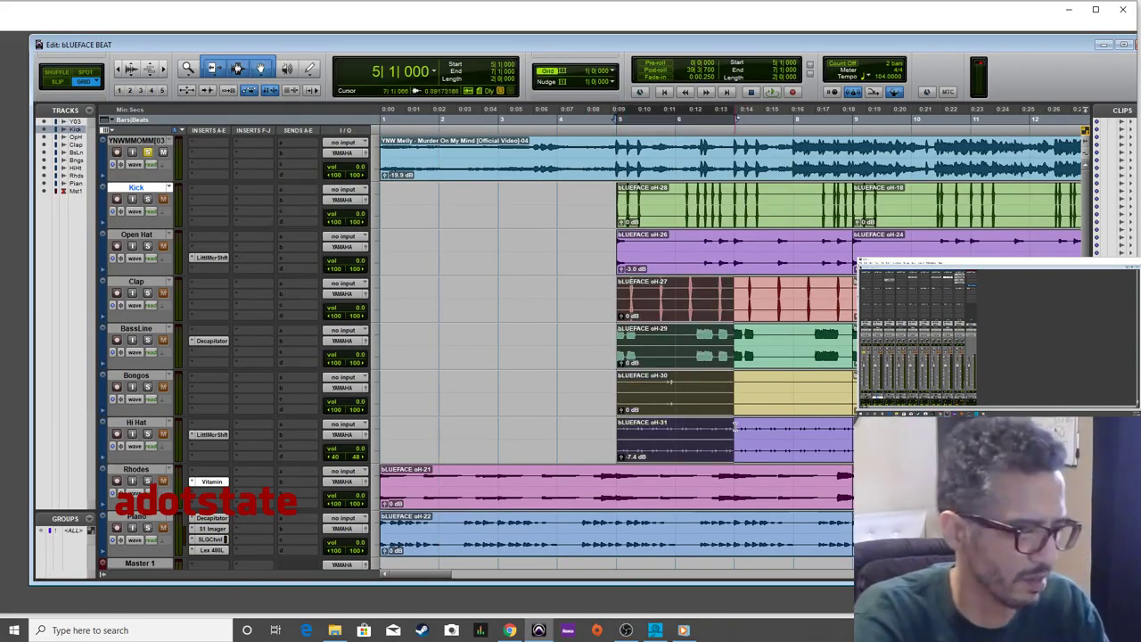
{"action": "key", "text": "Delete"}
Play the reference from bar 7 and delete bar 7 of the Clap, BassLine, Bongos and Hi Hat clips.
{"action": "key", "text": "space"}
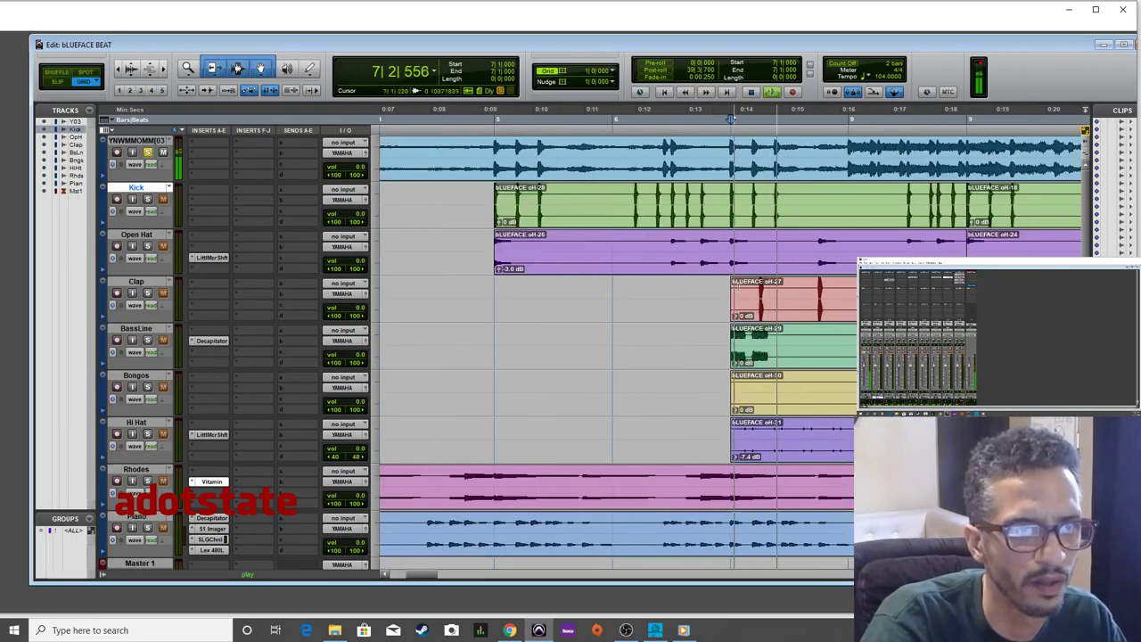
{"action": "left_click_drag", "start_coordinate": [730, 286], "coordinate": [791, 455]}
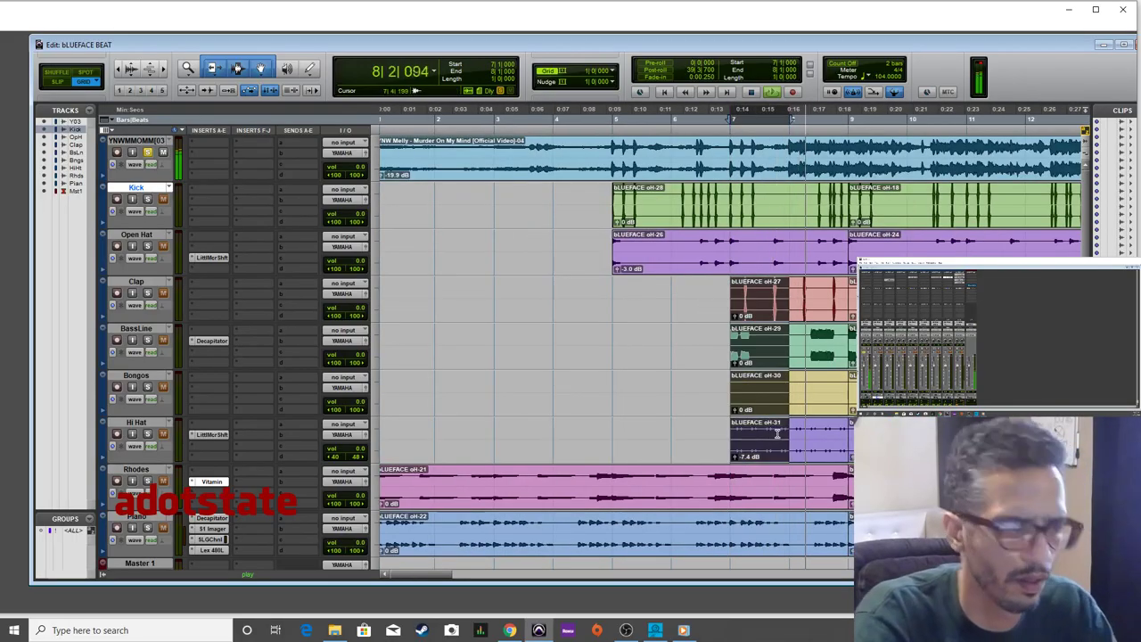
{"action": "key", "text": "Delete"}
{"action": "key", "text": "space"}
{"action": "key", "text": "space"}
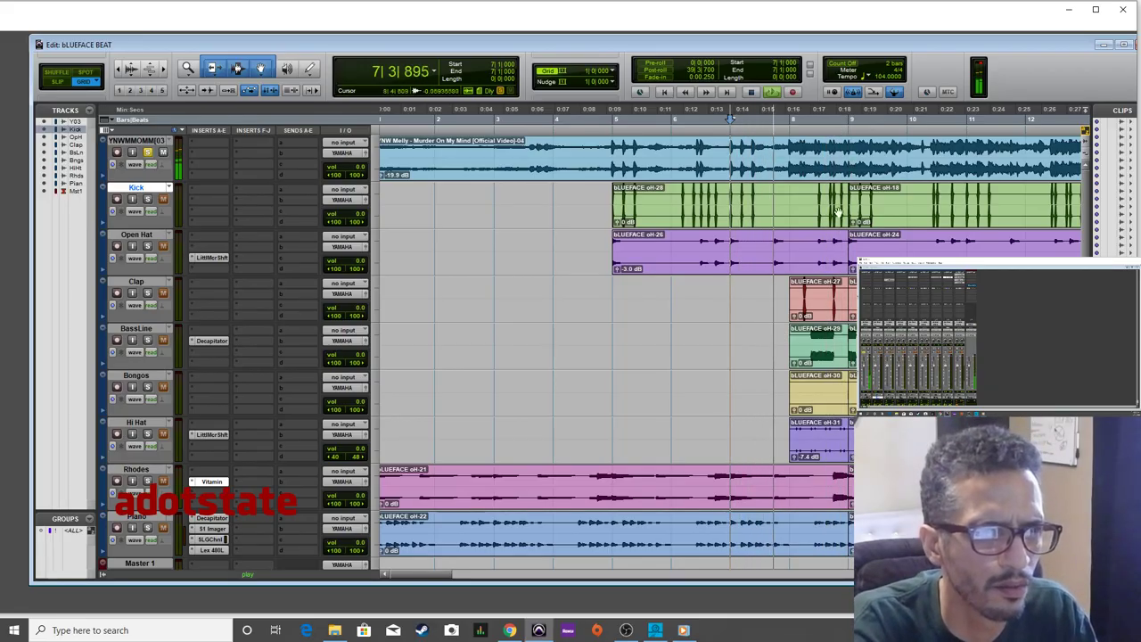
Unsolo and mute the YNW Melly reference track, playing the beat from bar 7.
{"action": "key", "text": "ctrl+]"}
{"action": "key", "text": "space"}
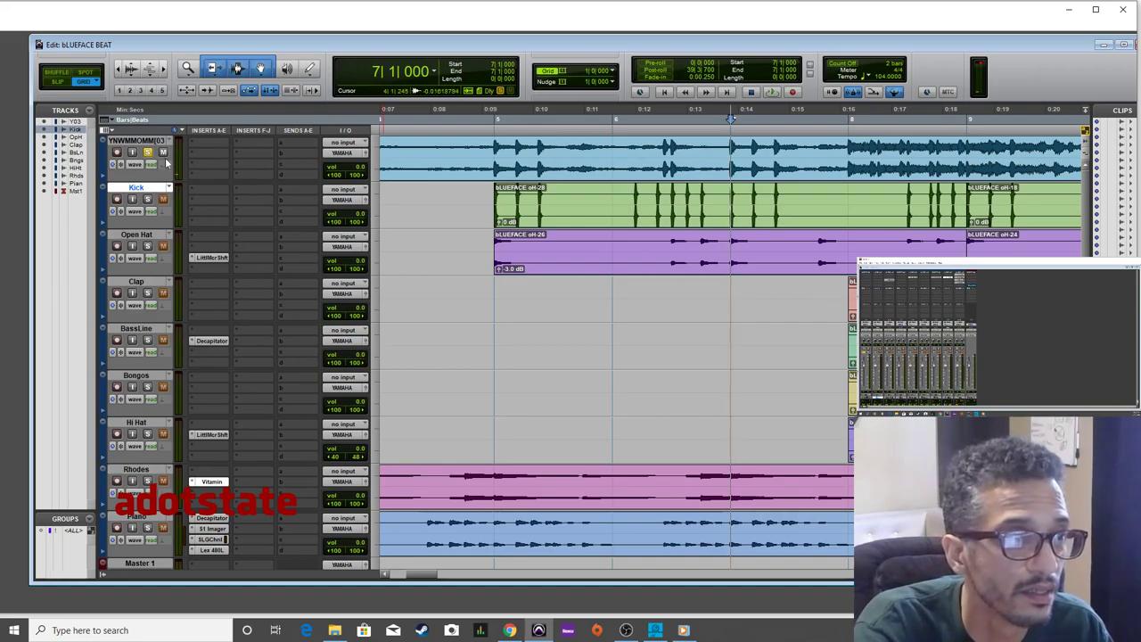
{"action": "key", "text": "space"}
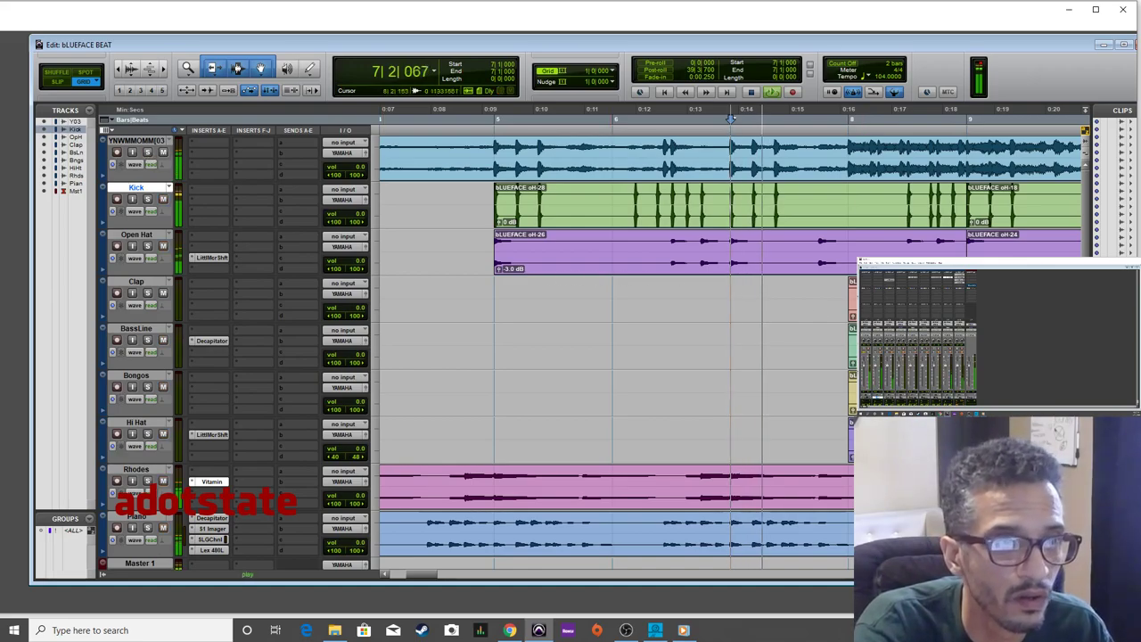
{"action": "key", "text": "space"}
{"action": "key", "text": "space"}
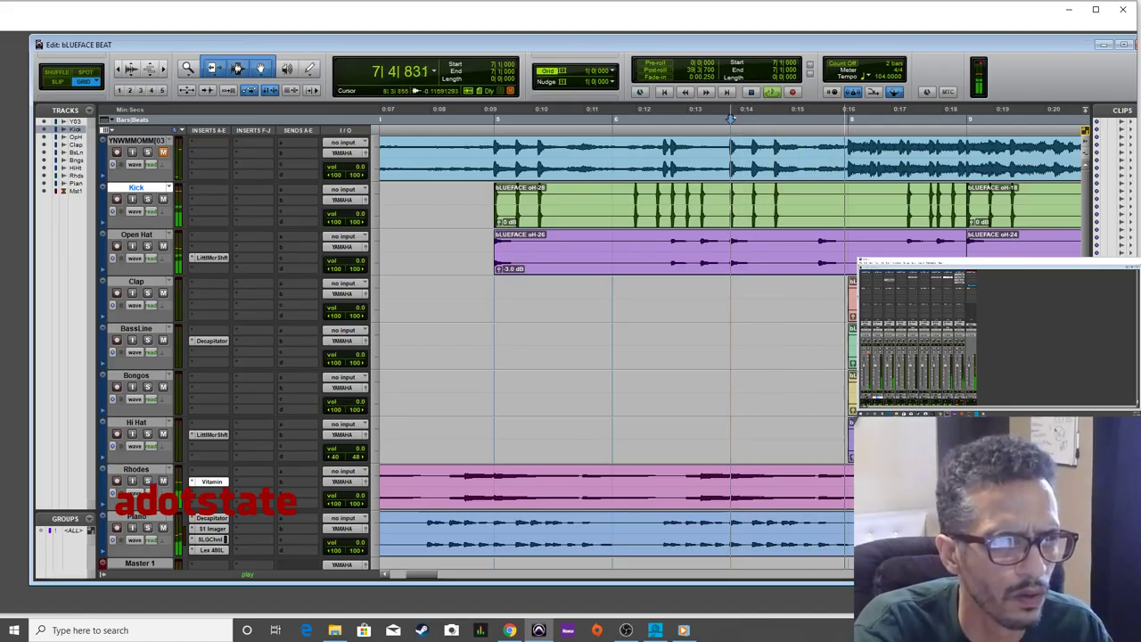
Remove bar 8 of the Hi Hat clip, then move the Hi Hat track below Piano and mute it.
{"action": "key", "text": "space"}
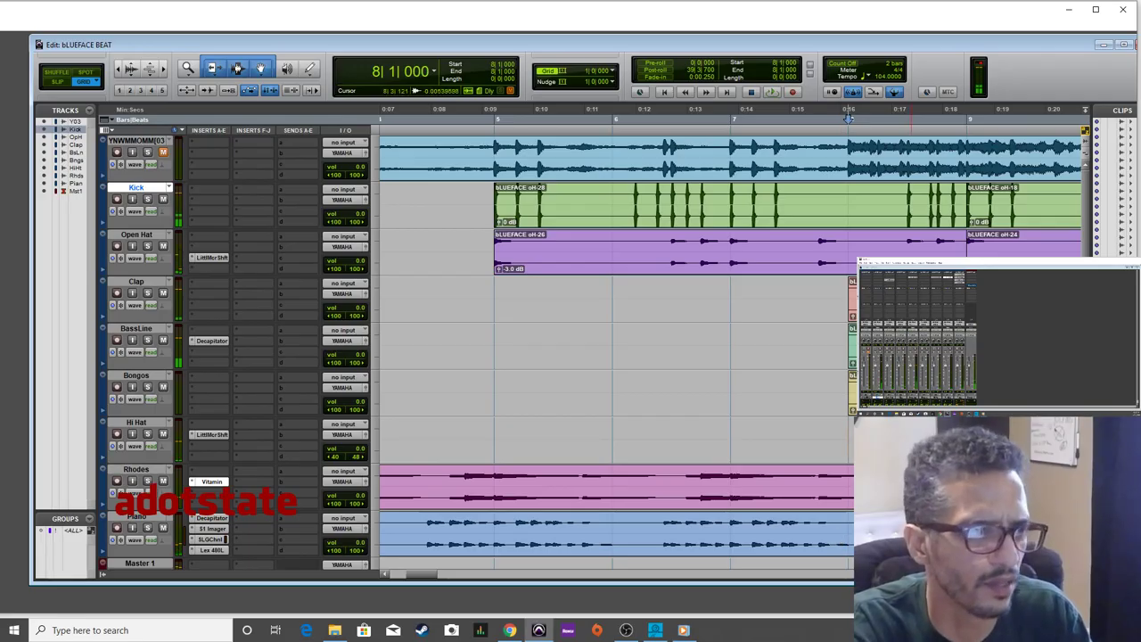
{"action": "key", "text": "ctrl+bracketleft"}
{"action": "key", "text": "ctrl+bracketleft"}
{"action": "left_click_drag", "start_coordinate": [123, 437], "coordinate": [150, 540]}
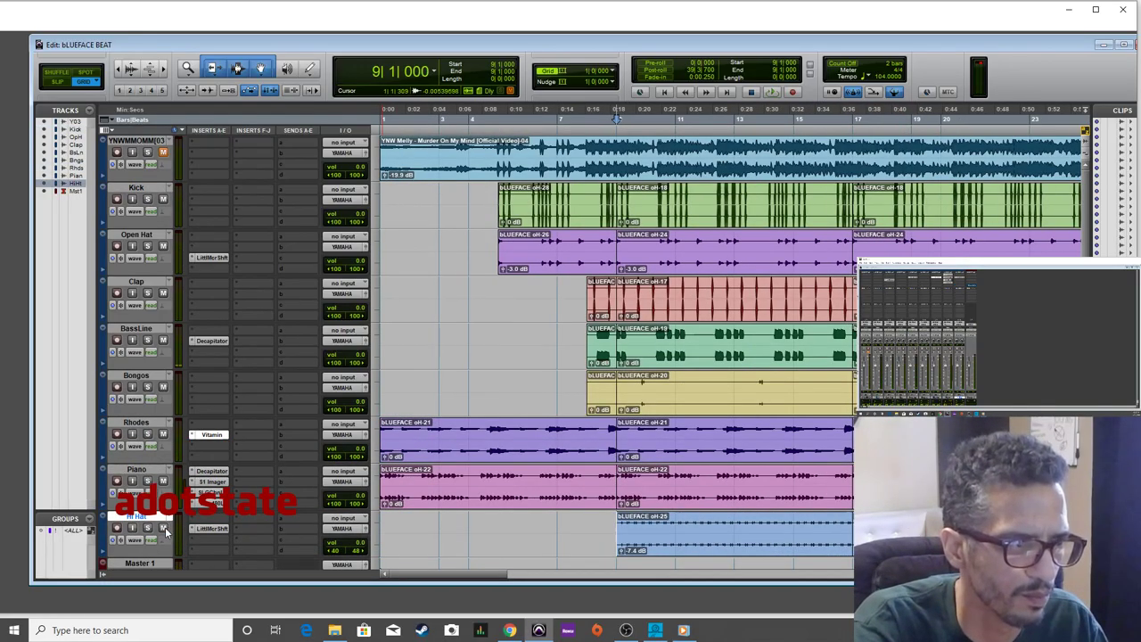
Play the beat from bar 7 to check how the clap and bass enter at bar 8.
{"action": "key", "text": "space"}
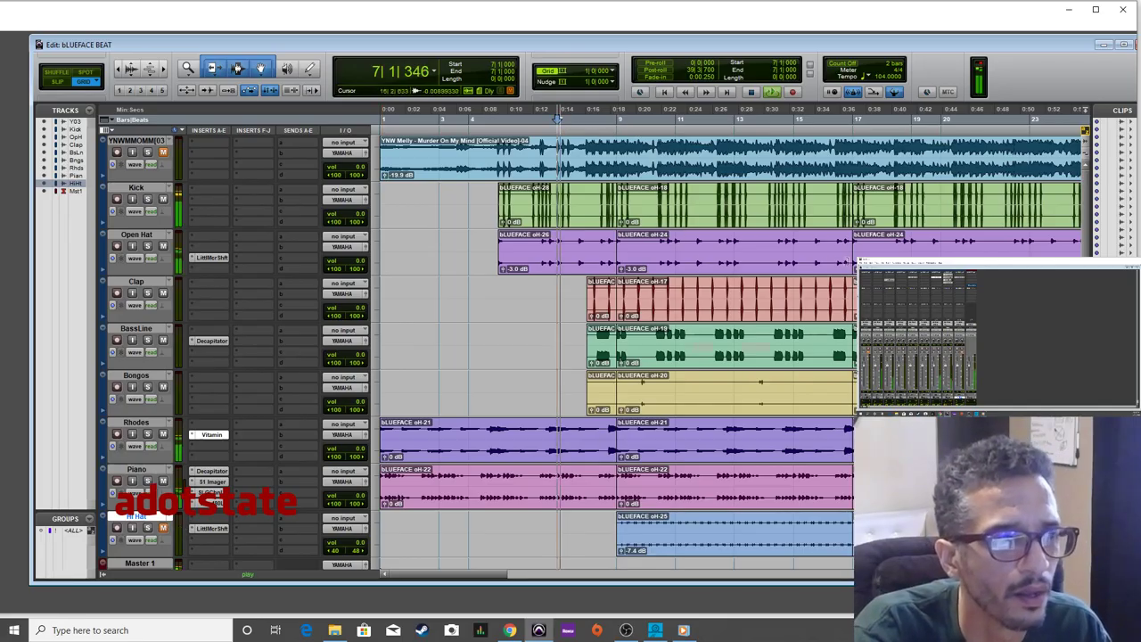
{"action": "key", "text": "ctrl+bracketright"}
{"action": "key", "text": "ctrl+bracketright"}
{"action": "key", "text": "space"}
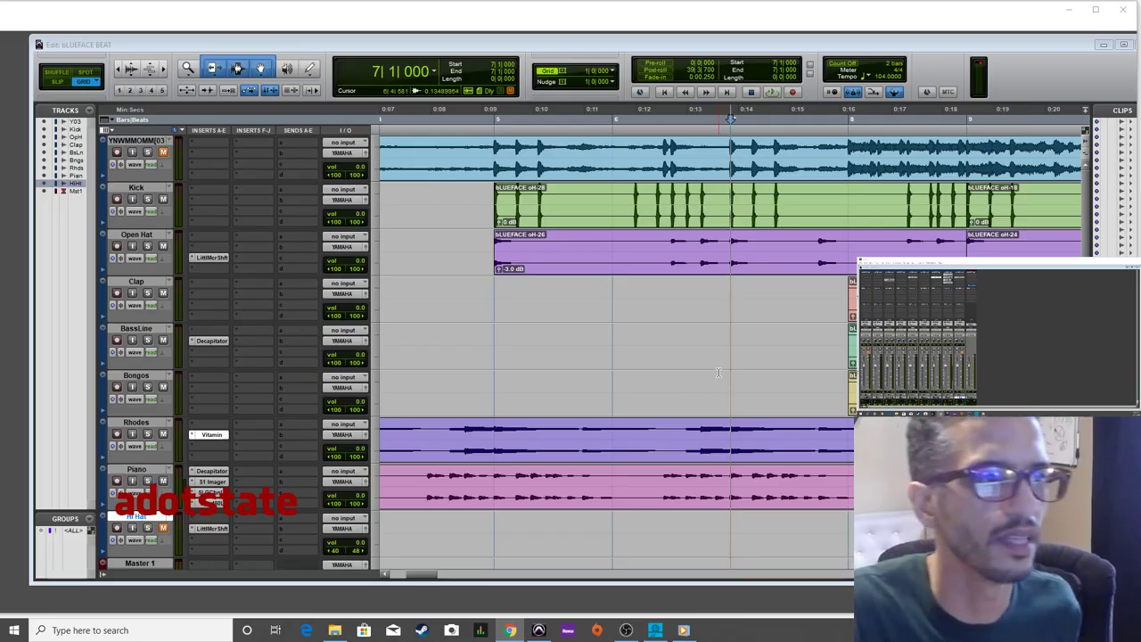
{"action": "left_click", "coordinate": [846, 350]}
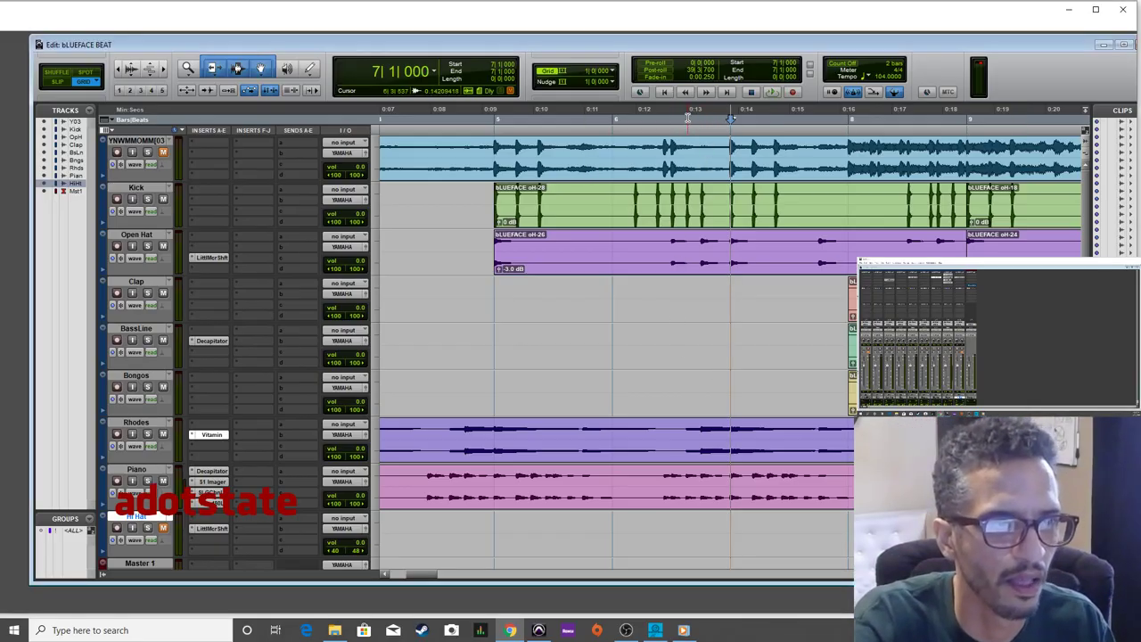
{"action": "key", "text": "space"}
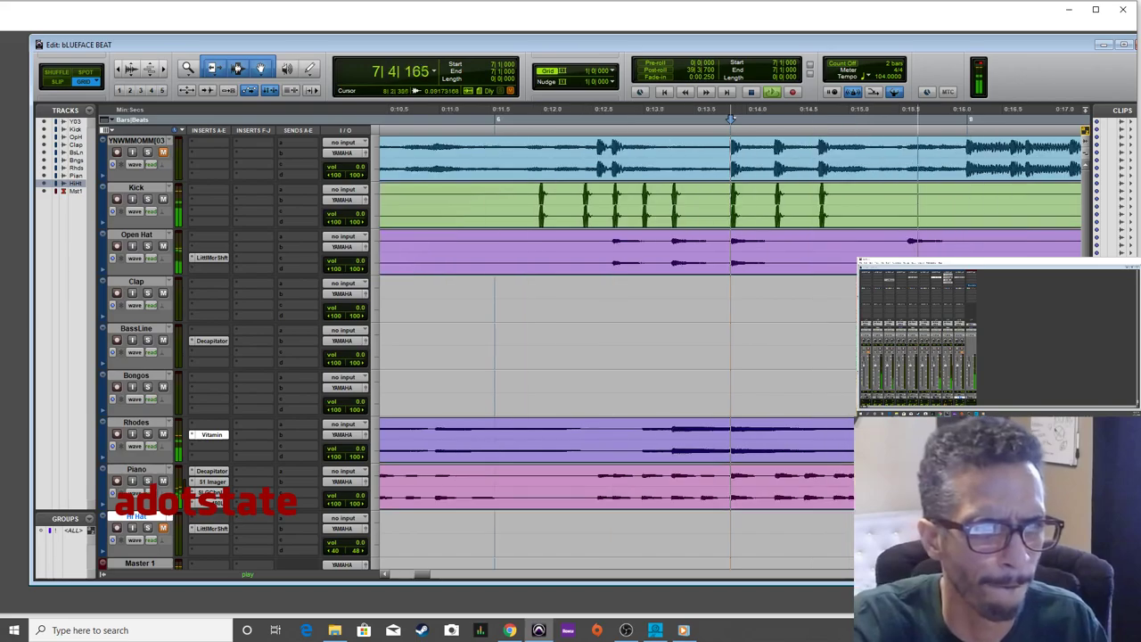
{"action": "key", "text": "space"}
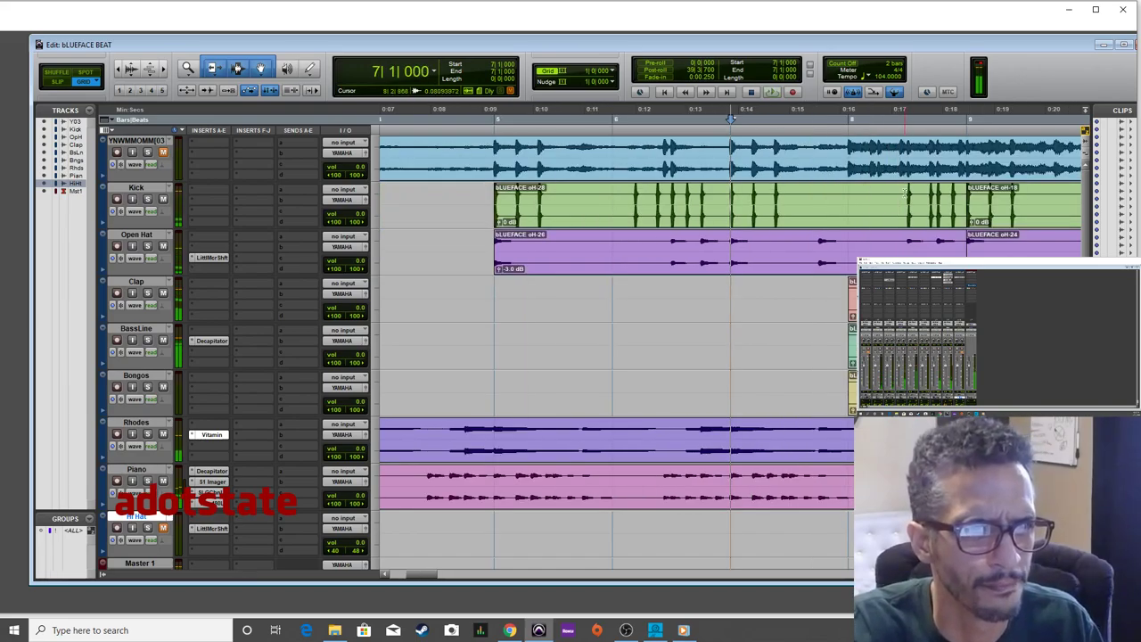
Audition bar 8 and, in Slip mode, trim the Clap clip there so it ends just past beat 3.
{"action": "left_click", "coordinate": [846, 119]}
{"action": "key", "text": "space"}
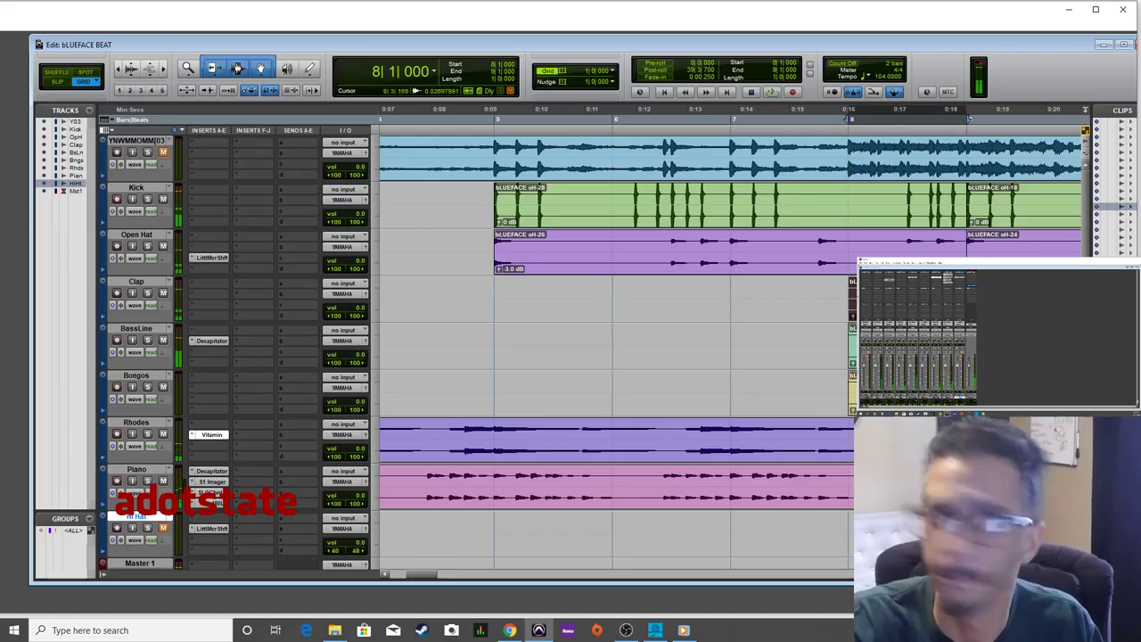
{"action": "key", "text": "space"}
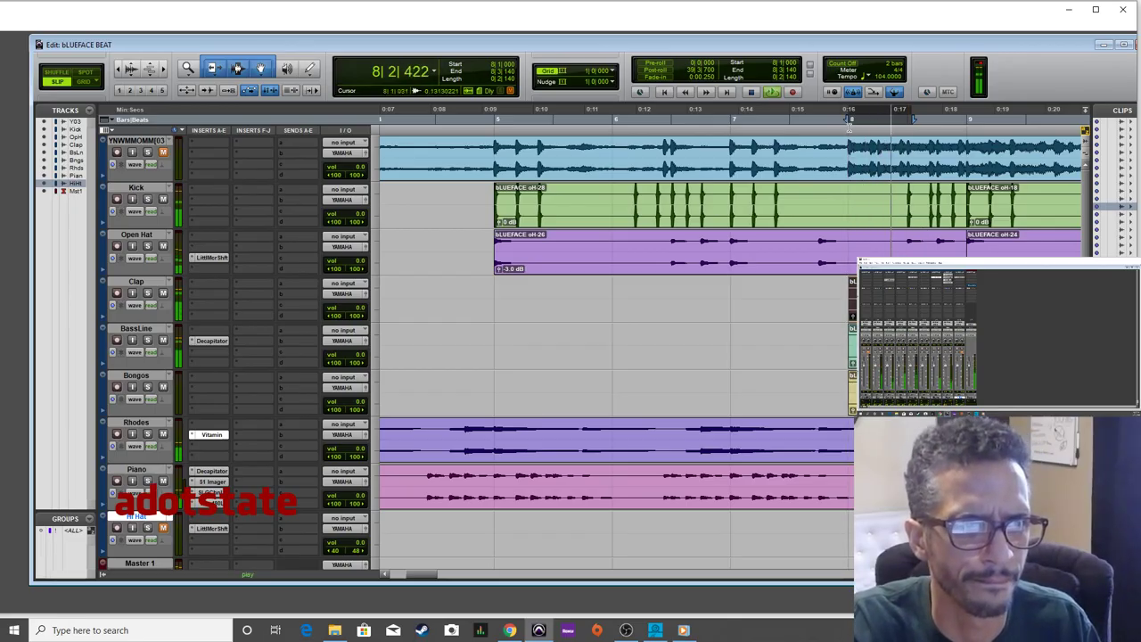
{"action": "left_click_drag", "start_coordinate": [913, 122], "coordinate": [969, 130]}
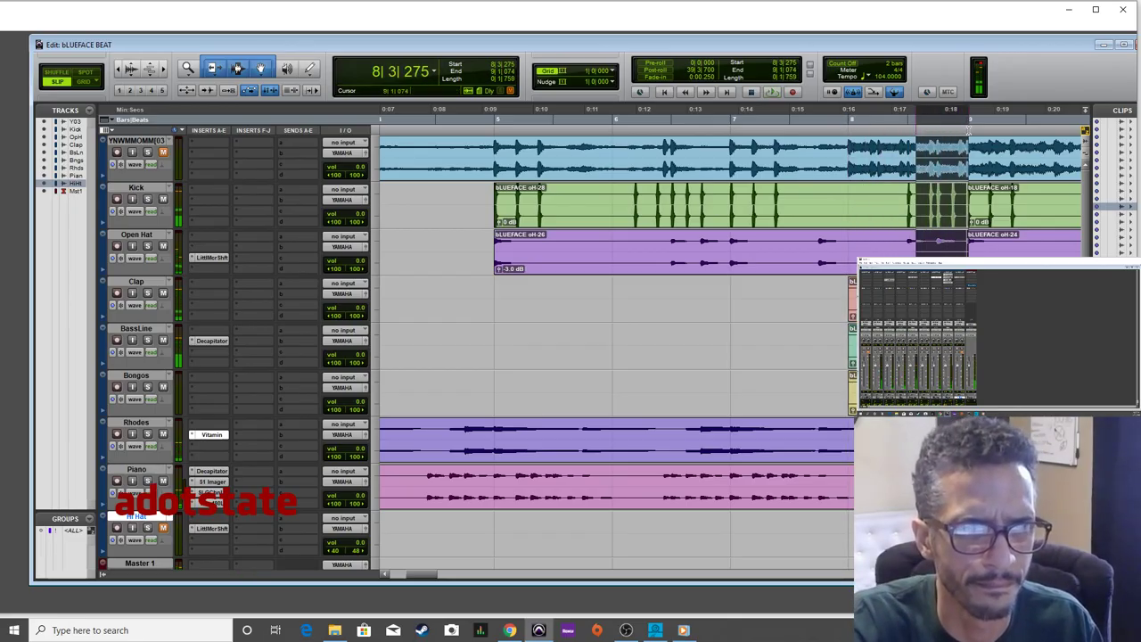
Play the beat from 7|1|645 and switch the edit mode back to Grid.
{"action": "left_click", "coordinate": [752, 120]}
{"action": "key", "text": "ctrl+]"}
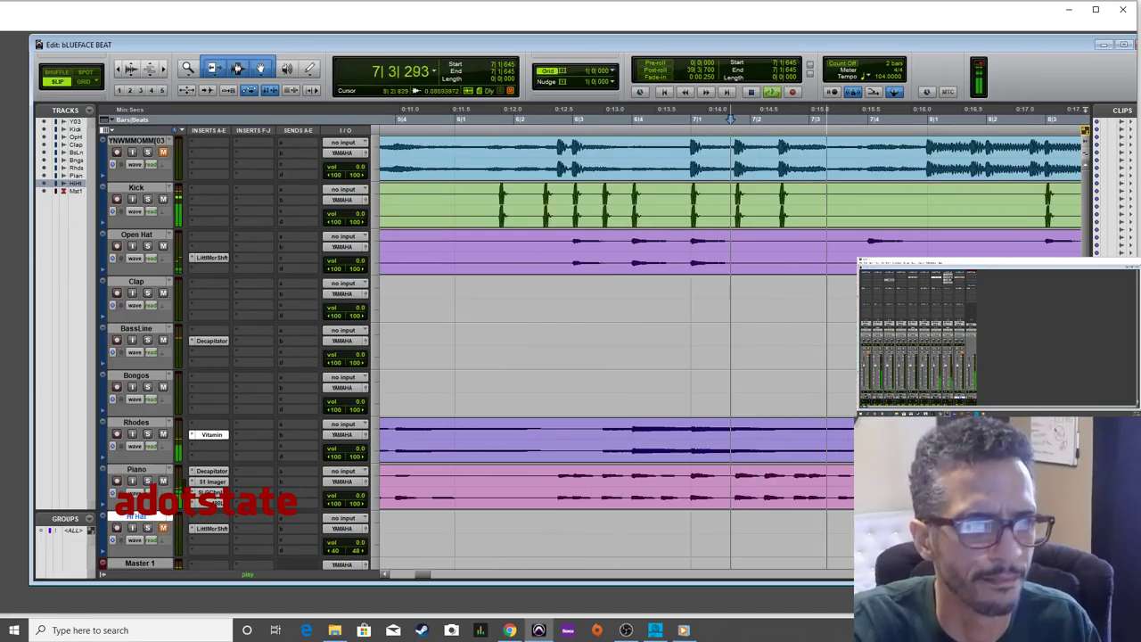
{"action": "left_click", "coordinate": [87, 82]}
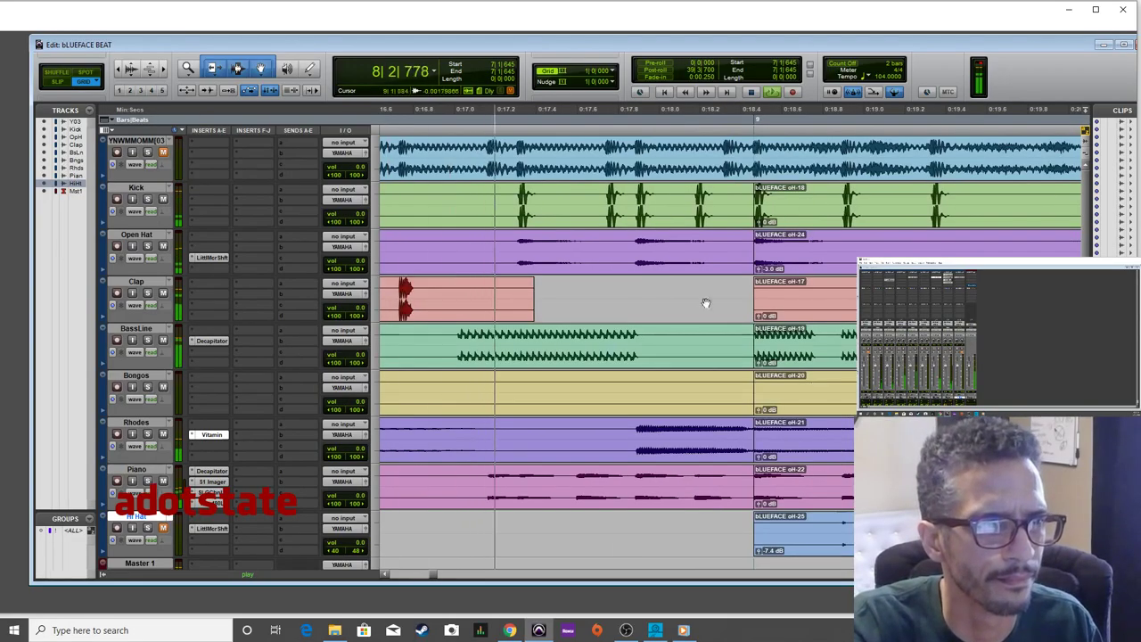
{"action": "key", "text": "space"}
Play the beat from bar 8 to check the shortened clap leading into bar 9.
{"action": "key", "text": "ctrl+["}
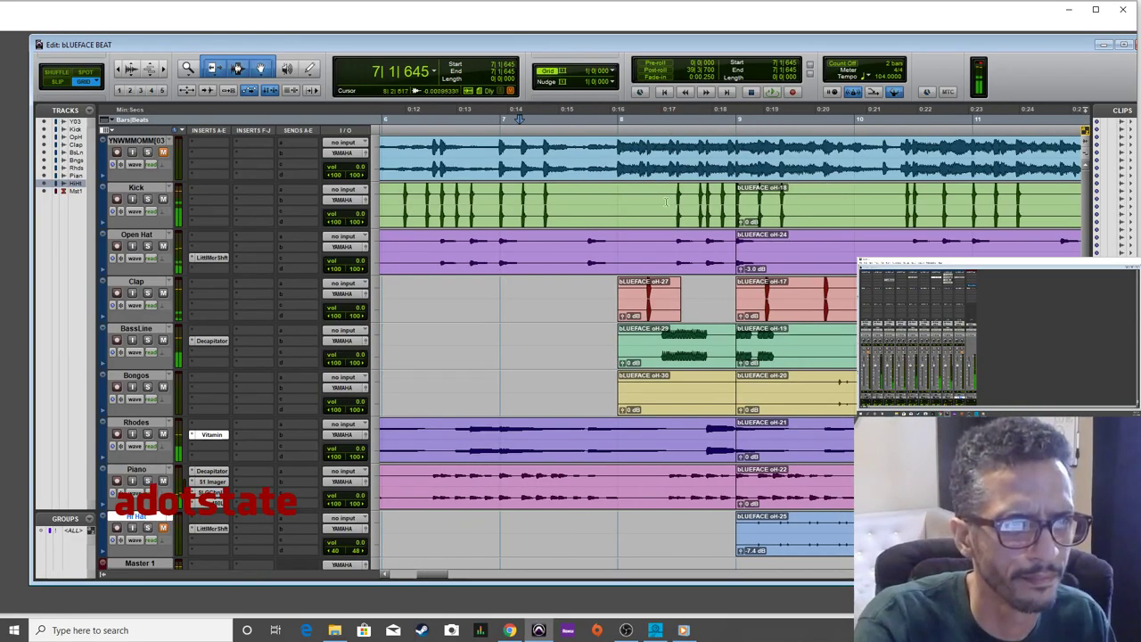
{"action": "left_click", "coordinate": [618, 127]}
{"action": "key", "text": "space"}
{"action": "key", "text": "ctrl+]"}
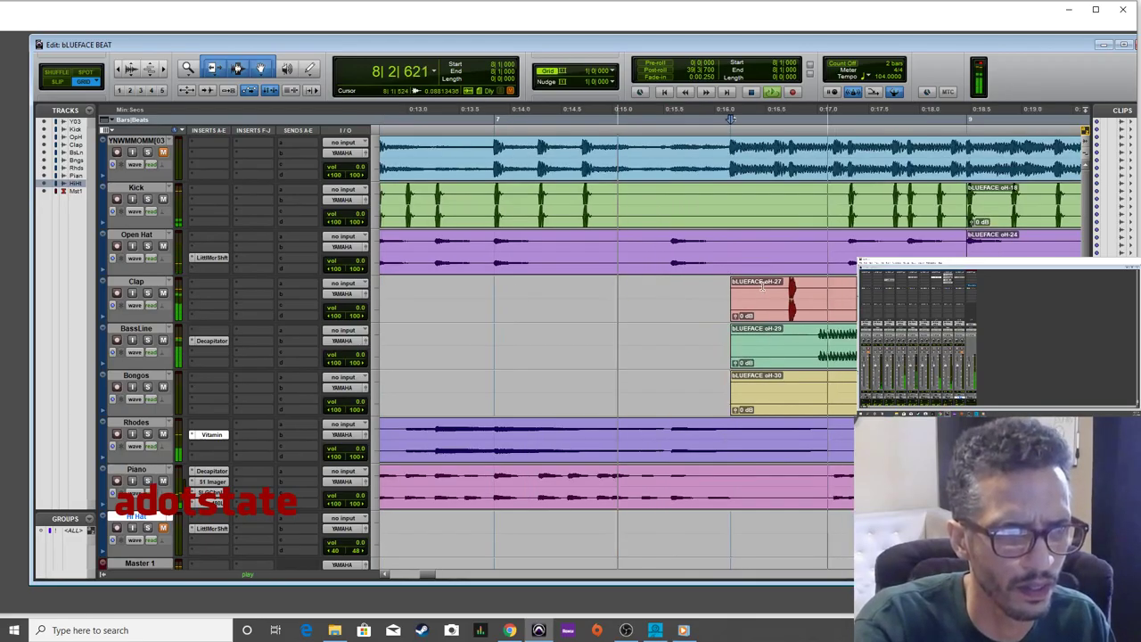
{"action": "key", "text": "space"}
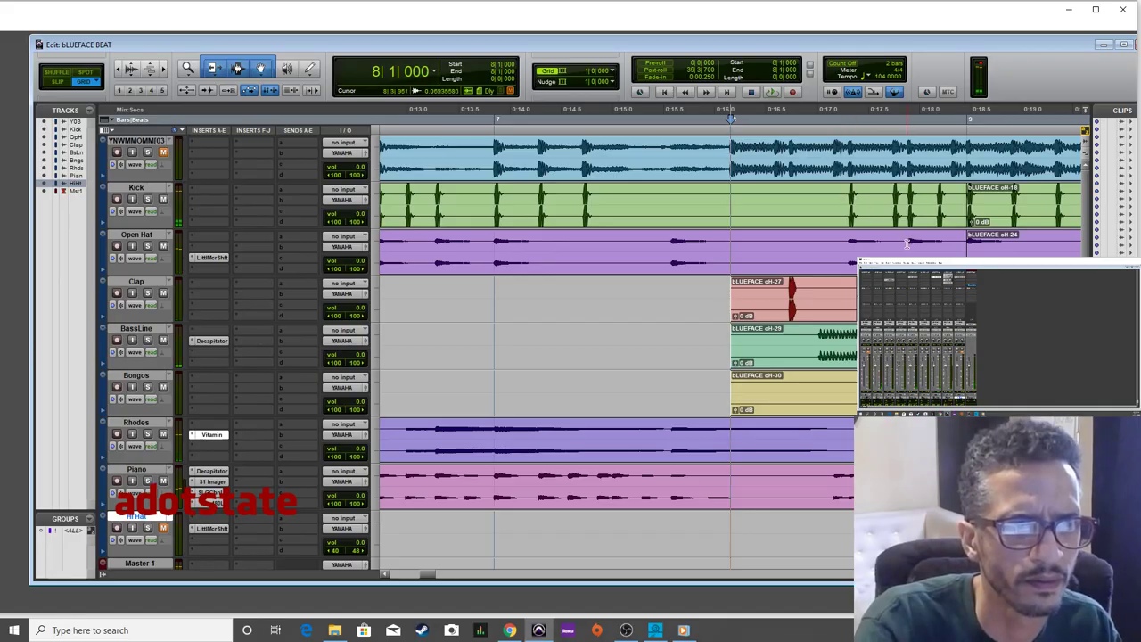
{"action": "key", "text": "space"}
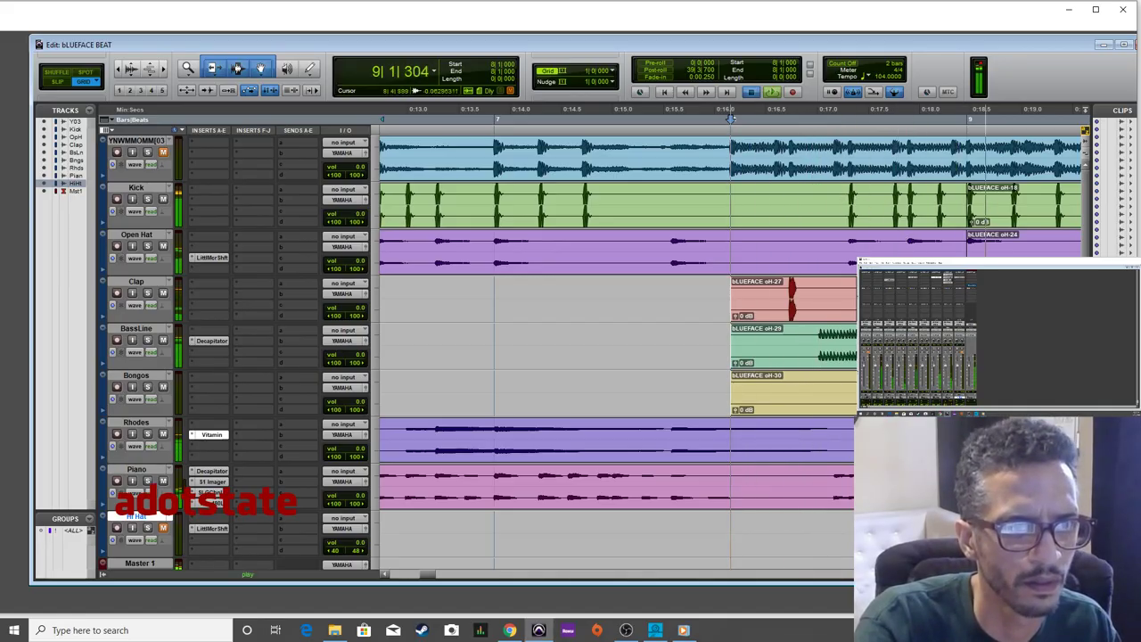
In Slip mode, solo the YNW Melly reference track and play it from 7|3|174 to hear its transition into bar 8.
{"action": "key", "text": "Return"}
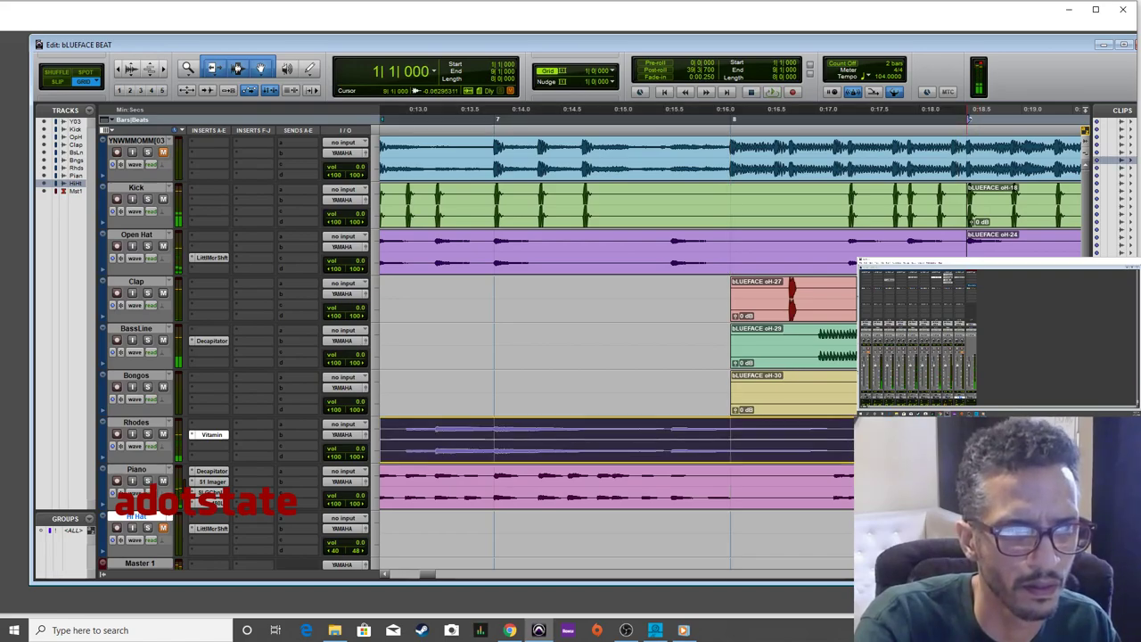
{"action": "left_click", "coordinate": [674, 111]}
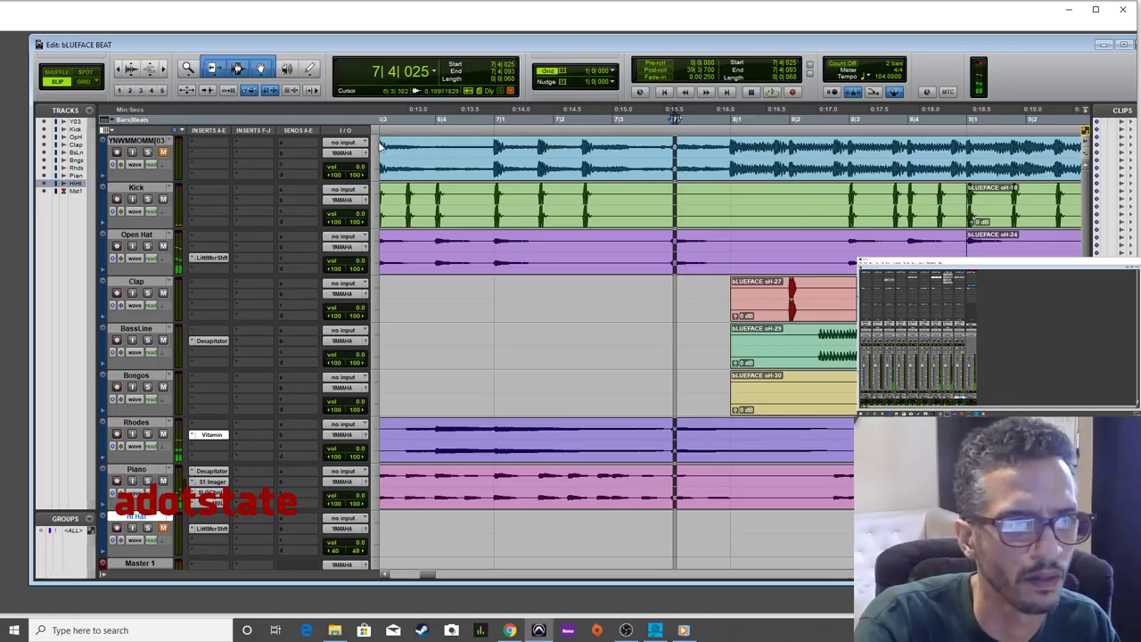
{"action": "left_click", "coordinate": [622, 118]}
{"action": "key", "text": "space"}
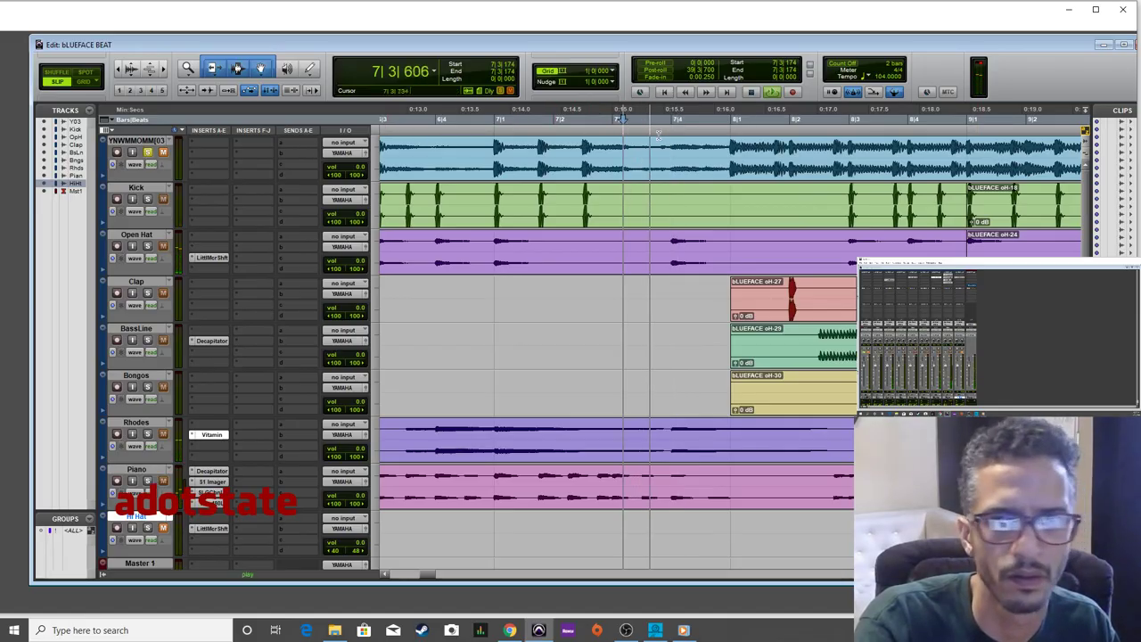
{"action": "key", "text": "space"}
{"action": "key", "text": "space"}
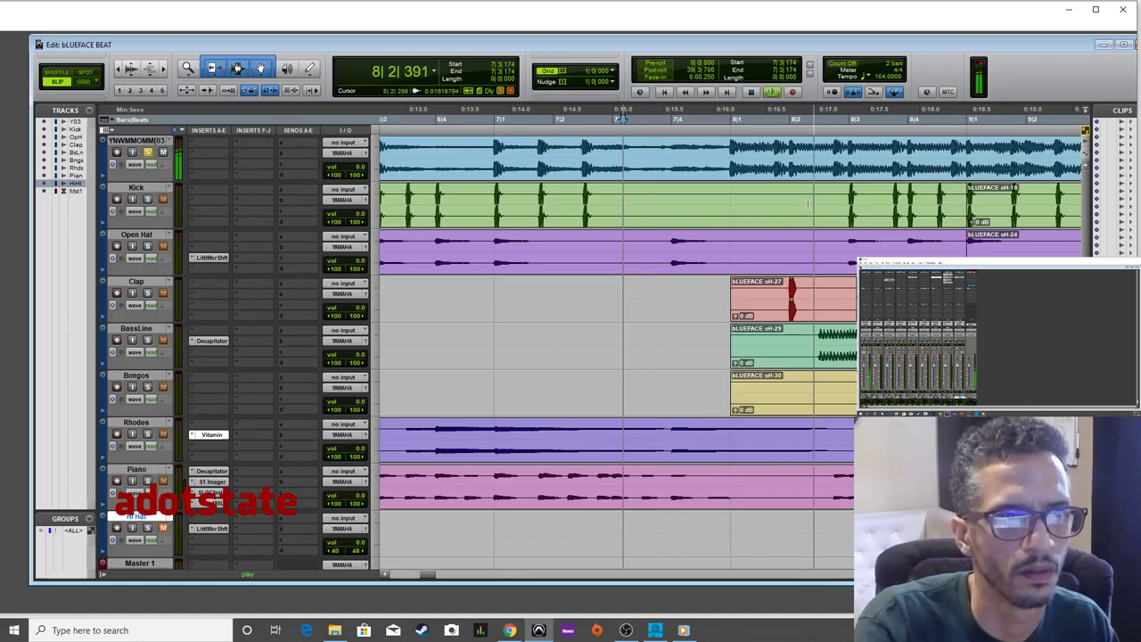
{"action": "key", "text": "space"}
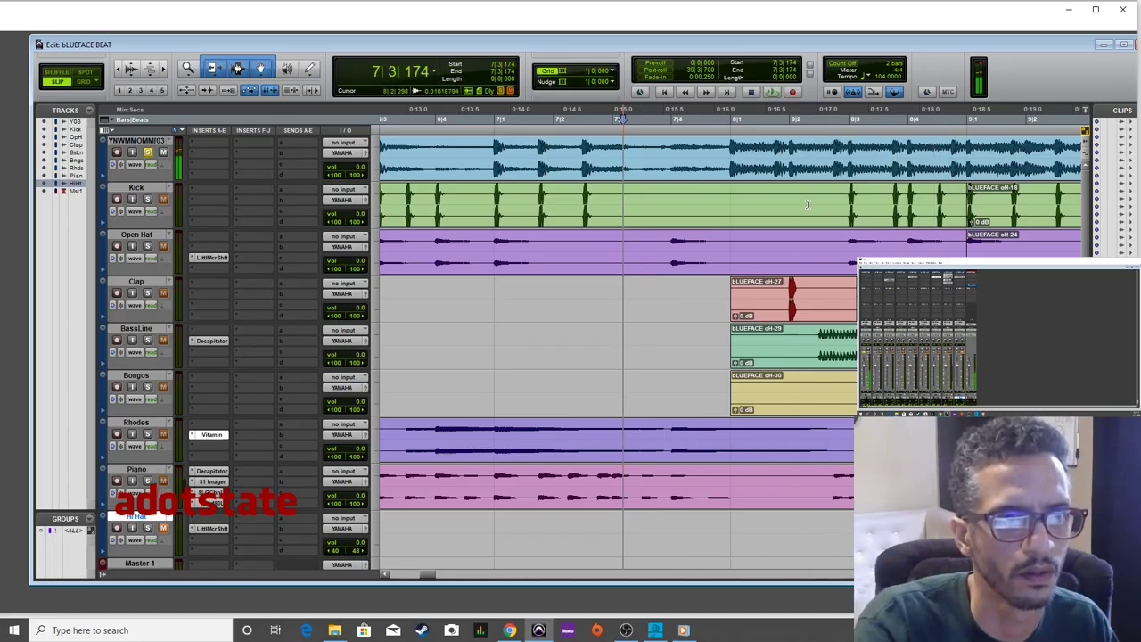
In Grid mode with a 1/8-note grid, select the first beat of bar 9 across all tracks and separate the clips there.
{"action": "left_click", "coordinate": [86, 82]}
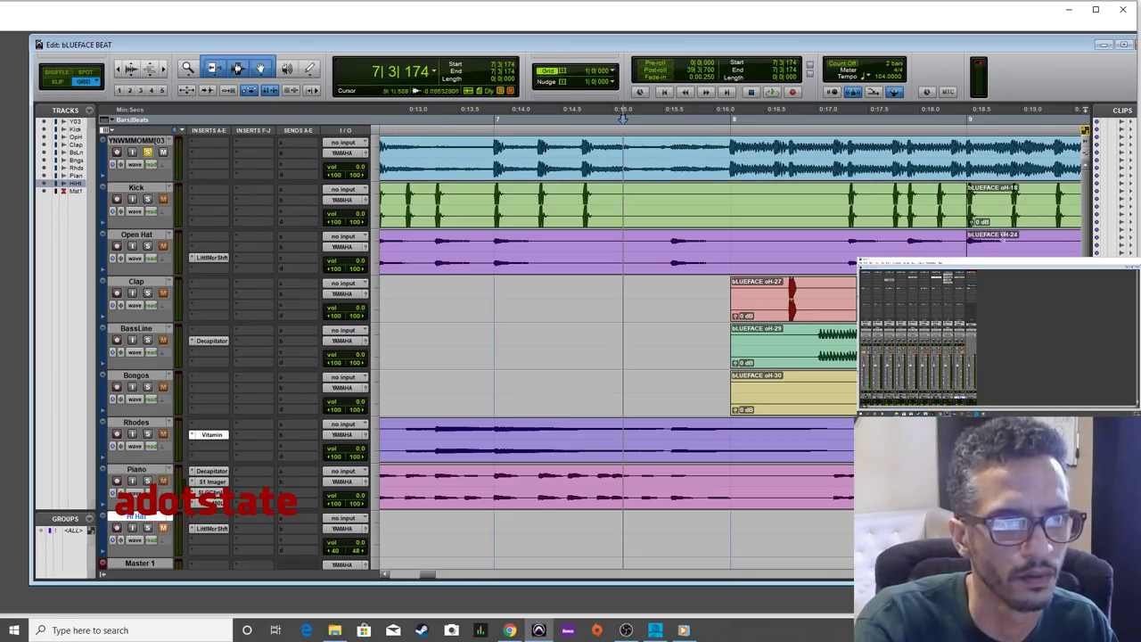
{"action": "left_click", "coordinate": [1012, 202]}
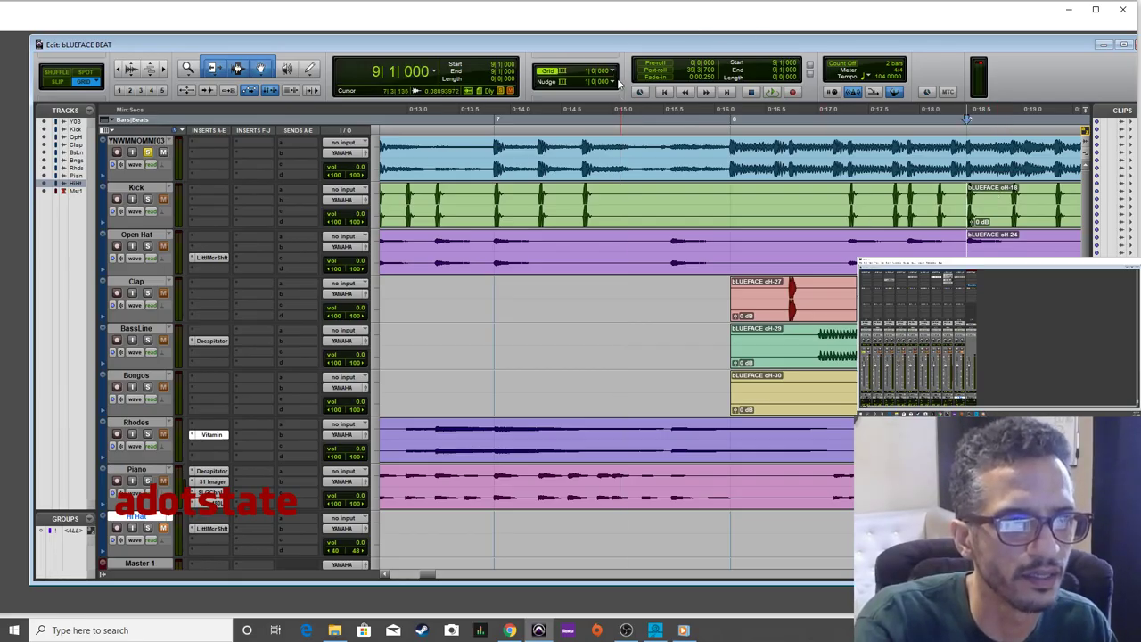
{"action": "left_click", "coordinate": [619, 81]}
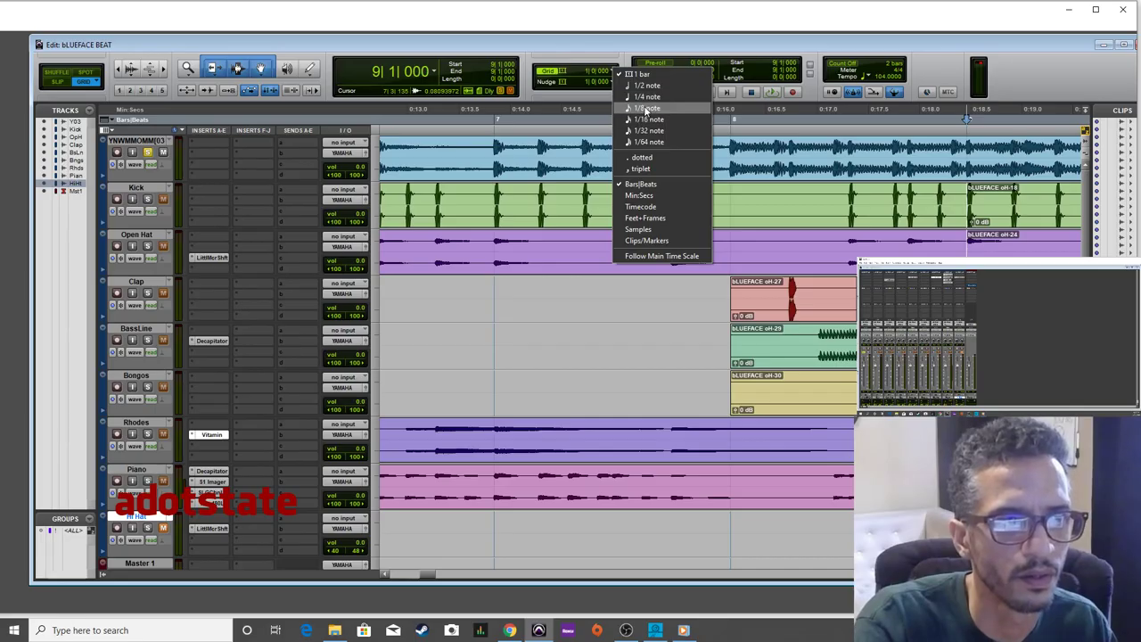
{"action": "left_click", "coordinate": [646, 108]}
{"action": "left_click_drag", "start_coordinate": [1000, 147], "coordinate": [970, 245]}
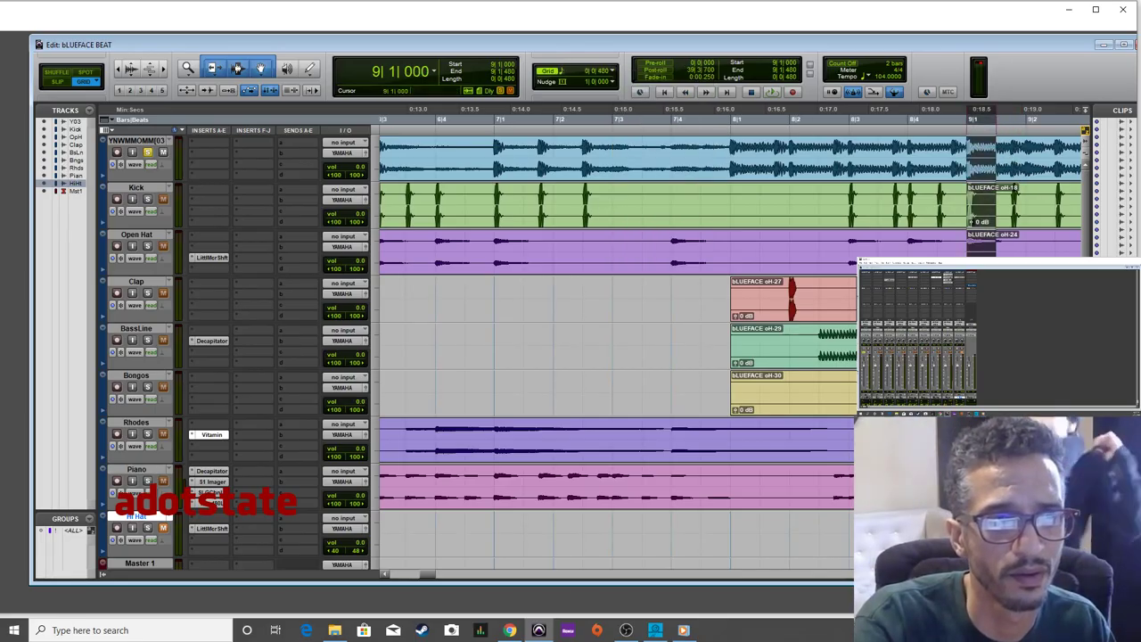
{"action": "key", "text": "KP_Add"}
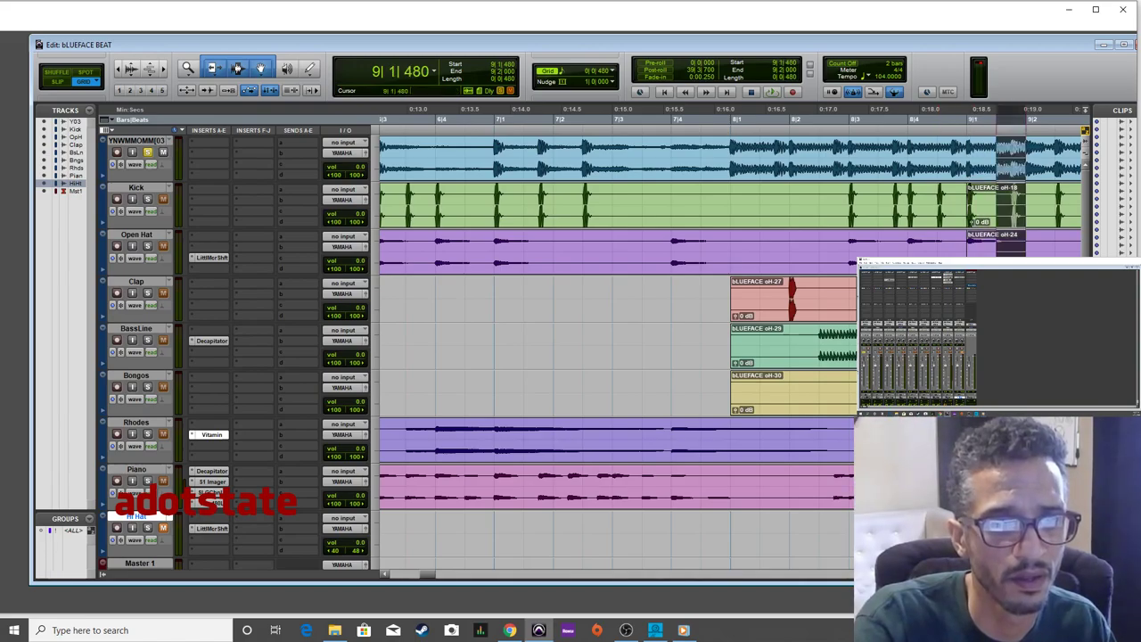
{"action": "key", "text": "alt+KP_Subtract"}
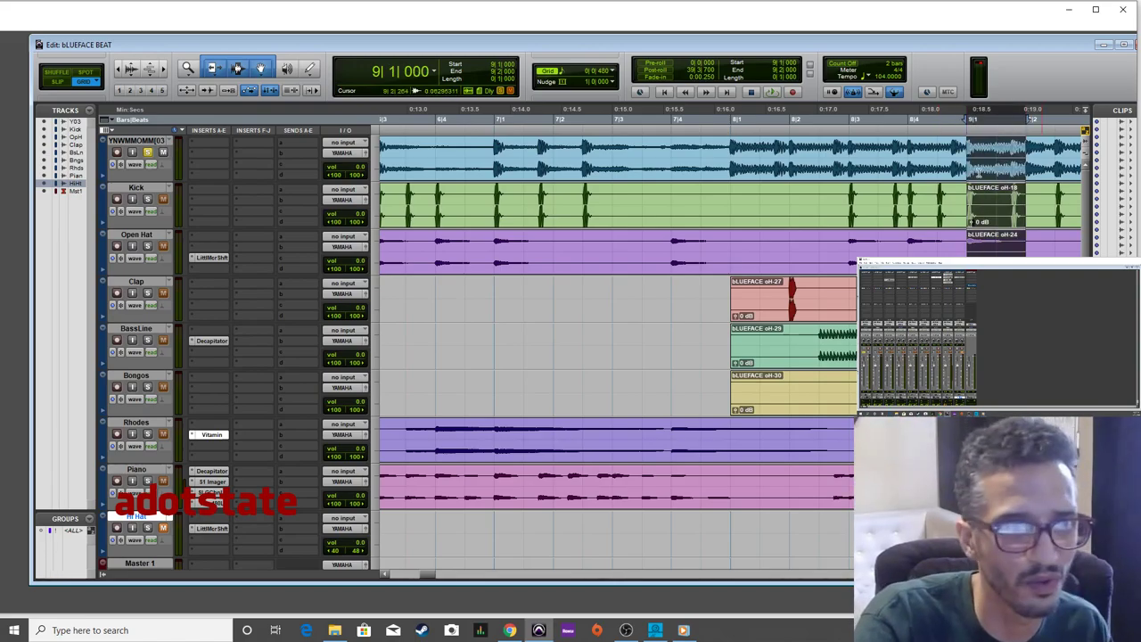
{"action": "key", "text": "ctrl+e"}
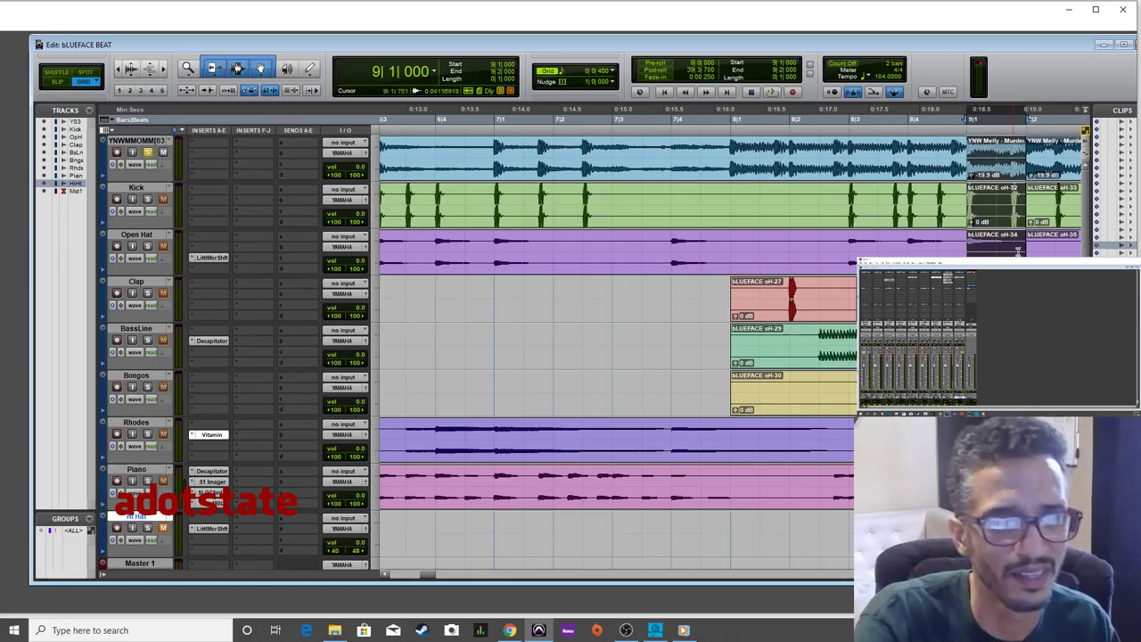
Fill bar 8 on the Kick through Hi Hat tracks with four back-to-back copies of the separated bar 9 beat.
{"action": "left_click", "coordinate": [1002, 239], "text": "shift"}
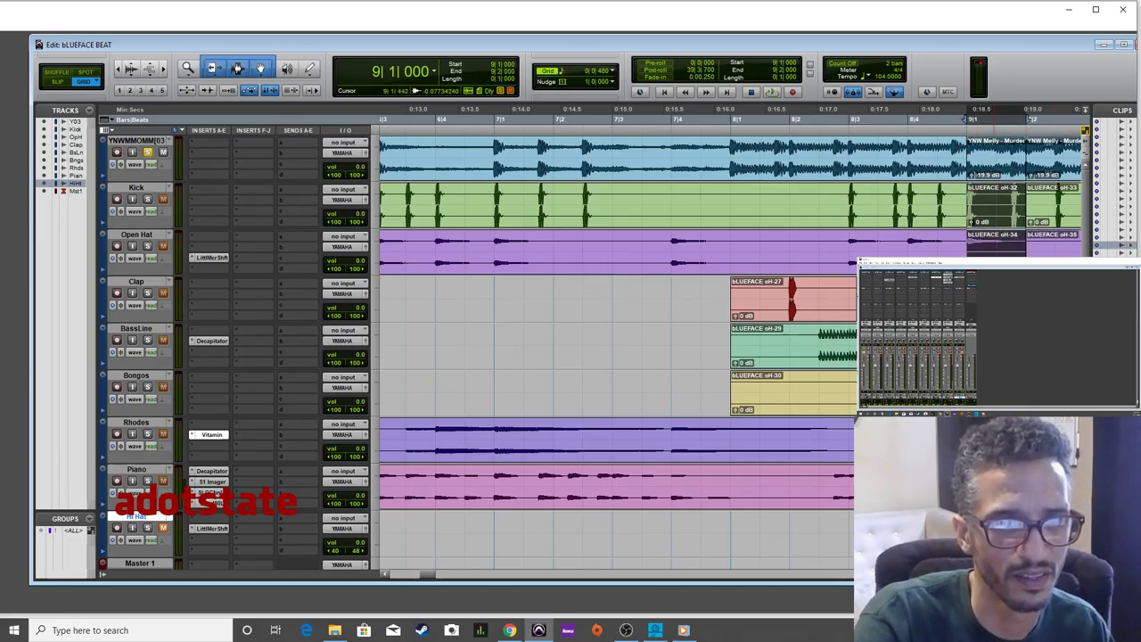
{"action": "left_click_drag", "start_coordinate": [996, 226], "coordinate": [760, 237]}
{"action": "key", "text": "ctrl+d"}
{"action": "key", "text": "ctrl+d"}
{"action": "key", "text": "ctrl+d"}
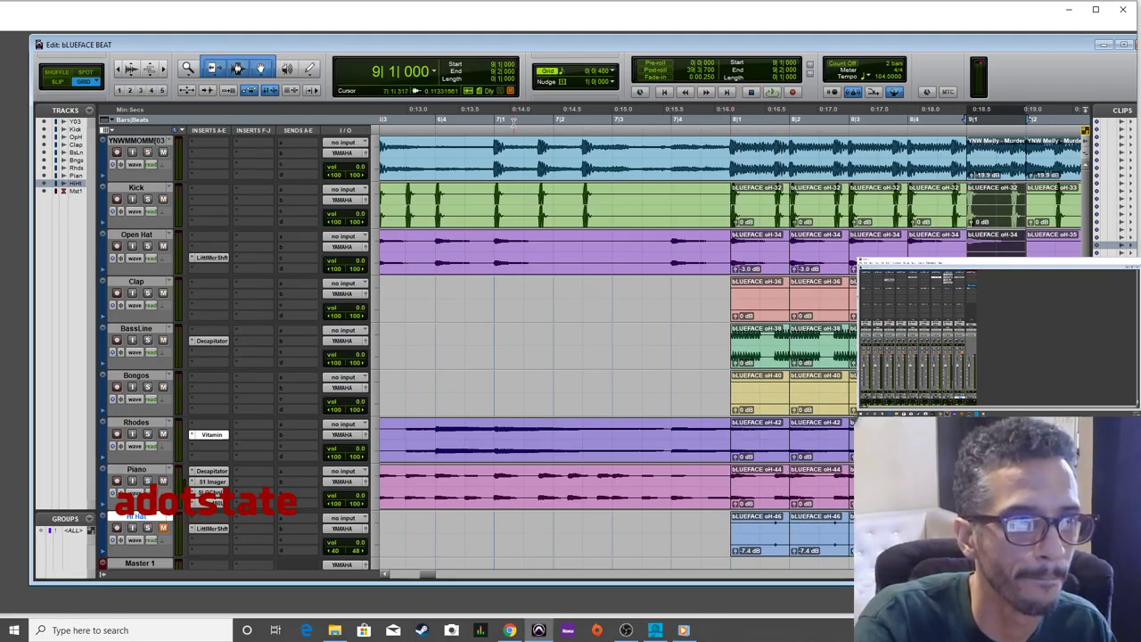
Unsolo the reference track and play the beat from 7|1|480 to check the repeated one-beat fill in bar 8.
{"action": "left_click", "coordinate": [513, 122]}
{"action": "key", "text": "space"}
{"action": "key", "text": "space"}
{"action": "key", "text": "space"}
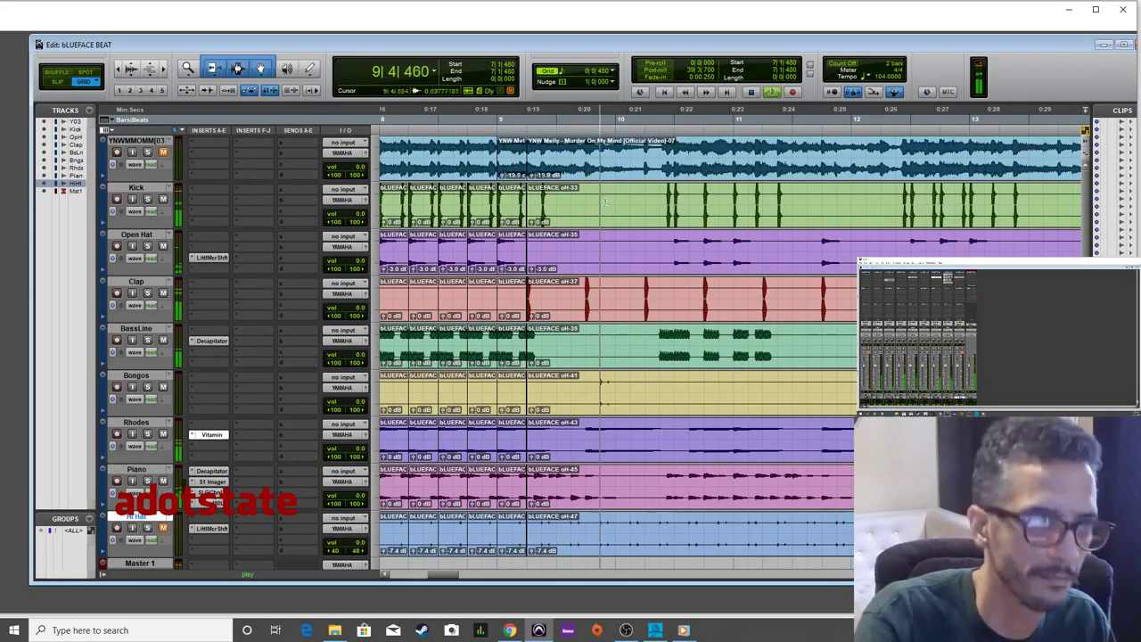
{"action": "key", "text": "ctrl+bracketleft"}
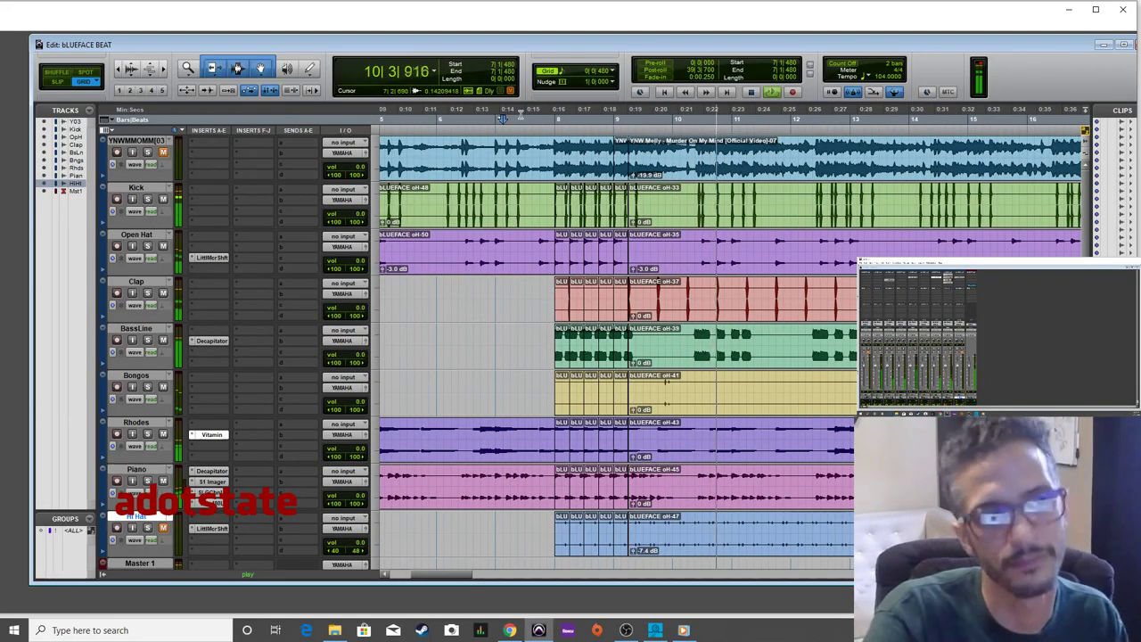
{"action": "key", "text": "space"}
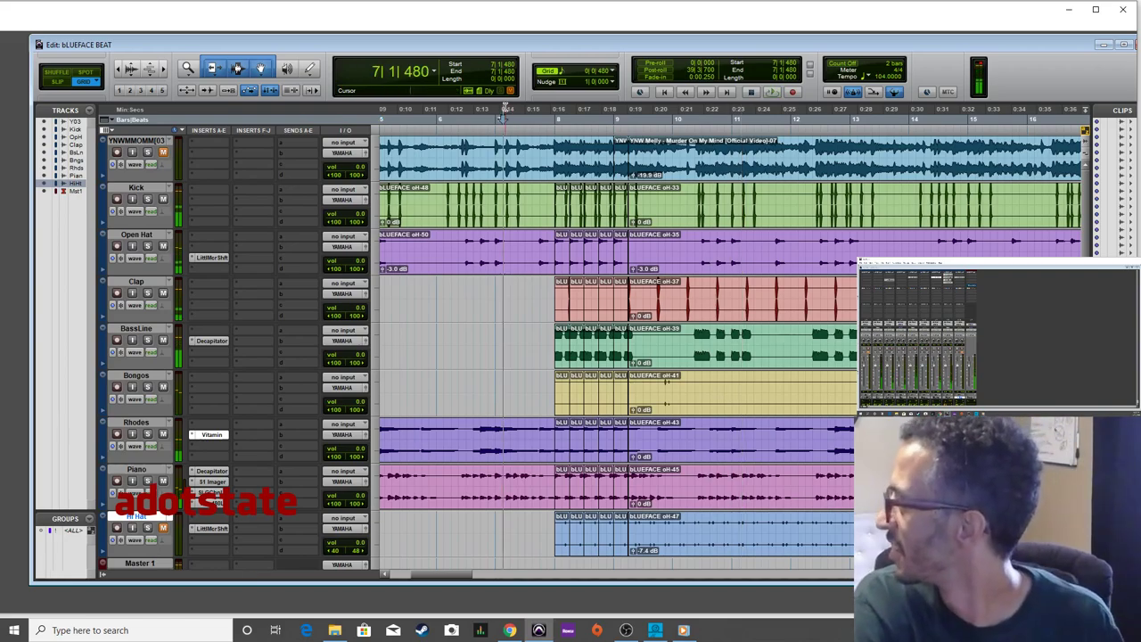
{"action": "key", "text": "space"}
{"action": "key", "text": "ctrl+bracketright"}
{"action": "key", "text": "ctrl+bracketright"}
{"action": "key", "text": "ctrl+bracketright"}
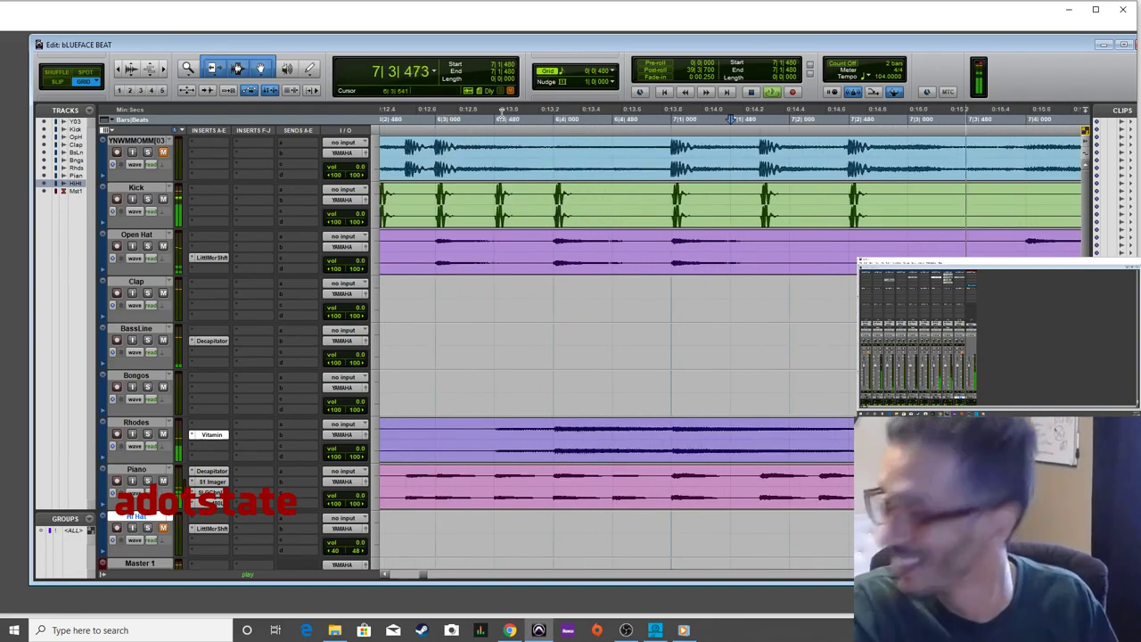
Play back the transition around bars 7 to 9 to check how the full beat enters at bar 8.
{"action": "key", "text": "ctrl+bracketleft"}
{"action": "key", "text": "ctrl+bracketleft"}
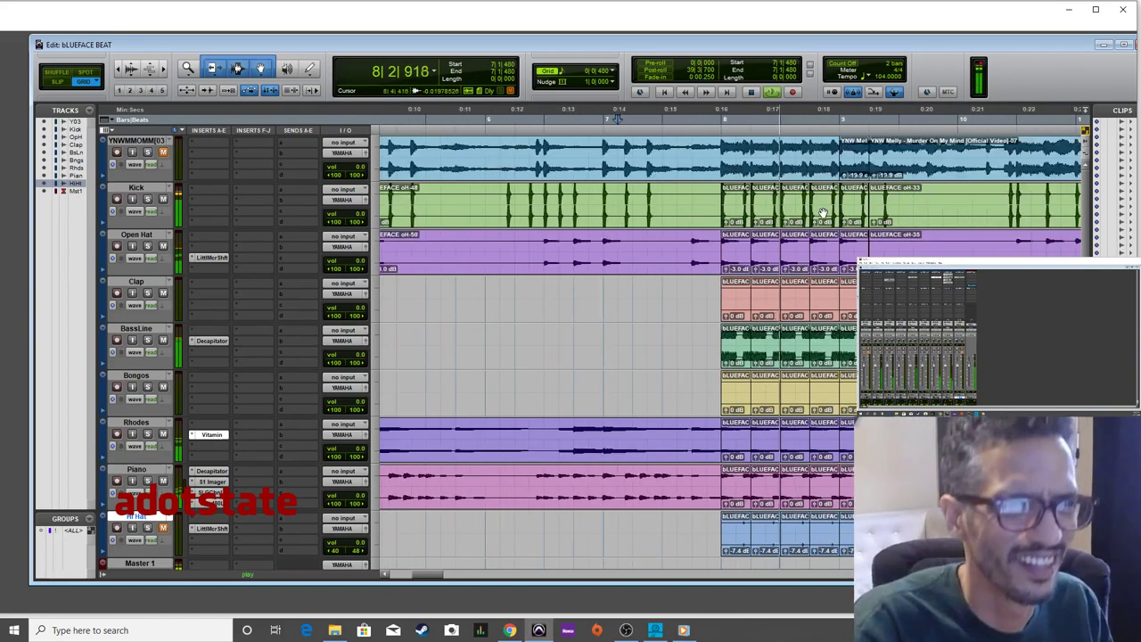
{"action": "key", "text": "space"}
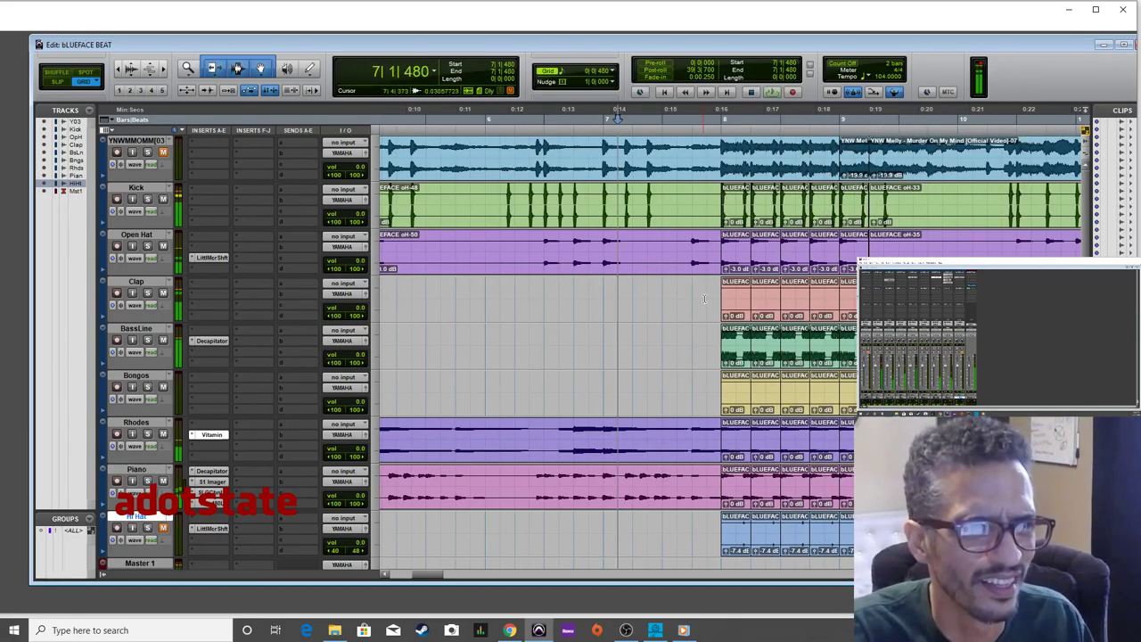
{"action": "key", "text": "space"}
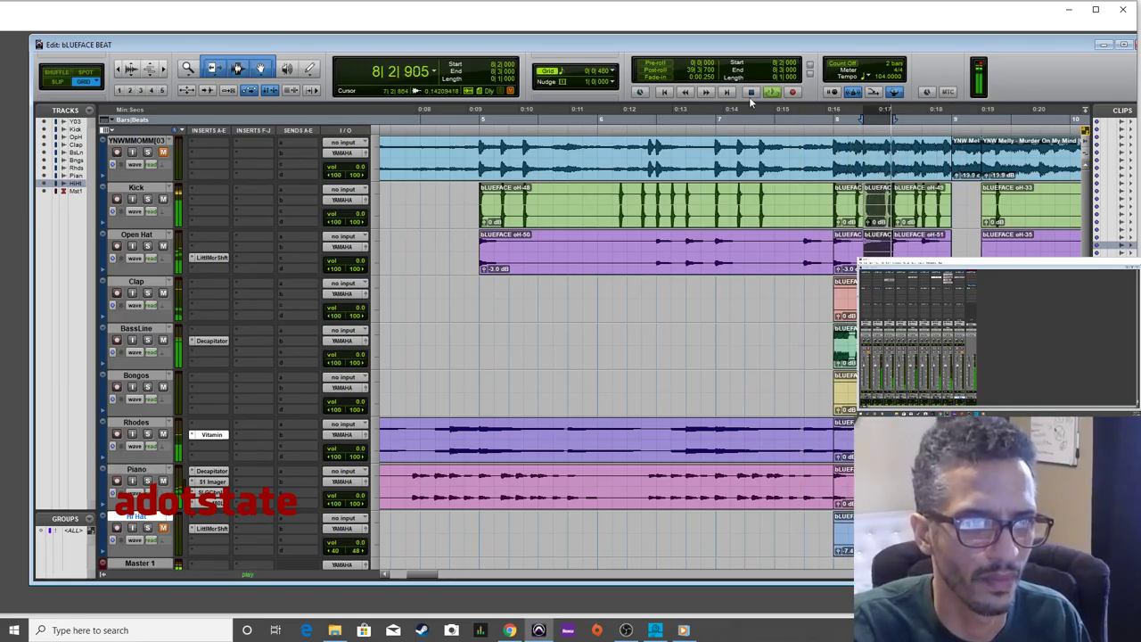
{"action": "left_click", "coordinate": [700, 312]}
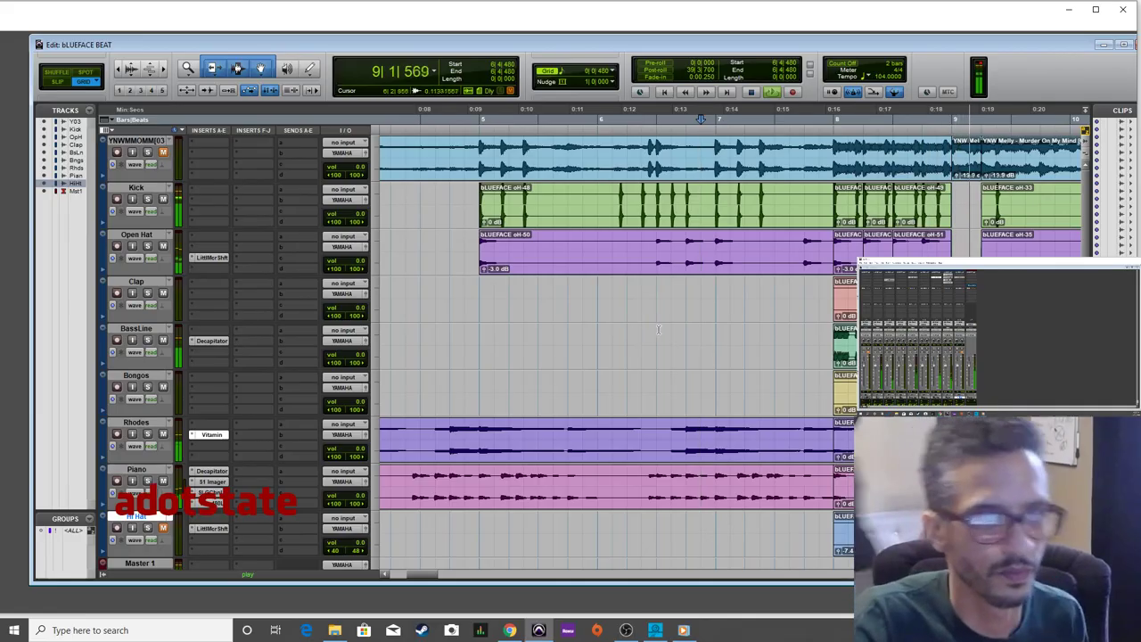
Extend the starts of the Kick, Open Hat and Clap clips after the gap back to bar 9.
{"action": "key", "text": "ctrl+["}
{"action": "left_click_drag", "start_coordinate": [860, 212], "coordinate": [844, 210]}
{"action": "left_click", "coordinate": [857, 246]}
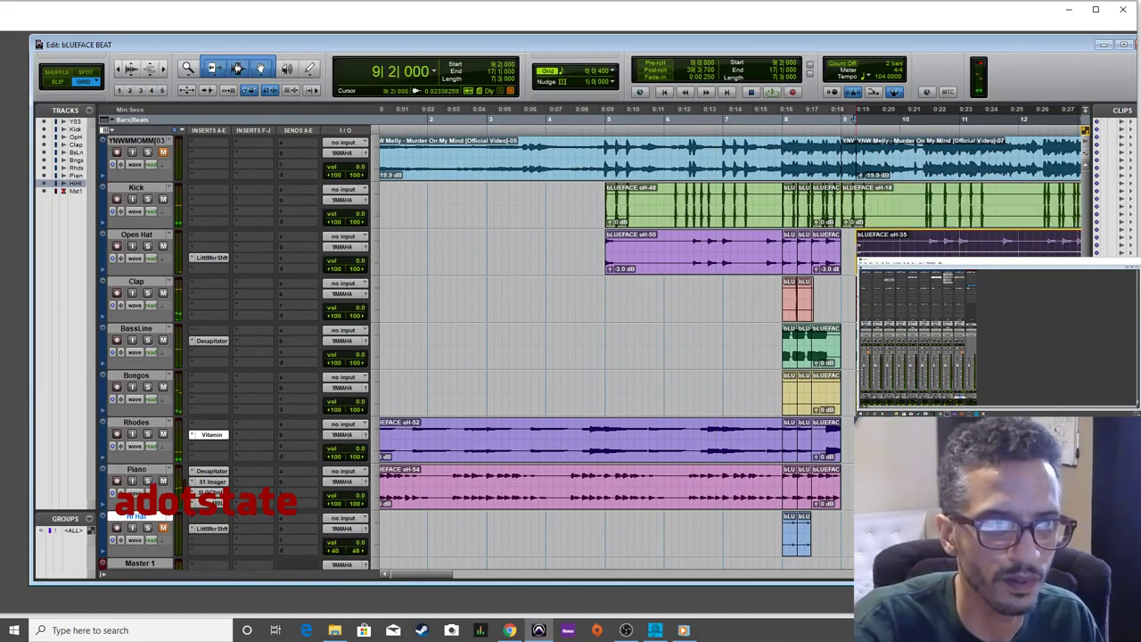
{"action": "left_click", "coordinate": [854, 316]}
{"action": "left_click", "coordinate": [851, 298]}
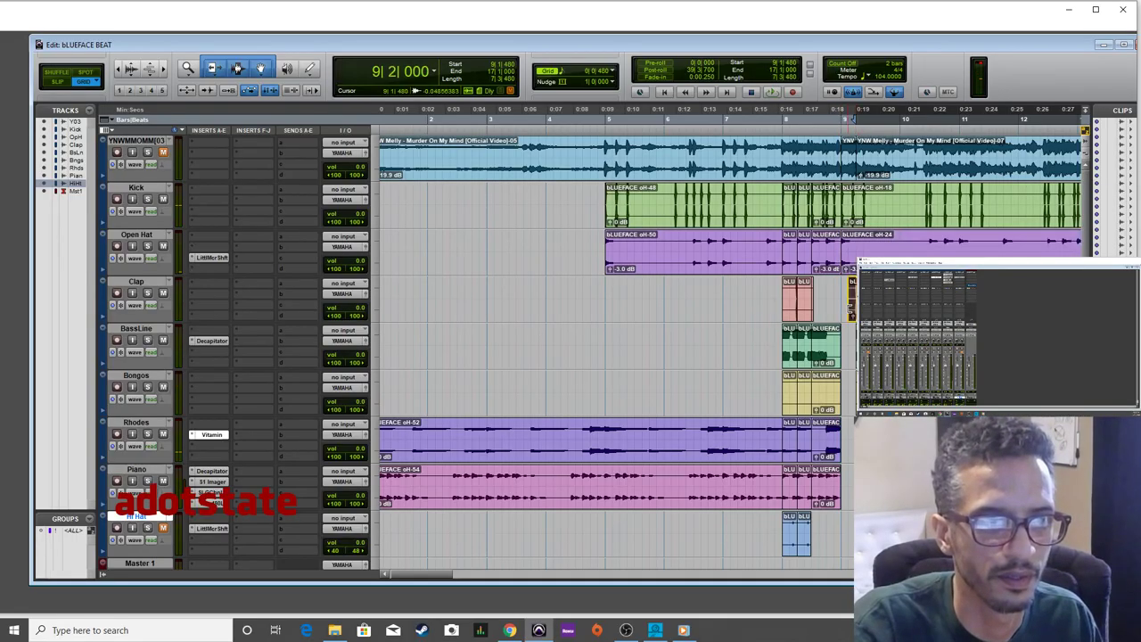
{"action": "left_click", "coordinate": [849, 312]}
Extend the starts of the BassLine, Bongos, Rhodes, Piano and Hi Hat clips back to bar 9.
{"action": "left_click", "coordinate": [850, 361]}
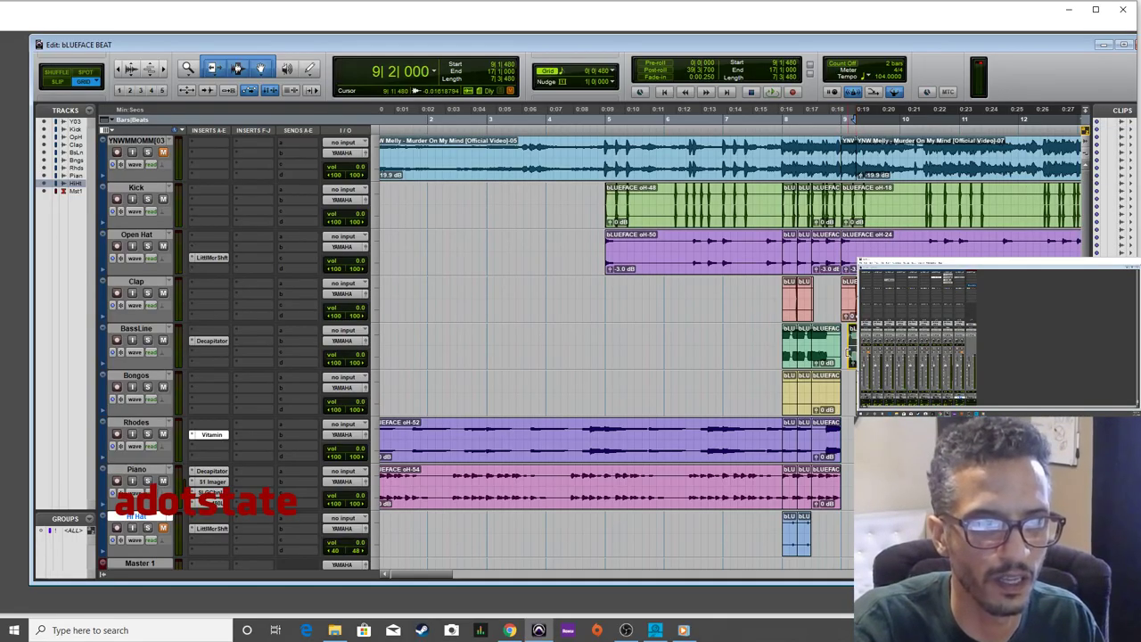
{"action": "left_click", "coordinate": [843, 396]}
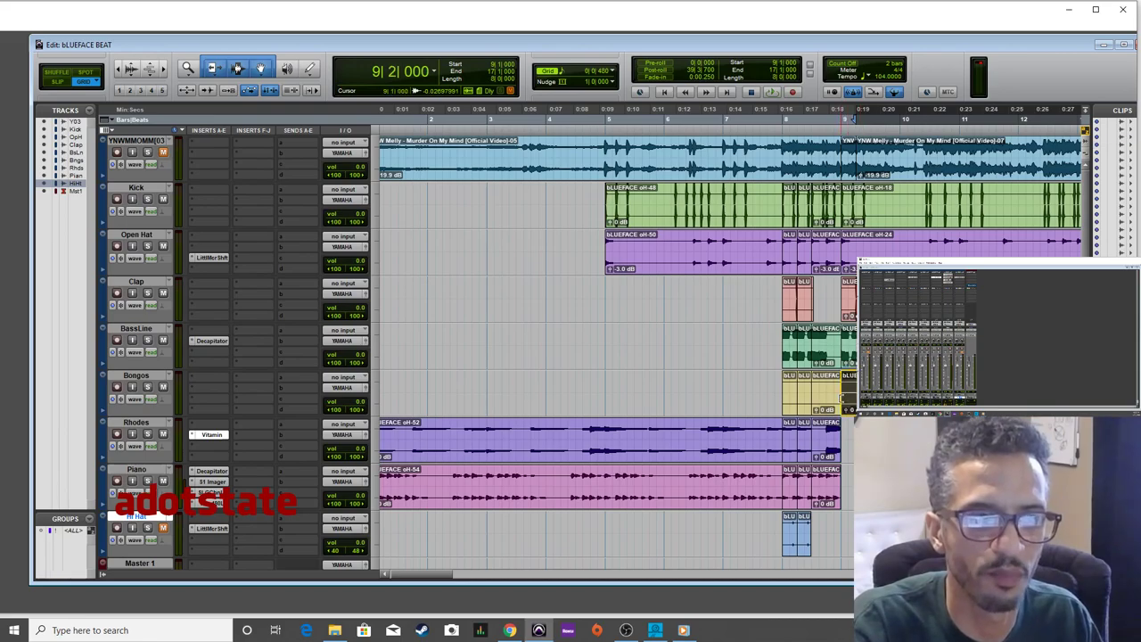
{"action": "left_click", "coordinate": [845, 443]}
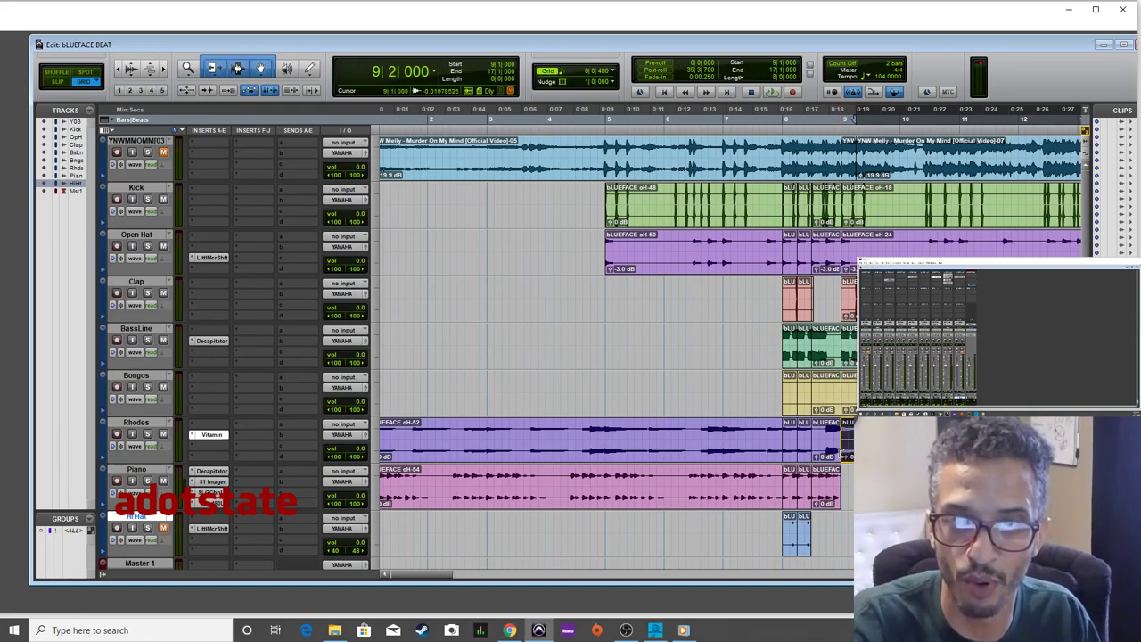
{"action": "left_click", "coordinate": [846, 504]}
{"action": "left_click", "coordinate": [846, 533]}
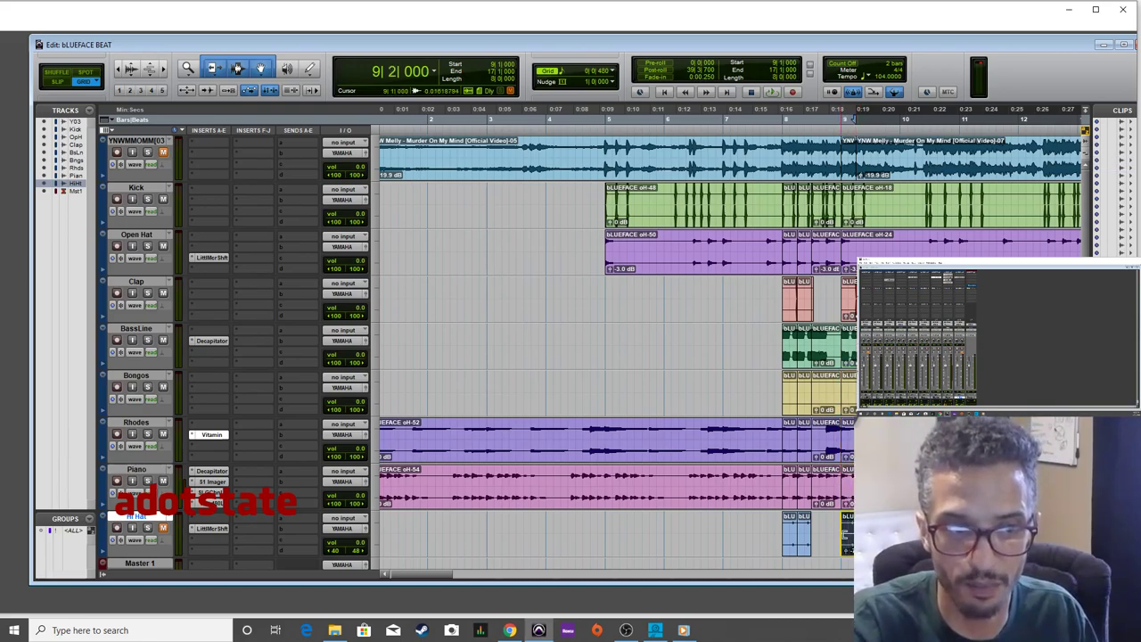
Play the arrangement from 7|4|480 to check the edited transition through bars 8 and 9.
{"action": "left_click", "coordinate": [772, 128]}
{"action": "key", "text": "ctrl+]"}
{"action": "key", "text": "ctrl+]"}
{"action": "key", "text": "space"}
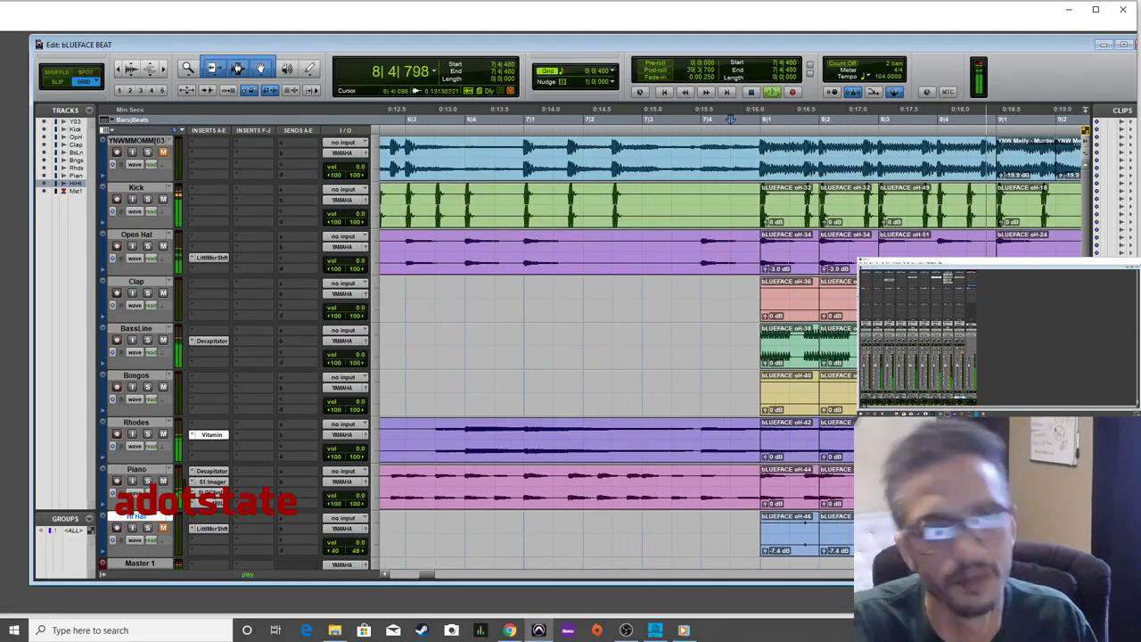
{"action": "key", "text": "ctrl+["}
{"action": "key", "text": "ctrl+["}
{"action": "key", "text": "ctrl+["}
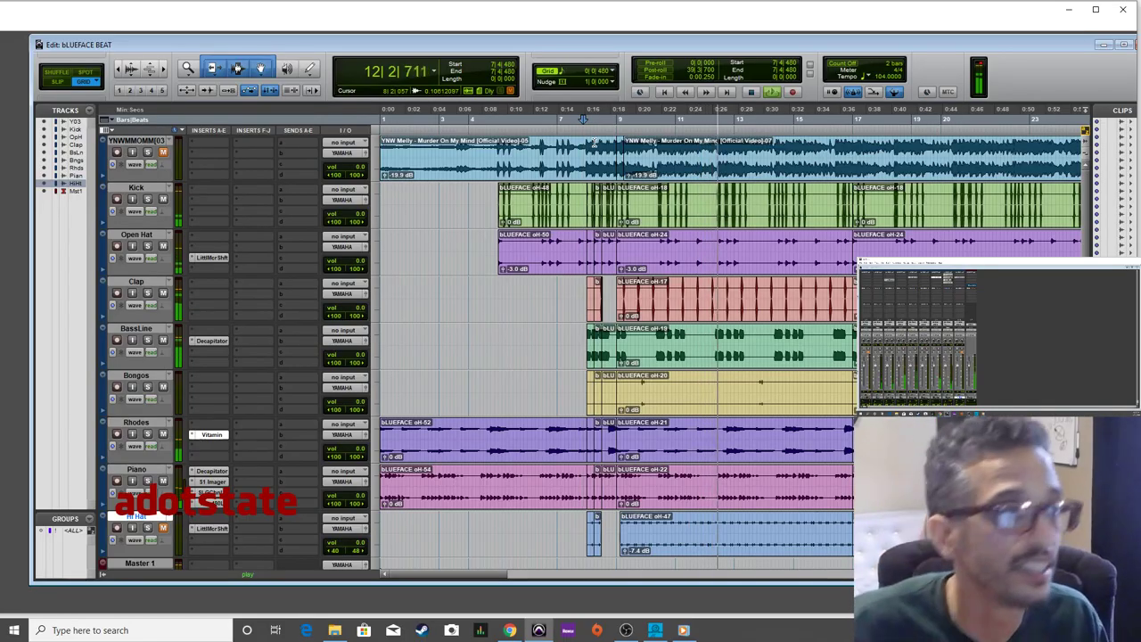
Solo the YNW Melly reference track and play it from 9|1|480.
{"action": "left_click", "coordinate": [147, 151]}
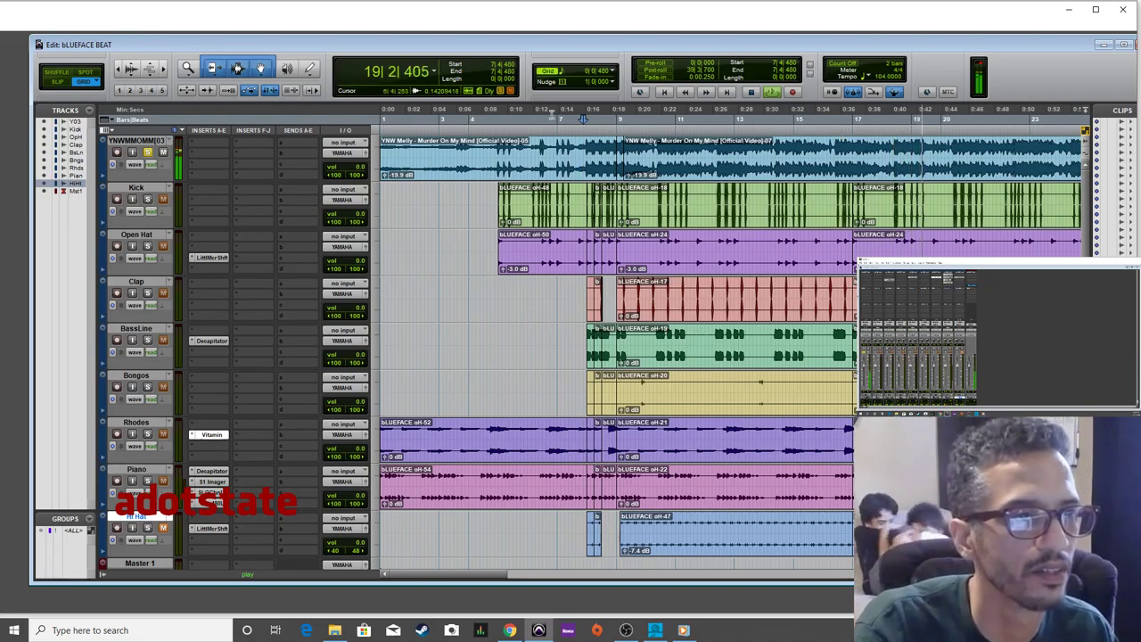
{"action": "left_click", "coordinate": [620, 121]}
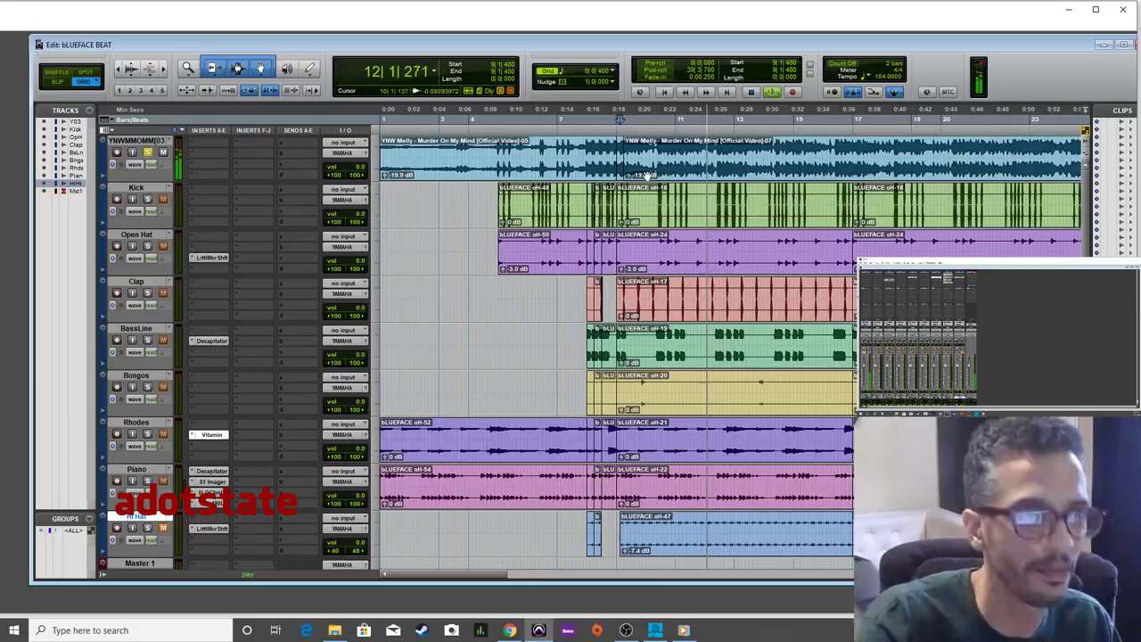
Restore the start of the Hi Hat clip to bar 9 and play the section from there.
{"action": "scroll", "coordinate": [785, 452], "scroll_direction": "down", "scroll_amount": 3}
{"action": "key", "text": "space"}
{"action": "left_click", "coordinate": [698, 462]}
{"action": "key", "text": "ctrl+bracketright"}
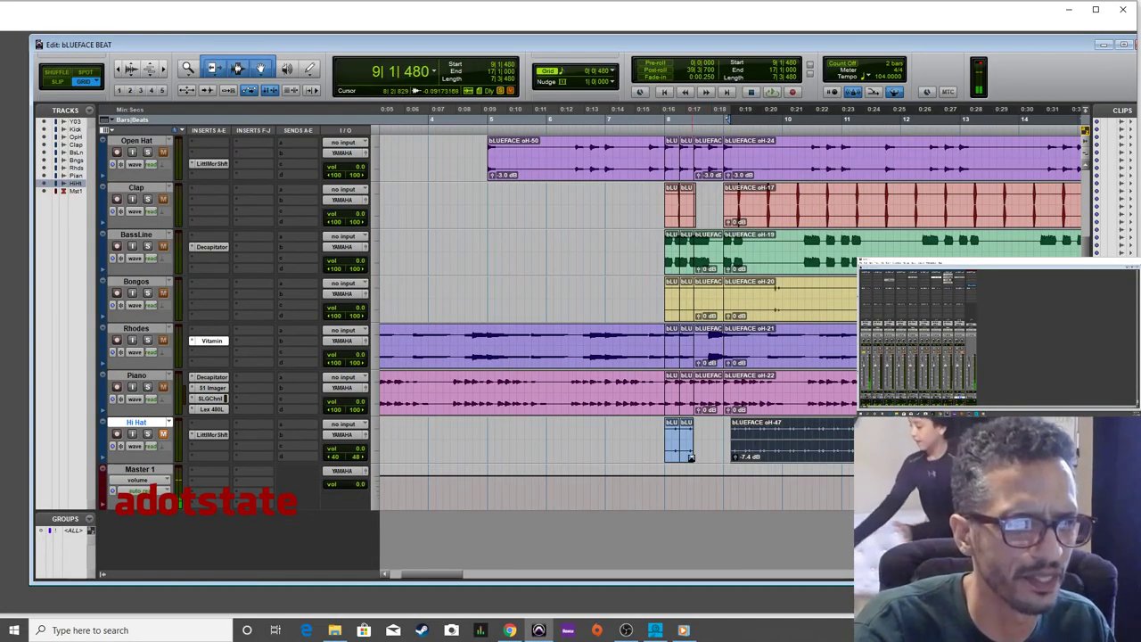
{"action": "key", "text": "ctrl+z"}
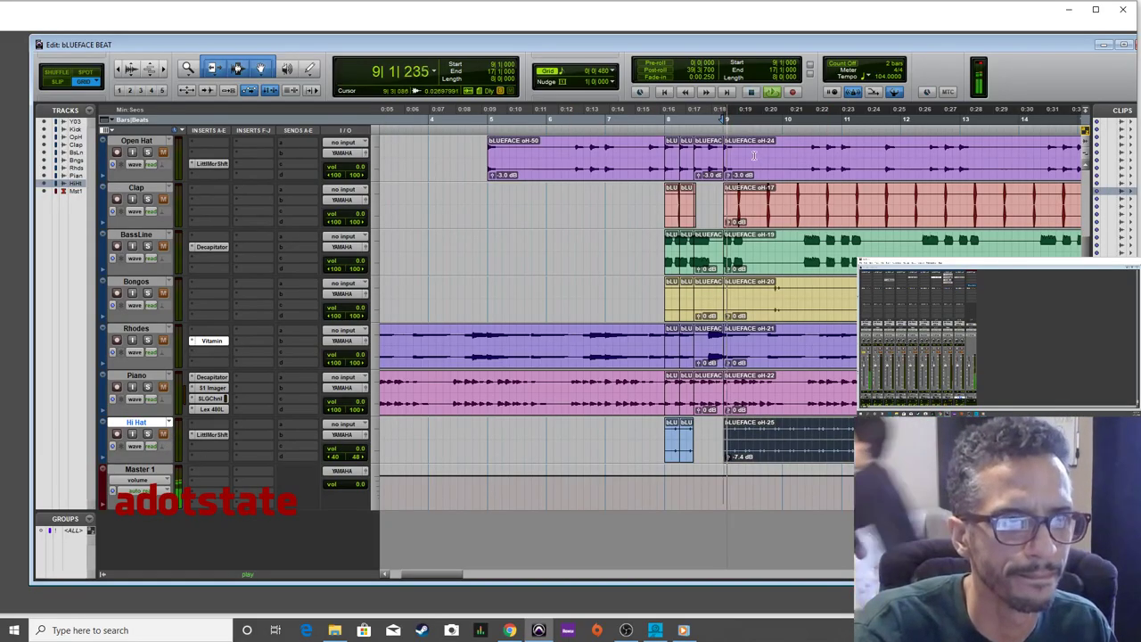
{"action": "key", "text": "space"}
{"action": "scroll", "coordinate": [853, 268], "scroll_direction": "up", "scroll_amount": 2}
{"action": "key", "text": "ctrl+bracketleft"}
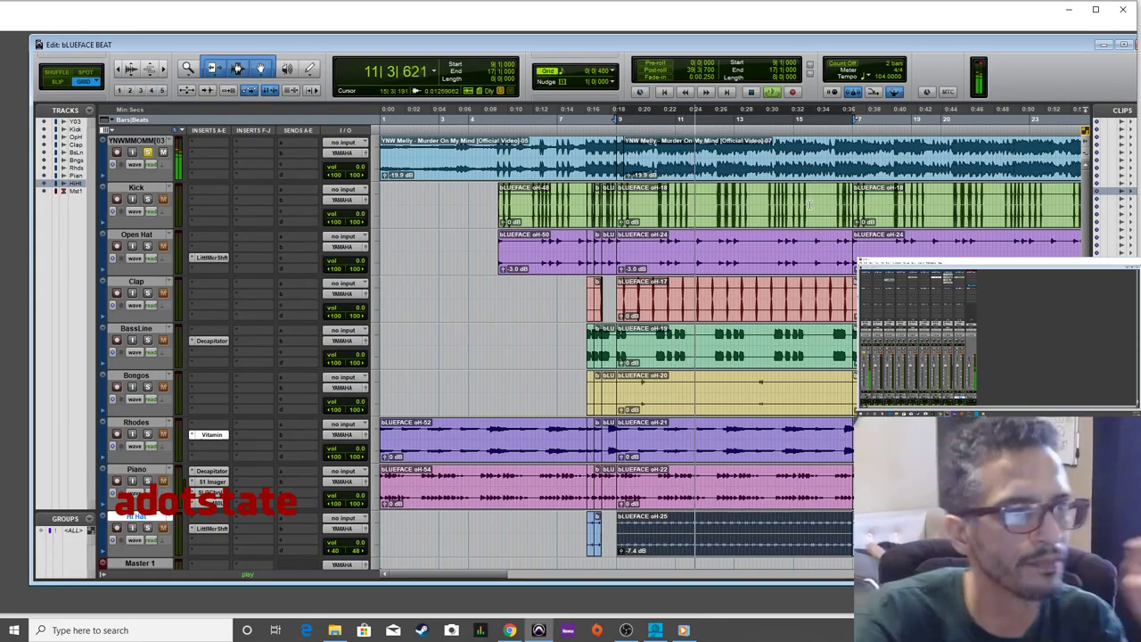
Set the grid to whole bars and split the YNW Melly clip at bar 17.
{"action": "left_click", "coordinate": [606, 71]}
{"action": "left_click", "coordinate": [651, 82]}
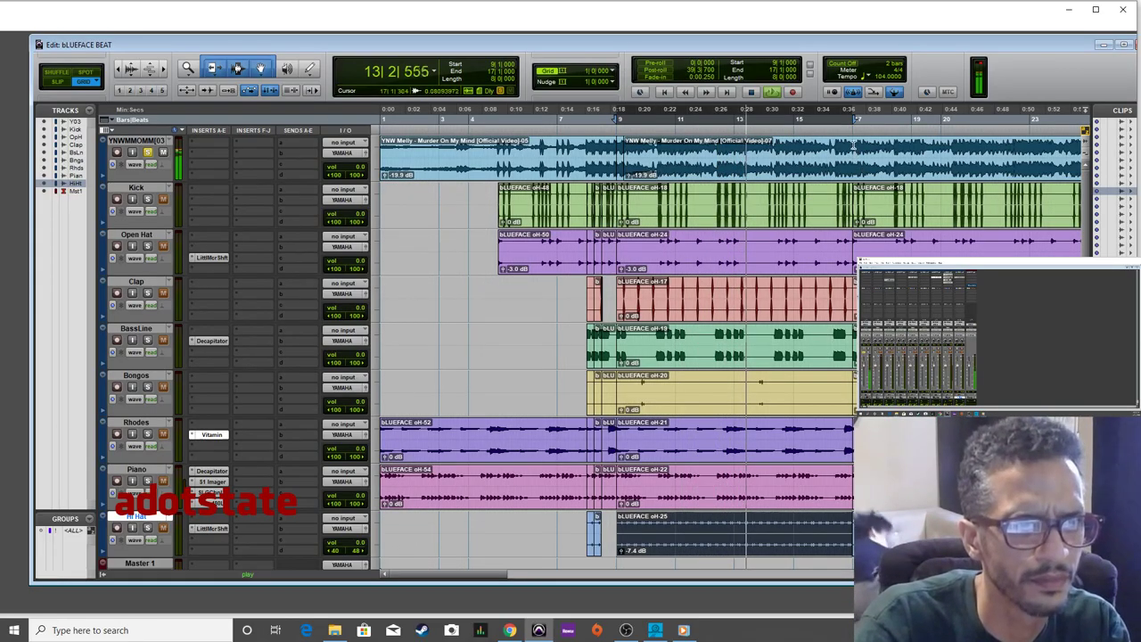
{"action": "left_click_drag", "start_coordinate": [856, 169], "coordinate": [604, 392]}
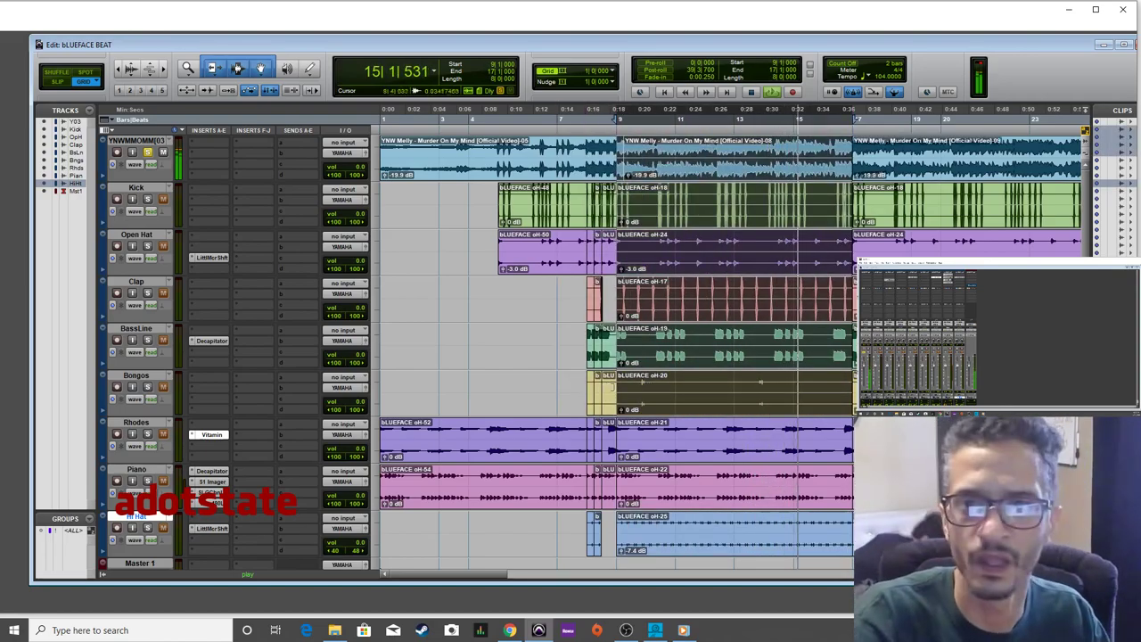
{"action": "left_click", "coordinate": [869, 148]}
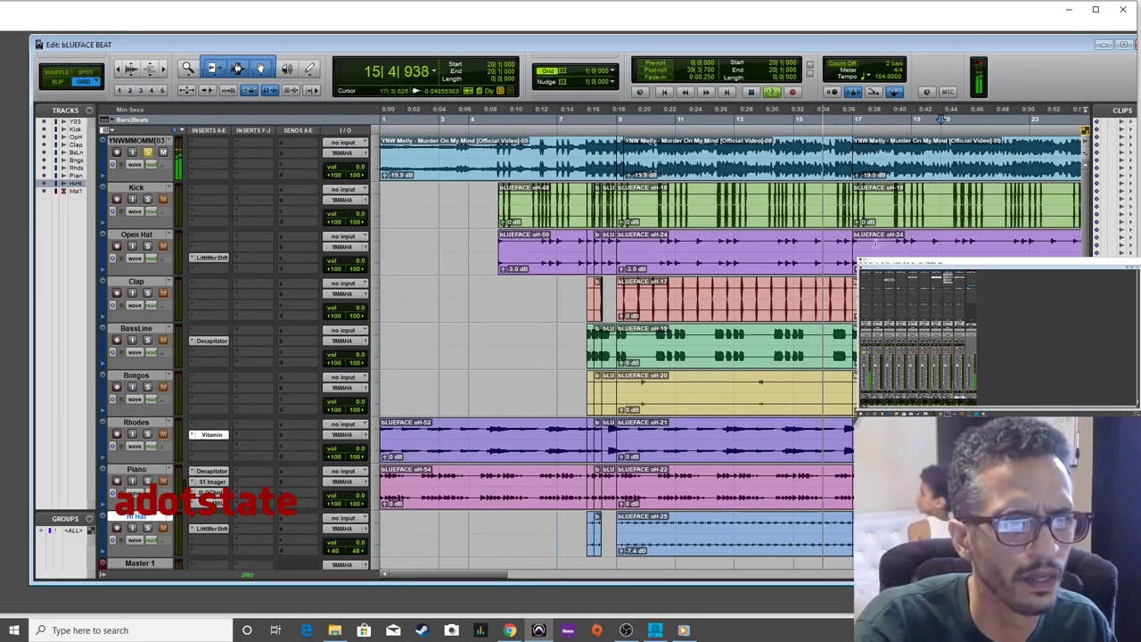
Delete the Hi Hat clip between bars 17 and 25 and play from bar 17.
{"action": "key", "text": "ctrl+bracketleft"}
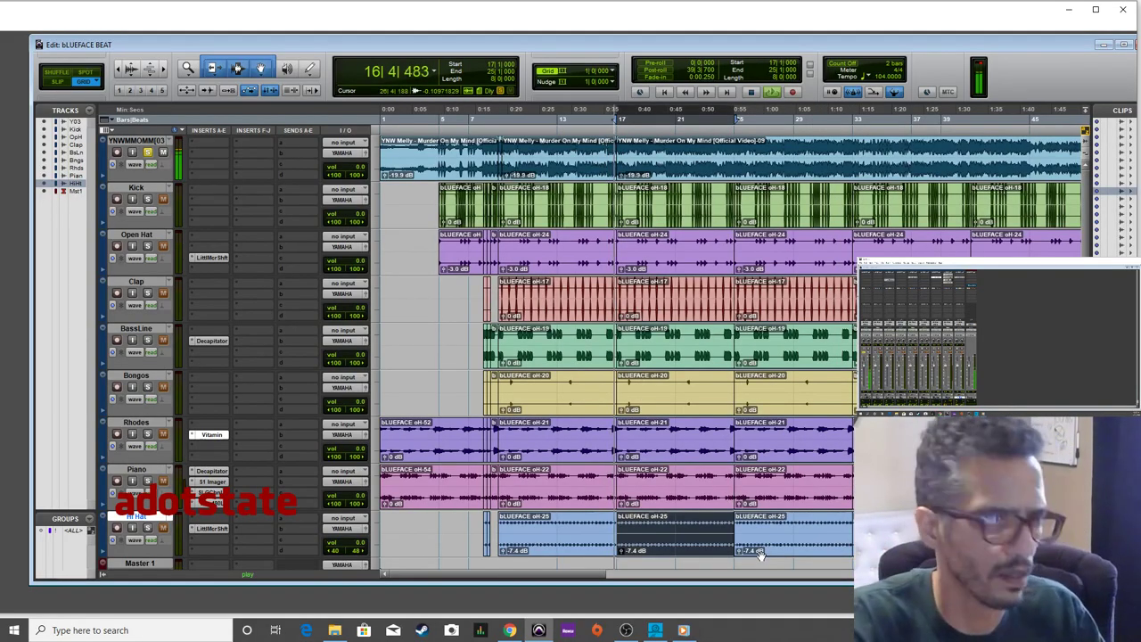
{"action": "key", "text": "Delete"}
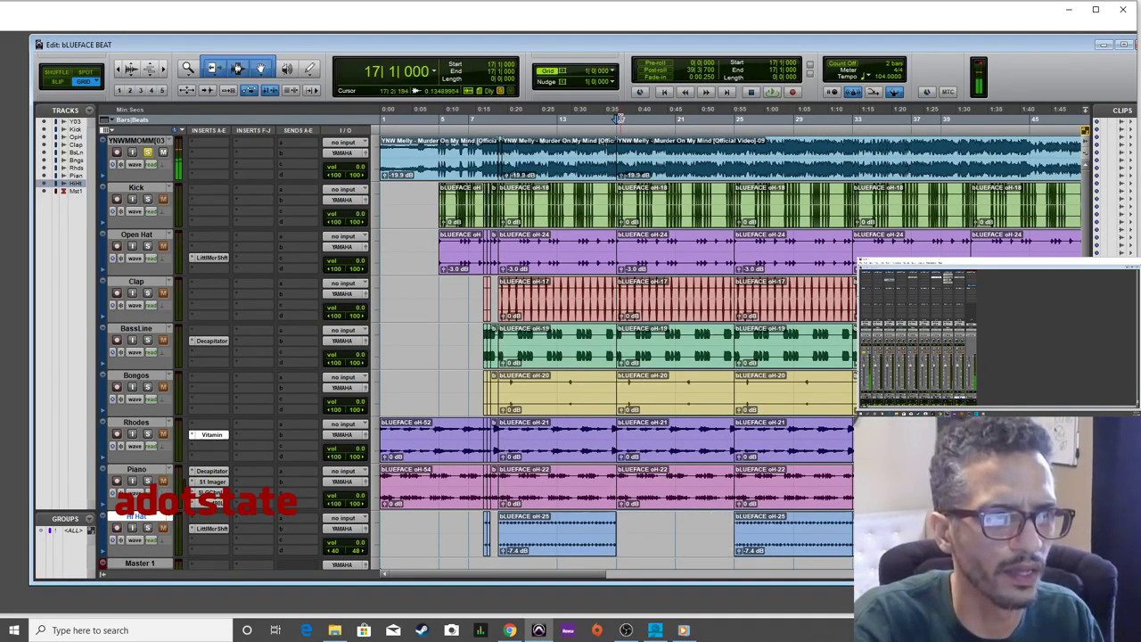
{"action": "key", "text": "space"}
{"action": "key", "text": "ctrl+]"}
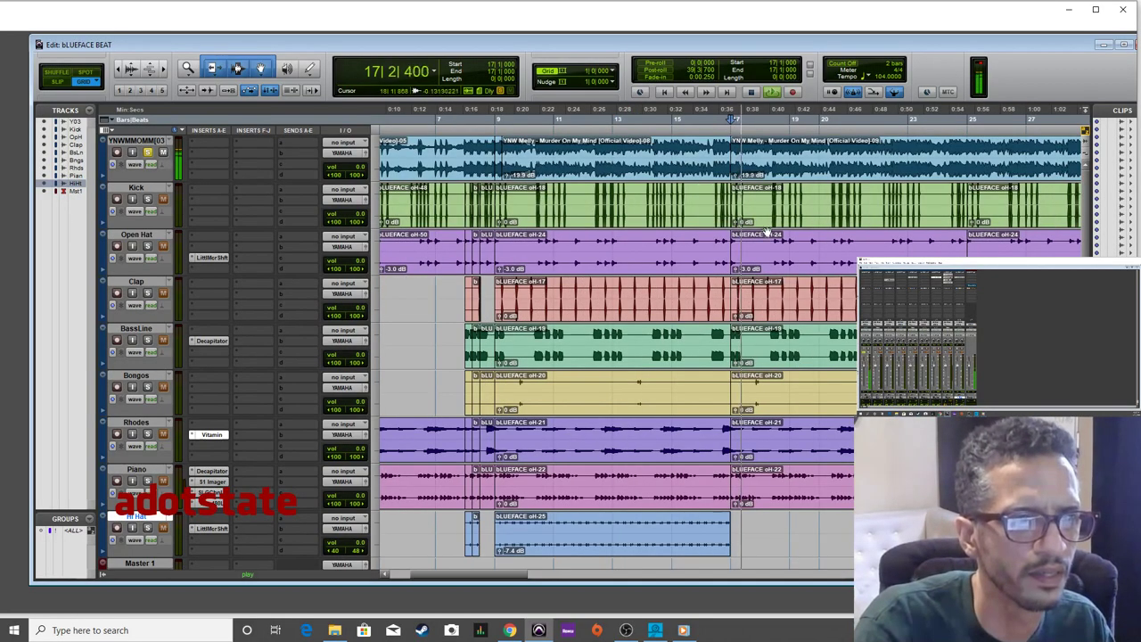
Clear the Piano part from bar 17 to bar 21, keeping the clip from bar 21 to 25.
{"action": "key", "text": "ctrl+["}
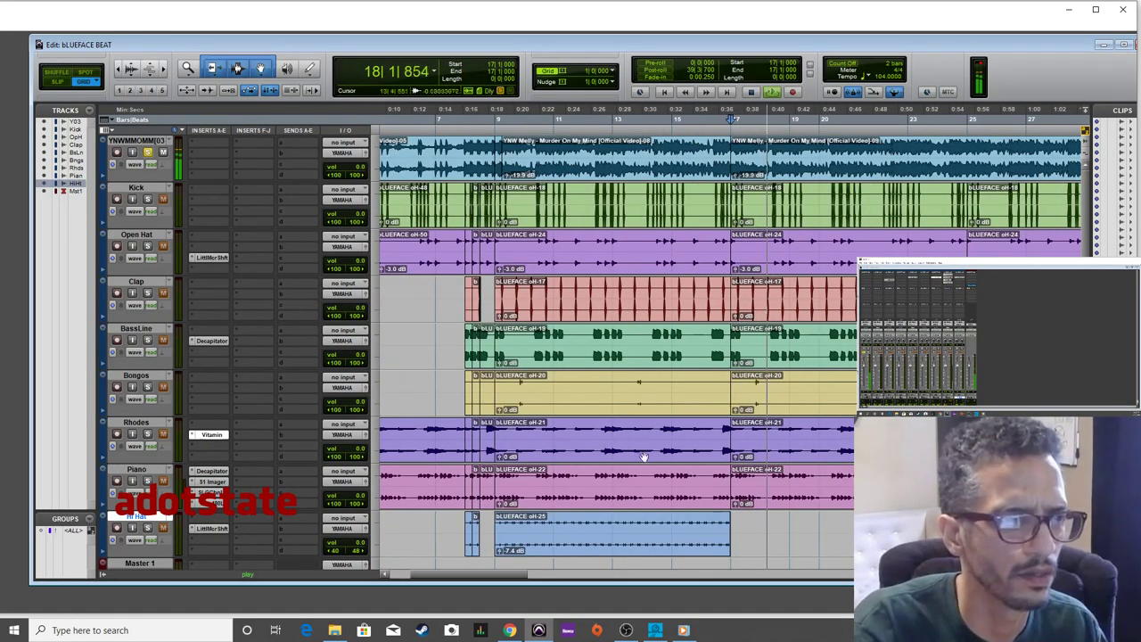
{"action": "left_click", "coordinate": [679, 494]}
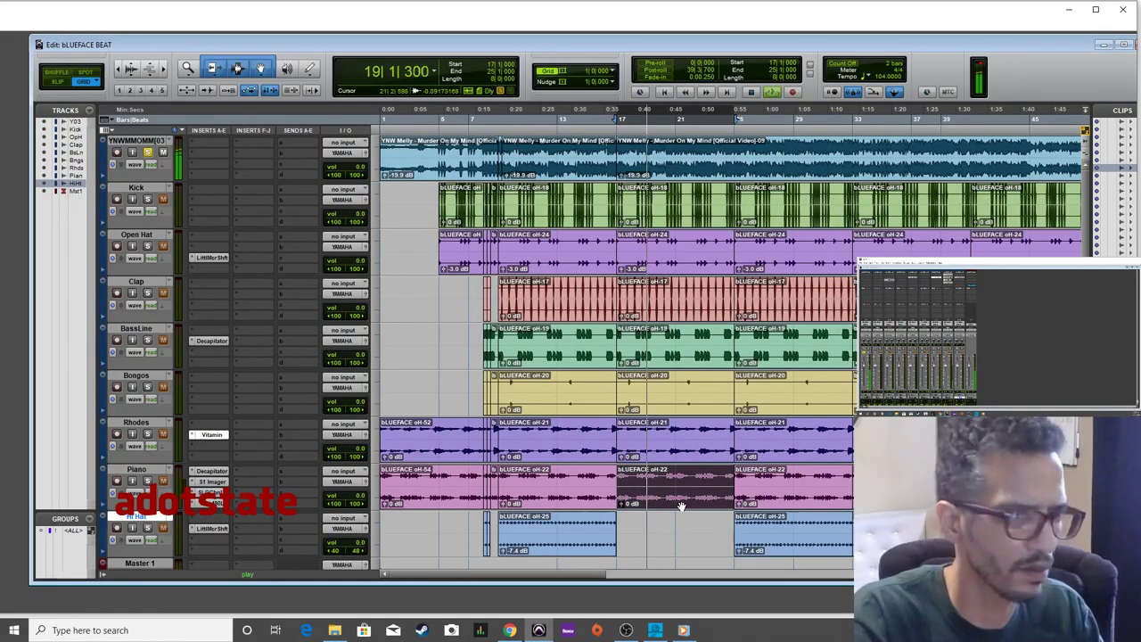
{"action": "key", "text": "Delete"}
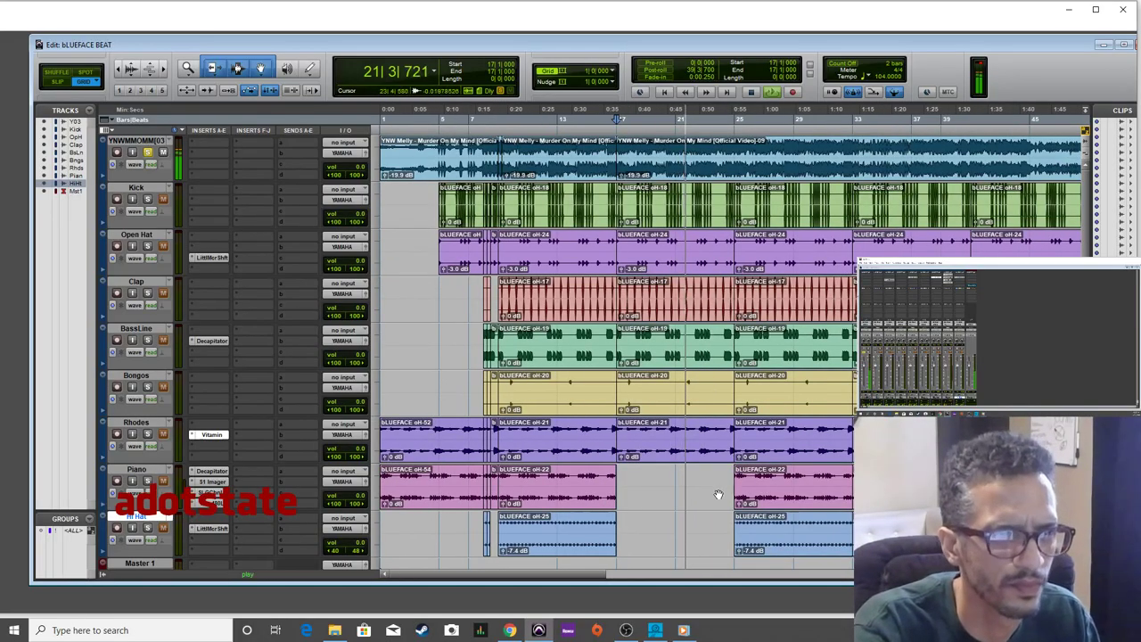
{"action": "left_click_drag", "start_coordinate": [629, 488], "coordinate": [674, 488]}
{"action": "key", "text": "space"}
{"action": "key", "text": "ctrl+["}
{"action": "key", "text": "ctrl+["}
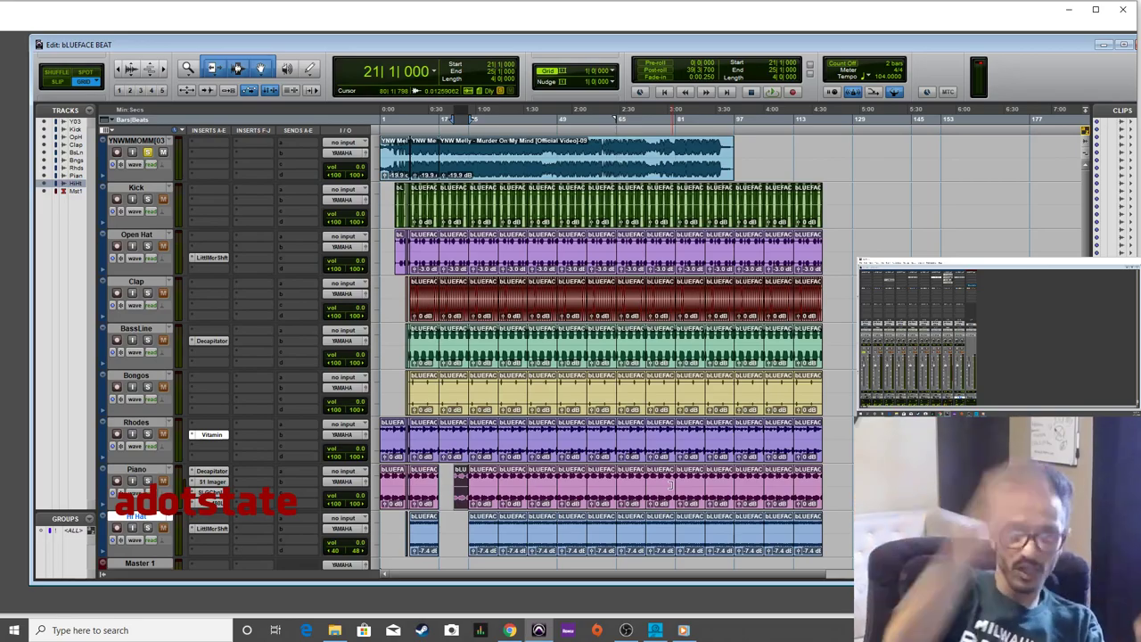
Play the reference track from bar 15 and examine the arrangement through bars 17 to 25.
{"action": "left_click", "coordinate": [435, 116]}
{"action": "key", "text": "ctrl+]"}
{"action": "key", "text": "ctrl+]"}
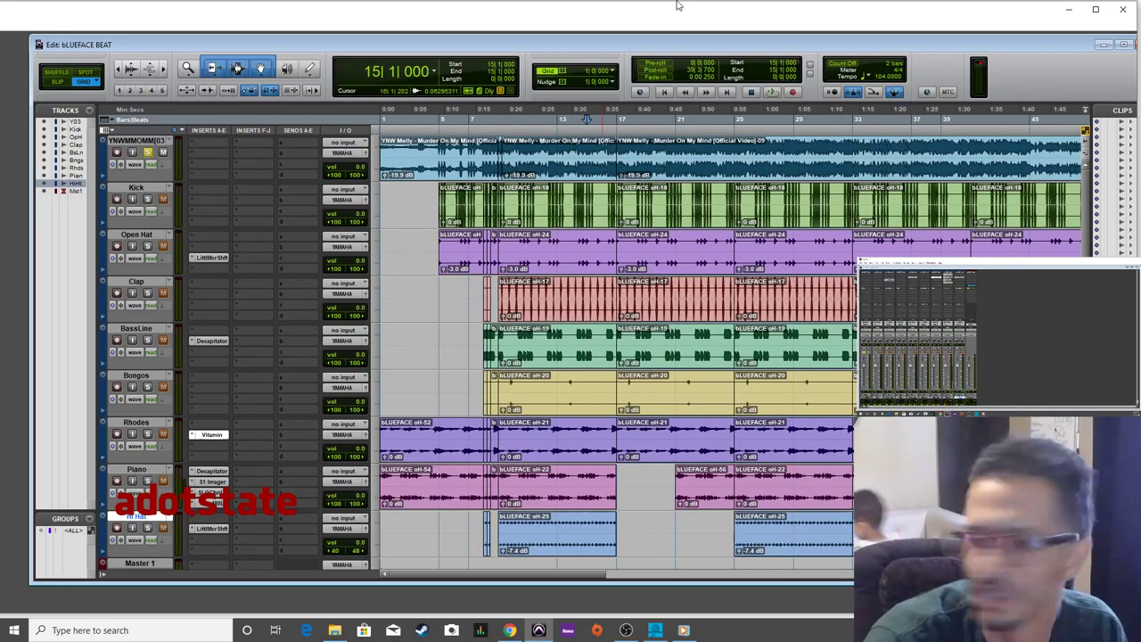
{"action": "key", "text": "space"}
{"action": "key", "text": "ctrl+]"}
{"action": "key", "text": "ctrl+]"}
{"action": "key", "text": "ctrl+["}
{"action": "key", "text": "ctrl+]"}
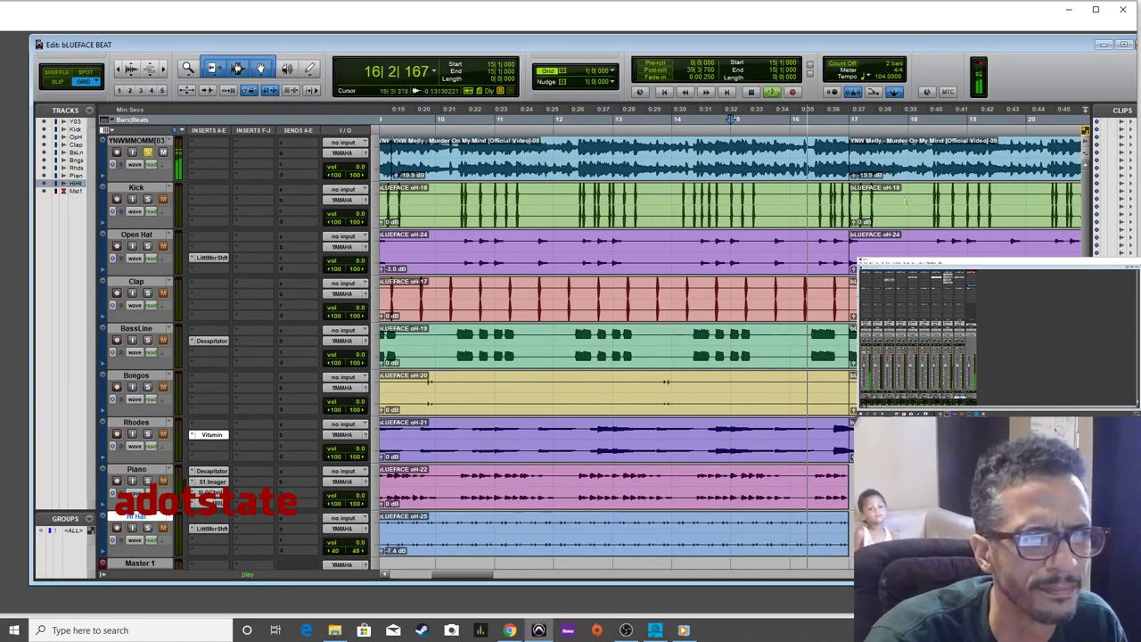
{"action": "key", "text": "ctrl+["}
{"action": "key", "text": "ctrl+]"}
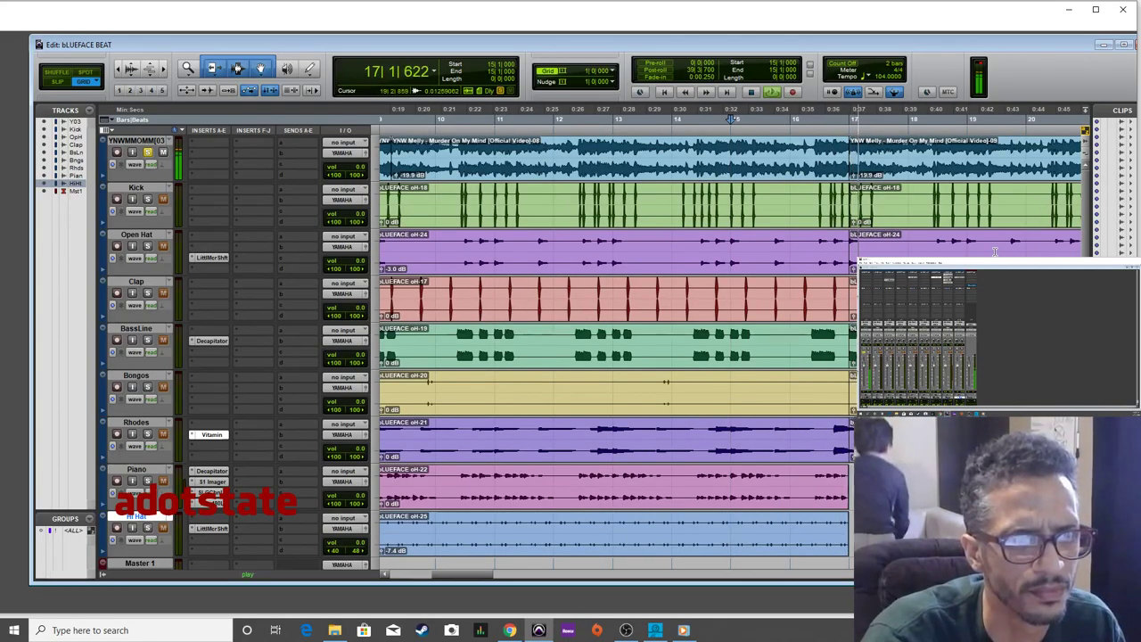
{"action": "key", "text": "ctrl+]"}
{"action": "key", "text": "ctrl+]"}
{"action": "key", "text": "ctrl+["}
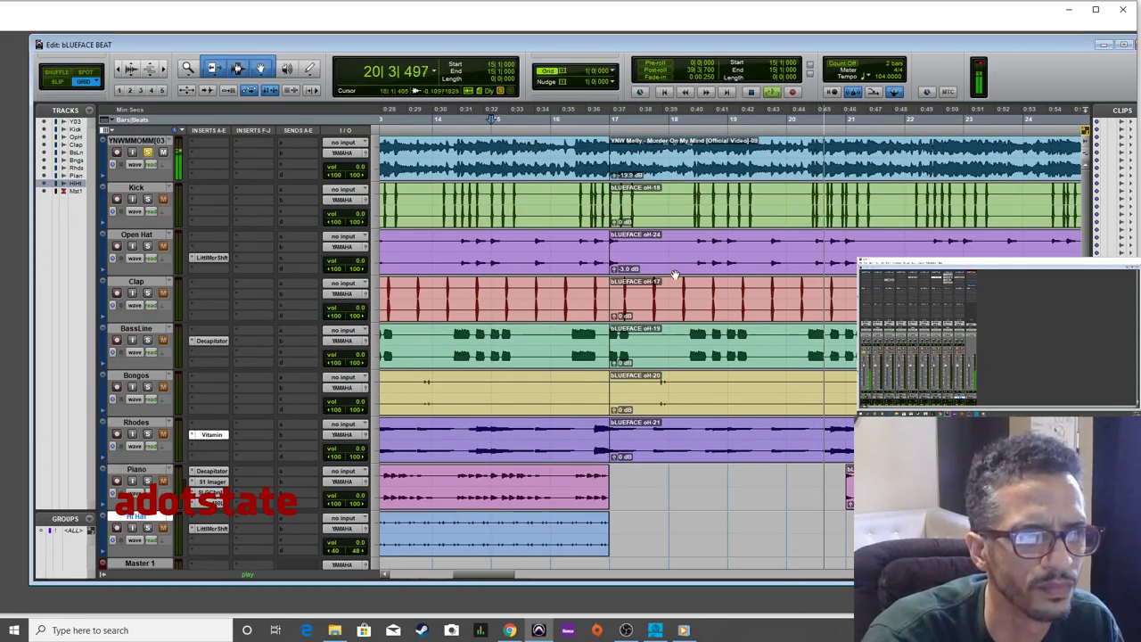
{"action": "key", "text": "ctrl+["}
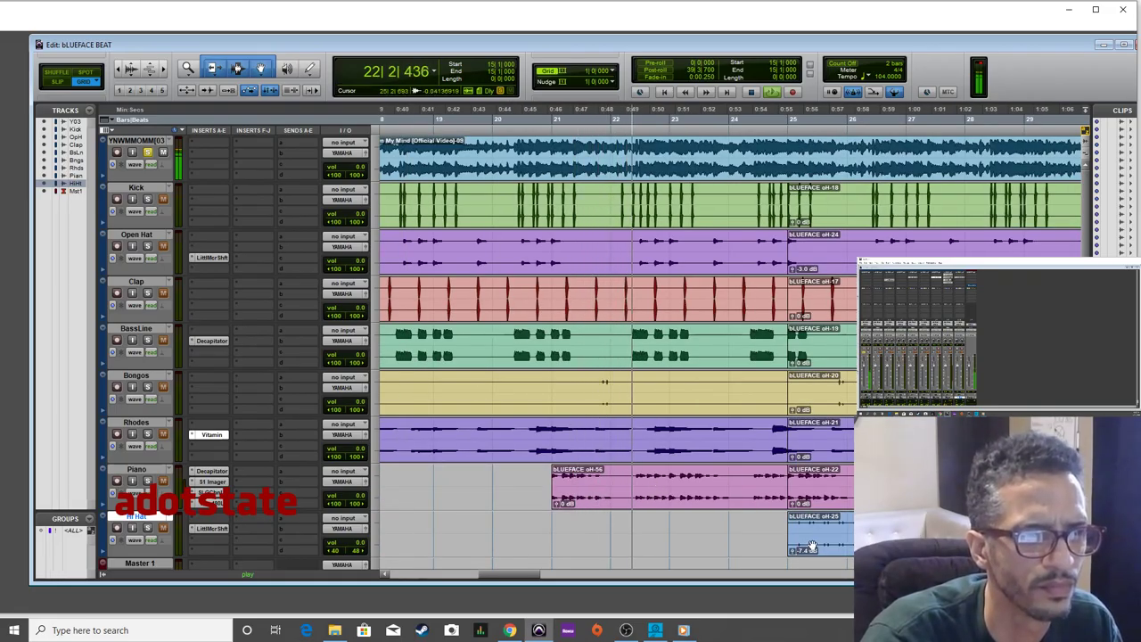
{"action": "key", "text": "ctrl+["}
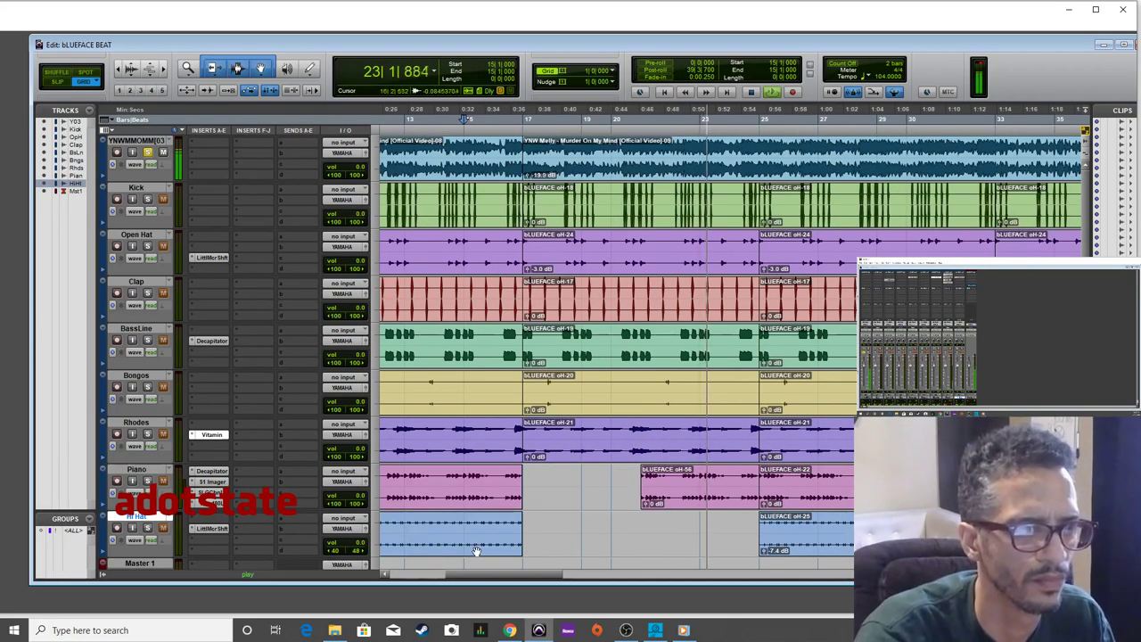
Restore the Piano and Hi Hat clips between bars 17 and 25, trim the Hi Hat clip's start to bar 21, and play from 16|1|480.
{"action": "left_click", "coordinate": [503, 547]}
{"action": "key", "text": "ctrl+z"}
{"action": "key", "text": "ctrl+v"}
{"action": "left_click_drag", "start_coordinate": [524, 529], "coordinate": [636, 530]}
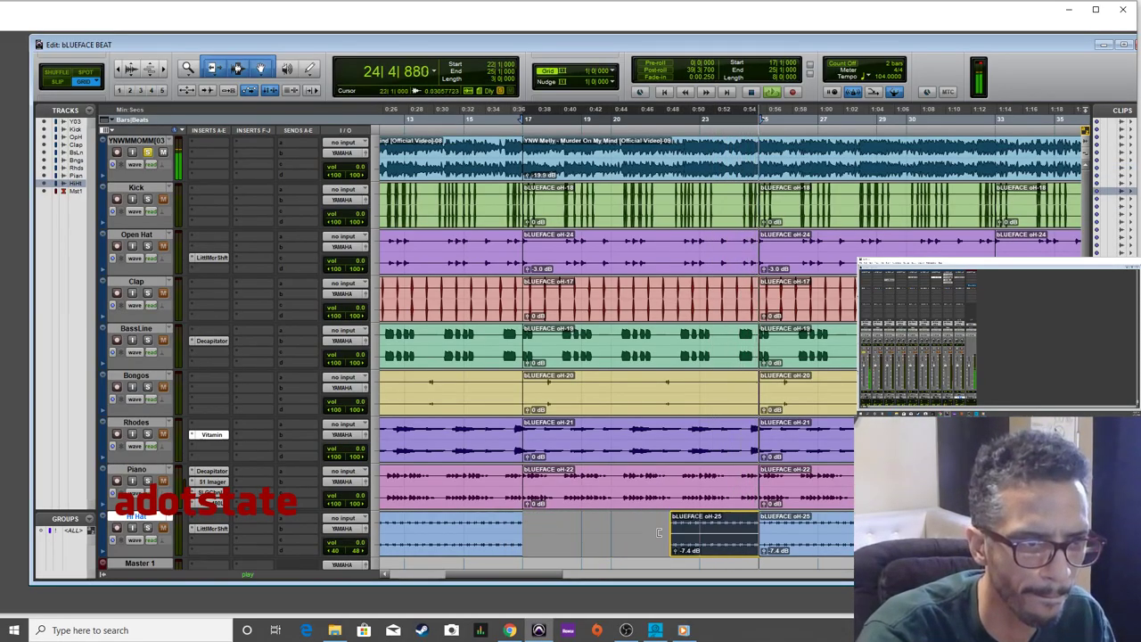
{"action": "double_click", "coordinate": [579, 535]}
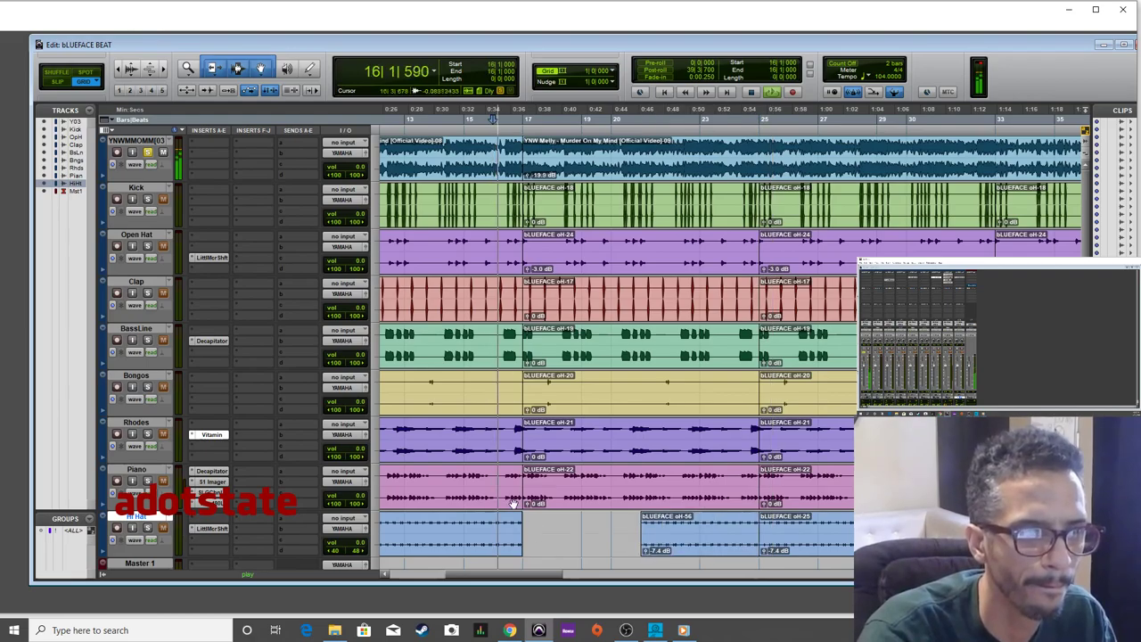
Trim the start of the Piano clip before bar 25 to bar 21, and end the following Piano and Hi Hat clips at bar 29.
{"action": "left_click_drag", "start_coordinate": [524, 497], "coordinate": [636, 497]}
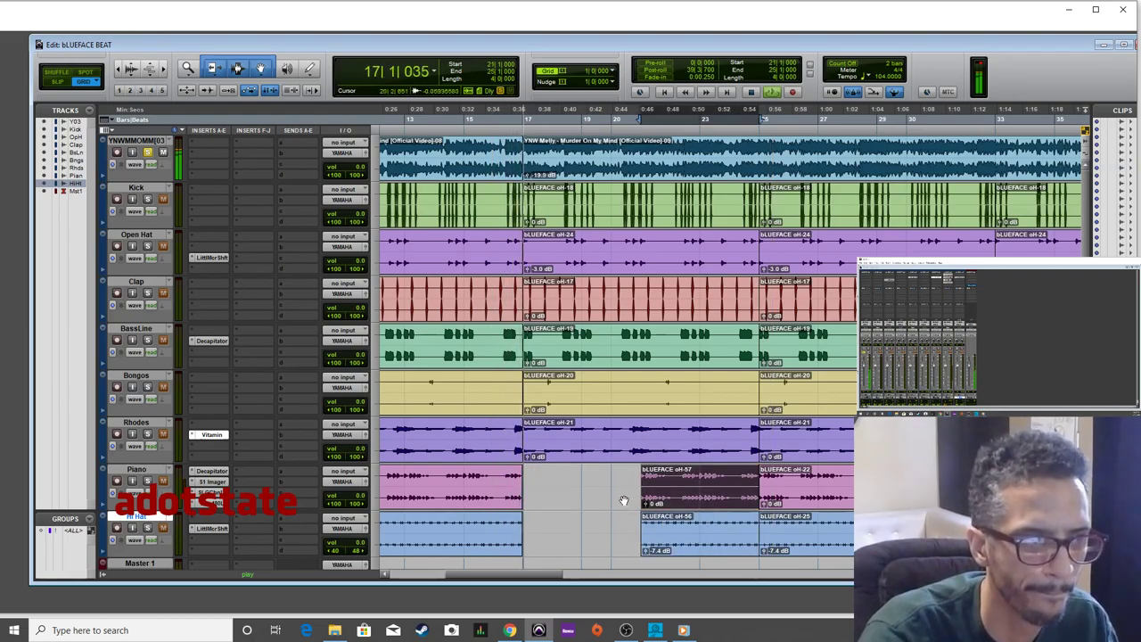
{"action": "key", "text": "ctrl+bracketright"}
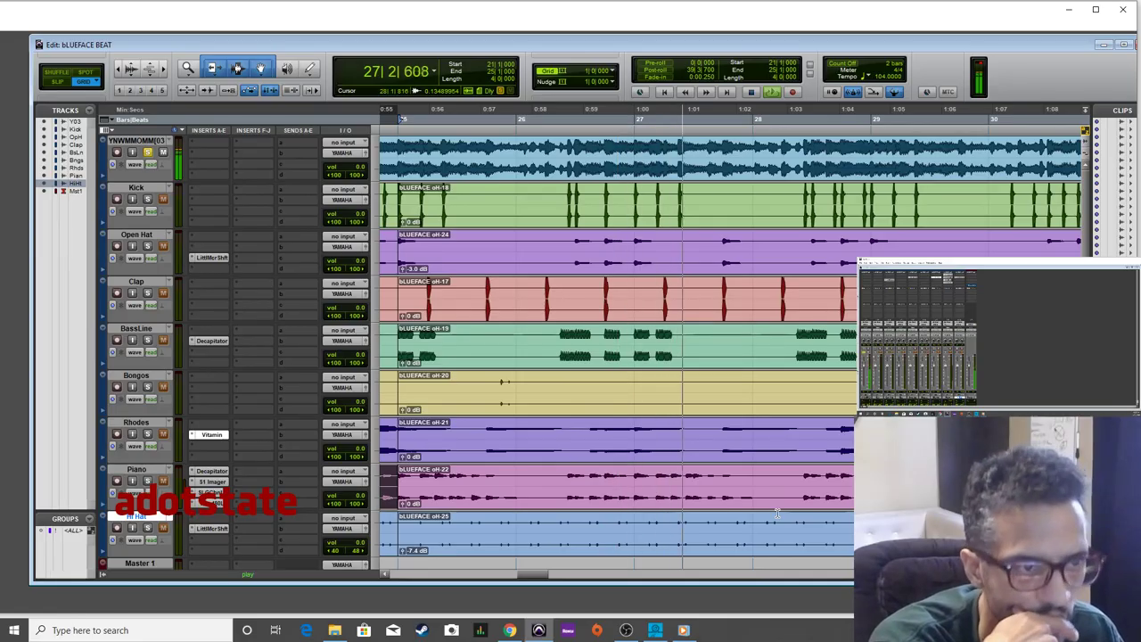
{"action": "key", "text": "ctrl+bracketleft"}
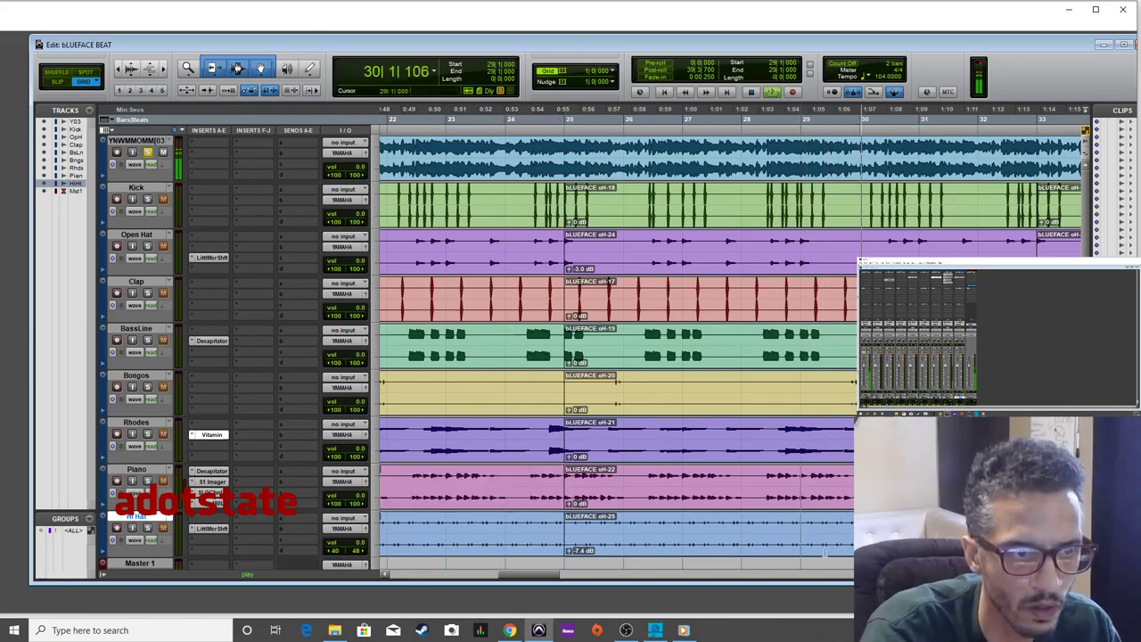
{"action": "scroll", "coordinate": [802, 484], "scroll_direction": "down", "scroll_amount": 2}
{"action": "key", "text": "Delete"}
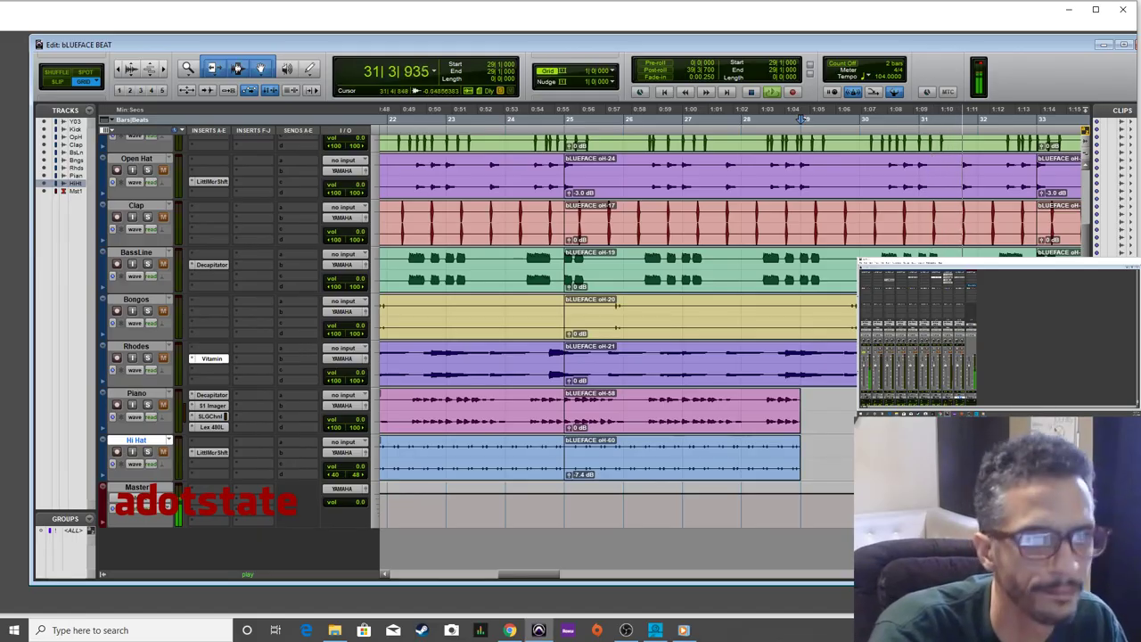
{"action": "scroll", "coordinate": [615, 347], "scroll_direction": "up", "scroll_amount": 2}
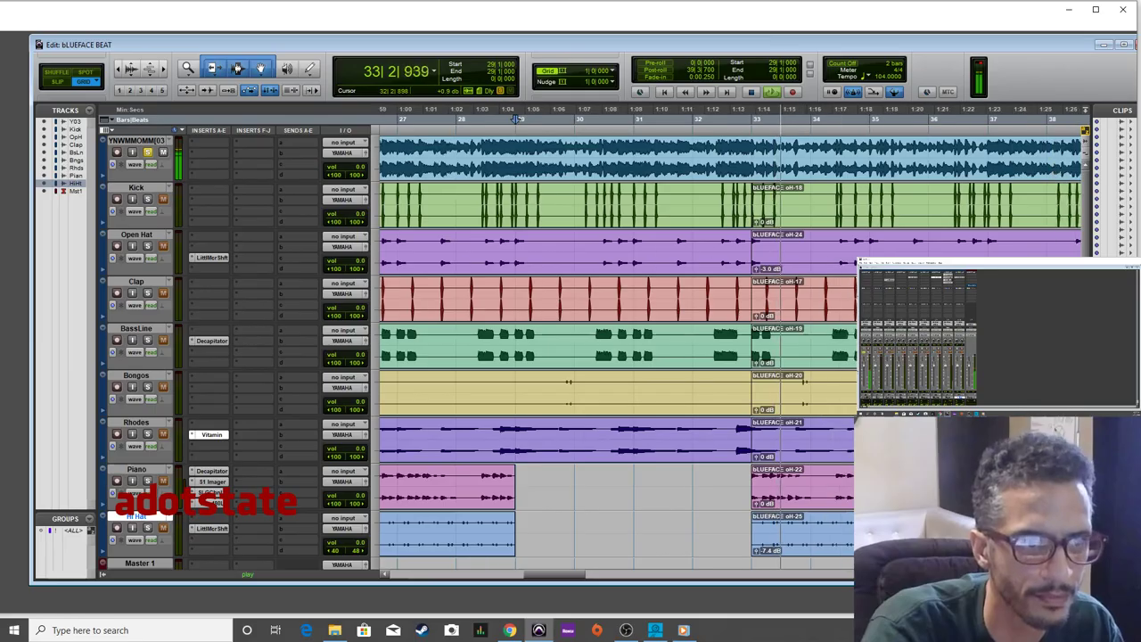
Trim the starts of the Open Hat, Piano and Hi Hat clips at bar 33 to bar 37.
{"action": "left_click", "coordinate": [794, 267]}
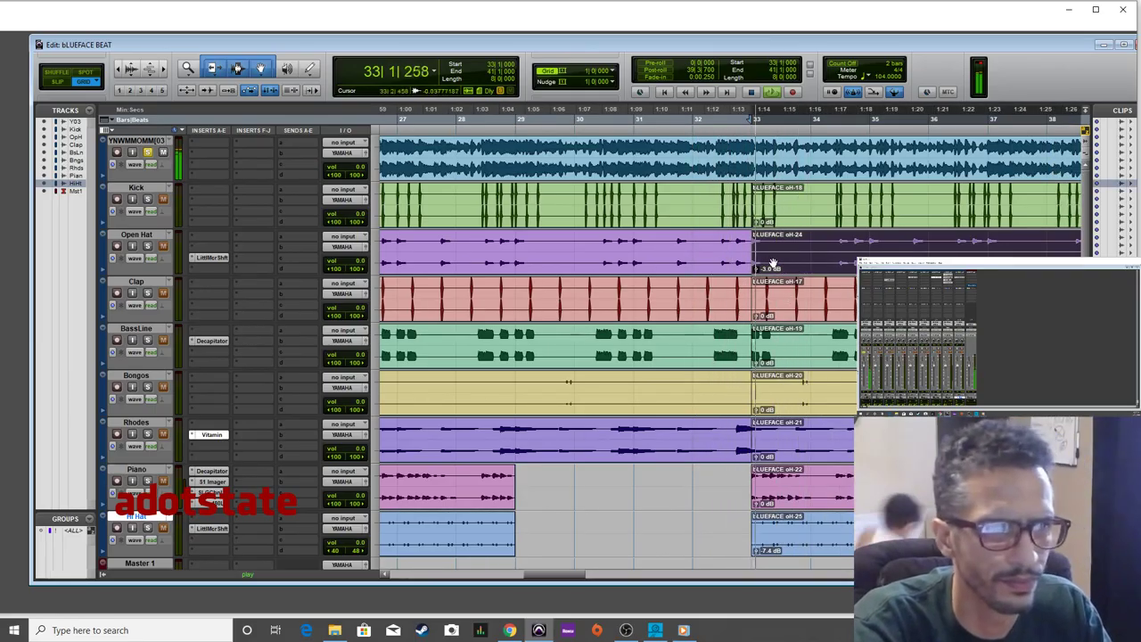
{"action": "left_click_drag", "start_coordinate": [794, 268], "coordinate": [970, 250]}
{"action": "scroll", "coordinate": [751, 505], "scroll_direction": "down", "scroll_amount": 1}
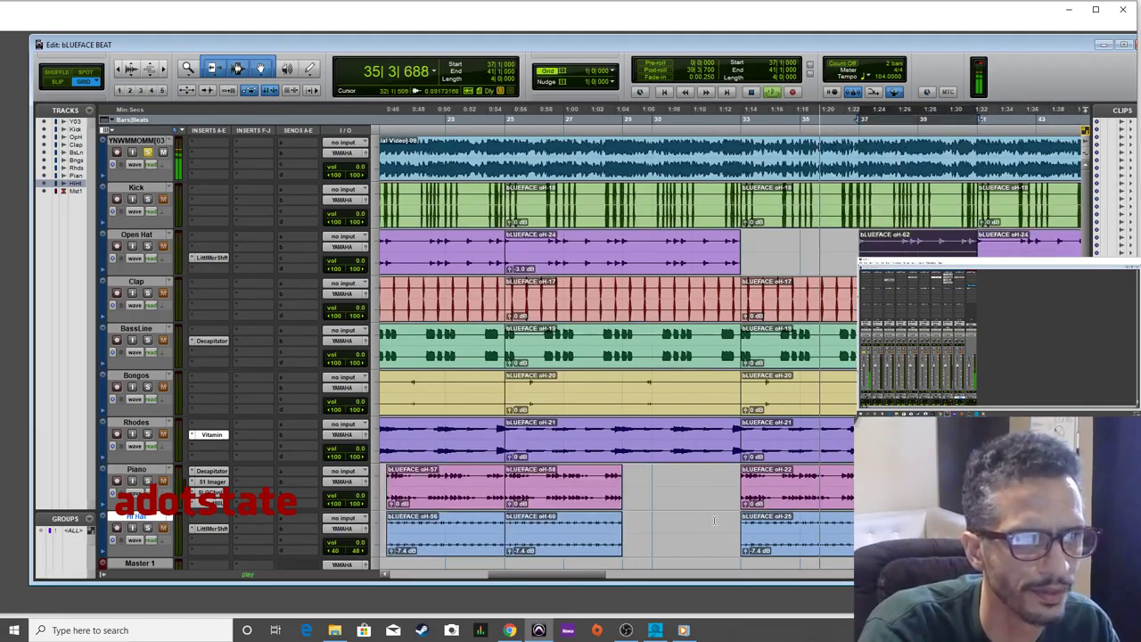
{"action": "left_click_drag", "start_coordinate": [745, 492], "coordinate": [891, 530]}
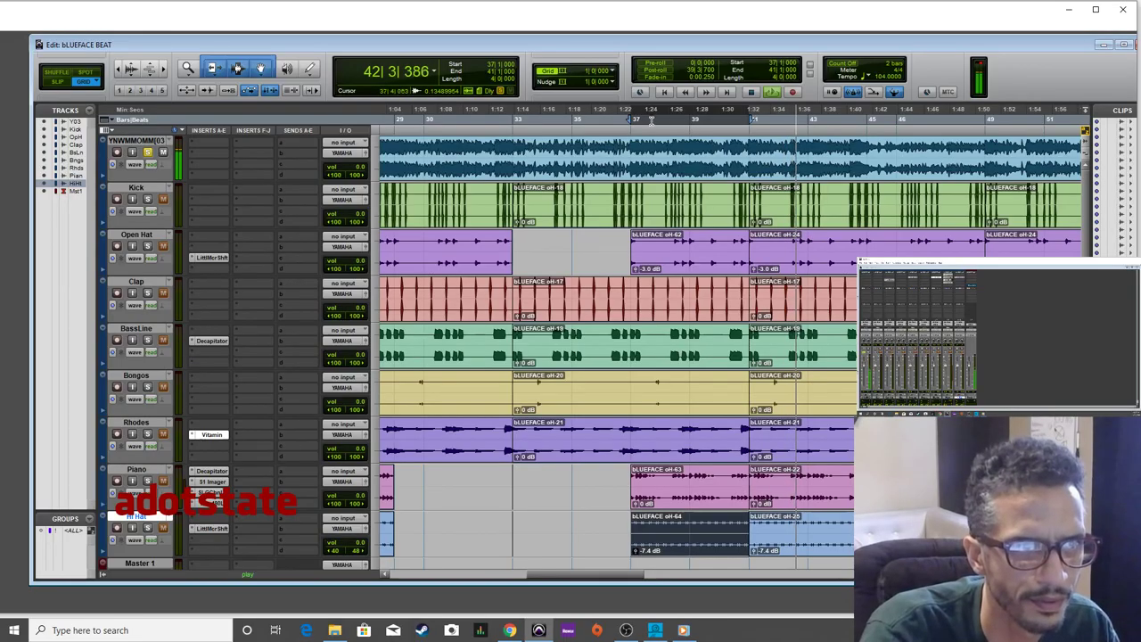
Replay from bar 37 and clear the Hi Hat part from bar 37 to bar 45.
{"action": "key", "text": "space"}
{"action": "key", "text": "space"}
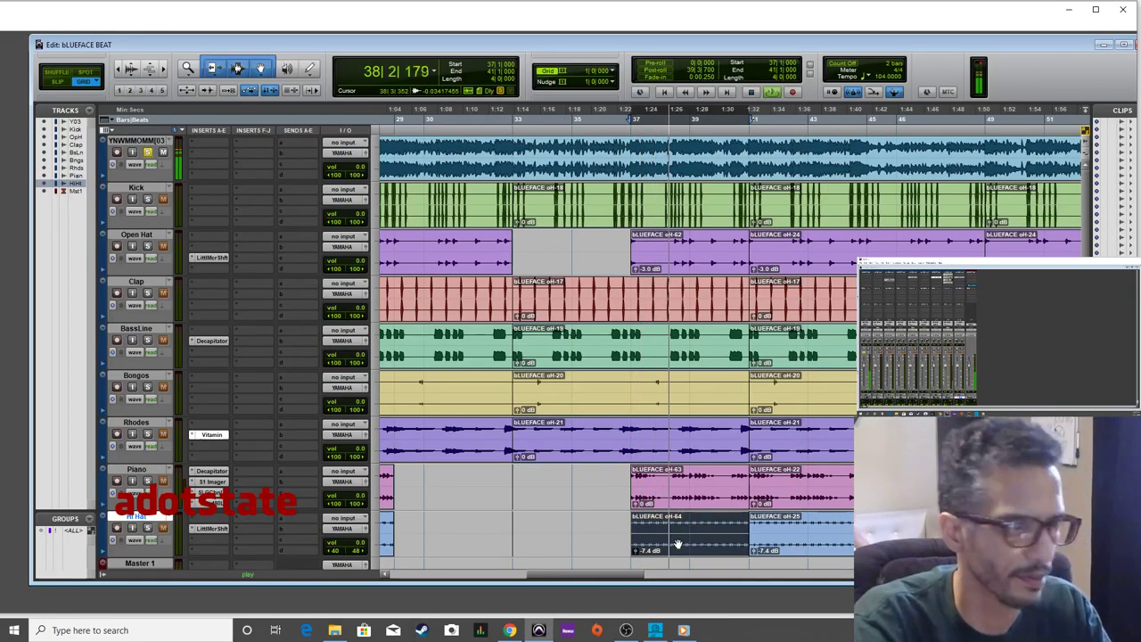
{"action": "key", "text": "Delete"}
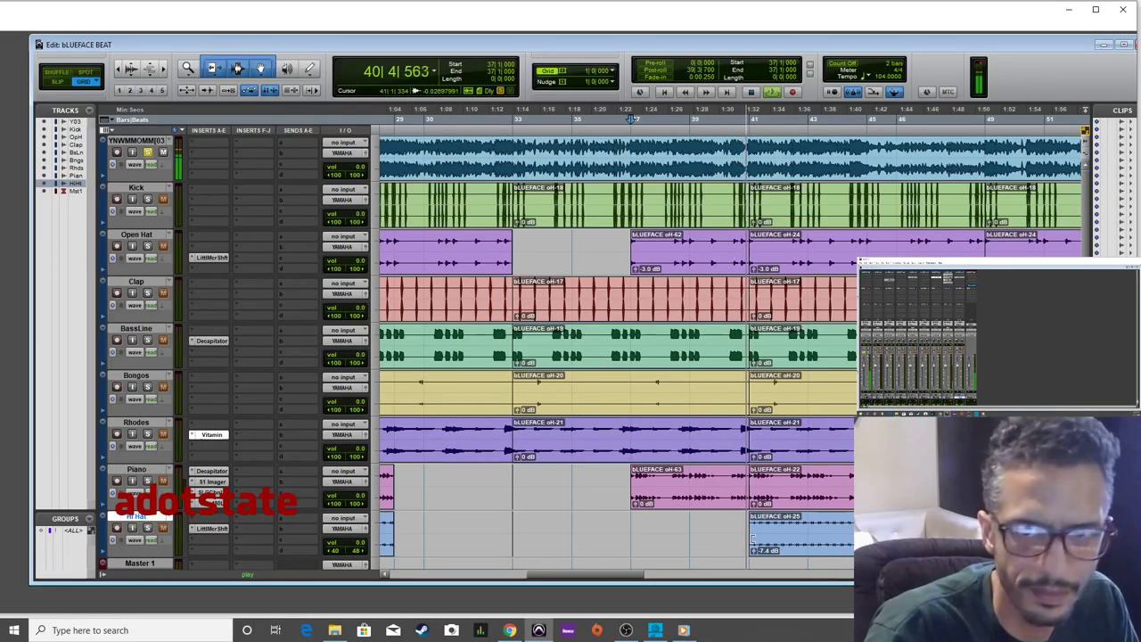
{"action": "left_click", "coordinate": [784, 533]}
{"action": "key", "text": "Delete"}
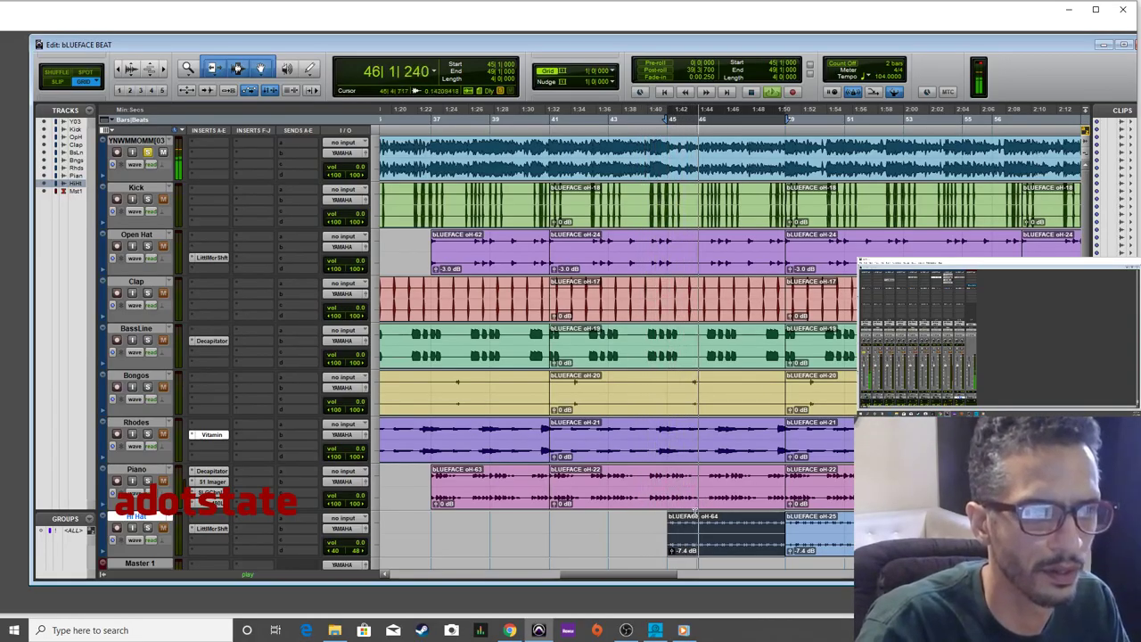
Trim the ends of the Piano, BassLine, Clap, Open Hat and Kick clips from bar 49 back to bar 45.
{"action": "left_click", "coordinate": [775, 484]}
{"action": "left_click_drag", "start_coordinate": [776, 484], "coordinate": [667, 484]}
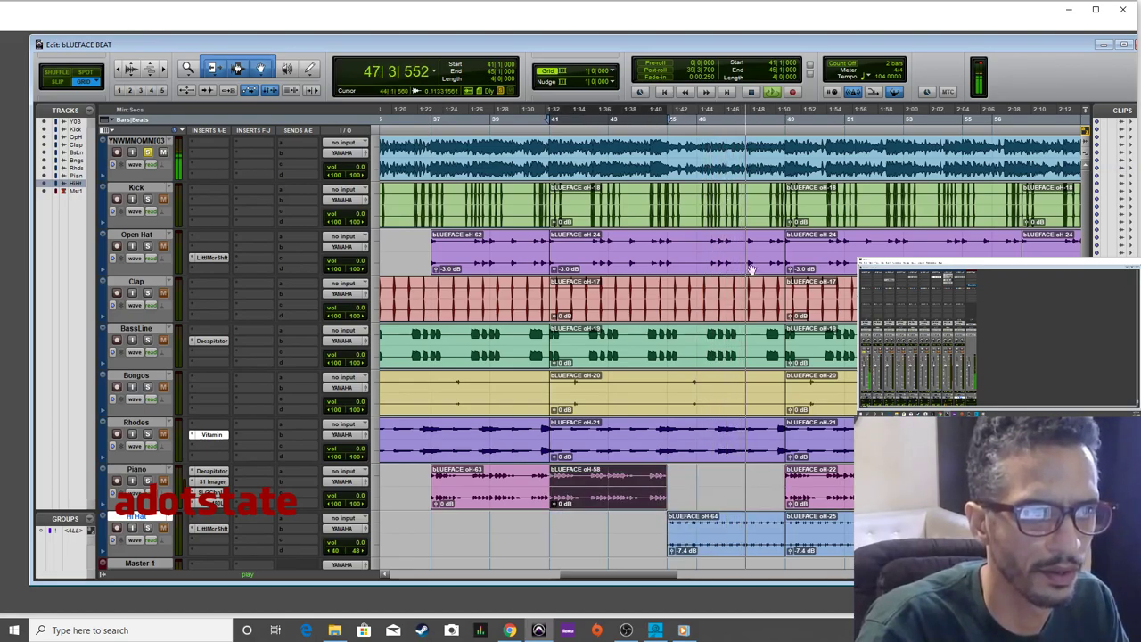
{"action": "left_click_drag", "start_coordinate": [783, 343], "coordinate": [667, 343]}
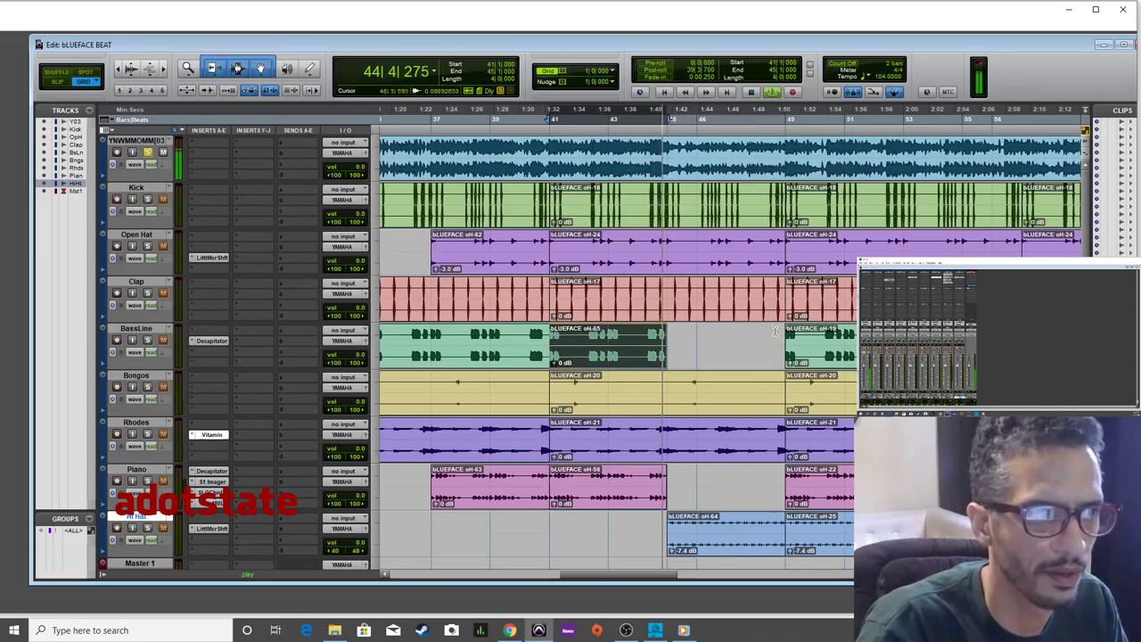
{"action": "left_click_drag", "start_coordinate": [784, 299], "coordinate": [667, 298]}
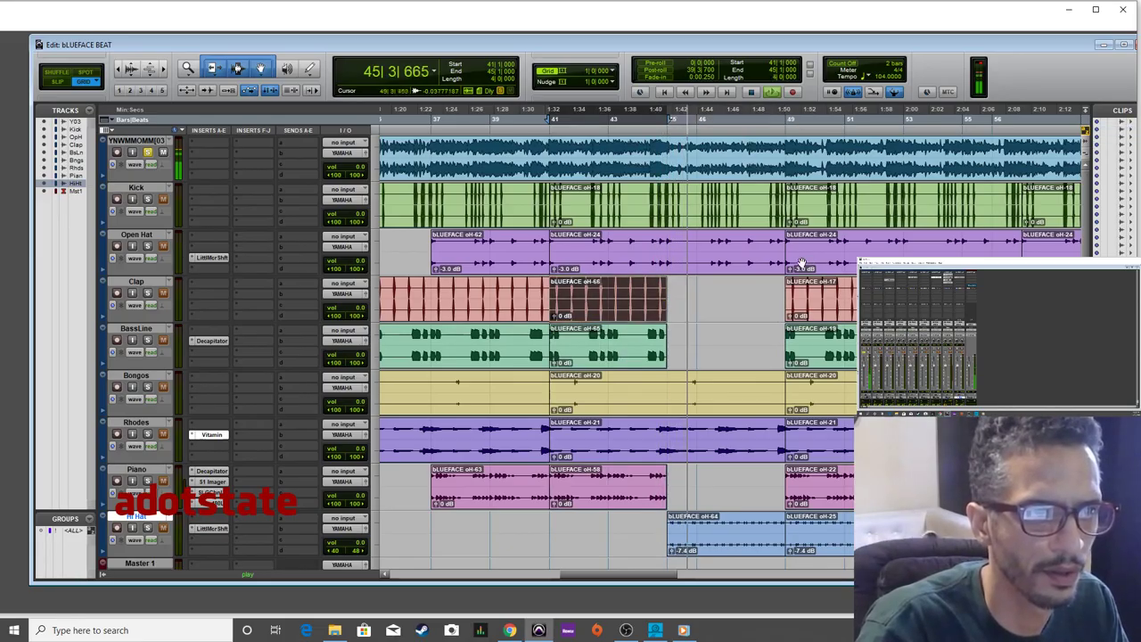
{"action": "left_click_drag", "start_coordinate": [784, 254], "coordinate": [667, 254]}
{"action": "left_click_drag", "start_coordinate": [774, 216], "coordinate": [667, 216]}
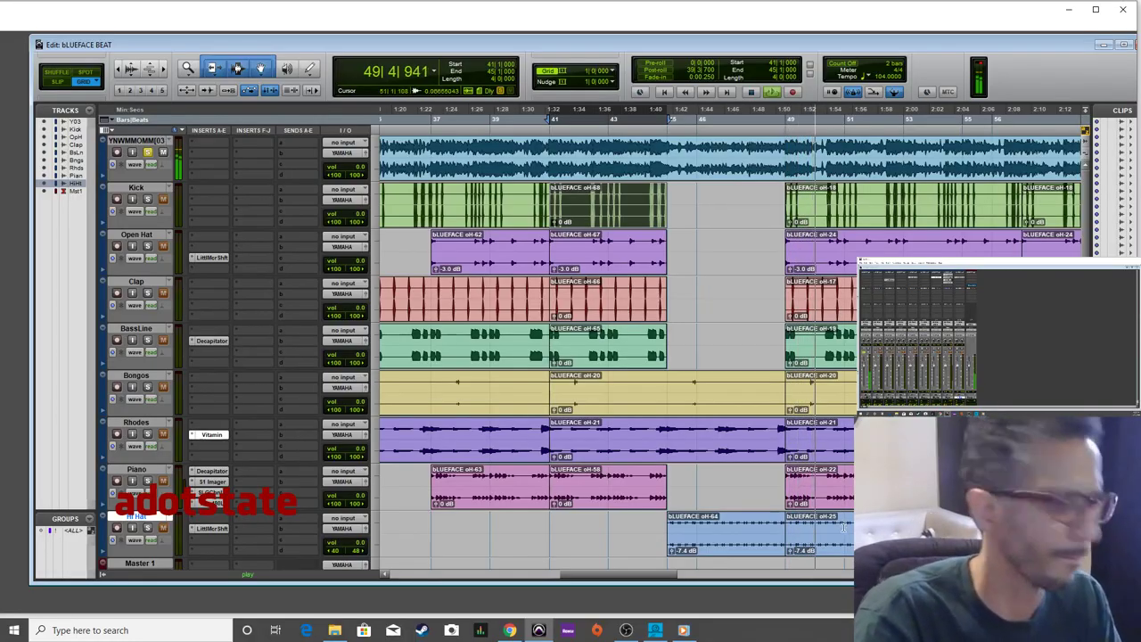
Trim the starts of the Hi Hat and Piano clips at bar 57 to bar 61.
{"action": "key", "text": "ctrl+["}
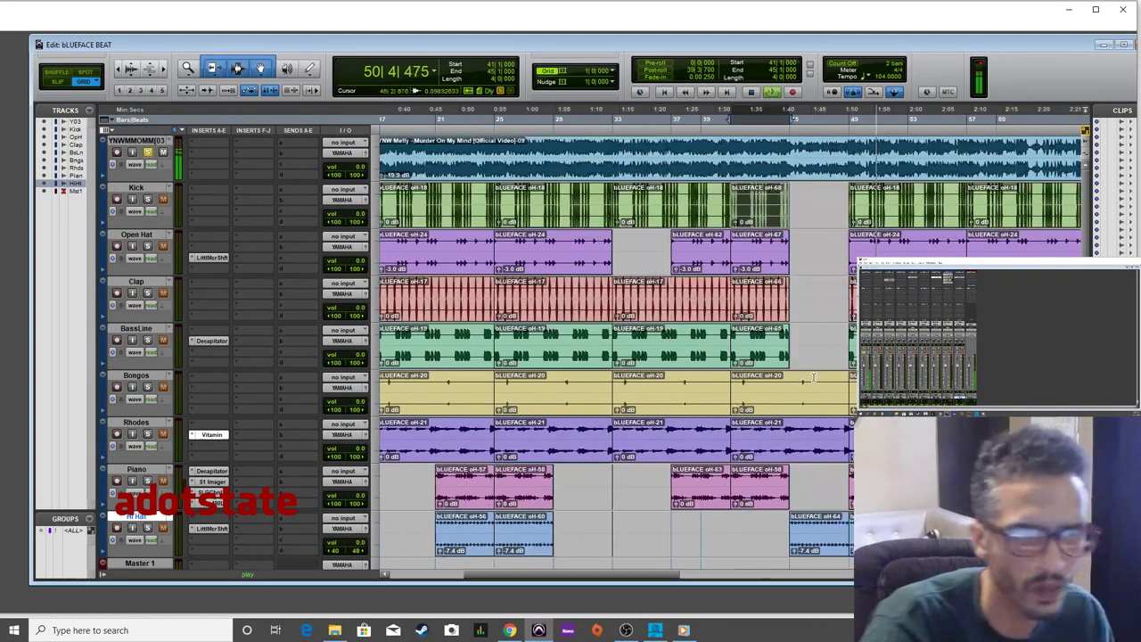
{"action": "key", "text": "ctrl+]"}
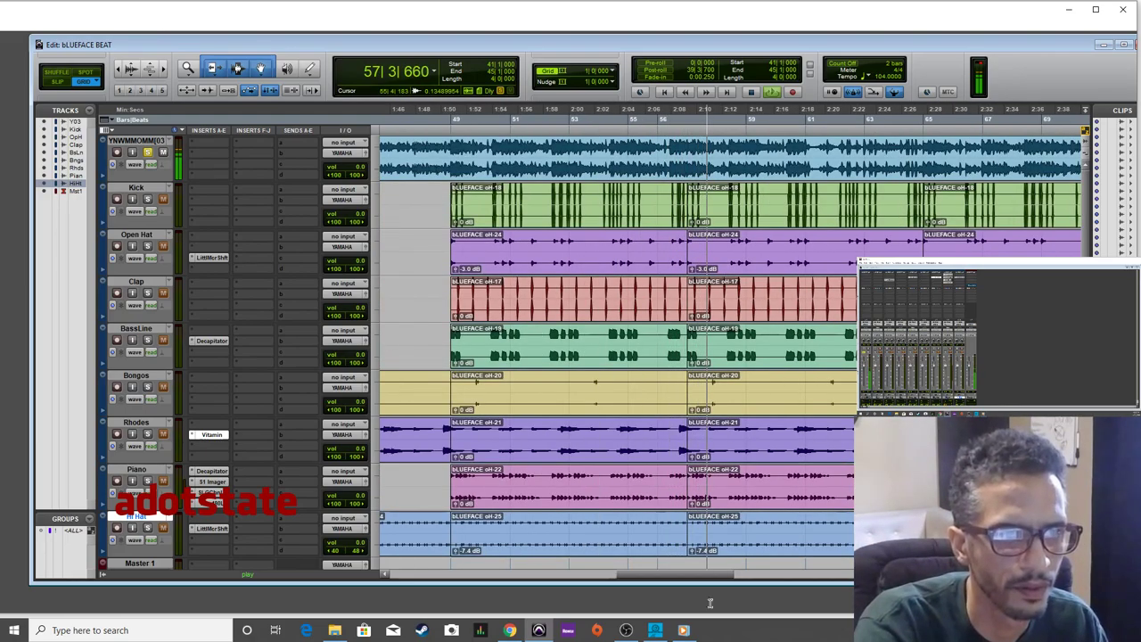
{"action": "left_click_drag", "start_coordinate": [687, 539], "coordinate": [808, 546]}
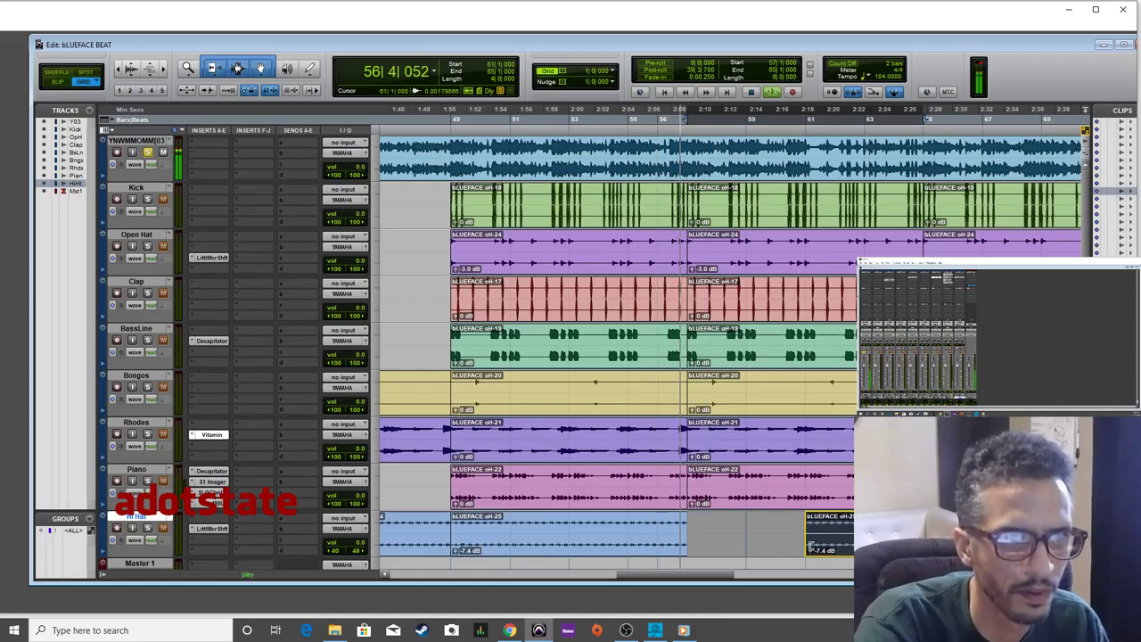
{"action": "left_click_drag", "start_coordinate": [687, 488], "coordinate": [805, 496]}
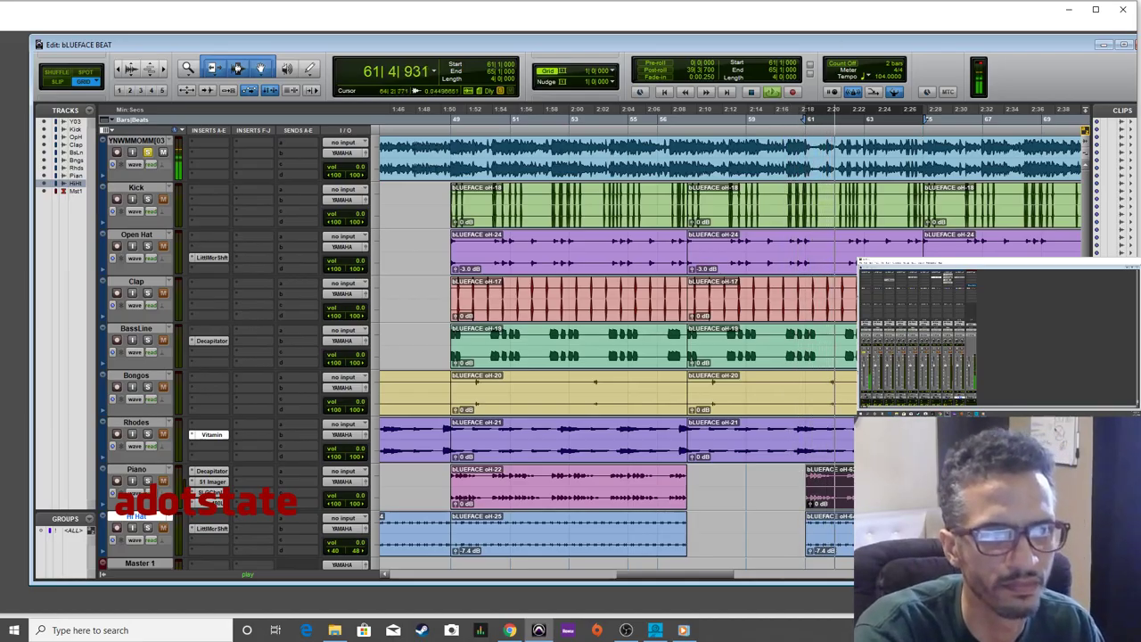
Play from bar 59 and clear the Open Hat part from bar 61 to bar 65.
{"action": "left_click", "coordinate": [753, 110]}
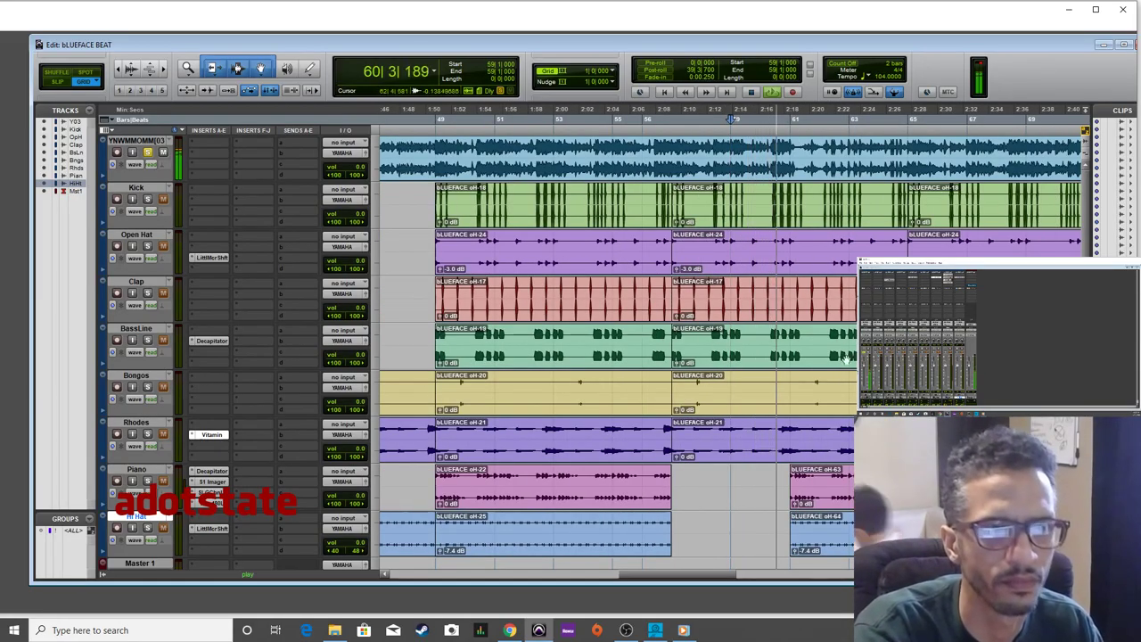
{"action": "key", "text": "ctrl+e"}
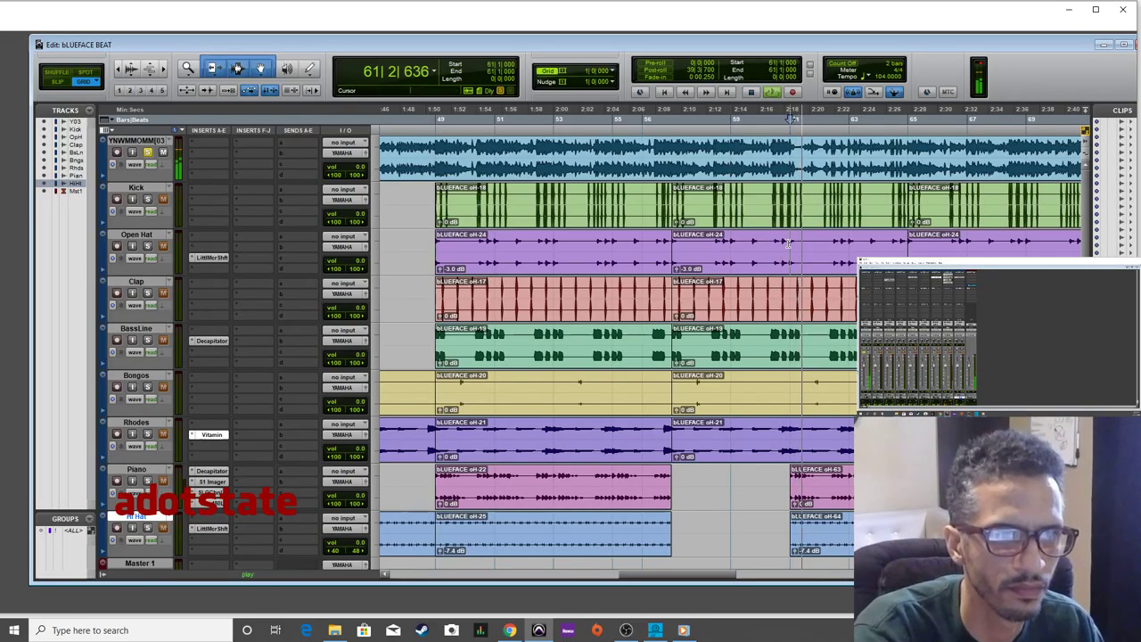
{"action": "left_click_drag", "start_coordinate": [791, 256], "coordinate": [820, 256]}
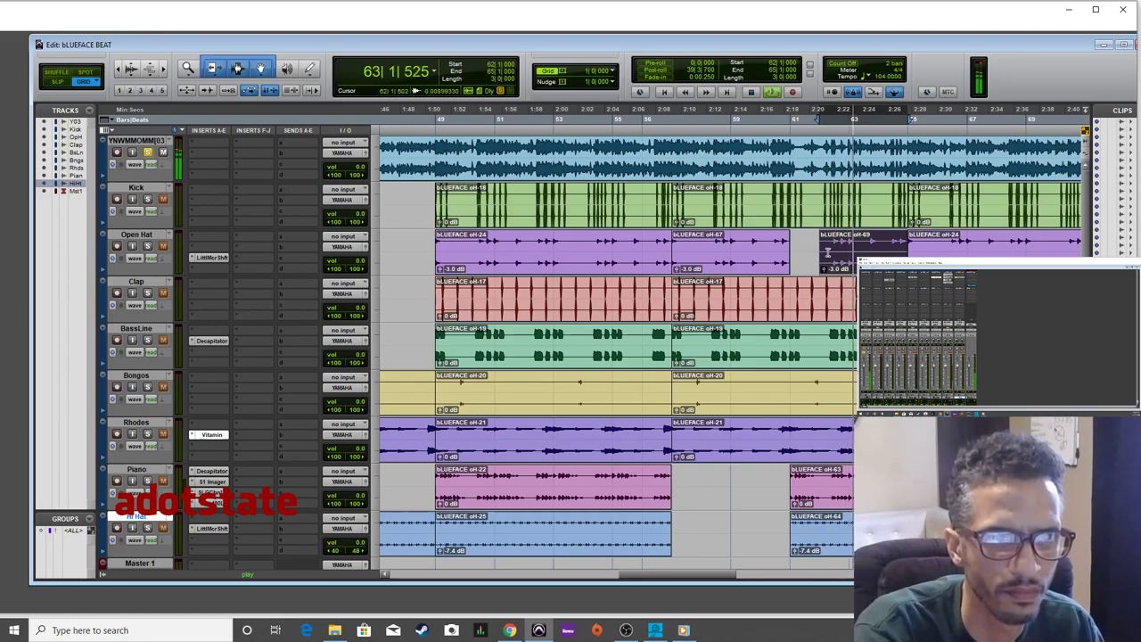
{"action": "key", "text": "Delete"}
Delete the Hi Hat and Piano clips between bars 61 and 65, and the Hi Hat clip between bars 65 and 73.
{"action": "left_click", "coordinate": [838, 540]}
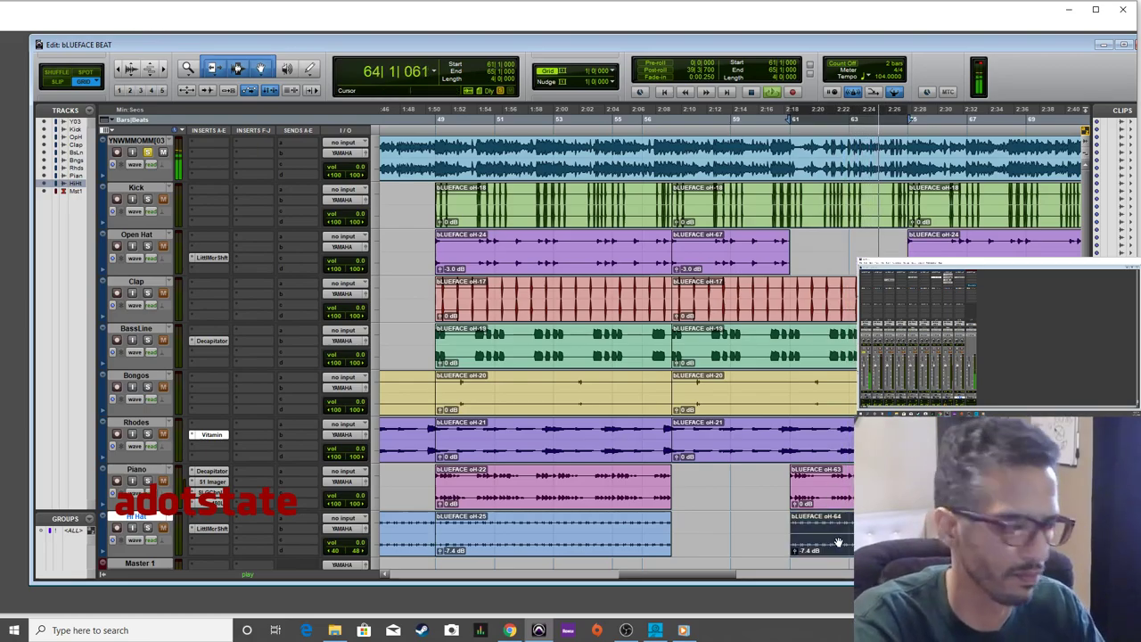
{"action": "key", "text": "Delete"}
{"action": "left_click", "coordinate": [845, 486]}
{"action": "key", "text": "Delete"}
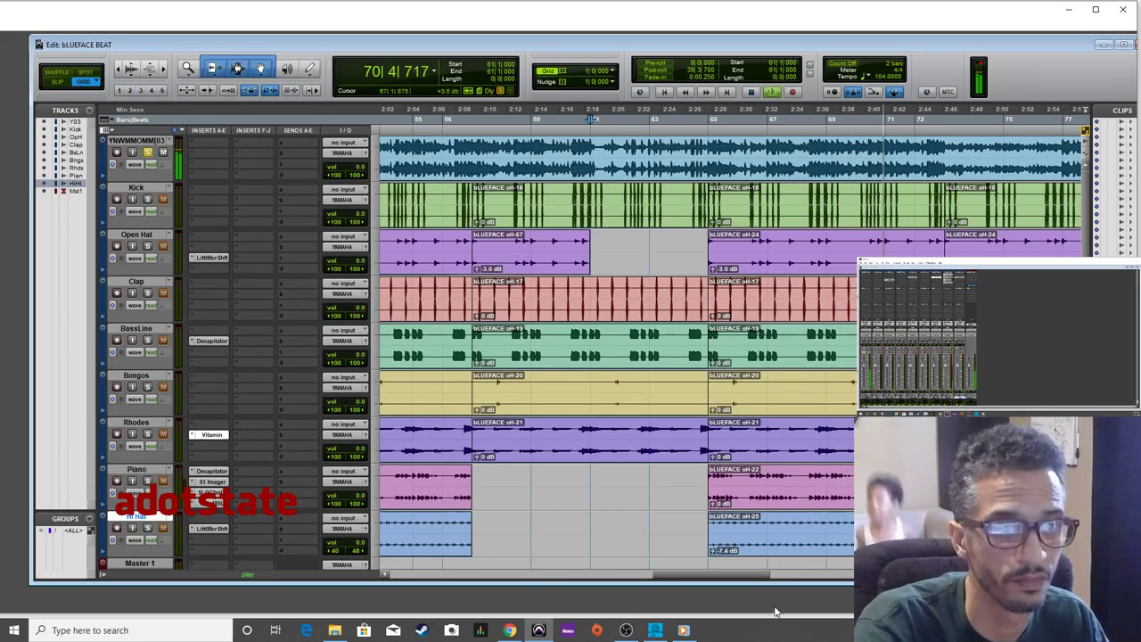
{"action": "left_click", "coordinate": [775, 534]}
{"action": "key", "text": "Delete"}
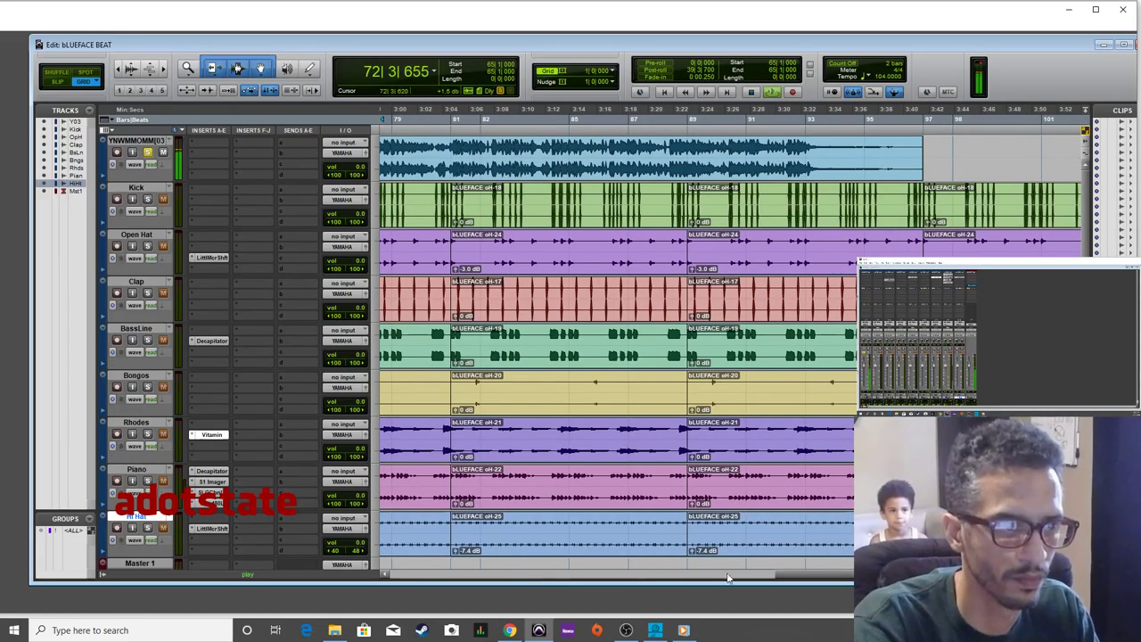
{"action": "left_click_drag", "start_coordinate": [809, 576], "coordinate": [664, 547]}
{"action": "left_click", "coordinate": [631, 504]}
{"action": "key", "text": "Delete"}
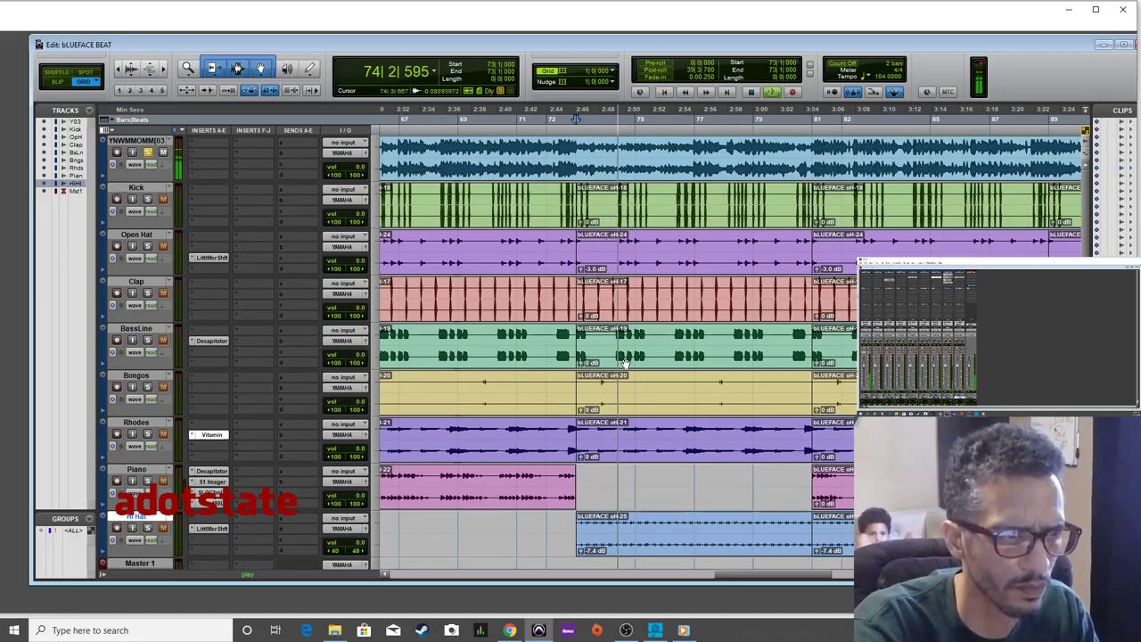
{"action": "left_click", "coordinate": [590, 220]}
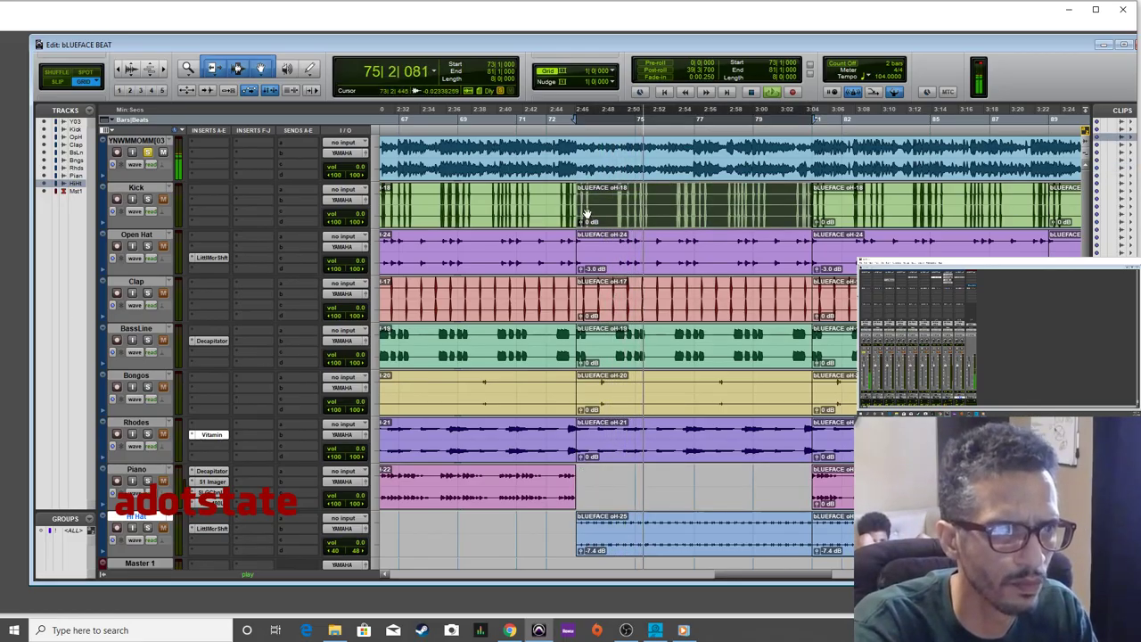
{"action": "key", "text": "ctrl+z"}
Trim the starts of the Piano, Bongos, Kick, Open Hat, Clap and BassLine clips from bar 73 to bar 77.
{"action": "left_click_drag", "start_coordinate": [582, 484], "coordinate": [695, 484]}
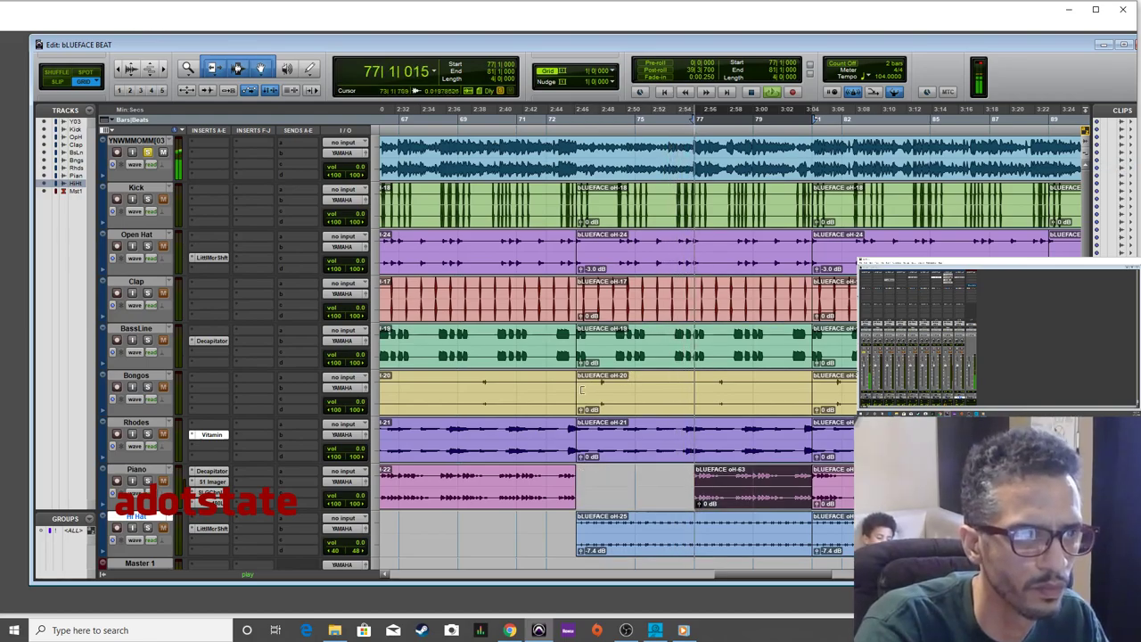
{"action": "left_click_drag", "start_coordinate": [582, 389], "coordinate": [696, 390]}
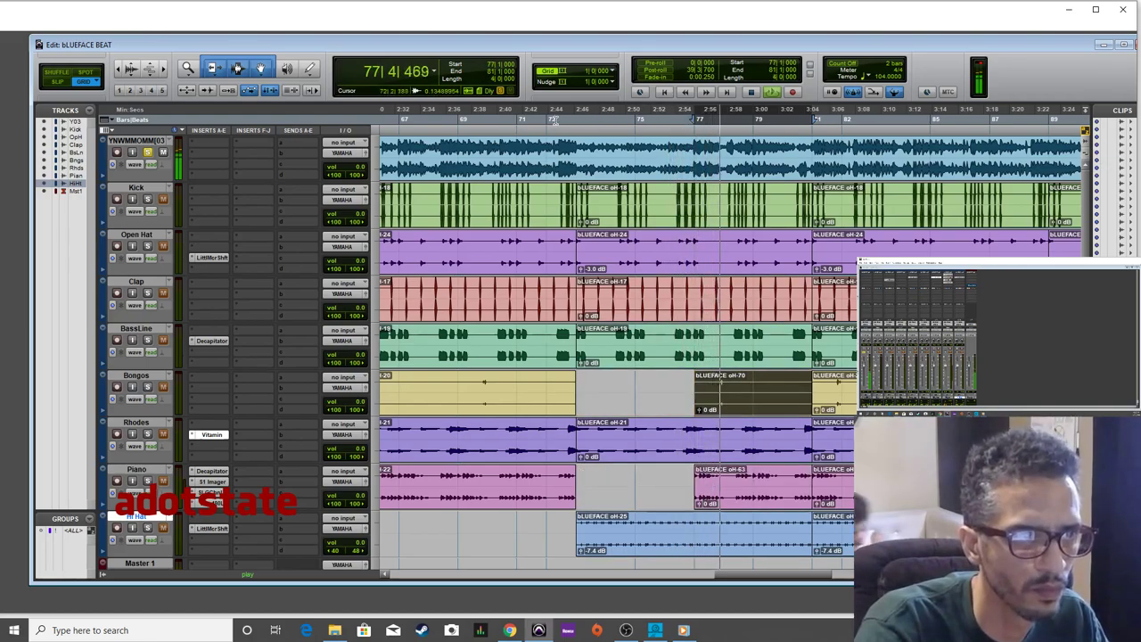
{"action": "left_click_drag", "start_coordinate": [582, 209], "coordinate": [695, 209]}
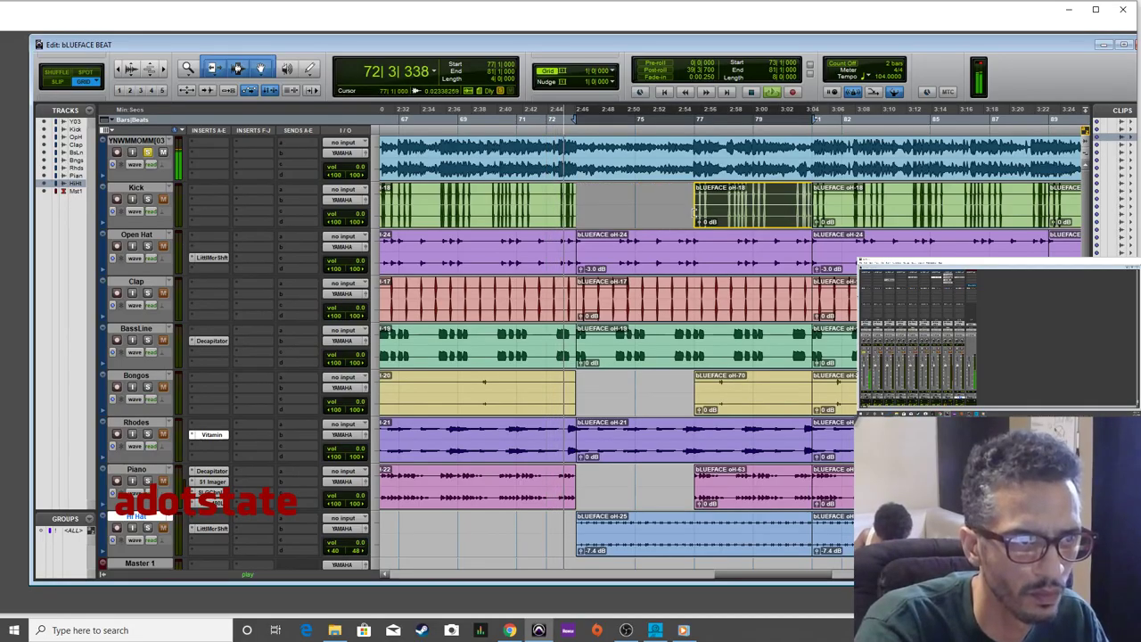
{"action": "left_click_drag", "start_coordinate": [582, 250], "coordinate": [695, 249]}
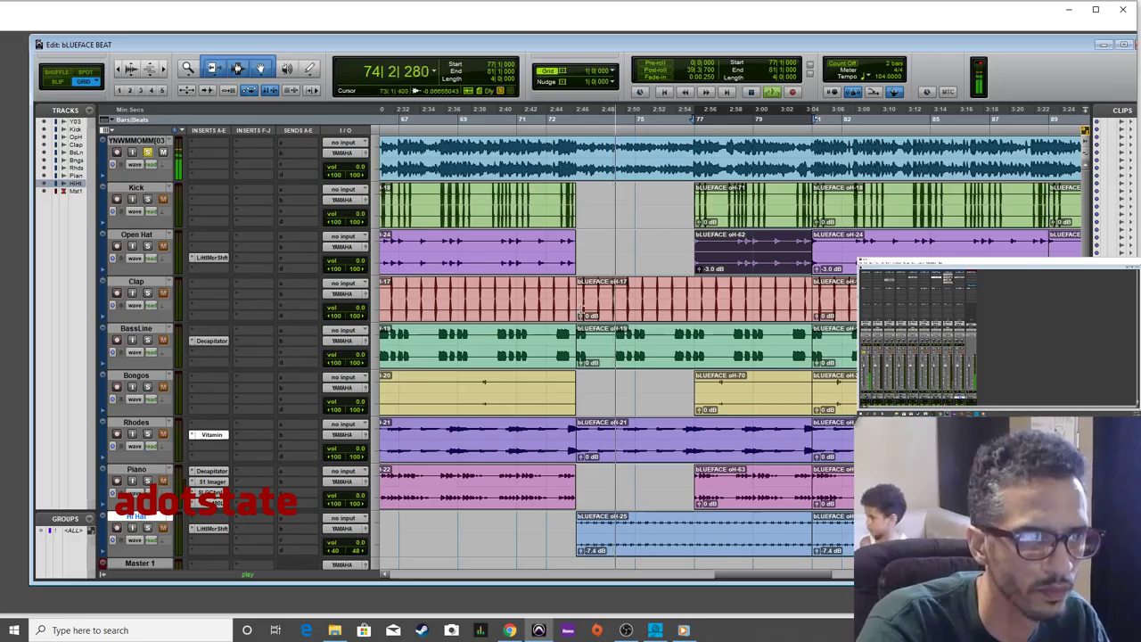
{"action": "left_click_drag", "start_coordinate": [576, 312], "coordinate": [695, 308]}
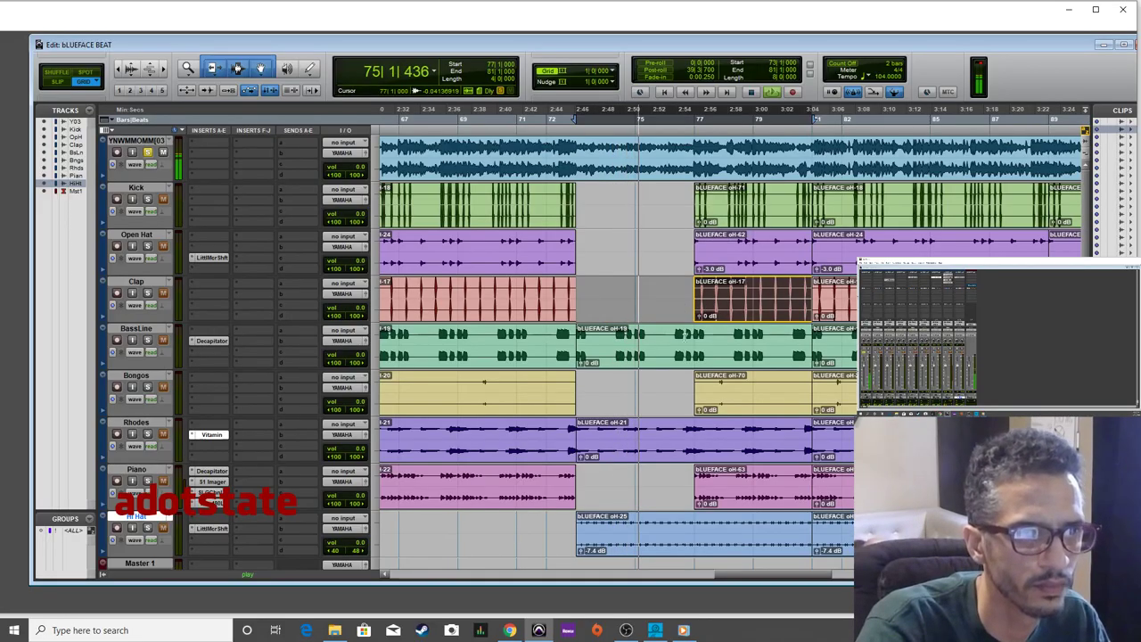
{"action": "left_click_drag", "start_coordinate": [577, 348], "coordinate": [695, 349]}
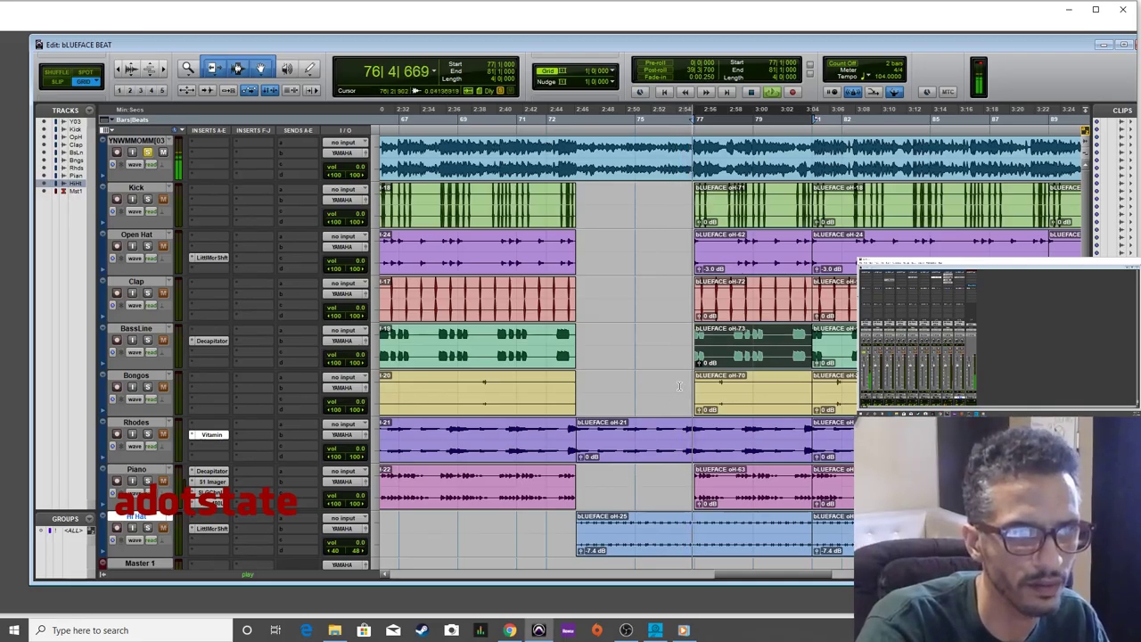
Trim the start of the Clap clip before bar 81 further to bar 79.
{"action": "left_click", "coordinate": [700, 303]}
{"action": "left_click_drag", "start_coordinate": [699, 303], "coordinate": [751, 301]}
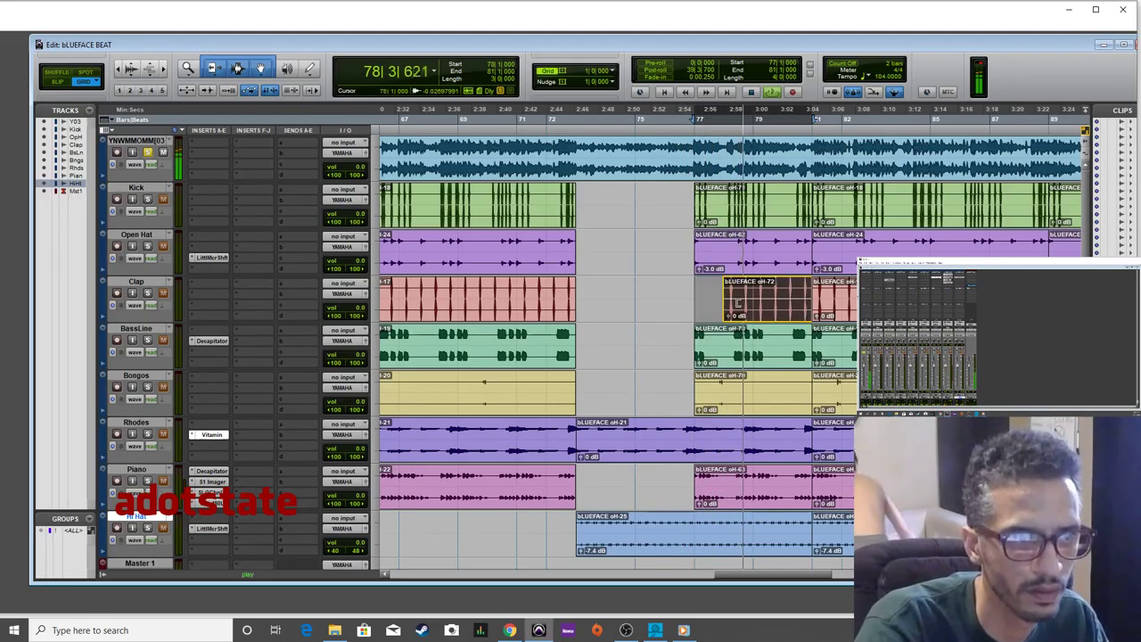
{"action": "left_click", "coordinate": [750, 303]}
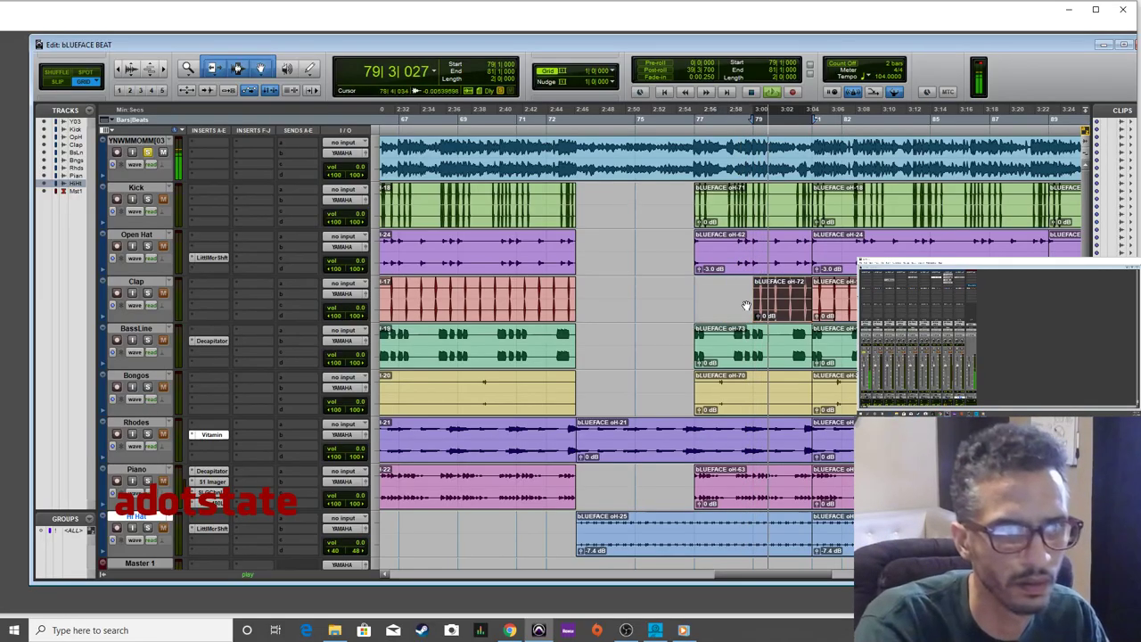
Delete the Clap clip between bars 79 and 81 and check the section by playing from bars 73, 77 and 81.
{"action": "key", "text": "Delete"}
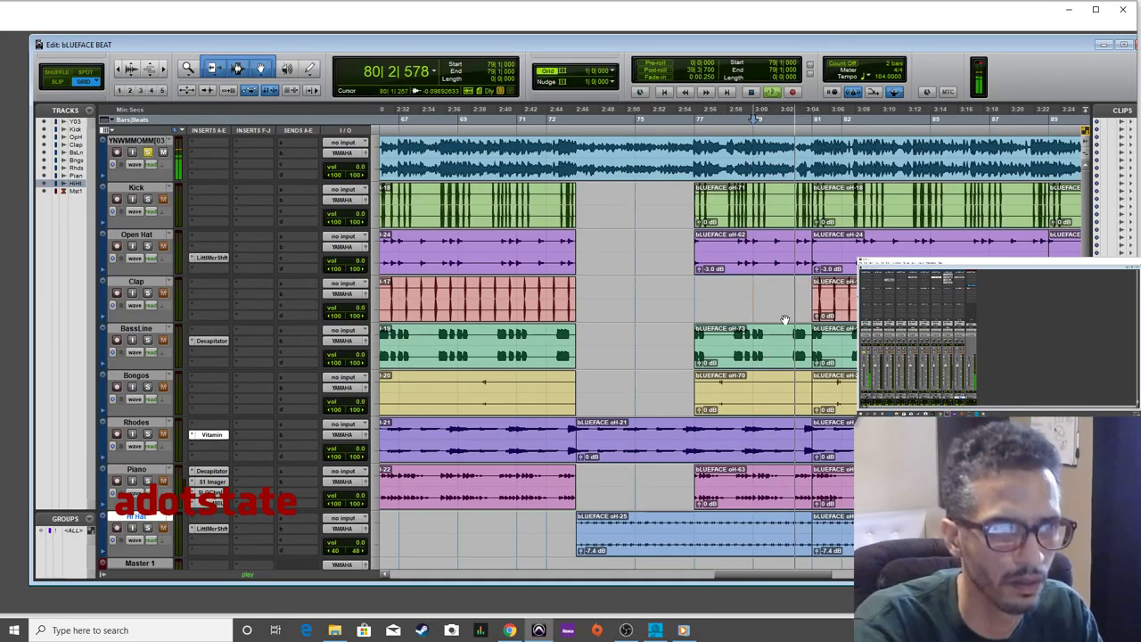
{"action": "left_click", "coordinate": [693, 120]}
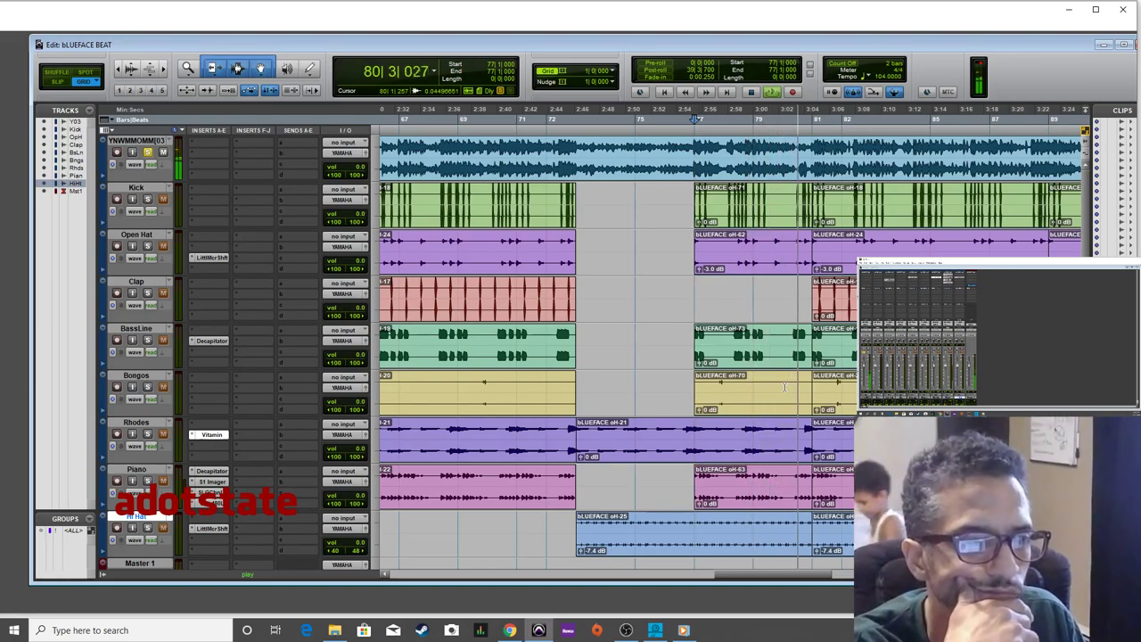
{"action": "left_click", "coordinate": [589, 526]}
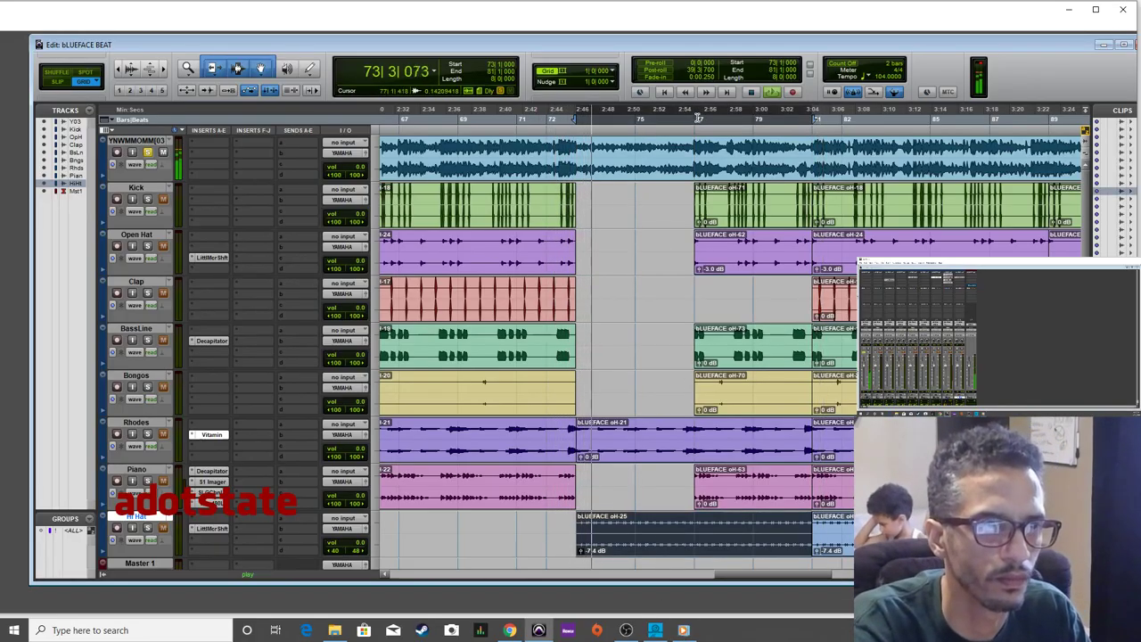
{"action": "left_click", "coordinate": [695, 533]}
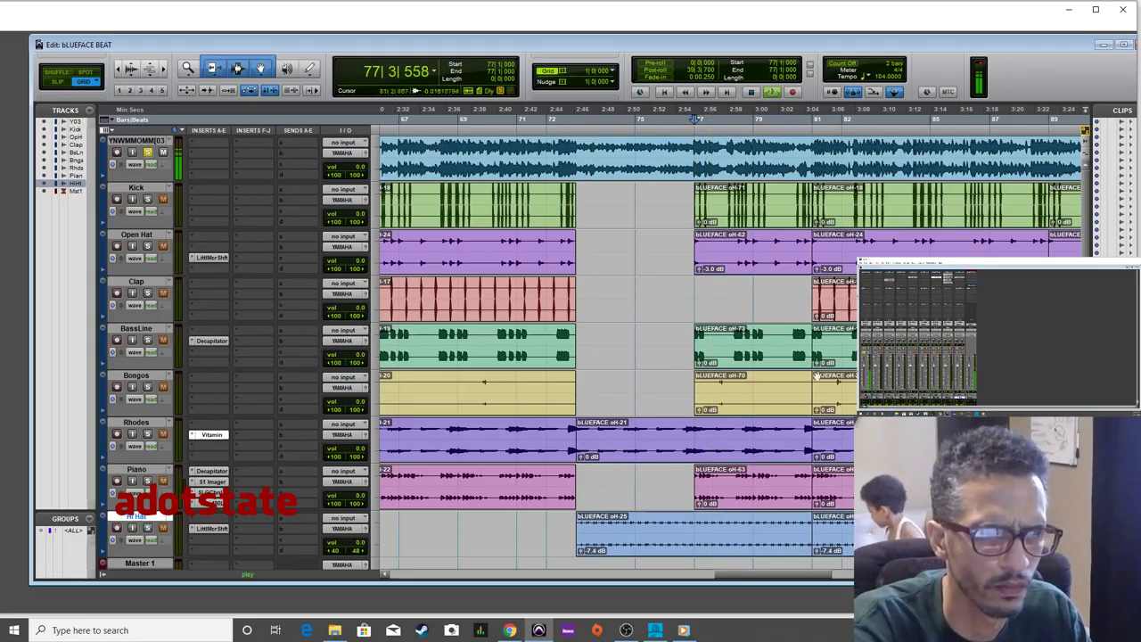
{"action": "left_click", "coordinate": [810, 533]}
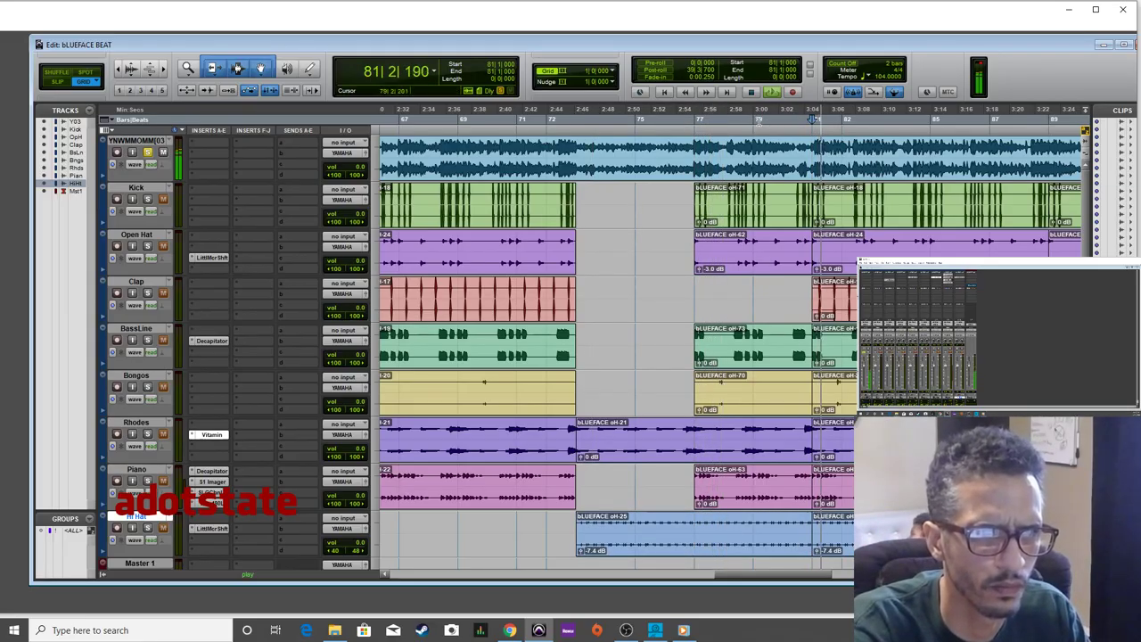
Trim the starts of the Hi Hat and Open Hat clips from bar 81 to bar 85.
{"action": "left_click", "coordinate": [754, 533]}
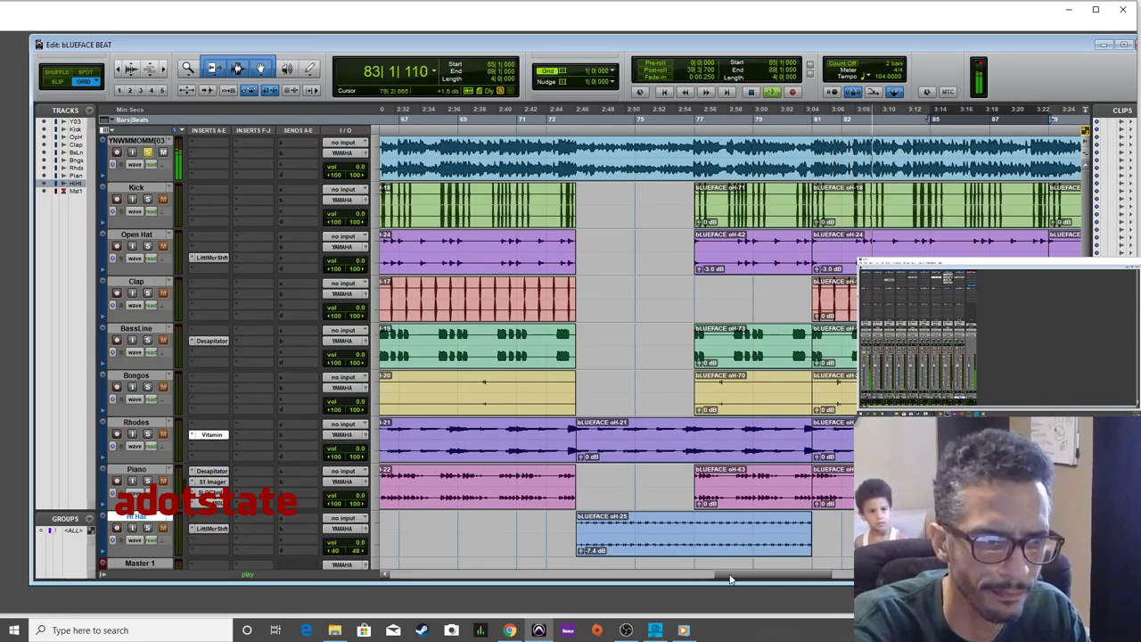
{"action": "left_click_drag", "start_coordinate": [487, 258], "coordinate": [596, 260]}
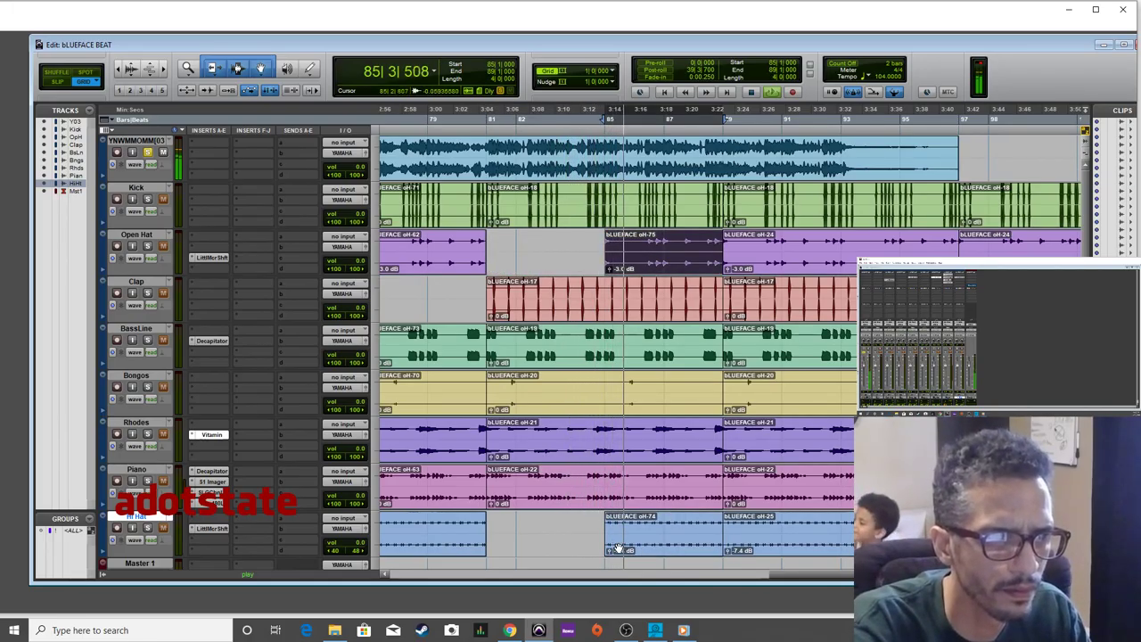
Trim the end of the Rhodes clip back to bar 85 and delete the Hi Hat clip between bars 85 and 89.
{"action": "left_click", "coordinate": [686, 530]}
{"action": "left_click_drag", "start_coordinate": [718, 443], "coordinate": [604, 443]}
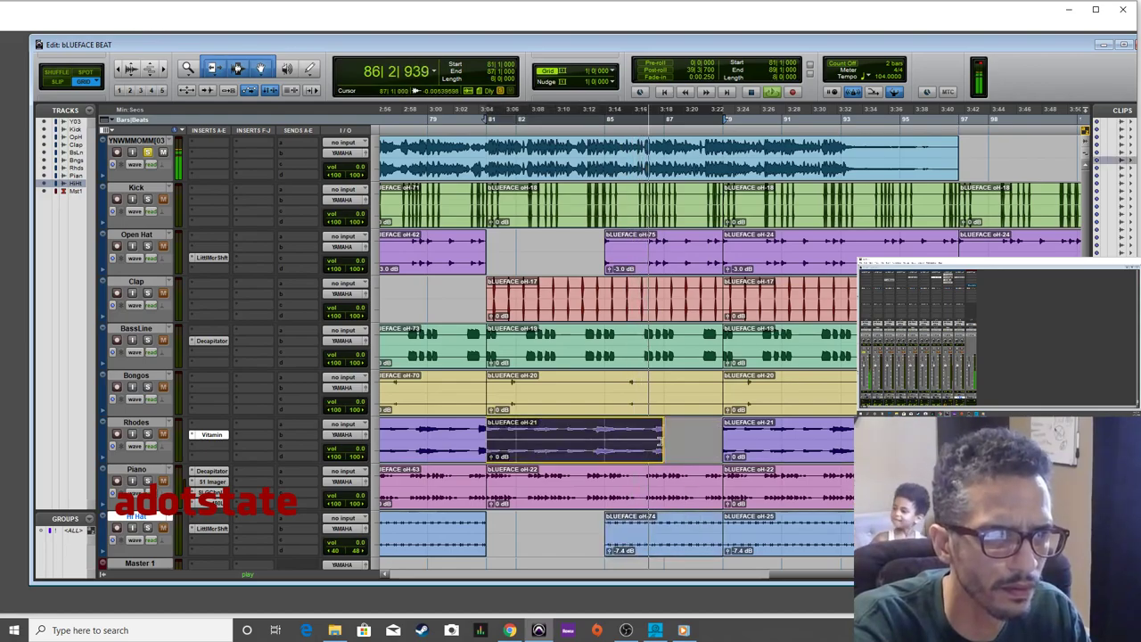
{"action": "left_click", "coordinate": [649, 544]}
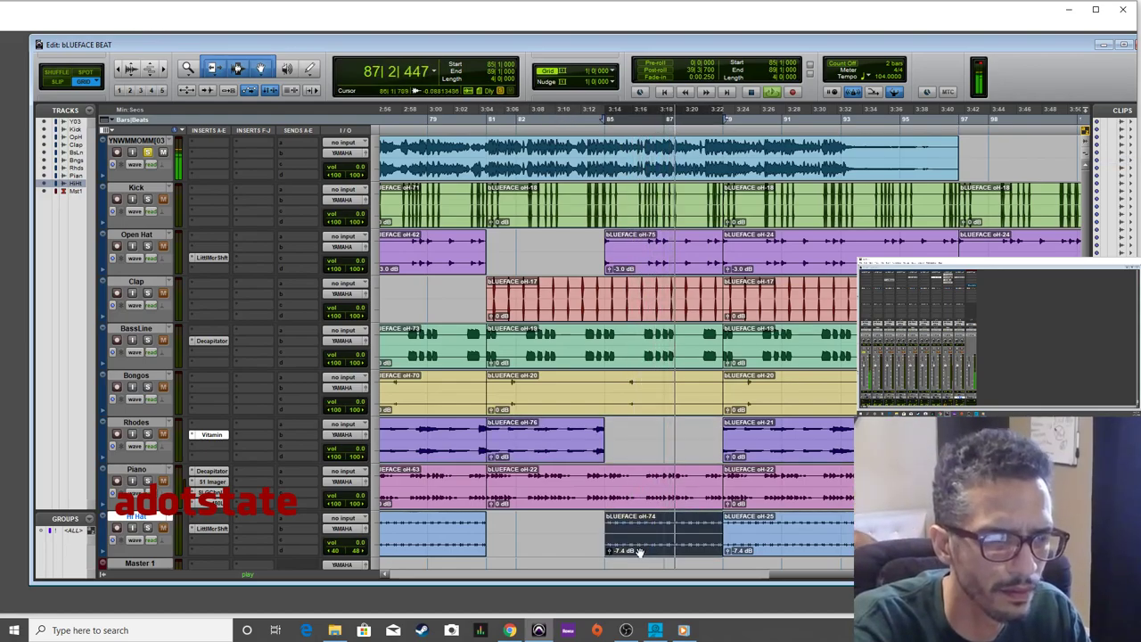
{"action": "key", "text": "Delete"}
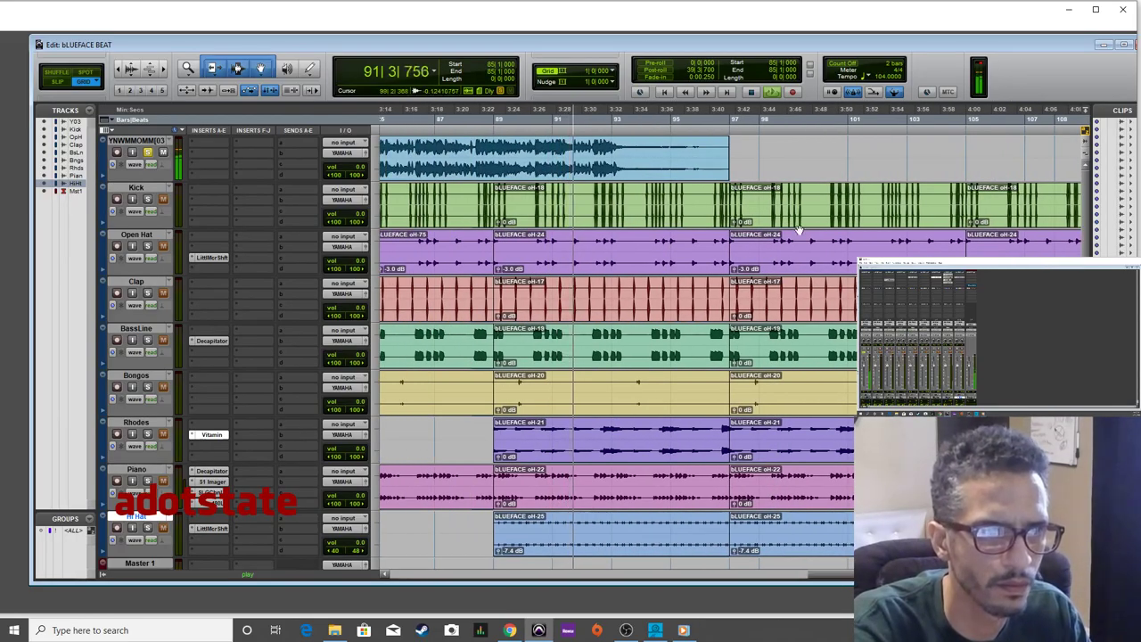
Delete the Kick, Open Hat, Clap, BassLine, Bongos, Rhodes, Piano and Hi Hat clips between bars 97 and 105.
{"action": "left_click", "coordinate": [797, 210]}
{"action": "key", "text": "Delete"}
{"action": "left_click", "coordinate": [793, 254]}
{"action": "key", "text": "Delete"}
{"action": "left_click", "coordinate": [791, 301]}
{"action": "key", "text": "Delete"}
{"action": "left_click", "coordinate": [787, 365]}
{"action": "key", "text": "Delete"}
{"action": "left_click", "coordinate": [788, 393]}
{"action": "key", "text": "Delete"}
{"action": "left_click", "coordinate": [788, 438]}
{"action": "key", "text": "Delete"}
{"action": "left_click", "coordinate": [786, 485]}
{"action": "key", "text": "Delete"}
{"action": "left_click", "coordinate": [787, 532]}
{"action": "key", "text": "Delete"}
Trim the ends of the Kick, Open Hat, Clap, BassLine, Bongos and Piano clips from bar 97 back to bar 93.
{"action": "key", "text": "ctrl+bracketleft"}
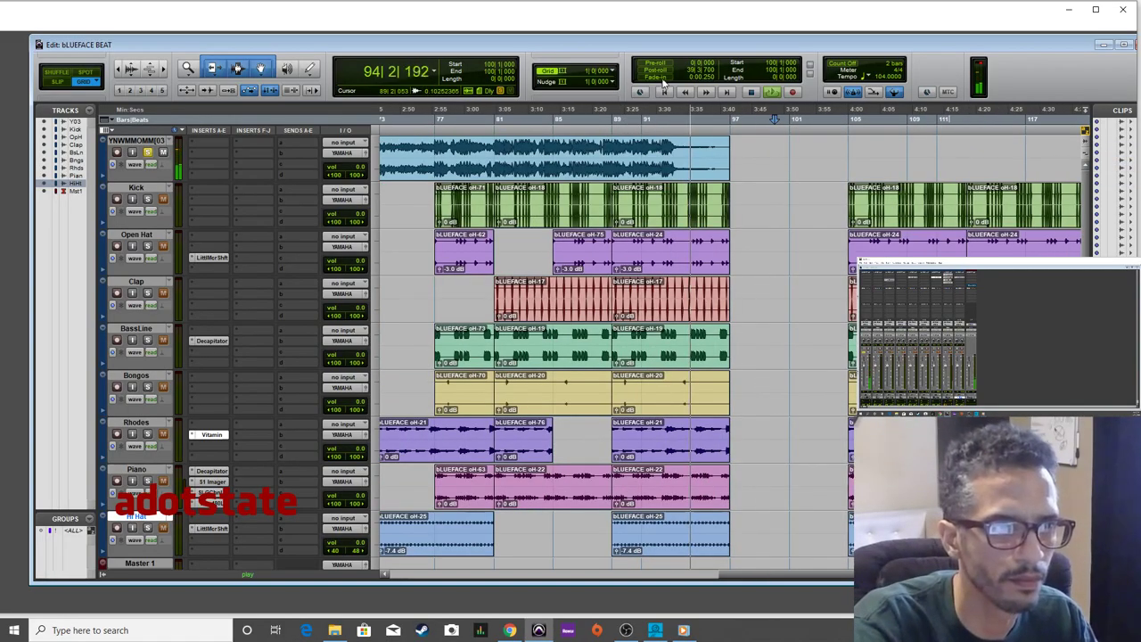
{"action": "key", "text": "ctrl+bracketright"}
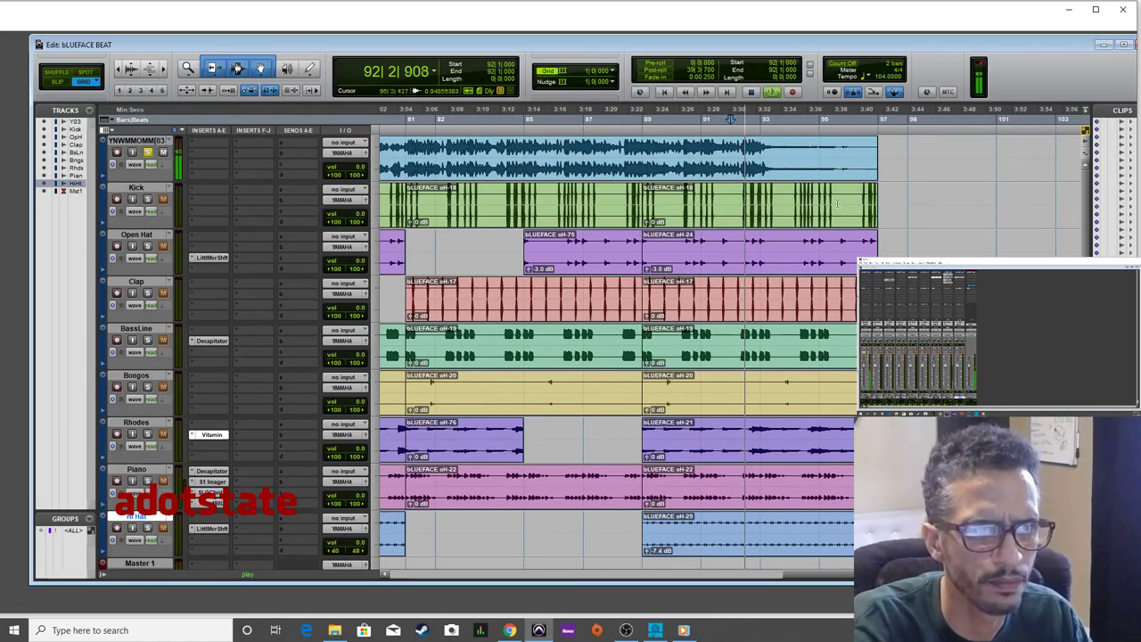
{"action": "left_click_drag", "start_coordinate": [871, 211], "coordinate": [768, 215]}
{"action": "left_click_drag", "start_coordinate": [875, 253], "coordinate": [760, 254]}
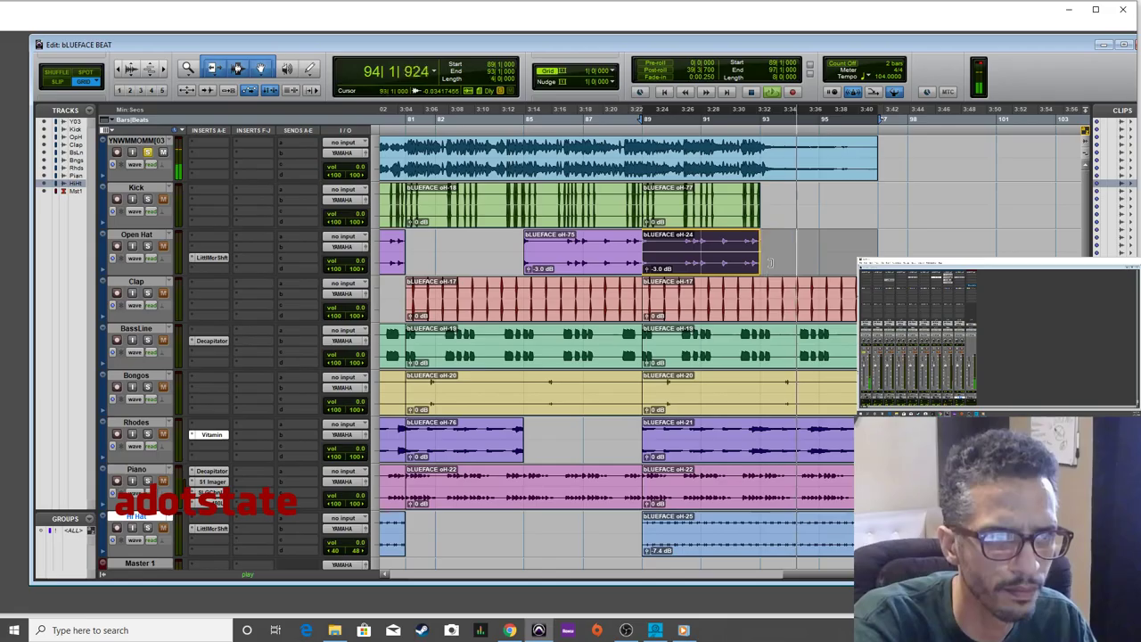
{"action": "left_click_drag", "start_coordinate": [854, 300], "coordinate": [760, 301]}
{"action": "left_click_drag", "start_coordinate": [853, 352], "coordinate": [760, 367]}
{"action": "left_click_drag", "start_coordinate": [852, 401], "coordinate": [760, 415]}
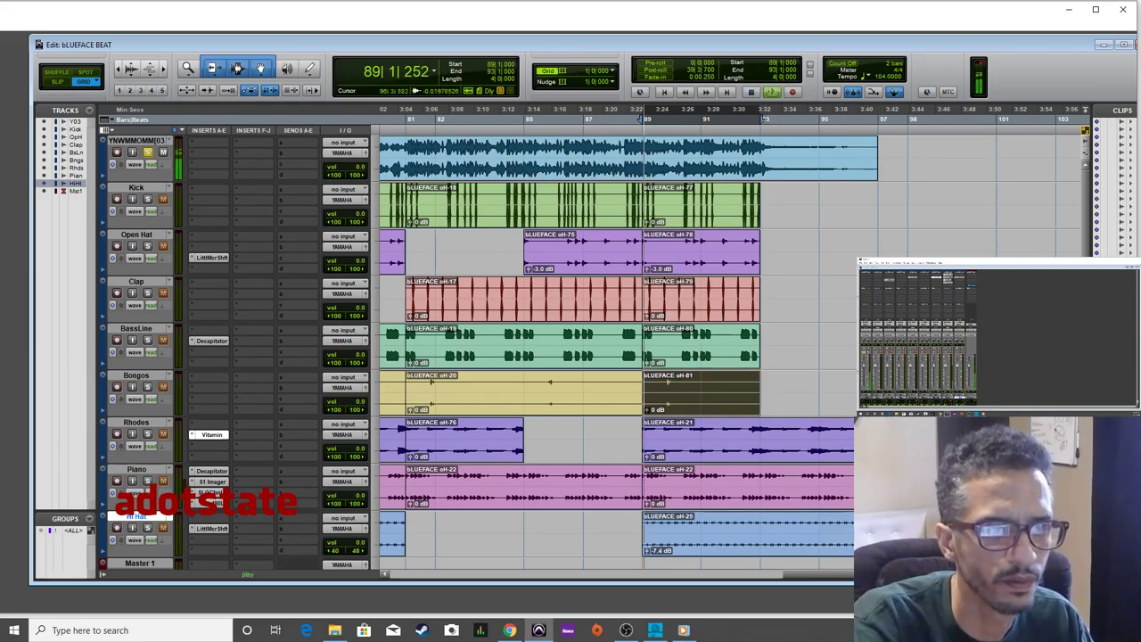
{"action": "left_click_drag", "start_coordinate": [852, 494], "coordinate": [761, 496]}
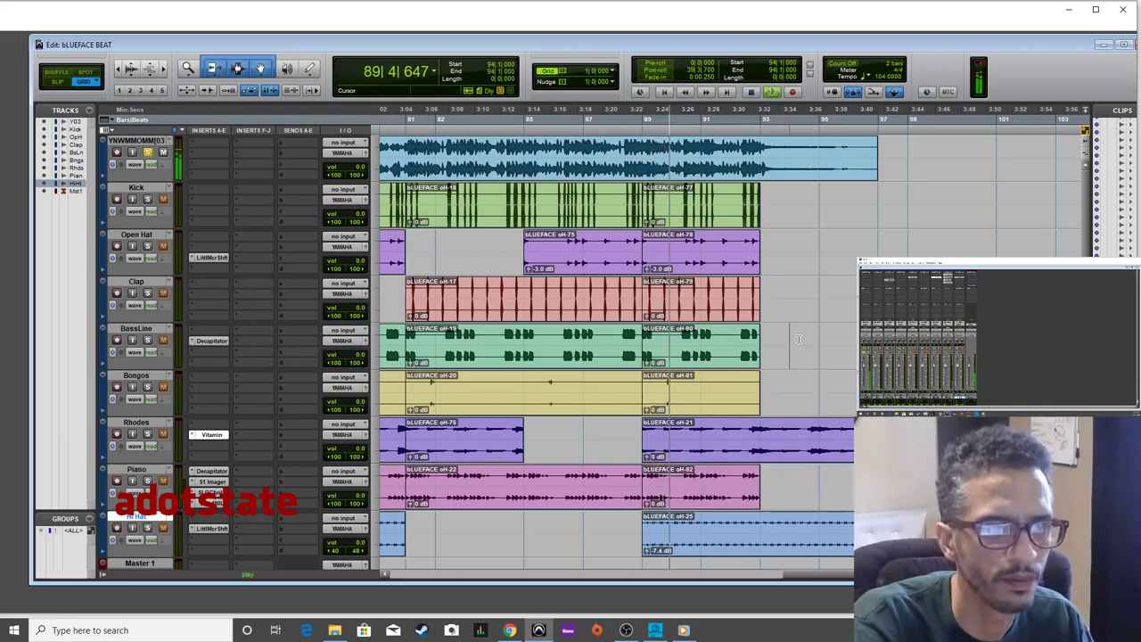
Play the arrangement from the beginning with the reference track muted and lower the BassLine track volume to -2.2.
{"action": "key", "text": "ctrl+bracketleft"}
{"action": "key", "text": "ctrl+bracketleft"}
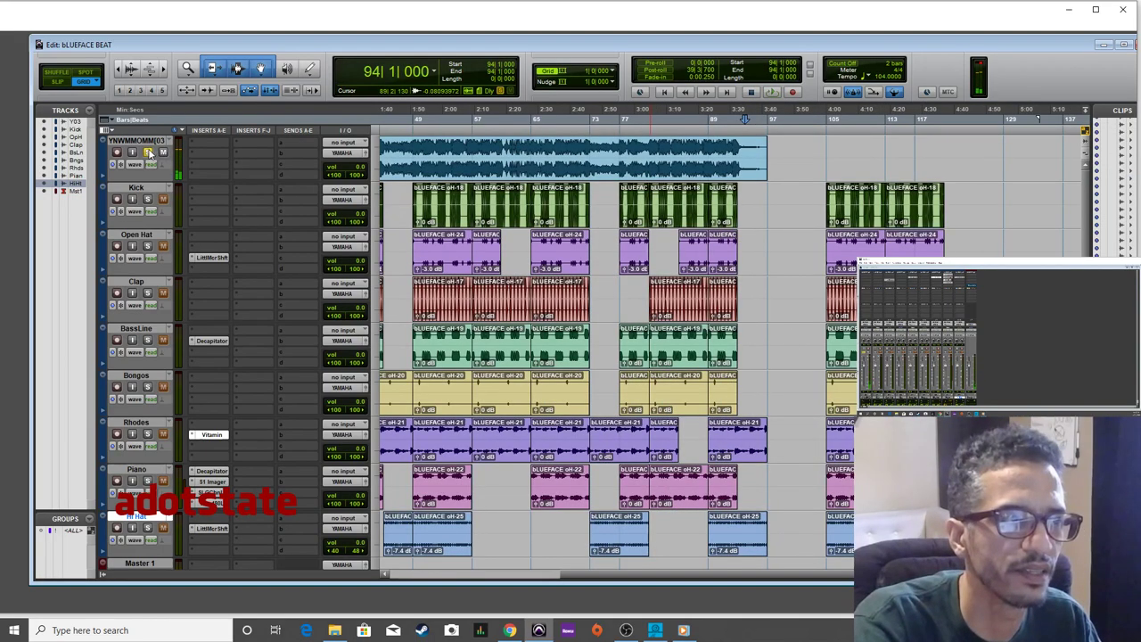
{"action": "left_click", "coordinate": [662, 92]}
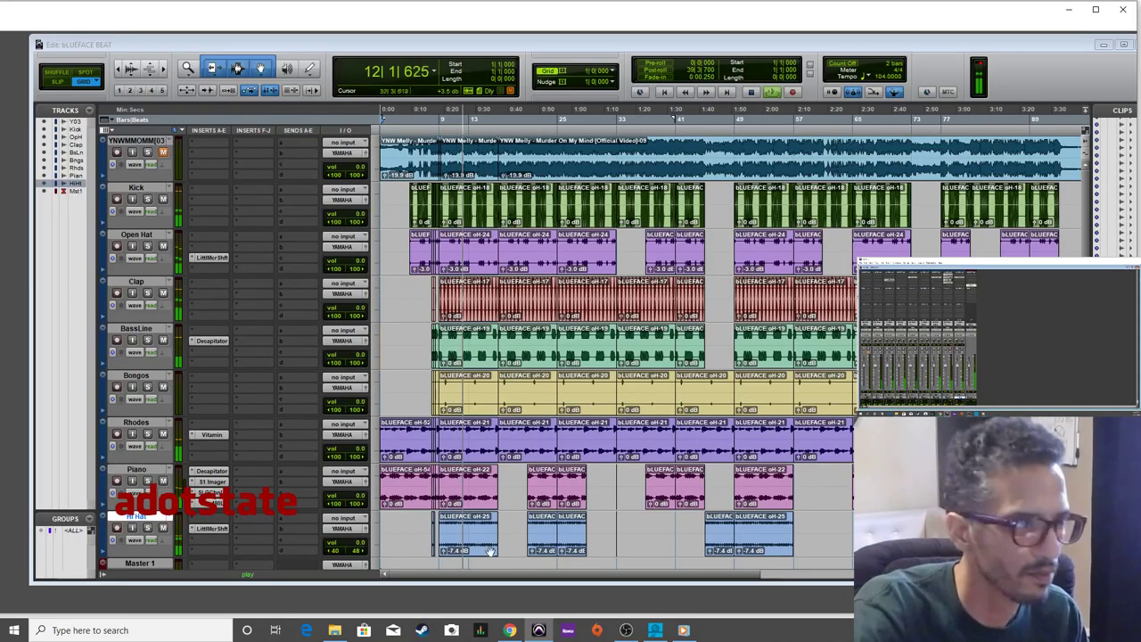
{"action": "left_click", "coordinate": [153, 327]}
{"action": "left_click", "coordinate": [151, 328]}
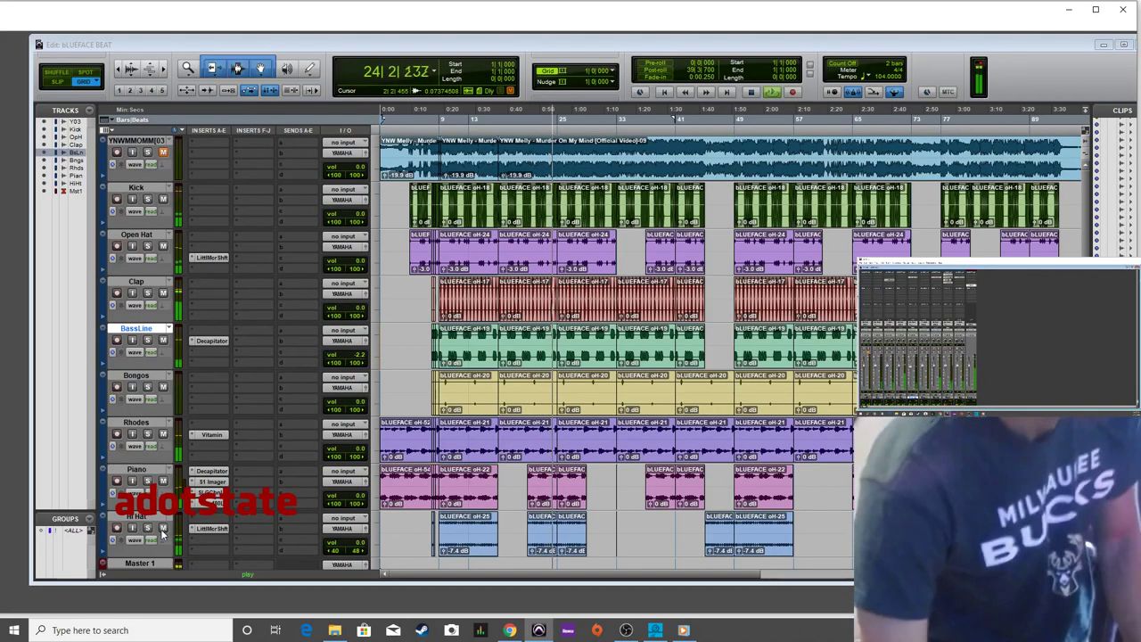
Insert the Waves CLA-2A (stereo) multichannel plug-in after the existing insert on the Hi Hat track.
{"action": "left_click", "coordinate": [544, 551]}
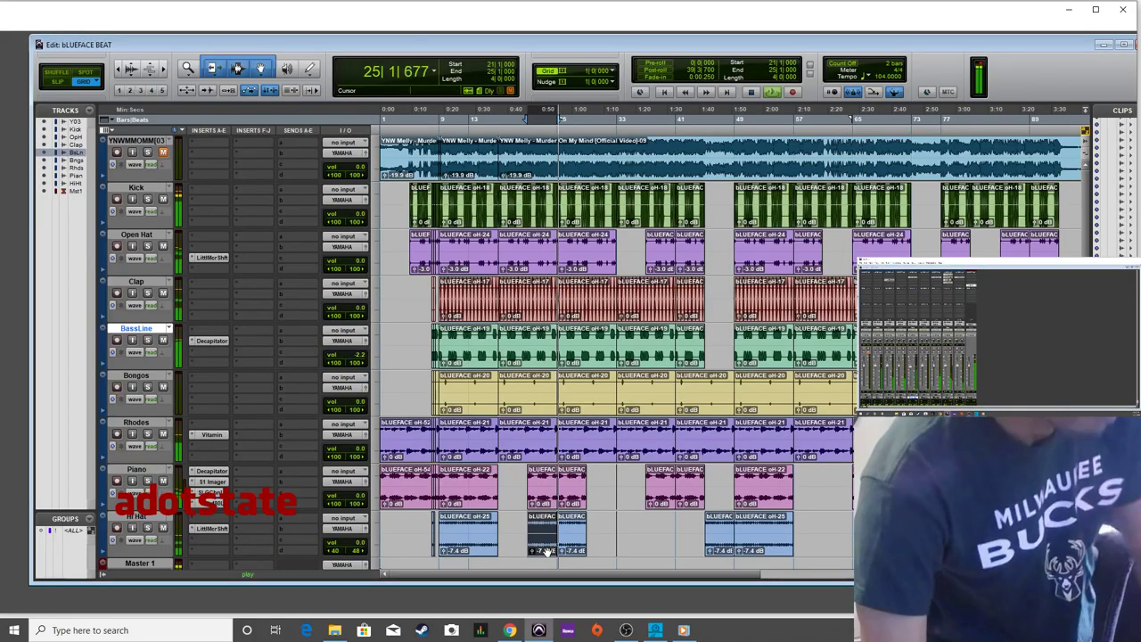
{"action": "left_click", "coordinate": [192, 539]}
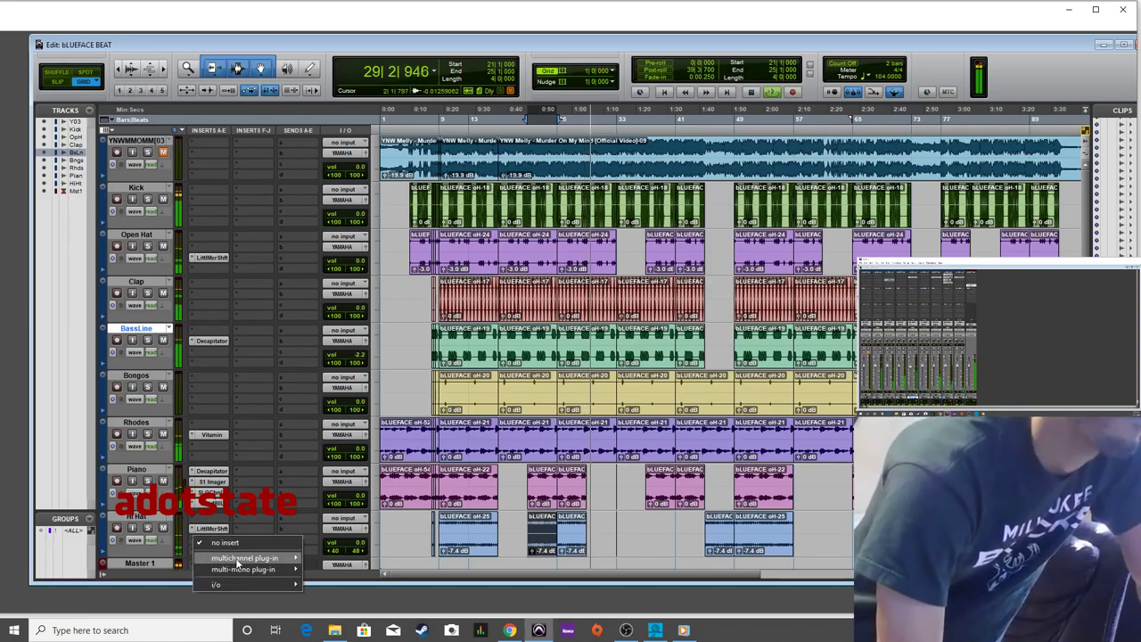
{"action": "mouse_move", "coordinate": [237, 559]}
{"action": "mouse_move", "coordinate": [354, 545]}
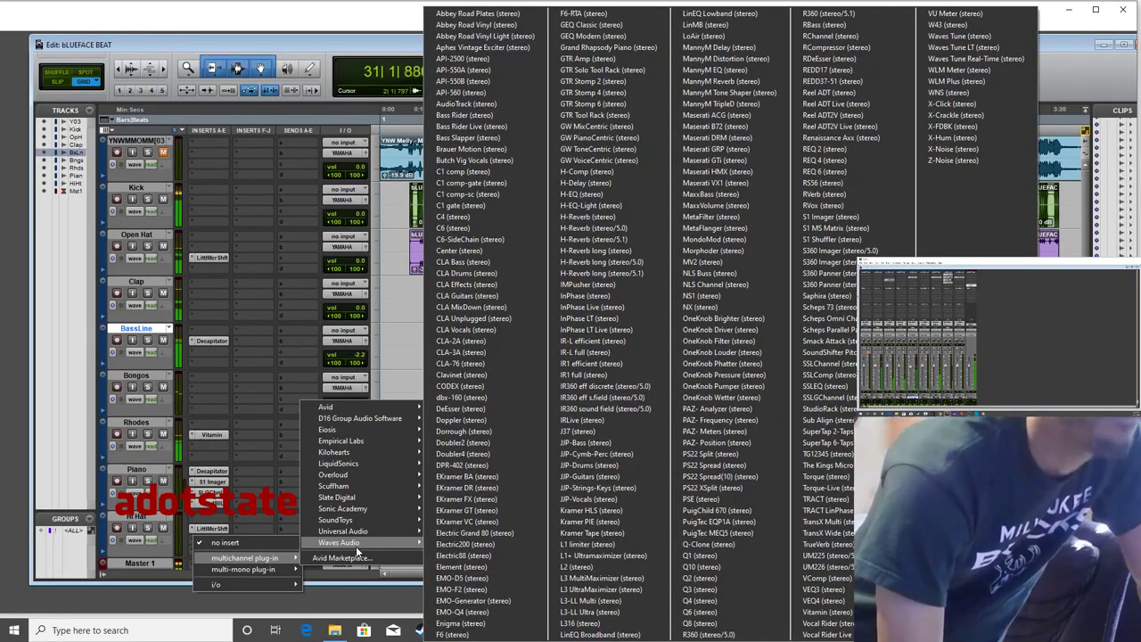
{"action": "left_click", "coordinate": [496, 343]}
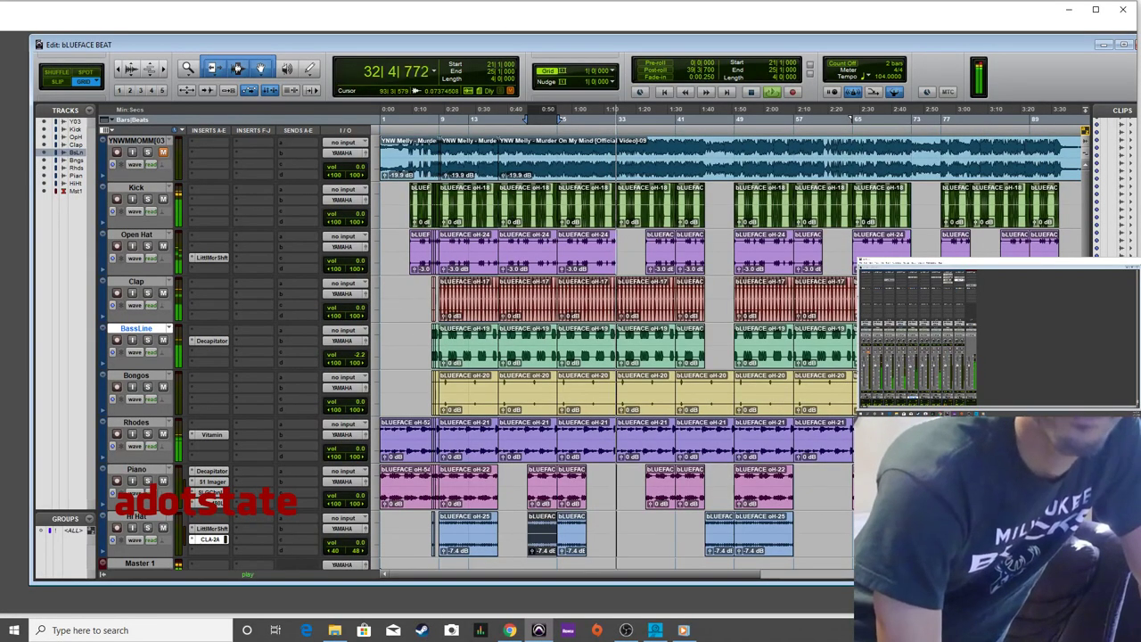
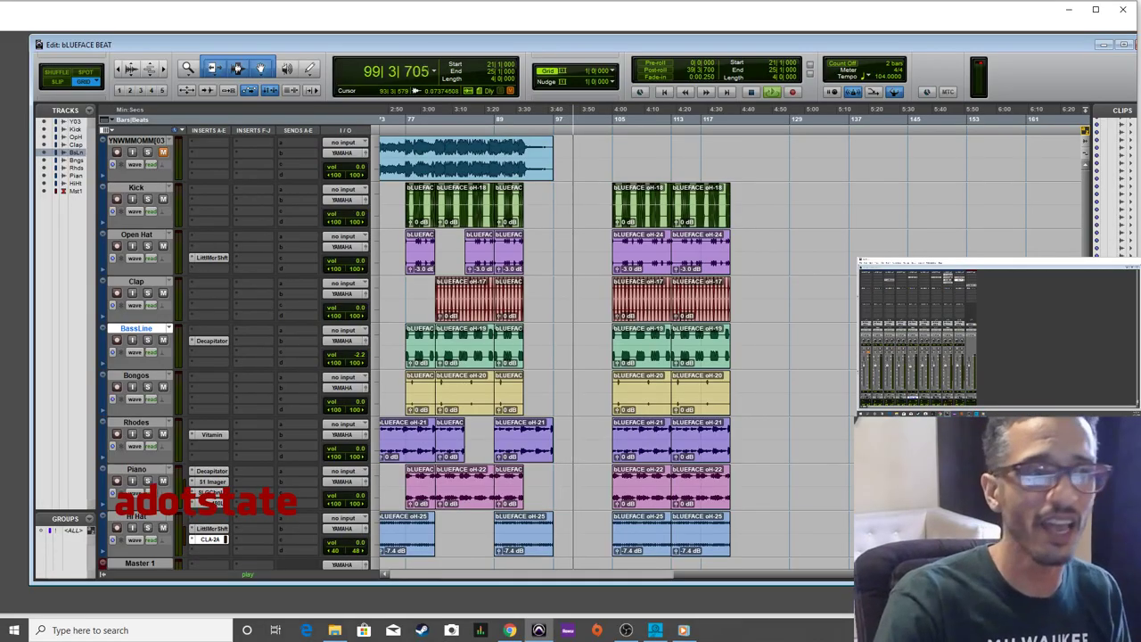
Remove the leftover instrument clips from bar 105 onward and return to the start of the session.
{"action": "scroll", "coordinate": [788, 197], "scroll_direction": "down", "scroll_amount": 2}
{"action": "scroll", "coordinate": [679, 437], "scroll_direction": "left", "scroll_amount": 3}
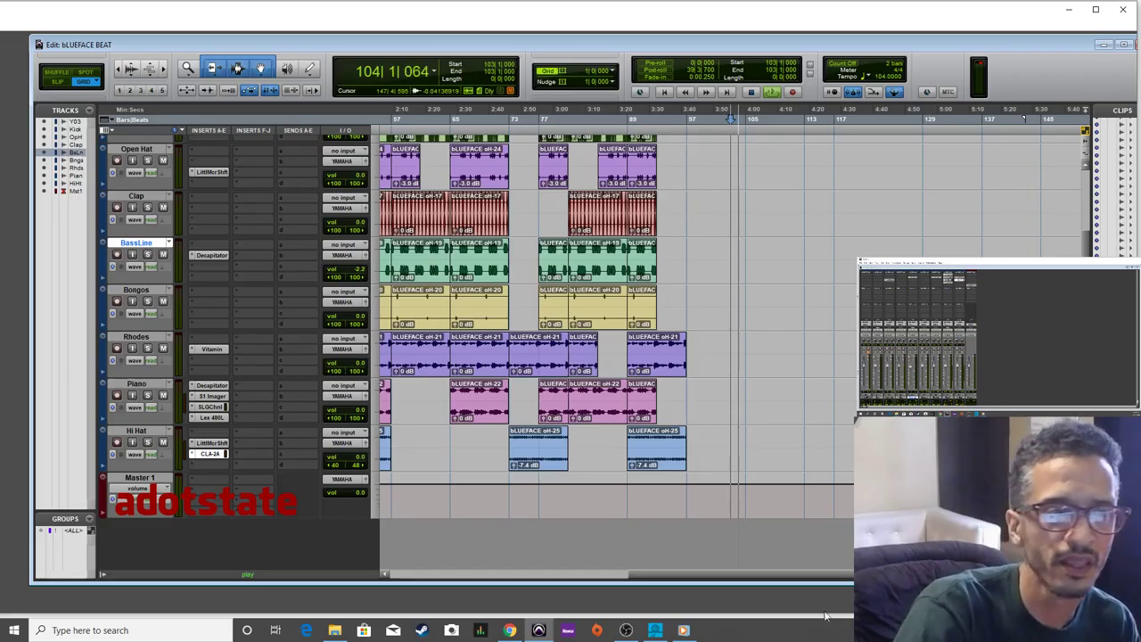
{"action": "left_click", "coordinate": [334, 630]}
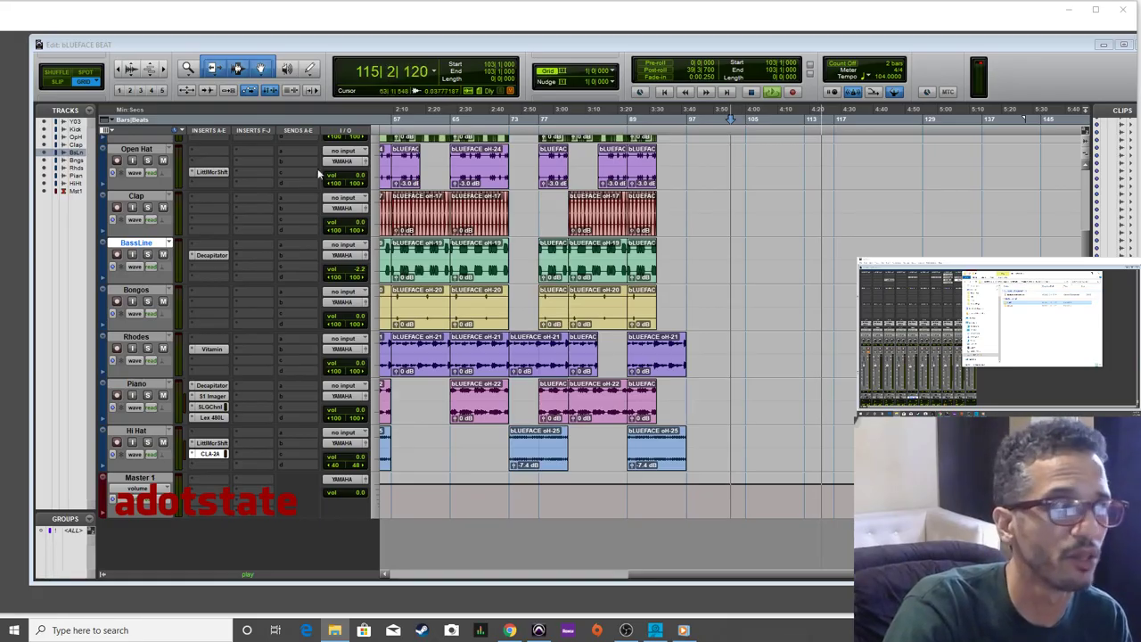
{"action": "left_click", "coordinate": [727, 121]}
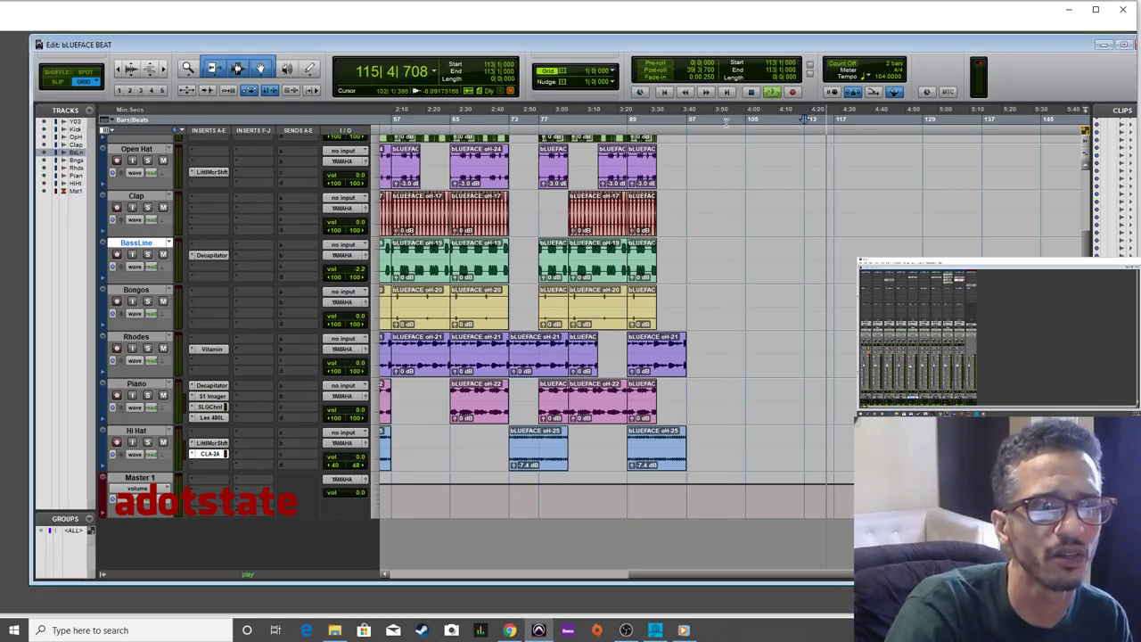
{"action": "left_click", "coordinate": [665, 93]}
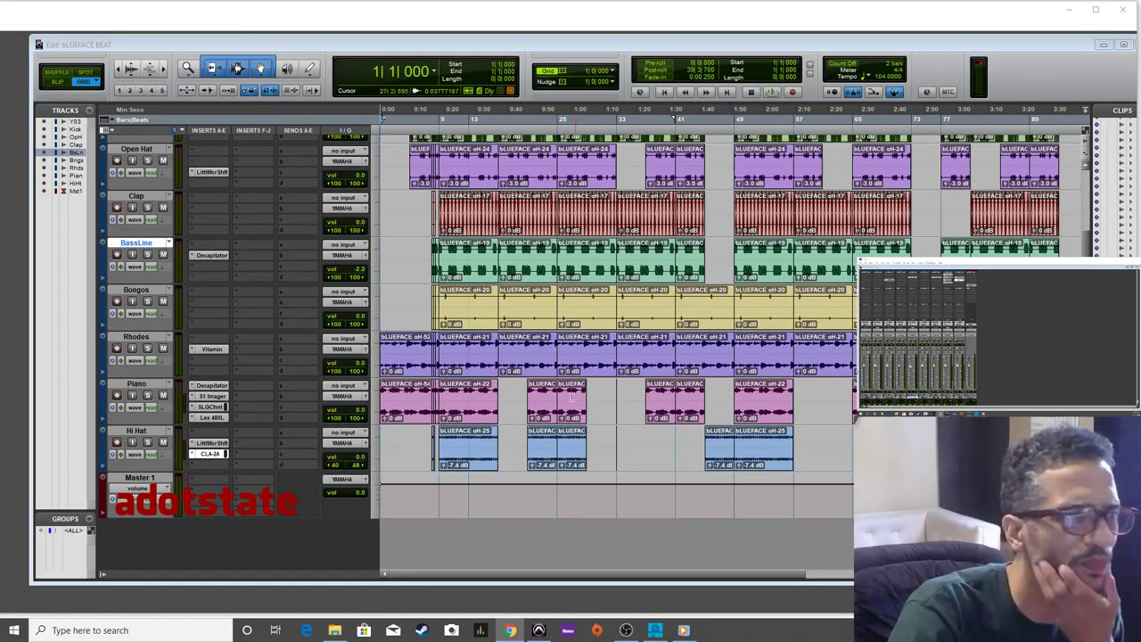
{"action": "scroll", "coordinate": [488, 411], "scroll_direction": "up", "scroll_amount": 3}
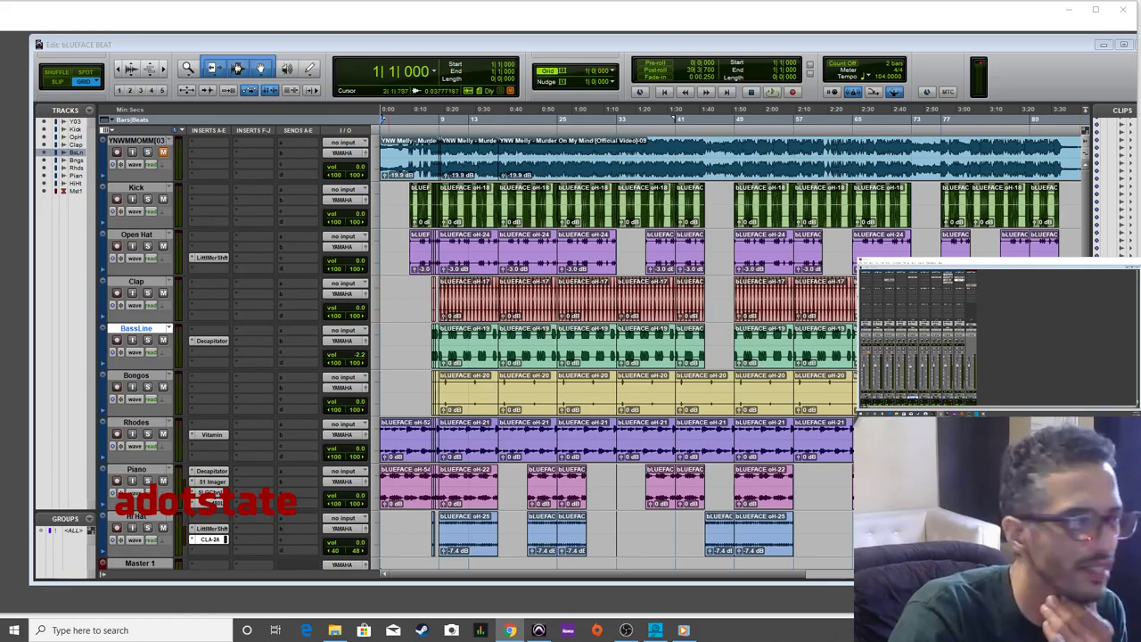
Bring the BEAT tAG audio file in from File Explorer and place it on the Bongos track at bar 1.
{"action": "left_click", "coordinate": [336, 626]}
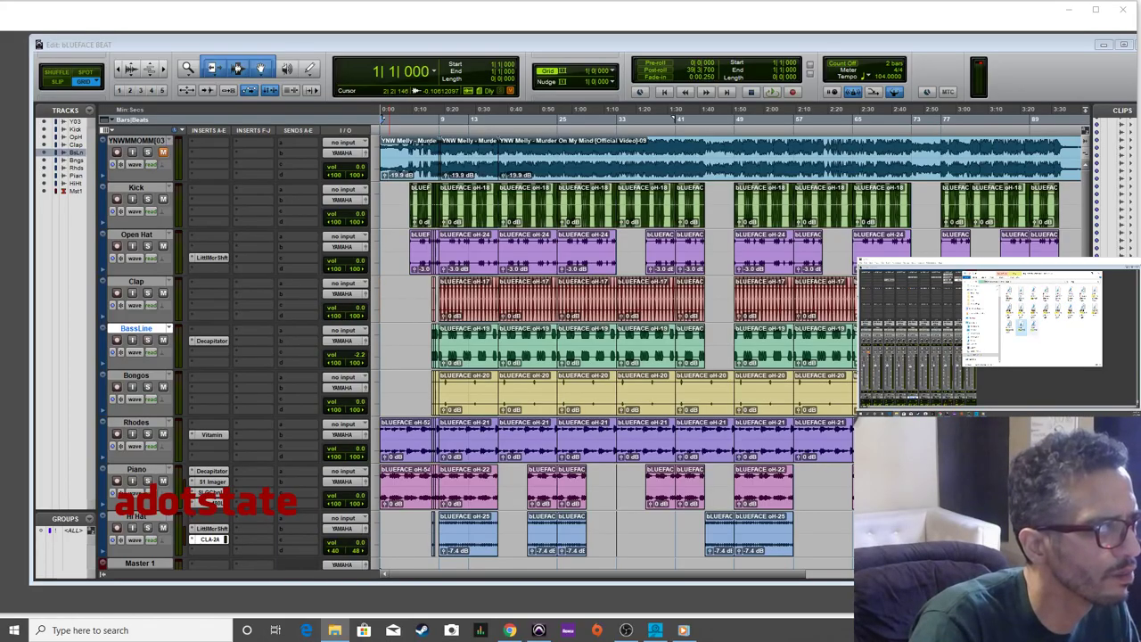
{"action": "left_click_drag", "start_coordinate": [428, 382], "coordinate": [393, 529]}
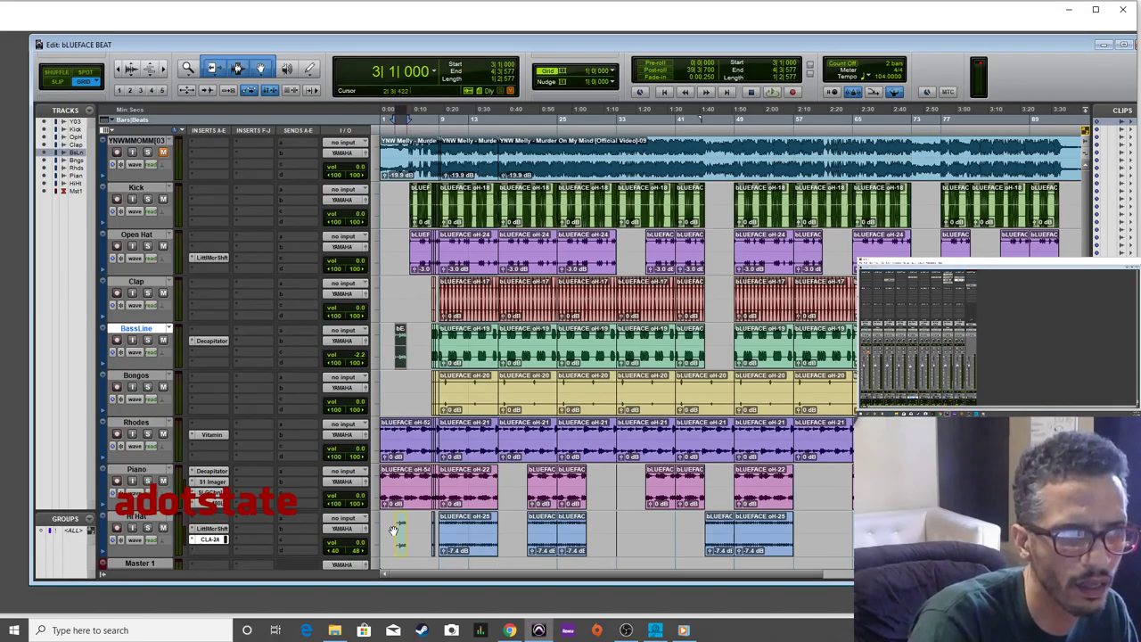
{"action": "left_click_drag", "start_coordinate": [395, 575], "coordinate": [397, 582]}
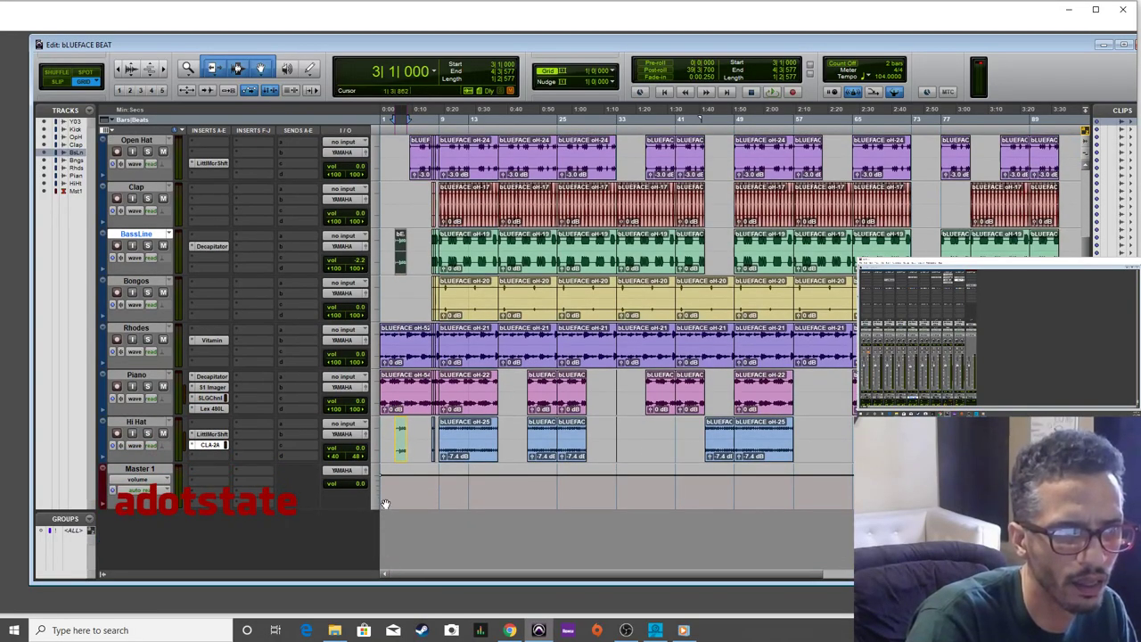
{"action": "left_click_drag", "start_coordinate": [385, 541], "coordinate": [386, 491]}
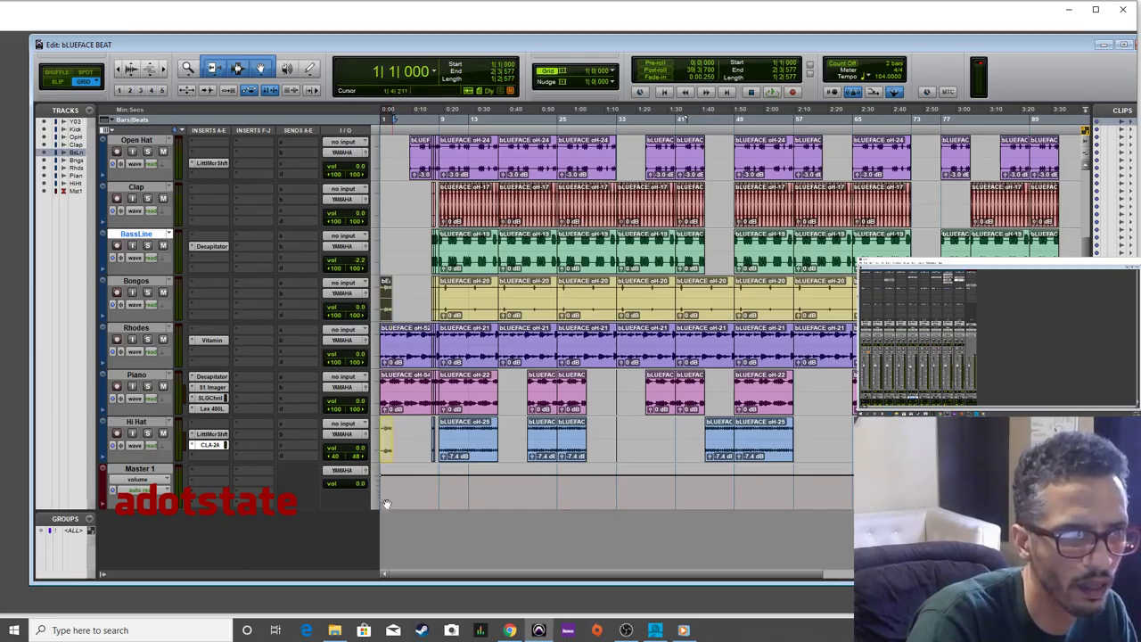
{"action": "left_click_drag", "start_coordinate": [393, 542], "coordinate": [385, 294]}
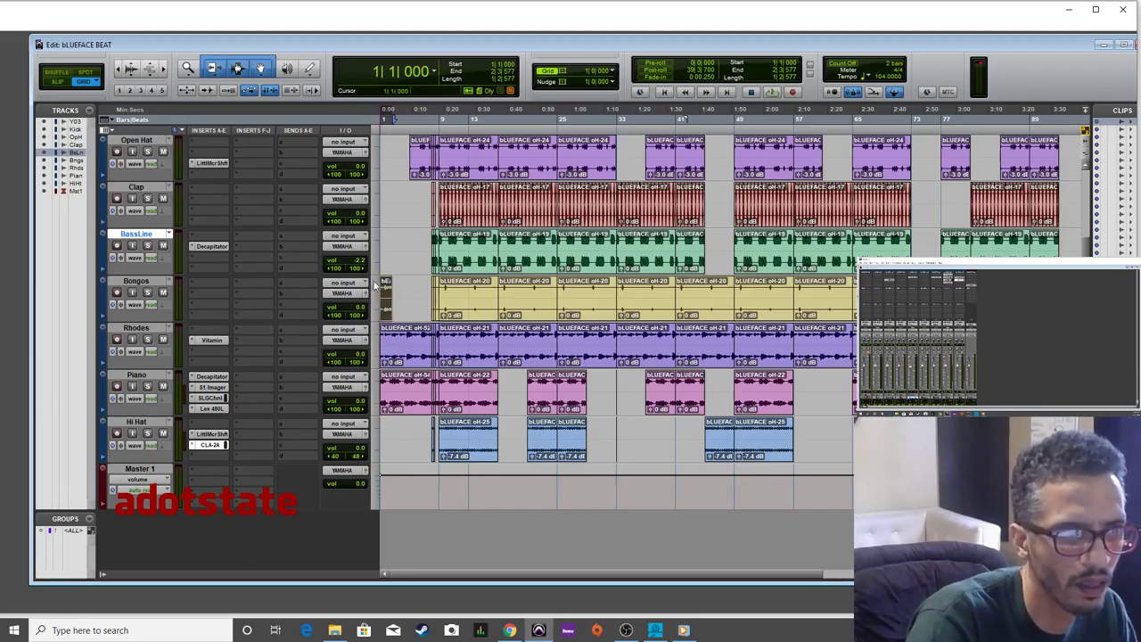
Play the intro from bar 1 to check how the beat tag sits, and return to the session start.
{"action": "key", "text": "space"}
{"action": "key", "text": "ctrl+]"}
{"action": "key", "text": "ctrl+]"}
{"action": "key", "text": "ctrl+]"}
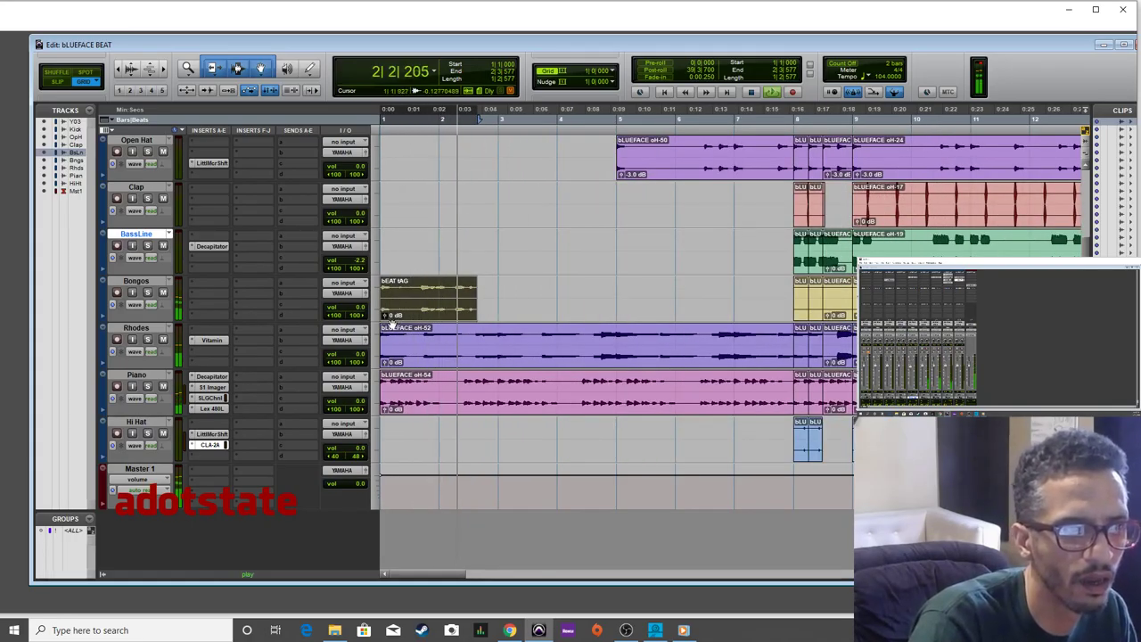
{"action": "key", "text": "Return"}
{"action": "key", "text": "Return"}
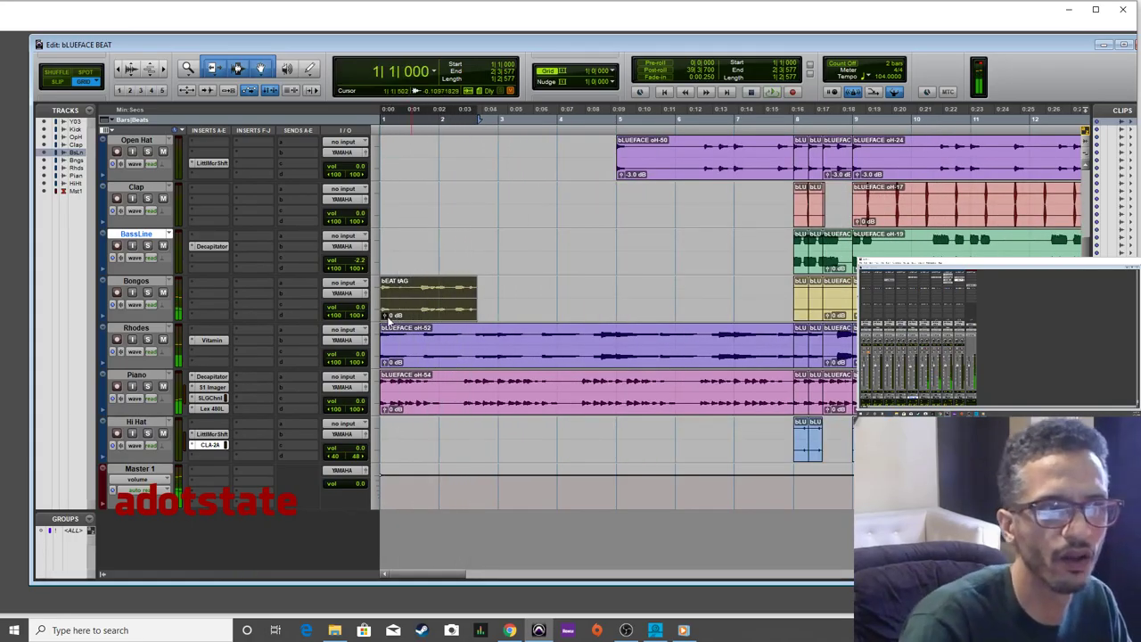
Raise the clip gain of the beat tag on the Bongos track to +1.5 dB and play the intro.
{"action": "left_click_drag", "start_coordinate": [385, 315], "coordinate": [388, 306]}
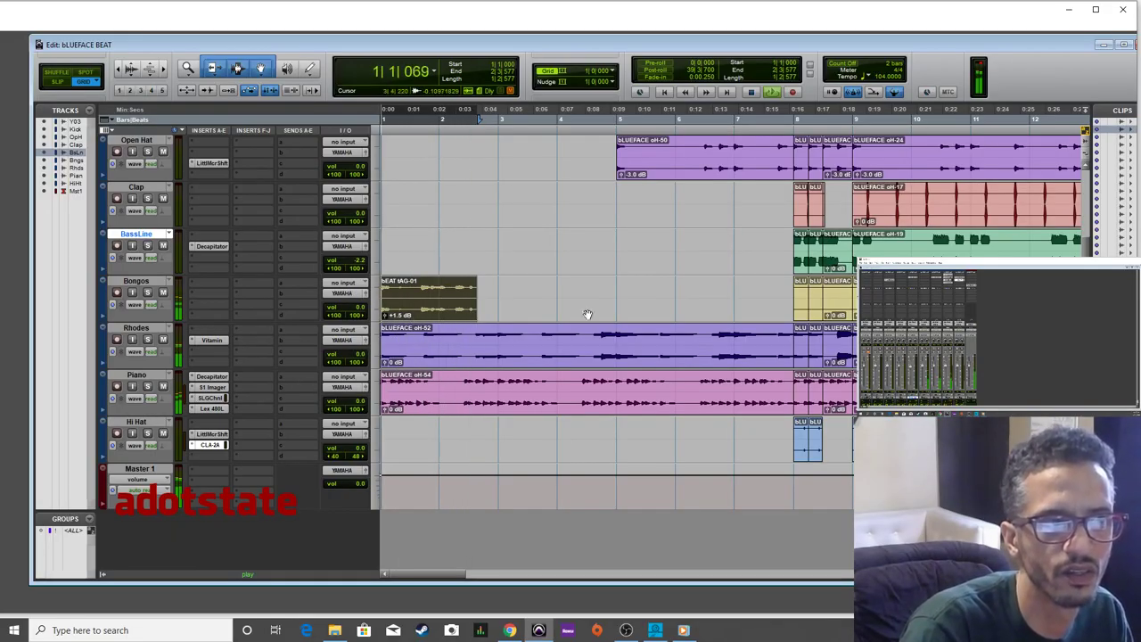
{"action": "key", "text": "ctrl+bracketleft"}
{"action": "key", "text": "ctrl+bracketleft"}
{"action": "key", "text": "ctrl+bracketleft"}
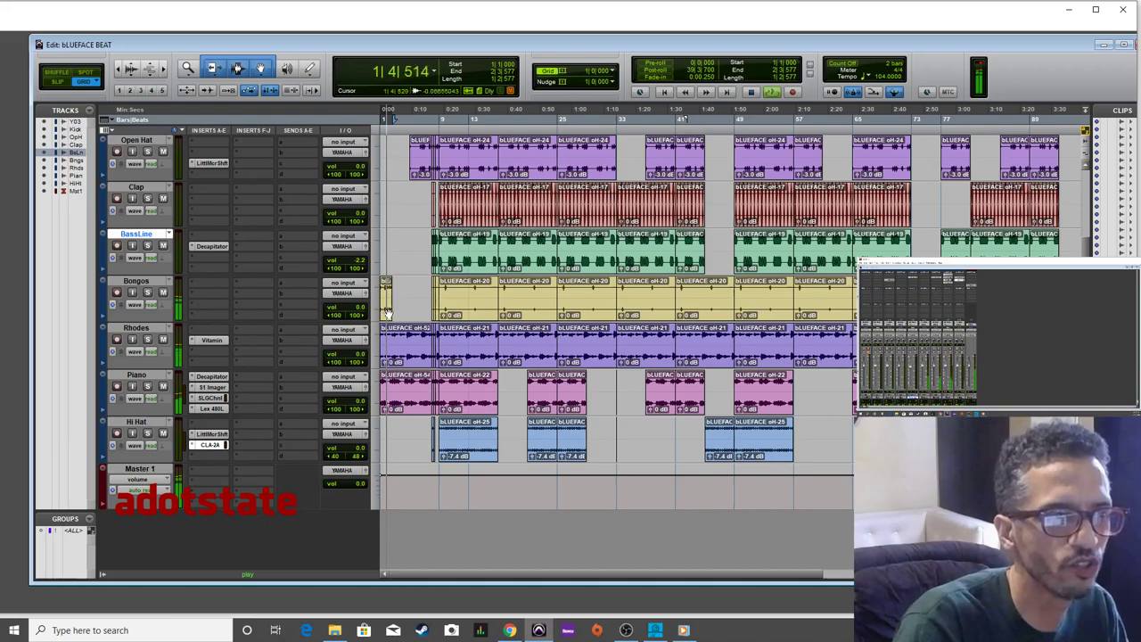
{"action": "key", "text": "space"}
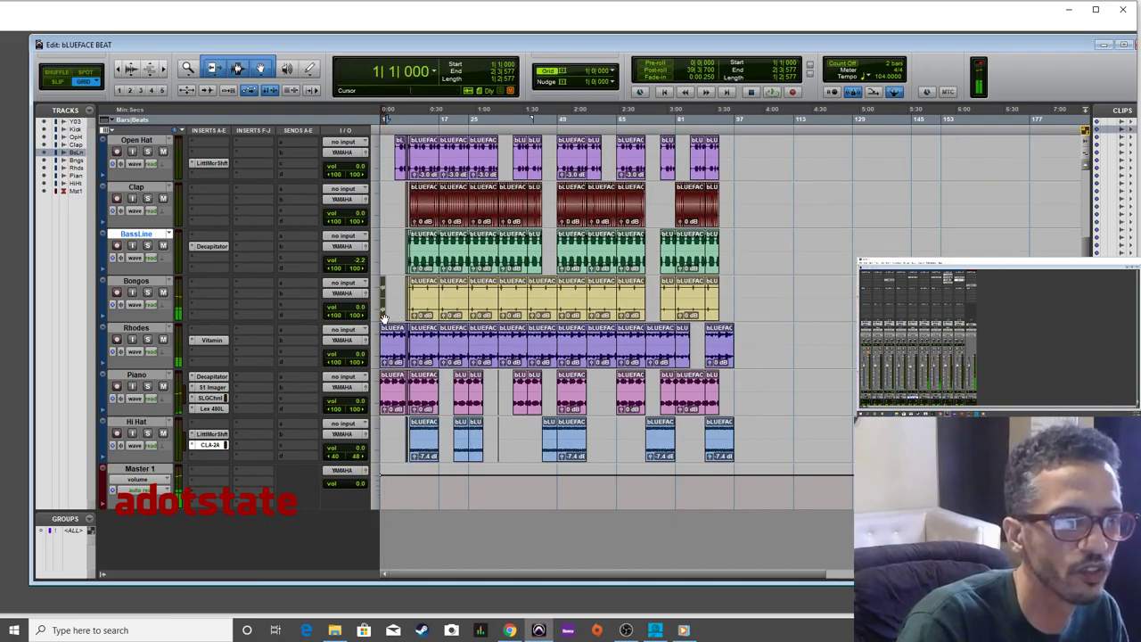
Place a copy of the beat tag at bar 95 on the Bongos track and play the ending around it.
{"action": "left_click_drag", "start_coordinate": [709, 317], "coordinate": [734, 313]}
{"action": "left_click", "coordinate": [731, 314]}
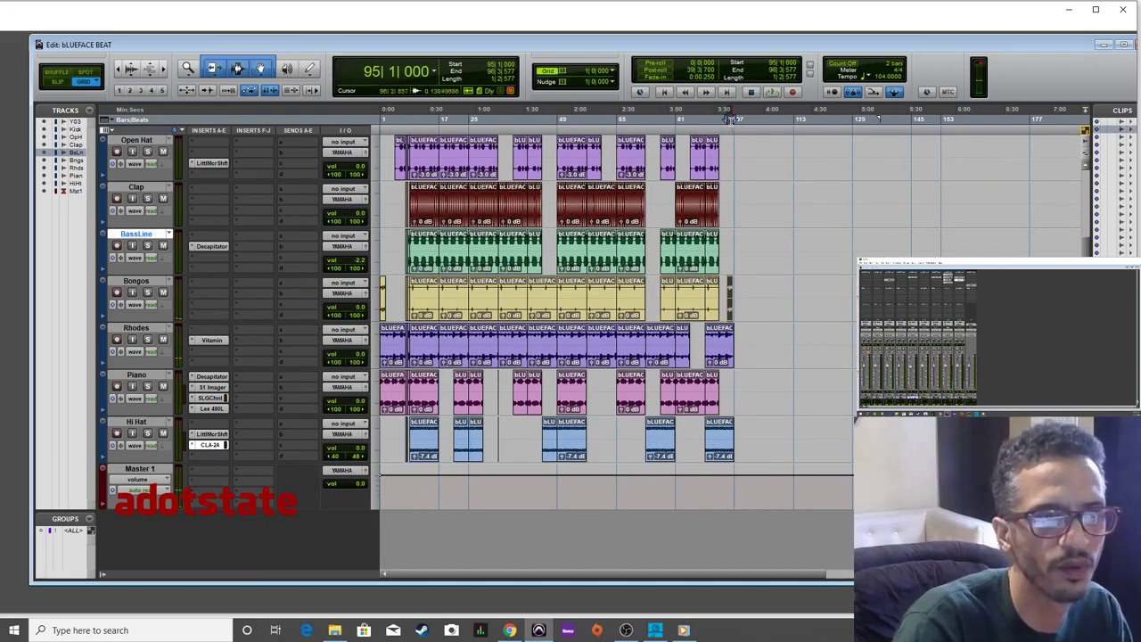
{"action": "key", "text": "space"}
{"action": "scroll", "coordinate": [722, 117], "scroll_direction": "up", "scroll_amount": 6}
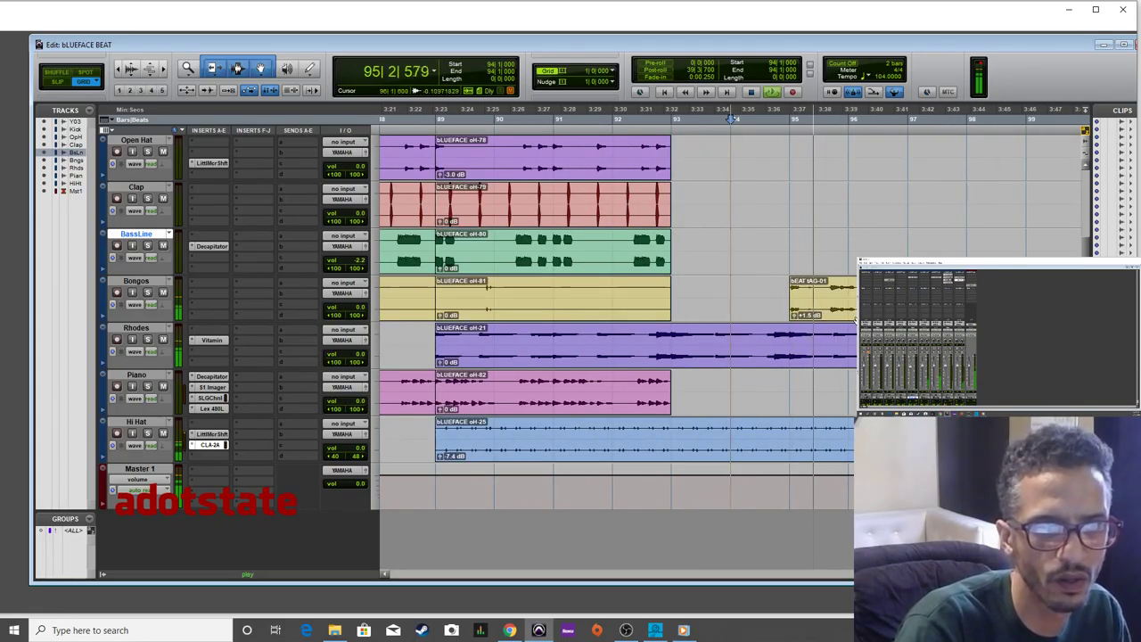
{"action": "left_click_drag", "start_coordinate": [857, 319], "coordinate": [797, 305]}
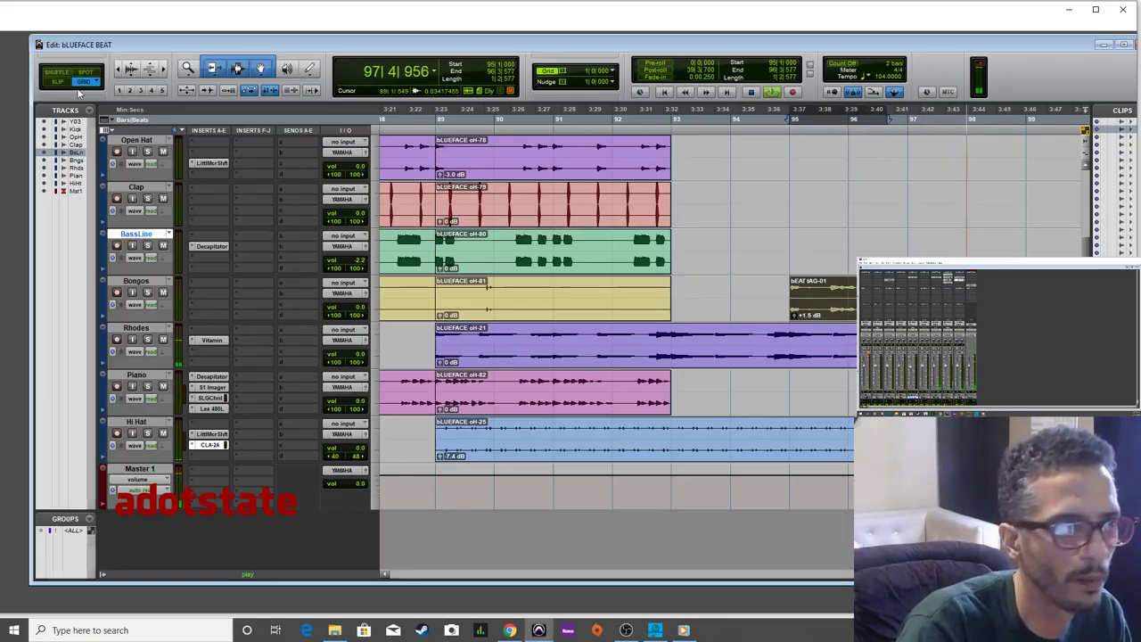
Switch to Slip mode and nudge the closing beat tag to around the second beat of bar 95.
{"action": "left_click", "coordinate": [57, 81]}
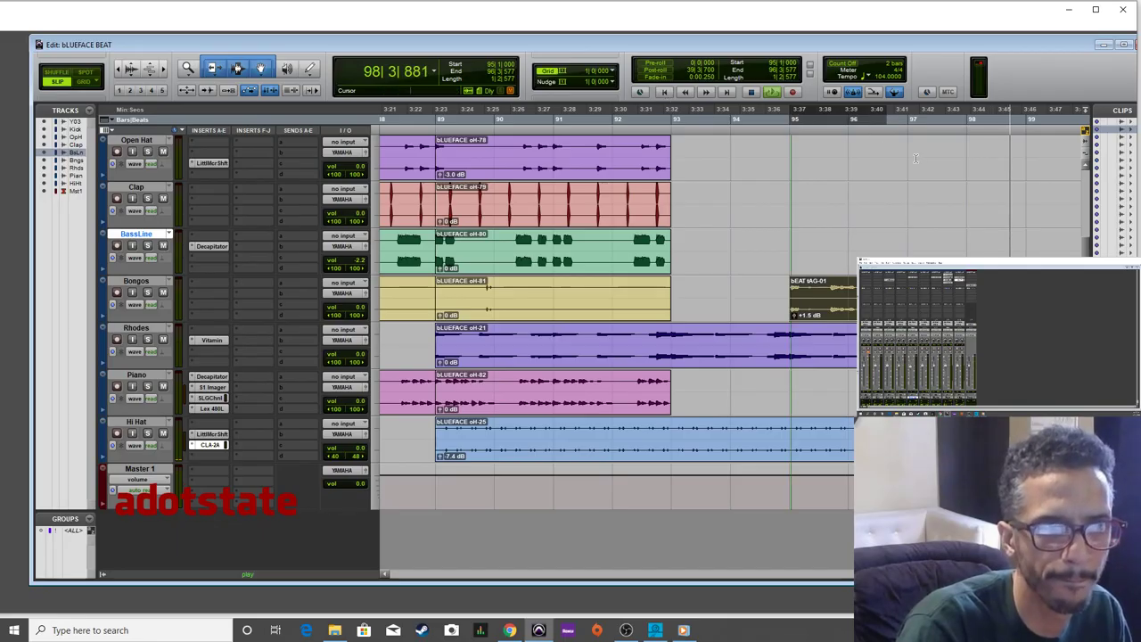
{"action": "key", "text": "space"}
{"action": "key", "text": "space"}
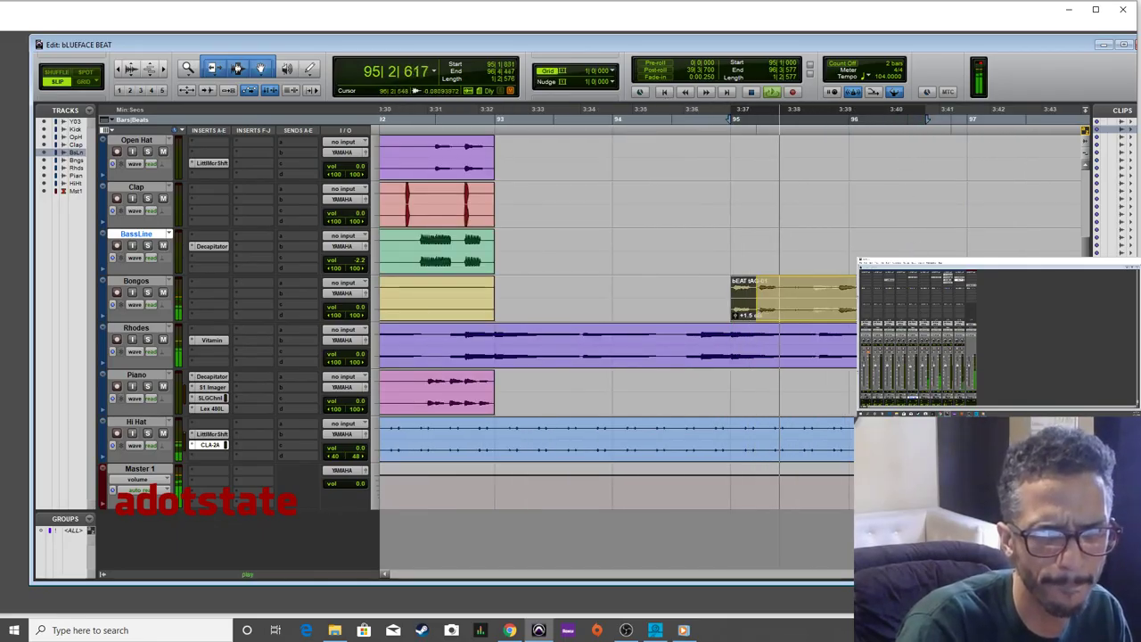
{"action": "key", "text": "KP_Add"}
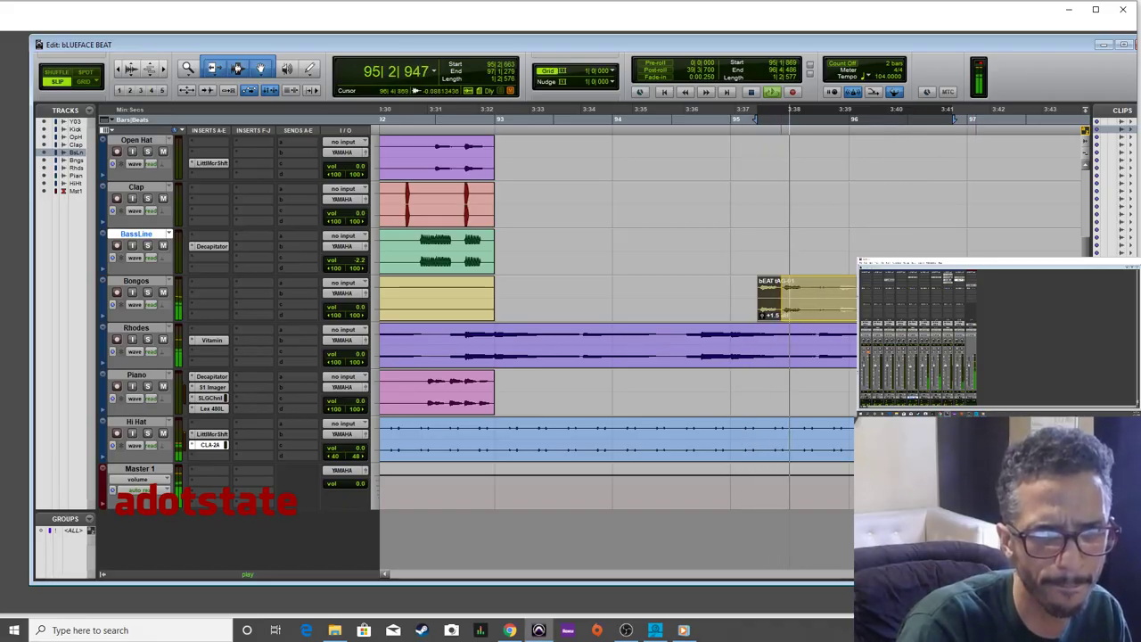
{"action": "key", "text": "KP_Add"}
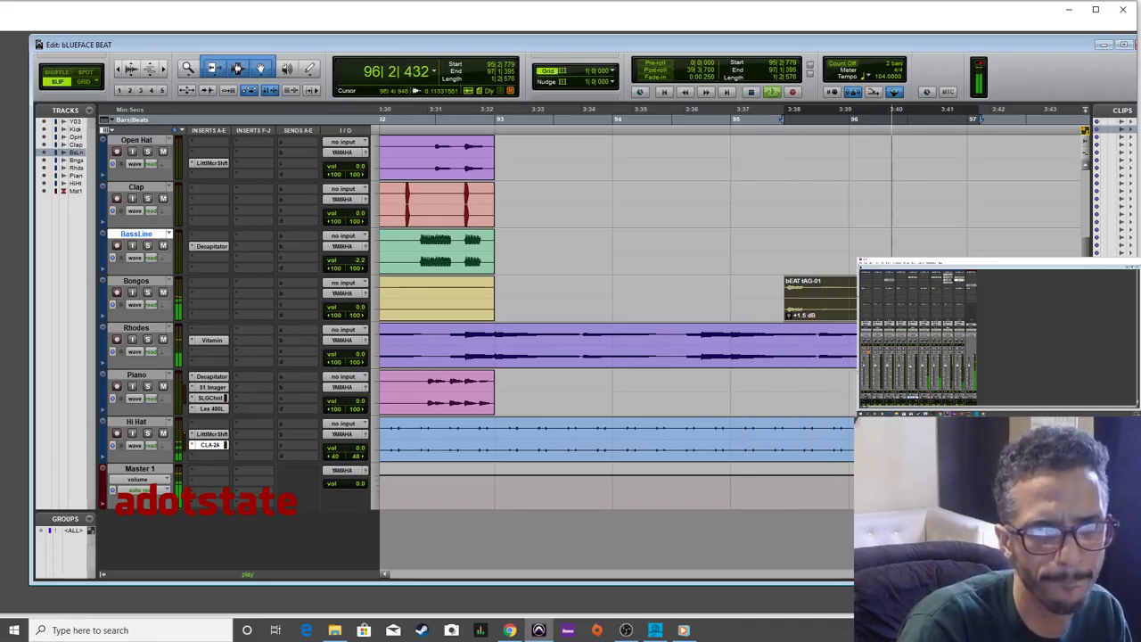
Try a volume fade-out on Master 1 starting at bar 93 and play the song's ending with it.
{"action": "left_click", "coordinate": [736, 299]}
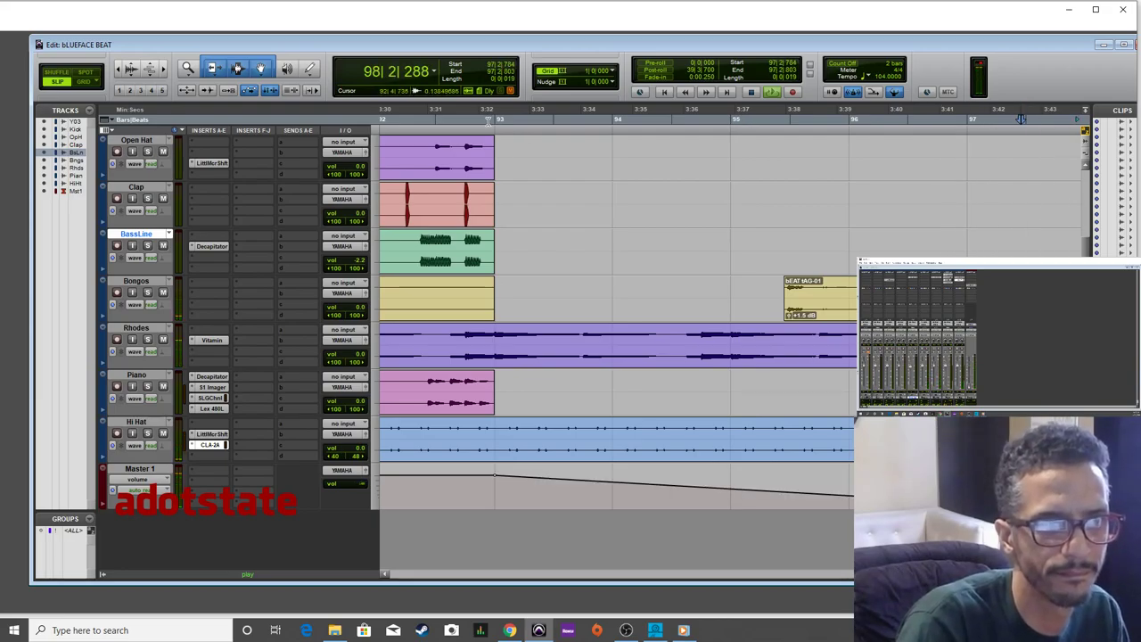
{"action": "key", "text": "ctrl+["}
{"action": "key", "text": "ctrl+["}
{"action": "key", "text": "ctrl+["}
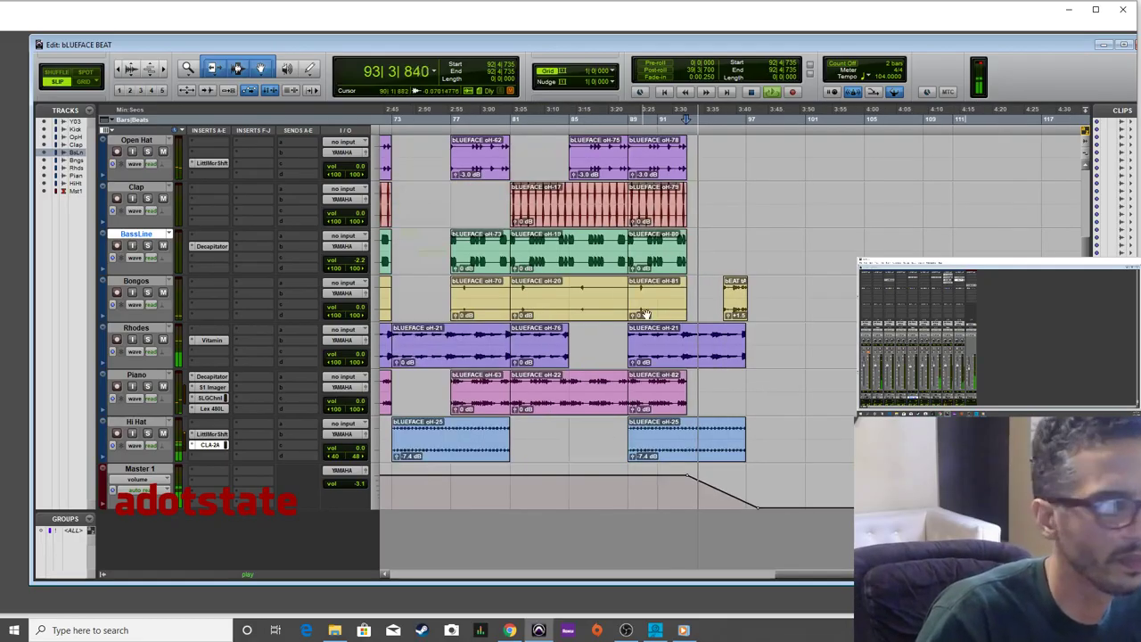
{"action": "key", "text": "ctrl+["}
{"action": "key", "text": "ctrl+["}
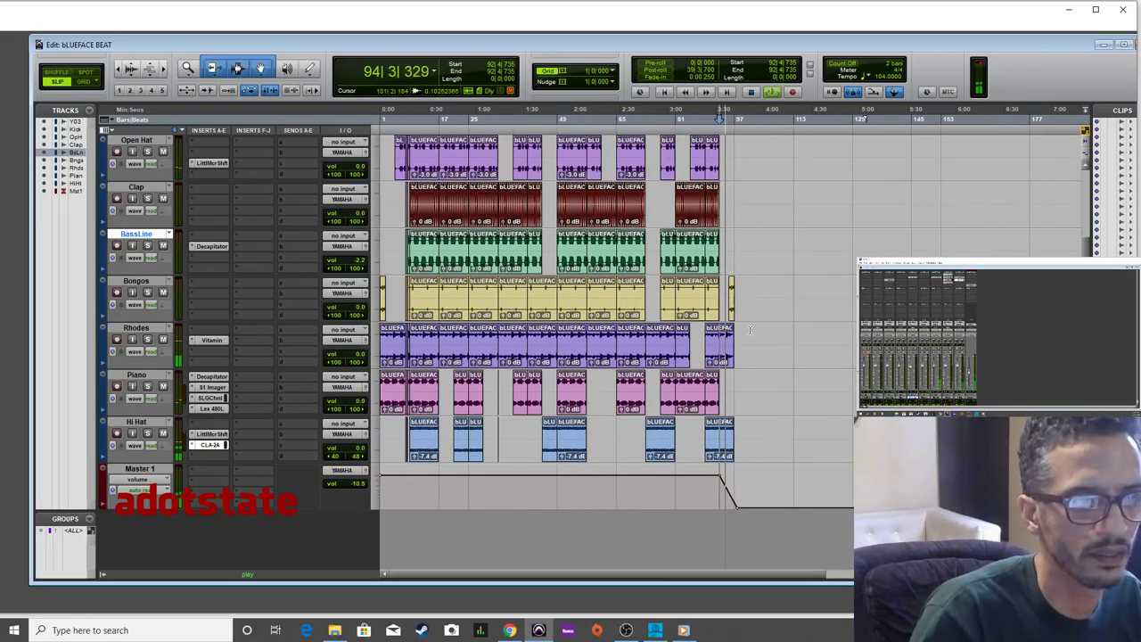
{"action": "key", "text": "ctrl+]"}
{"action": "key", "text": "ctrl+]"}
{"action": "key", "text": "ctrl+]"}
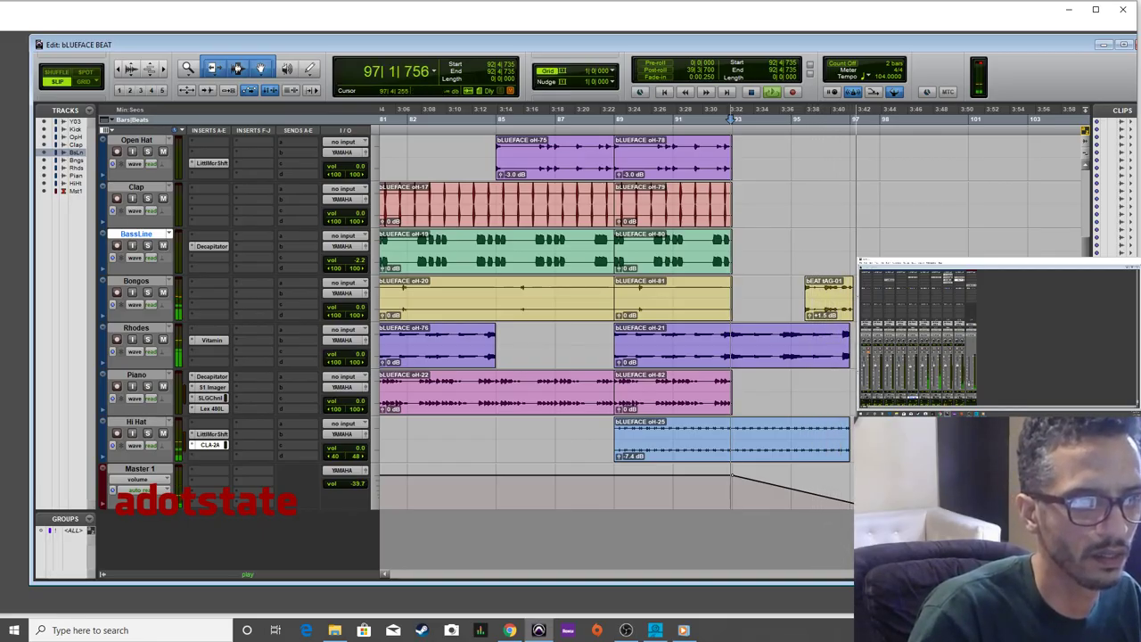
Undo the volume fade-out on Master 1.
{"action": "key", "text": "ctrl+z"}
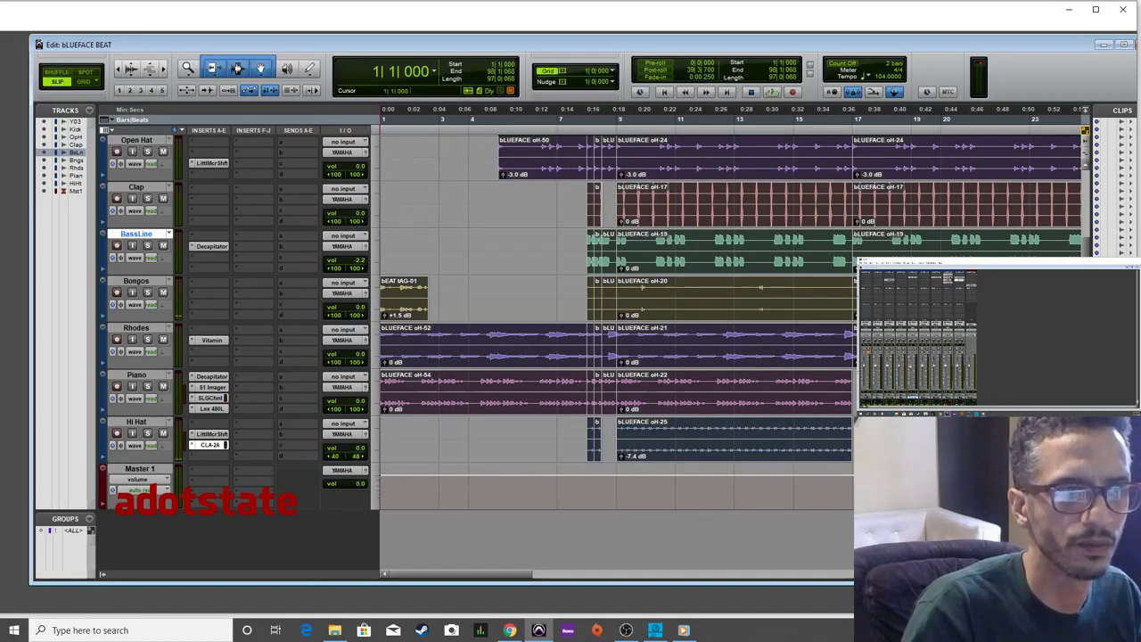
{"action": "key", "text": "ctrl+bracketleft"}
{"action": "key", "text": "ctrl+bracketleft"}
{"action": "key", "text": "ctrl+bracketleft"}
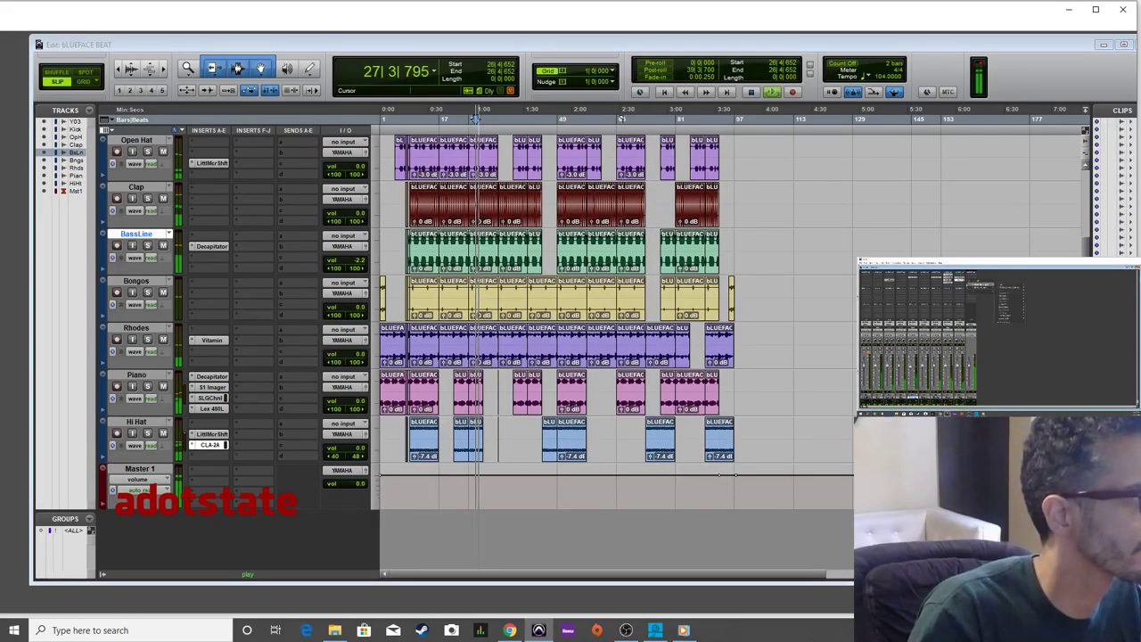
Insert the SSL Comp plug-in on Master 1, check it while playing from about bar 32, and close its window.
{"action": "mouse_move", "coordinate": [1007, 319]}
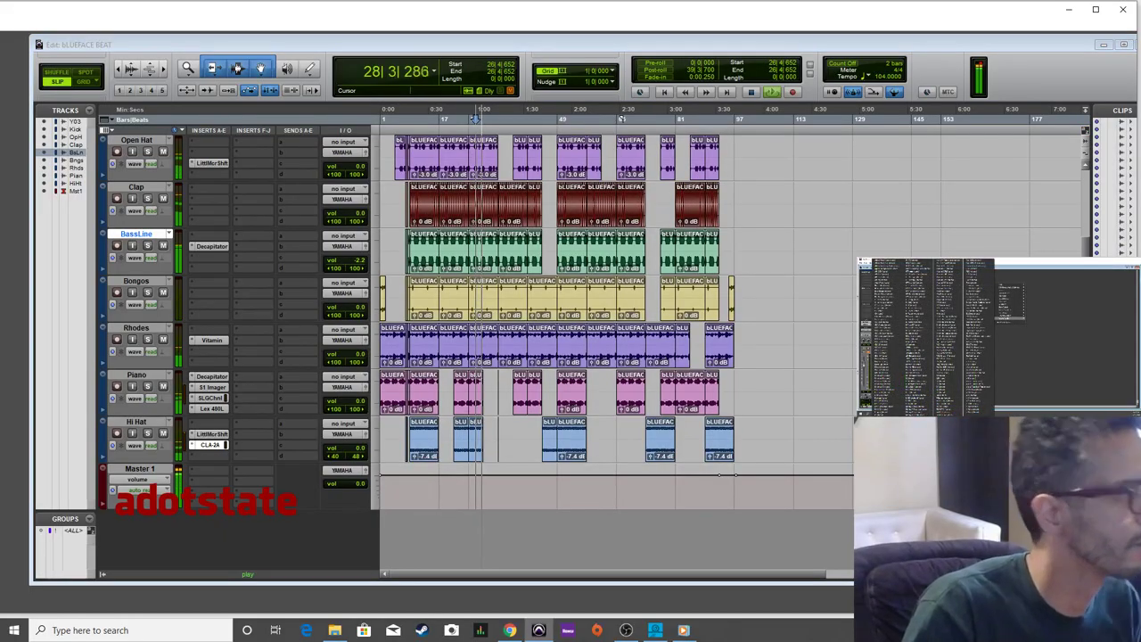
{"action": "left_click", "coordinate": [945, 303]}
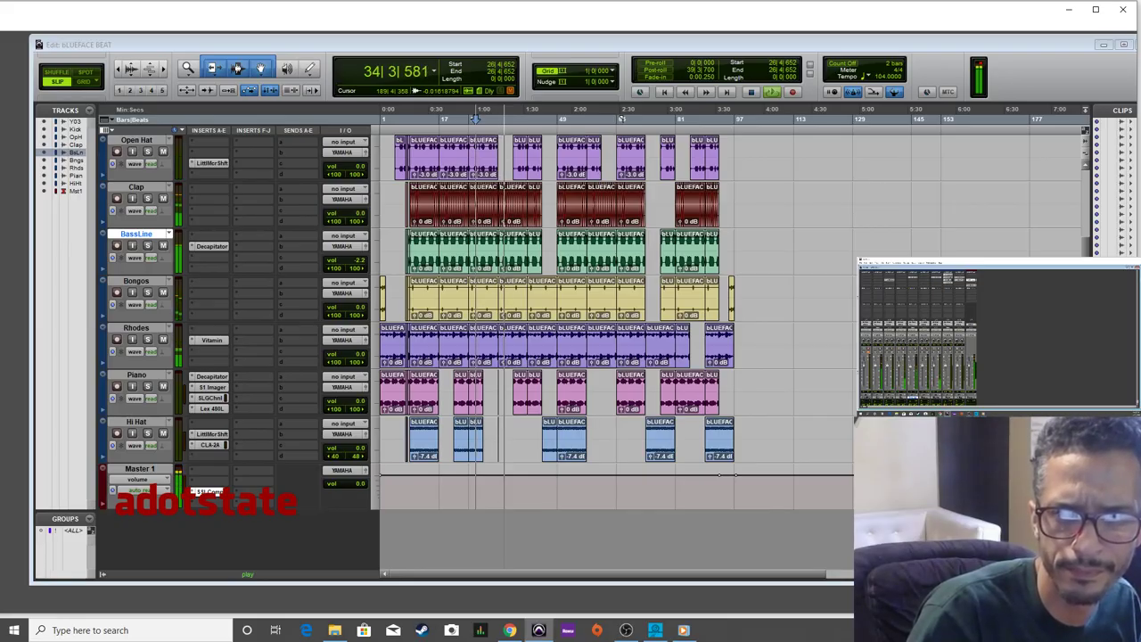
{"action": "left_click", "coordinate": [726, 92]}
{"action": "left_click", "coordinate": [495, 120]}
{"action": "key", "text": "space"}
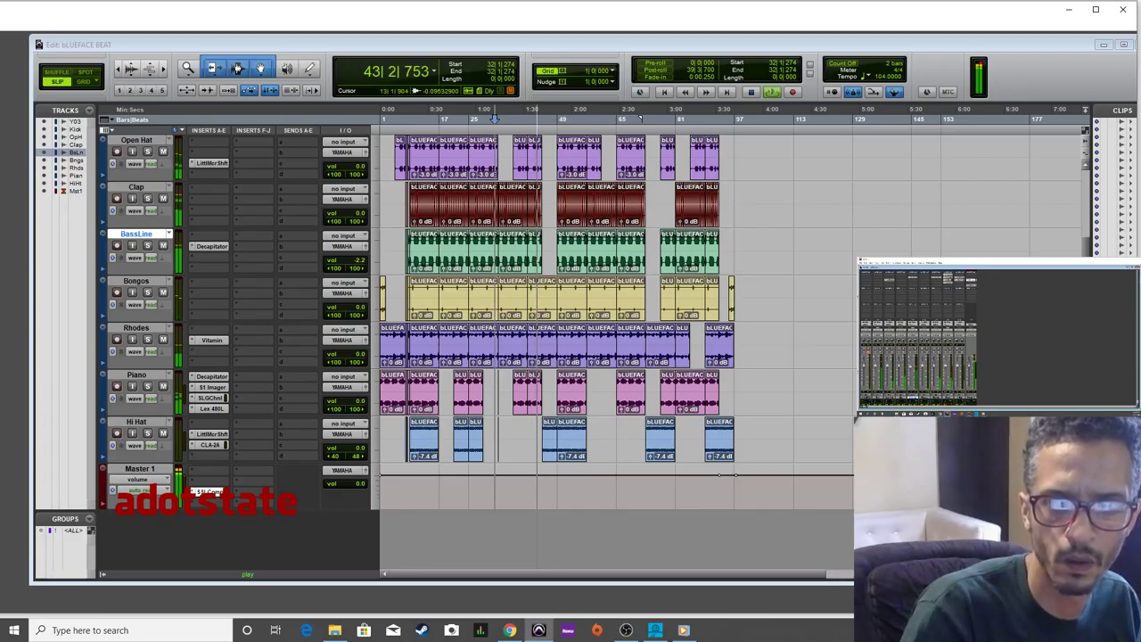
{"action": "left_click", "coordinate": [1055, 247]}
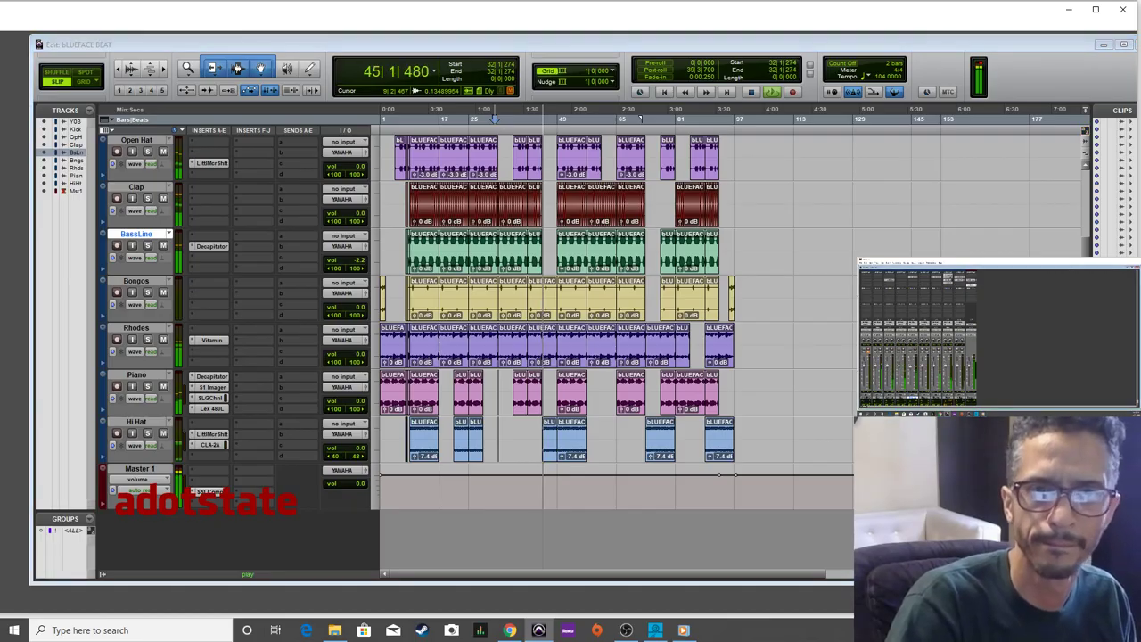
Select the YNW Melly reference clips from bar 1 to bar 97 to define the full song range.
{"action": "scroll", "coordinate": [552, 339], "scroll_direction": "up", "scroll_amount": 1}
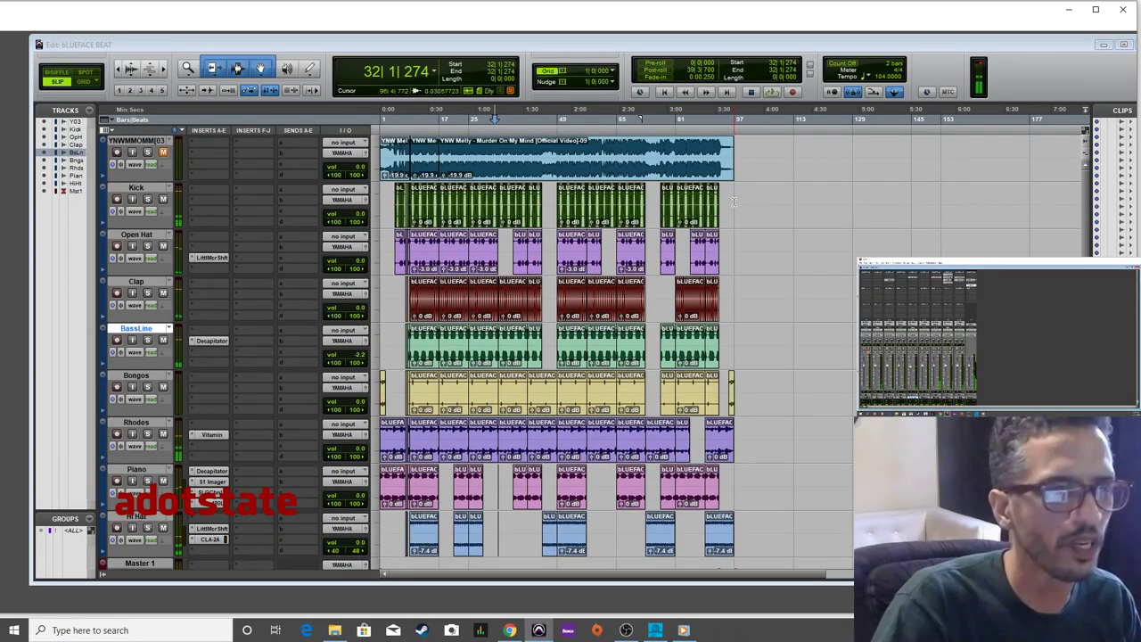
{"action": "left_click", "coordinate": [697, 165]}
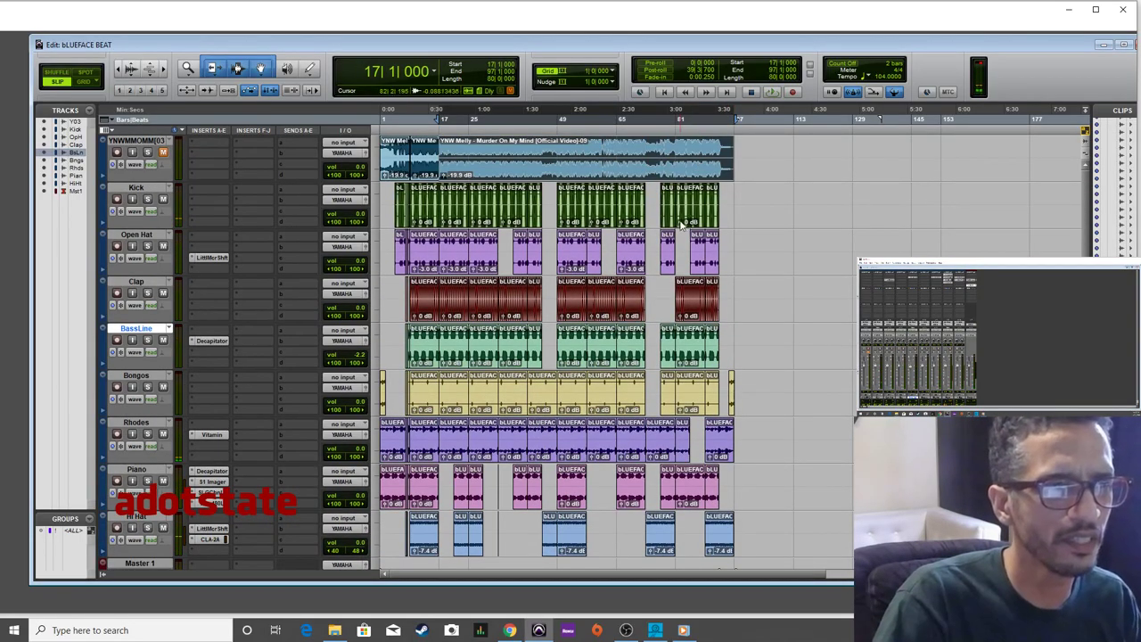
{"action": "left_click", "coordinate": [399, 175]}
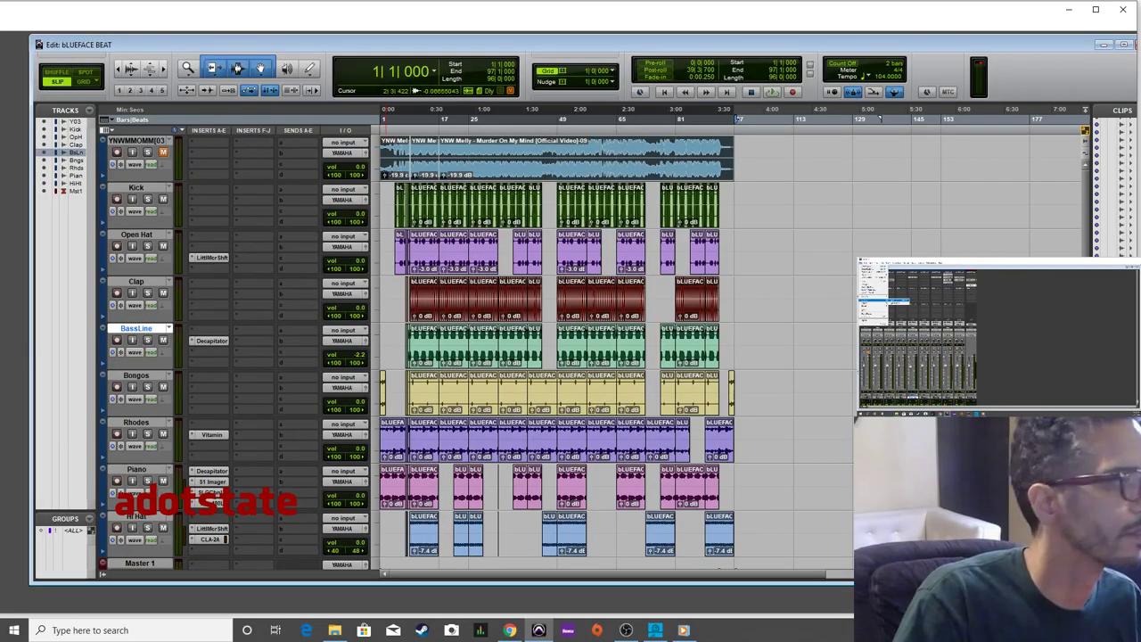
Bounce the selected range offline as WAV plus MP3 under the file name "Blueface Type Beat Slap Queen".
{"action": "key", "text": "ctrl+alt+b"}
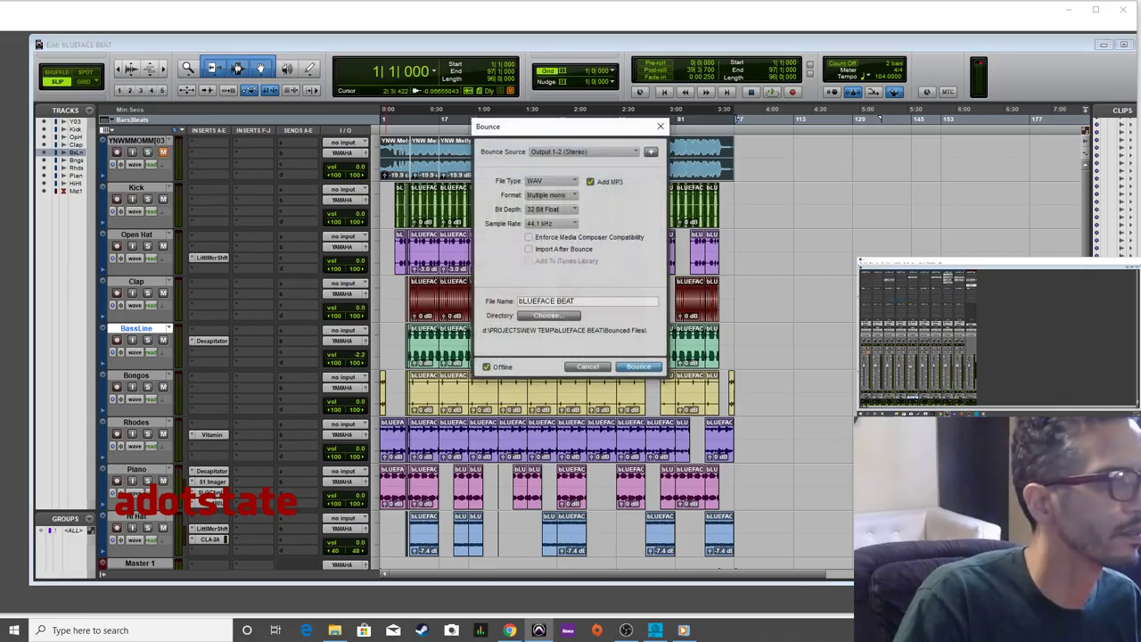
{"action": "double_click", "coordinate": [588, 301]}
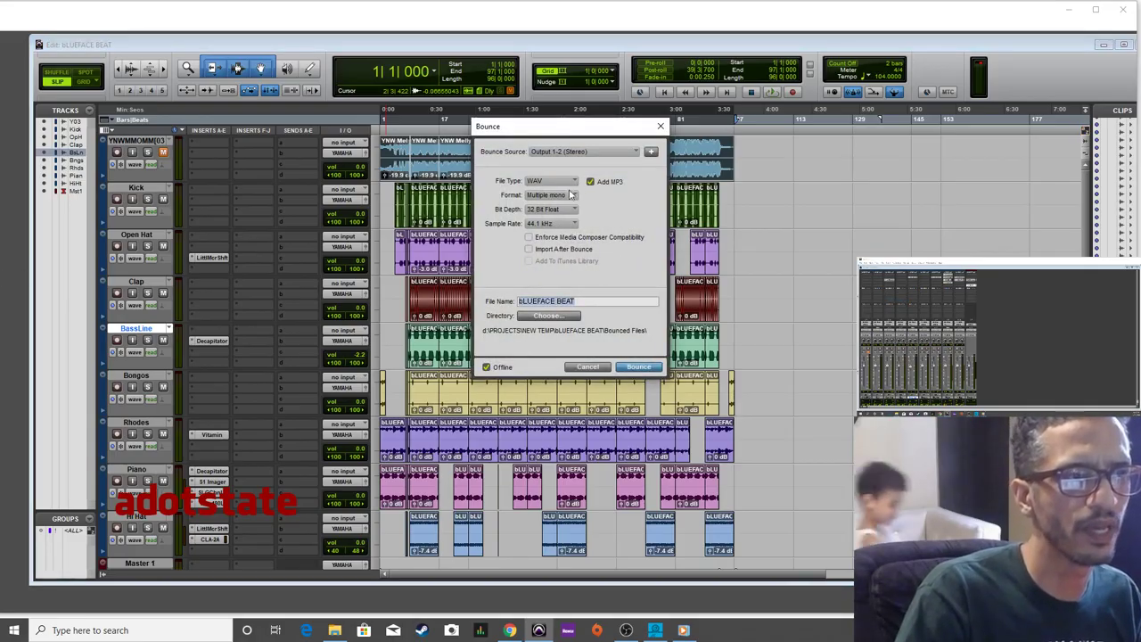
{"action": "type", "text": "Bl"}
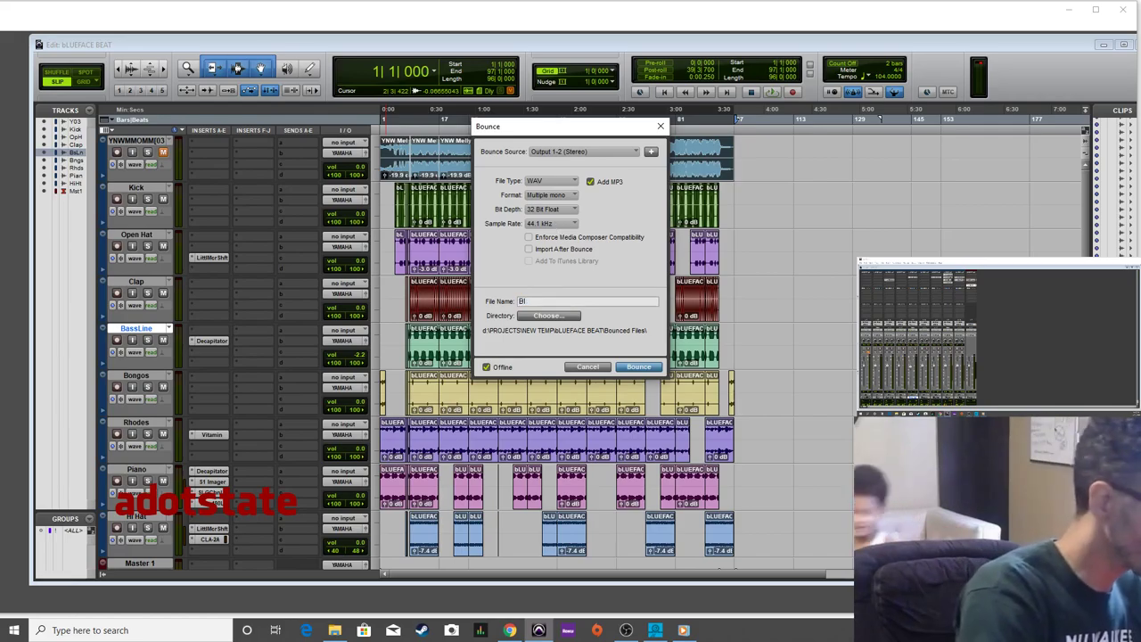
{"action": "type", "text": "ueface Type Beat"}
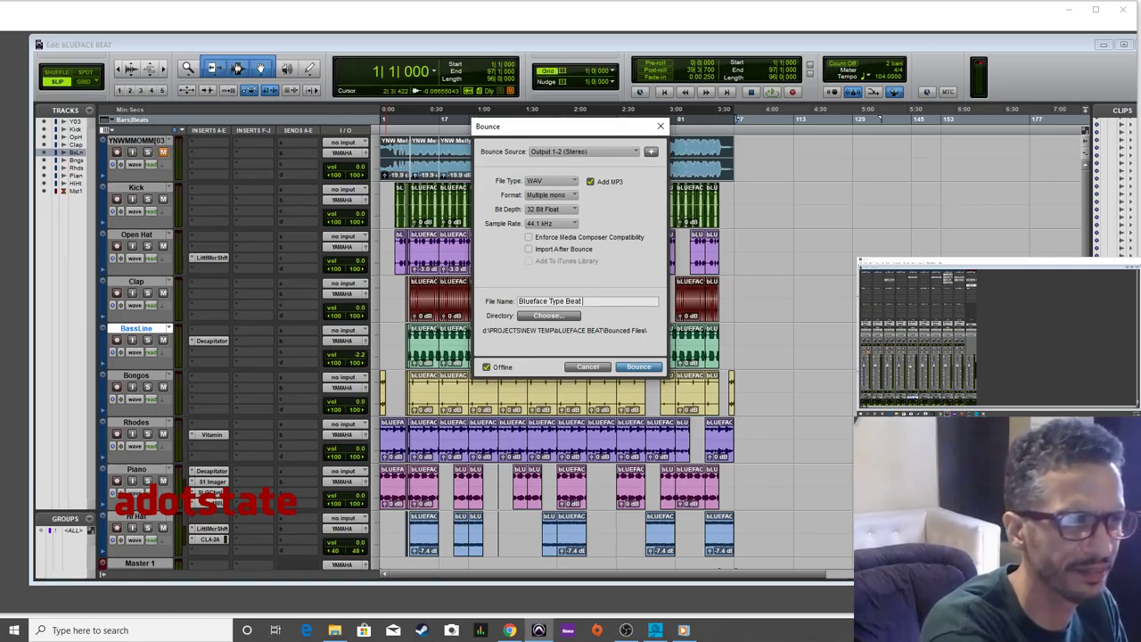
{"action": "type", "text": "Slap"}
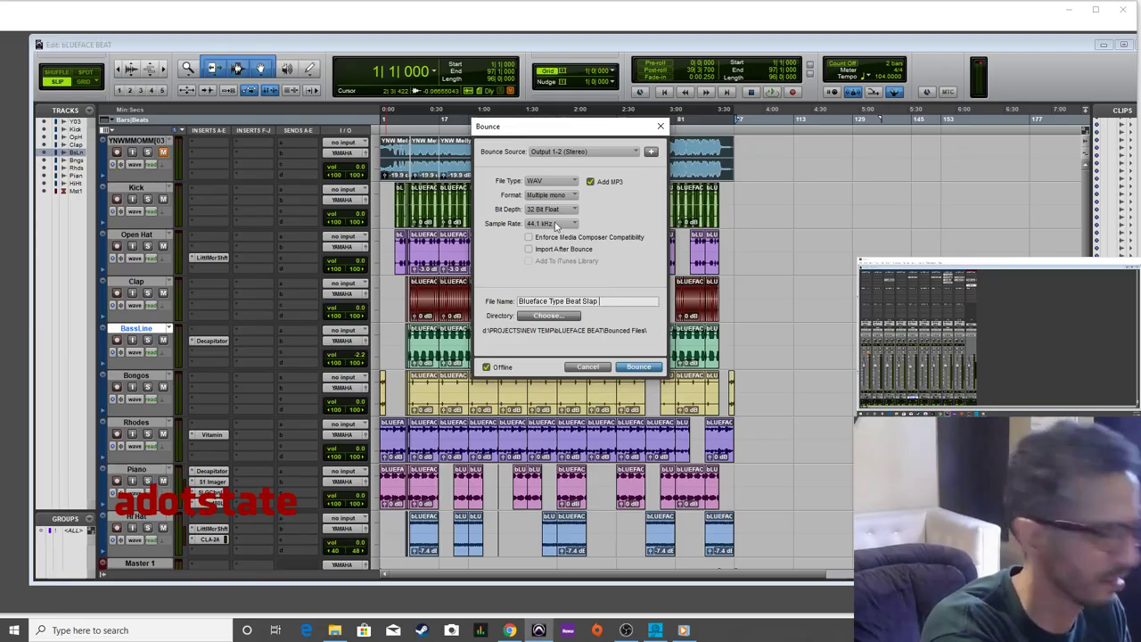
{"action": "type", "text": "ueen"}
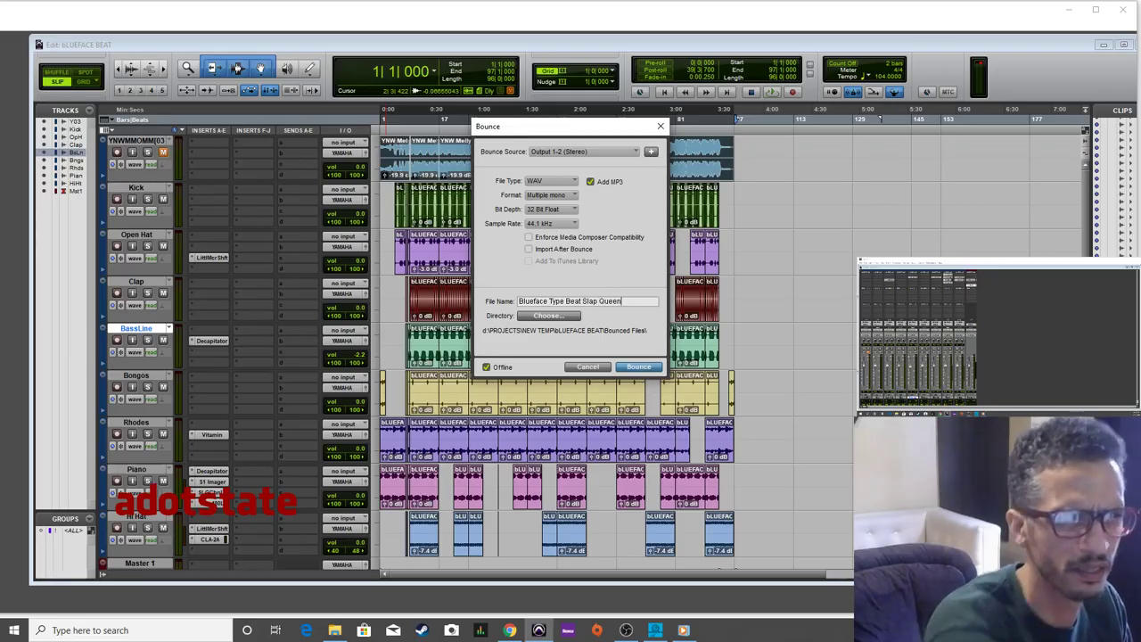
{"action": "left_click", "coordinate": [638, 366]}
{"action": "left_click", "coordinate": [694, 339]}
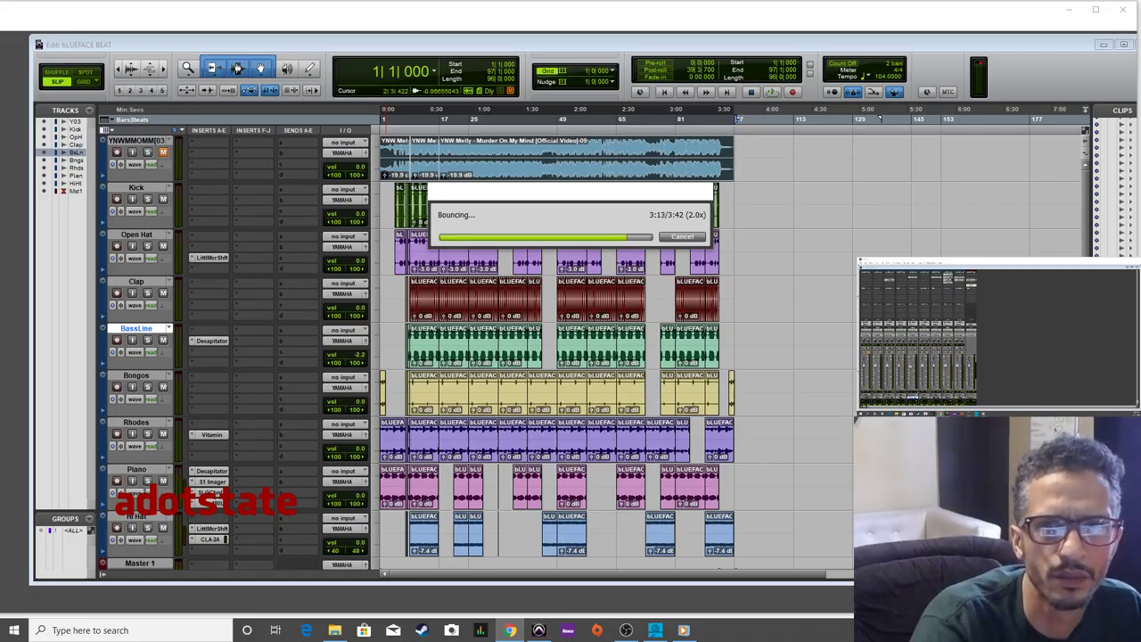
Switch to Chrome, show the Blueface Thotiana Remix video full screen, and start a screen recording with GeForce Experience.
{"action": "key", "text": "alt+Tab"}
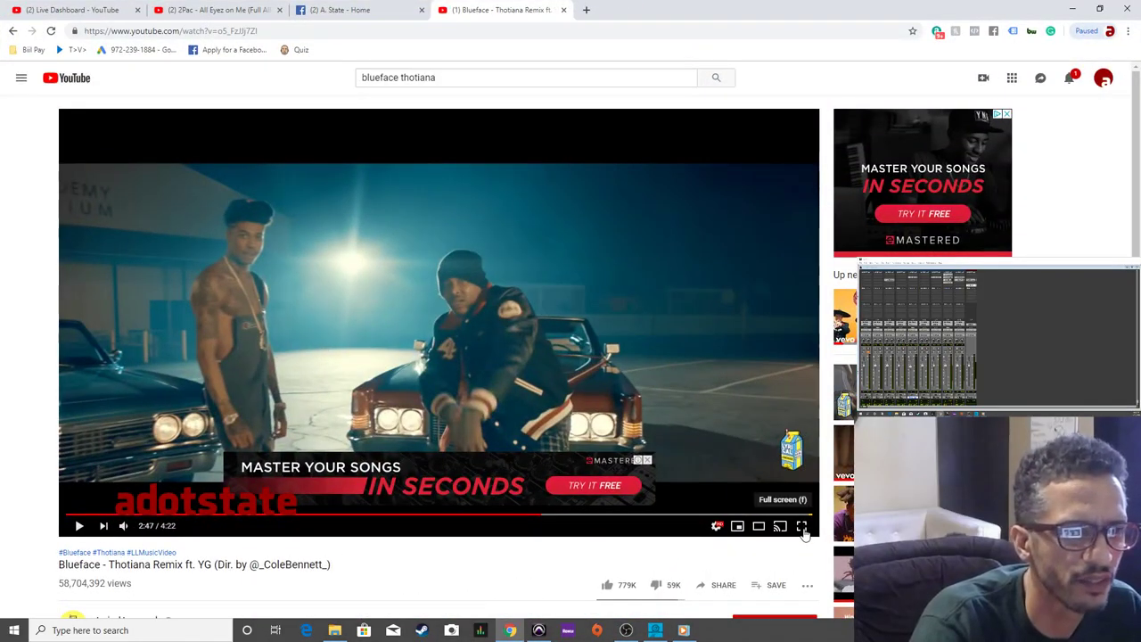
{"action": "left_click", "coordinate": [802, 525]}
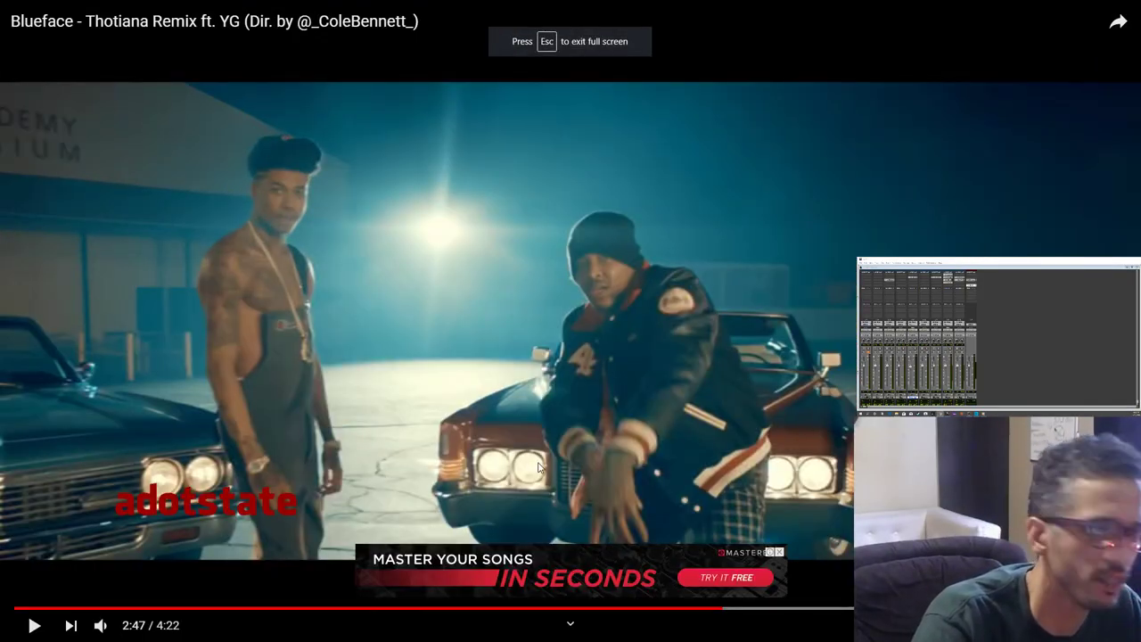
{"action": "key", "text": "alt+z"}
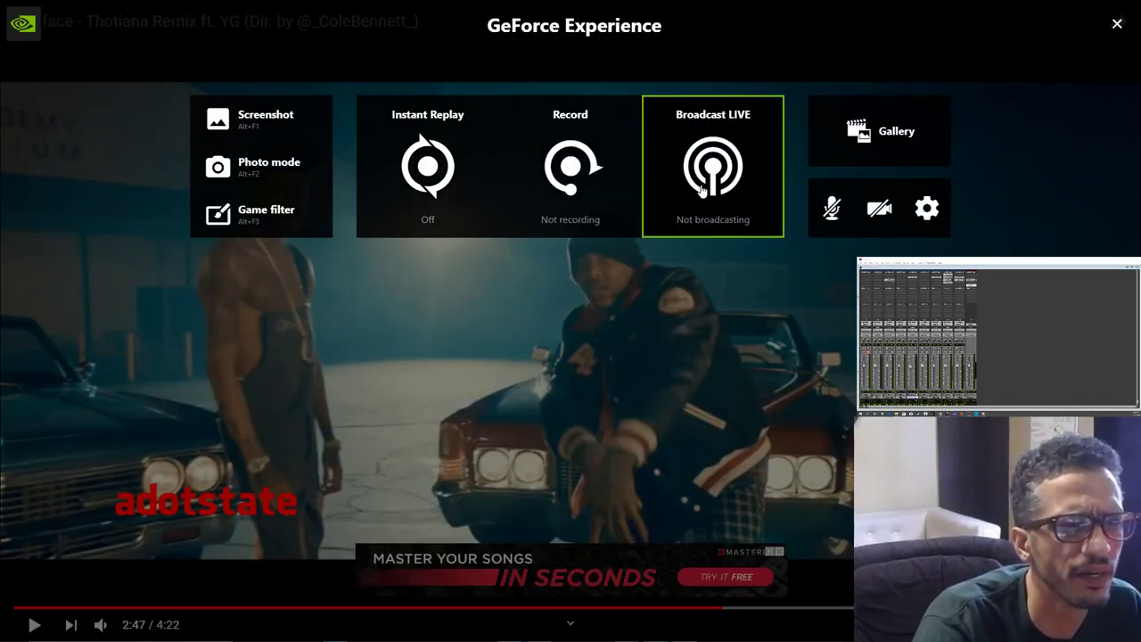
{"action": "left_click", "coordinate": [577, 195]}
{"action": "left_click", "coordinate": [582, 251]}
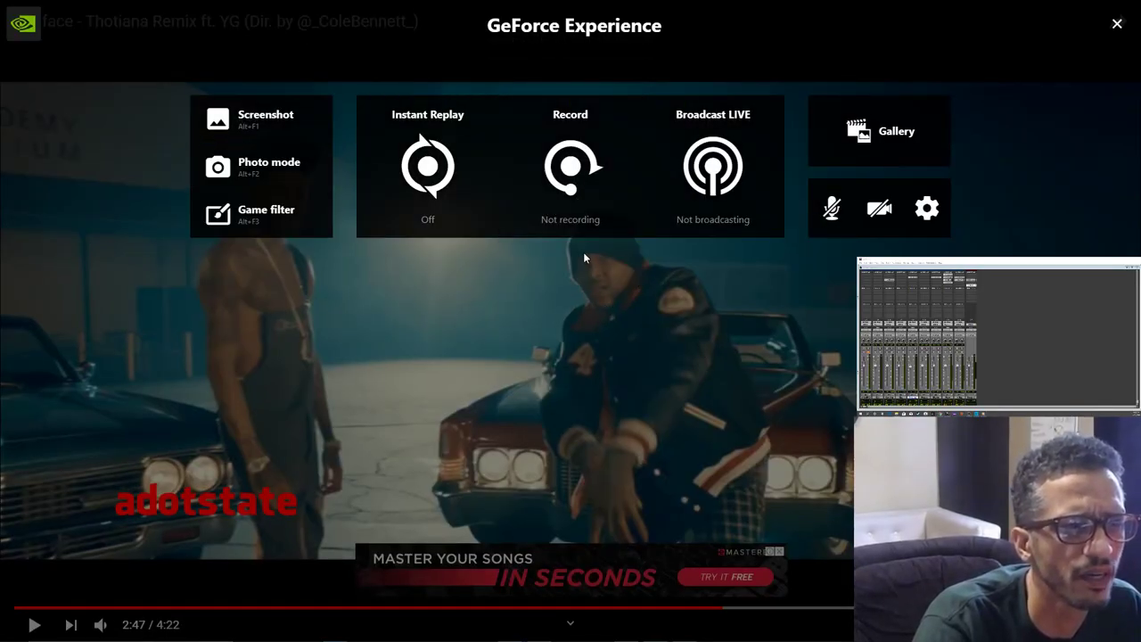
{"action": "left_click", "coordinate": [1117, 24]}
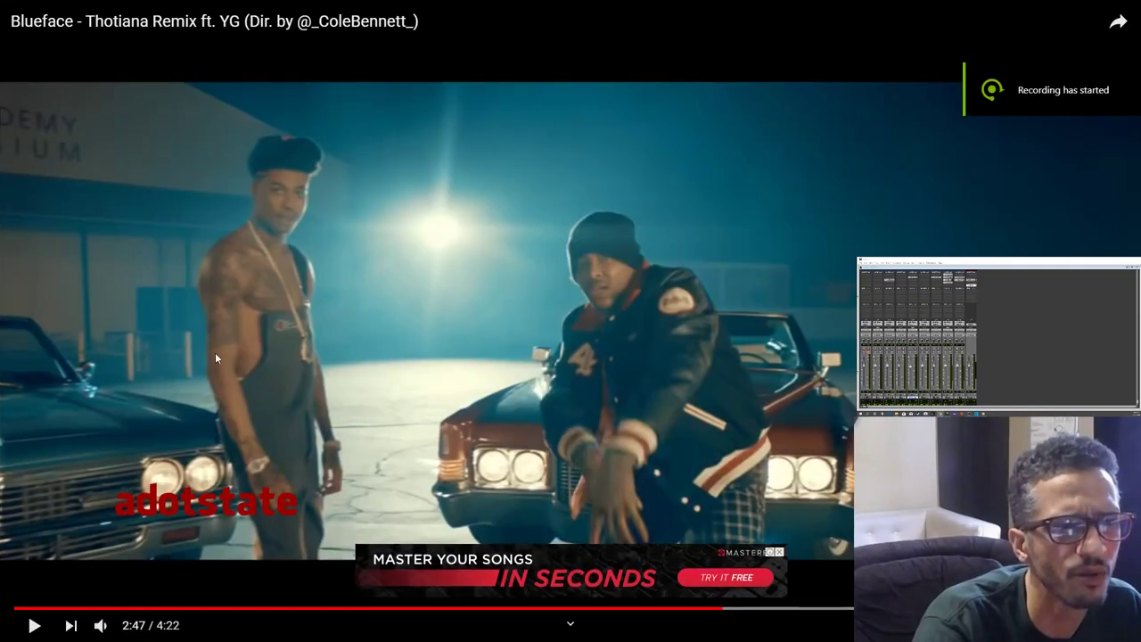
Play the Thotiana video from 2:20 for the screen capture, and stop and save the recording with GeForce Experience.
{"action": "left_click", "coordinate": [608, 606]}
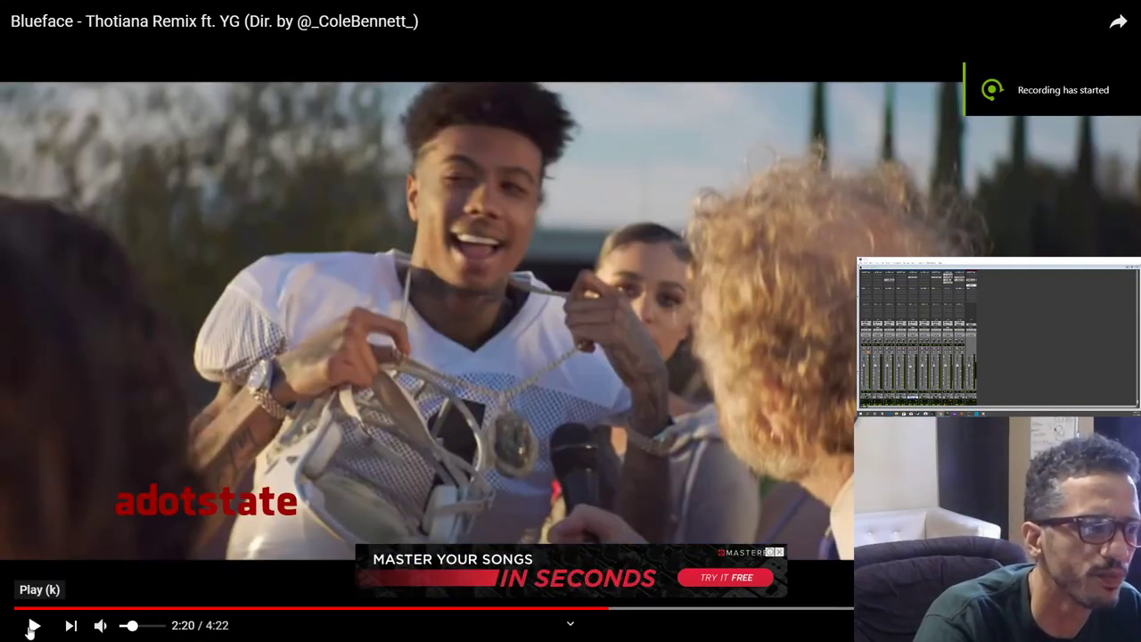
{"action": "left_click", "coordinate": [32, 628]}
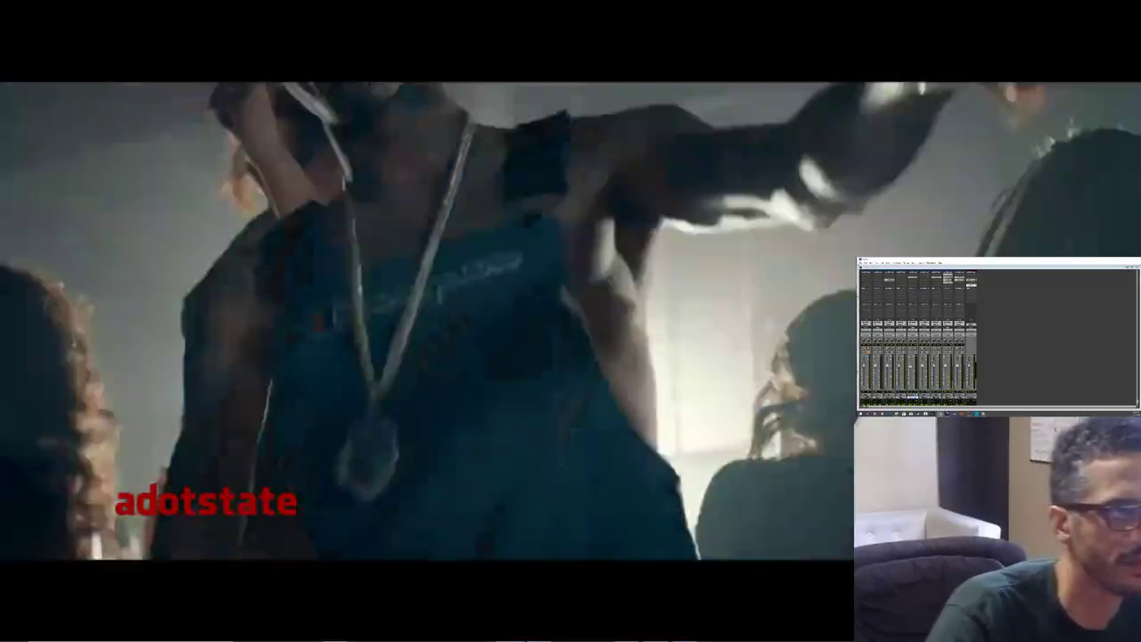
{"action": "key", "text": "alt+z"}
{"action": "left_click", "coordinate": [601, 177]}
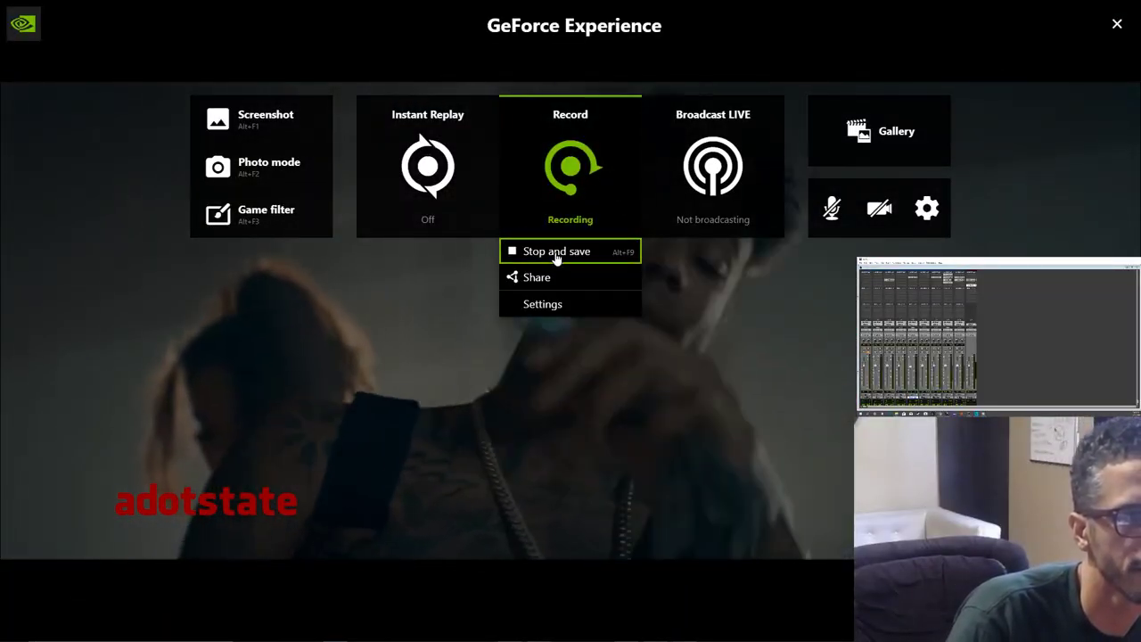
{"action": "left_click", "coordinate": [555, 253]}
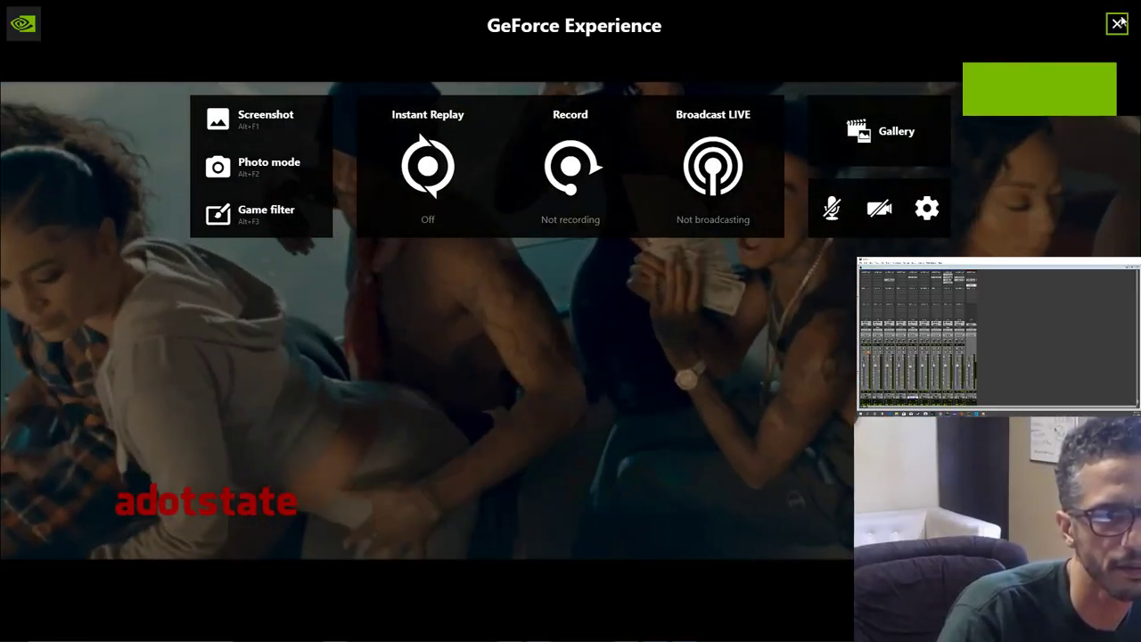
{"action": "left_click", "coordinate": [1116, 23]}
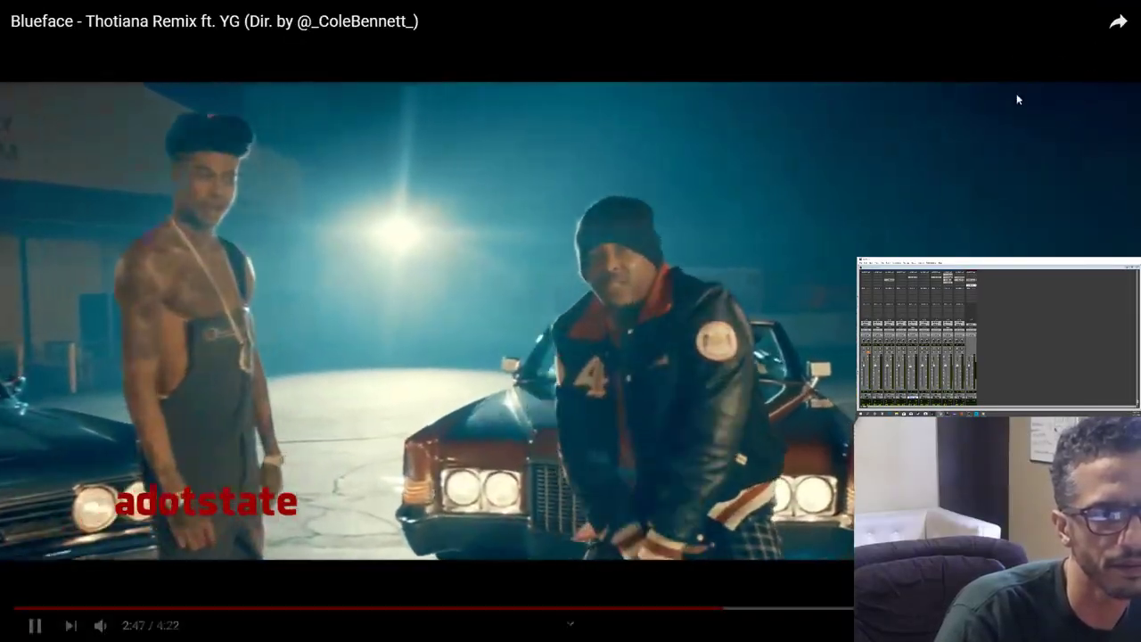
{"action": "key", "text": "Escape"}
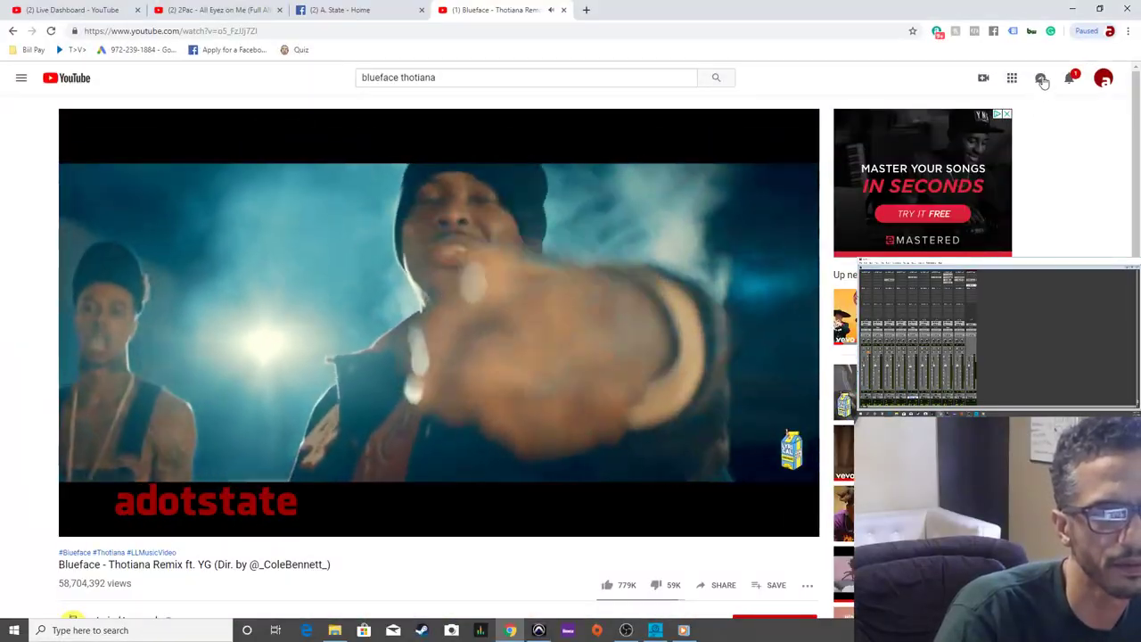
Switch back to Pro Tools and quit it, saving the changes to the bLUEFACE BEAT session.
{"action": "key", "text": "alt+Tab"}
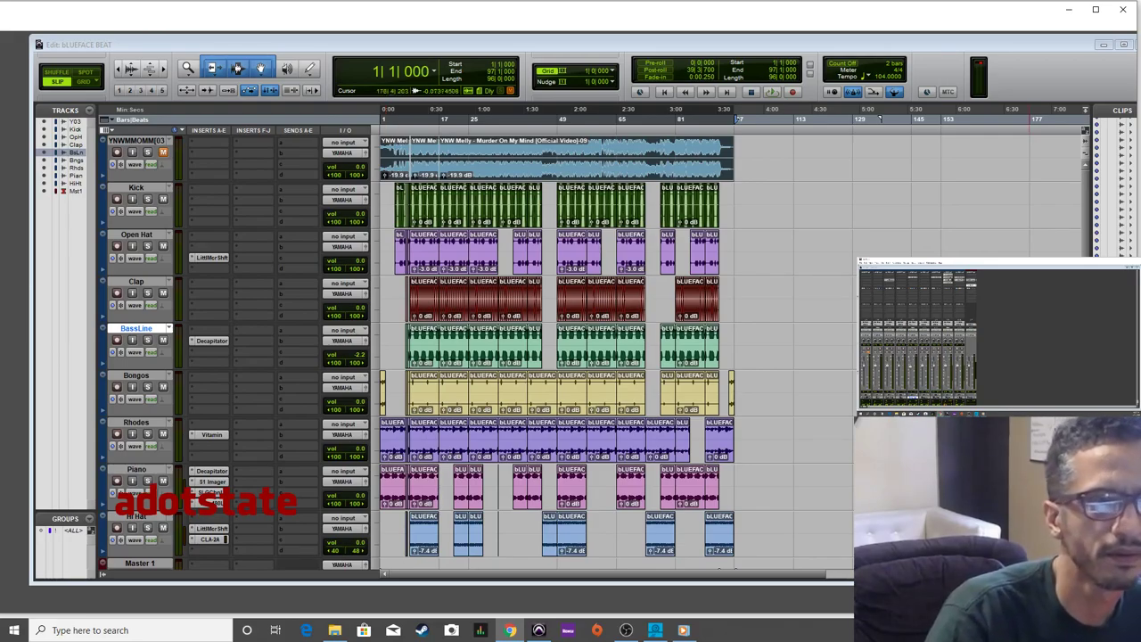
{"action": "left_click", "coordinate": [1122, 9]}
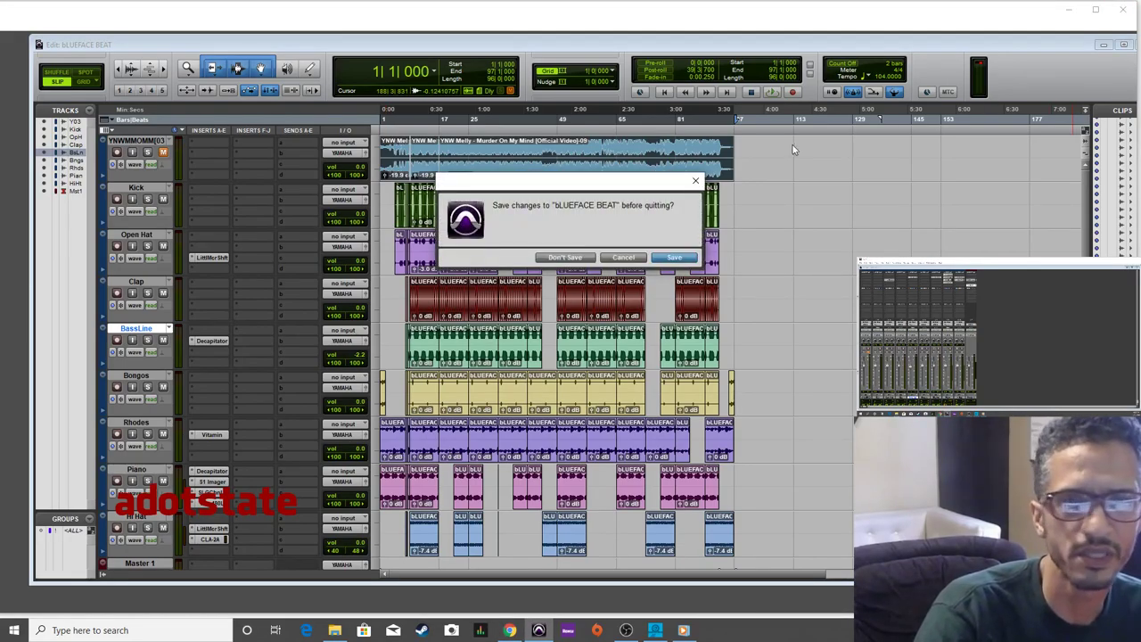
{"action": "key", "text": "alt+Tab"}
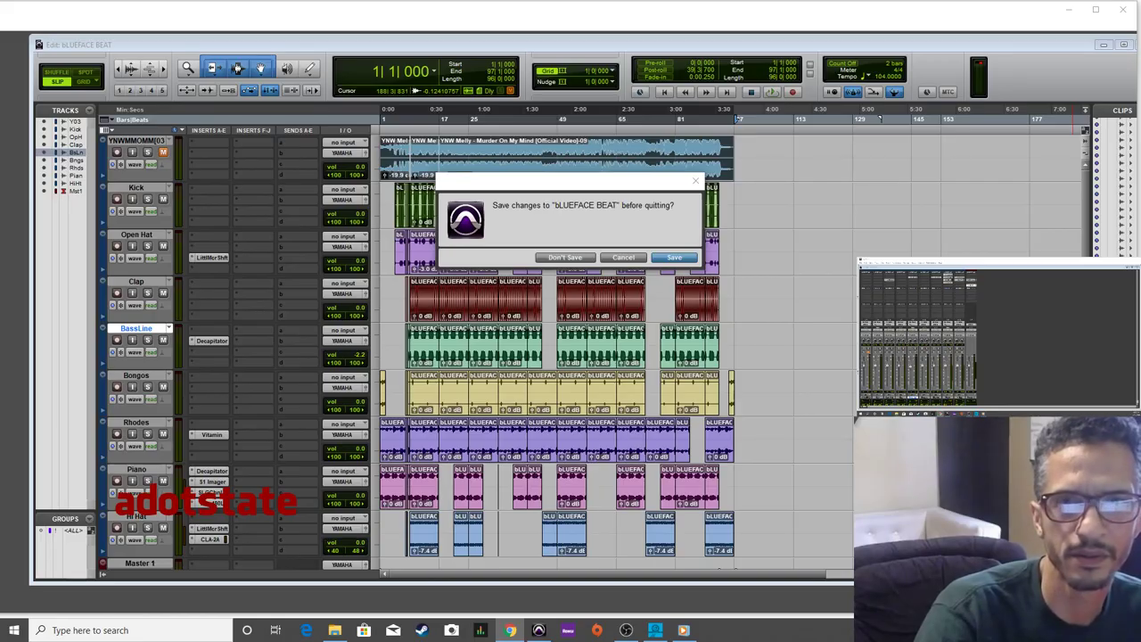
{"action": "left_click", "coordinate": [684, 259]}
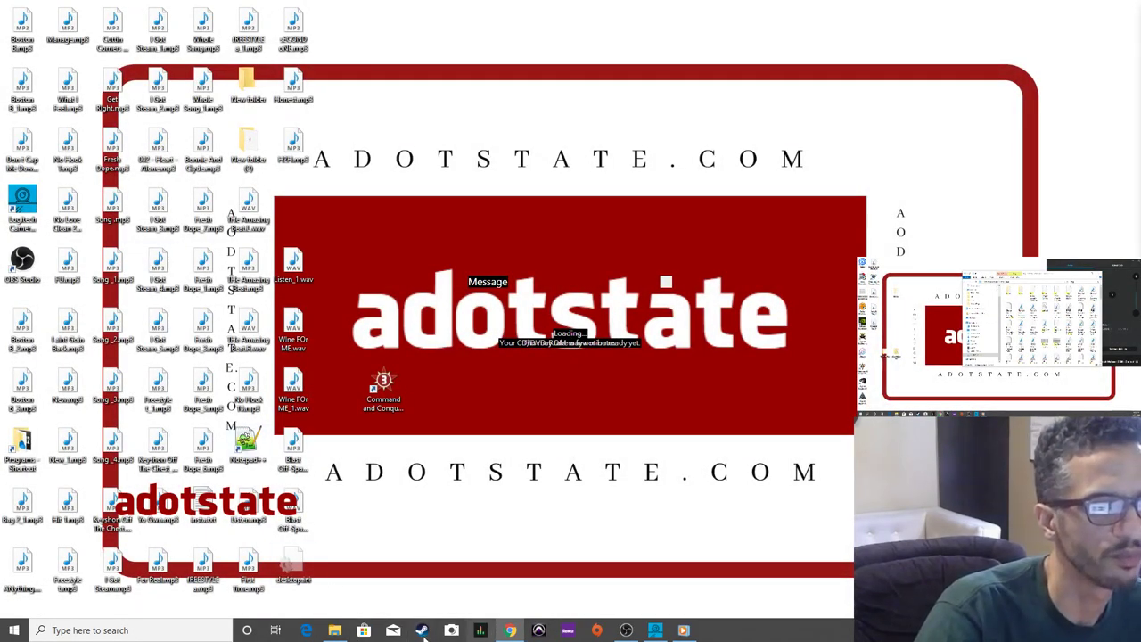
Launch Adobe Premiere Pro and create a new project named Untitled, overwriting the existing one and dismissing the feedback survey.
{"action": "left_click", "coordinate": [14, 630]}
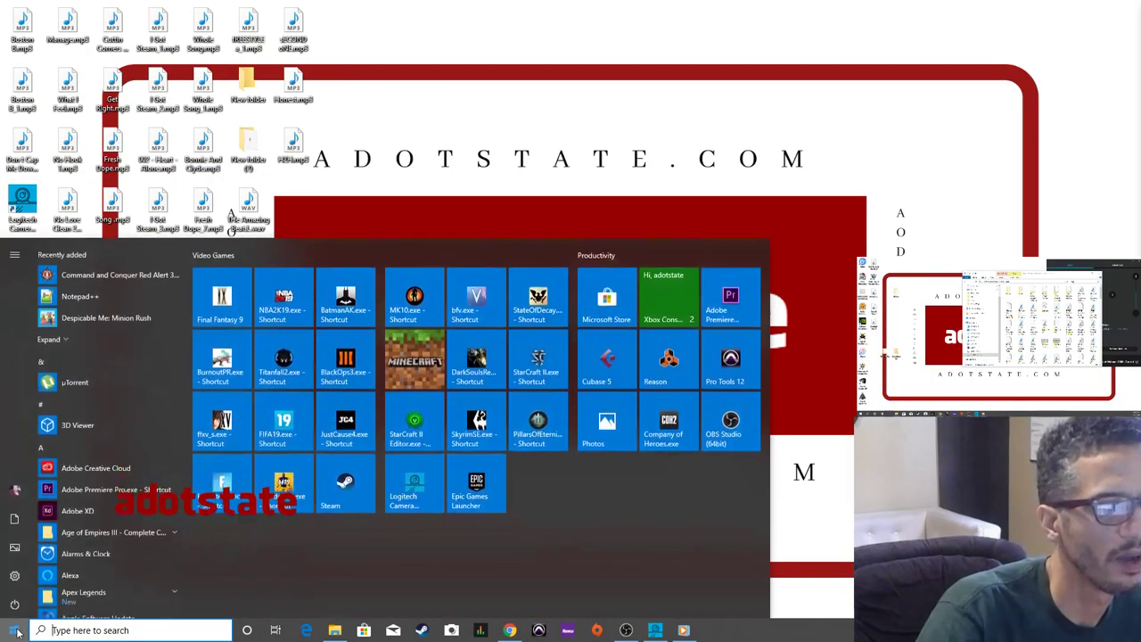
{"action": "left_click", "coordinate": [84, 484]}
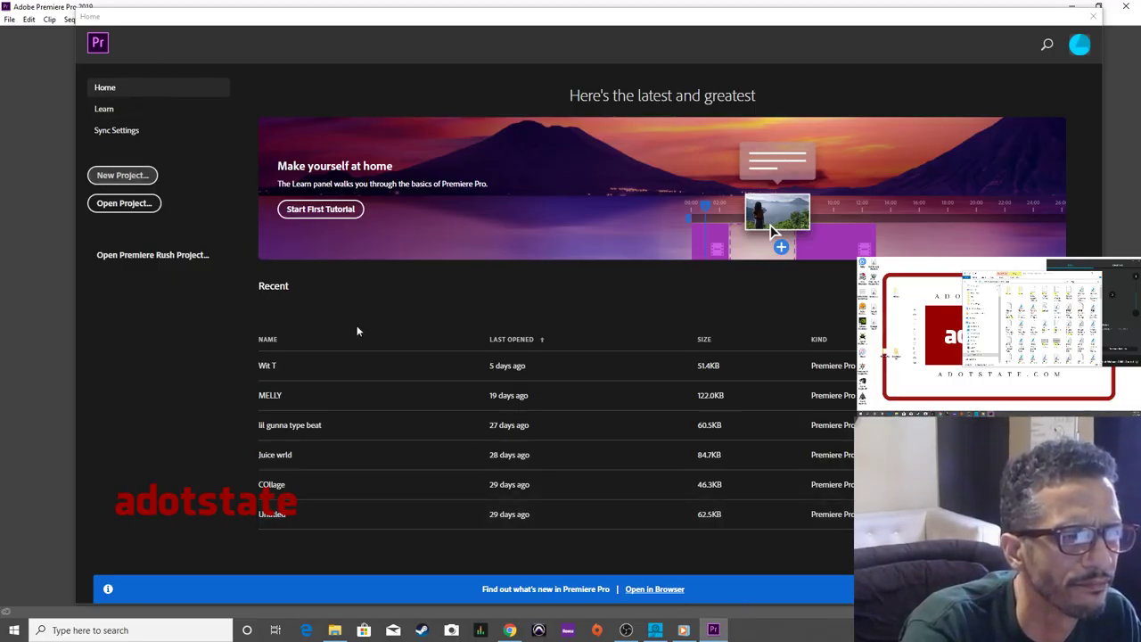
{"action": "left_click", "coordinate": [121, 176]}
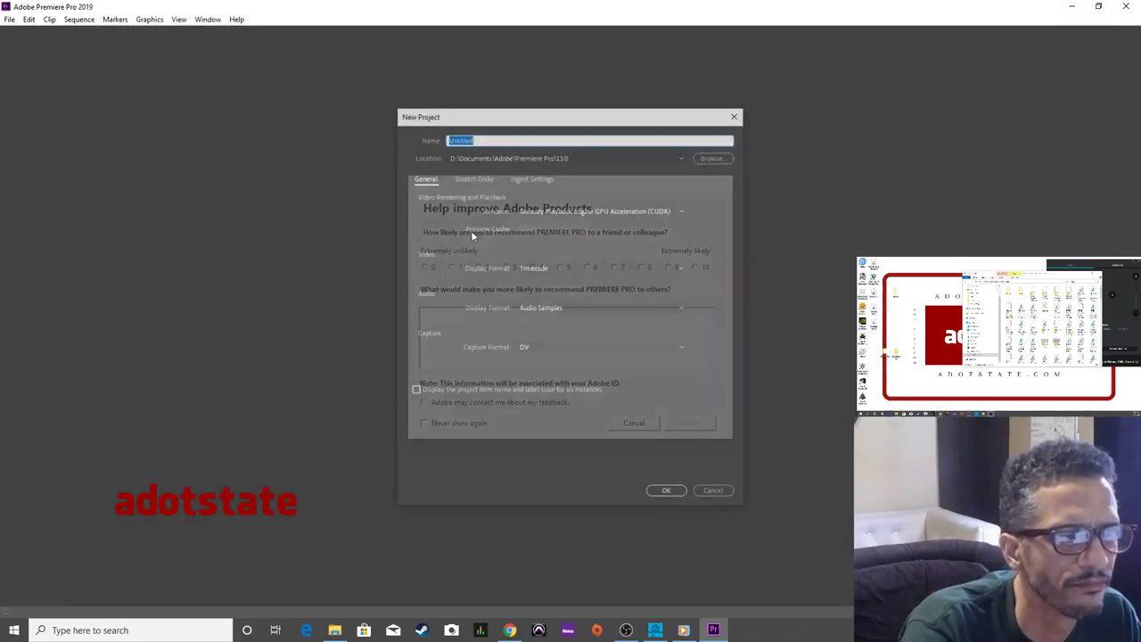
{"action": "left_click", "coordinate": [660, 493]}
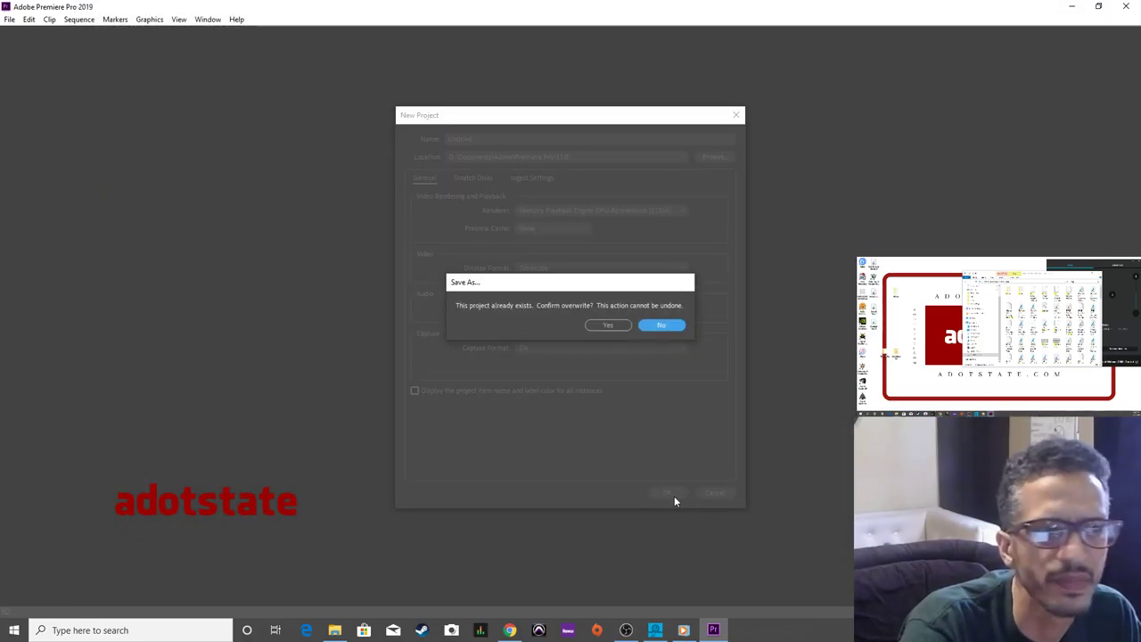
{"action": "left_click", "coordinate": [594, 325]}
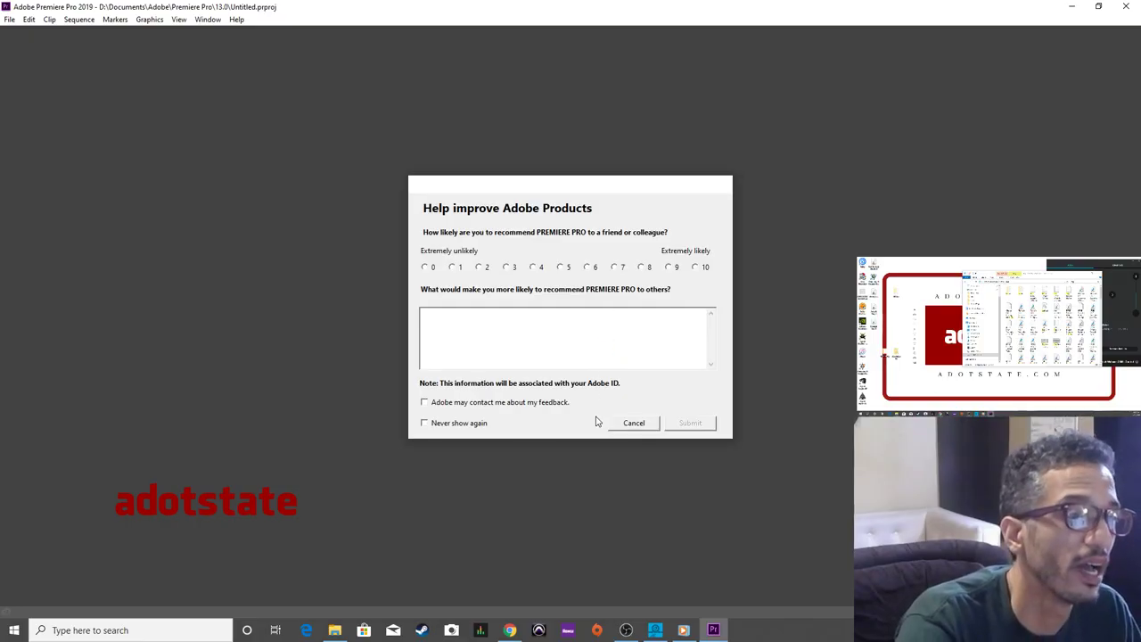
{"action": "key", "text": "Escape"}
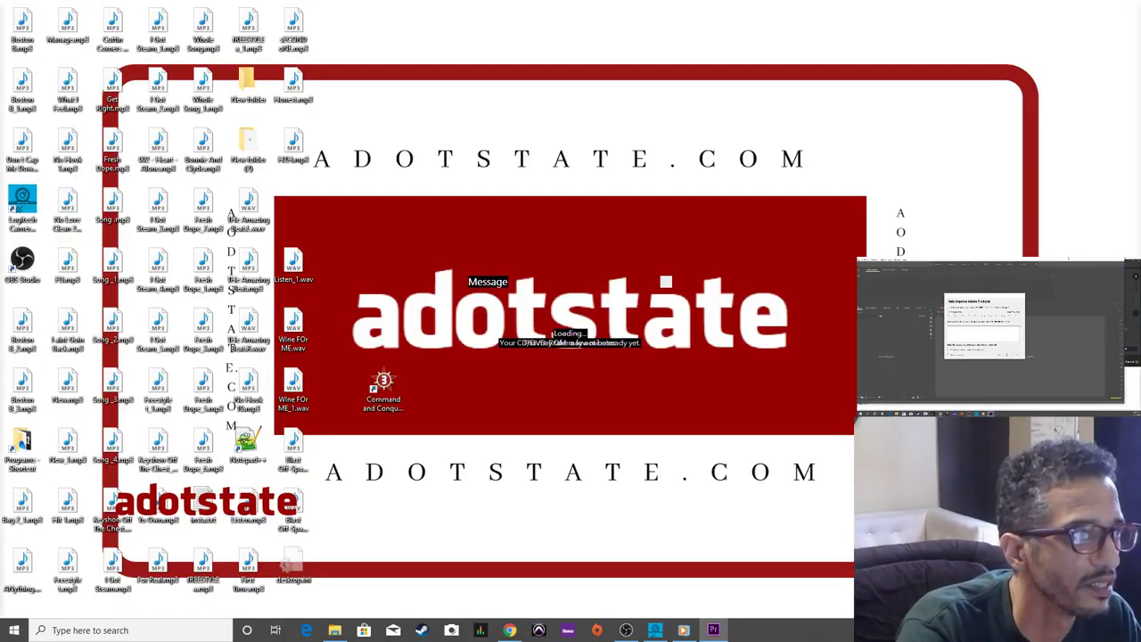
{"action": "left_click_drag", "start_coordinate": [0, 8], "coordinate": [526, 2]}
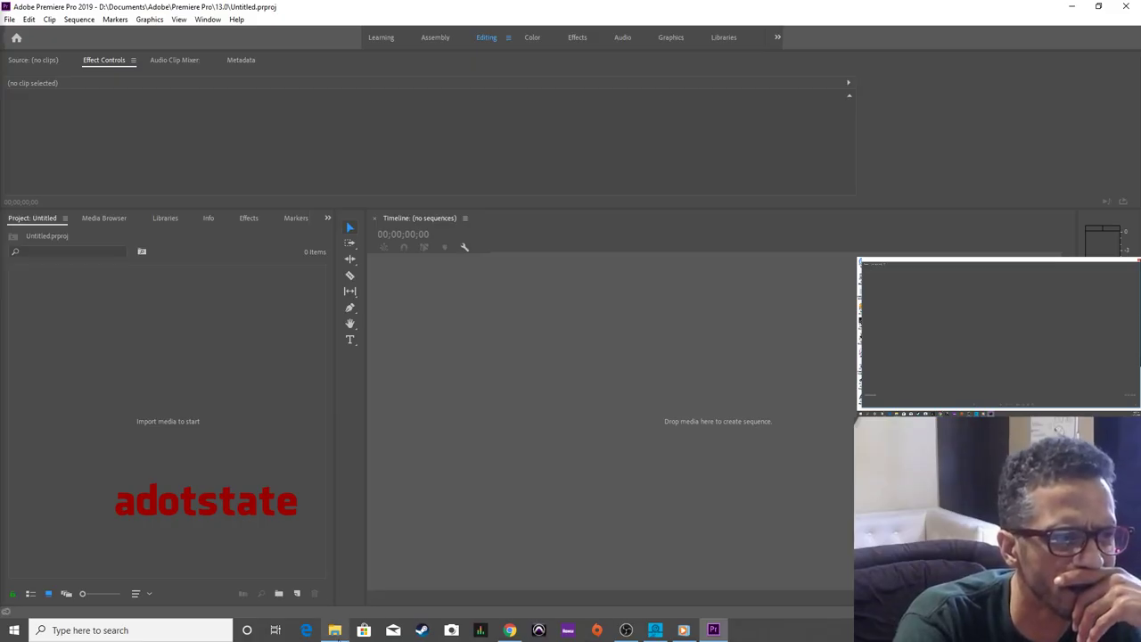
Find the Desktop 2019.06.28 - 16.51.34.01 recording in File Explorer and add it to the empty timeline as a new sequence.
{"action": "left_click", "coordinate": [335, 631]}
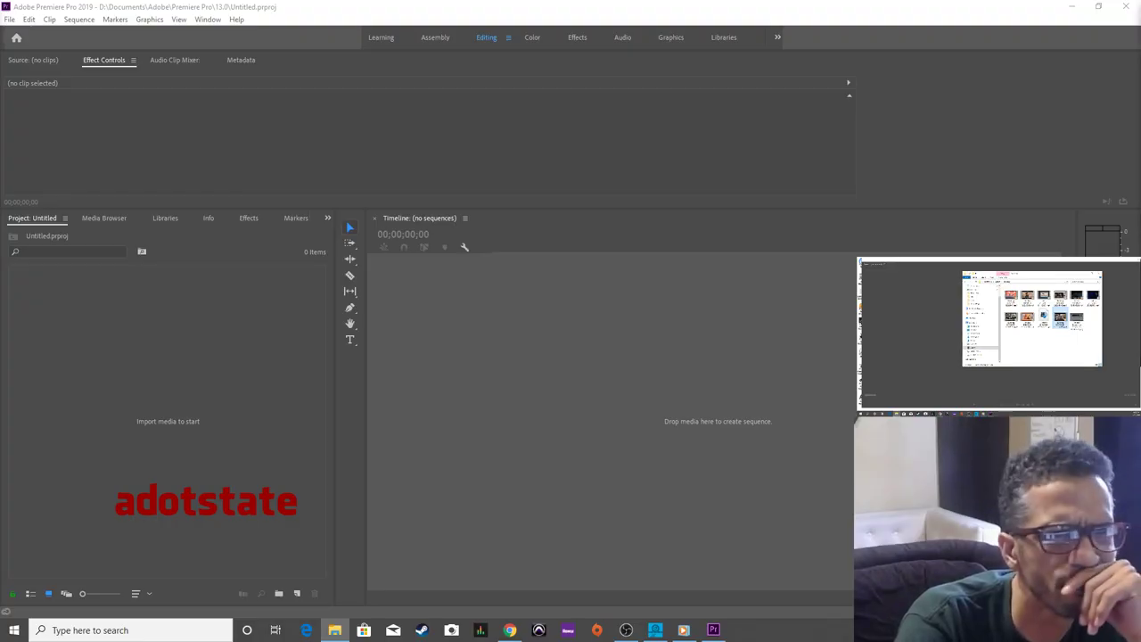
{"action": "key", "text": "alt+Tab"}
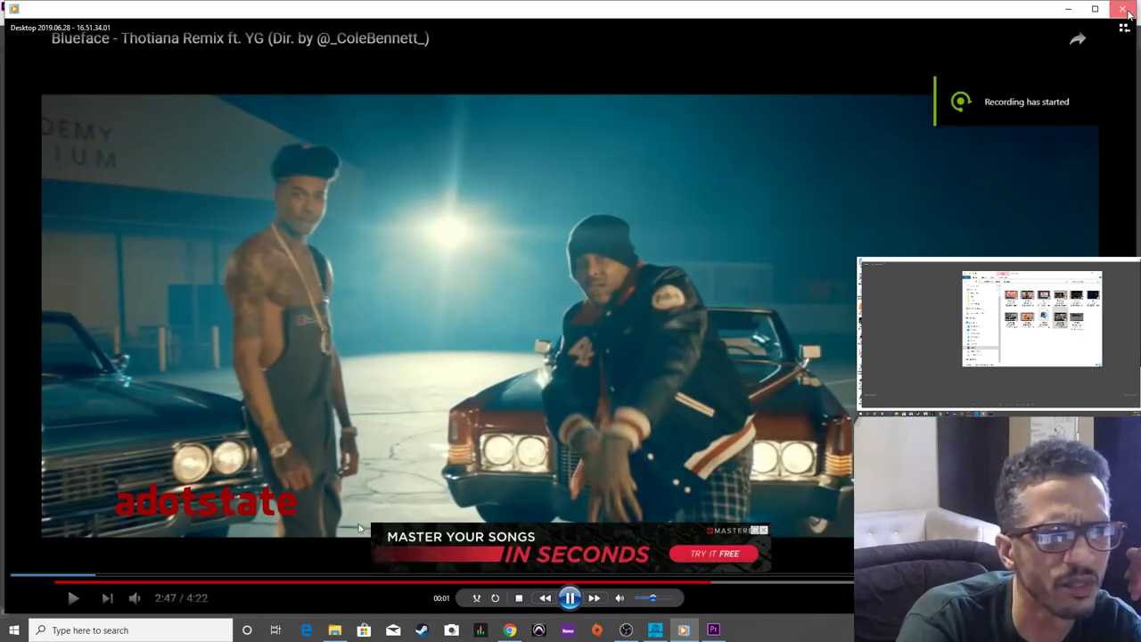
{"action": "left_click", "coordinate": [1122, 9]}
{"action": "left_click_drag", "start_coordinate": [3, 246], "coordinate": [580, 339]}
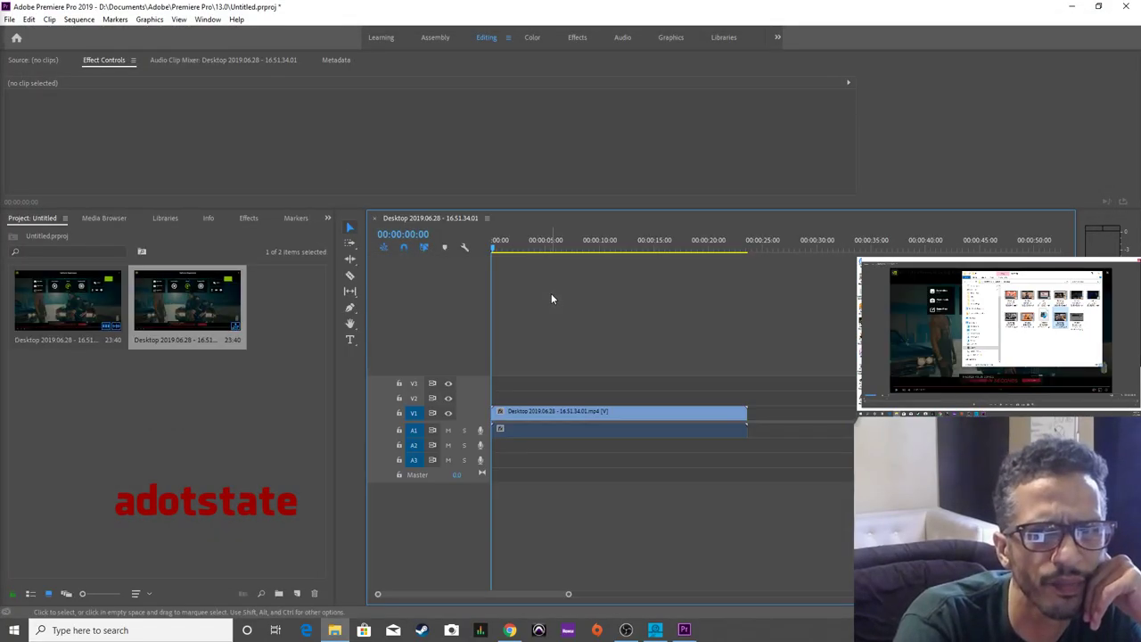
Play through the recording and trim the unwanted footage so the clip is about 10:53 long.
{"action": "left_click_drag", "start_coordinate": [526, 246], "coordinate": [562, 249]}
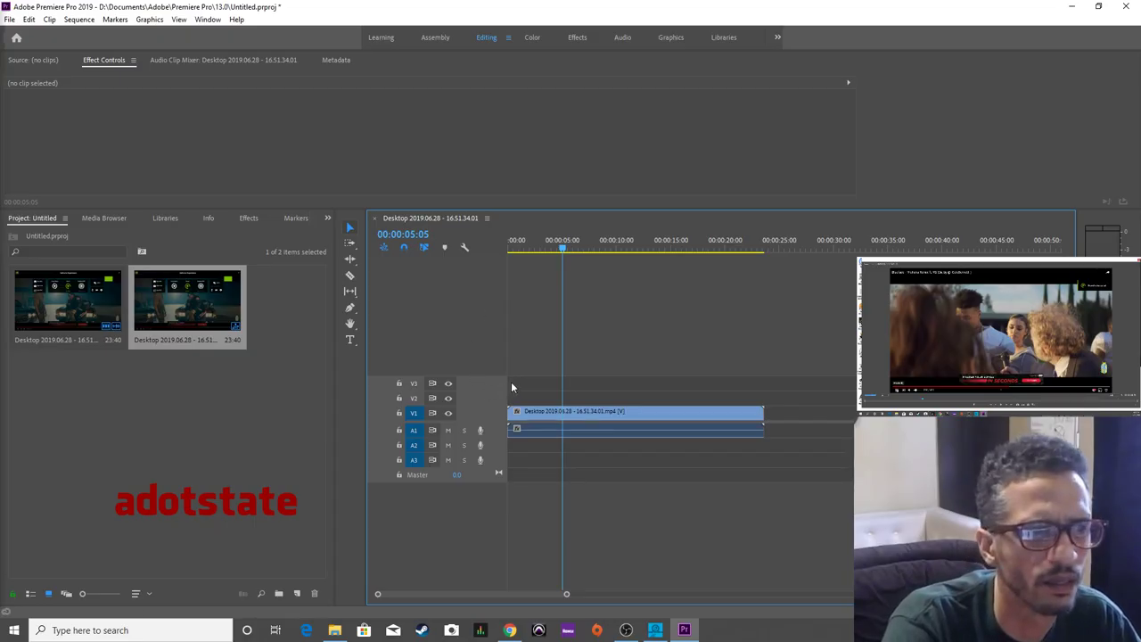
{"action": "left_click_drag", "start_coordinate": [562, 247], "coordinate": [511, 248]}
{"action": "key", "text": "space"}
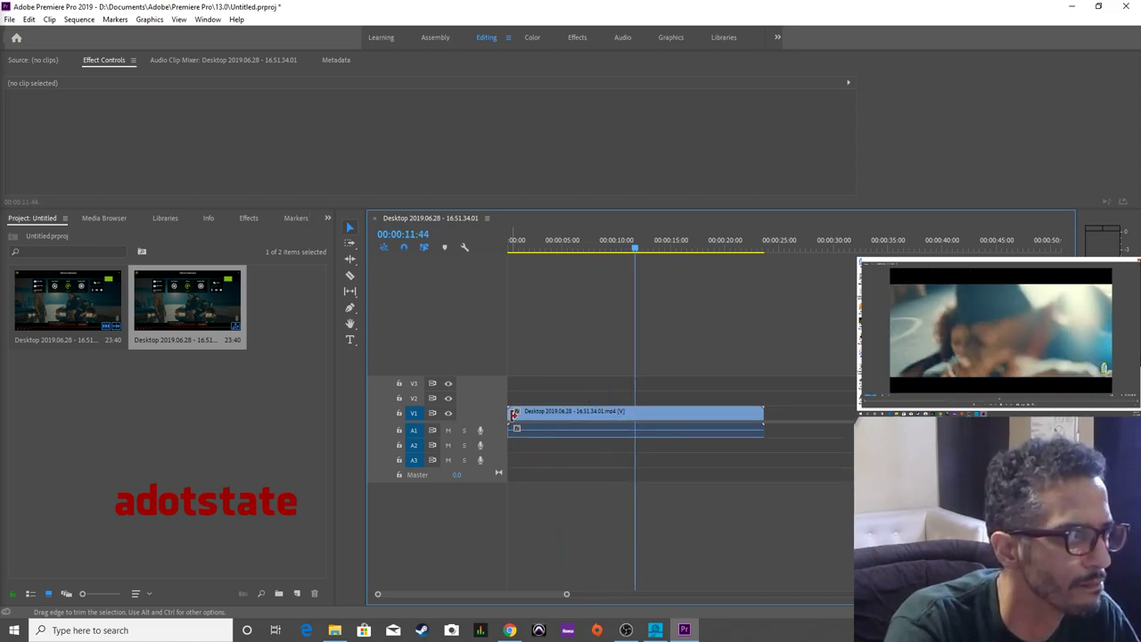
{"action": "mouse_move", "coordinate": [514, 412]}
{"action": "left_mouse_down"}
{"action": "mouse_move", "coordinate": [648, 411]}
{"action": "mouse_move", "coordinate": [526, 419]}
{"action": "left_mouse_up"}
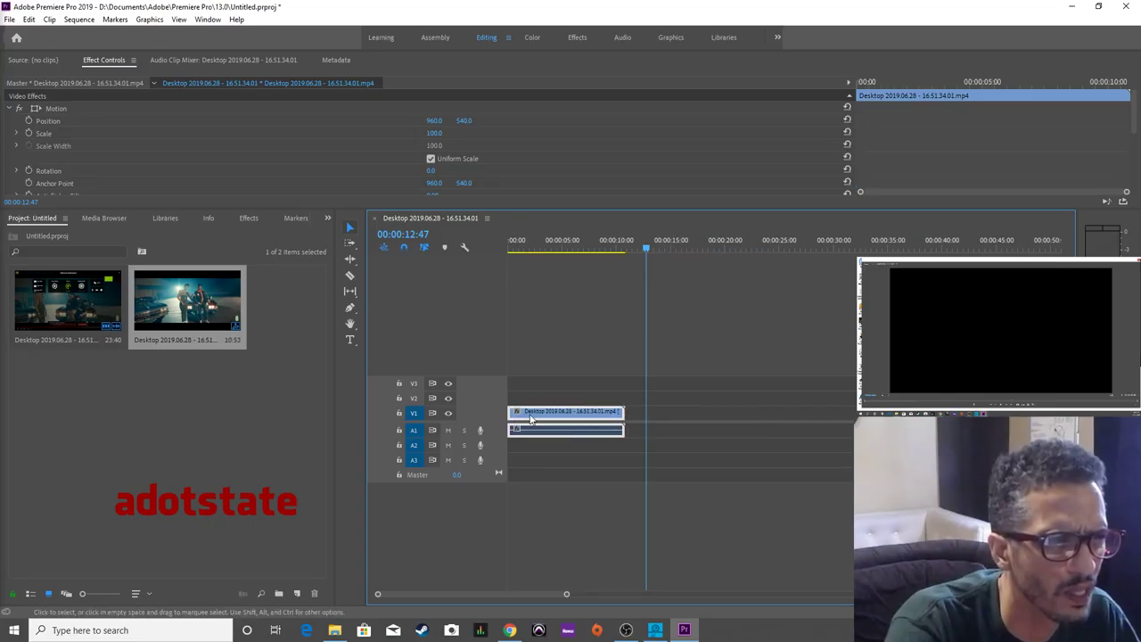
Turn off snapping and linked selection in the timeline, and delete the trimmed clip's audio while keeping its video.
{"action": "key", "text": "Home"}
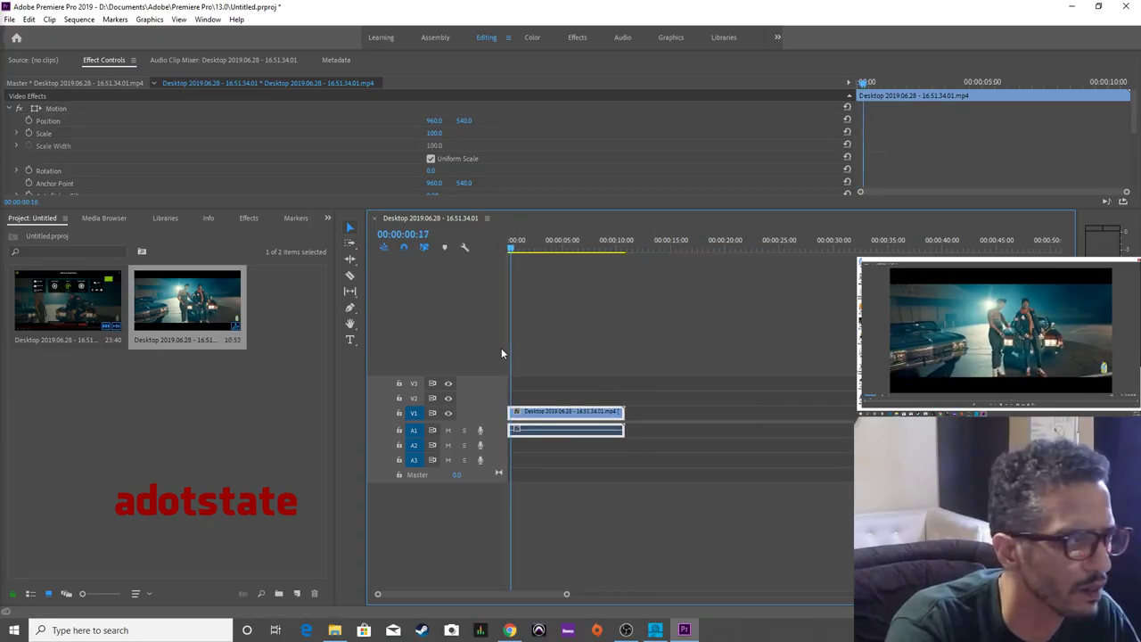
{"action": "key", "text": "equal"}
{"action": "left_click_drag", "start_coordinate": [575, 430], "coordinate": [558, 448]}
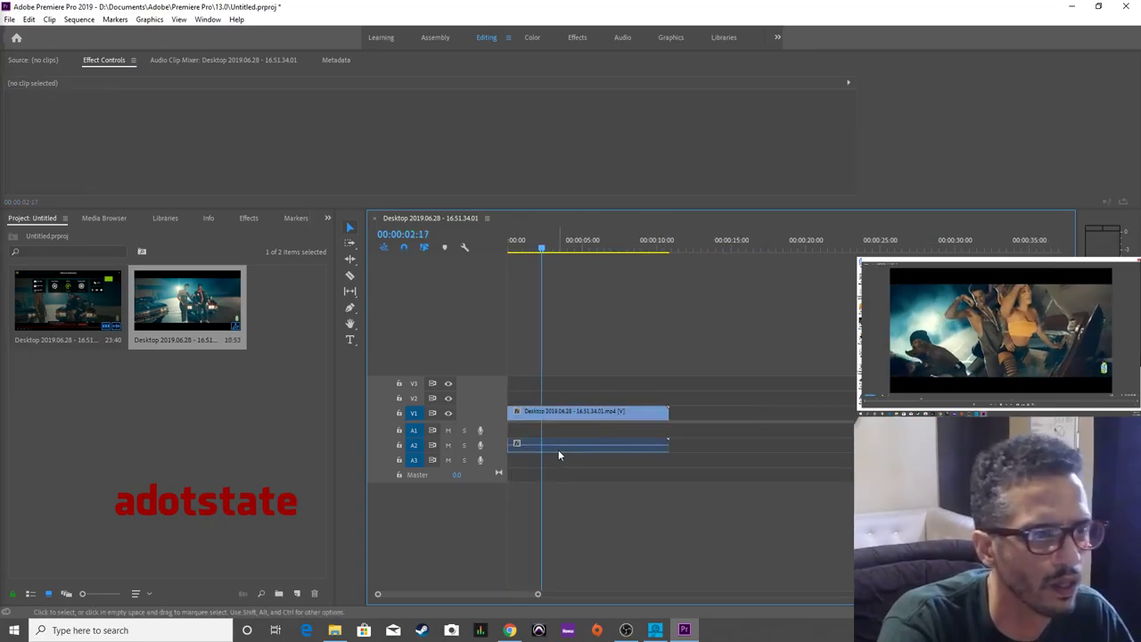
{"action": "left_click", "coordinate": [404, 246]}
{"action": "left_click", "coordinate": [595, 456]}
{"action": "left_click", "coordinate": [595, 446]}
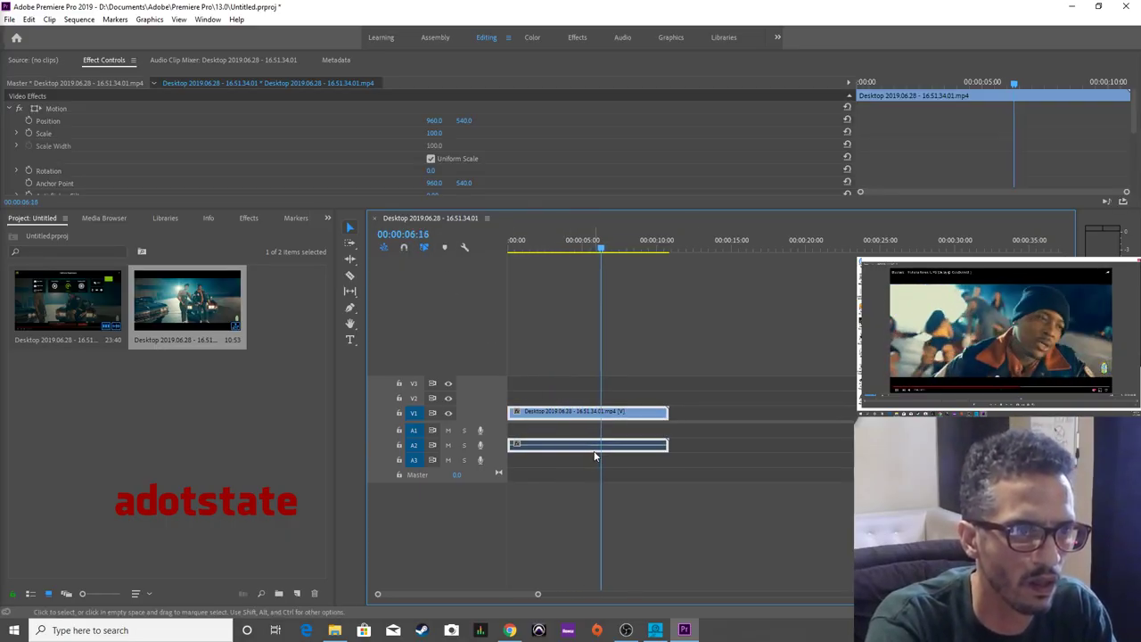
{"action": "left_click", "coordinate": [425, 248]}
{"action": "left_click", "coordinate": [593, 463]}
{"action": "left_click", "coordinate": [595, 445]}
{"action": "key", "text": "Delete"}
Relaunch Pro Tools and reopen the bLUEFACE BEAT session.
{"action": "left_click", "coordinate": [334, 629]}
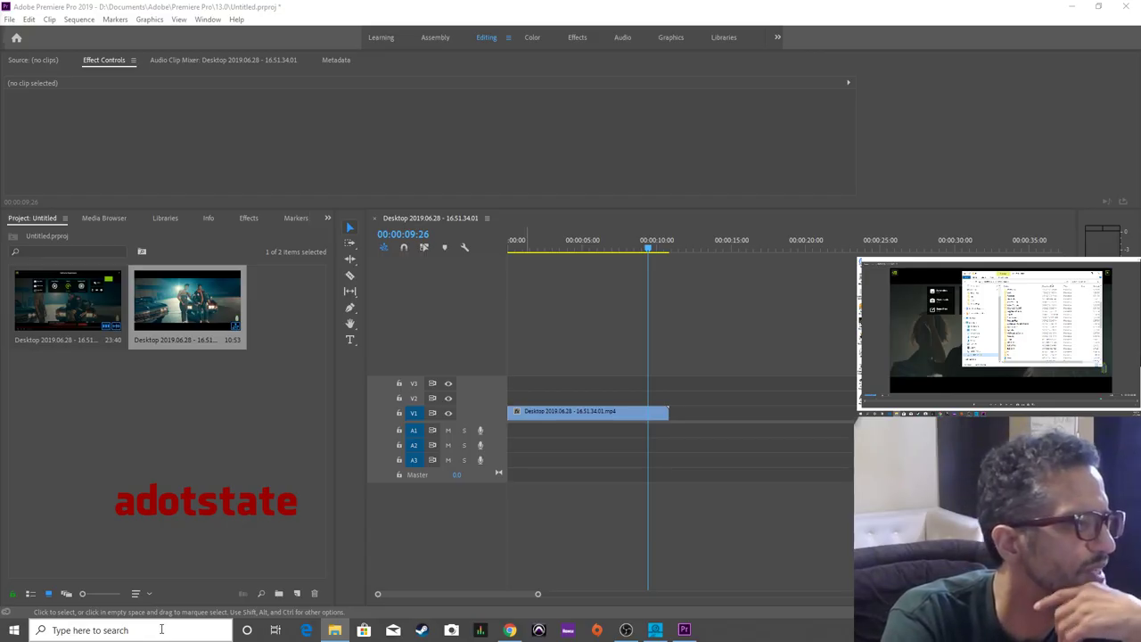
{"action": "left_click", "coordinate": [14, 629]}
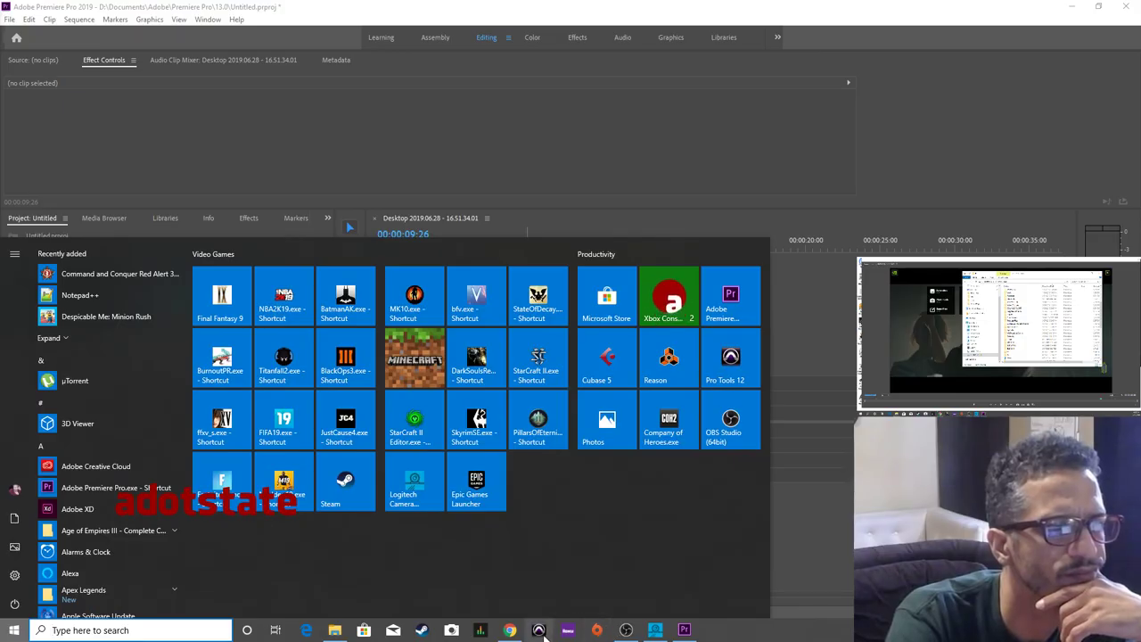
{"action": "left_click", "coordinate": [535, 630]}
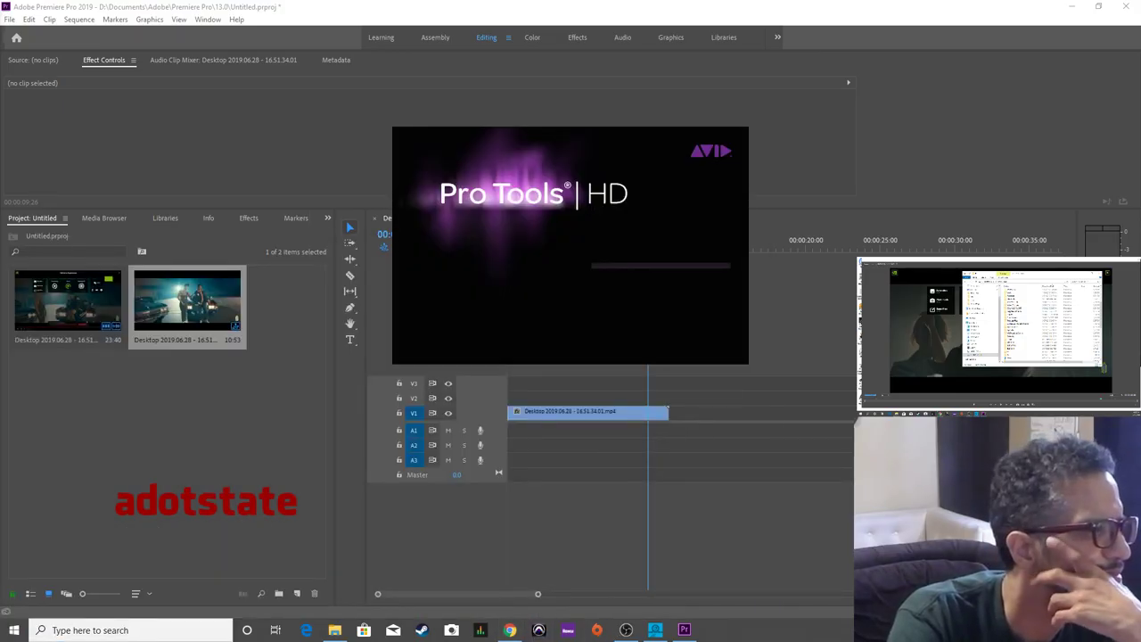
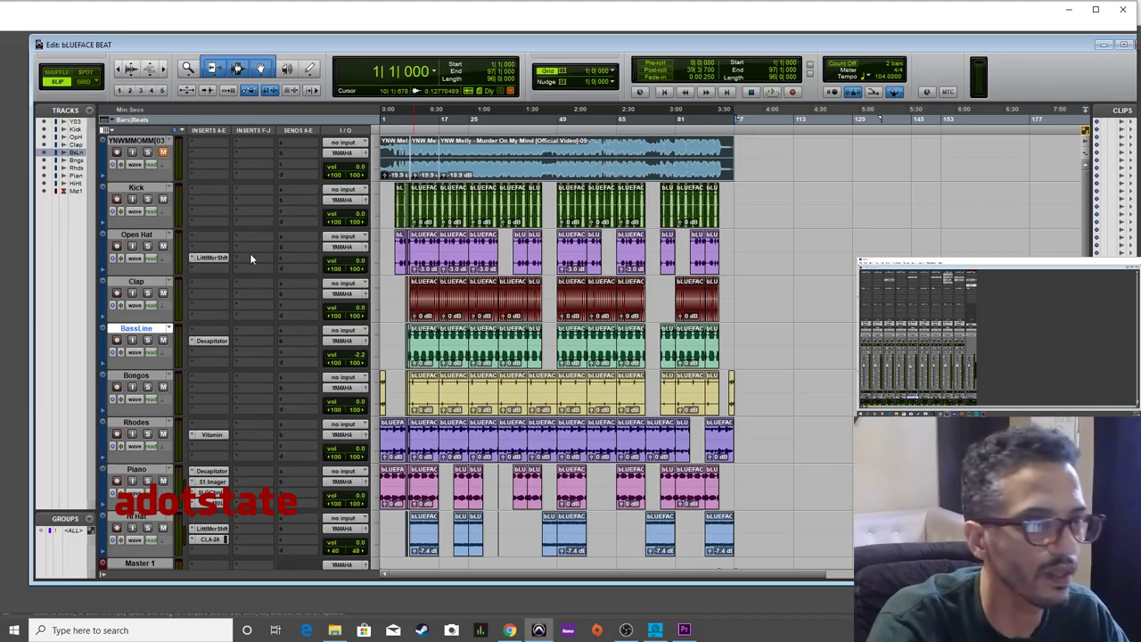
Bounce the beat offline to the Desktop as a 32-bit float, 44.1 kHz WAV plus MP3 named Blueface Type Beat Slap Queen_1.
{"action": "key", "text": "ctrl+alt+b"}
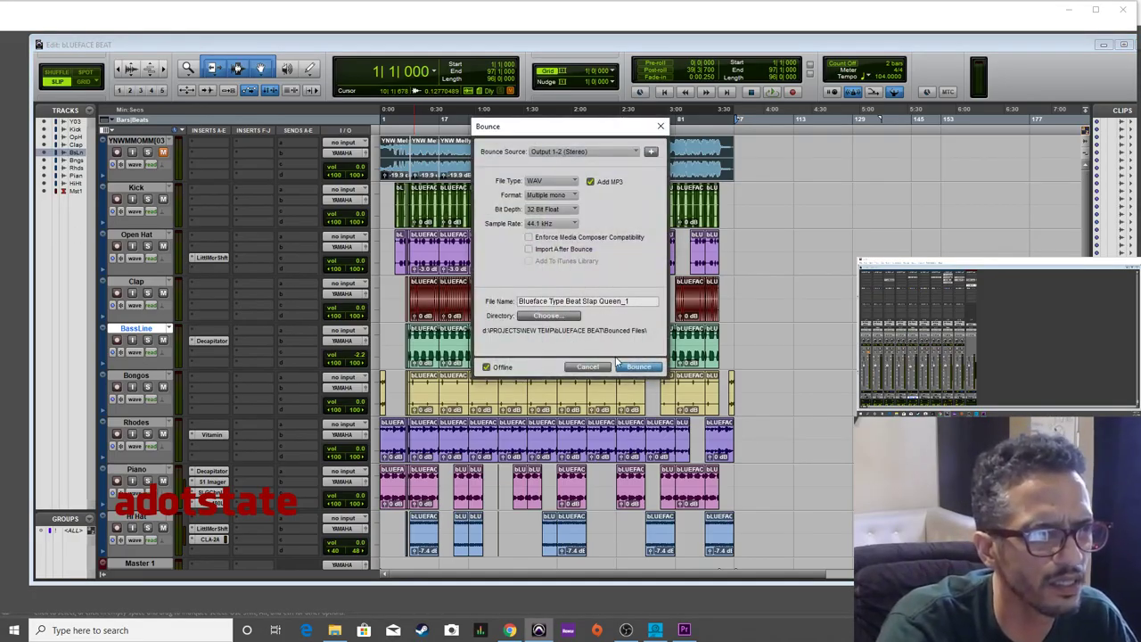
{"action": "left_click", "coordinate": [573, 316]}
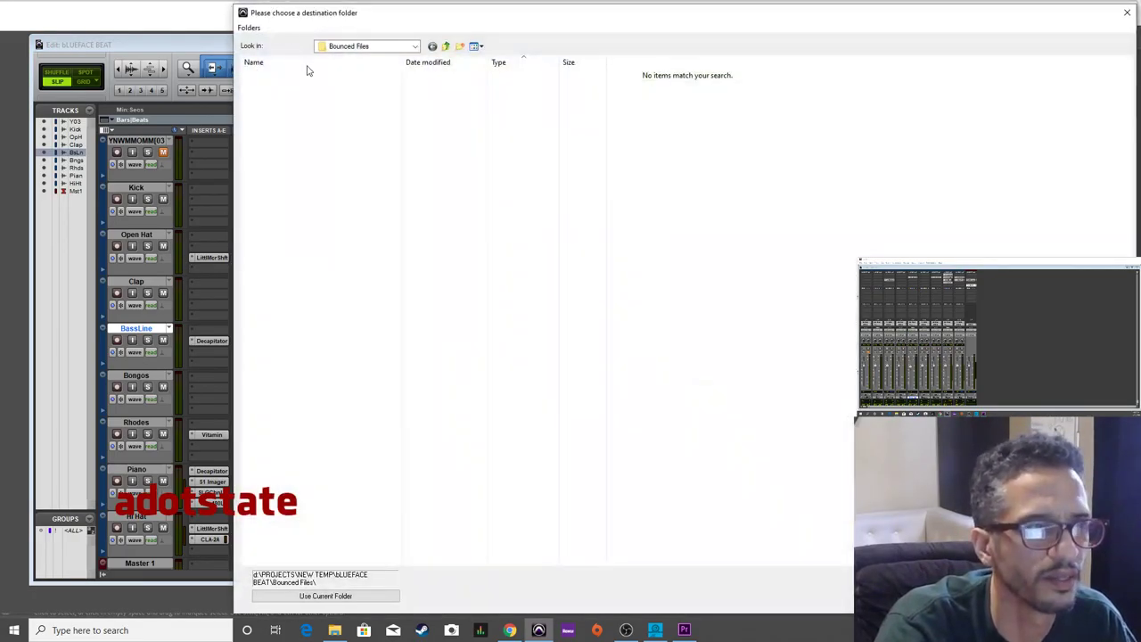
{"action": "left_click", "coordinate": [369, 46]}
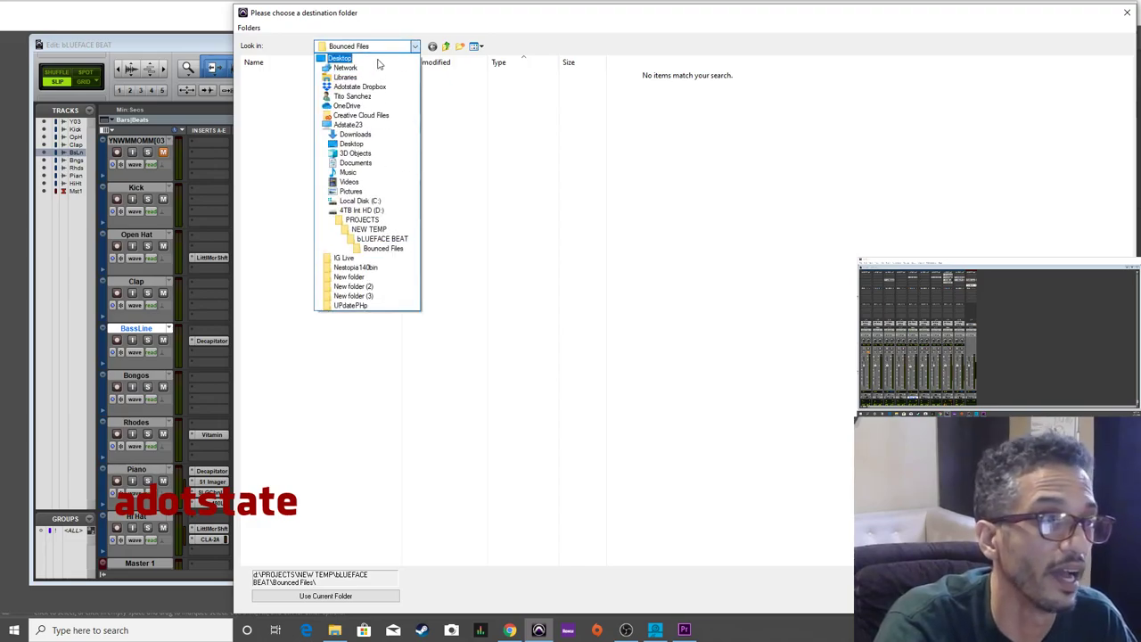
{"action": "left_click", "coordinate": [374, 58]}
{"action": "left_click", "coordinate": [346, 597]}
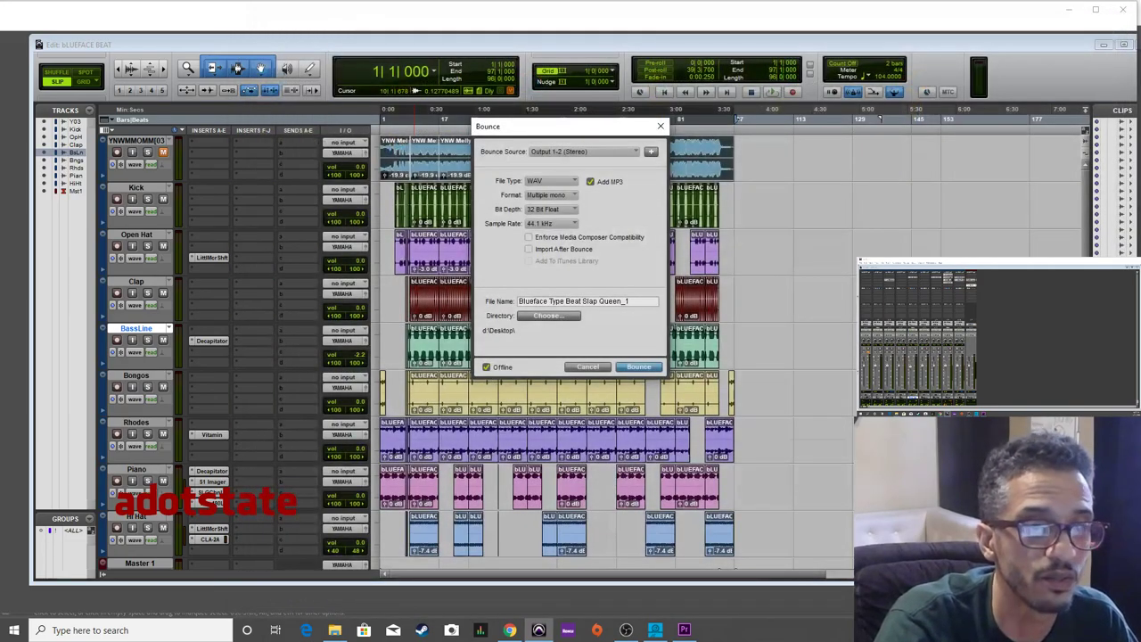
{"action": "left_click", "coordinate": [638, 368]}
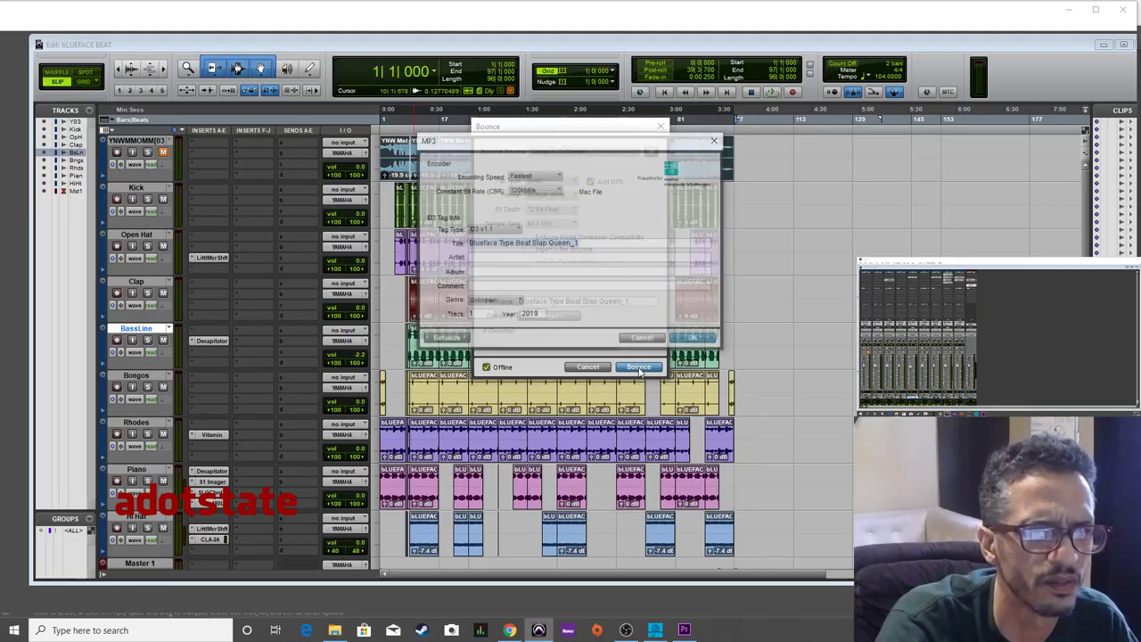
{"action": "left_click", "coordinate": [684, 343]}
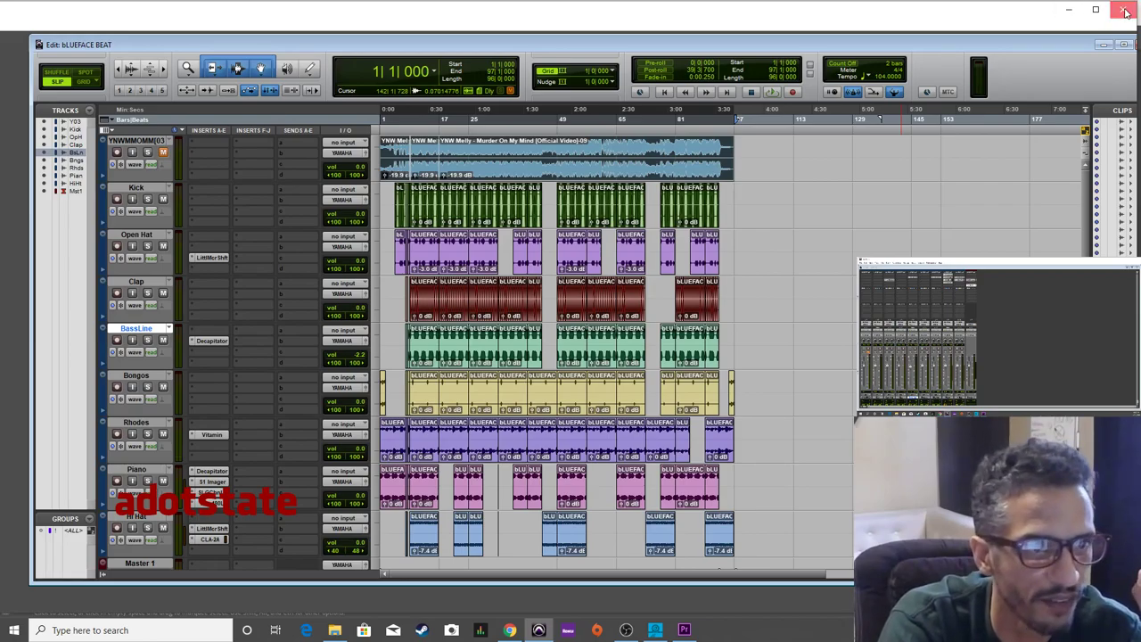
Dismiss the reopened bounce settings and quit Pro Tools.
{"action": "key", "text": "ctrl+alt+b"}
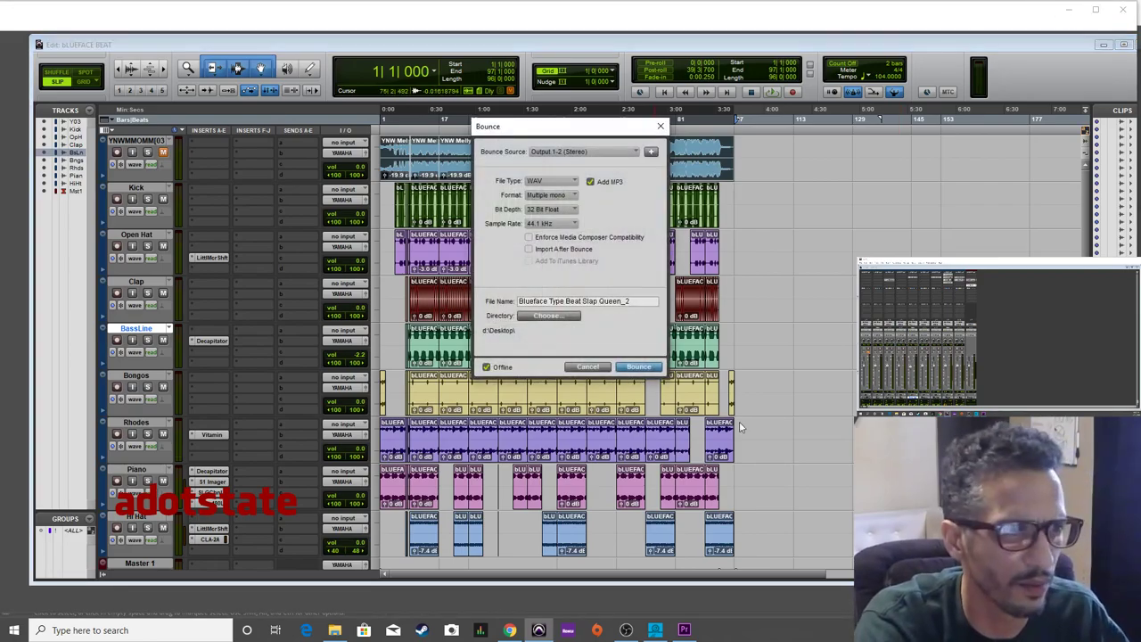
{"action": "left_click", "coordinate": [588, 367]}
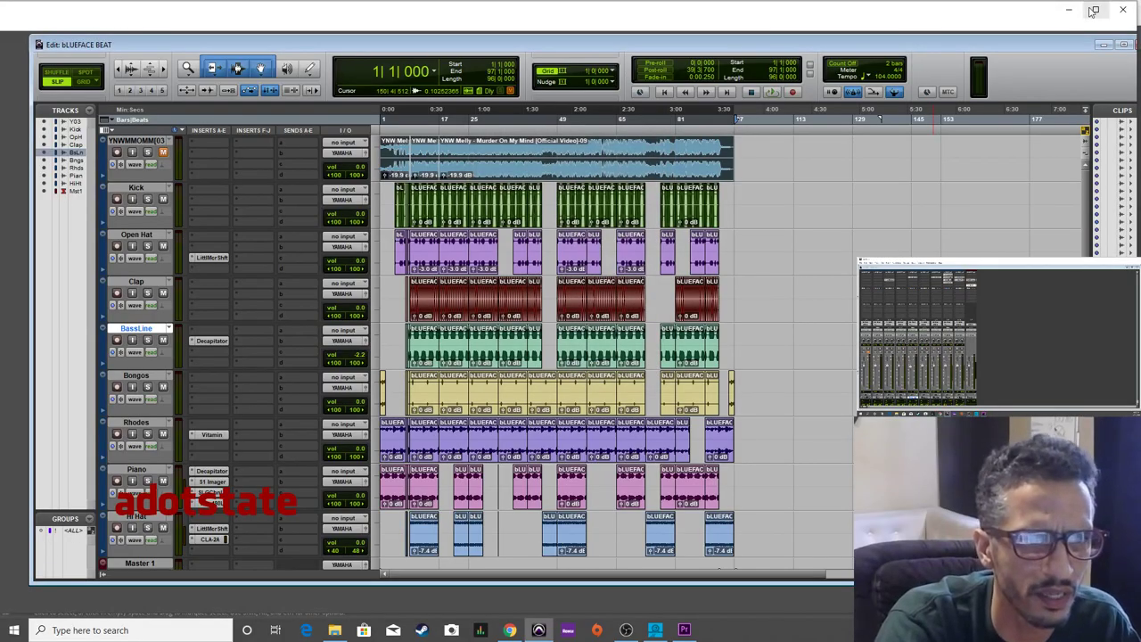
{"action": "left_click", "coordinate": [1122, 9]}
{"action": "left_click", "coordinate": [673, 259]}
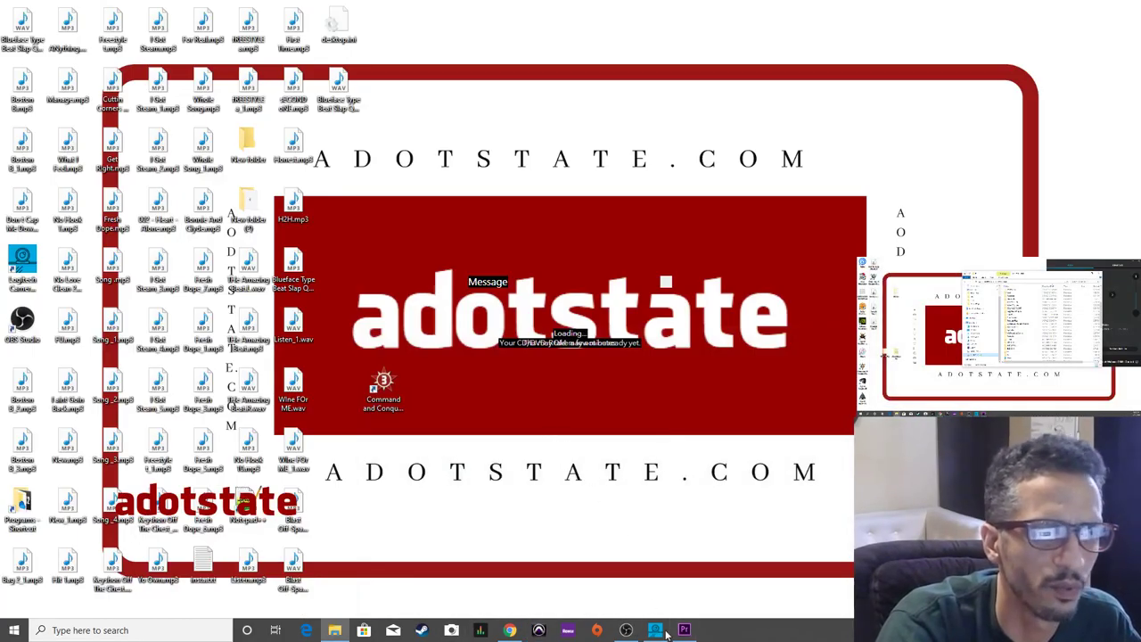
Switch to Premiere Pro and place Blueface Type Beat Slap Queen_1.mp3 at the start of audio track A1.
{"action": "left_click", "coordinate": [684, 630]}
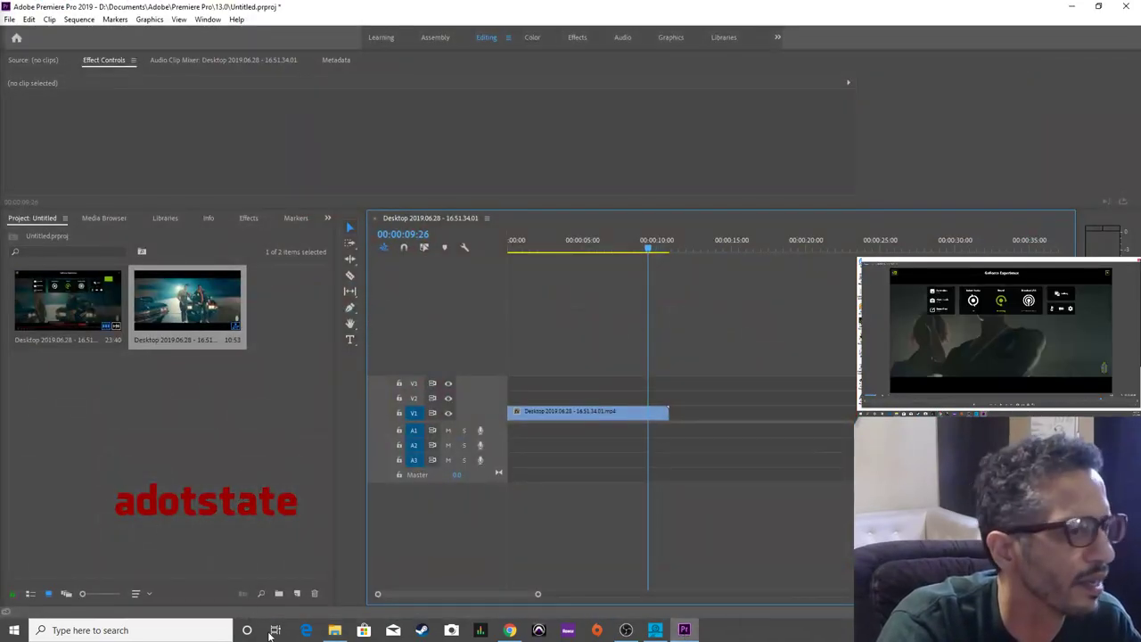
{"action": "right_click", "coordinate": [334, 630]}
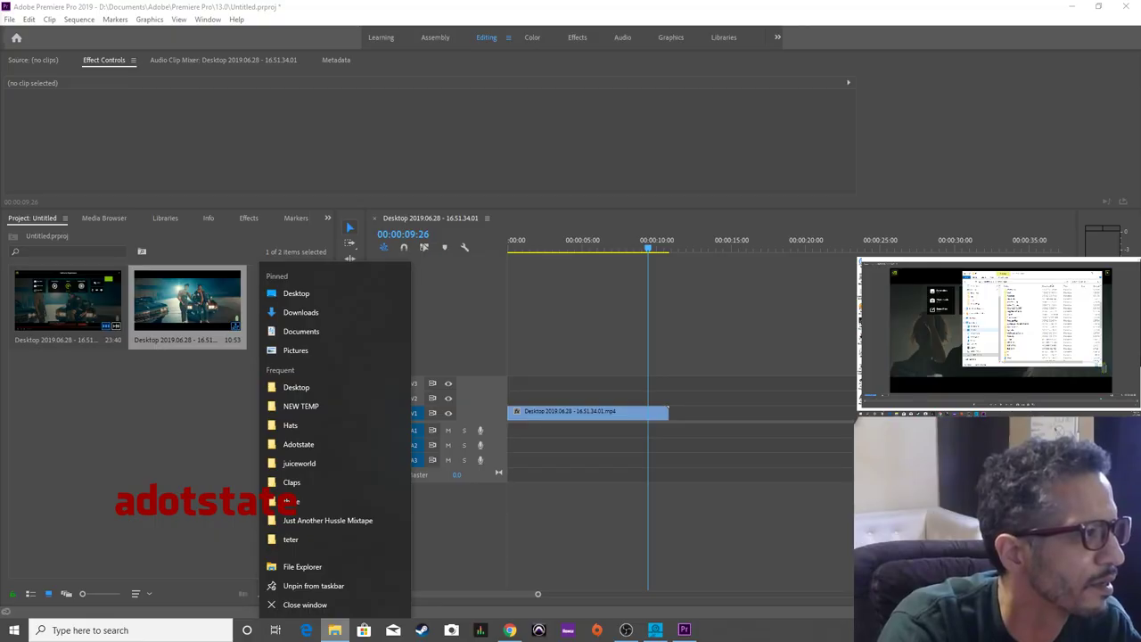
{"action": "key", "text": "Escape"}
{"action": "left_click_drag", "start_coordinate": [365, 428], "coordinate": [559, 435]}
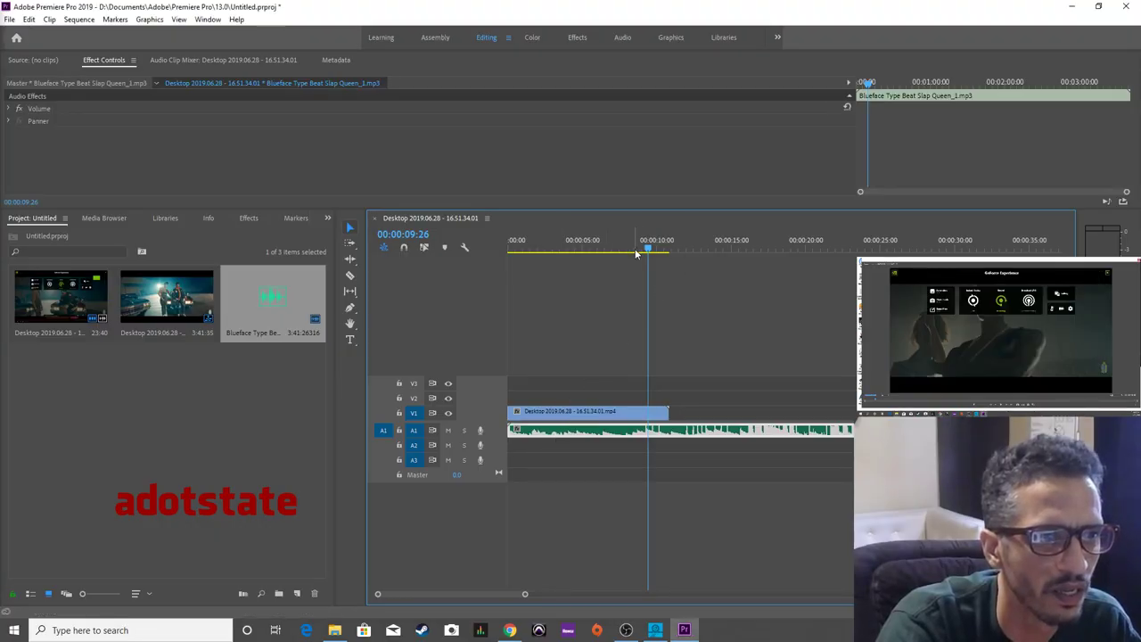
Play the sequence from the start and trim the end of the V1 video clip so it lasts about 5 seconds.
{"action": "left_click_drag", "start_coordinate": [635, 254], "coordinate": [411, 266]}
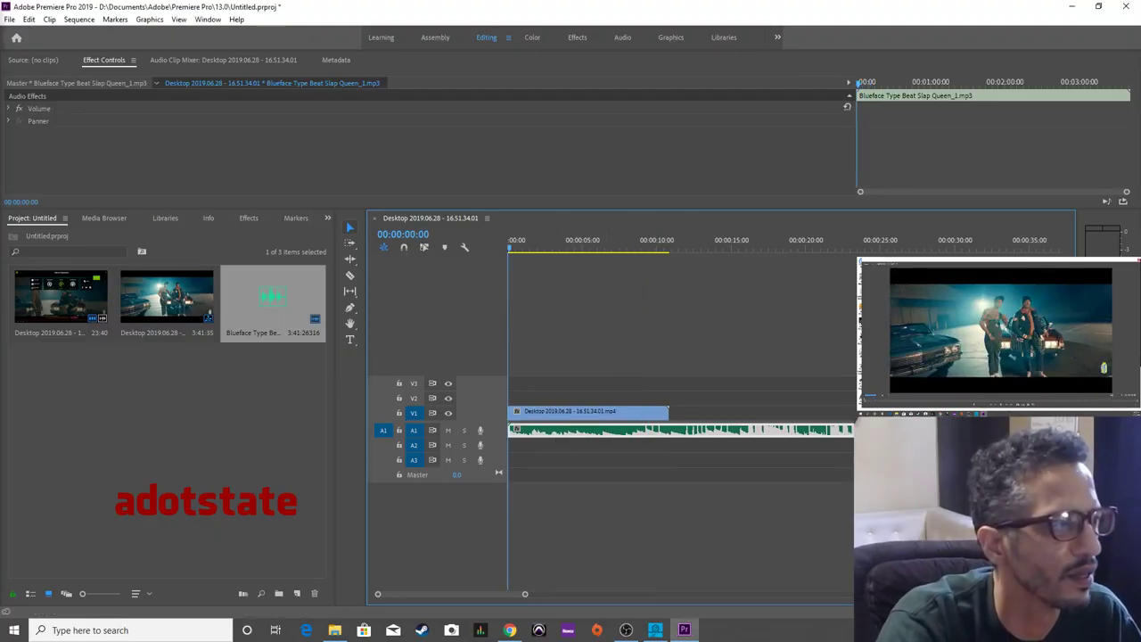
{"action": "key", "text": "space"}
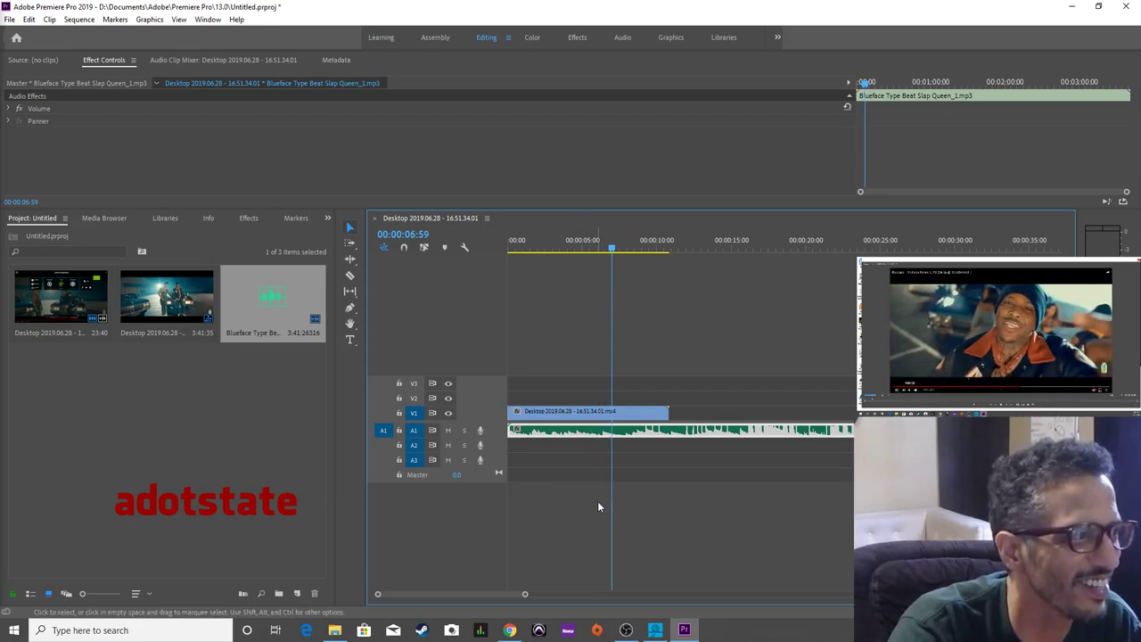
{"action": "key", "text": "space"}
{"action": "left_click_drag", "start_coordinate": [667, 411], "coordinate": [575, 416]}
Copy the shortened clip from the sequence start and paste it repeatedly end to end on V1 up to about 1:55.
{"action": "key", "text": "Home"}
{"action": "left_click", "coordinate": [566, 417]}
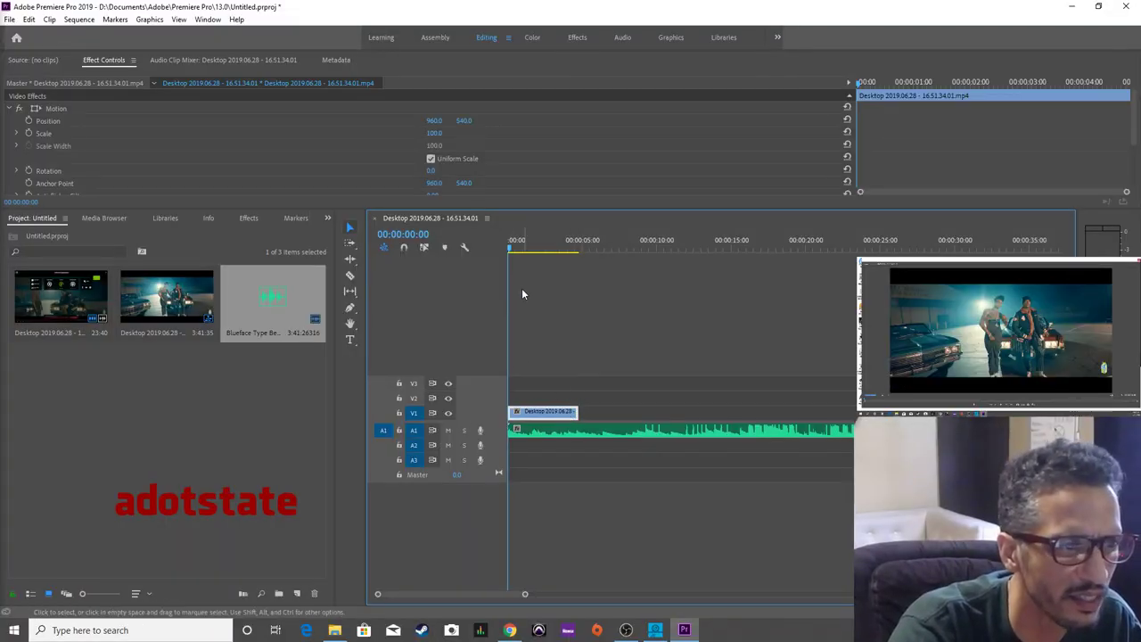
{"action": "key", "text": "ctrl+c"}
{"action": "key", "text": "ctrl+v"}
{"action": "key", "text": "ctrl+v"}
{"action": "key", "text": "ctrl+v"}
{"action": "key", "text": "ctrl+v"}
{"action": "key", "text": "ctrl+v"}
{"action": "key", "text": "ctrl+v"}
{"action": "key", "text": "ctrl+v"}
{"action": "key", "text": "ctrl+v"}
{"action": "key", "text": "ctrl+v"}
{"action": "key", "text": "ctrl+v"}
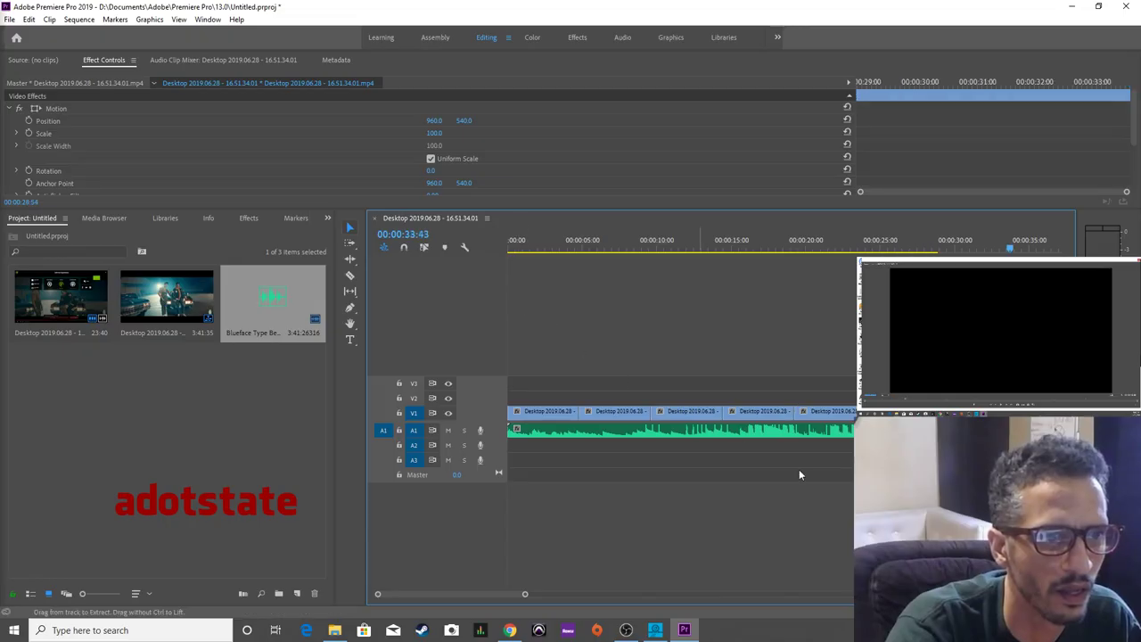
{"action": "key", "text": "ctrl+v"}
{"action": "key", "text": "ctrl+v"}
{"action": "key", "text": "ctrl+v"}
{"action": "key", "text": "ctrl+v"}
{"action": "key", "text": "ctrl+v"}
{"action": "key", "text": "ctrl+v"}
{"action": "key", "text": "ctrl+v"}
{"action": "key", "text": "ctrl+v"}
{"action": "key", "text": "ctrl+v"}
{"action": "key", "text": "ctrl+v"}
{"action": "key", "text": "ctrl+v"}
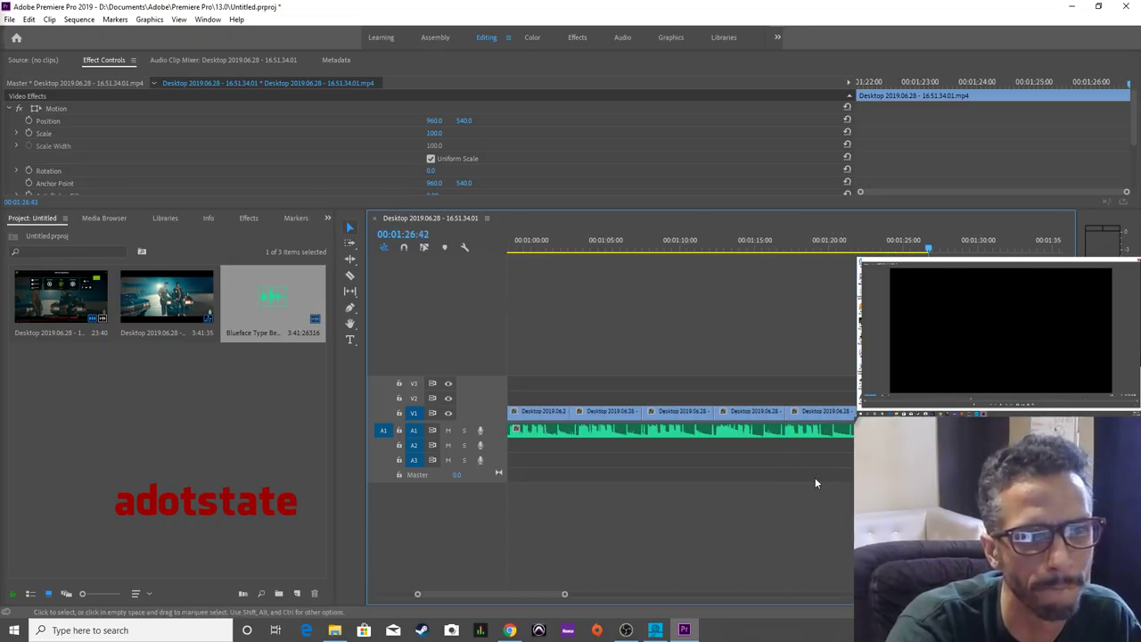
{"action": "key", "text": "ctrl+v"}
{"action": "key", "text": "ctrl+v"}
{"action": "key", "text": "ctrl+v"}
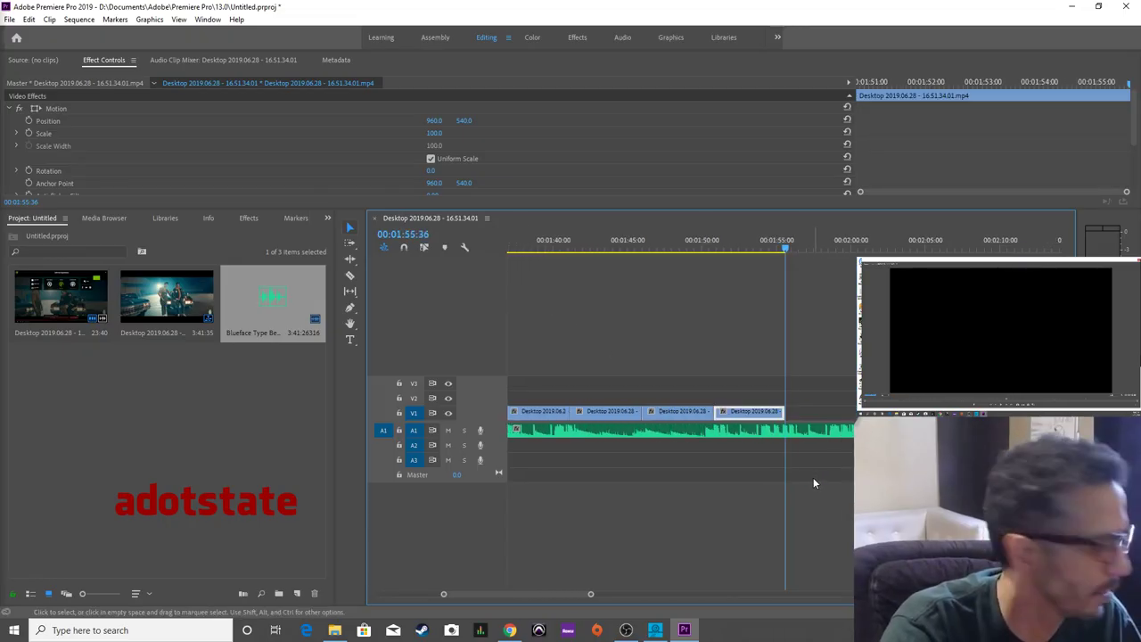
Undo the last two pastes and keep pasting the clip along V1 until the video reaches about 4:15, past the beat's end.
{"action": "key", "text": "ctrl+z"}
{"action": "key", "text": "ctrl+z"}
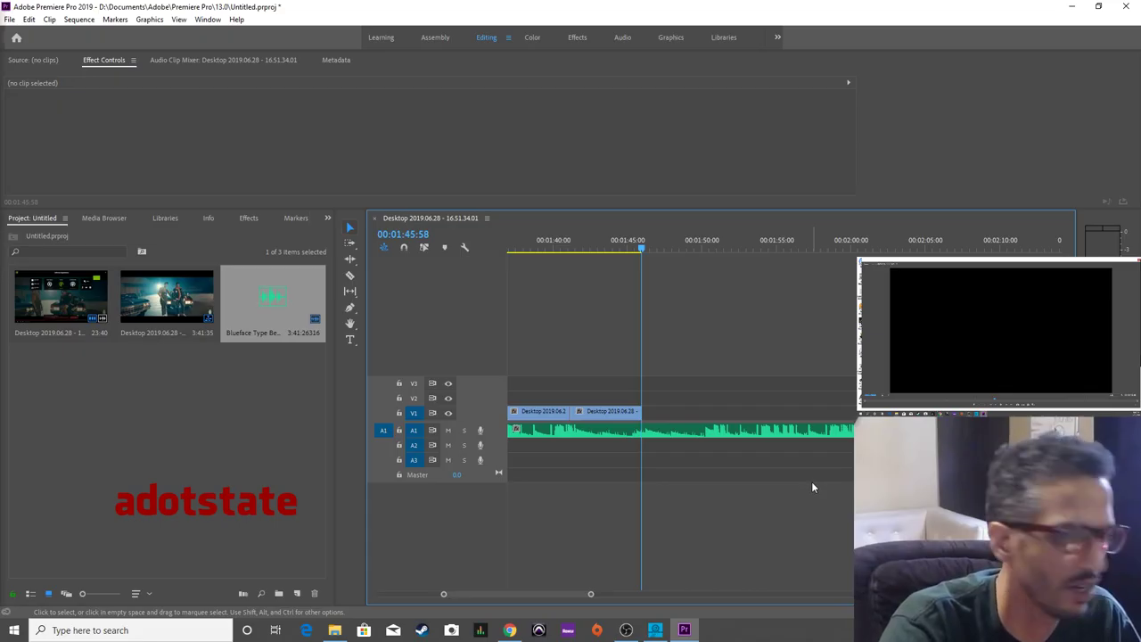
{"action": "key", "text": "ctrl+v"}
{"action": "key", "text": "ctrl+v"}
{"action": "key", "text": "ctrl+v"}
{"action": "key", "text": "ctrl+v"}
{"action": "key", "text": "ctrl+v"}
{"action": "key", "text": "ctrl+v"}
{"action": "key", "text": "ctrl+v"}
{"action": "key", "text": "ctrl+v"}
{"action": "key", "text": "ctrl+v"}
{"action": "key", "text": "ctrl+v"}
{"action": "key", "text": "ctrl+v"}
{"action": "key", "text": "ctrl+v"}
{"action": "key", "text": "ctrl+v"}
{"action": "key", "text": "ctrl+v"}
{"action": "key", "text": "ctrl+v"}
{"action": "key", "text": "ctrl+v"}
{"action": "key", "text": "ctrl+v"}
{"action": "key", "text": "ctrl+v"}
{"action": "key", "text": "ctrl+v"}
{"action": "key", "text": "ctrl+v"}
{"action": "key", "text": "ctrl+v"}
{"action": "key", "text": "ctrl+v"}
{"action": "key", "text": "ctrl+v"}
{"action": "key", "text": "ctrl+v"}
{"action": "key", "text": "ctrl+v"}
{"action": "key", "text": "ctrl+v"}
{"action": "key", "text": "ctrl+v"}
{"action": "key", "text": "ctrl+v"}
{"action": "key", "text": "ctrl+v"}
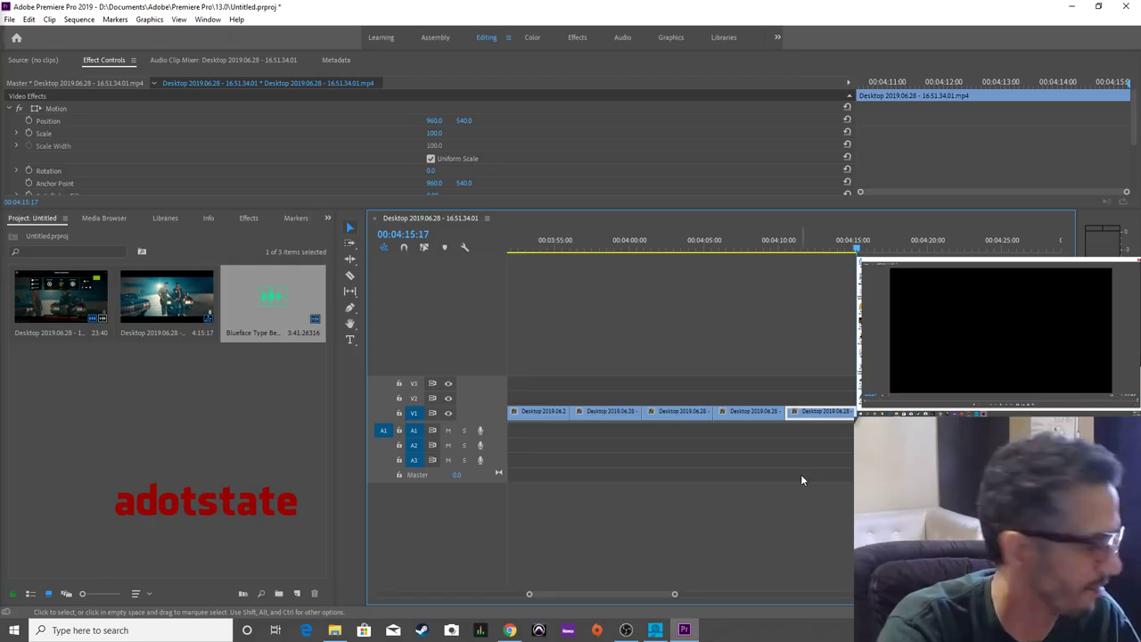
Undo the surplus pastes beyond the end of the beat so the video ends at about 3:41.
{"action": "key", "text": "ctrl+z"}
{"action": "key", "text": "ctrl+z"}
{"action": "key", "text": "ctrl+z"}
{"action": "key", "text": "ctrl+z"}
{"action": "key", "text": "ctrl+z"}
{"action": "key", "text": "ctrl+z"}
{"action": "key", "text": "ctrl+z"}
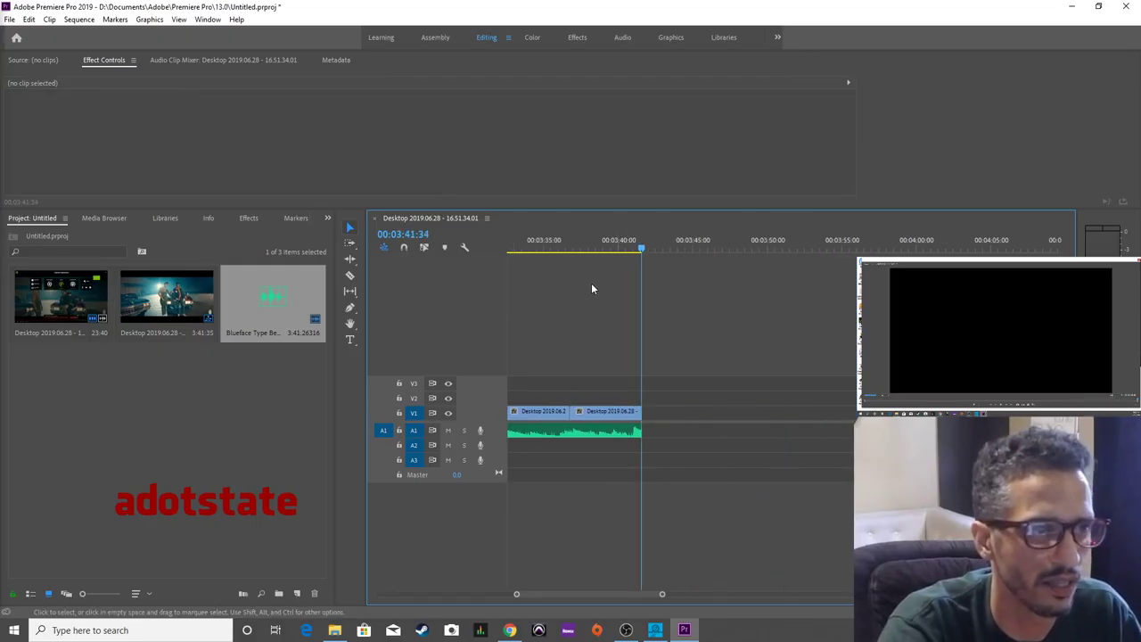
Step back through the last repeated clips to check the end of the video against the beat.
{"action": "left_click_drag", "start_coordinate": [640, 247], "coordinate": [634, 250]}
{"action": "key", "text": "Up"}
{"action": "key", "text": "Up"}
{"action": "key", "text": "Up"}
{"action": "key", "text": "Up"}
{"action": "key", "text": "Up"}
{"action": "key", "text": "Up"}
{"action": "key", "text": "Up"}
{"action": "key", "text": "Up"}
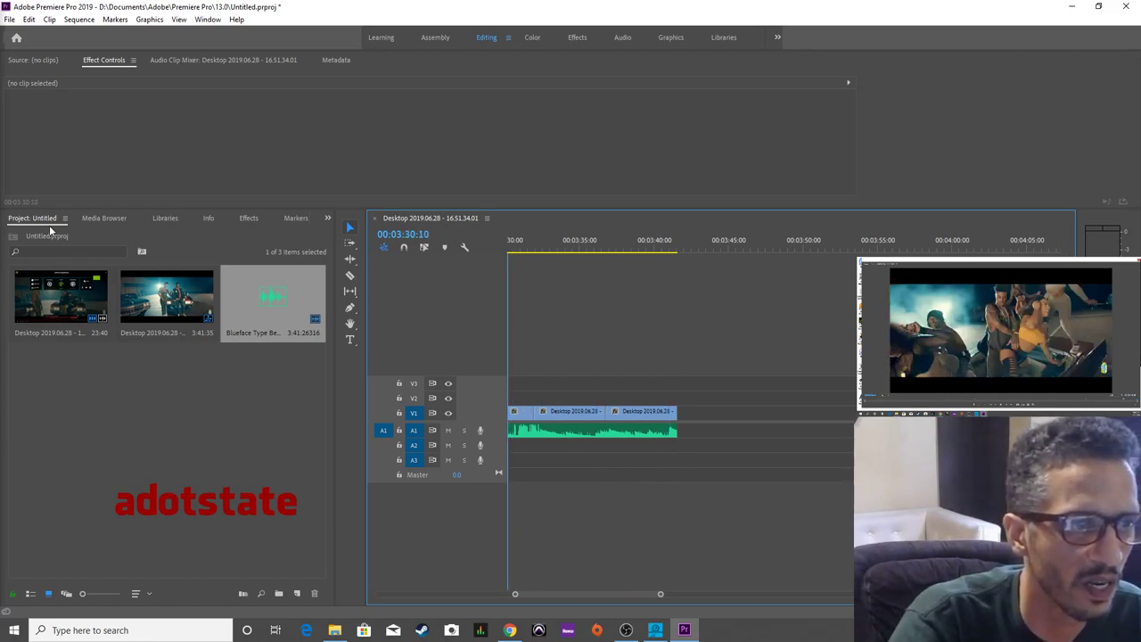
{"action": "key", "text": "minus"}
{"action": "key", "text": "r"}
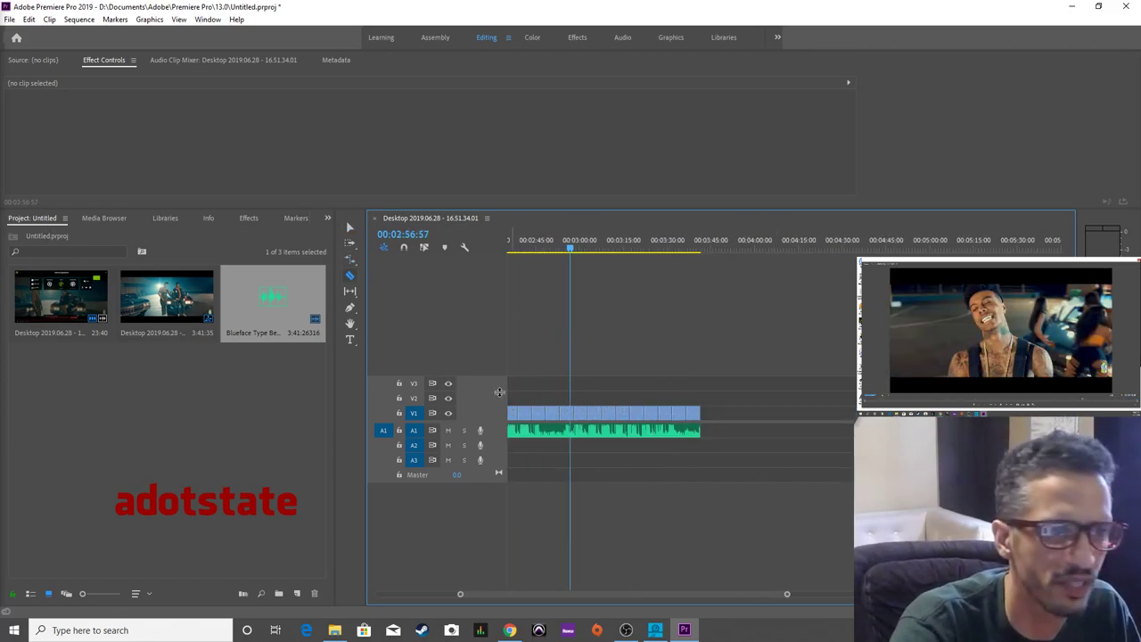
{"action": "left_click_drag", "start_coordinate": [701, 416], "coordinate": [722, 416]}
{"action": "scroll", "coordinate": [722, 416], "scroll_direction": "up", "scroll_amount": 1}
Select all the repeated video clips on V1 and nest them into one sequence, accepting the default name.
{"action": "key", "text": "v"}
{"action": "key", "text": "ctrl+a"}
{"action": "key", "text": "backslash"}
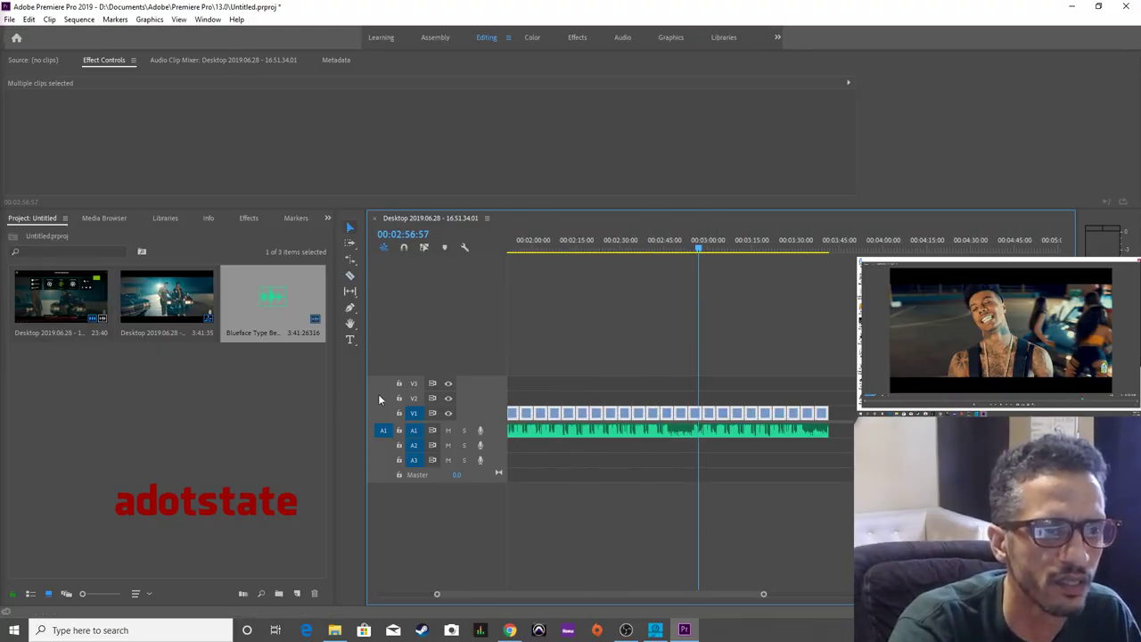
{"action": "key", "text": "minus"}
{"action": "key", "text": "minus"}
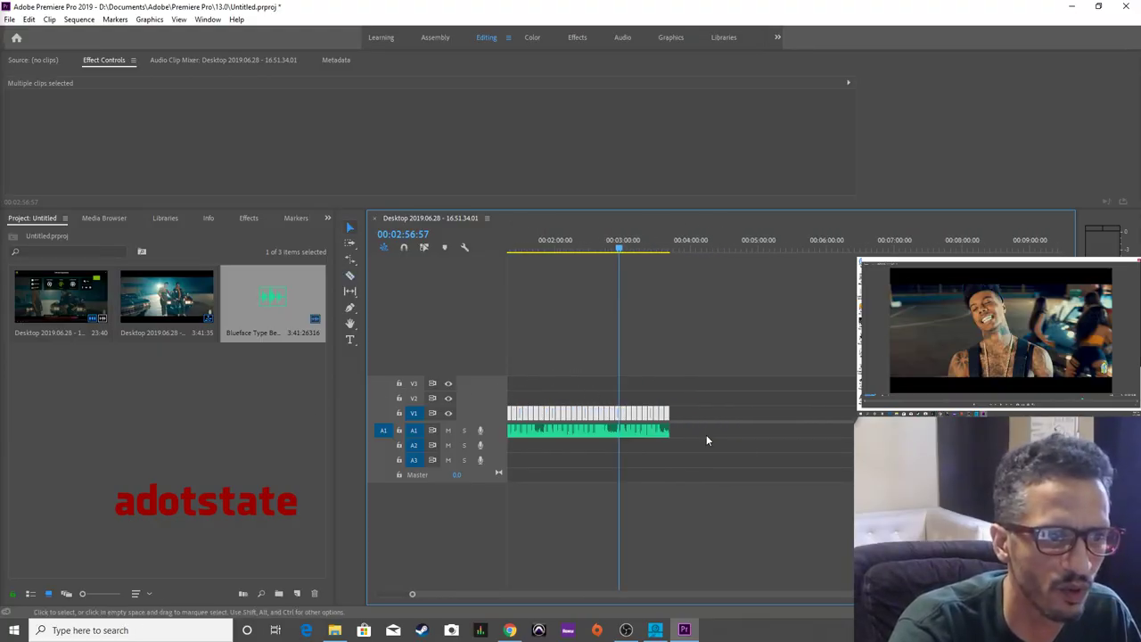
{"action": "key", "text": "equal"}
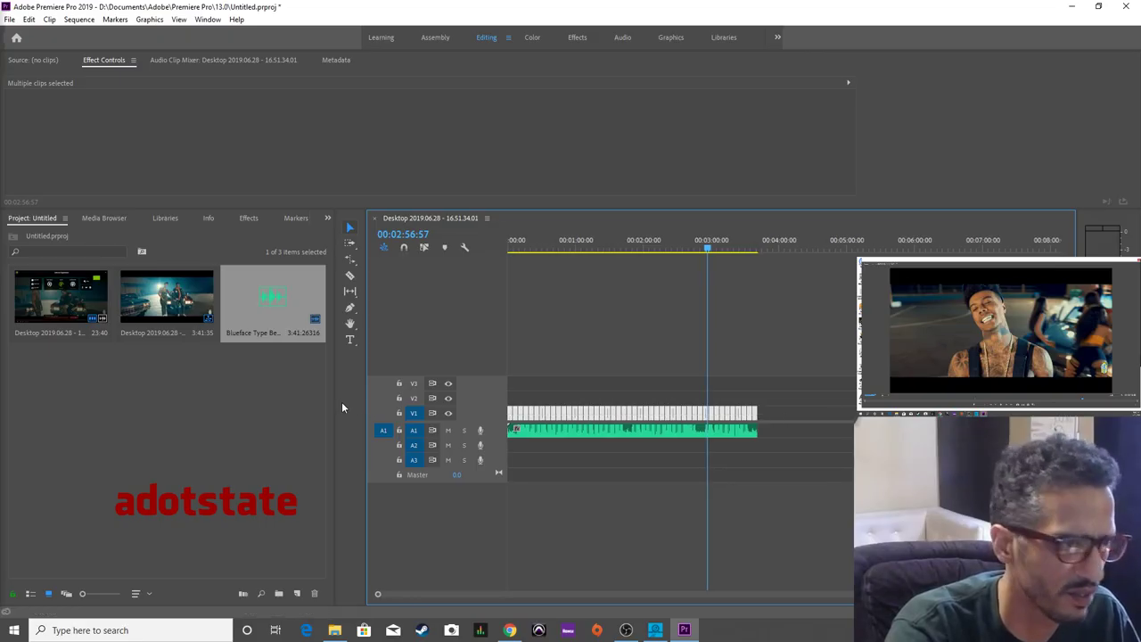
{"action": "right_click", "coordinate": [655, 421]}
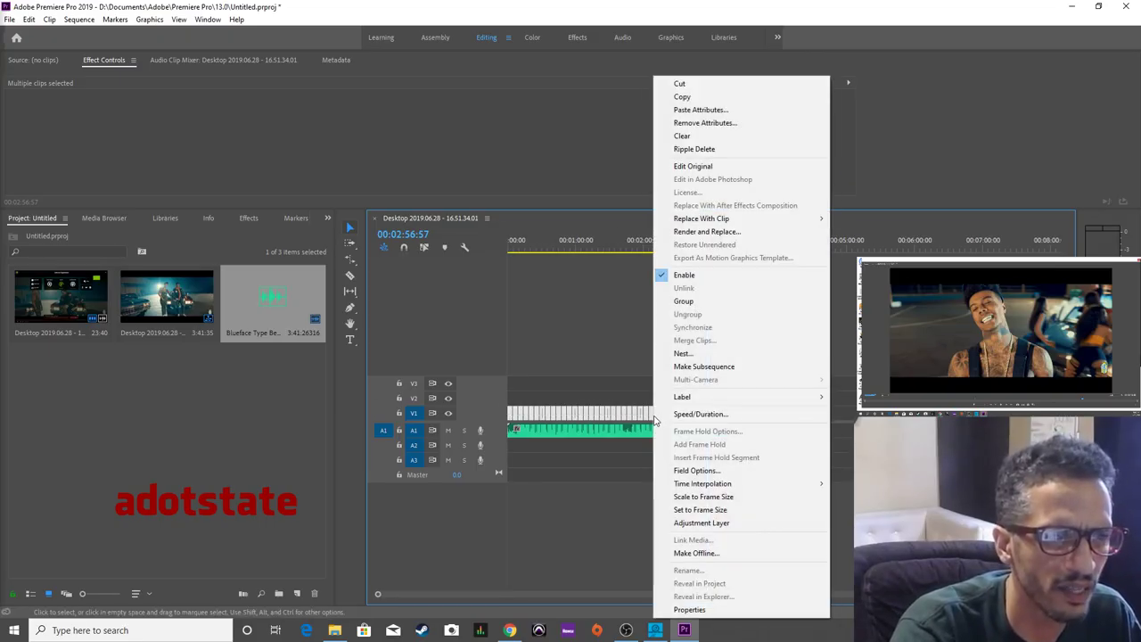
{"action": "left_click", "coordinate": [683, 354]}
{"action": "left_click", "coordinate": [543, 326]}
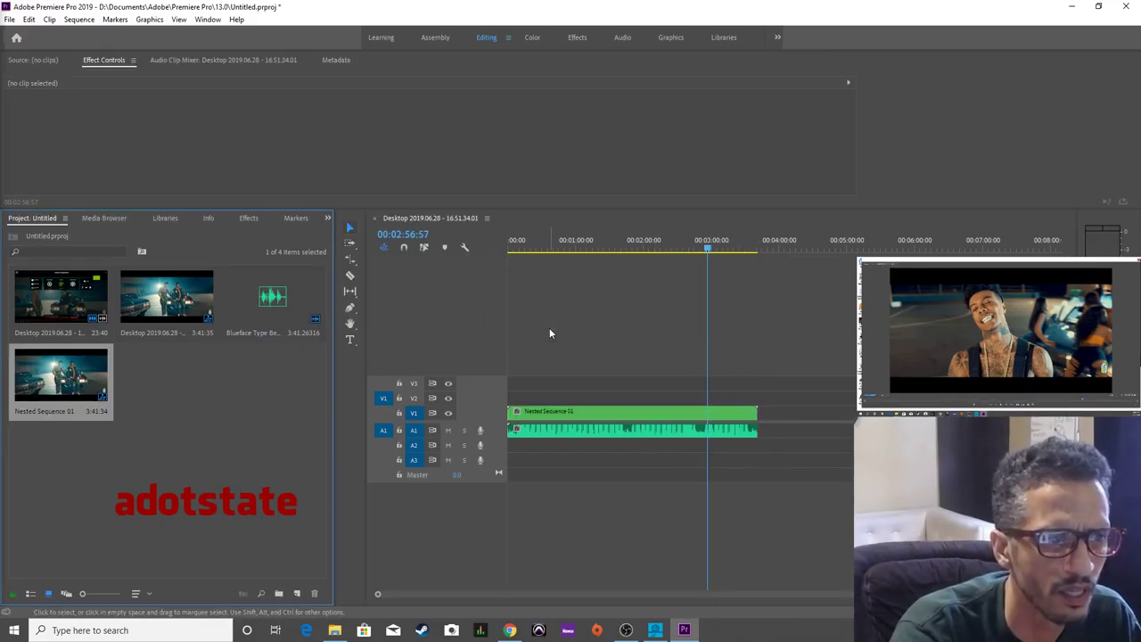
Select the nested sequence, switch to the Color workspace and apply a first Lumetri Color adjustment to it.
{"action": "left_click", "coordinate": [596, 413]}
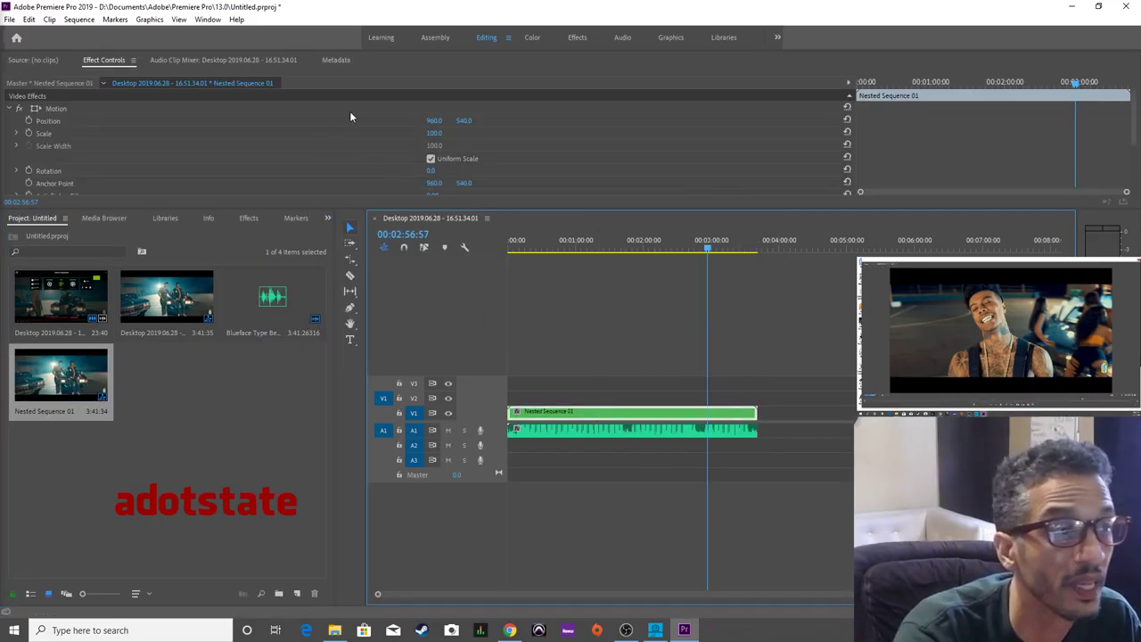
{"action": "left_click", "coordinate": [533, 38]}
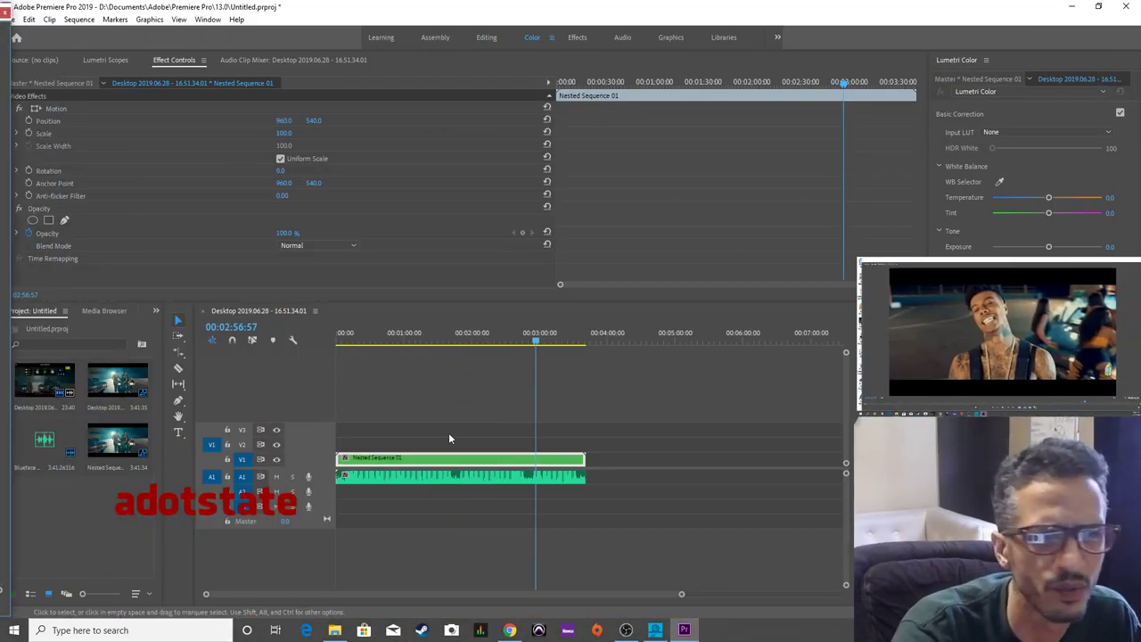
{"action": "left_click", "coordinate": [1048, 197]}
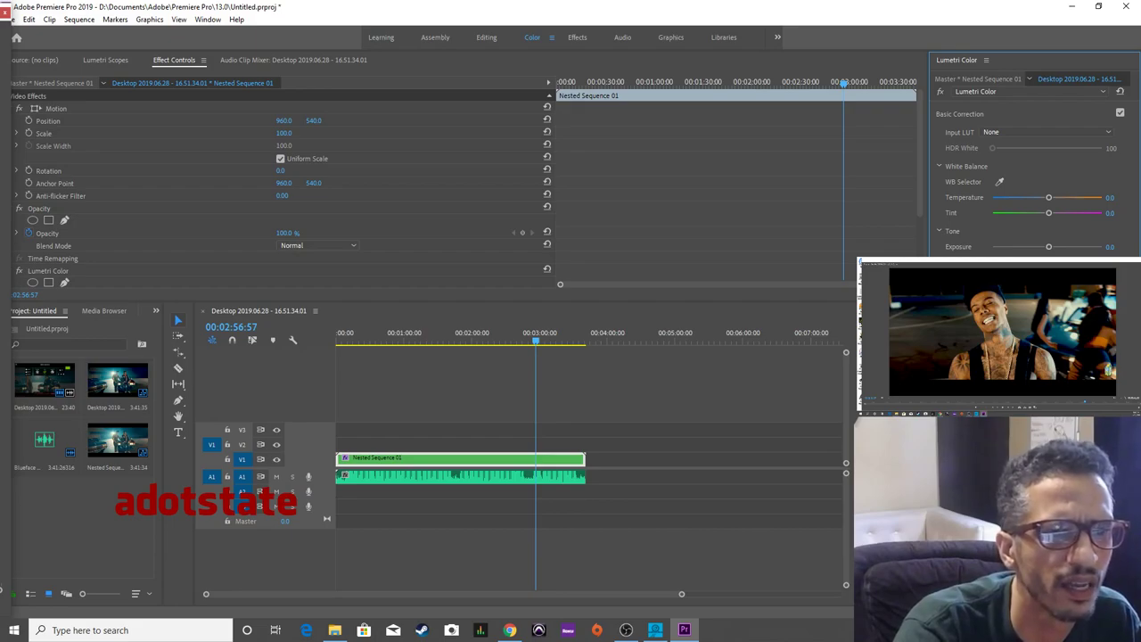
Preview from the sequence start and set the nested sequence's Lumetri exposure to 5.0 and temperature to 100.0.
{"action": "left_click", "coordinate": [526, 366]}
{"action": "key", "text": "Home"}
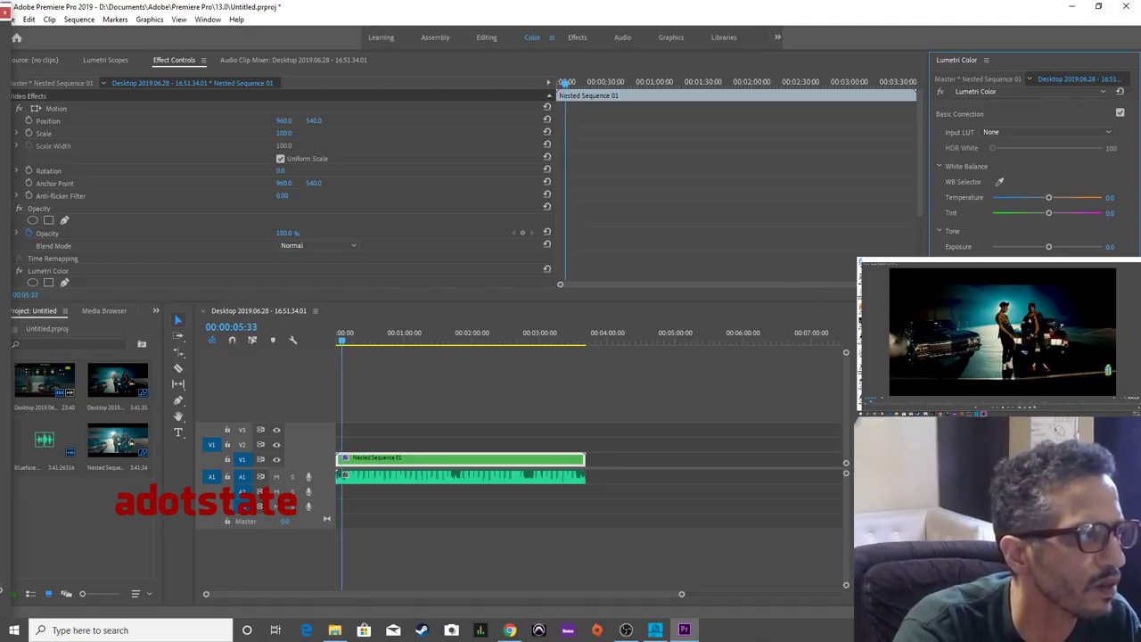
{"action": "left_click_drag", "start_coordinate": [1048, 247], "coordinate": [1101, 247]}
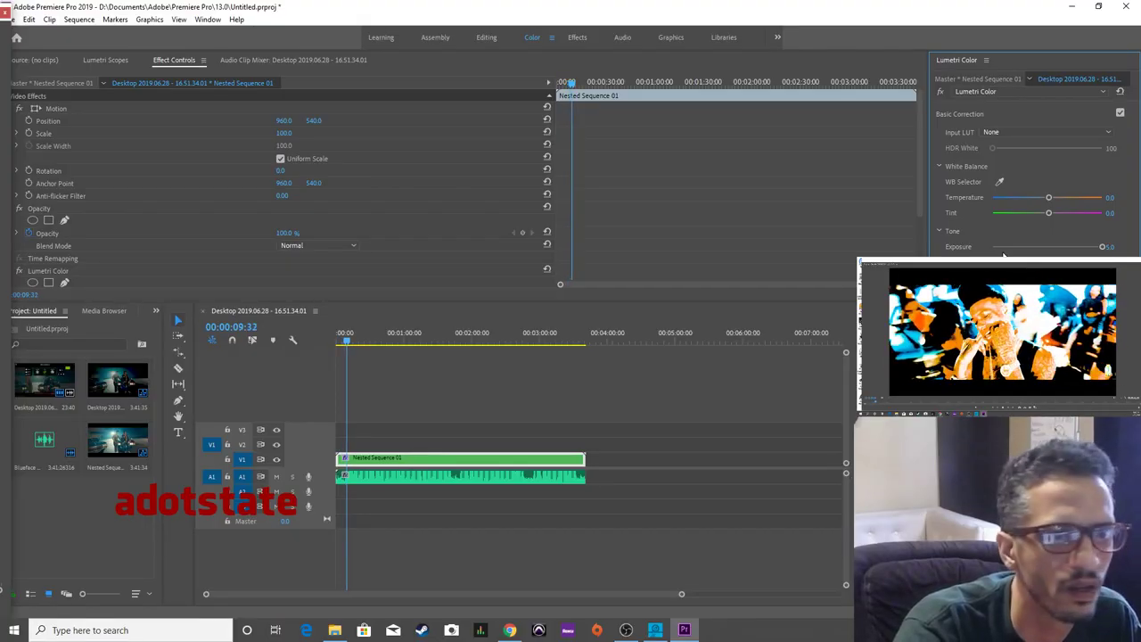
{"action": "left_click_drag", "start_coordinate": [1048, 197], "coordinate": [1103, 197]}
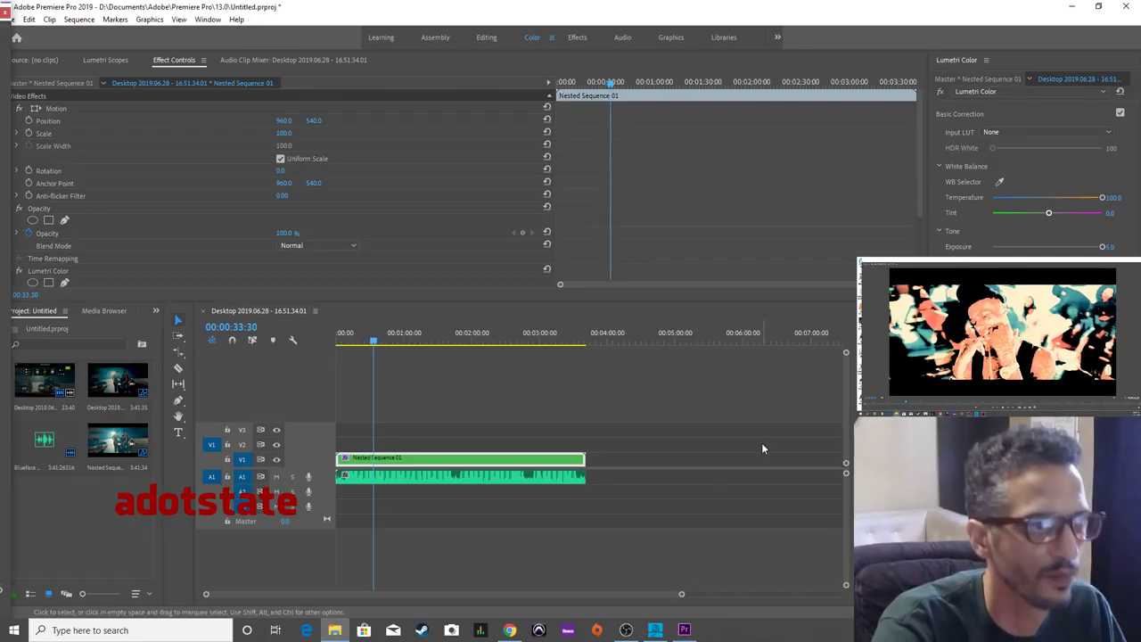
{"action": "left_click", "coordinate": [641, 401]}
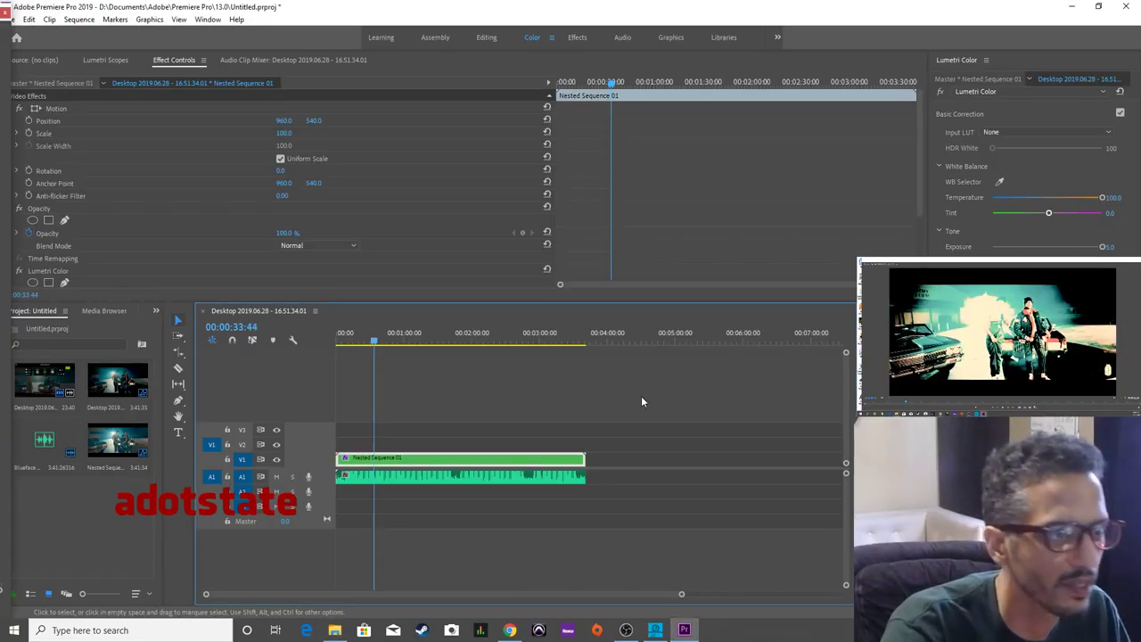
Bring Like & Comment Outro.mp4 and Keypad.jpg from File Explorer onto V2 at the sequence start and play from the beginning.
{"action": "left_click", "coordinate": [343, 632]}
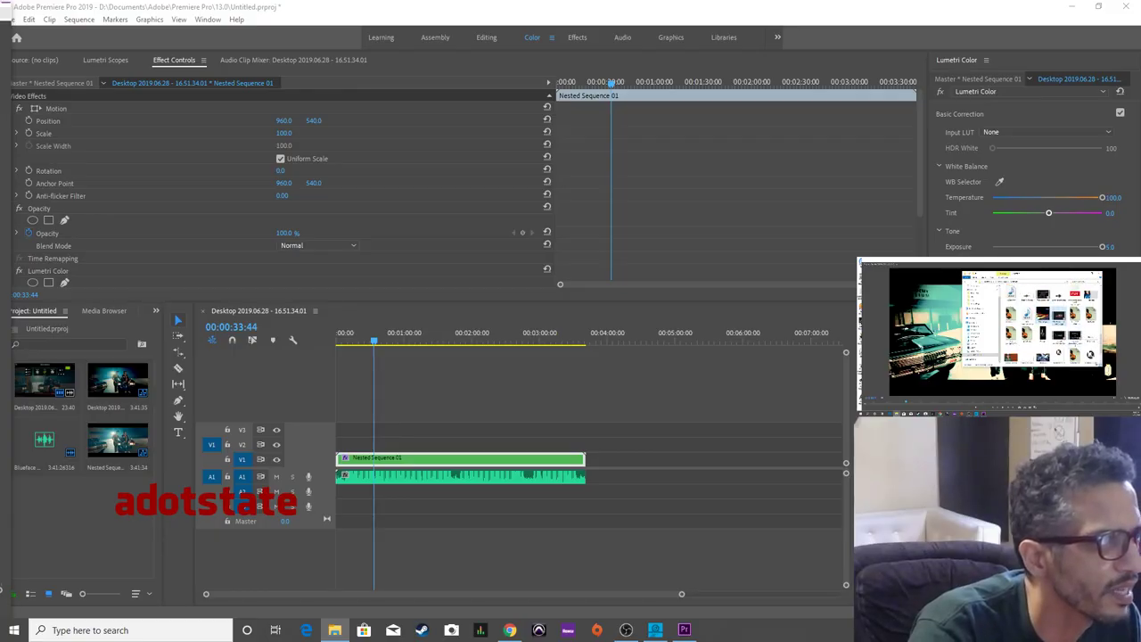
{"action": "left_click_drag", "start_coordinate": [0, 339], "coordinate": [348, 445]}
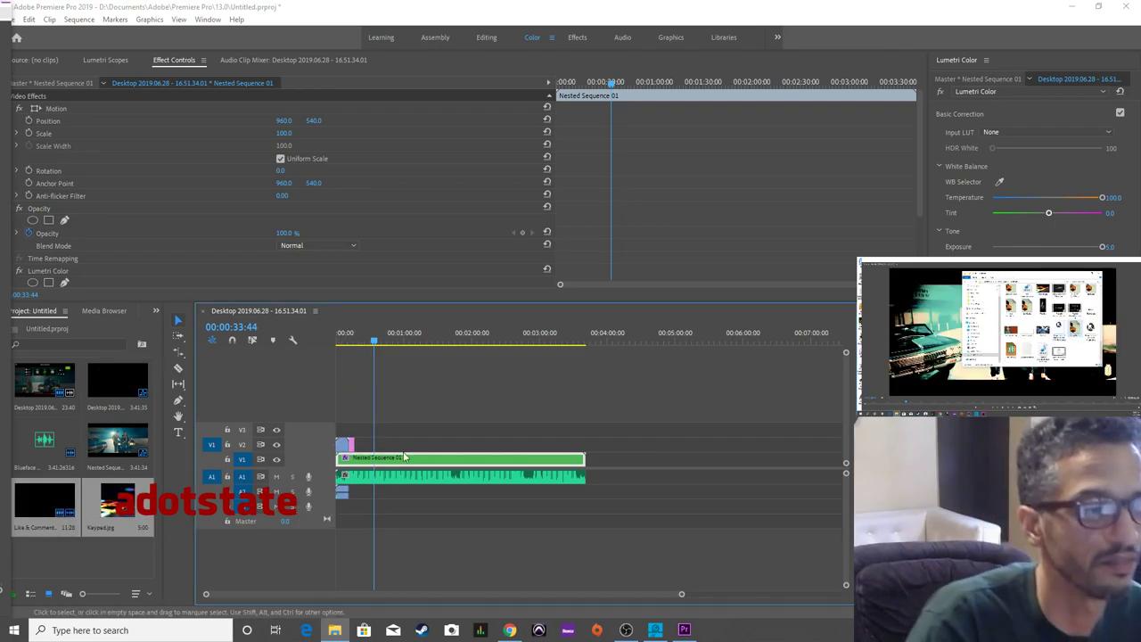
{"action": "left_click", "coordinate": [317, 340]}
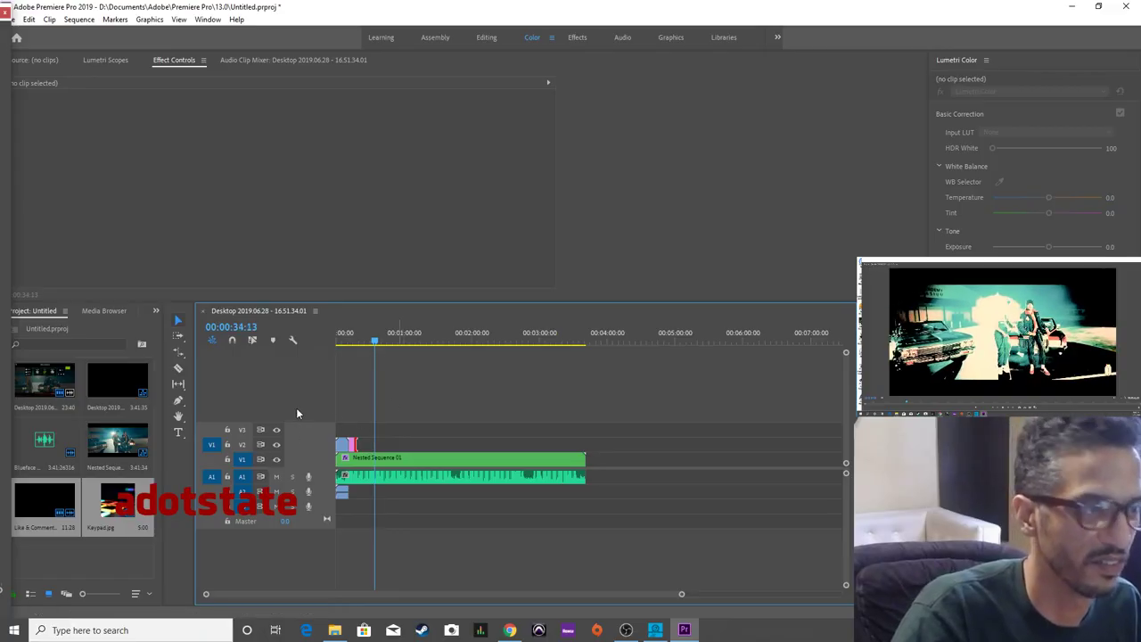
{"action": "key", "text": "d"}
{"action": "key", "text": "Home"}
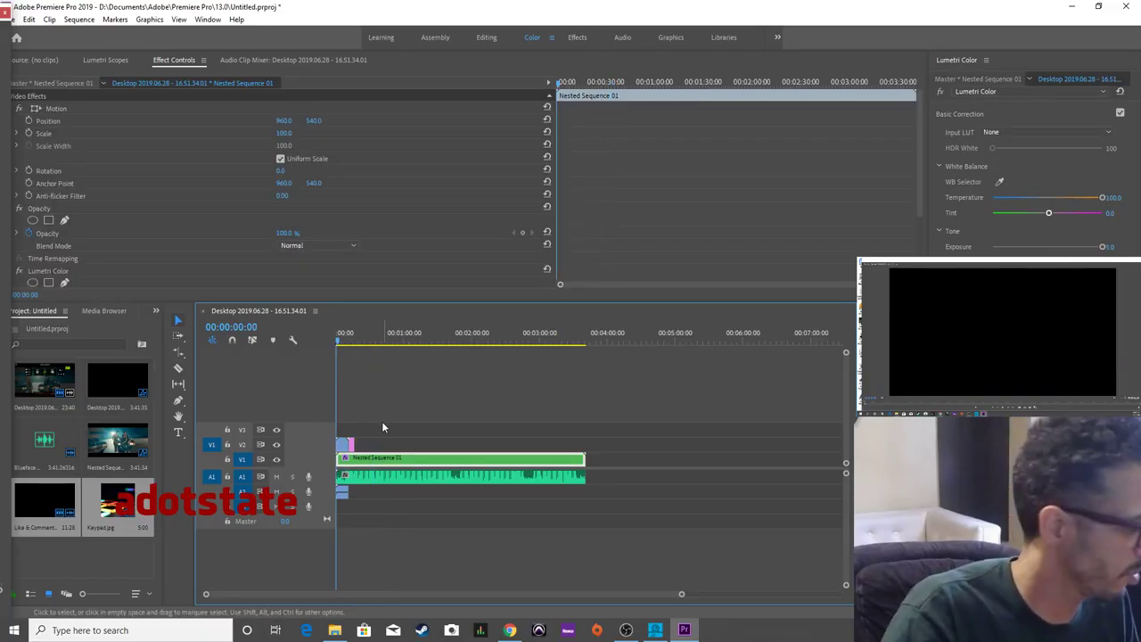
{"action": "scroll", "coordinate": [383, 420], "scroll_direction": "up", "scroll_amount": 5}
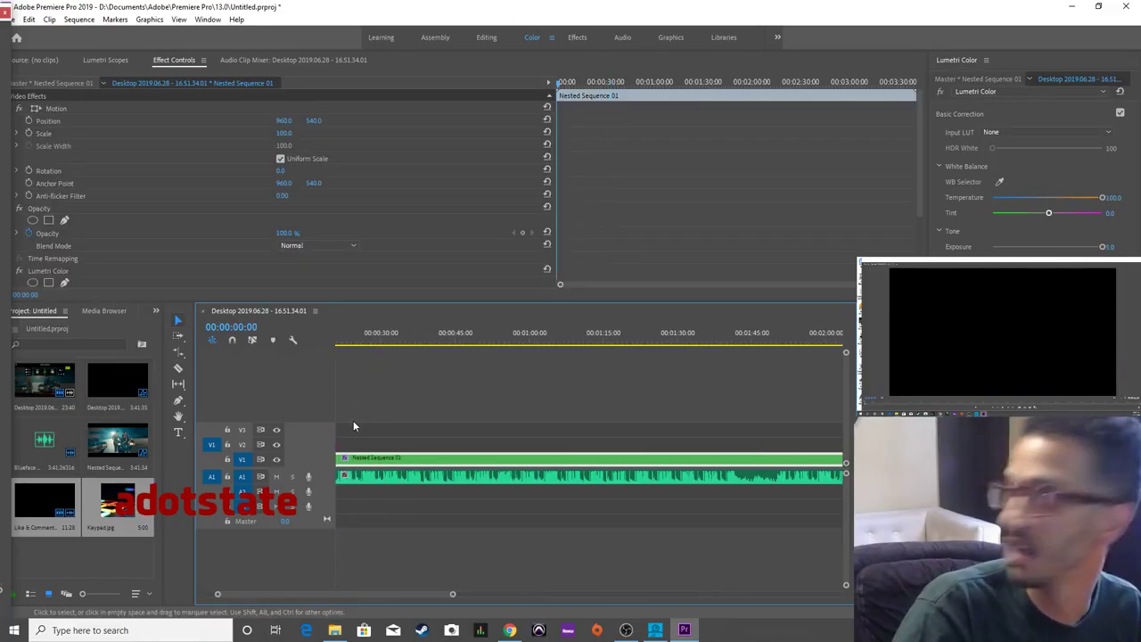
{"action": "key", "text": "space"}
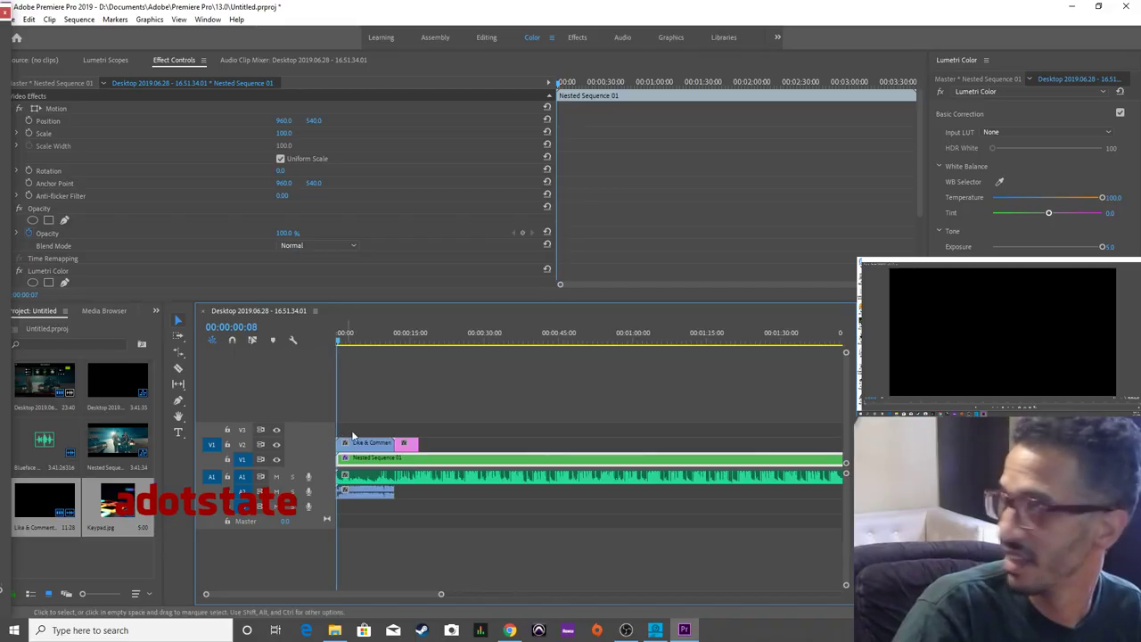
Delete the outro's audio from A2 and the Keypad.jpg clip from V2.
{"action": "left_click", "coordinate": [385, 512]}
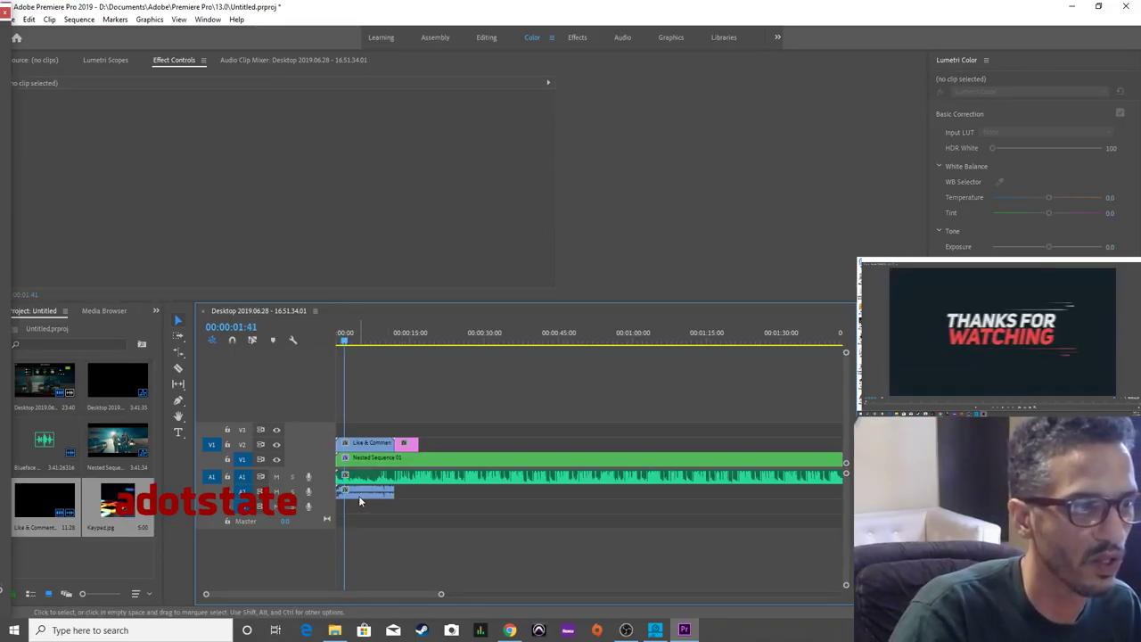
{"action": "left_click", "coordinate": [339, 491]}
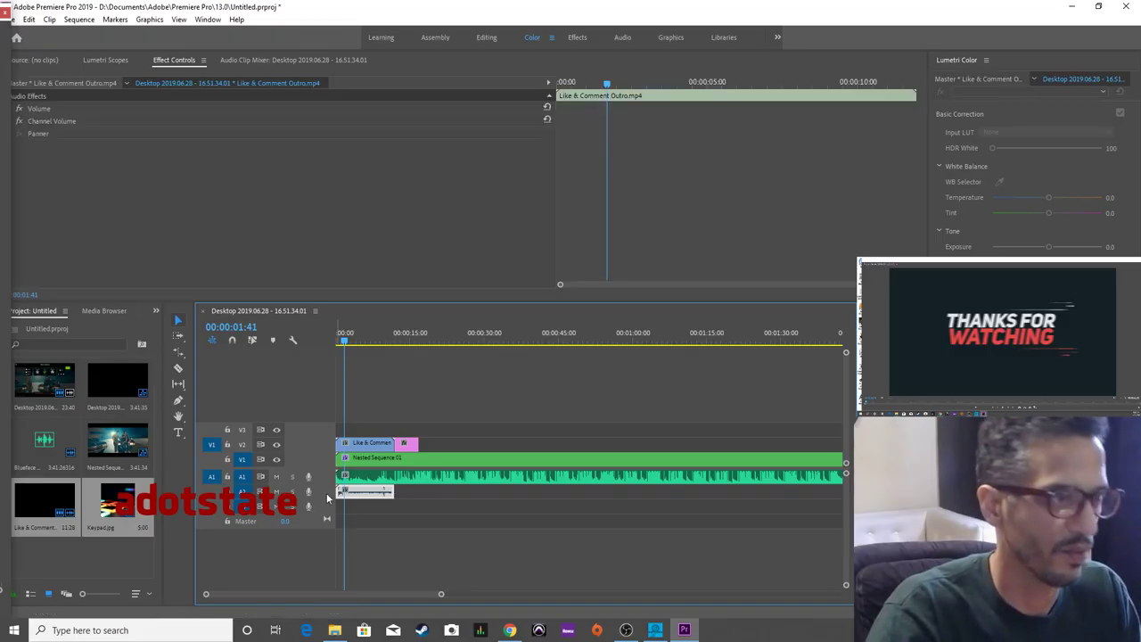
{"action": "key", "text": "Delete"}
{"action": "left_click", "coordinate": [408, 444]}
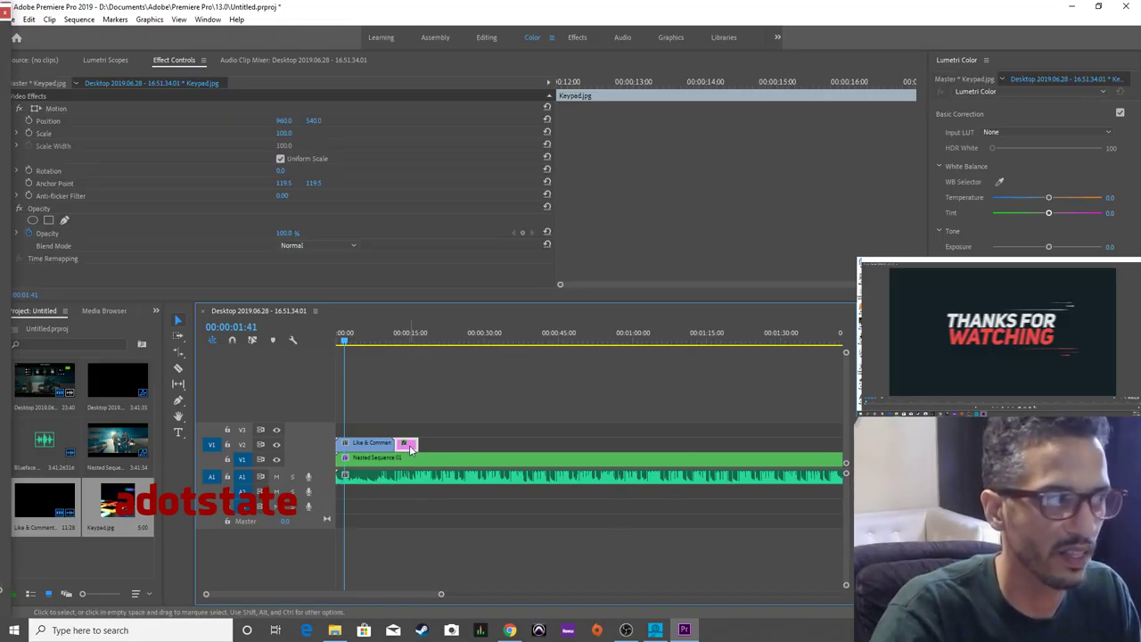
{"action": "key", "text": "Delete"}
Scrub through the outro clip on V2 and play it from the sequence start.
{"action": "left_click", "coordinate": [362, 444]}
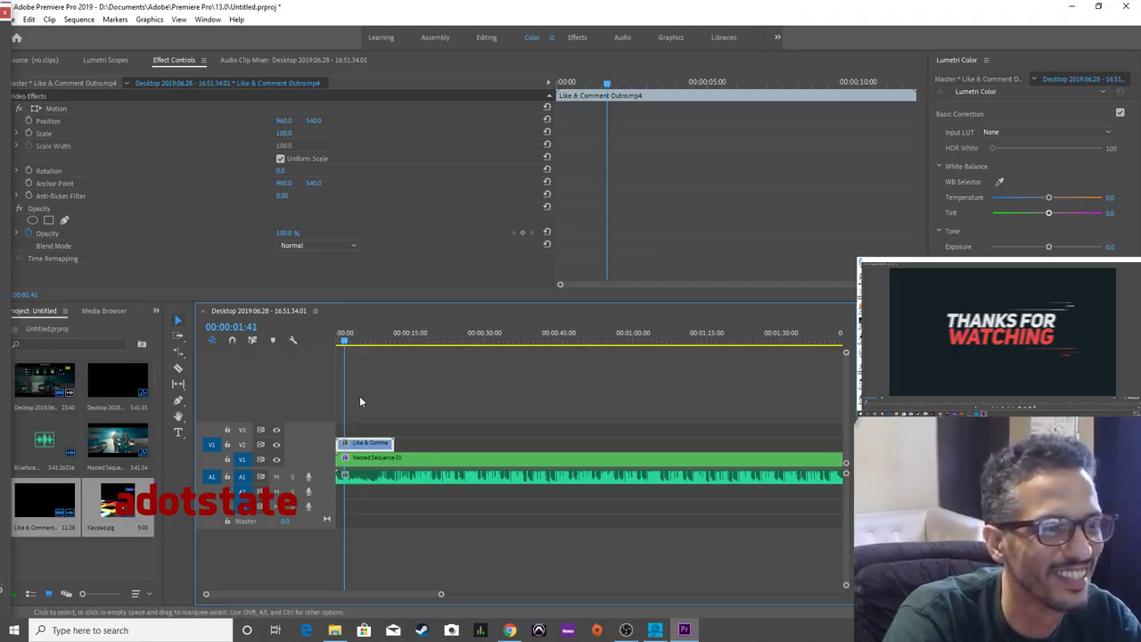
{"action": "mouse_move", "coordinate": [347, 347]}
{"action": "left_mouse_down"}
{"action": "mouse_move", "coordinate": [382, 345]}
{"action": "mouse_move", "coordinate": [364, 346]}
{"action": "left_mouse_up"}
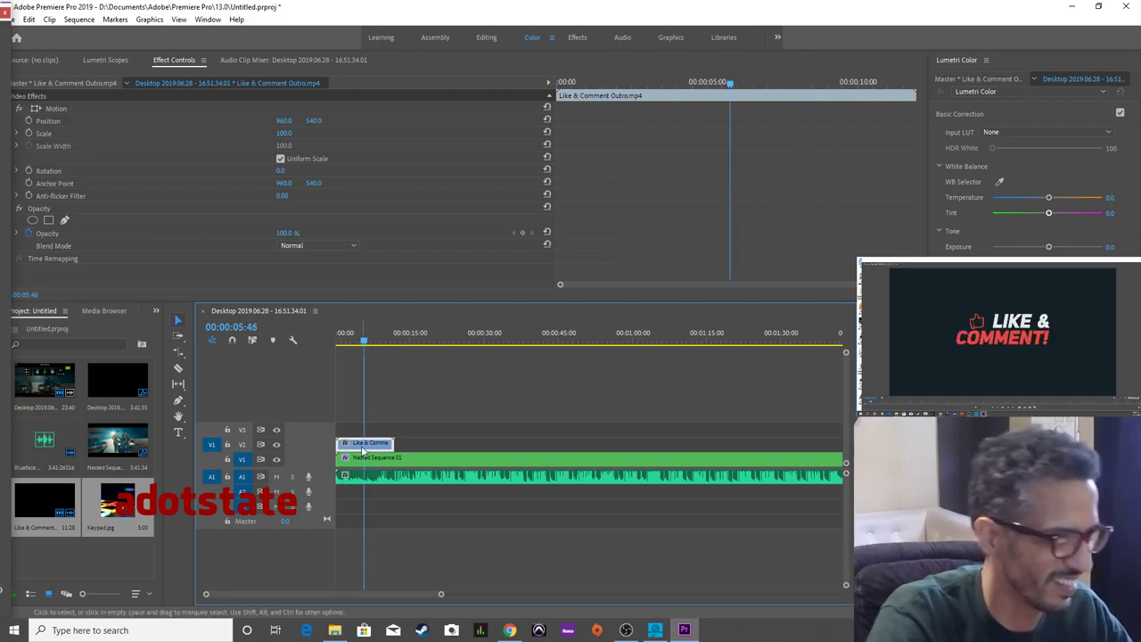
{"action": "left_click", "coordinate": [340, 343]}
{"action": "key", "text": "space"}
{"action": "key", "text": "equal"}
{"action": "key", "text": "equal"}
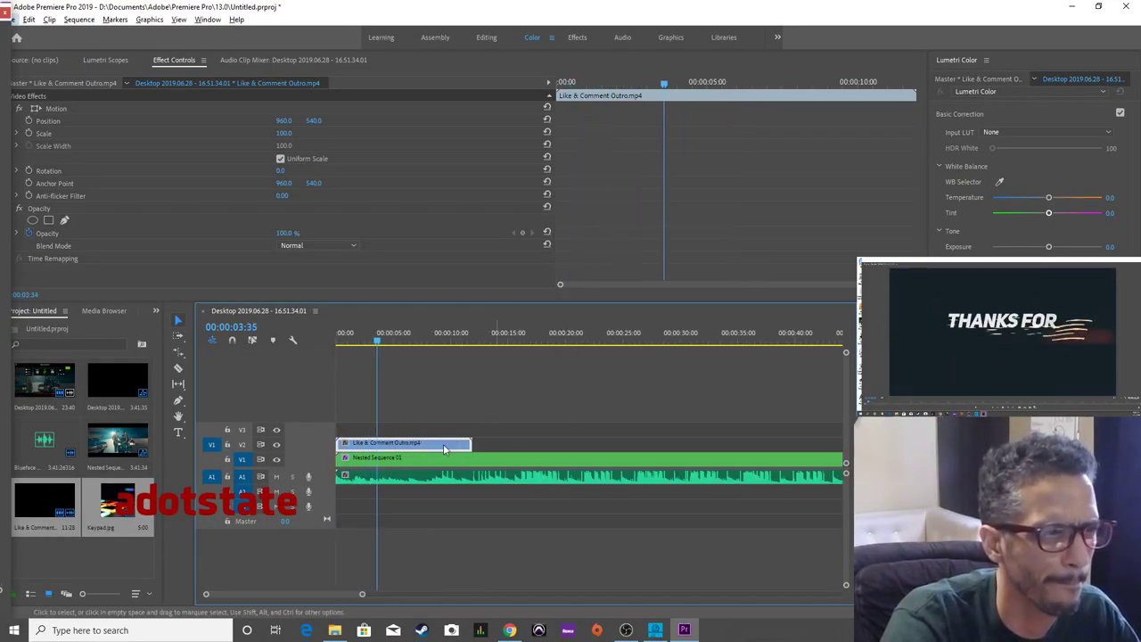
Try the outro clip further along V2 at about 15 seconds, and return it to the sequence start.
{"action": "left_click_drag", "start_coordinate": [443, 444], "coordinate": [553, 444]}
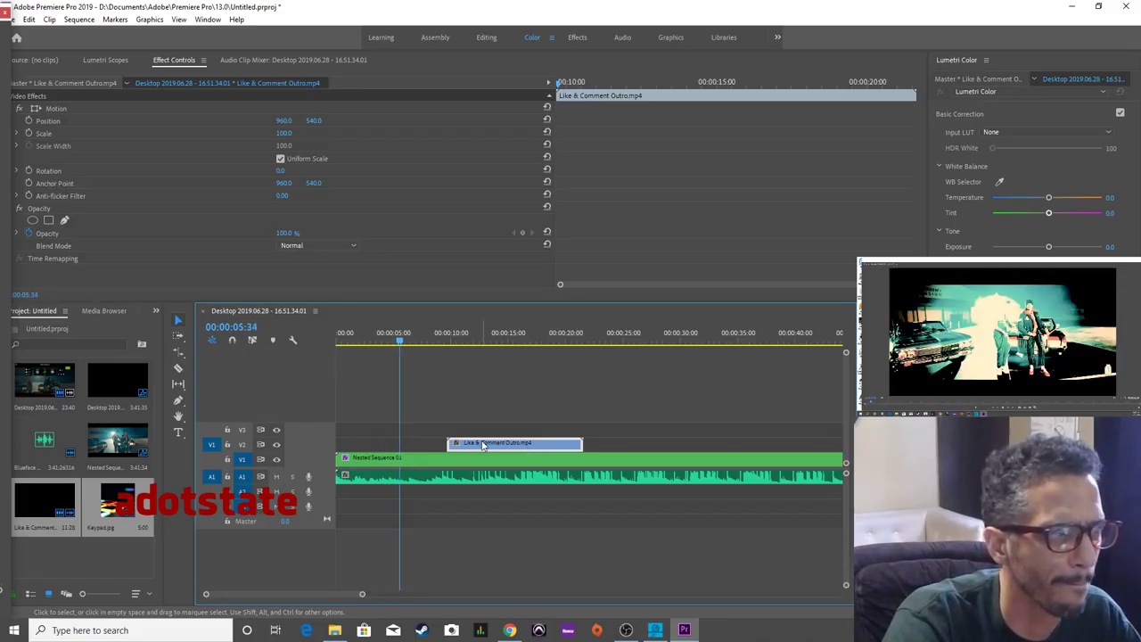
{"action": "left_click_drag", "start_coordinate": [482, 446], "coordinate": [534, 448]}
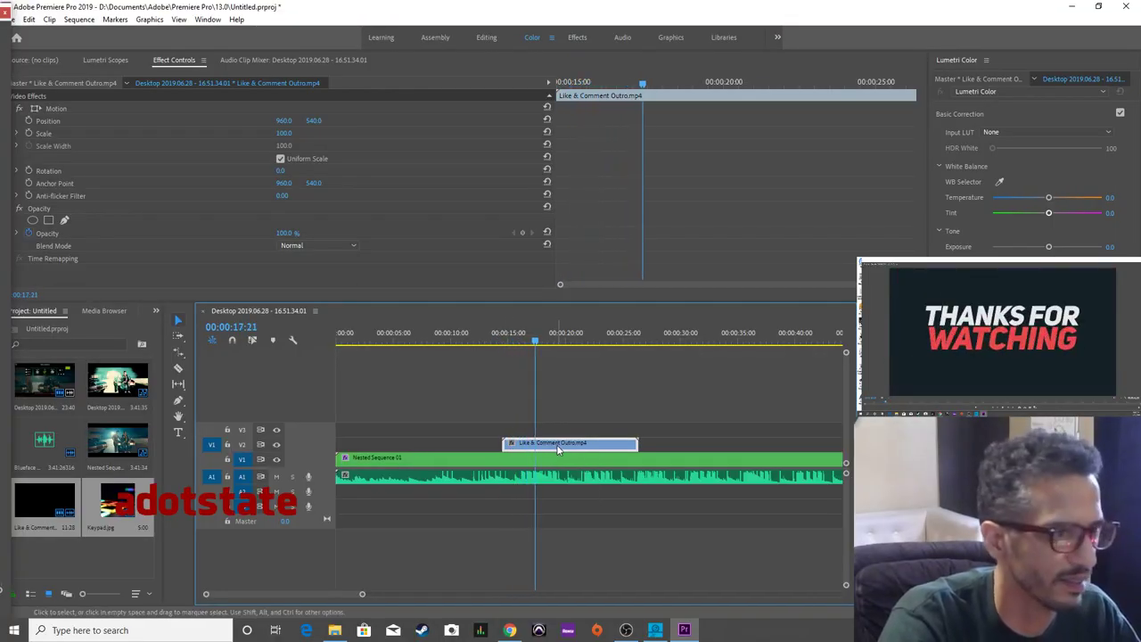
{"action": "left_click", "coordinate": [241, 444]}
{"action": "left_click_drag", "start_coordinate": [627, 443], "coordinate": [460, 444]}
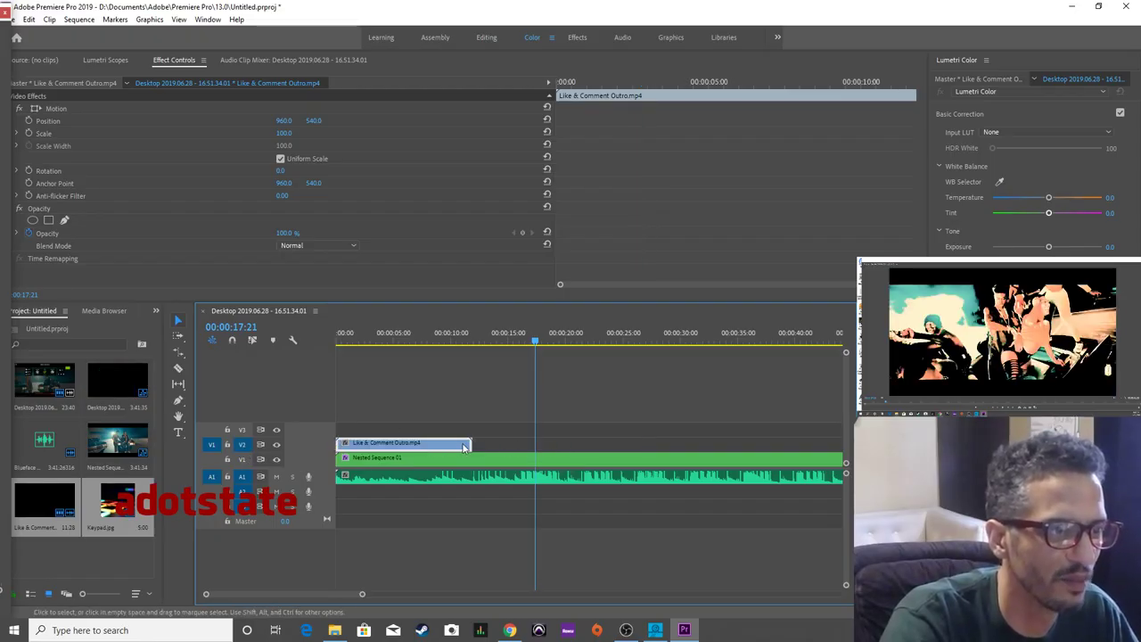
{"action": "left_click", "coordinate": [340, 343]}
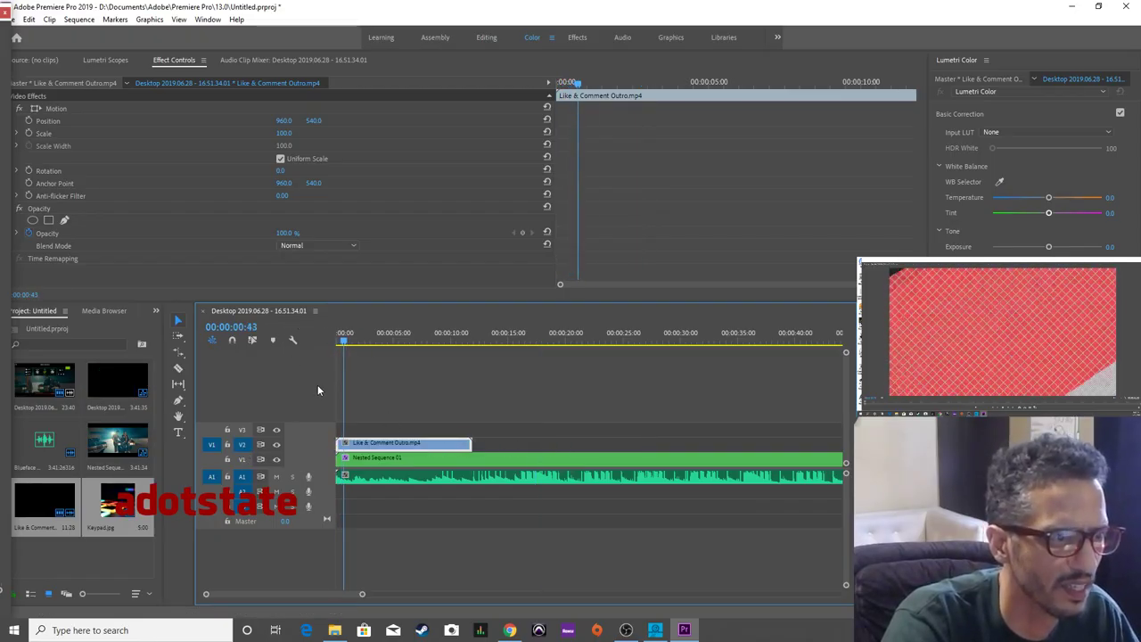
Undo the recent outro moves and clip deletions to restore the outro's audio and Keypad.jpg.
{"action": "key", "text": "ctrl+z"}
{"action": "key", "text": "ctrl+shift+z"}
{"action": "key", "text": "ctrl+shift+z"}
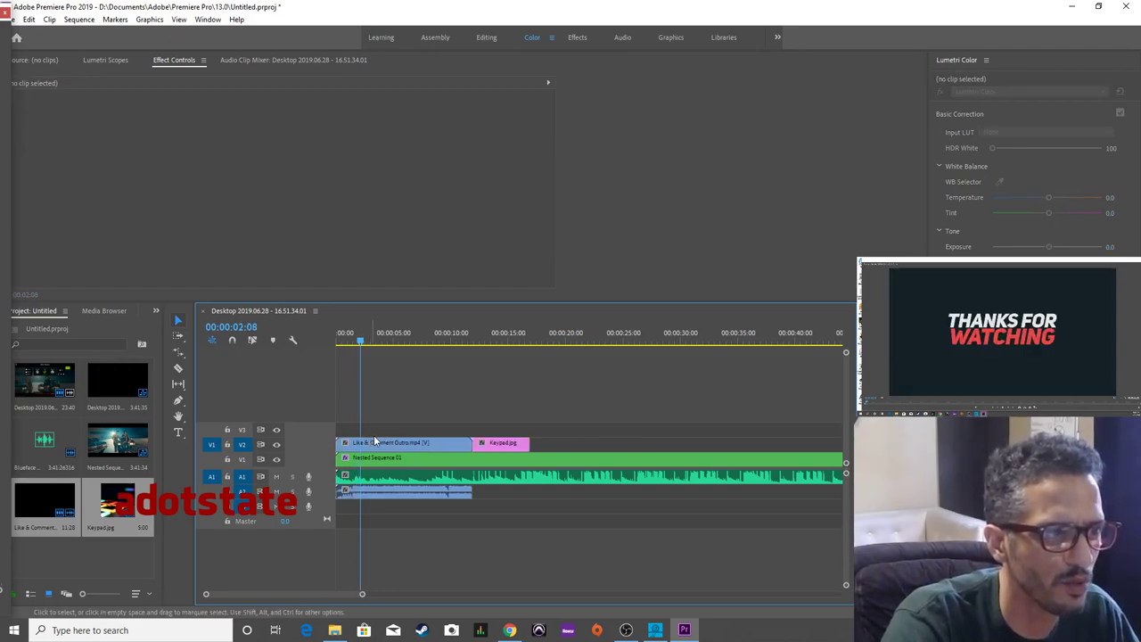
Delete Keypad.jpg from V2 and set the outro clip's speed to 75%.
{"action": "left_click", "coordinate": [473, 442]}
{"action": "key", "text": "Delete"}
{"action": "left_click", "coordinate": [441, 442]}
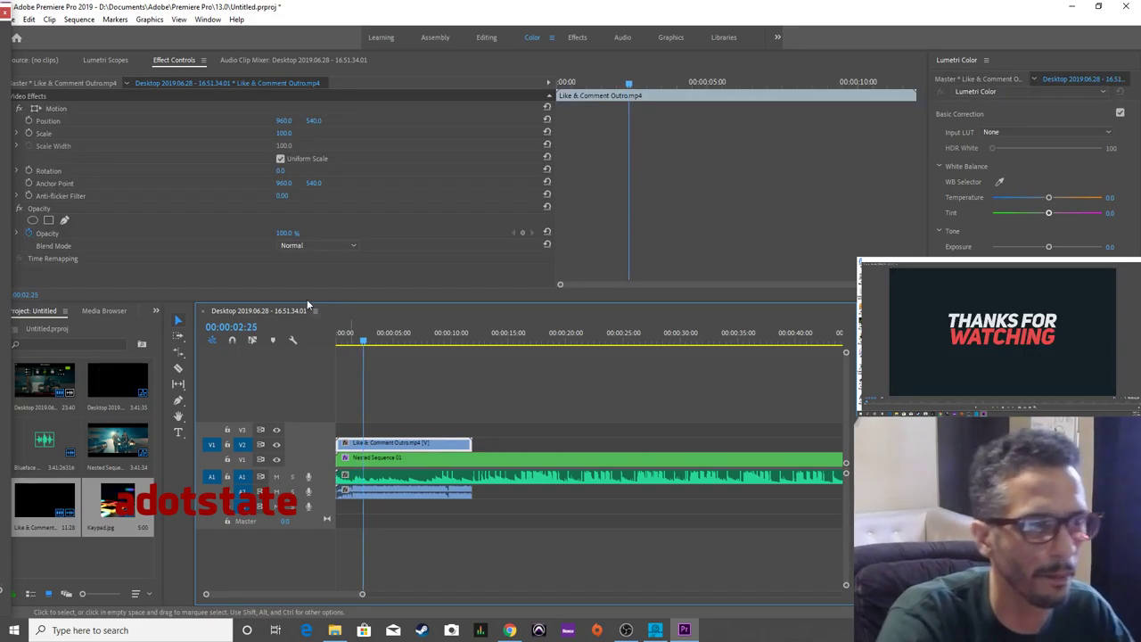
{"action": "right_click", "coordinate": [441, 449]}
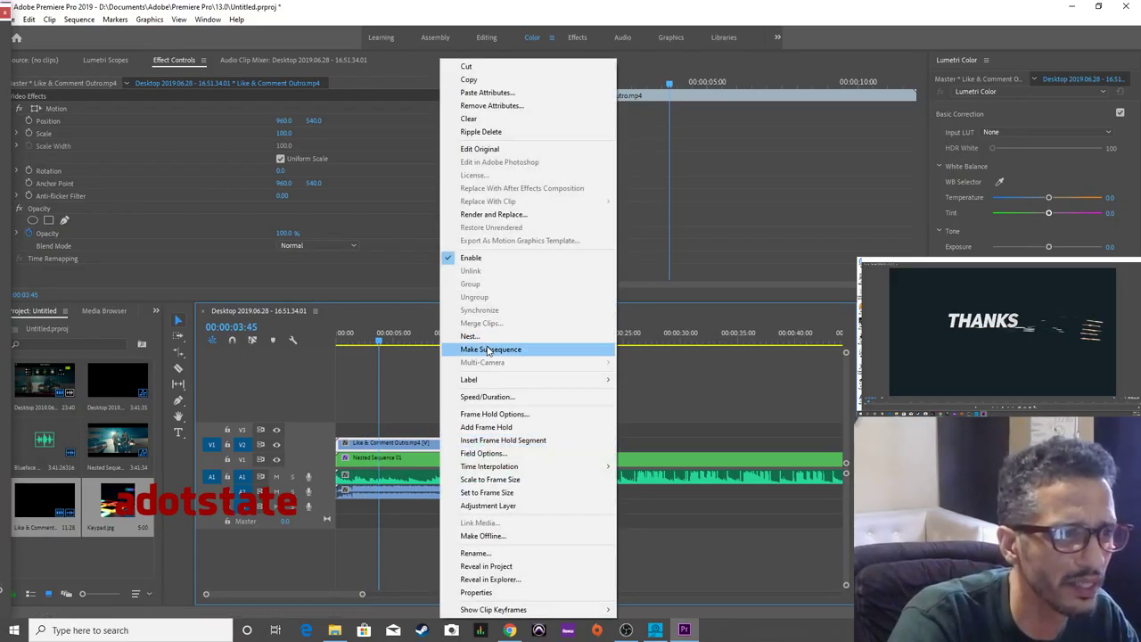
{"action": "left_click", "coordinate": [488, 397]}
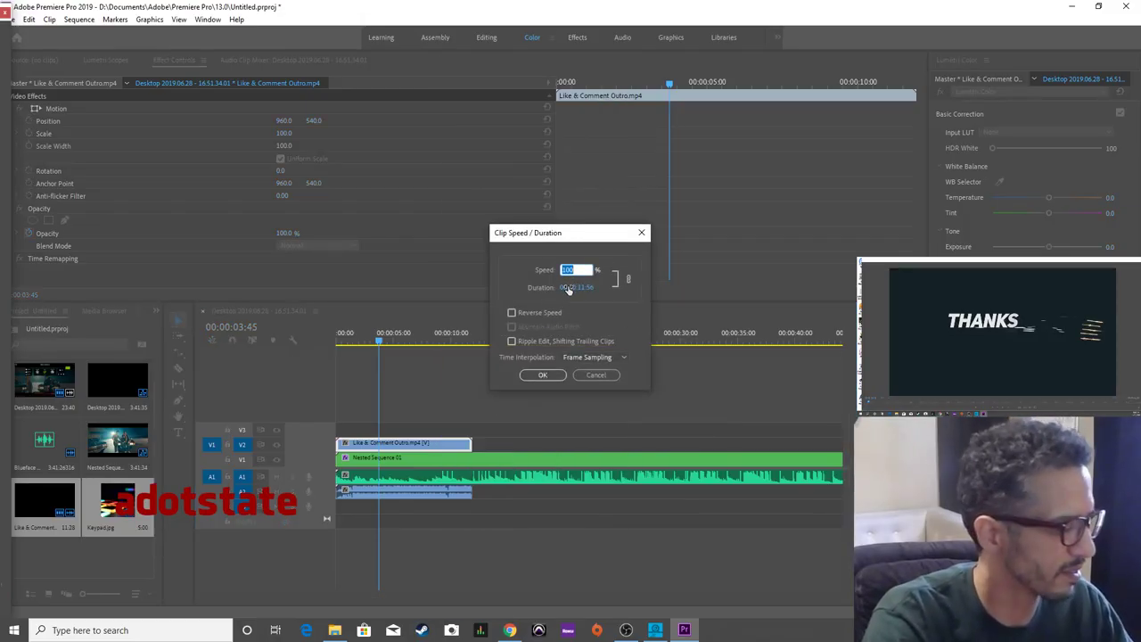
{"action": "key", "text": "Return"}
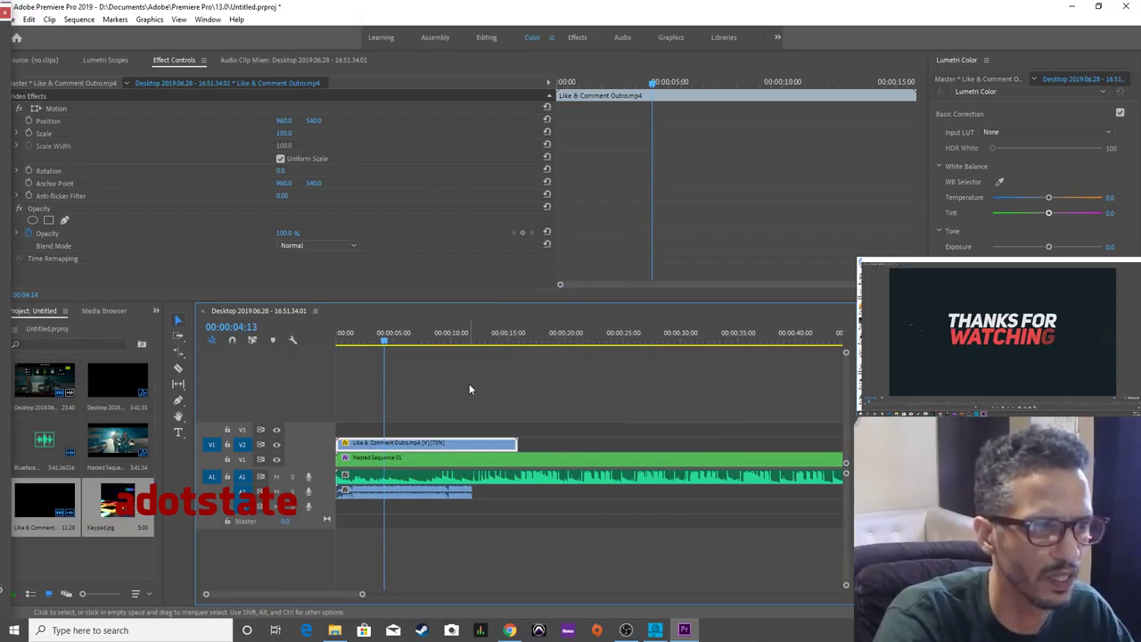
Delete the outro's audio from A2 and preview the slowed outro from the sequence start.
{"action": "left_click", "coordinate": [391, 496]}
{"action": "key", "text": "Delete"}
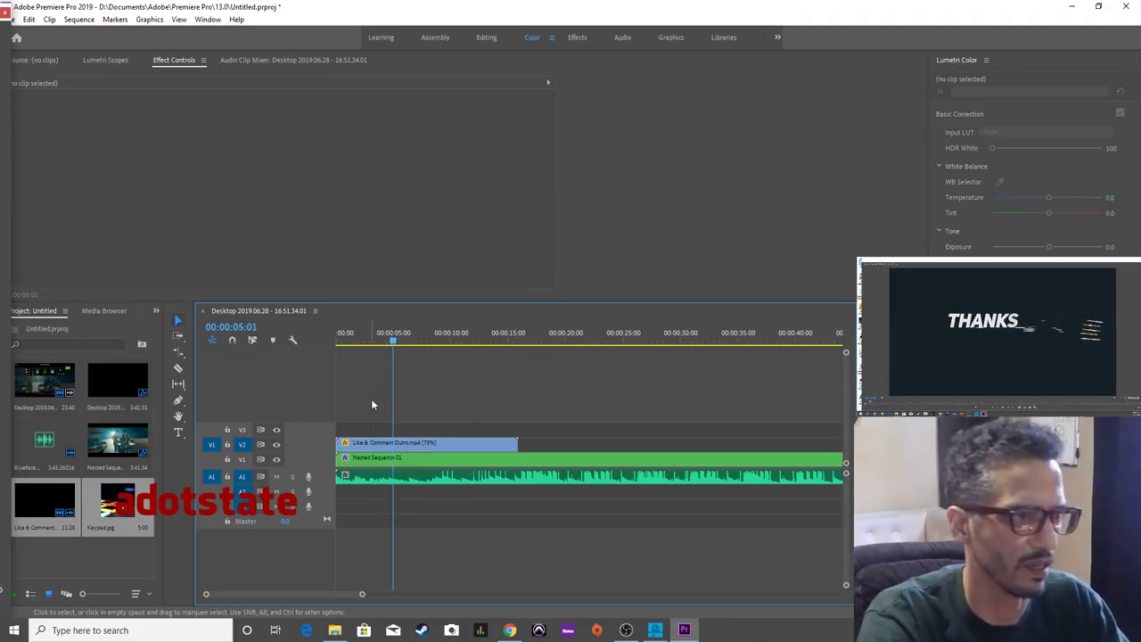
{"action": "key", "text": "Home"}
{"action": "key", "text": "space"}
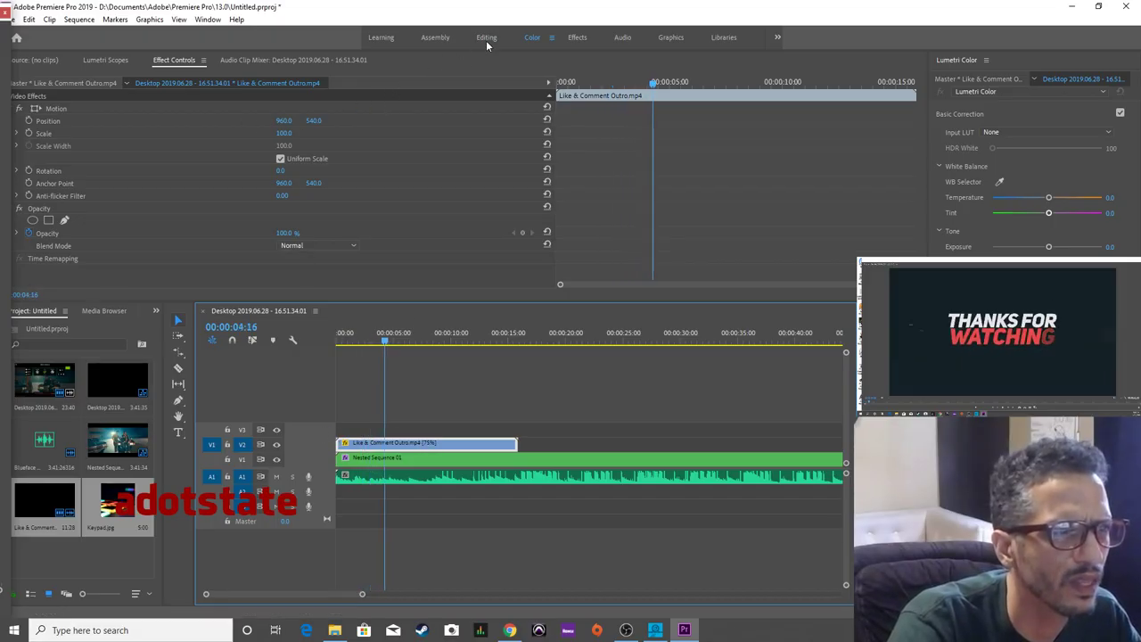
Set the outro clip's speed on V2 to 70%.
{"action": "right_click", "coordinate": [506, 454]}
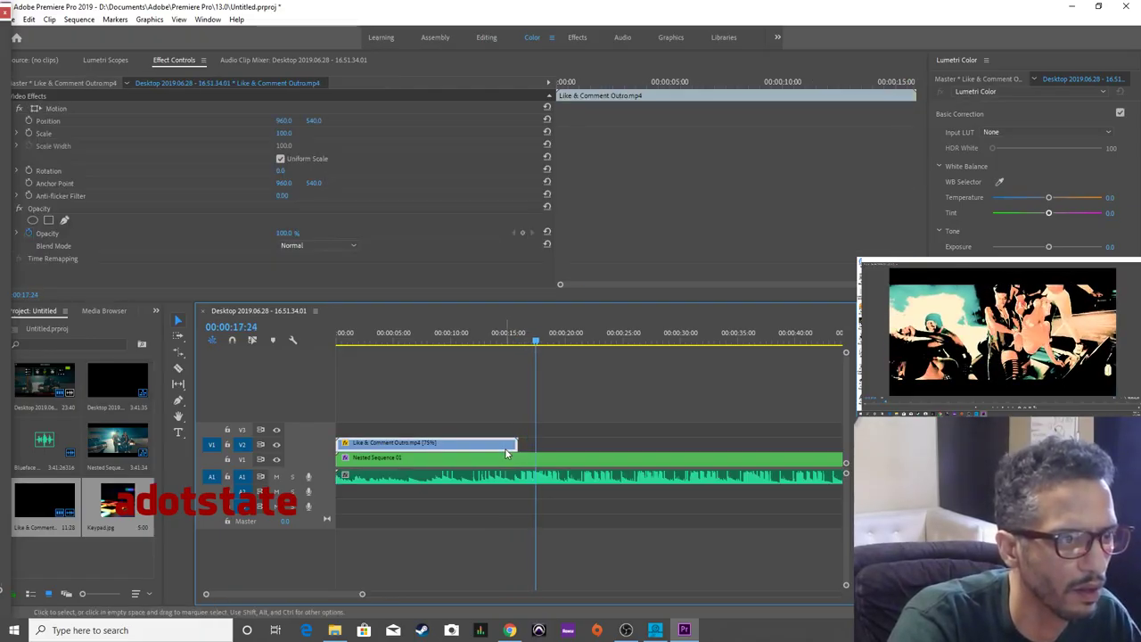
{"action": "left_click", "coordinate": [549, 396]}
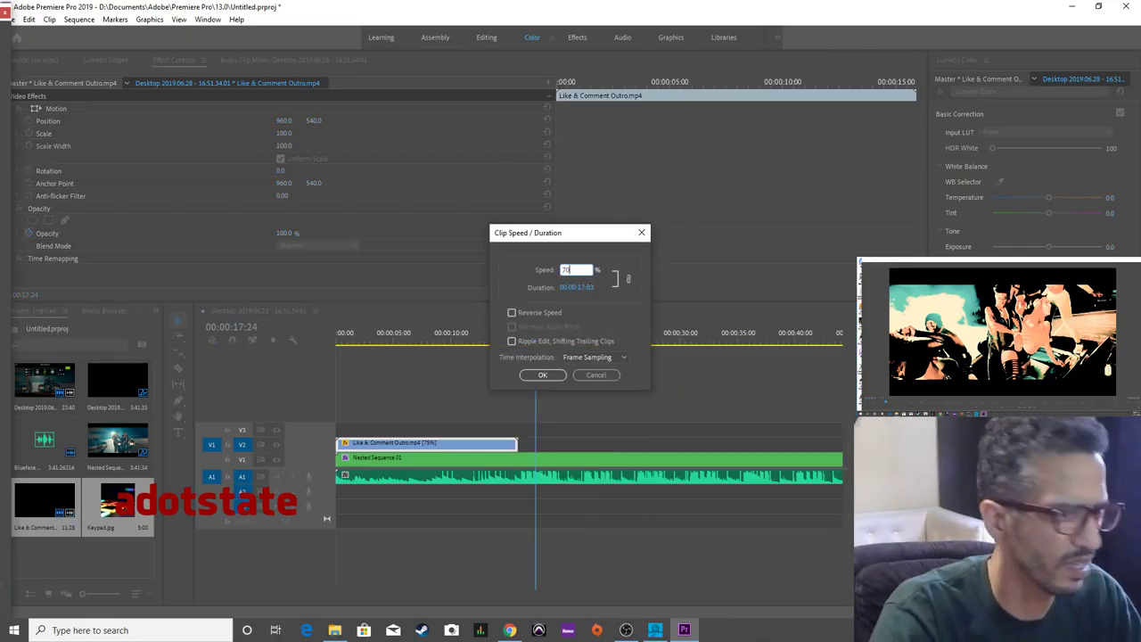
{"action": "key", "text": "Return"}
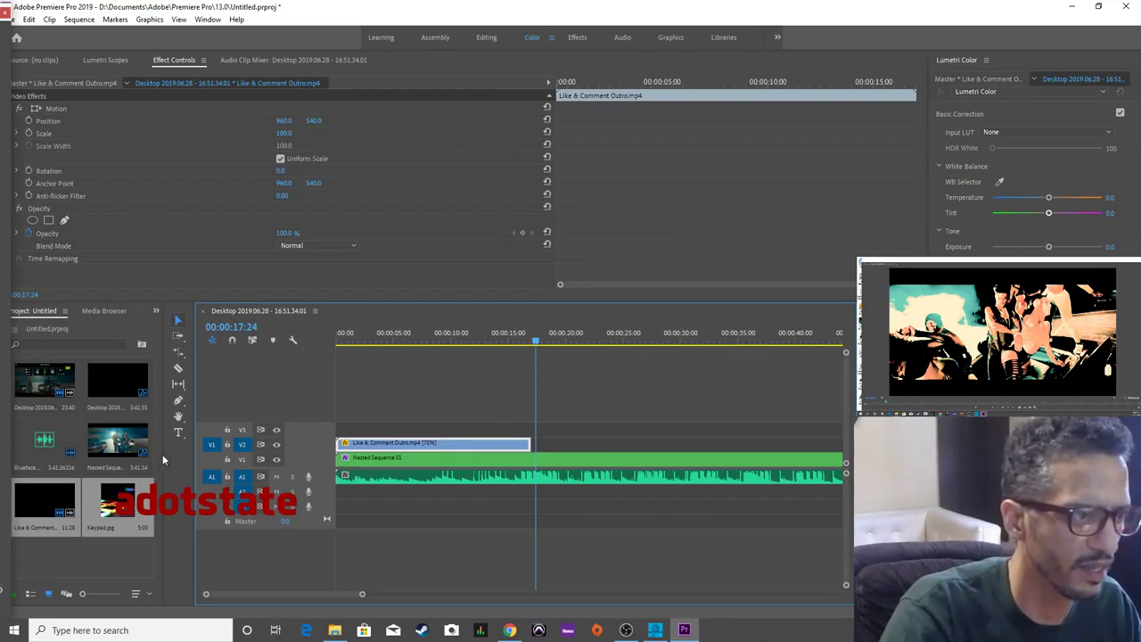
Paste copies of the 70% outro clip back to back along V2 up to 00:03:24:36.
{"action": "left_click", "coordinate": [532, 339]}
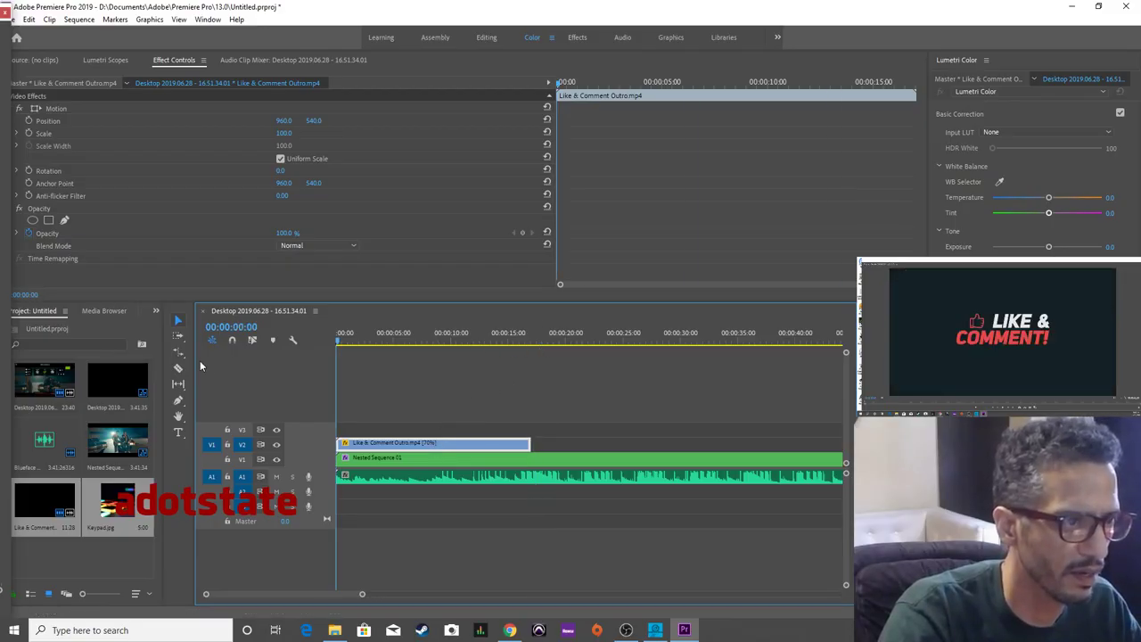
{"action": "key", "text": "d"}
{"action": "key", "text": "ctrl+v"}
{"action": "key", "text": "ctrl+v"}
{"action": "key", "text": "ctrl+v"}
{"action": "key", "text": "ctrl+v"}
{"action": "key", "text": "ctrl+v"}
{"action": "key", "text": "ctrl+v"}
{"action": "key", "text": "ctrl+v"}
{"action": "key", "text": "ctrl+v"}
{"action": "key", "text": "ctrl+v"}
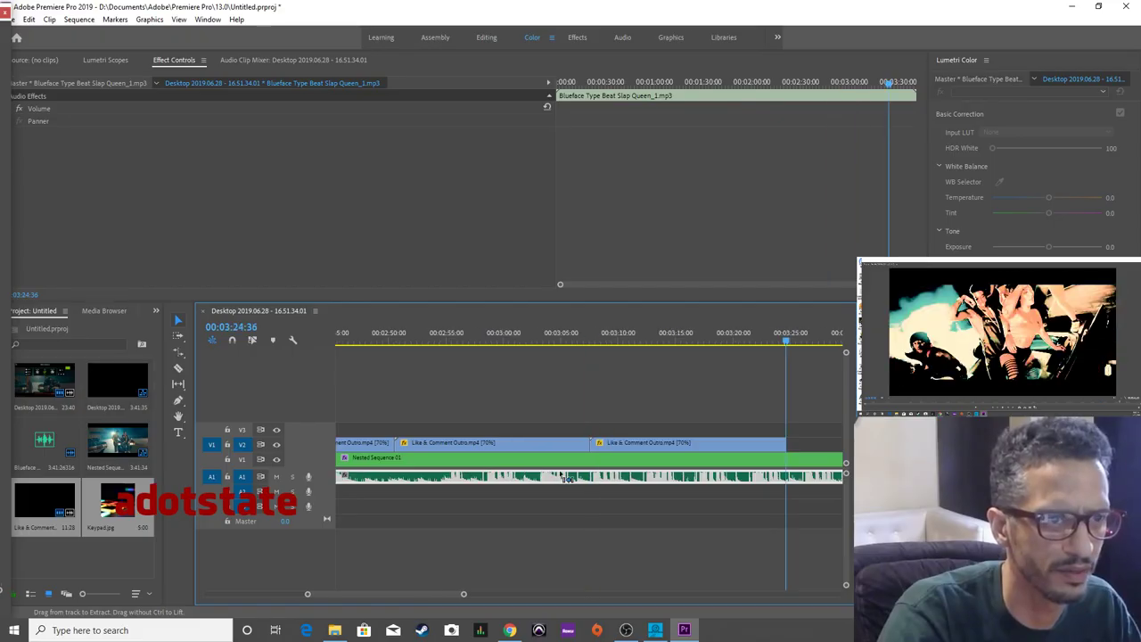
Add a last outro copy on V2 so the run extends to the end of the beat.
{"action": "key", "text": "Delete"}
{"action": "key", "text": "End"}
{"action": "key", "text": "ctrl+z"}
{"action": "key", "text": "ctrl+z"}
{"action": "key", "text": "ctrl+z"}
{"action": "key", "text": "ctrl+z"}
{"action": "key", "text": "ctrl+z"}
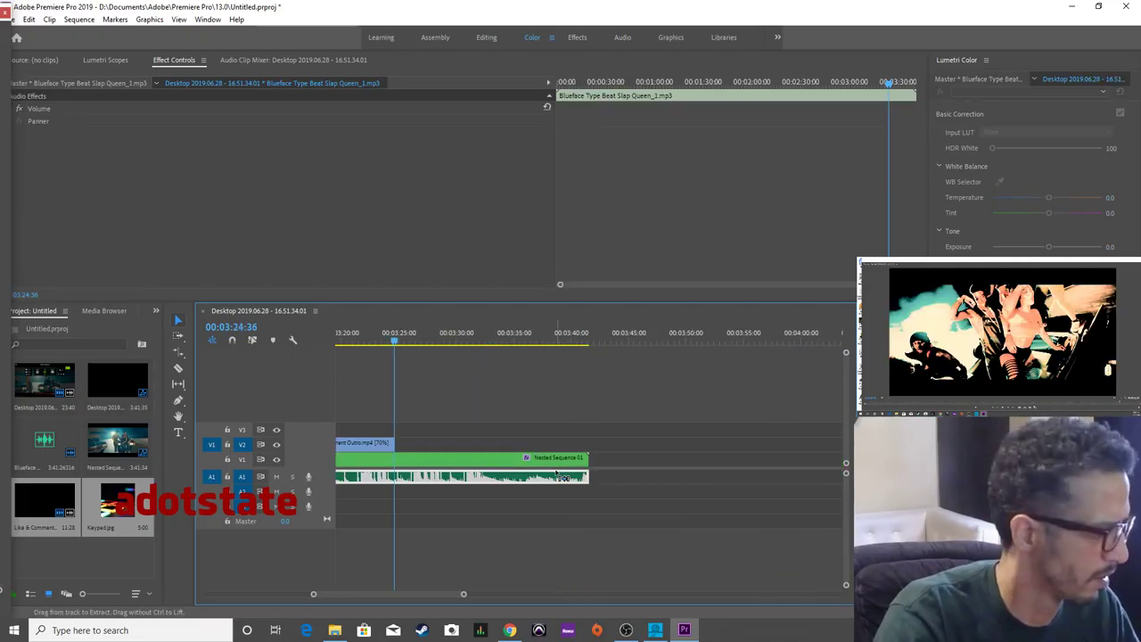
{"action": "key", "text": "ctrl+shift+z"}
{"action": "left_click", "coordinate": [608, 491]}
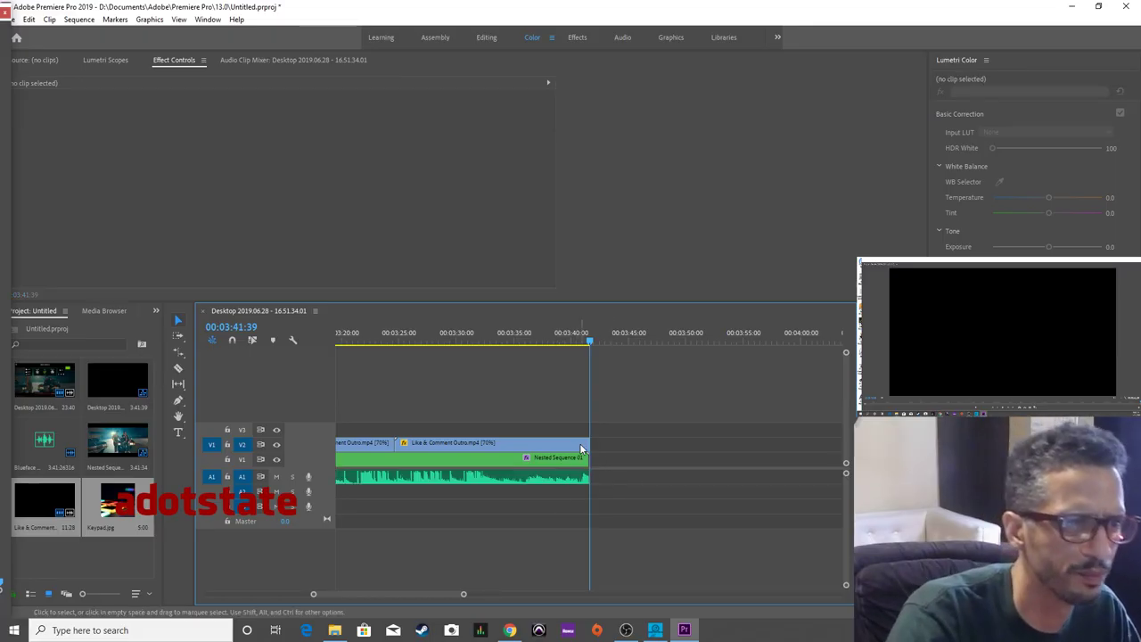
Select all the outro clips on V2 and nest them into one sequence named Nested Sequence 02.
{"action": "left_click", "coordinate": [581, 446]}
{"action": "key", "text": "ctrl+a"}
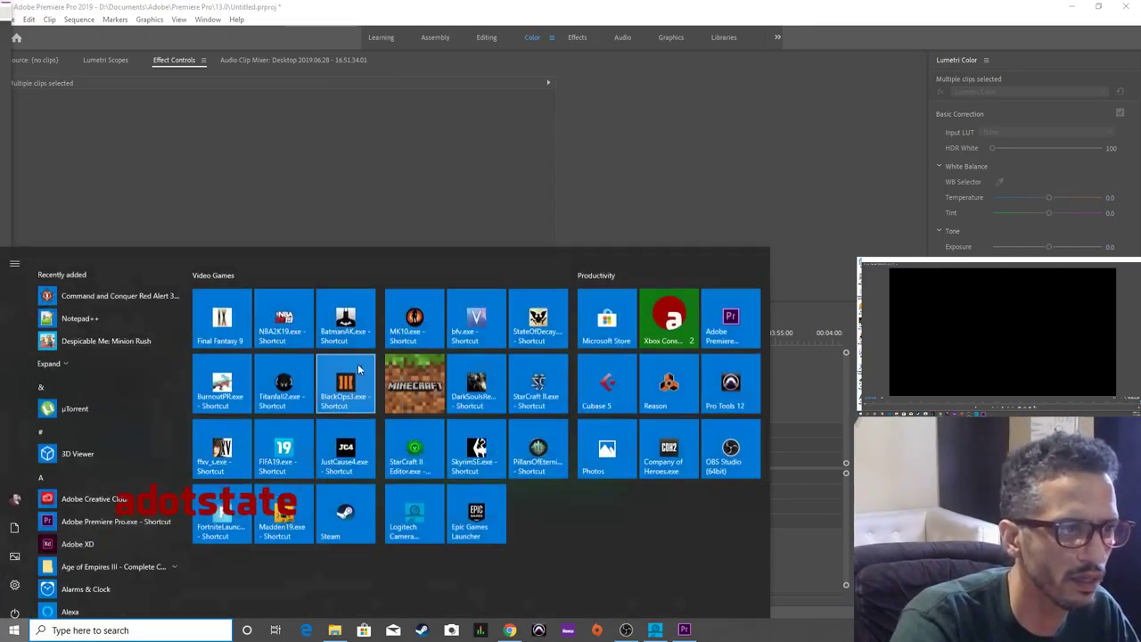
{"action": "key", "text": "super"}
{"action": "scroll", "coordinate": [529, 399], "scroll_direction": "down", "scroll_amount": 8}
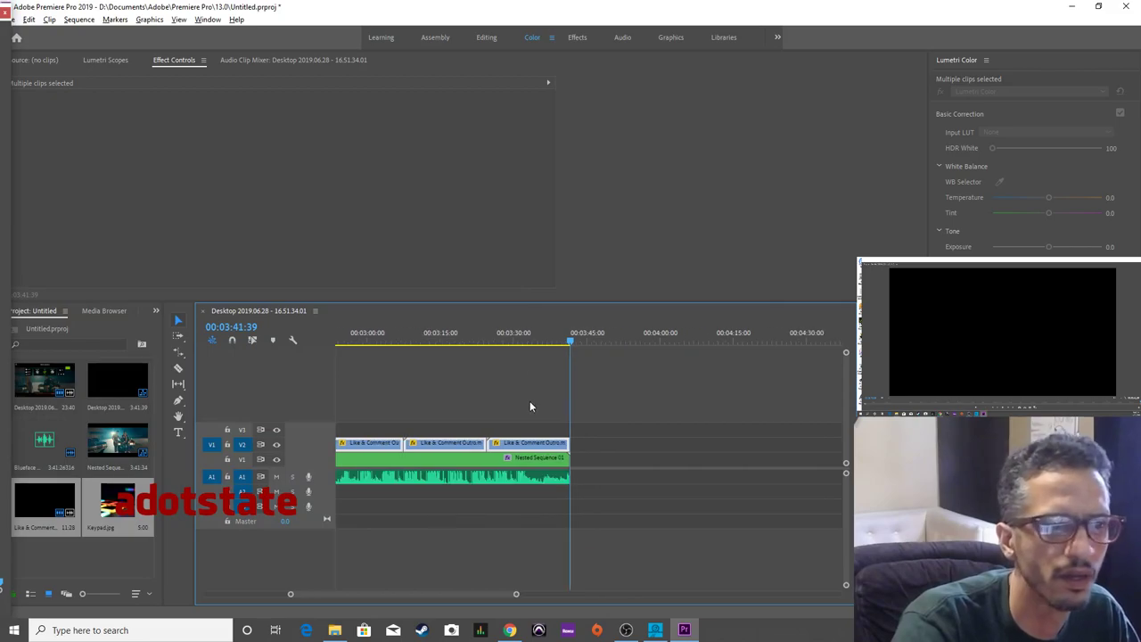
{"action": "left_click_drag", "start_coordinate": [510, 433], "coordinate": [339, 448]}
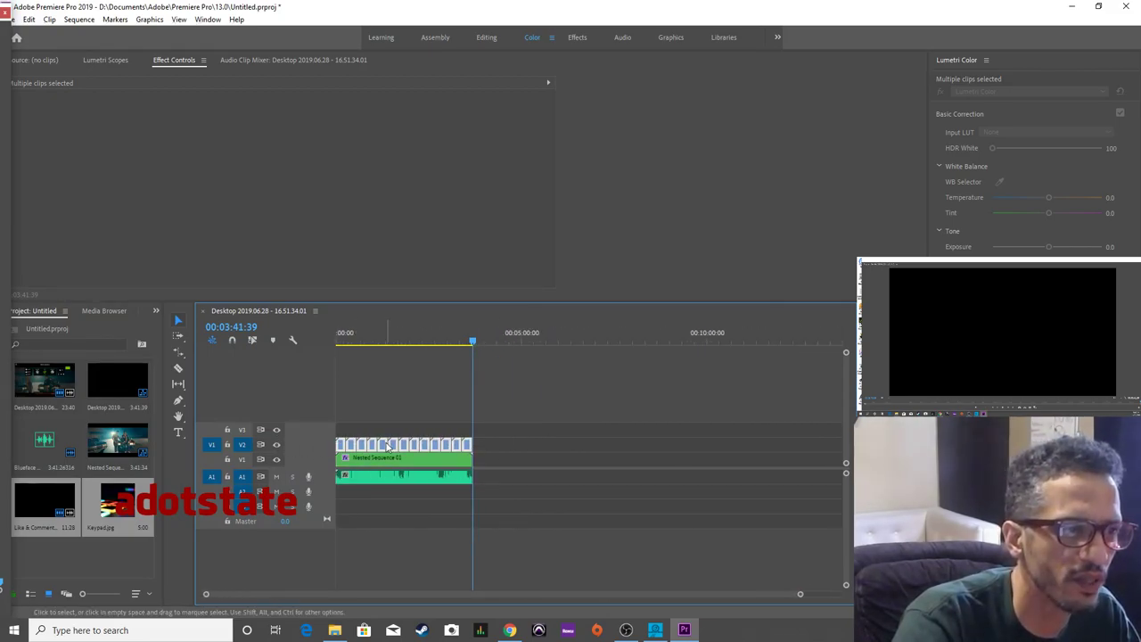
{"action": "right_click", "coordinate": [384, 443]}
{"action": "left_click", "coordinate": [417, 353]}
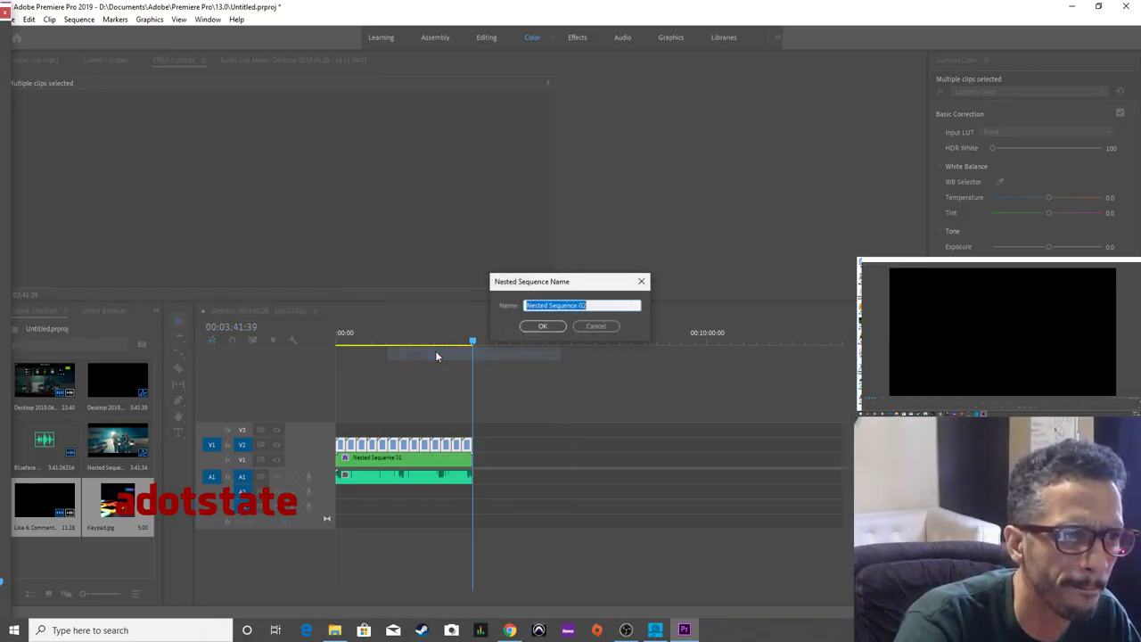
{"action": "left_click", "coordinate": [538, 328]}
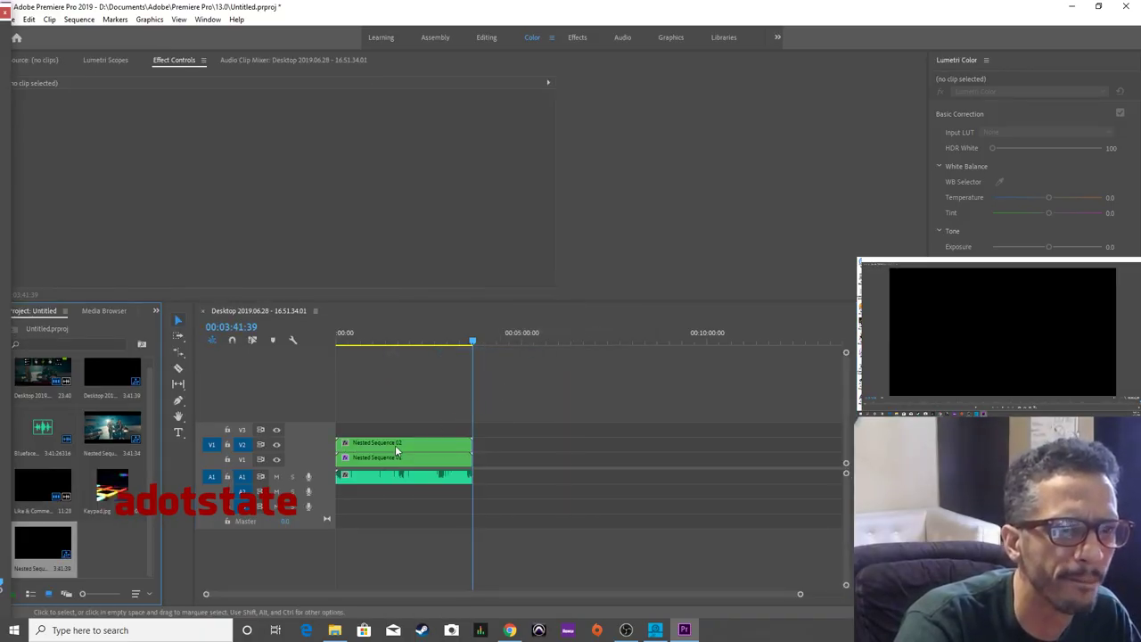
Lower the opacity of Nested Sequence 02 on V2 to 70% at 00:00:49:58.
{"action": "left_click", "coordinate": [391, 442]}
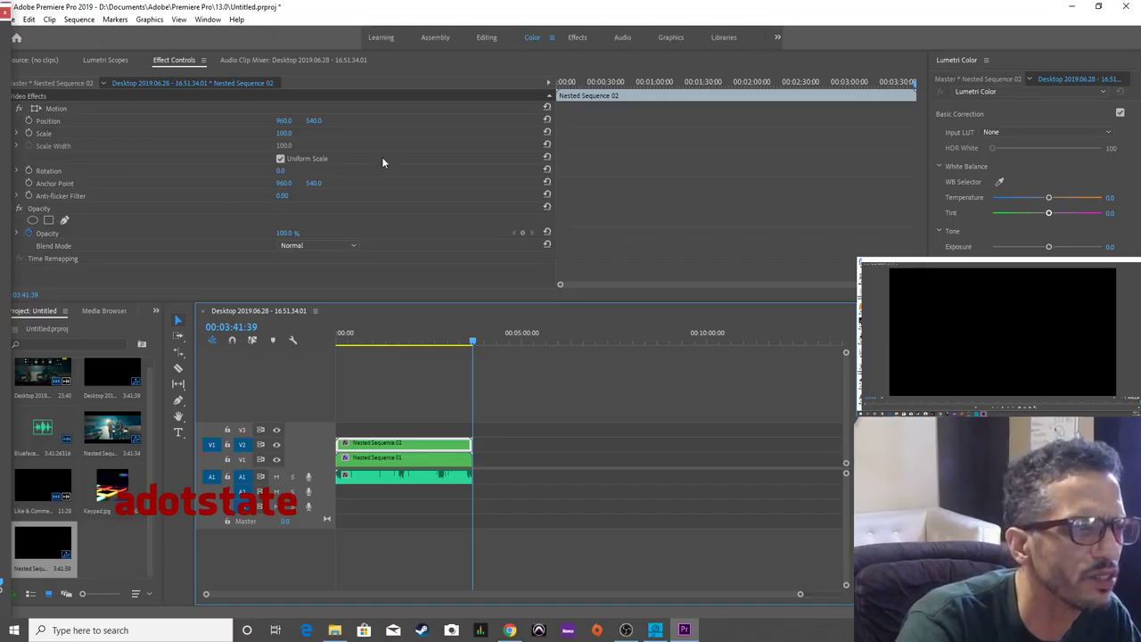
{"action": "left_click", "coordinate": [366, 333]}
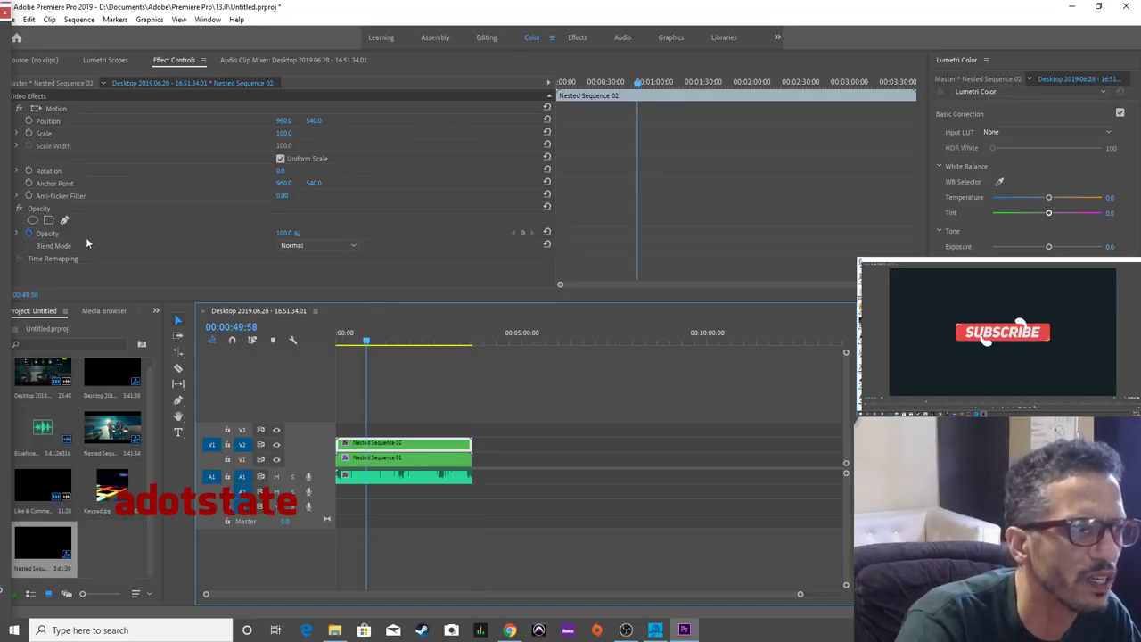
{"action": "left_click_drag", "start_coordinate": [283, 233], "coordinate": [274, 233]}
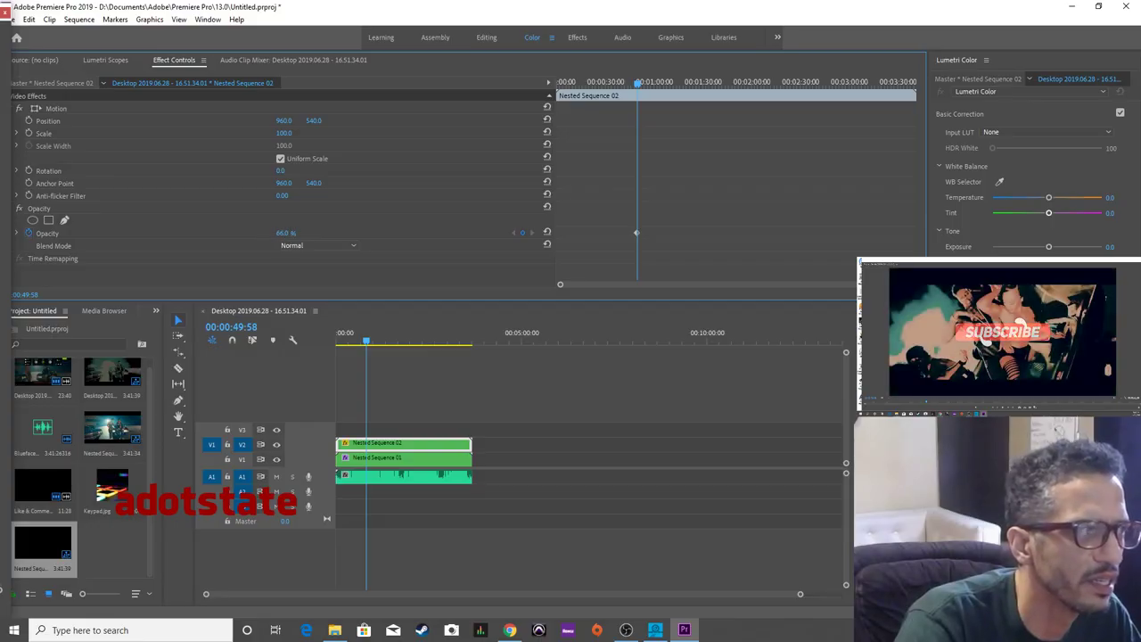
{"action": "type", "text": "46"}
{"action": "key", "text": "Return"}
{"action": "left_click_drag", "start_coordinate": [281, 233], "coordinate": [292, 234]}
Play the sequence from the start and check how the overlay blends near the end of the beat.
{"action": "left_click", "coordinate": [359, 349]}
{"action": "key", "text": "Home"}
{"action": "key", "text": "space"}
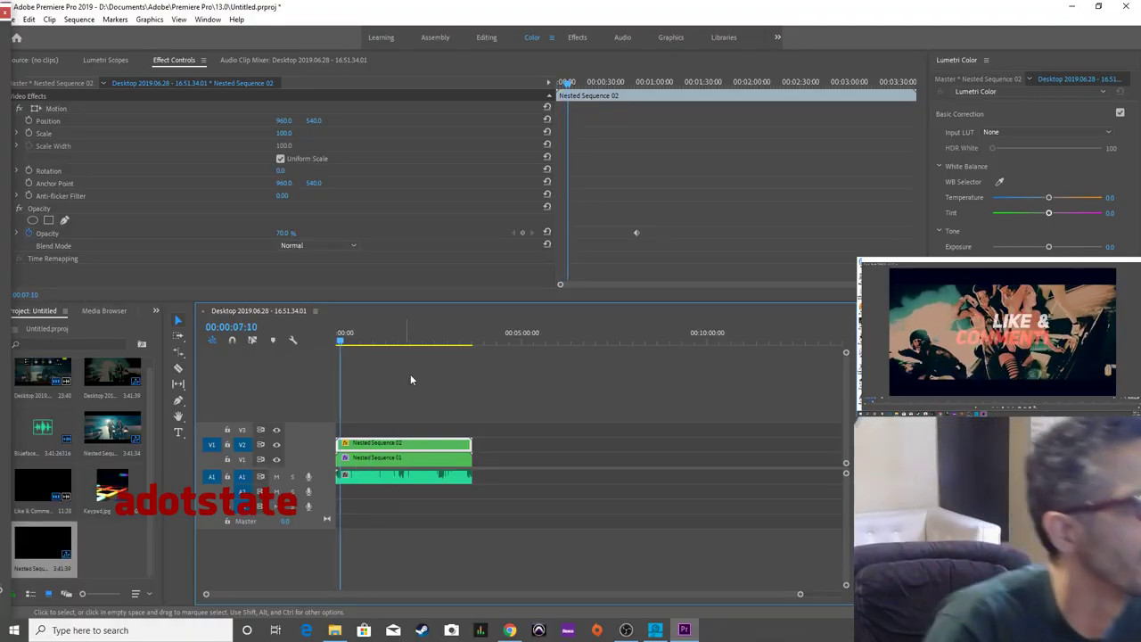
{"action": "left_click", "coordinate": [466, 337]}
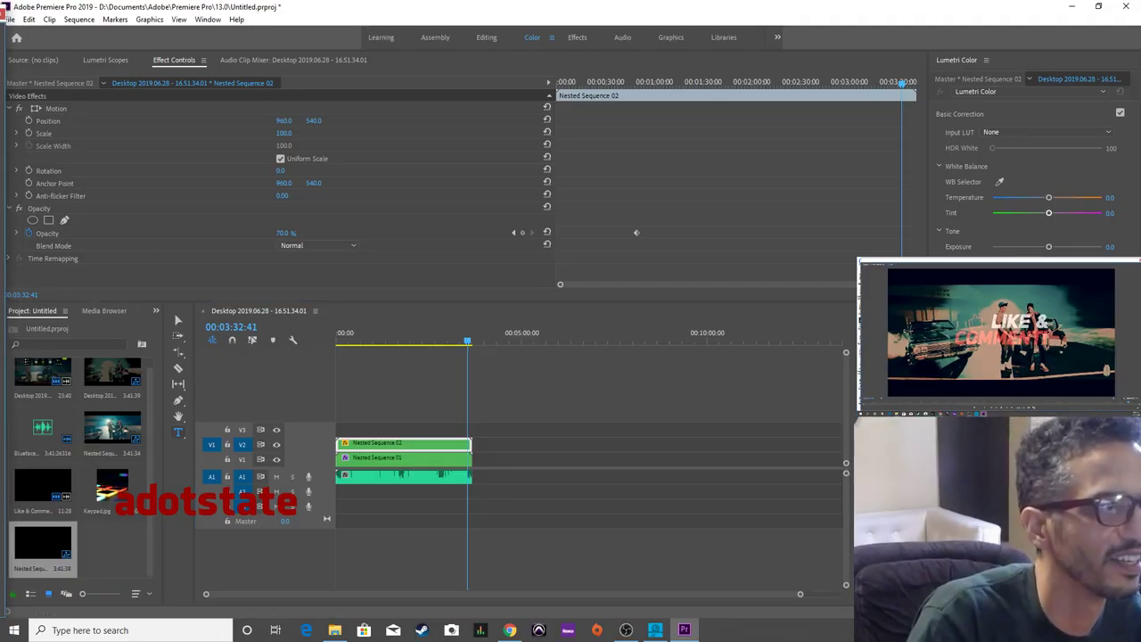
Open the media export settings for the sequence and start choosing the H.264 output file's name and location.
{"action": "left_click", "coordinate": [12, 23]}
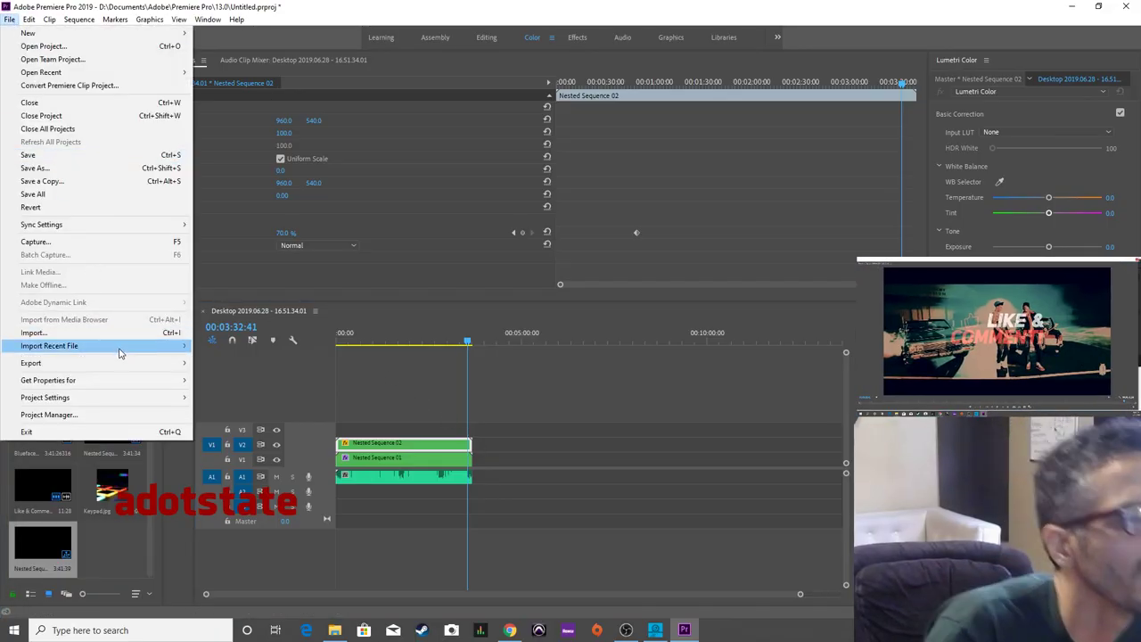
{"action": "mouse_move", "coordinate": [134, 363]}
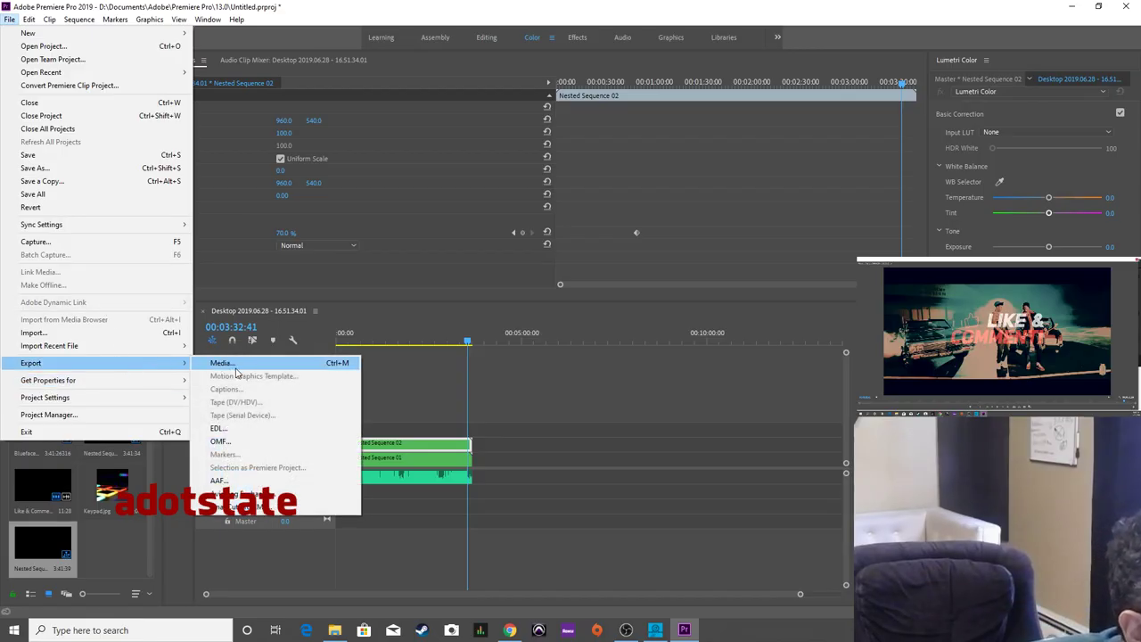
{"action": "left_click", "coordinate": [235, 364]}
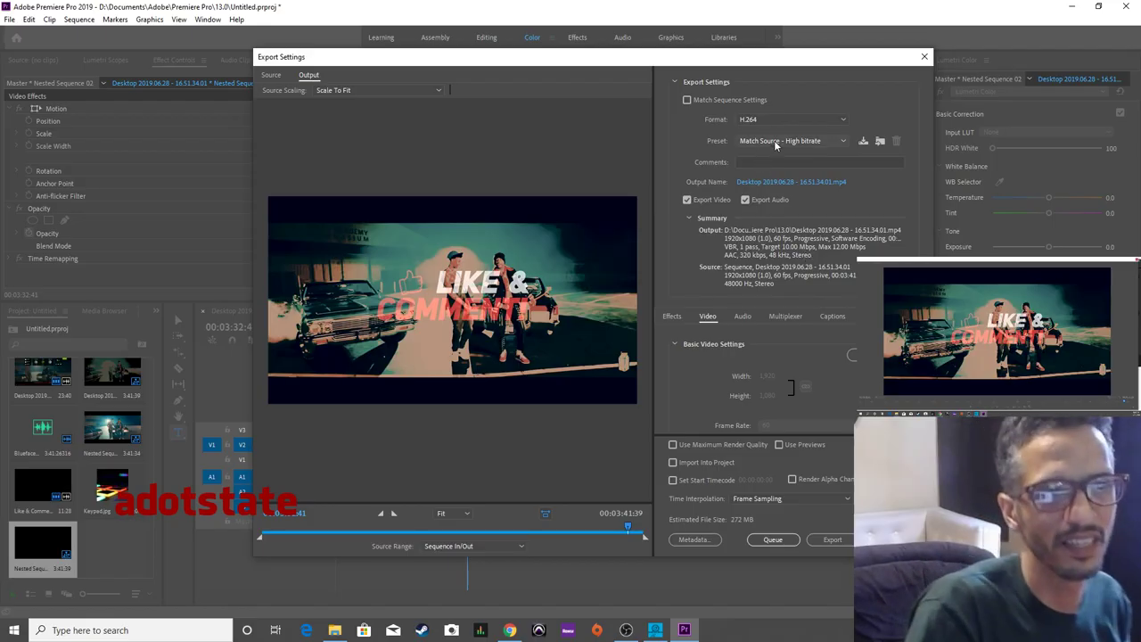
{"action": "left_click", "coordinate": [822, 181]}
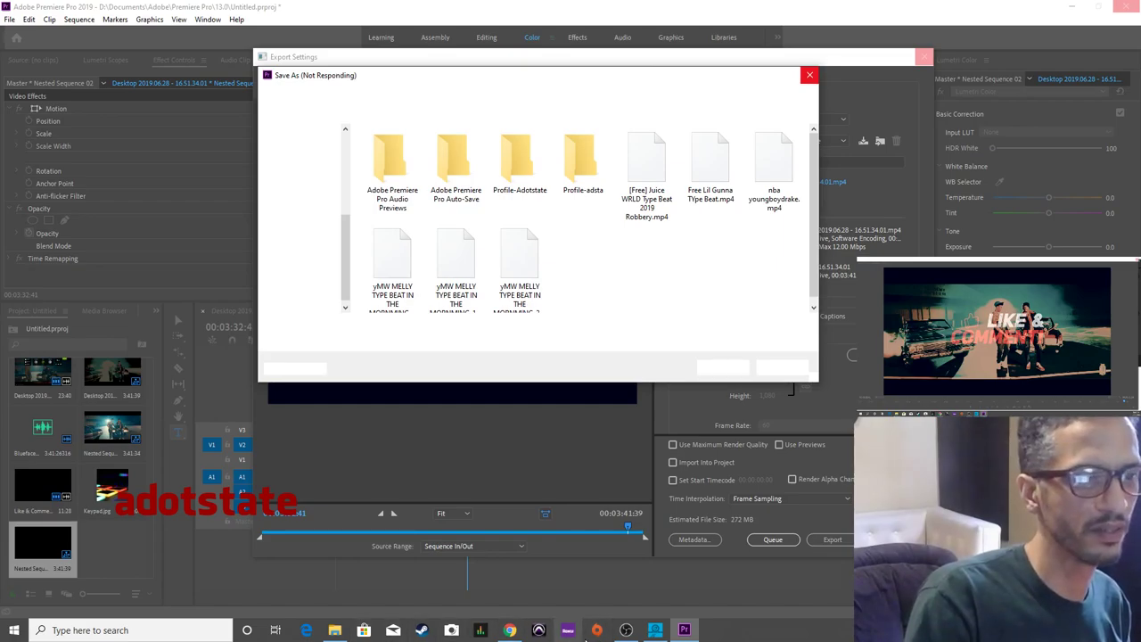
Force the unresponsive Premiere Pro to close.
{"action": "left_click", "coordinate": [683, 631]}
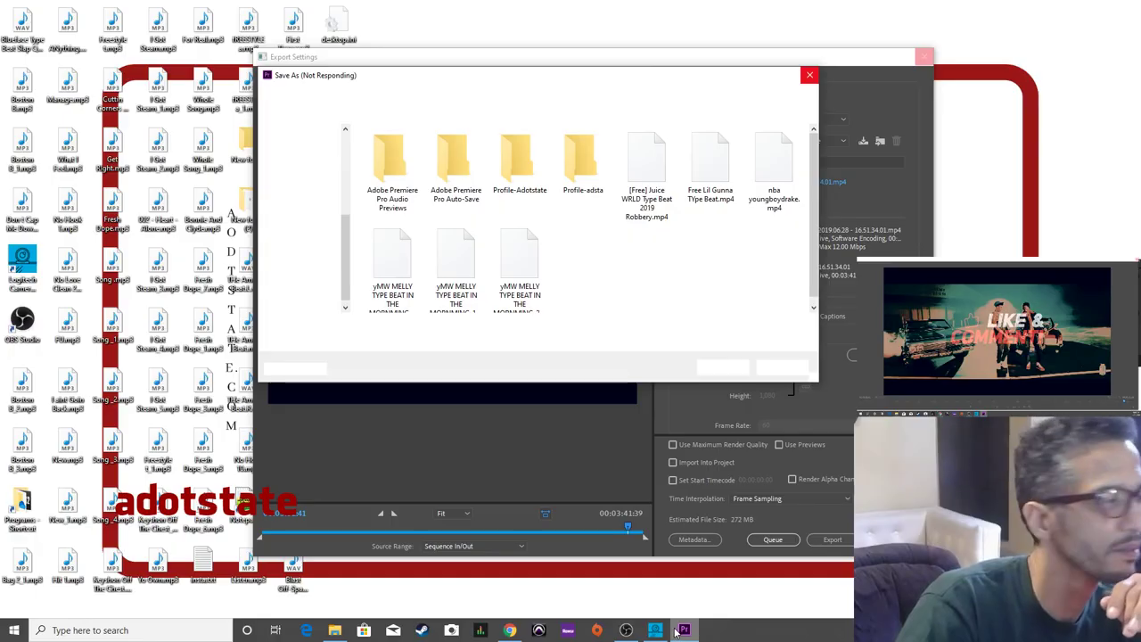
{"action": "mouse_move", "coordinate": [679, 629]}
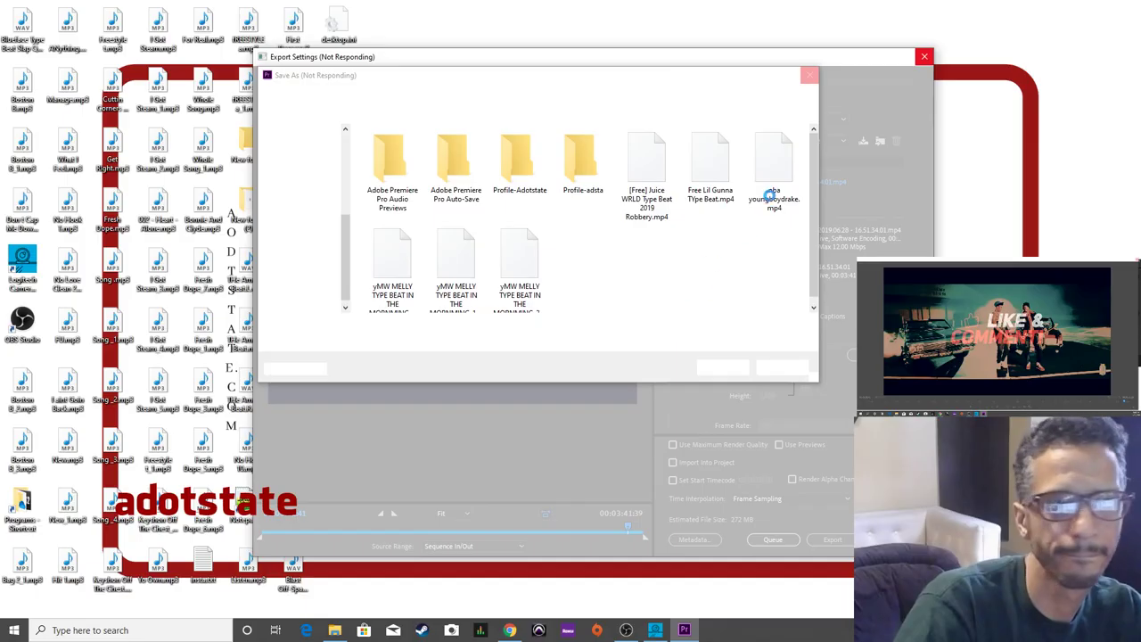
{"action": "left_click", "coordinate": [809, 77]}
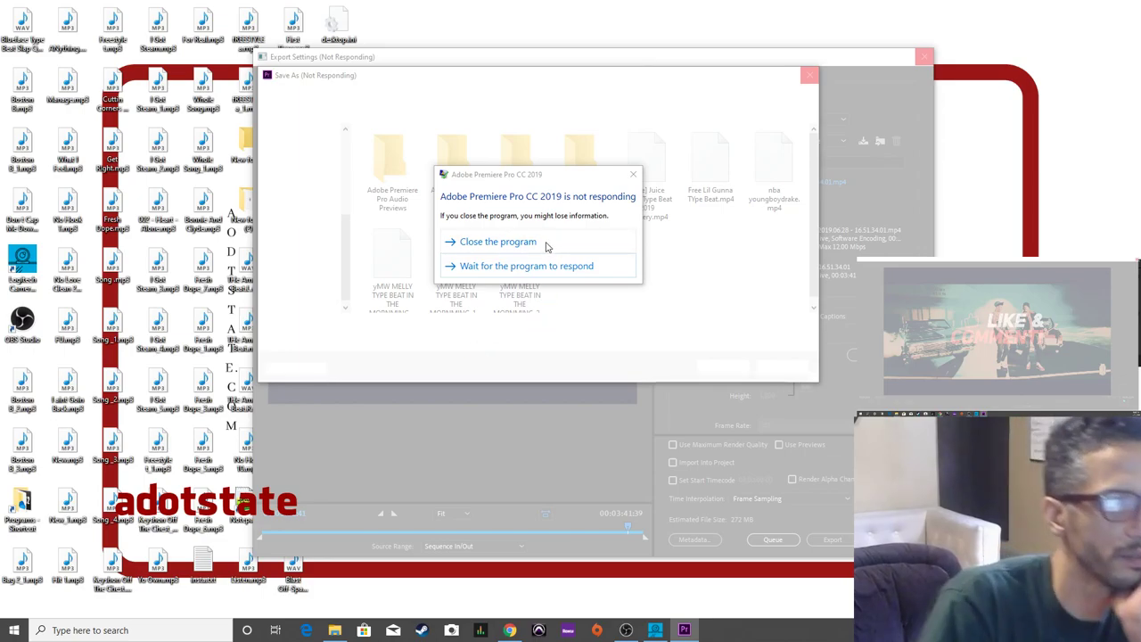
{"action": "left_click", "coordinate": [498, 242]}
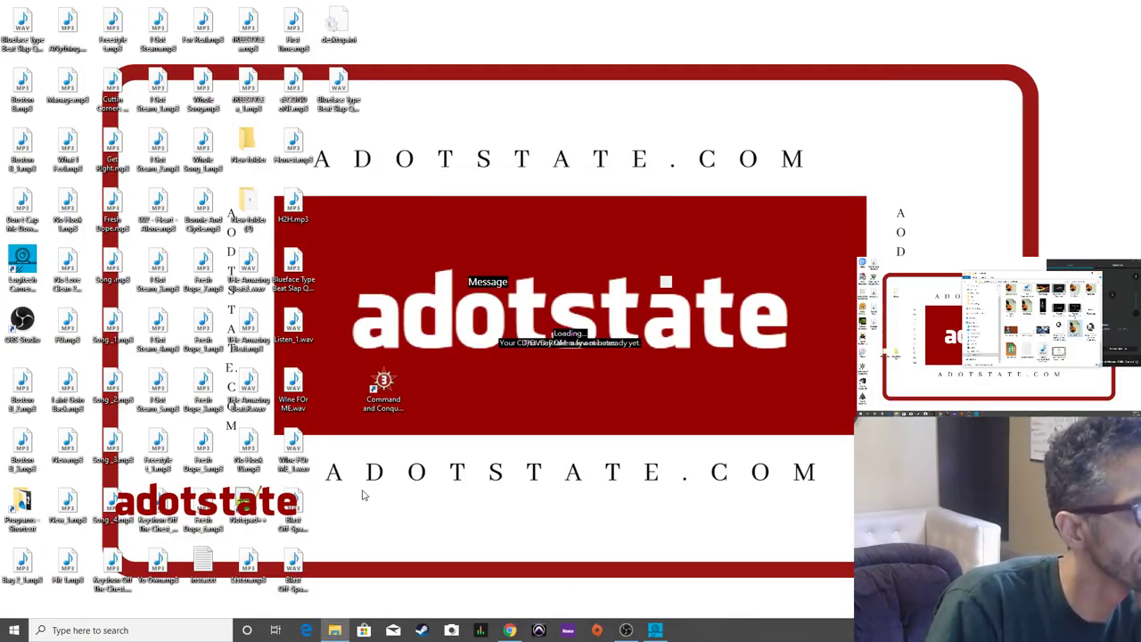
Relaunch Premiere Pro and reopen the recent project Untitled.prproj.
{"action": "left_click", "coordinate": [14, 630]}
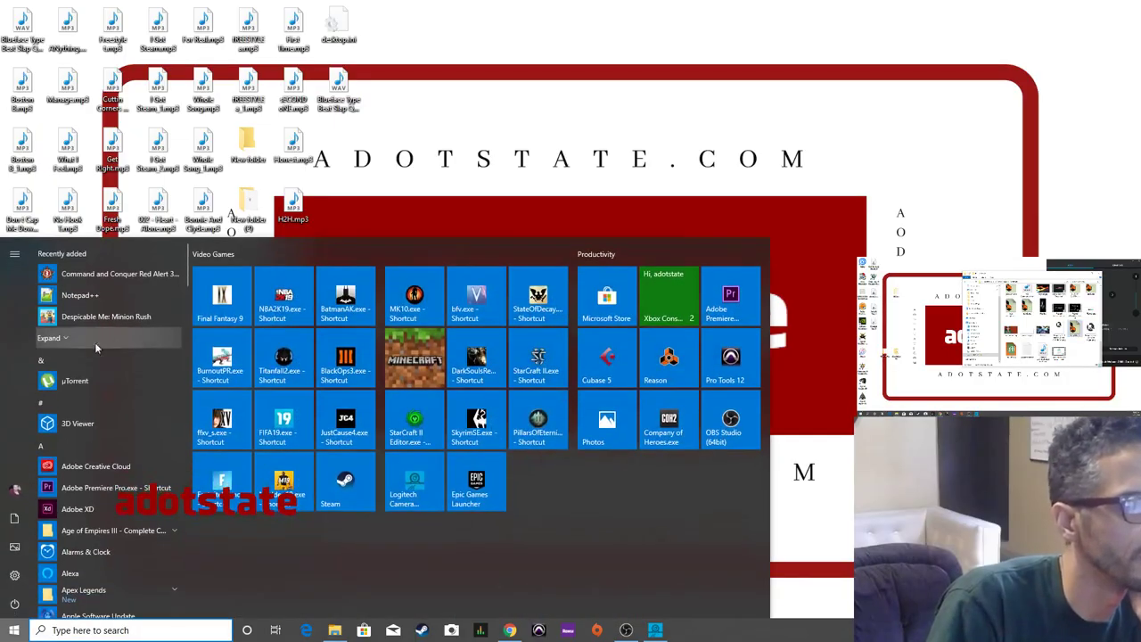
{"action": "left_click", "coordinate": [105, 487]}
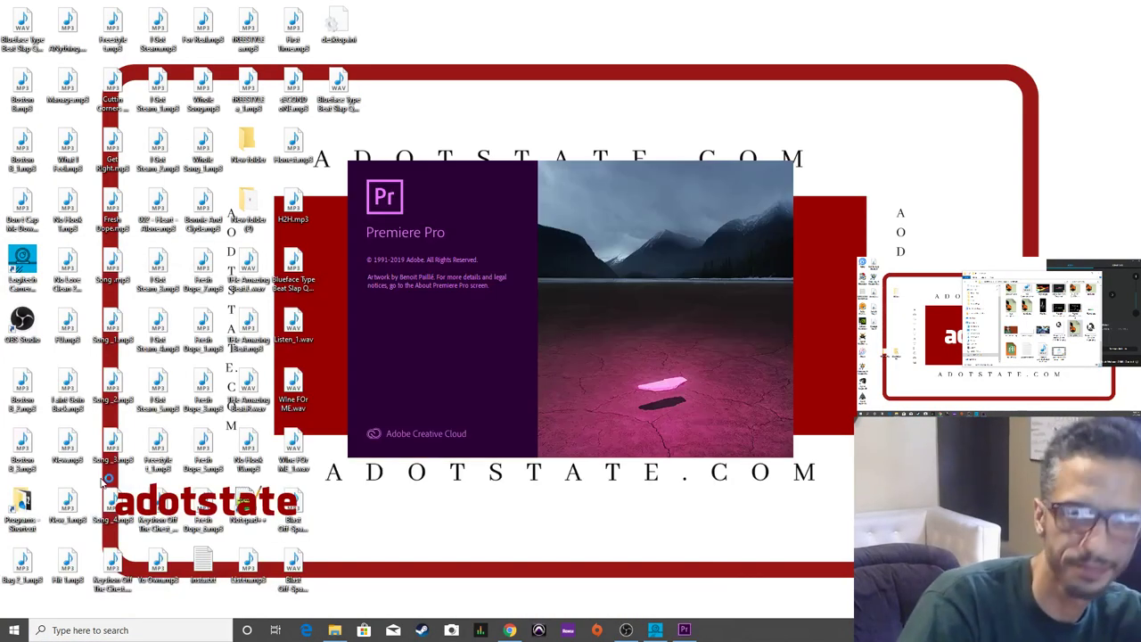
{"action": "right_click", "coordinate": [210, 318]}
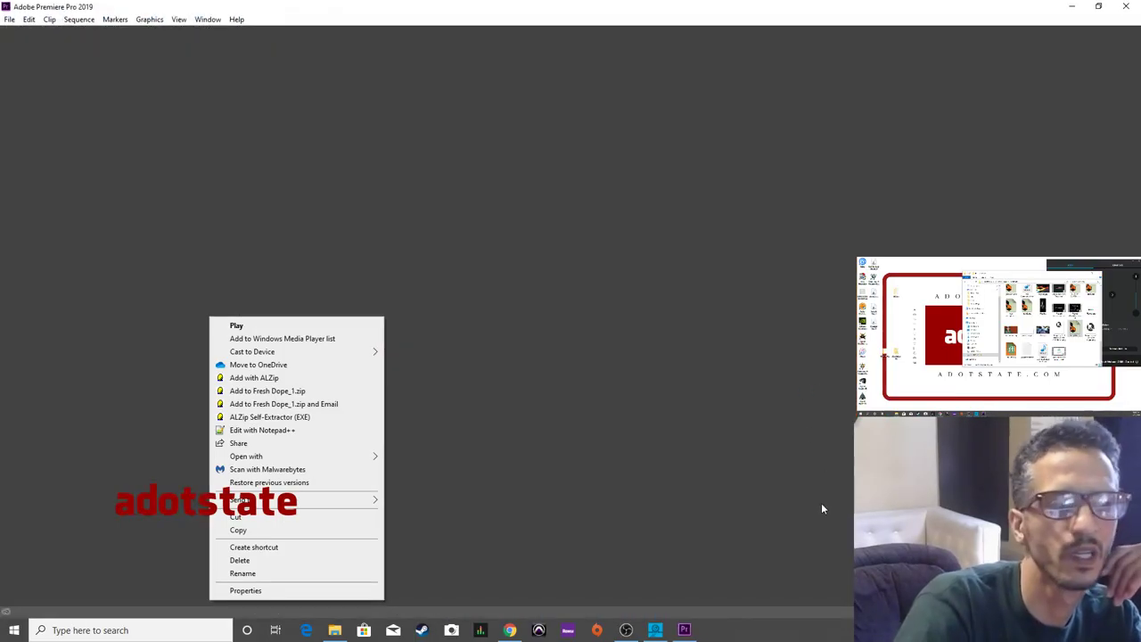
{"action": "left_click", "coordinate": [10, 19]}
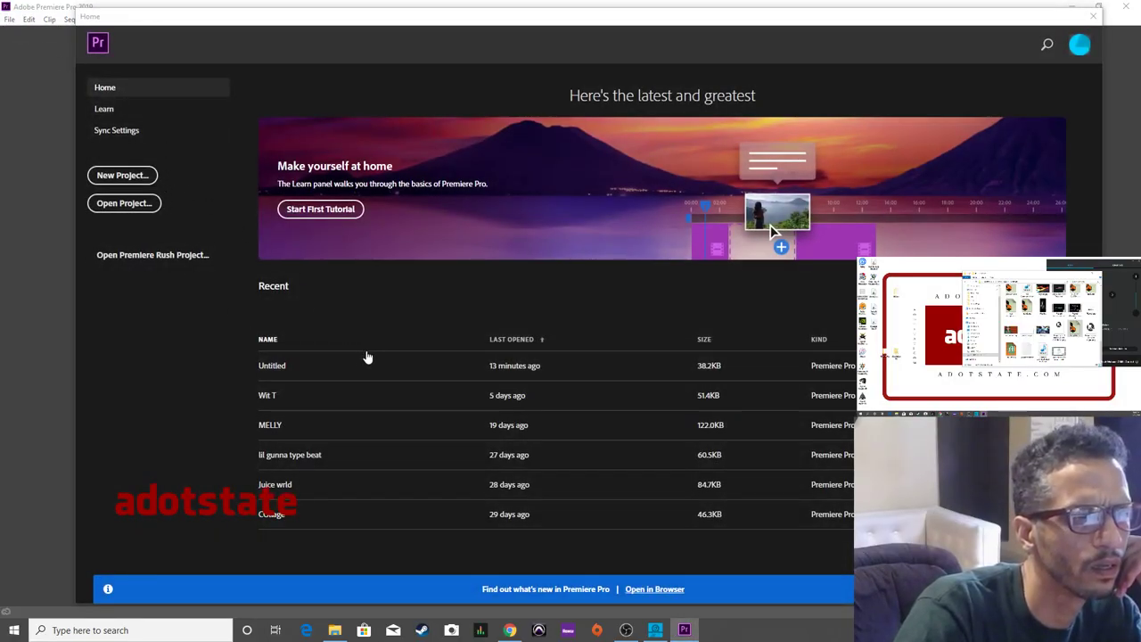
{"action": "left_click", "coordinate": [11, 19]}
{"action": "mouse_move", "coordinate": [35, 77]}
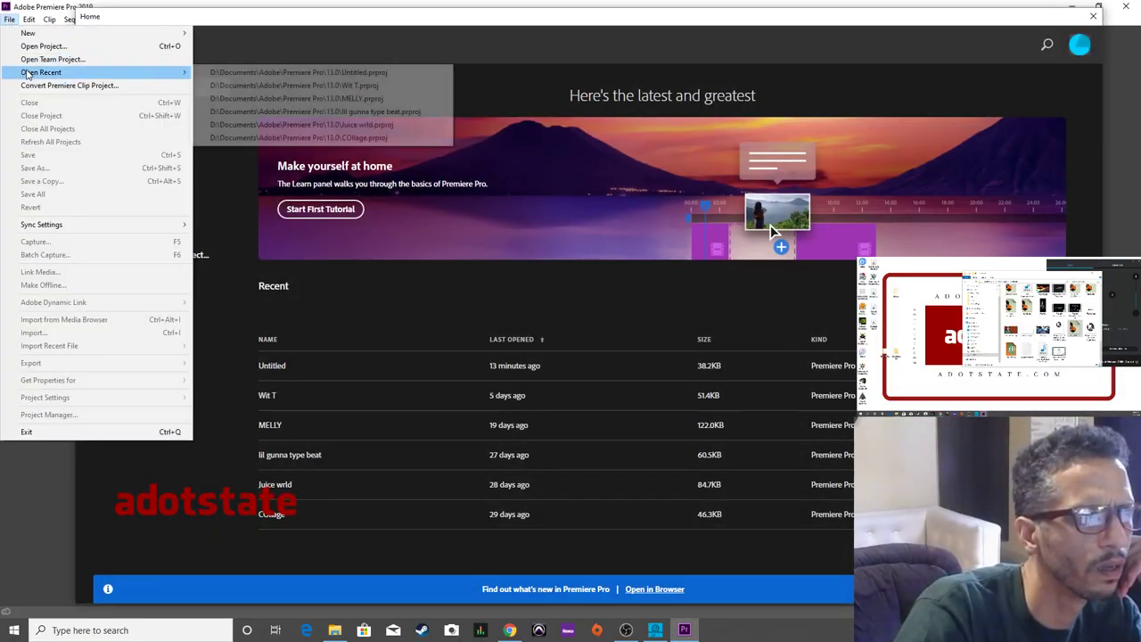
{"action": "left_click", "coordinate": [292, 74]}
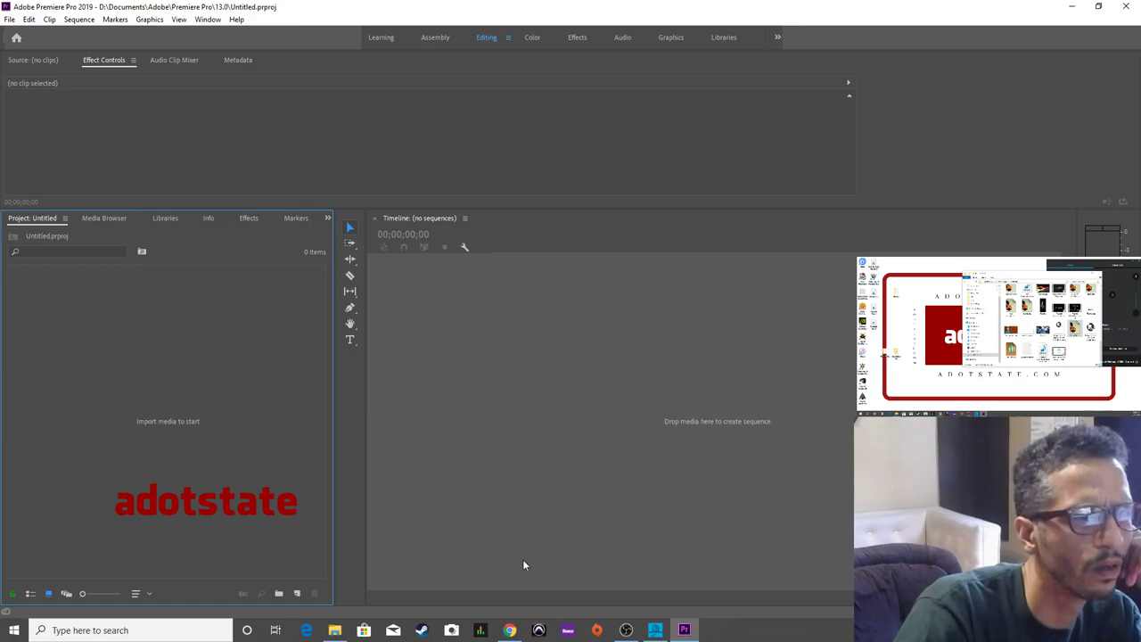
Import the Like & Comment outro video, the Blueface type beat audio and the Desktop 2019.06.28 footage into the project.
{"action": "key", "text": "alt+Tab"}
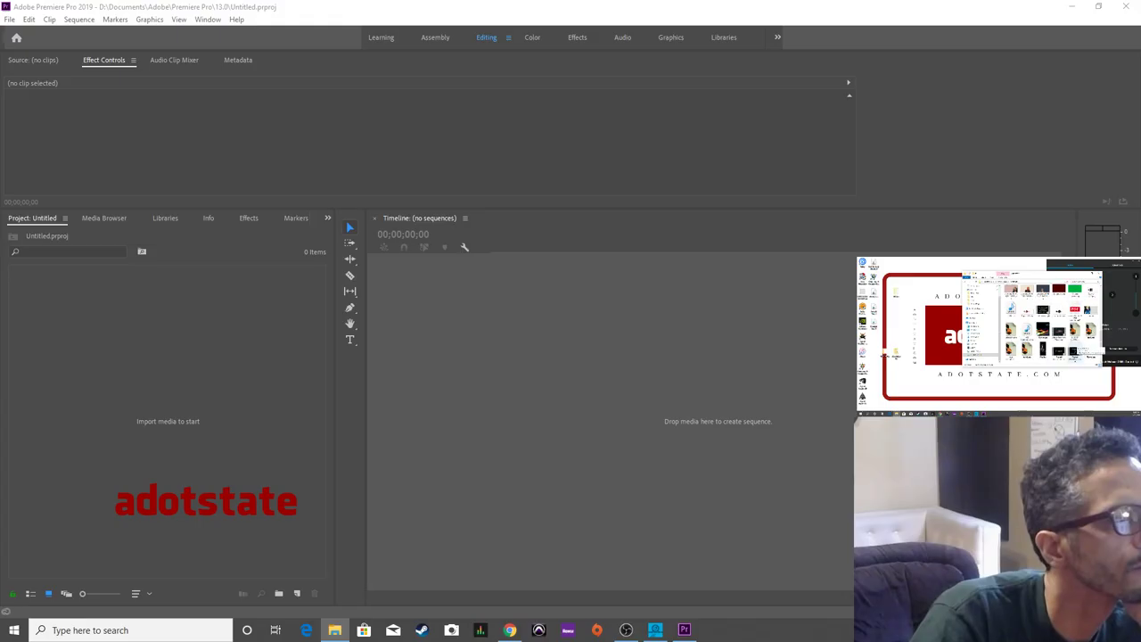
{"action": "left_click_drag", "start_coordinate": [346, 220], "coordinate": [163, 382]}
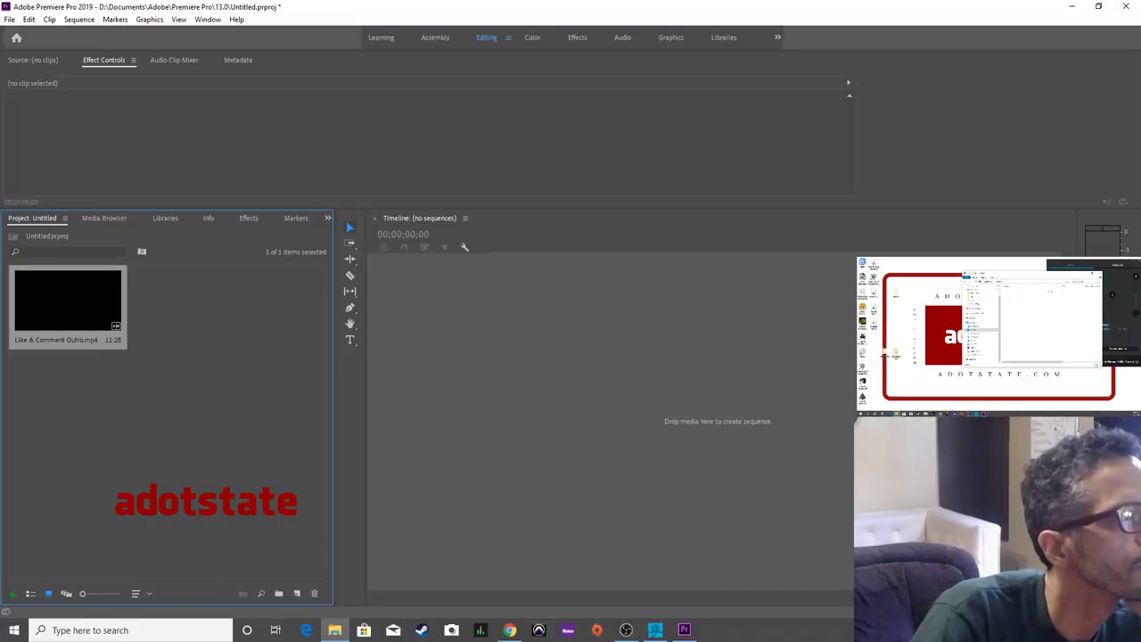
{"action": "left_click_drag", "start_coordinate": [406, 397], "coordinate": [153, 473]}
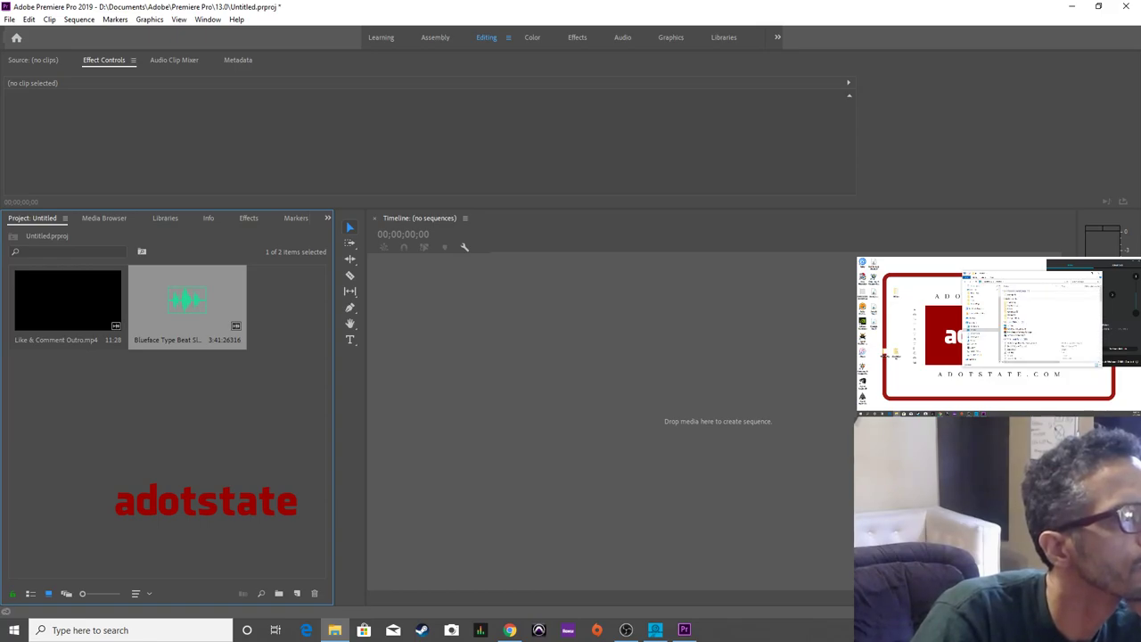
{"action": "left_click_drag", "start_coordinate": [3, 385], "coordinate": [226, 511]}
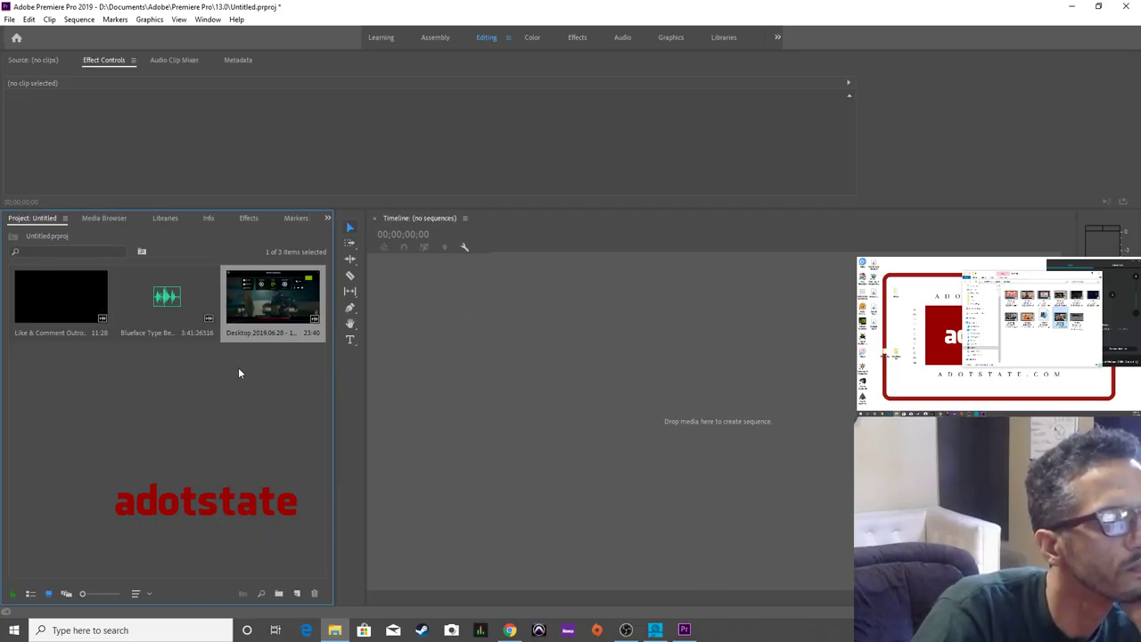
Create a sequence from the Desktop 2019.06.28 footage and delete the clip's audio from A1.
{"action": "left_click_drag", "start_coordinate": [460, 382], "coordinate": [465, 403]}
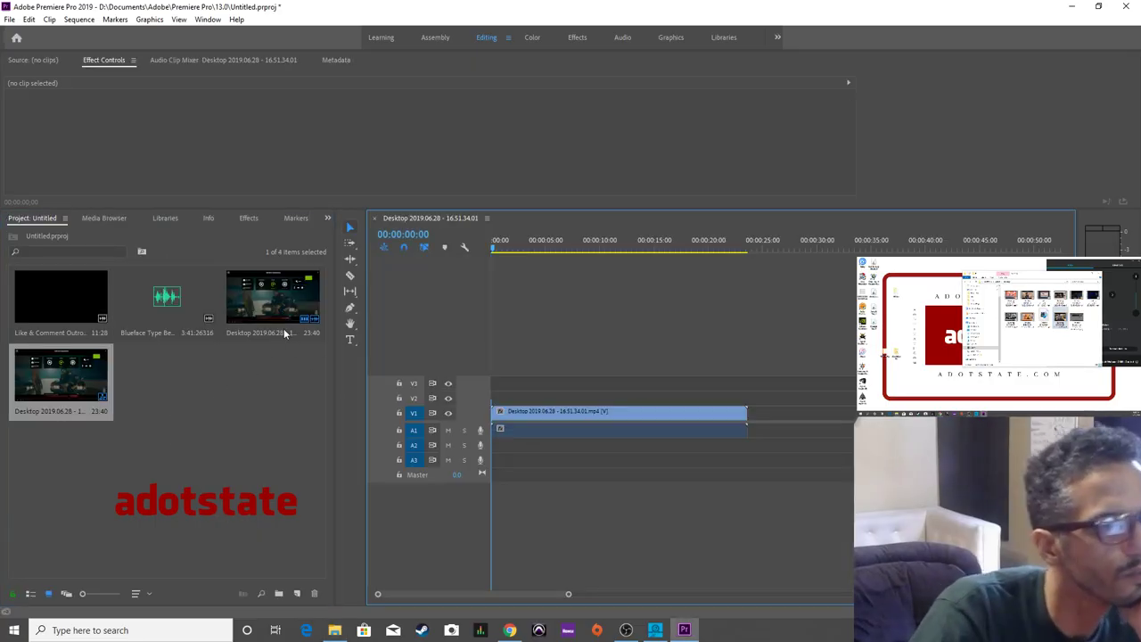
{"action": "left_click", "coordinate": [631, 428]}
{"action": "left_click_drag", "start_coordinate": [840, 433], "coordinate": [682, 453]}
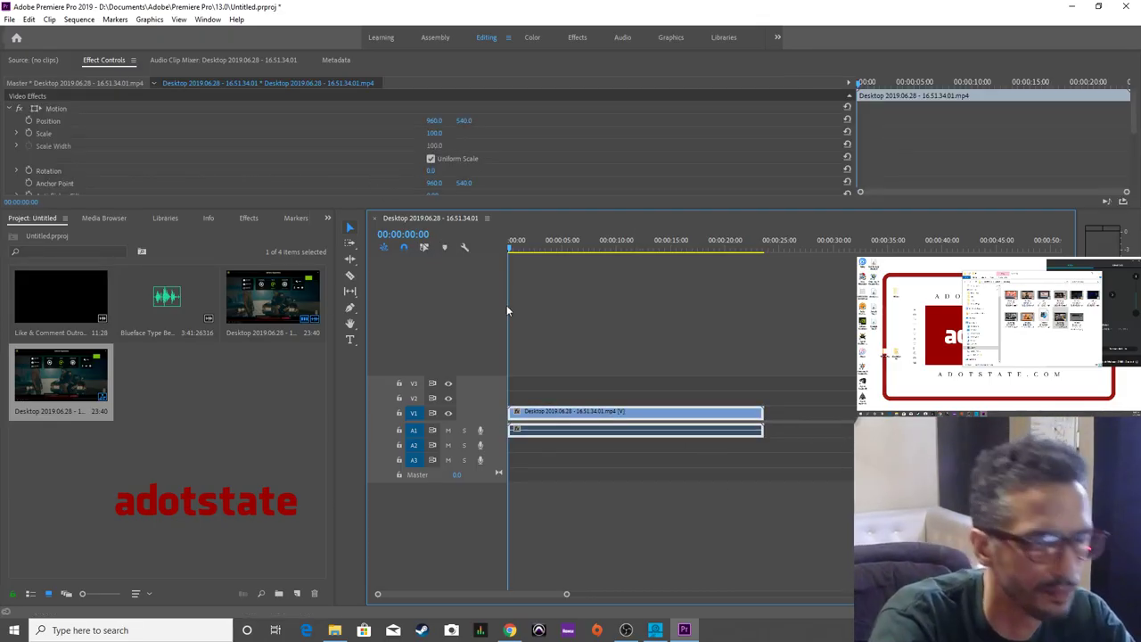
{"action": "key", "text": "Delete"}
{"action": "left_click", "coordinate": [731, 468]}
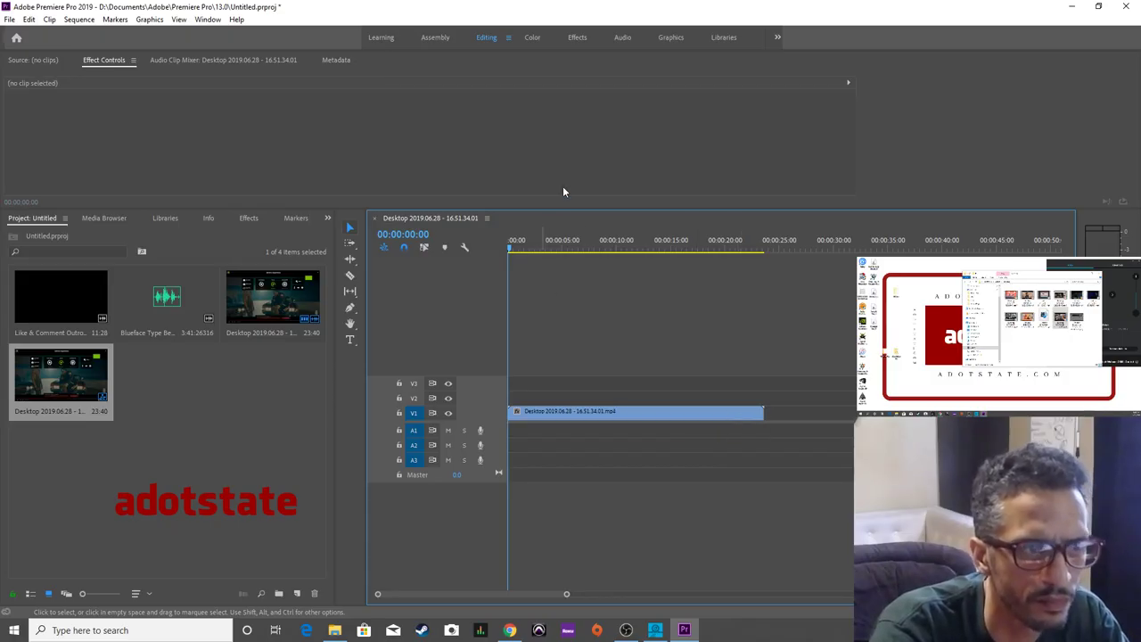
Trim both ends of the footage clip on V1 to a 5:10 length and close the gap before it.
{"action": "left_click_drag", "start_coordinate": [513, 414], "coordinate": [636, 412]}
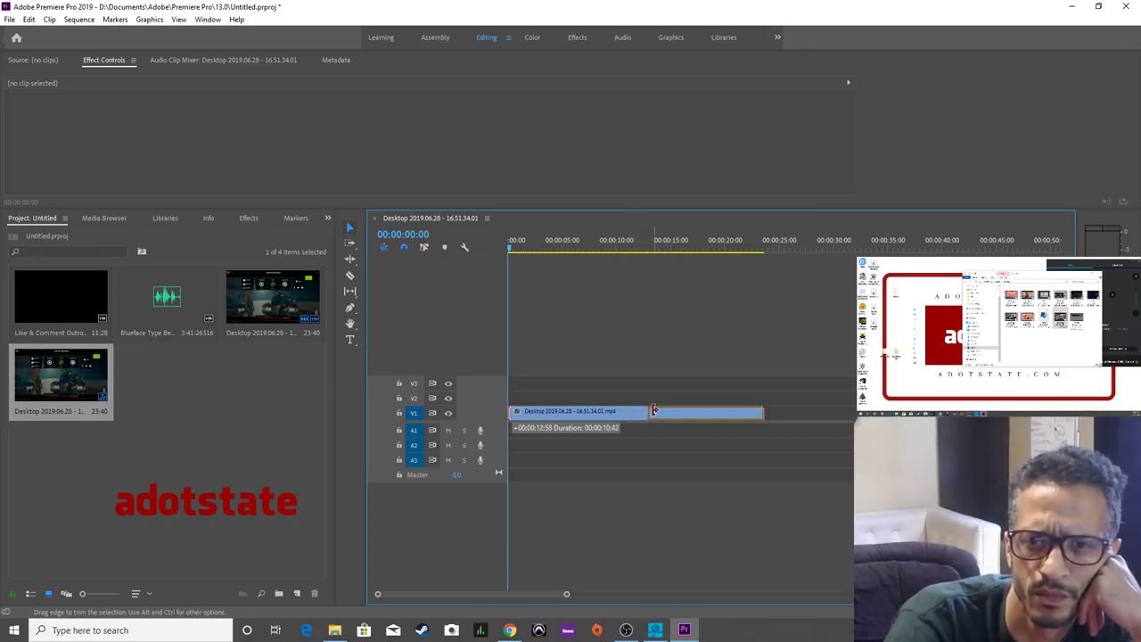
{"action": "left_click_drag", "start_coordinate": [650, 414], "coordinate": [599, 414]}
{"action": "left_click", "coordinate": [599, 421]}
{"action": "key", "text": "Delete"}
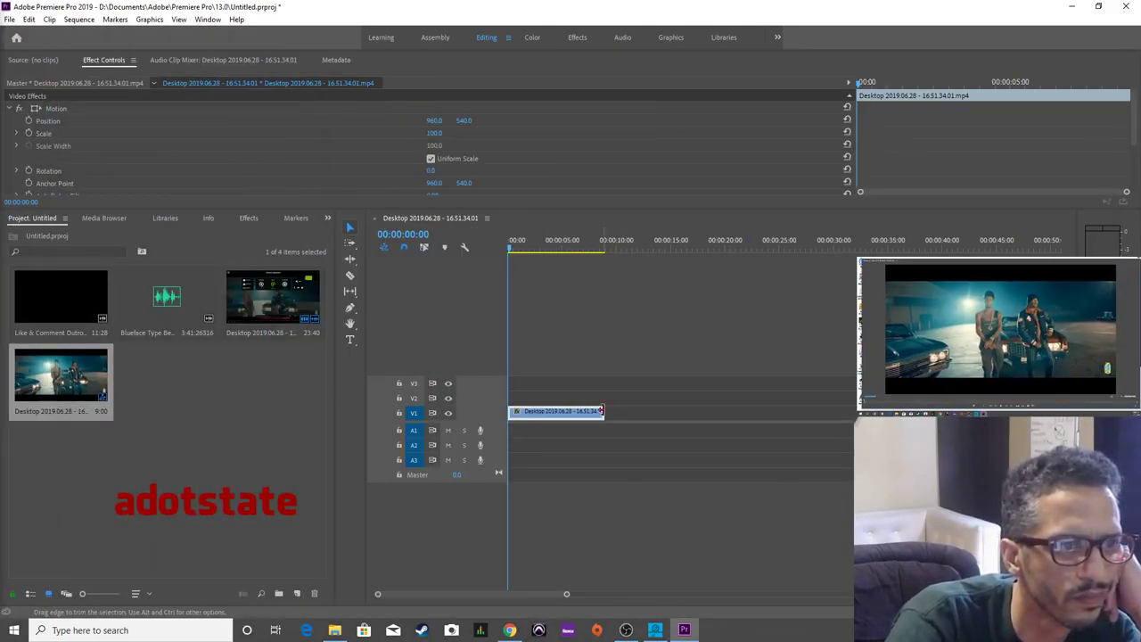
{"action": "left_click_drag", "start_coordinate": [596, 416], "coordinate": [555, 411]}
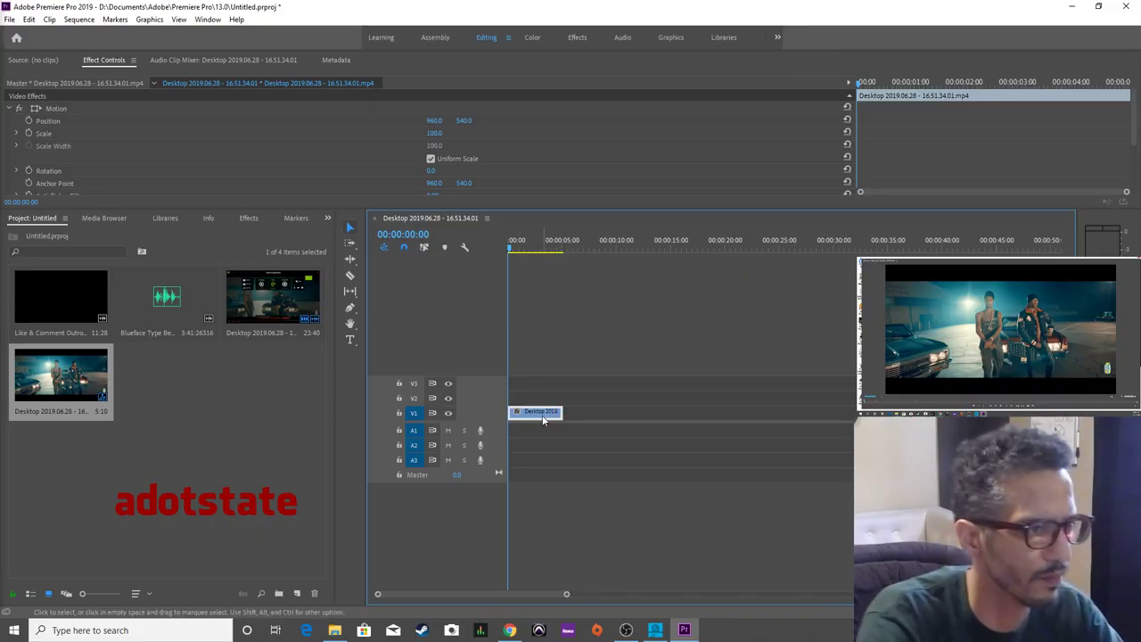
Paste copies of the trimmed footage clip back to back along V1 up to 00:01:17:30.
{"action": "key", "text": "ctrl+v"}
{"action": "key", "text": "ctrl+v"}
{"action": "key", "text": "ctrl+v"}
{"action": "key", "text": "ctrl+v"}
{"action": "key", "text": "ctrl+v"}
{"action": "key", "text": "ctrl+v"}
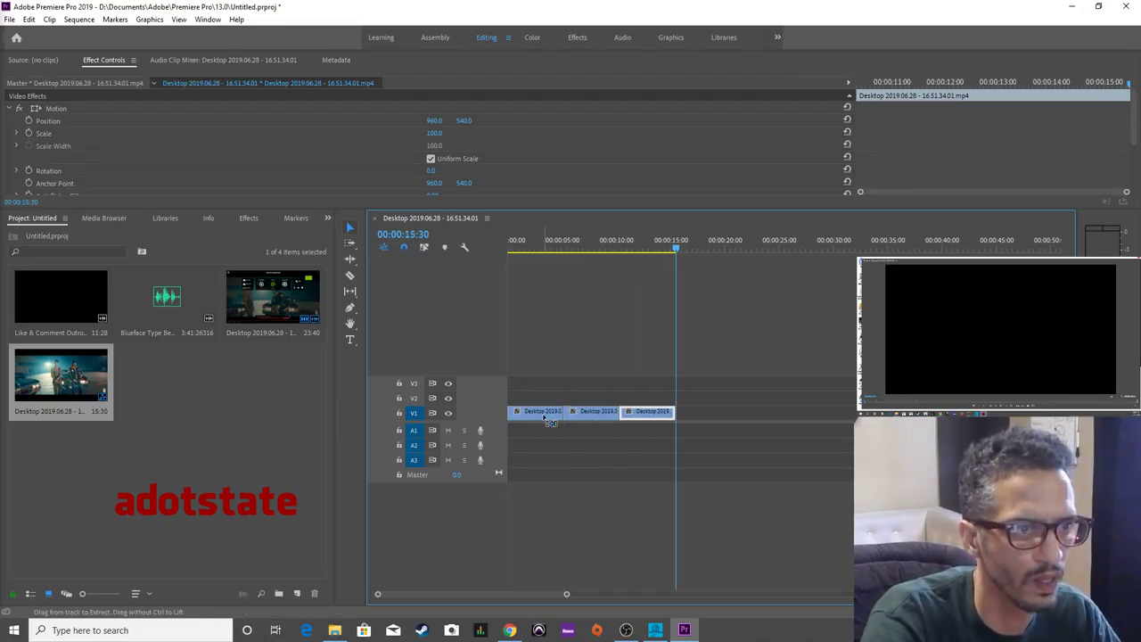
{"action": "key", "text": "ctrl+v"}
{"action": "key", "text": "ctrl+v"}
{"action": "key", "text": "ctrl+v"}
{"action": "key", "text": "ctrl+v"}
{"action": "key", "text": "ctrl+v"}
{"action": "key", "text": "ctrl+v"}
{"action": "key", "text": "ctrl+v"}
{"action": "key", "text": "ctrl+v"}
{"action": "key", "text": "ctrl+v"}
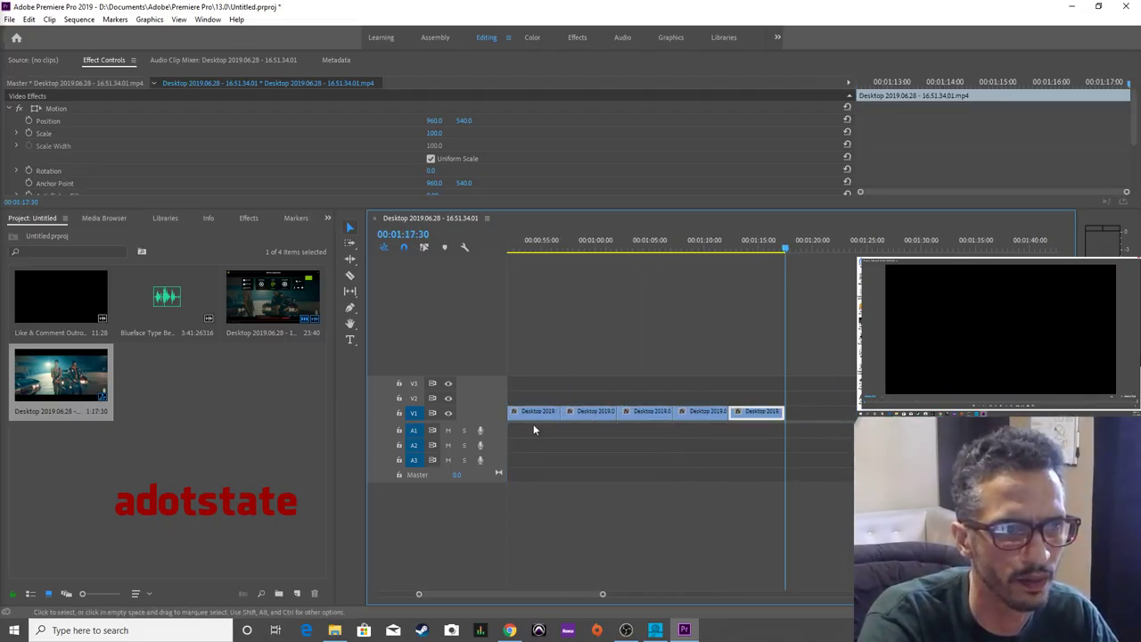
Place the Blueface type beat on A1 from the sequence start and extend the footage copies on V1 to 00:03:42:10.
{"action": "left_click", "coordinate": [153, 413]}
{"action": "left_click_drag", "start_coordinate": [166, 299], "coordinate": [547, 431]}
{"action": "key", "text": "minus"}
{"action": "key", "text": "minus"}
{"action": "key", "text": "minus"}
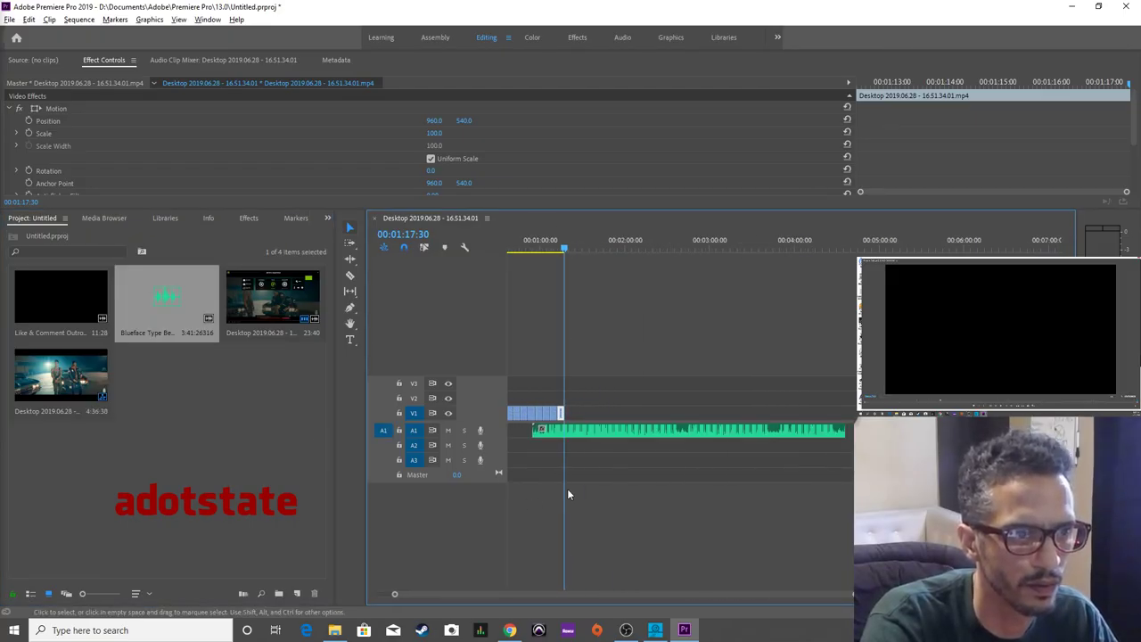
{"action": "mouse_move", "coordinate": [678, 430]}
{"action": "left_mouse_down"}
{"action": "mouse_move", "coordinate": [573, 433]}
{"action": "mouse_move", "coordinate": [562, 415]}
{"action": "mouse_move", "coordinate": [679, 414]}
{"action": "left_mouse_up"}
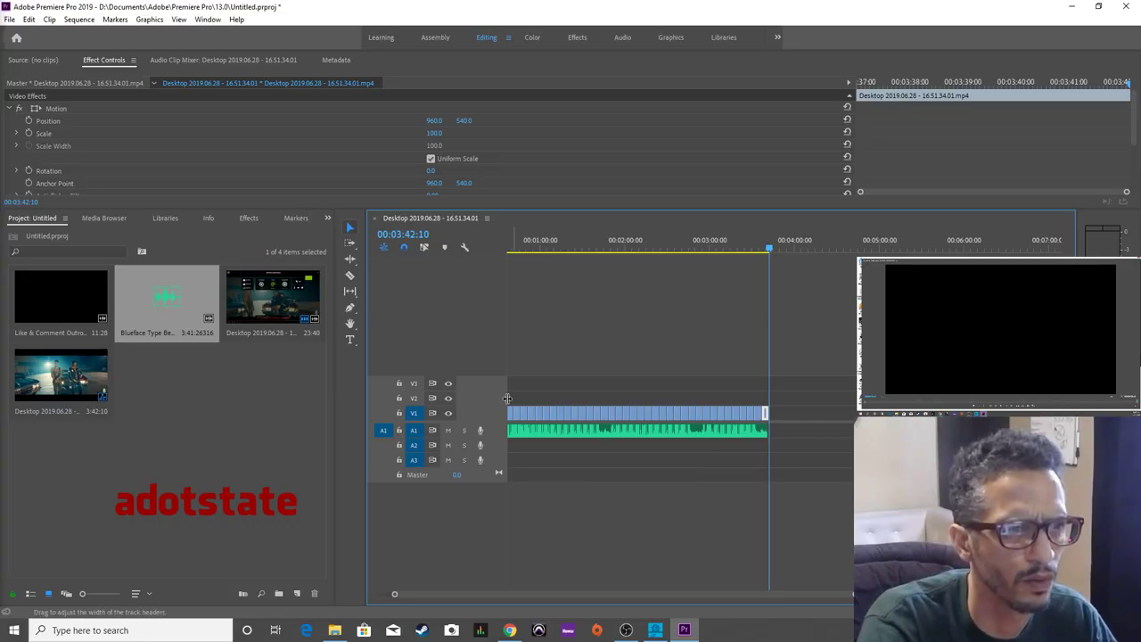
Nest all the footage copies on V1 into one sequence named Nested Sequence 01.
{"action": "left_click", "coordinate": [221, 410]}
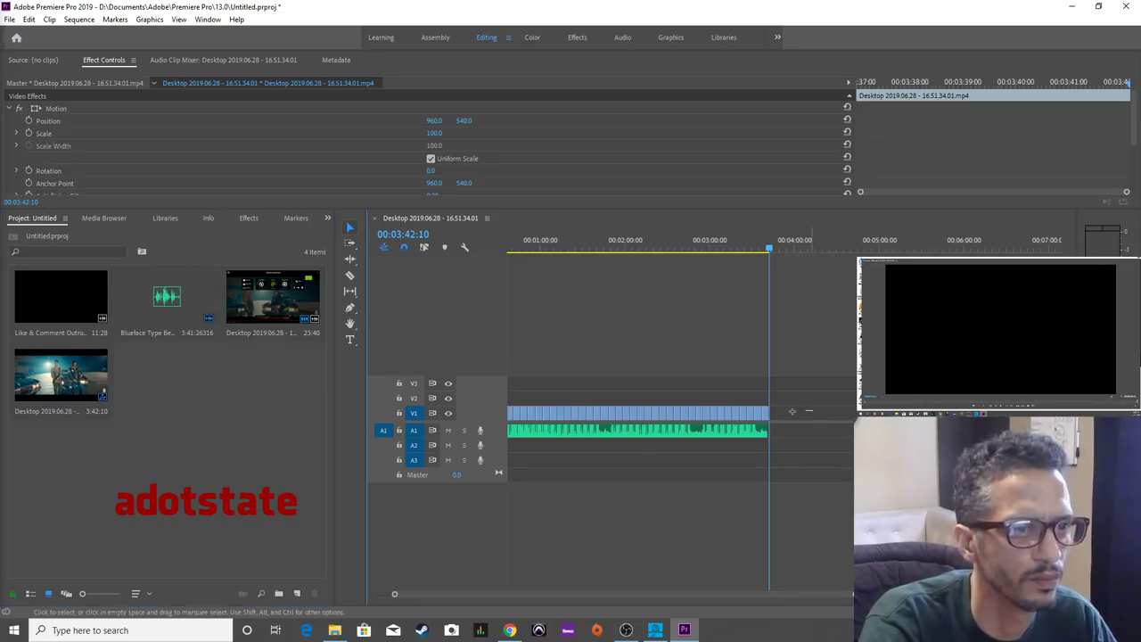
{"action": "left_click", "coordinate": [446, 415]}
{"action": "key", "text": "ctrl+a"}
{"action": "right_click", "coordinate": [559, 411]}
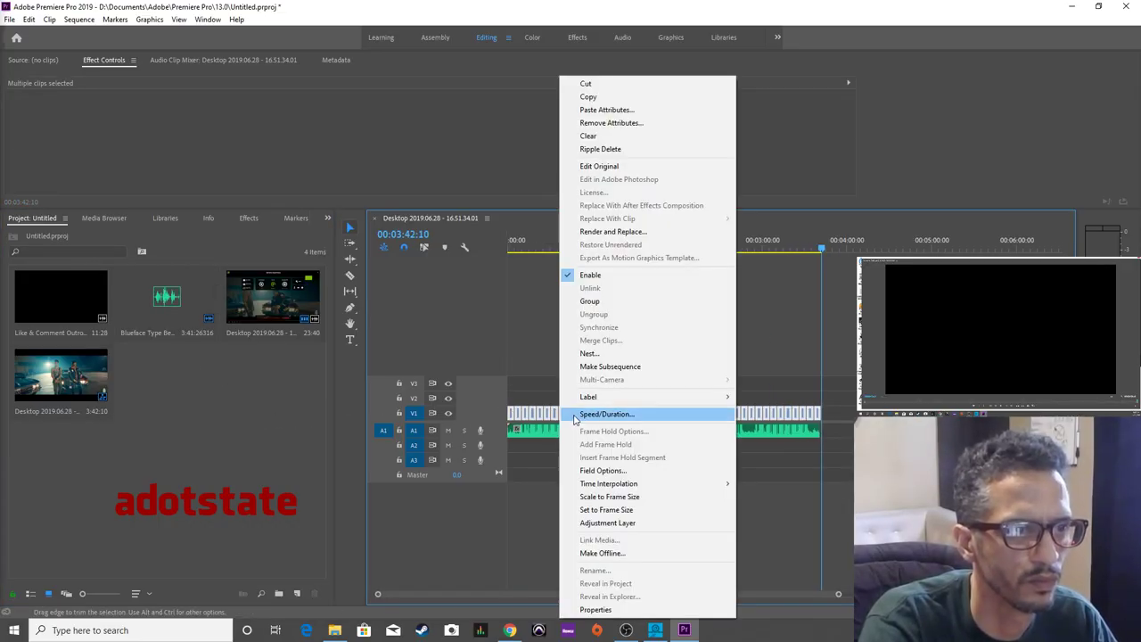
{"action": "left_click", "coordinate": [589, 353]}
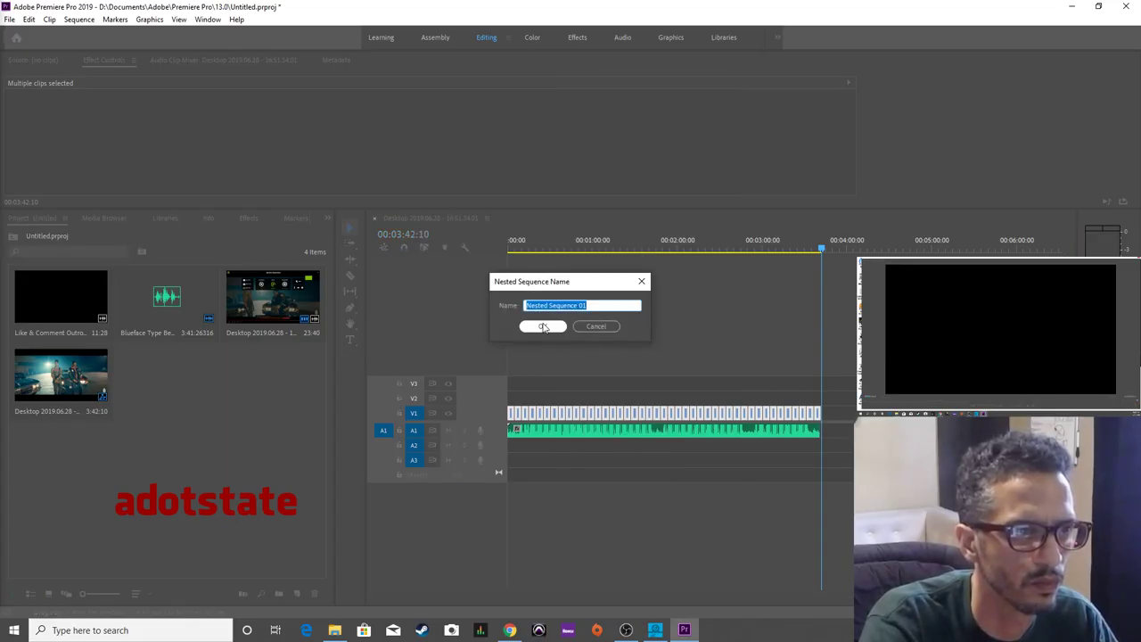
{"action": "left_click", "coordinate": [540, 326]}
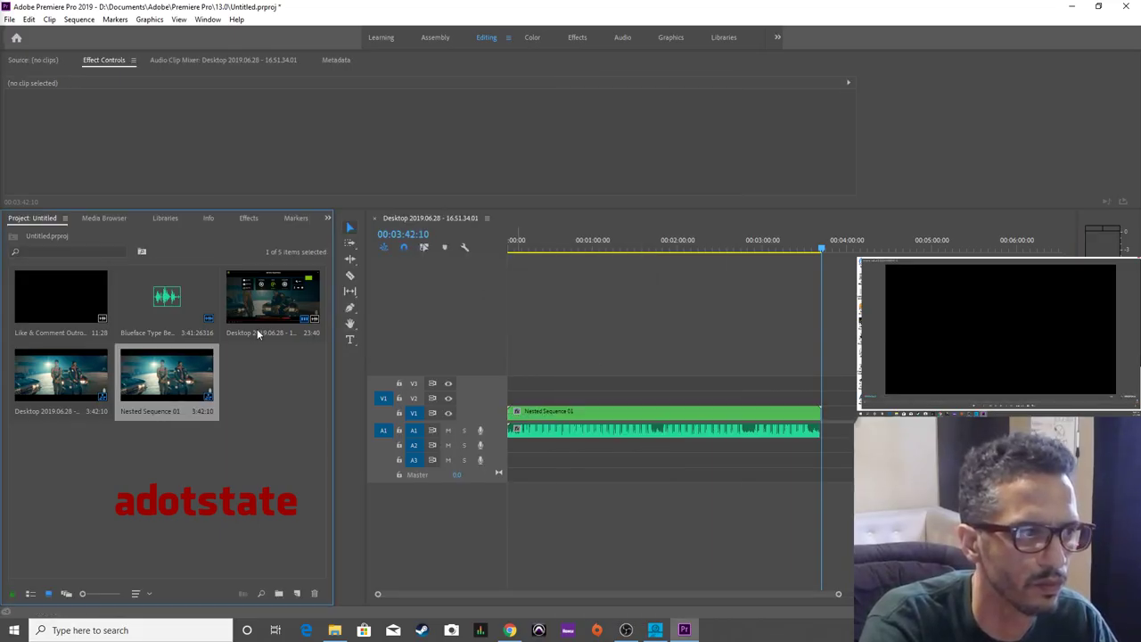
Place the Like & Comment Outro clip on V2 at the sequence start and delete its audio from A2.
{"action": "left_click", "coordinate": [95, 310]}
{"action": "left_click_drag", "start_coordinate": [96, 310], "coordinate": [516, 385]}
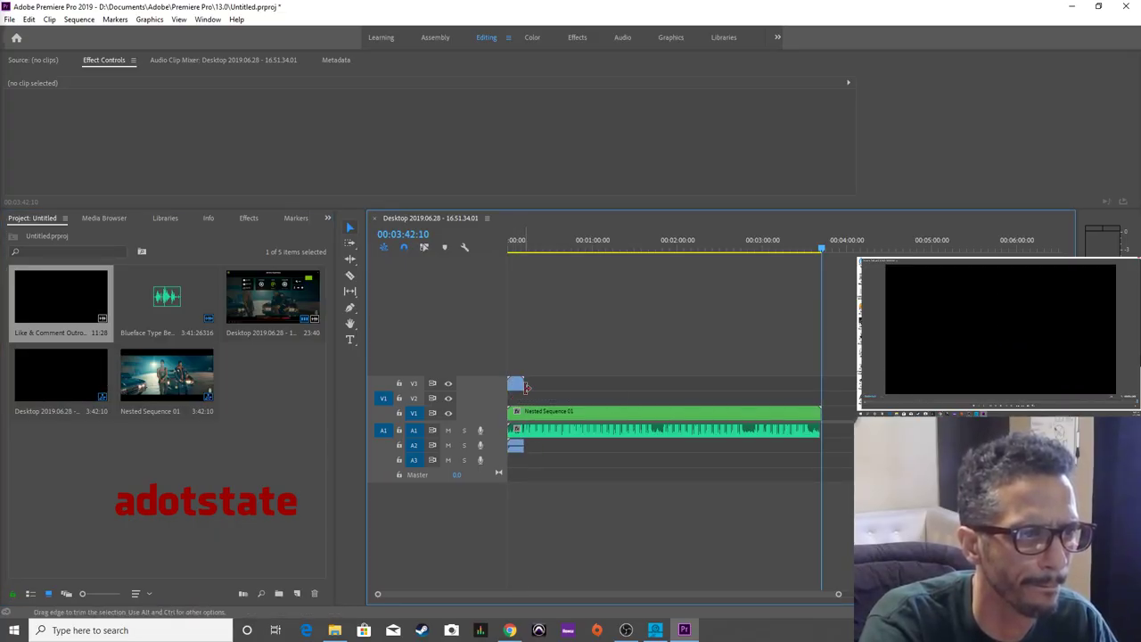
{"action": "key", "text": "ctrl+z"}
{"action": "mouse_move", "coordinate": [522, 393]}
{"action": "left_mouse_down"}
{"action": "mouse_move", "coordinate": [517, 382]}
{"action": "mouse_move", "coordinate": [516, 397]}
{"action": "left_mouse_up"}
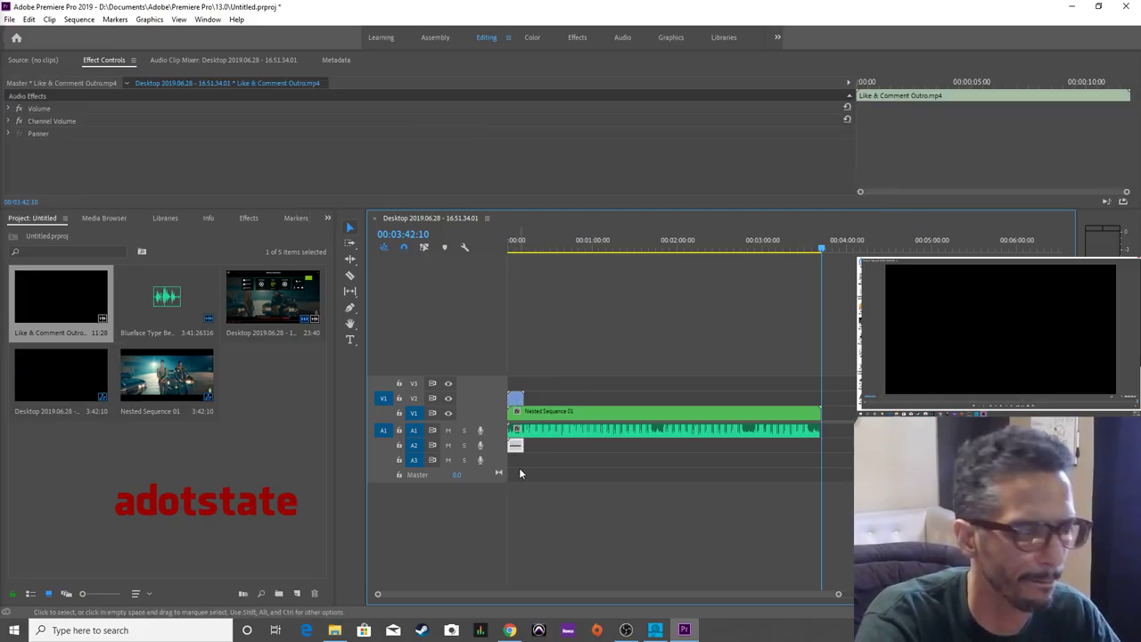
Slow the Like & Comment Outro clip on V2 down to 70% speed.
{"action": "right_click", "coordinate": [516, 397]}
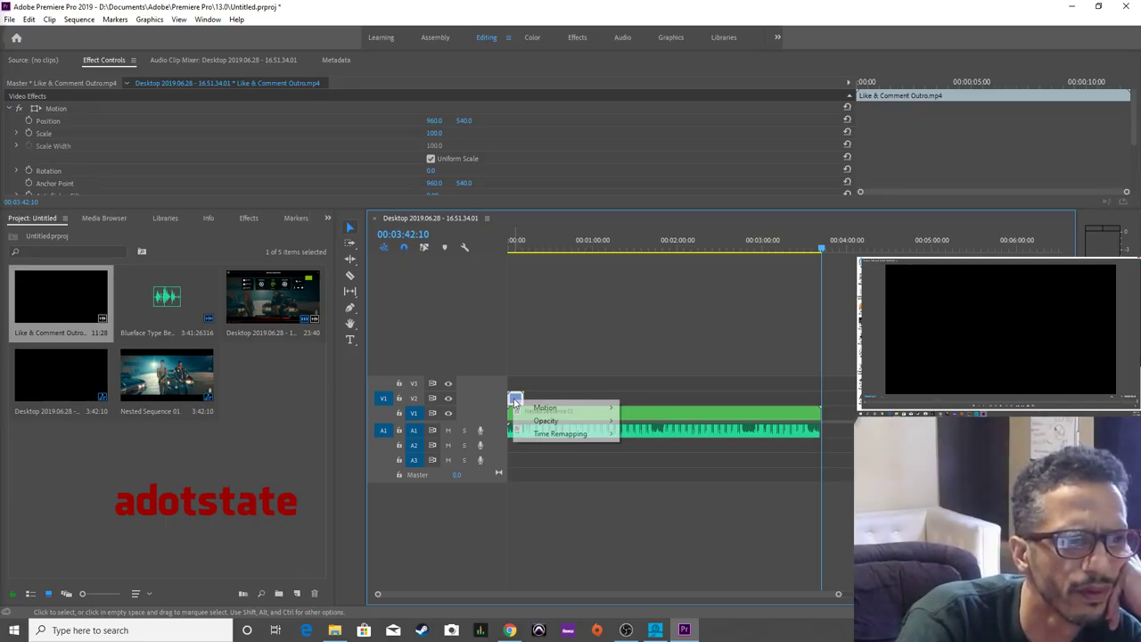
{"action": "key", "text": "Escape"}
{"action": "right_click", "coordinate": [516, 397]}
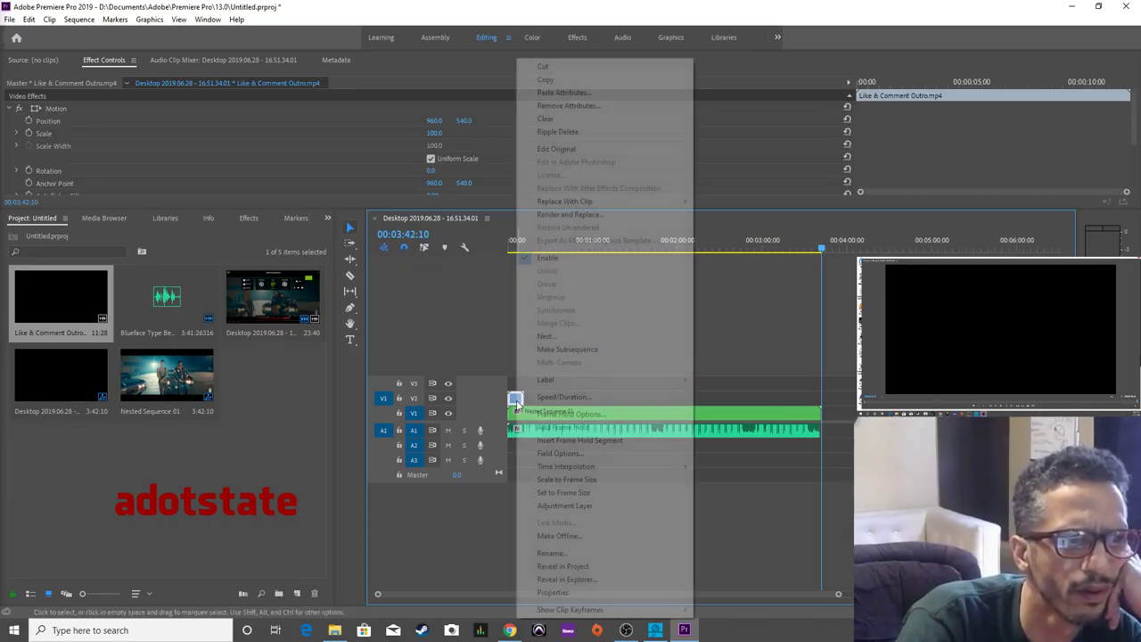
{"action": "left_click", "coordinate": [580, 398]}
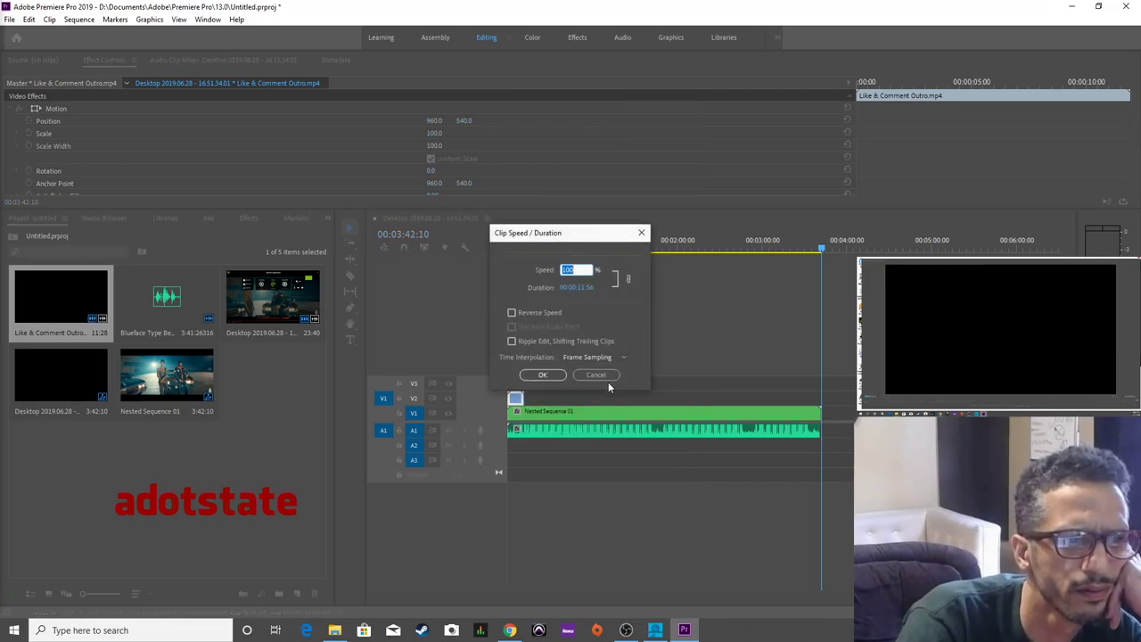
{"action": "type", "text": "70"}
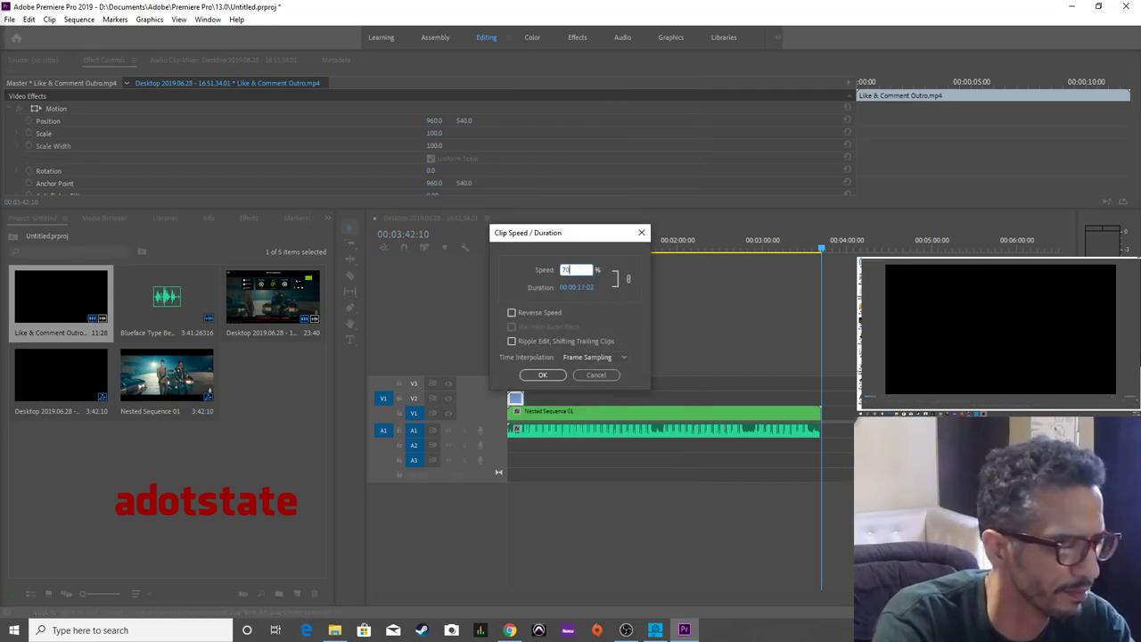
{"action": "key", "text": "Return"}
{"action": "key", "text": "Home"}
{"action": "key", "text": "ctrl+v"}
{"action": "key", "text": "ctrl+v"}
{"action": "key", "text": "ctrl+v"}
{"action": "key", "text": "ctrl+v"}
{"action": "key", "text": "ctrl+v"}
{"action": "key", "text": "ctrl+v"}
{"action": "key", "text": "ctrl+v"}
{"action": "key", "text": "ctrl+v"}
{"action": "key", "text": "ctrl+v"}
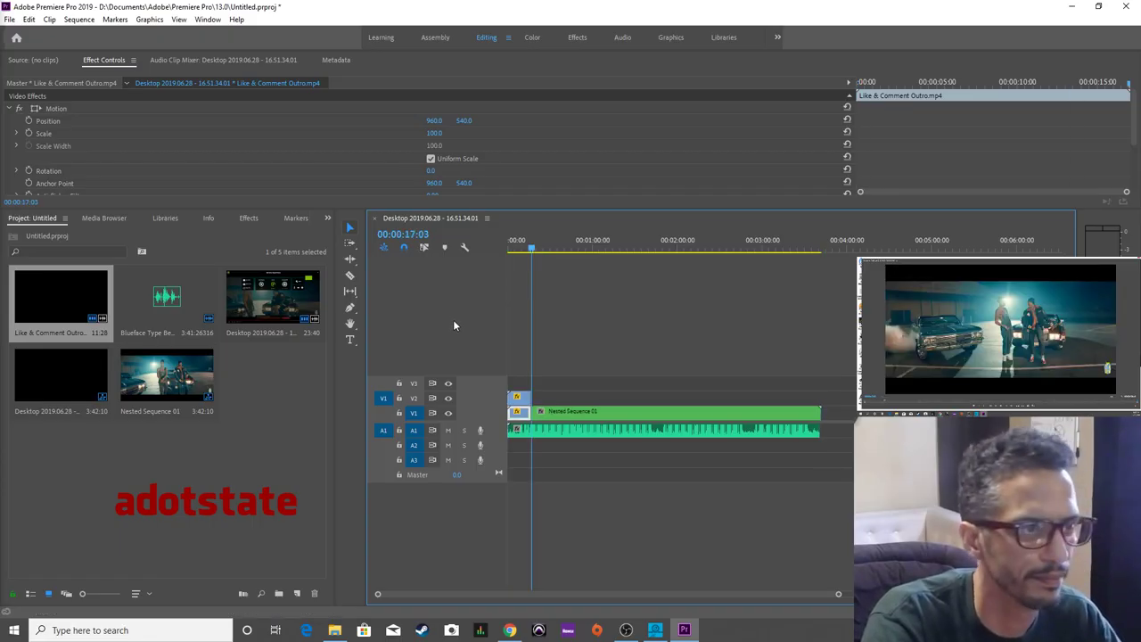
{"action": "key", "text": "ctrl+z"}
{"action": "key", "text": "ctrl+z"}
{"action": "key", "text": "ctrl+z"}
{"action": "key", "text": "ctrl+z"}
{"action": "key", "text": "ctrl+z"}
{"action": "key", "text": "ctrl+z"}
{"action": "key", "text": "ctrl+z"}
{"action": "key", "text": "ctrl+z"}
{"action": "key", "text": "ctrl+z"}
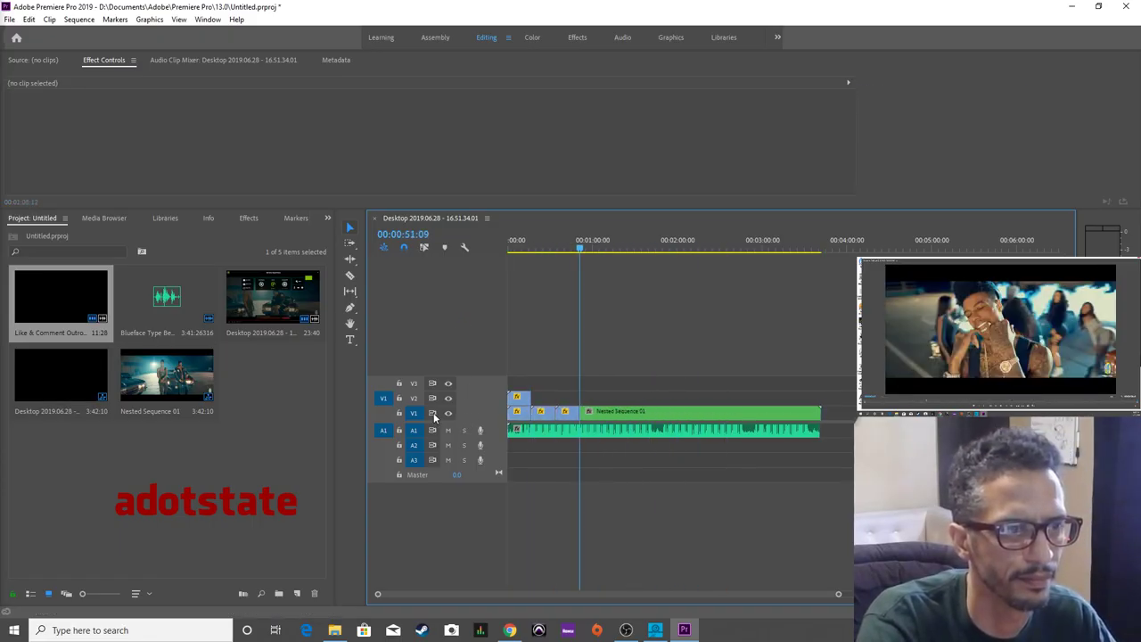
Target V2 instead of V1 and paste copies of the outro clip back to back along V2 up to 00:03:41:39.
{"action": "left_click", "coordinate": [415, 398]}
{"action": "left_click", "coordinate": [414, 412]}
{"action": "key", "text": "ctrl+v"}
{"action": "key", "text": "ctrl+v"}
{"action": "key", "text": "ctrl+v"}
{"action": "key", "text": "ctrl+v"}
{"action": "key", "text": "ctrl+v"}
{"action": "key", "text": "ctrl+v"}
{"action": "key", "text": "ctrl+v"}
{"action": "key", "text": "ctrl+v"}
{"action": "key", "text": "ctrl+v"}
{"action": "key", "text": "ctrl+v"}
{"action": "key", "text": "ctrl+v"}
{"action": "key", "text": "ctrl+v"}
{"action": "key", "text": "ctrl+v"}
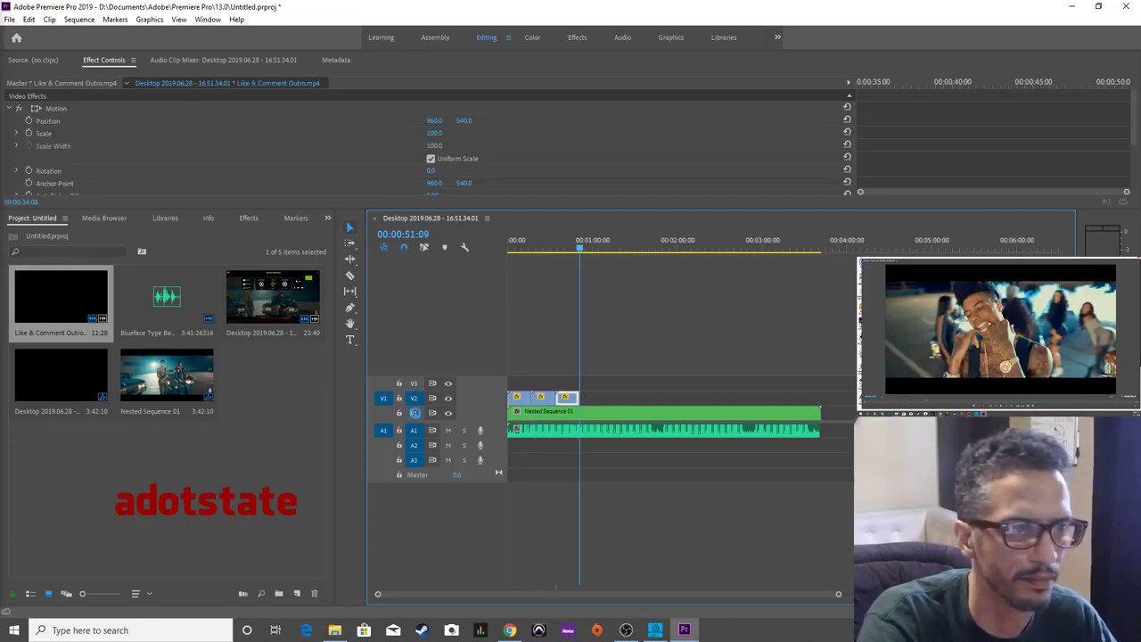
Nest all the outro copies on V2 into one sequence named Nested Sequence 02.
{"action": "left_click_drag", "start_coordinate": [820, 260], "coordinate": [539, 406]}
{"action": "right_click", "coordinate": [540, 406]}
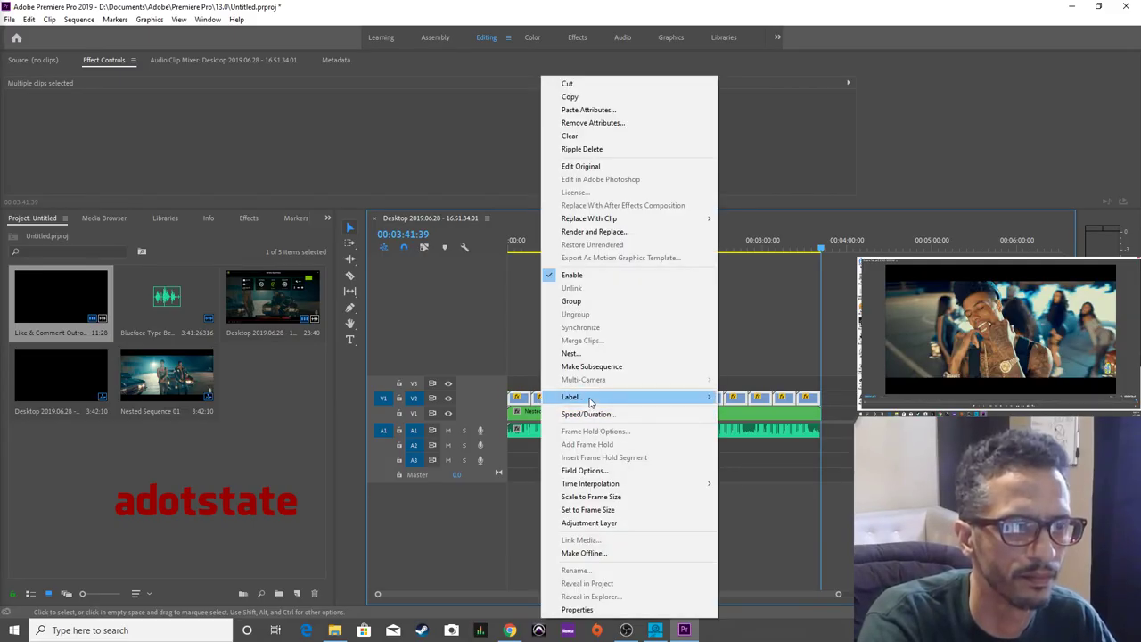
{"action": "left_click", "coordinate": [614, 354]}
{"action": "left_click", "coordinate": [542, 326]}
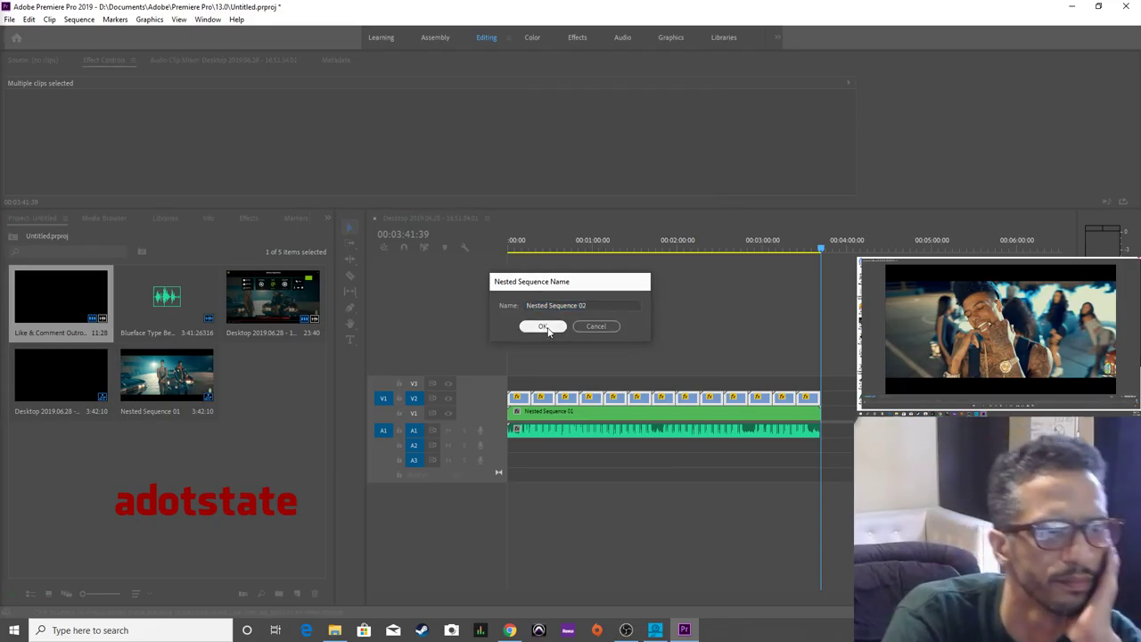
Lower the opacity of Nested Sequence 02 on V2 to 28% so it overlays the footage.
{"action": "left_click", "coordinate": [566, 395]}
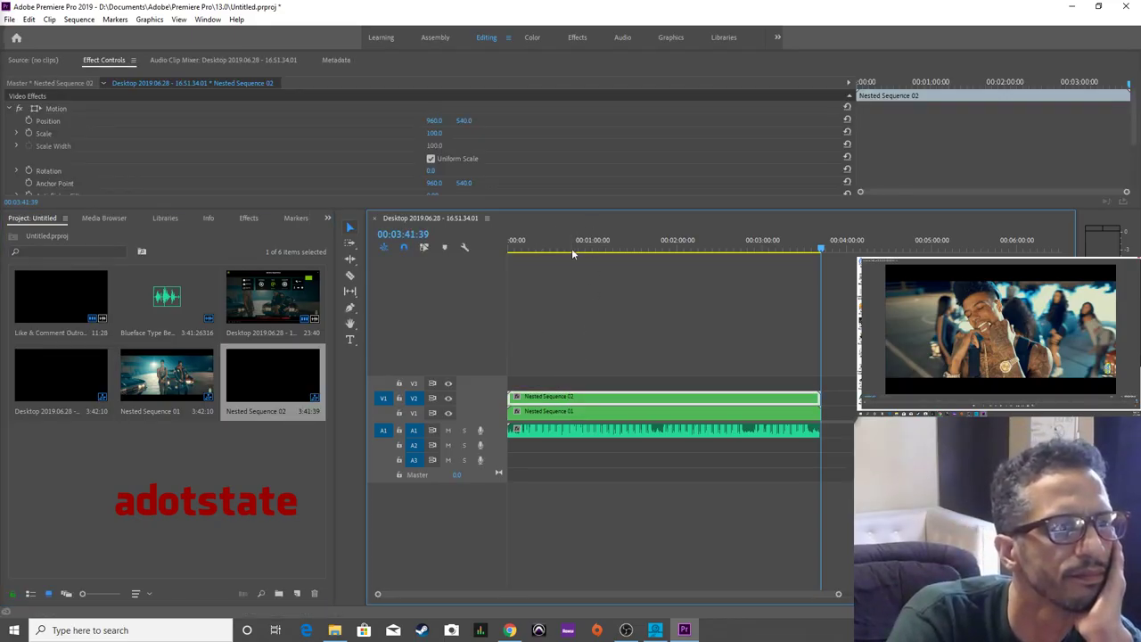
{"action": "left_click", "coordinate": [529, 248]}
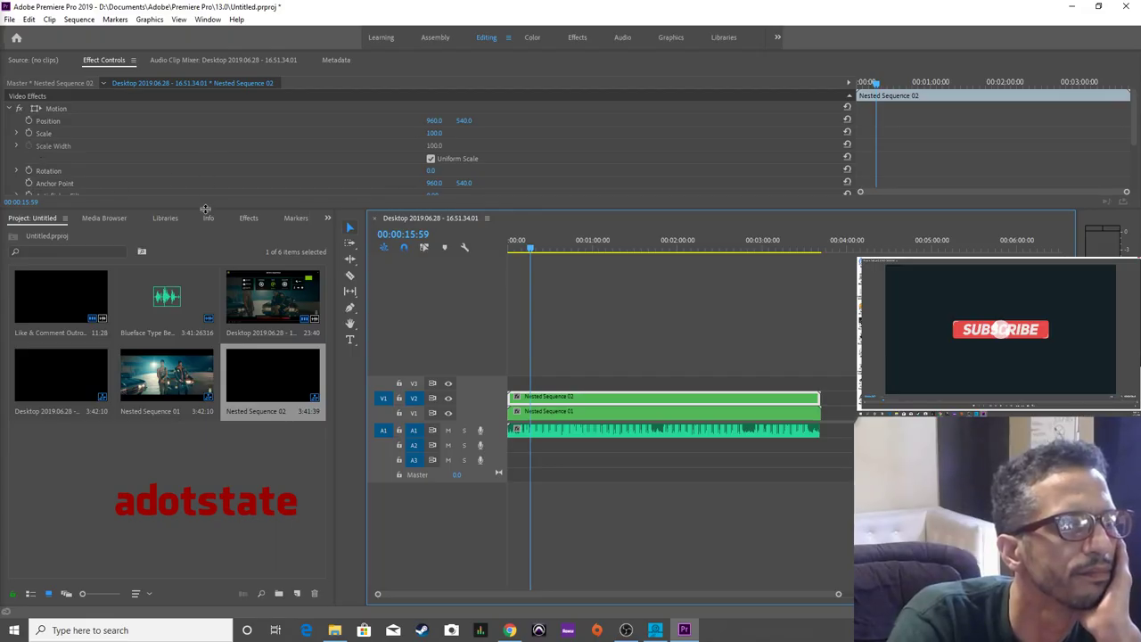
{"action": "left_click_drag", "start_coordinate": [206, 208], "coordinate": [204, 325]}
{"action": "left_click_drag", "start_coordinate": [445, 237], "coordinate": [375, 237]}
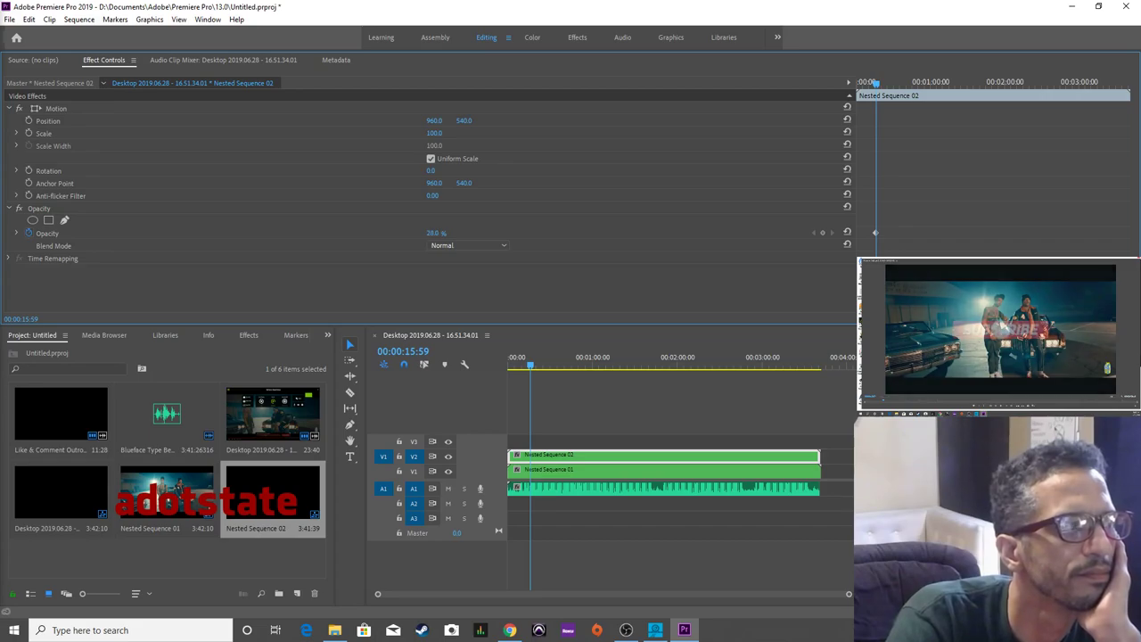
Color grade Nested Sequence 01 on V1 with Lumetri Color, setting Temperature to 100 and Exposure to 5.0.
{"action": "left_click", "coordinate": [572, 470]}
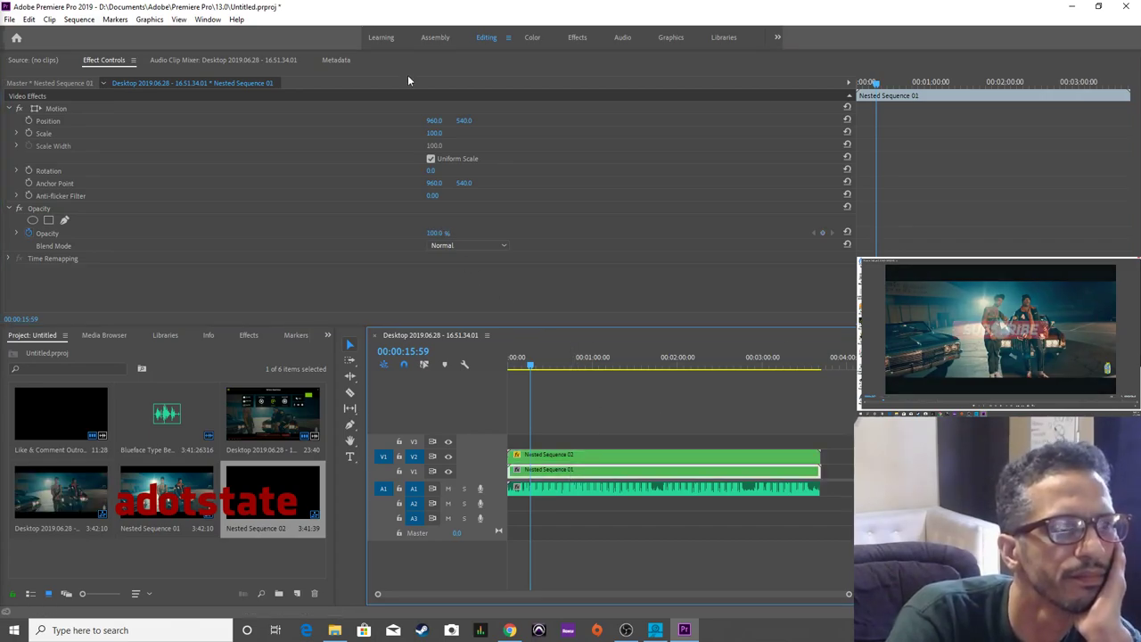
{"action": "left_click", "coordinate": [531, 37]}
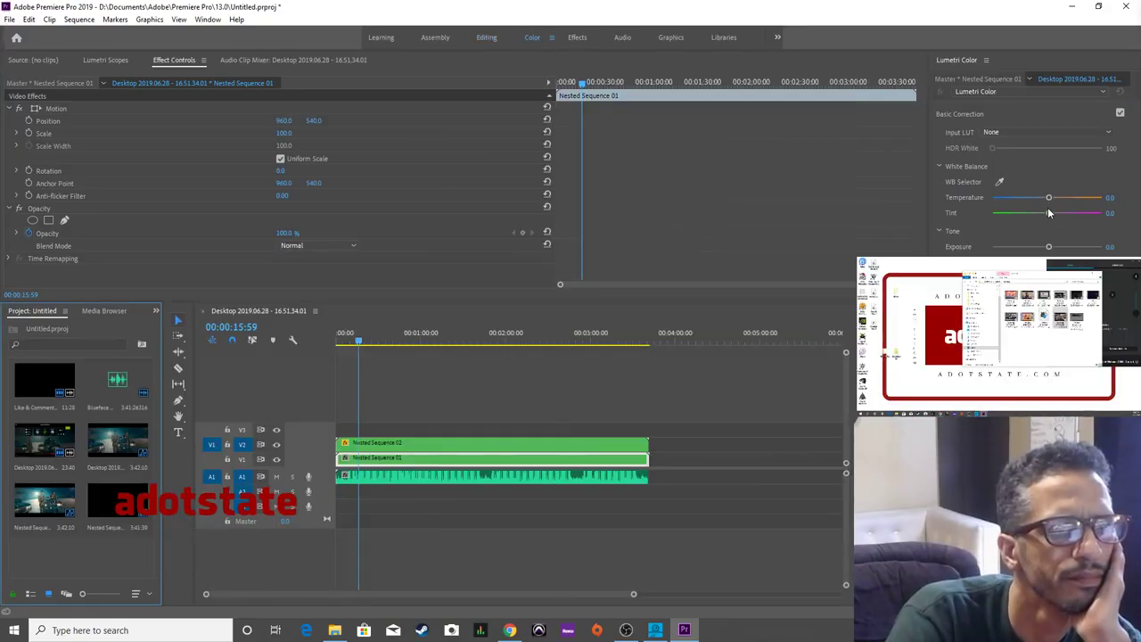
{"action": "left_click_drag", "start_coordinate": [1049, 197], "coordinate": [1103, 197]}
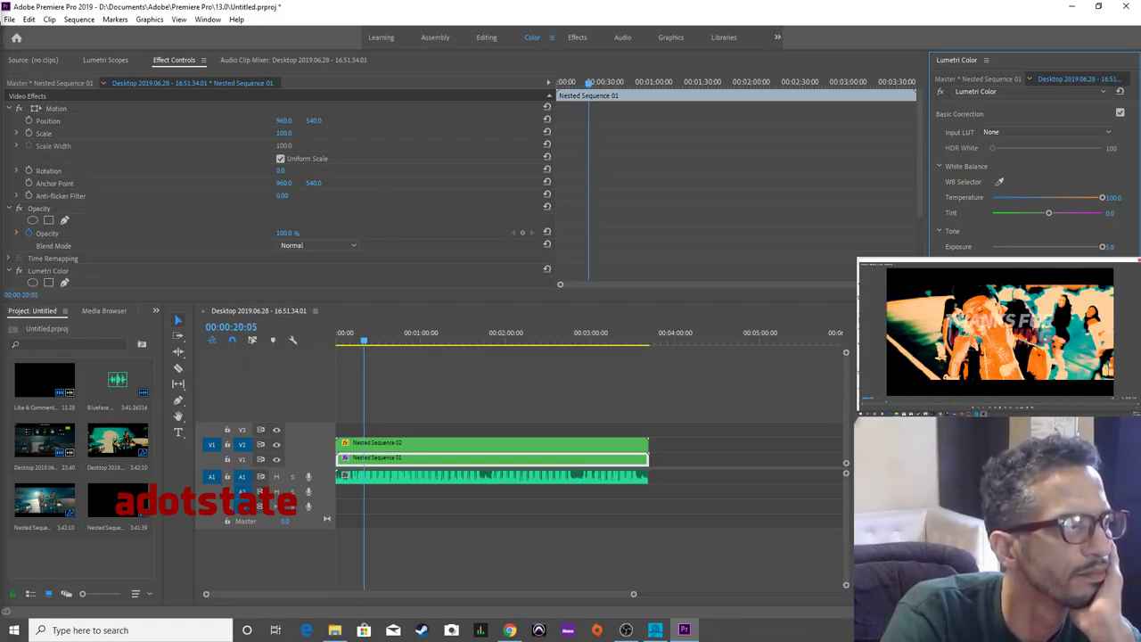
{"action": "left_click", "coordinate": [479, 398]}
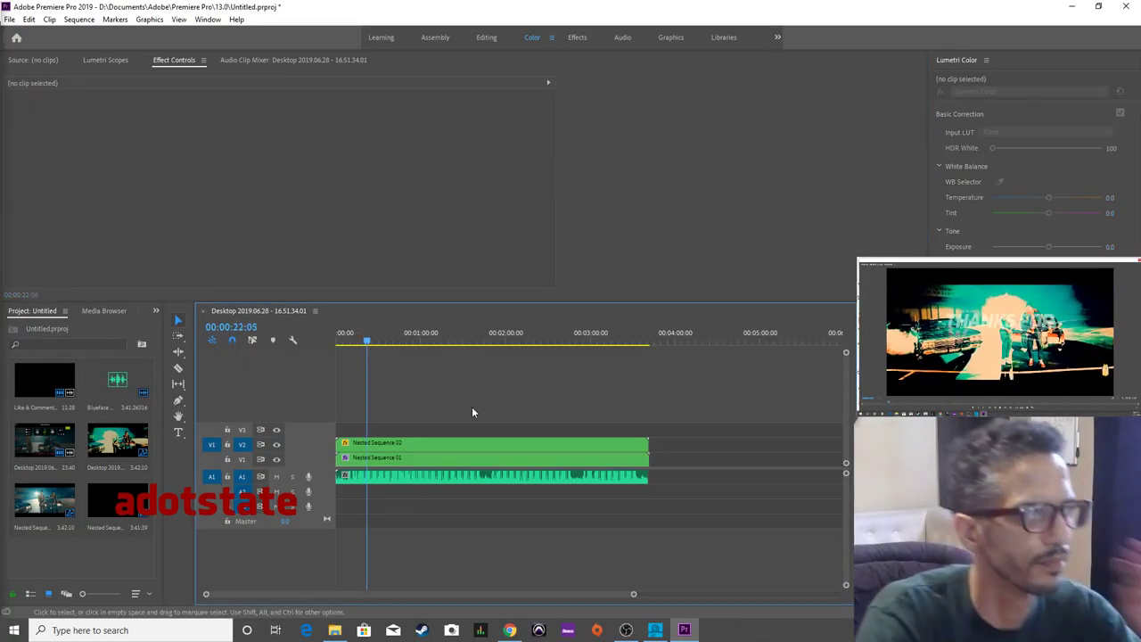
Save the project.
{"action": "left_click", "coordinate": [462, 439]}
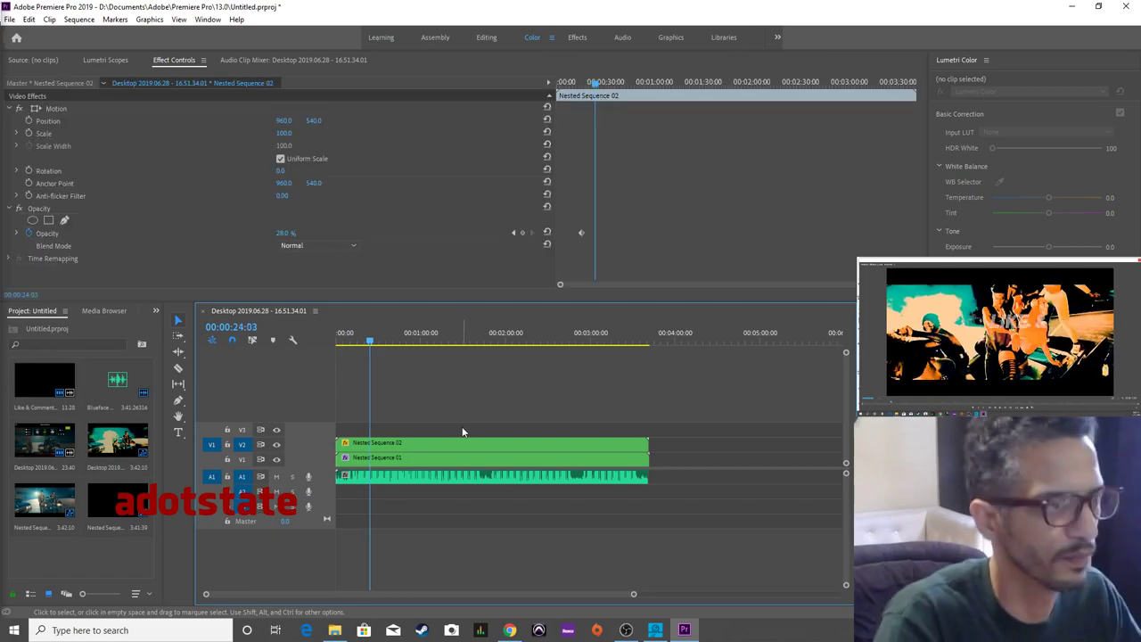
{"action": "left_click", "coordinate": [11, 20]}
{"action": "left_click", "coordinate": [50, 156]}
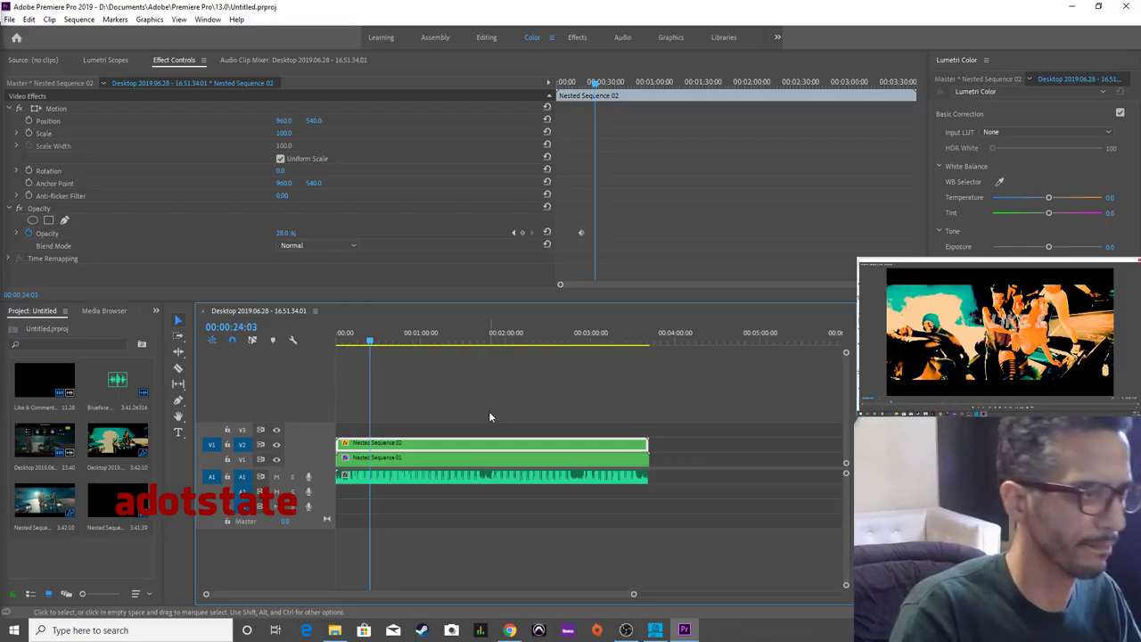
Bring Adotstate Clear.png in from a File Explorer window and place it on V3 at the sequence start.
{"action": "left_click_drag", "start_coordinate": [372, 333], "coordinate": [318, 349]}
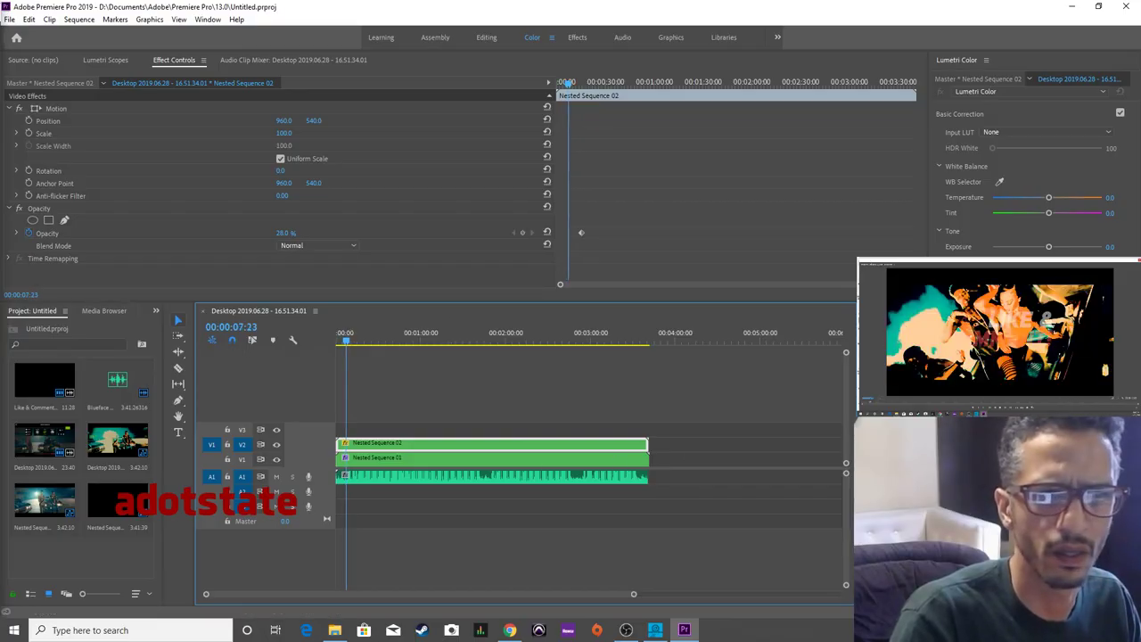
{"action": "right_click", "coordinate": [334, 629]}
{"action": "left_click", "coordinate": [440, 553]}
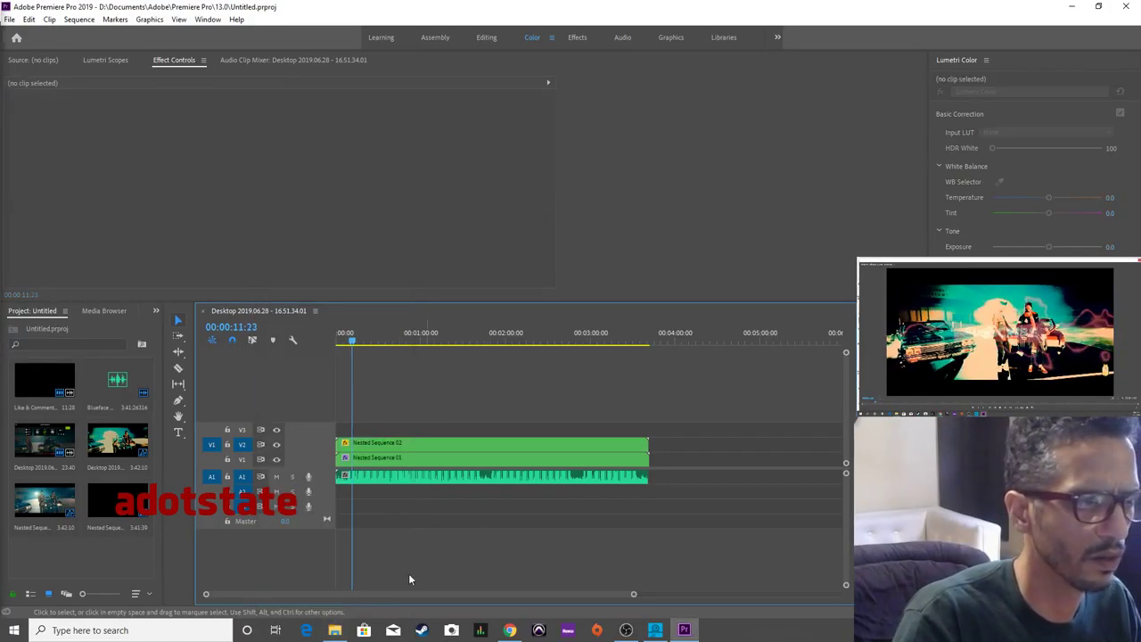
{"action": "left_click", "coordinate": [335, 630]}
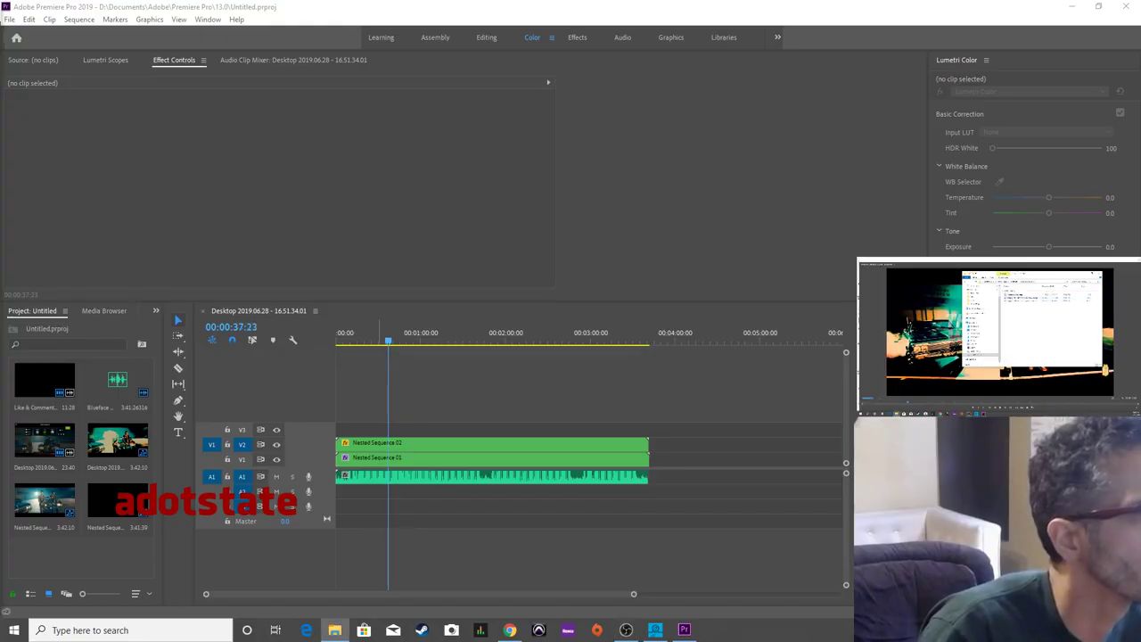
{"action": "left_click_drag", "start_coordinate": [192, 361], "coordinate": [343, 430]}
{"action": "key", "text": "Home"}
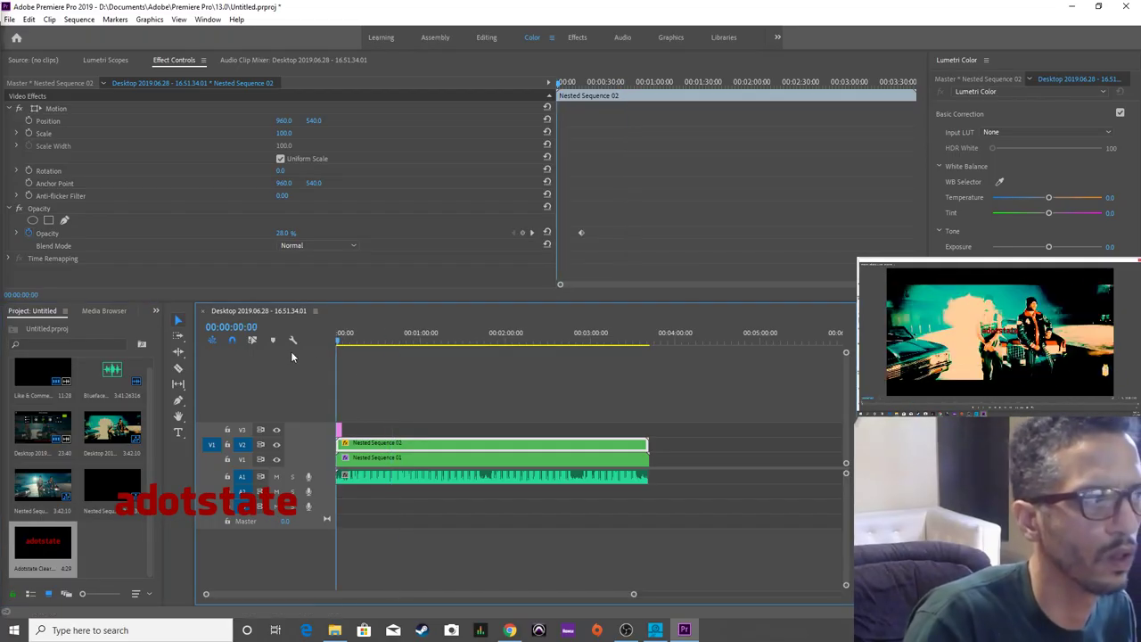
Set the Adotstate Clear.png clip on V3 to scale 93, position 1709, 1023 and 100% opacity.
{"action": "key", "text": "equal"}
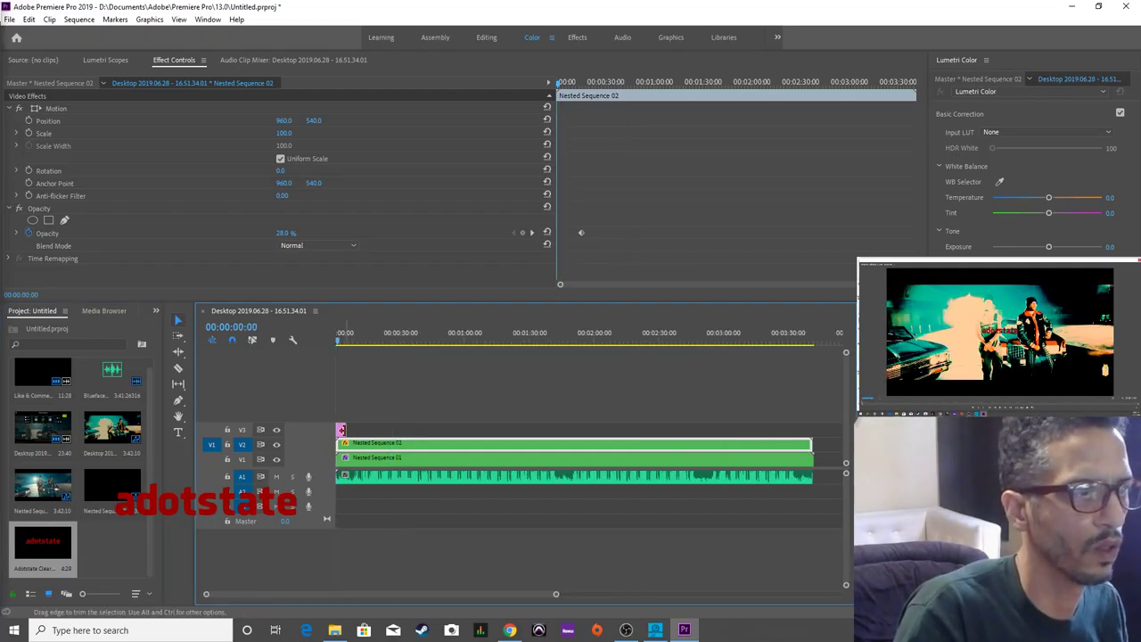
{"action": "left_click", "coordinate": [340, 432]}
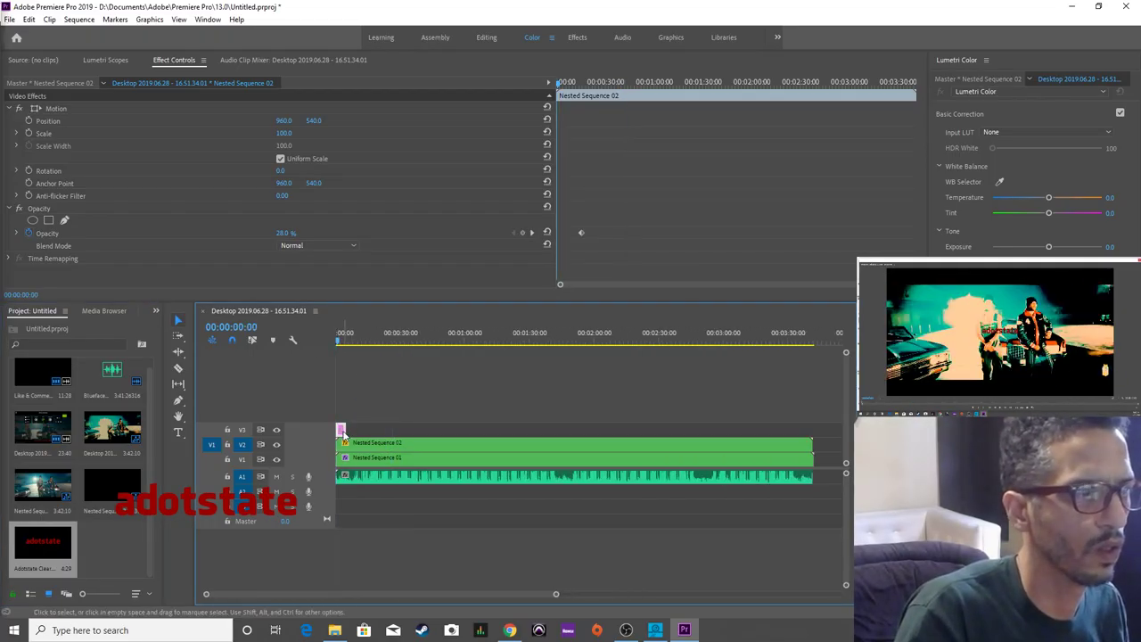
{"action": "left_click", "coordinate": [61, 110]}
{"action": "left_click", "coordinate": [10, 108]}
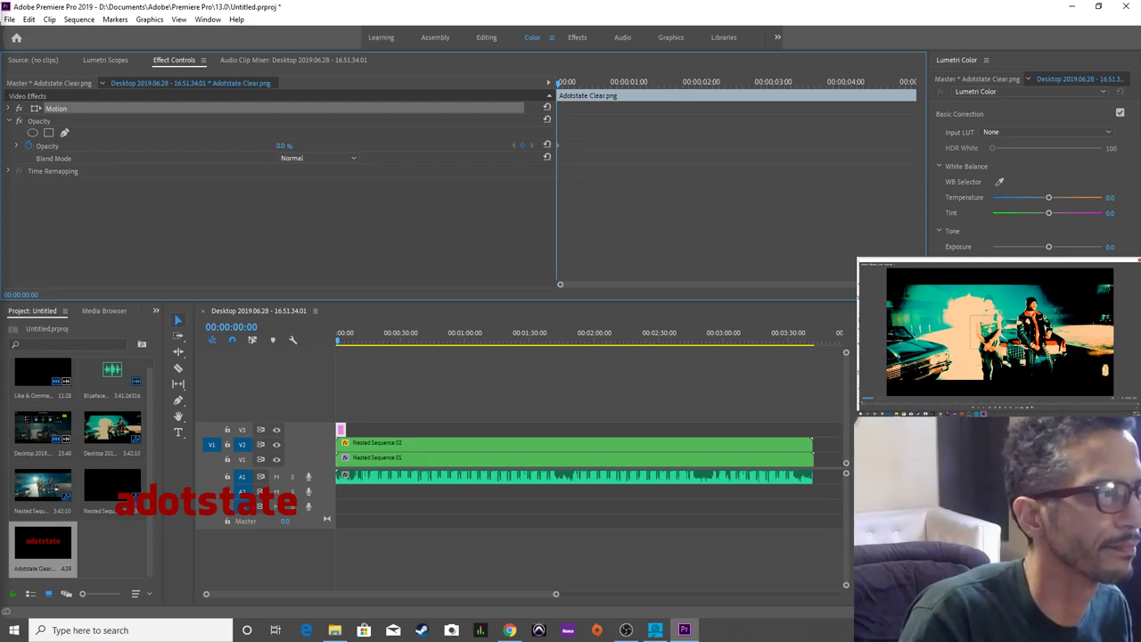
{"action": "left_click", "coordinate": [10, 108]}
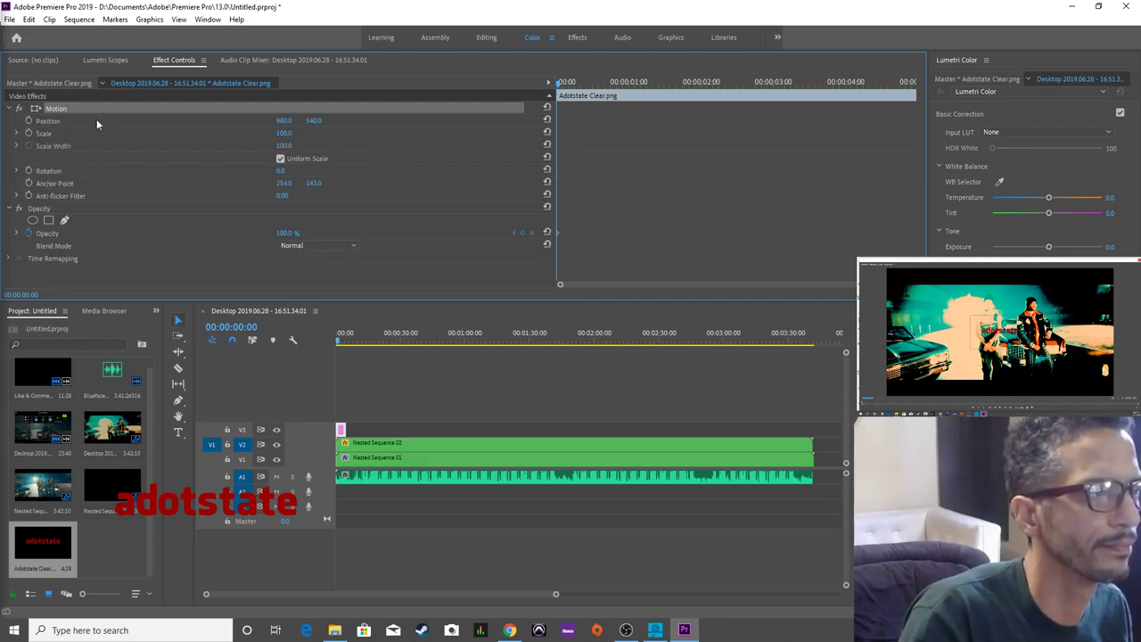
{"action": "mouse_move", "coordinate": [283, 135]}
{"action": "left_mouse_down"}
{"action": "mouse_move", "coordinate": [356, 136]}
{"action": "mouse_move", "coordinate": [303, 135]}
{"action": "left_mouse_up"}
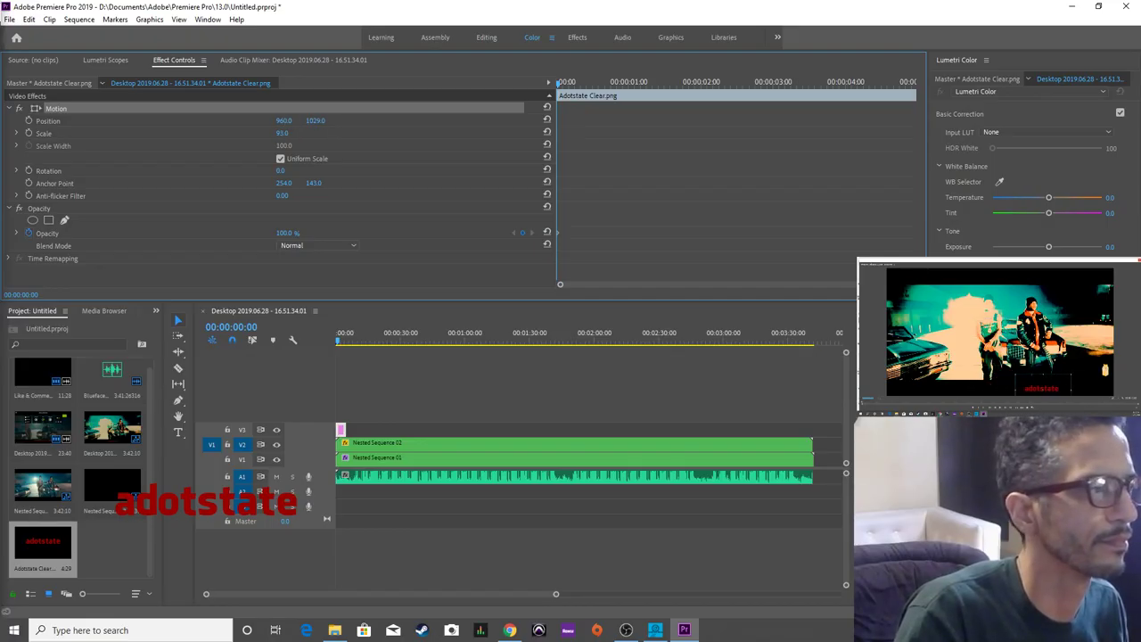
{"action": "left_click_drag", "start_coordinate": [317, 120], "coordinate": [311, 120]}
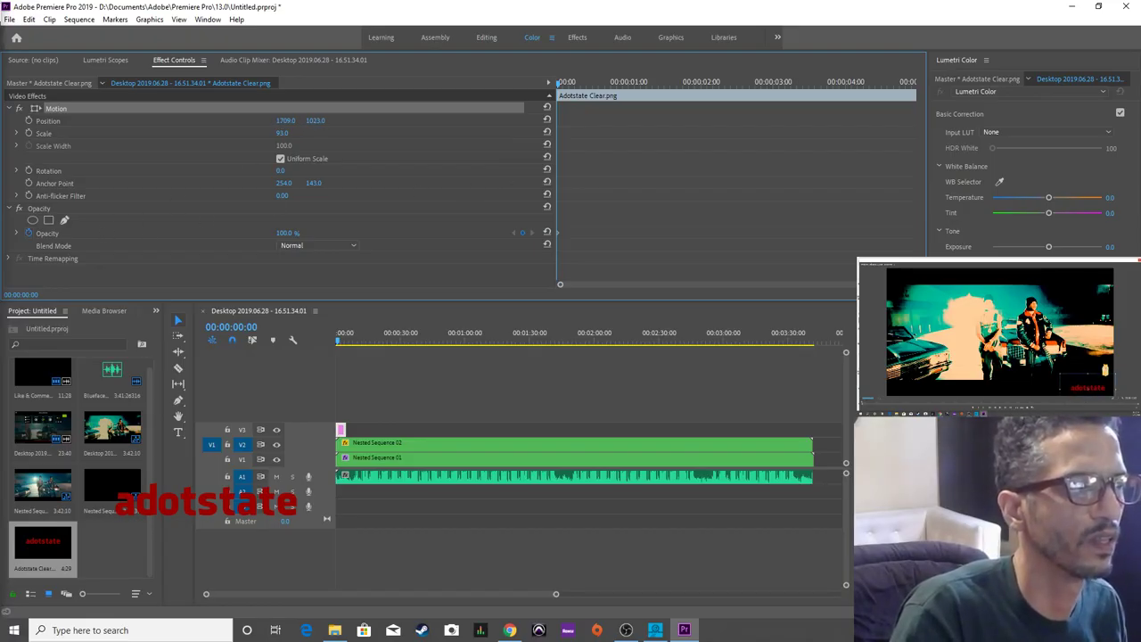
{"action": "left_click", "coordinate": [367, 397]}
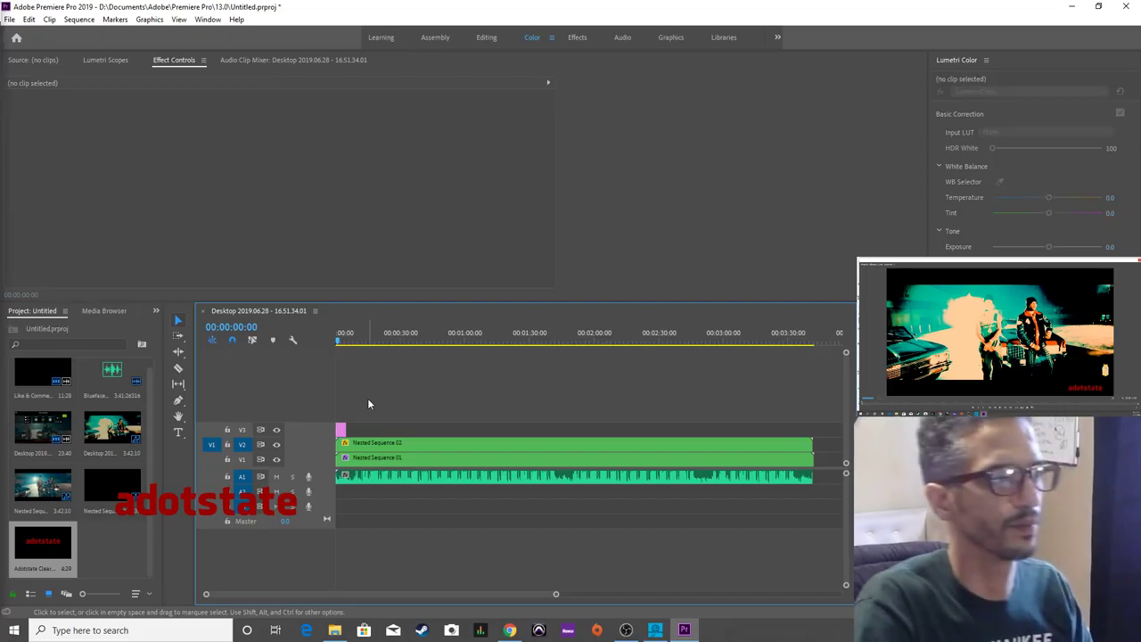
Extend the Adotstate Clear.png clip on V3 so that it ends together with the nested sequences below it.
{"action": "key", "text": "space"}
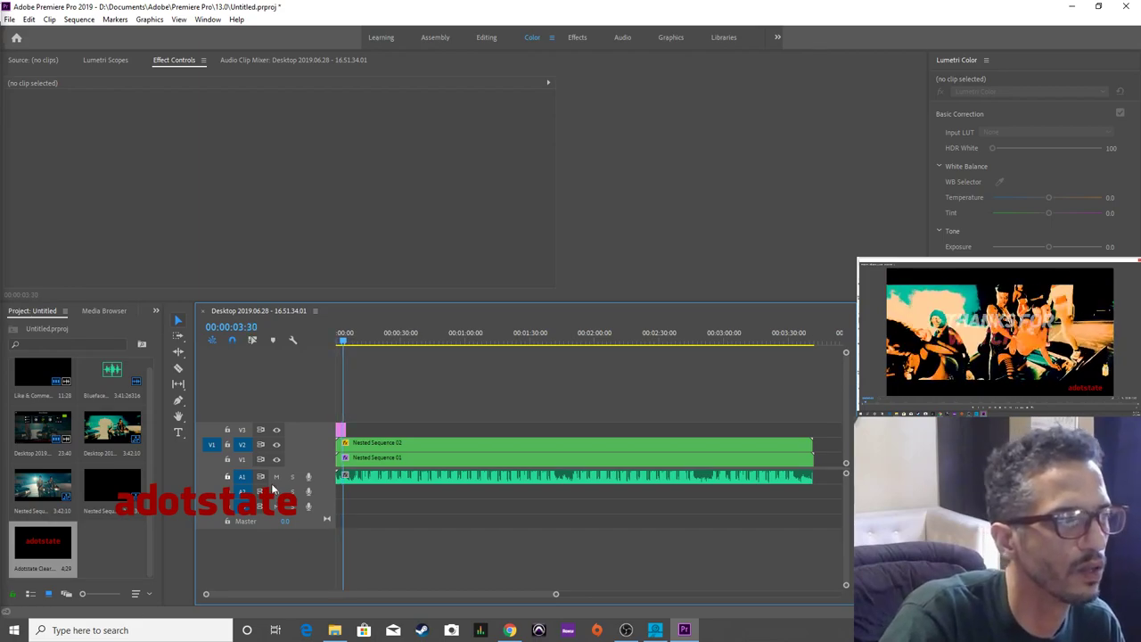
{"action": "left_click", "coordinate": [375, 443]}
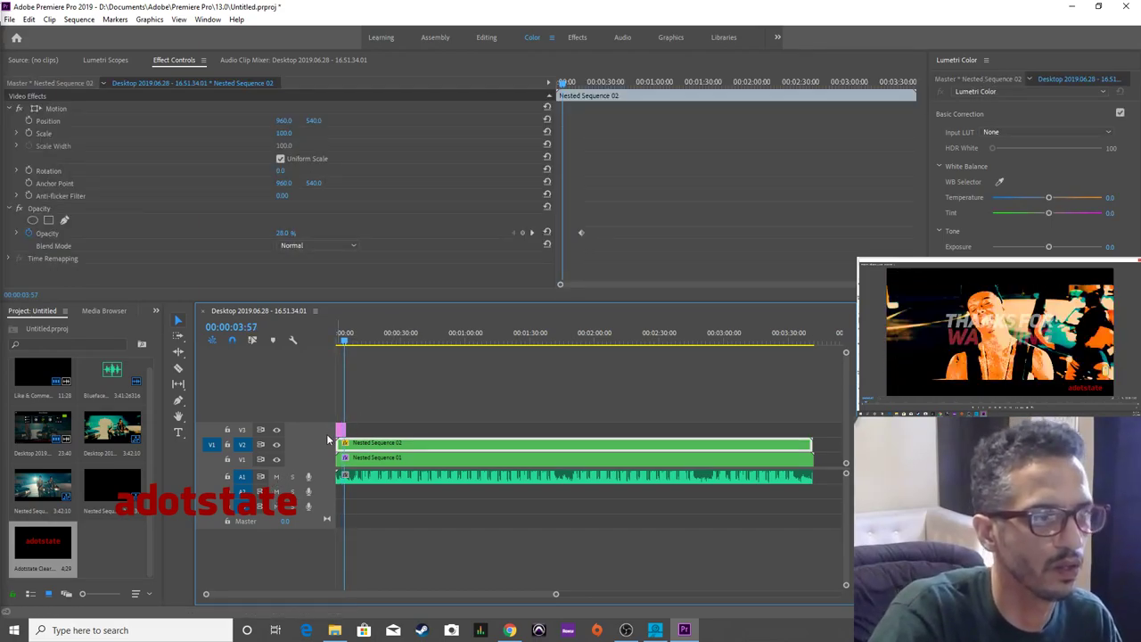
{"action": "left_click_drag", "start_coordinate": [835, 434], "coordinate": [811, 434]}
{"action": "key", "text": "minus"}
{"action": "key", "text": "minus"}
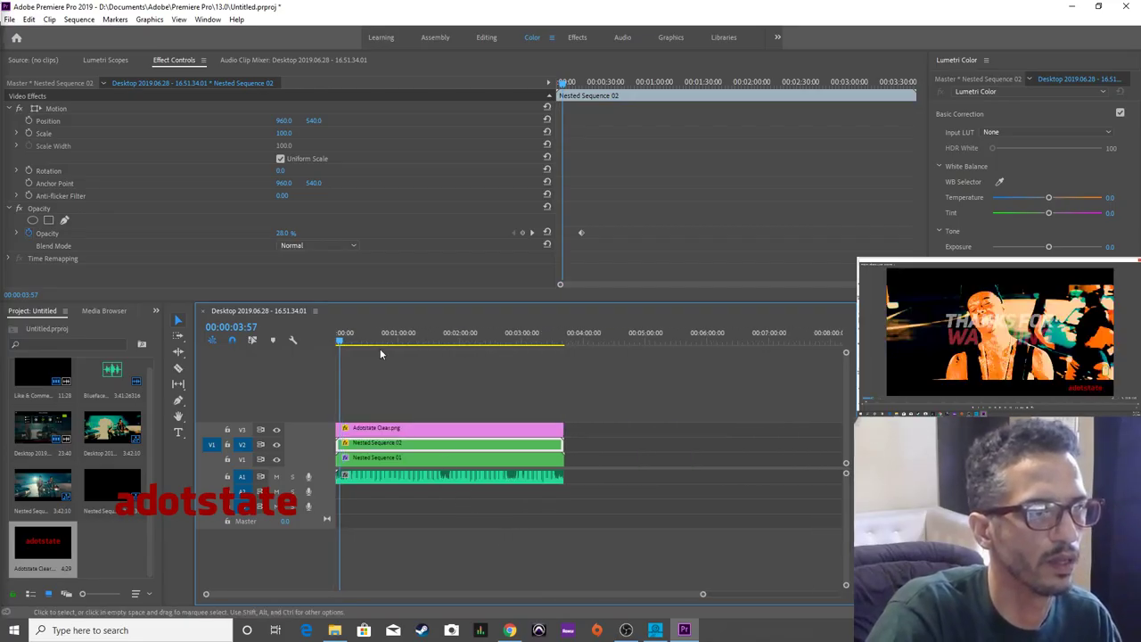
Save the project with the extended logo clip.
{"action": "left_click", "coordinate": [11, 19]}
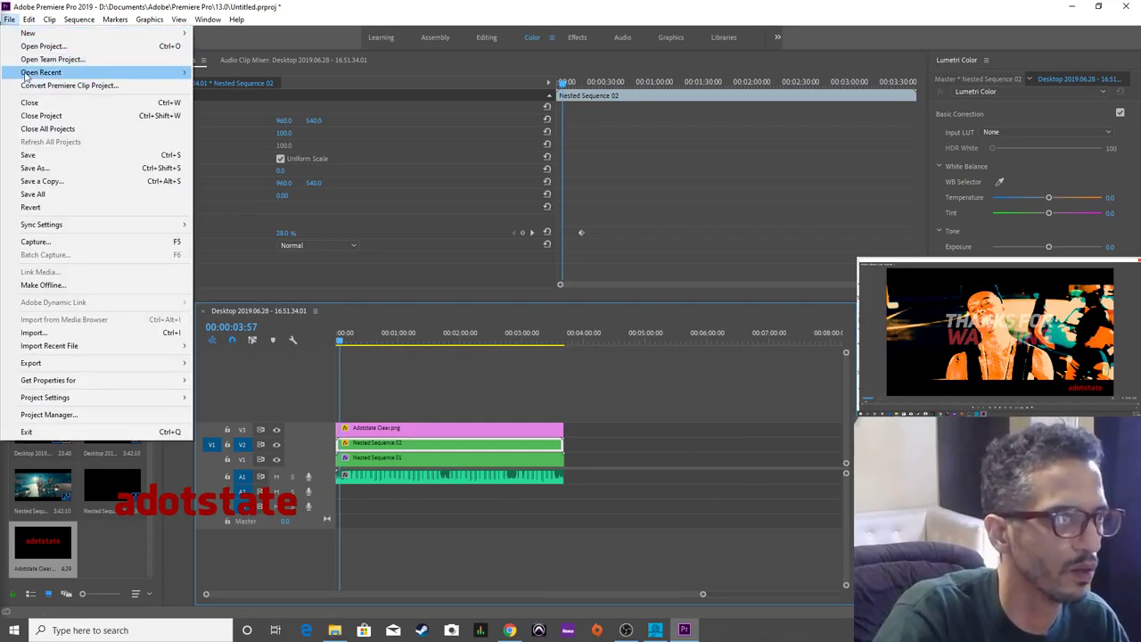
{"action": "left_click", "coordinate": [49, 162]}
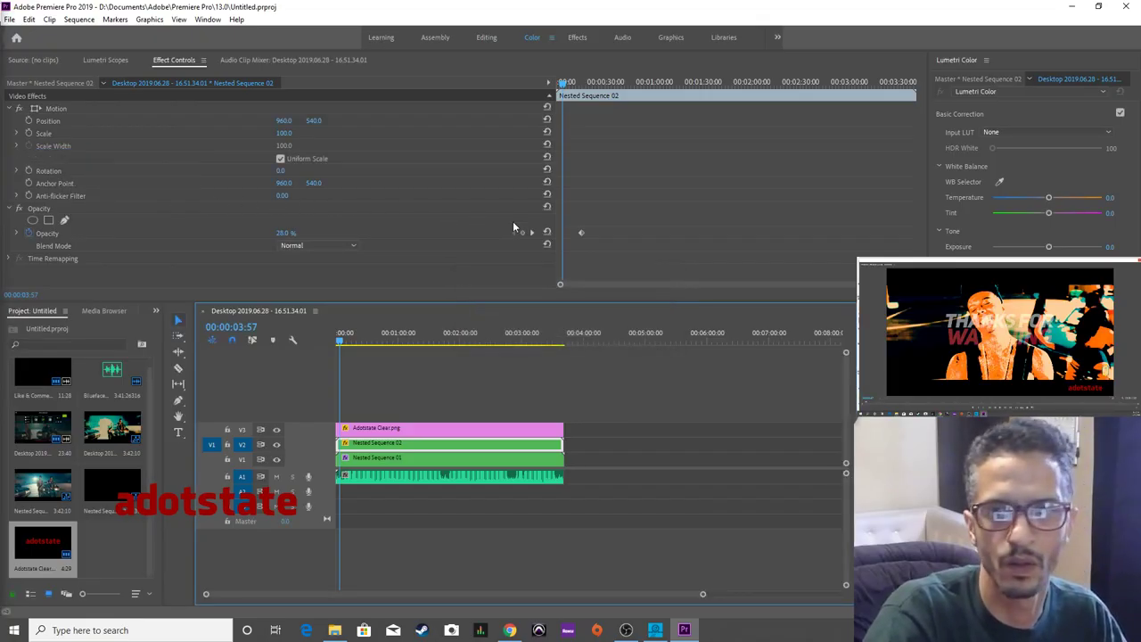
{"action": "left_click", "coordinate": [527, 400]}
{"action": "key", "text": "ctrl+s"}
Export the sequence directly as H.264 video with the YouTube 720p HD preset, keeping the existing output name.
{"action": "key", "text": "ctrl+m"}
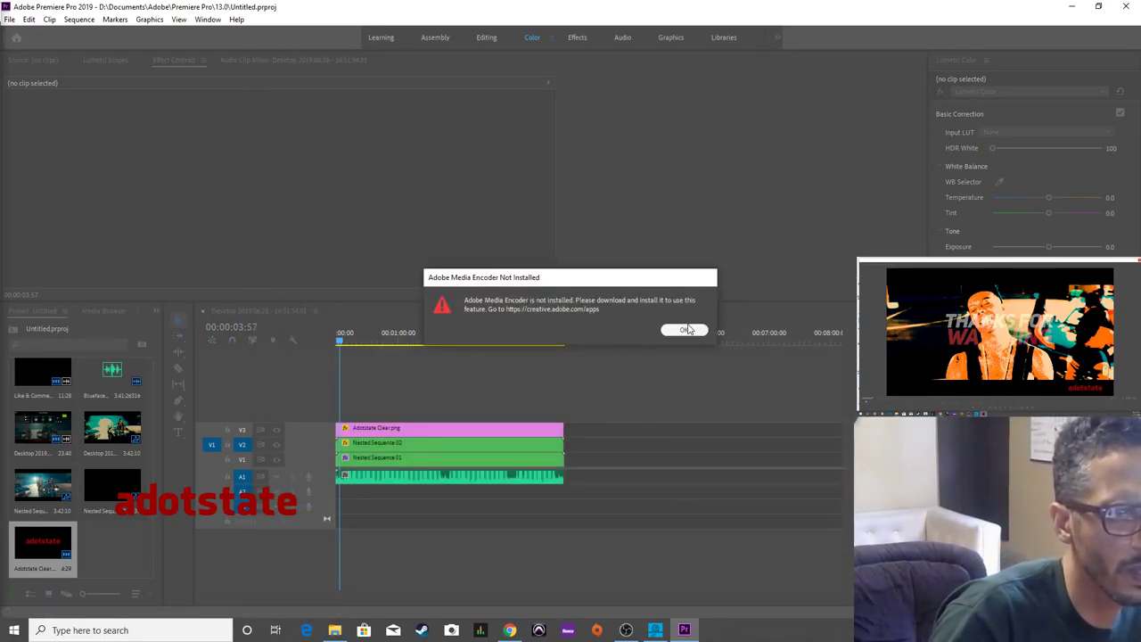
{"action": "left_click", "coordinate": [686, 330]}
{"action": "key", "text": "ctrl+m"}
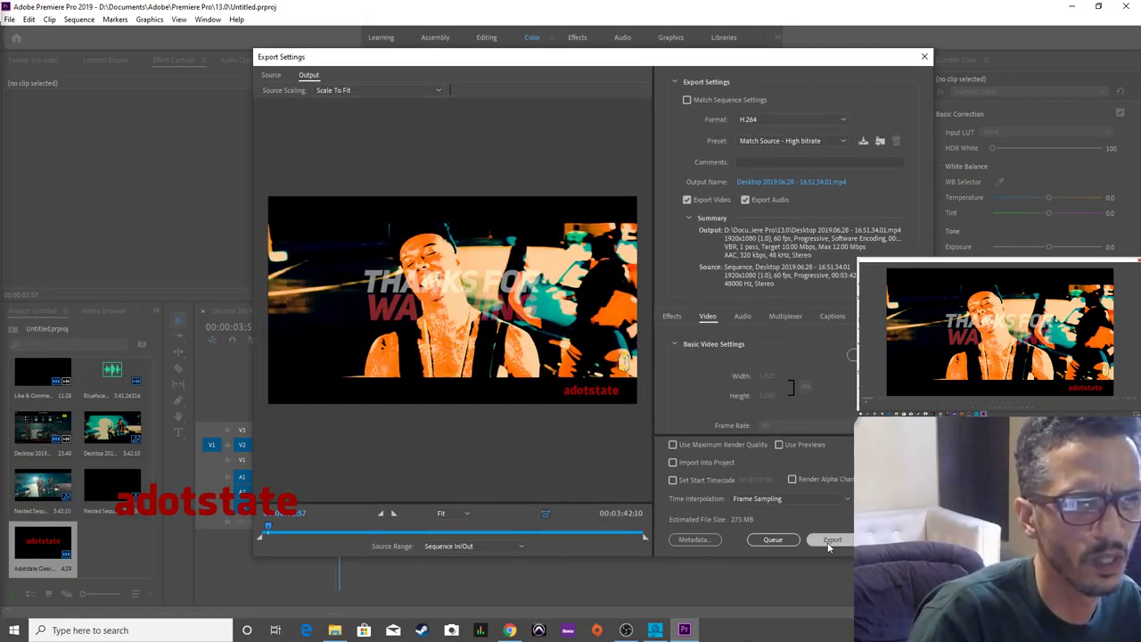
{"action": "left_click", "coordinate": [800, 125]}
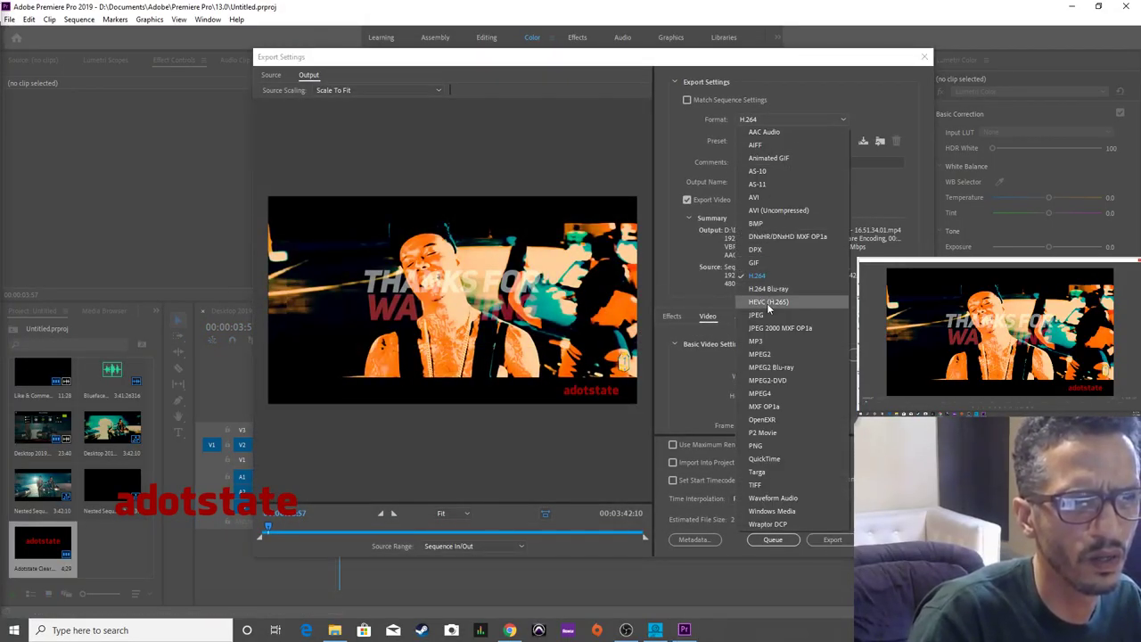
{"action": "left_click", "coordinate": [758, 276]}
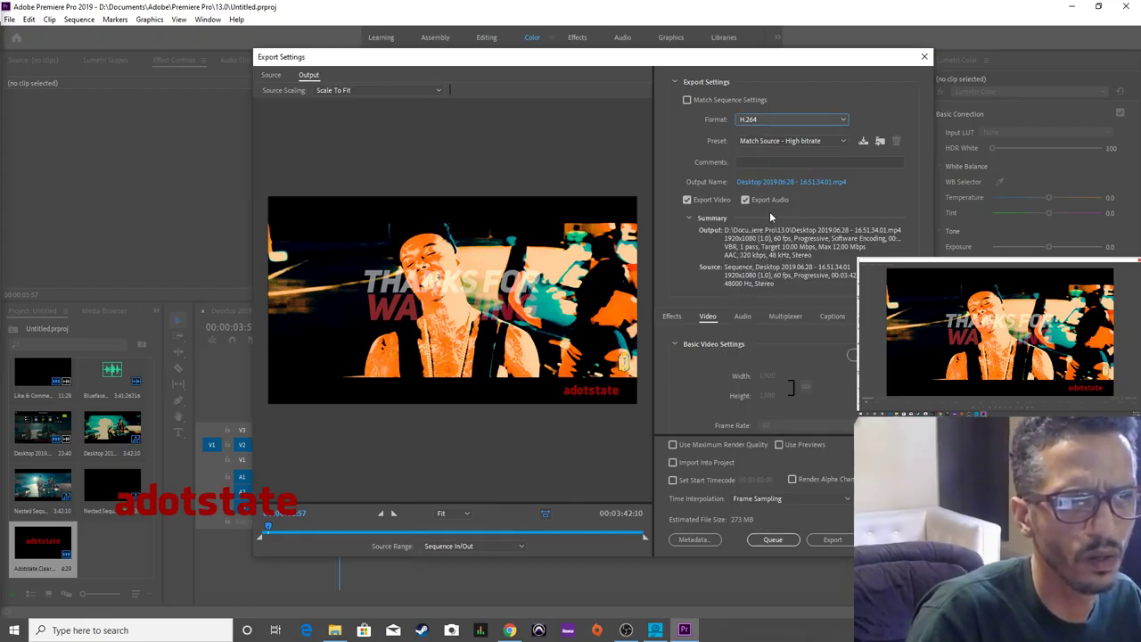
{"action": "left_click", "coordinate": [789, 140]}
{"action": "left_click", "coordinate": [793, 571]}
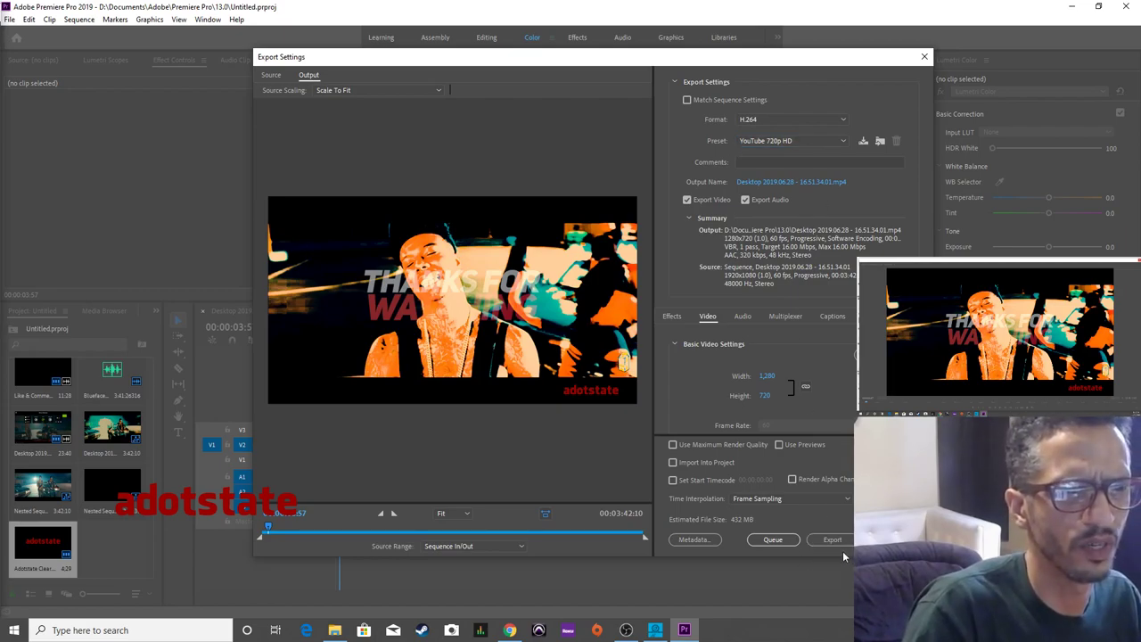
{"action": "left_click", "coordinate": [843, 543]}
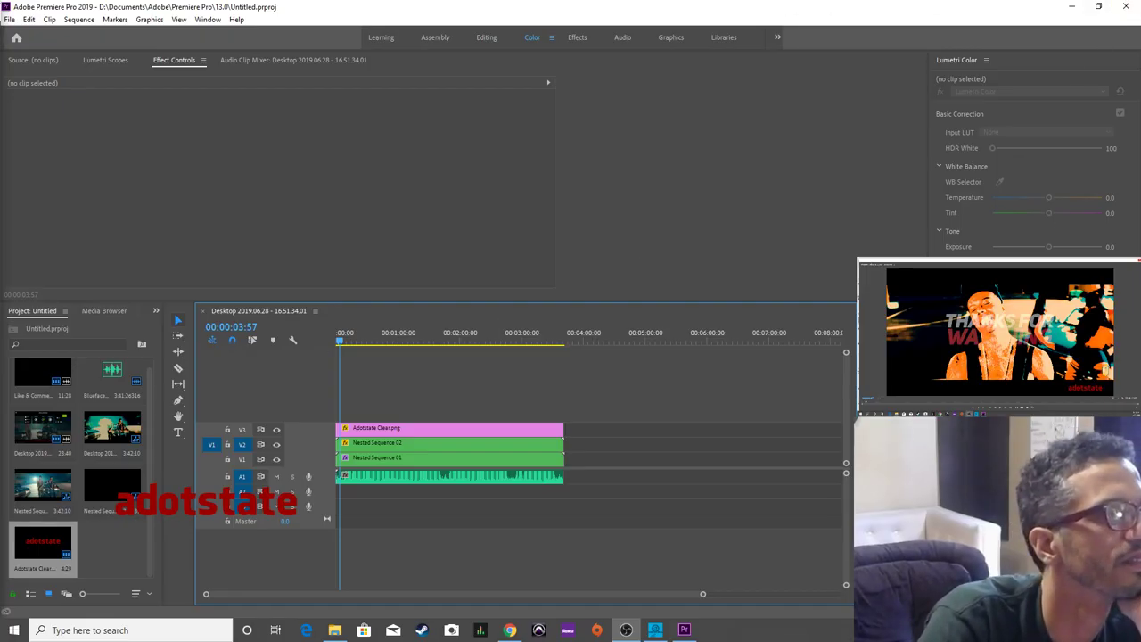
Close Premiere Pro and open Google Chrome.
{"action": "left_click", "coordinate": [1125, 6]}
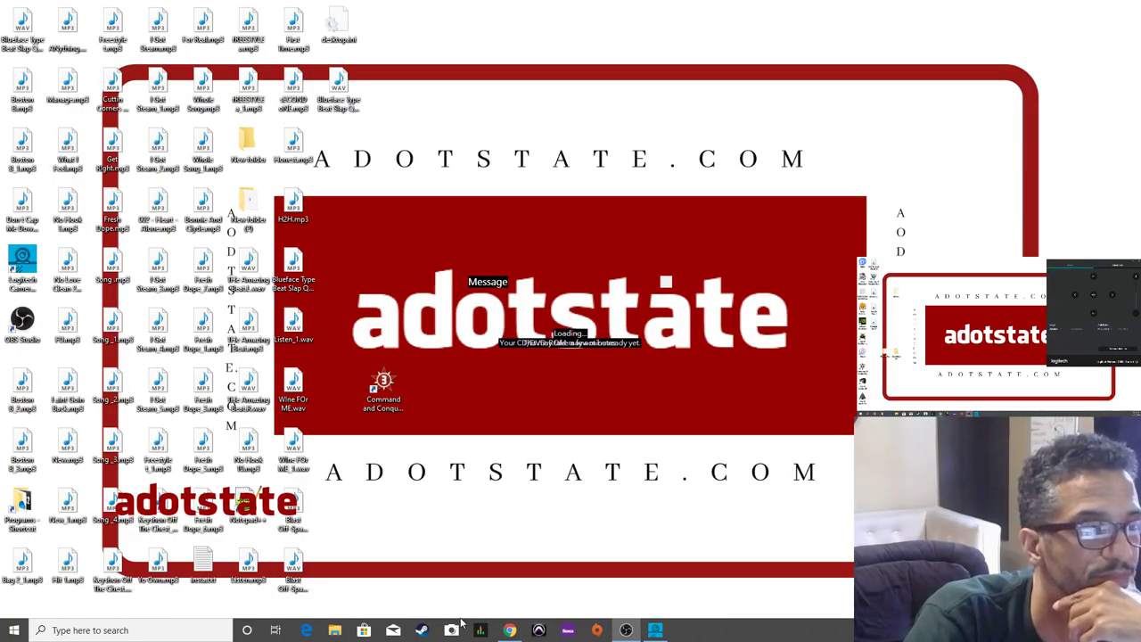
{"action": "left_click", "coordinate": [510, 630]}
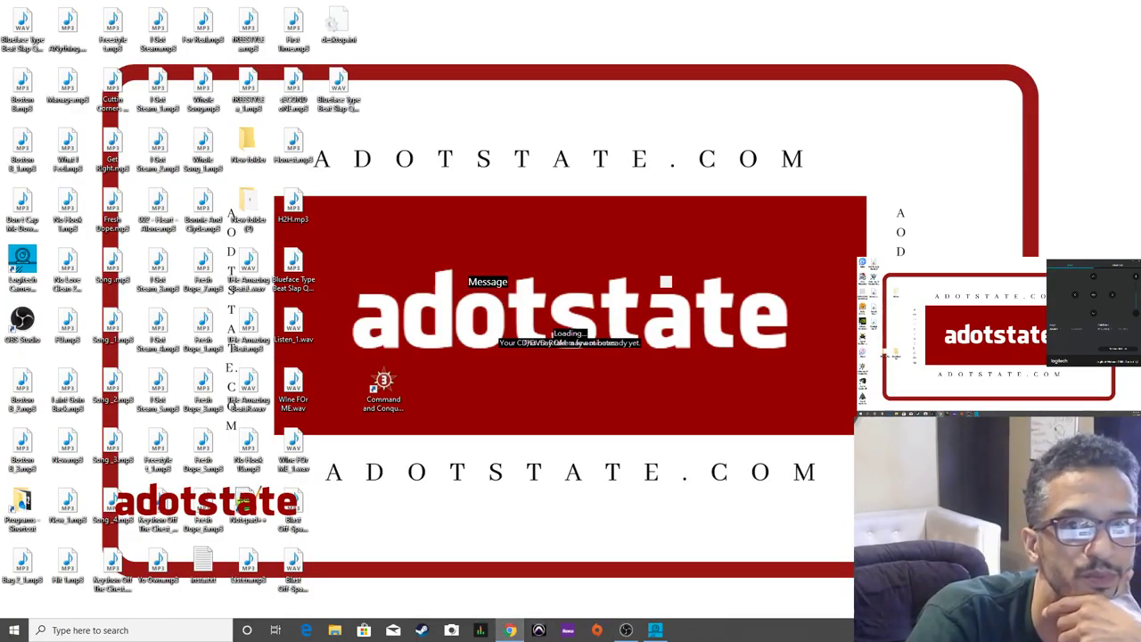